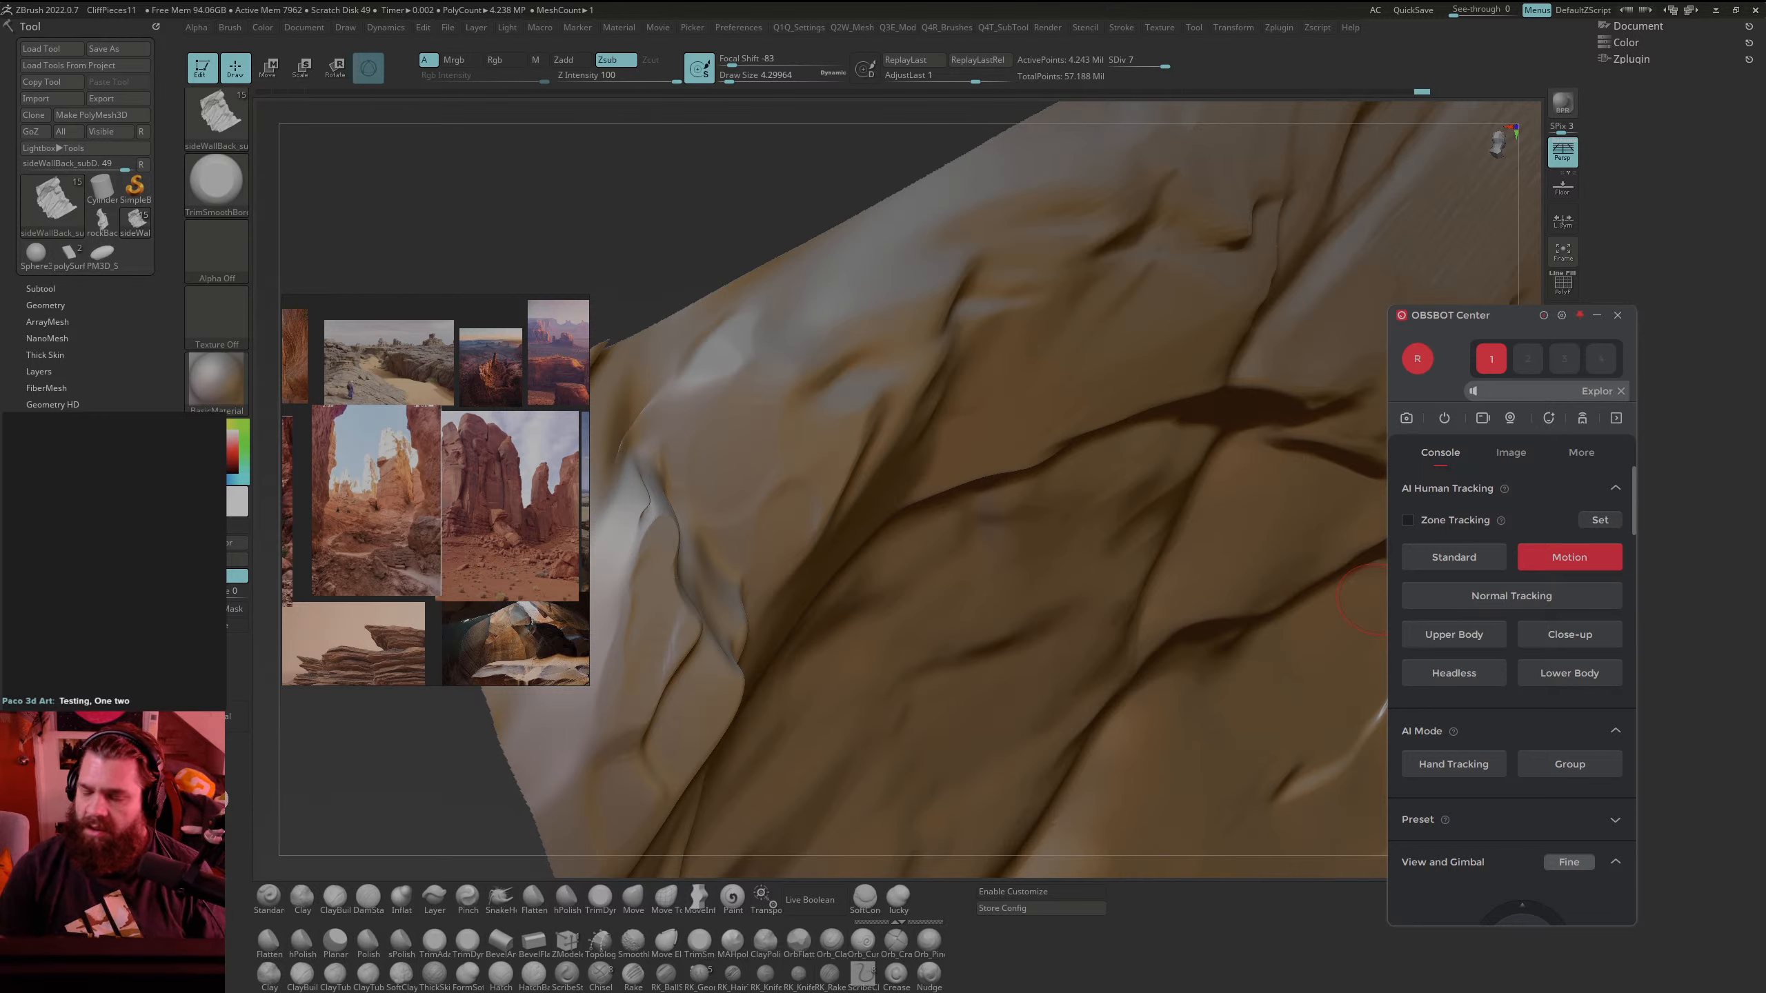
Step: Maximize the rockFormationIdeas reference board and look over its groups of rock formation images
mouse_move(425, 304)
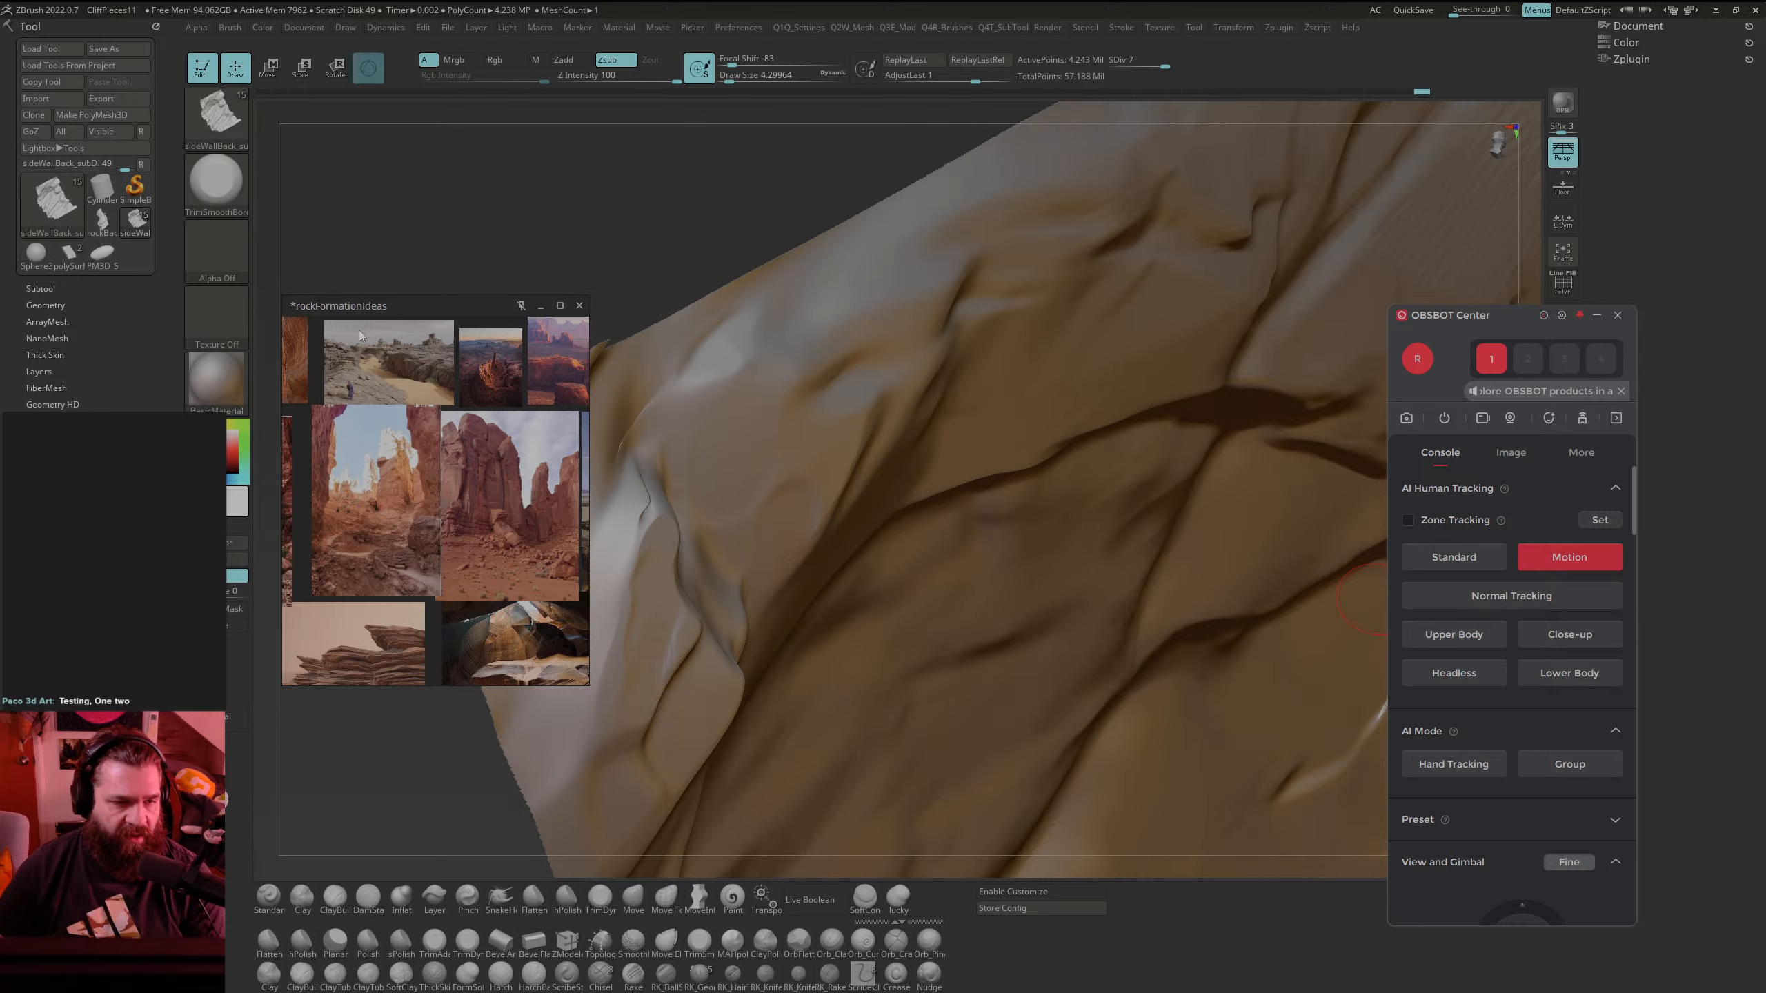
left_click_drag(360, 307, 340, 480)
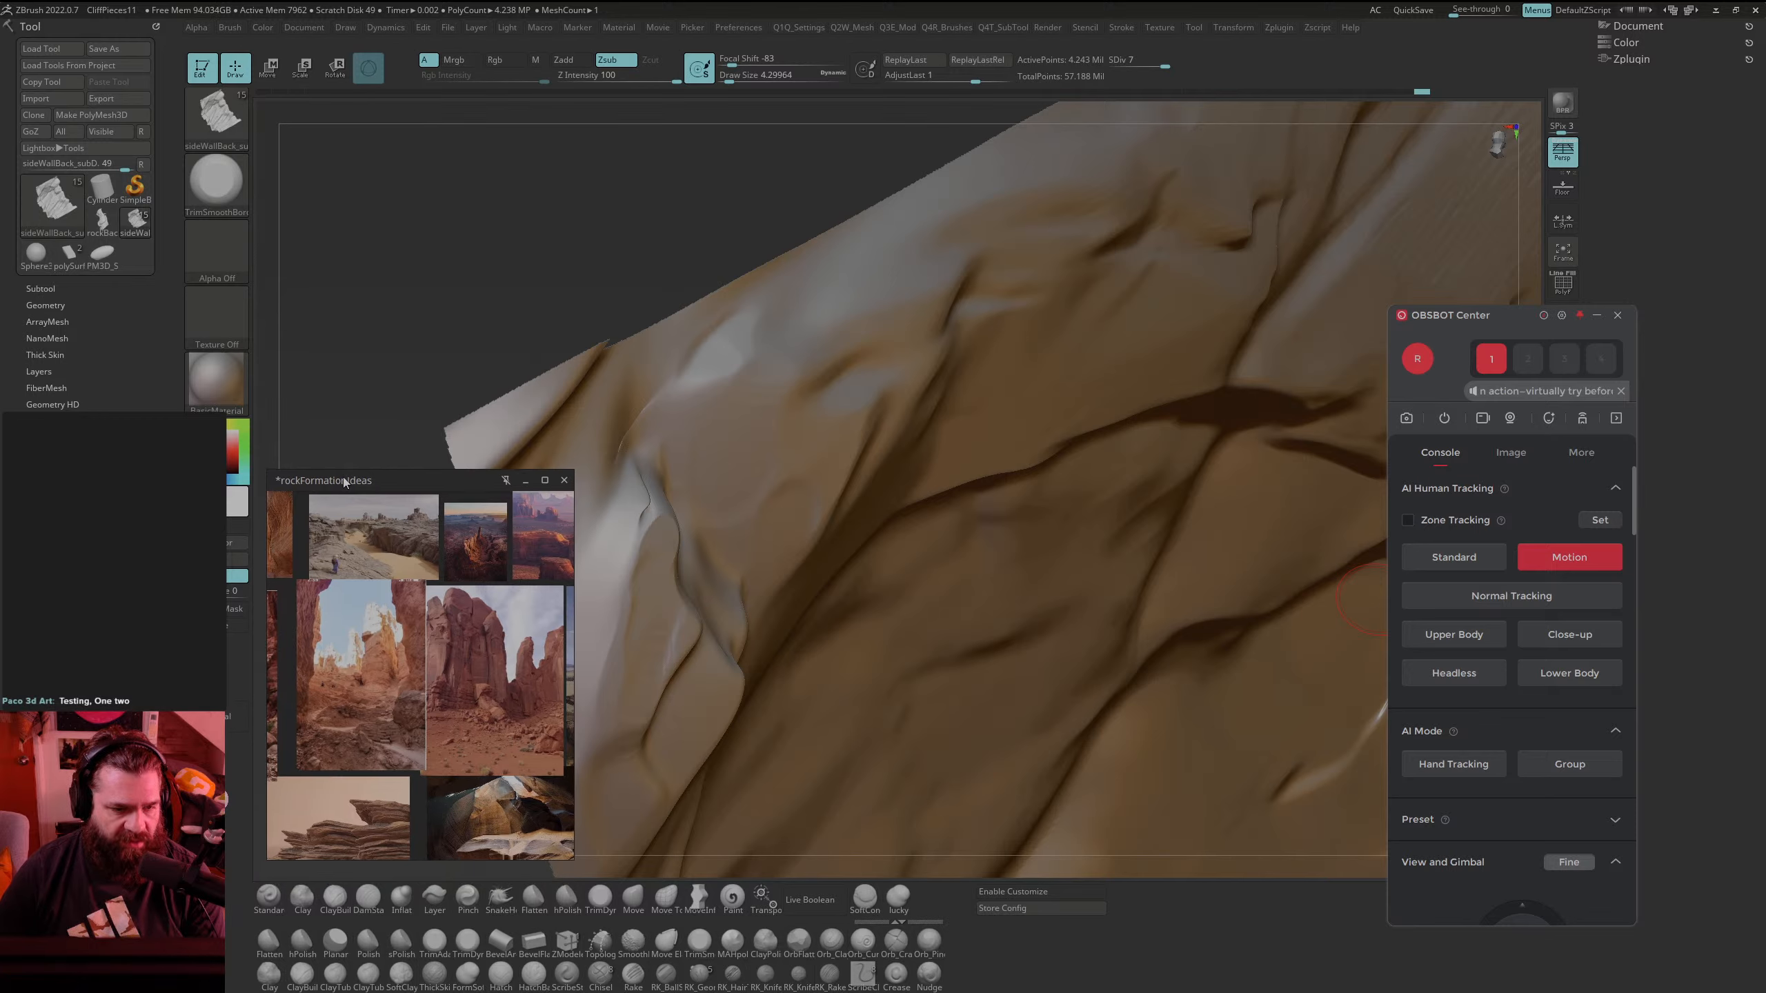
key("ctrl+f")
scroll(909, 707, "down", 7)
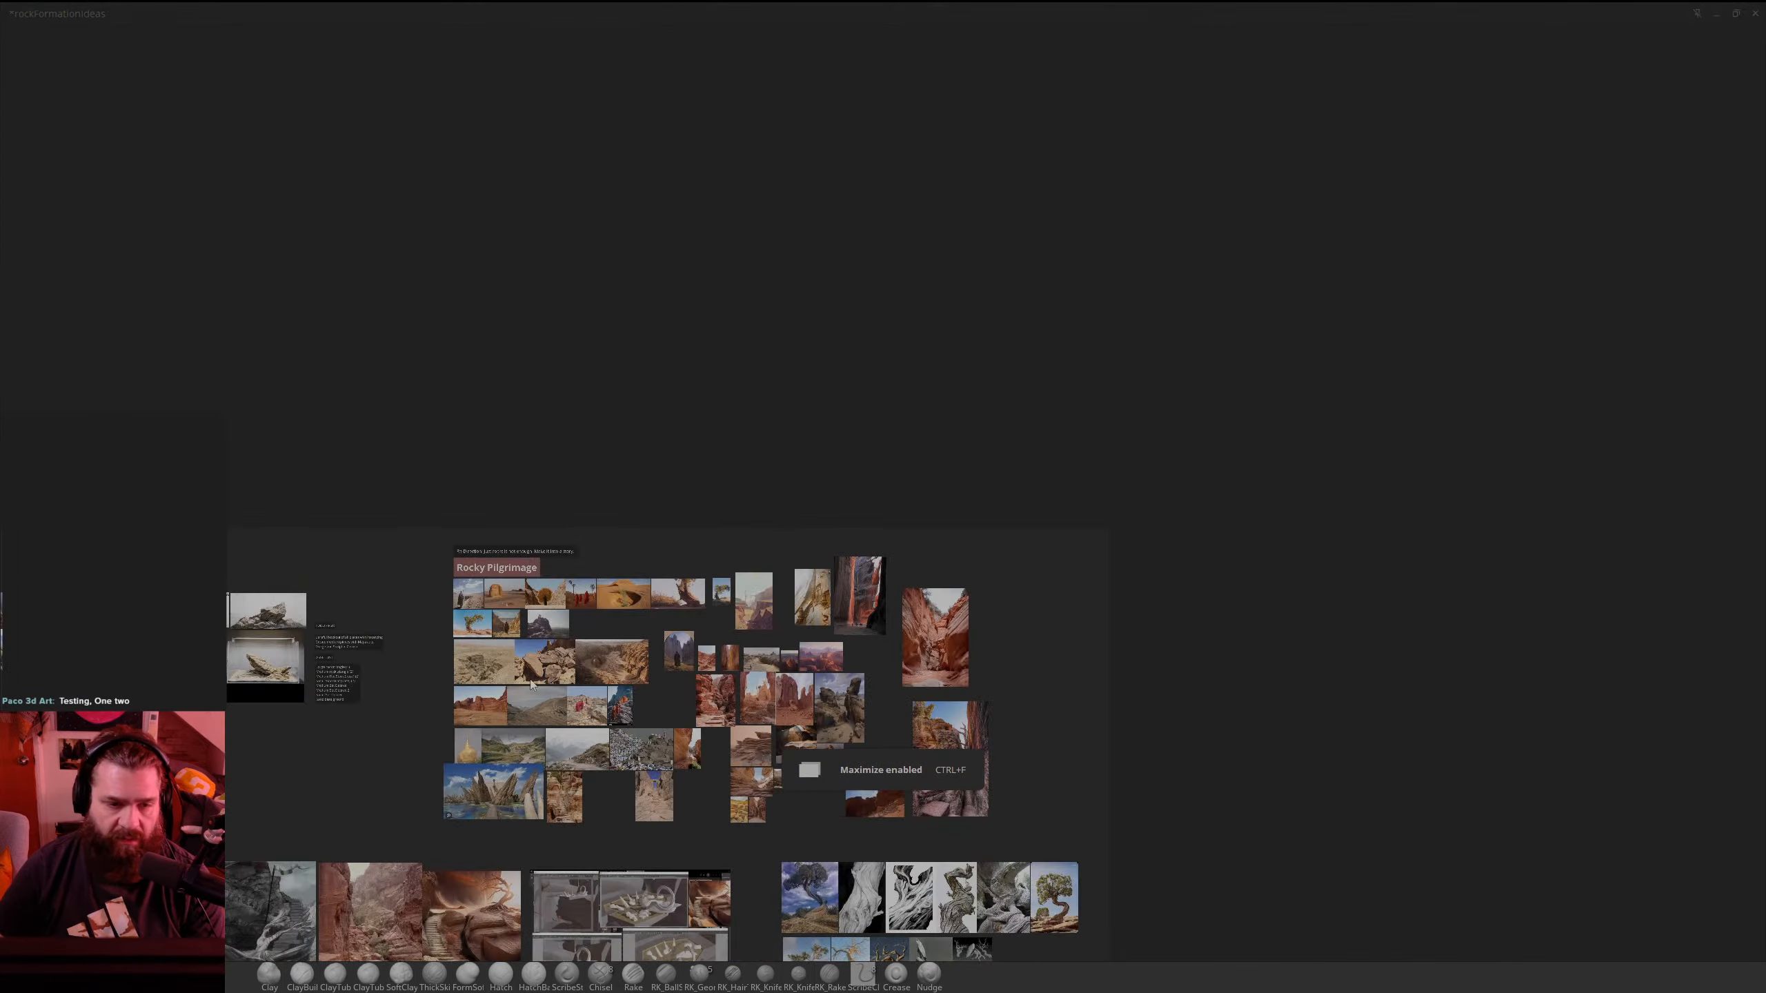
middle_click_drag(534, 685, 735, 226)
key("alt+Tab")
key("alt+shift+Tab")
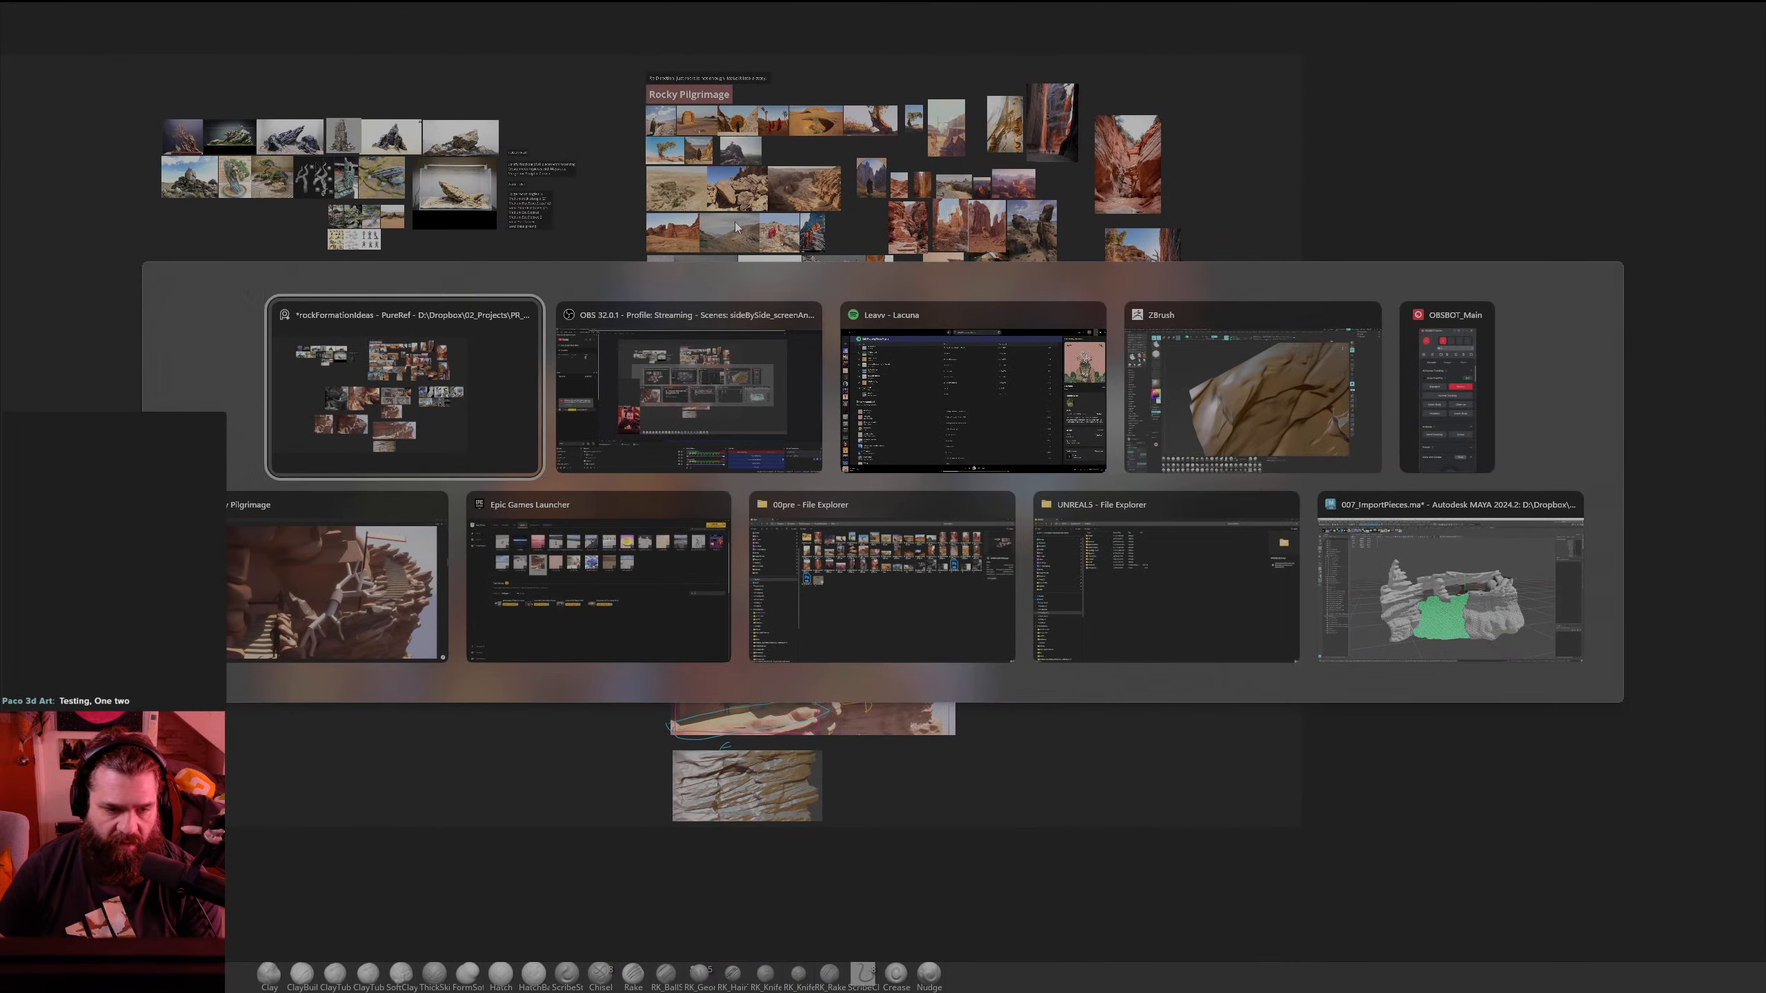
key("alt+Tab")
key("alt+Tab")
key("alt+Tab")
key("alt+Tab")
key("alt+Tab")
key("Escape")
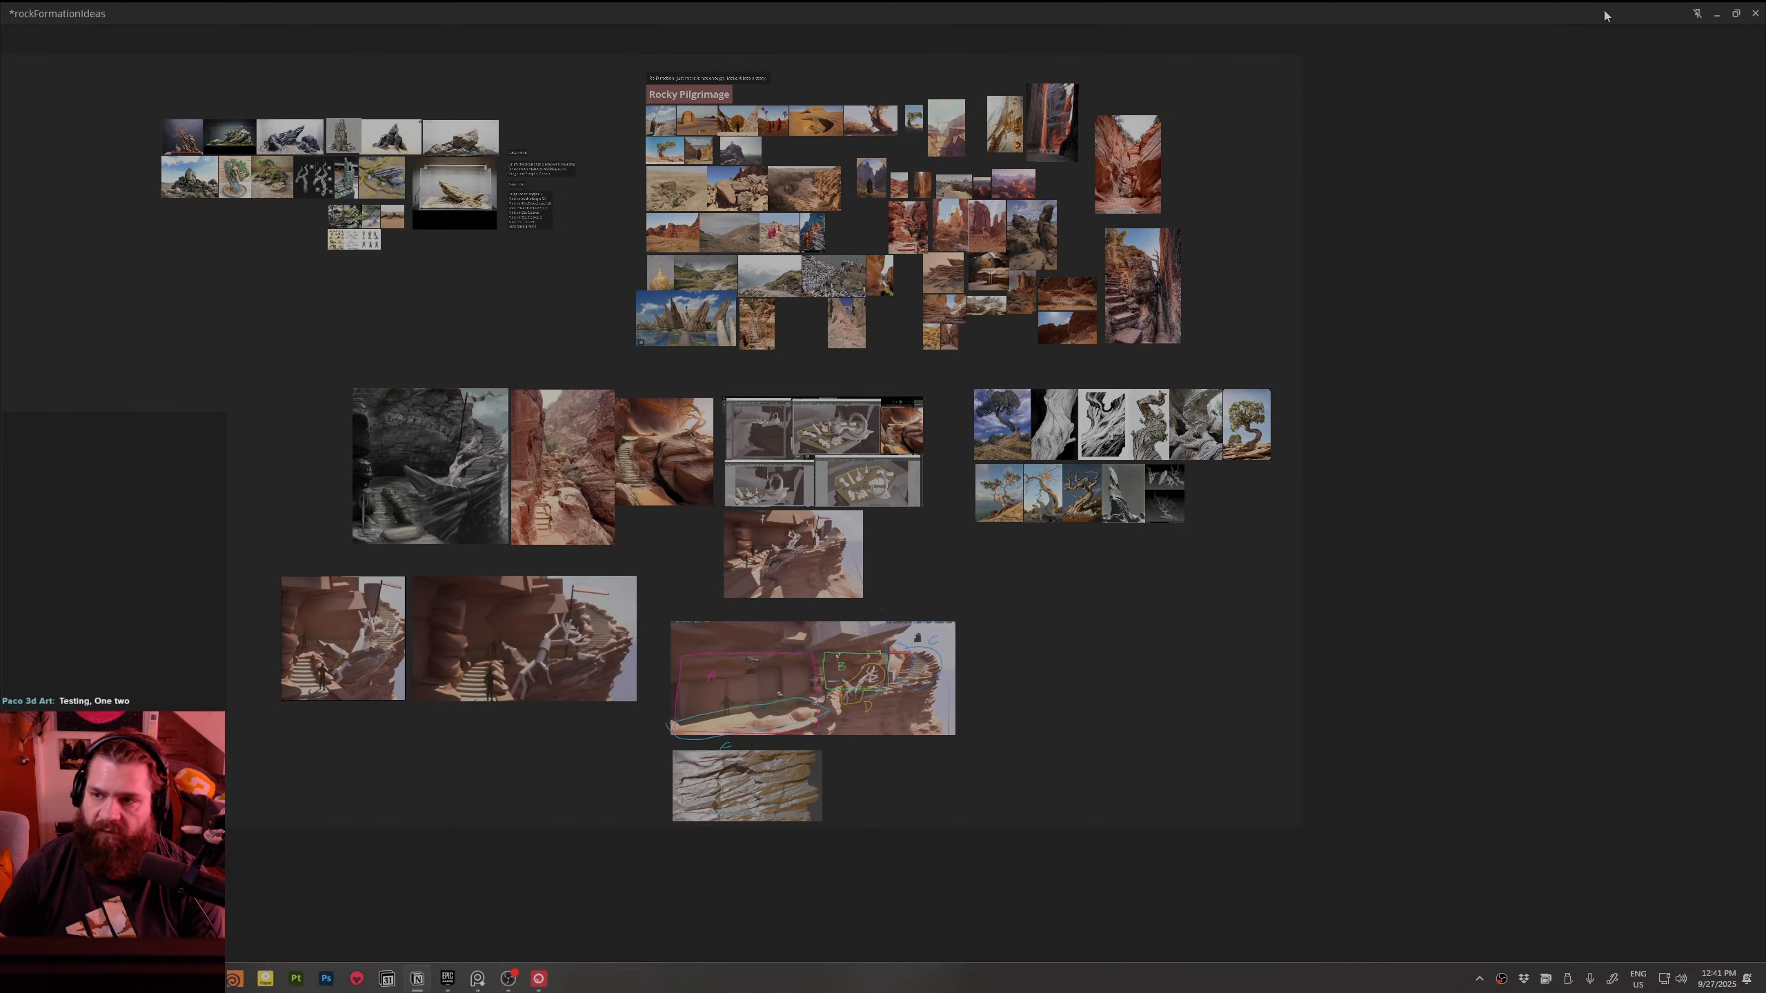
Step: Minimize the reference board and review the blockout and cliff sculpt images in the Rocky Pilgrimage project notes
left_click(1714, 15)
scroll(974, 663, "down", 5)
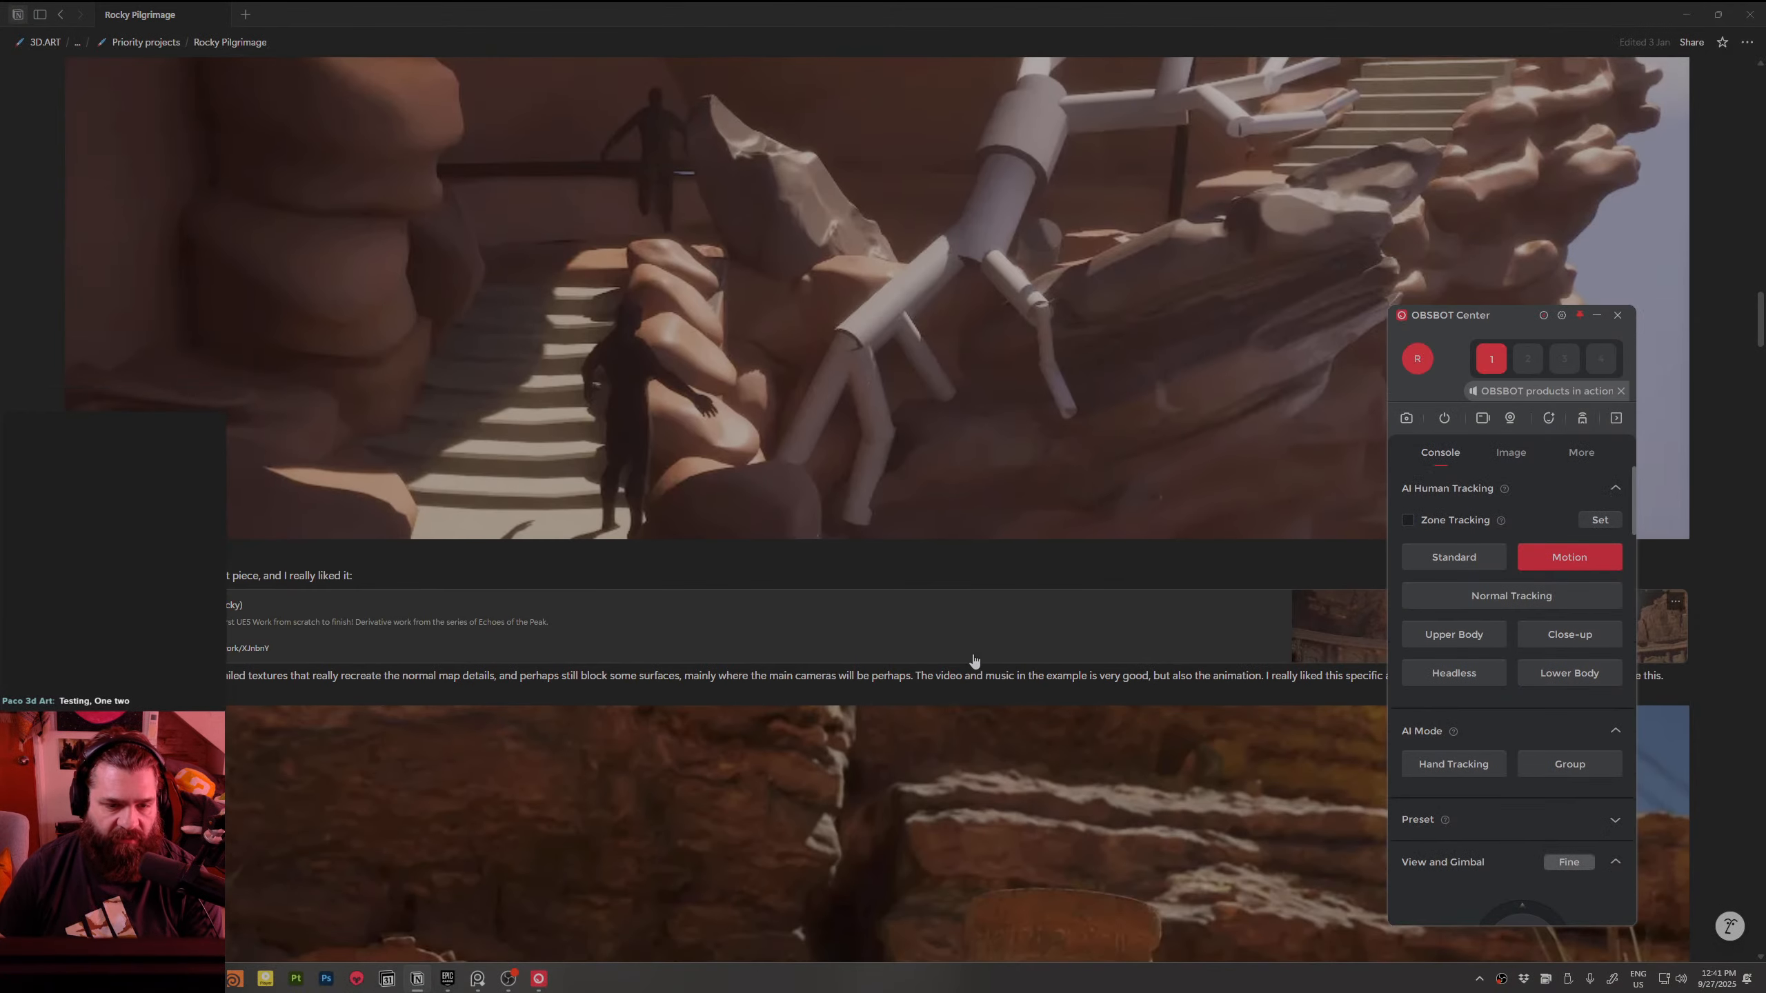
scroll(966, 668, "down", 5)
scroll(963, 695, "up", 1)
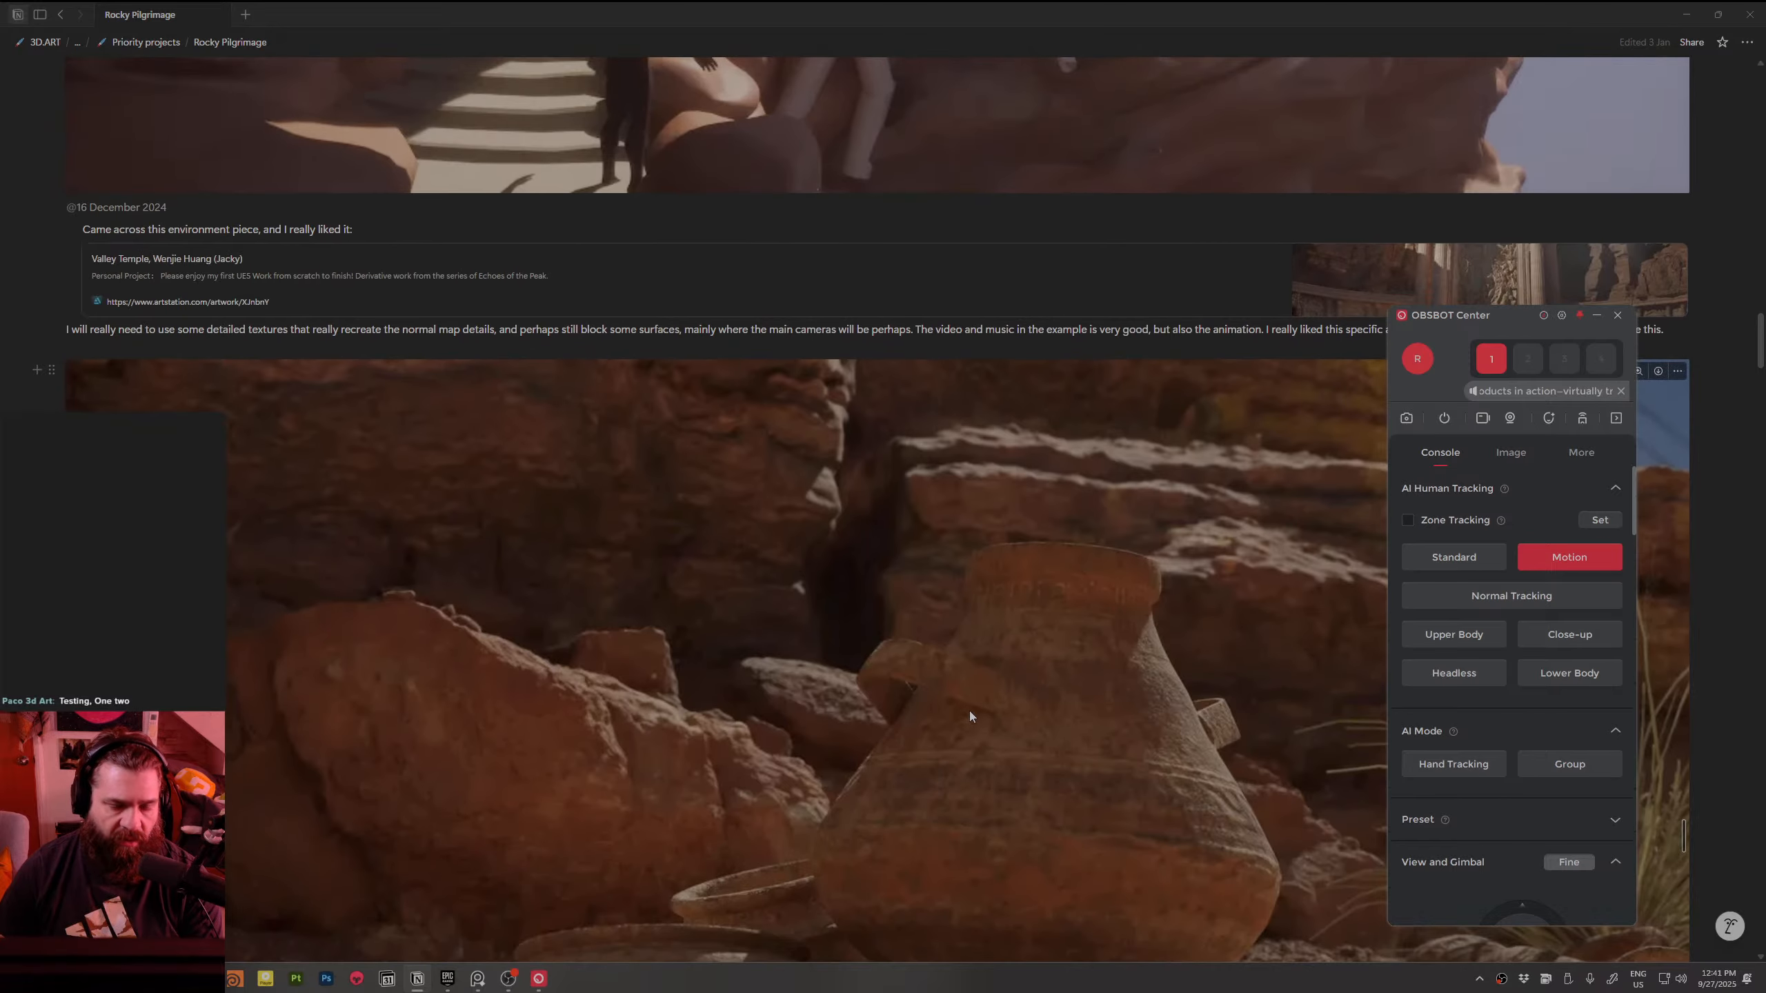
scroll(952, 687, "up", 10)
scroll(877, 703, "down", 10)
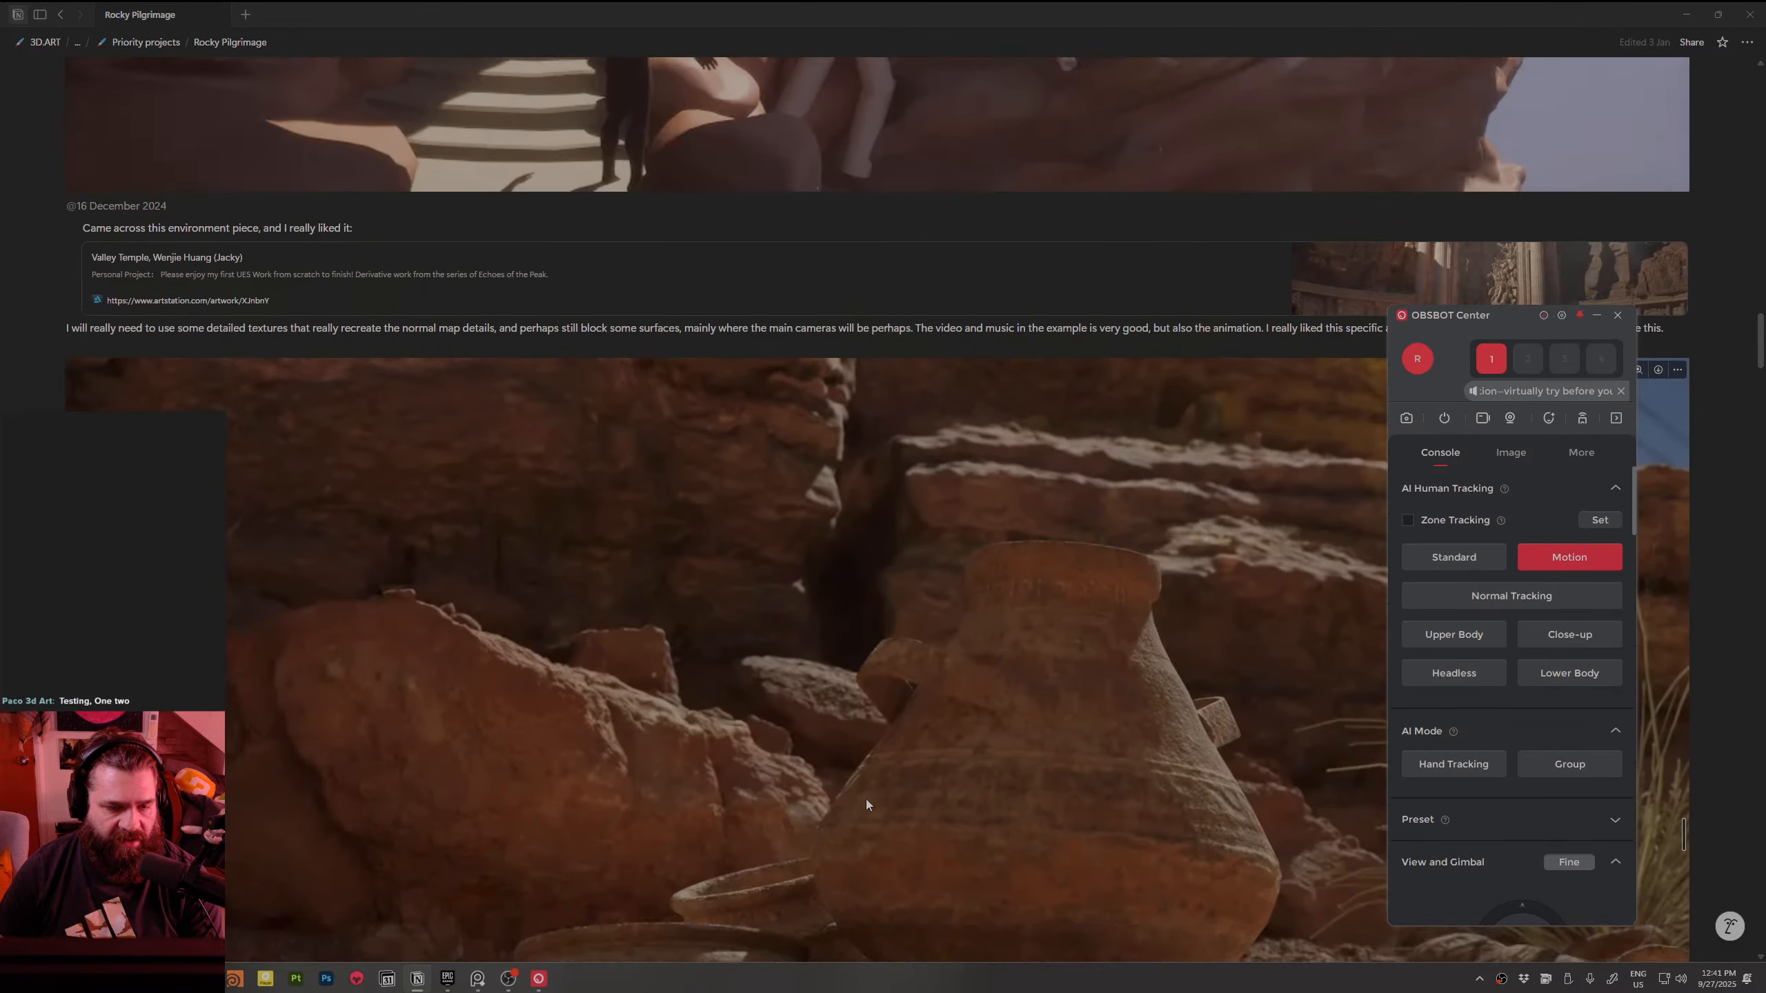
scroll(866, 799, "down", 20)
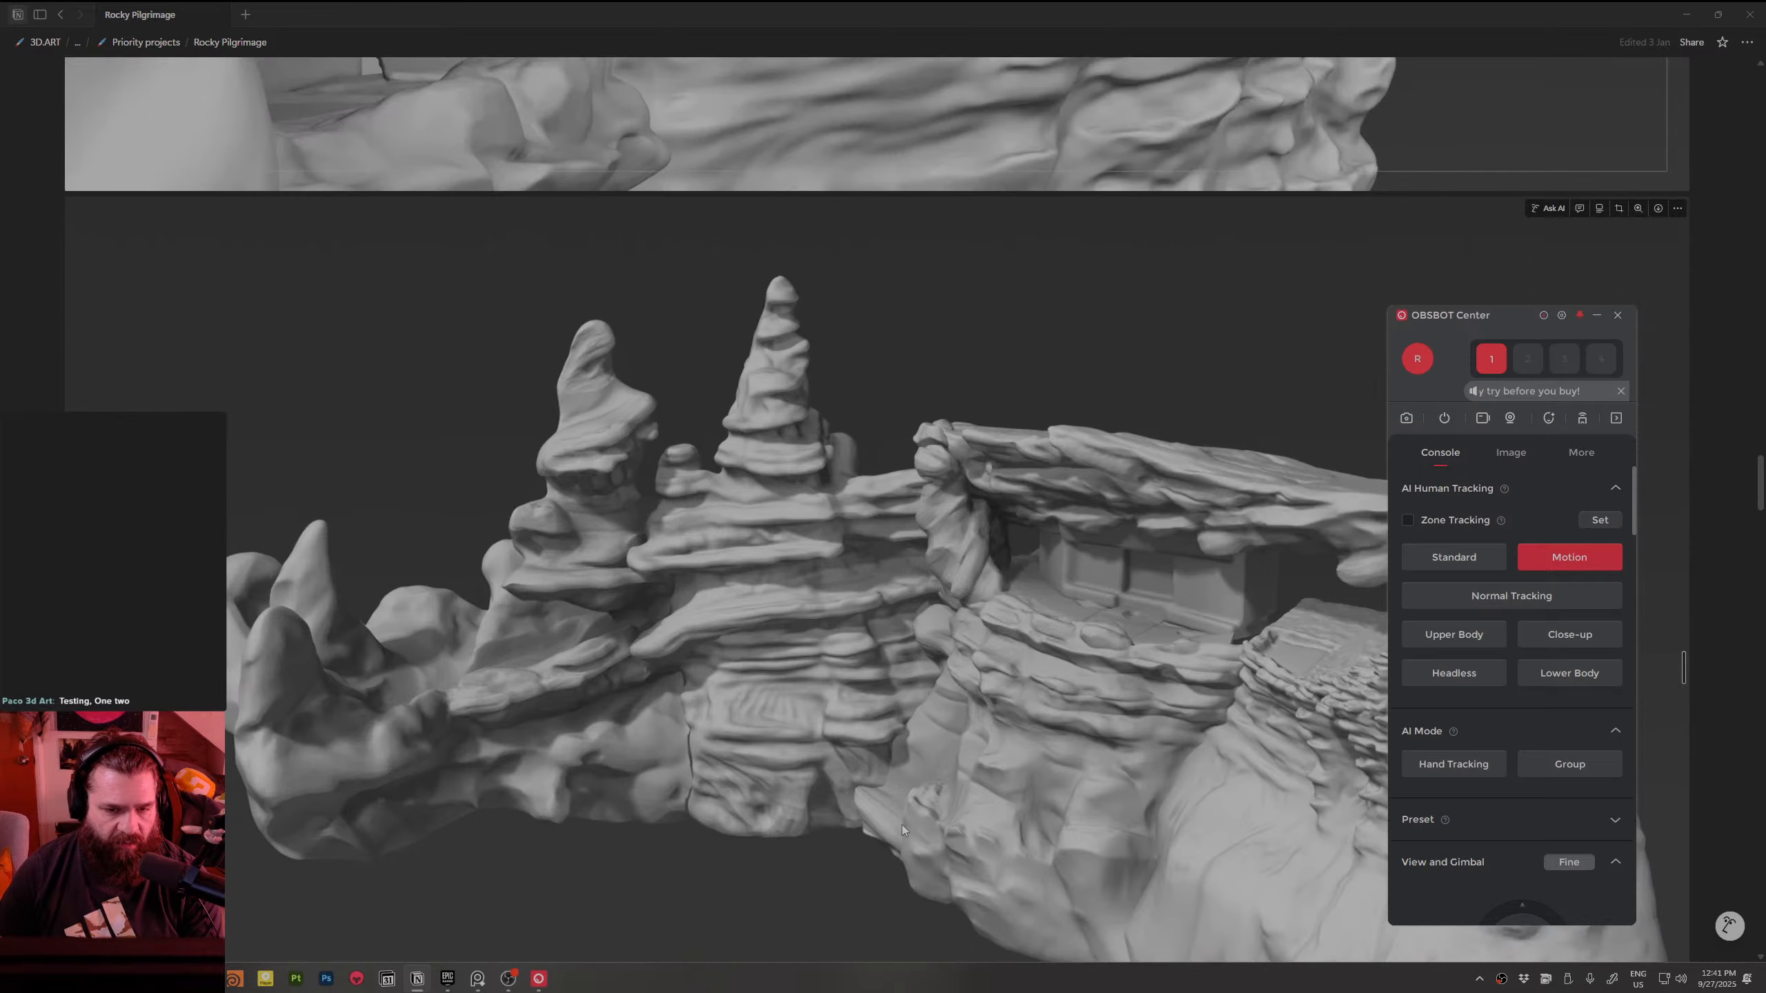
scroll(902, 826, "down", 1)
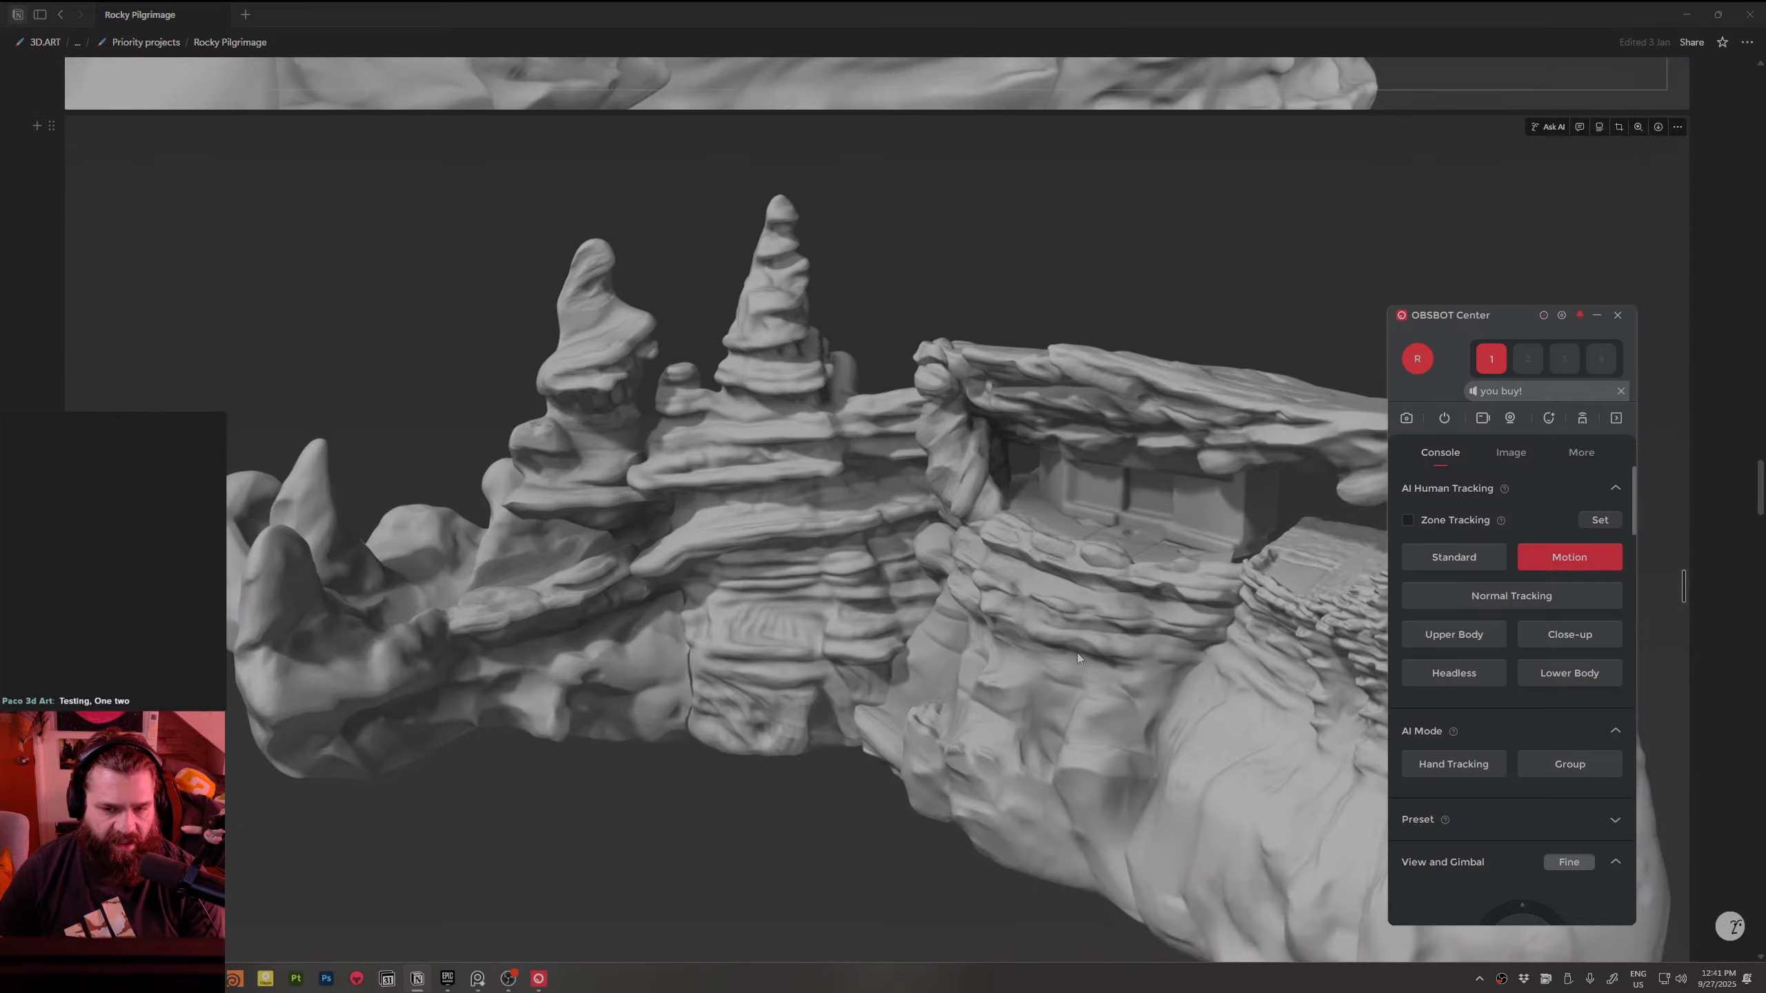
scroll(883, 787, "up", 4)
scroll(951, 630, "down", 4)
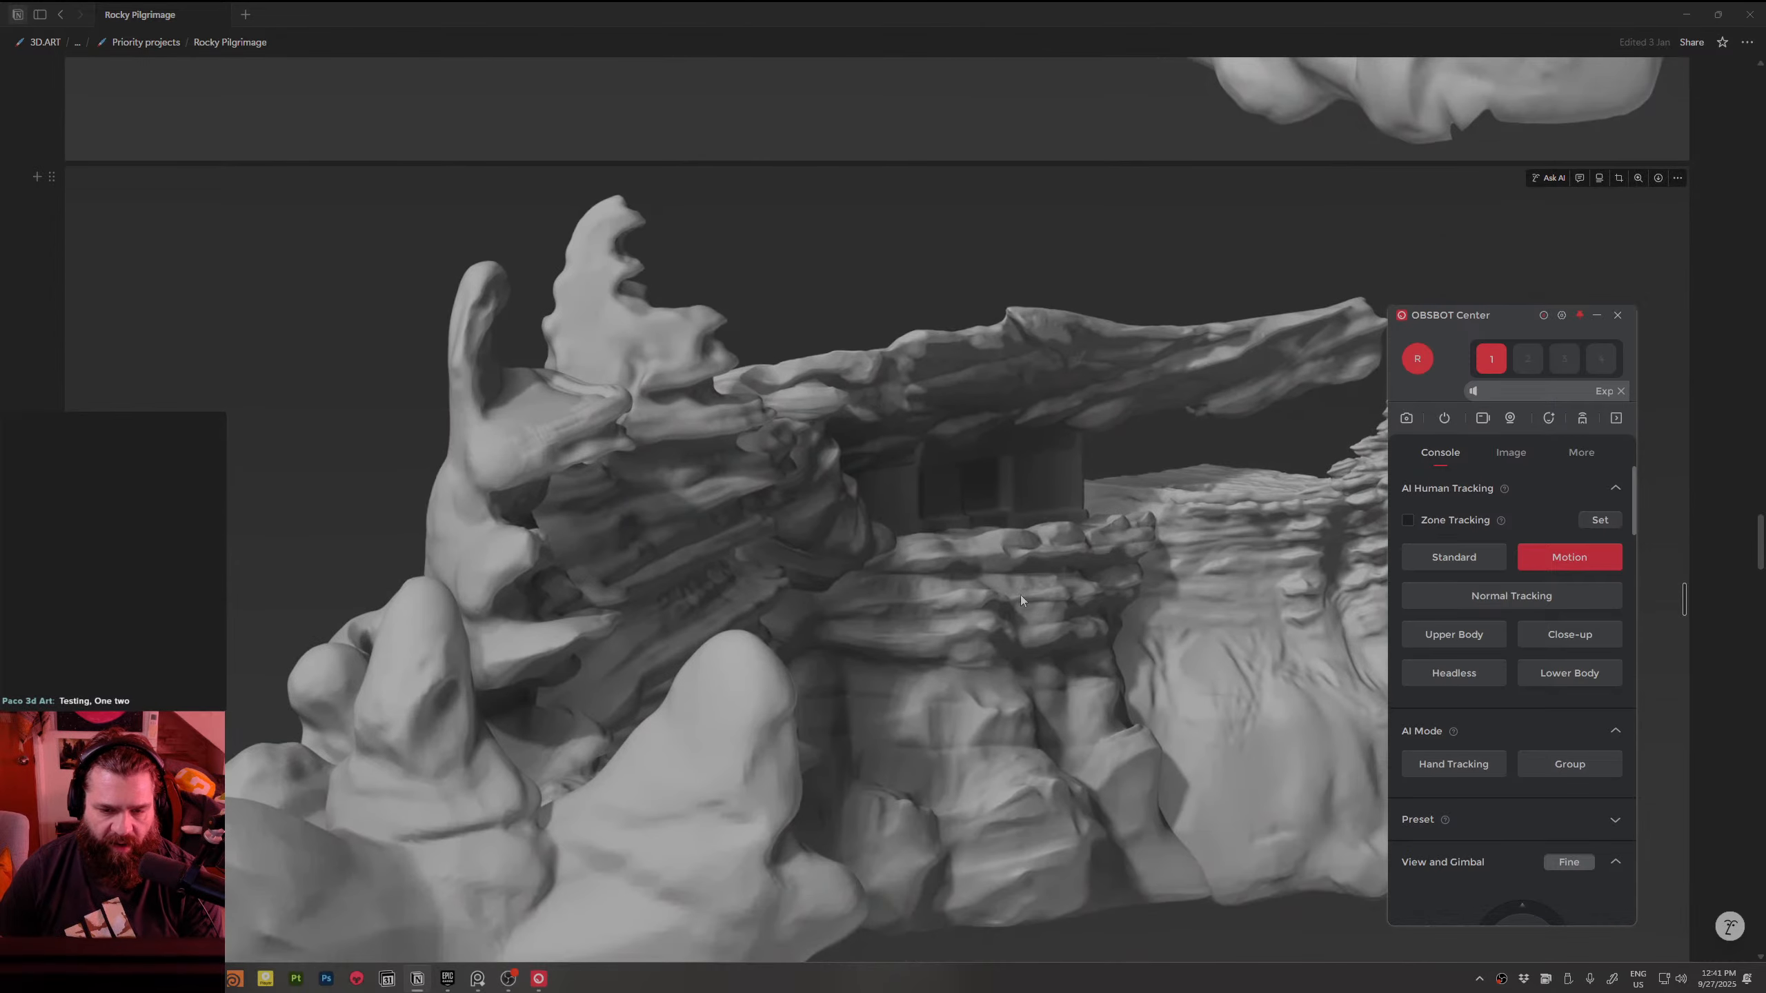
scroll(1073, 797, "up", 8)
scroll(974, 790, "down", 9)
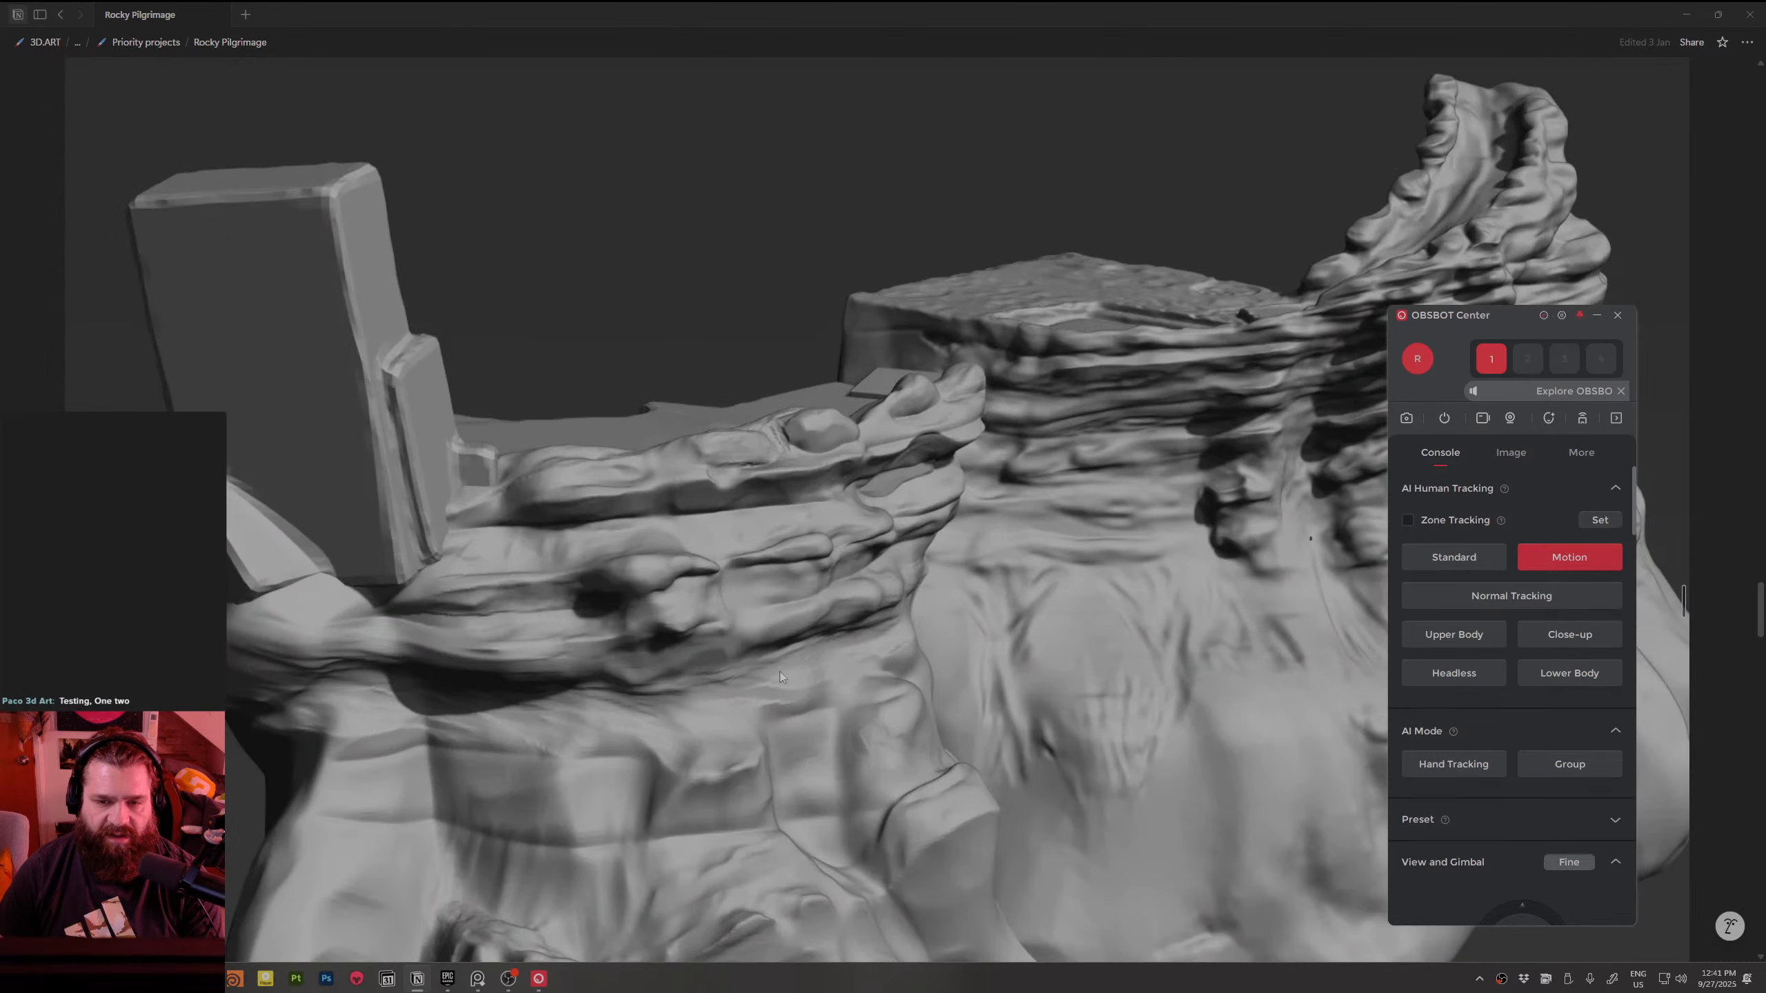
scroll(780, 671, "down", 10)
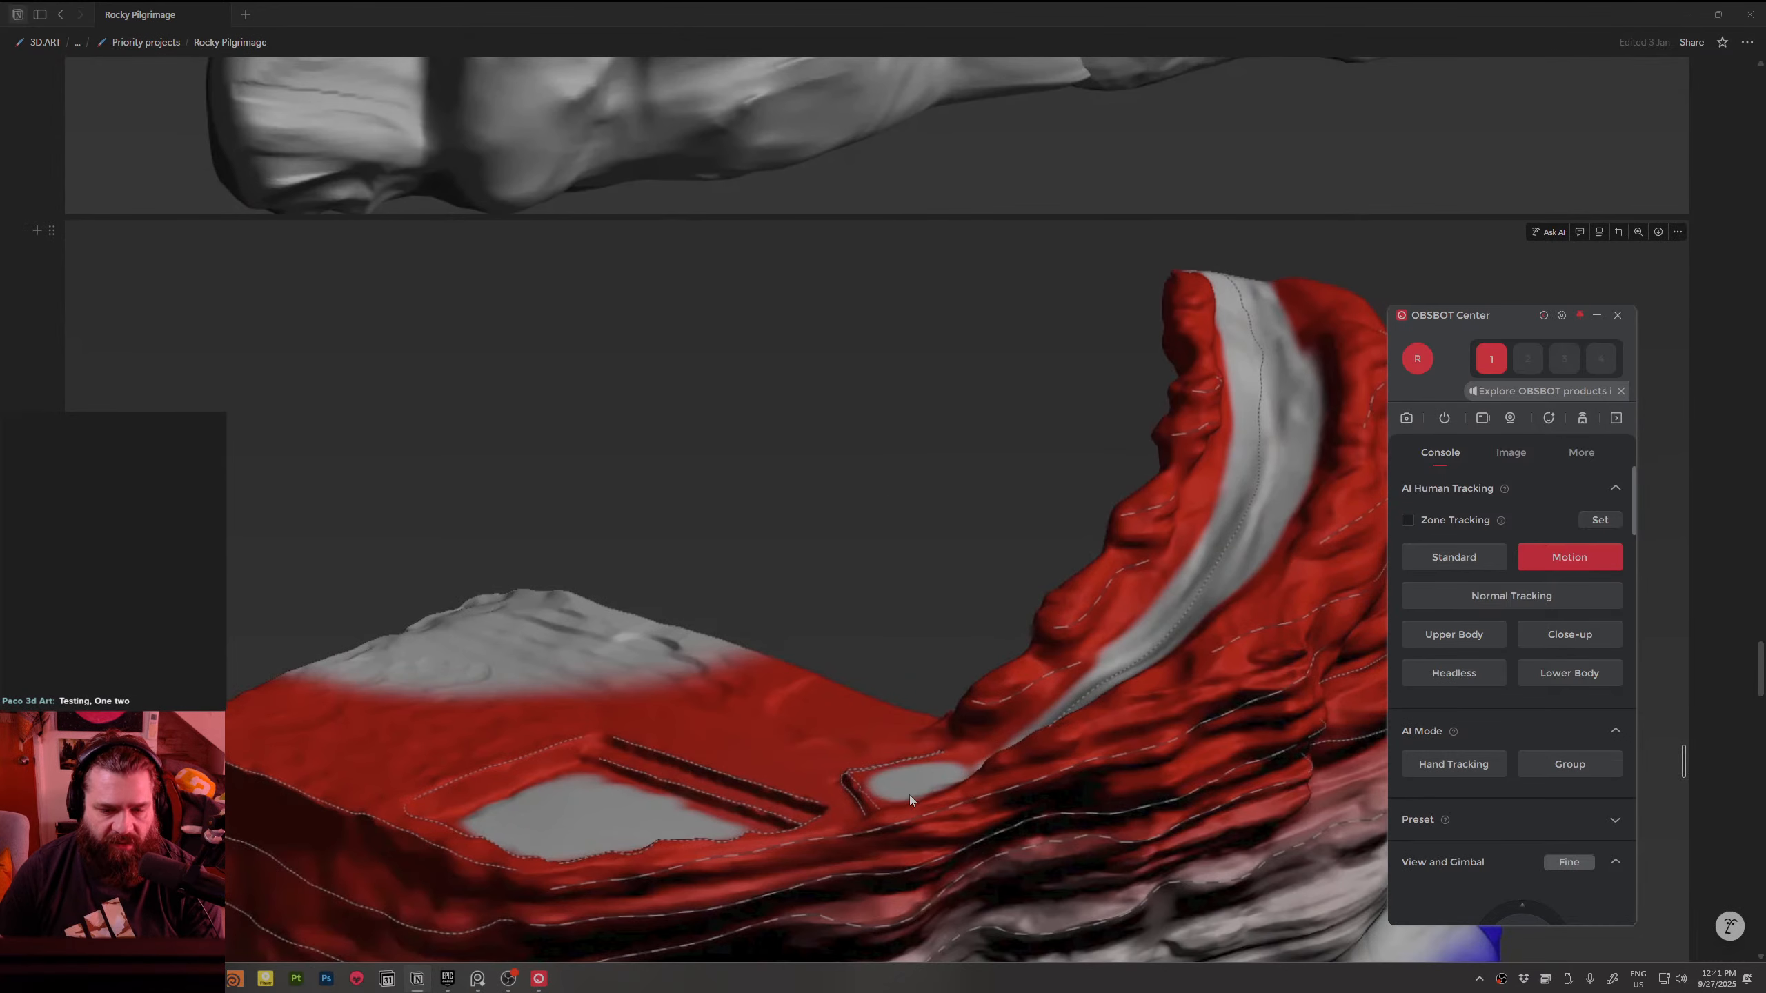
scroll(909, 796, "down", 15)
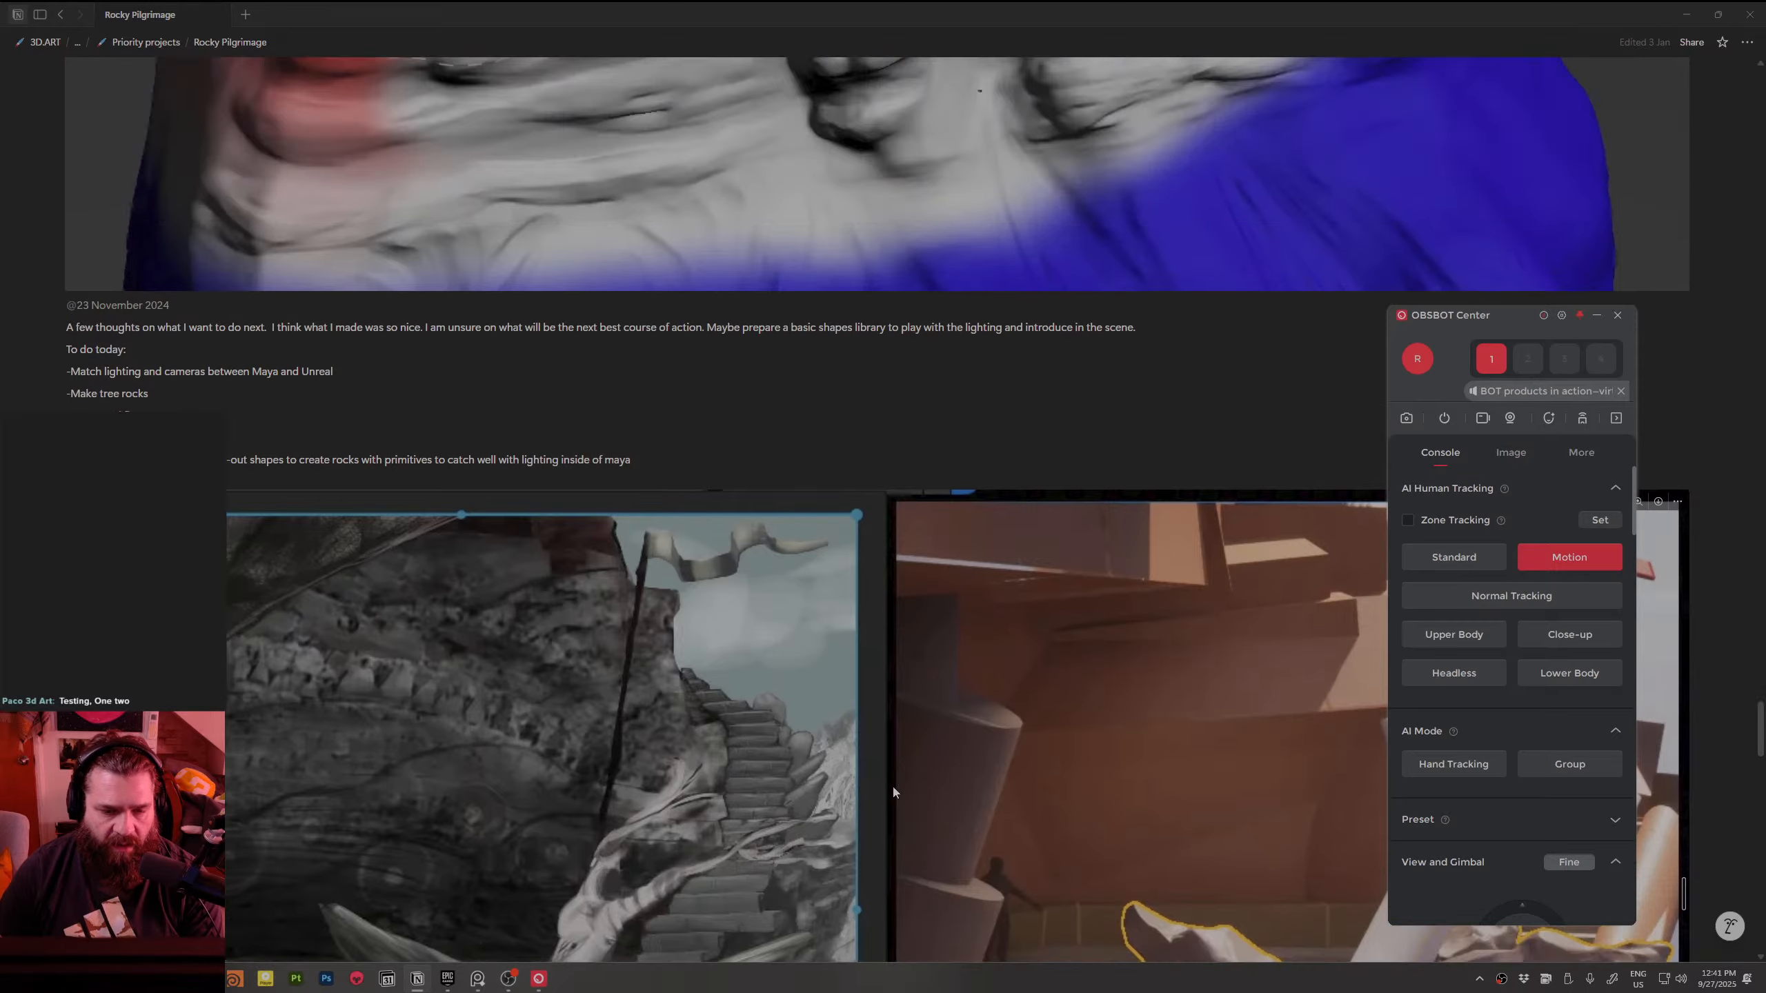
scroll(893, 787, "down", 15)
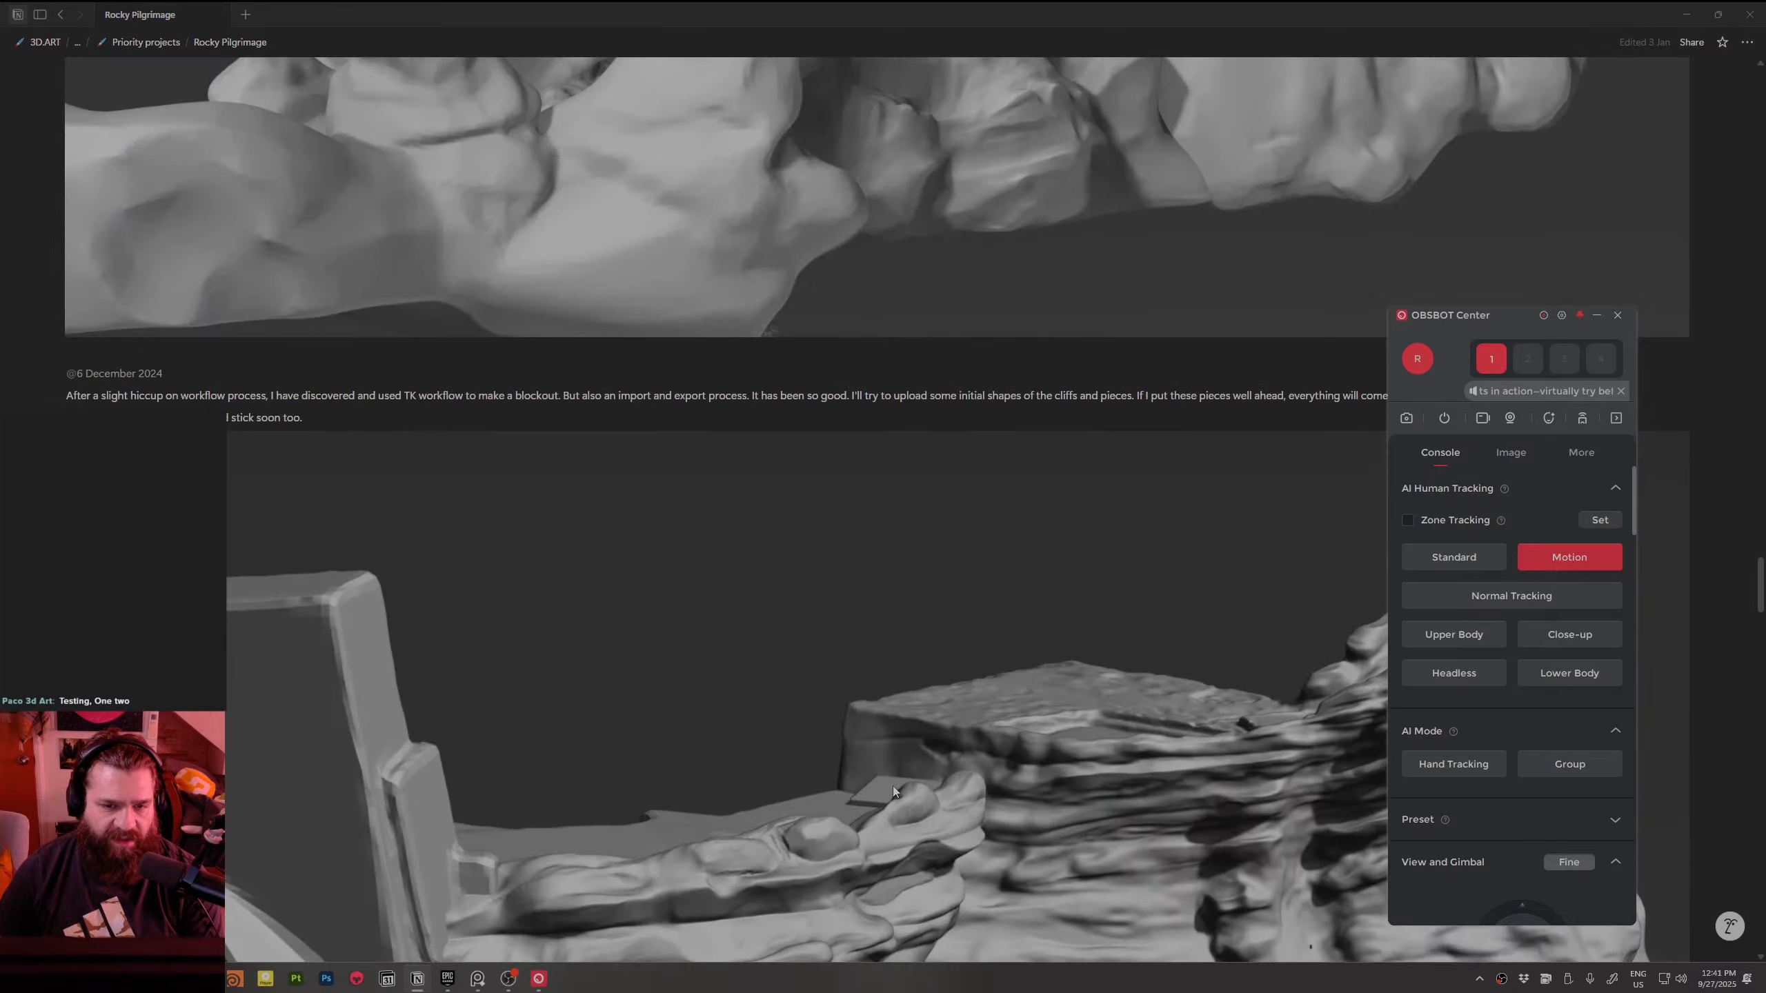
scroll(892, 787, "down", 8)
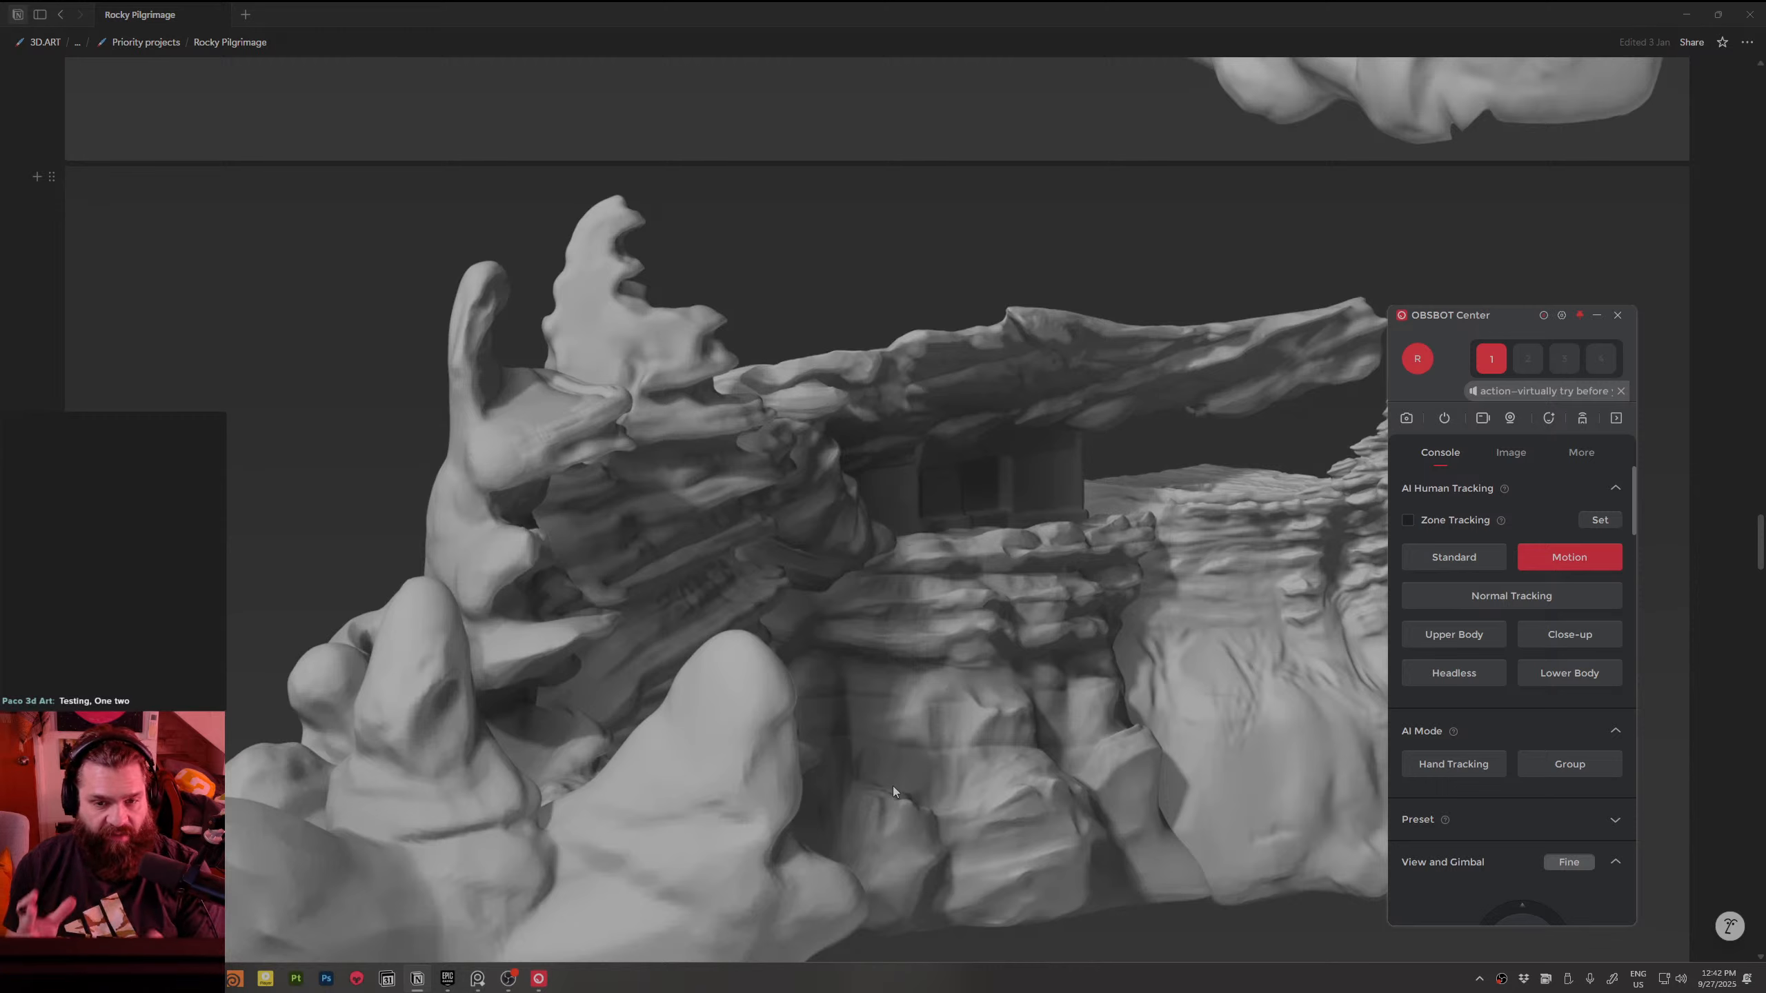
Step: Switch to ZBrush and examine the whole sculpted side wall upright from the front
left_click(1685, 14)
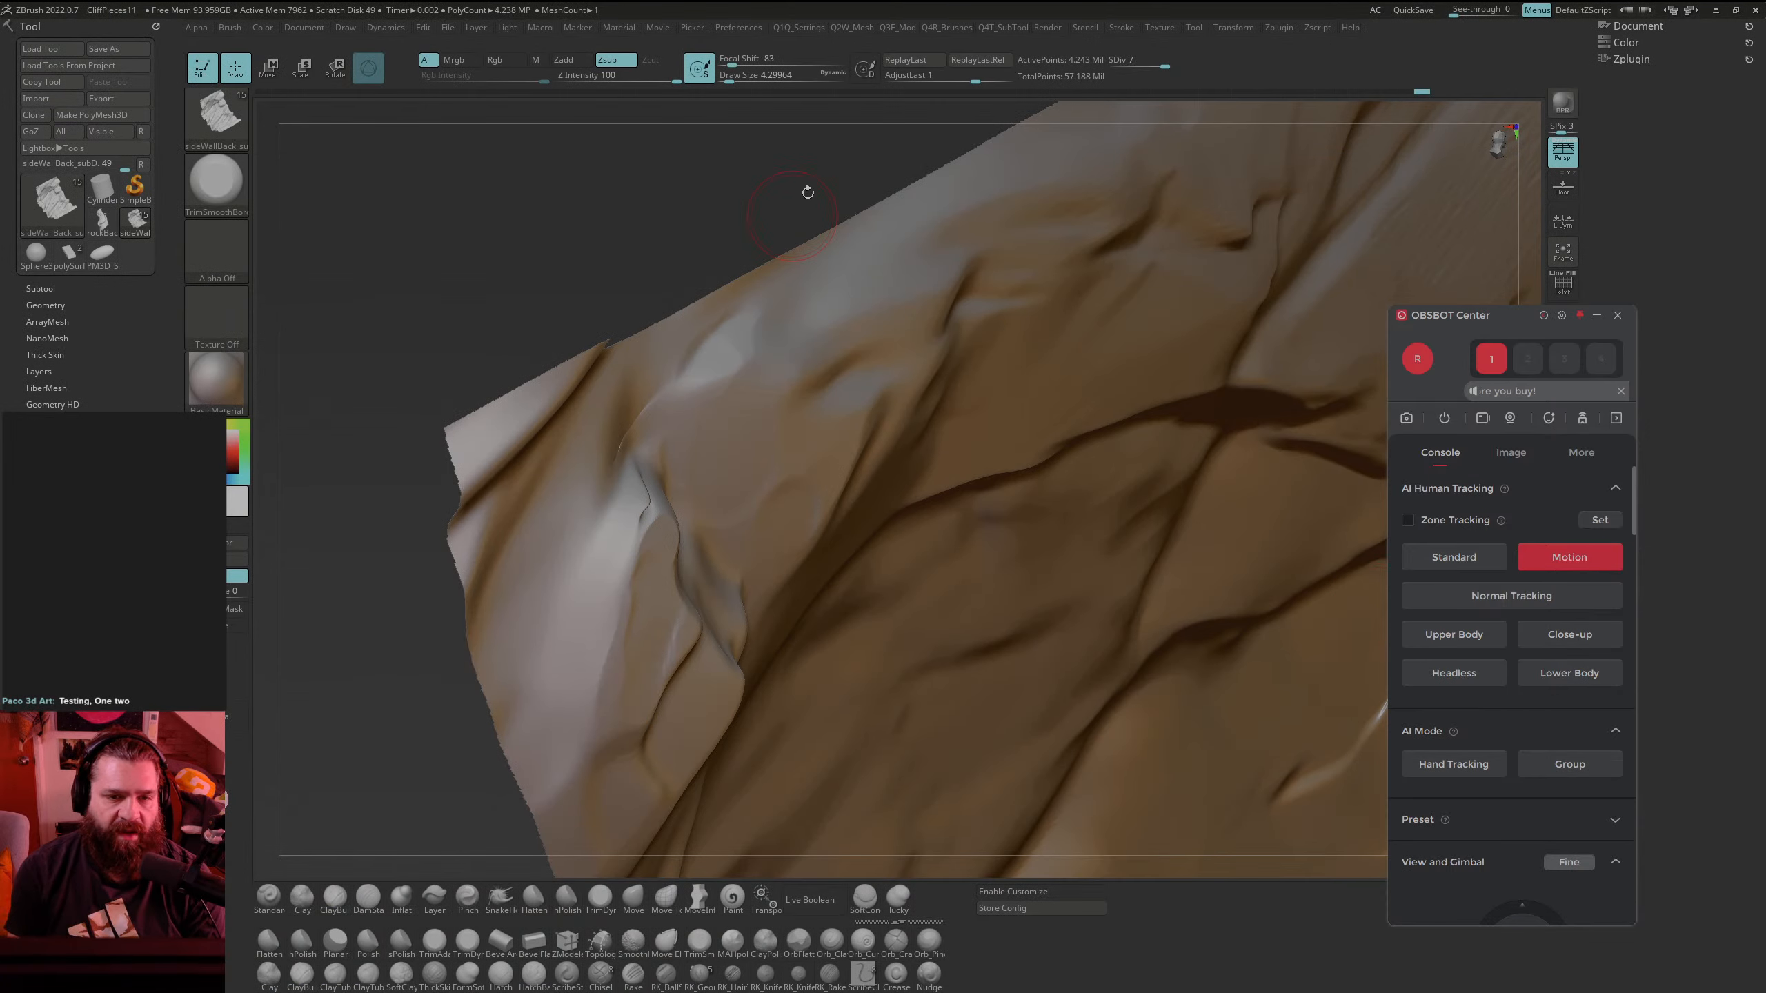
left_click_drag(810, 192, 473, 273, "alt")
left_click_drag(1163, 264, 1215, 327)
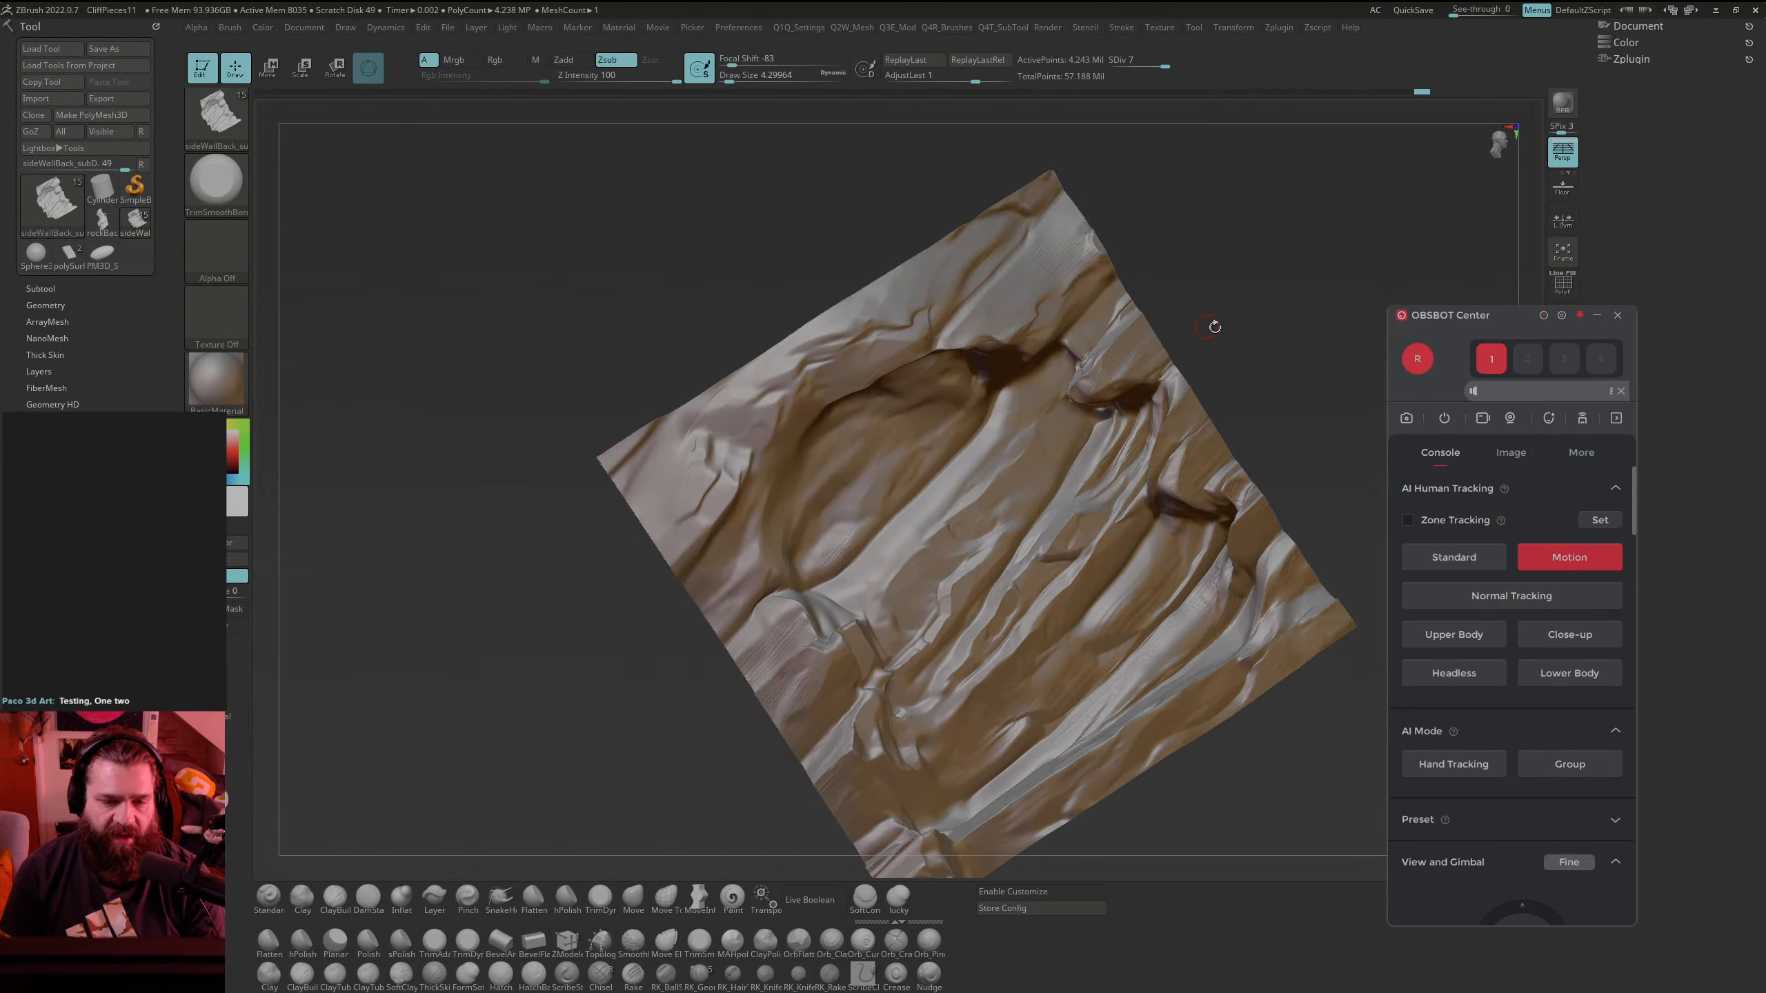
mouse_move(1312, 293)
left_mouse_down()
mouse_move(1251, 365)
mouse_move(1301, 469)
mouse_move(1256, 380)
mouse_move(1238, 591)
left_mouse_up()
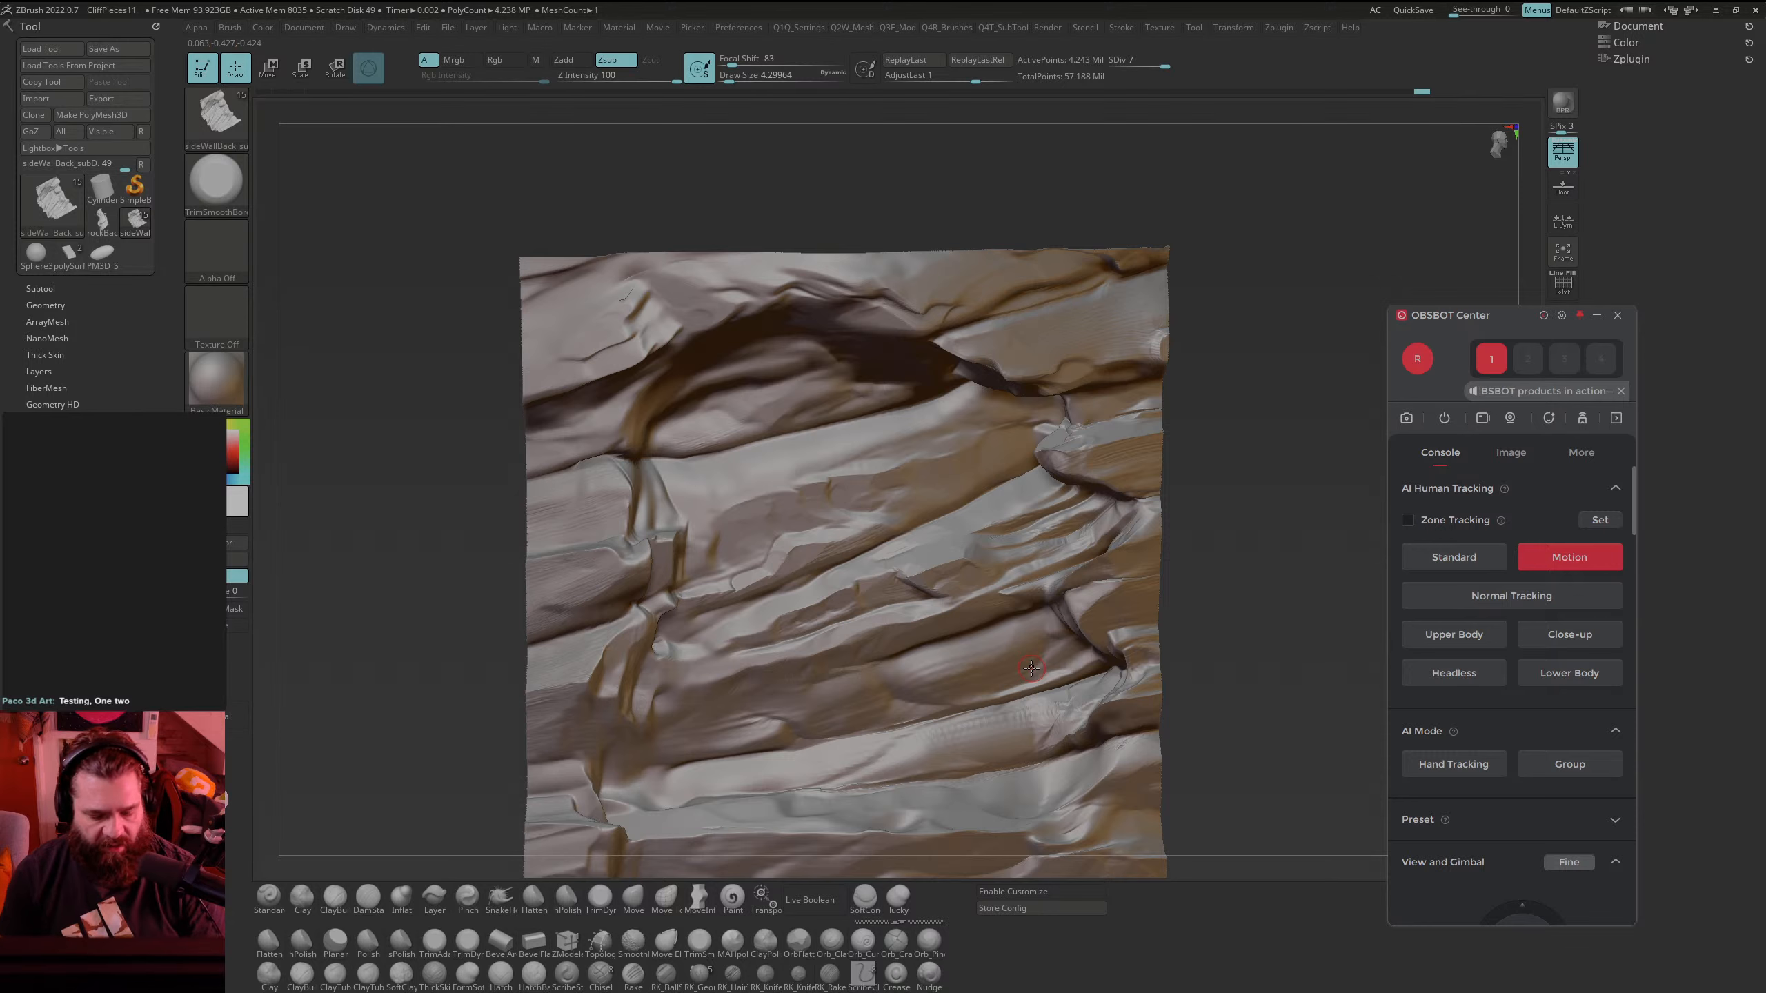
key("super")
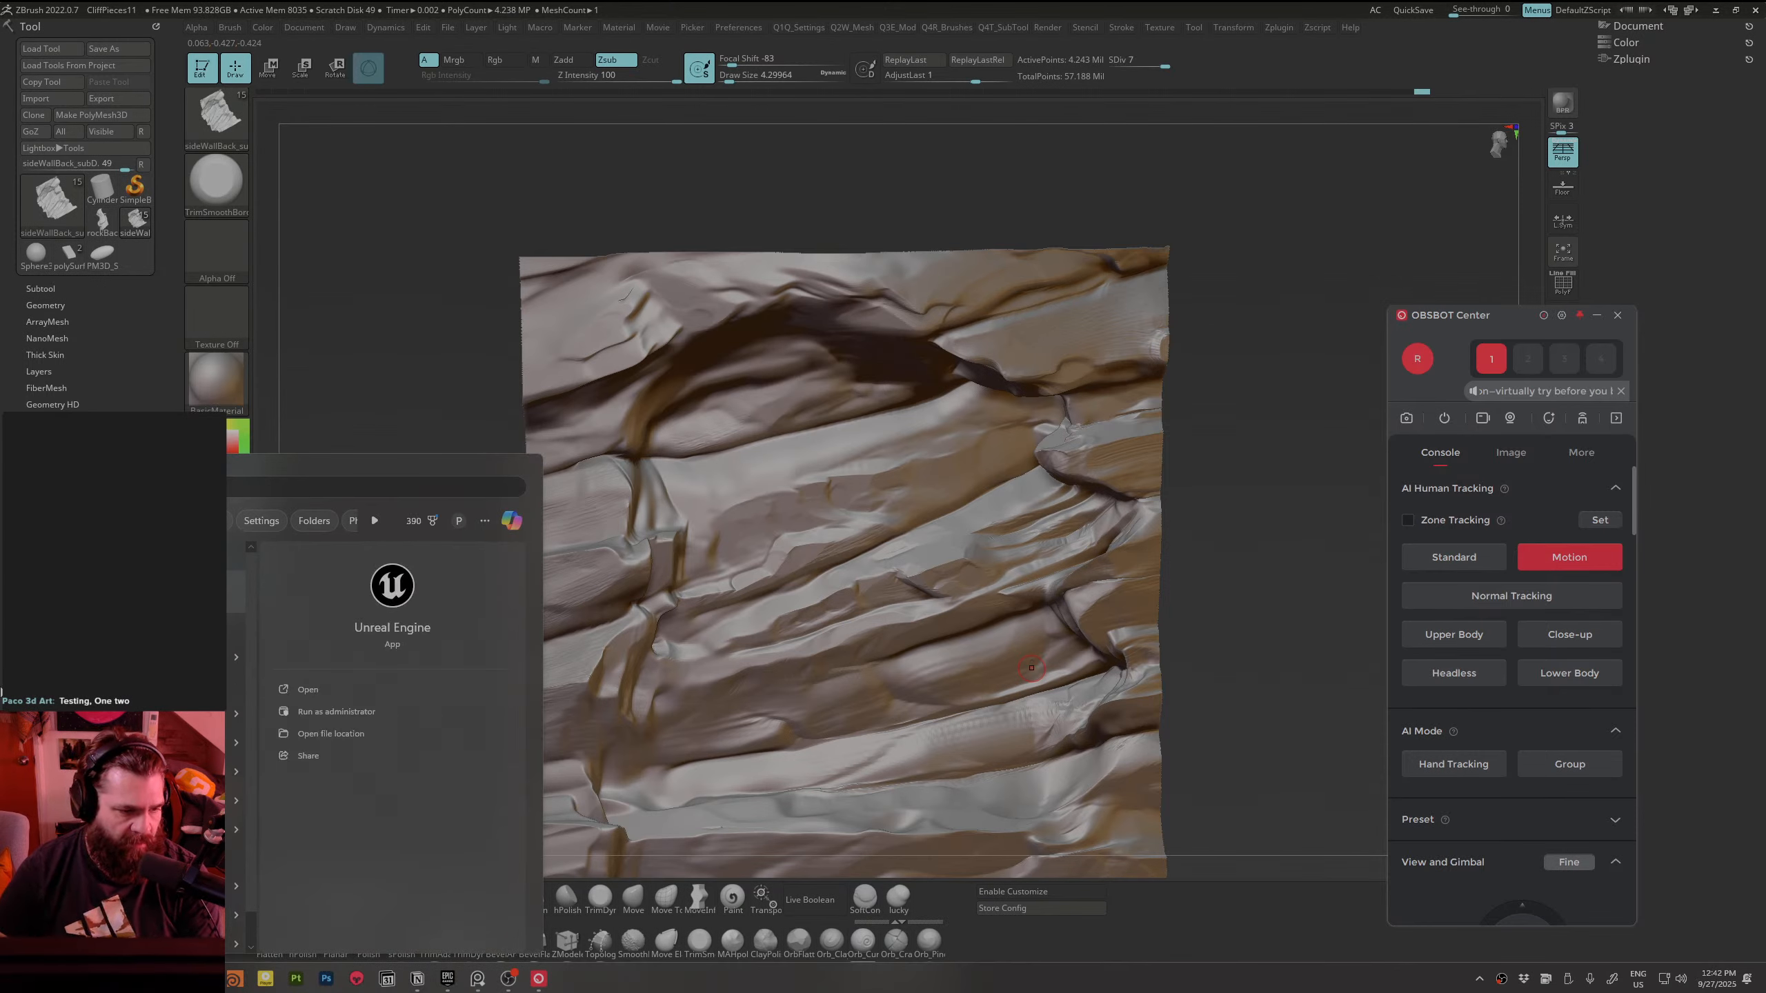
key("Escape")
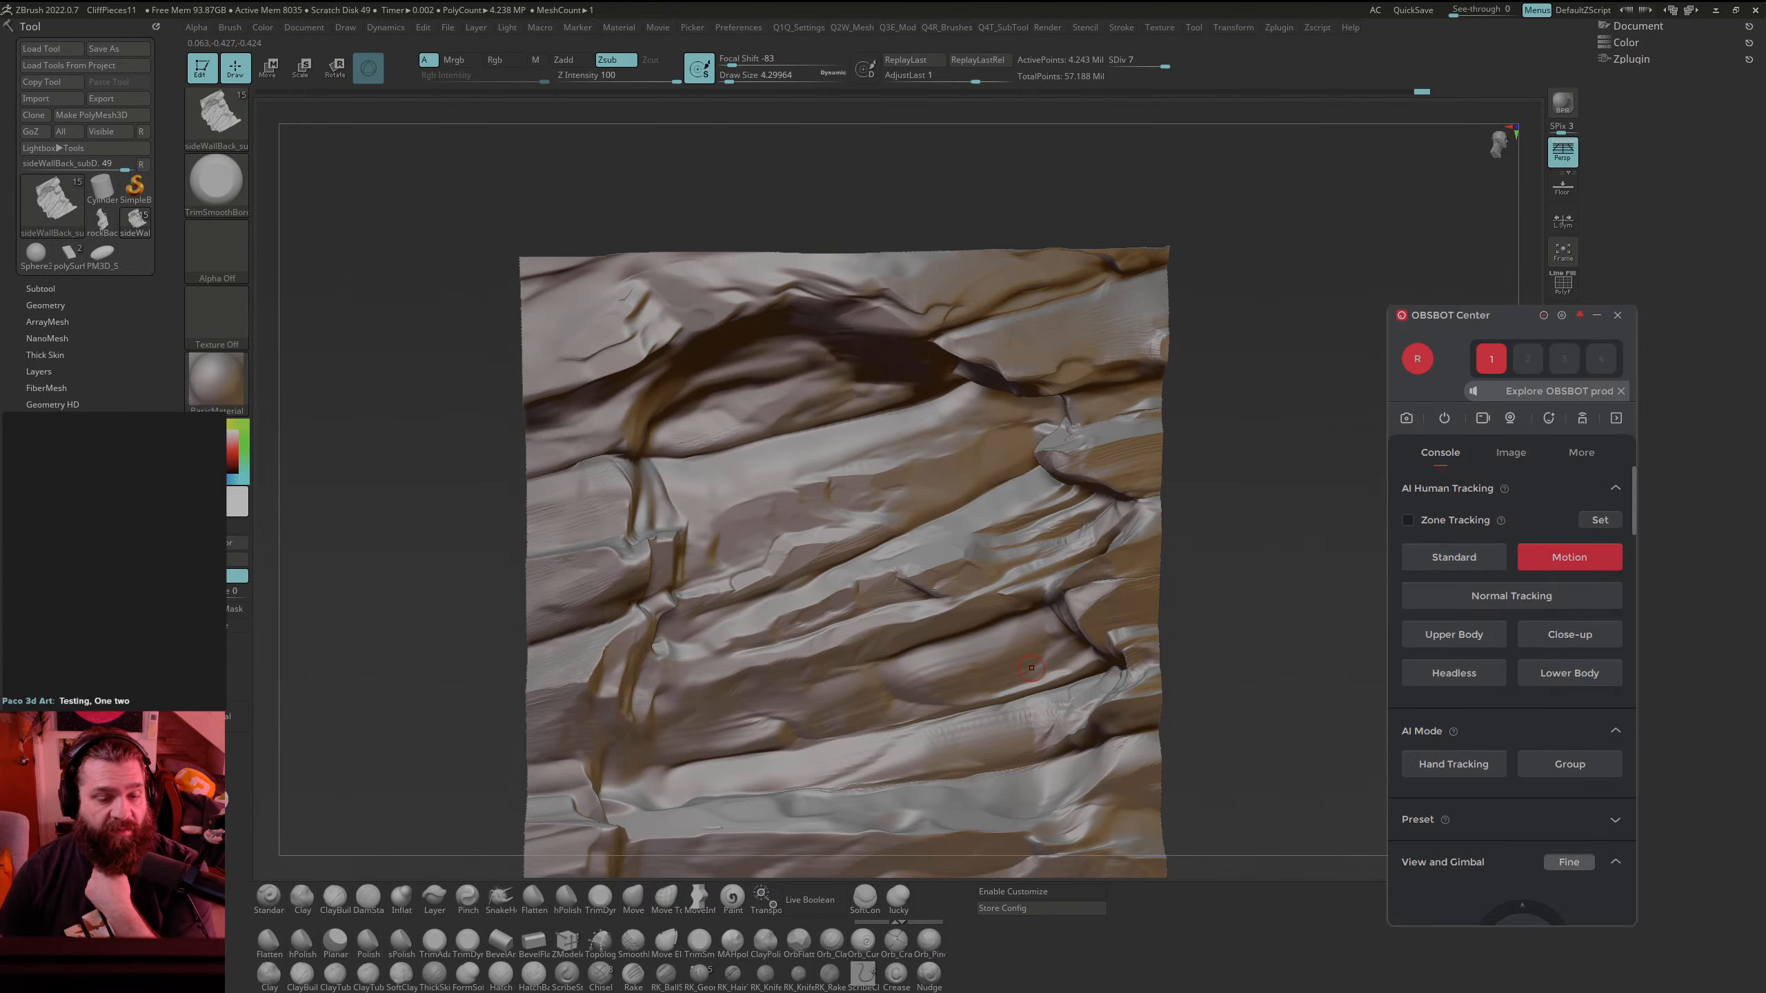
key("alt+Tab")
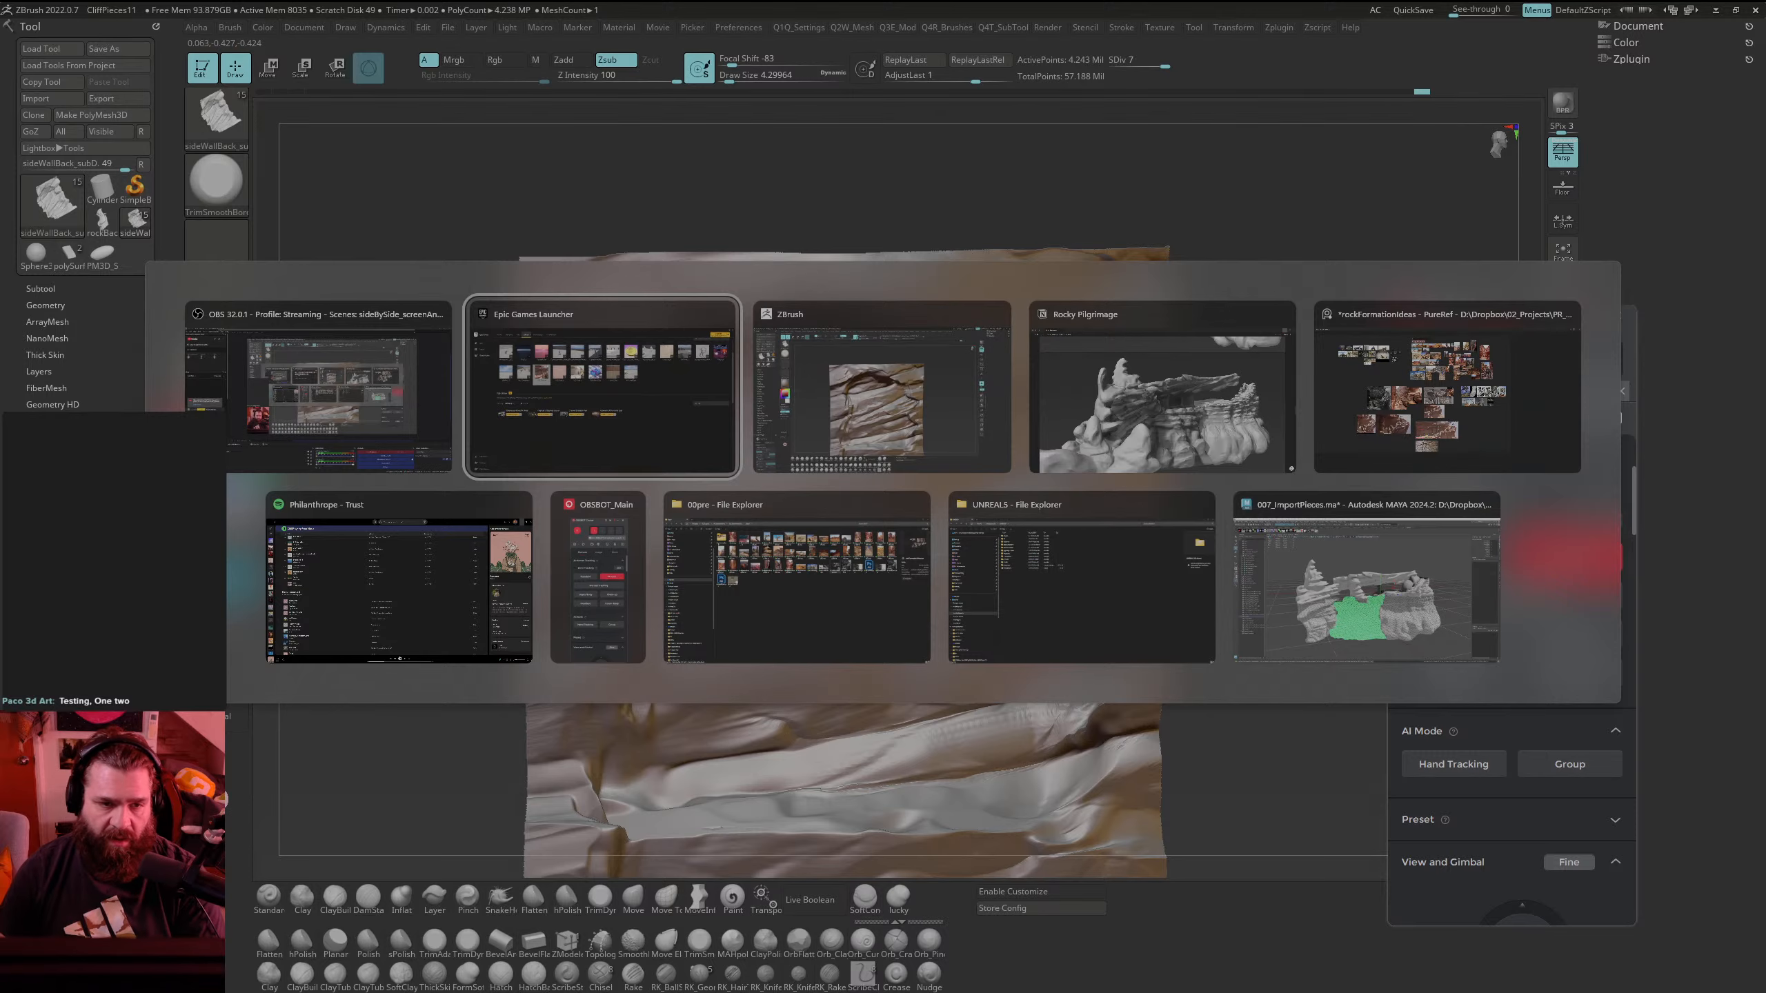
key("Escape")
Step: Switch to the Epic Games Launcher, open the UE_Rocks project and dismiss its Message Log
key("alt+Tab")
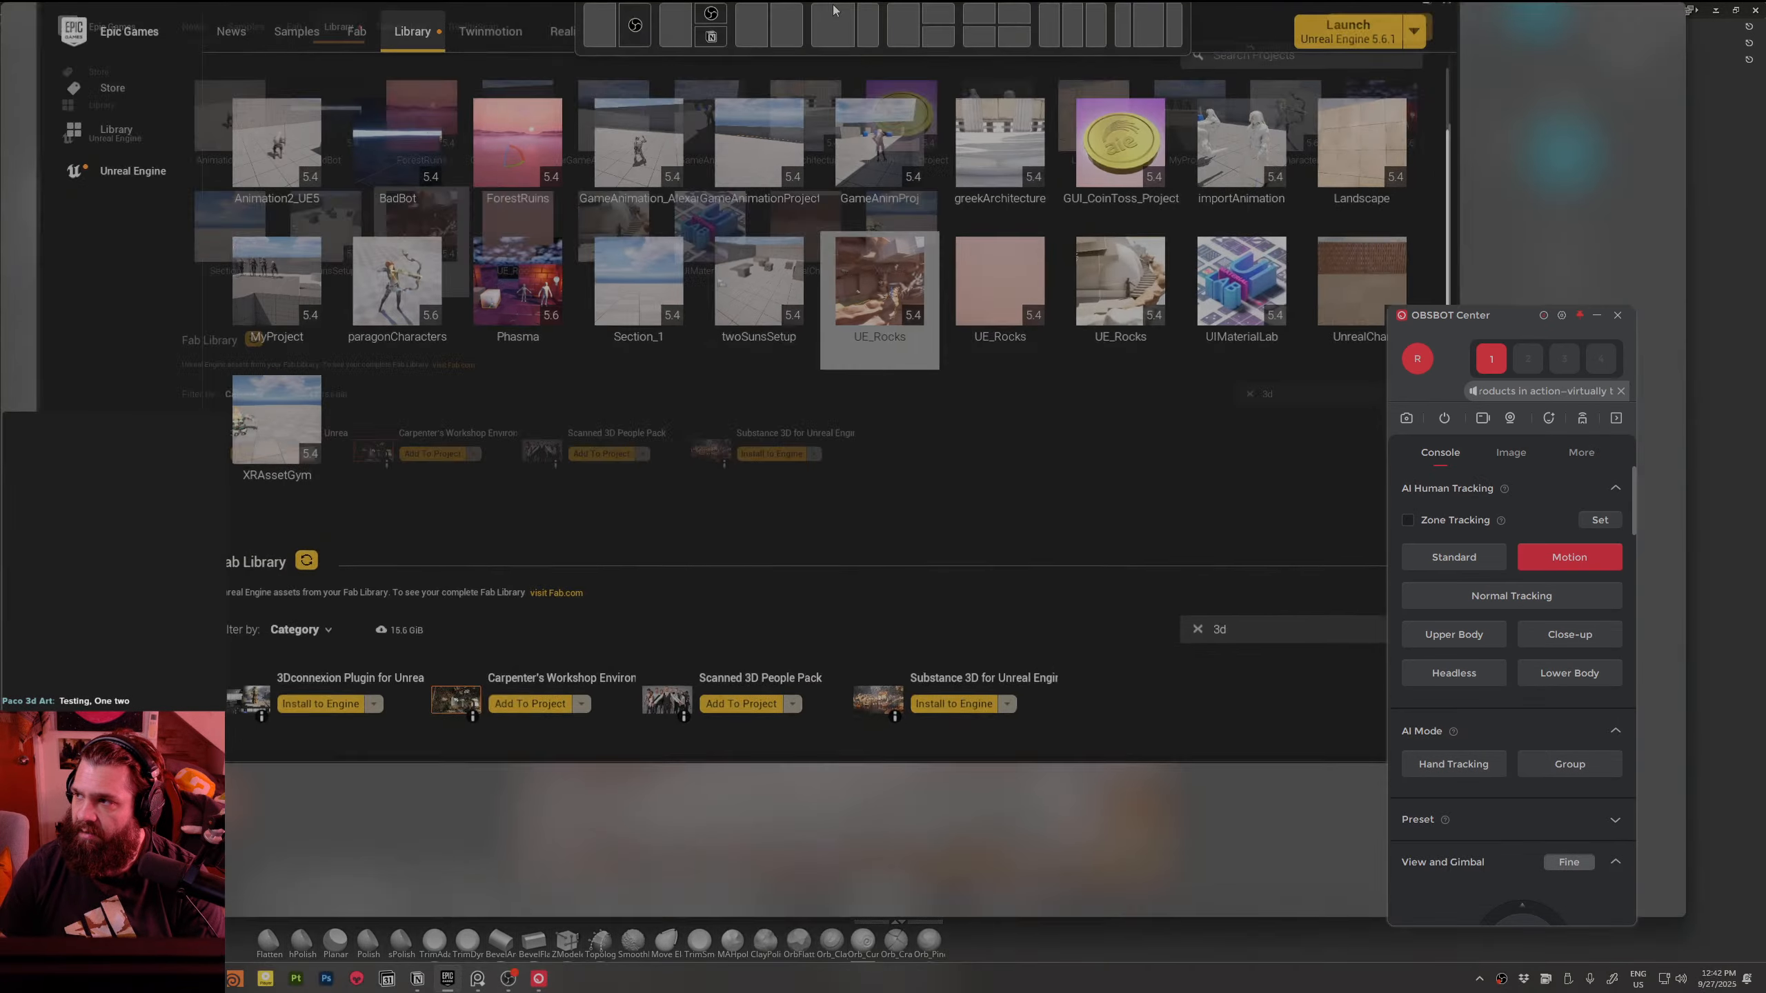
double_click(476, 349)
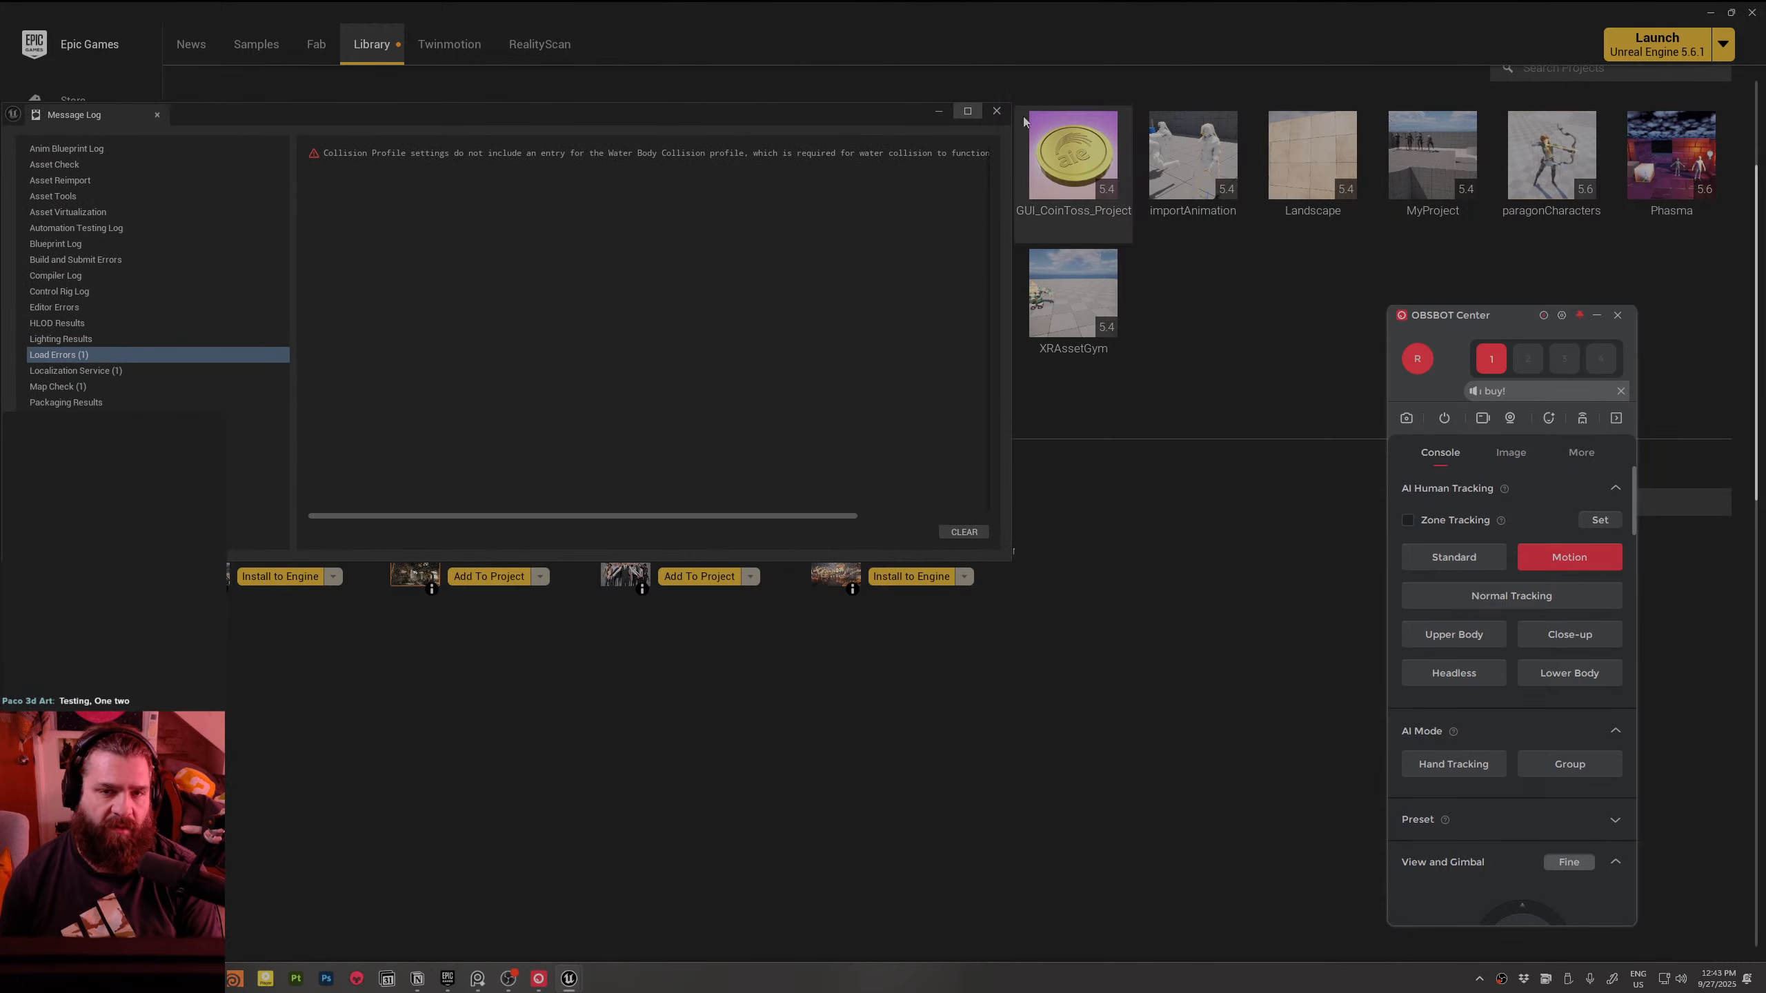
left_click(964, 531)
left_click(996, 112)
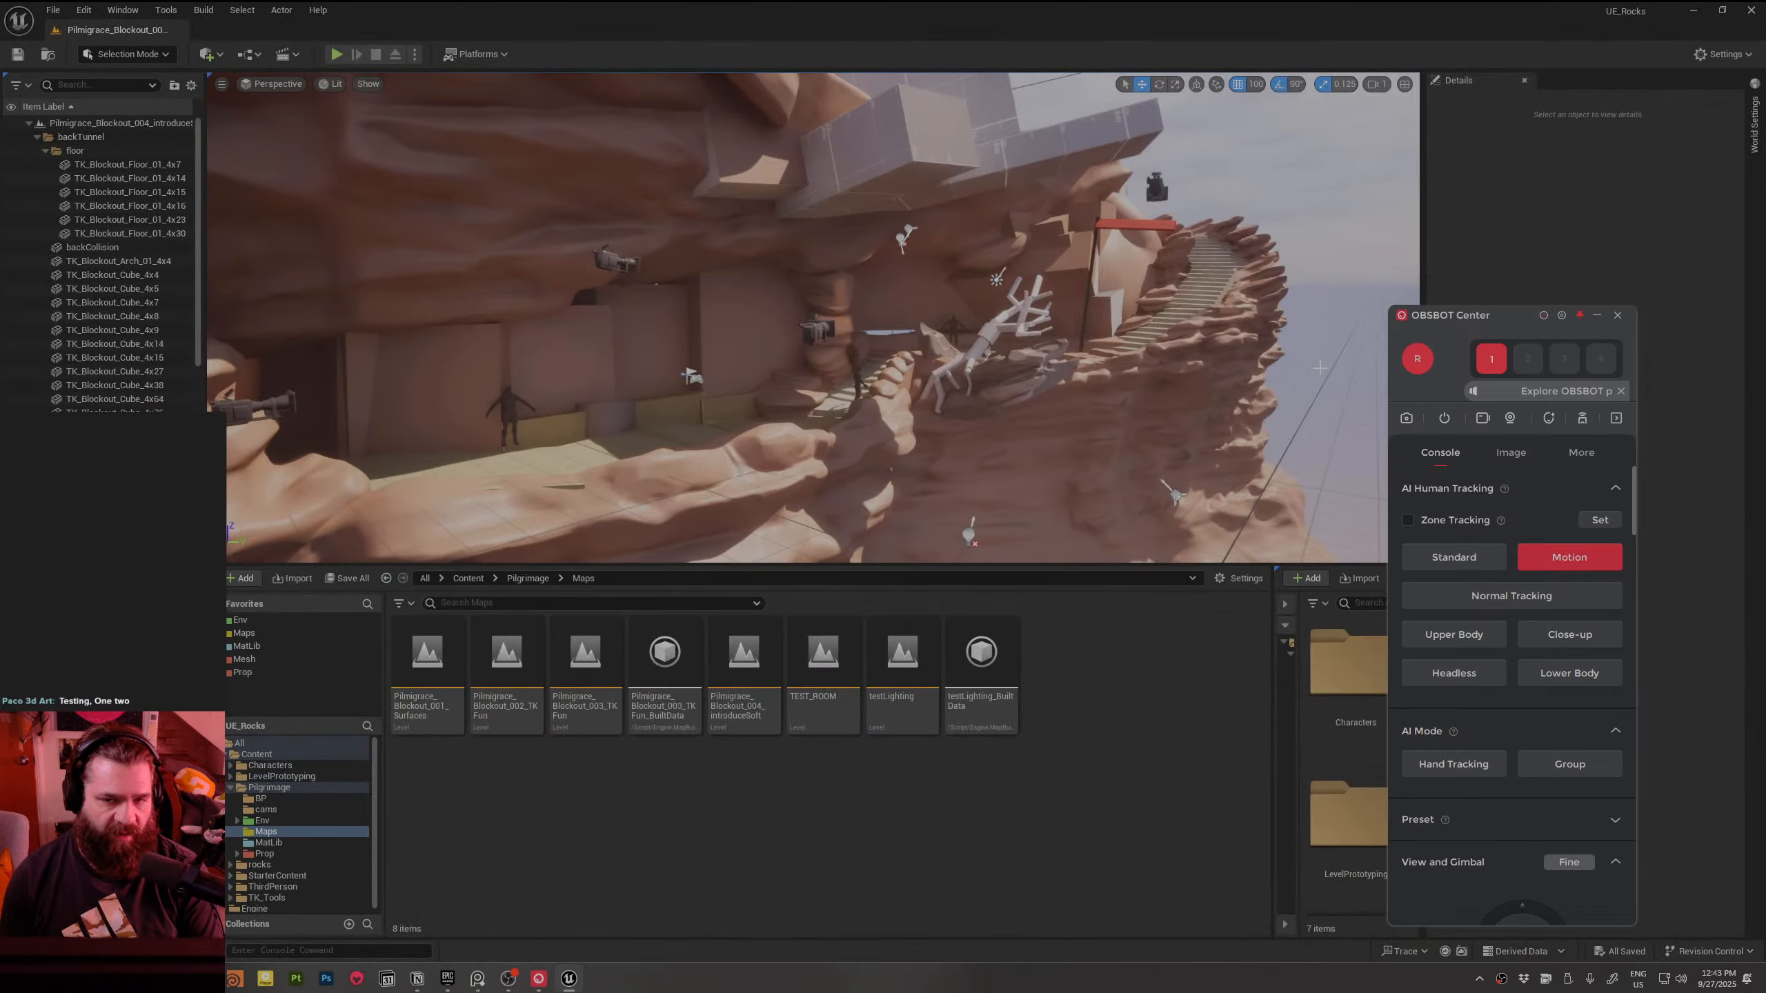
left_click(1320, 367)
scroll(1320, 368, "up", 6)
scroll(1319, 369, "down", 5)
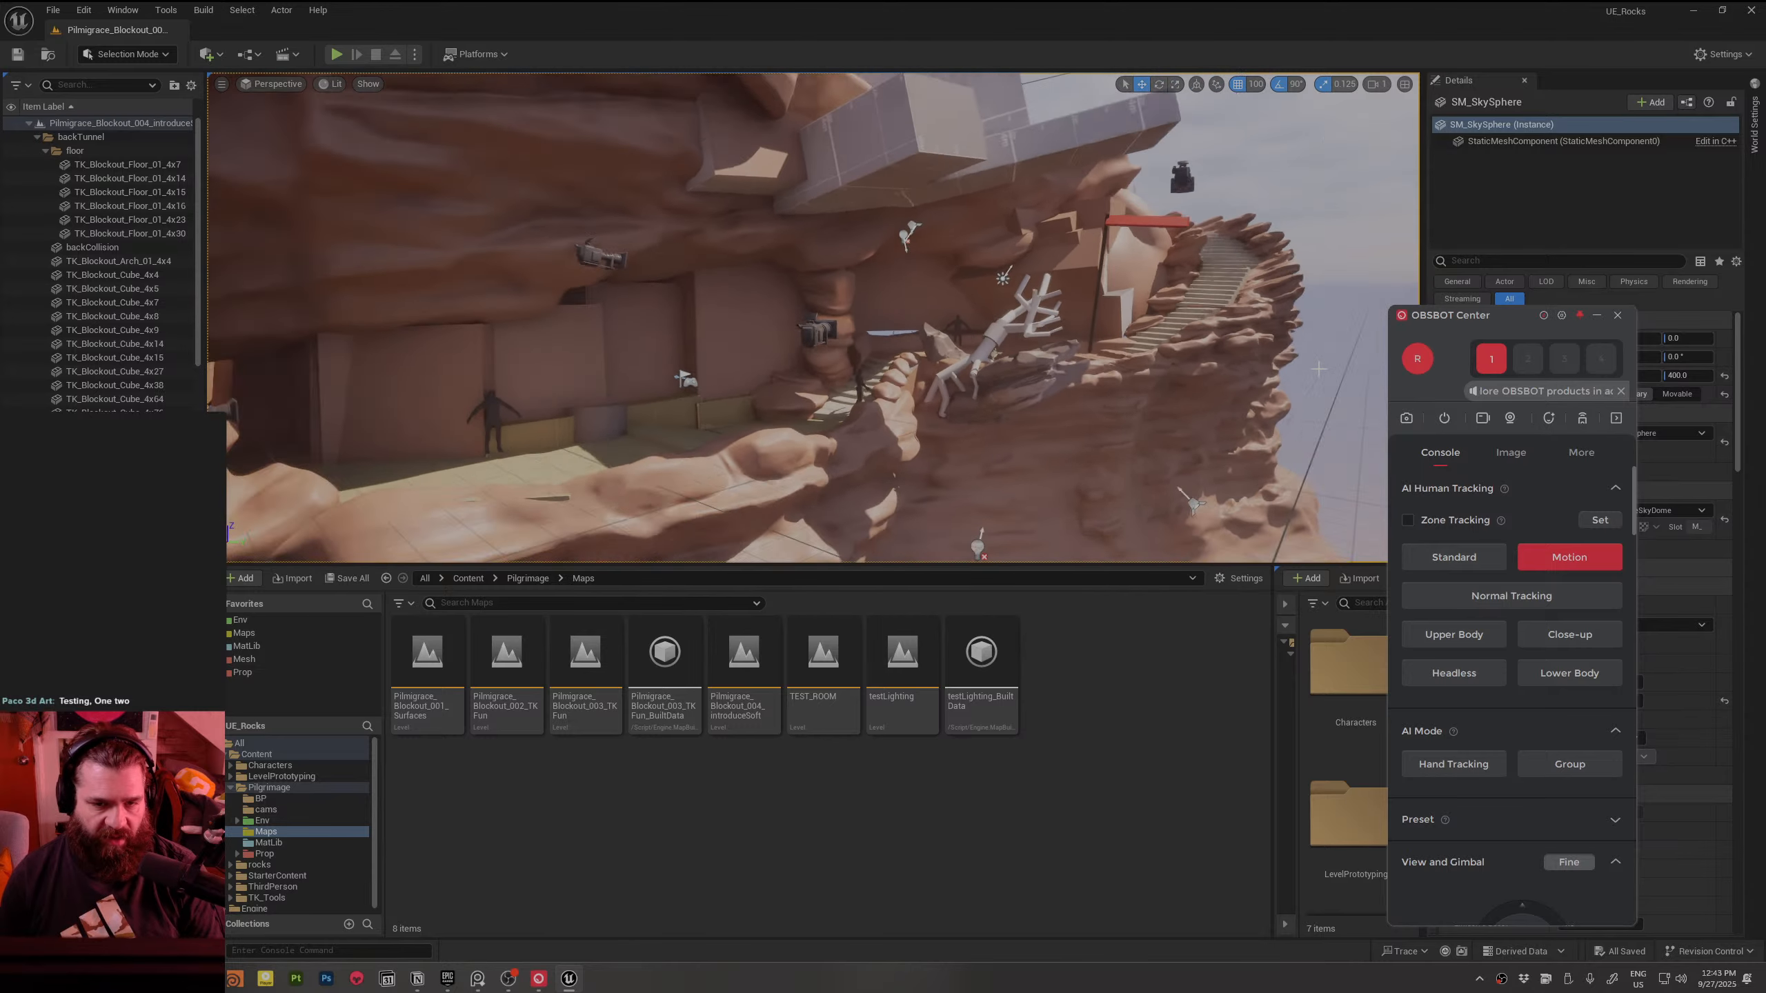
scroll(1319, 368, "down", 5)
scroll(1319, 368, "up", 6)
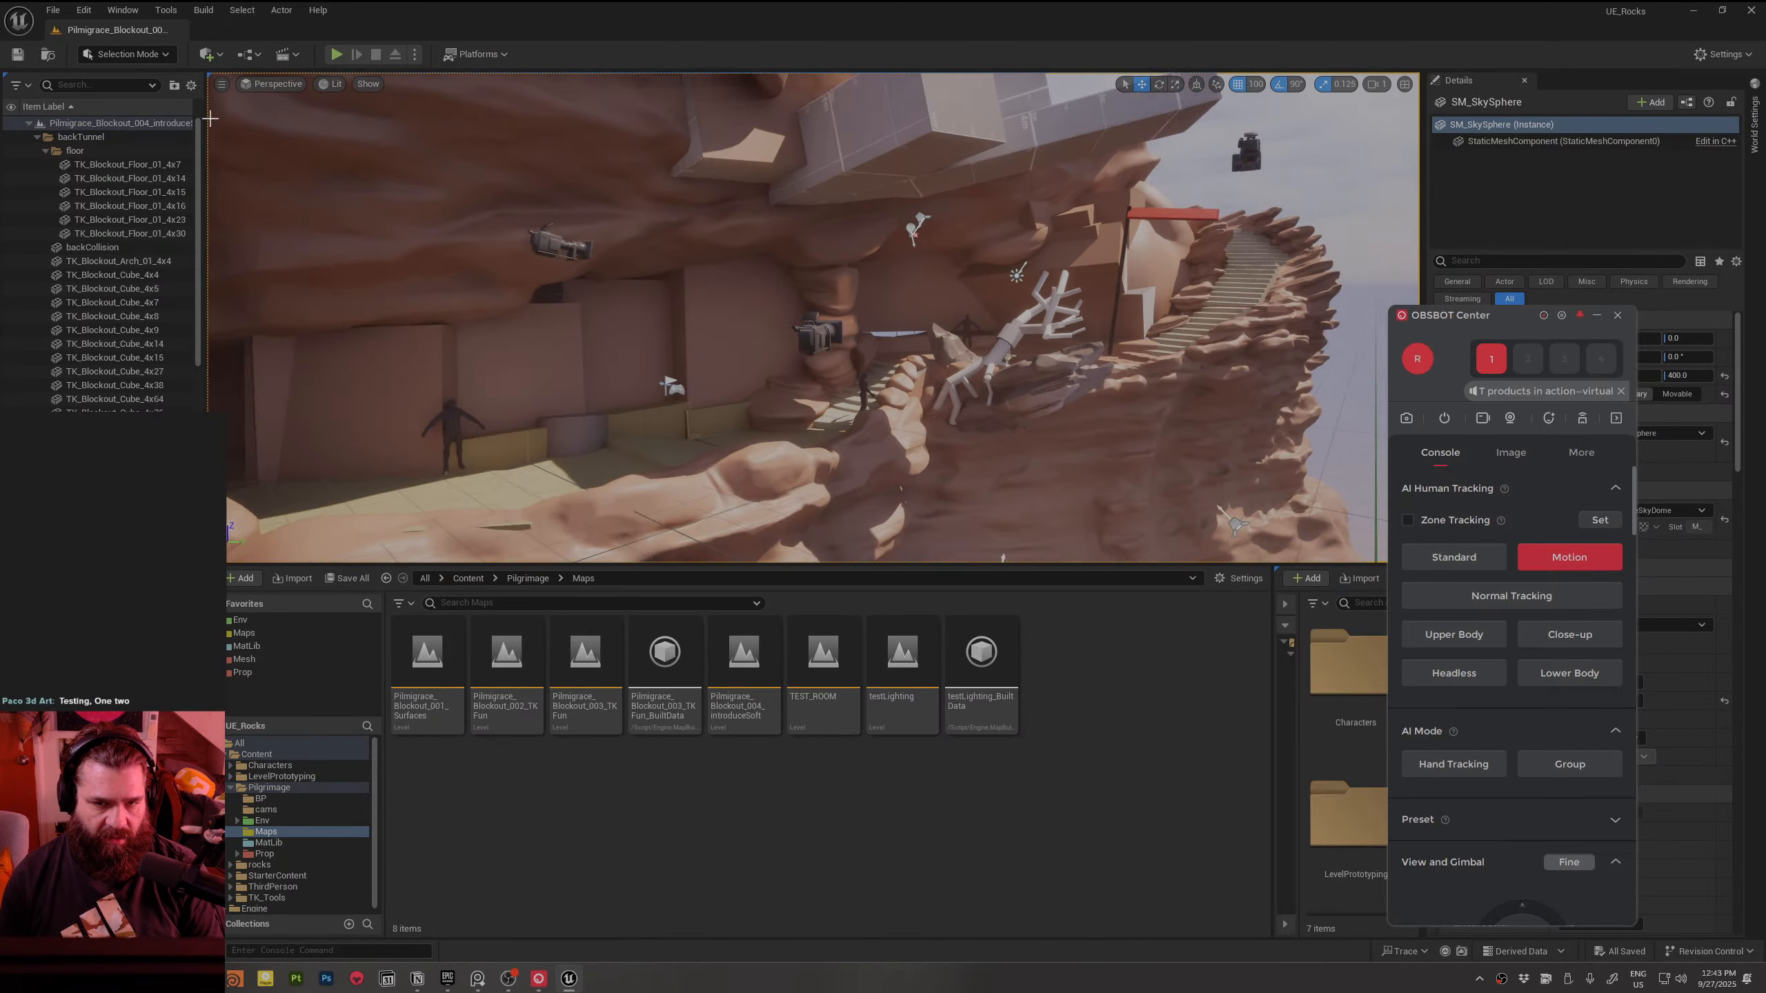
Step: Search the project's plugins for "3d", enable the 3DxUnreal plugin and restart the editor
left_click(84, 10)
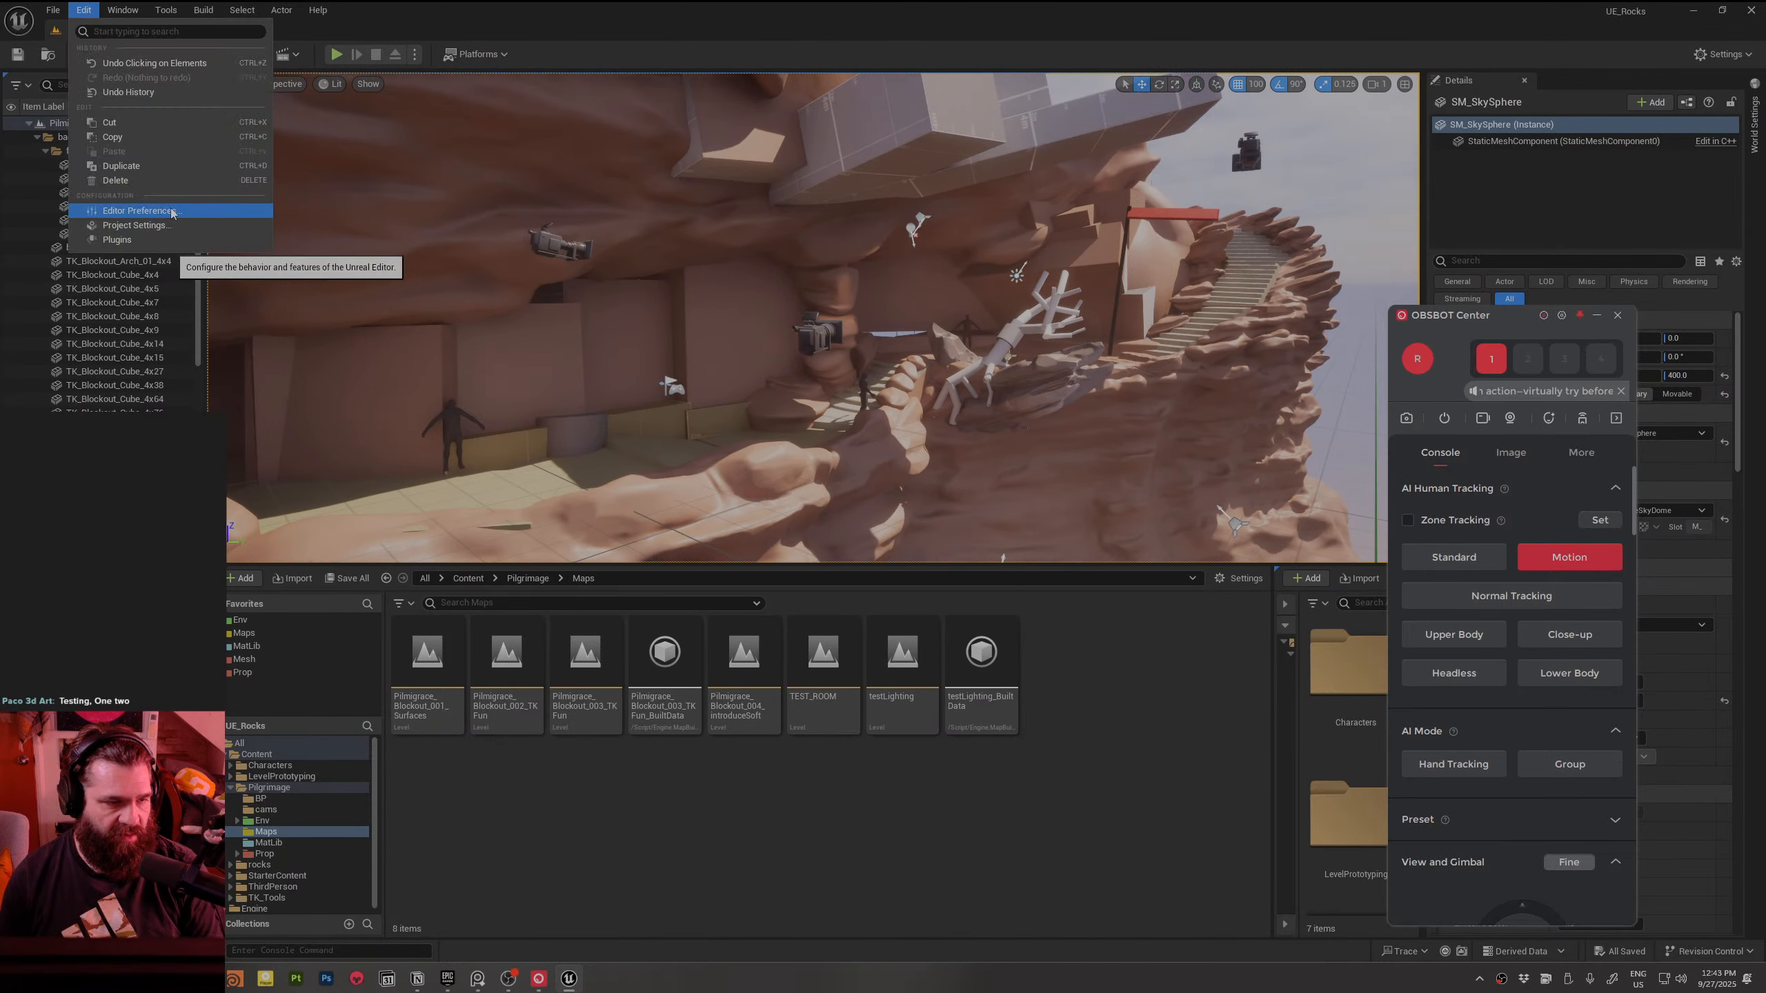
left_click(117, 239)
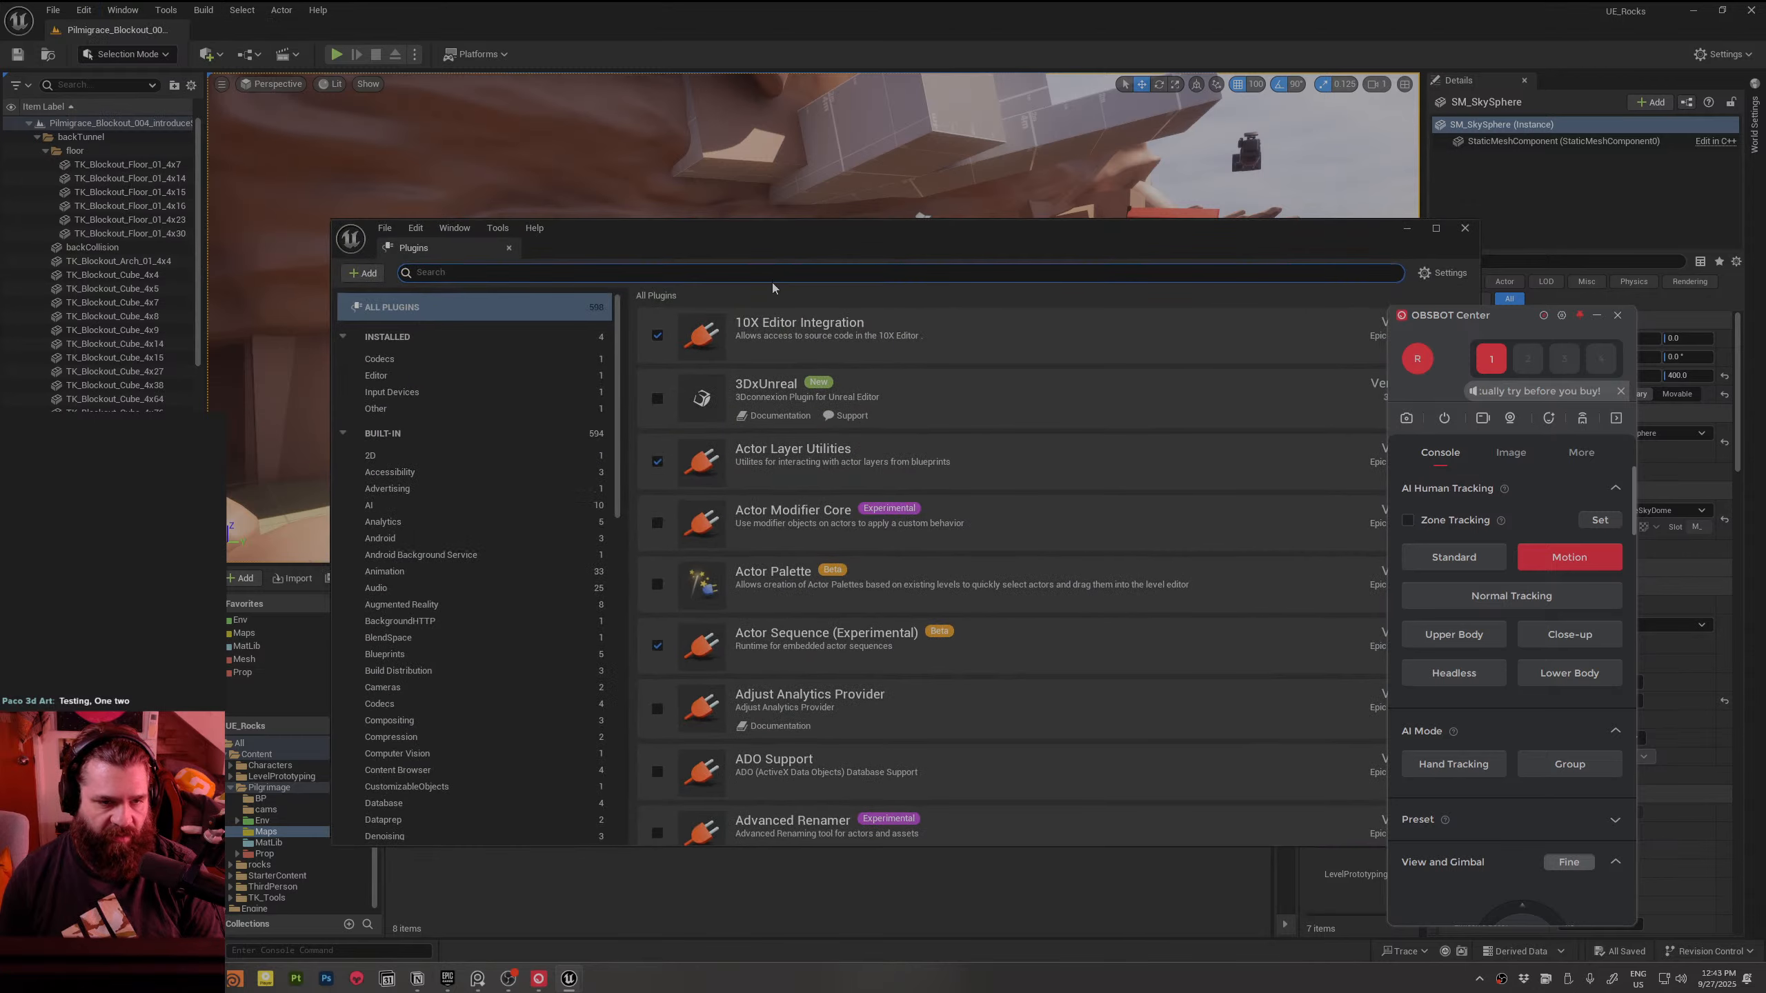
type("3d")
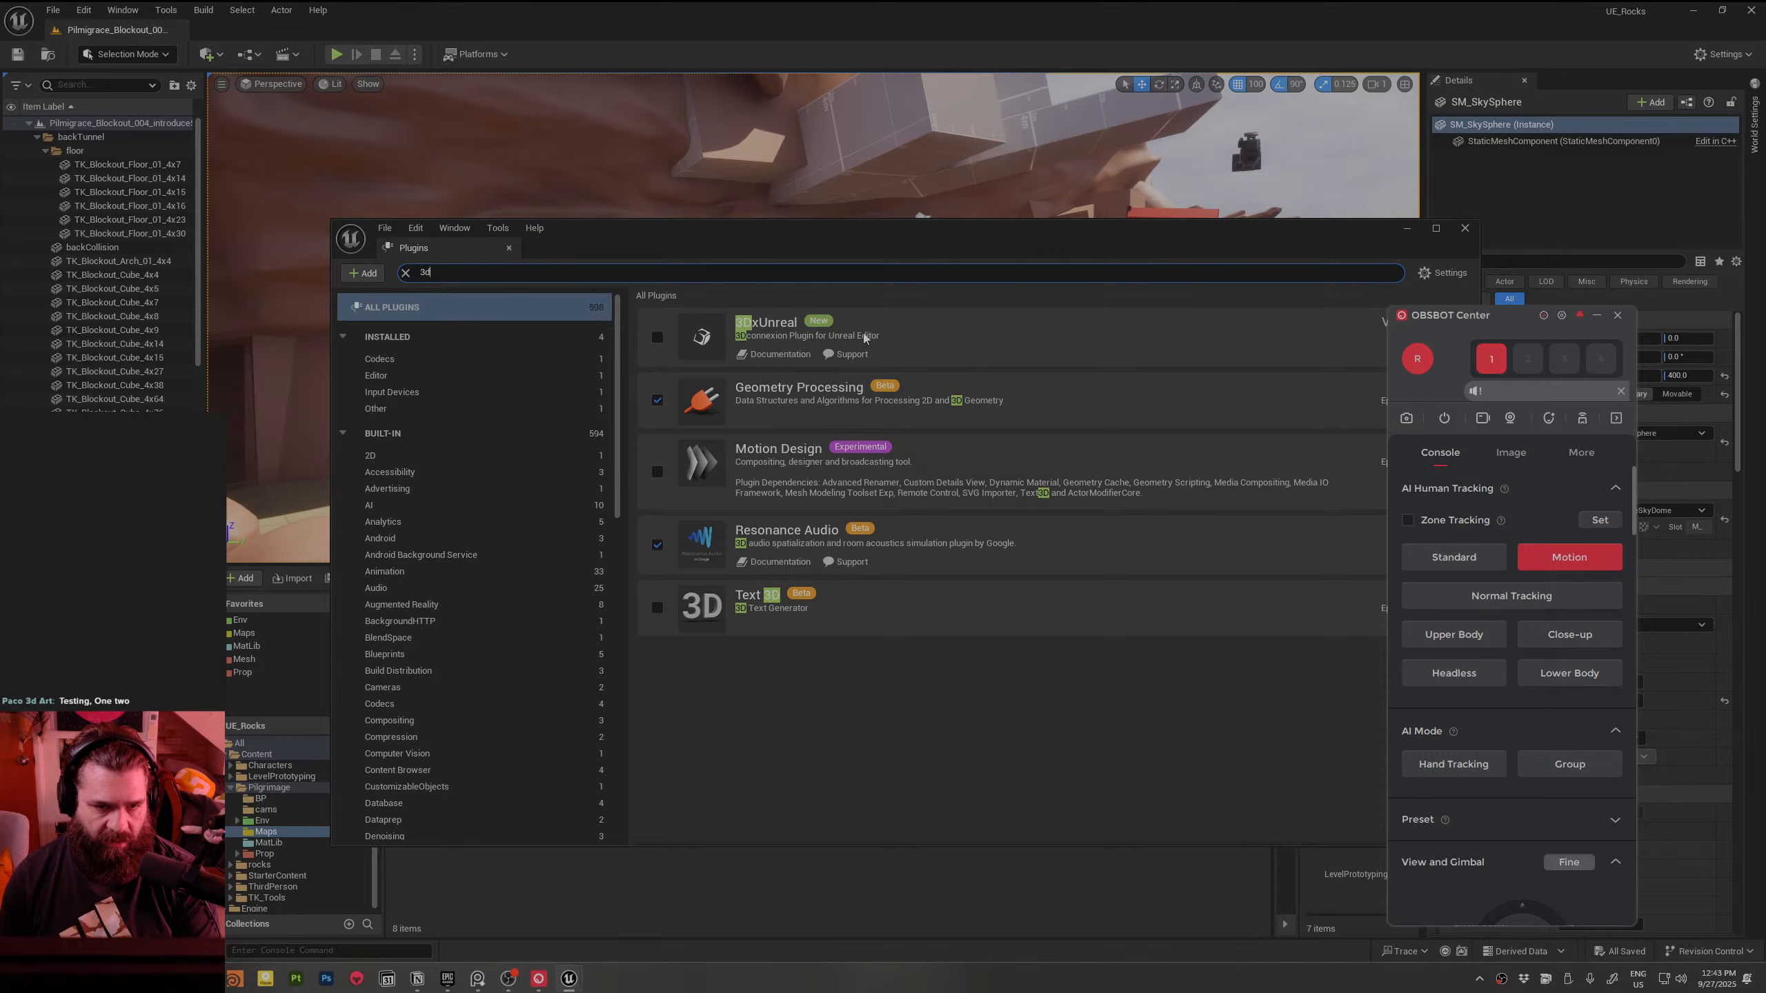
left_click_drag(928, 241, 651, 208)
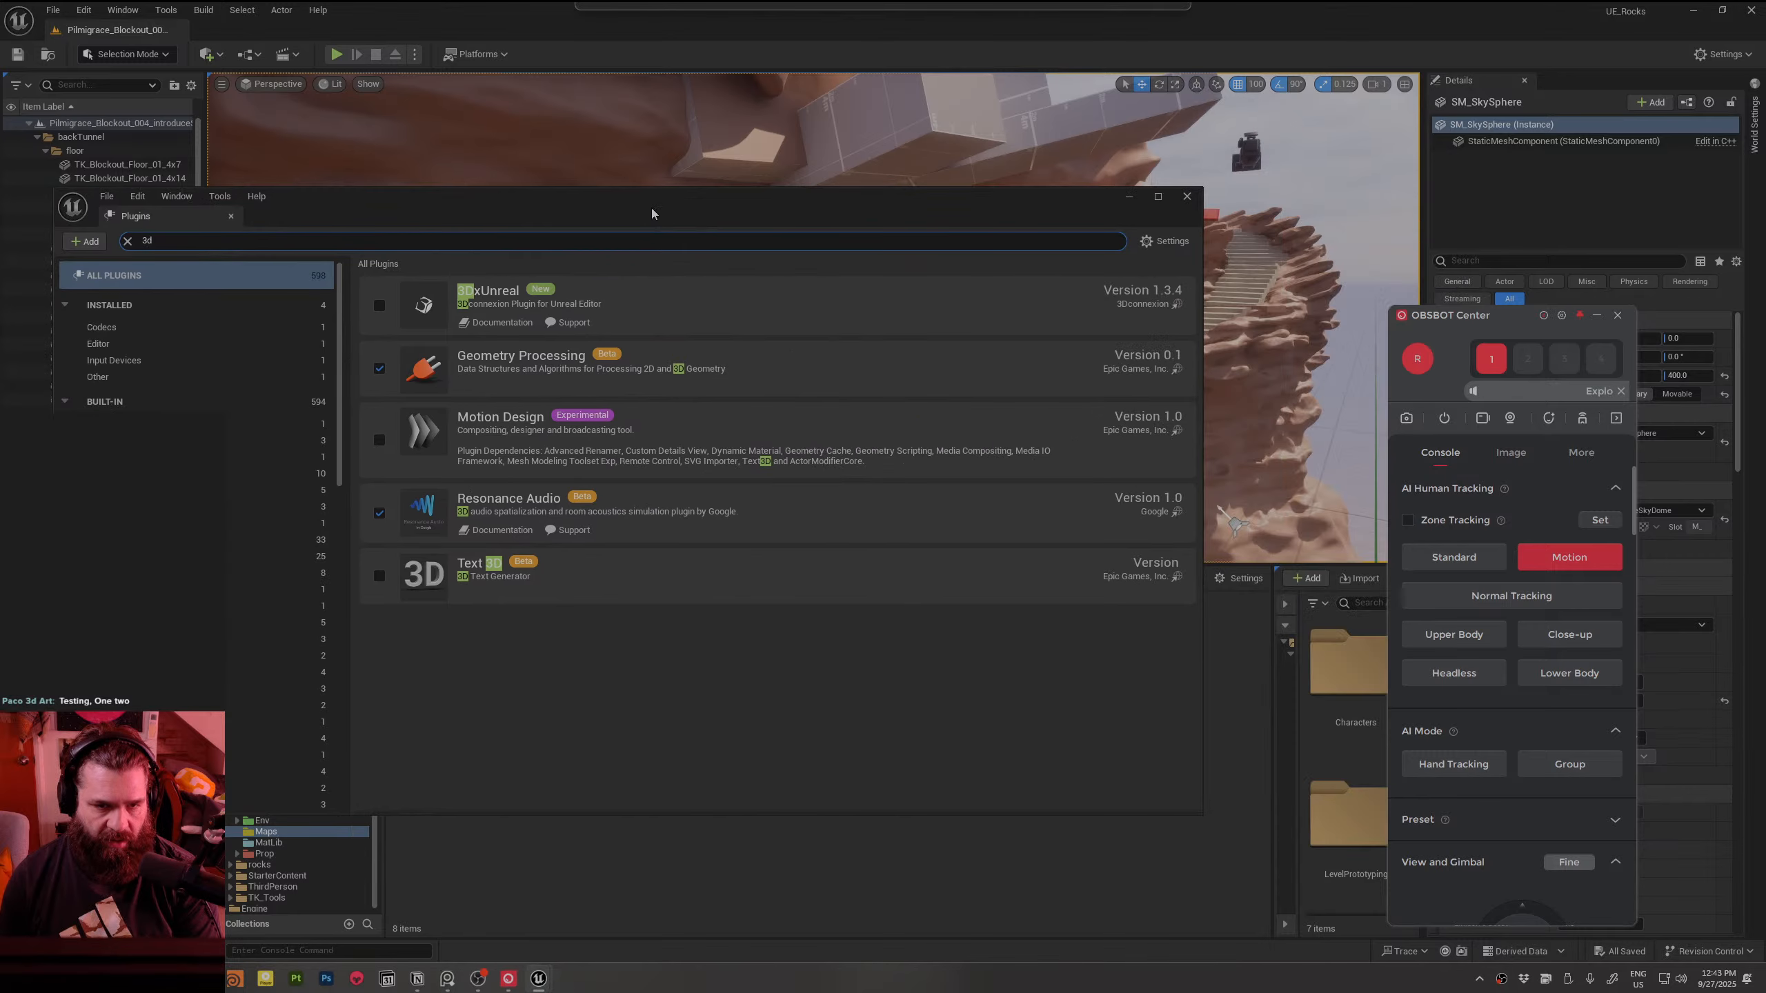
left_click(379, 305)
left_click(1156, 783)
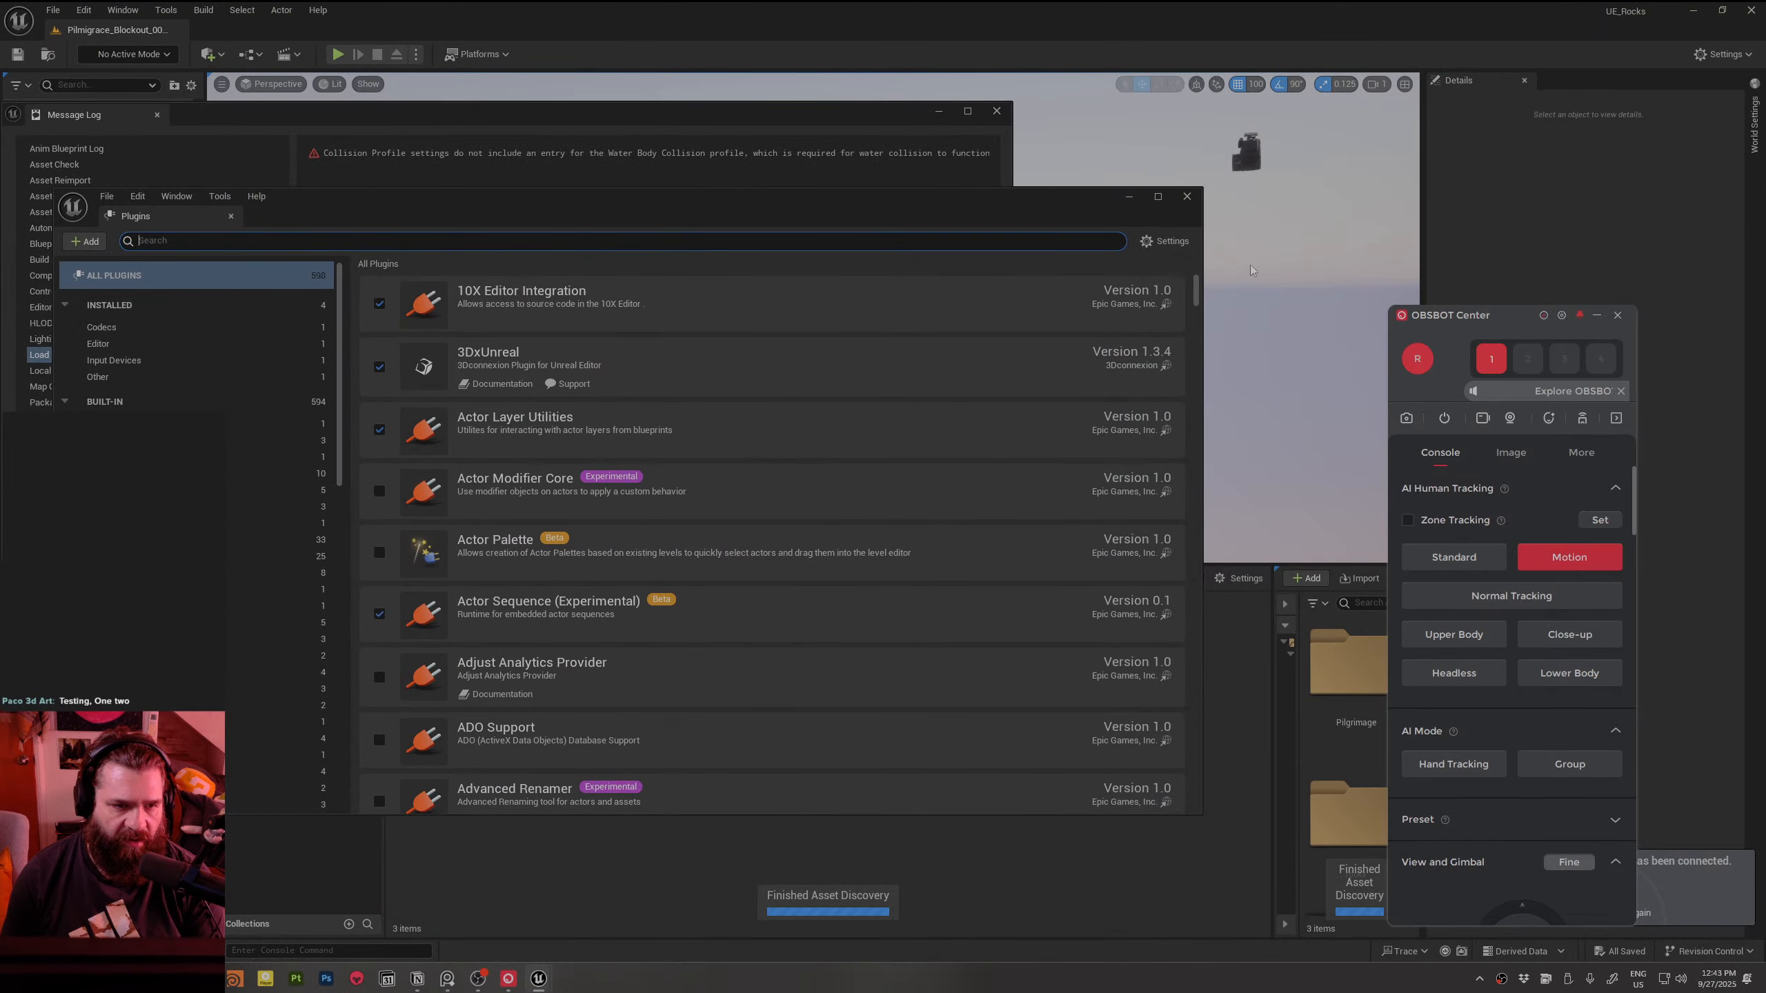
Step: Close the Plugins and Message Log windows and select the sky sphere in the level
left_click_drag(1297, 244, 1019, 185)
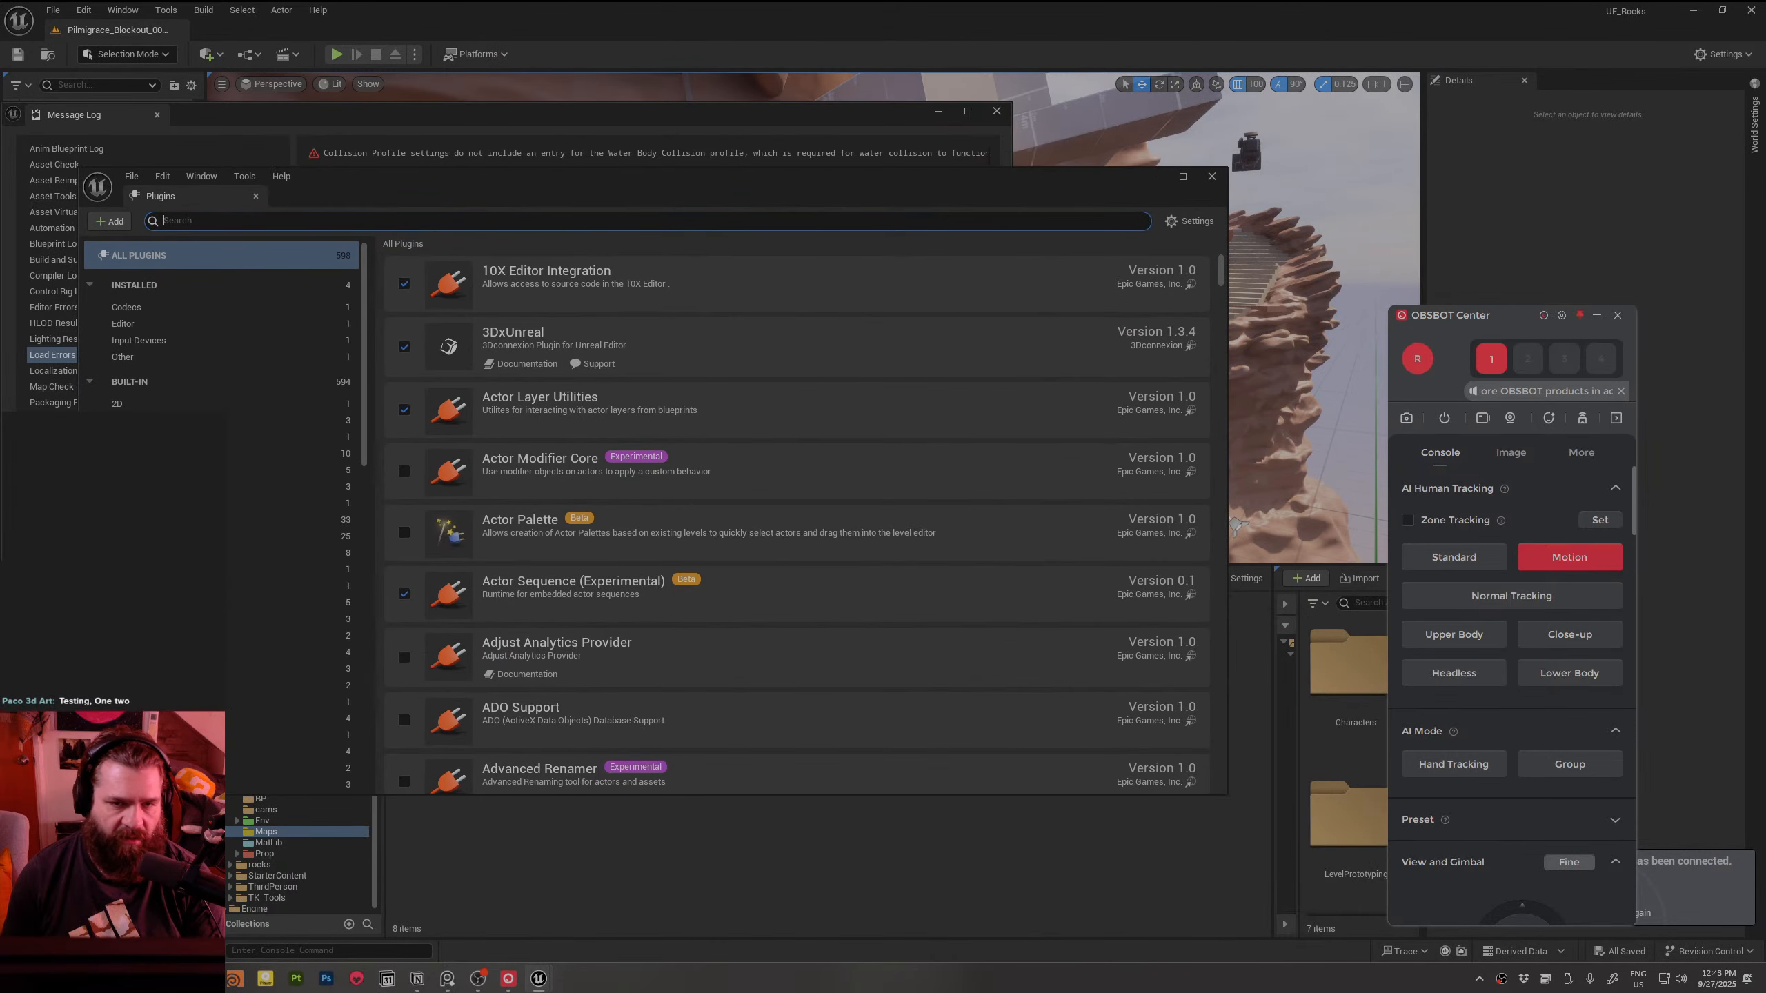
left_click(1211, 176)
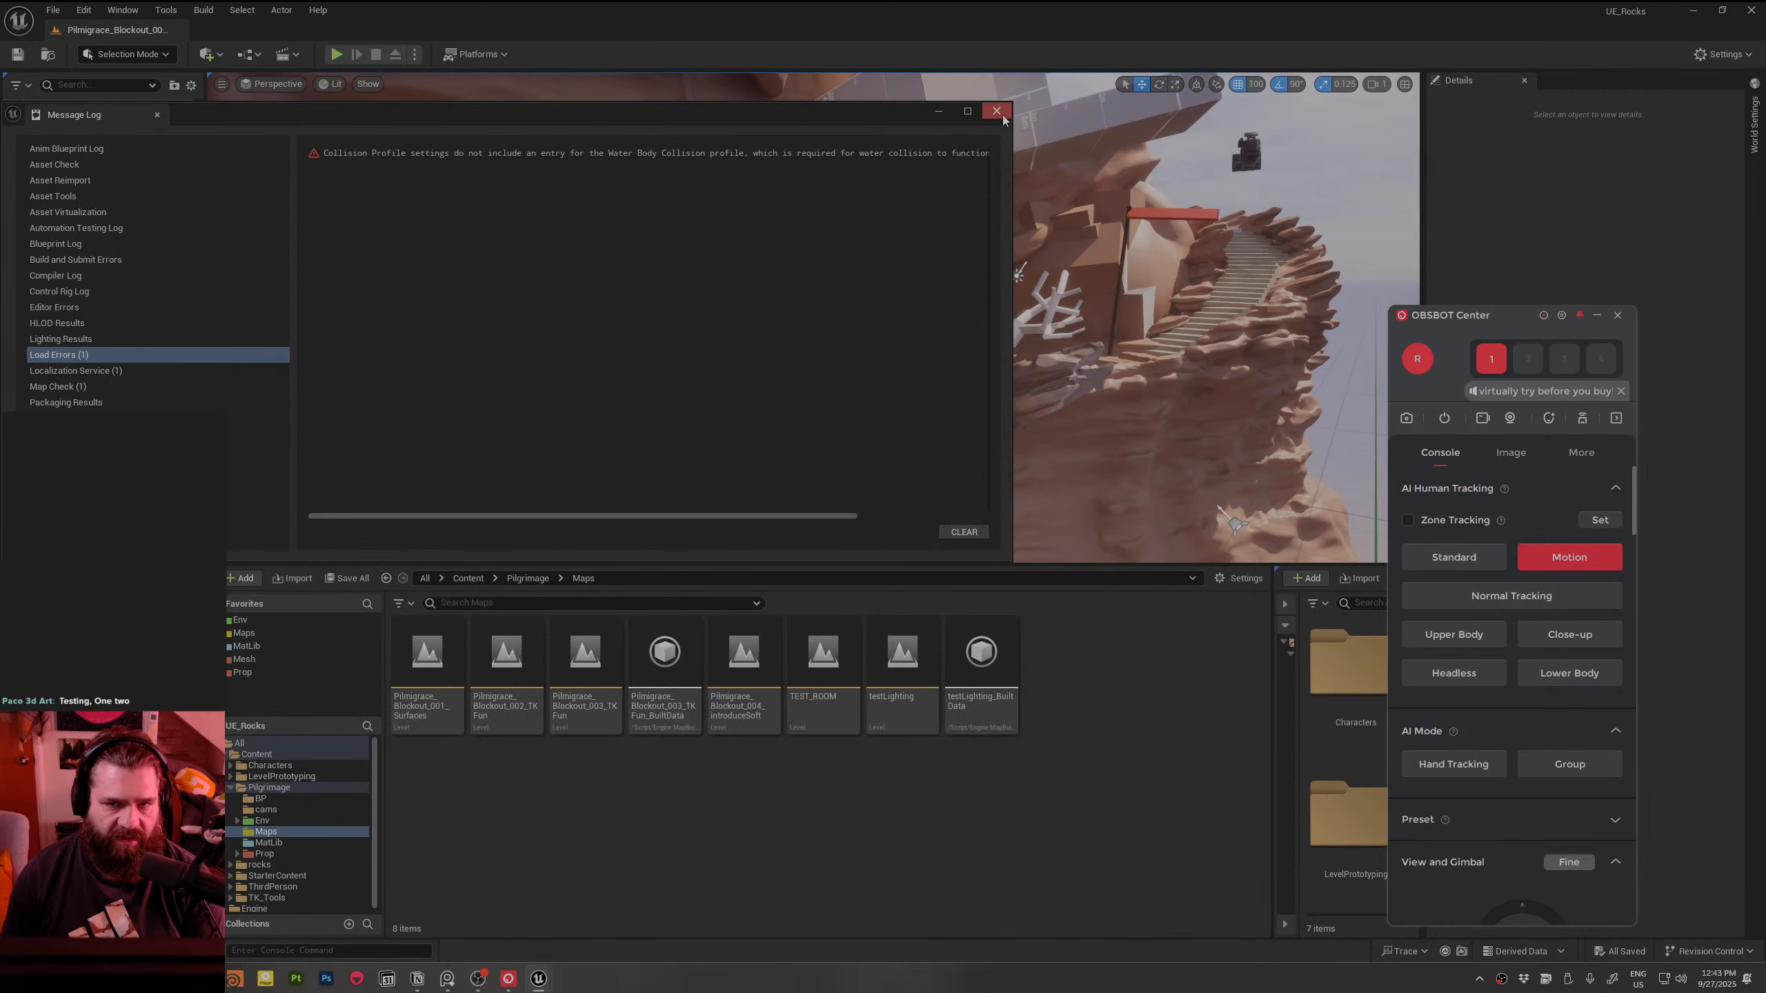
left_click(996, 110)
left_click(1345, 397)
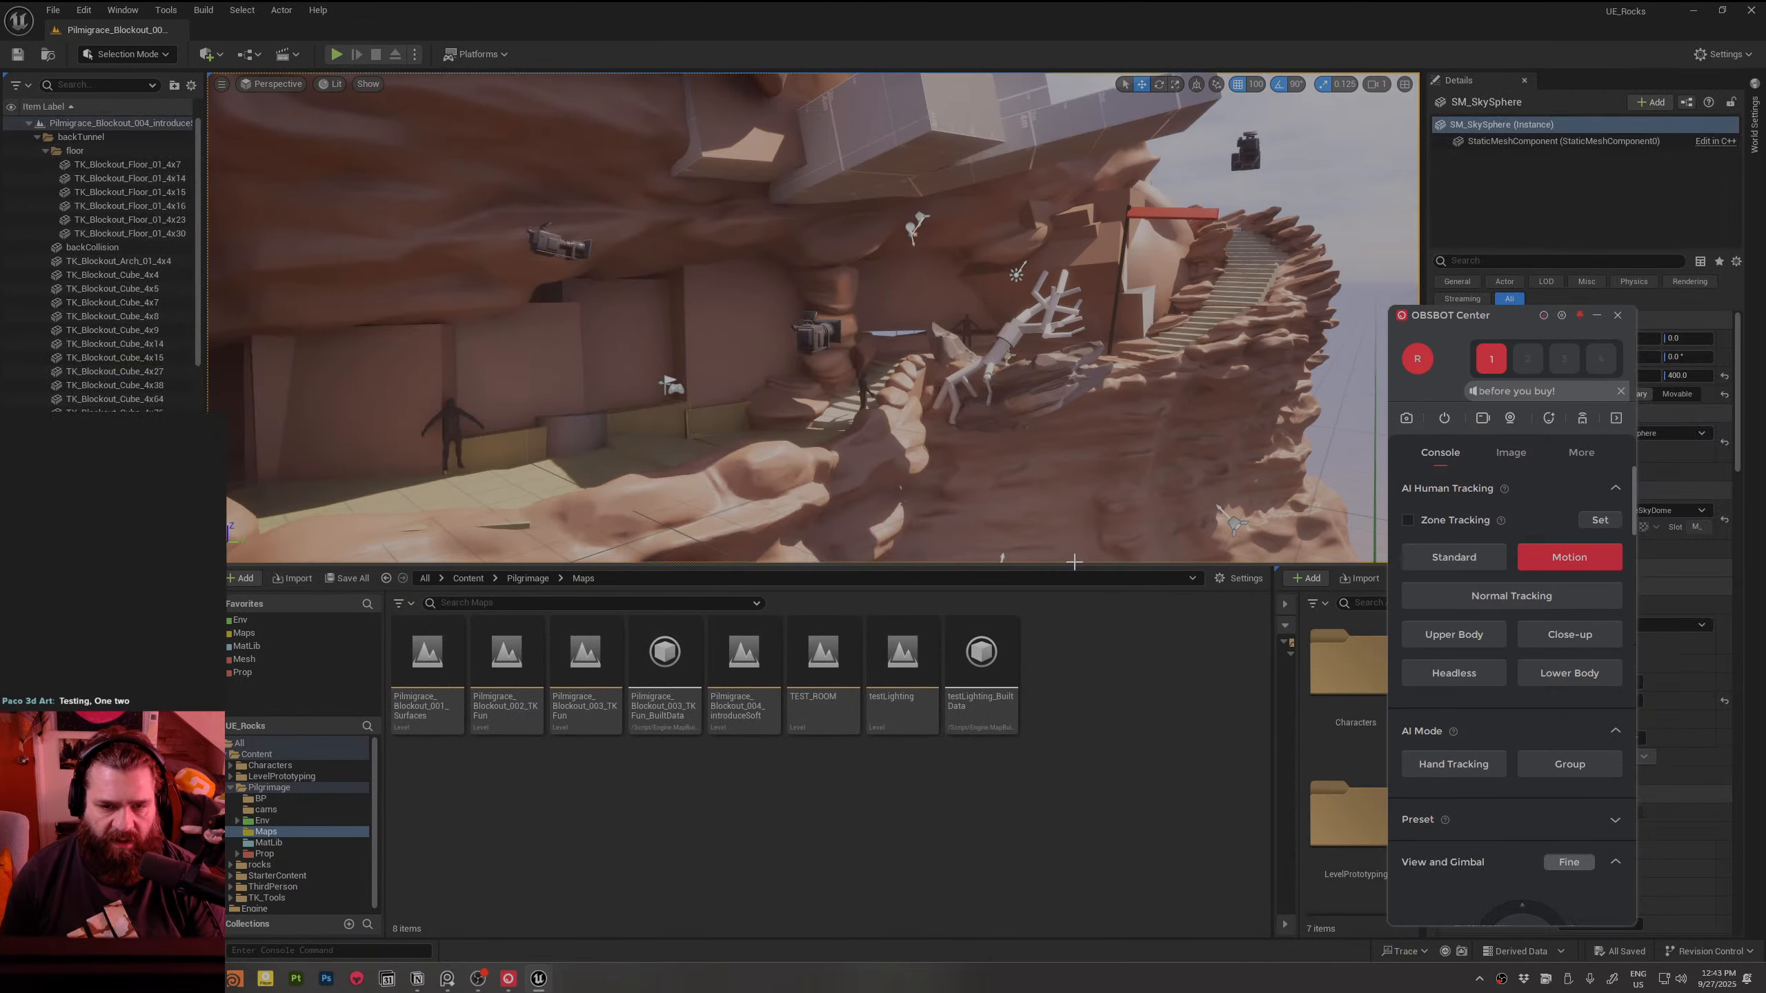
Step: Close the SpaceMouse Enterprise settings dialog and switch the level viewport to full screen
right_click_drag(1073, 558, 1079, 530)
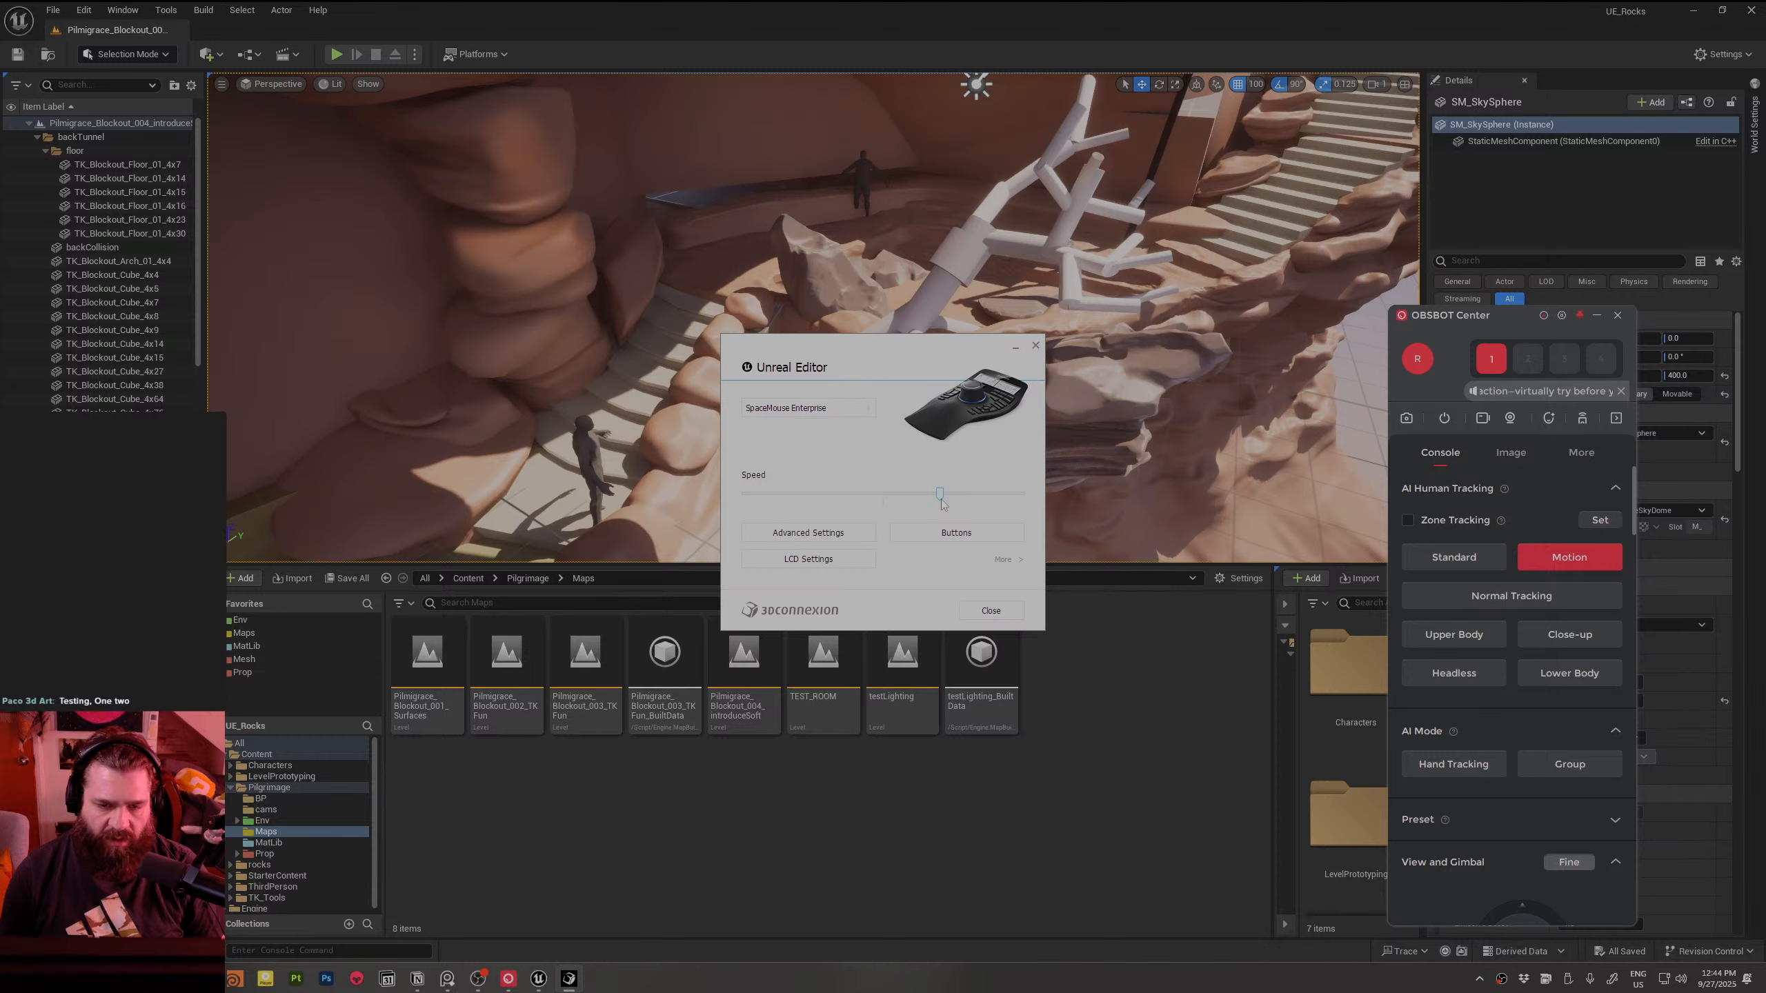
left_click(1040, 350)
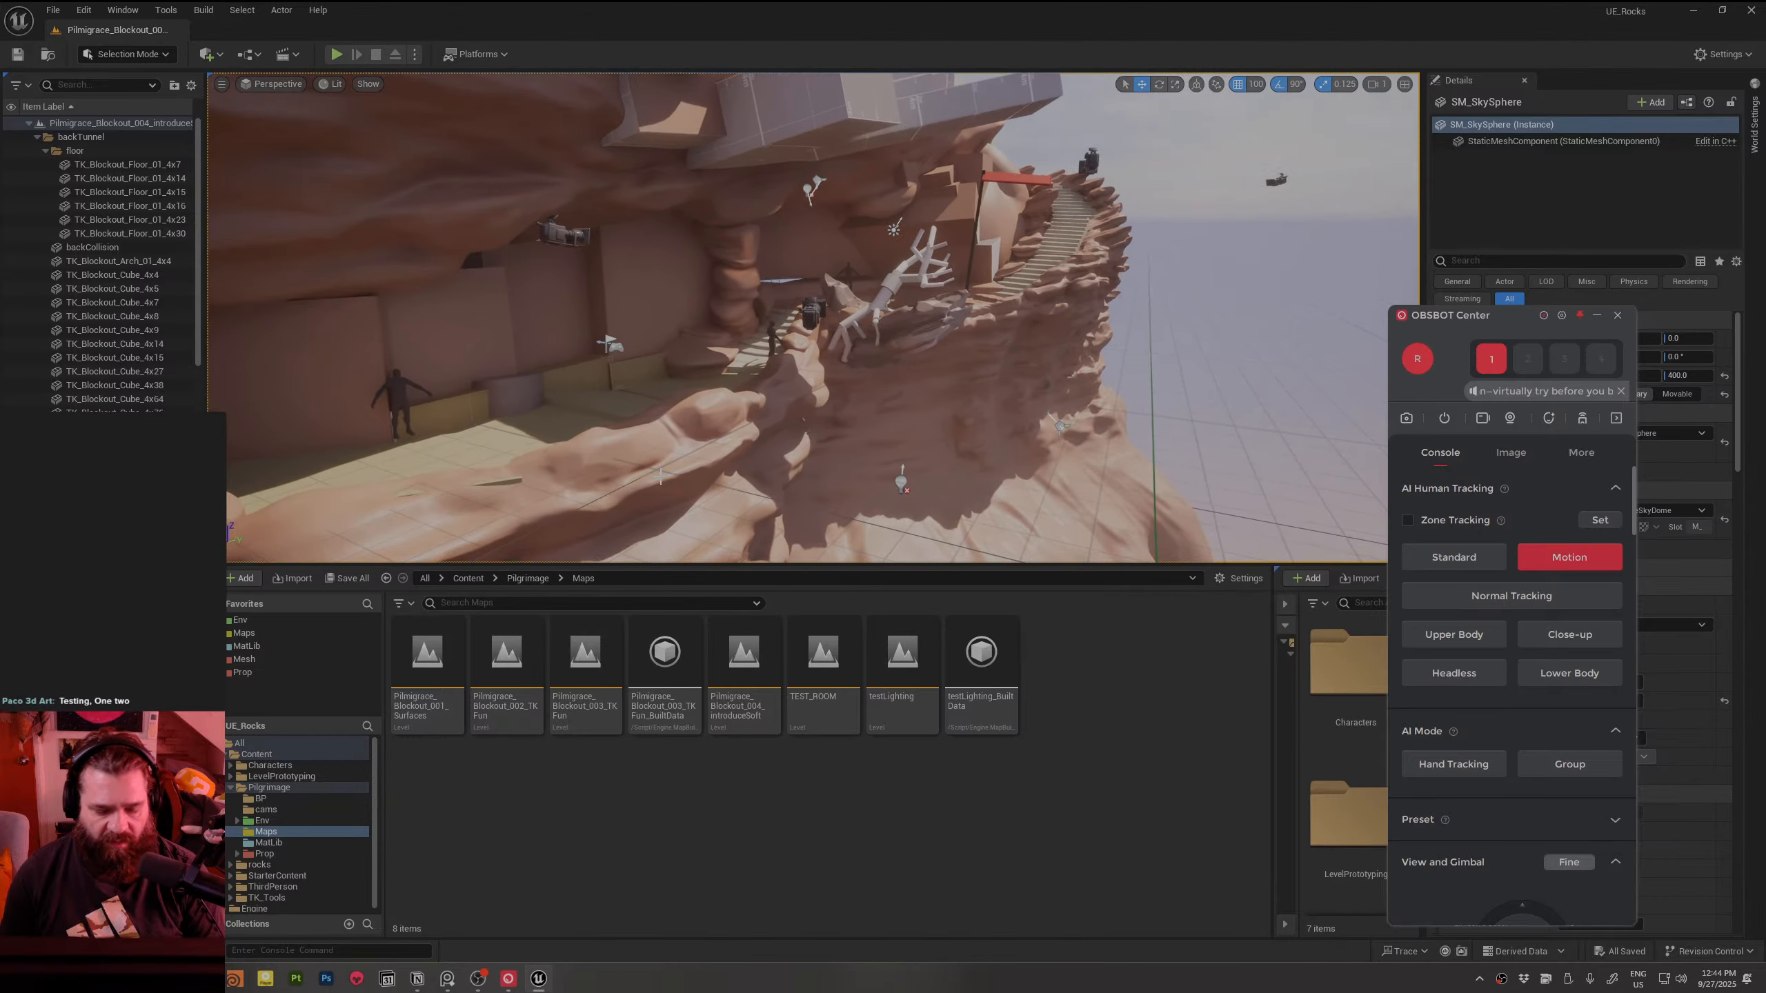
key("F11")
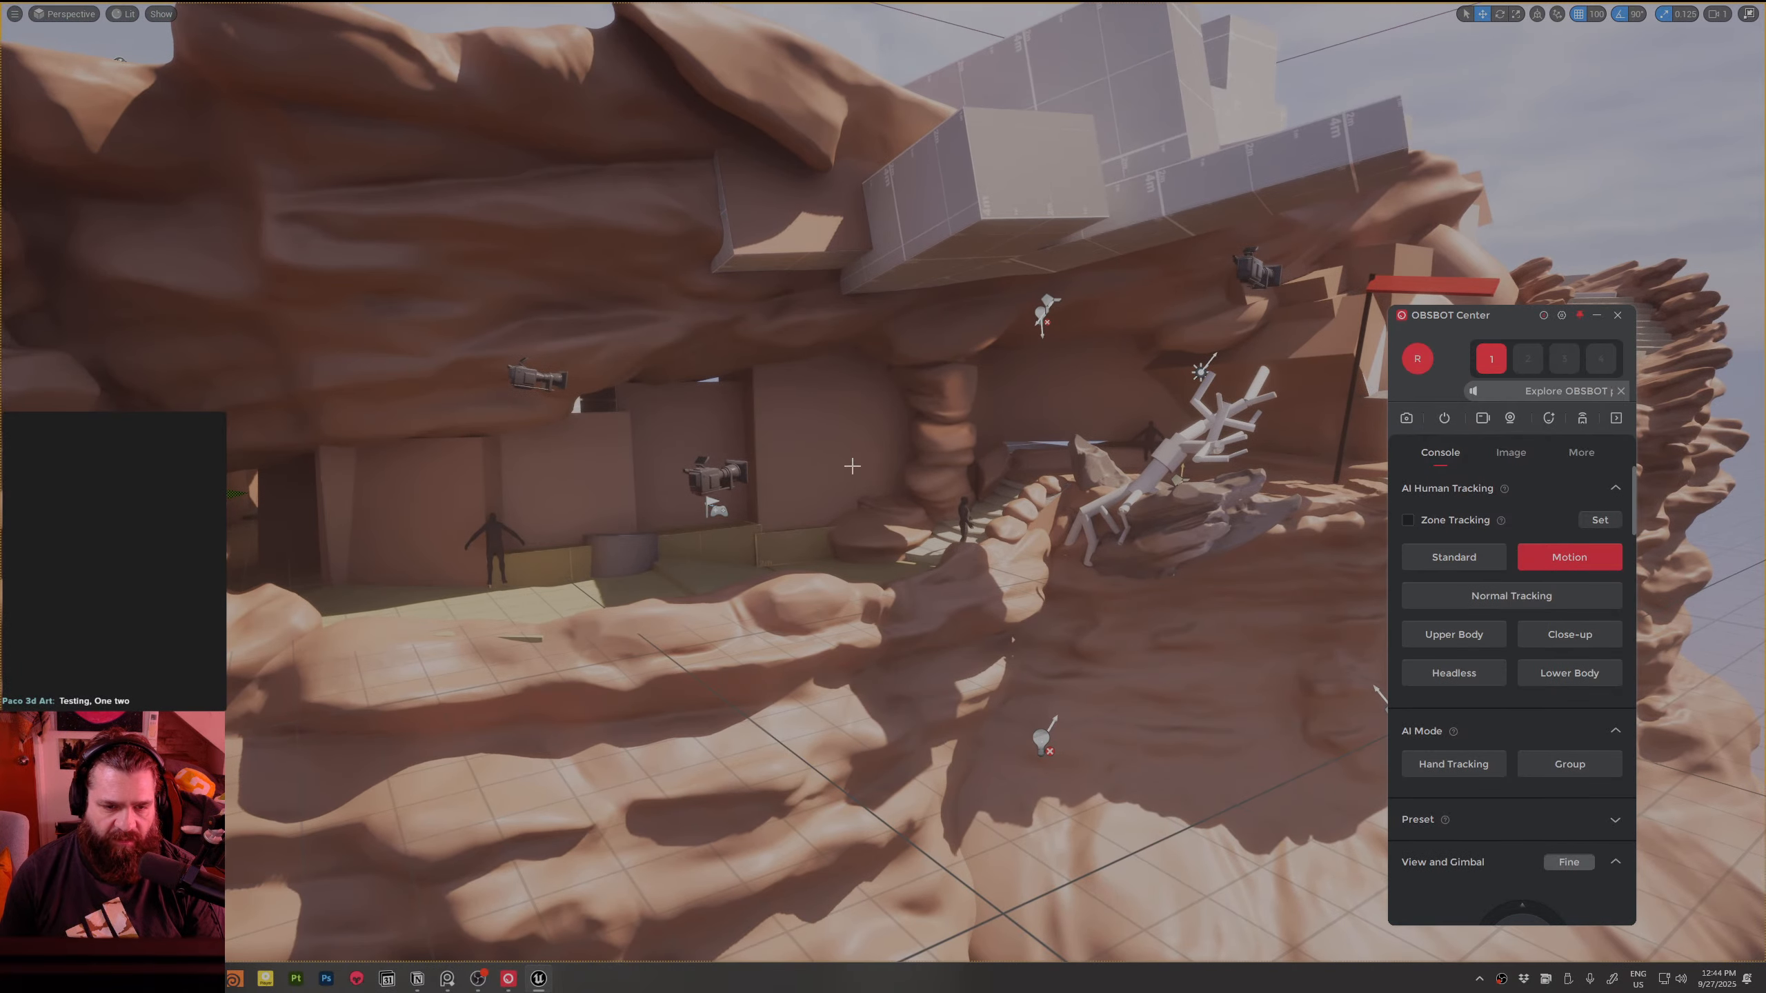
Step: Examine the blockout walkway and back wall, from the cliff overview down to figure height on the tiled floor
key("w")
right_click_drag(547, 563, 722, 591)
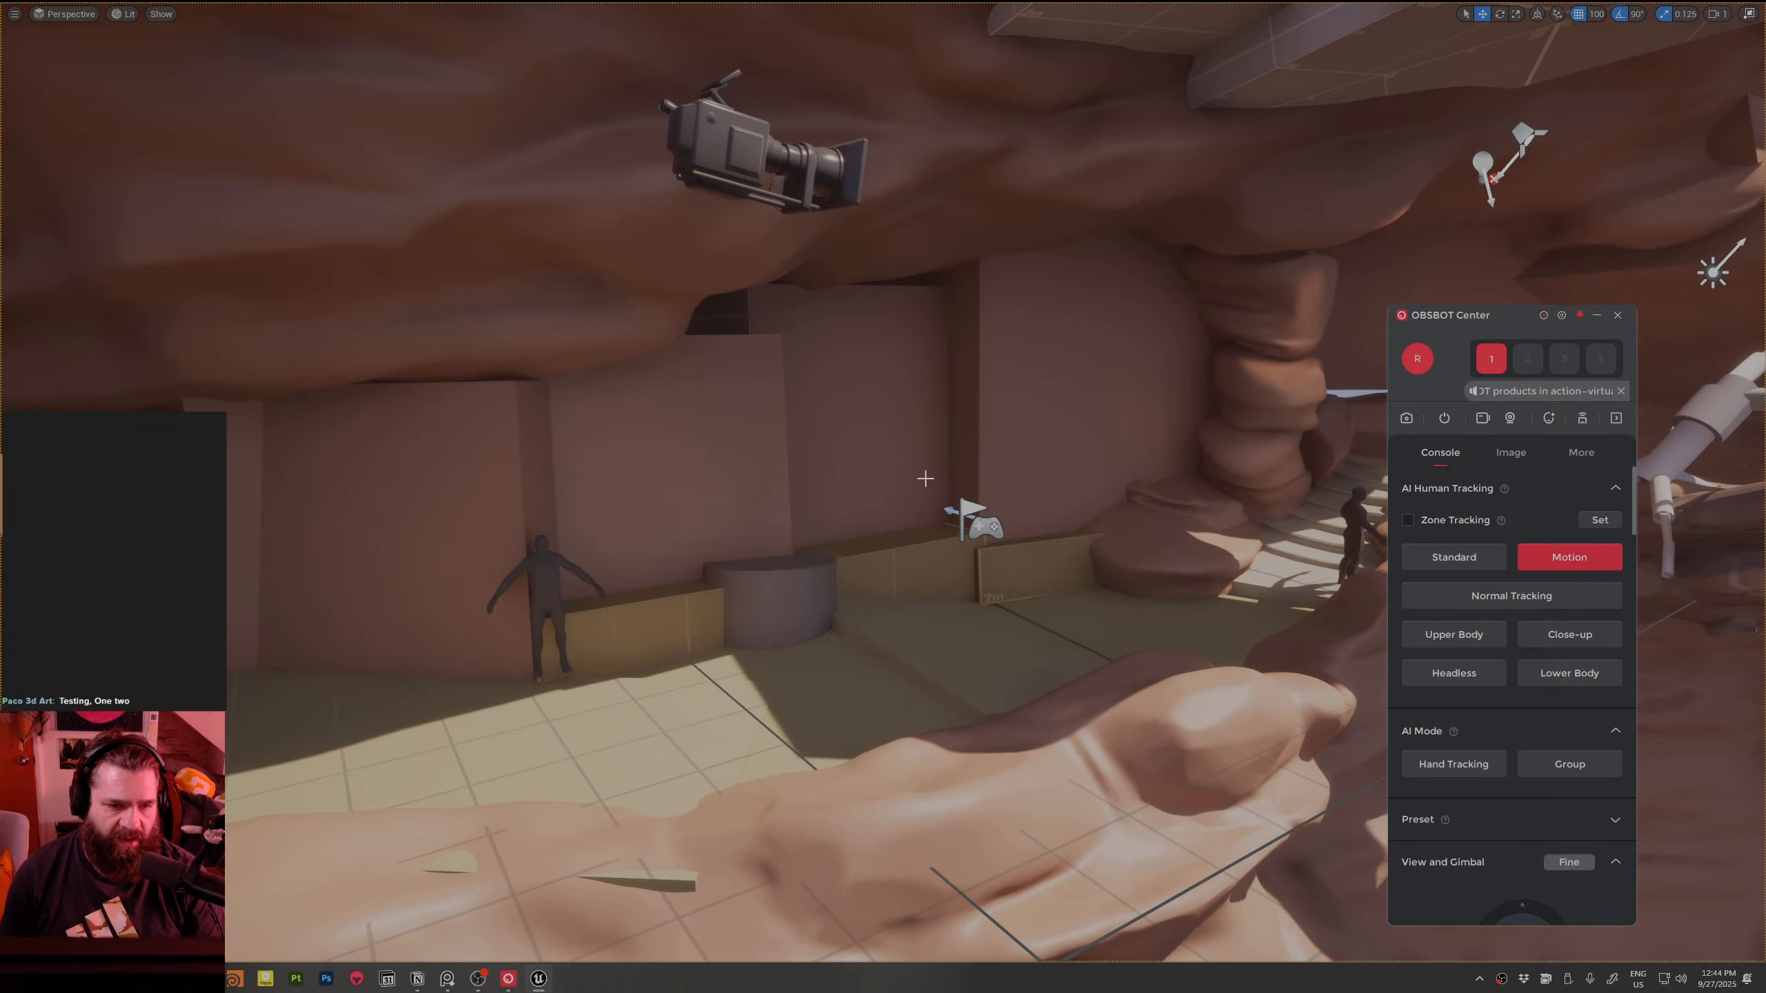
mouse_move(925, 479)
right_mouse_down()
mouse_move(1048, 505)
mouse_move(969, 466)
mouse_move(933, 349)
mouse_move(724, 469)
mouse_move(714, 410)
right_mouse_up()
key("w")
key("w")
key("w")
key("w")
key("w")
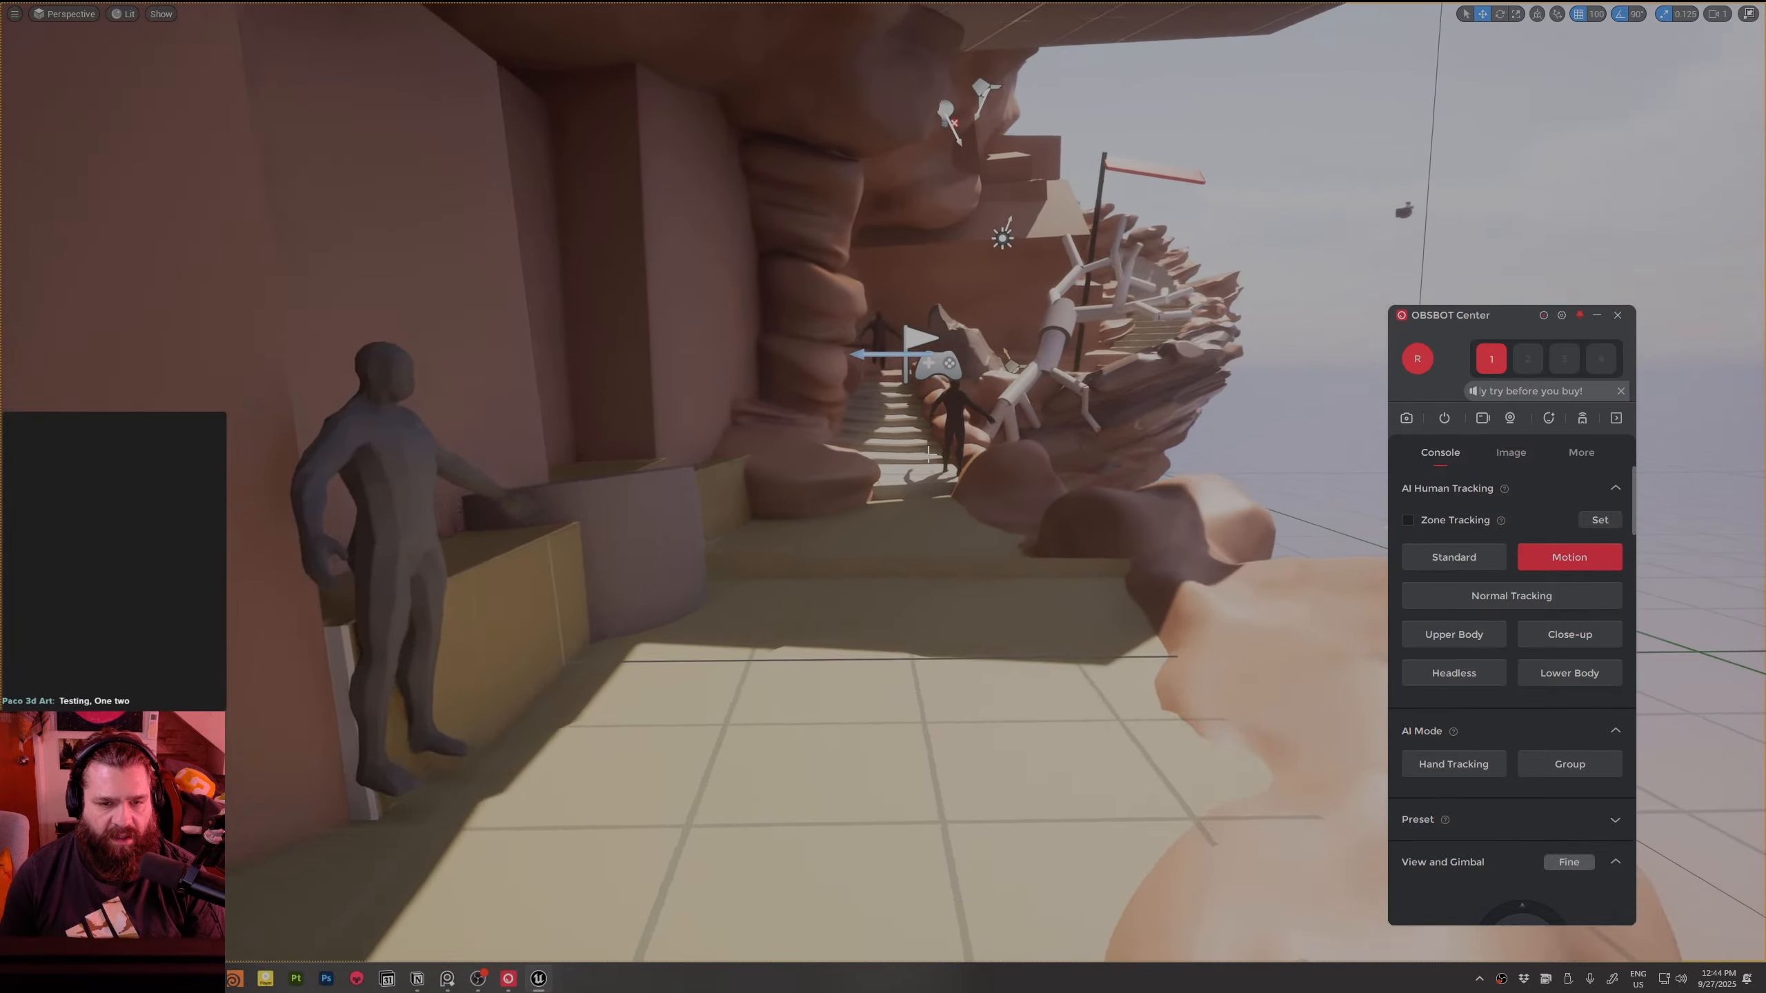
Step: Examine the route past the cliff ledge and up the rock-lined stairs to the upper platform, then return to the walkway
right_click_drag(930, 454, 1105, 510)
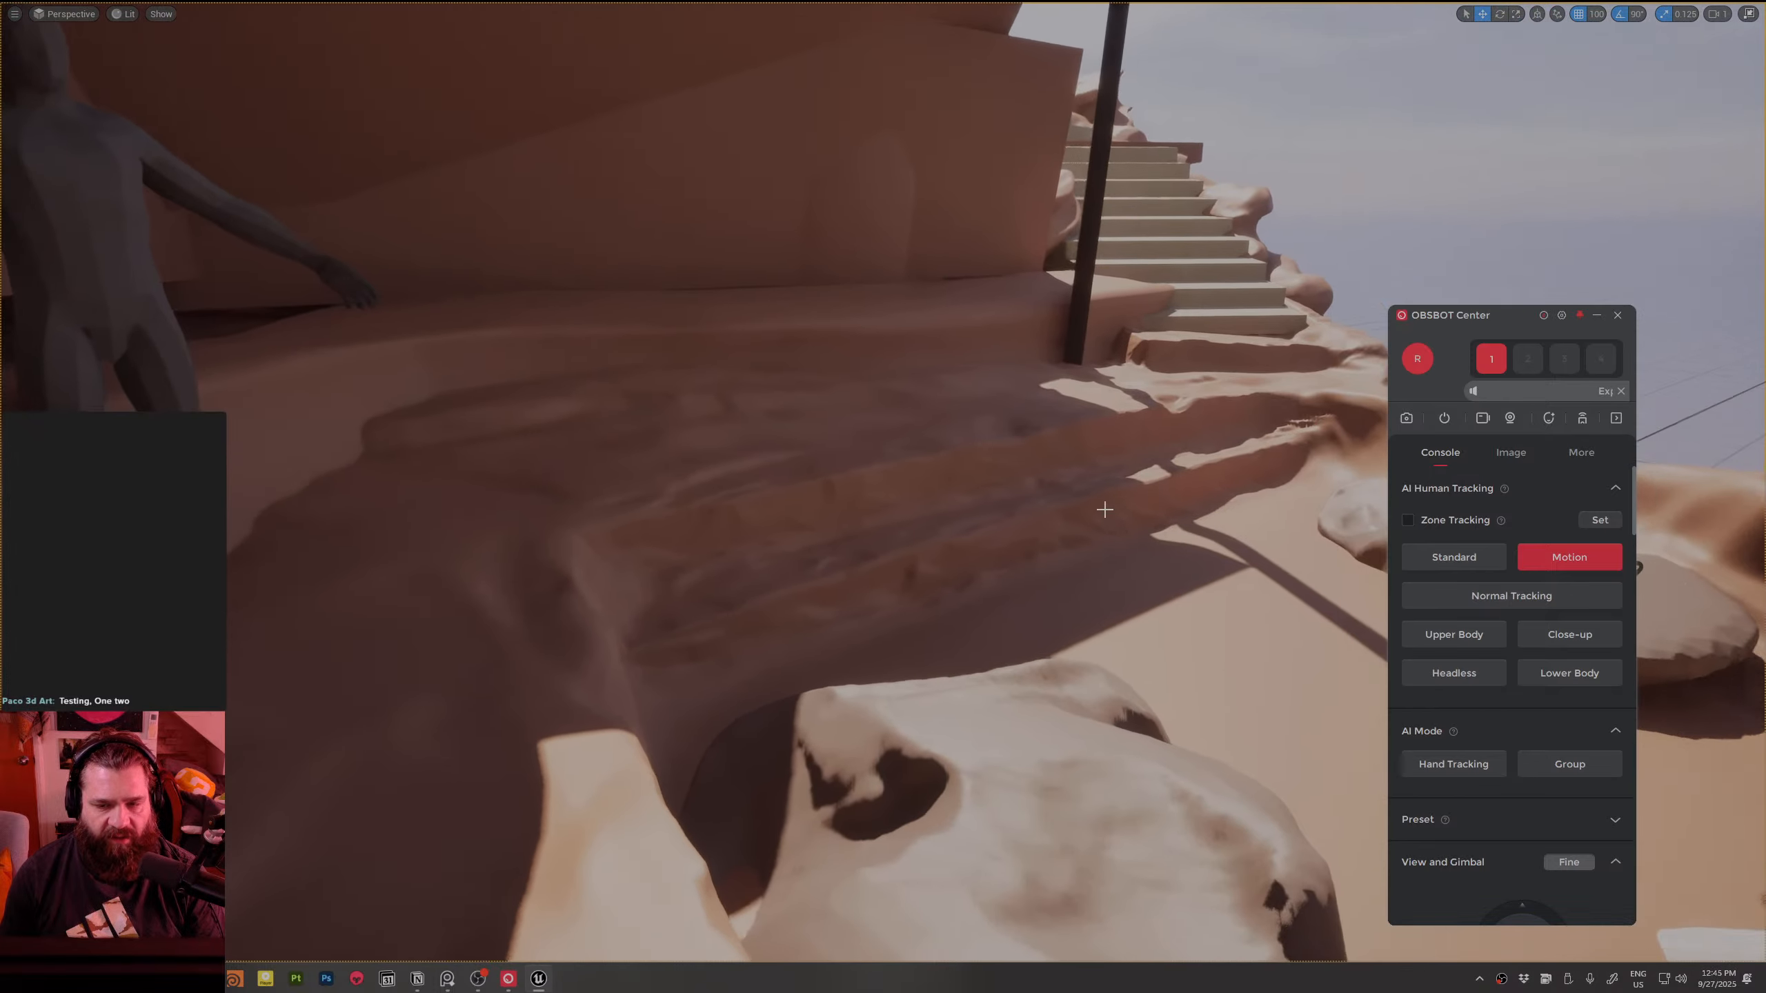
right_click_drag(1316, 710, 785, 316)
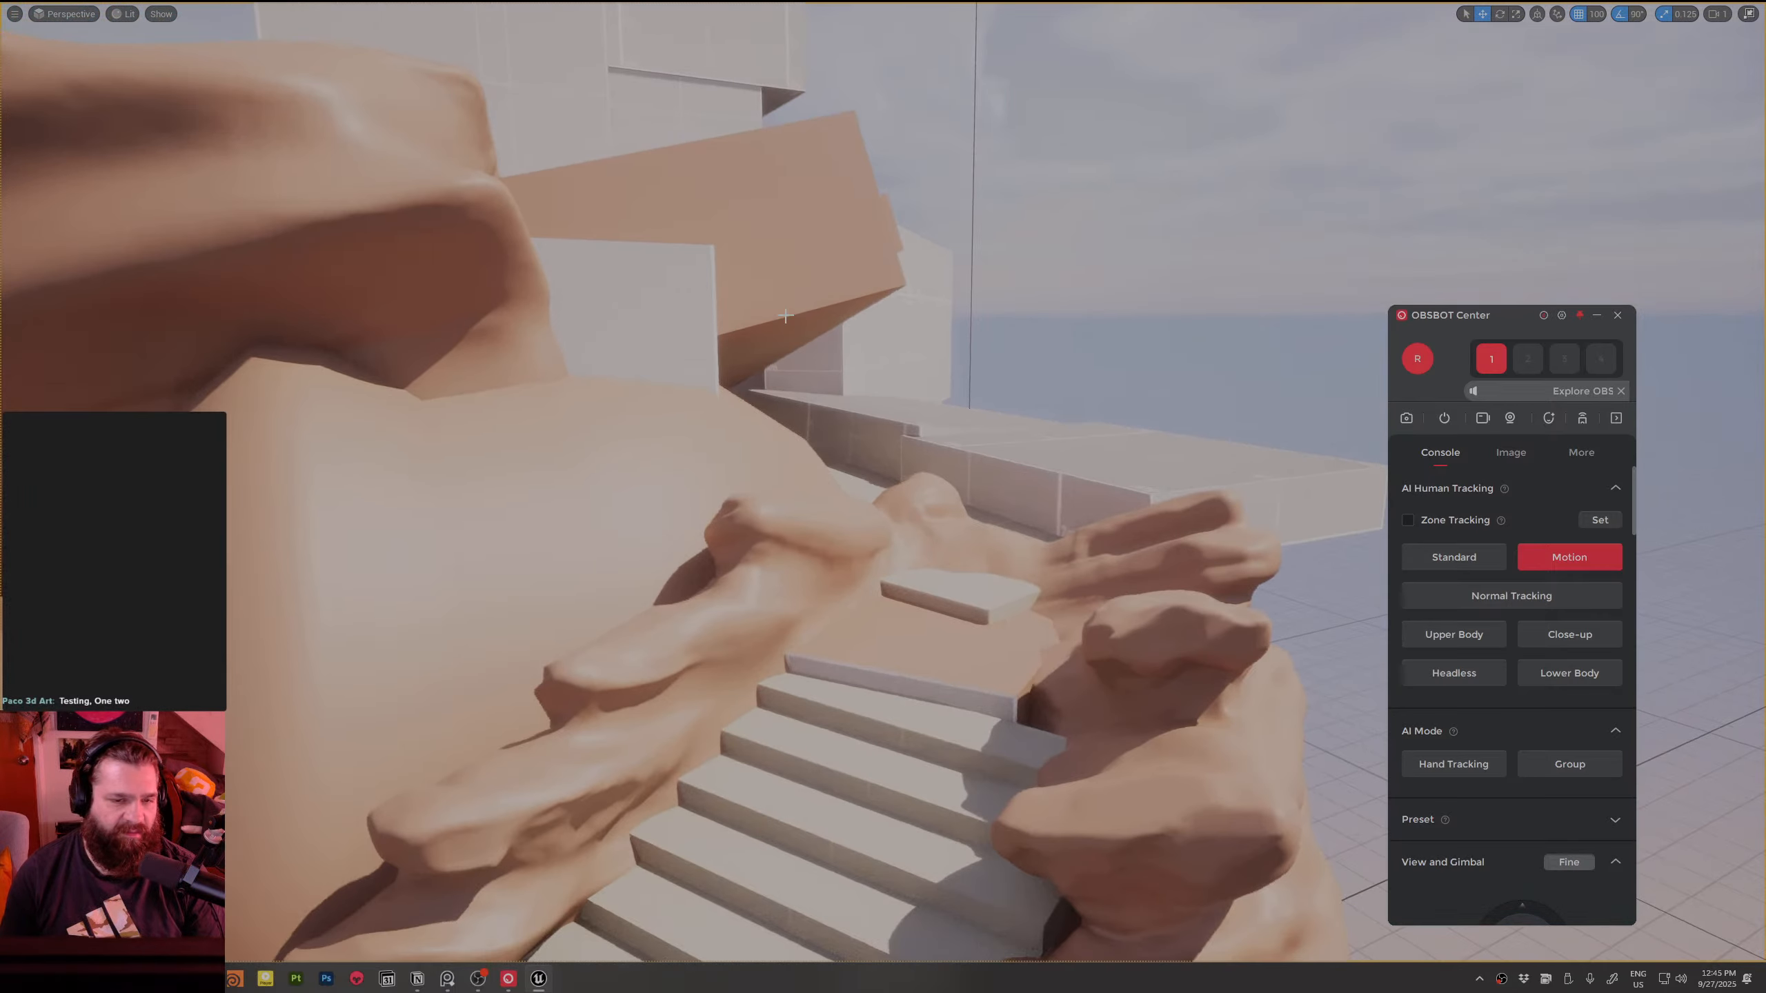
right_click_drag(803, 566, 816, 508)
right_click_drag(1226, 574, 1261, 572)
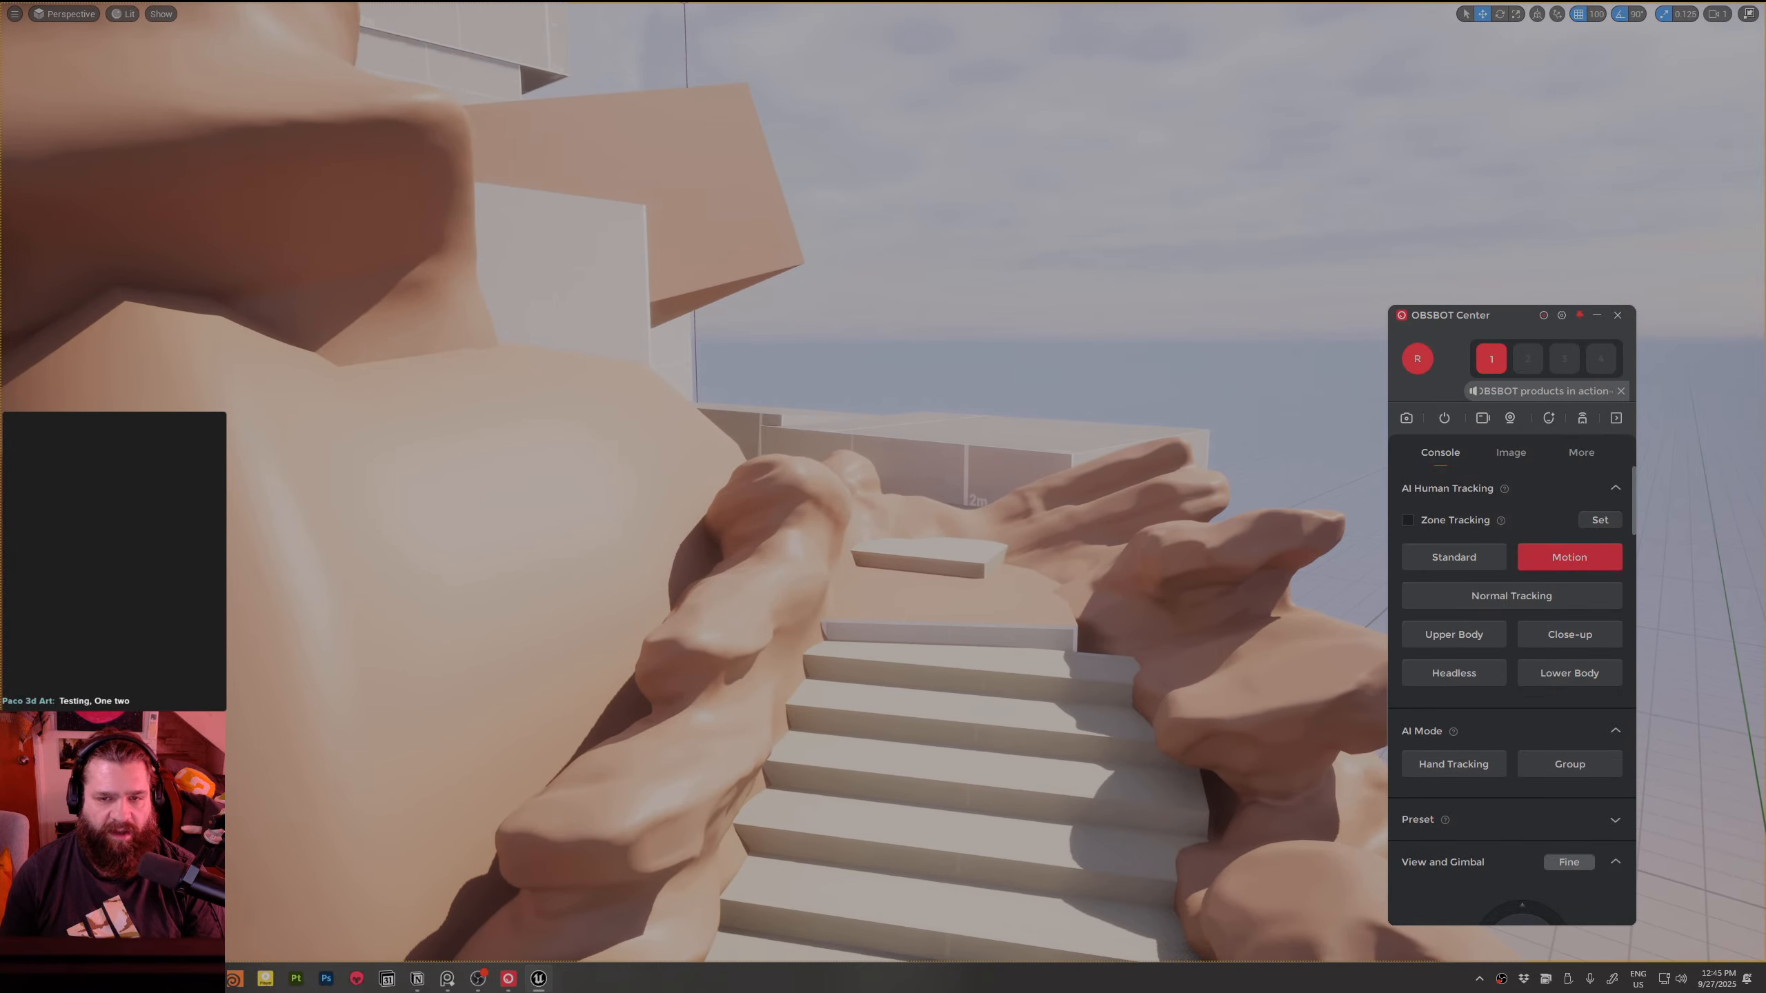
right_click_drag(1052, 470, 973, 696)
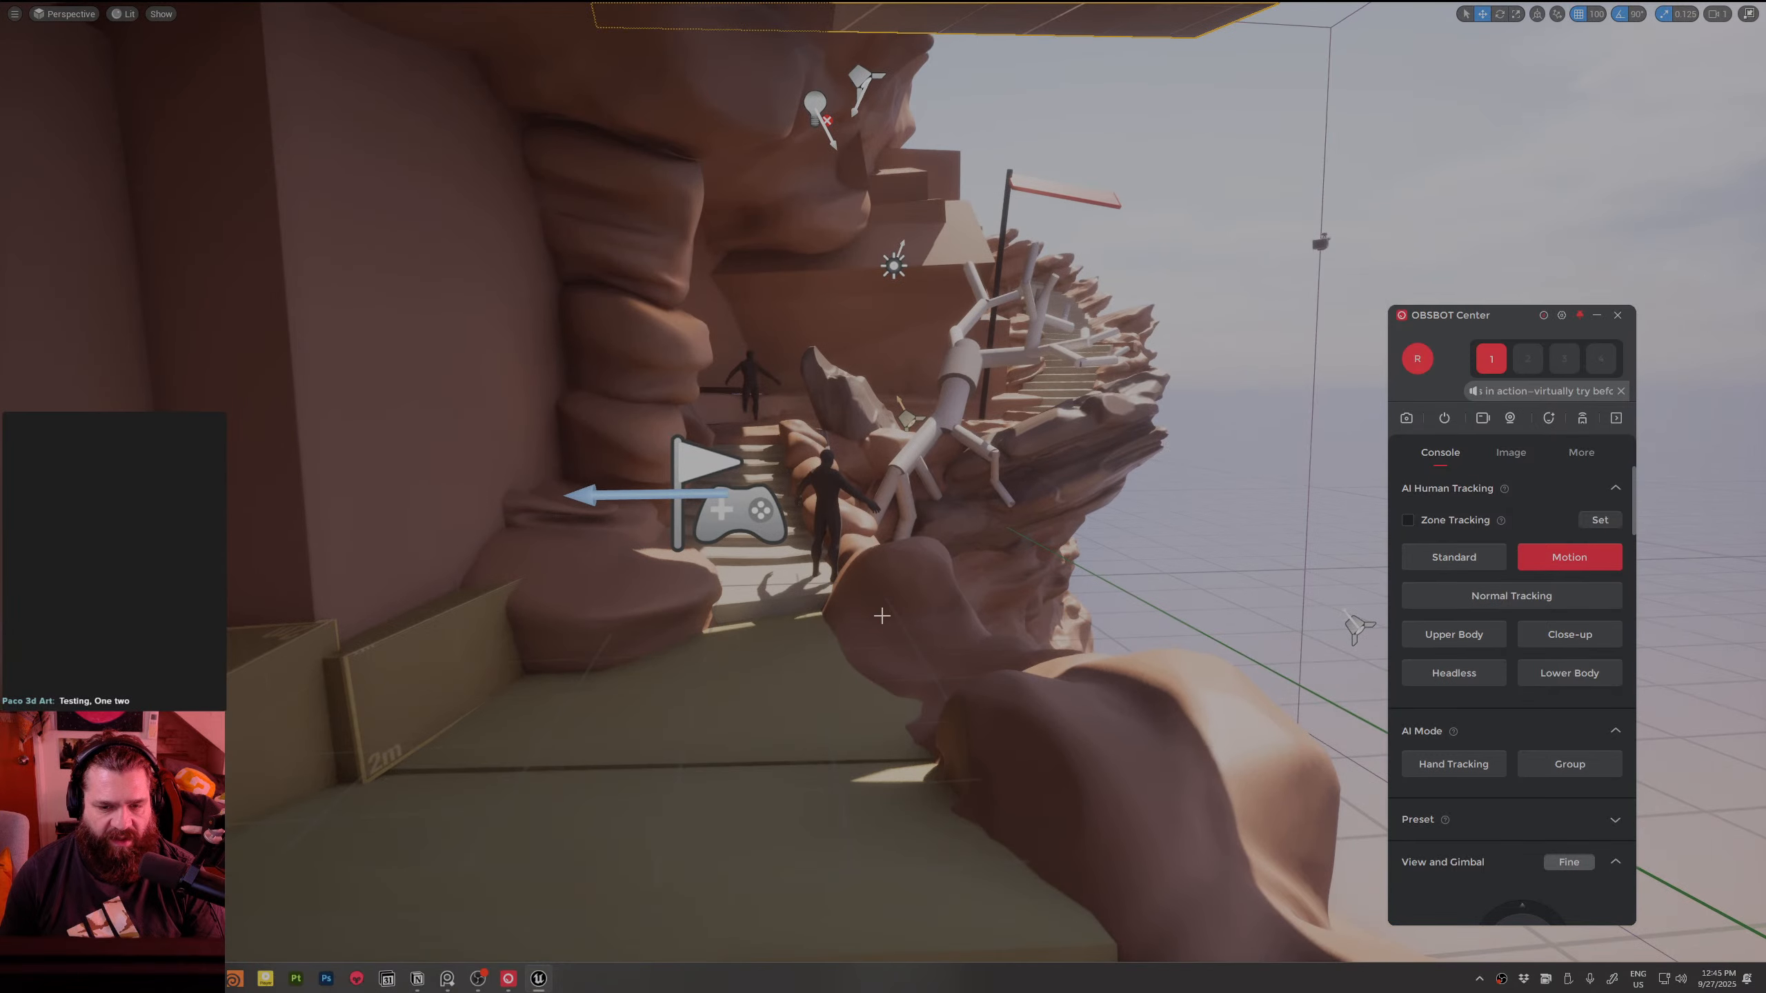
Step: Inspect the overhanging blocks above the walkway, the cliff mesh below the curving stairs and the stacked rock column
right_click_drag(881, 615, 1045, 256)
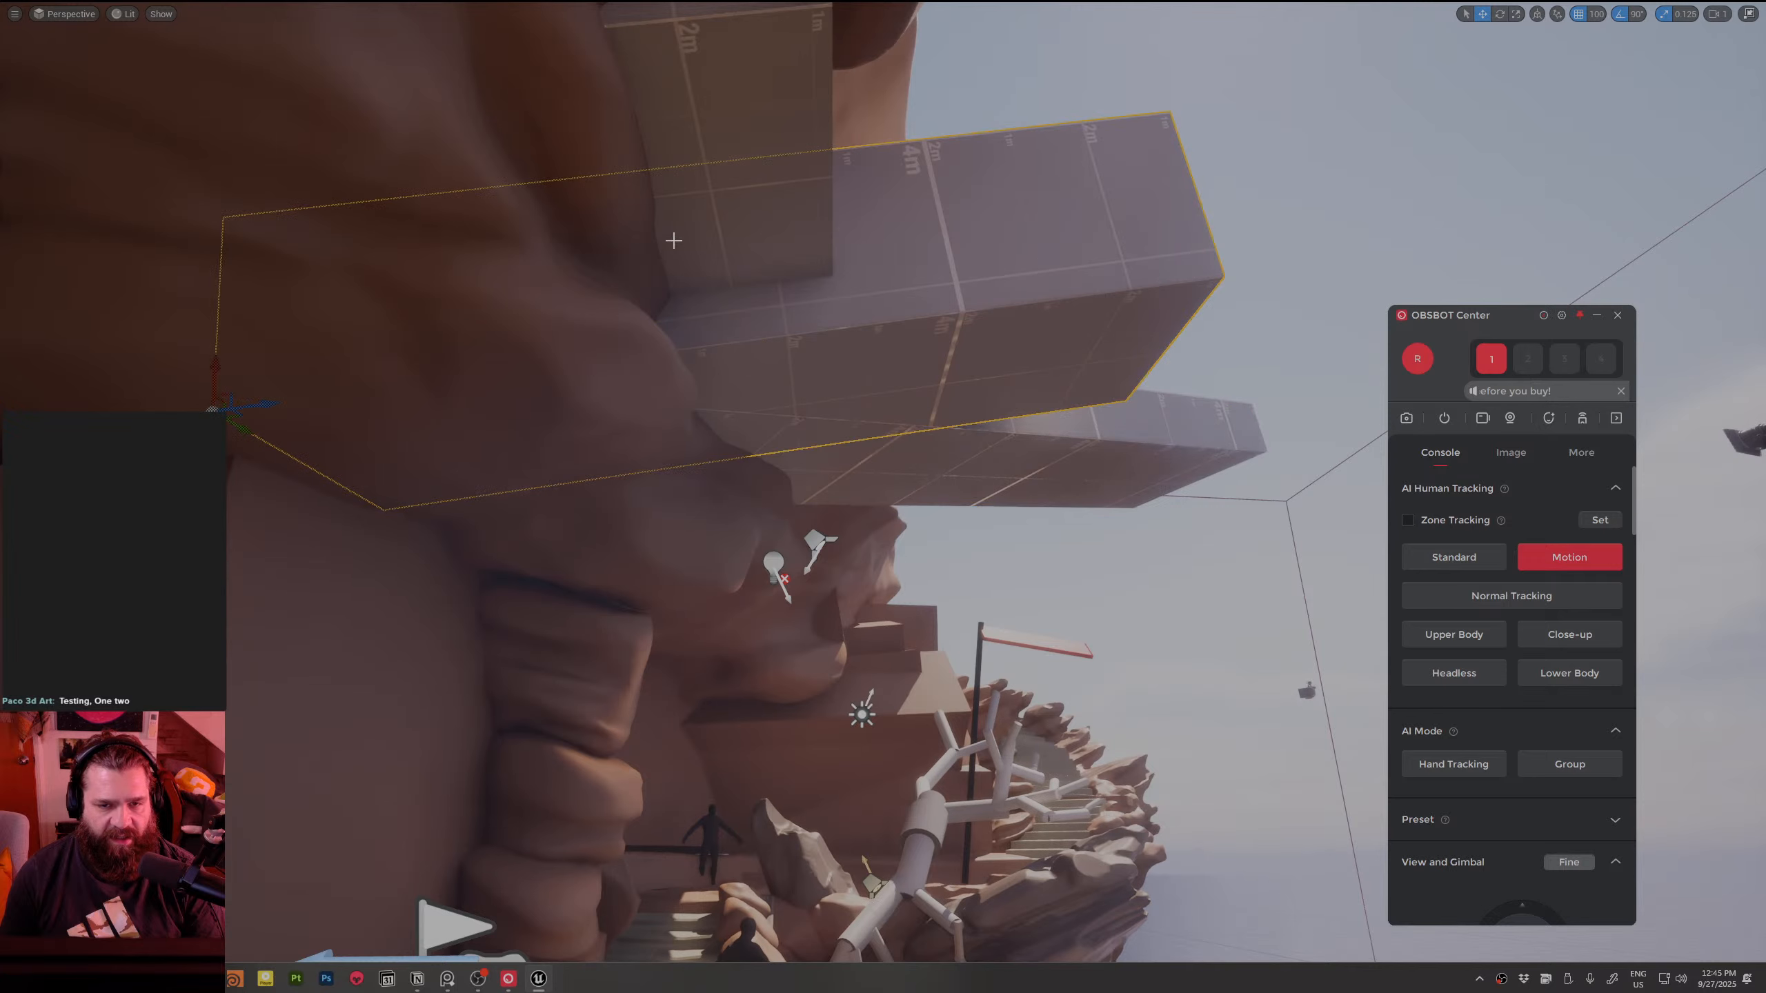
left_click(1079, 474)
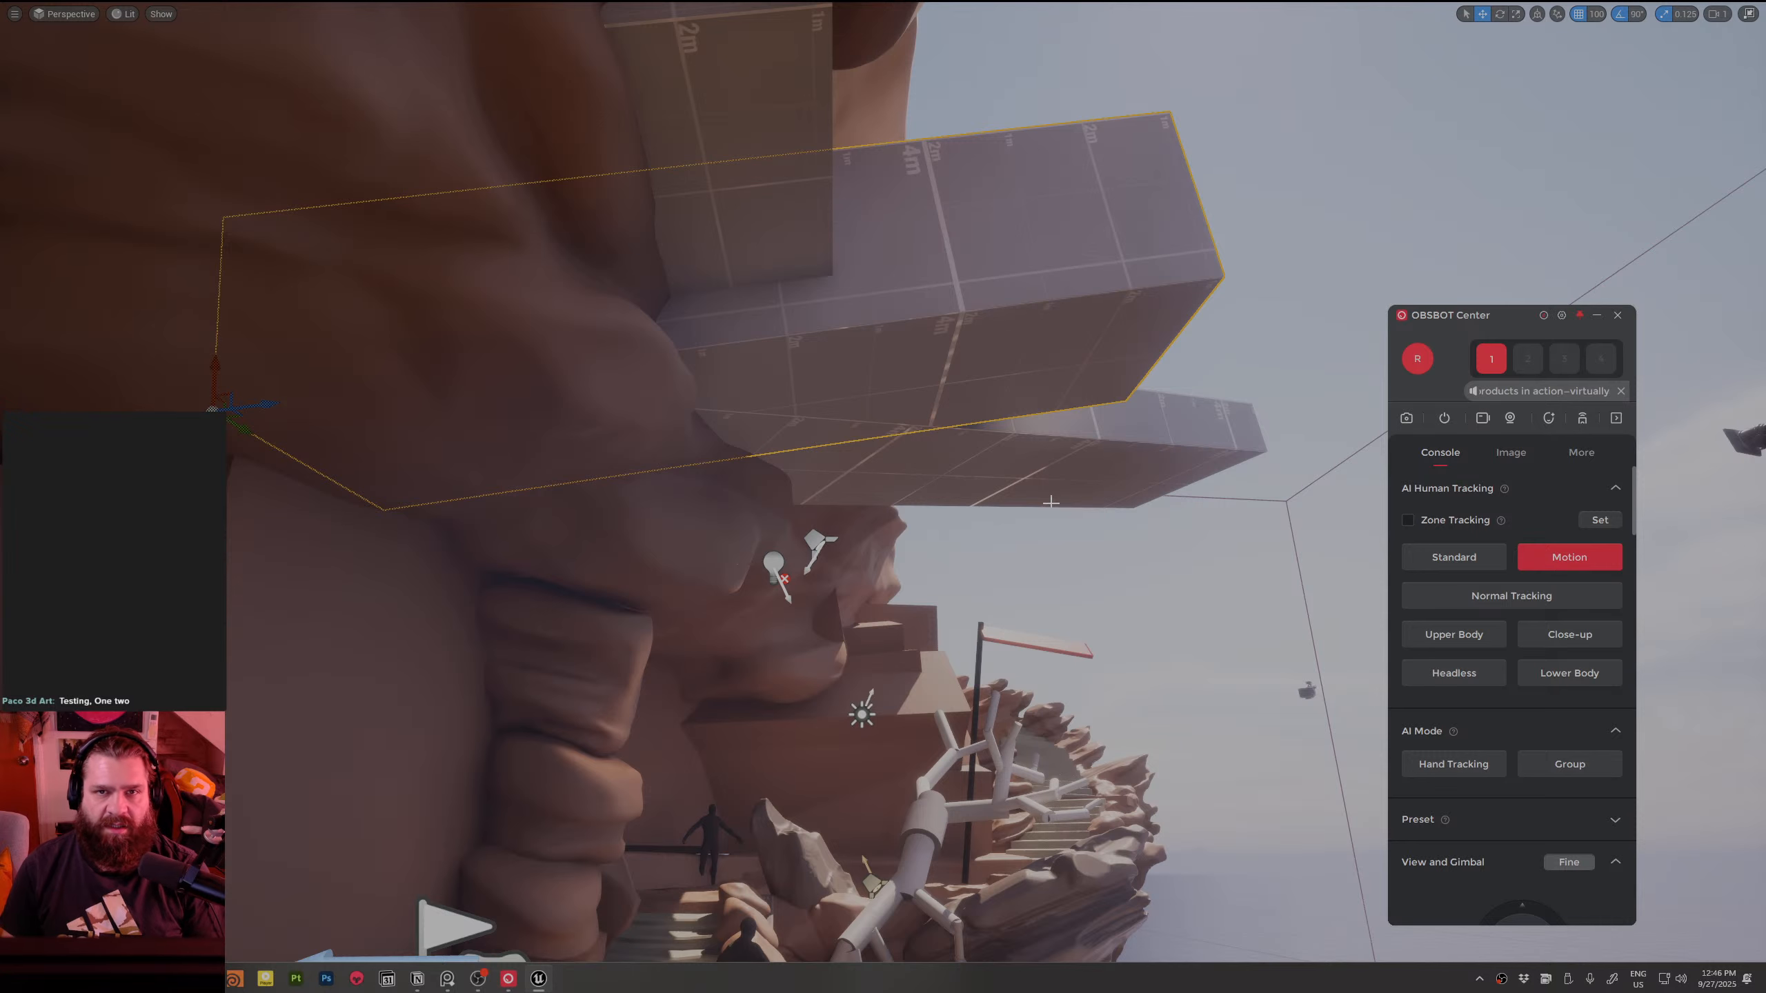
right_click_drag(1138, 682, 1138, 744)
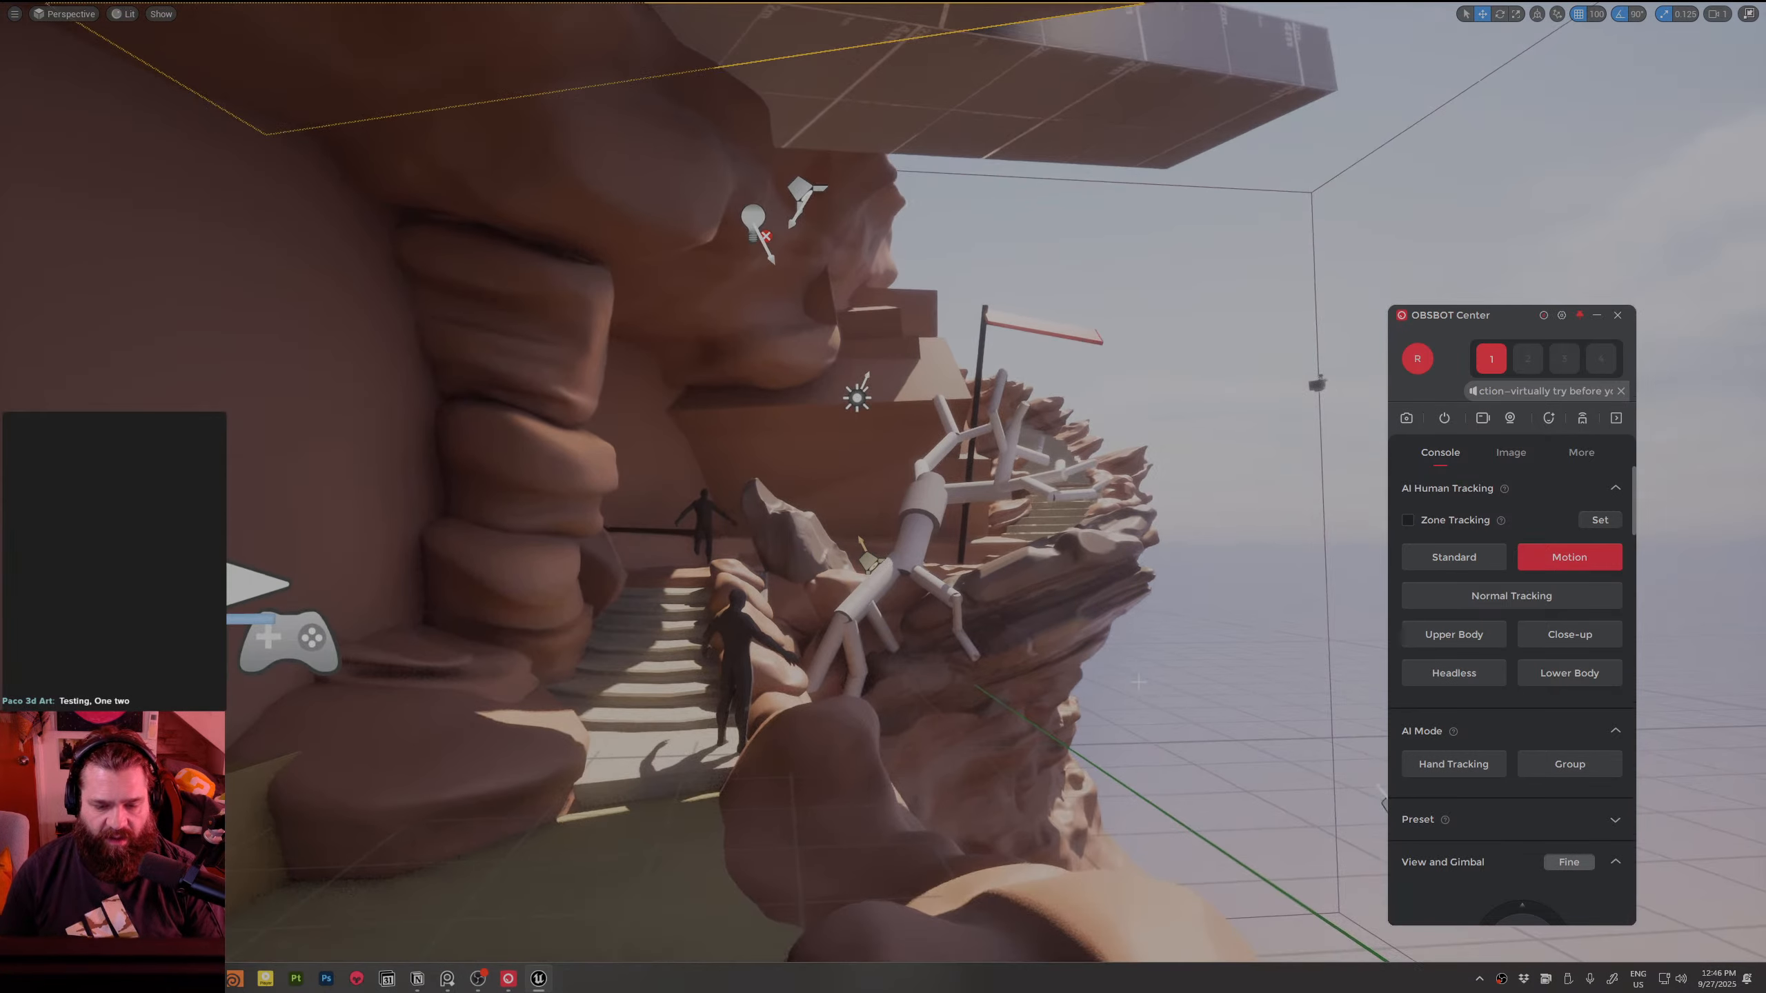
left_click(1083, 590)
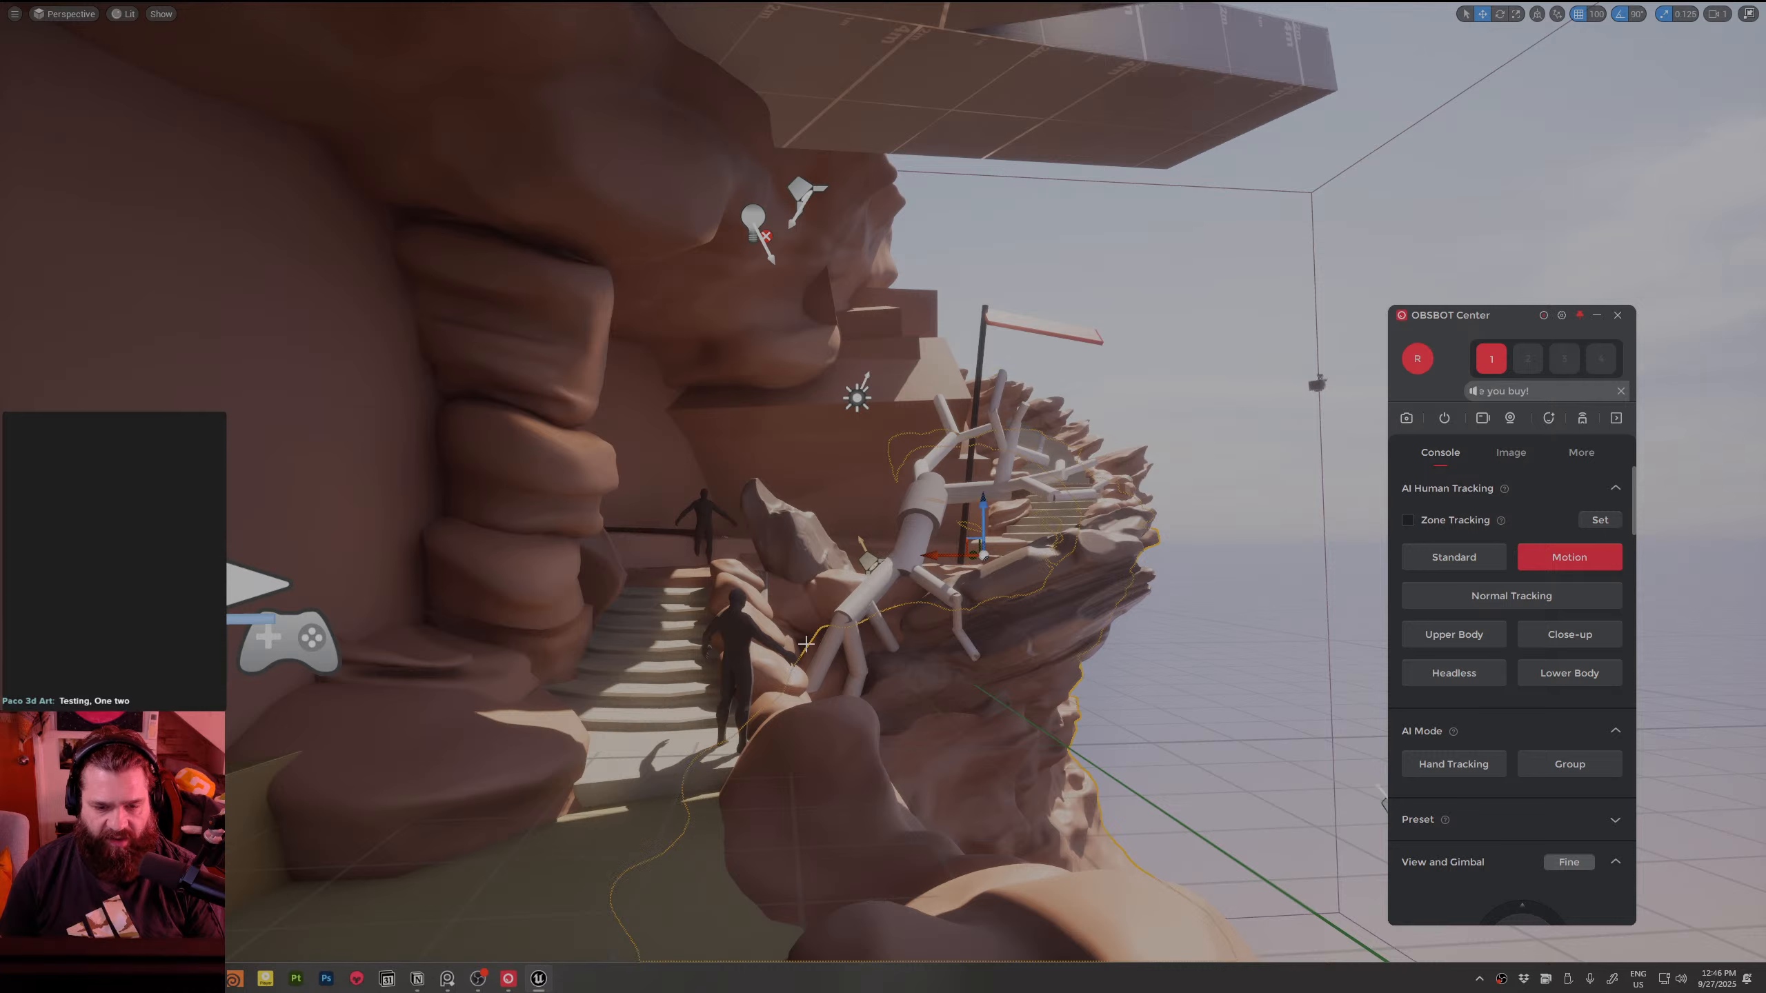
left_click(490, 631)
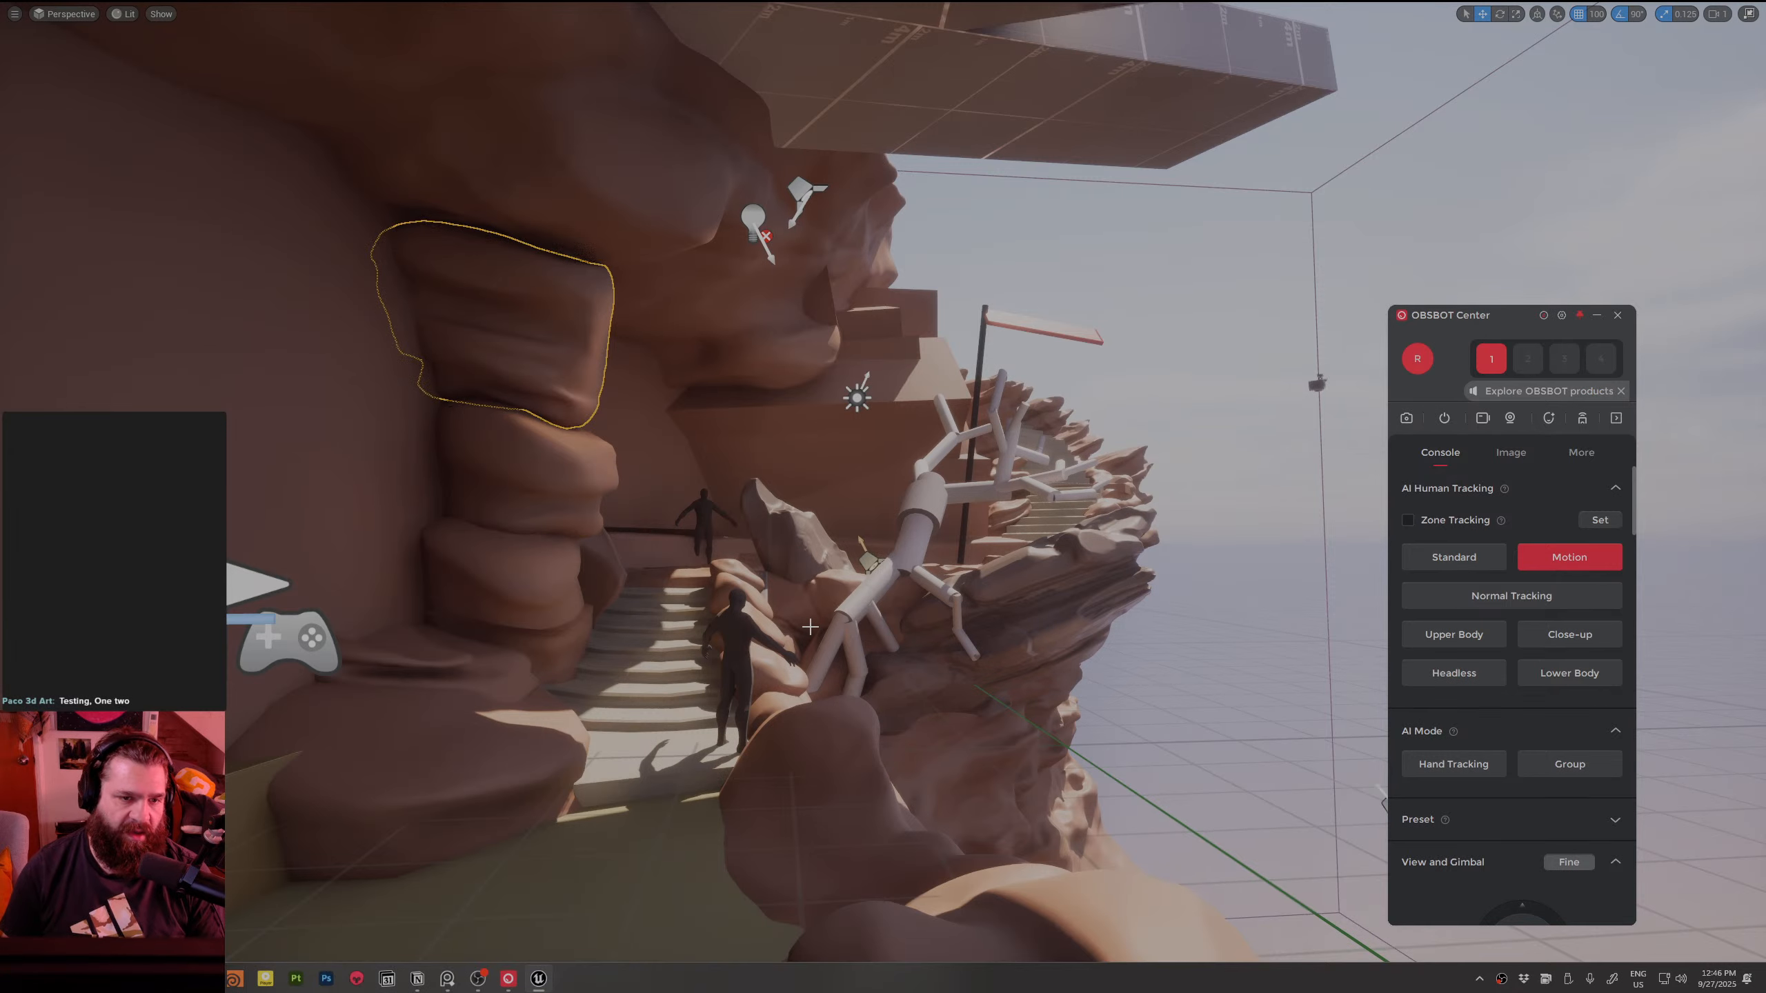
Step: Select the recessed back wall cube behind the cylinder and take the viewport out of full screen
right_click_drag(749, 647, 685, 644)
left_click(749, 647)
right_click_drag(970, 833, 903, 856)
left_click(896, 667)
left_click(783, 651)
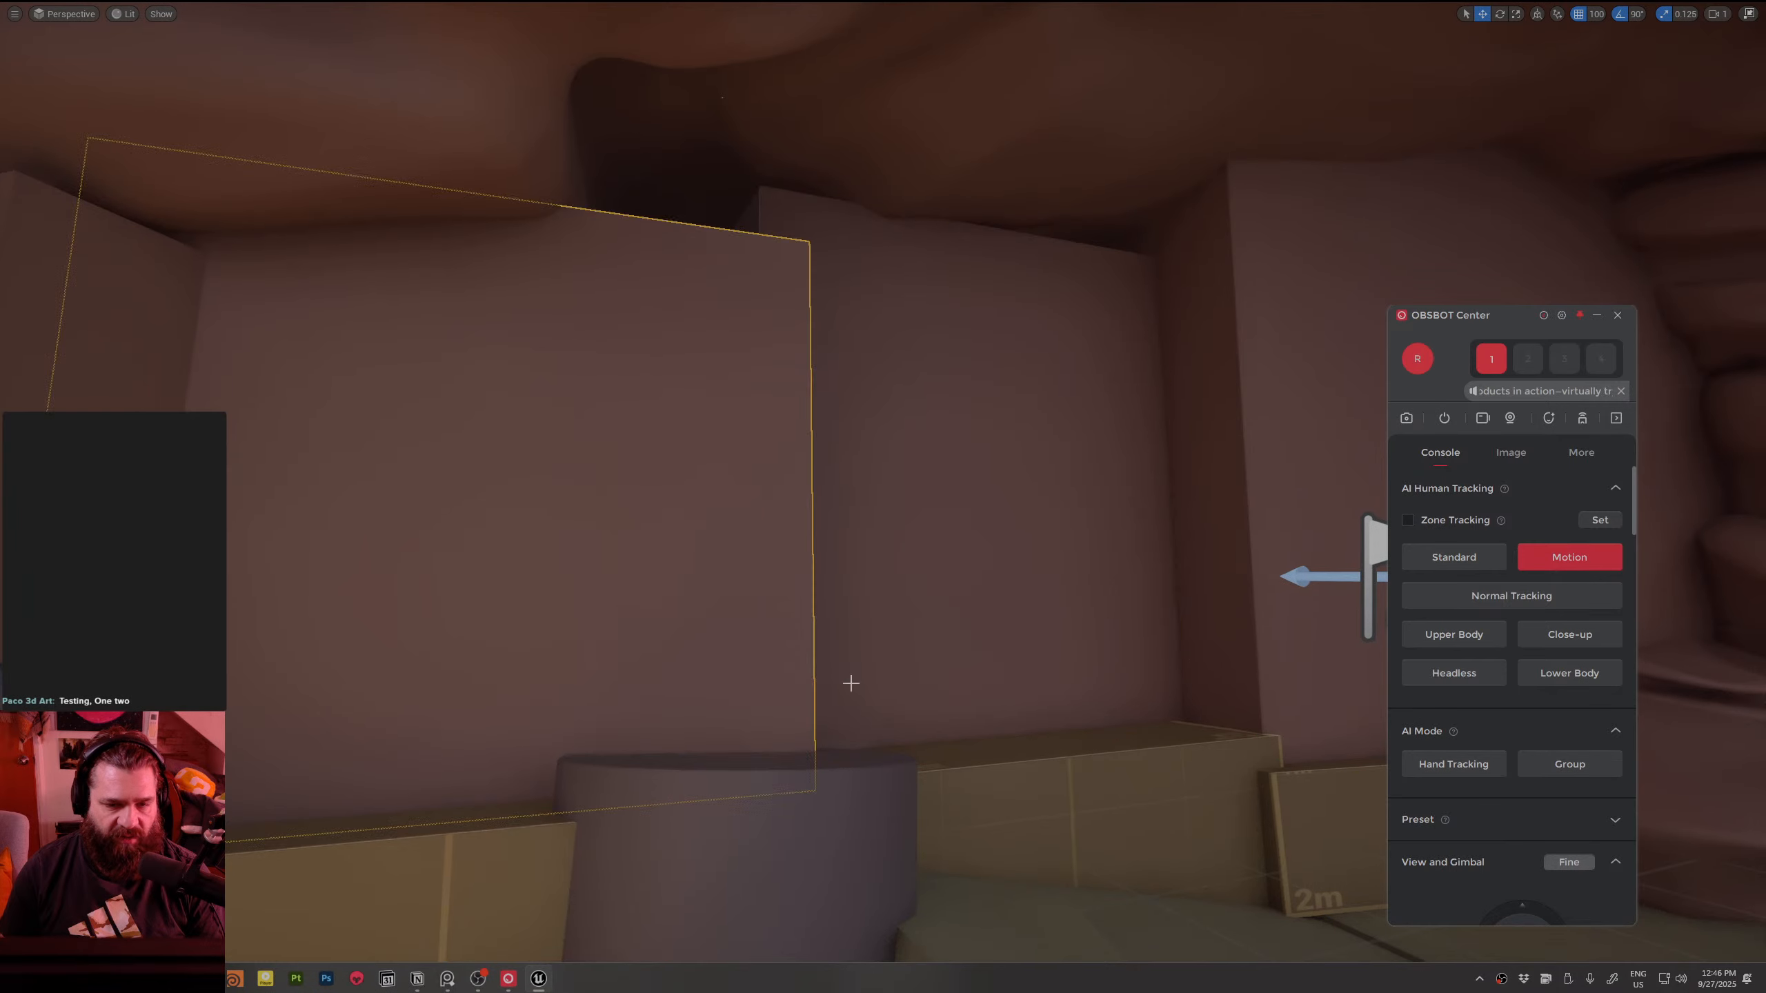
left_click(1141, 658)
key("F11")
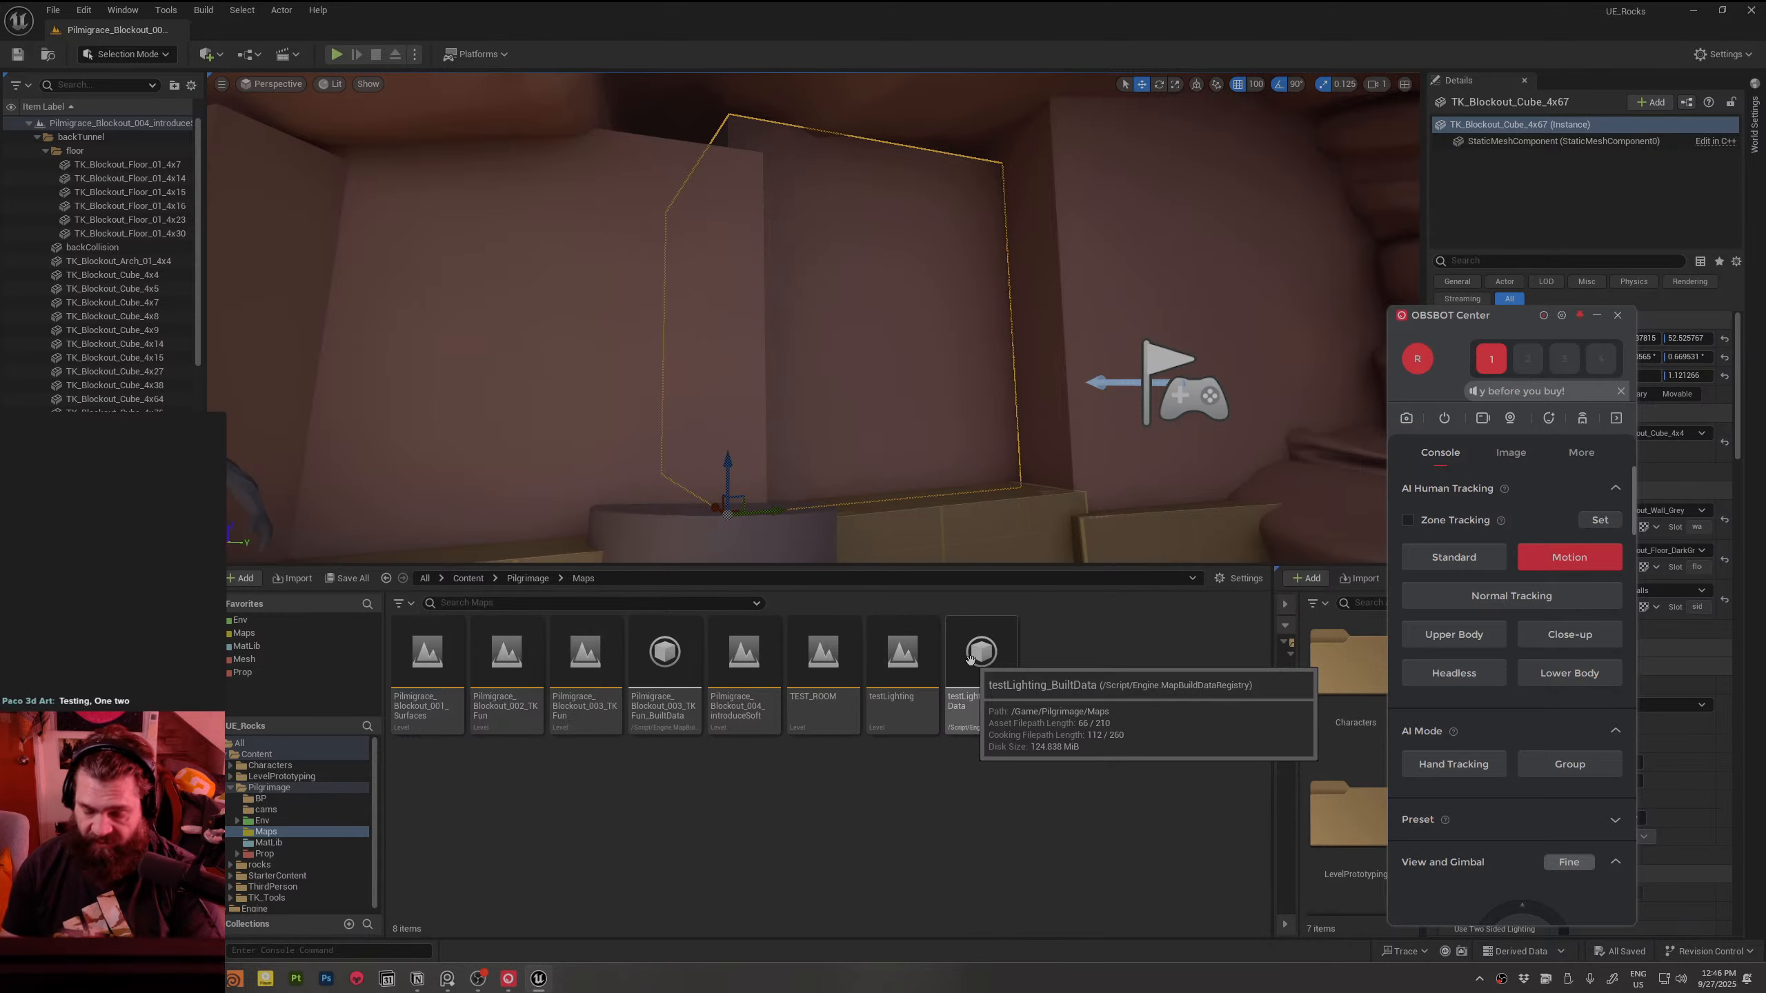
Step: Switch to ZBrush and examine the side wall sculpt's rock layers and lower edge up close
key("alt+Tab")
key("alt+Tab")
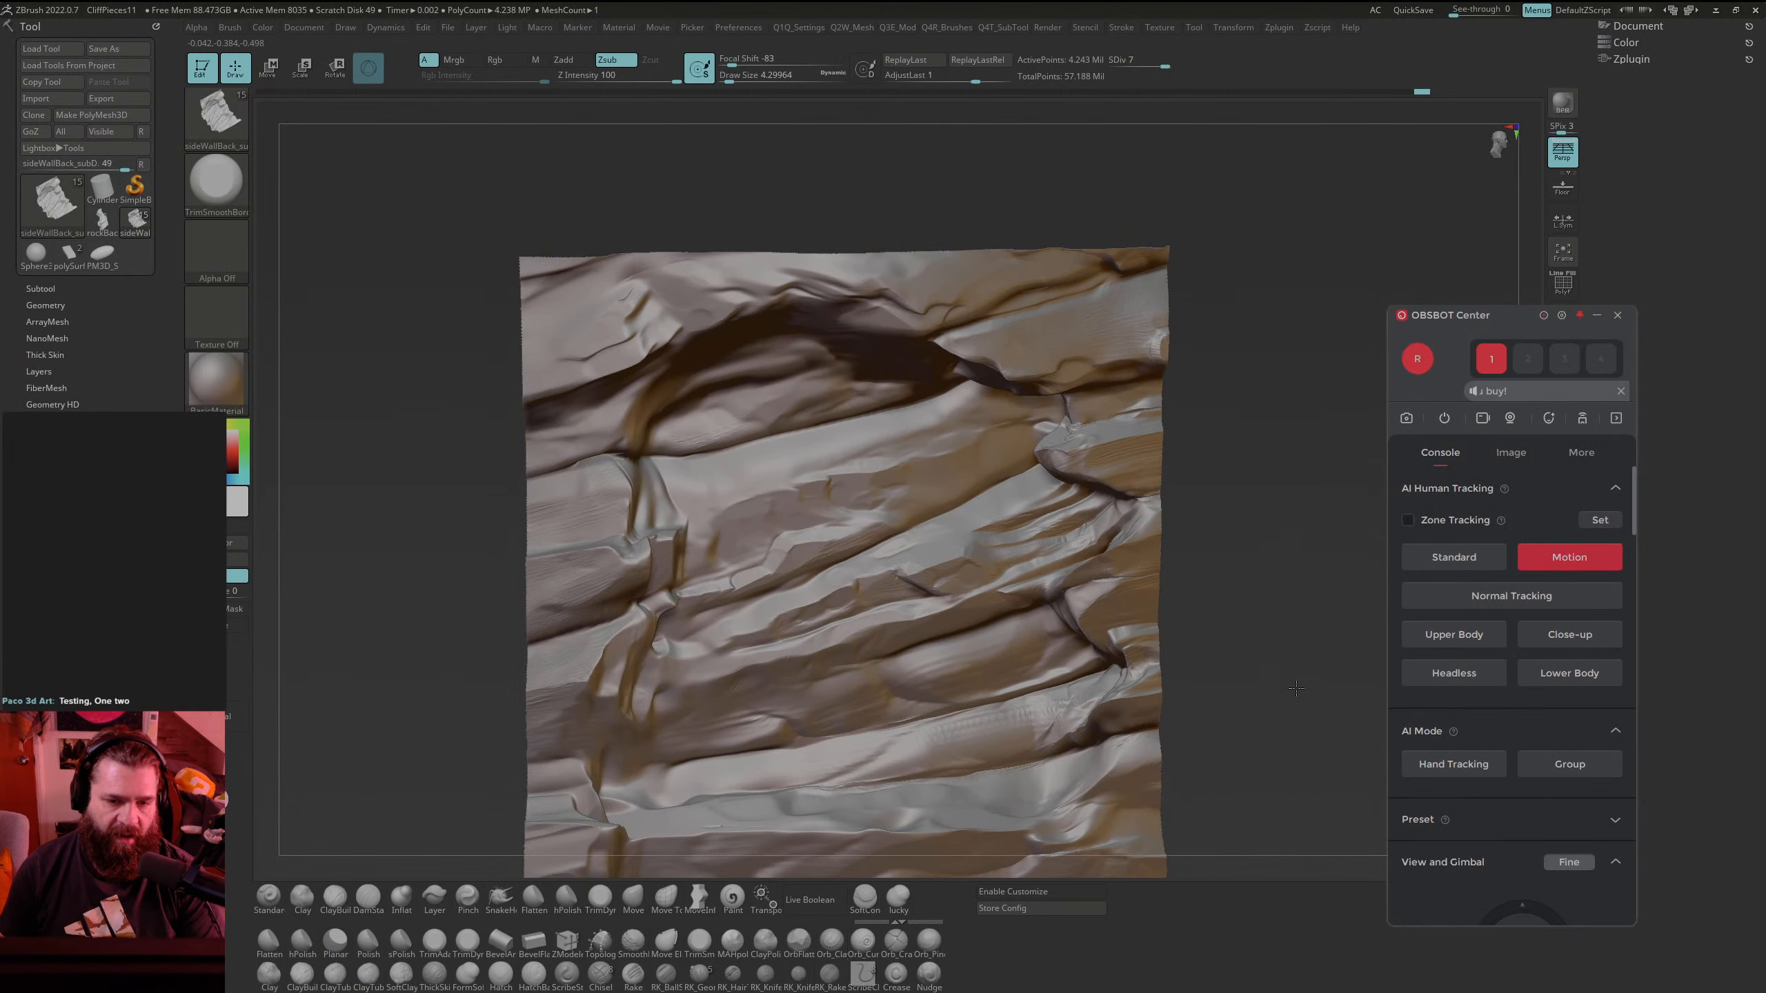
left_click_drag(1296, 688, 1304, 683)
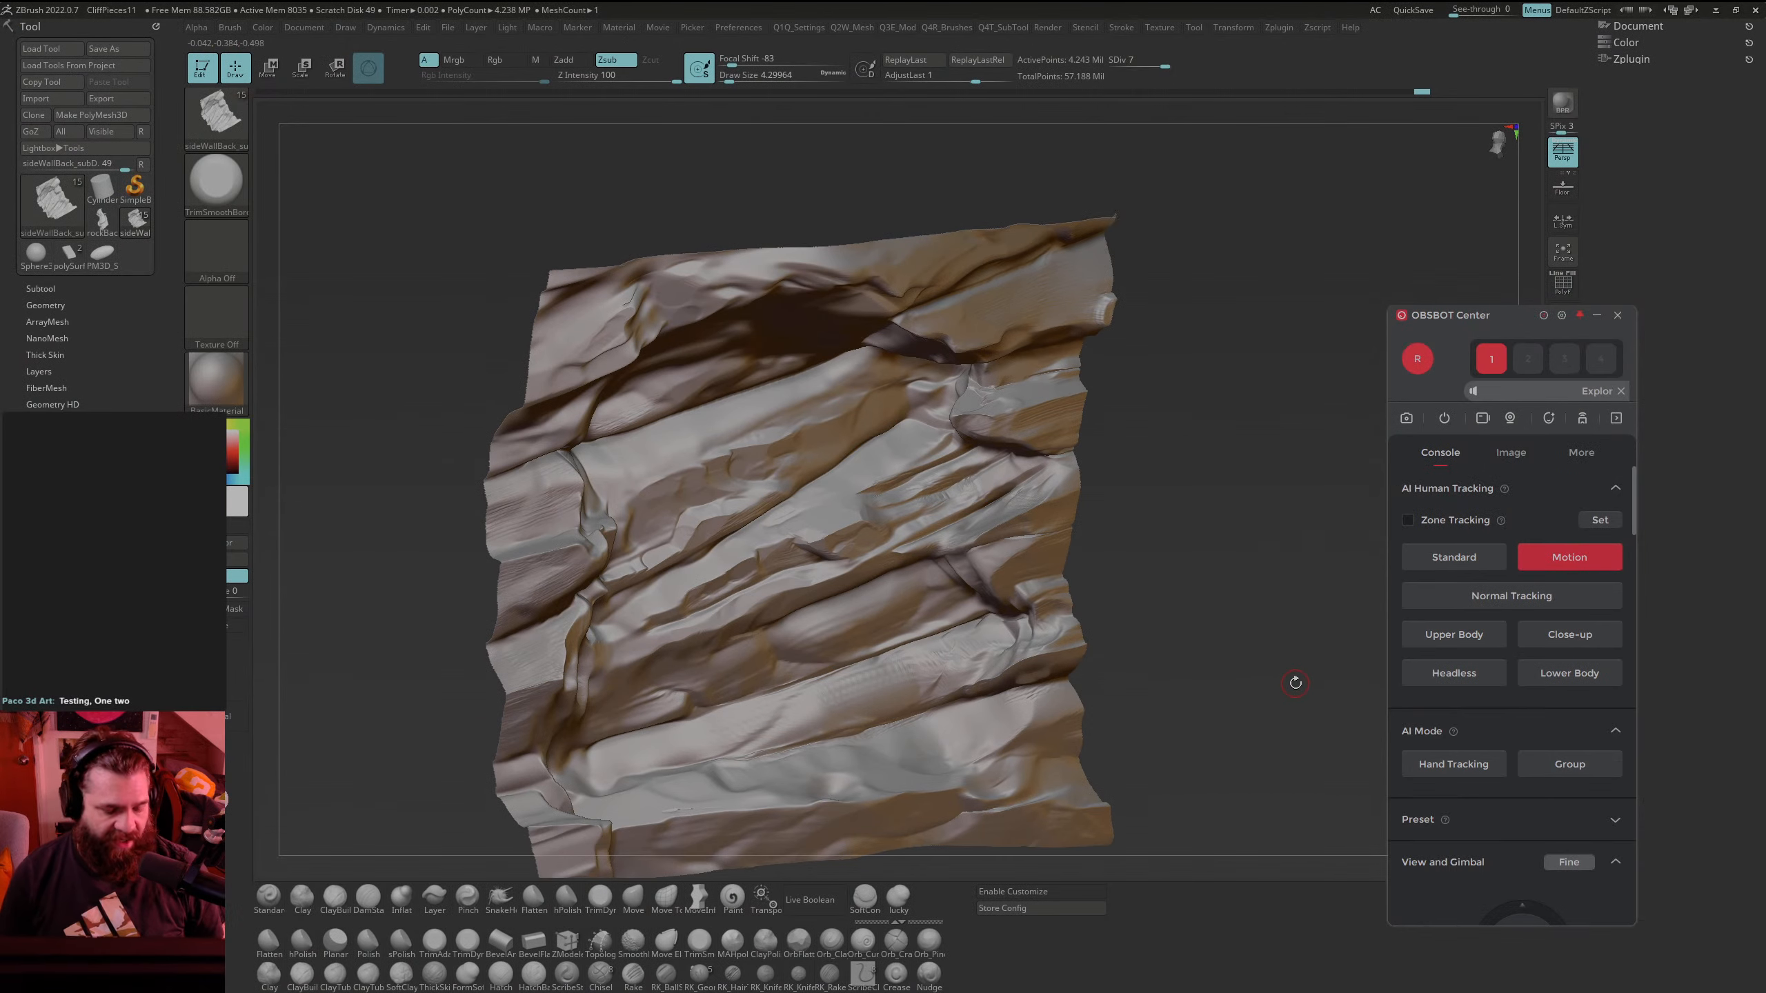
left_click_drag(1133, 396, 925, 531)
mouse_move(926, 531)
right_mouse_down("ctrl")
mouse_move(883, 487)
mouse_move(862, 564)
mouse_move(783, 574)
right_mouse_up("ctrl")
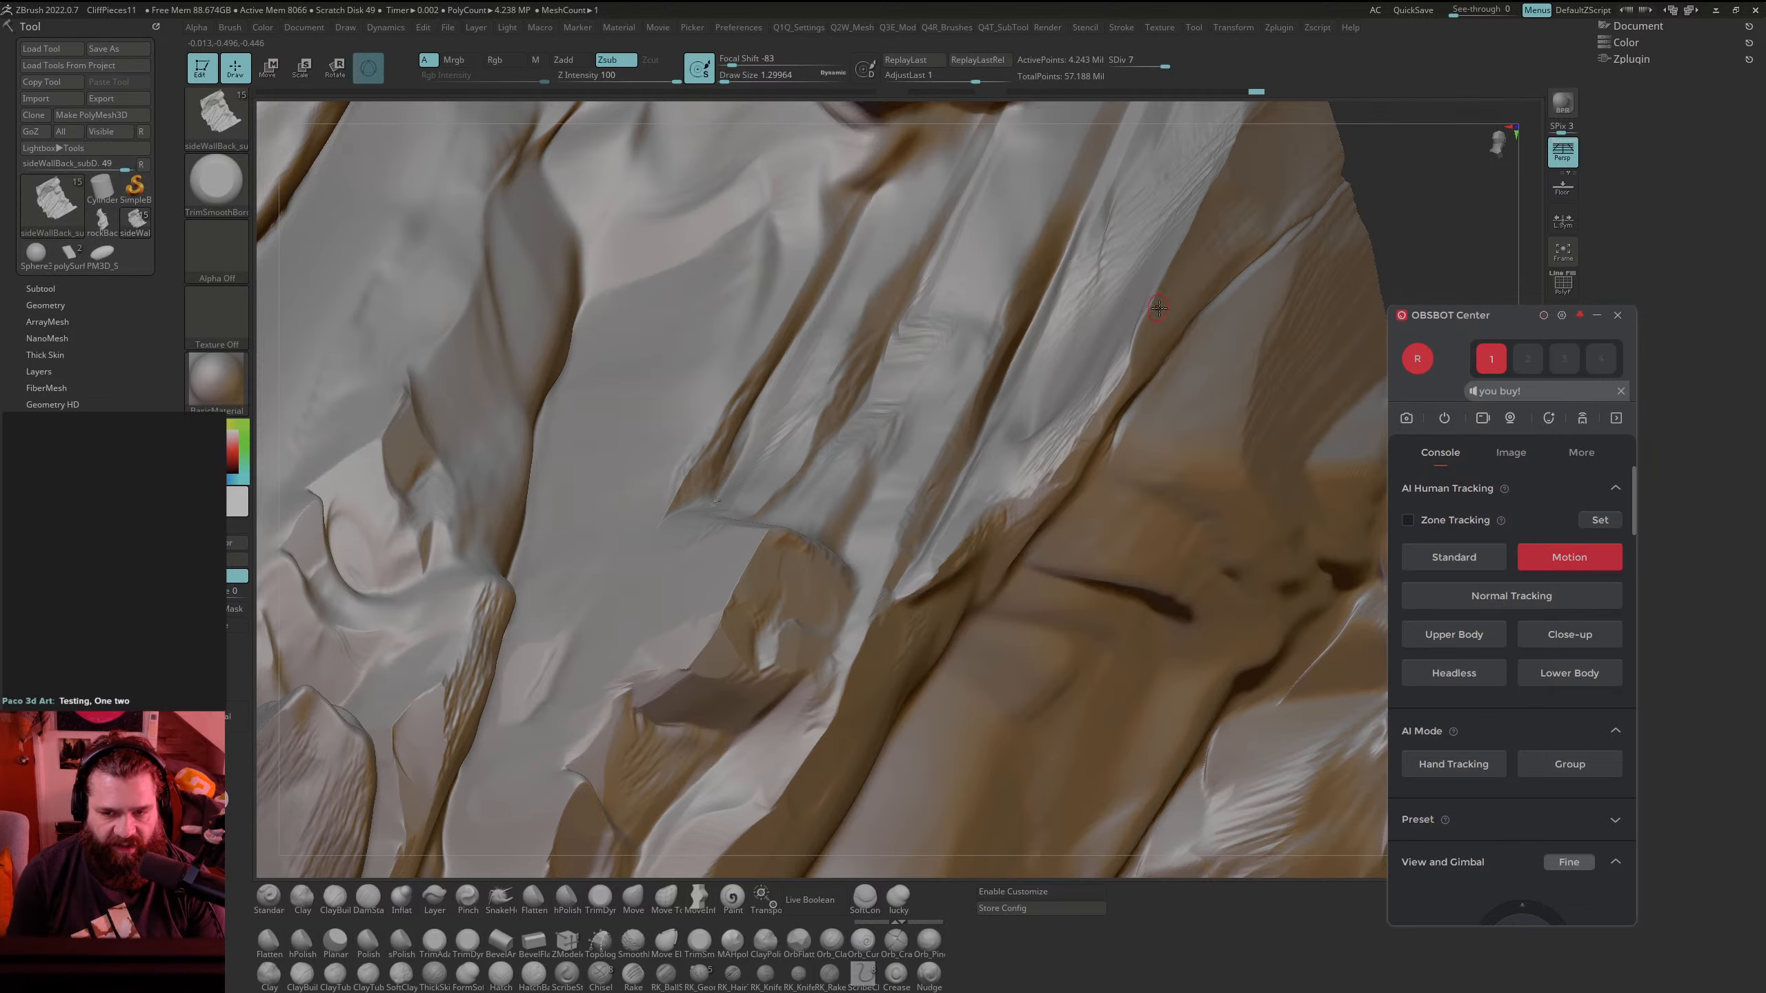
right_click_drag(1165, 395, 1012, 593)
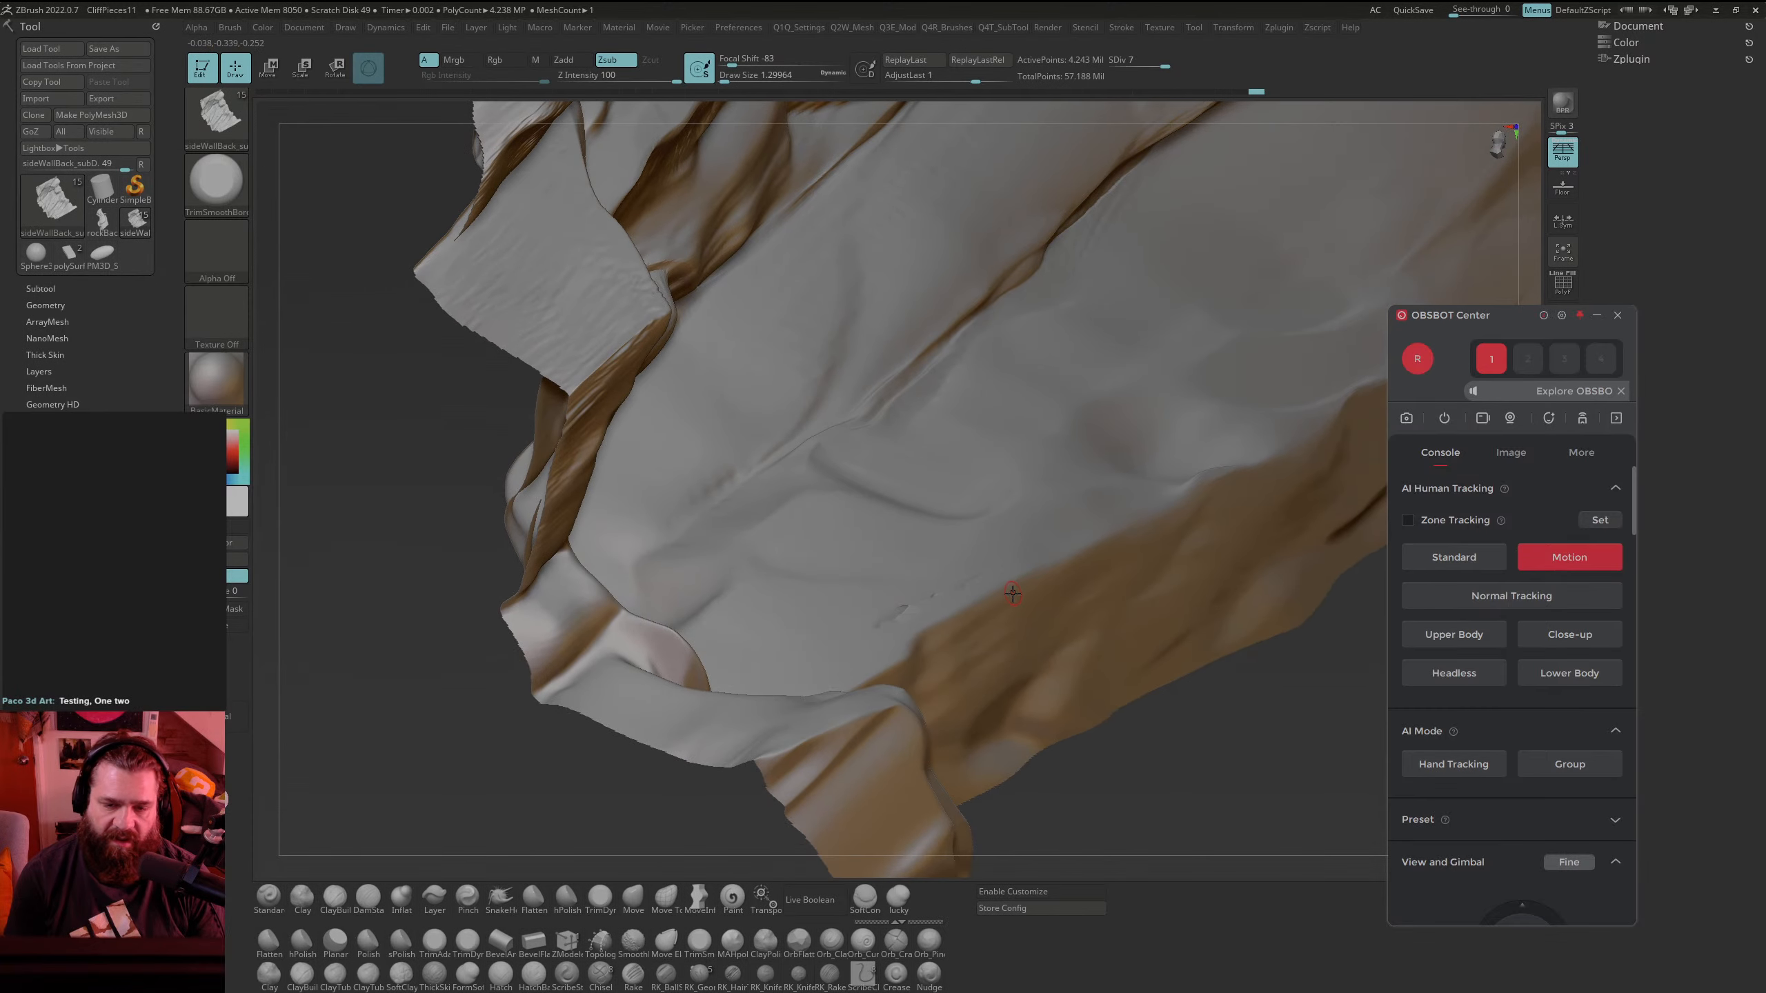
right_click(1023, 589)
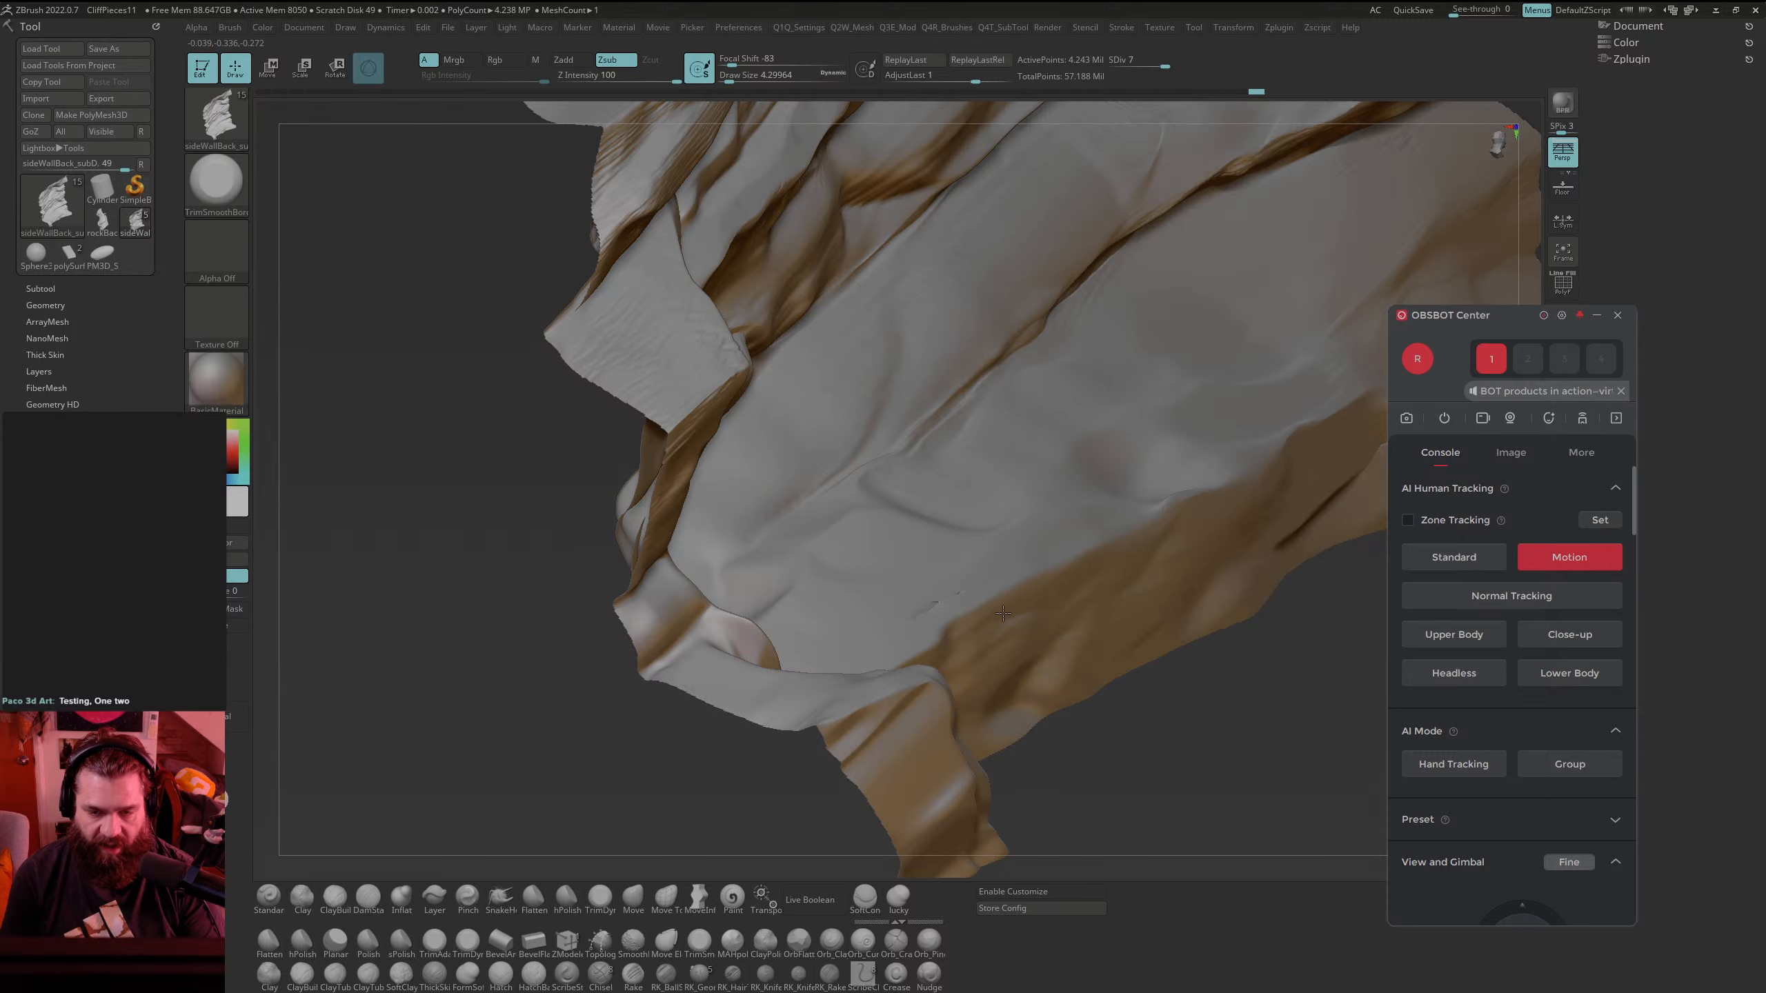
Step: Show the polyframe and smooth the small creases on the flat rock face near the wall's lower edge
mouse_move(1110, 580)
right_mouse_down("ctrl")
mouse_move(1098, 532)
mouse_move(1110, 580)
right_mouse_up("ctrl")
mouse_move(956, 596)
left_mouse_down()
mouse_move(1017, 579)
mouse_move(945, 610)
mouse_move(1039, 563)
mouse_move(914, 611)
mouse_move(970, 583)
left_mouse_up()
key("shift+f")
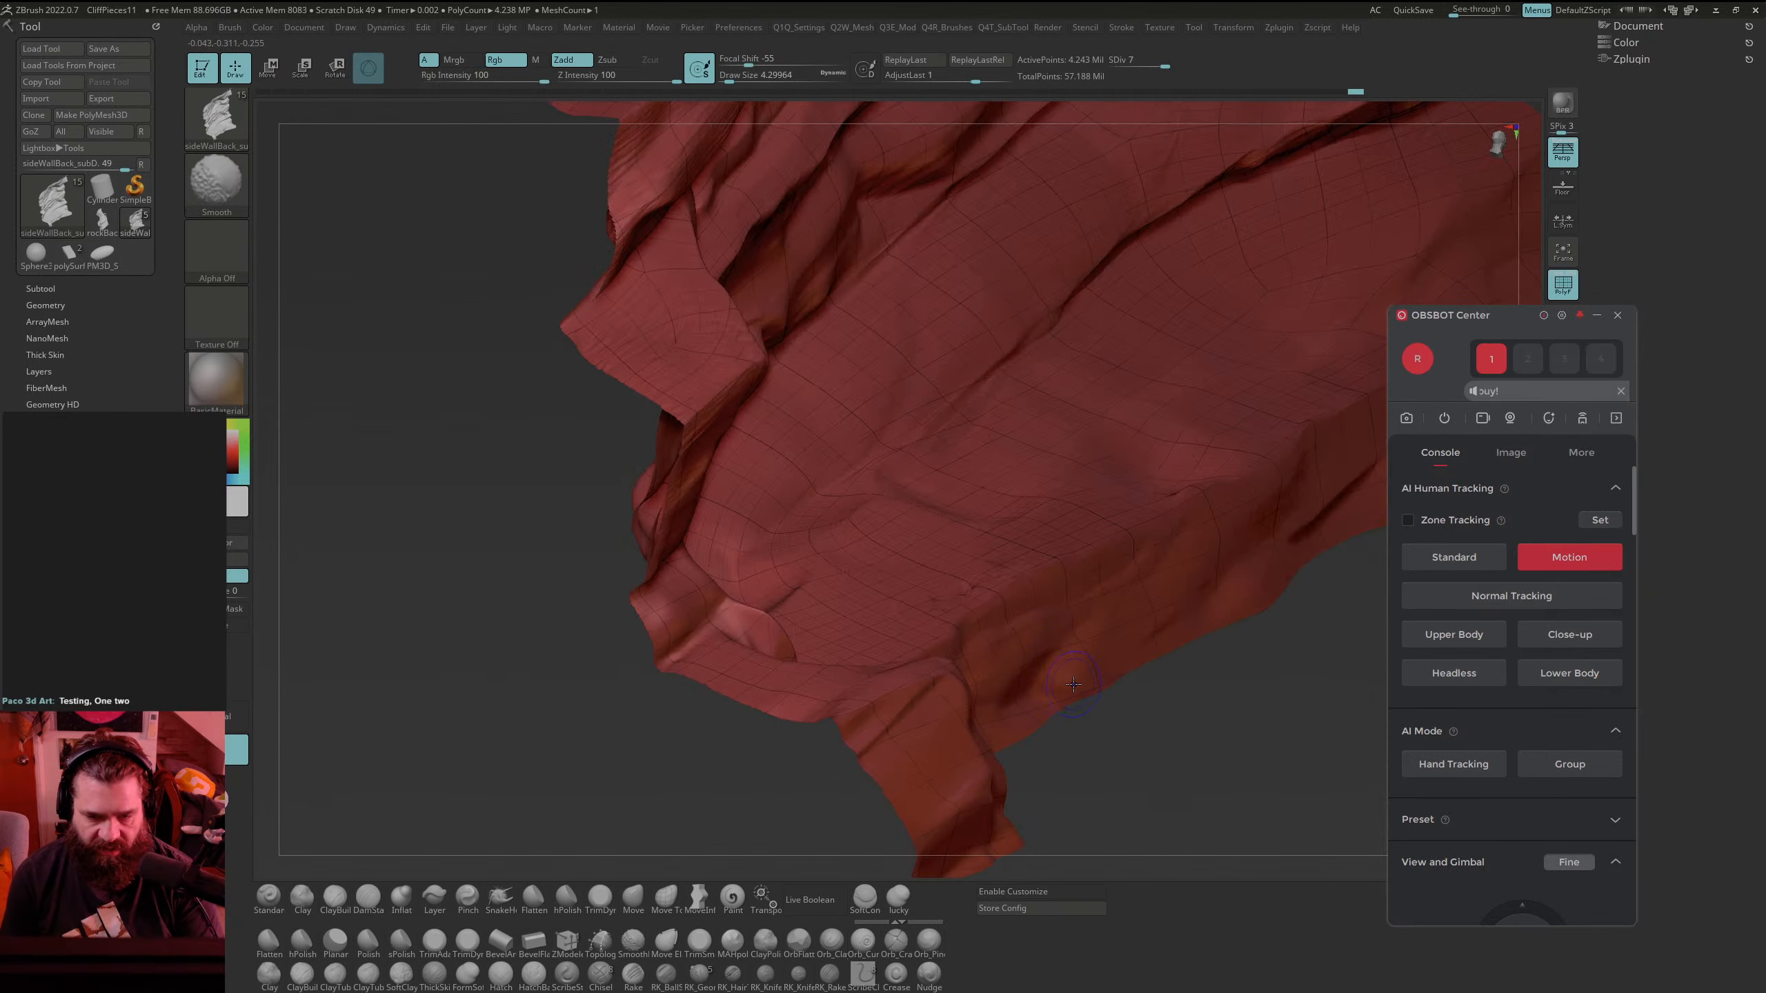
mouse_move(1073, 684)
right_mouse_down()
mouse_move(1076, 654)
mouse_move(1060, 737)
mouse_move(1061, 602)
right_mouse_up()
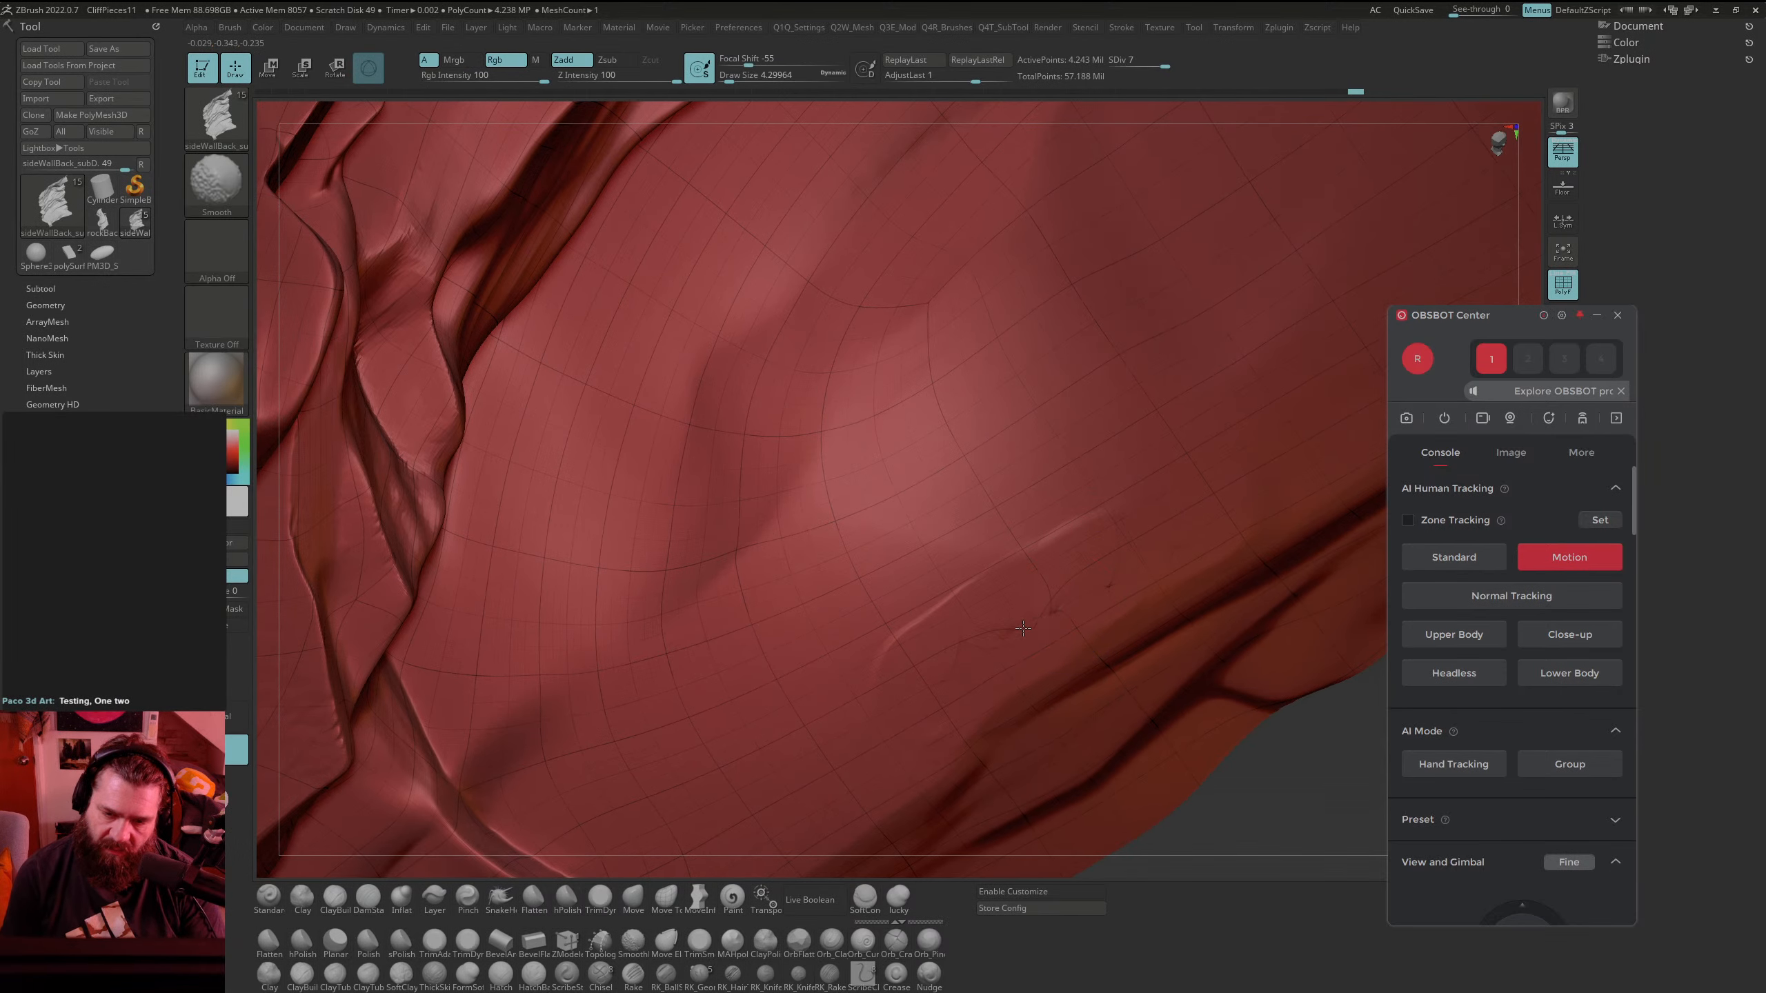
left_click_drag(1023, 628, 1137, 564, "shift")
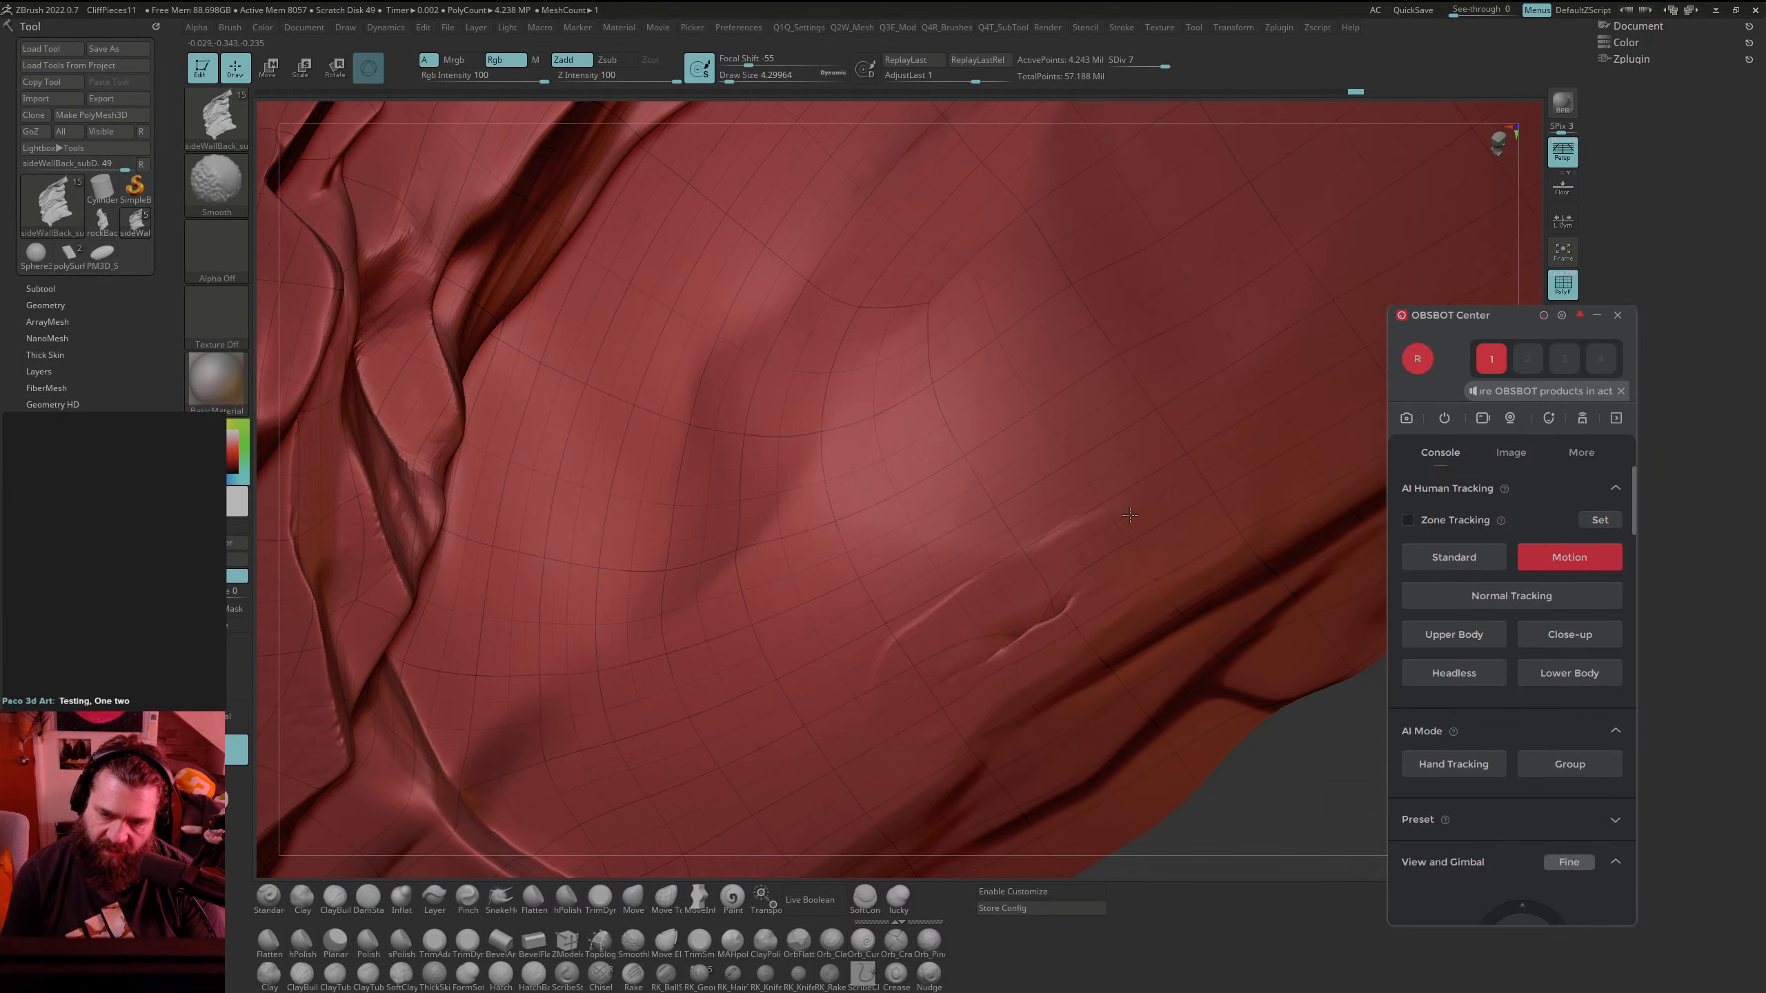
left_click_drag(1063, 611, 971, 669, "shift")
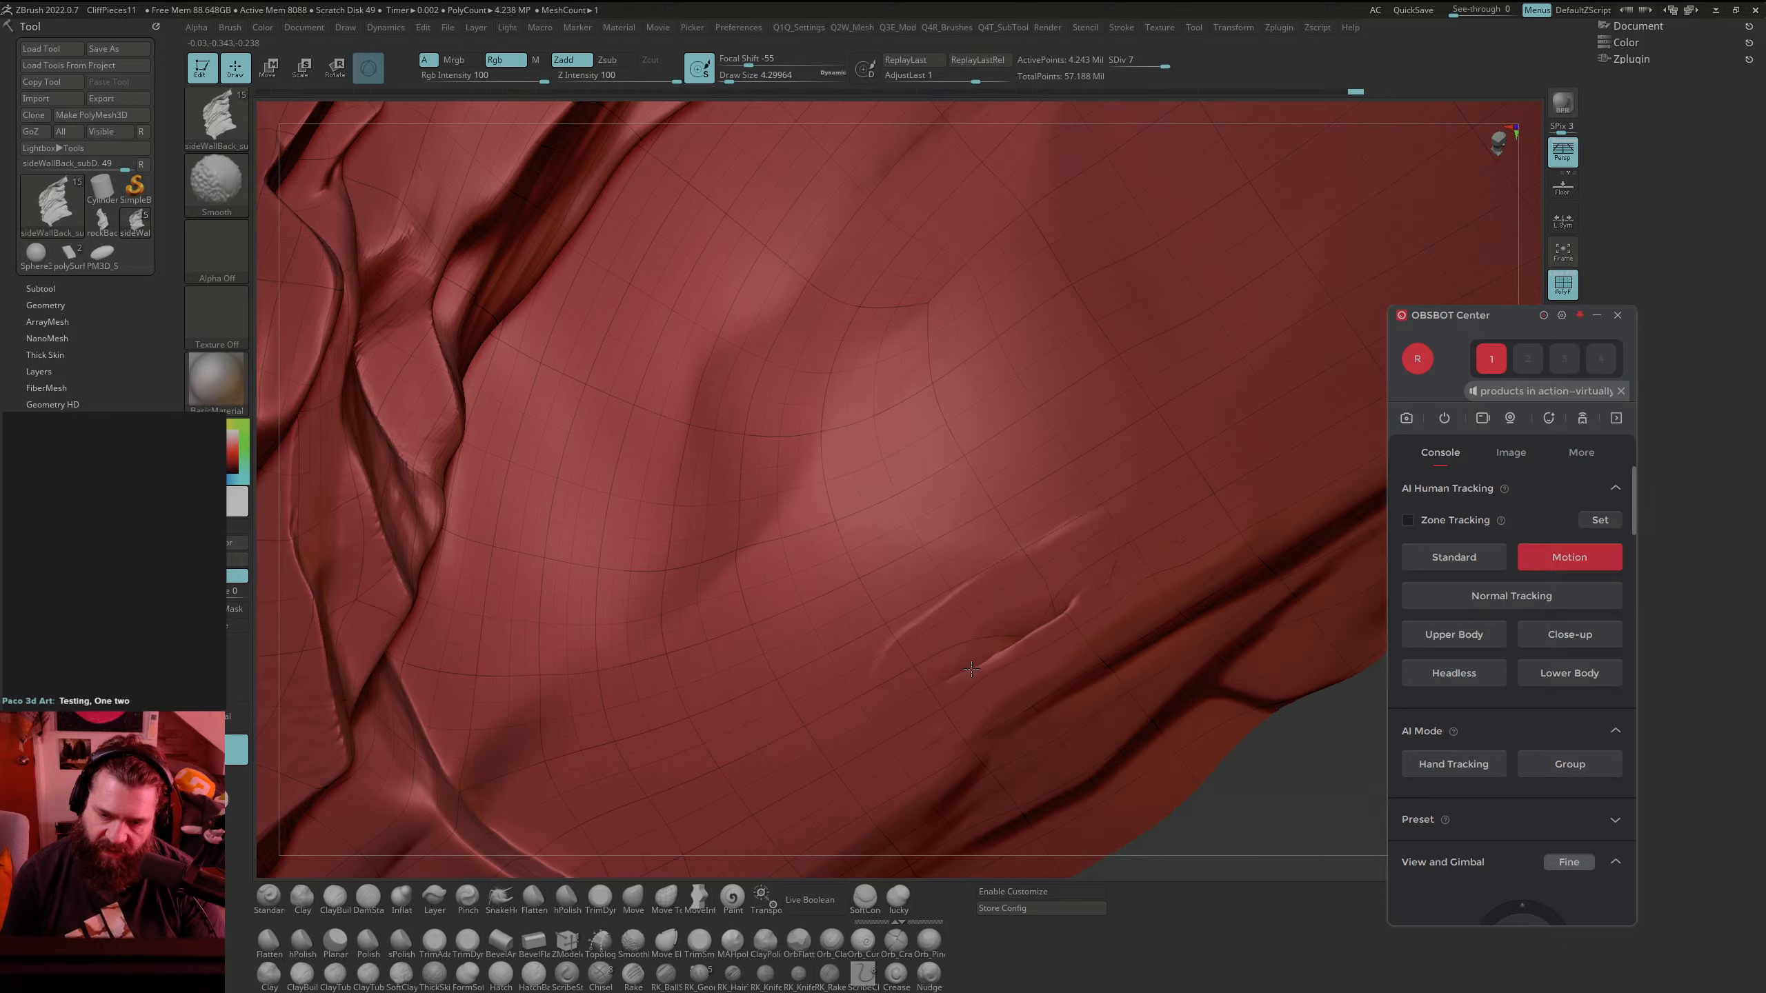
Step: Mask the creased patch near the lower edge and invert the mask to leave only that patch editable
right_click_drag(1037, 625, 1101, 543, "ctrl")
mouse_move(1150, 498)
left_mouse_down("ctrl")
mouse_move(952, 671)
mouse_move(1160, 547)
mouse_move(1058, 613)
left_mouse_up("ctrl")
left_click(1276, 752, "ctrl")
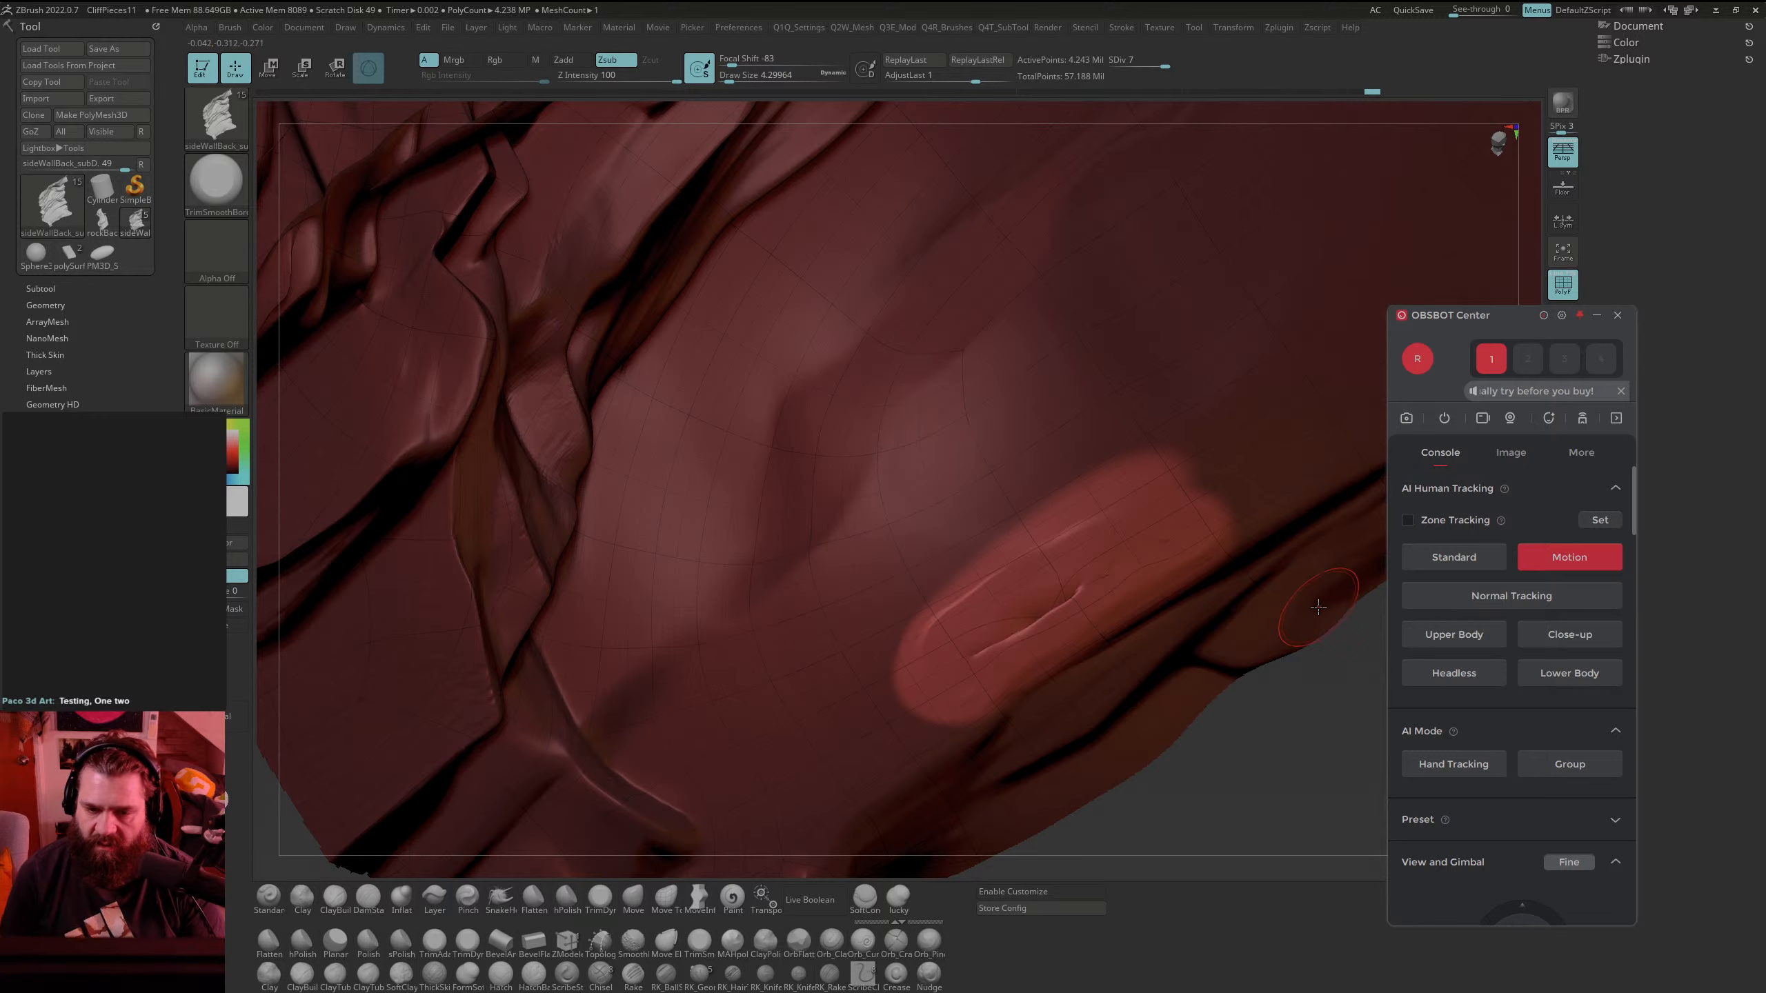
key("shift")
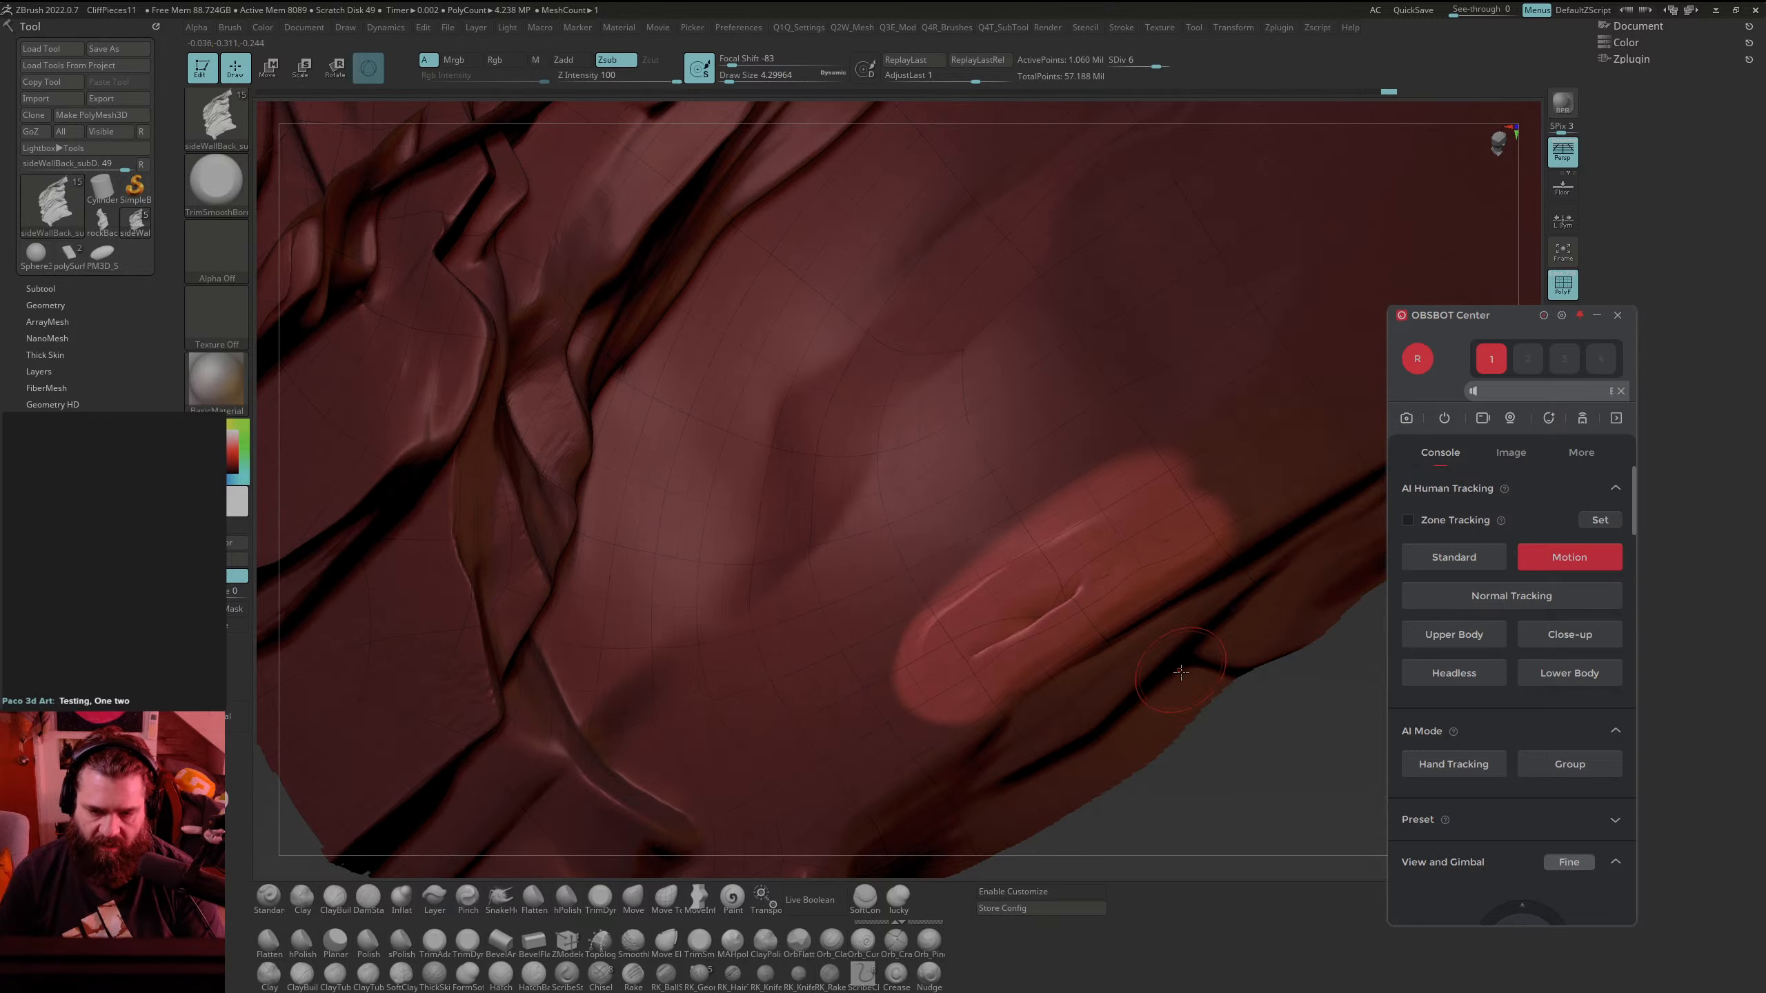
Step: Drop the side wall to subdivision level 2 and smooth the distorted polygons inside the unmasked patch
key("shift+d")
key("shift+d")
key("shift+d")
key("shift+d")
key("shift+d")
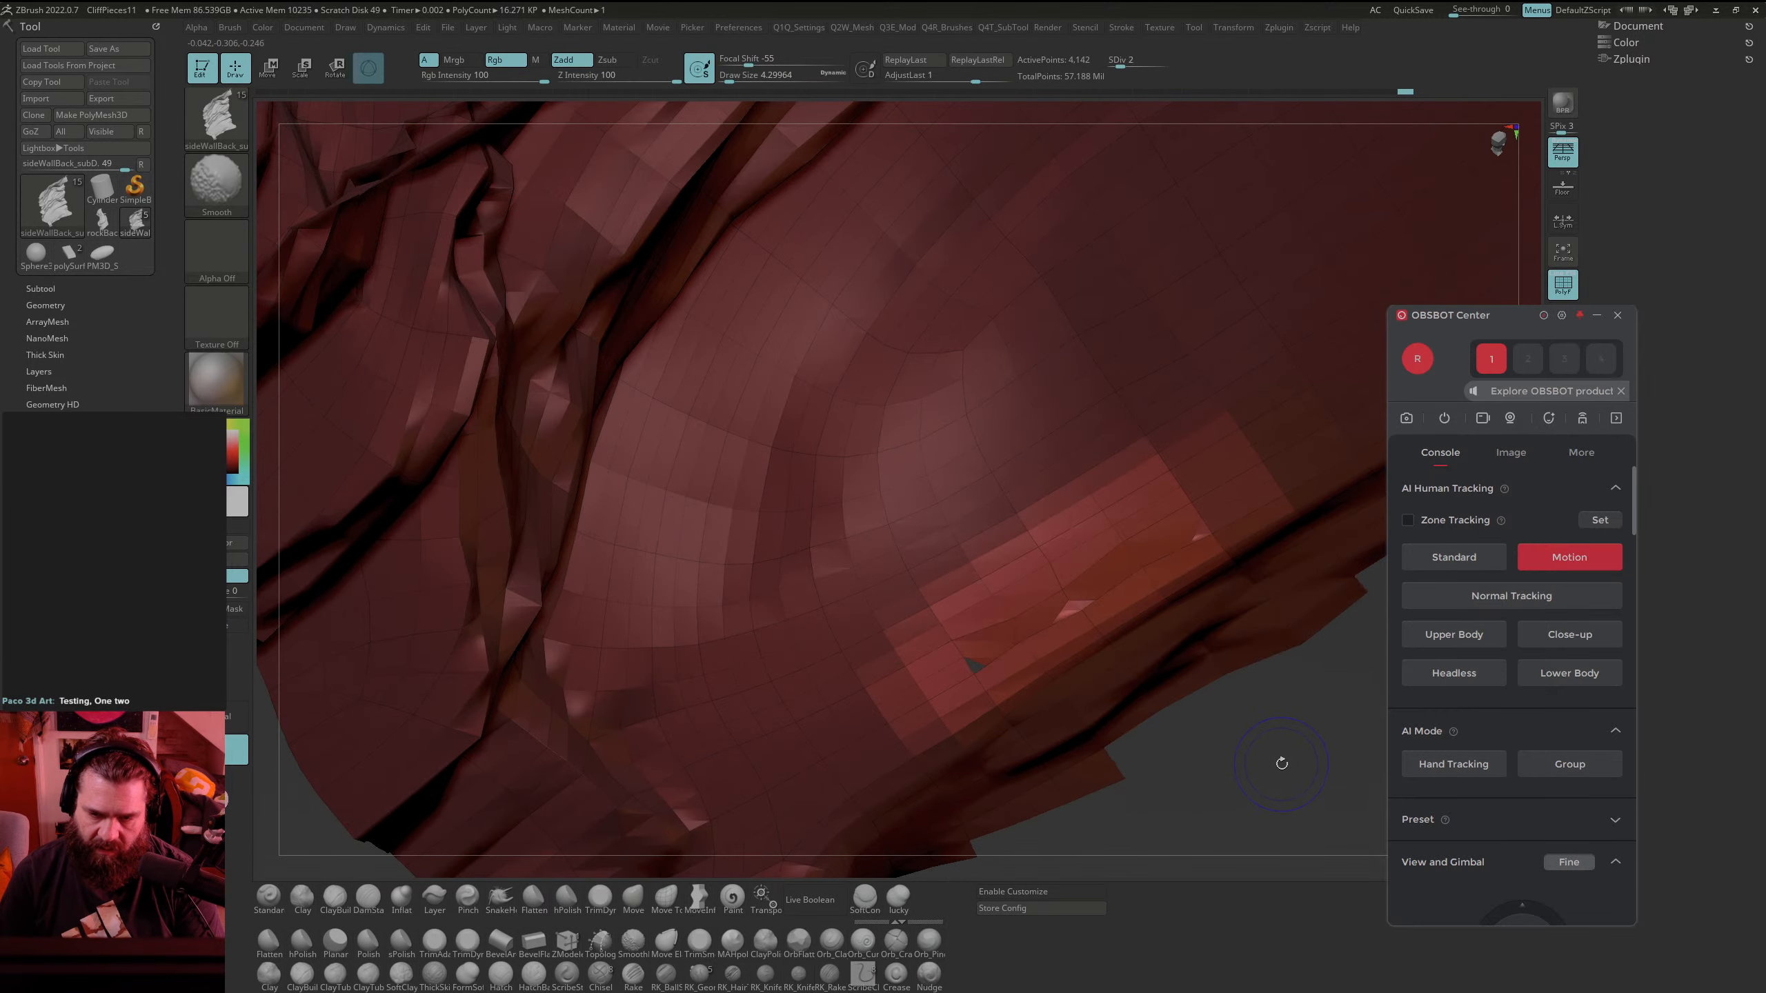
left_click_drag(1047, 619, 1150, 569, "shift")
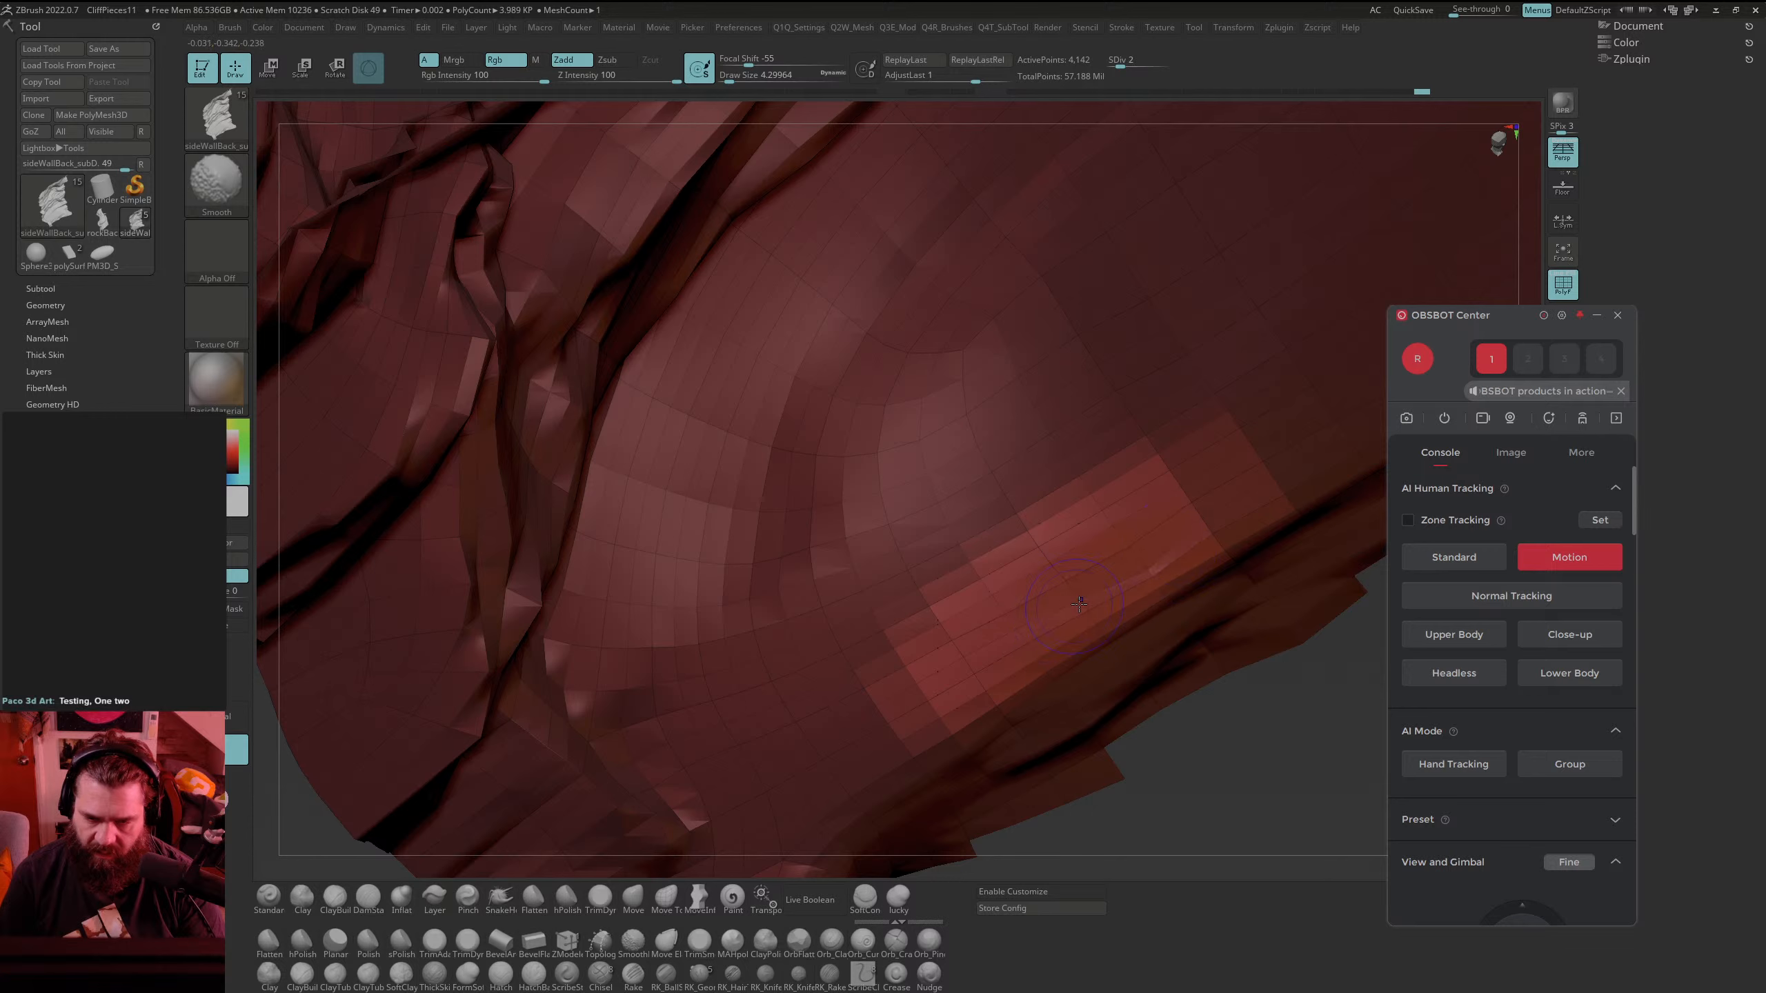
left_click_drag(965, 676, 1037, 635, "shift")
Step: Raise the mesh to subdivision level 3 and smooth the remaining folds in the unmasked patch
key("d")
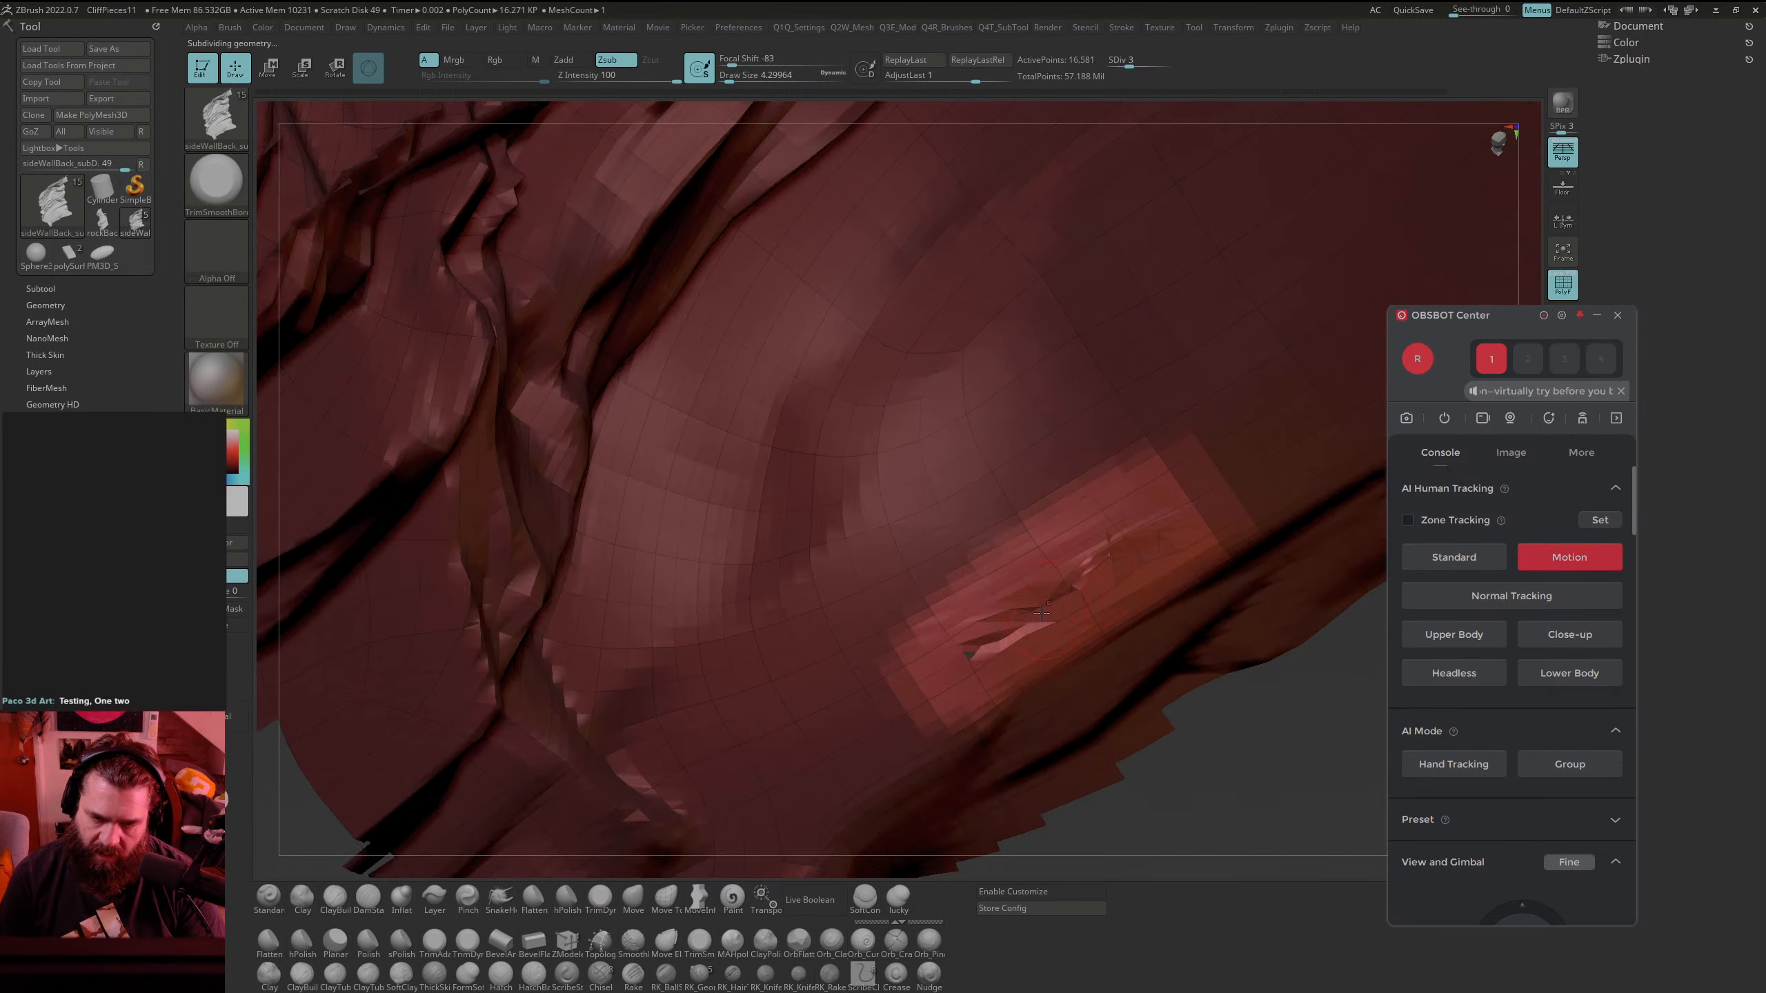
mouse_move(1043, 612)
left_mouse_down("shift")
mouse_move(1133, 535)
mouse_move(1042, 556)
mouse_move(1028, 625)
mouse_move(1121, 535)
left_mouse_up("shift")
left_click_drag(1057, 623, 1098, 552, "shift")
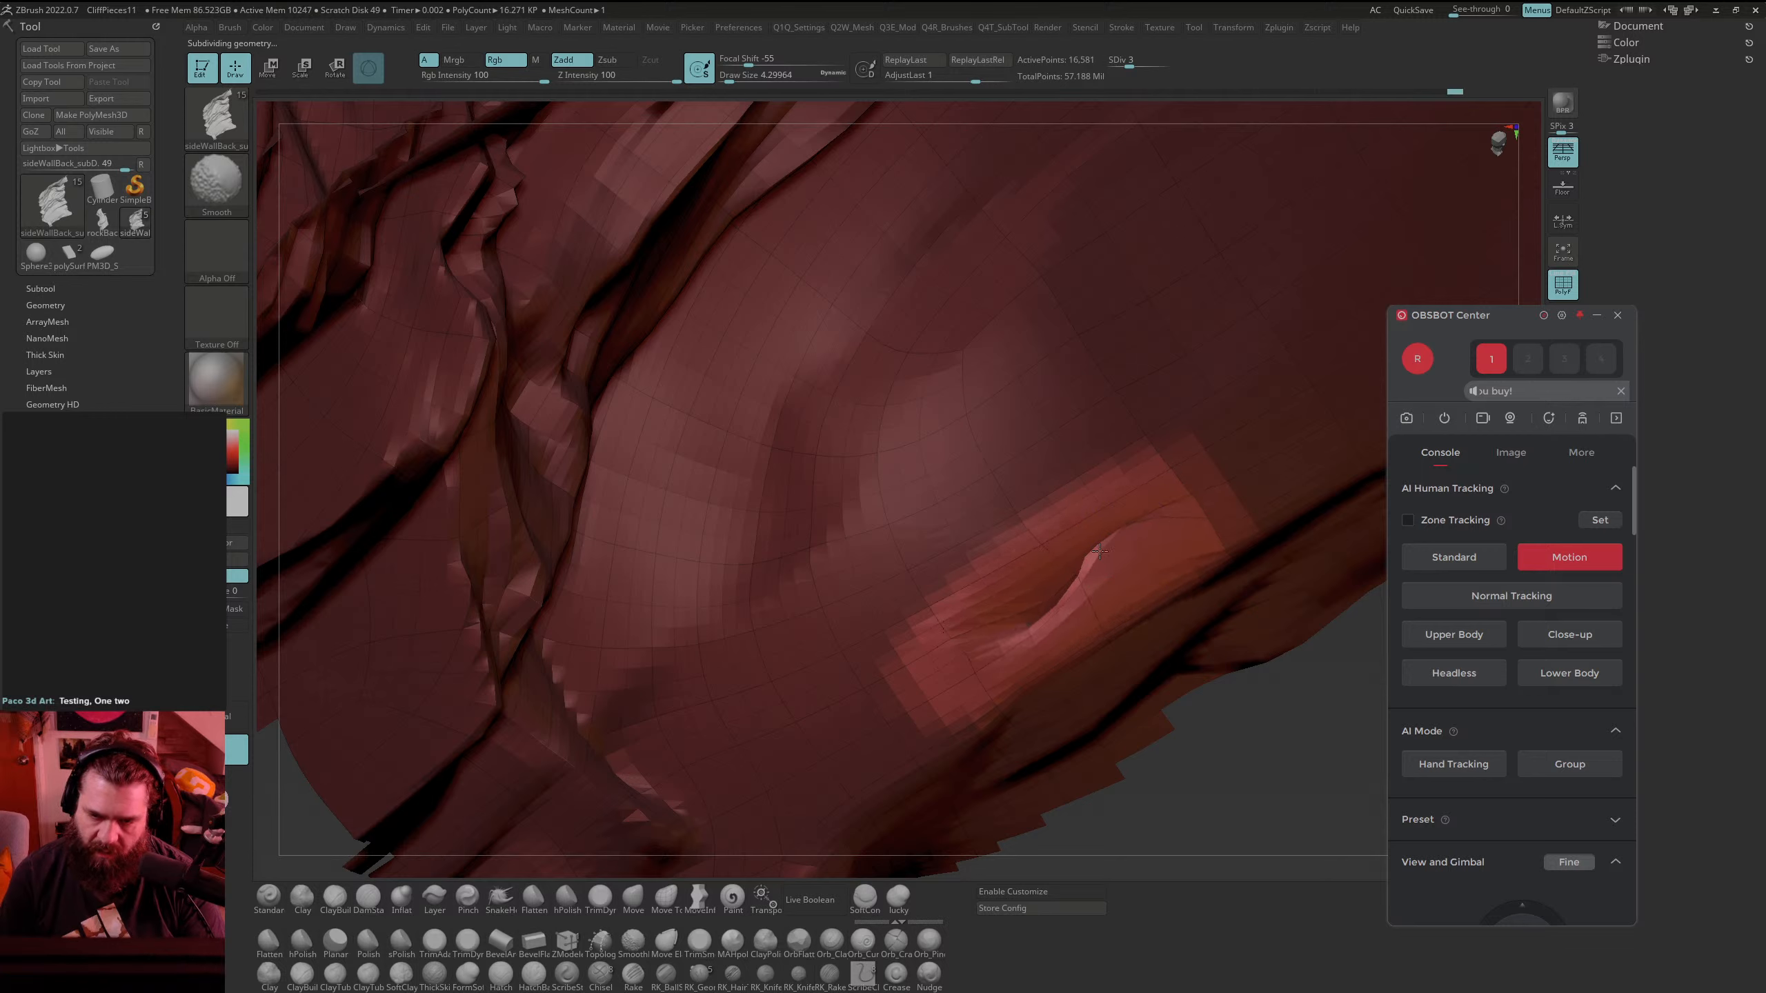
left_click_drag(1039, 635, 1069, 614, "shift")
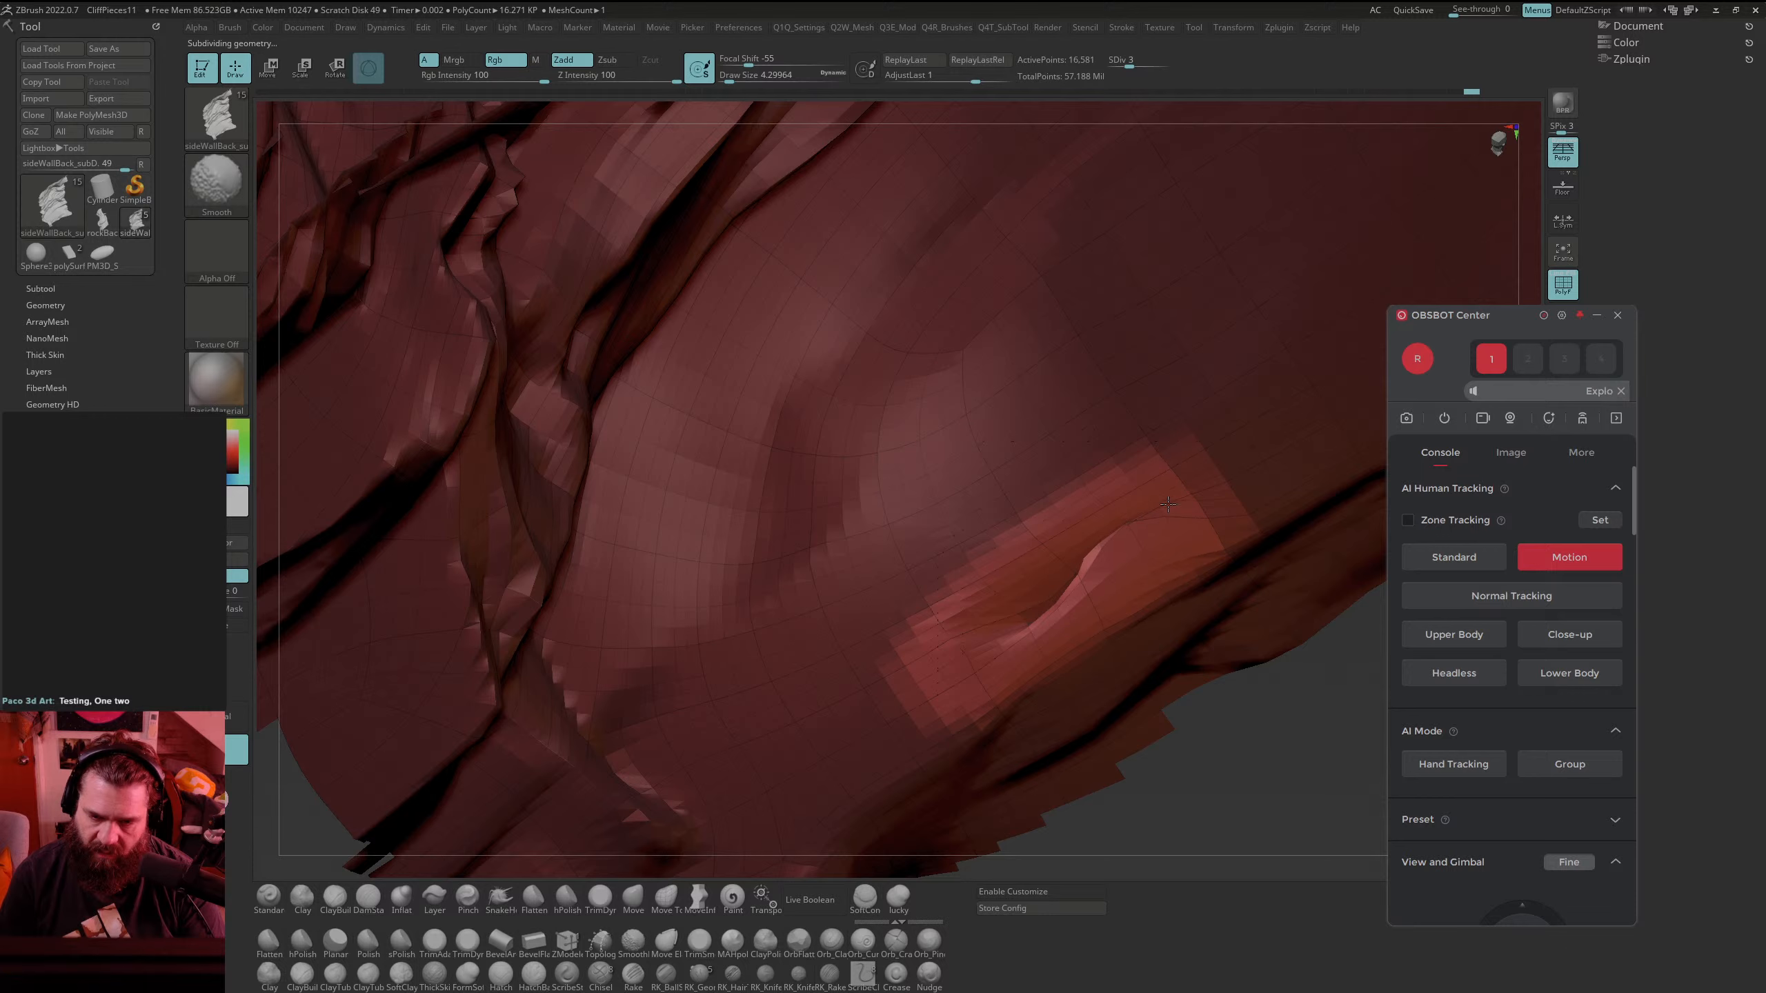
Step: Check the smoothed patch from other angles and close the OBSBOT Center window
mouse_move(1261, 690)
left_mouse_down()
mouse_move(1187, 628)
mouse_move(1247, 592)
mouse_move(1030, 605)
mouse_move(904, 556)
left_mouse_up()
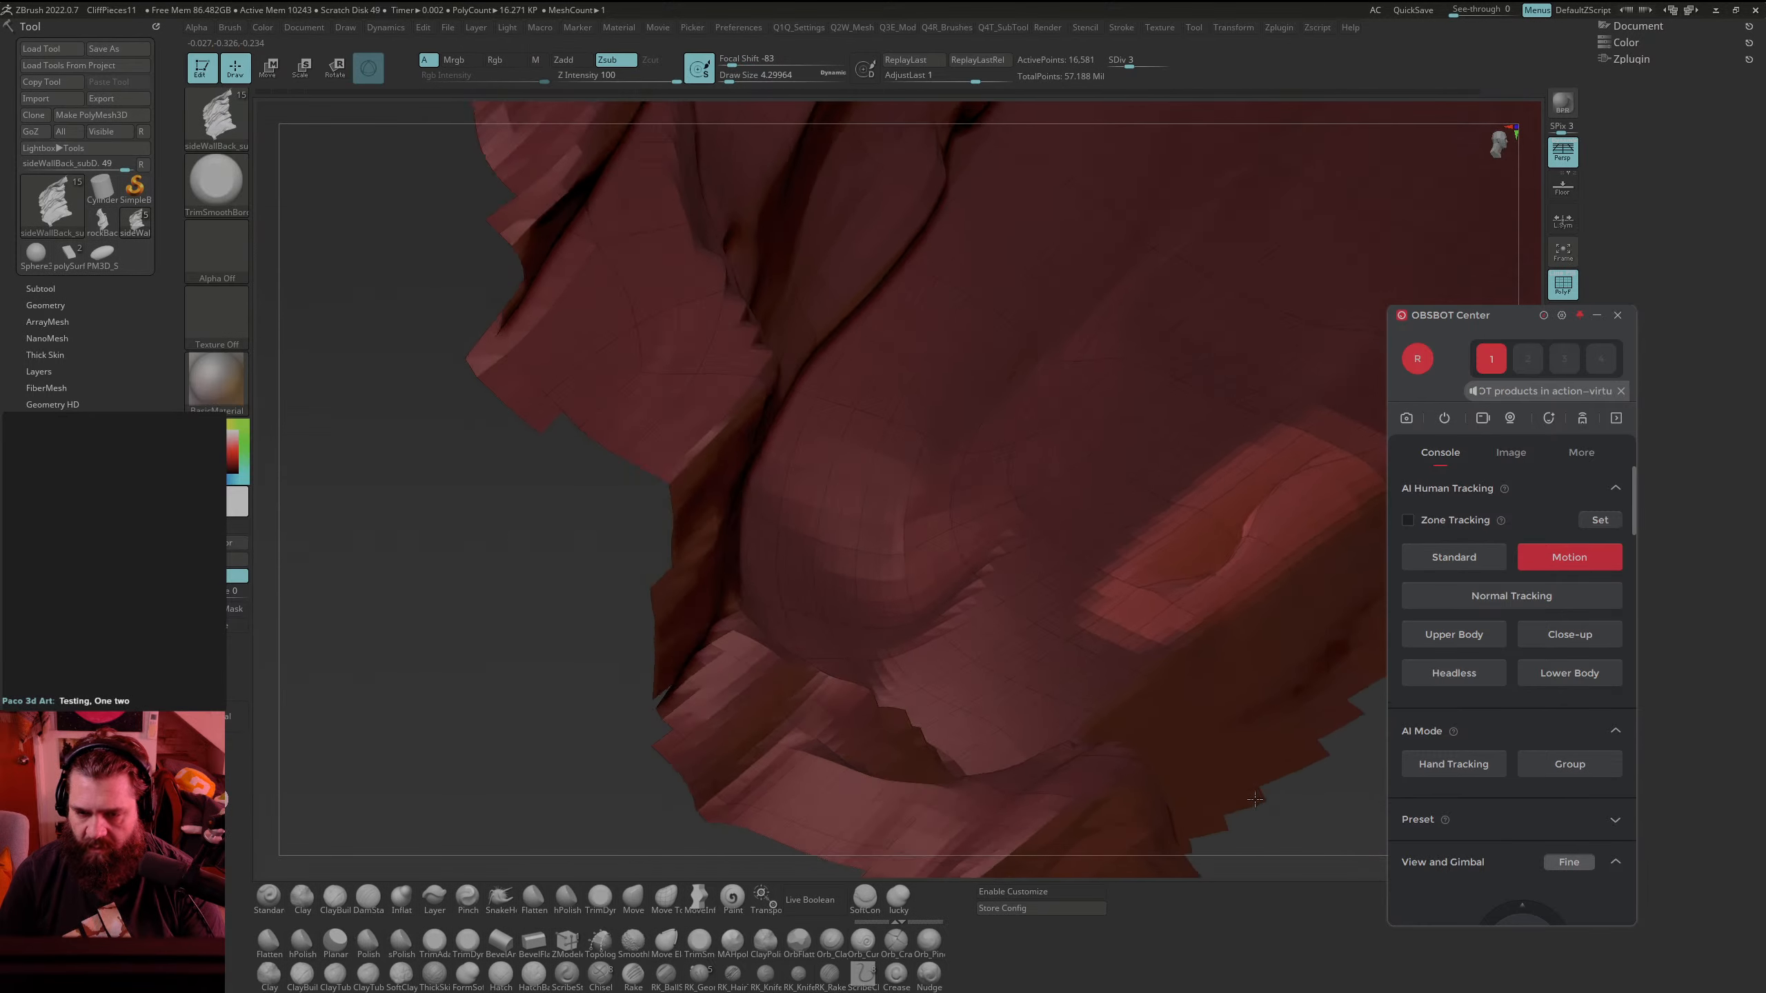
mouse_move(1307, 694)
left_mouse_down()
mouse_move(1033, 716)
mouse_move(1009, 776)
left_mouse_up()
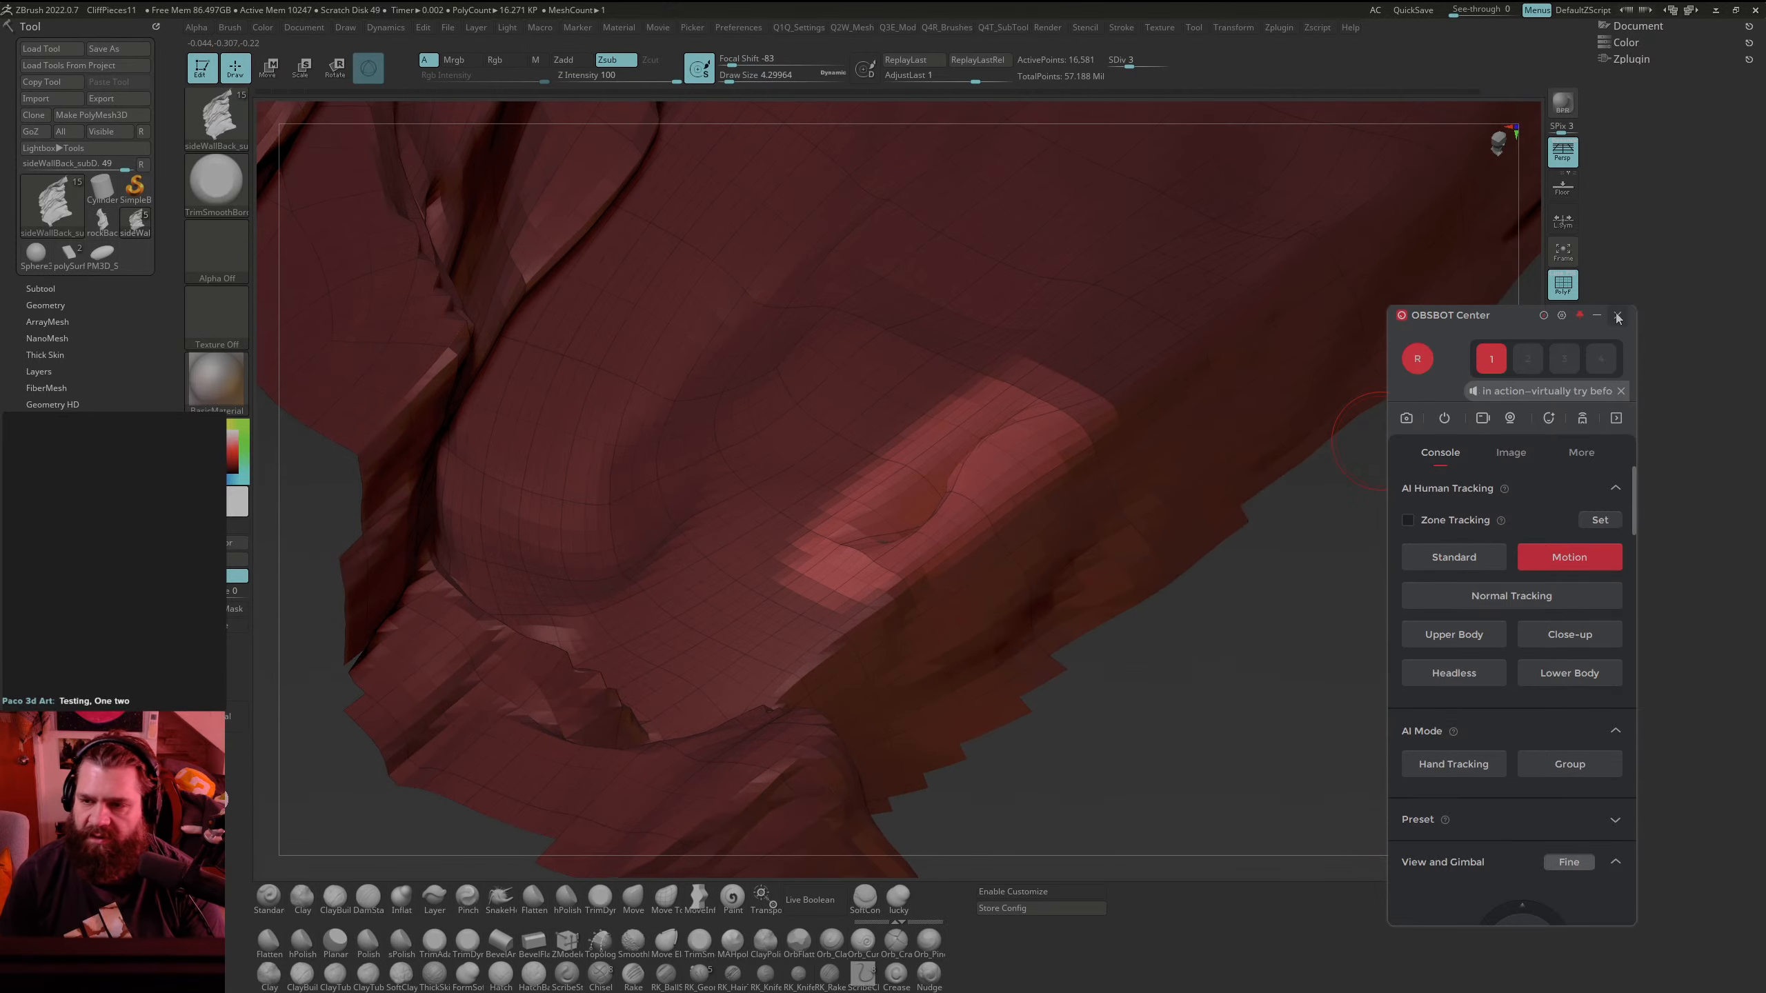
left_click(1617, 316)
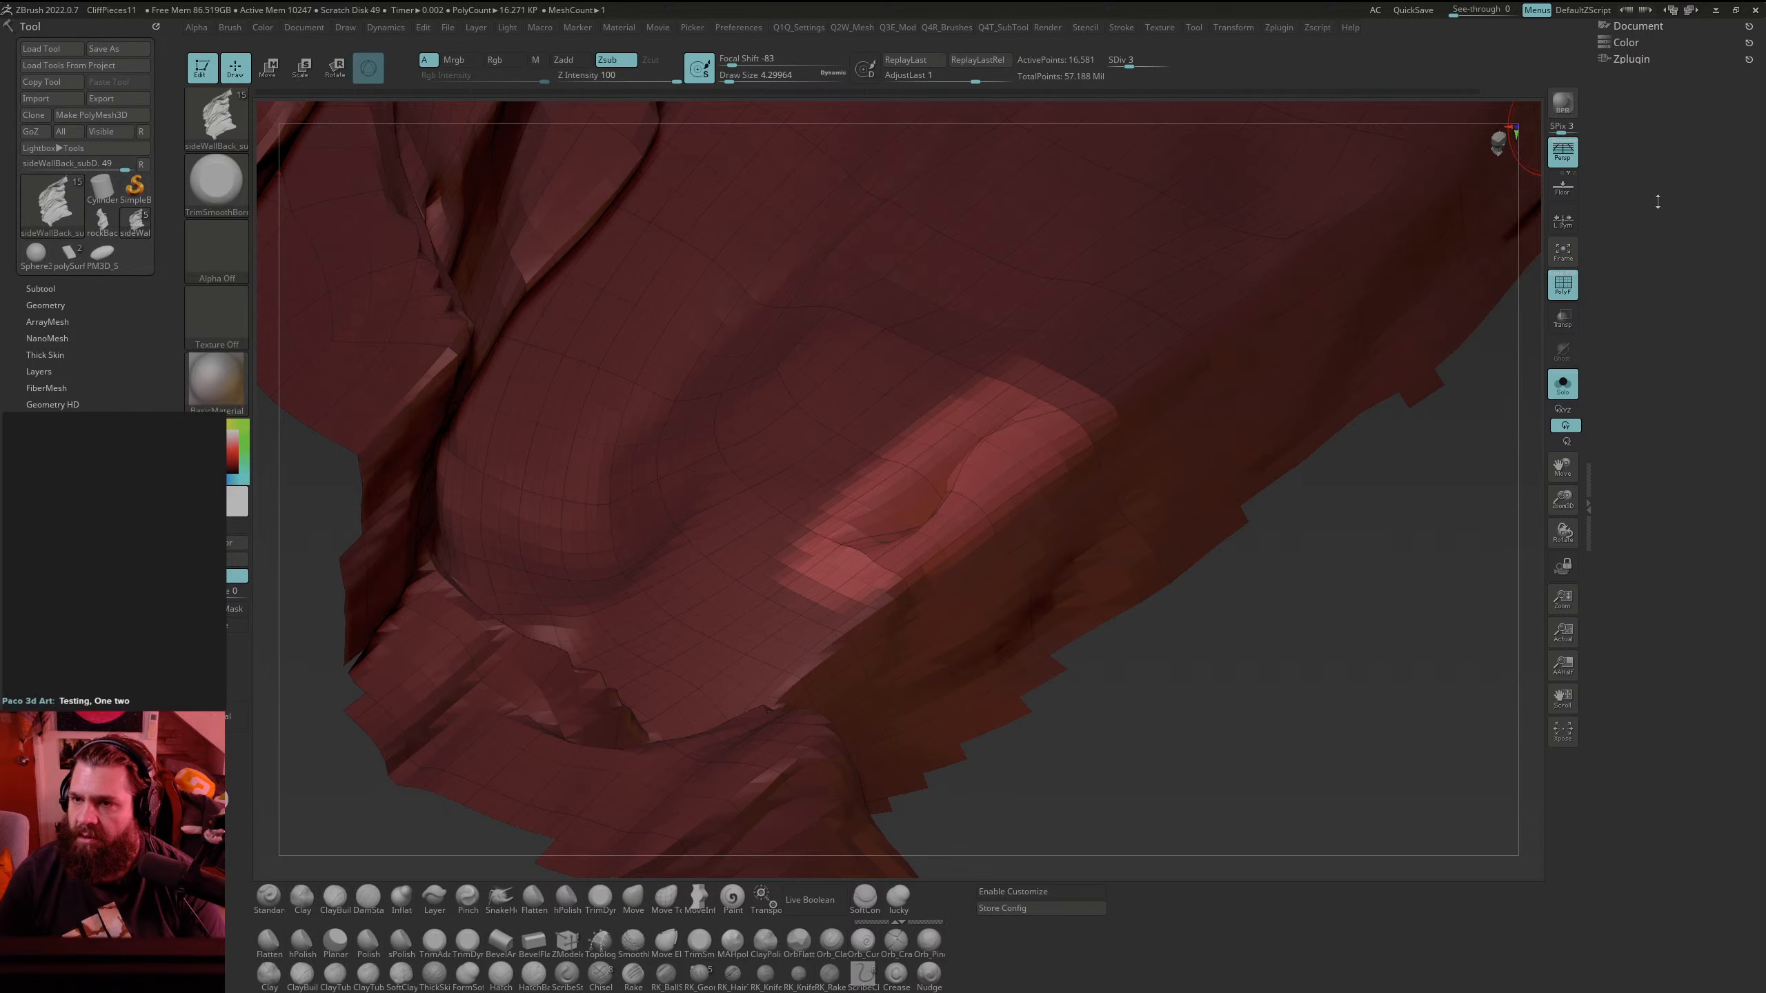
Step: Dock the Tool palette in the other tray and try to relax the unmasked patch with the Relax deformation
left_click(1639, 26)
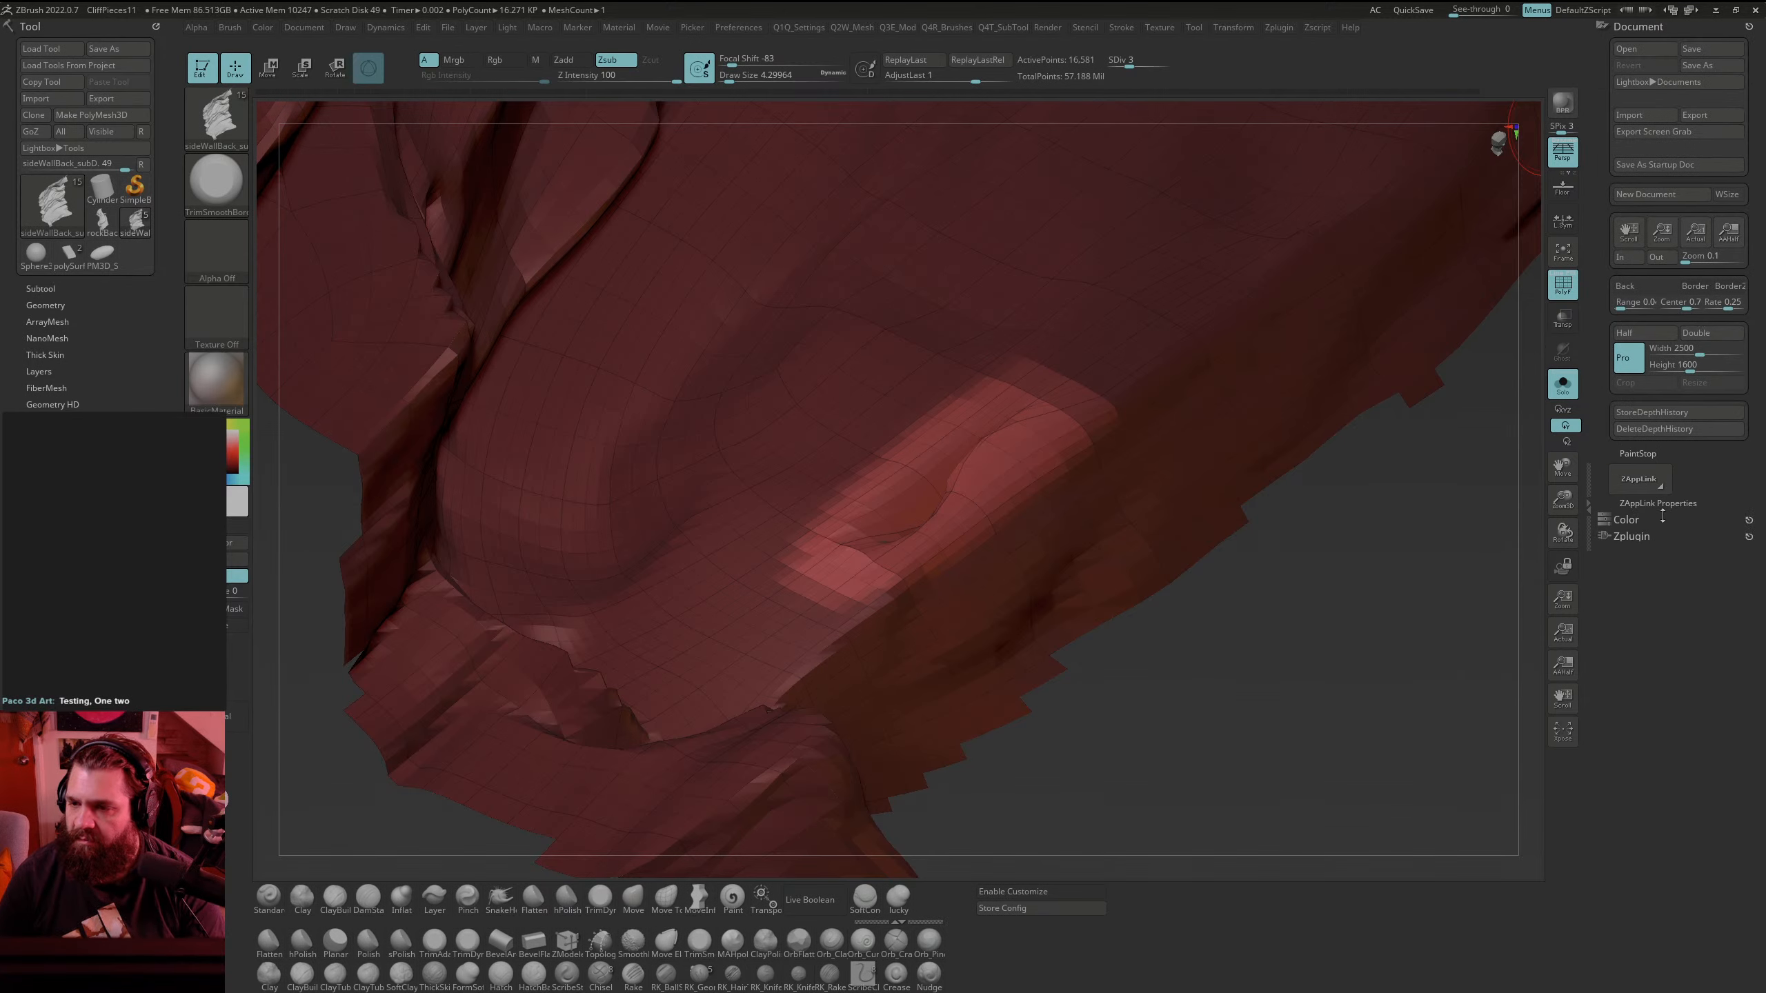
left_click(1638, 28)
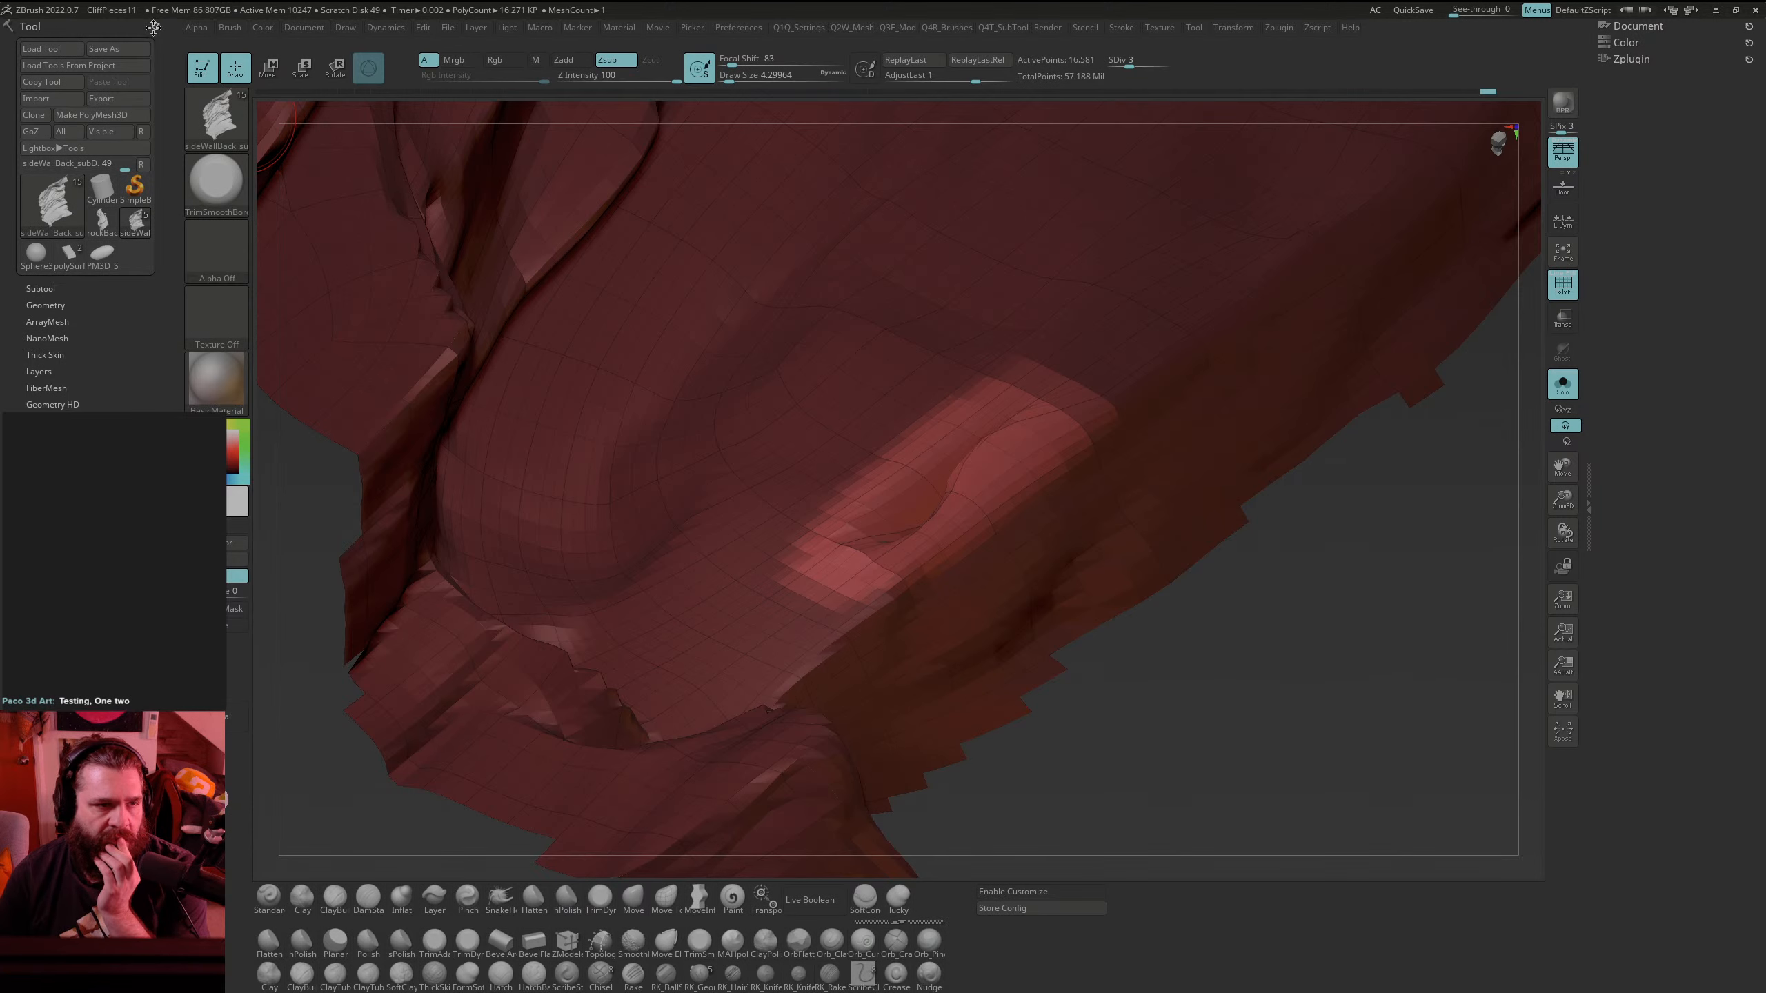
left_click_drag(156, 27, 1592, 271)
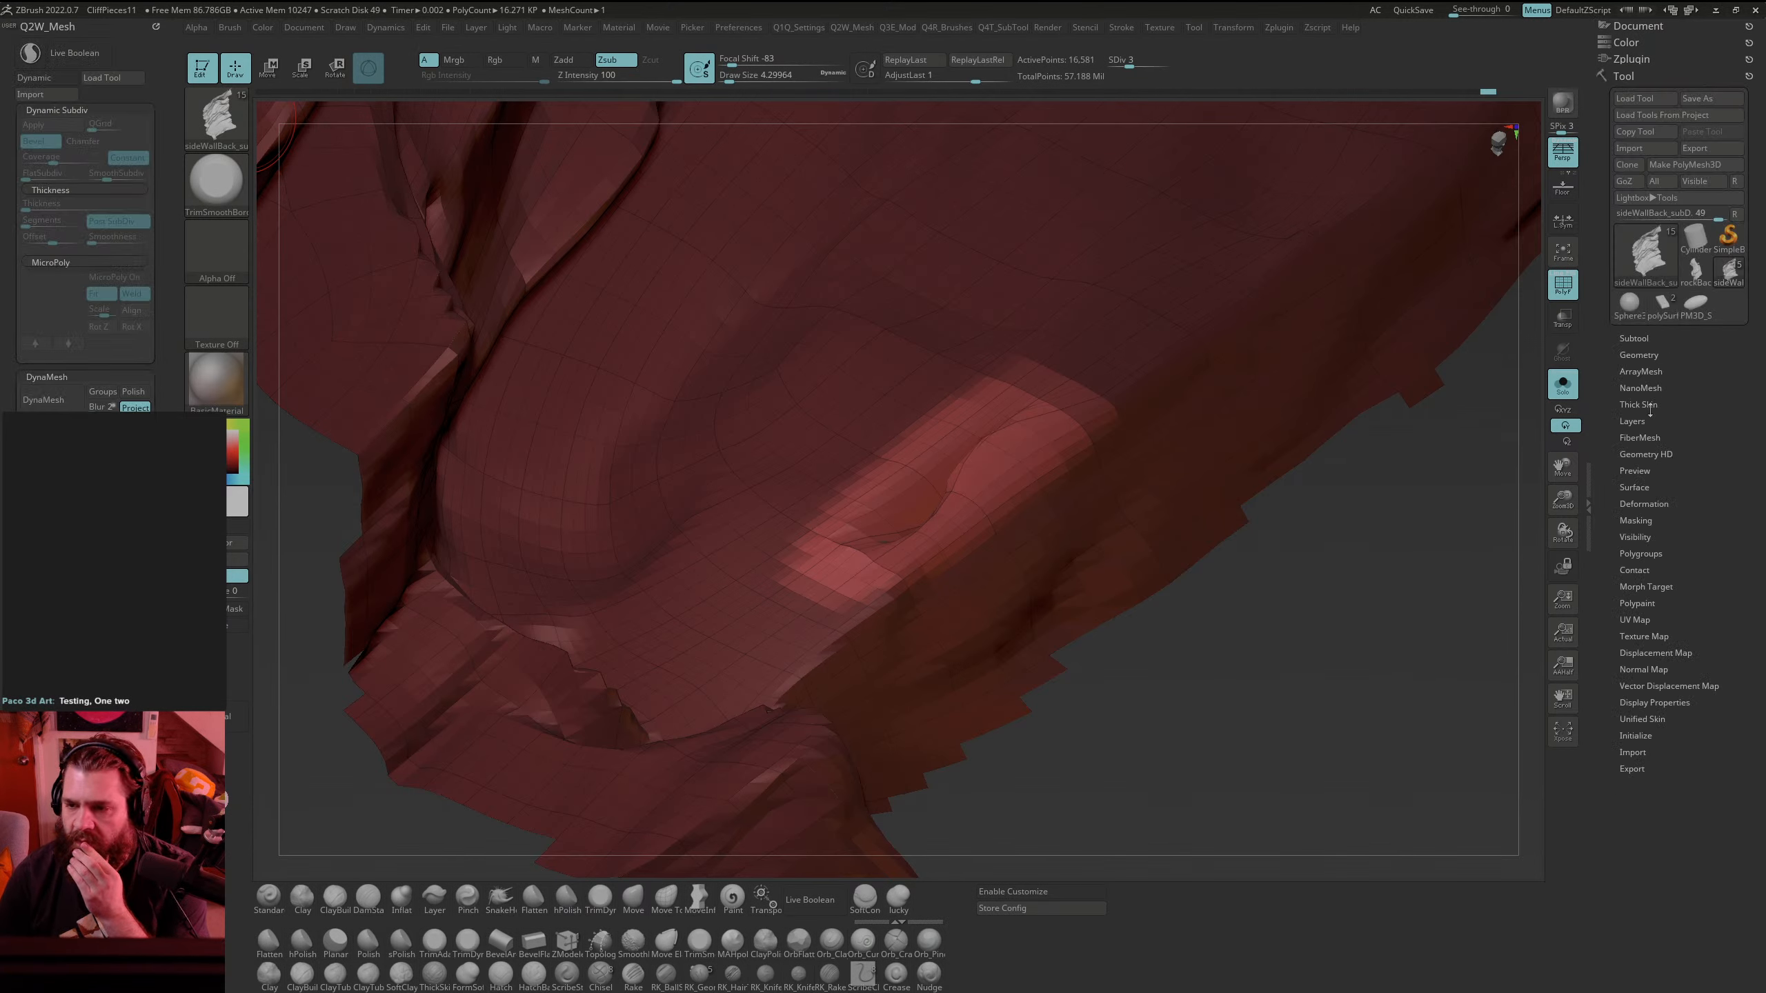
left_click(1667, 504)
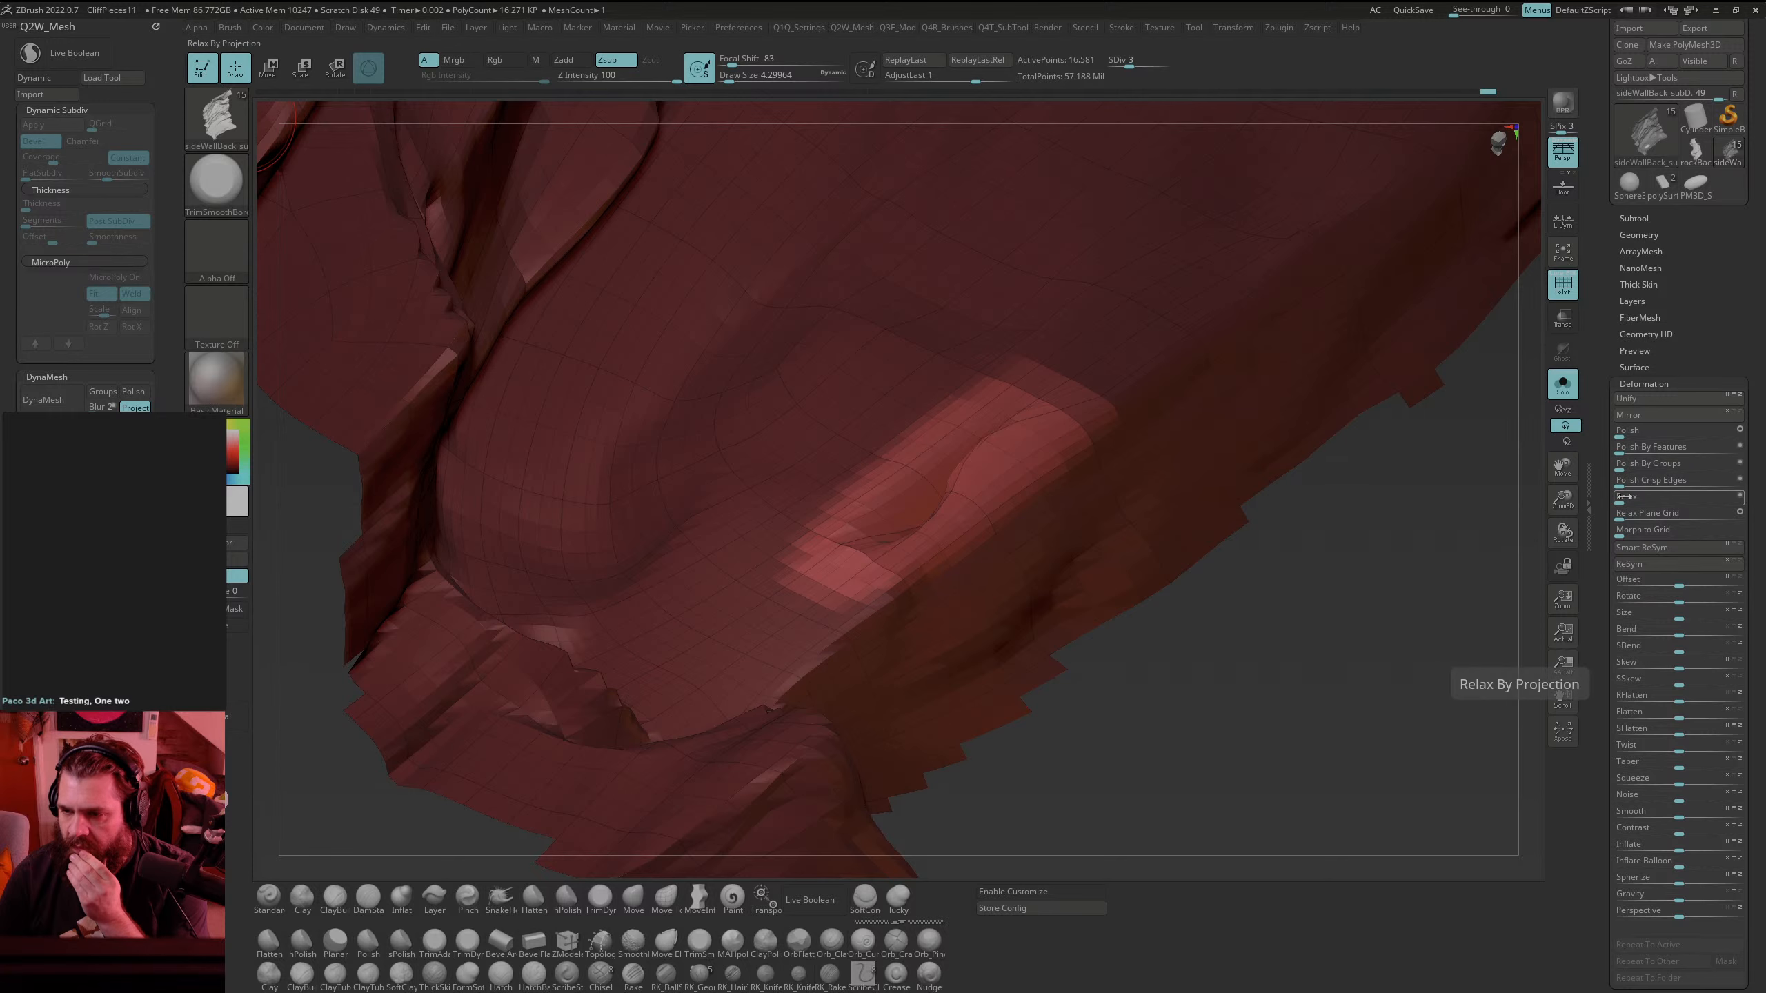
left_click(1639, 498)
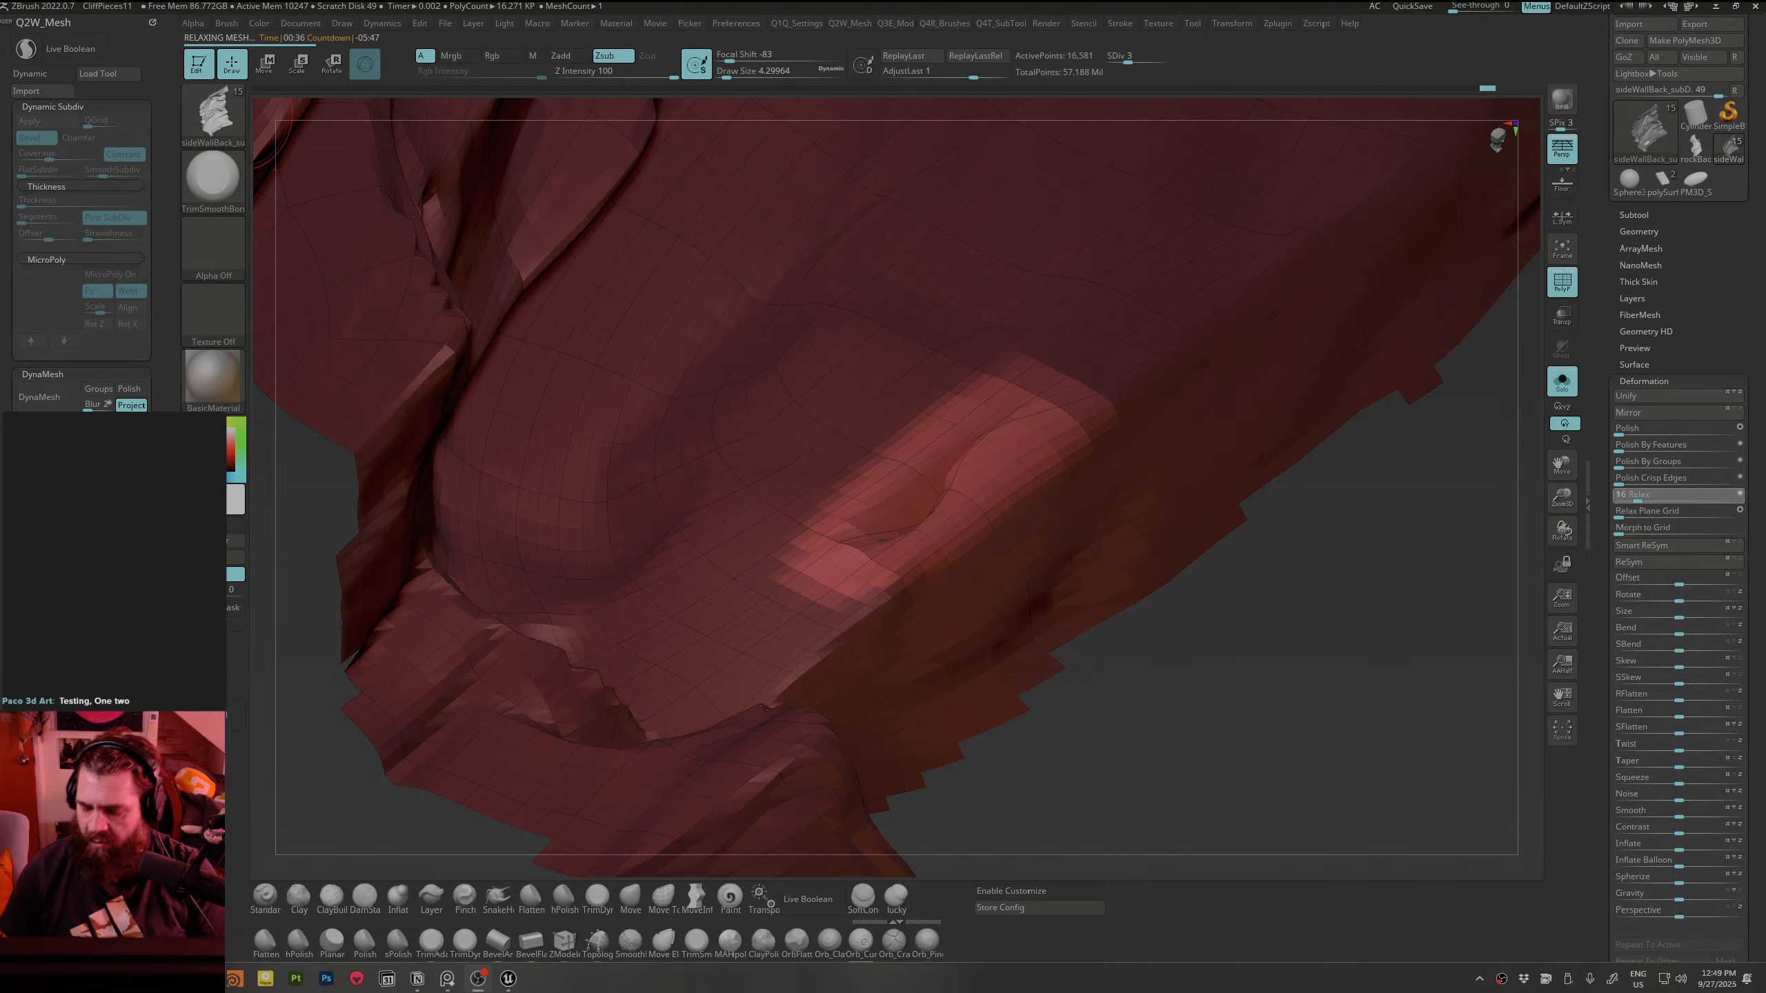
Step: Switch to the 007_ImportPieces scene in Maya, clear the selection and hide the viewport grid
key("alt+Tab")
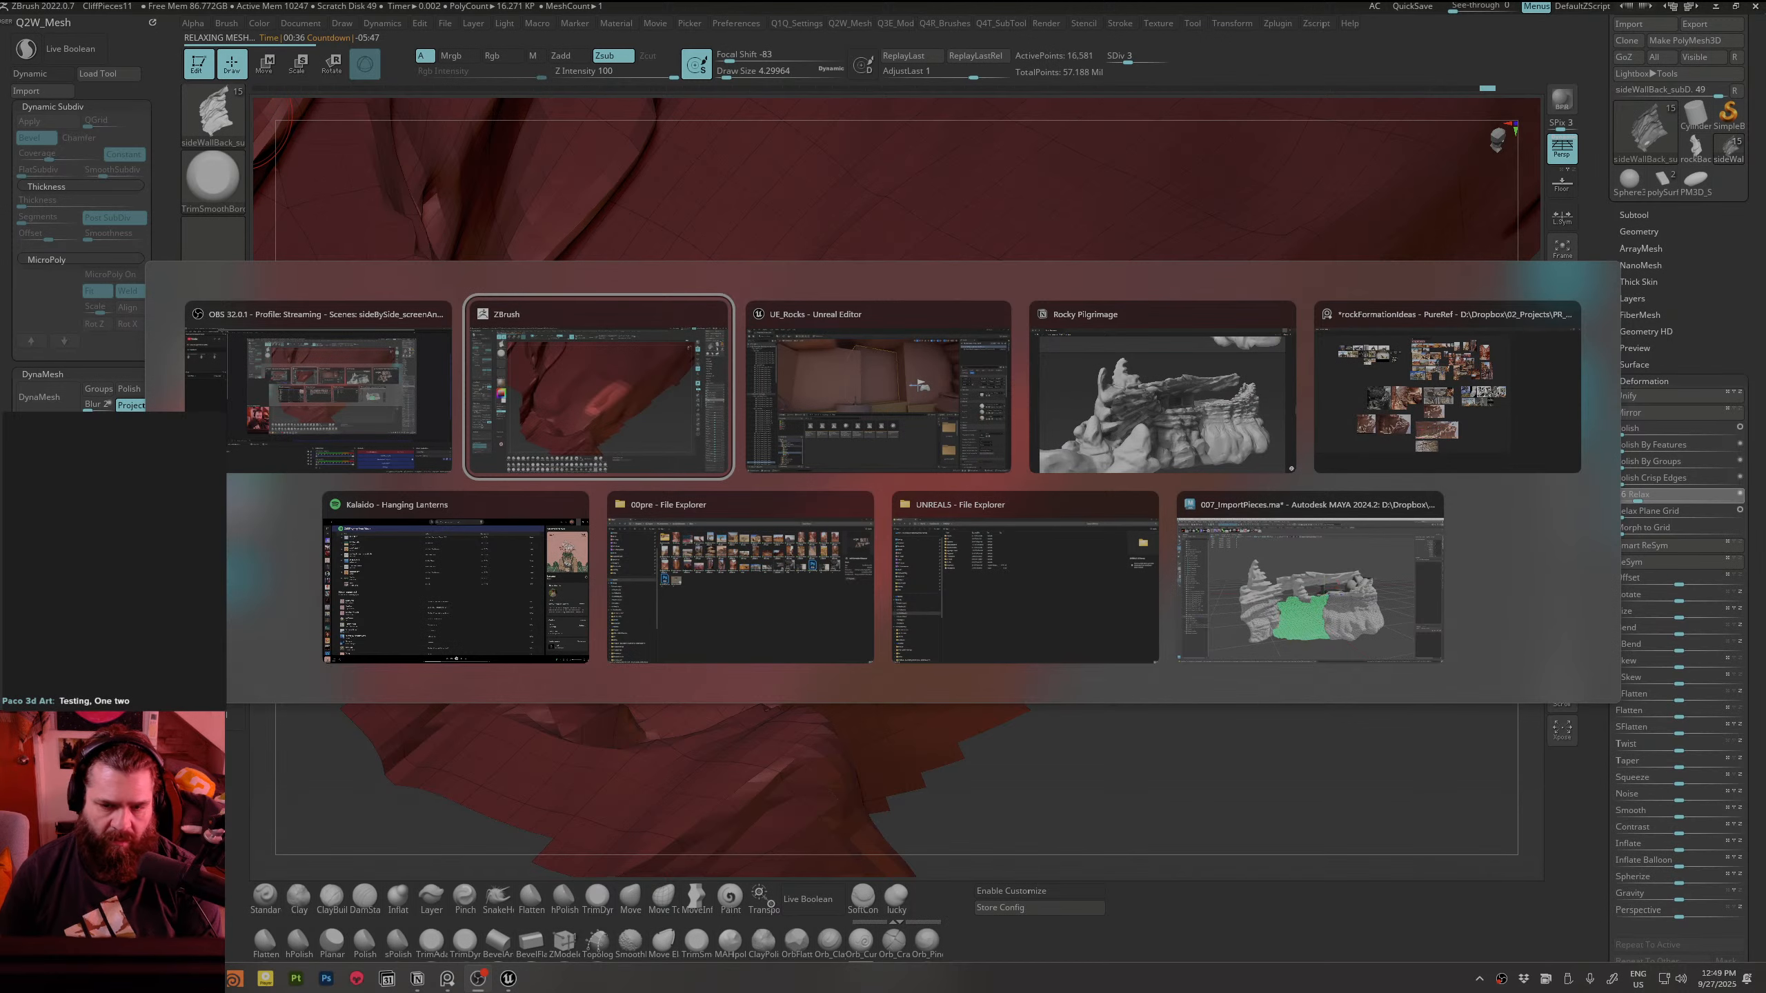
key("alt+shift+Tab")
key("alt+Tab")
key("alt+Tab")
key("alt+Tab")
key("alt+Tab")
key("alt+Tab")
key("alt+Tab")
key("alt+Tab")
key("alt+Tab")
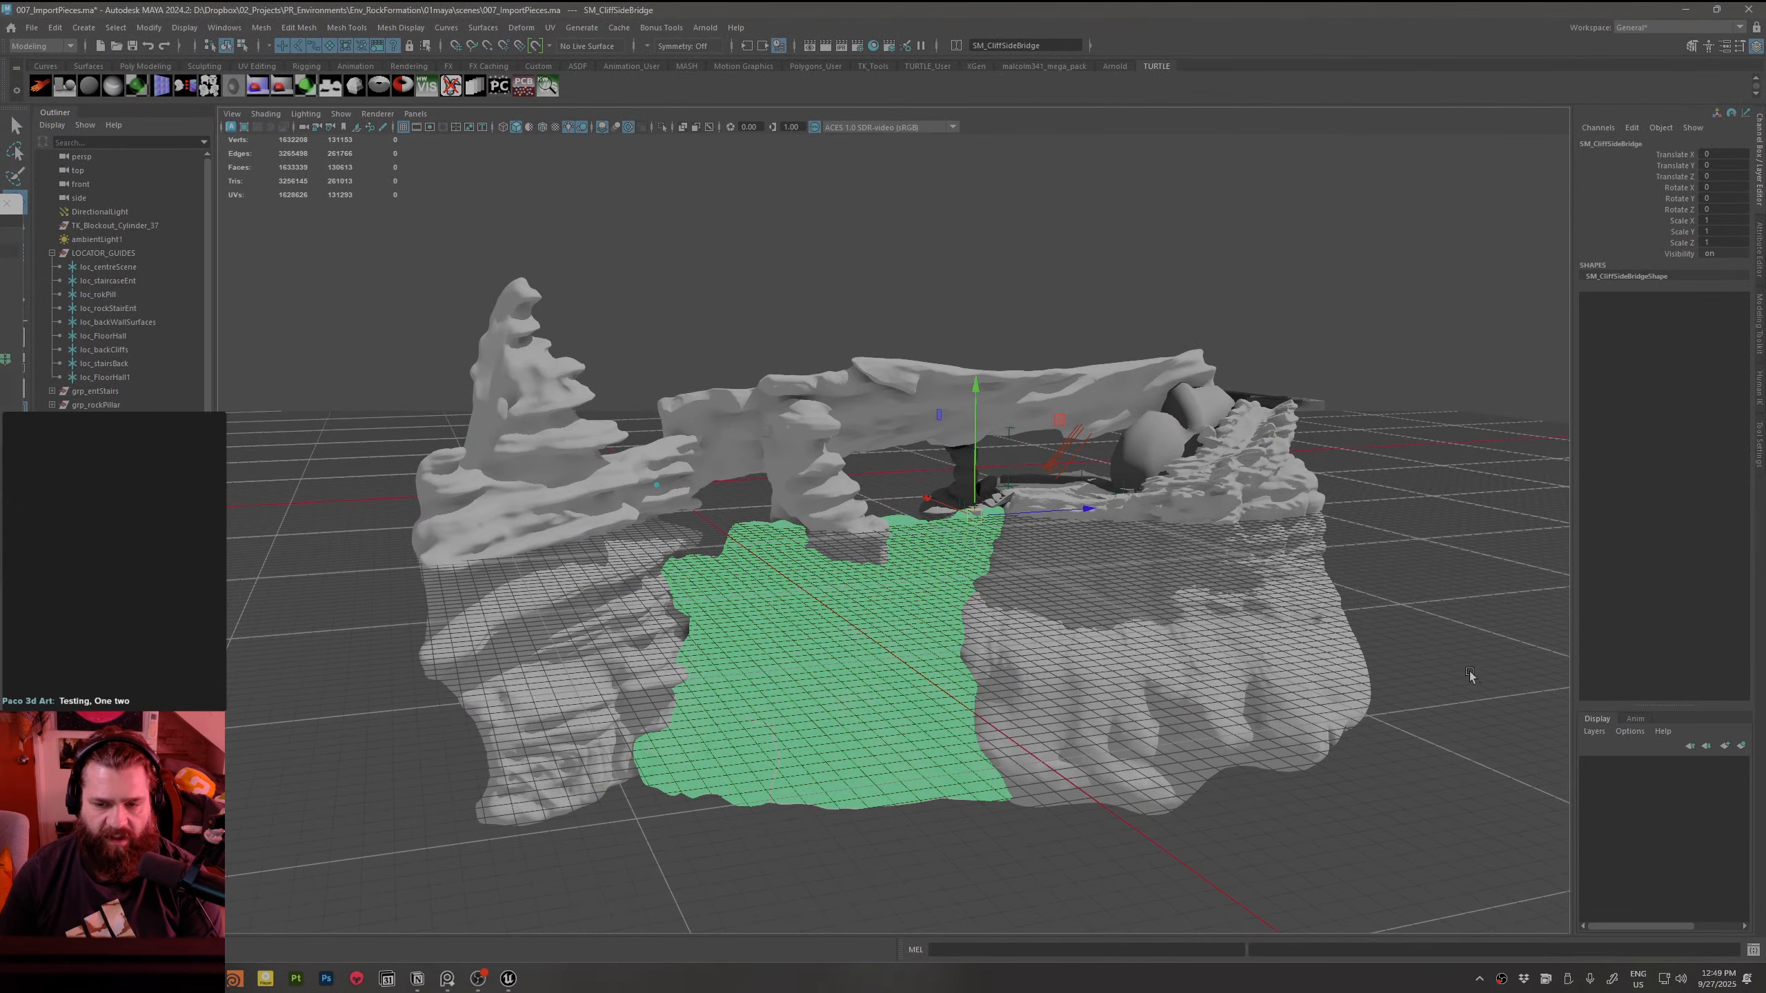
left_click(1467, 671)
left_click_drag(987, 626, 1147, 678, "alt")
left_click(402, 128)
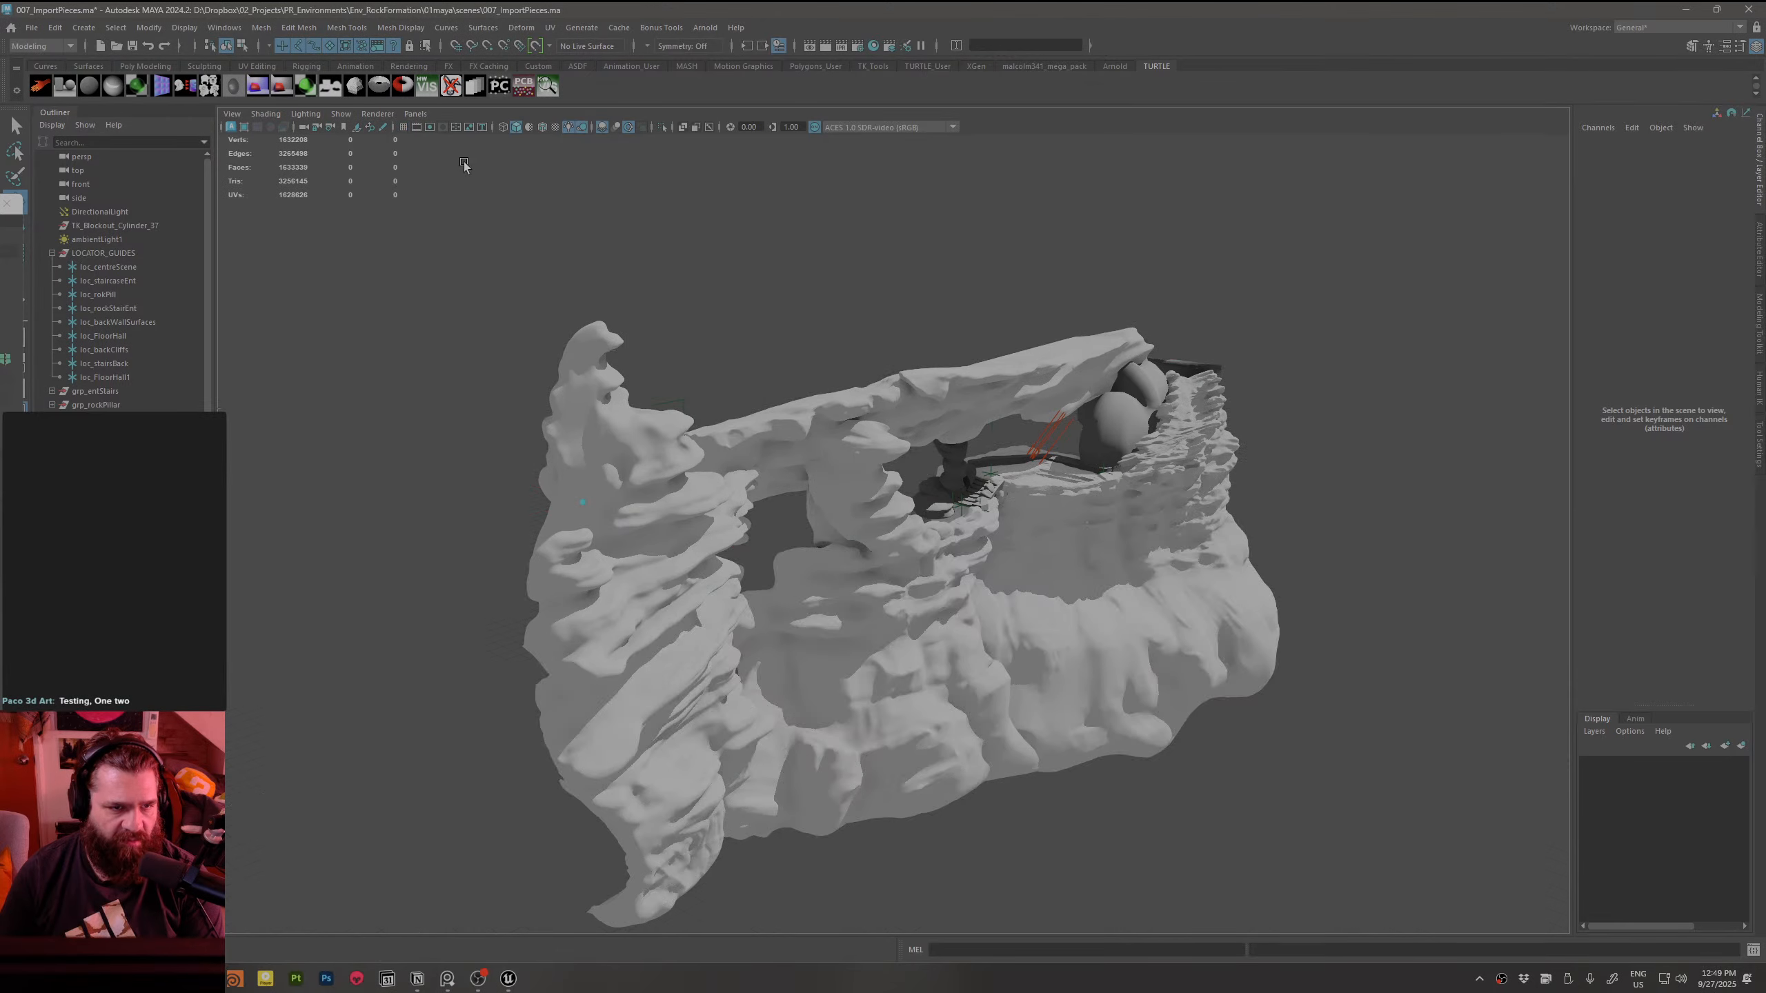
Step: Inspect the cliff wall up close and select the SM_FloorTree_Stairs floor mesh beside the stairs
middle_click_drag(1225, 609, 987, 595, "alt")
right_click_drag(988, 594, 1101, 579, "alt")
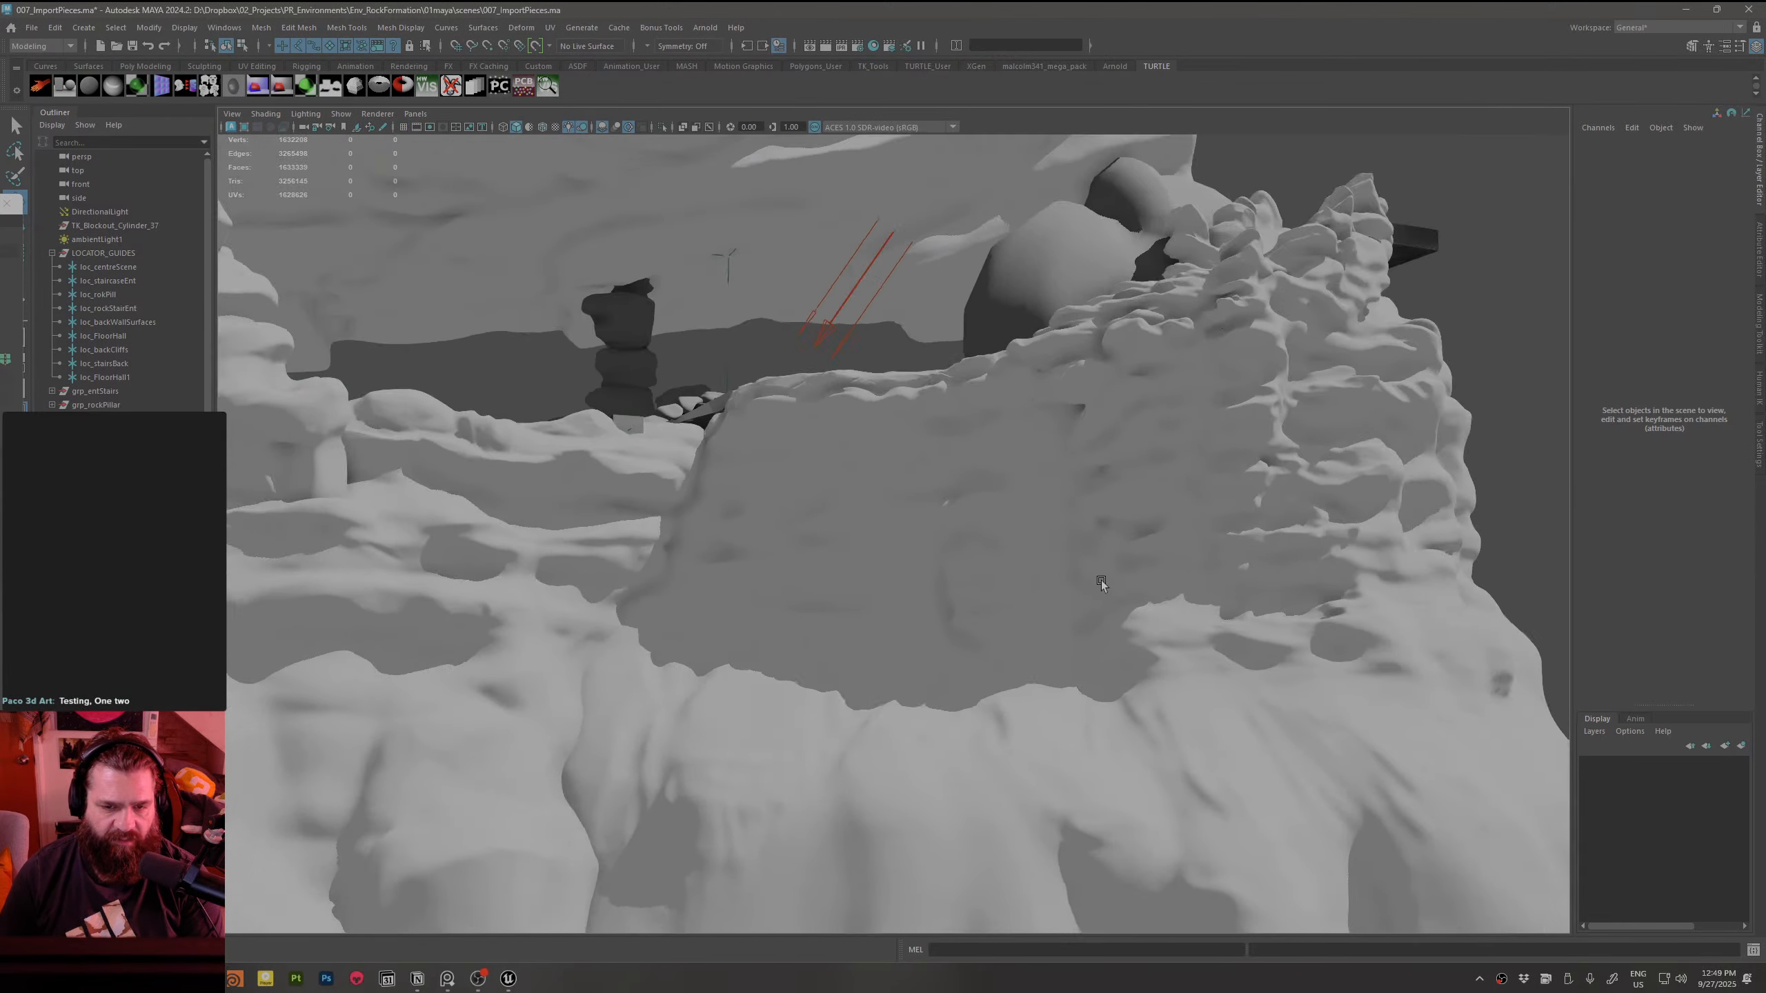
left_click_drag(1100, 579, 944, 480, "alt")
right_click_drag(943, 480, 1008, 591, "alt")
left_click(1253, 652)
middle_click_drag(1008, 592, 972, 643, "alt")
left_click_drag(972, 644, 950, 663, "alt")
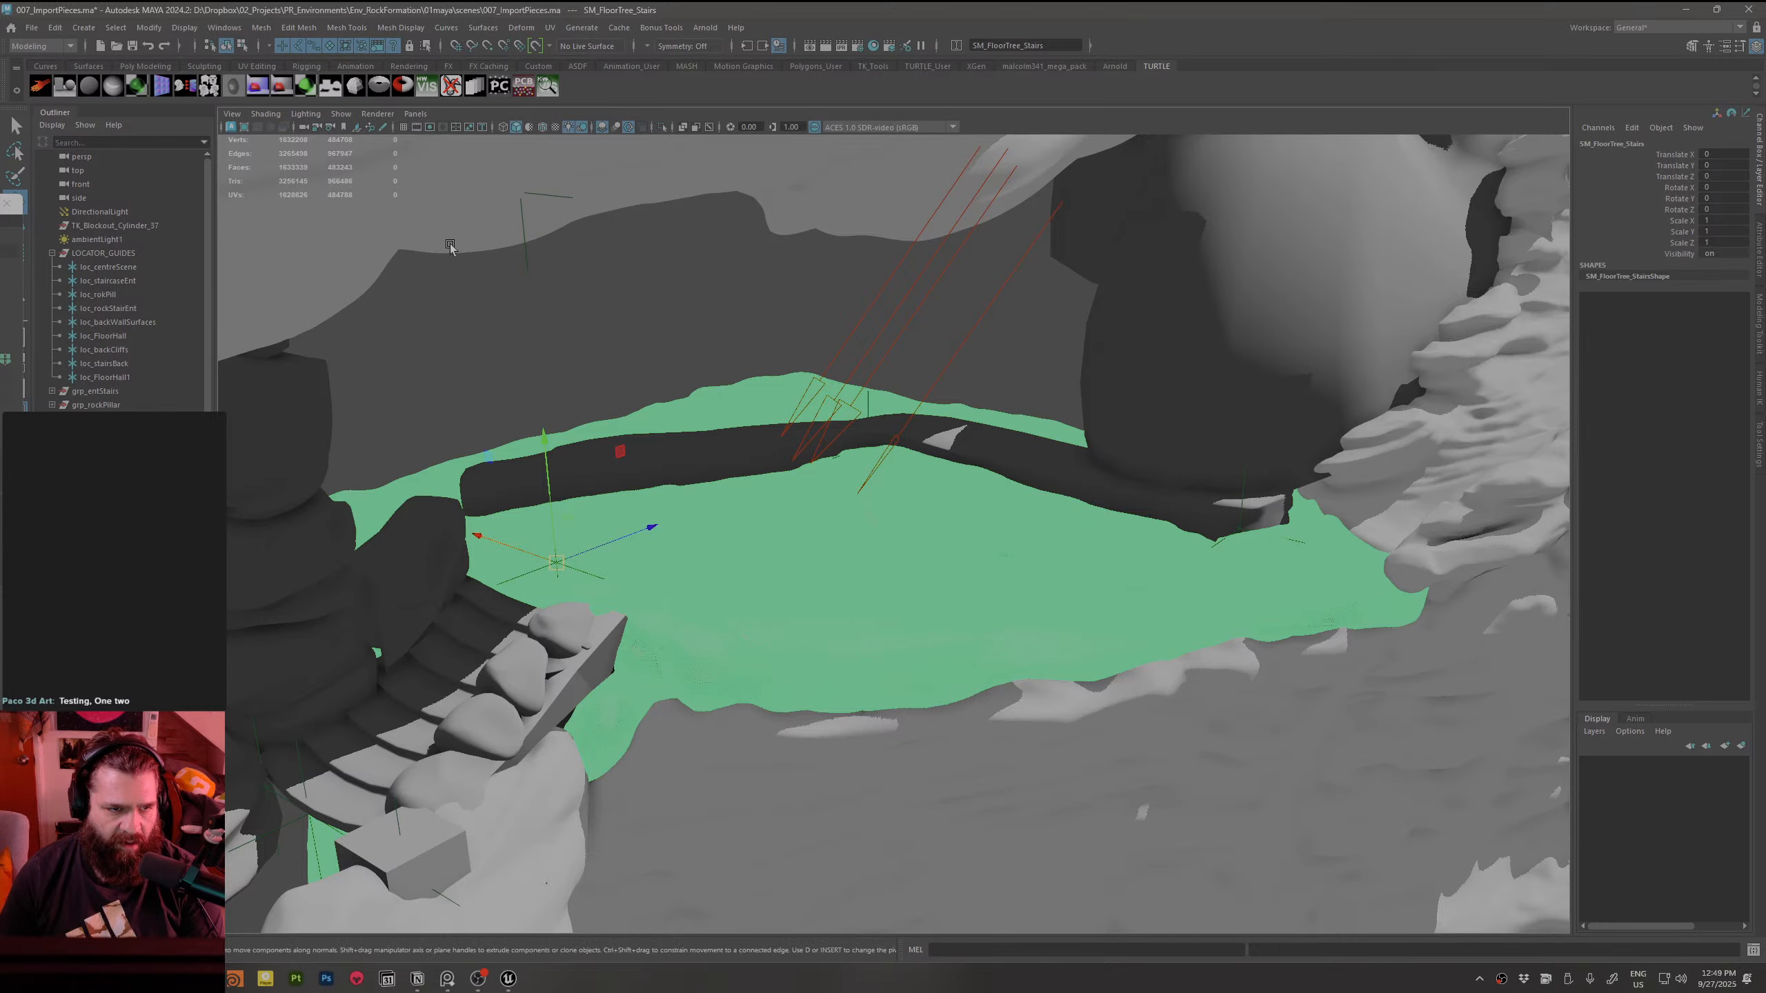
Step: Examine the edges of the SM_FloorTree_Stairs mesh where the floor meets the side cliff and the stairs
middle_click_drag(1058, 602, 678, 532, "alt")
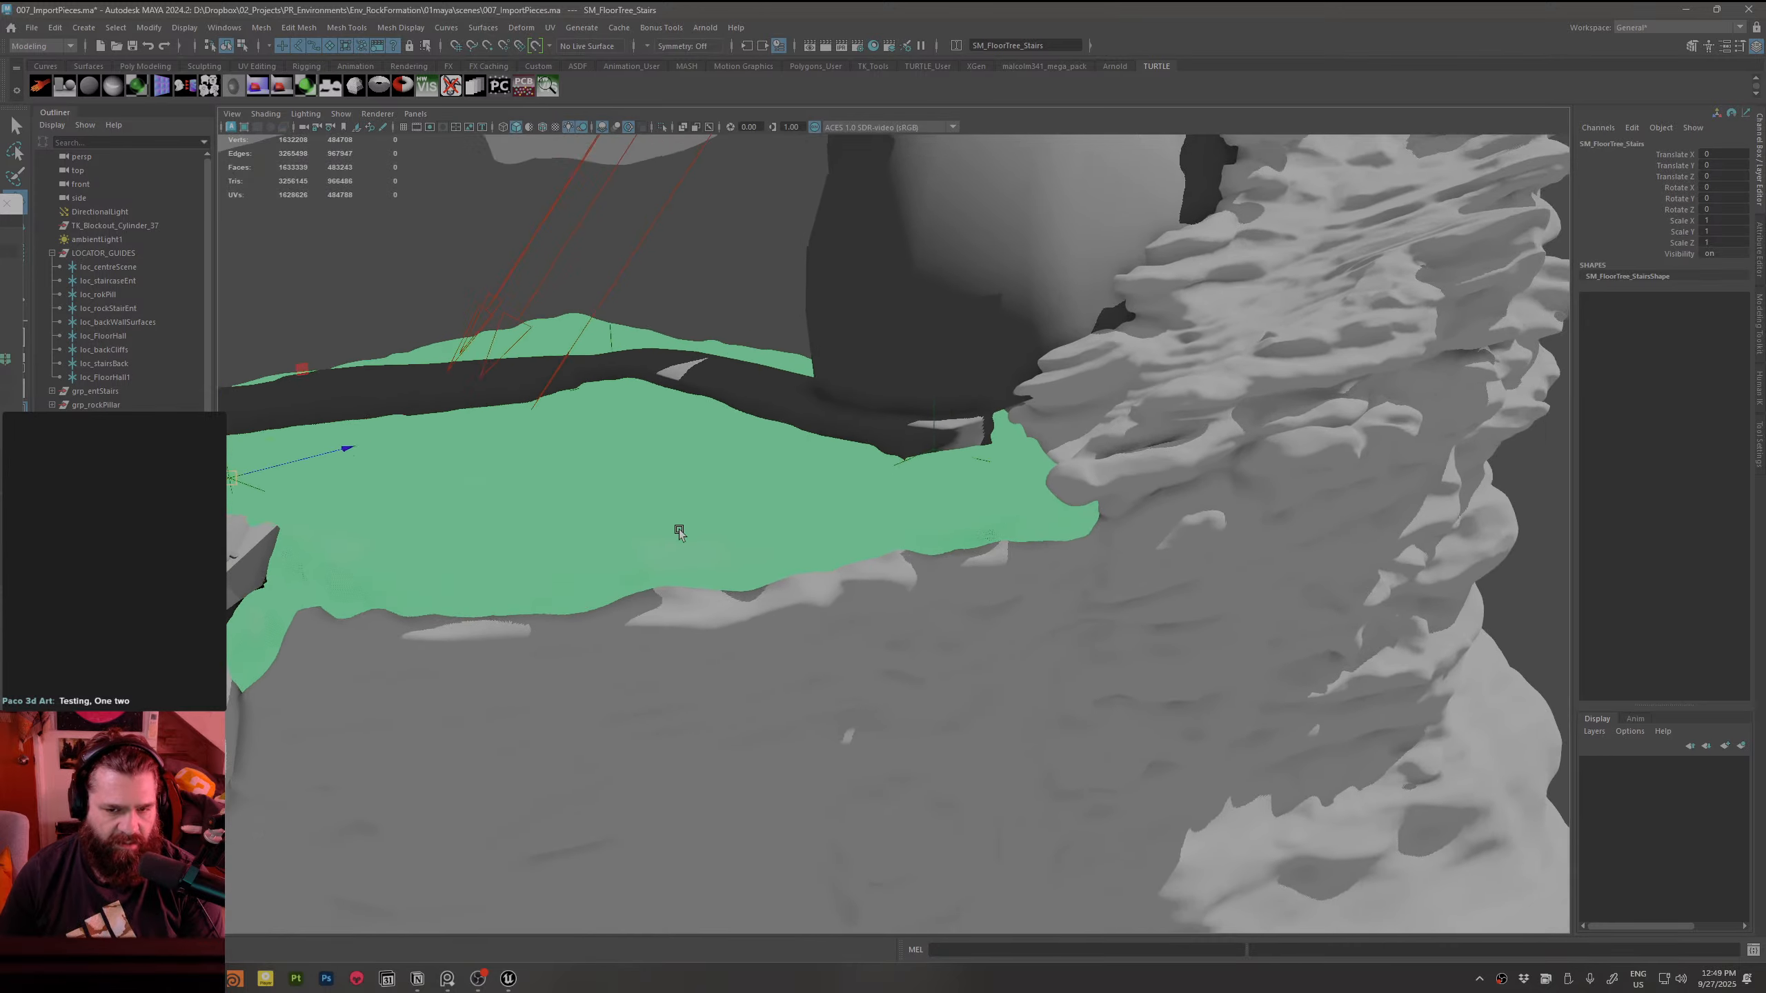
right_click_drag(678, 532, 1201, 724, "alt")
left_click_drag(1202, 723, 1084, 557, "alt")
middle_click_drag(638, 665, 902, 648, "alt")
left_click_drag(902, 648, 922, 577, "alt")
left_click(1075, 566)
left_click_drag(1075, 566, 939, 619, "alt")
middle_click_drag(414, 489, 1253, 555, "alt")
left_click_drag(1252, 555, 1002, 568, "alt")
left_click(912, 659)
middle_click_drag(912, 659, 930, 706, "alt")
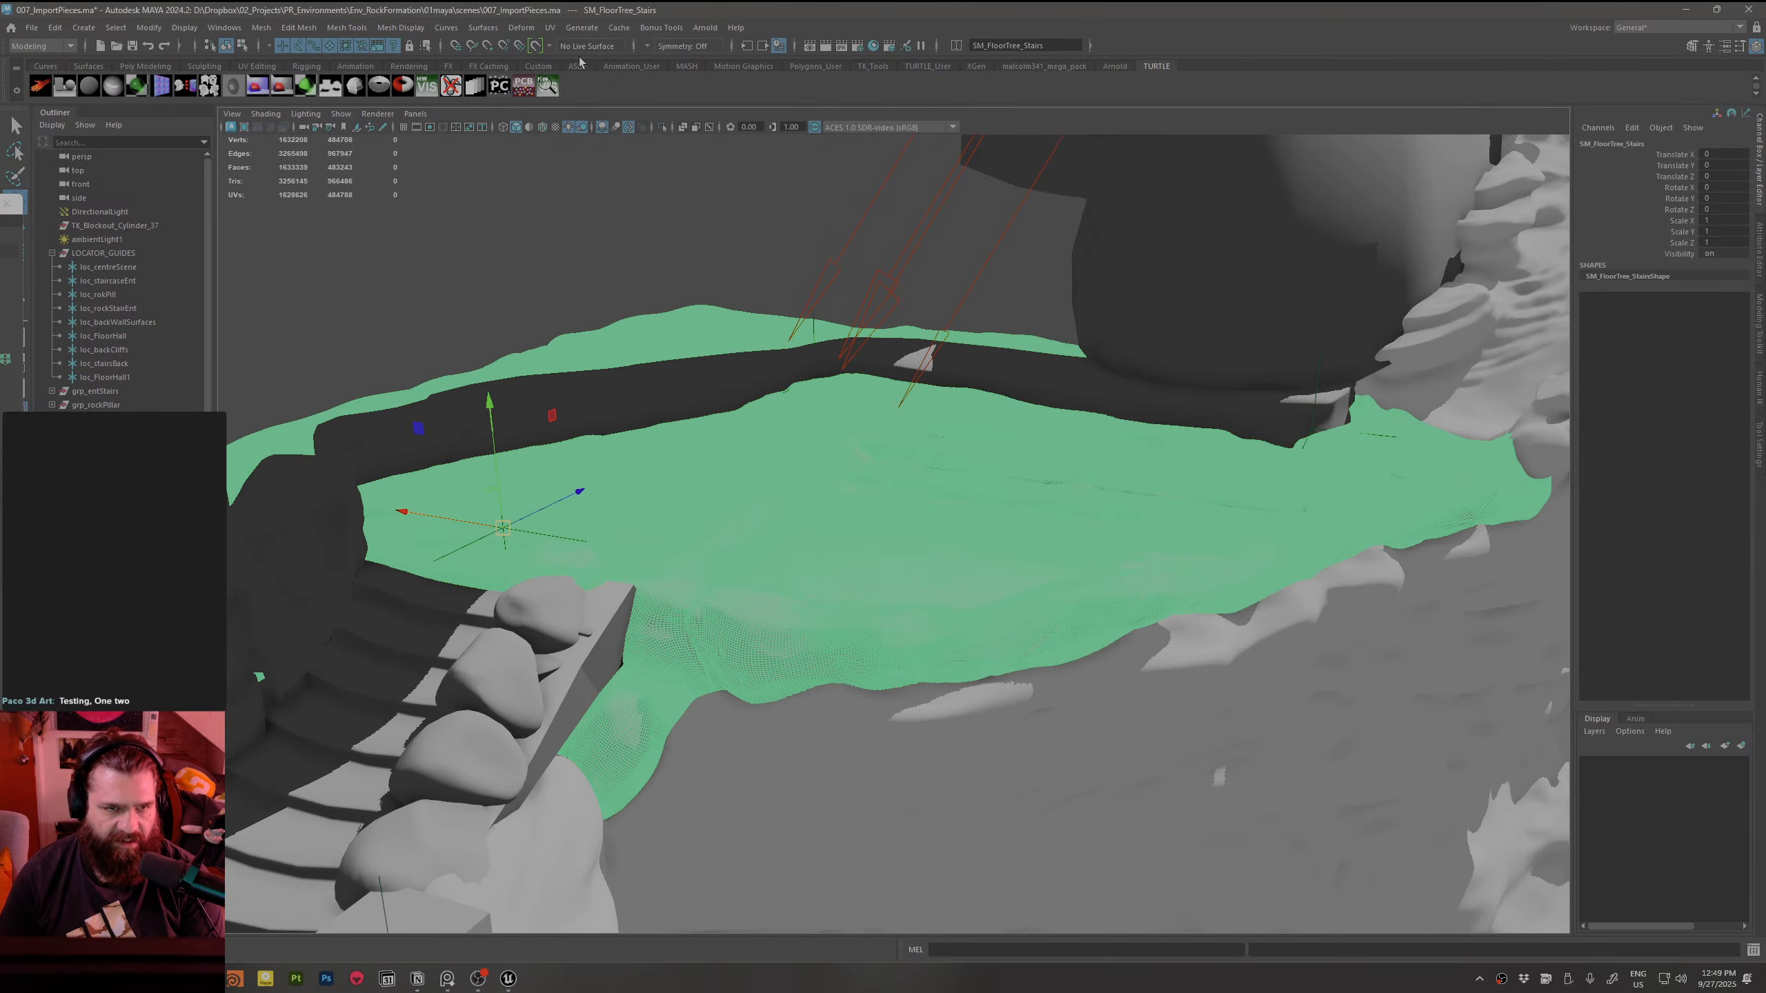
Step: Open the UV Editor for the selected floor mesh and snap its window beside the 3D view
left_click(550, 28)
left_click(586, 55)
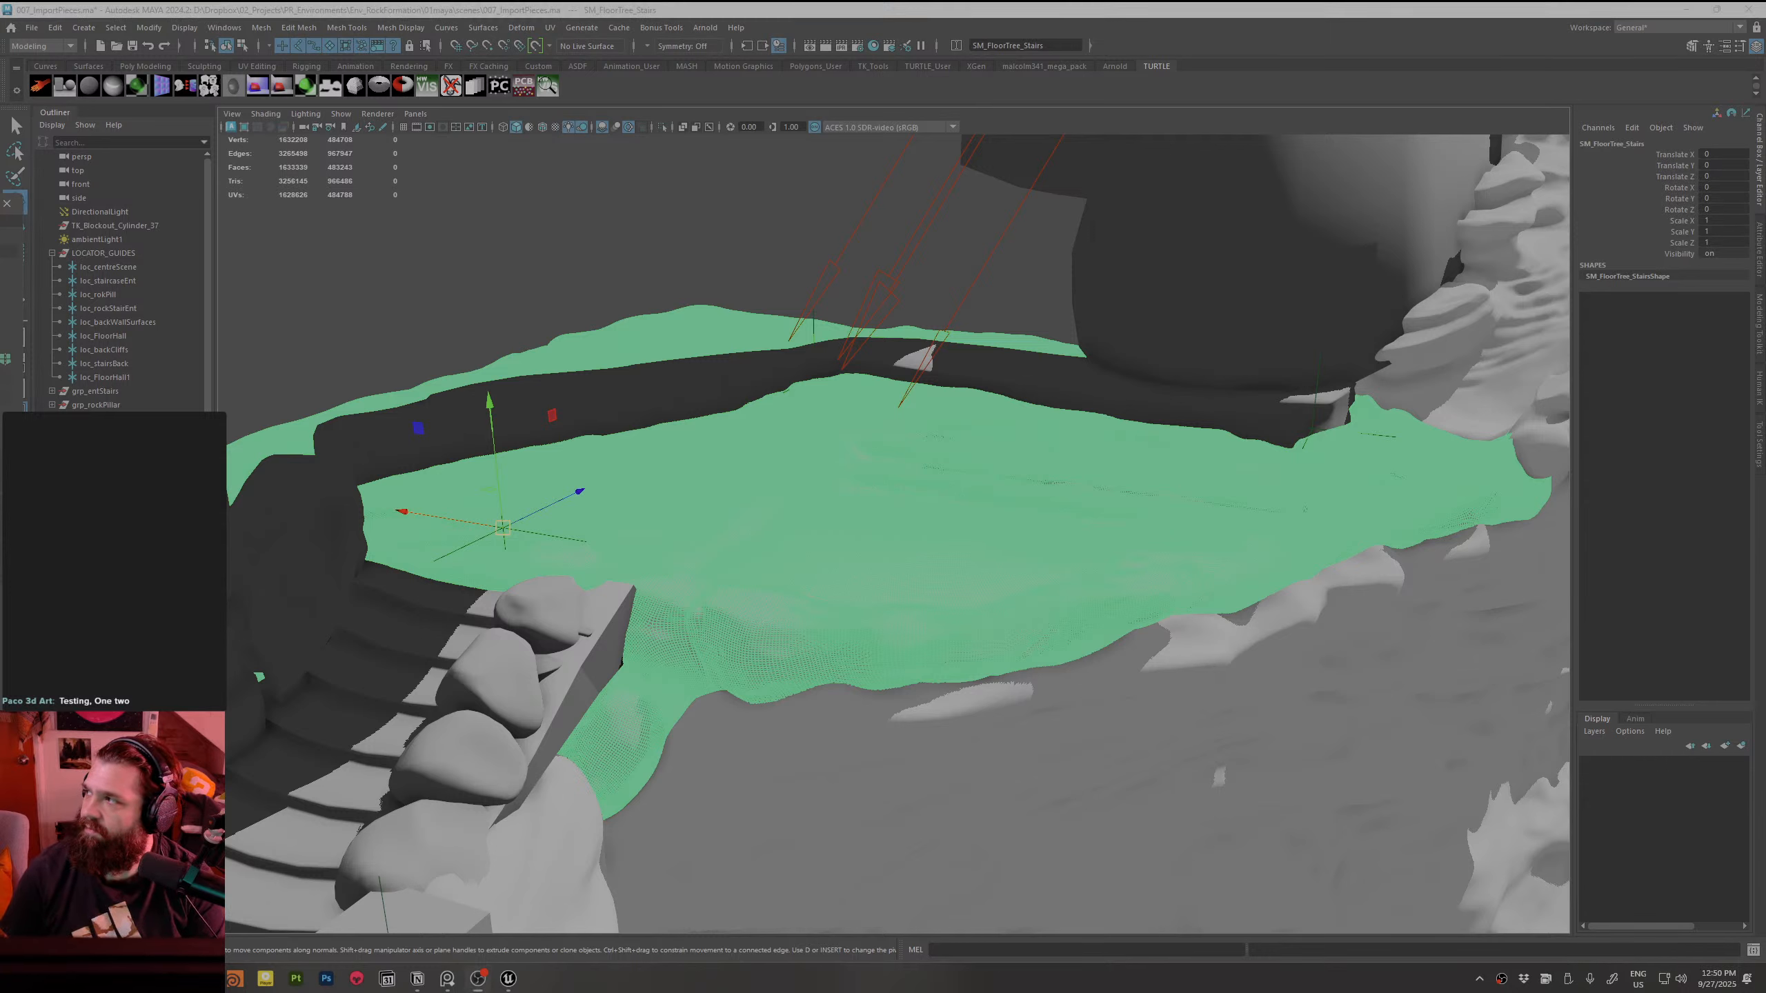
left_click(550, 27)
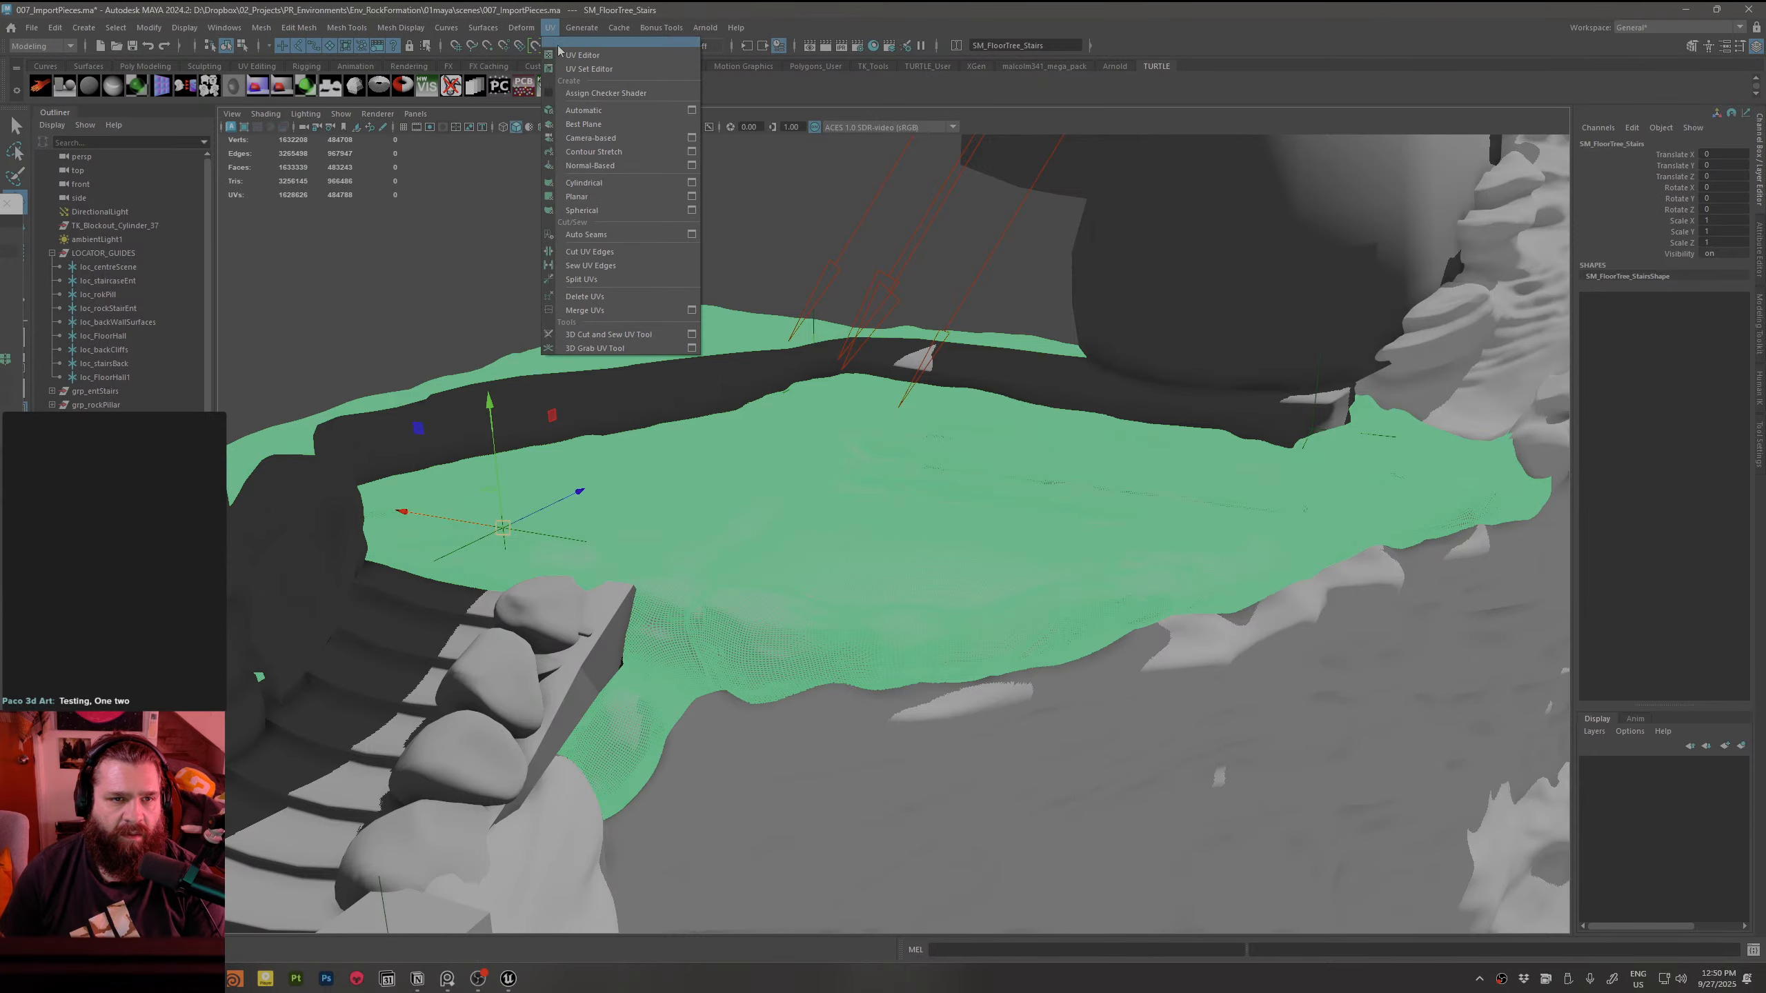
left_click(565, 53)
key("super+Down")
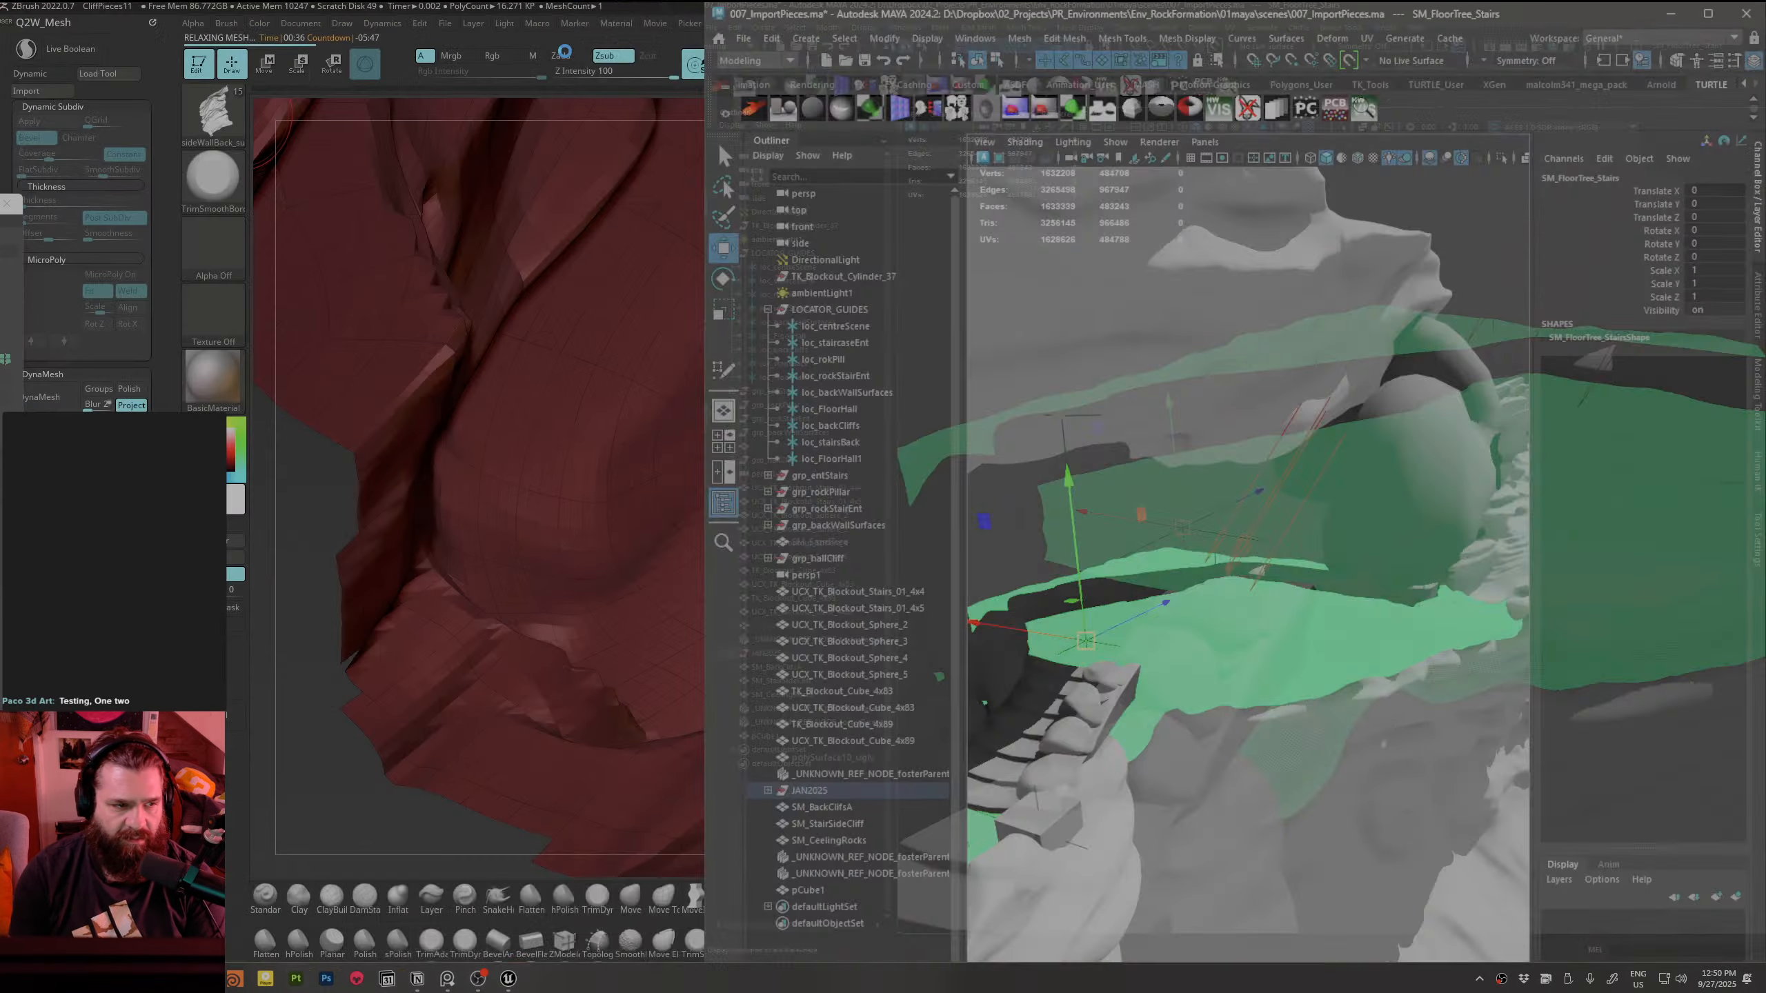
key("super+Up")
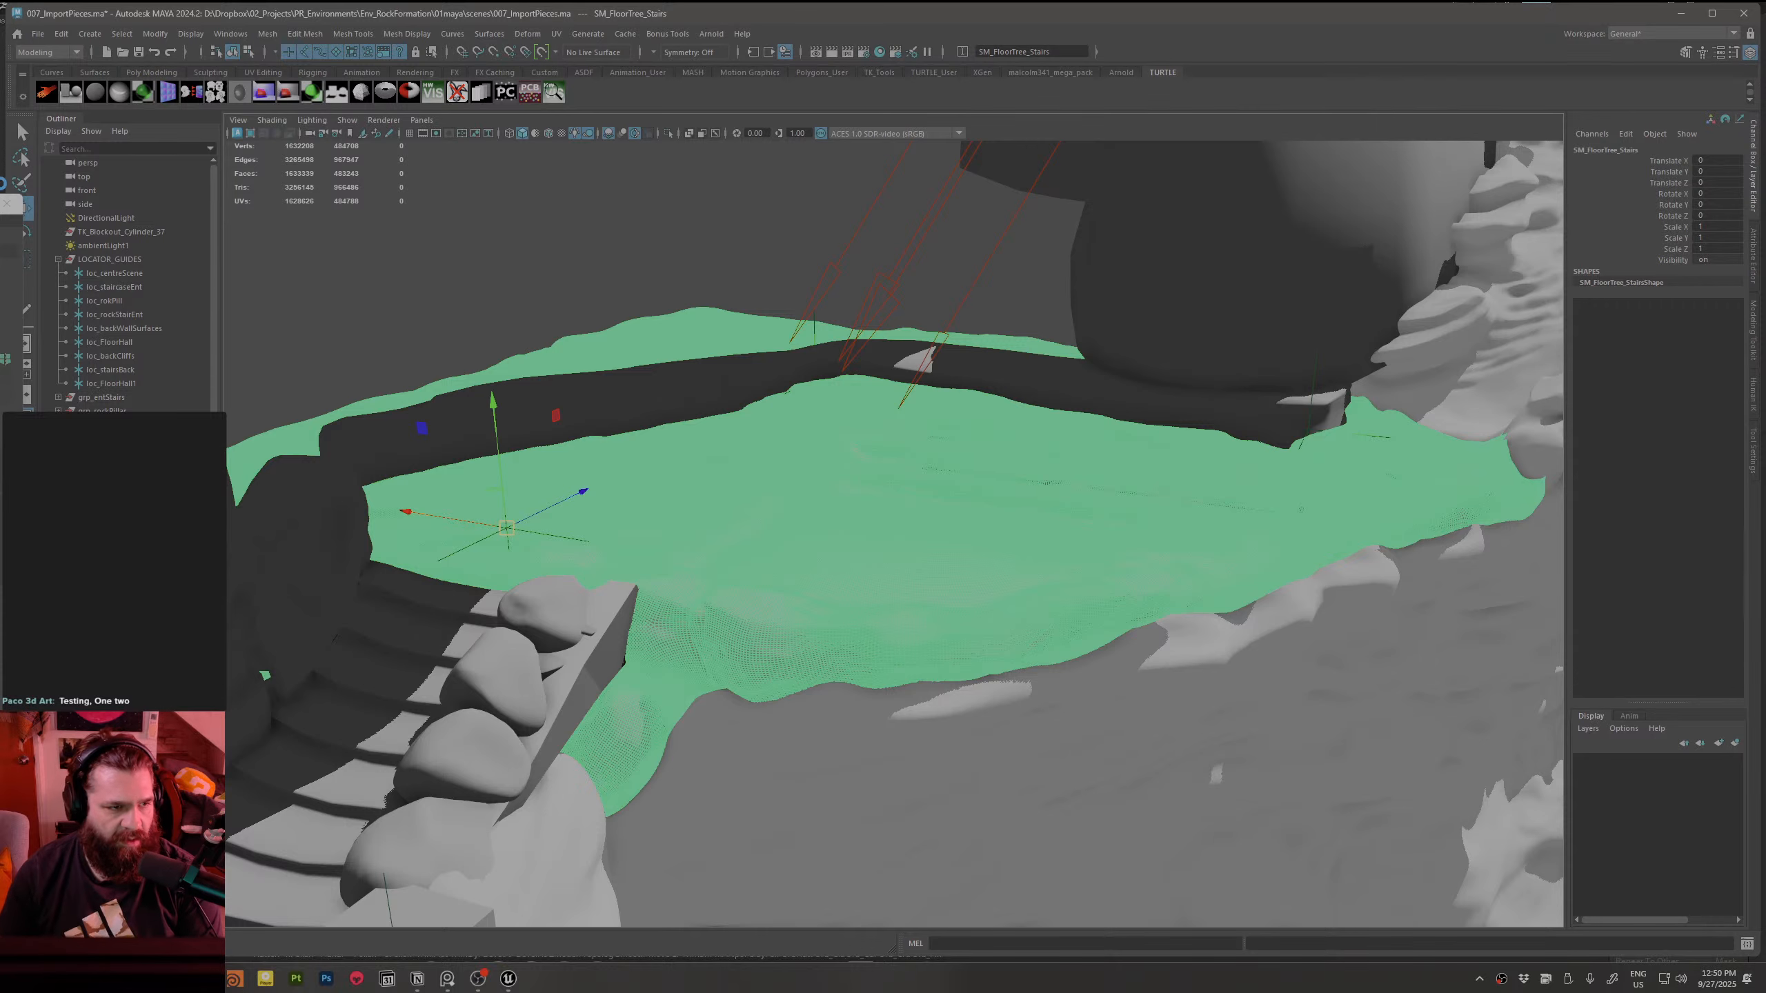
left_click(11, 290)
key("super+Right")
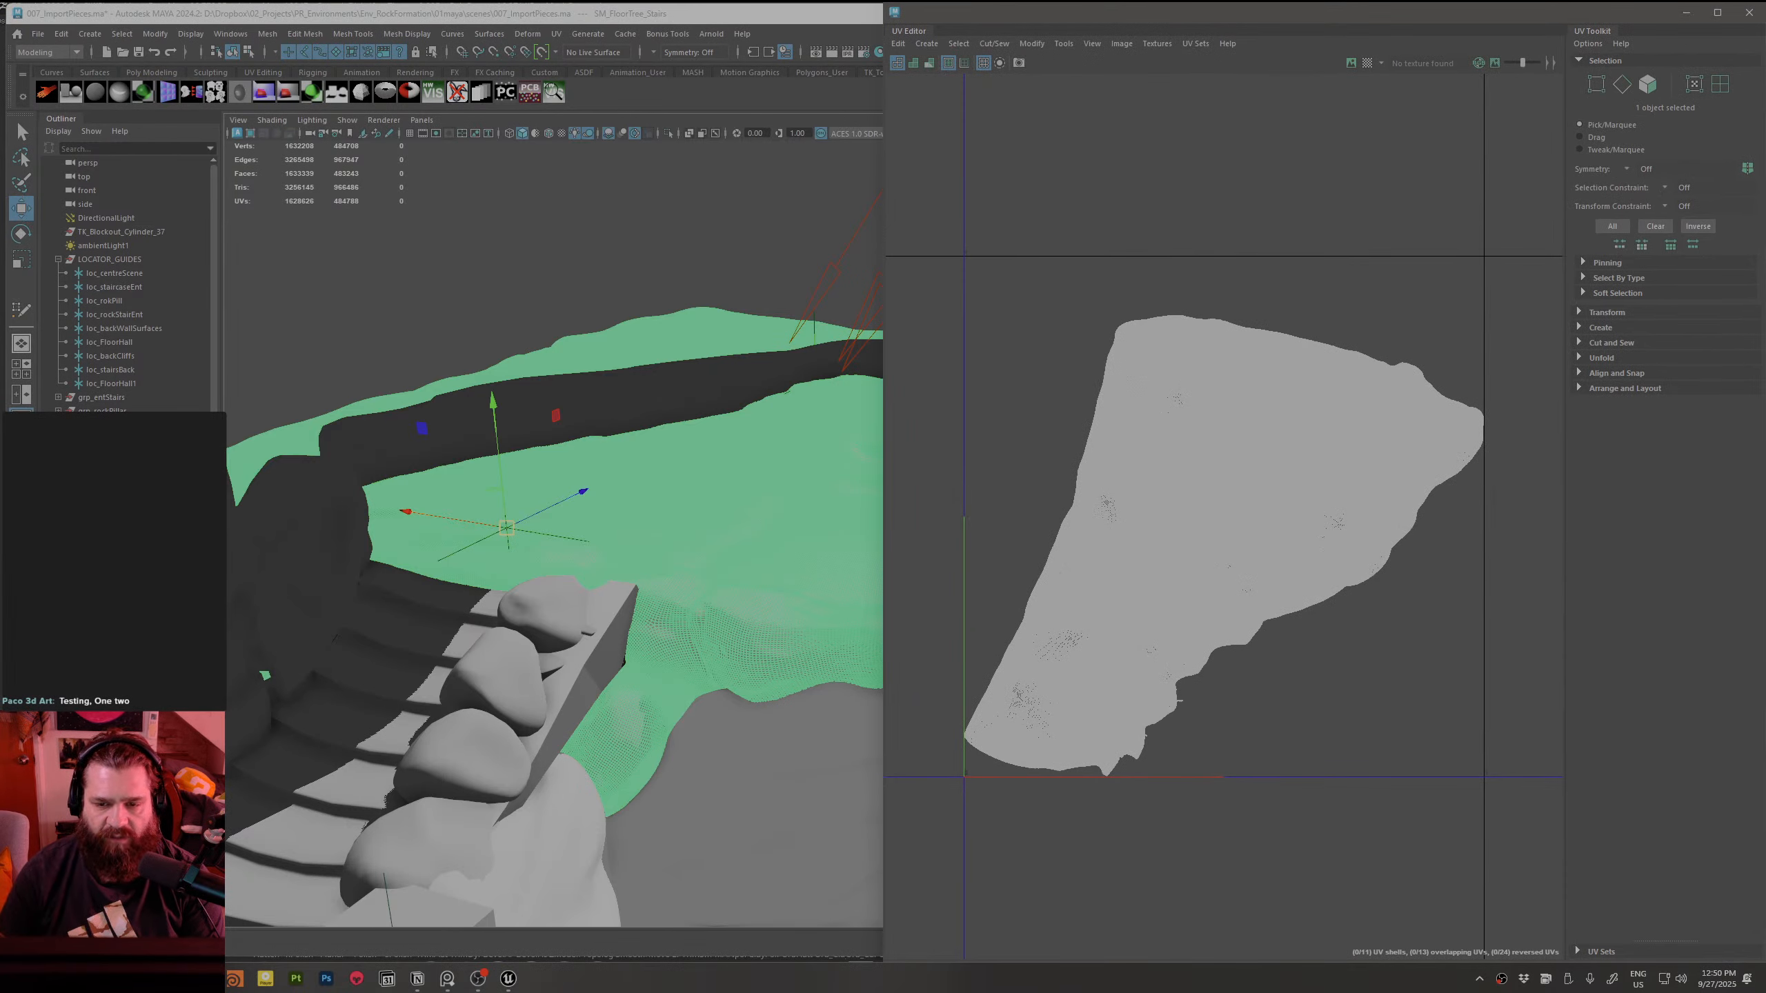
Step: Examine the floor mesh's UV layout along its border and interior, and close the UV Editor
scroll(1155, 747, "up", 10)
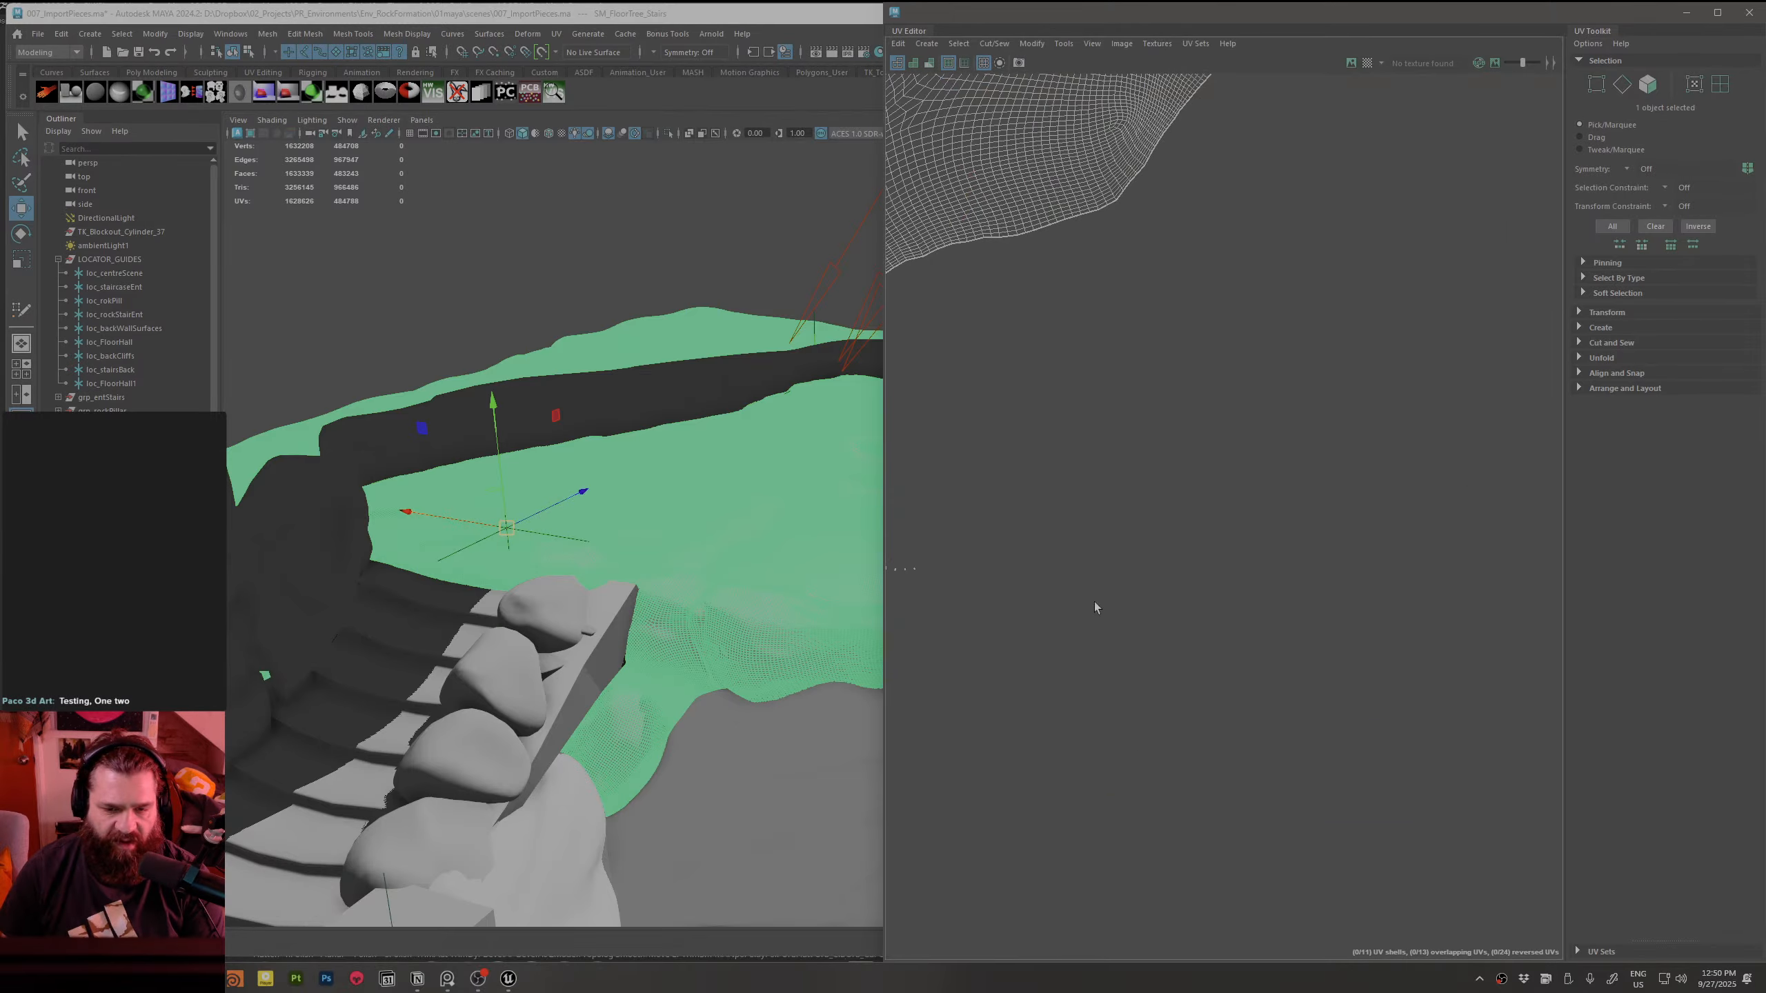
middle_click_drag(1096, 467, 1502, 710, "alt")
middle_click_drag(1286, 389, 1206, 632, "alt")
scroll(1387, 541, "down", 4)
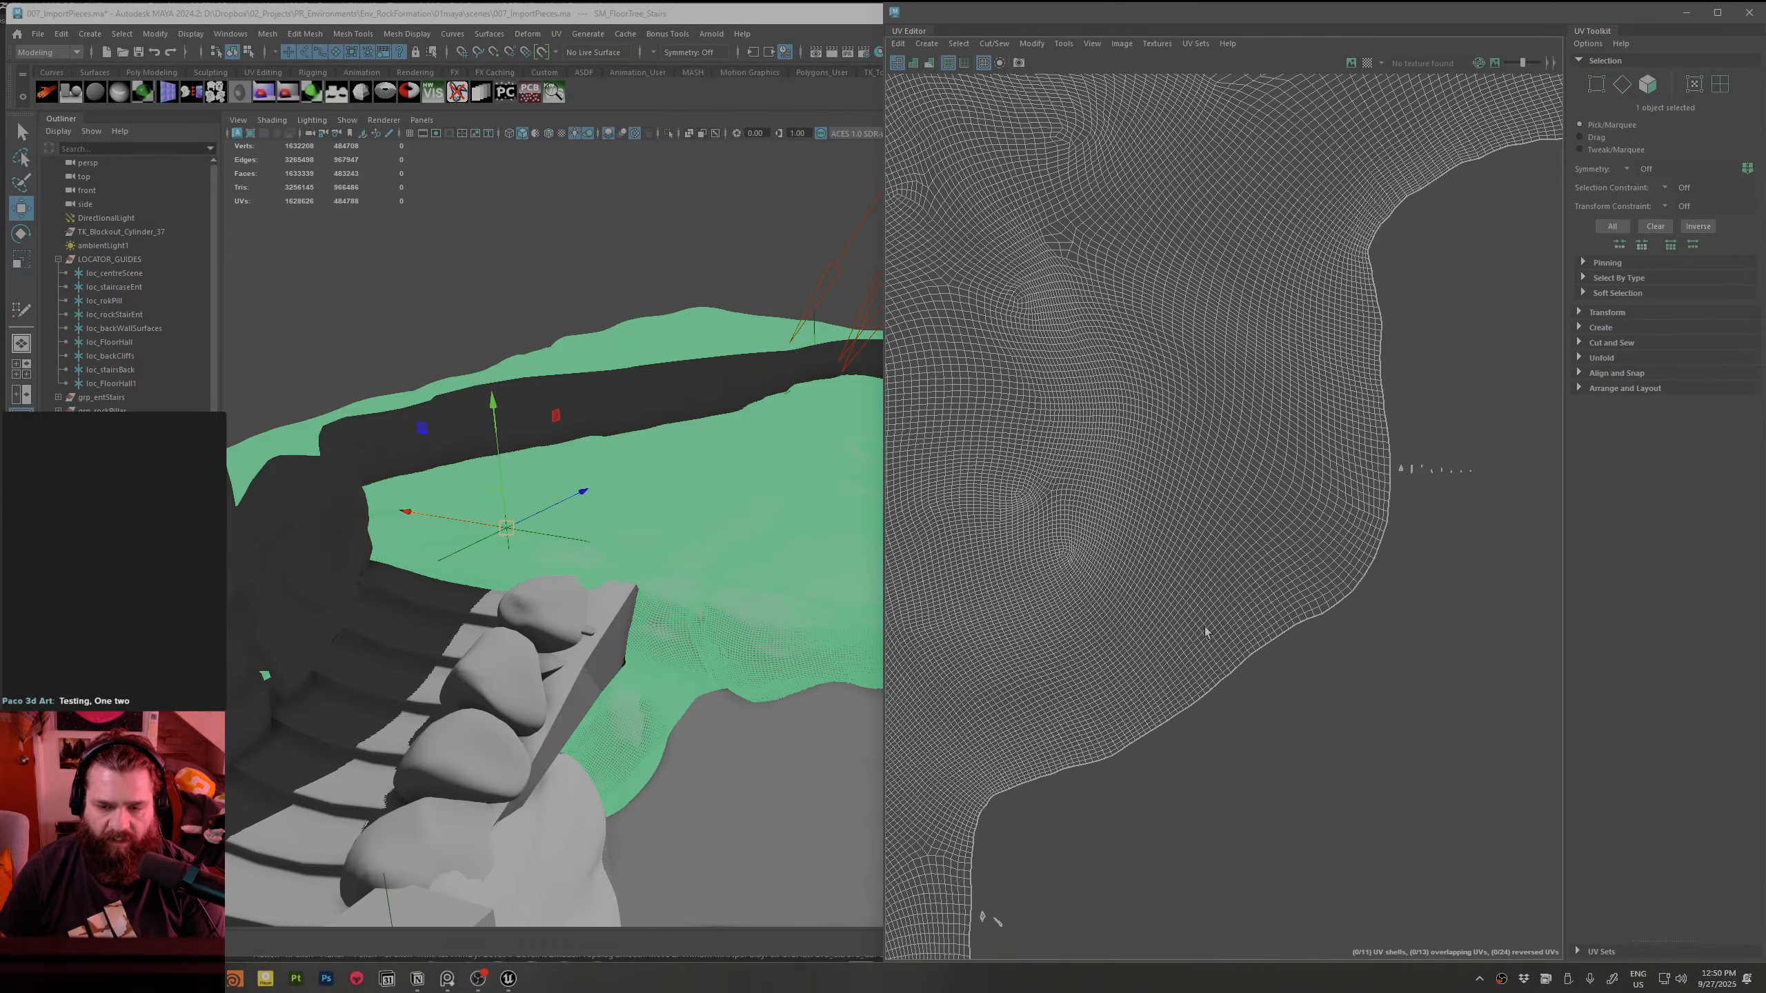
middle_click_drag(993, 896, 1322, 470, "alt")
scroll(1119, 699, "down", 3)
middle_click_drag(1056, 749, 1126, 658, "alt")
scroll(1131, 635, "up", 9)
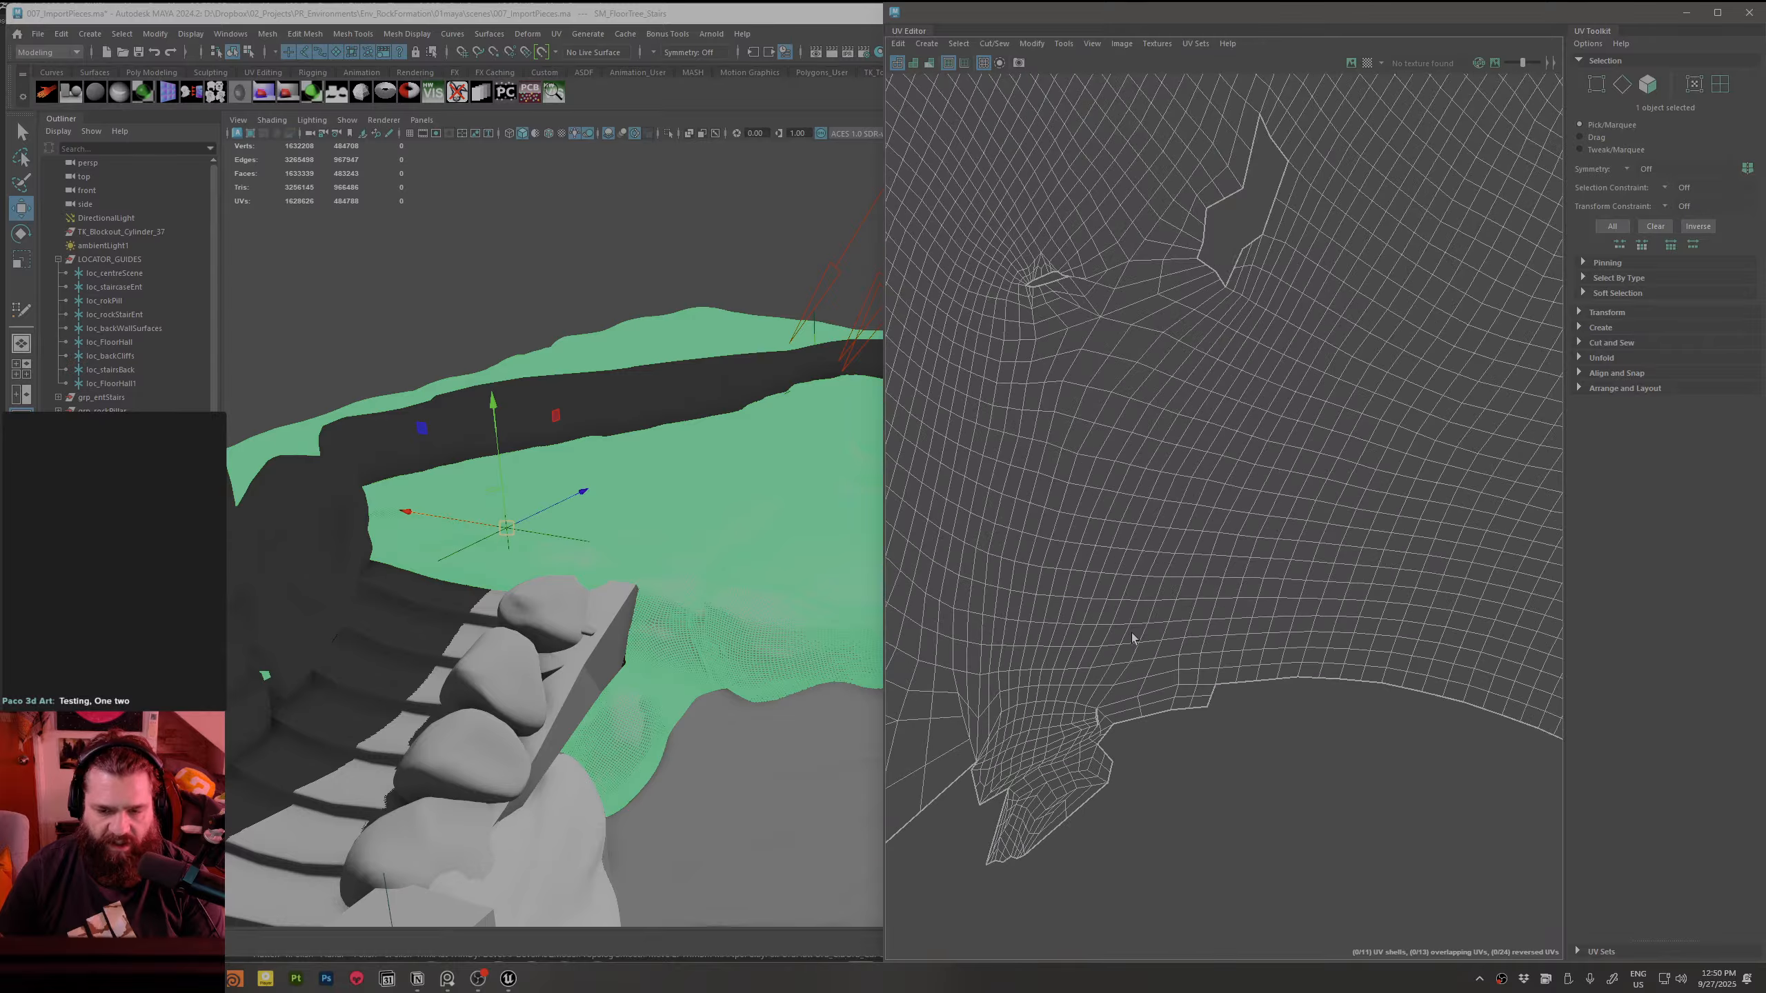
middle_click_drag(1123, 410, 1245, 665, "alt")
scroll(1286, 630, "down", 8)
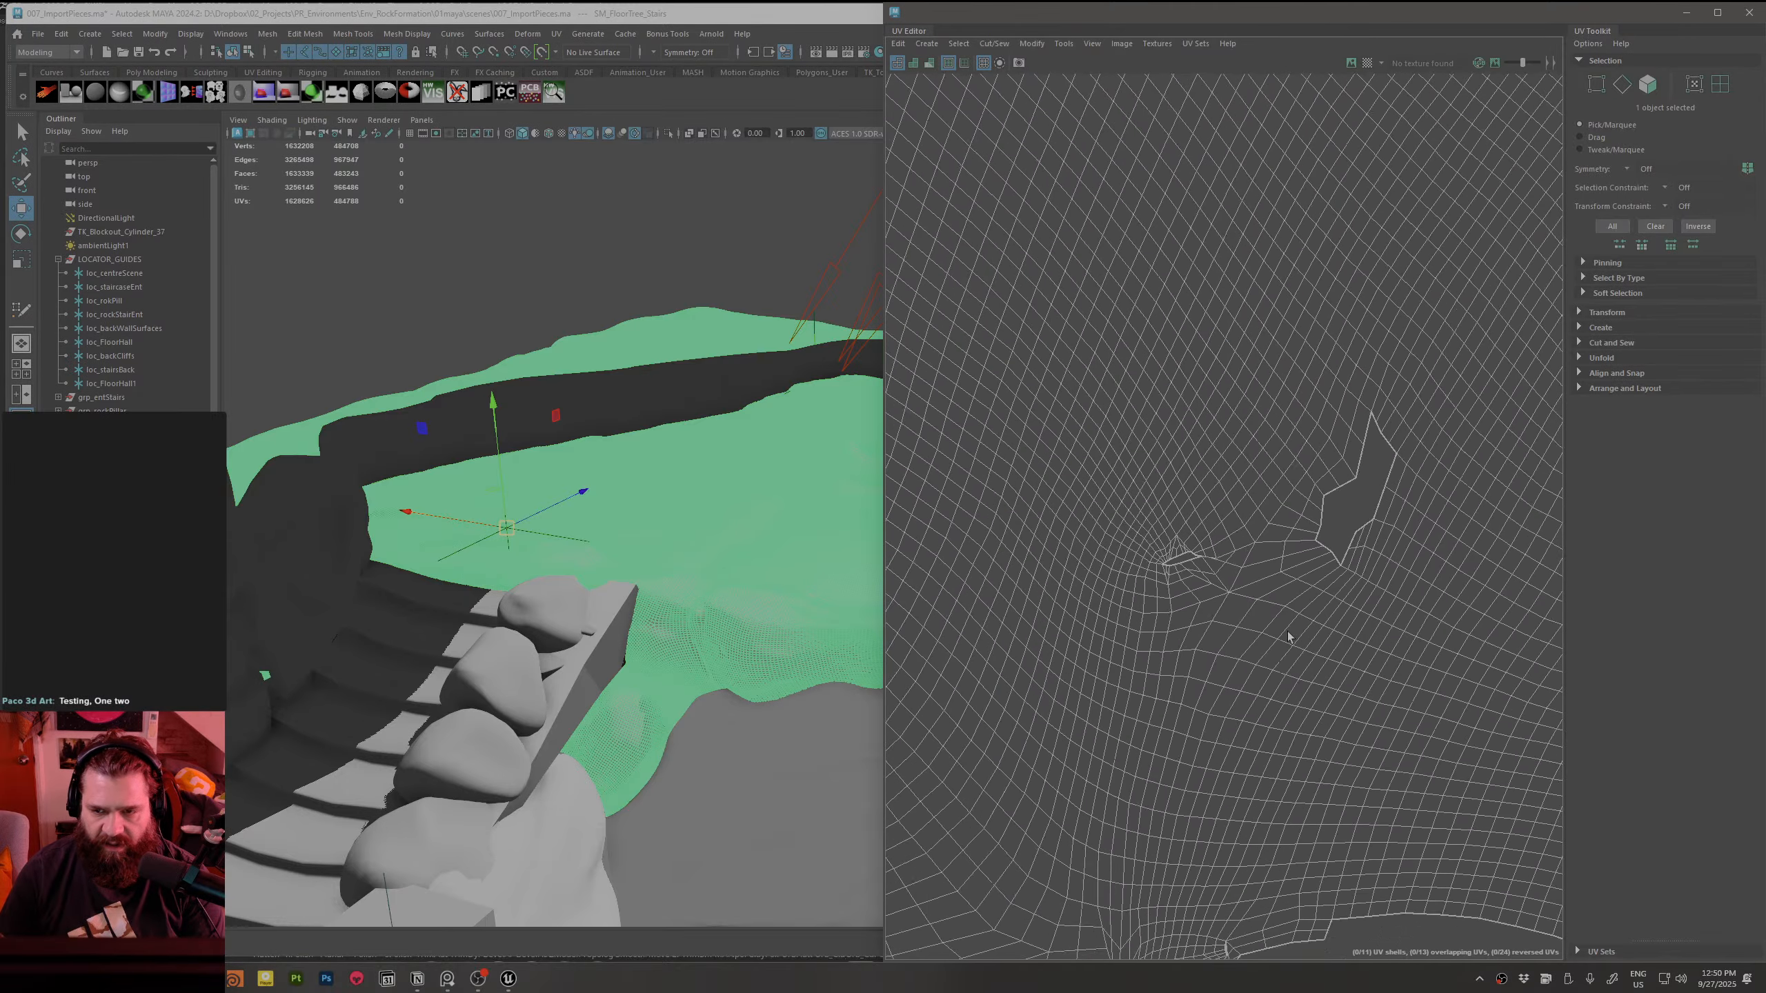
scroll(1245, 737, "down", 4)
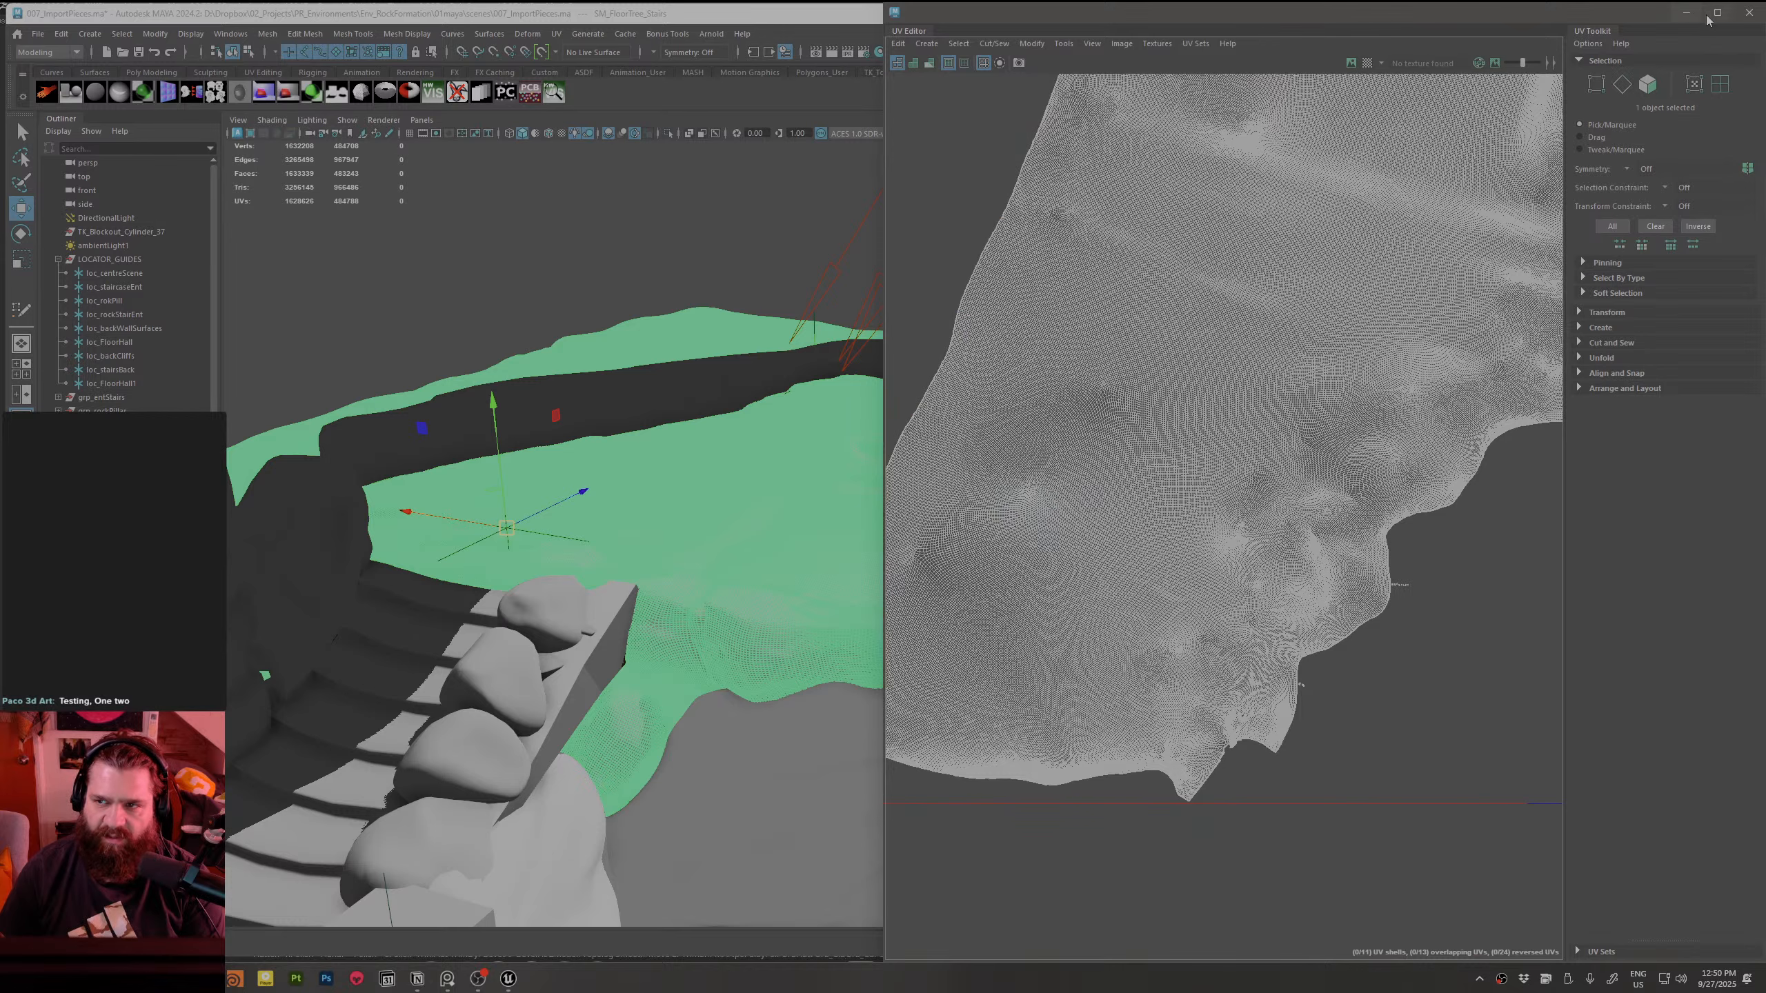
left_click(1739, 17)
Step: Inspect the area around the stairs and select SM_StairSideCliff to view its wireframe up close
middle_click_drag(653, 675, 1022, 347, "alt")
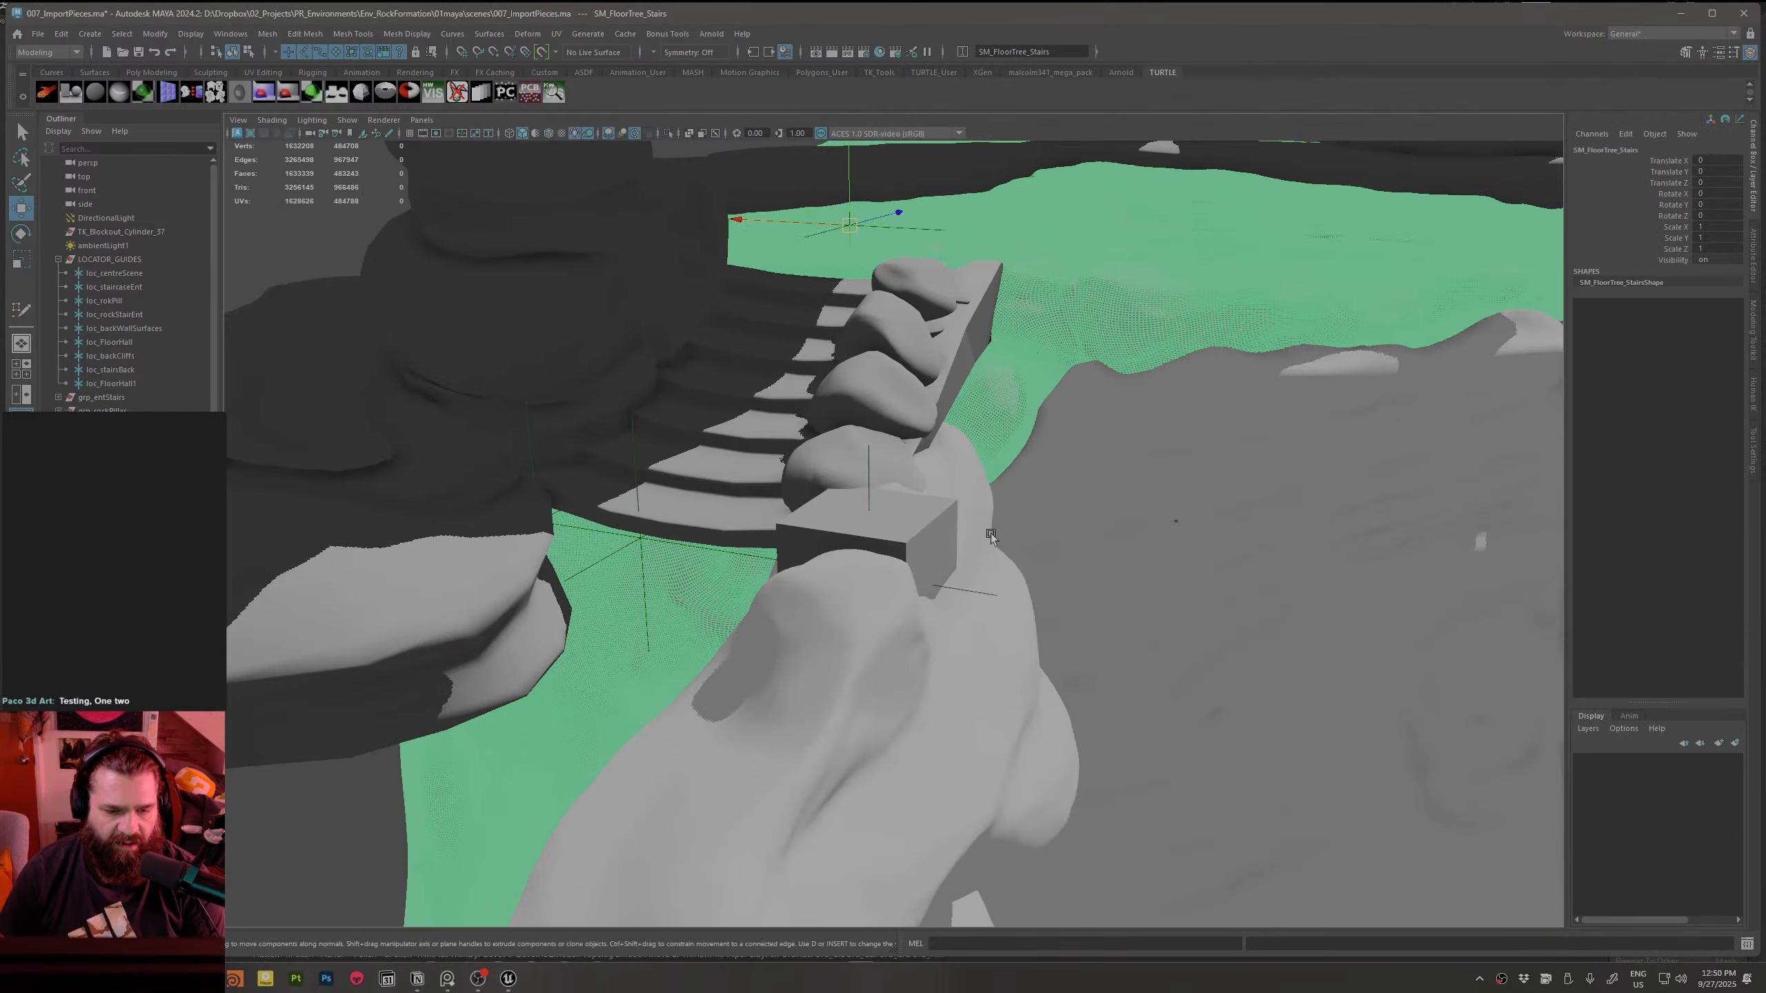
left_click_drag(820, 557, 926, 567, "alt")
left_click_drag(1043, 611, 296, 605, "alt")
left_click(1140, 581)
middle_click_drag(1355, 524, 697, 666, "alt")
left_click_drag(696, 666, 784, 627, "alt")
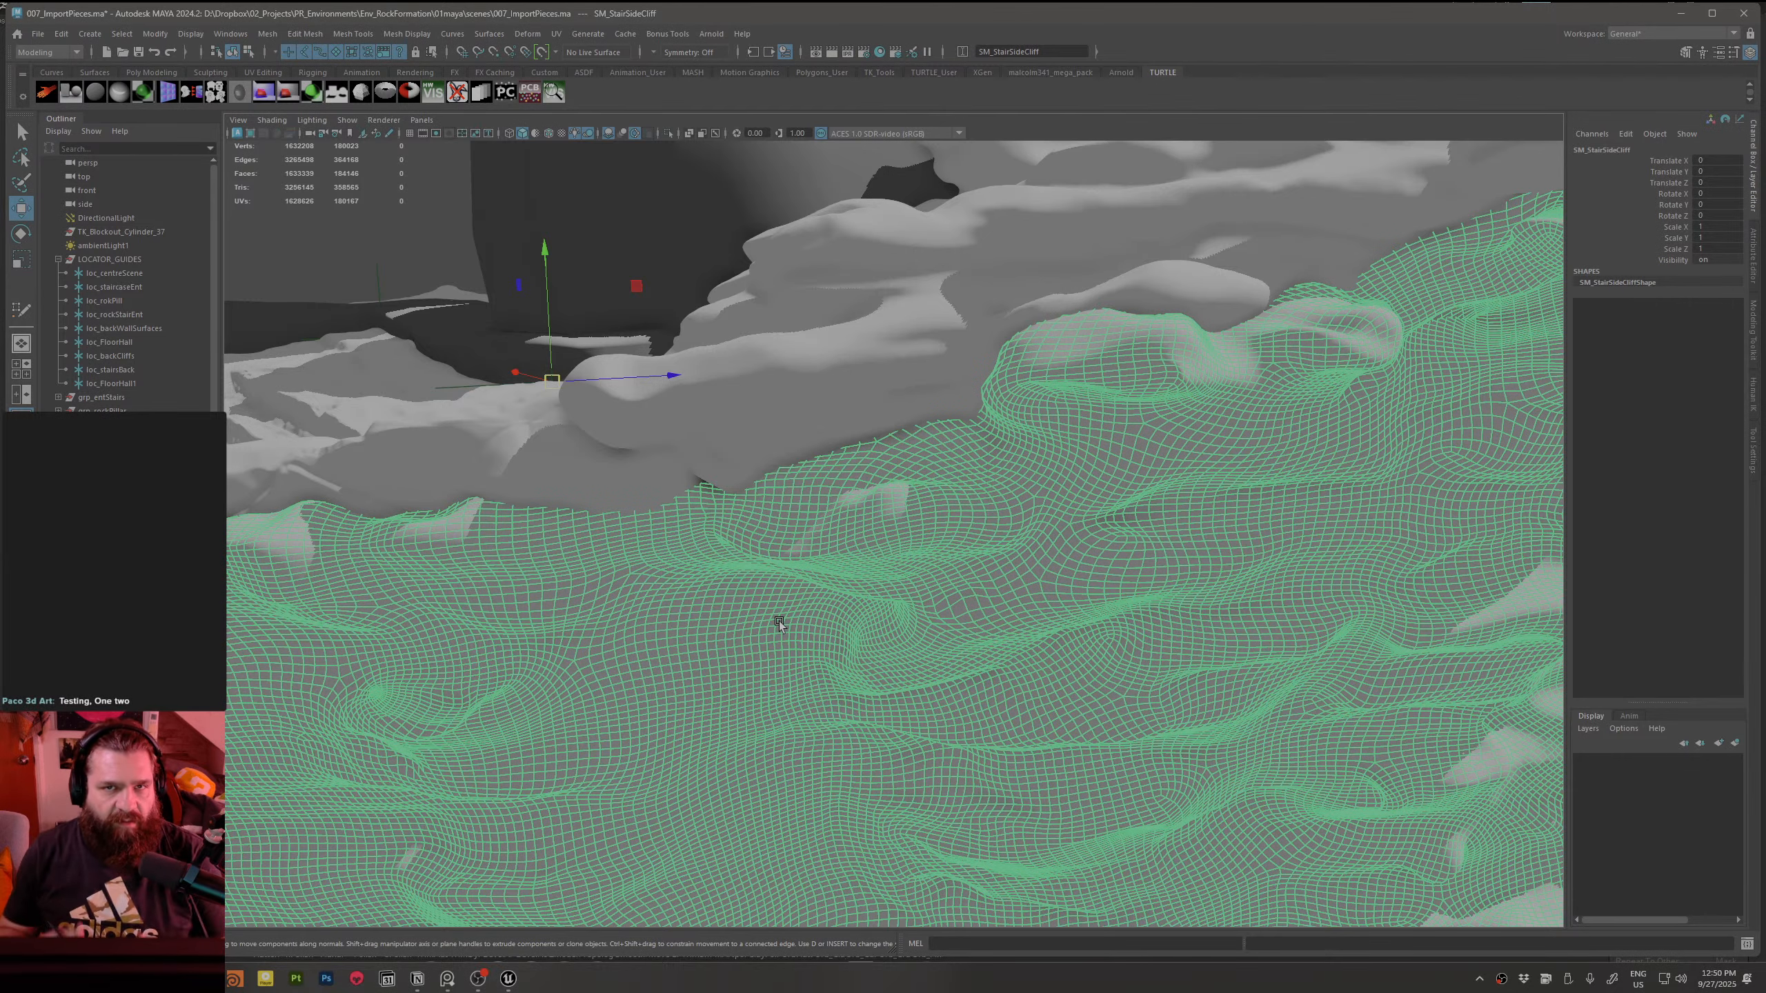
Step: Select SM_rocksBackStairTop to check its mesh density, and select the SM_CliffSideBridge cliff beside the stairs
left_click_drag(808, 544, 1196, 578, "alt")
left_click(1140, 637)
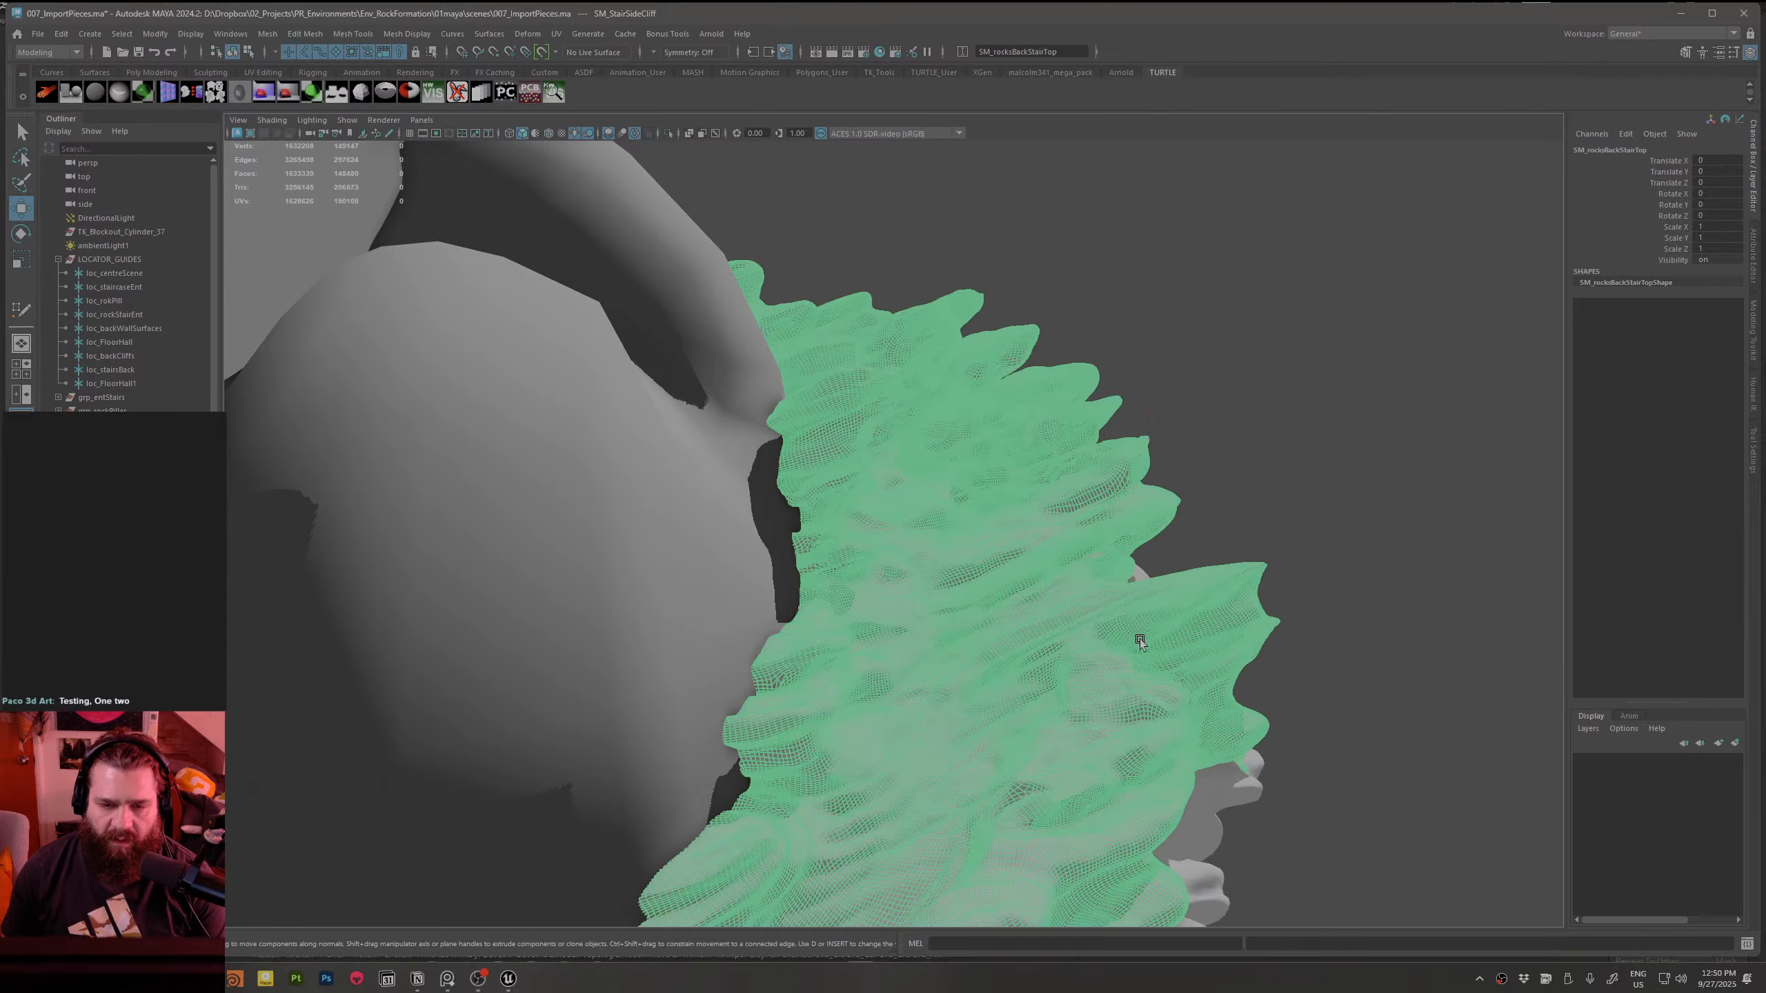
middle_click_drag(1142, 641, 1283, 460, "alt")
left_click(1445, 390)
right_click_drag(1450, 445, 1224, 501, "alt")
left_click_drag(1224, 501, 987, 612, "alt")
left_click(986, 612)
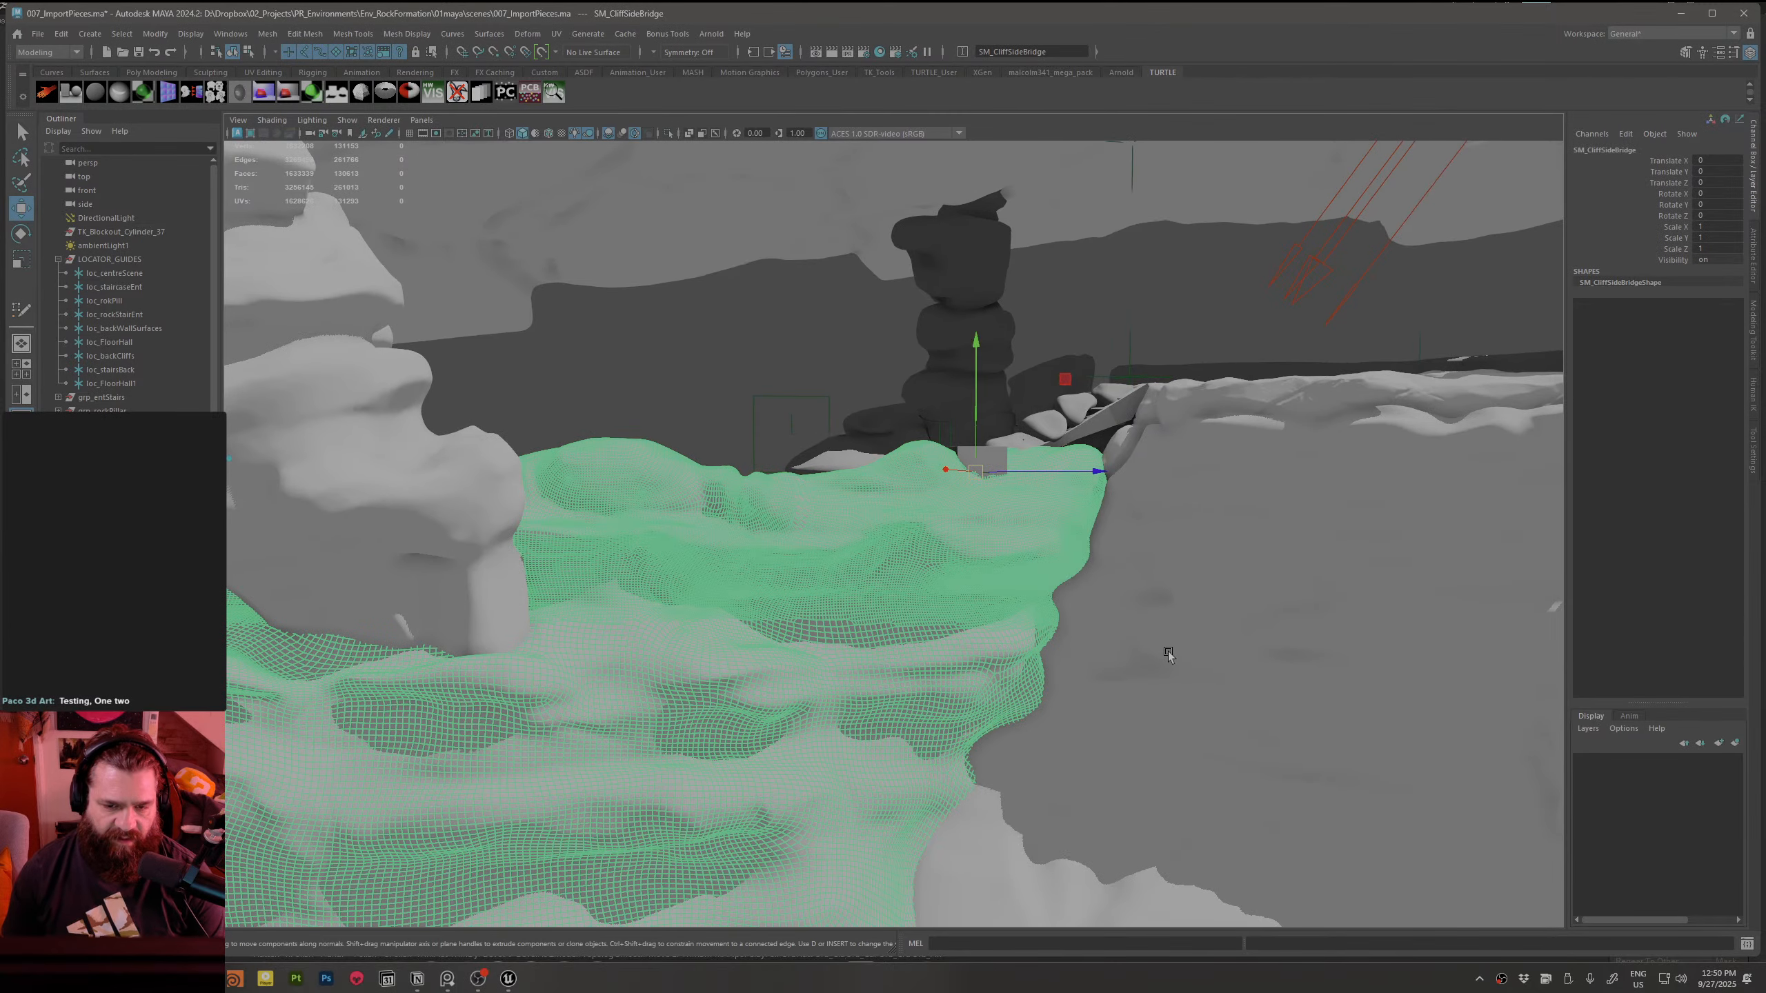
Step: Switch to ZBrush, close the unresponsive program and dismiss the abnormal termination note on restart
key("alt+Tab")
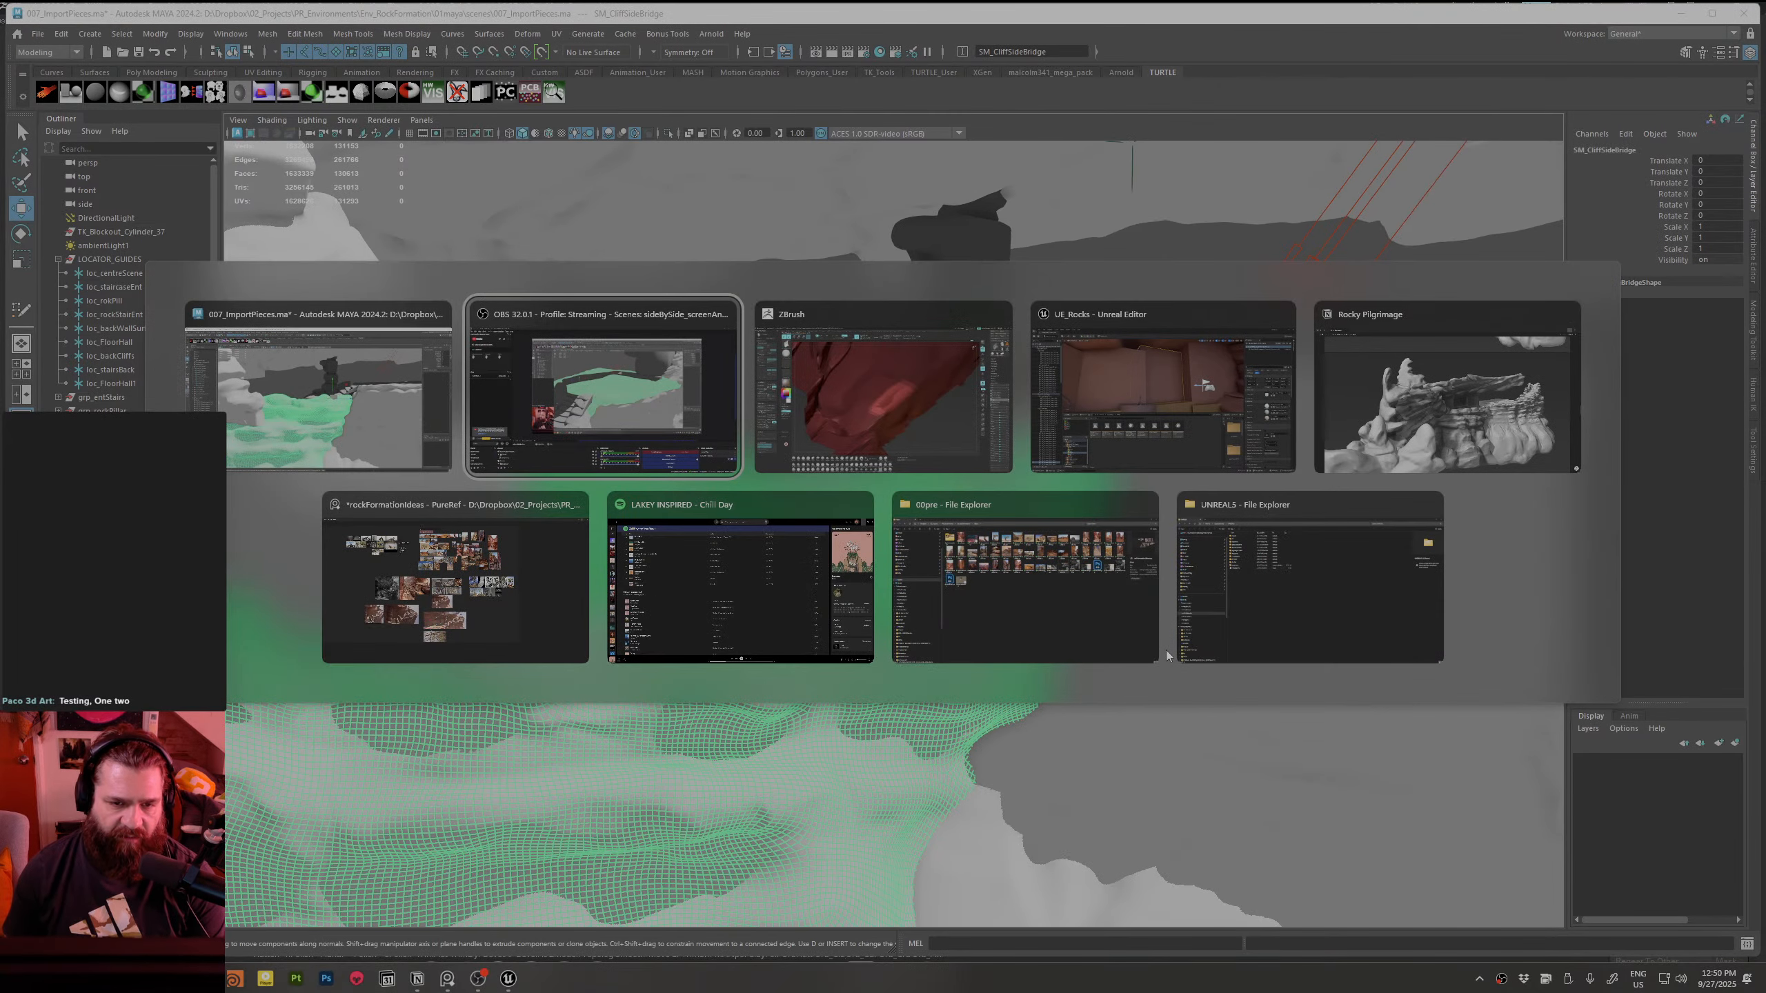
key("alt+Tab")
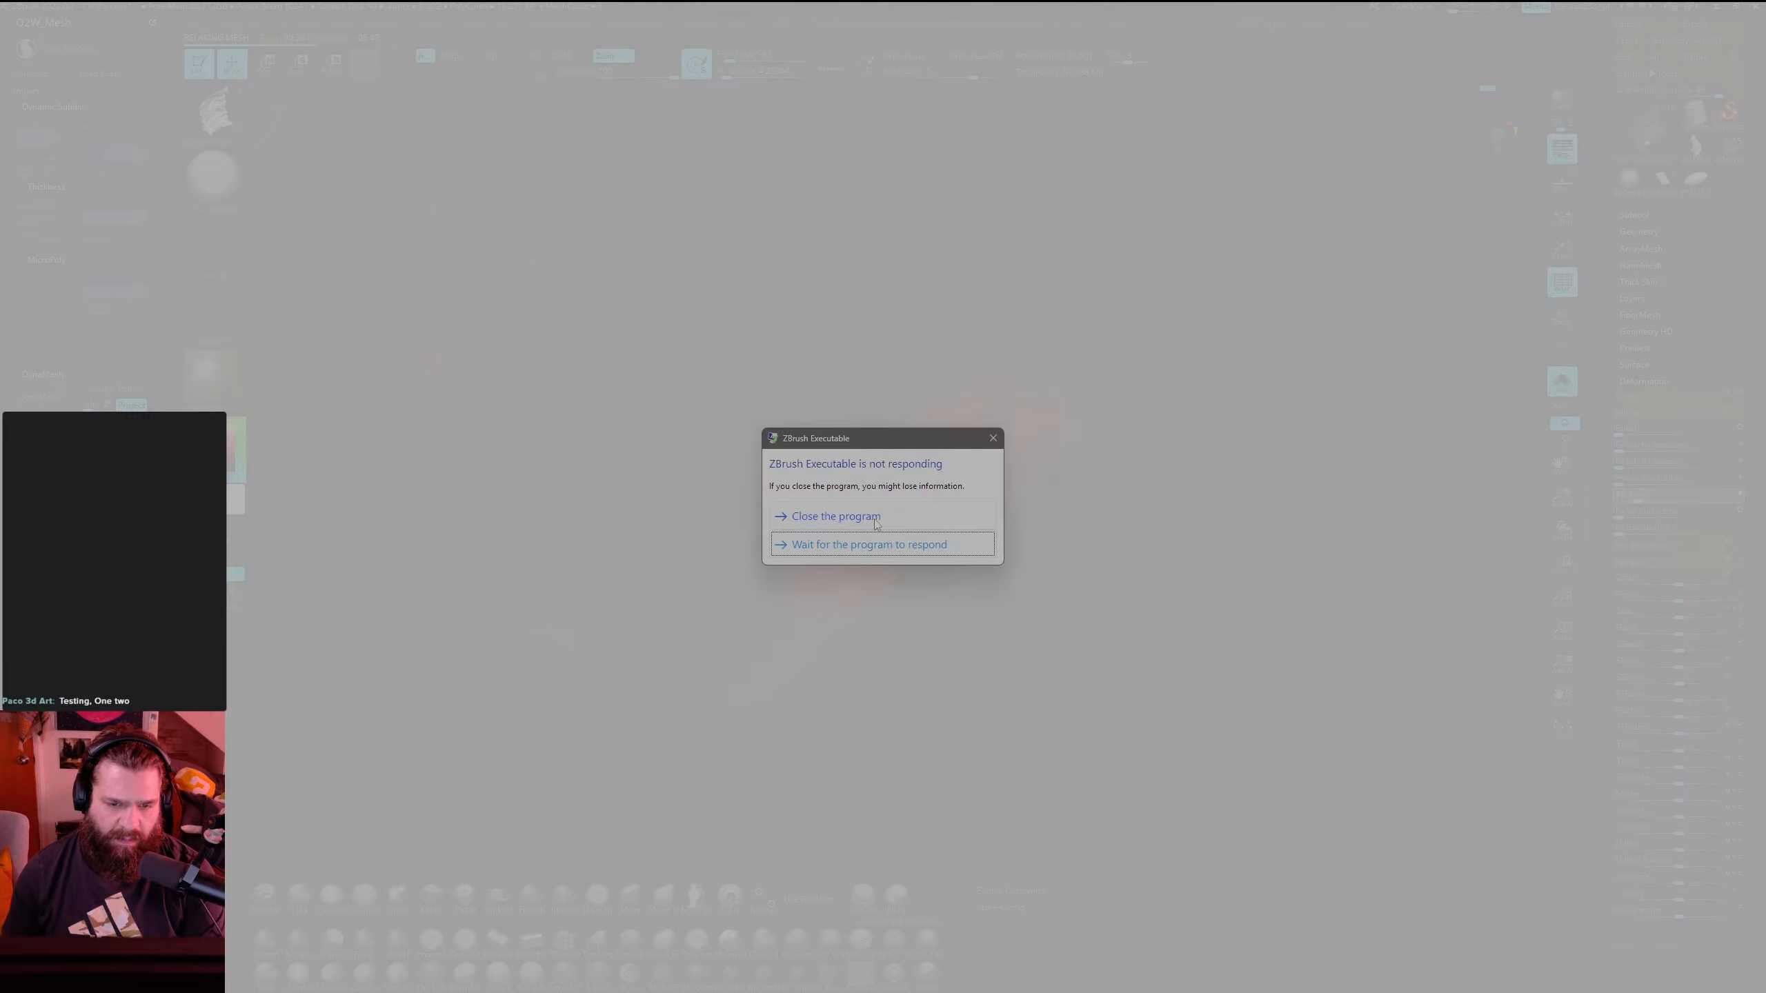
left_click(874, 520)
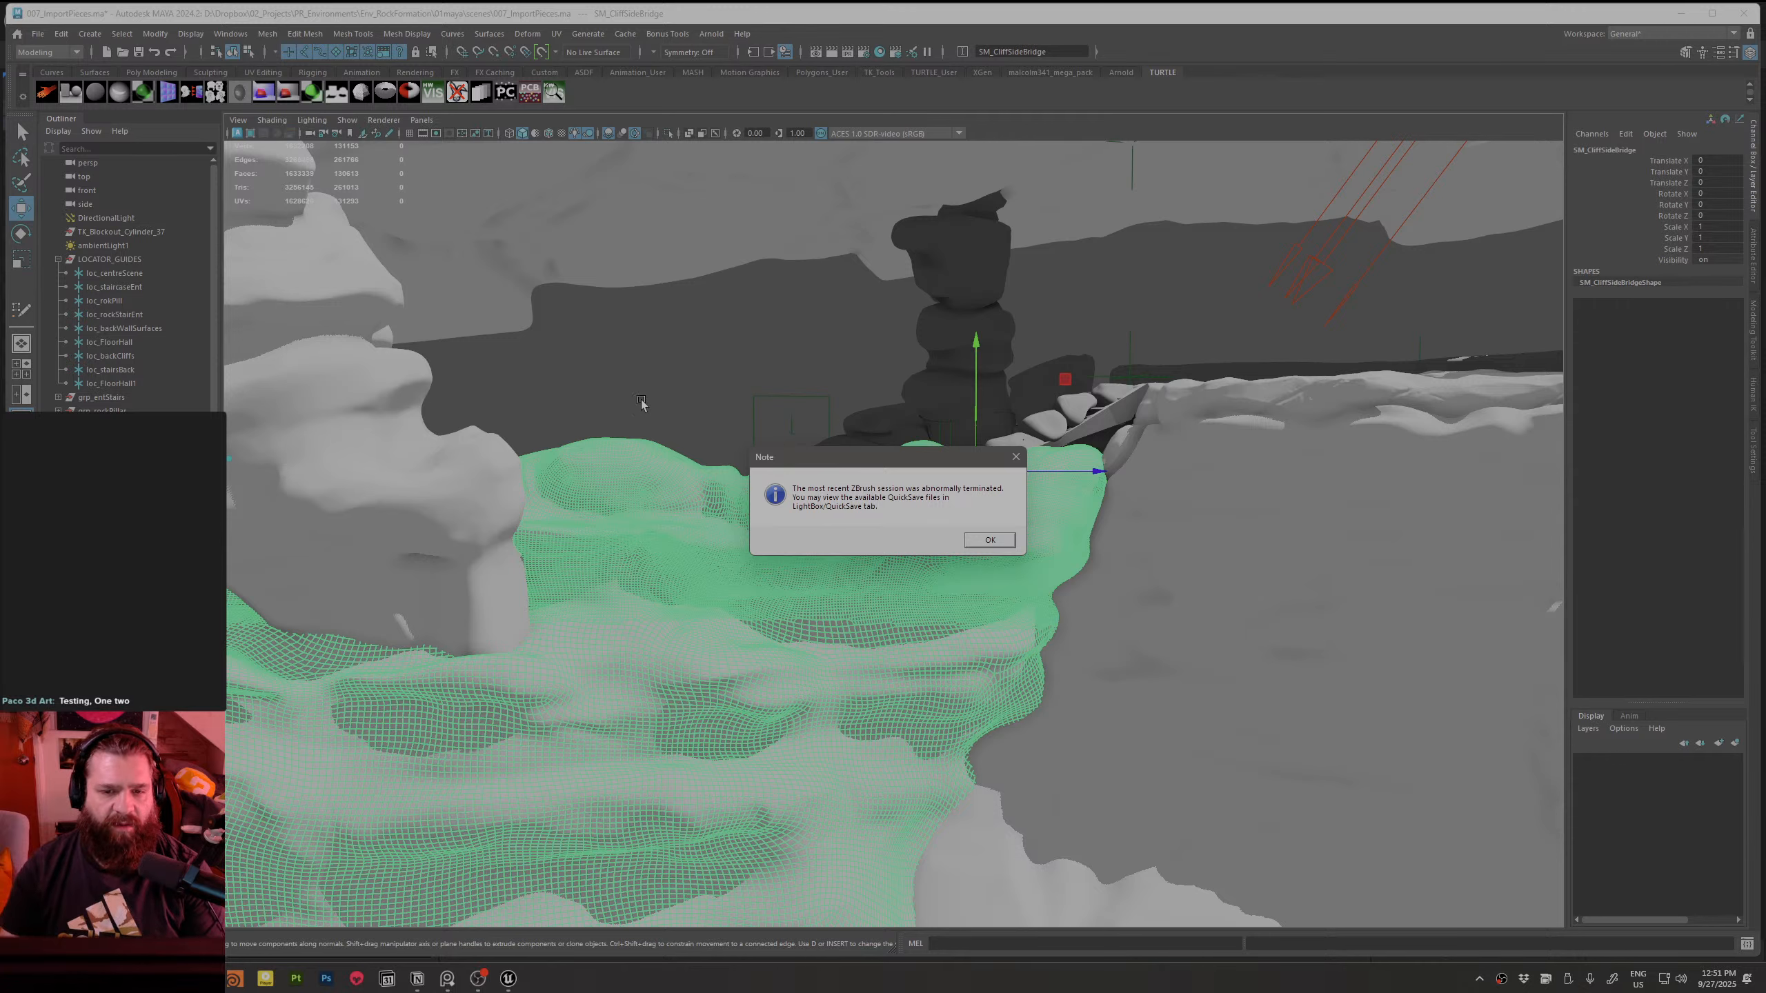
left_click(987, 540)
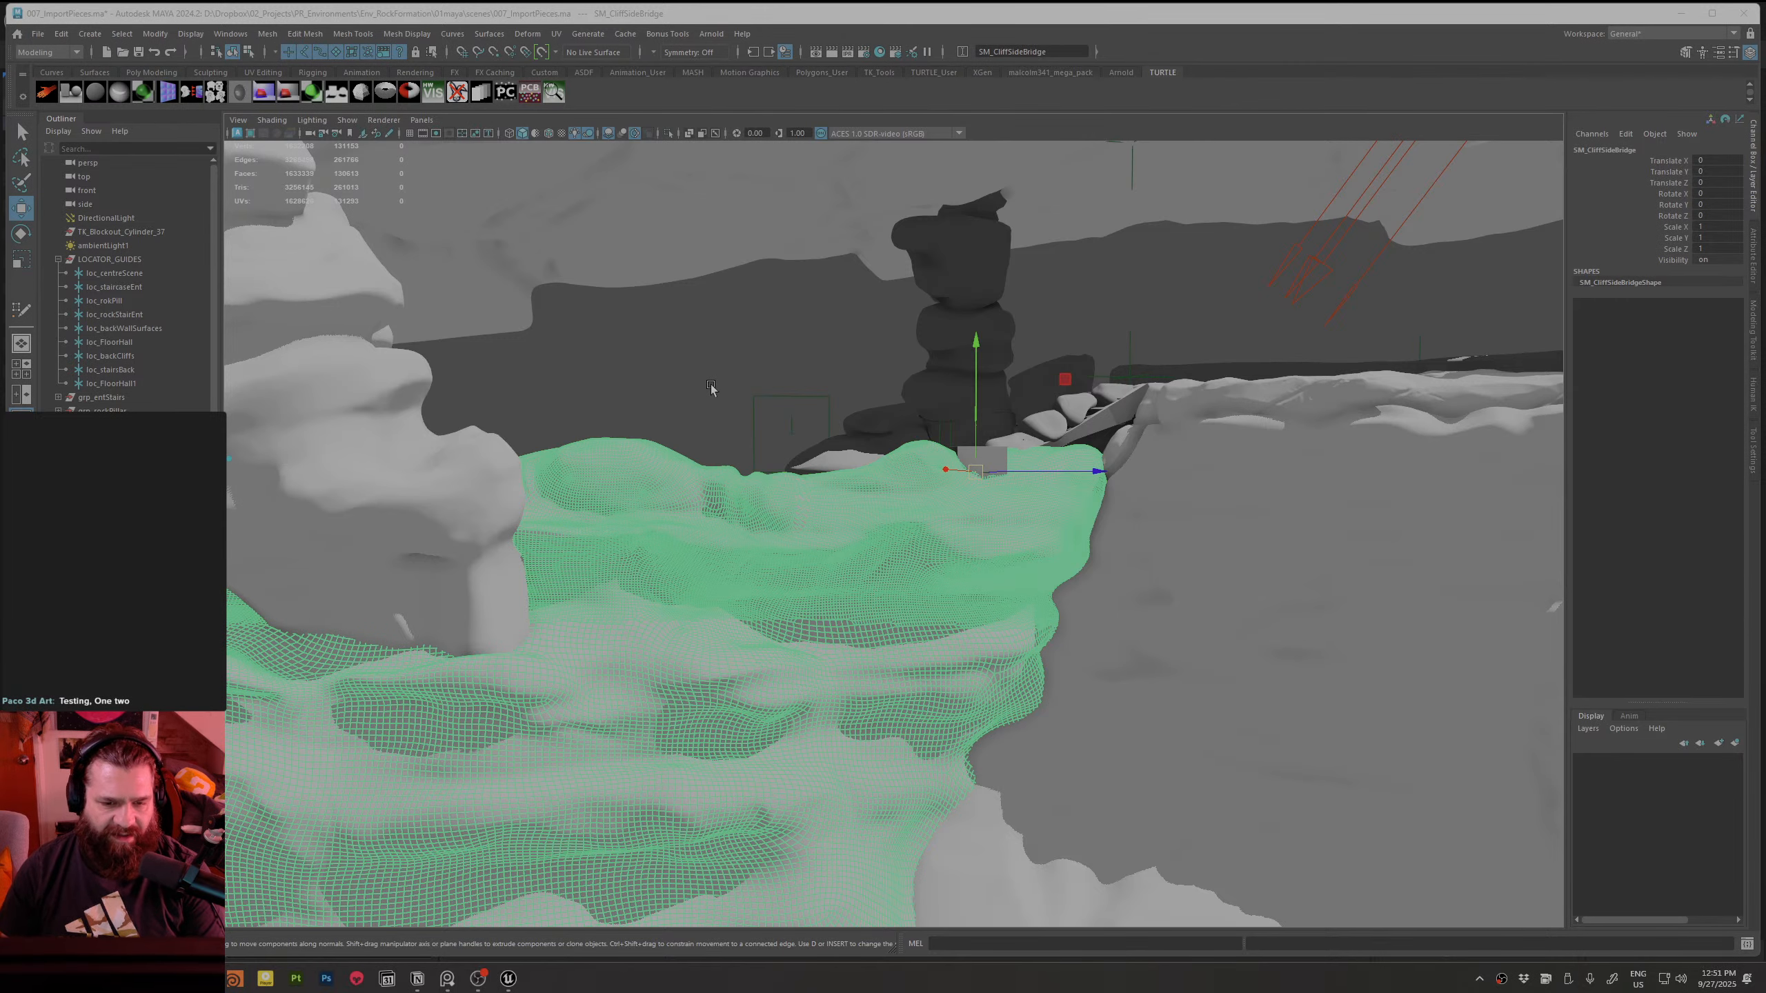
Step: Examine the wireframe of the SM_CliffSideBridge mesh in Maya near the rock pillar and from farther back
scroll(834, 543, "up", 5)
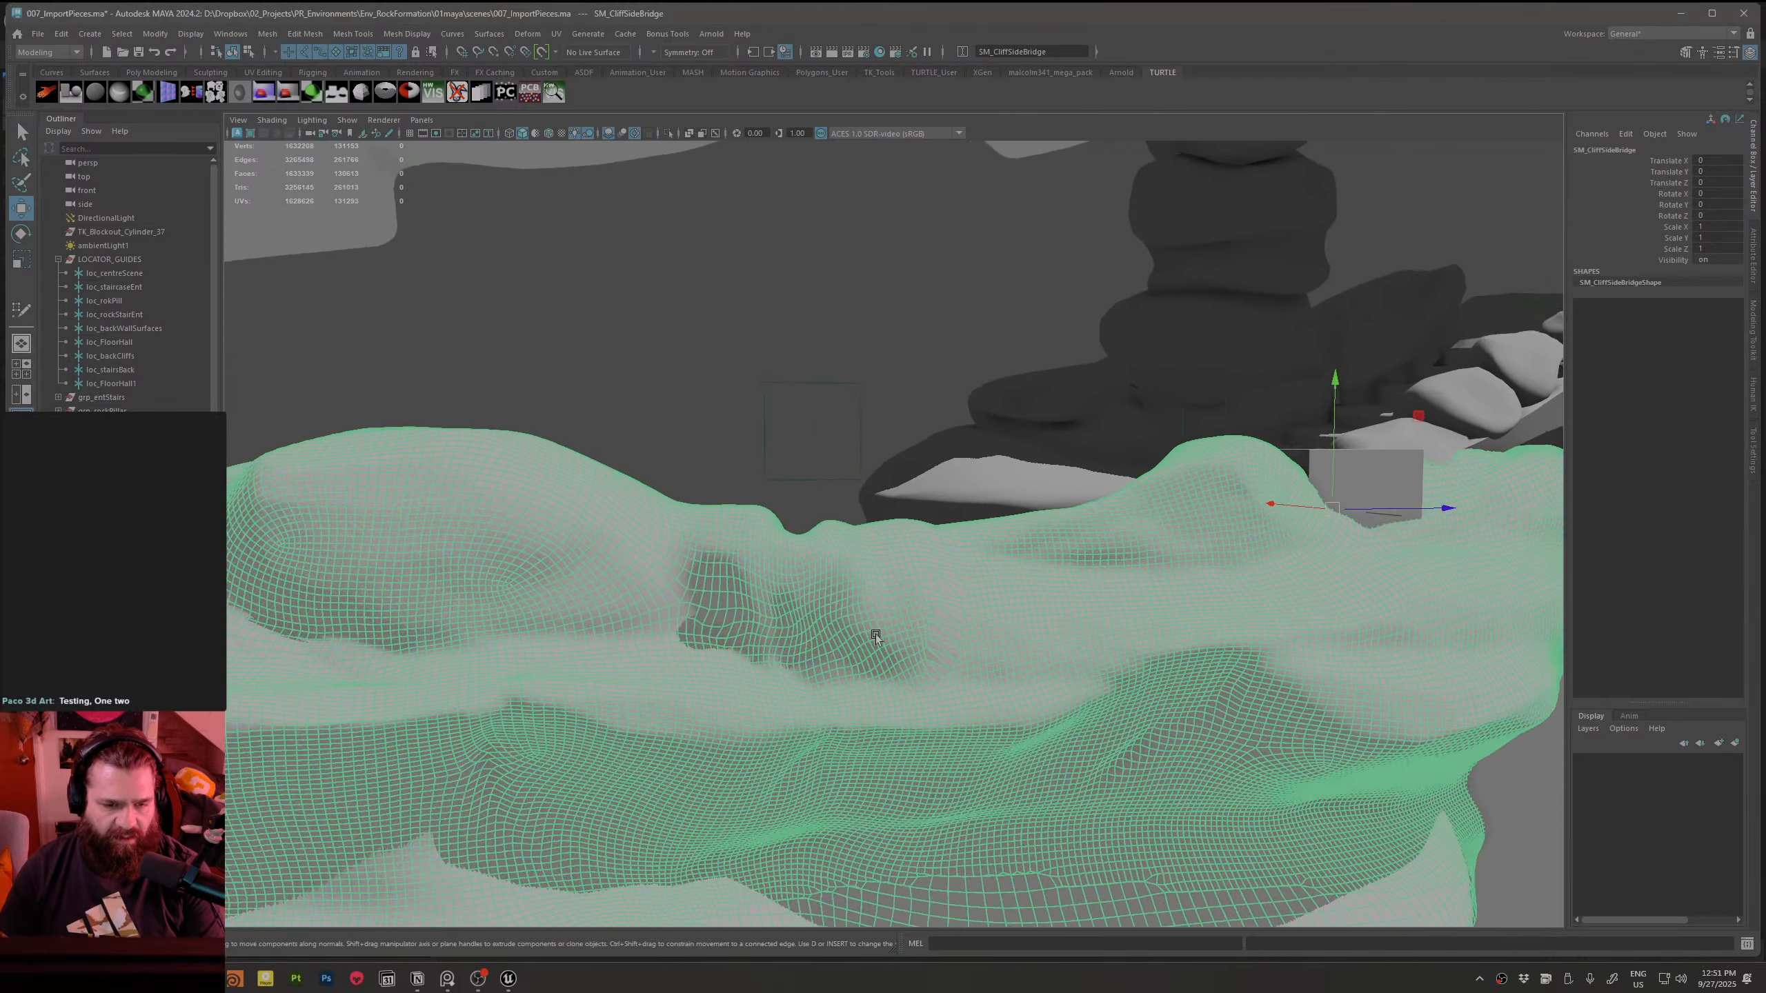
right_click_drag(875, 636, 953, 696, "alt")
middle_click_drag(954, 695, 820, 701, "alt")
right_click_drag(962, 660, 828, 607, "alt")
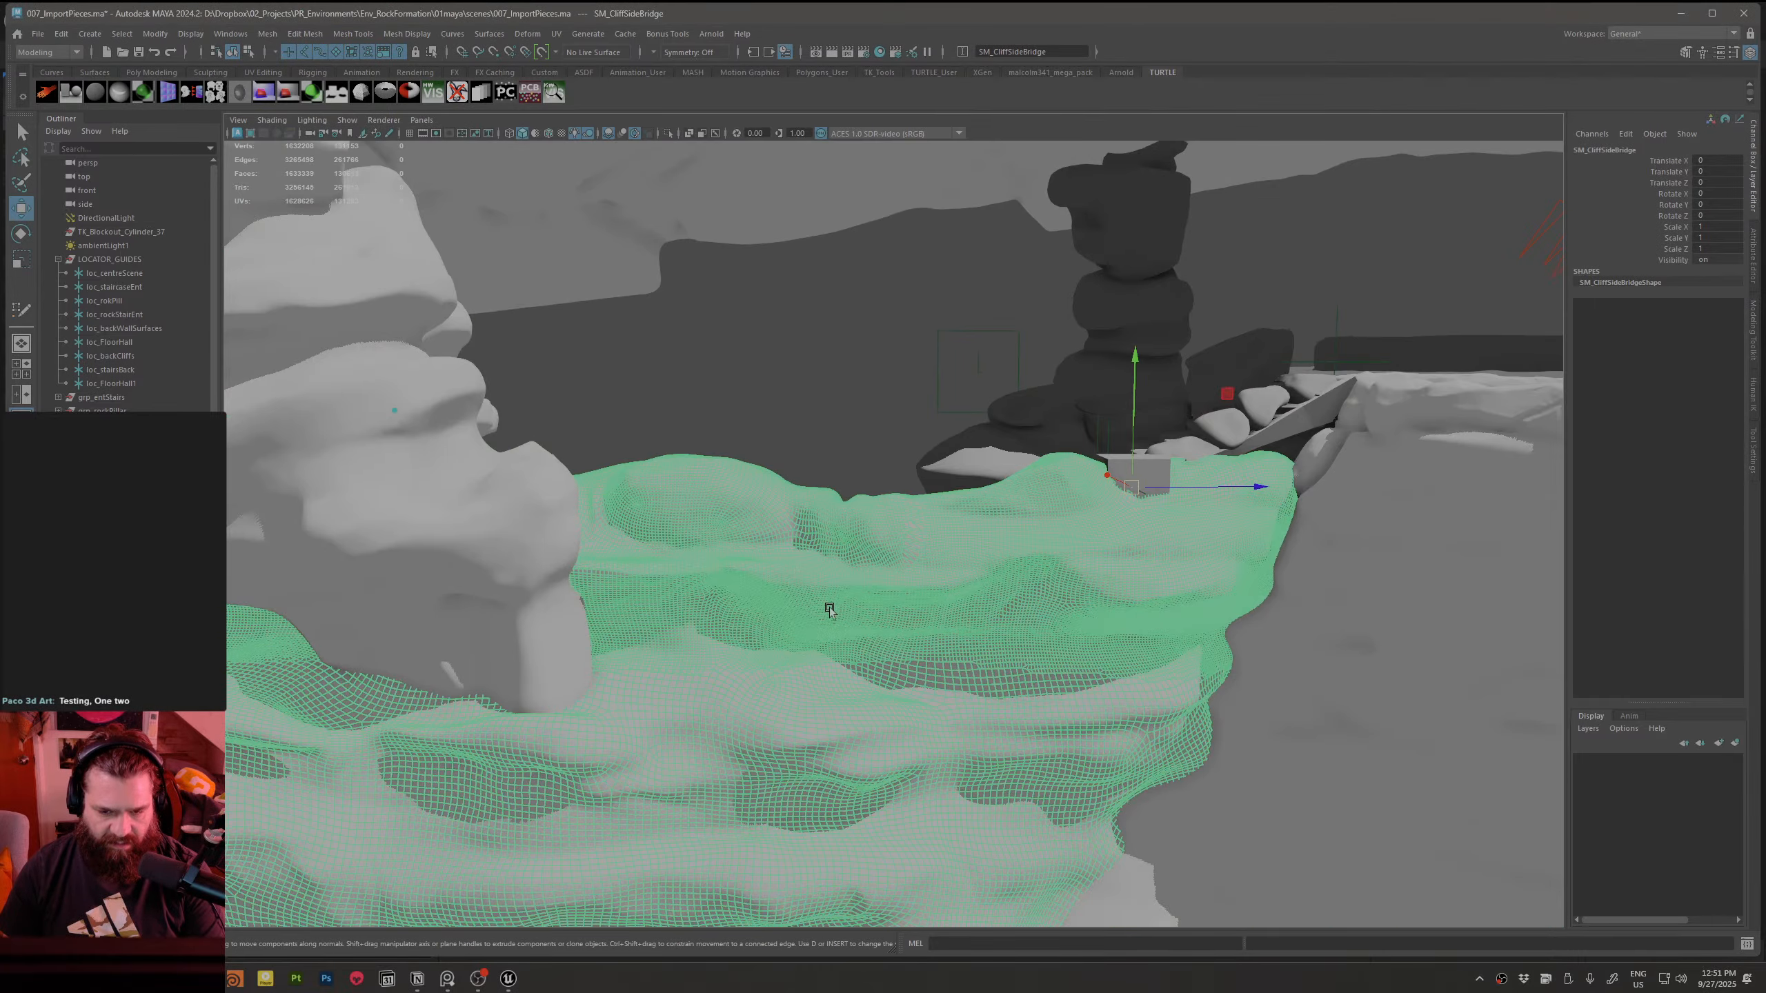
middle_click_drag(828, 607, 754, 588, "alt")
left_click_drag(753, 588, 777, 568, "alt")
right_click_drag(777, 568, 733, 619, "alt")
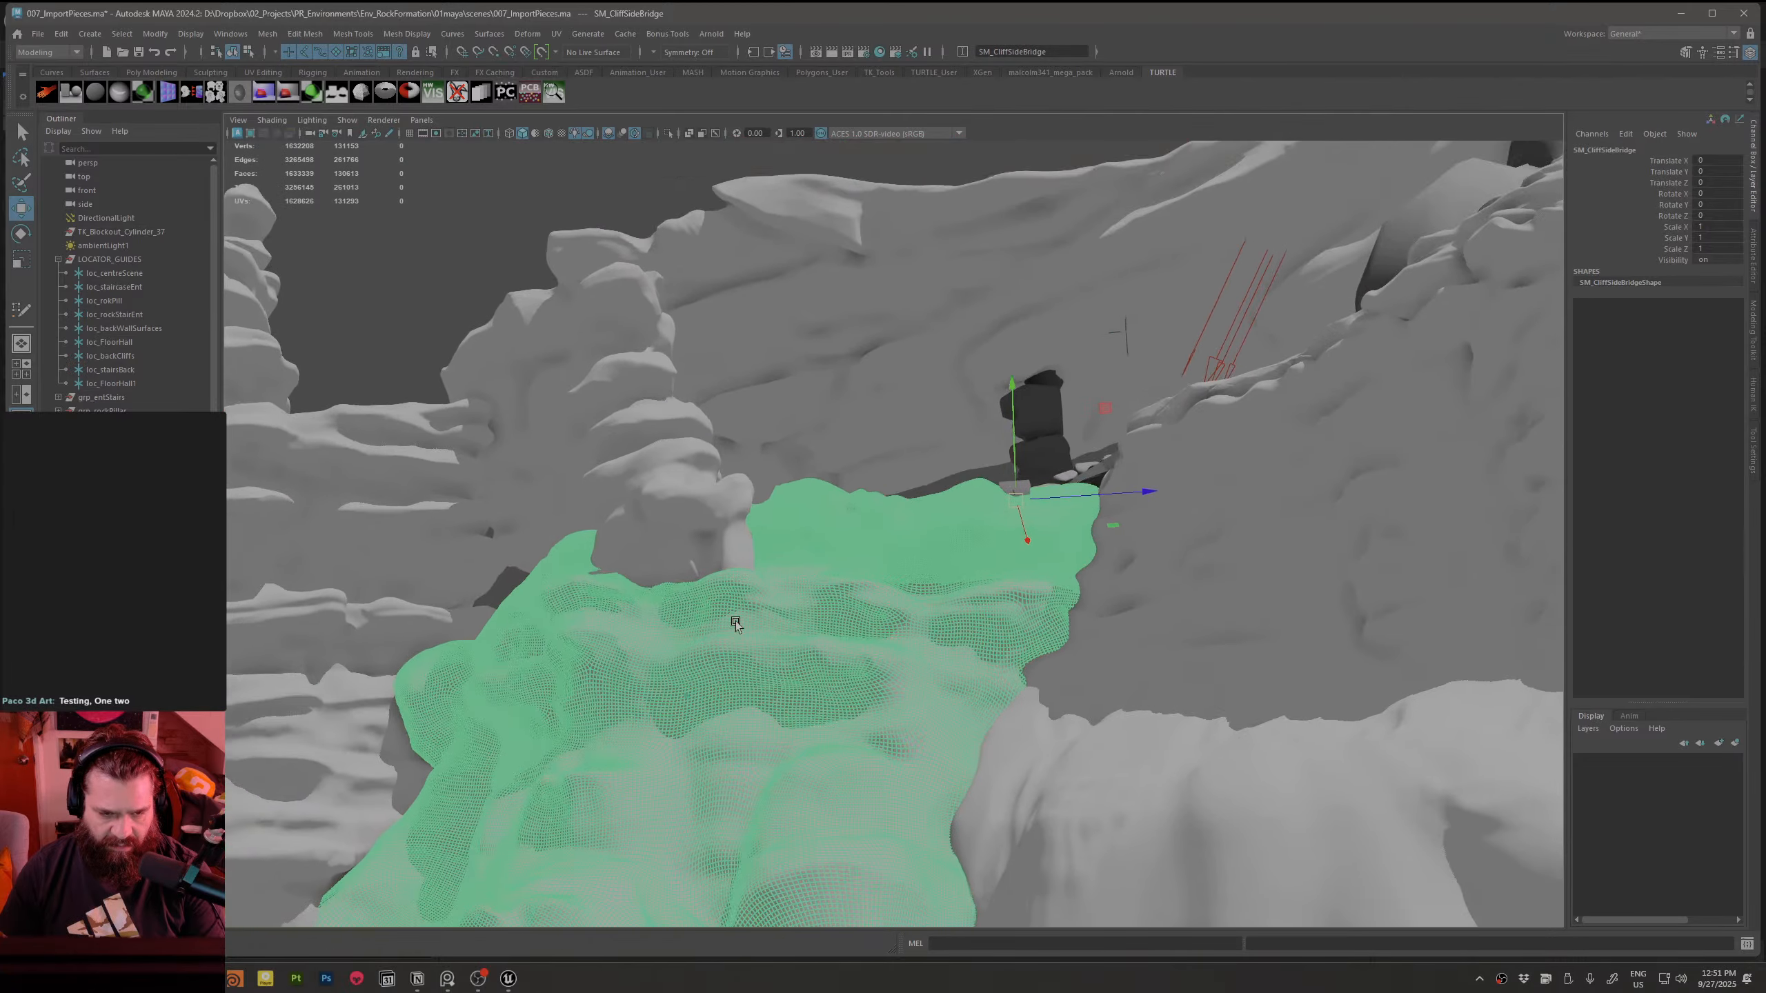
middle_click_drag(733, 619, 722, 647, "alt")
Step: Clear the selection and review the whole cliff assembly with its bridge, stairs and back rocks from different angles
left_click(443, 265)
left_click_drag(778, 555, 783, 610, "alt")
middle_click_drag(783, 611, 806, 506, "alt")
left_click_drag(807, 507, 830, 490, "alt")
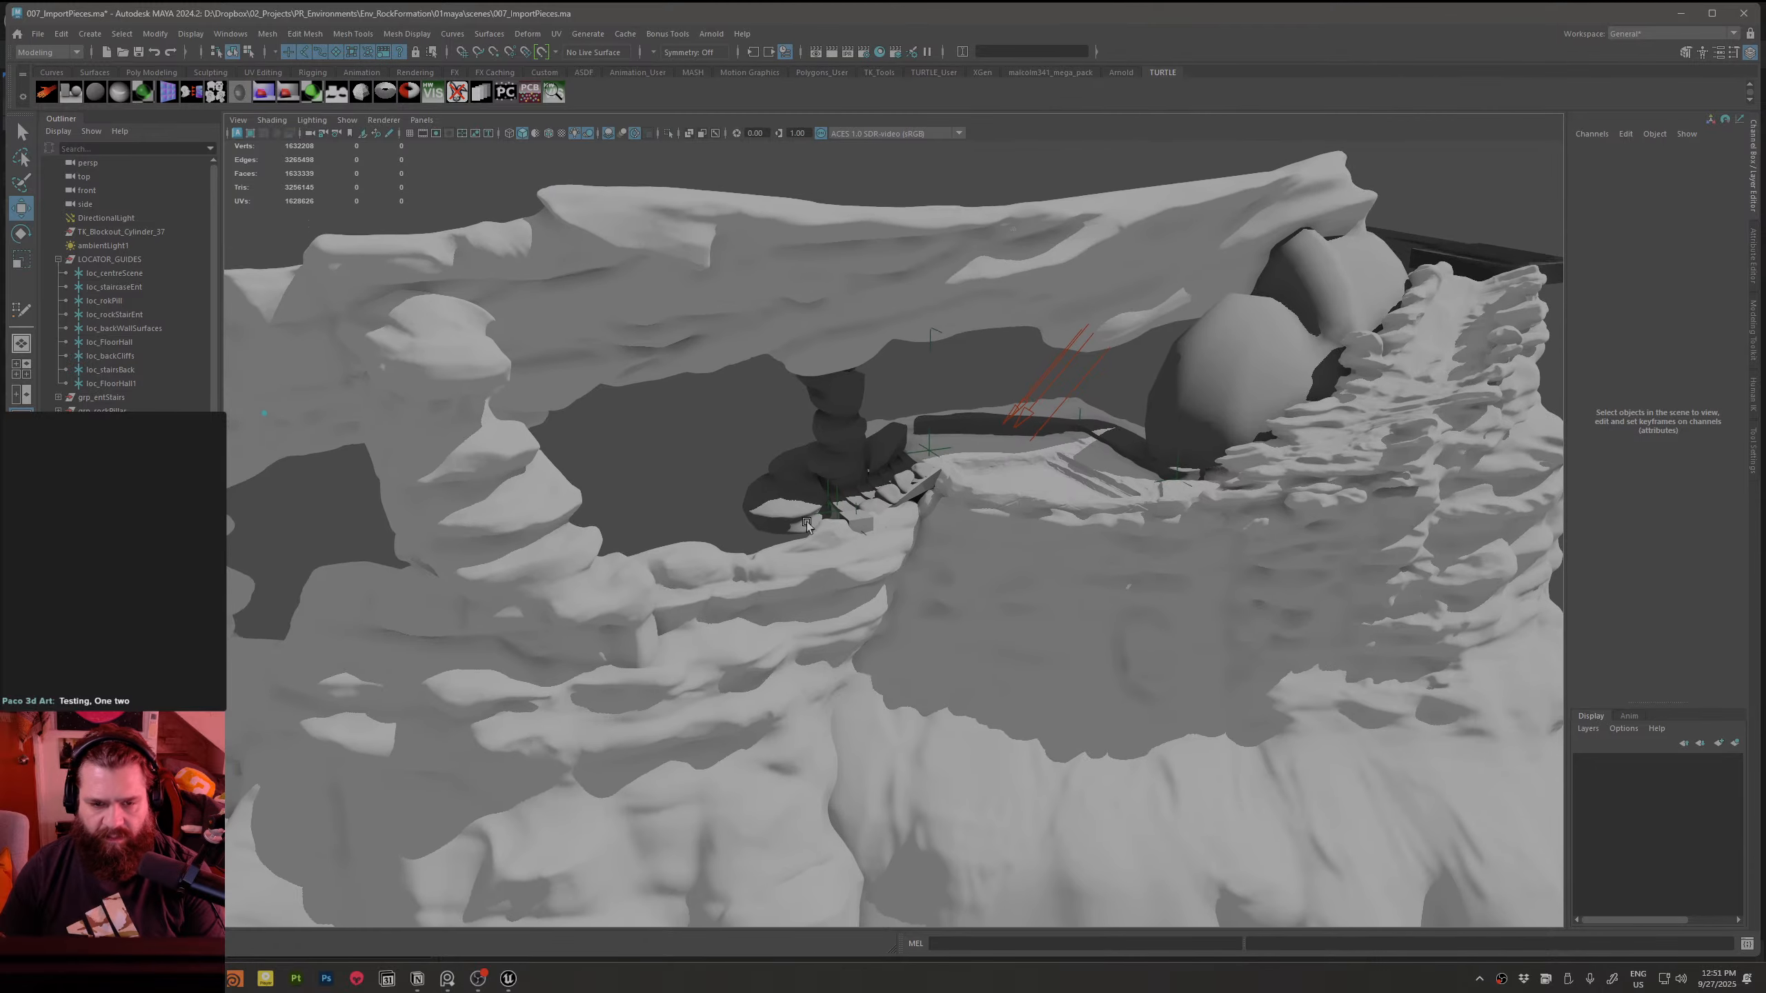
right_click_drag(830, 490, 1090, 437, "alt")
left_click_drag(1089, 436, 1170, 417, "alt")
middle_click_drag(1147, 292, 980, 431, "alt")
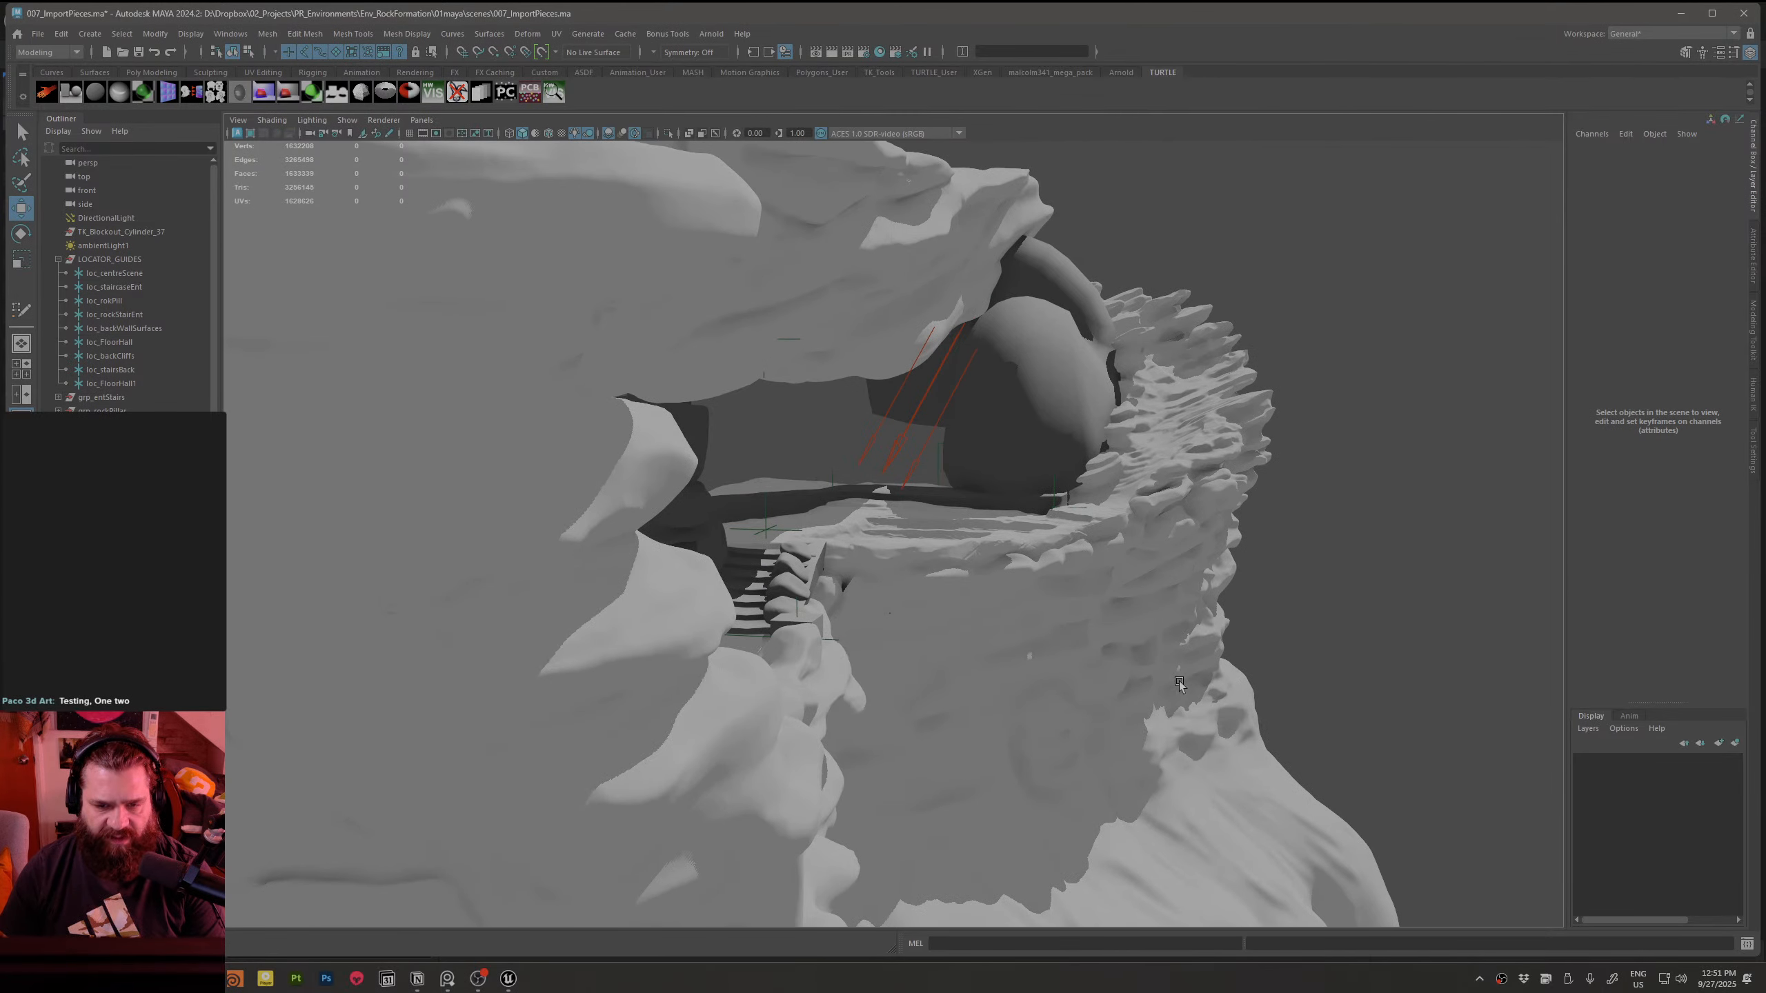
Step: Inspect the cliff around the rock pillar in Maya, switch to ZBrush and maximise its window
left_click_drag(1146, 577, 1064, 518, "alt")
left_click_drag(1270, 445, 876, 549, "alt")
right_click_drag(876, 550, 929, 547, "alt")
key("alt+Tab")
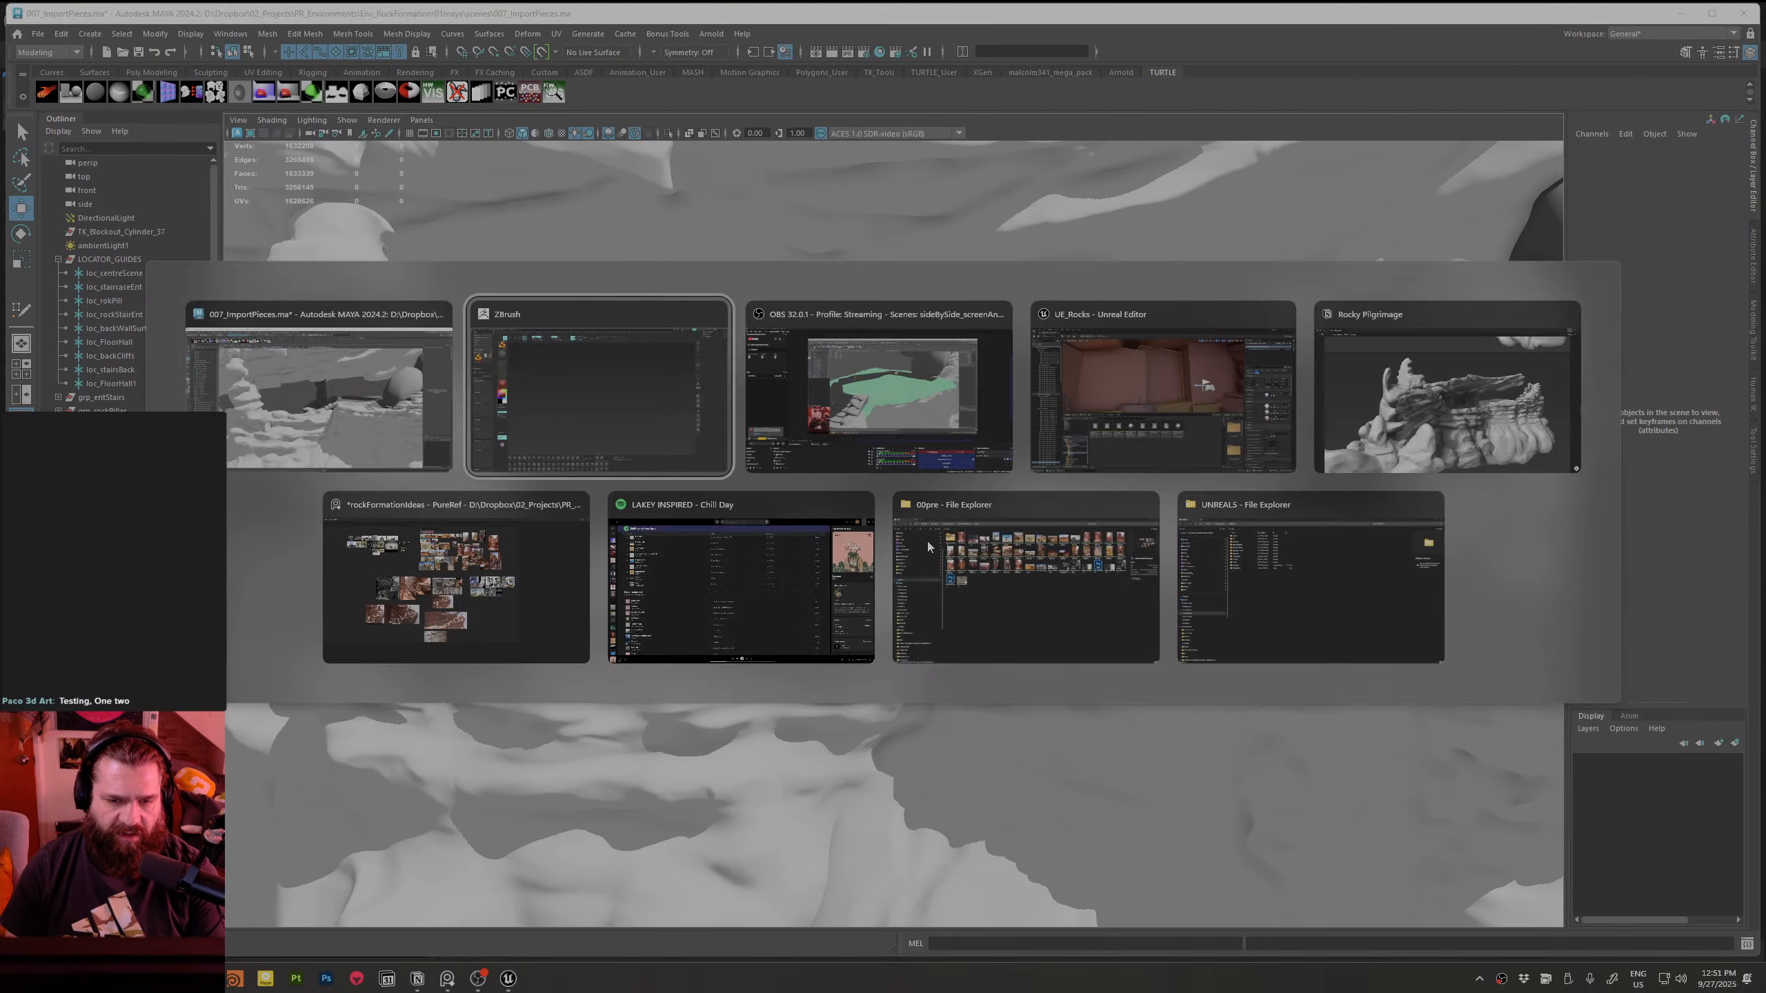
key("Escape")
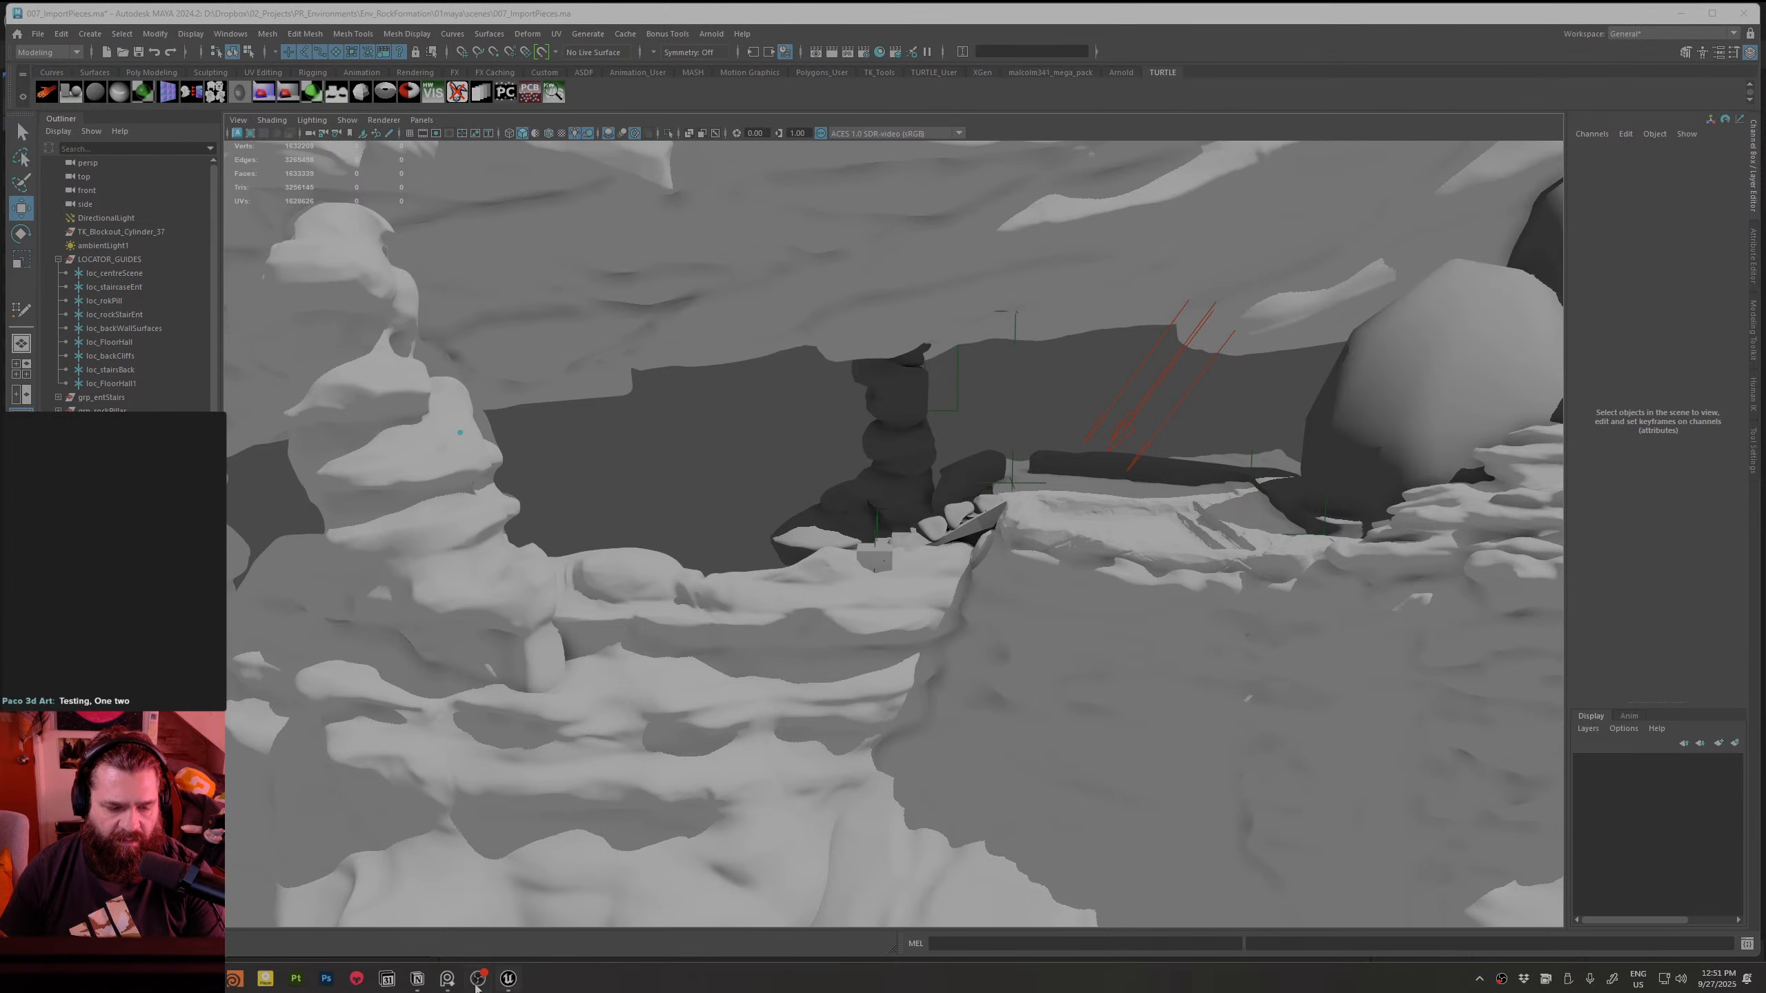
mouse_move(235, 979)
left_click(251, 904)
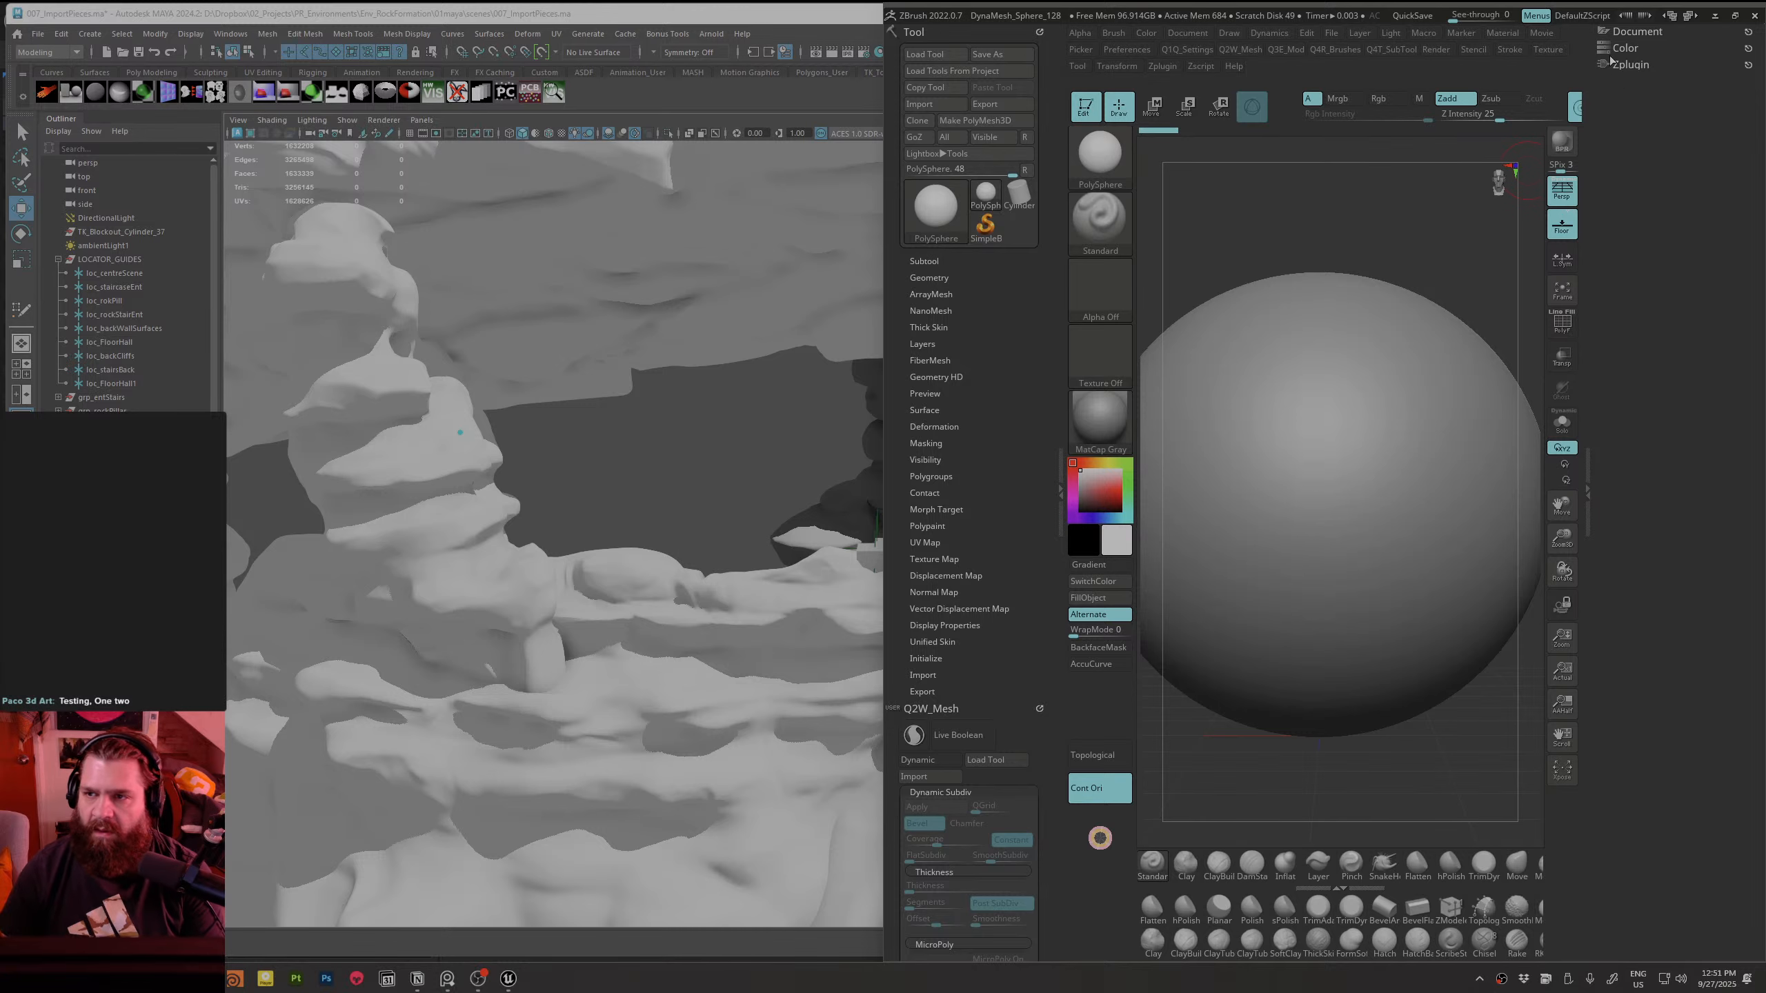
left_click(1735, 15)
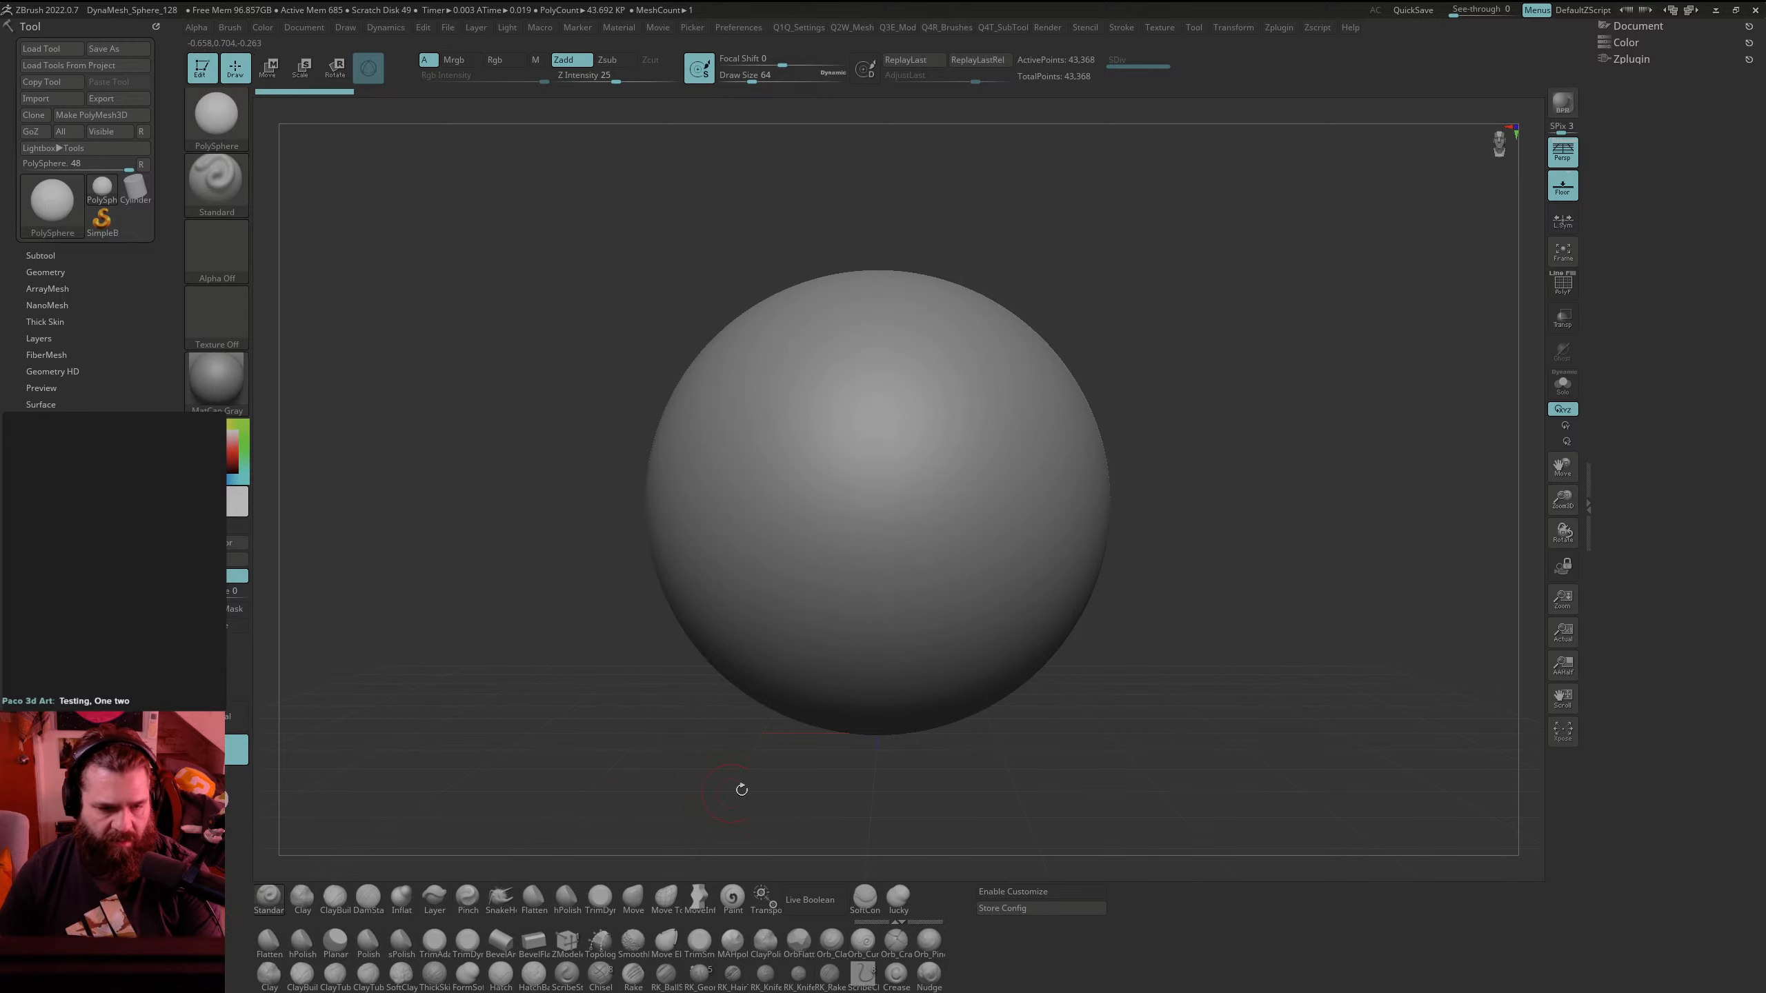
Step: Browse the QuickSave projects and open QS_3322.zpr, discarding changes to the current project
key("comma")
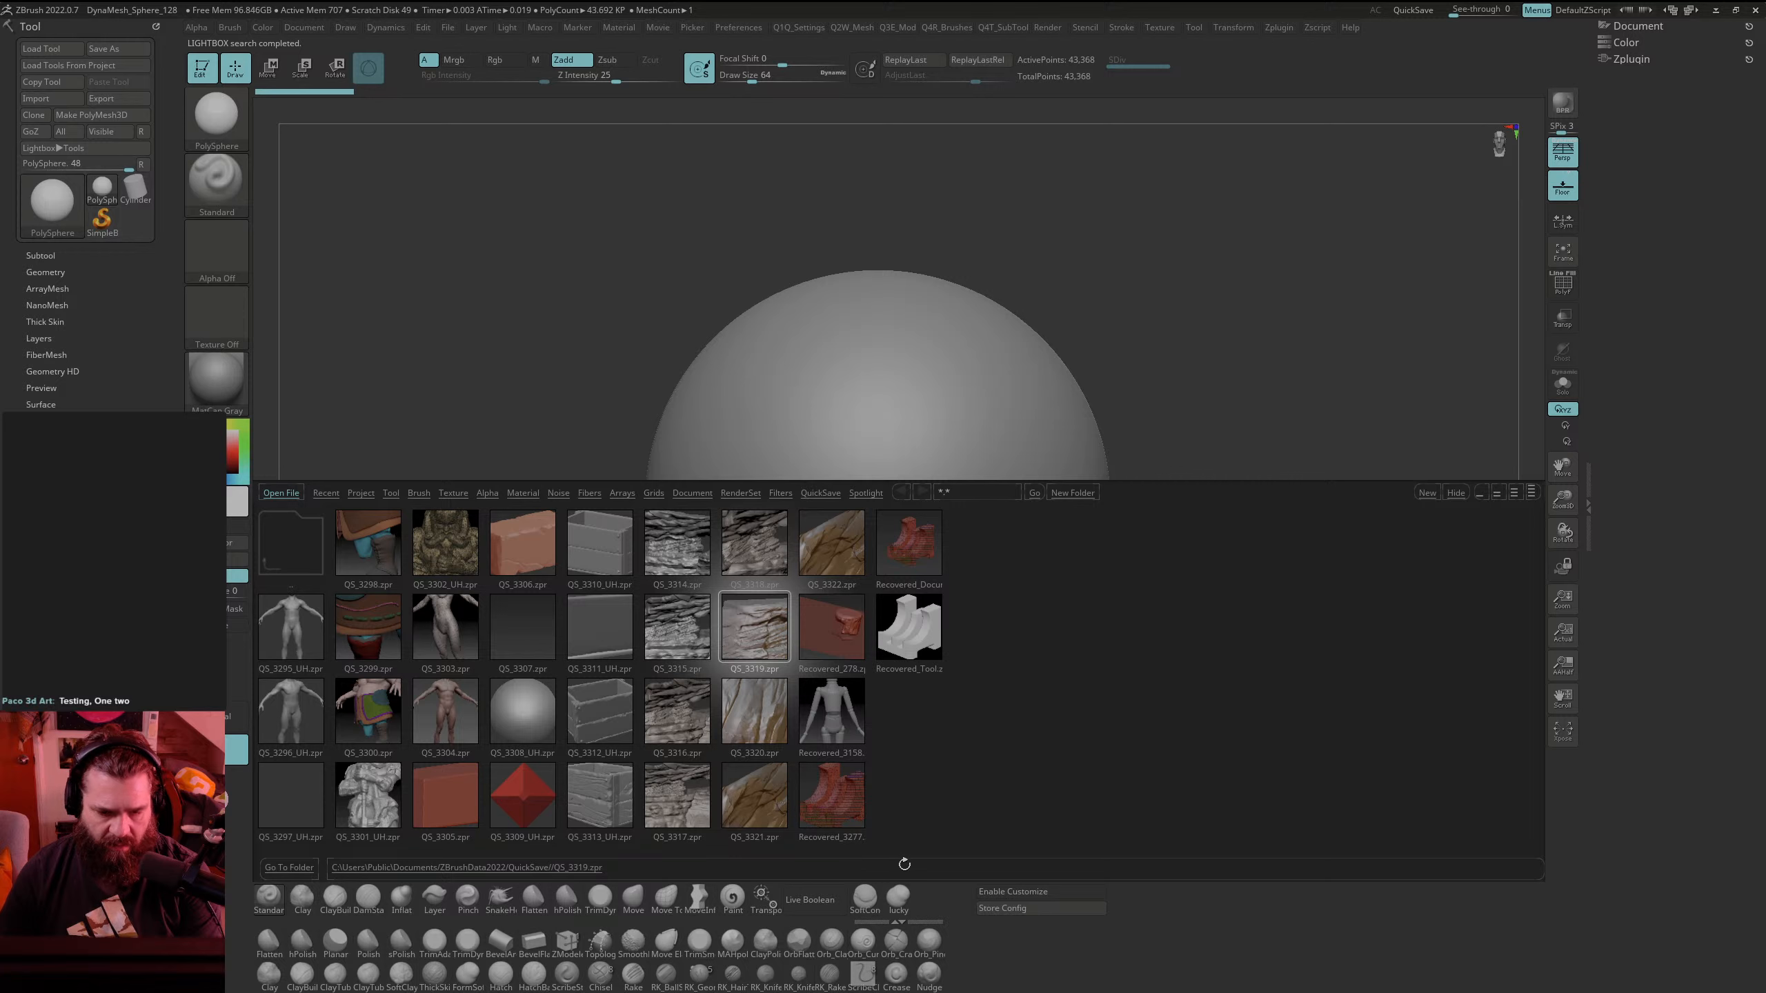
left_click(934, 626)
left_click_drag(934, 625, 738, 692)
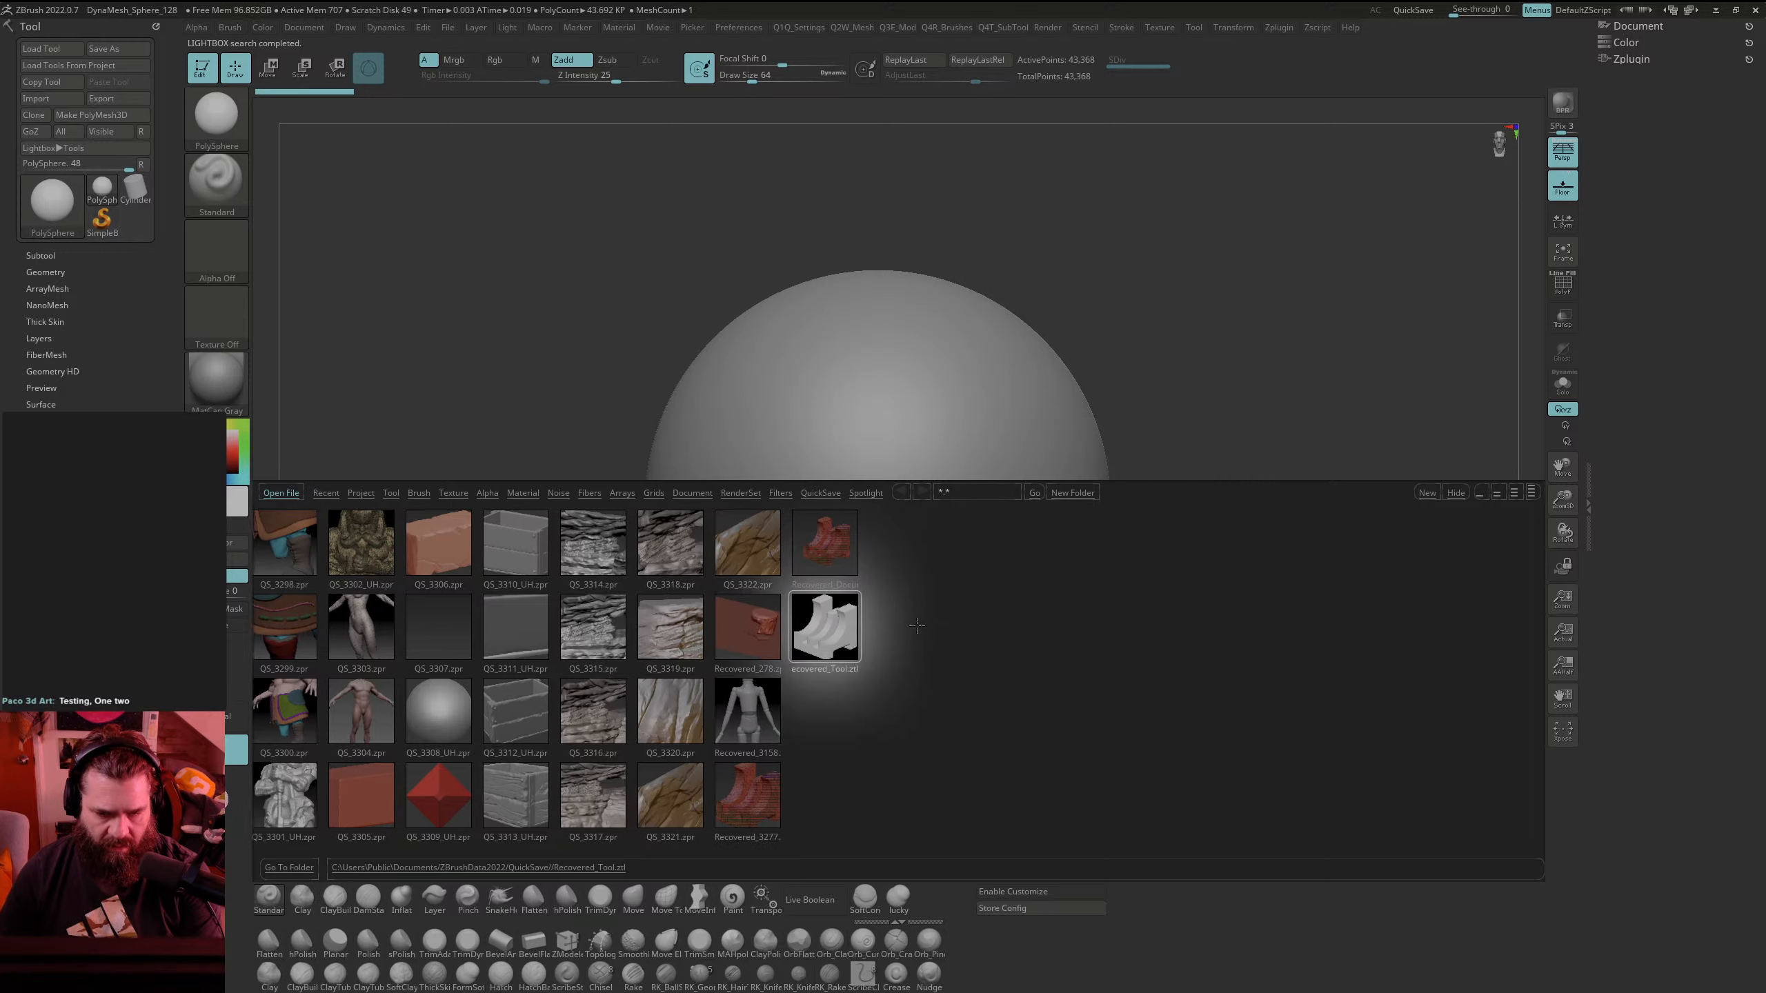
left_click_drag(612, 702, 936, 705)
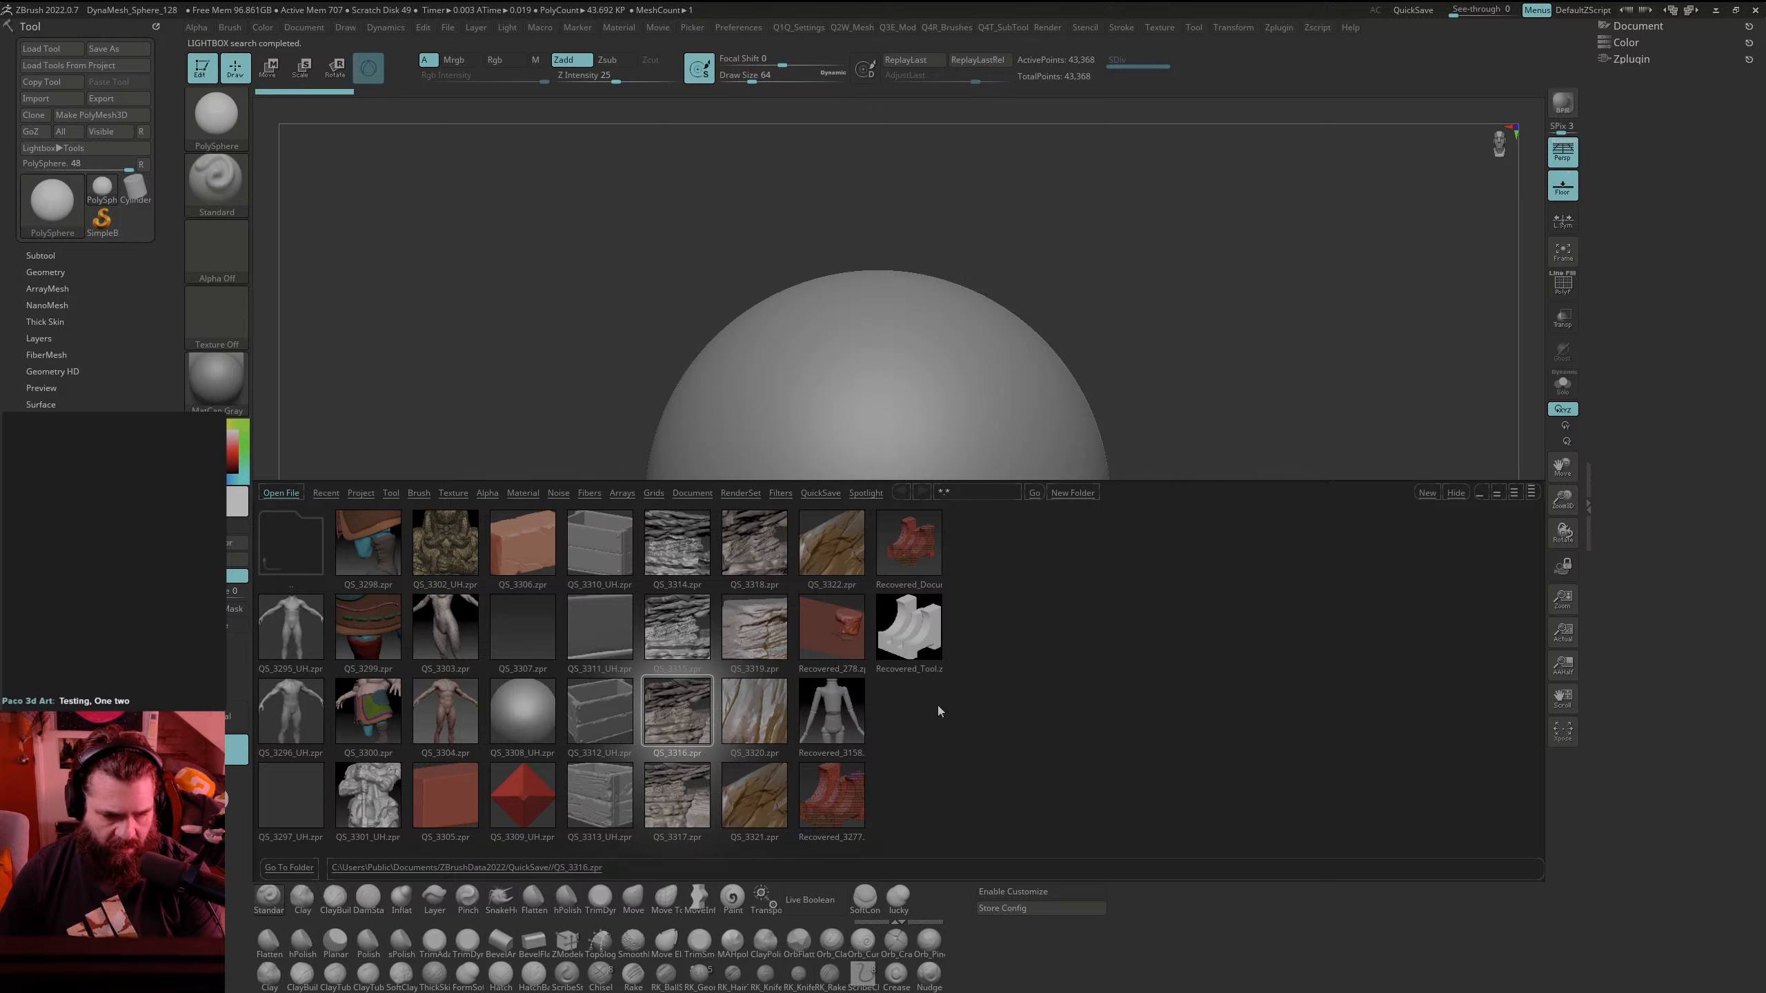
left_click(698, 820)
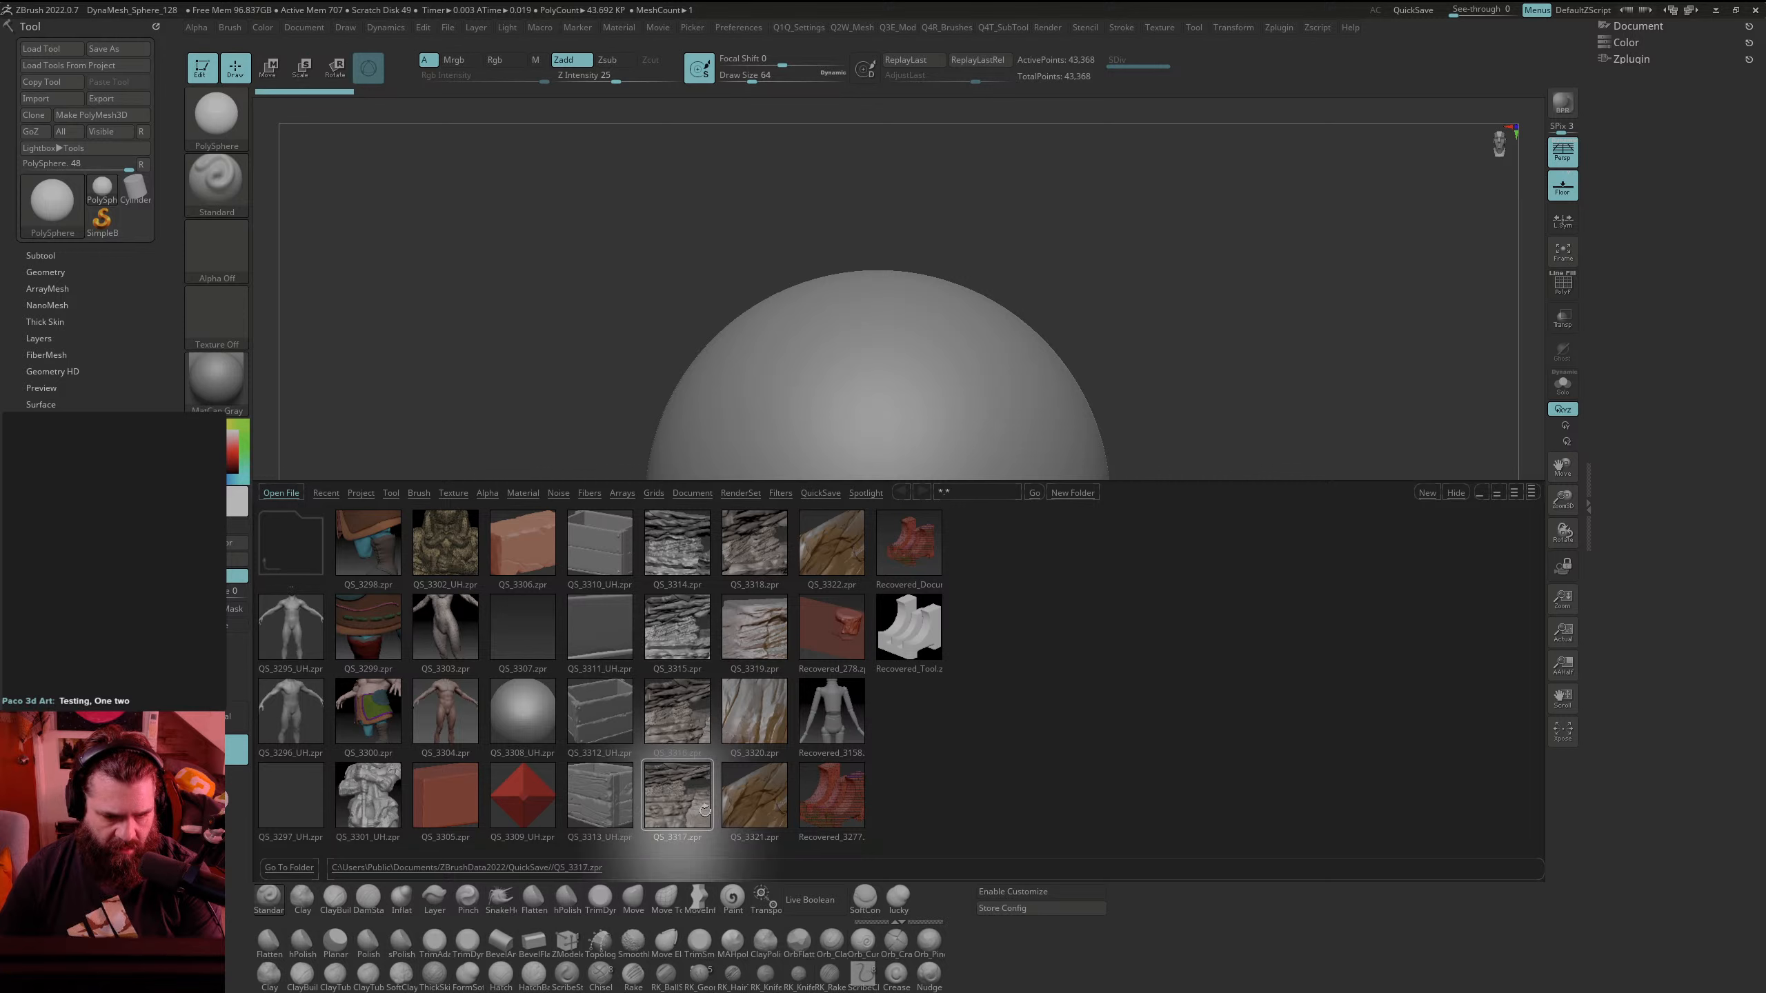
left_click(768, 630)
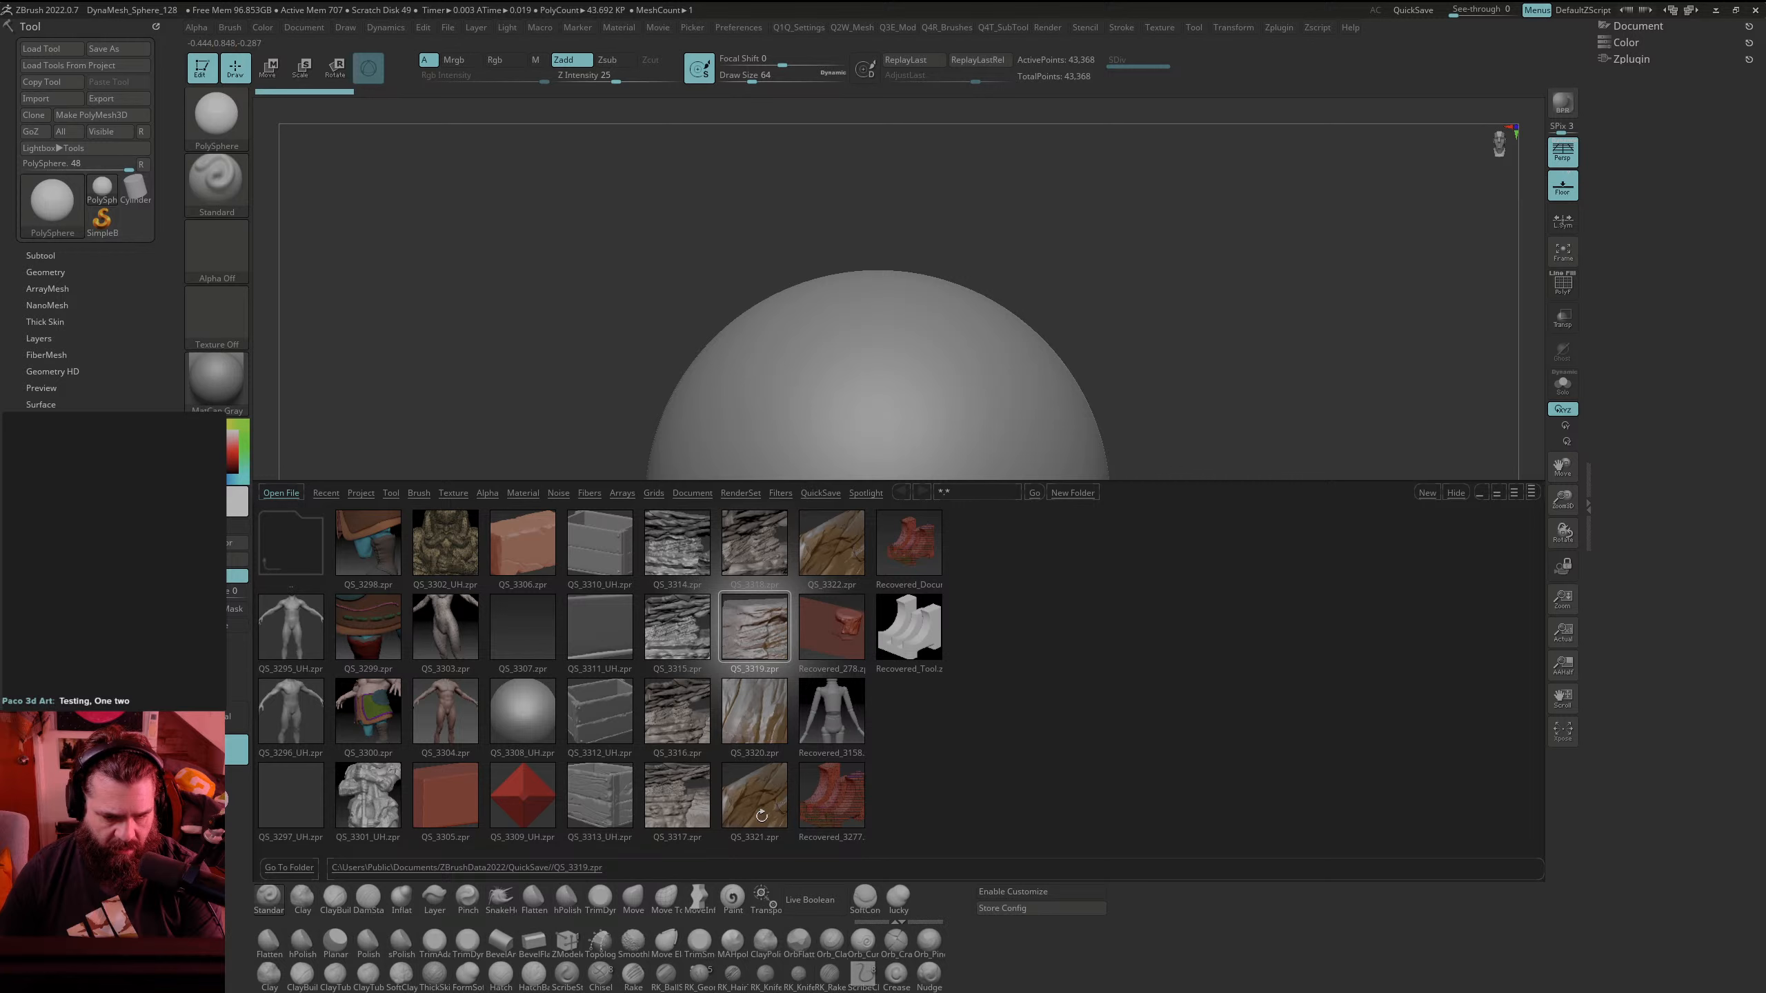
left_click(828, 551)
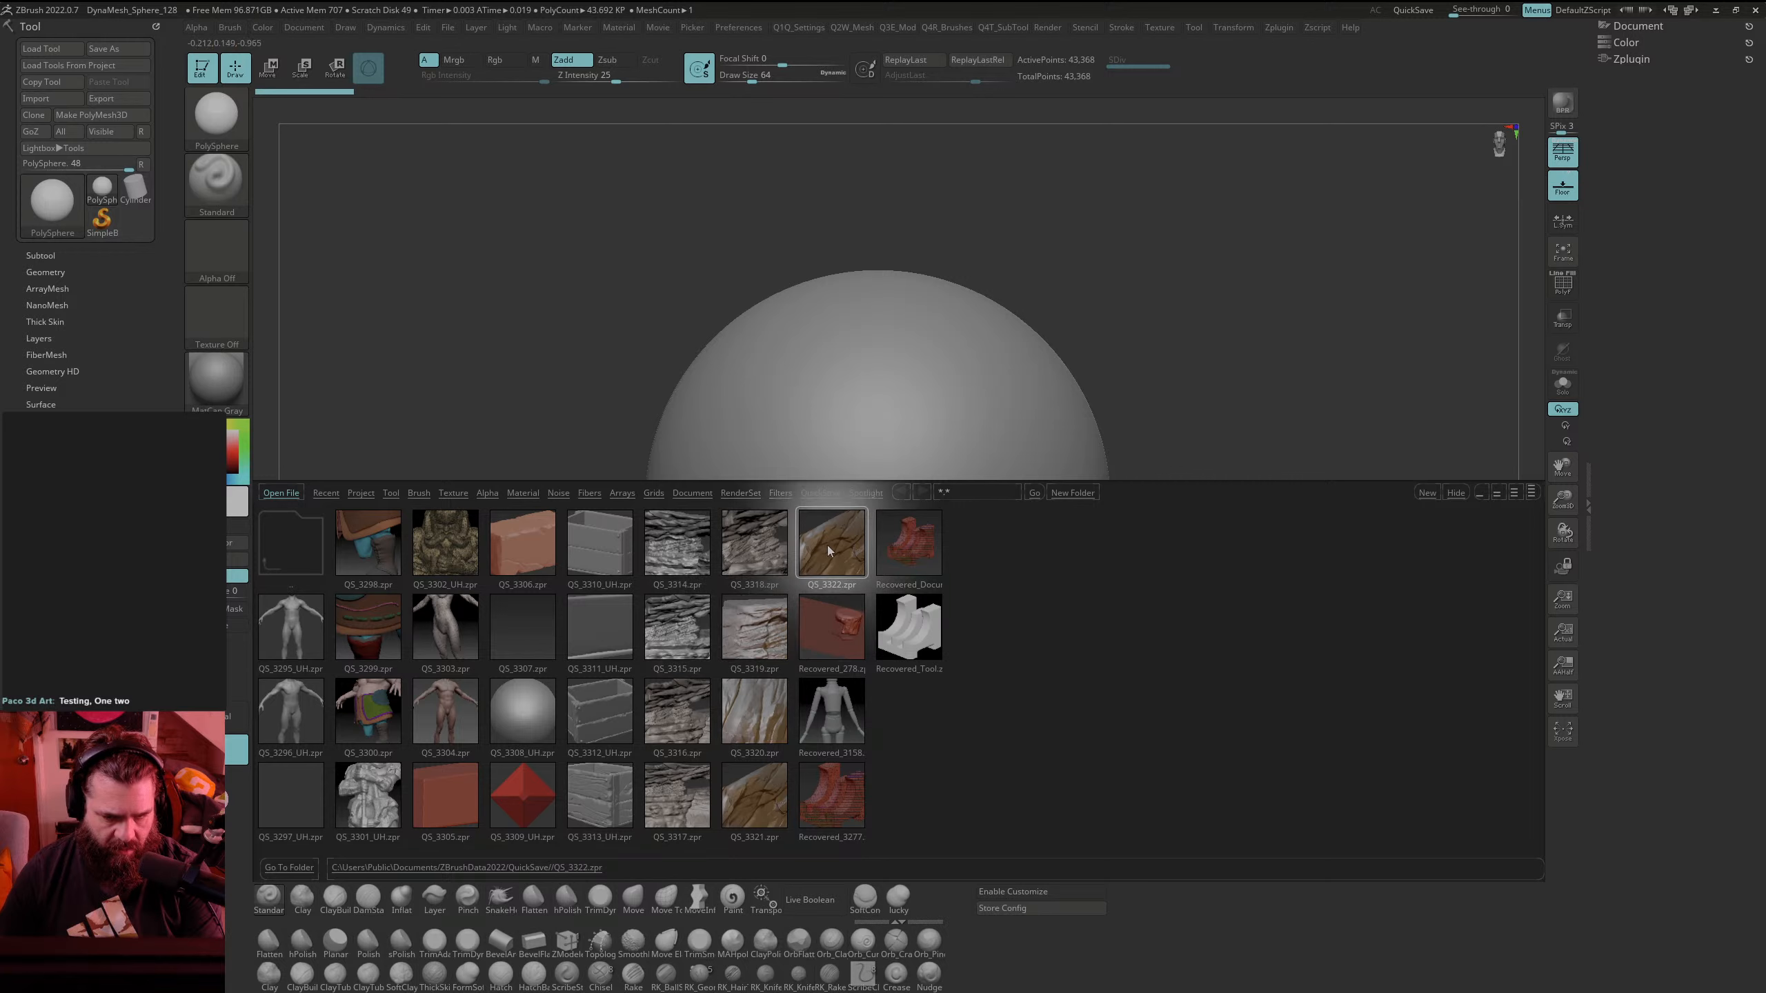
double_click(829, 552)
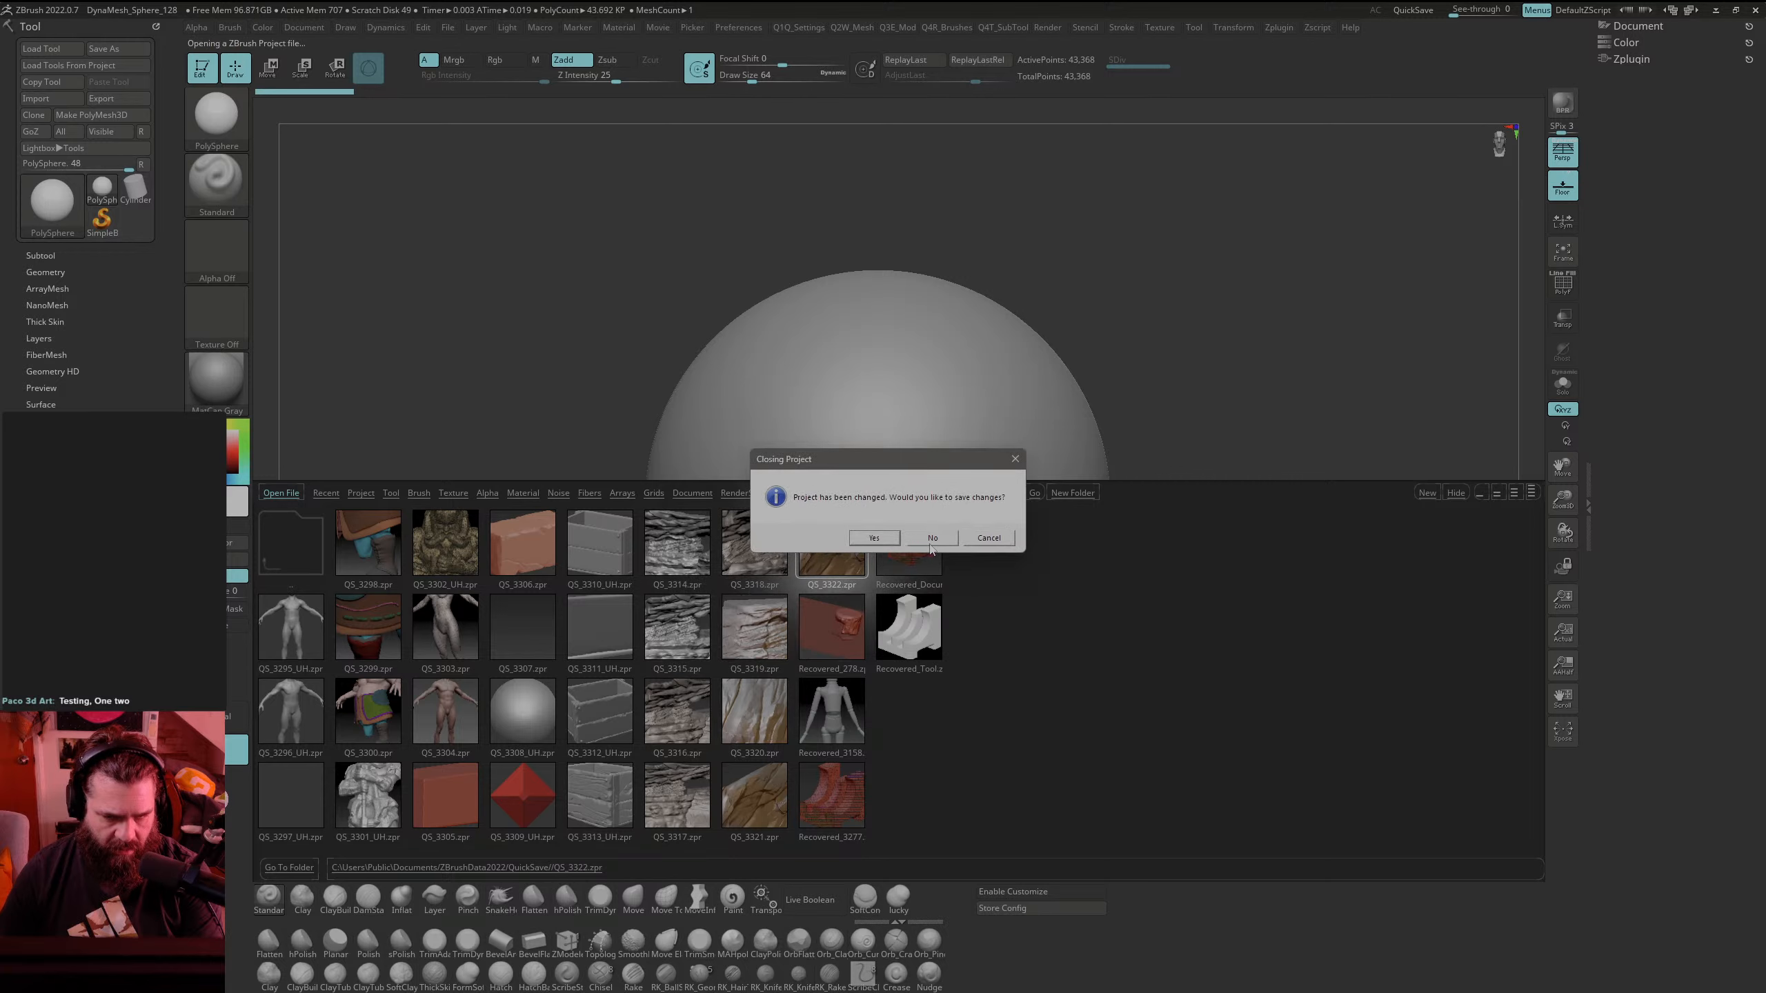
left_click(932, 542)
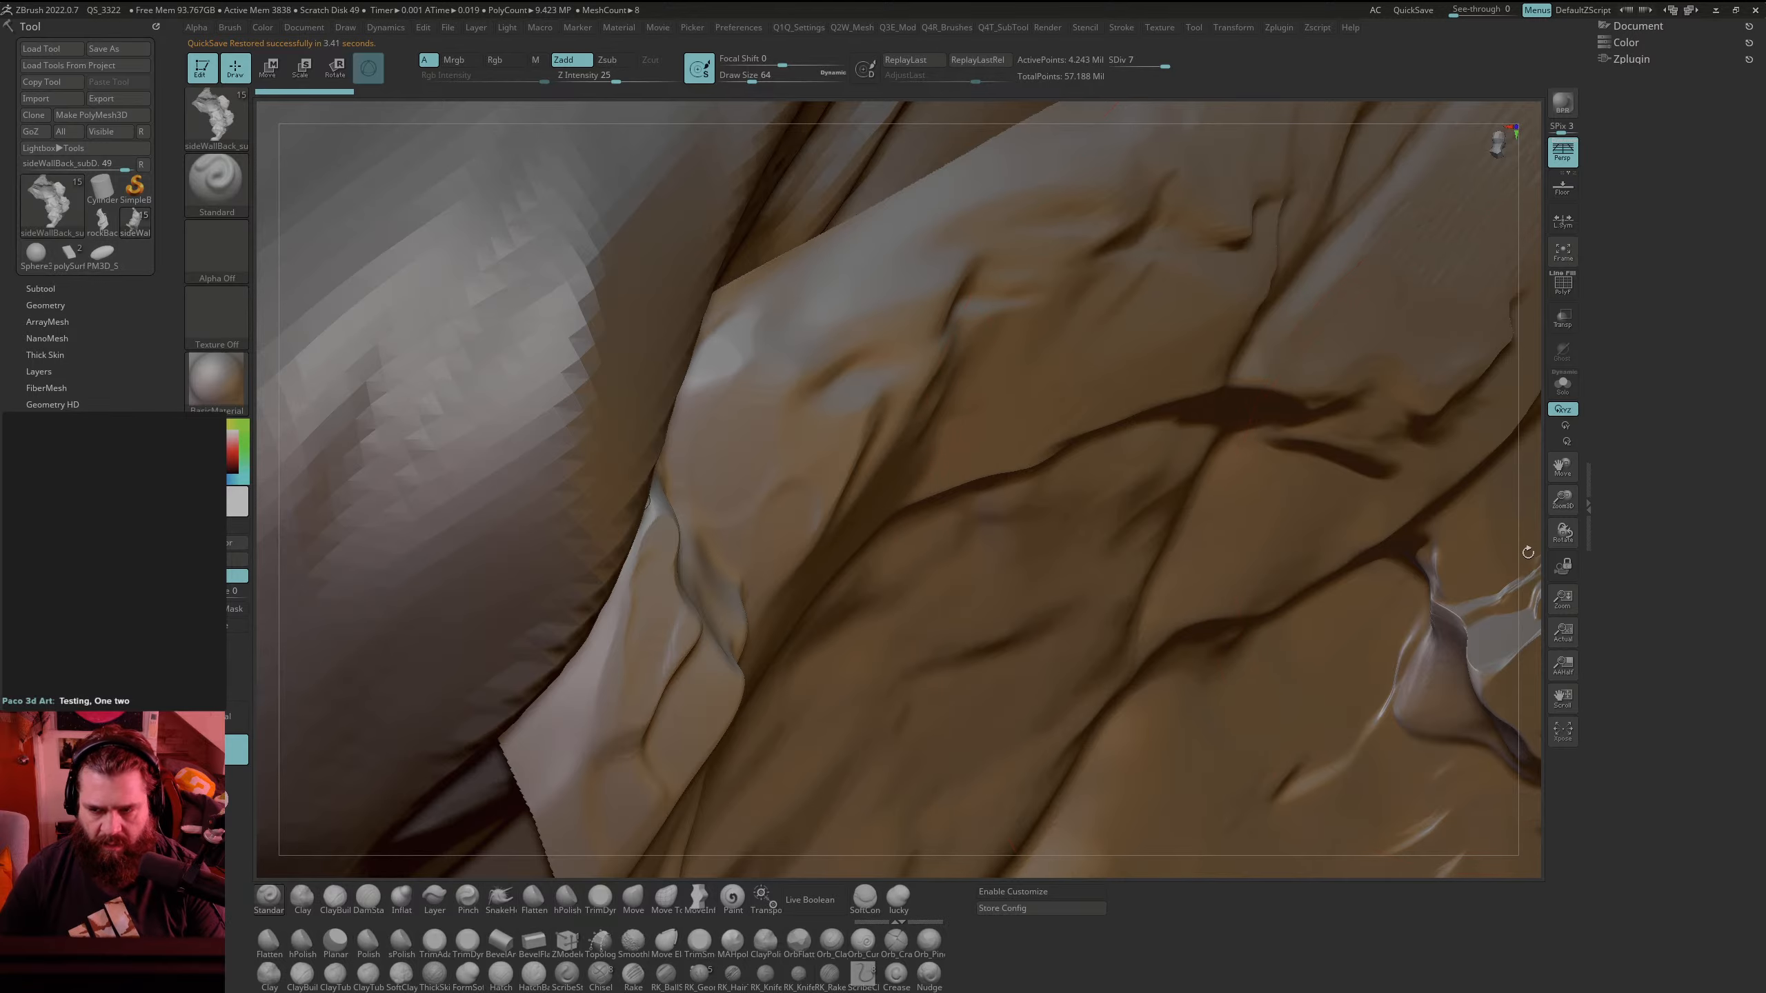
Step: Frame the restored cliff sculpt and set view rotation to the Y axis
left_click_drag(1528, 551, 1367, 437)
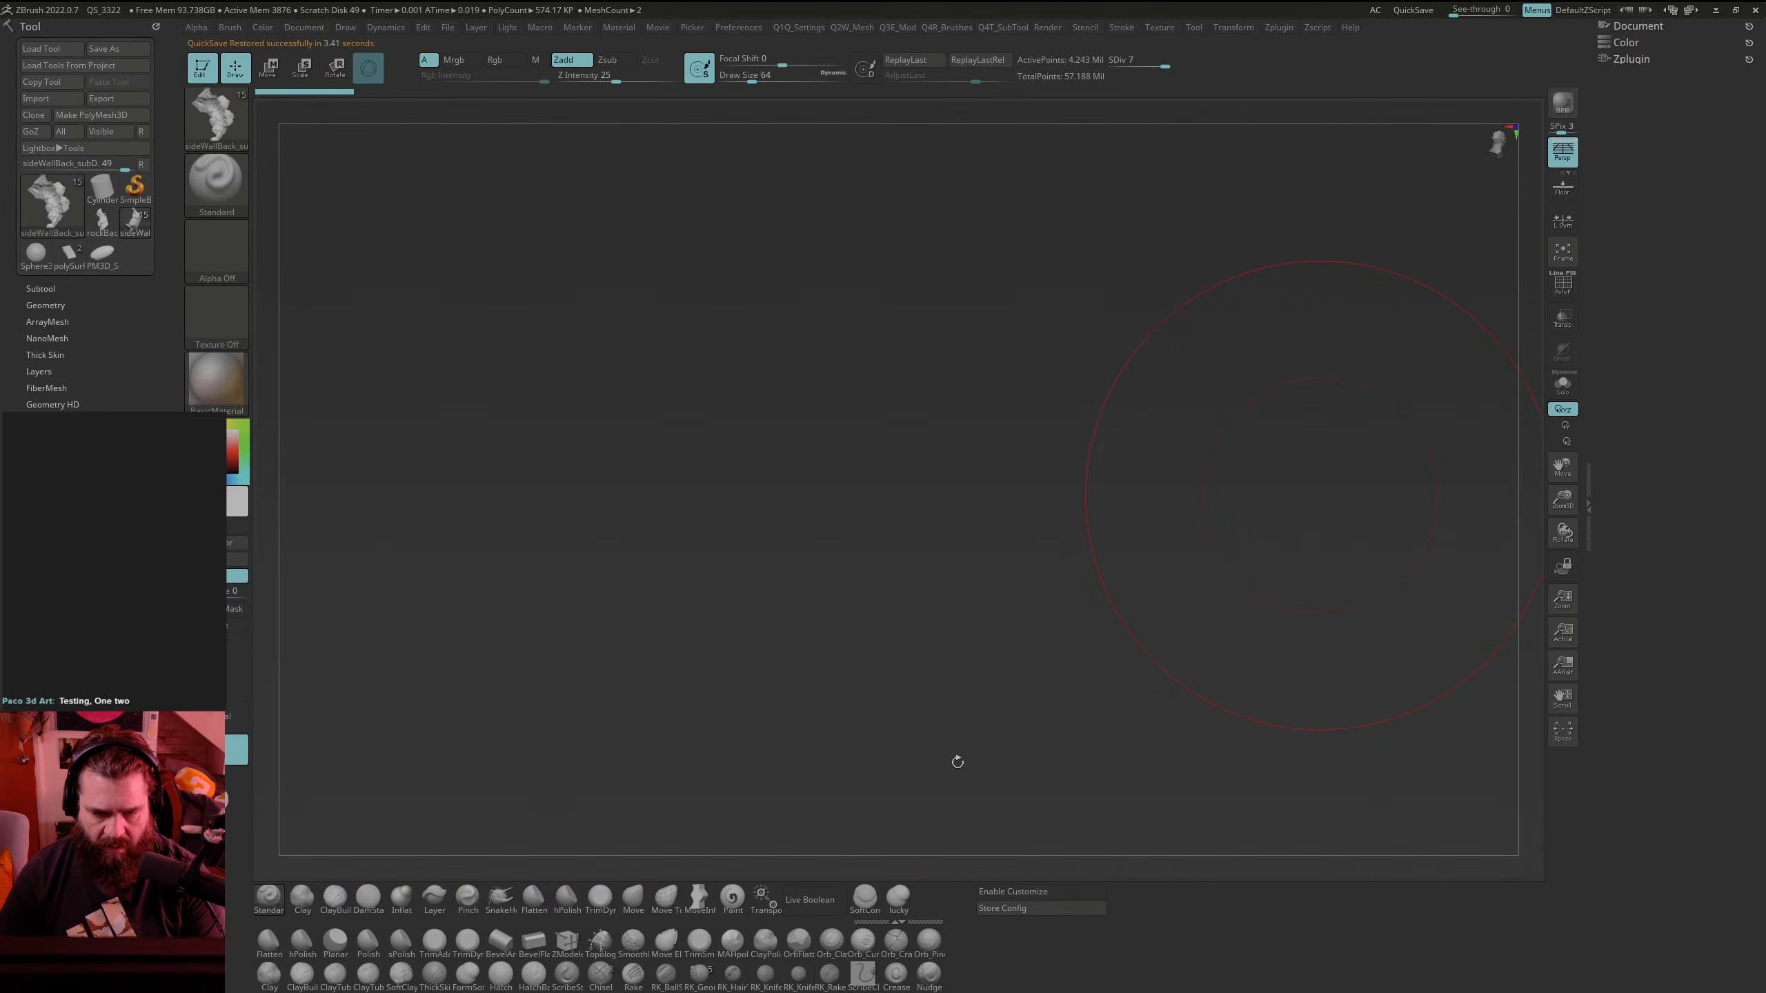
key("f")
left_click(1565, 425)
left_click_drag(1400, 639, 1306, 707)
left_click_drag(1333, 647, 1312, 651)
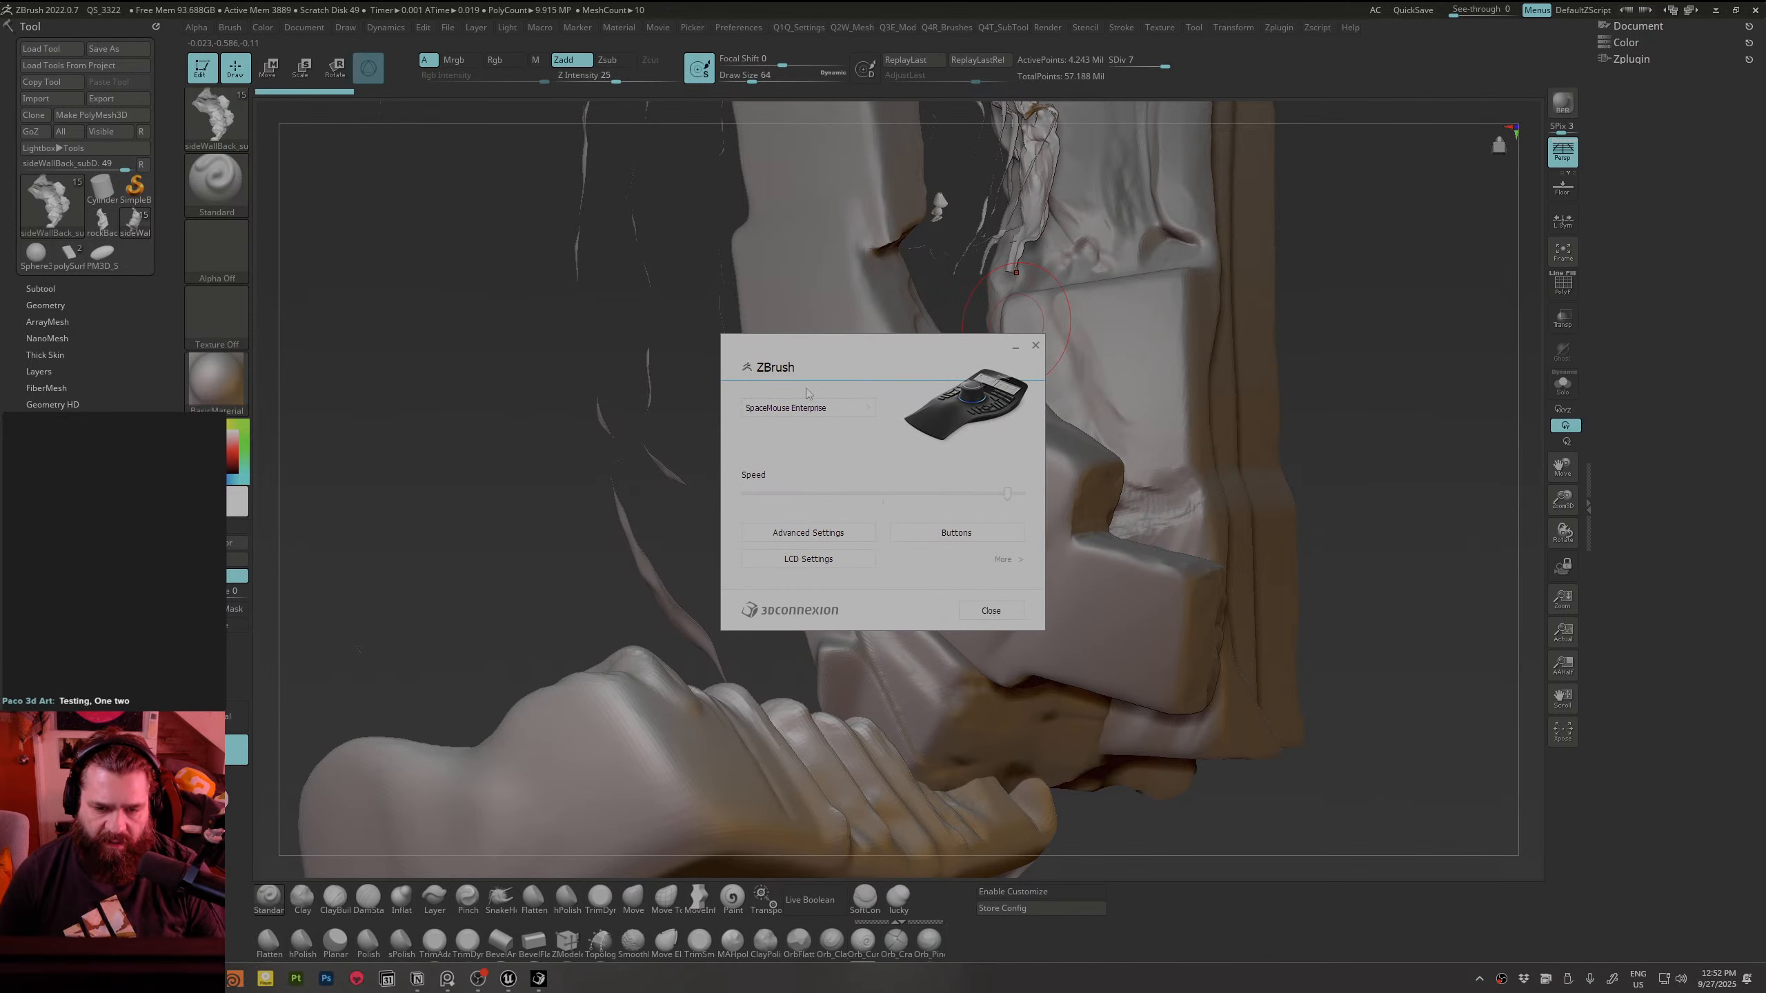
Step: Check the advanced SpaceMouse navigation settings for ZBrush and close both settings windows
left_click(823, 535)
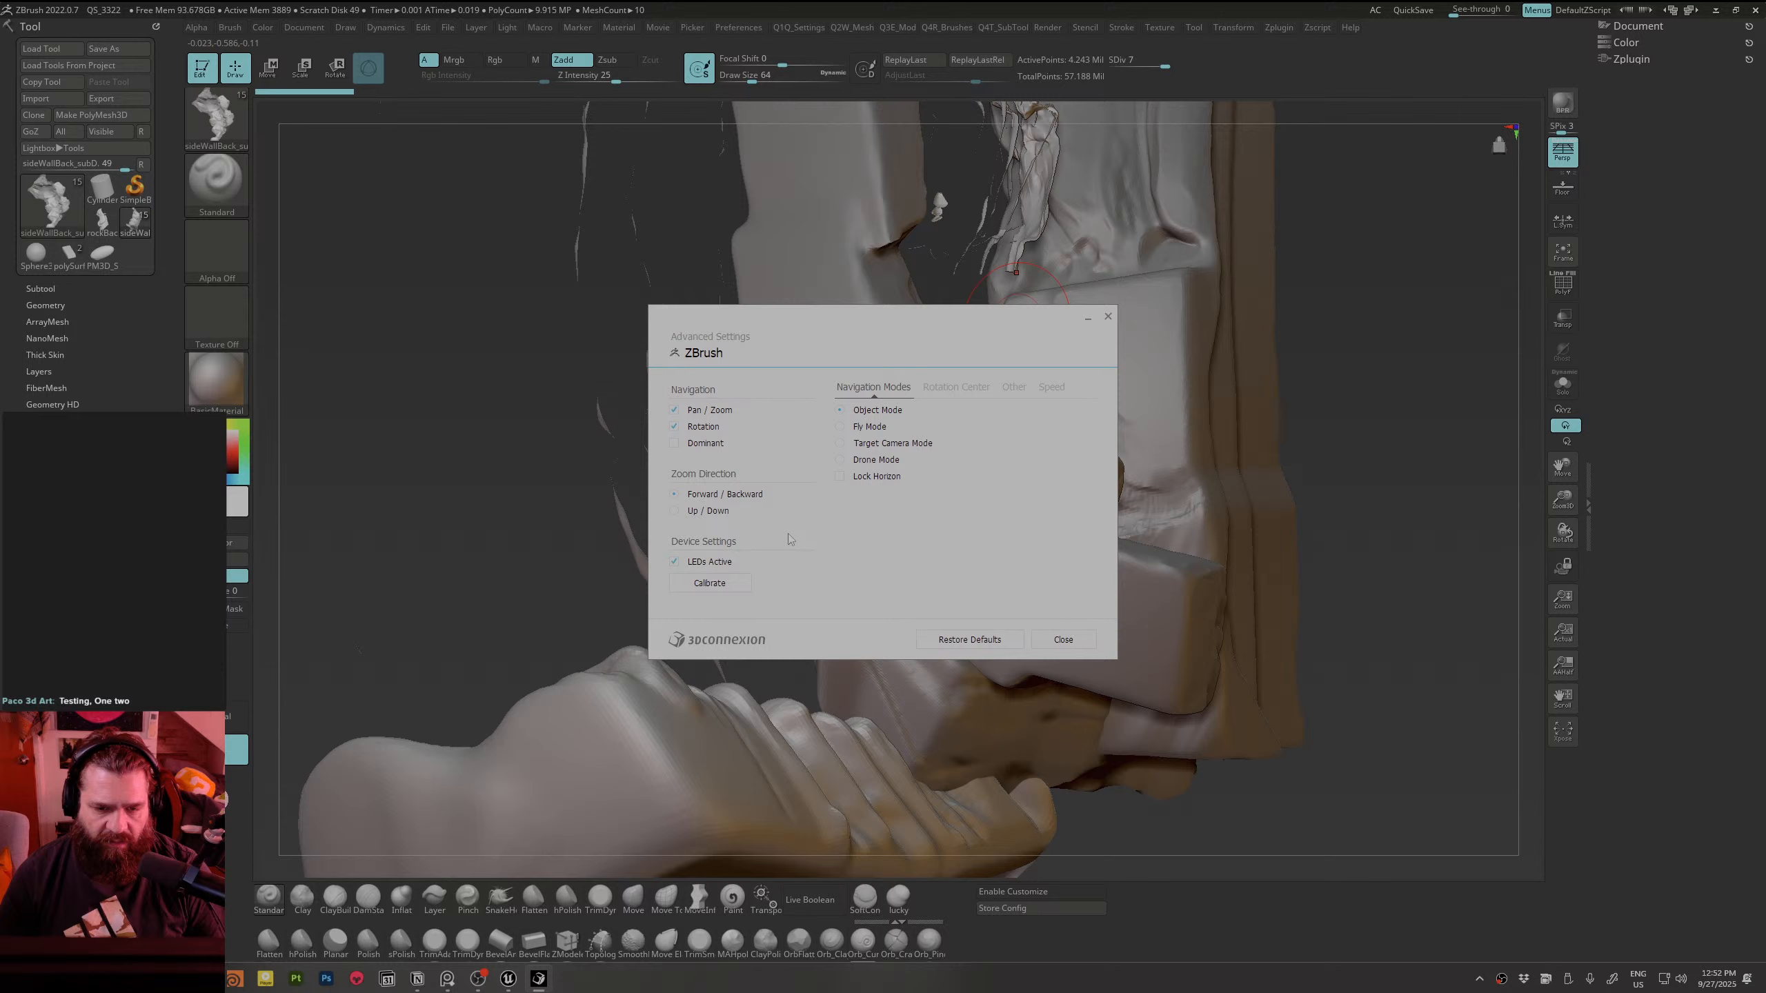
left_click(1060, 641)
left_click(1036, 344)
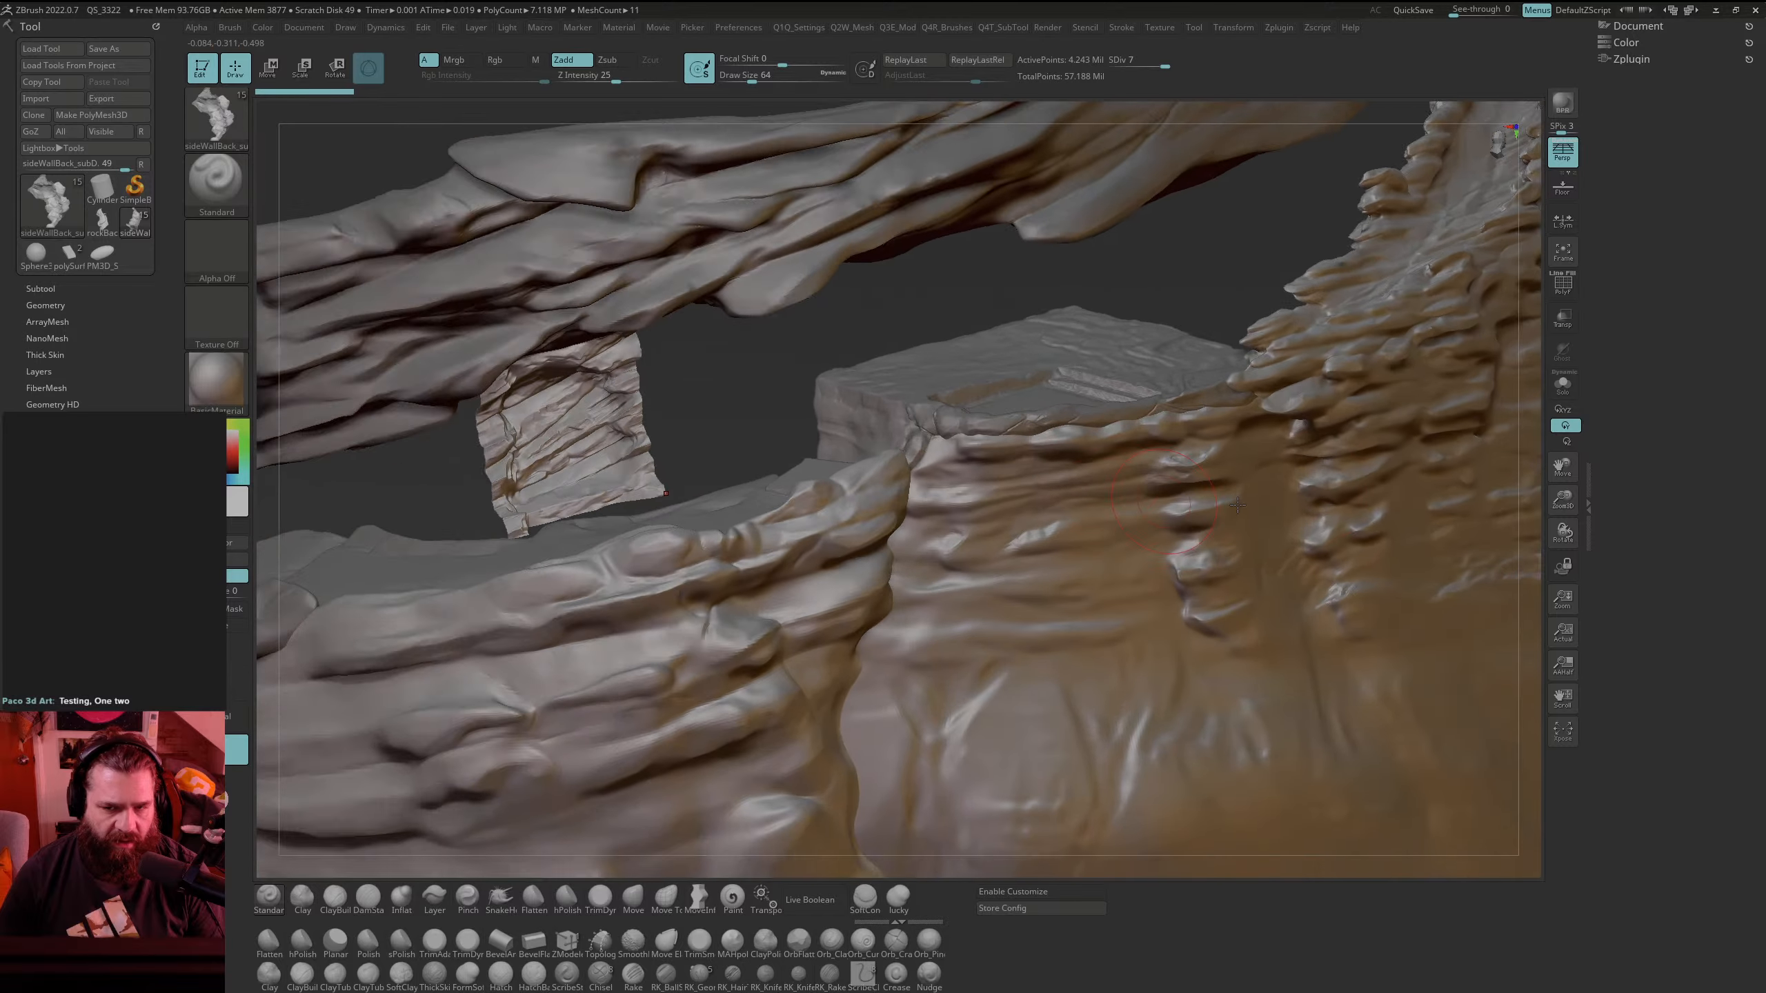
Step: Switch between the SM_rocksBackStairTop, SM_FloorTree_Stairs and sideWallBack_subD subtools to check them, ending on the asdf subtool
left_click(1179, 574, "alt")
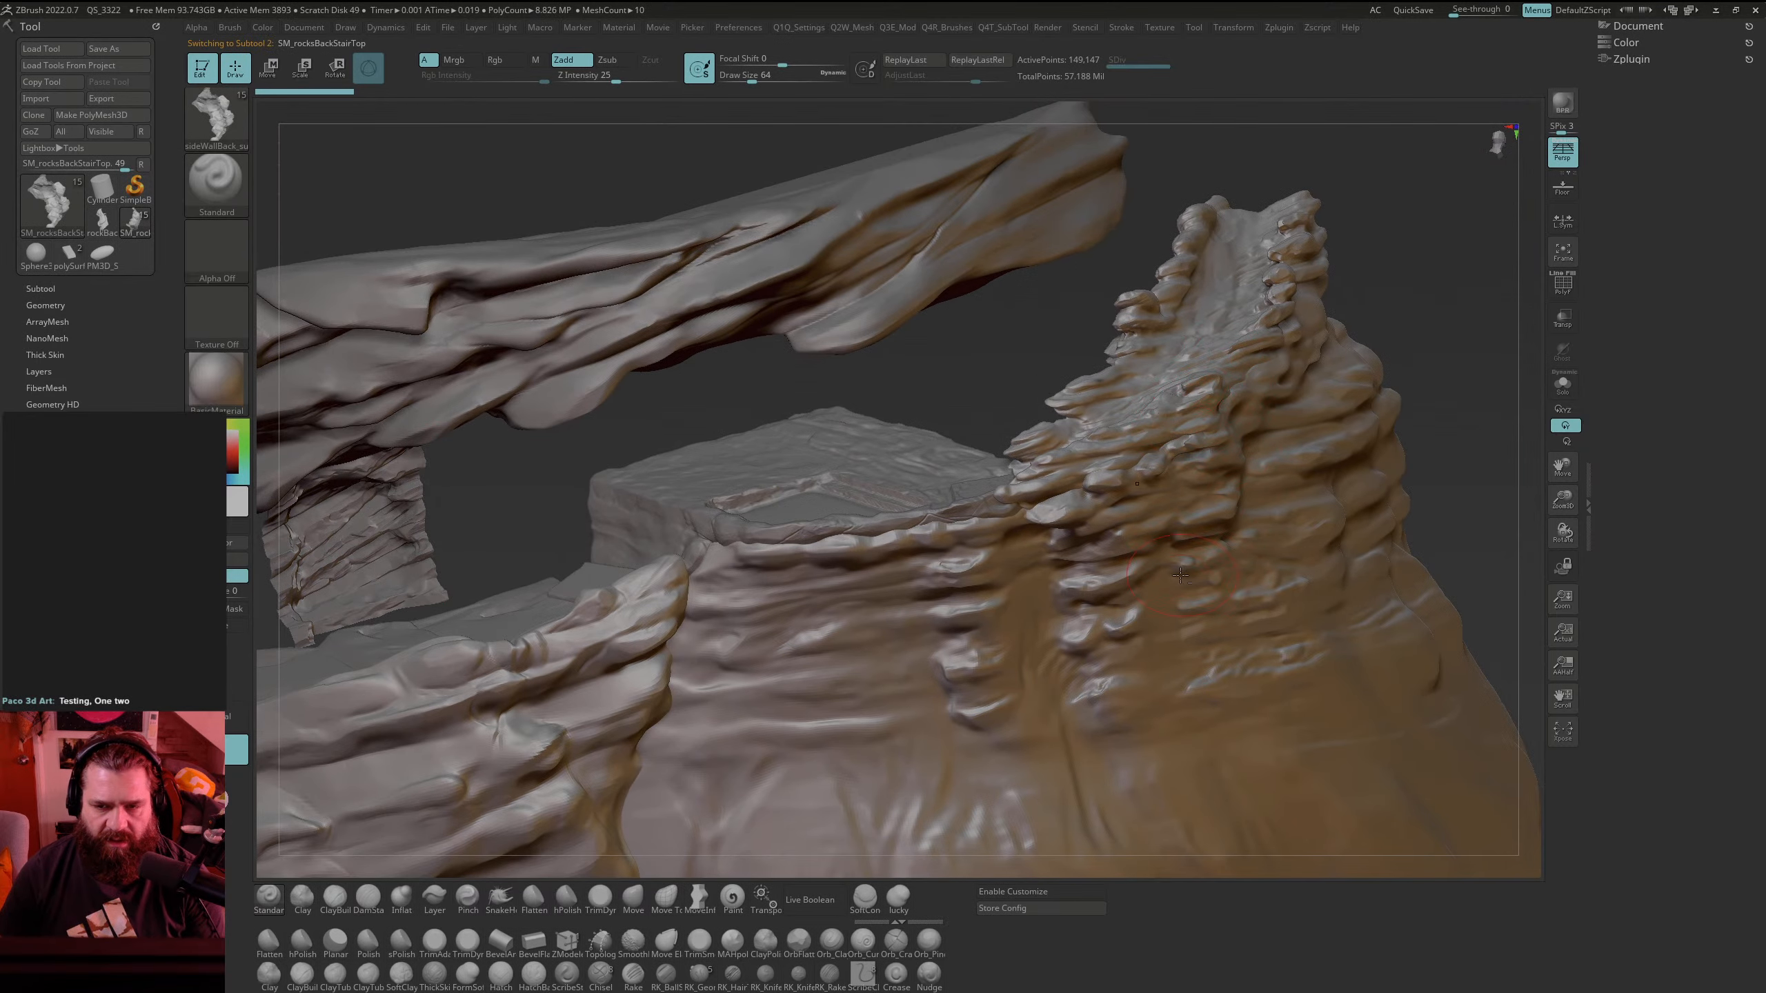
left_click(832, 464, "alt")
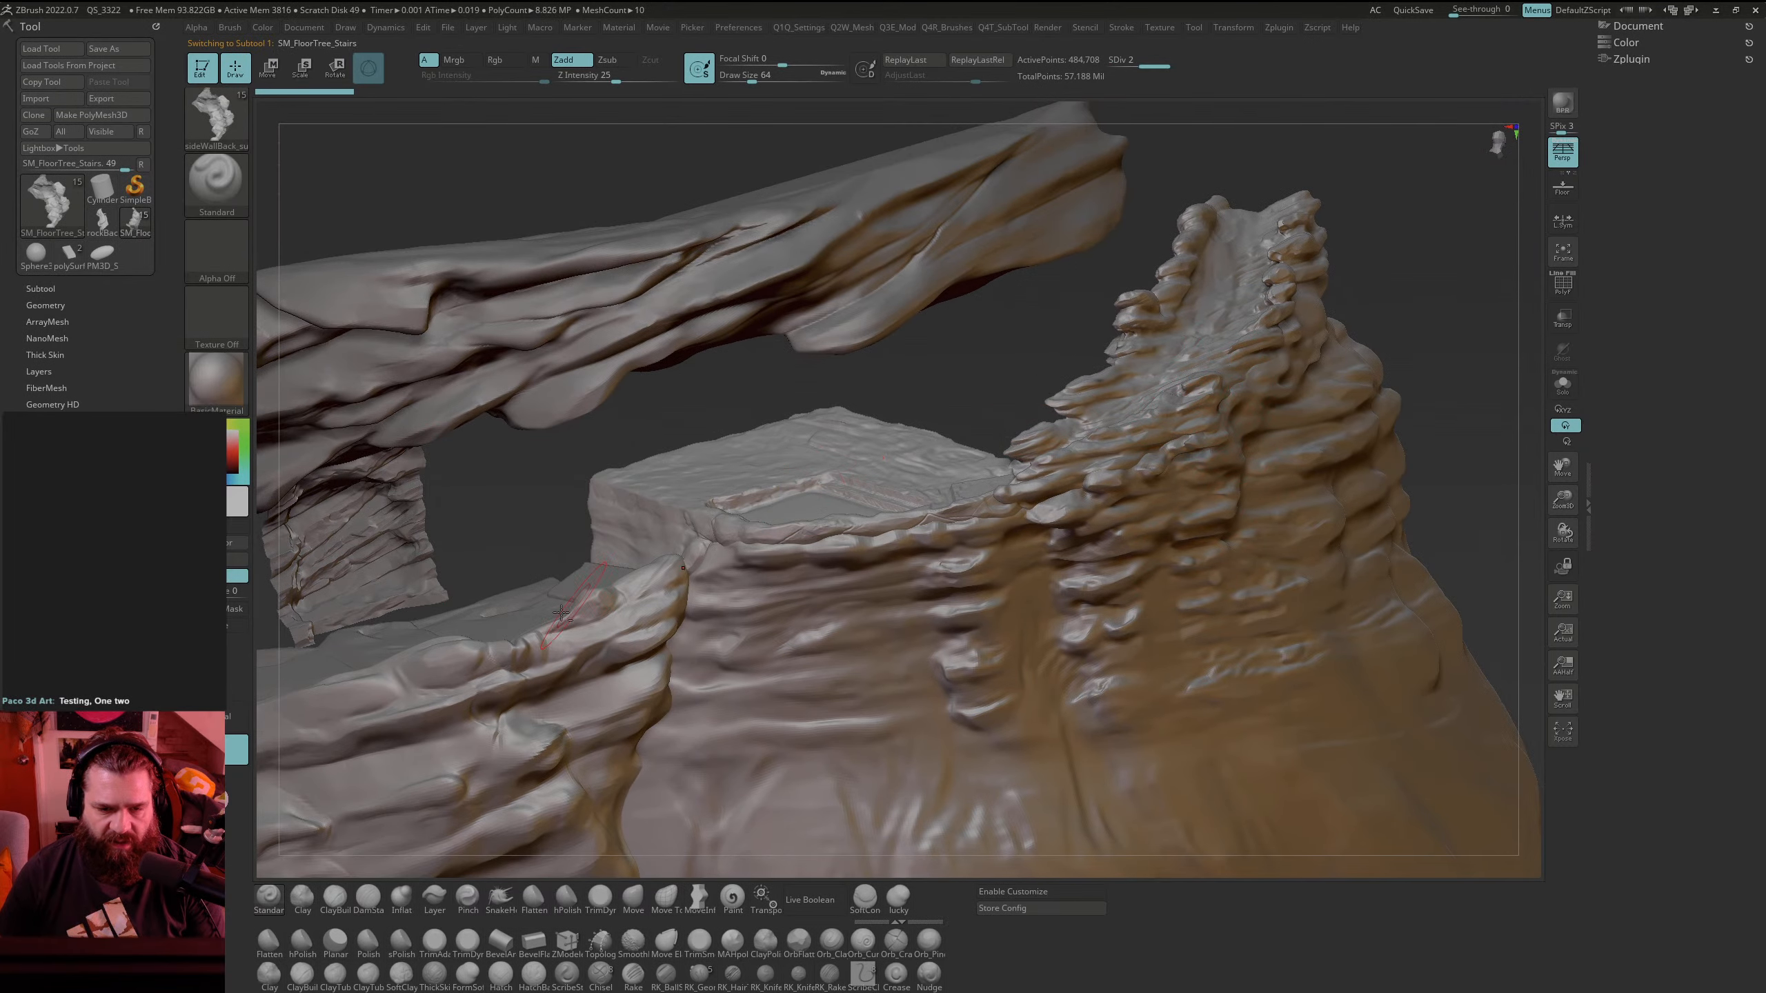
left_click(400, 559, "alt")
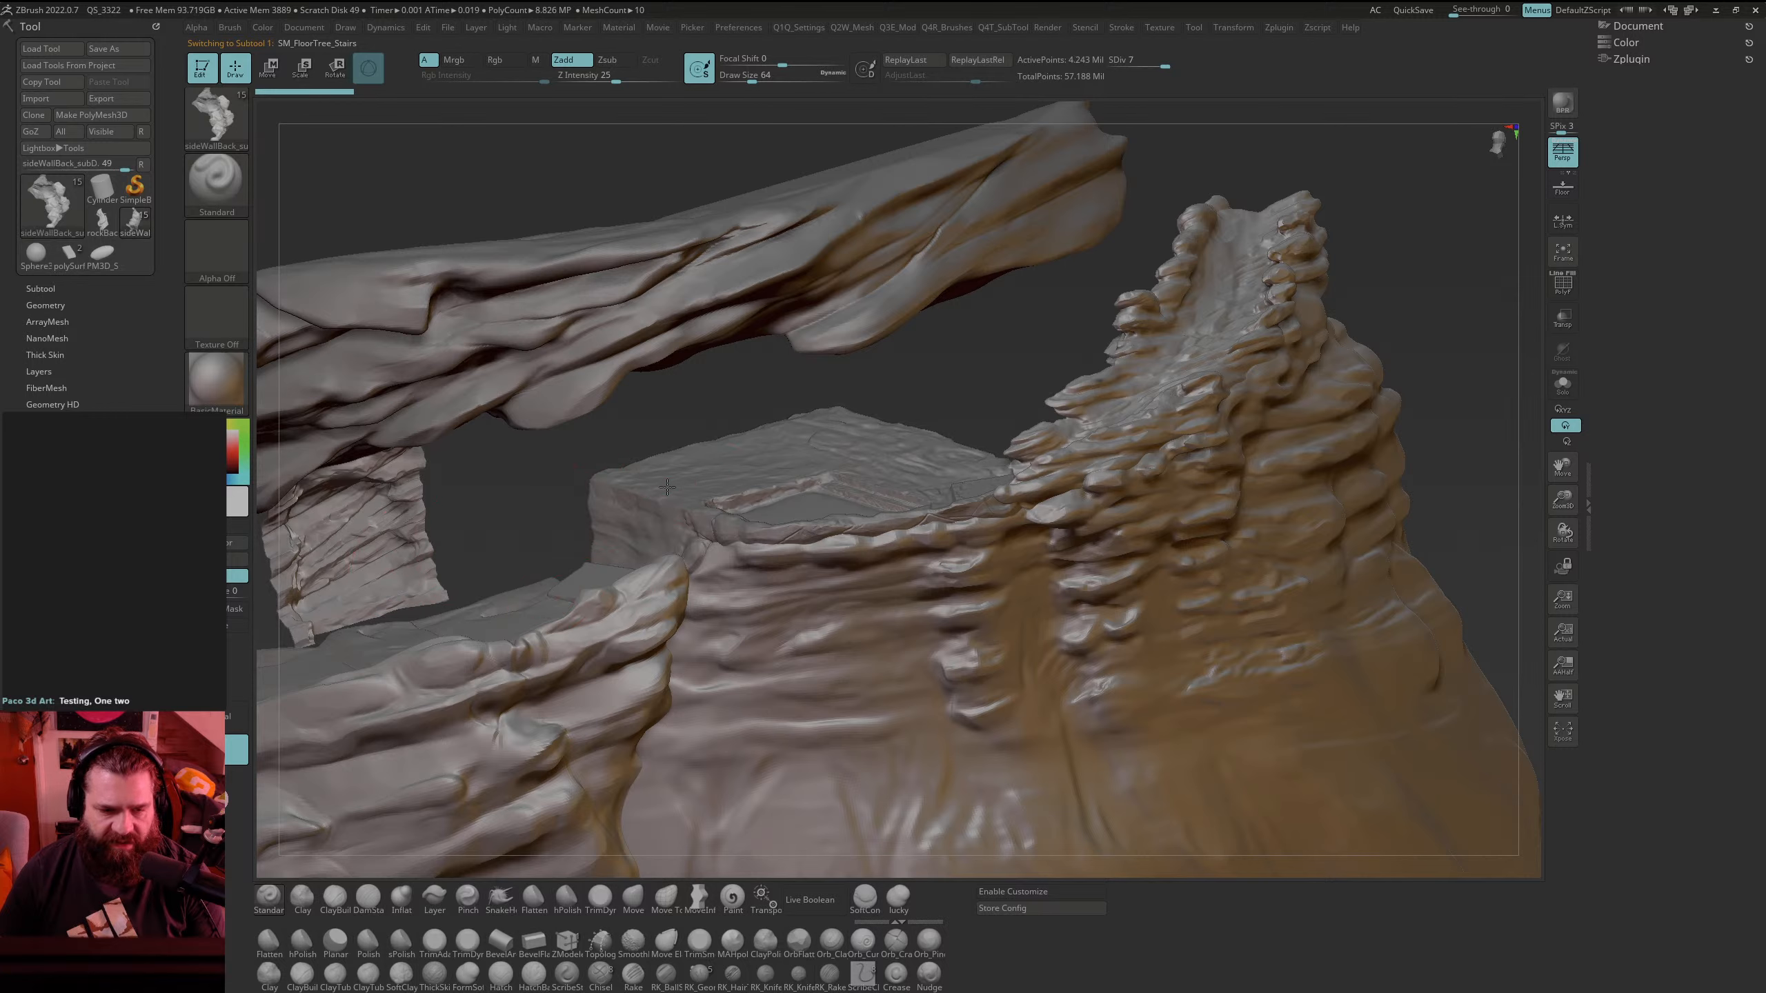
left_click(757, 470, "alt")
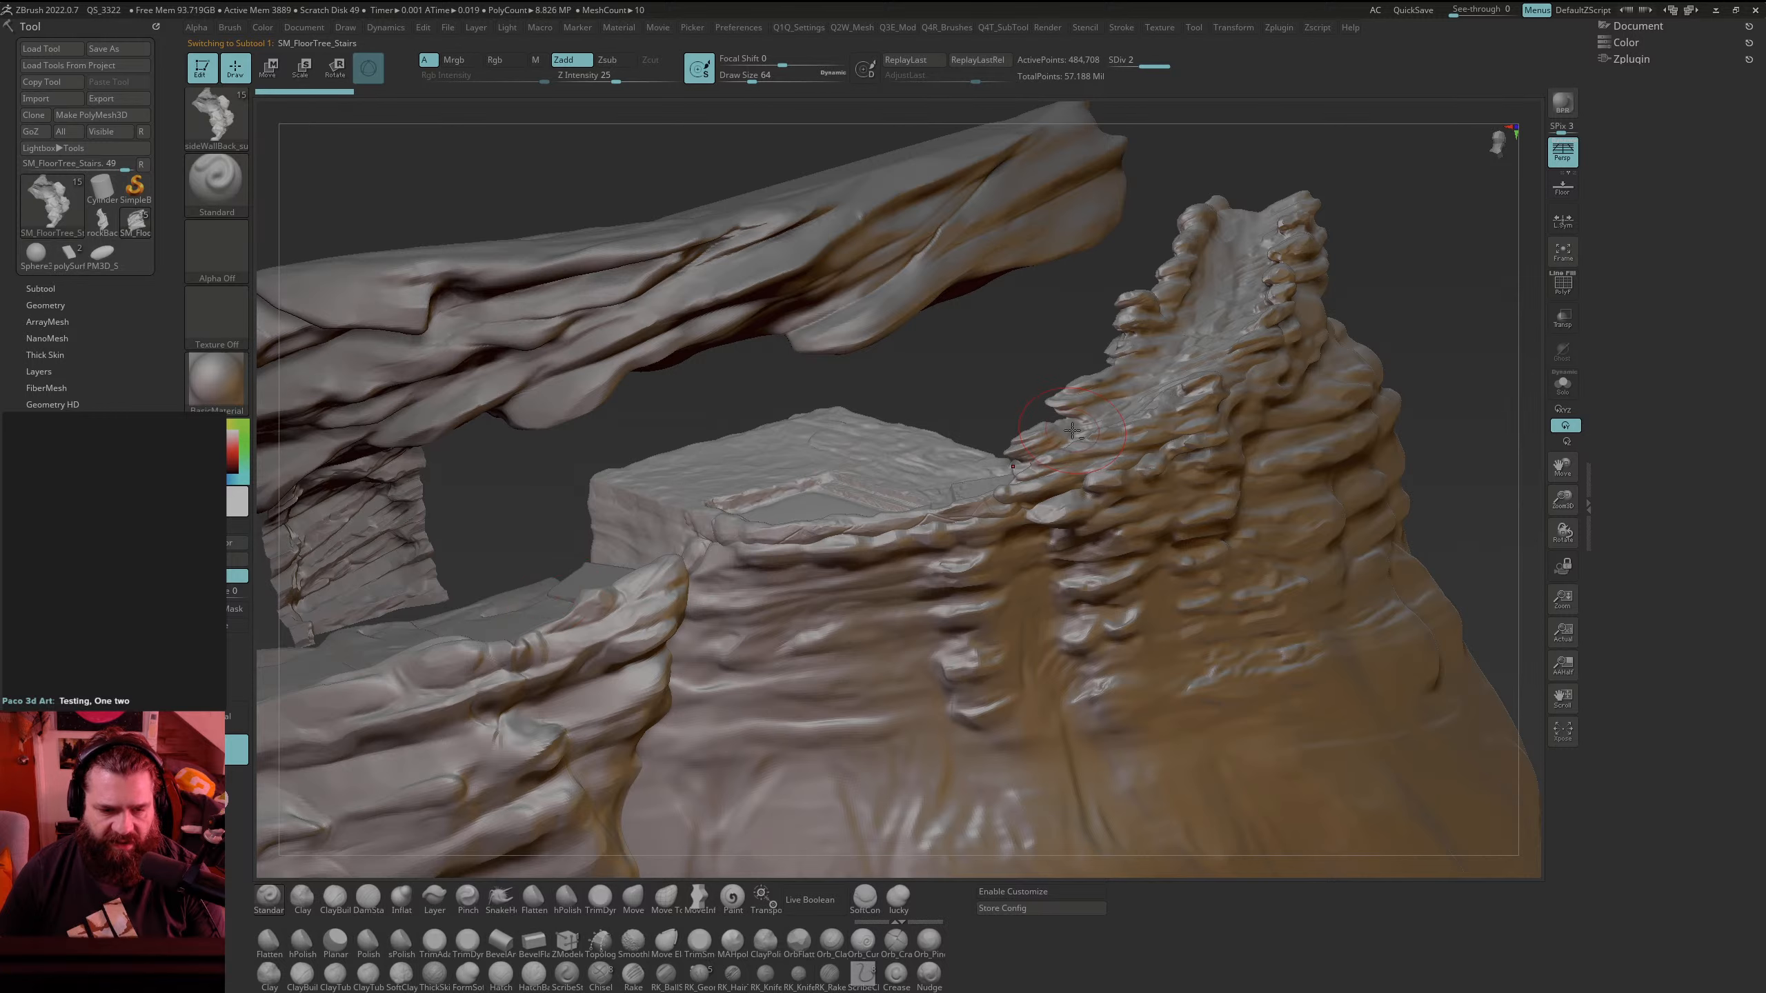
left_click(525, 598, "alt")
left_click(581, 577, "alt")
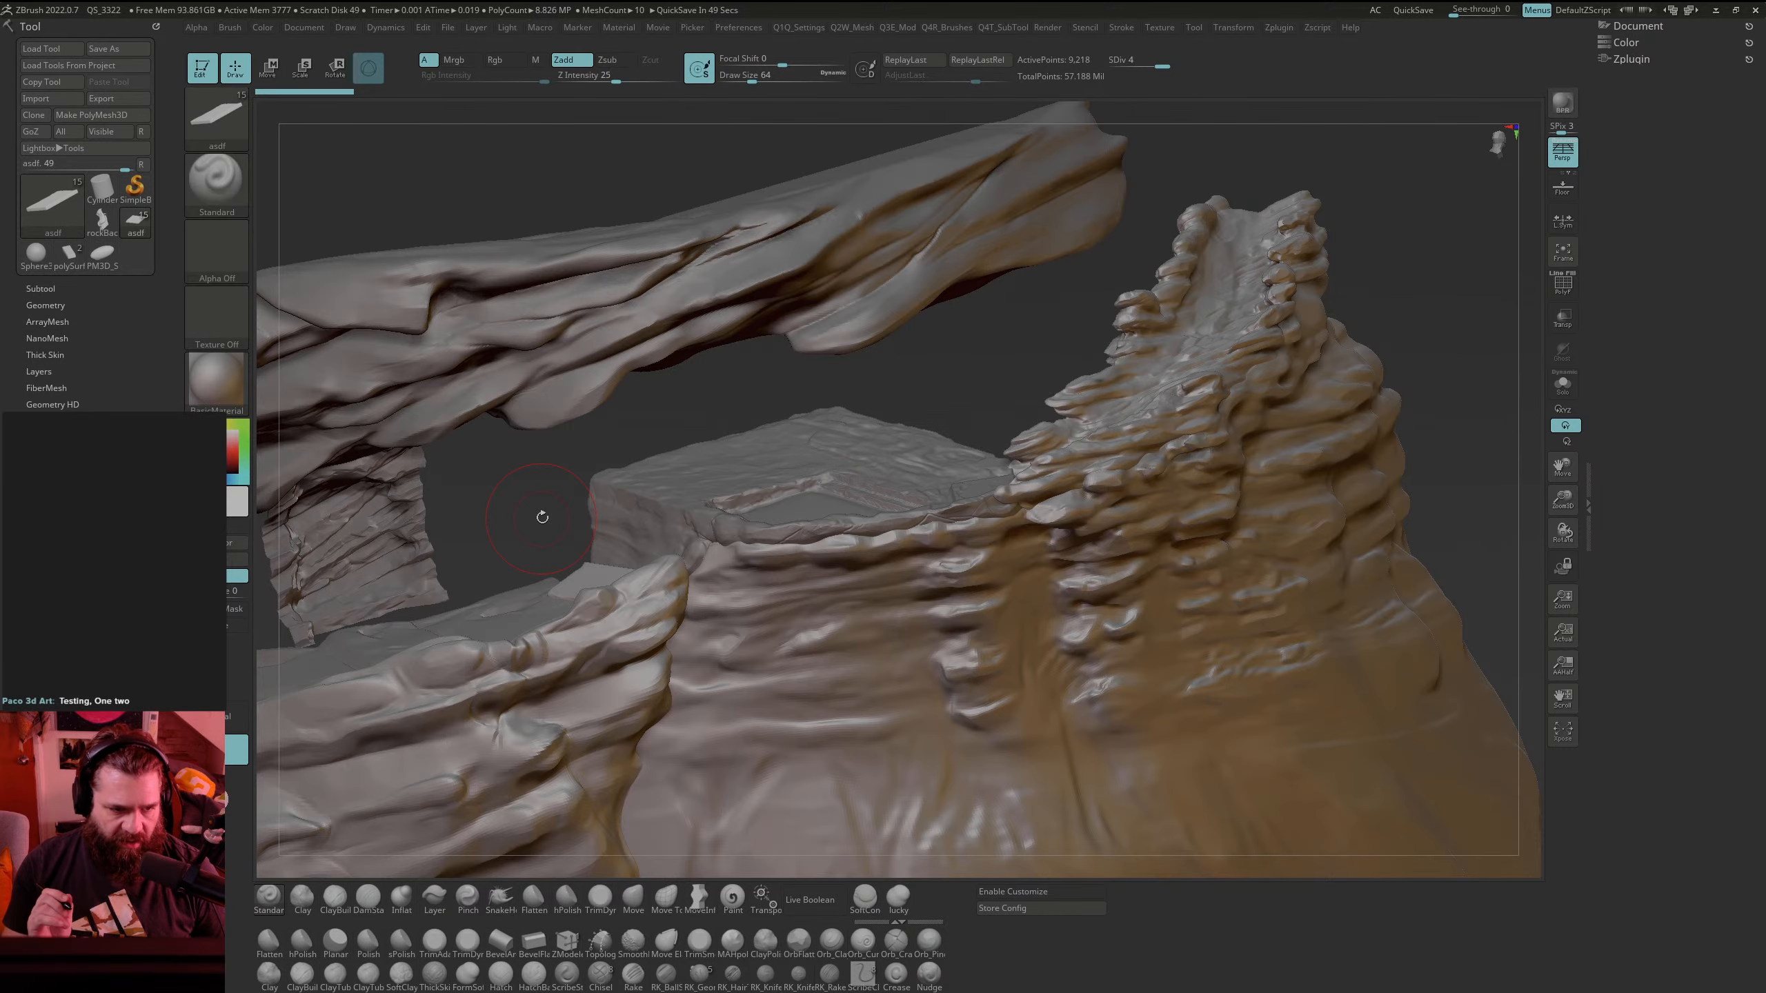
Step: Make the square sideWallBack_subD rock wall the active subtool and isolate it with Solo
left_click_drag(542, 518, 1086, 598)
key("ctrl+1")
key("ctrl+1")
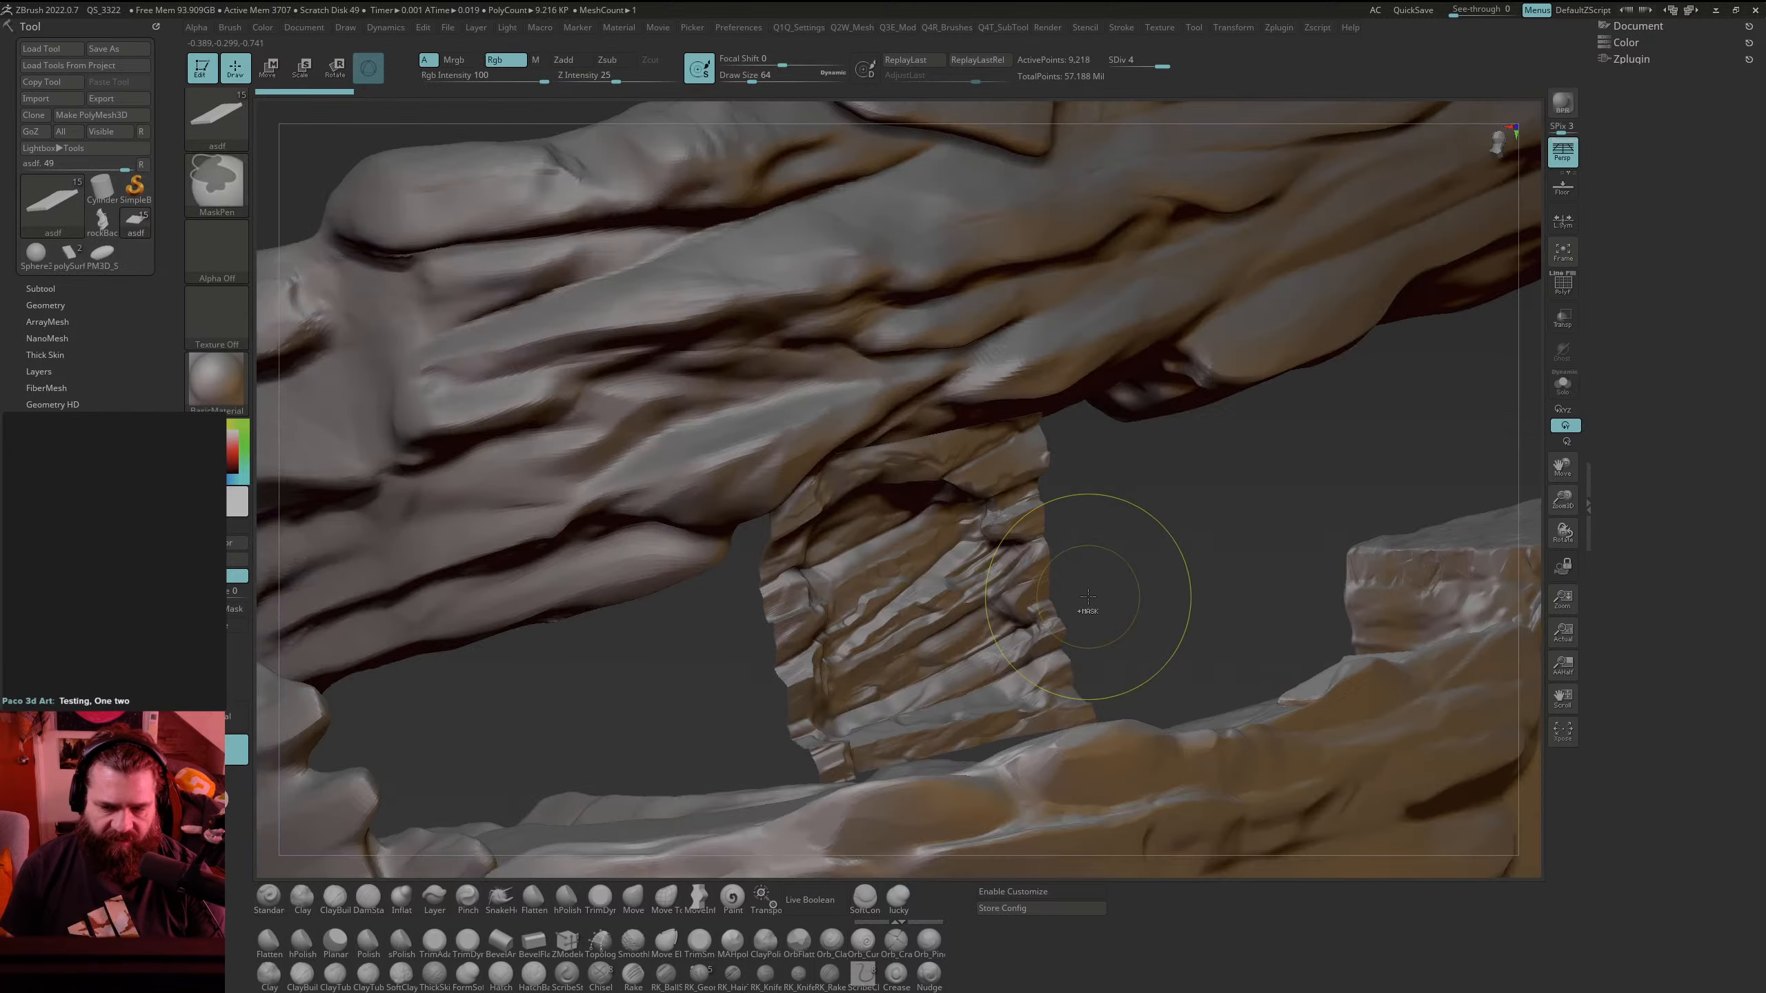
left_click(1044, 569, "alt")
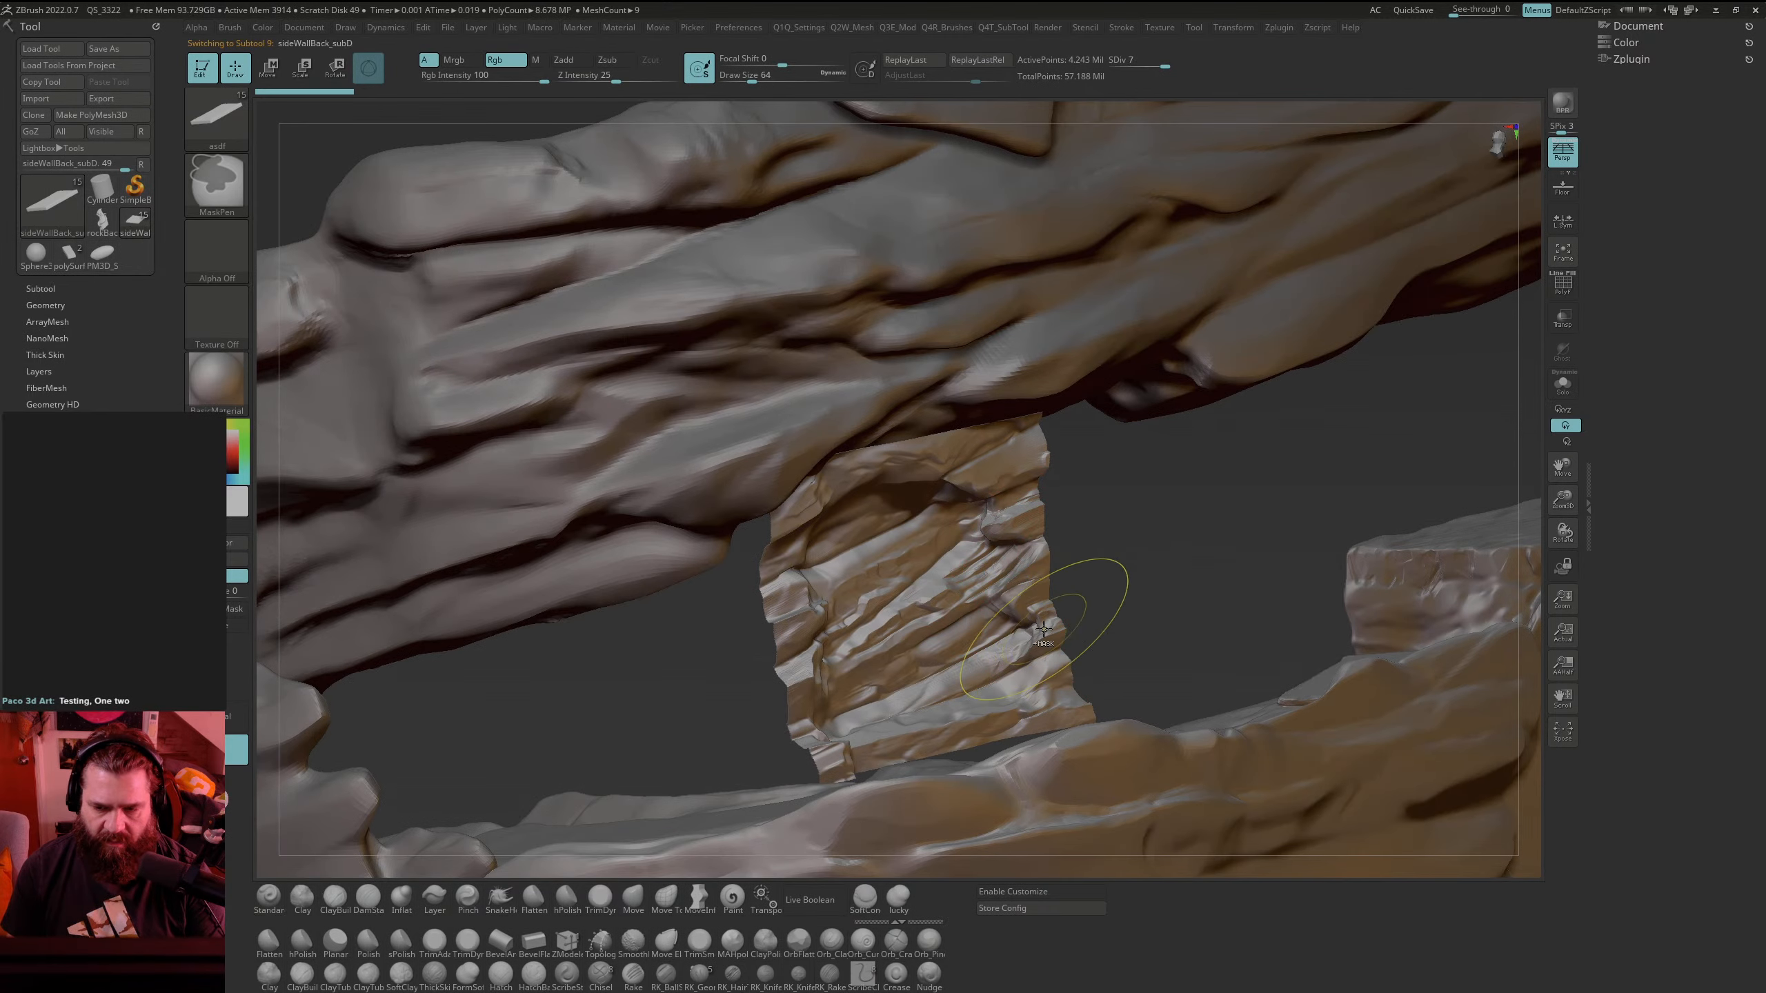
mouse_move(1218, 599)
left_mouse_down()
mouse_move(1293, 609)
mouse_move(1211, 599)
left_mouse_up()
key("ctrl+1")
left_click_drag(1207, 524, 1263, 528)
Step: Find the TrimSmoothBorder brush in the Trim folder of the brush library and load it
key("comma")
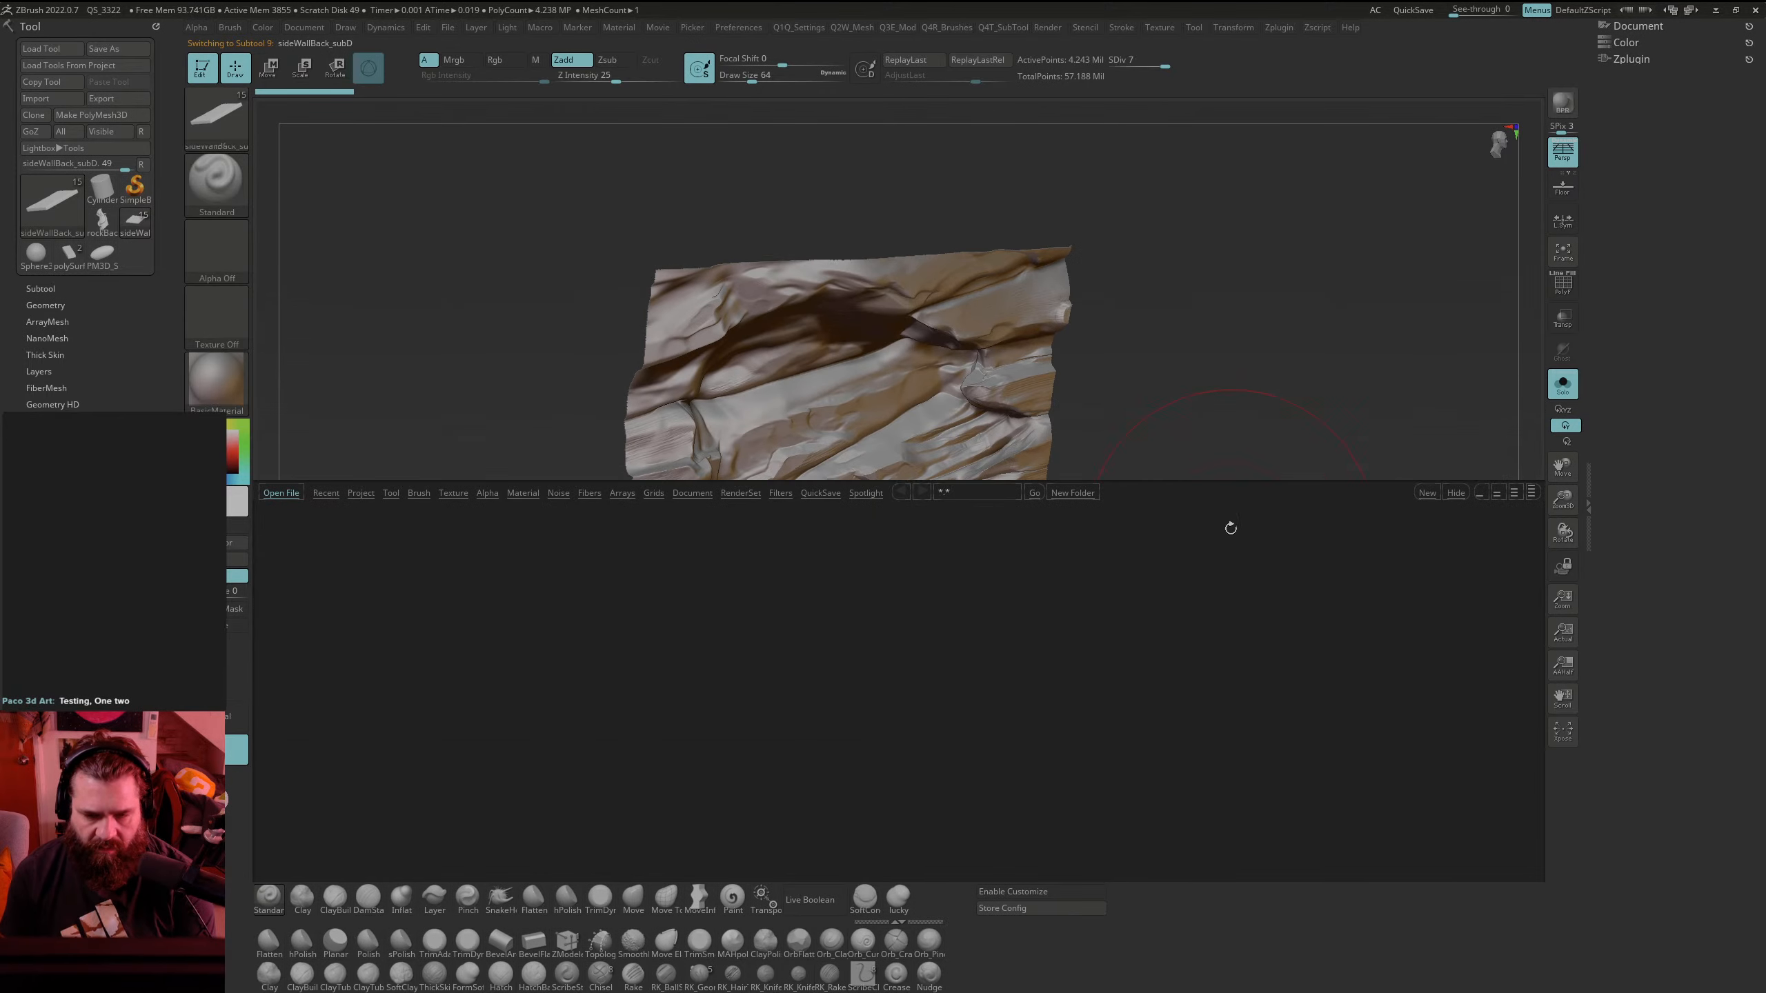
left_click(420, 492)
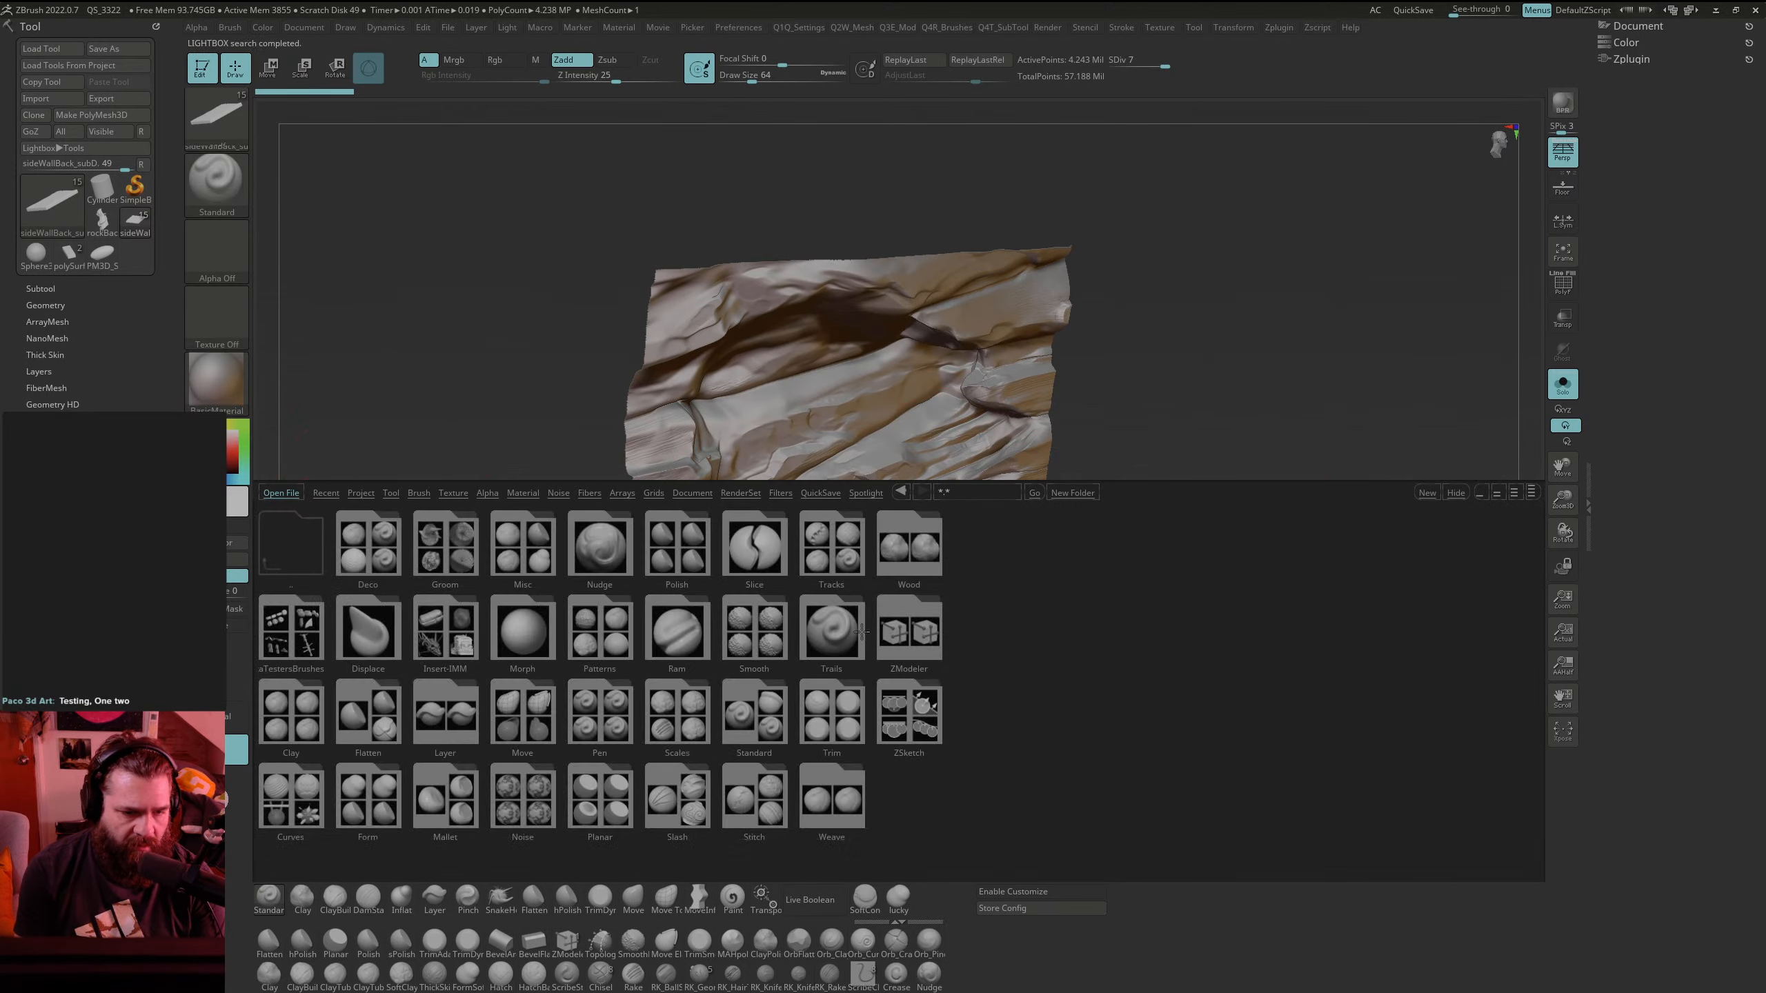
left_click(601, 809)
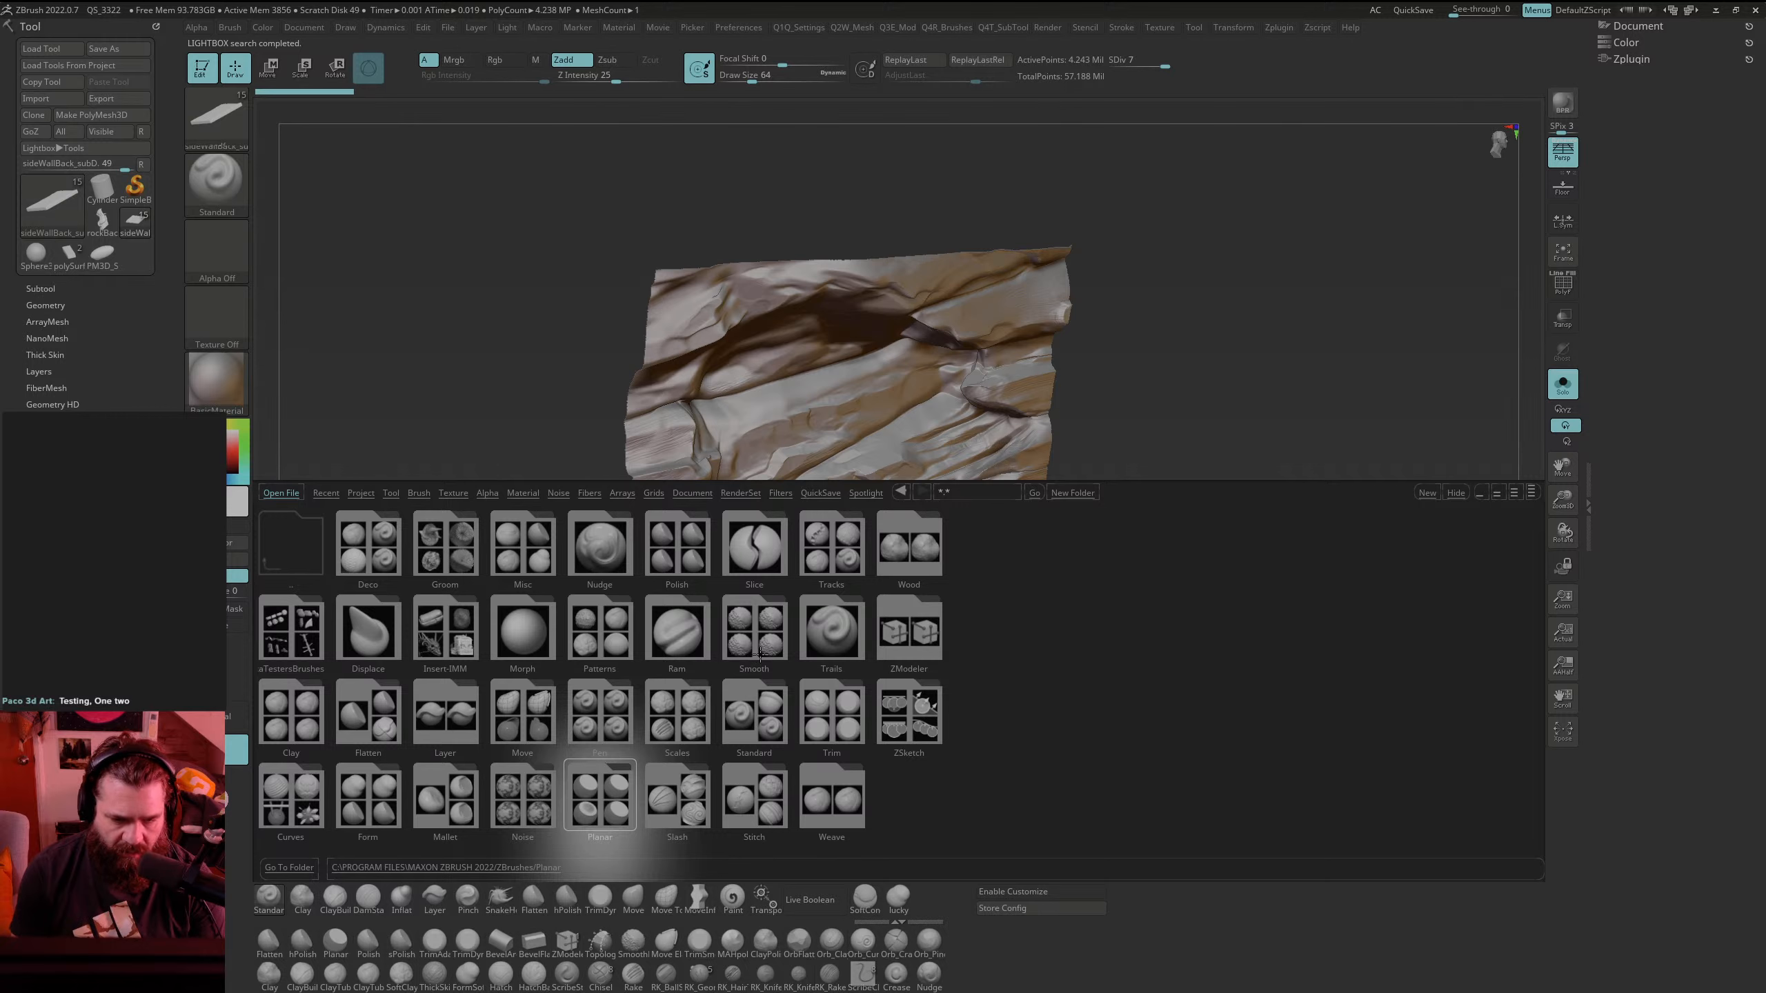
left_click(768, 817)
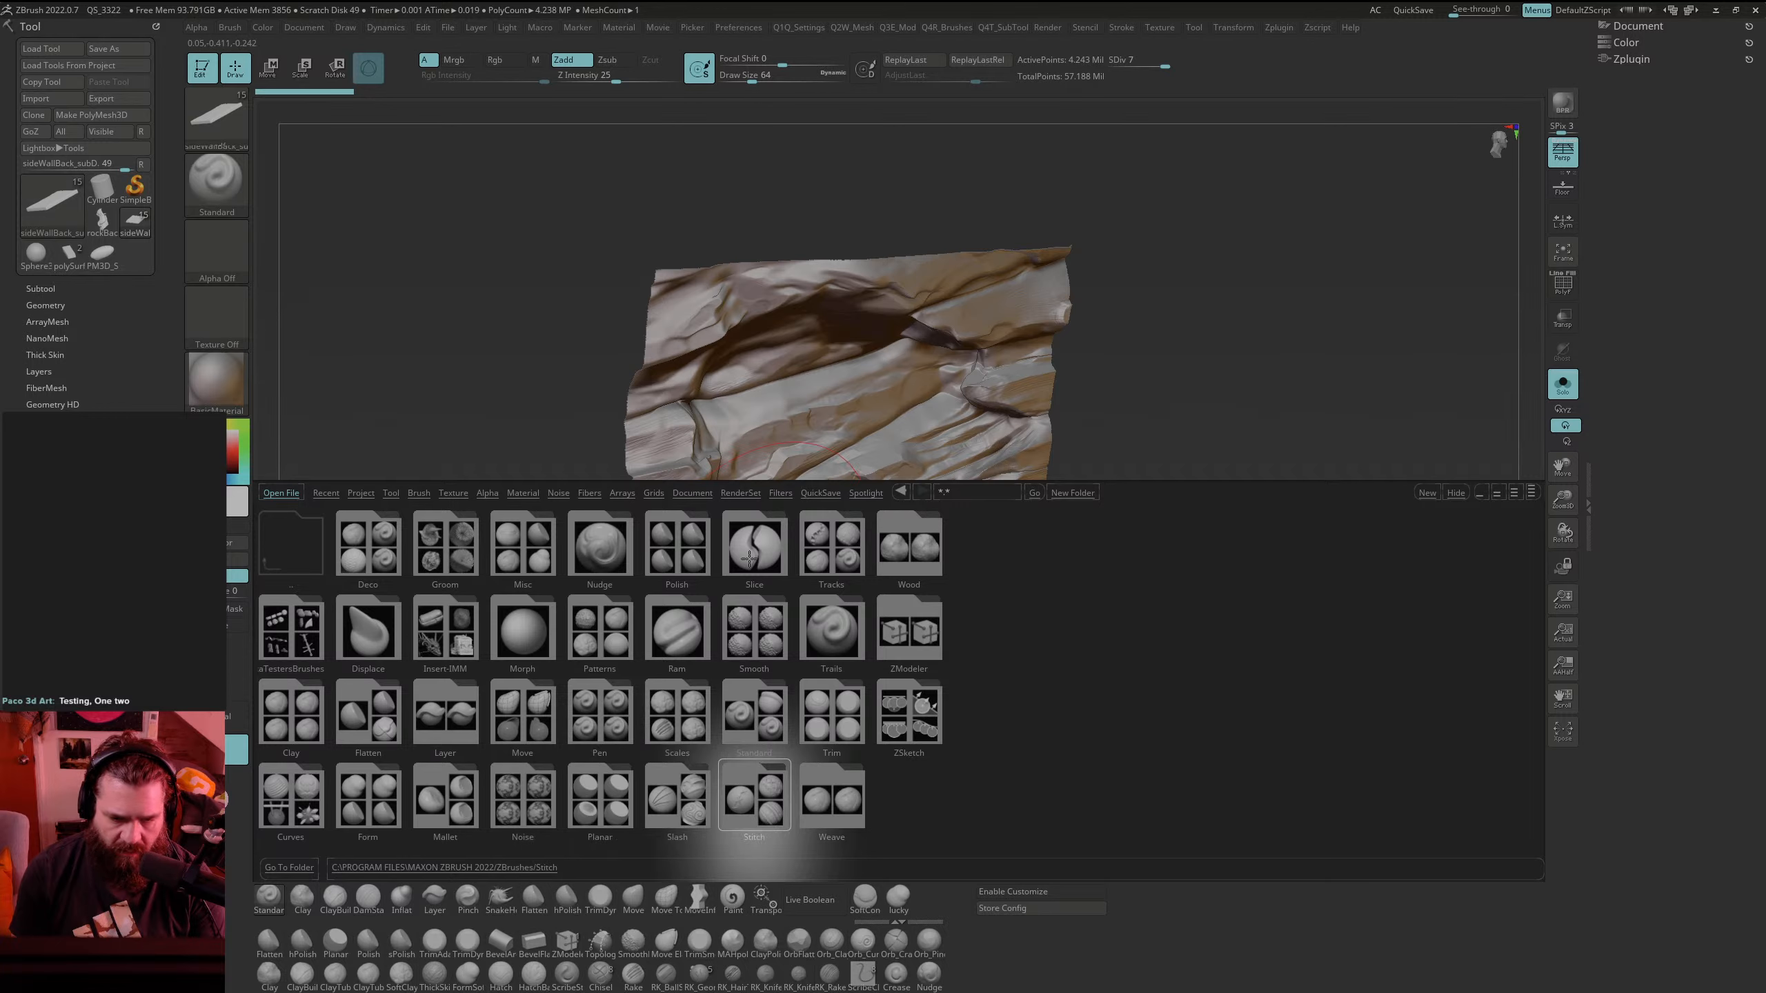
left_click(816, 730)
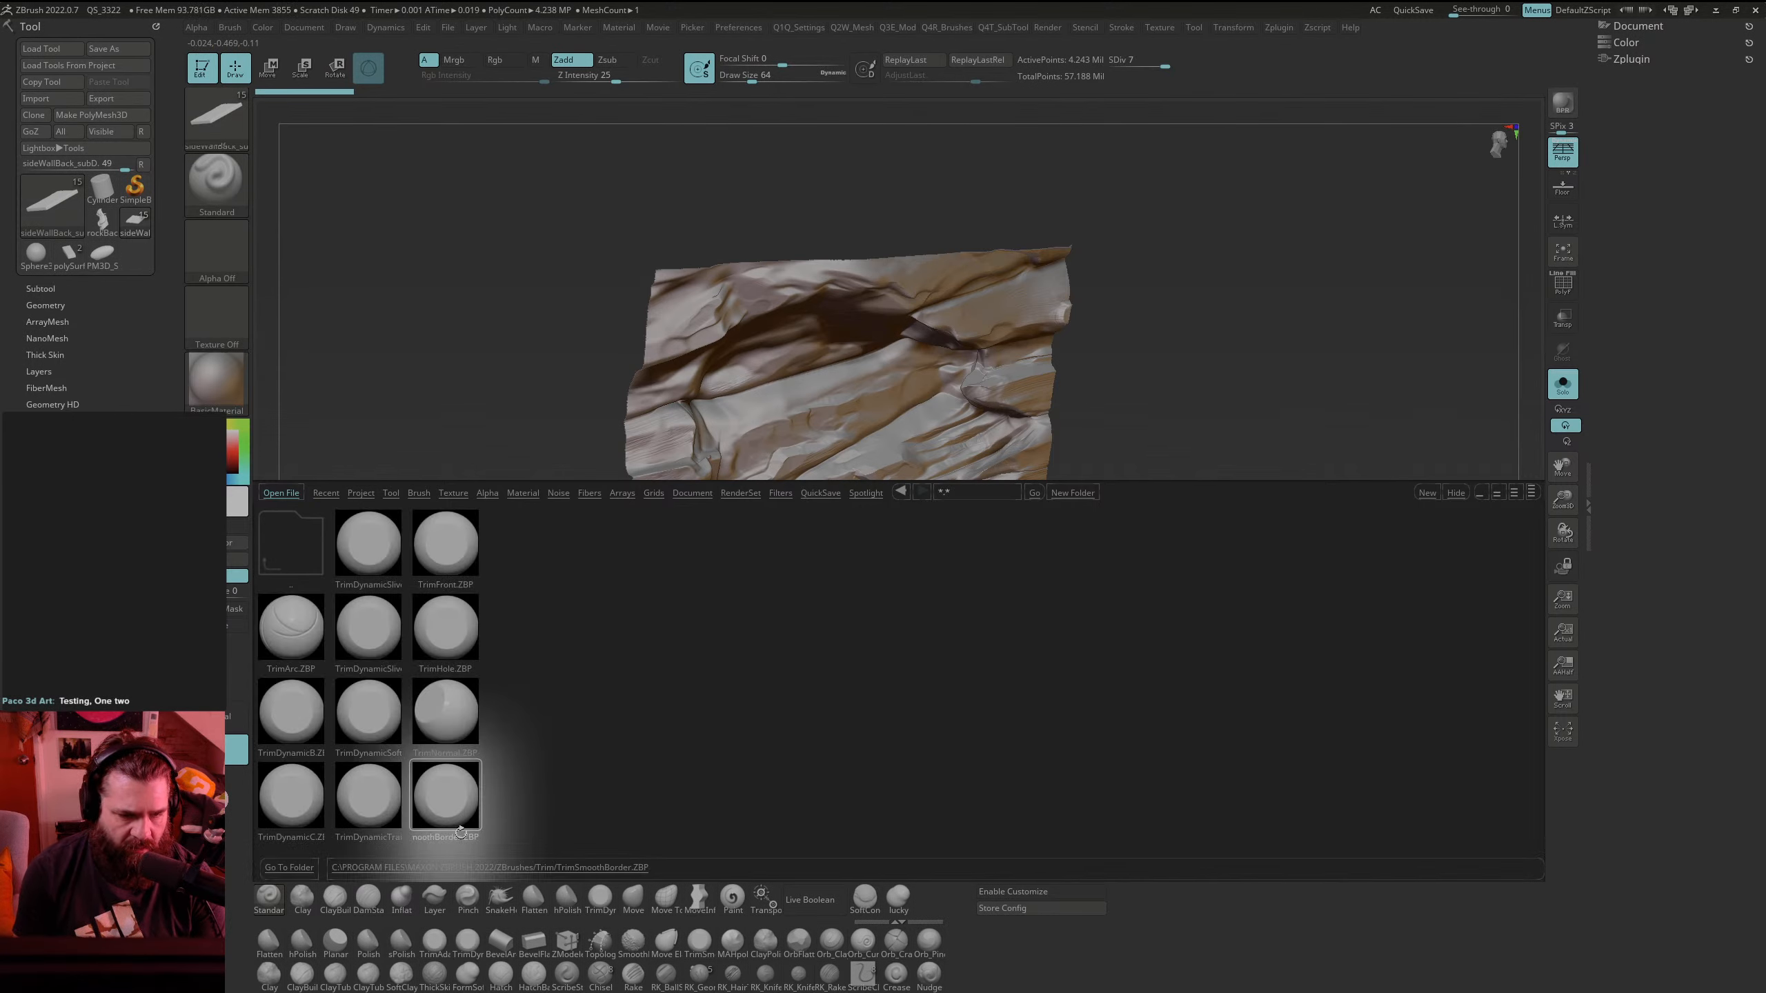
left_click_drag(460, 832, 468, 813)
double_click(447, 783)
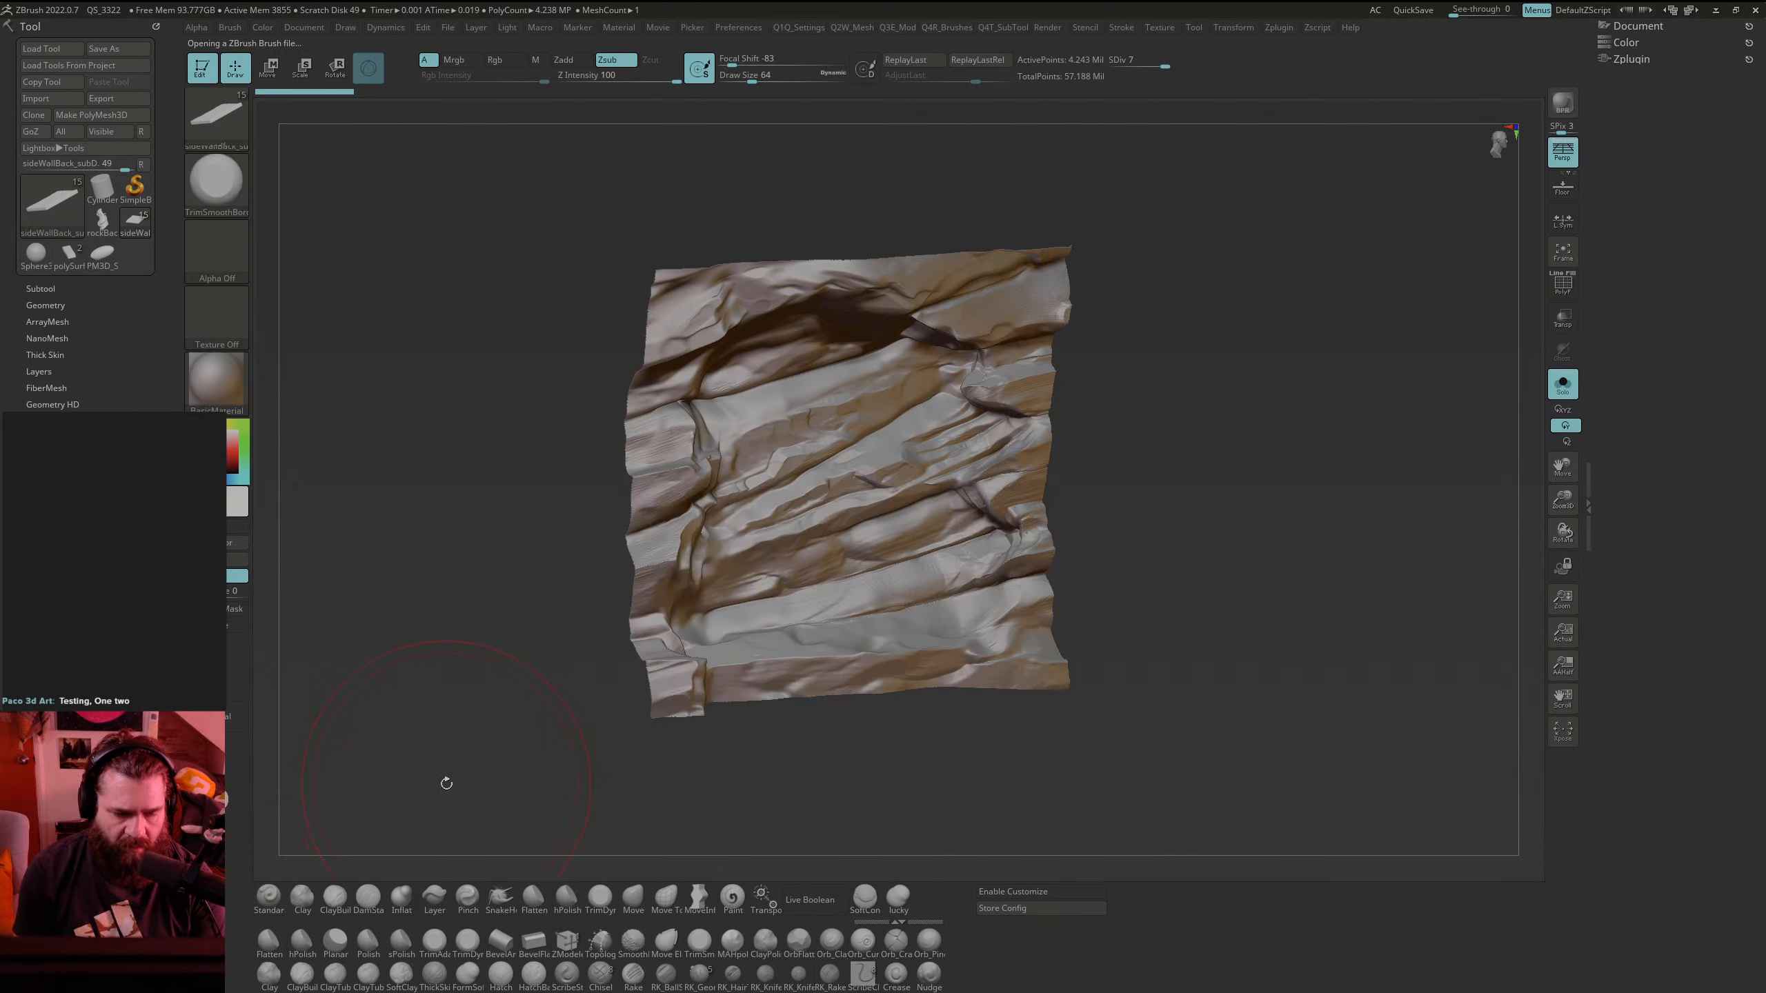
key("alt+Tab")
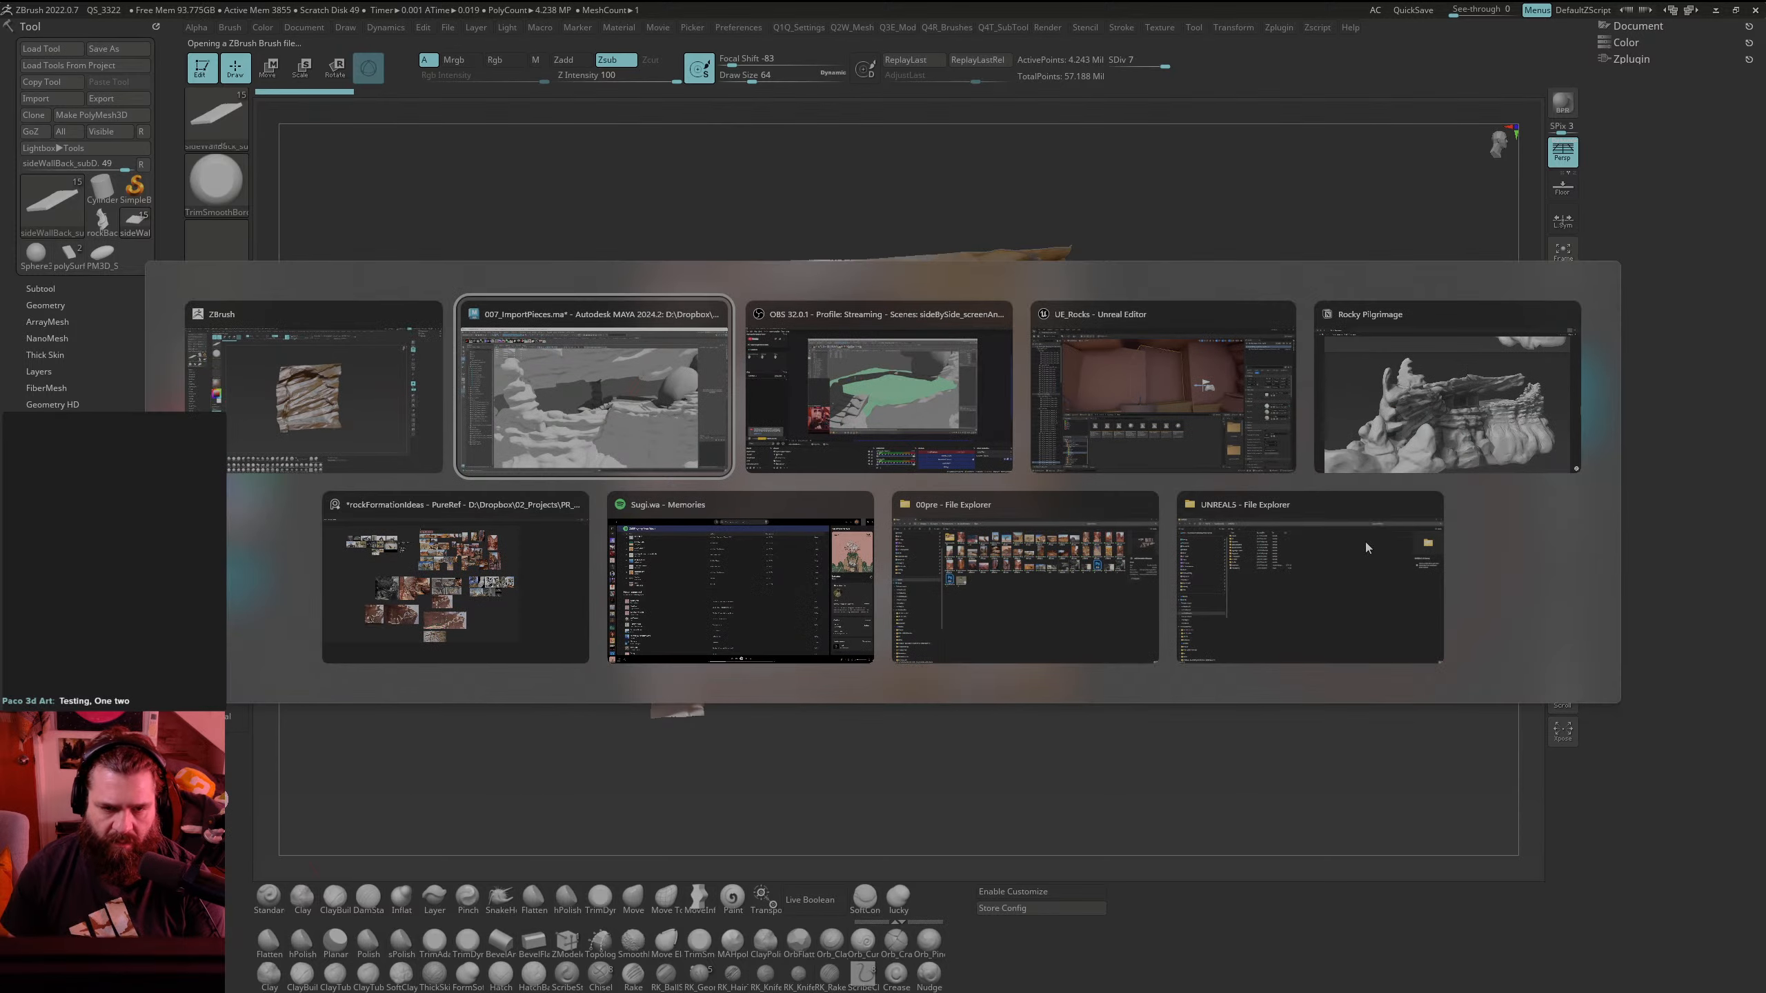
key("Escape")
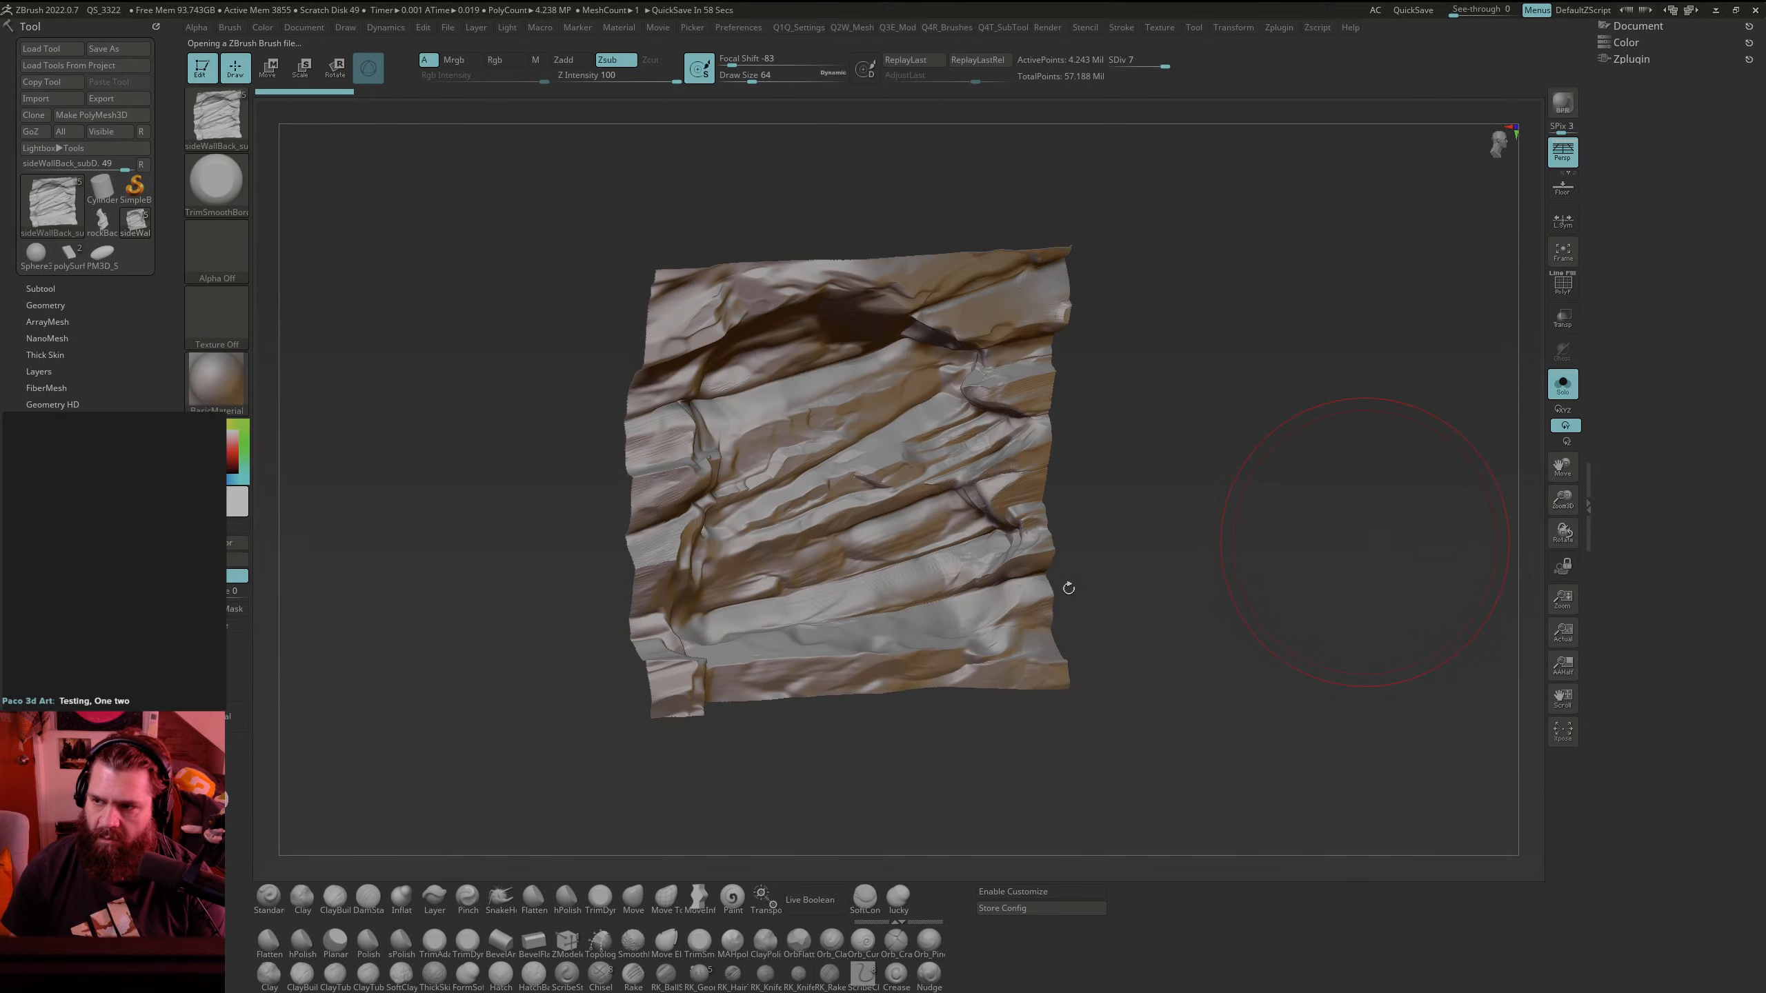
Step: Set the brush draw size to about 3.67 and trim small facets into the long diagonal band across the middle of the rock wall
left_click_drag(1221, 491, 1242, 480)
key("space")
left_click_drag(935, 483, 912, 483)
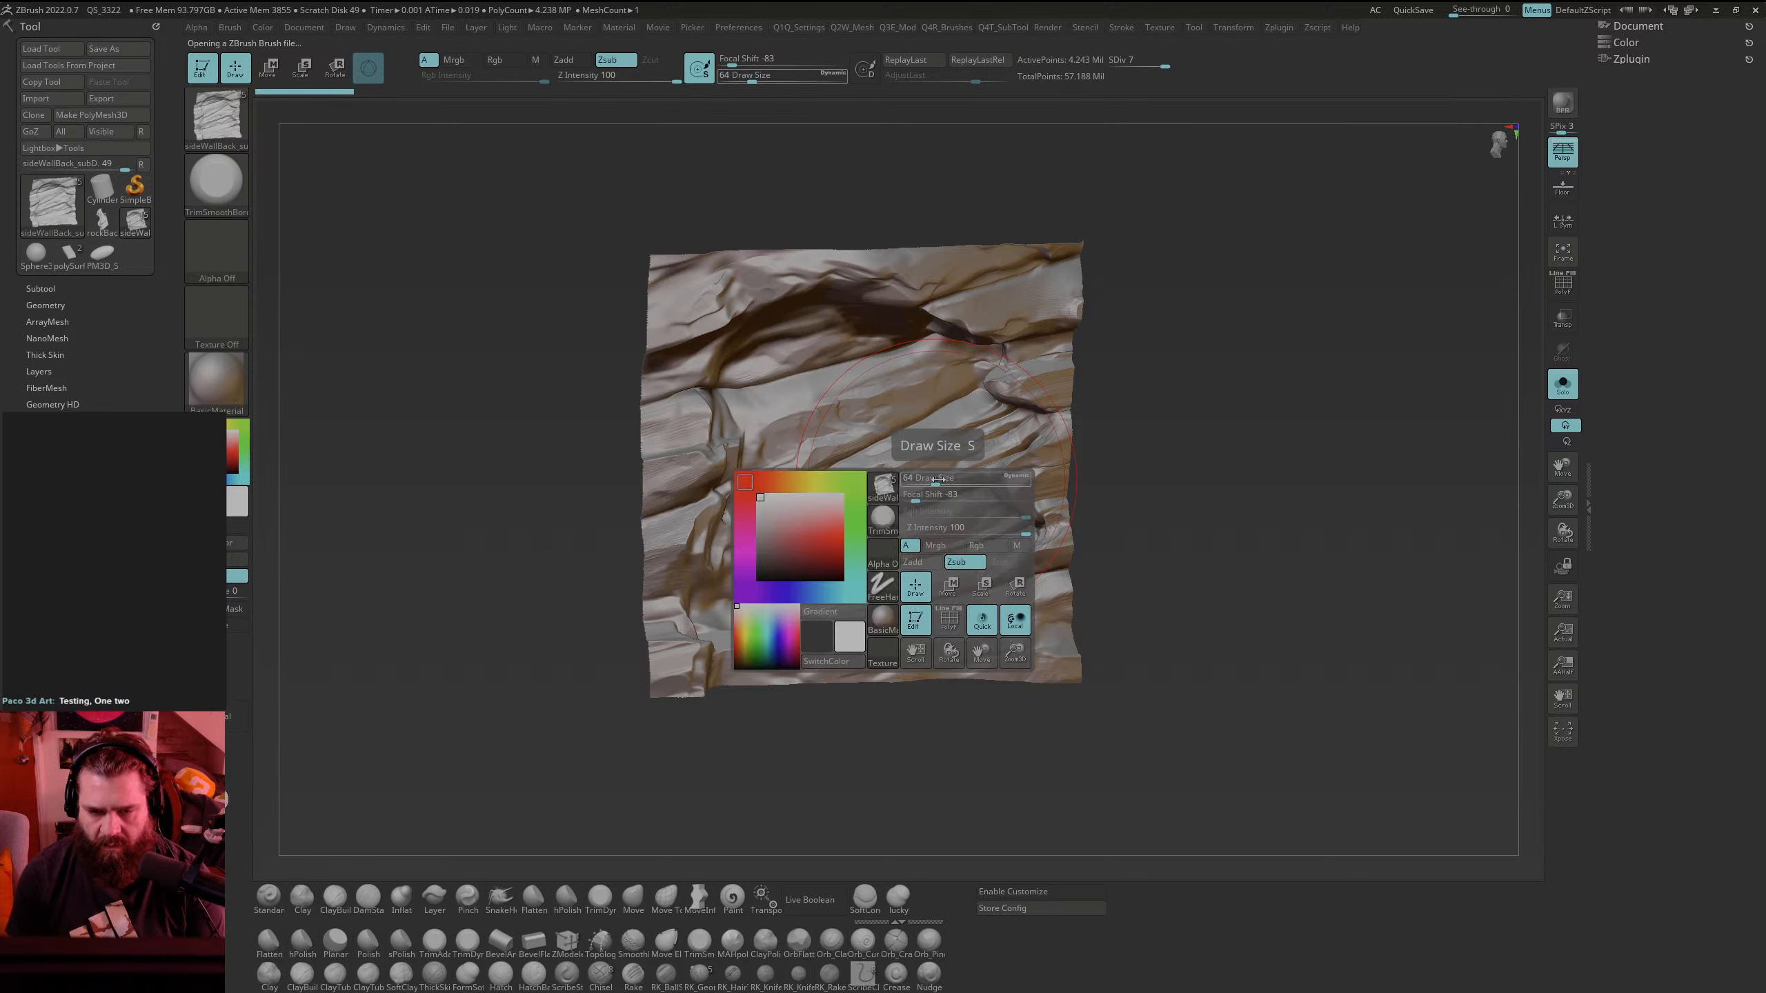
mouse_move(1236, 461)
left_mouse_down()
mouse_move(1246, 446)
mouse_move(1279, 466)
mouse_move(1090, 518)
mouse_move(1087, 558)
mouse_move(1108, 449)
mouse_move(1048, 508)
mouse_move(1071, 522)
mouse_move(954, 632)
mouse_move(828, 663)
left_mouse_up()
left_click_drag(817, 661, 771, 690)
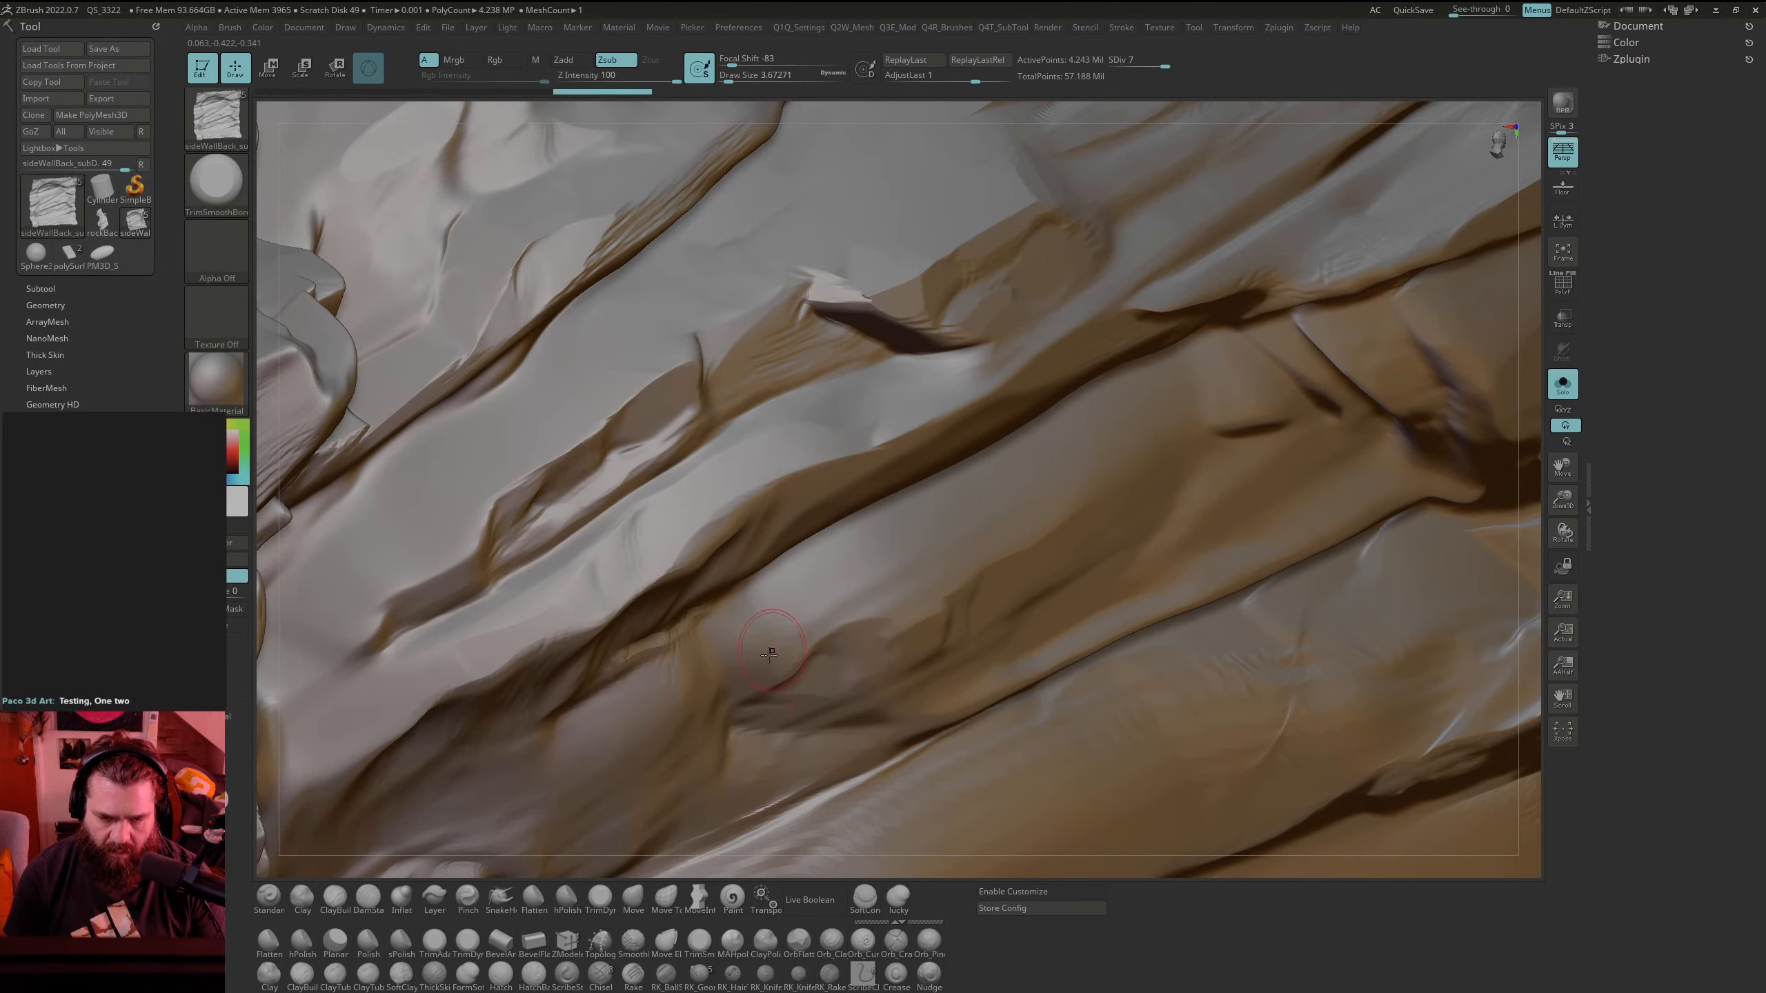
left_click_drag(831, 591, 777, 611)
mouse_move(893, 603)
left_mouse_down()
mouse_move(820, 635)
mouse_move(831, 598)
mouse_move(801, 589)
left_mouse_up()
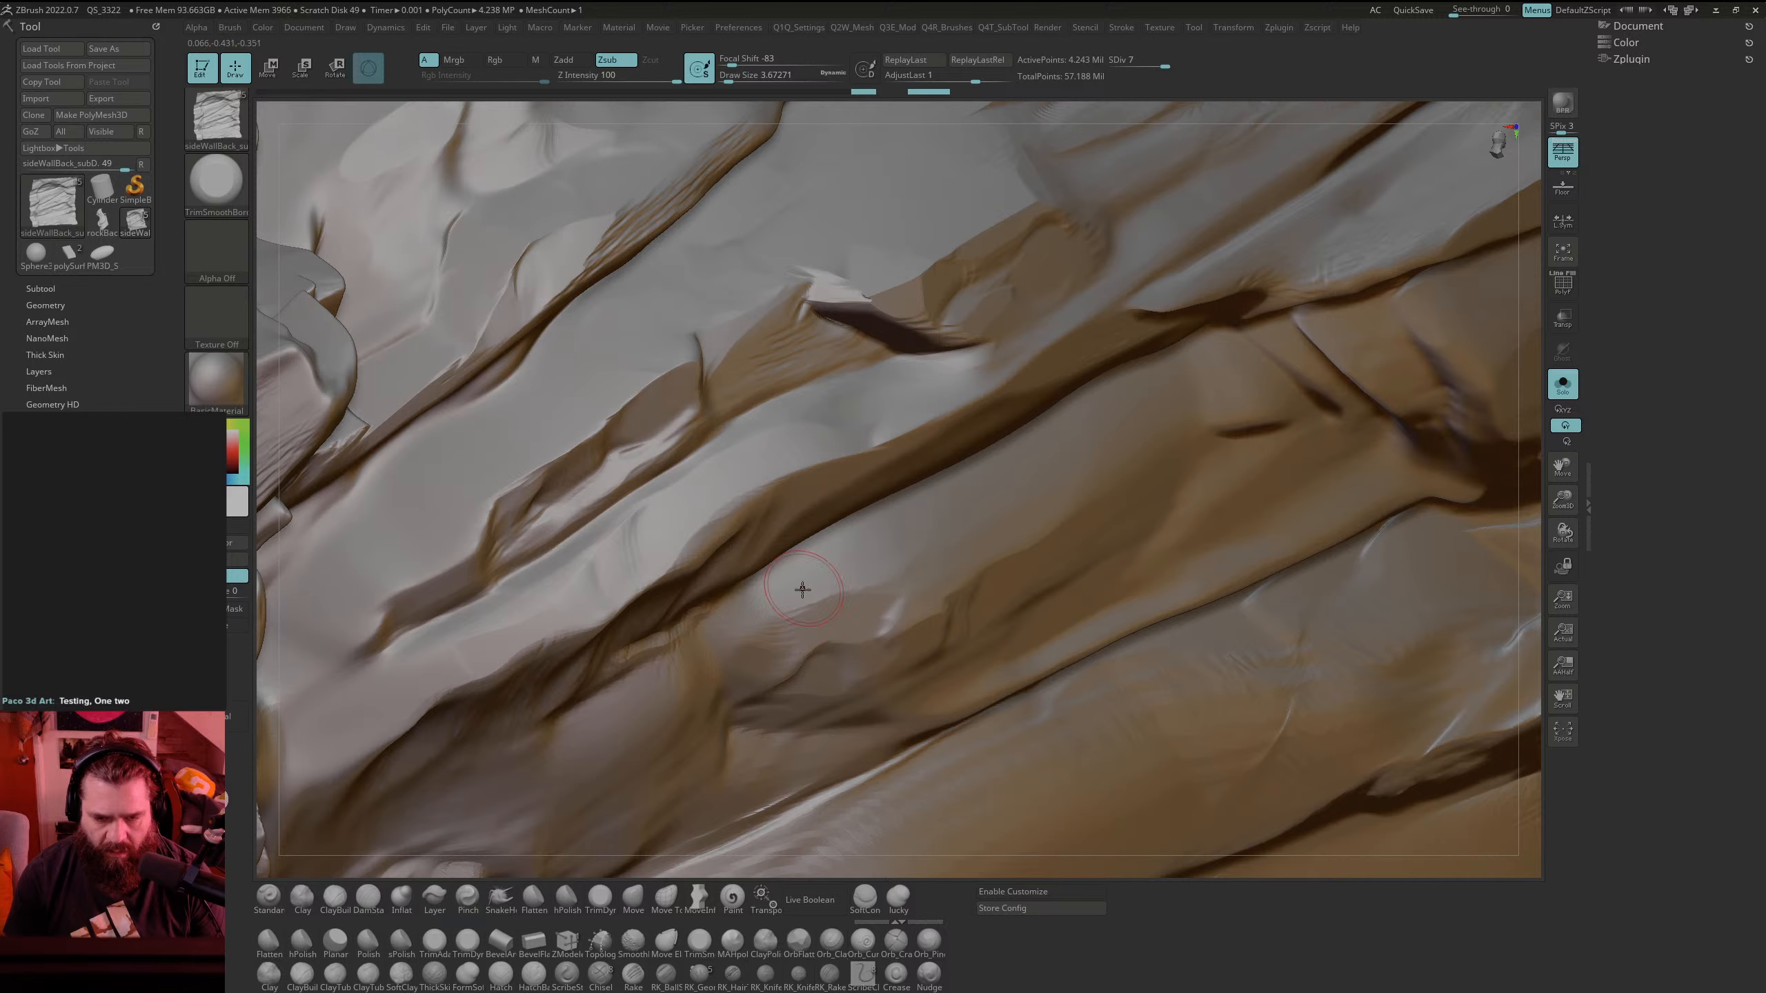
left_click_drag(932, 590, 903, 608)
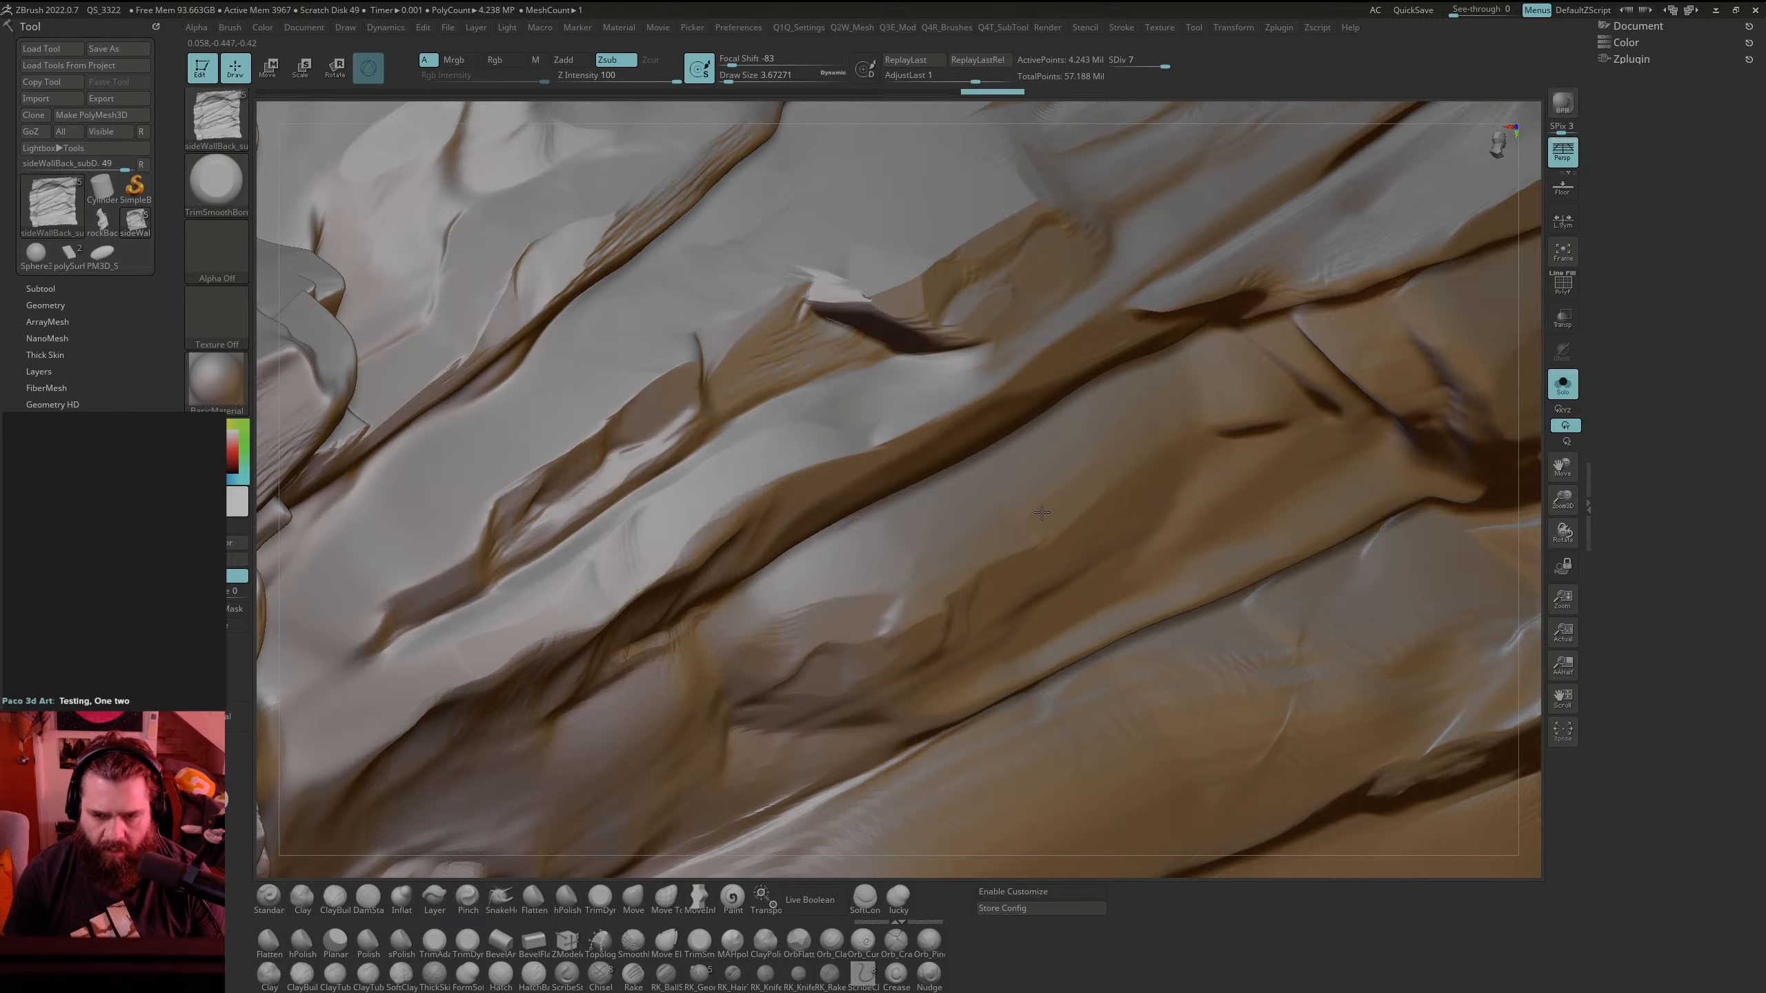
Step: Extend the trimmed facets and ledges up the same diagonal band toward the wall's right side
left_click_drag(1012, 484, 998, 516)
left_click_drag(994, 644, 998, 642)
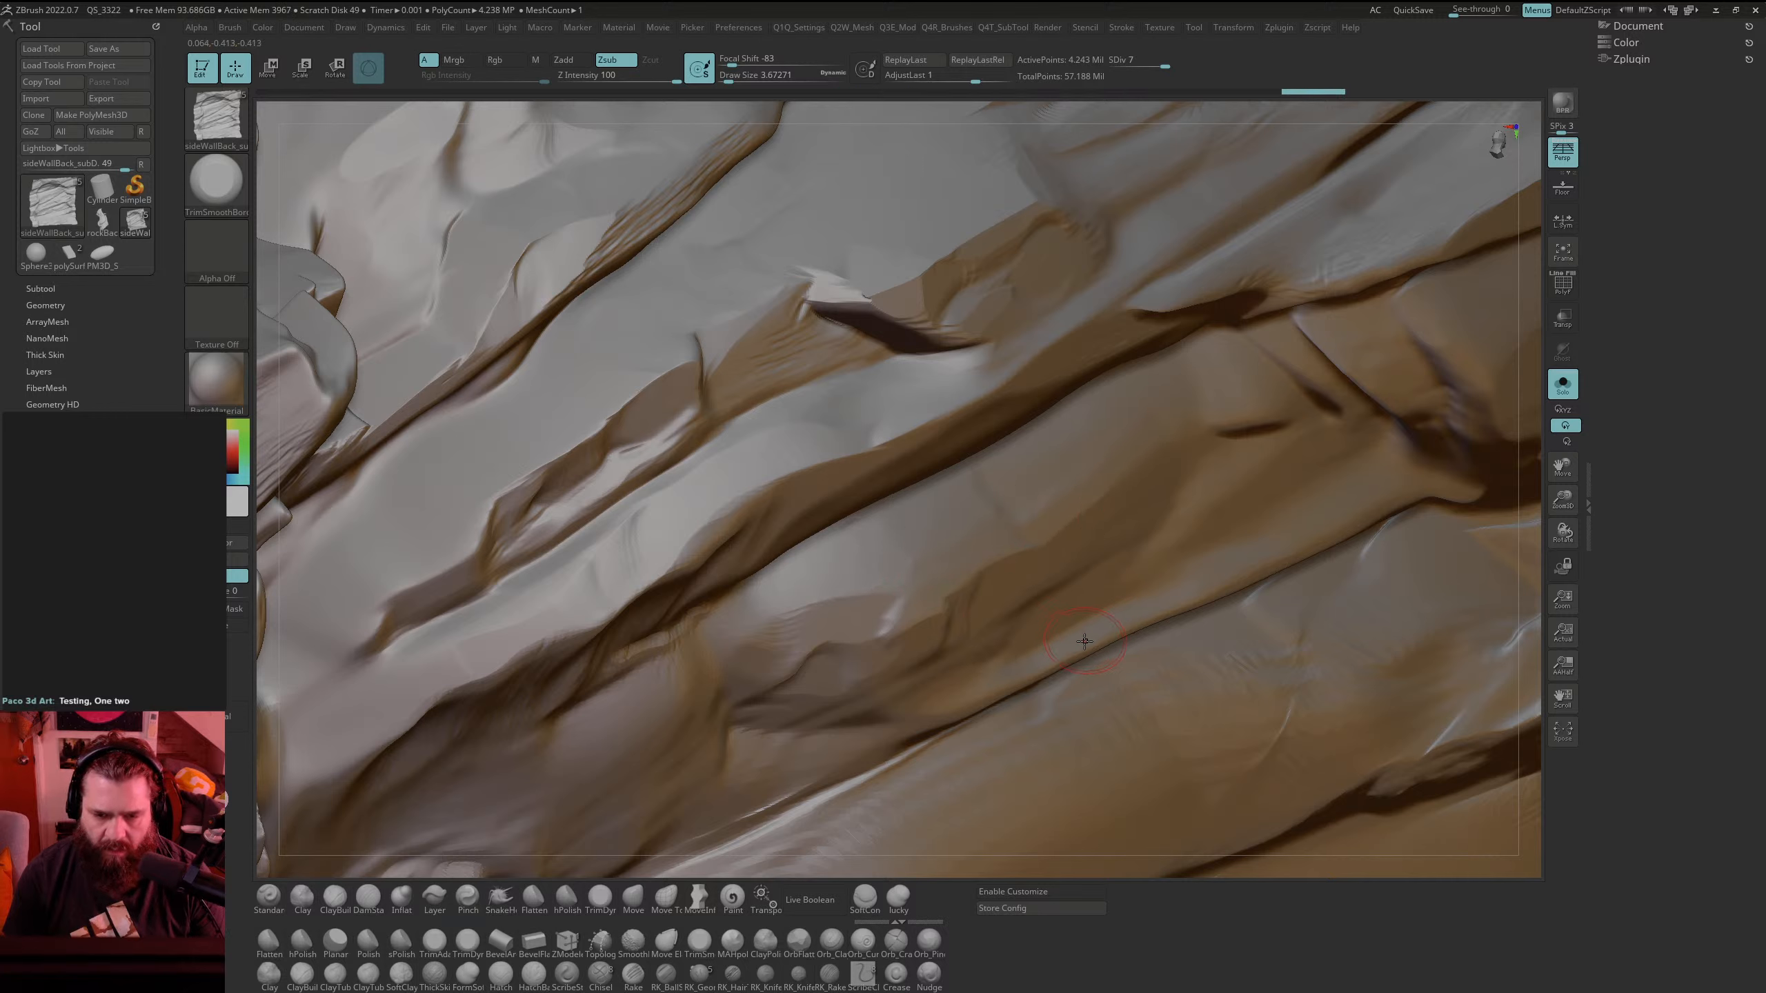
left_click_drag(1116, 632, 1193, 591)
left_click_drag(1294, 422, 1194, 419)
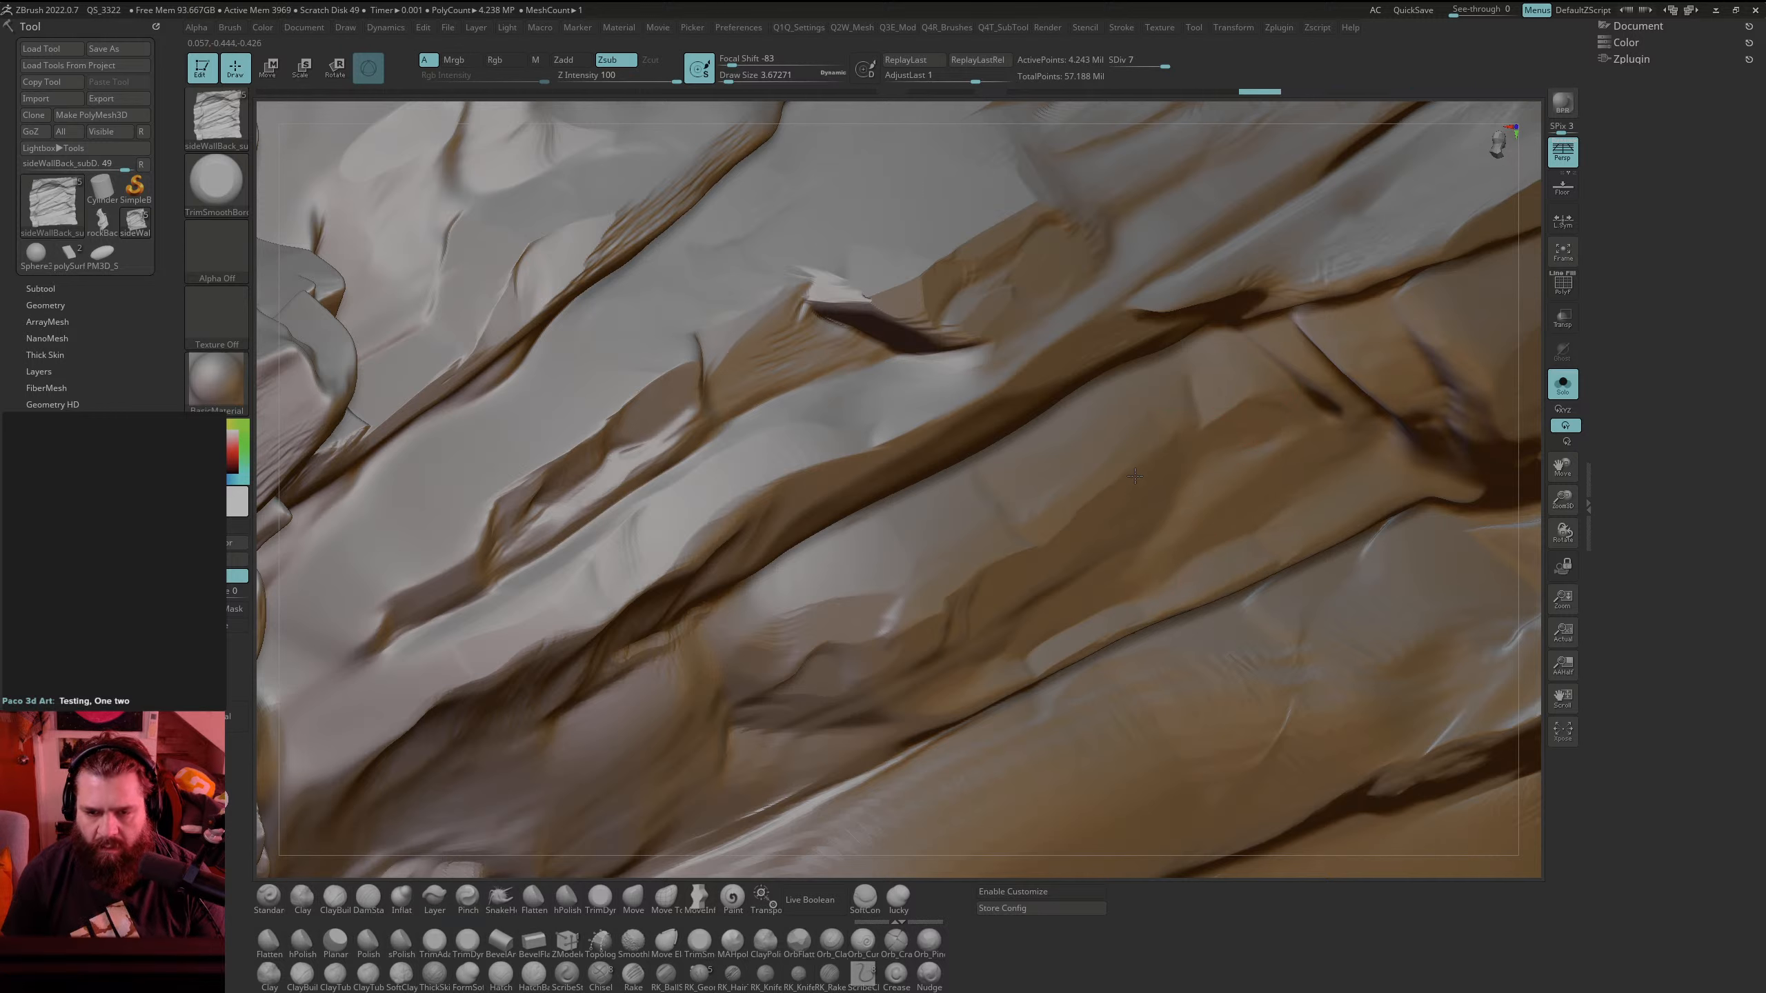
mouse_move(1134, 476)
left_mouse_down()
mouse_move(1065, 537)
mouse_move(1123, 491)
left_mouse_up()
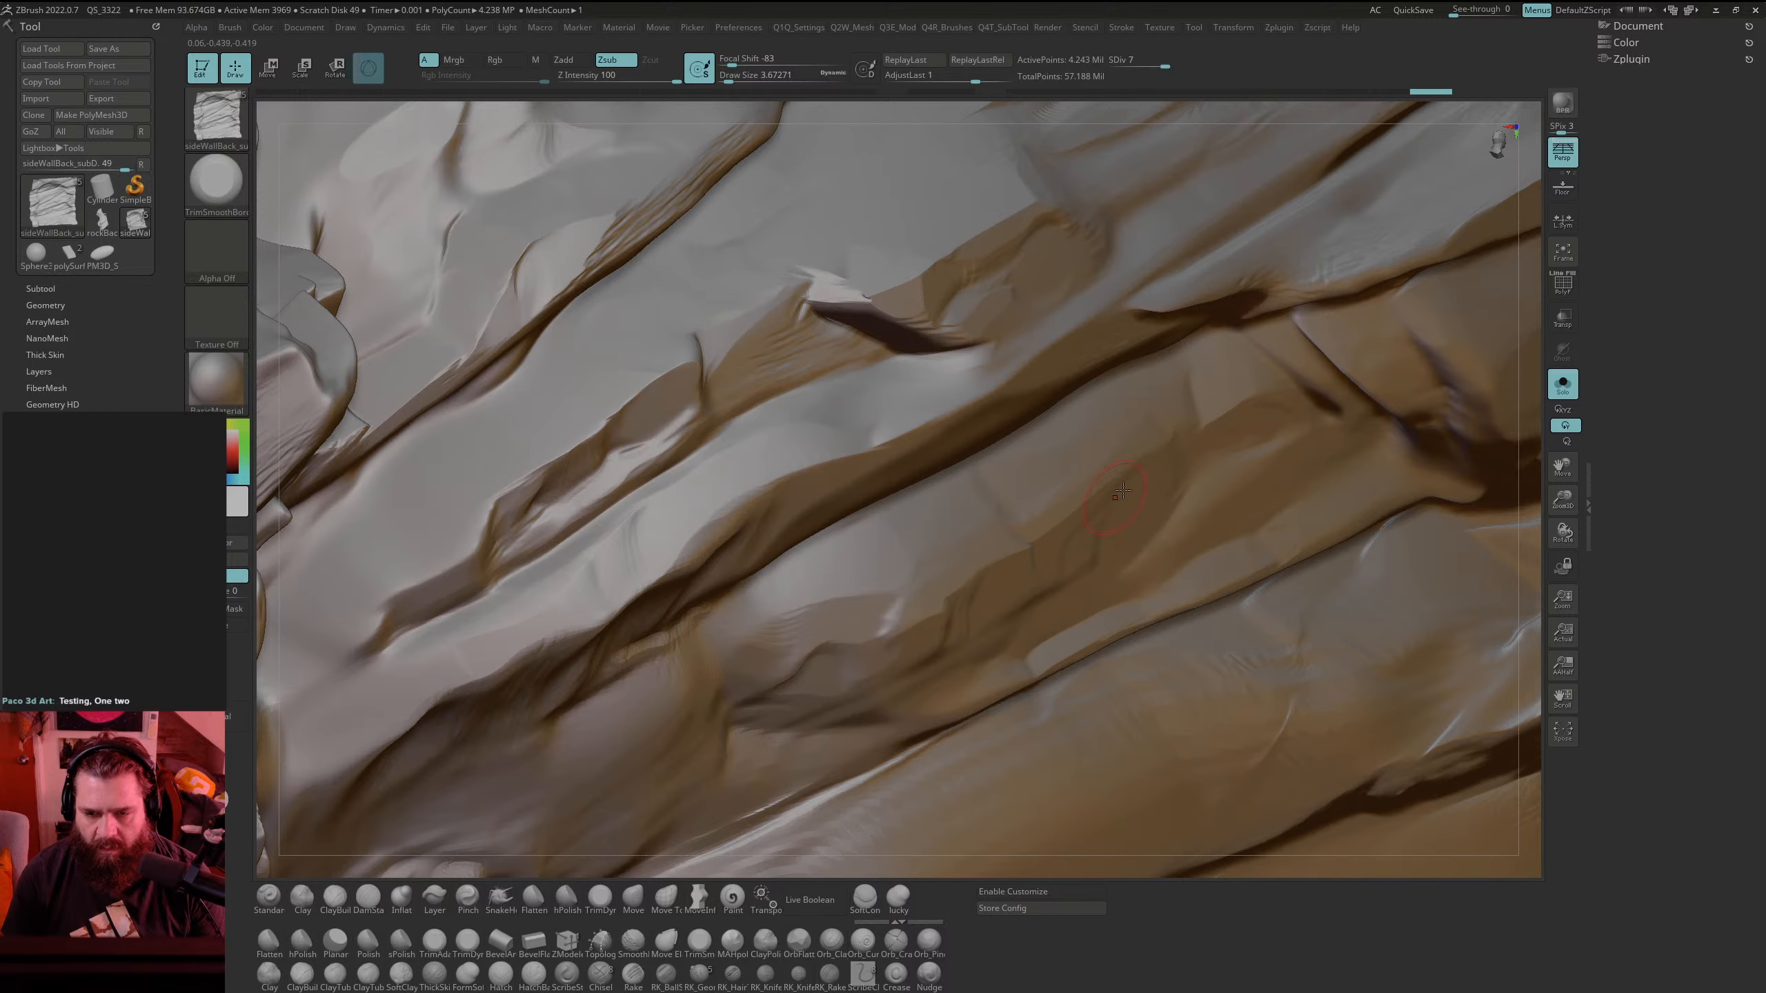
left_click_drag(1066, 562, 1086, 513)
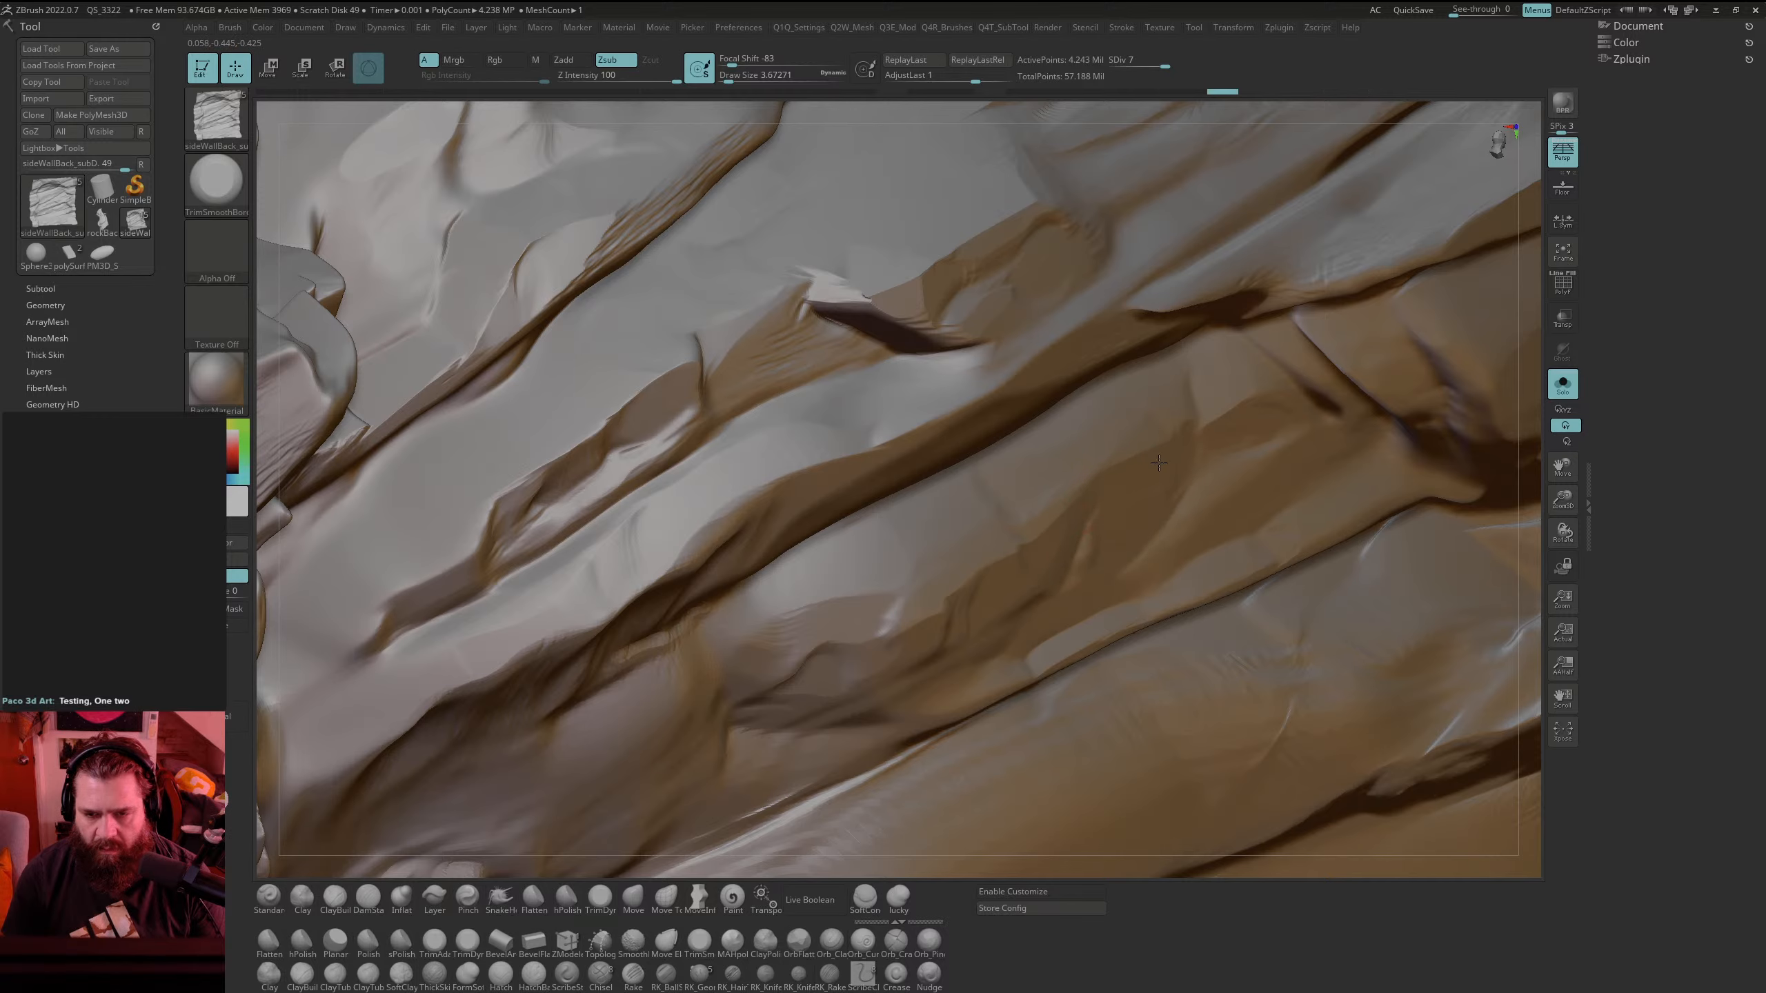
left_click_drag(1158, 463, 1120, 515)
Step: Trim thin layered ledges into the narrow recess beside the large smooth band, undoing unwanted strokes
mouse_move(1119, 515)
right_mouse_down()
mouse_move(1084, 445)
mouse_move(1140, 542)
mouse_move(998, 593)
mouse_move(1043, 428)
right_mouse_up()
left_click_drag(1047, 422, 1058, 402)
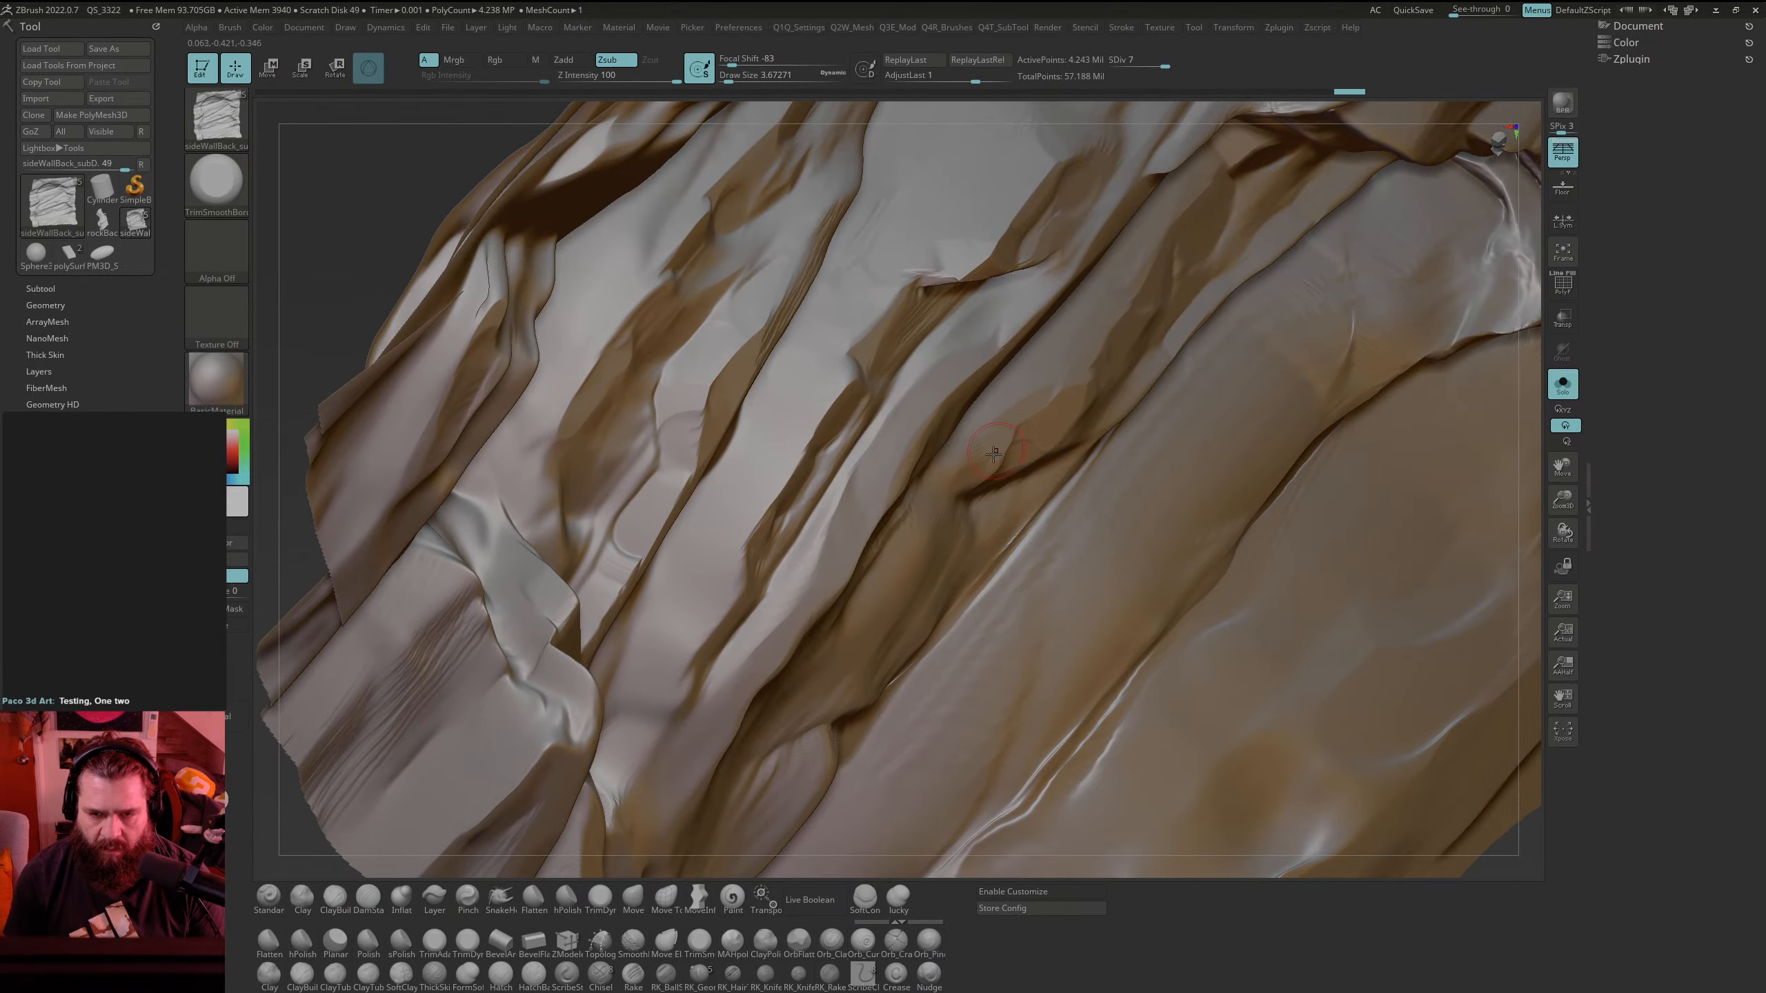
mouse_move(994, 454)
left_mouse_down()
mouse_move(949, 480)
mouse_move(883, 630)
left_mouse_up()
key("ctrl+z")
mouse_move(368, 702)
right_mouse_down("ctrl")
mouse_move(359, 769)
mouse_move(396, 772)
right_mouse_up("ctrl")
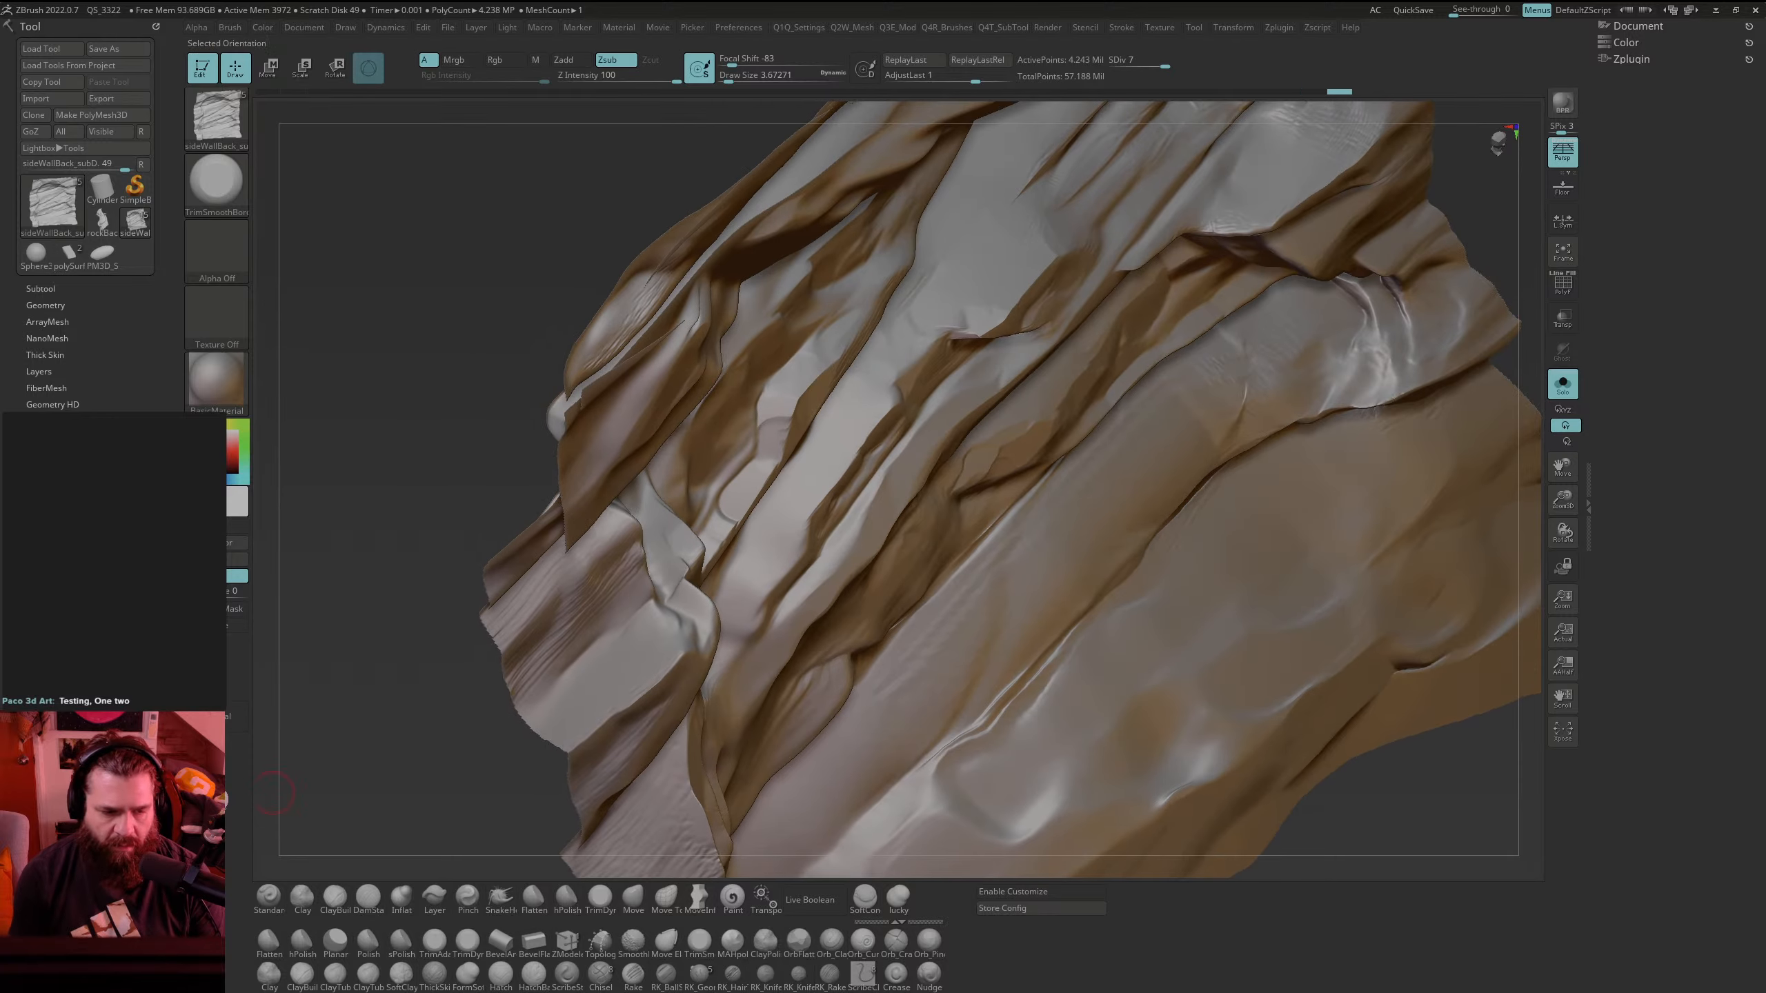
mouse_move(237, 802)
left_mouse_down()
mouse_move(911, 535)
mouse_move(902, 453)
mouse_move(833, 465)
left_mouse_up()
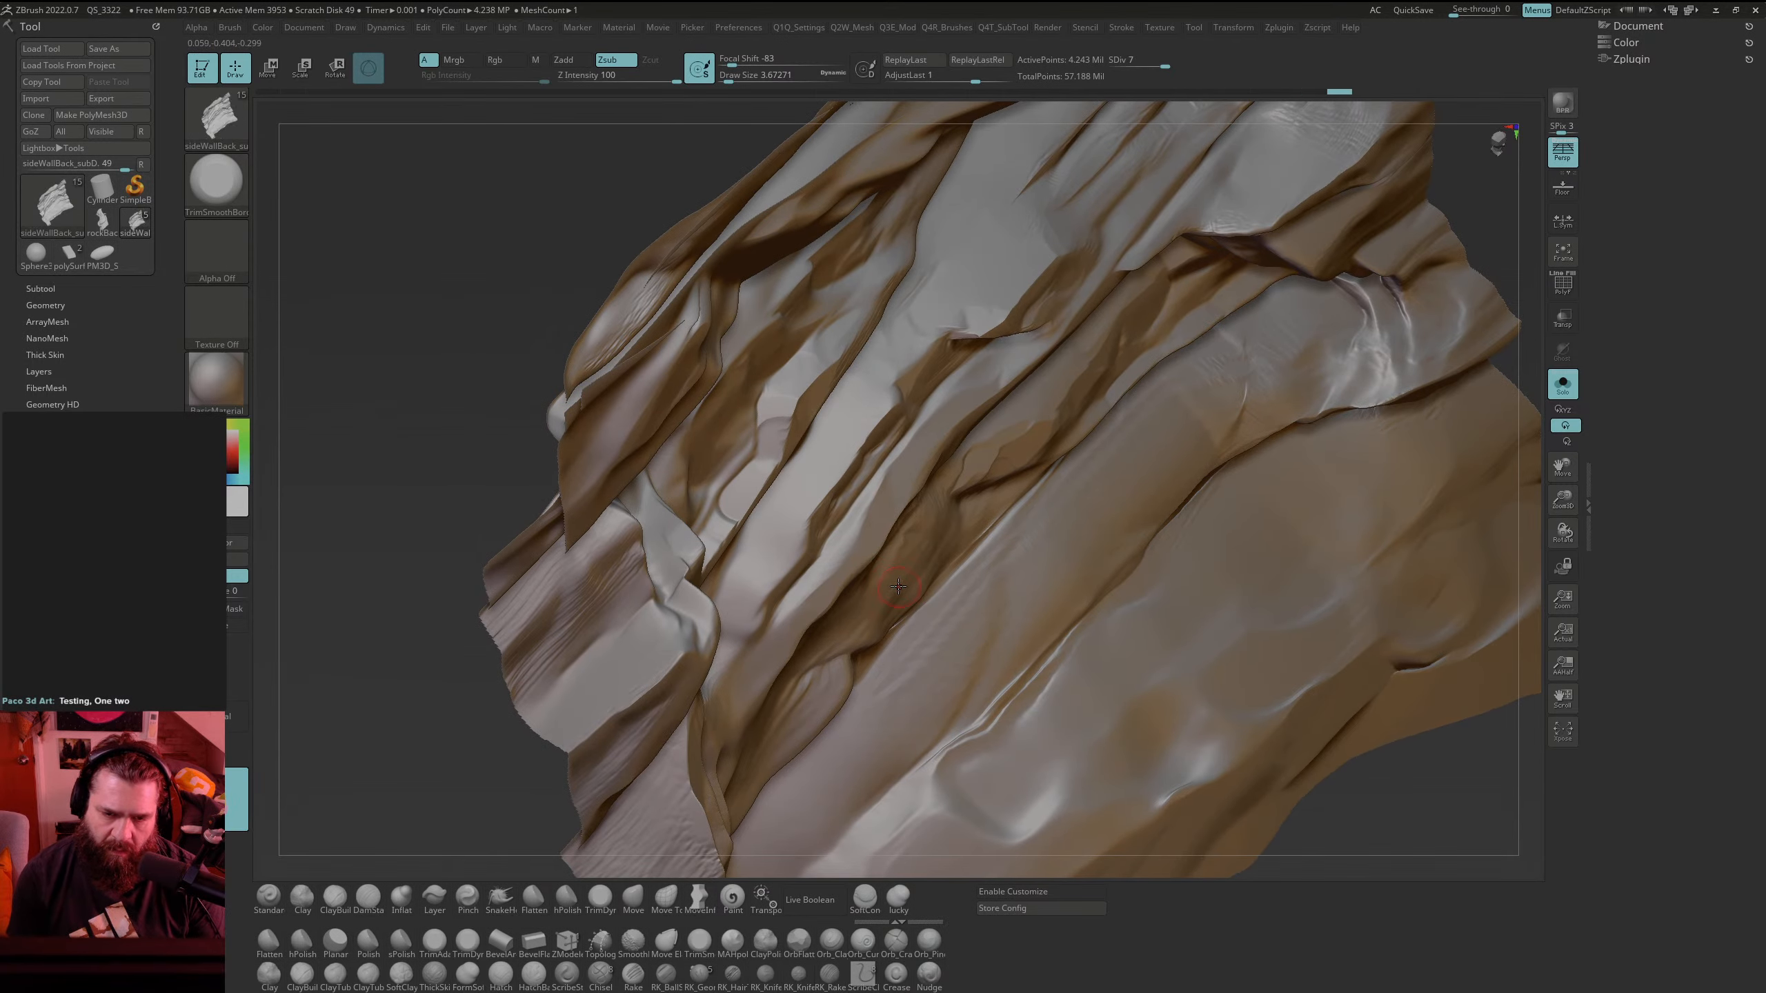
left_click_drag(867, 598, 851, 648)
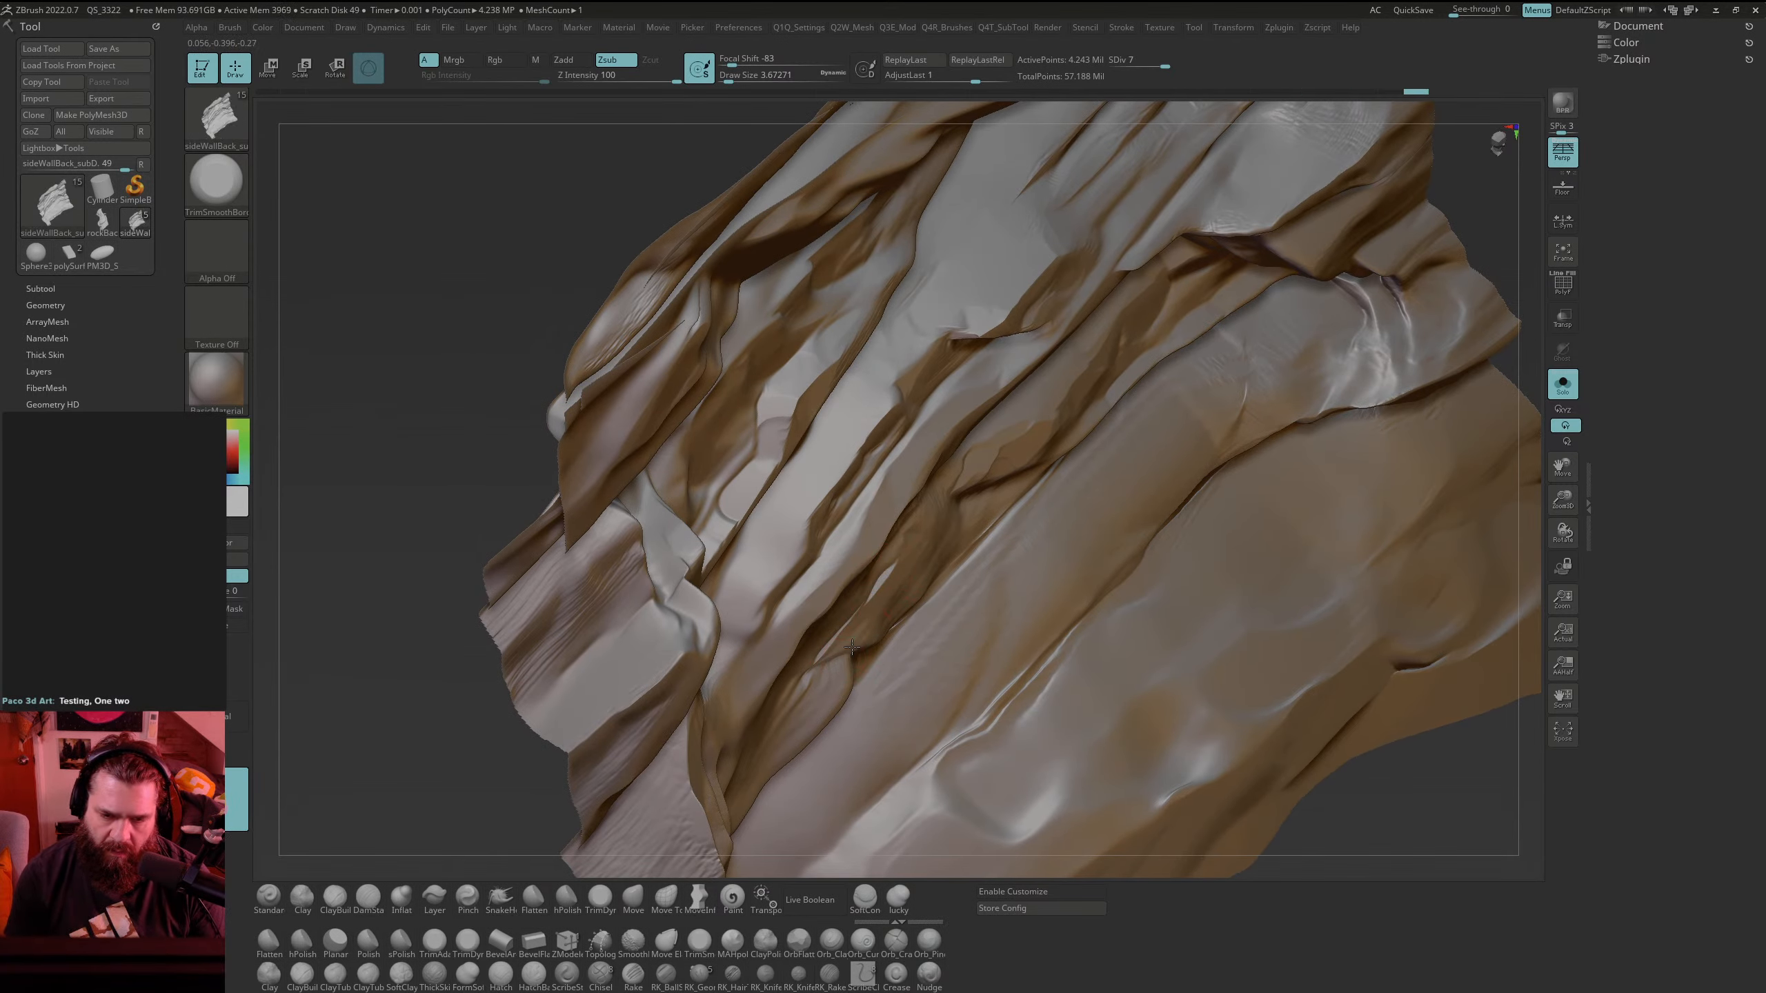
left_click_drag(923, 561, 900, 590)
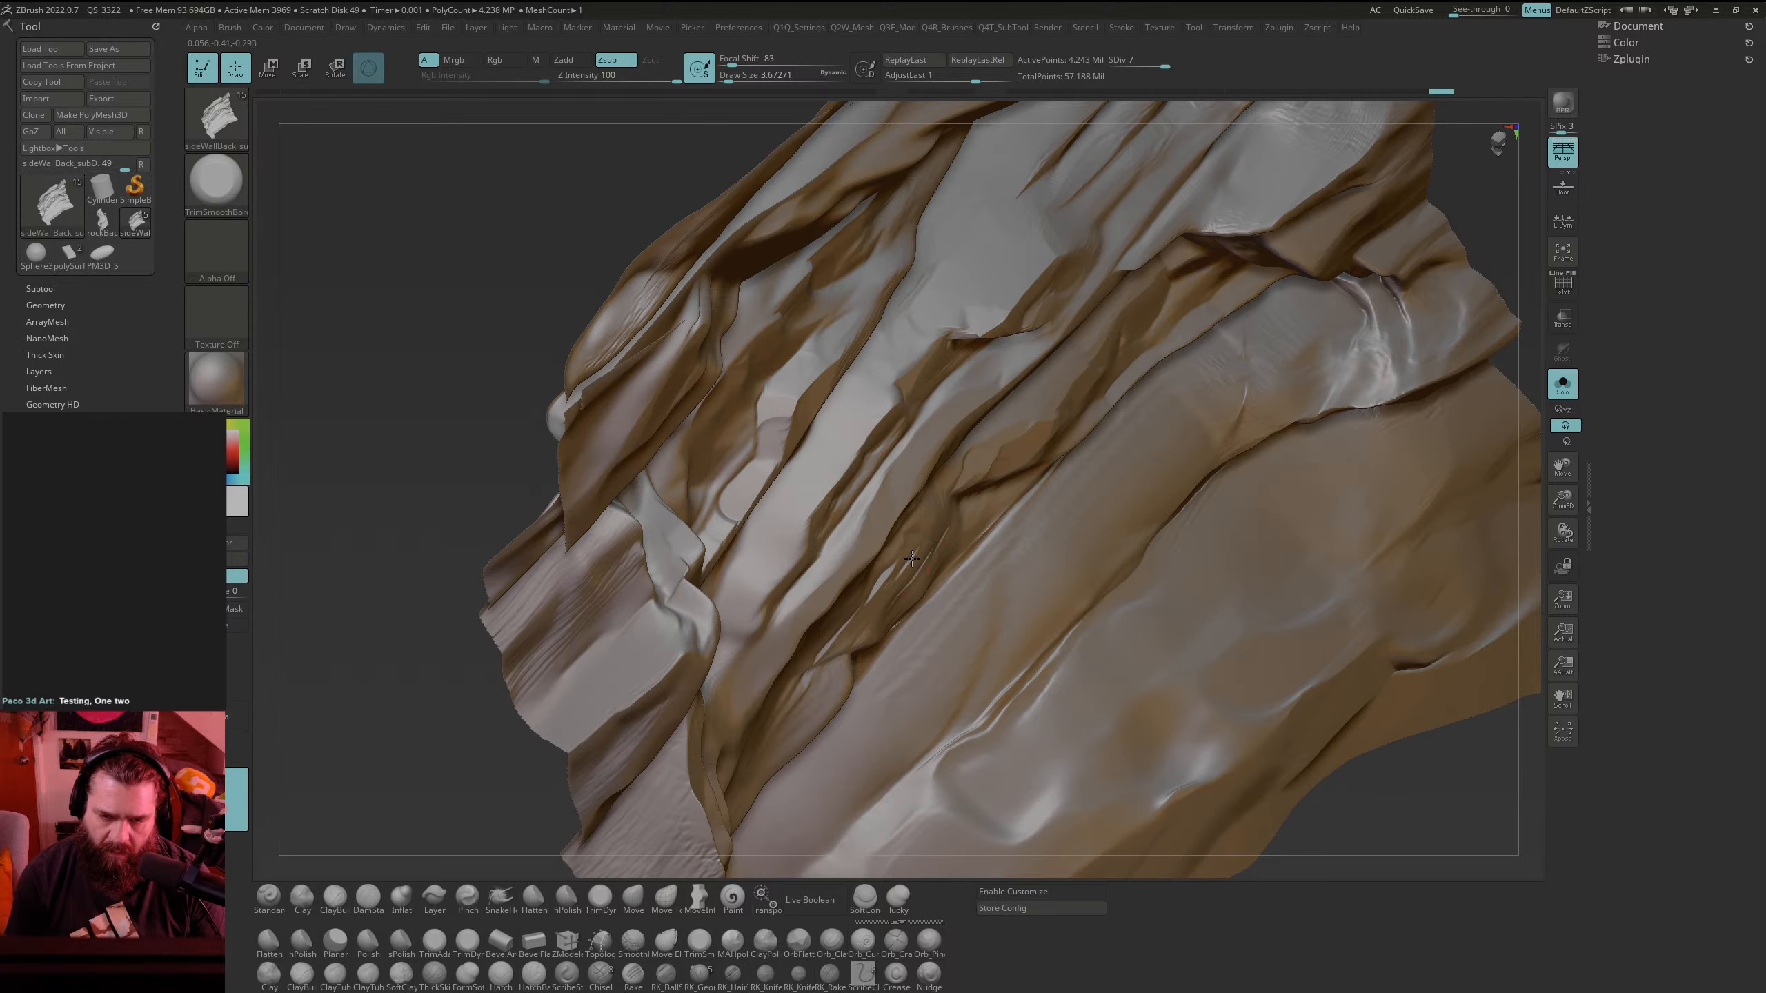
left_click_drag(932, 527, 922, 533)
key("ctrl+z")
key("ctrl+z")
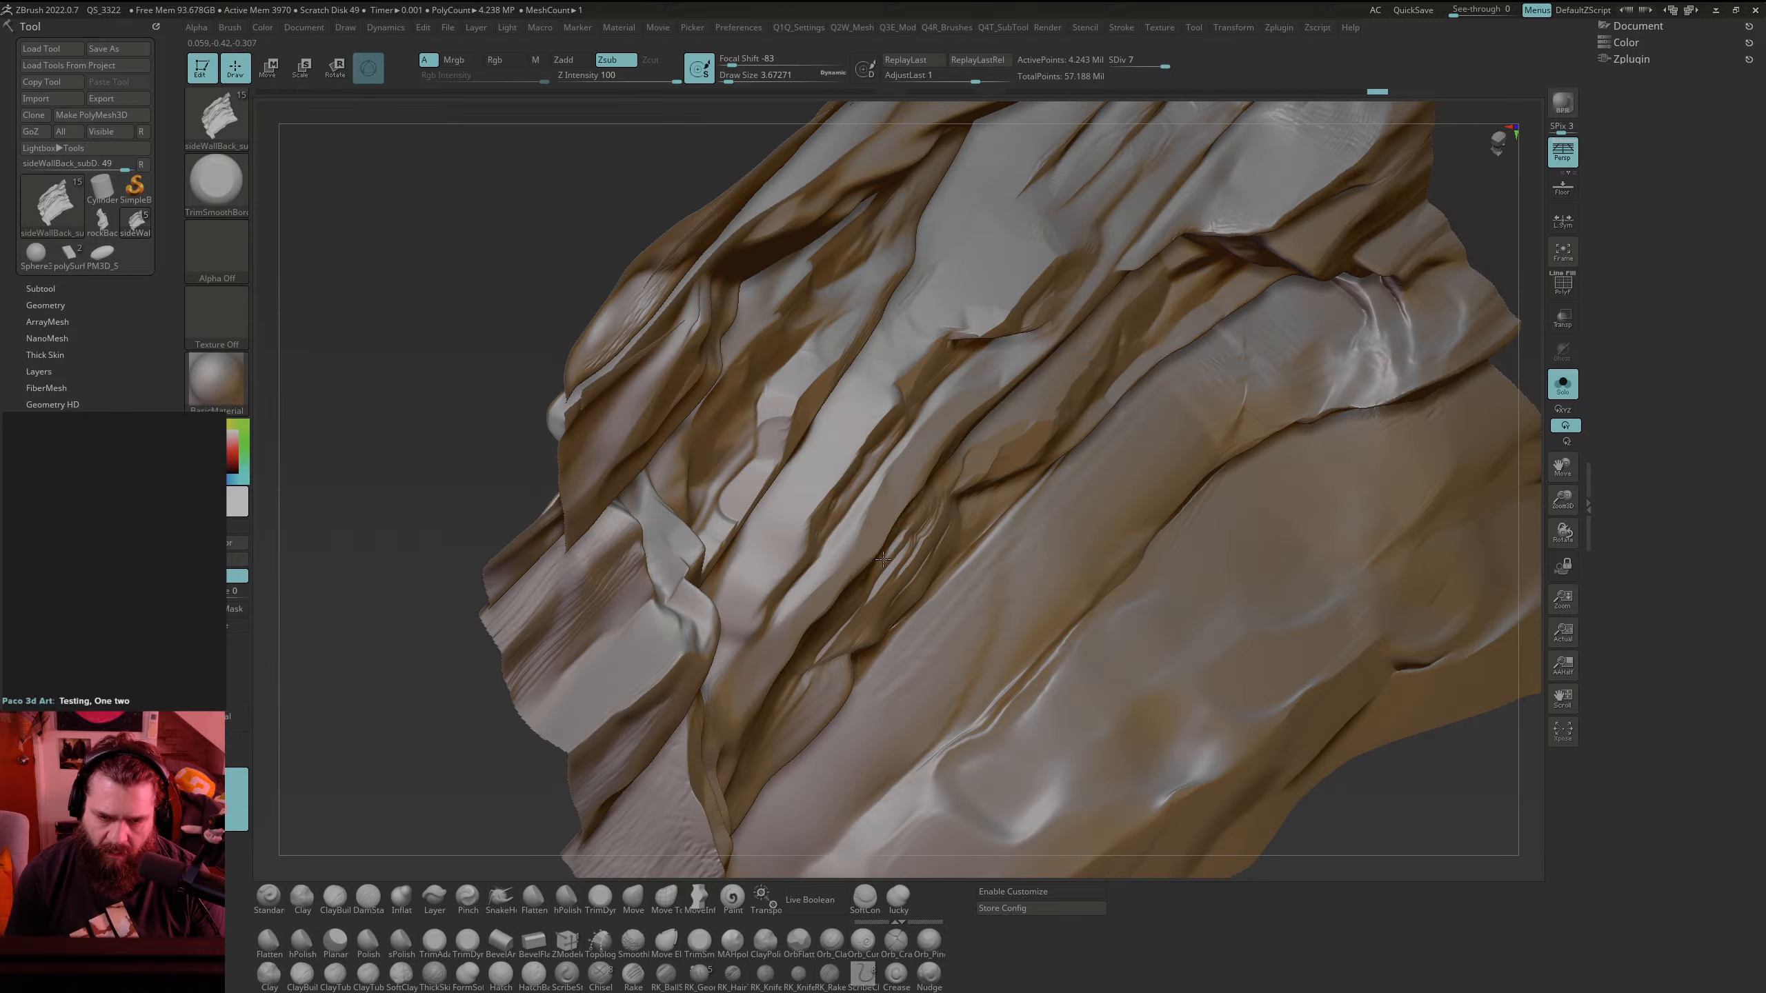
left_click_drag(1012, 431, 982, 448)
left_click_drag(1038, 395, 997, 427)
key("ctrl+z")
key("ctrl+z")
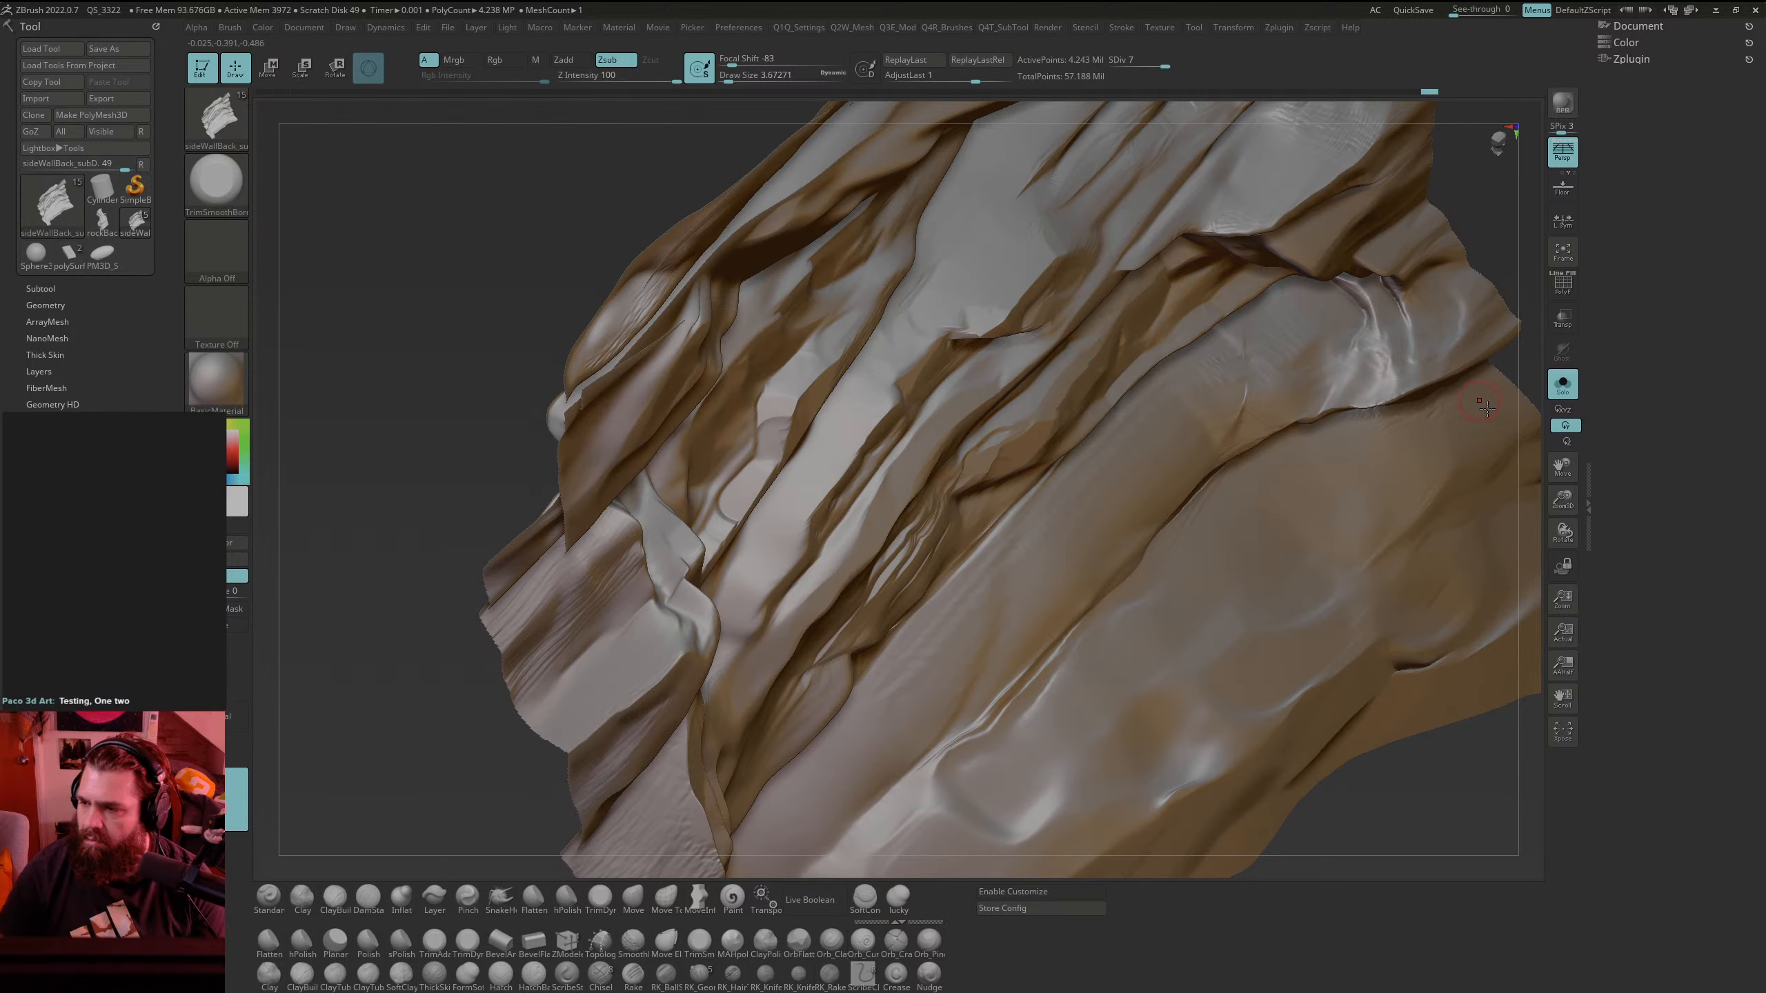
Step: Switch to the rockFormationIdeas board in PureRef and take it out of full screen as a small window over the sculpt
key("alt+Tab")
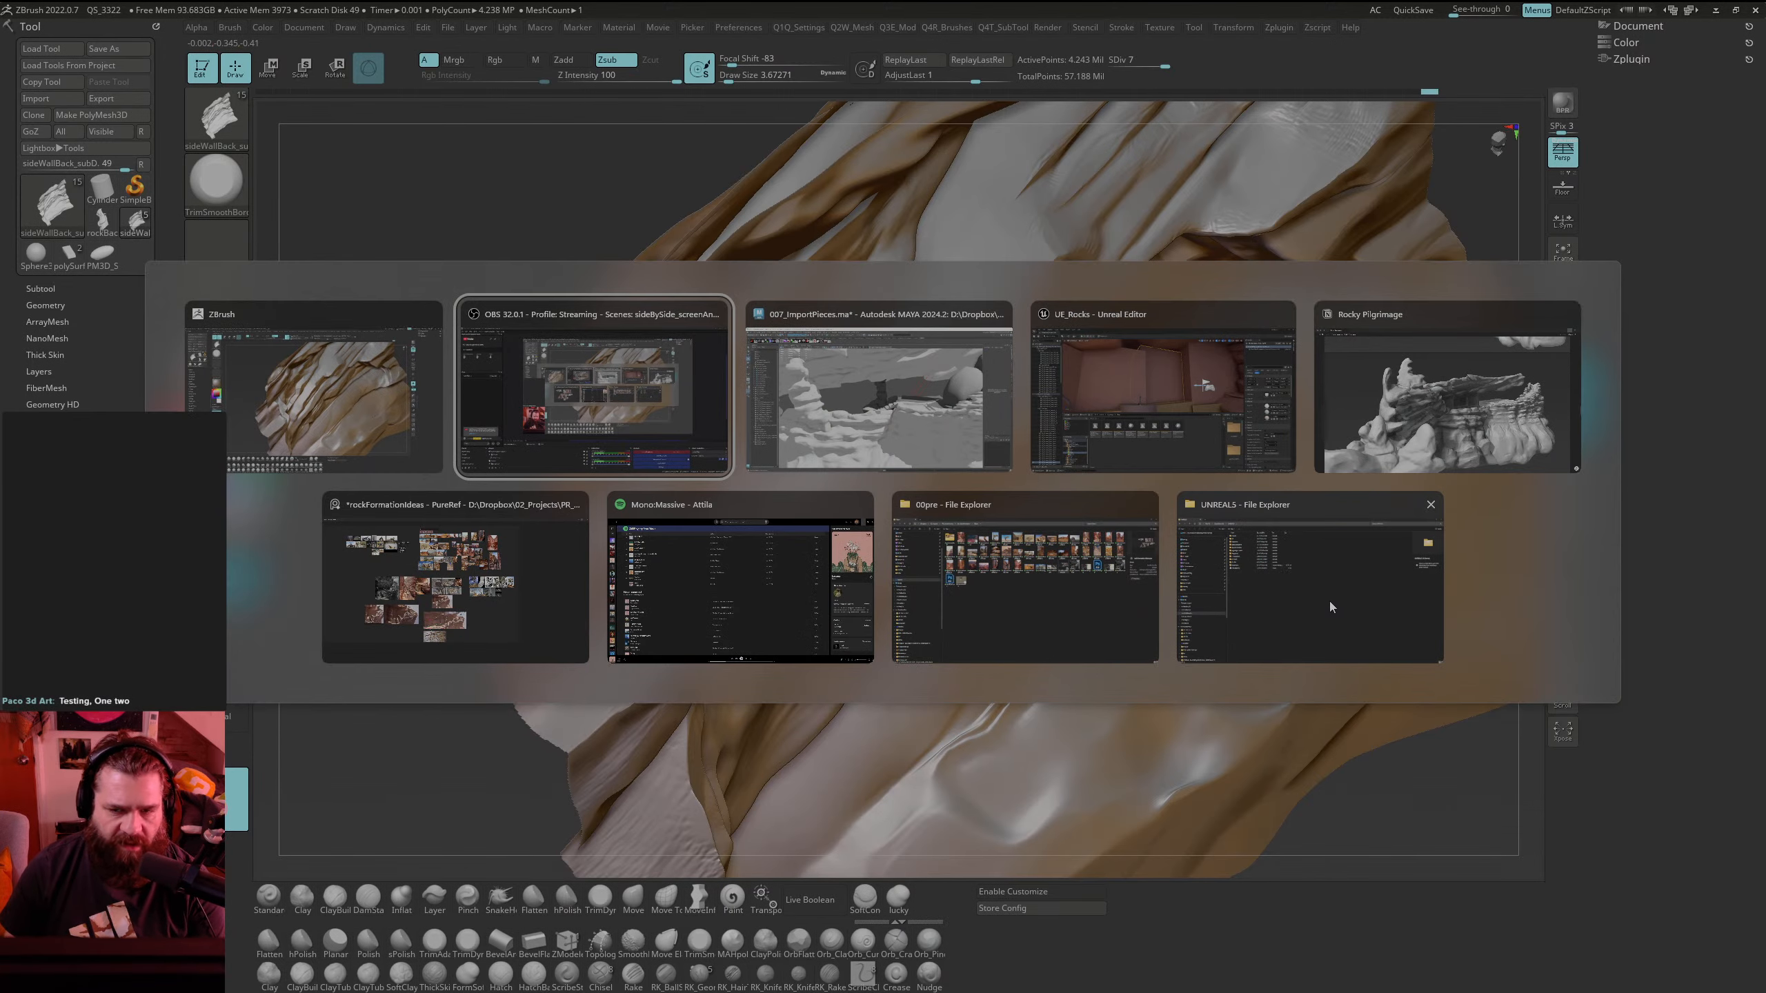
key("alt+Tab")
key("alt+Tab")
key("alt+Tab")
key("alt+Tab")
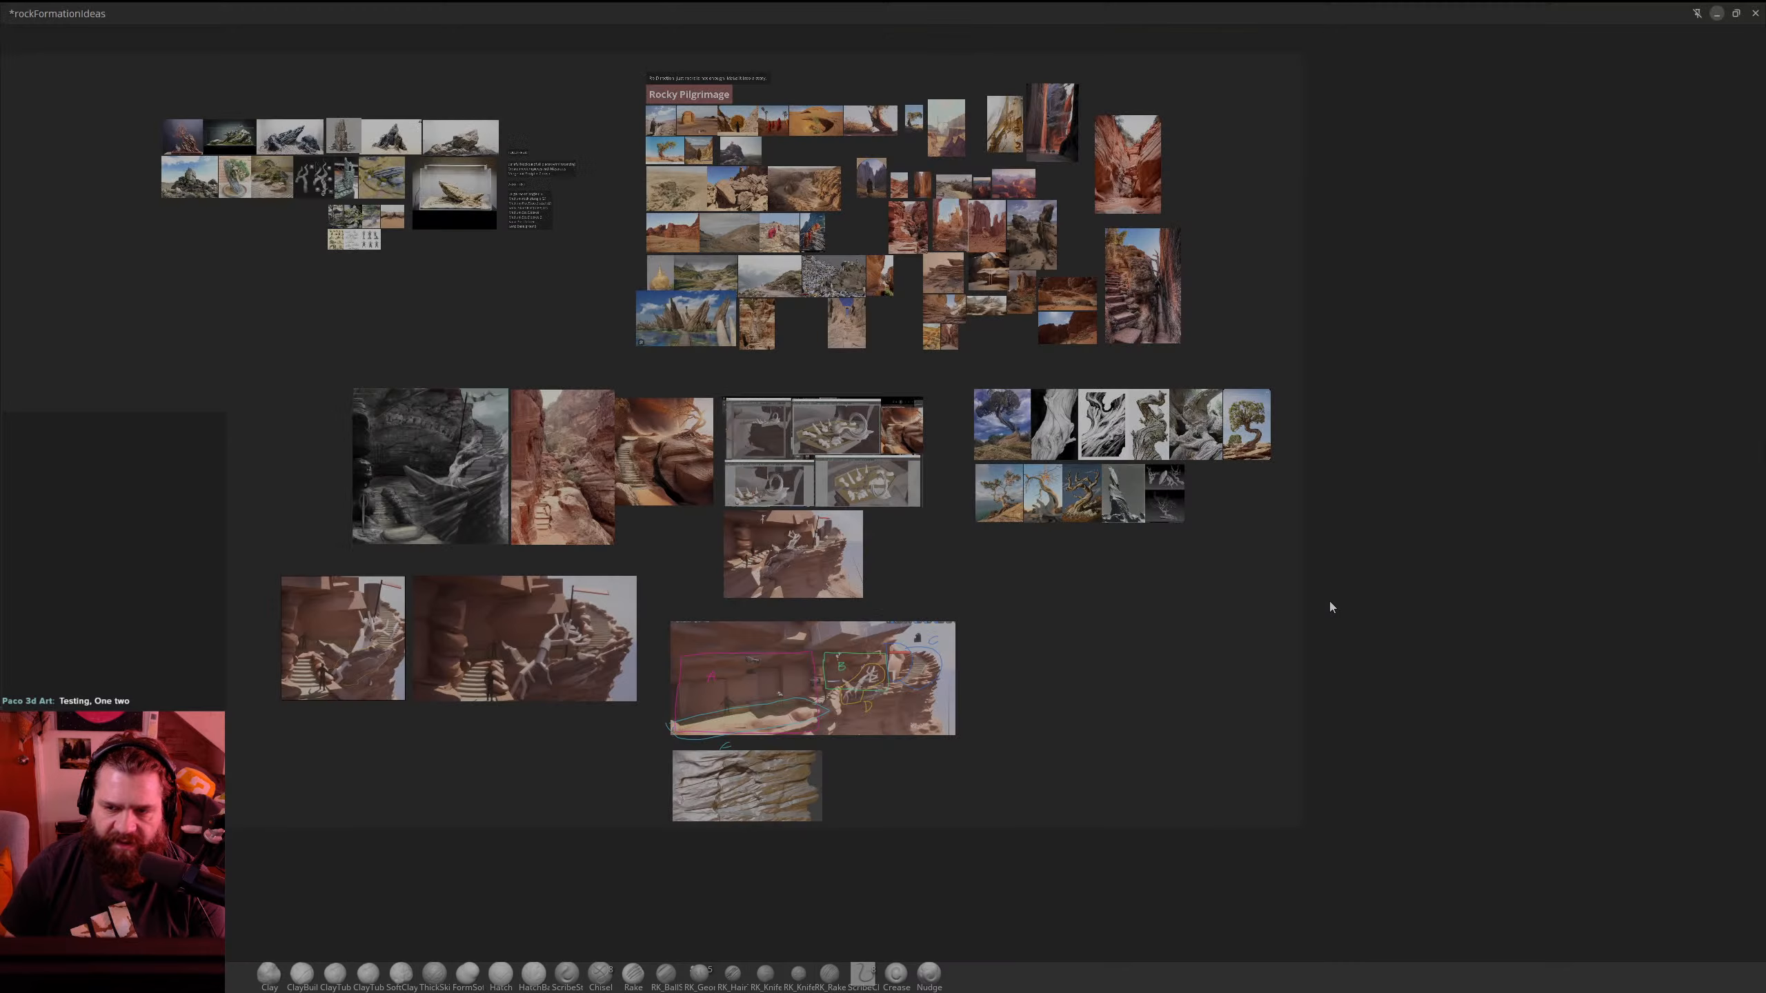
key("ctrl+f")
right_click_drag(398, 443, 407, 372)
scroll(479, 379, "down", 3)
Step: Browse the reference board in an enlarged window and examine the red rock cliff photos closely
middle_click_drag(458, 250, 266, 346)
scroll(266, 350, "up", 5)
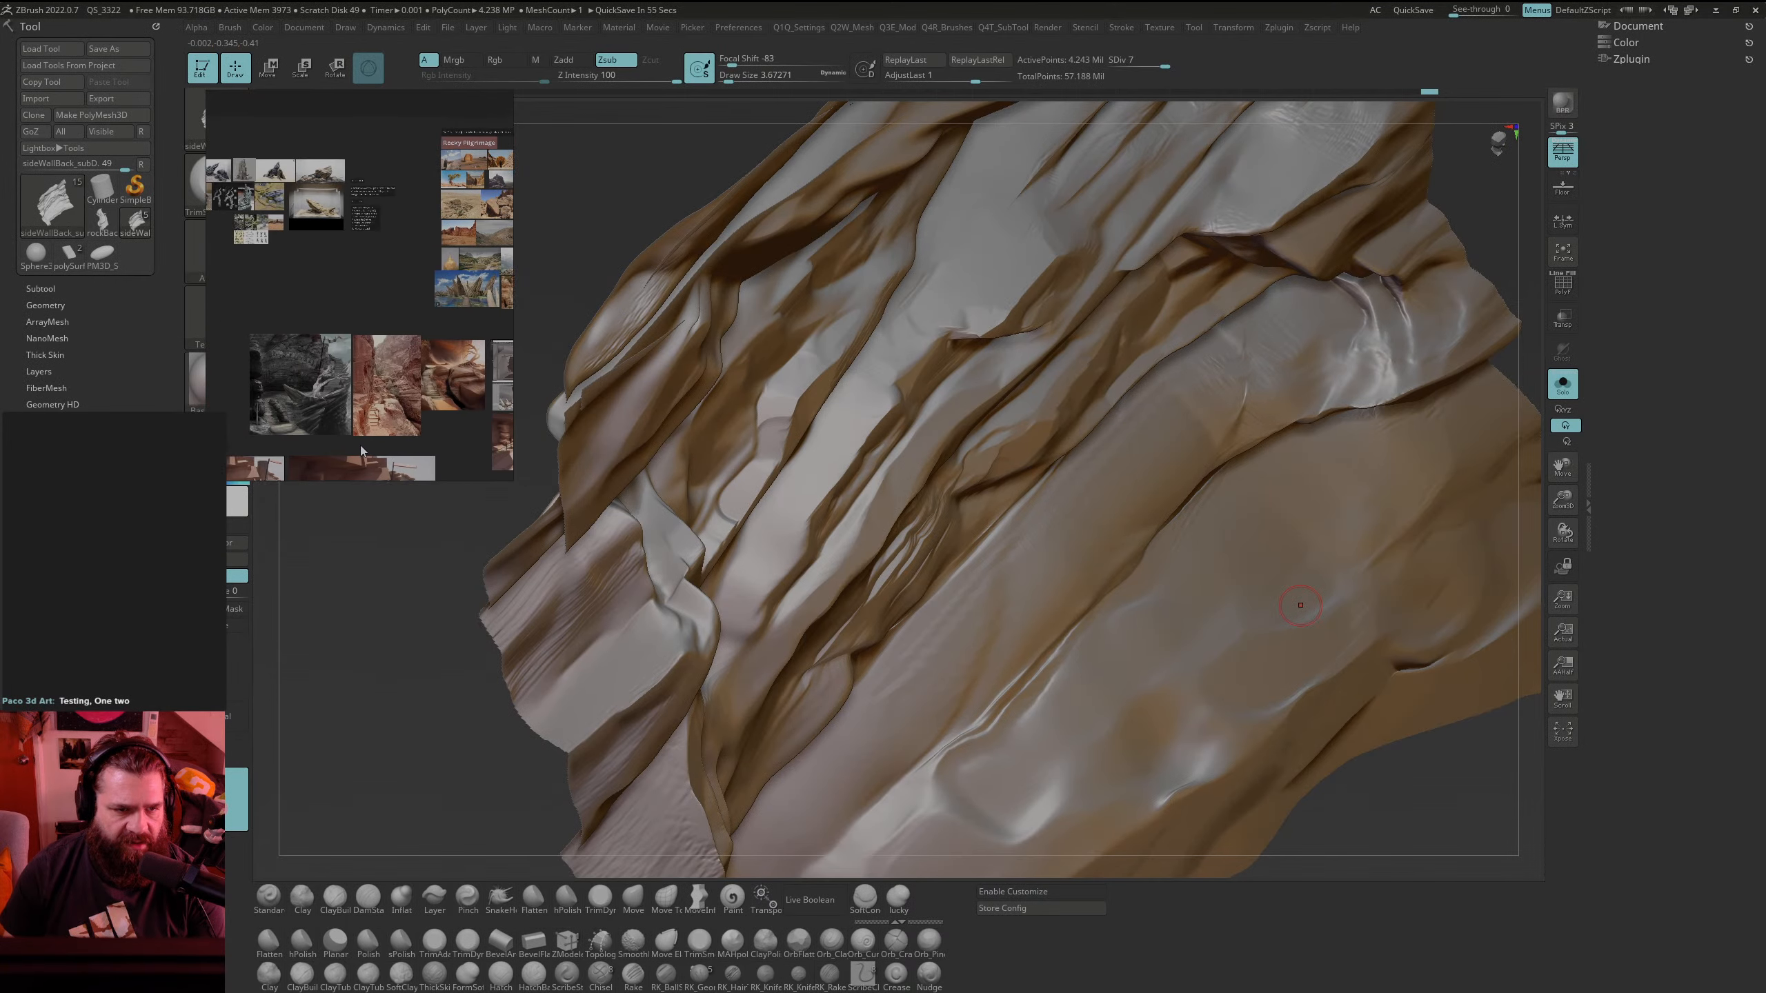
scroll(375, 398, "down", 6)
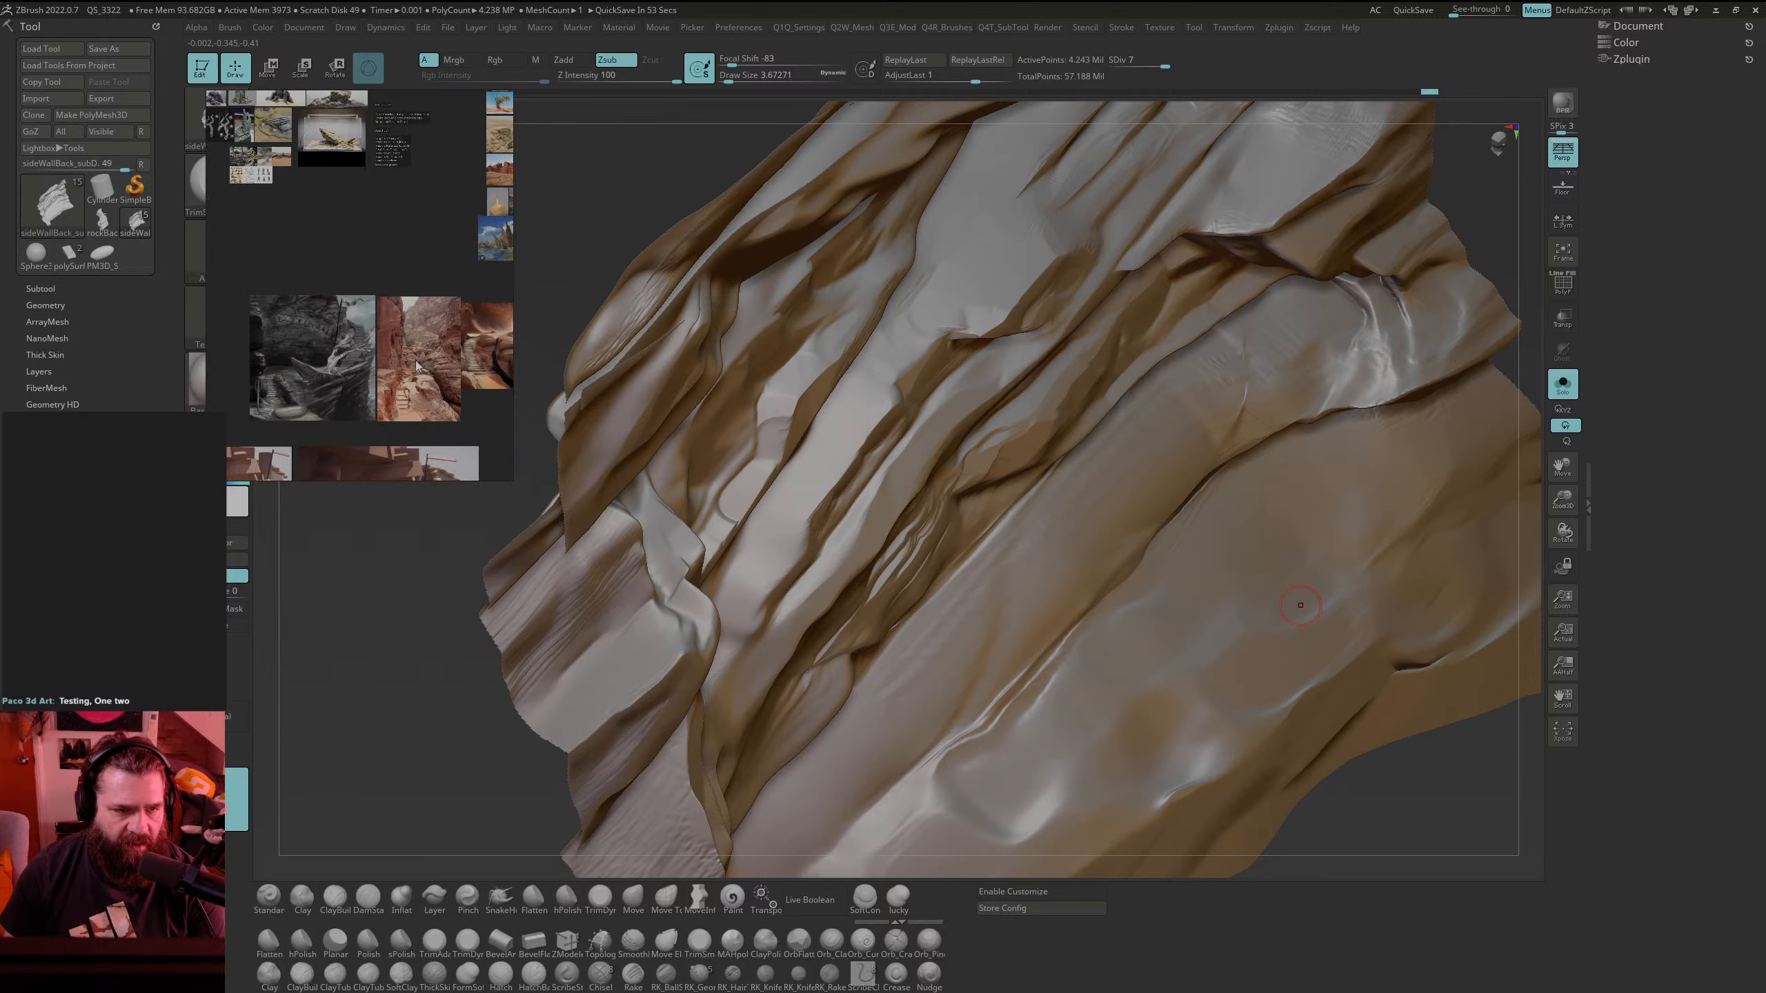
scroll(403, 350, "up", 5)
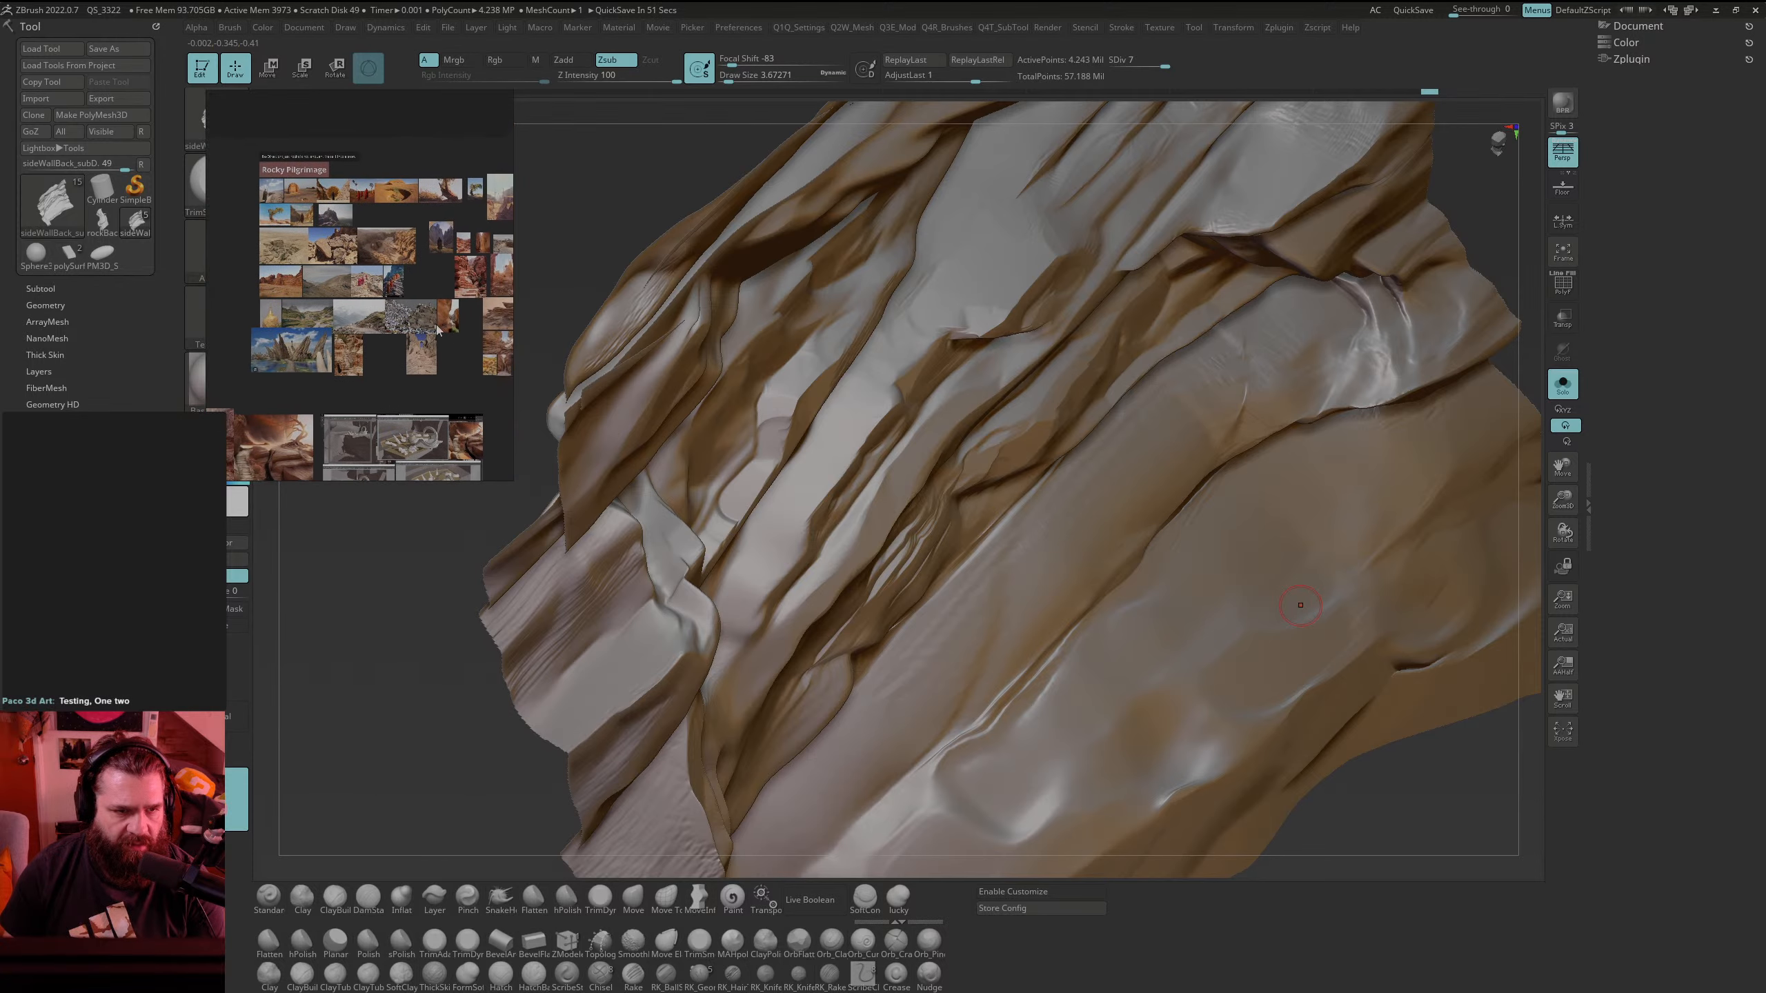
middle_click_drag(243, 400, 412, 249)
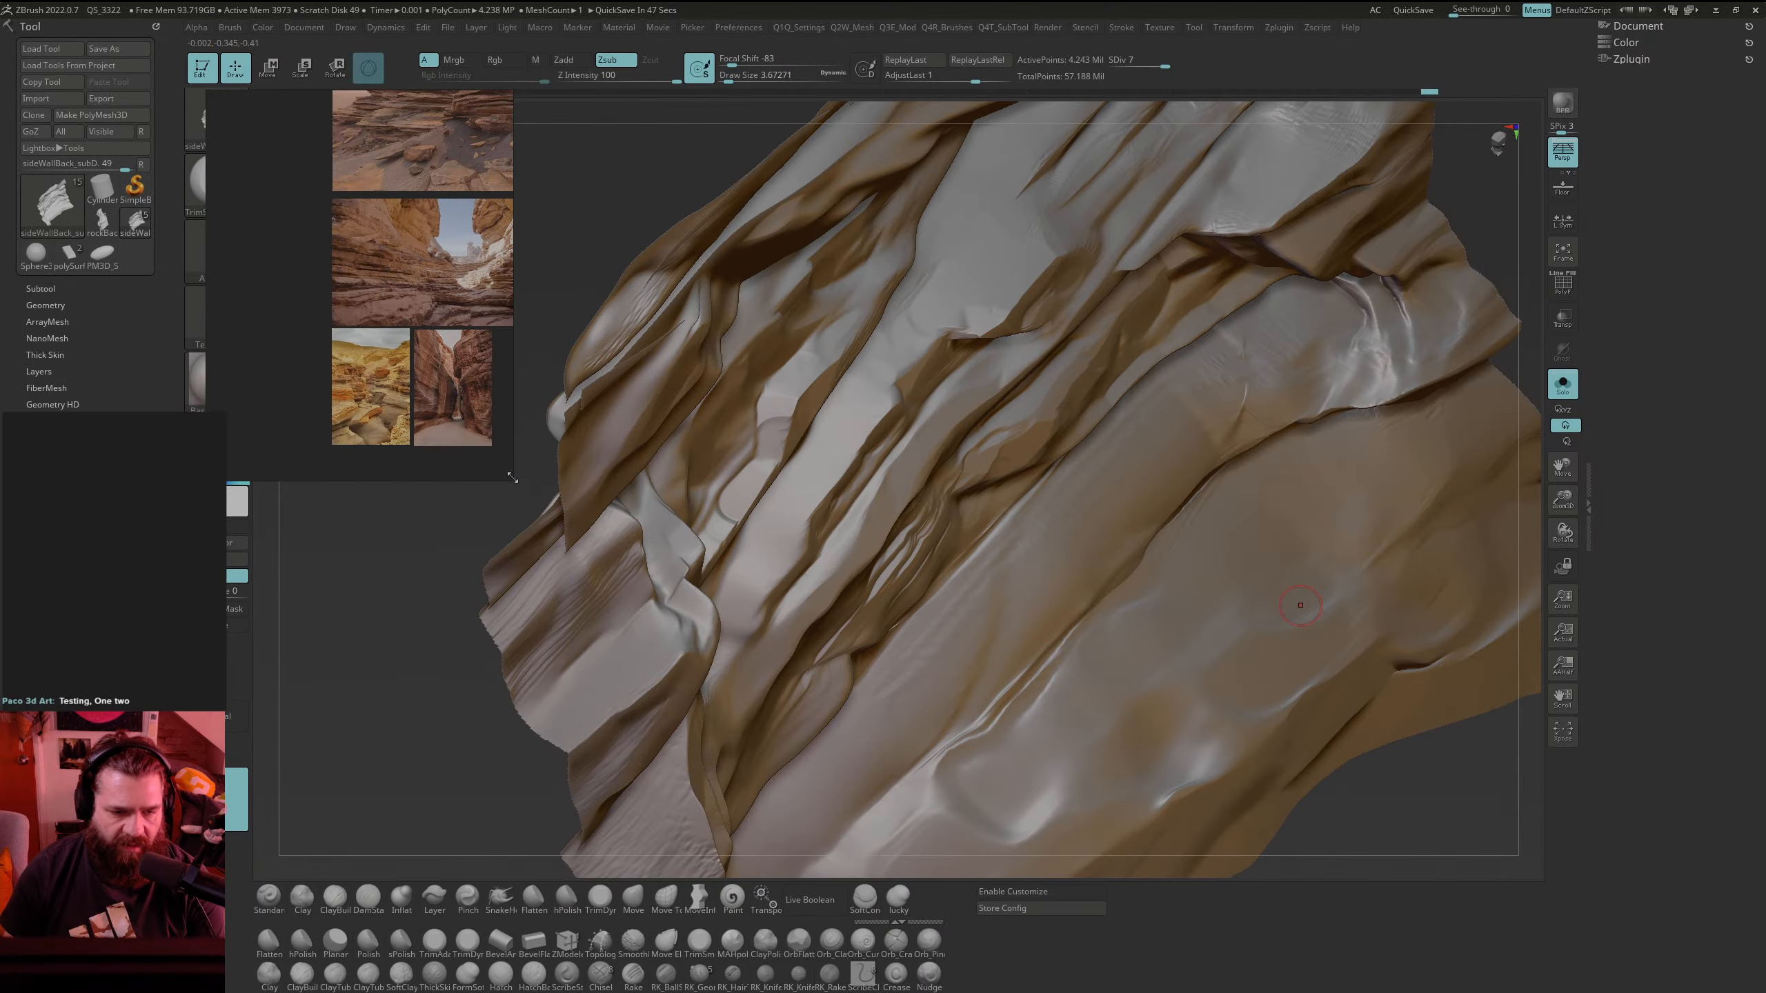
left_click_drag(519, 485, 1343, 650)
scroll(1152, 344, "up", 5)
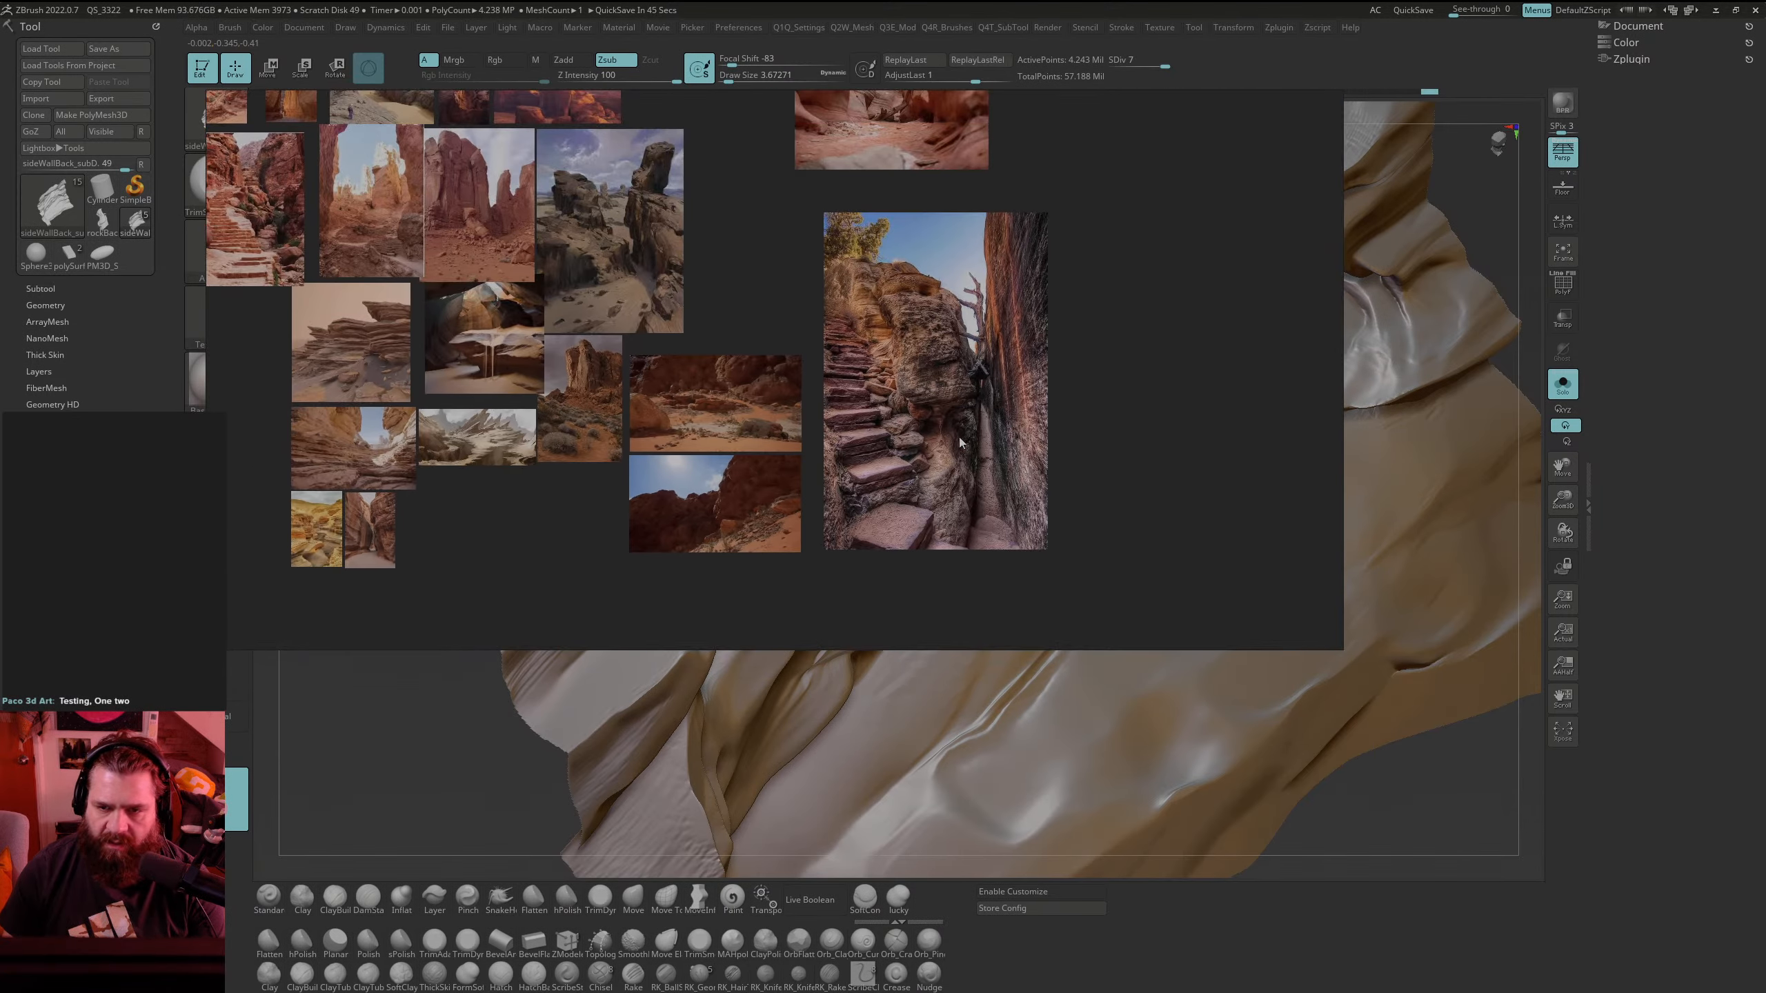
scroll(1029, 567, "down", 4)
scroll(769, 454, "up", 4)
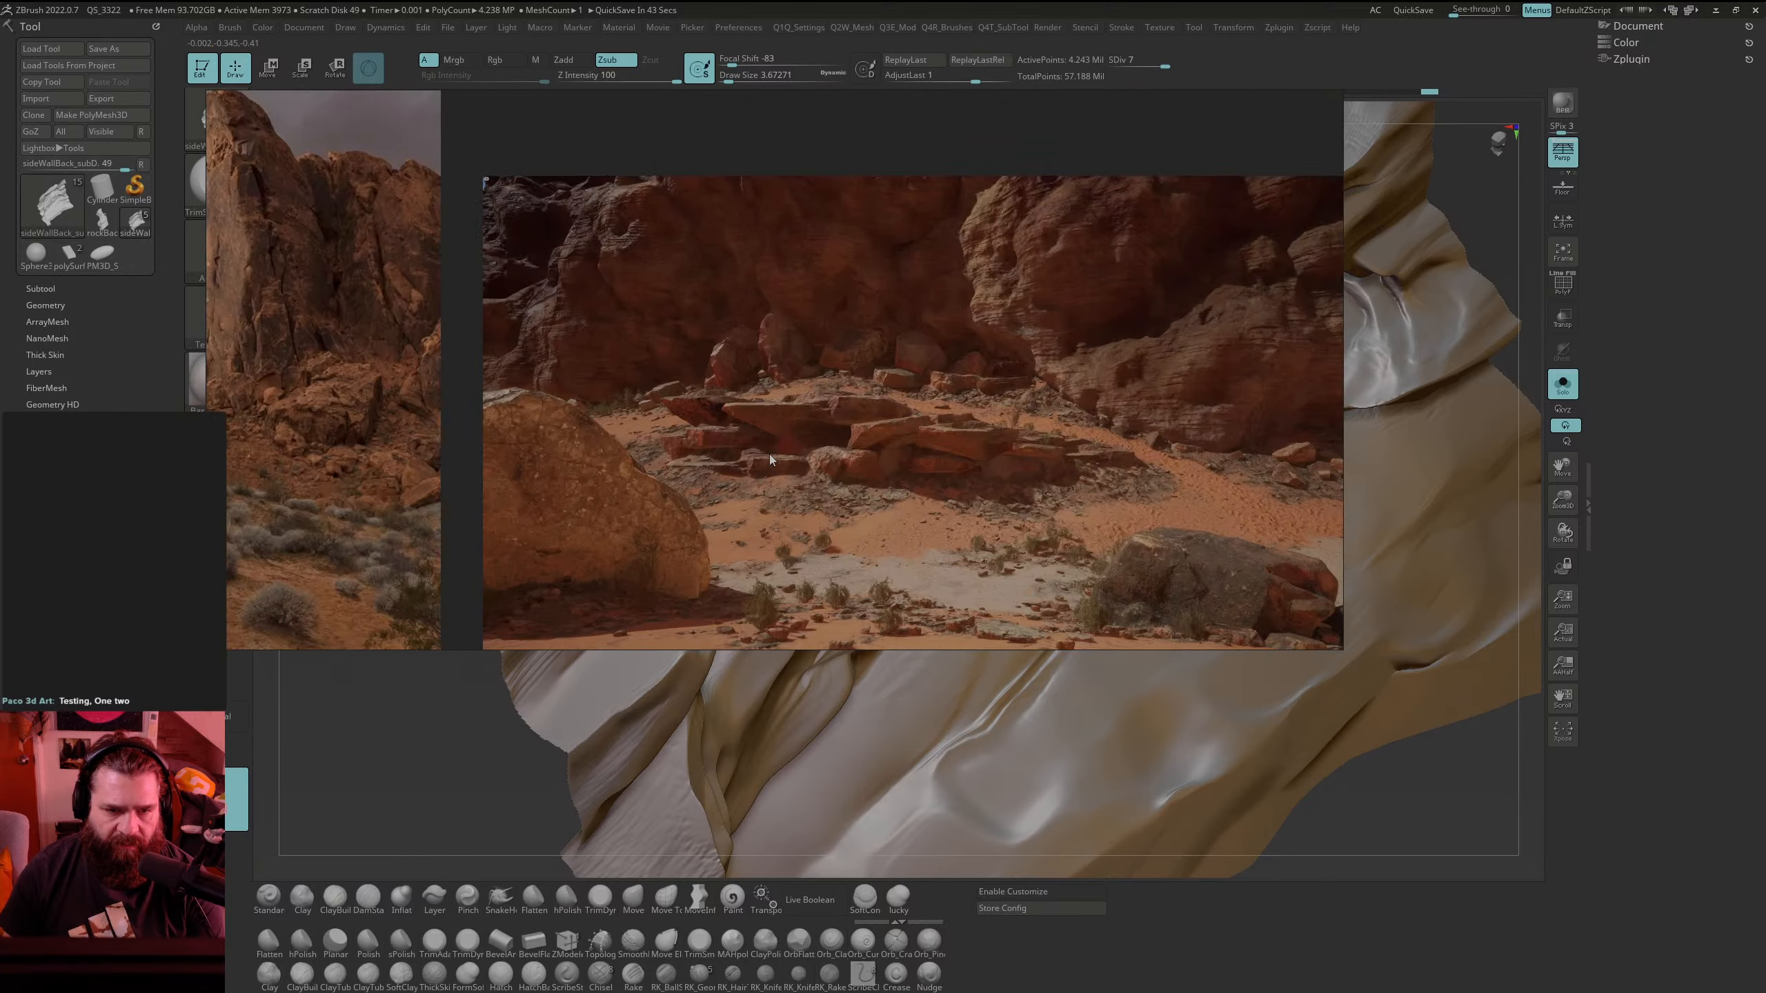
middle_click_drag(431, 387, 928, 379)
scroll(841, 377, "up", 2)
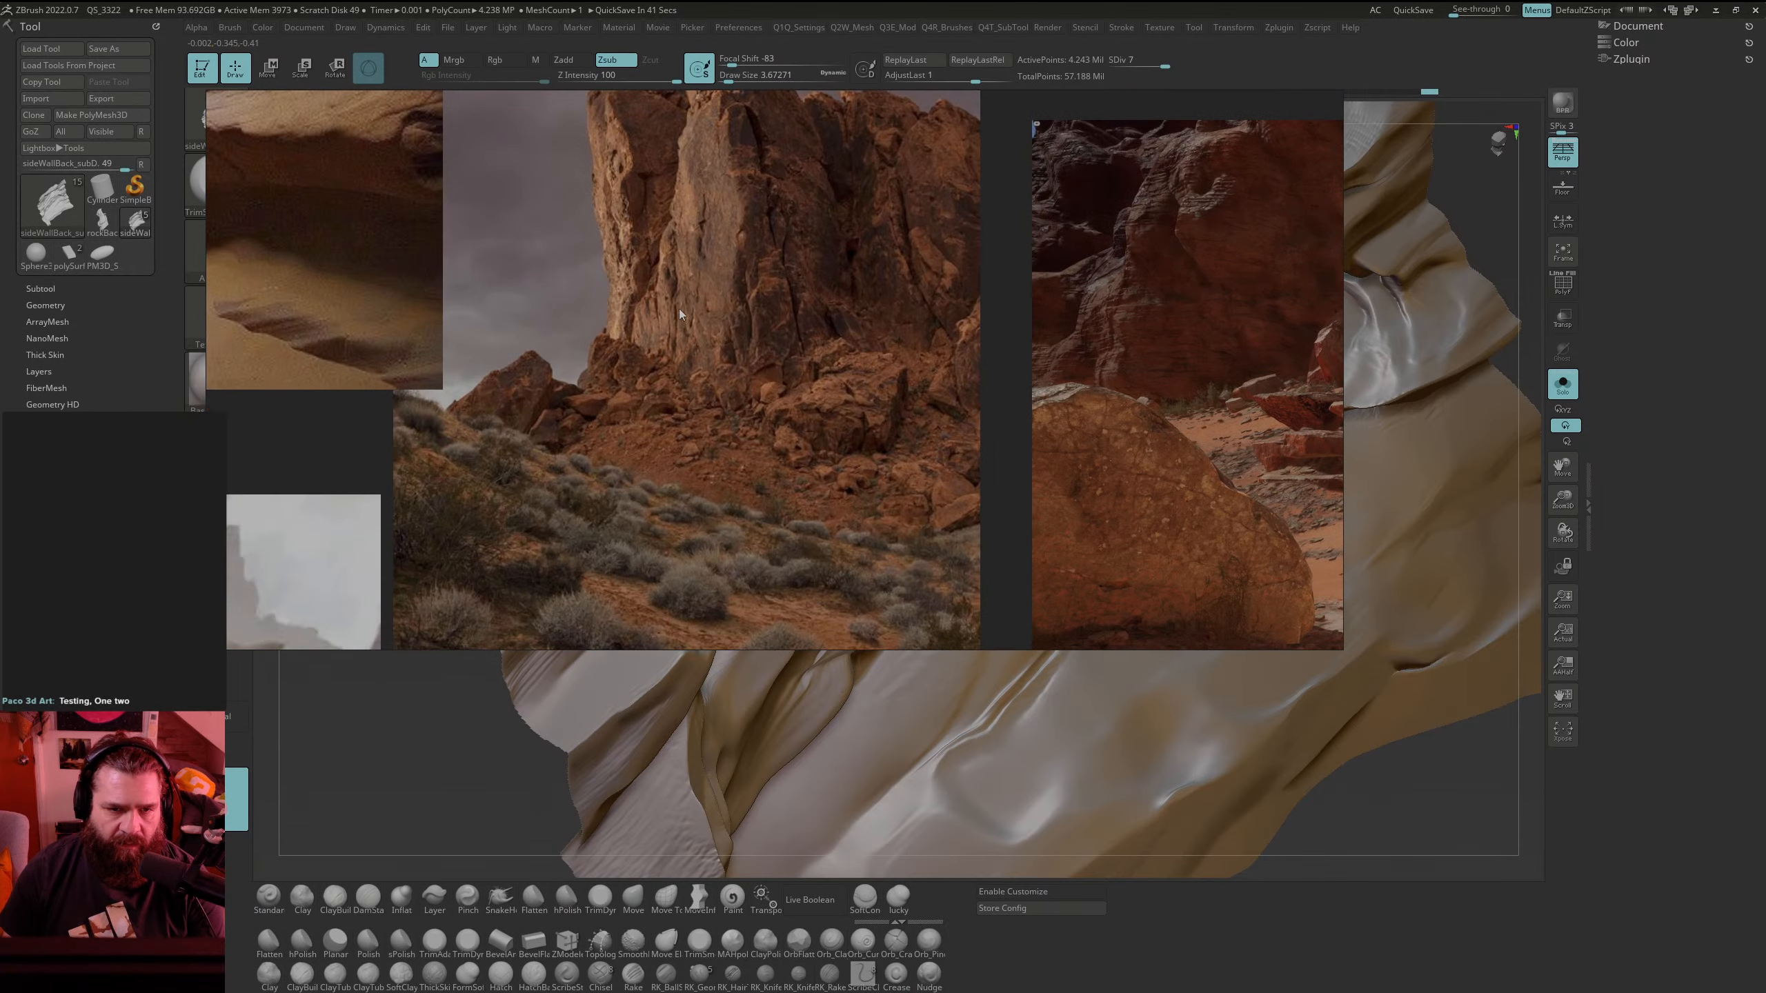
middle_click_drag(711, 277, 356, 318)
scroll(825, 410, "up", 2)
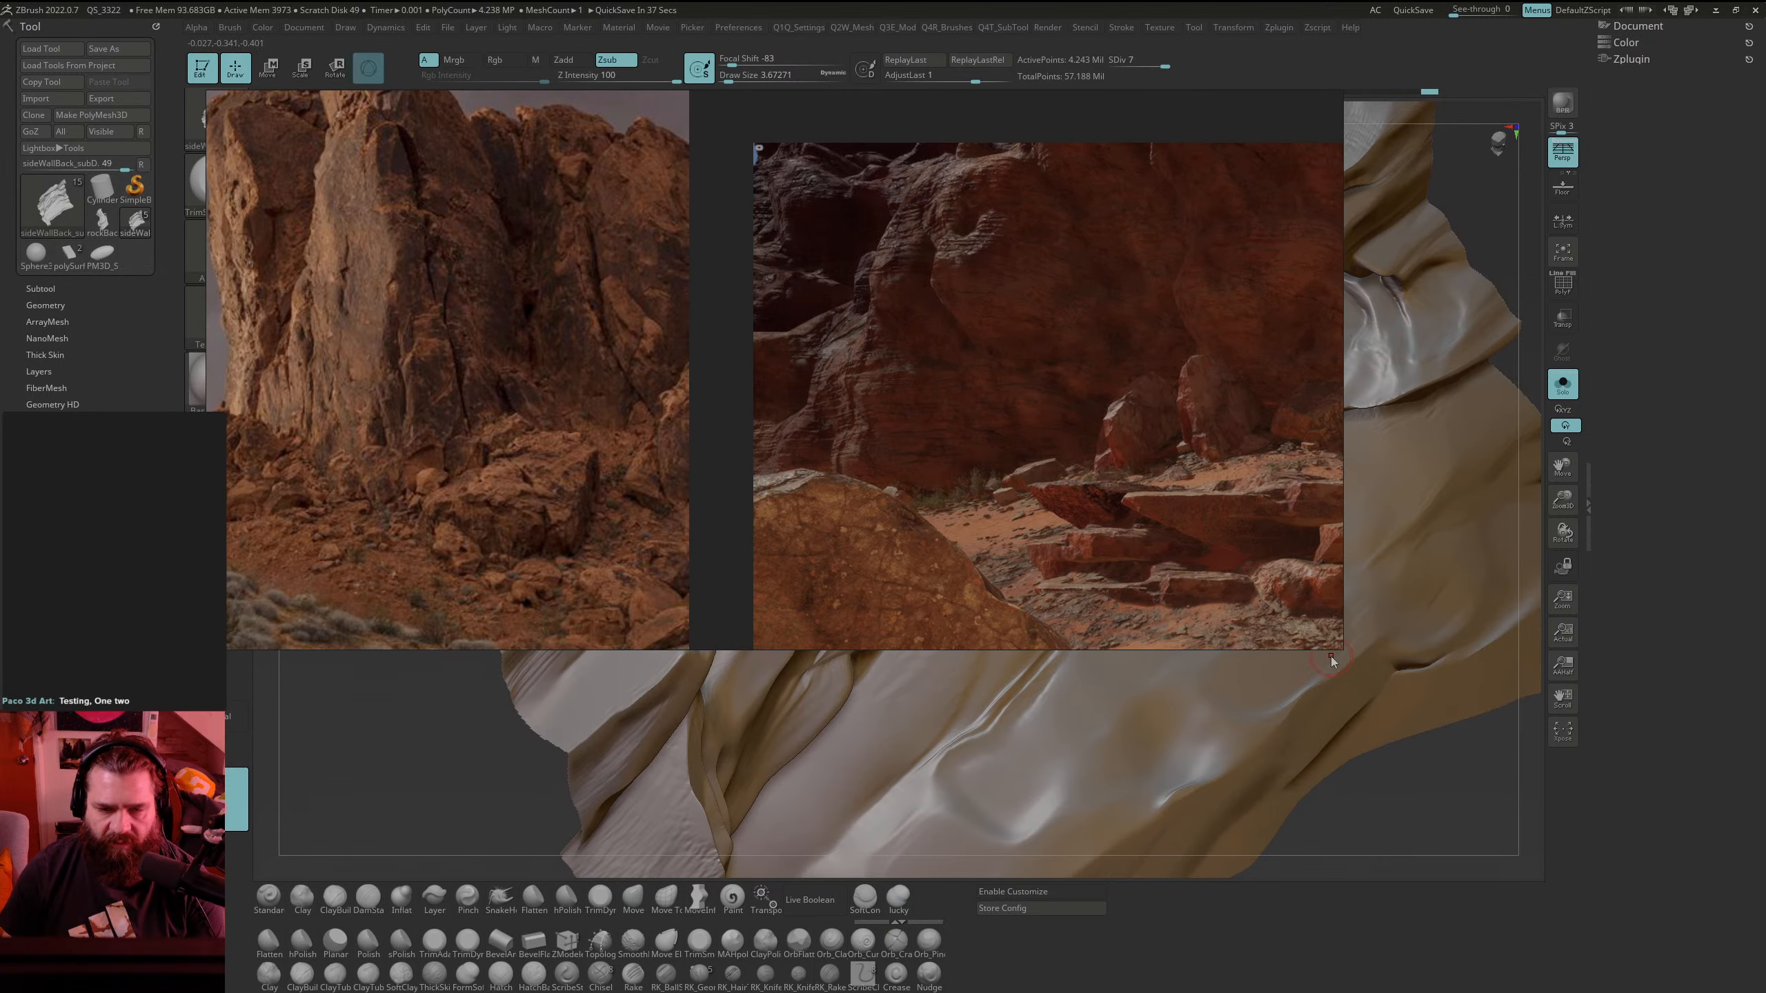
Step: Shrink the reference window to a narrow view of the tall red cliff photo and move it clear of the brush library
left_click_drag(1329, 657, 519, 572)
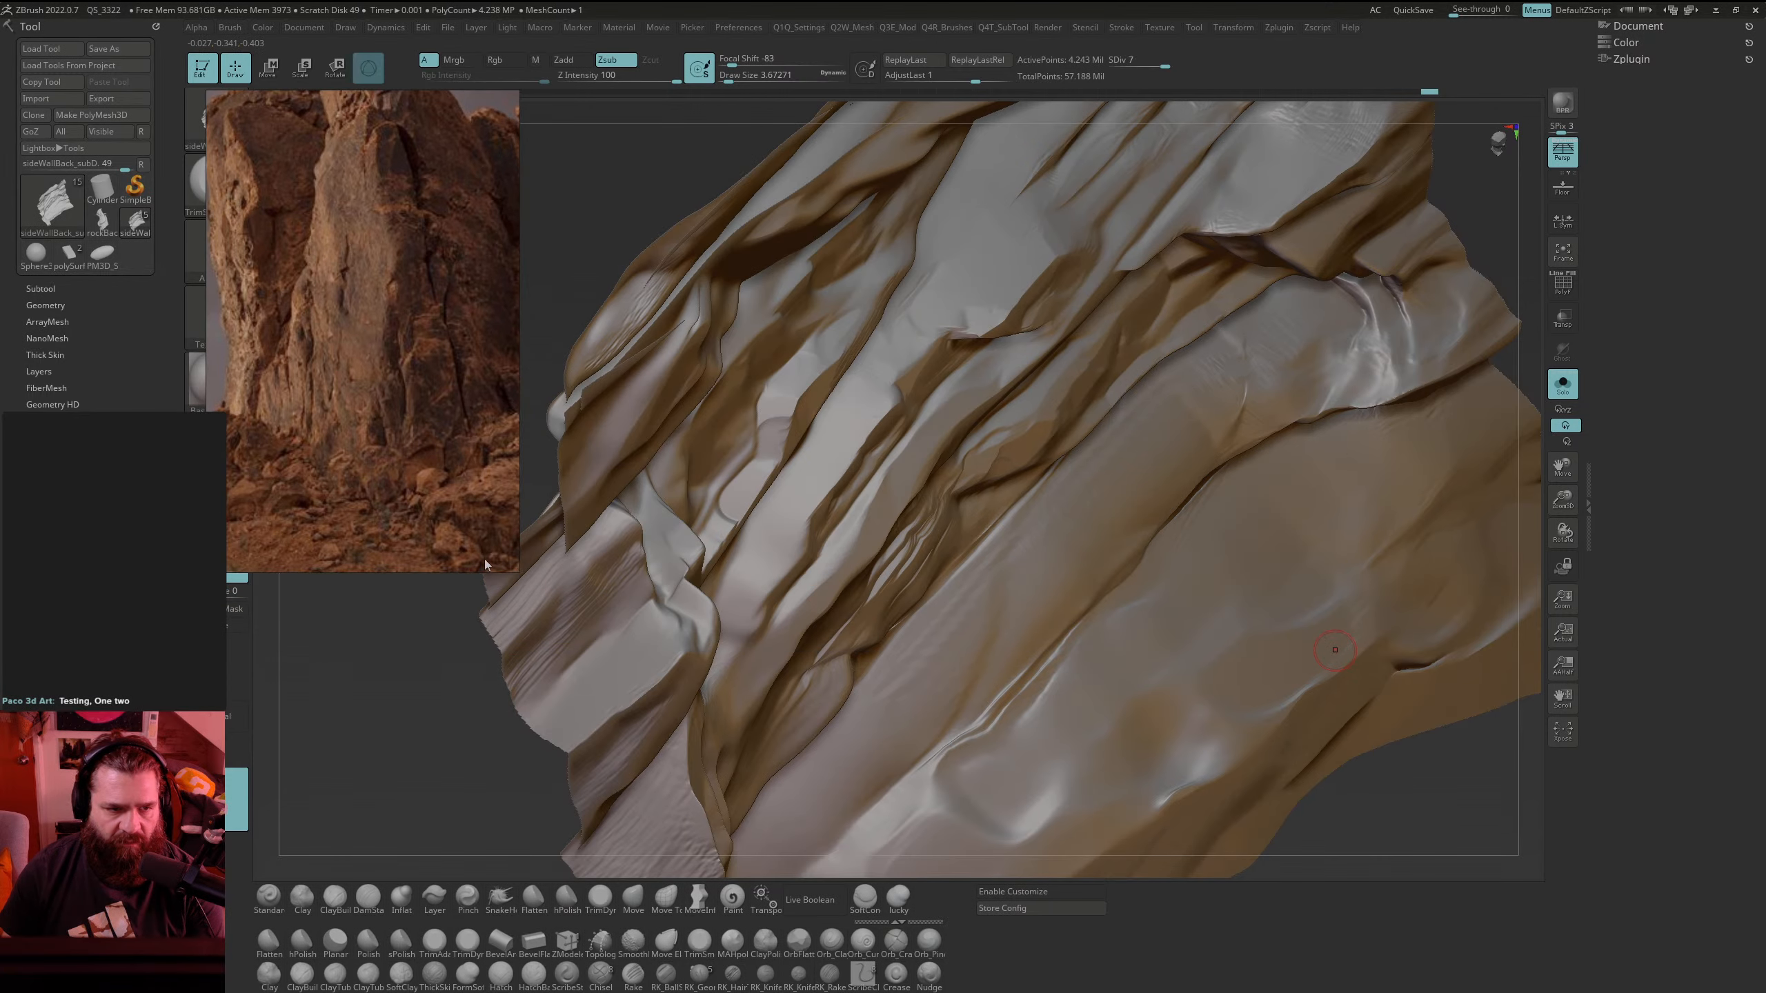
scroll(431, 497, "down", 1)
right_click_drag(1044, 584, 1039, 577)
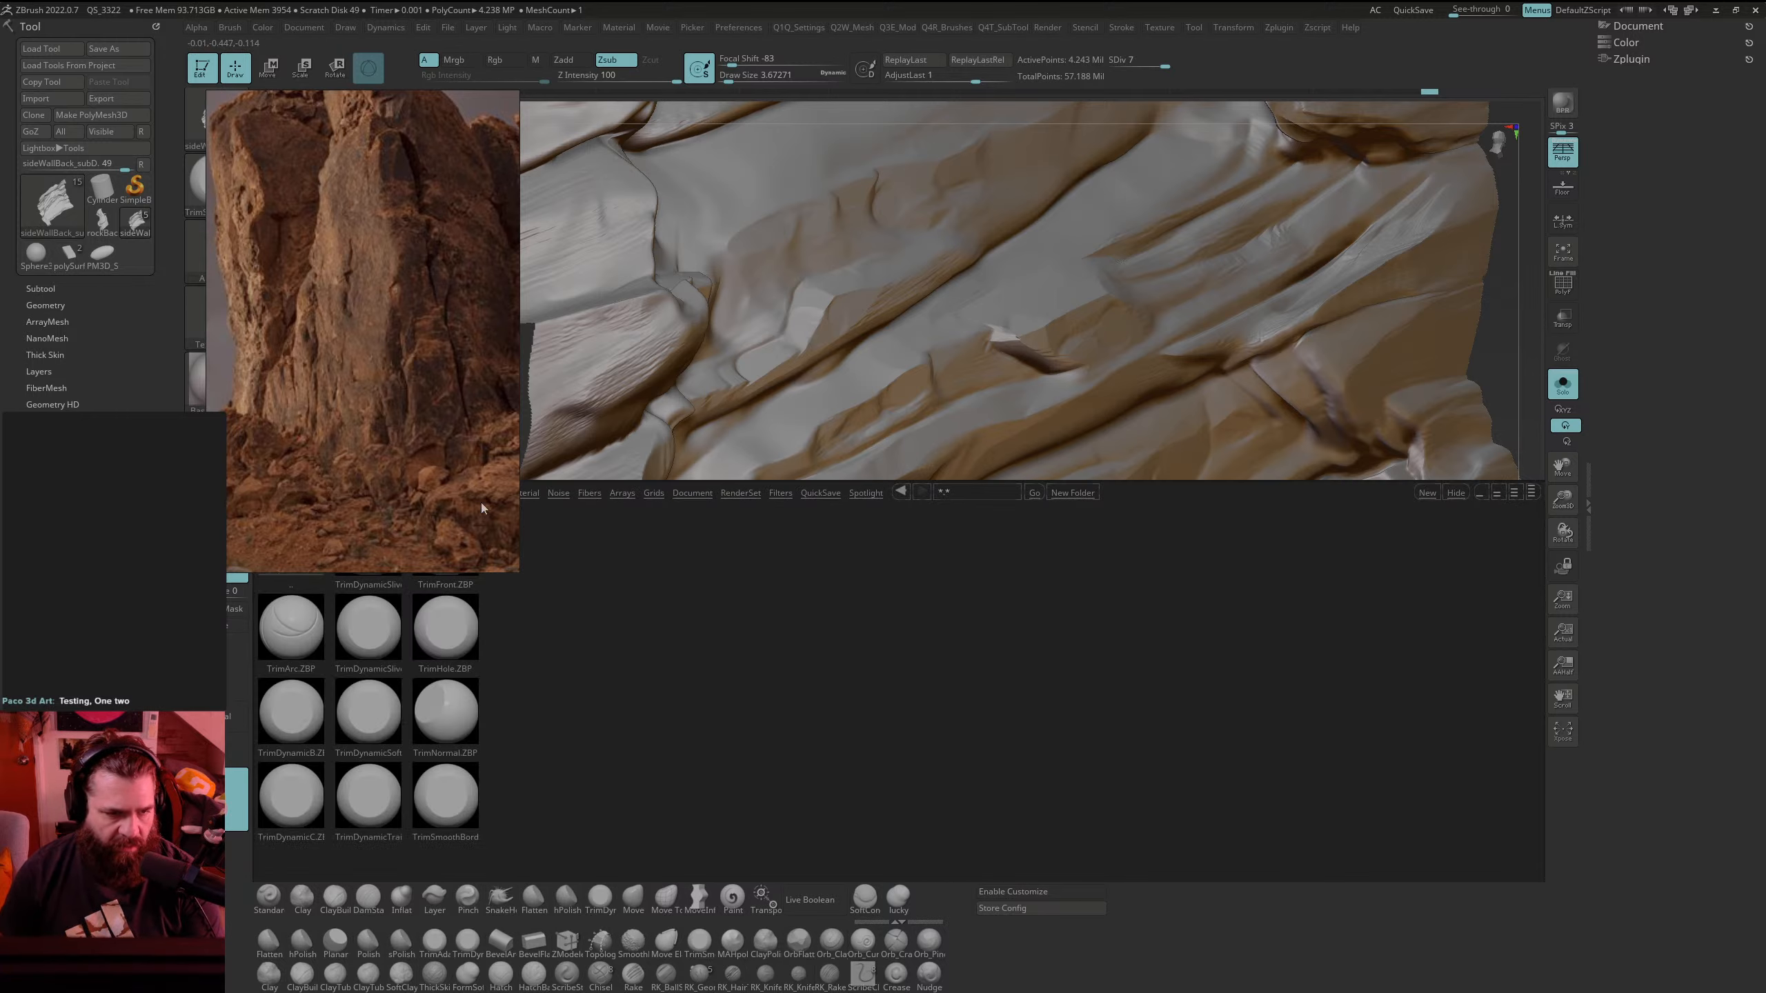
left_click_drag(484, 509, 402, 387)
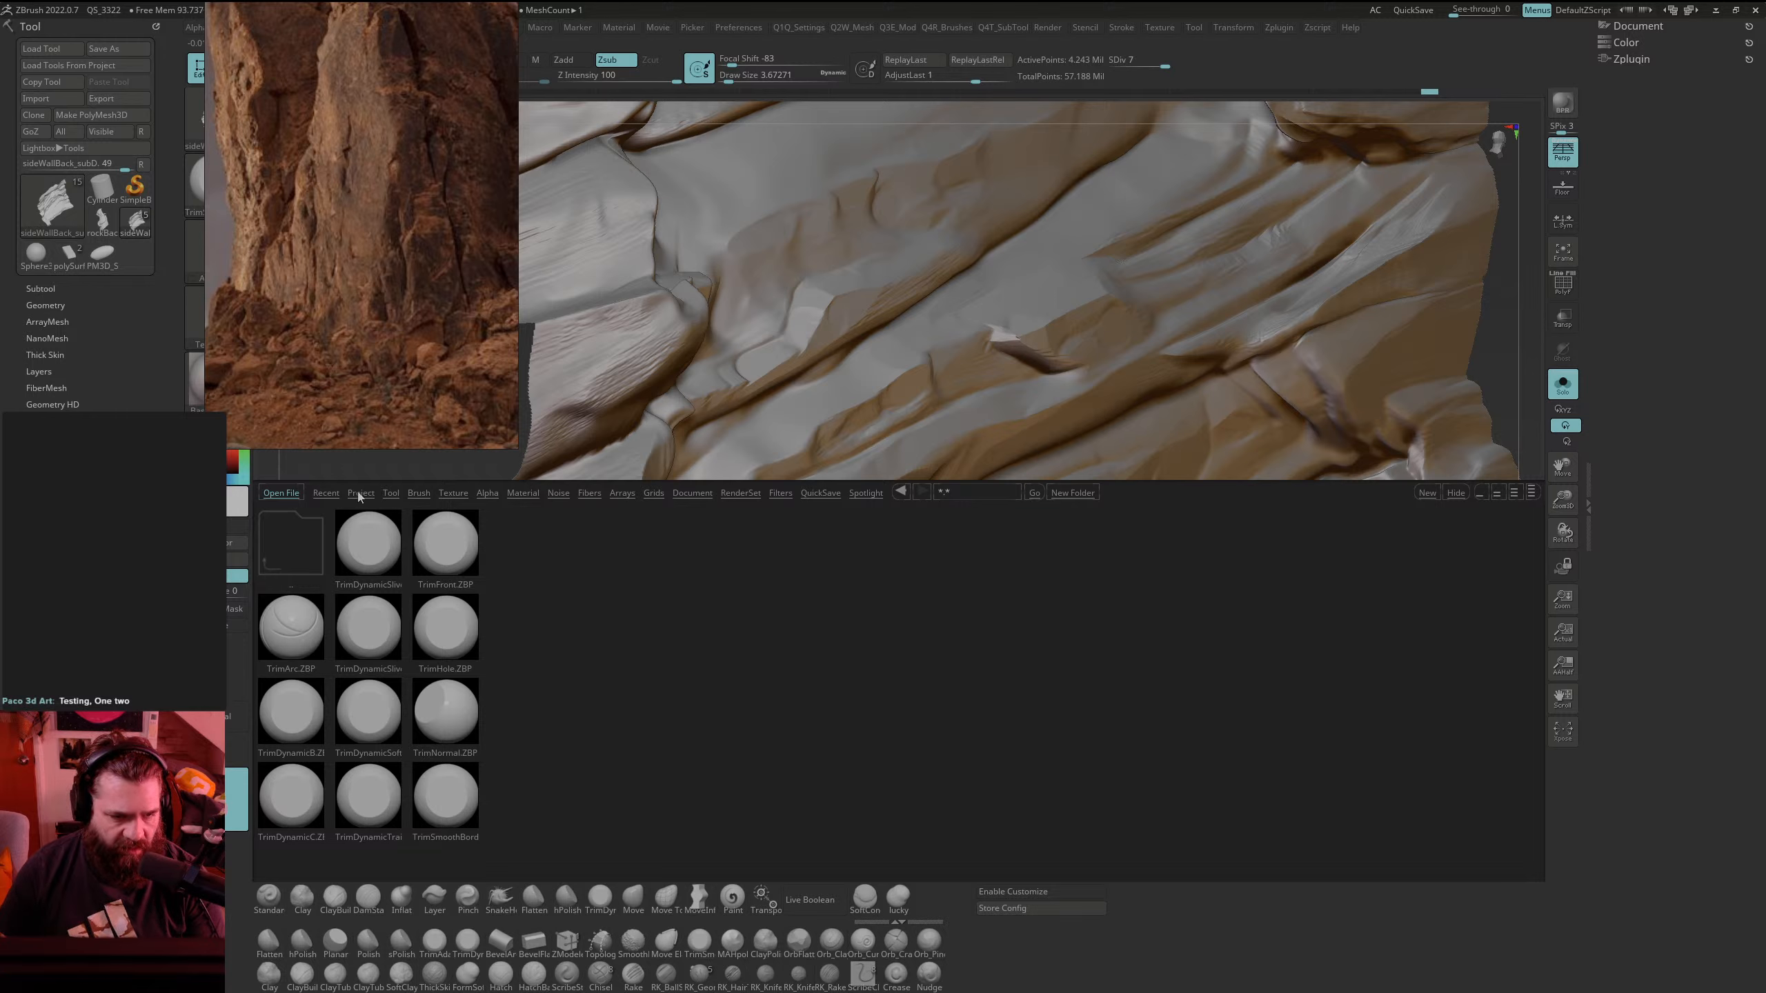
Step: Load the SmoothDirectional brush from the Smooth folder of the brush library
left_click(419, 493)
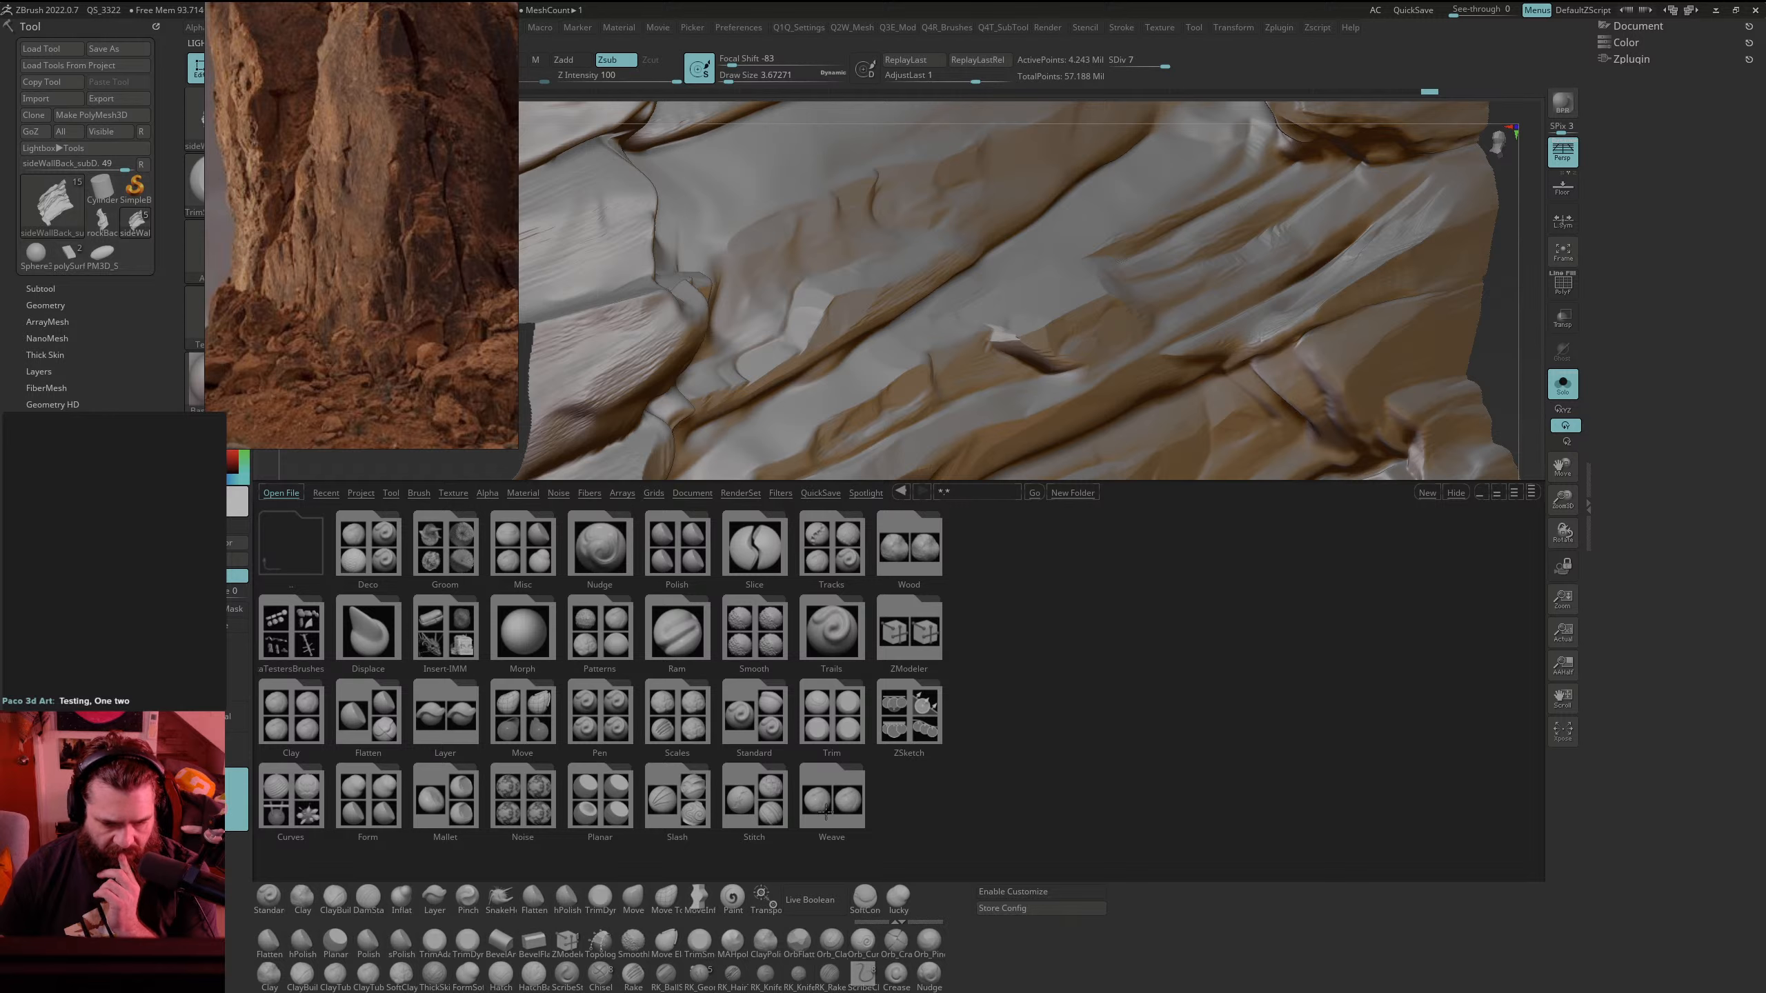
left_click(760, 651)
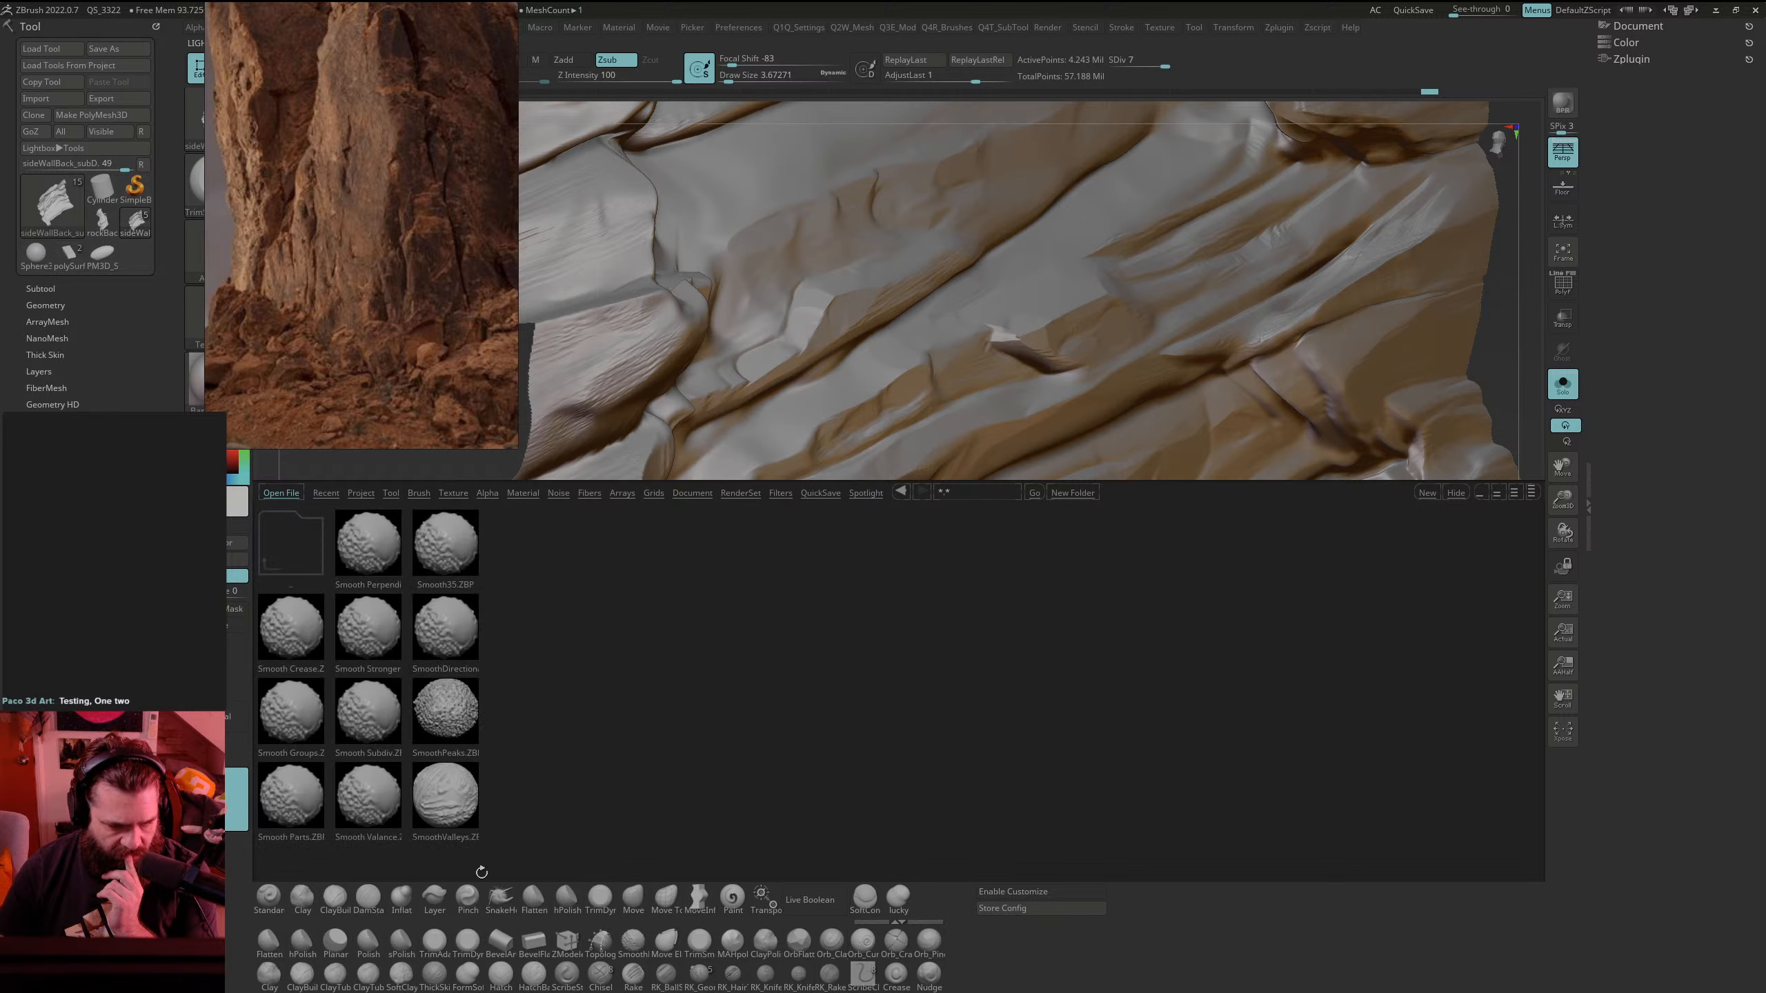
double_click(459, 626)
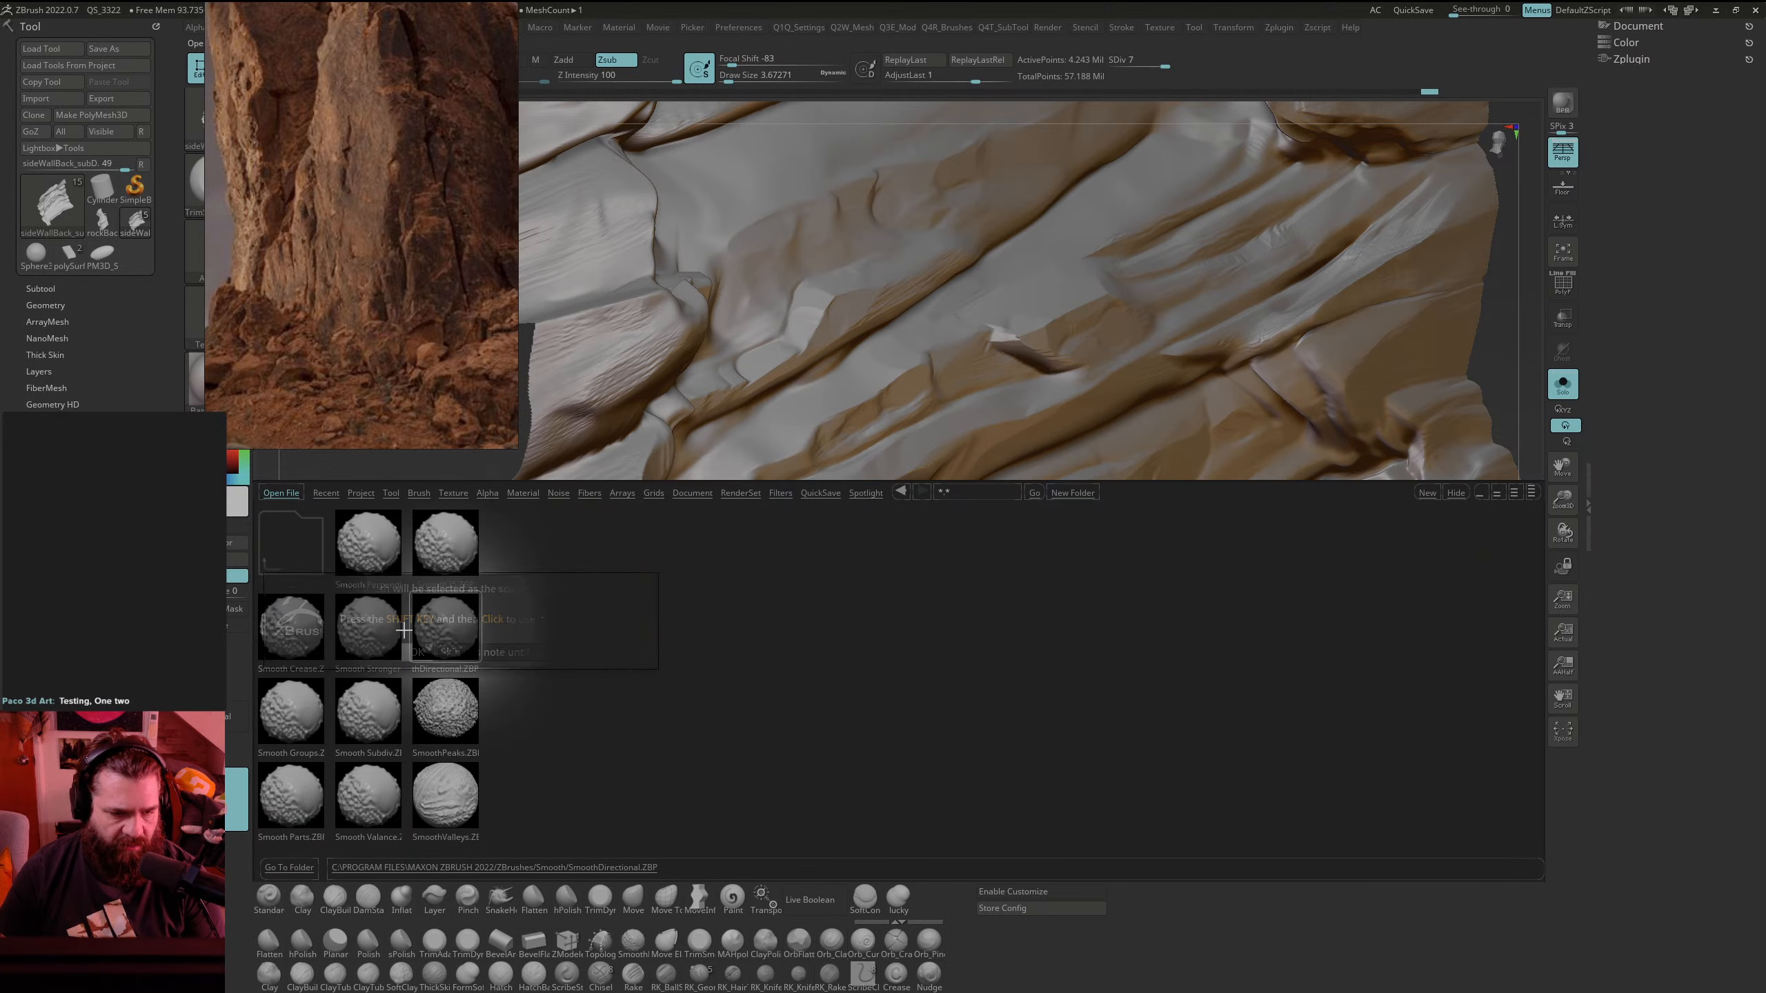
Step: Frame the whole red rock tower in the reference window and place it over the opposite side of the sculpt
middle_click_drag(372, 364, 369, 465)
right_click_drag(373, 362, 1394, 493)
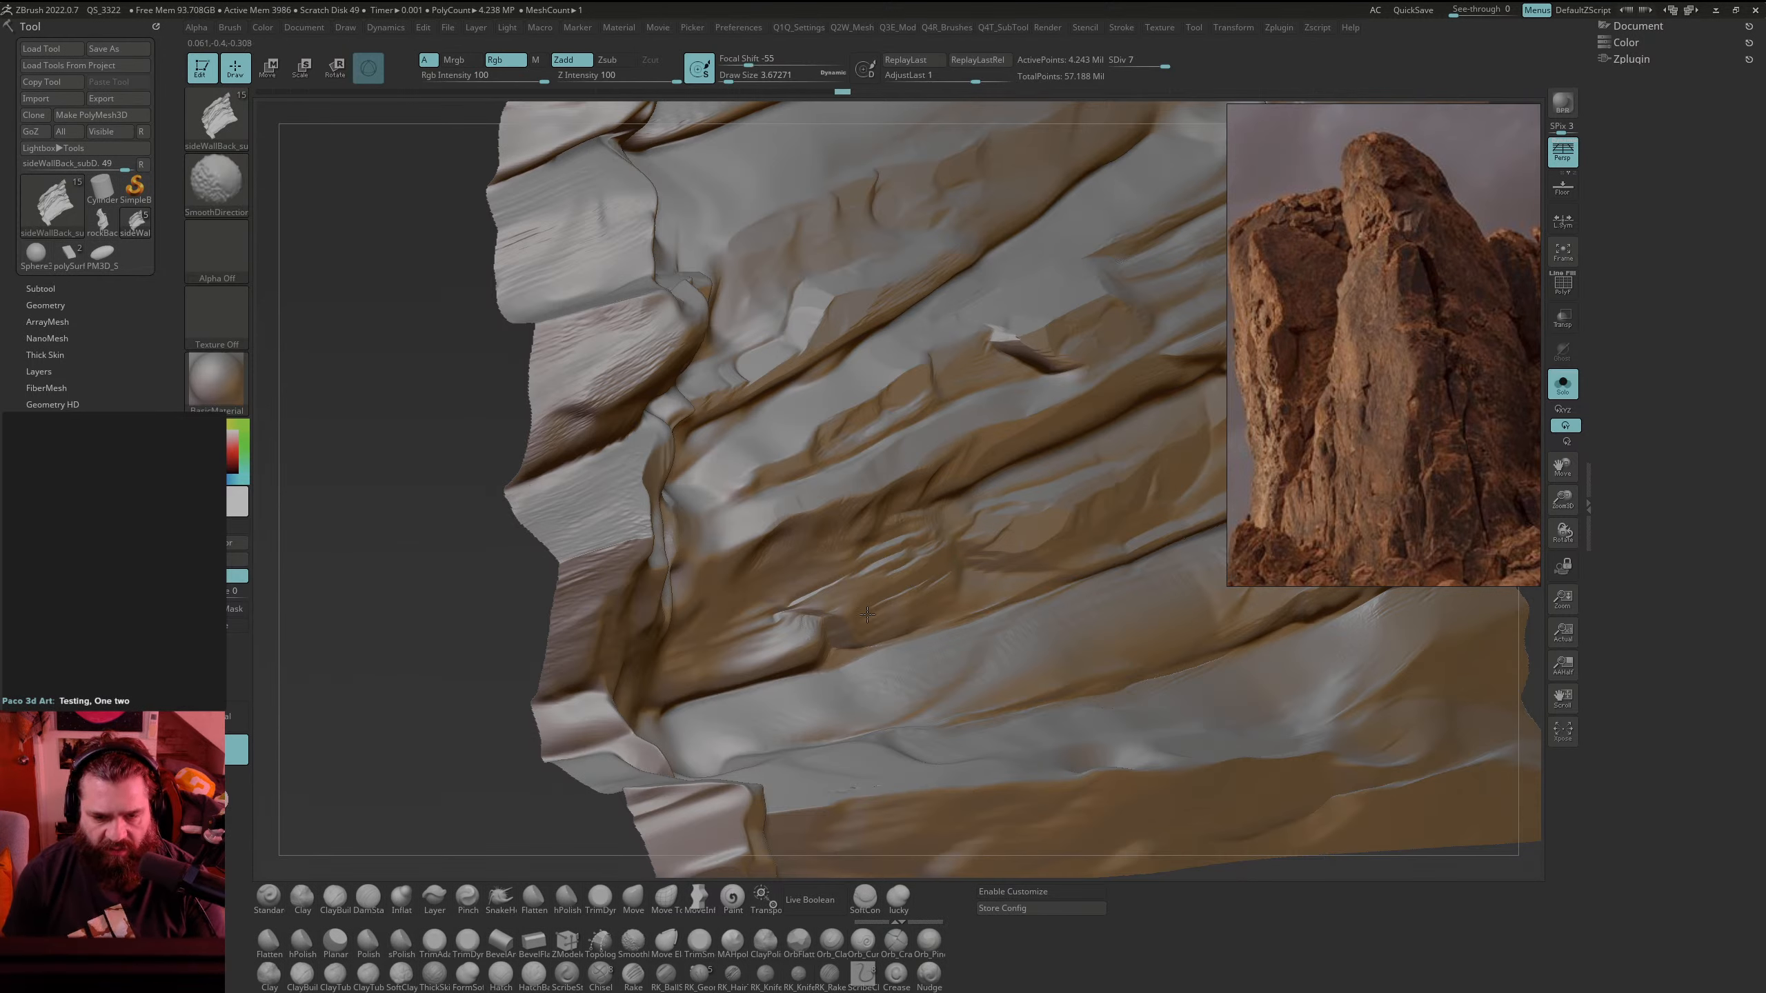
Step: Smooth the fine ledges directionally and trim more facets with TrimSmoothBorder into the recess near the wall's lower-left edge
left_click_drag(975, 553, 945, 580, "shift")
mouse_move(791, 511)
left_mouse_down()
mouse_move(734, 538)
mouse_move(749, 535)
left_mouse_up()
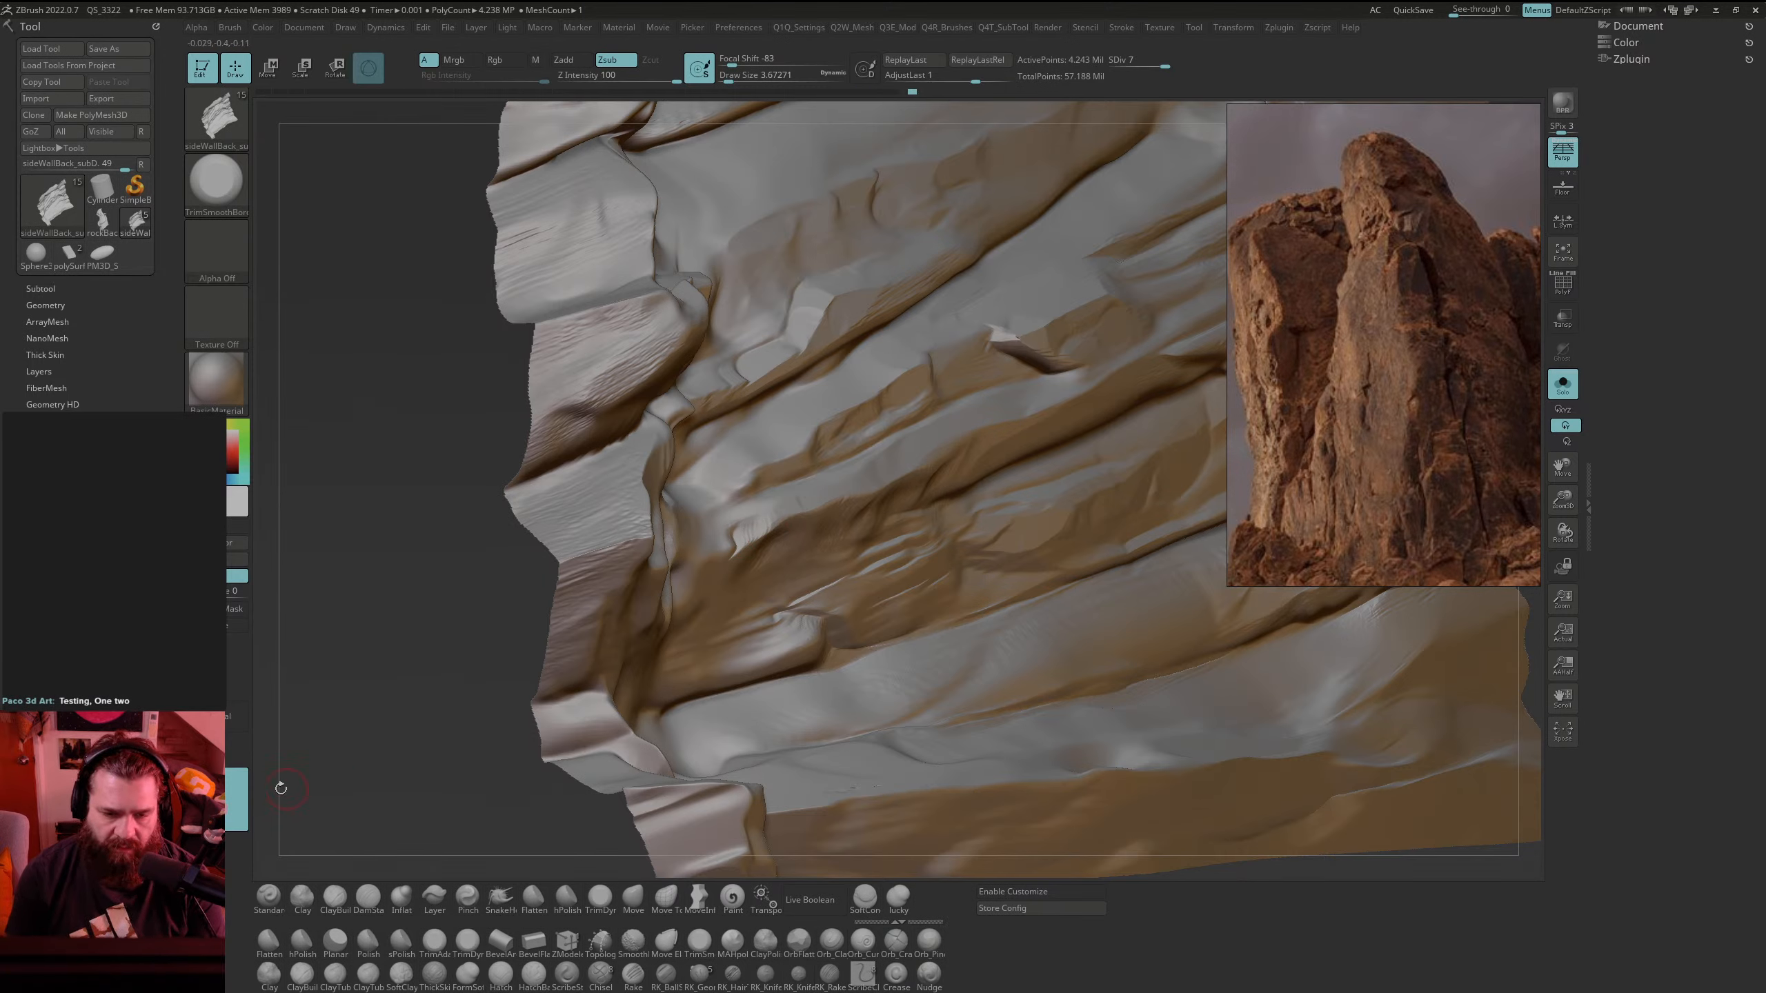
mouse_move(240, 794)
left_mouse_down()
mouse_move(707, 511)
mouse_move(799, 583)
mouse_move(698, 571)
left_mouse_up()
mouse_move(711, 647)
left_mouse_down()
mouse_move(734, 666)
mouse_move(806, 627)
left_mouse_up()
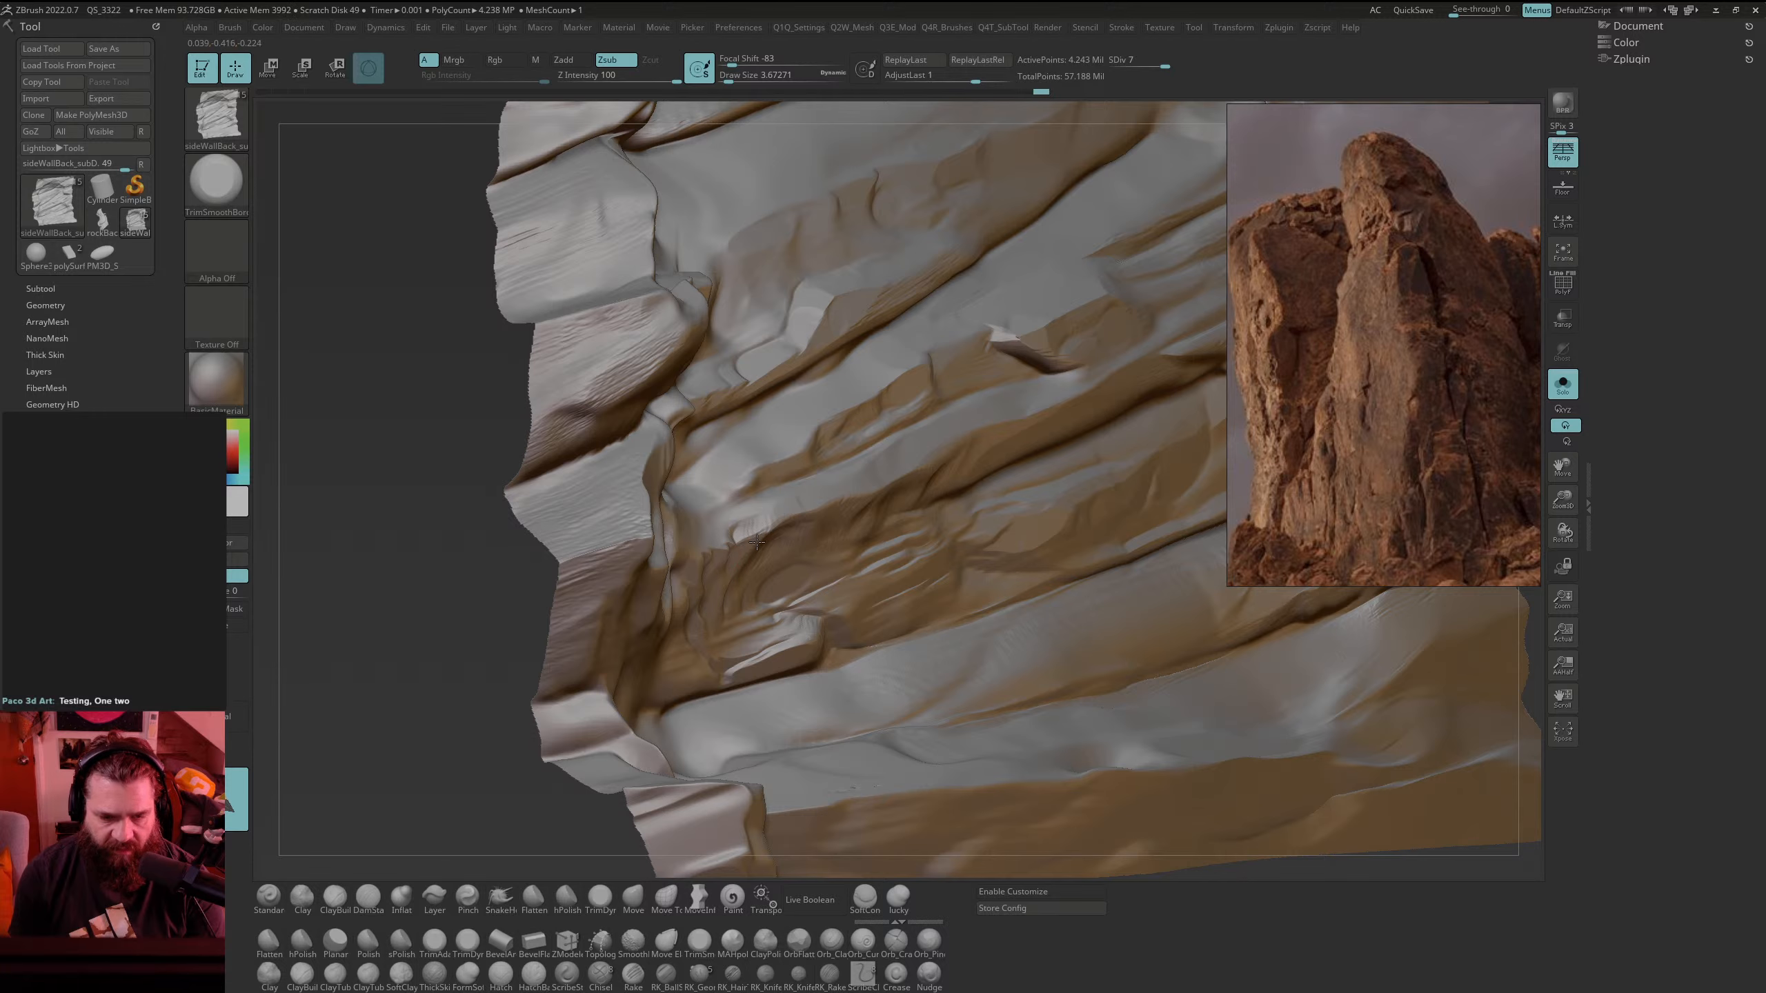
Step: Assign Alpha 61 to the TrimSmoothBorder brush and carve fine striations along the diagonal ledges above the lower-left recess
left_click(228, 254)
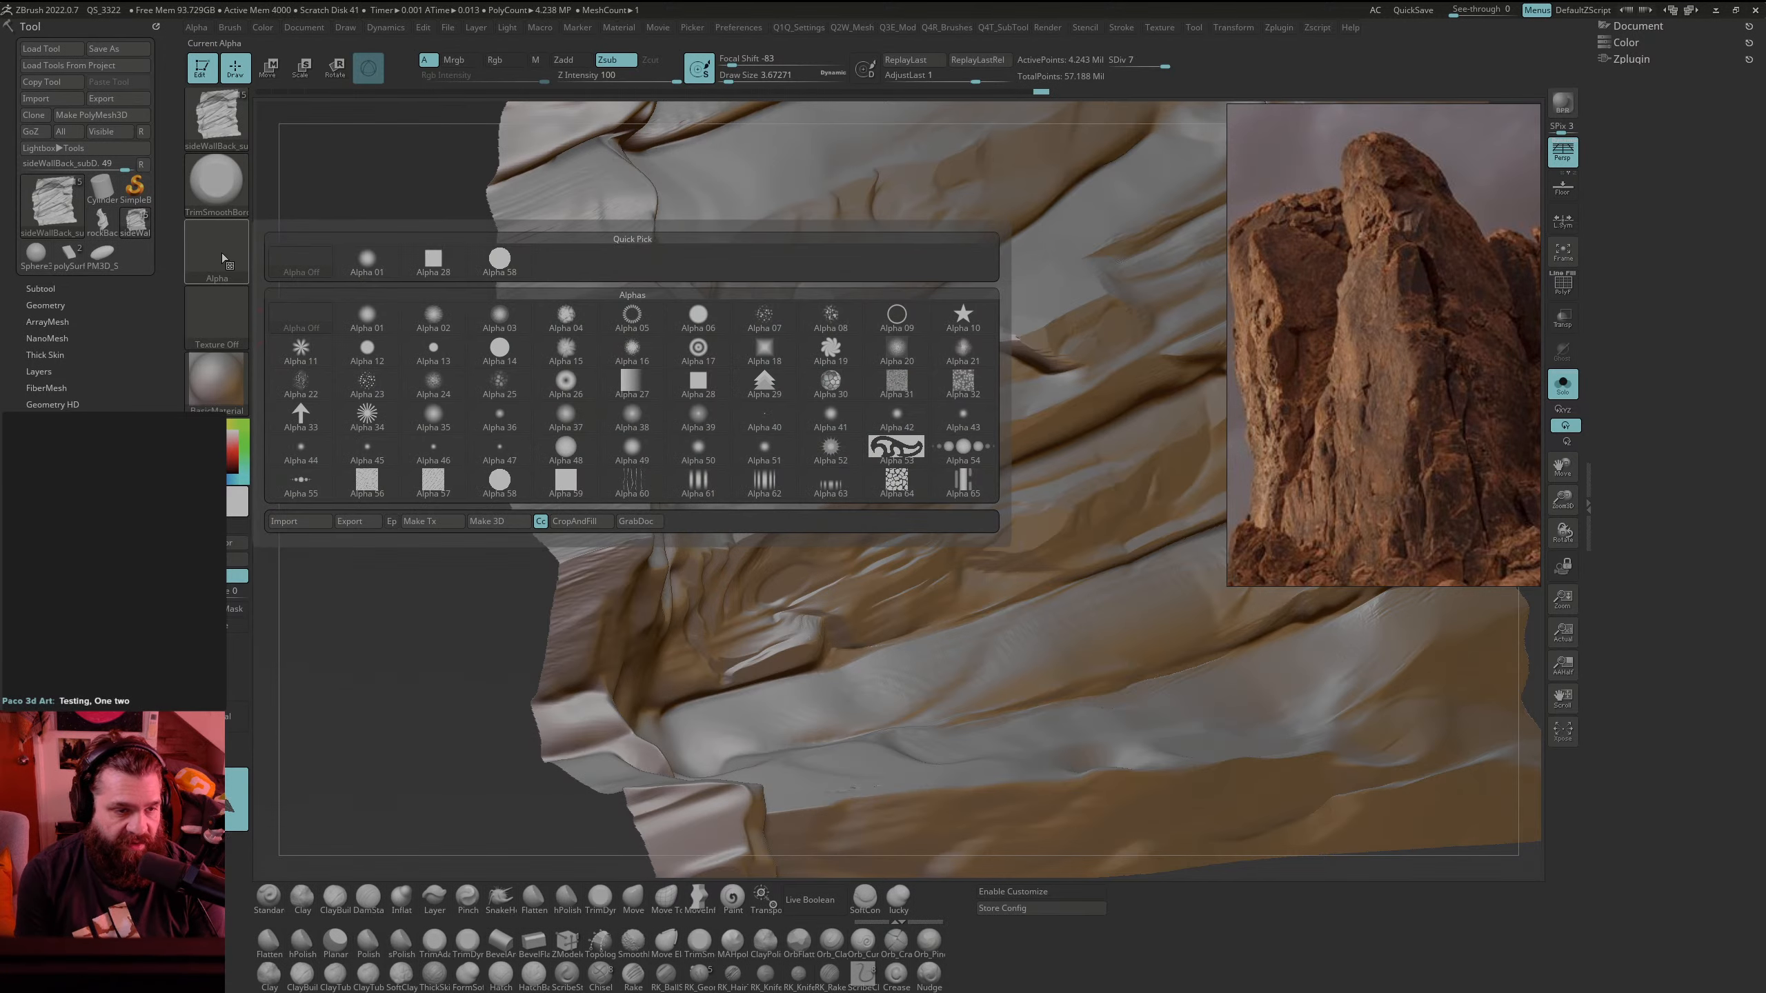
left_click(227, 247)
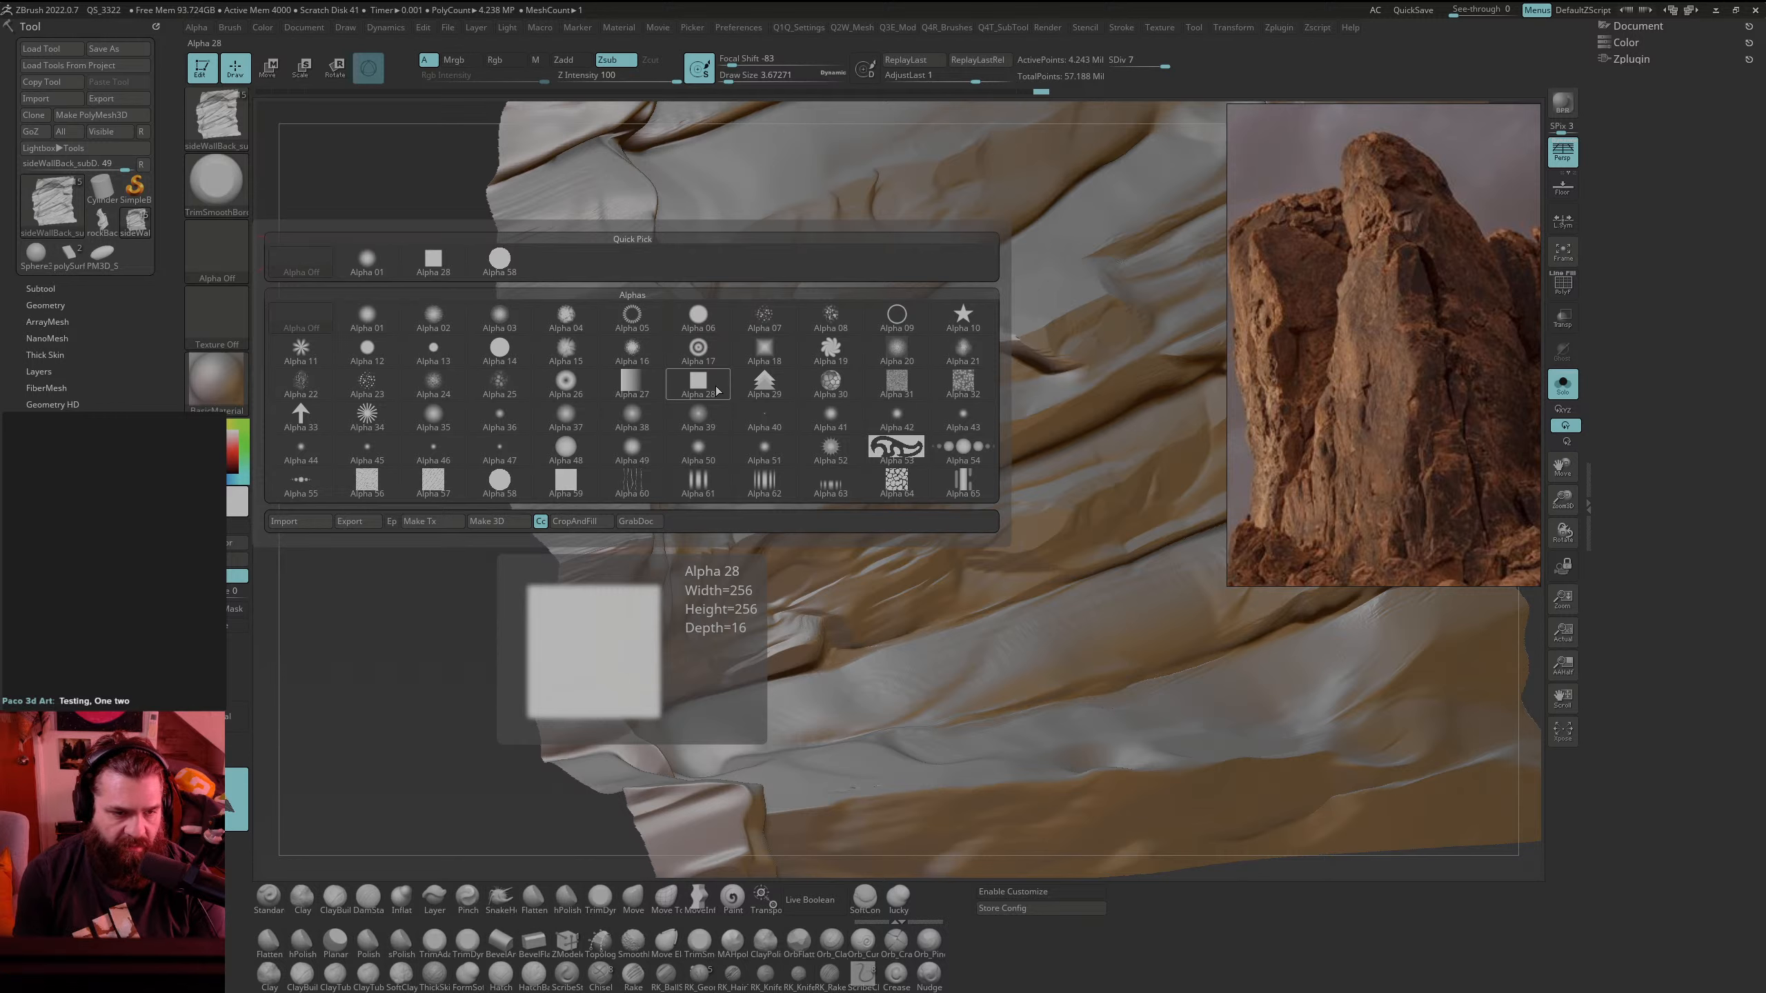
left_click(698, 482)
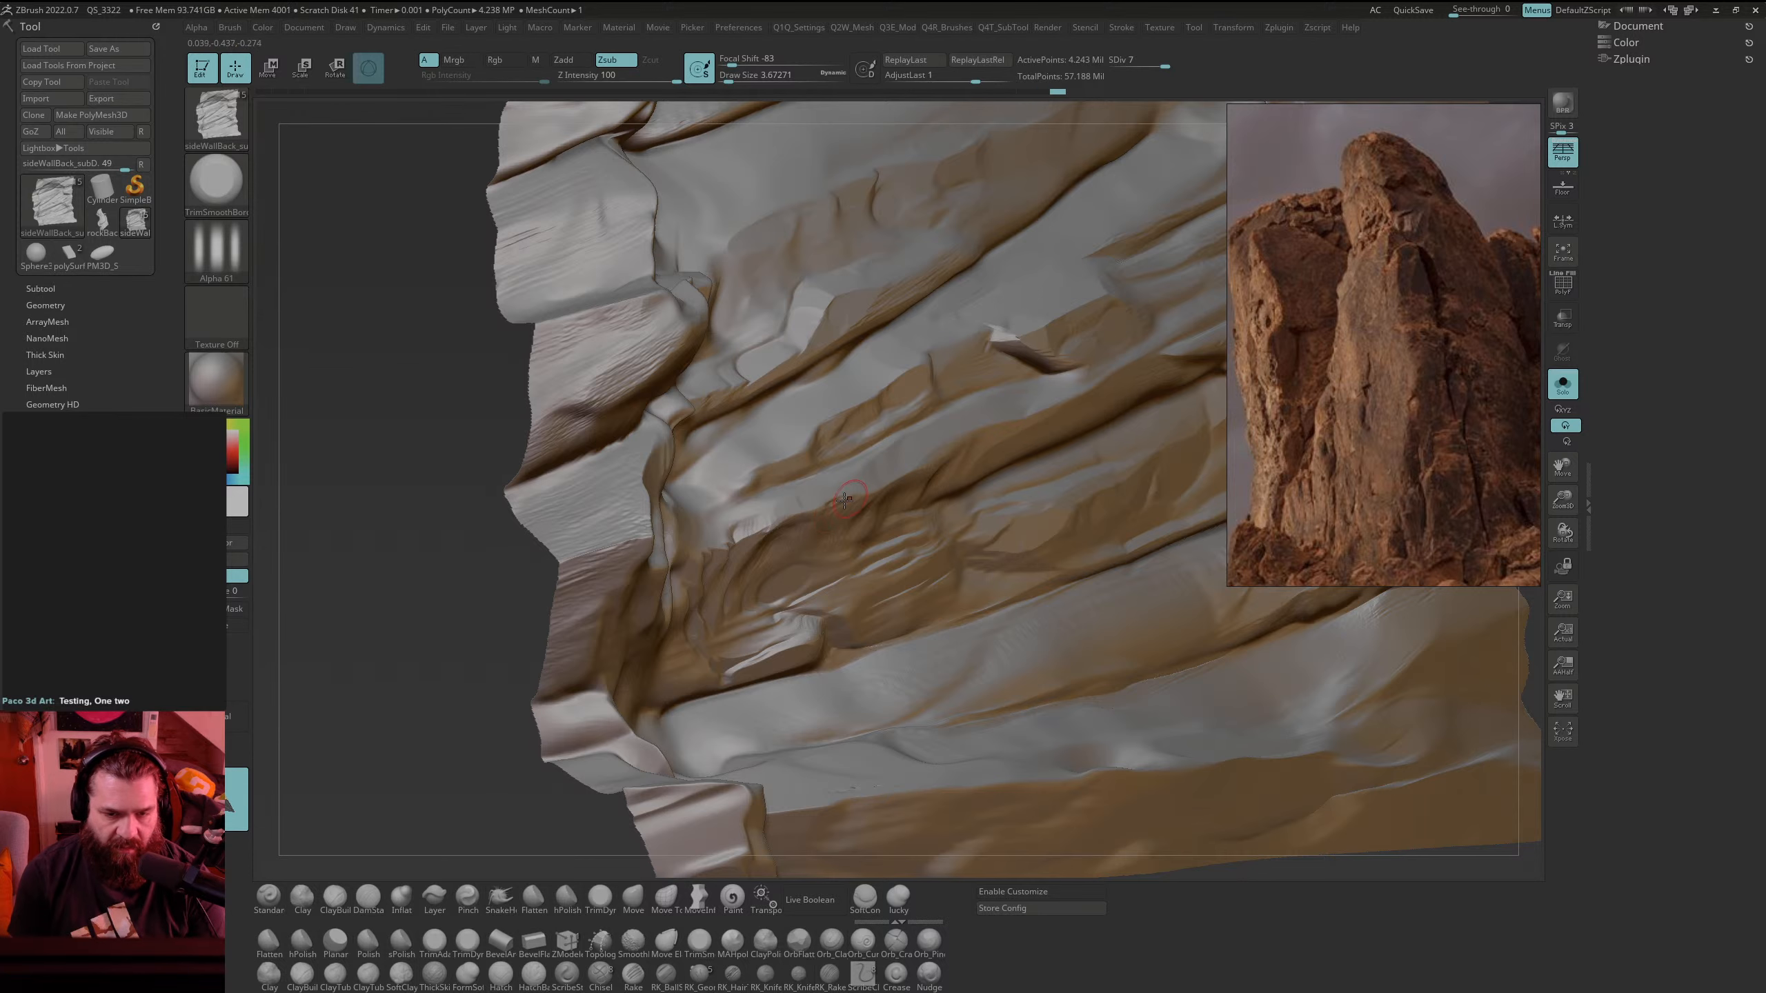
mouse_move(817, 452)
left_mouse_down()
mouse_move(736, 487)
mouse_move(812, 457)
mouse_move(734, 507)
mouse_move(763, 530)
mouse_move(741, 540)
left_mouse_up()
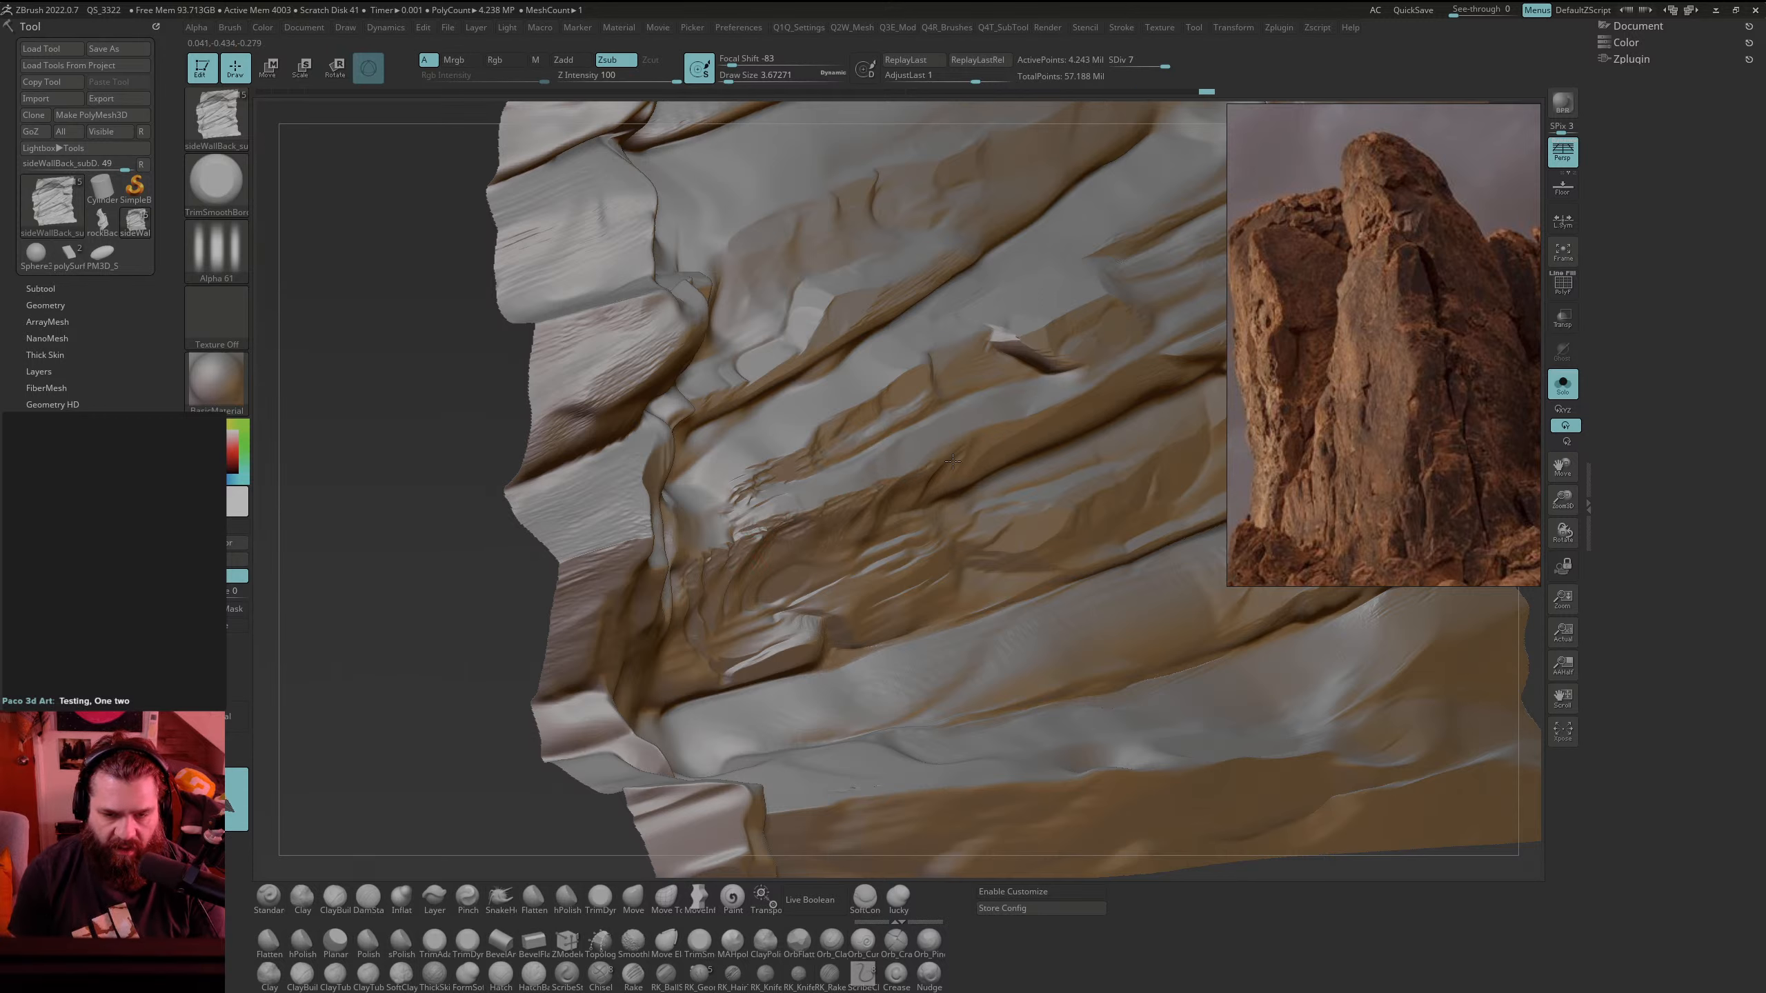
left_click_drag(972, 449, 1047, 412)
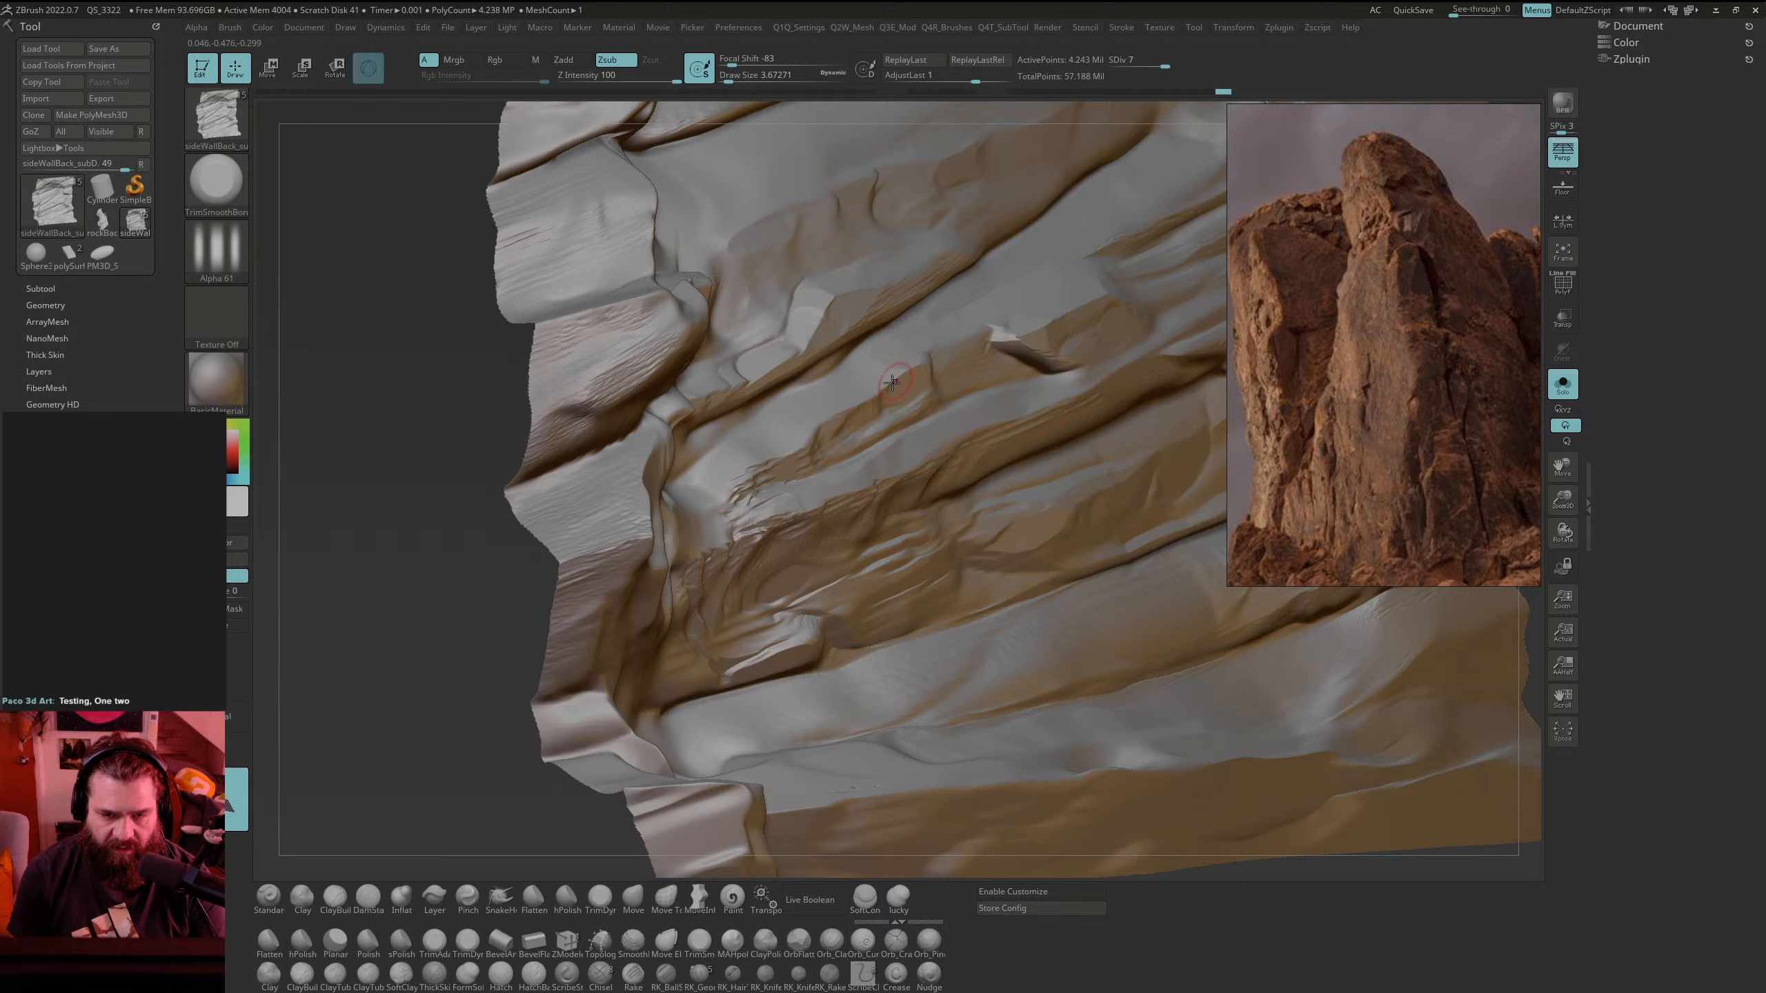
left_click_drag(892, 383, 812, 436)
left_click_drag(820, 432, 922, 388)
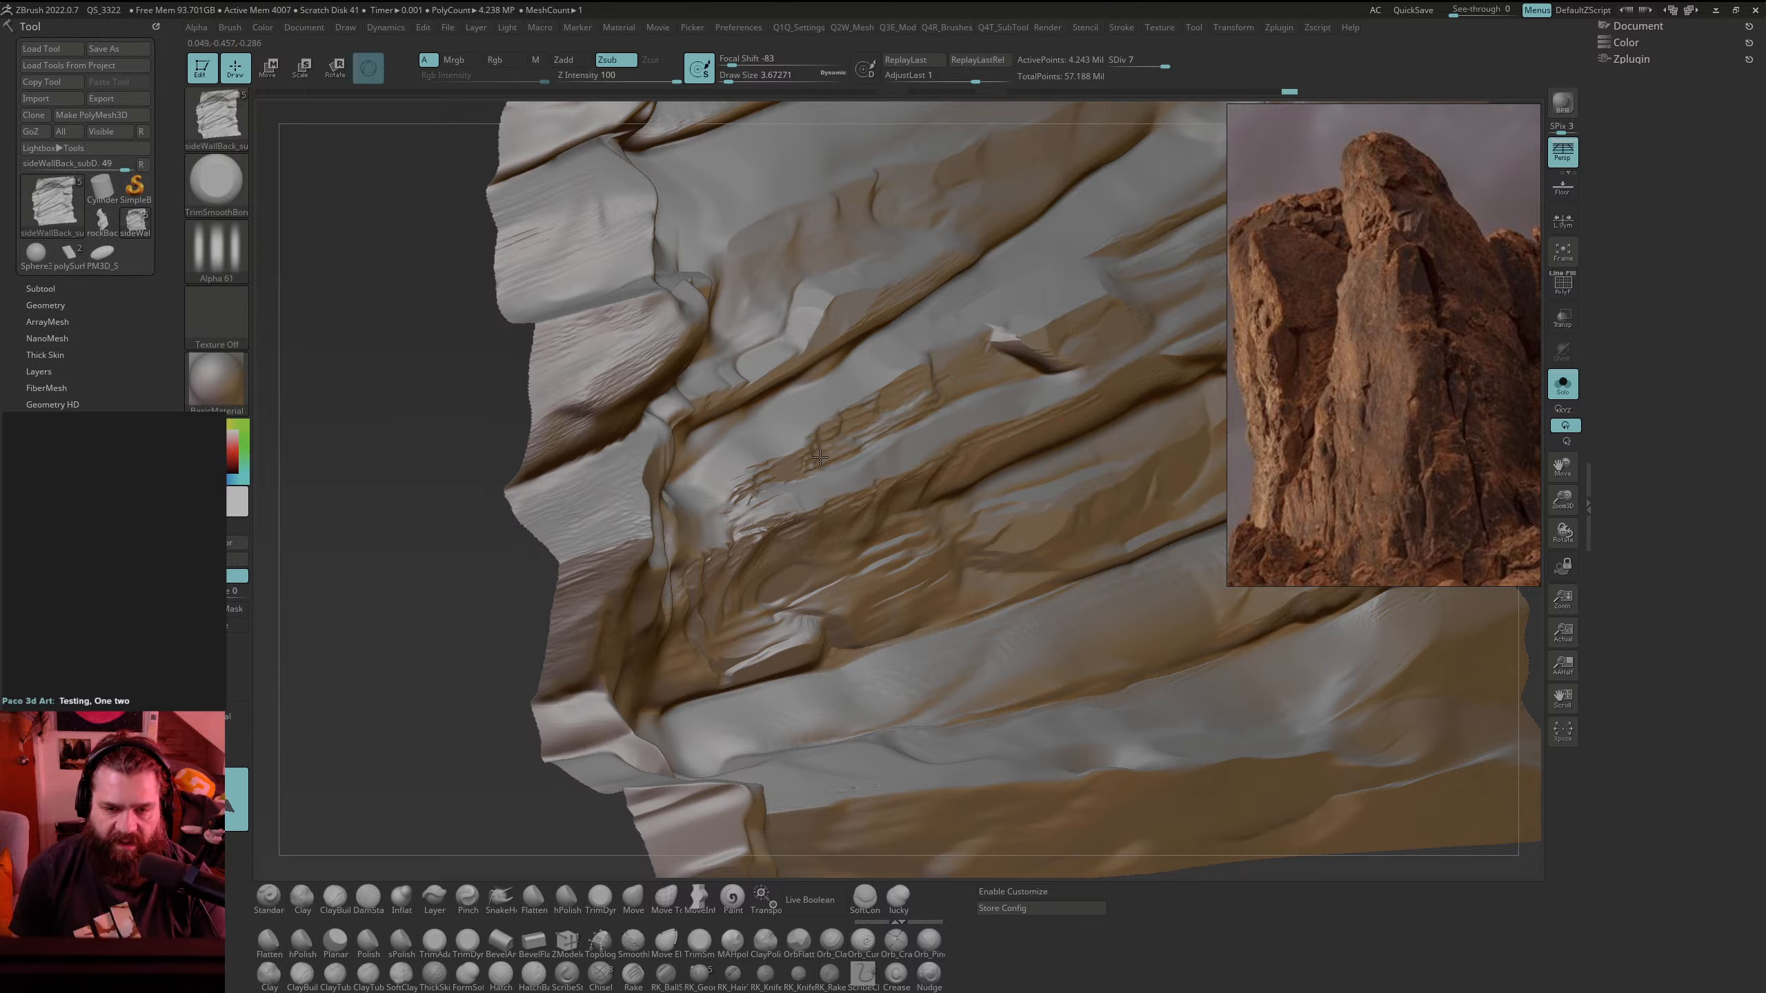
mouse_move(820, 457)
left_mouse_down()
mouse_move(743, 489)
mouse_move(791, 478)
mouse_move(792, 457)
left_mouse_up()
left_click_drag(728, 392, 753, 379)
Step: Carve dense striations across the floor and lower rim of the recess near the wall's lower-left edge
mouse_move(327, 567)
left_mouse_down()
mouse_move(393, 547)
mouse_move(333, 585)
left_mouse_up()
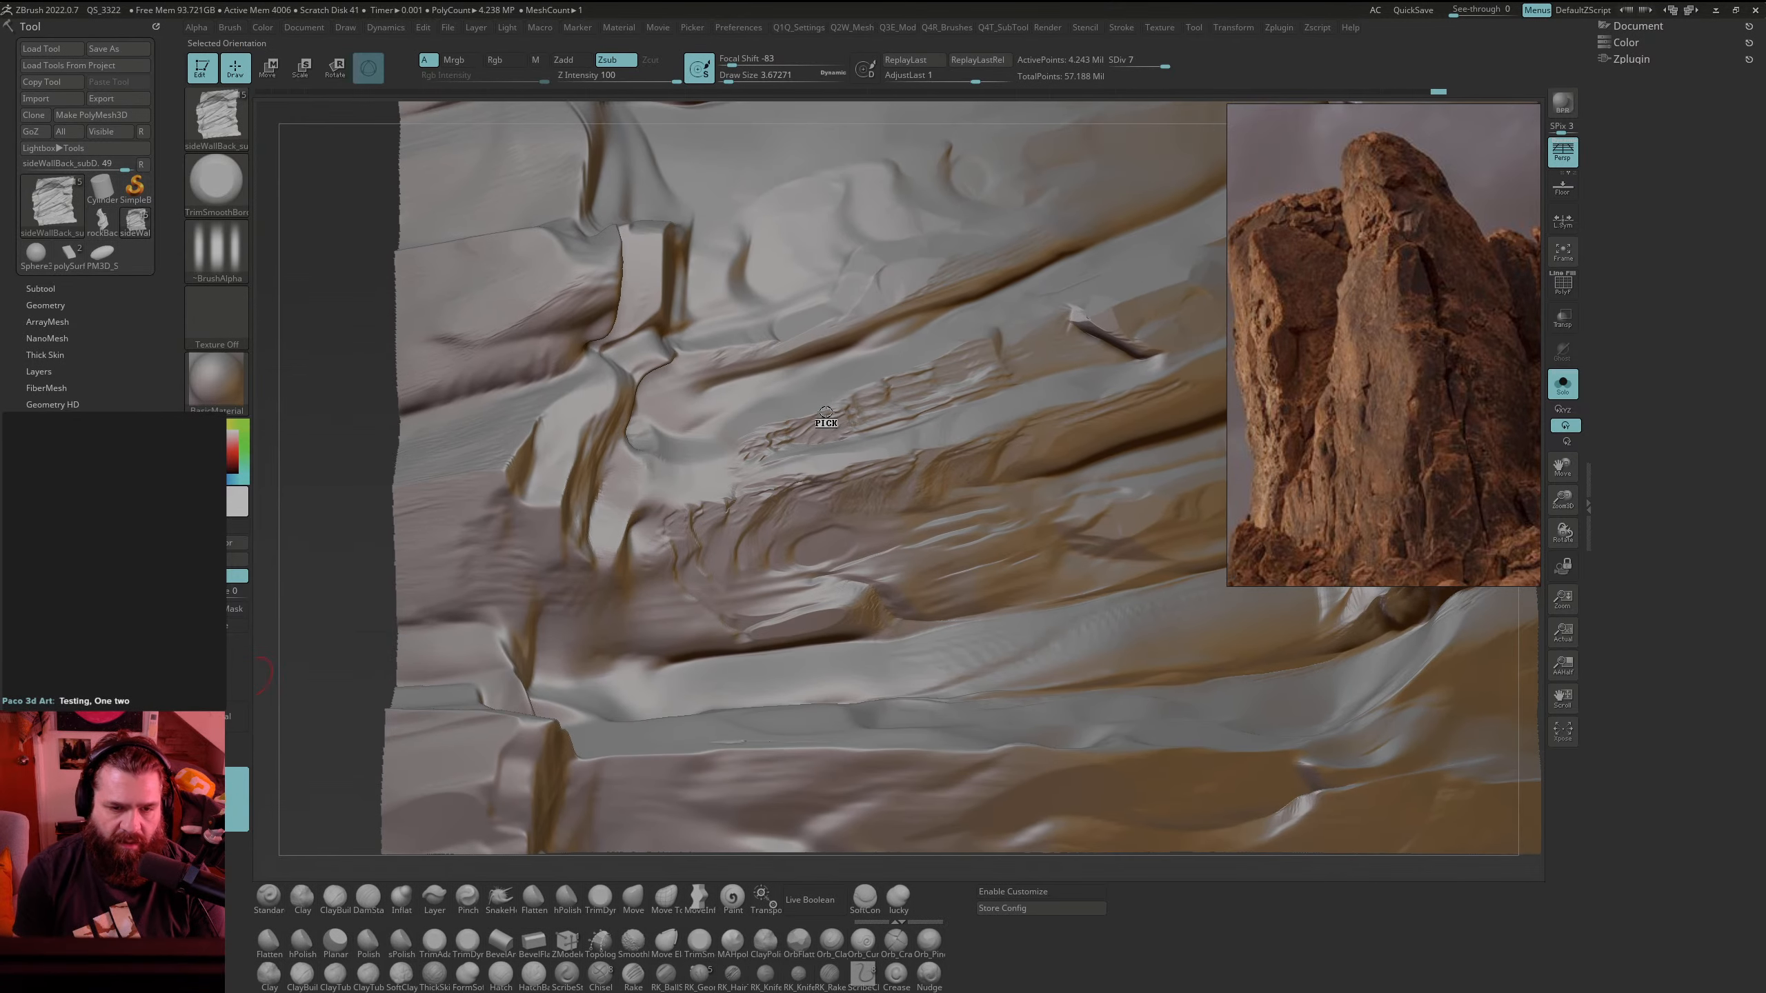
mouse_move(835, 418)
left_mouse_down()
mouse_move(772, 436)
mouse_move(749, 514)
mouse_move(709, 561)
mouse_move(727, 563)
mouse_move(737, 536)
mouse_move(670, 609)
mouse_move(678, 632)
mouse_move(631, 602)
mouse_move(638, 618)
mouse_move(647, 604)
mouse_move(613, 665)
left_mouse_up()
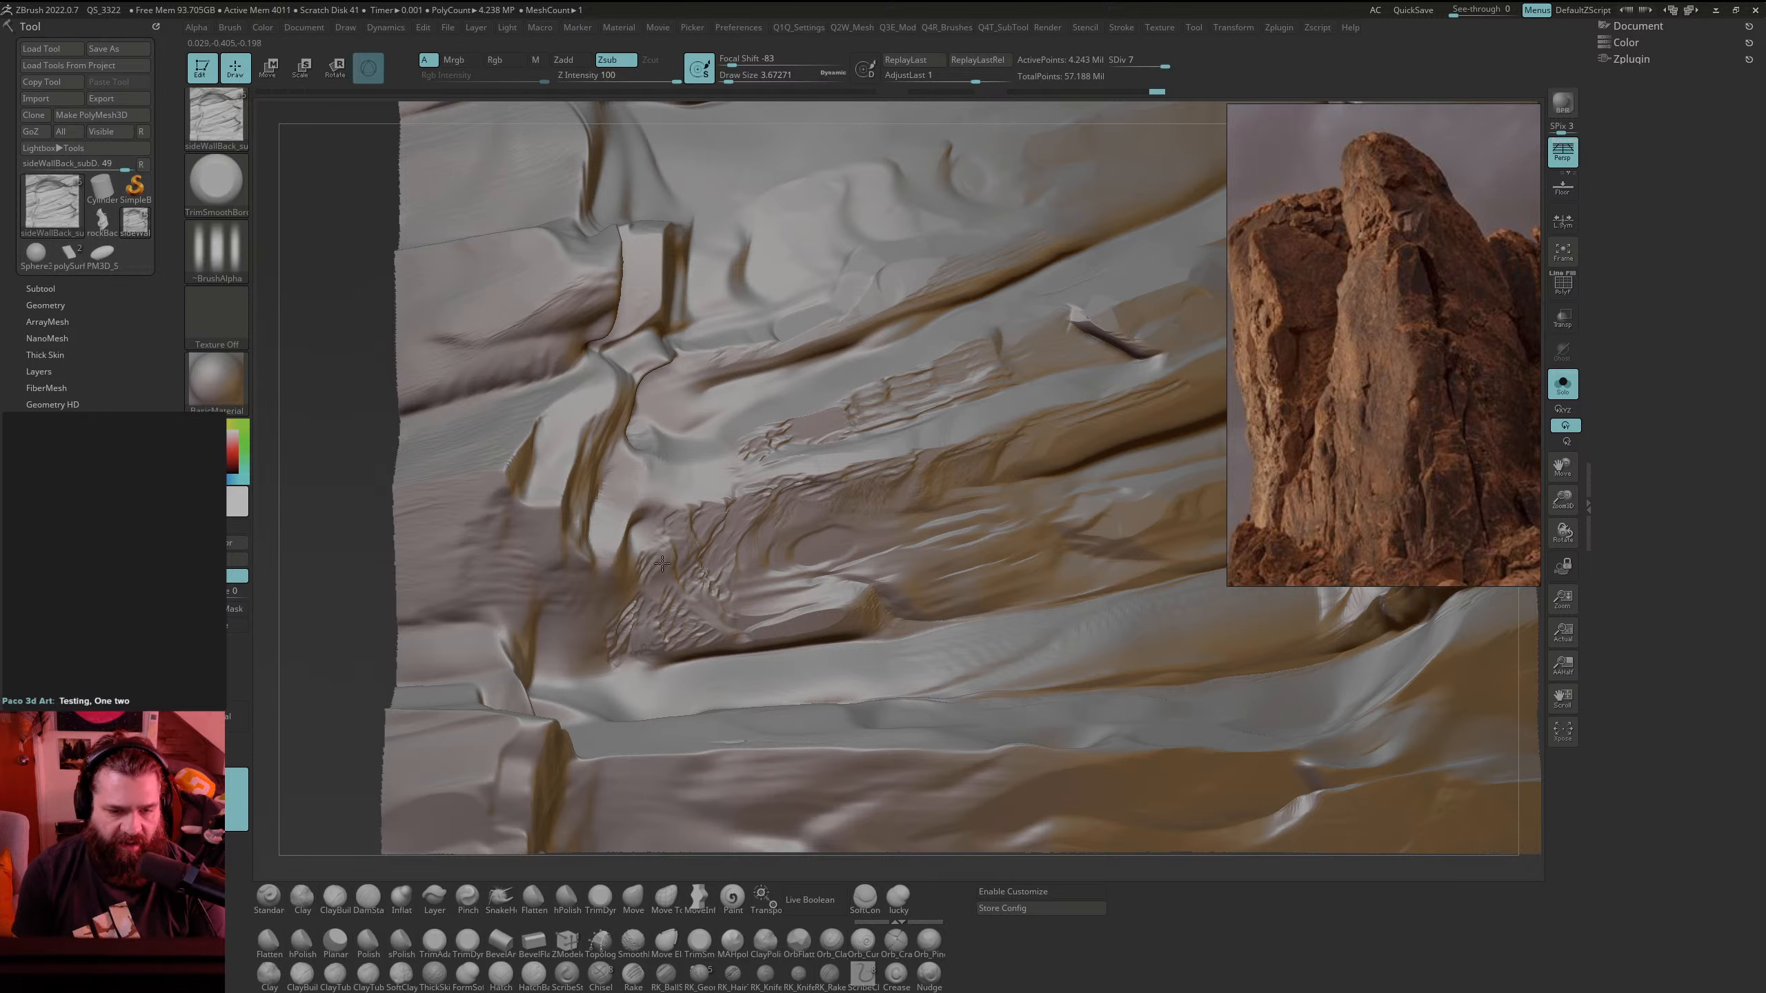
mouse_move(647, 561)
left_mouse_down()
mouse_move(614, 651)
mouse_move(702, 639)
mouse_move(675, 649)
mouse_move(681, 627)
mouse_move(636, 674)
left_mouse_up()
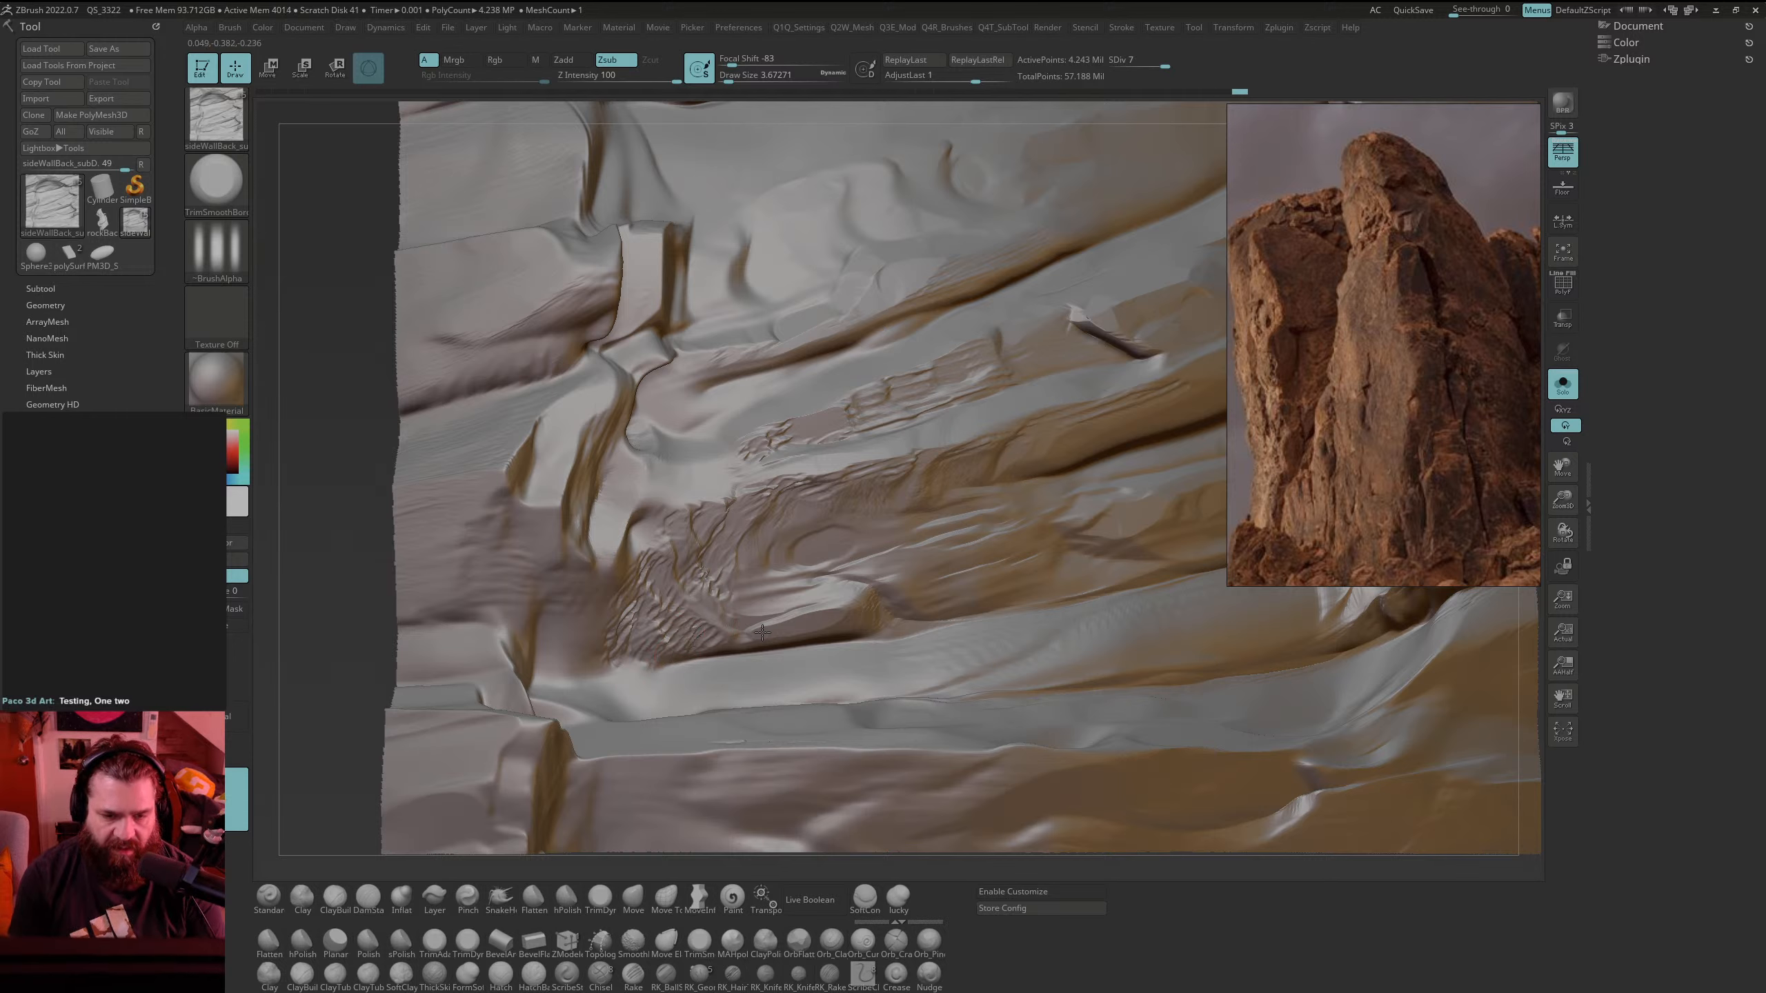
mouse_move(792, 619)
left_mouse_down()
mouse_move(838, 610)
mouse_move(816, 628)
left_mouse_up()
Step: Extend the striations along the long diagonal ledge beyond the recess and along the crevice above the middle ledge
left_click_drag(958, 444, 976, 437)
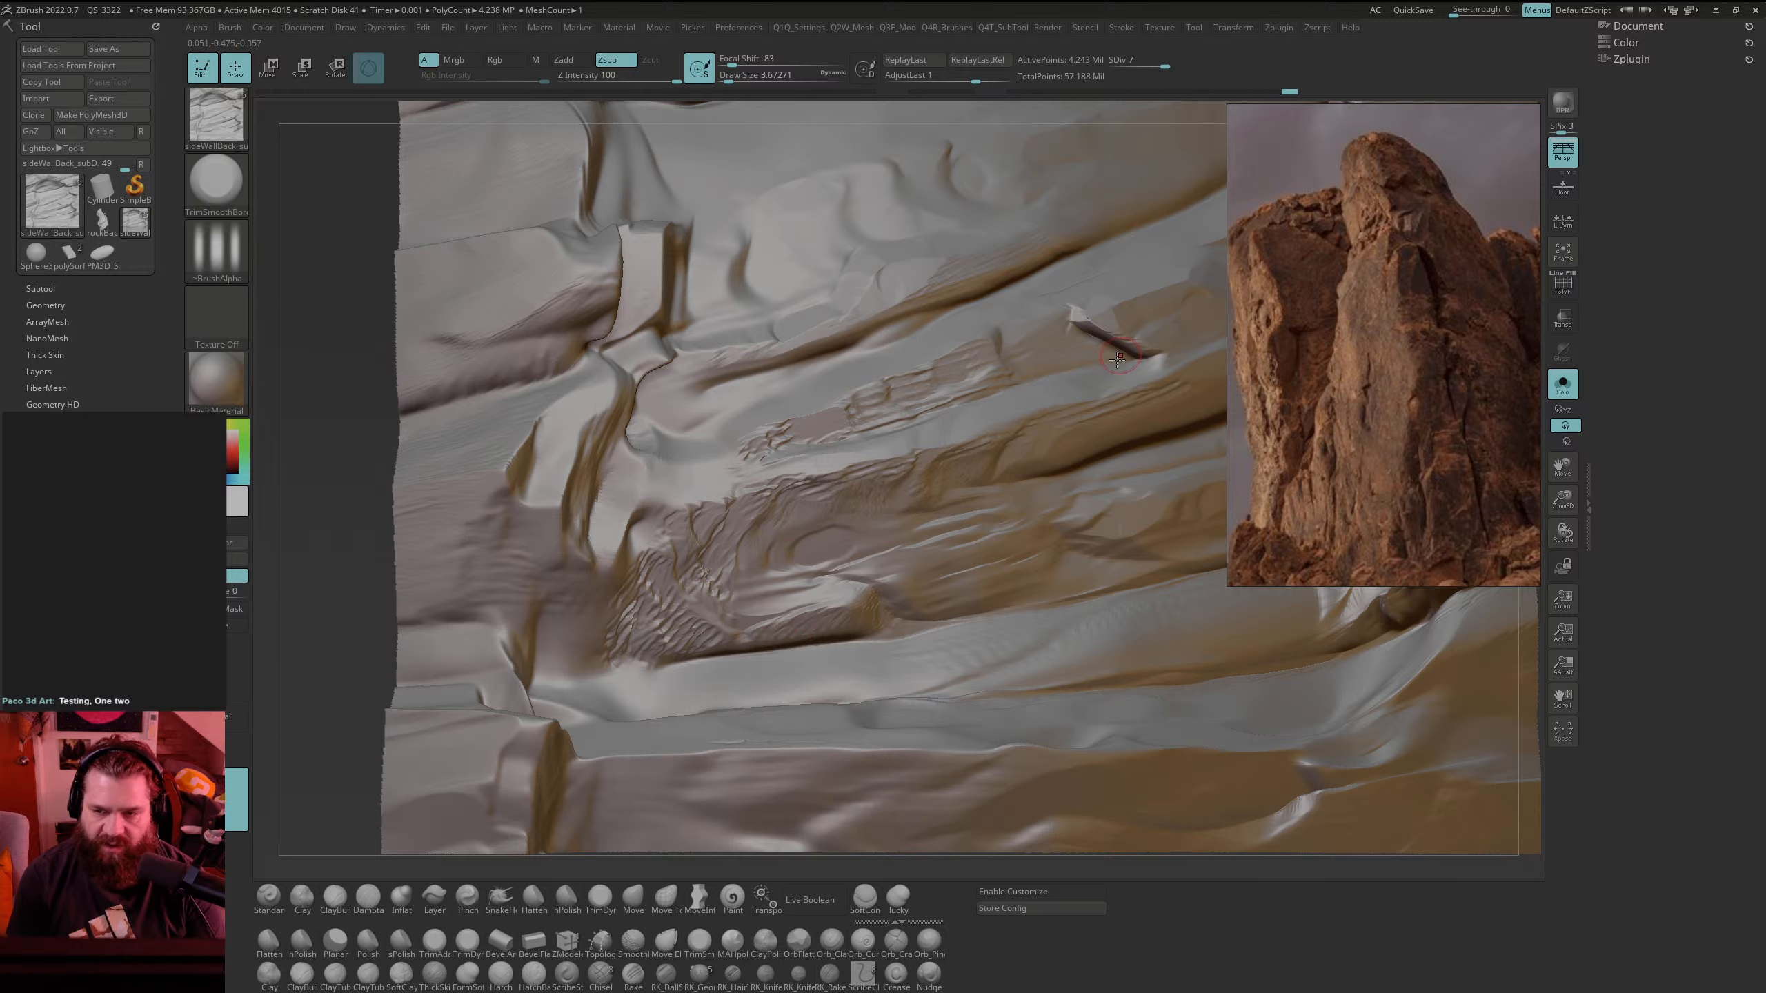
left_click_drag(1117, 360, 1098, 382)
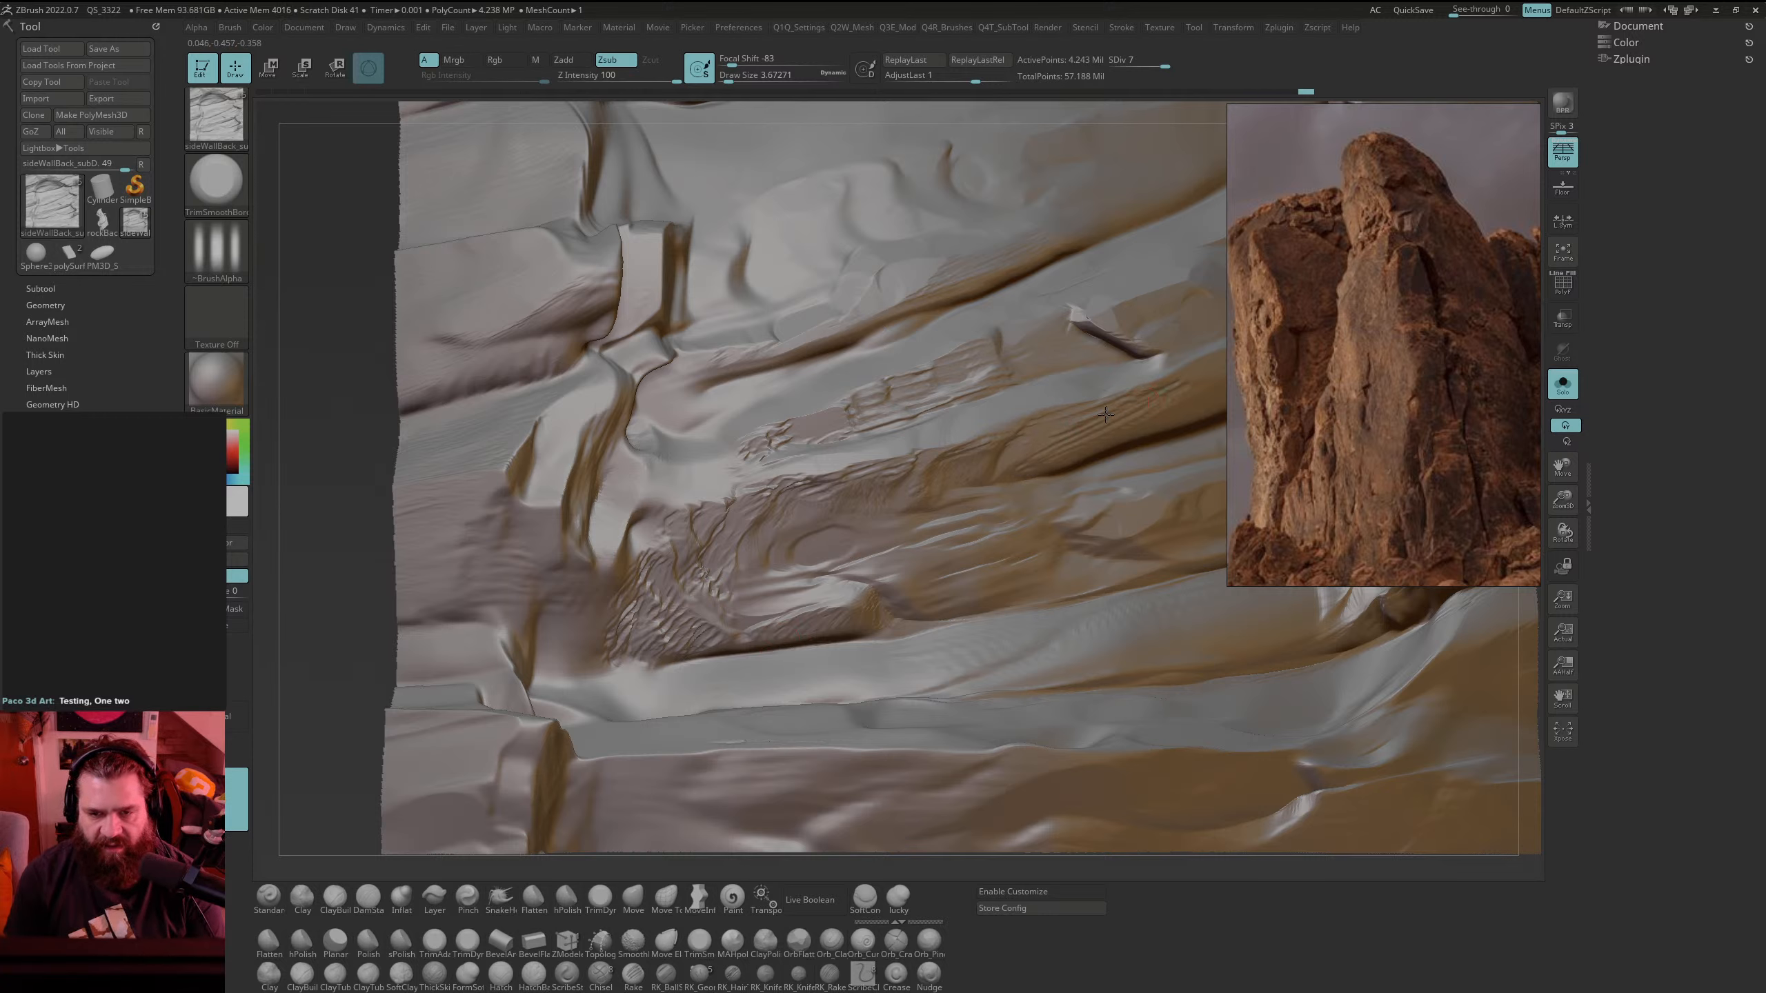
left_click_drag(1024, 431, 990, 448)
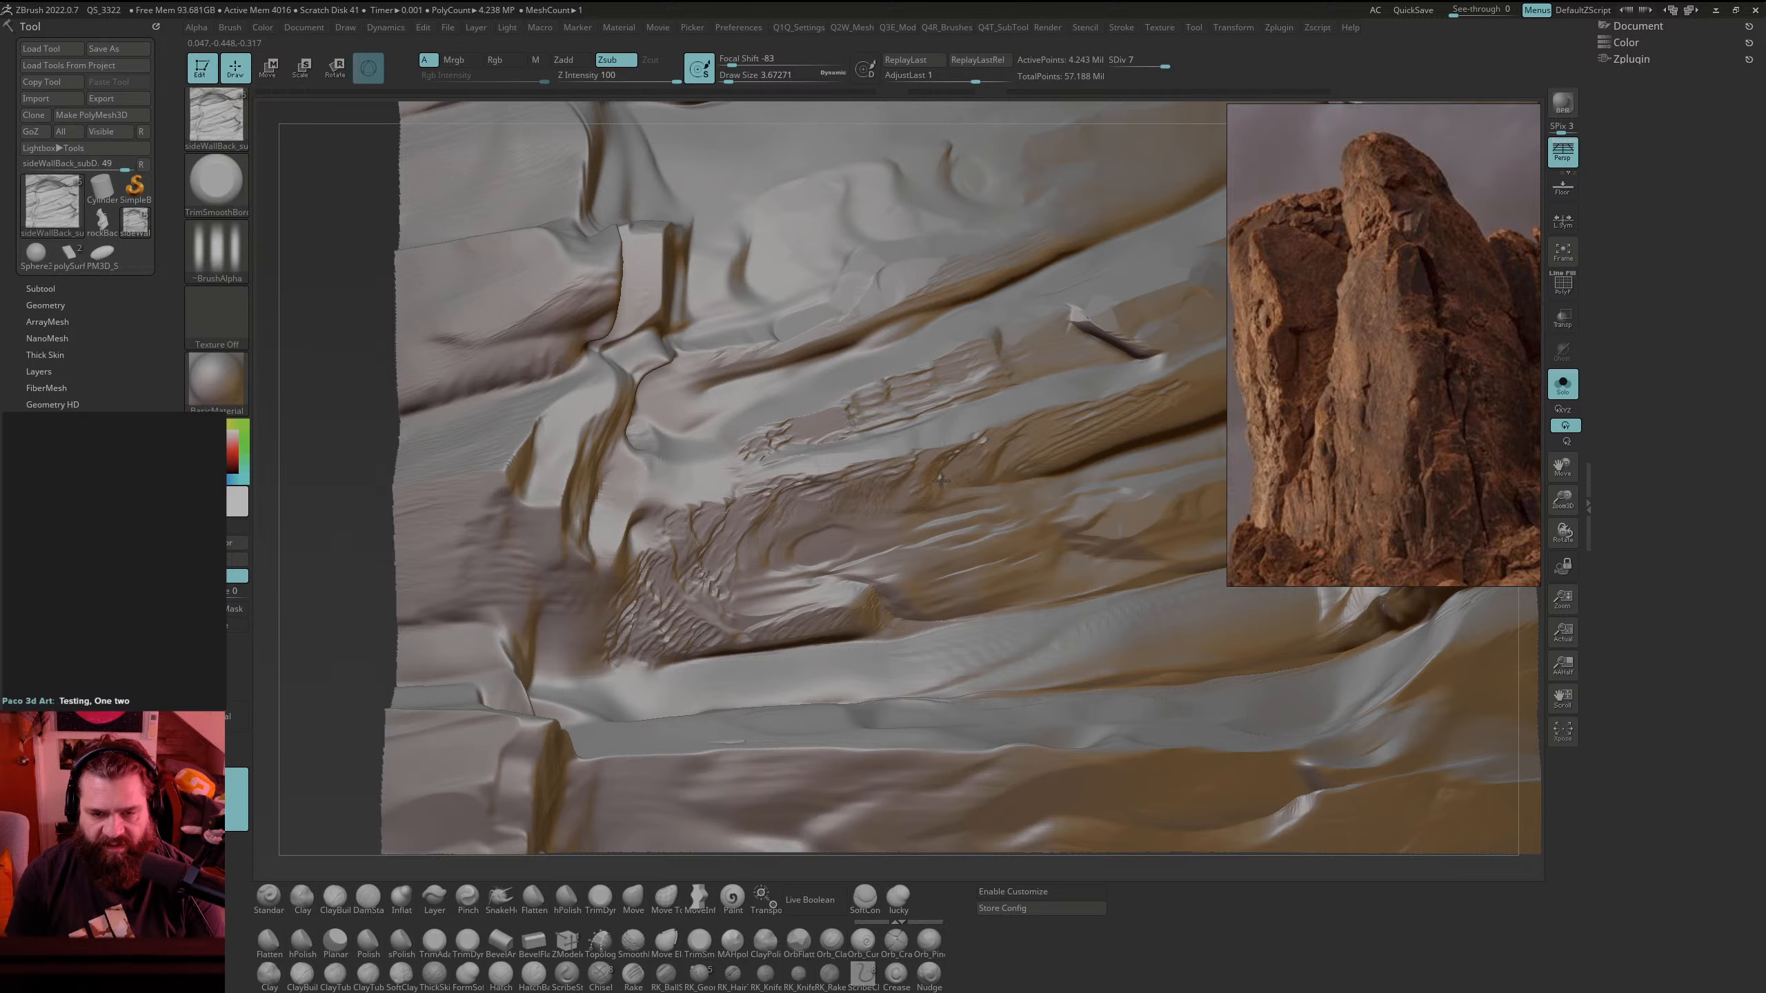
left_click_drag(903, 491, 866, 487)
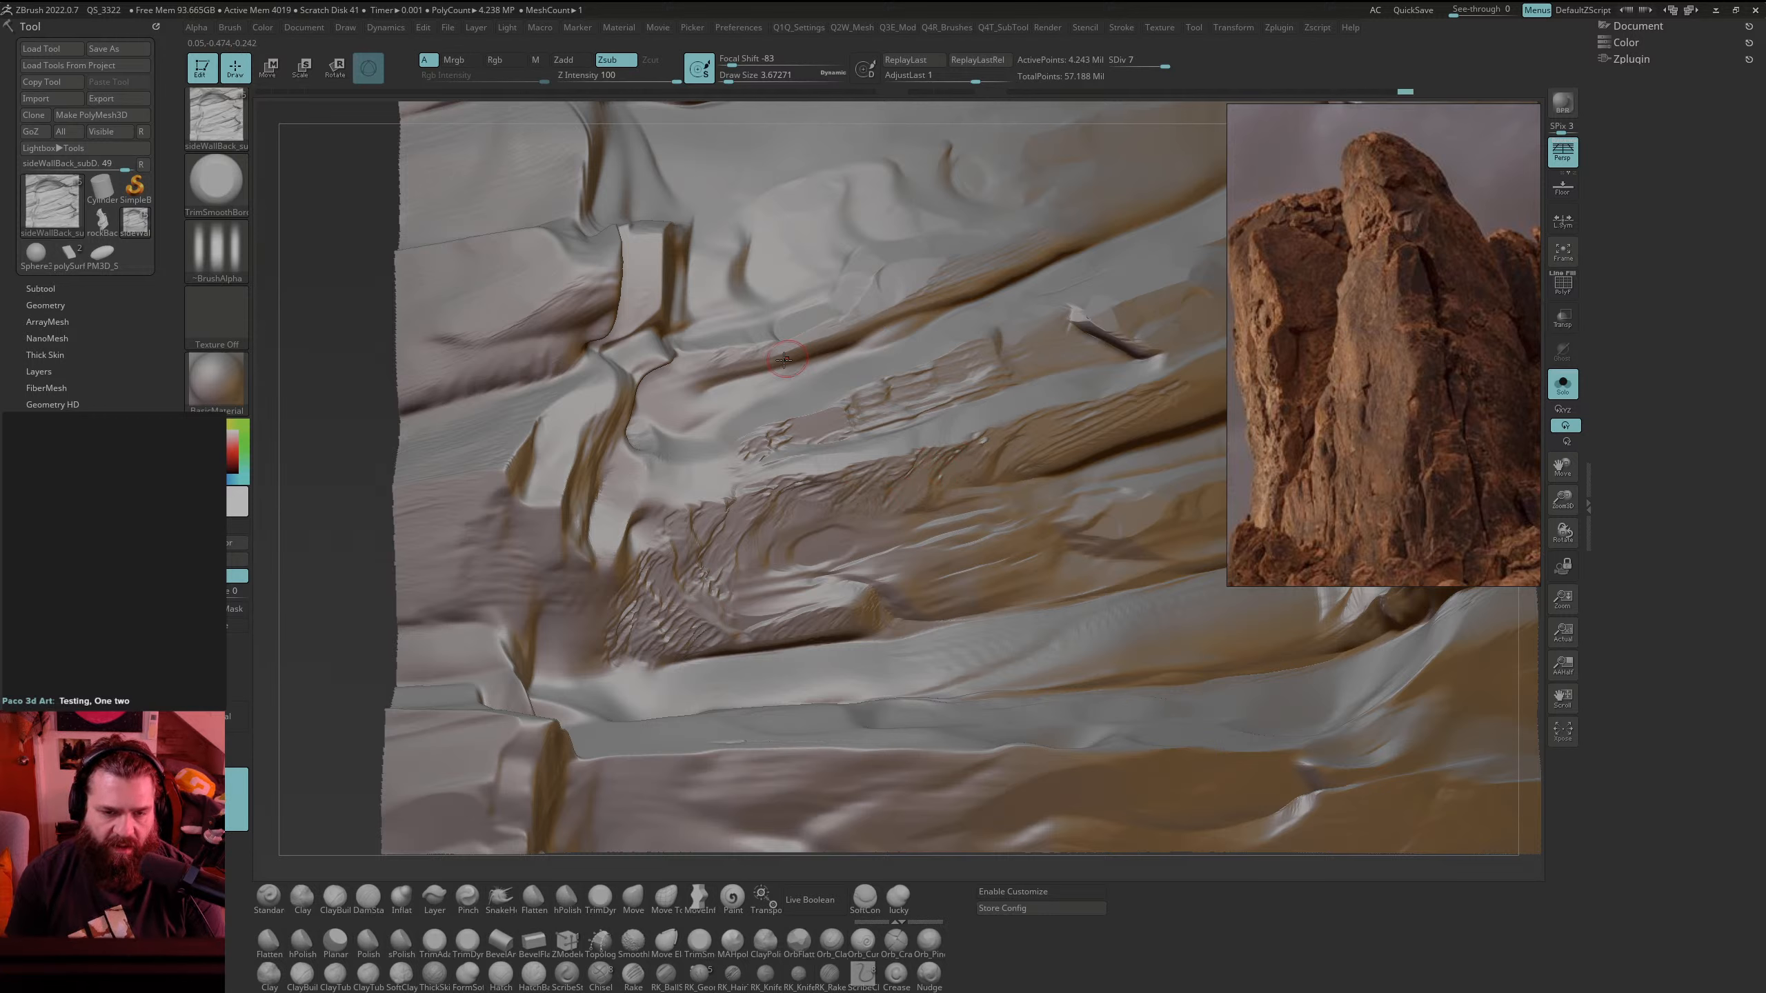
left_click_drag(713, 347, 883, 301)
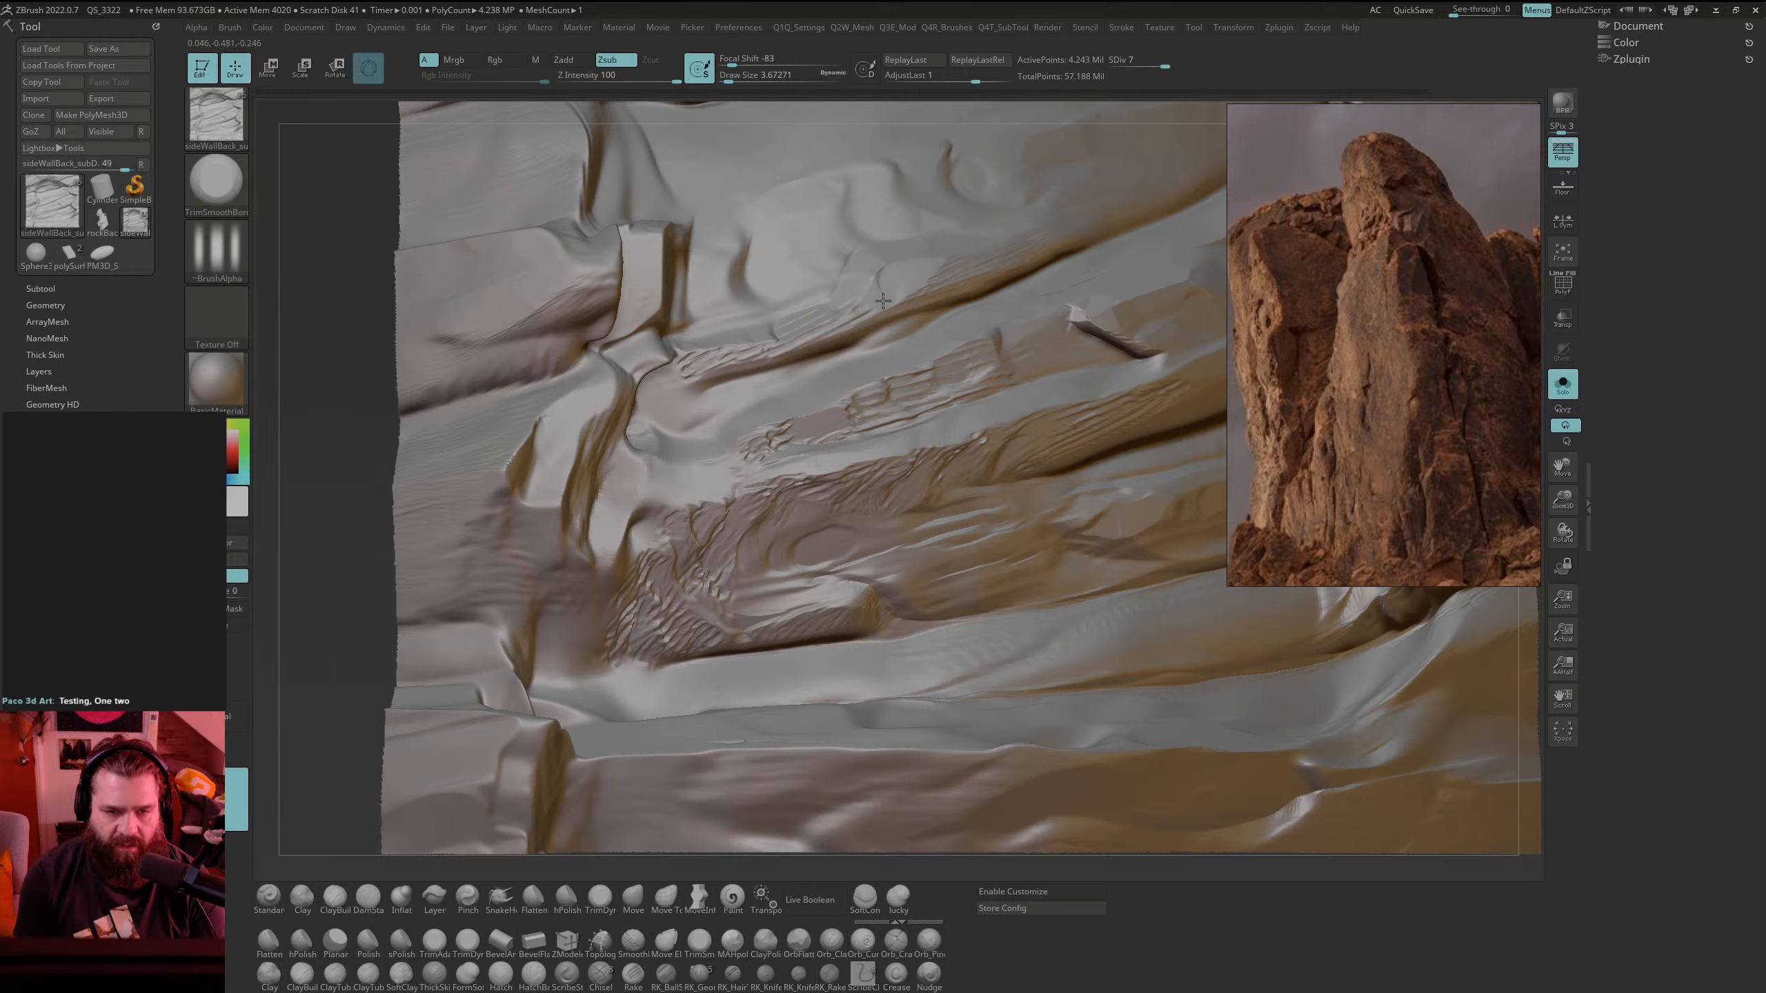
Step: Switch the trim brush to Alpha 28 and cut chipped facets into the ledge ends and the bulge beside the vertical crack
left_click(232, 253)
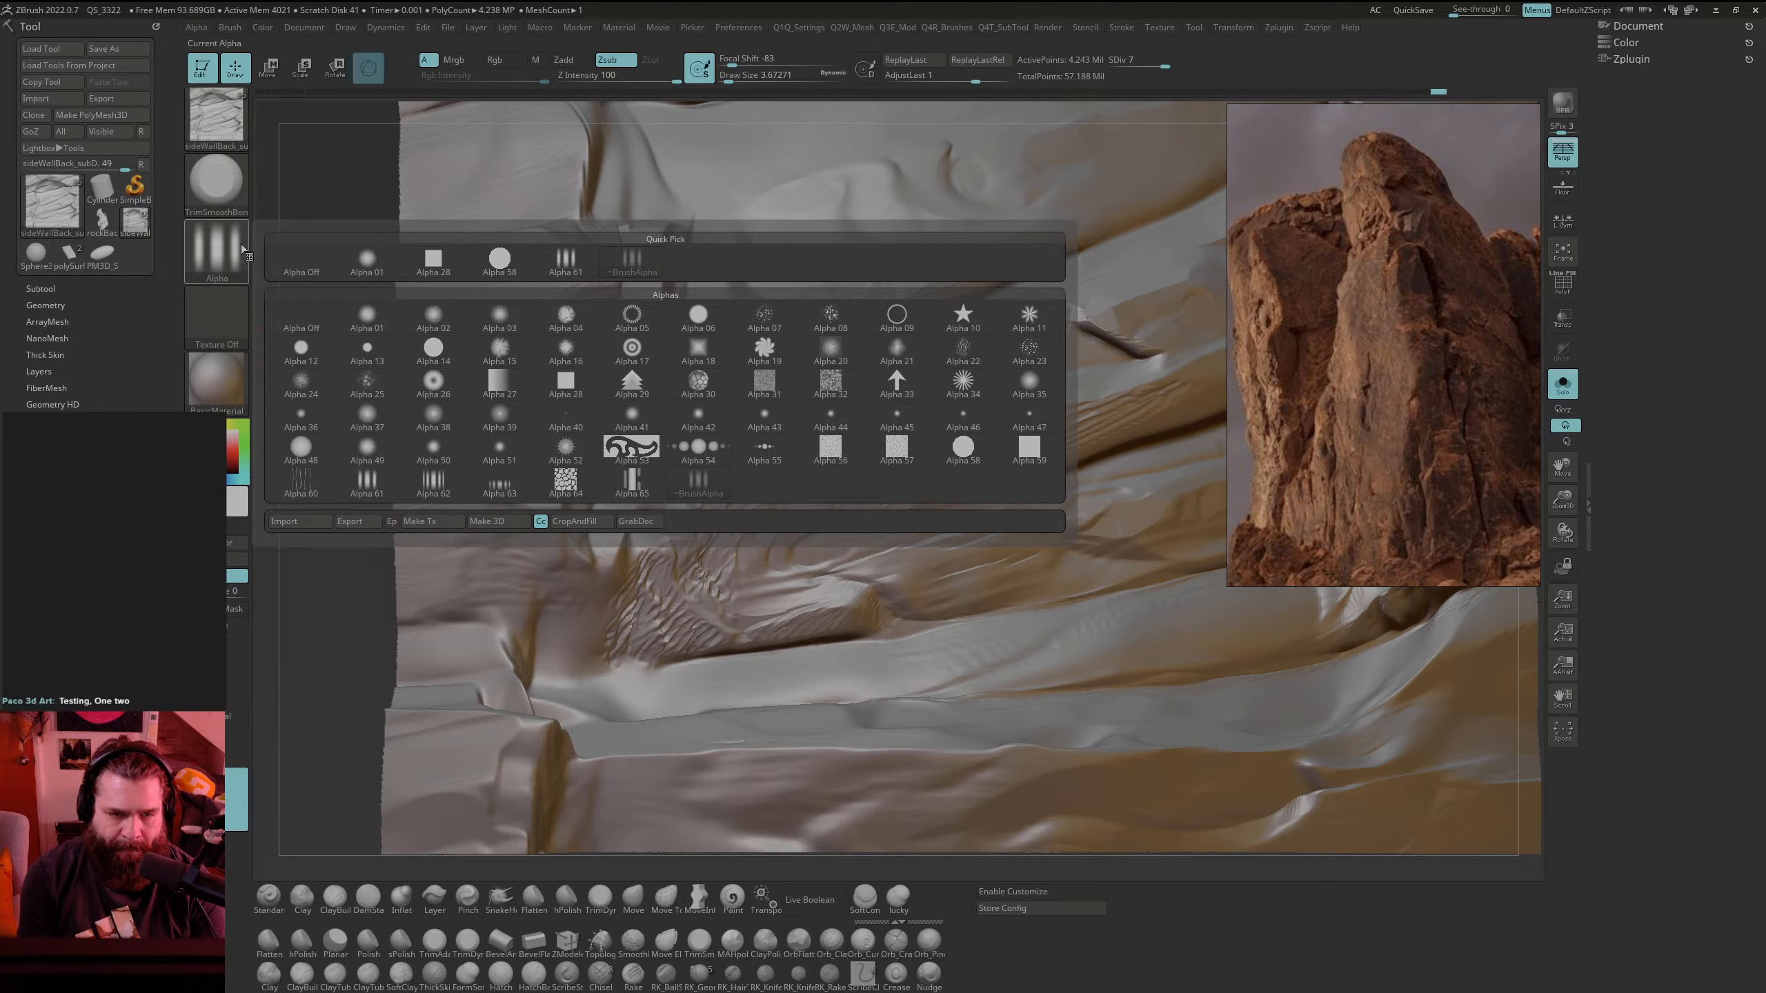
left_click(565, 381)
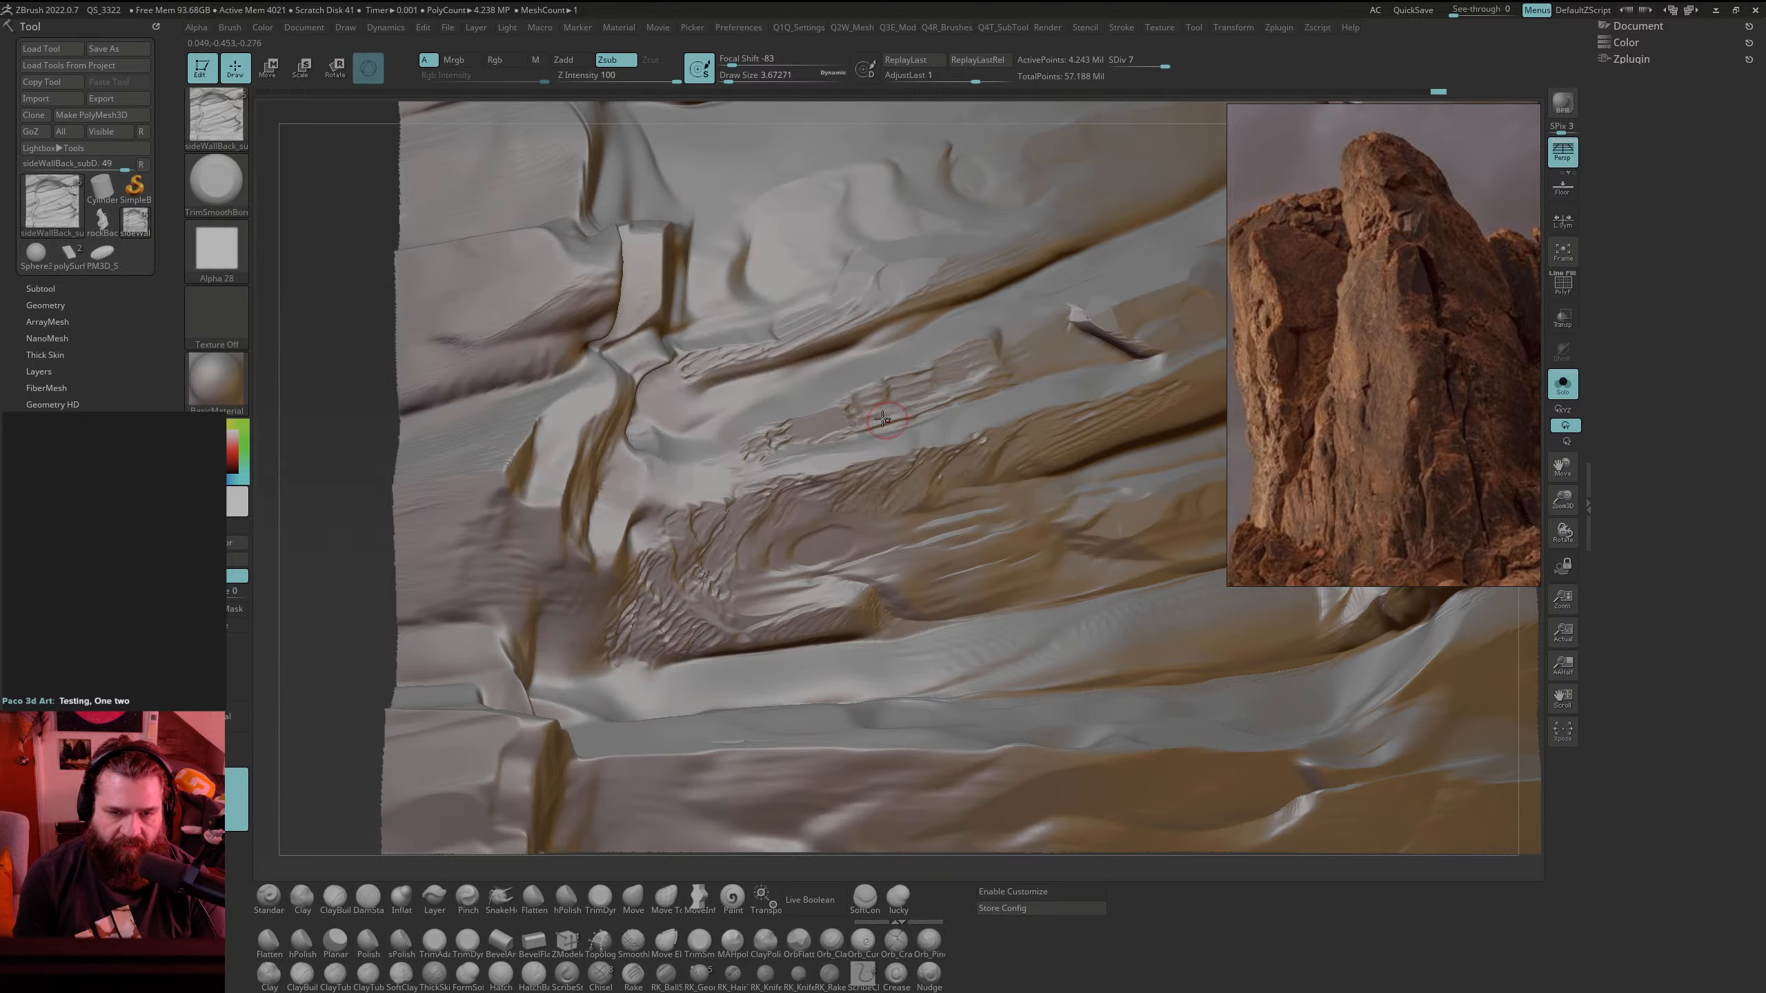
left_click_drag(807, 427, 796, 432)
mouse_move(727, 352)
left_mouse_down()
mouse_move(659, 399)
mouse_move(712, 361)
mouse_move(645, 364)
mouse_move(551, 490)
mouse_move(590, 417)
left_mouse_up()
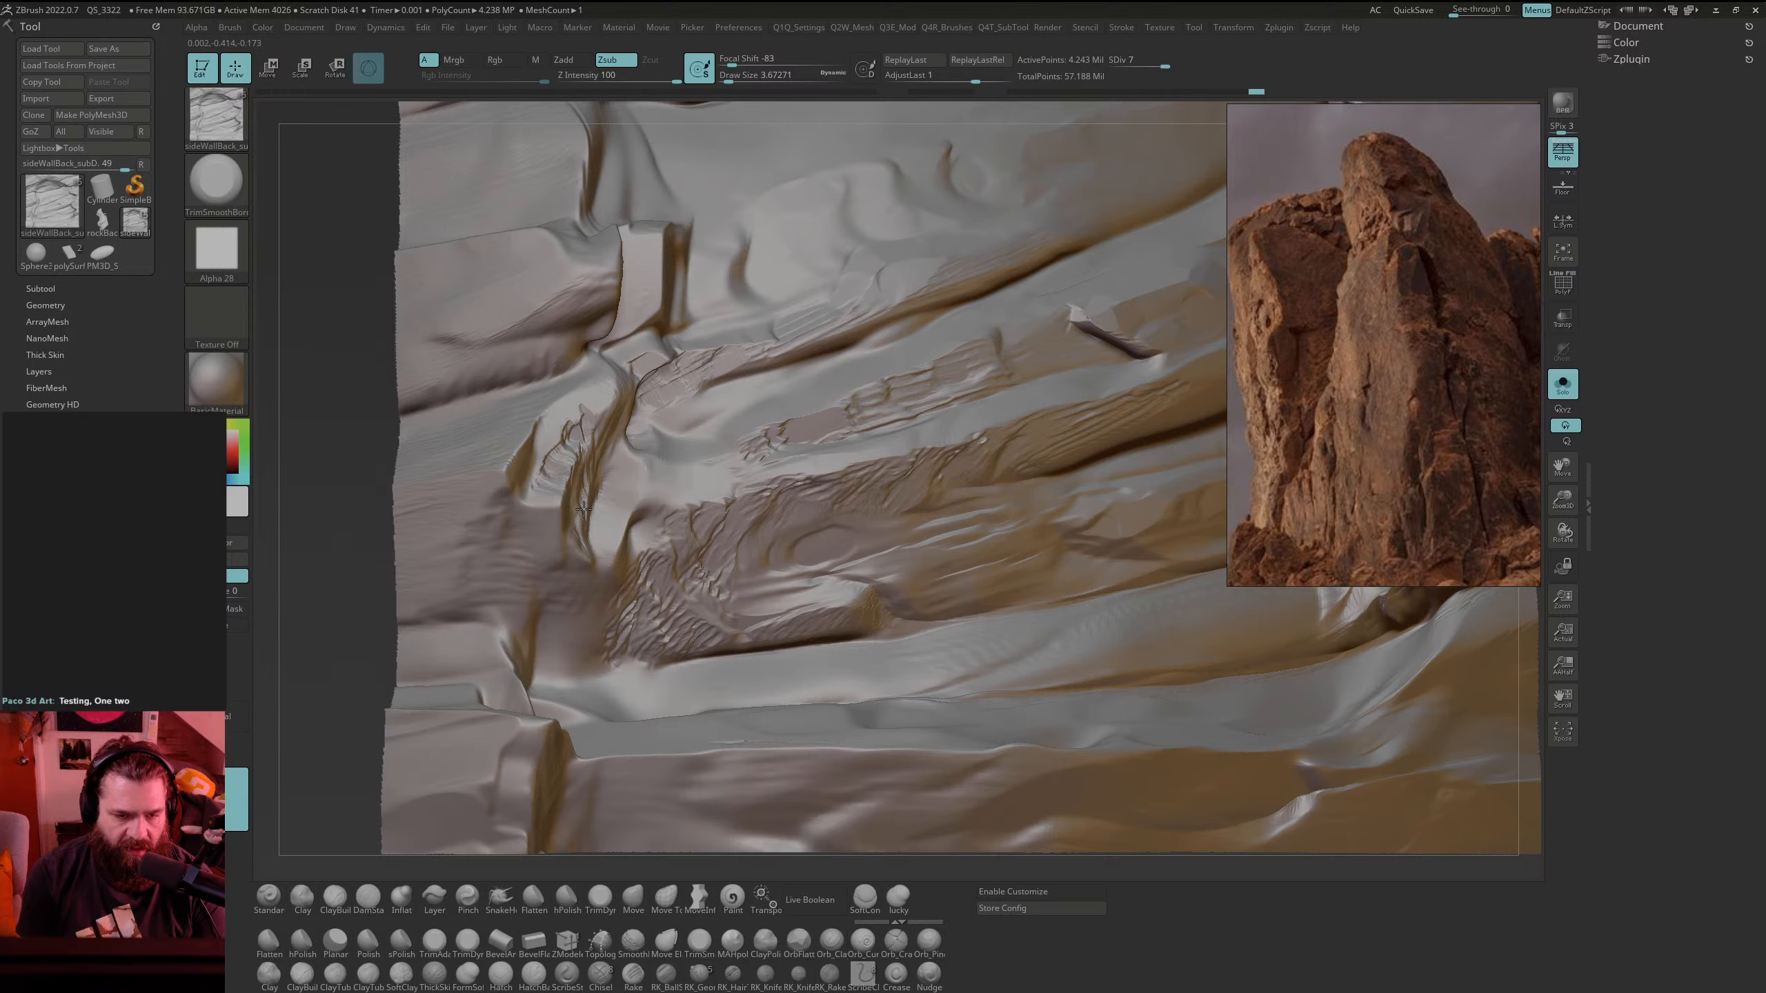
left_click_drag(579, 220, 591, 208)
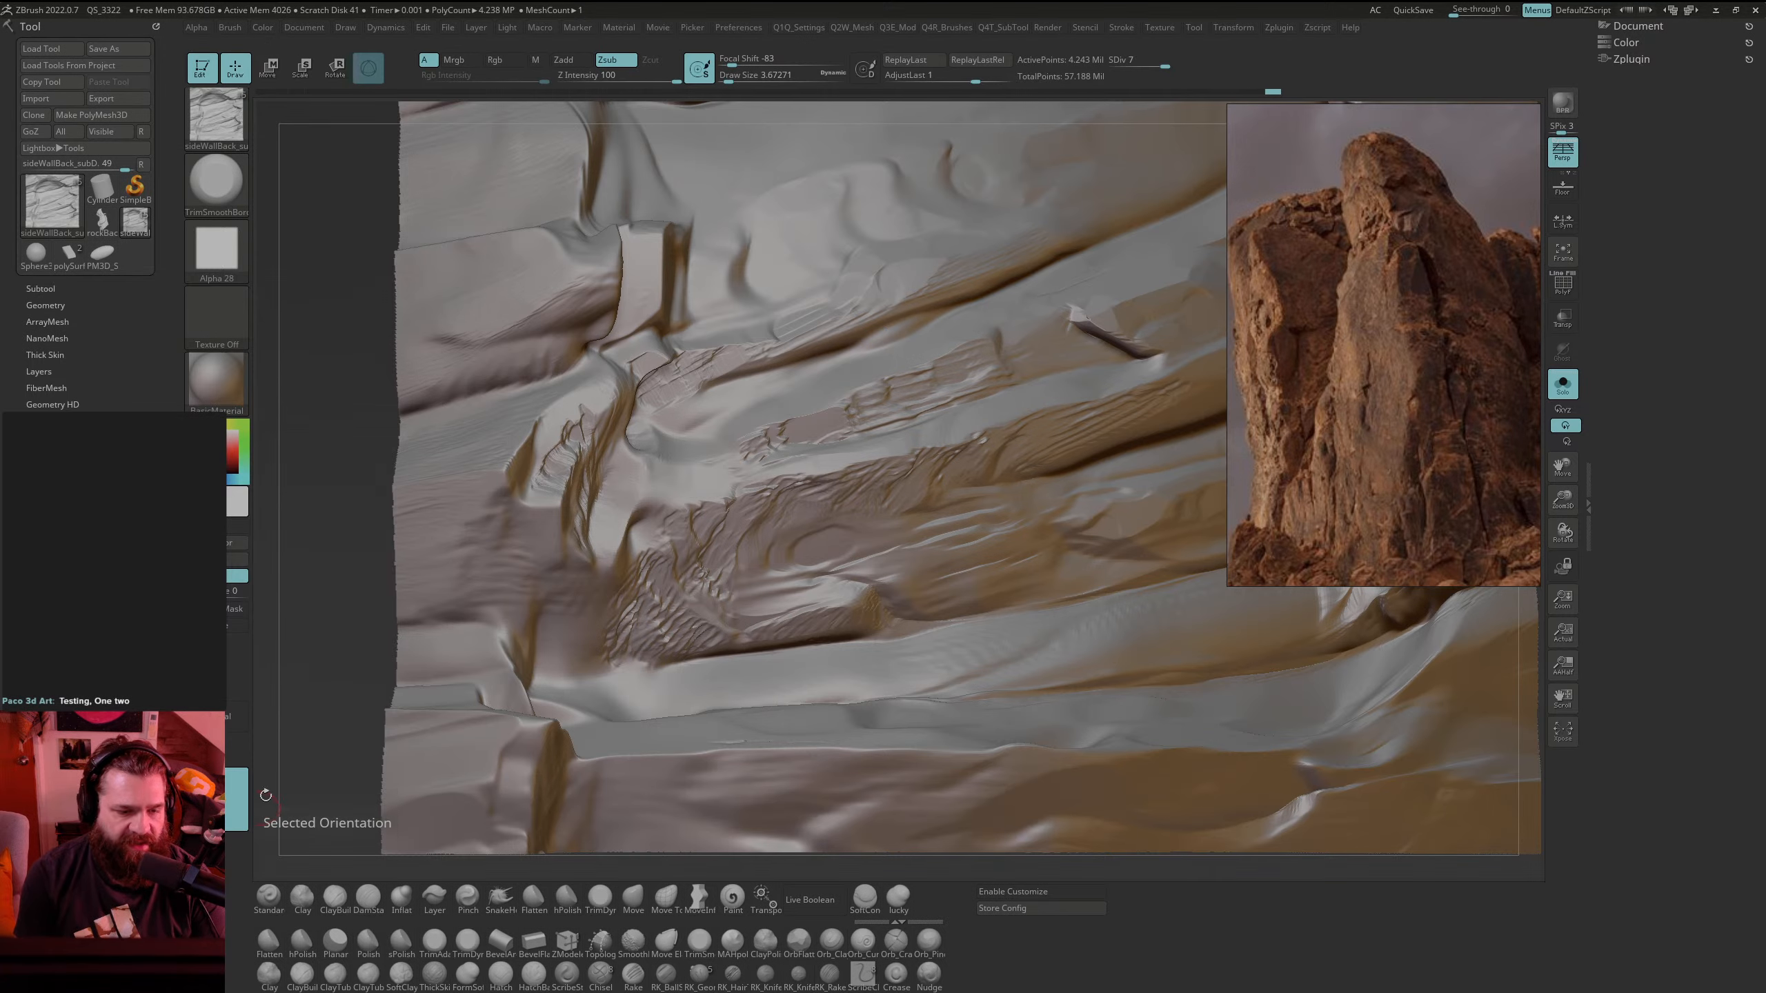
Step: Trim a cluster of small chipped facets into the smooth slab beneath the overhang, beside the vertical crack
left_click_drag(1529, 655, 1317, 597, "alt")
left_click_drag(1317, 597, 1140, 673)
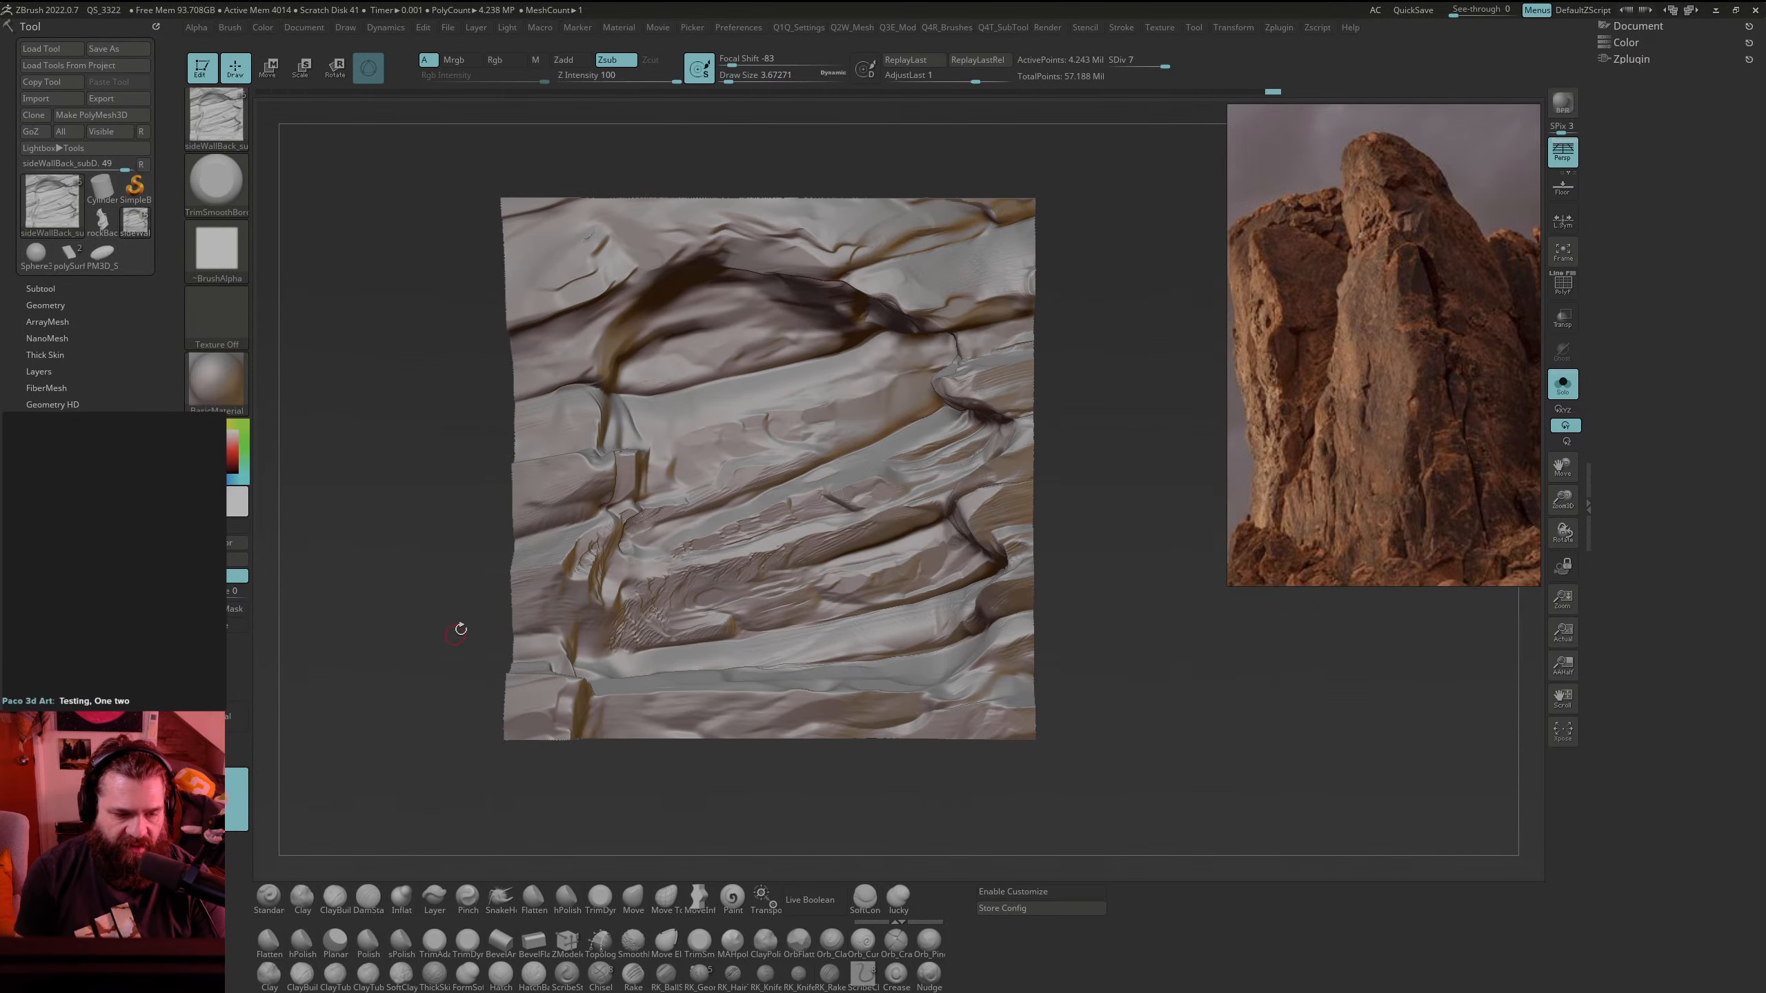
left_click_drag(461, 624, 523, 582, "alt")
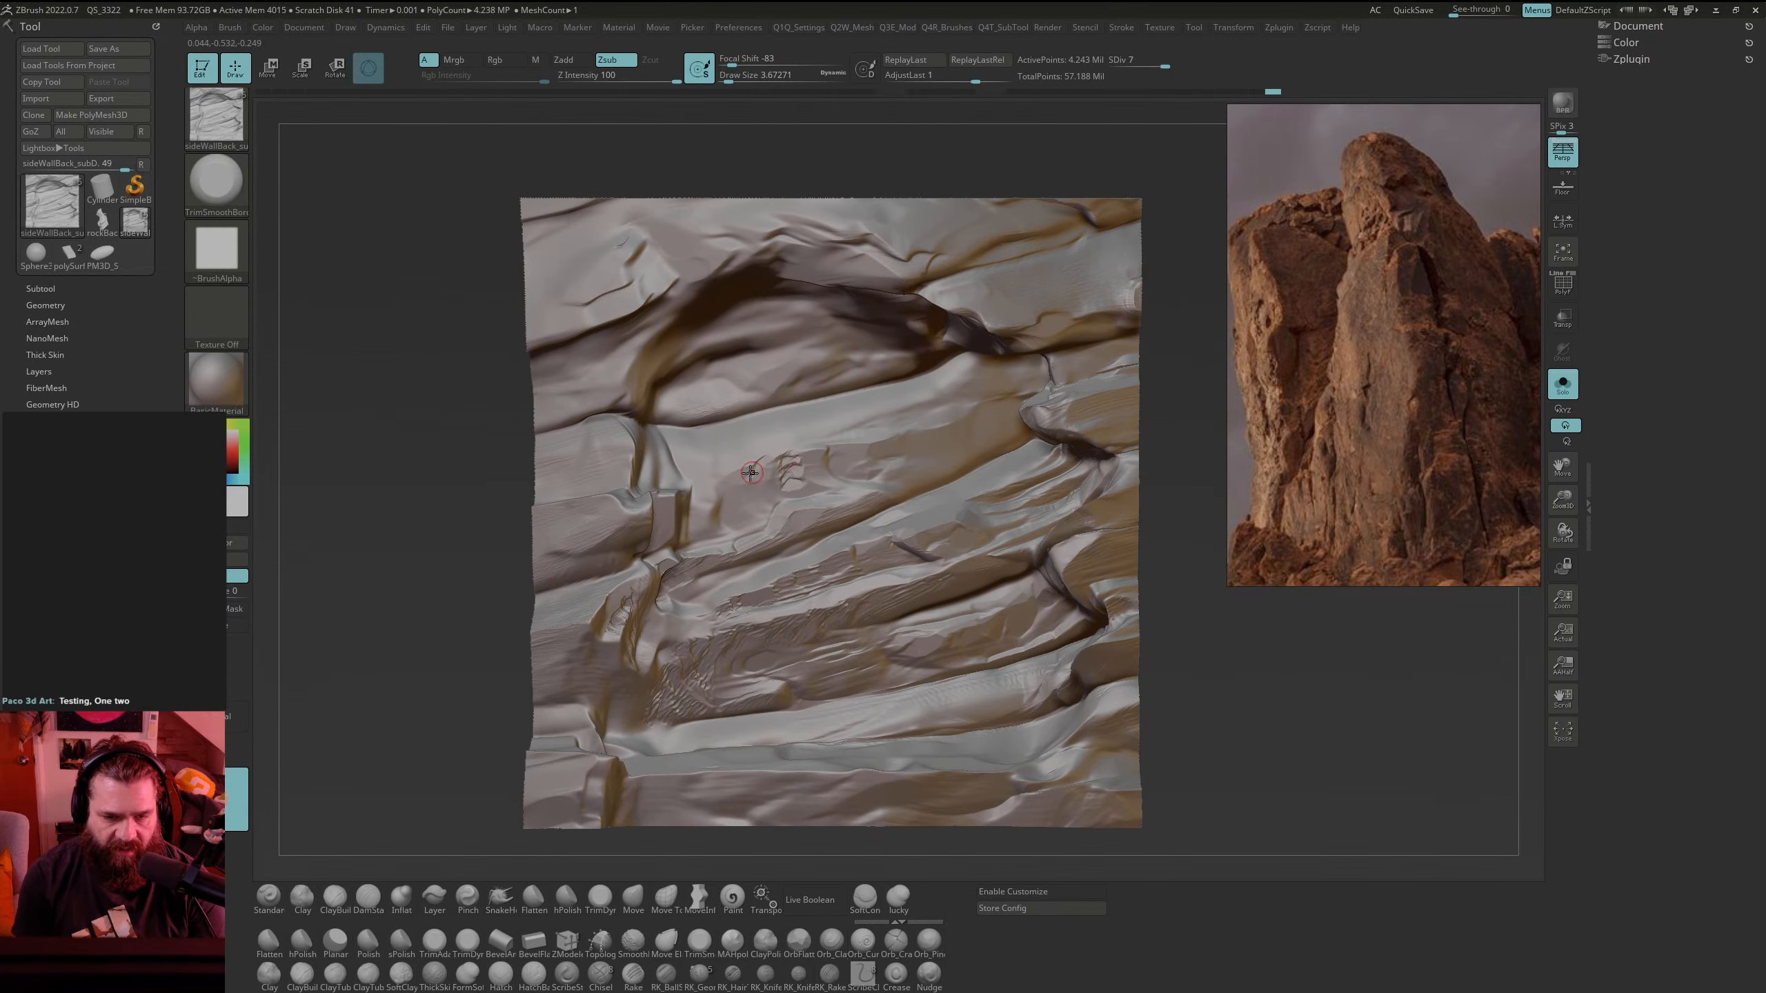
left_click_drag(727, 479, 734, 501)
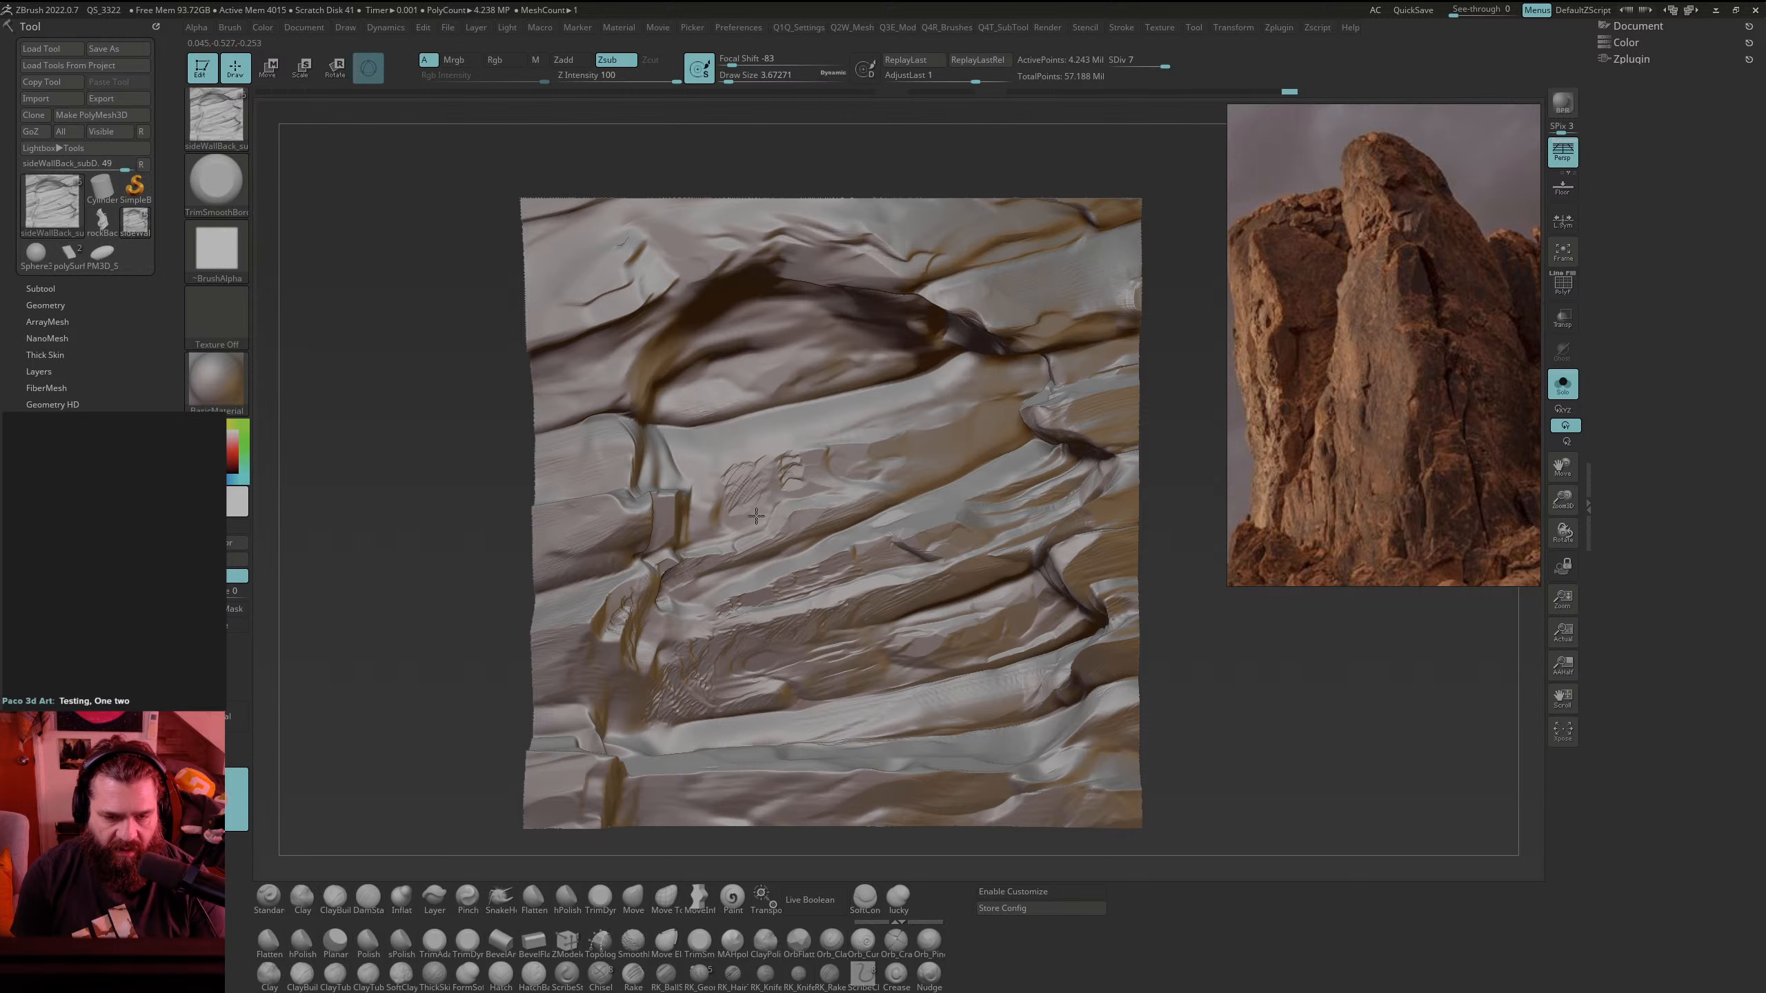
Step: Trim chipped facets along the middle diagonal ledge, down to its end at the vertical crack
left_click_drag(424, 557, 511, 644)
left_click_drag(238, 802, 824, 532)
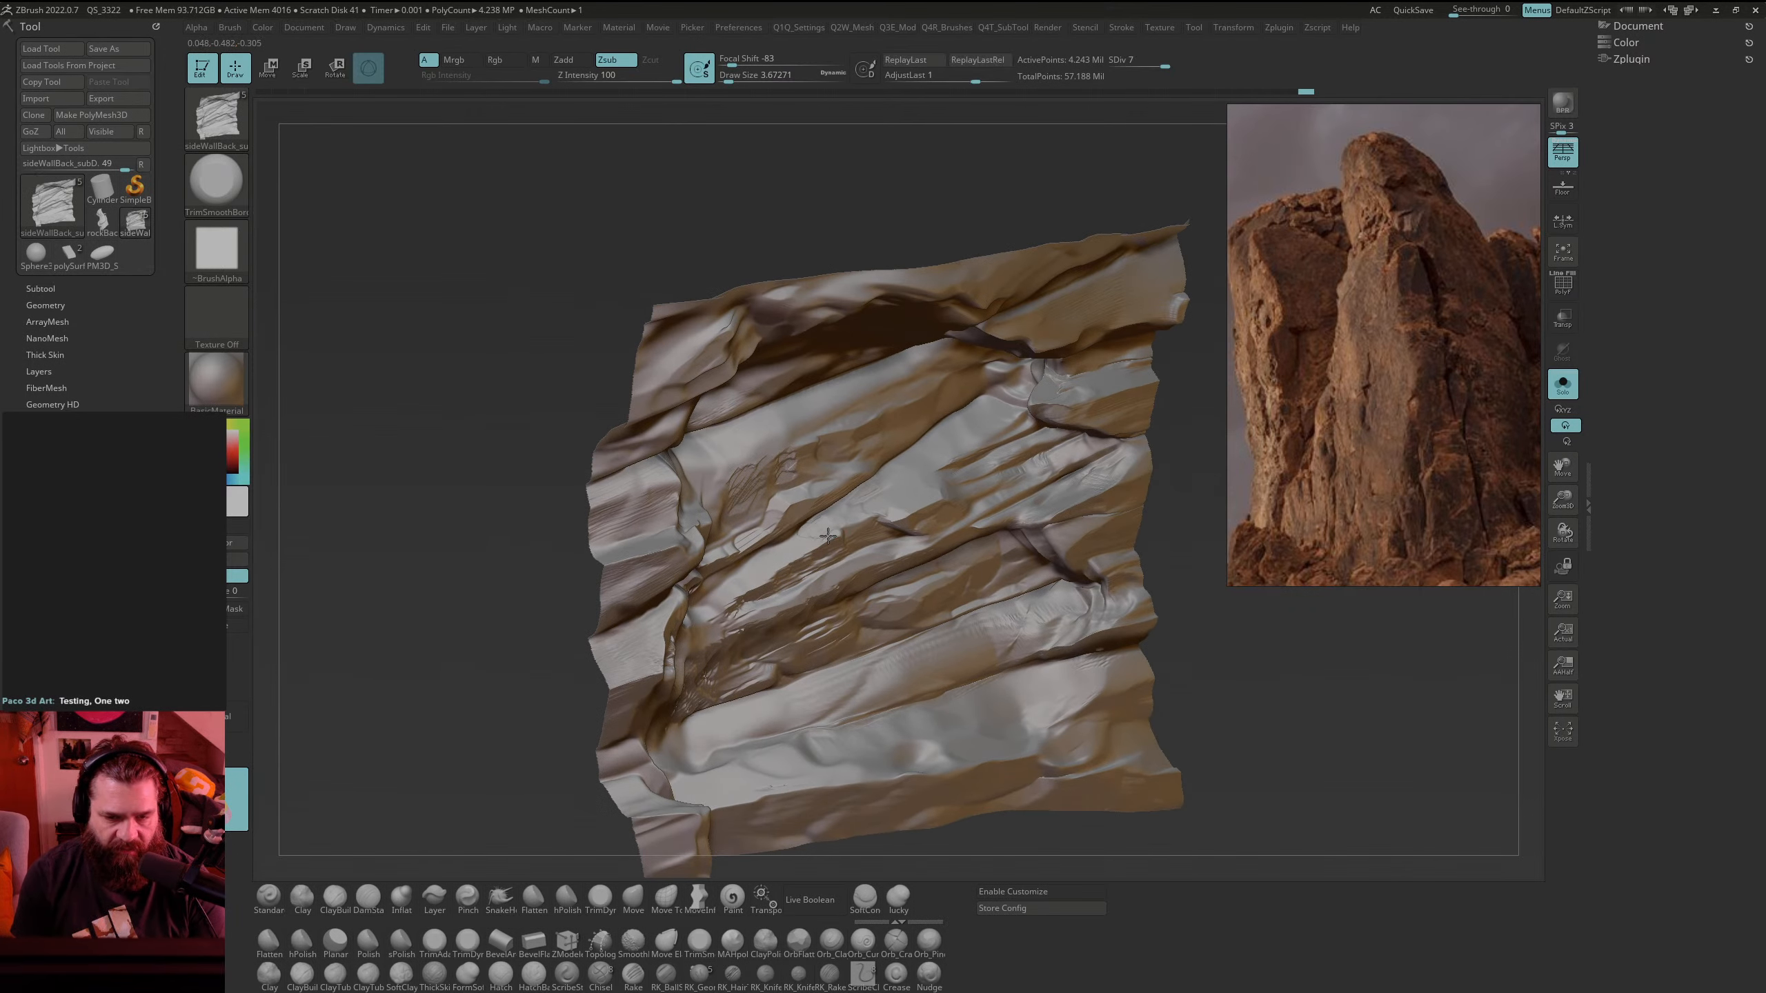
left_click(747, 572)
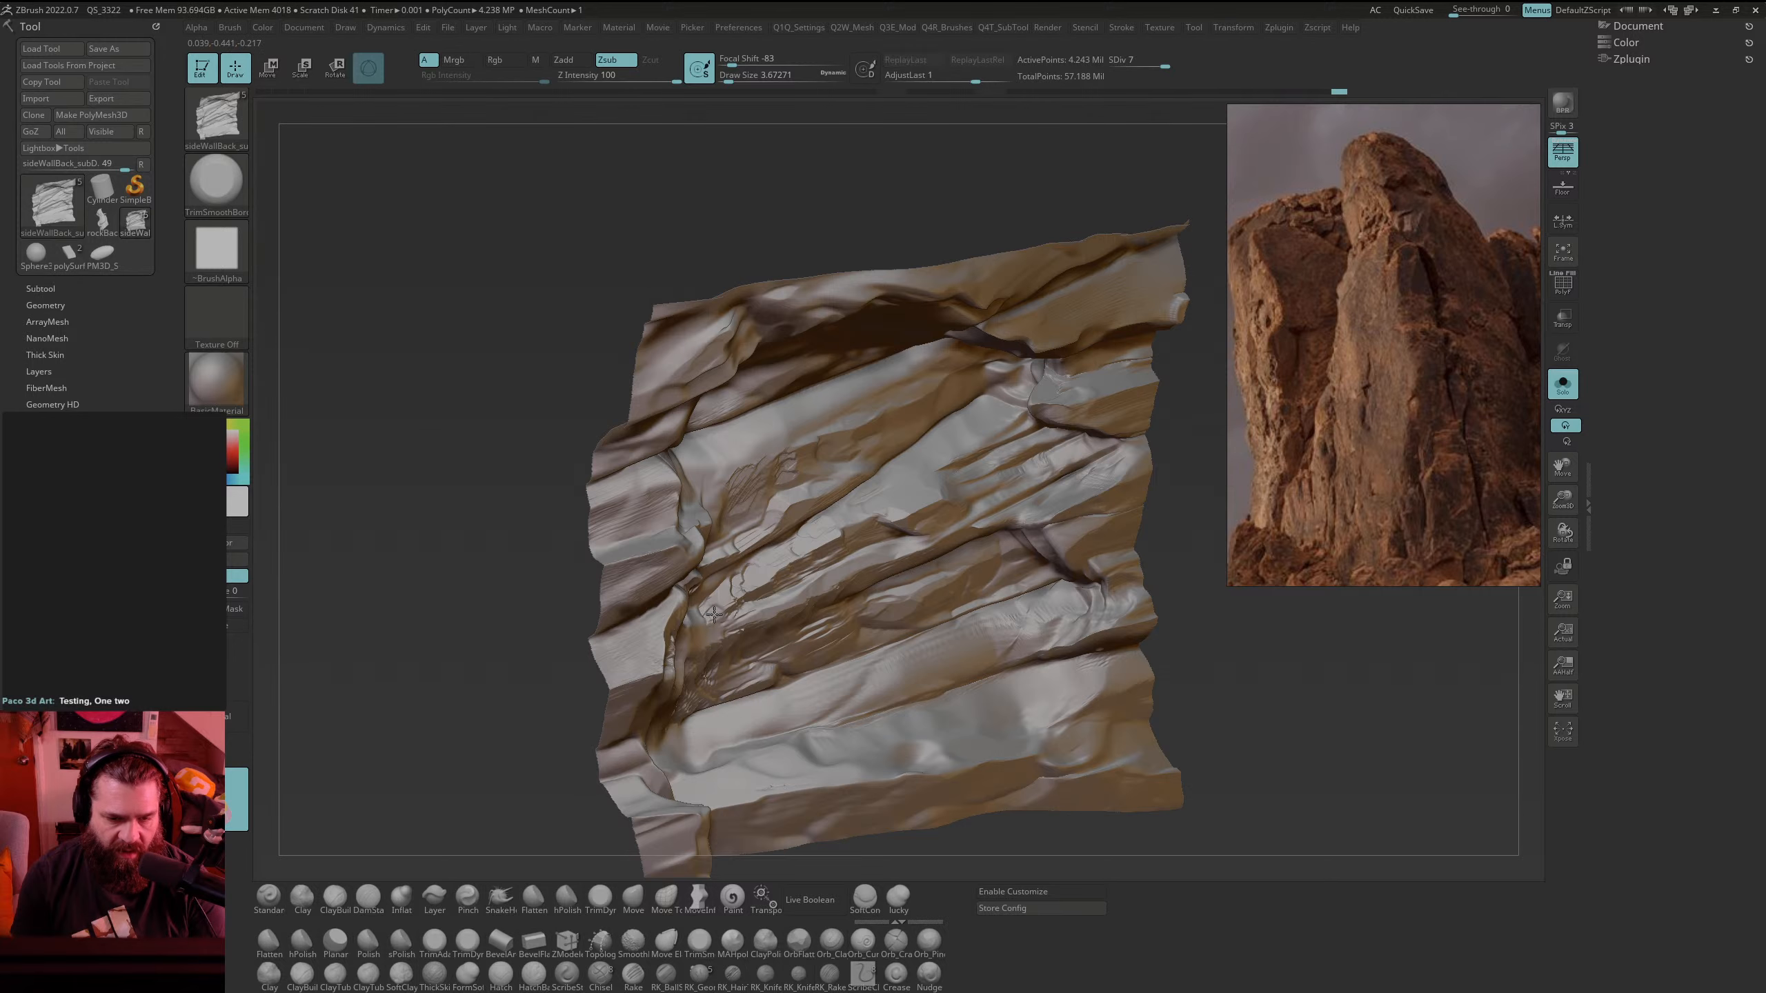
left_click_drag(714, 613, 711, 616)
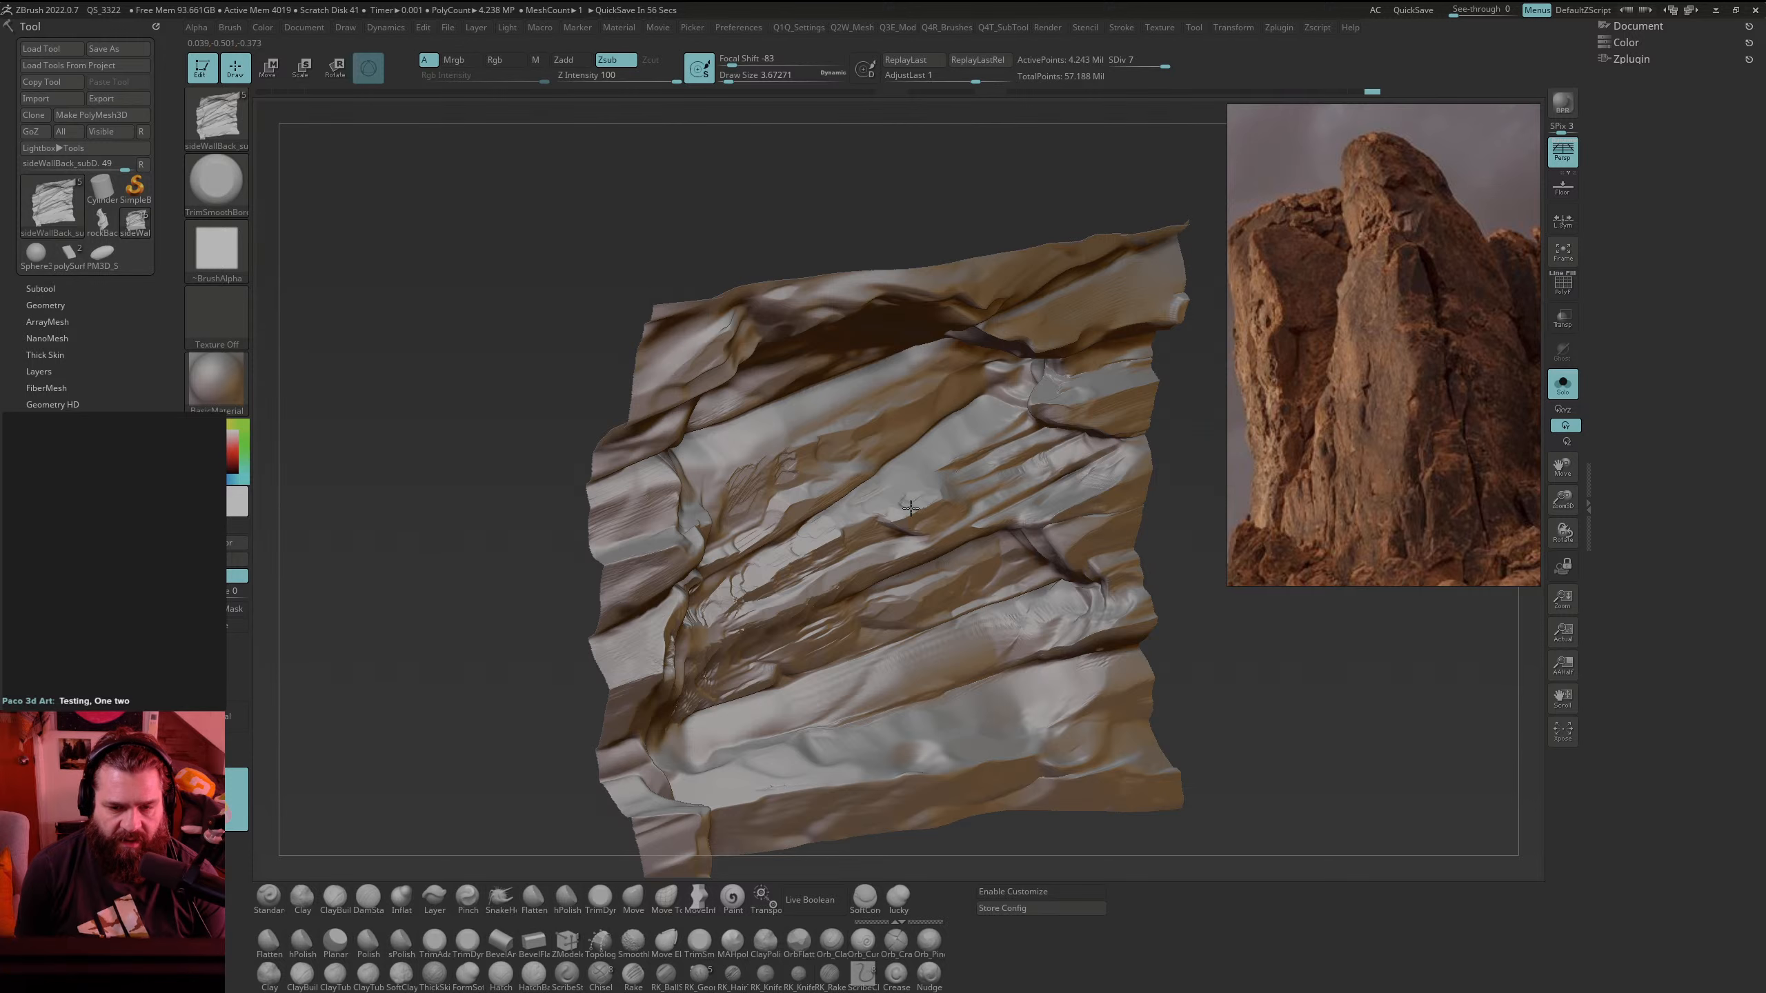
Step: Enlarge the brush draw size to 7.4673 and trim broader facets along the upper half of the middle ledge
key("space")
left_click_drag(911, 509, 927, 499)
mouse_move(921, 500)
right_mouse_down("ctrl")
mouse_move(904, 507)
mouse_move(910, 488)
right_mouse_up("ctrl")
left_click_drag(1155, 522, 1084, 577, "alt")
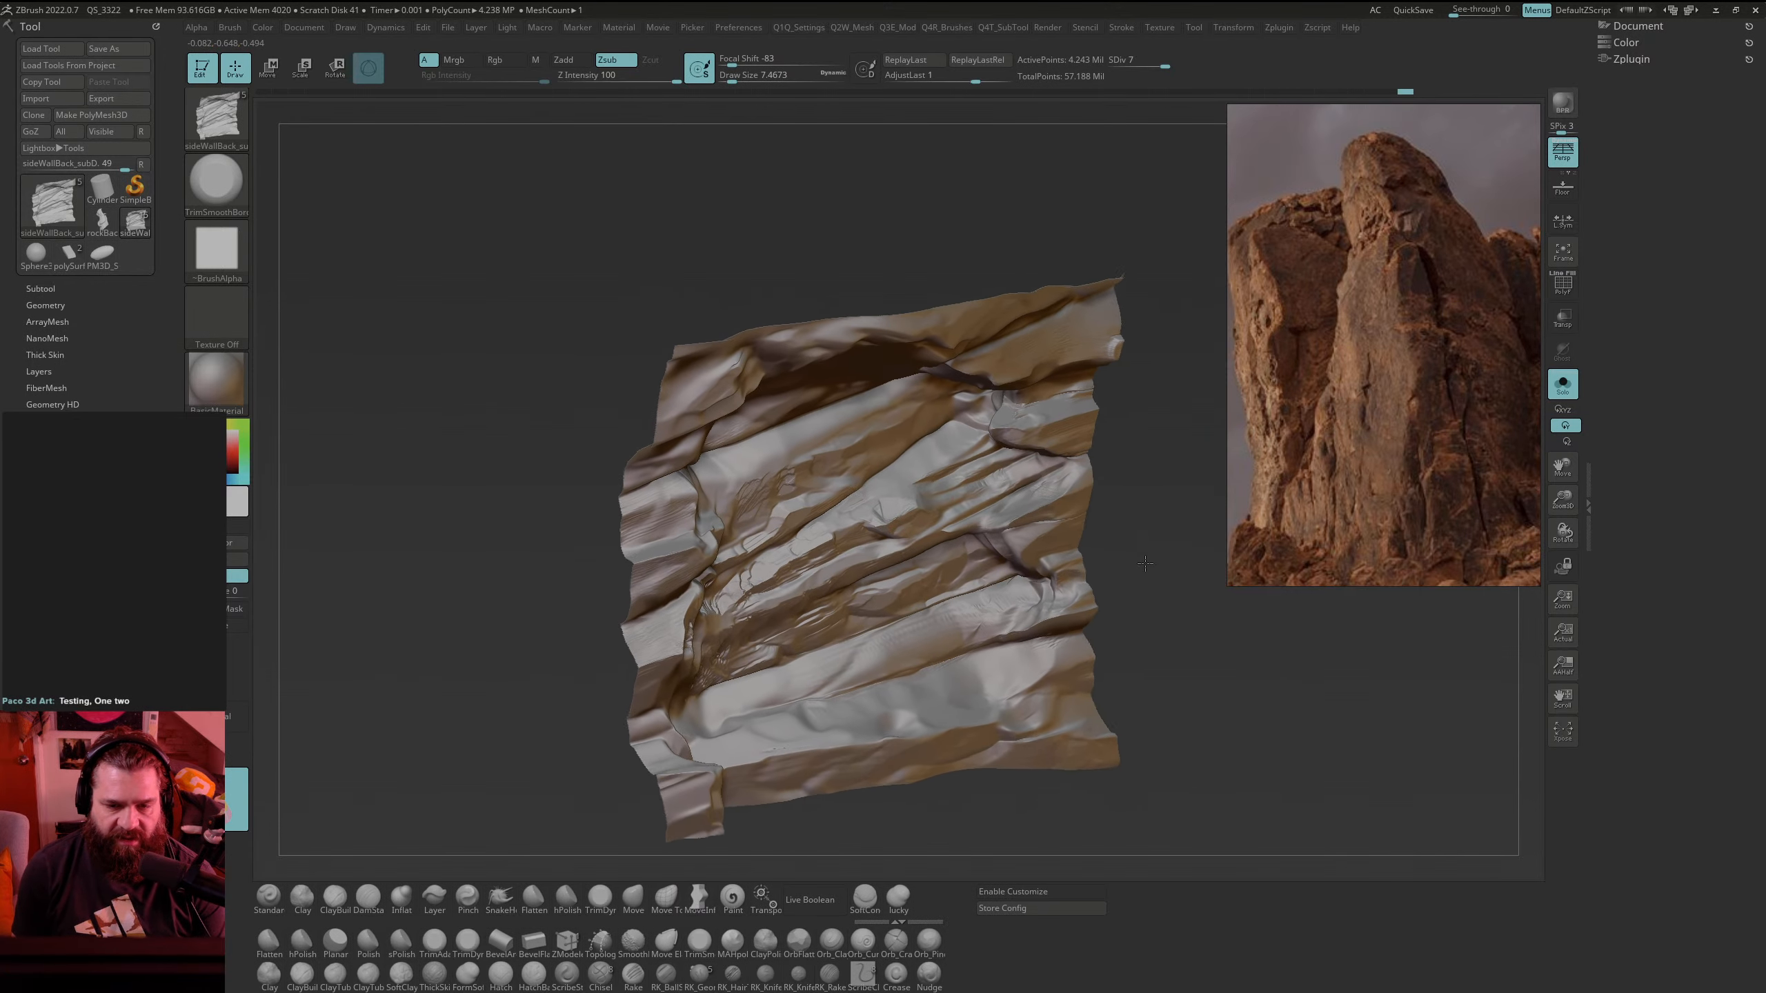
left_click_drag(884, 496, 889, 486)
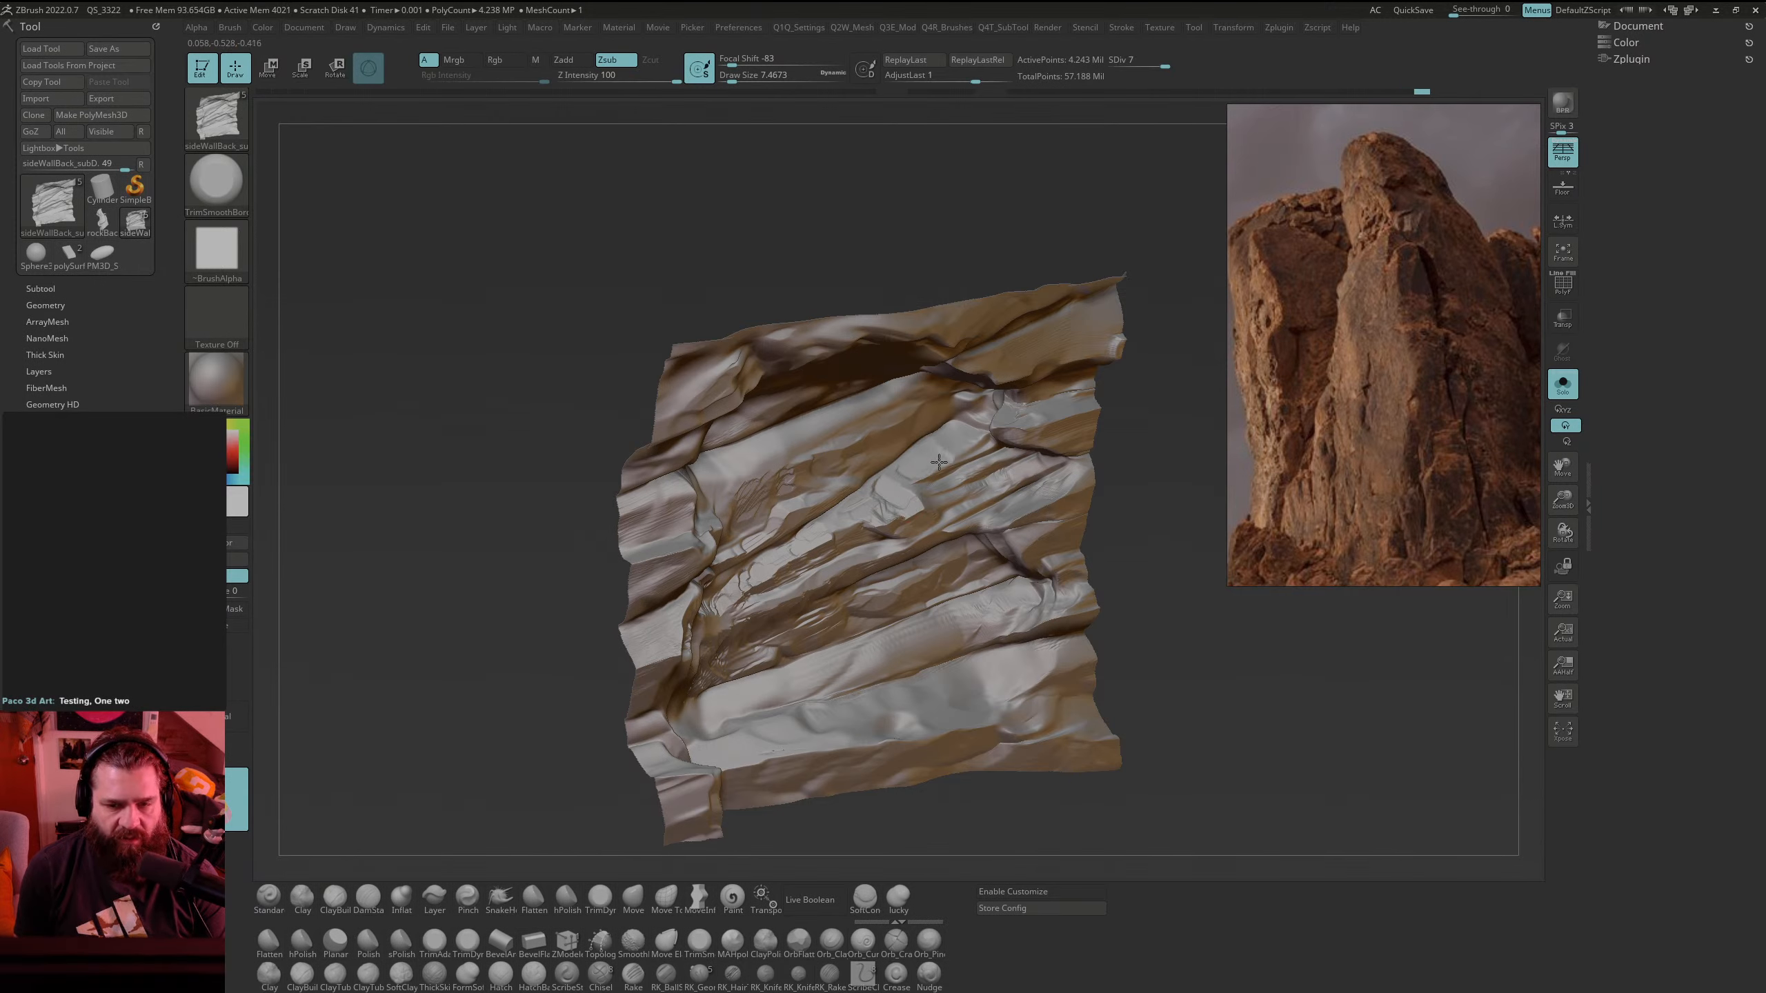
left_click_drag(957, 449, 961, 447)
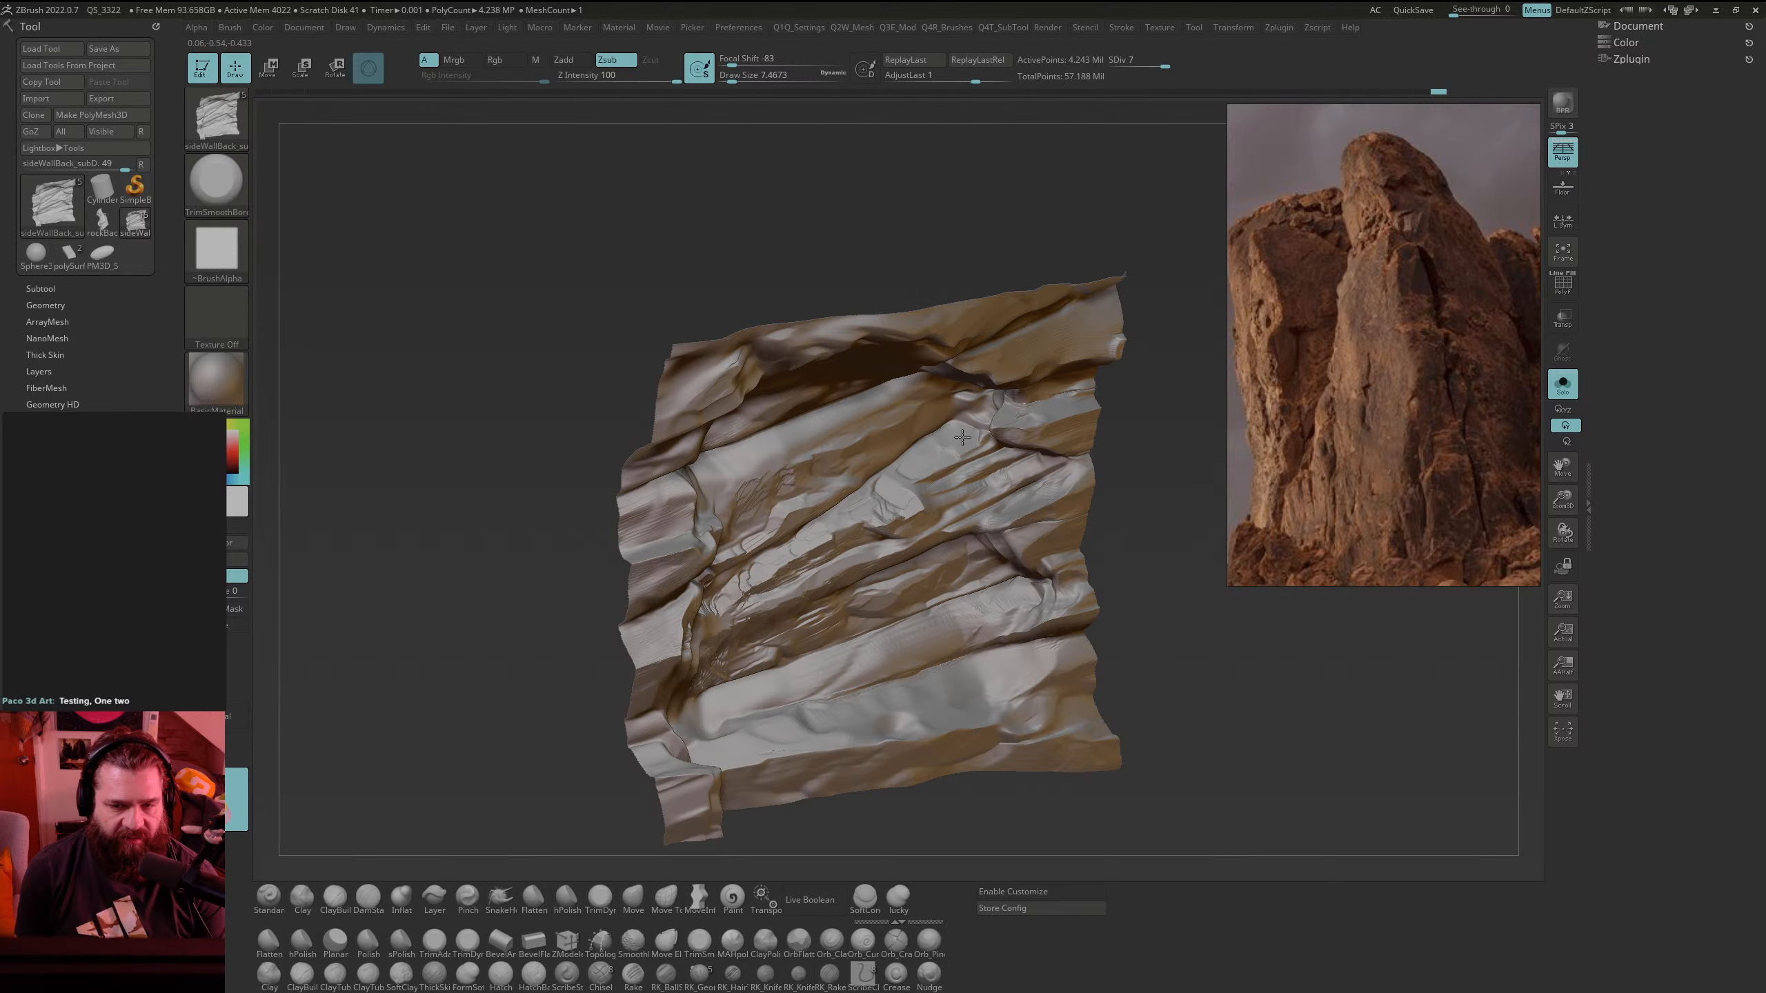
left_click_drag(979, 444, 969, 443)
Step: Trim facets along the slab's upper edge beneath the overhang, undoing and recutting the stroke near the vertical crack
left_click_drag(777, 442, 849, 408)
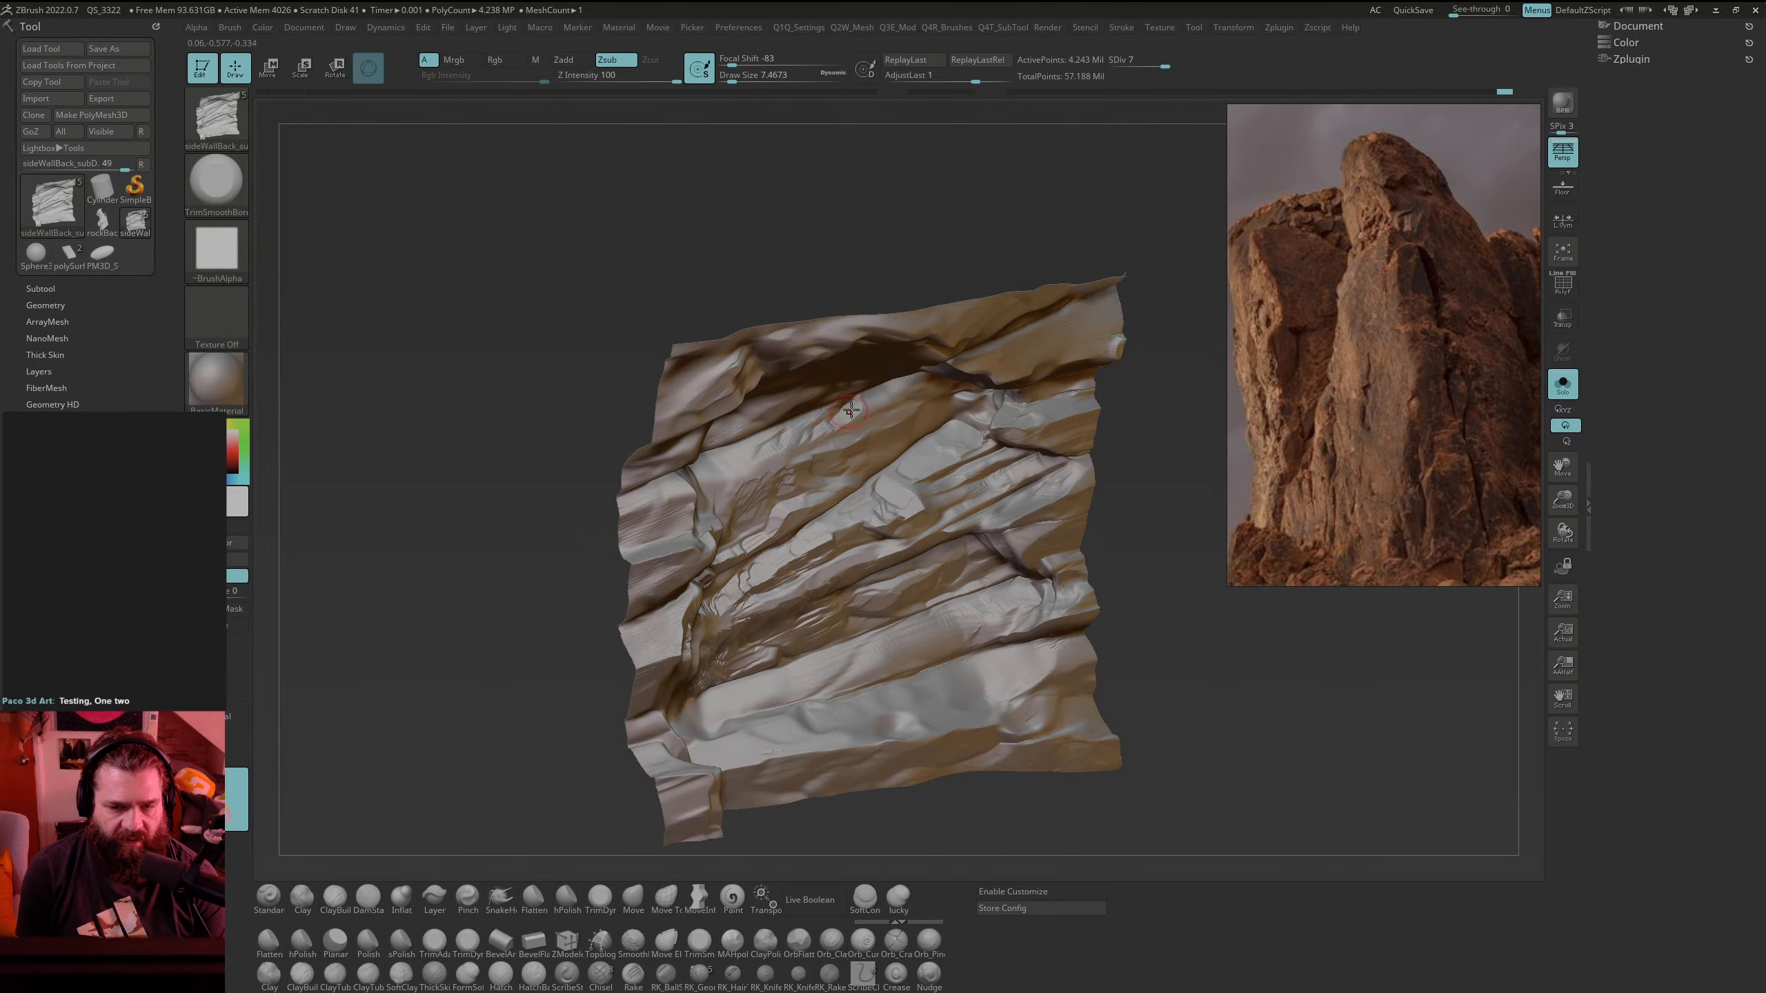
left_click_drag(725, 462, 710, 464)
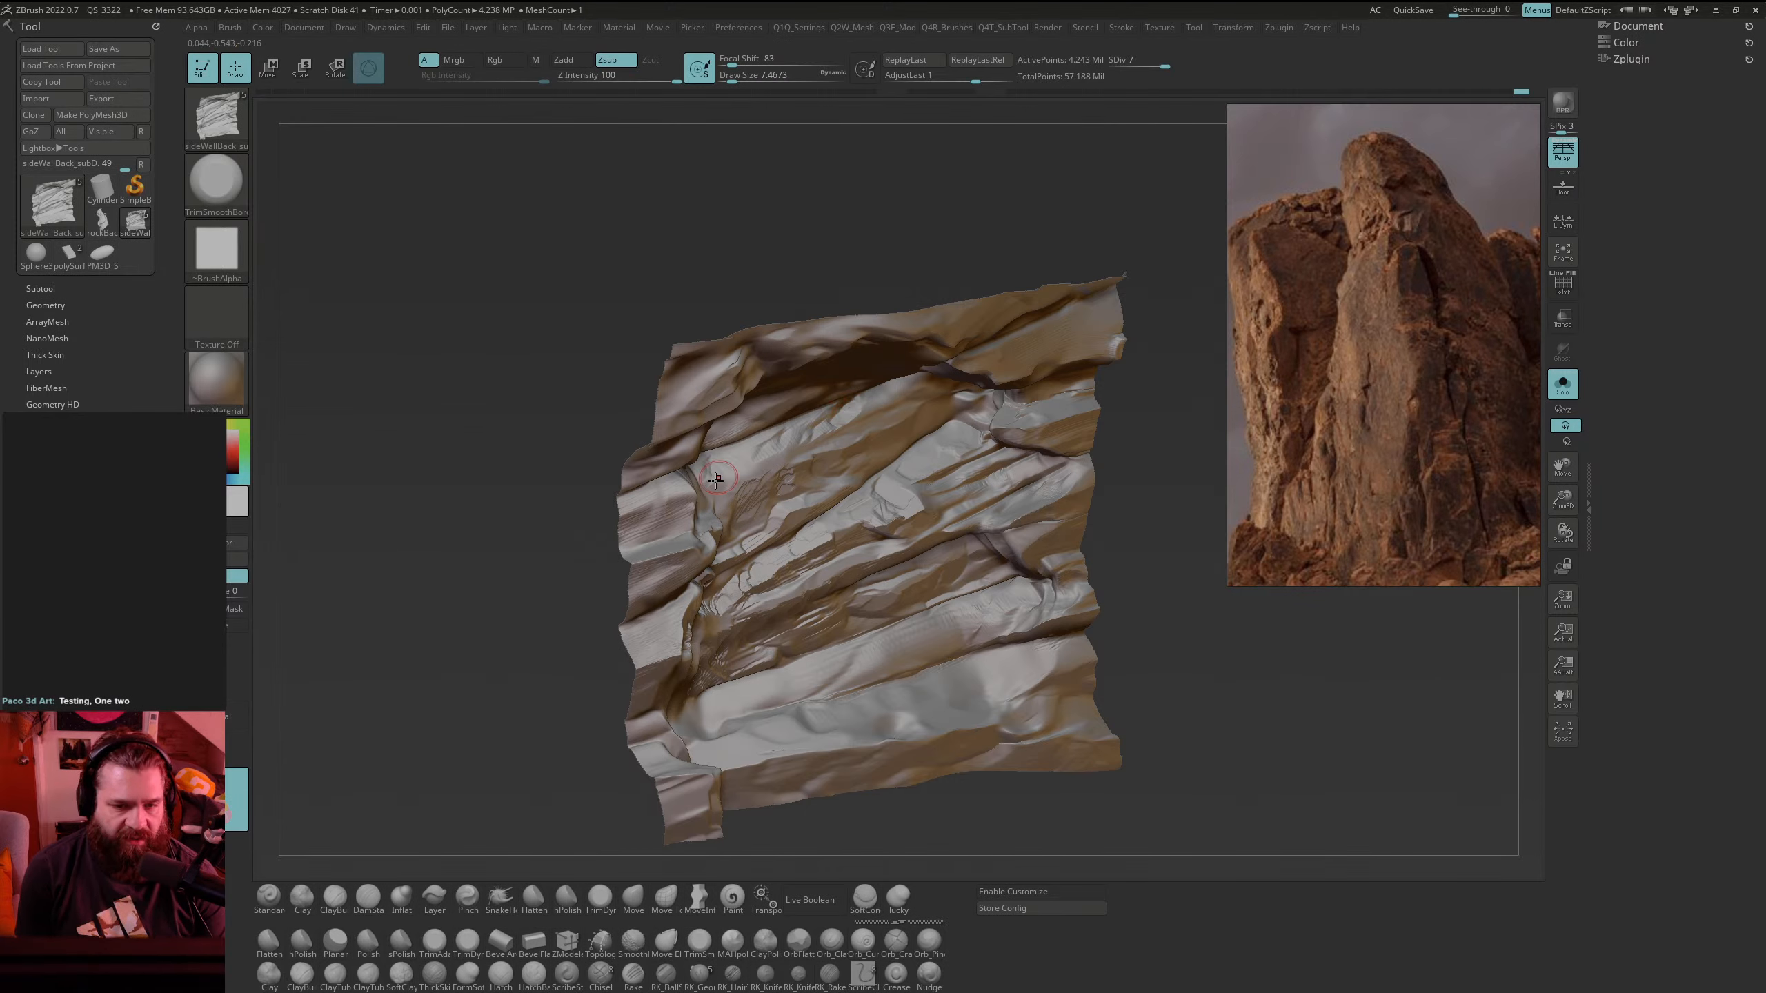
key("ctrl+z")
left_click_drag(737, 460, 737, 447)
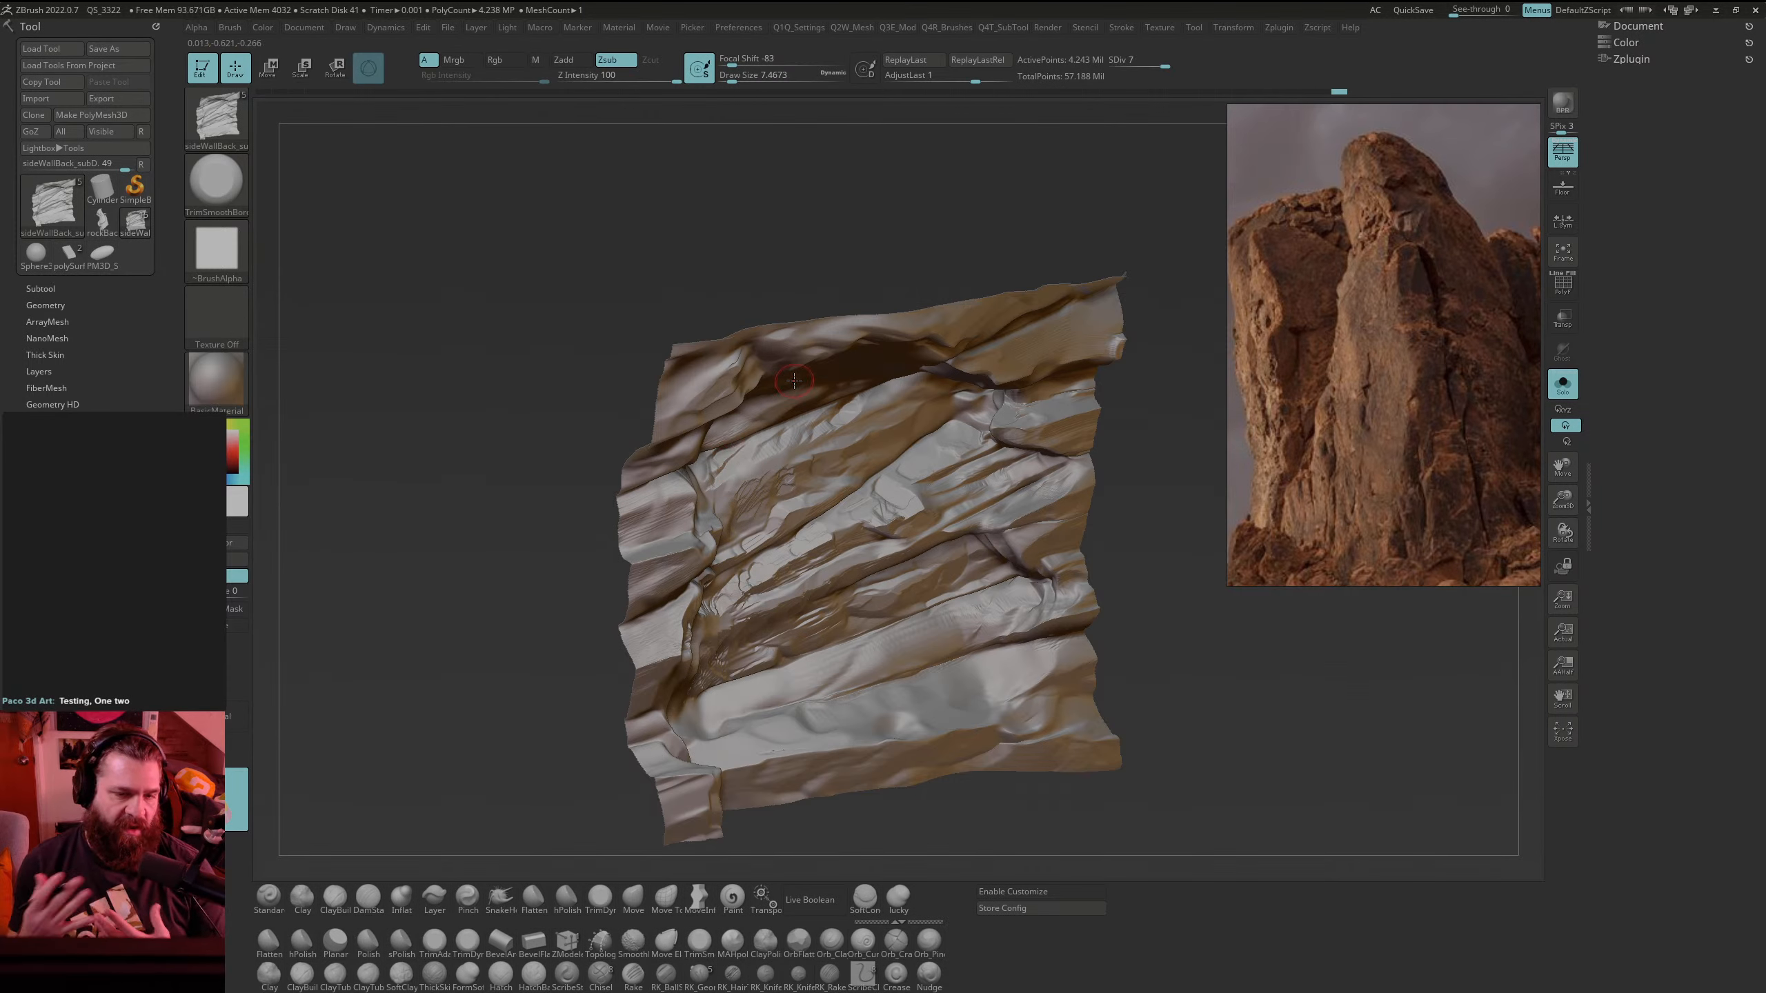
Step: Trim flat planes over the chipped slab below the overhang and cut facets around the lower part of the vertical crack
left_click_drag(1233, 707, 1242, 651, "shift")
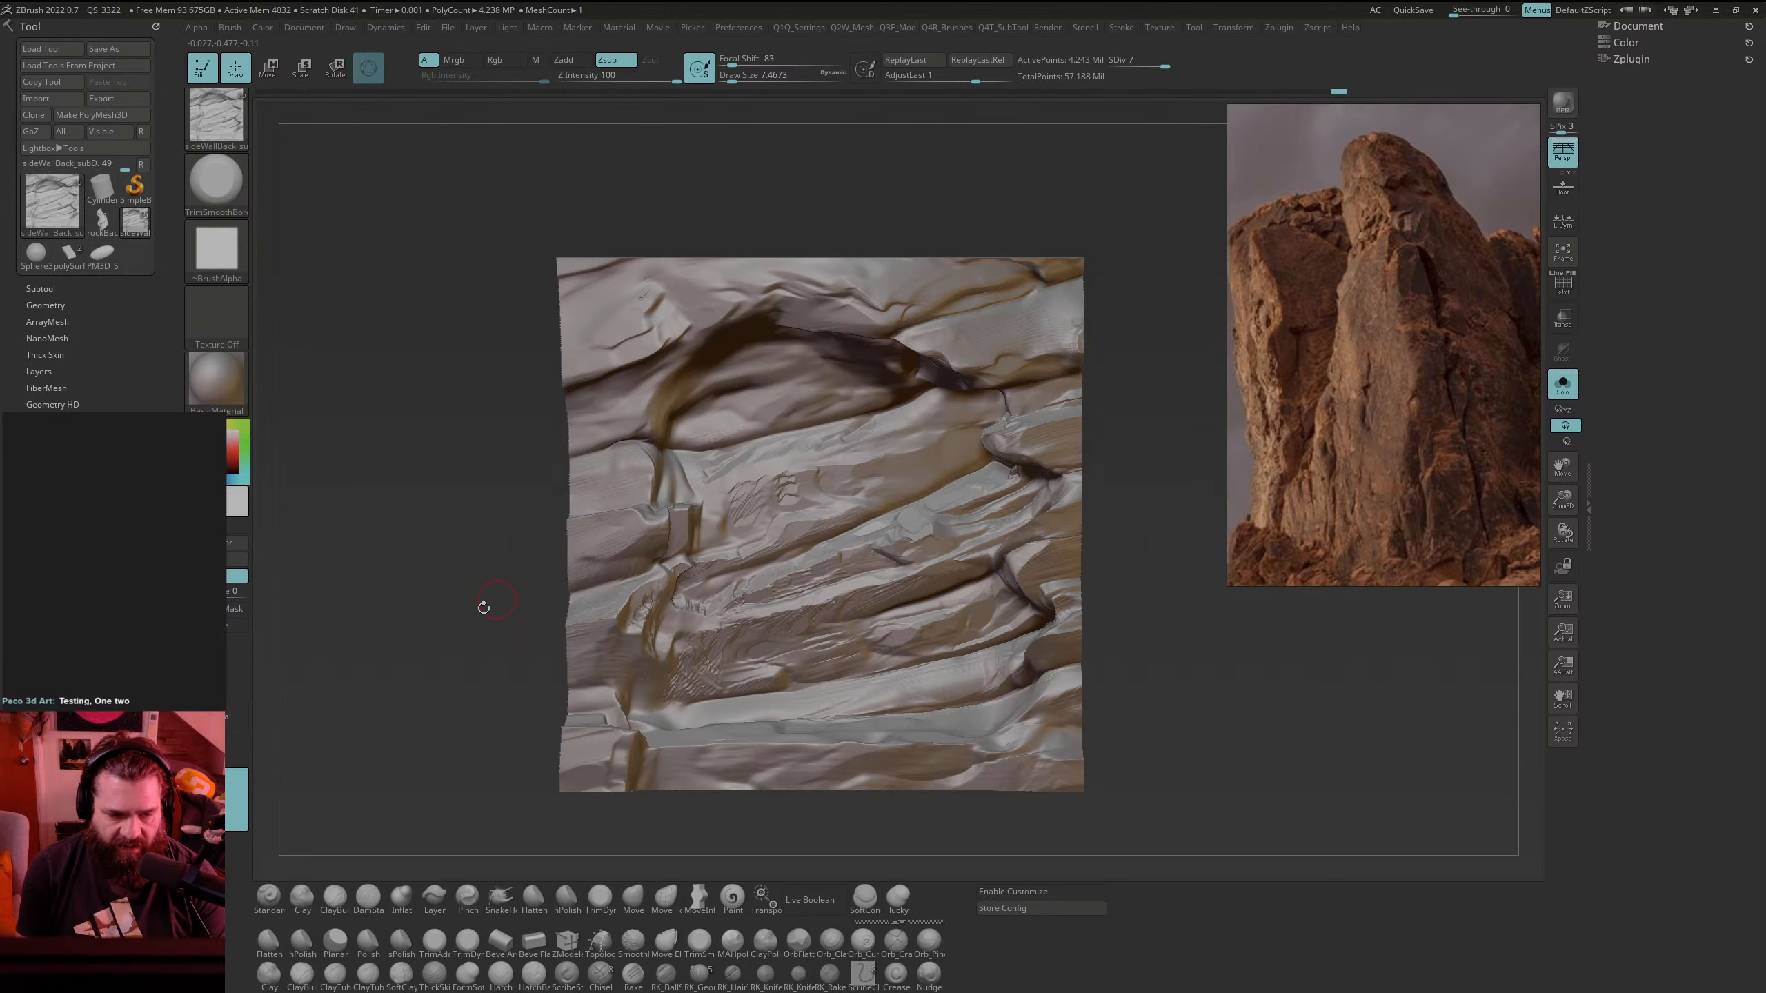
left_click_drag(484, 607, 556, 565, "alt")
left_click_drag(807, 463, 764, 497)
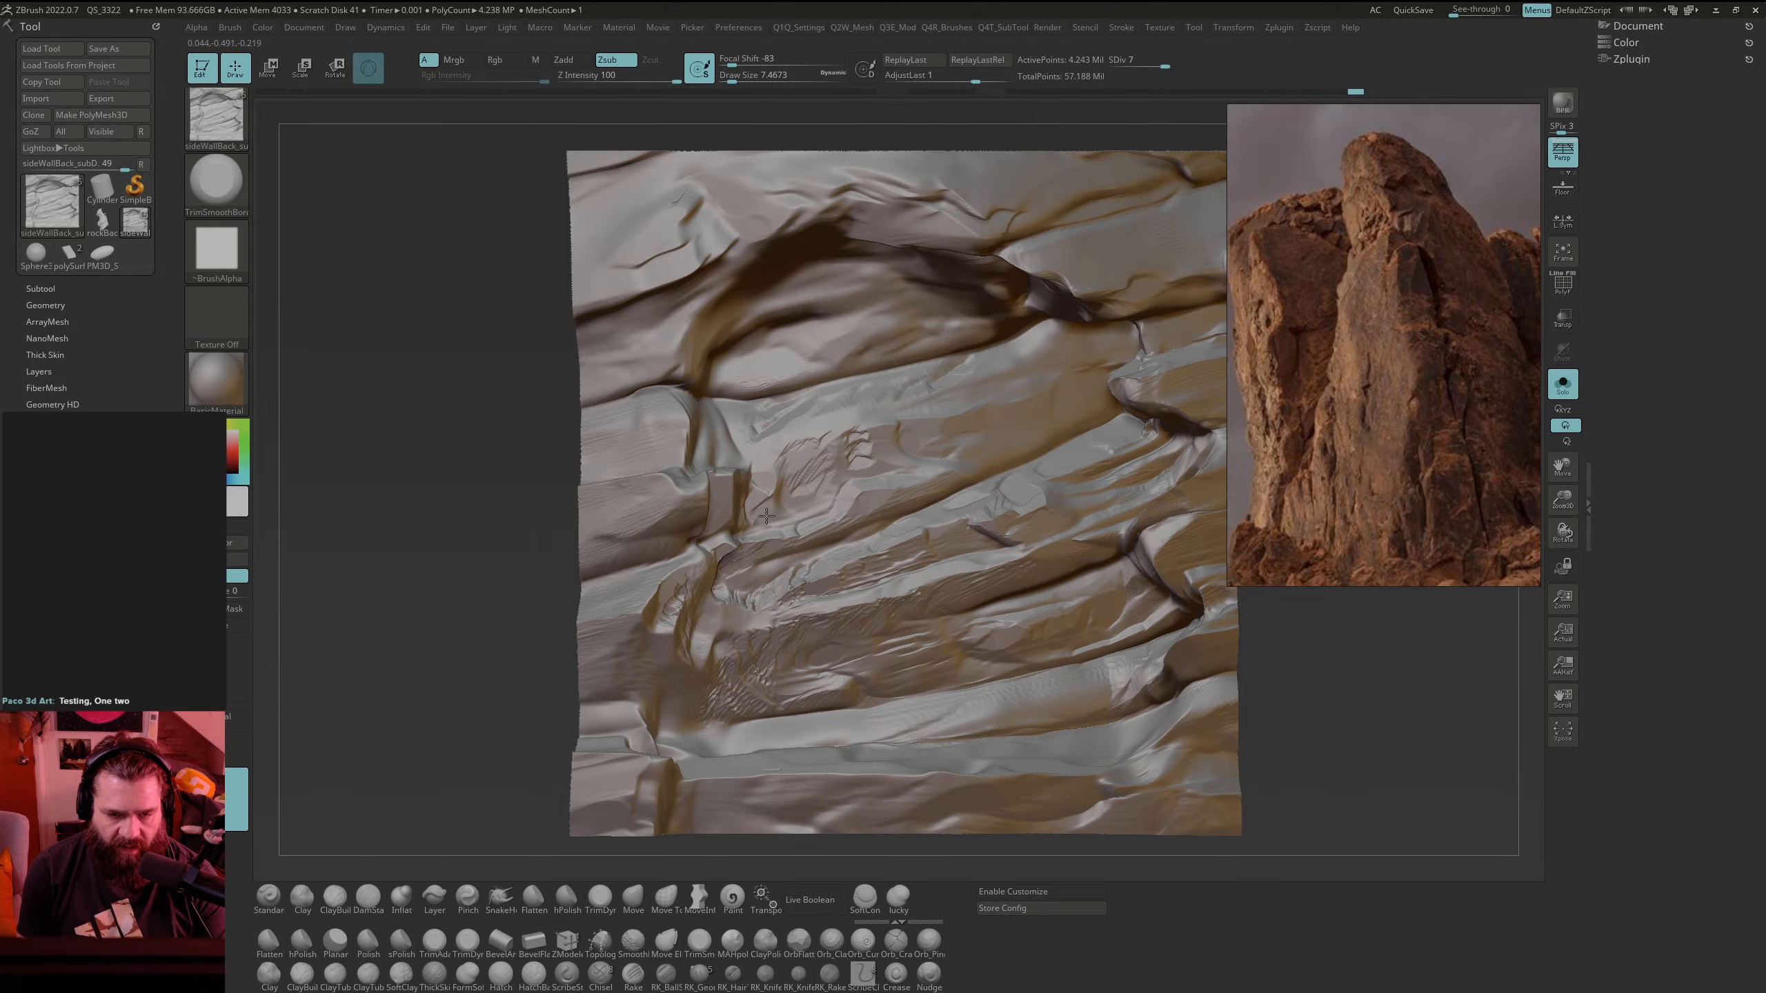
mouse_move(772, 498)
left_mouse_down()
mouse_move(777, 453)
mouse_move(770, 488)
mouse_move(815, 449)
mouse_move(797, 448)
mouse_move(890, 421)
mouse_move(866, 424)
mouse_move(928, 433)
mouse_move(899, 423)
mouse_move(935, 480)
mouse_move(833, 531)
left_mouse_up()
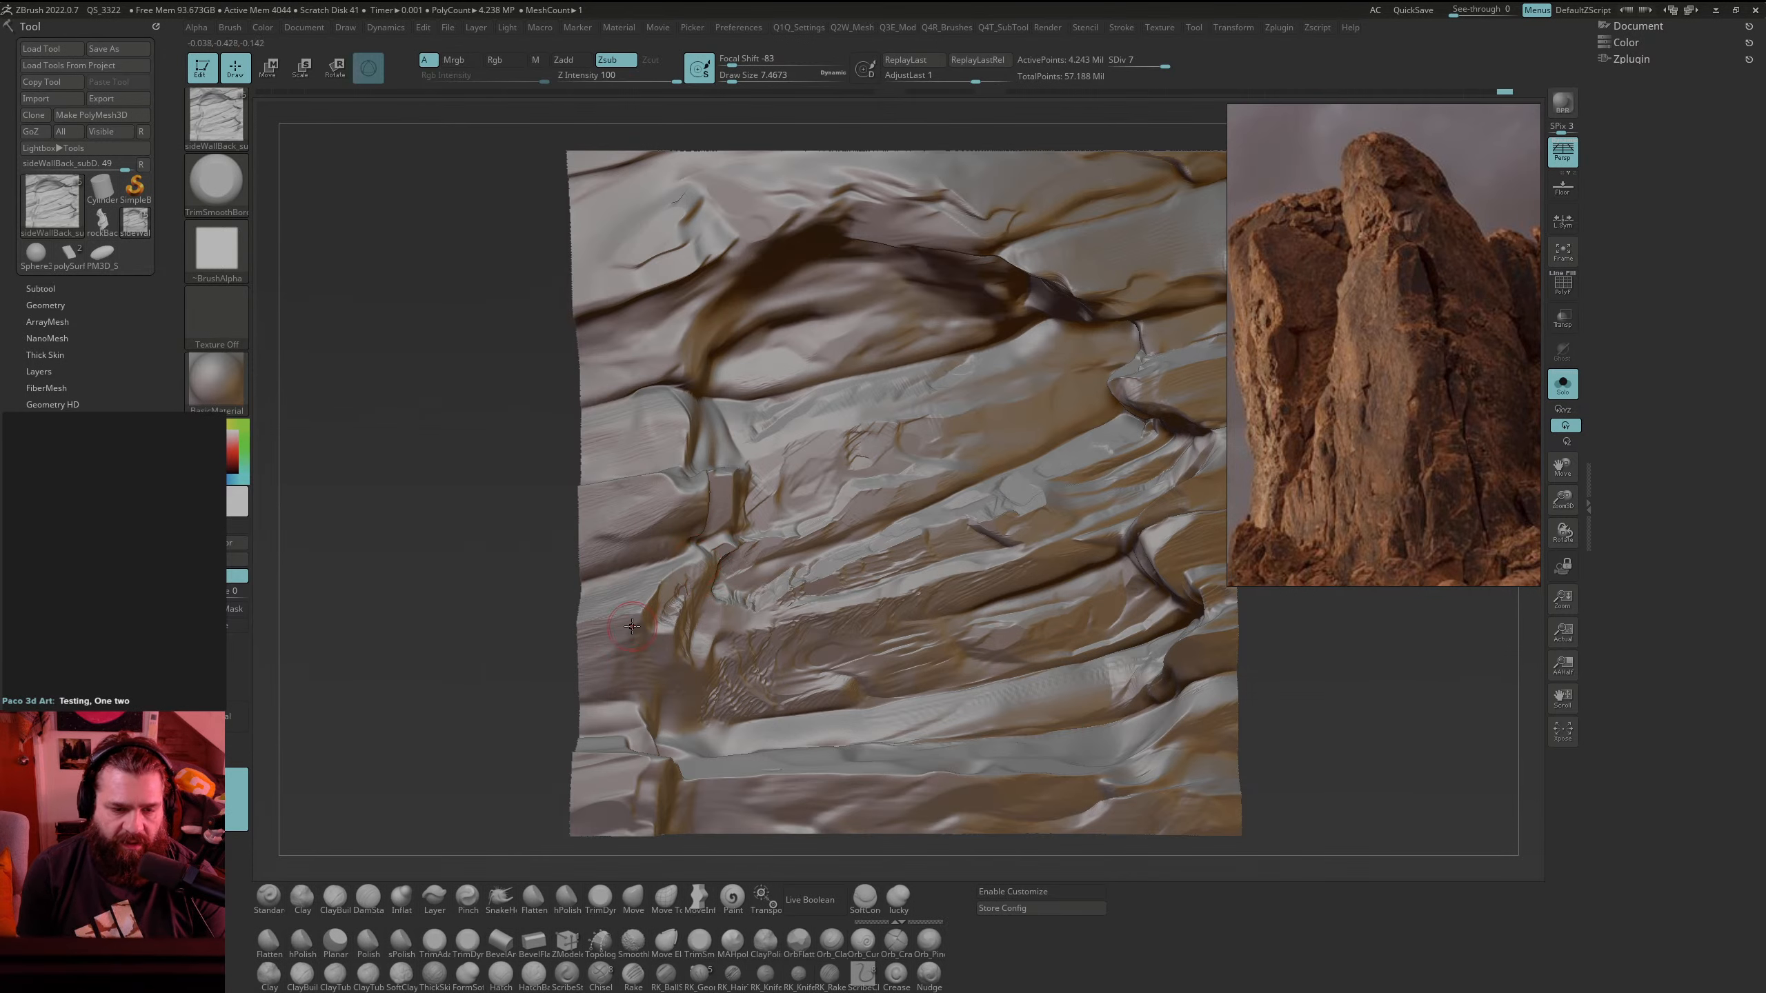
left_click_drag(631, 627, 668, 642)
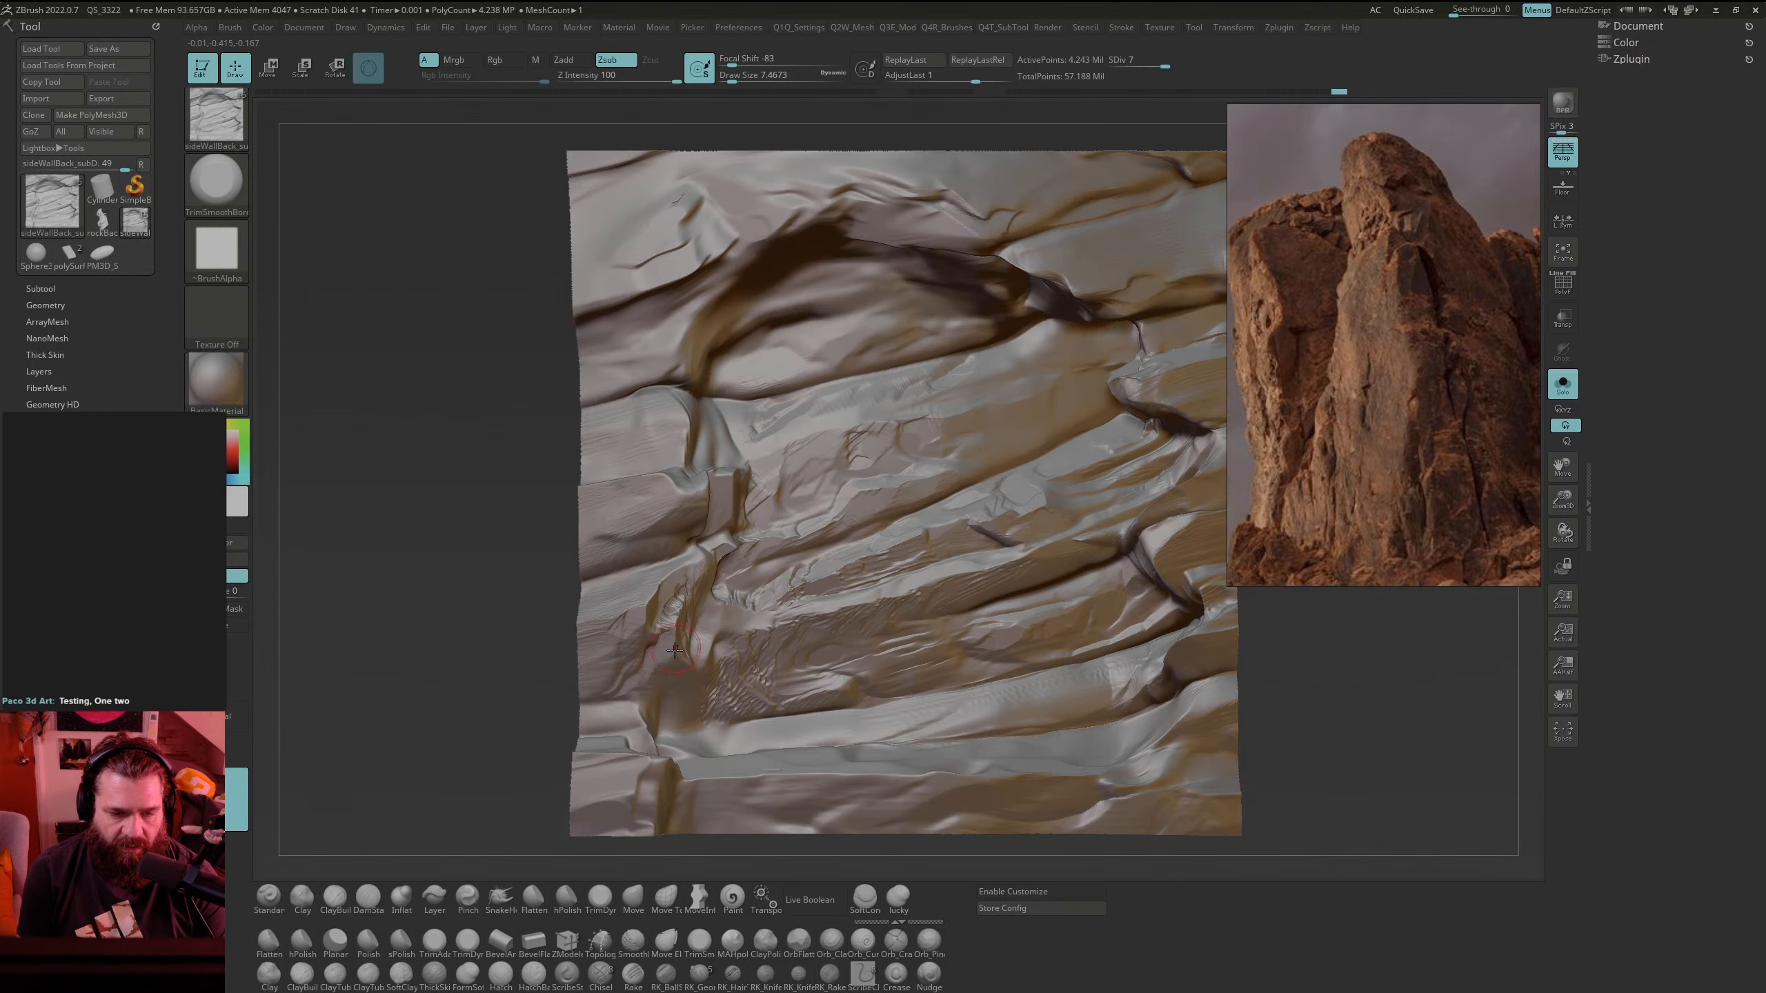
mouse_move(1339, 736)
left_mouse_down("alt")
mouse_move(1263, 701)
mouse_move(1225, 707)
left_mouse_up("alt")
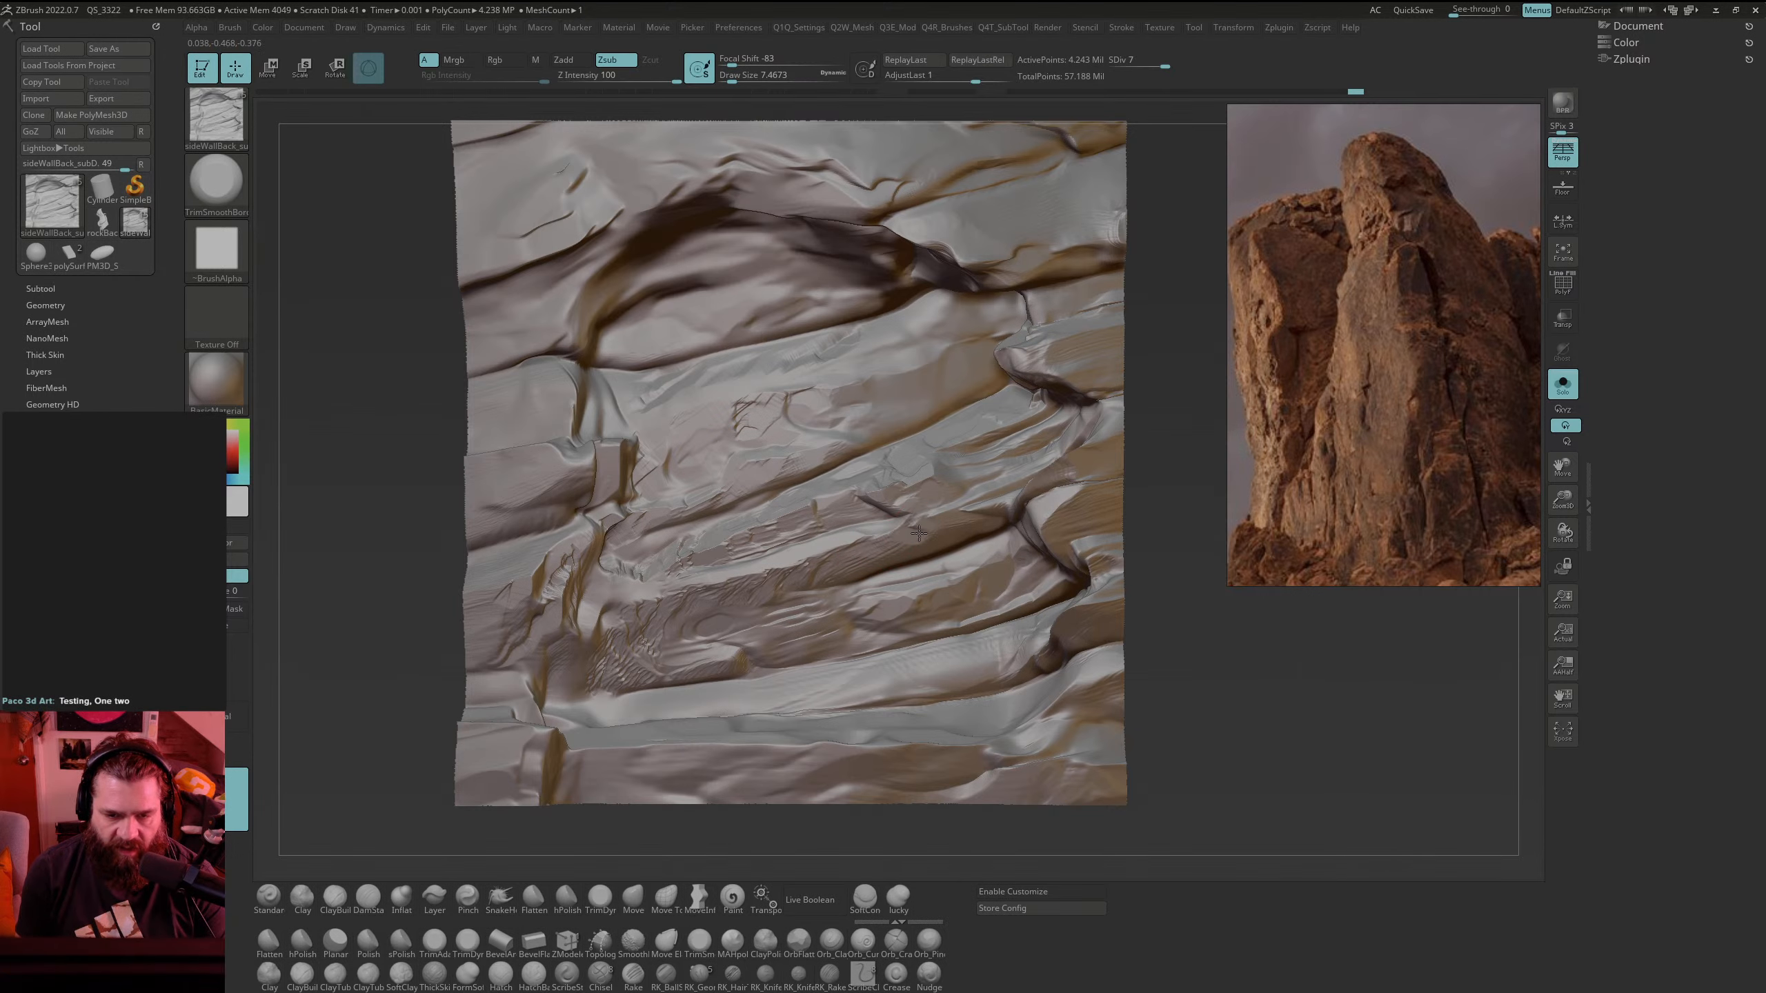
Step: Trim facets along the middle diagonal ledge and compare the sculpt with earlier undo-history states, returning to the latest state
left_click_drag(911, 530, 940, 518)
left_click_drag(1260, 707, 1193, 695)
left_click_drag(840, 515, 838, 523)
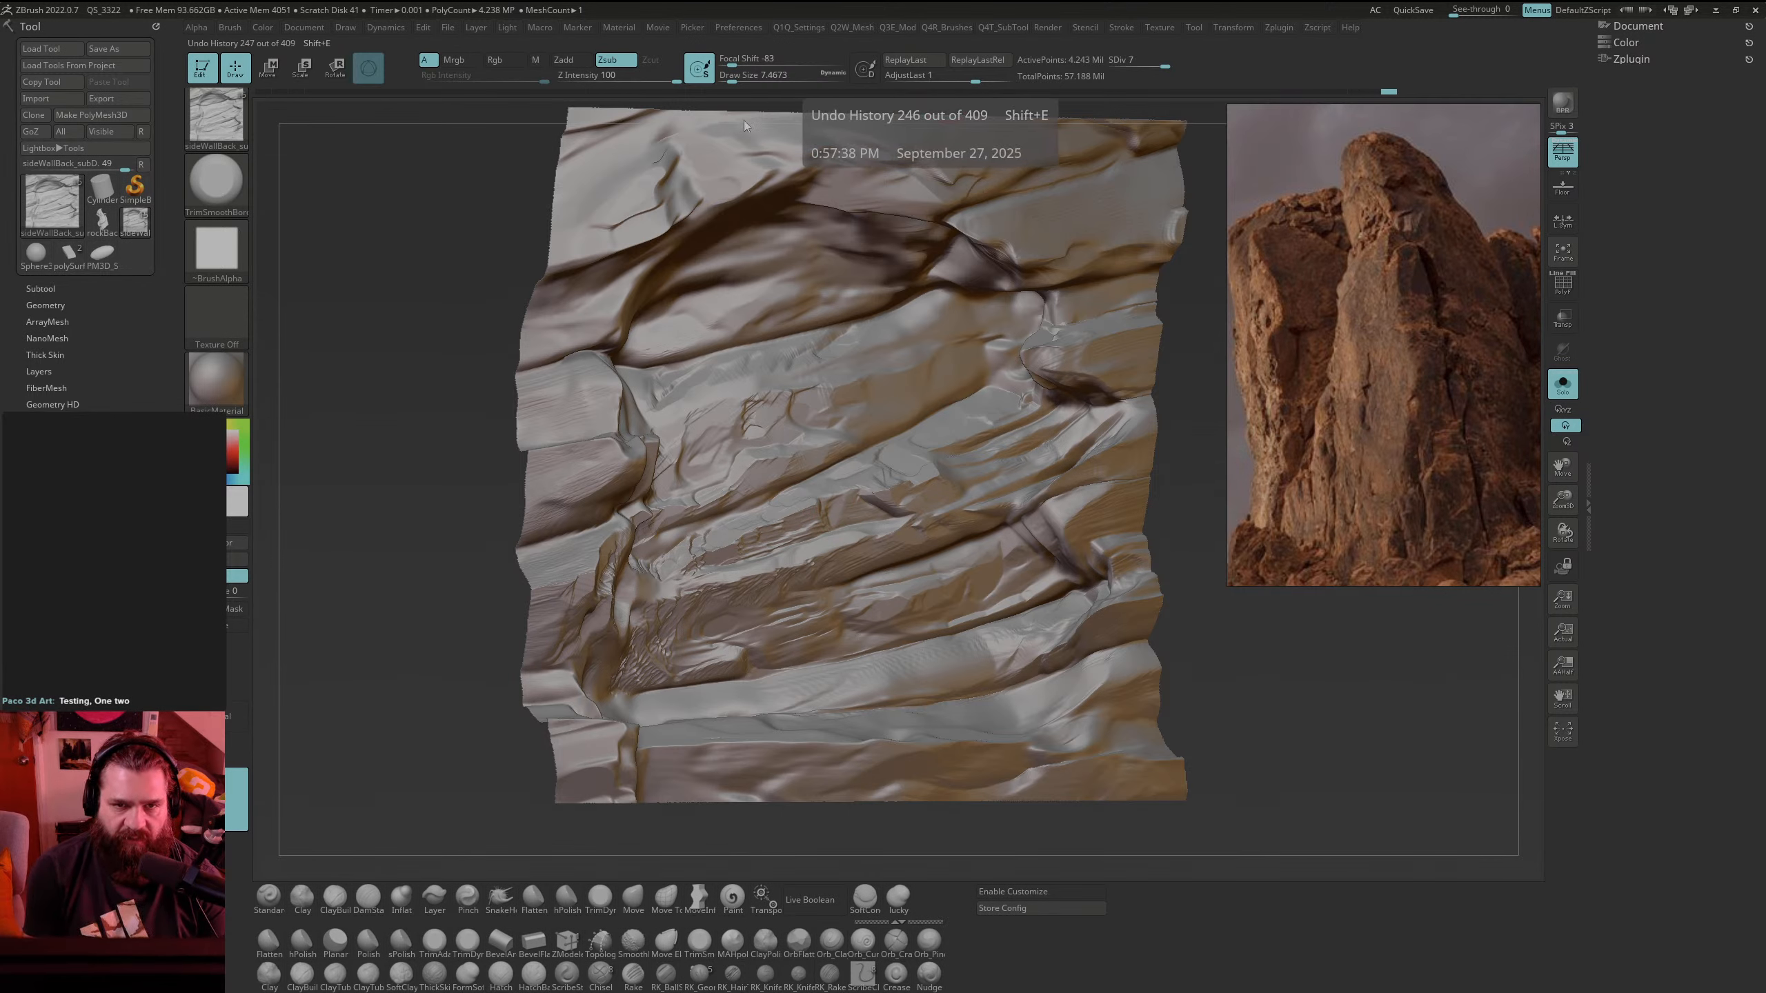
mouse_move(1380, 98)
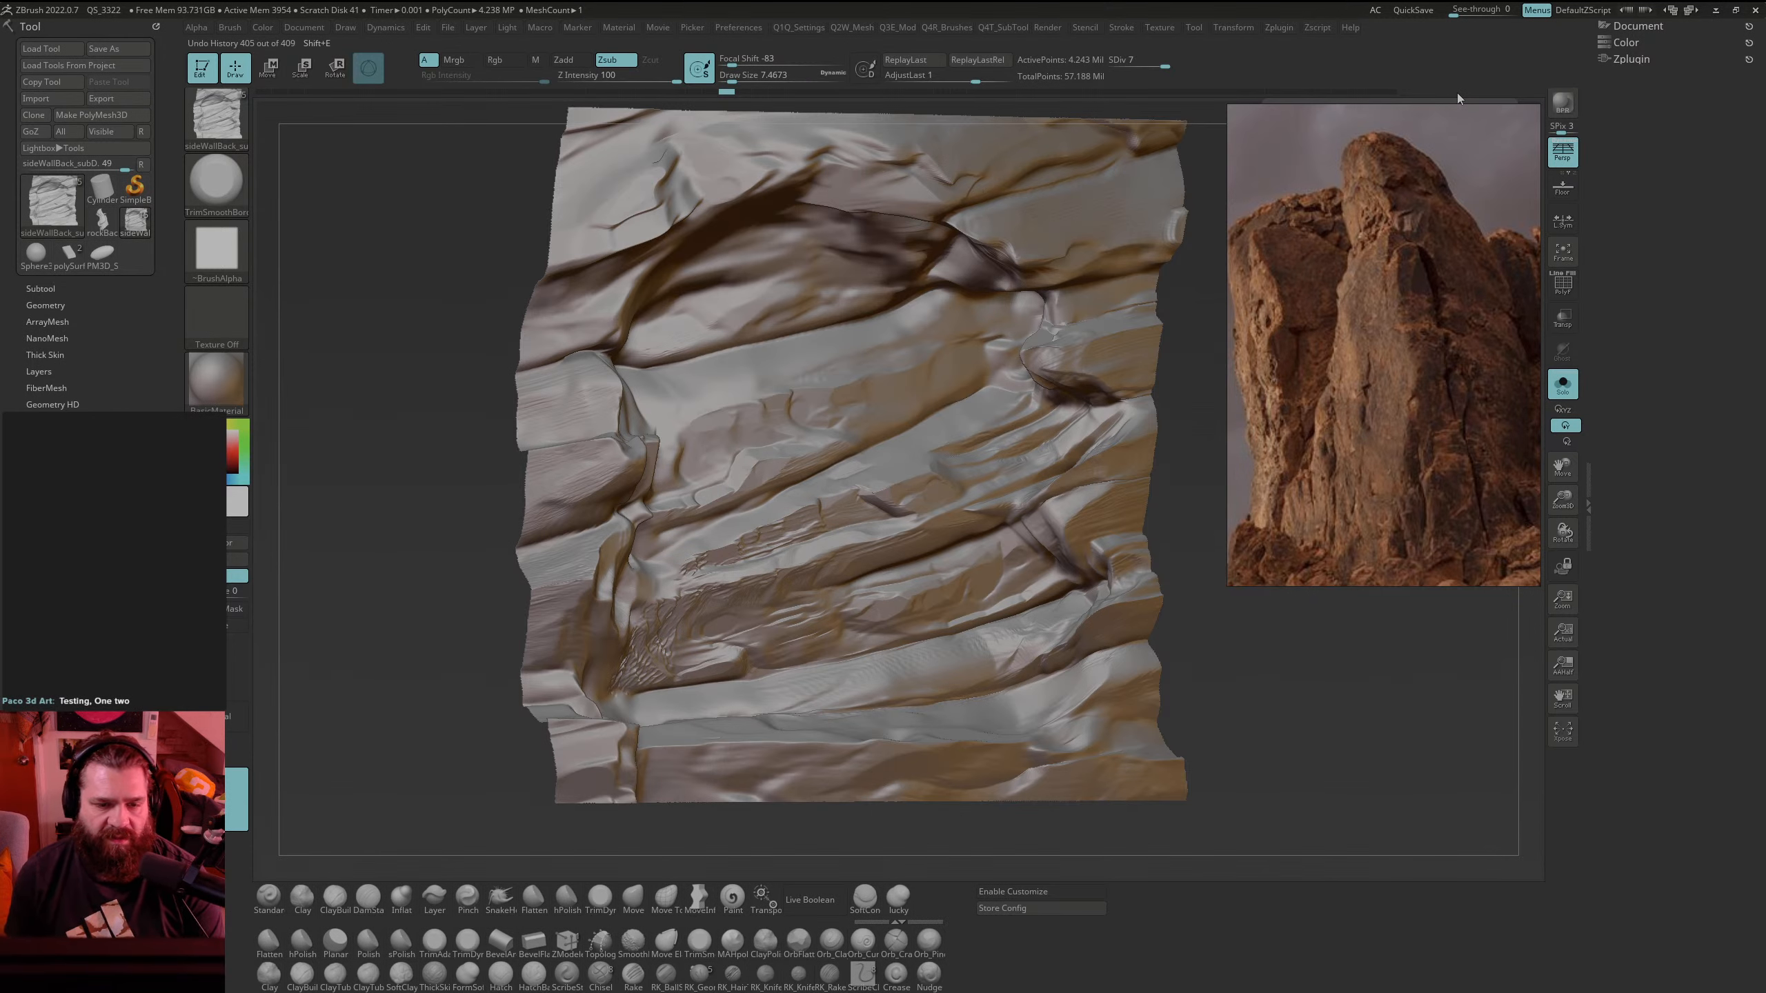
left_click(1388, 91)
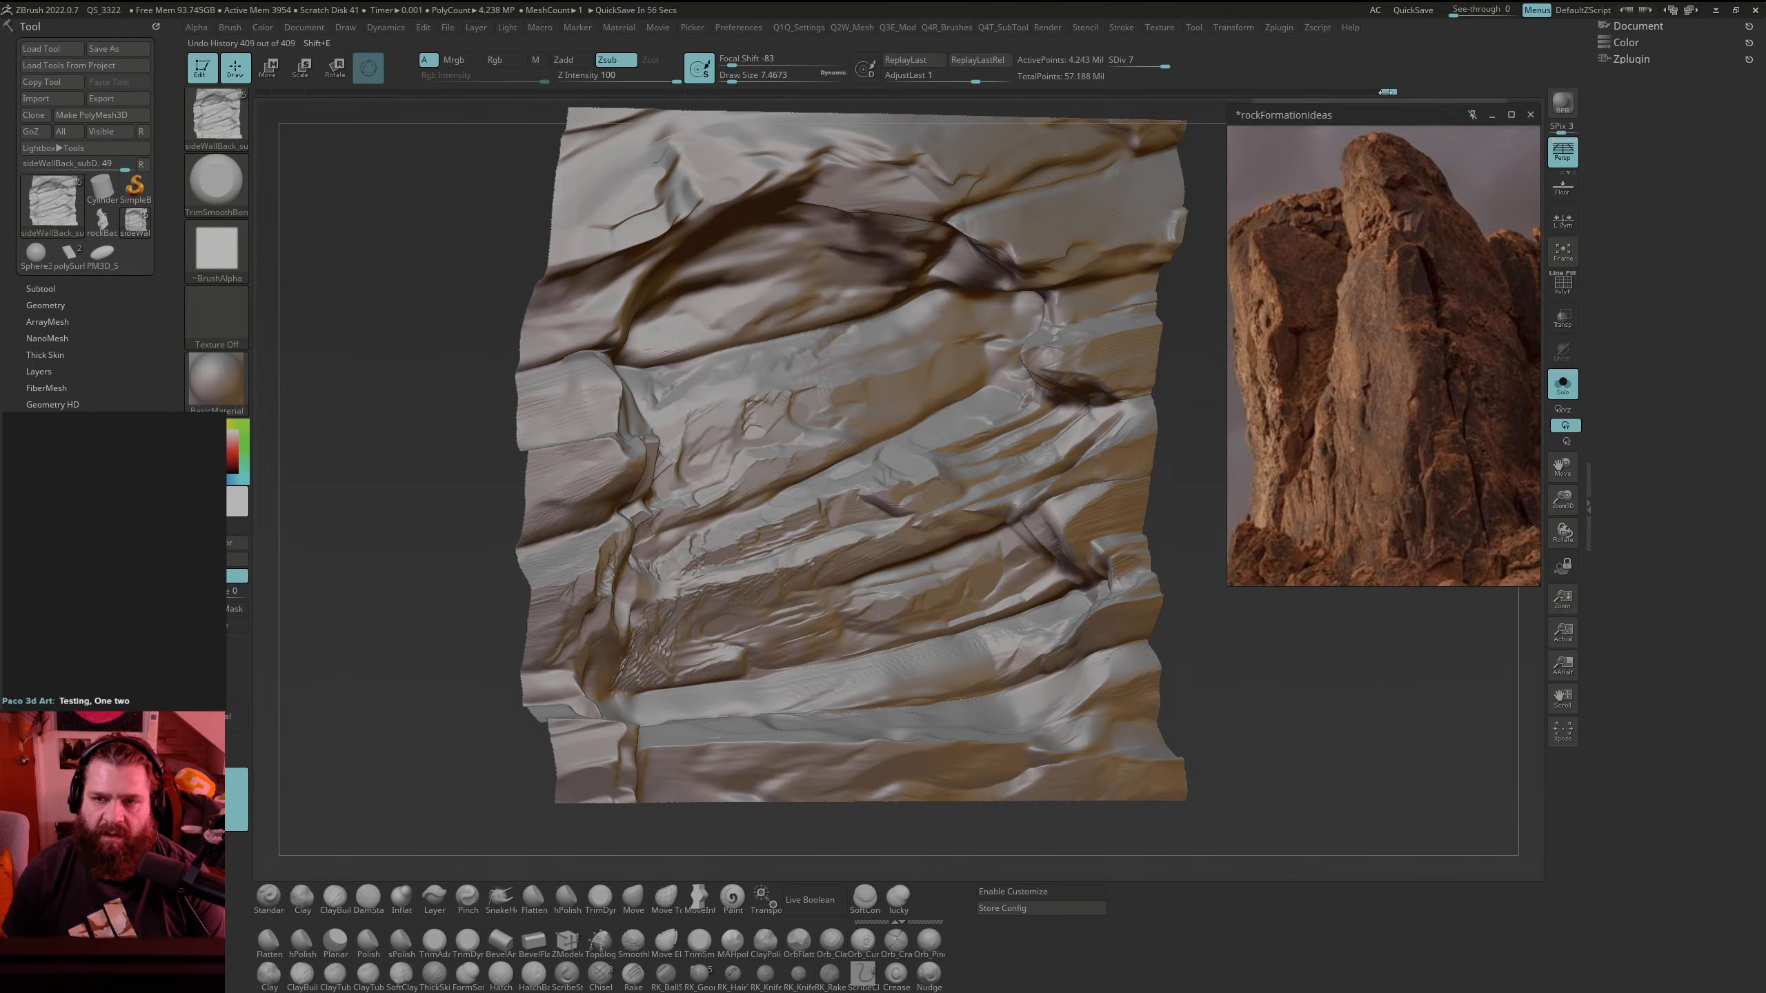
Step: Trim facets on the block beside the vertical crack and at the adjoining lower end of the overhang's arch
left_click_drag(1278, 696, 460, 627)
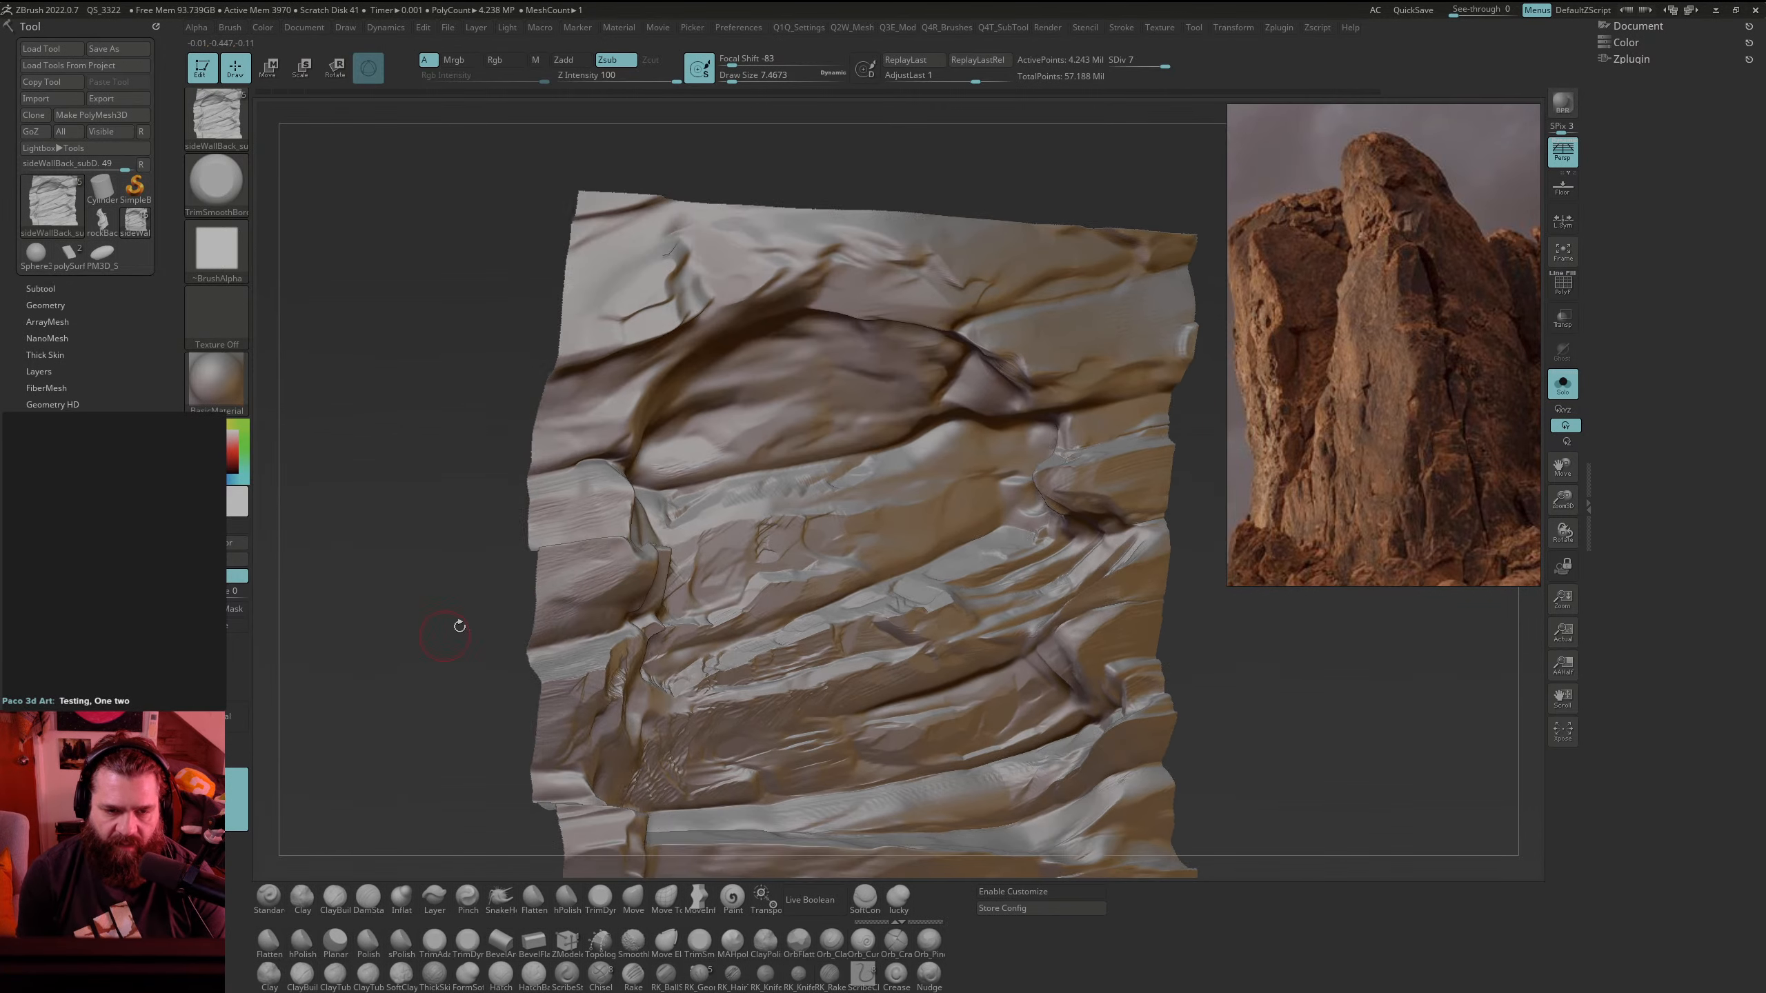
mouse_move(621, 571)
left_mouse_down()
mouse_move(564, 596)
mouse_move(647, 528)
mouse_move(616, 502)
mouse_move(635, 493)
left_mouse_up()
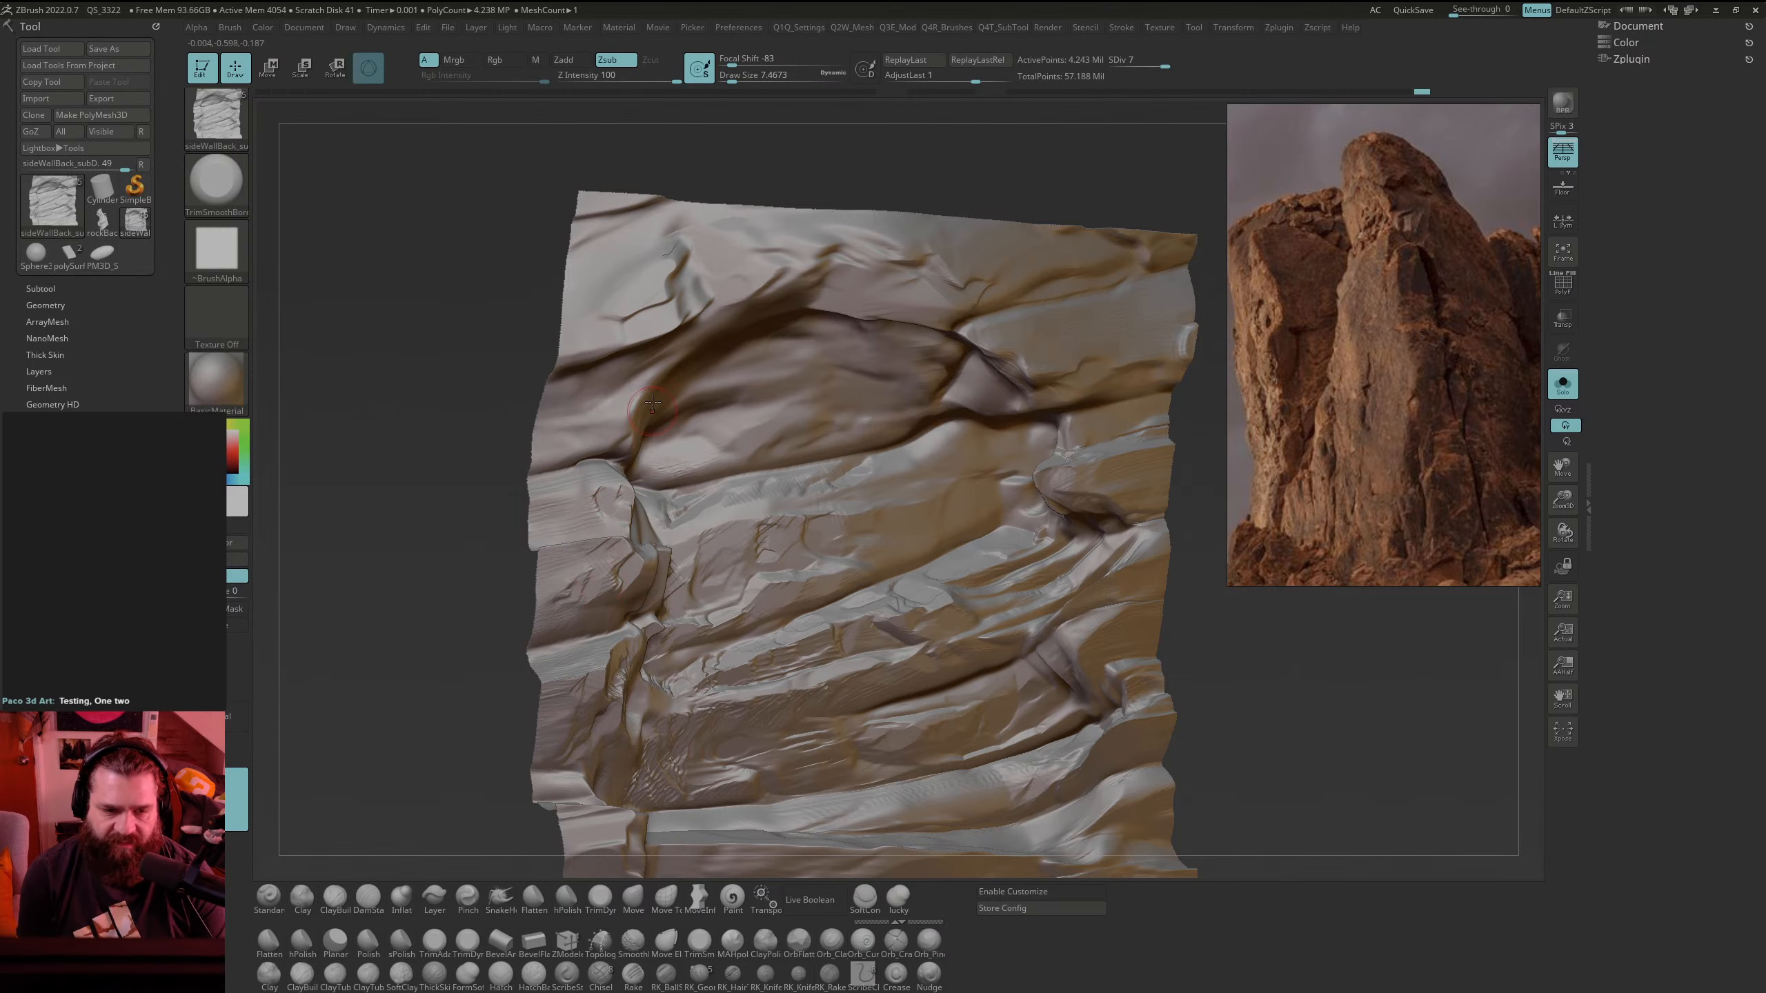
mouse_move(642, 391)
left_mouse_down()
mouse_move(596, 433)
mouse_move(646, 396)
left_mouse_up()
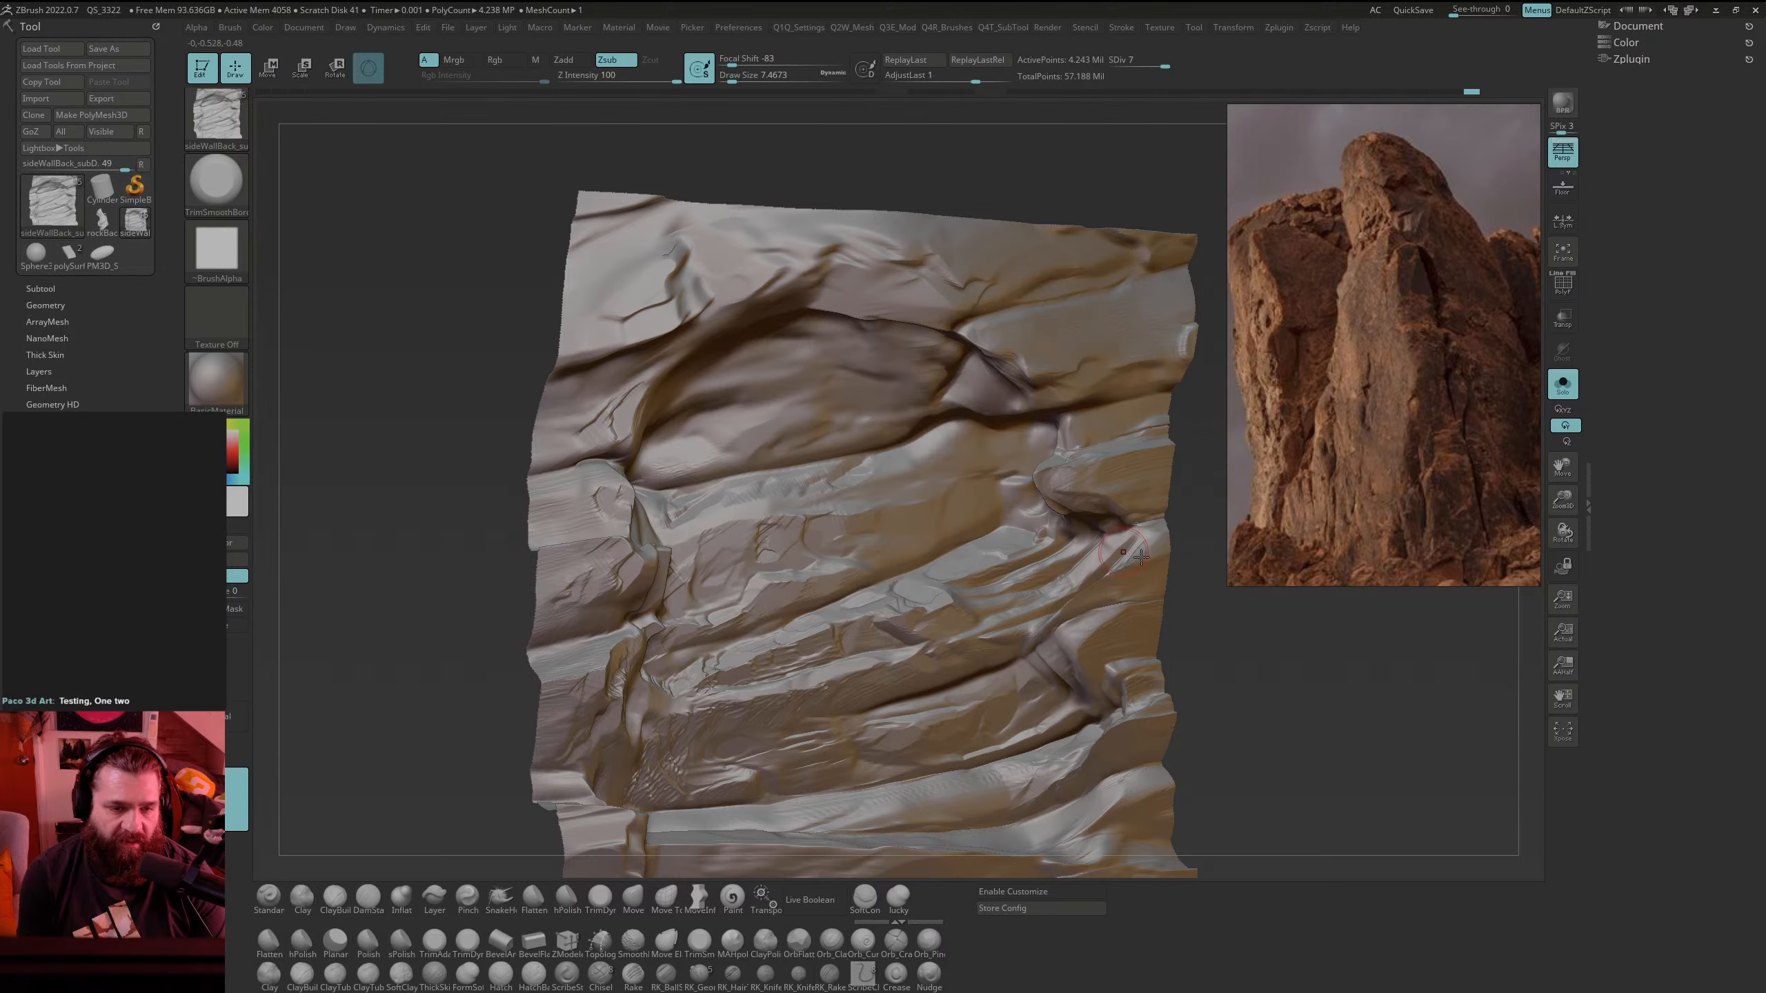
Step: Reduce the brush draw size to 5.75148 and trim small chipped facets across the slab beneath the overhang
left_click_drag(1389, 737, 1340, 670, "shift")
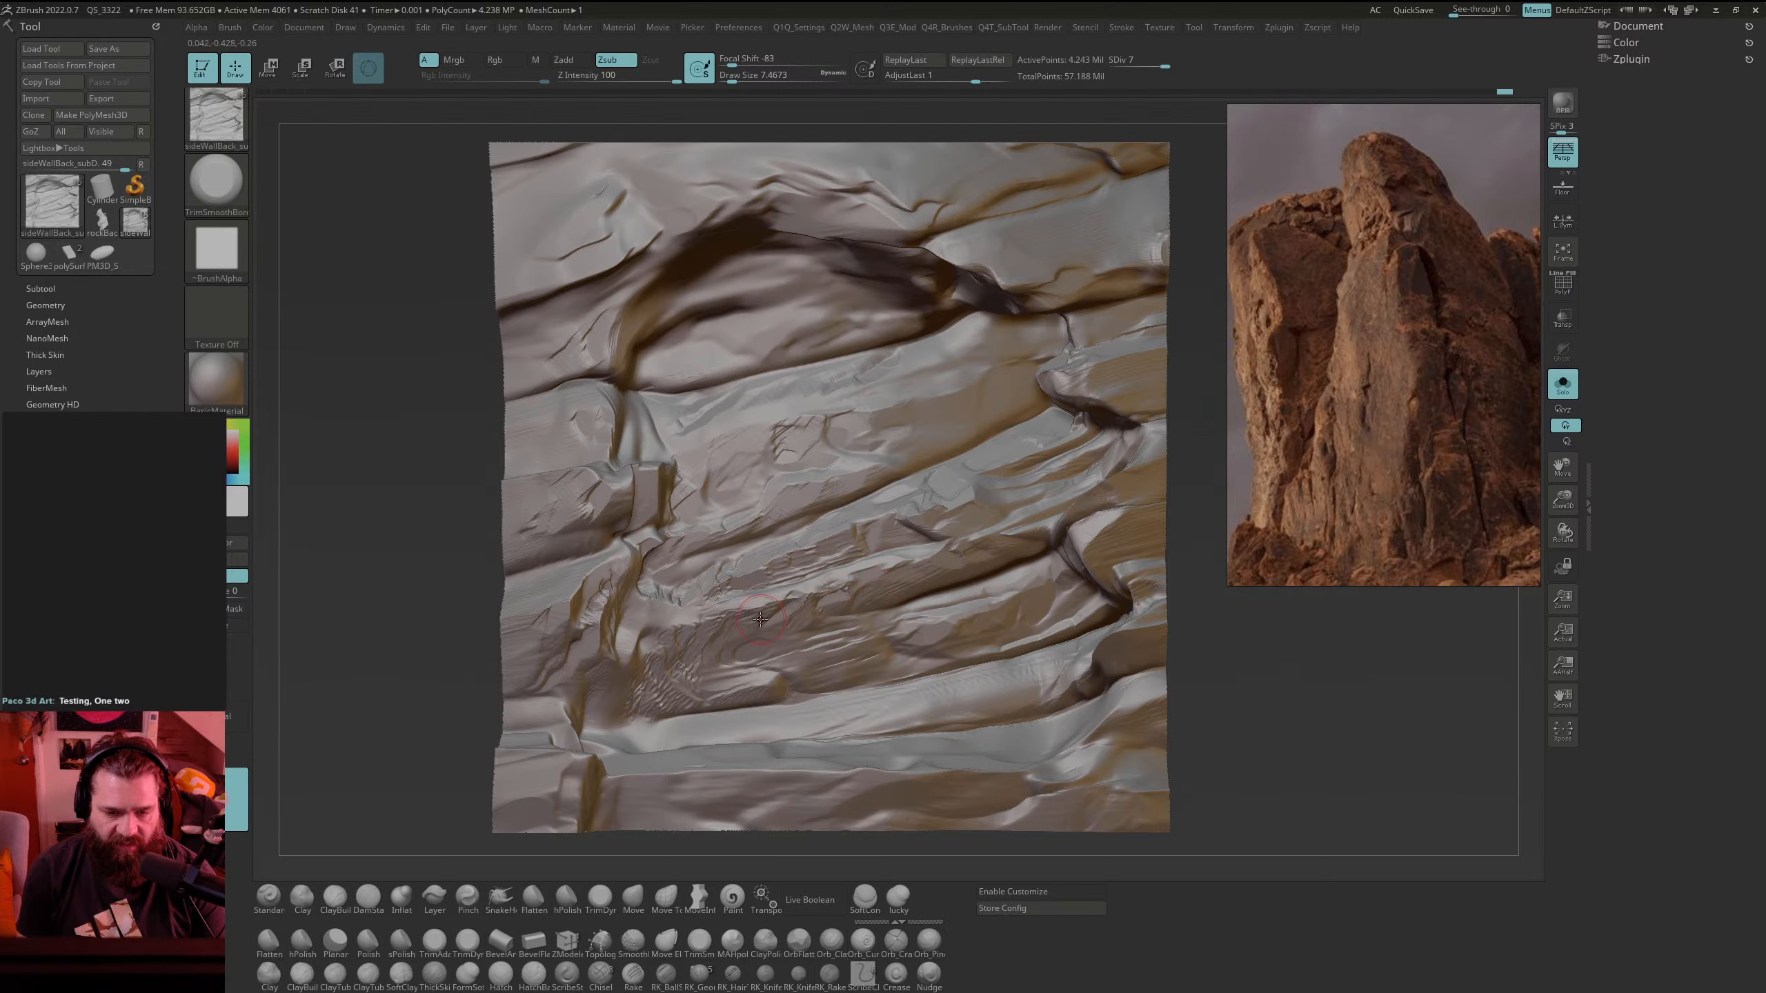
left_click_drag(741, 647, 746, 637)
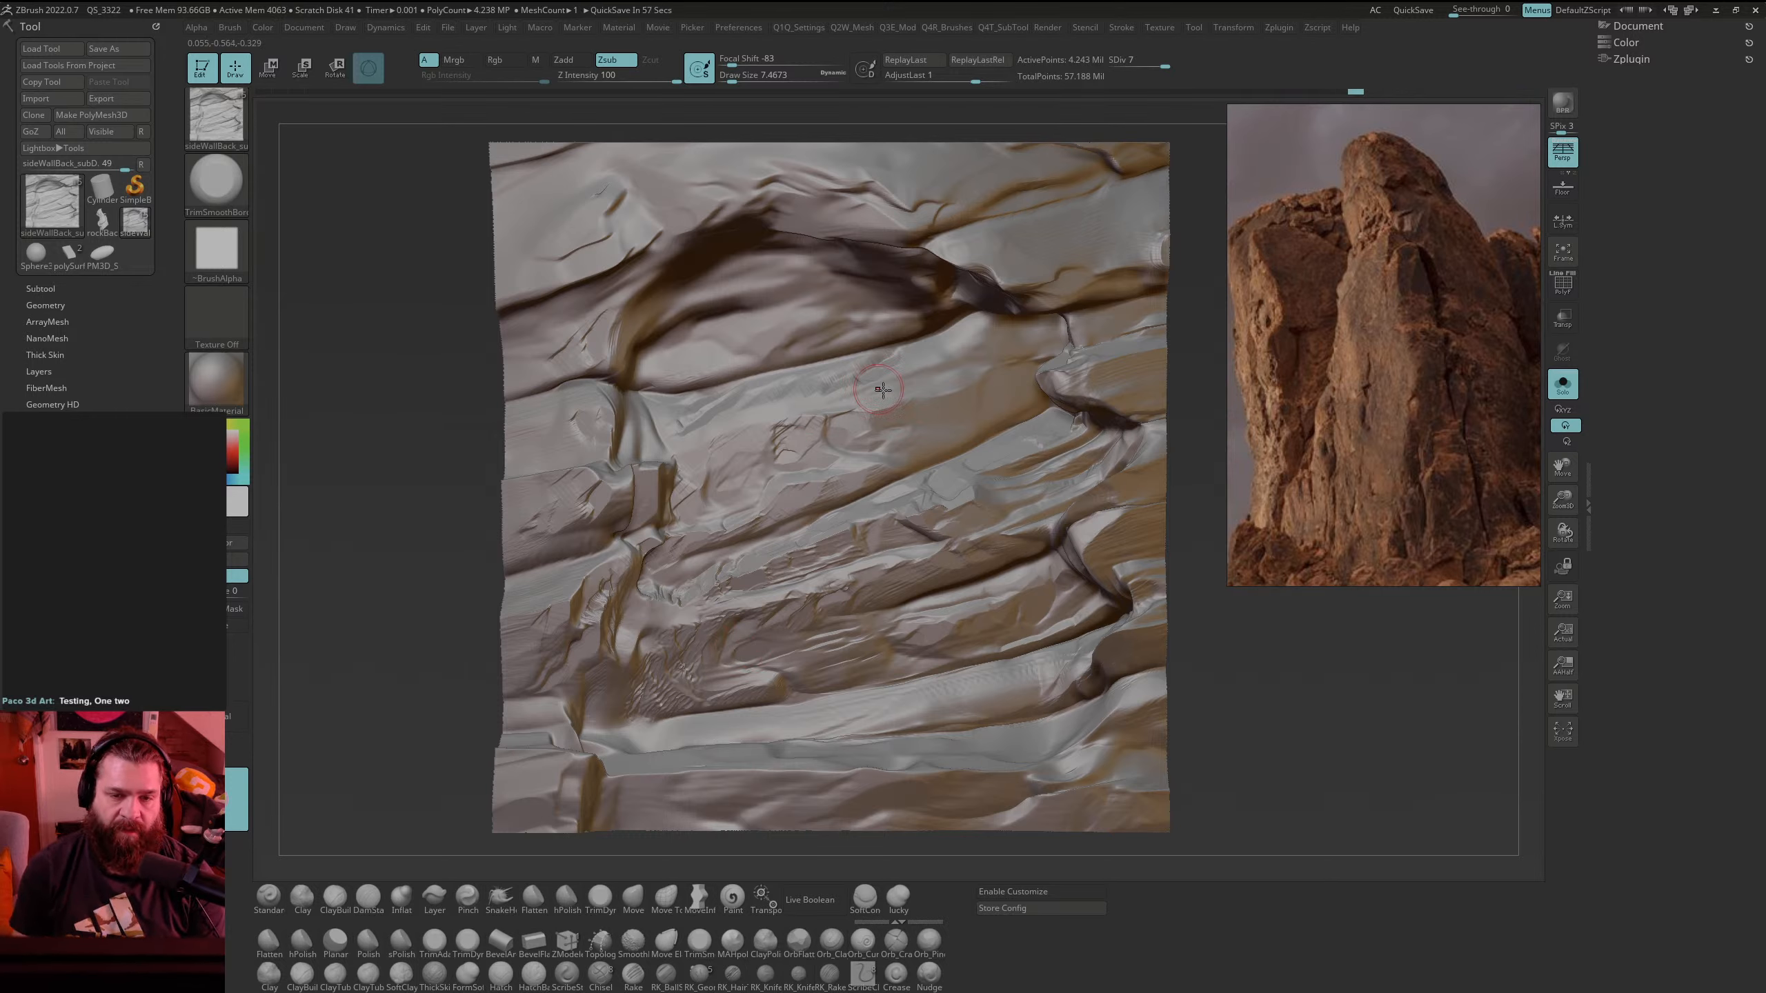
mouse_move(940, 415)
left_mouse_down()
mouse_move(900, 452)
mouse_move(884, 420)
mouse_move(860, 420)
mouse_move(843, 450)
mouse_move(889, 425)
left_mouse_up()
key("space")
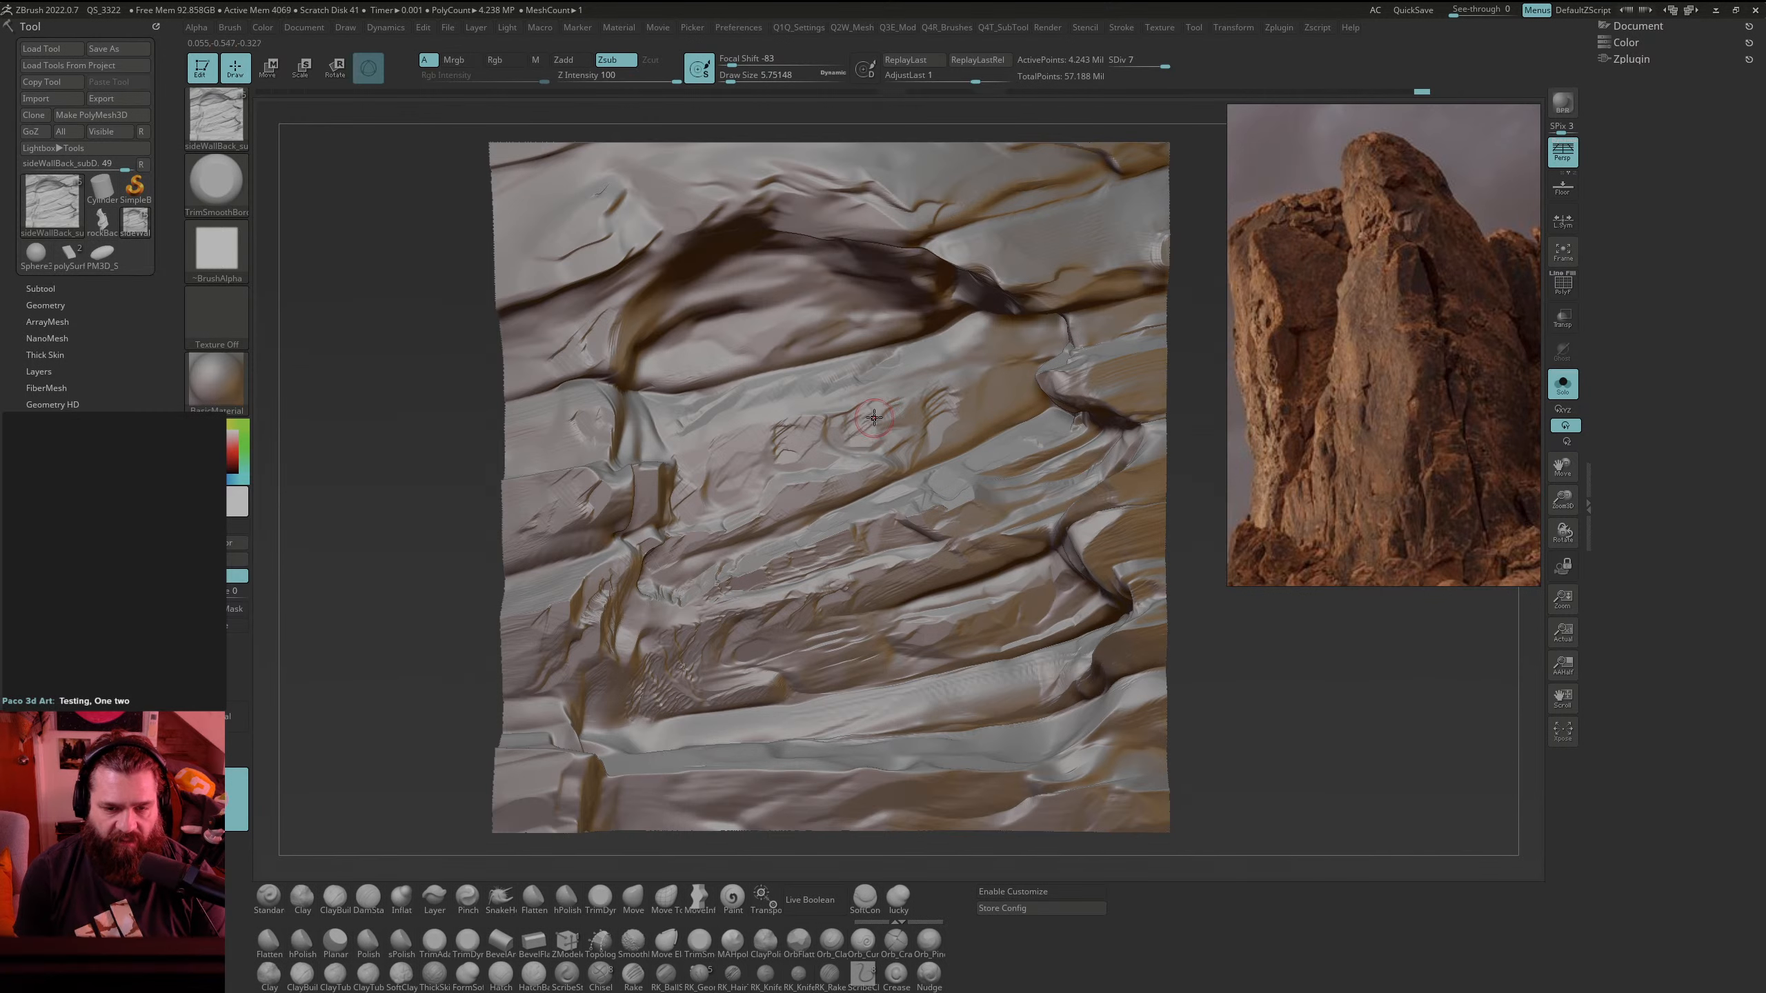
mouse_move(869, 417)
left_mouse_down()
mouse_move(843, 436)
mouse_move(819, 411)
left_mouse_up()
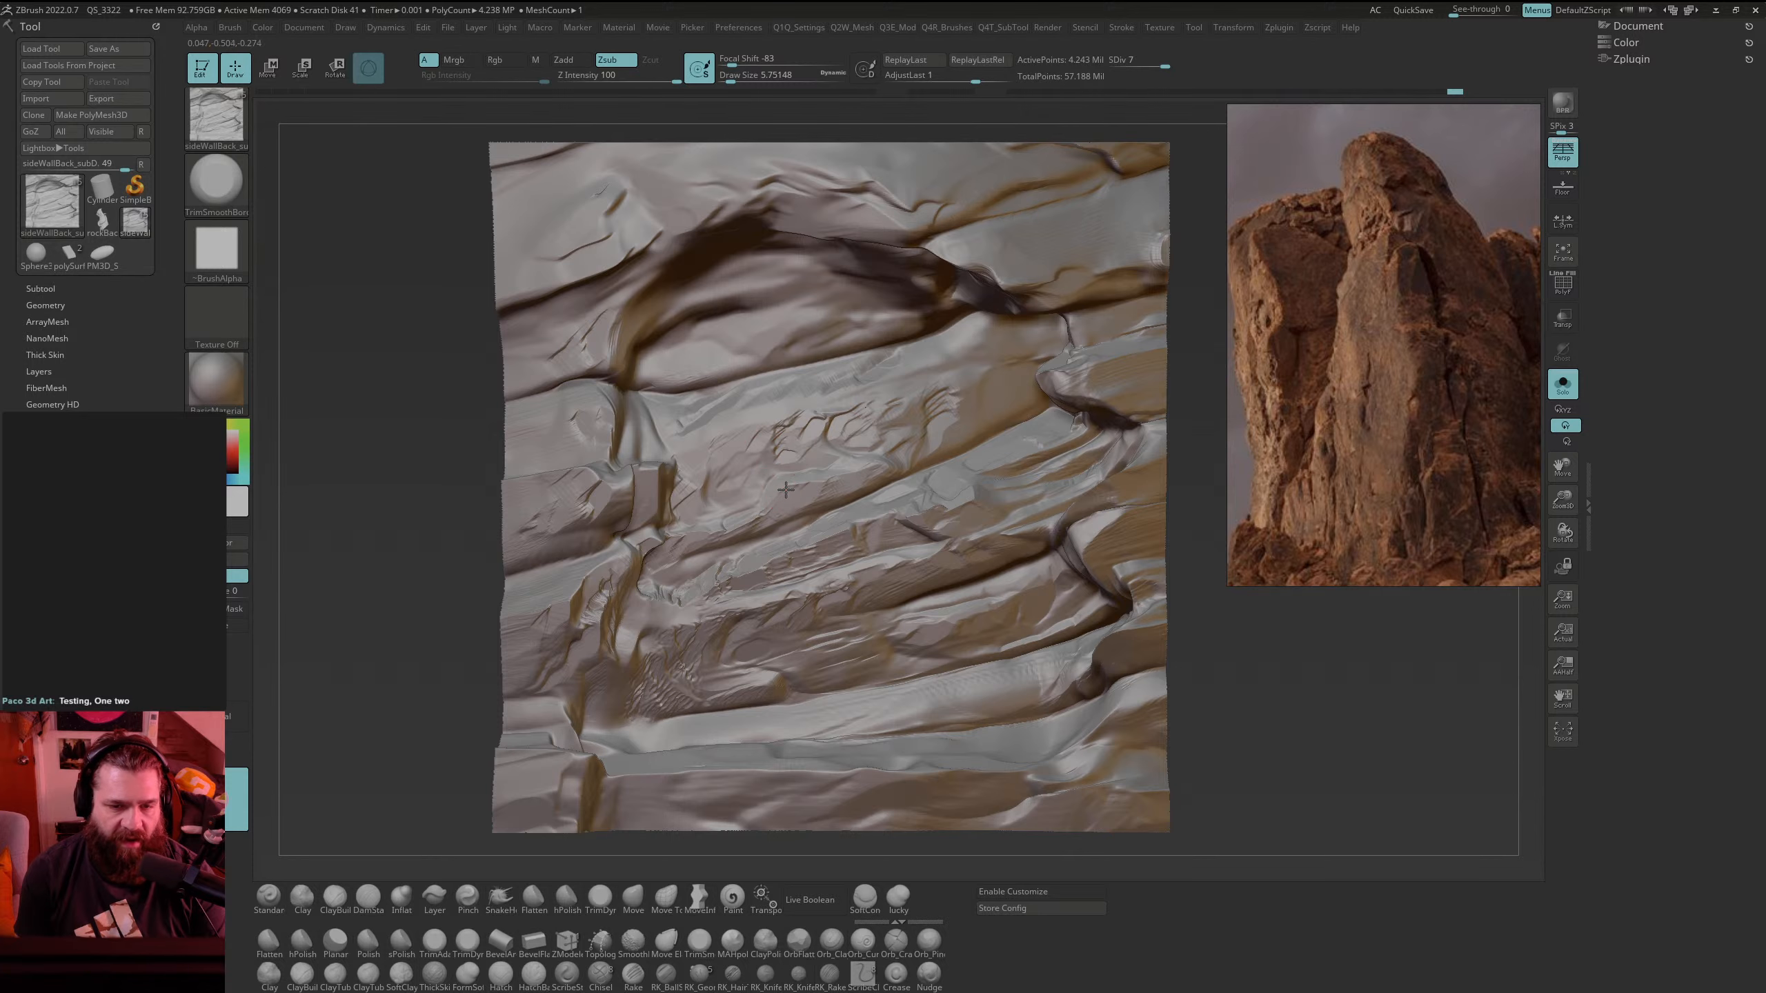
left_click_drag(799, 492, 771, 504)
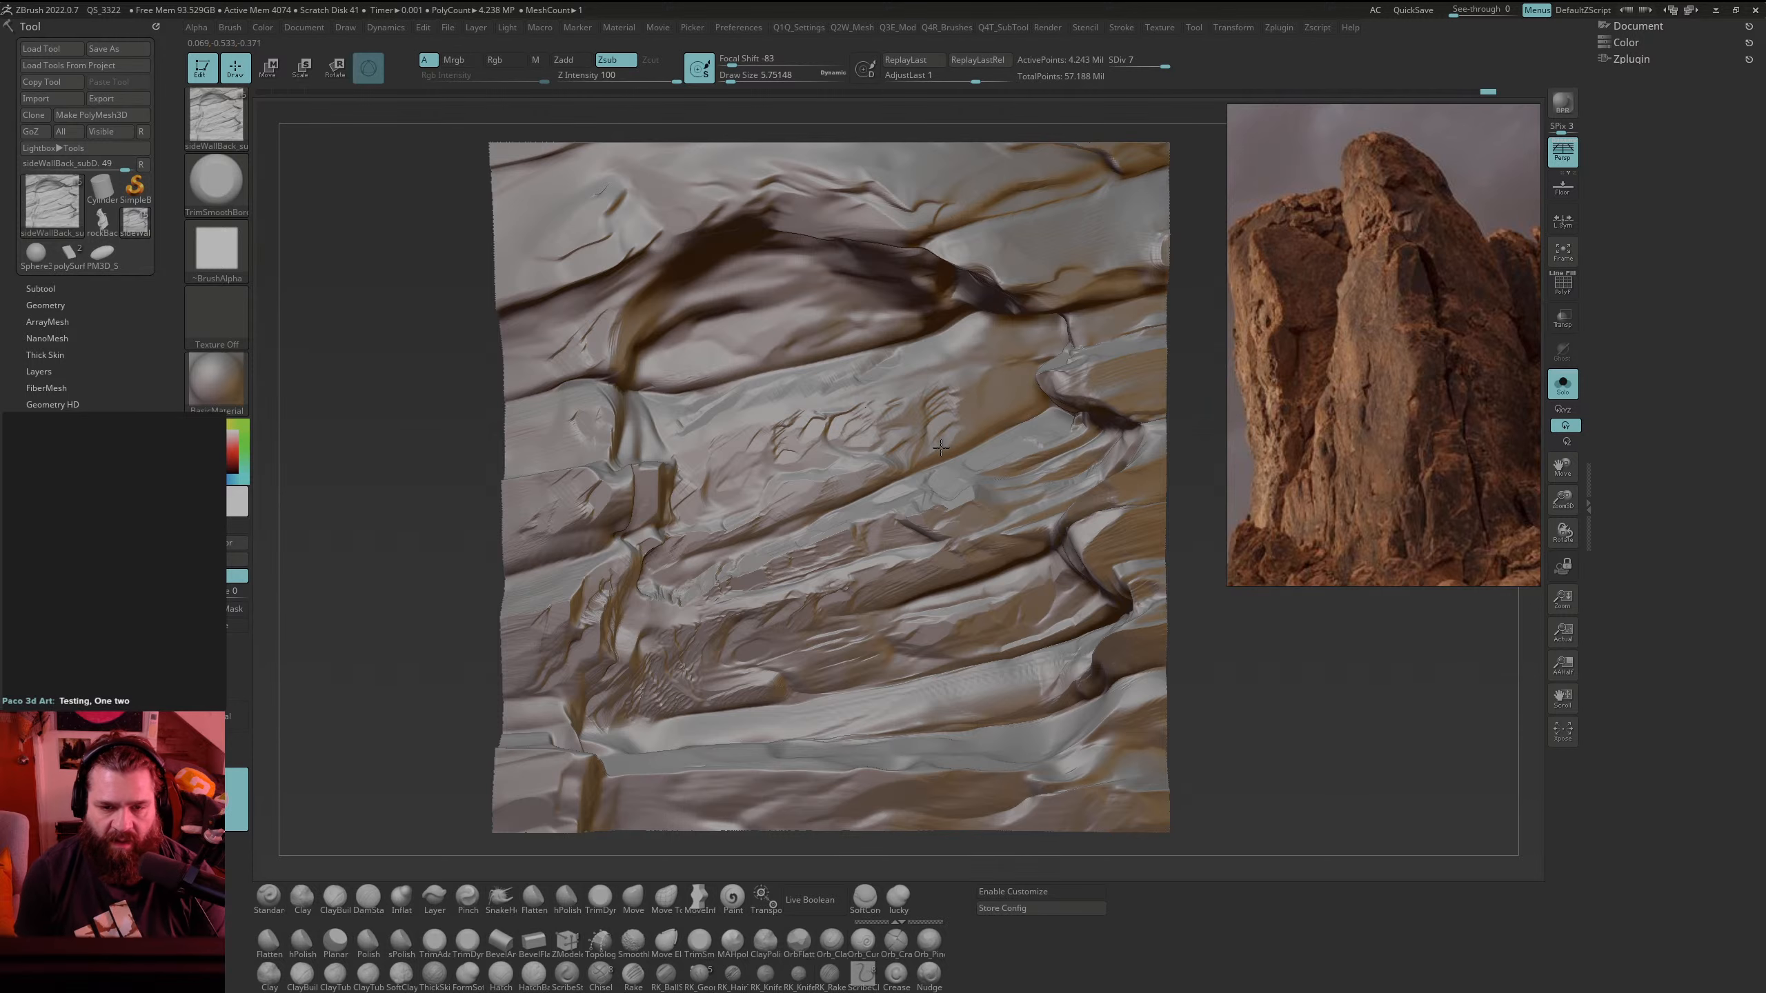
mouse_move(849, 443)
left_mouse_down()
mouse_move(823, 462)
mouse_move(805, 424)
mouse_move(767, 451)
mouse_move(731, 500)
mouse_move(756, 517)
left_mouse_up()
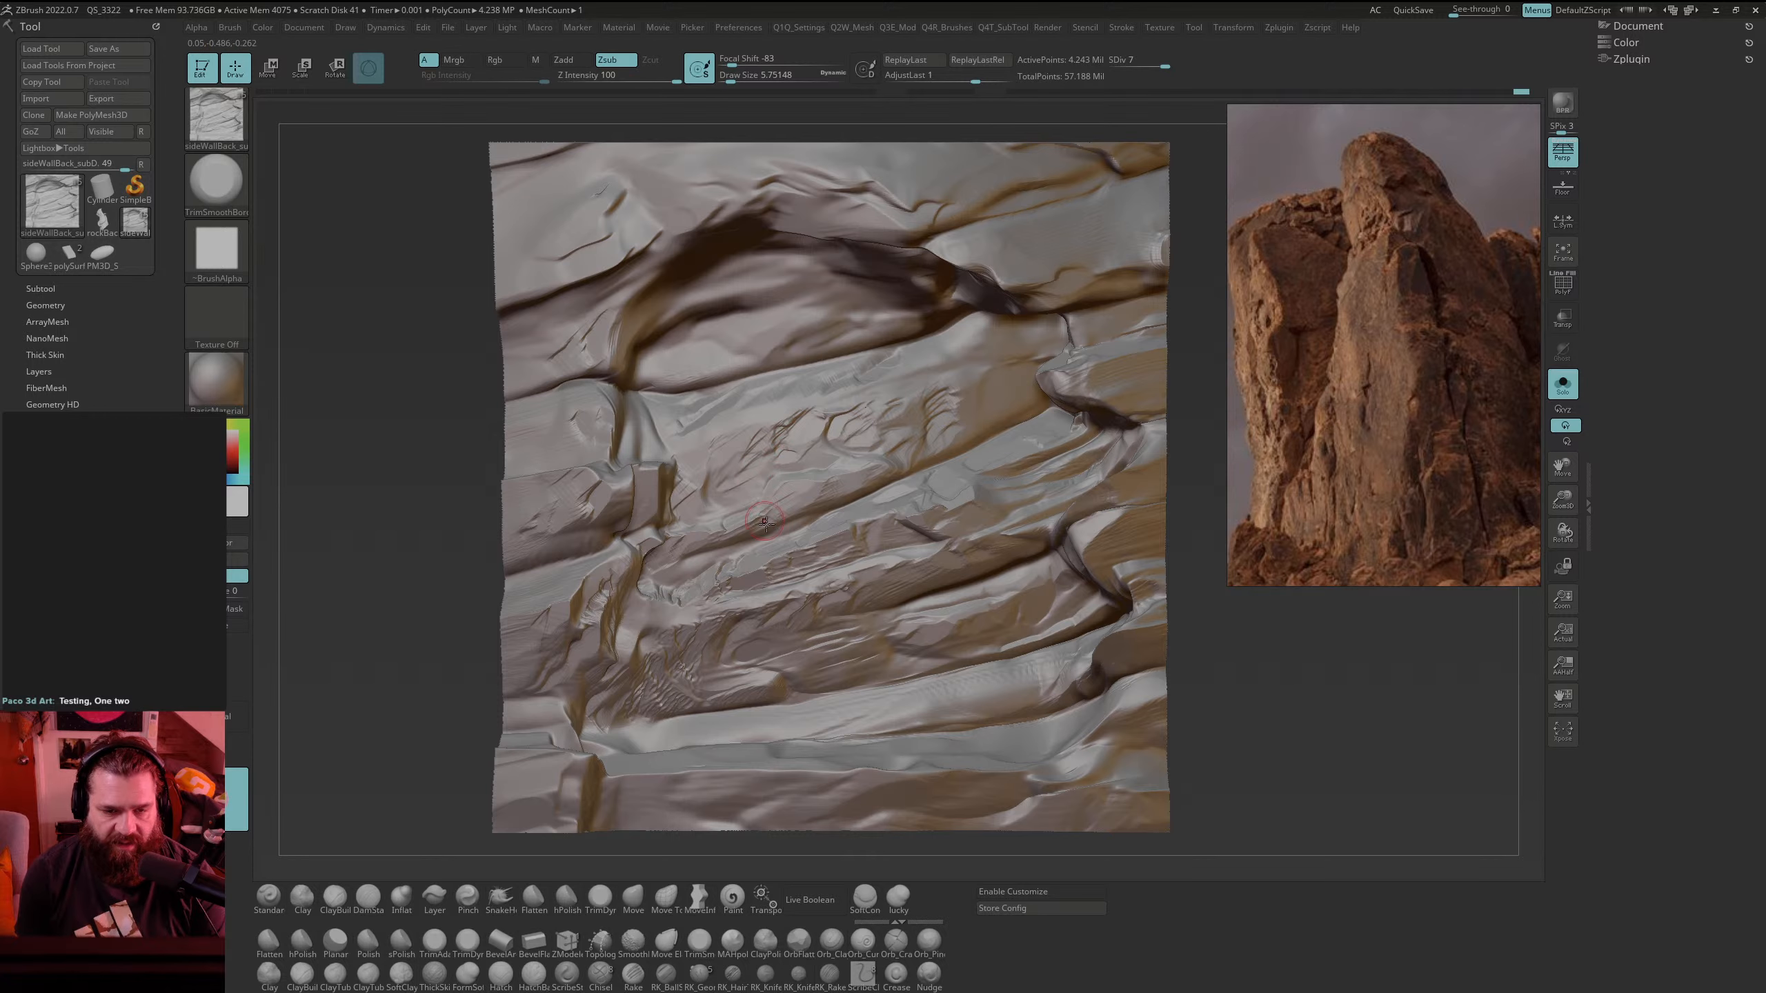
Step: Lasso-mask the rock face inside the overhang's recess and invert the mask so only that face stays editable
right_click_drag(679, 434, 673, 457, "ctrl")
key("ctrl")
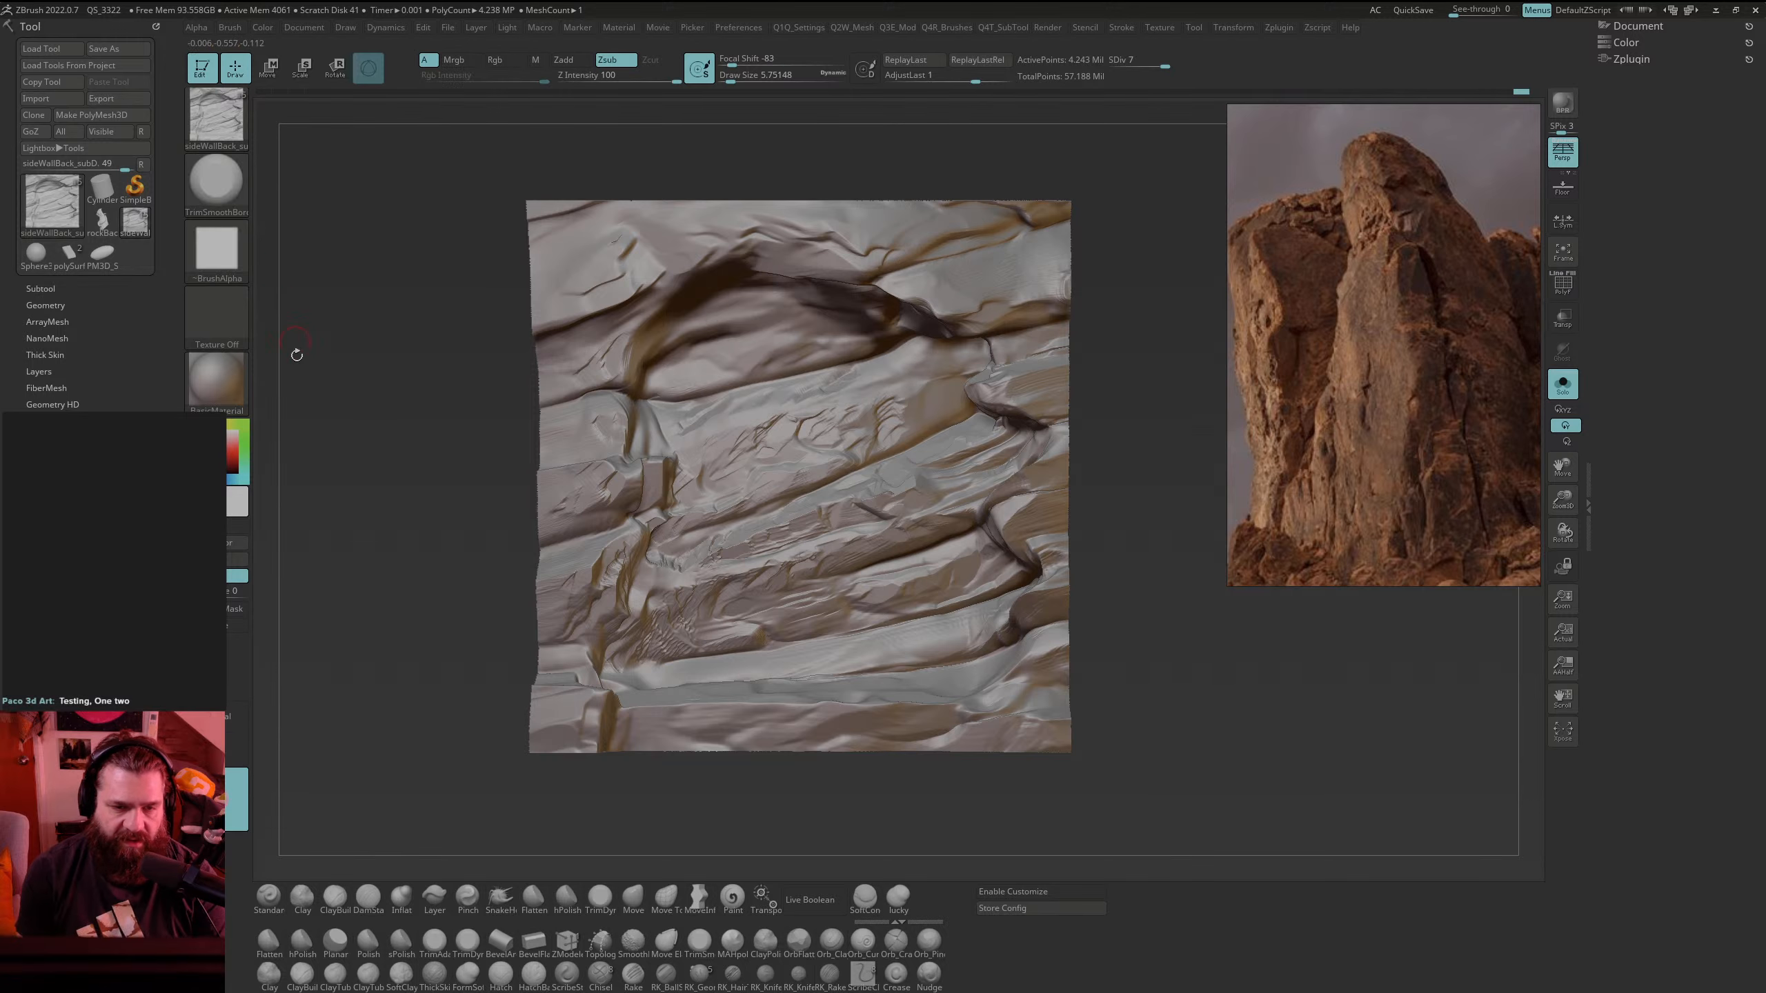
left_click(228, 193)
left_click(524, 271, "ctrl")
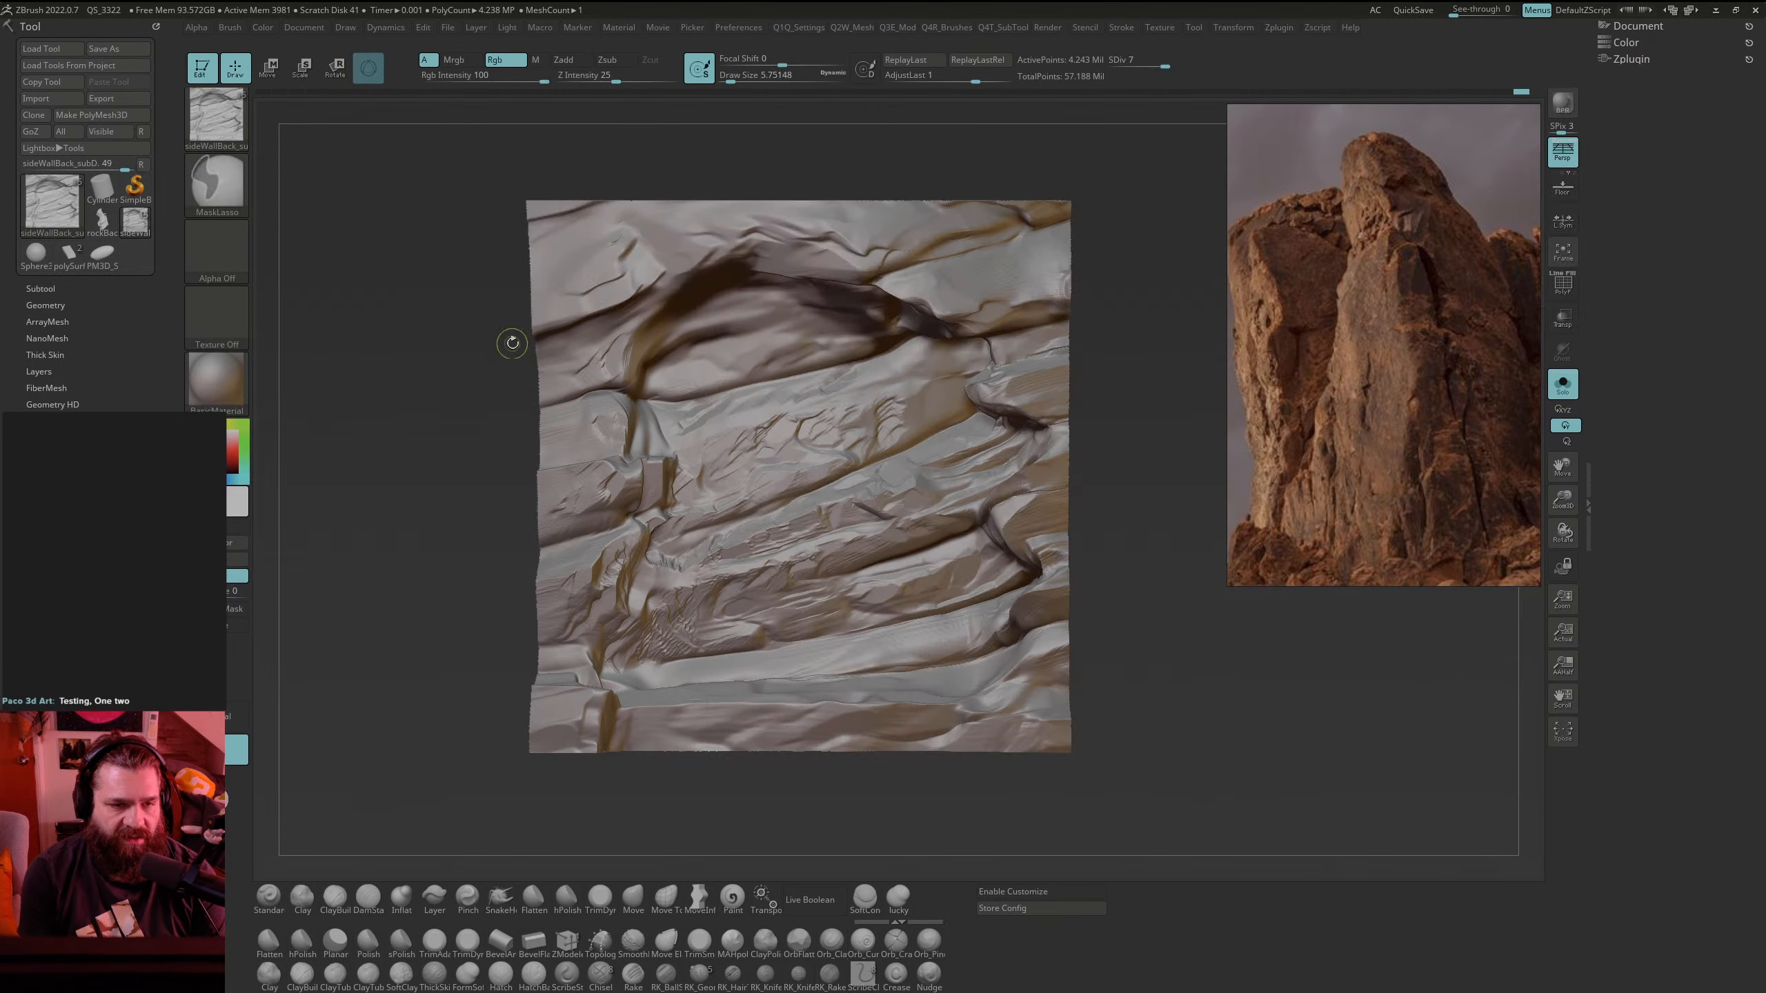
mouse_move(487, 418)
left_mouse_down("alt")
mouse_move(499, 437)
mouse_move(445, 619)
mouse_move(465, 615)
left_mouse_up("alt")
right_click_drag(465, 614, 489, 598, "alt")
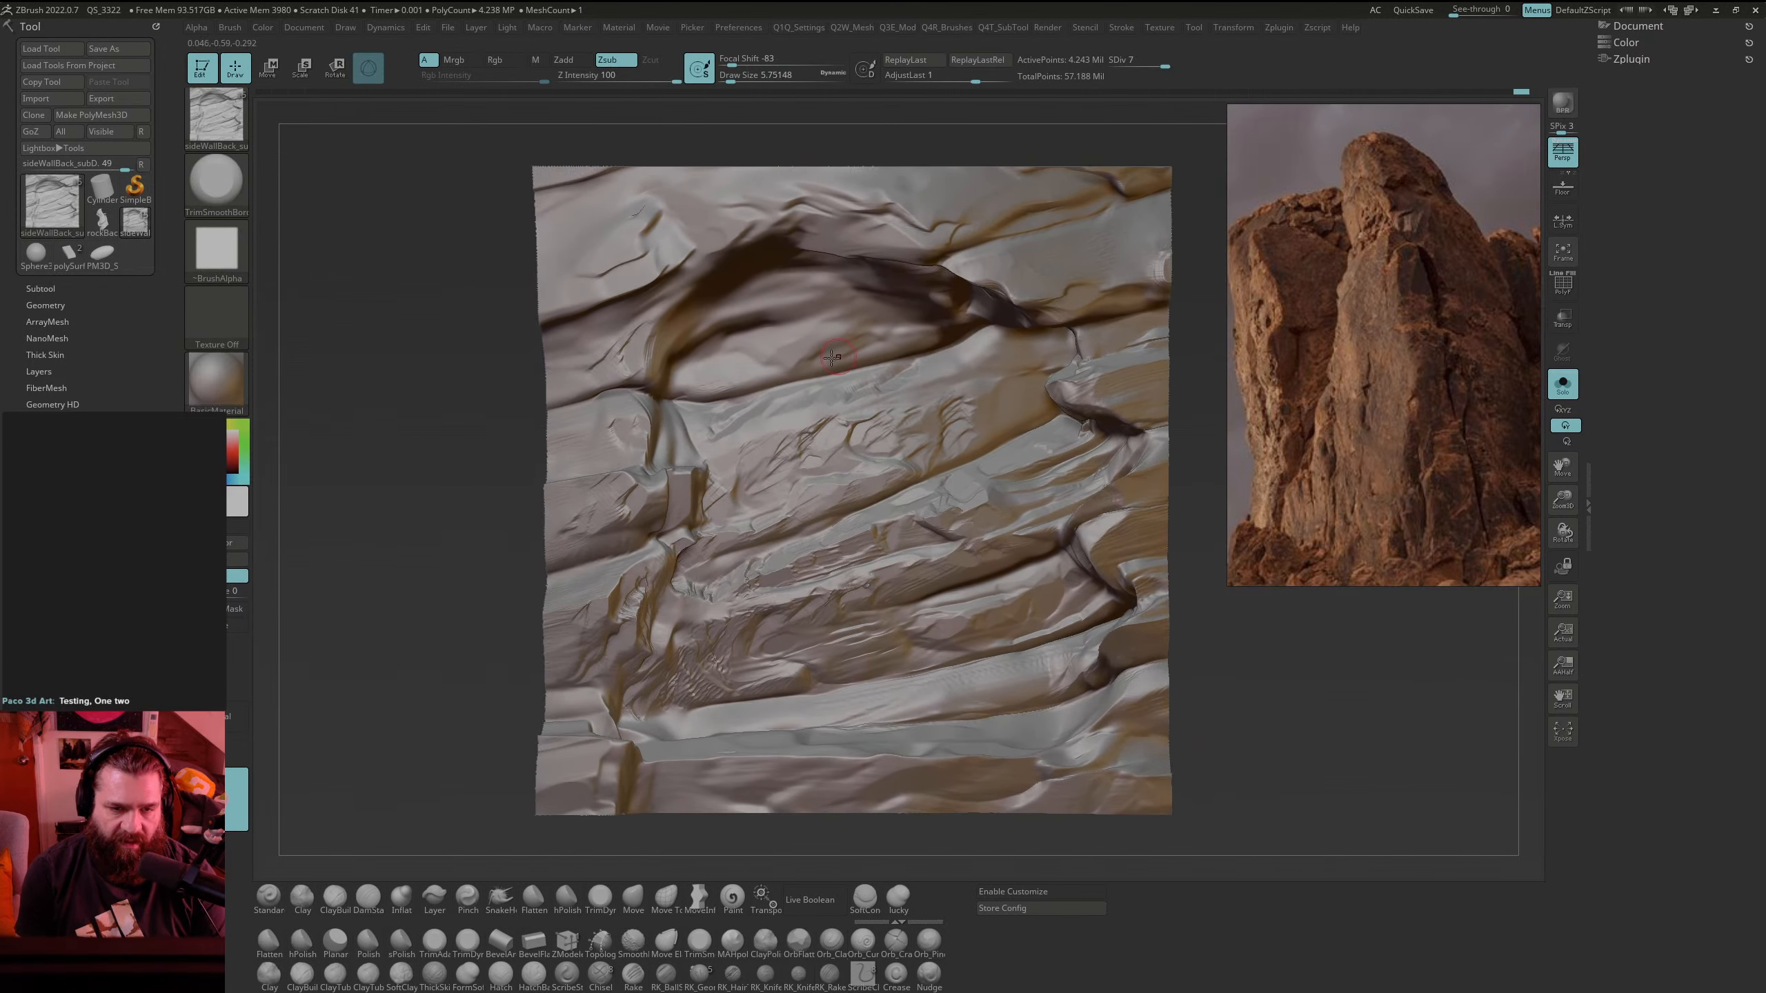
right_click_drag(715, 371, 700, 350, "ctrl")
mouse_move(756, 315)
left_mouse_down("ctrl")
mouse_move(681, 358)
mouse_move(702, 400)
mouse_move(907, 309)
left_mouse_up("ctrl")
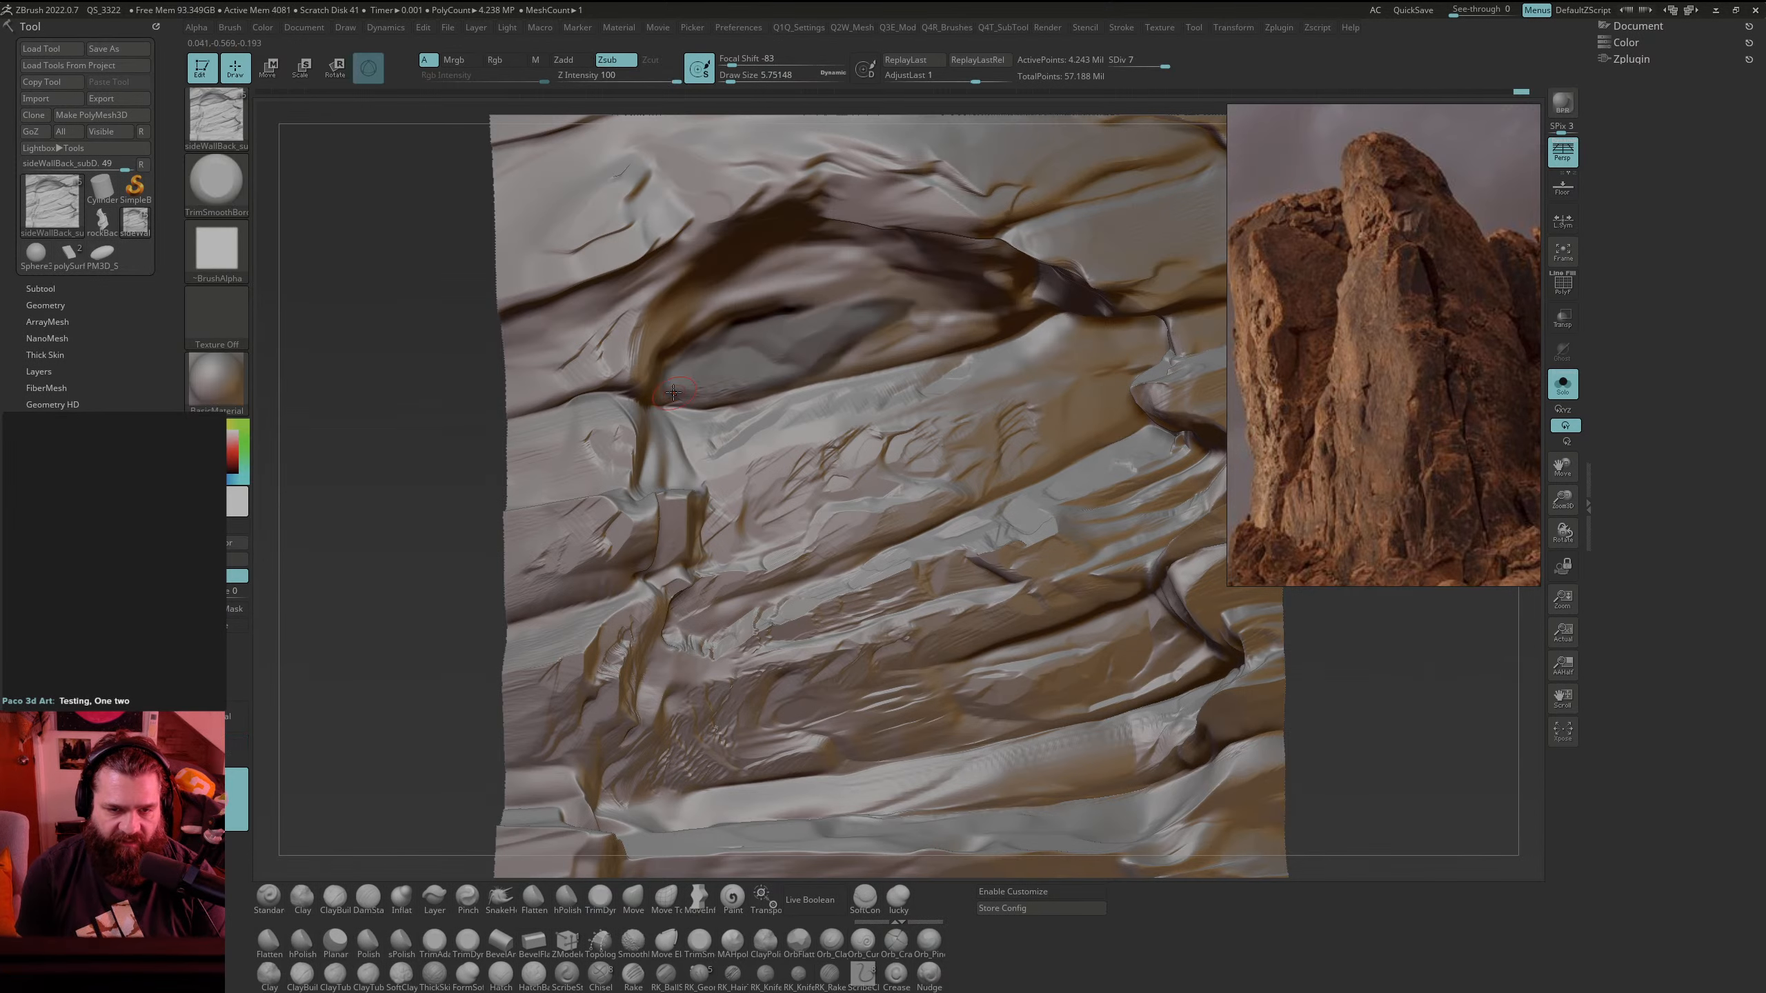
right_click_drag(368, 547, 395, 541, "alt")
left_click(433, 521, "ctrl")
Step: Trim chipped facets over the unmasked recess face and clear the mask
mouse_move(820, 342)
left_mouse_down()
mouse_move(887, 320)
mouse_move(858, 313)
left_mouse_up()
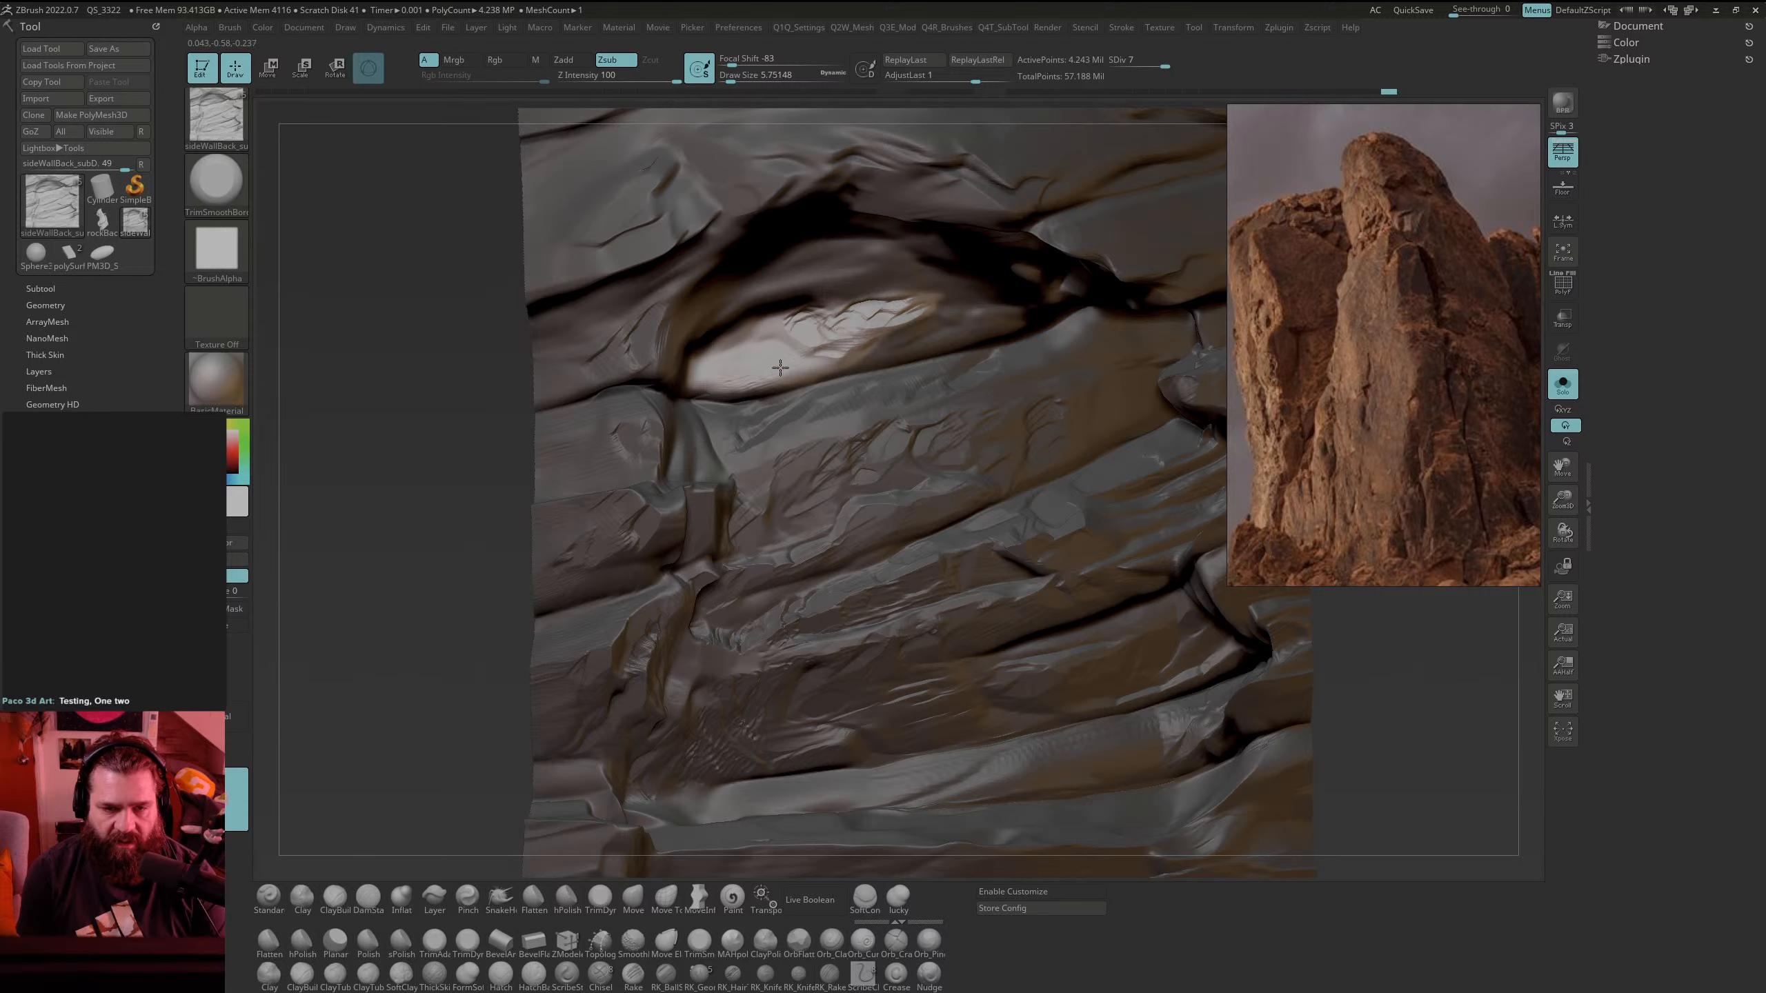
mouse_move(793, 378)
left_mouse_down()
mouse_move(772, 383)
mouse_move(774, 360)
mouse_move(732, 381)
mouse_move(730, 361)
mouse_move(794, 325)
mouse_move(773, 325)
mouse_move(796, 342)
mouse_move(892, 327)
left_mouse_up()
left_click_drag(423, 546, 387, 703, "ctrl")
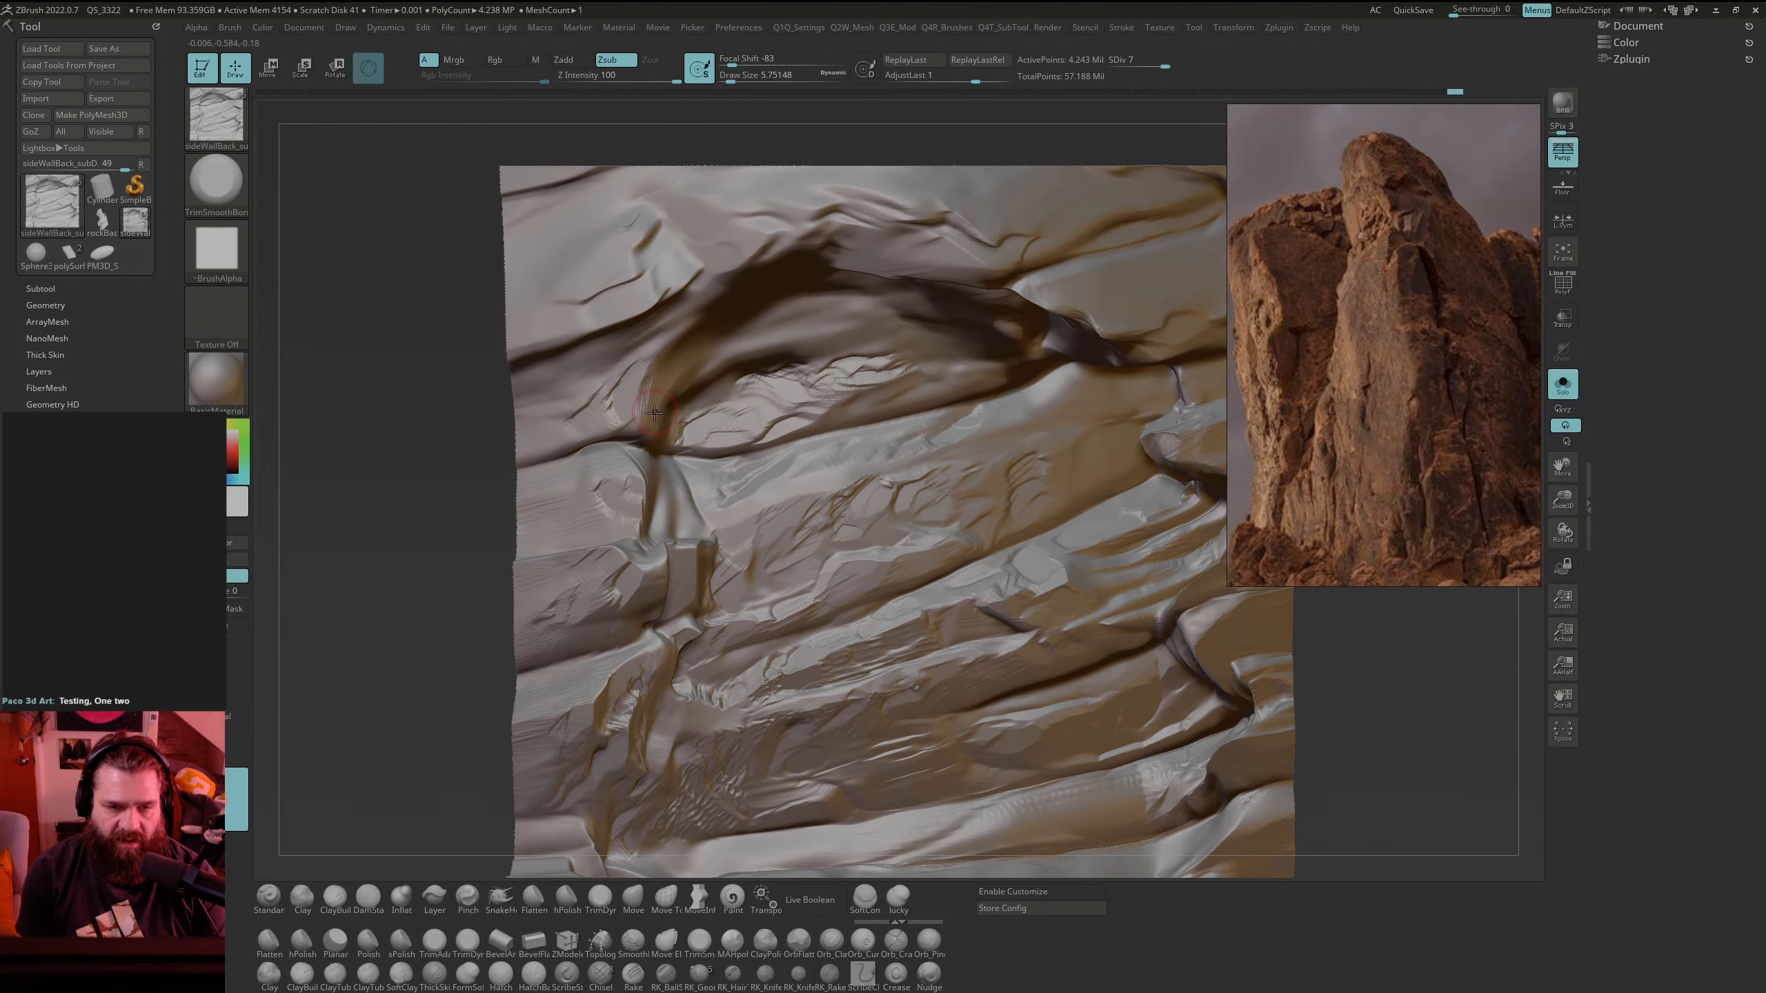
Step: Trim layered facets across the upper part of the recess, following the curve of the overhang's arch
left_click_drag(708, 372, 771, 346)
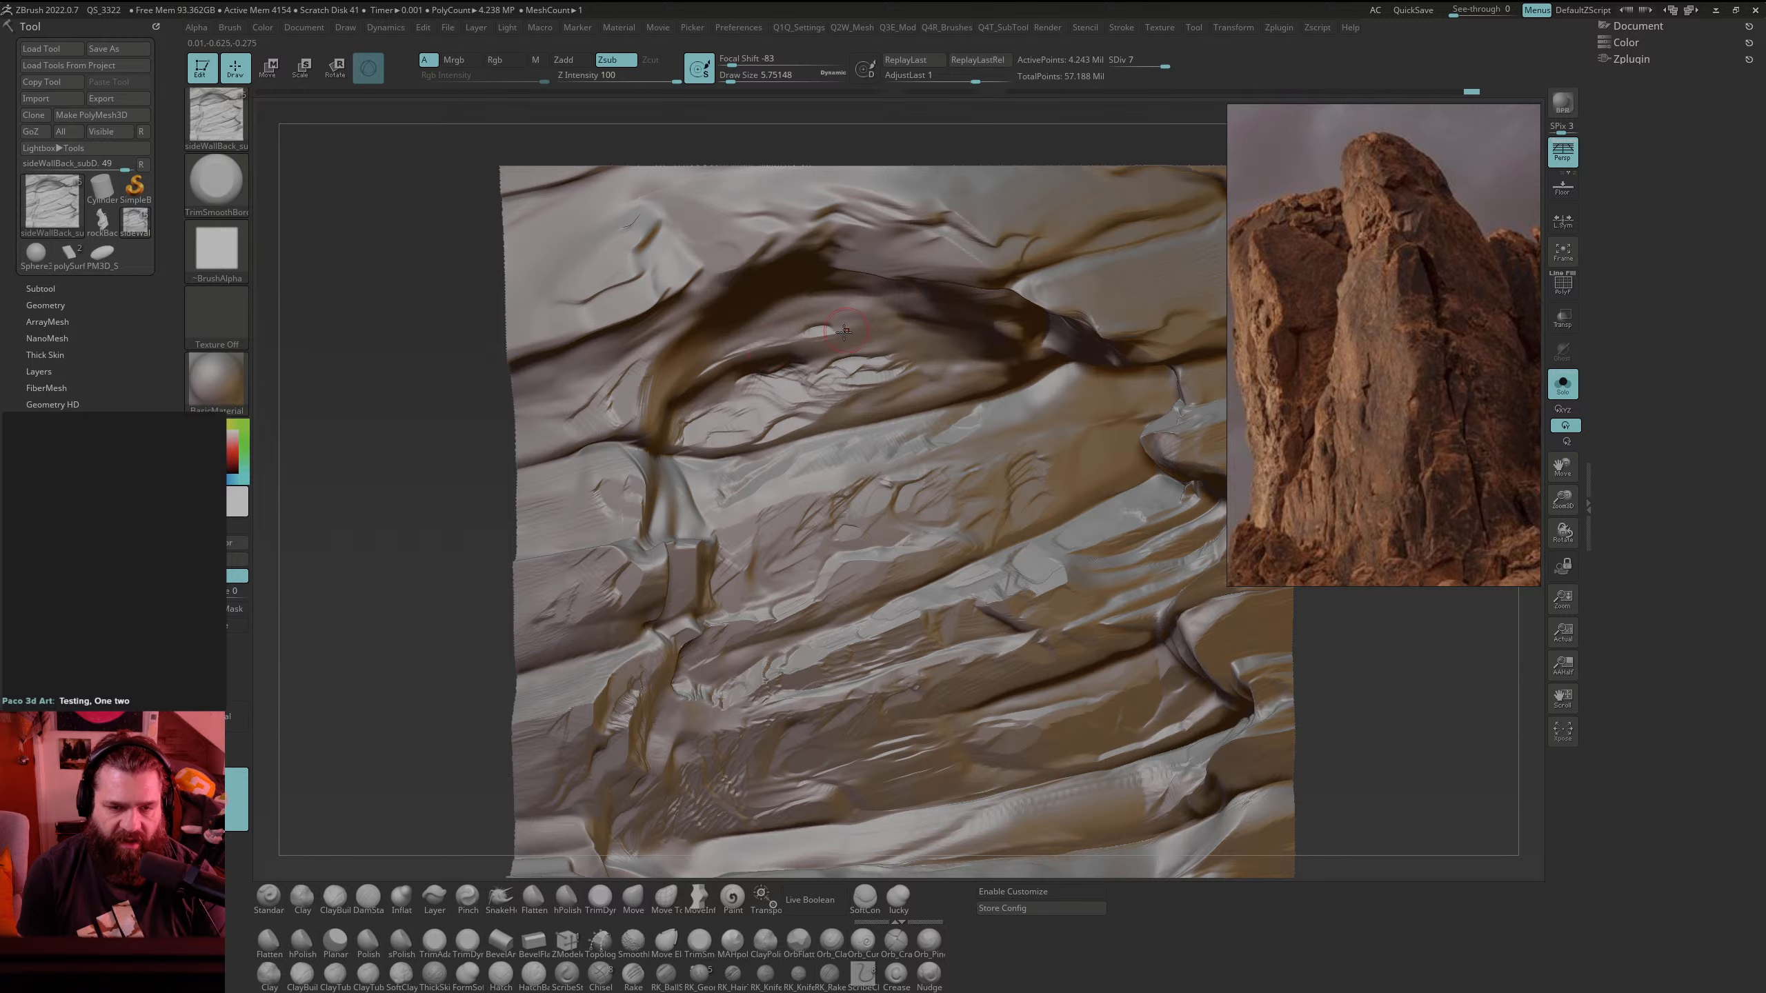
mouse_move(873, 331)
left_mouse_down()
mouse_move(834, 315)
mouse_move(724, 357)
left_mouse_up()
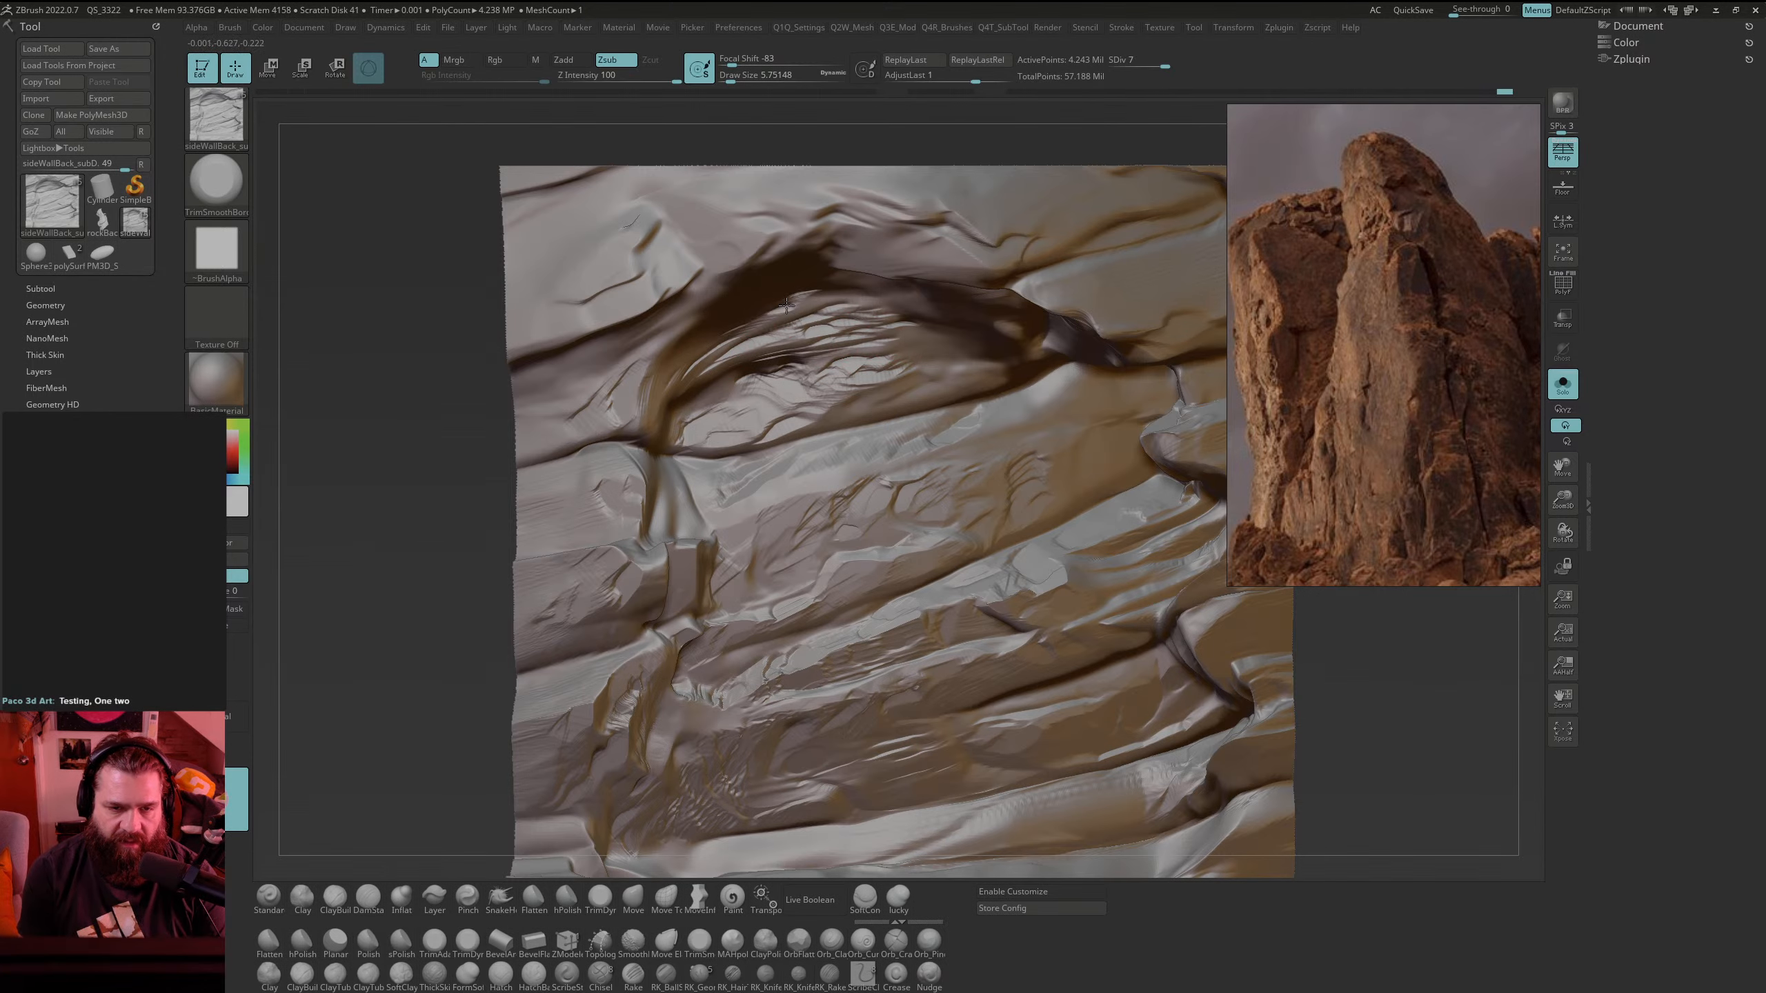
left_click_drag(423, 547, 382, 405)
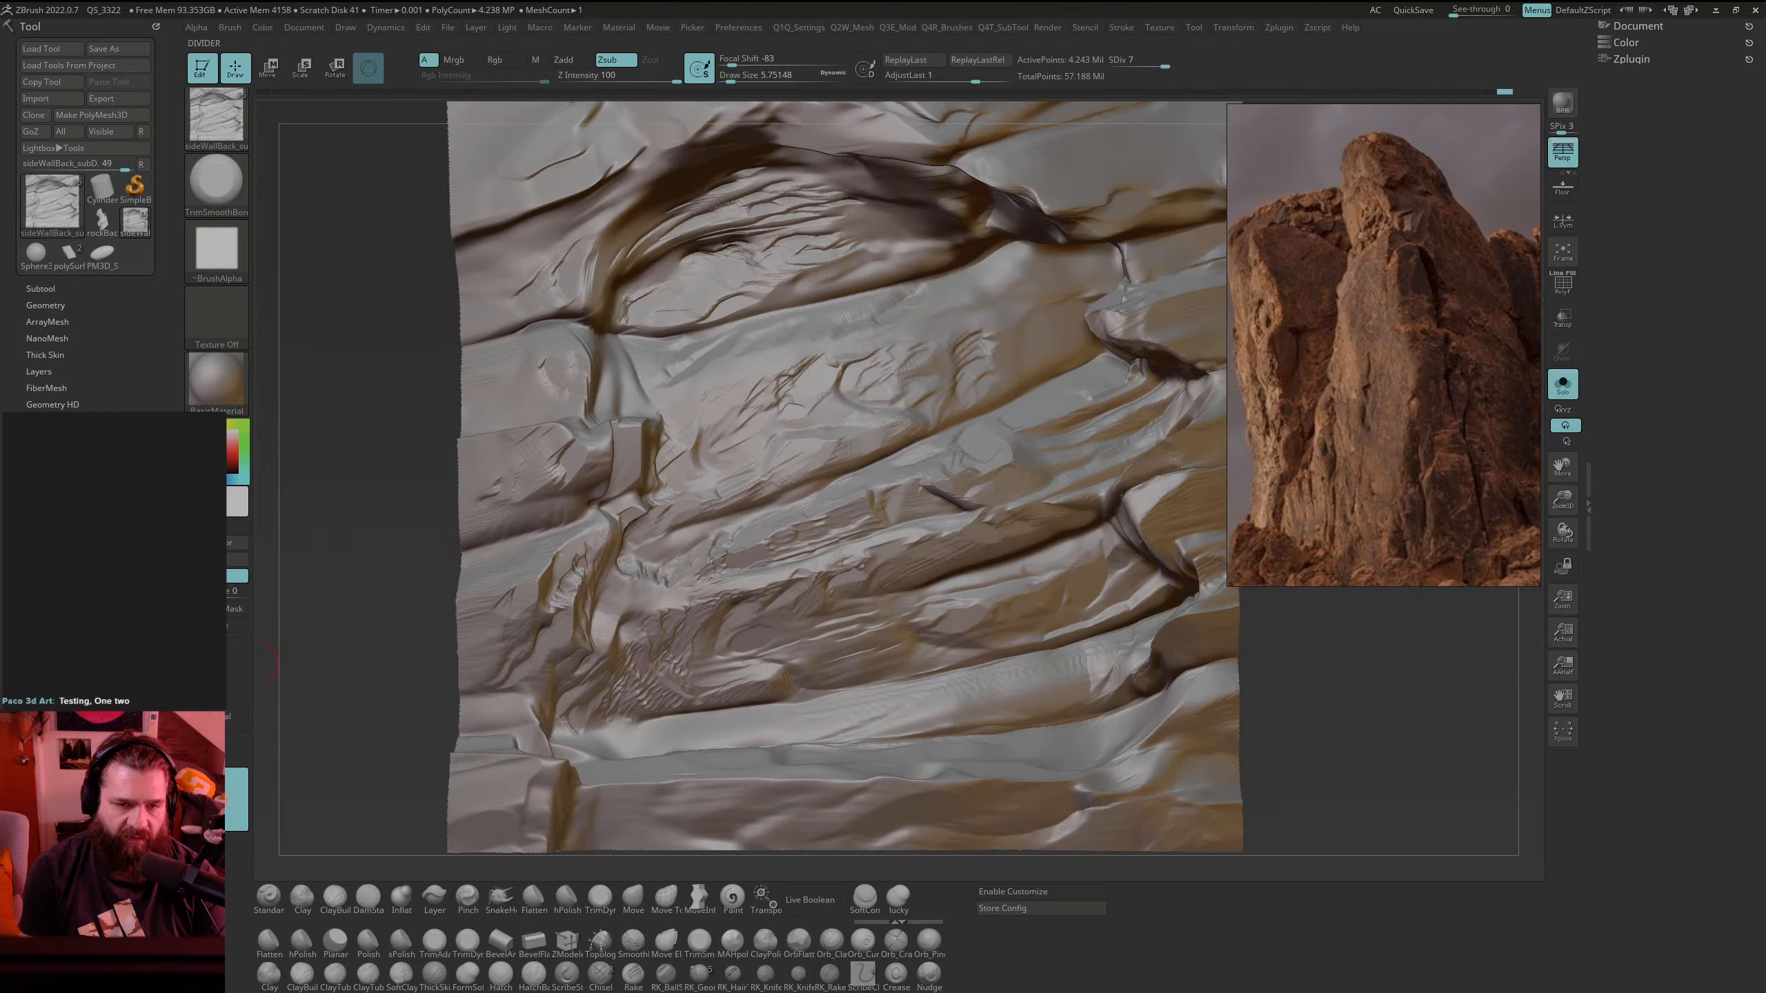
mouse_move(358, 518)
left_mouse_down("alt")
mouse_move(371, 586)
mouse_move(386, 560)
left_mouse_up("alt")
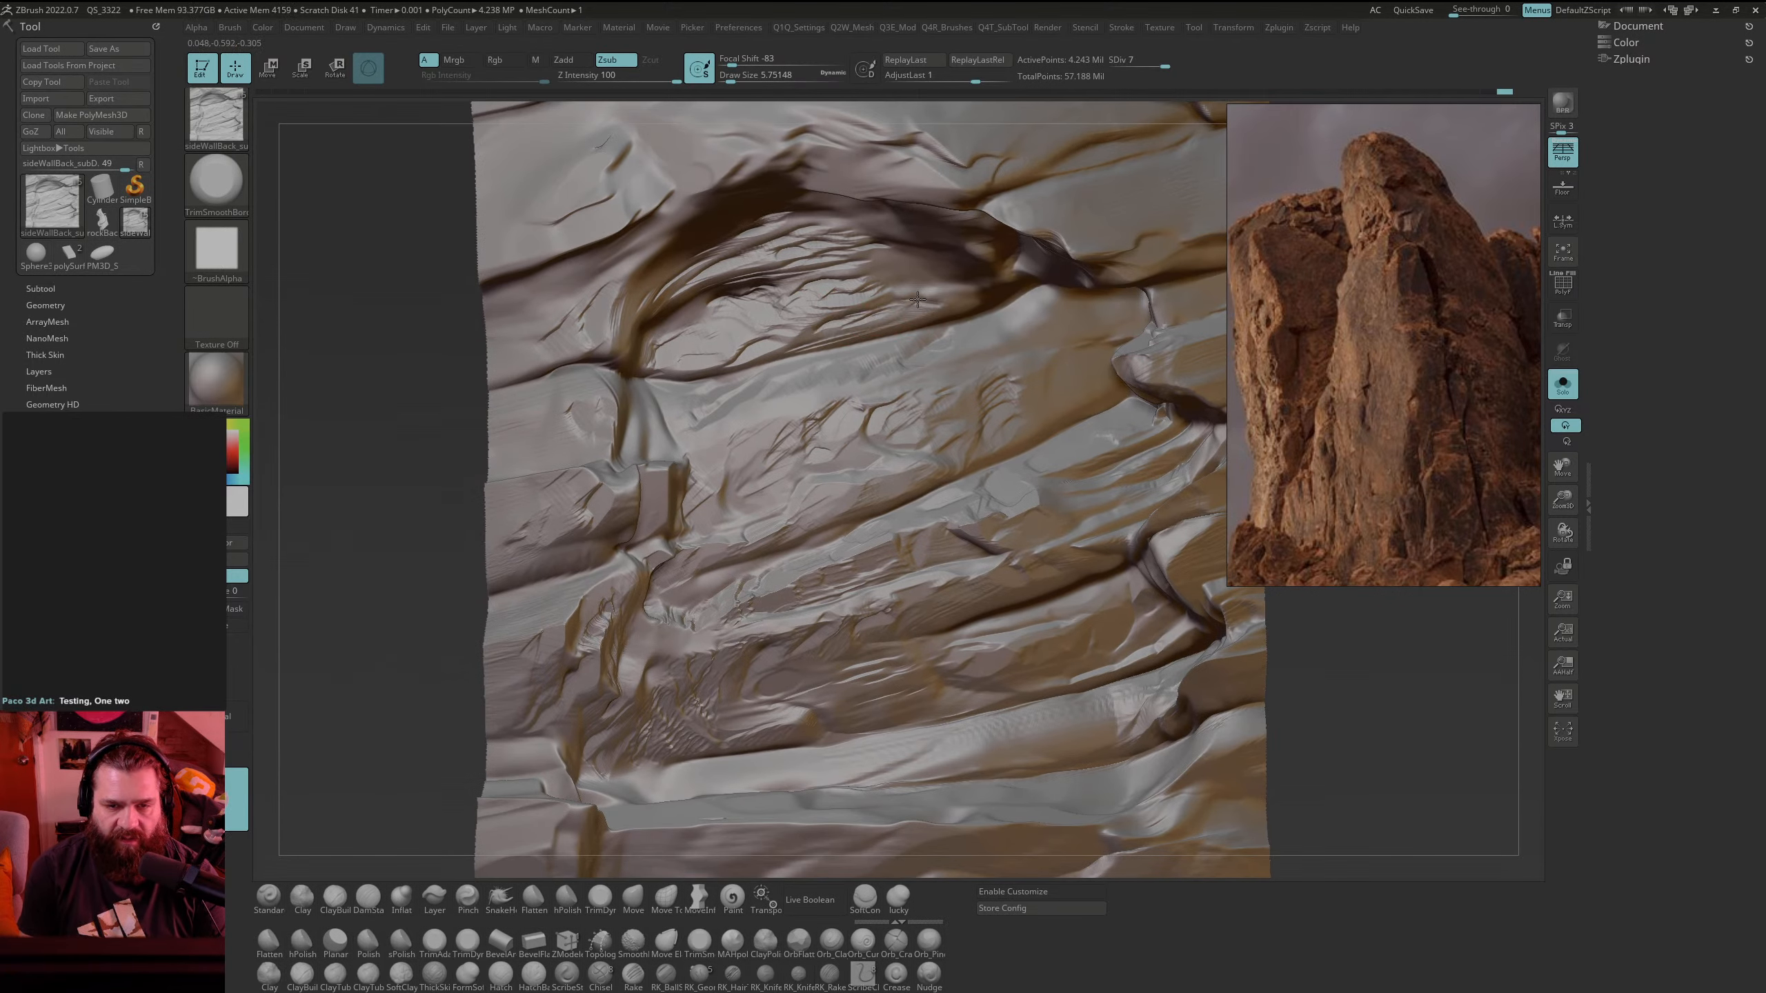
Step: Switch to Maya, examine the rock column and stairs in the environment scene, and return to ZBrush
key("alt+Tab")
key("alt+Tab")
key("alt+Tab")
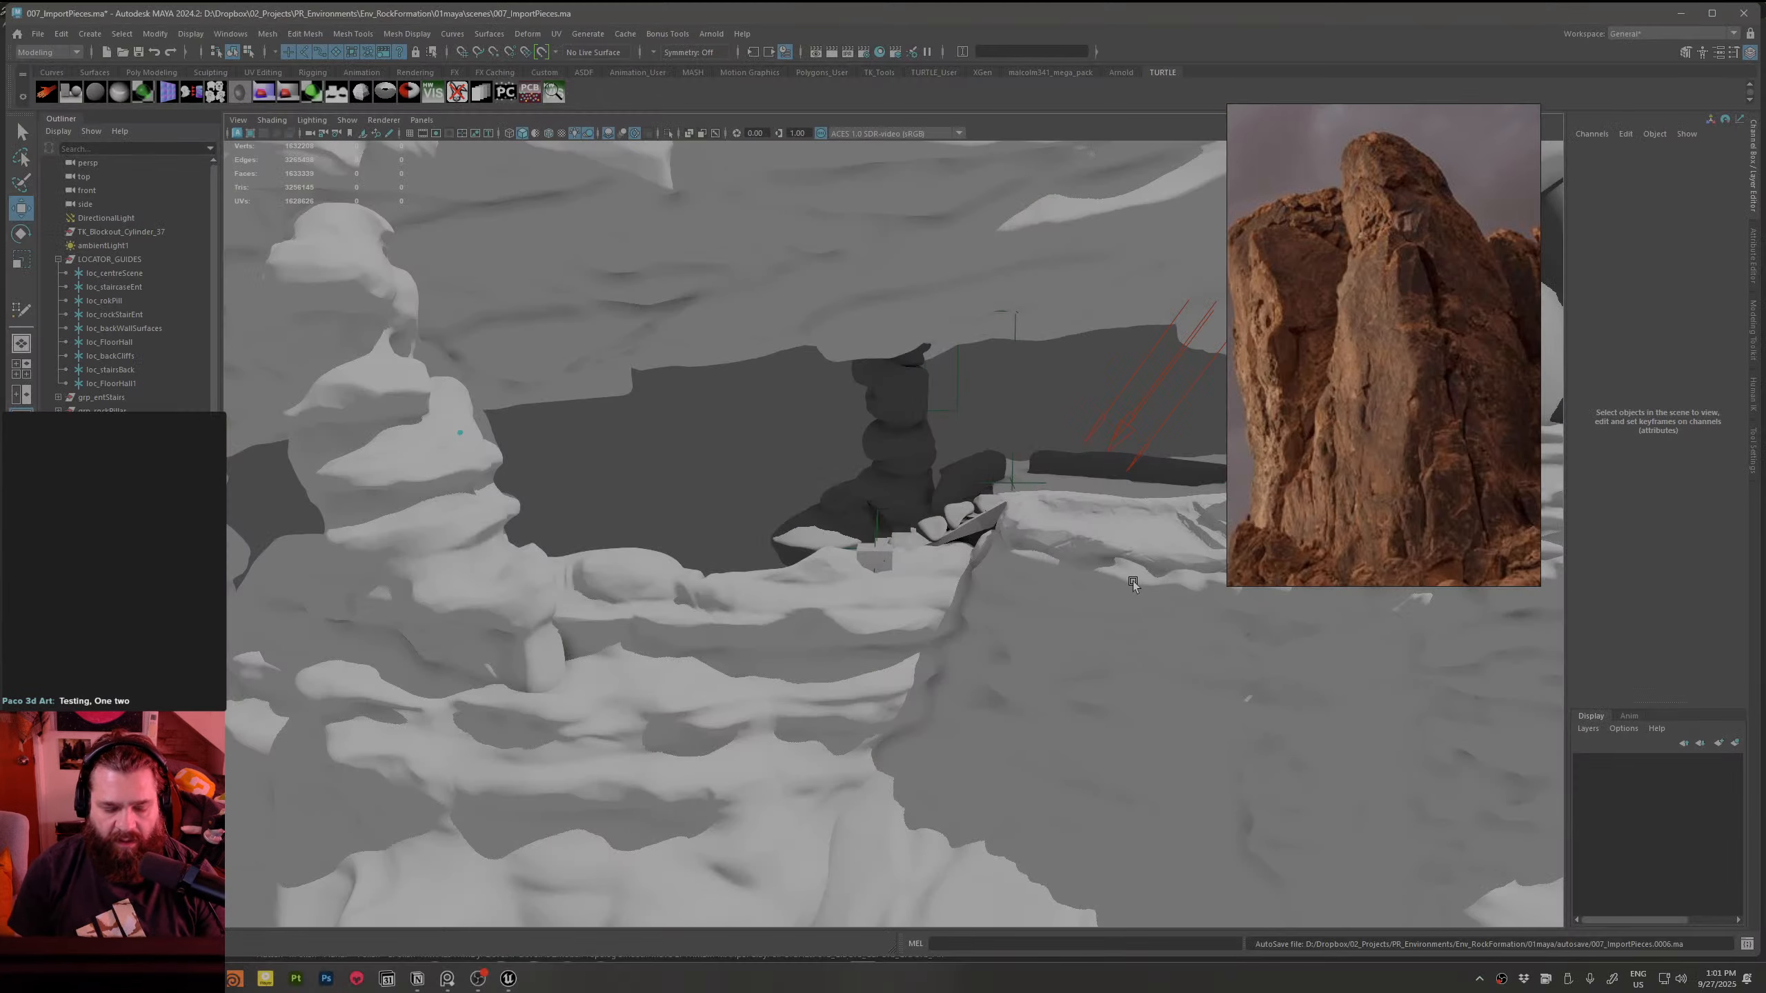
left_click_drag(882, 565, 1025, 536, "alt")
right_click_drag(621, 534, 840, 723, "alt")
middle_click_drag(841, 724, 980, 778, "alt")
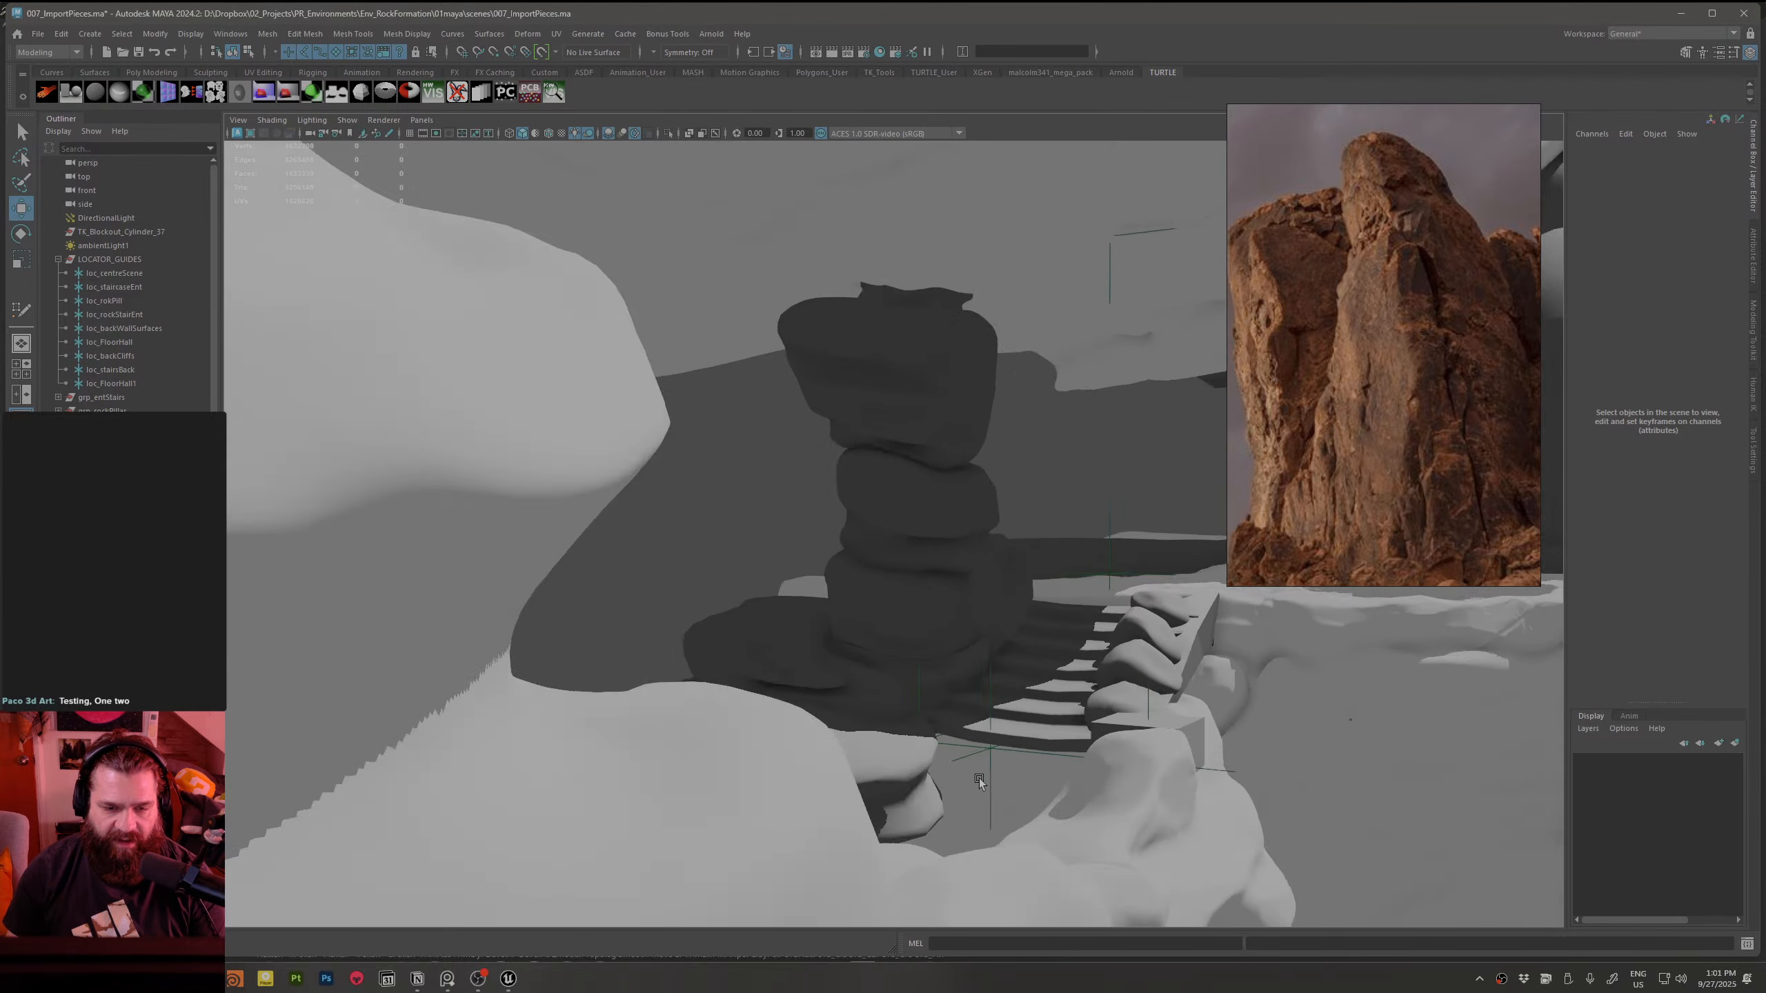
left_click_drag(980, 778, 905, 760, "alt")
middle_click_drag(905, 760, 941, 815, "alt")
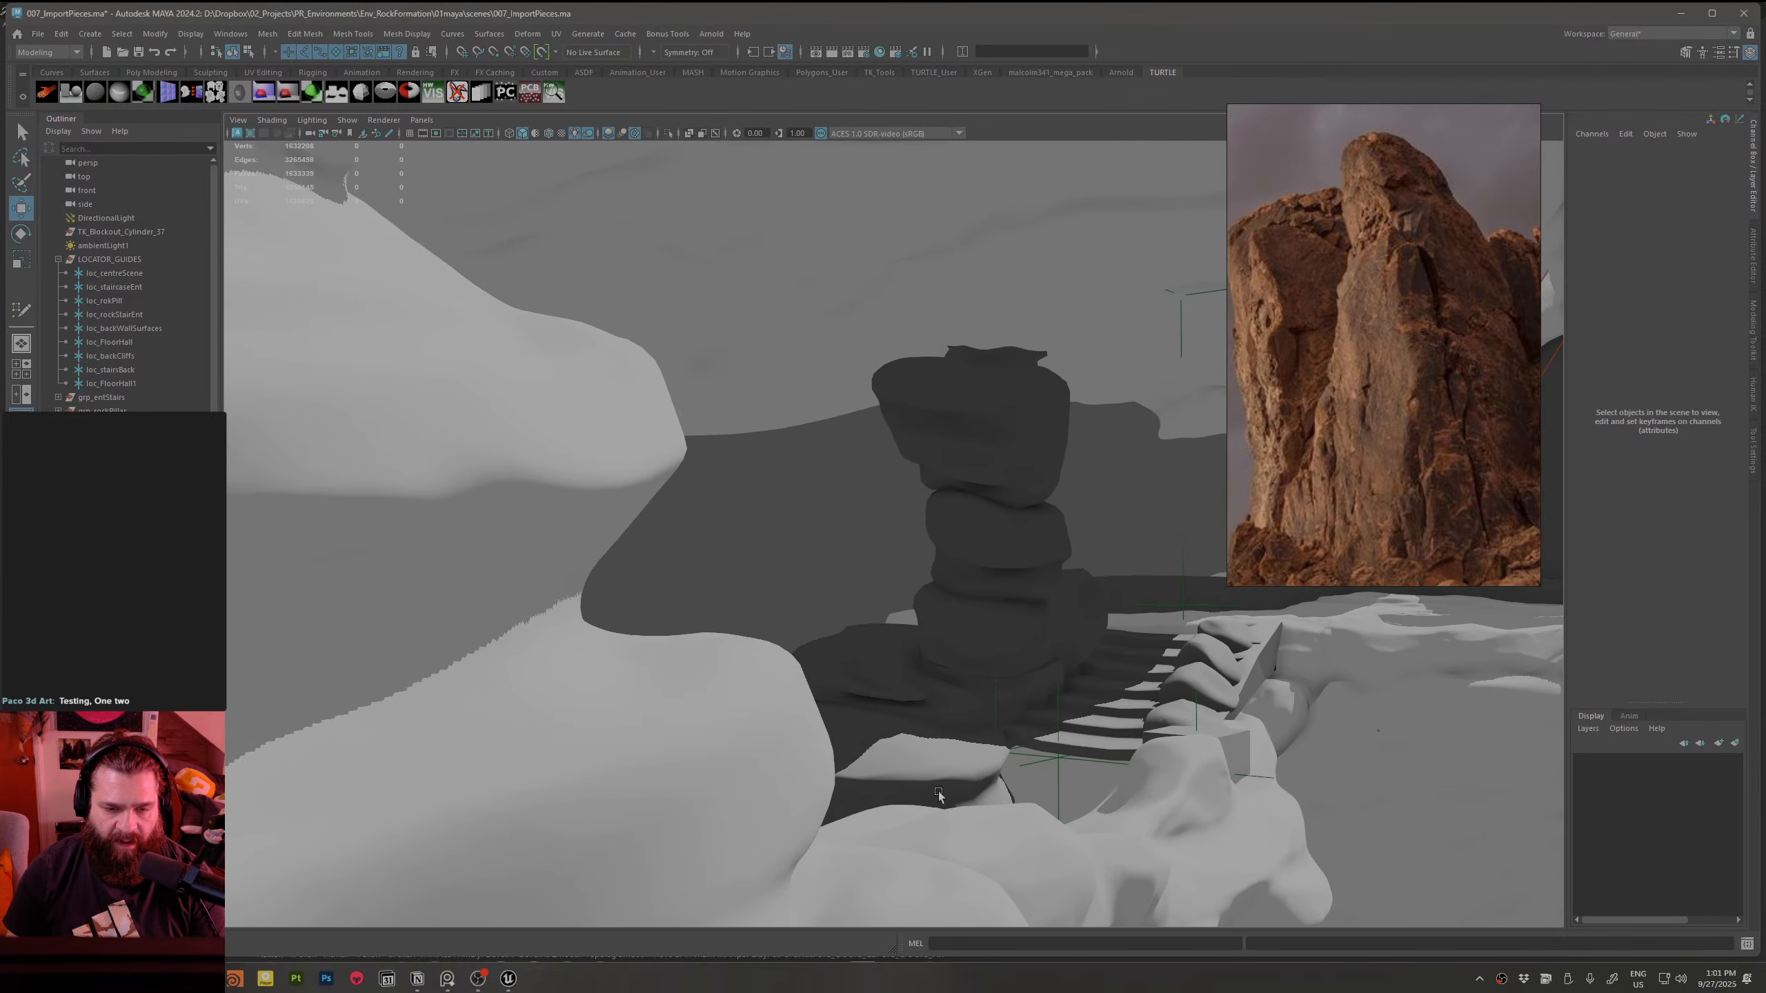
key("alt+Tab")
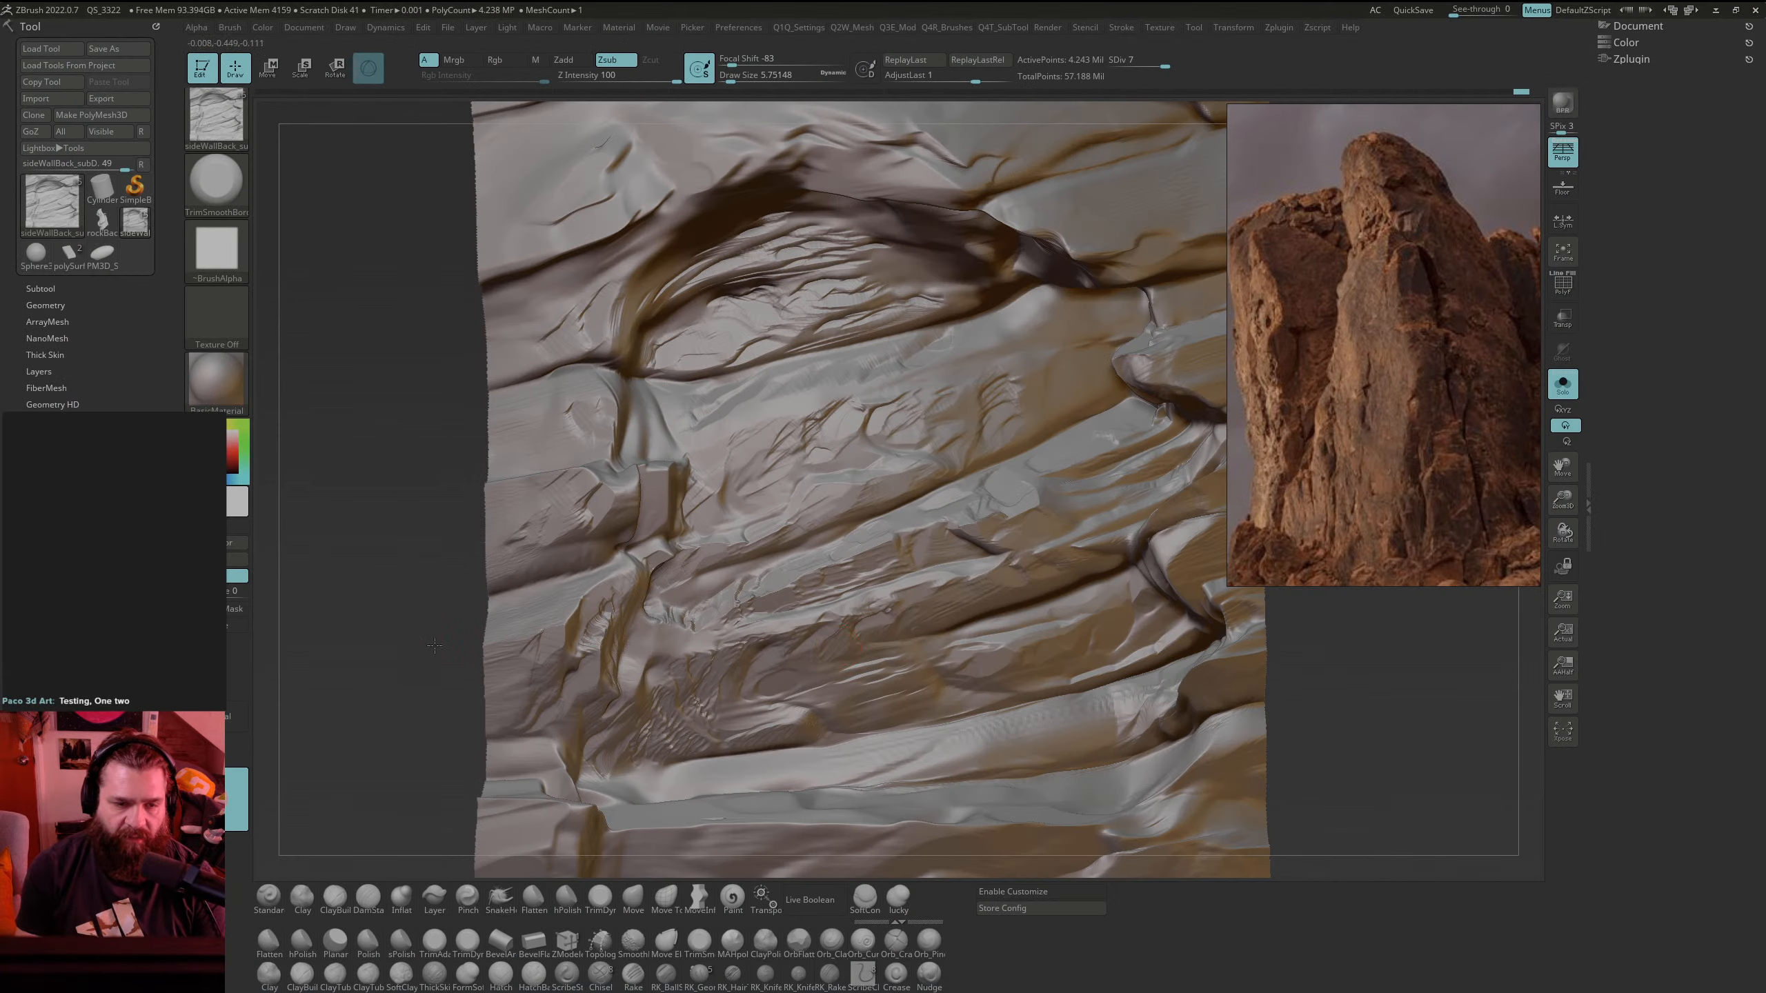
Step: Trim facets on the slab below the overhang, the small upright block at the vertical crack, and the neighbouring side block
left_click_drag(454, 572, 455, 487, "alt")
left_click_drag(556, 549, 501, 605)
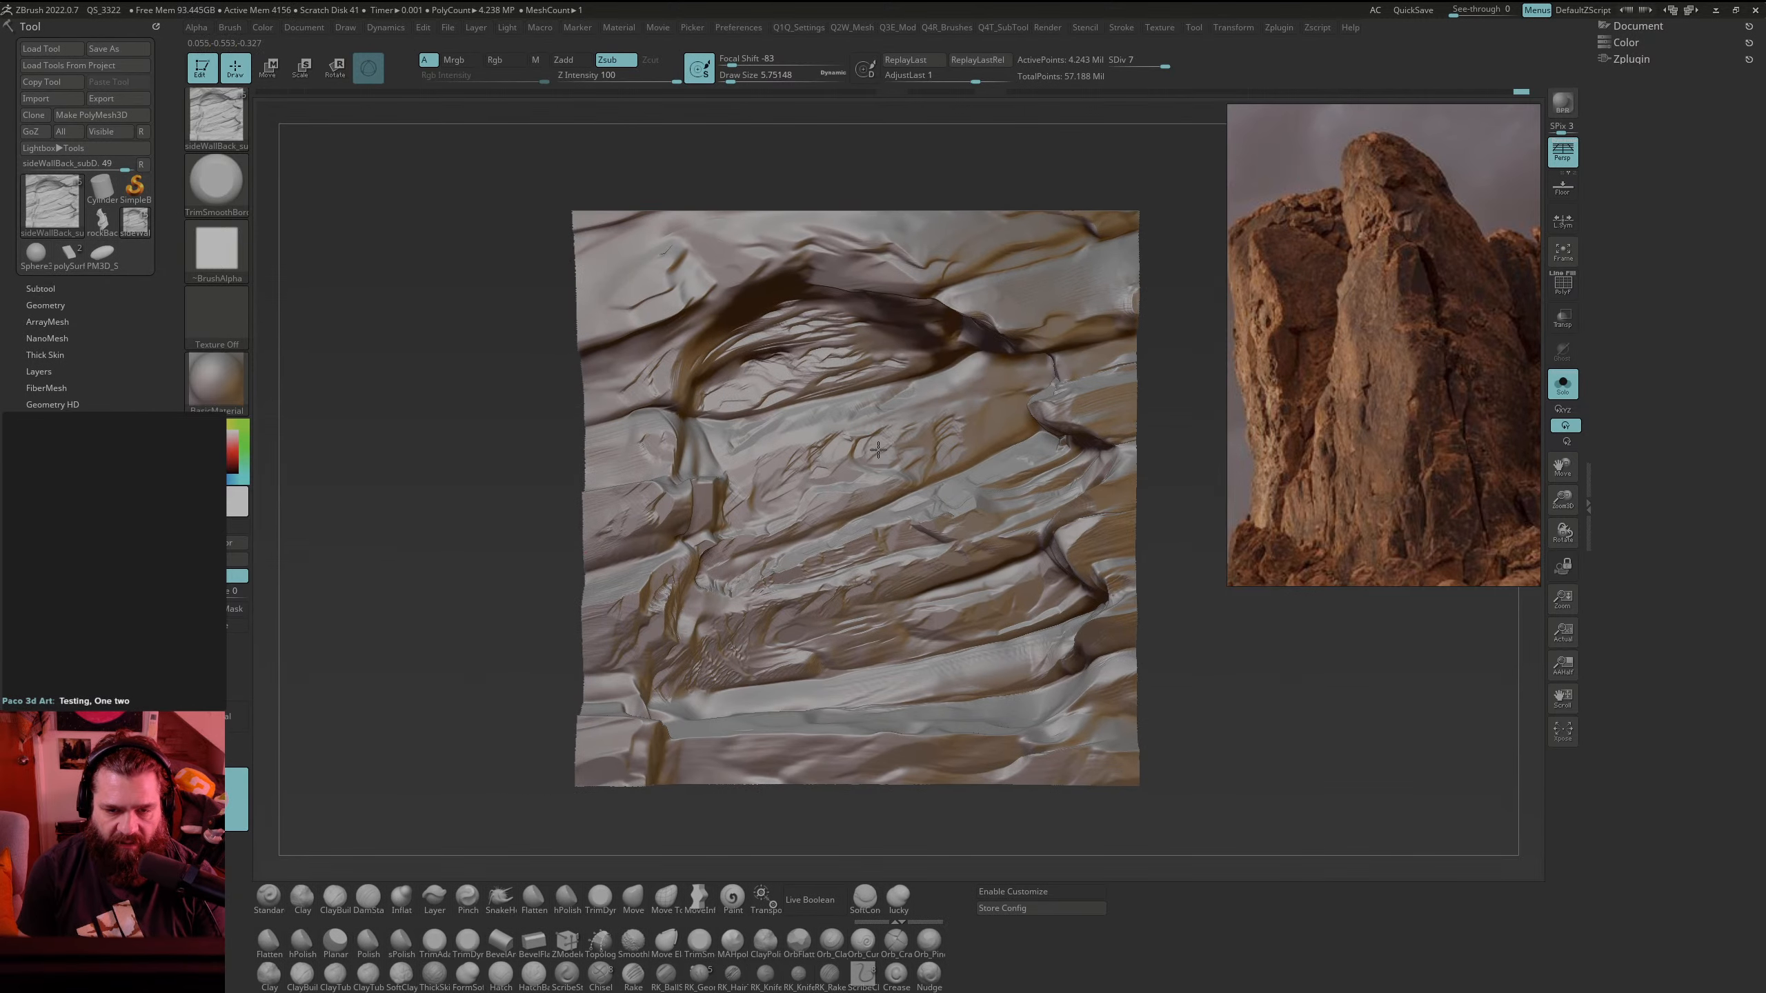
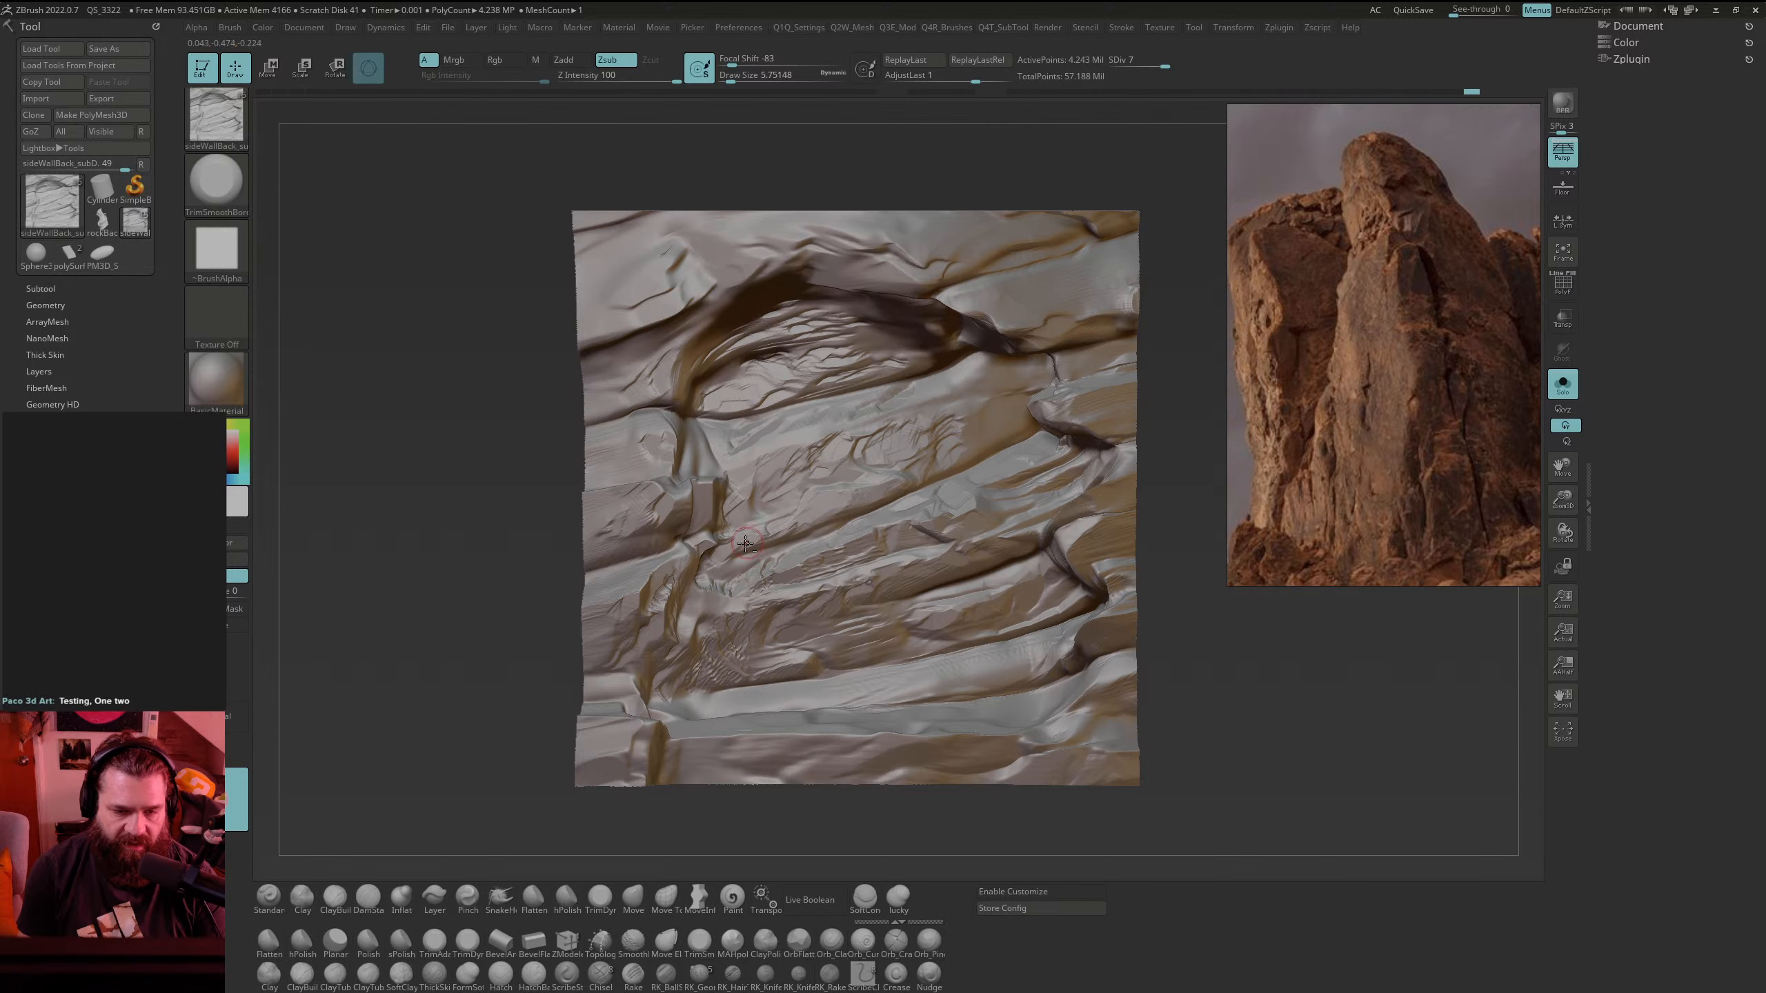
left_click_drag(709, 478, 705, 520)
mouse_move(504, 530)
left_mouse_down("alt")
mouse_move(502, 567)
mouse_move(528, 530)
mouse_move(491, 528)
left_mouse_up("alt")
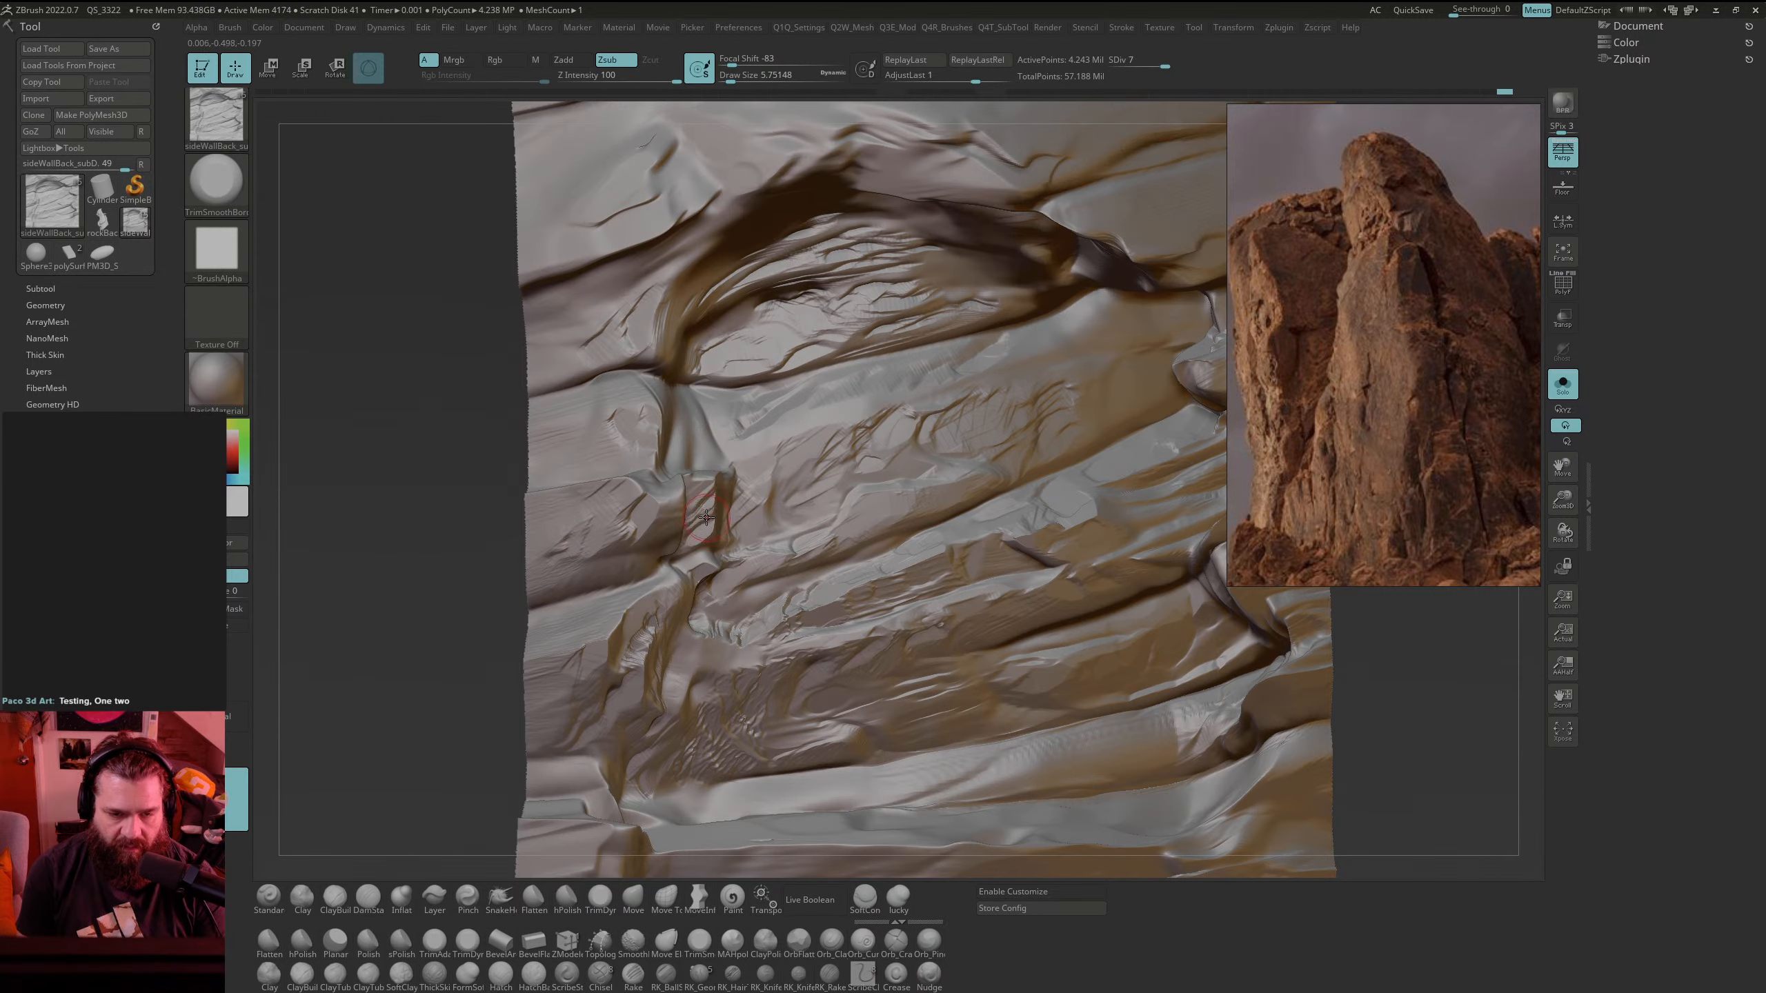
mouse_move(714, 499)
left_mouse_down()
mouse_move(699, 516)
mouse_move(692, 486)
left_mouse_up()
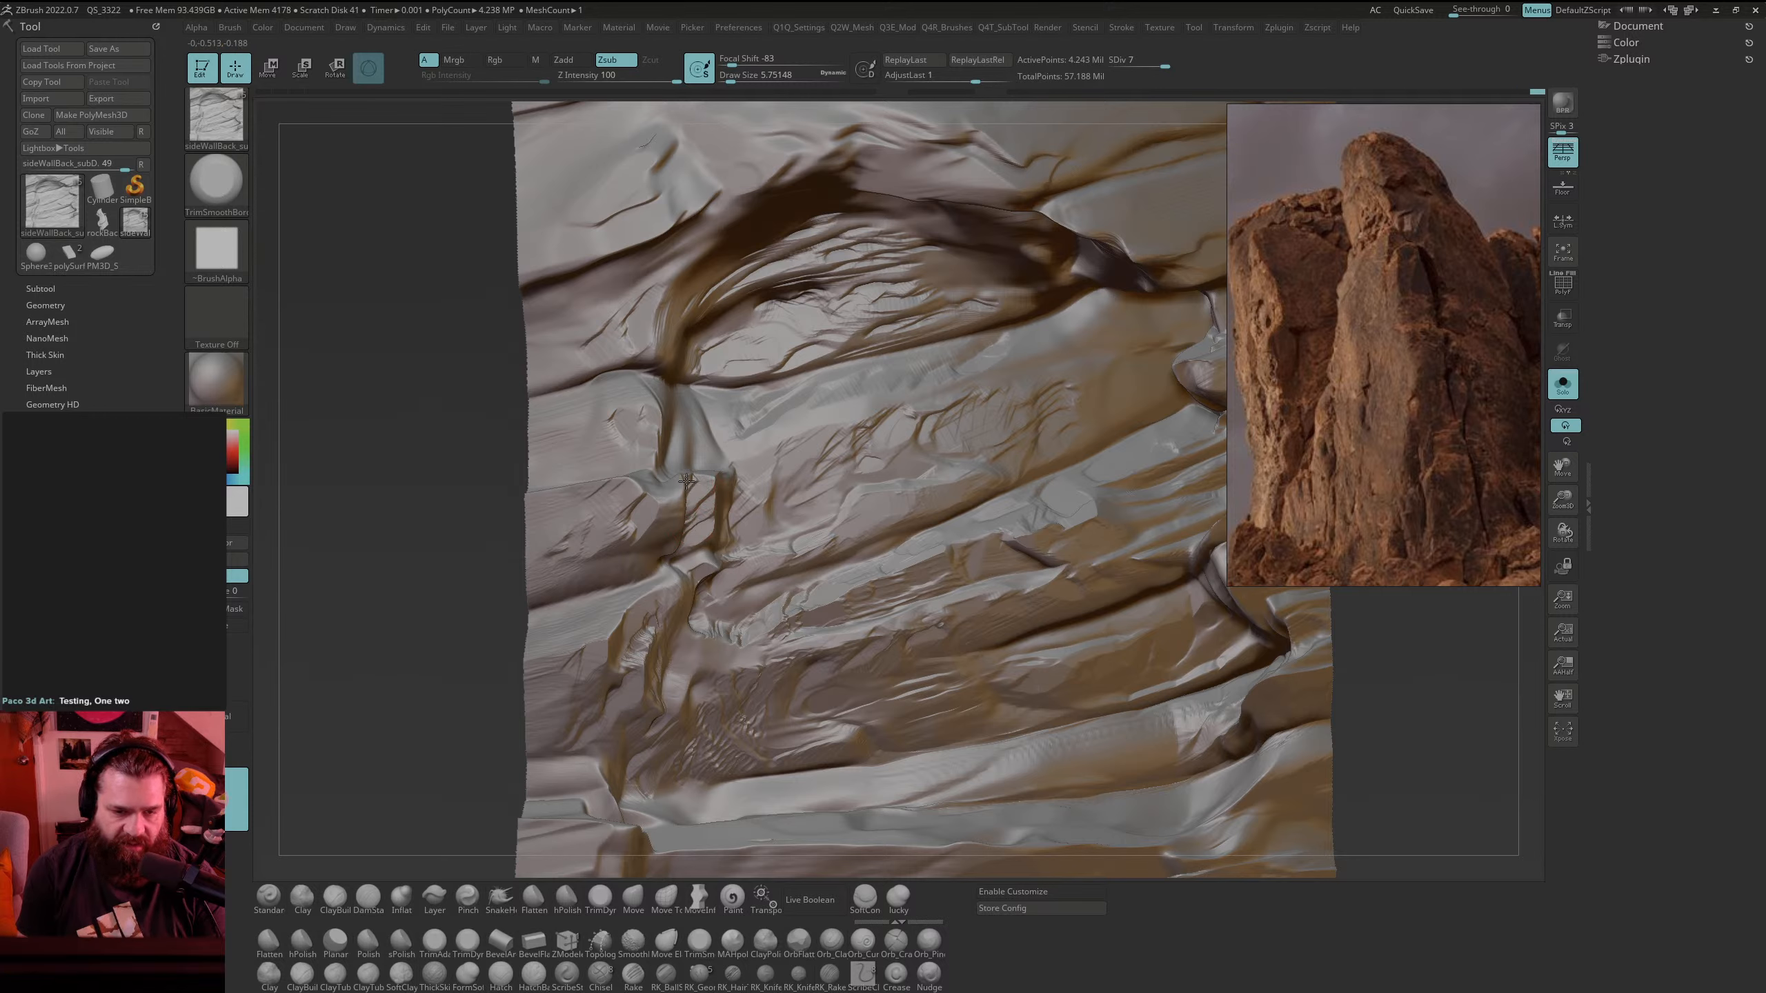
left_click_drag(674, 708, 676, 678)
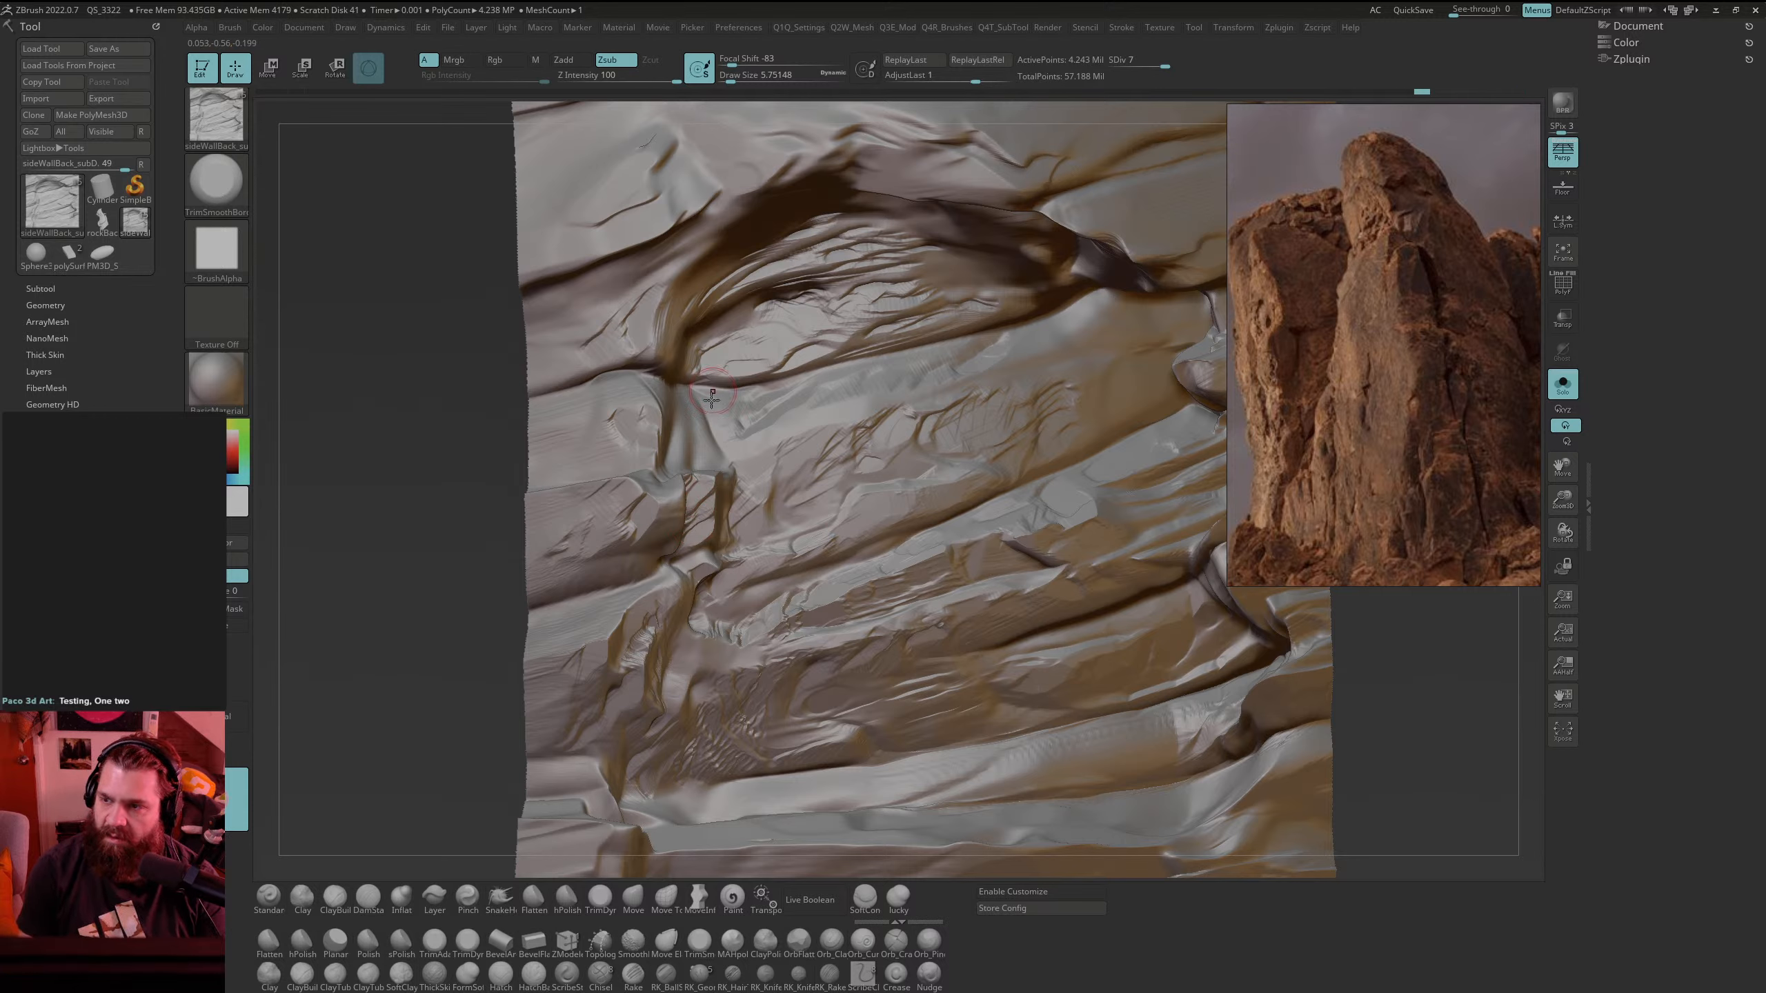
left_click_drag(709, 495, 710, 537)
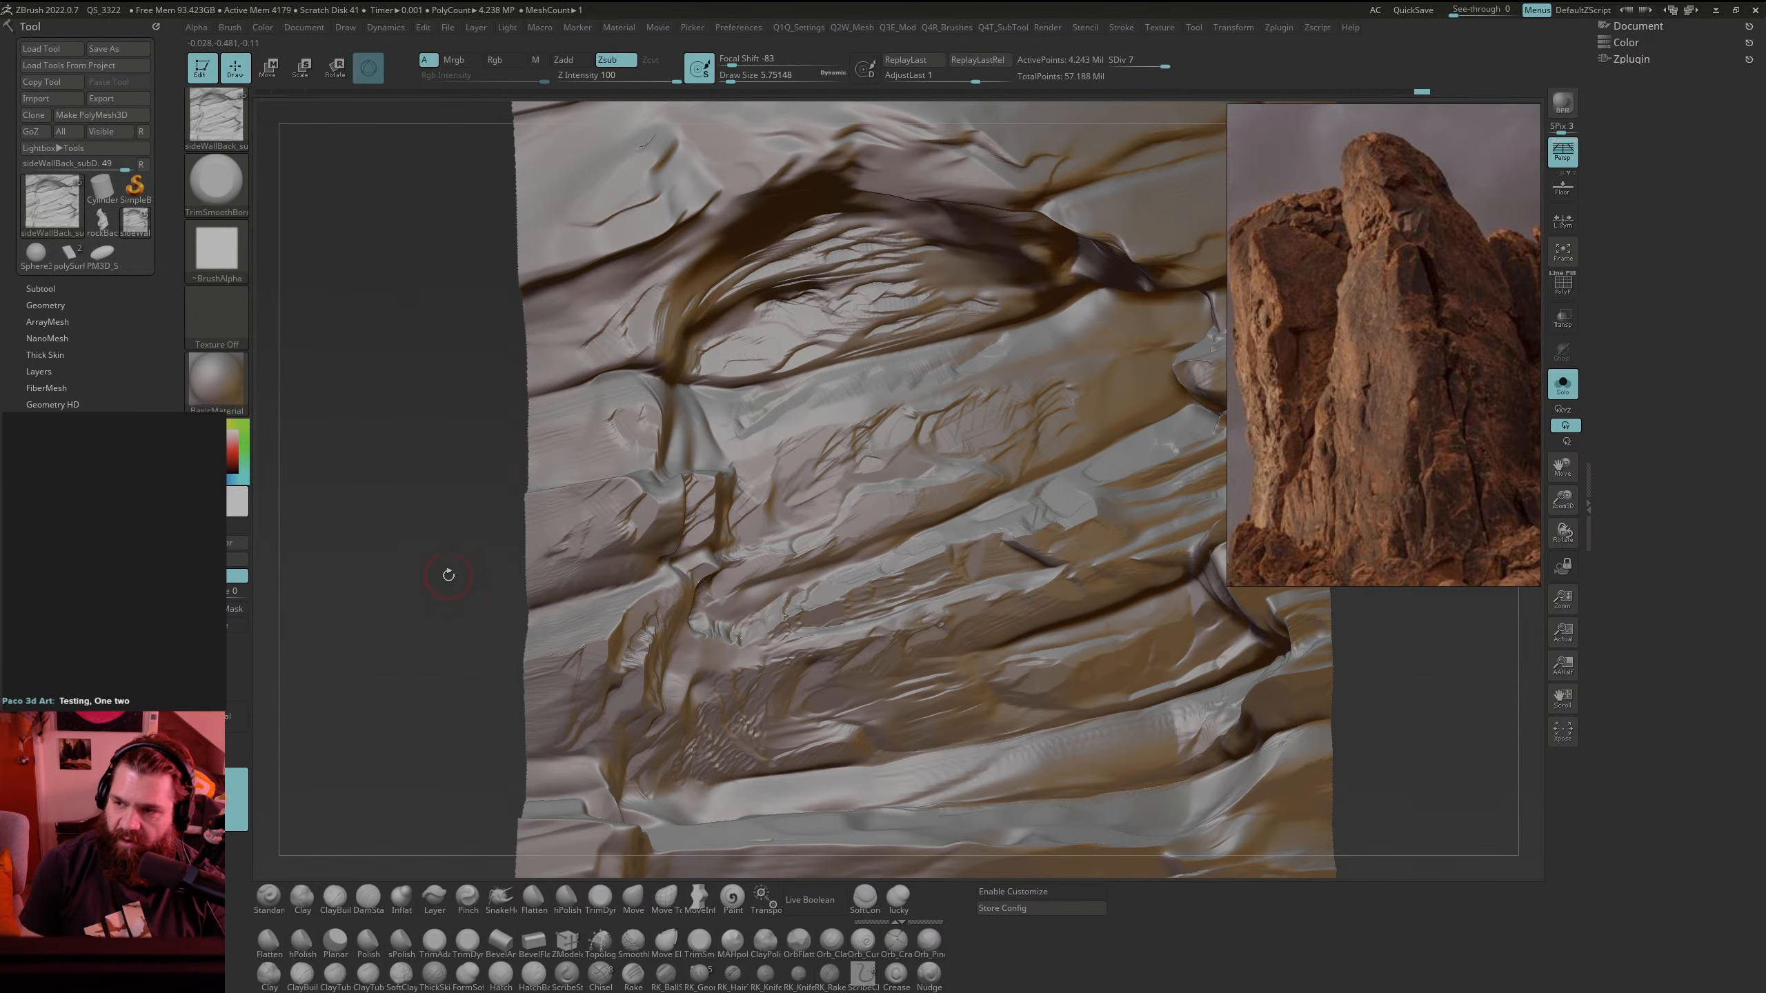
left_click_drag(448, 575, 596, 479)
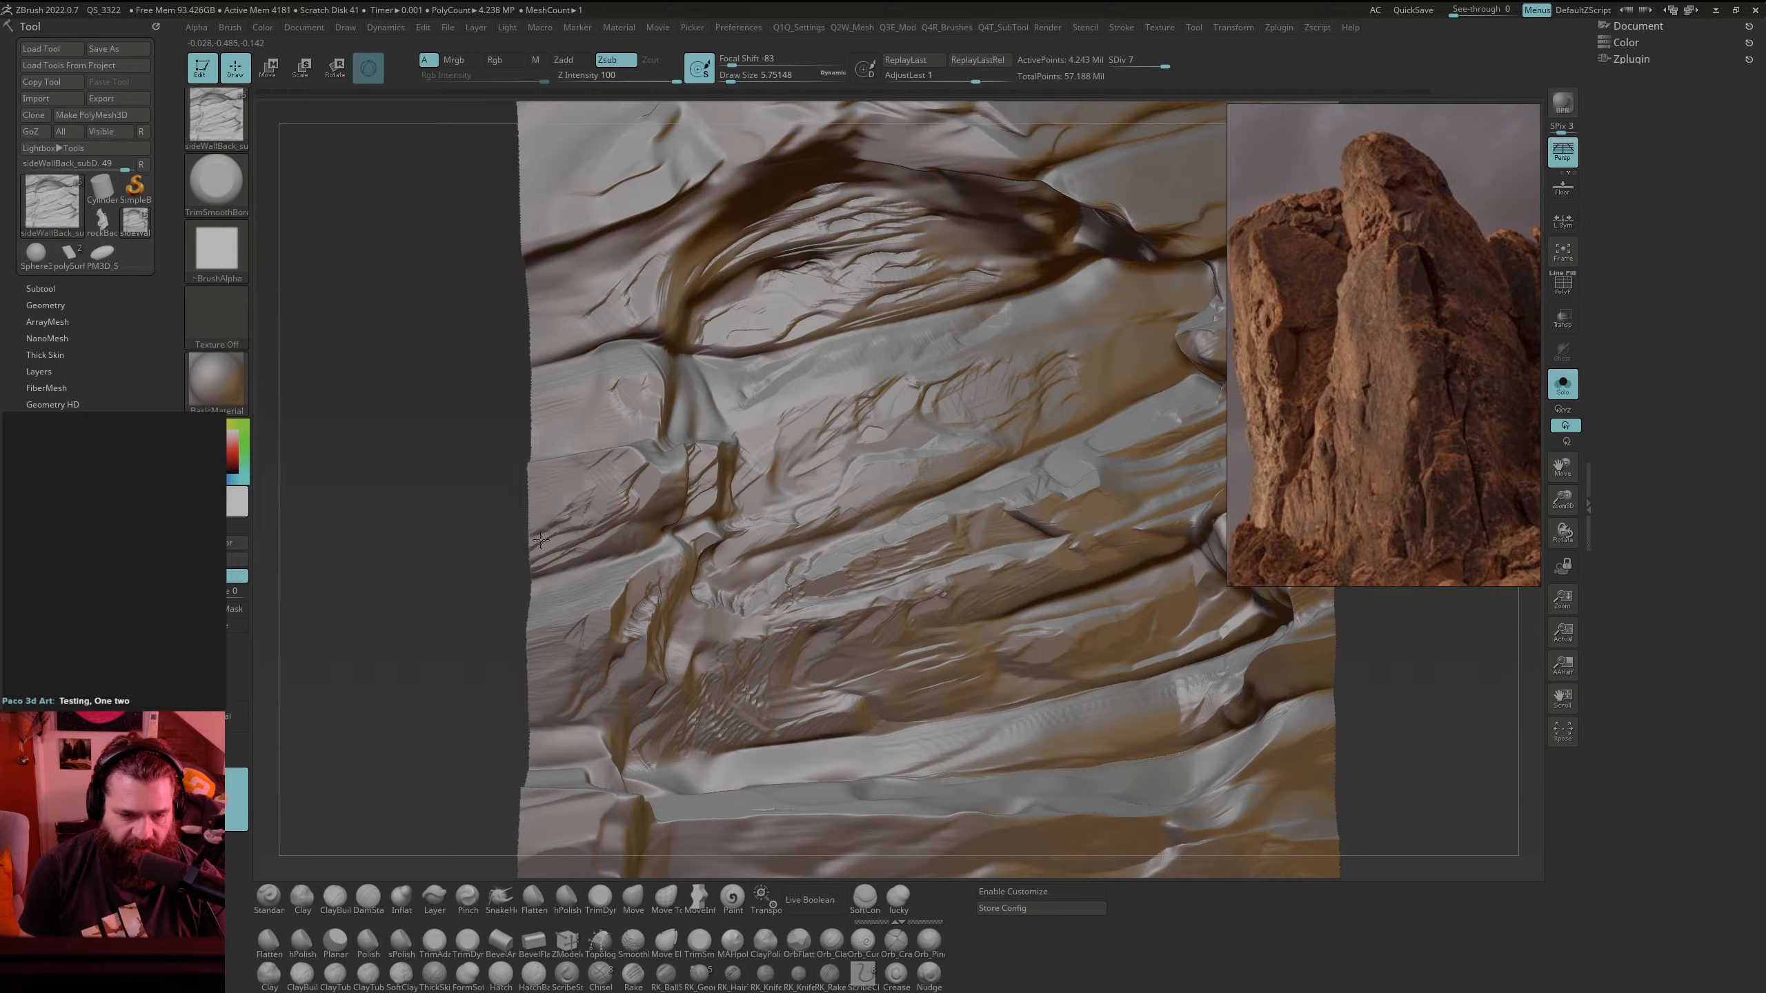
Step: Trim chipped facets into the long smooth slab above the bottom ledge, near its dark notch, and smooth them
left_click_drag(493, 435, 360, 398, "alt")
left_click_drag(1231, 603, 1174, 604, "alt")
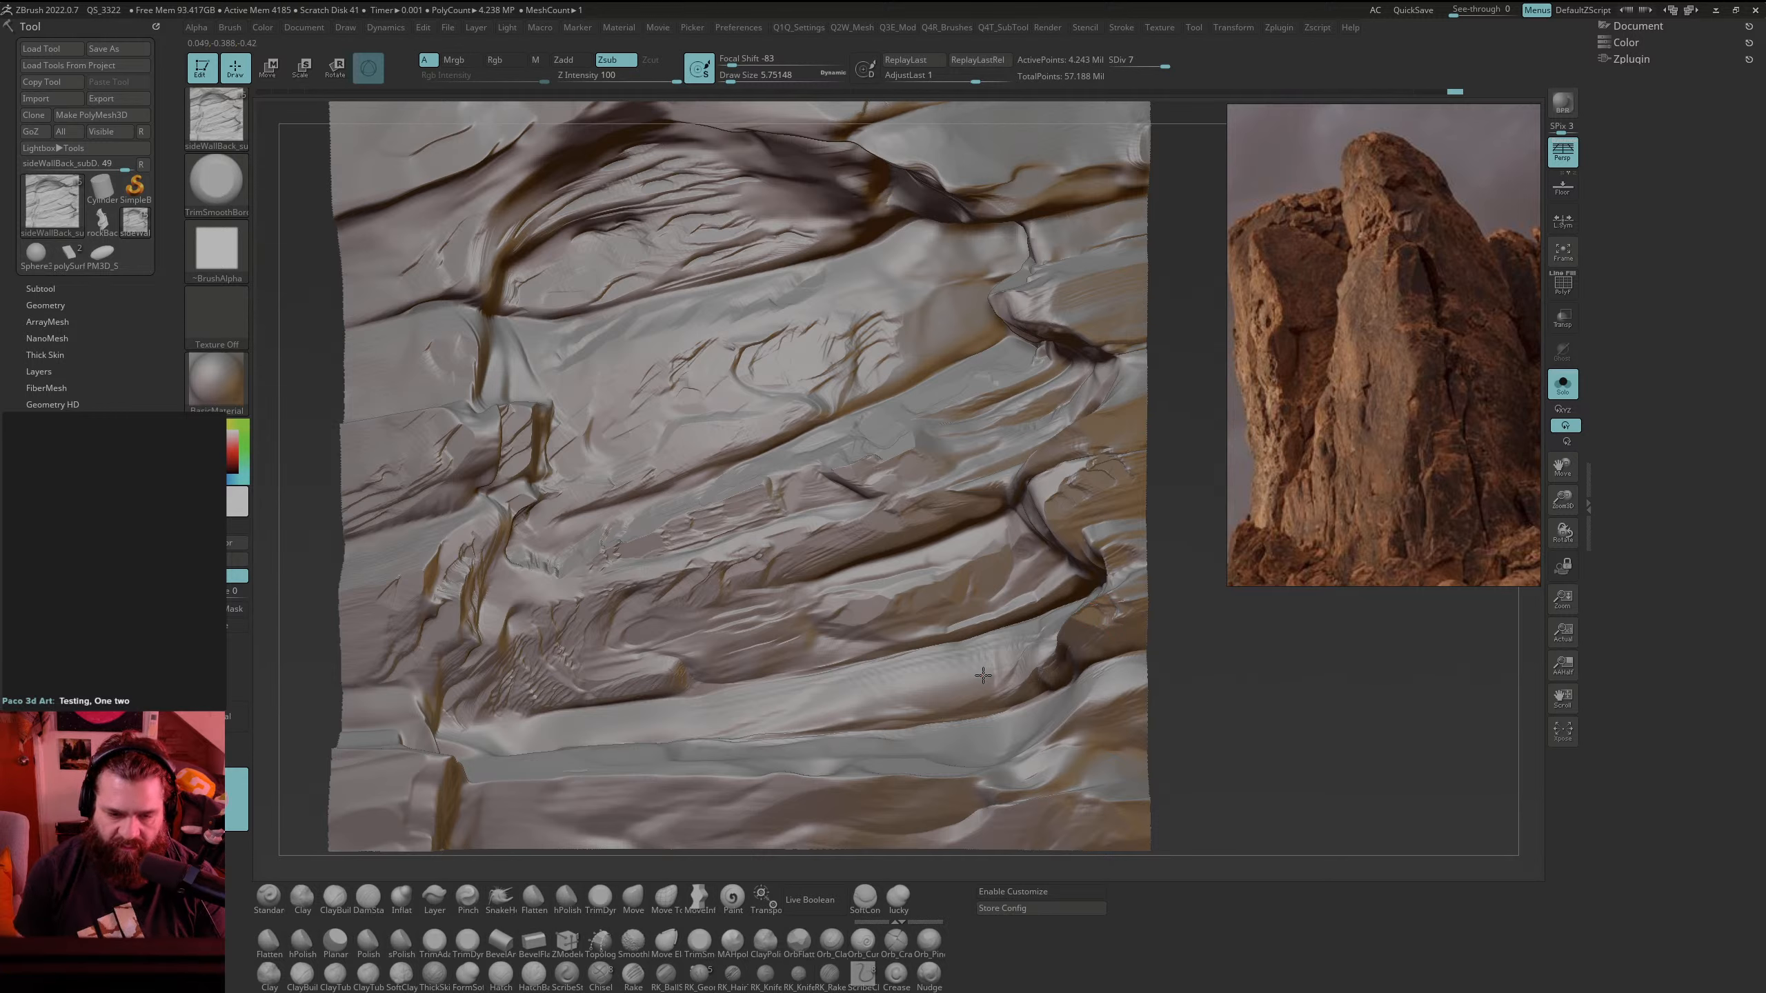
mouse_move(988, 674)
left_mouse_down()
mouse_move(896, 699)
mouse_move(952, 674)
mouse_move(904, 676)
left_mouse_up()
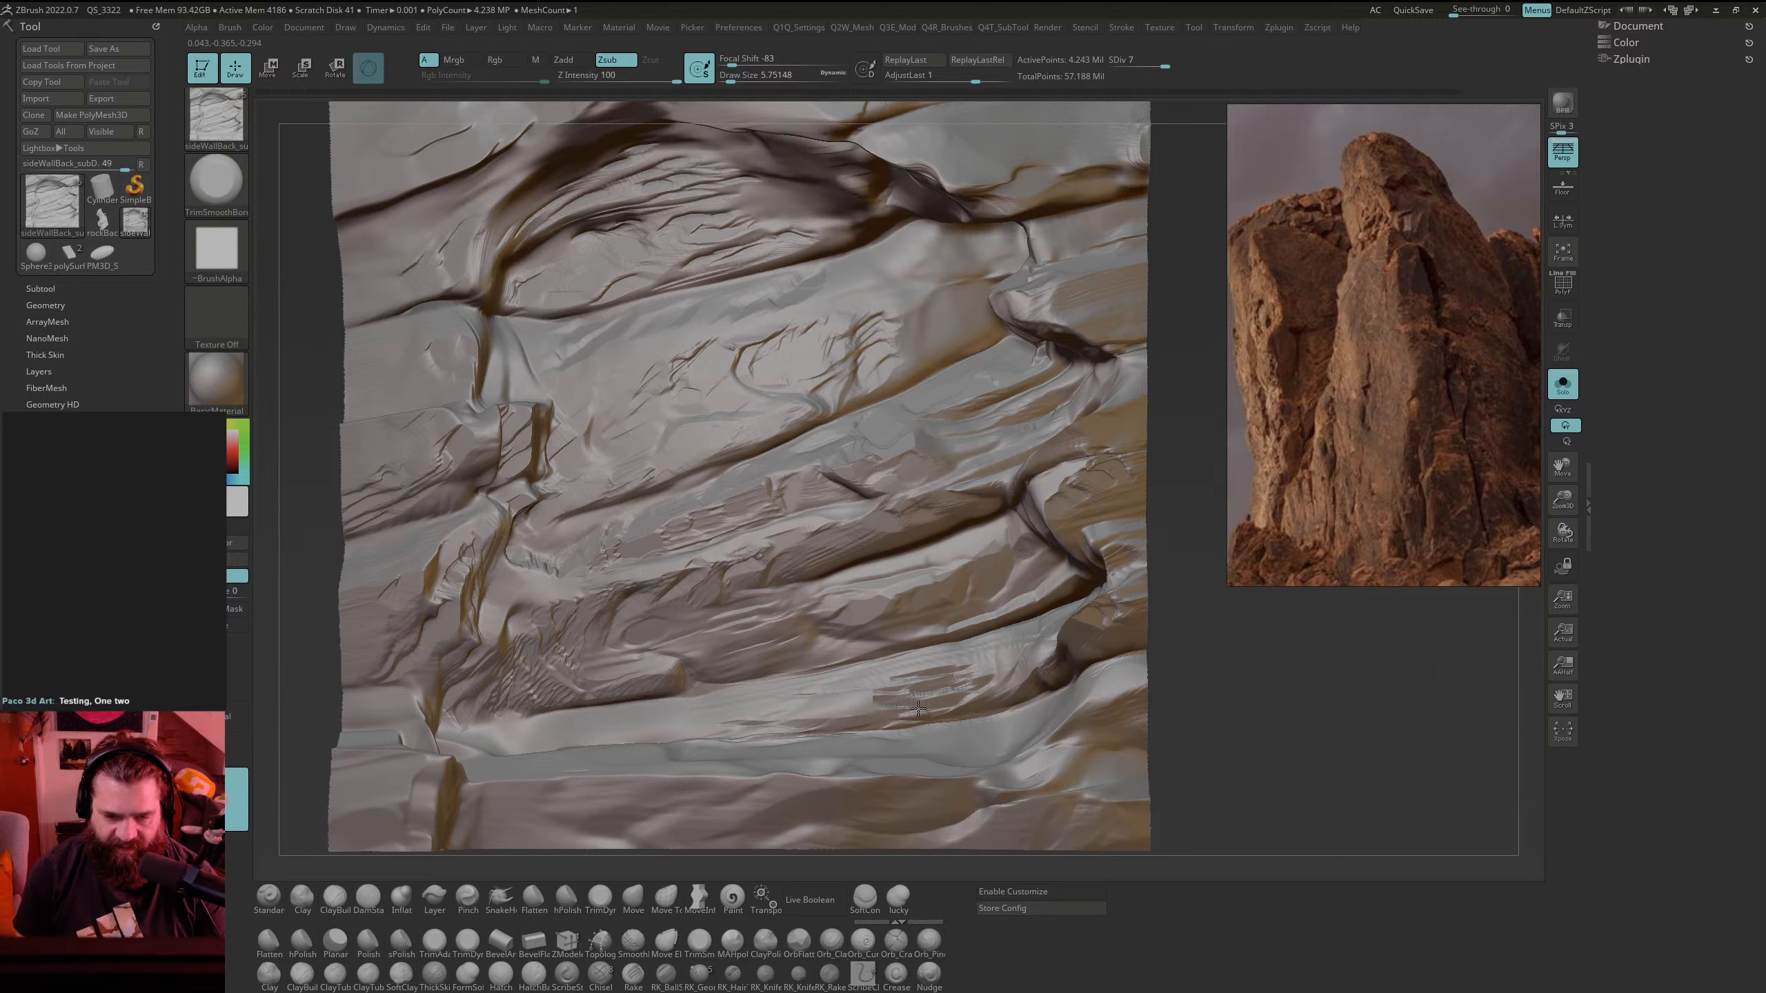
key("shift")
mouse_move(946, 696)
left_mouse_down("shift")
mouse_move(831, 701)
mouse_move(965, 697)
left_mouse_up("shift")
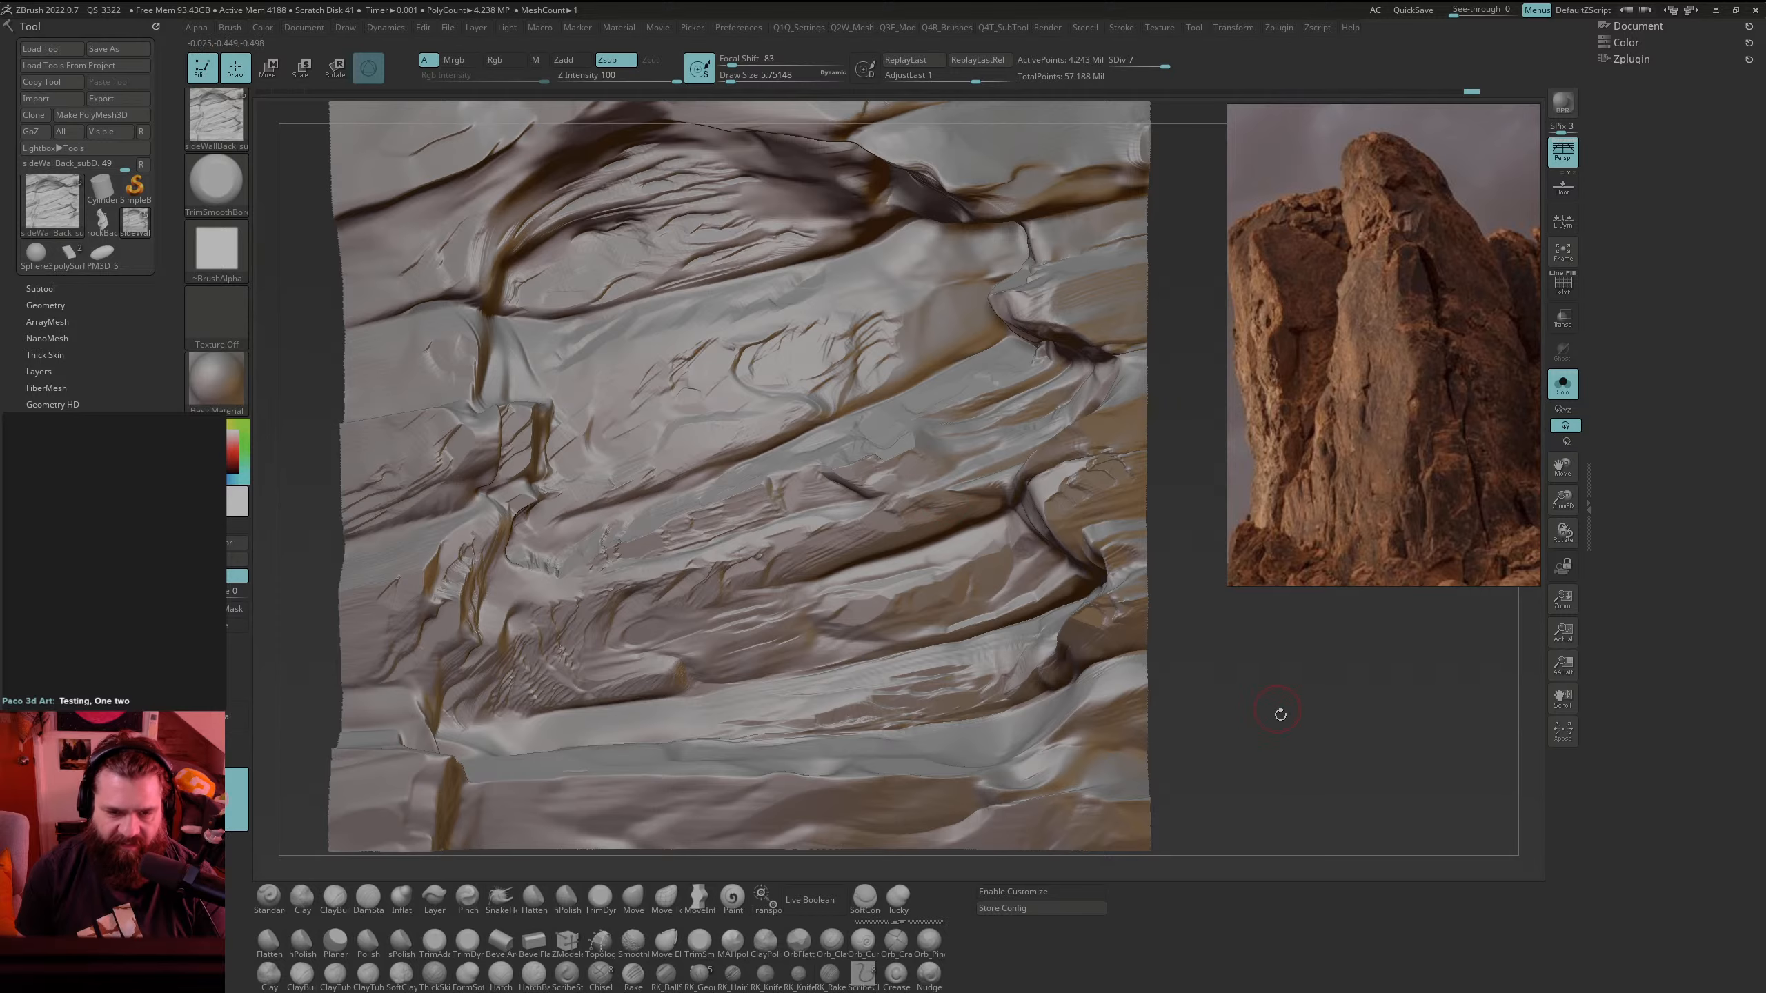
Step: Trim small chips into the top surface of the bottom ledge, from near the vertical crack towards its middle
left_click_drag(1278, 714, 1253, 560, "alt")
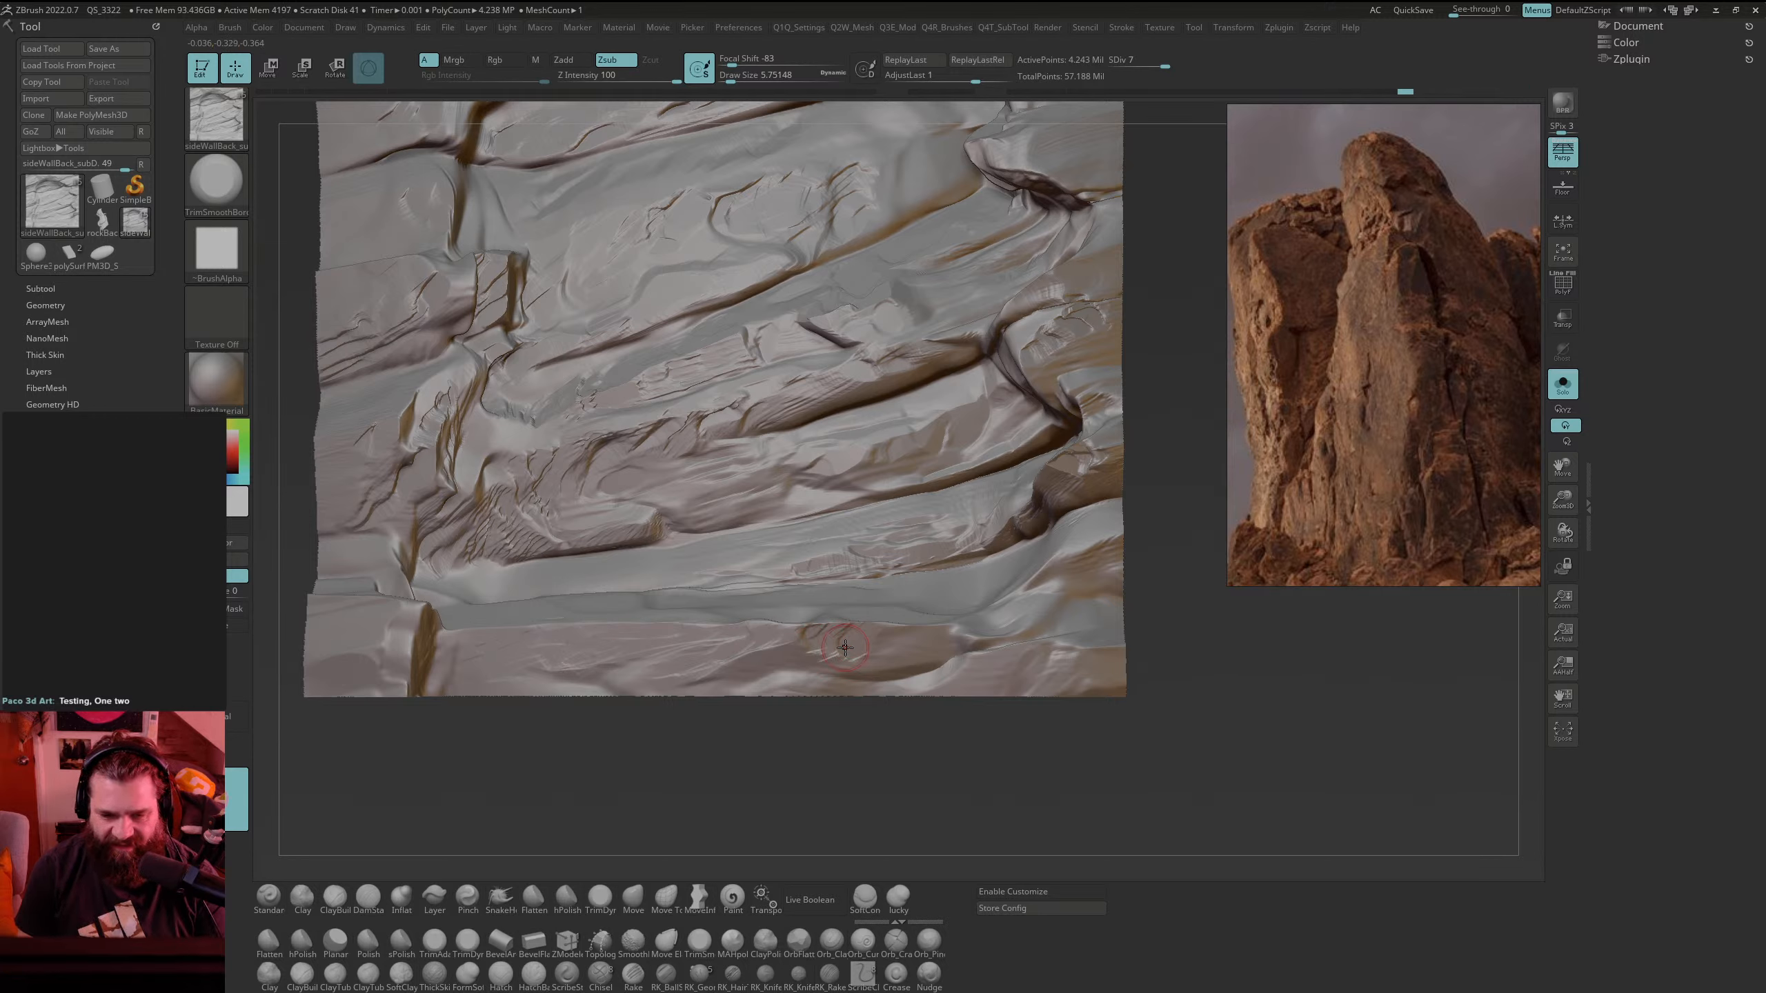
mouse_move(1202, 722)
left_mouse_down()
mouse_move(1243, 763)
mouse_move(1214, 753)
left_mouse_up()
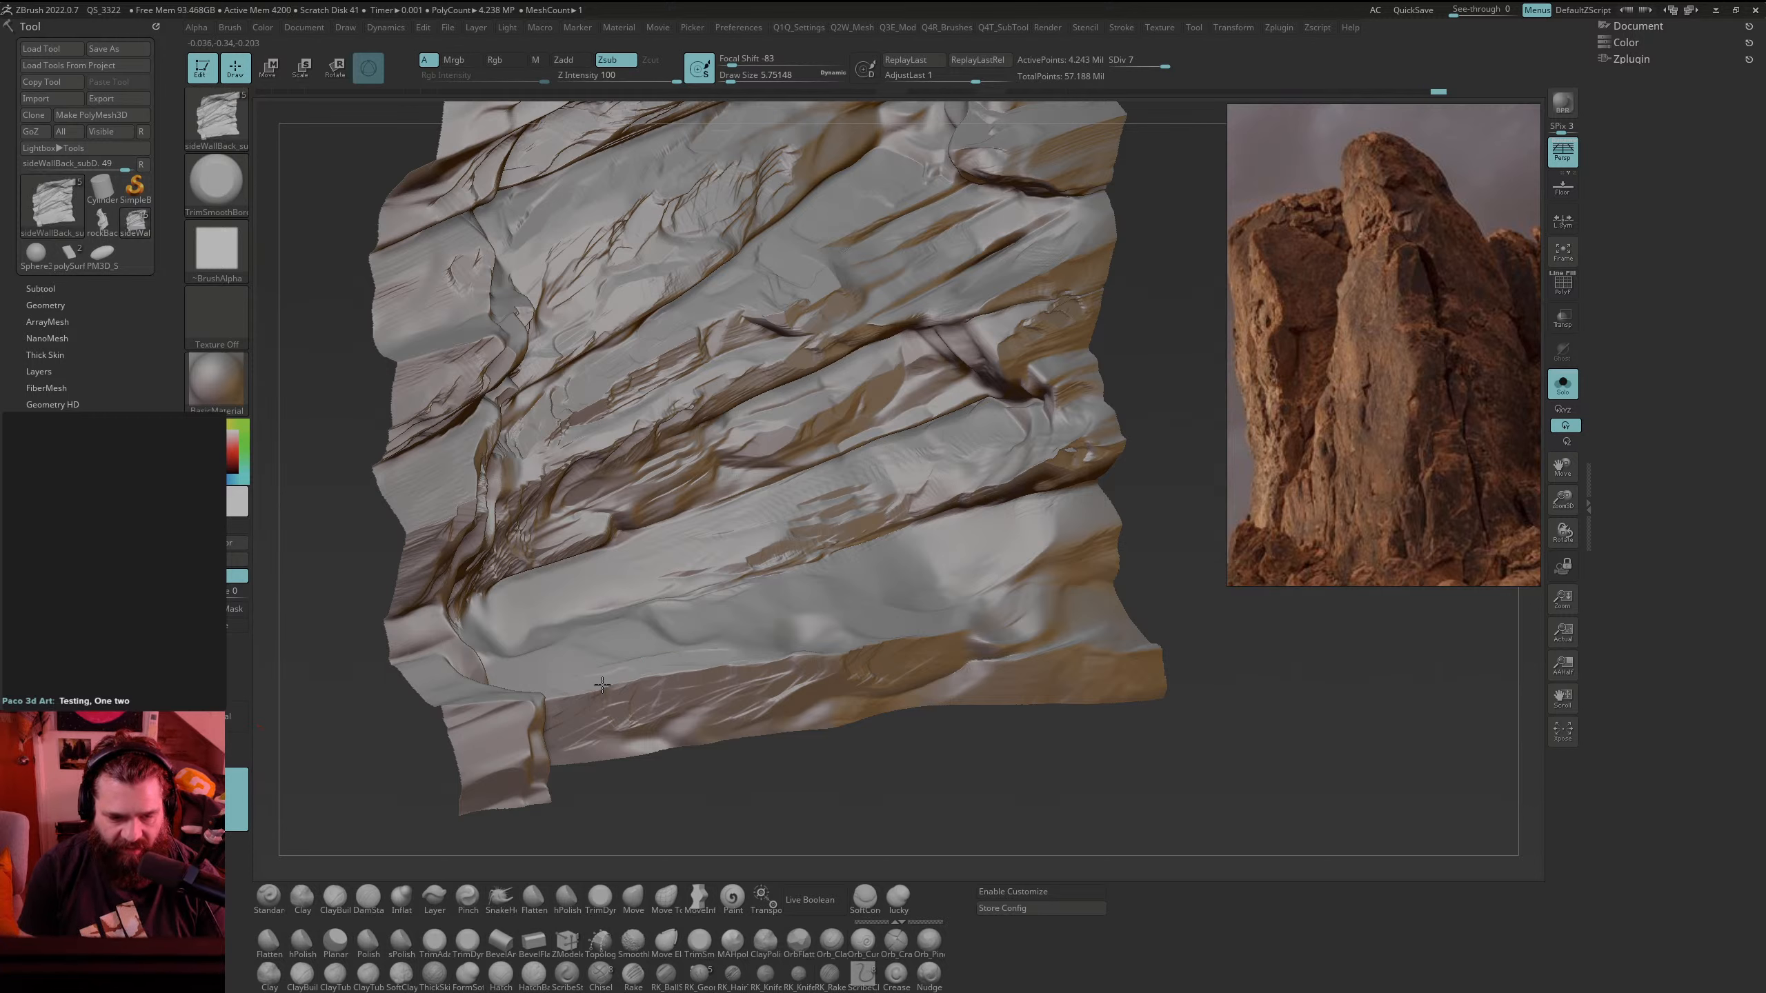
mouse_move(602, 685)
left_mouse_down()
mouse_move(710, 660)
mouse_move(648, 628)
left_mouse_up()
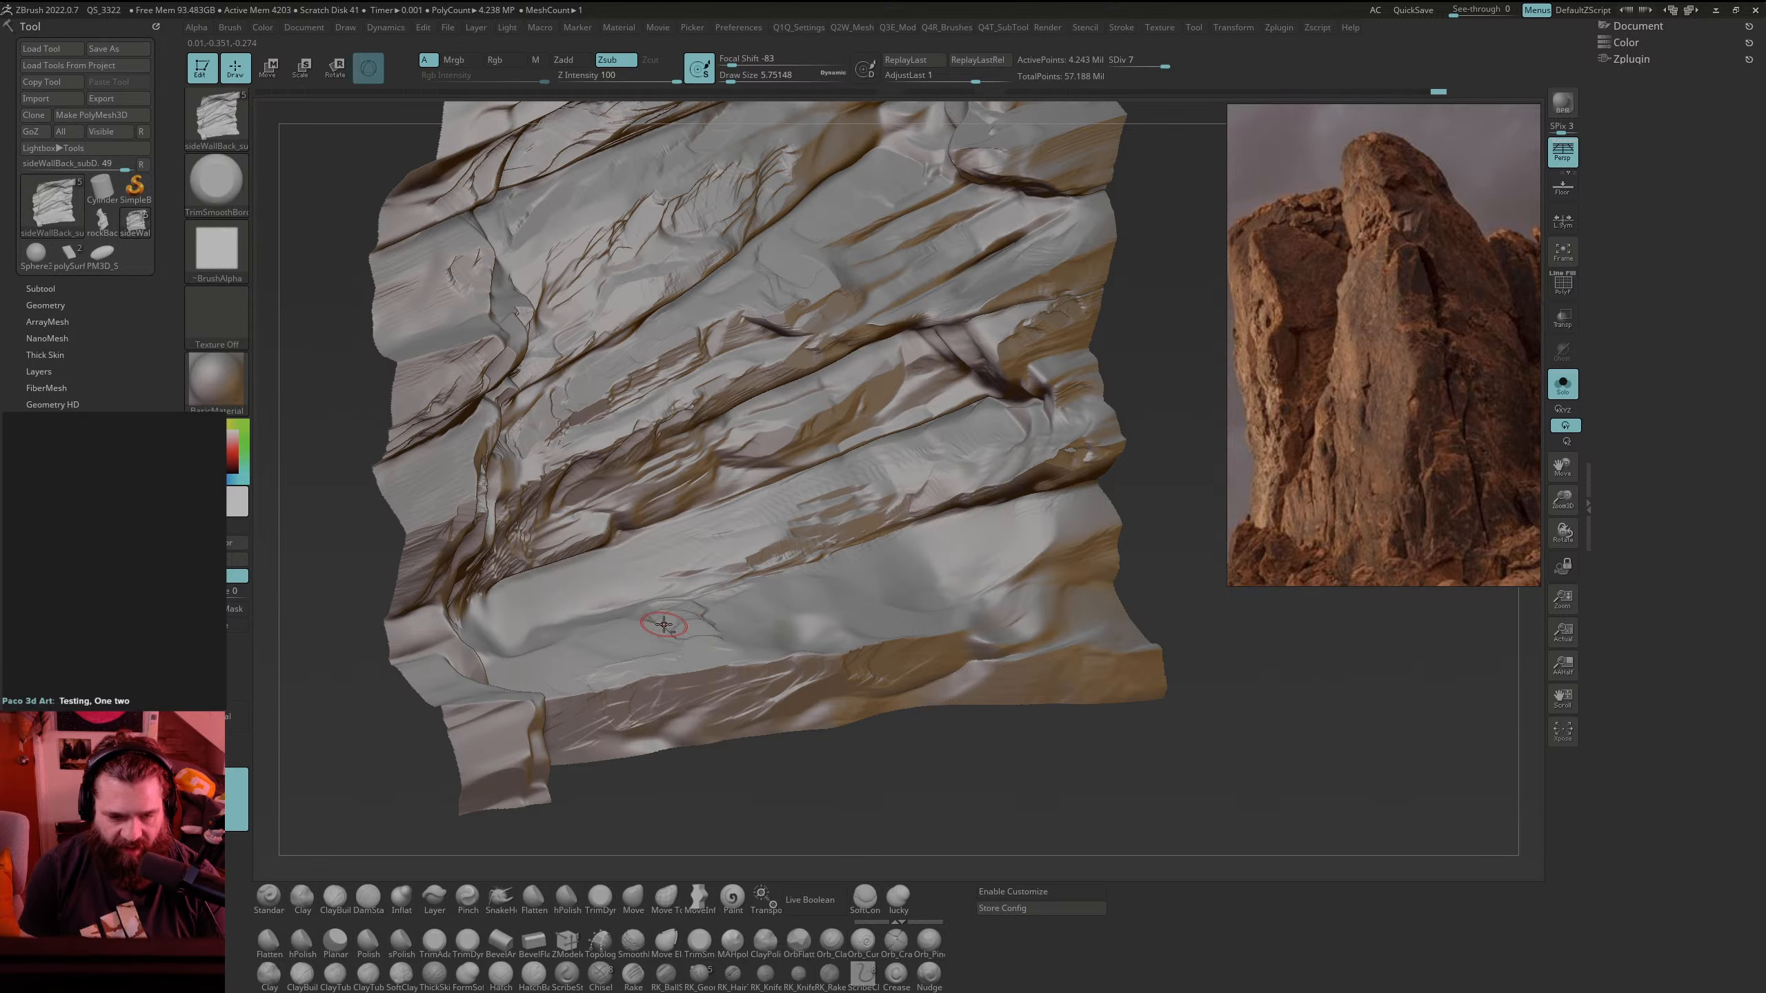
key("shift")
mouse_move(640, 630)
left_mouse_down()
mouse_move(625, 645)
mouse_move(697, 643)
left_mouse_up()
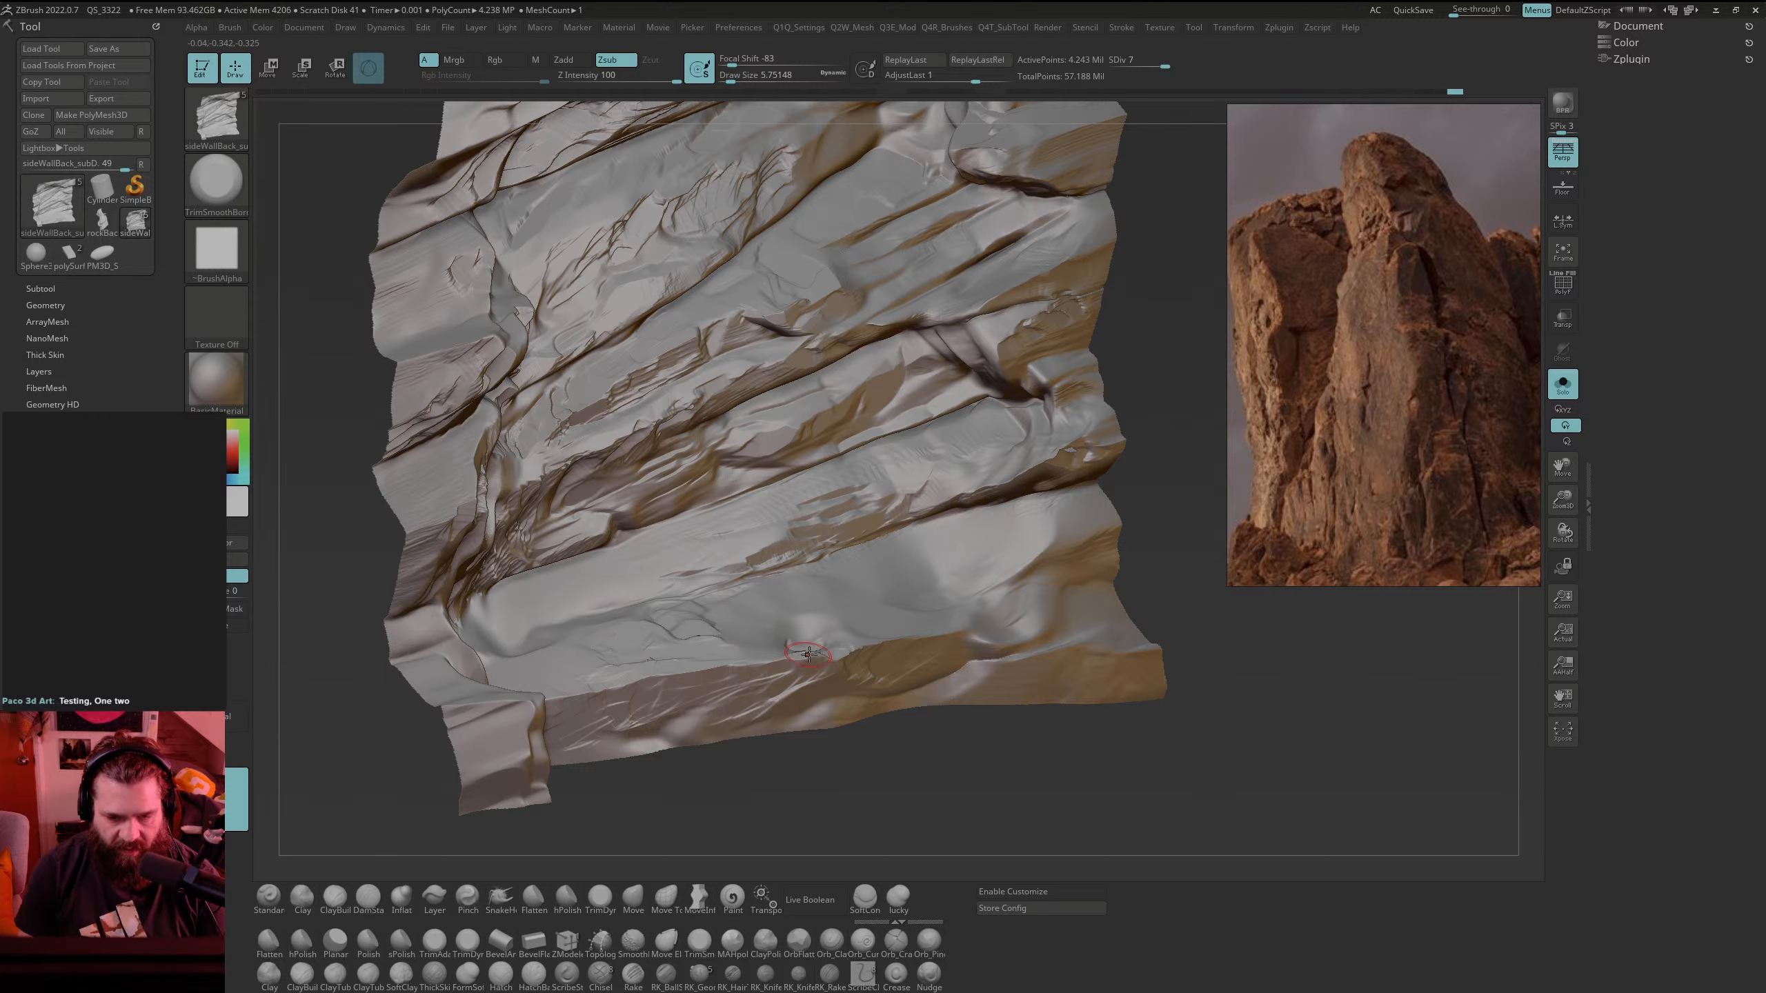
mouse_move(812, 652)
left_mouse_down()
mouse_move(795, 646)
mouse_move(822, 647)
left_mouse_up()
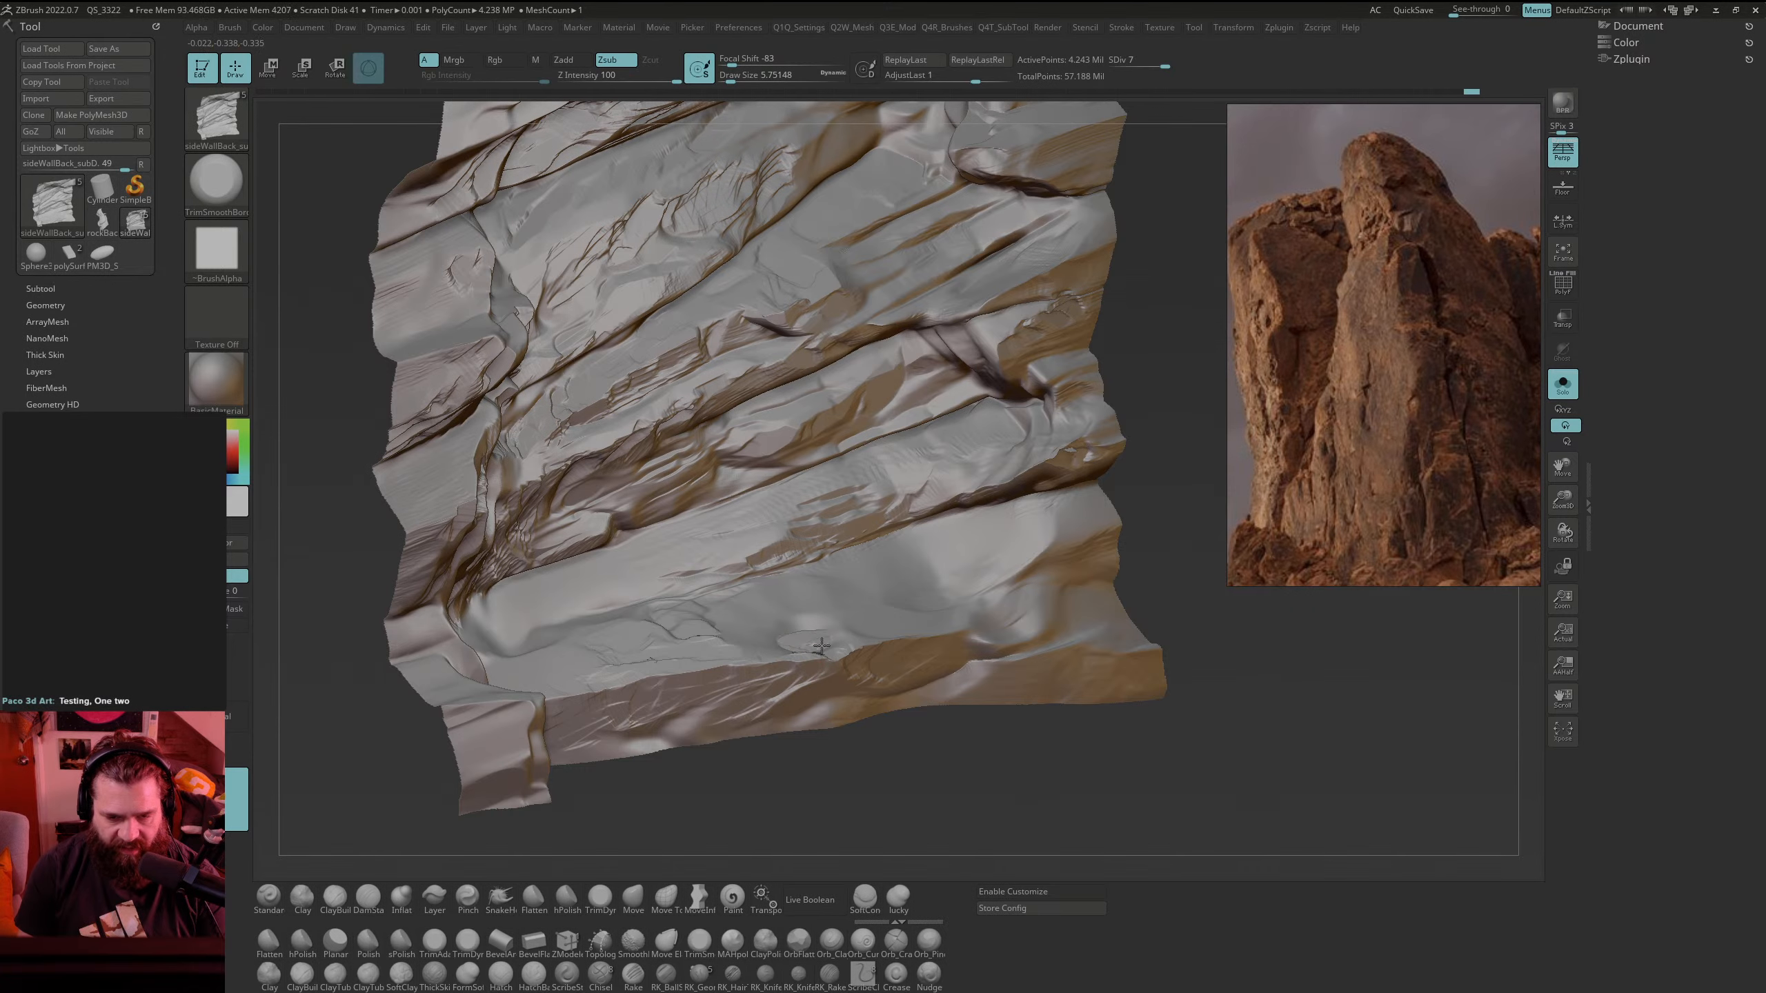
Step: Lower the mesh to subdivision level 5 and trim broader layered facets across the bottom ledge's top surface towards its far end
left_click_drag(1273, 614, 1249, 651, "alt")
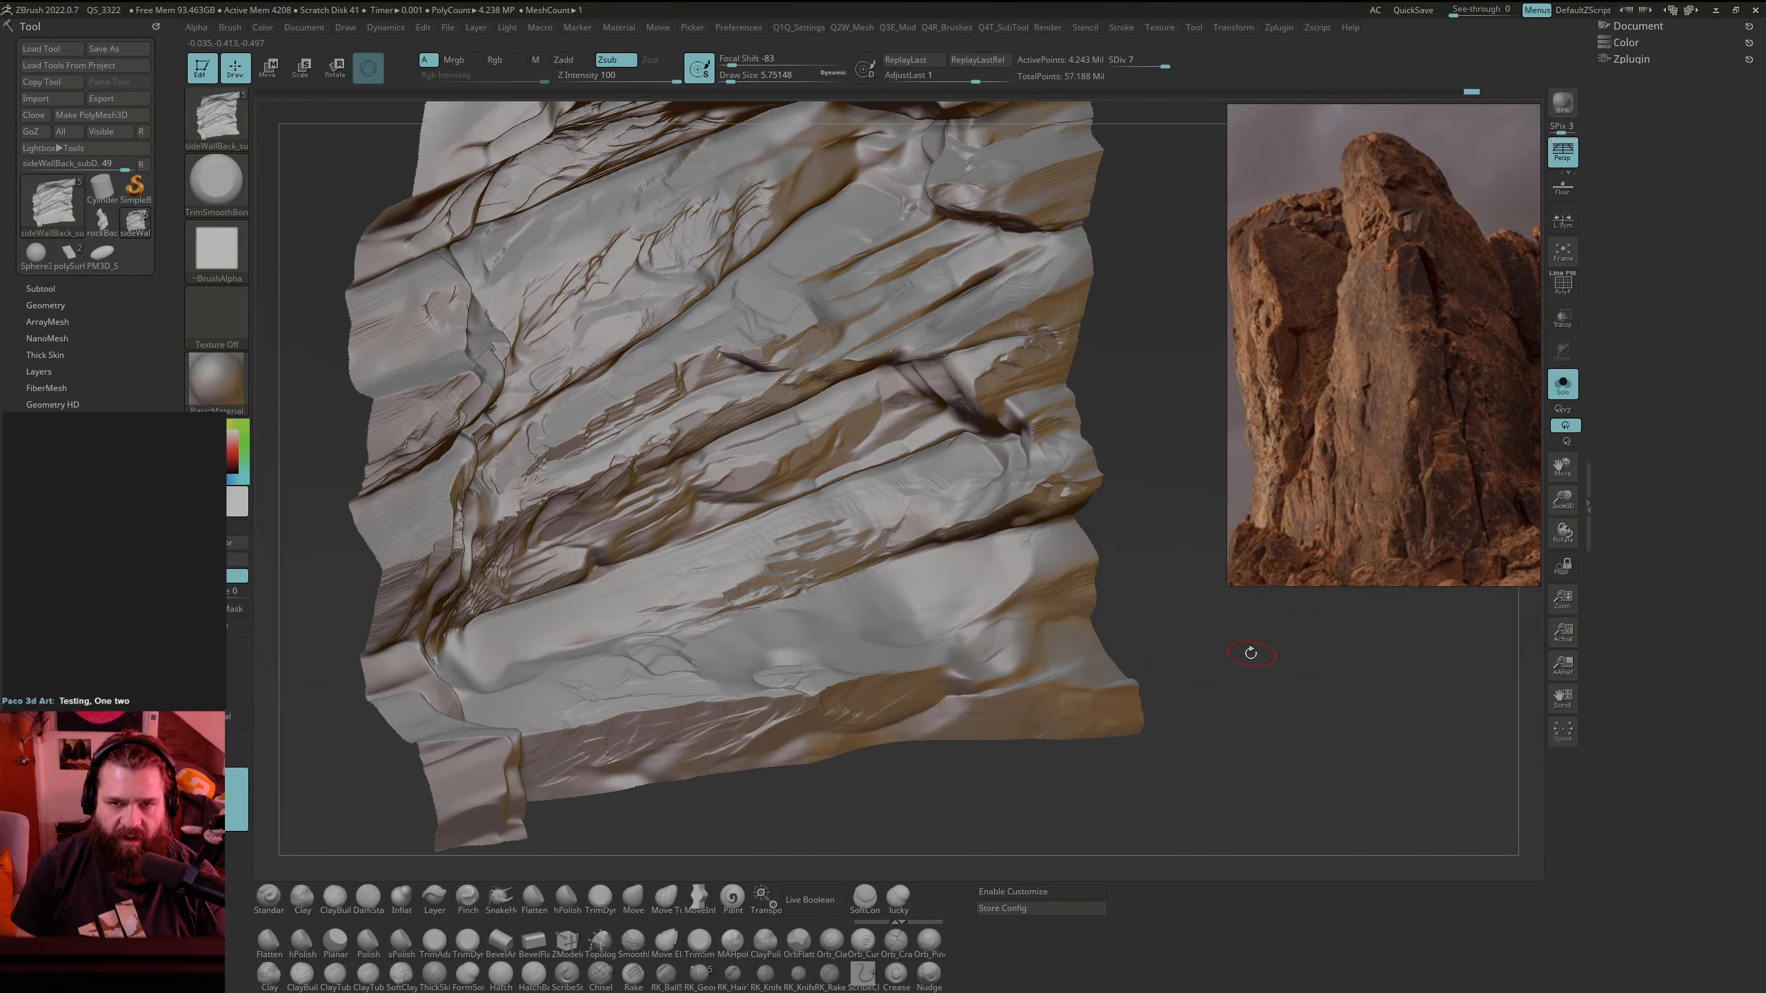
key("shift+d")
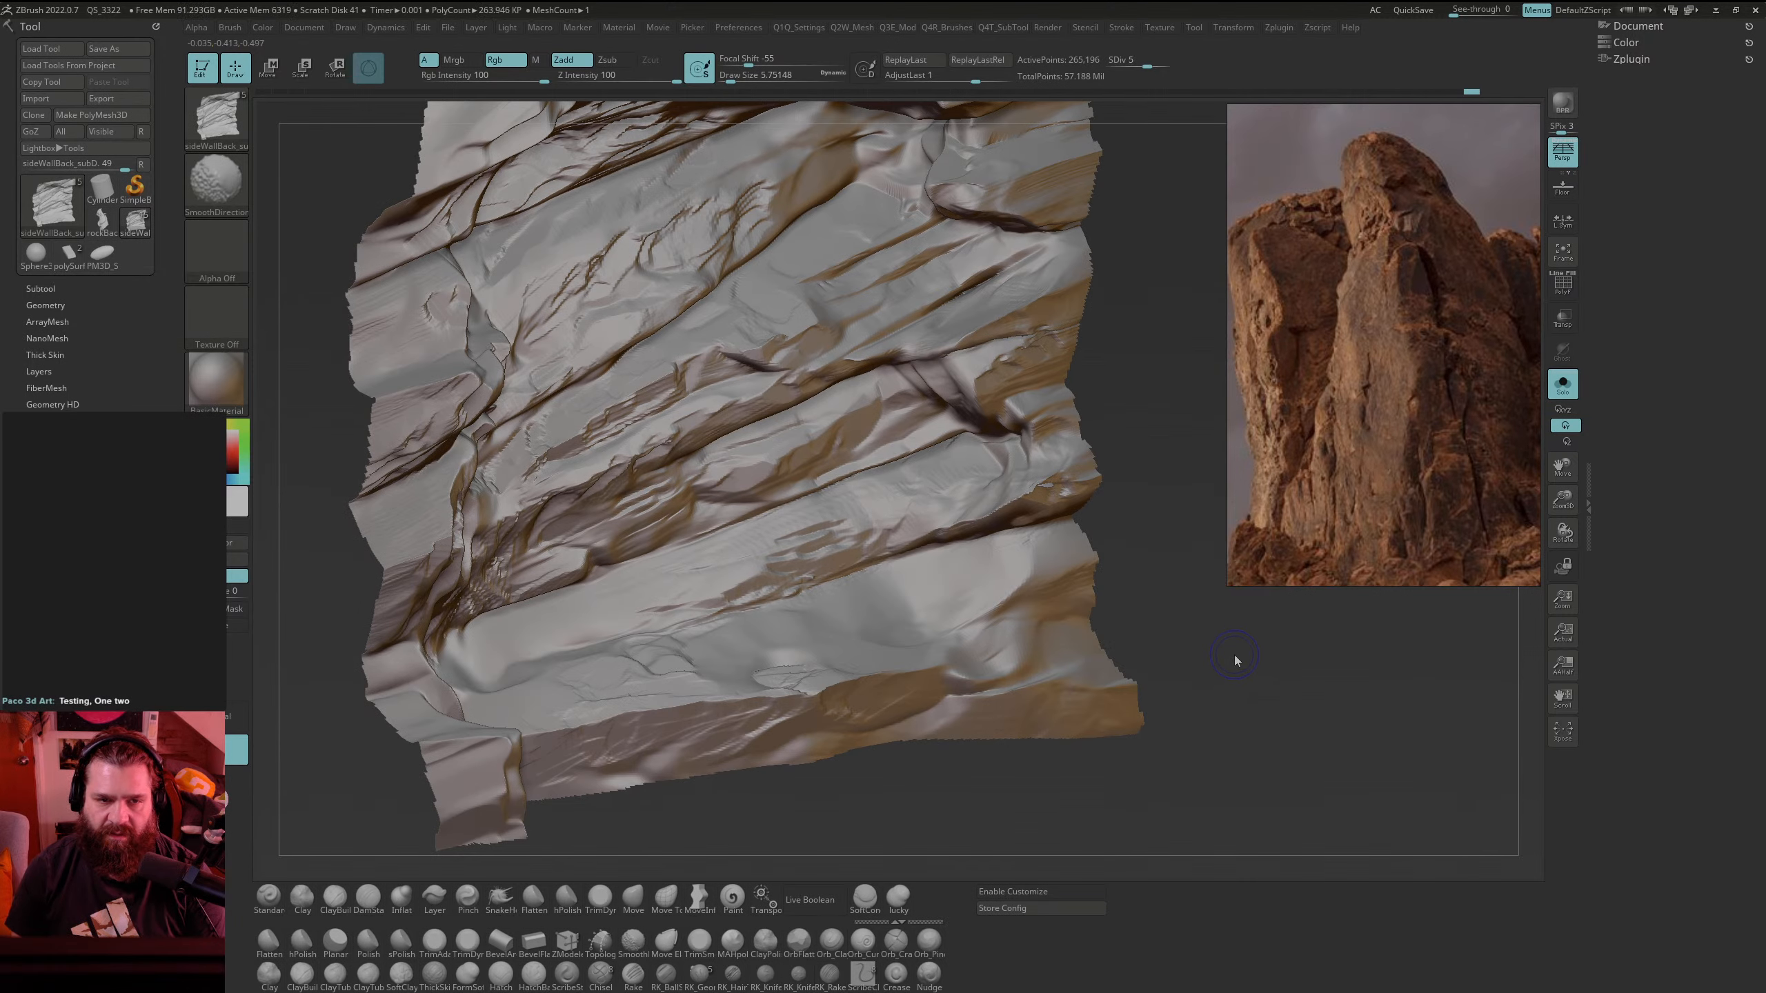
right_click_drag(819, 627, 780, 655, "ctrl")
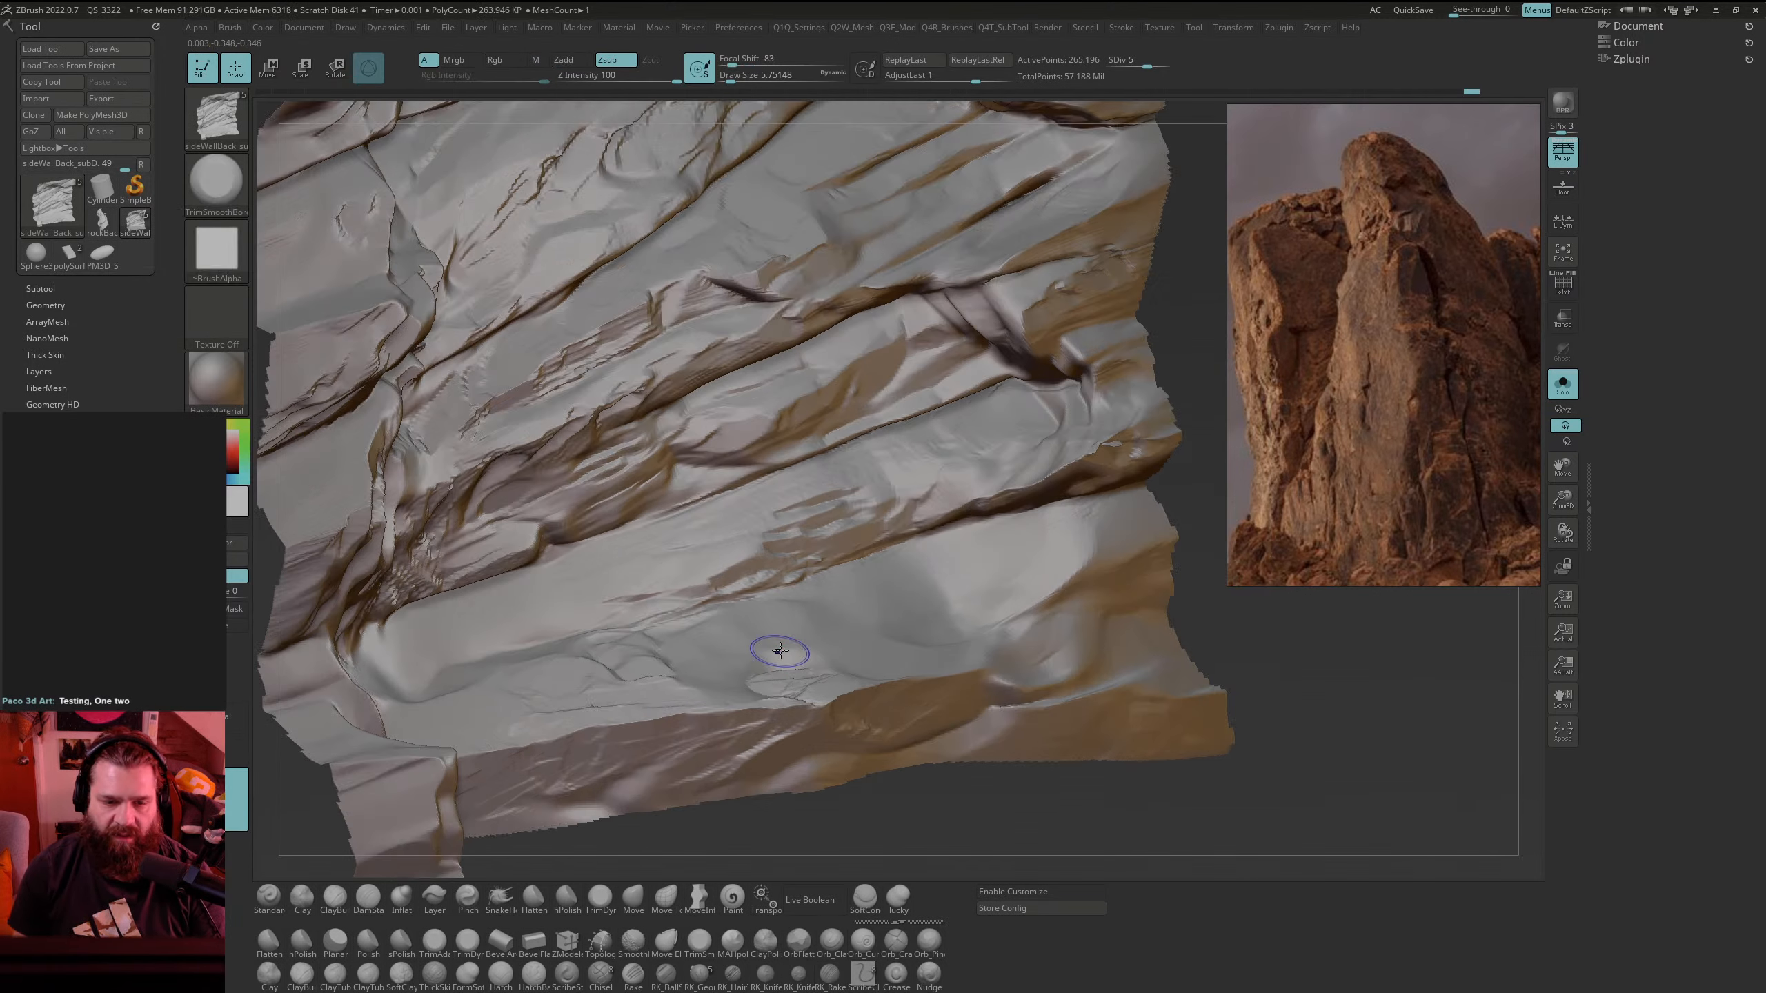
mouse_move(803, 694)
left_mouse_down()
mouse_move(836, 665)
mouse_move(810, 656)
left_mouse_up()
mouse_move(779, 657)
left_mouse_down()
mouse_move(702, 645)
mouse_move(810, 665)
mouse_move(755, 604)
mouse_move(699, 647)
mouse_move(657, 646)
mouse_move(673, 640)
left_mouse_up()
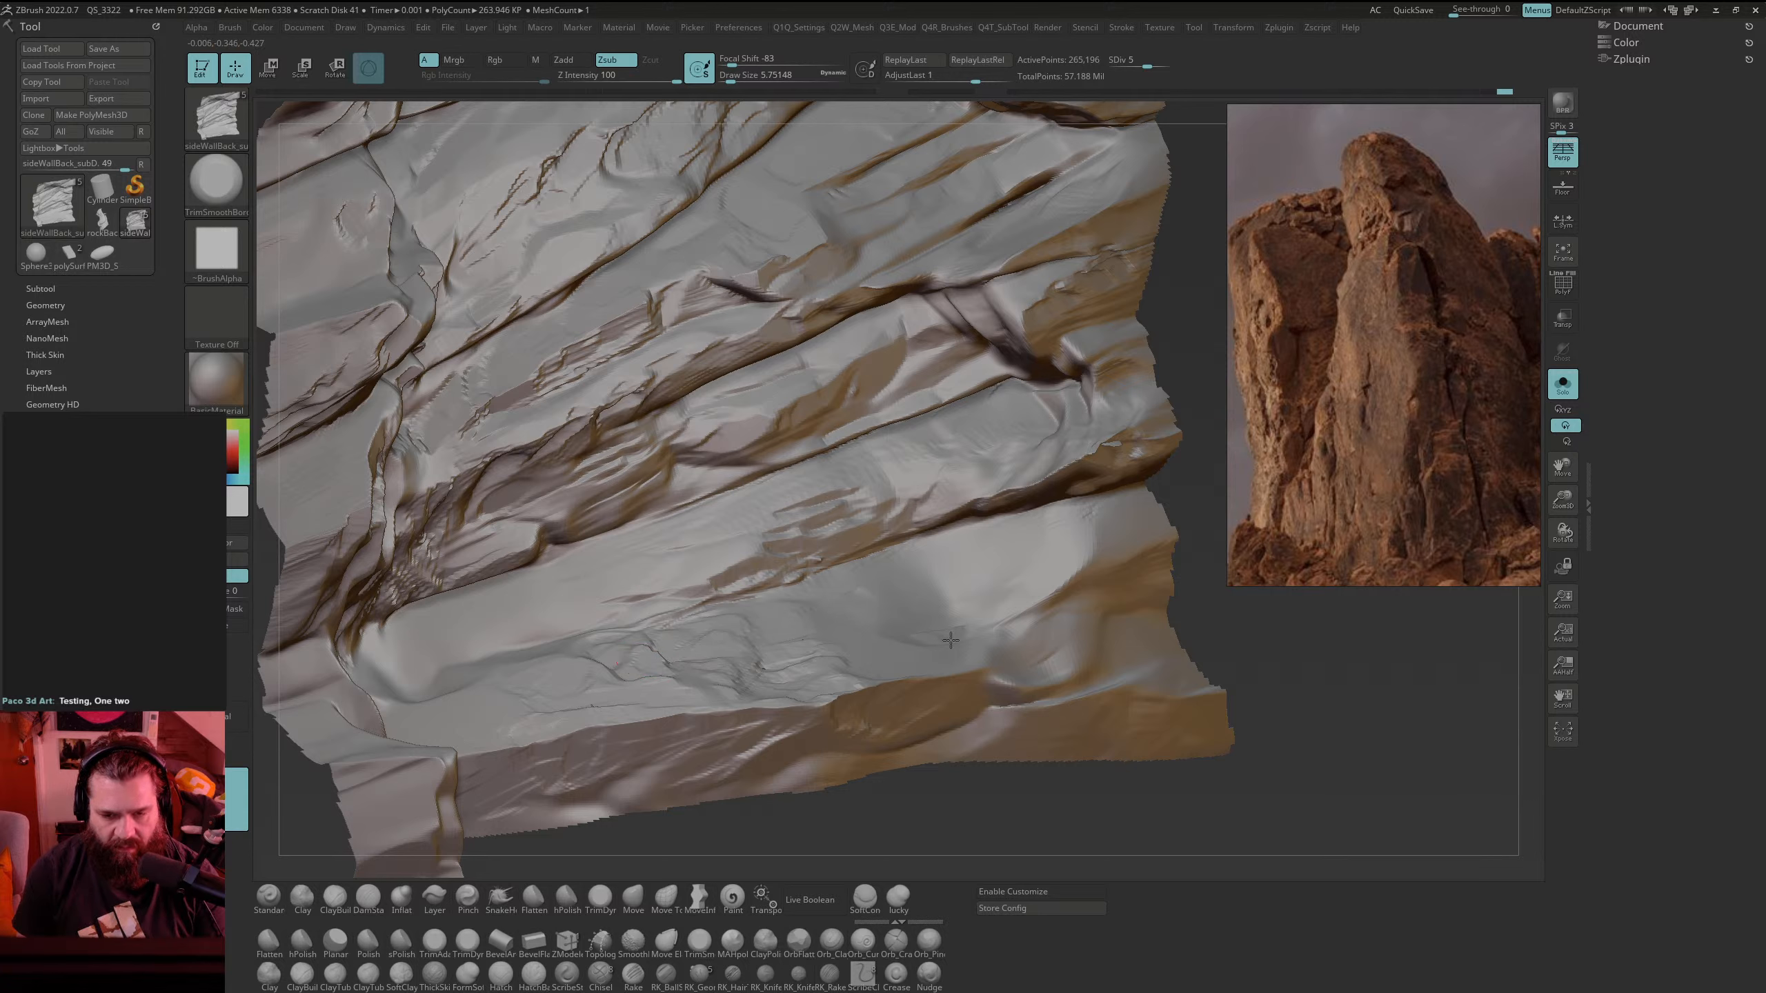
left_click_drag(971, 632, 909, 650)
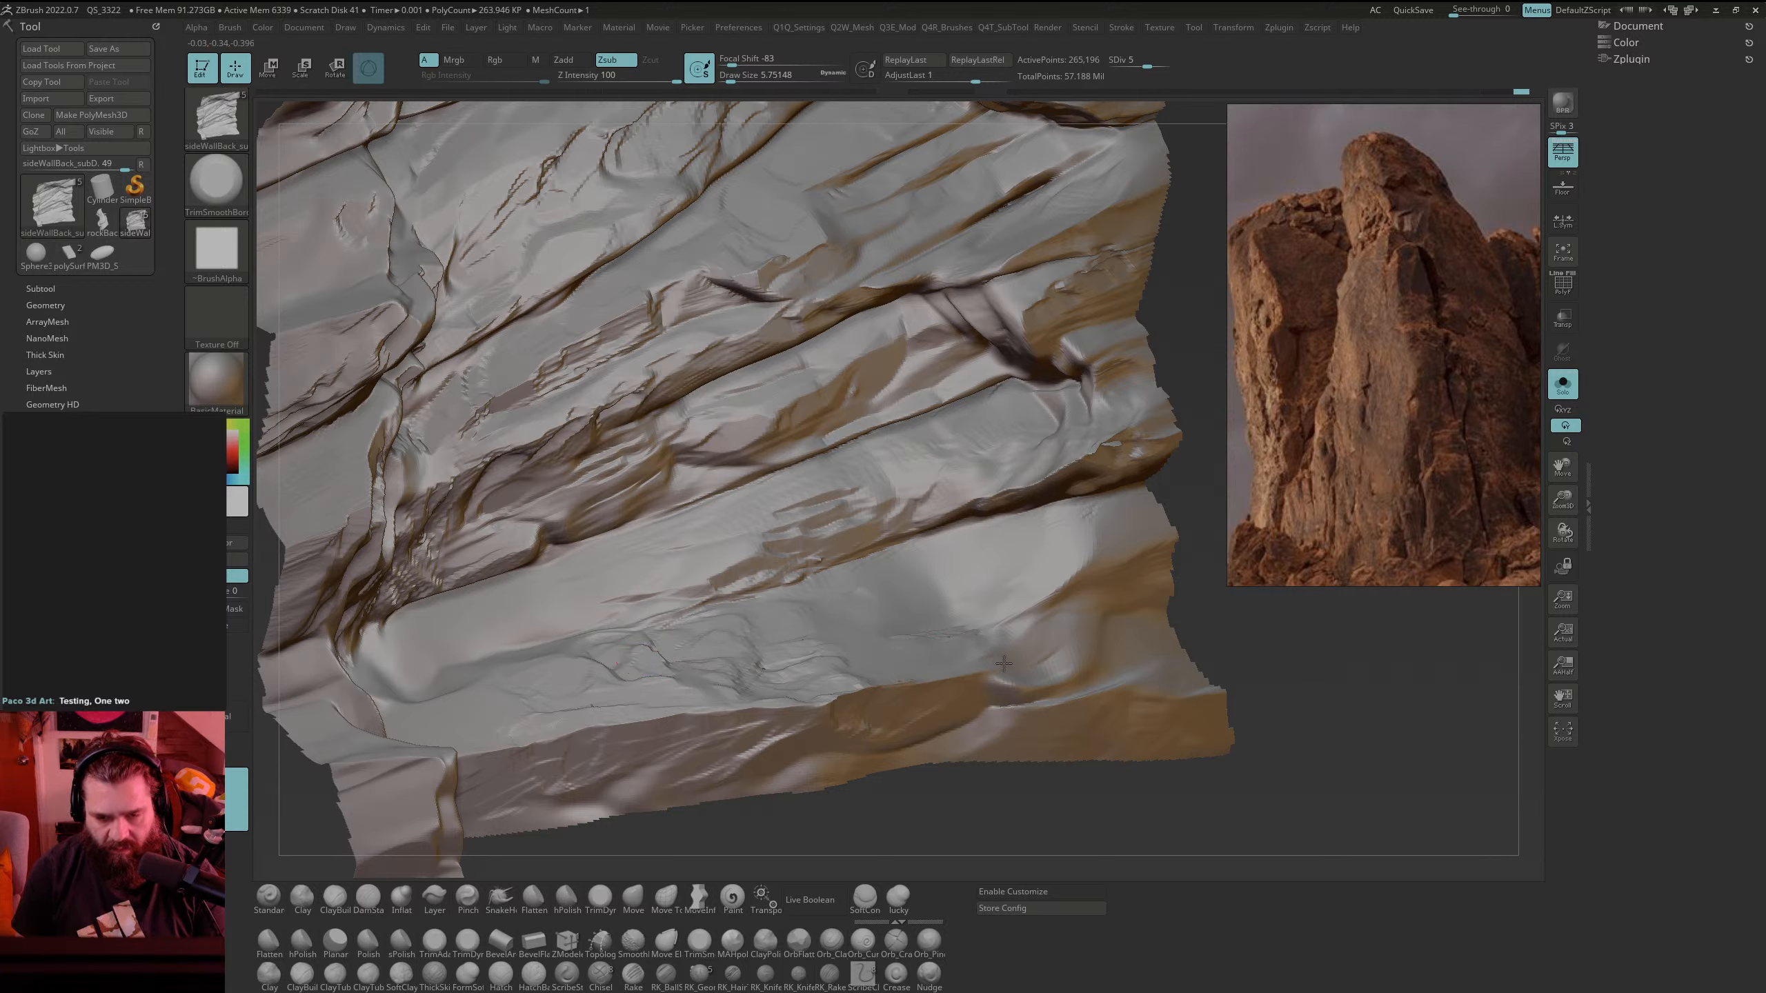
left_click_drag(1042, 643, 1085, 650)
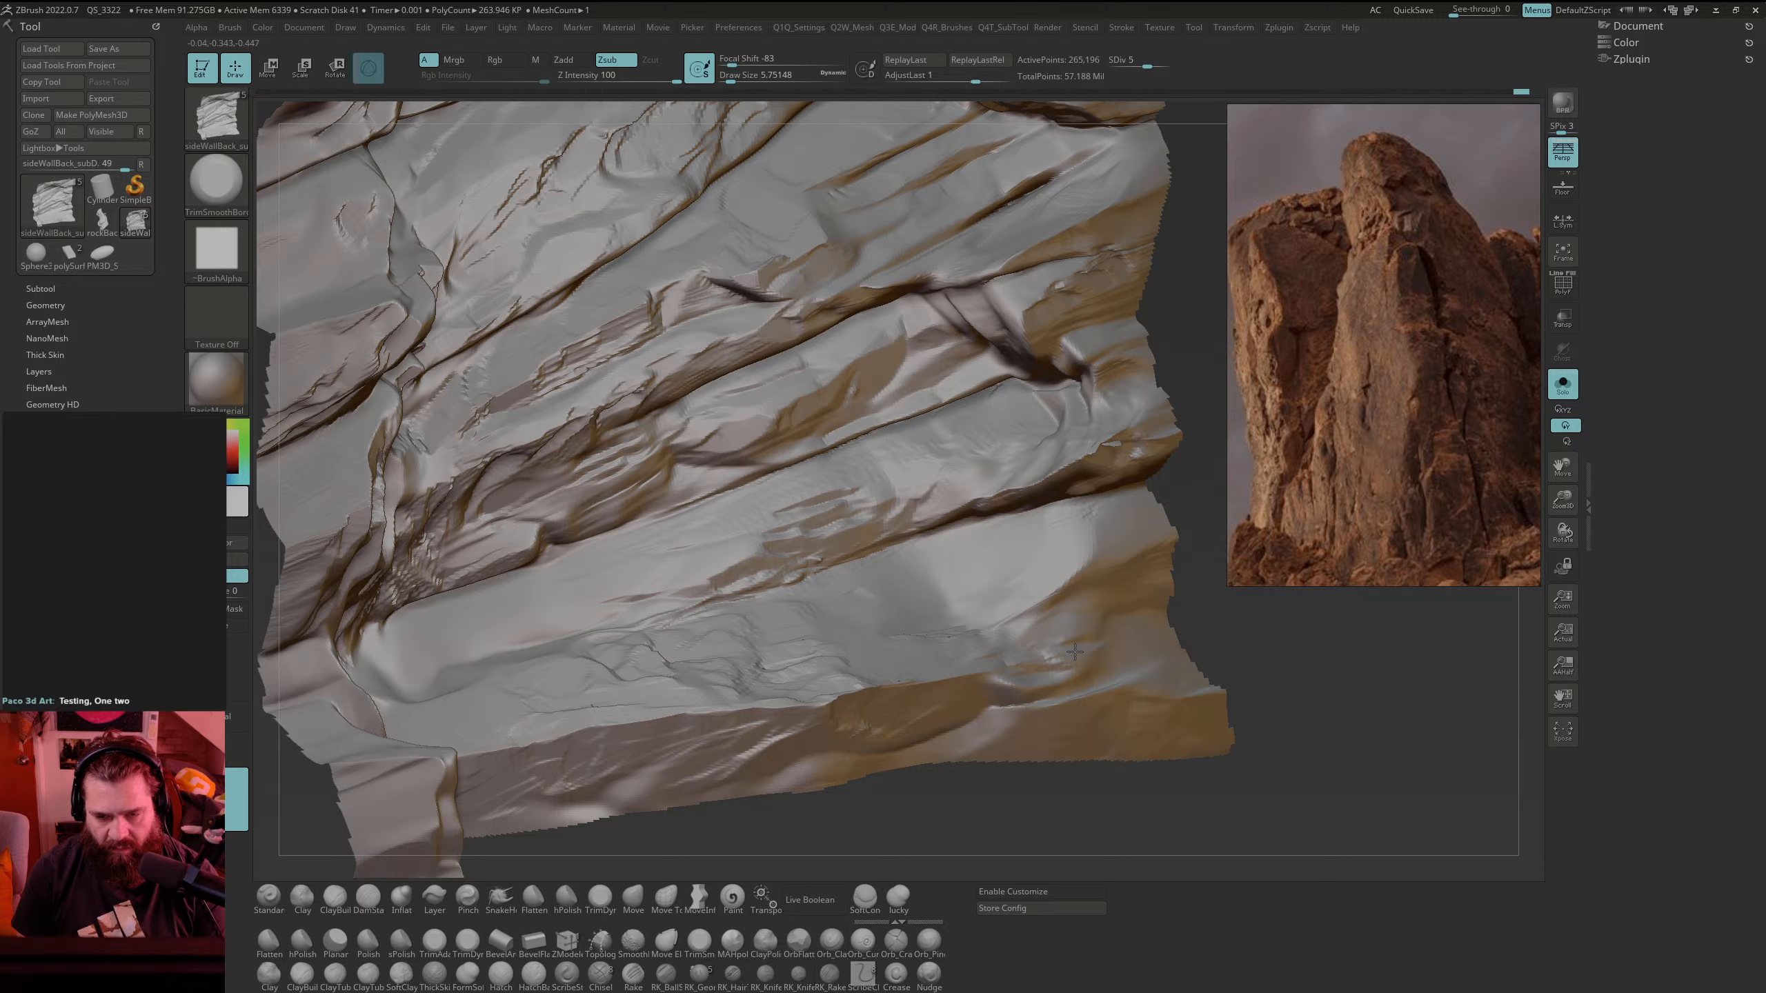
Step: Try trim strokes along the bottom ledge's front edge beside the vertical crack, undoing the unwanted ones
left_click_drag(565, 708, 620, 714, "shift")
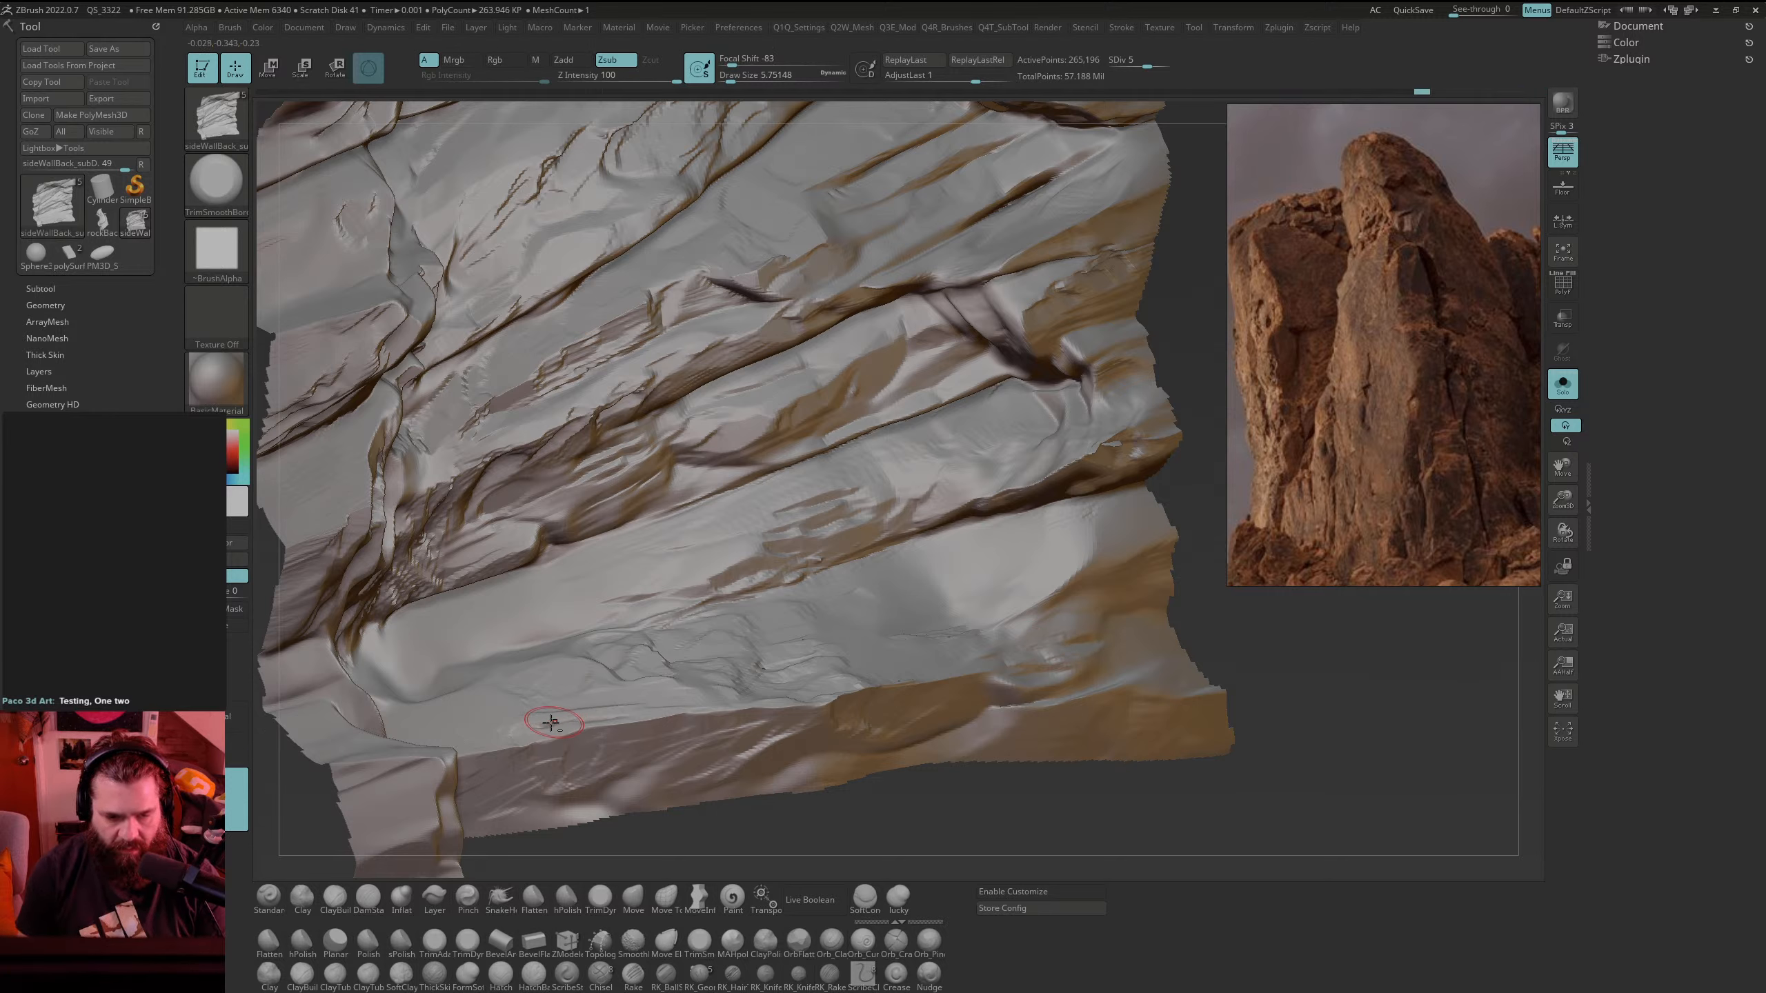
key("ctrl+z")
key("ctrl+z")
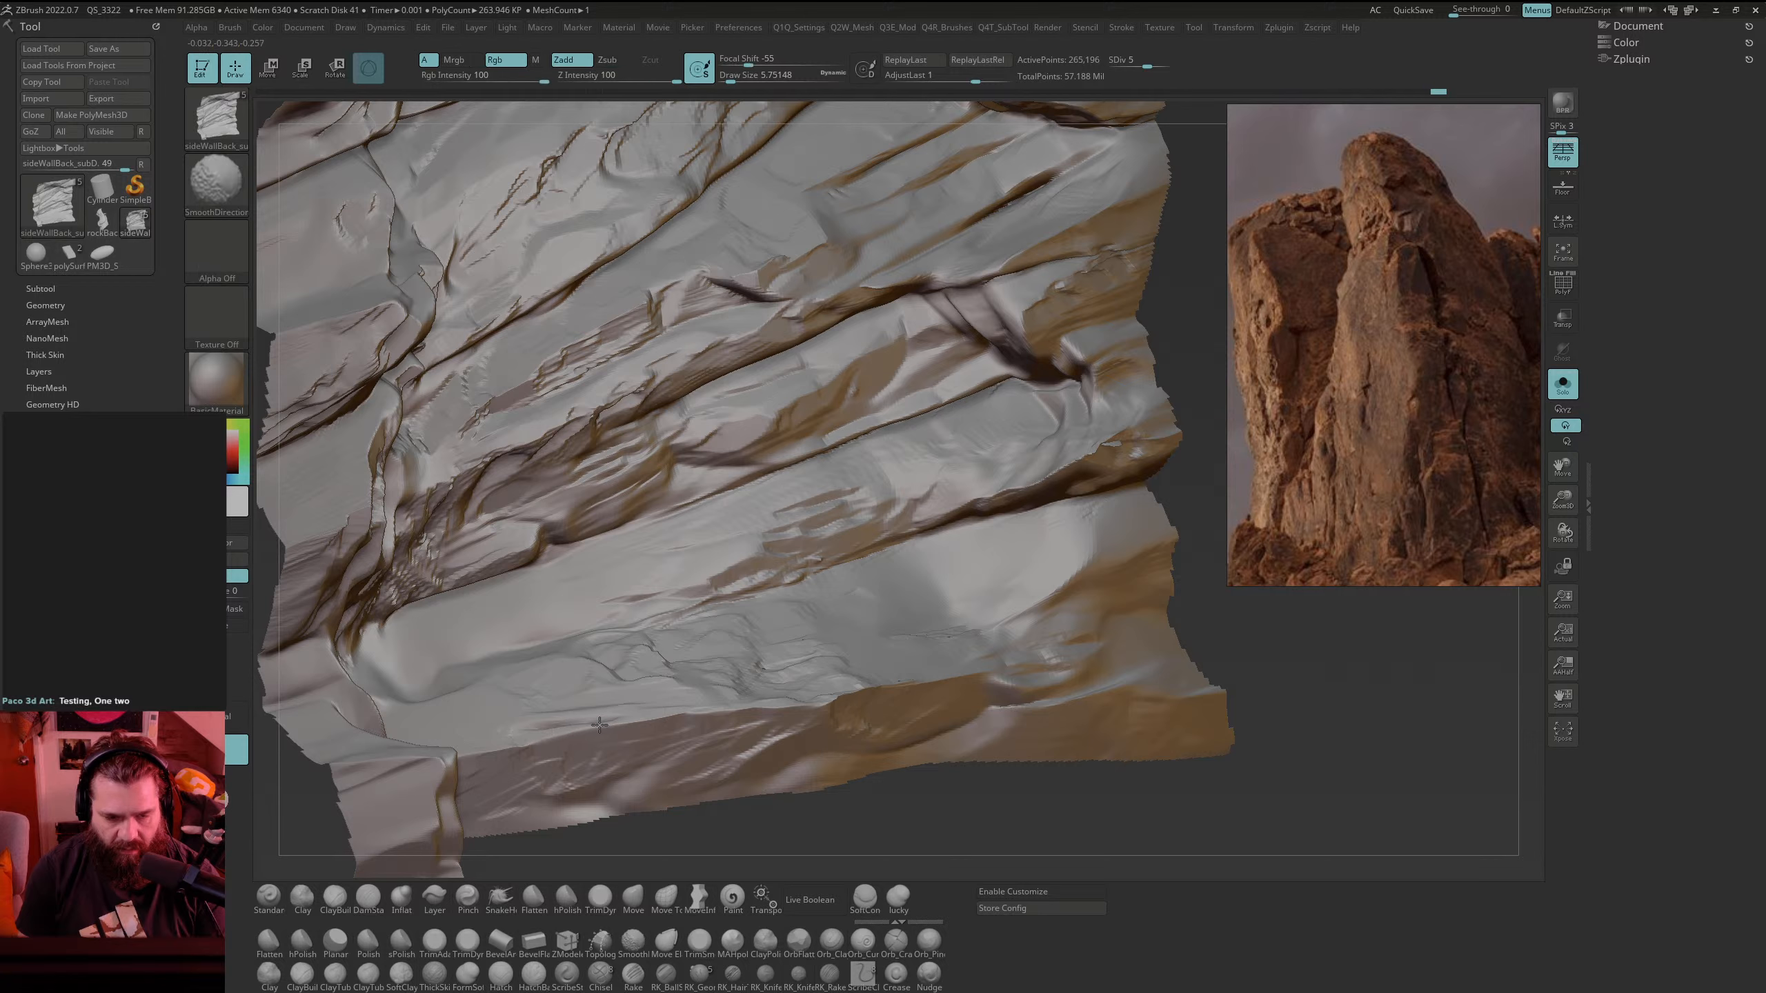
left_click_drag(545, 731, 611, 718)
key("ctrl+z")
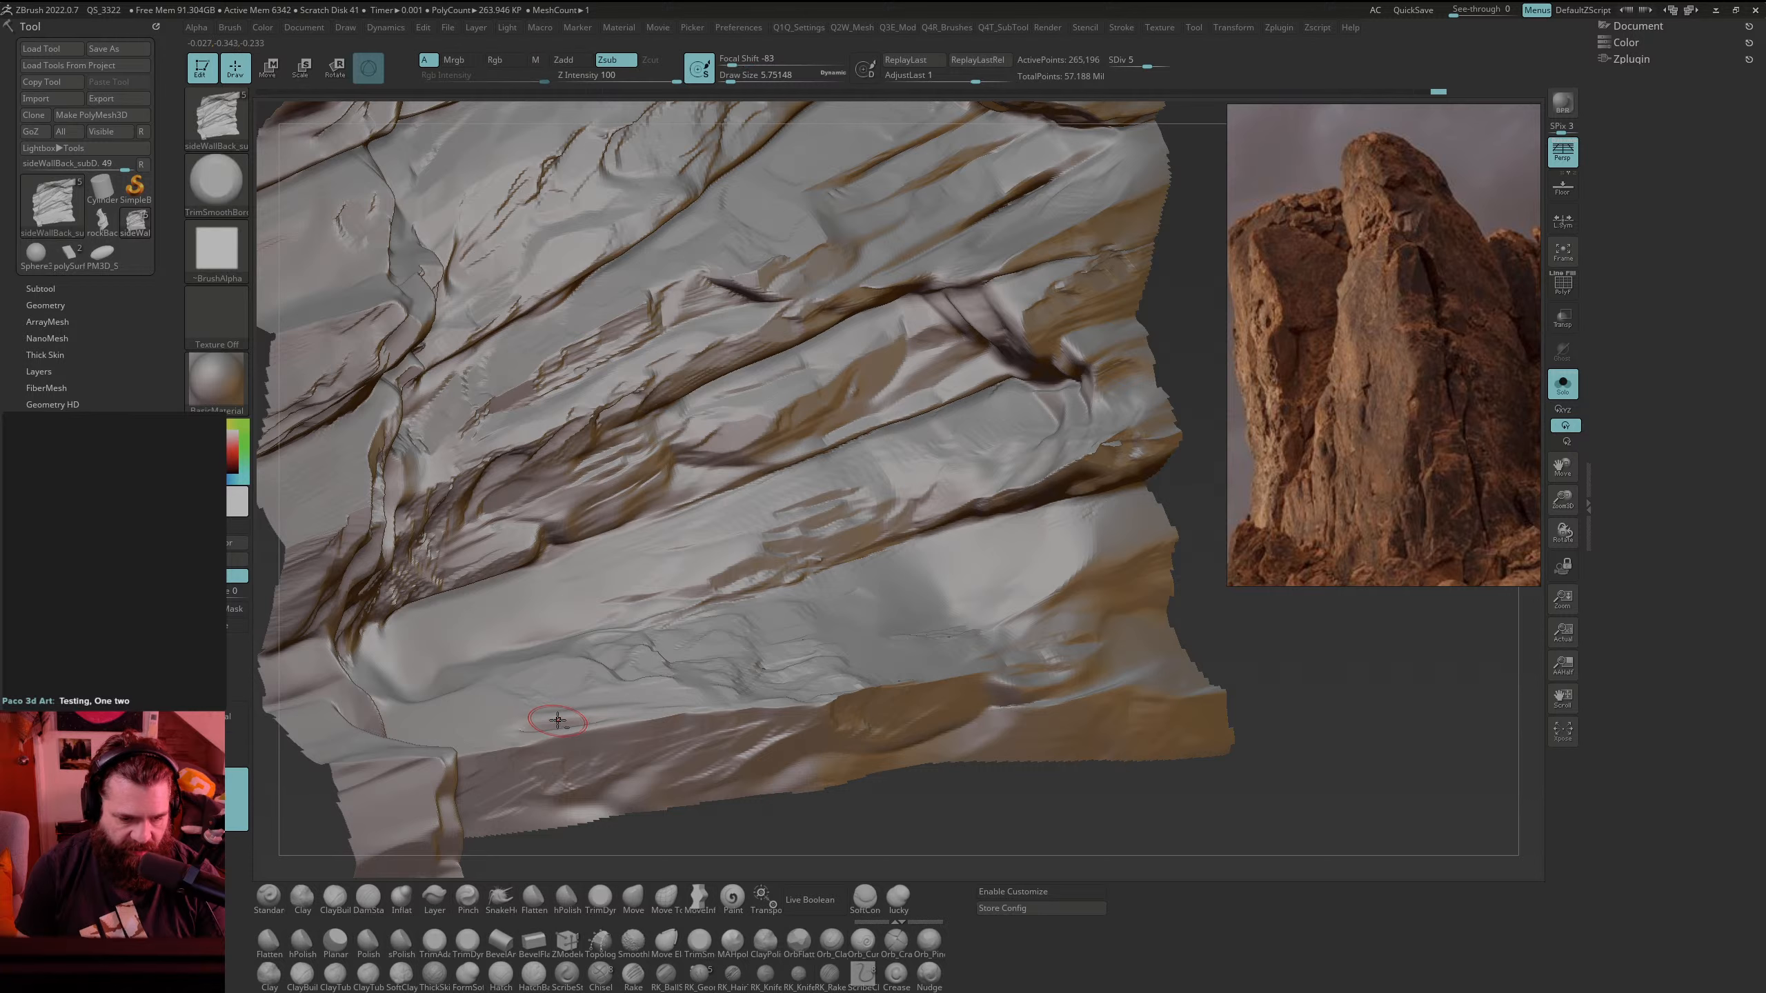
left_click_drag(593, 726, 530, 729)
key("shift")
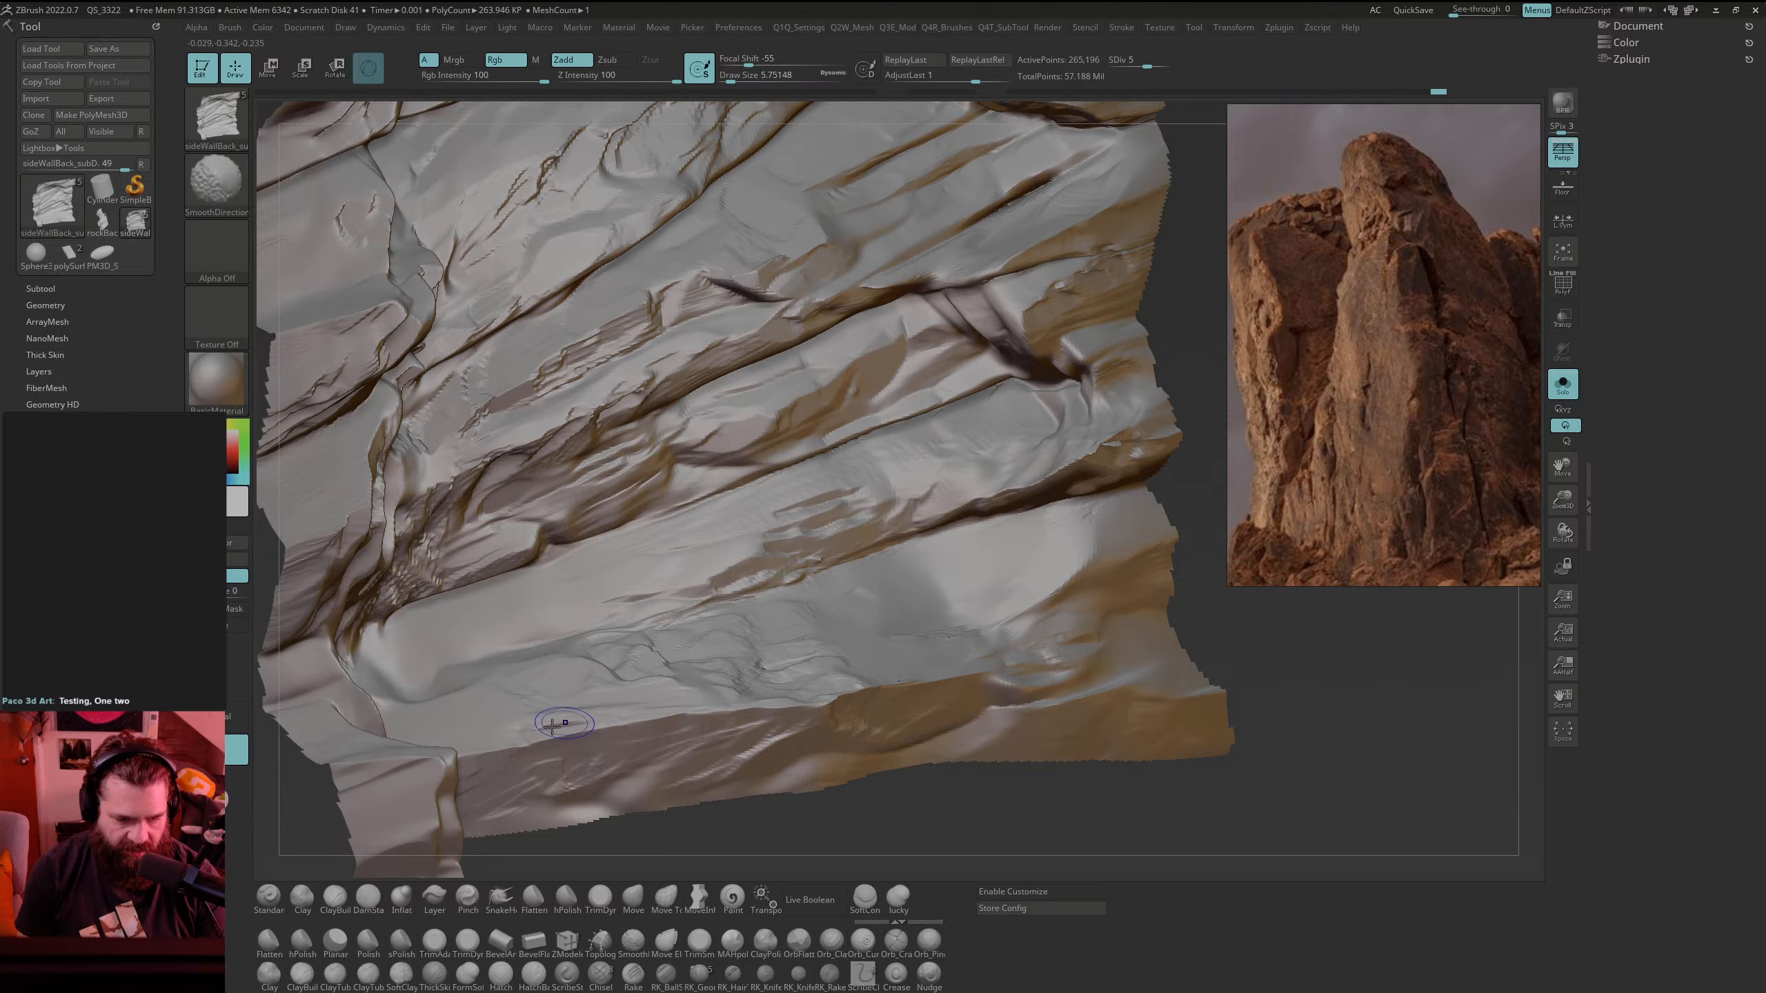
Step: Lower the mesh to subdivision level 3 and rework the bottom ledge's front edge beside the vertical crack with trimming and smoothing
key("shift+d")
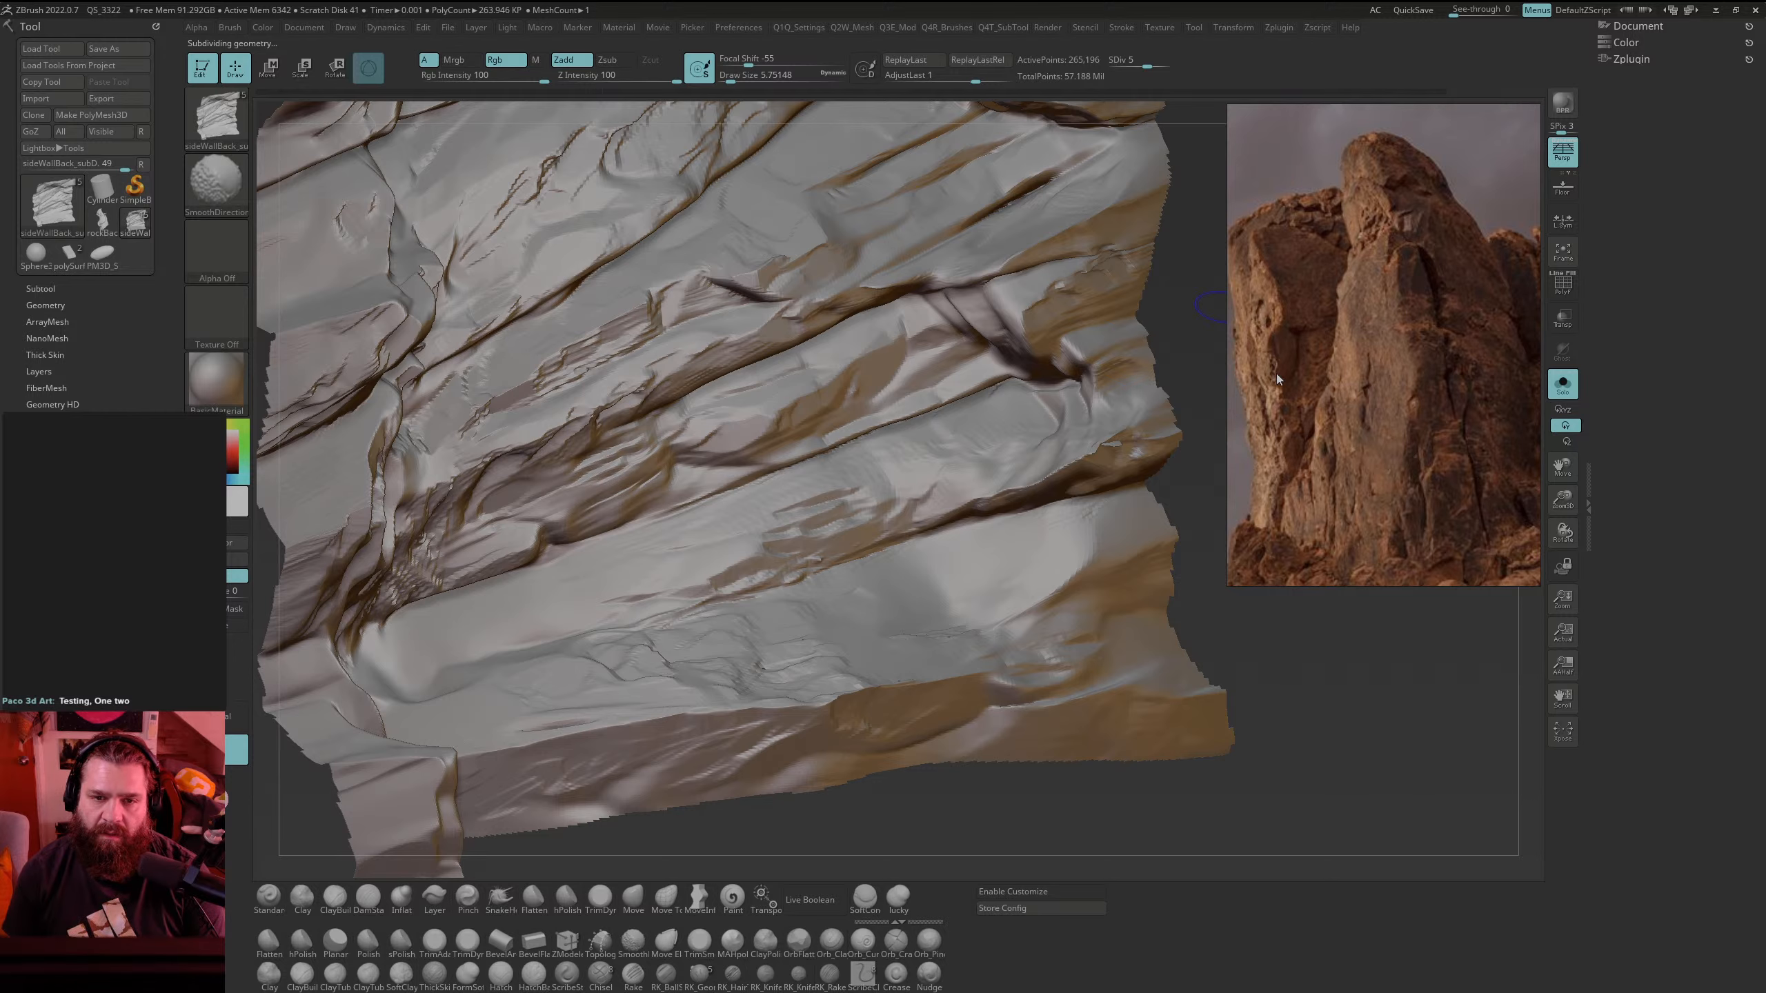
key("shift+d")
key("shift+d")
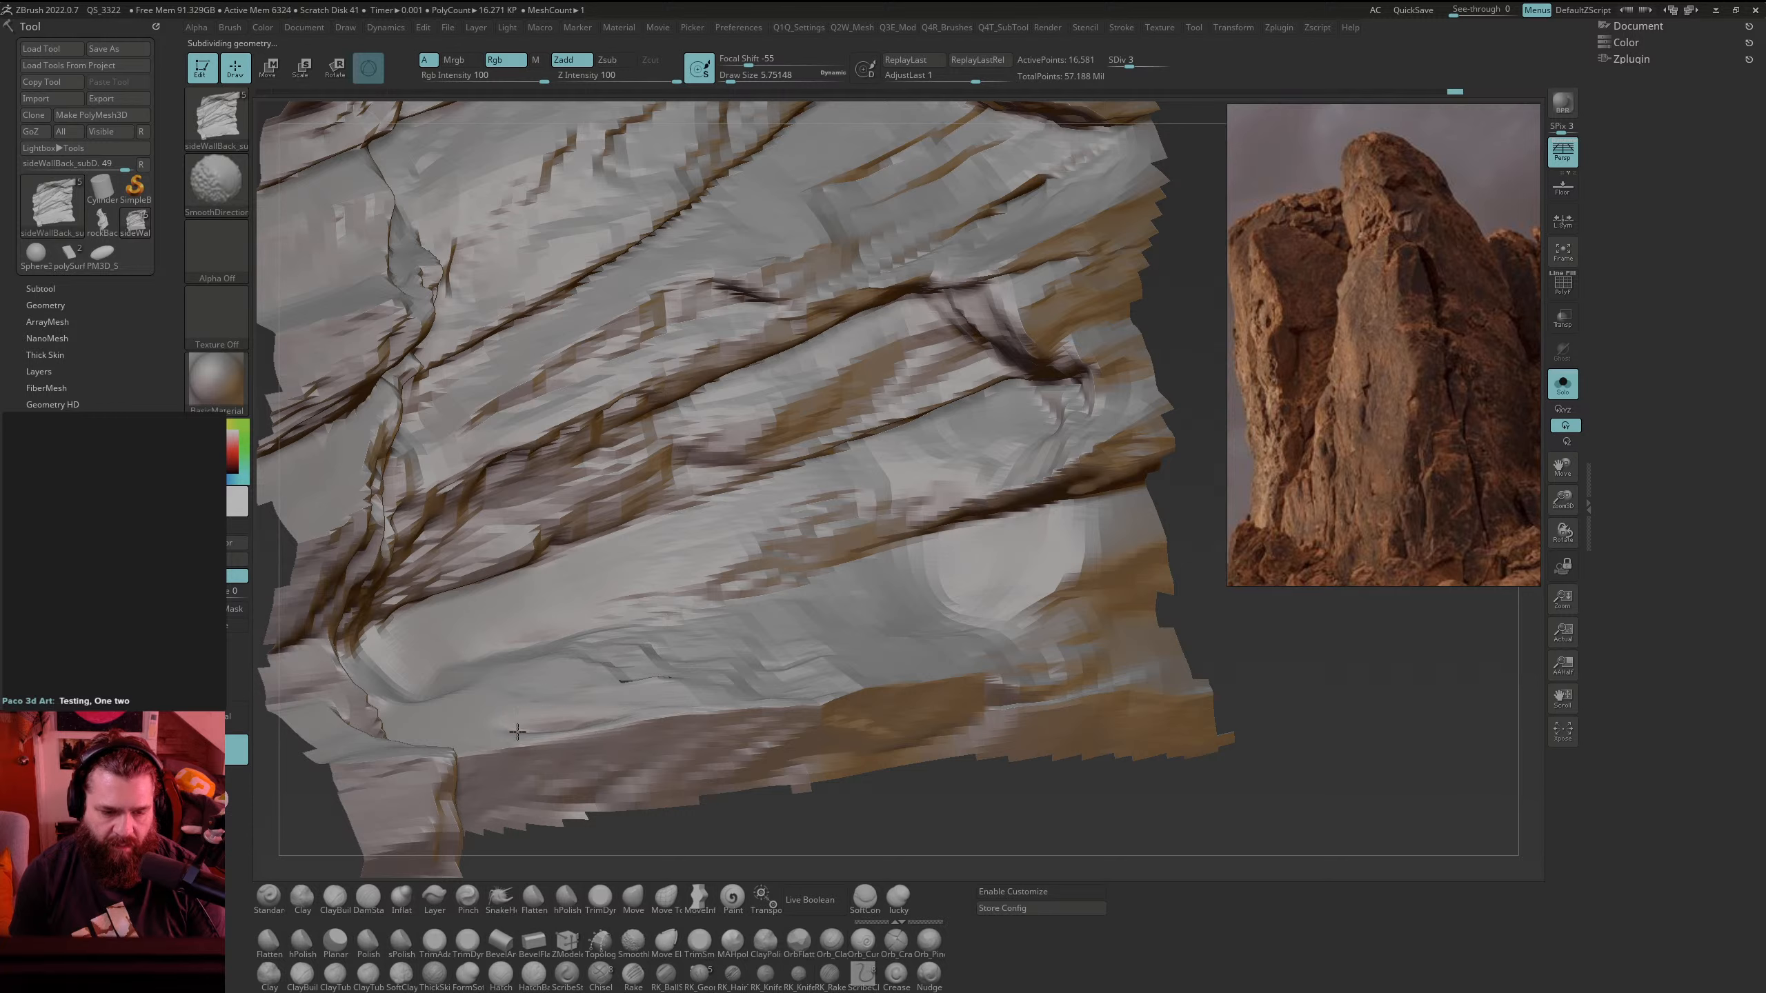
left_click_drag(519, 736, 538, 727, "shift")
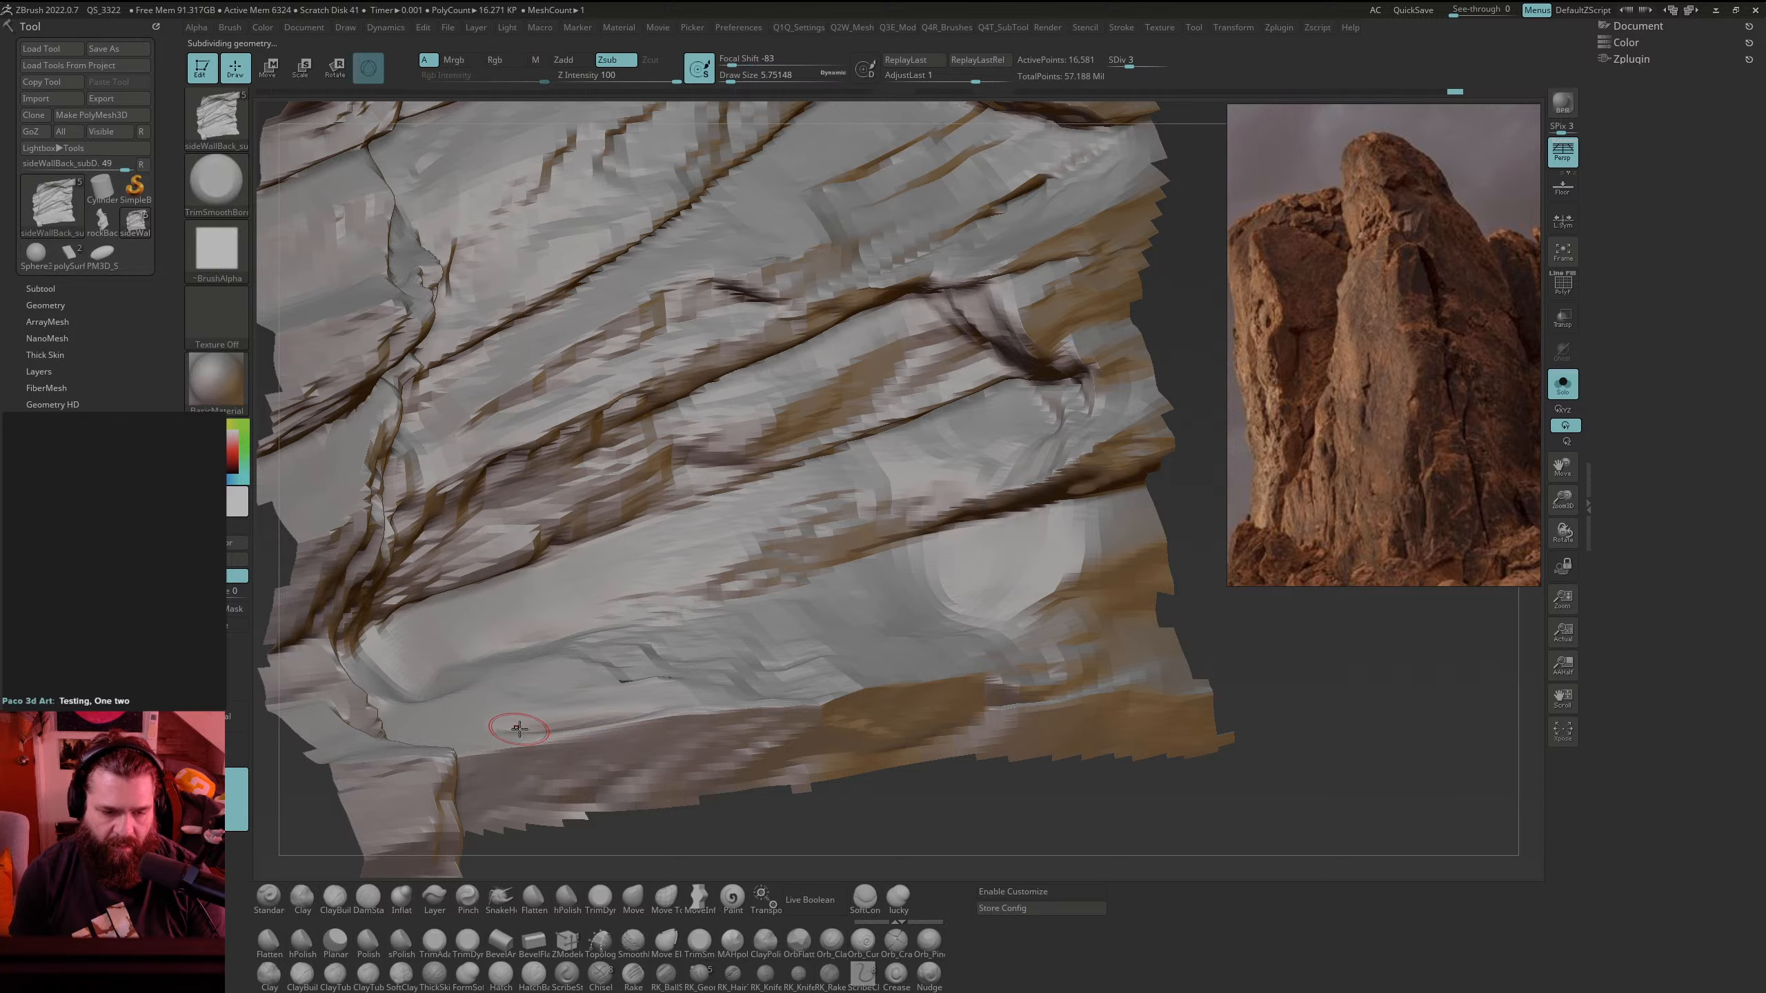
left_click_drag(644, 712, 557, 722, "shift")
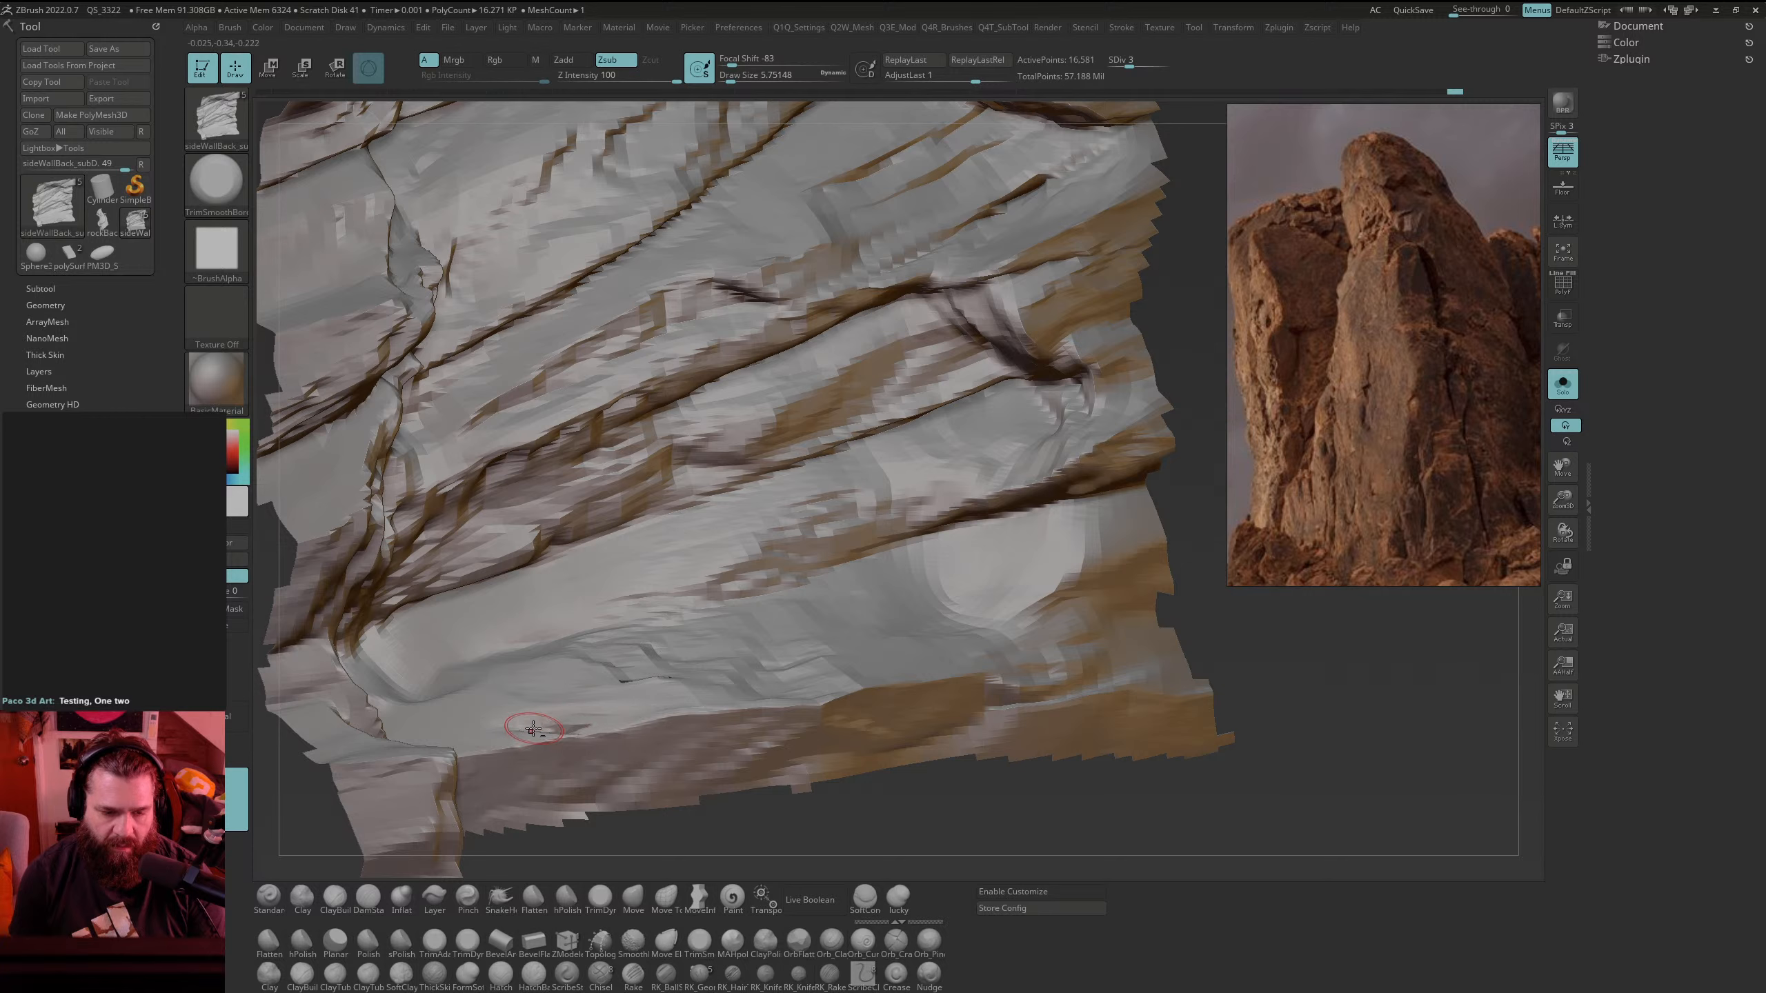
left_click_drag(564, 719, 587, 721, "shift")
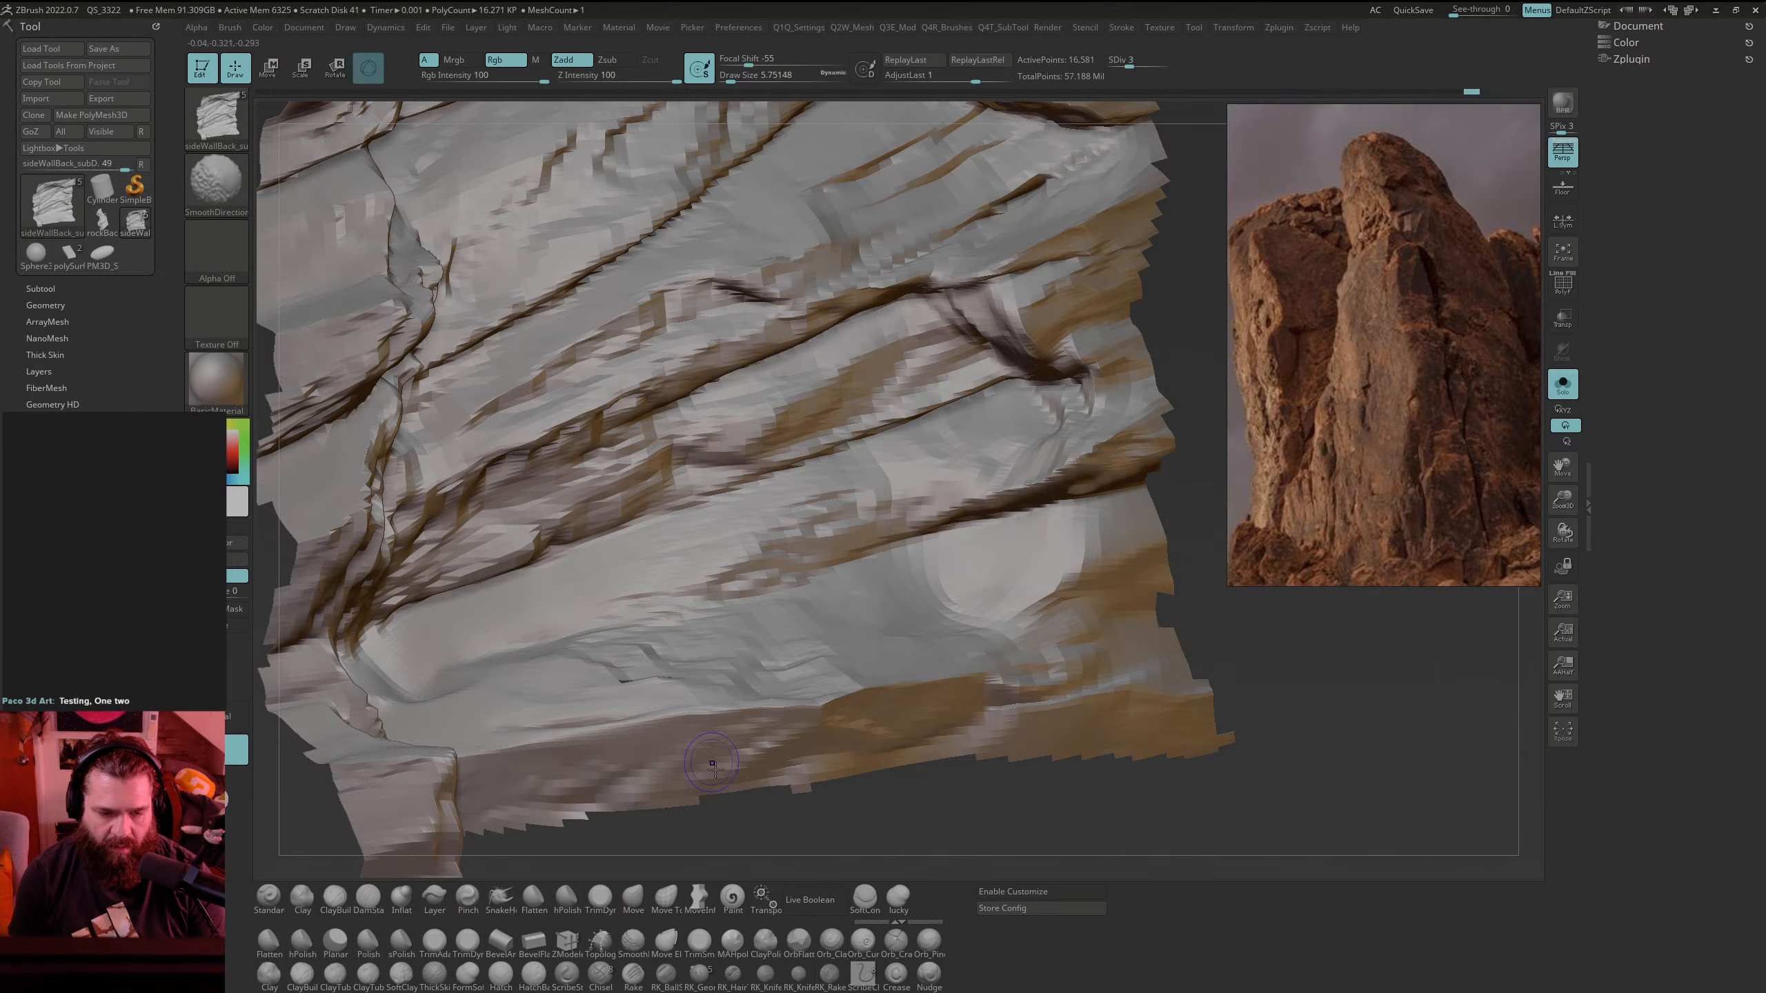
Step: Raise the mesh to subdivision level 4 and trim long facets along the bottom ledge's front edge
mouse_move(820, 824)
left_mouse_down()
mouse_move(943, 753)
mouse_move(955, 814)
mouse_move(961, 767)
mouse_move(1037, 784)
mouse_move(1011, 767)
left_mouse_up()
left_click_drag(560, 685, 584, 658, "shift")
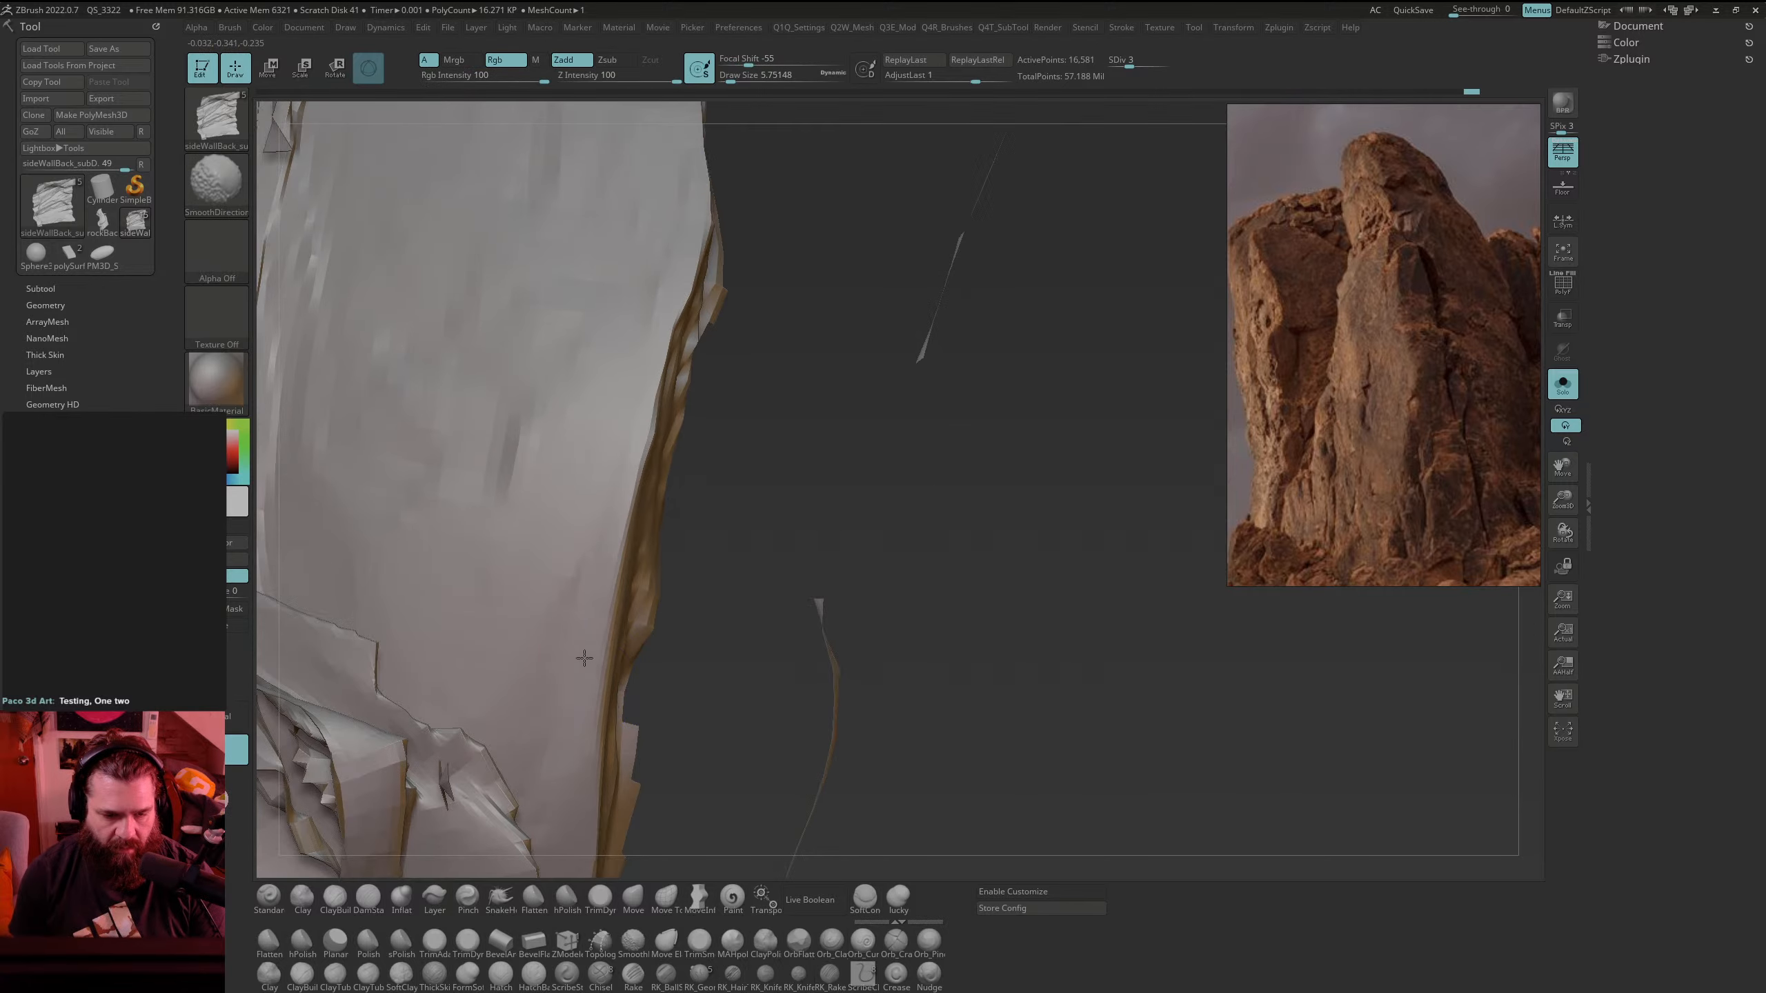
mouse_move(800, 627)
left_mouse_down()
mouse_move(897, 626)
mouse_move(932, 605)
left_mouse_up()
mouse_move(601, 637)
left_mouse_down()
mouse_move(627, 657)
mouse_move(554, 701)
mouse_move(740, 613)
left_mouse_up()
key("d")
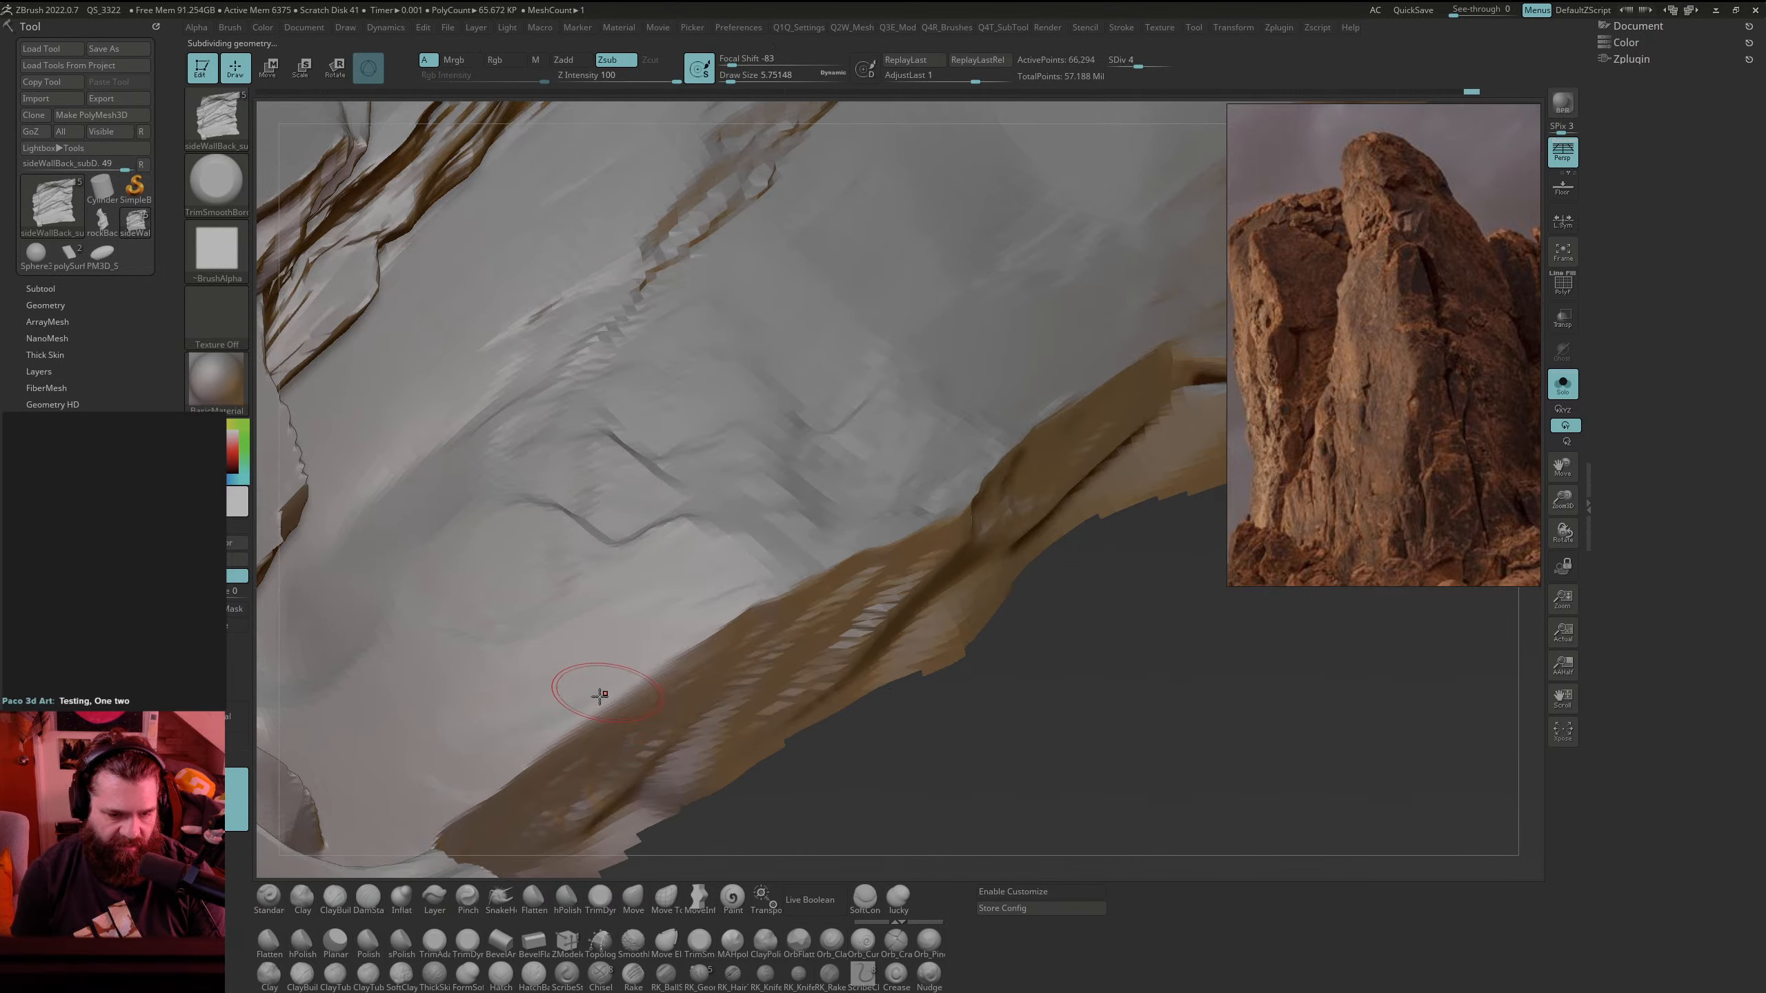
mouse_move(532, 722)
left_mouse_down()
mouse_move(647, 639)
mouse_move(806, 566)
left_mouse_up()
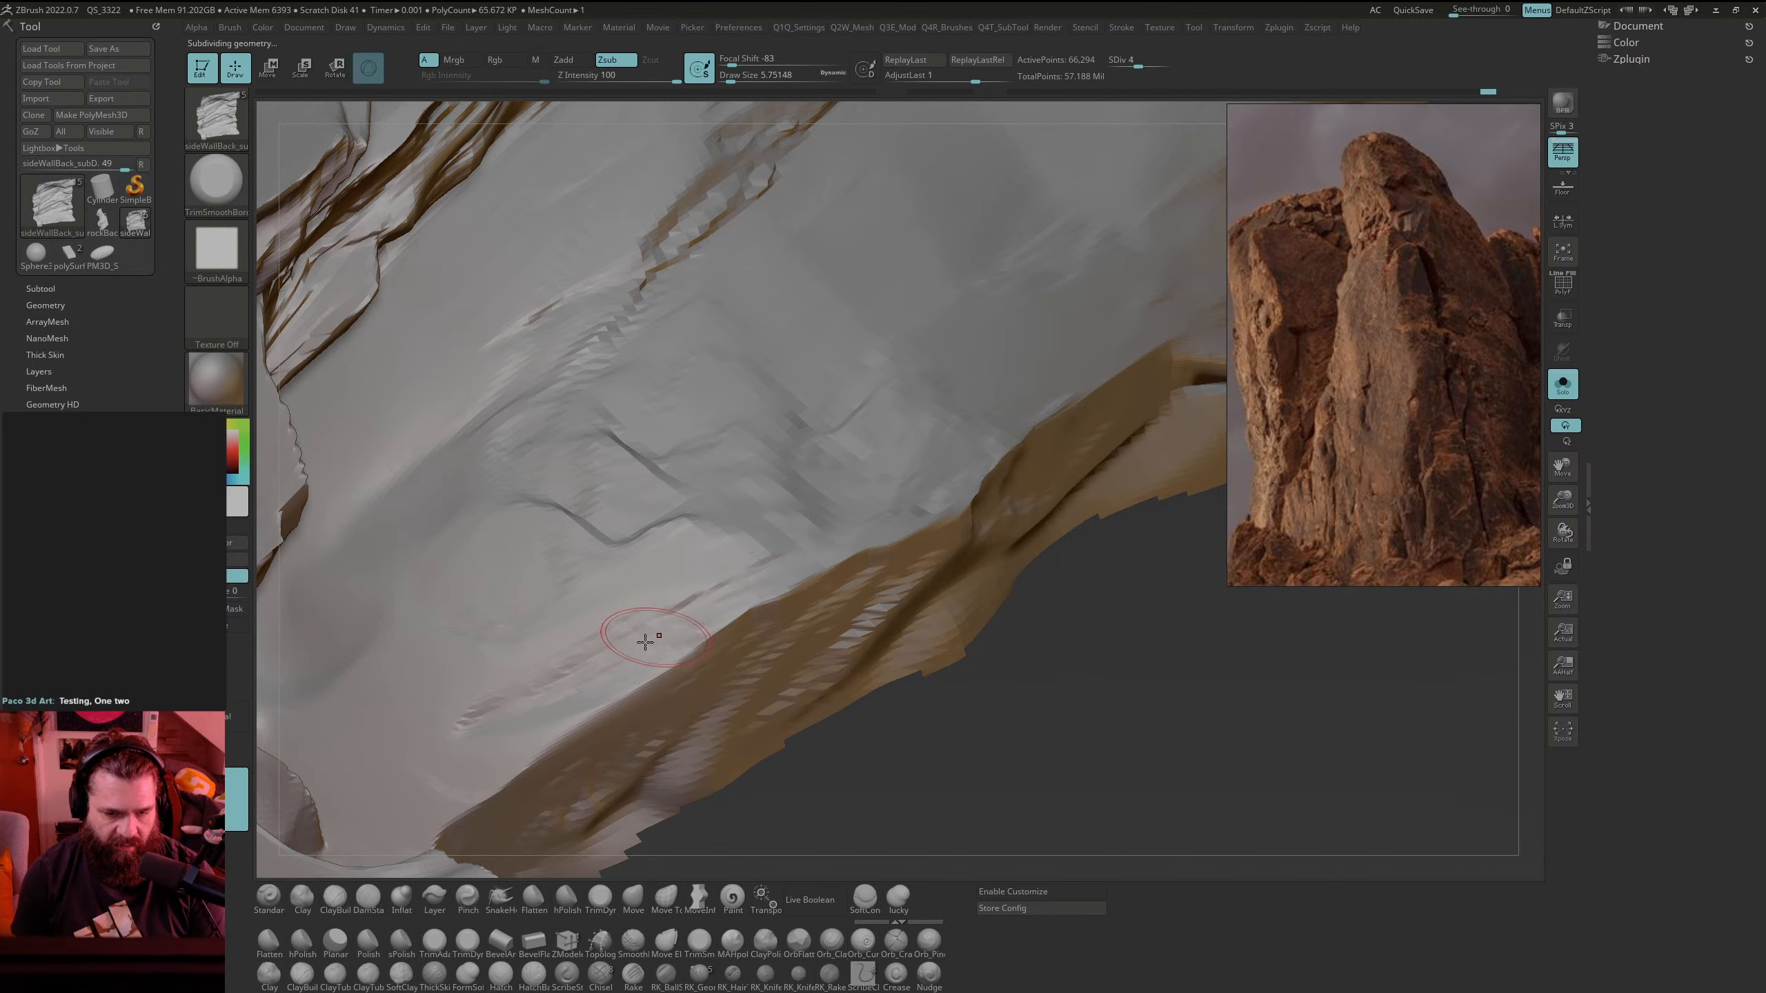
Step: Trim chipped facets into the smooth hollow at the bottom ledge's far end and soften them with smoothing
left_click_drag(1095, 650, 1084, 721)
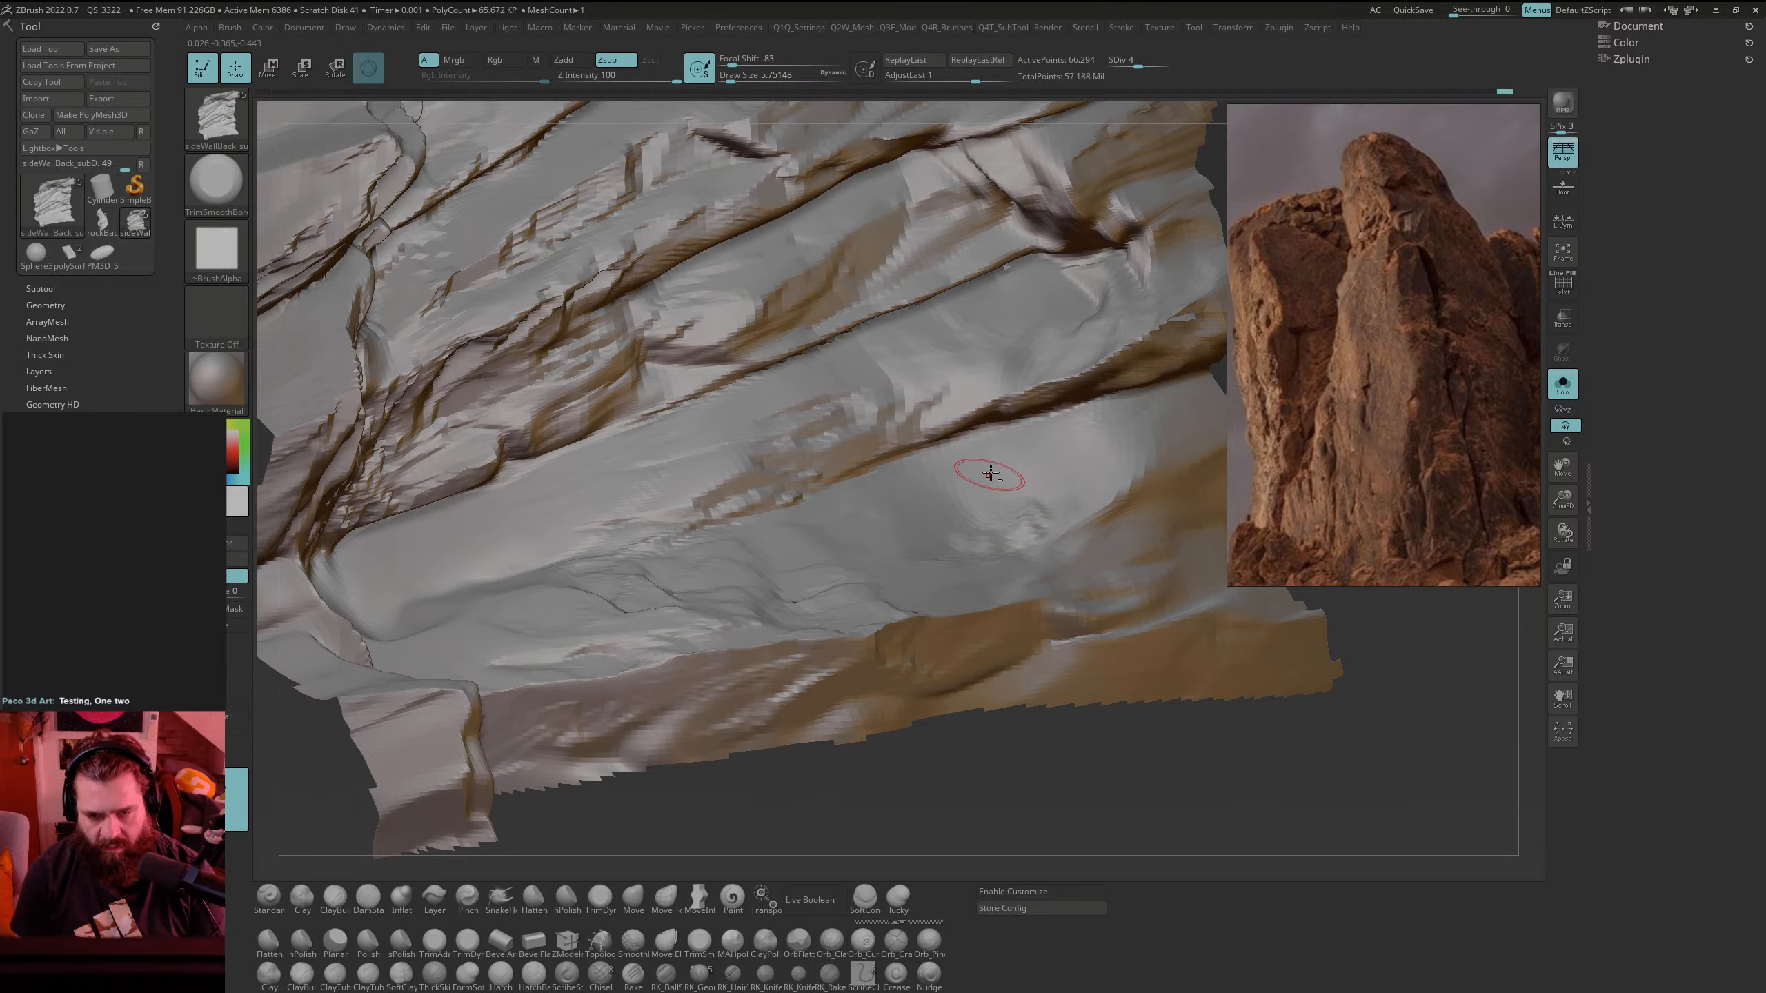
mouse_move(918, 511)
left_mouse_down()
mouse_move(1085, 452)
mouse_move(905, 487)
mouse_move(1121, 493)
mouse_move(1000, 485)
mouse_move(904, 529)
mouse_move(935, 494)
mouse_move(1030, 541)
mouse_move(978, 533)
left_mouse_up()
mouse_move(1098, 502)
left_mouse_down("shift")
mouse_move(1029, 534)
mouse_move(1008, 498)
mouse_move(949, 505)
mouse_move(1092, 520)
mouse_move(1043, 532)
mouse_move(1056, 509)
mouse_move(884, 543)
mouse_move(1032, 512)
mouse_move(986, 521)
mouse_move(1036, 536)
mouse_move(1070, 514)
left_mouse_up("shift")
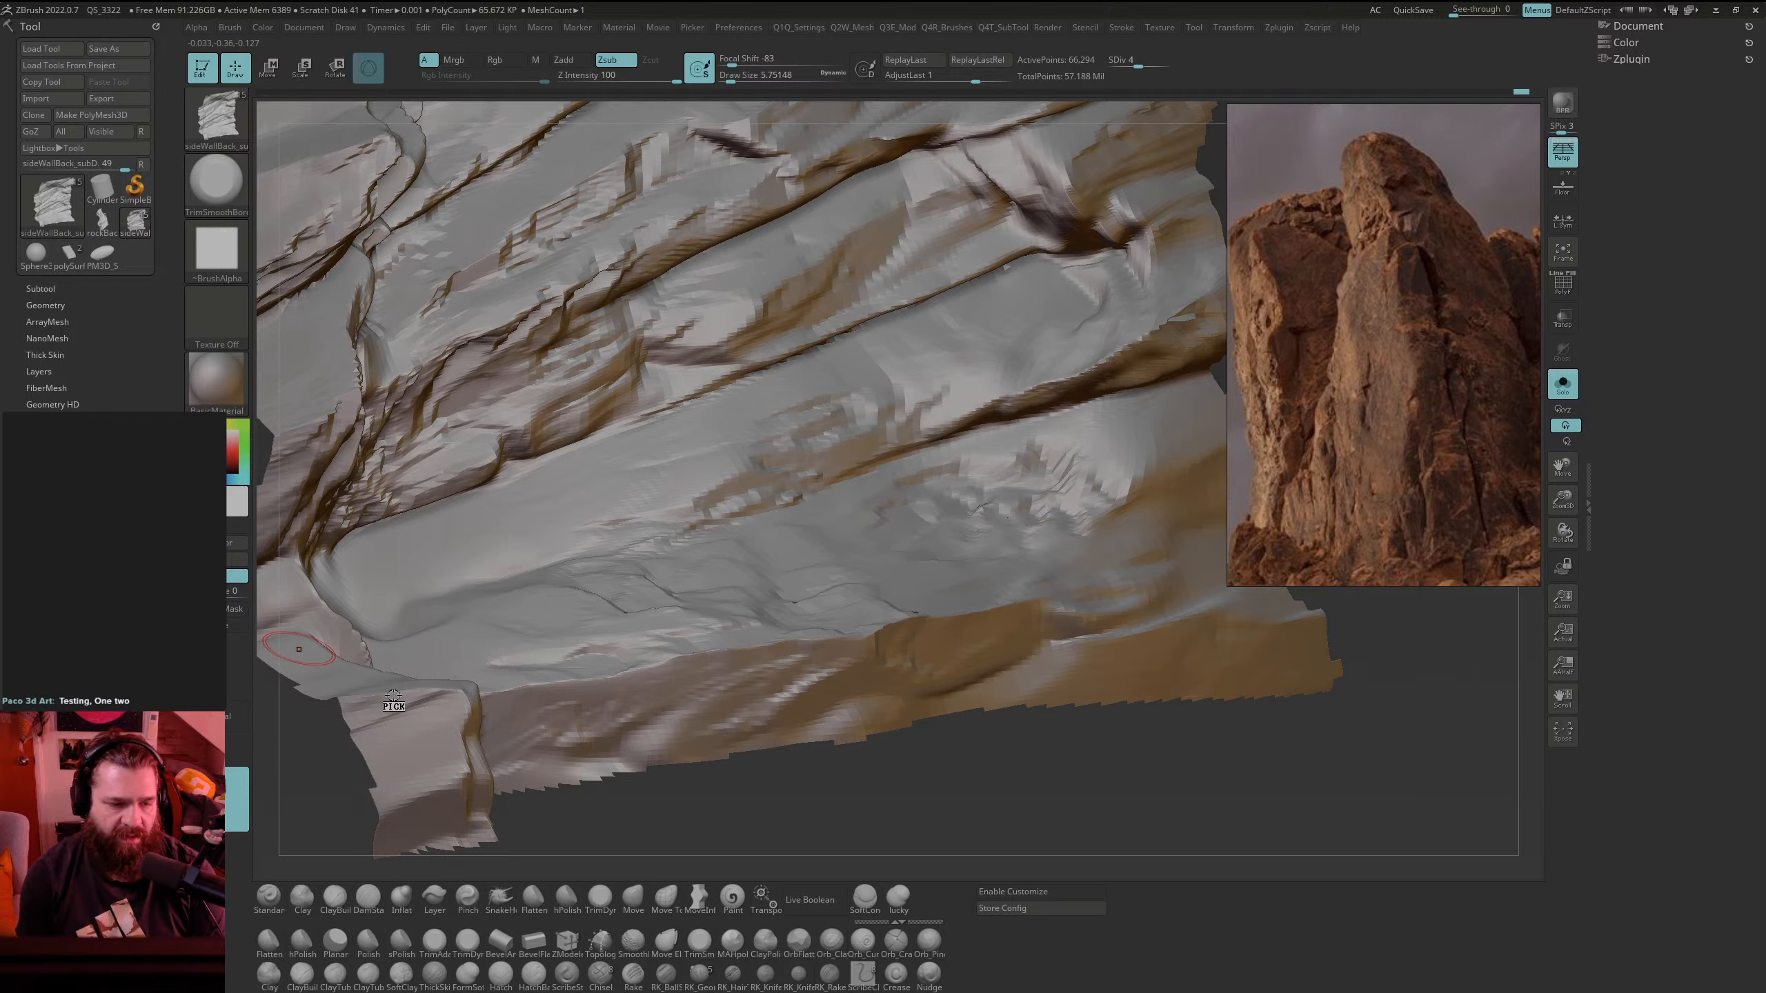
key("shift")
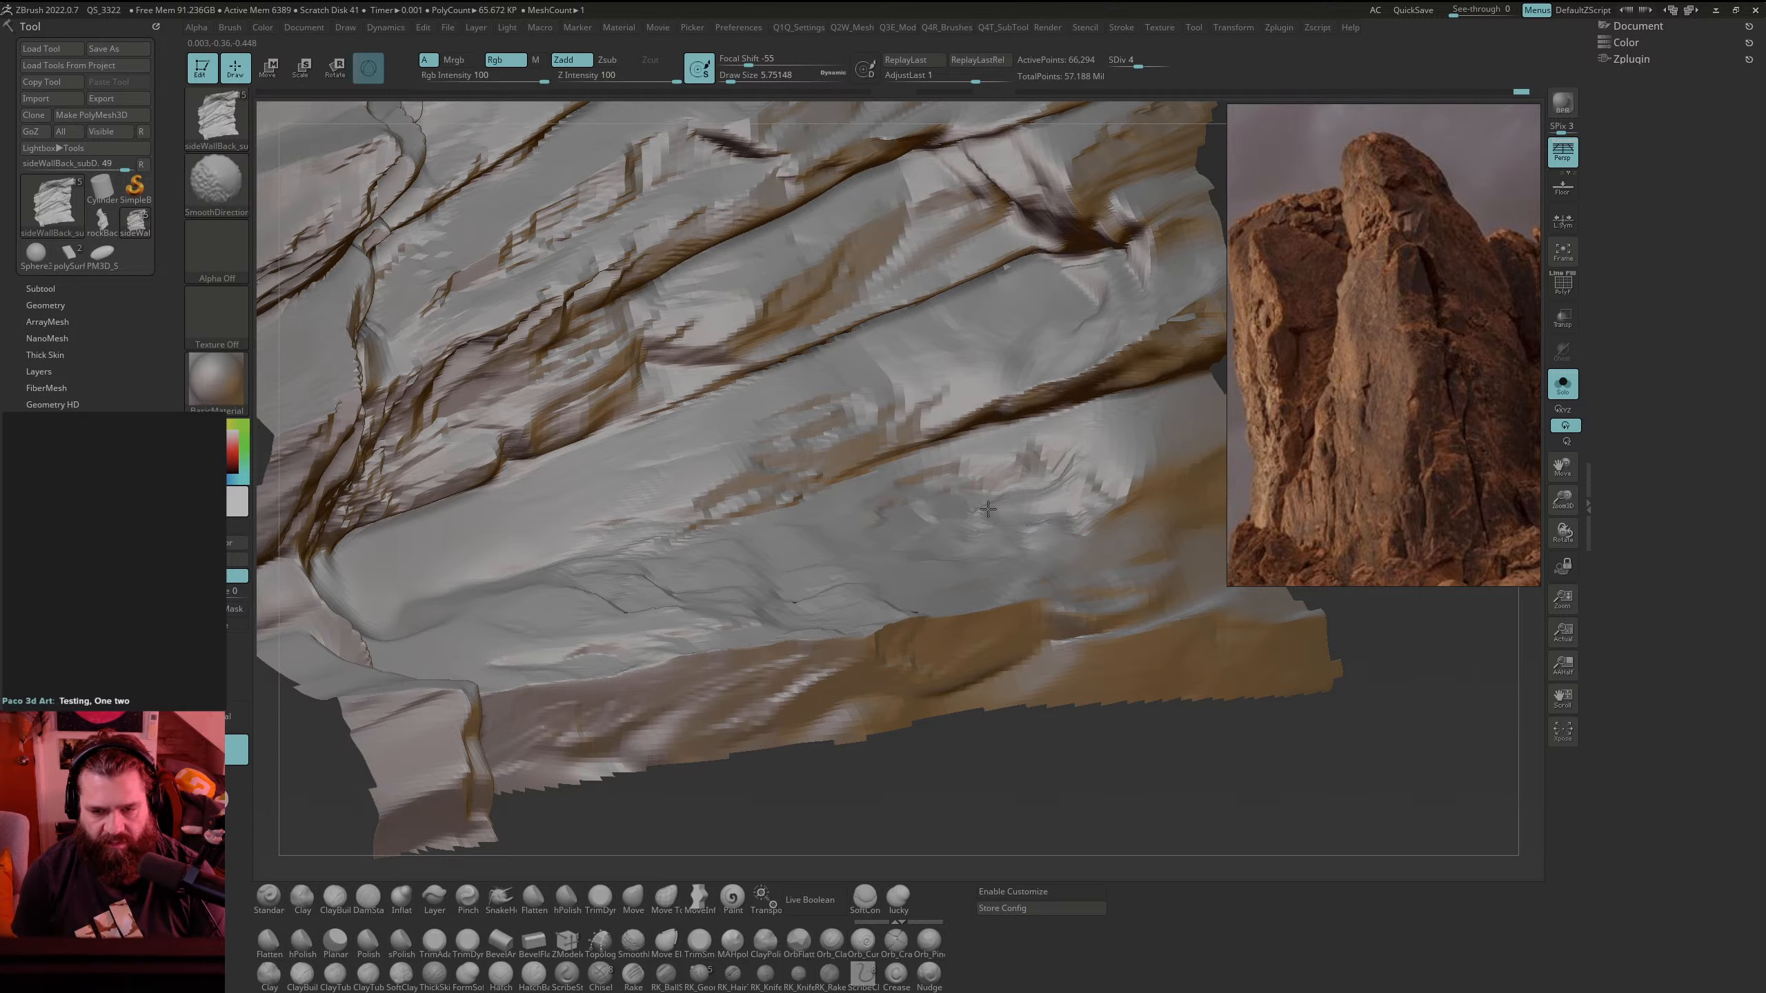
mouse_move(1062, 504)
left_mouse_down("shift")
mouse_move(1108, 521)
mouse_move(1005, 509)
mouse_move(907, 528)
mouse_move(1094, 529)
mouse_move(1034, 520)
left_mouse_up("shift")
mouse_move(1125, 438)
left_mouse_down()
mouse_move(1086, 426)
mouse_move(1121, 456)
mouse_move(1174, 440)
mouse_move(1123, 430)
mouse_move(1120, 447)
mouse_move(1157, 459)
mouse_move(1074, 473)
mouse_move(1143, 467)
mouse_move(1104, 483)
left_mouse_up()
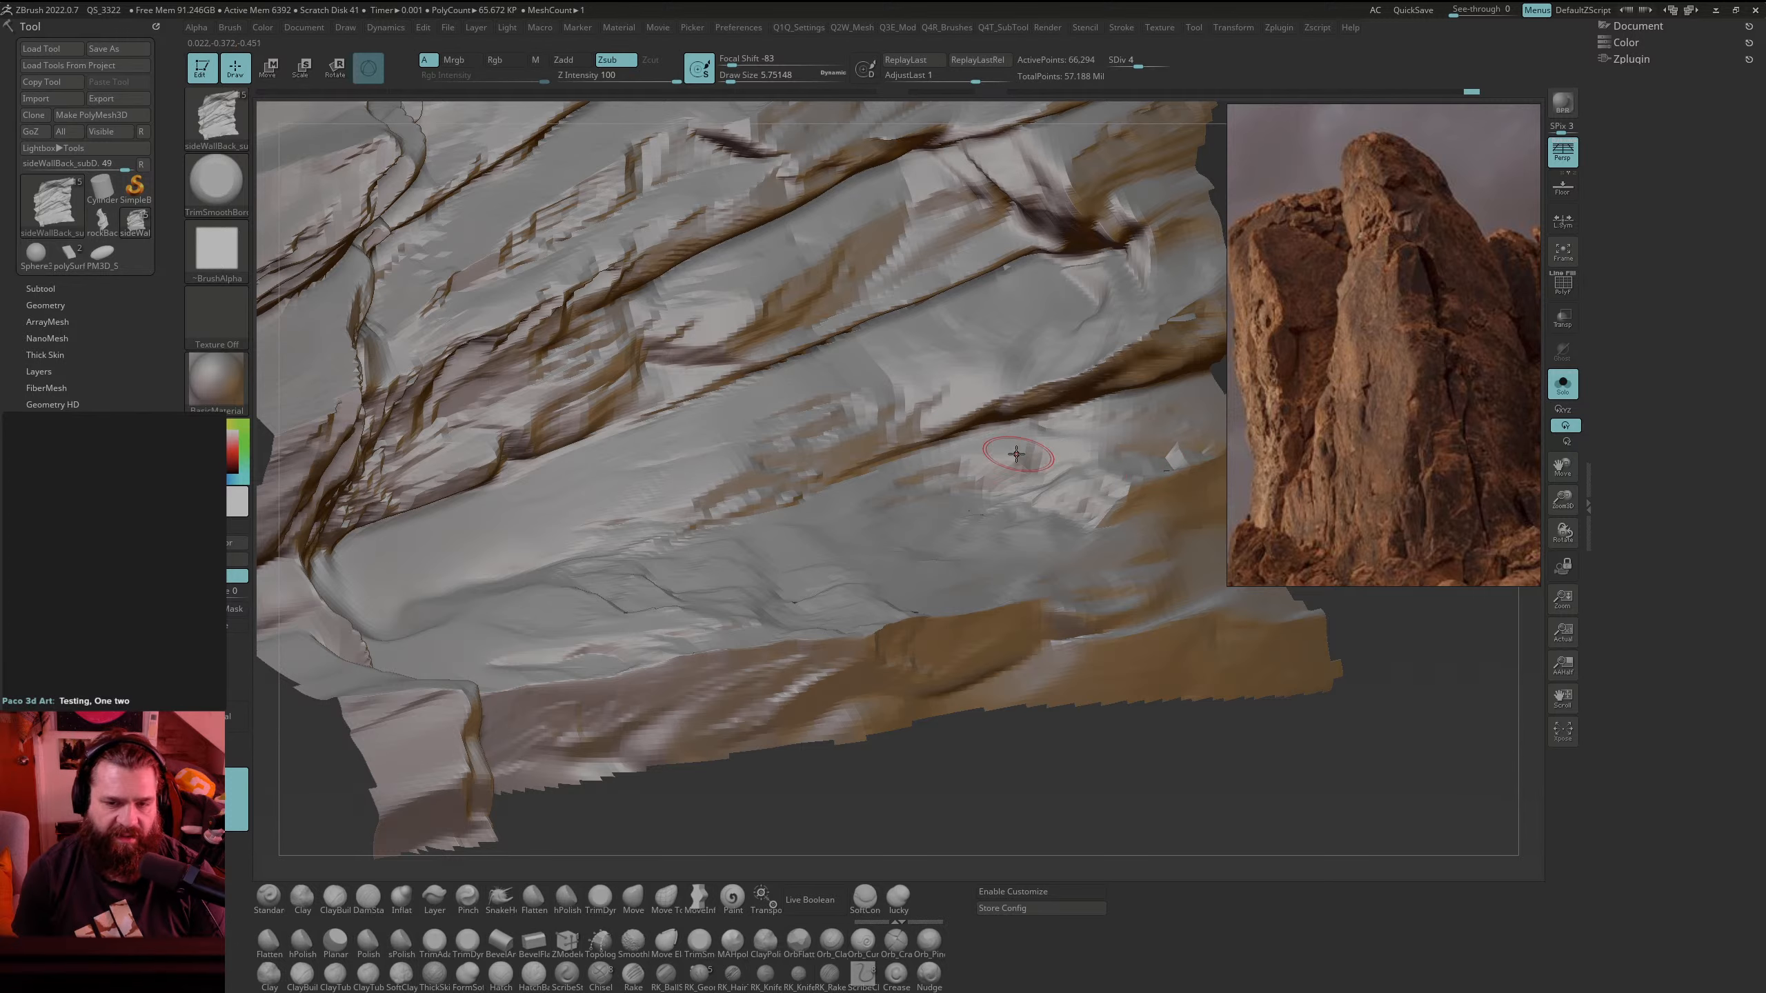
Step: Switch to the PureRef reference board, maximize it, and examine the boulder and Rocky Pilgrimage reference images
mouse_move(1379, 389)
right_mouse_down()
mouse_move(662, 403)
mouse_move(637, 433)
right_mouse_up()
key("ctrl+f")
scroll(772, 543, "down", 5)
scroll(959, 644, "down", 4)
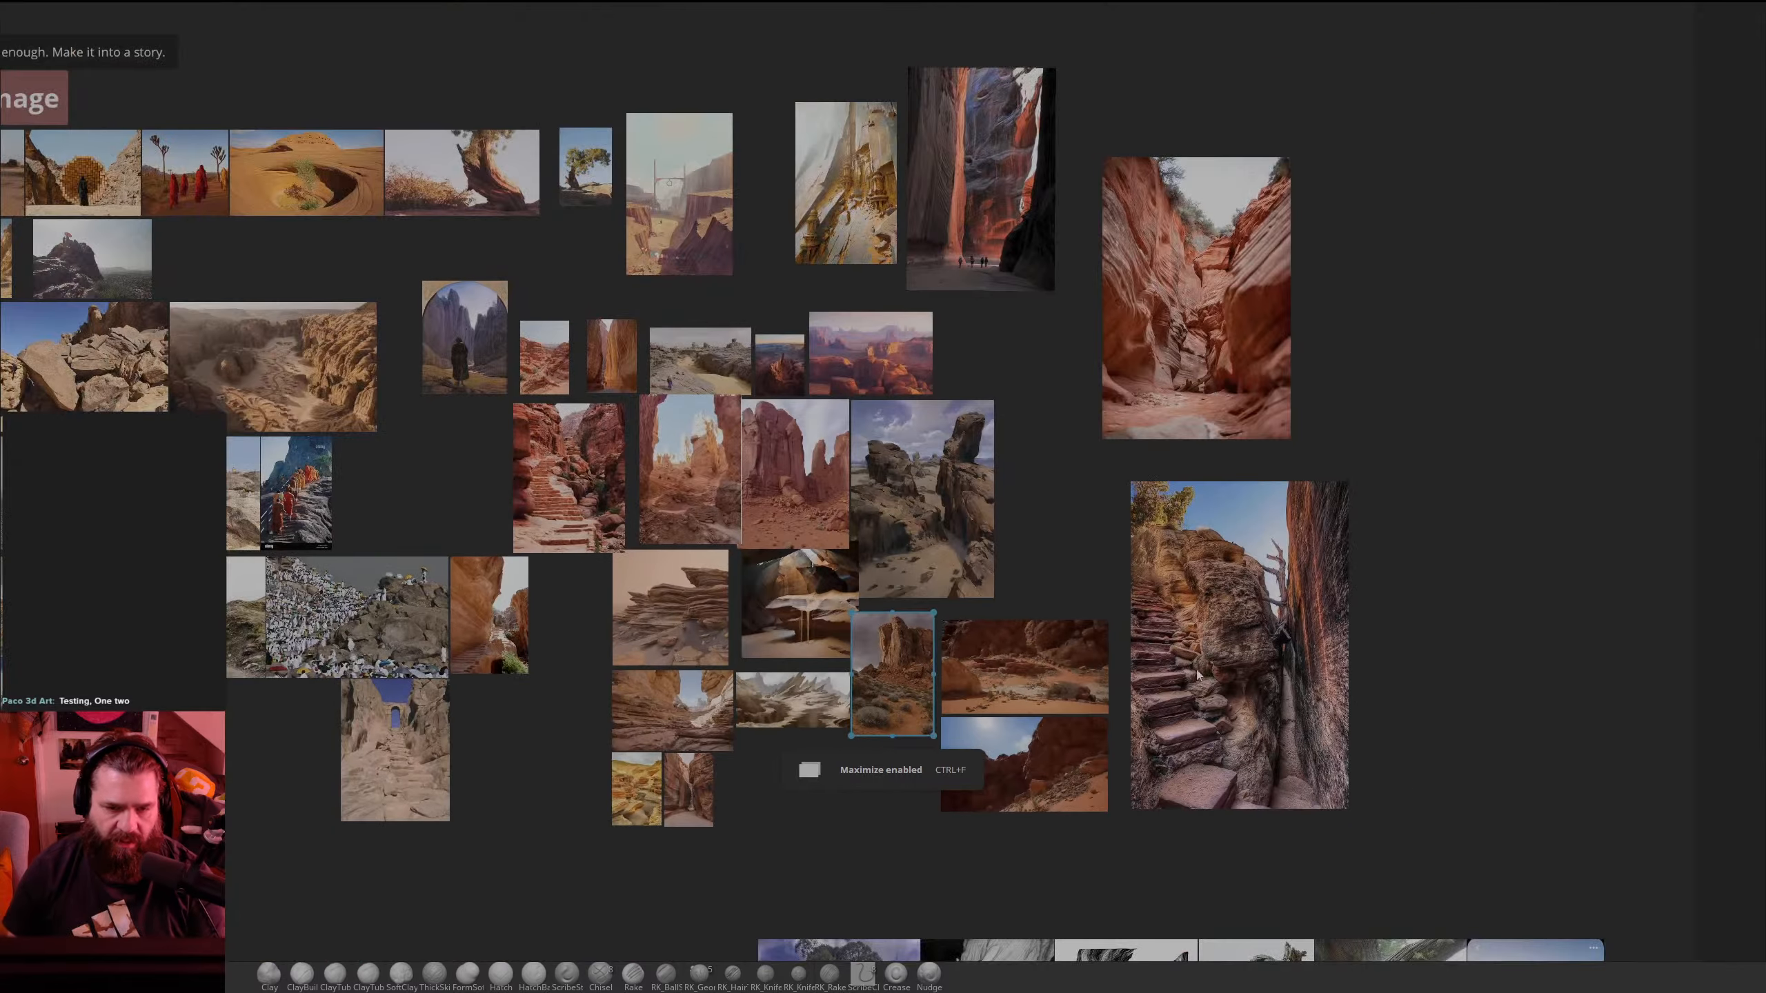
middle_click_drag(1114, 675, 1504, 521)
scroll(684, 520, "up", 8)
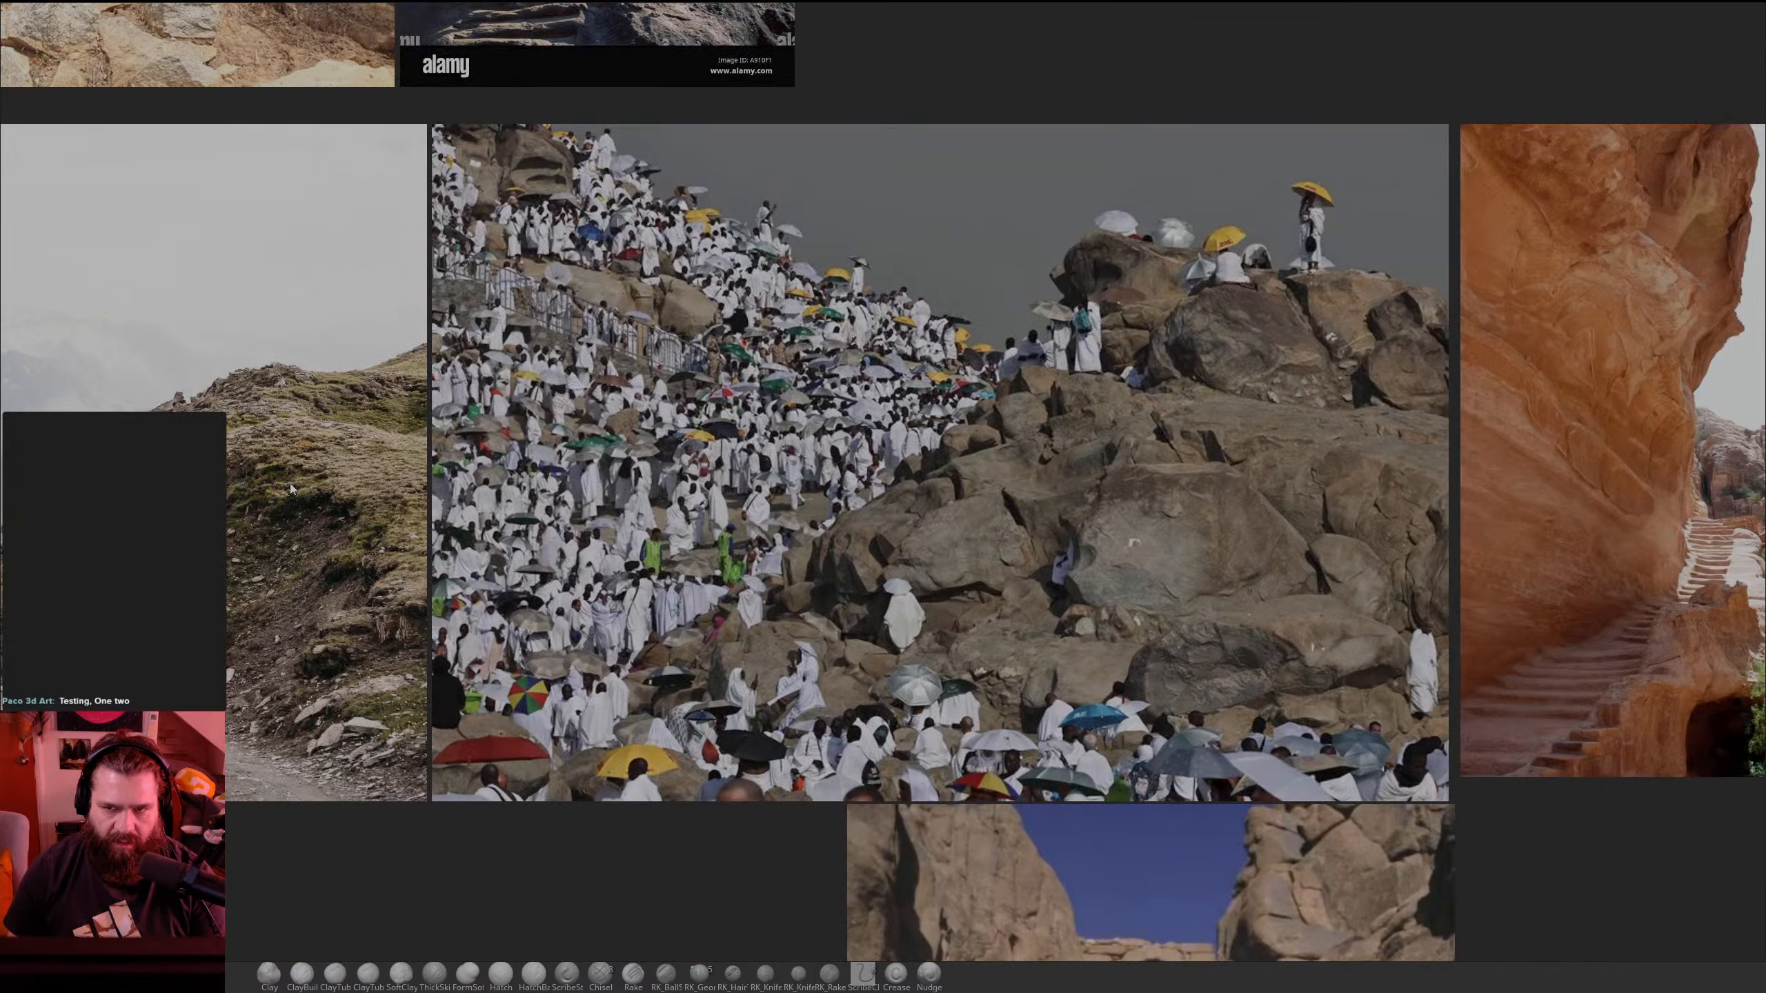
middle_click_drag(258, 479, 1057, 530)
scroll(603, 699, "up", 1)
middle_click_drag(604, 698, 440, 580)
scroll(1004, 691, "down", 4)
scroll(777, 710, "down", 2)
scroll(863, 626, "up", 7)
scroll(487, 602, "down", 7)
middle_click_drag(532, 356, 1179, 622)
scroll(485, 619, "down", 2)
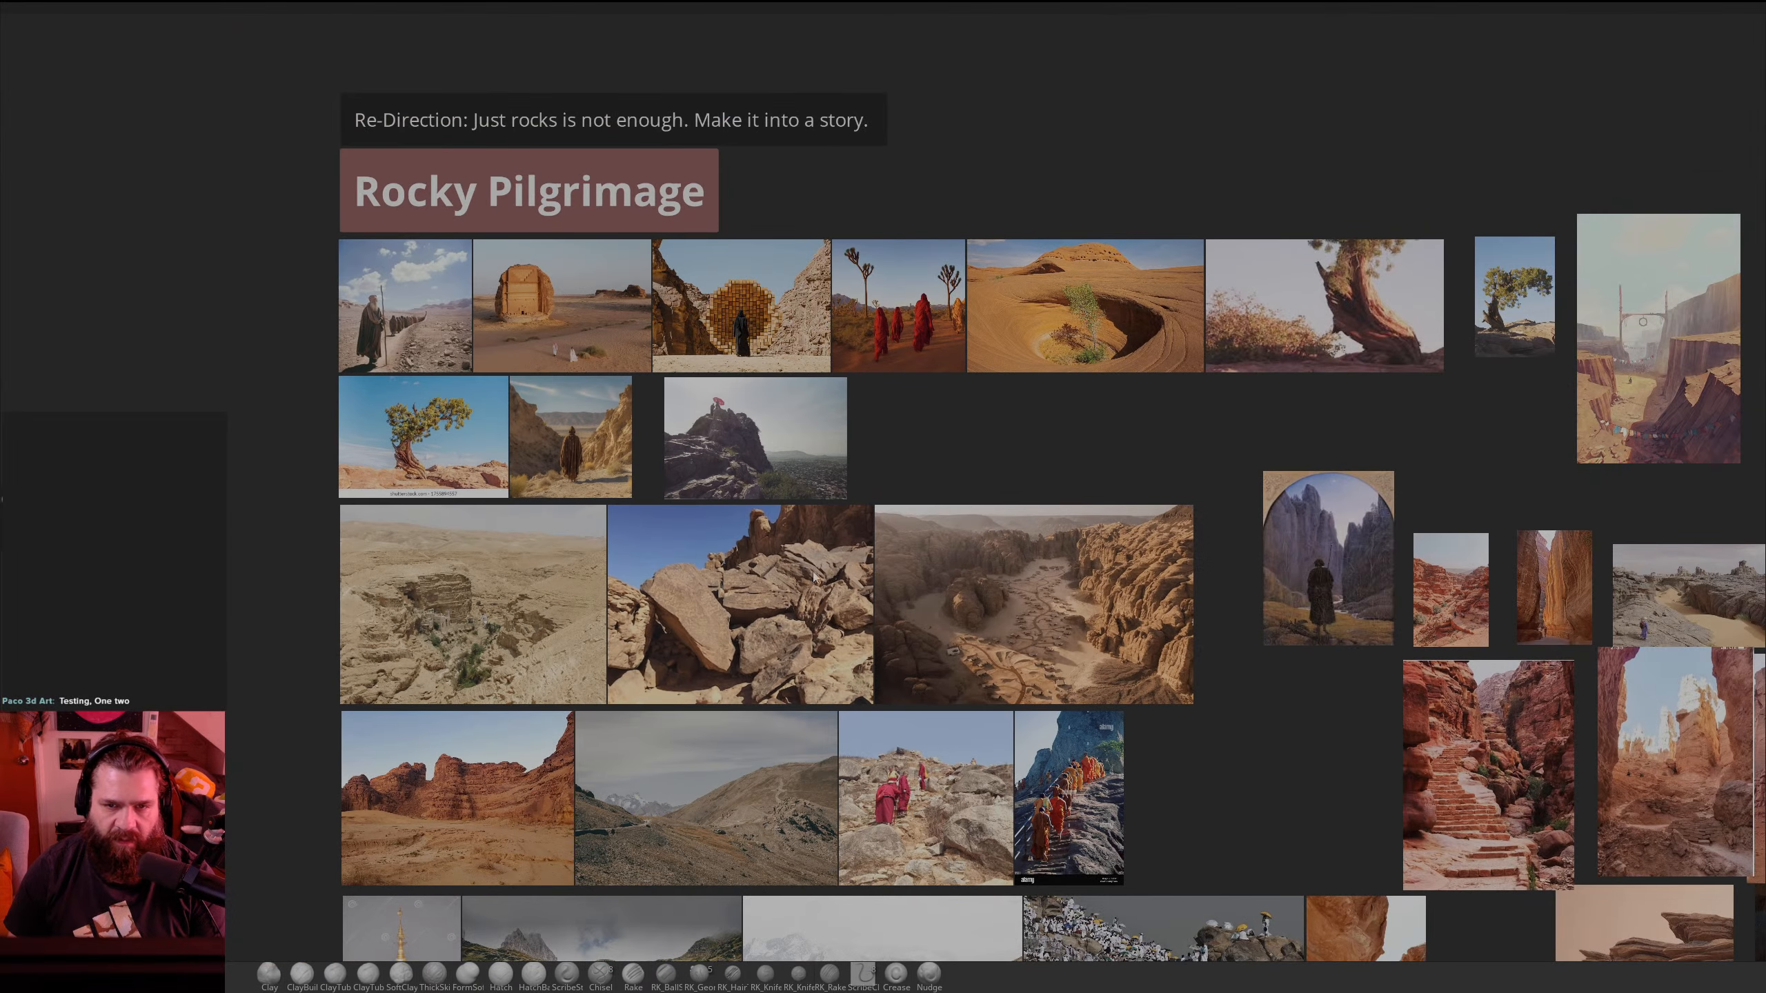
Step: Examine the painting of ruined towers carved into the slanted cliff next to the canyon photo
middle_click_drag(1467, 615, 695, 544)
scroll(876, 360, "up", 6)
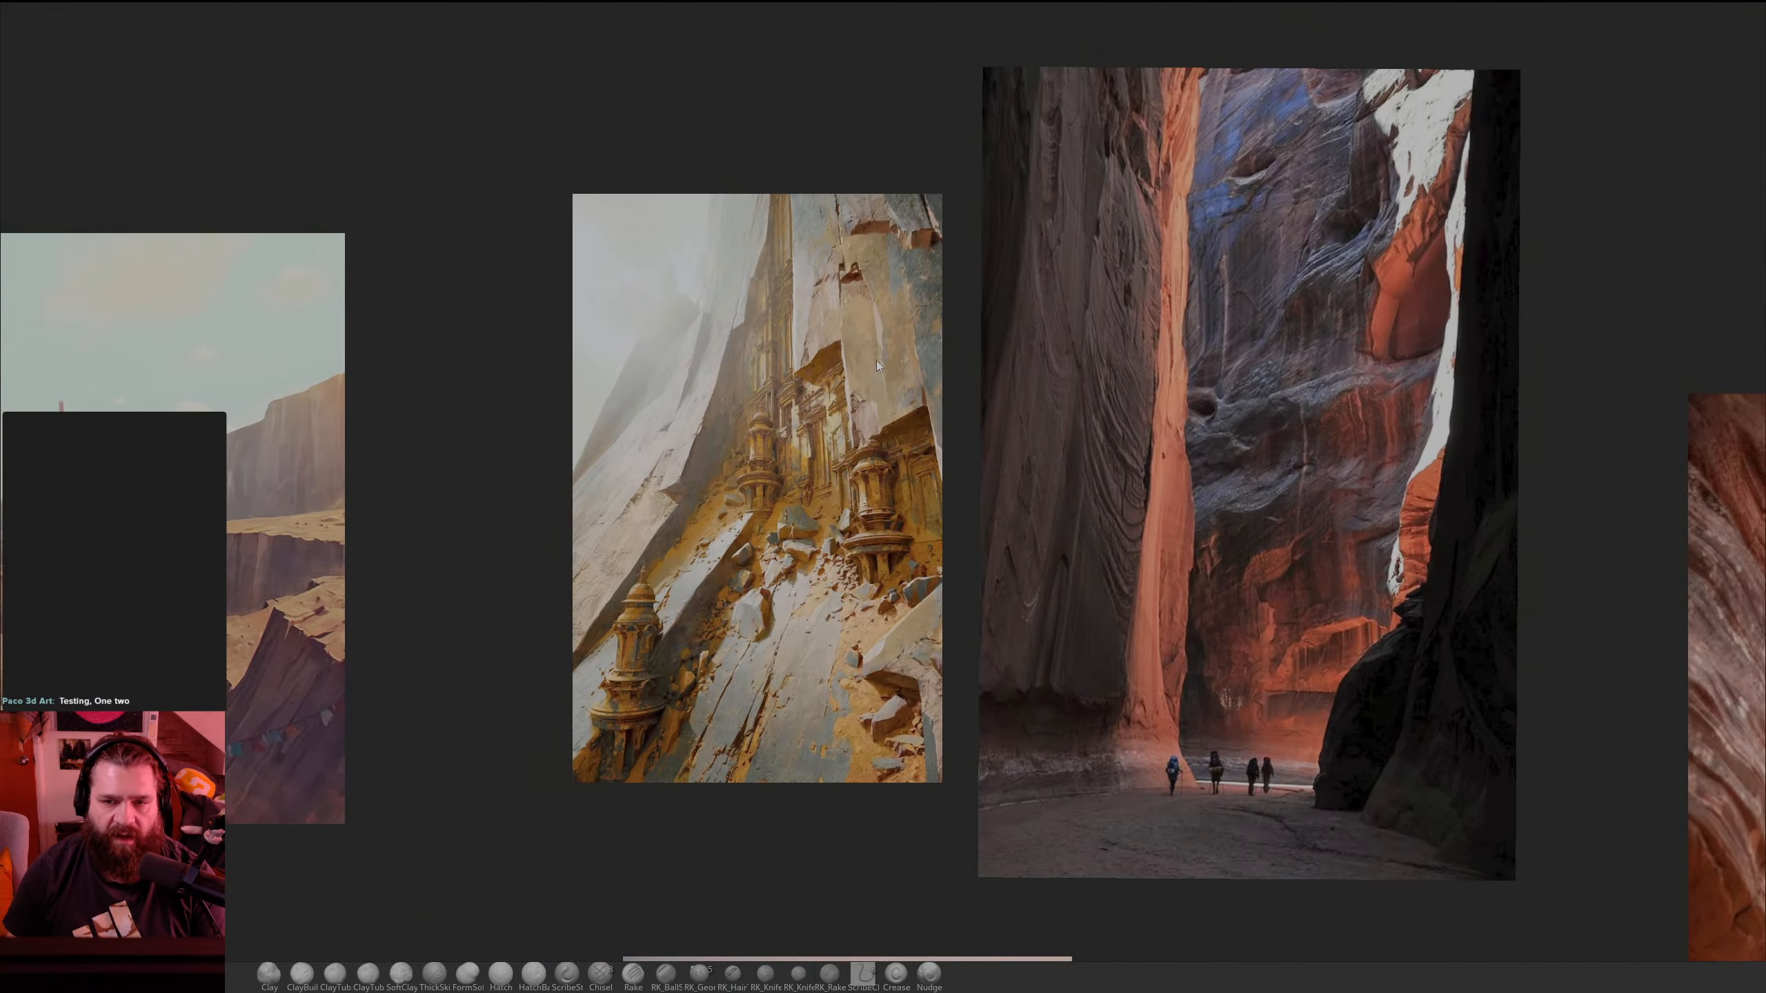
middle_click_drag(811, 630, 1081, 494)
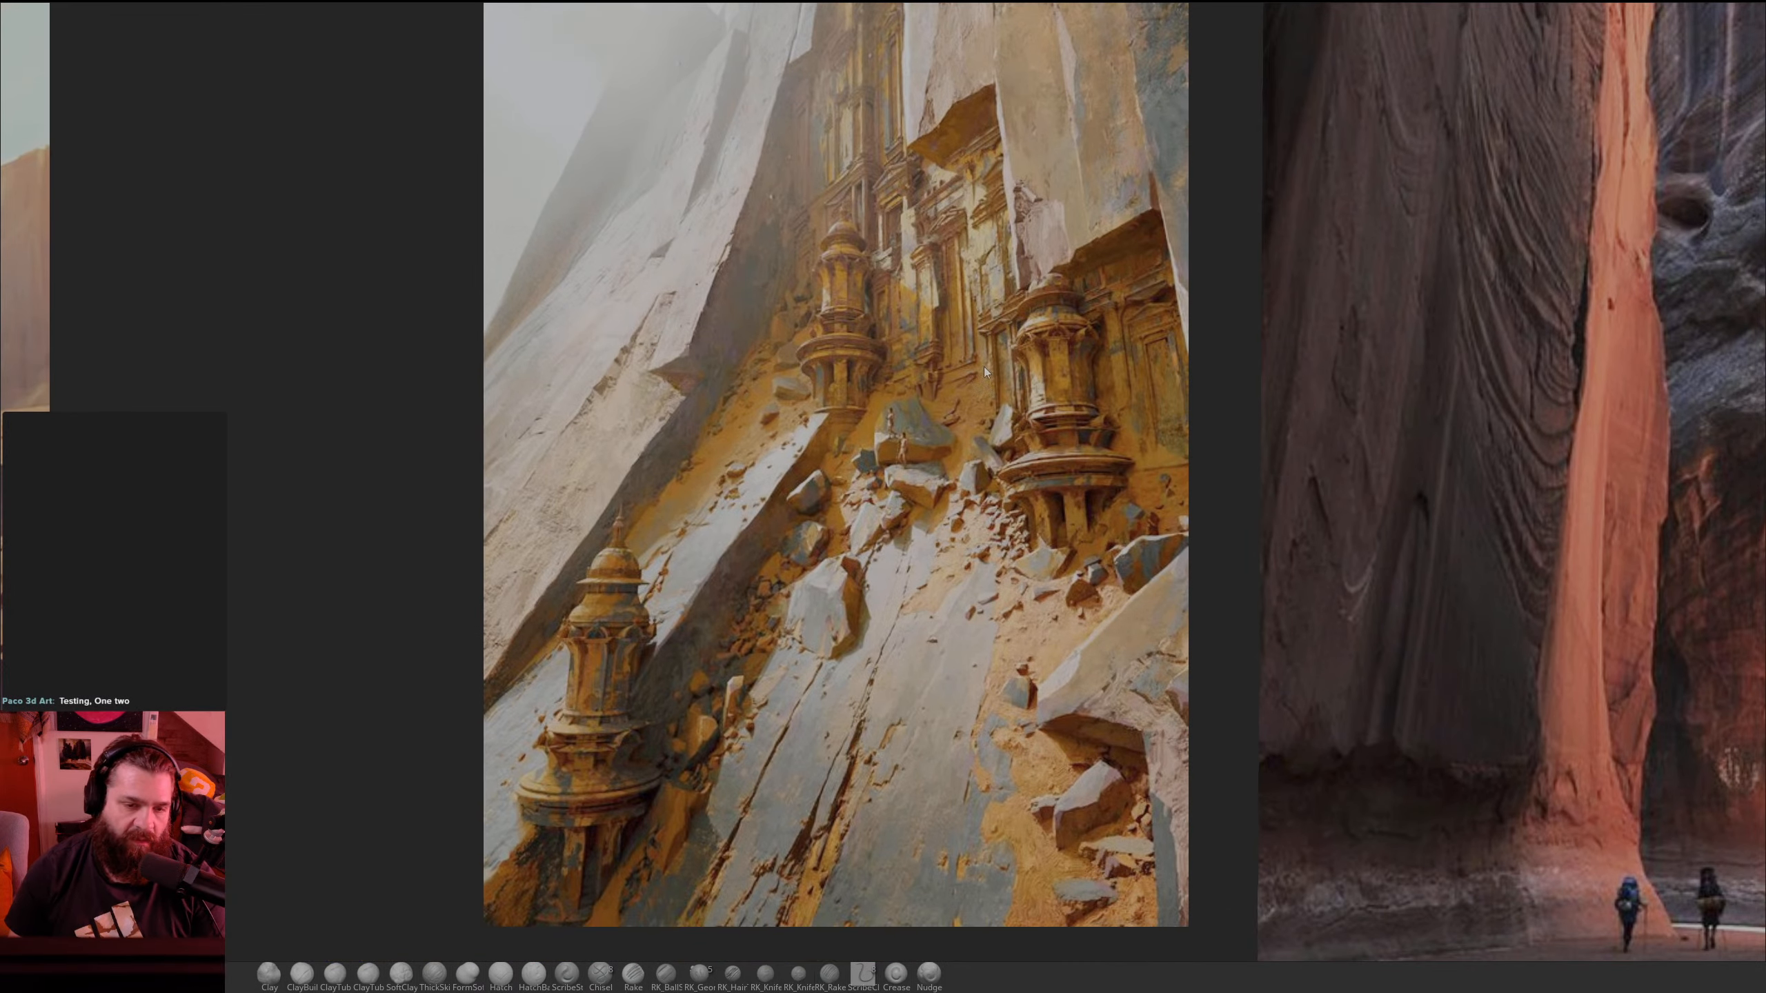
Step: Examine the desert canyon, red butte, boulder painting and layered sandstone references across the board
scroll(1050, 710, "down", 4)
middle_click_drag(1123, 786, 1122, 260)
scroll(758, 654, "down", 2)
middle_click_drag(637, 674, 585, 339)
scroll(664, 574, "up", 6)
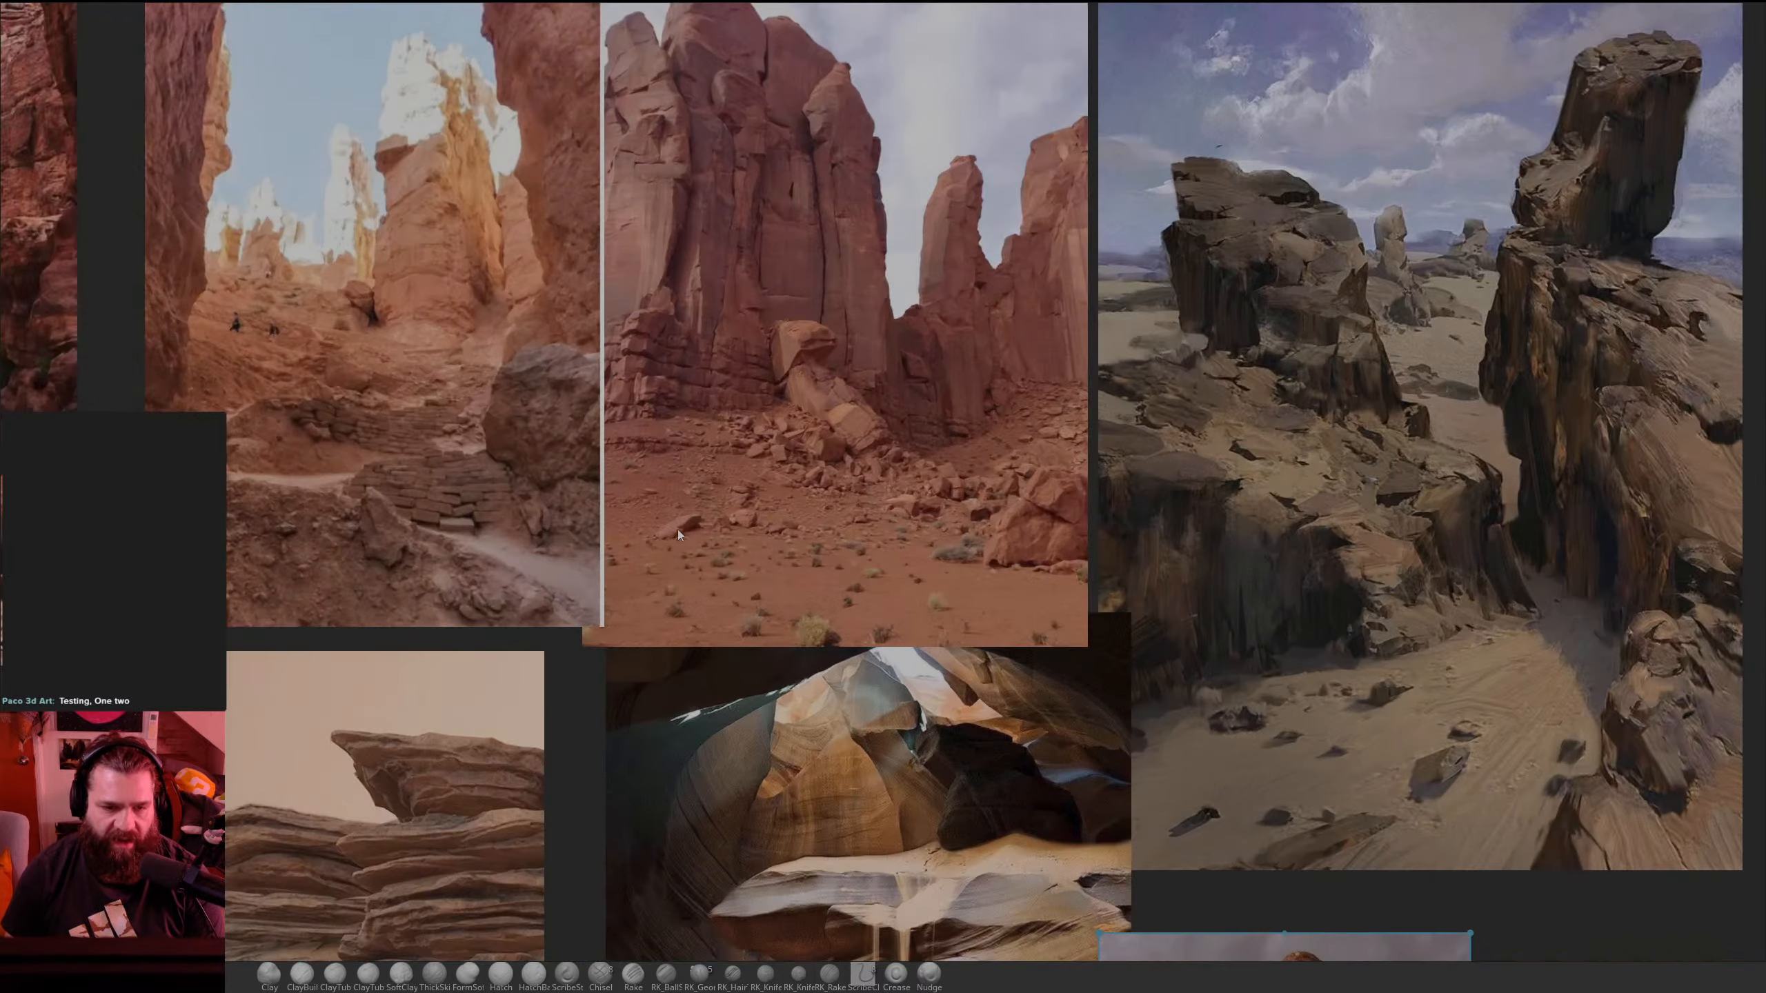
middle_click_drag(537, 505, 994, 646)
scroll(994, 646, "down", 5)
scroll(811, 777, "up", 7)
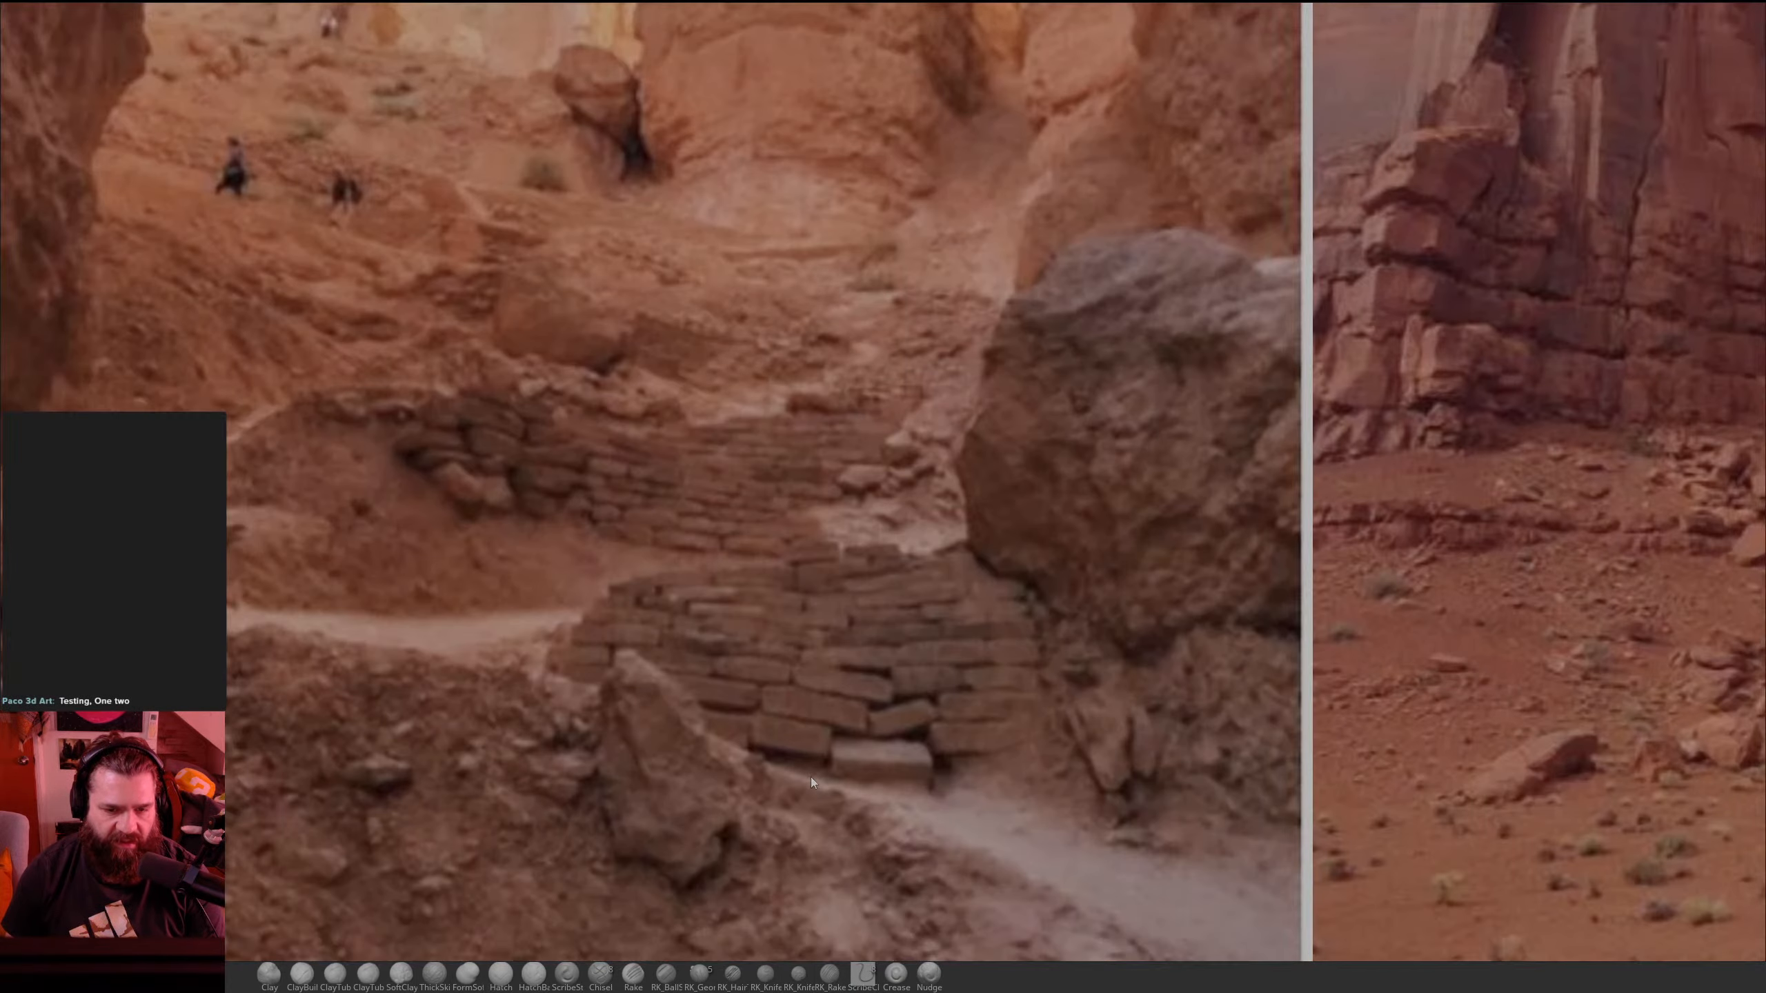
scroll(835, 532, "down", 6)
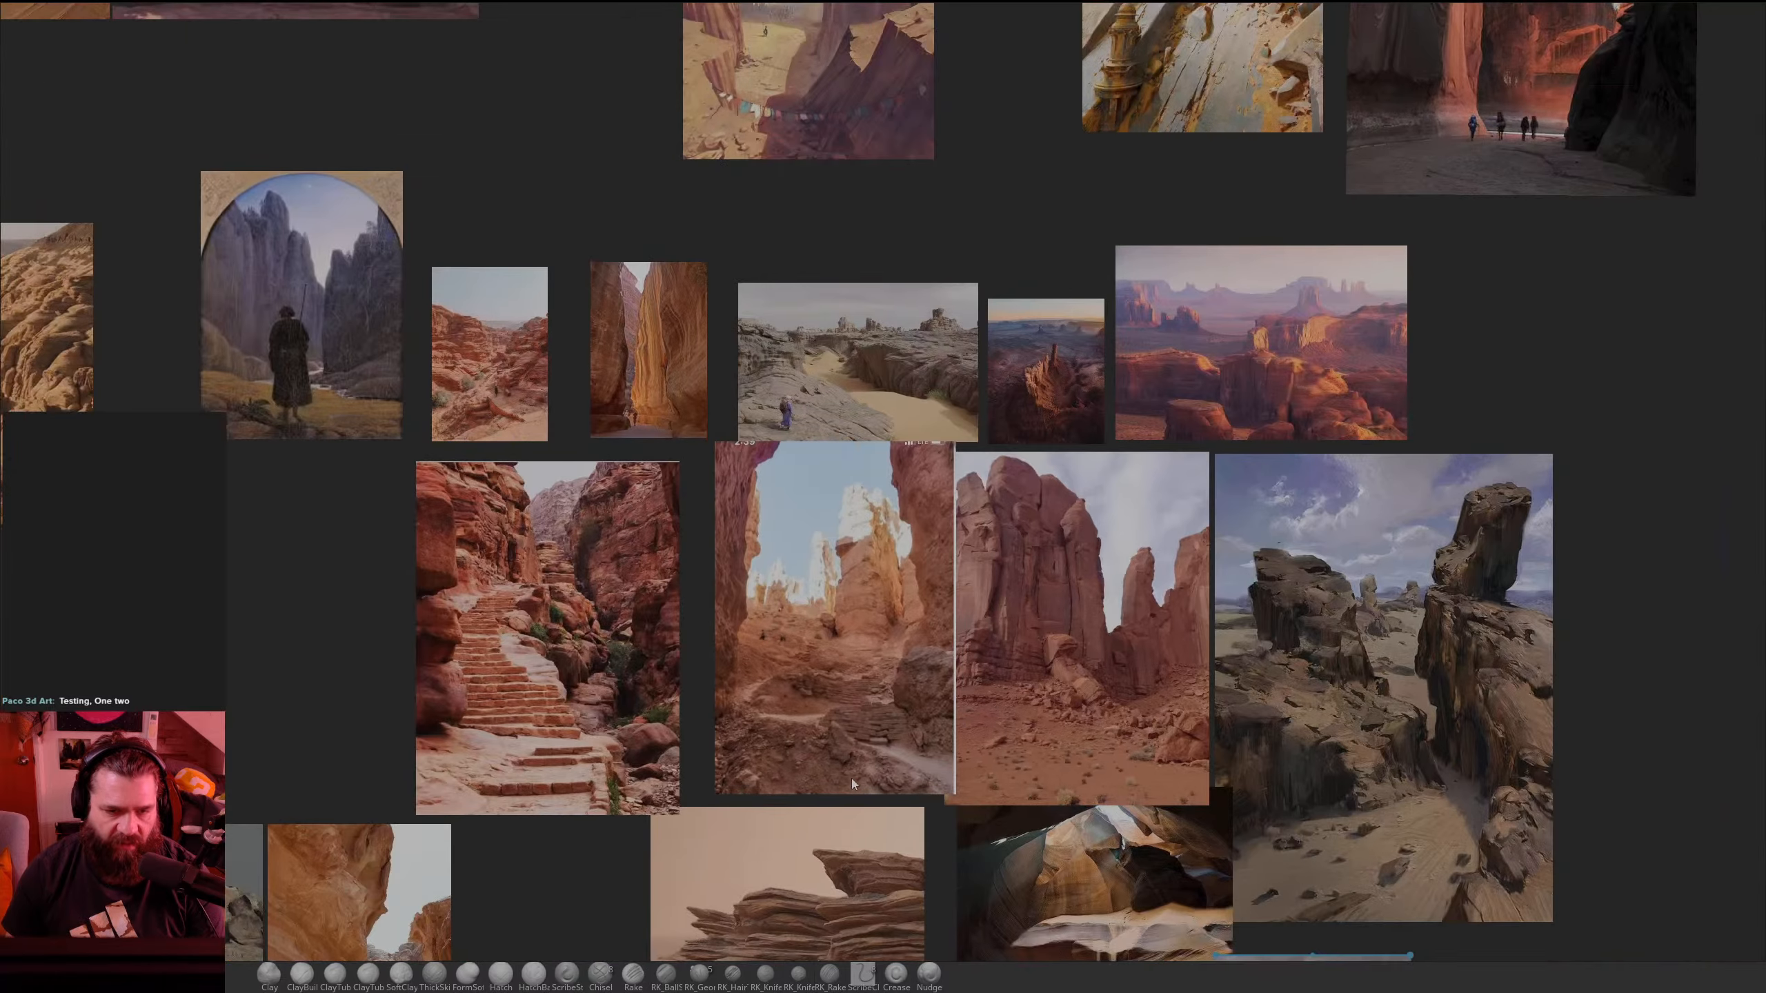
middle_click_drag(851, 779, 582, 479)
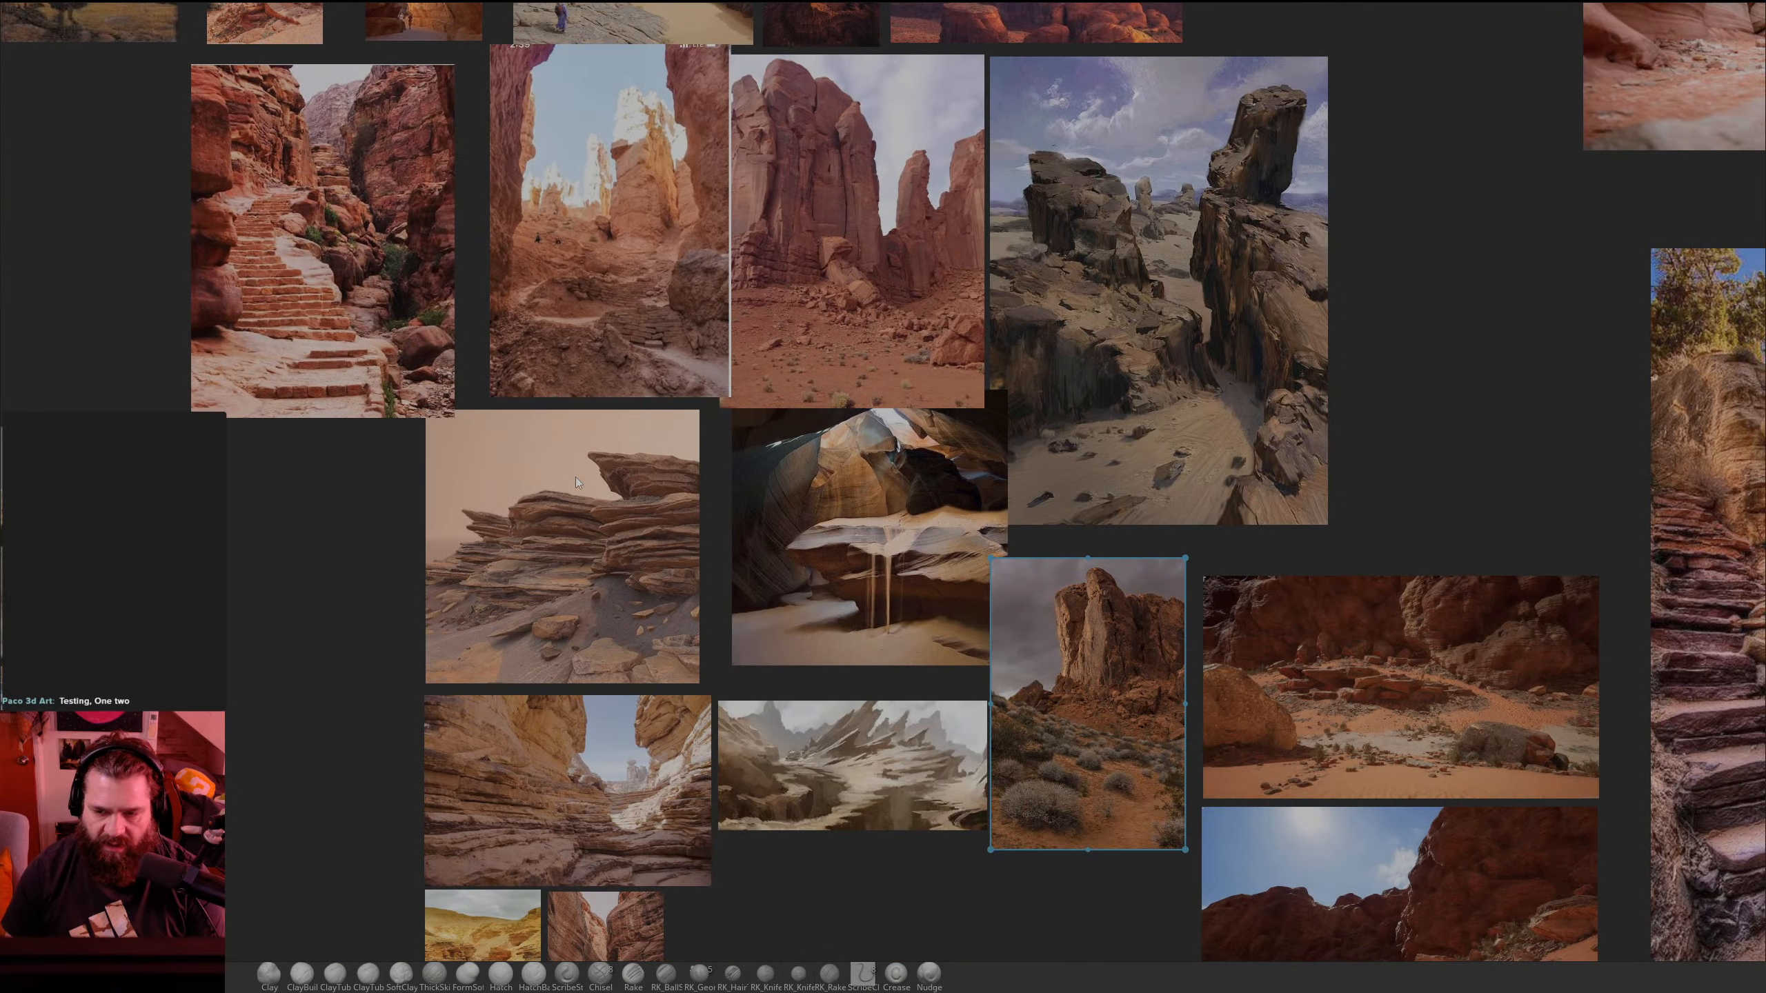
middle_click_drag(1420, 740, 867, 572)
middle_click_drag(827, 780, 1427, 361)
scroll(924, 584, "down", 3)
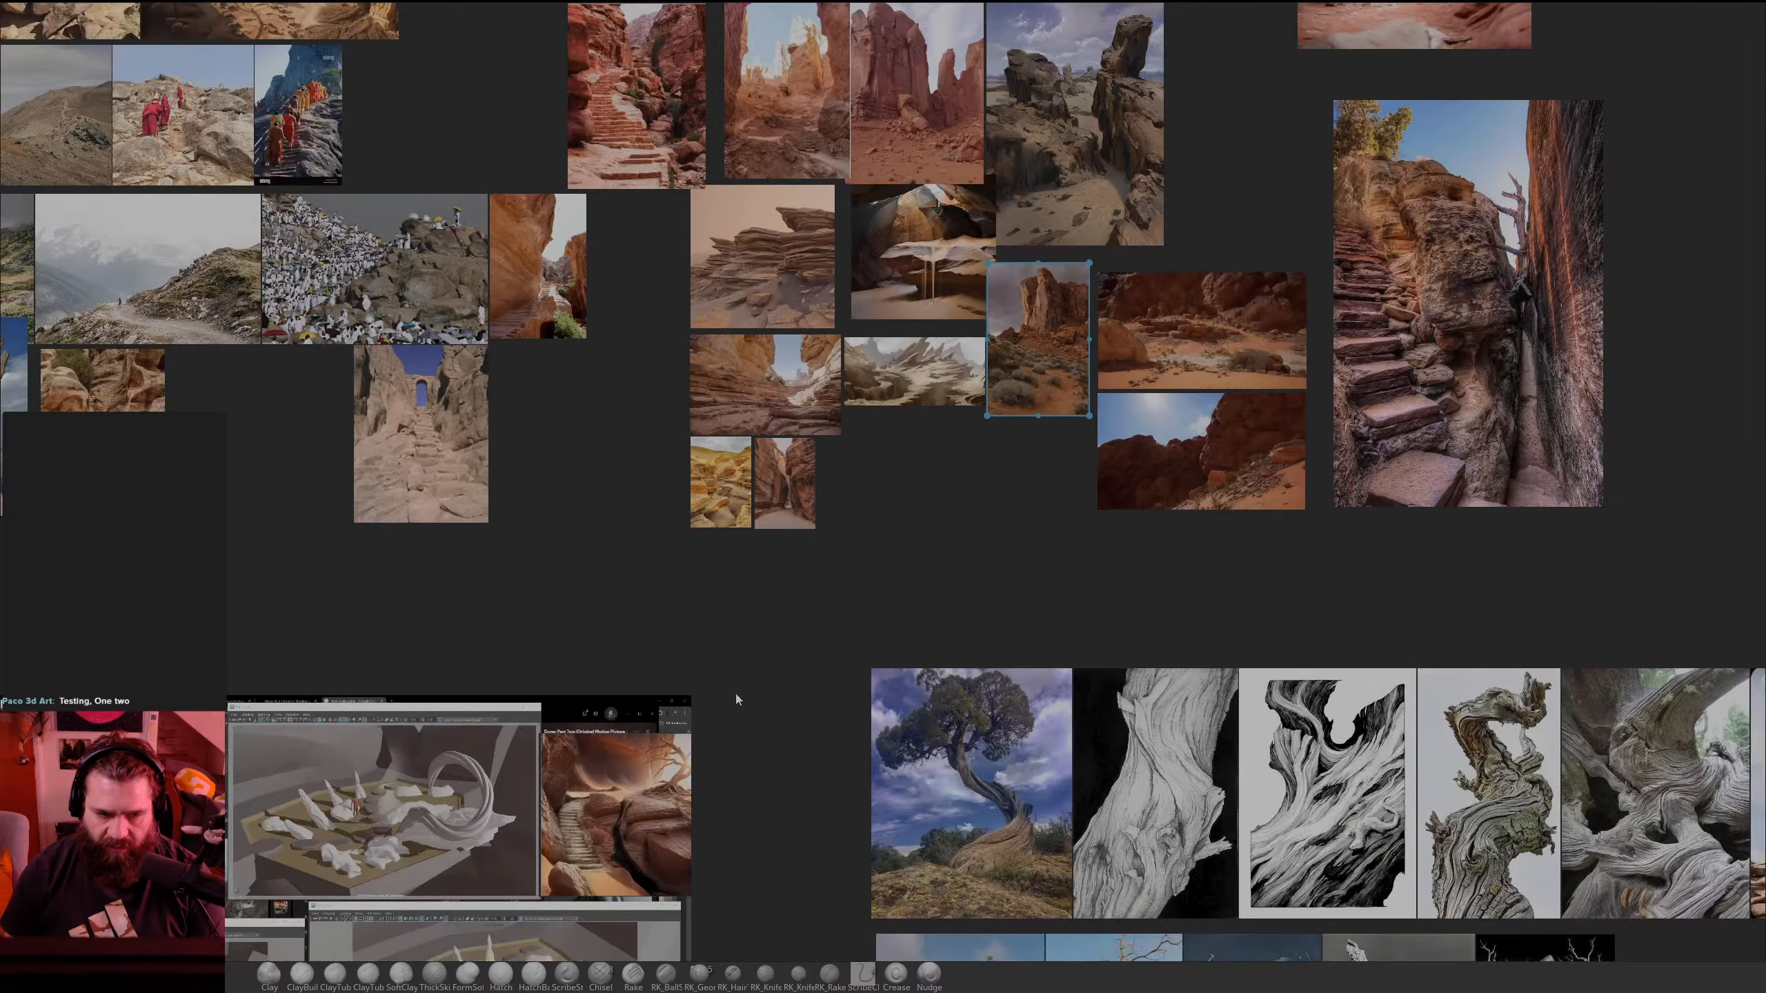
Step: Examine the grey blockout screenshots and the sandstone stairway concept with the gnarled tree
middle_click_drag(736, 714, 1284, 383)
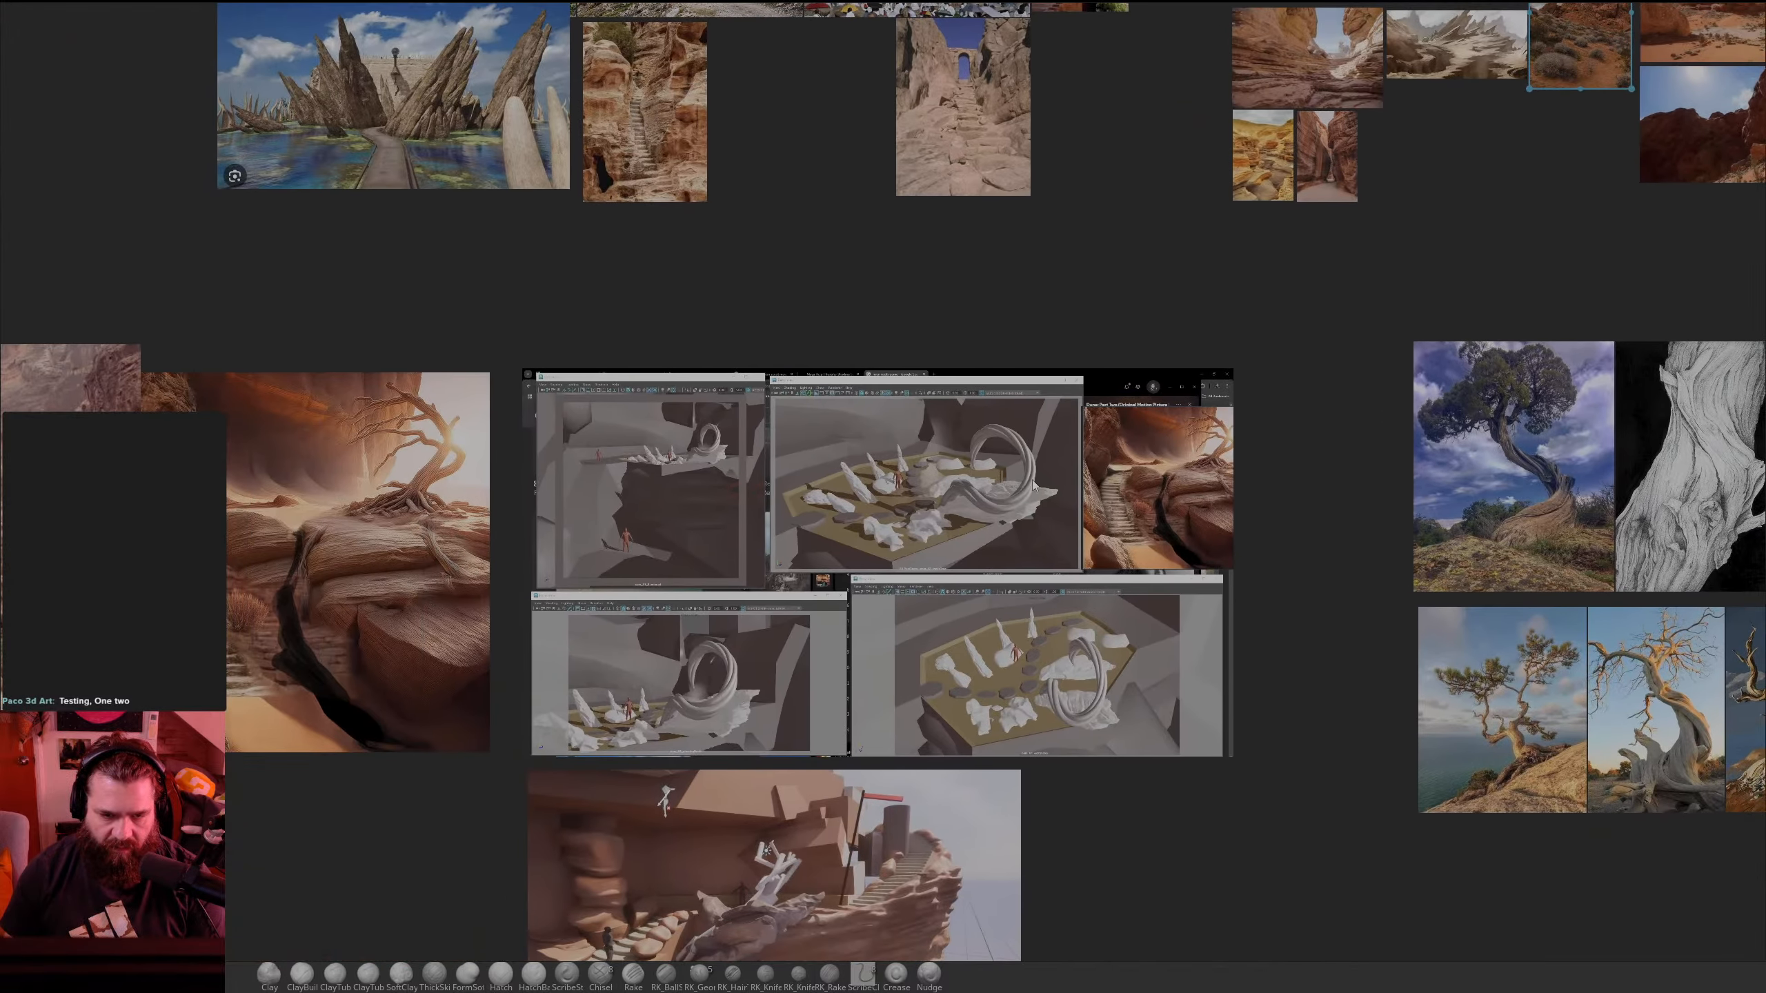
scroll(891, 527, "up", 5)
scroll(798, 309, "down", 6)
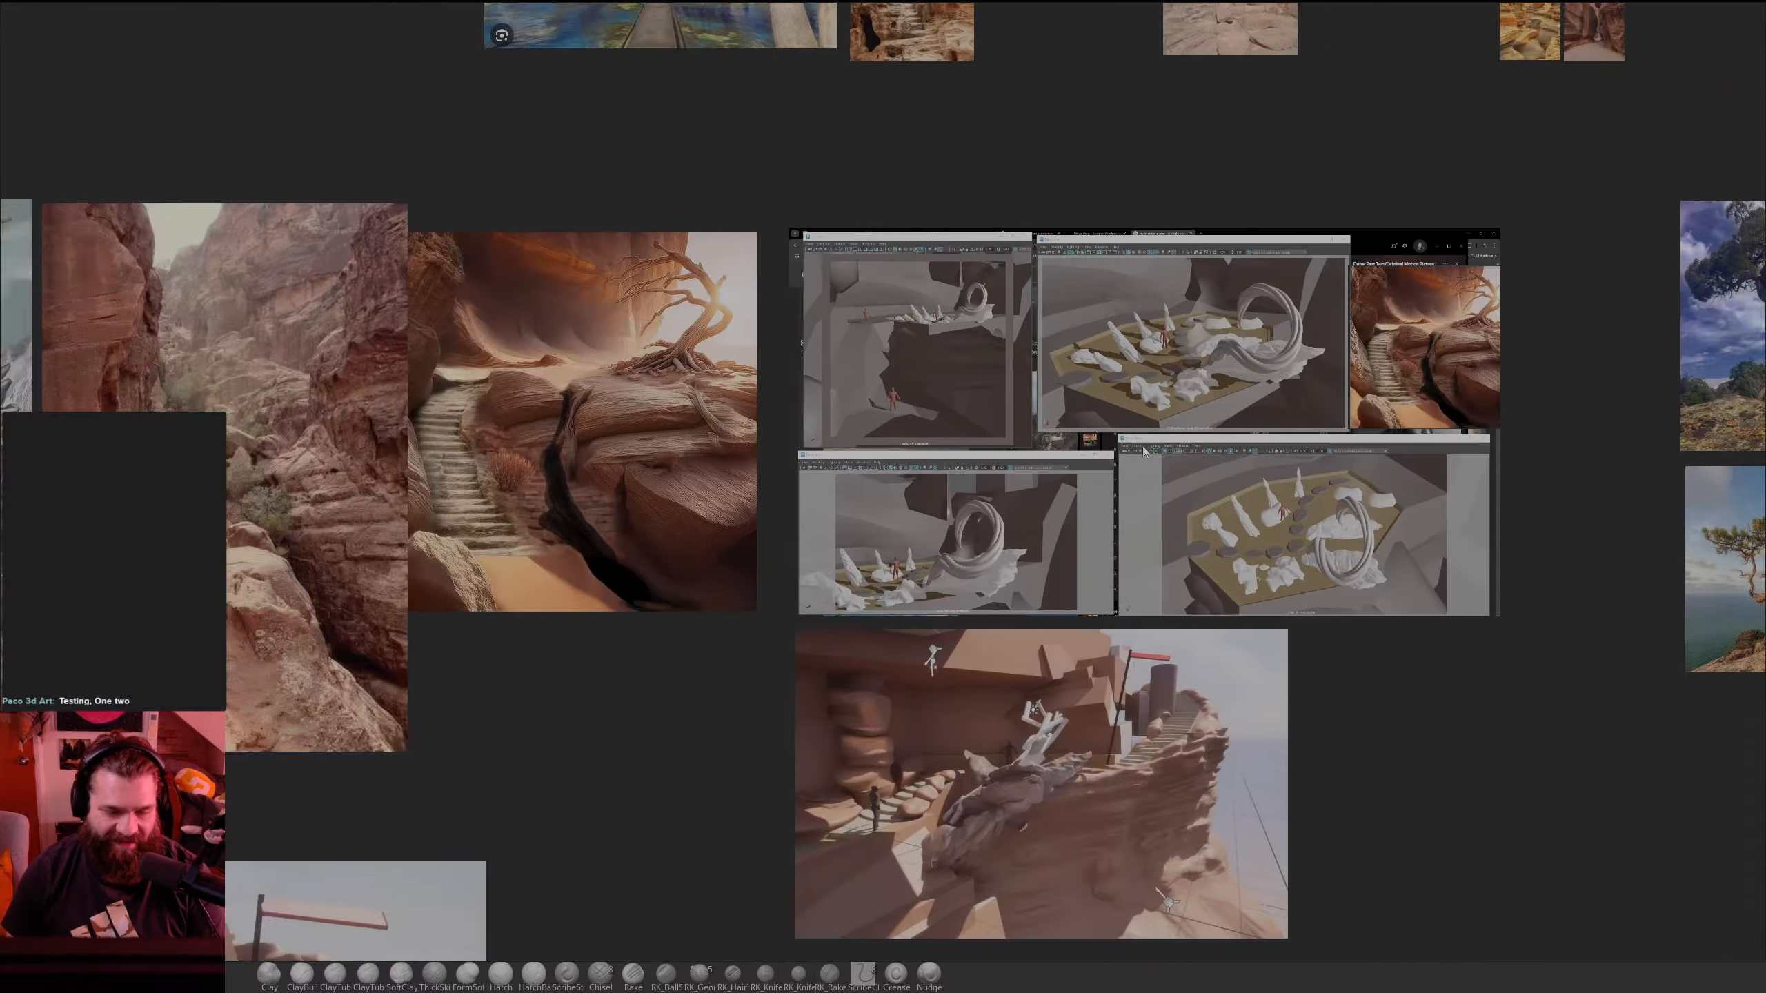
middle_click_drag(1143, 446, 1390, 429)
mouse_move(1025, 521)
middle_mouse_down()
mouse_move(706, 280)
mouse_move(1025, 550)
middle_mouse_up()
scroll(943, 490, "up", 3)
middle_click_drag(696, 480, 1012, 612)
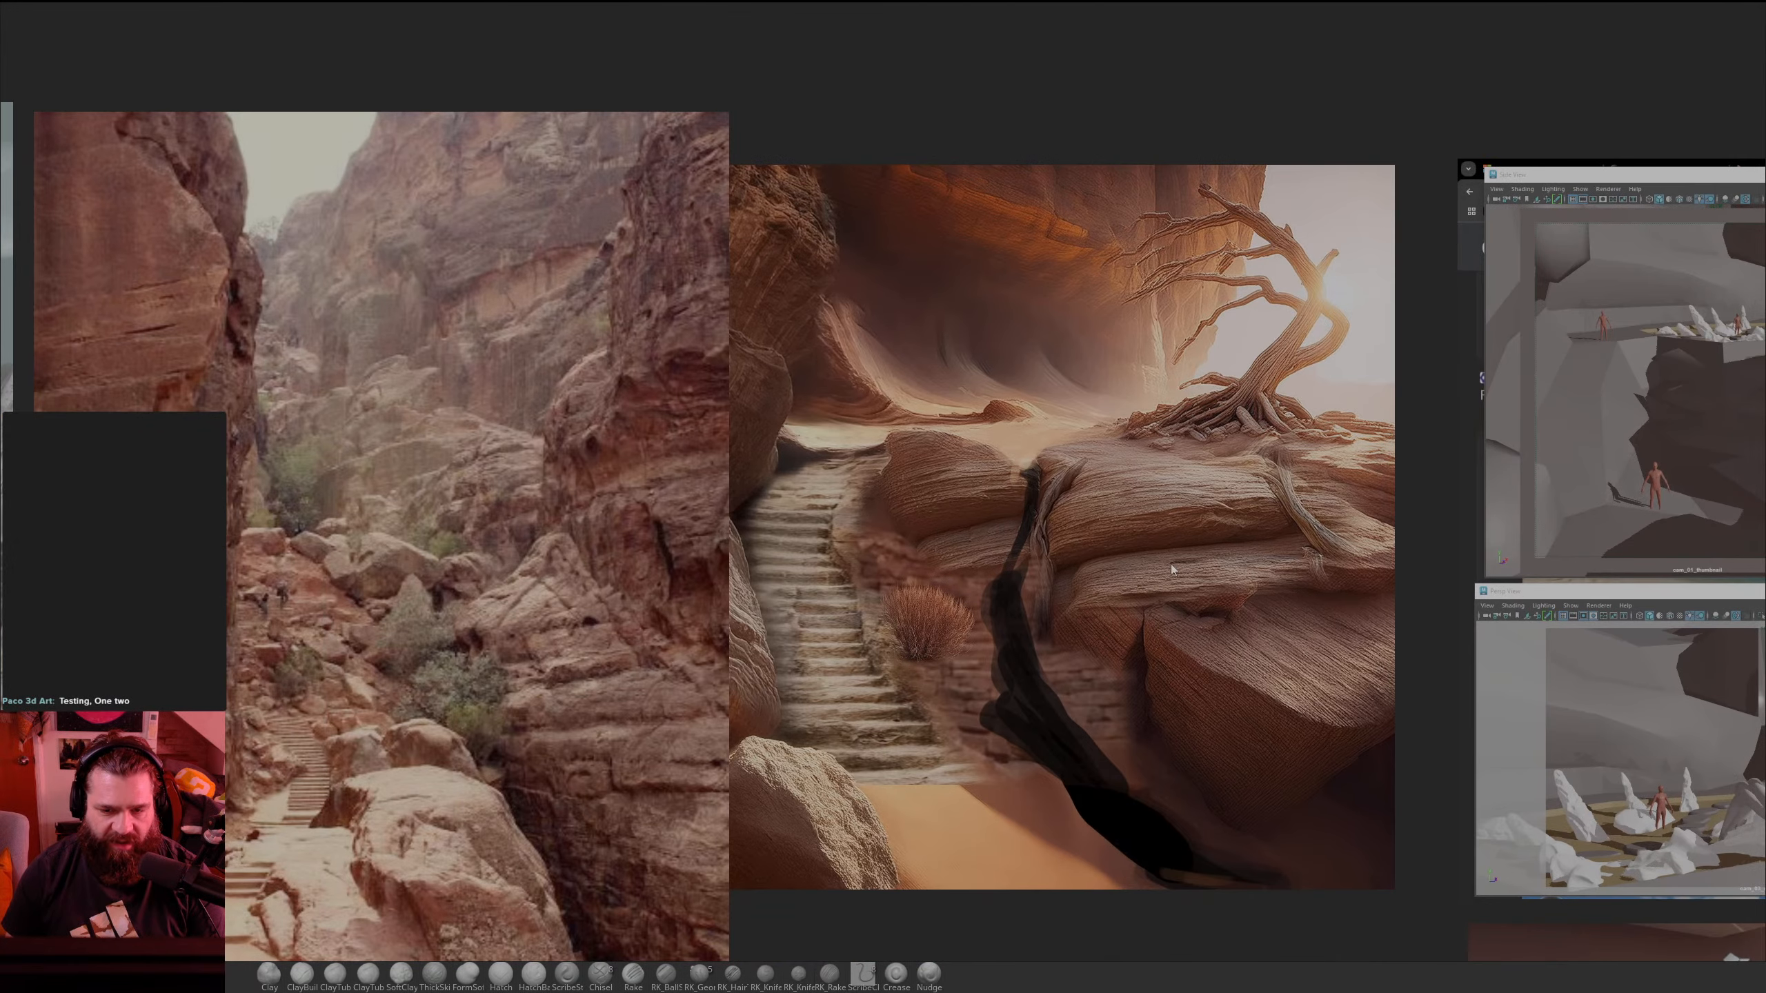
Step: Examine the dark cliff concept painting, especially the stairs, stacked boulders and slanted rock slabs
scroll(1127, 487, "down", 4)
middle_click_drag(699, 539, 1486, 553)
scroll(1486, 553, "up", 3)
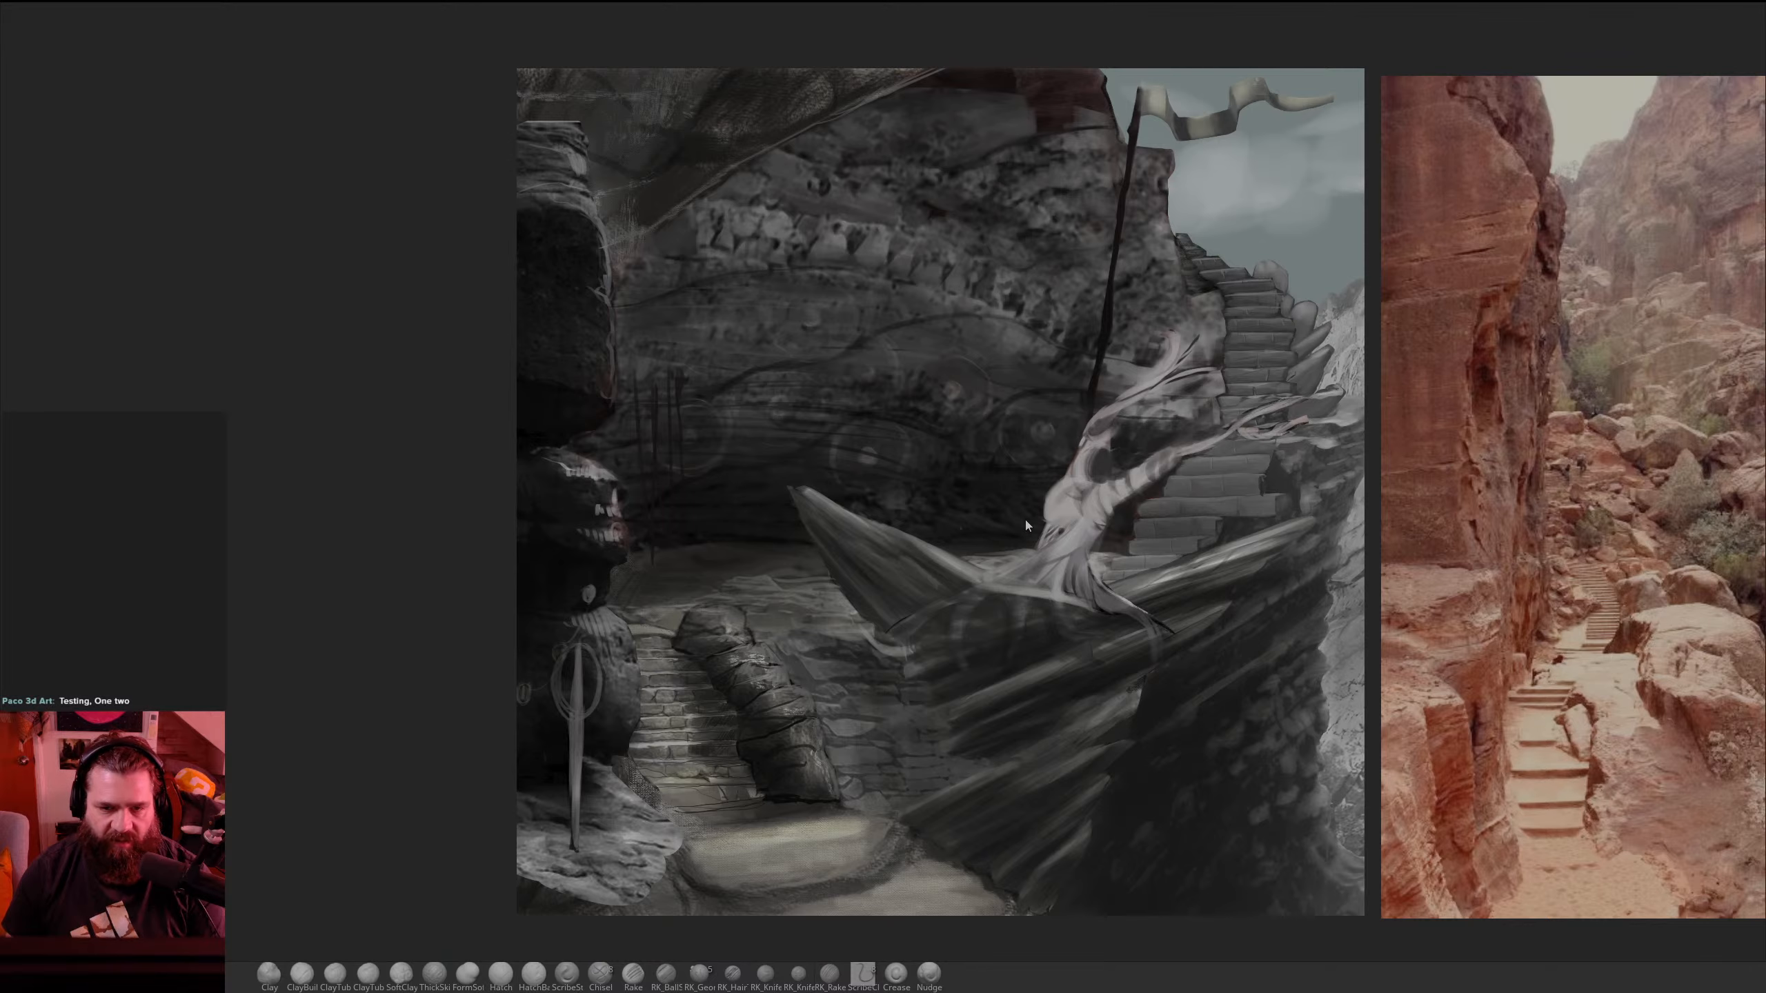
middle_click_drag(869, 478, 787, 529)
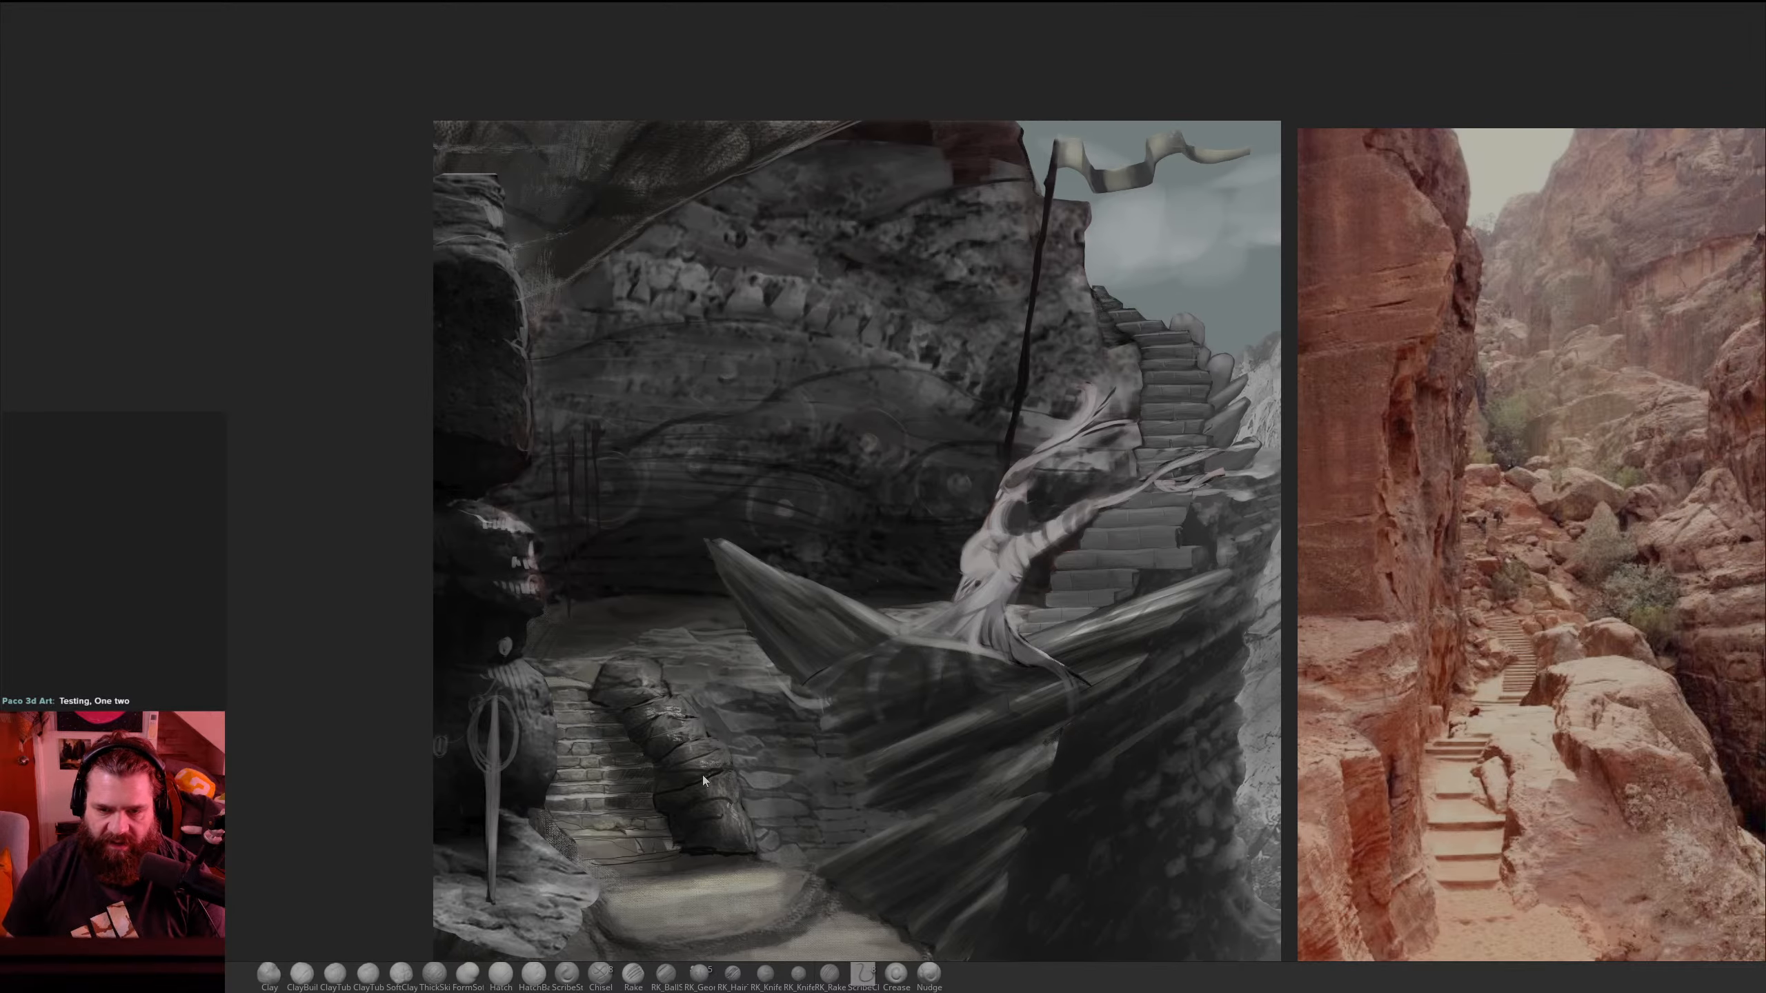
scroll(631, 793, "down", 2)
scroll(483, 865, "up", 5)
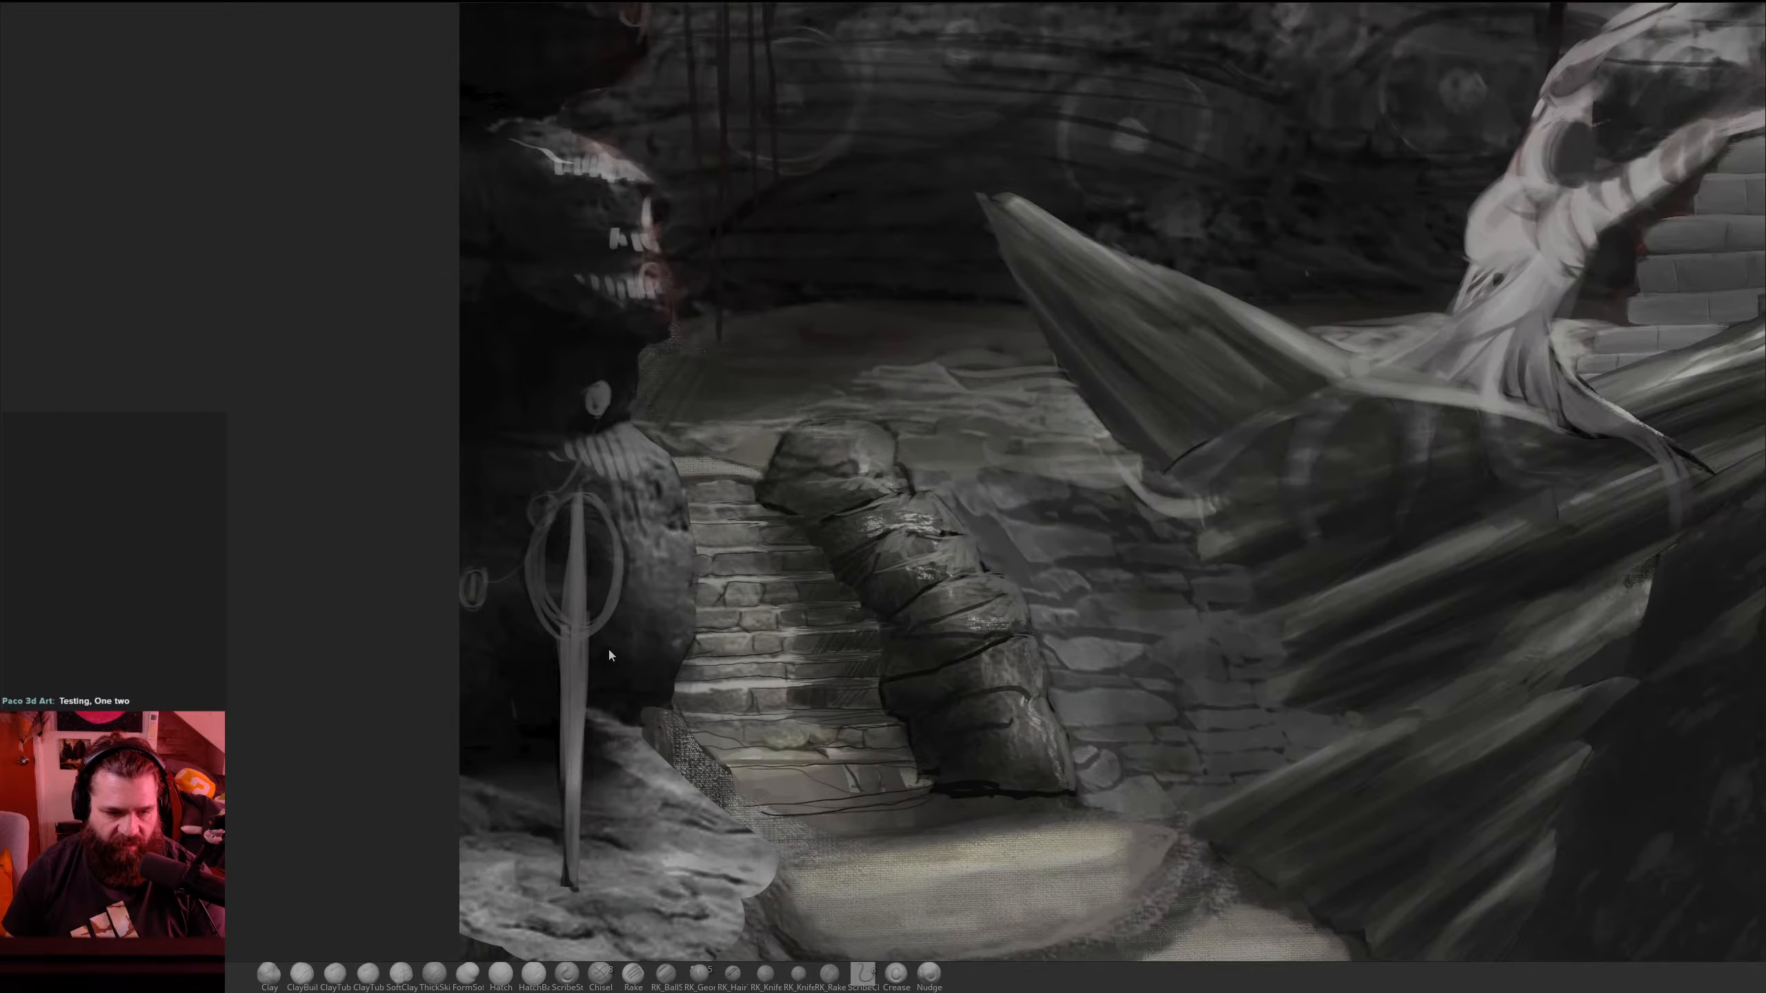
scroll(609, 651, "down", 7)
Step: Return the PureRef board to its small window over ZBrush and frame the red canyon staircase photo in it
middle_click_drag(907, 759, 868, 590)
key("ctrl+f")
right_click_drag(868, 590, 404, 351)
scroll(406, 355, "down", 8)
middle_click_drag(419, 423, 273, 418)
scroll(273, 418, "up", 2)
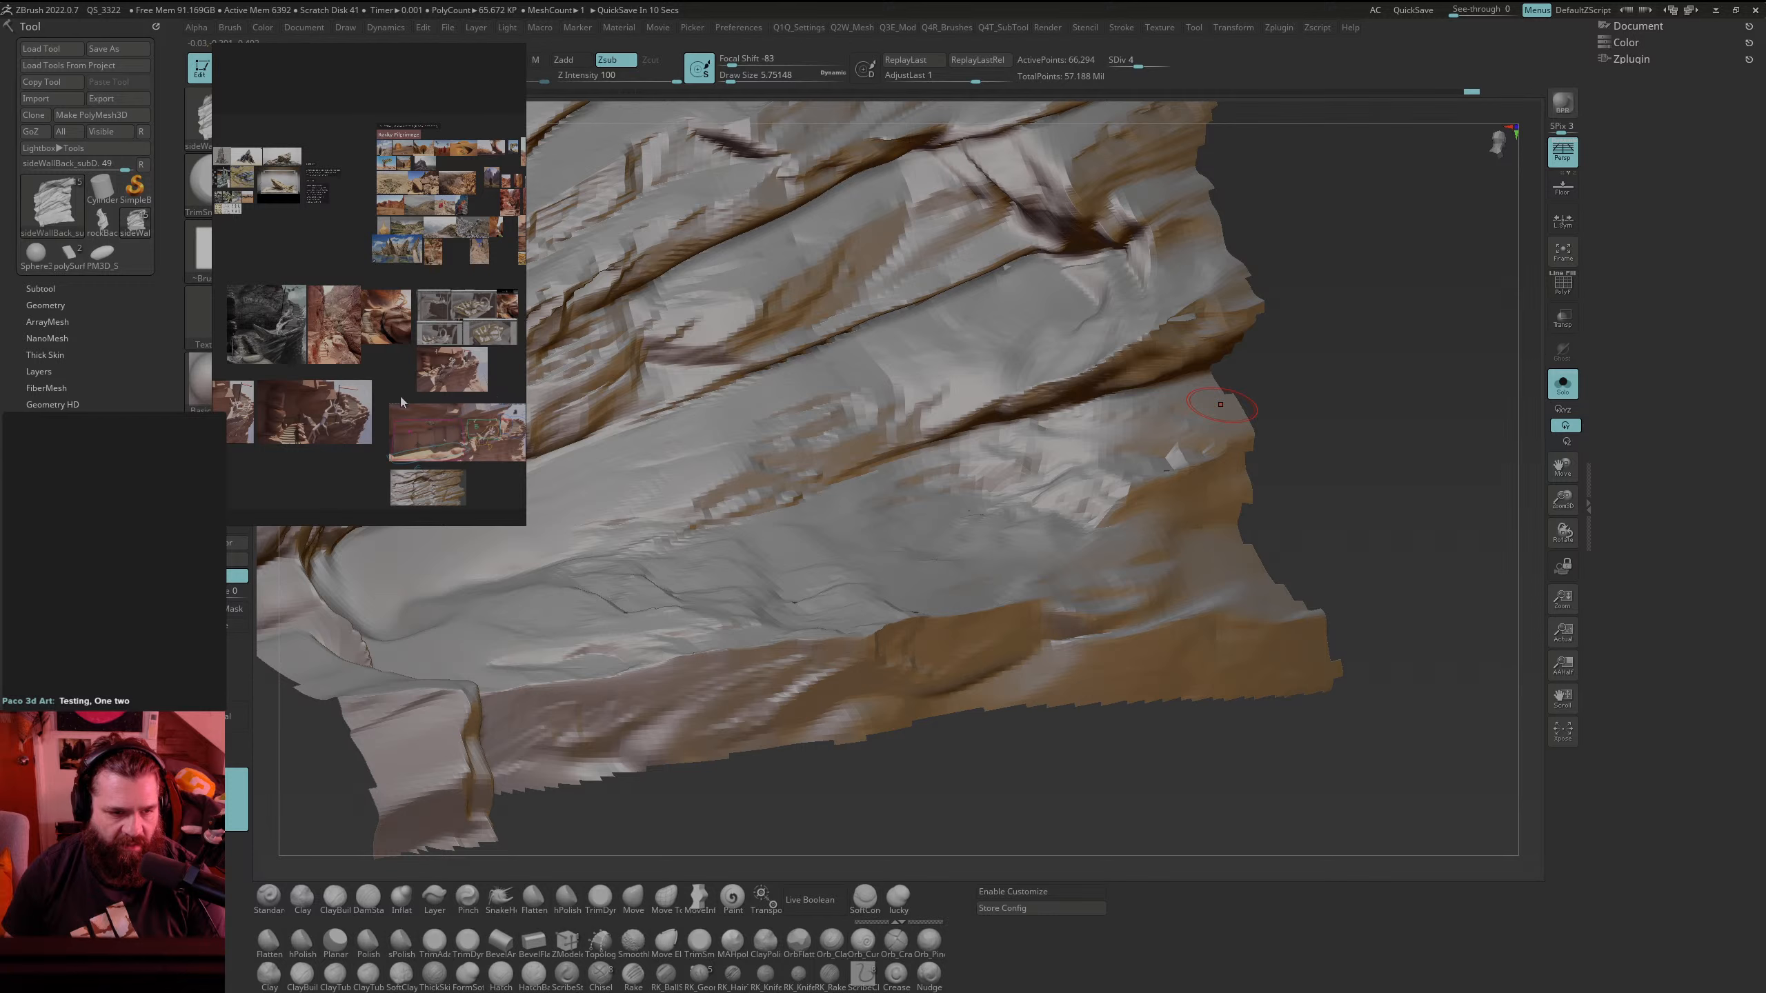
middle_click_drag(400, 397, 247, 485)
middle_click_drag(336, 361, 395, 460)
scroll(395, 460, "up", 4)
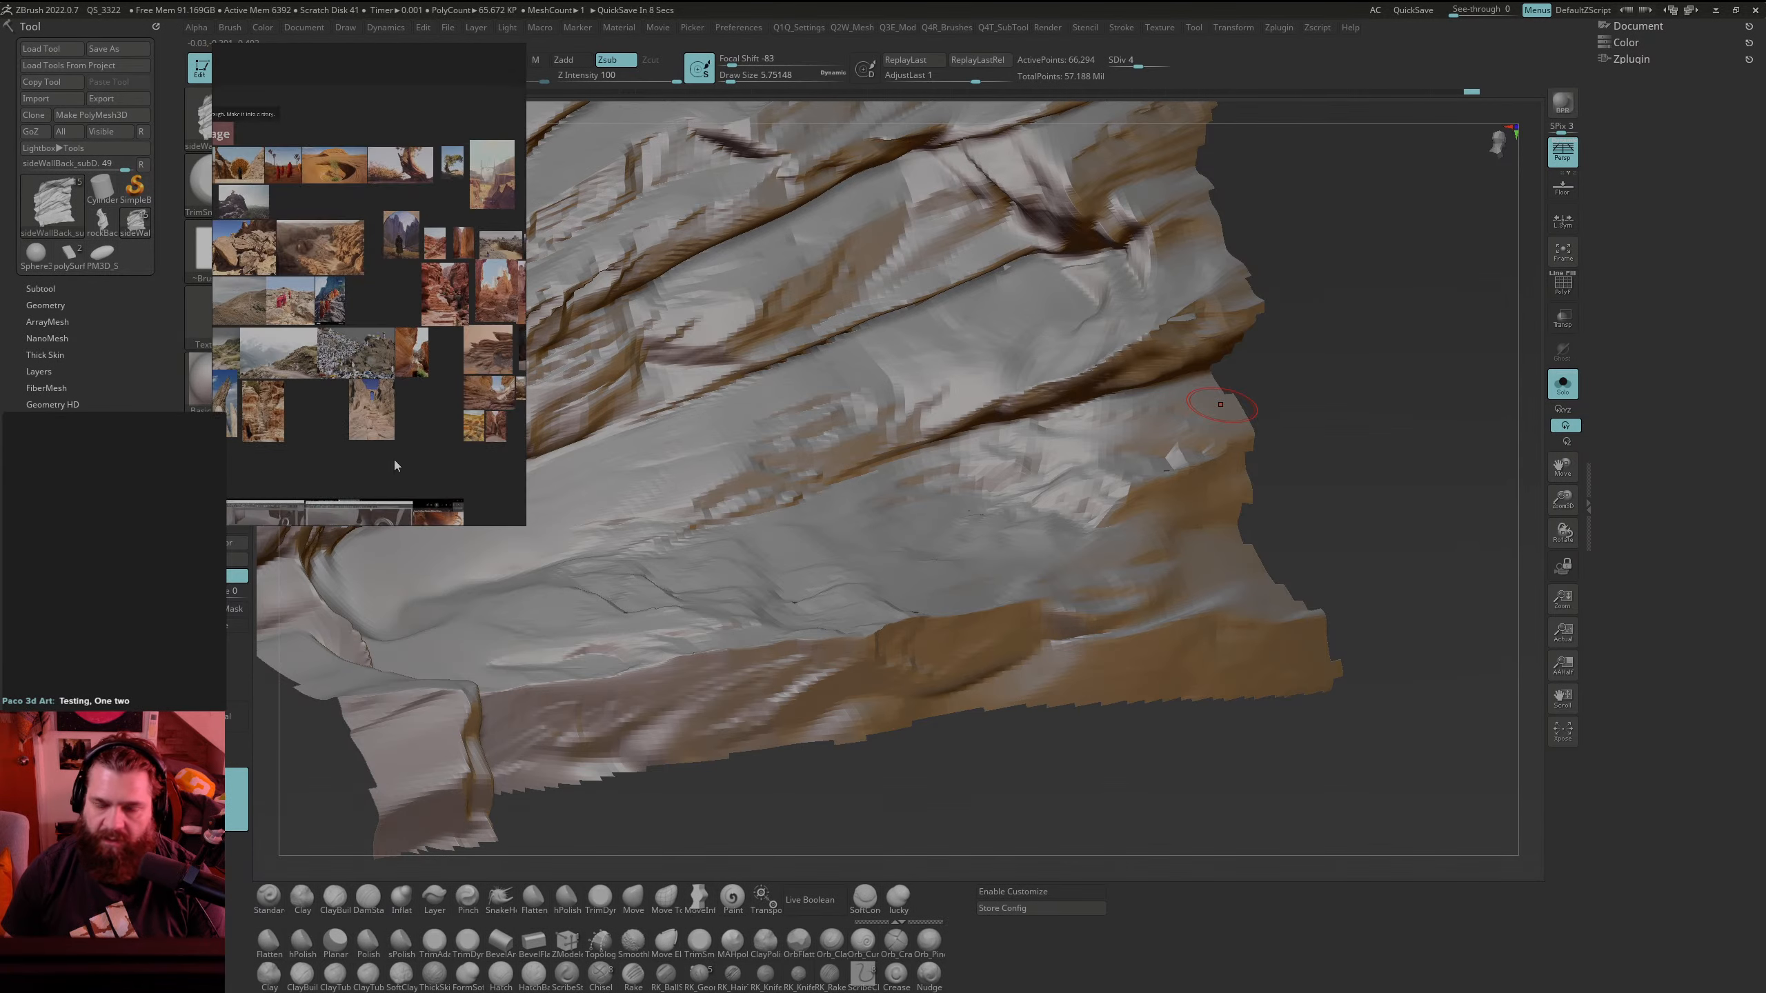
scroll(409, 424, "up", 4)
scroll(357, 317, "up", 5)
middle_click_drag(504, 167, 493, 398)
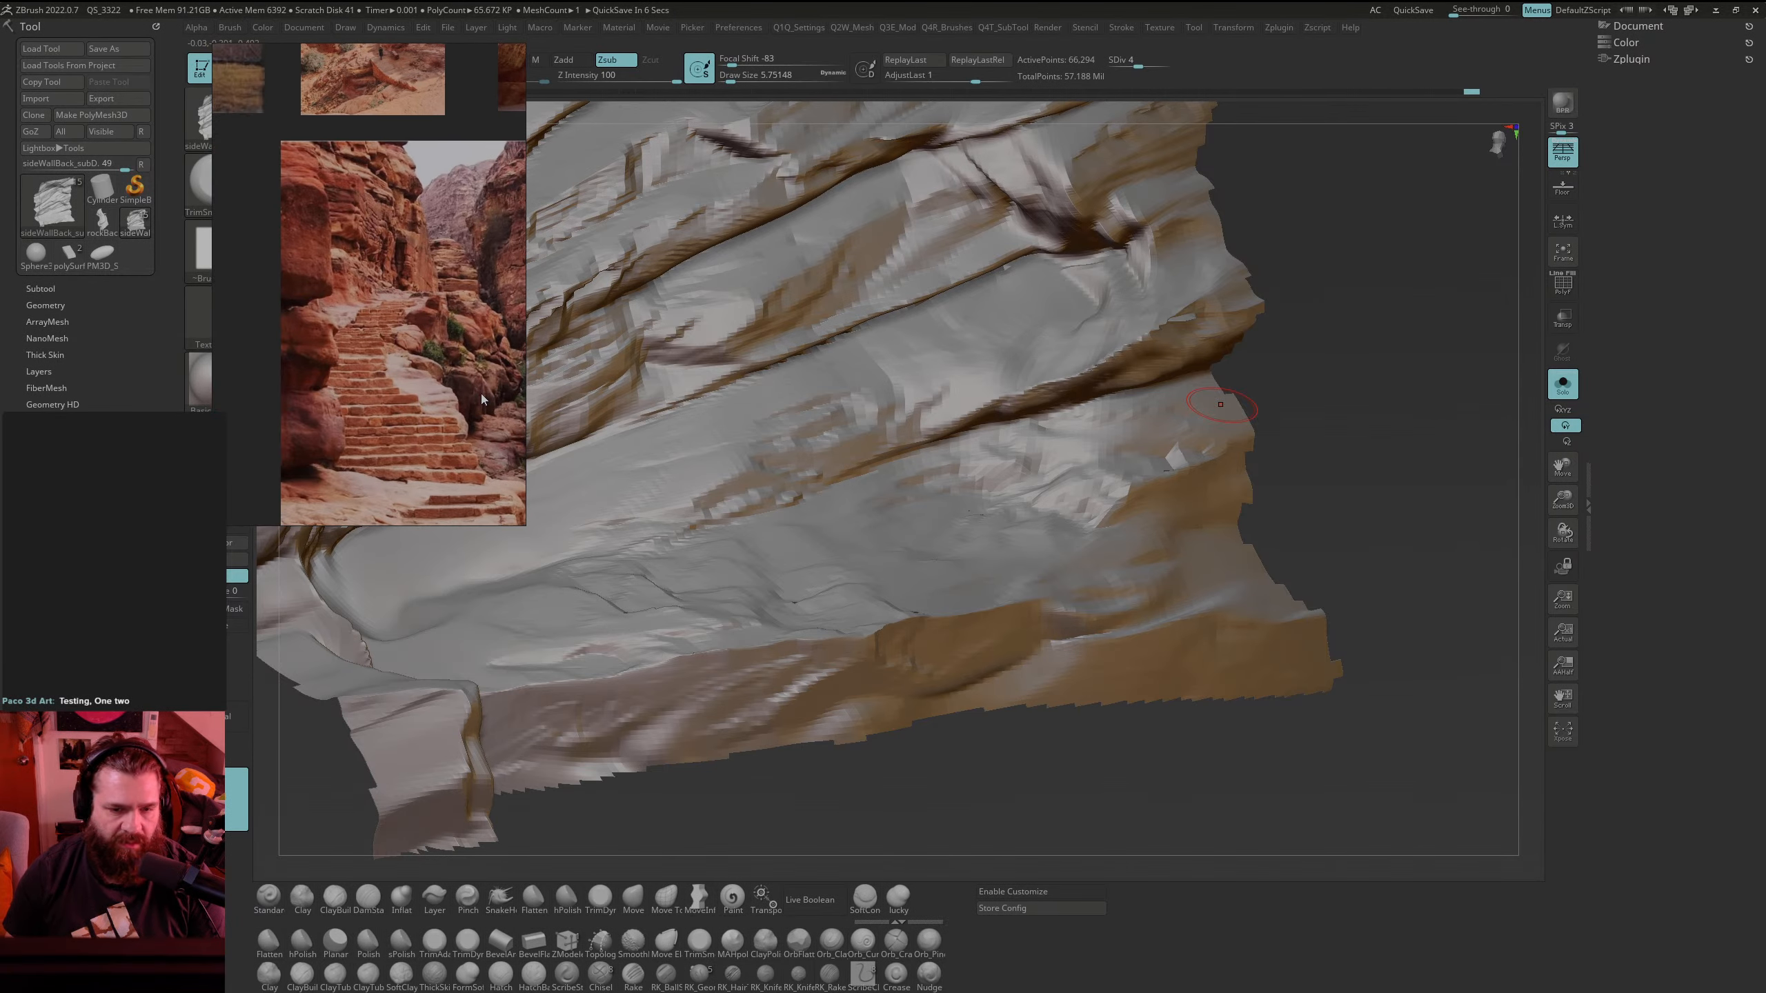
Step: Raise the mesh to subdivision level 5 and trim small chips into the rock at the bottom ledge's far end
mouse_move(1435, 406)
left_mouse_down("alt")
mouse_move(1525, 278)
mouse_move(1347, 542)
mouse_move(1283, 519)
left_mouse_up("alt")
mouse_move(1197, 564)
left_mouse_down()
mouse_move(1029, 549)
mouse_move(1266, 527)
left_mouse_up()
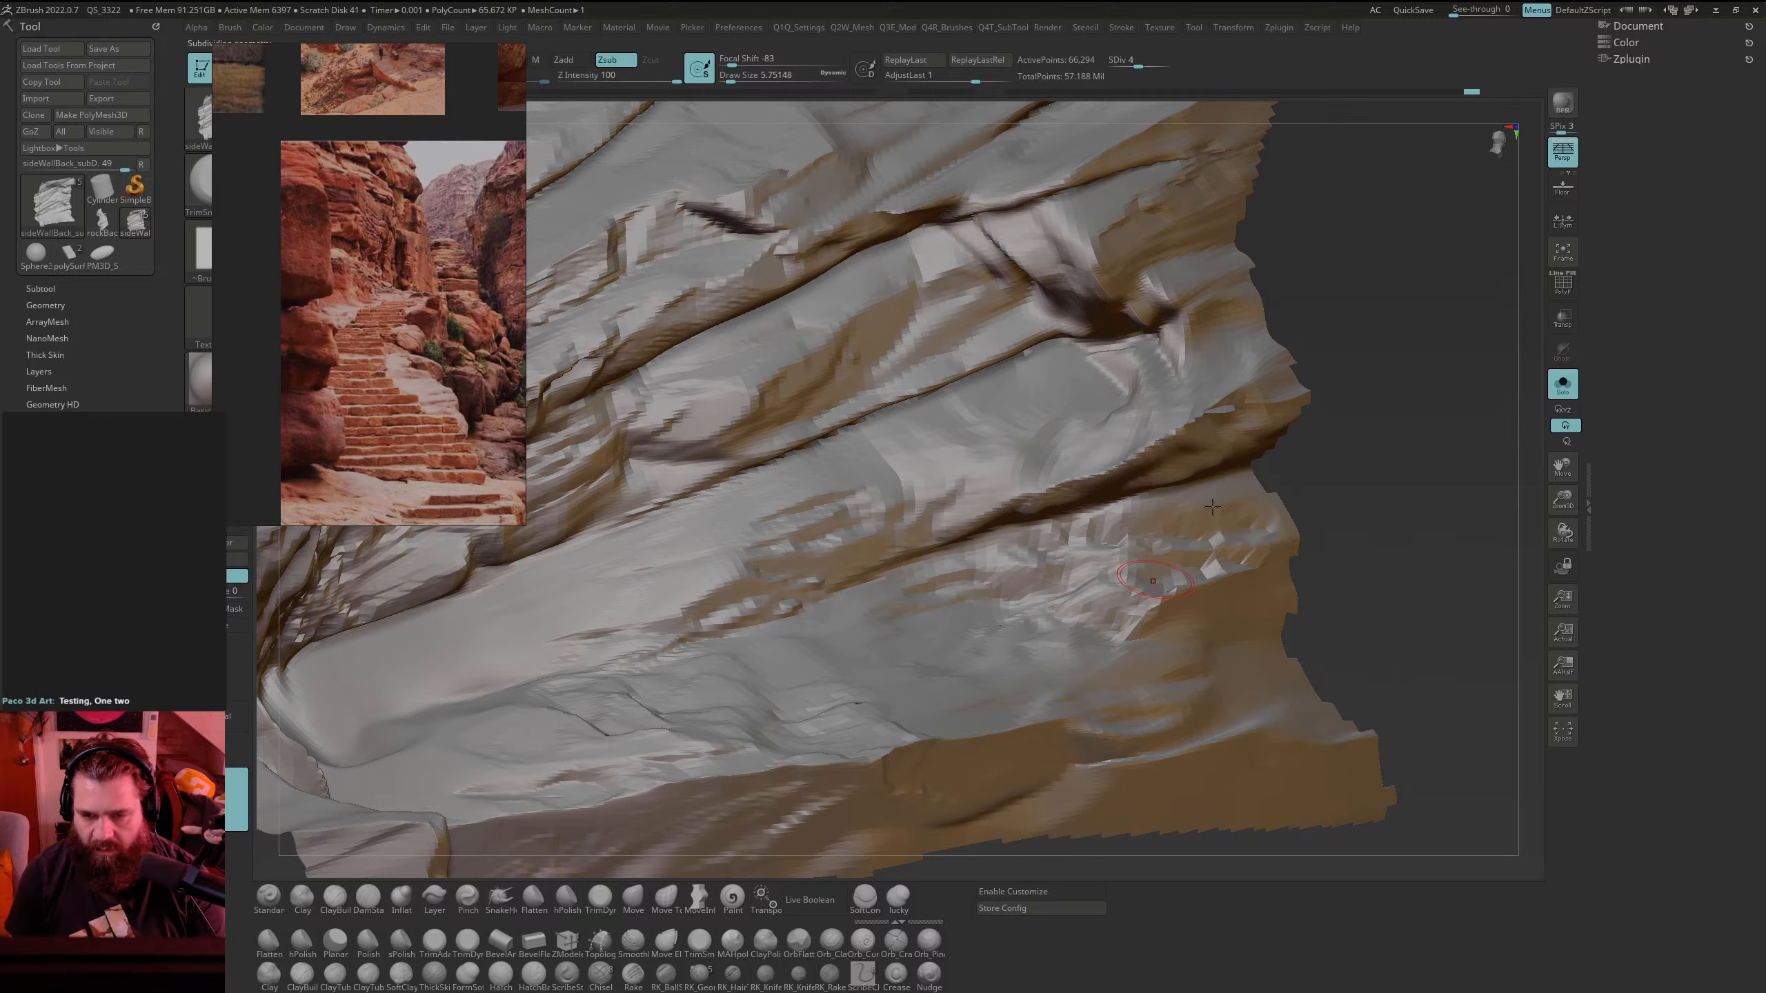
key("d")
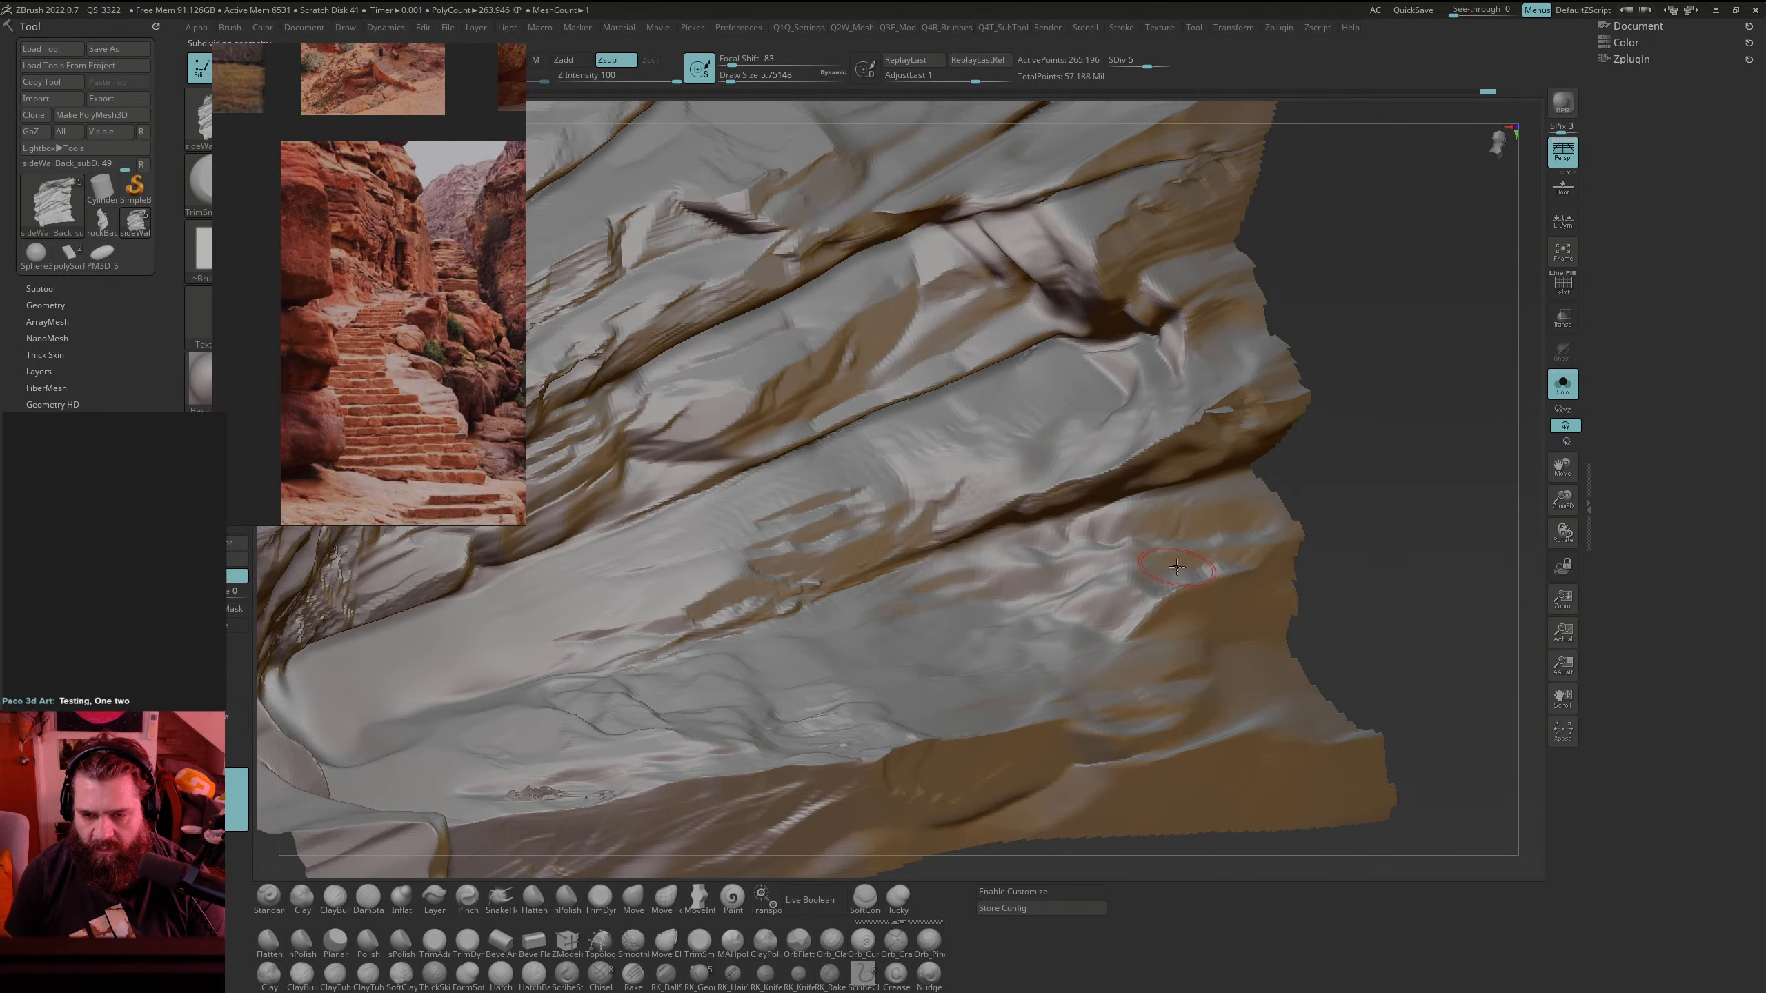
mouse_move(1132, 547)
left_mouse_down()
mouse_move(1121, 579)
mouse_move(1165, 612)
left_mouse_up()
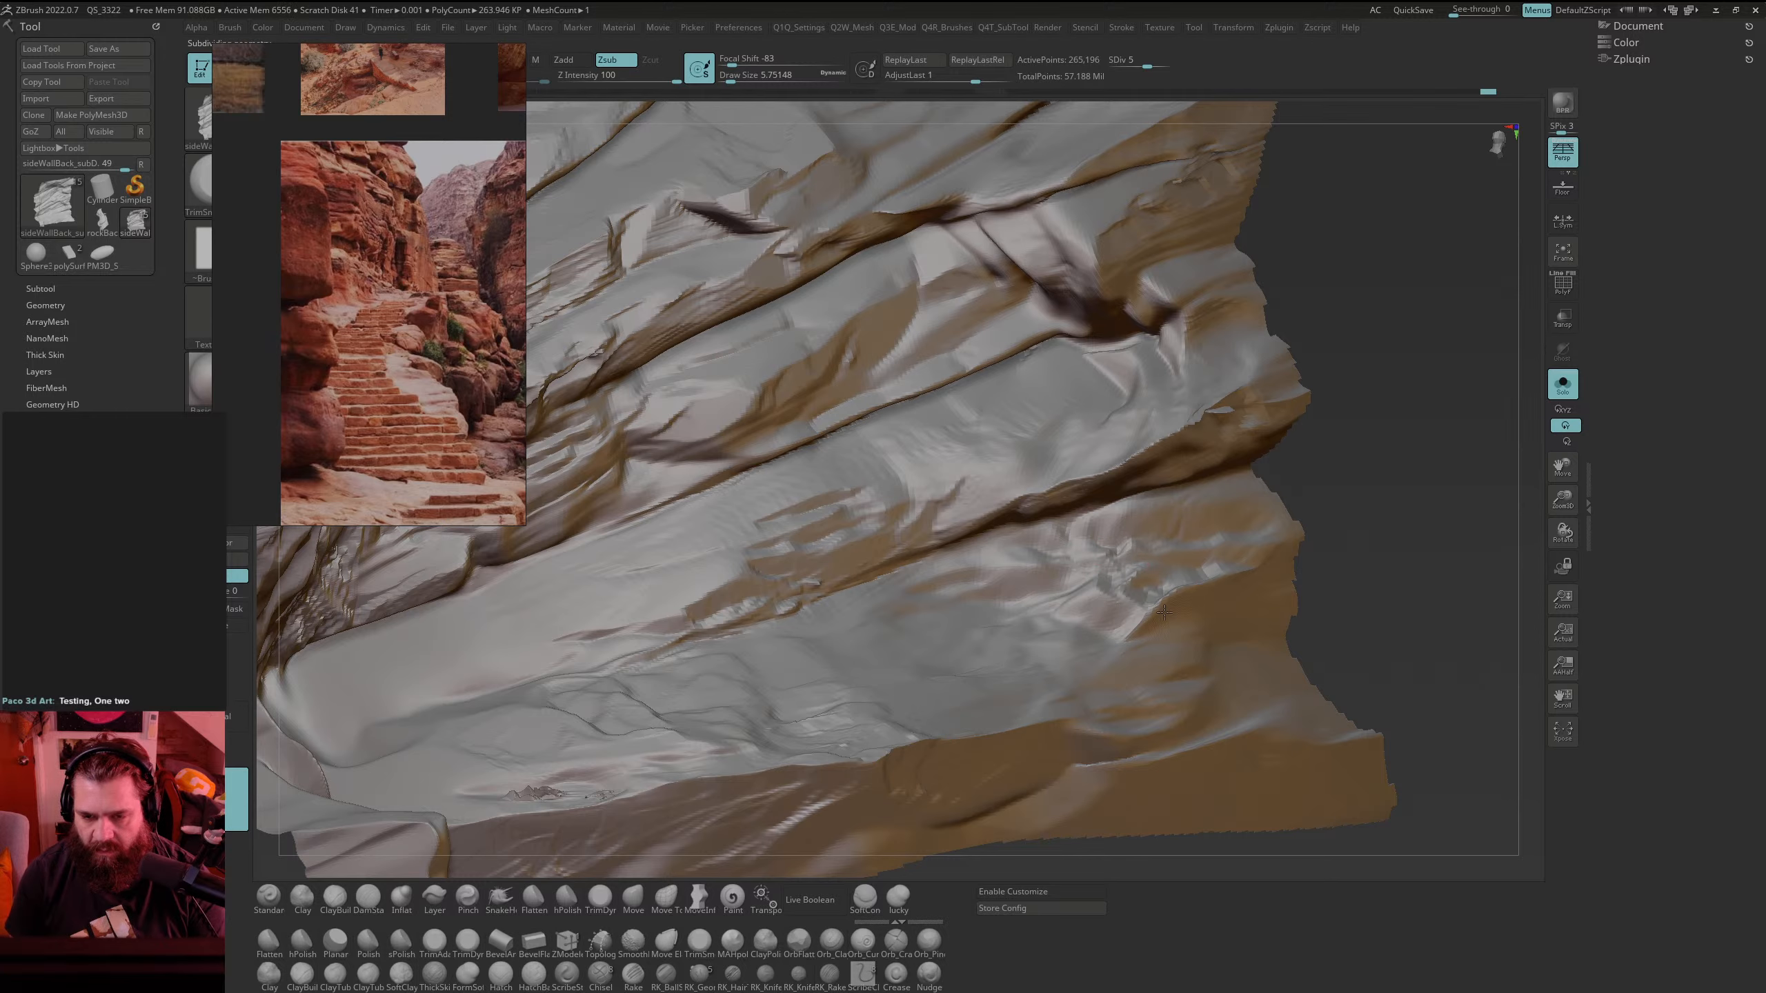
left_click_drag(1445, 508, 1258, 497)
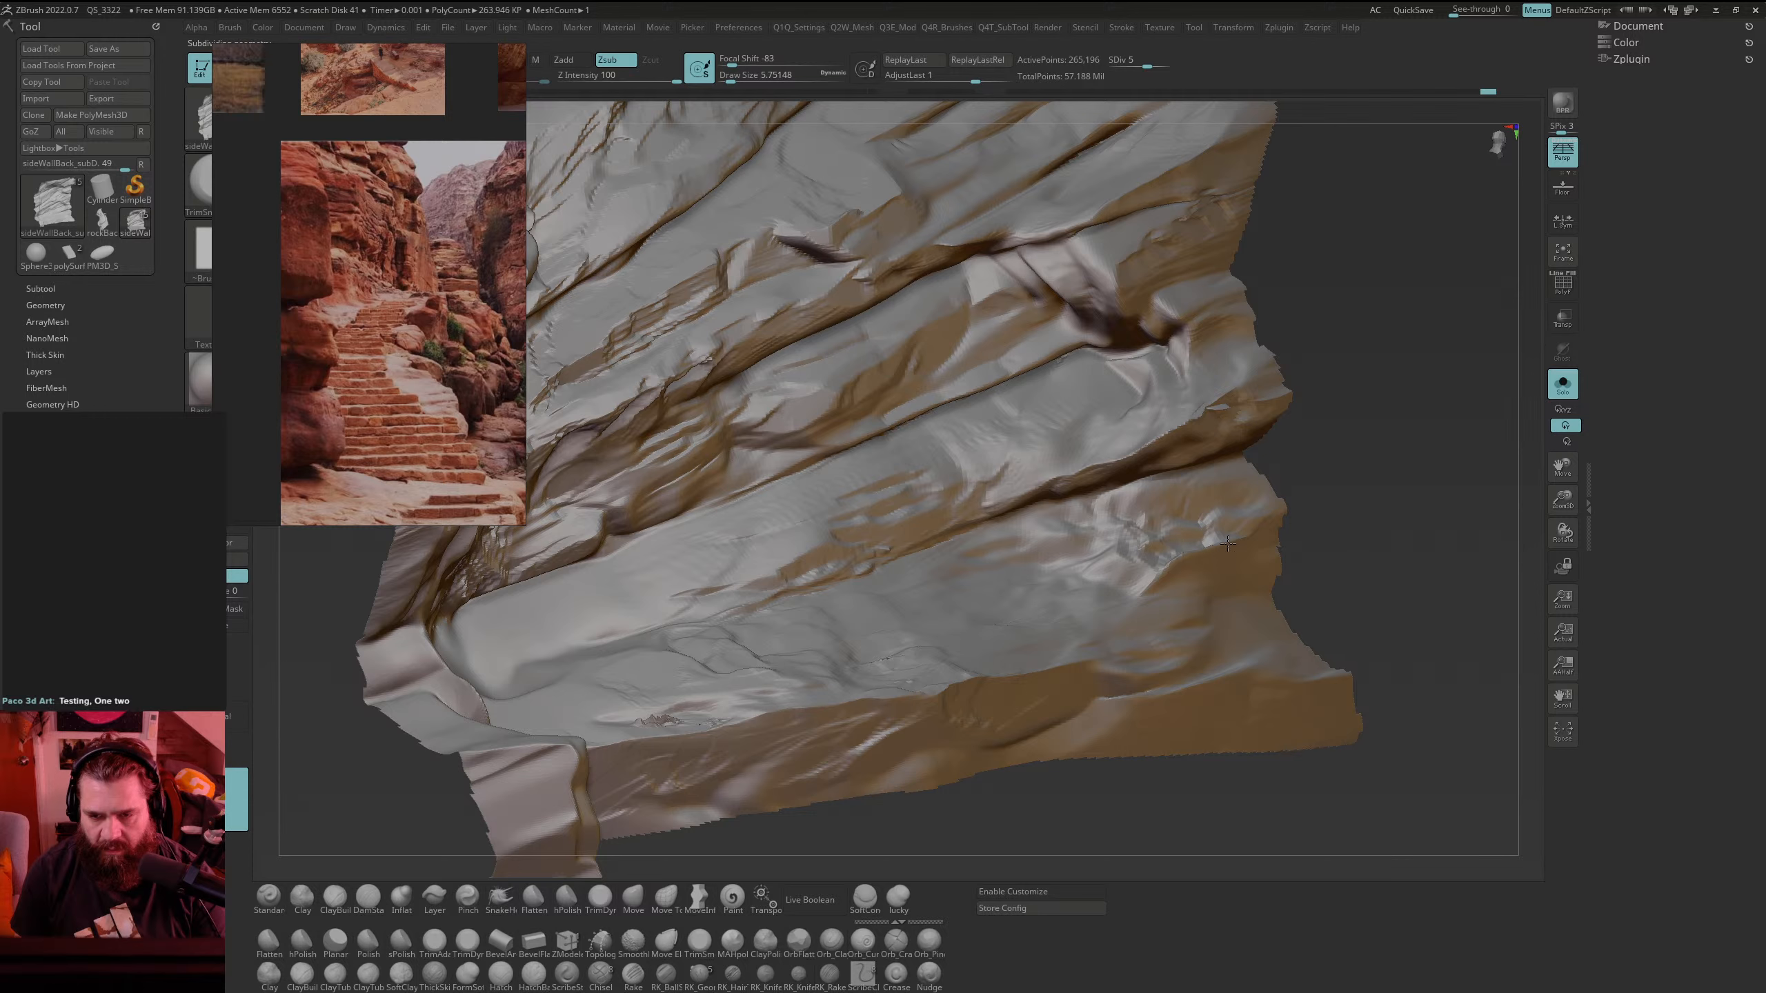
key("shift")
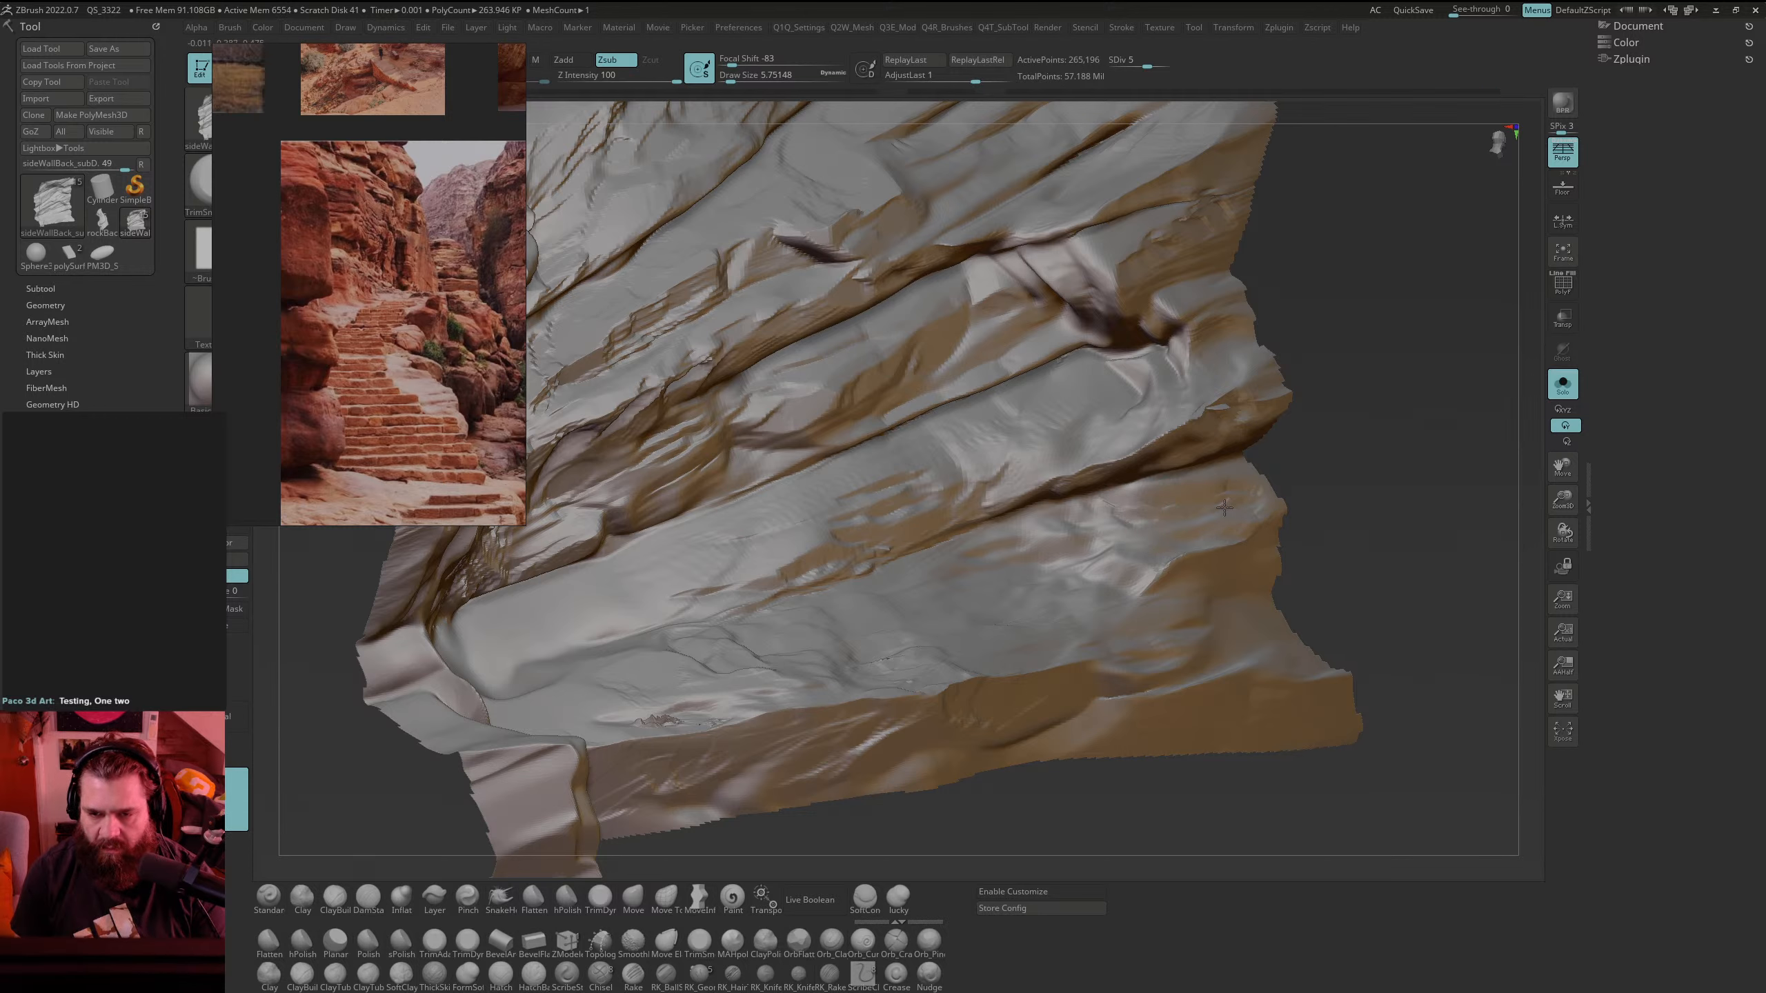
mouse_move(1224, 508)
left_mouse_down()
mouse_move(1144, 555)
mouse_move(1206, 537)
mouse_move(1182, 537)
left_mouse_up()
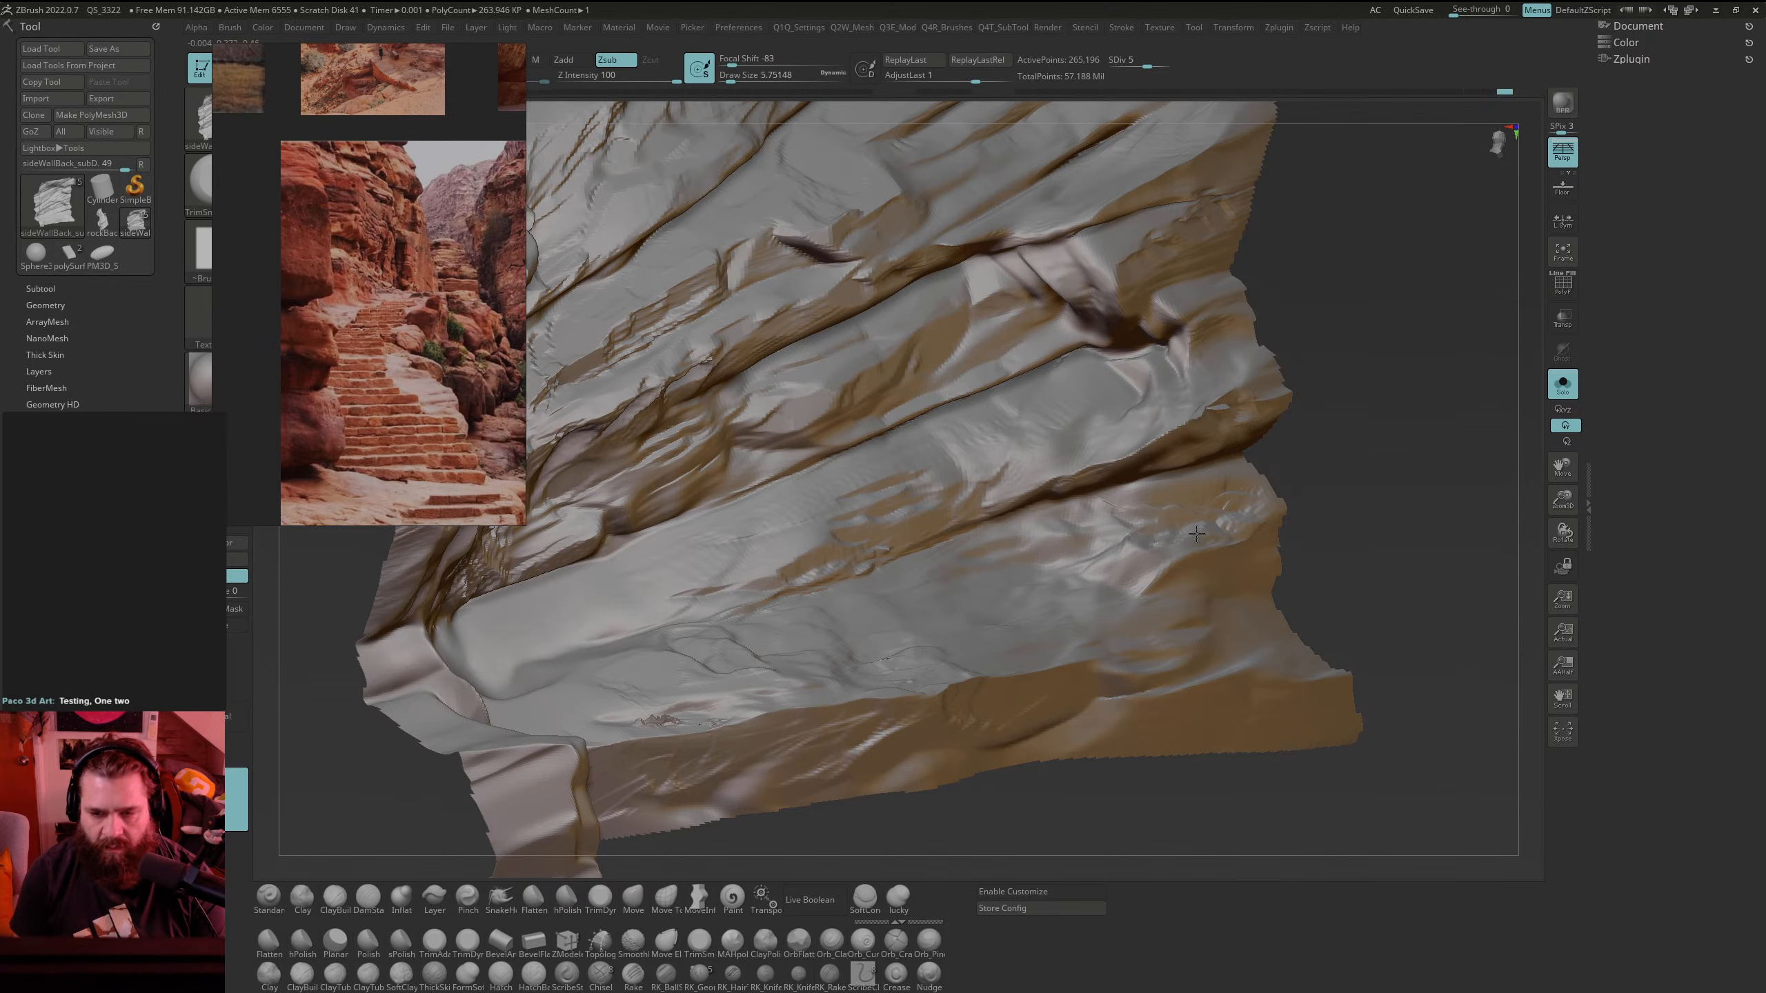
Step: Raise the mesh to subdivision level 6 and trim fine chips into the blocks beside the vertical crack and the slabs around it
left_click_drag(1314, 337, 1376, 474, "alt")
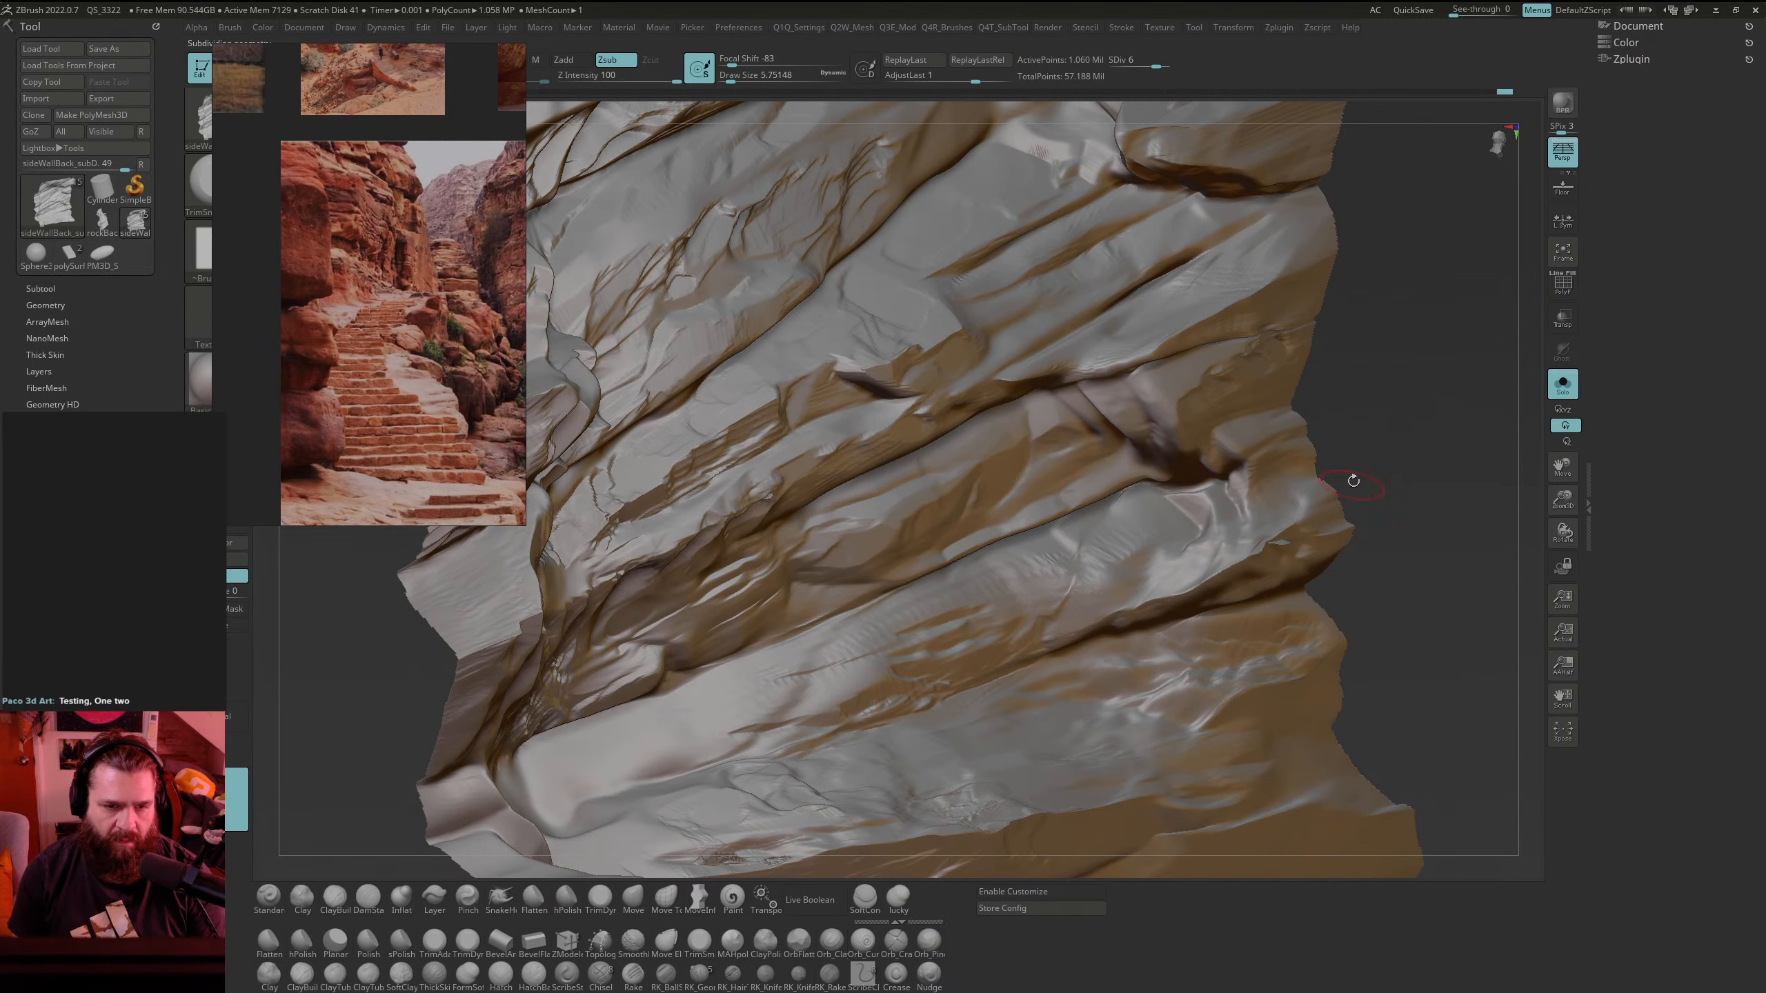
left_click_drag(1352, 480, 1372, 445)
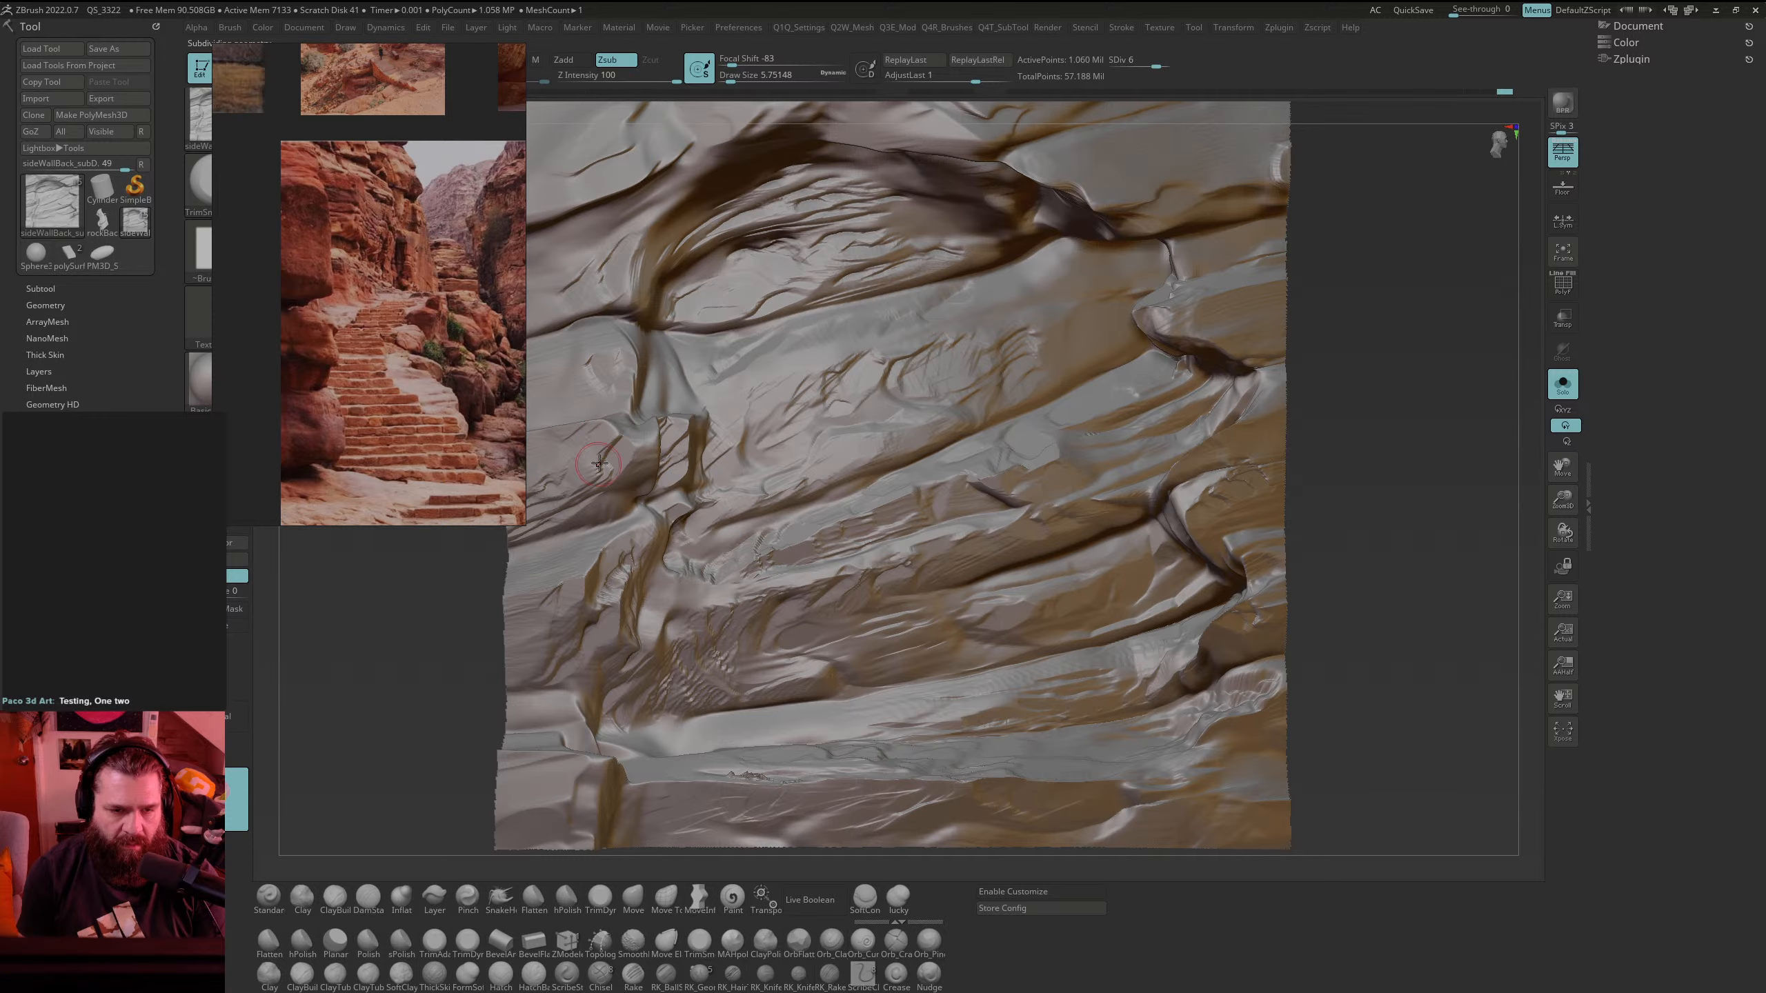
left_click_drag(615, 468, 643, 479)
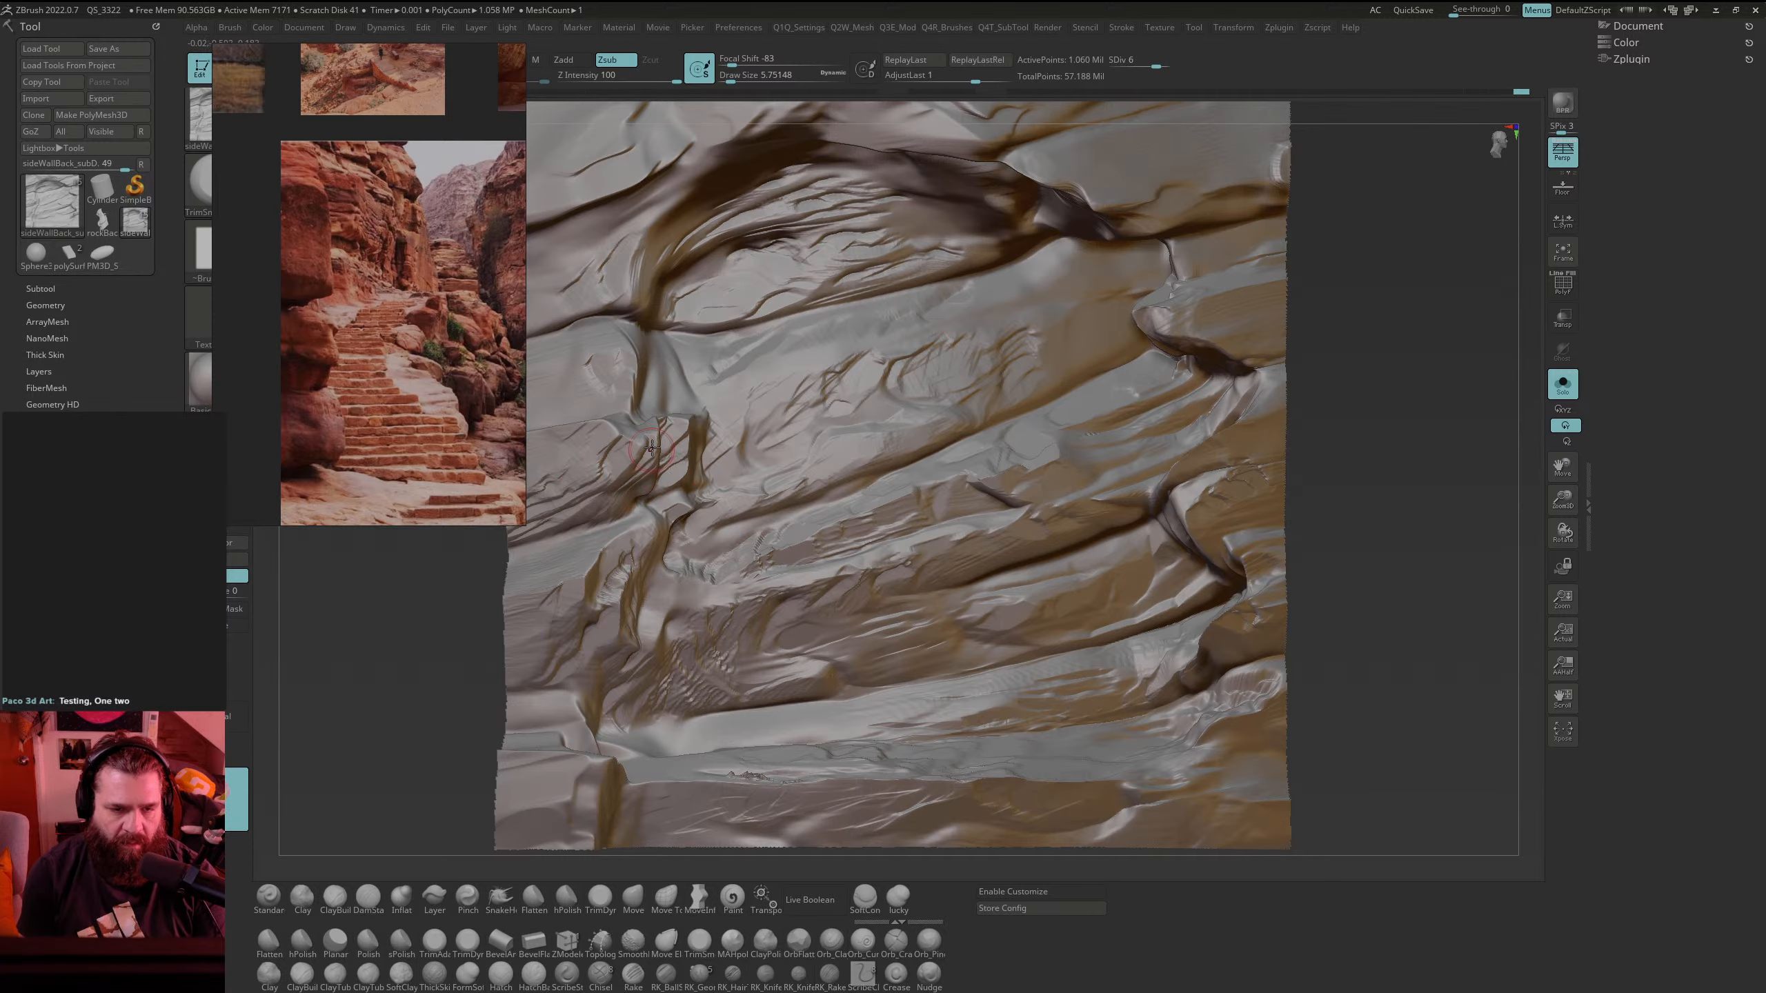
left_click_drag(605, 391, 629, 387)
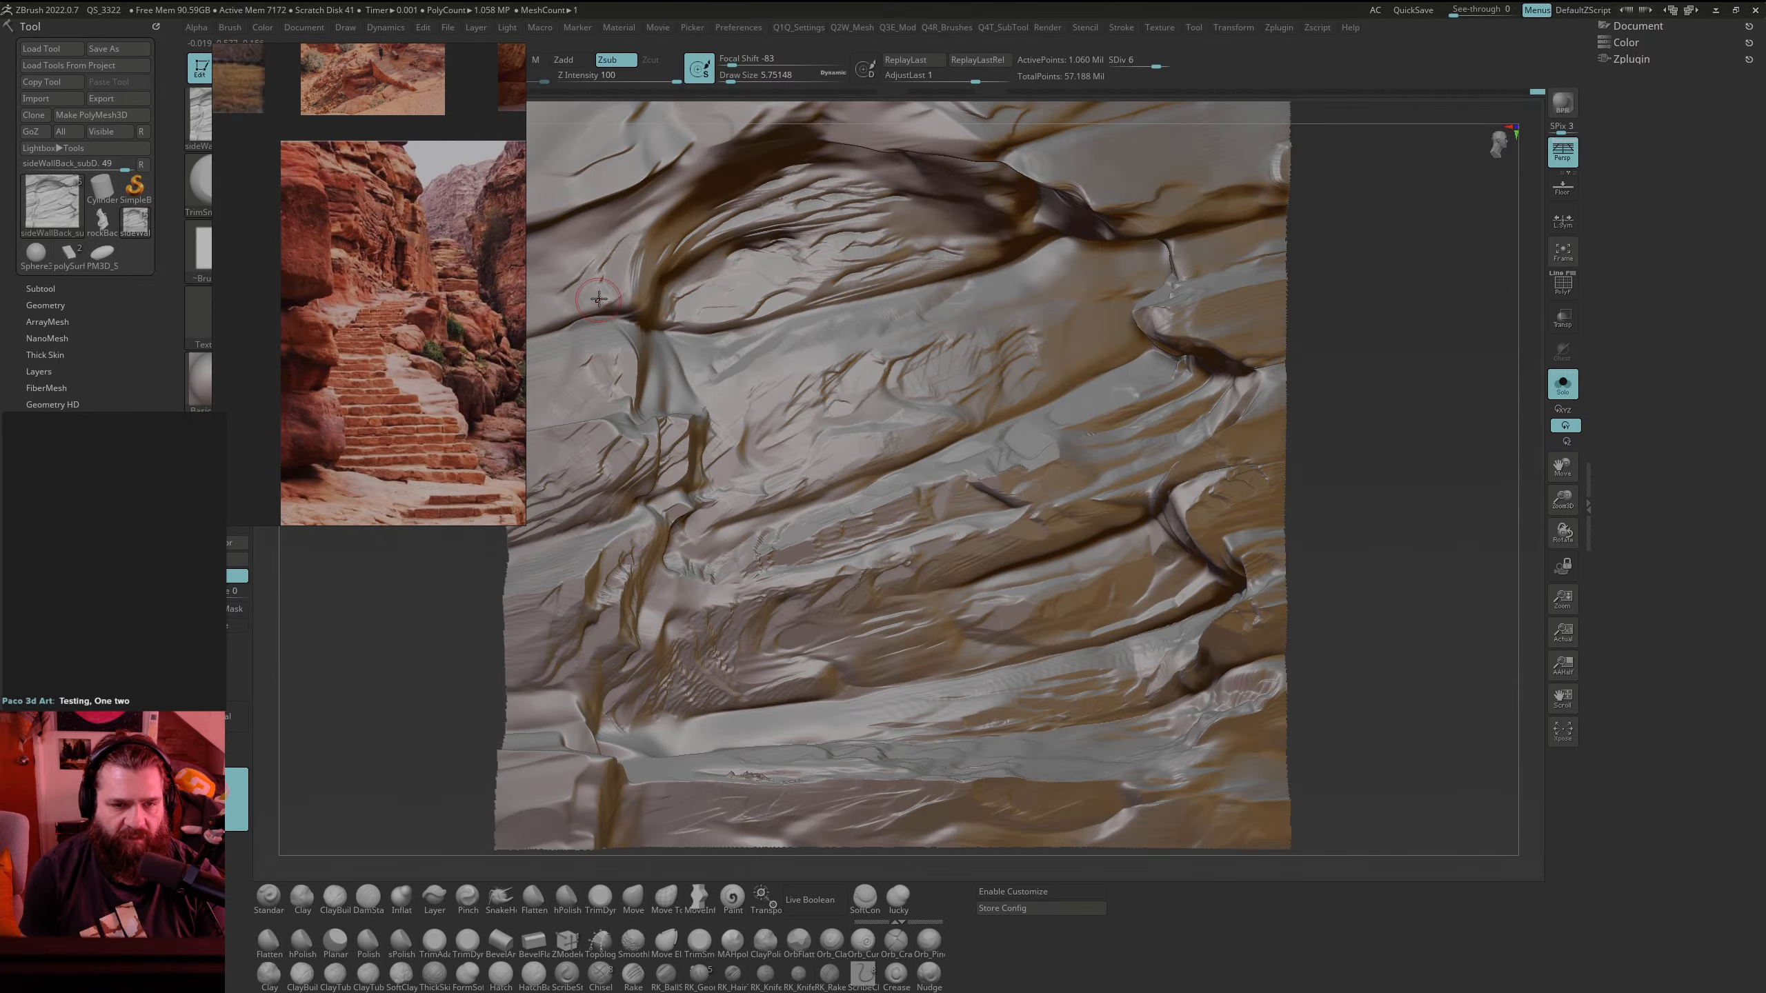
left_click_drag(598, 300, 646, 234)
right_click_drag(779, 343, 852, 366, "alt")
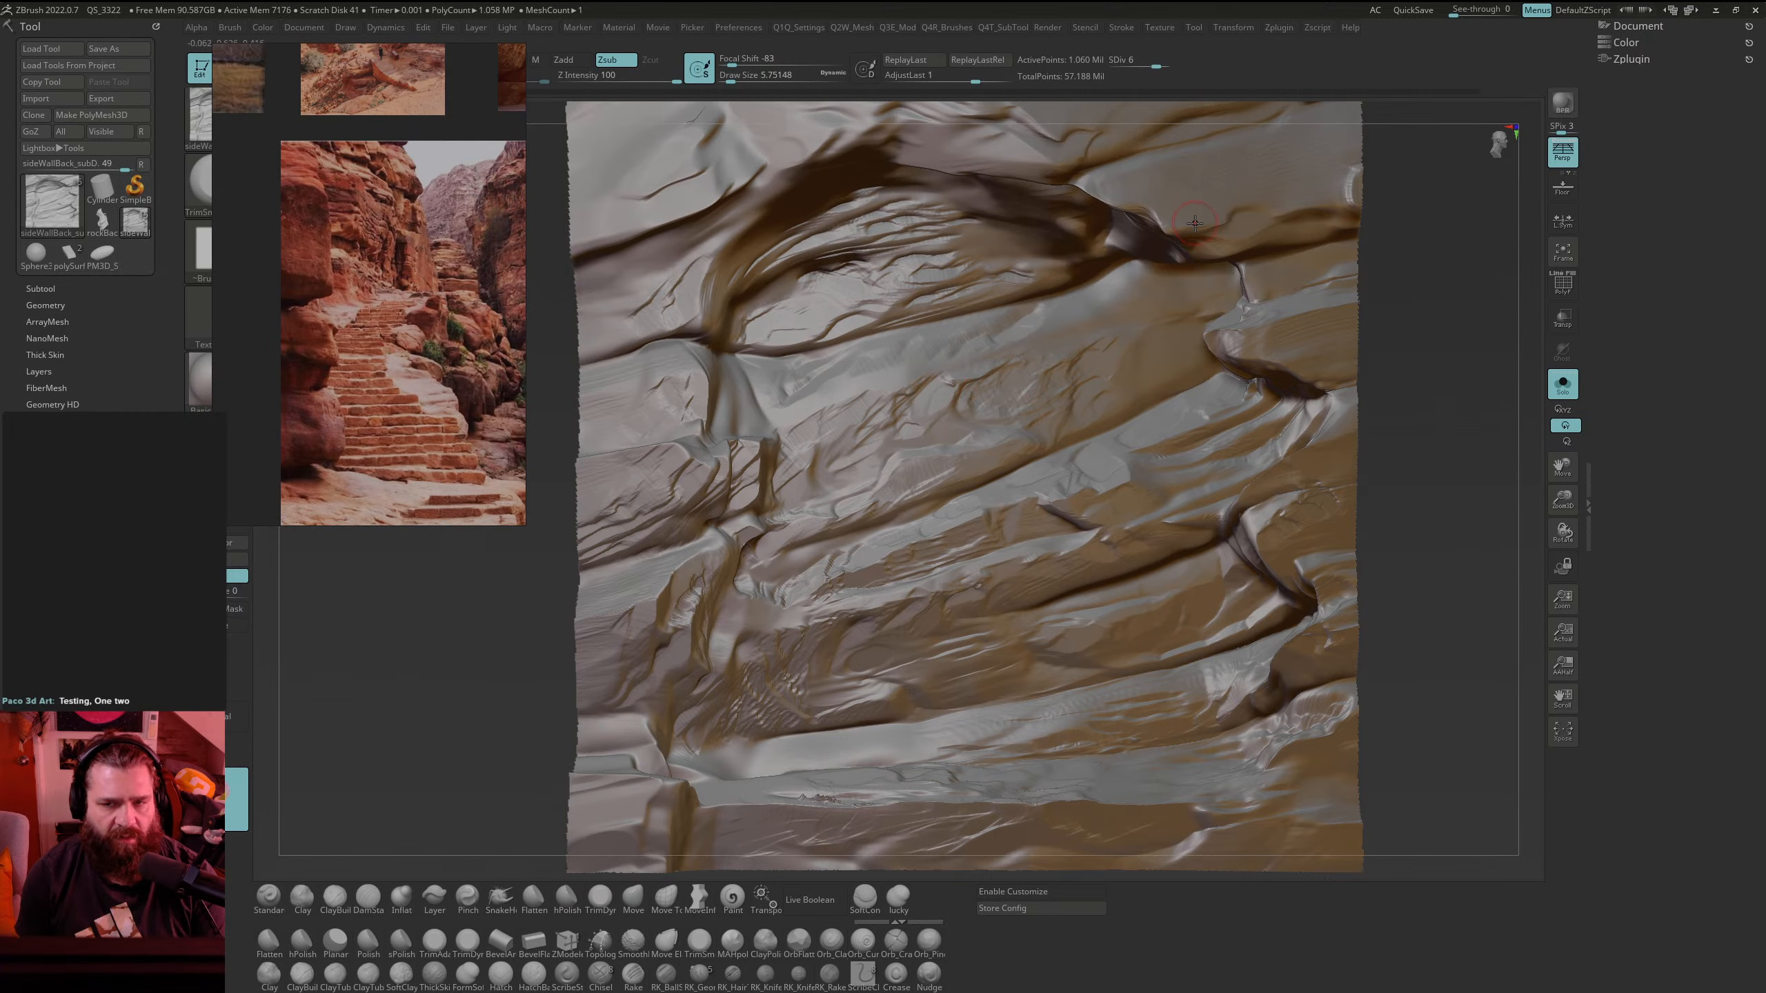
right_click_drag(1360, 262, 1286, 260, "alt")
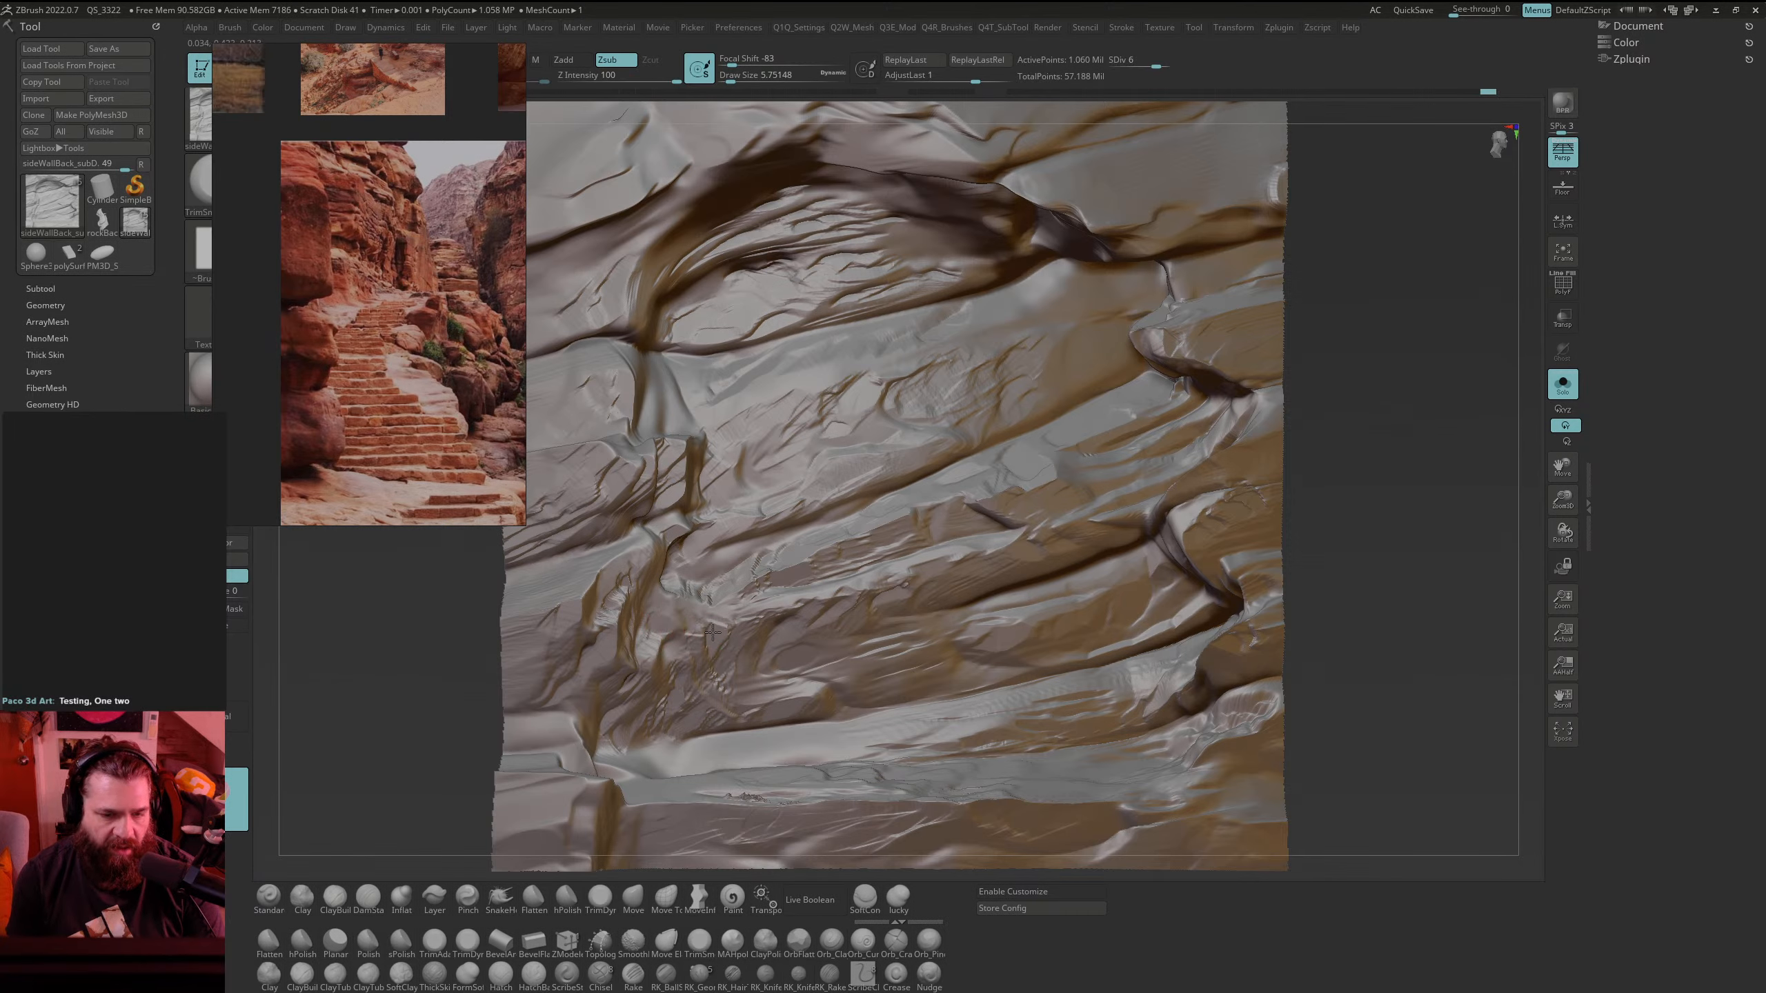
Step: Soften the bottom ledge's surface and trim fine chips along the long ledge above it and the middle slabs
mouse_move(1337, 486)
left_mouse_down()
mouse_move(1320, 398)
mouse_move(1336, 467)
left_mouse_up()
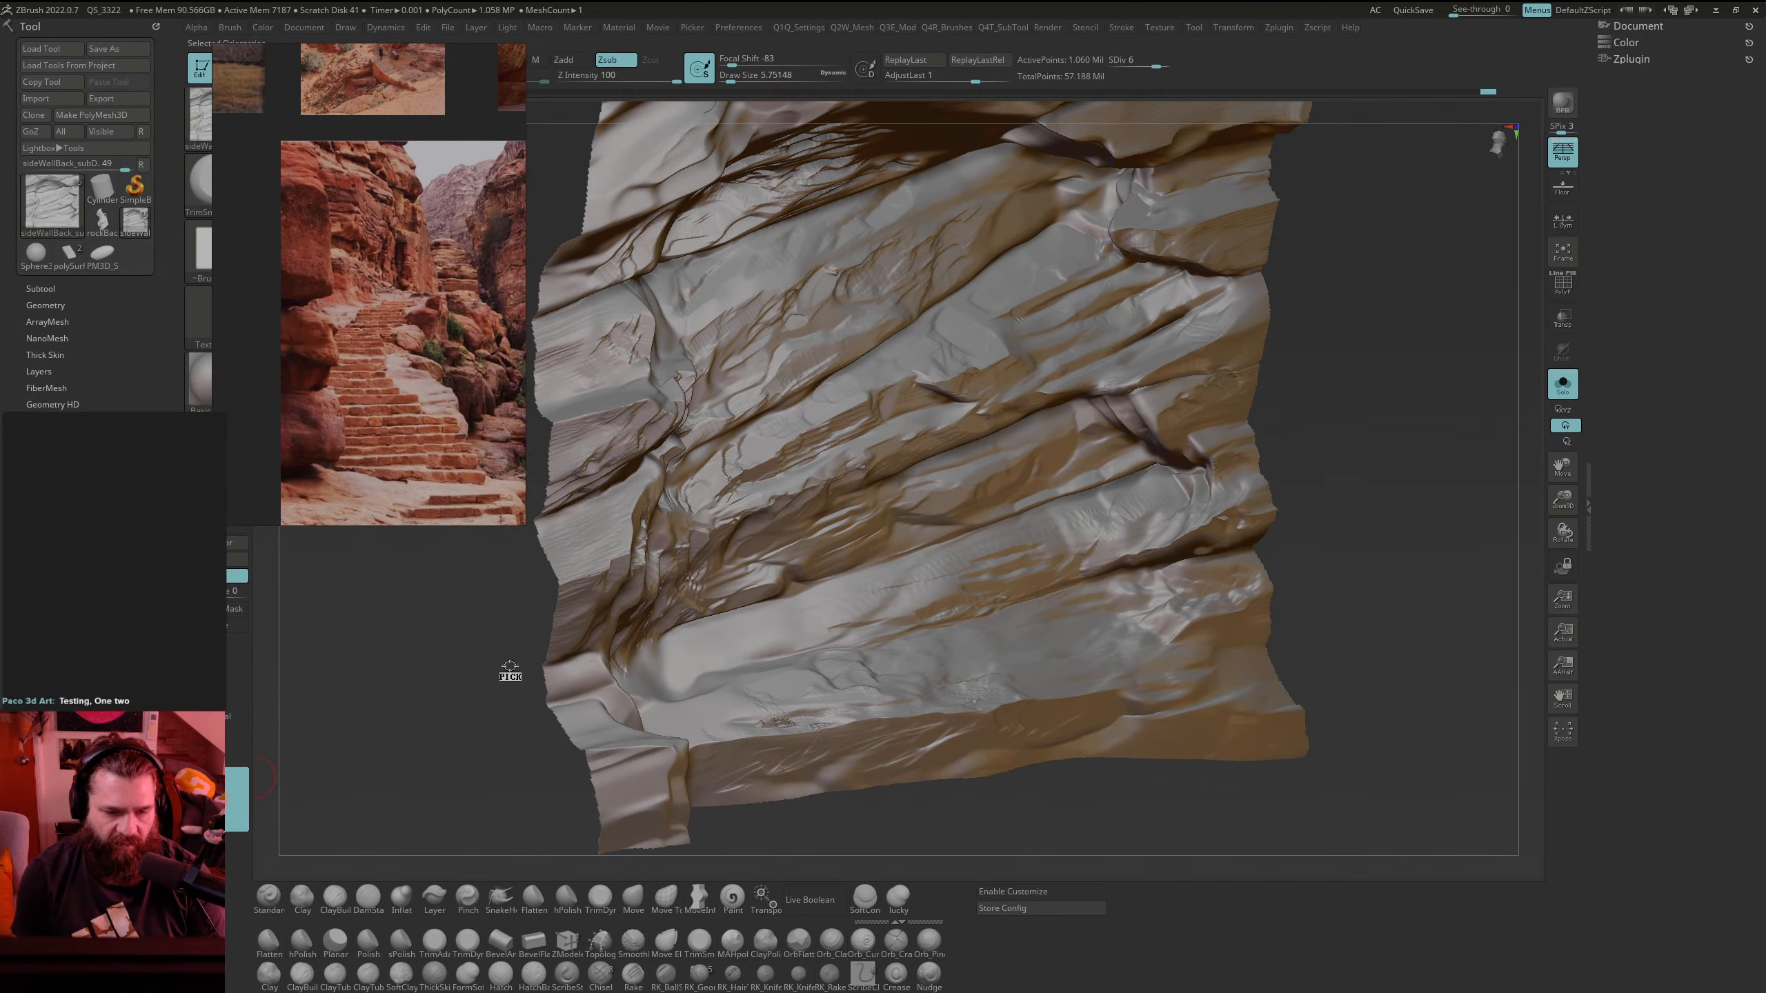
key("shift")
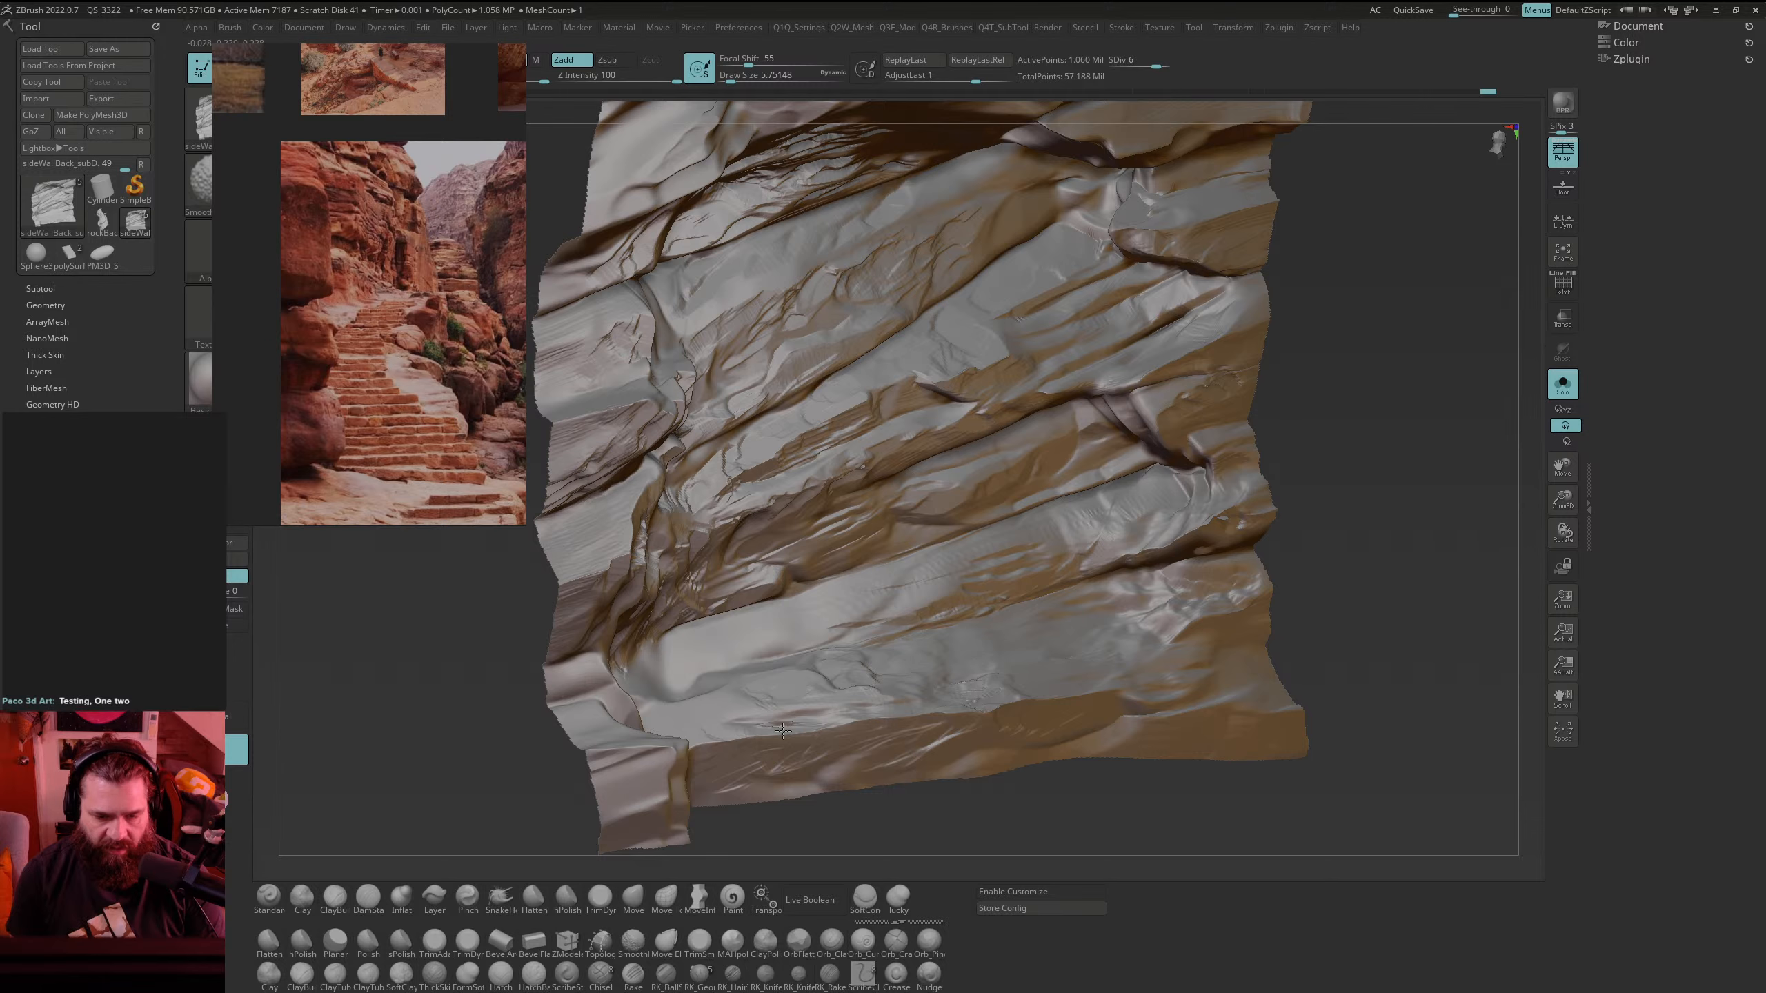
mouse_move(797, 728)
left_mouse_down()
mouse_move(765, 728)
mouse_move(808, 724)
mouse_move(789, 719)
left_mouse_up()
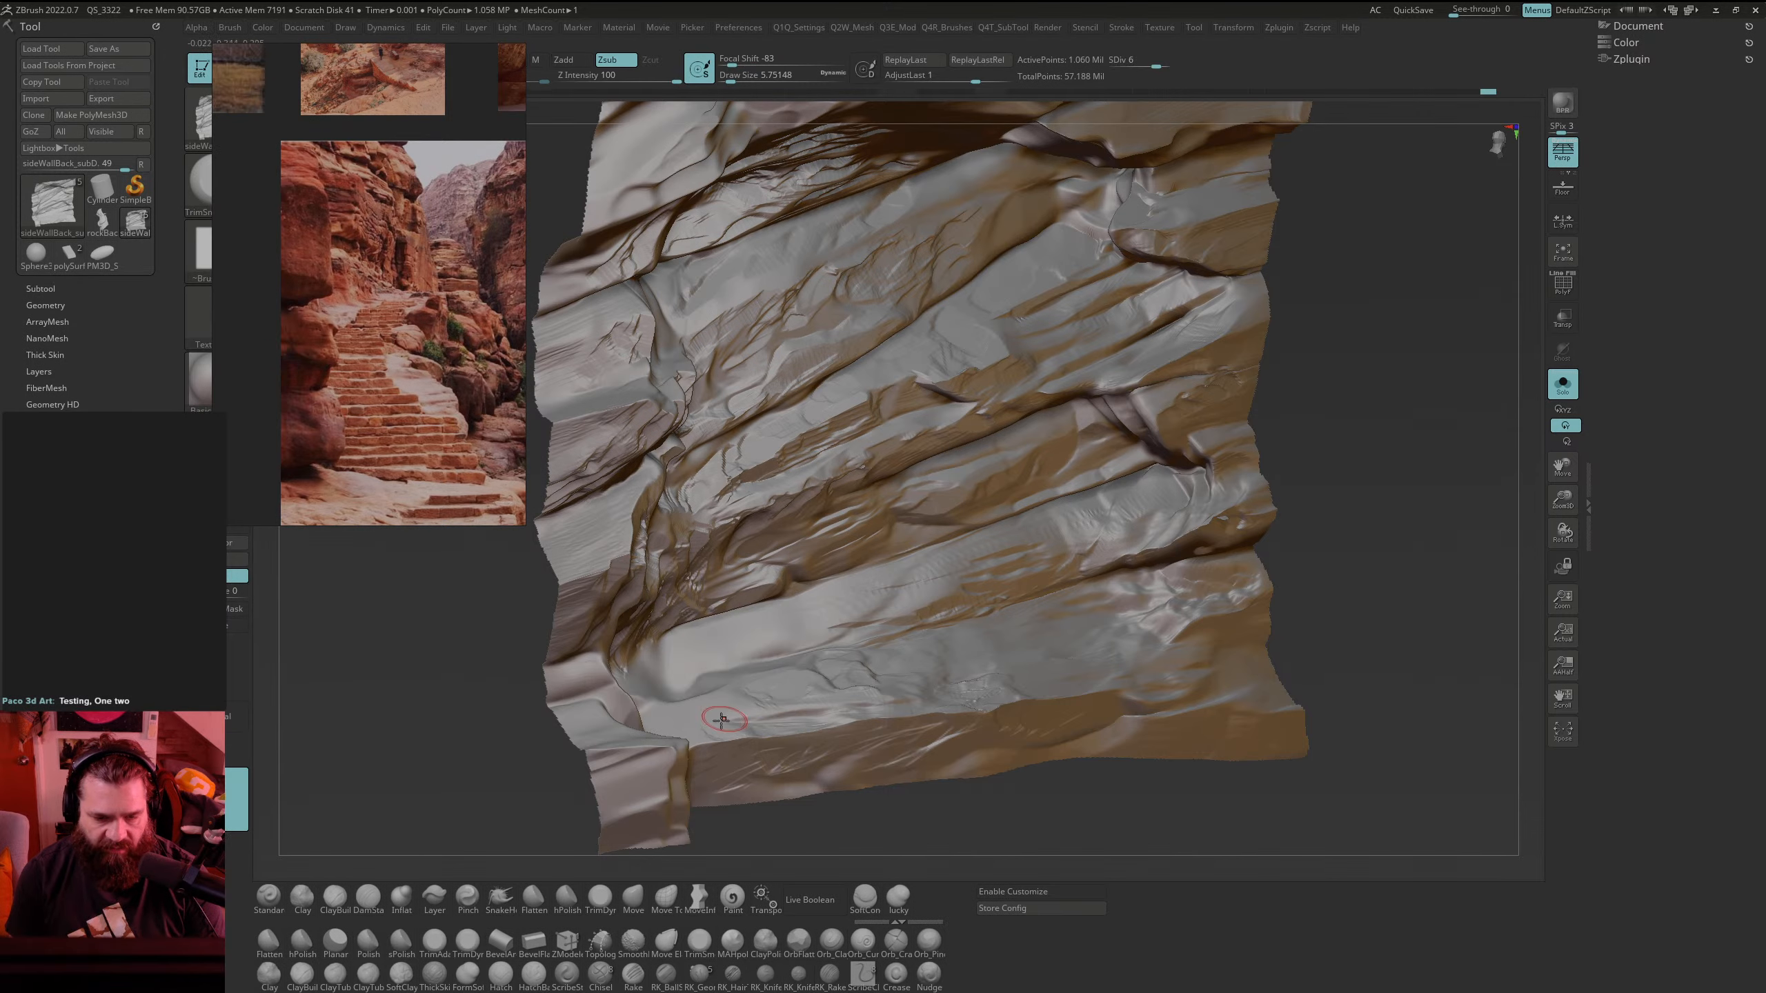
mouse_move(713, 655)
left_mouse_down()
mouse_move(710, 636)
mouse_move(742, 637)
left_mouse_up()
mouse_move(897, 602)
left_mouse_down()
mouse_move(831, 611)
mouse_move(855, 610)
left_mouse_up()
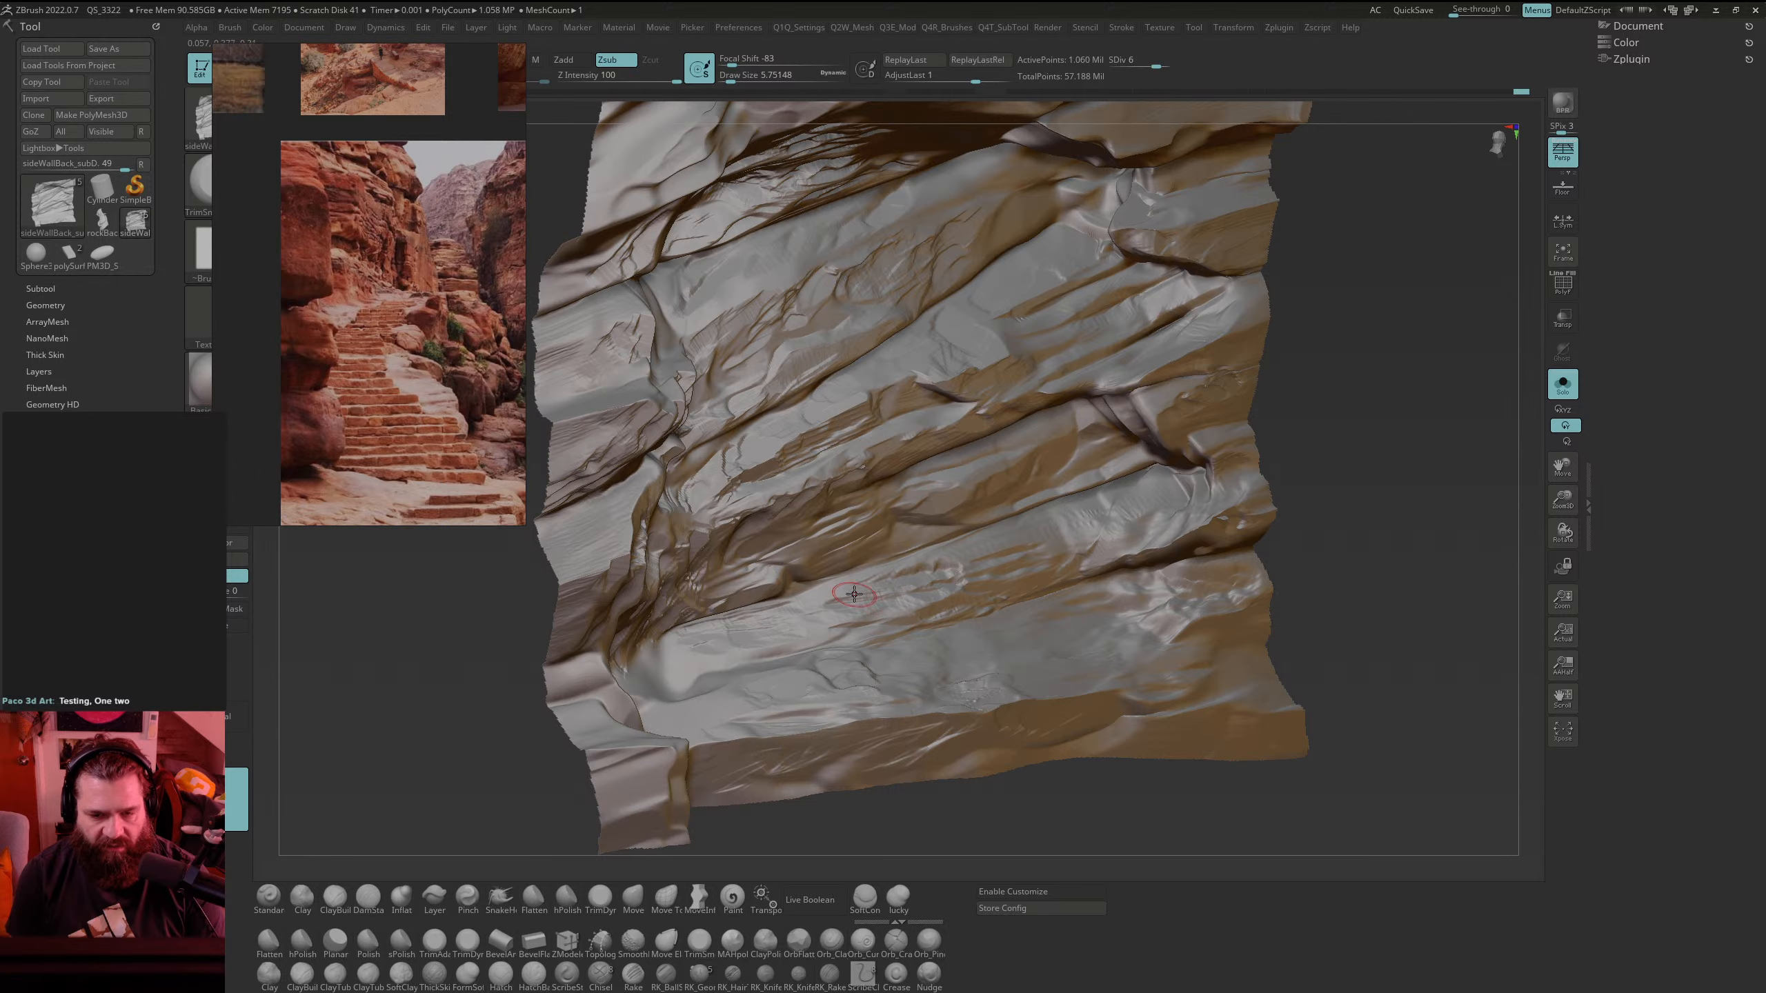
mouse_move(945, 565)
left_mouse_down()
mouse_move(845, 582)
mouse_move(988, 550)
mouse_move(831, 588)
mouse_move(897, 600)
mouse_move(1077, 519)
mouse_move(1043, 523)
mouse_move(1160, 512)
mouse_move(1086, 522)
mouse_move(1137, 524)
mouse_move(1111, 529)
mouse_move(1071, 529)
mouse_move(1162, 499)
left_mouse_up()
left_click_drag(1312, 445, 1336, 445, "alt")
left_click_drag(238, 797, 931, 451)
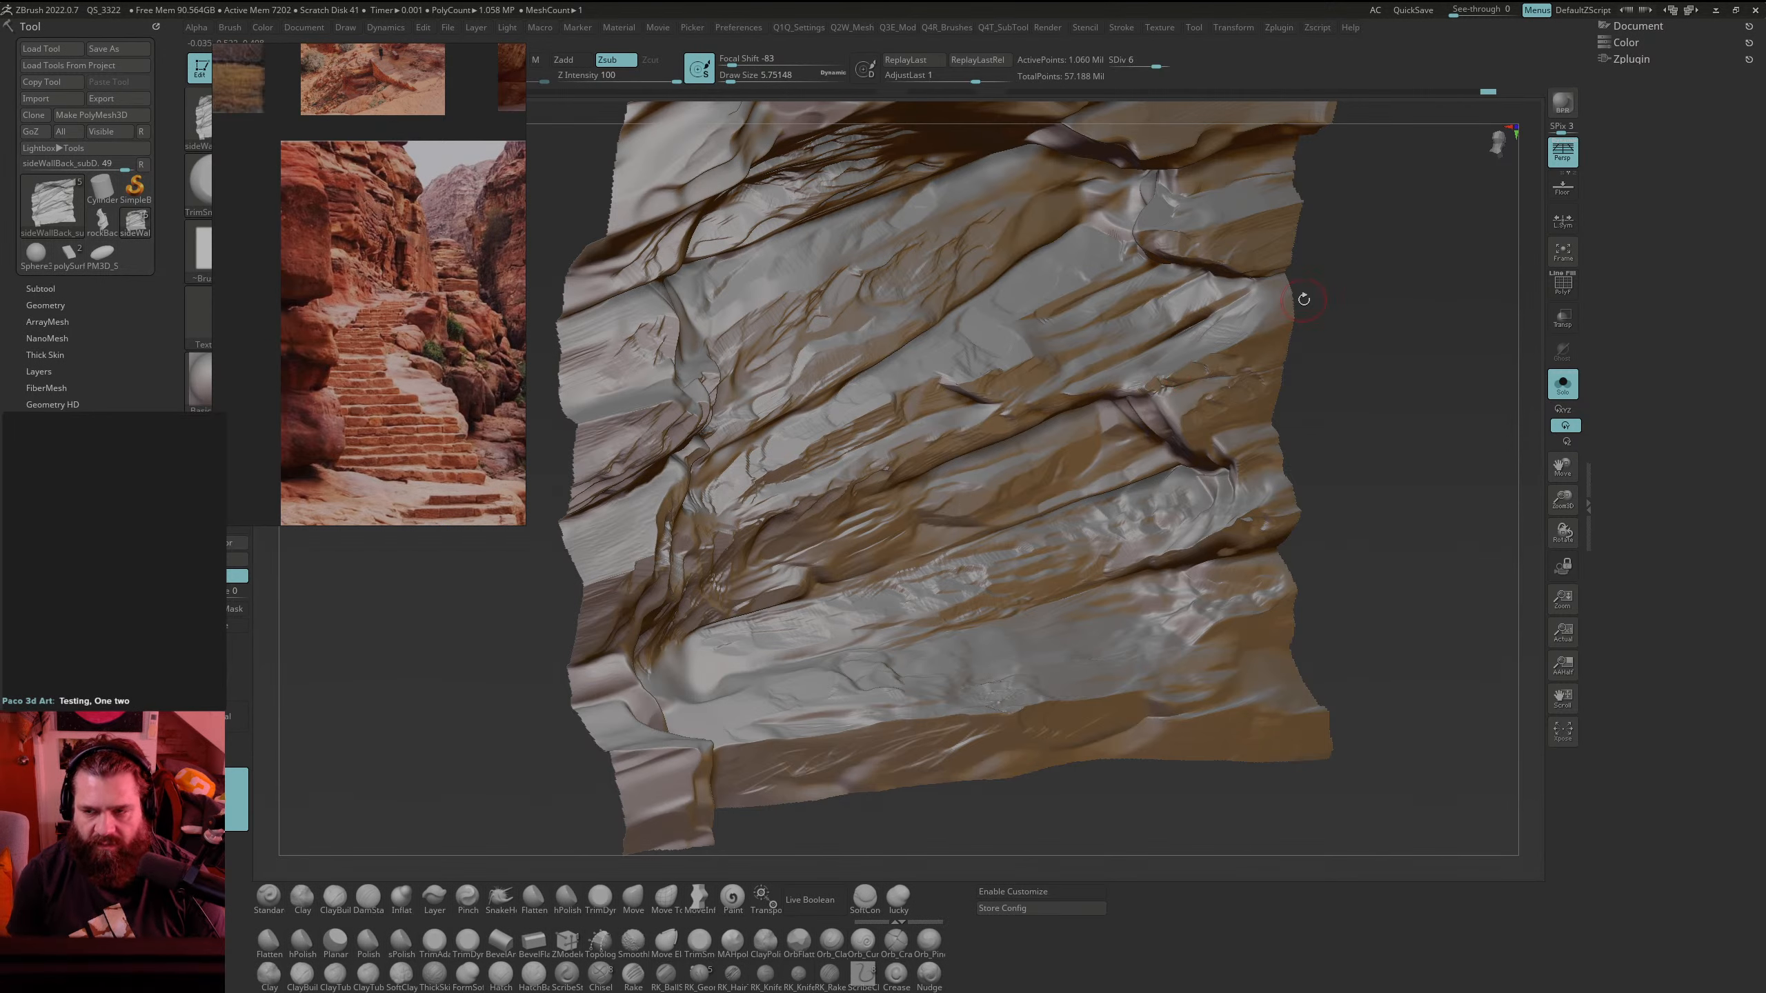
right_click_drag(953, 370, 960, 424, "alt")
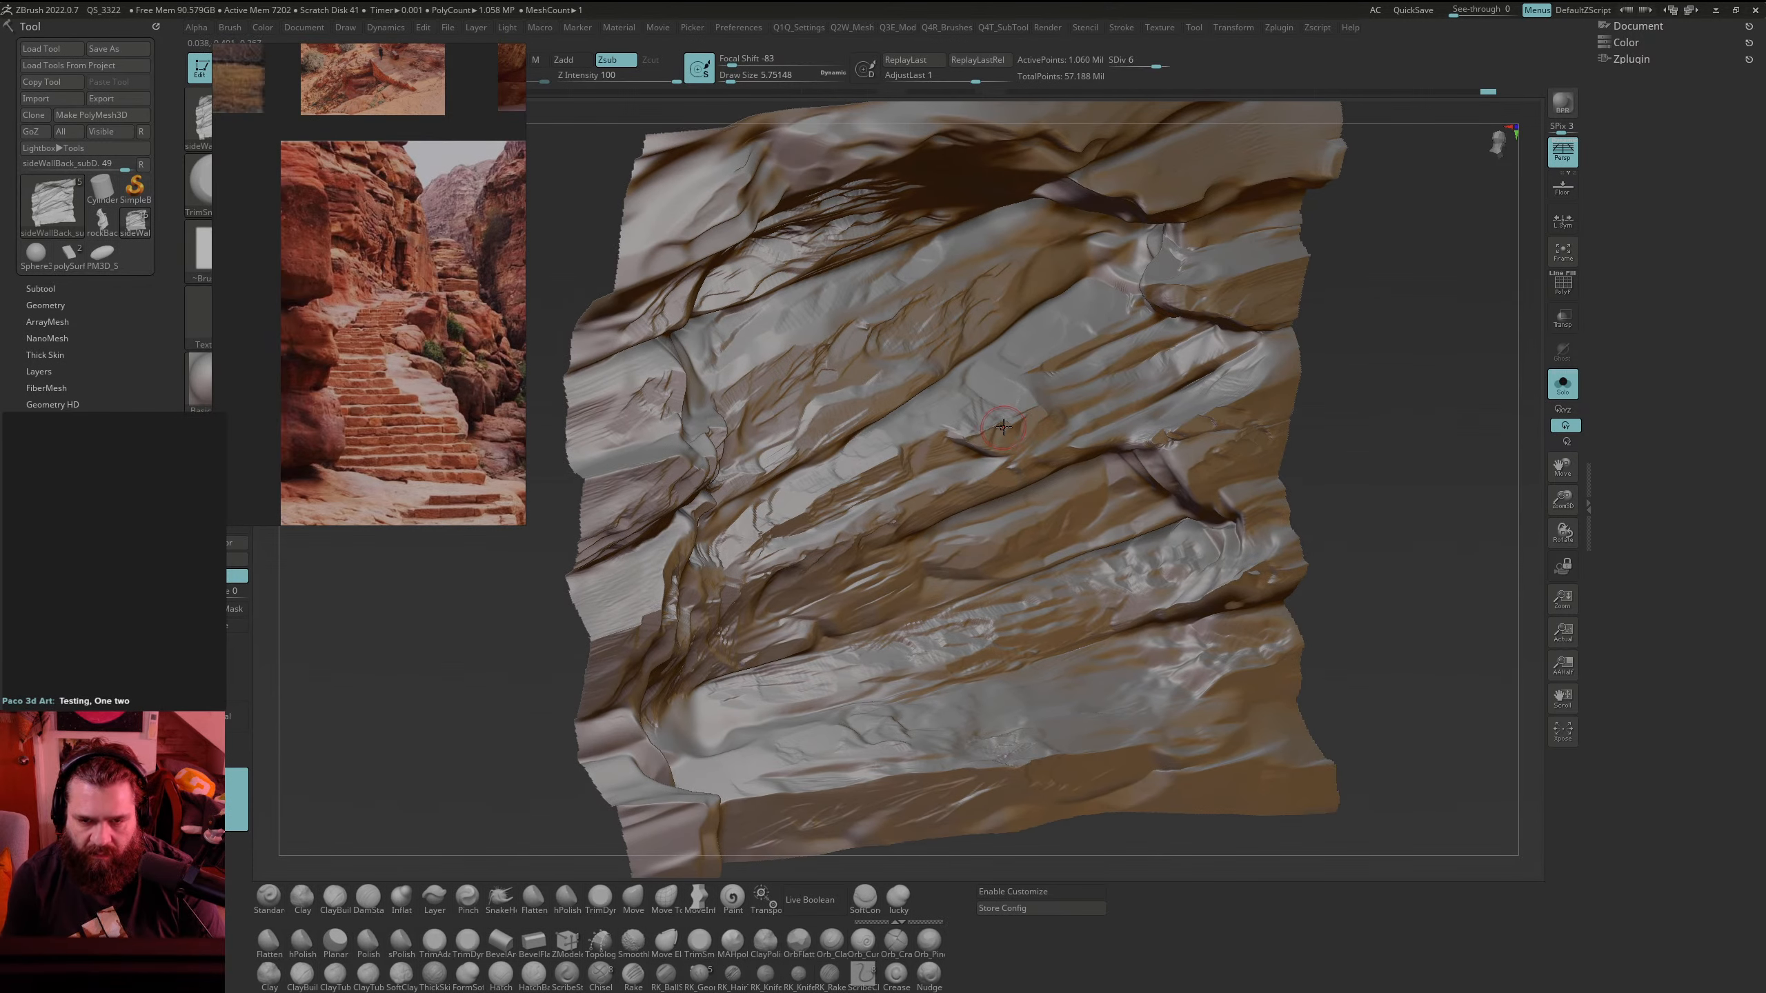
key("shift")
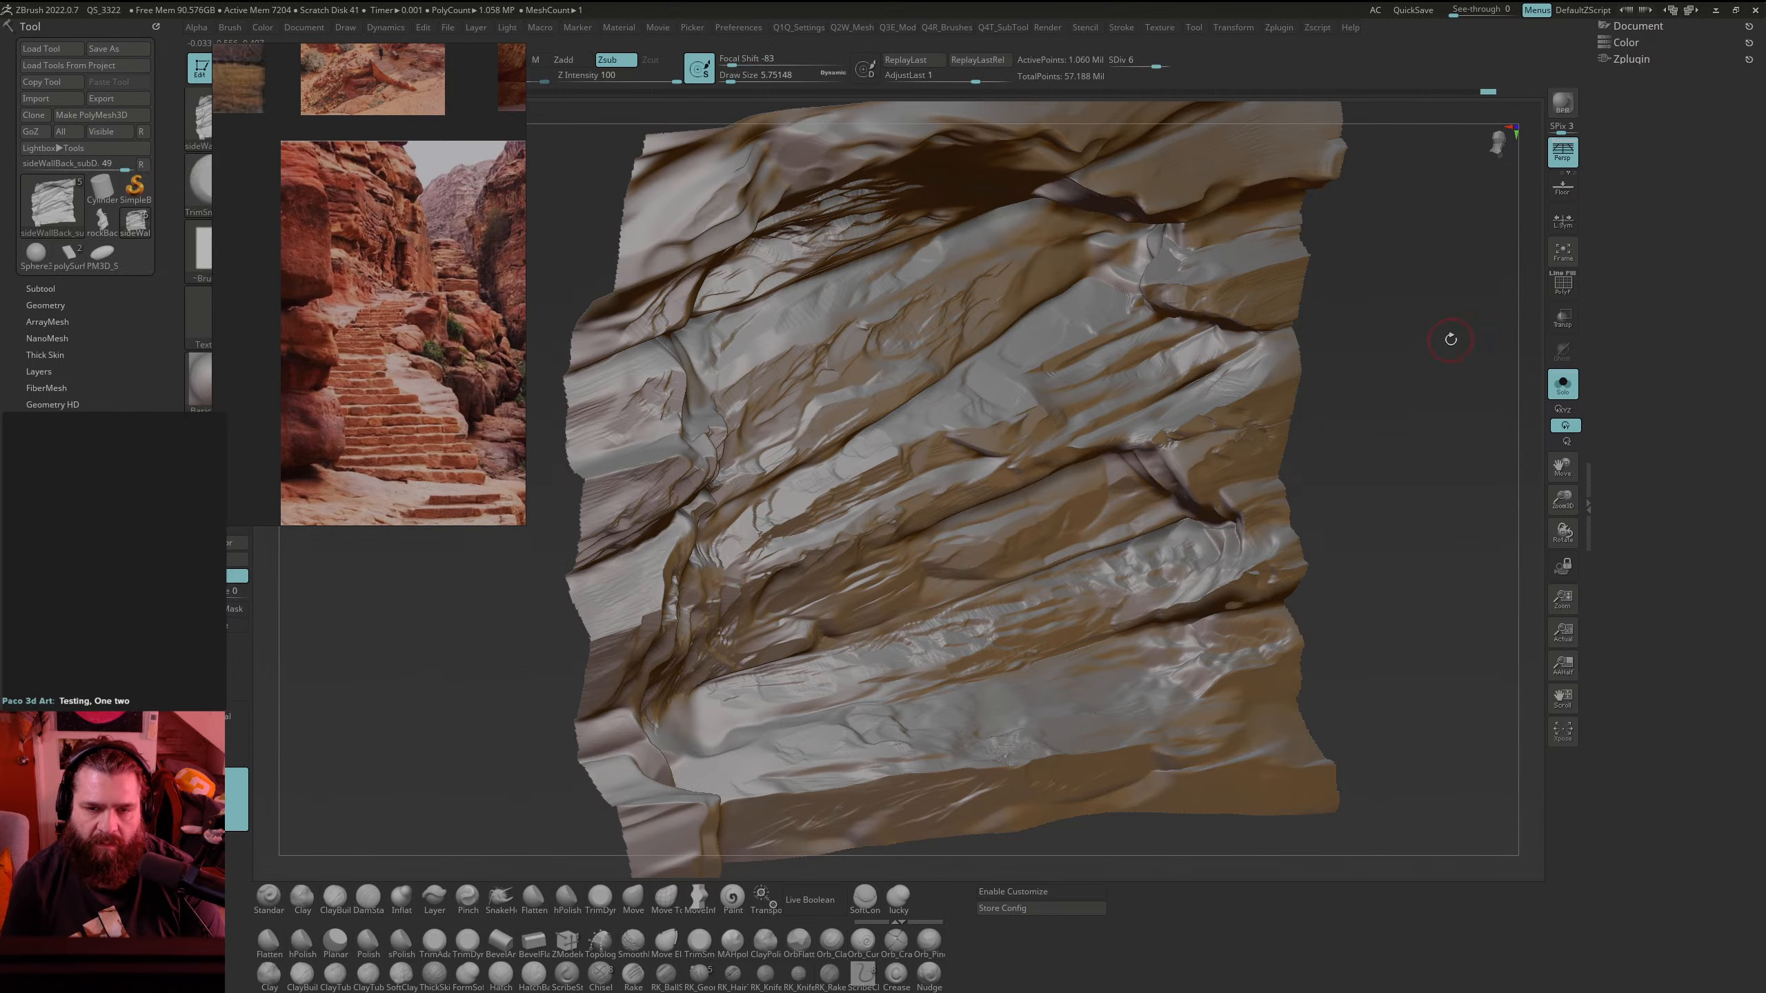
Step: Unhide the rest of the side wall mesh around the isolated rock section
key("ctrl")
left_click(1448, 394, "ctrl+shift")
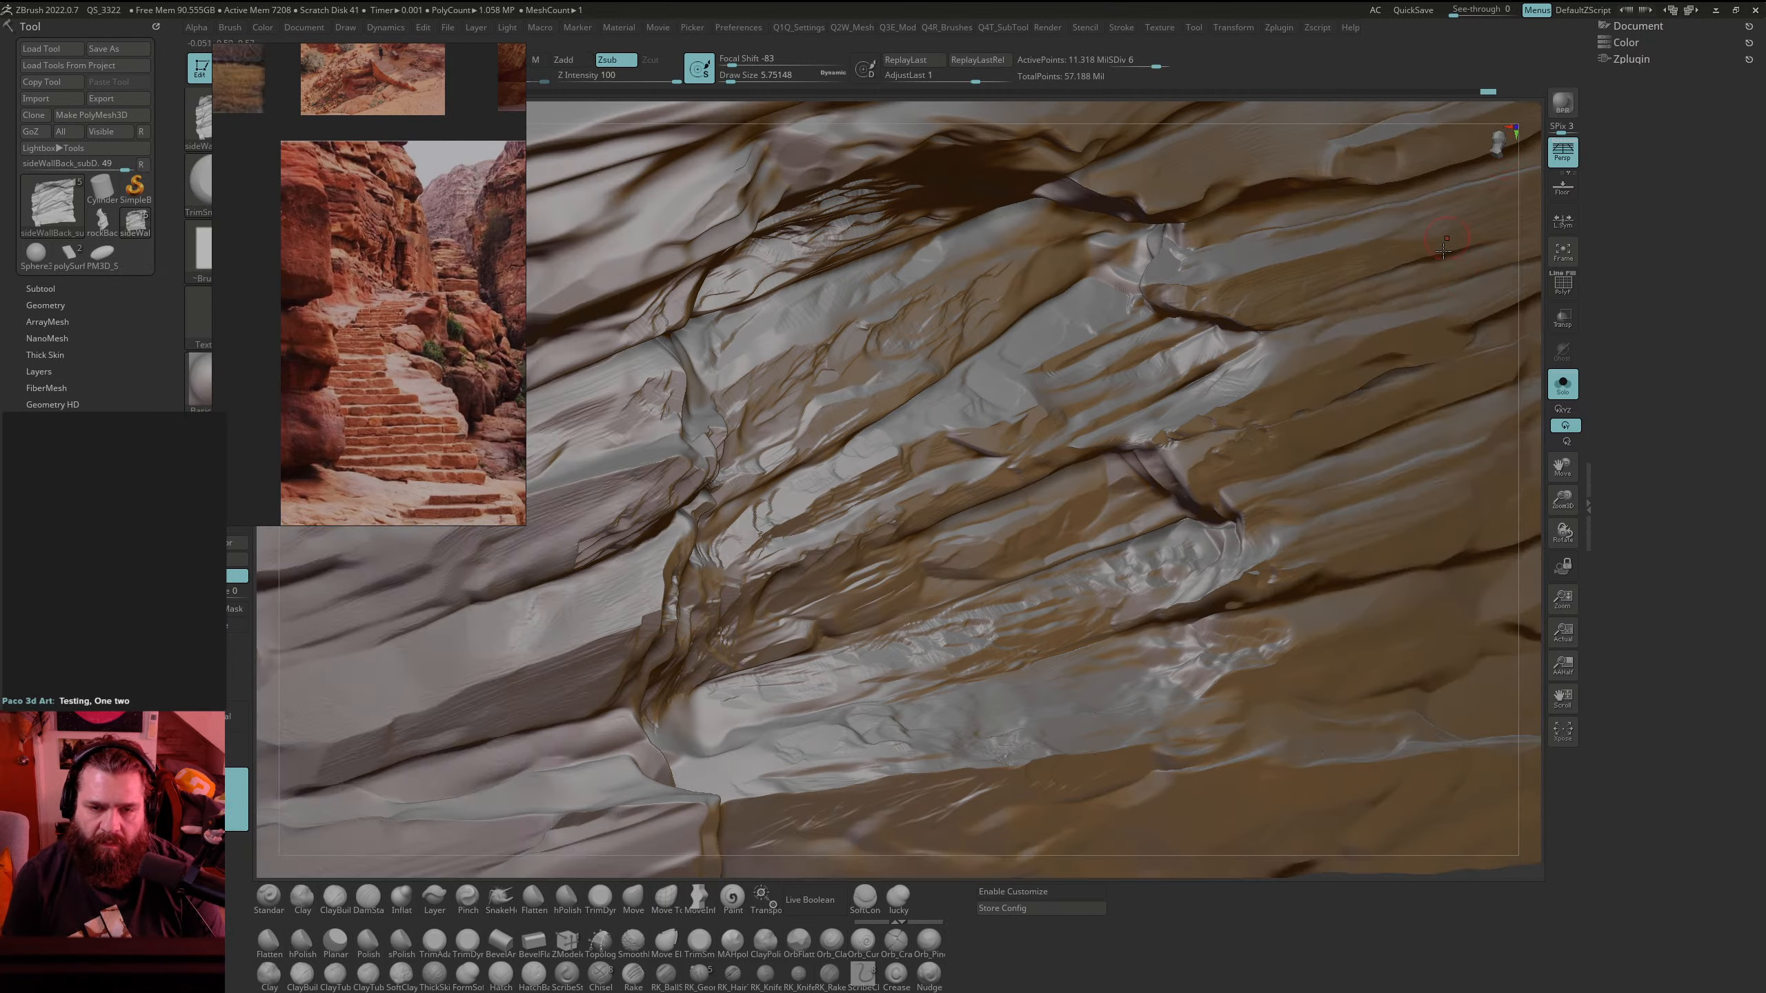
left_click_drag(1521, 411, 1444, 464, "alt")
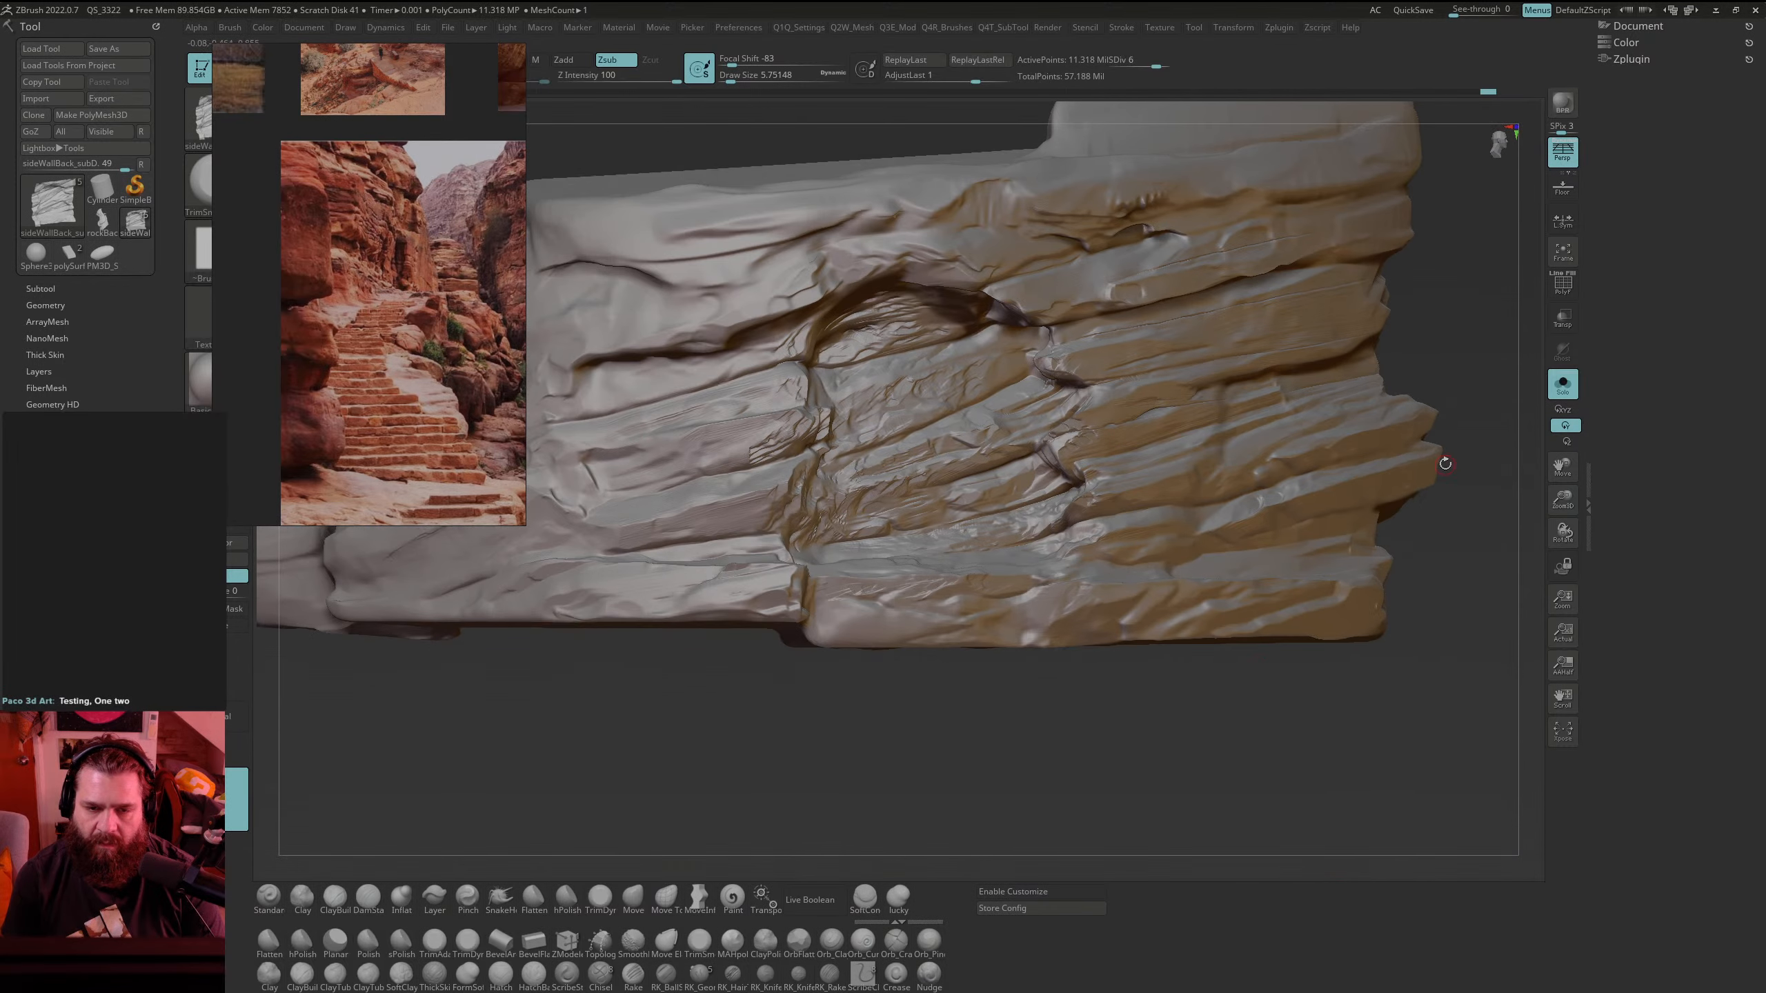
Step: Turn off perspective and frame the side wall's layered slabs around the vertical crack
left_click_drag(1252, 720, 1230, 816)
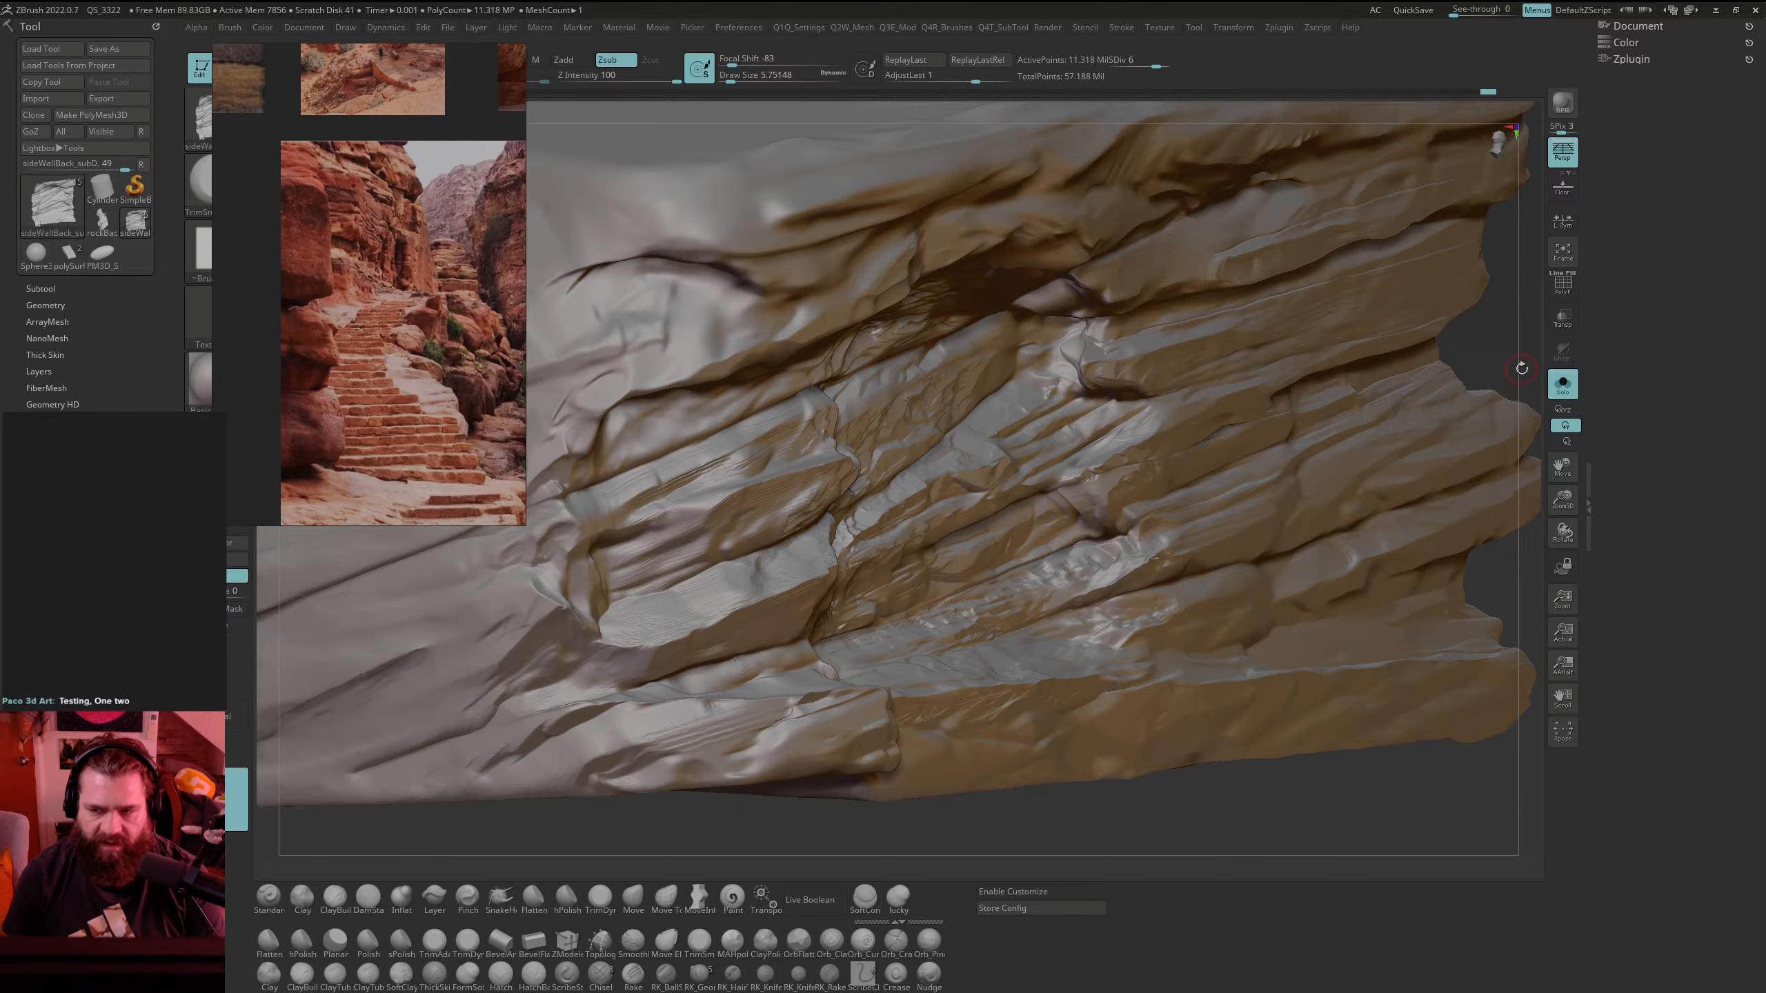
key("p")
left_click_drag(1516, 324, 1511, 320)
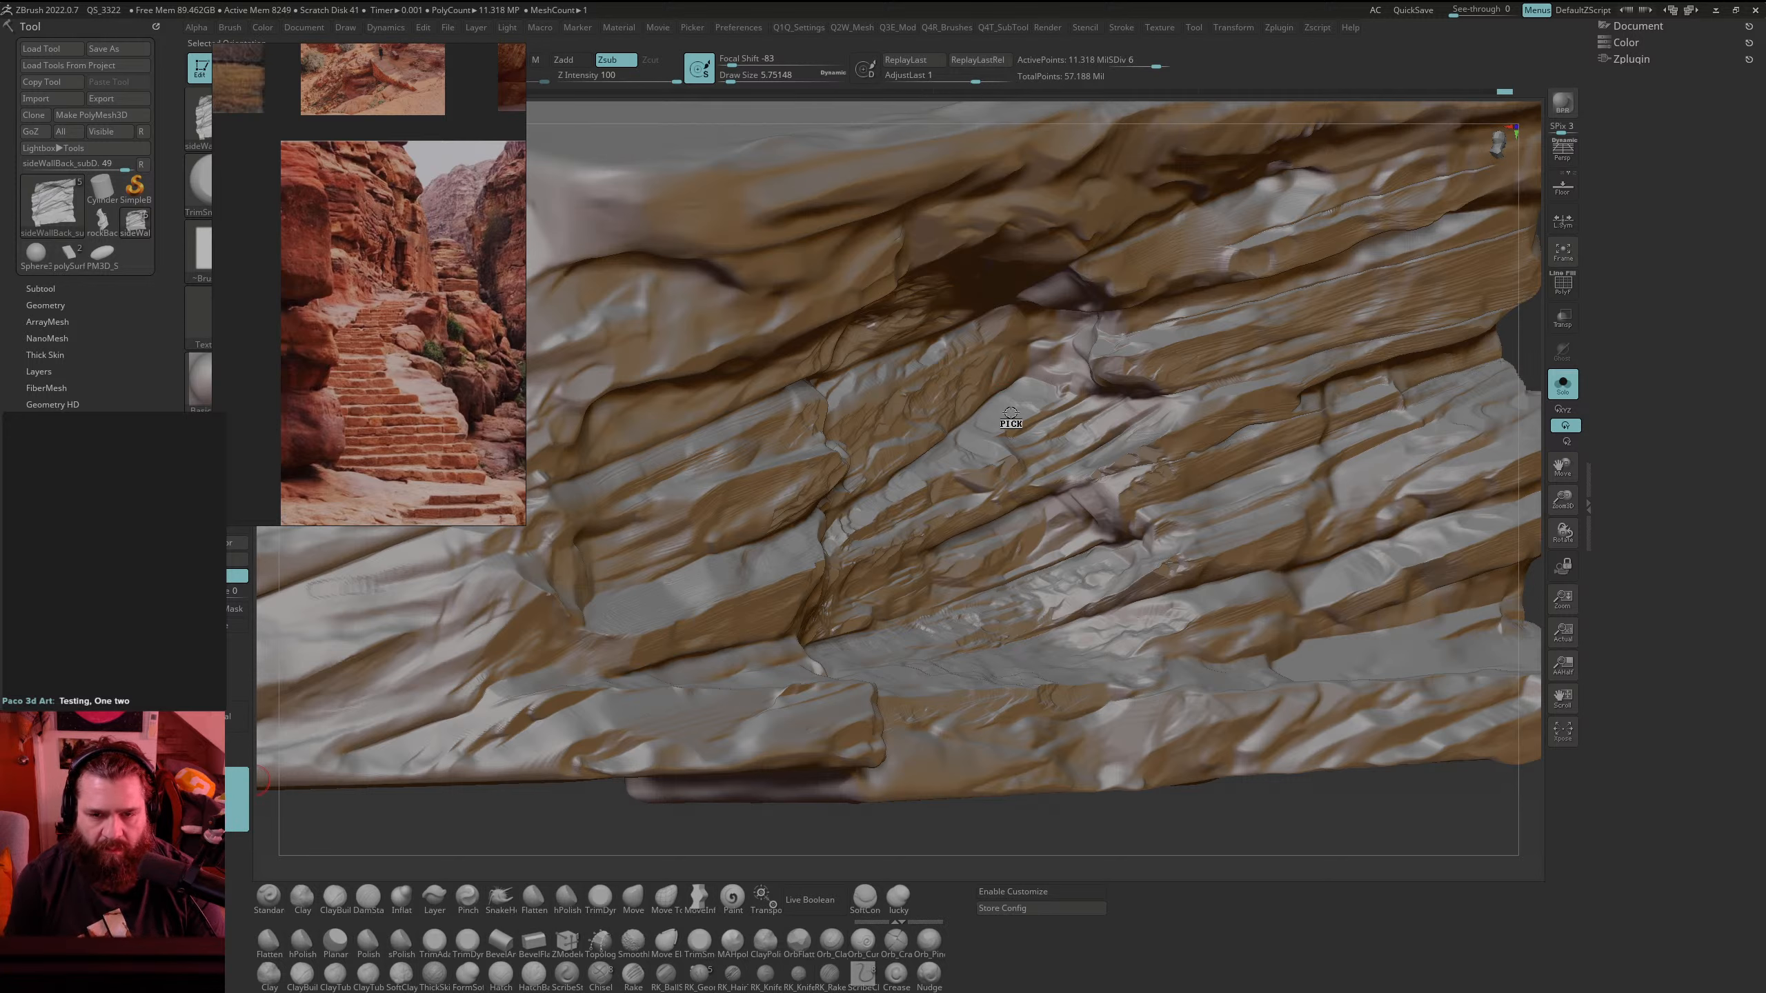
Step: Trim more chips into the block beside the vertical crack, using draw sizes of about 9.4 and 7.5
left_click(984, 392)
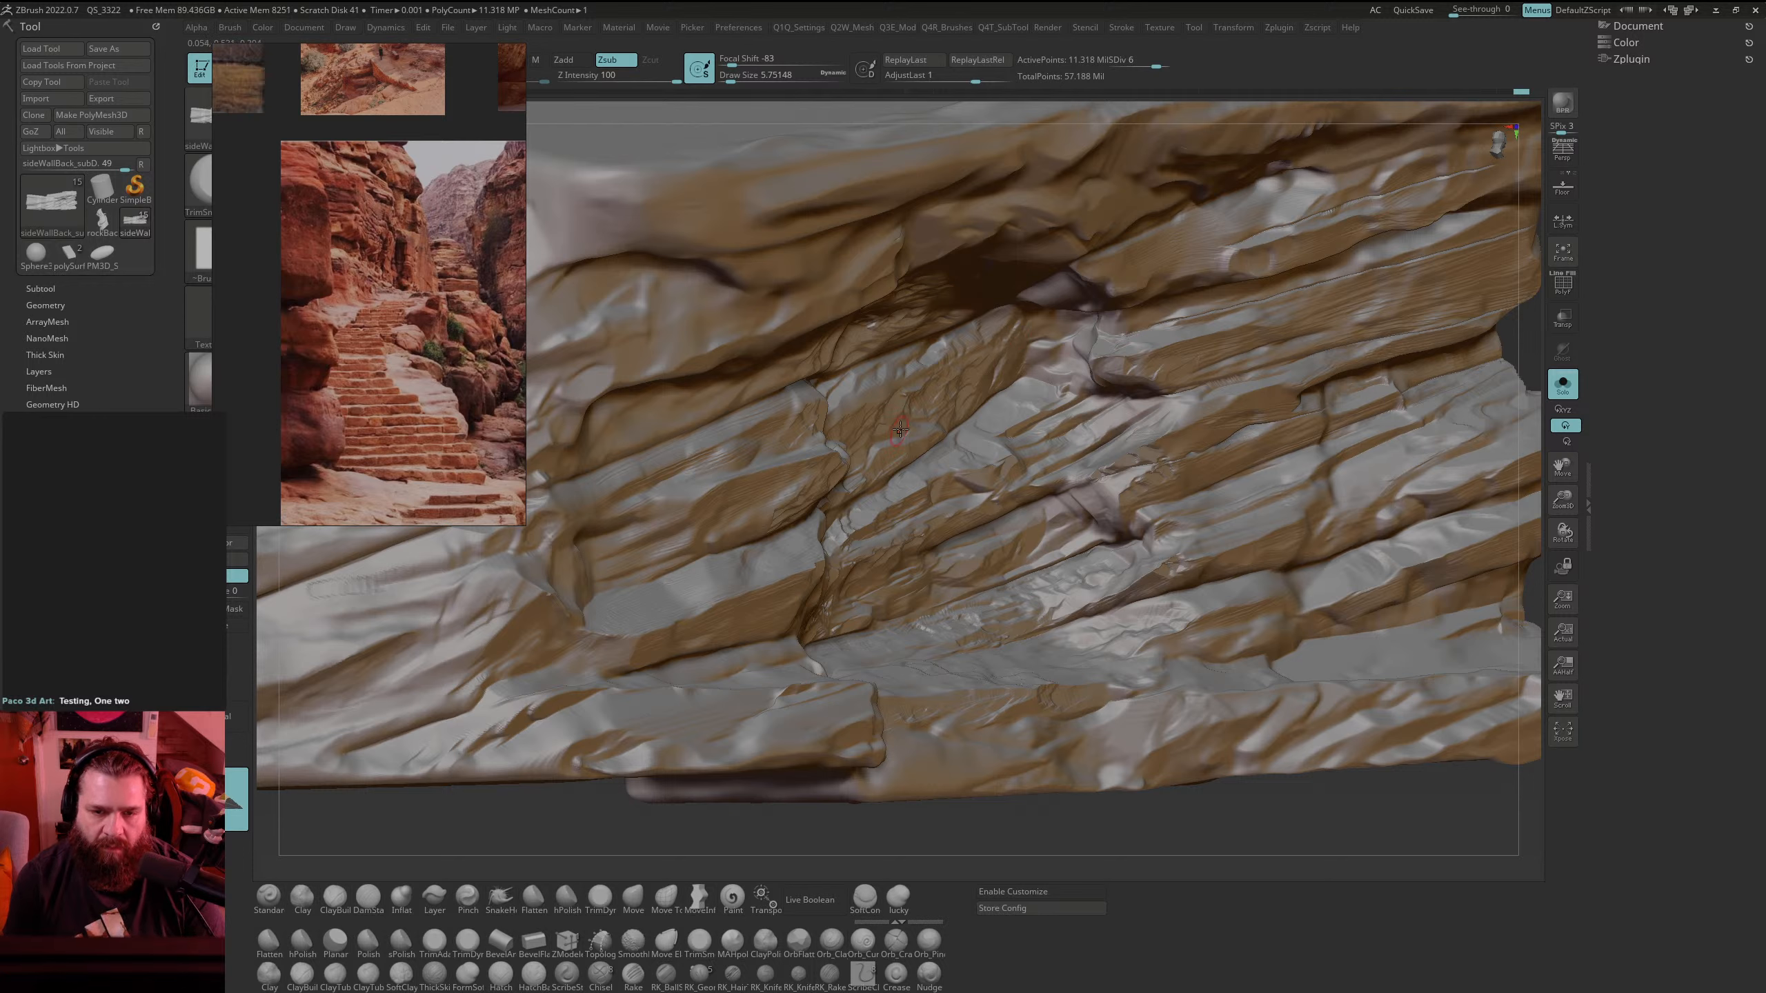
mouse_move(900, 406)
left_mouse_down()
mouse_move(885, 433)
mouse_move(840, 415)
mouse_move(850, 395)
mouse_move(833, 425)
mouse_move(873, 406)
left_mouse_up()
key("space")
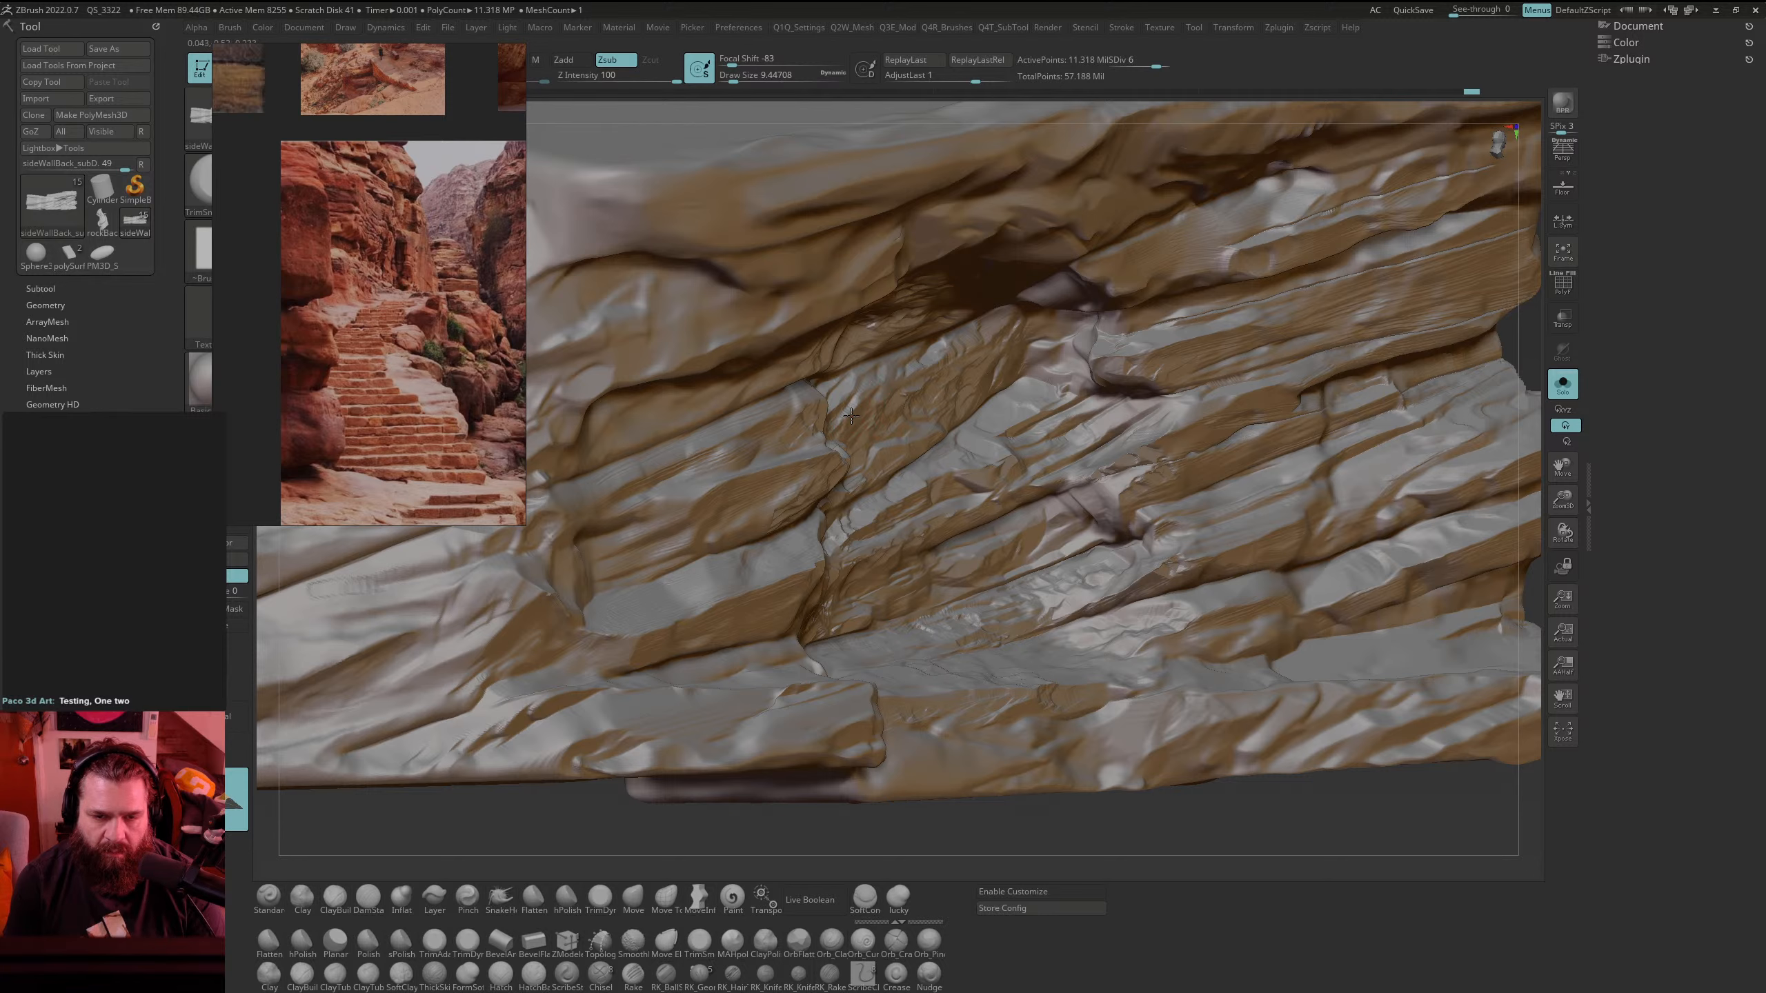
left_click_drag(857, 423, 909, 390)
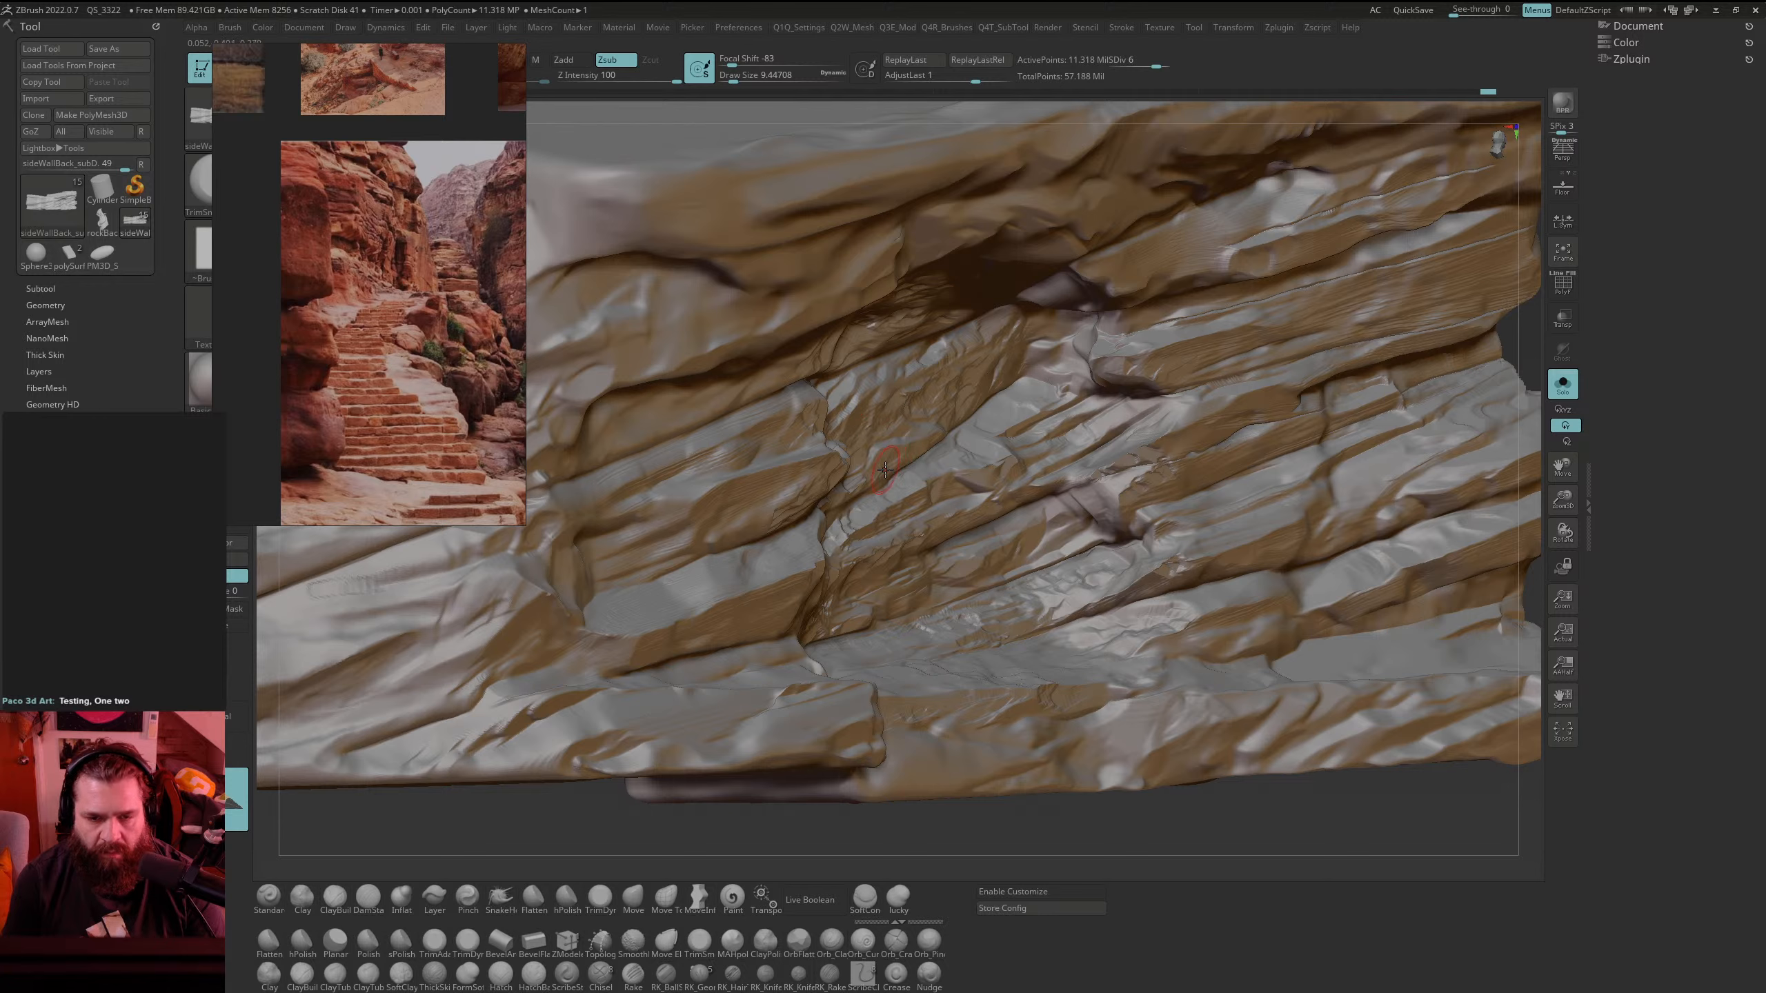
key("space")
left_click_drag(901, 453, 905, 453)
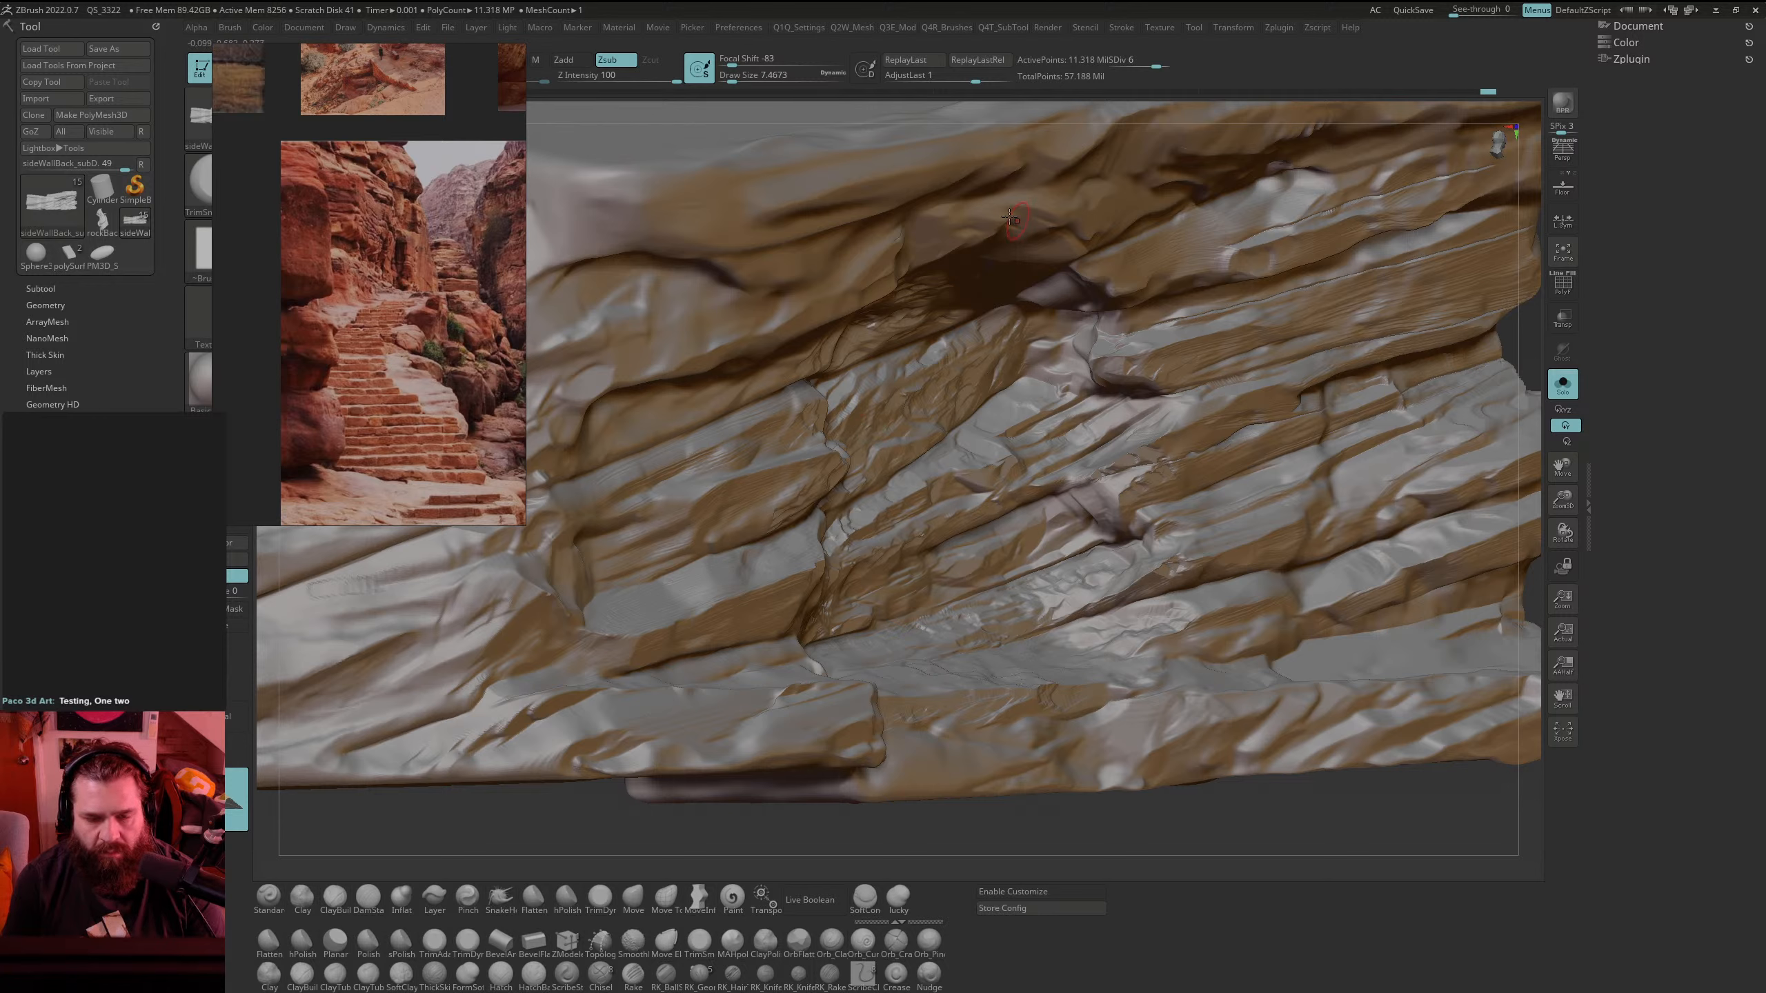
Step: Try a satin MatCap on the rock wall, but settle on the zbro_clayset_s02 material
left_click(206, 378)
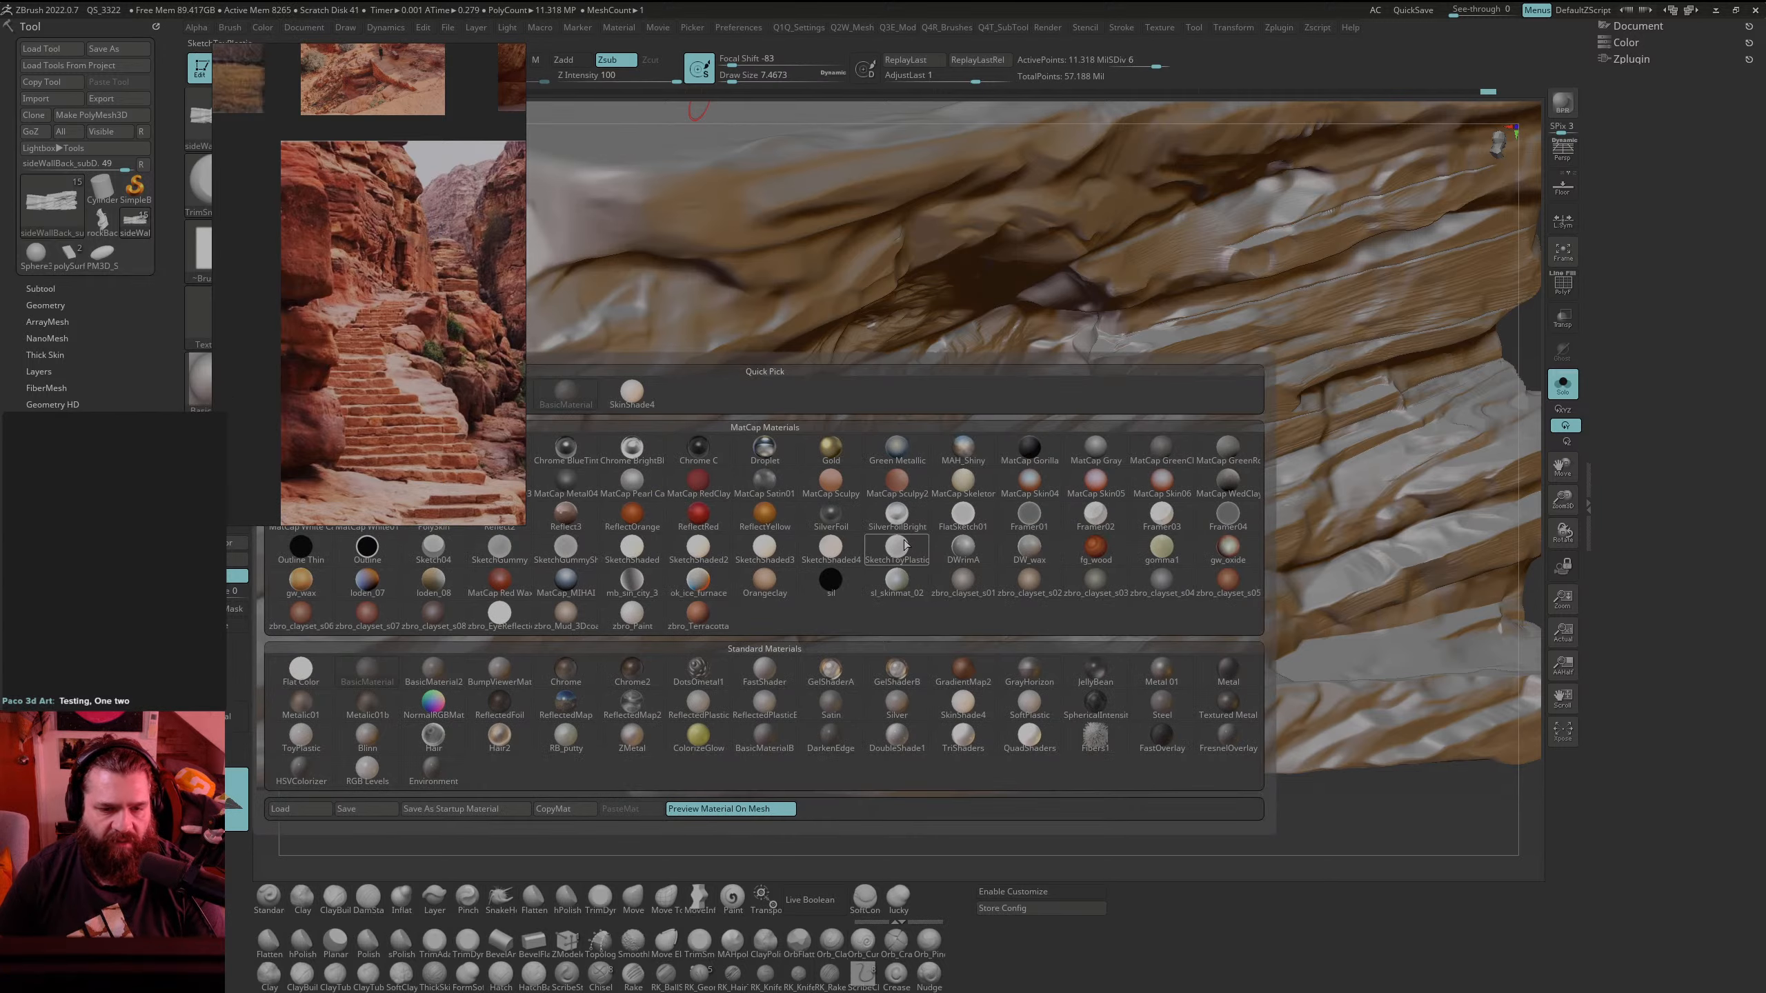
left_click(761, 480)
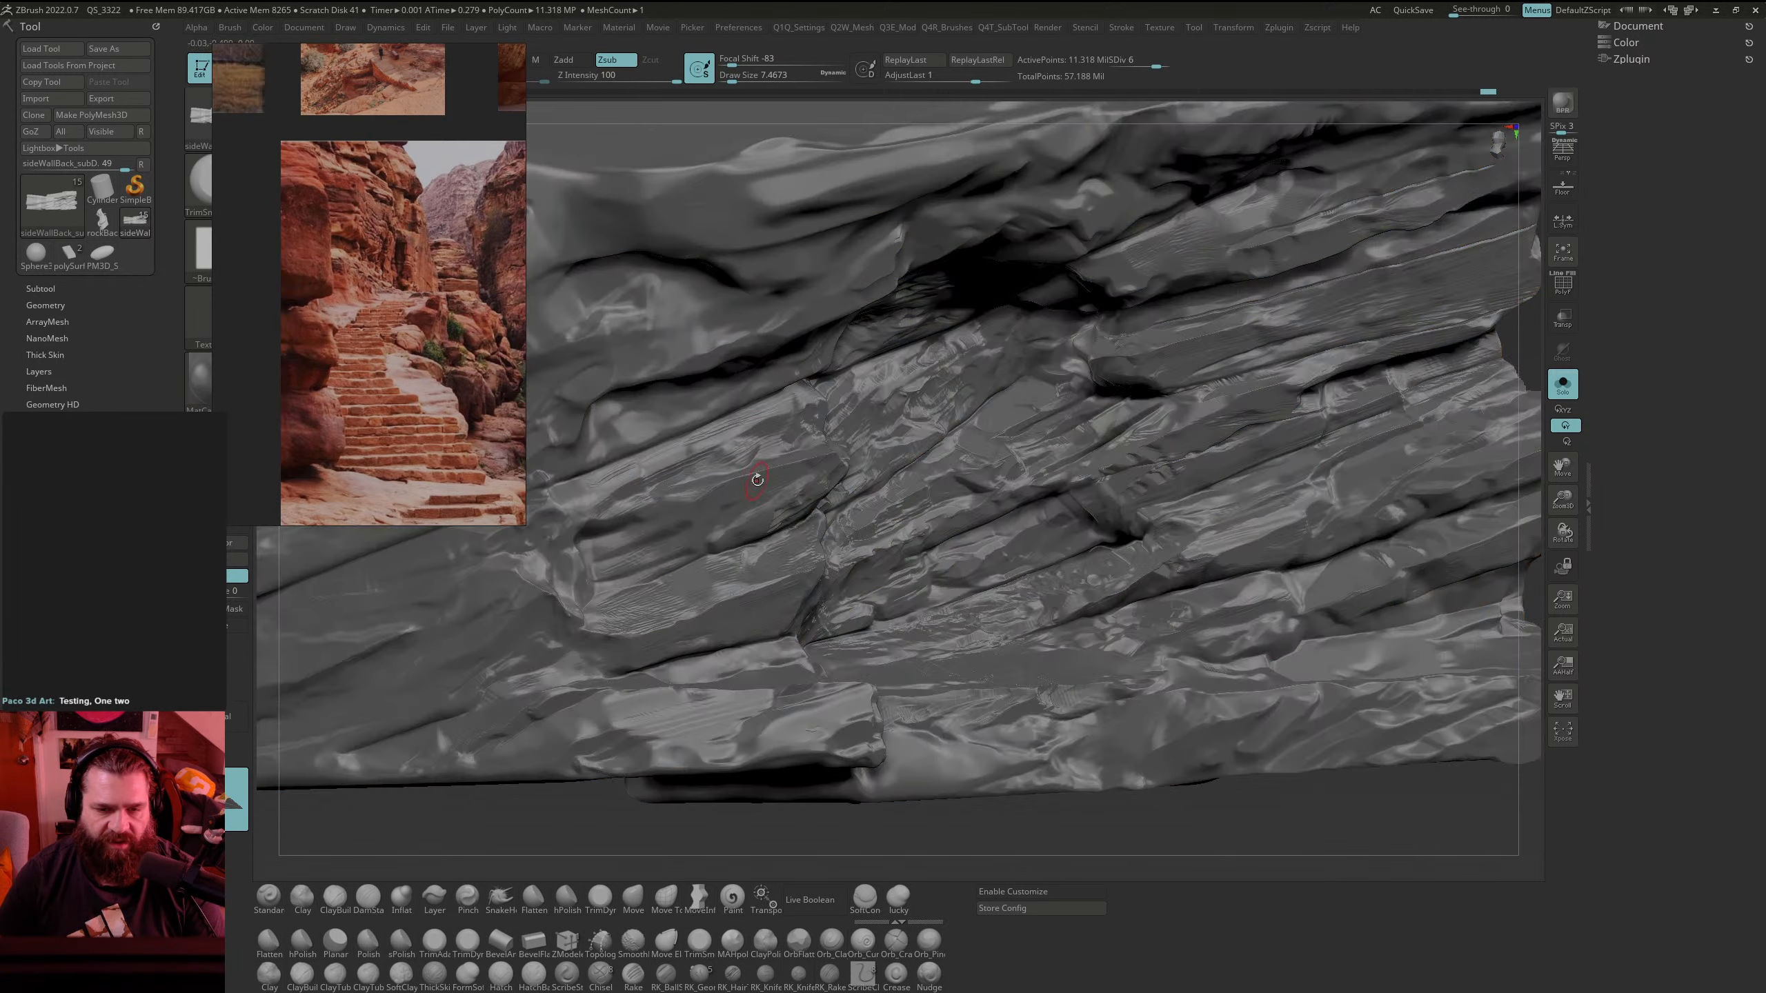
left_click(203, 387)
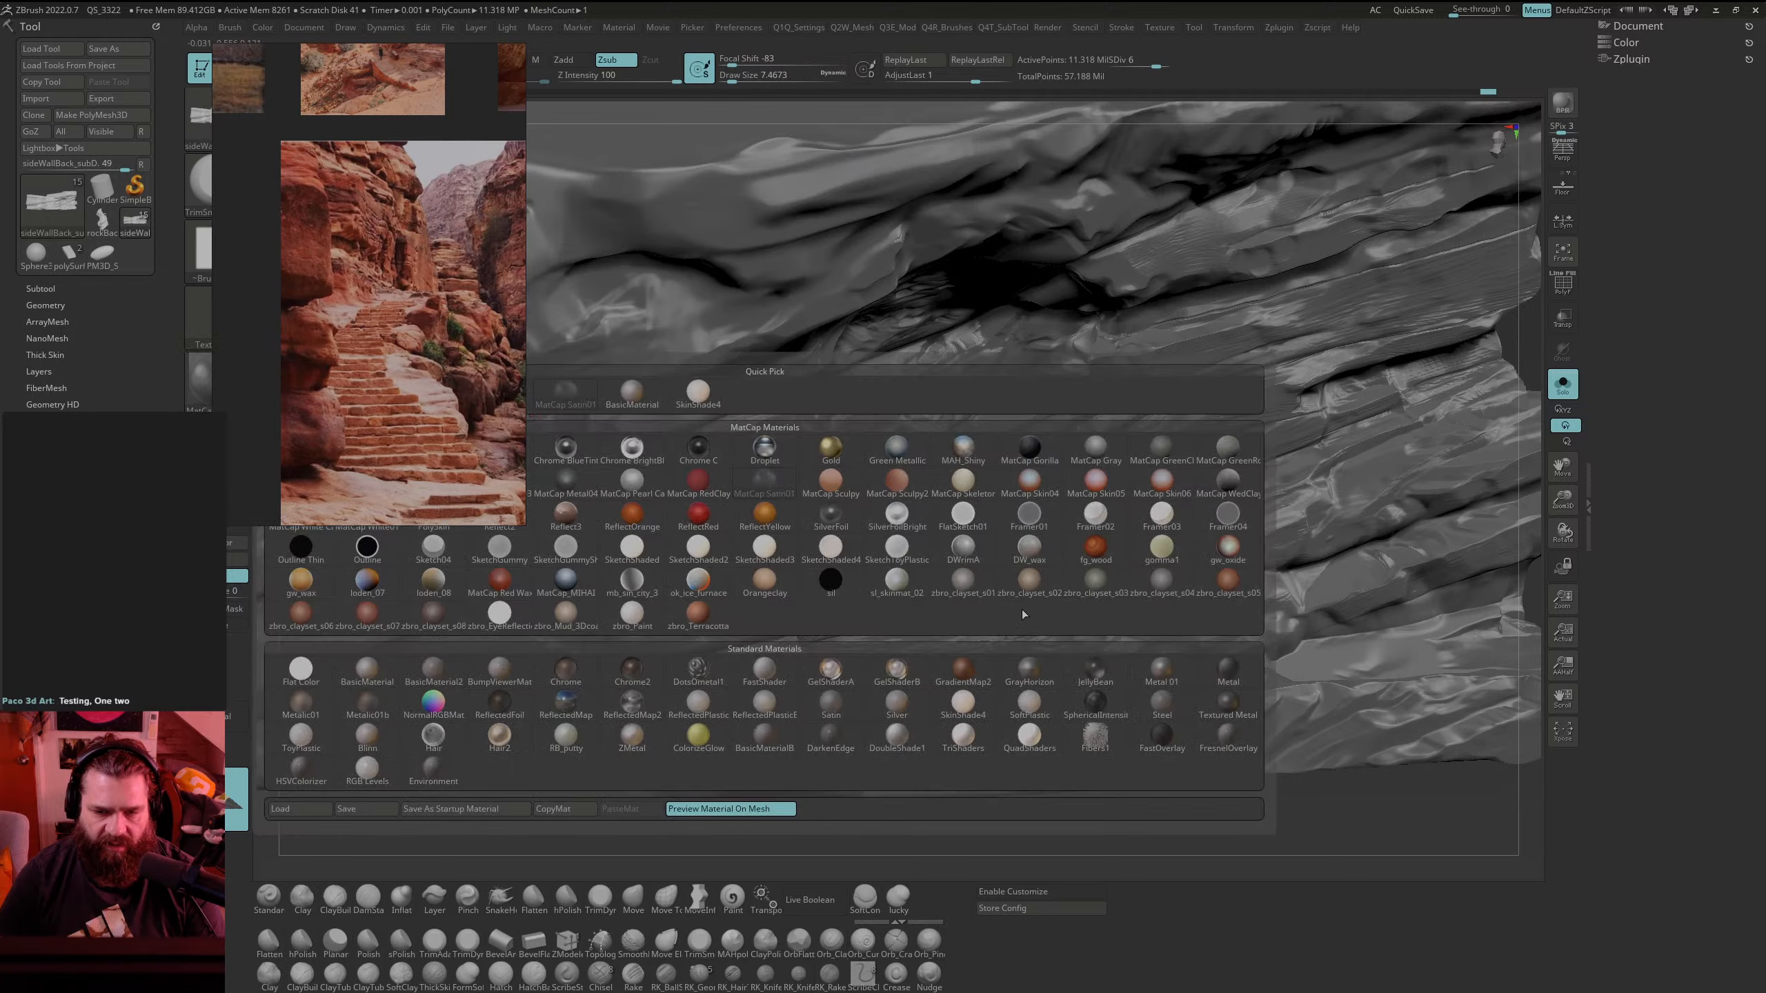
left_click(1026, 583)
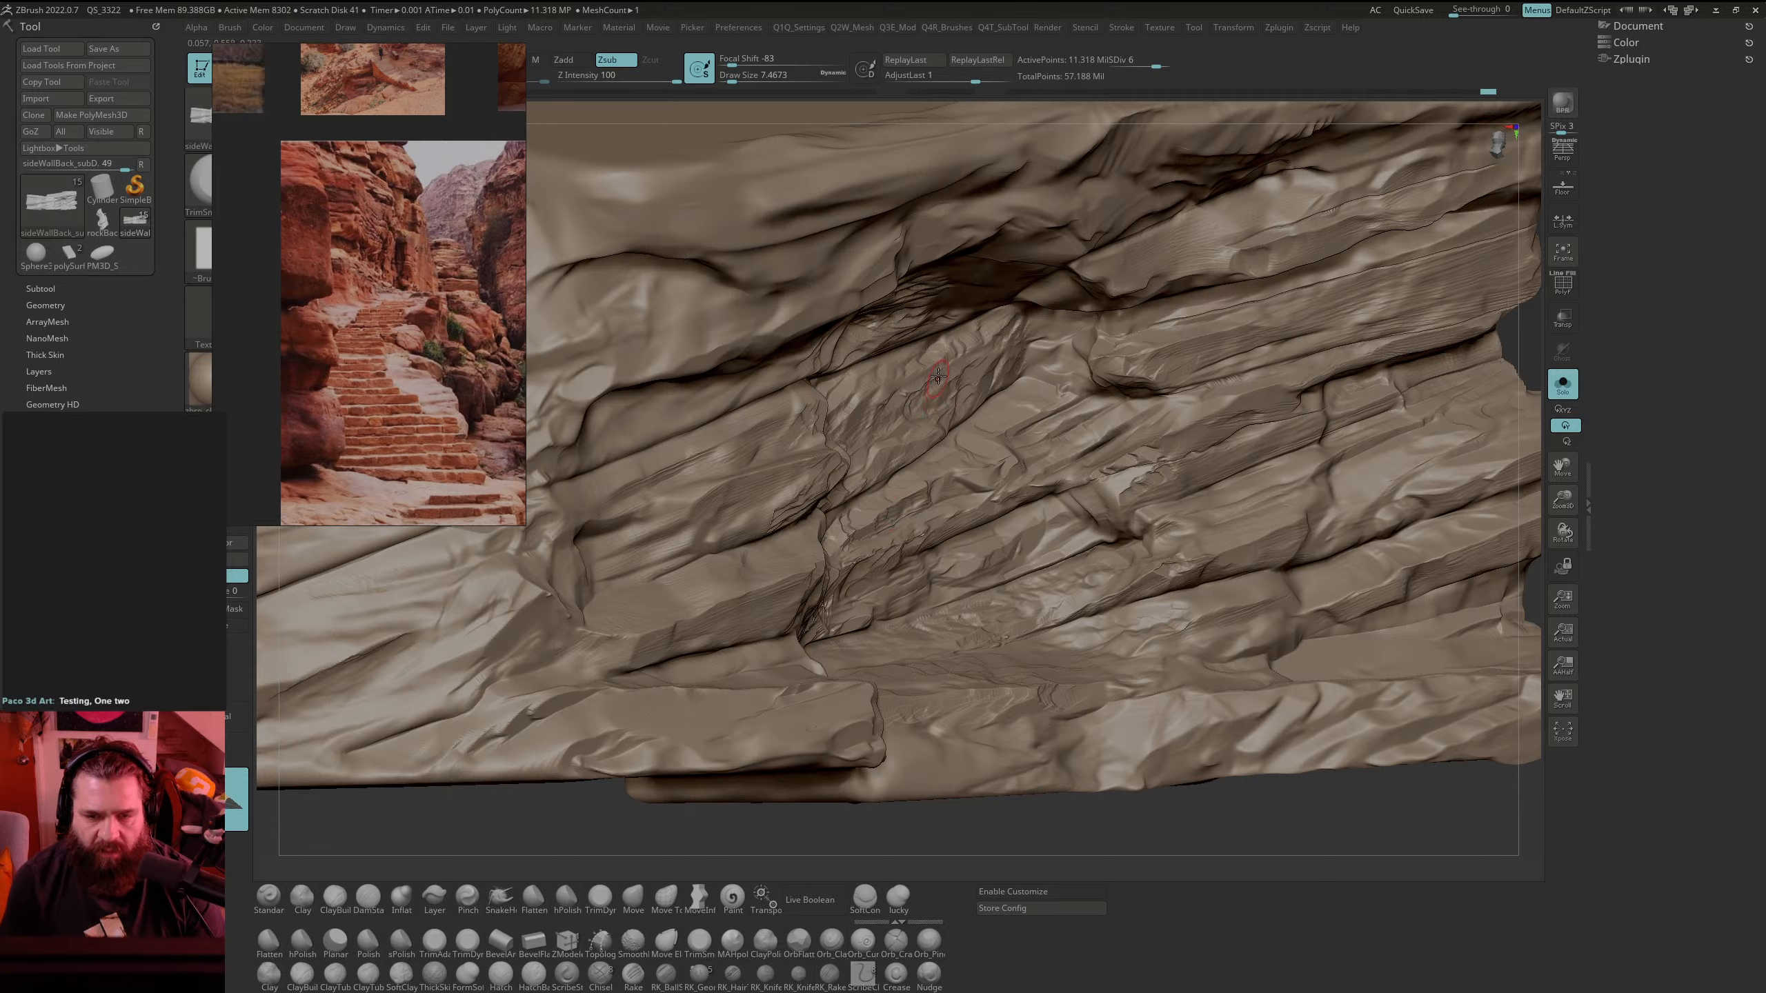
Step: Polish the block and slabs beside the vertical crack with the hPolish brush at a draw size of about 7.5 to 8.4
key("b")
key("h")
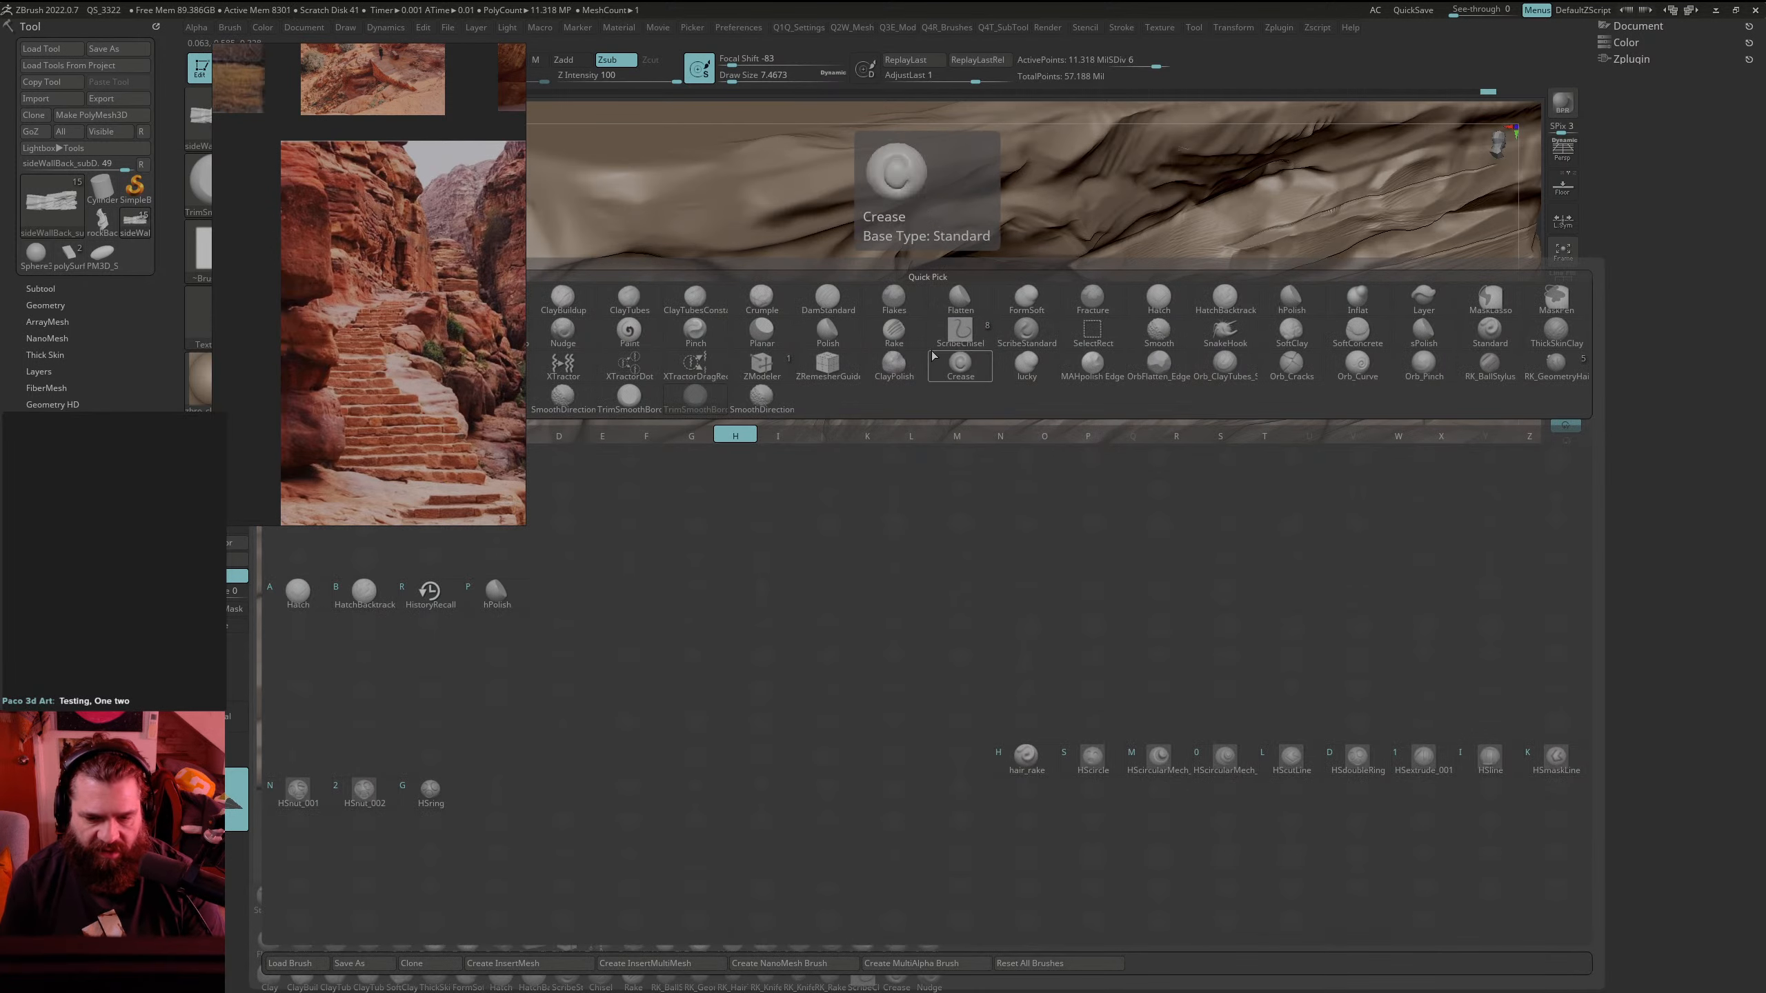
key("p")
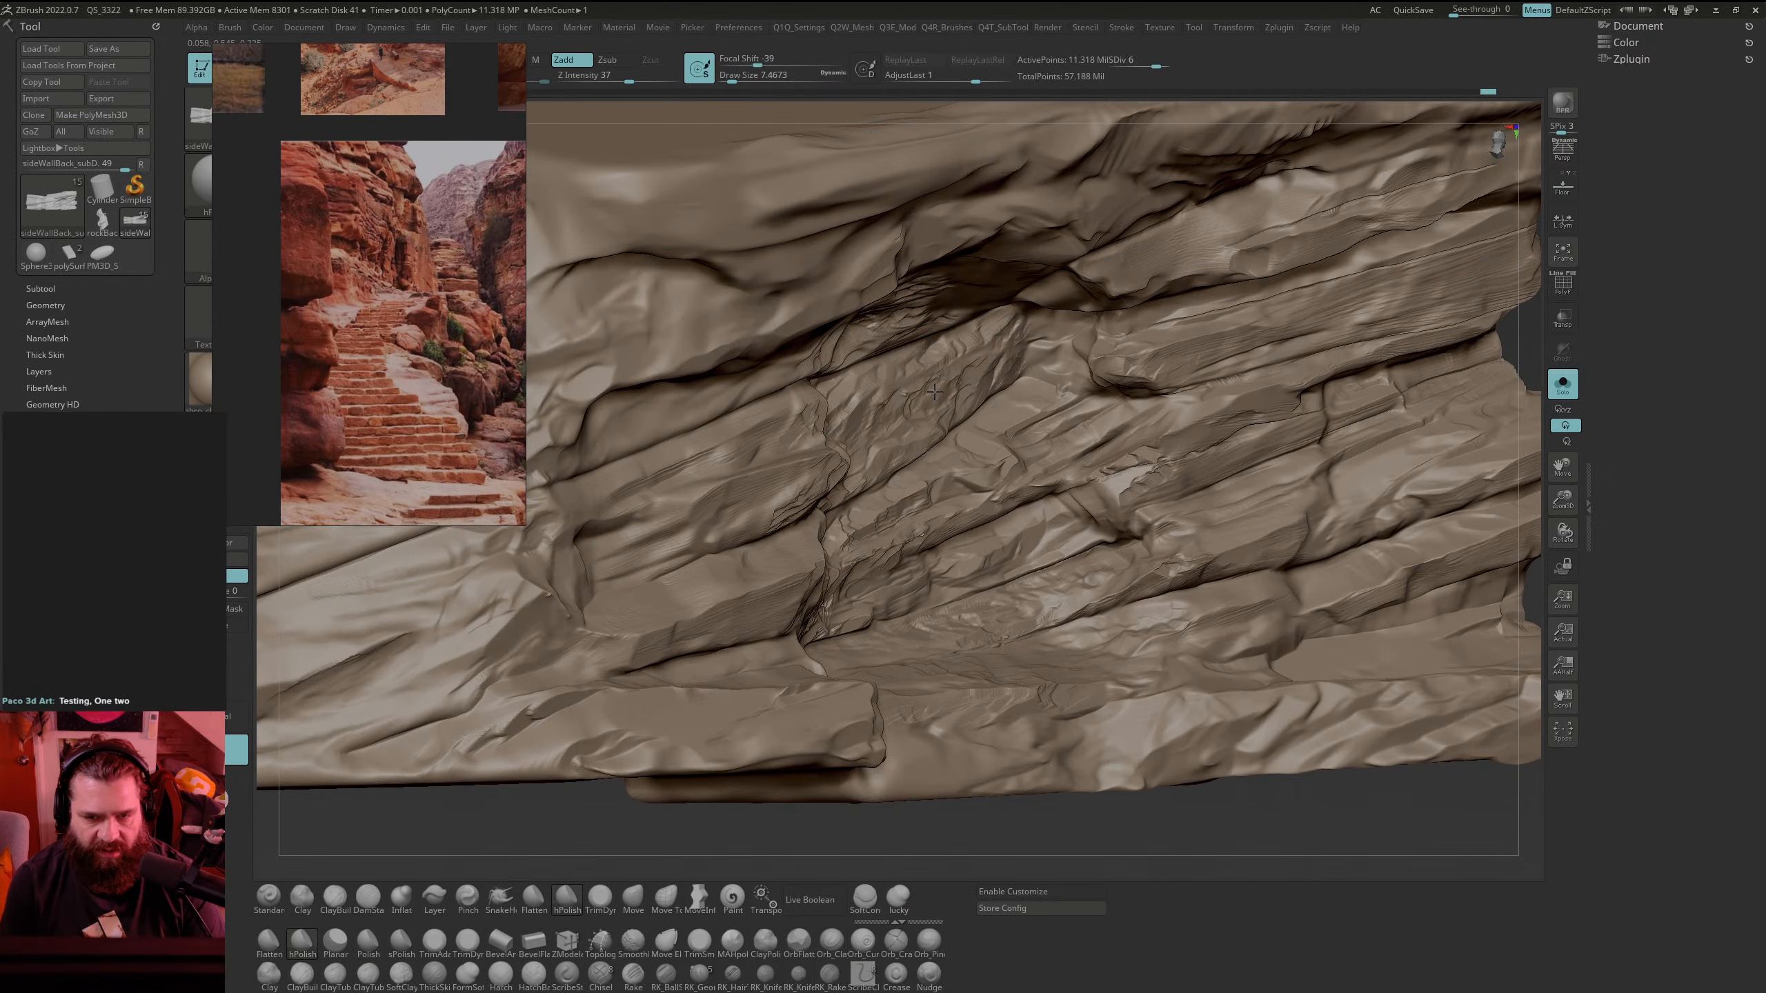
left_click_drag(935, 392, 934, 384)
left_click_drag(912, 452, 896, 465)
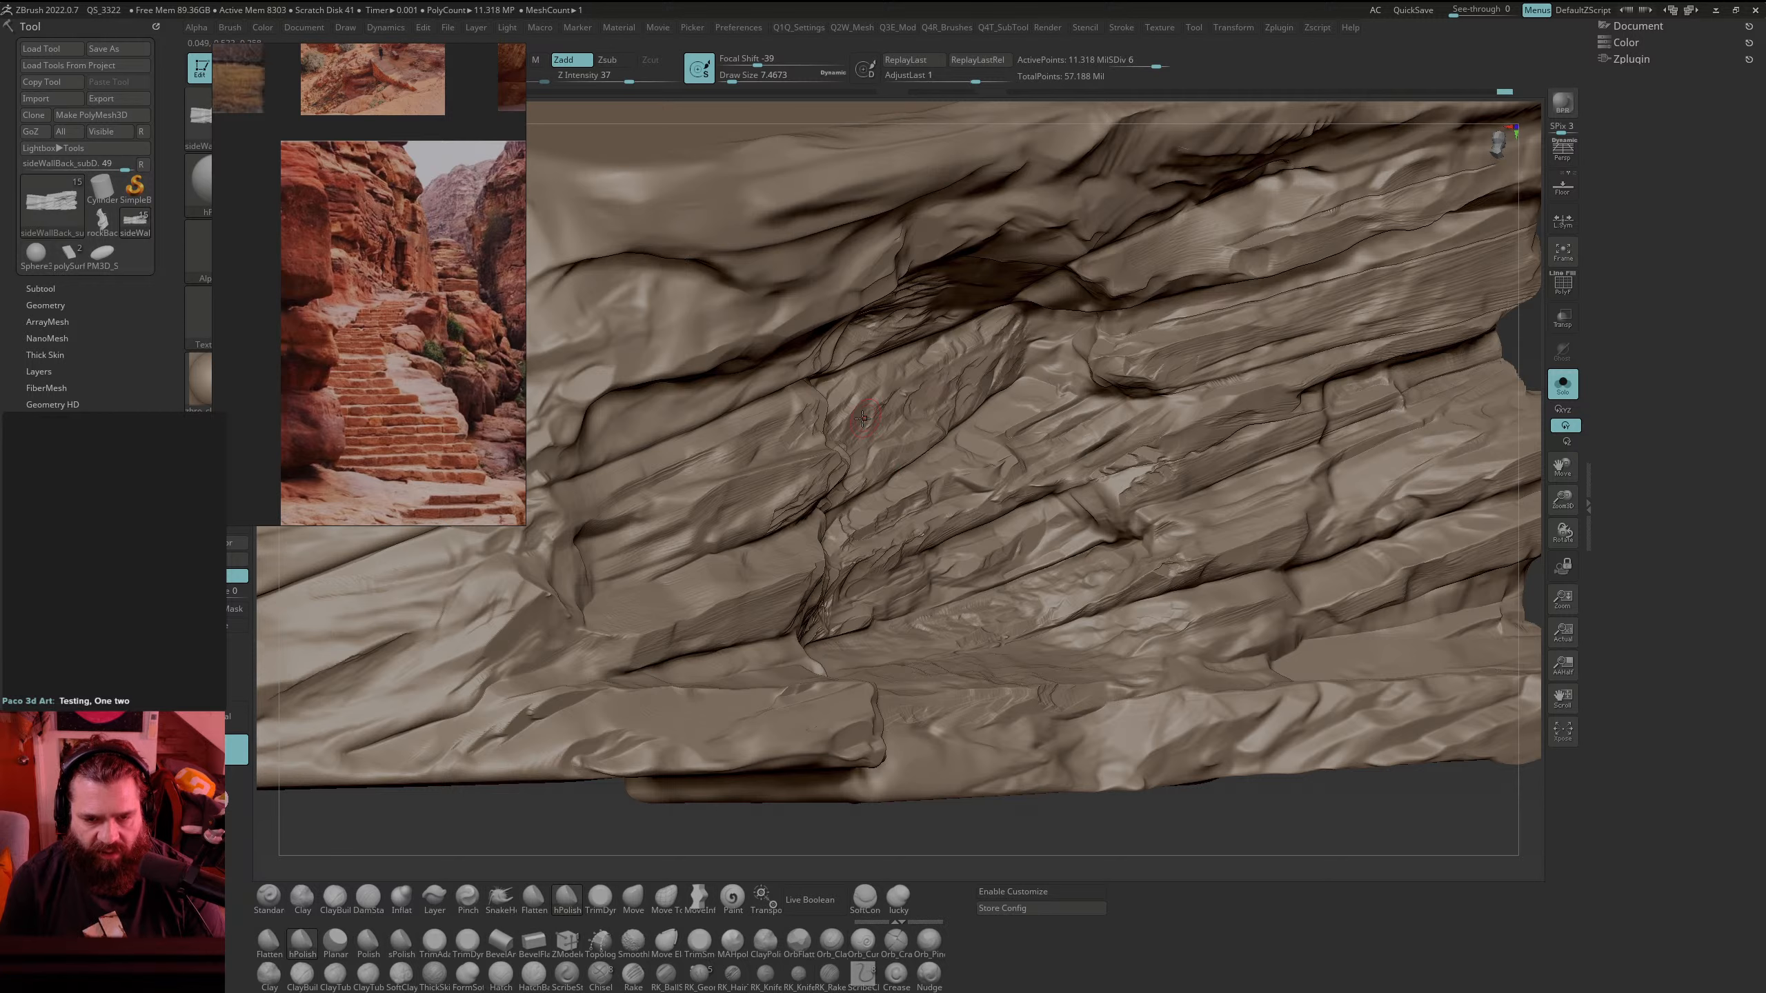
key("space")
left_click_drag(877, 425, 877, 424)
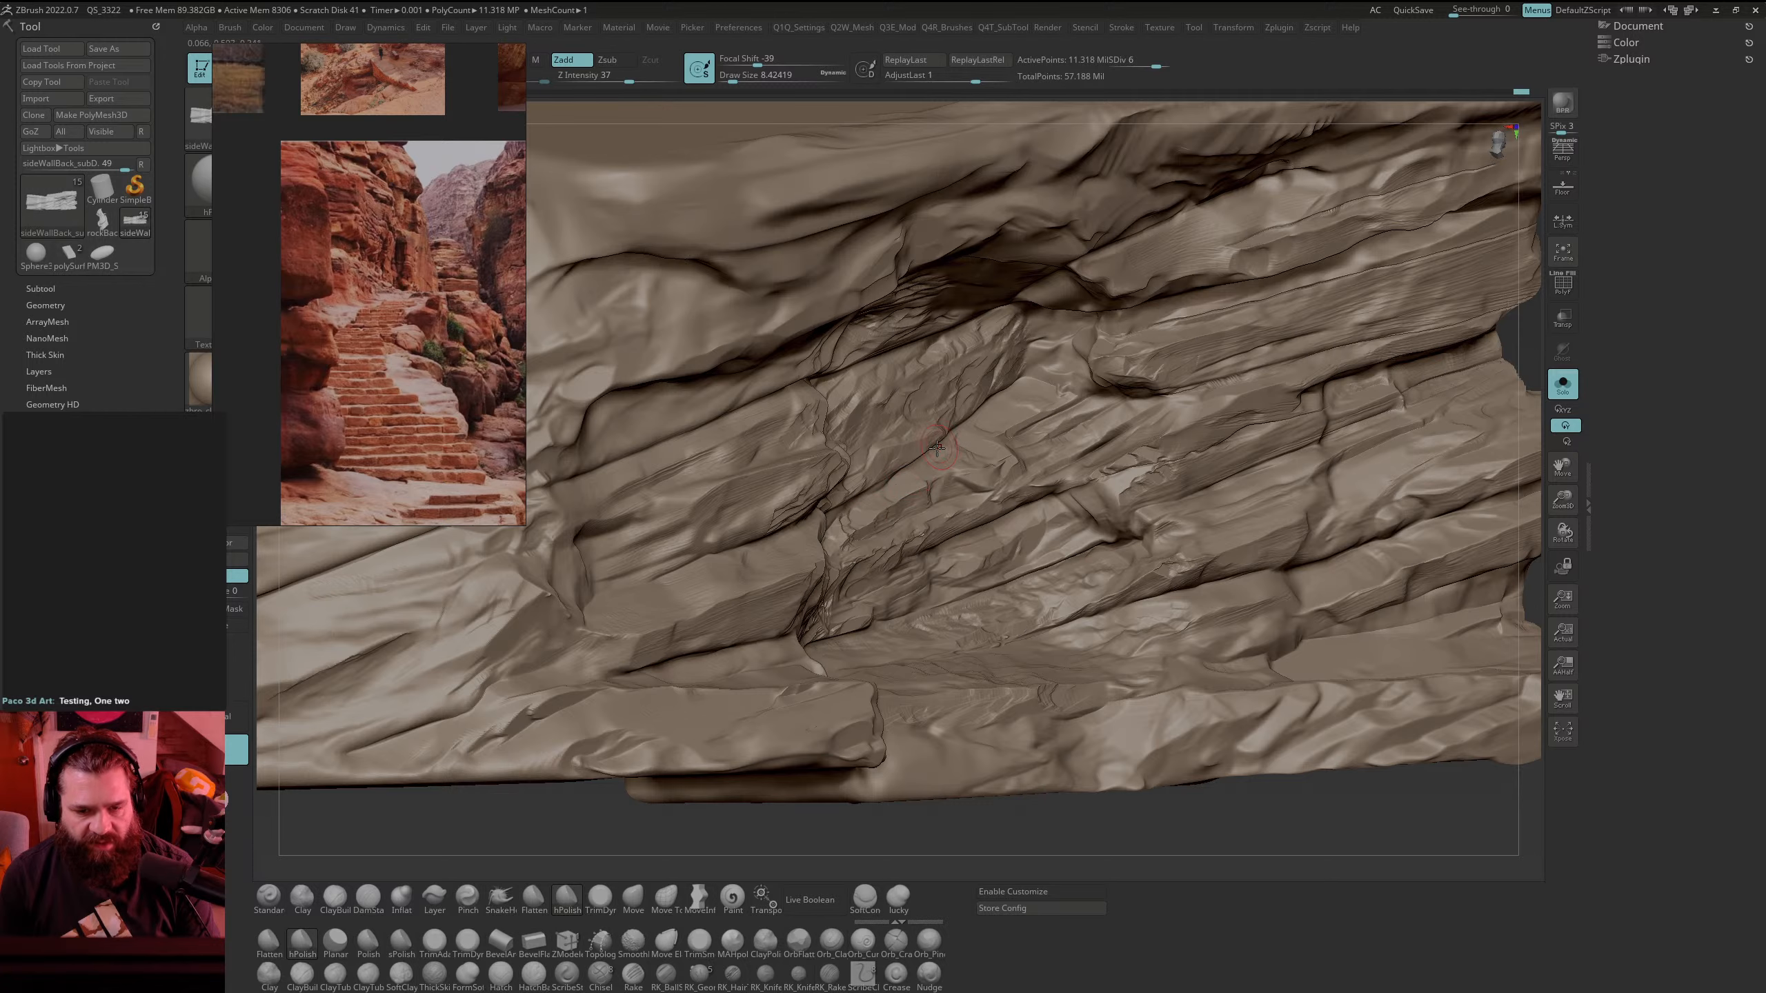
right_click_drag(921, 476, 951, 466)
mouse_move(974, 548)
right_mouse_down("ctrl")
mouse_move(1077, 603)
mouse_move(1014, 515)
mouse_move(936, 636)
right_mouse_up("ctrl")
key("space")
left_click(963, 542)
left_click_drag(965, 544, 970, 544)
mouse_move(970, 544)
right_mouse_down("ctrl")
mouse_move(974, 487)
mouse_move(983, 561)
right_mouse_up("ctrl")
Step: Open Wacom Tablet Properties, set the touch ring's Auto Scroll/Zoom function to Disabled, and close the settings
key("super")
type("wac")
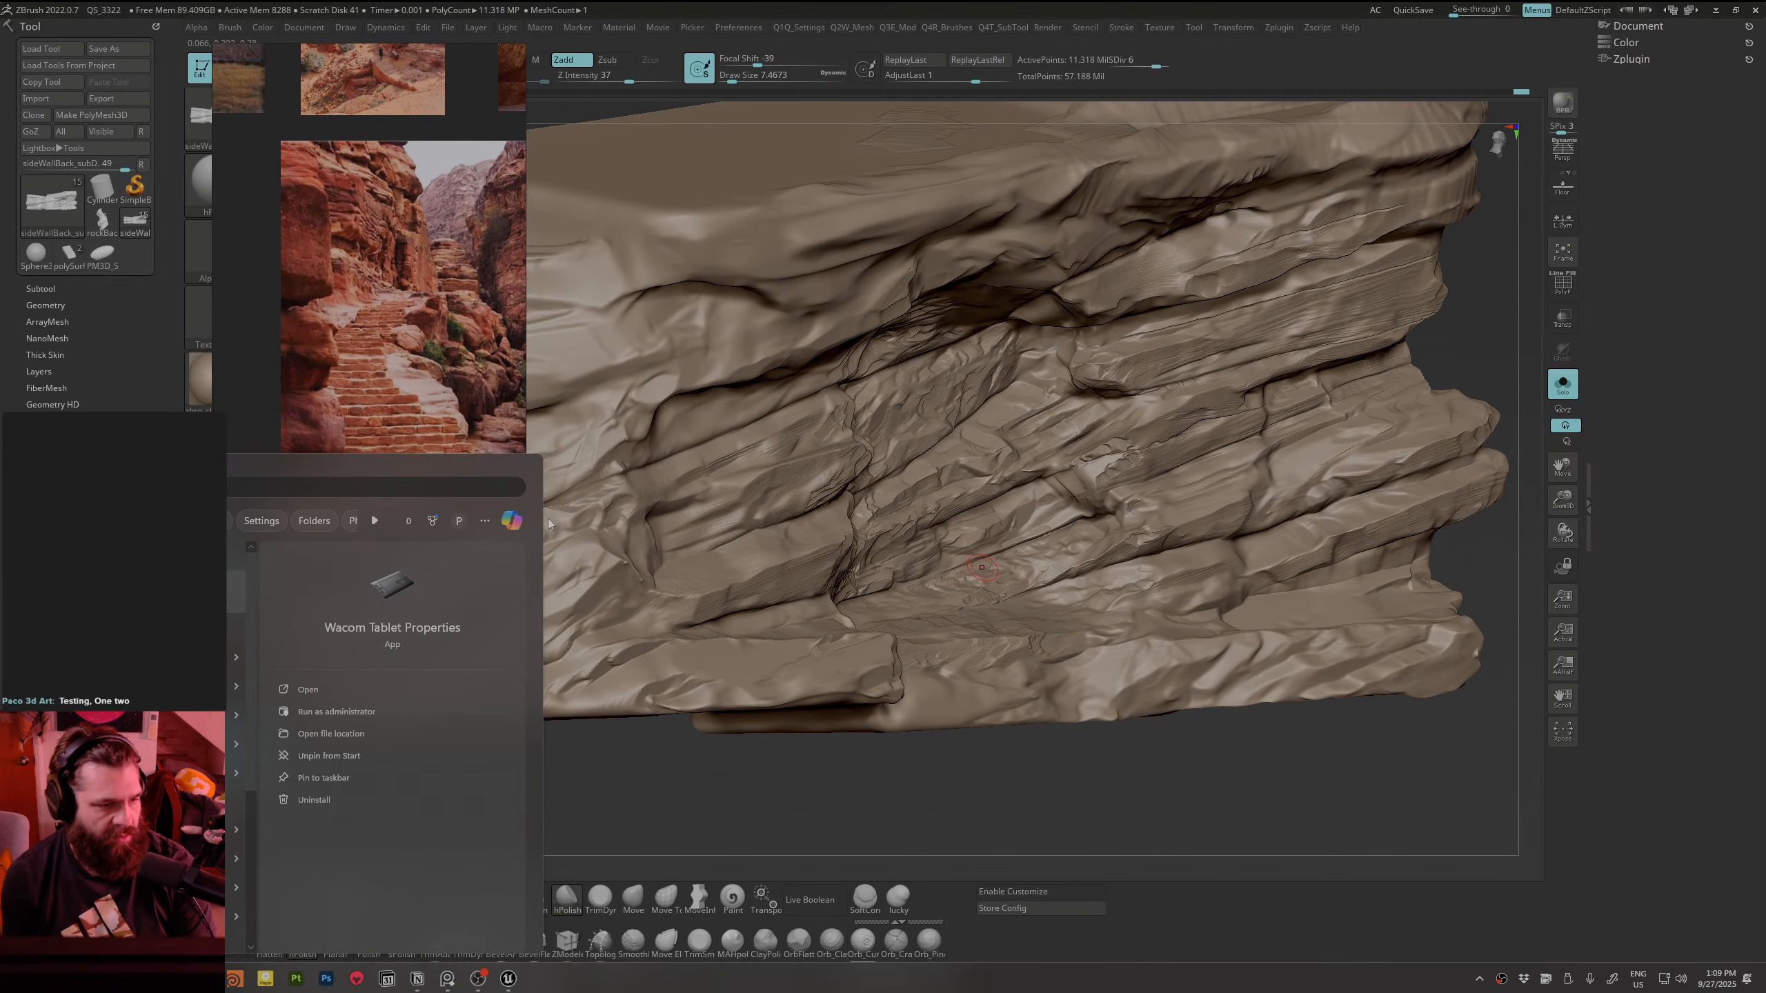
key("Return")
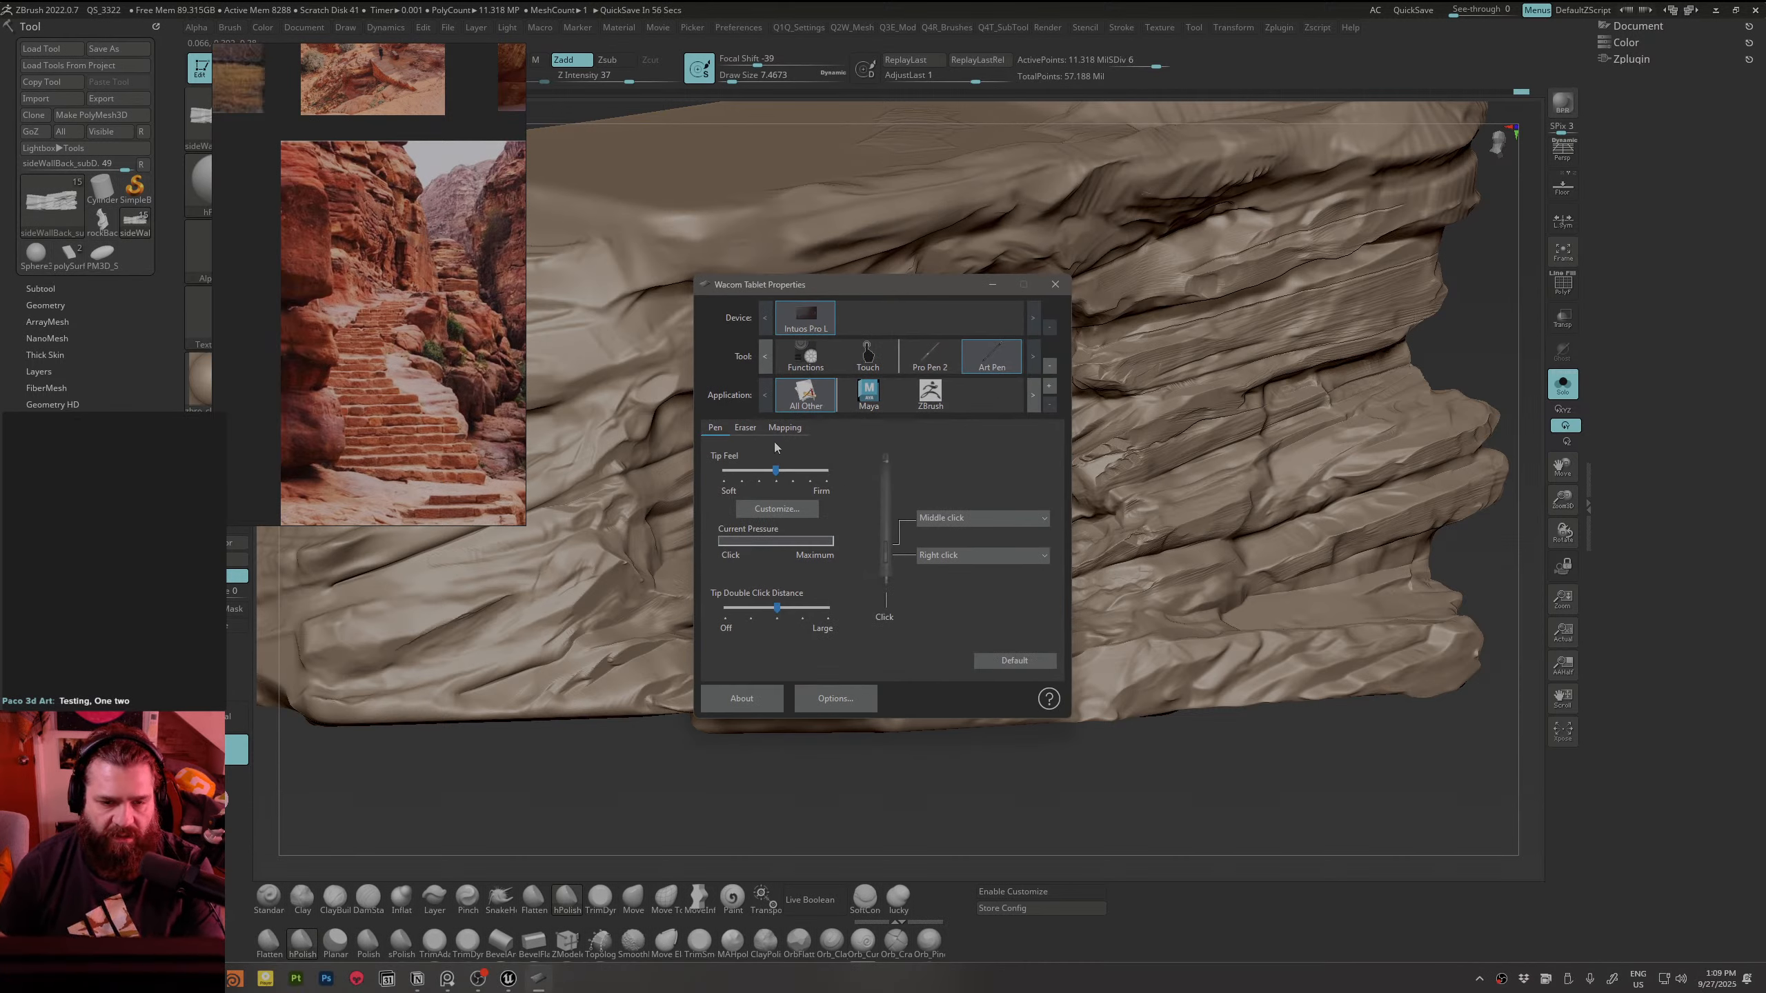
left_click(778, 430)
left_click(796, 370)
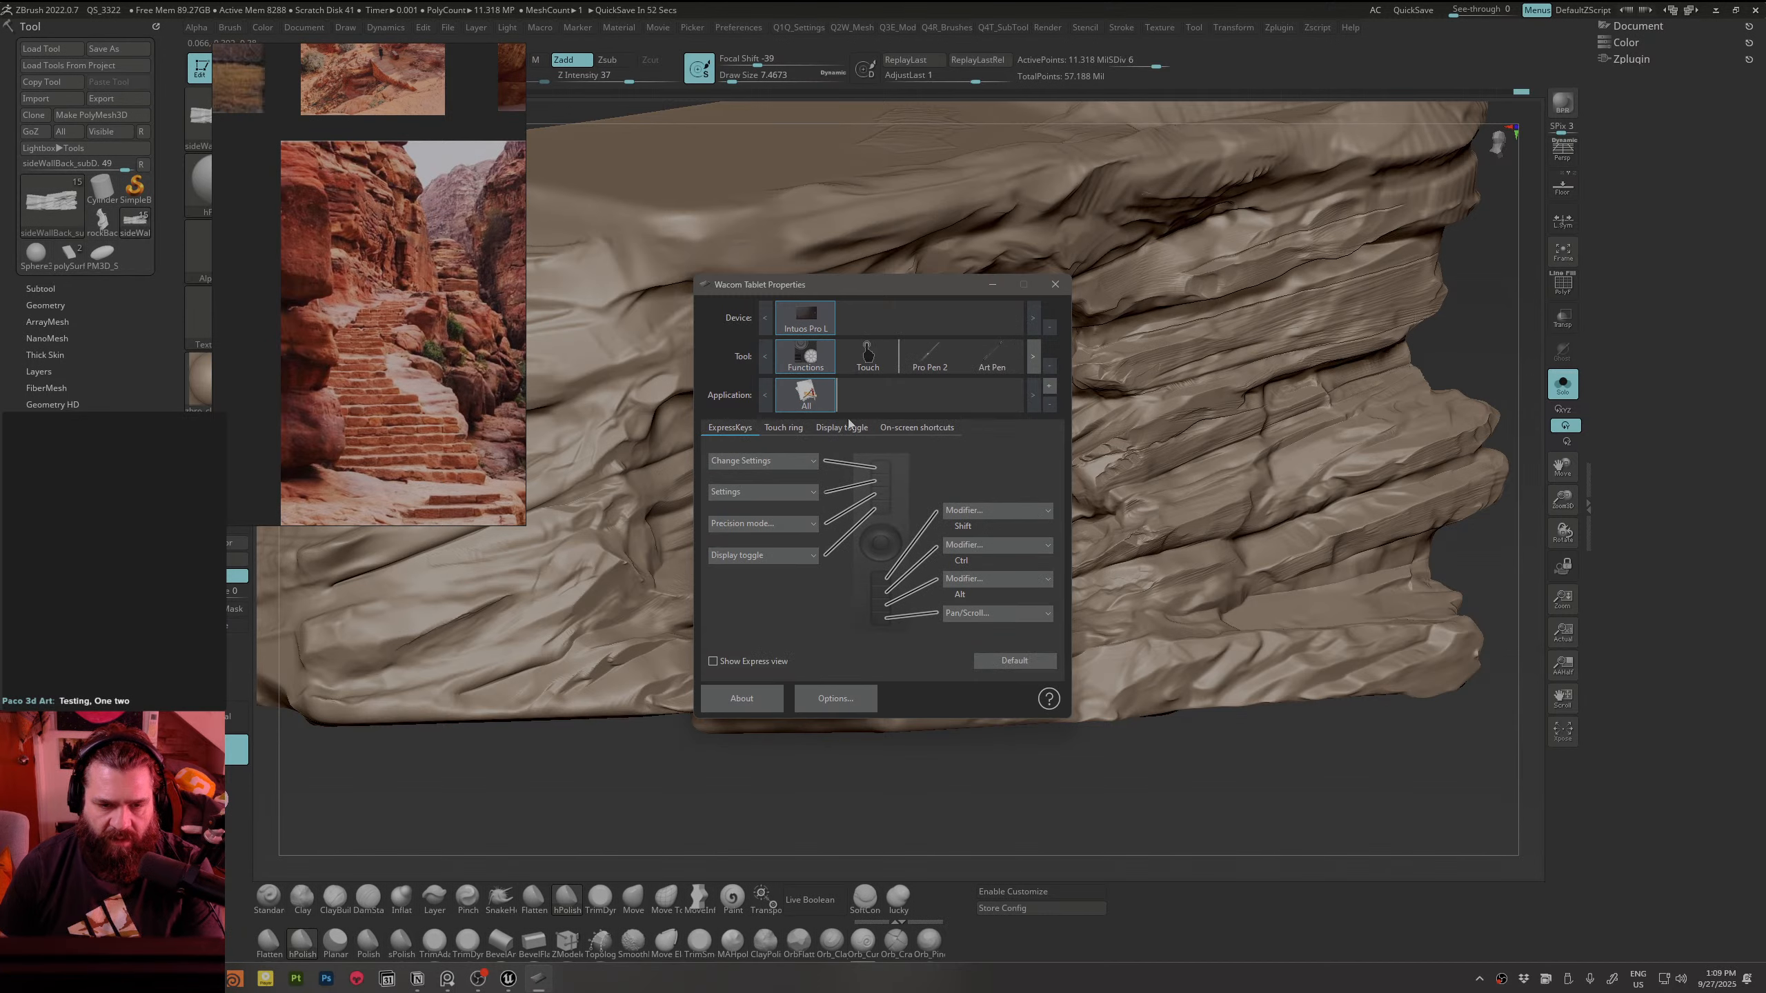
left_click(787, 428)
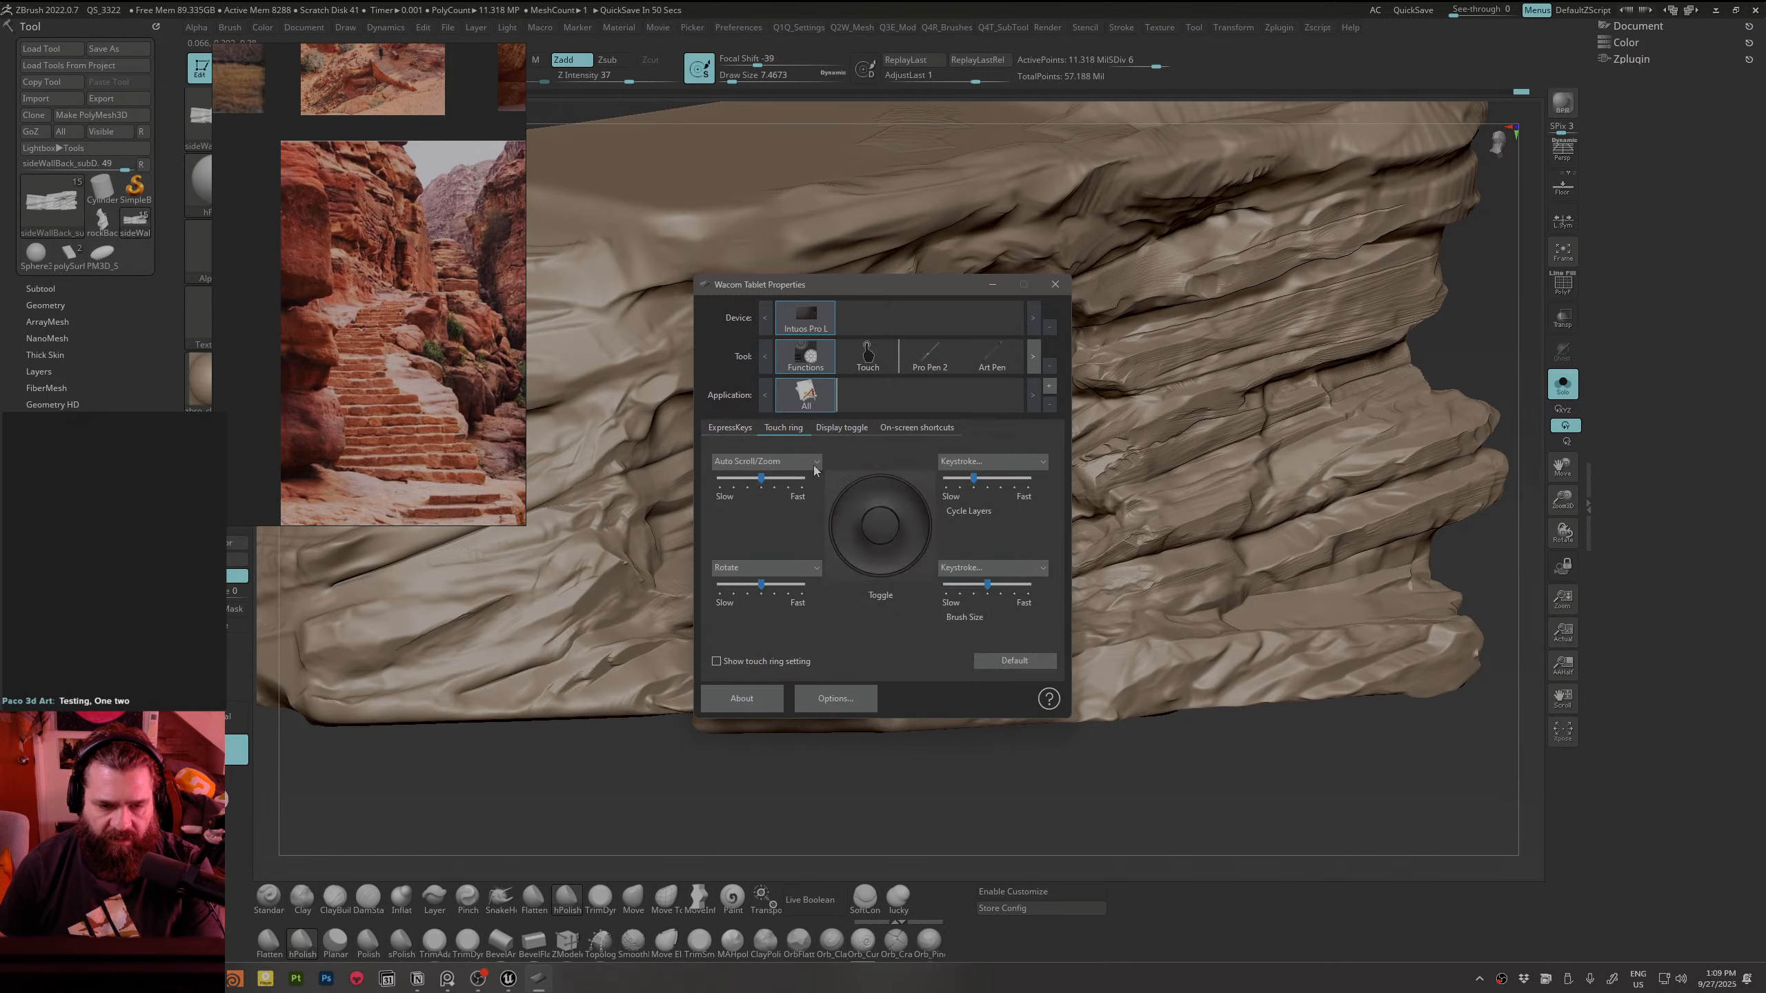
left_click(785, 462)
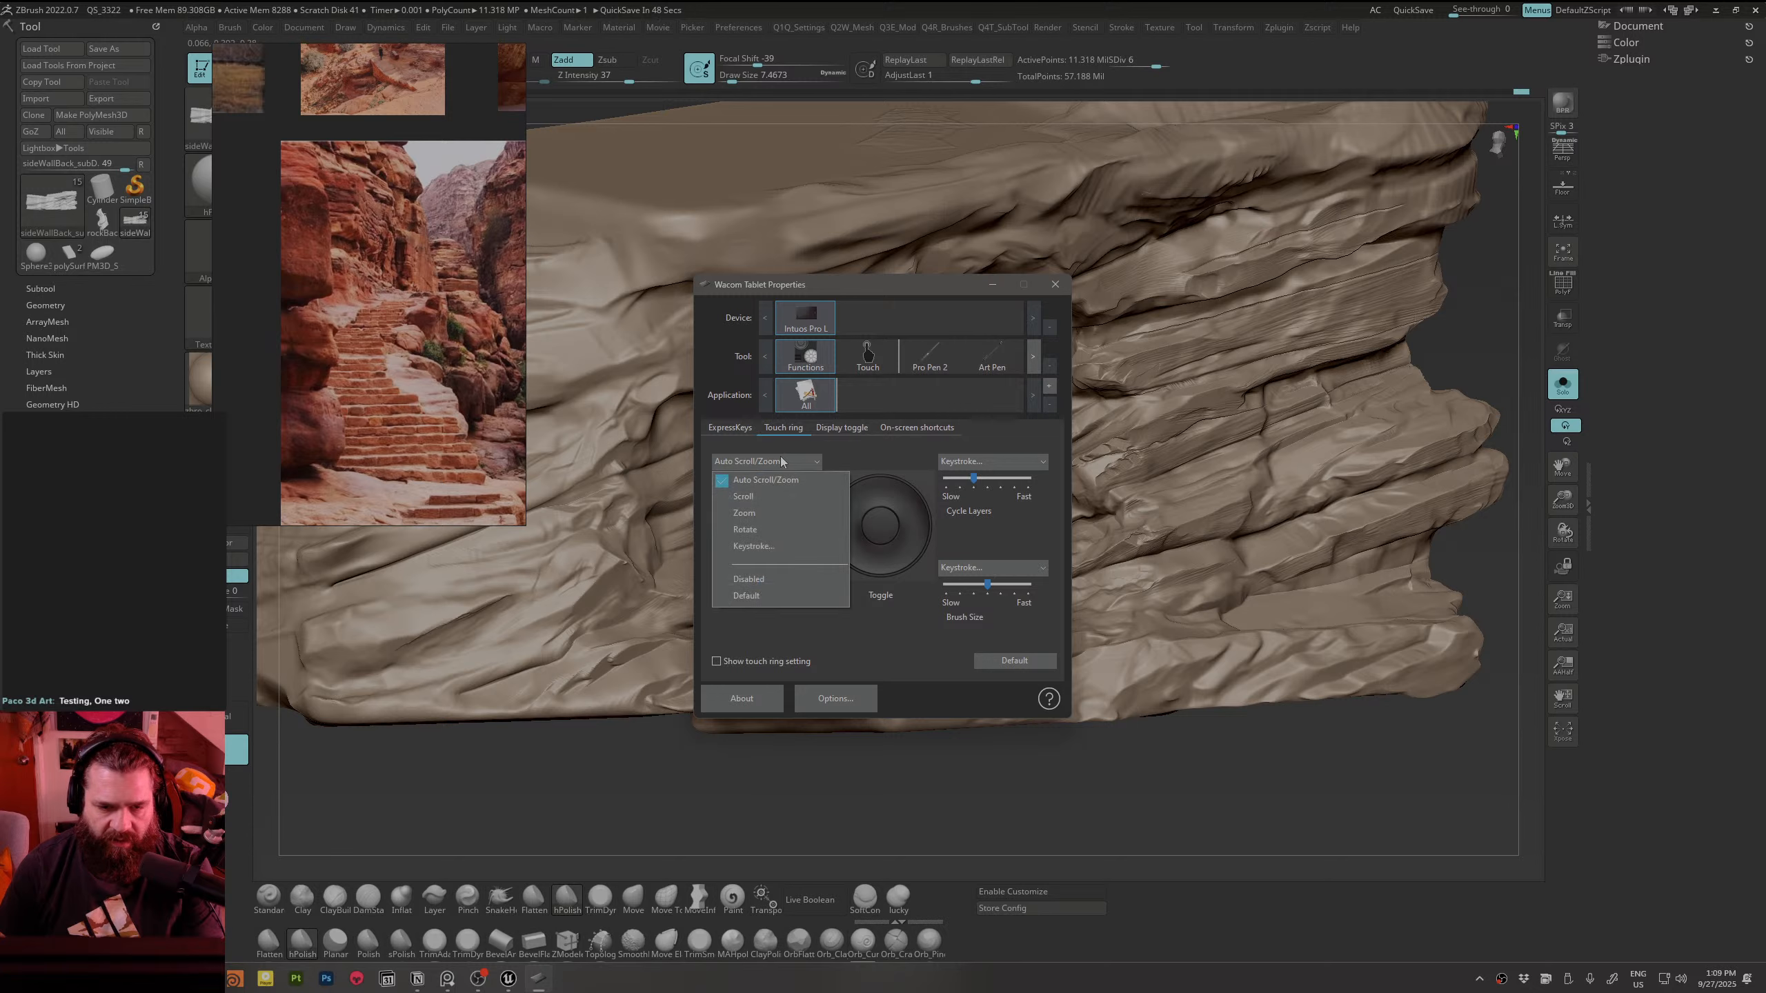
left_click(779, 582)
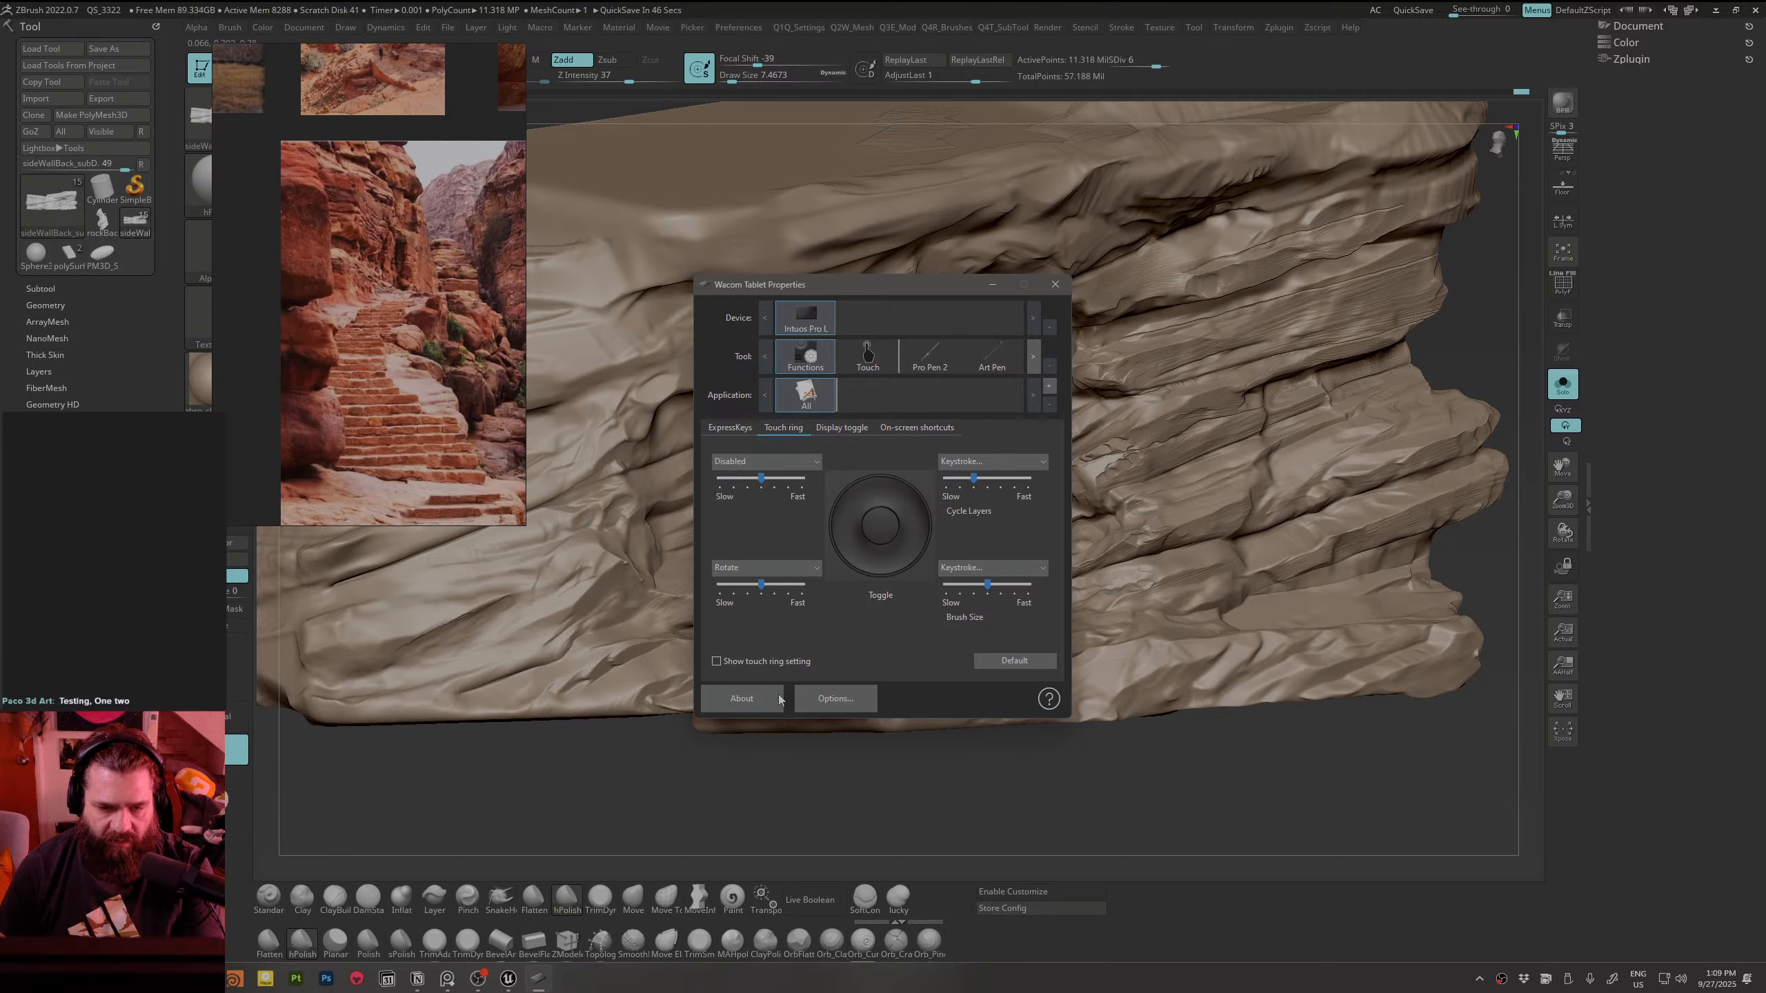
left_click(1055, 283)
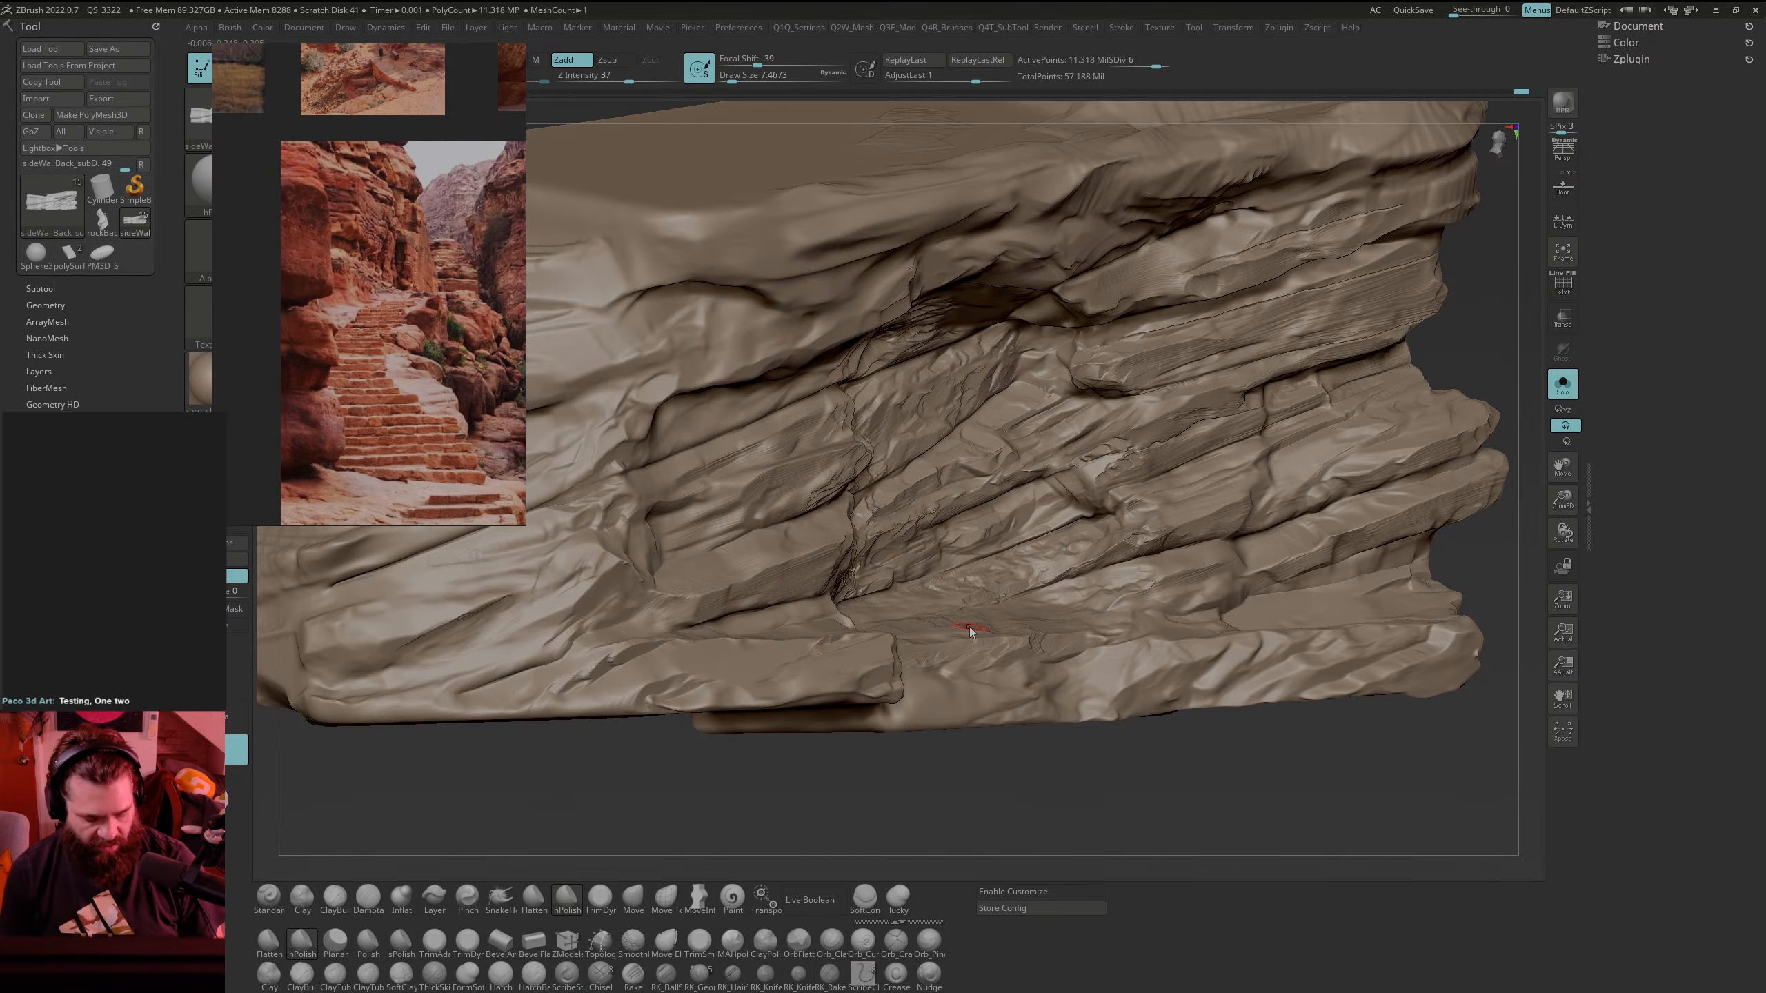
Step: Turn off Solo to show the surrounding rocks and polish the bottom ledge's edge and its near end
mouse_move(965, 772)
left_mouse_down()
mouse_move(963, 688)
mouse_move(991, 593)
mouse_move(1023, 632)
mouse_move(883, 540)
left_mouse_up()
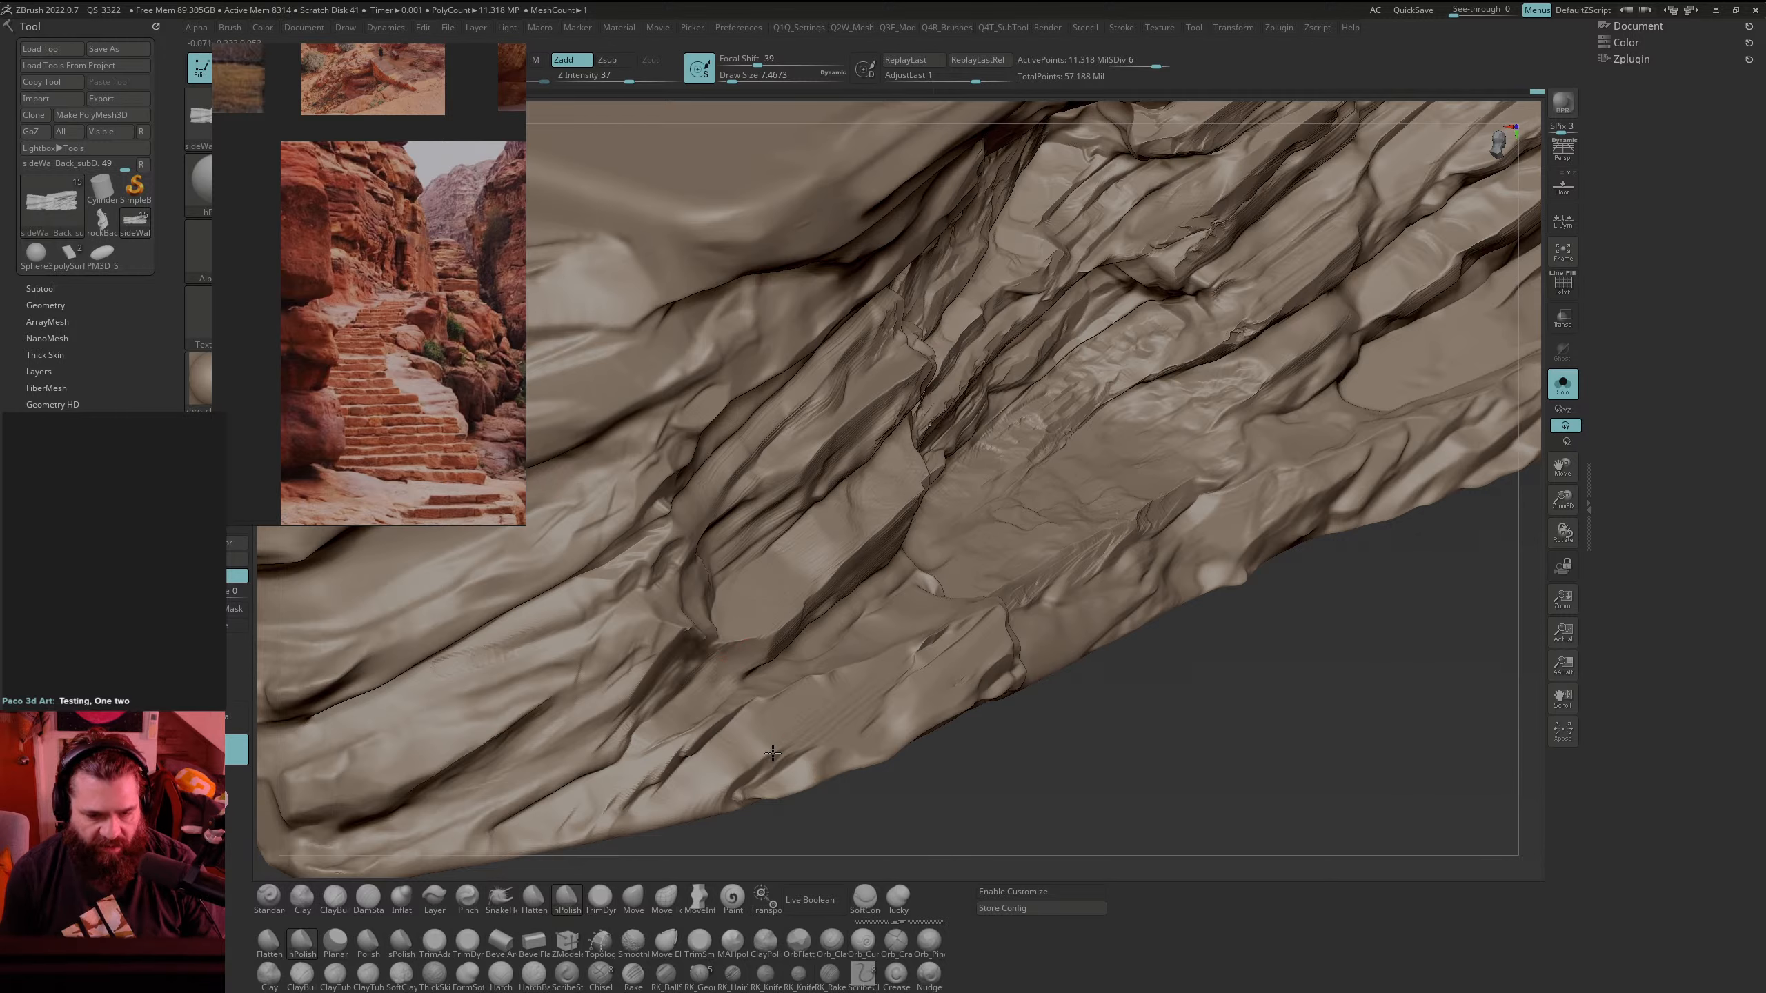
left_click_drag(765, 746, 716, 779)
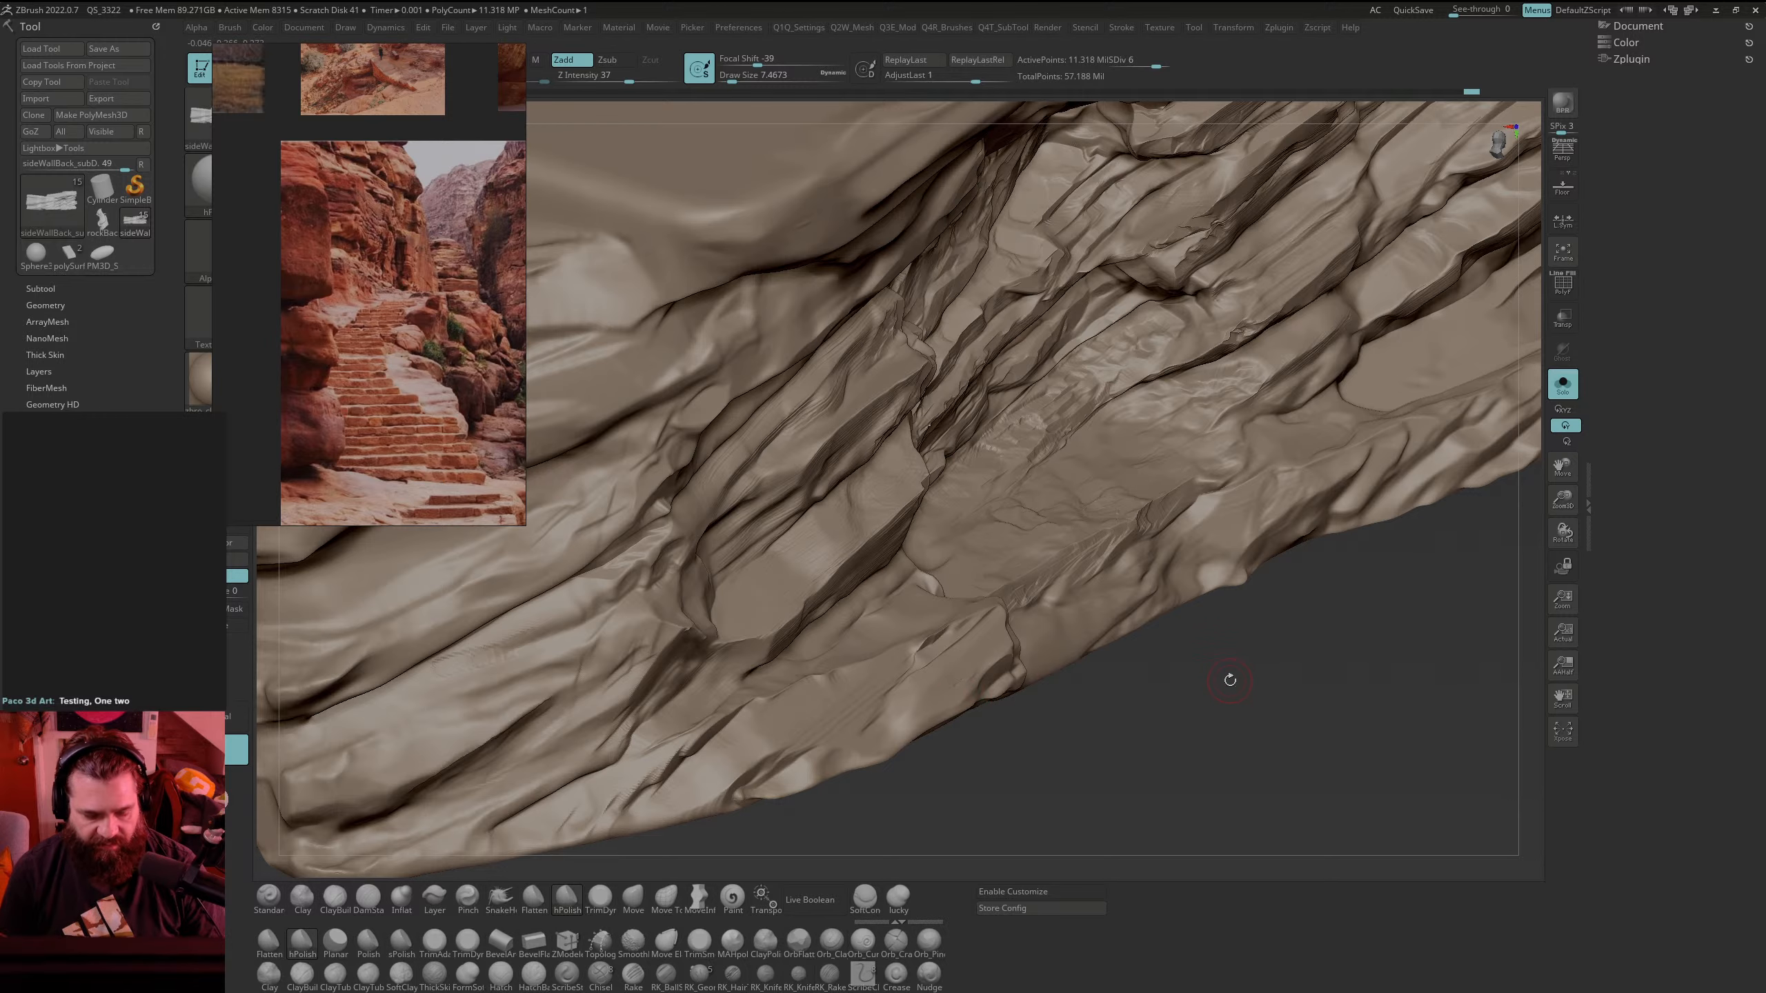
key("shift+s")
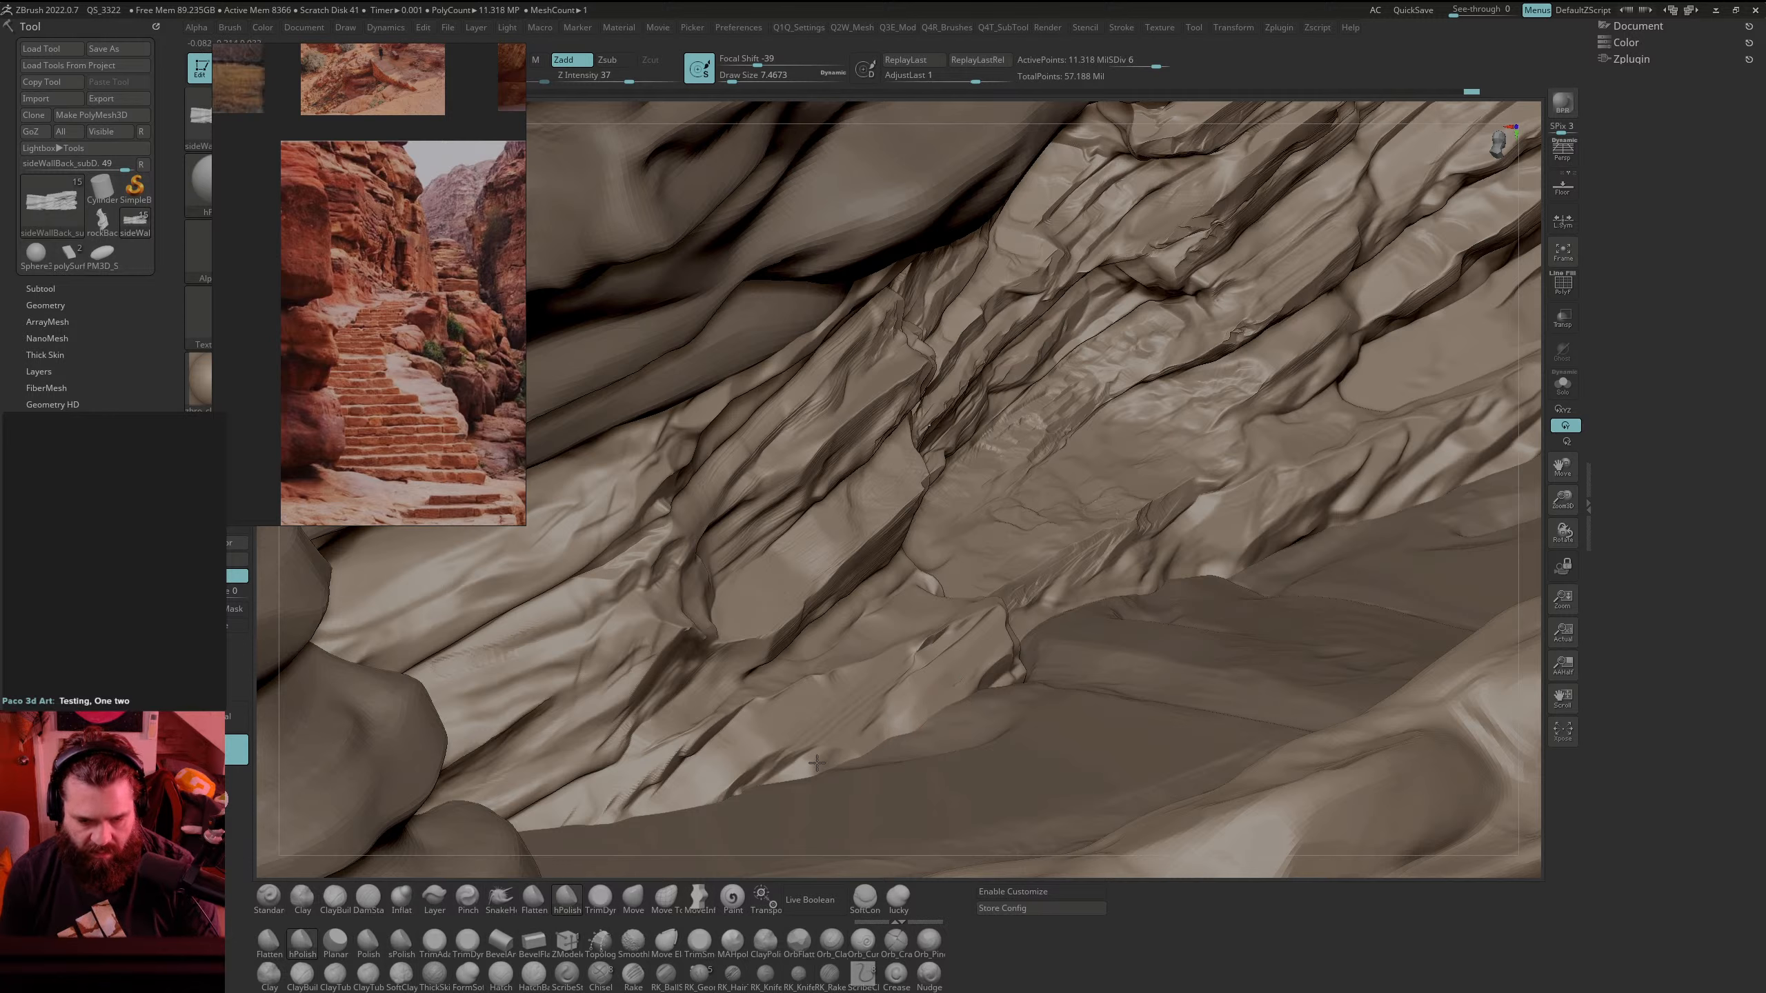
left_click(736, 762)
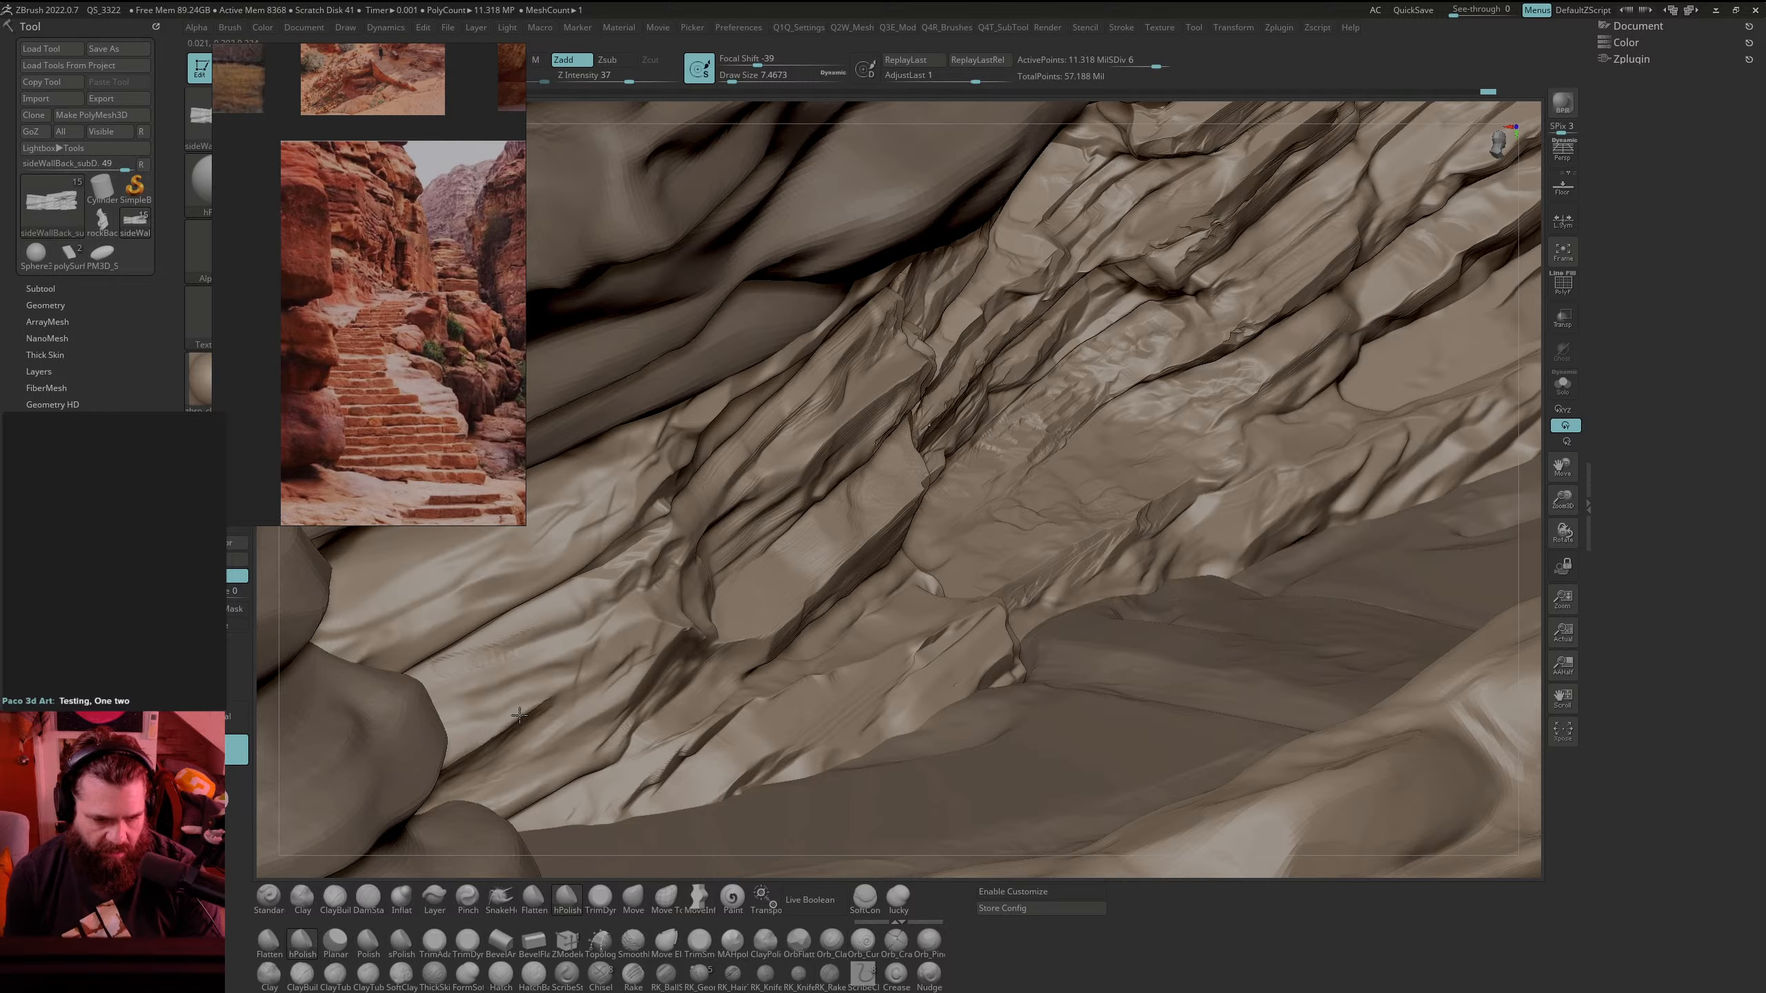
left_click_drag(475, 748, 464, 752)
left_click_drag(536, 636, 448, 689)
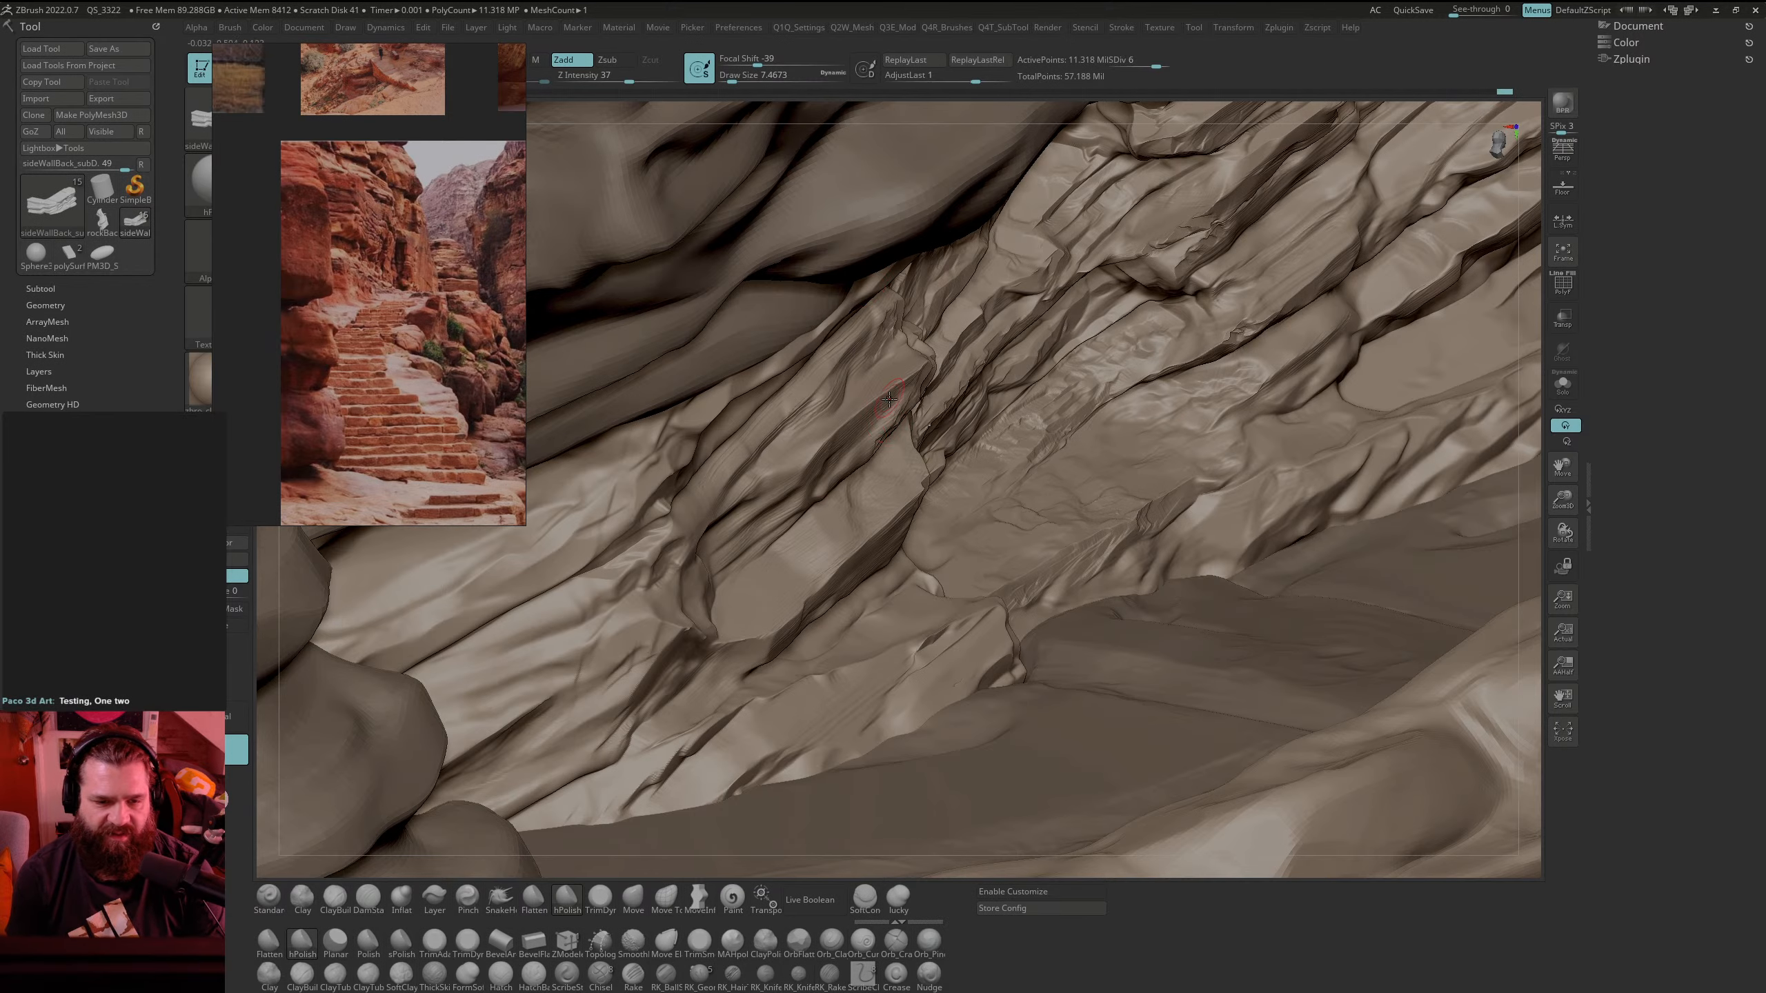
Step: Polish the long slab beside the vertical crack, varying the draw size between about 1.8 and 5.8
right_click_drag(889, 399, 932, 540)
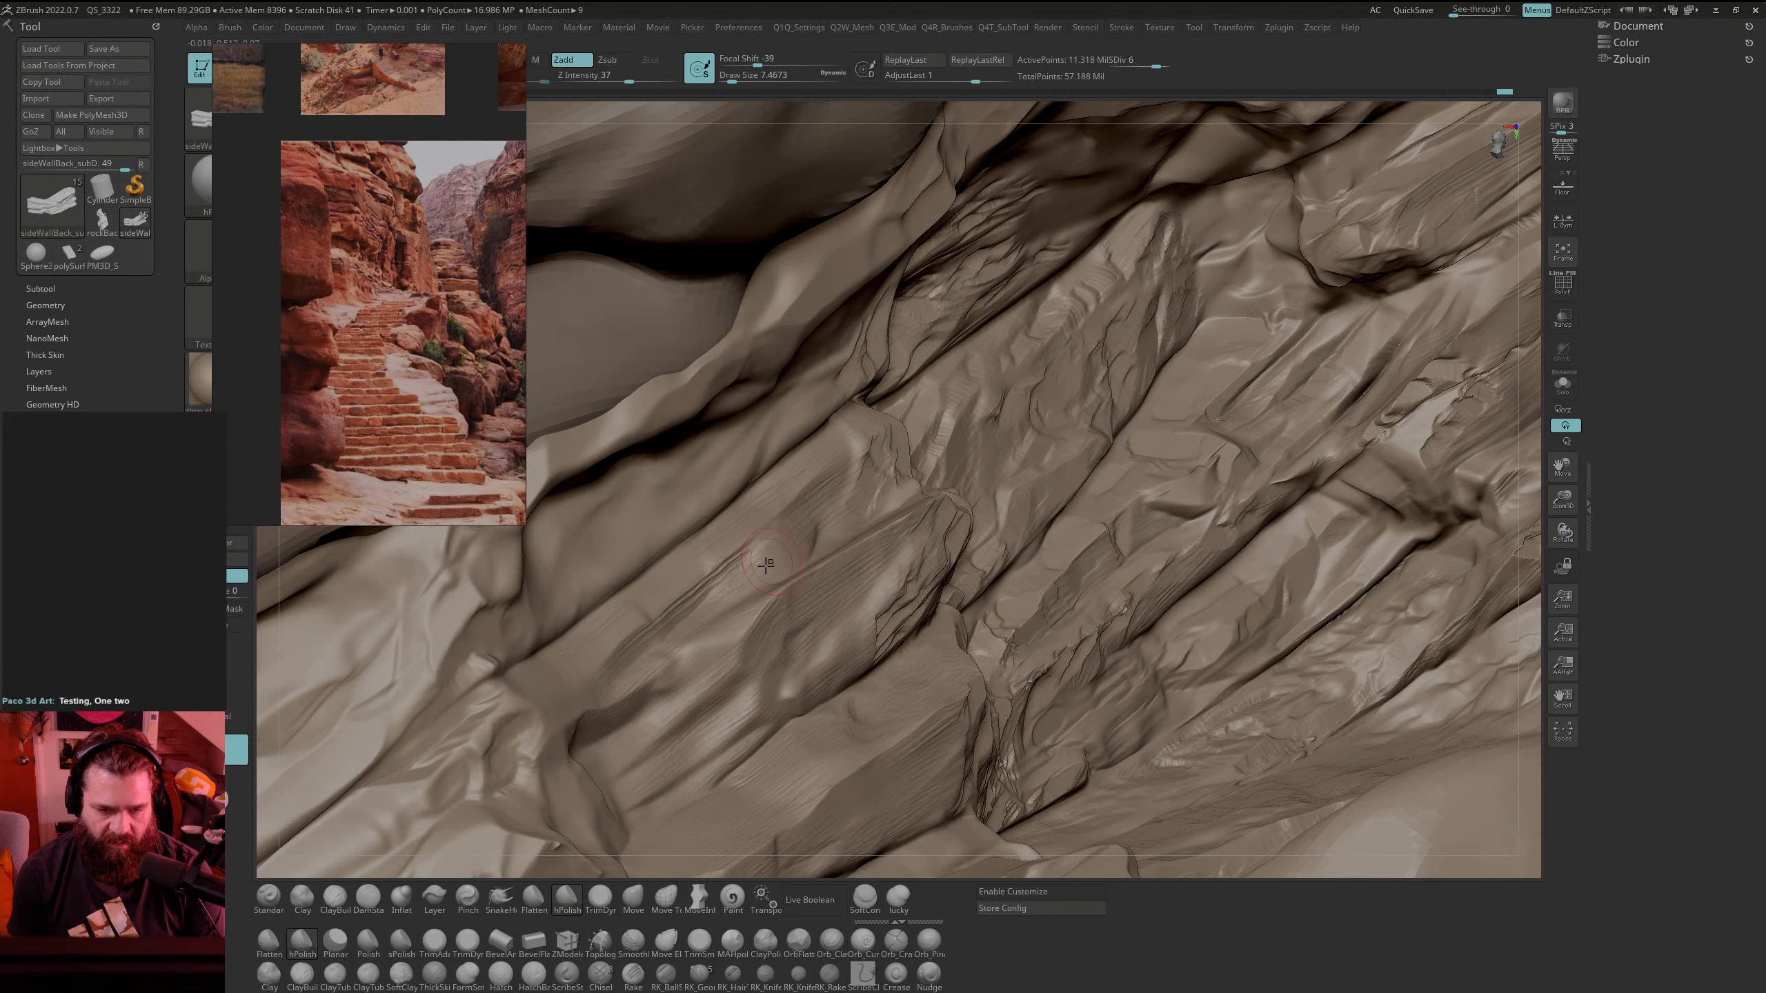
key("space")
left_click_drag(808, 530, 800, 530)
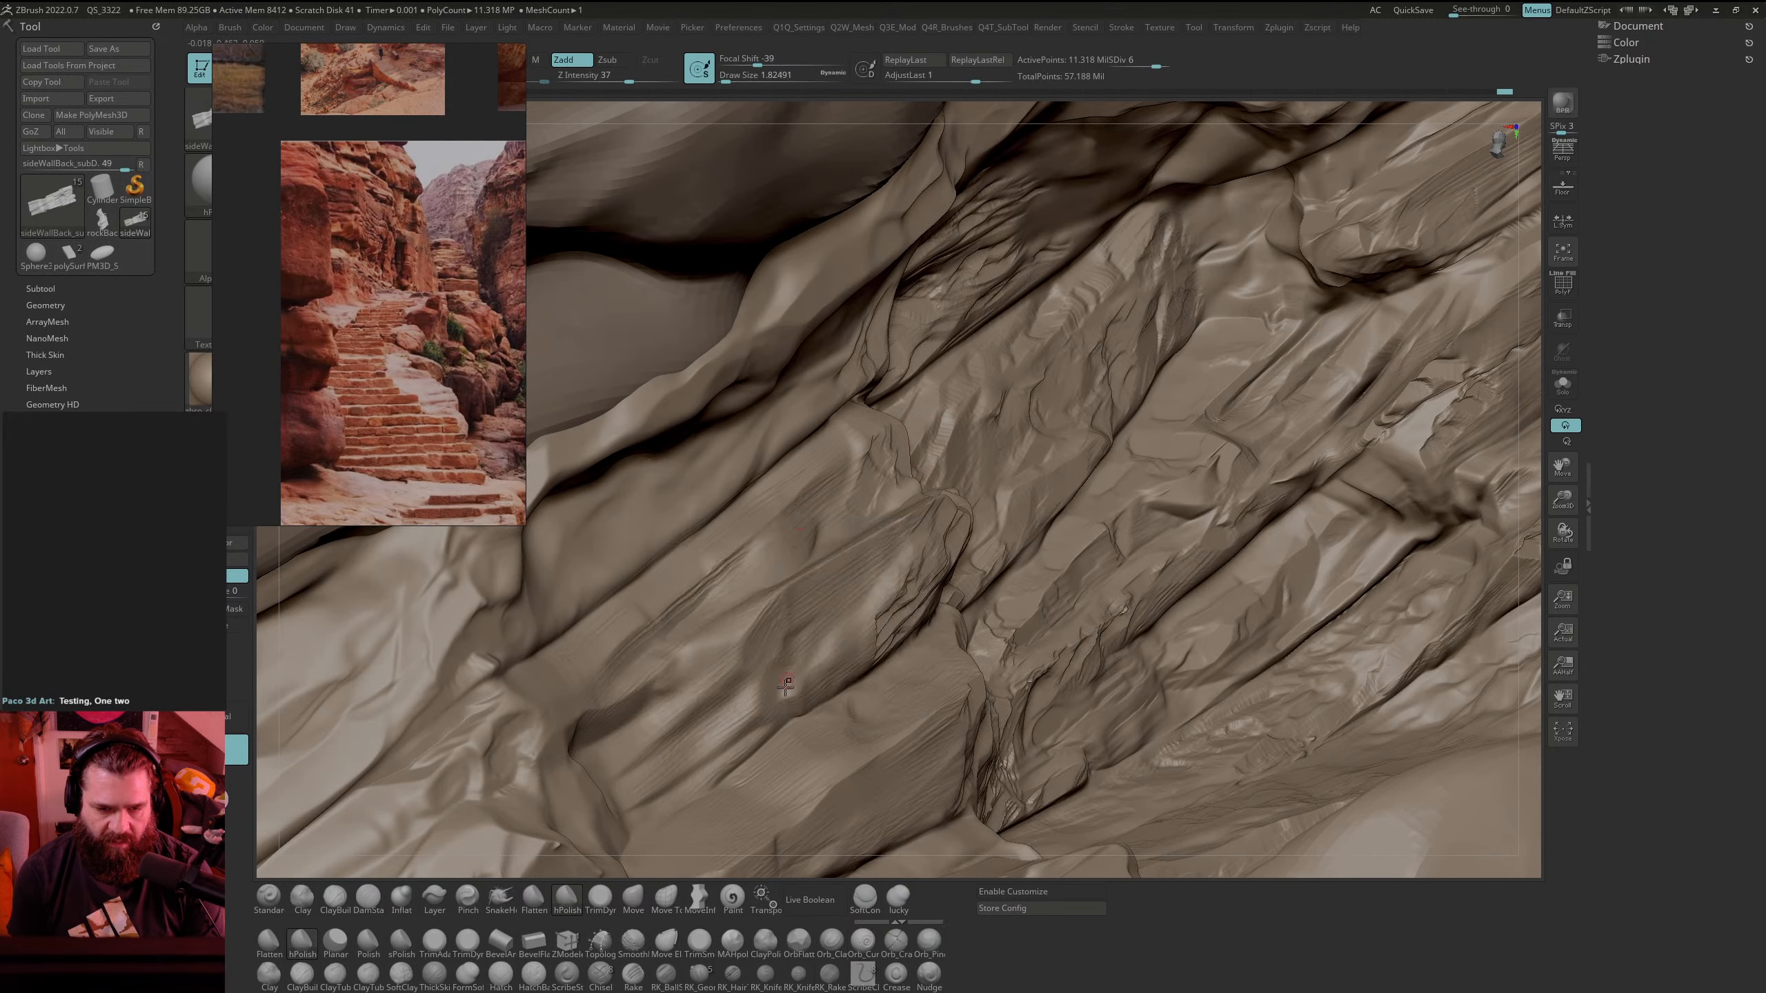
key("space")
left_click_drag(810, 688, 807, 688)
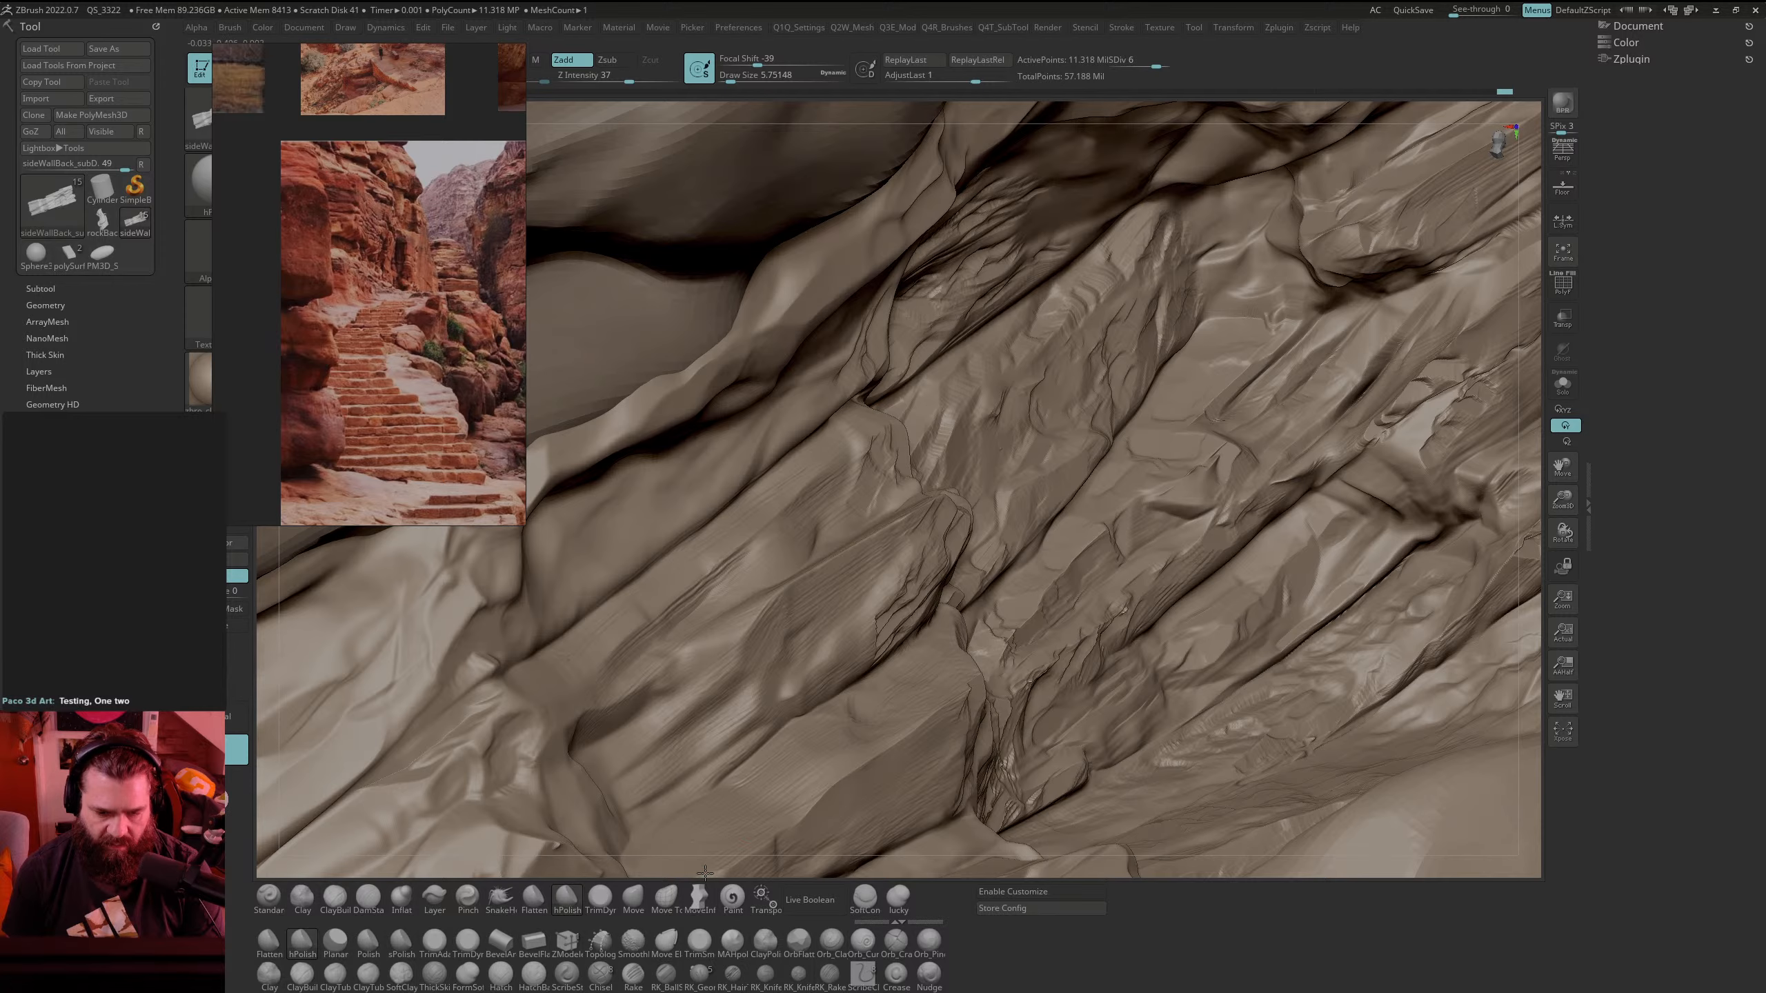
Step: Smooth and rework the slab ends along the vertical crack at a draw size of about 5.8
mouse_move(938, 570)
right_mouse_down()
mouse_move(935, 702)
mouse_move(915, 630)
right_mouse_up()
mouse_move(995, 542)
left_mouse_down("shift")
mouse_move(989, 527)
mouse_move(964, 548)
left_mouse_up("shift")
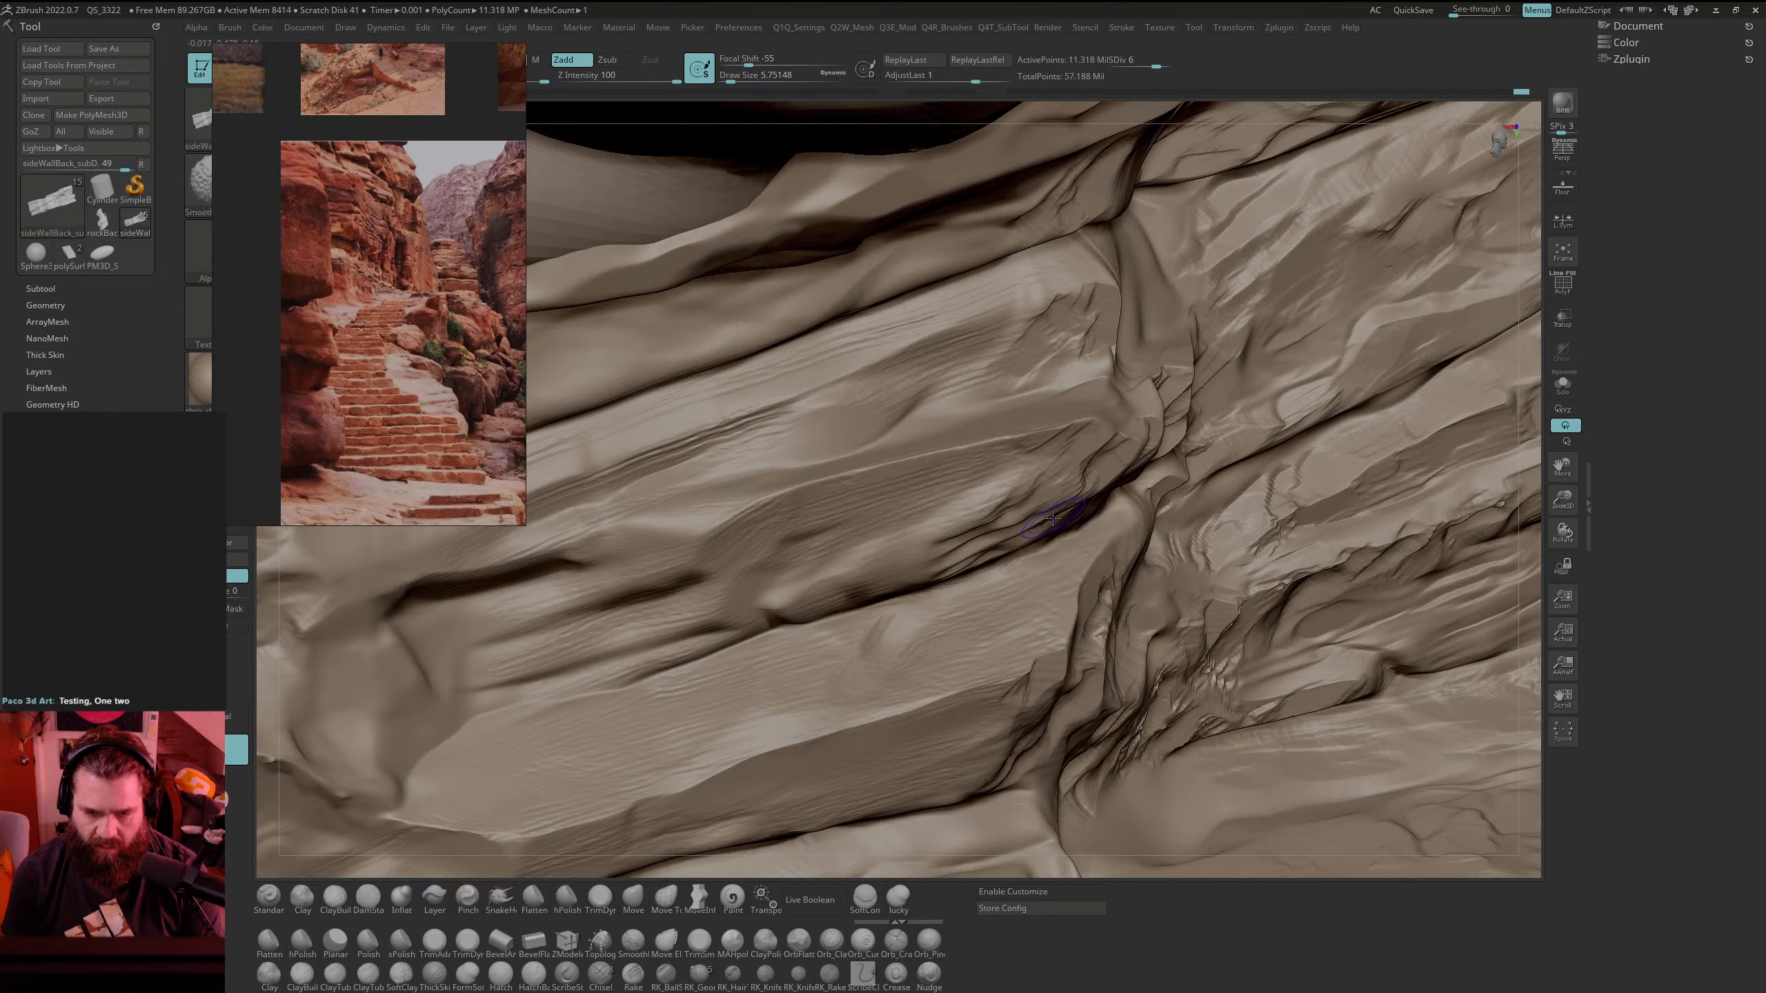
mouse_move(964, 544)
left_mouse_down("alt")
mouse_move(986, 546)
mouse_move(1002, 518)
mouse_move(954, 537)
mouse_move(993, 509)
left_mouse_up("alt")
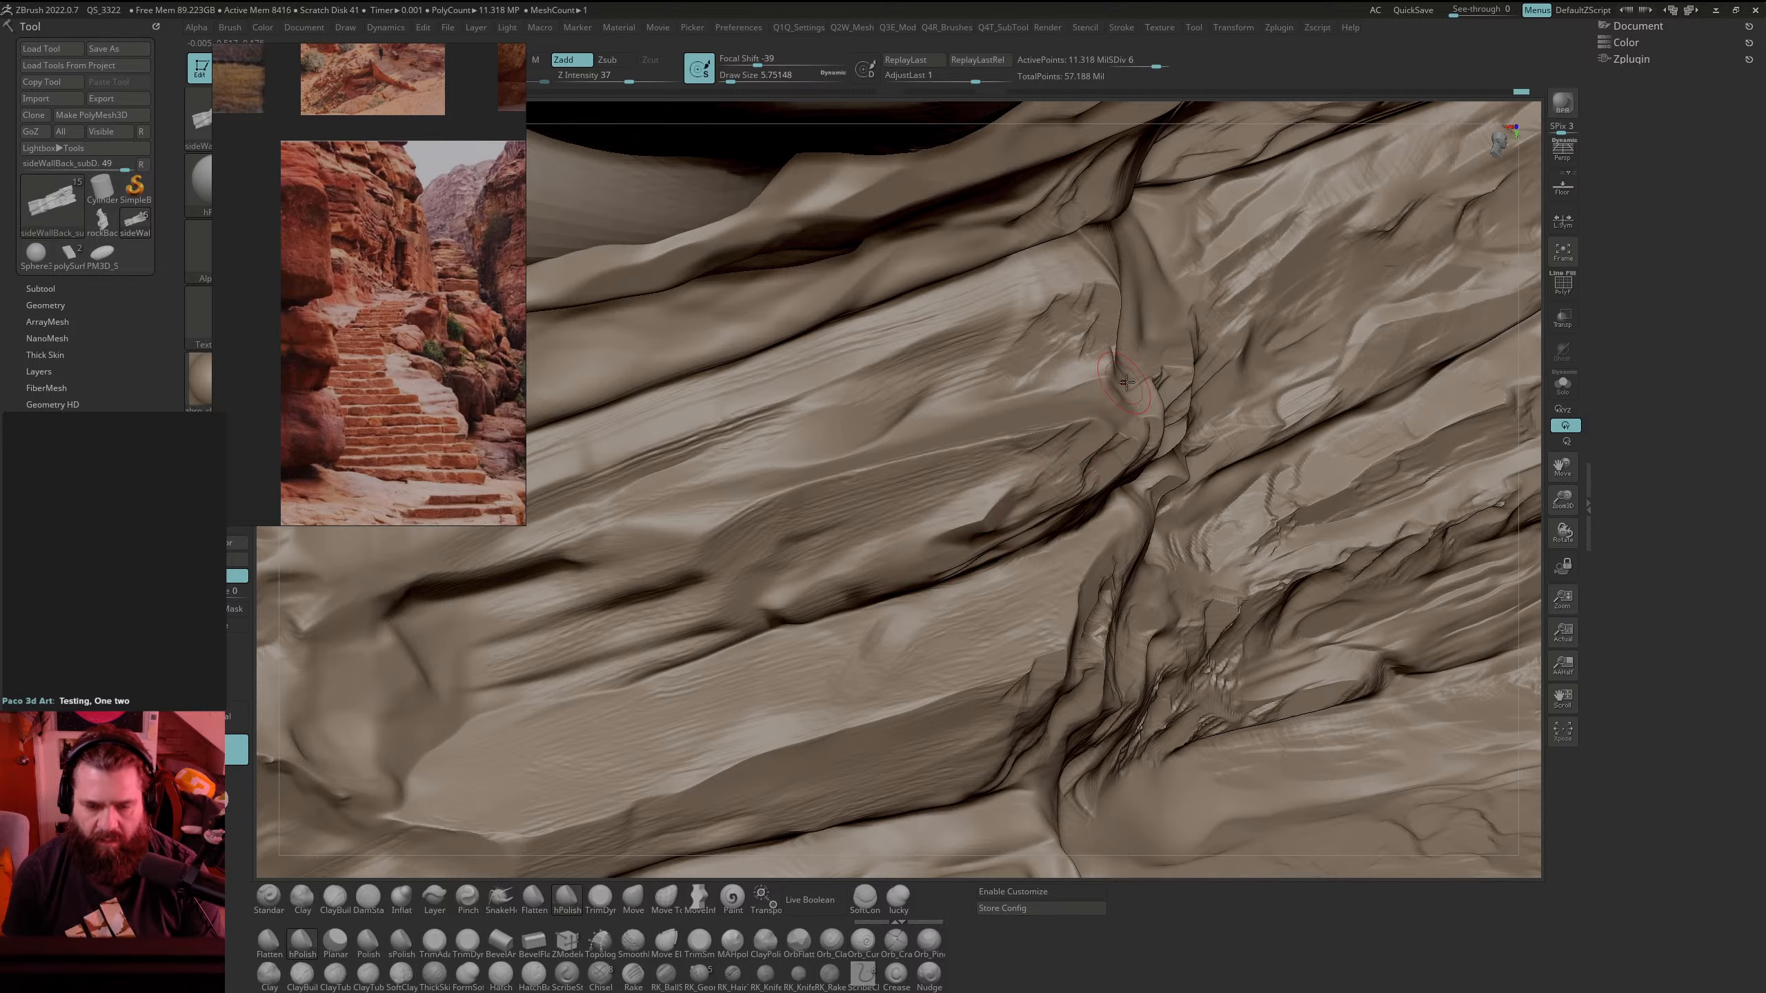
mouse_move(1127, 382)
right_mouse_down()
mouse_move(1140, 431)
mouse_move(994, 501)
mouse_move(1008, 557)
mouse_move(1019, 534)
right_mouse_up()
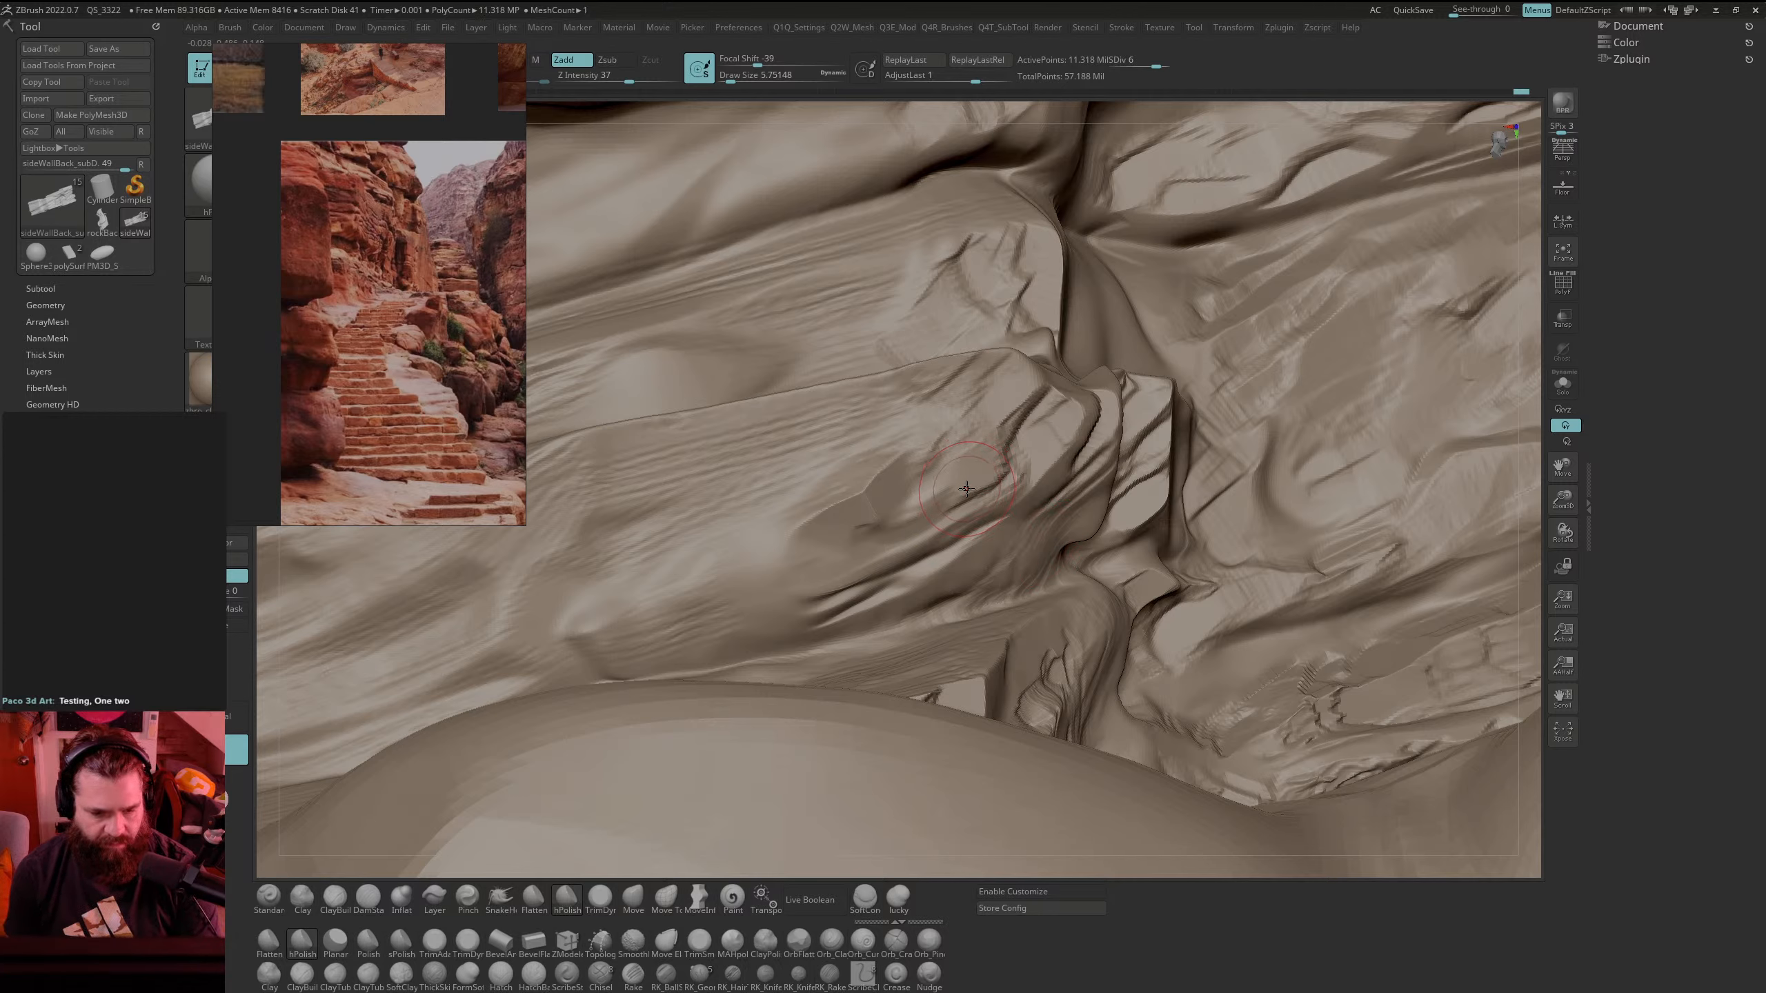
Step: Carve small flat chips into the slab face beside the crack with the Orb flatten brush at a draw size of about 2.6
left_click(800, 943)
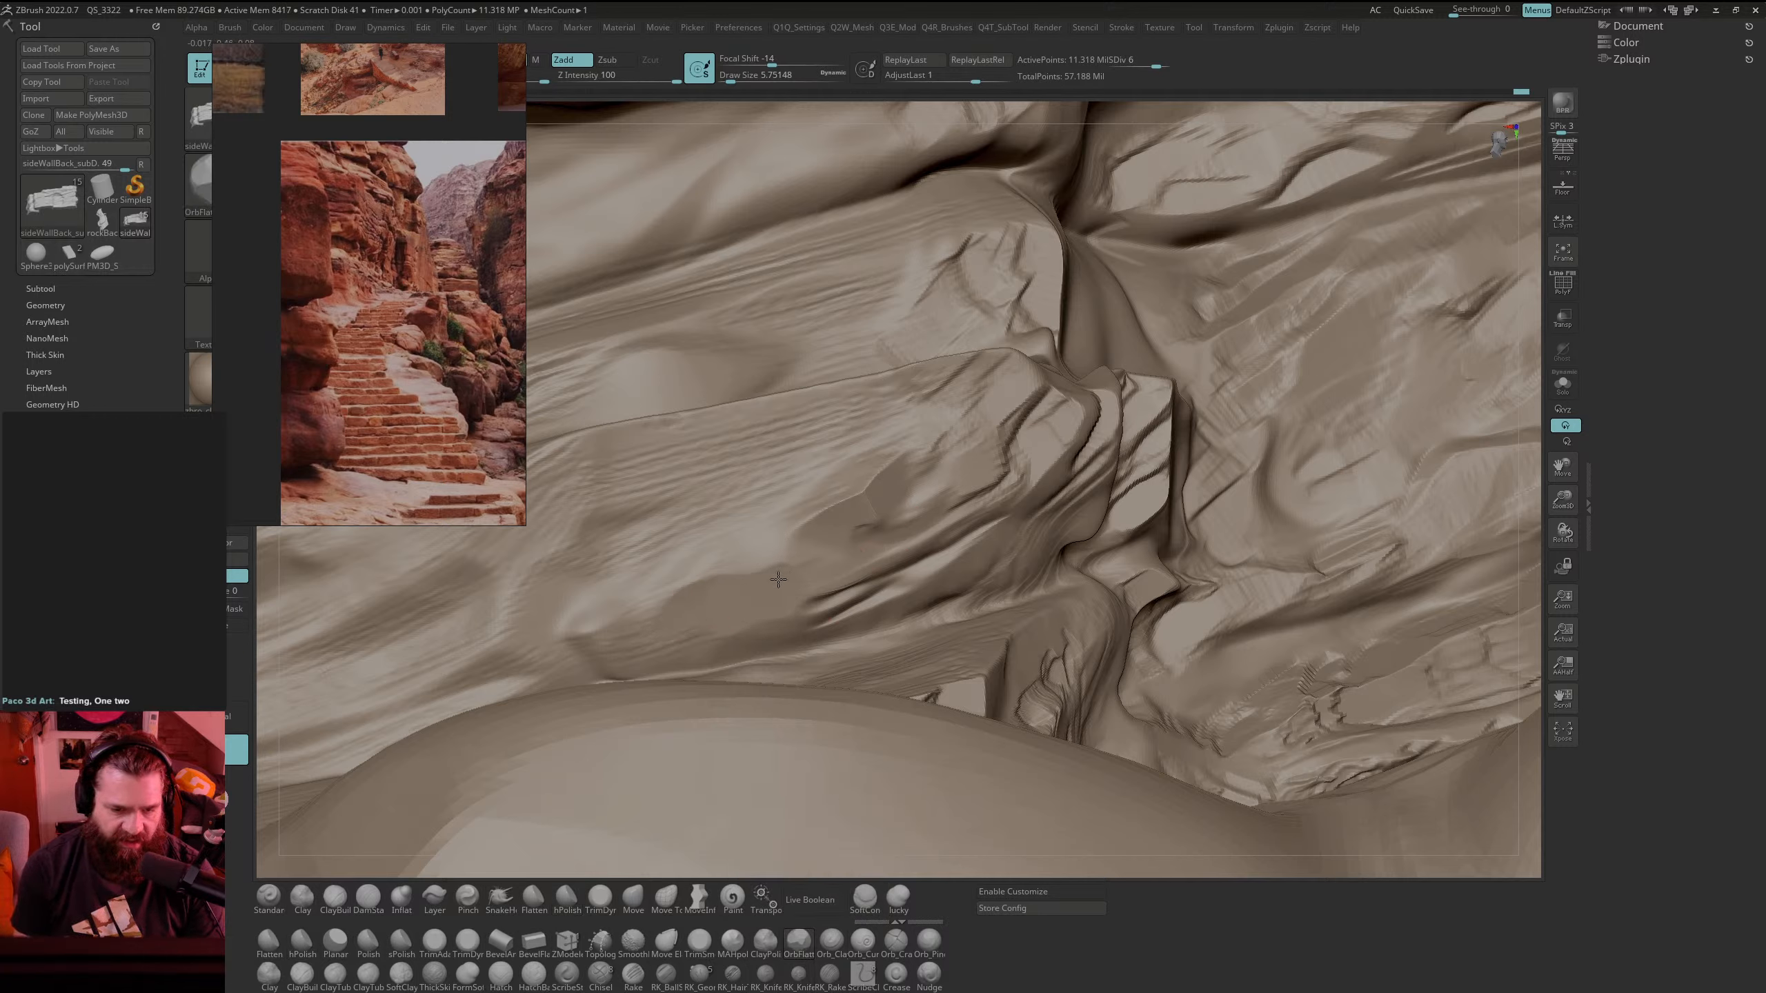
key("space")
mouse_move(773, 555)
left_mouse_down()
mouse_move(727, 564)
mouse_move(788, 536)
left_mouse_up()
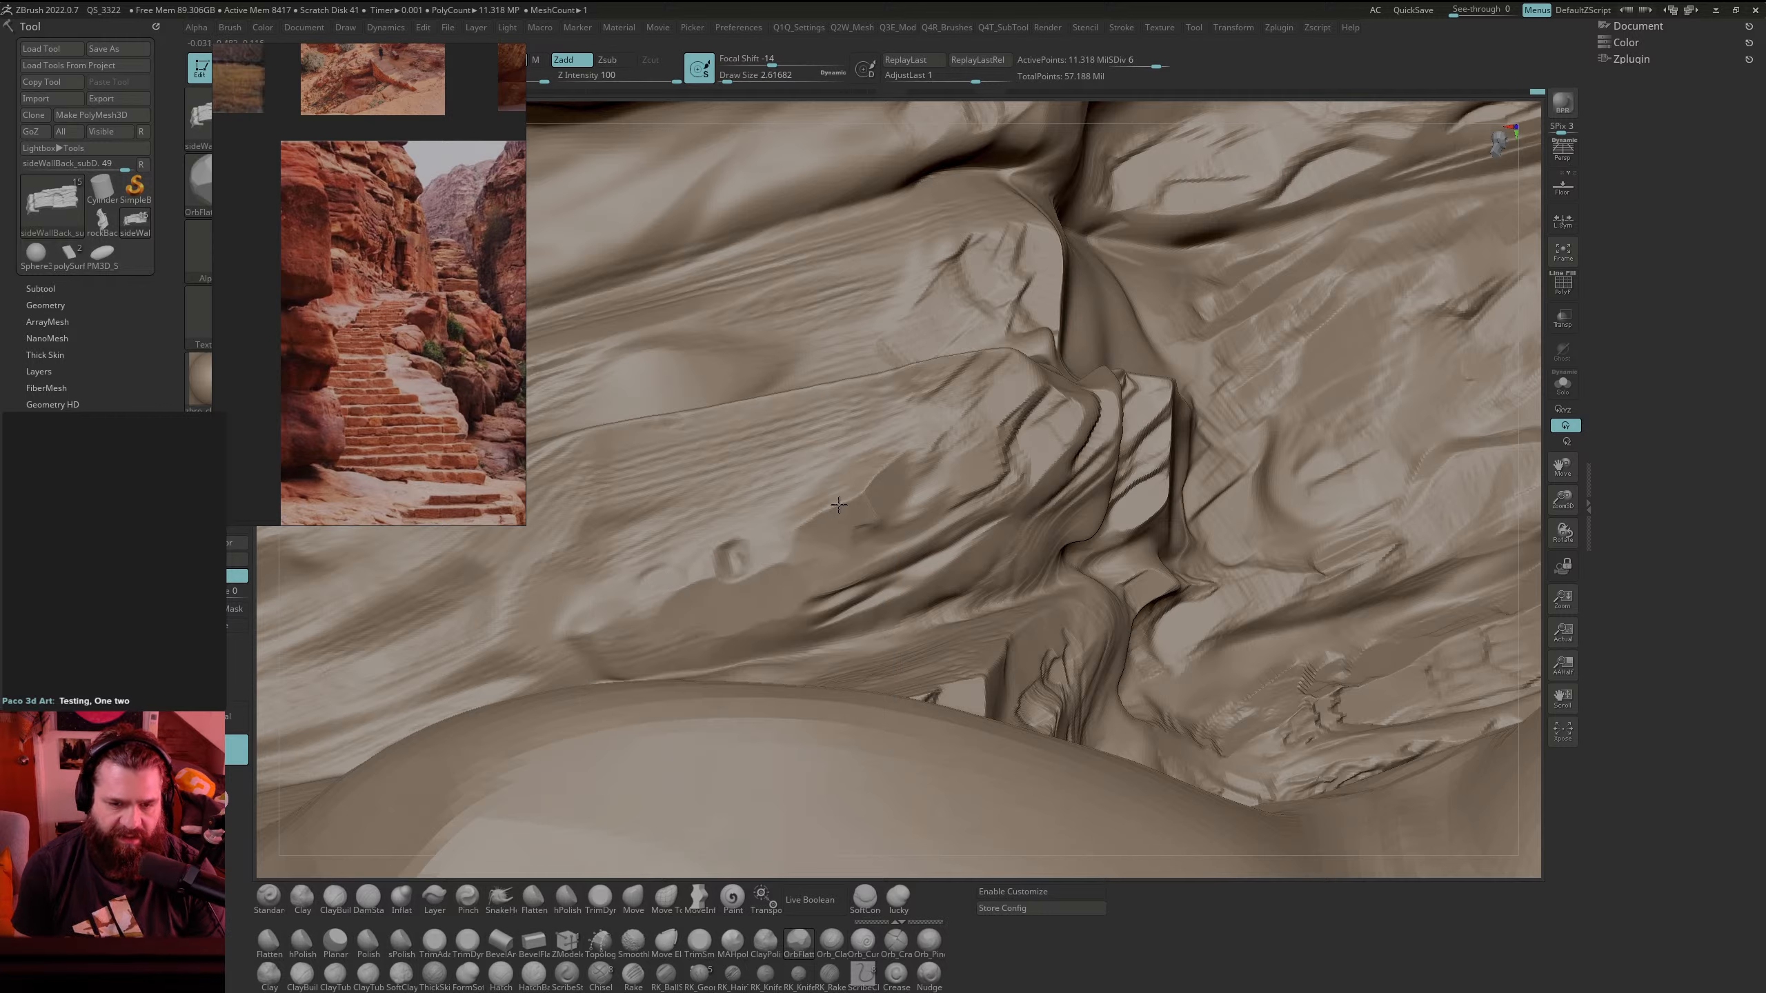
mouse_move(1525, 517)
left_mouse_down("alt")
mouse_move(1486, 544)
mouse_move(1531, 533)
mouse_move(1533, 496)
left_mouse_up("alt")
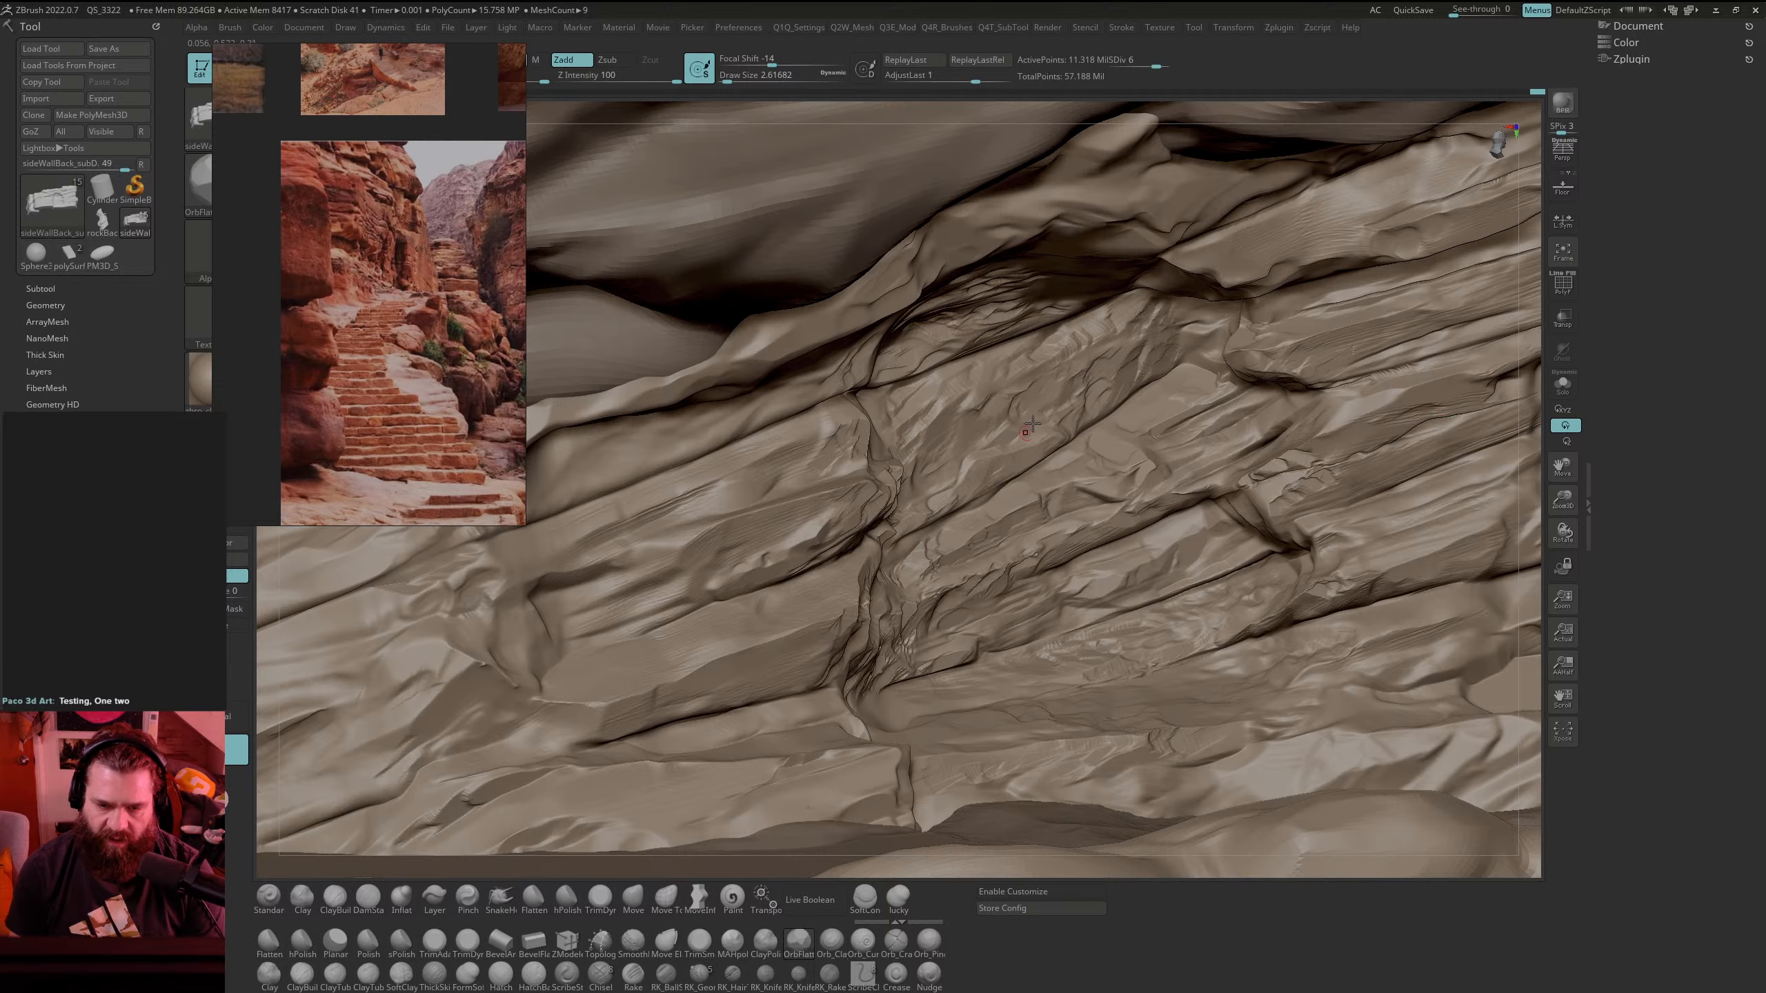
Step: Polish and smooth the slab ends along the vertical crack using hPolish at a draw size of about 7.5
key("b")
key("k")
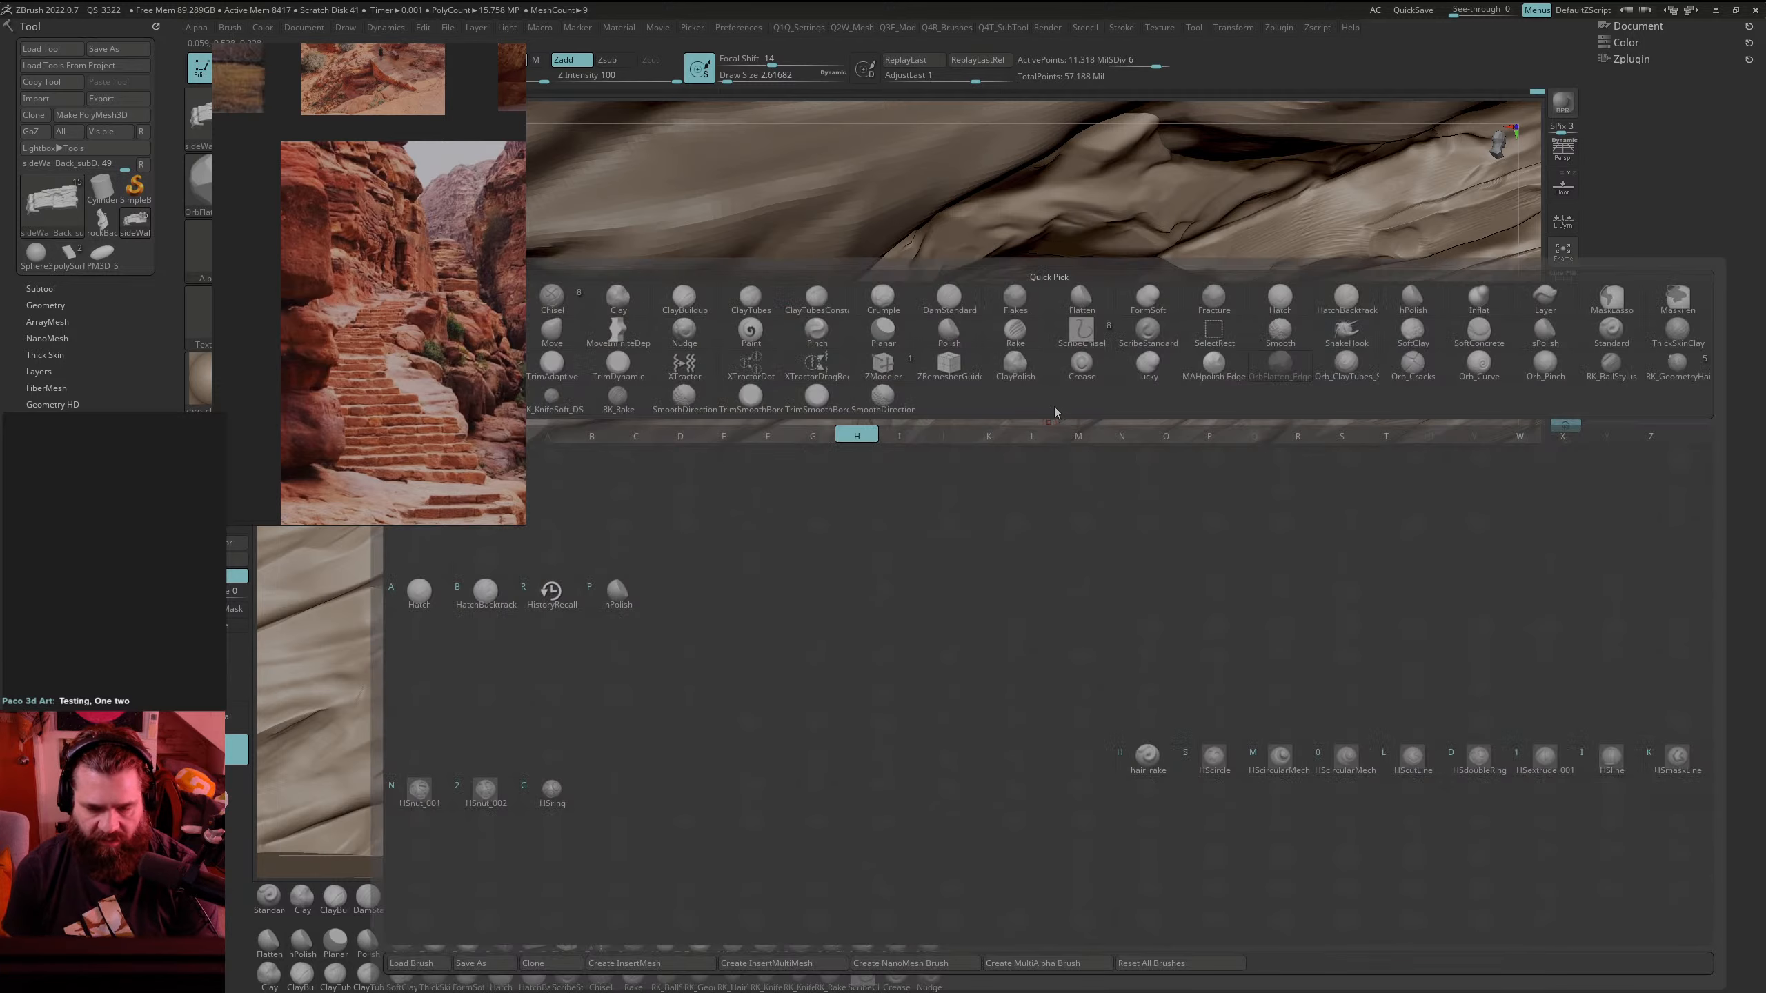
left_click(632, 588)
key("space")
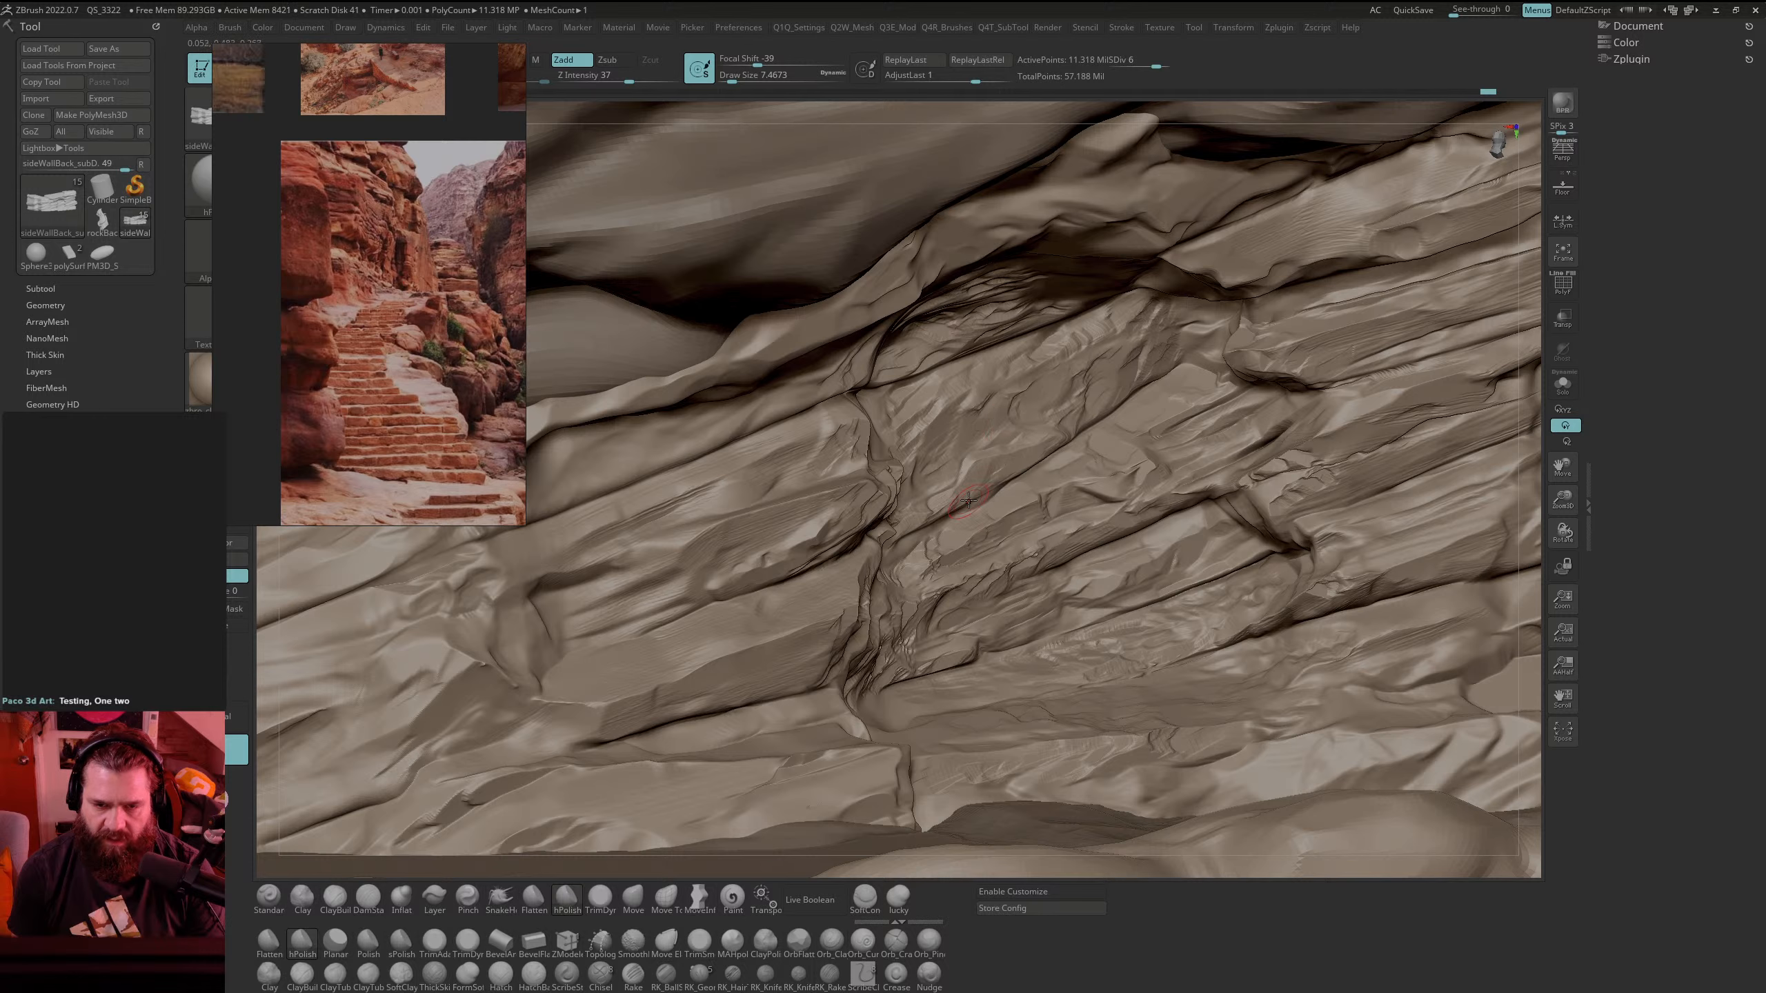
mouse_move(878, 591)
left_mouse_down("shift")
mouse_move(869, 623)
mouse_move(897, 639)
mouse_move(925, 572)
left_mouse_up("shift")
mouse_move(863, 680)
left_mouse_down("shift")
mouse_move(857, 627)
mouse_move(856, 650)
left_mouse_up("shift")
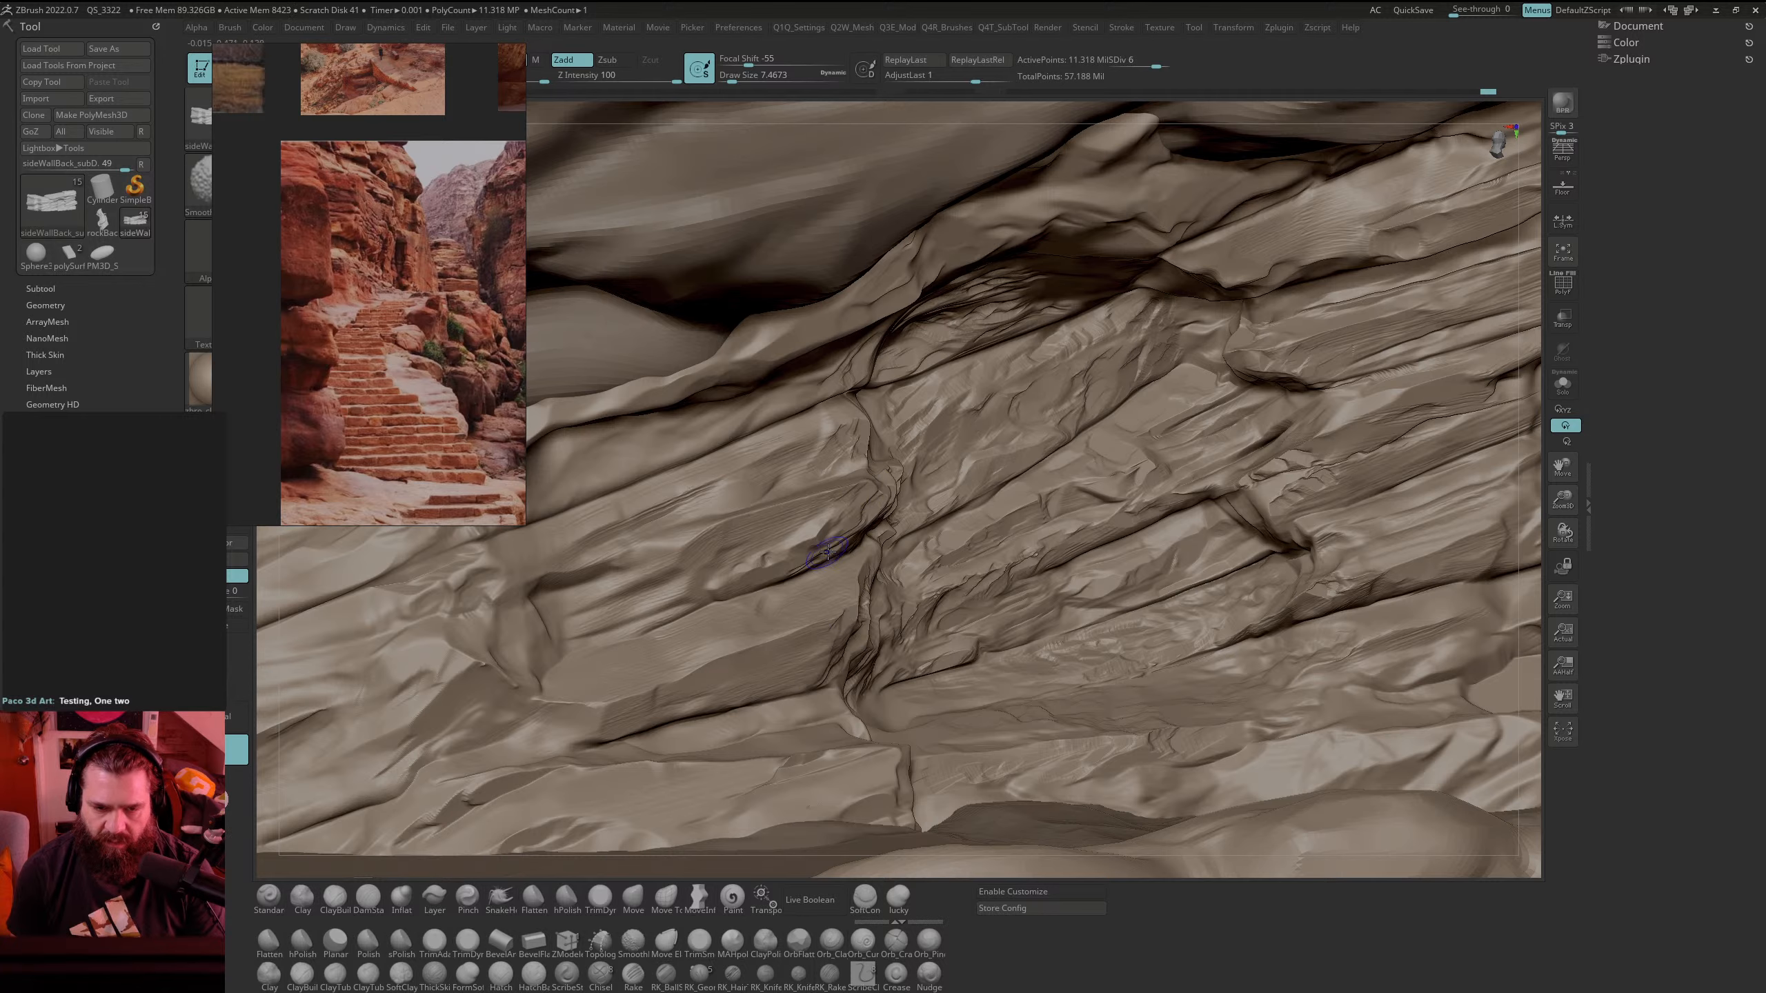
Step: Smooth and flatten the small block in the middle of the neighbouring rock face using TrimDynamic at a draw size of about 3.1
key("b")
key("d")
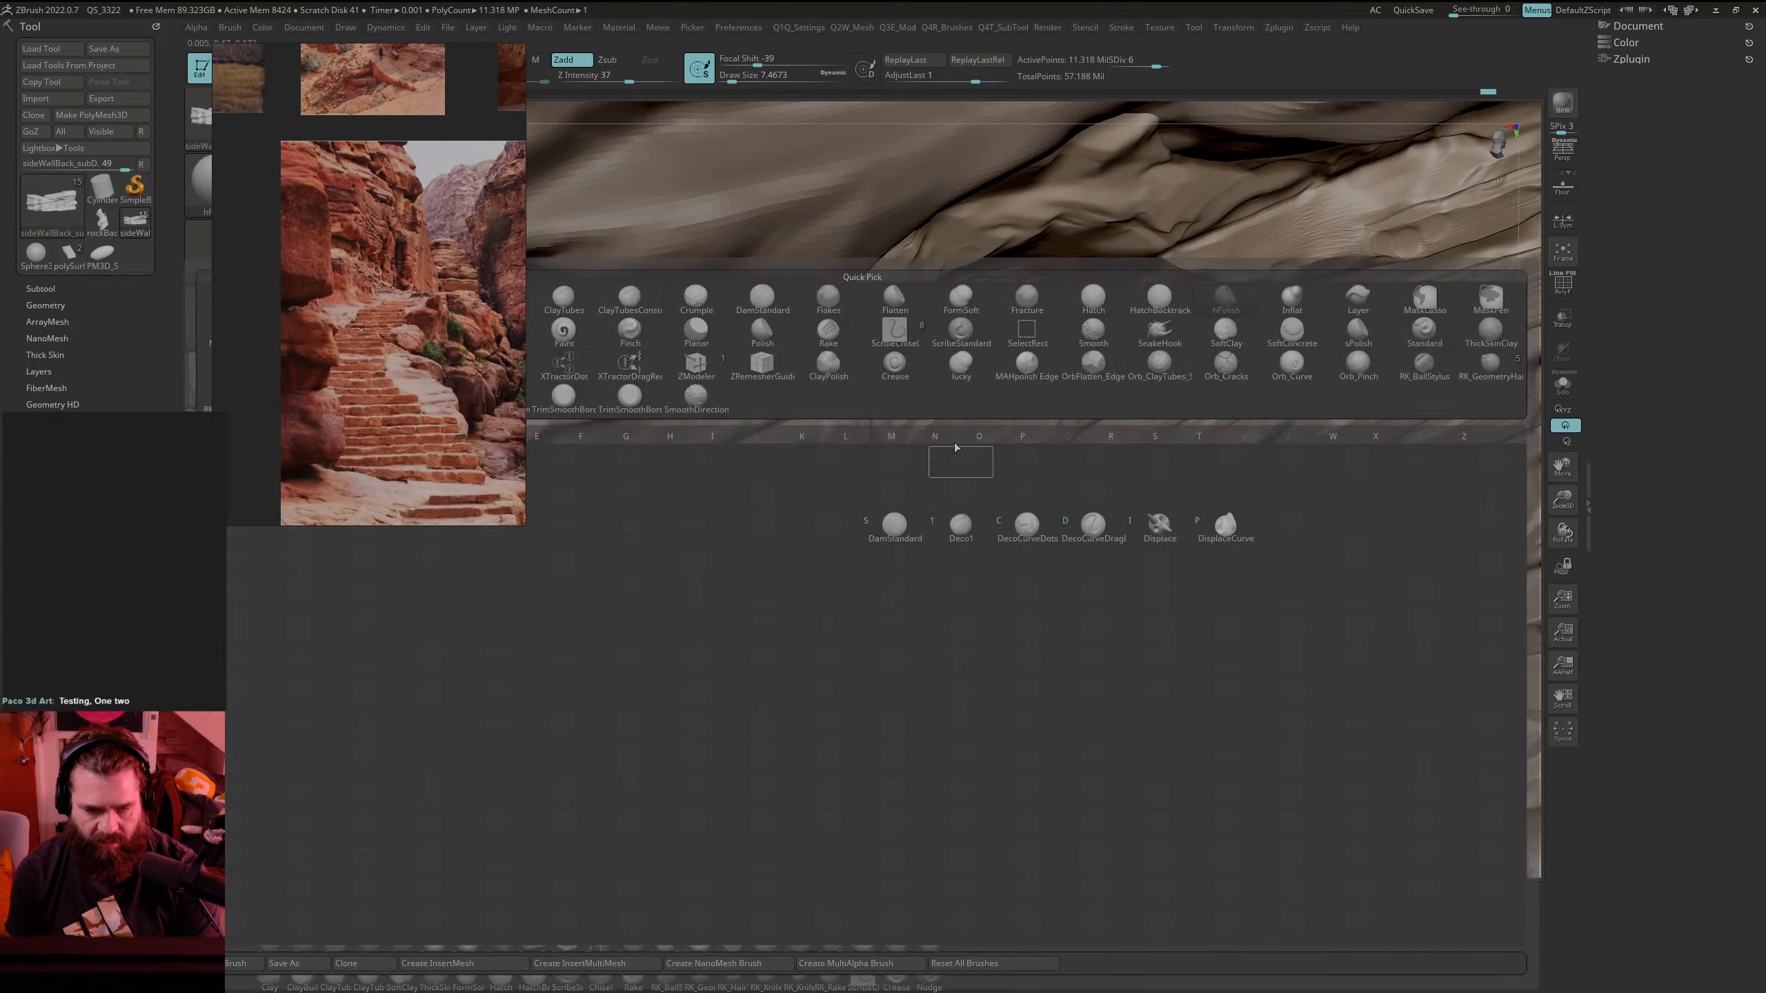
key("Escape")
key("b")
key("t")
key("d")
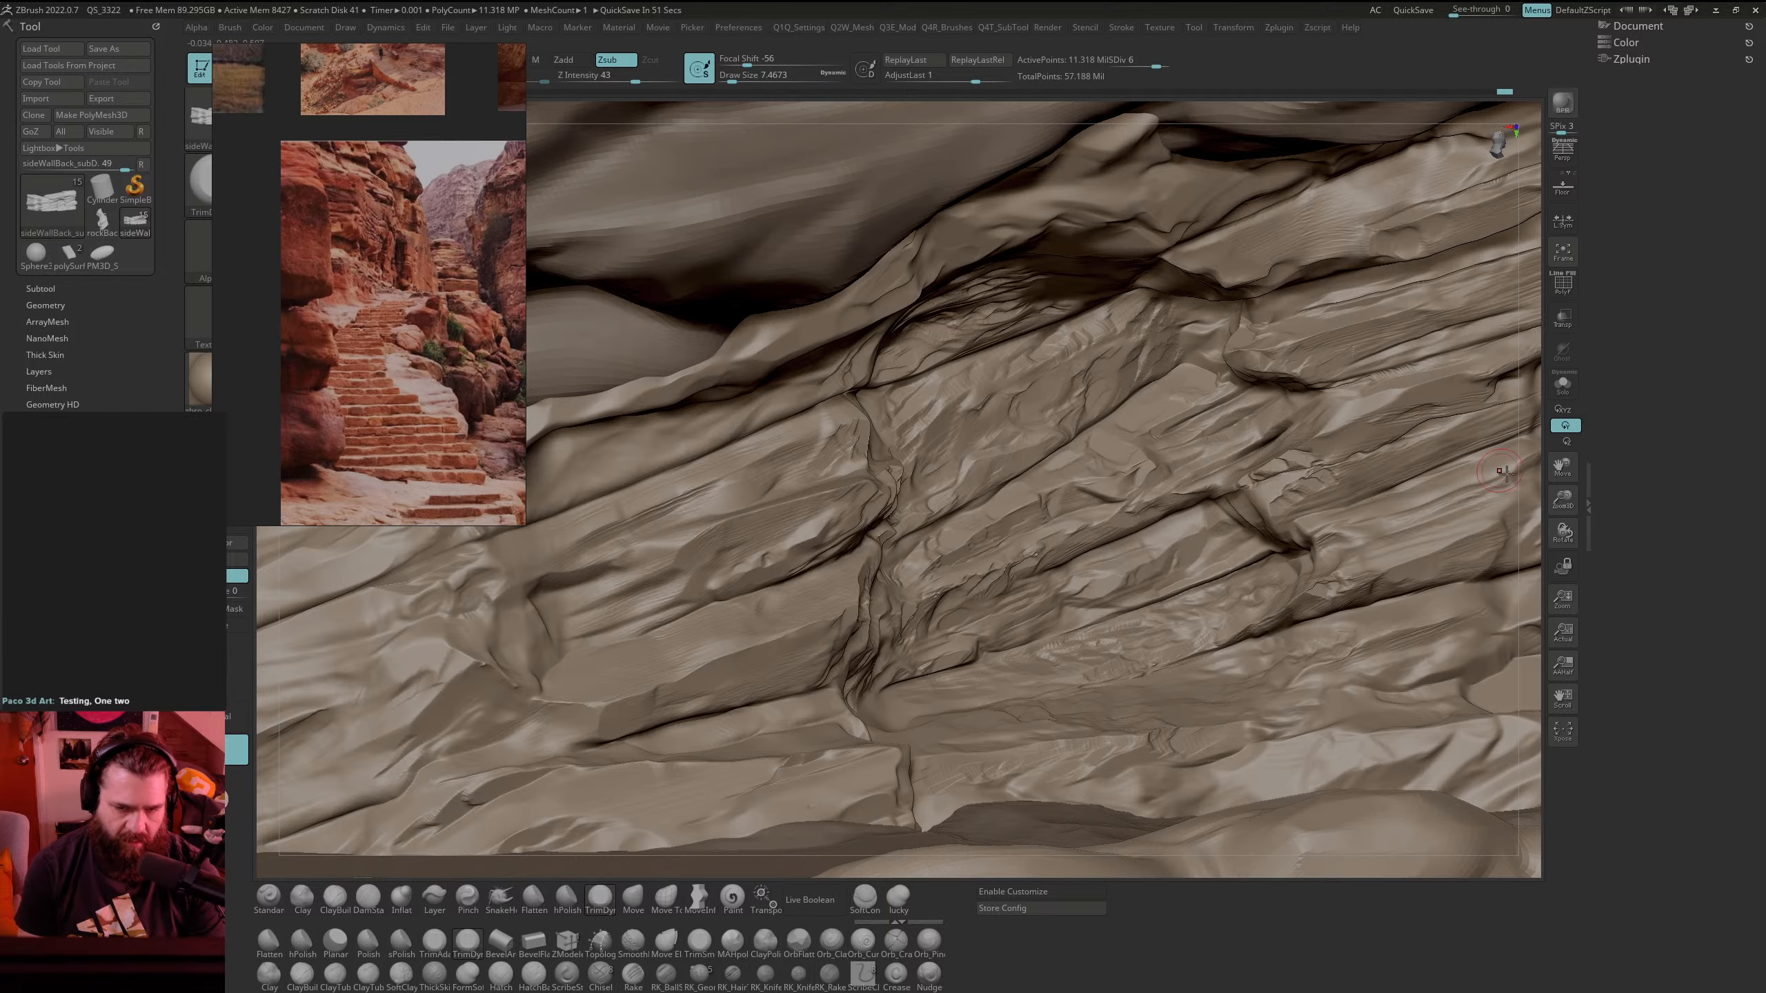
left_click_drag(1522, 613, 1218, 566)
right_click_drag(1218, 566, 876, 523)
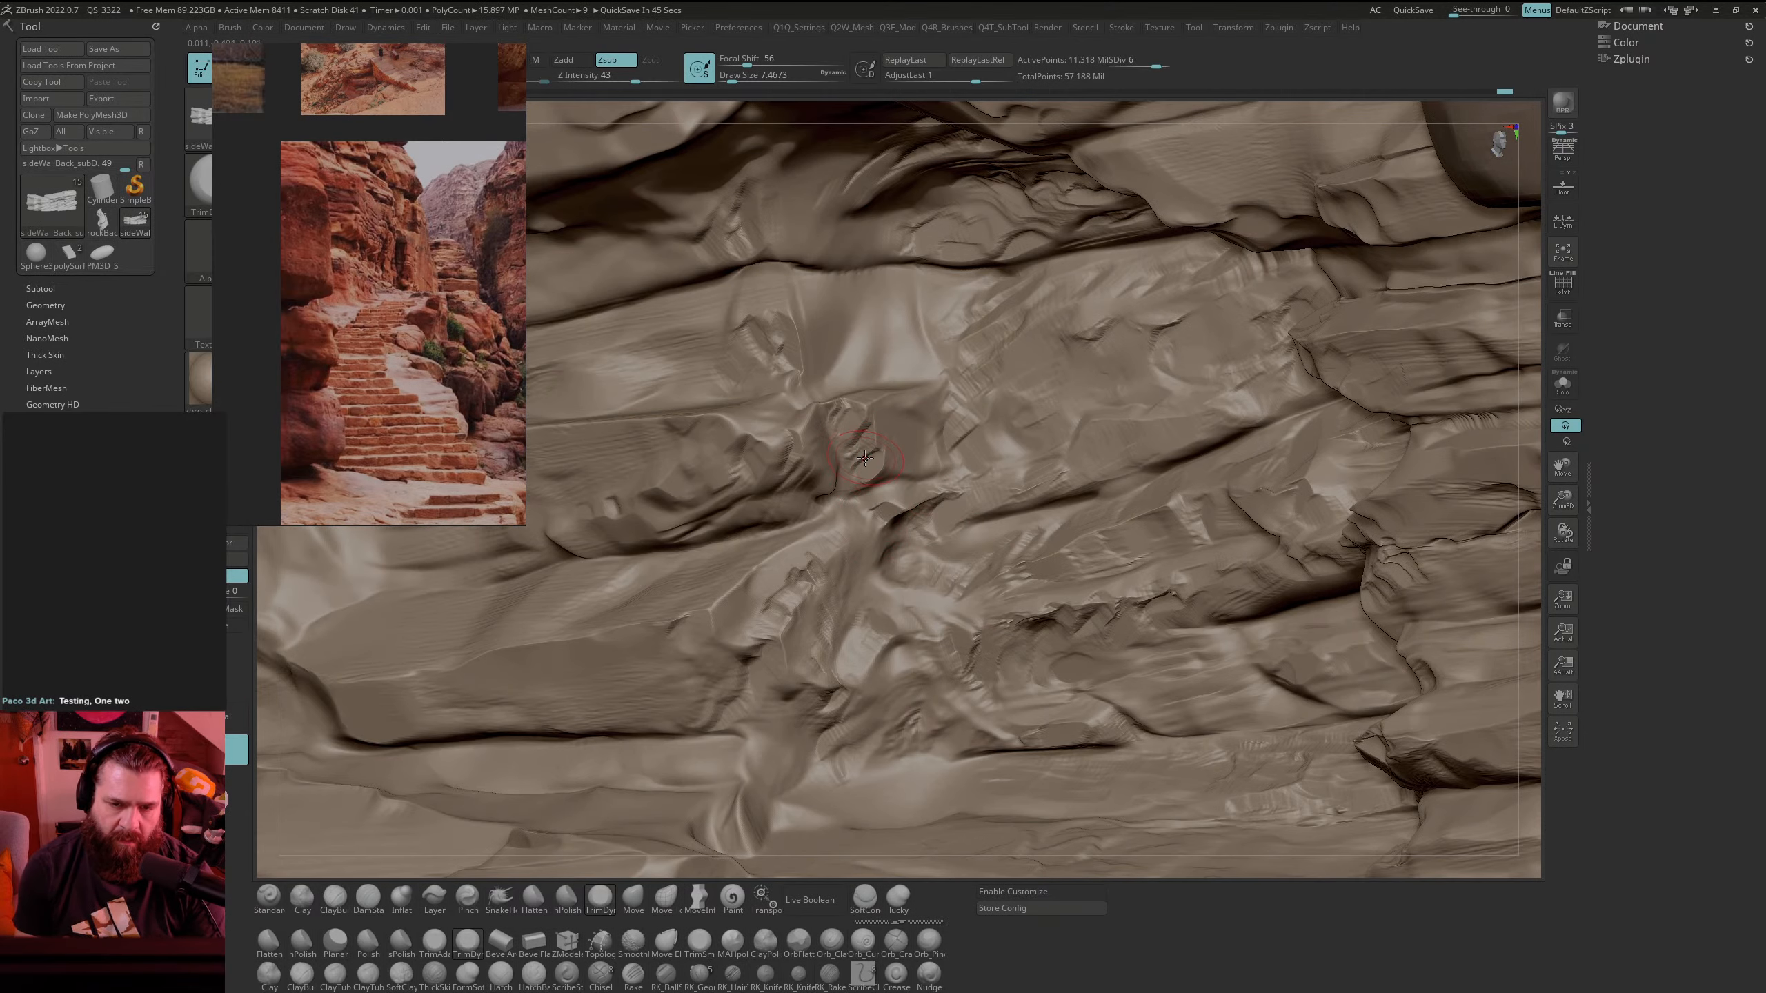
key("space")
left_click_drag(884, 451, 867, 453)
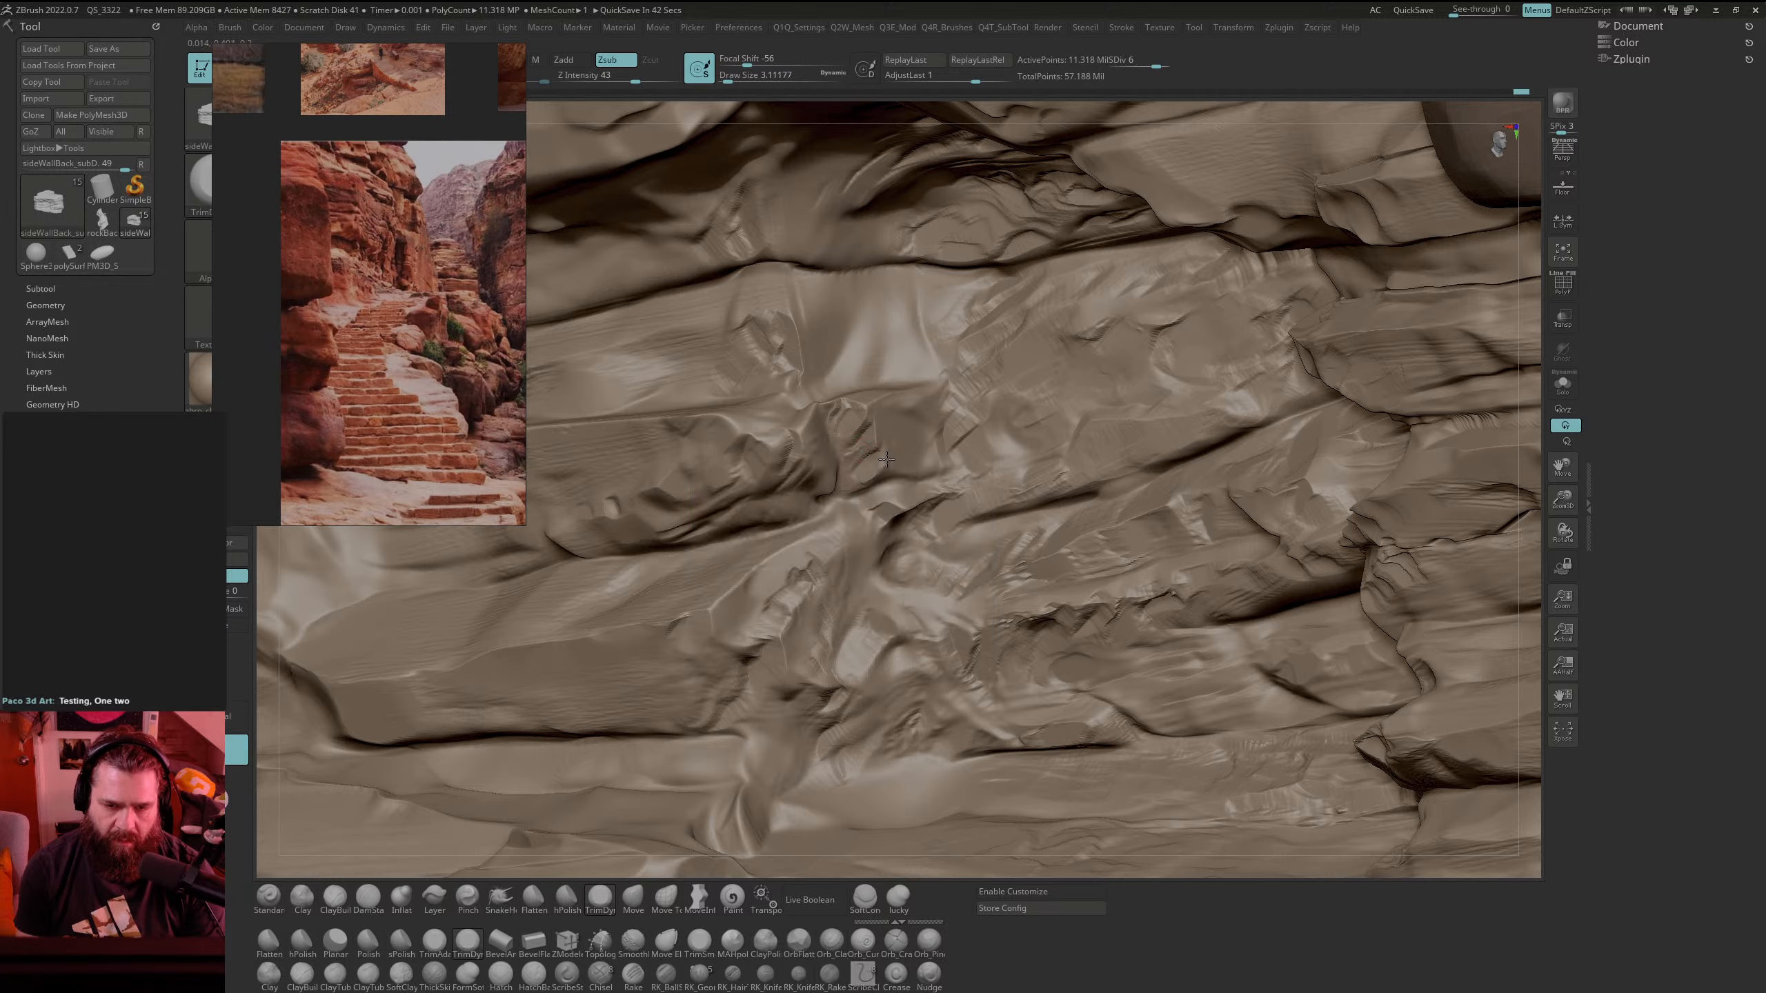
key("shift")
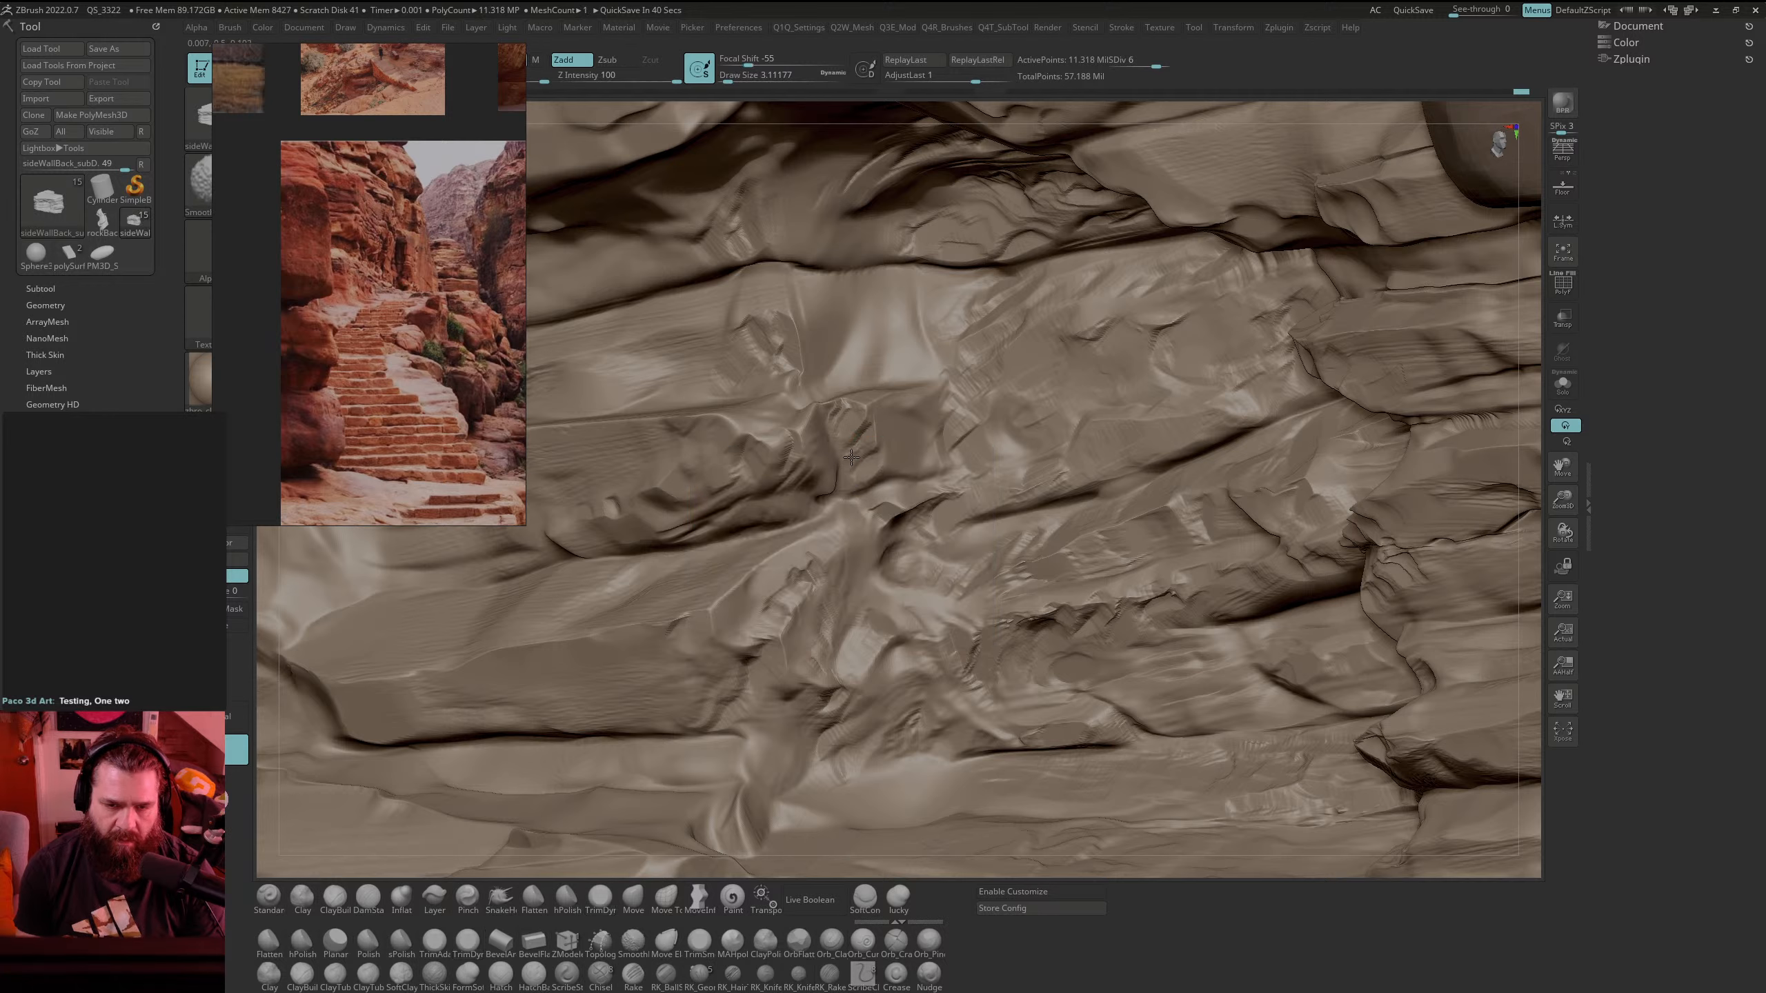
left_click_drag(852, 457, 859, 425, "shift")
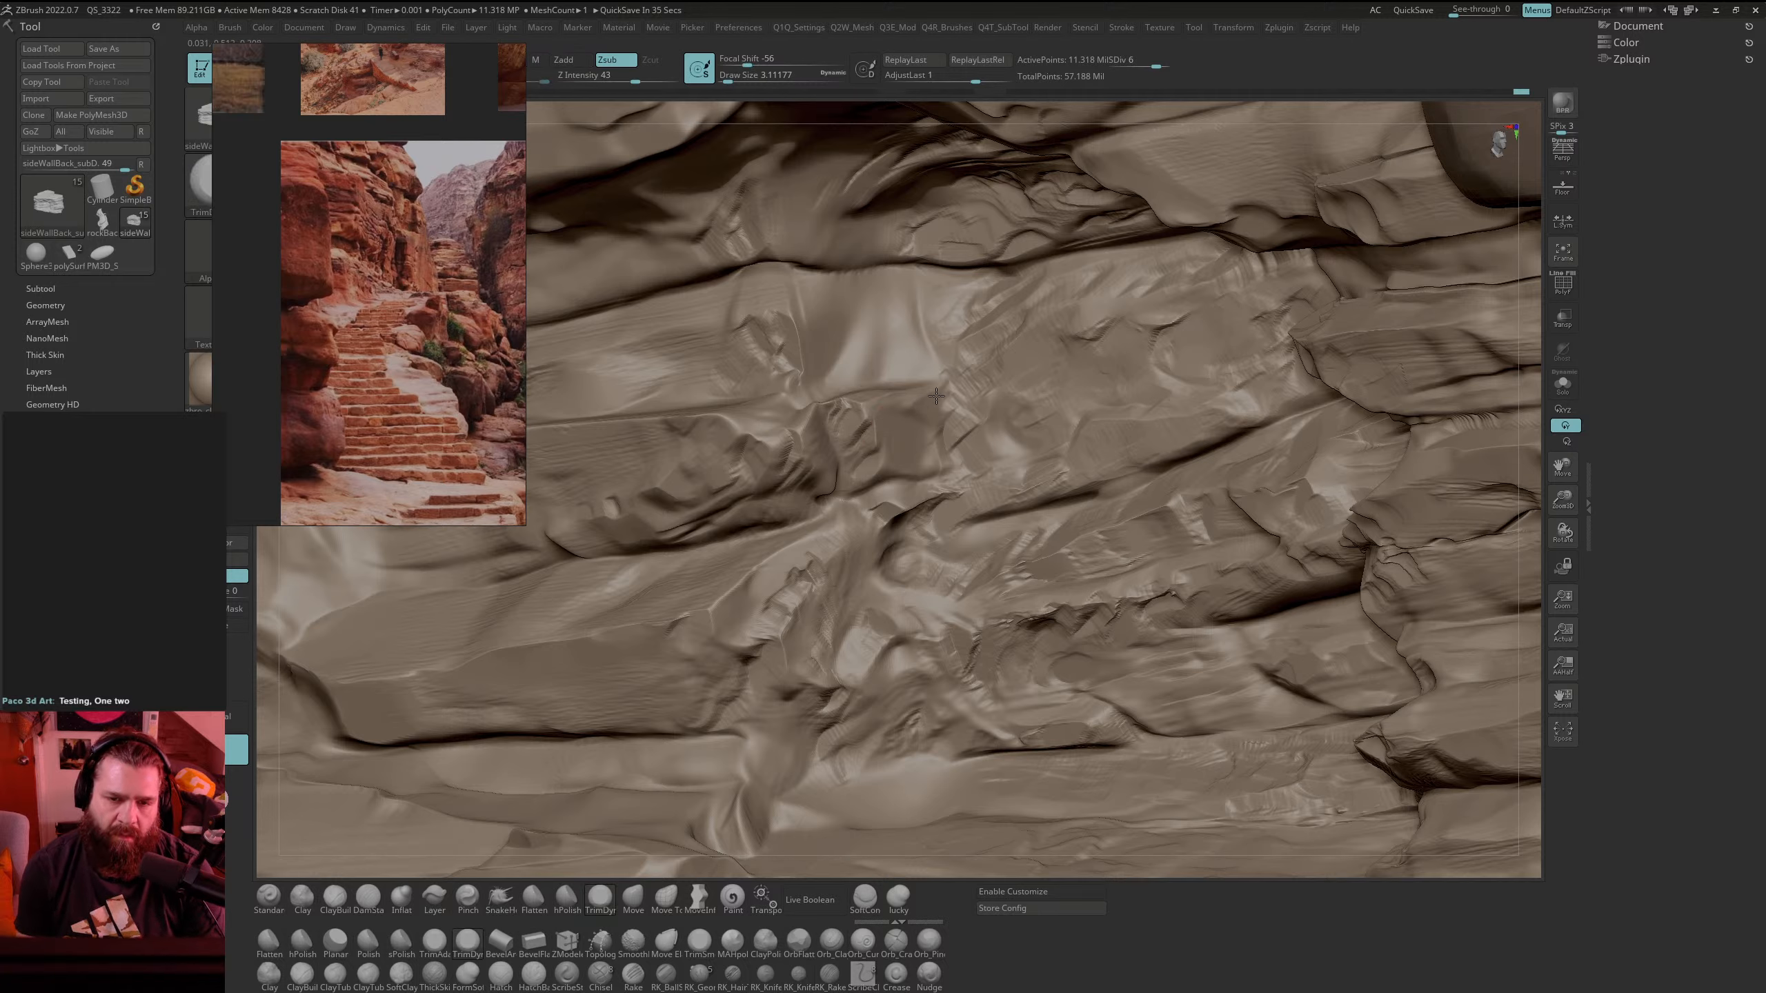
left_click_drag(936, 396, 887, 405)
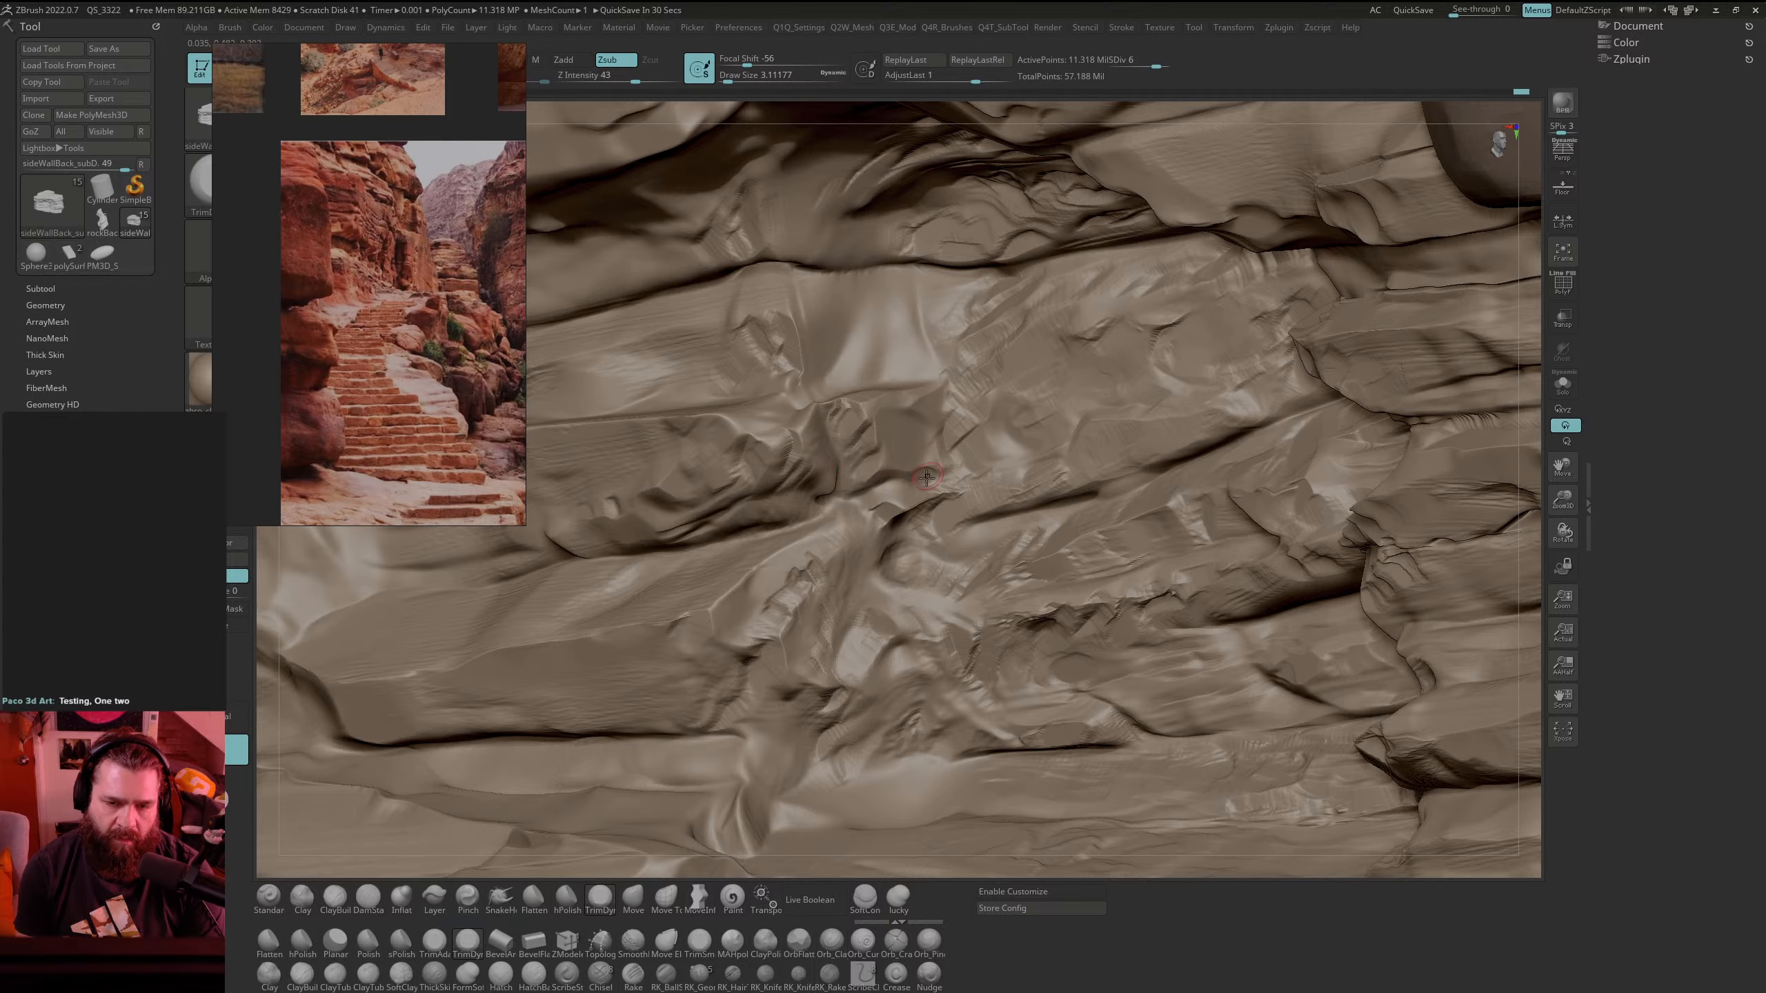
Step: Choose the MalletFast2 brush for chipping the rock face
key("b")
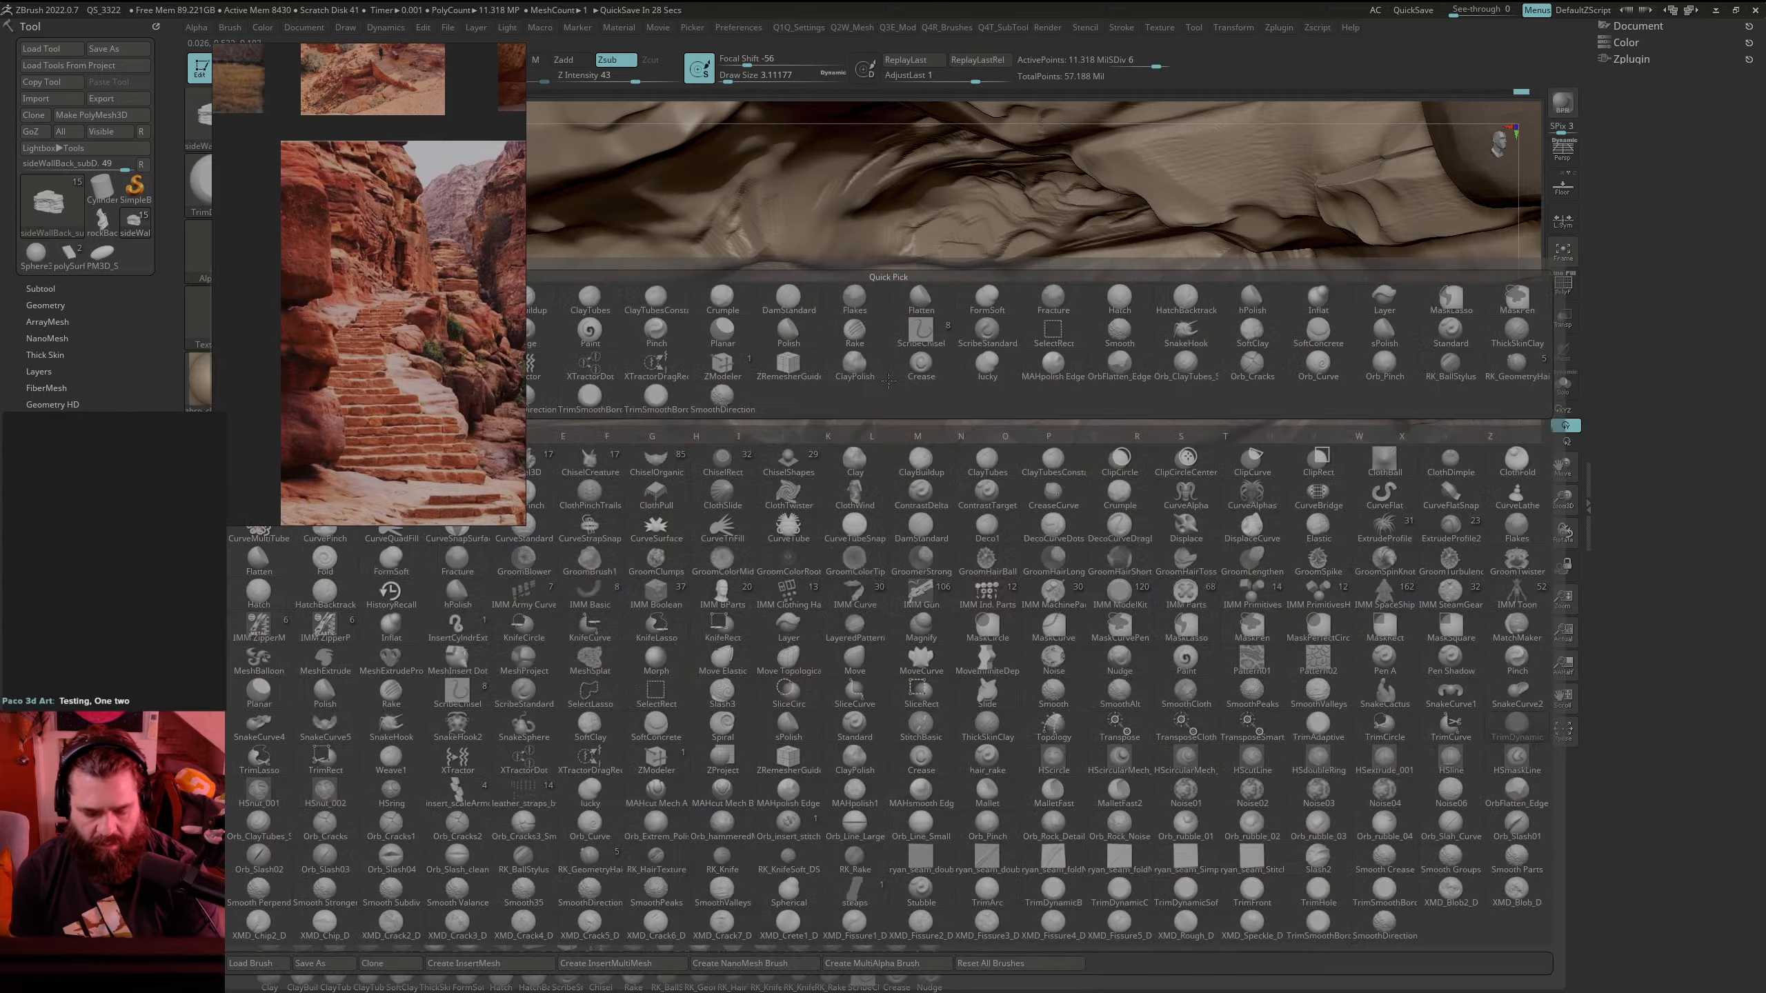
key("m")
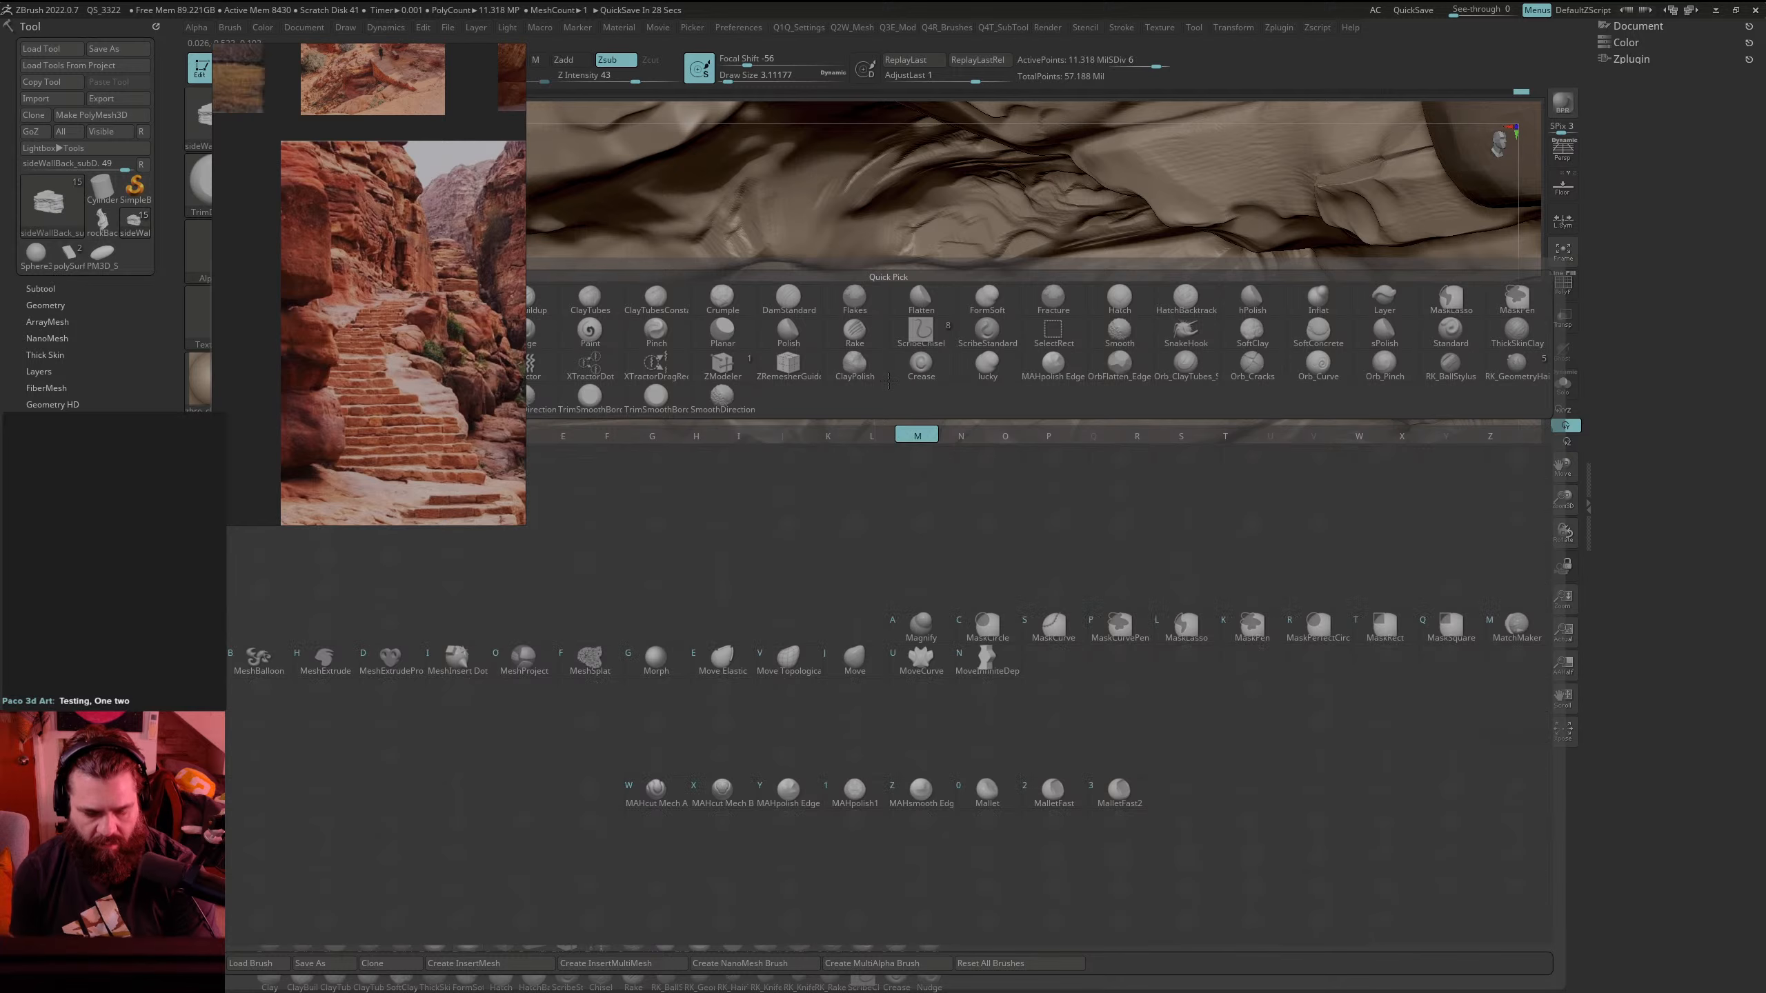
left_click(1124, 802)
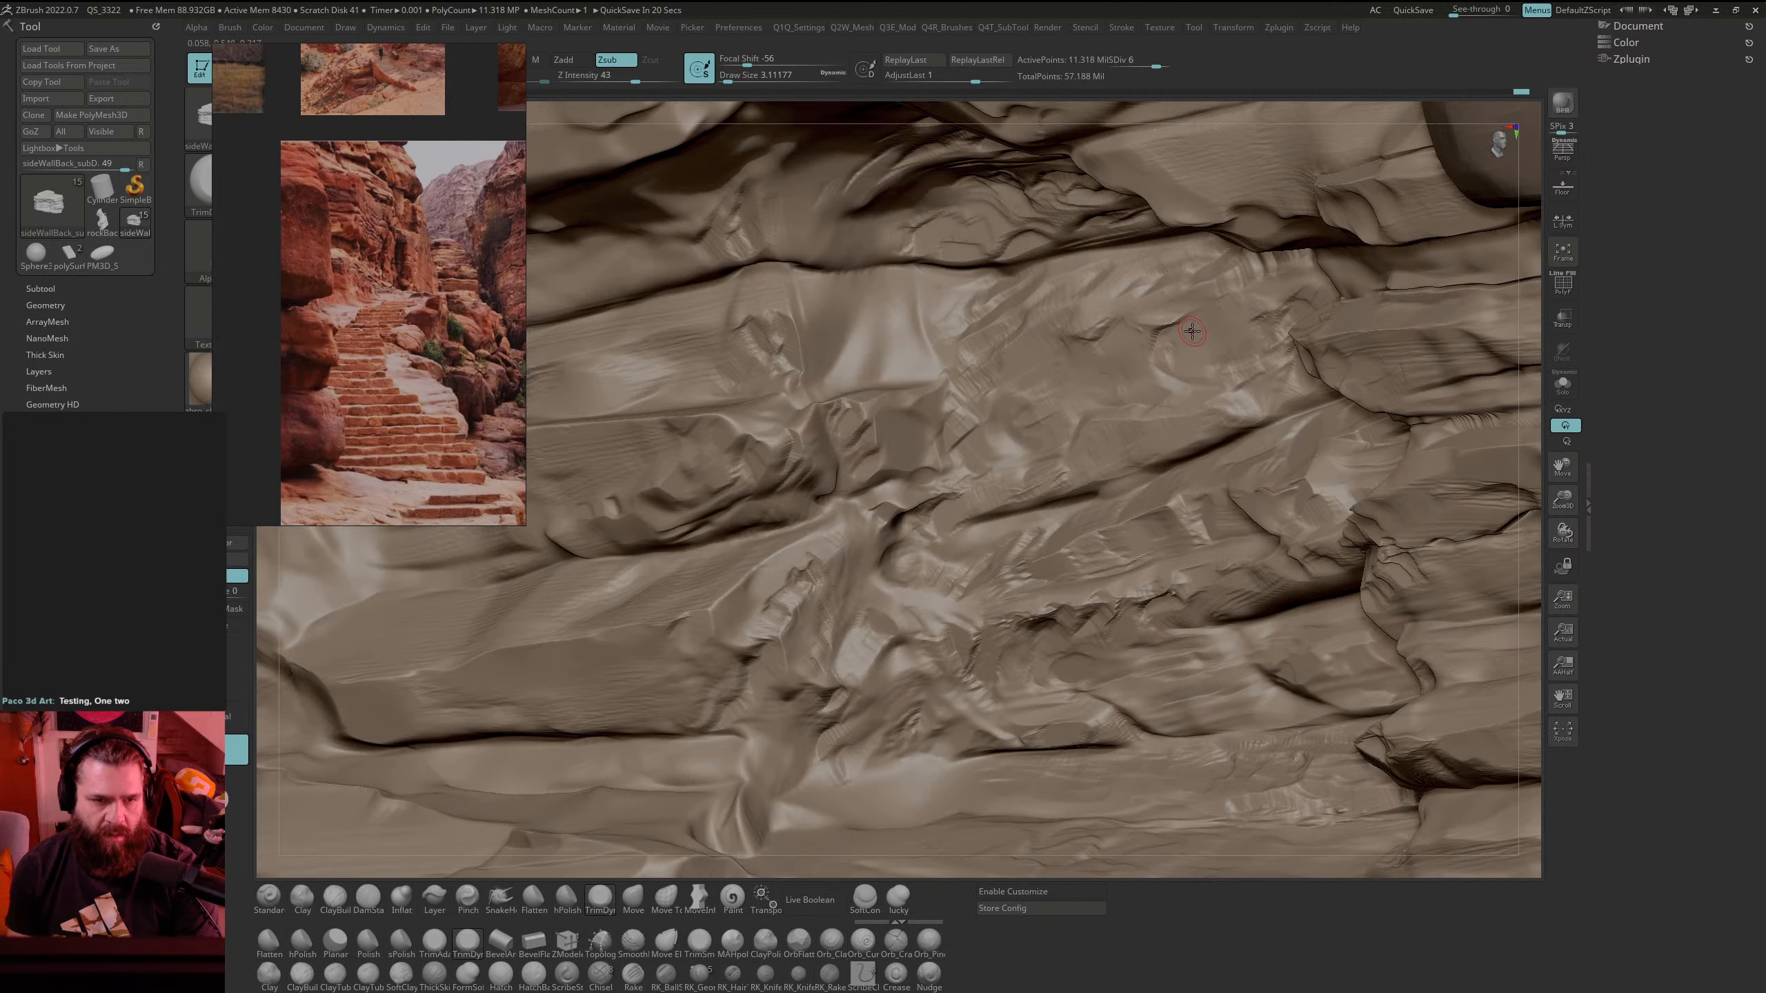
Step: Move the reference image aside and load the TrimSmoothBorder brush from the Trim brush folder in Lightbox
left_click_drag(273, 83, 333, 132)
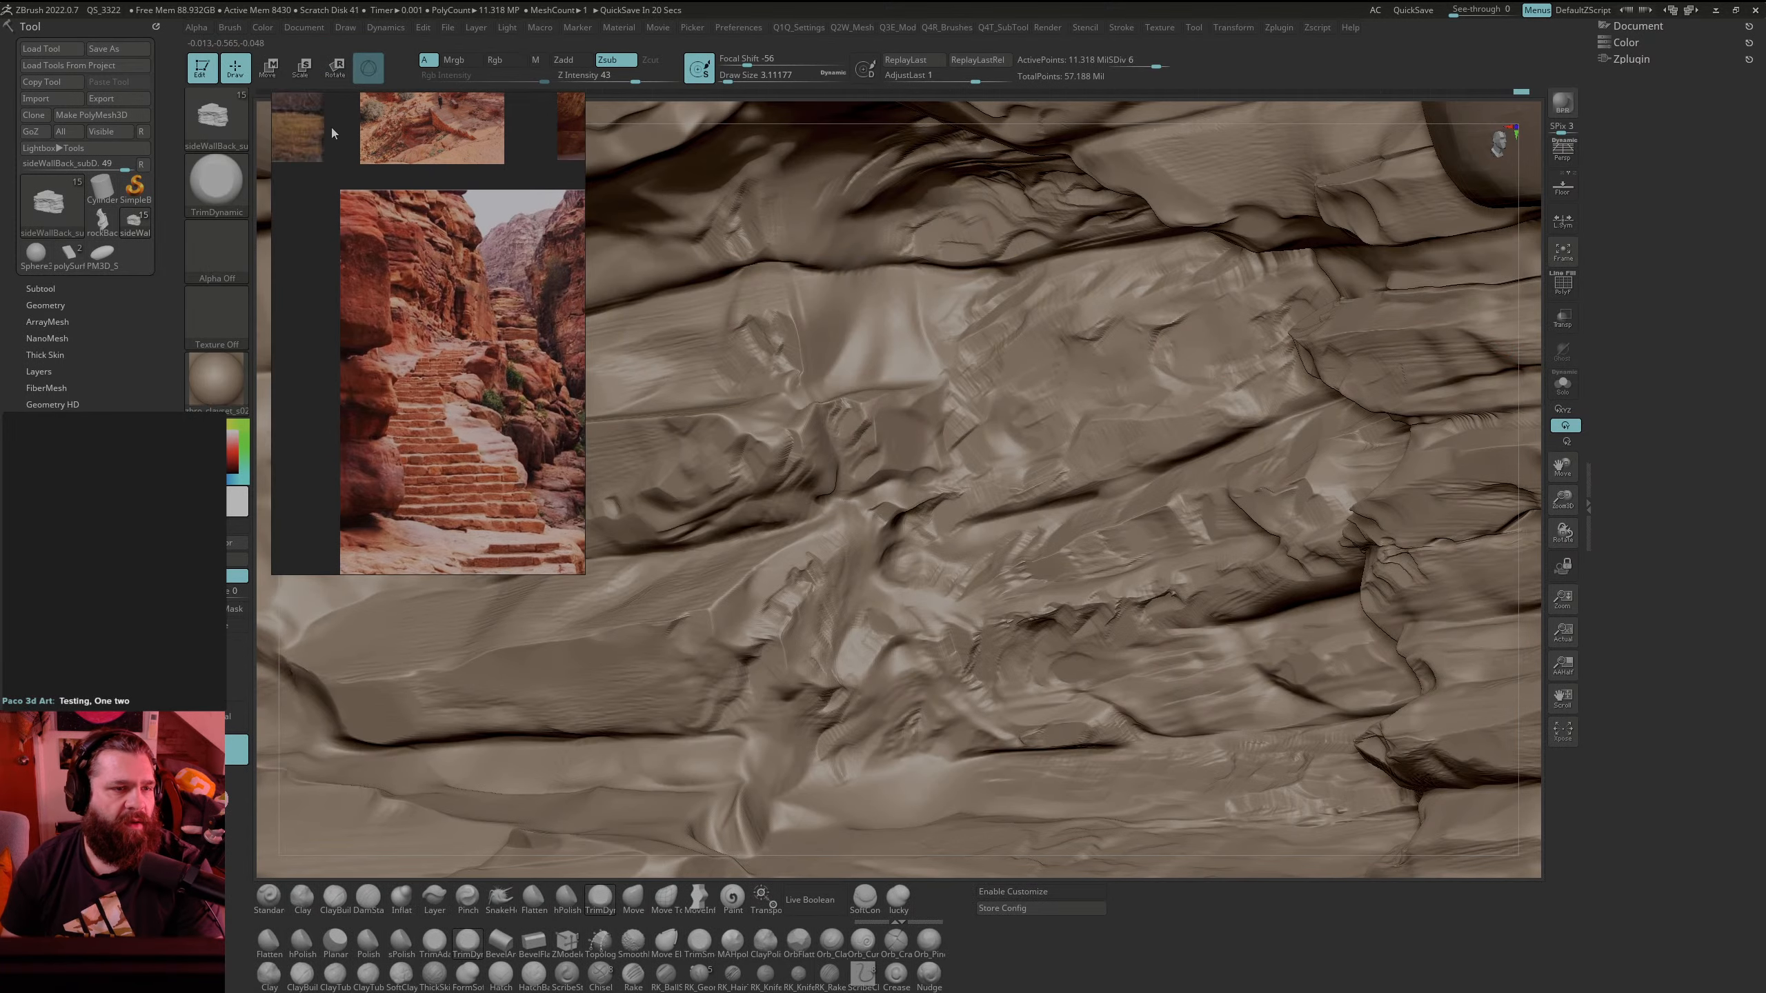
left_click(230, 27)
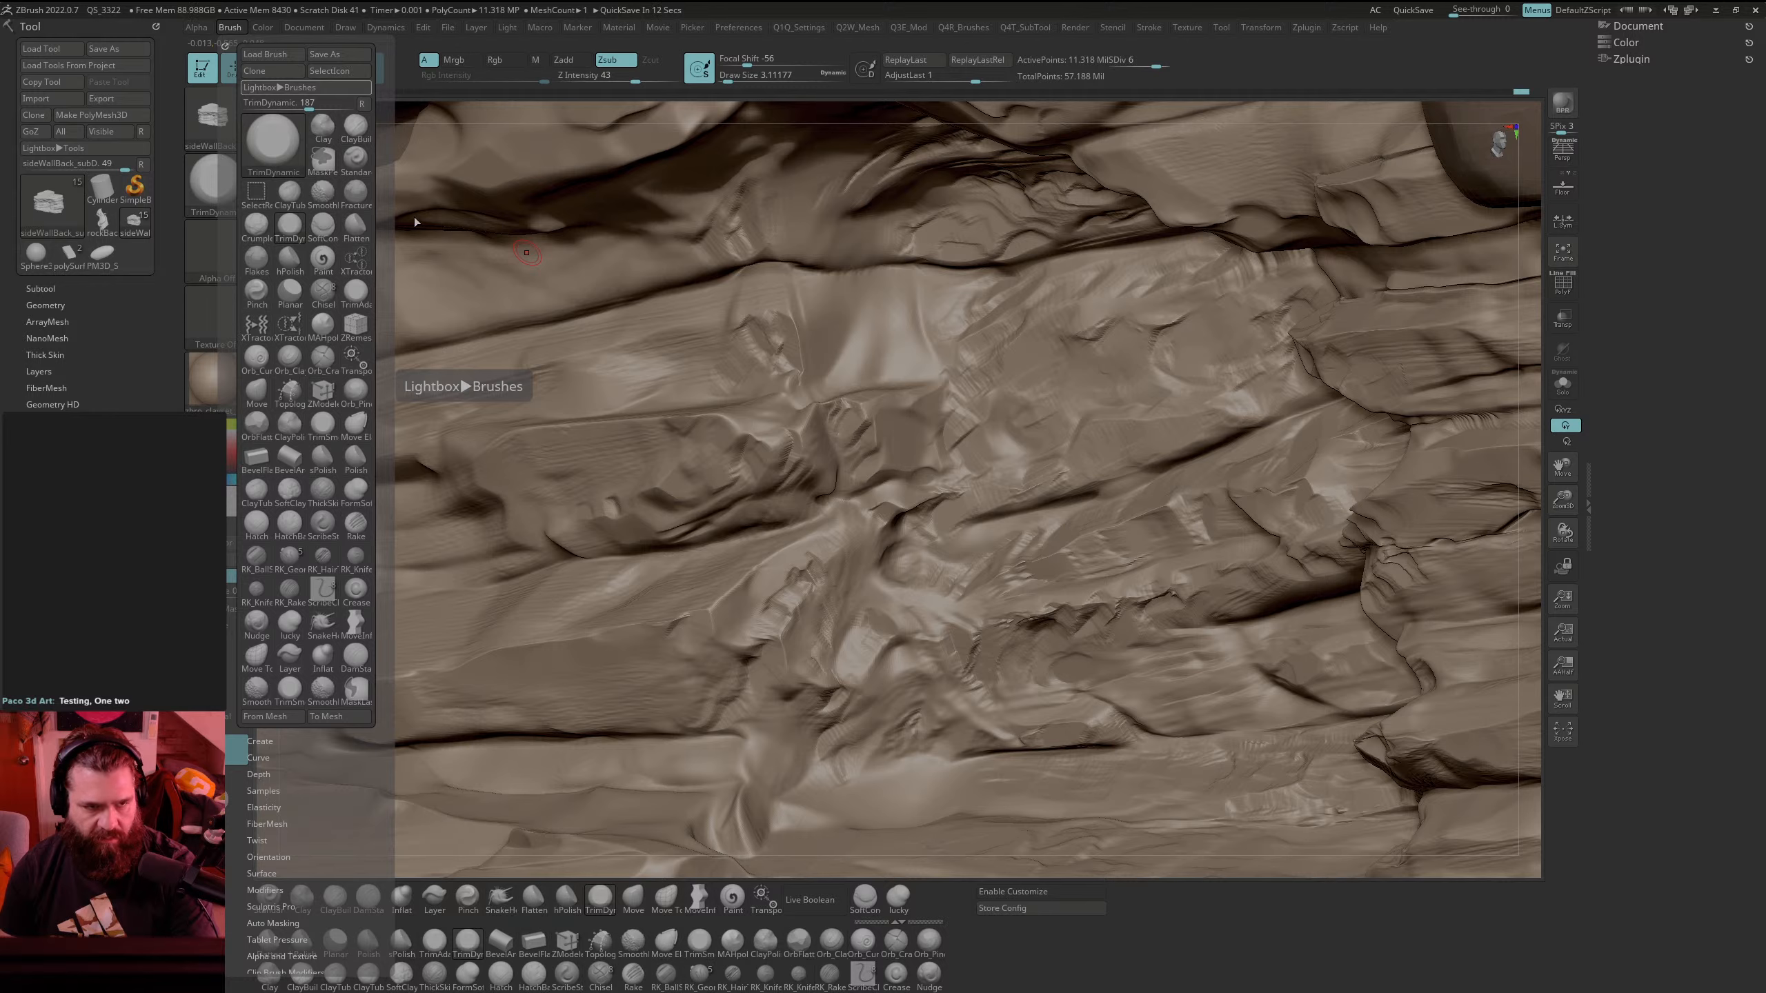
left_click(231, 27)
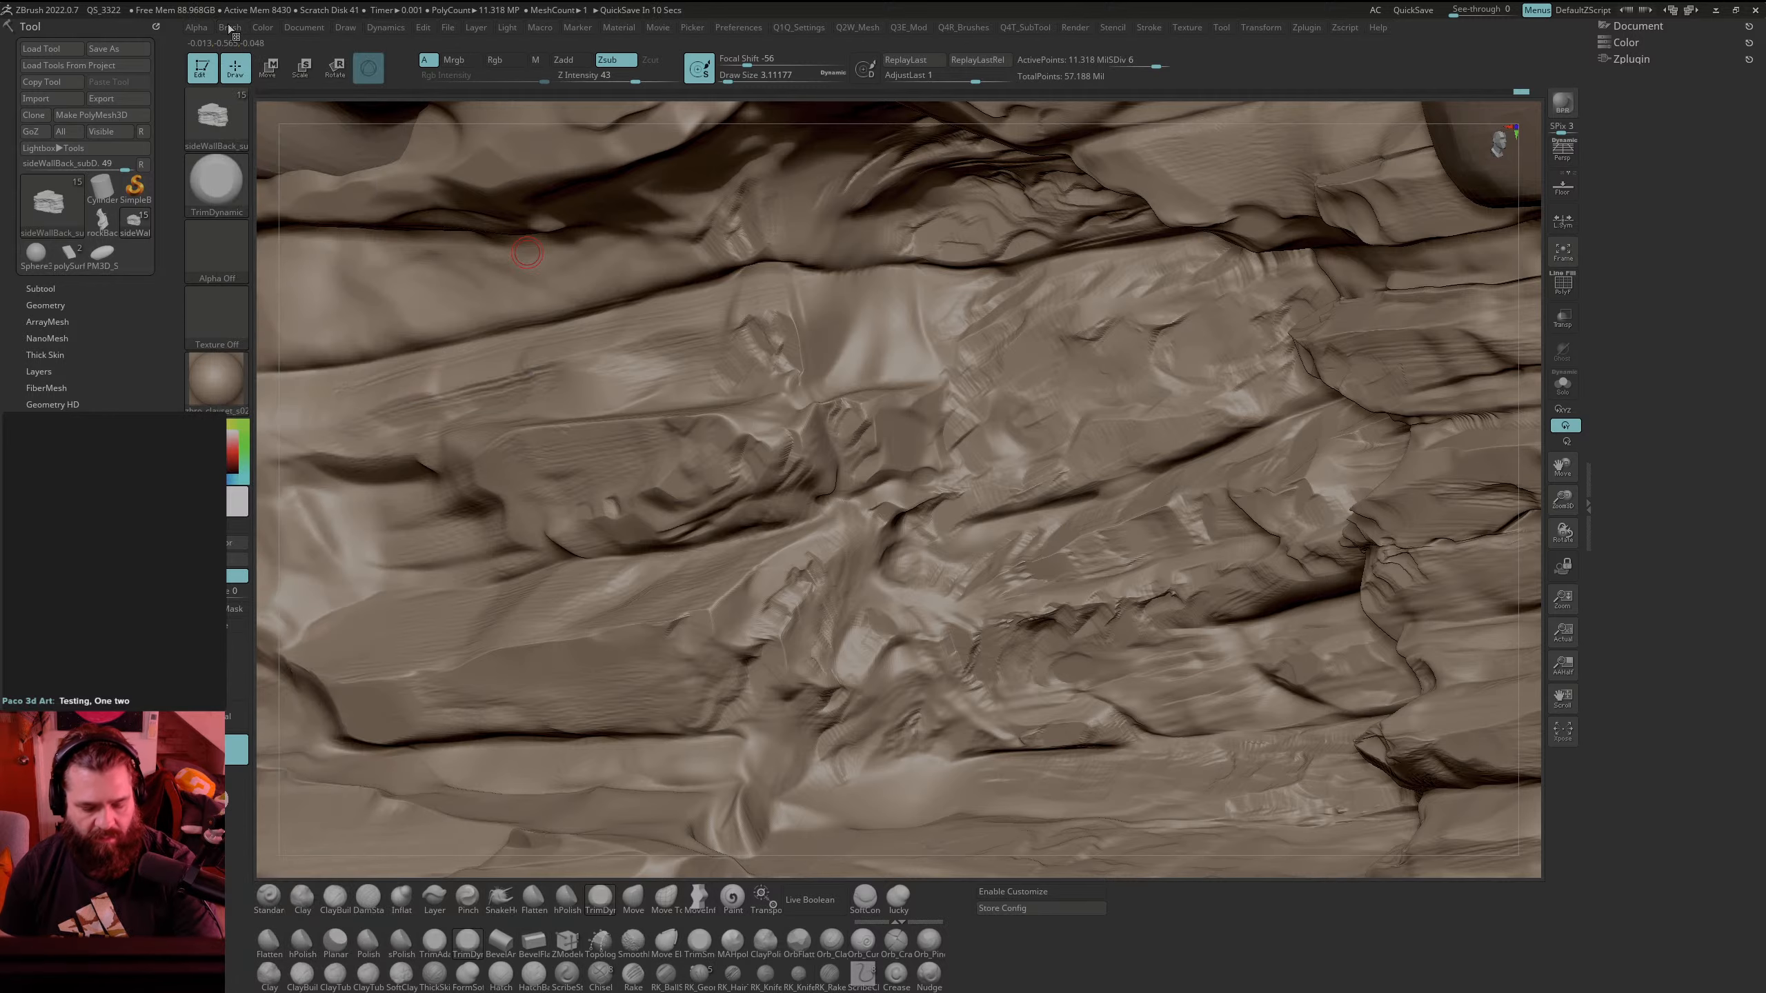
key("comma")
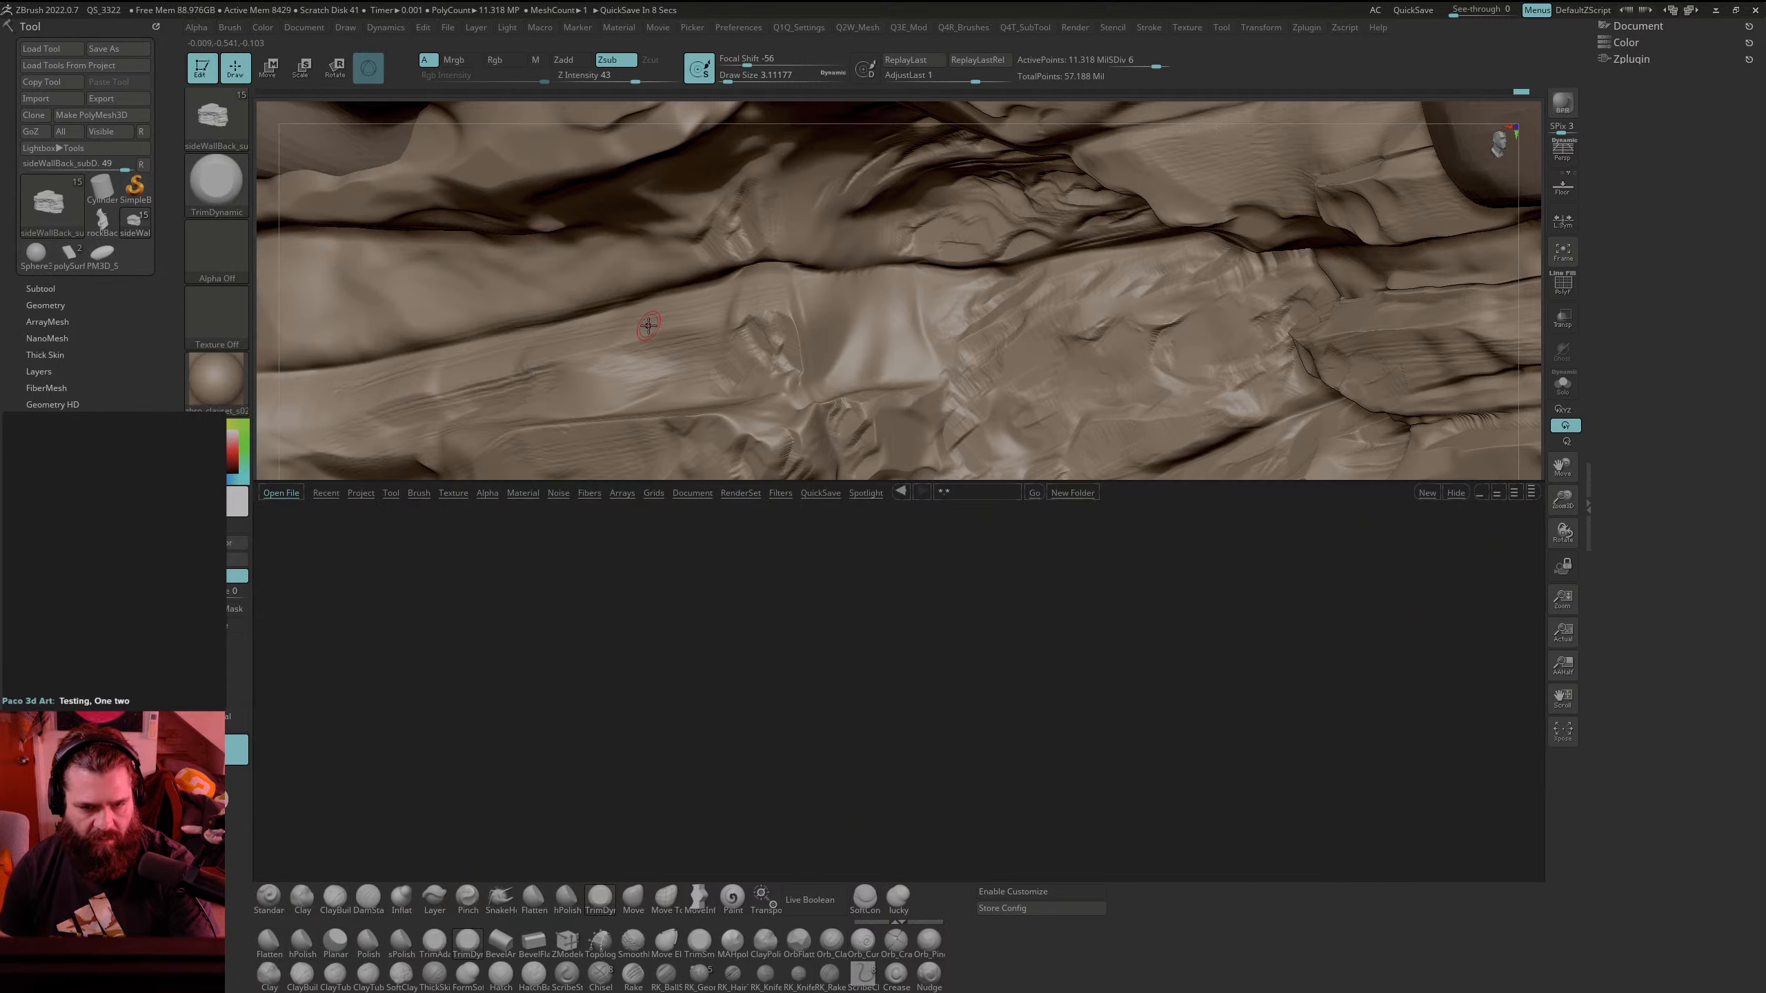
left_click(415, 493)
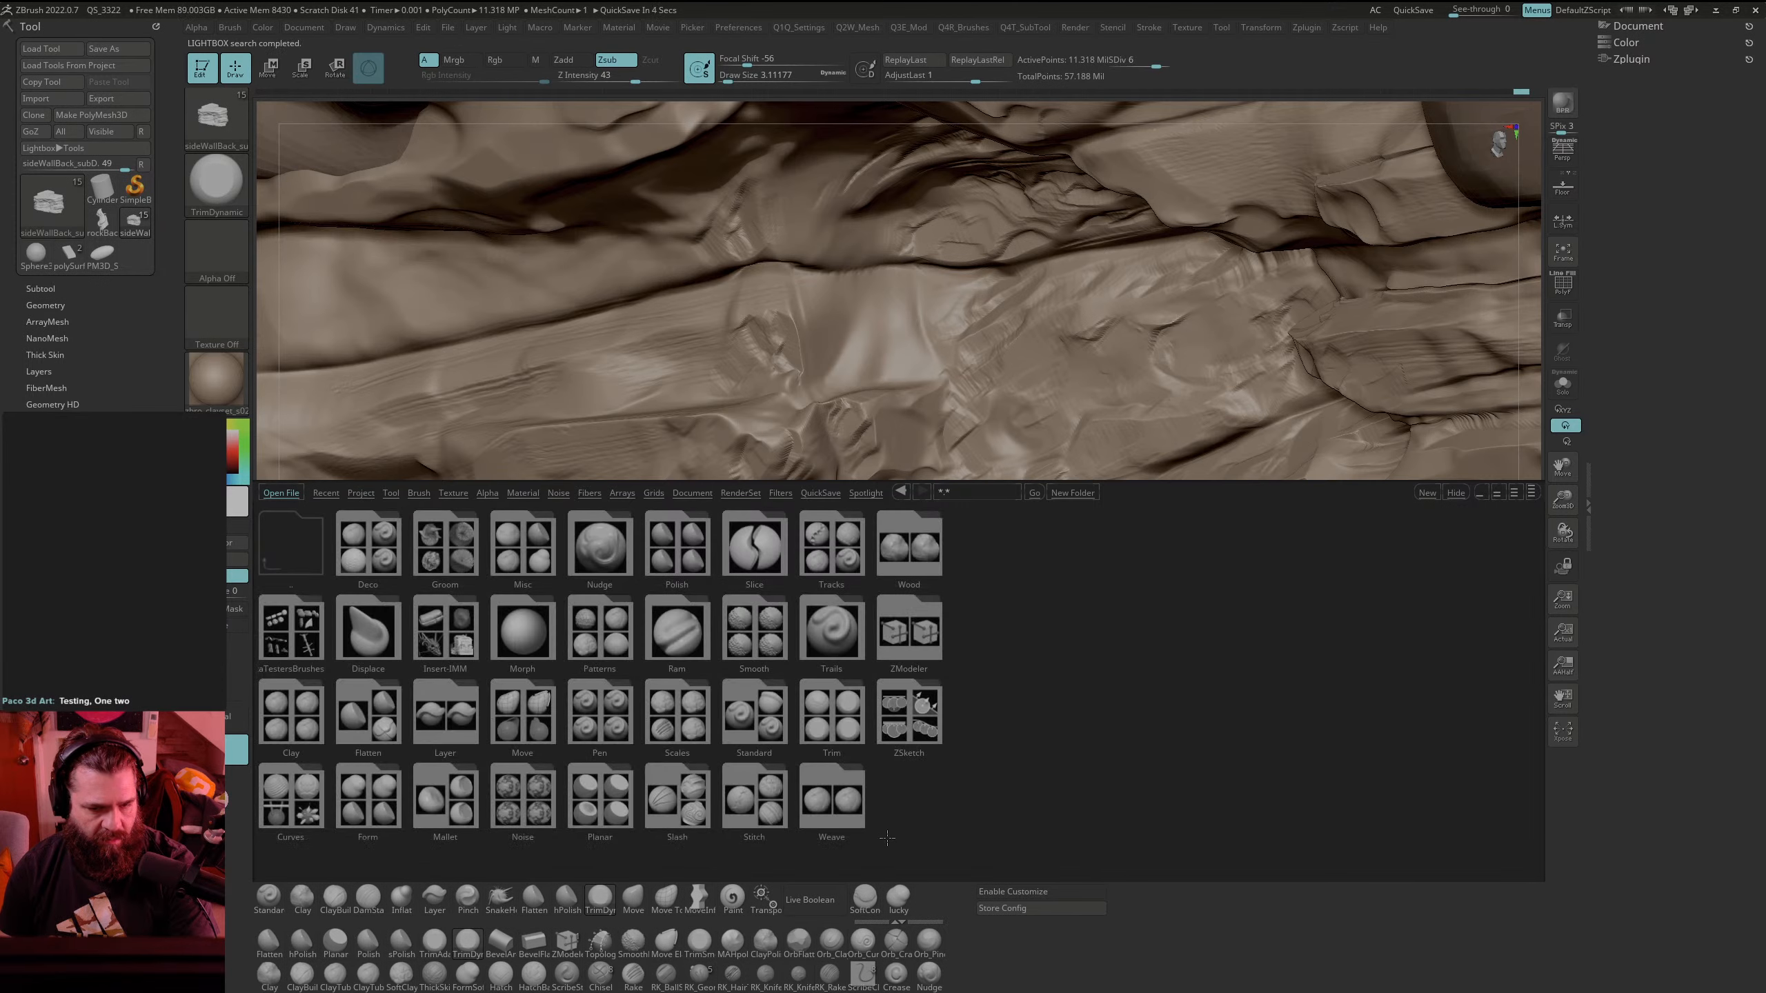
left_click(837, 730)
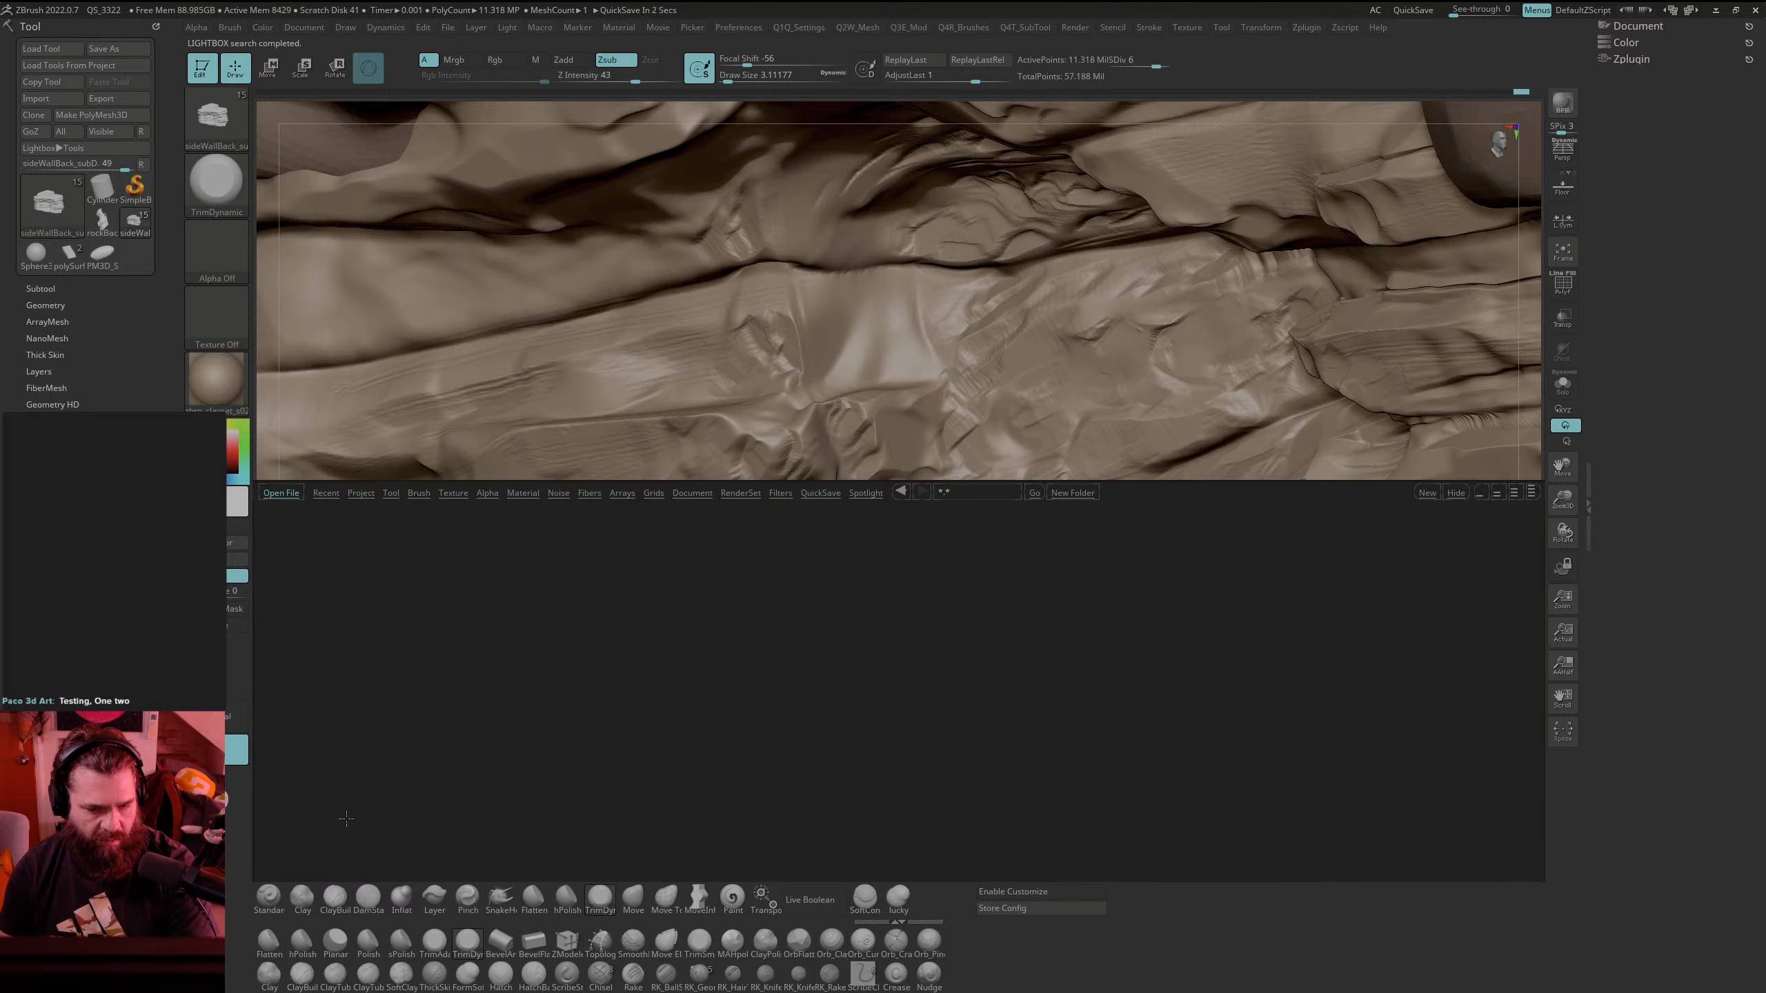
double_click(456, 803)
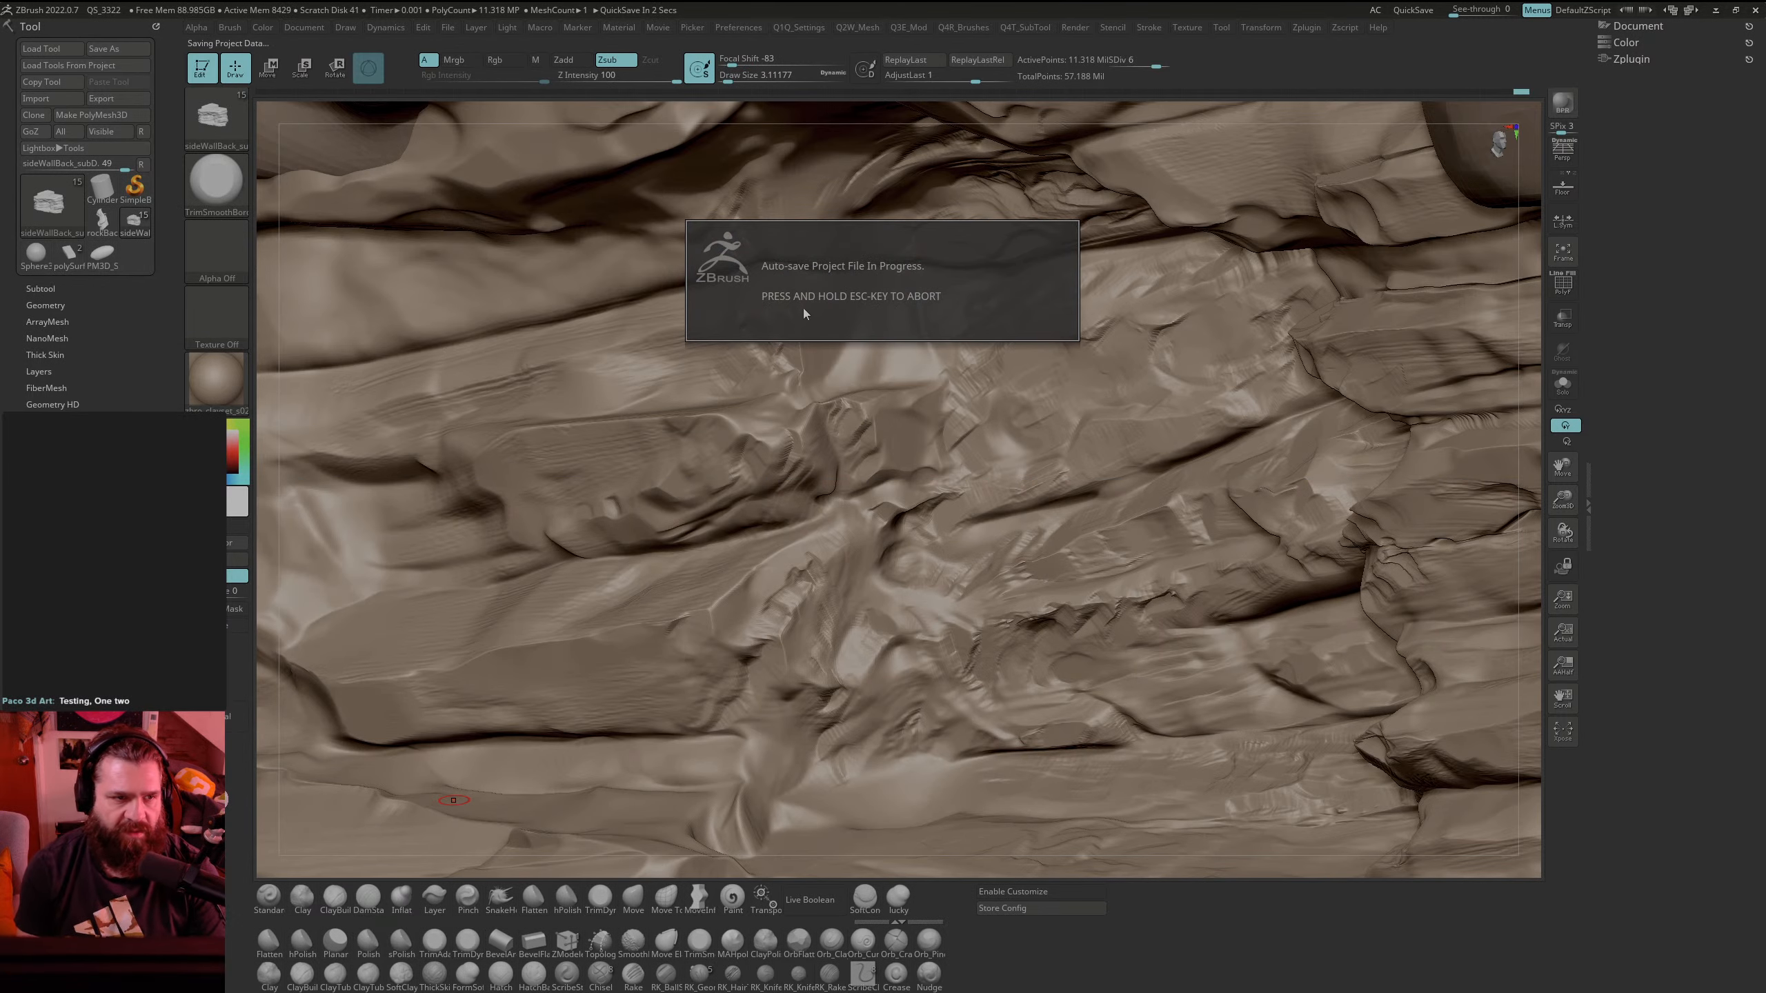
Step: Enlarge the brush draw size to about 9.6 and flatten the rock ledge beside the smooth patch in the wall's upper middle
key("space")
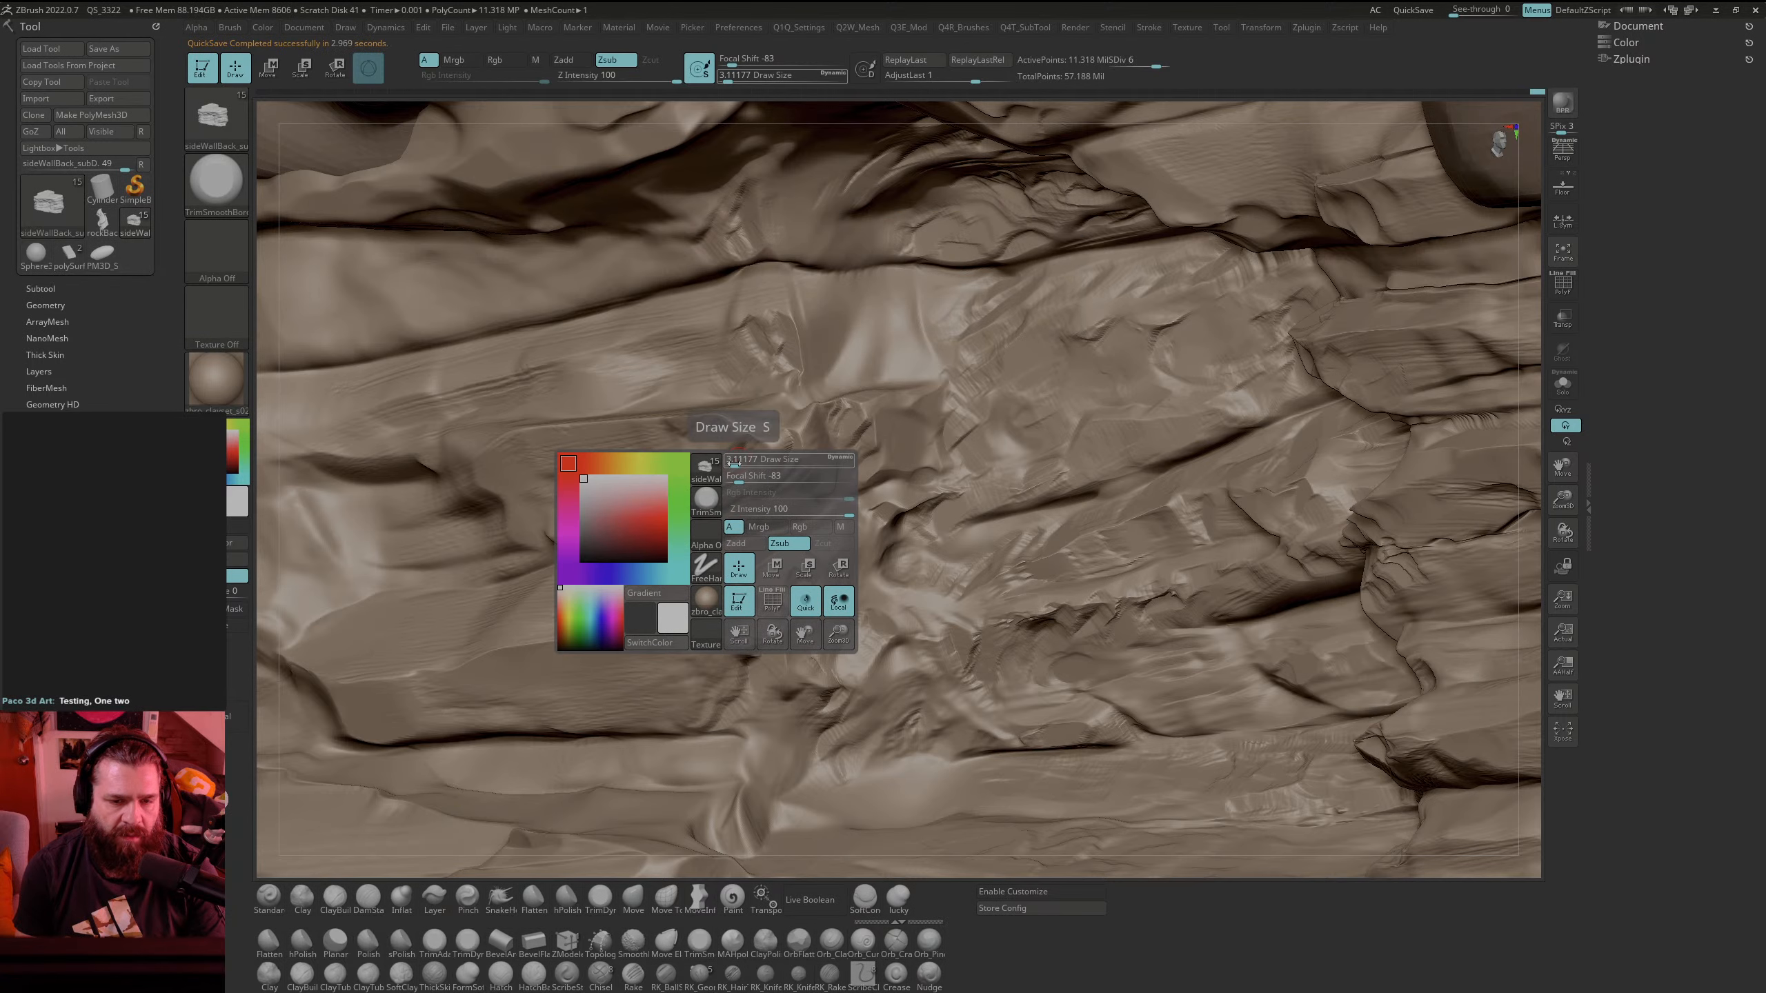
left_click_drag(735, 463, 635, 501)
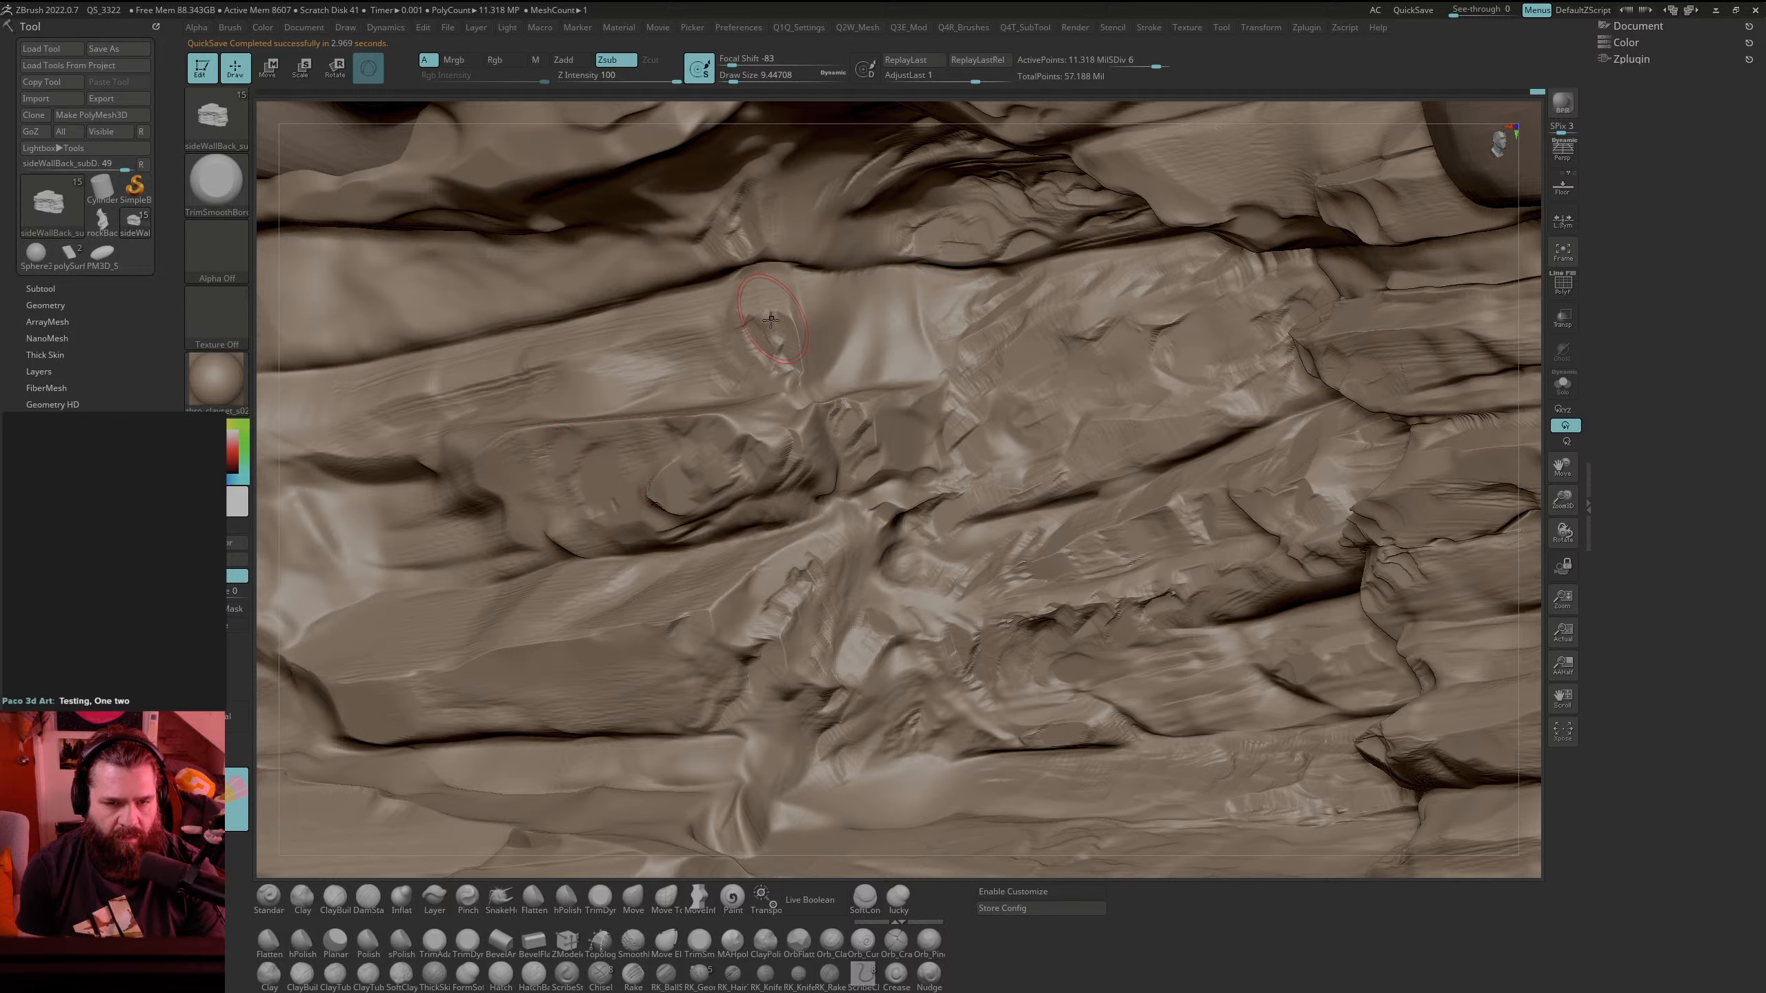
mouse_move(746, 330)
left_mouse_down()
mouse_move(772, 362)
mouse_move(744, 320)
mouse_move(695, 376)
mouse_move(611, 376)
mouse_move(661, 362)
left_mouse_up()
key("space")
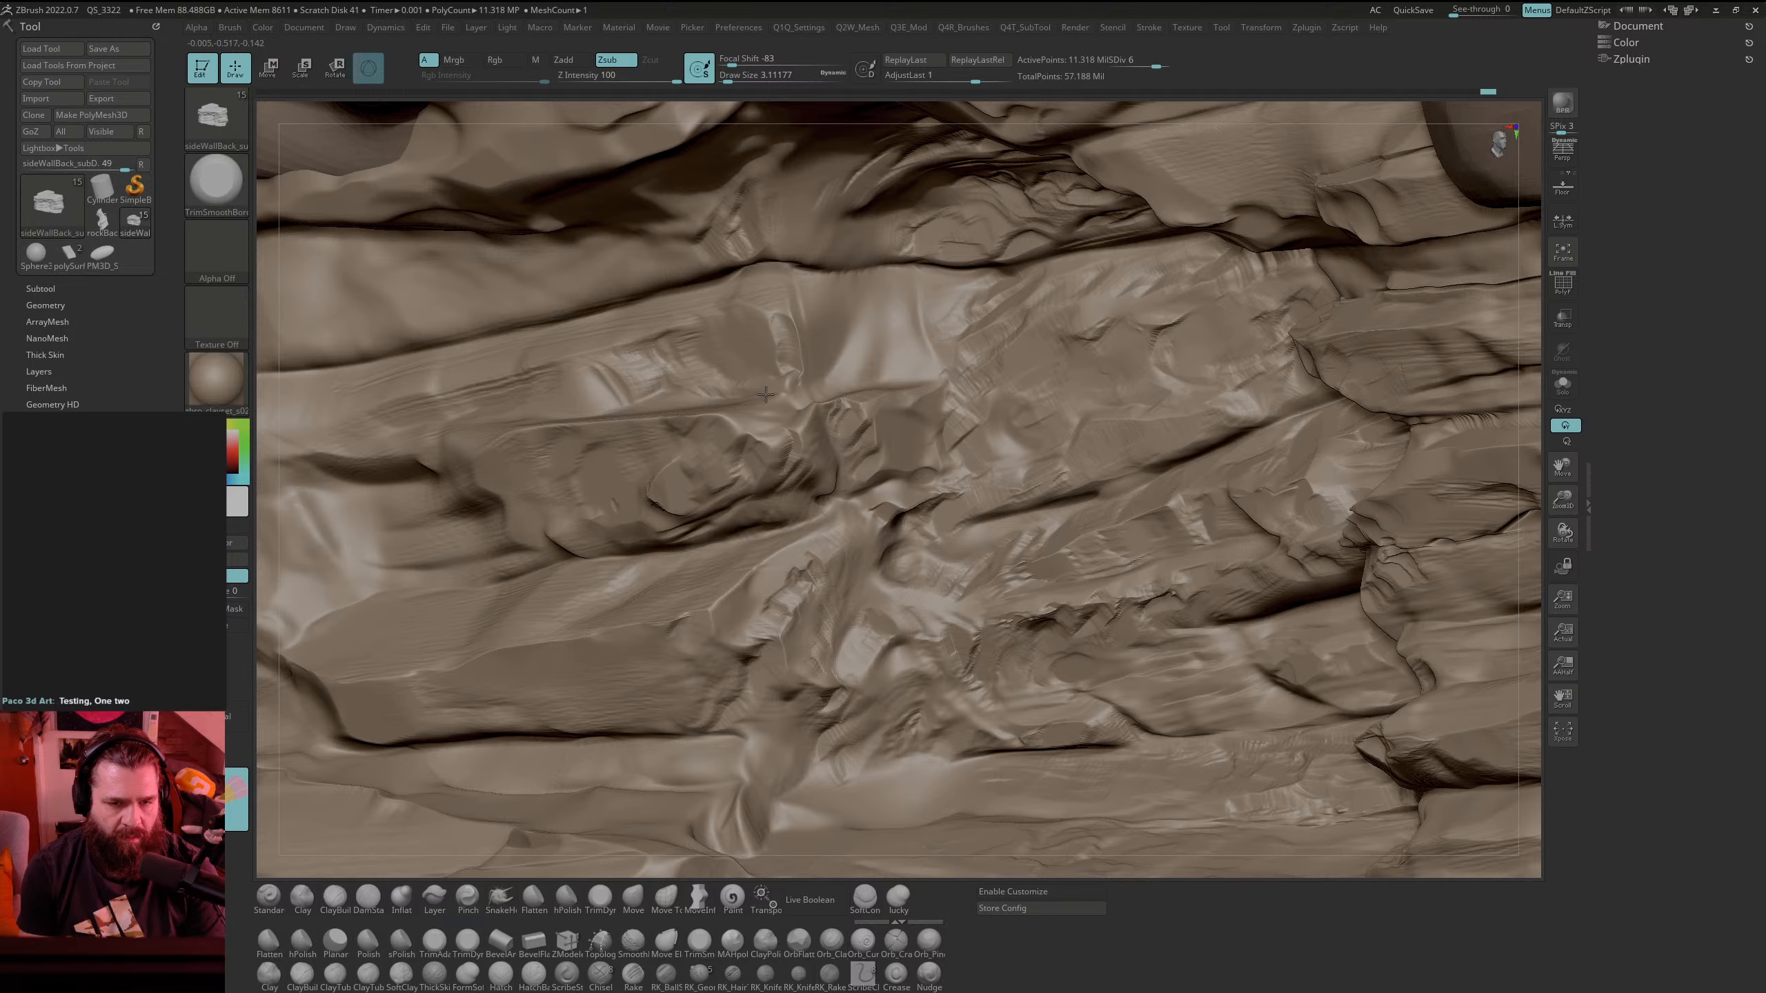
Step: Set the draw size to about 6.58 and cut planar facets into the smooth patch in the middle of the rock wall
left_click_drag(1533, 426, 1265, 438, "alt")
left_click_drag(1487, 390, 1418, 487)
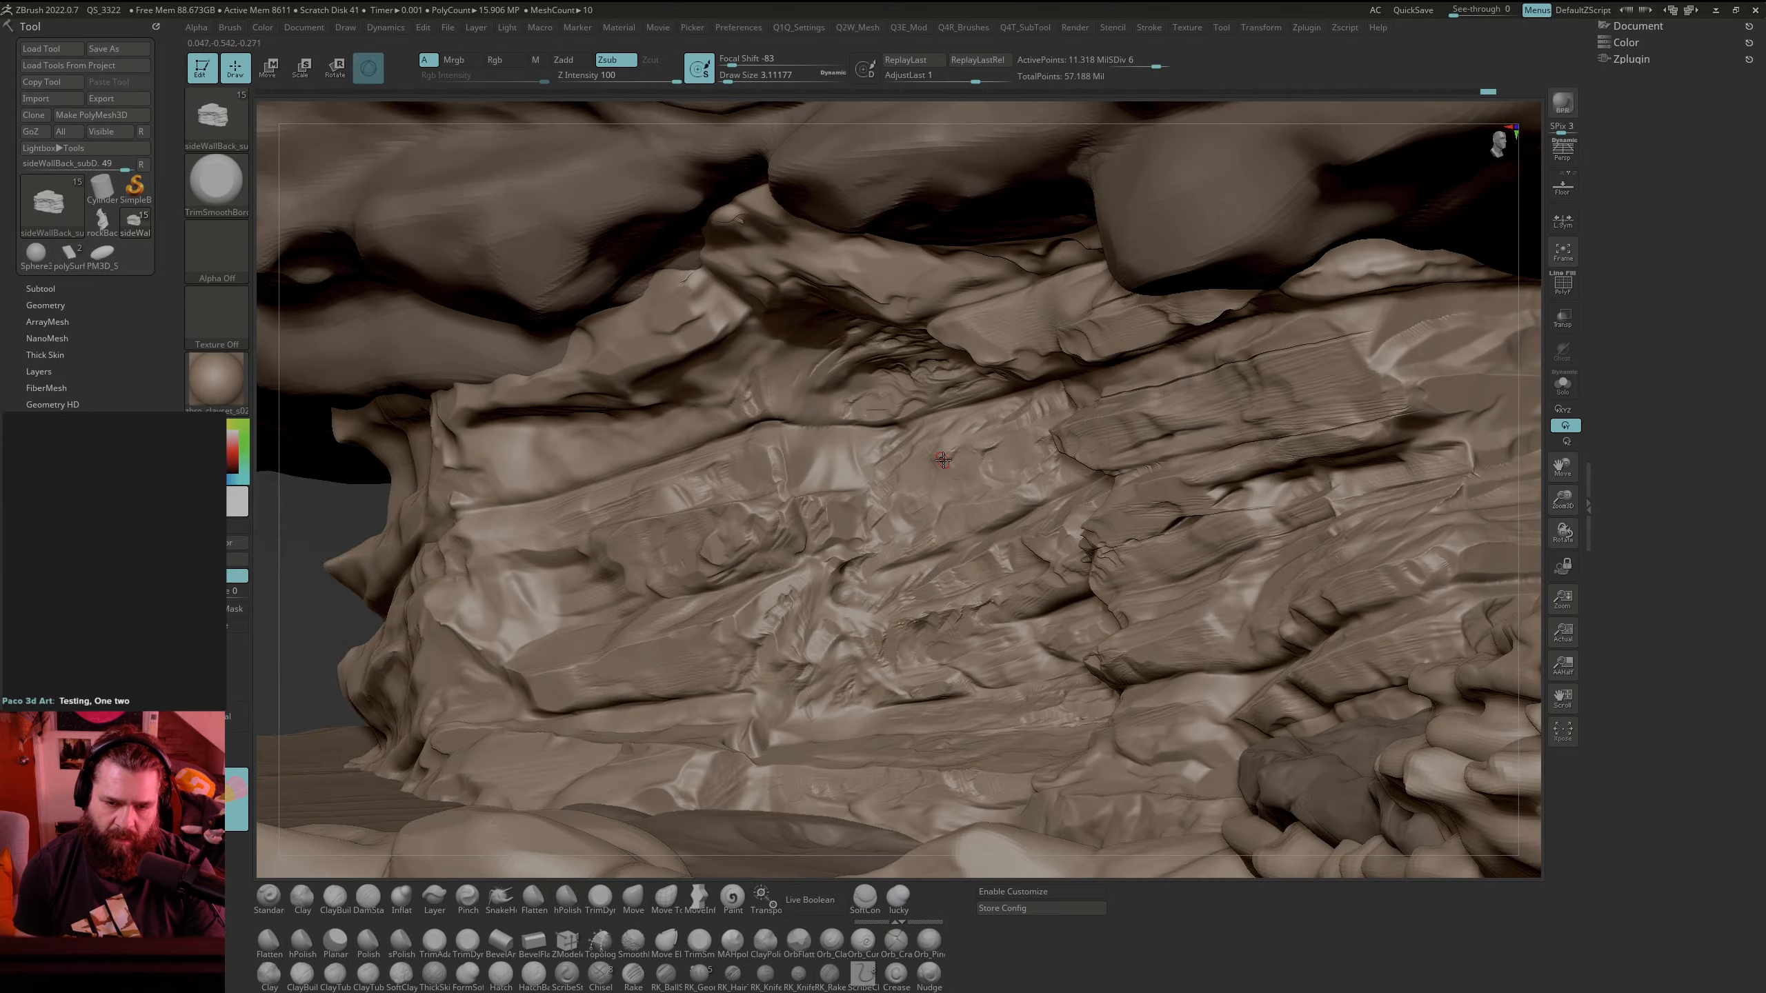
key("space")
left_click_drag(943, 459, 947, 459)
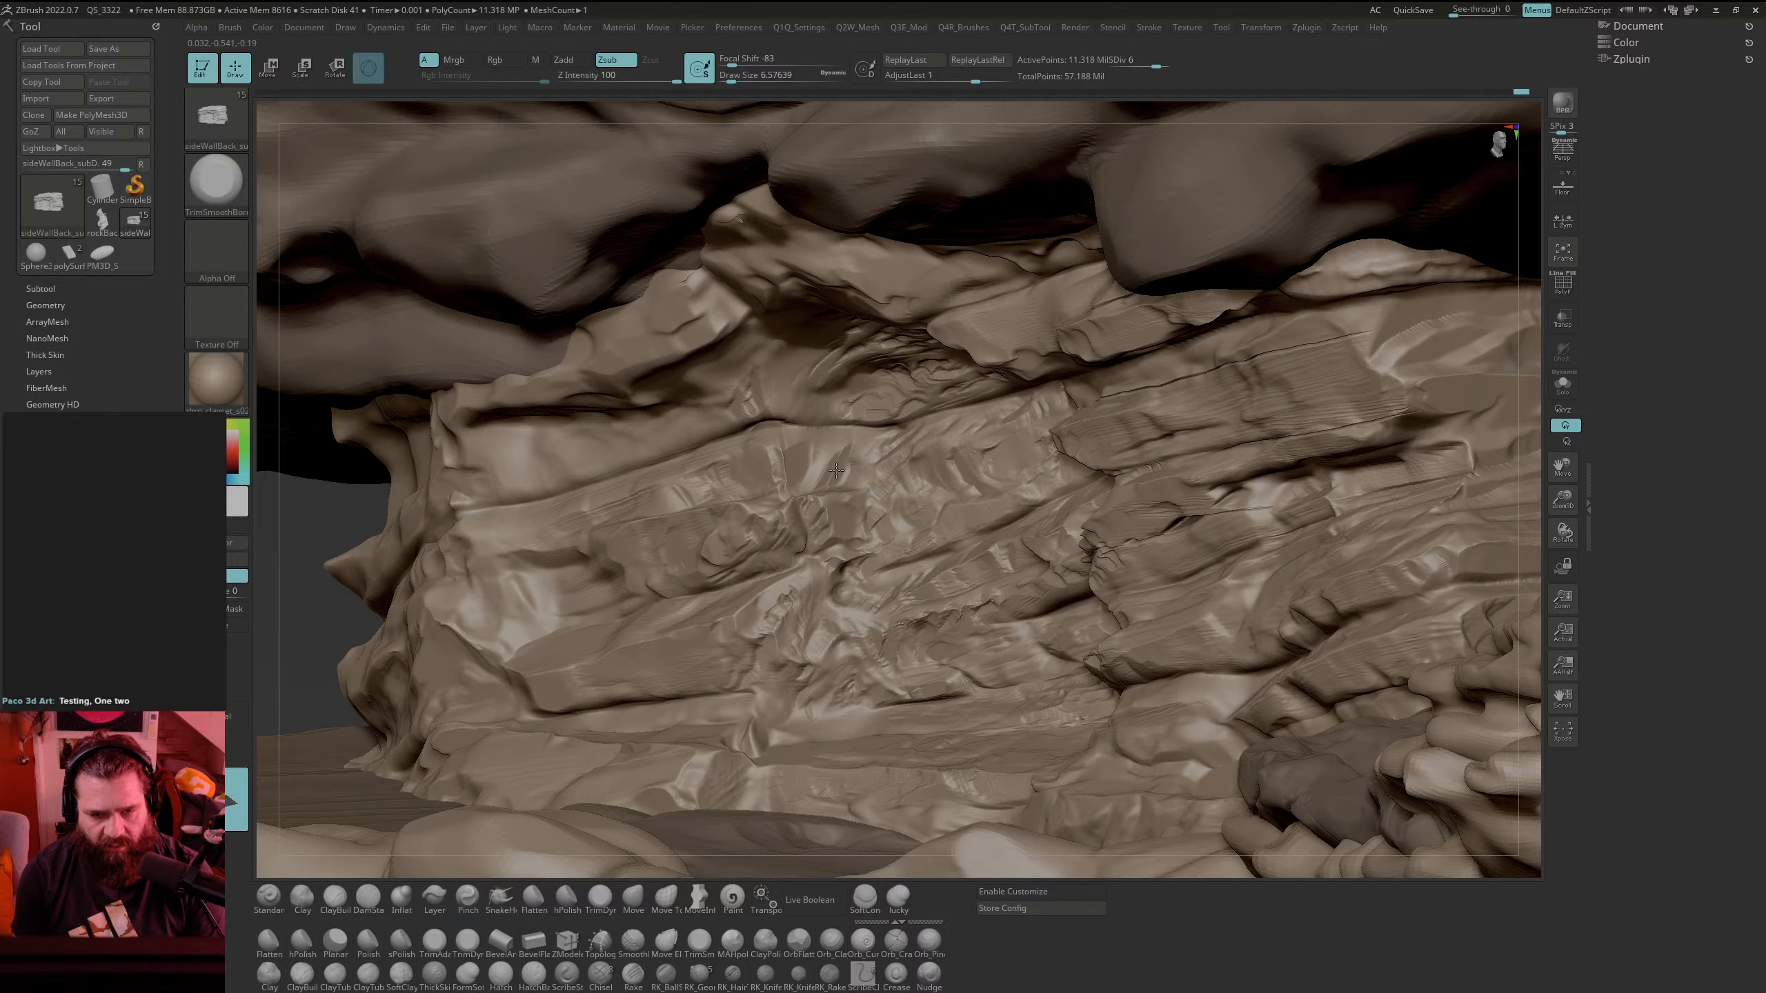
mouse_move(823, 451)
left_mouse_down()
mouse_move(813, 483)
mouse_move(834, 477)
left_mouse_up()
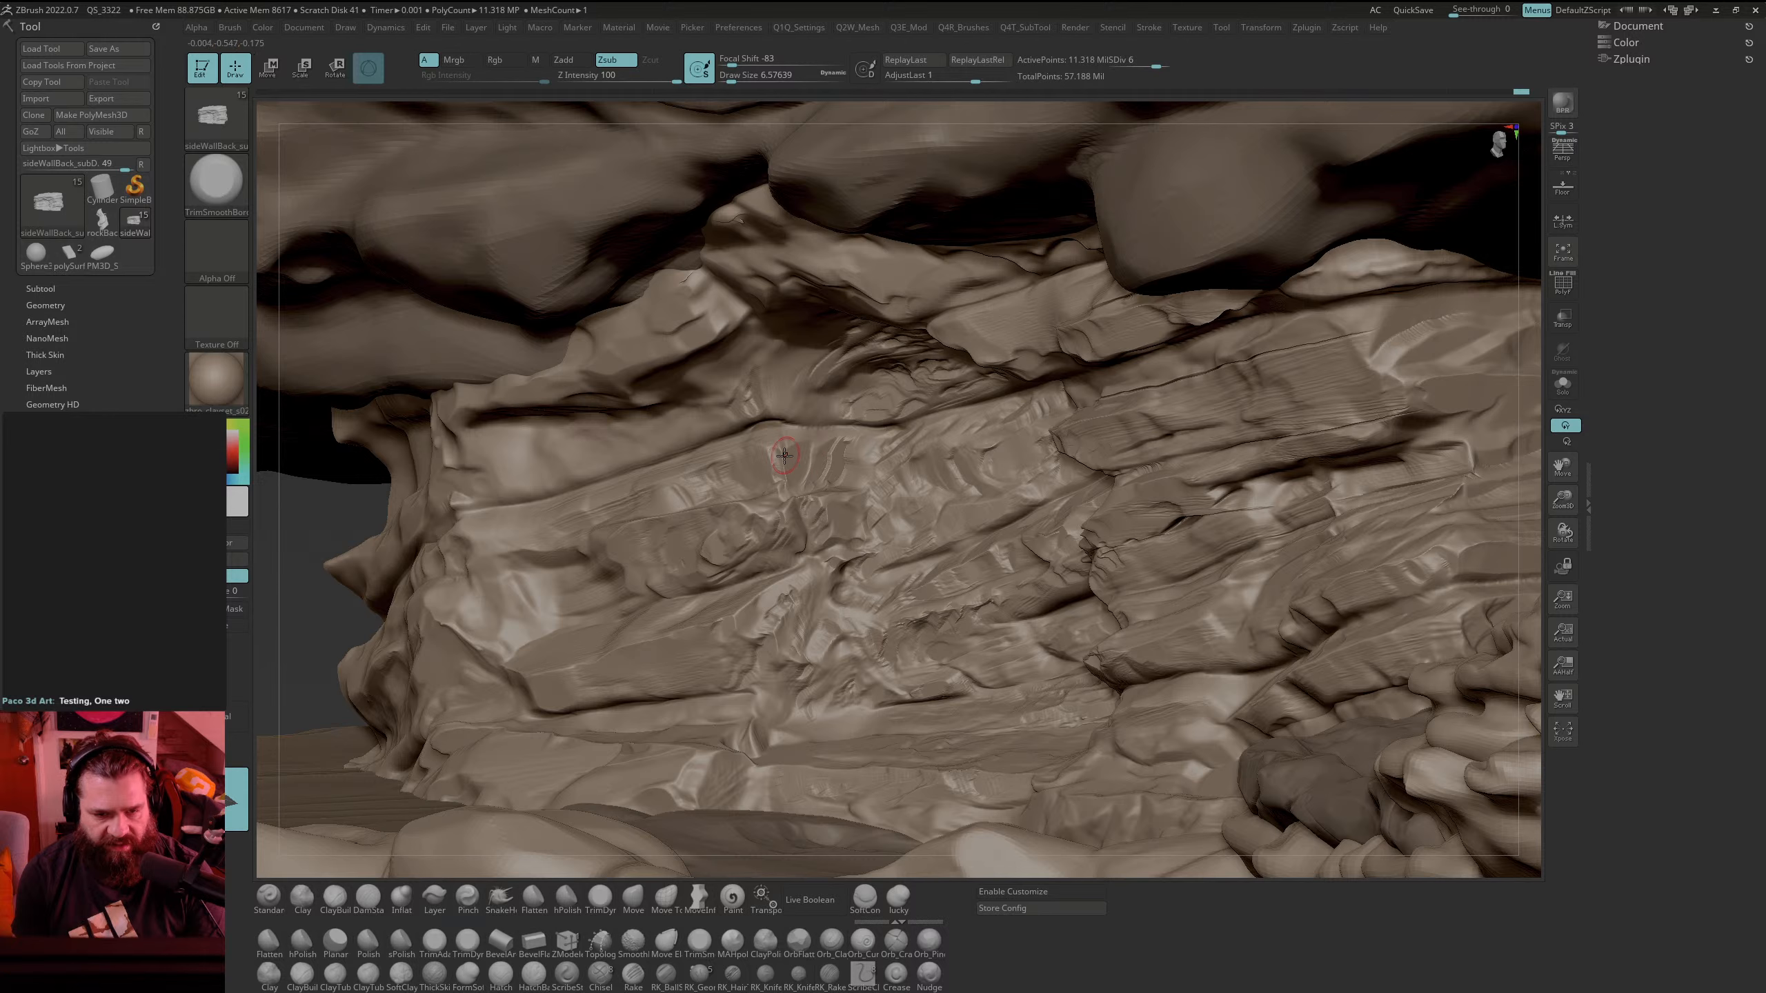
mouse_move(780, 446)
left_mouse_down()
mouse_move(785, 474)
mouse_move(800, 454)
left_mouse_up()
mouse_move(817, 395)
left_mouse_down()
mouse_move(843, 376)
mouse_move(870, 411)
mouse_move(781, 402)
mouse_move(804, 404)
left_mouse_up()
key("shift")
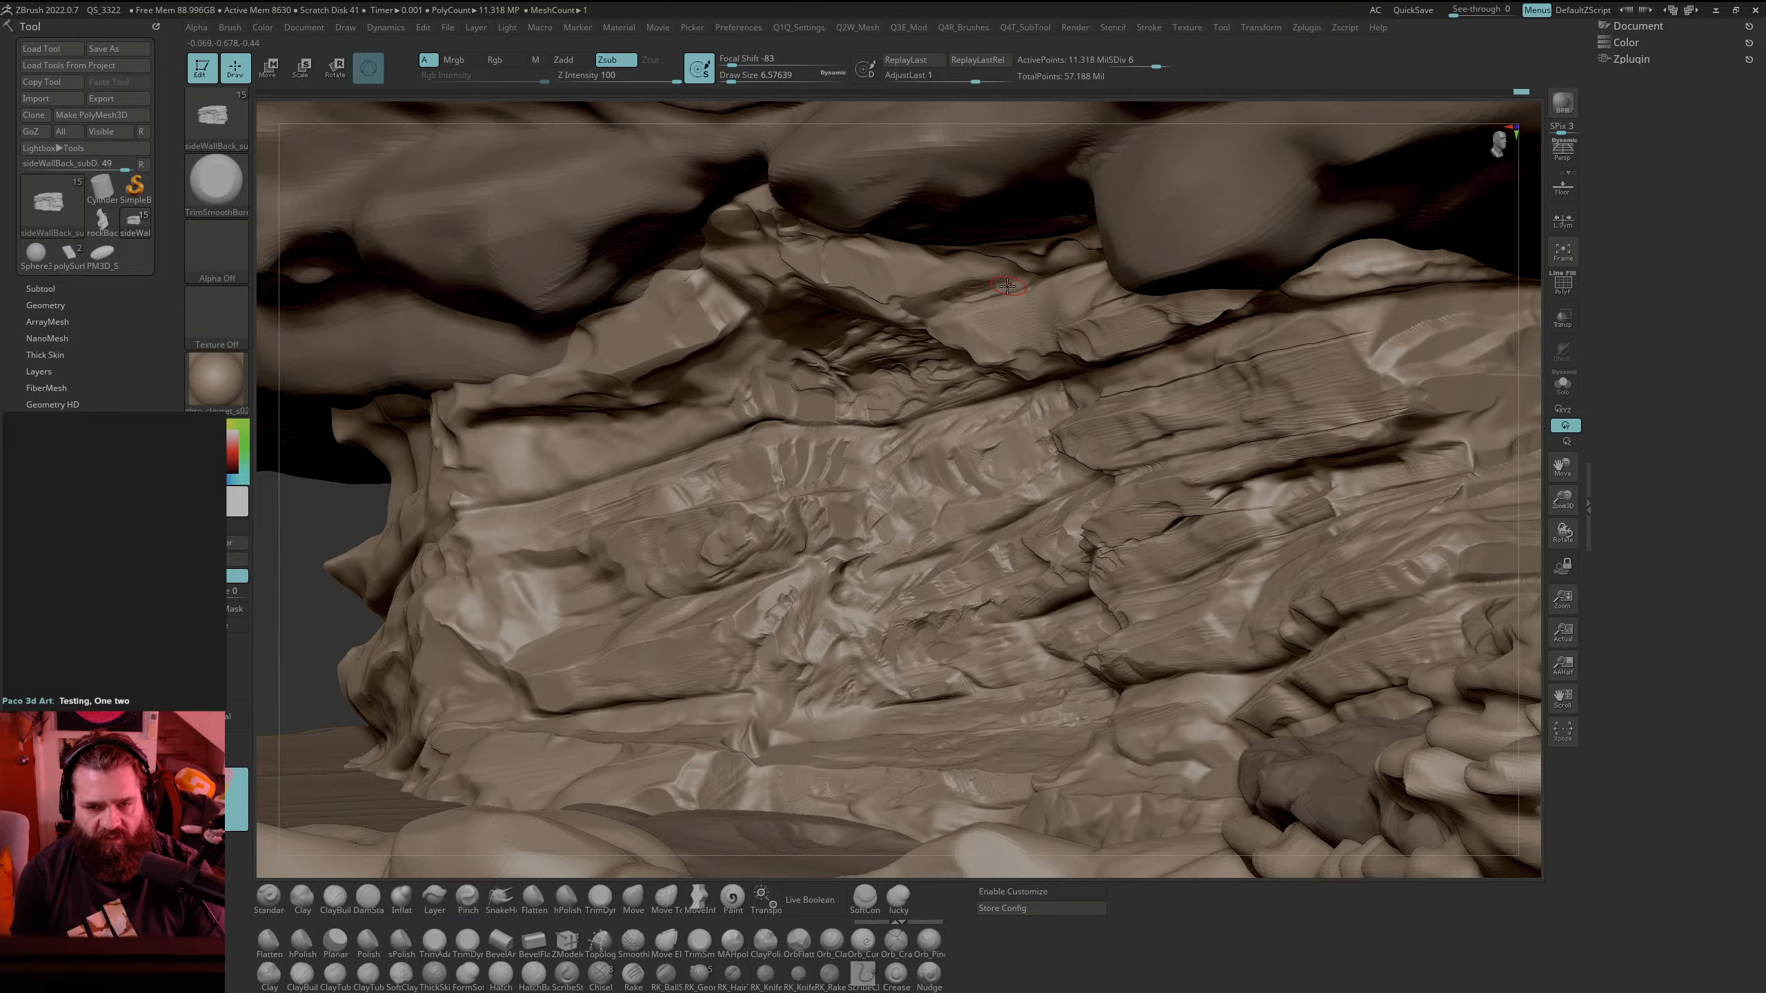
Step: Trim the rock ledges beneath the upper overhang and place the canyon staircase reference beside the sculpt
left_click_drag(1001, 280, 898, 318)
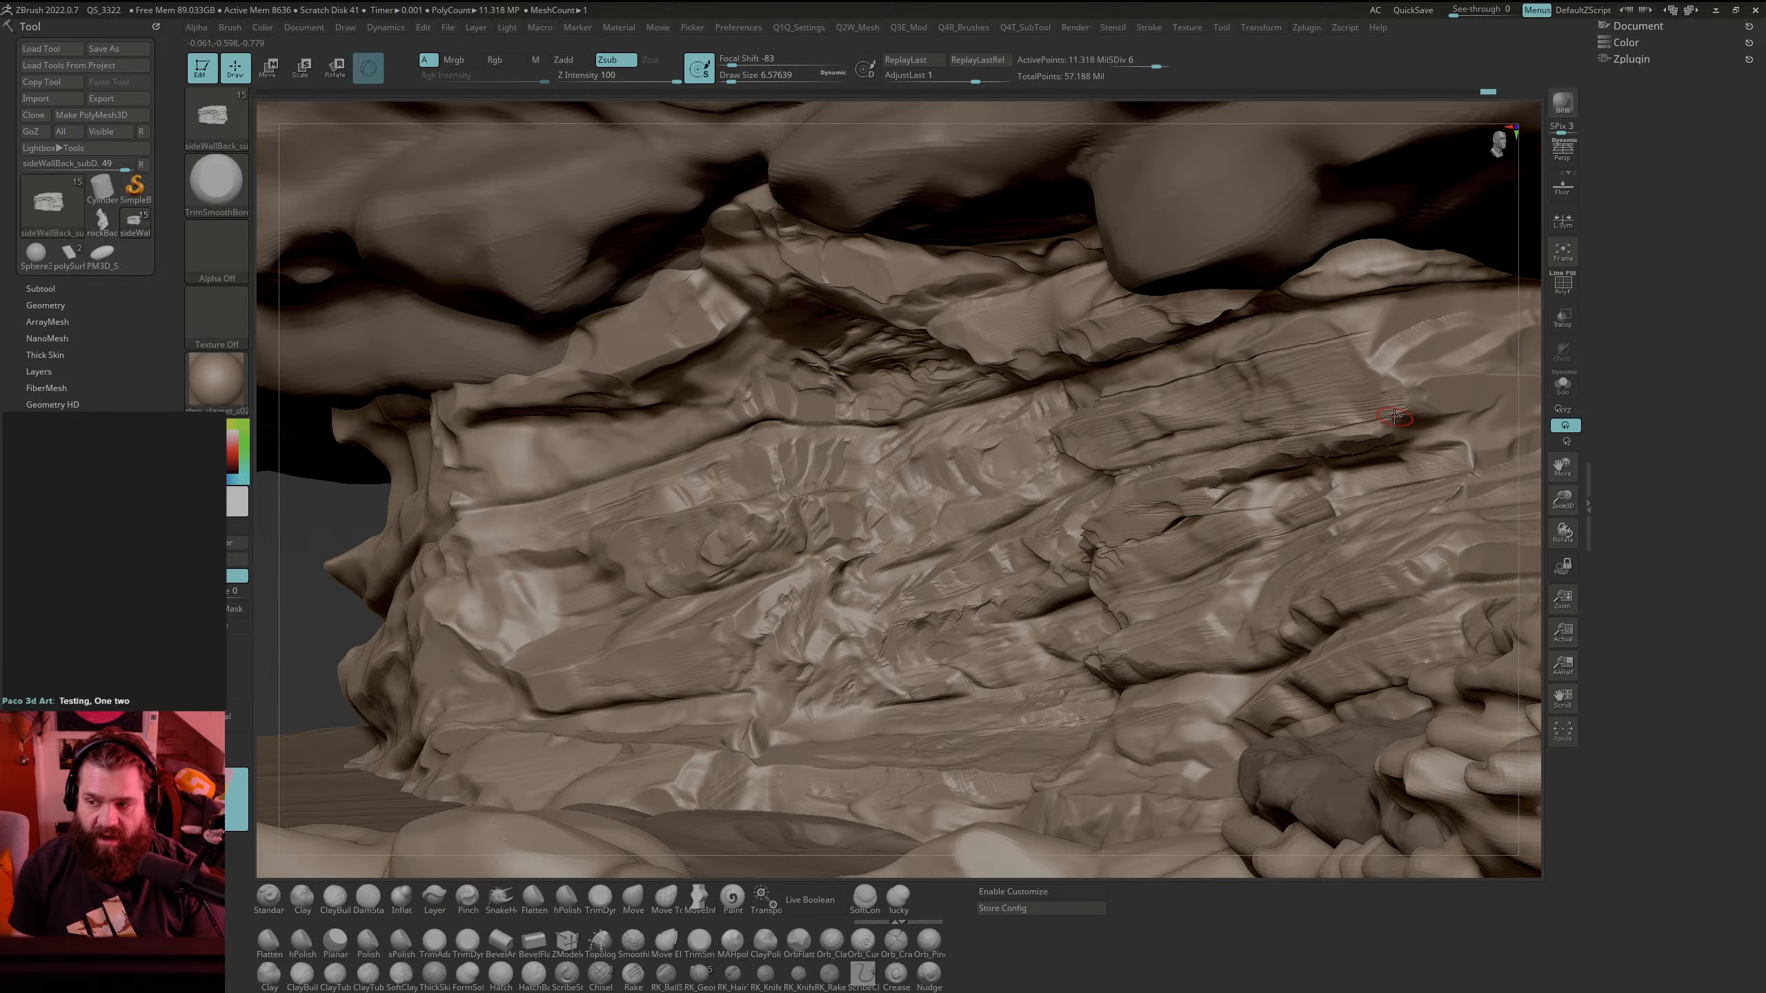
right_click_drag(1765, 480, 304, 341)
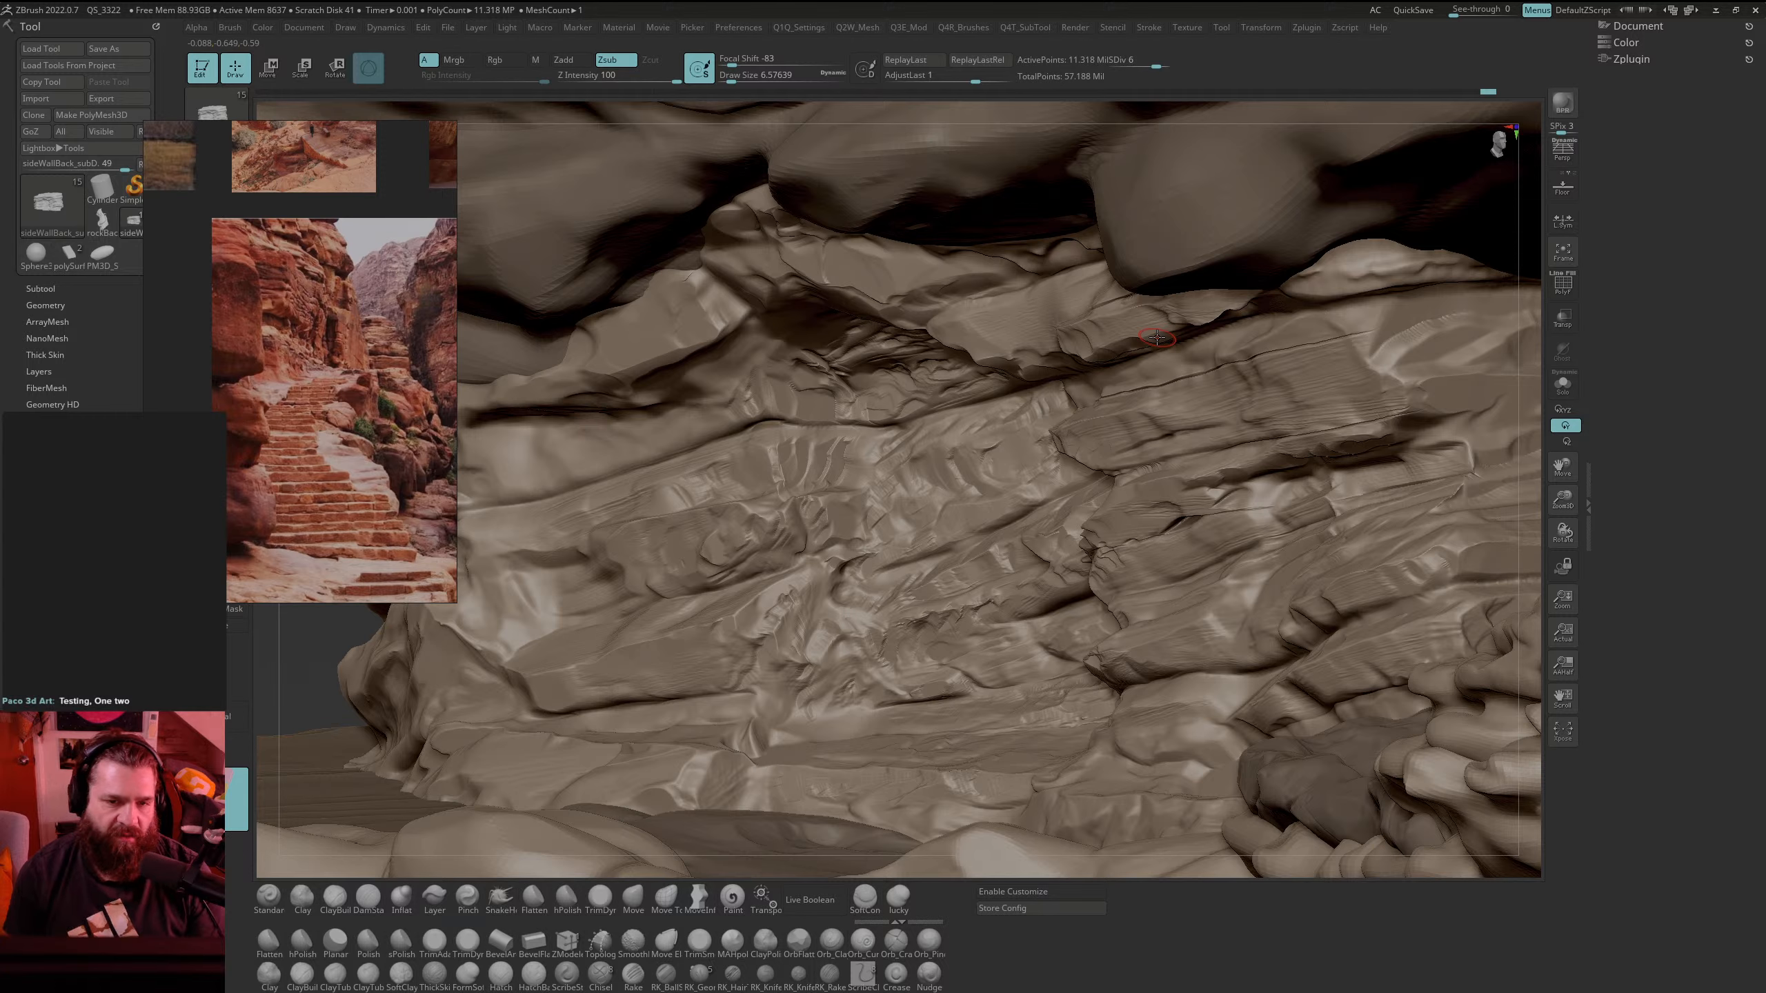
key("ctrl")
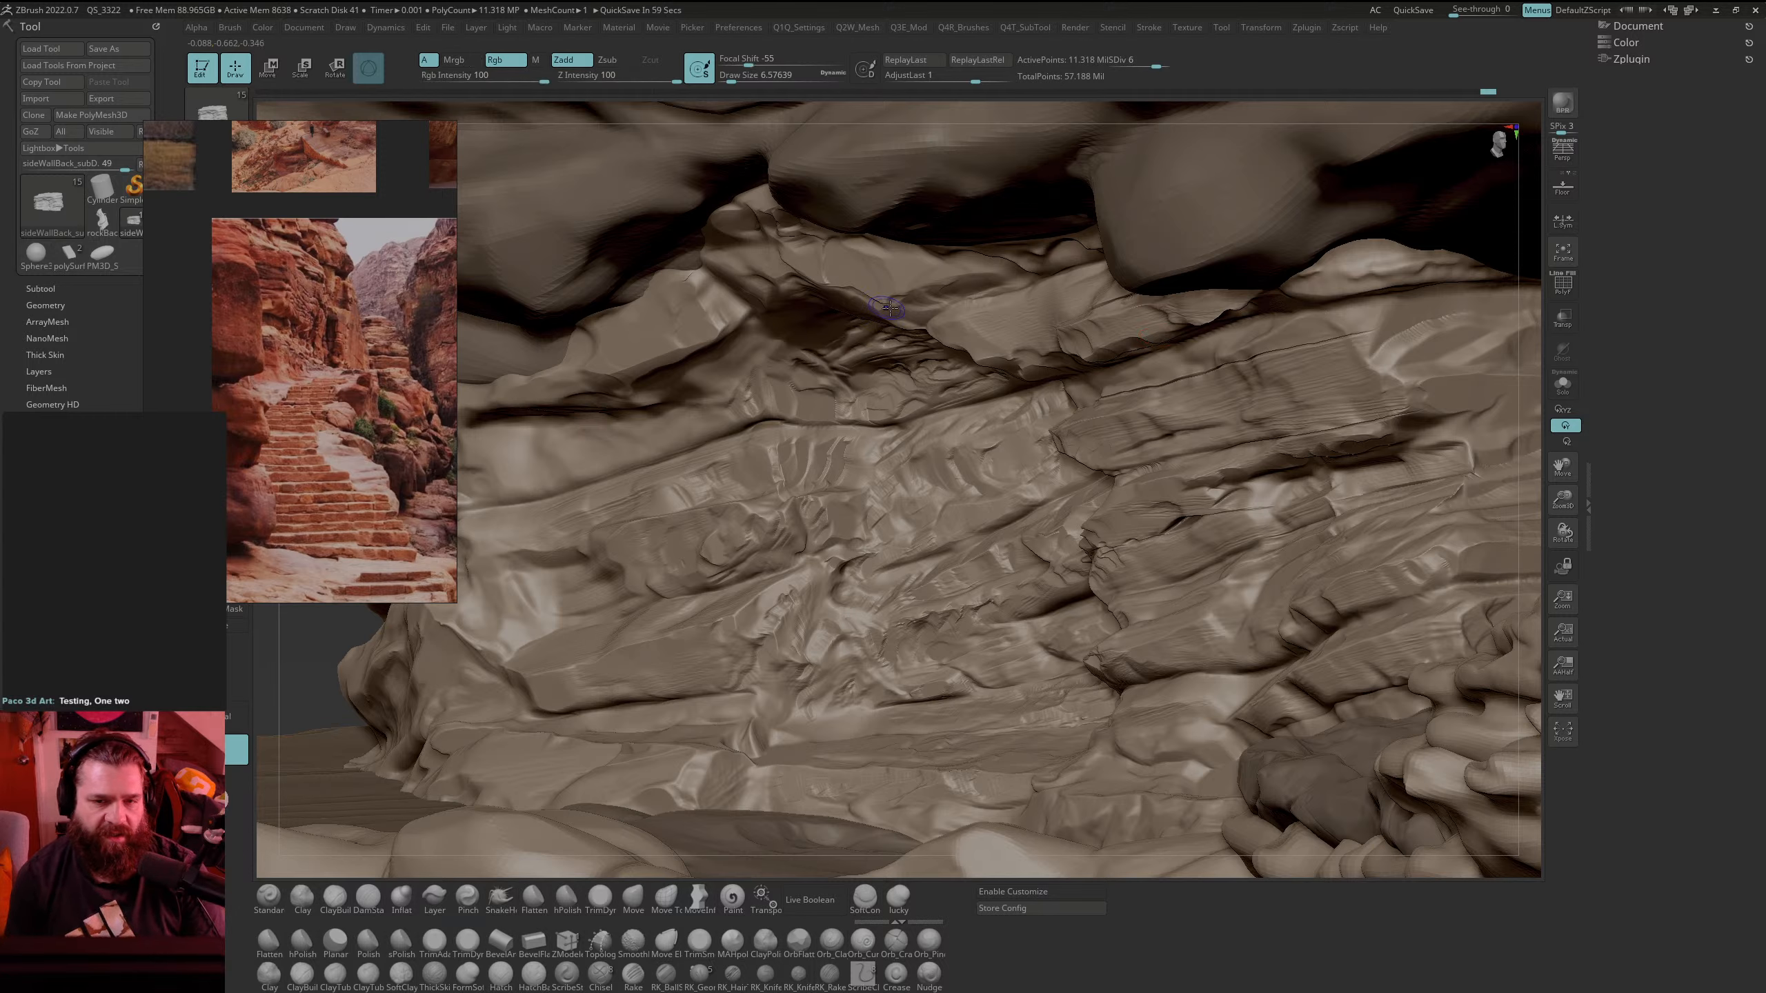
left_click_drag(880, 309, 916, 314)
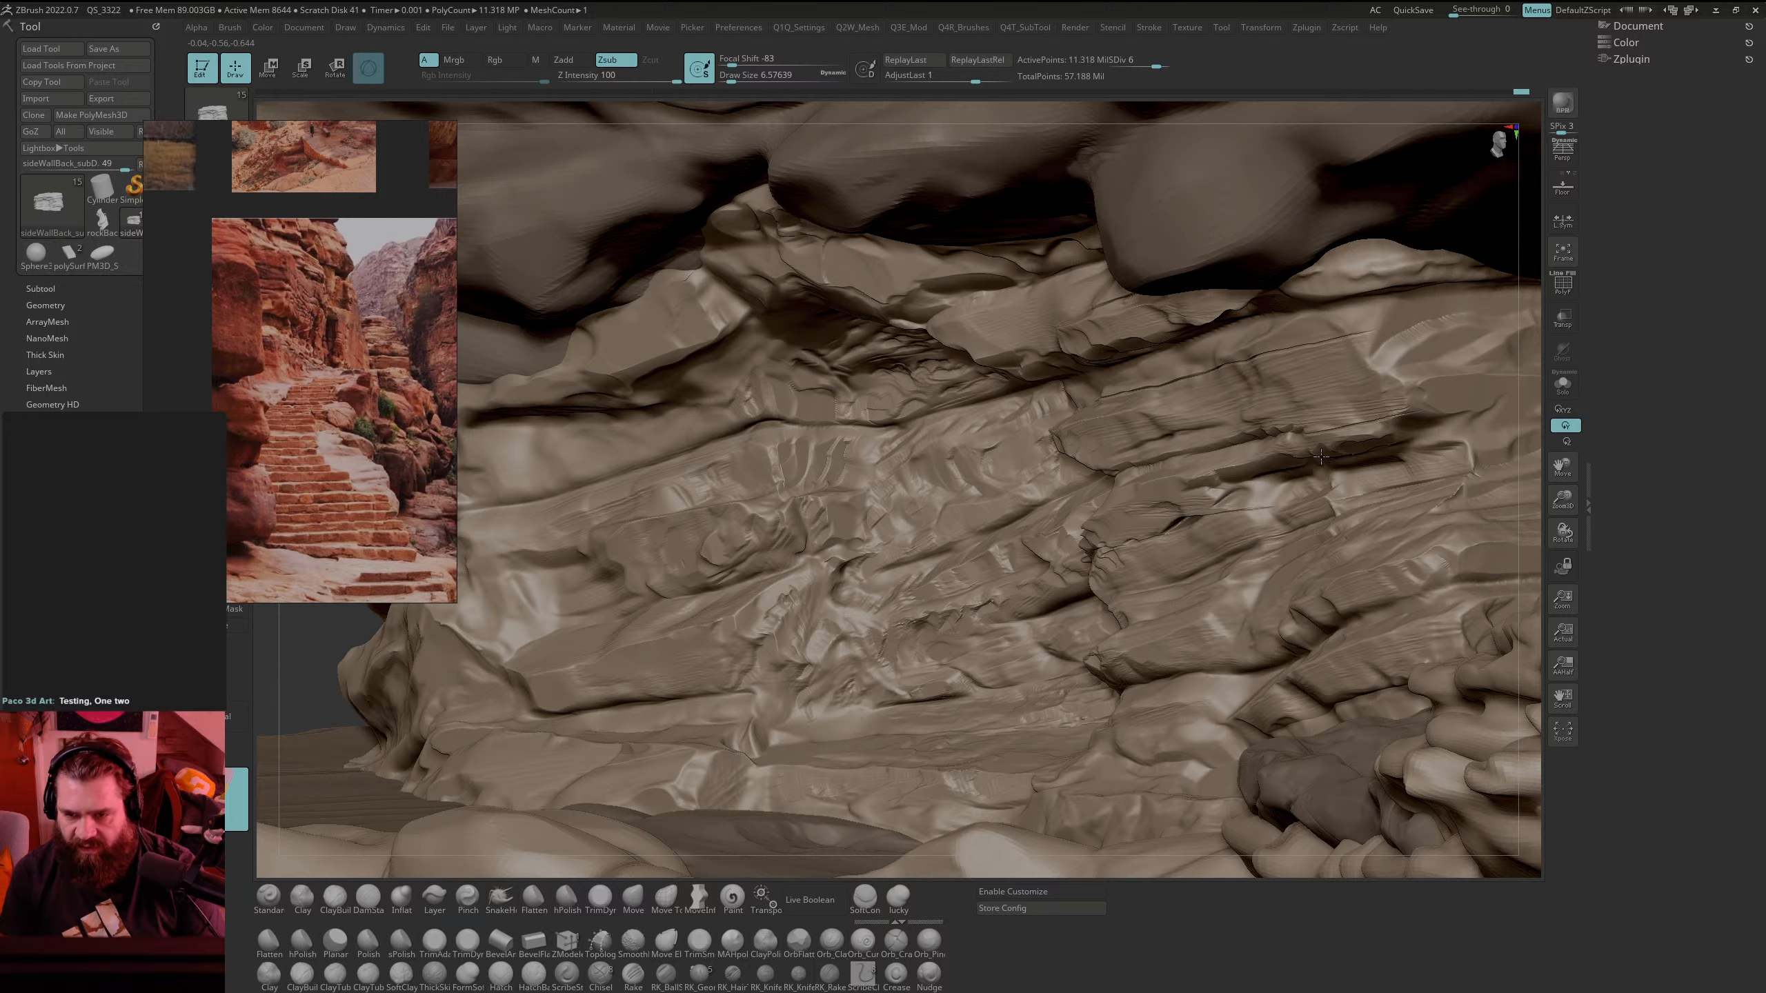
Step: Trim the edges and creases of the rock layers on the lower right part of the wall
key("1")
key("2")
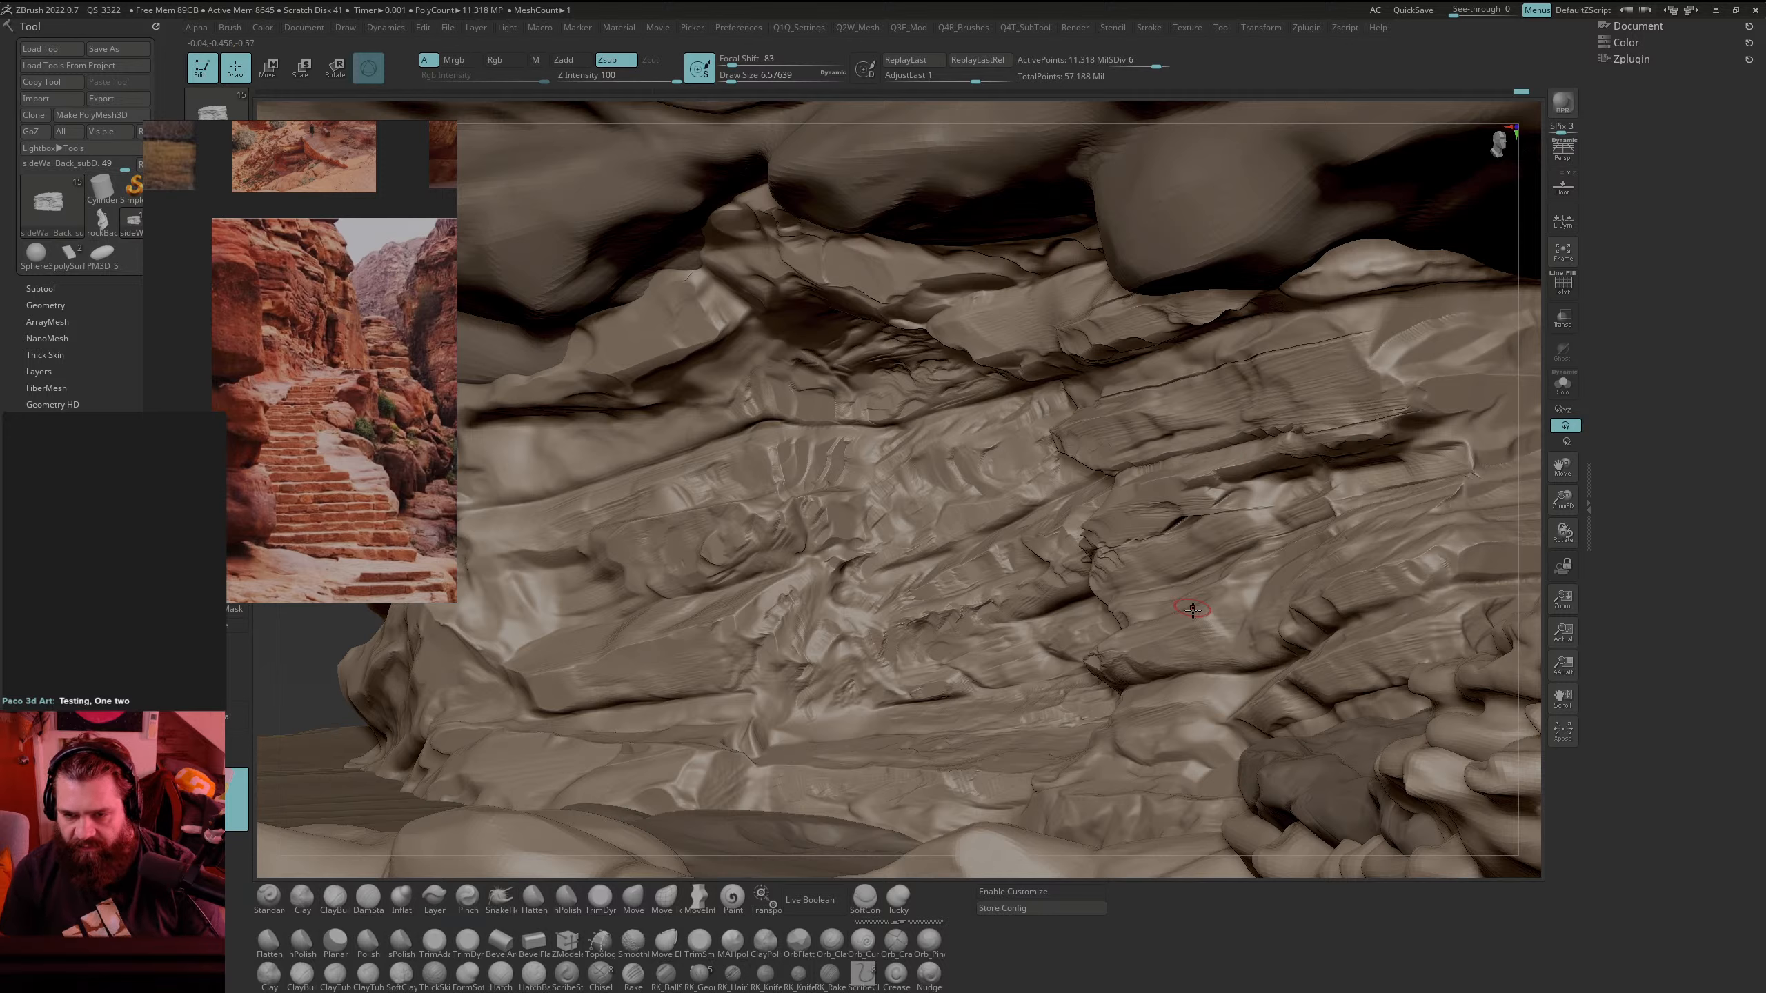
left_click_drag(1163, 668, 1250, 666)
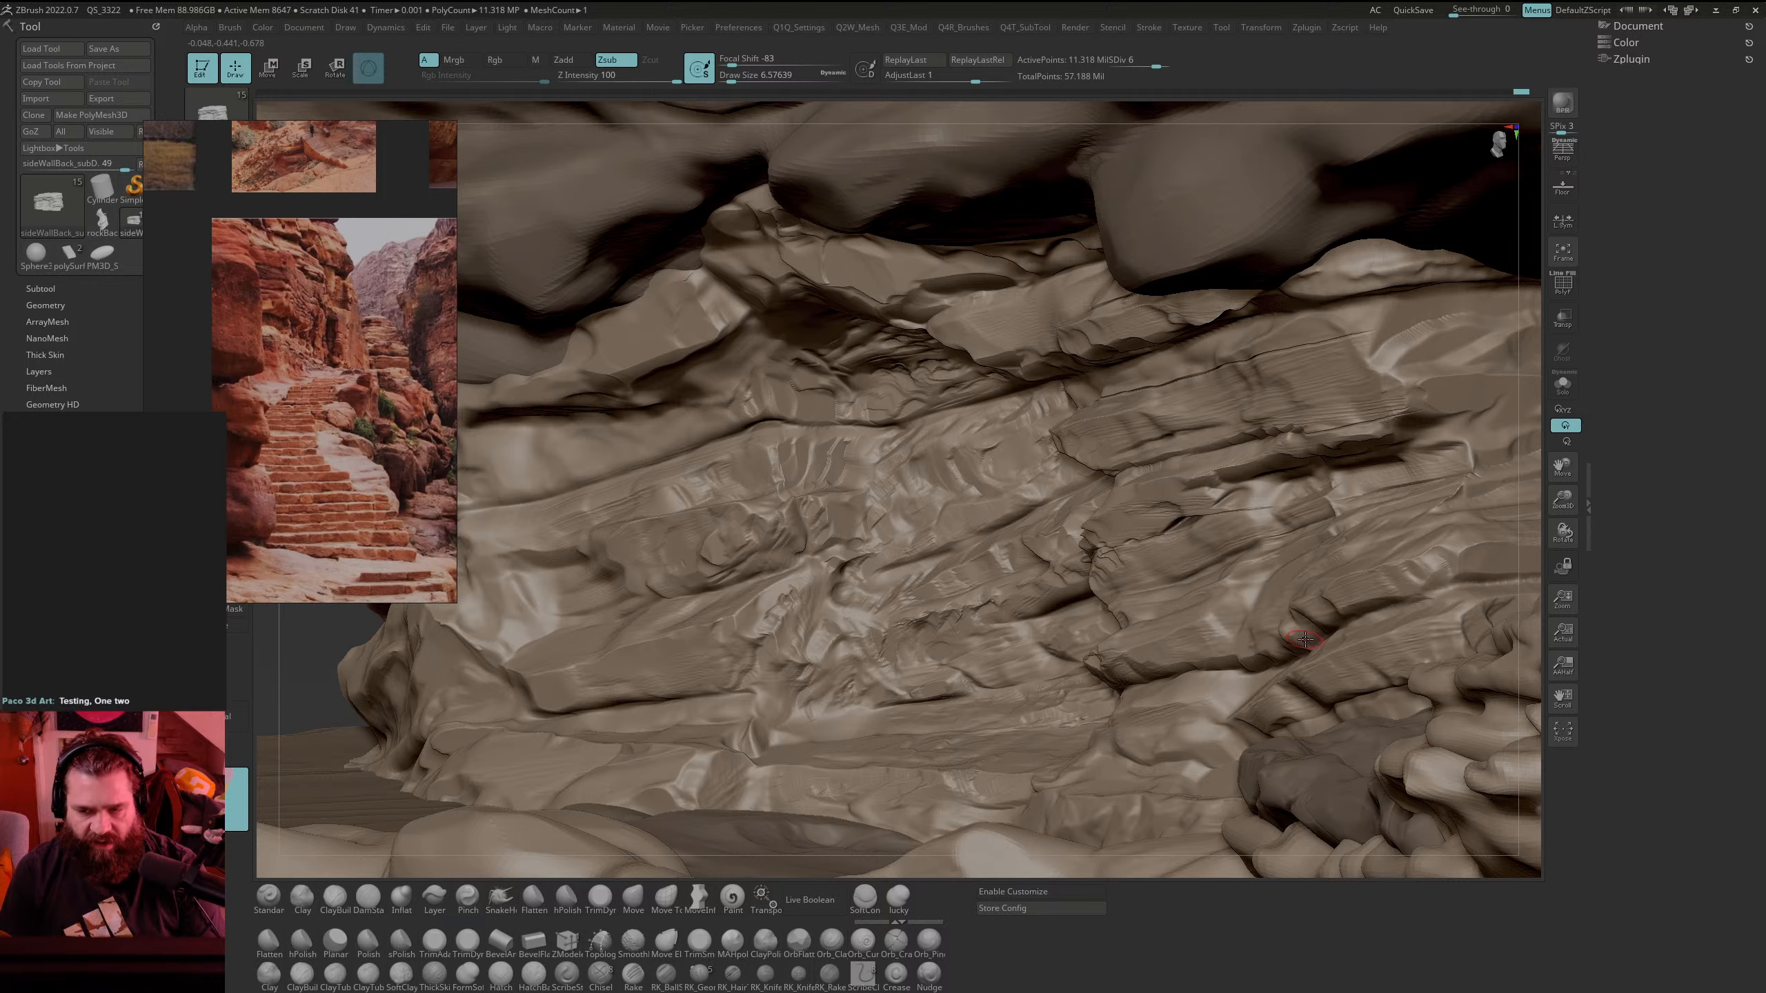
key("1")
left_click_drag(1340, 603, 1343, 601)
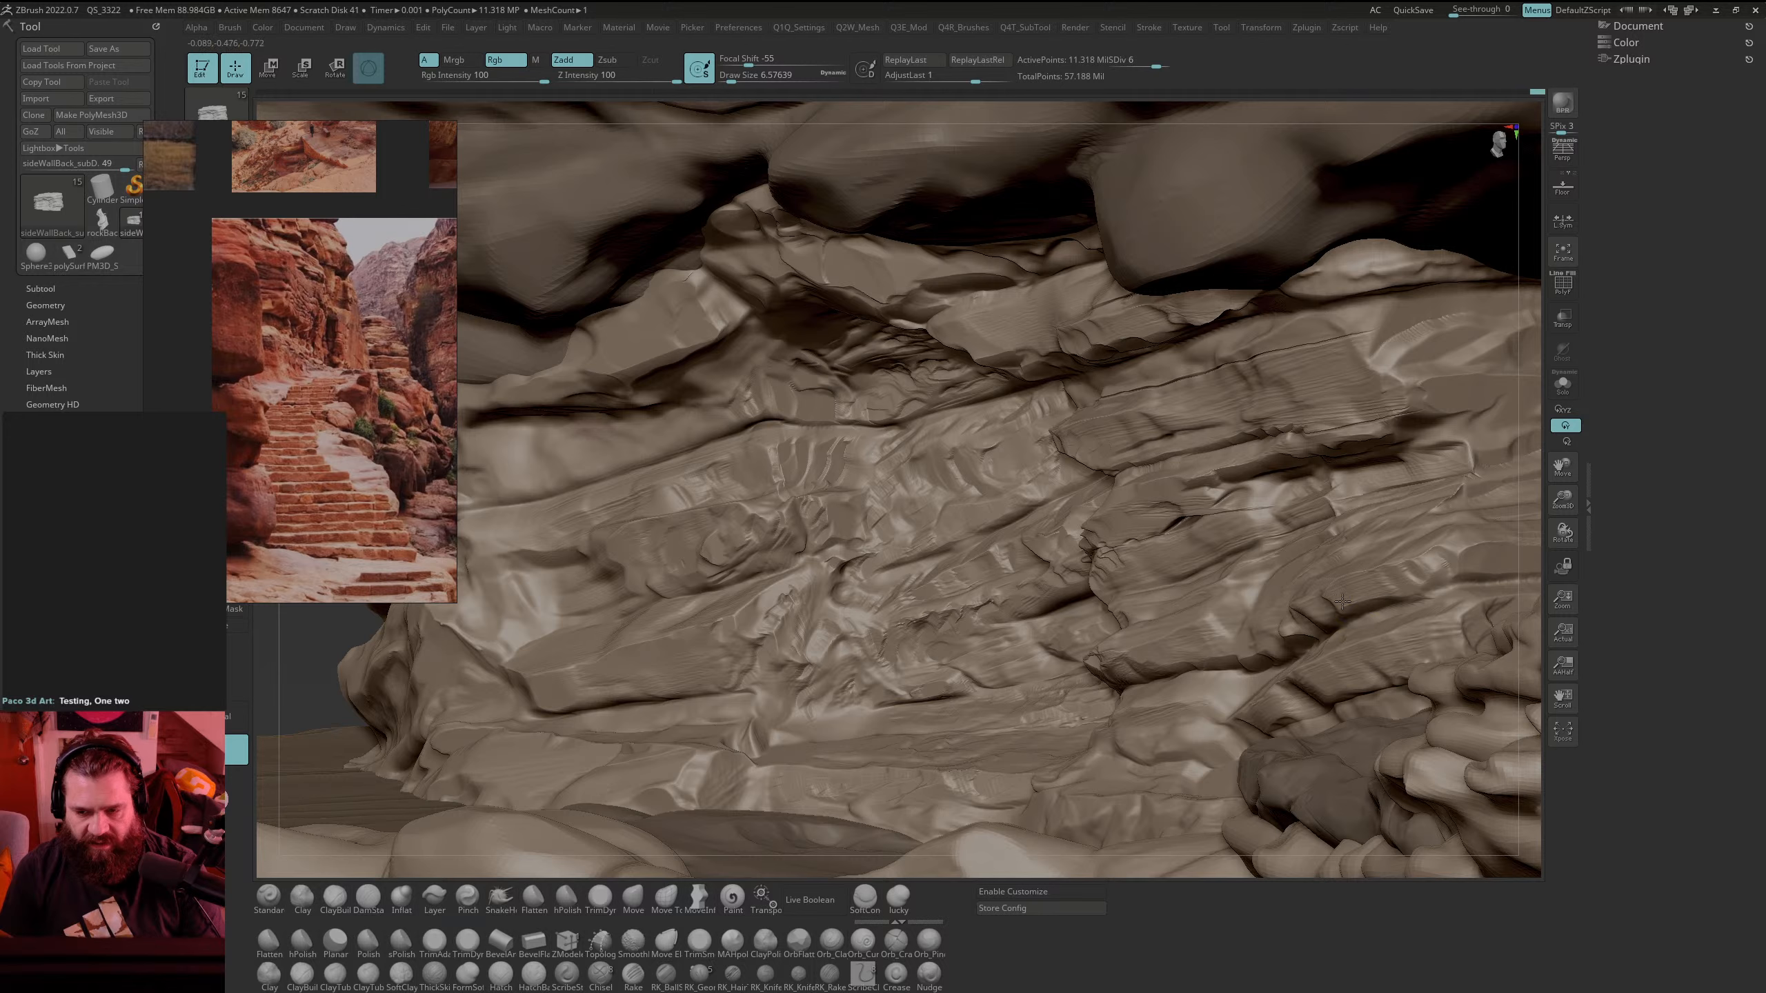
key("2")
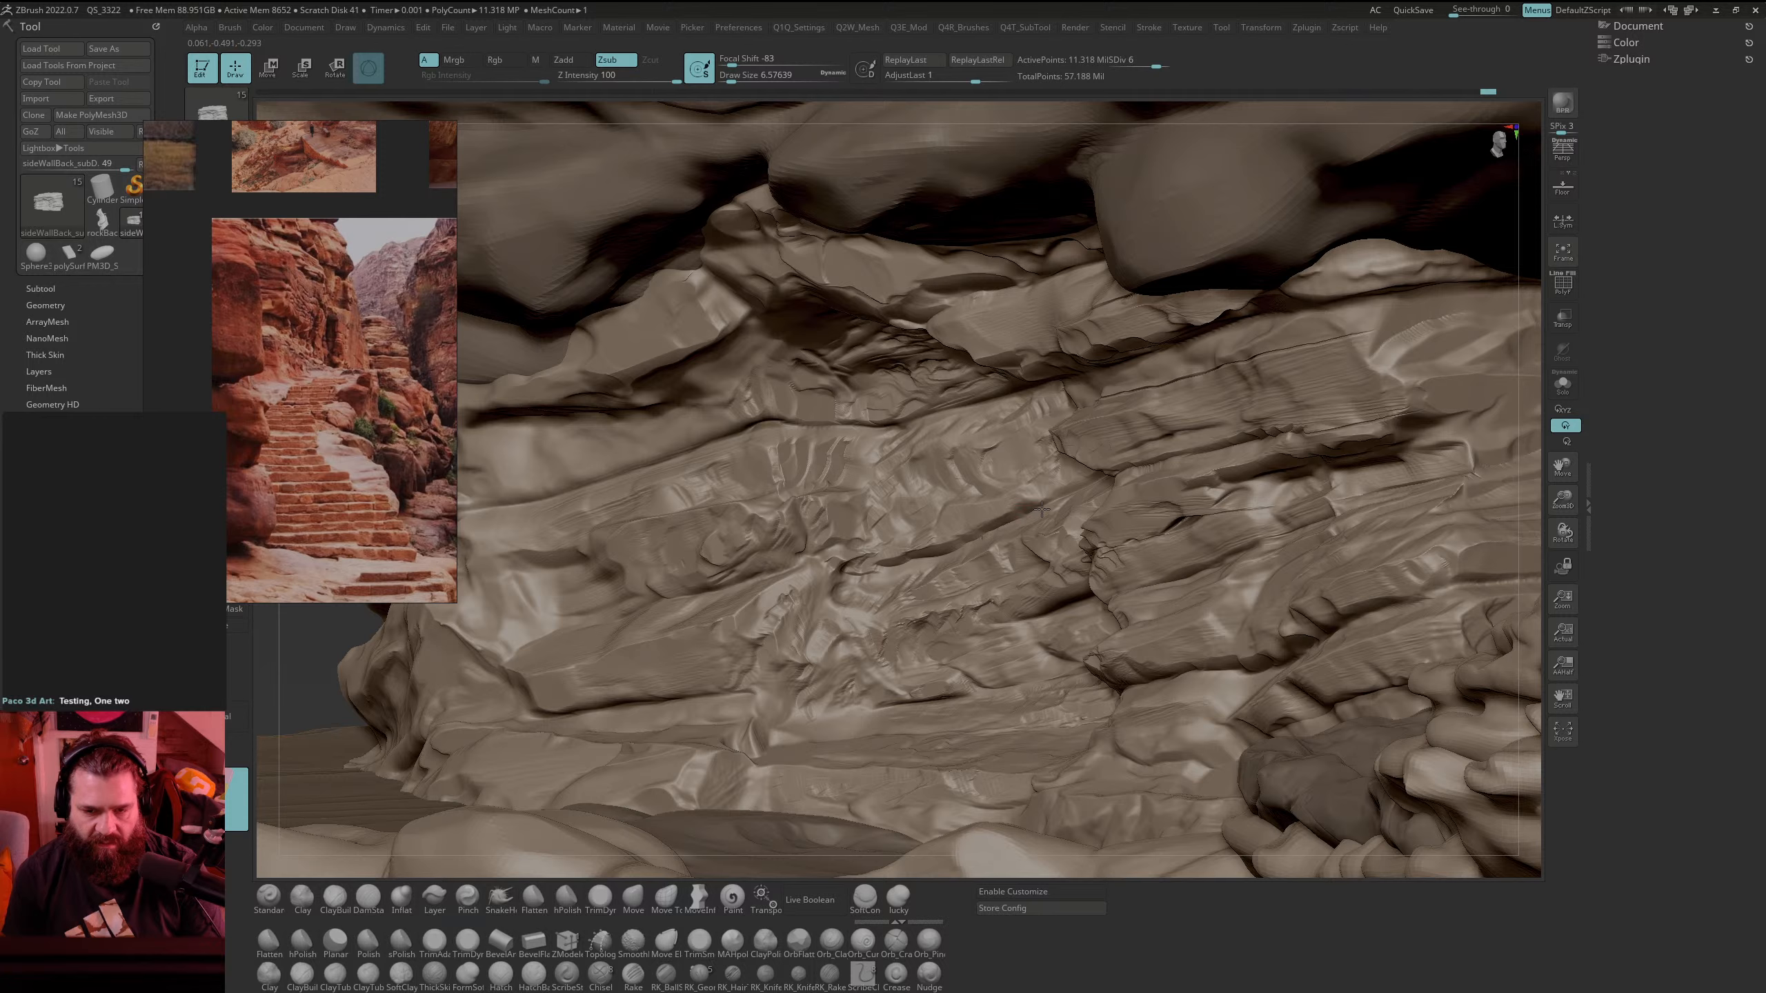
Step: Carve the lower part of the vertical crack crossing the wall's layers and smooth its edges
key("shift")
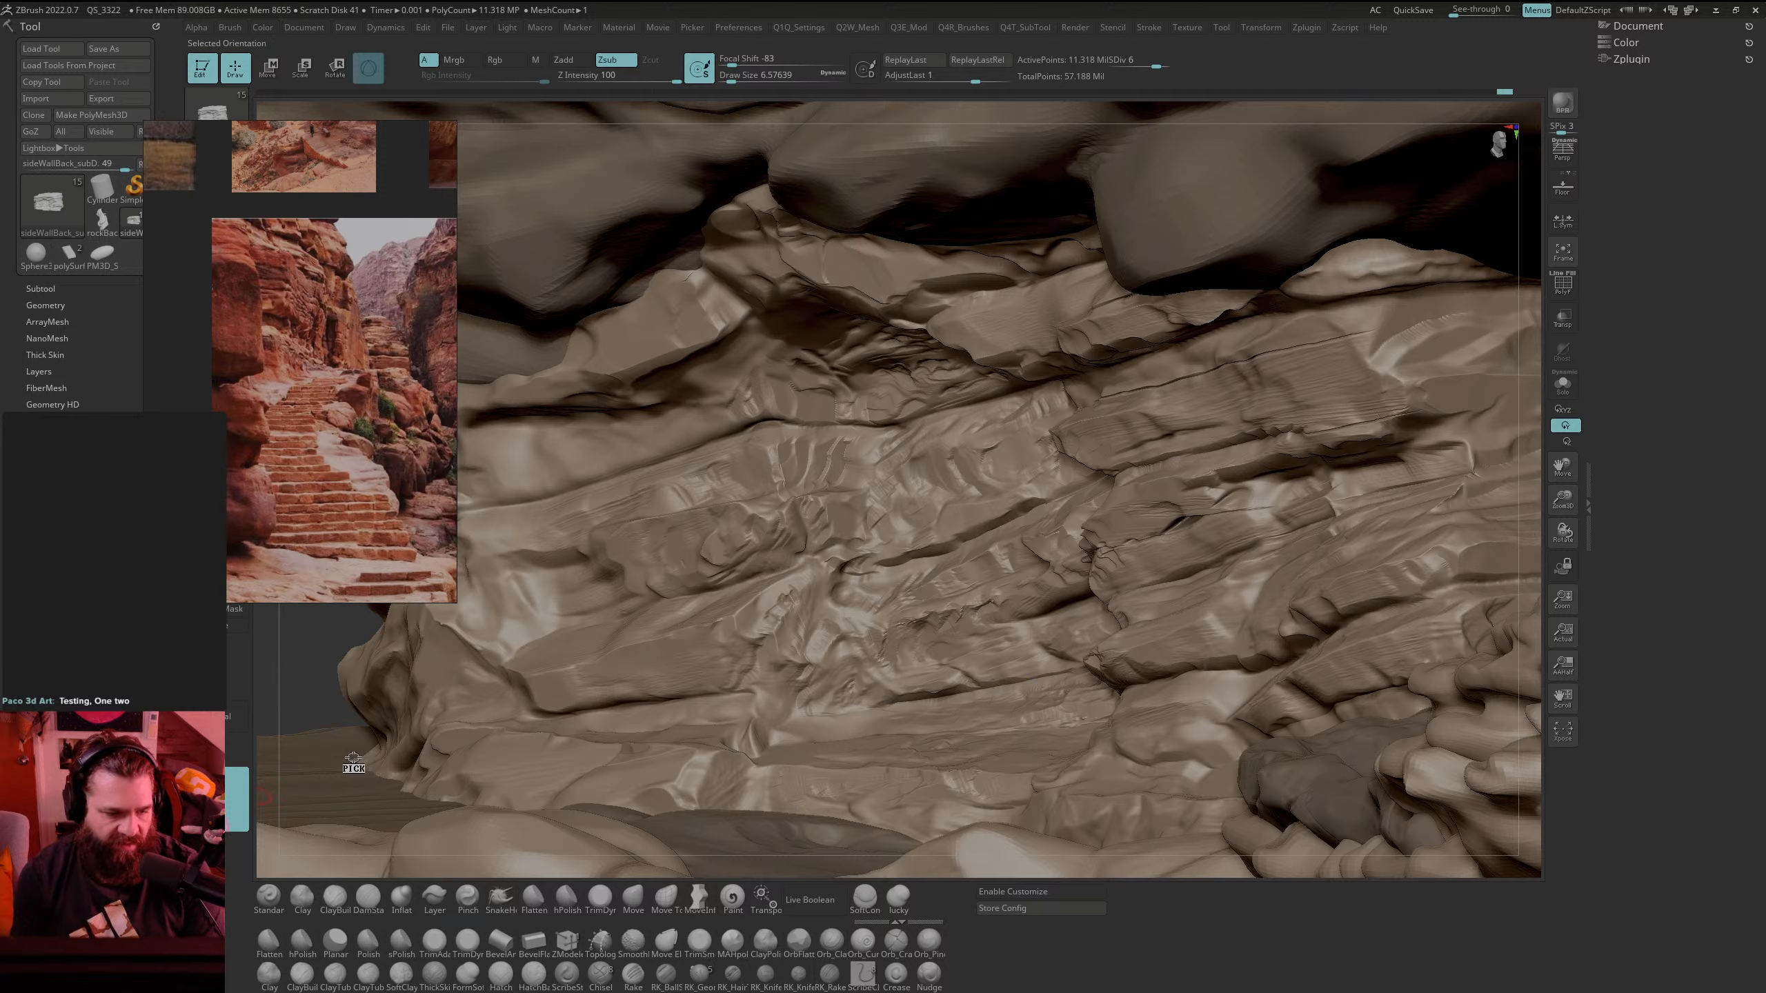
mouse_move(803, 615)
left_mouse_down()
mouse_move(797, 632)
mouse_move(811, 588)
mouse_move(776, 666)
left_mouse_up()
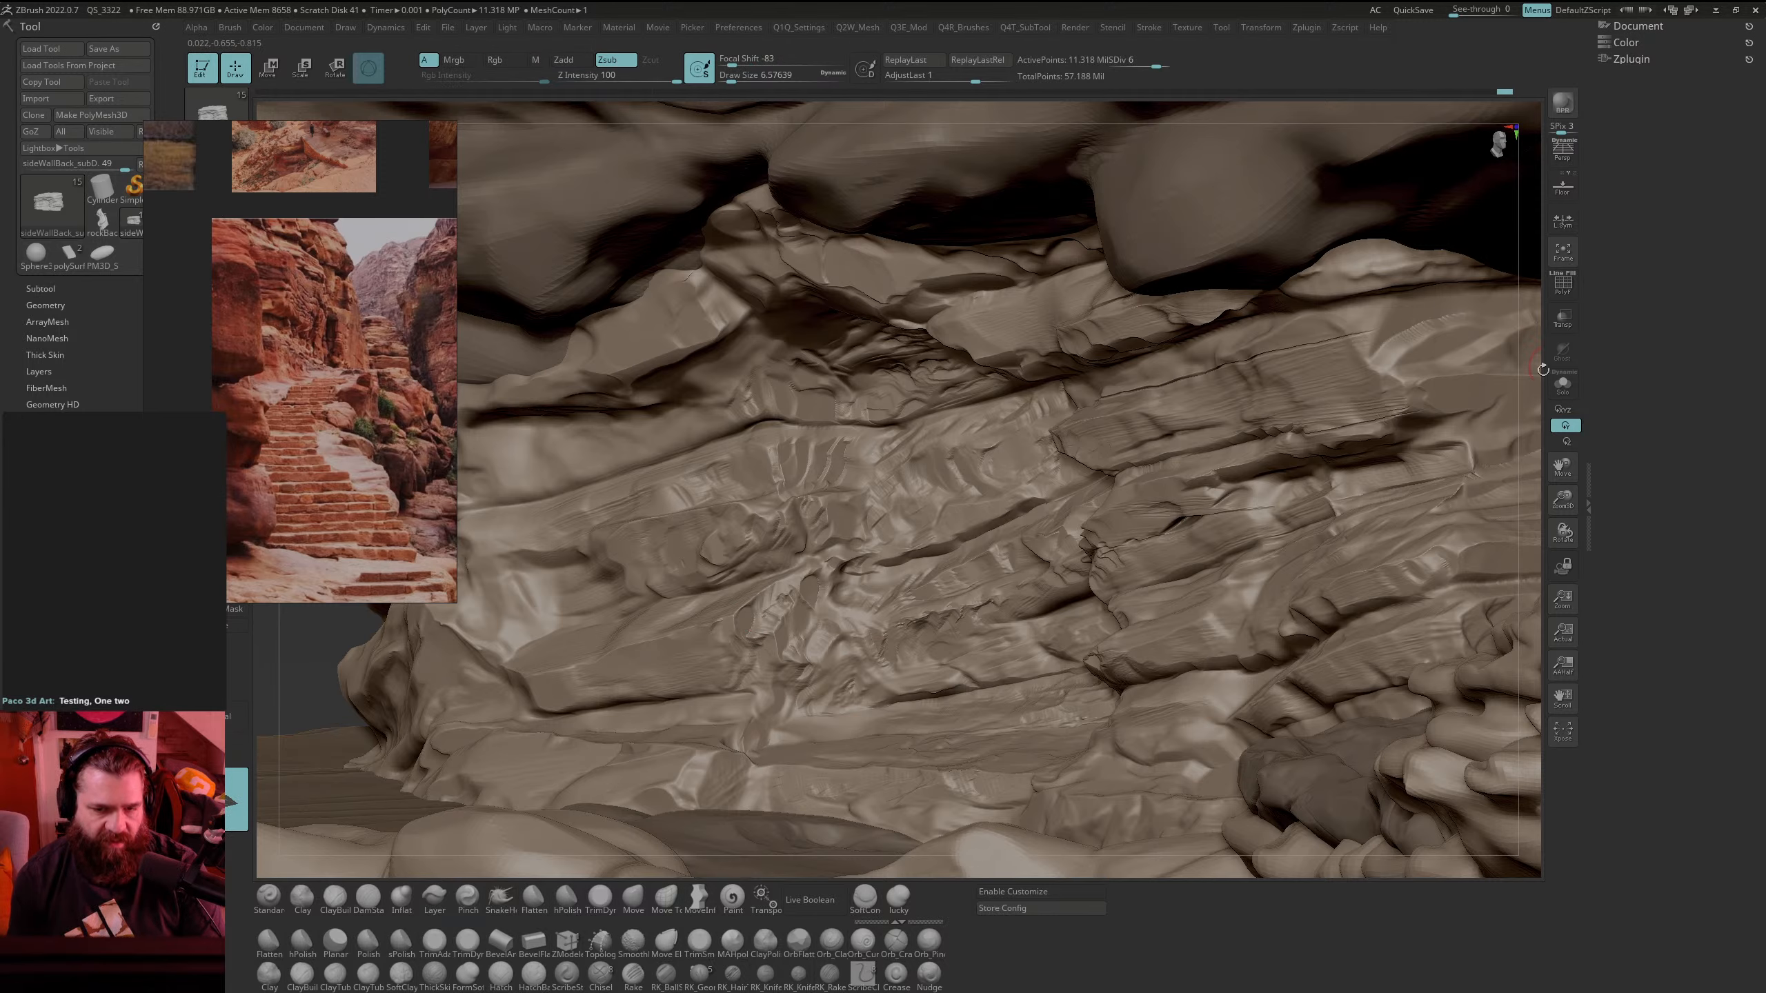
mouse_move(1542, 369)
left_mouse_down()
mouse_move(1418, 477)
mouse_move(1488, 415)
mouse_move(1479, 437)
left_mouse_up()
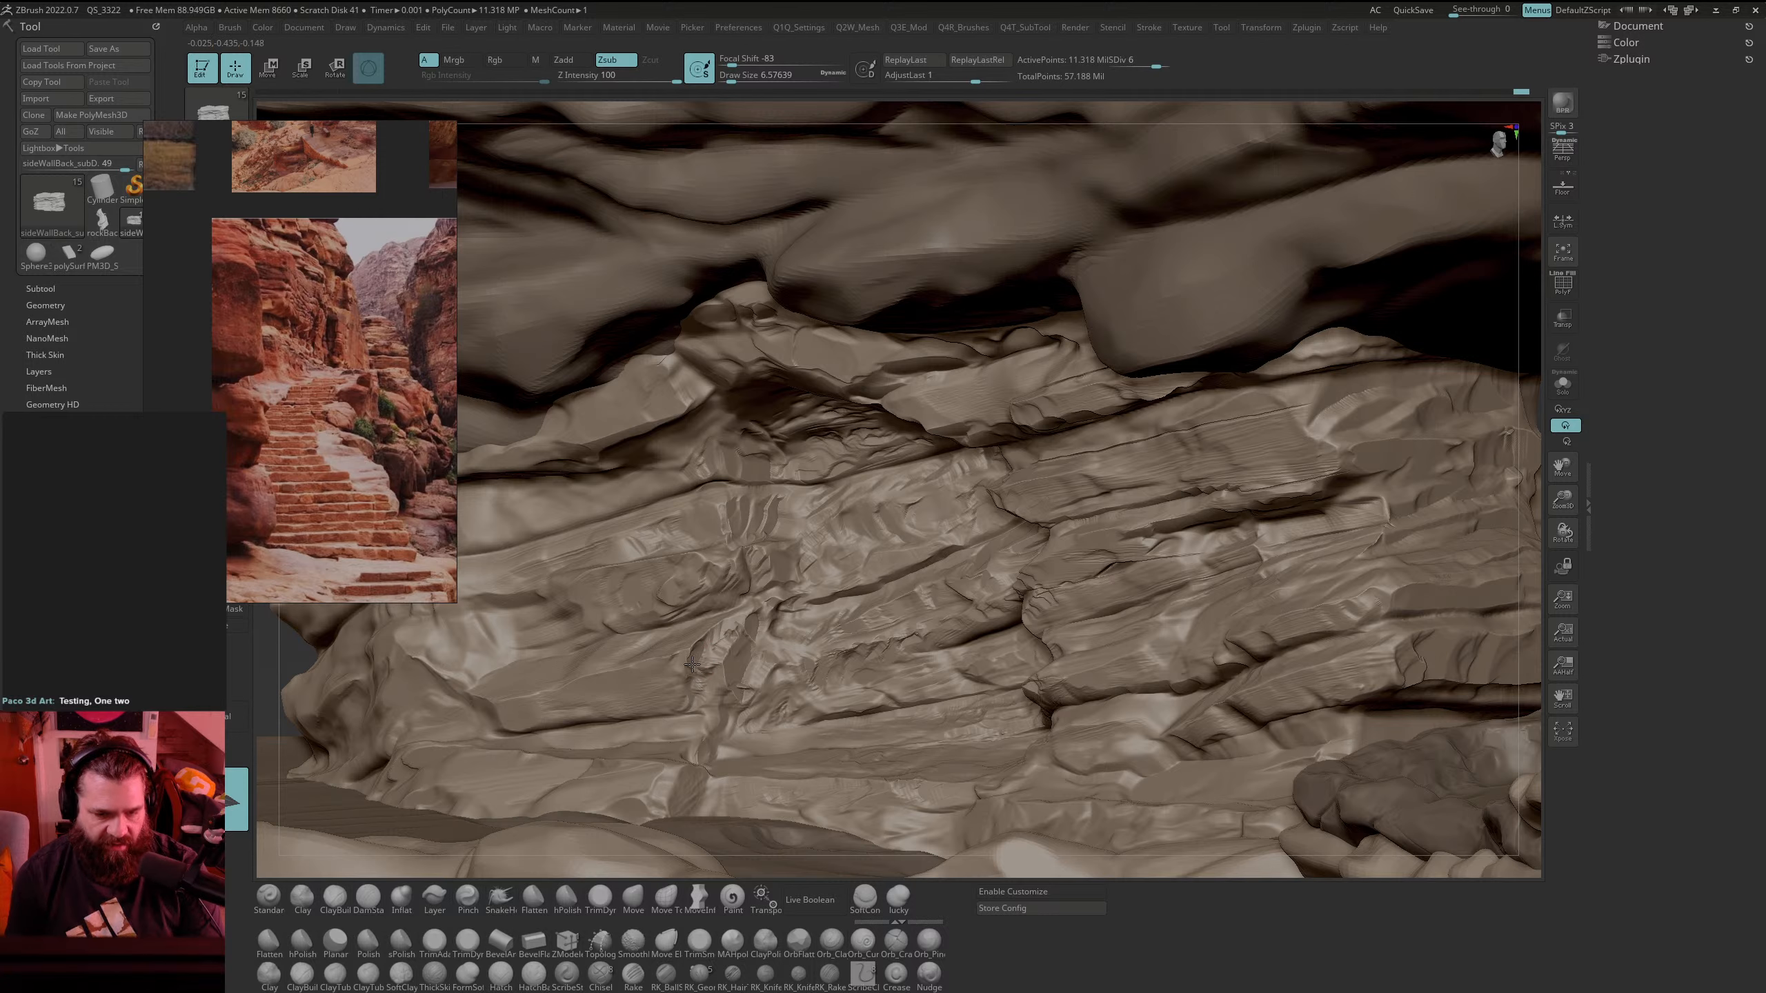
left_click_drag(696, 694, 723, 628)
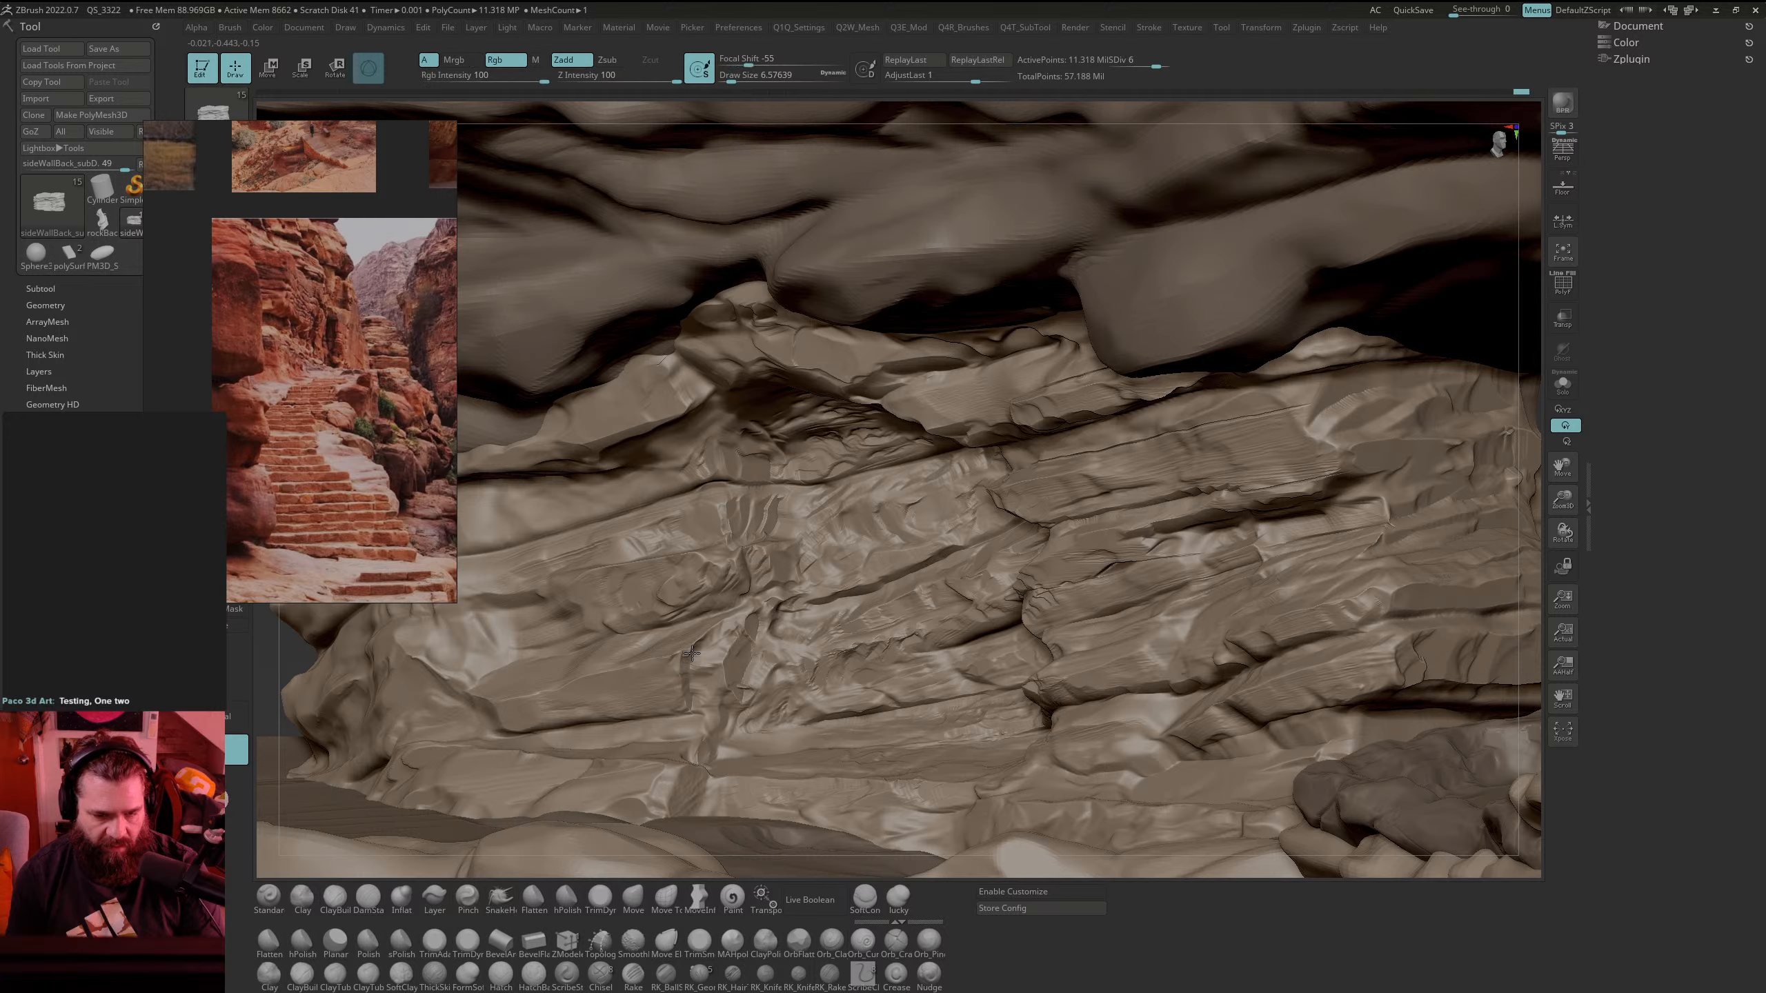
key("shift")
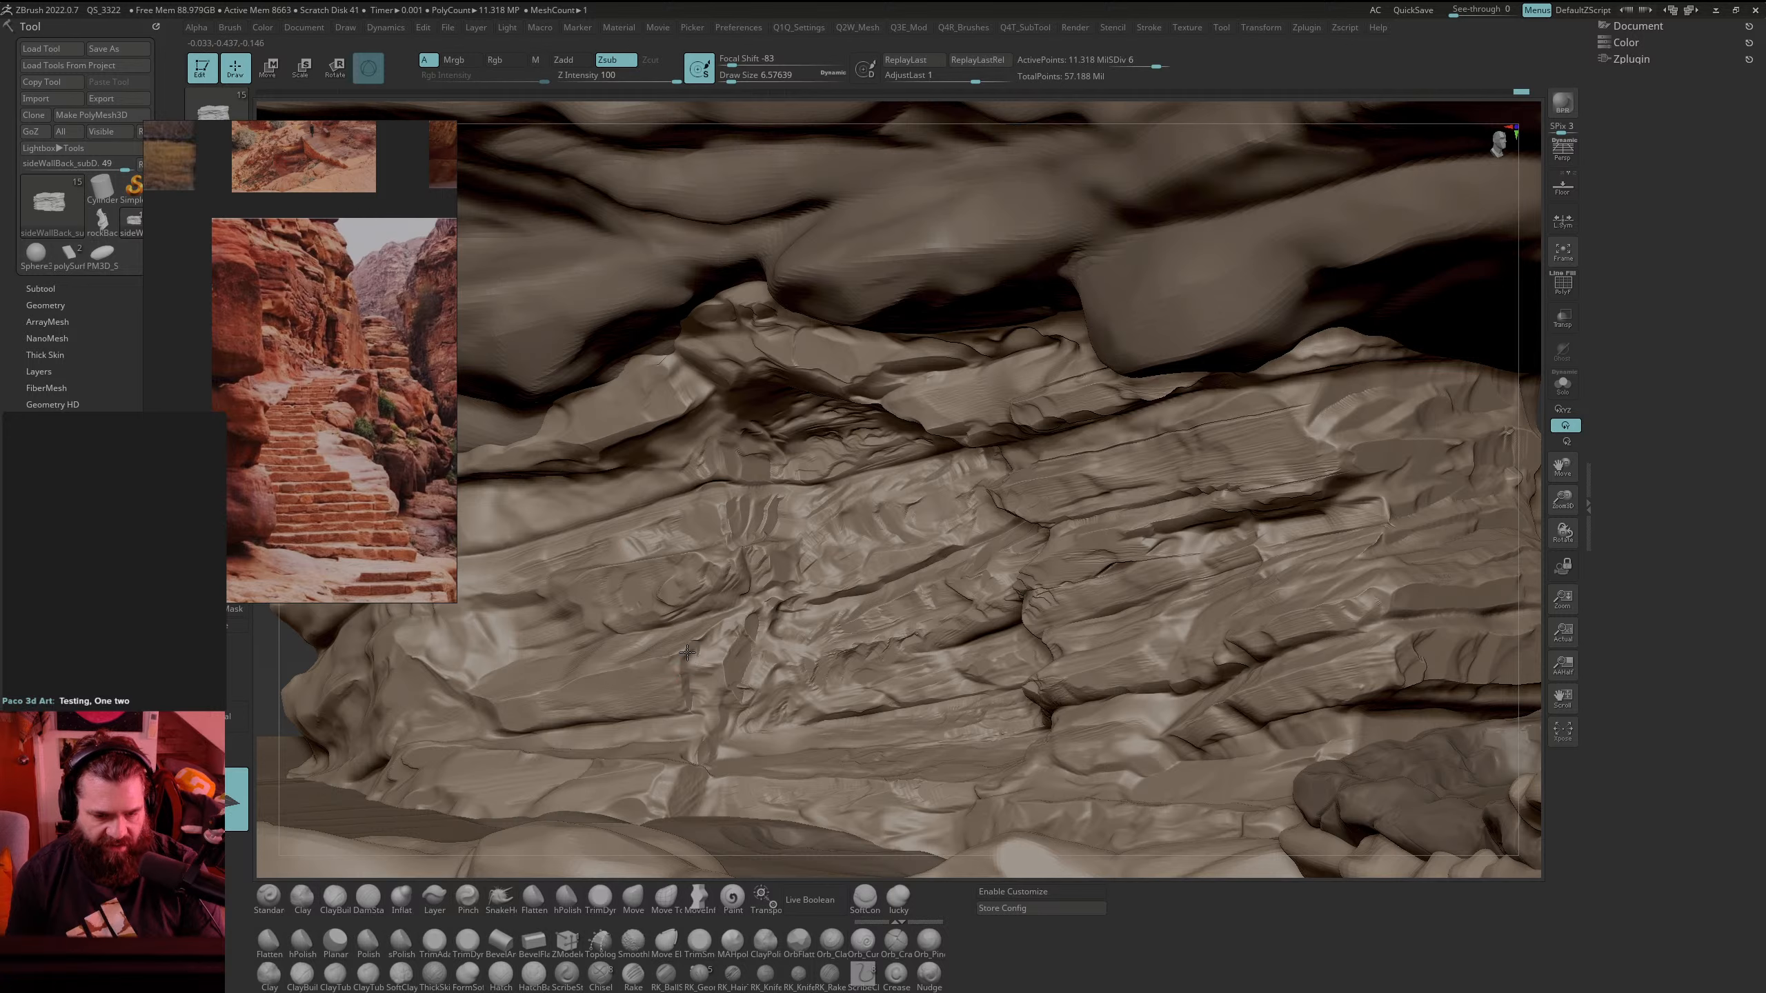
left_click_drag(687, 653, 706, 635, "shift")
left_click_drag(718, 708, 719, 728, "shift")
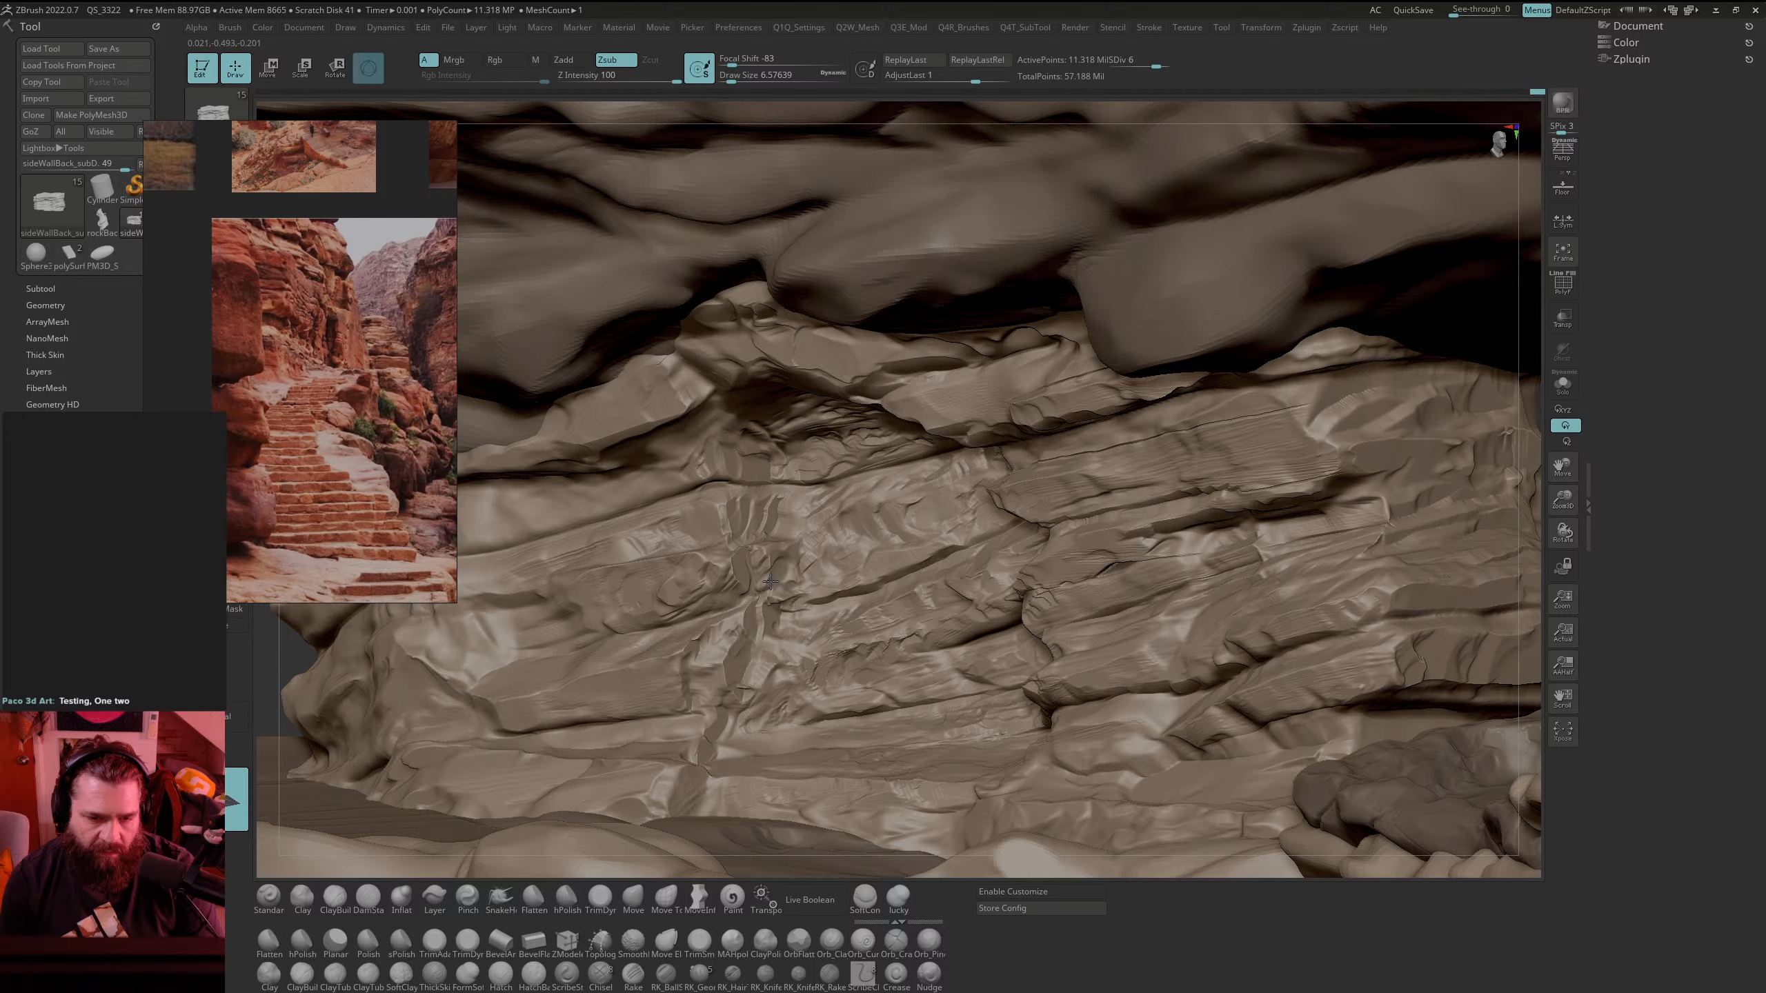
Step: Trim broken facets along the vertical crack, from the recess under the overhang down to the lower ledges
left_click_drag(791, 569, 786, 587)
key("shift")
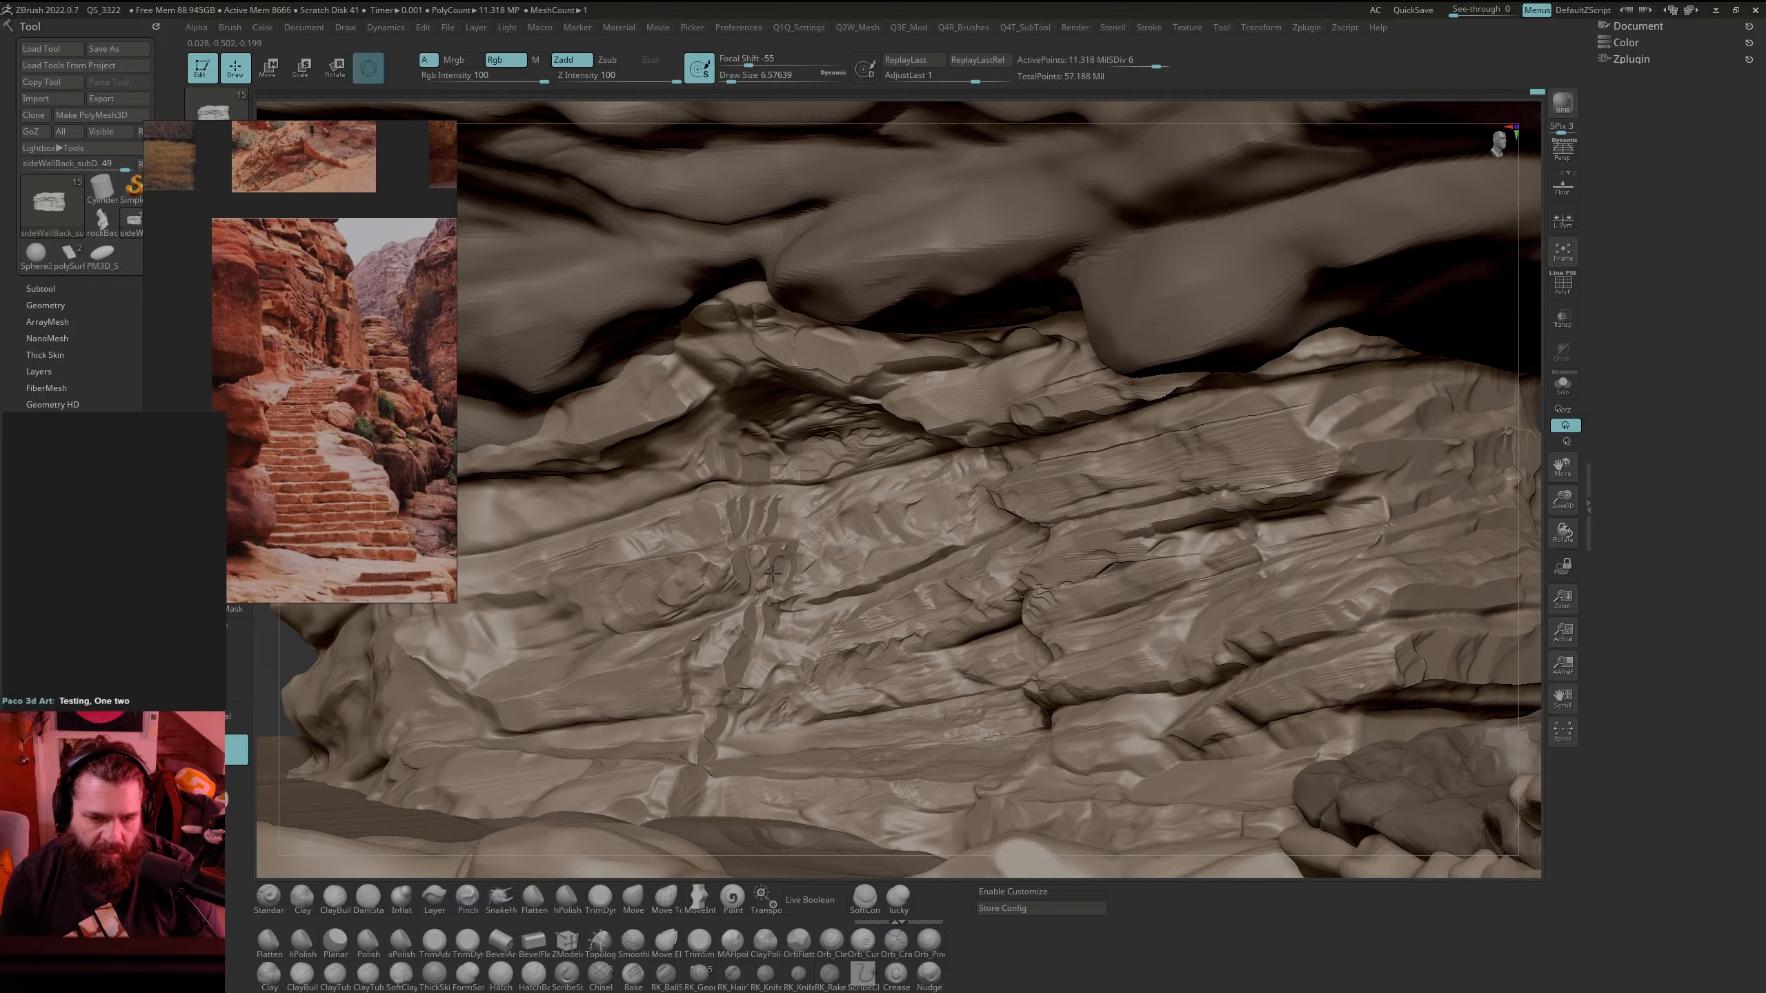
mouse_move(799, 505)
left_mouse_down()
mouse_move(787, 533)
mouse_move(762, 527)
left_mouse_up()
key("shift")
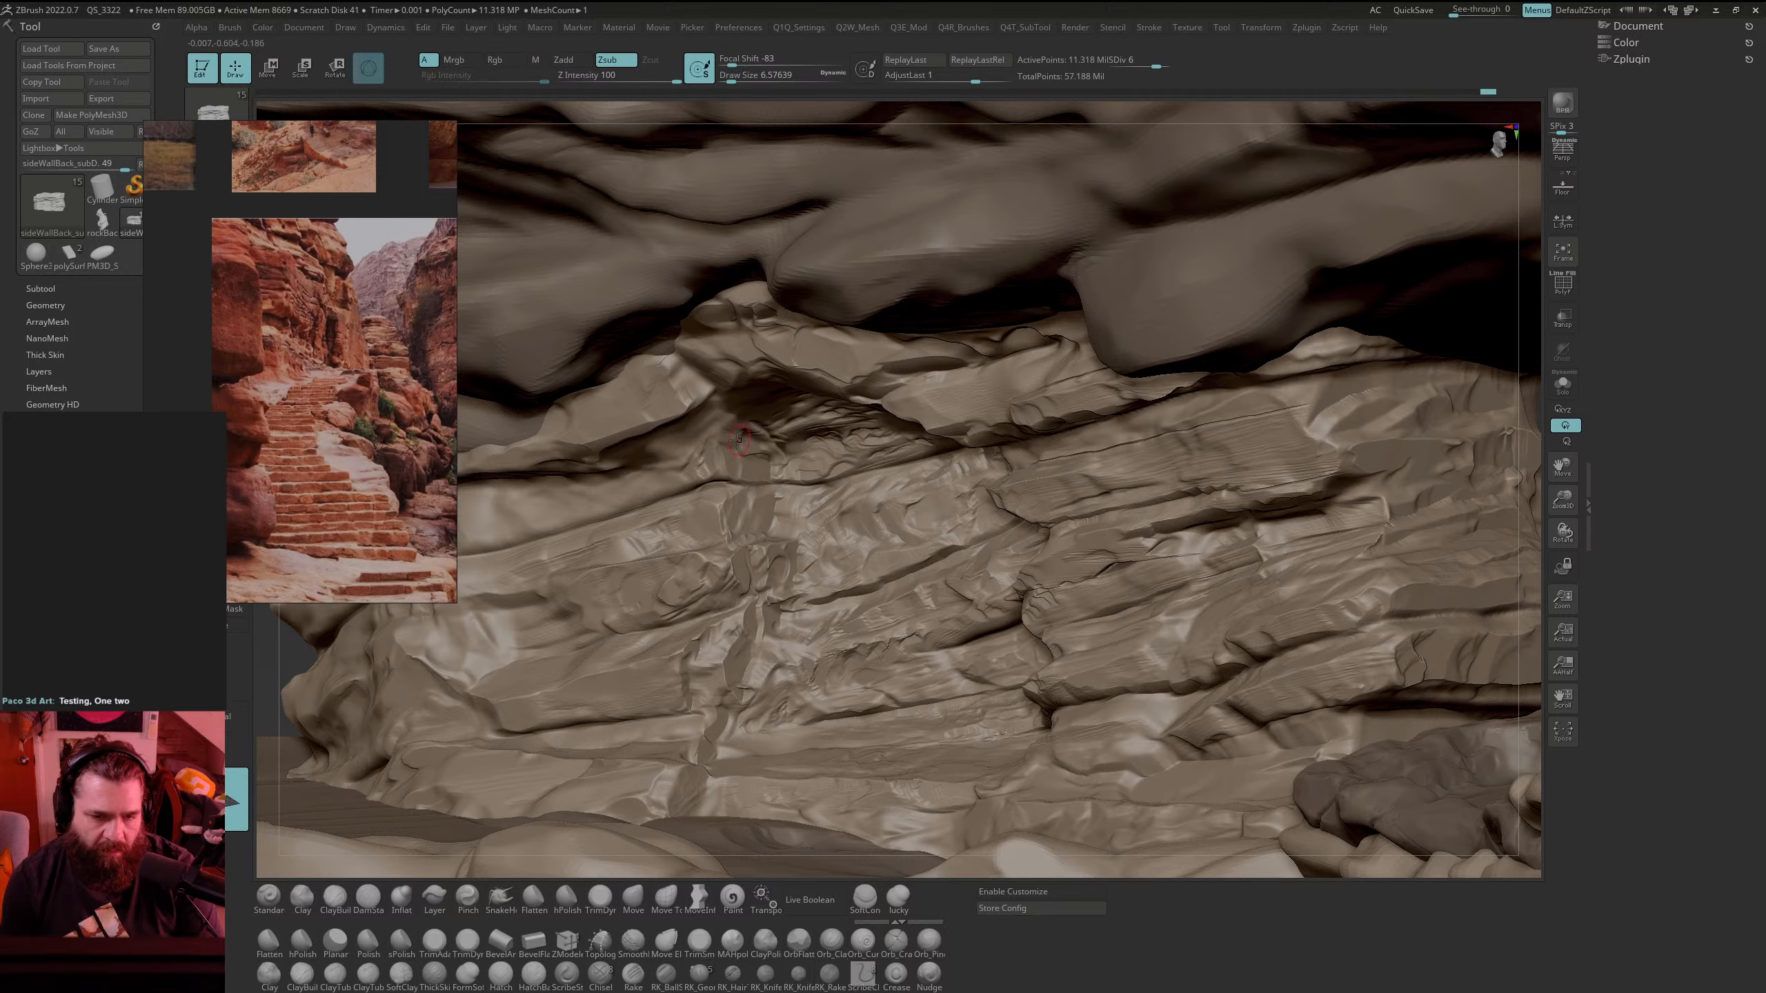
left_click_drag(727, 457, 770, 466)
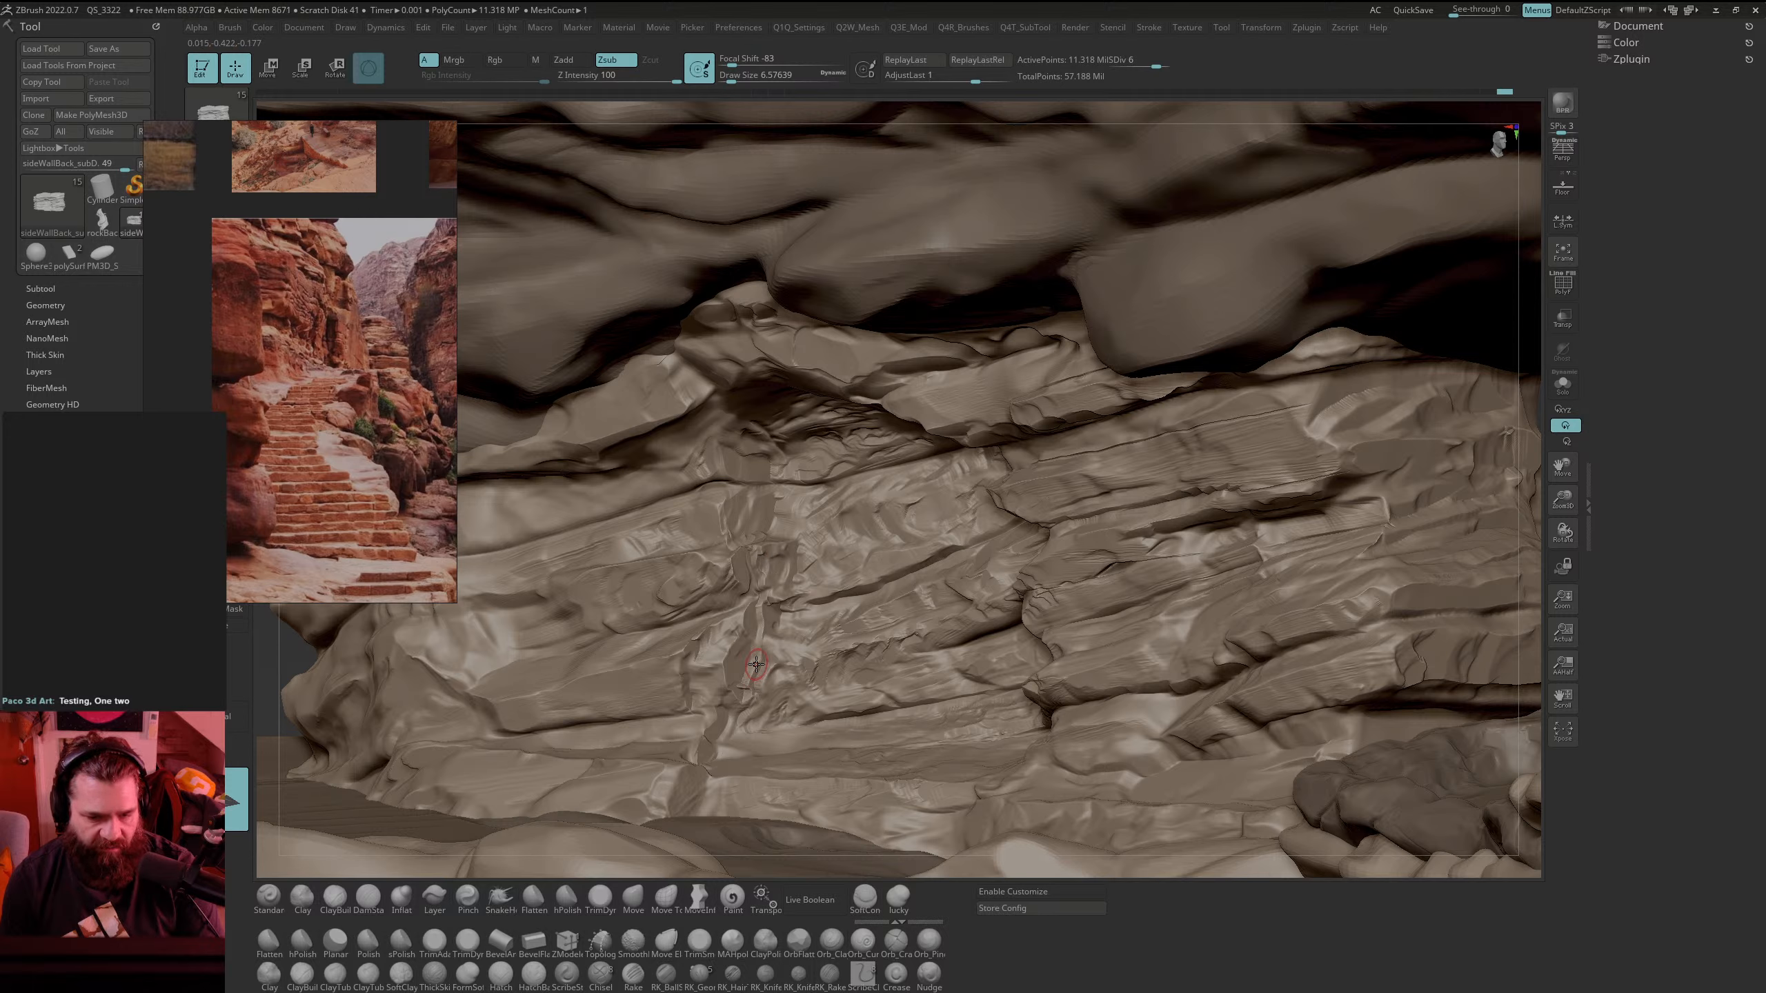
left_click_drag(756, 664, 729, 743)
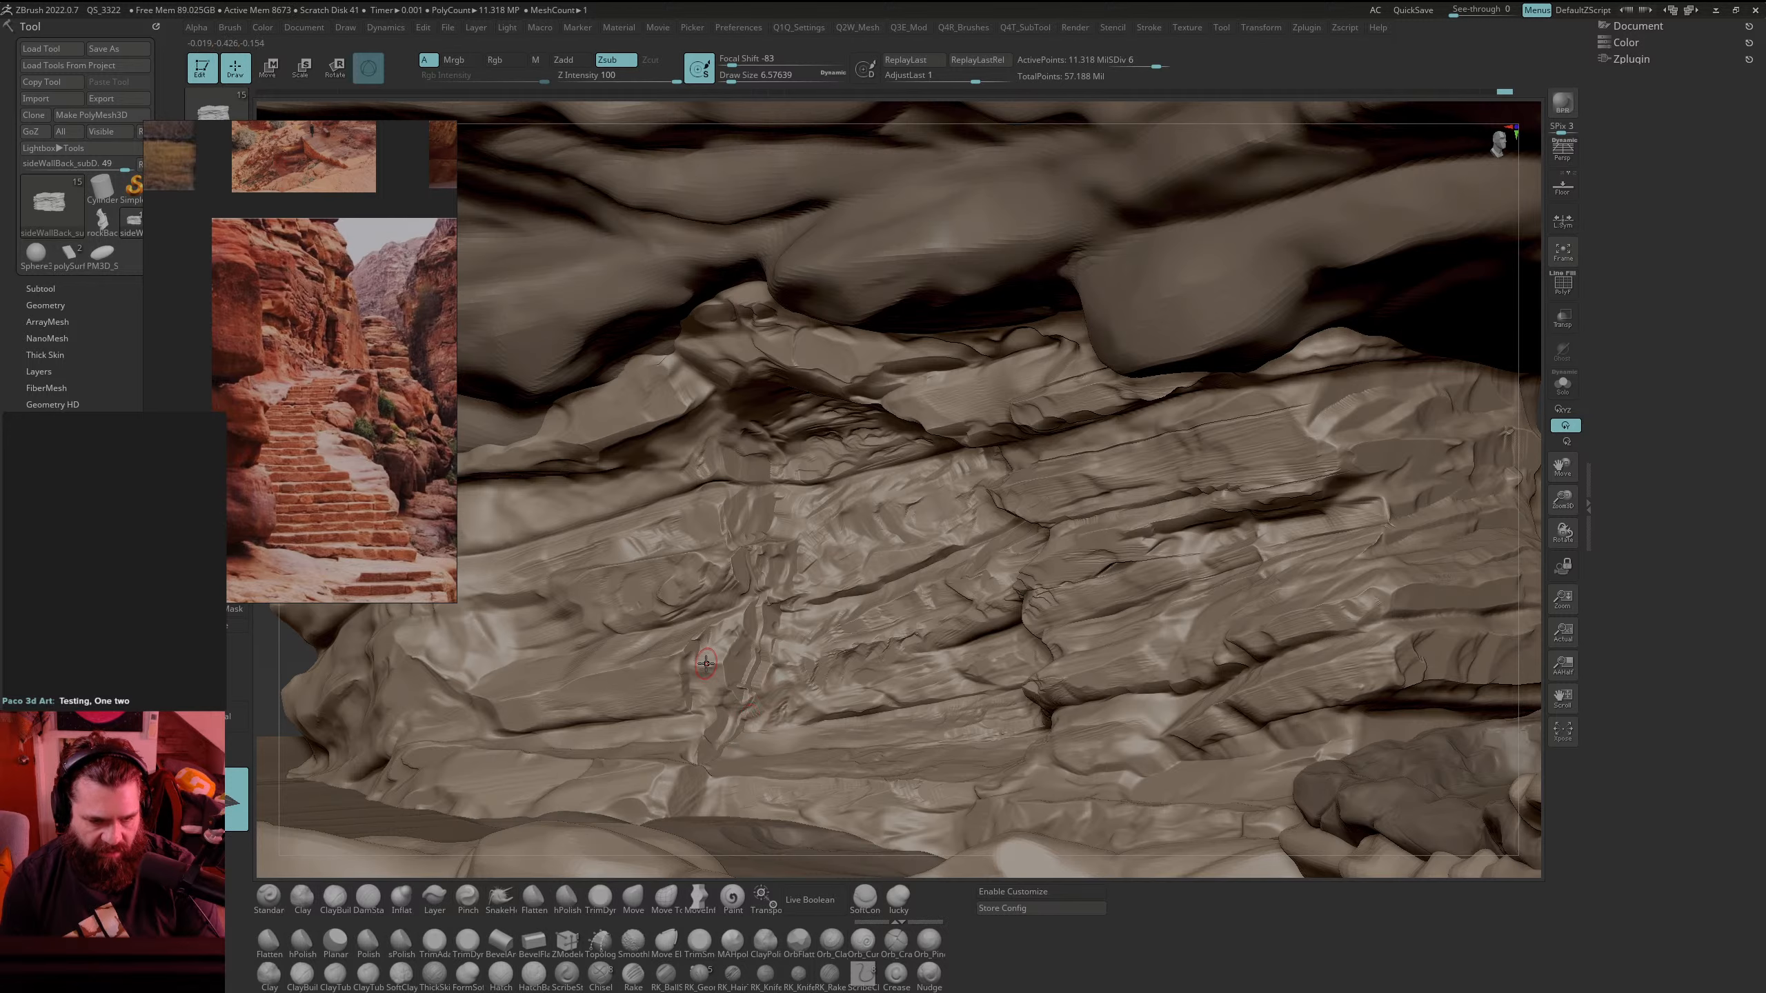
Step: Move the reference image off the canvas and switch to the RK_Rake brush
left_click_drag(303, 457, 415, 456)
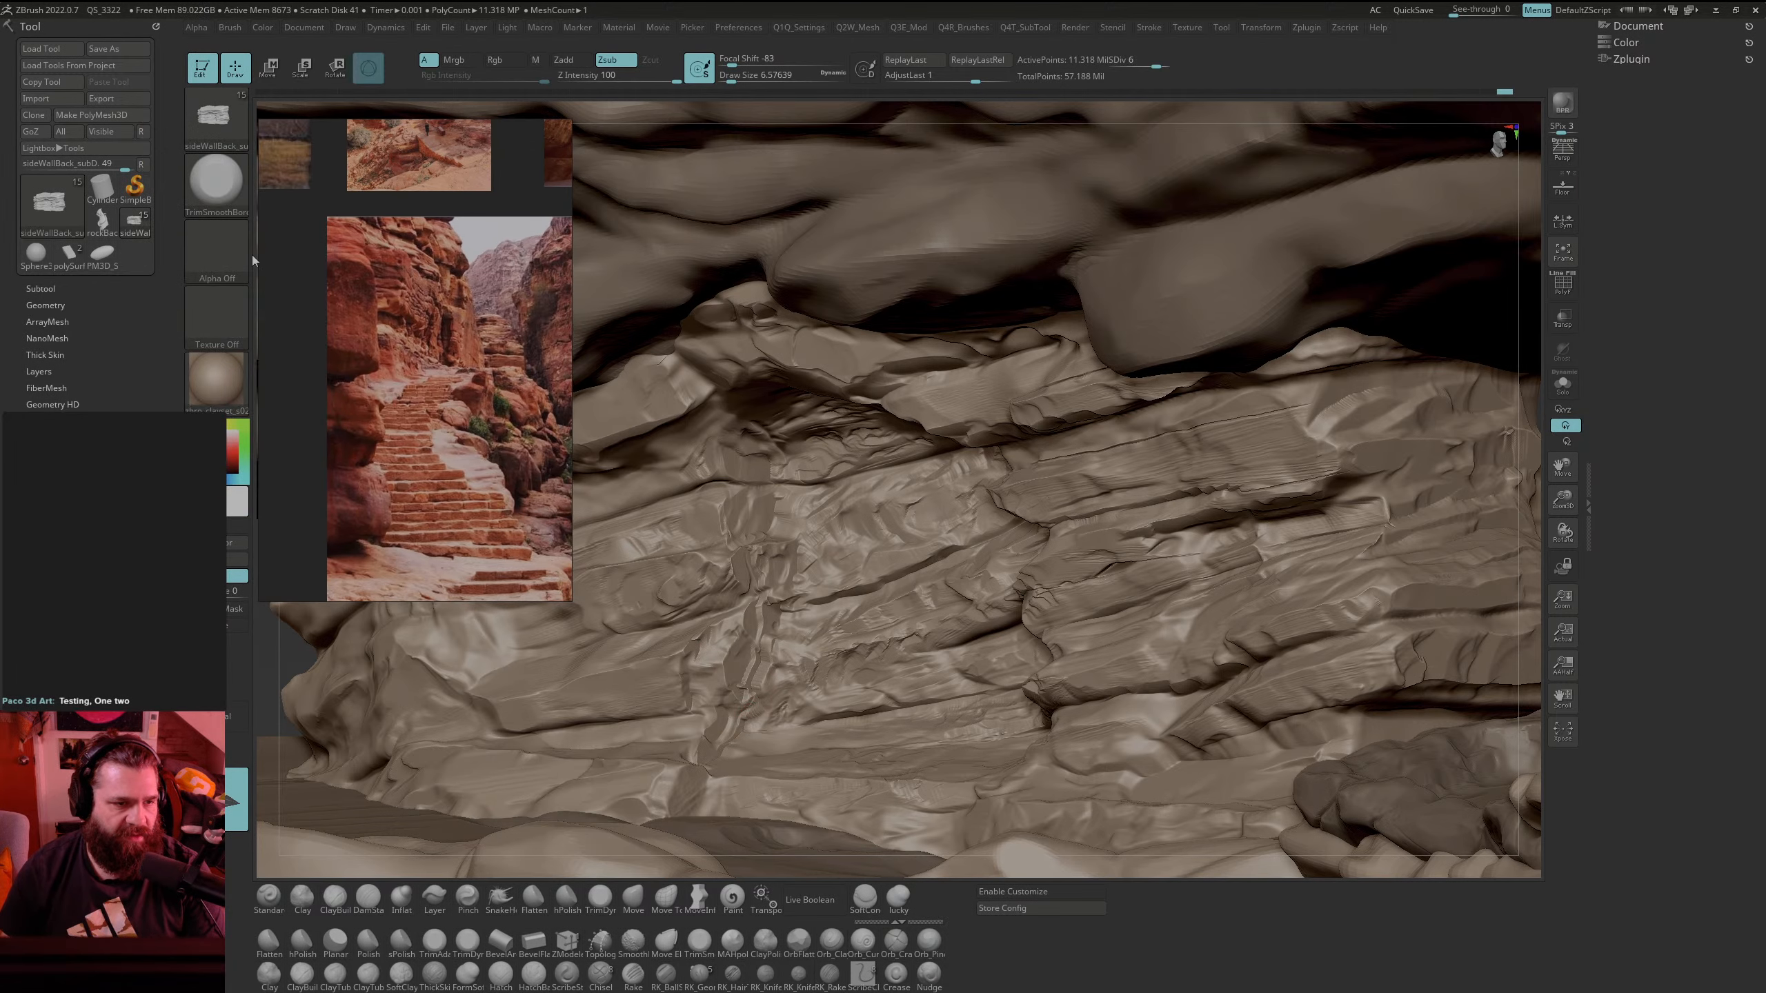
left_click(218, 253)
right_click_drag(313, 334, 1764, 557)
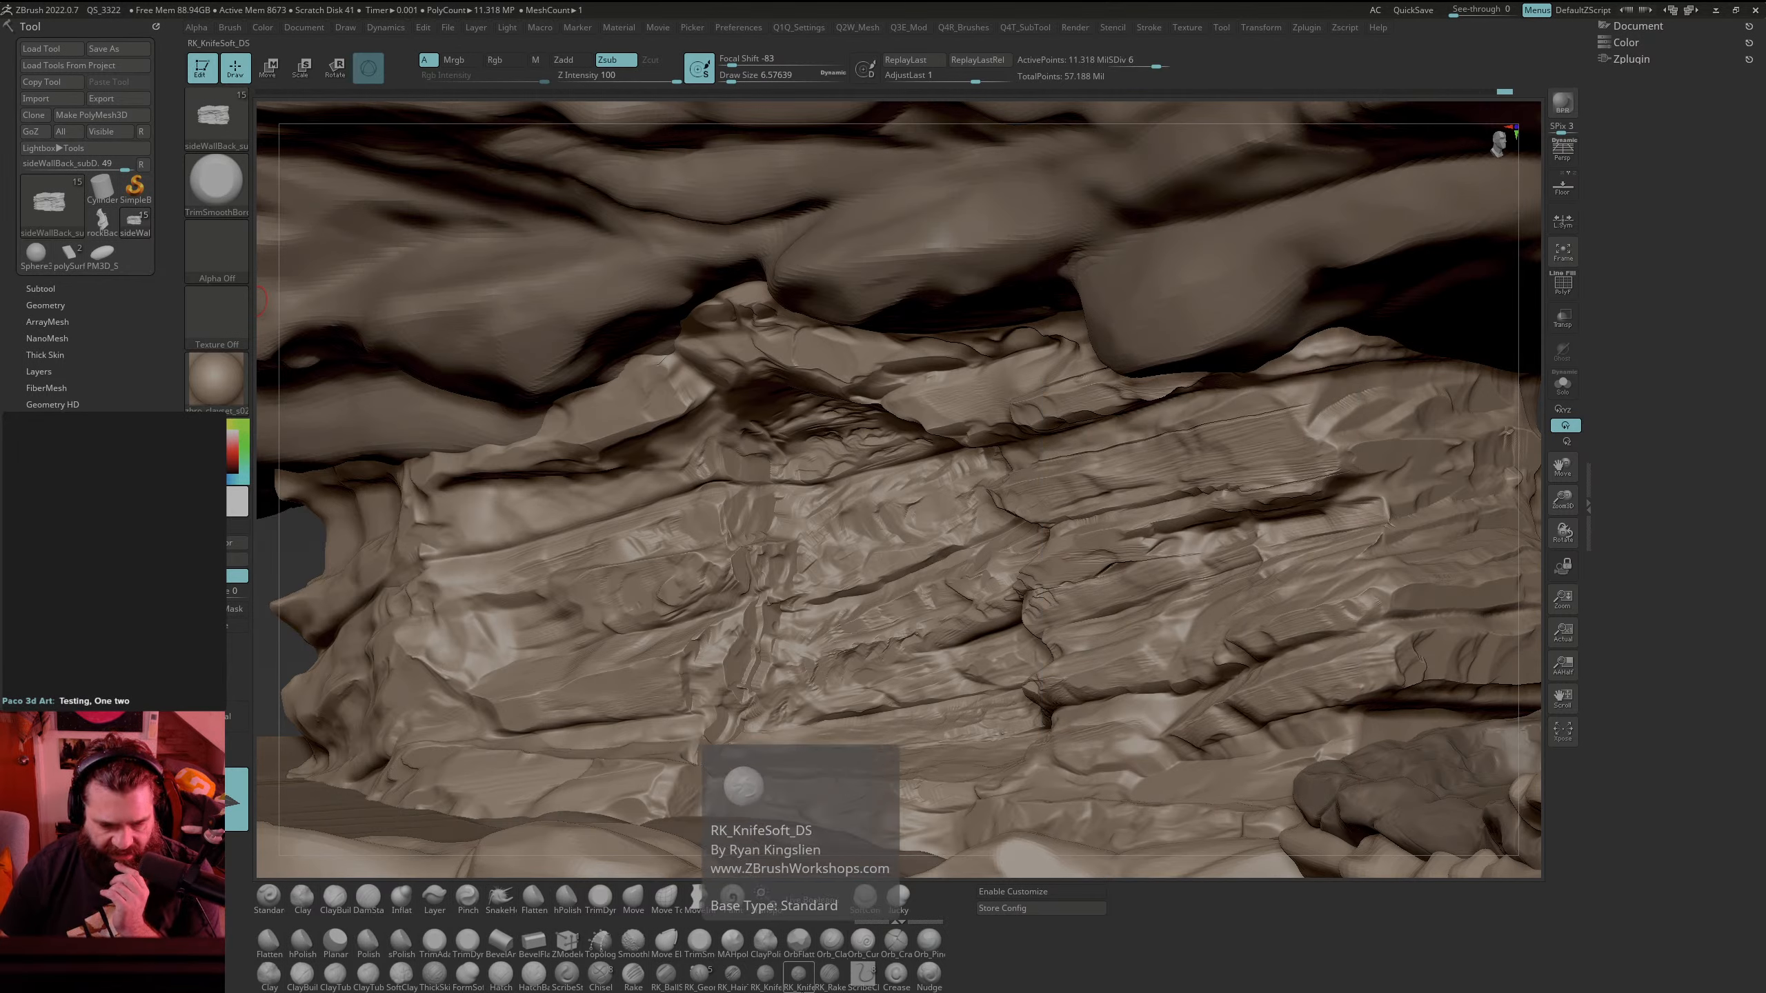
left_click(834, 981)
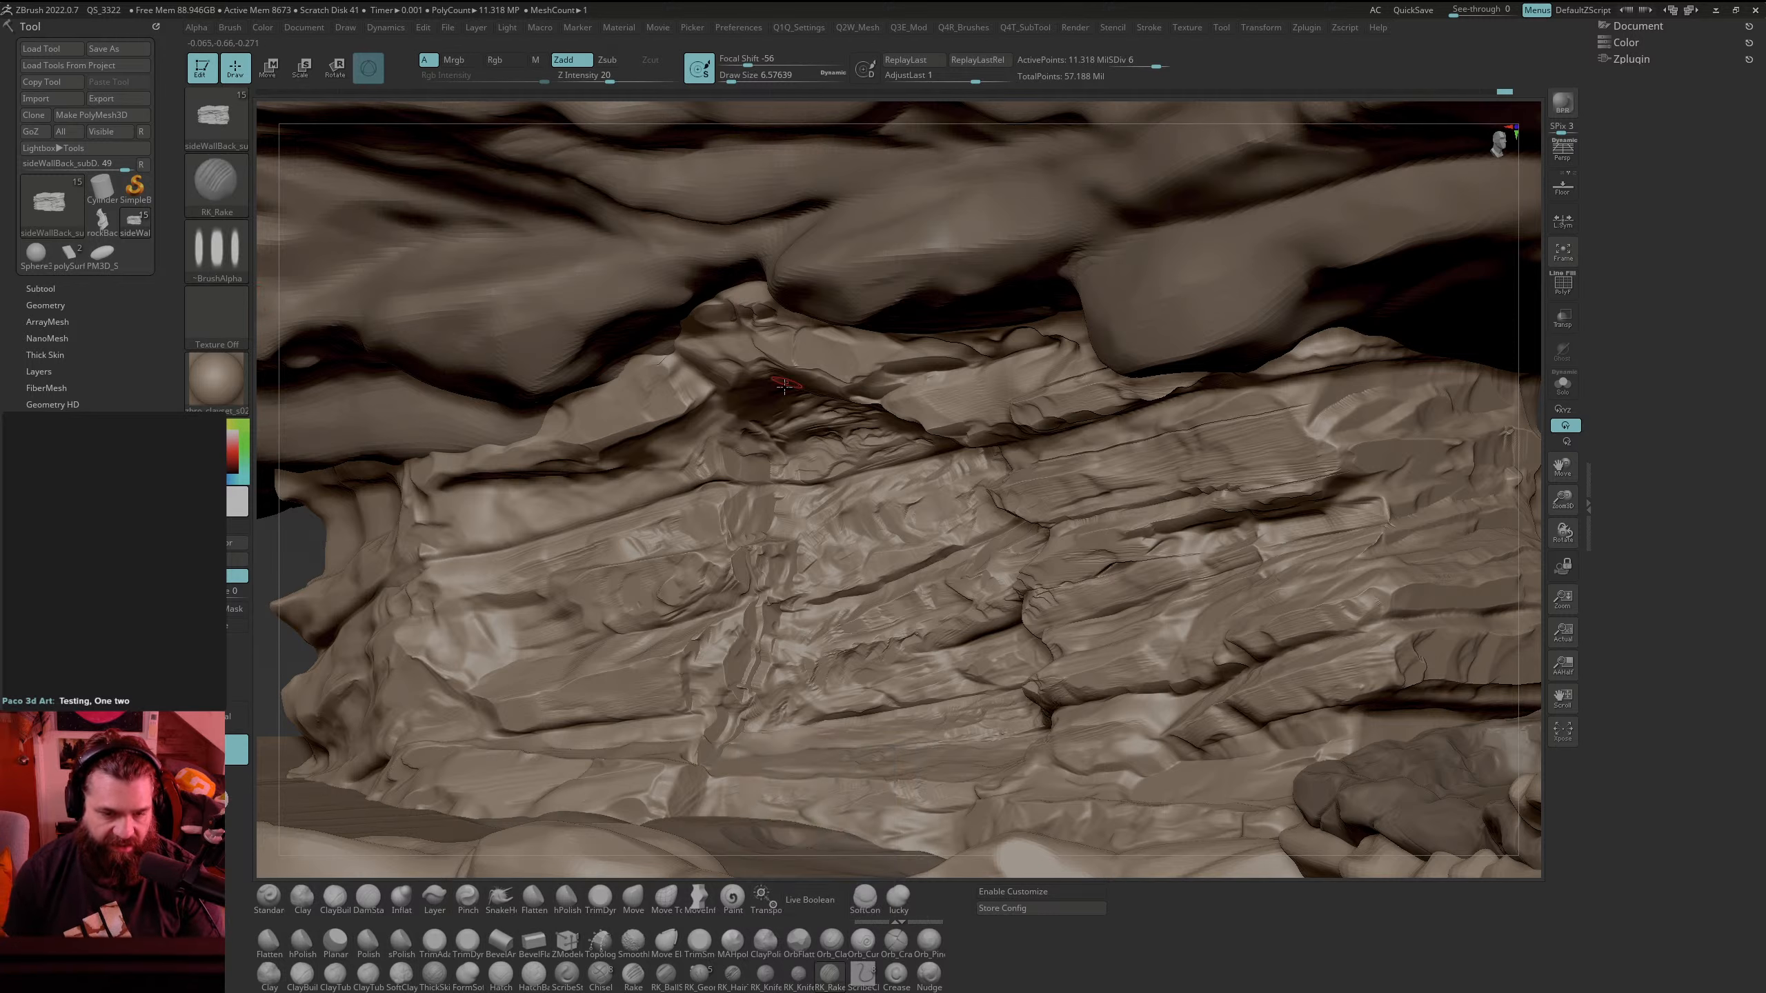
Step: Rake fine grooves along the vertical crack, from beneath the recess down to the lowest ledges, softening them with the smooth brush
mouse_move(738, 666)
left_mouse_down()
mouse_move(774, 624)
mouse_move(733, 671)
mouse_move(753, 624)
mouse_move(748, 690)
mouse_move(760, 651)
mouse_move(756, 675)
left_mouse_up()
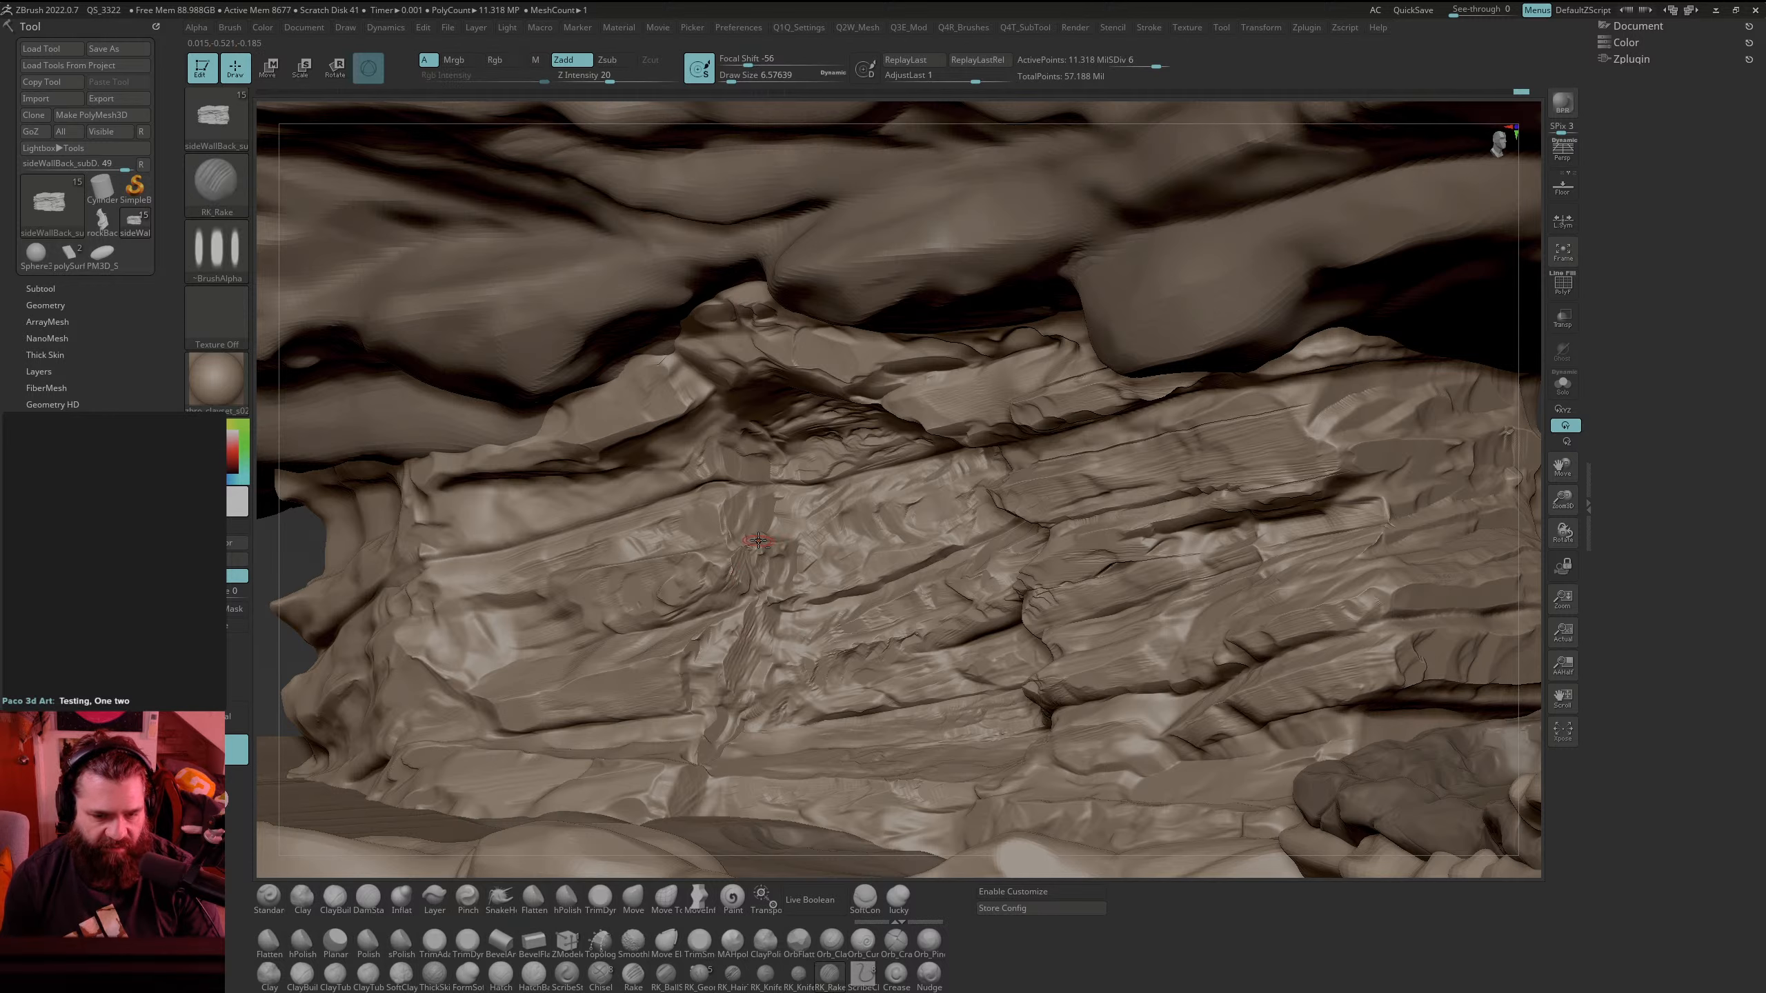
key("shift")
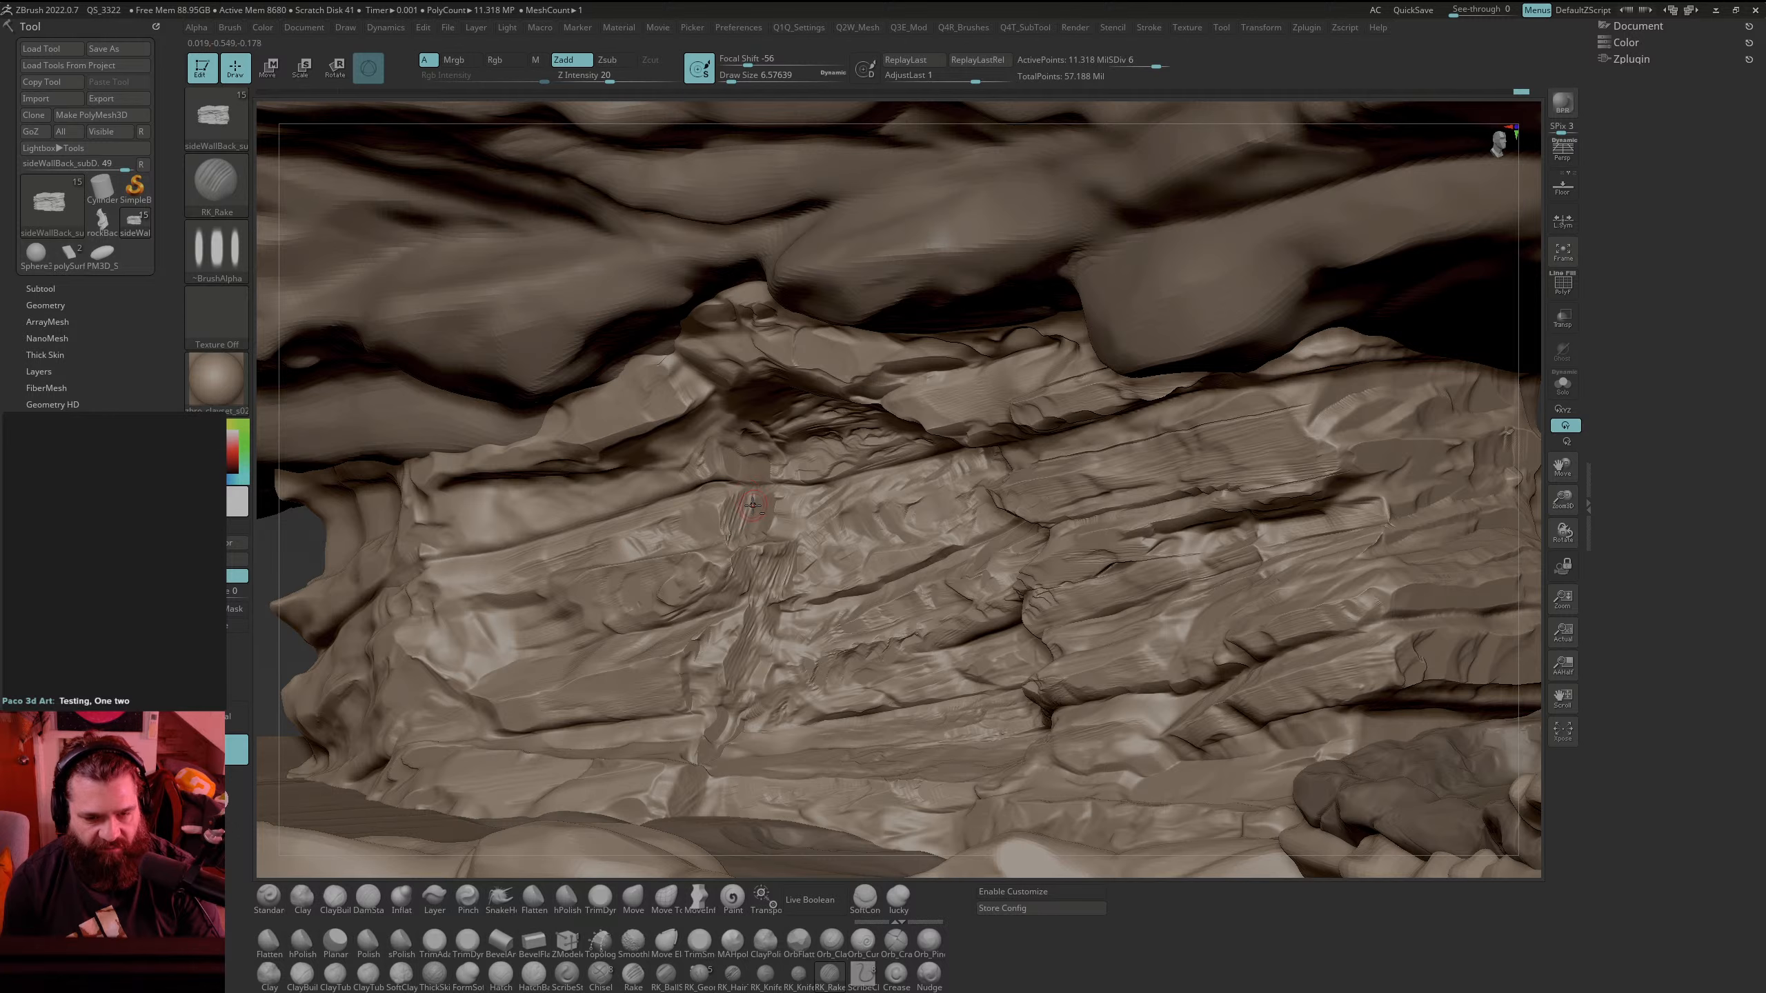
key("shift")
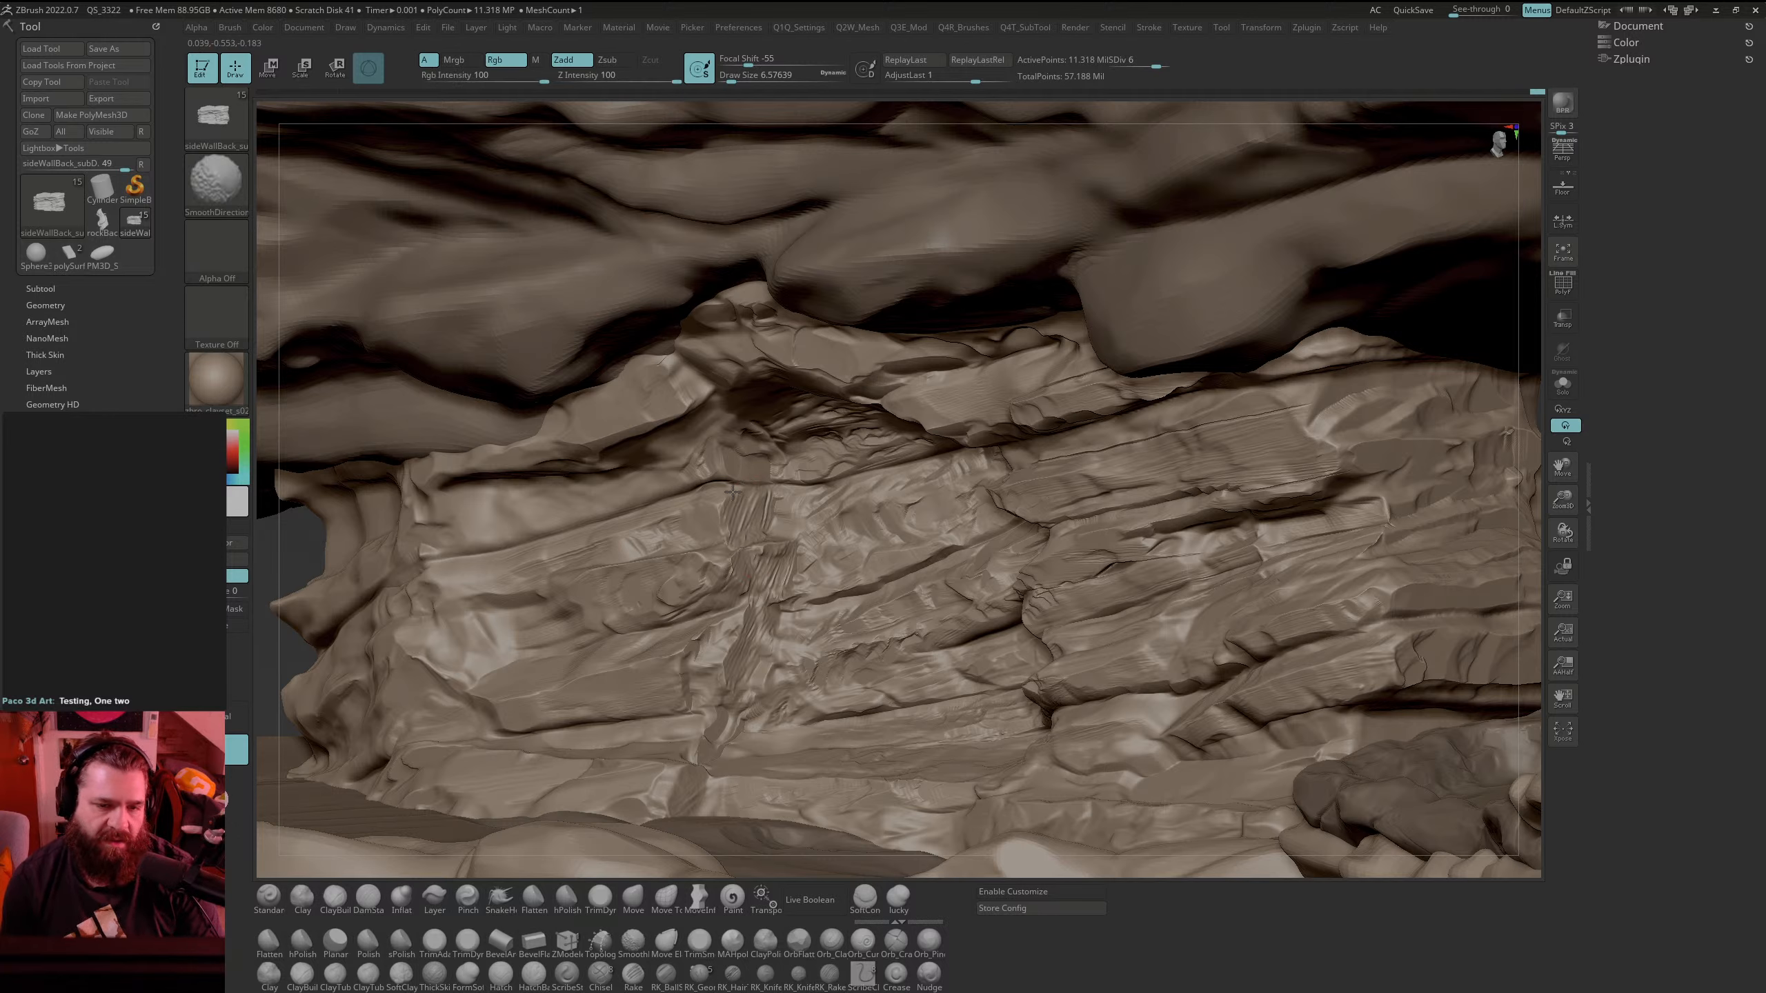
left_click_drag(730, 443, 718, 481)
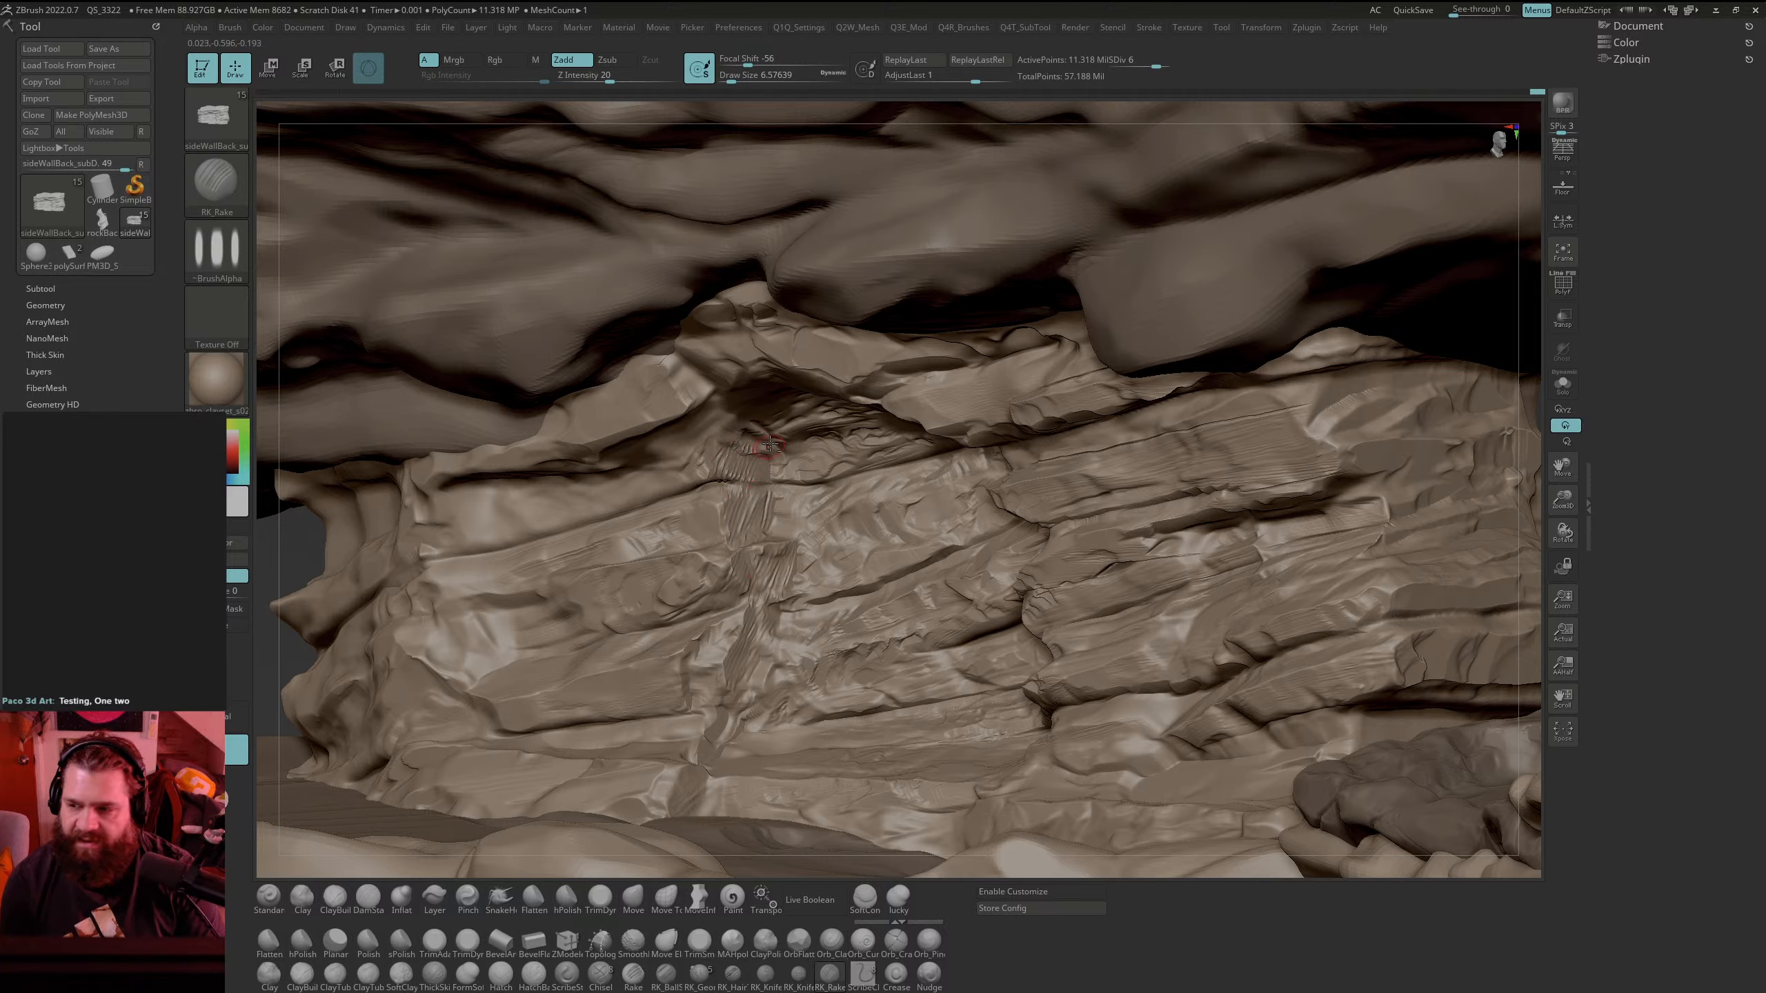
key("shift")
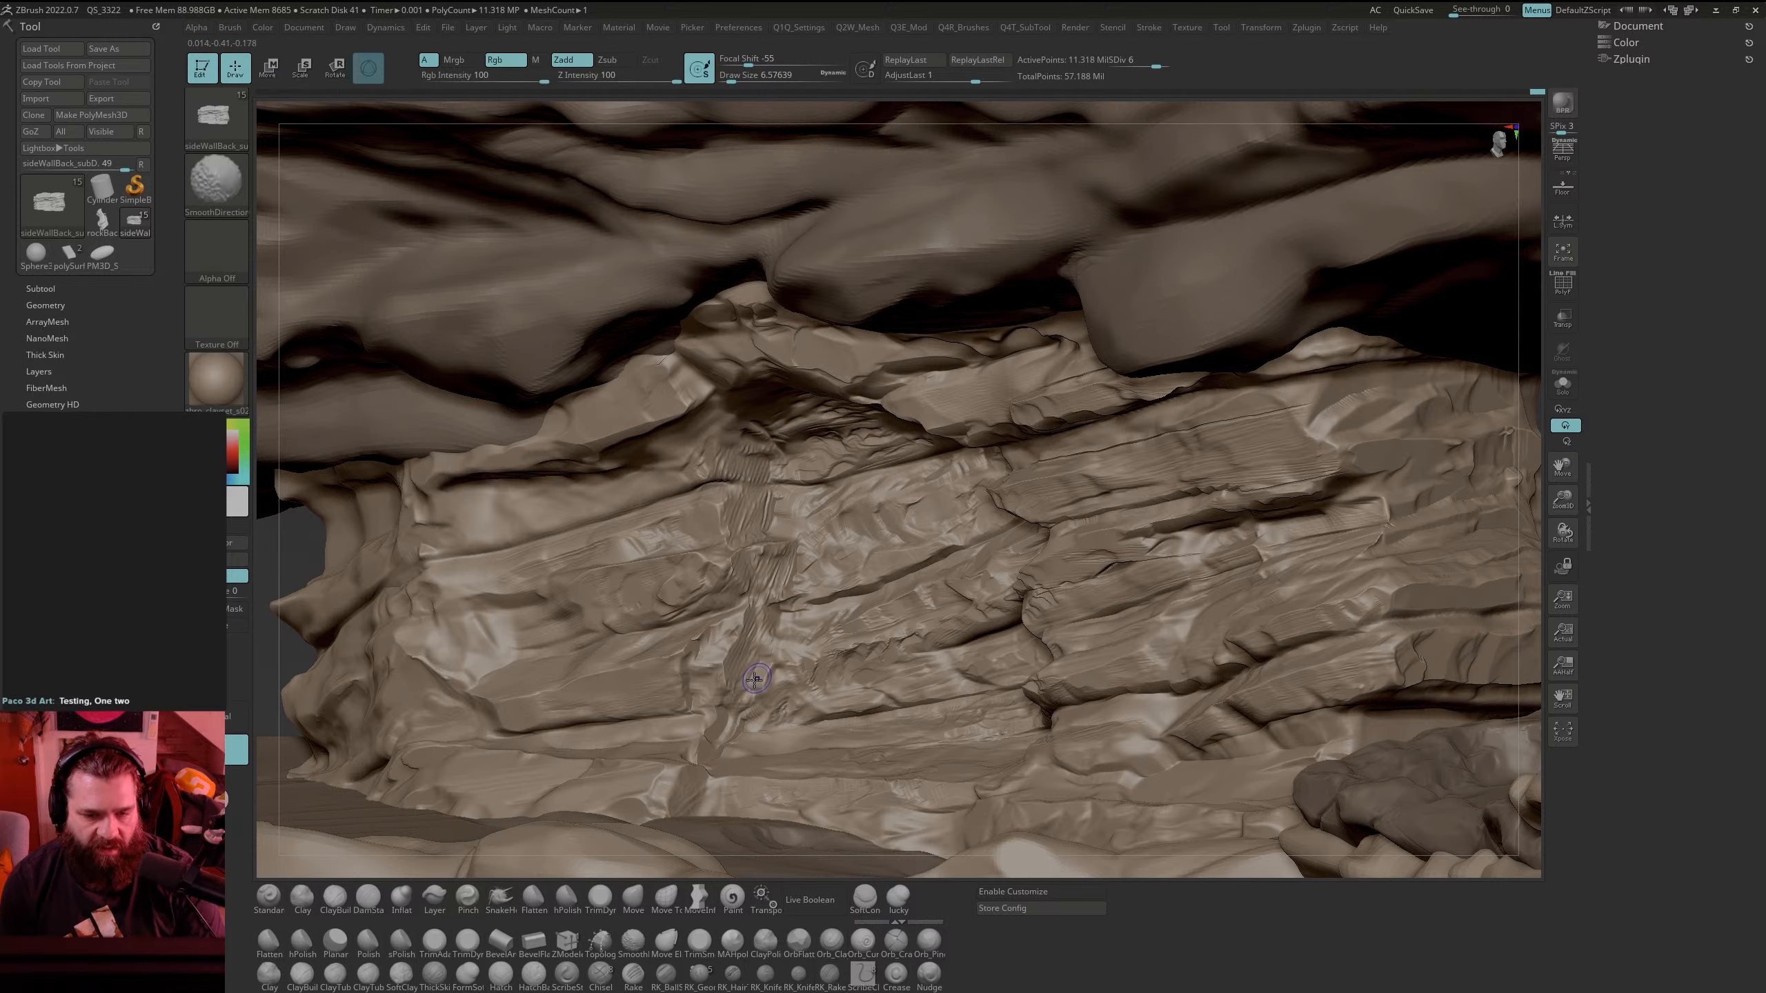
left_click_drag(739, 688, 700, 790)
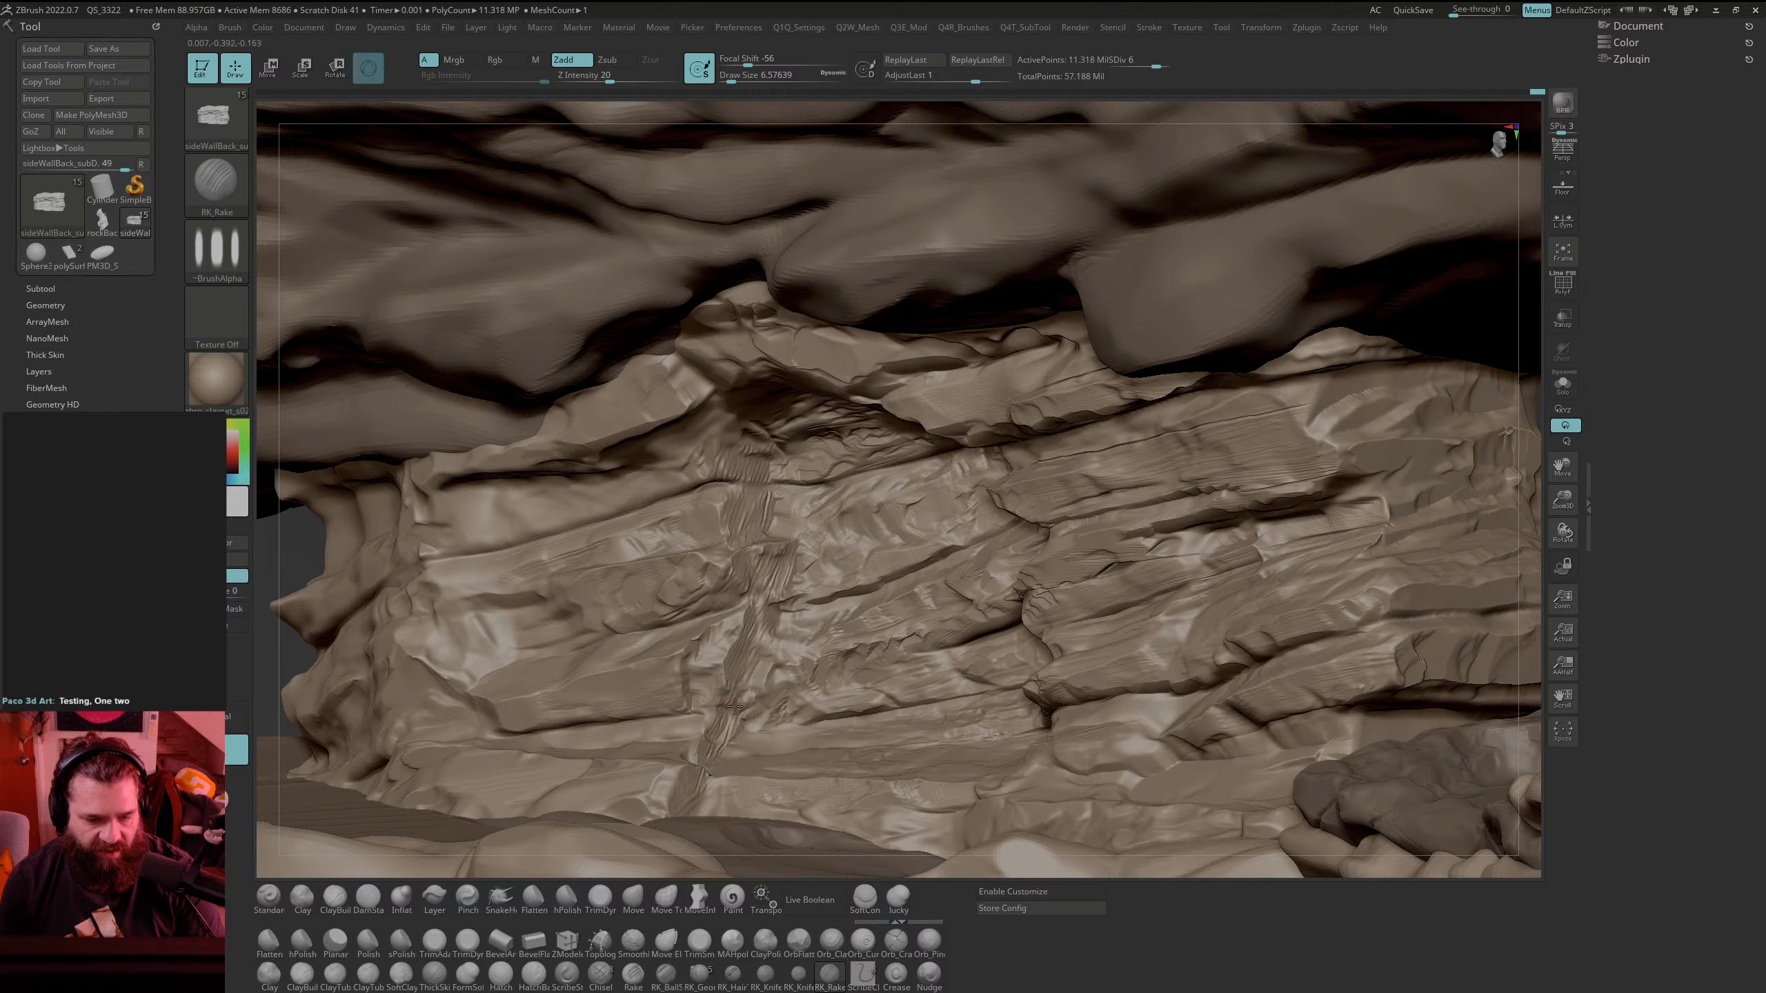
key("shift")
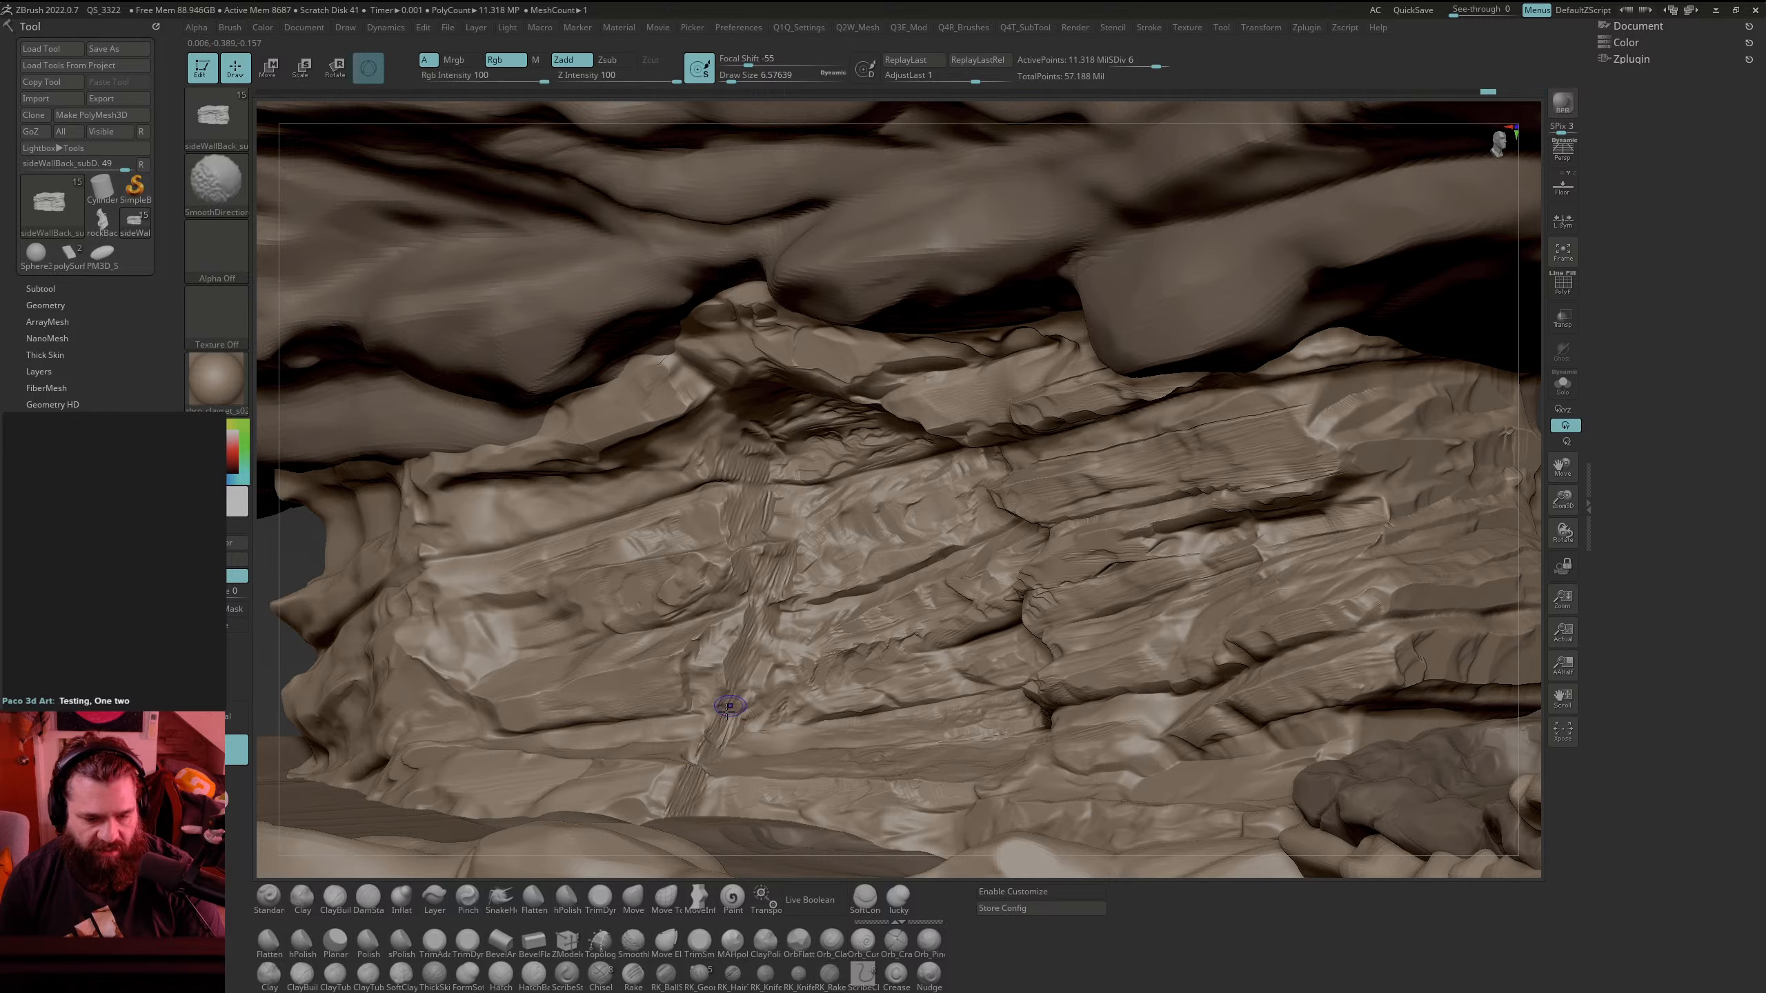
Step: Smooth and re-rake the upper half of the vertical crack to blend its grooves into the recess under the overhang
mouse_move(729, 706)
left_mouse_down("shift")
mouse_move(712, 757)
mouse_move(784, 566)
left_mouse_up("shift")
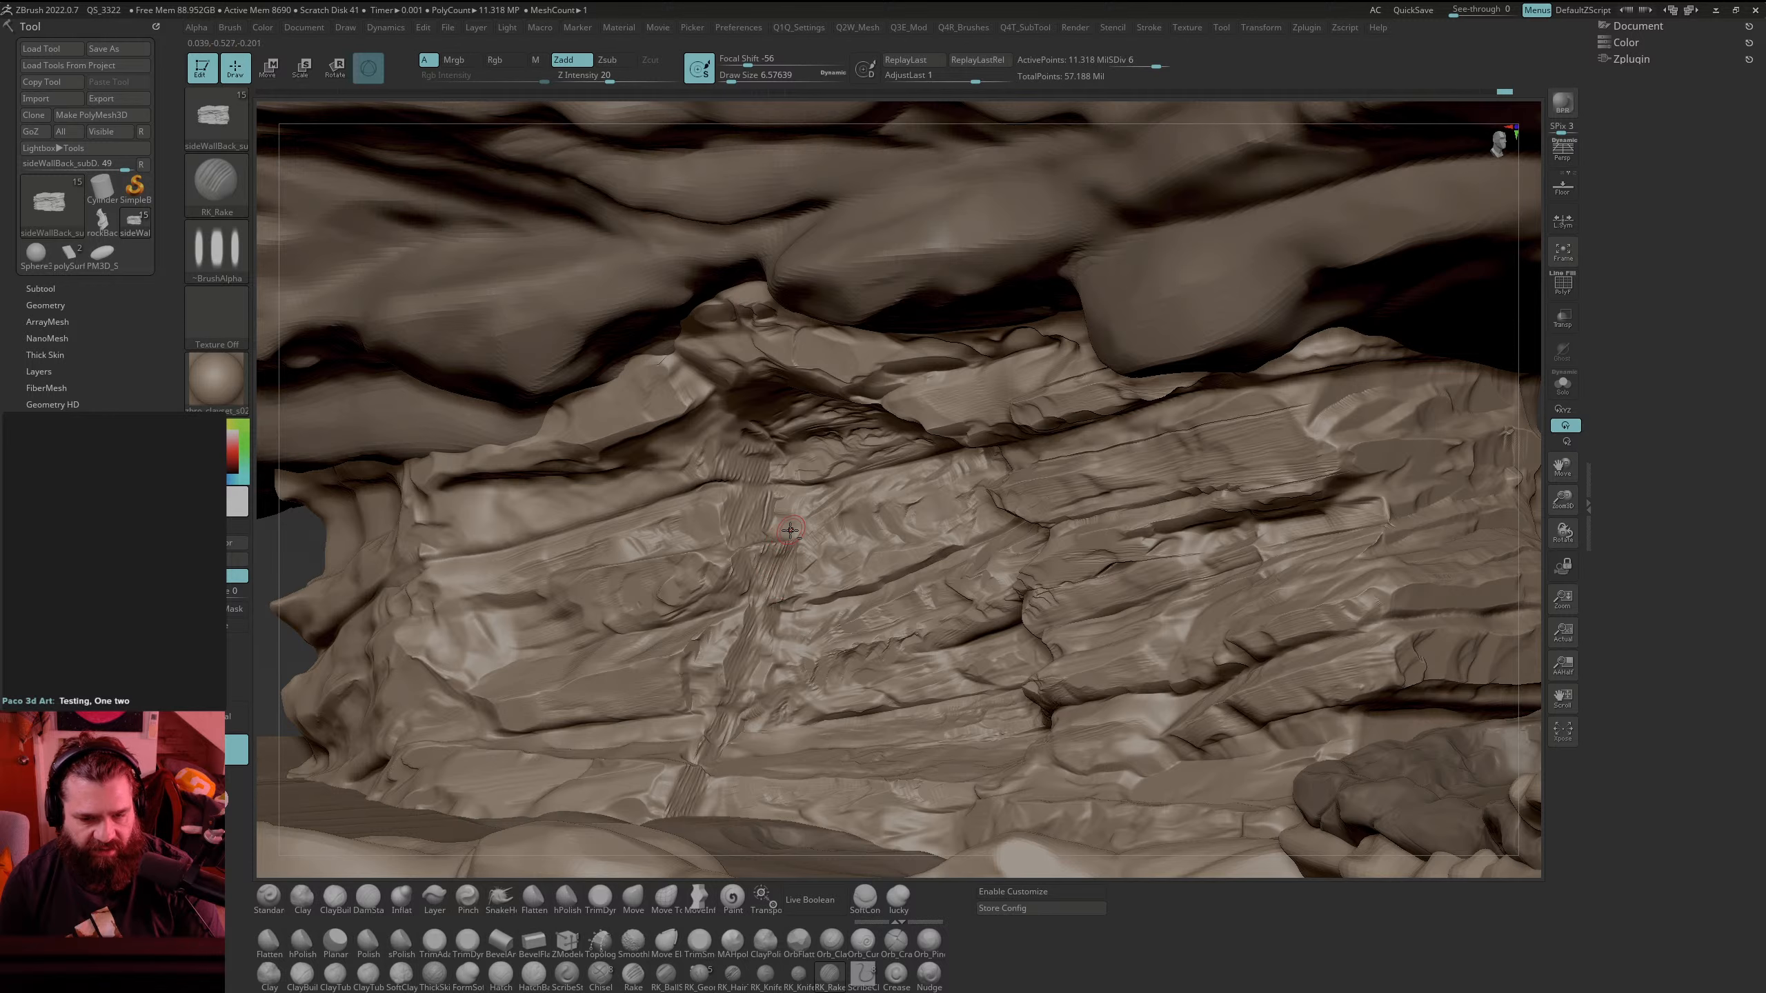
key("shift")
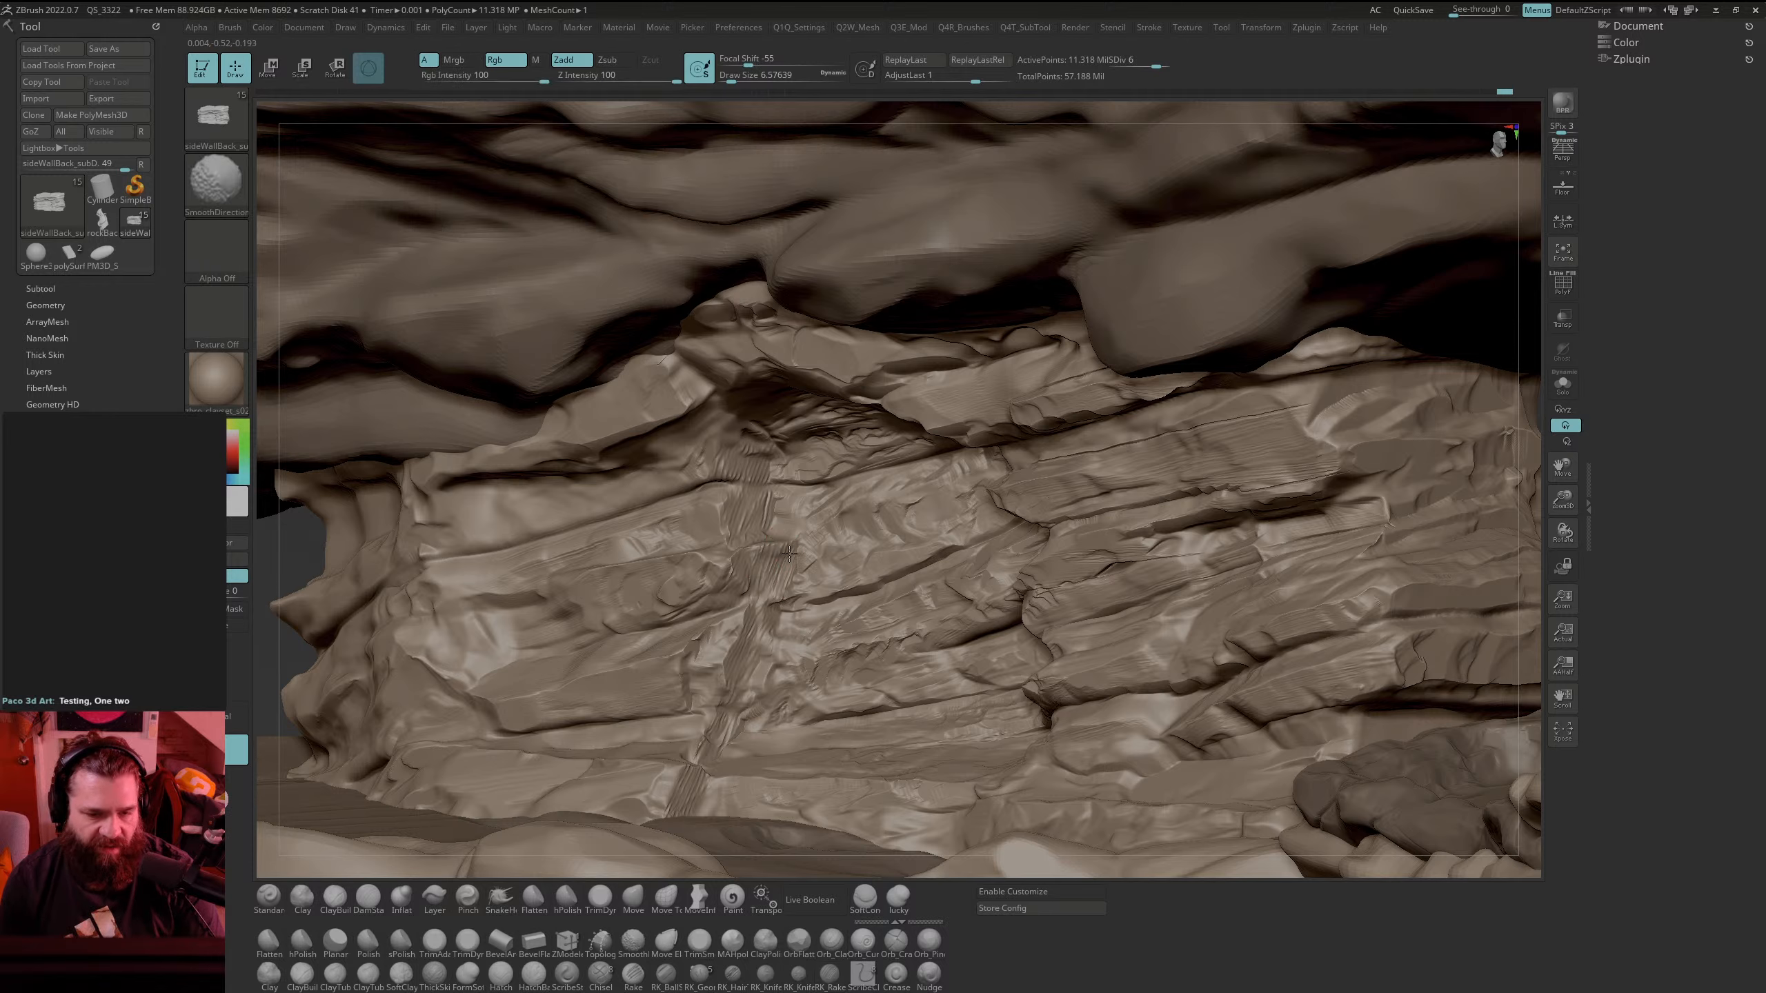
left_click_drag(806, 443, 723, 545, "shift")
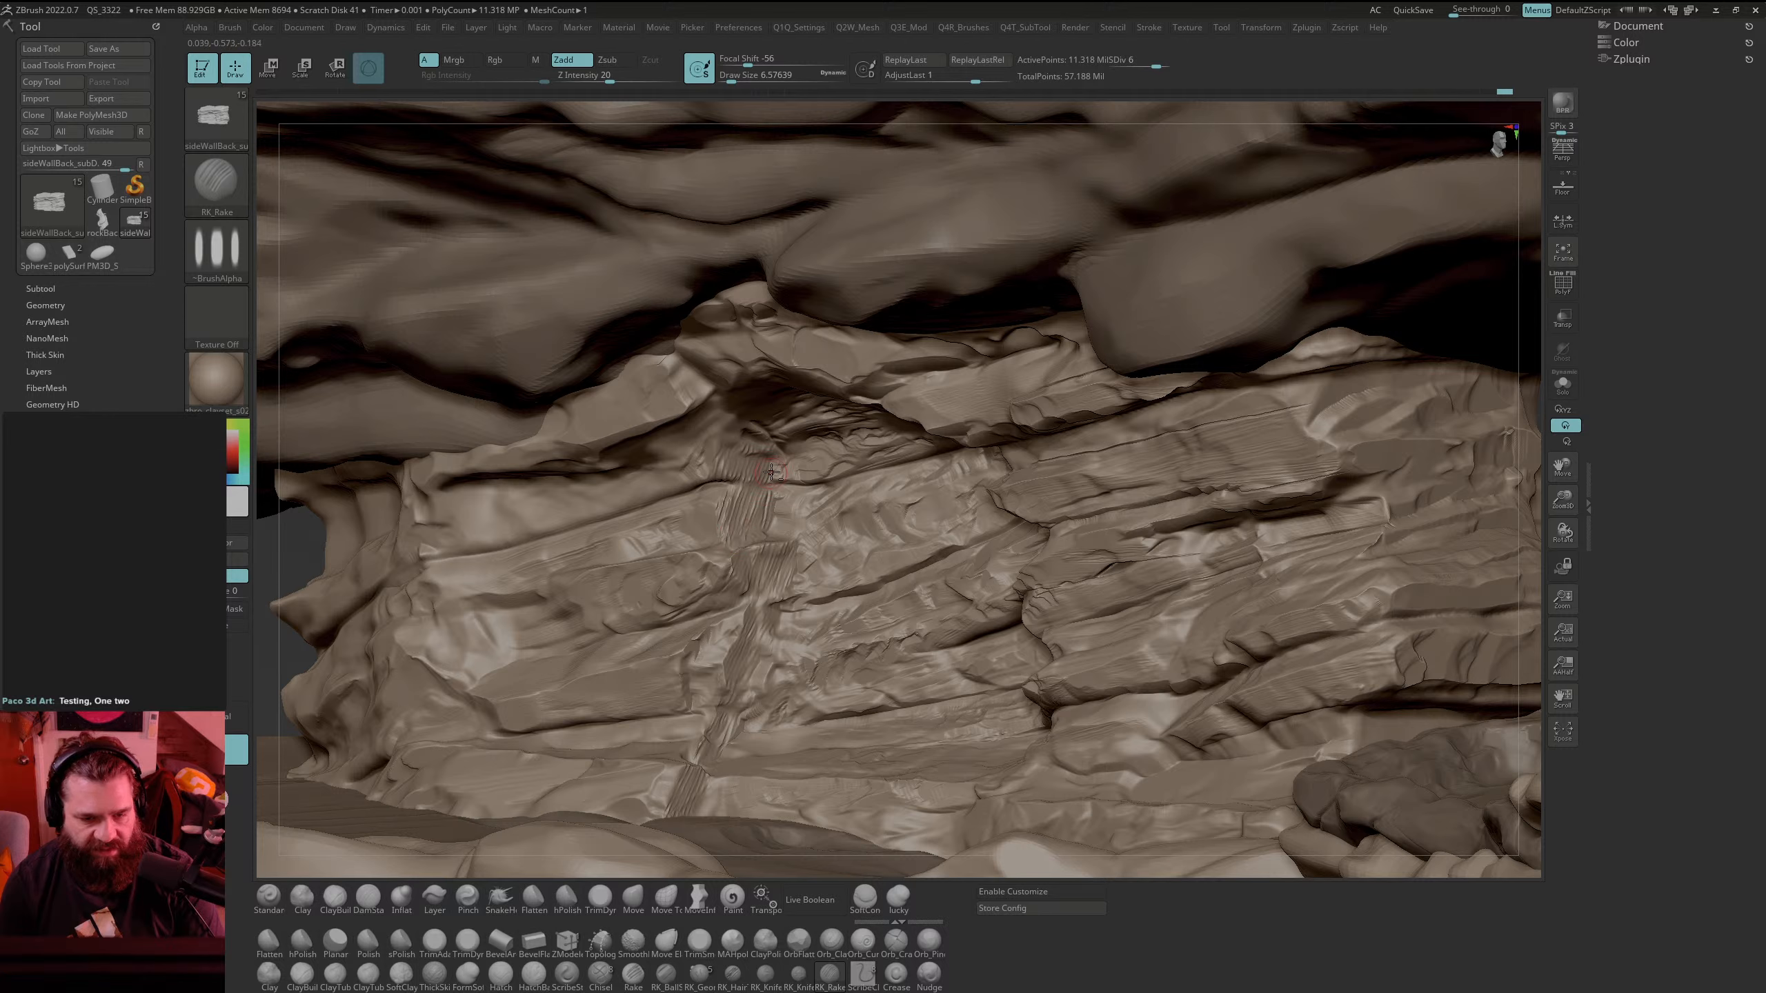
key("shift")
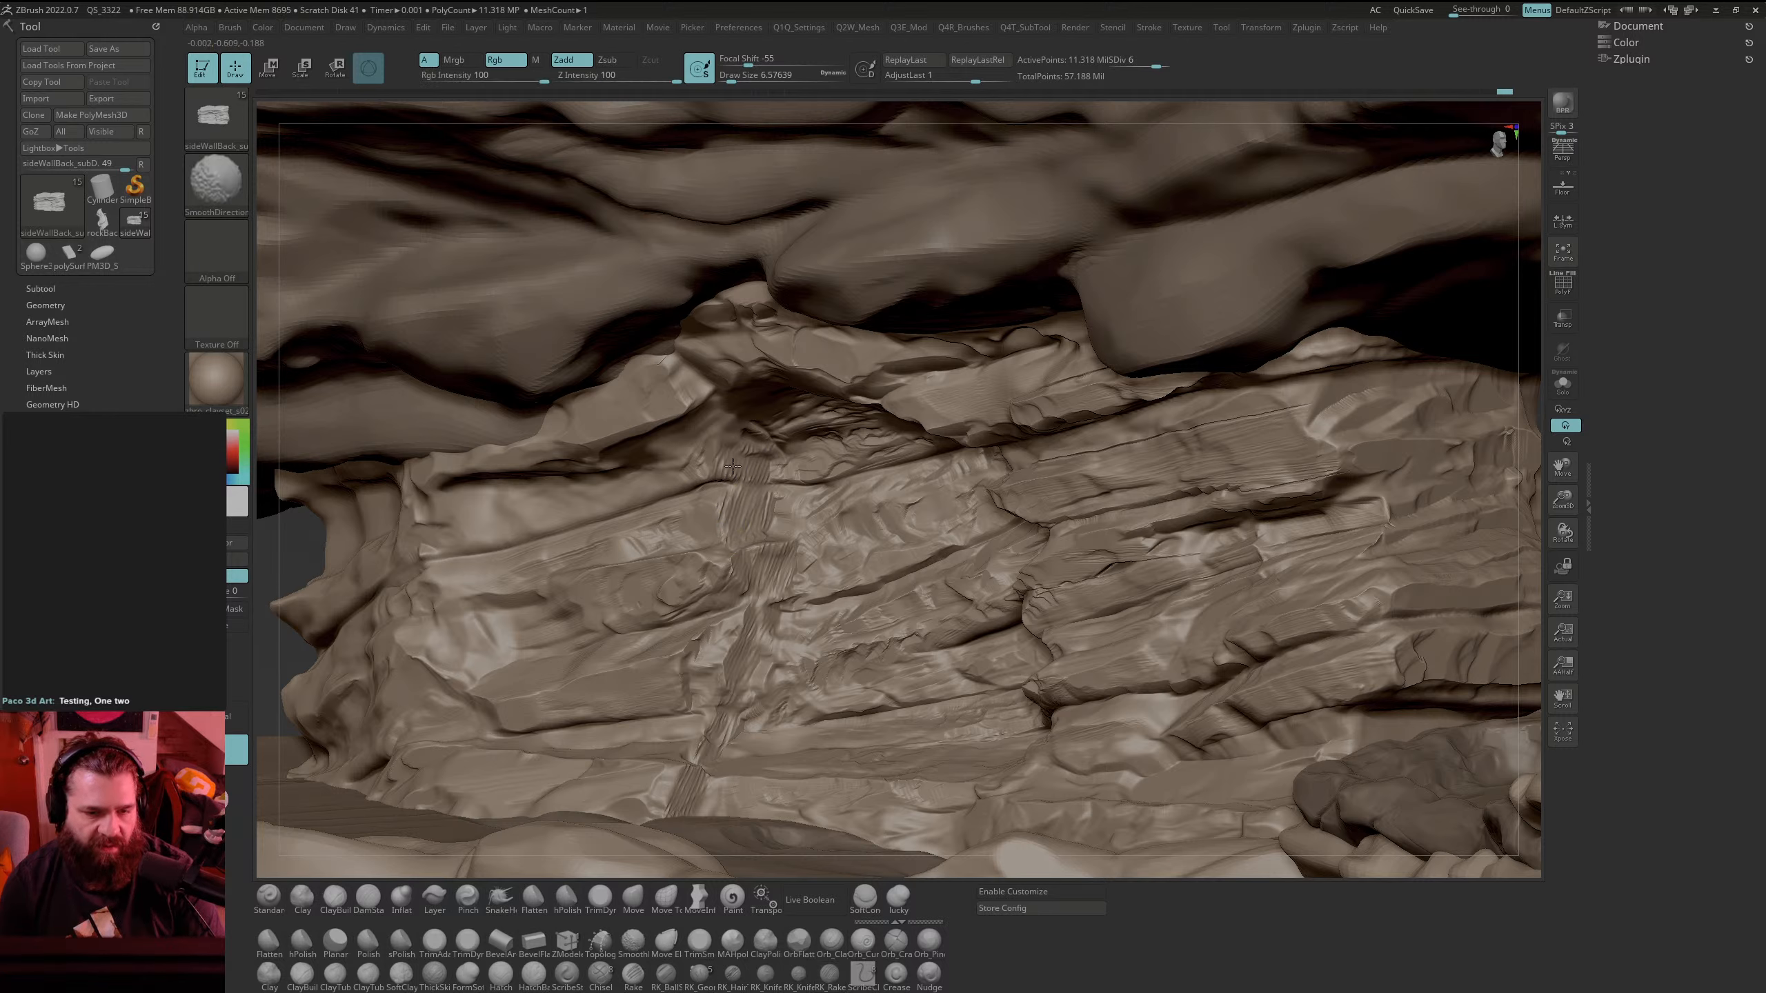
left_click_drag(731, 463, 753, 502, "shift")
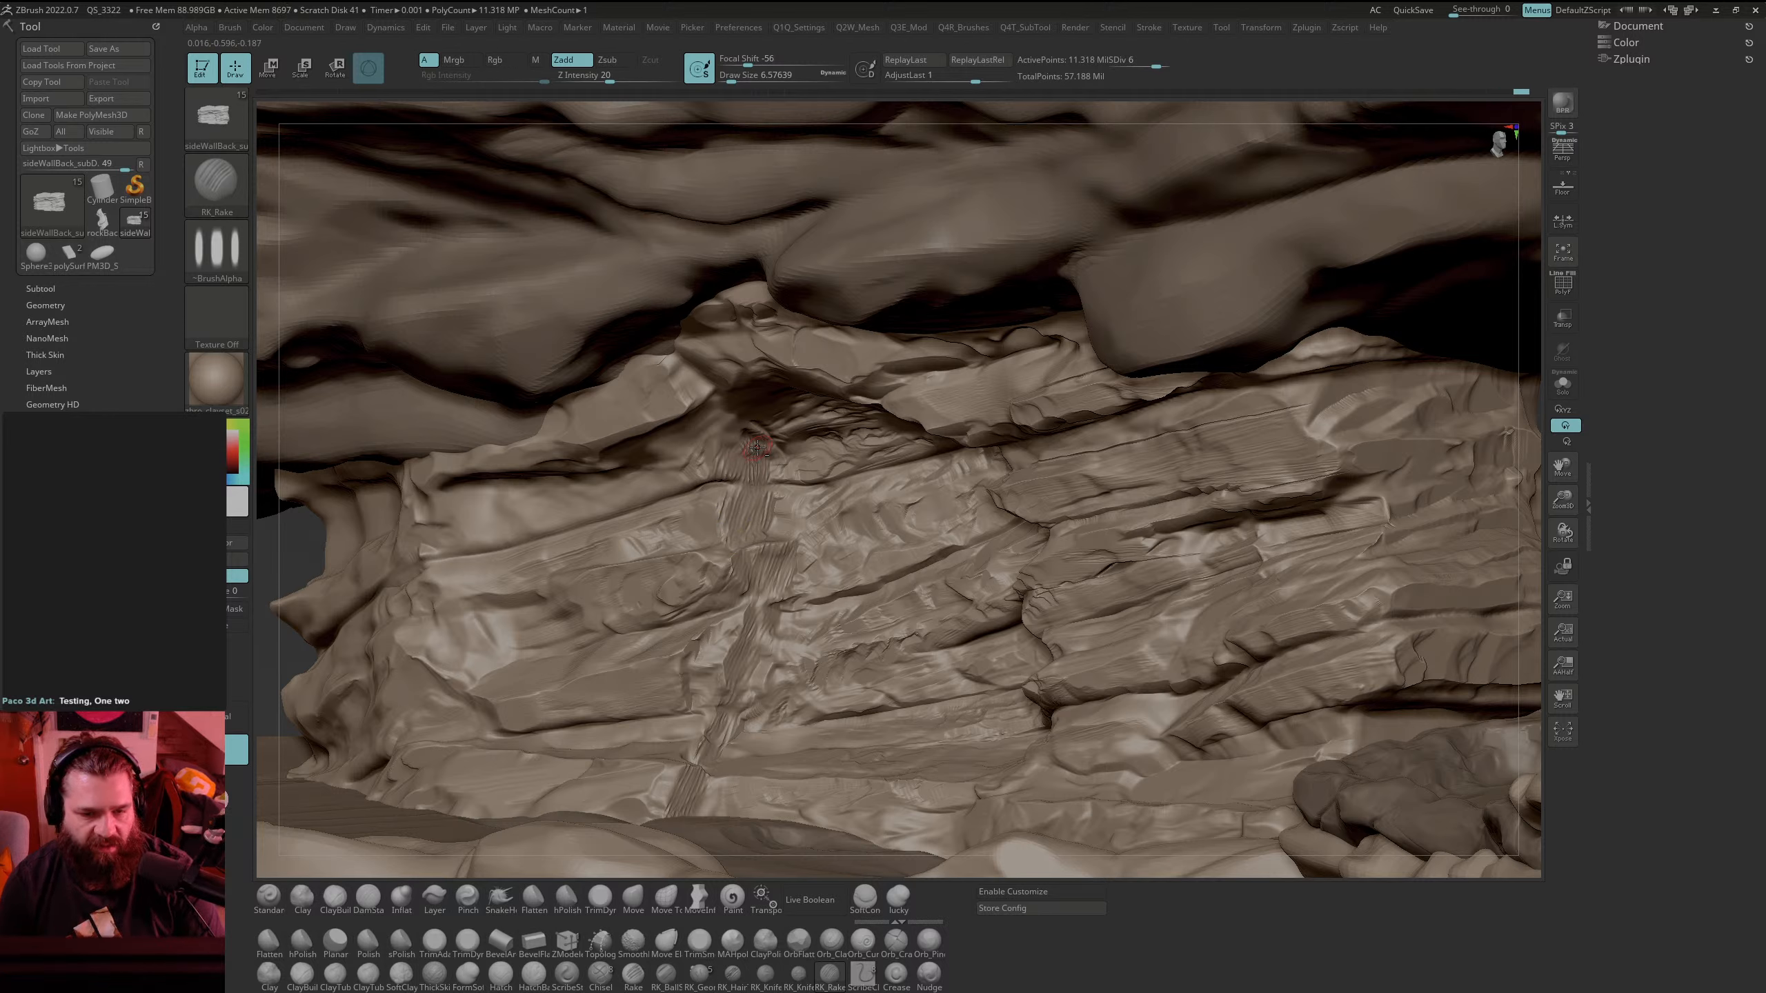
key("shift")
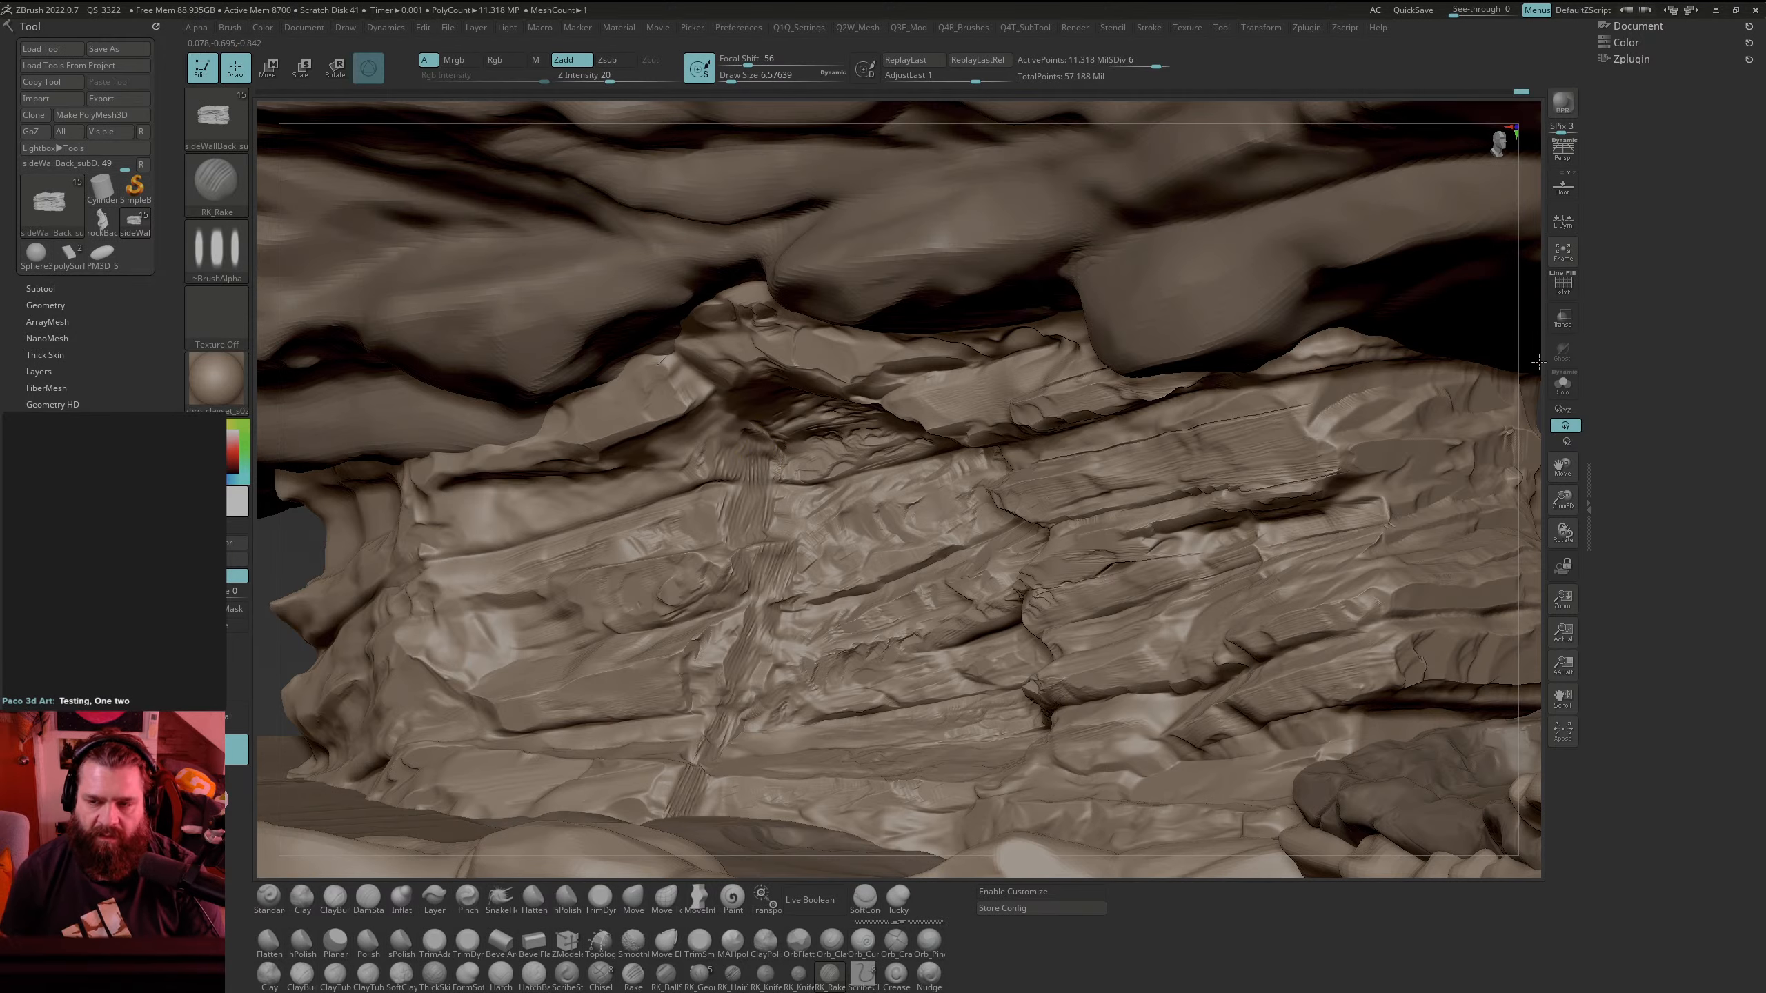
Step: Rake diagonal striations across the flat rock face below the recess, following the slope of the layers
left_click_drag(1524, 375, 1350, 471)
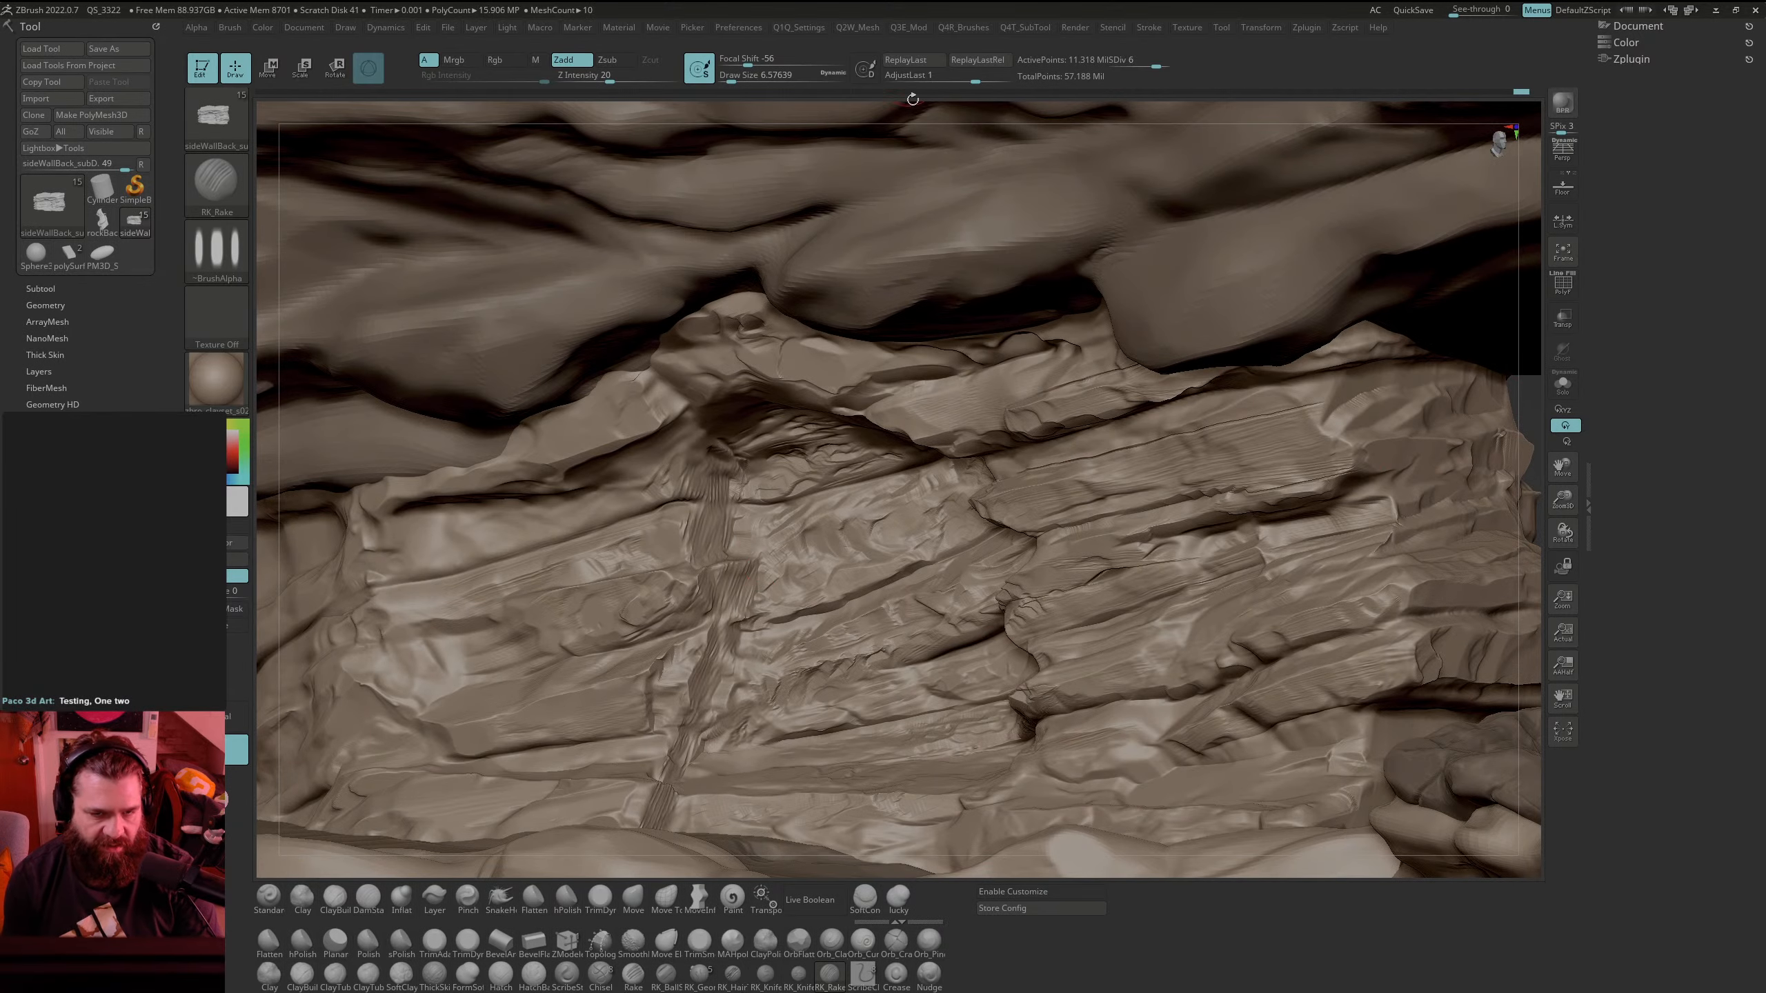
mouse_move(912, 96)
left_mouse_down()
mouse_move(961, 112)
mouse_move(1045, 273)
left_mouse_up()
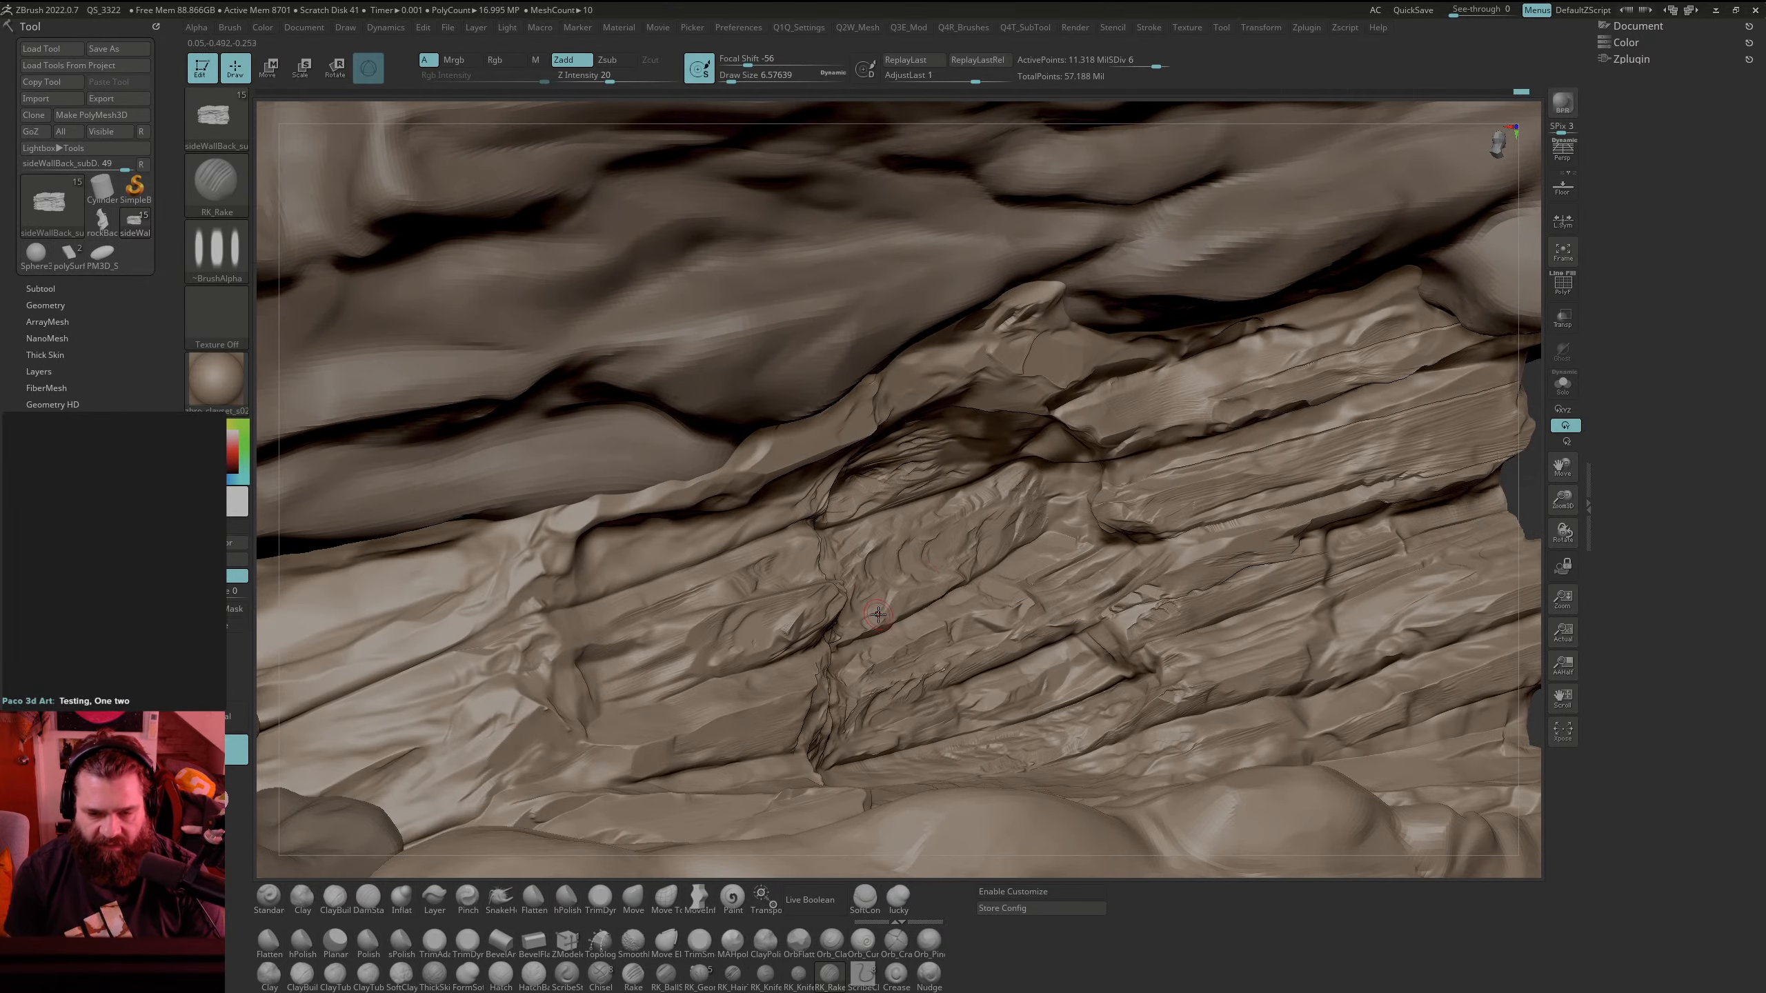
left_click_drag(874, 619, 862, 624)
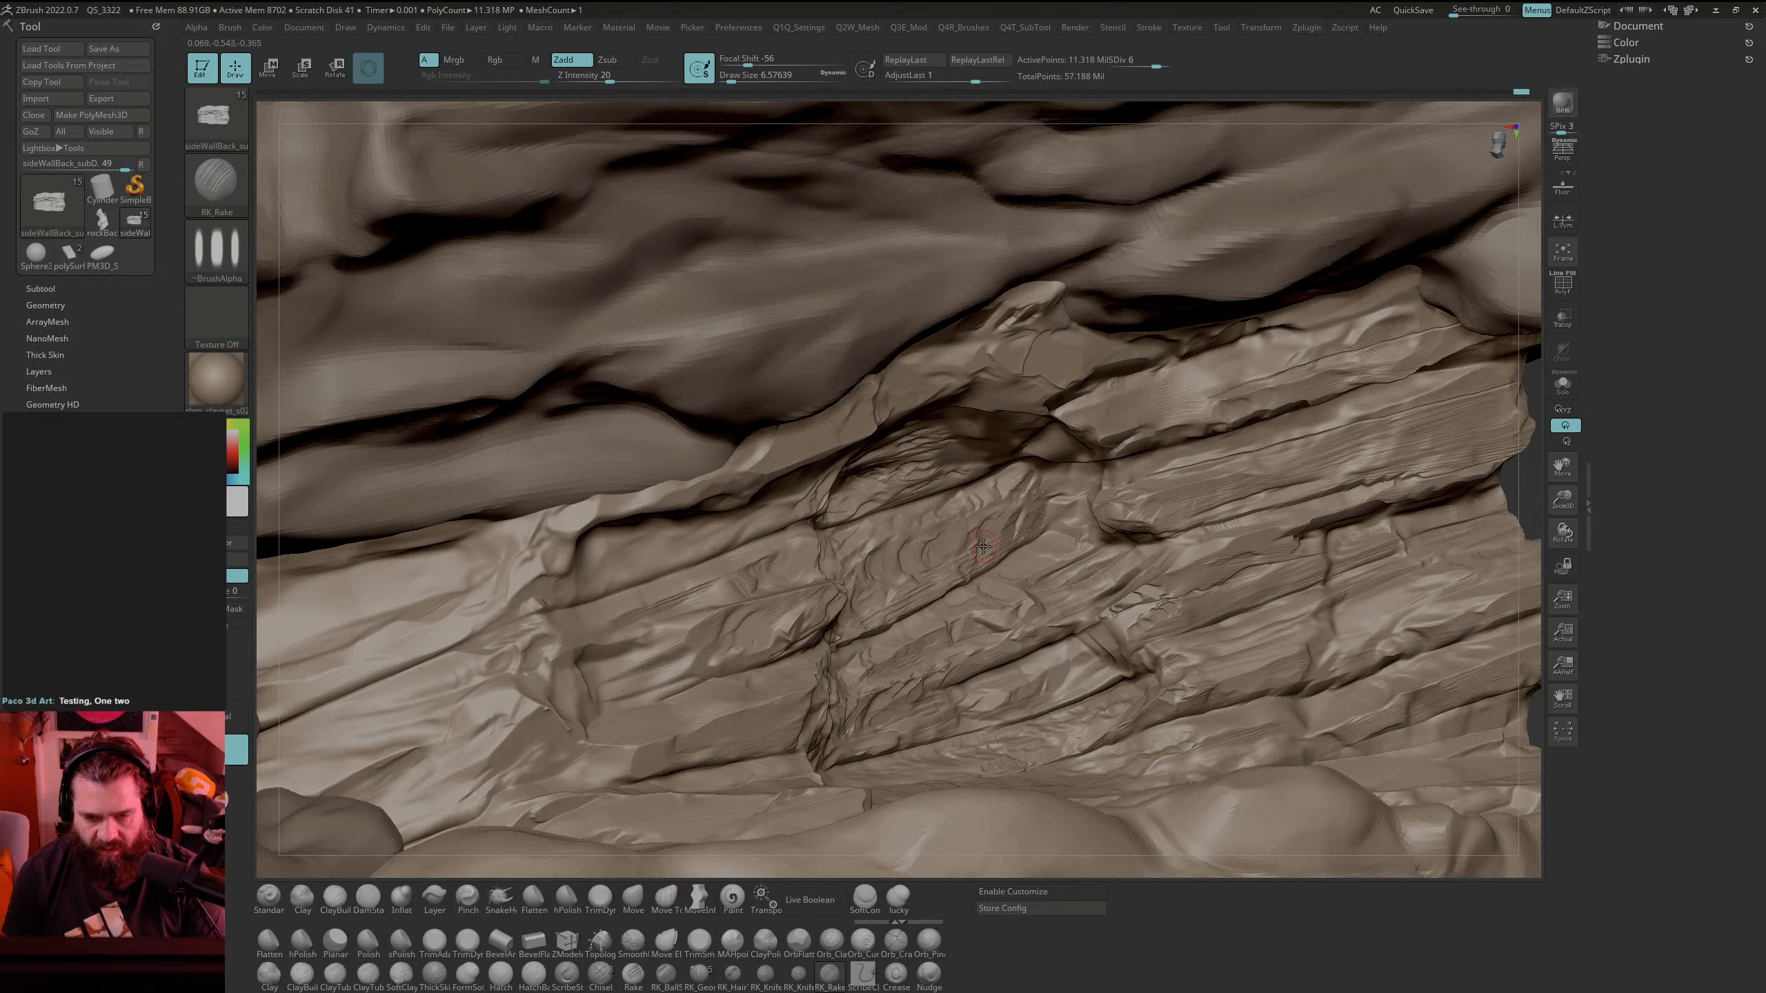
left_click_drag(874, 576, 1045, 482)
left_click_drag(847, 563, 1053, 466)
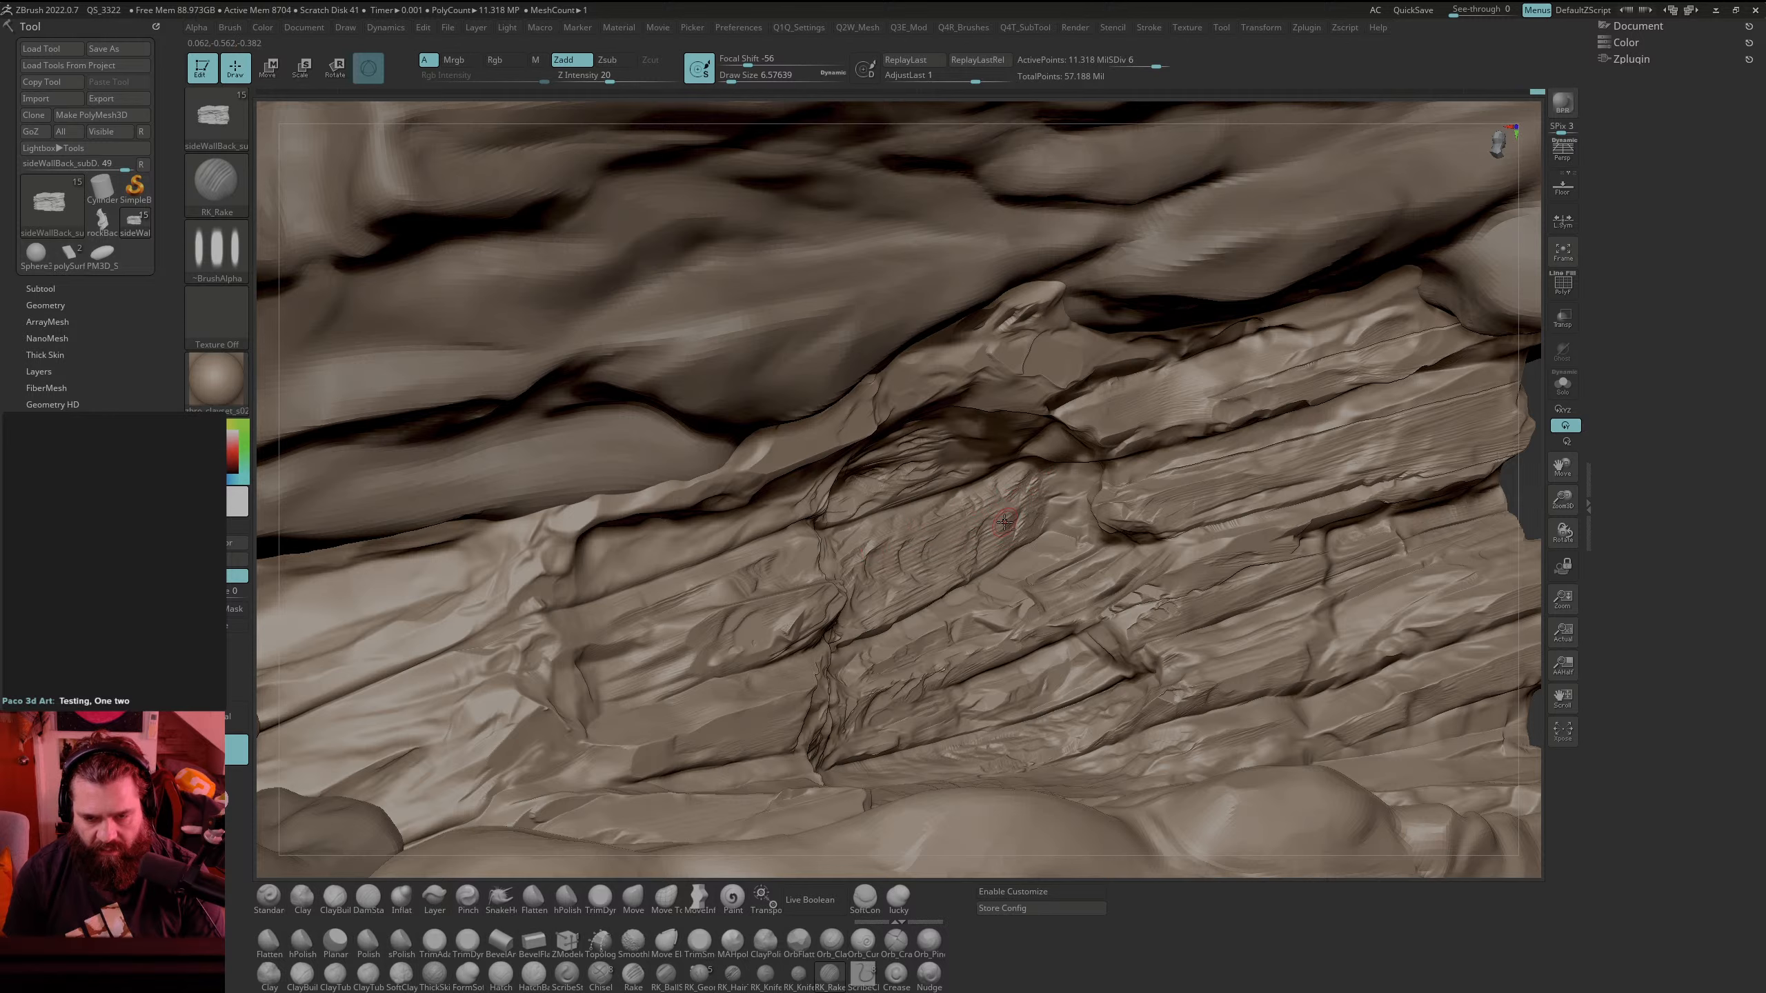
left_click_drag(985, 565, 994, 551)
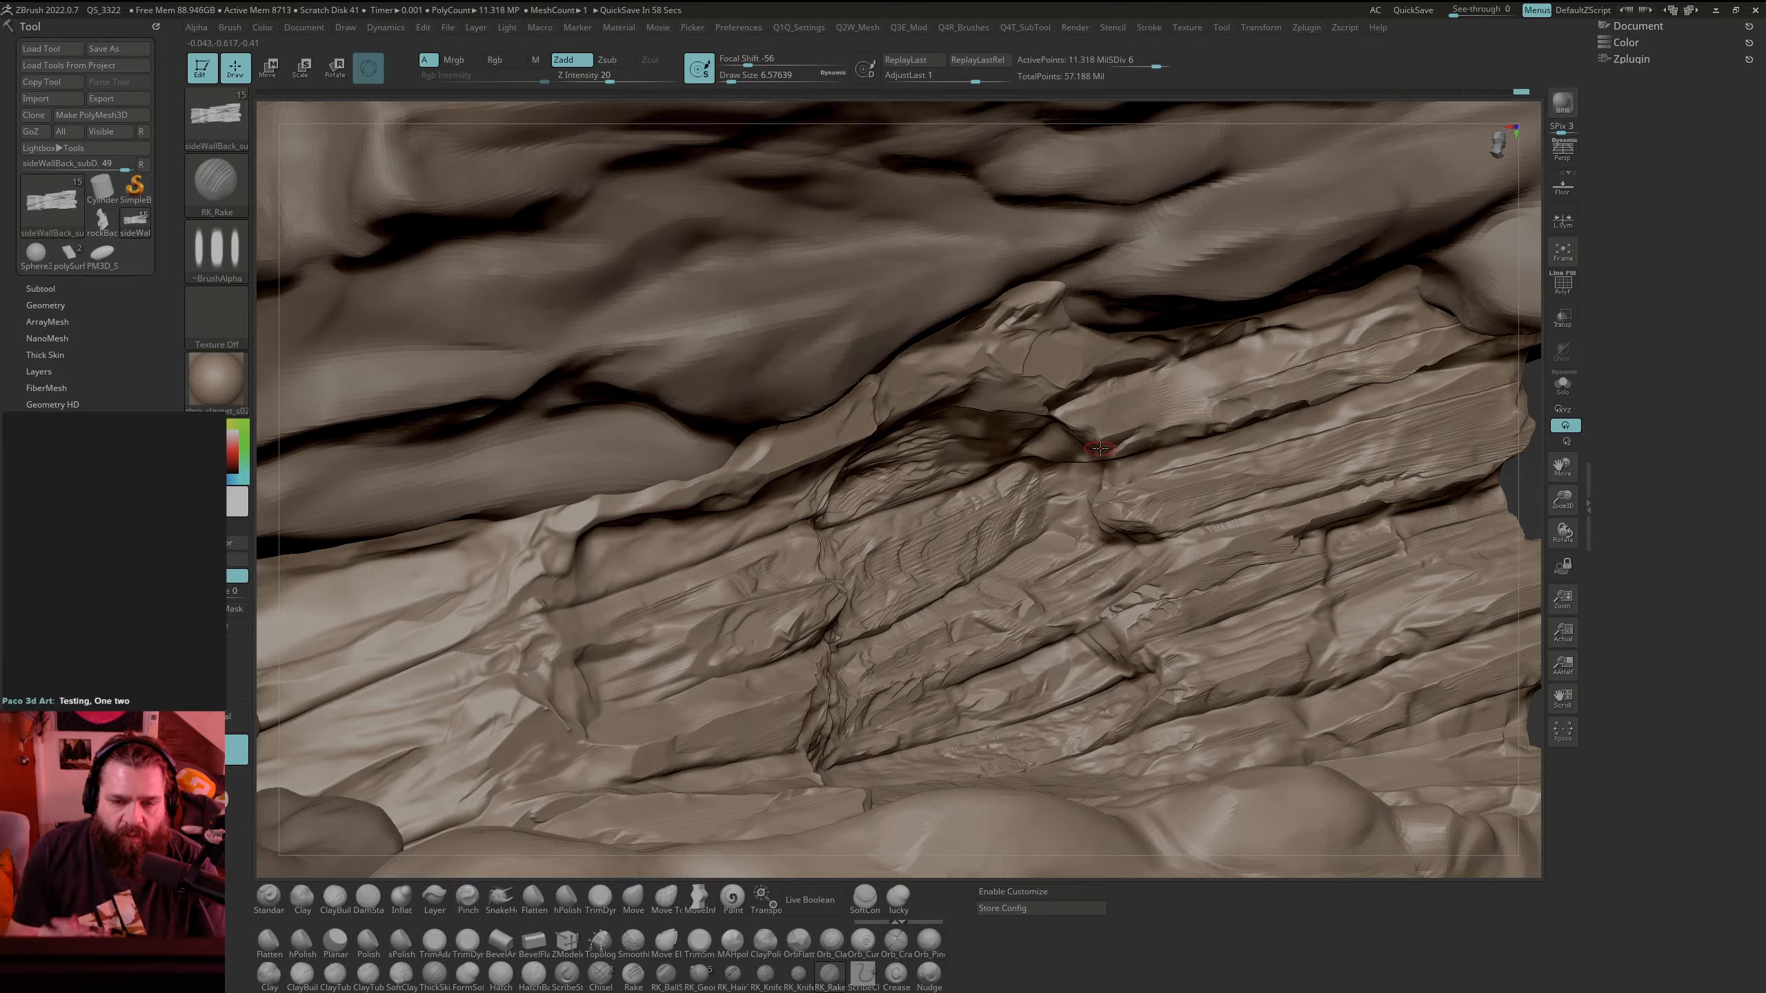
Step: Rake and lightly smooth the slanted layers and broken ledges below the striated face
left_click_drag(1529, 465, 1533, 467)
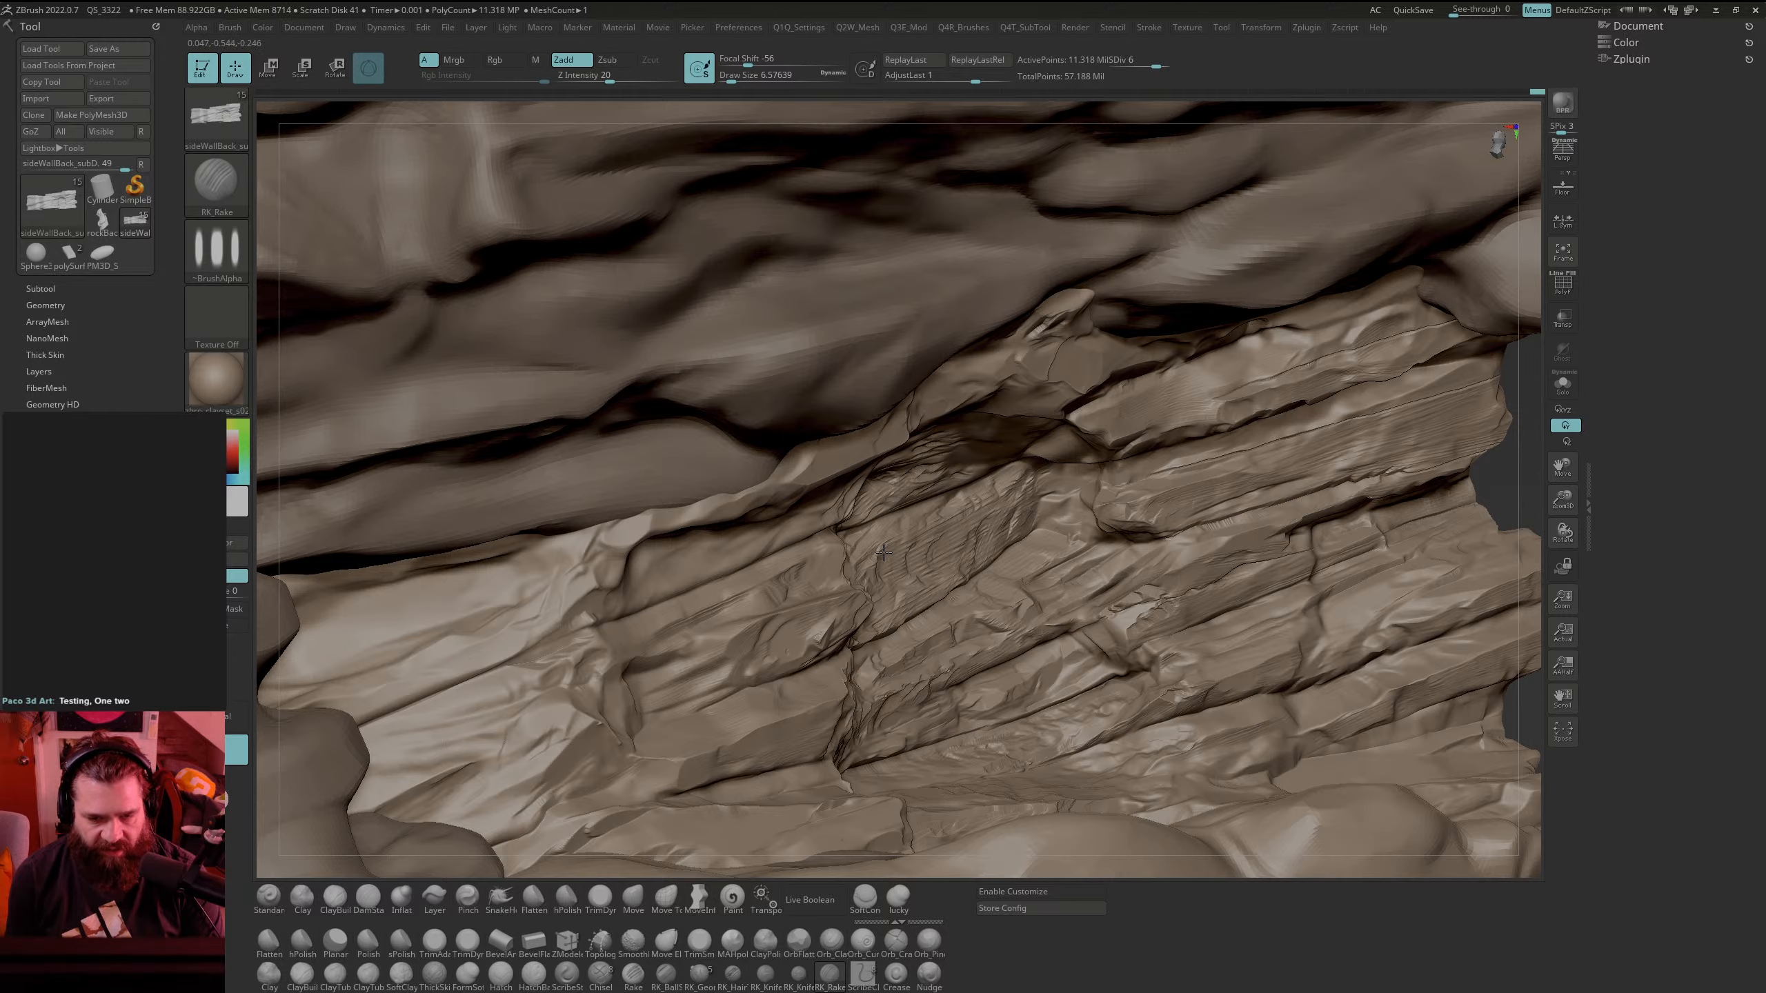
mouse_move(1519, 454)
left_mouse_down("alt")
mouse_move(1442, 397)
mouse_move(1441, 372)
mouse_move(1438, 445)
left_mouse_up("alt")
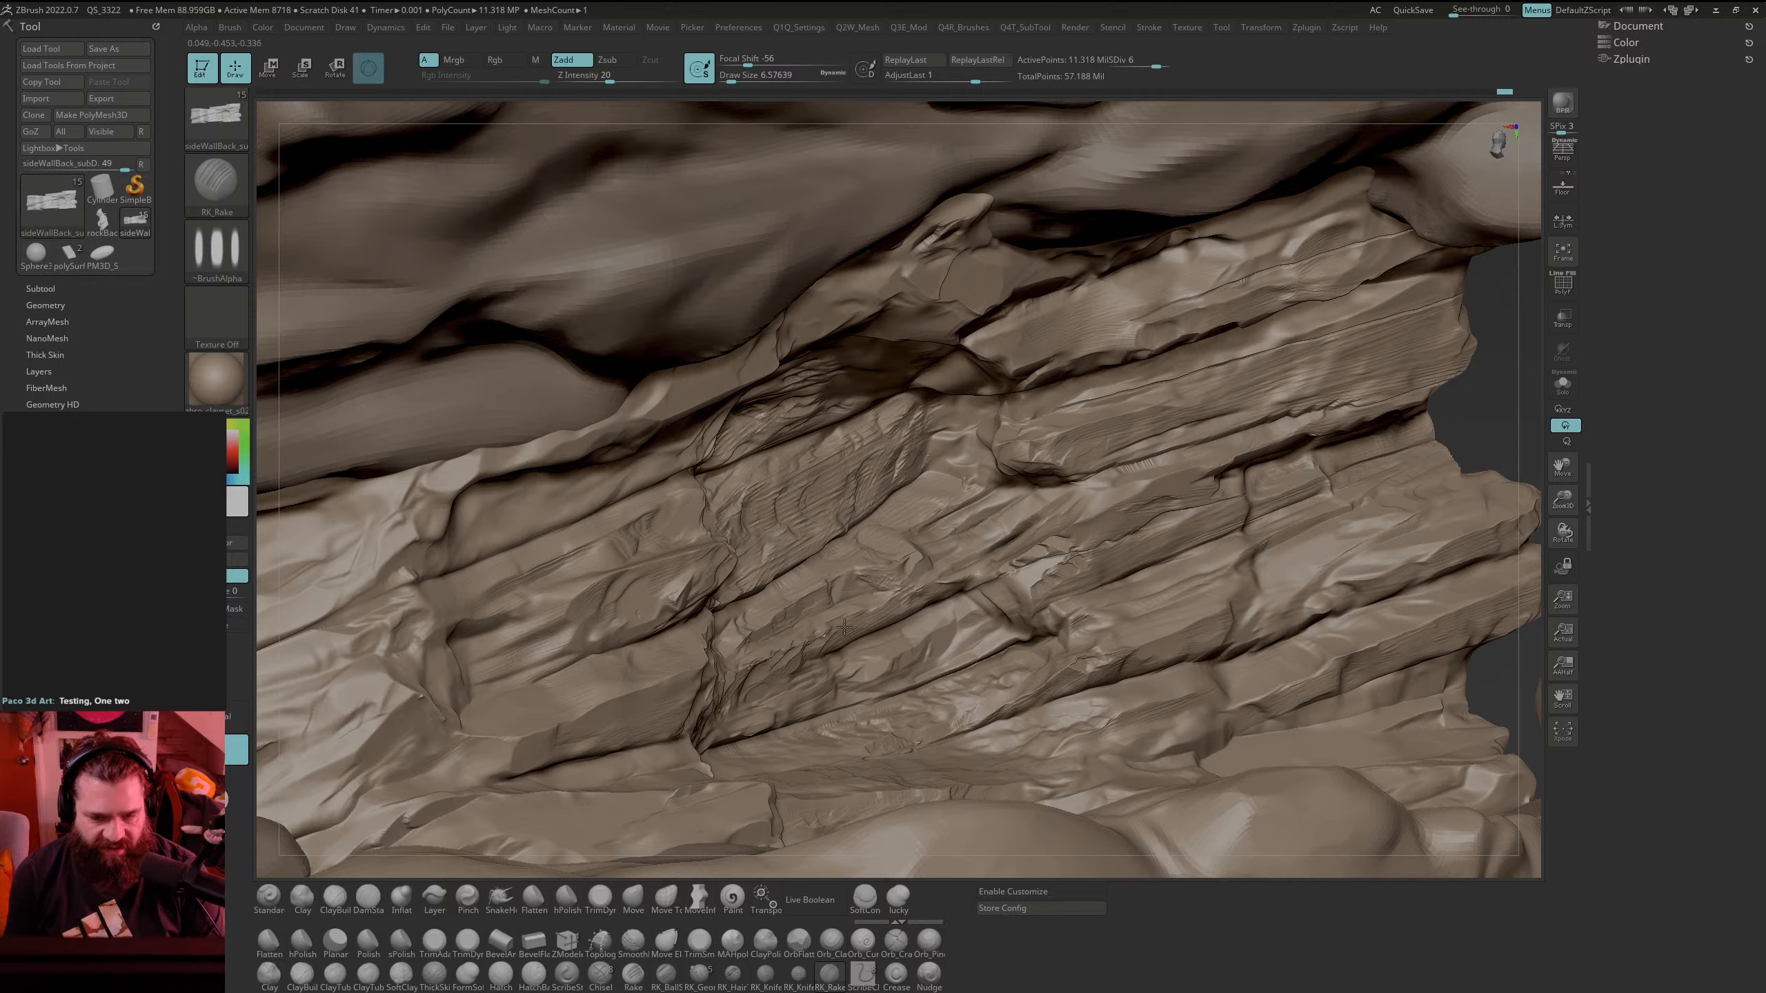
key("shift")
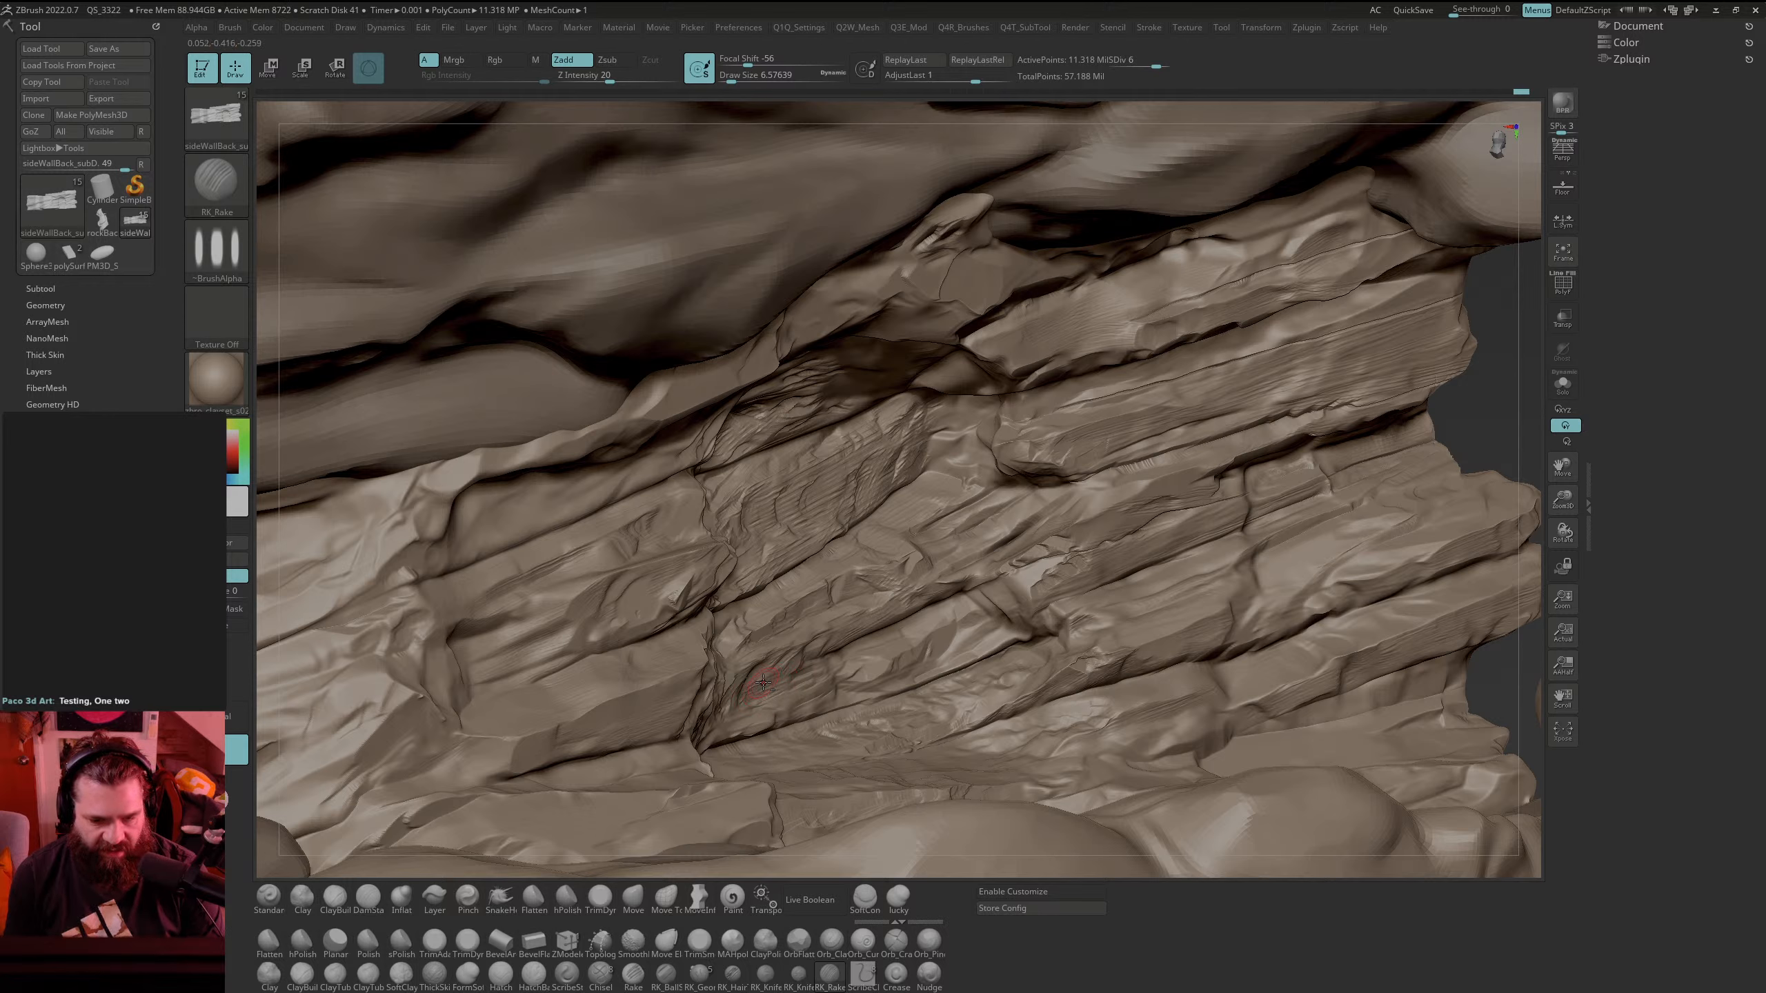
key("shift")
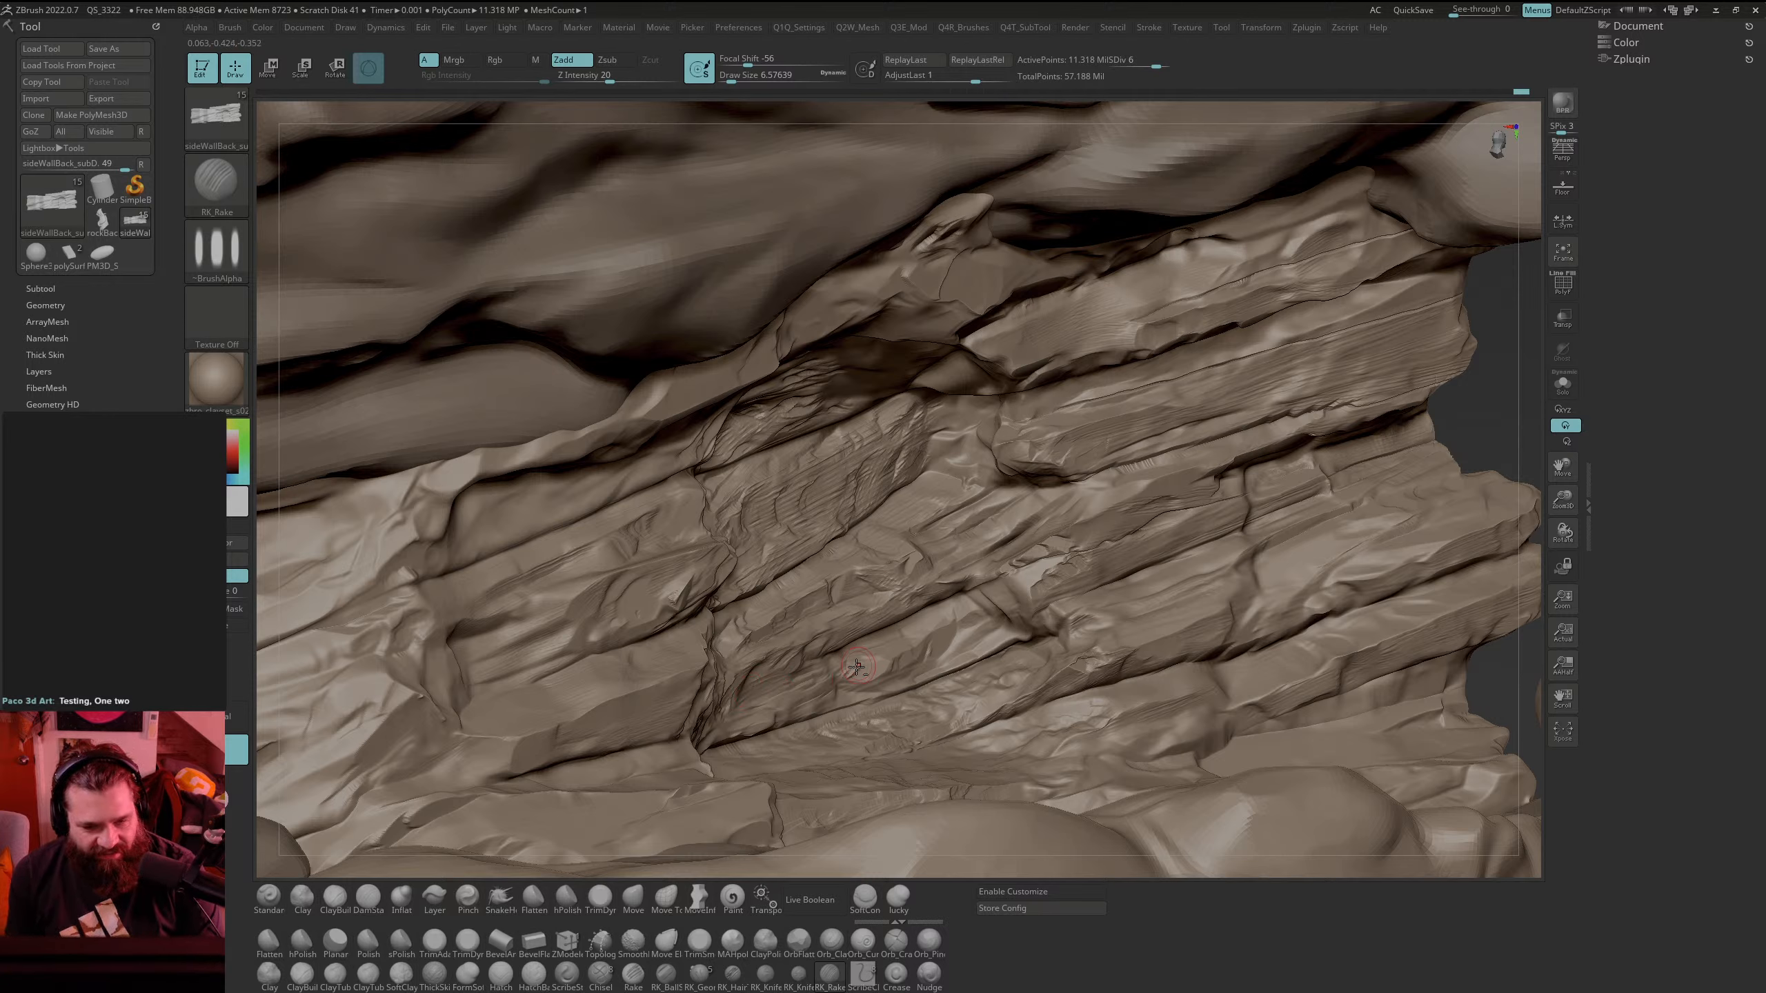
left_click_drag(868, 673, 847, 669)
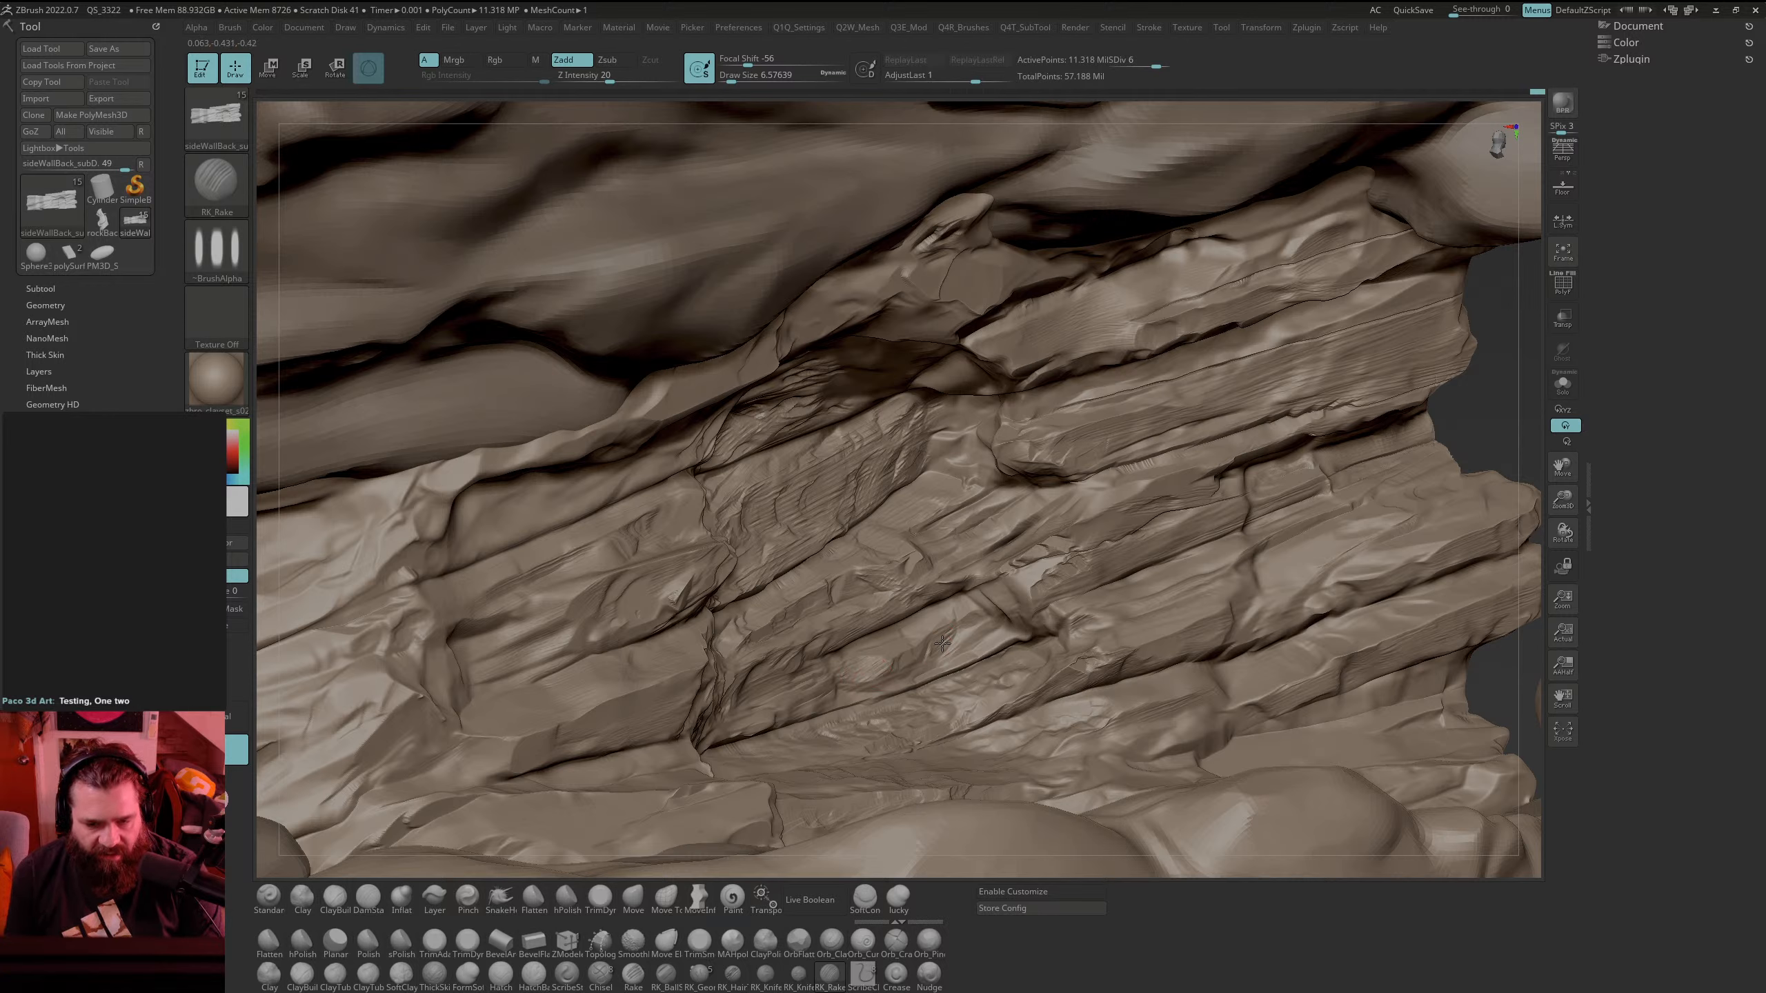
left_click_drag(949, 638, 932, 664)
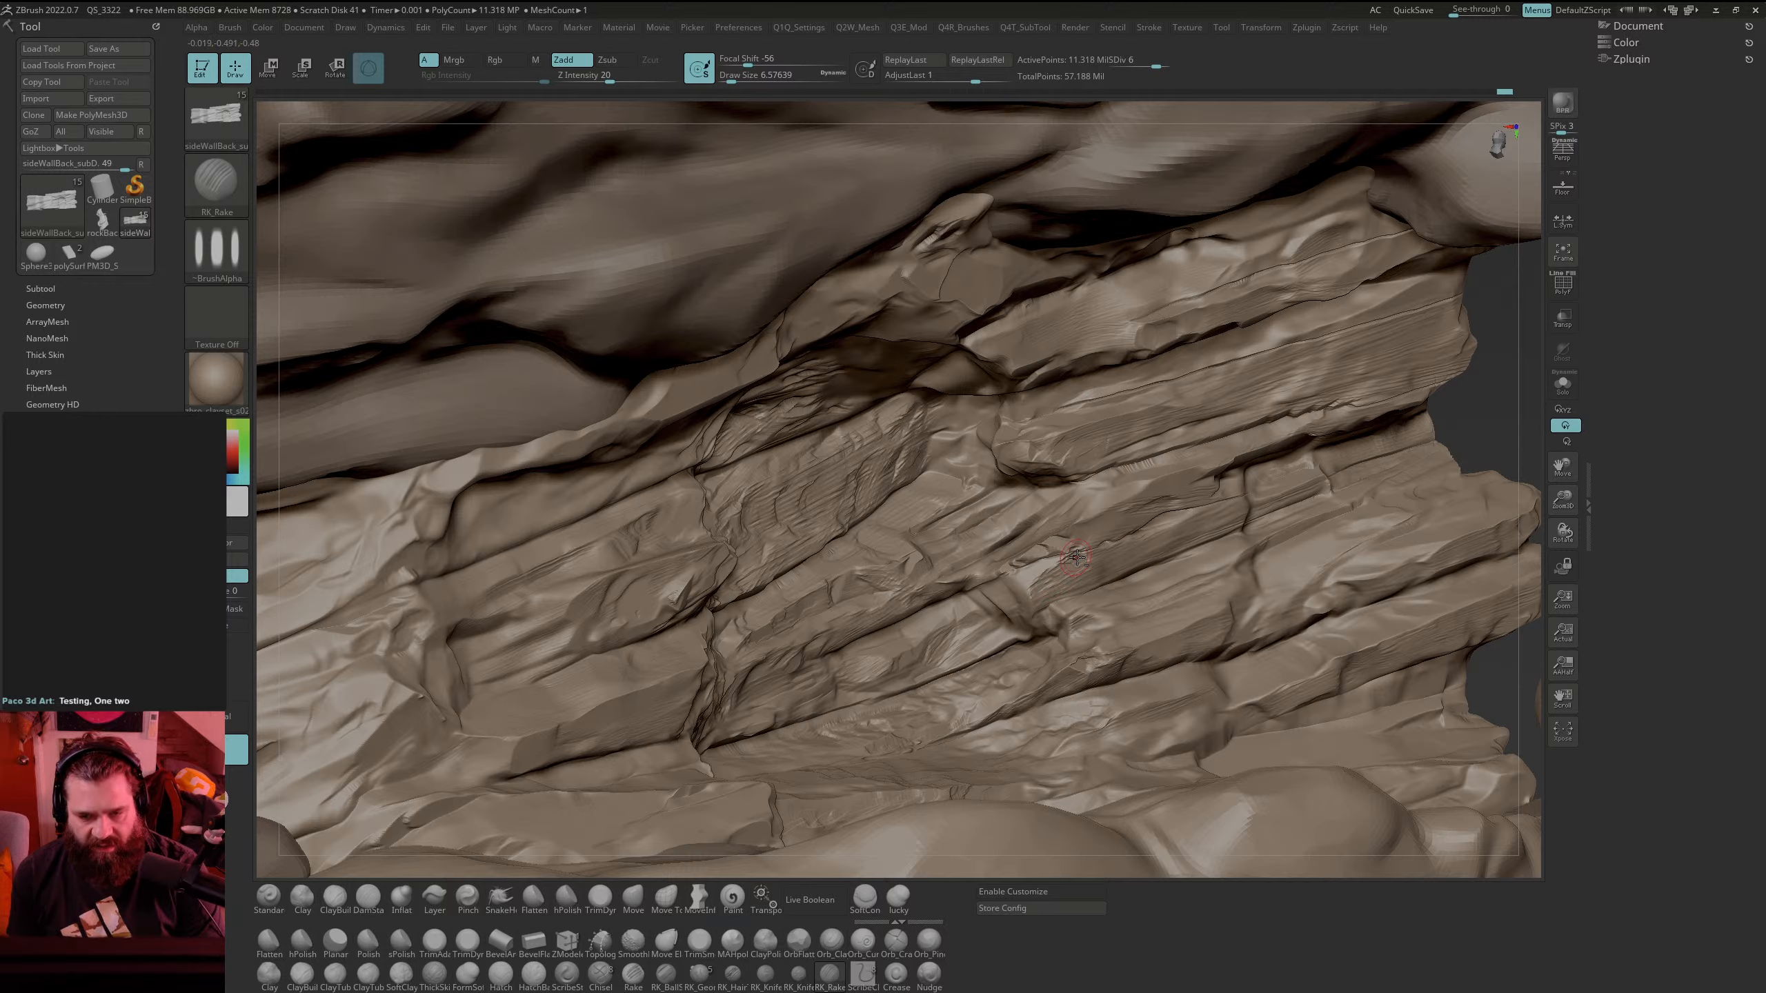
key("shift")
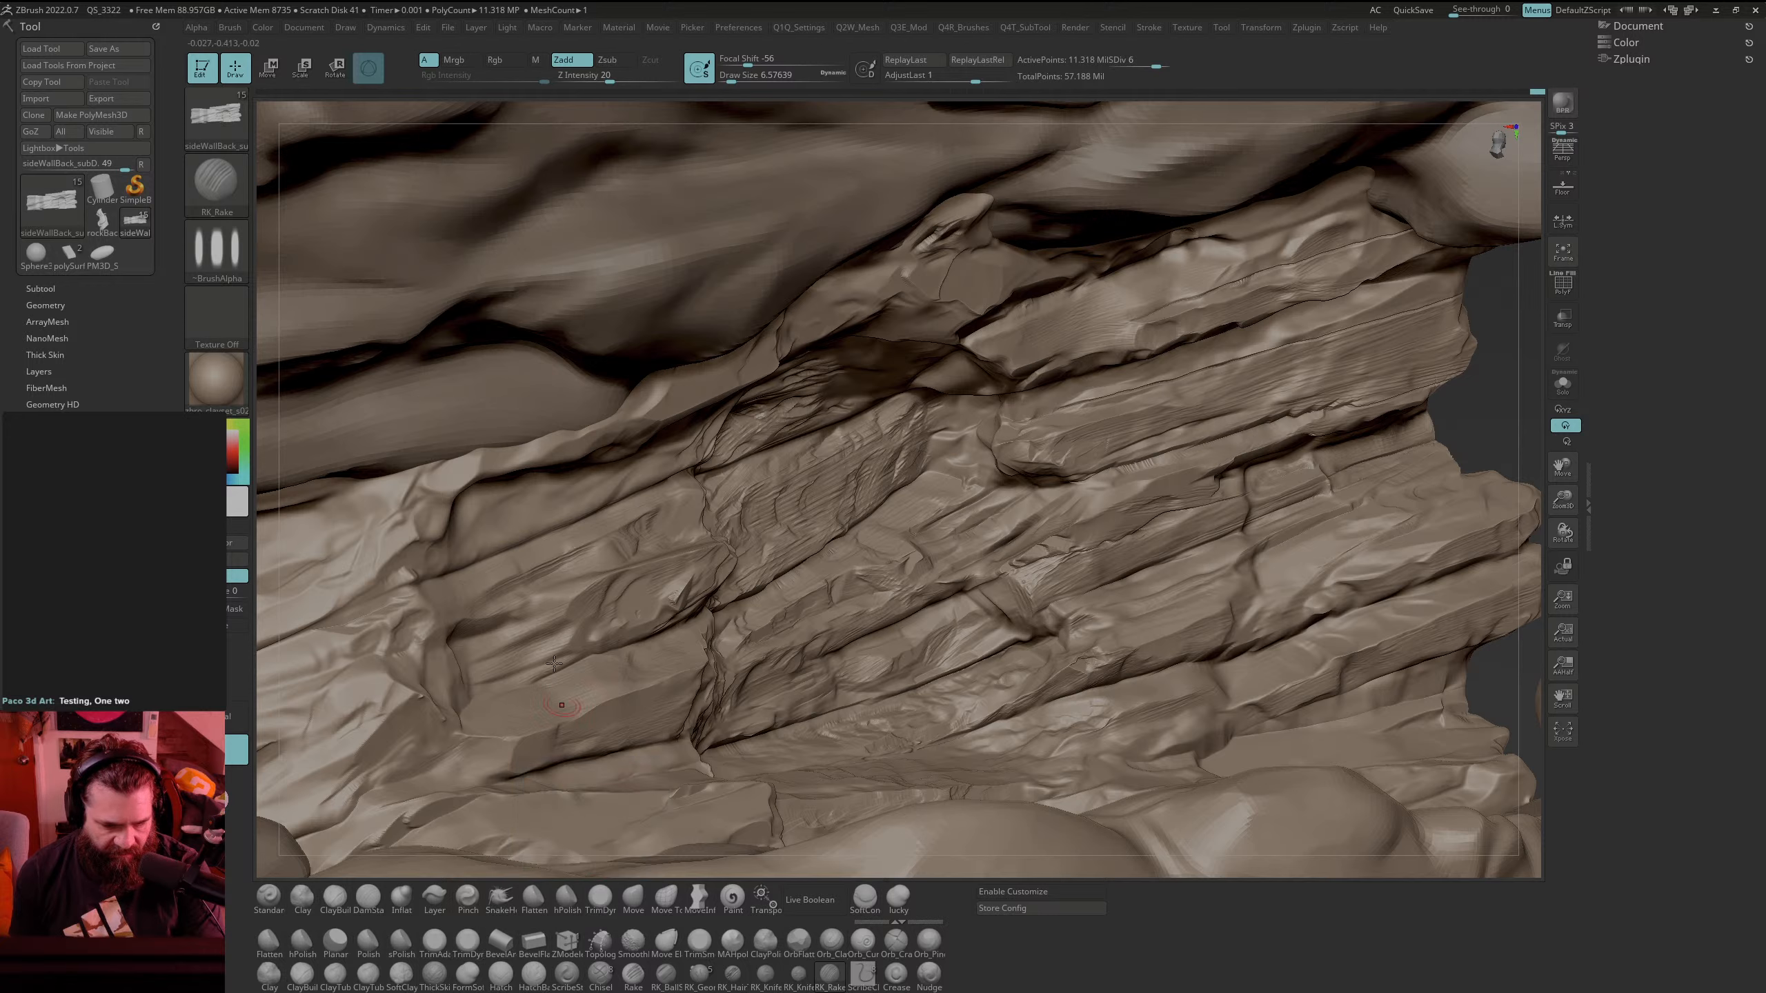
Step: Switch from the rake brush to the TrimSmoothBorder brush
left_click(229, 27)
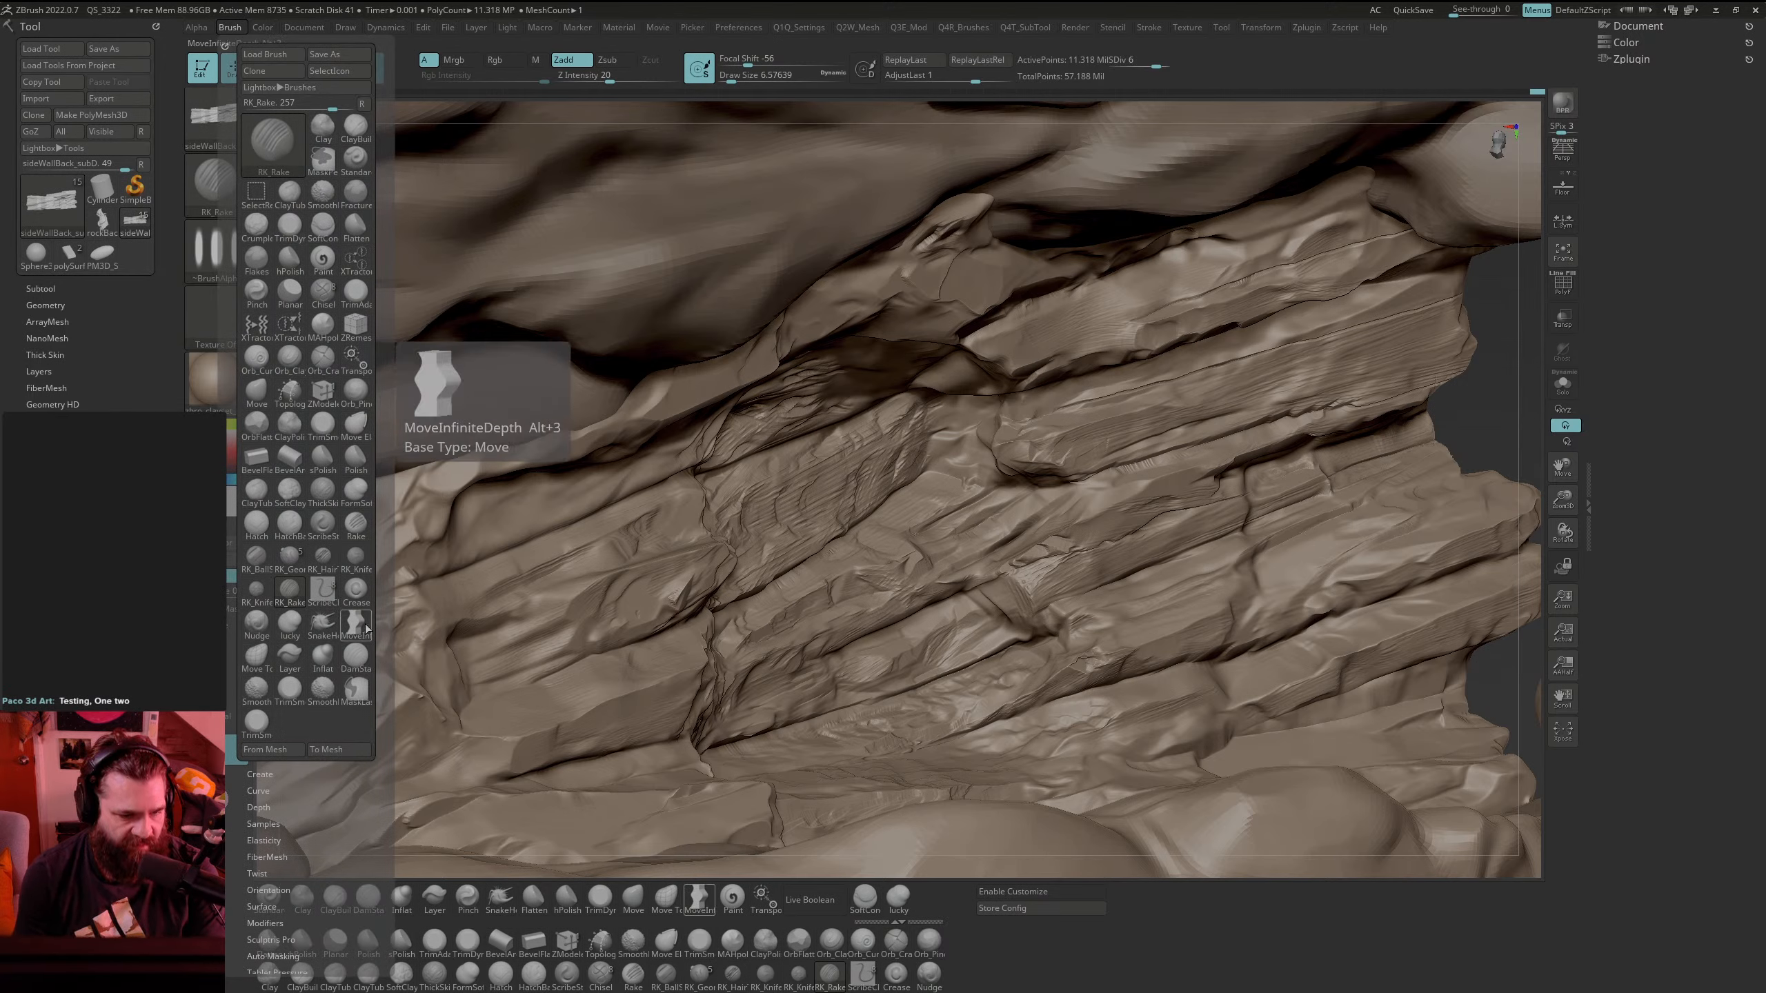
left_click(323, 459)
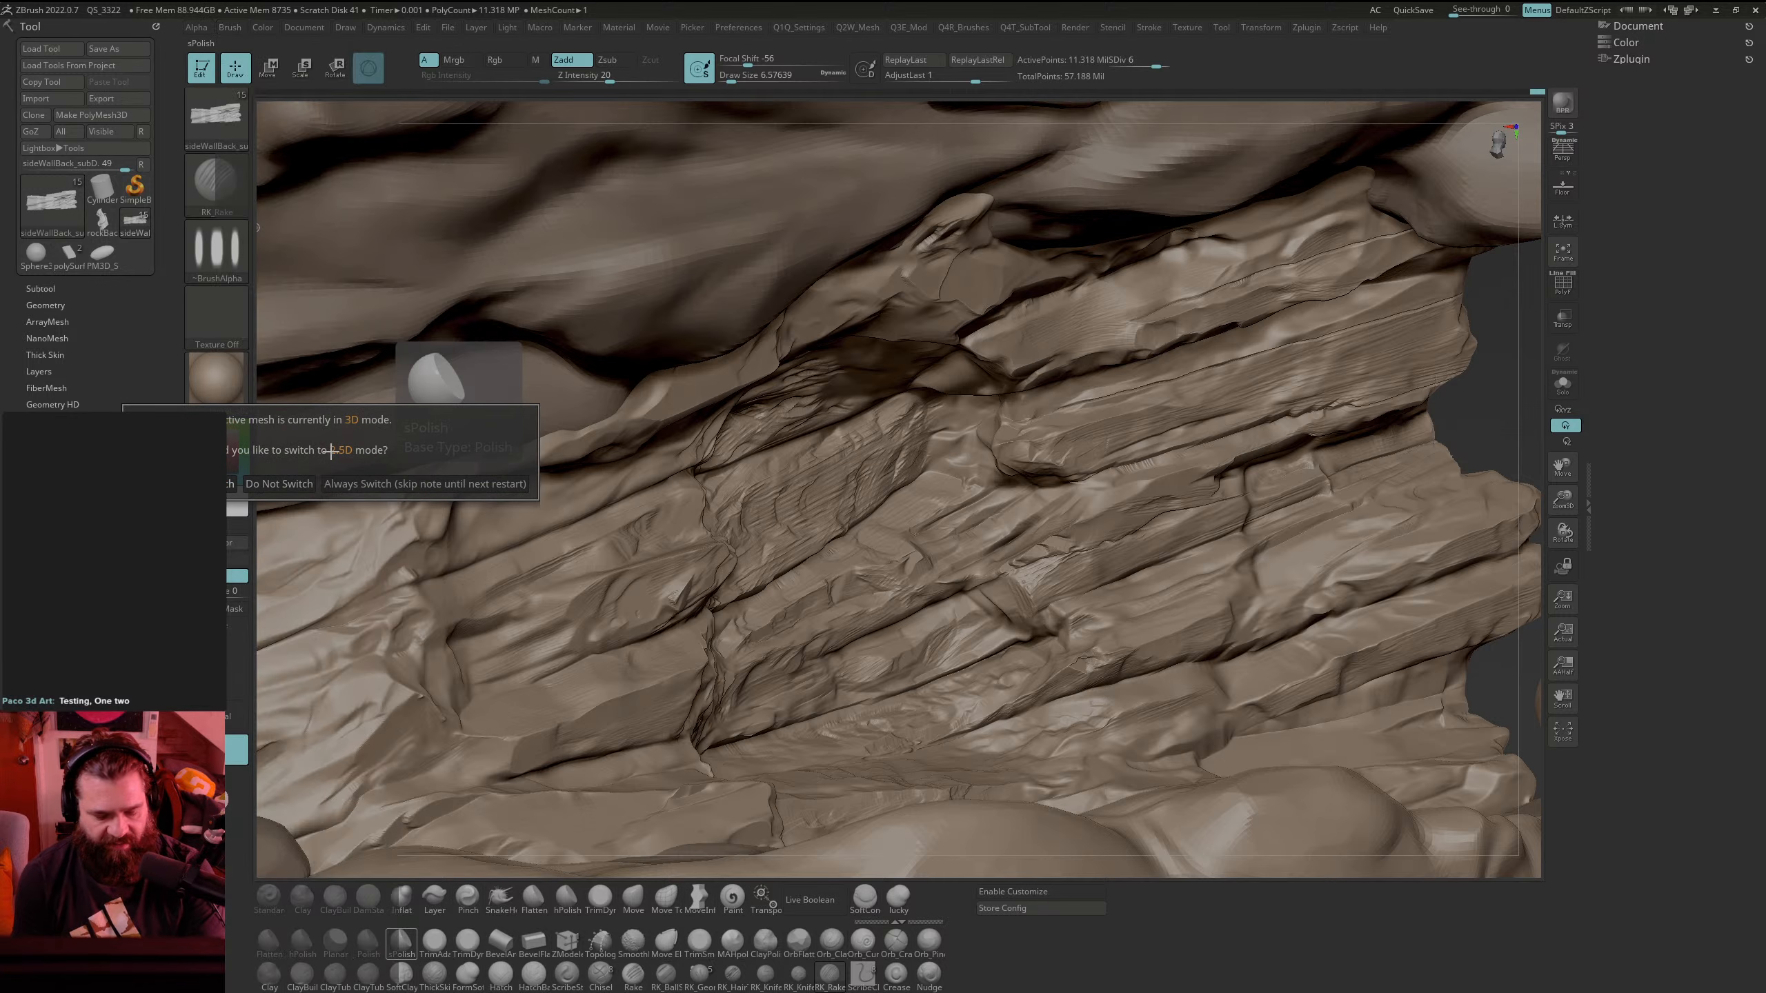
left_click(333, 454)
key("b")
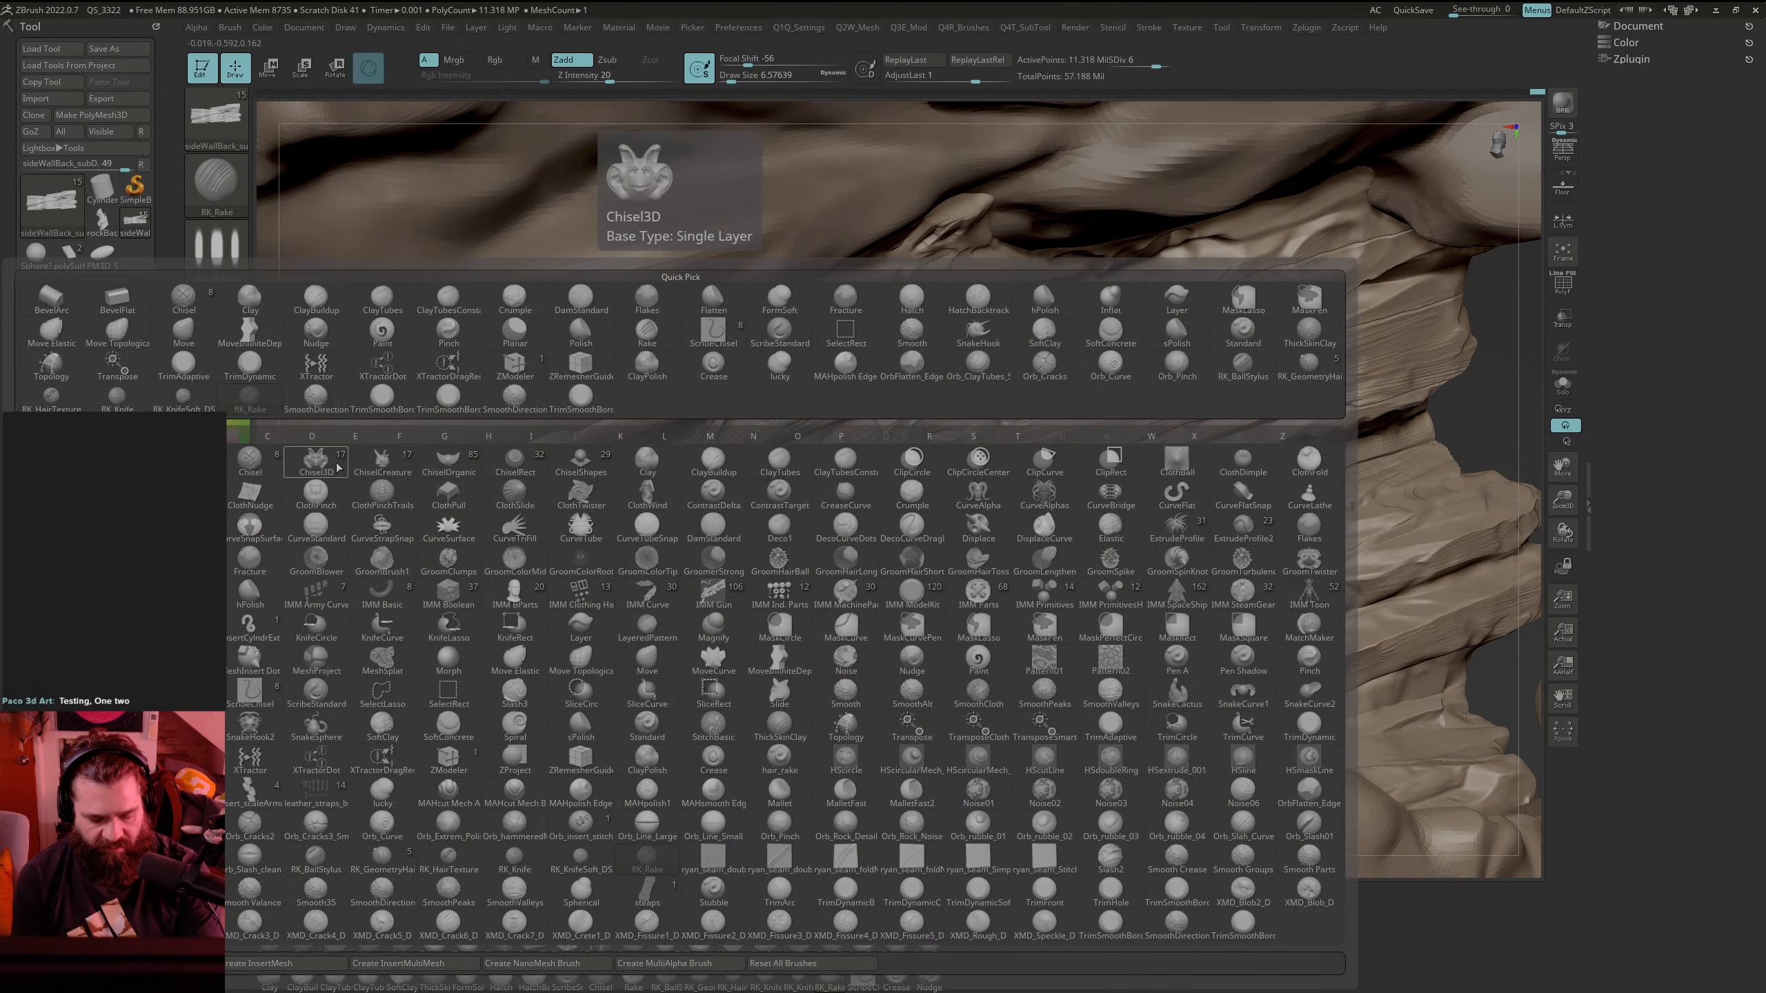
key("t")
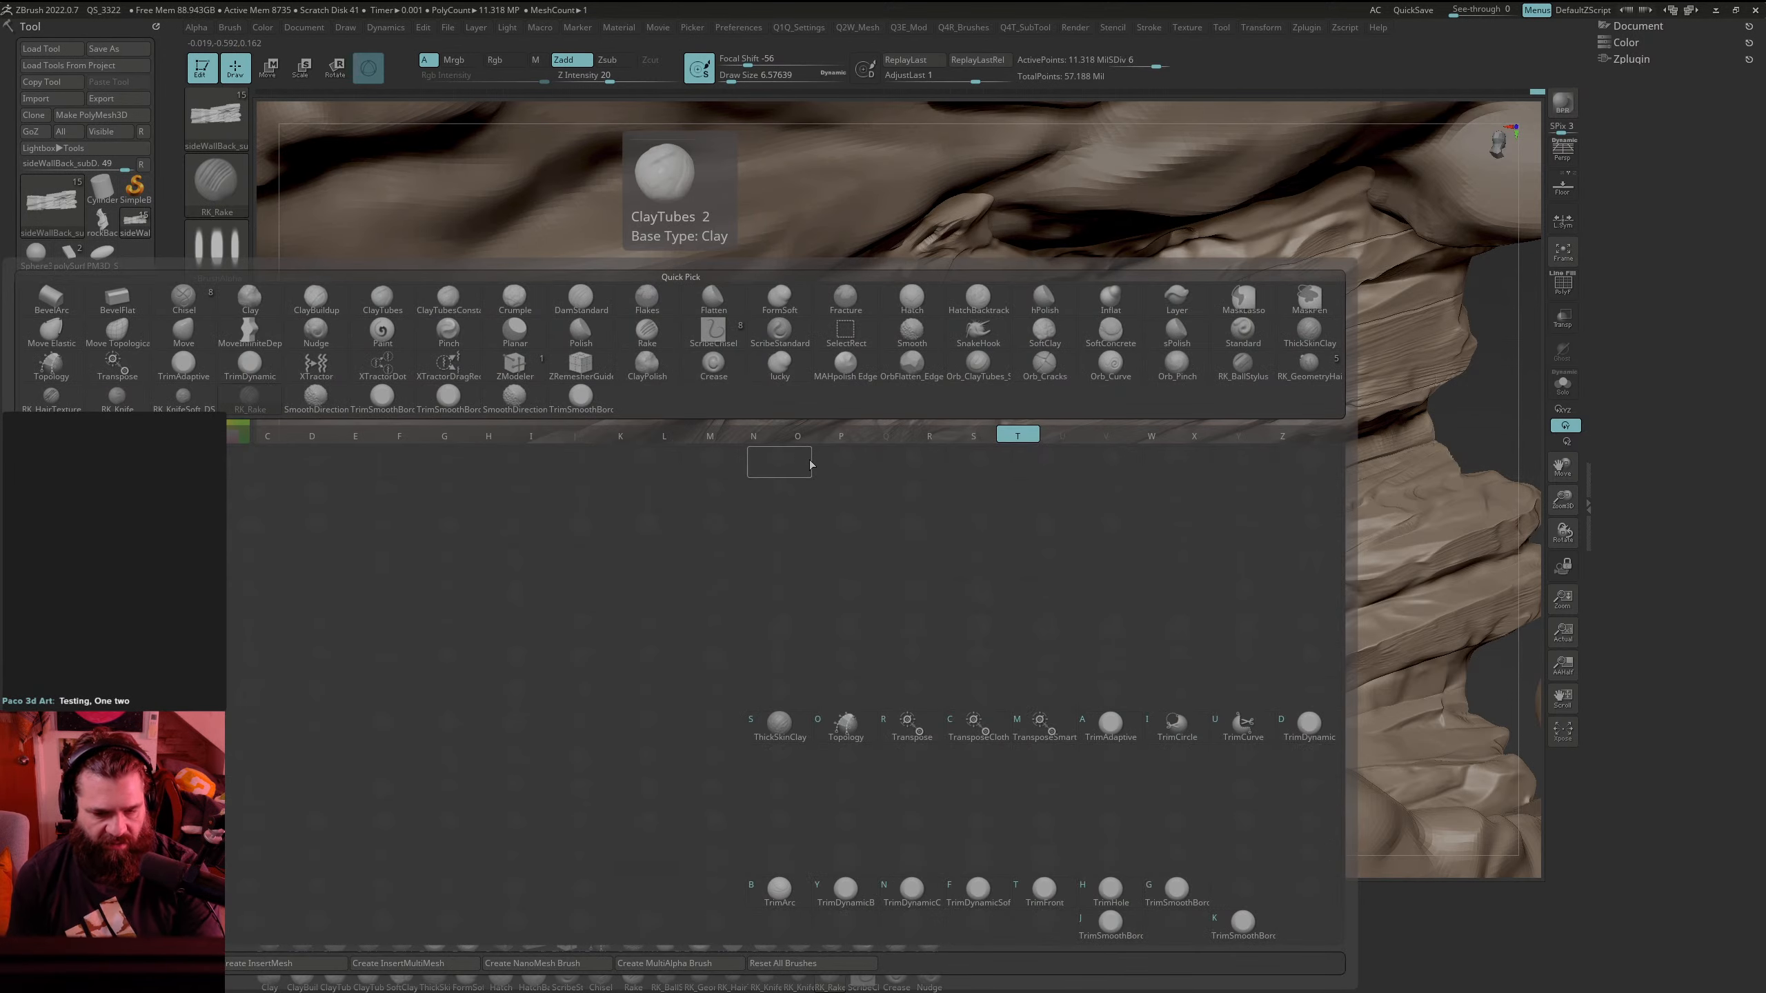
left_click(1263, 936)
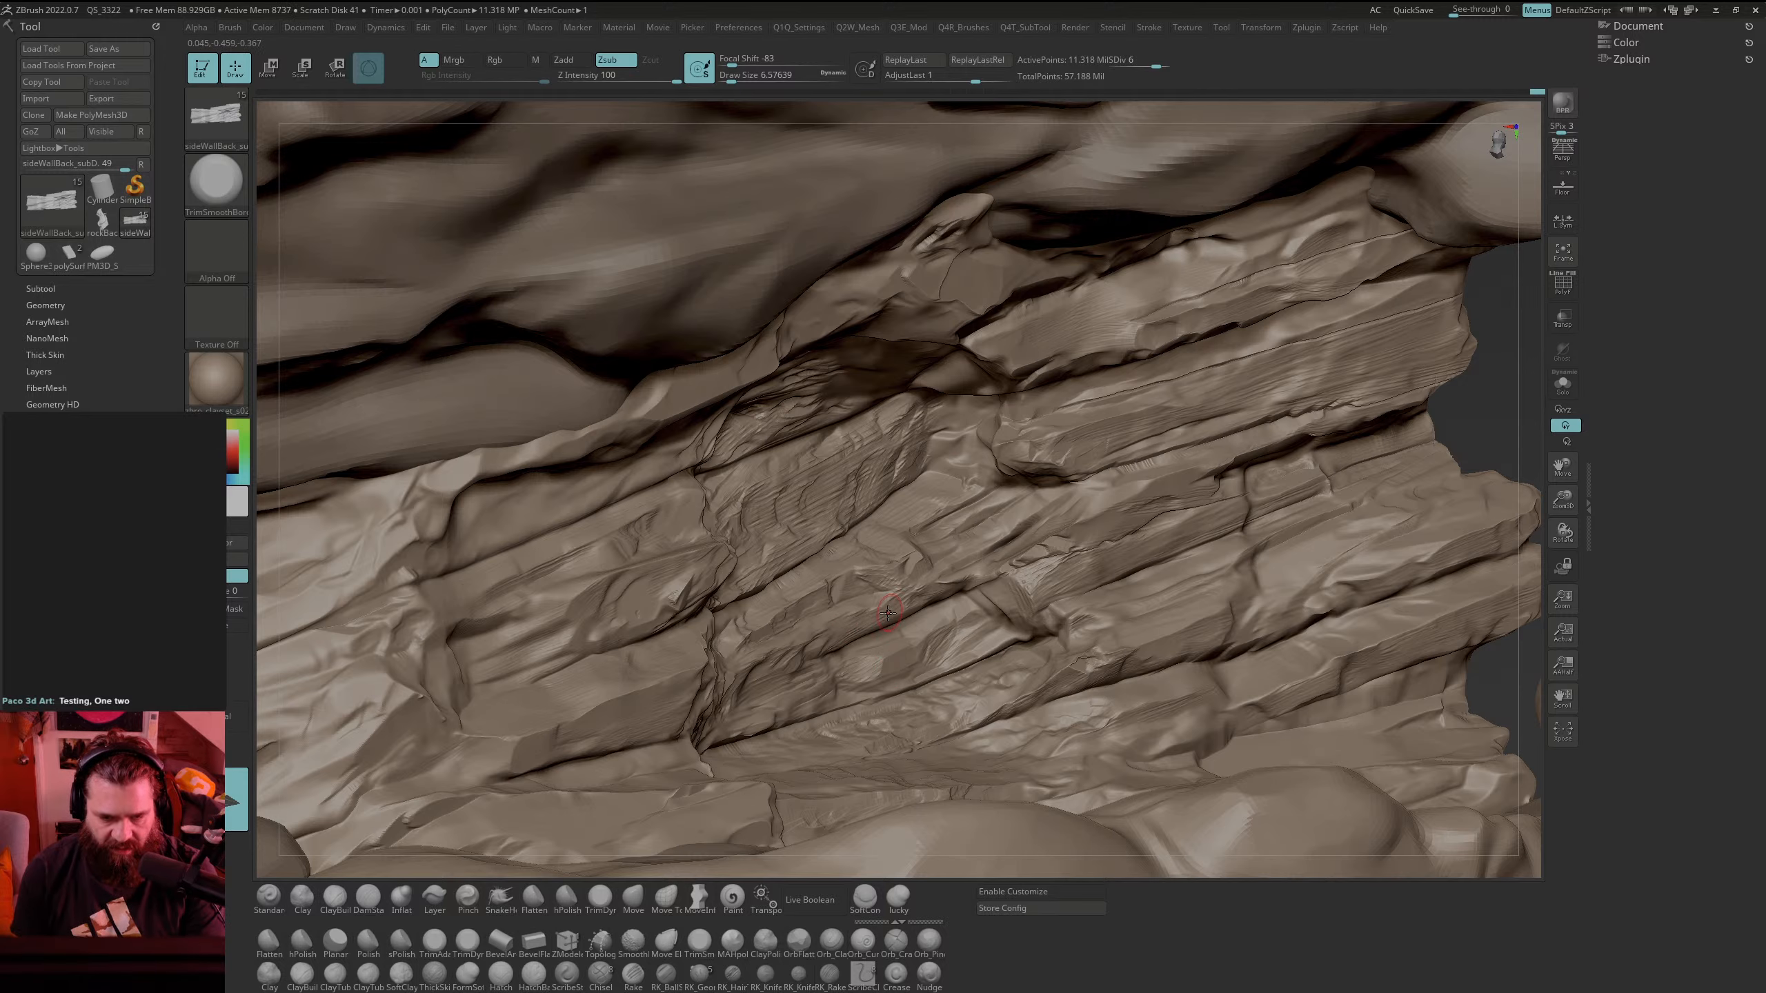
key("b")
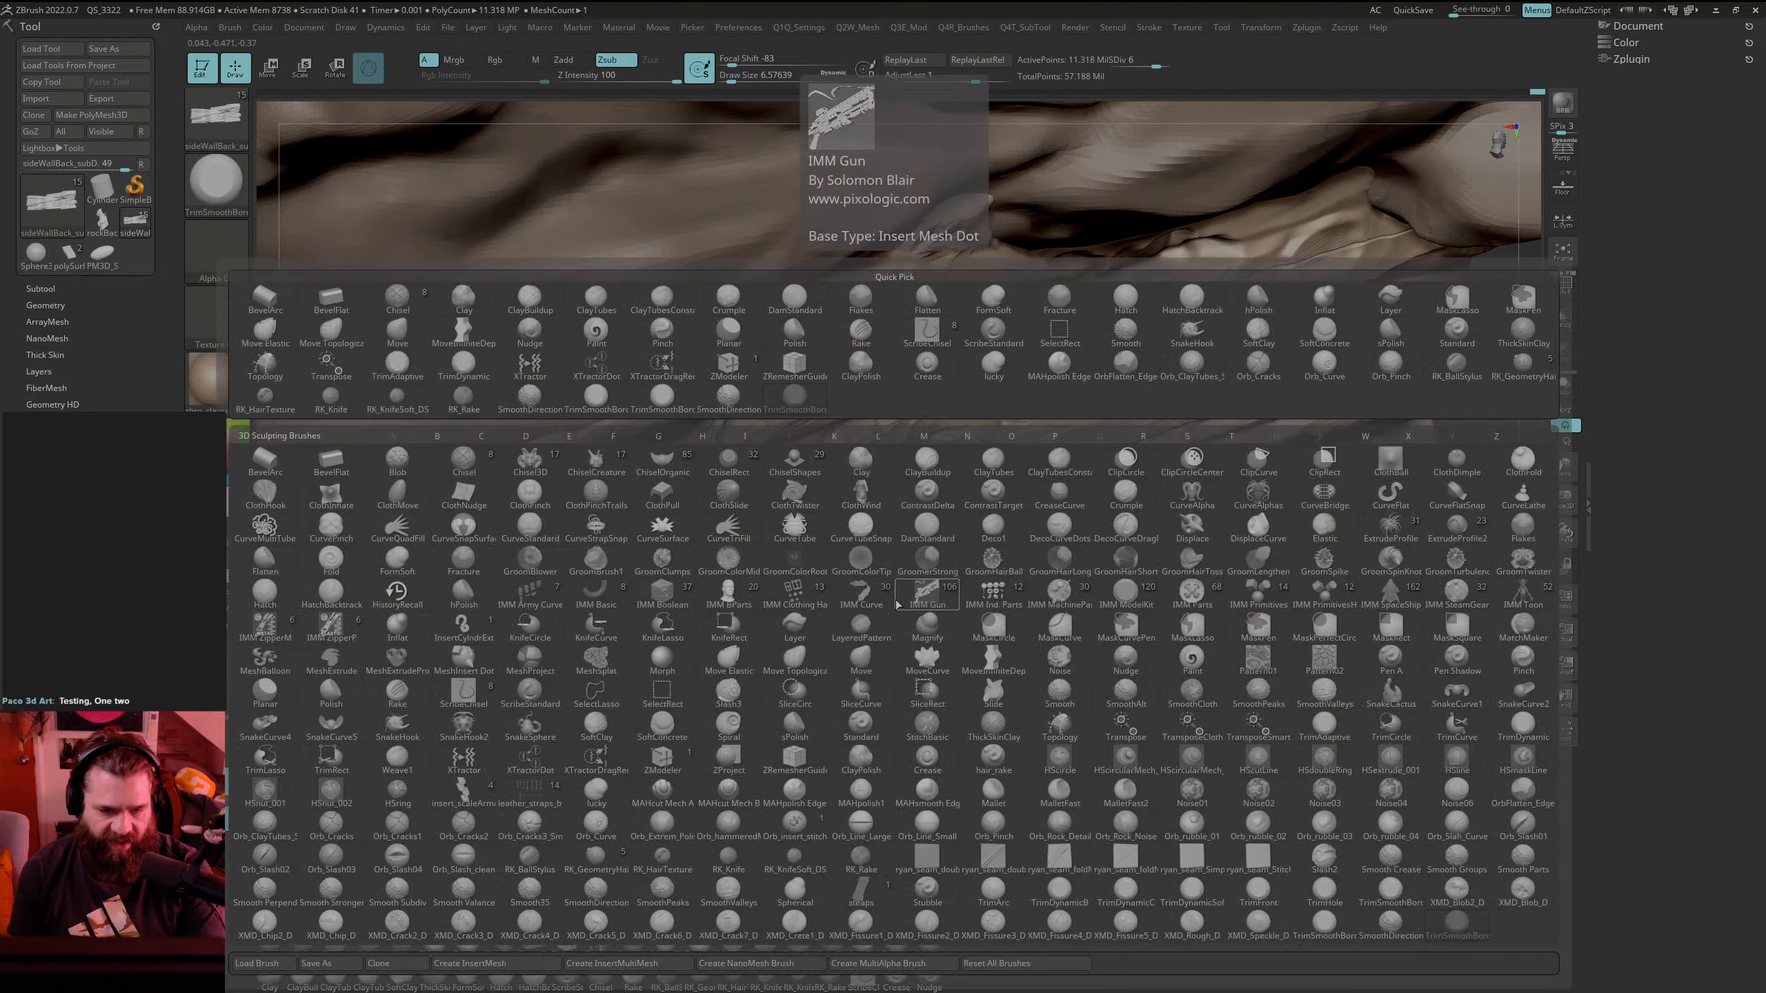
key("Escape")
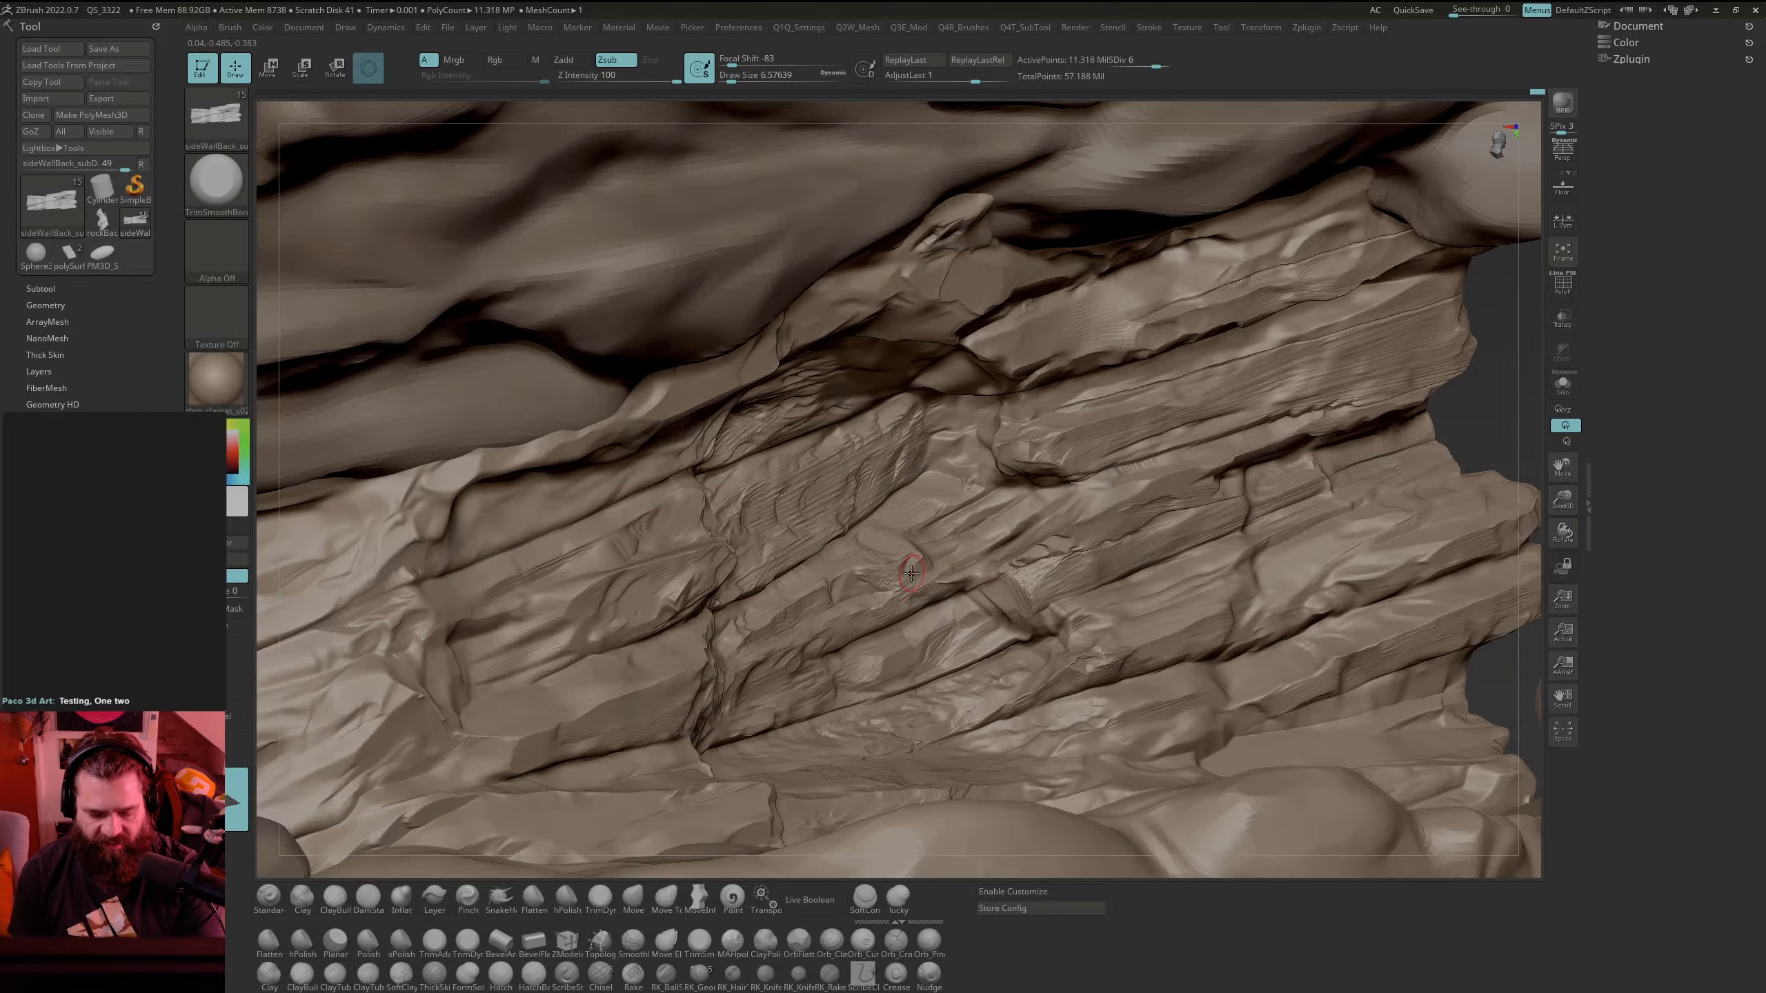
key("b")
key("t")
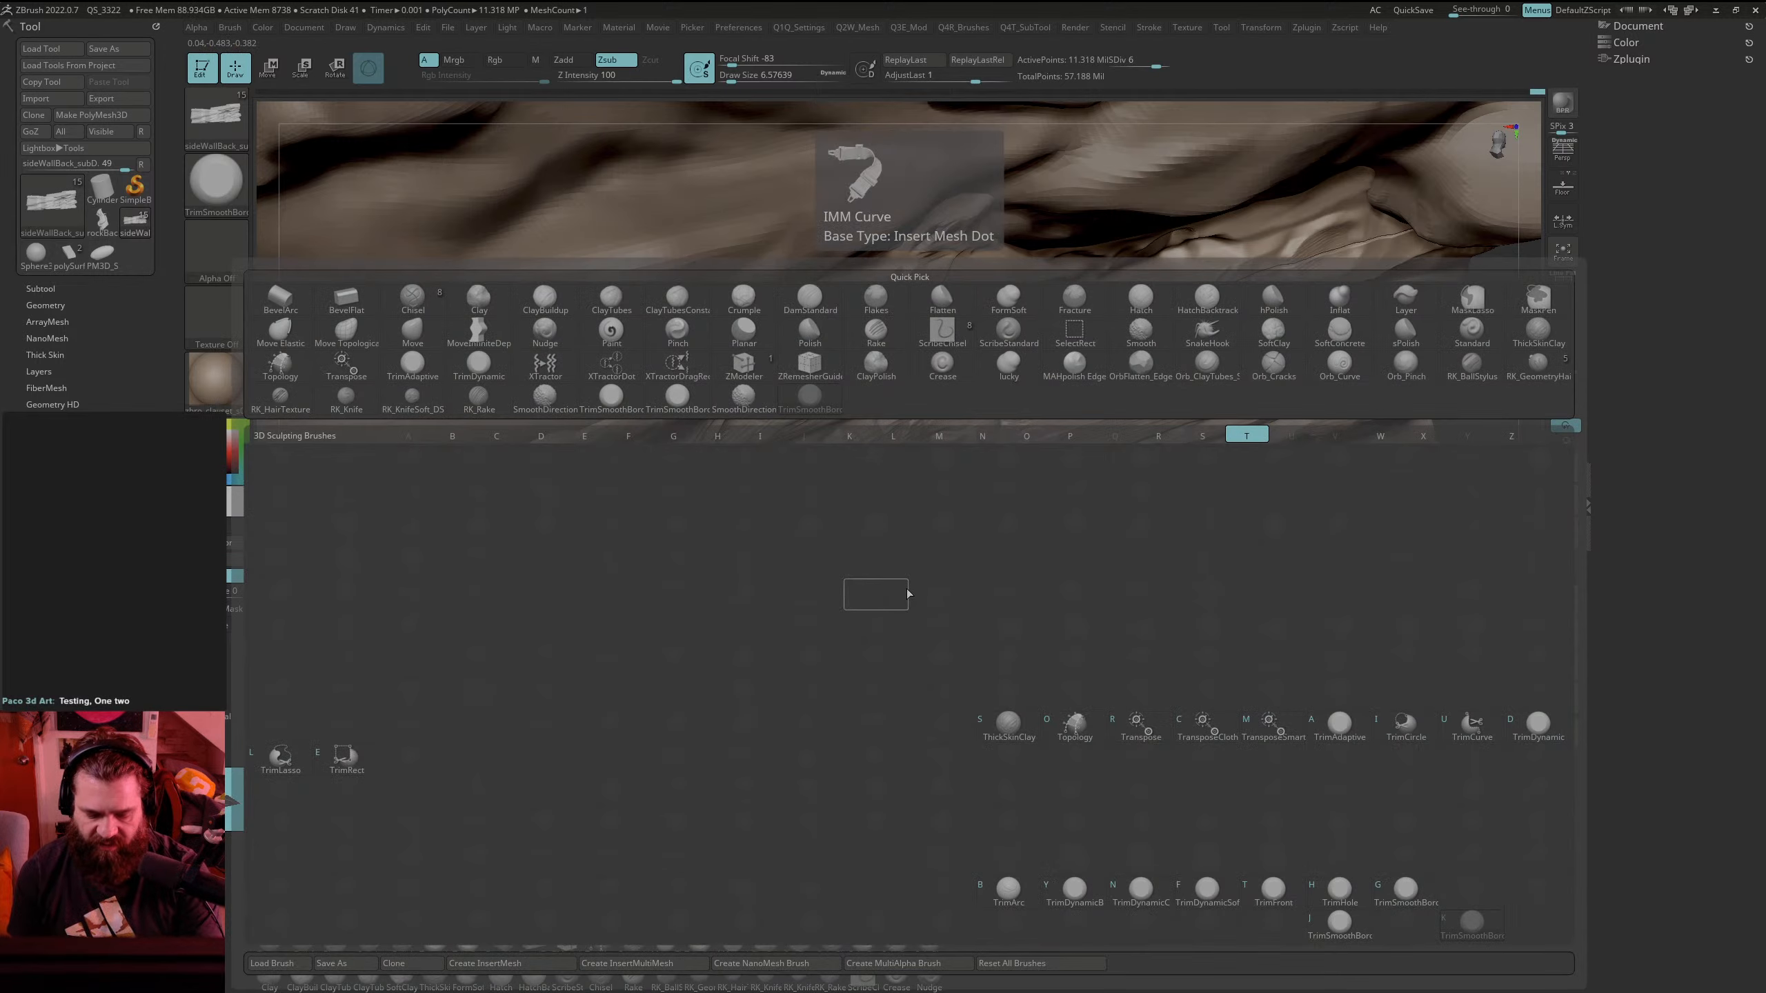
key("Escape")
Step: Undo the last three strokes and trim the layered ledges near the wall's outer end
key("ctrl+z")
key("ctrl+z")
key("ctrl+z")
left_click_drag(1207, 582, 1155, 604)
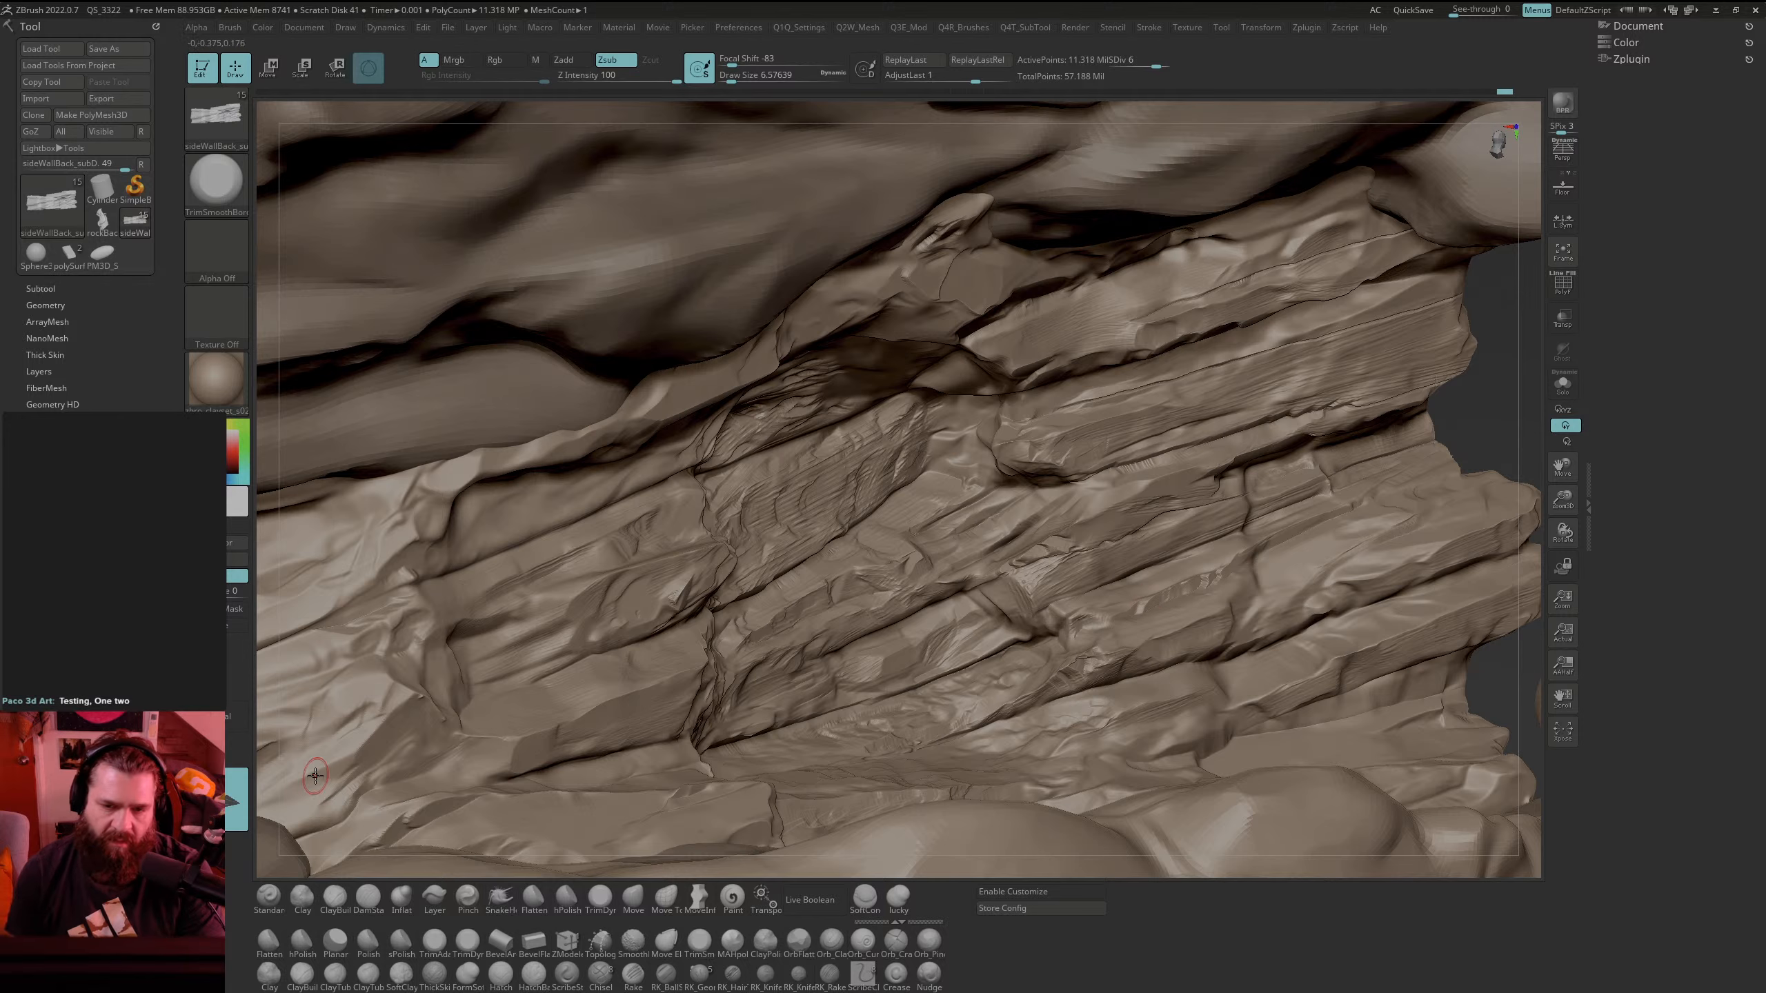
left_click_drag(1481, 382, 1183, 548)
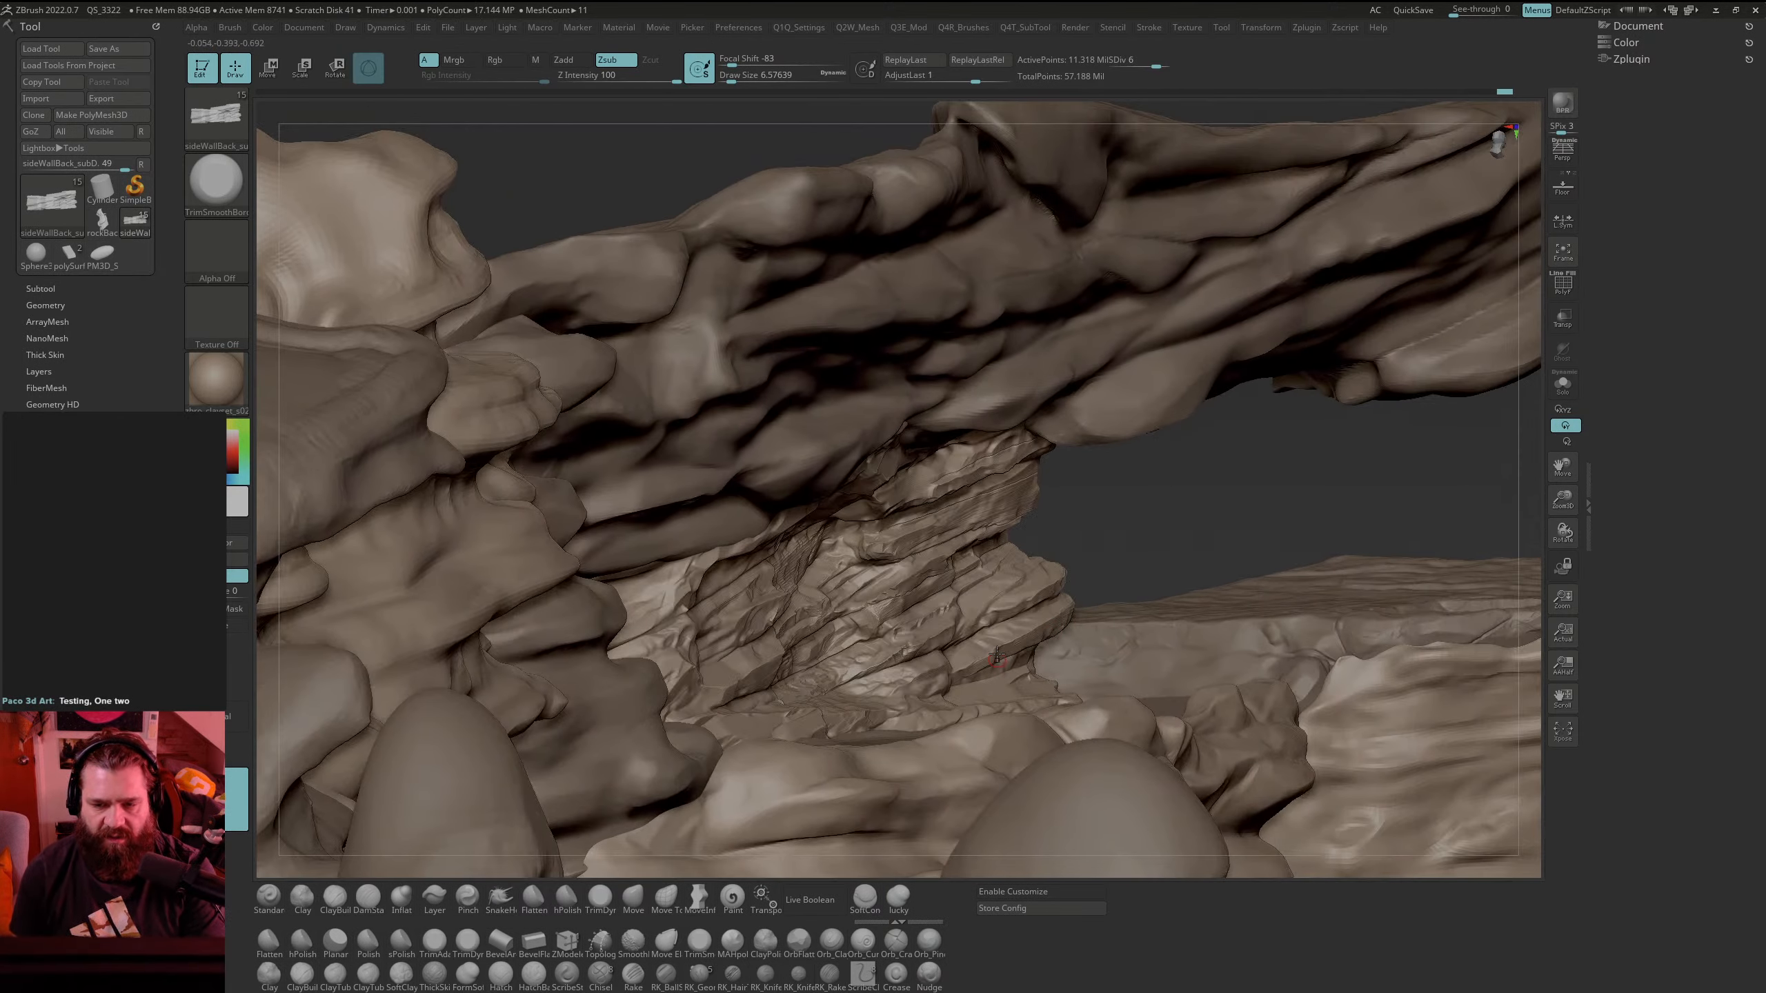
Step: Check the rock formation blockout in Maya, return to ZBrush and examine the layered wall from several angles
key("alt+Tab")
key("alt+Tab")
key("alt+Tab")
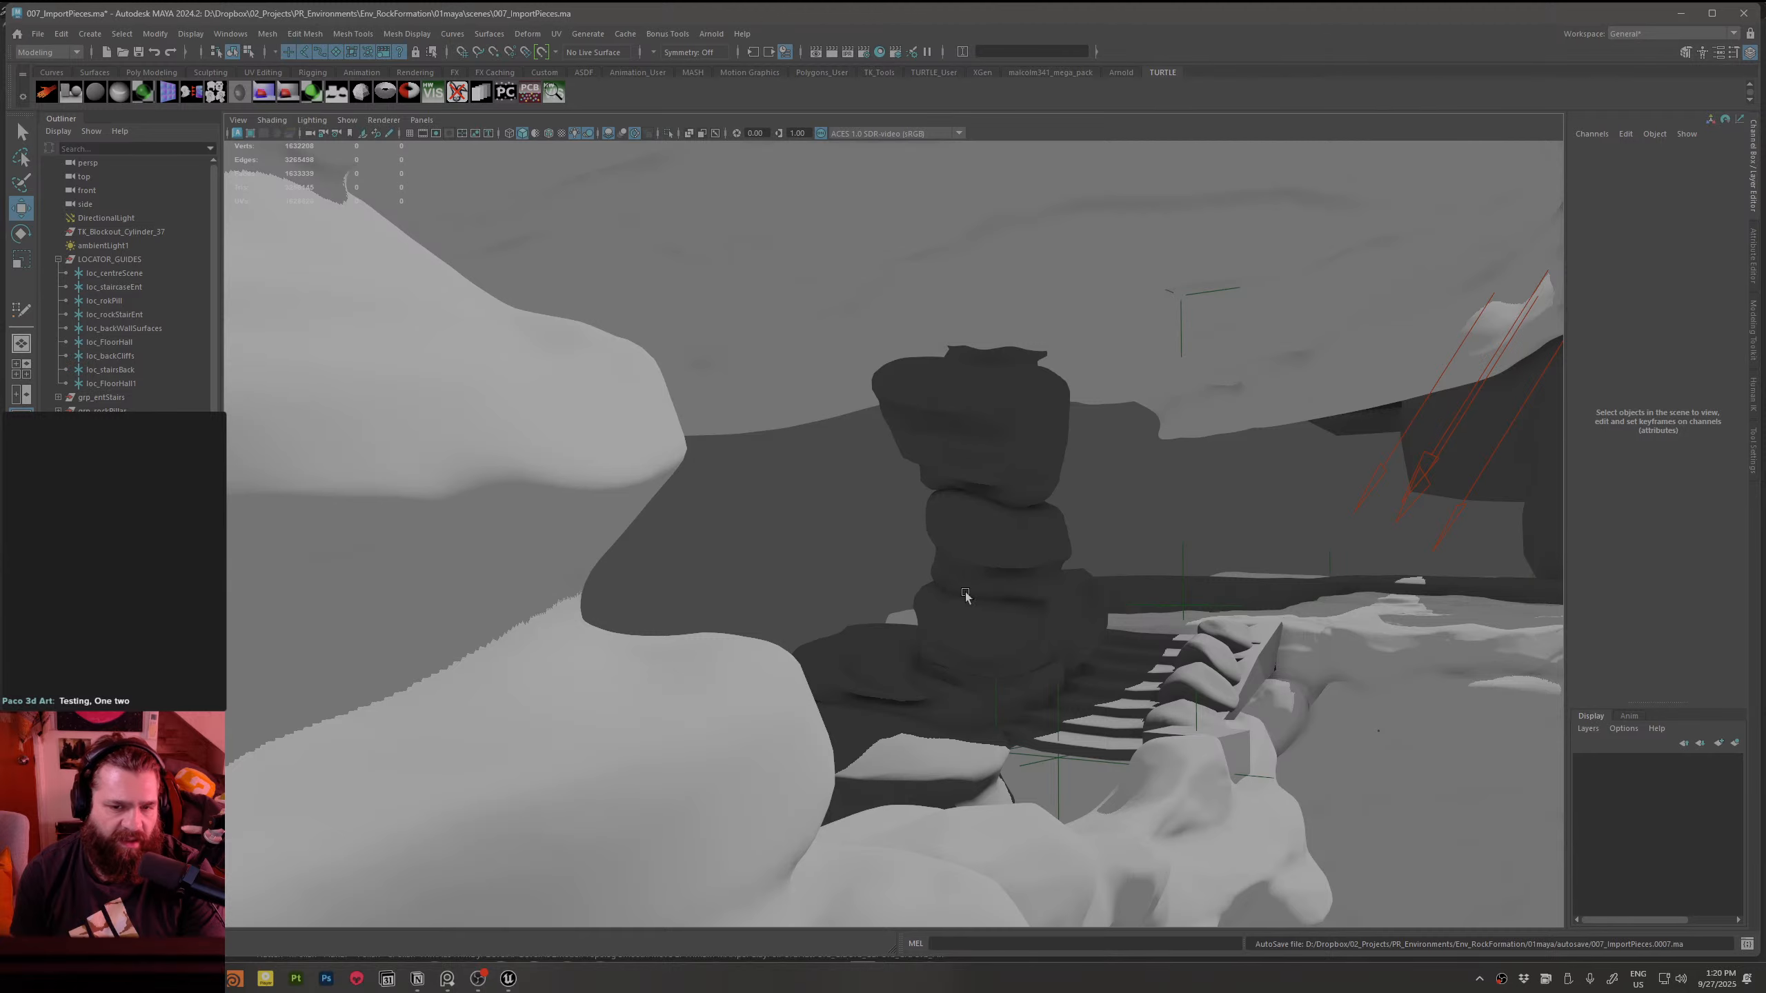
key("alt+Tab")
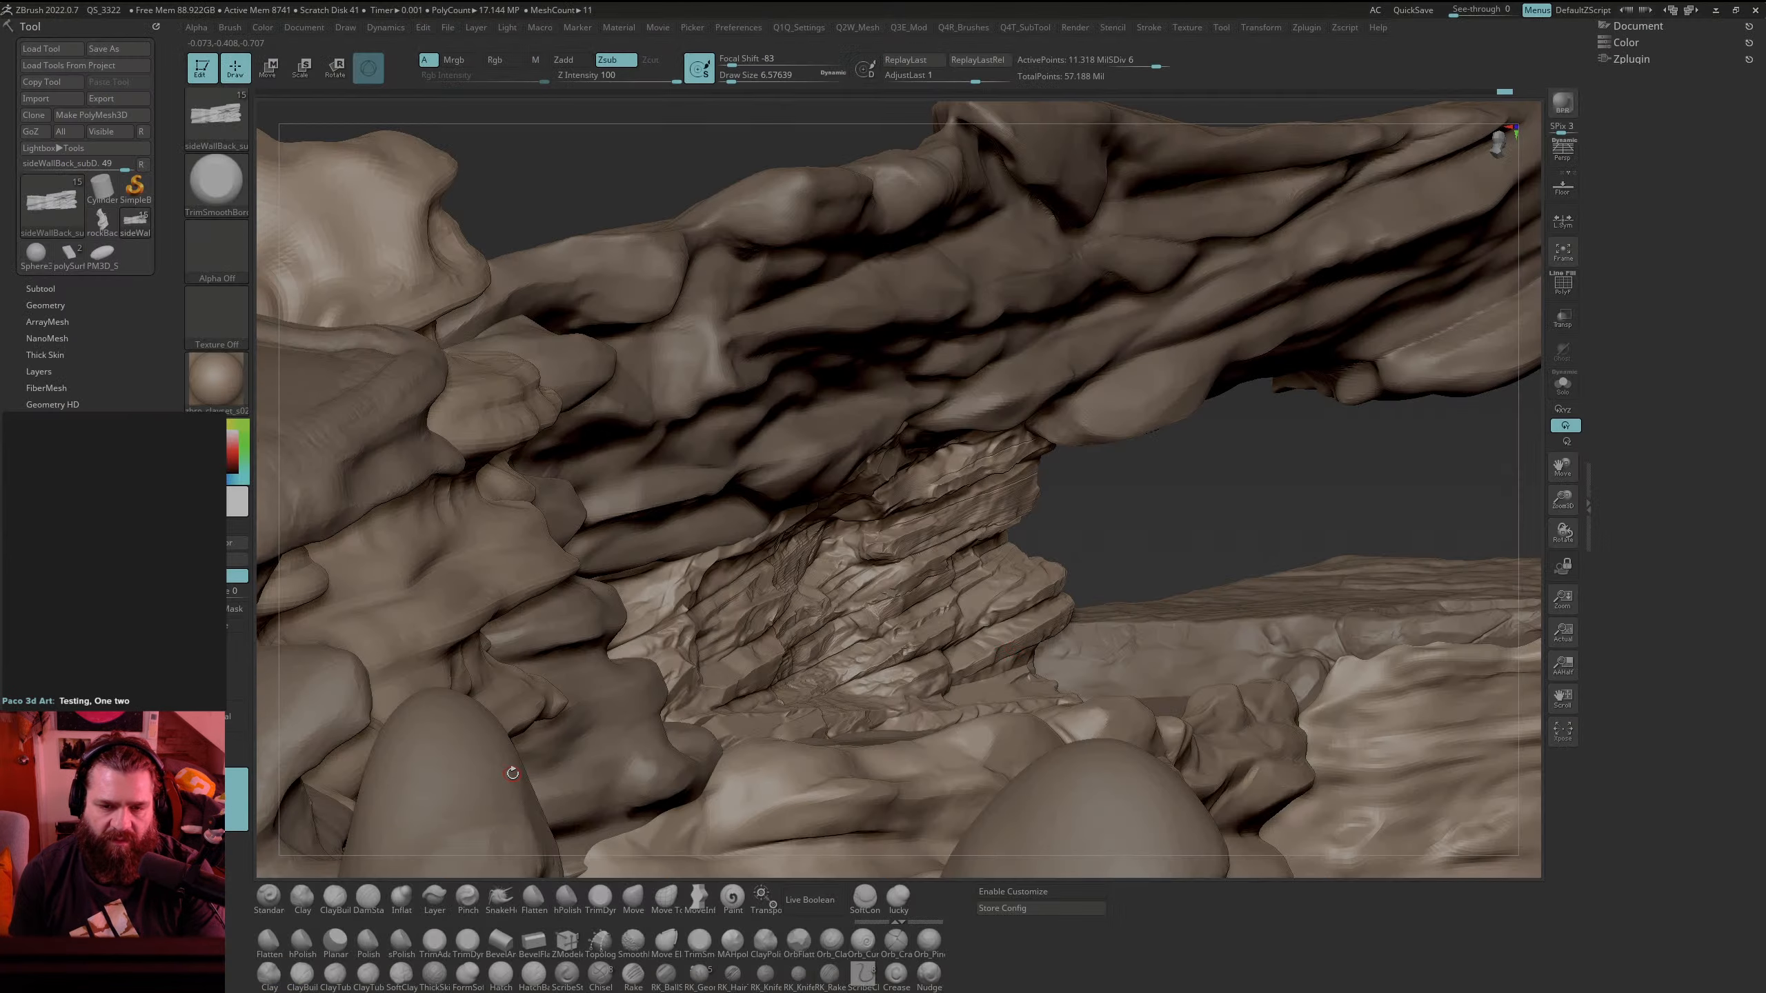
left_click_drag(1124, 534, 1029, 546)
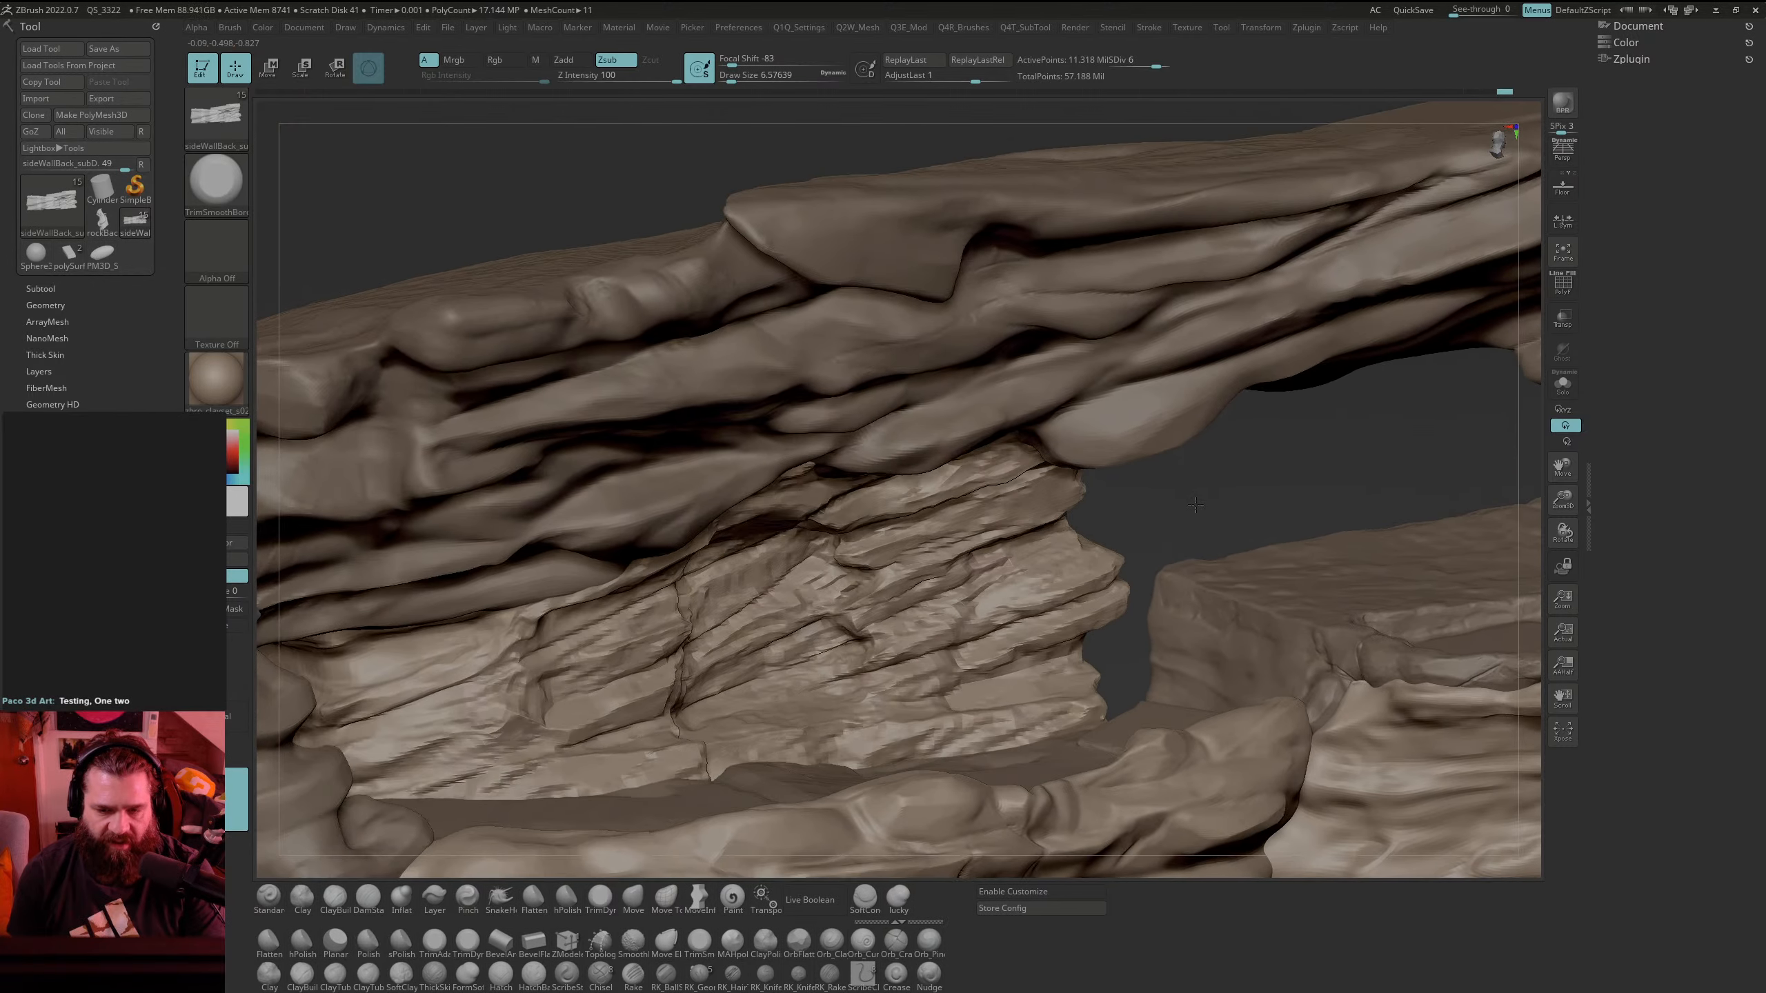
left_click_drag(1224, 445, 1206, 501, "alt")
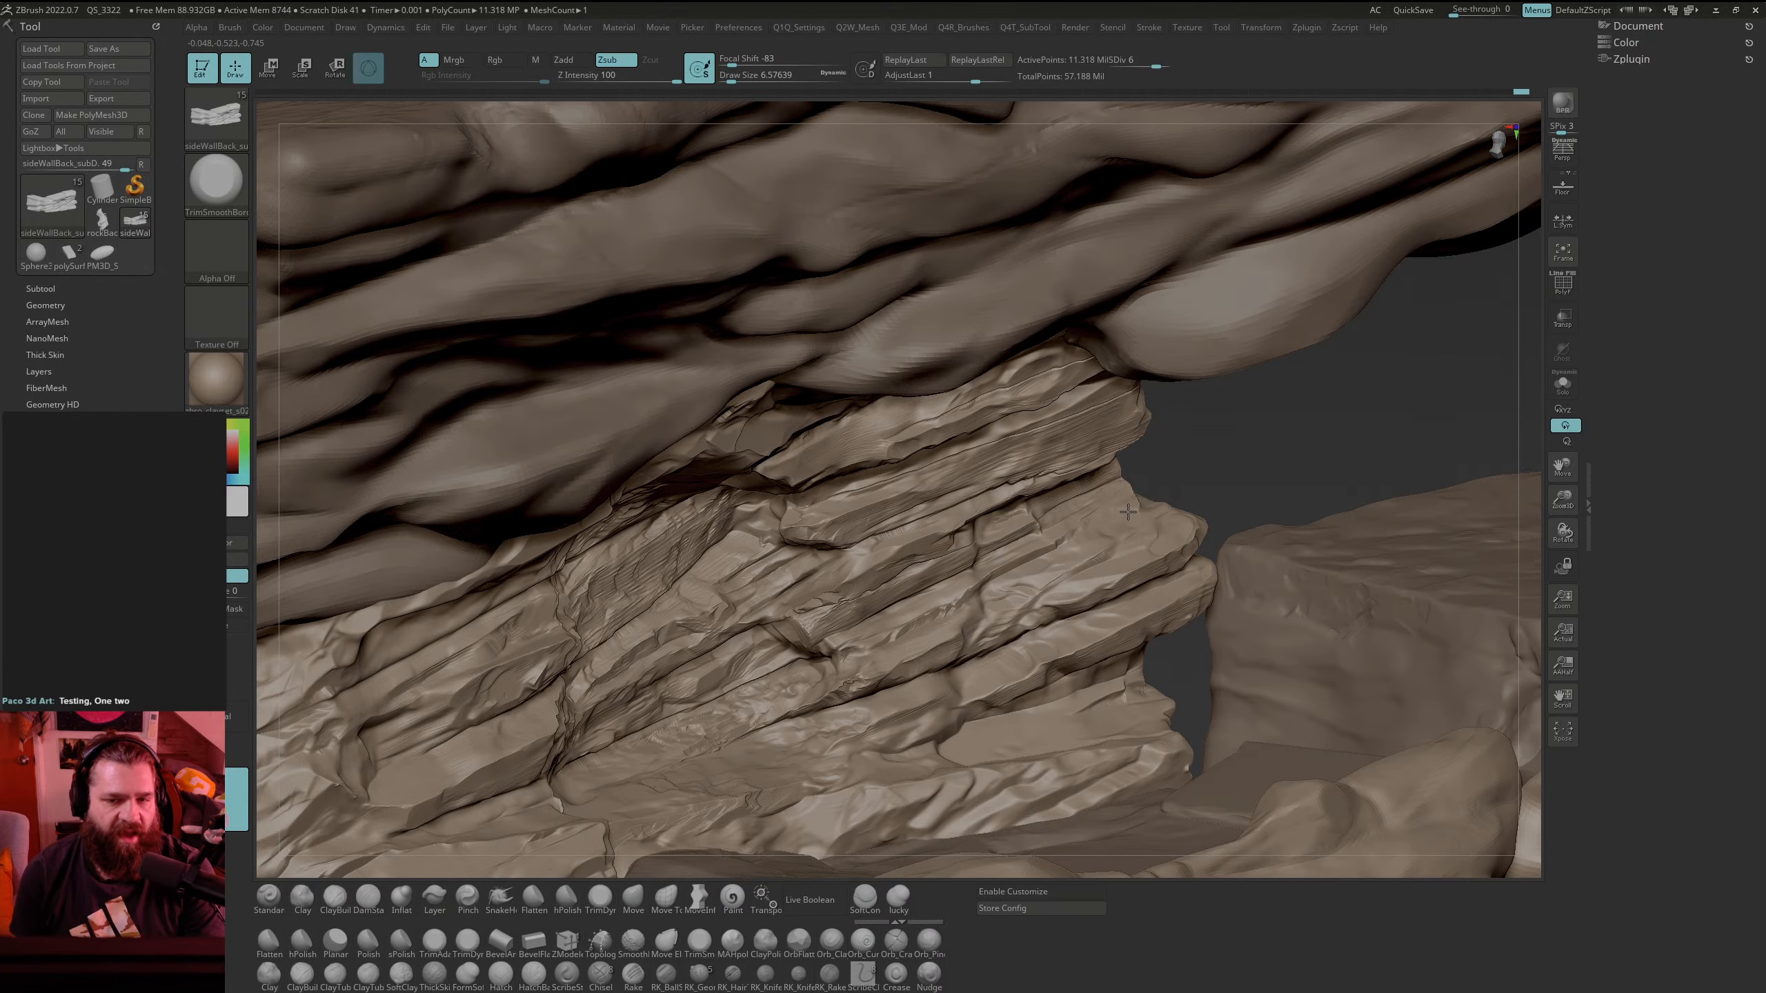
left_click_drag(1283, 460, 889, 363, "alt")
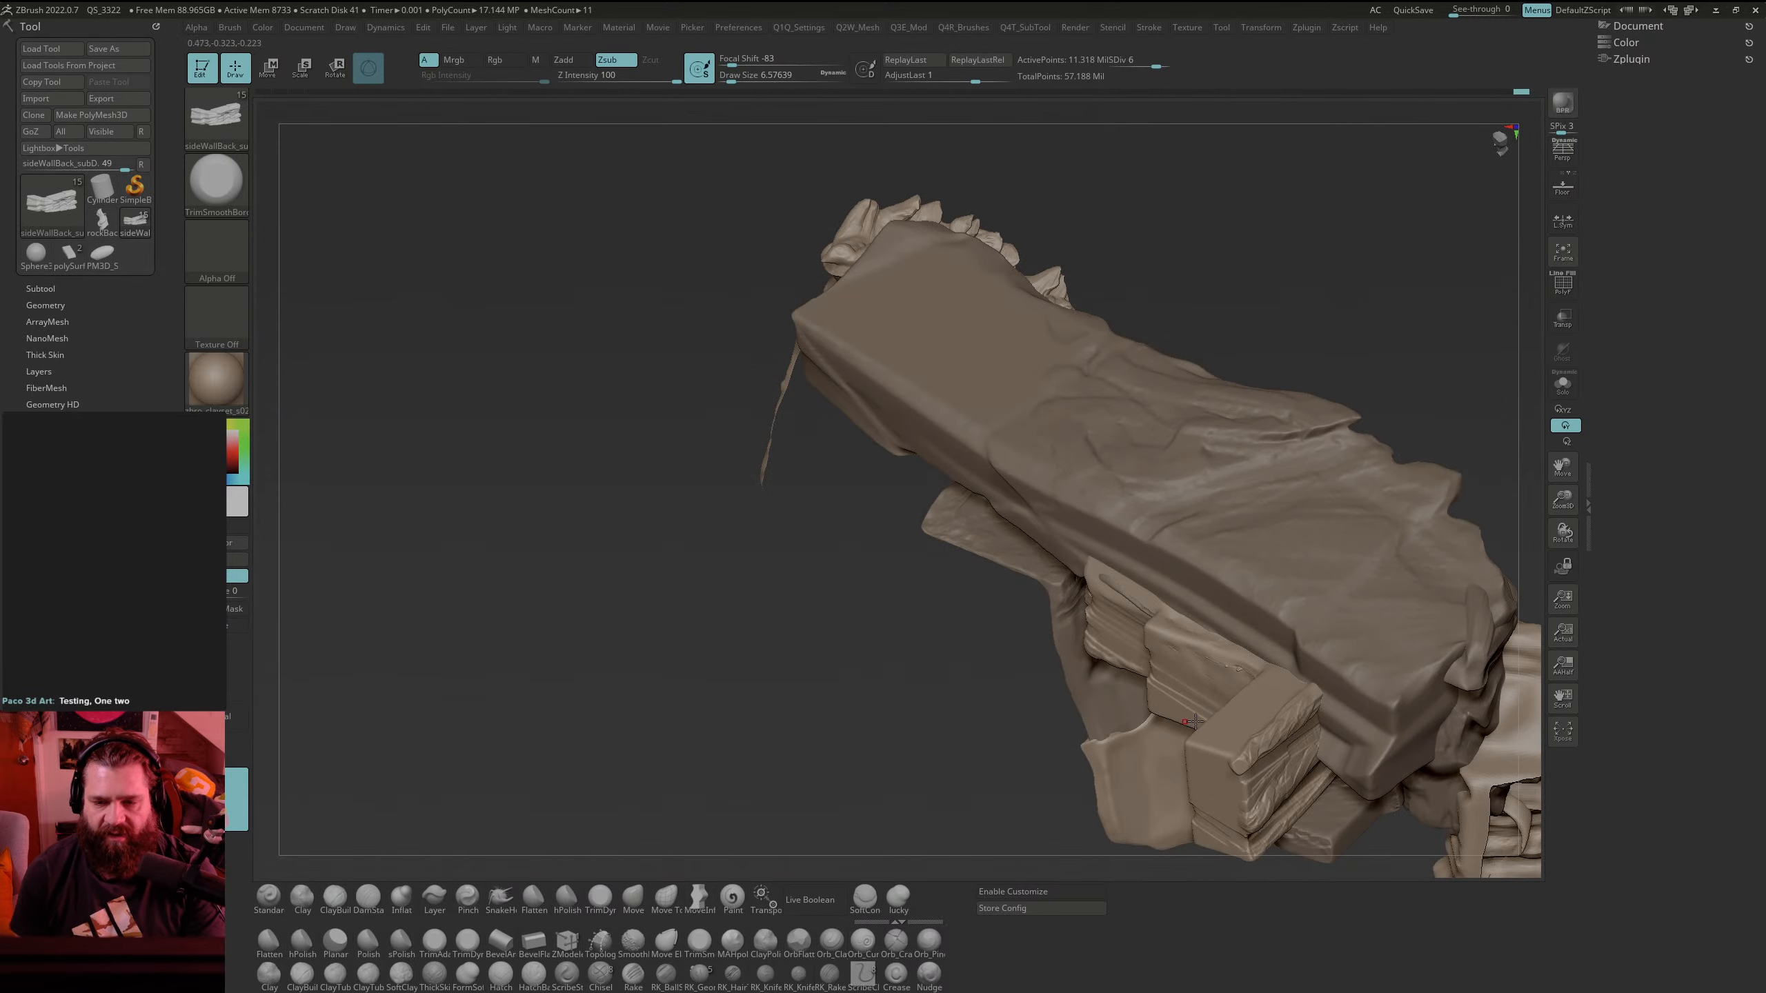
mouse_move(1446, 363)
left_mouse_down()
mouse_move(1182, 460)
mouse_move(1265, 498)
mouse_move(1328, 462)
mouse_move(1428, 482)
left_mouse_up()
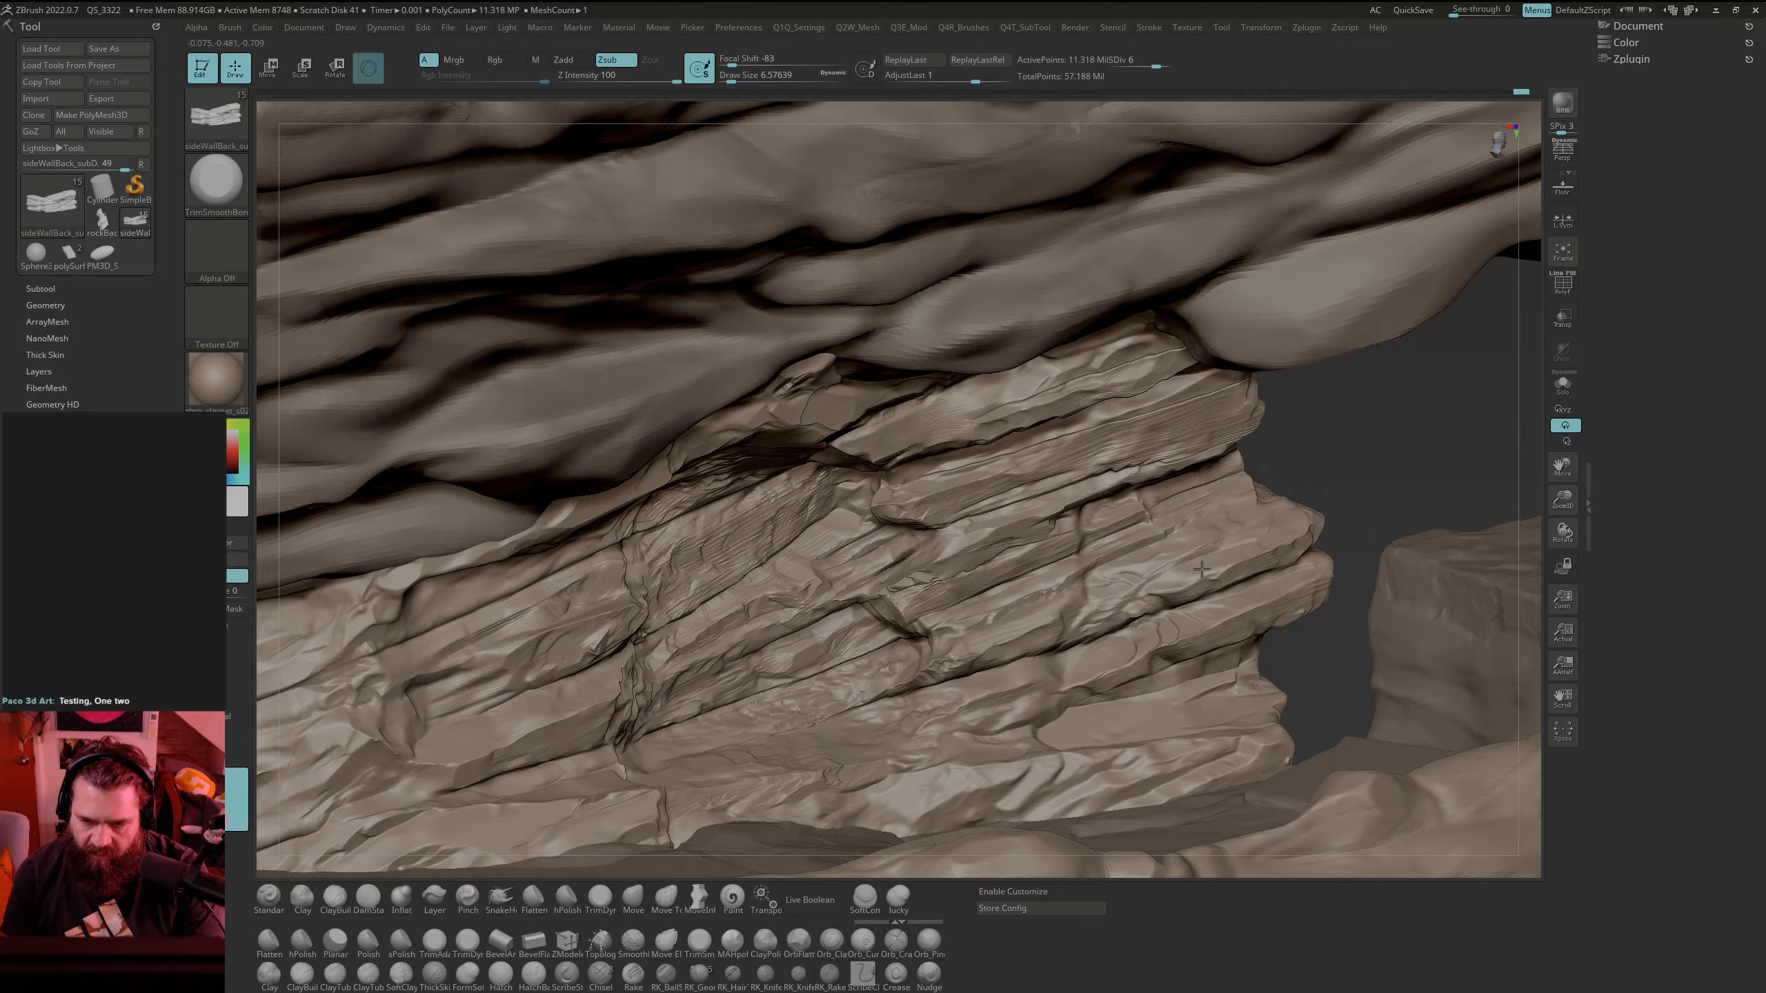
Step: Trim and smooth the top face of the protruding ledge at the wall's outer end
left_click_drag(1240, 535, 1168, 550, "shift")
mouse_move(1430, 434)
left_mouse_down("alt")
mouse_move(1397, 429)
mouse_move(1435, 422)
mouse_move(1423, 393)
left_mouse_up("alt")
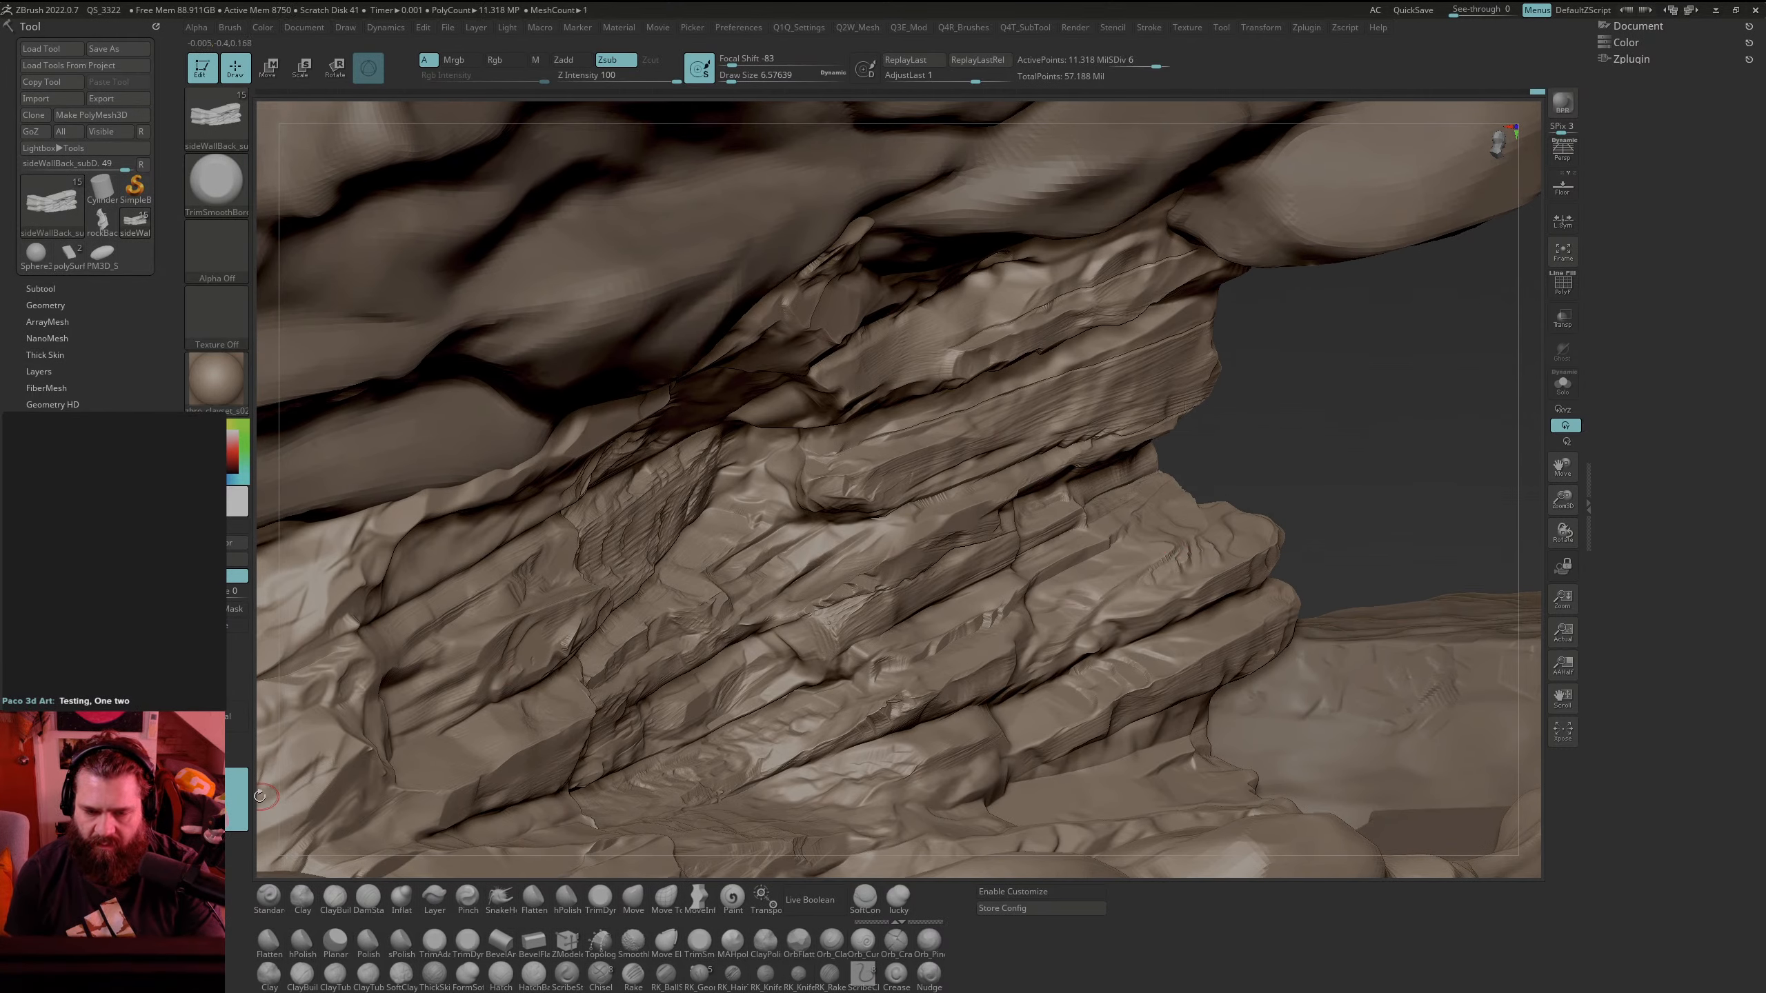
mouse_move(268, 798)
left_mouse_down()
mouse_move(1013, 481)
mouse_move(979, 576)
mouse_move(1106, 698)
mouse_move(1124, 668)
left_mouse_up()
key("f")
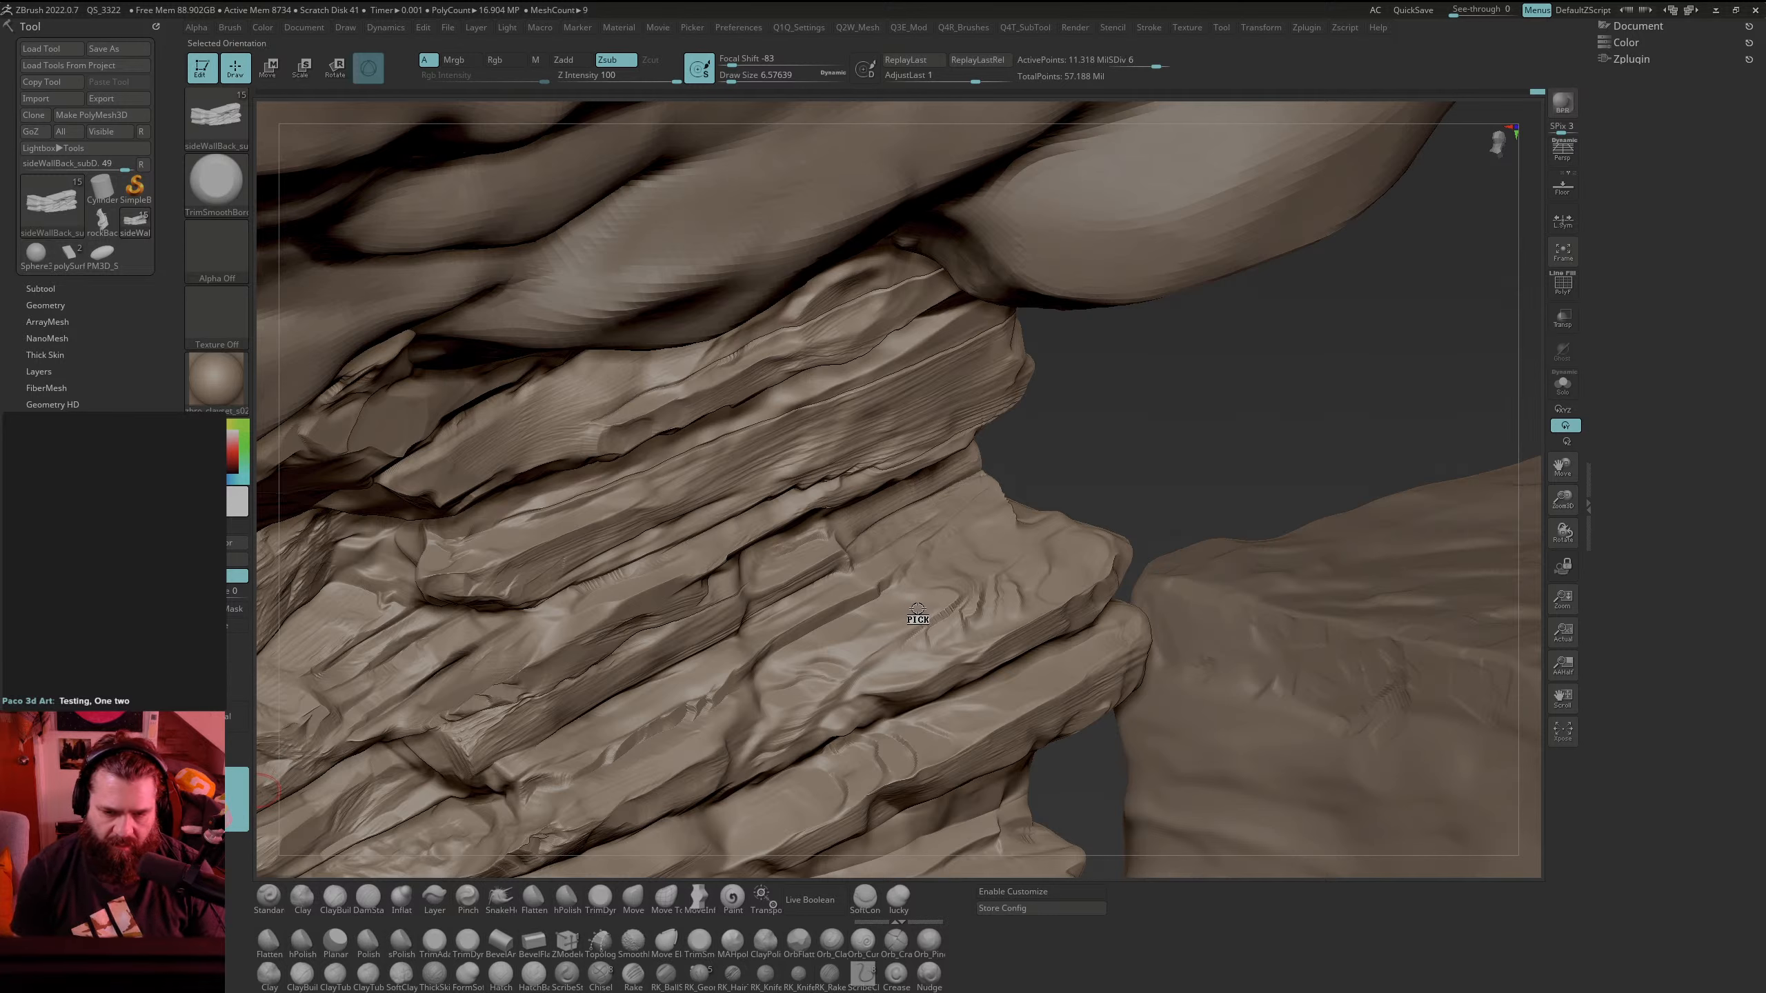
left_click_drag(892, 624, 866, 633)
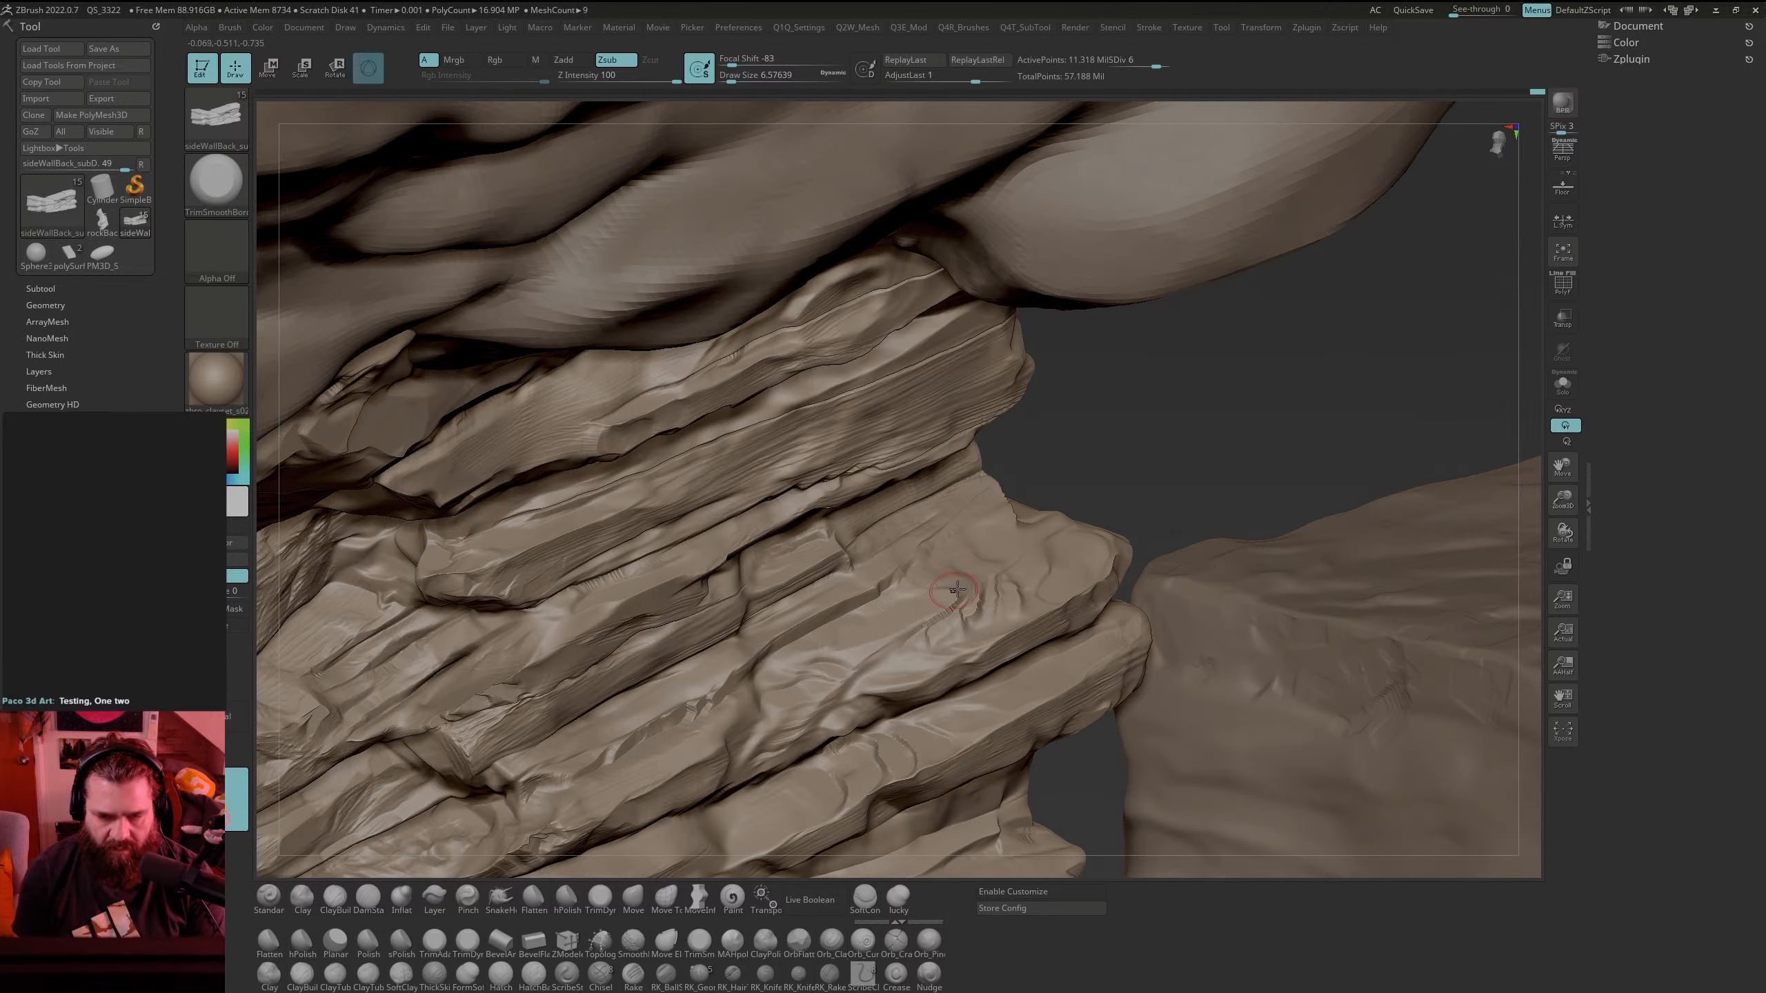
mouse_move(971, 598)
left_mouse_down("shift")
mouse_move(907, 642)
mouse_move(903, 577)
mouse_move(858, 623)
left_mouse_up("shift")
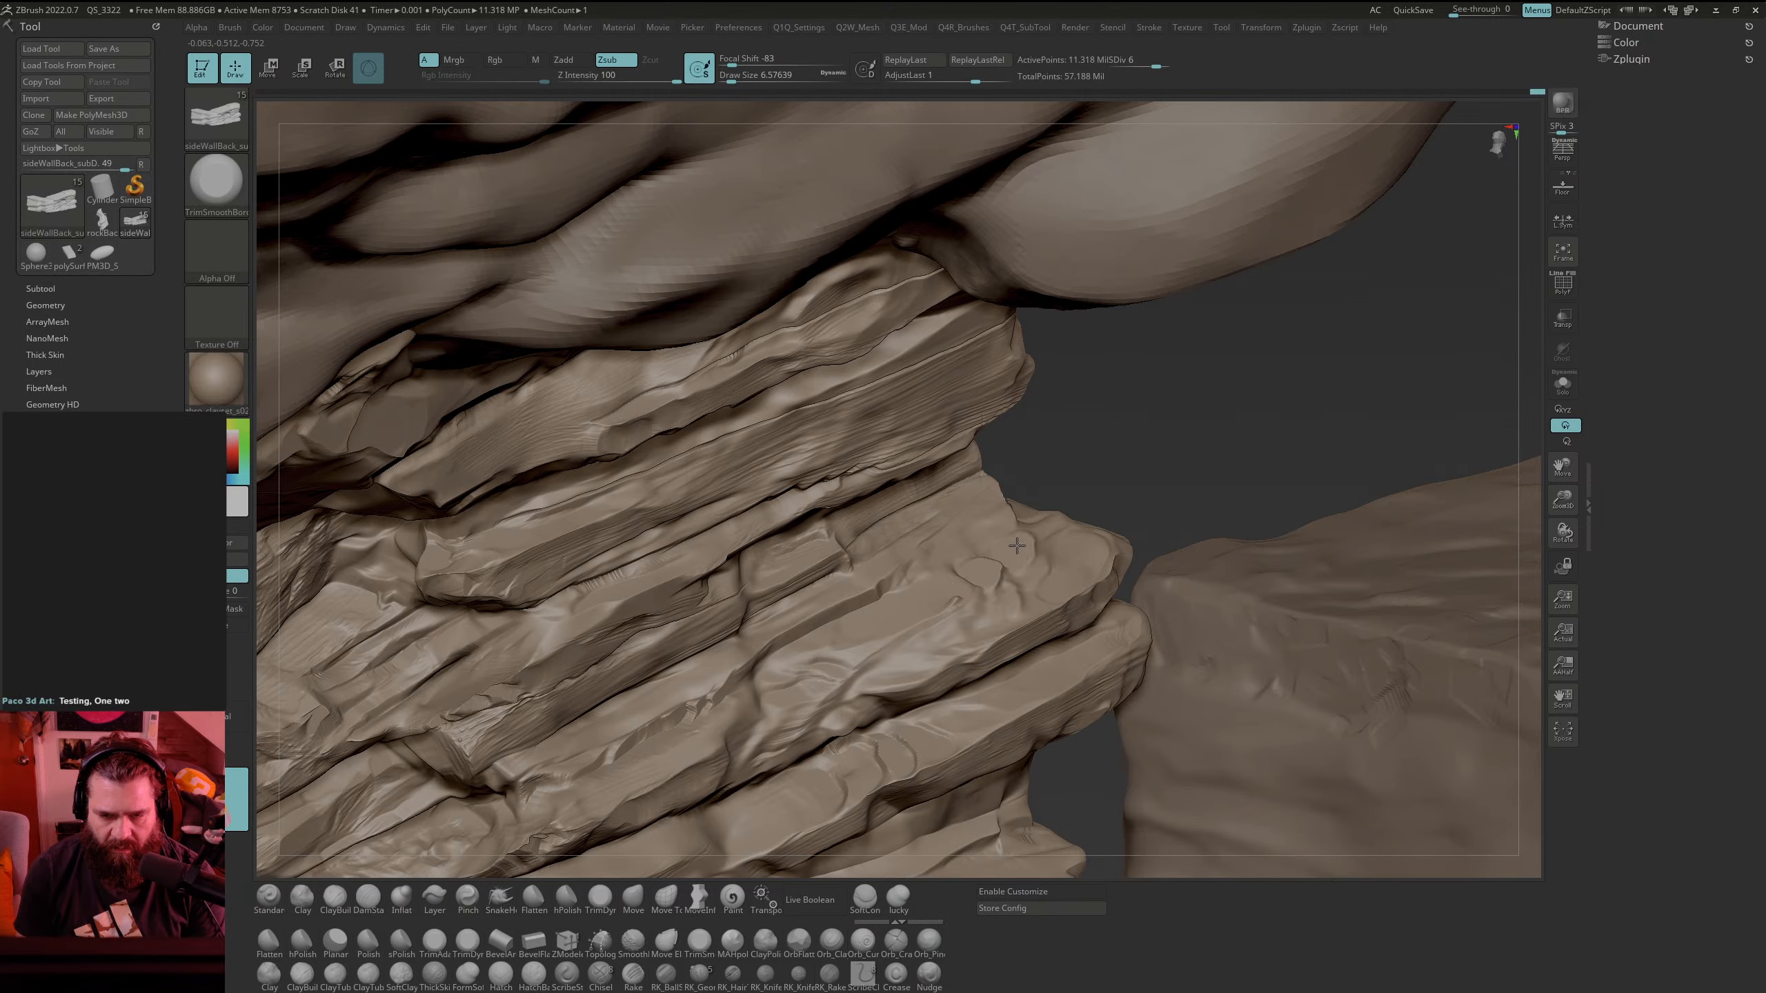
Step: Turn on perspective view and smooth the stepped surface of the protruding outer ledge
key("p")
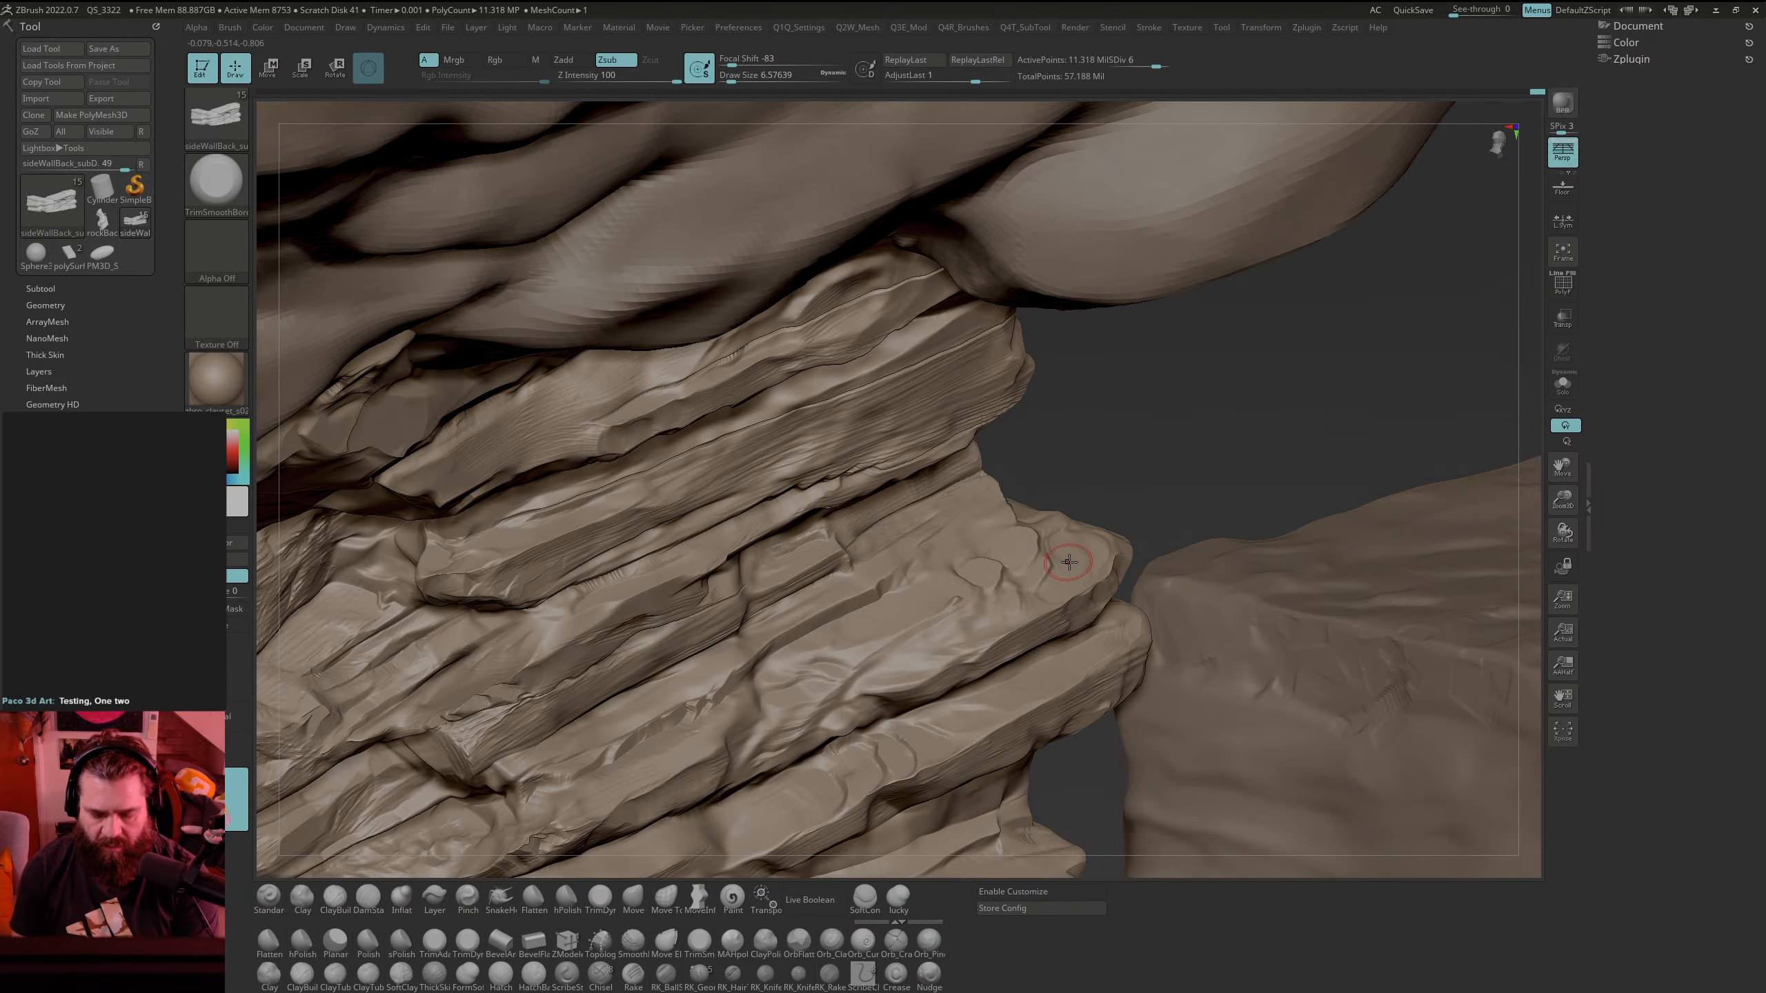
left_click_drag(1144, 445, 1237, 463)
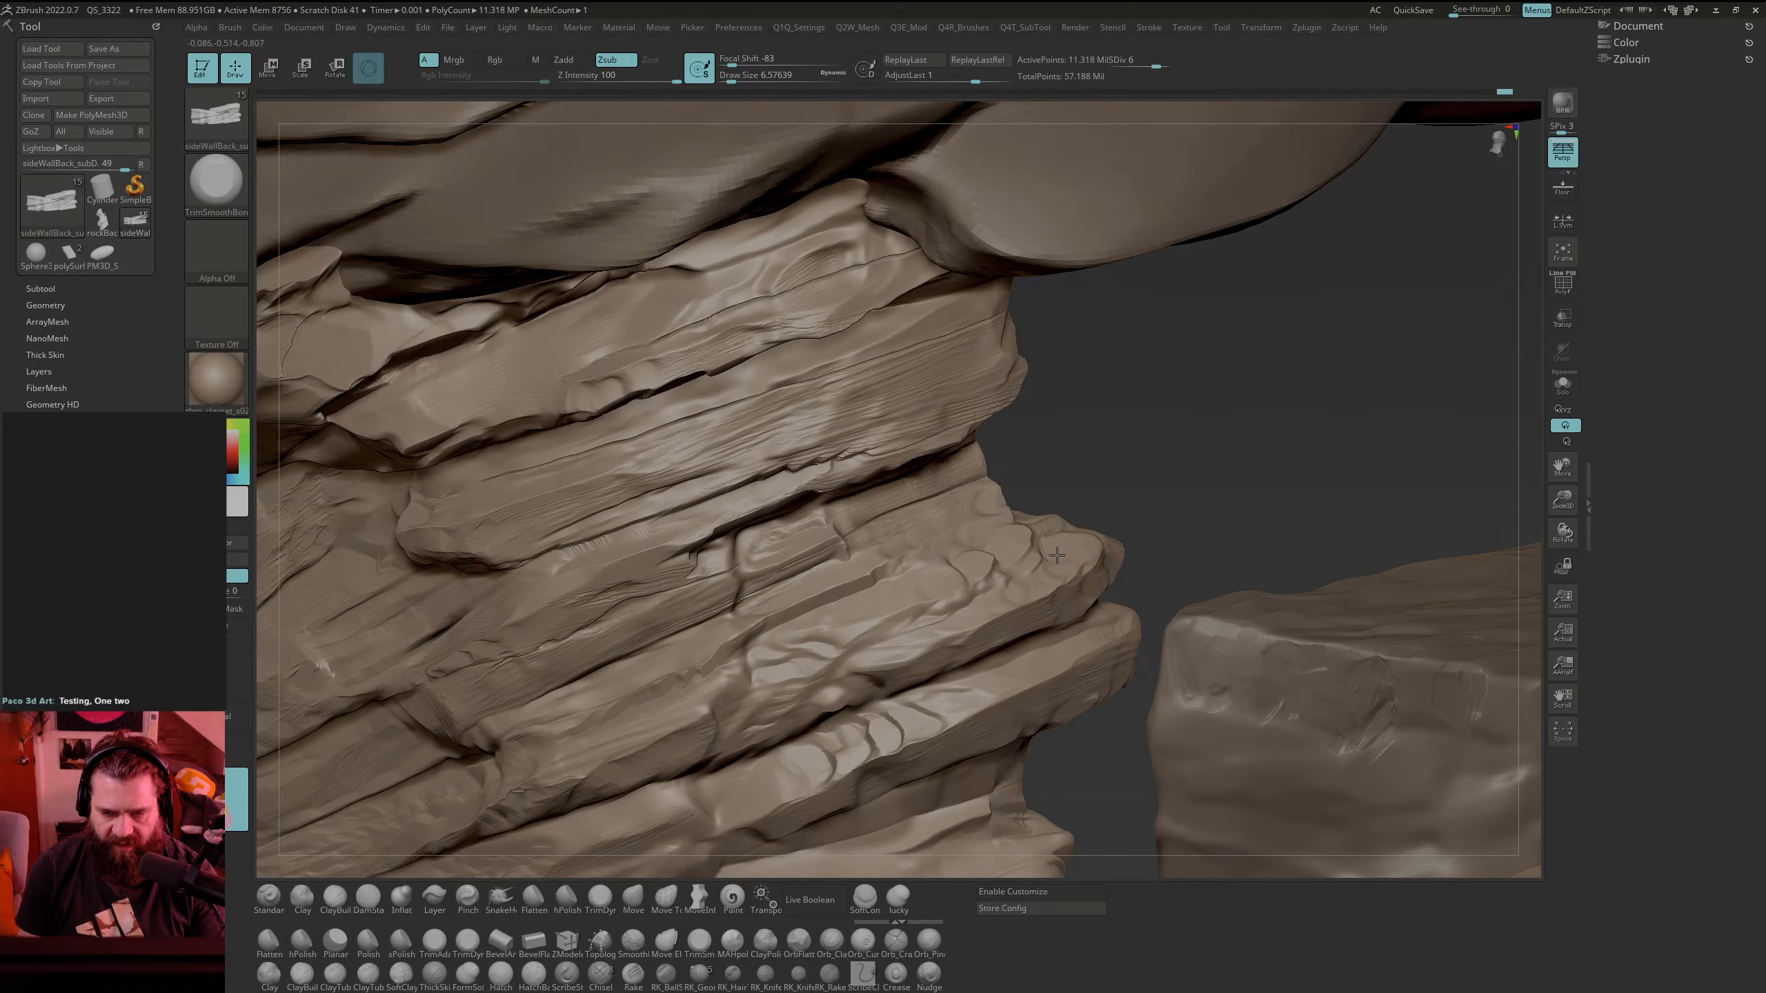
key("shift")
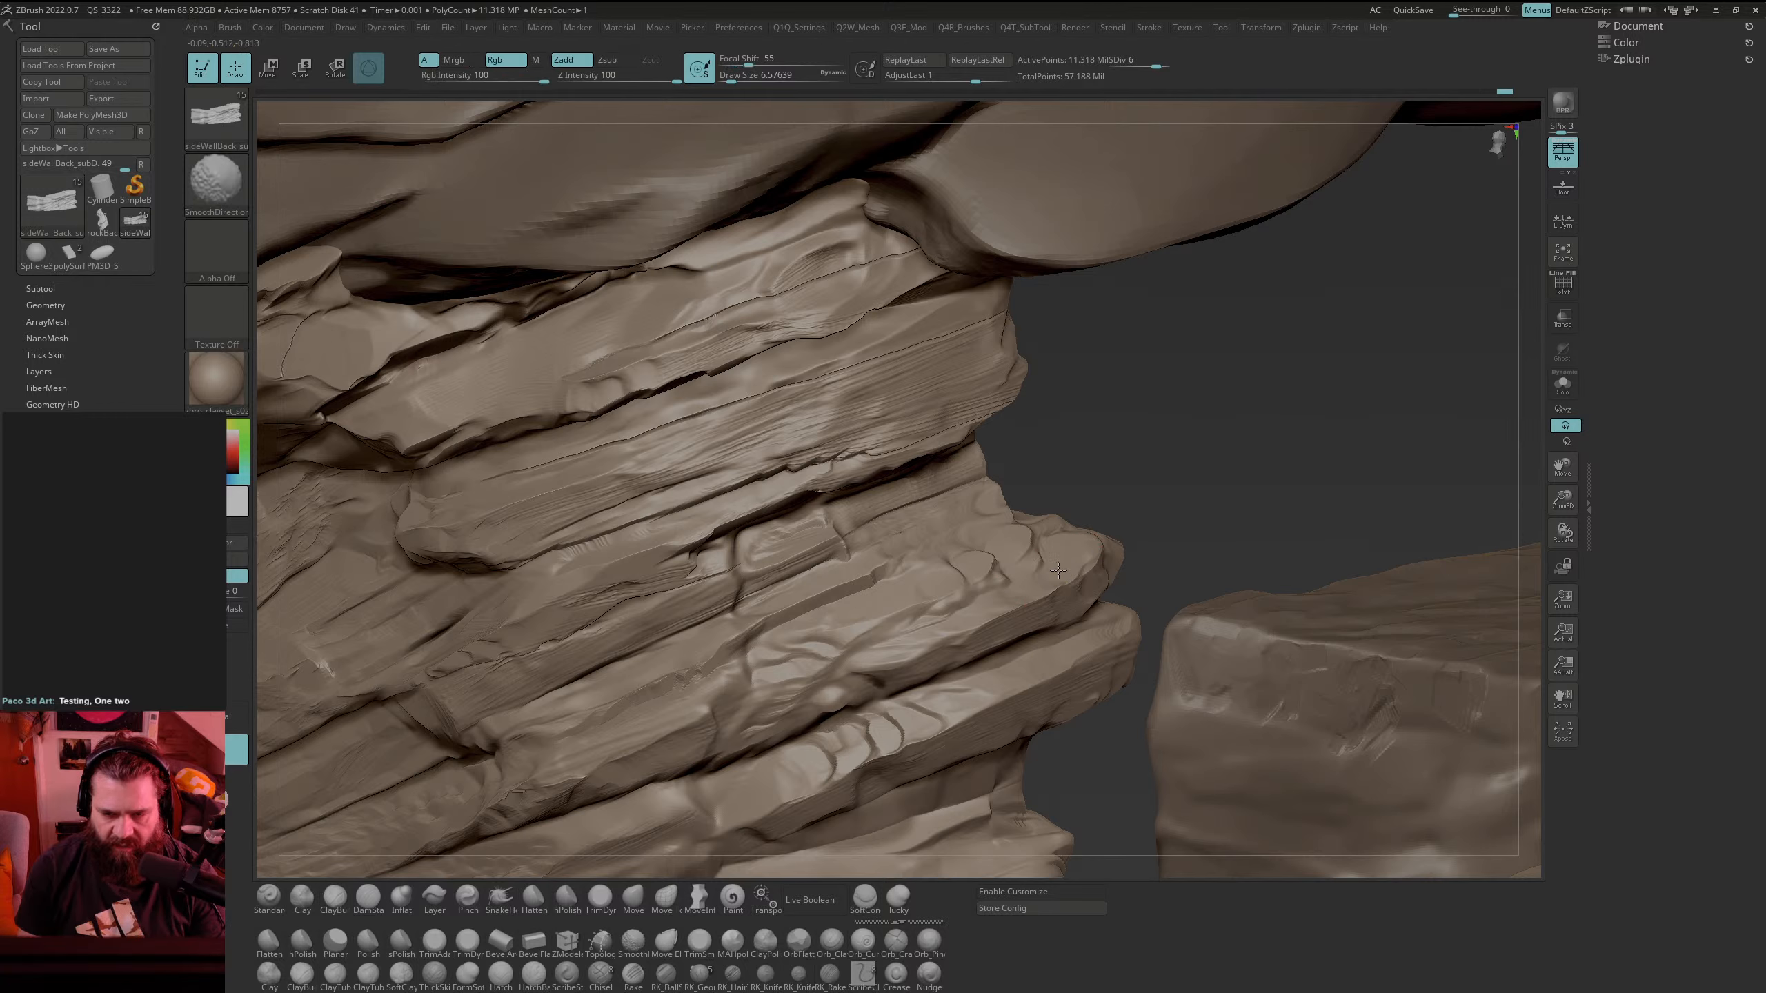
left_click_drag(932, 556, 828, 535, "shift")
mouse_move(1210, 415)
left_mouse_down()
mouse_move(1309, 449)
mouse_move(1332, 406)
left_mouse_up()
key("shift")
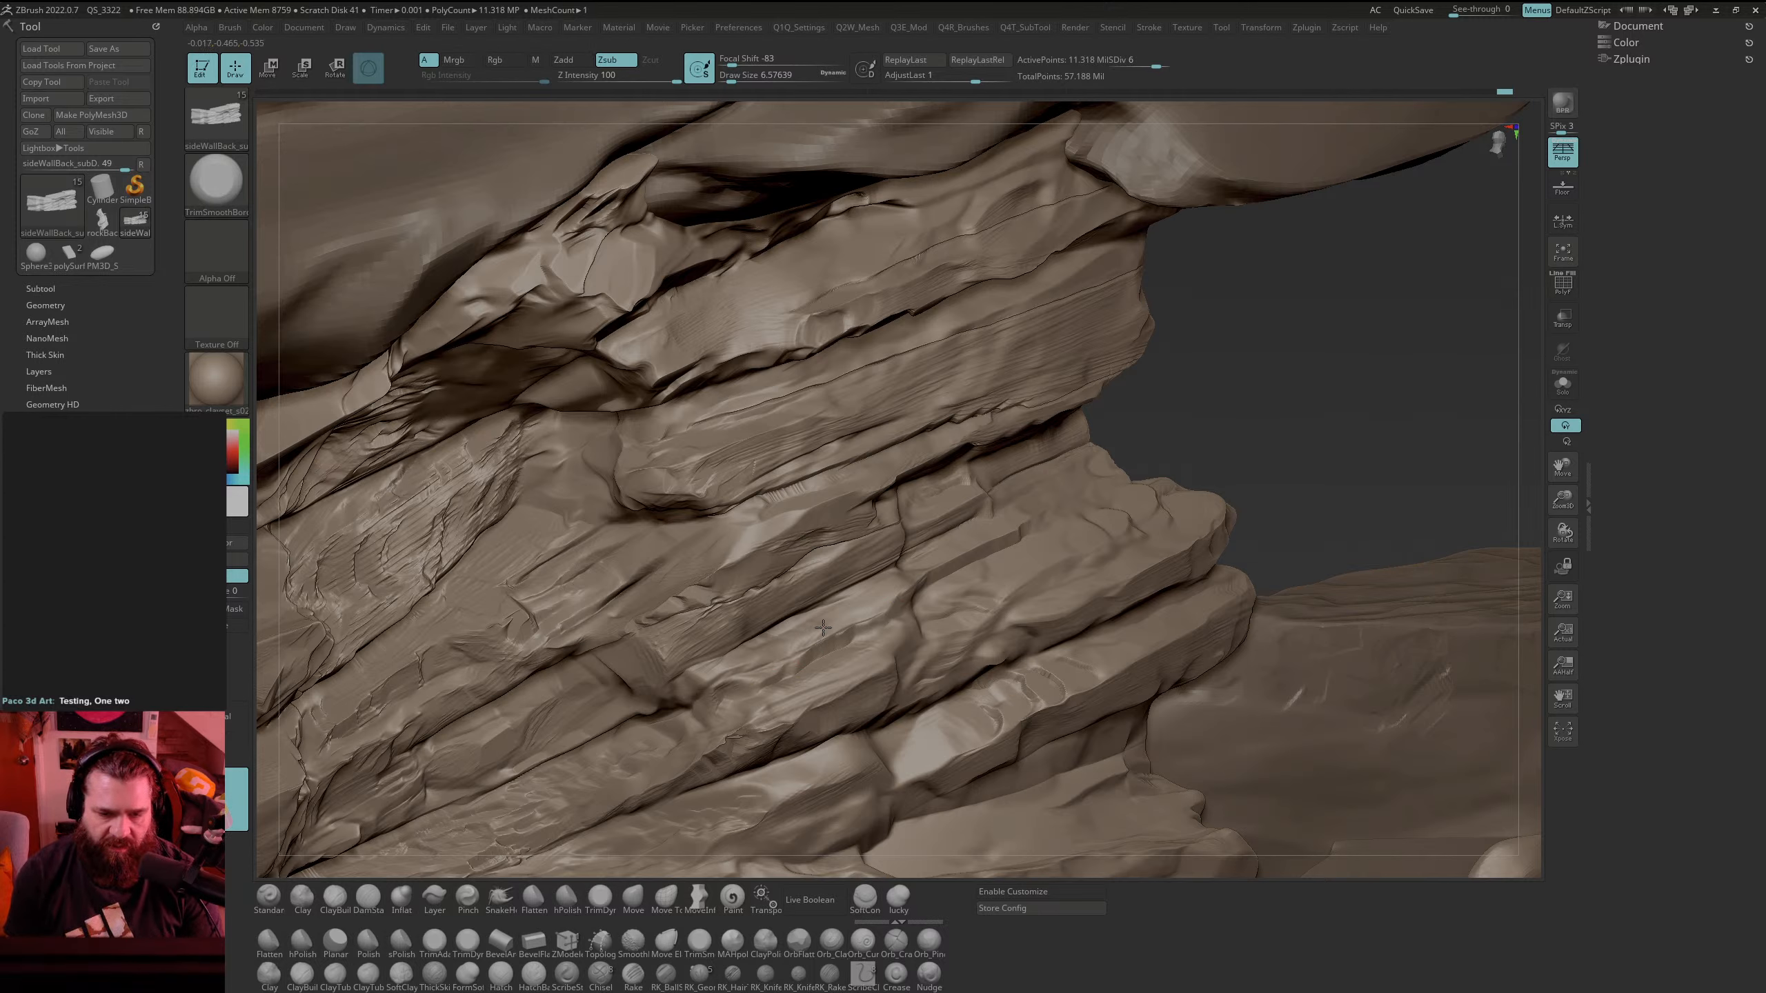
Step: Trim the slanted layer just inward of the outer ledges and switch to the DamStandard brush
left_click_drag(874, 600, 716, 664)
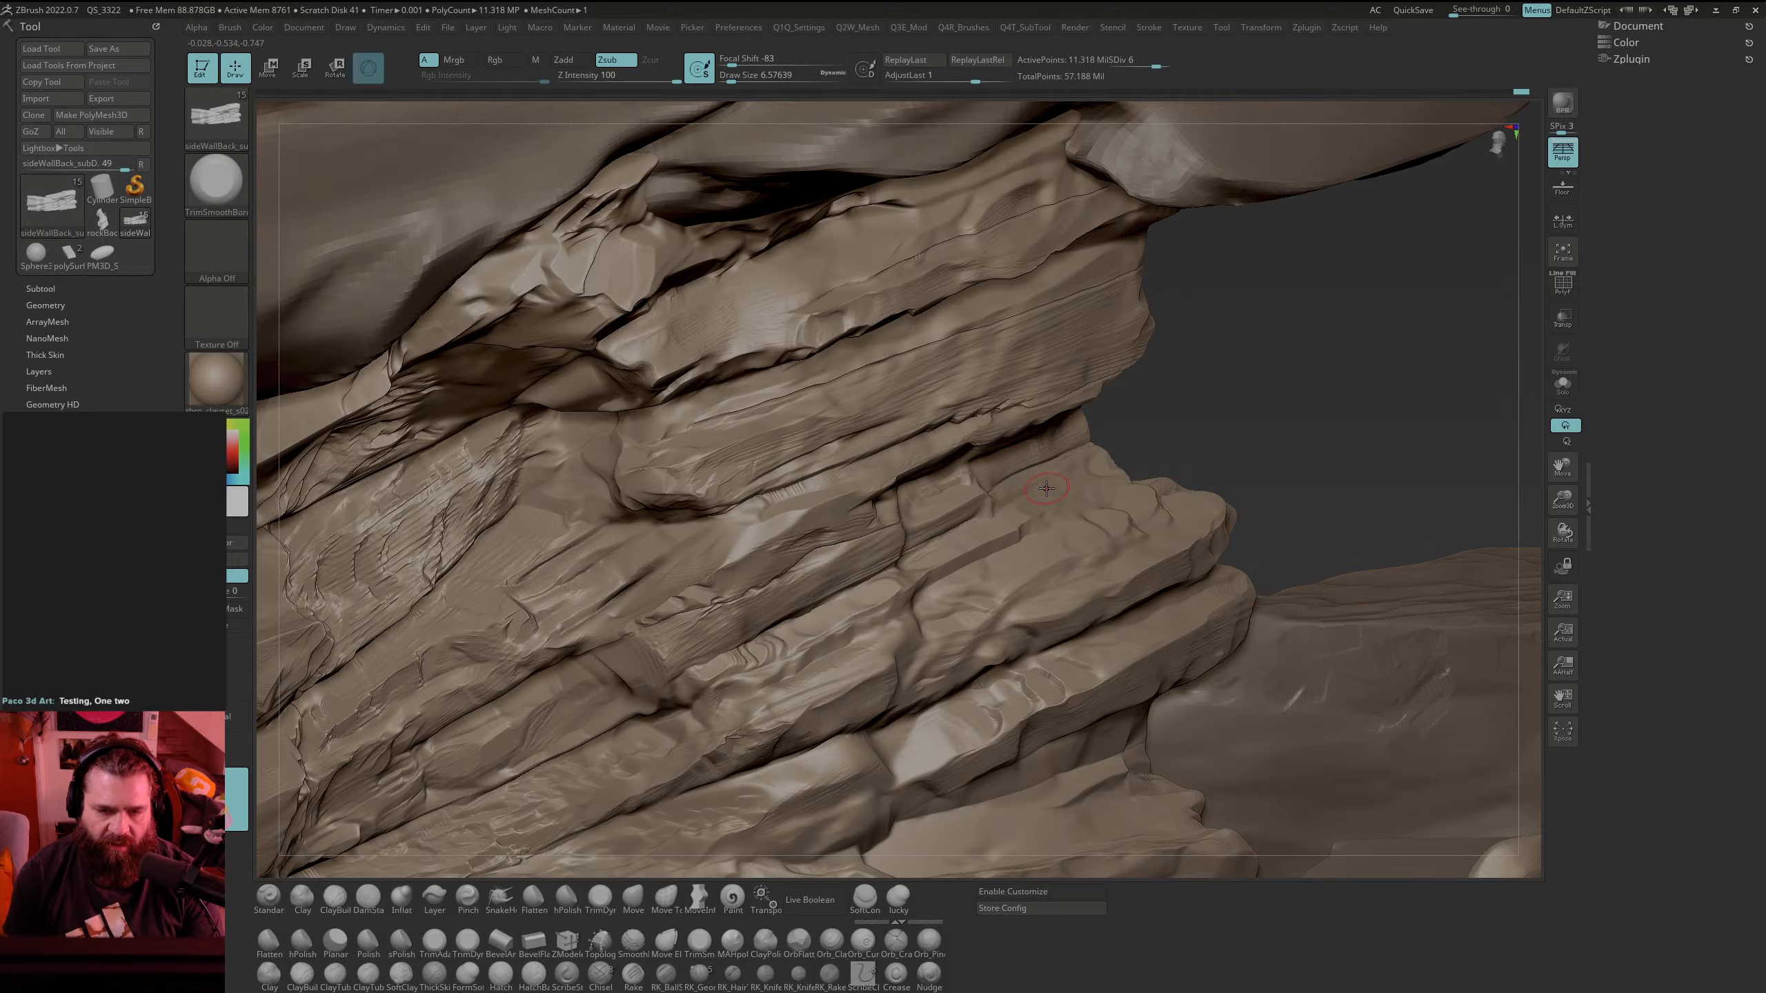
mouse_move(1482, 306)
left_mouse_down()
mouse_move(1426, 363)
mouse_move(1488, 331)
left_mouse_up()
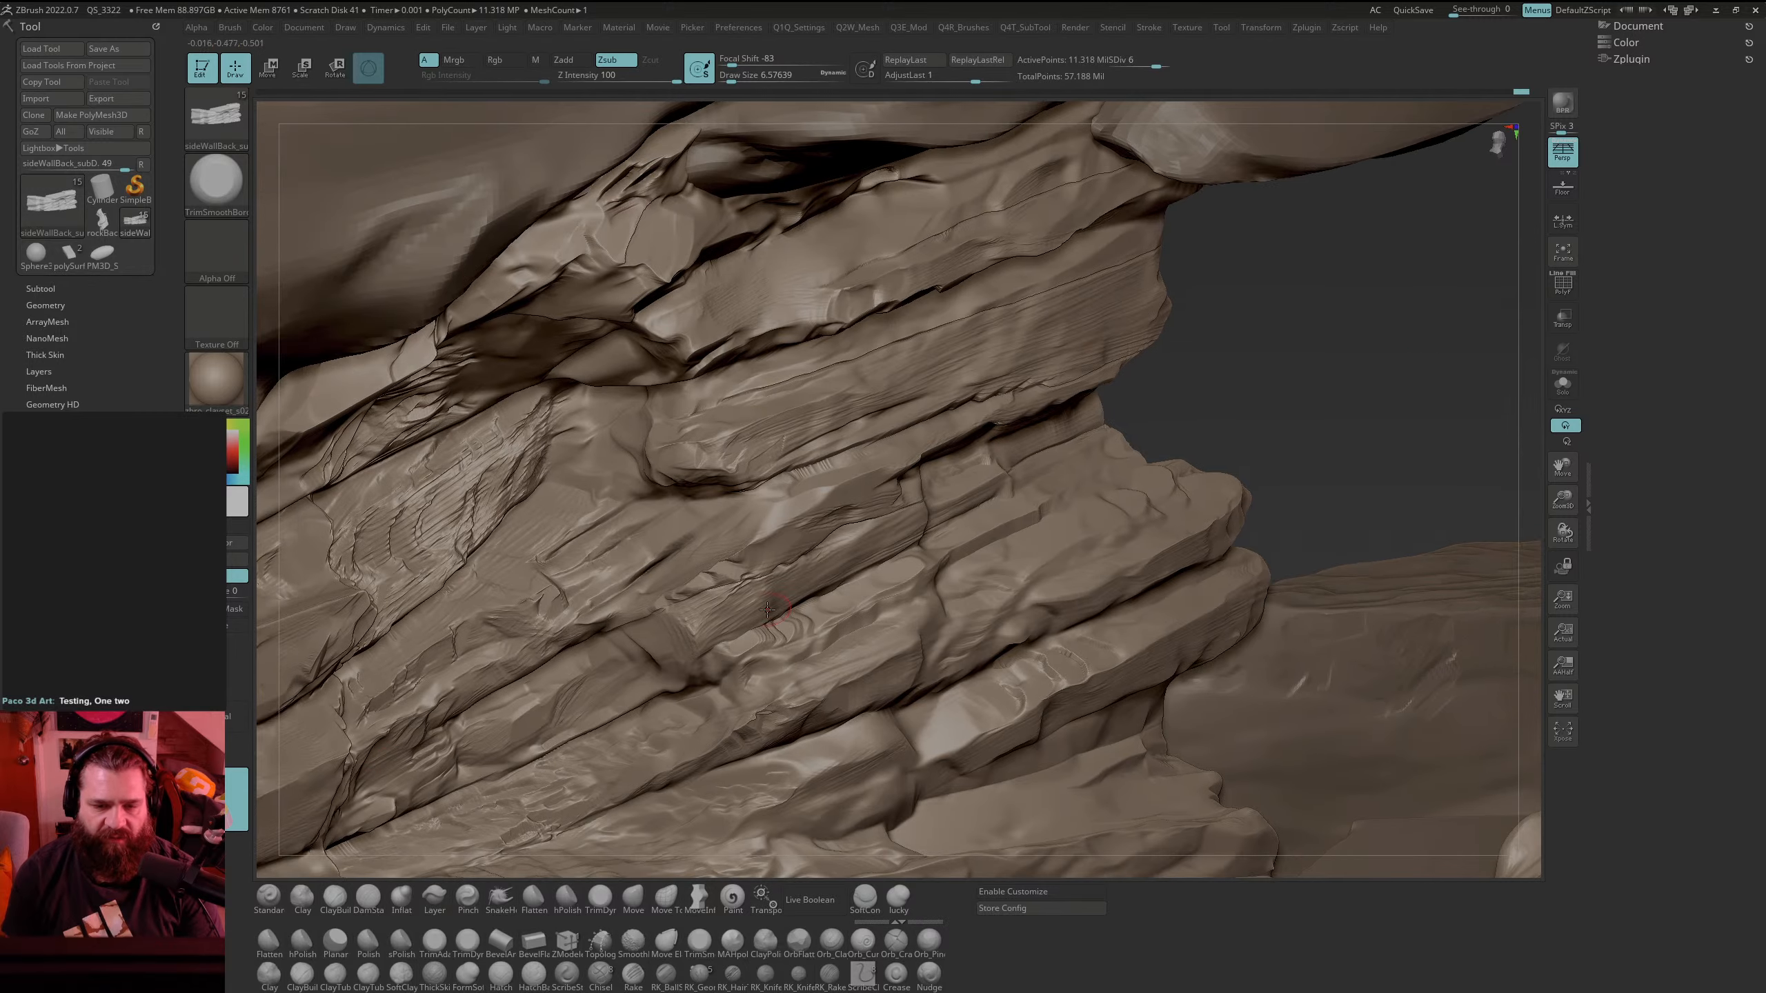
key("b")
key("d")
key("s")
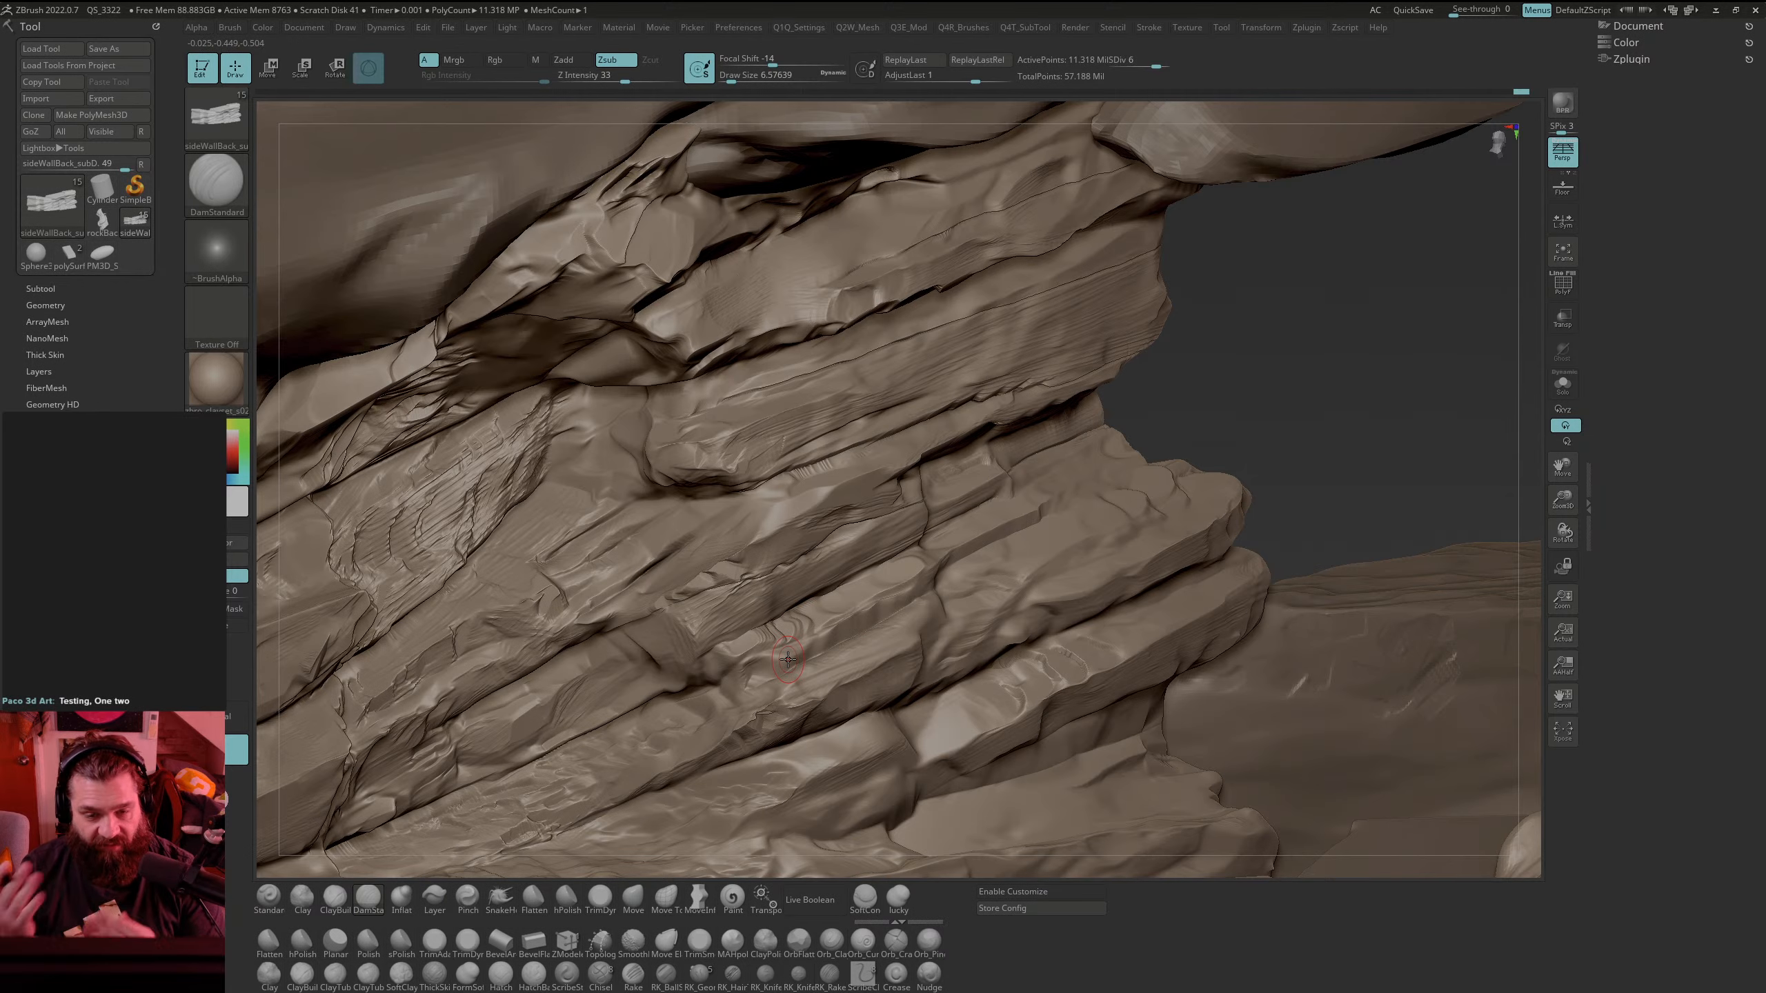
Step: Switch to the TrimDynamic brush and refine the upper face and edge of the protruding outer ledge
key("b")
key("t")
key("d")
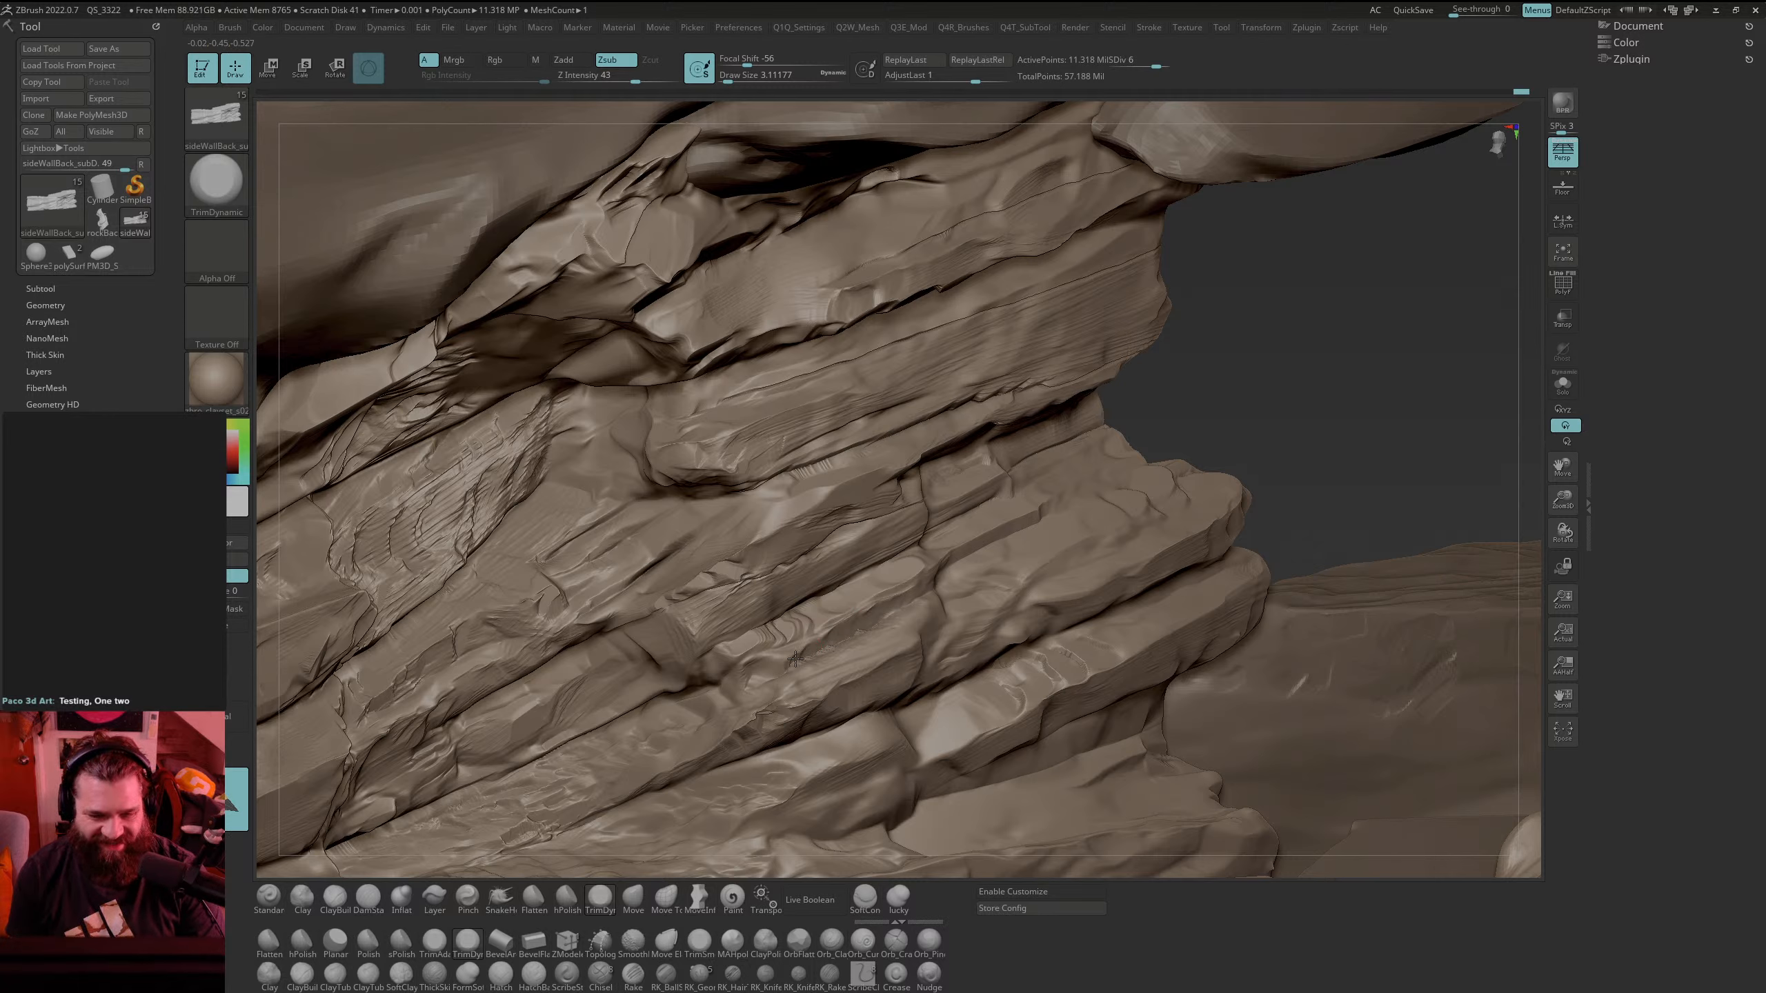
key("shift")
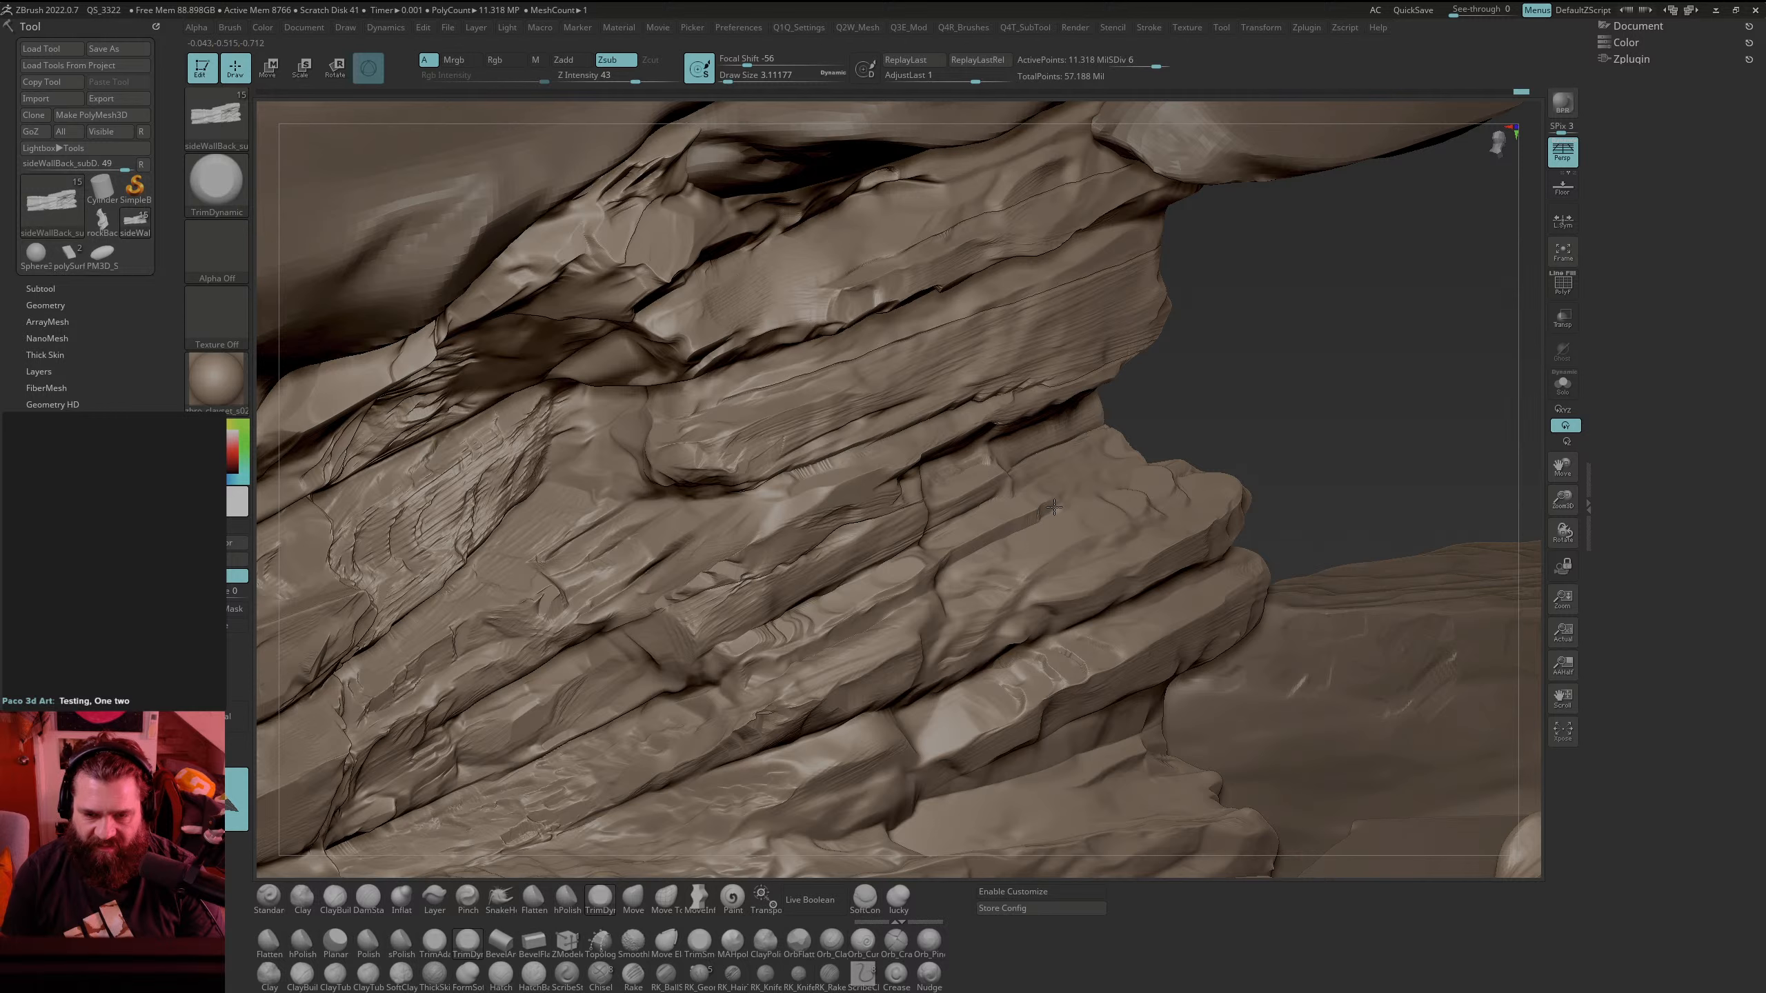
left_click_drag(1062, 505, 1001, 536)
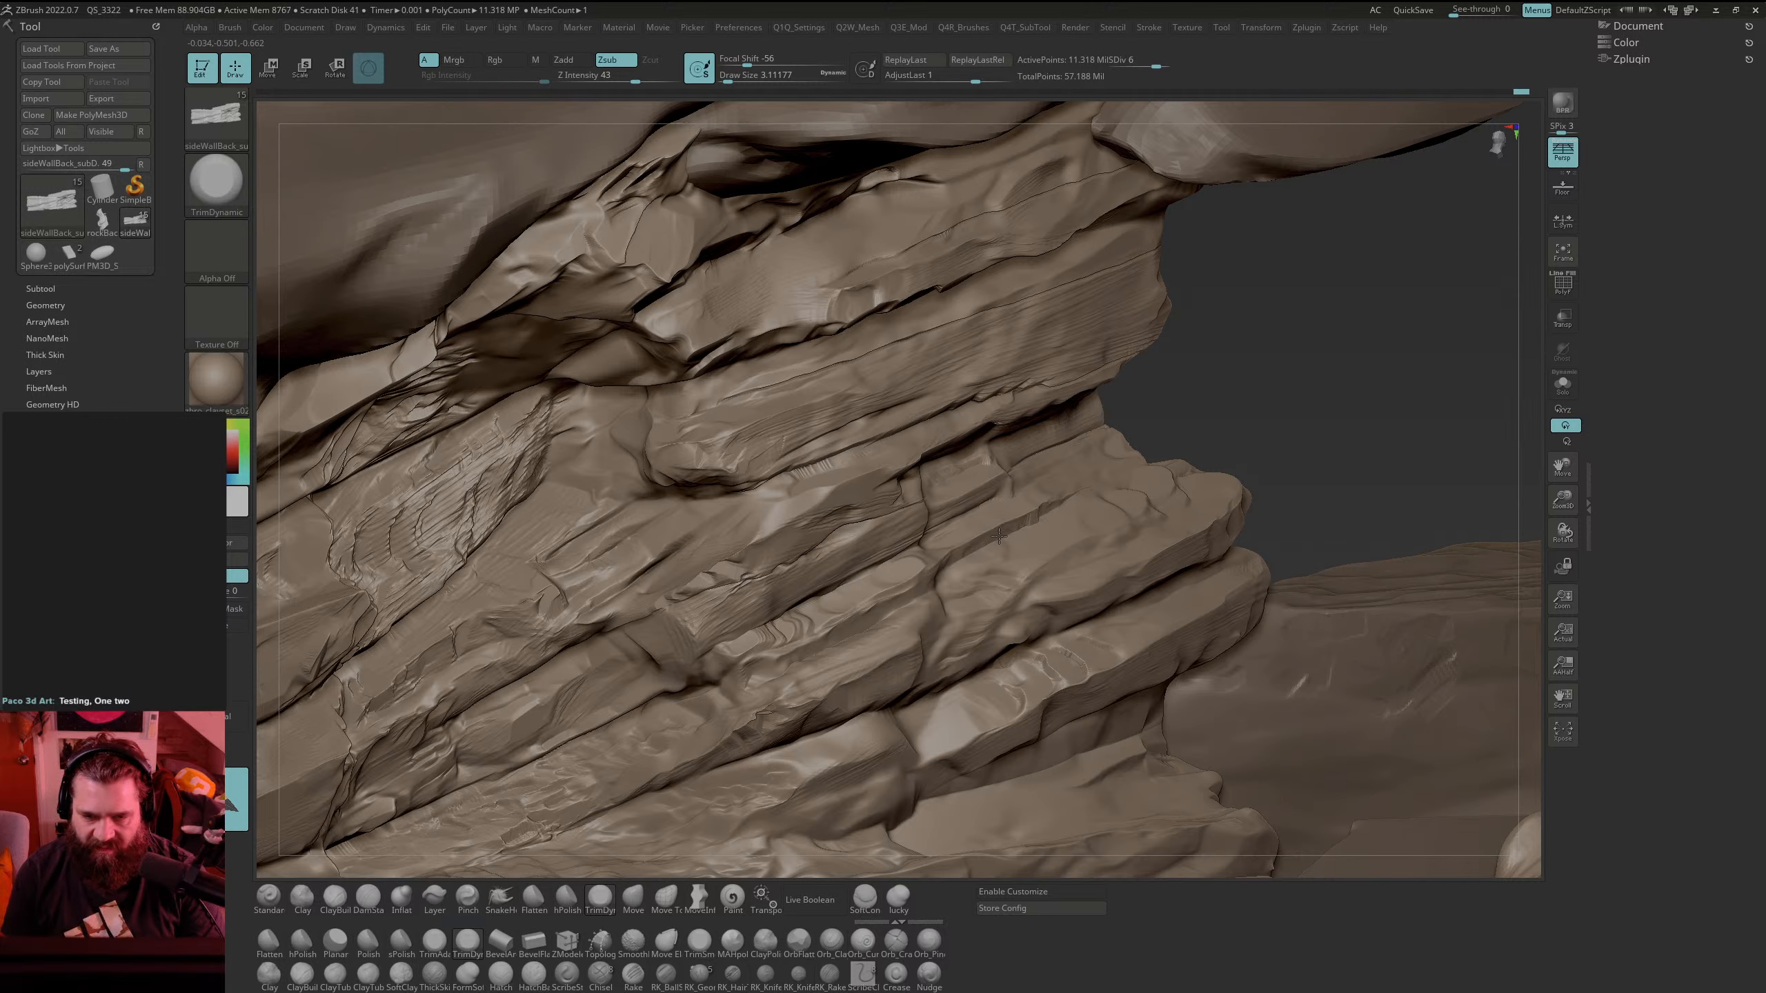
key("shift")
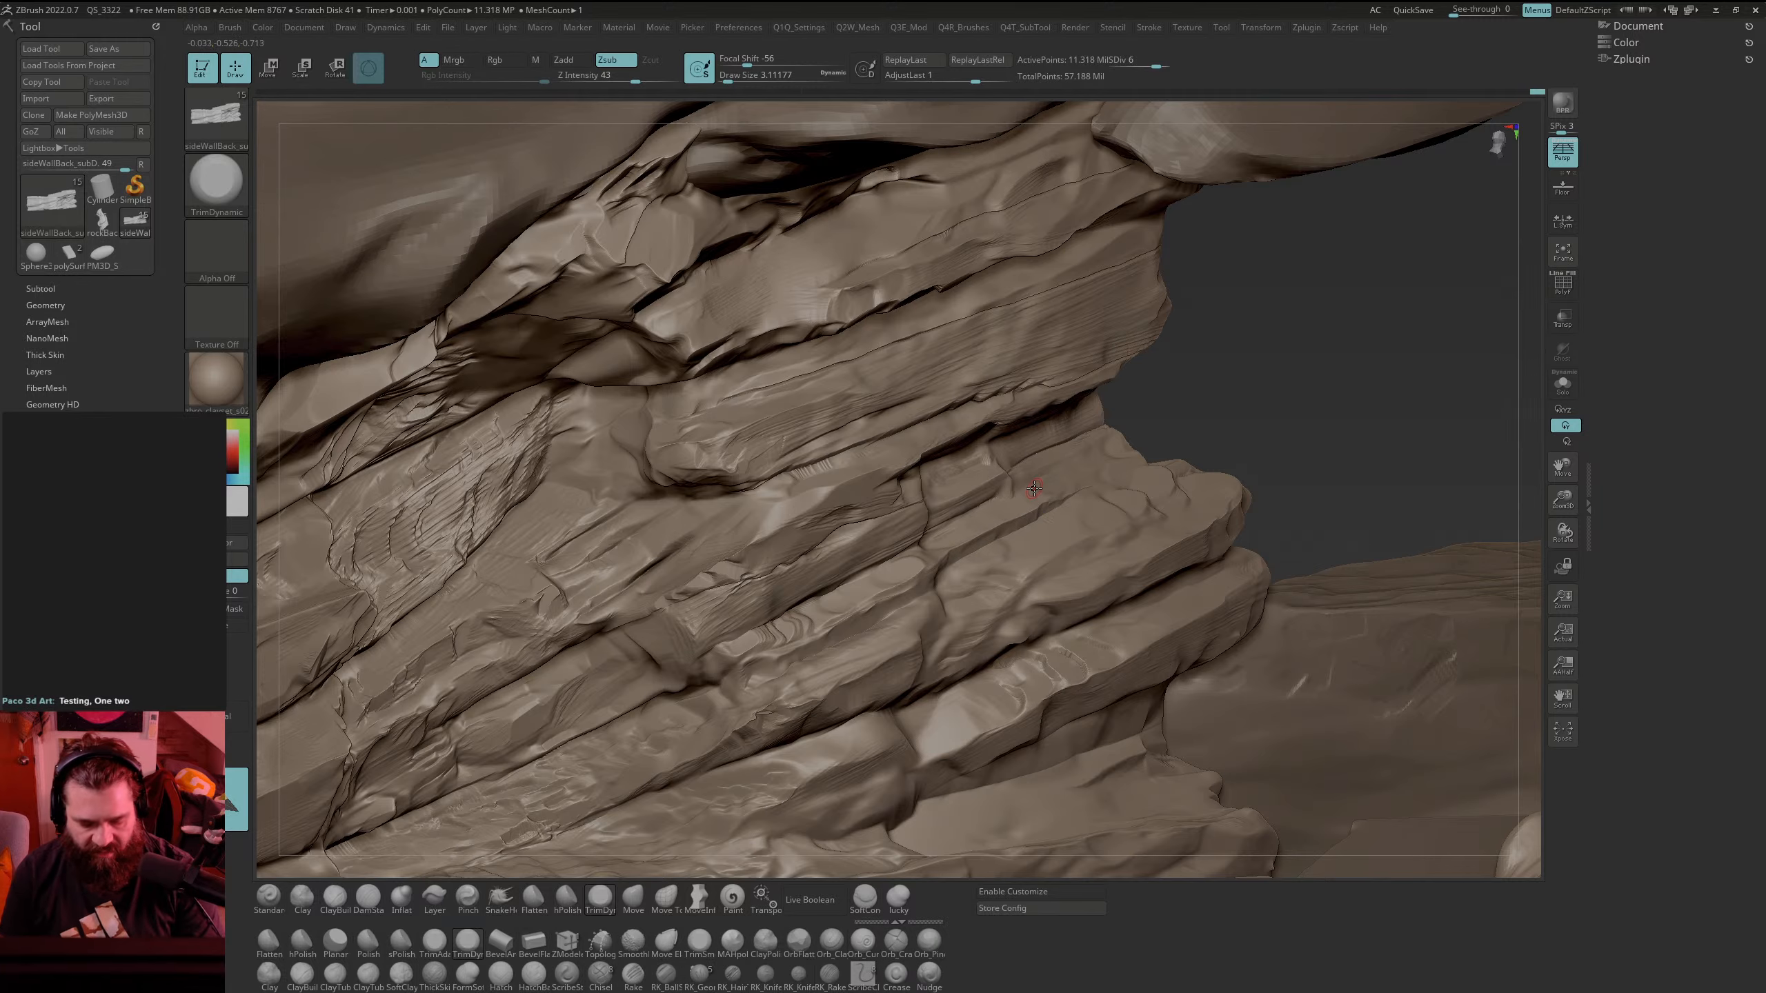
Step: Polish the faces and edges of the outer ledges with the hPolish brush, and reduce its draw size to about 4.99
key("b")
key("h")
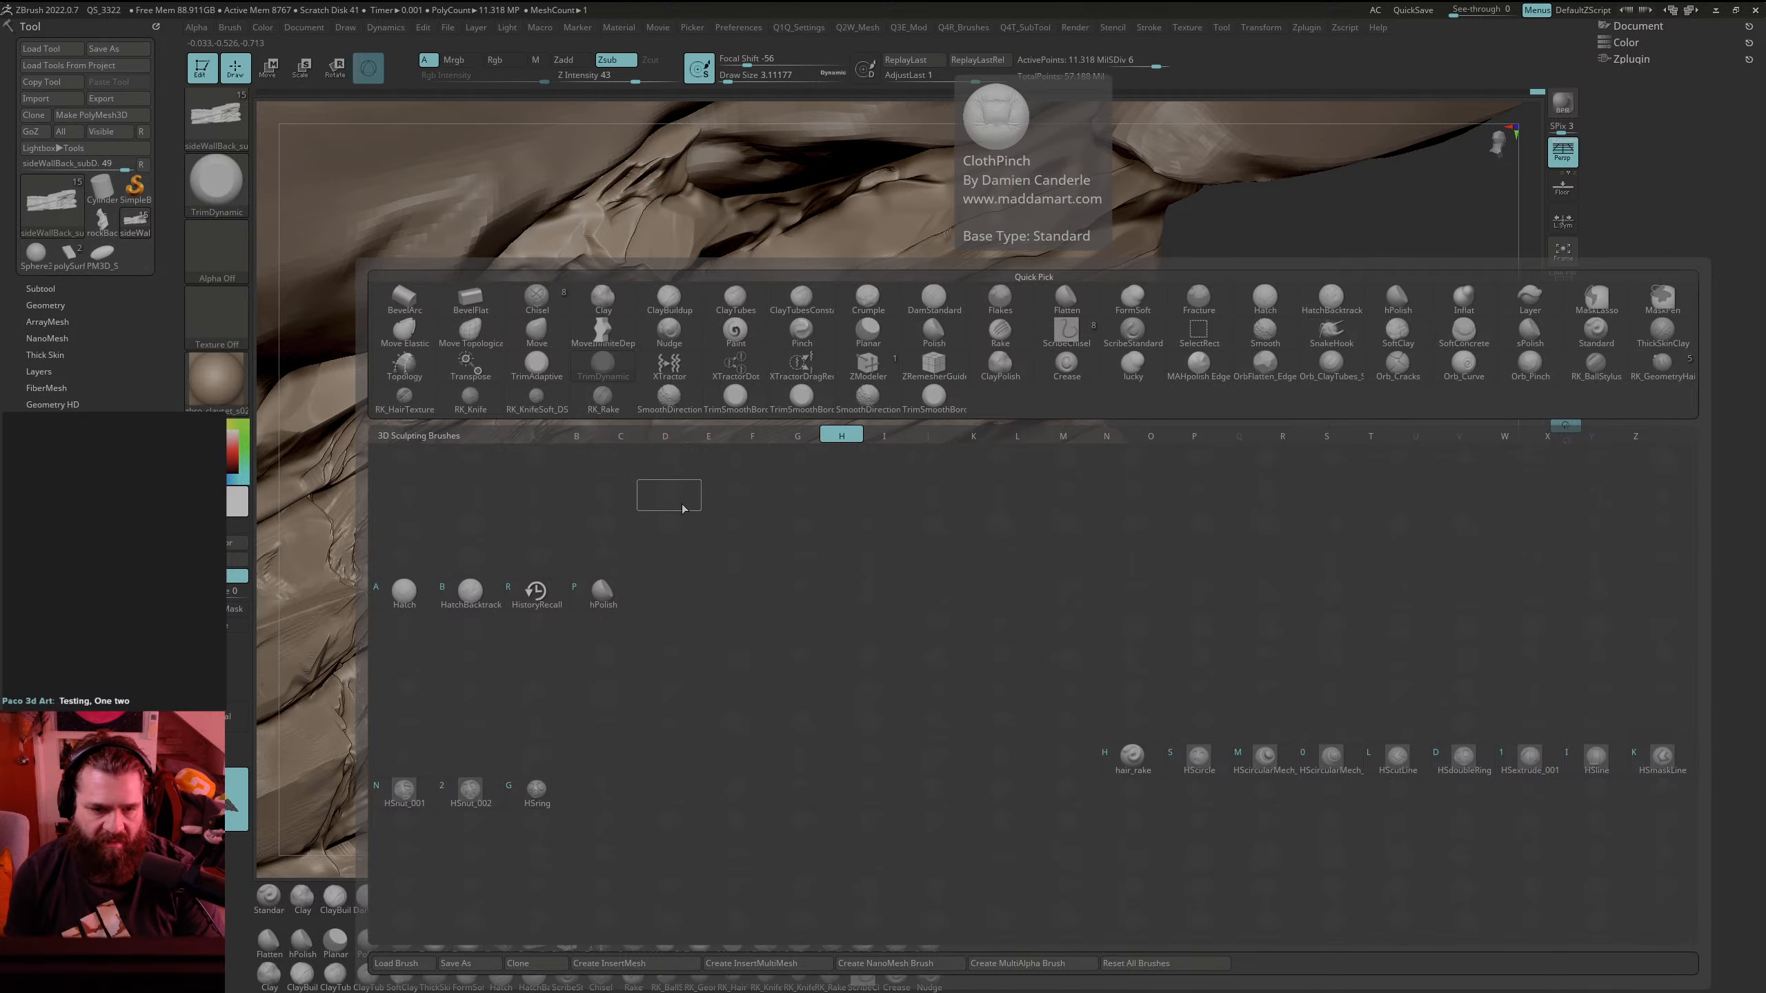
key("p")
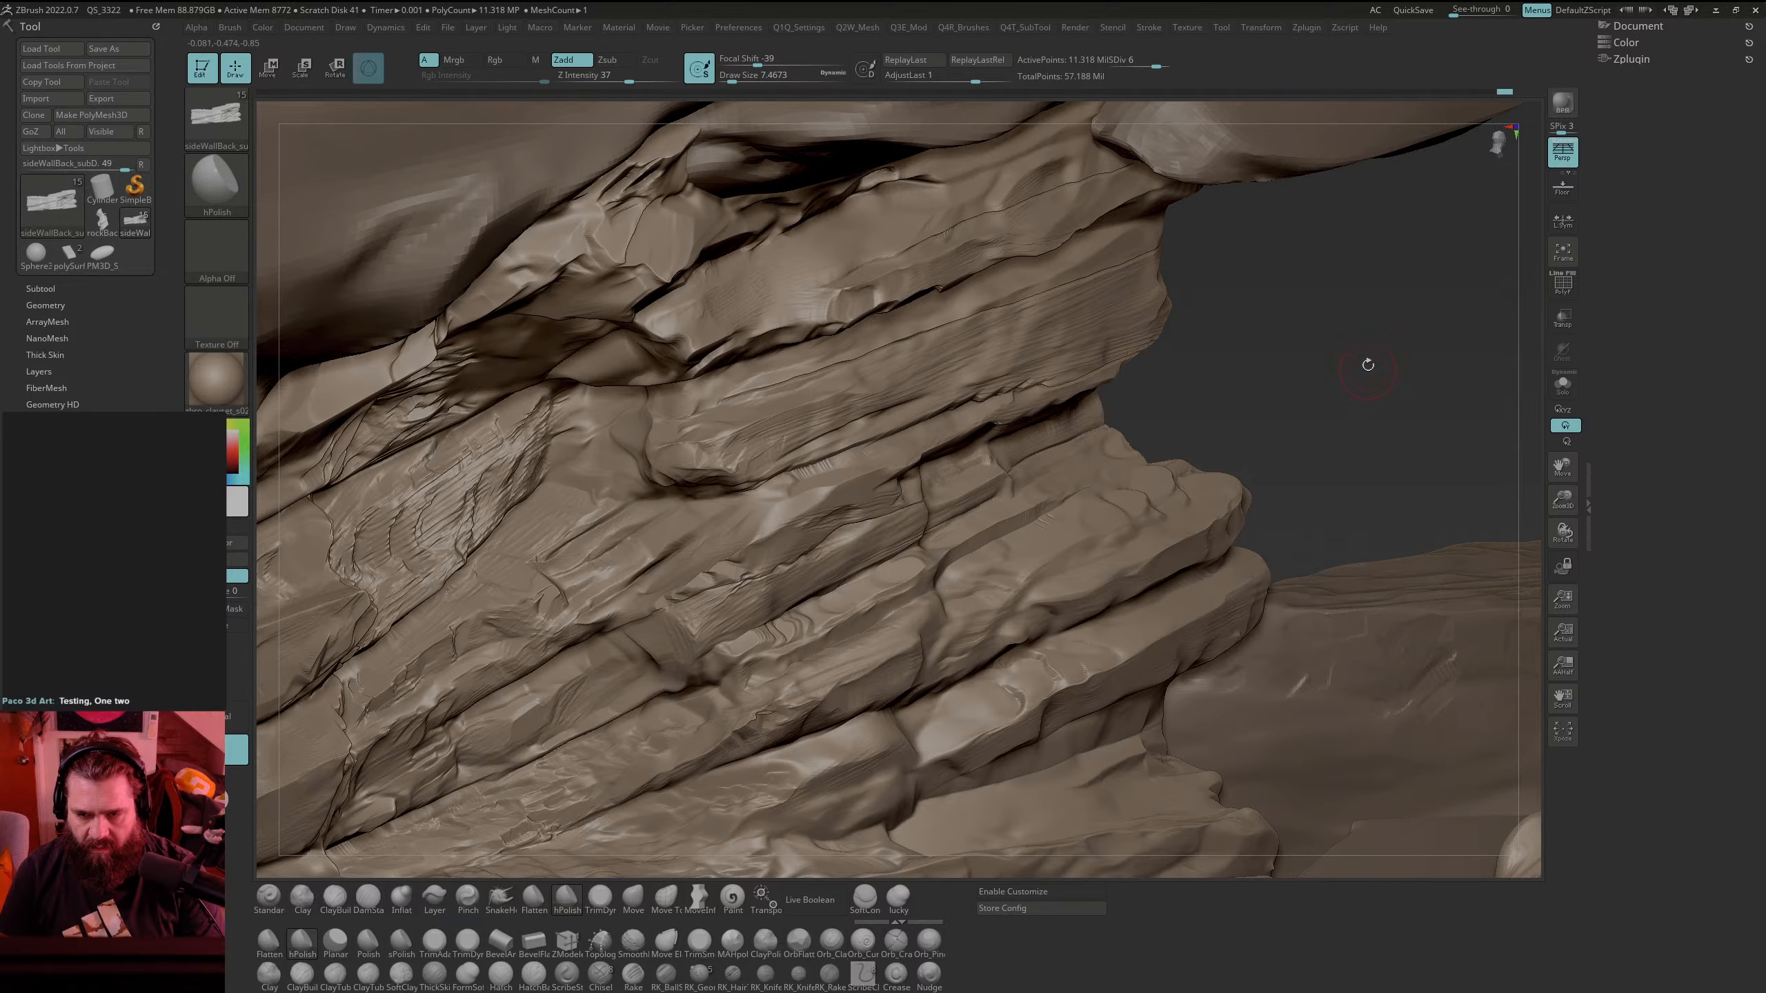
mouse_move(1367, 365)
left_mouse_down()
mouse_move(1339, 439)
mouse_move(1373, 408)
mouse_move(1348, 438)
left_mouse_up()
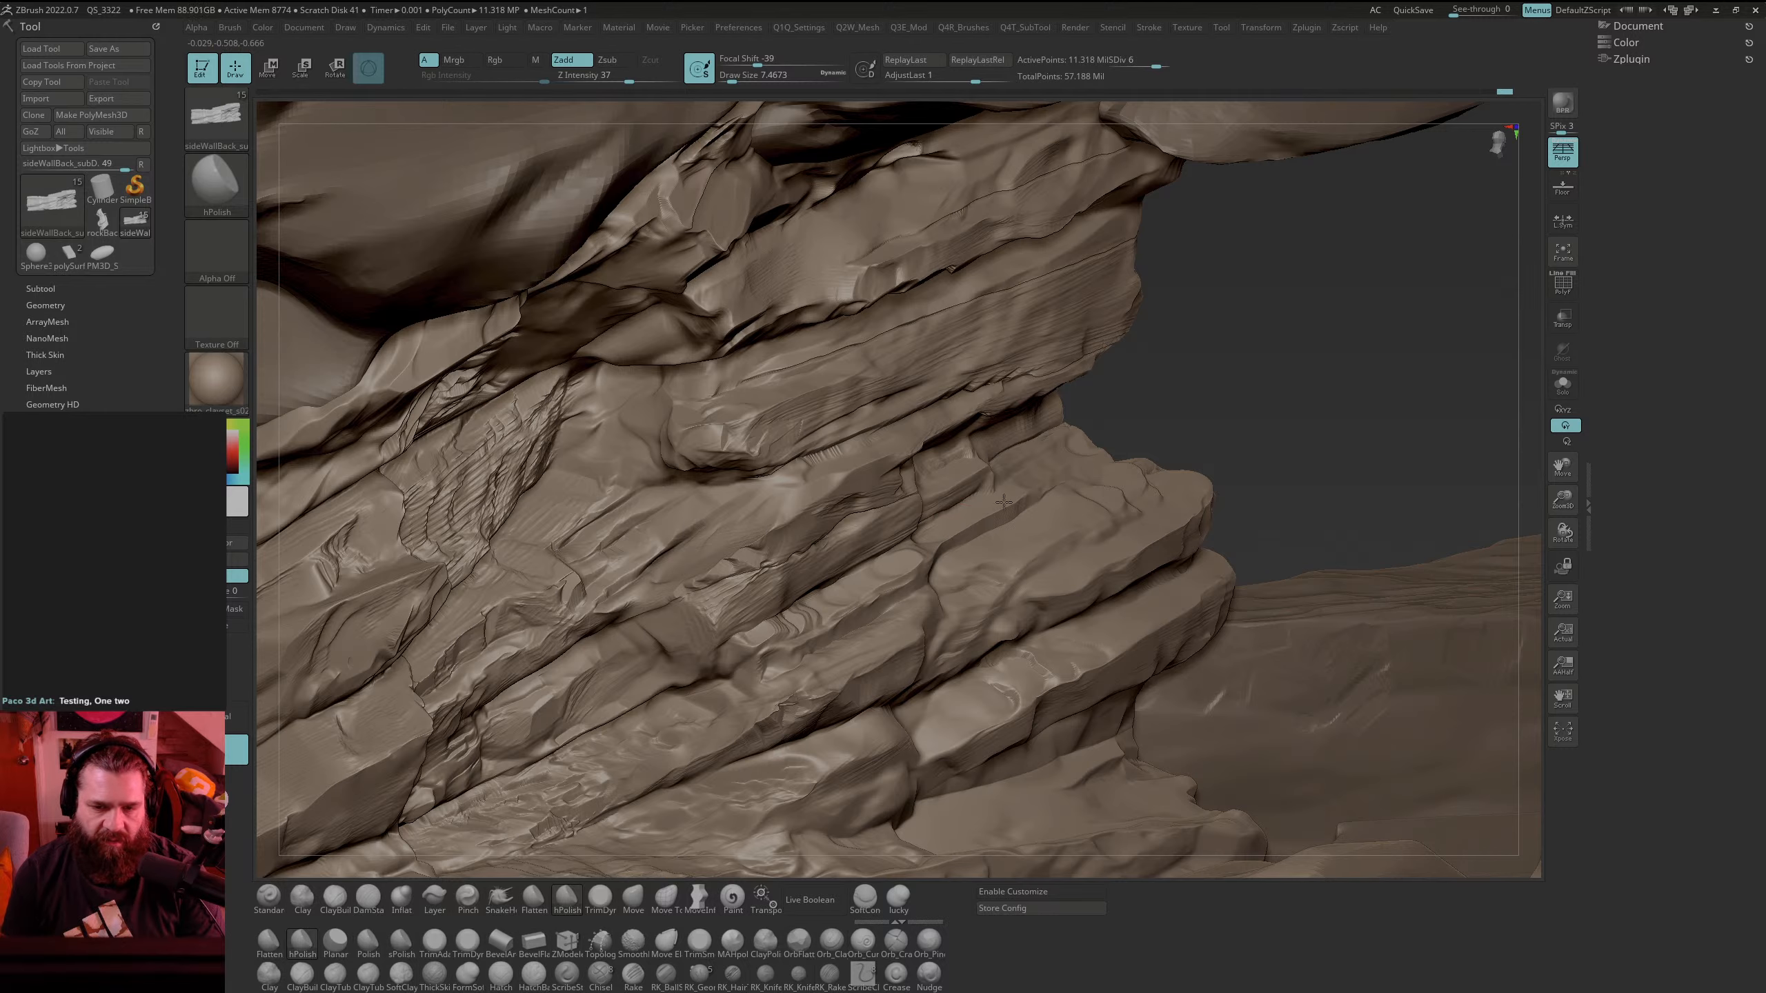
mouse_move(1165, 423)
left_mouse_down()
mouse_move(1360, 355)
mouse_move(1156, 560)
mouse_move(1078, 595)
mouse_move(1006, 665)
left_mouse_up()
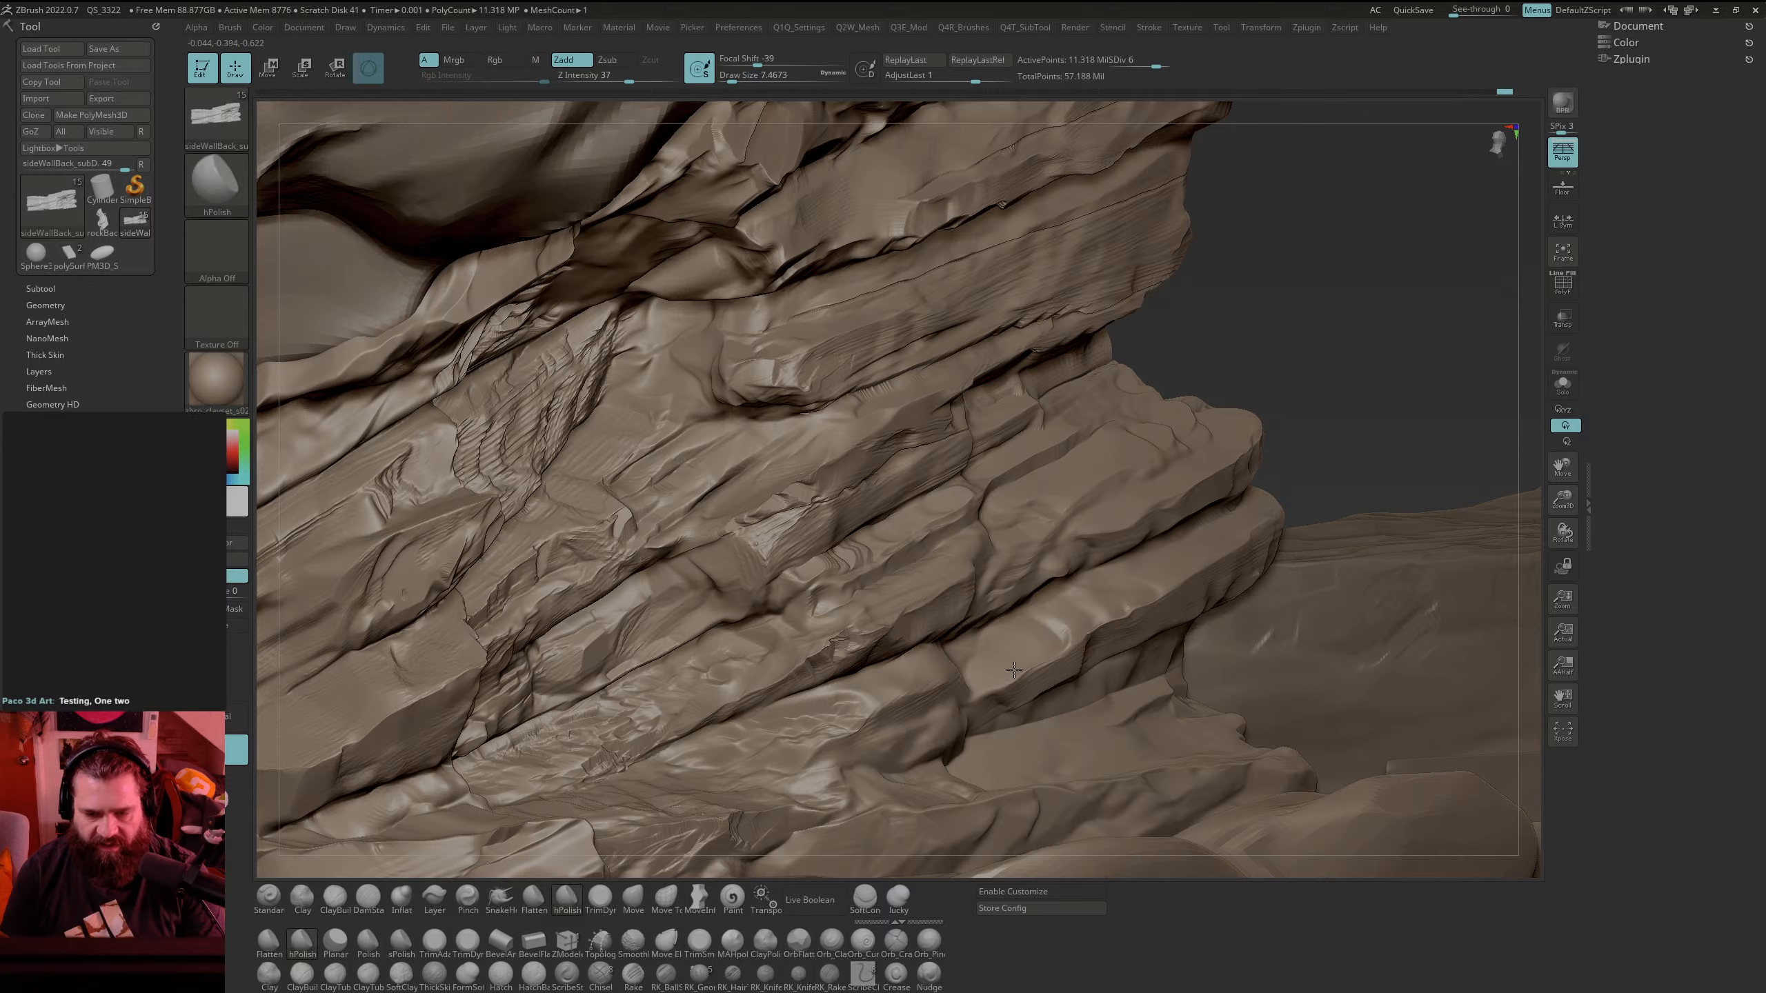
left_click_drag(1108, 610, 1203, 555)
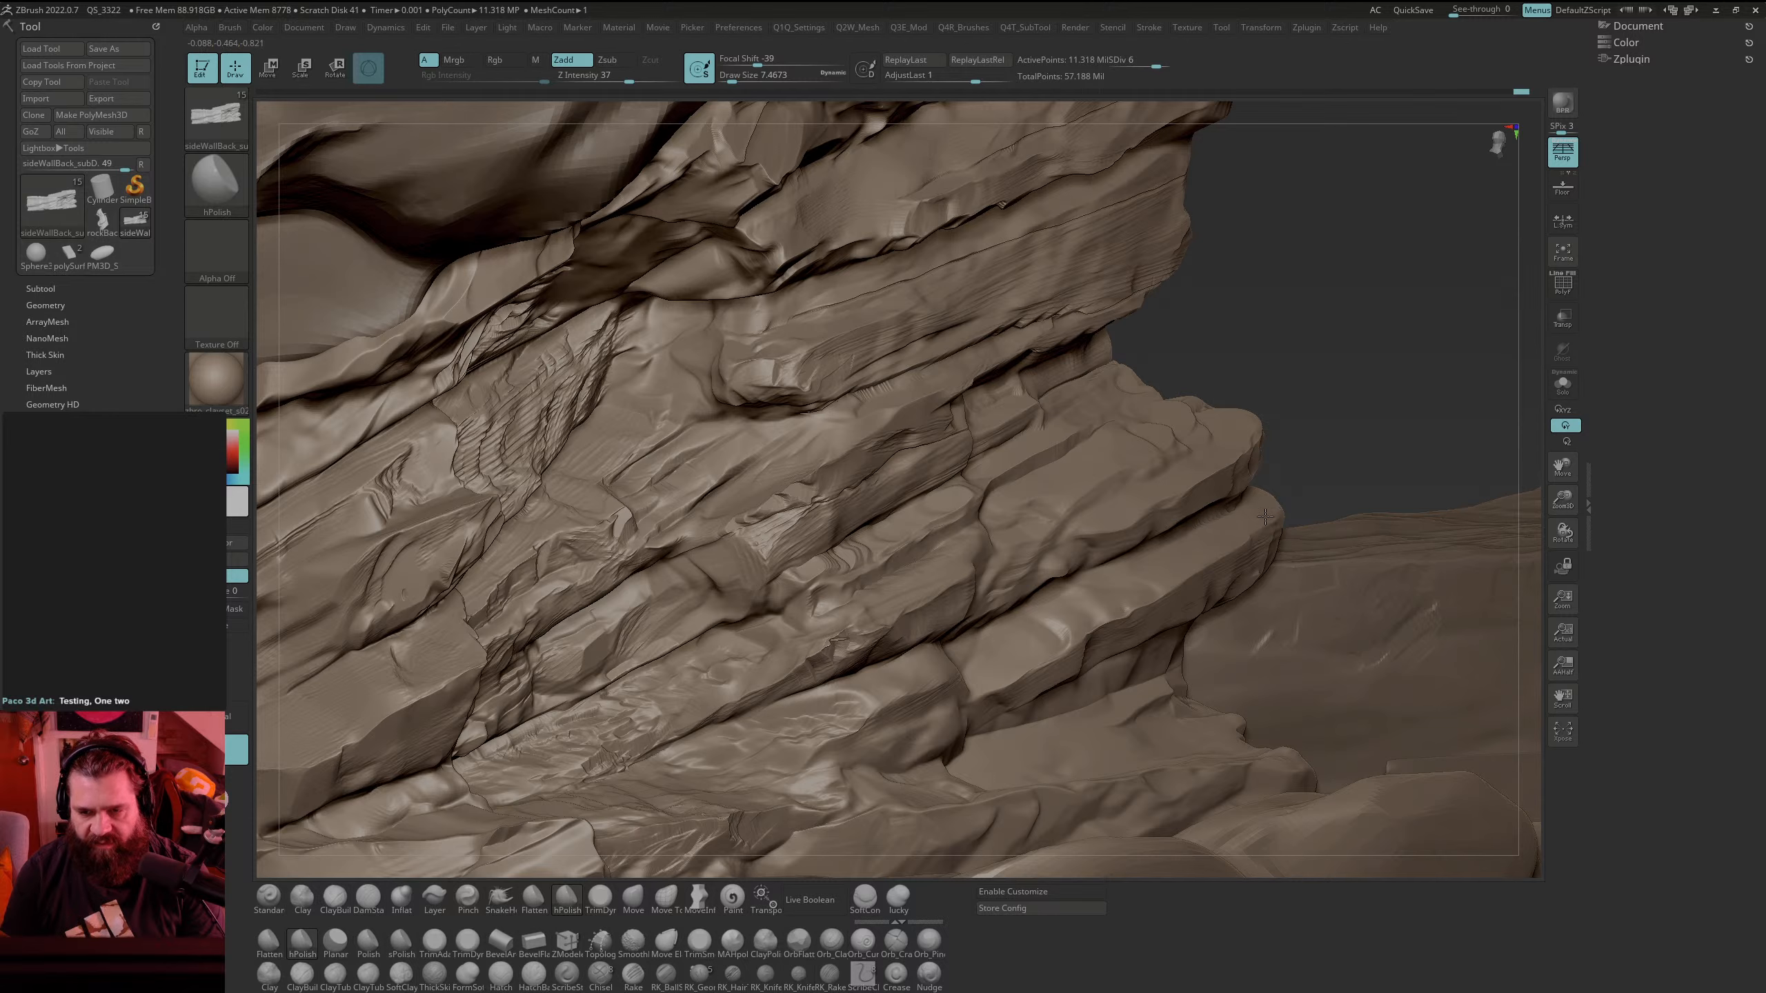
key("shift")
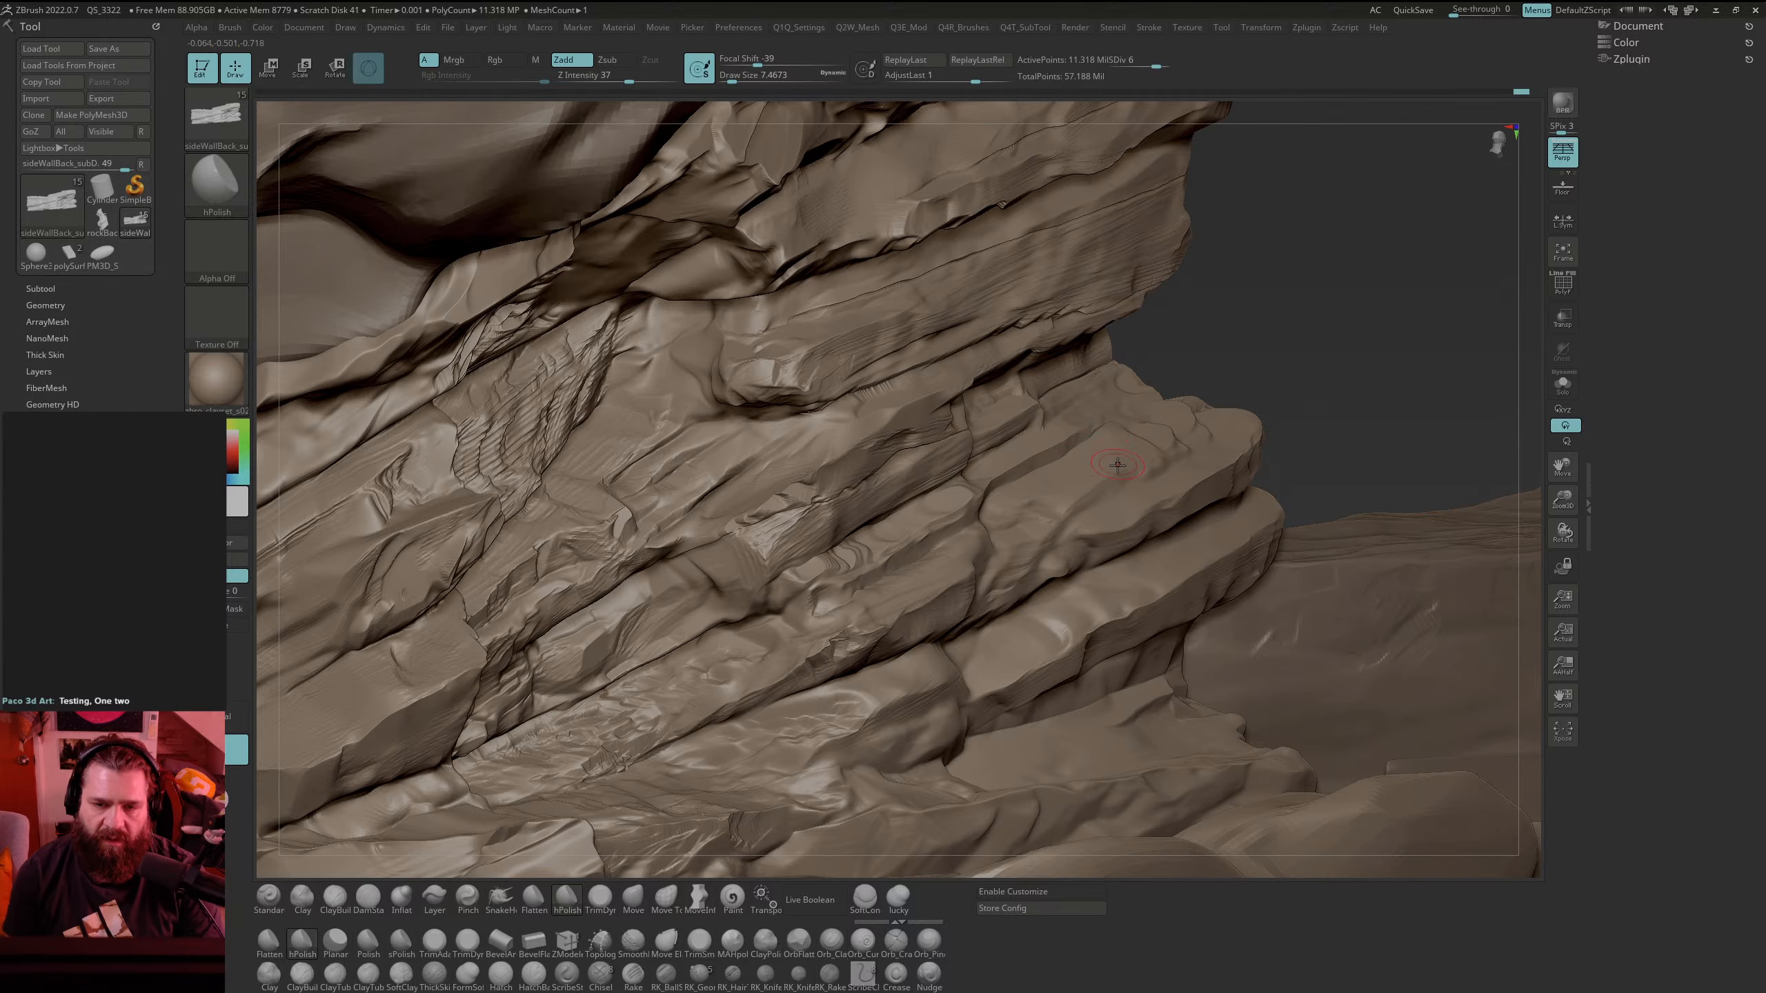
key("space")
left_click_drag(1126, 471, 1118, 471)
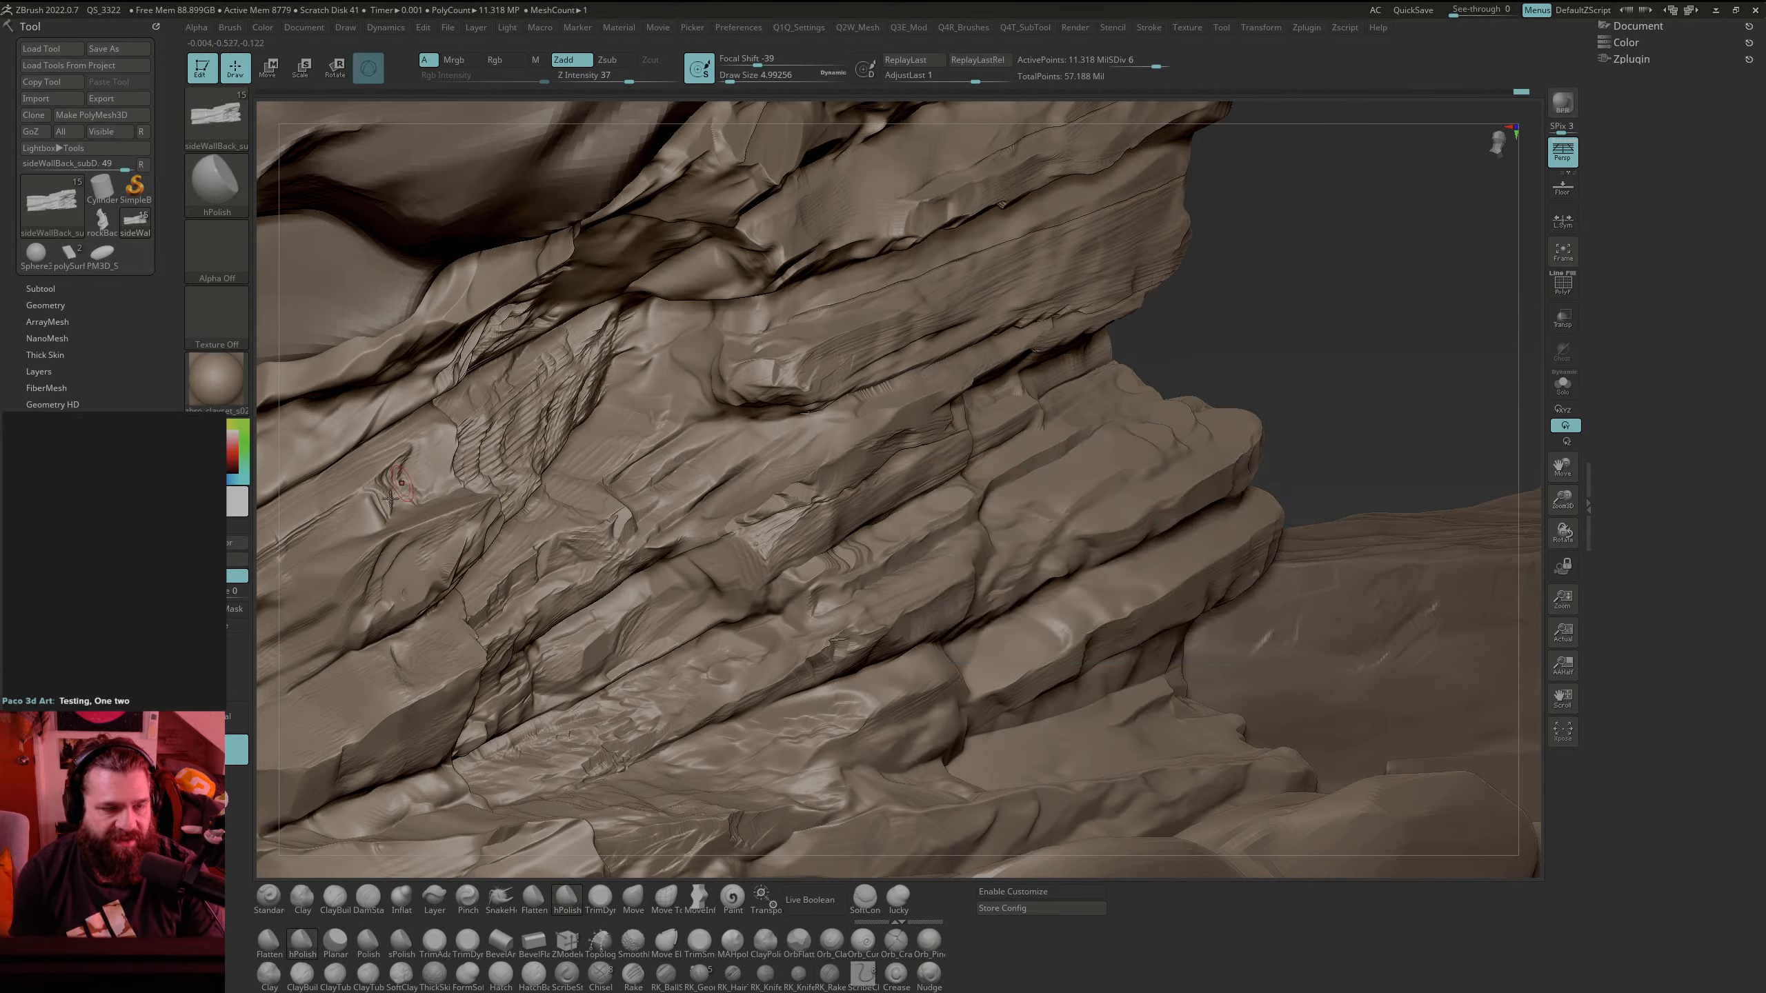
Step: Switch to the TrimSmoothBorder brush and trim the two protruding ledges along the slope of the layers, smoothing between strokes
key("b")
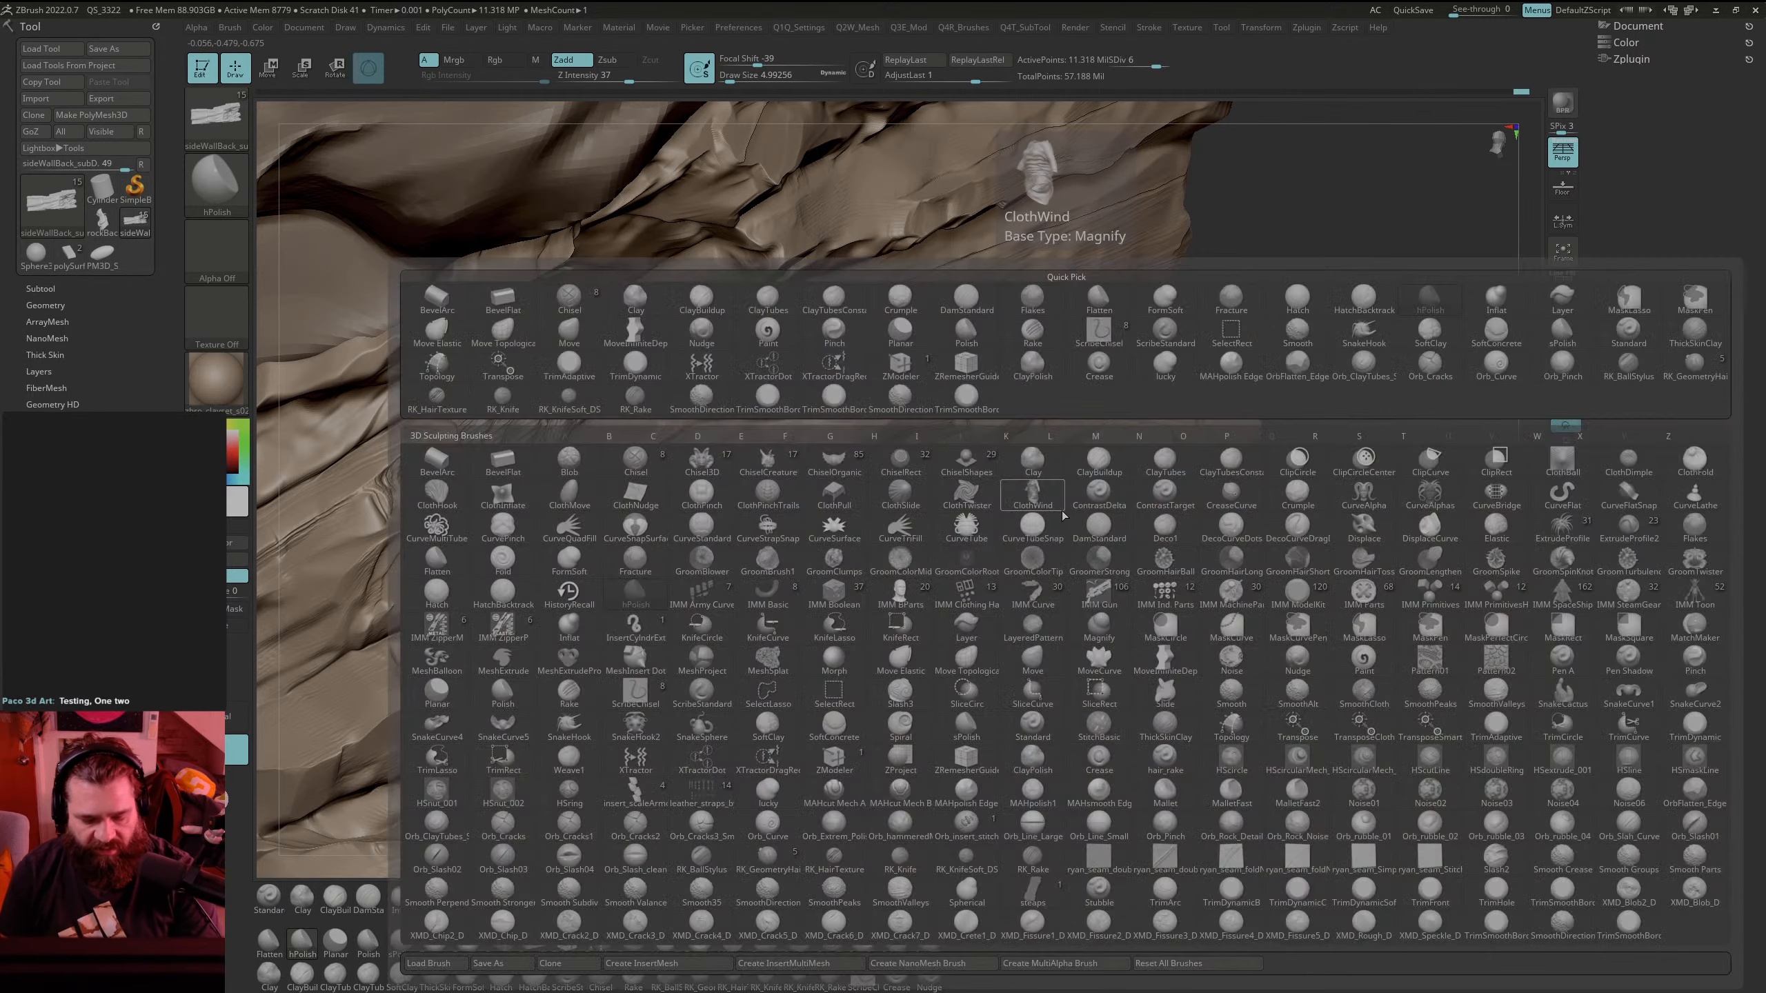
key("t")
left_click(1623, 908)
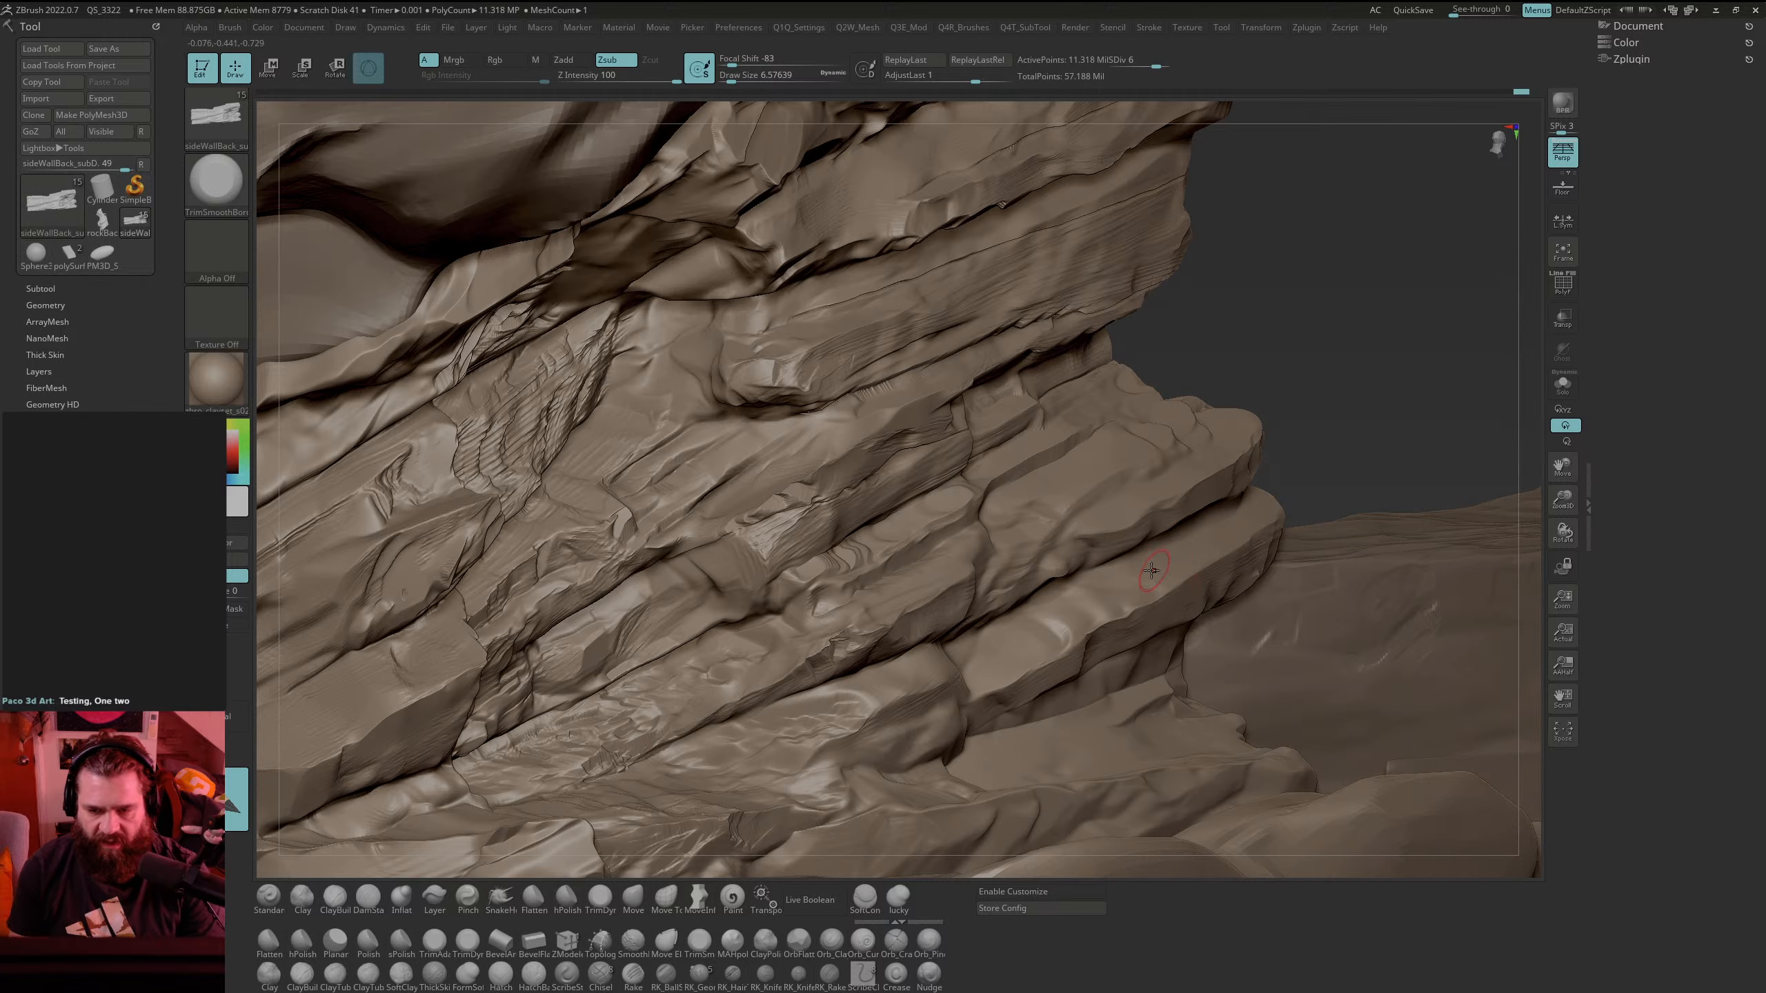
left_click_drag(968, 663, 1115, 587)
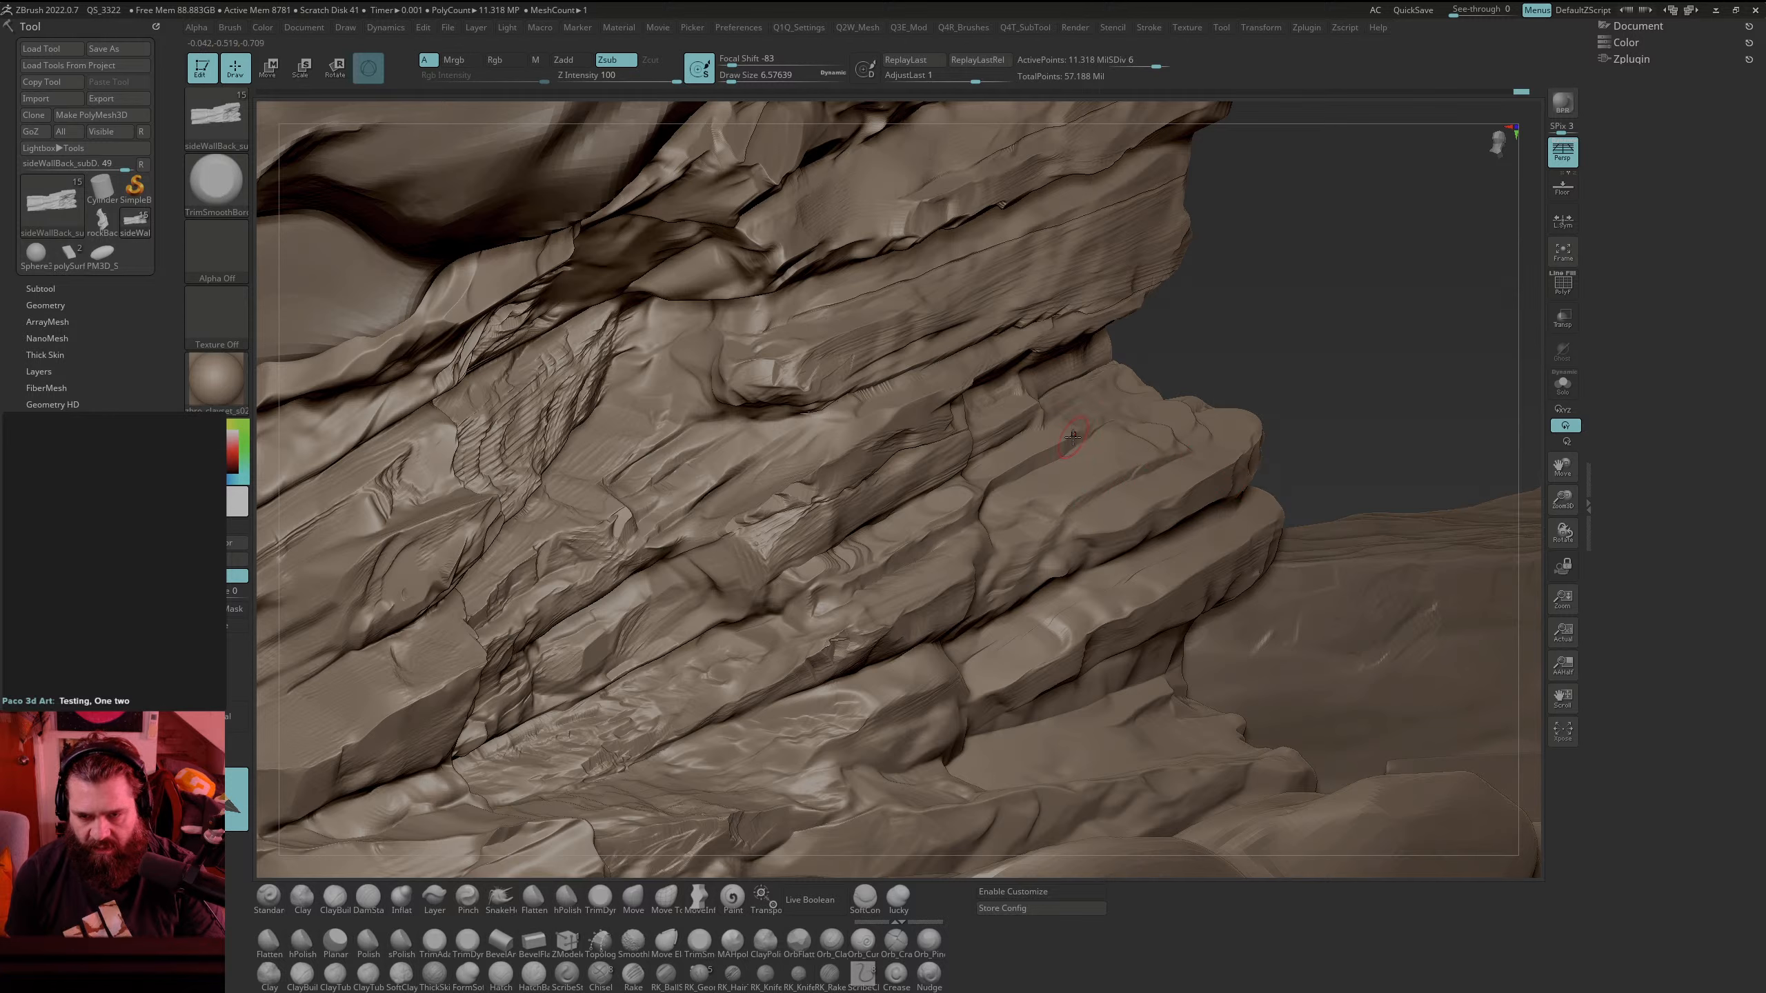
key("shift")
left_click_drag(1007, 458, 998, 474)
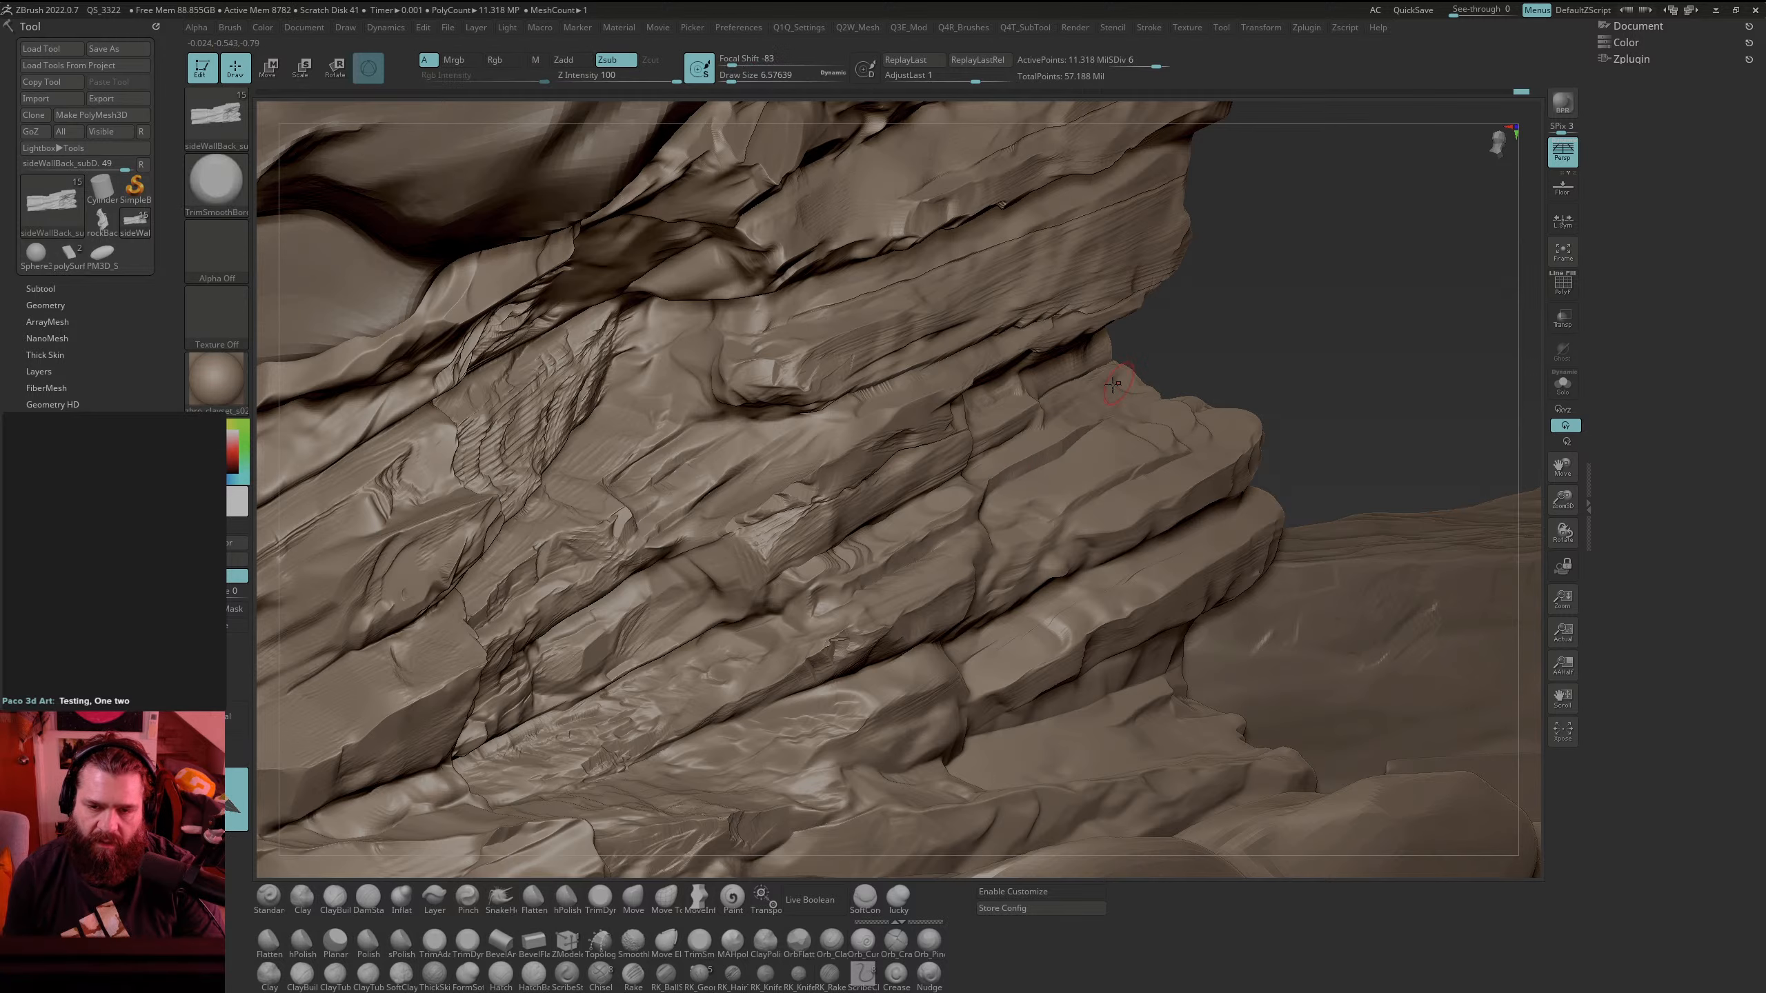
key("shift")
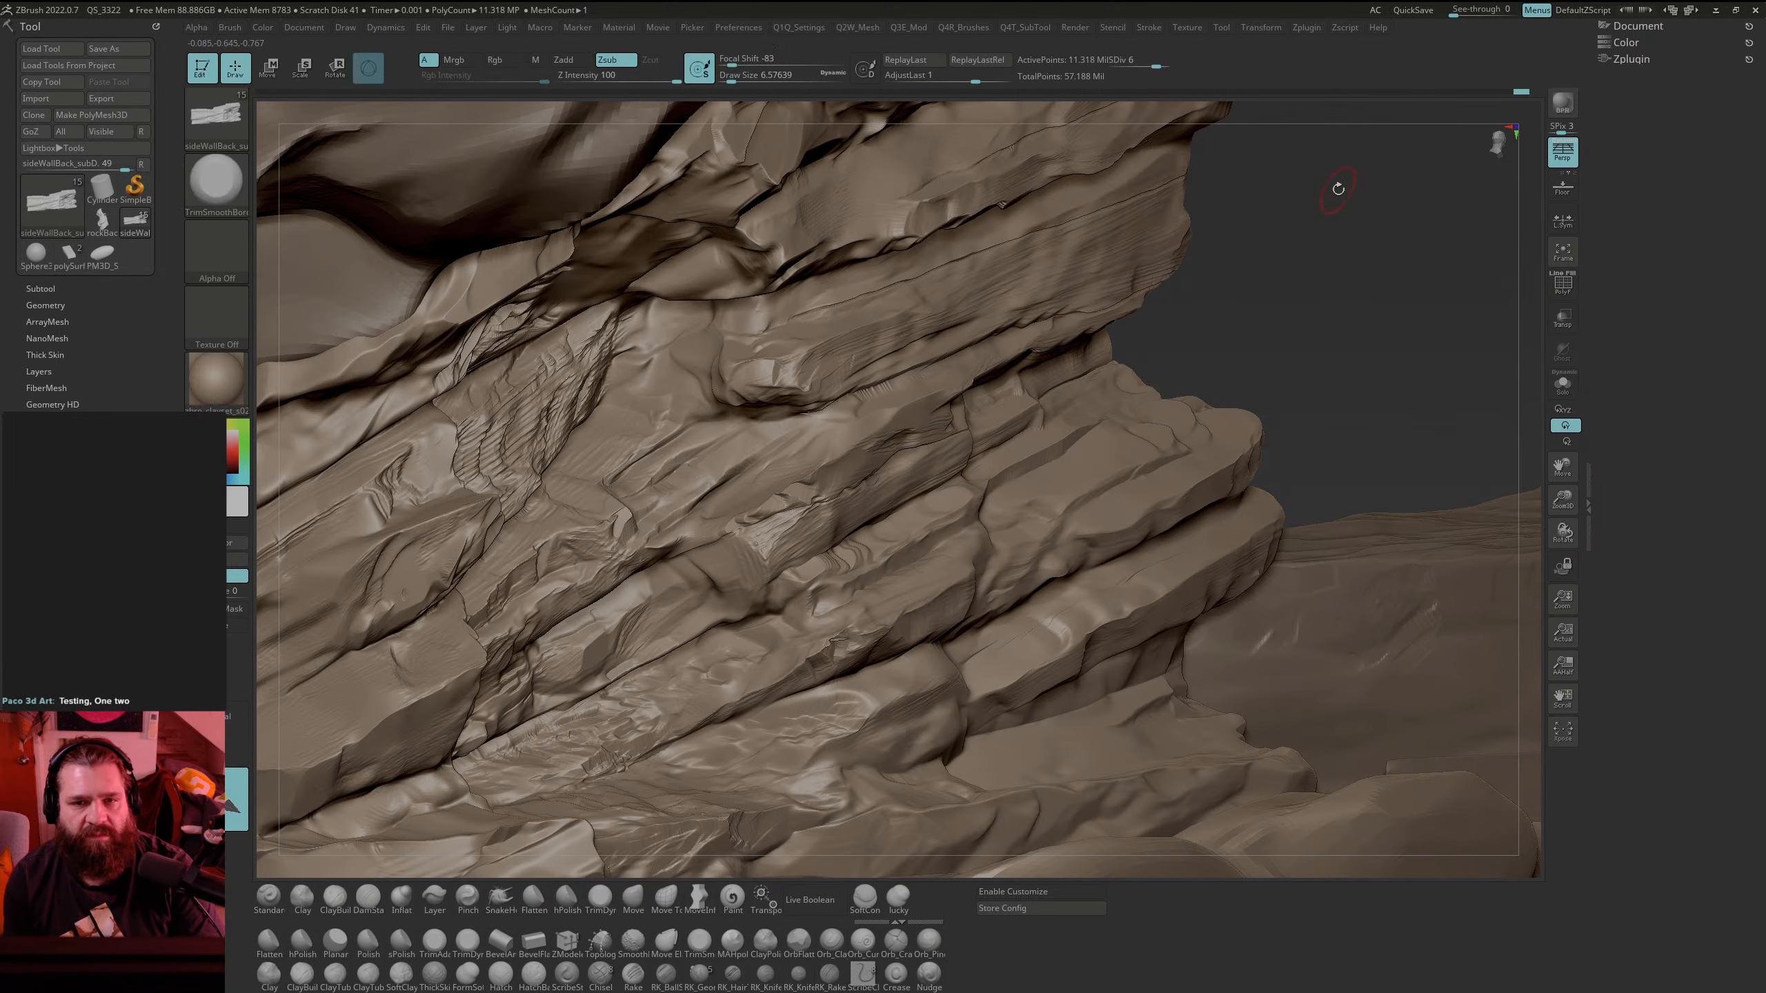
left_click_drag(1381, 227, 1374, 270, "alt")
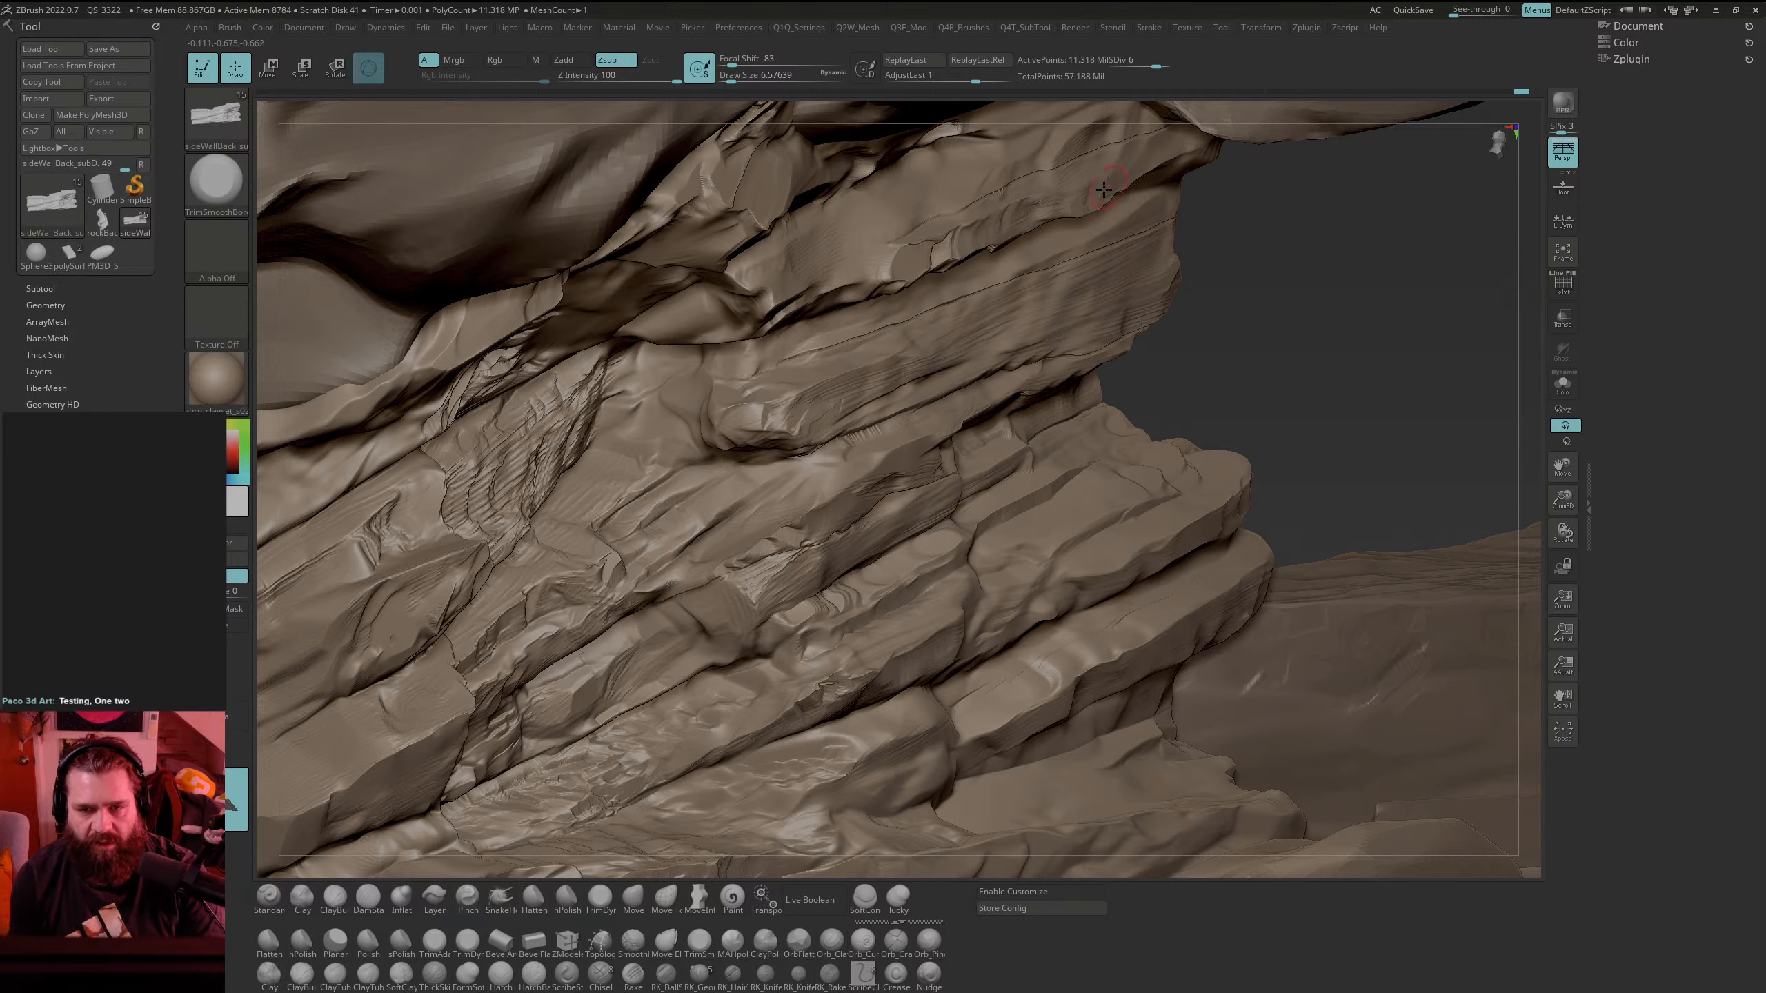
key("shift")
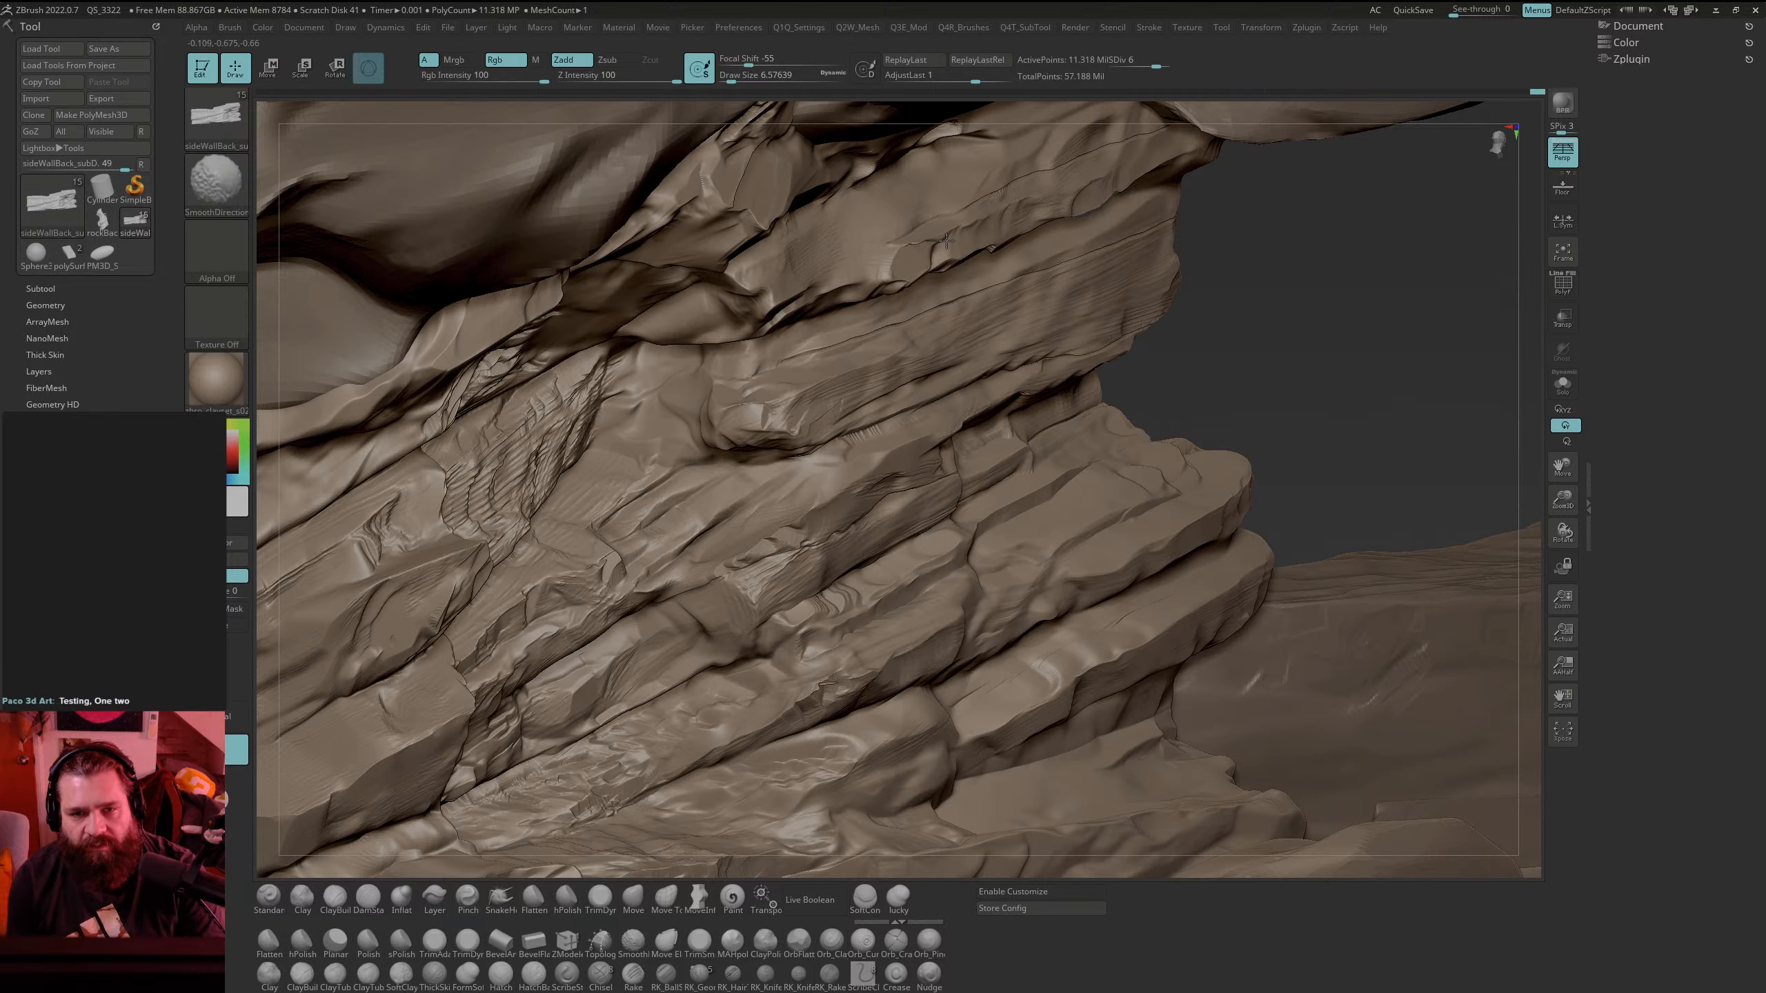
Step: Trim the slanted layers around the middle of the wall with the TrimSmoothBorder brush, smoothing between strokes
left_click_drag(916, 253, 884, 270)
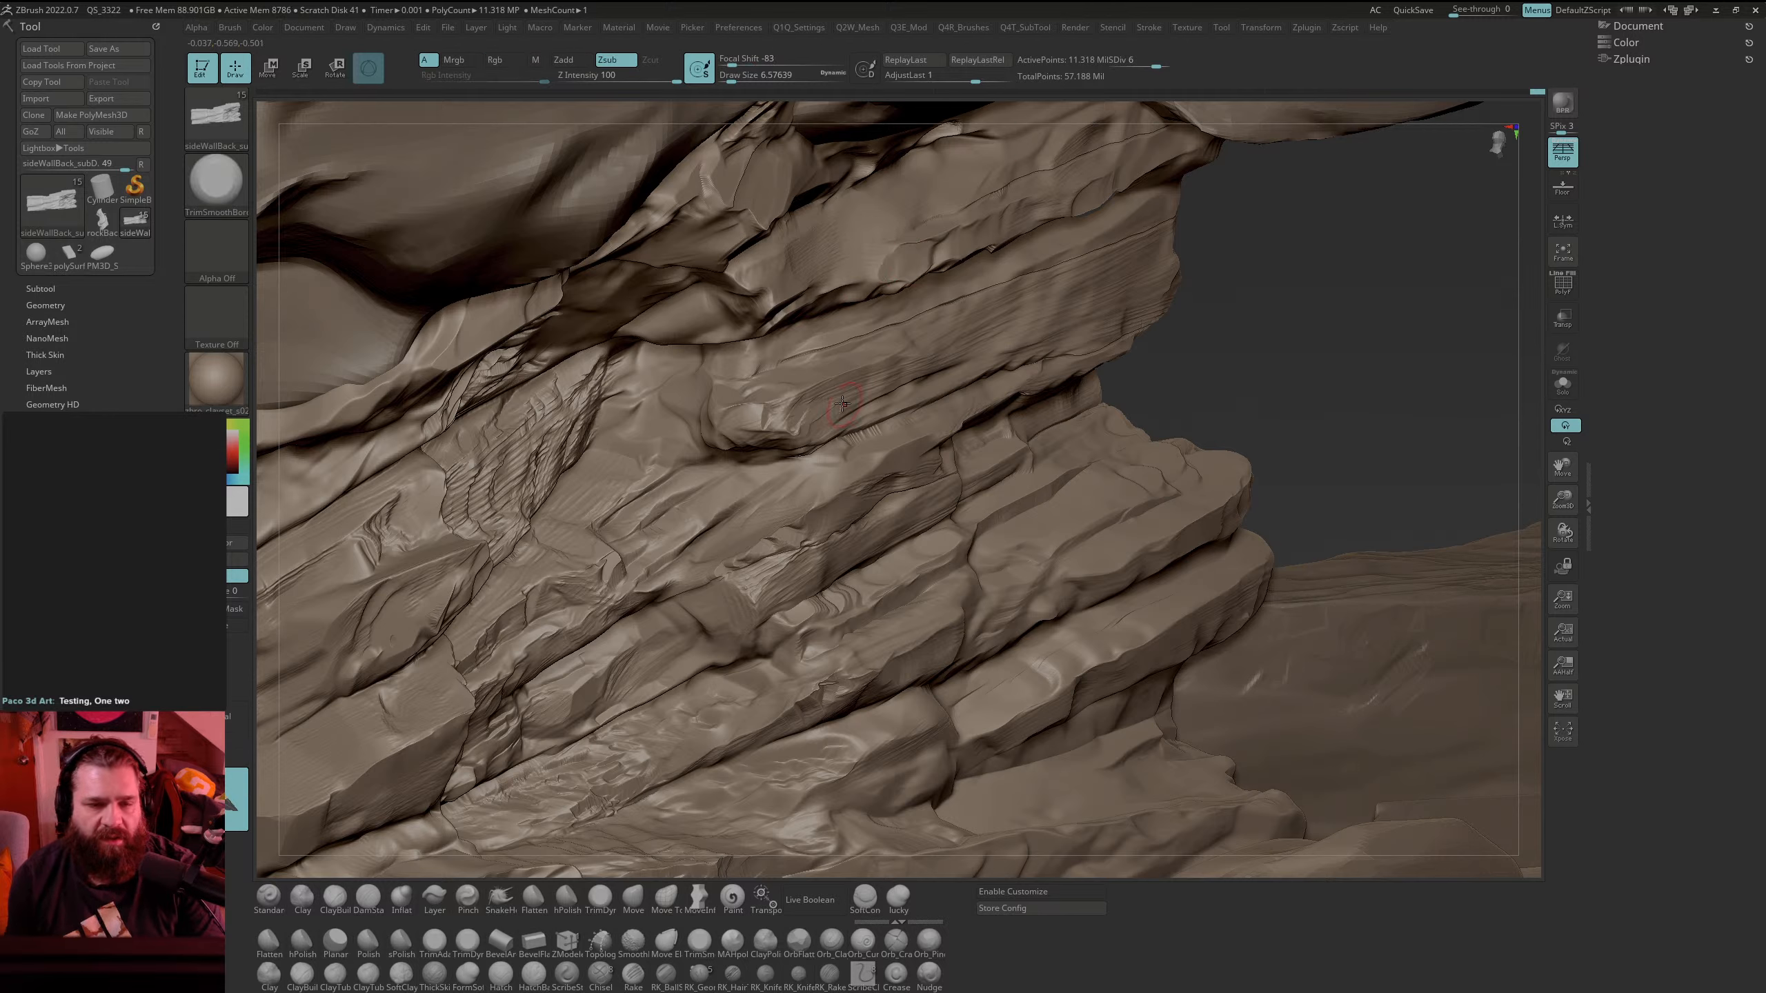
key("shift")
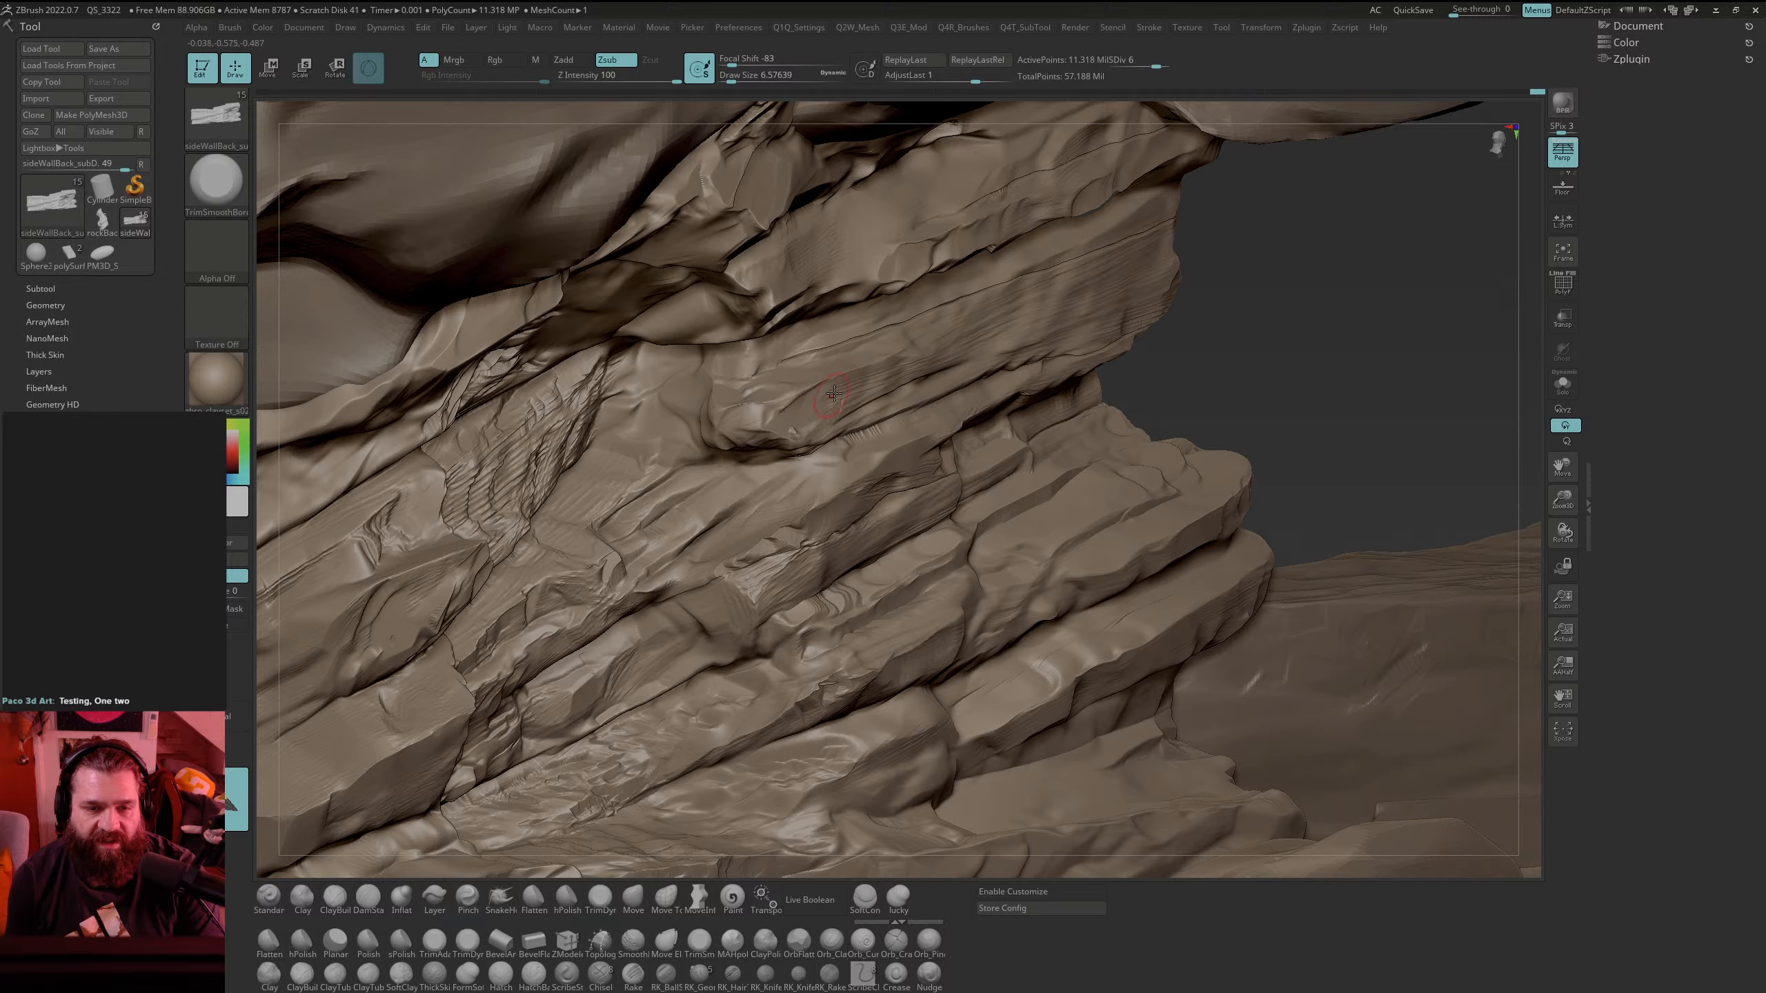
mouse_move(237, 796)
left_mouse_down()
mouse_move(402, 671)
mouse_move(909, 458)
mouse_move(735, 530)
mouse_move(754, 497)
mouse_move(691, 536)
mouse_move(629, 631)
left_mouse_up()
key("shift")
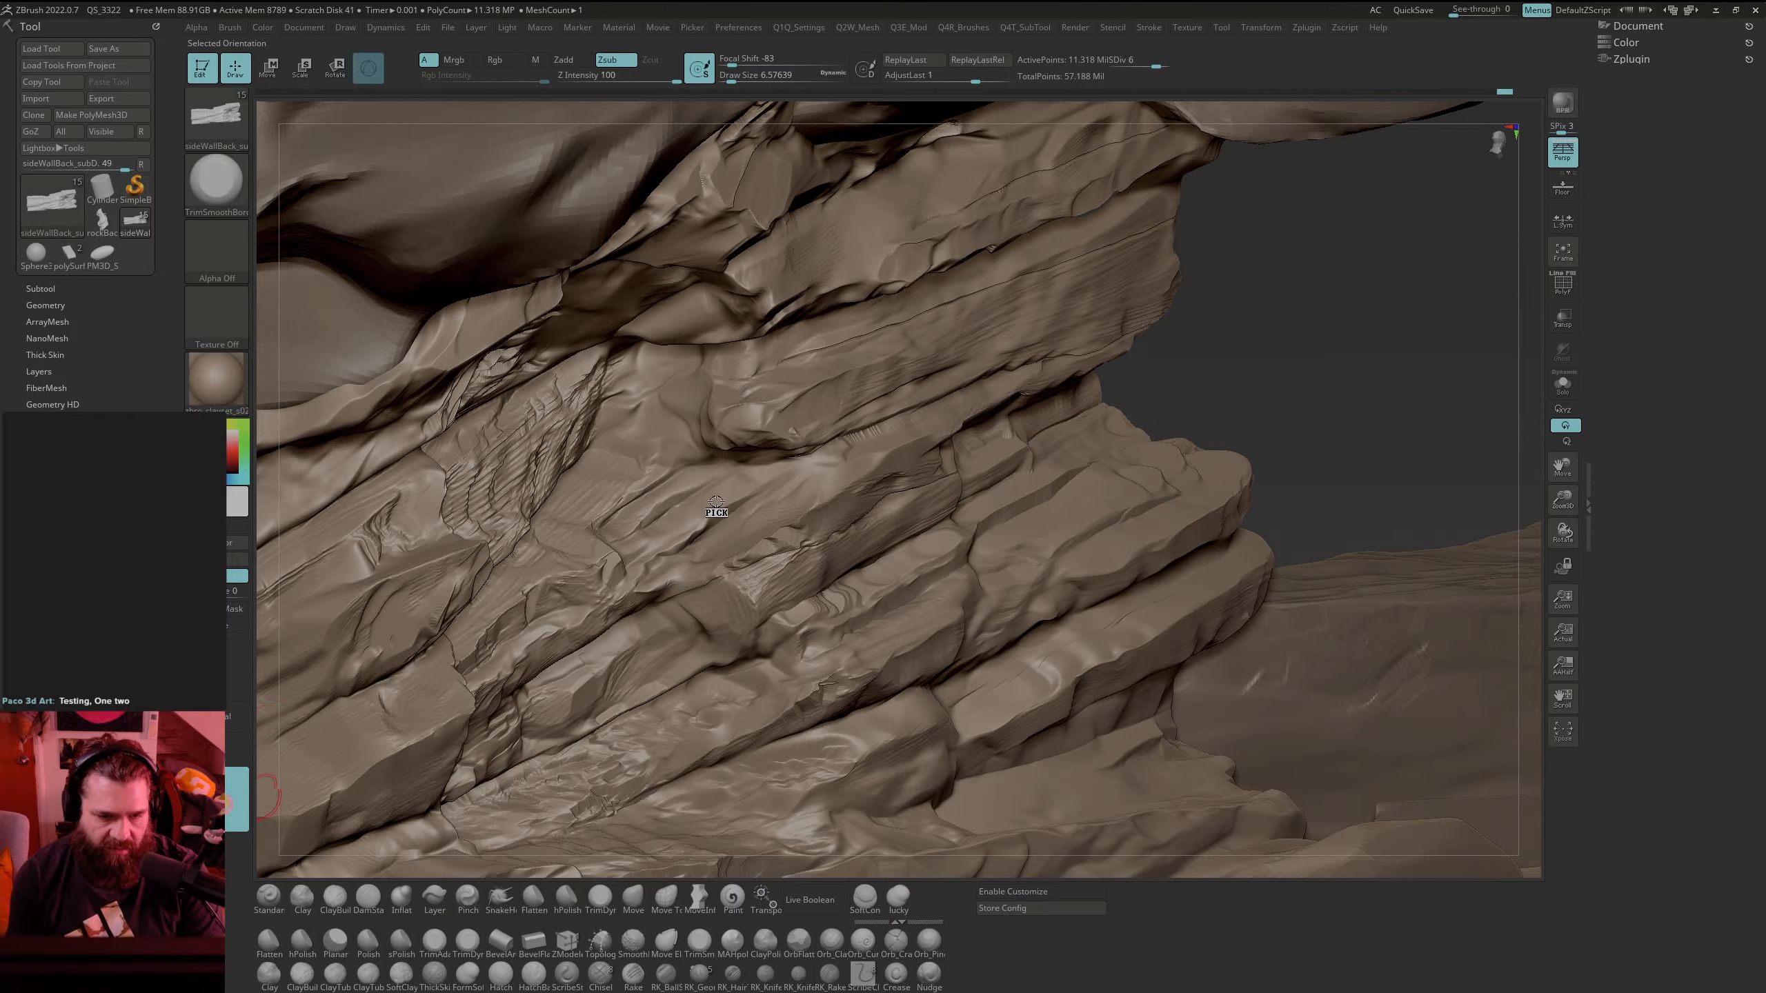
mouse_move(721, 512)
left_mouse_down()
mouse_move(701, 543)
mouse_move(676, 543)
left_mouse_up()
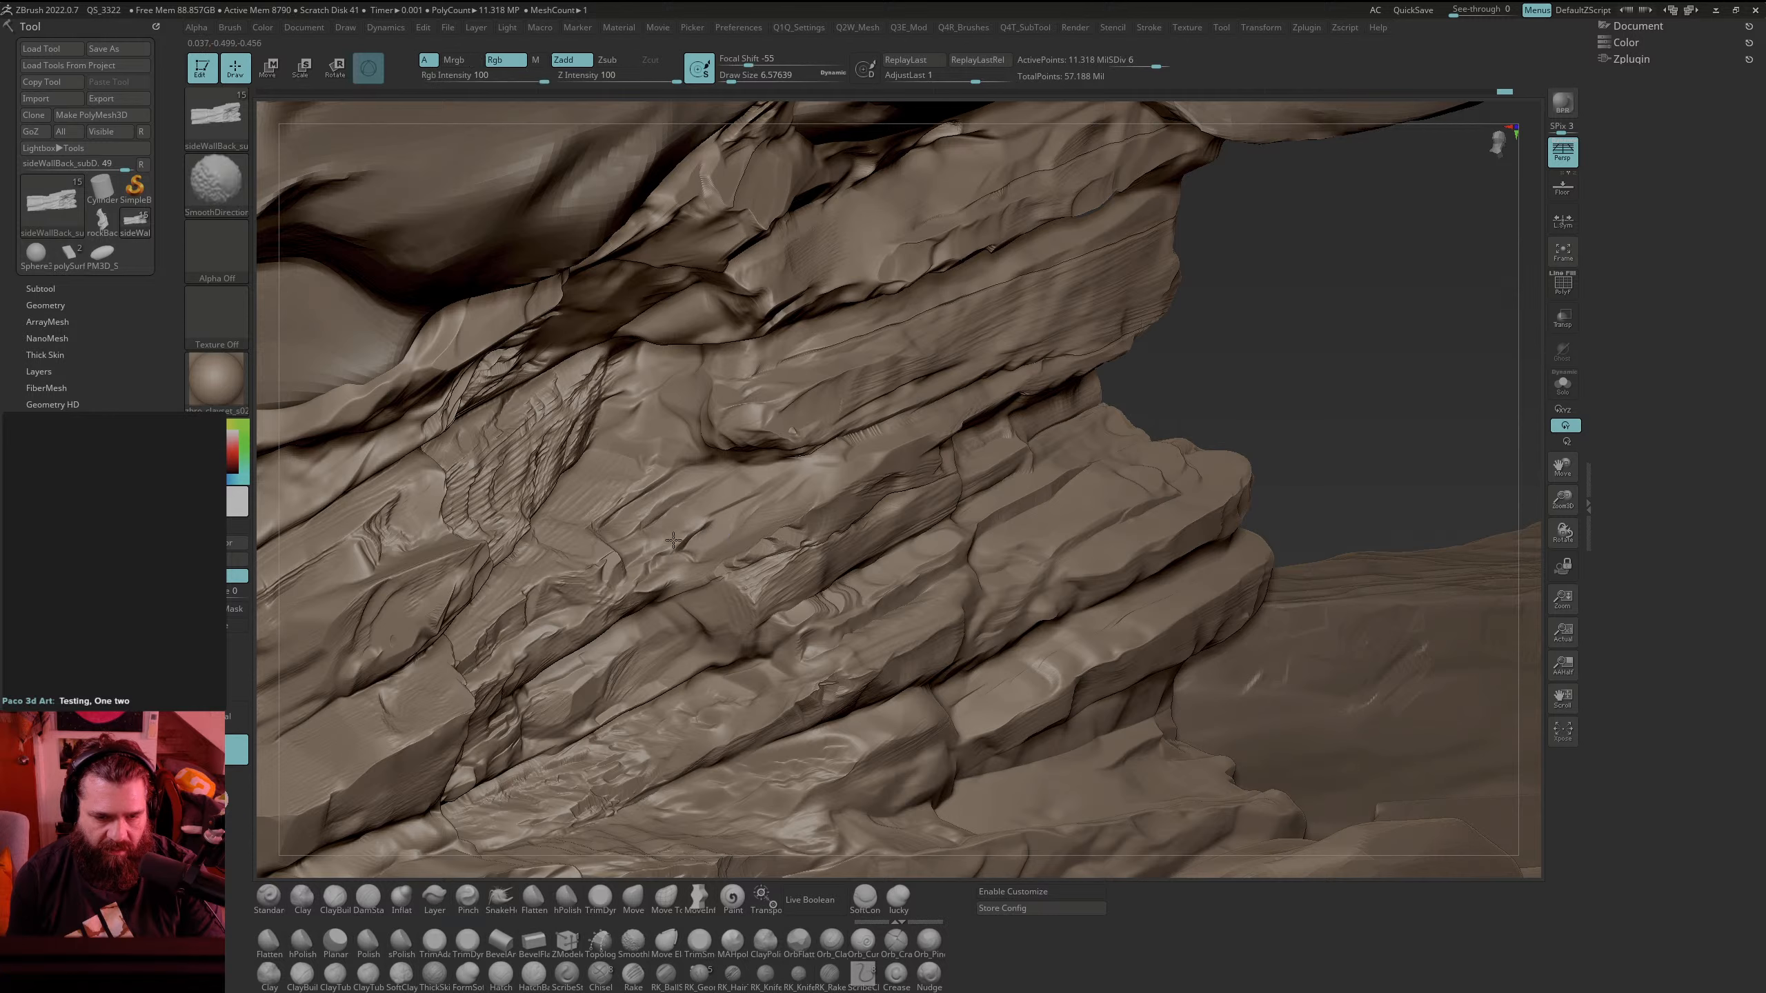
Step: Step the rock wall mesh down to subdivision level 4
key("ctrl+d")
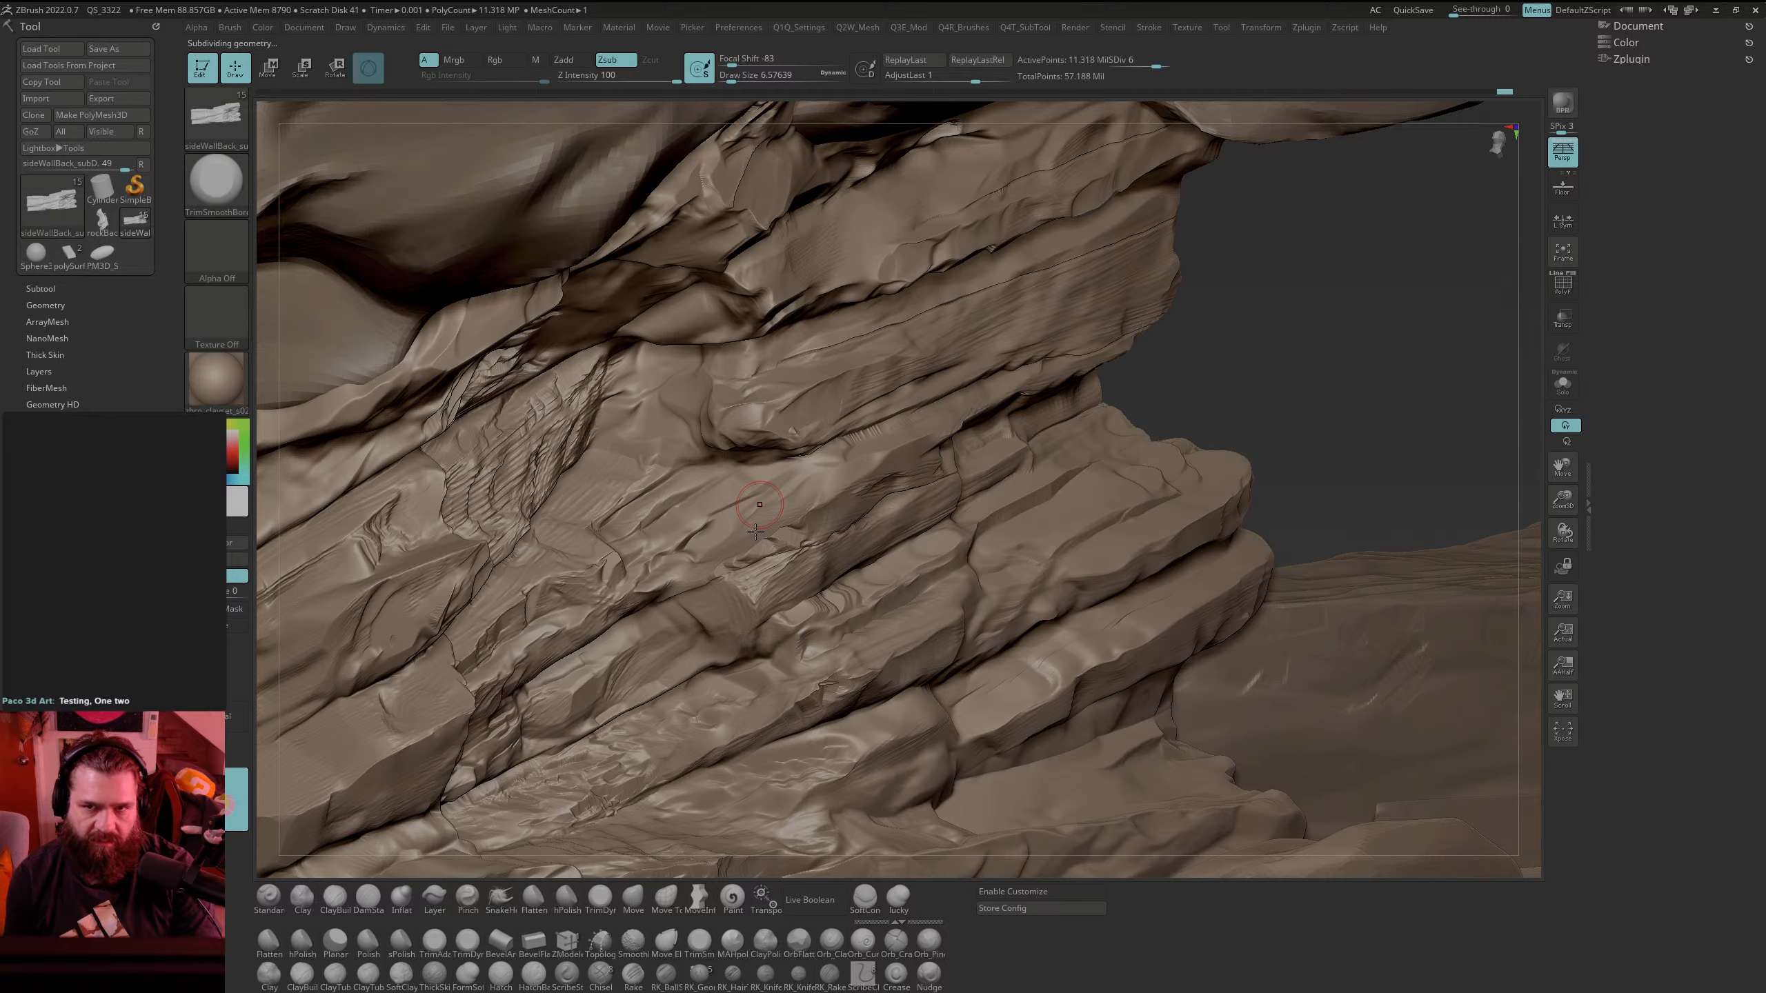
key("shift+d")
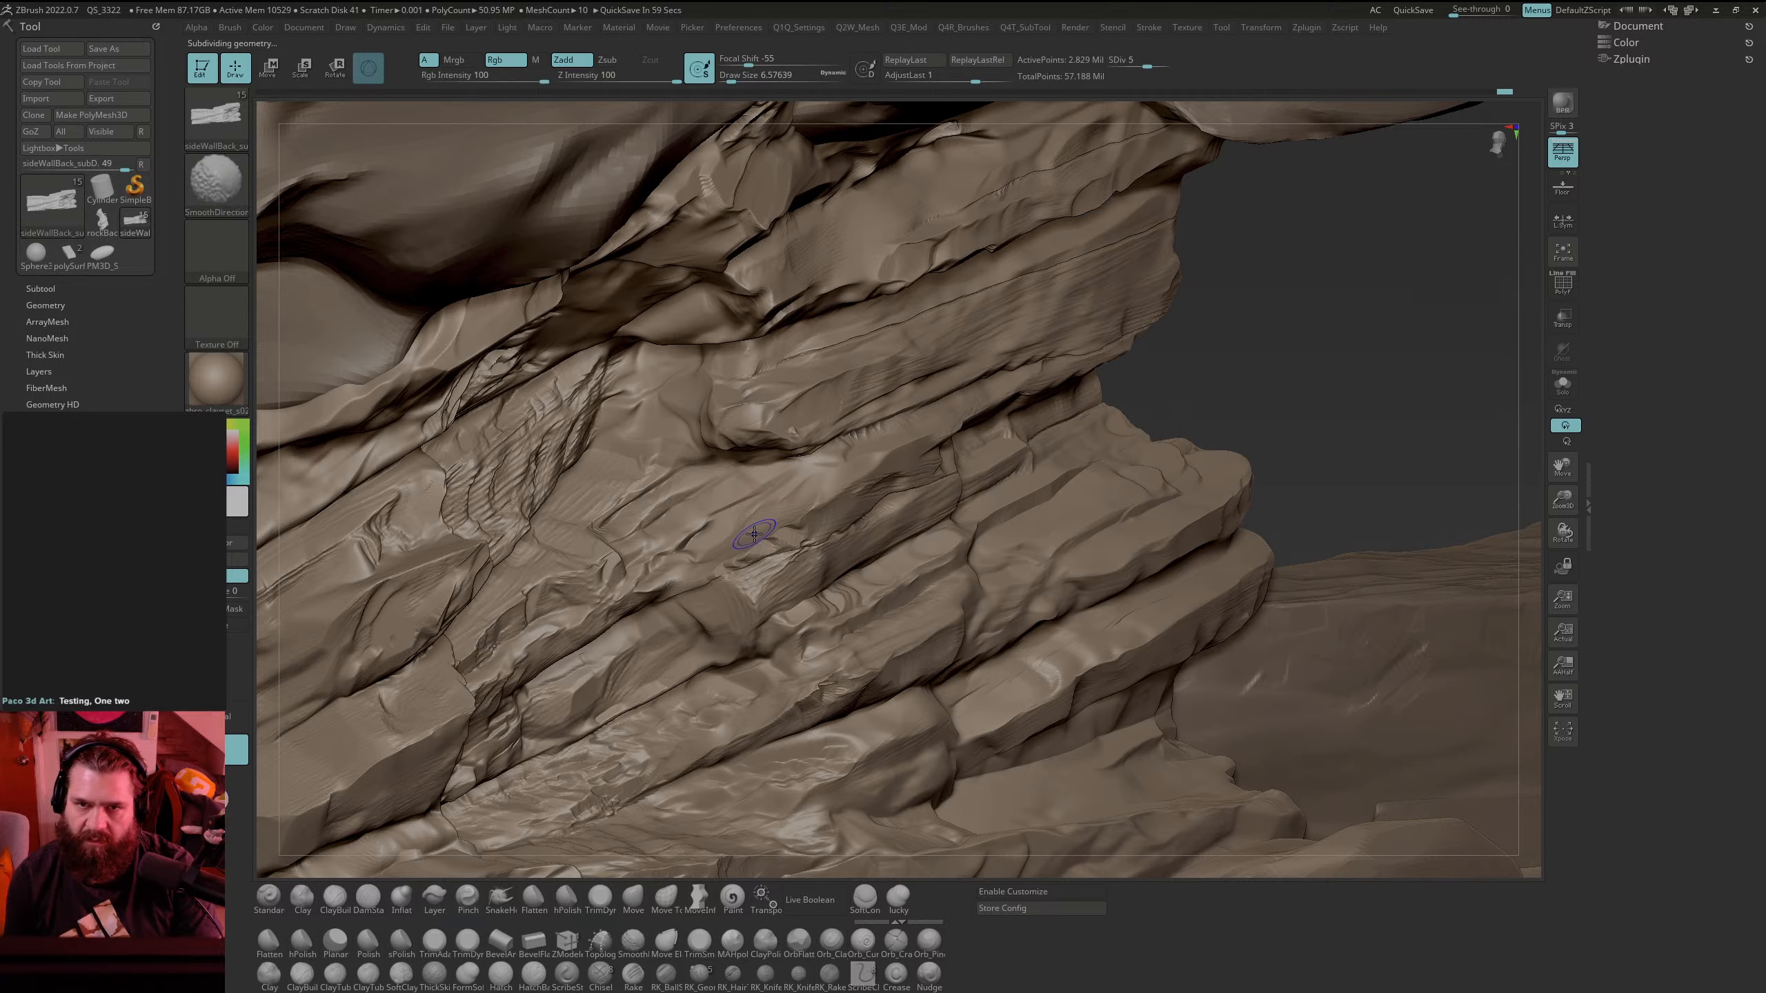
key("shift+d")
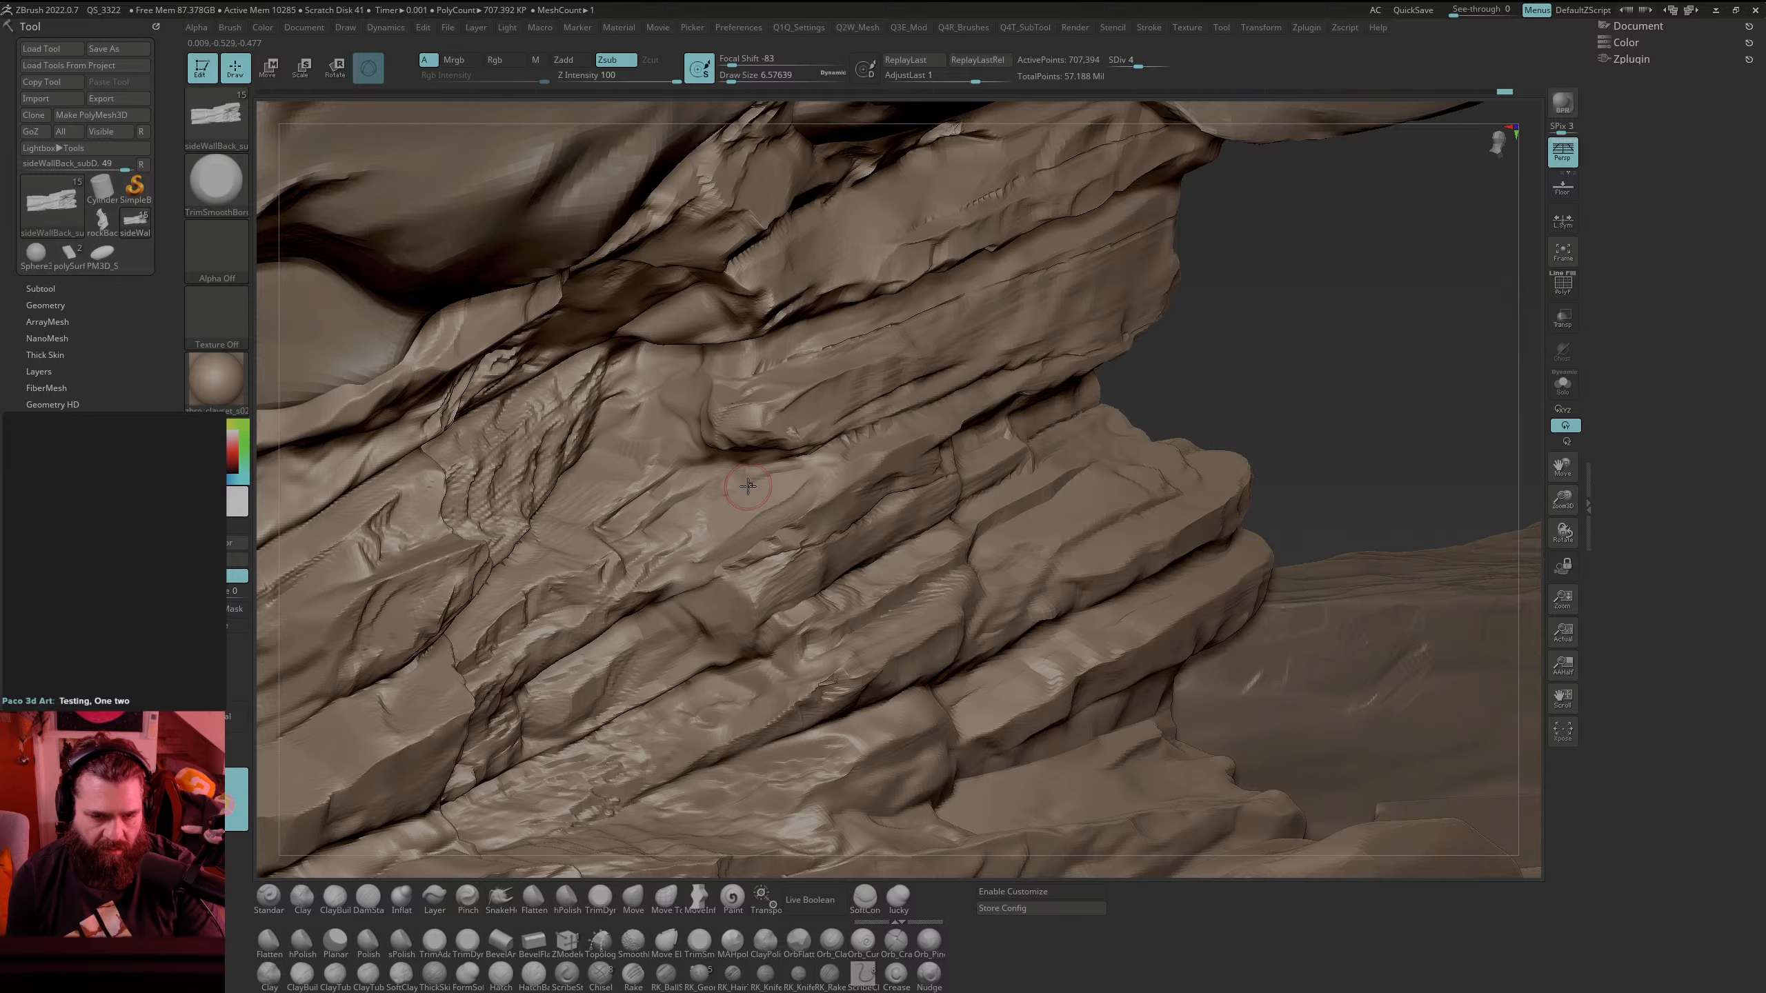
Step: Trim the central slanted layers and smooth the rough ridges just inward of the outer ledges
mouse_move(1414, 309)
left_mouse_down()
mouse_move(1269, 382)
mouse_move(1072, 366)
mouse_move(1195, 417)
mouse_move(1234, 400)
left_mouse_up()
left_click_drag(1315, 323, 1275, 334)
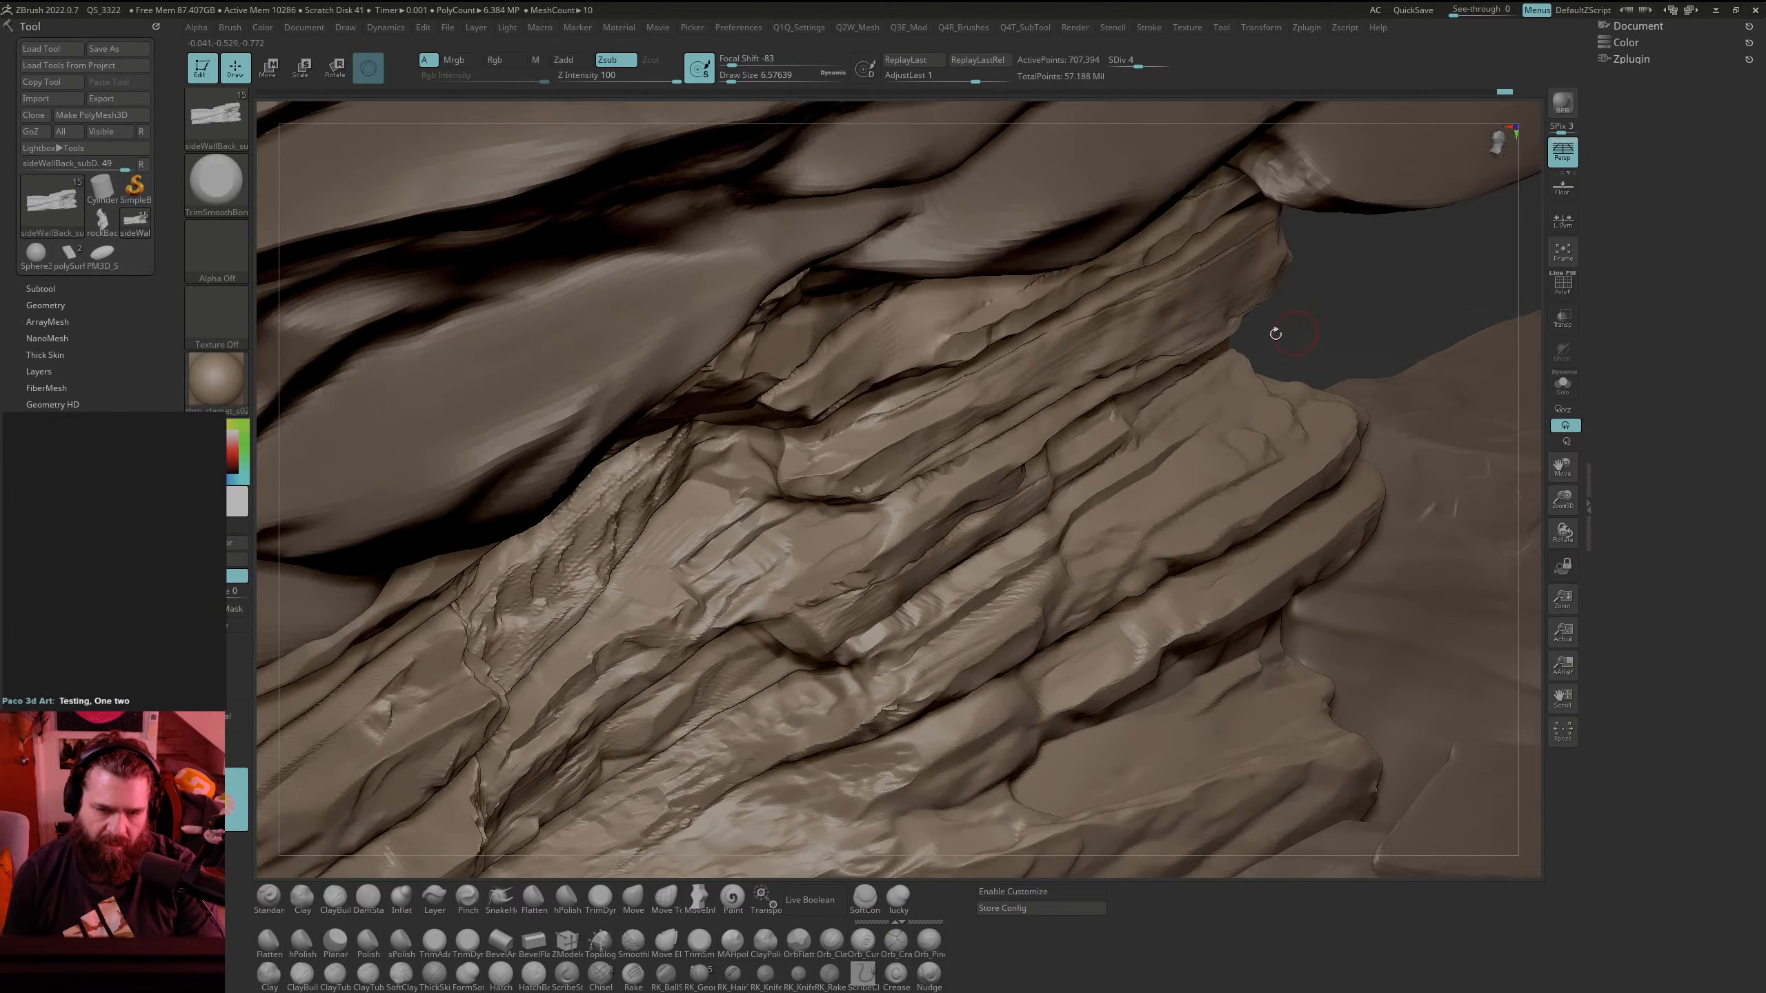
left_click_drag(239, 798, 791, 554)
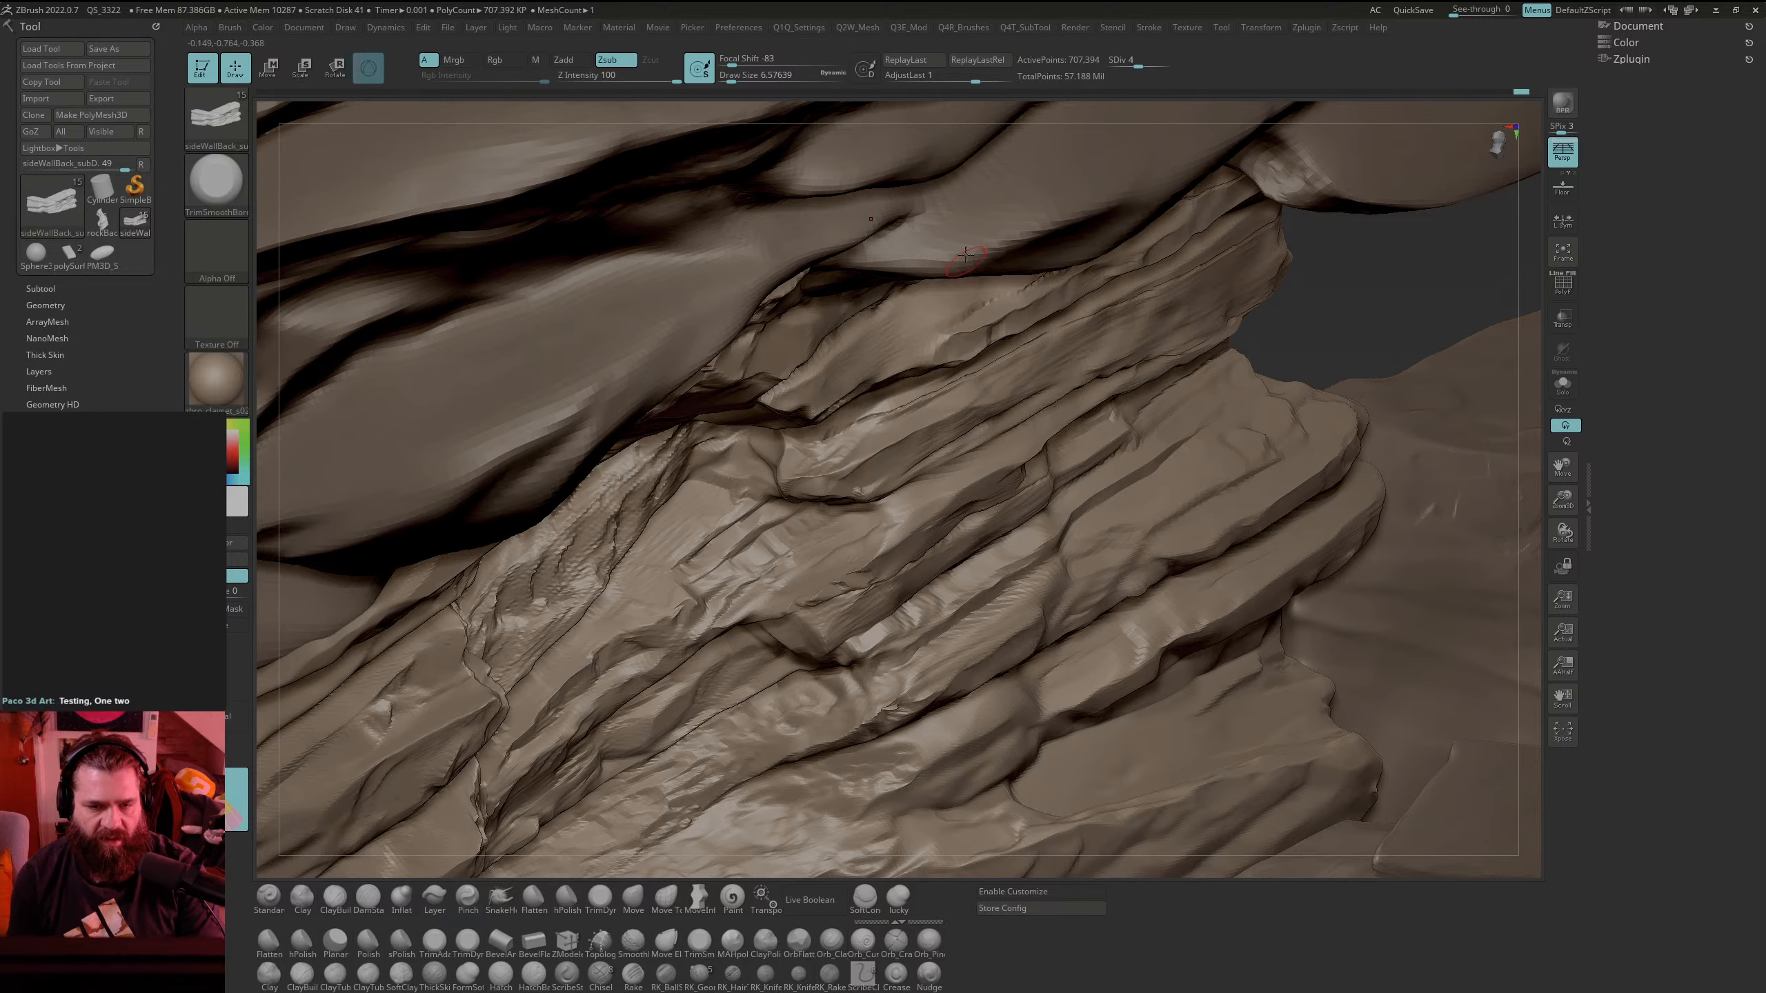
mouse_move(1449, 257)
left_mouse_down()
mouse_move(1218, 355)
mouse_move(1502, 136)
mouse_move(1080, 369)
mouse_move(1168, 302)
left_mouse_up()
key("shift")
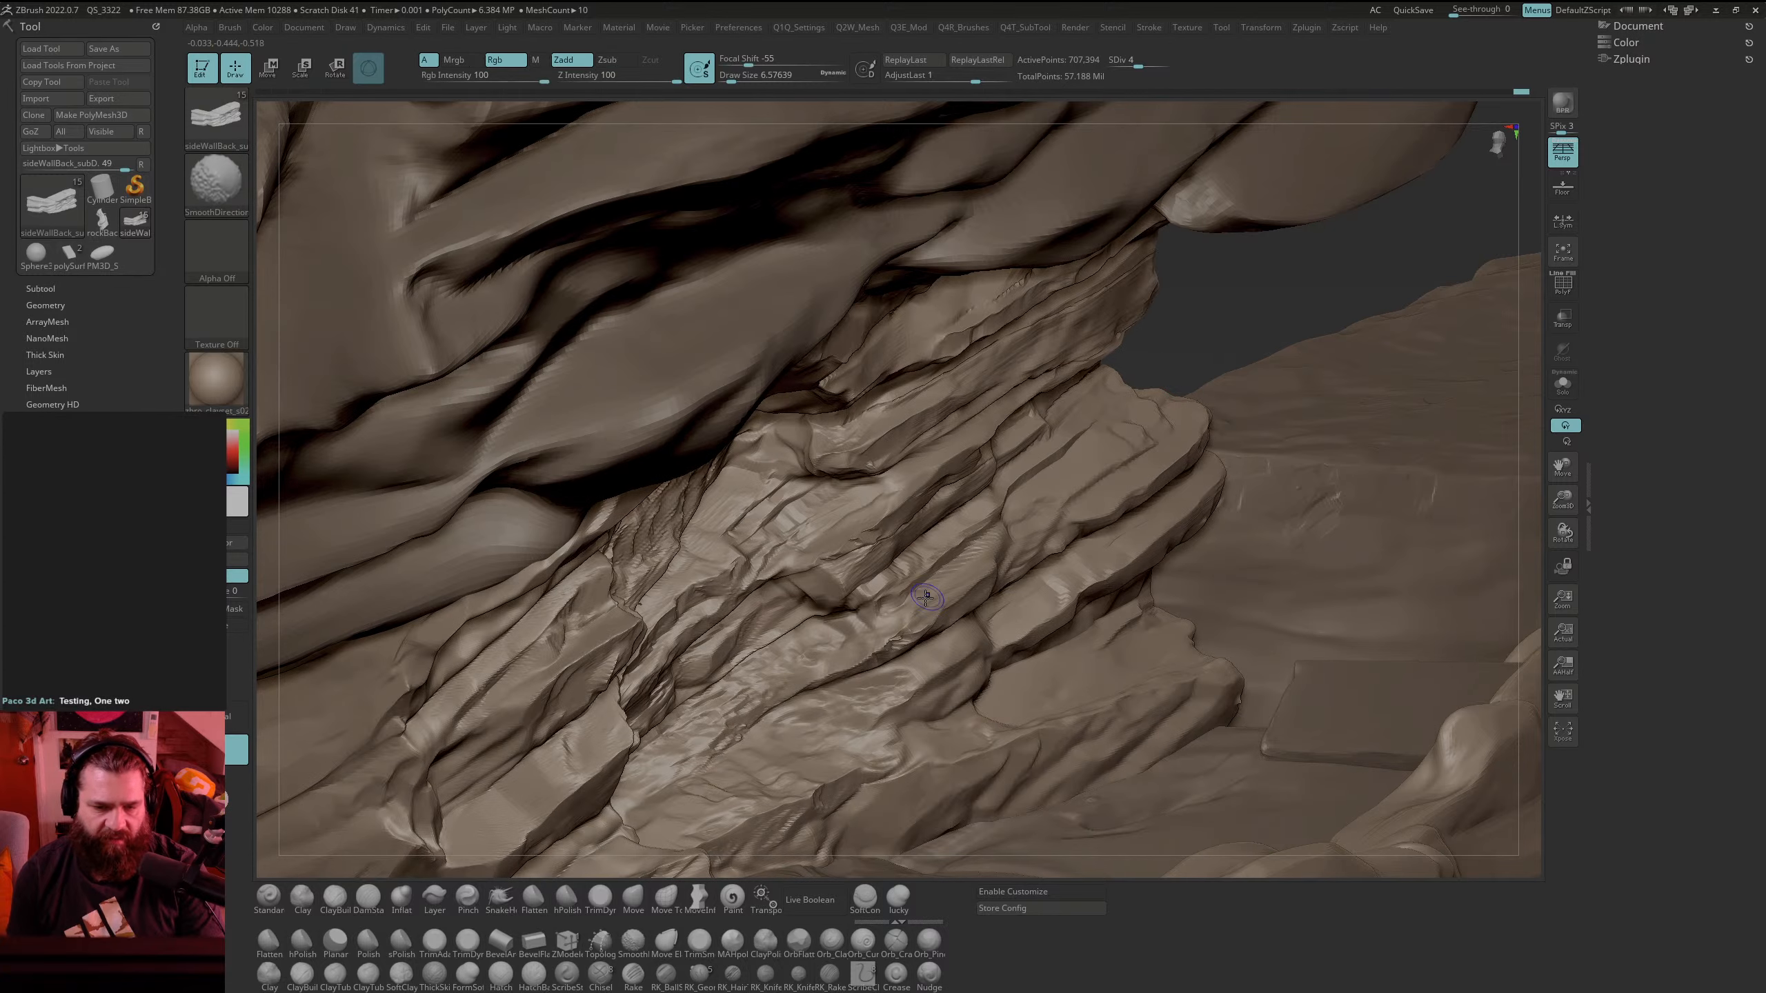
mouse_move(986, 543)
left_mouse_down("shift")
mouse_move(894, 609)
mouse_move(956, 514)
mouse_move(847, 551)
left_mouse_up("shift")
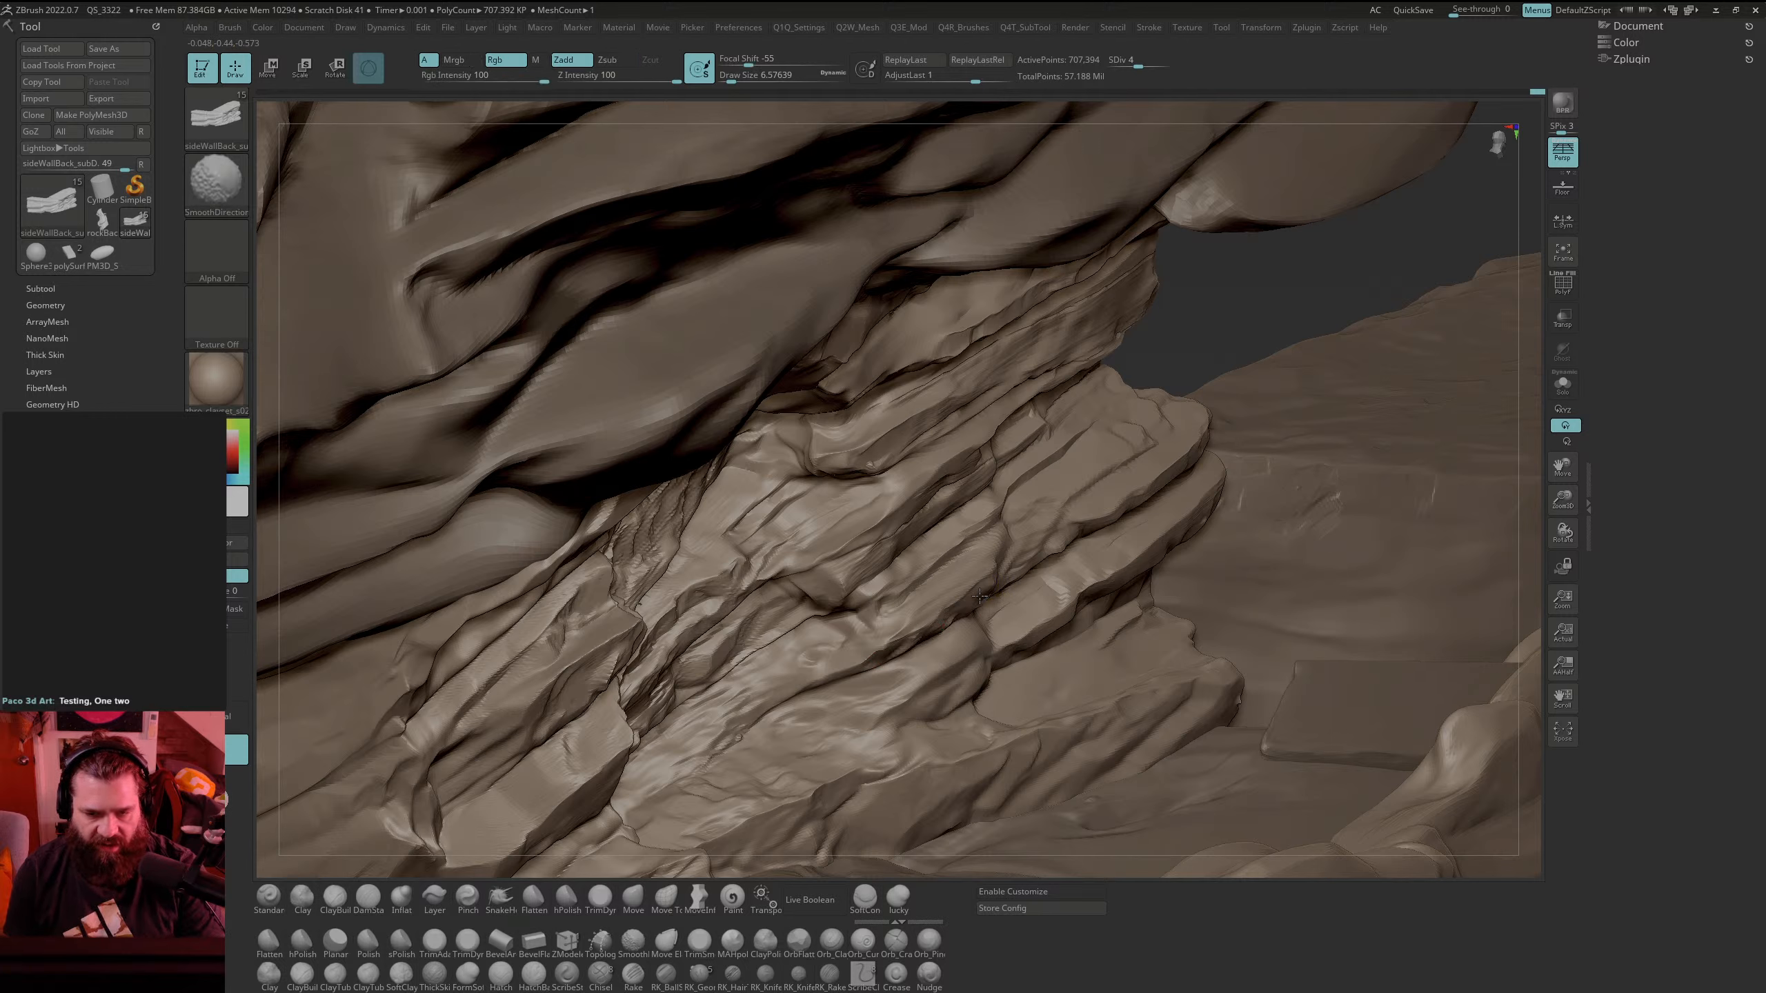
Step: Smooth the top face of the upper protruding ledge and trim the slanted layers inward of it
left_click_drag(1221, 267, 1277, 328)
key("shift")
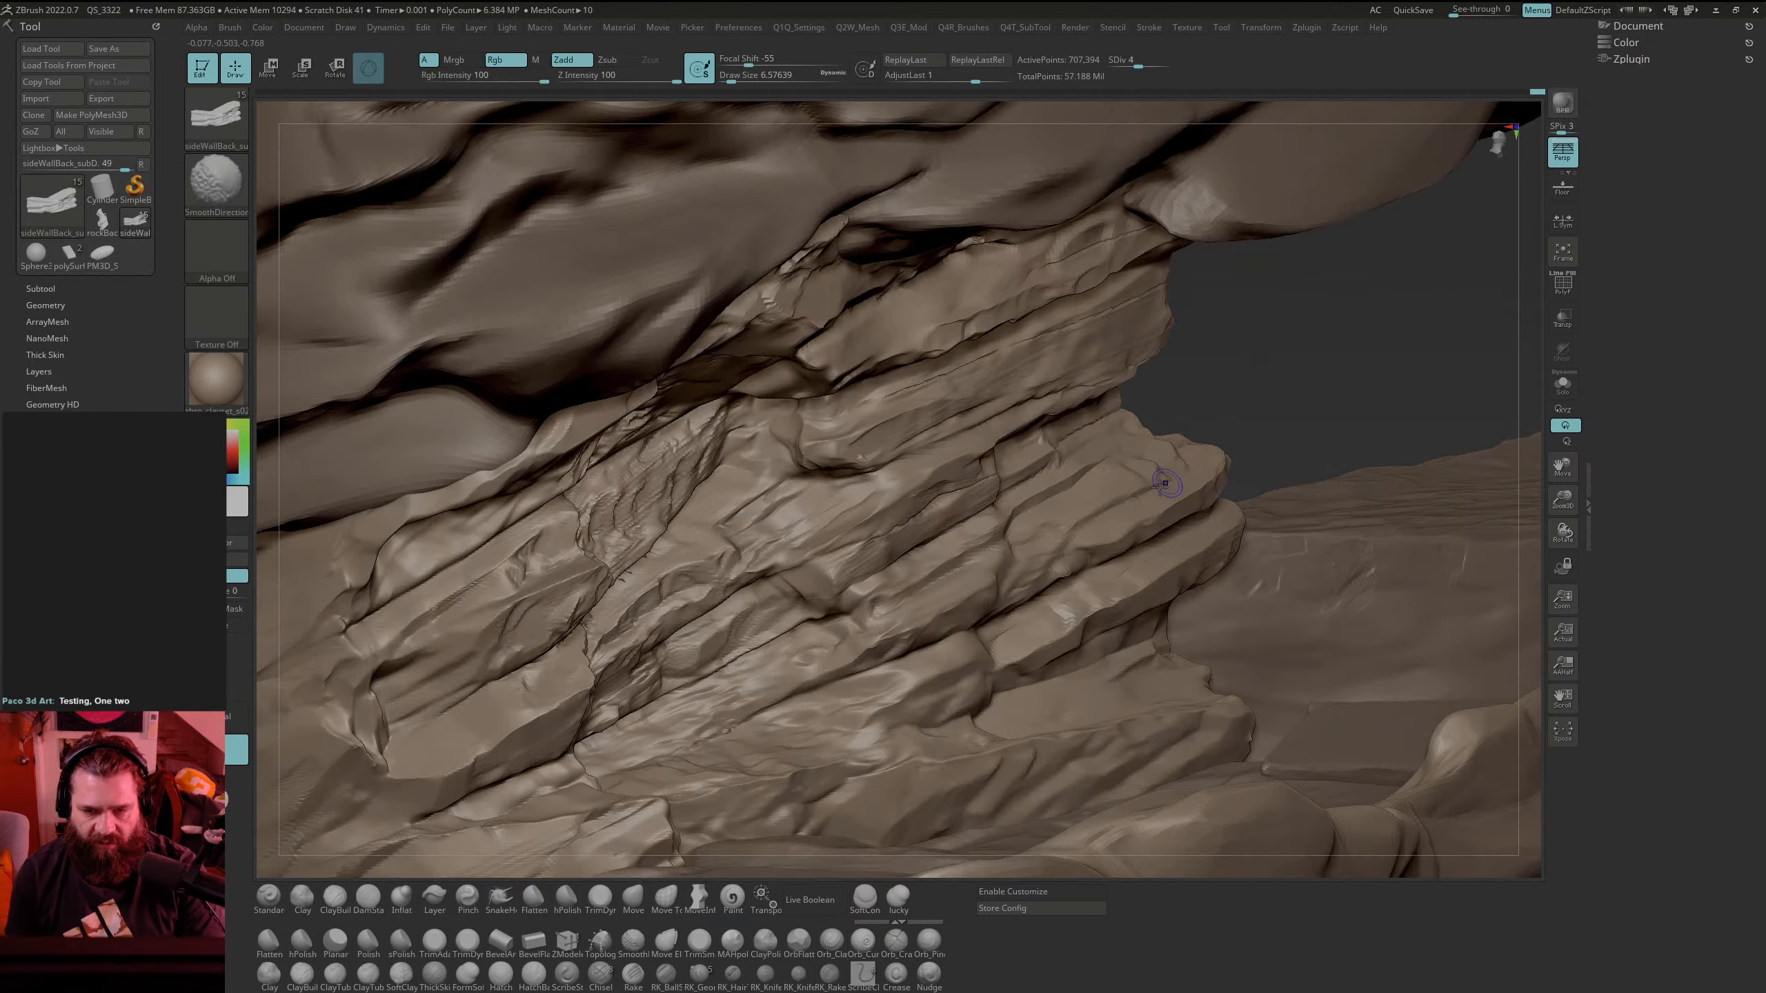
mouse_move(1158, 447)
left_mouse_down("shift")
mouse_move(989, 591)
mouse_move(1001, 504)
left_mouse_up("shift")
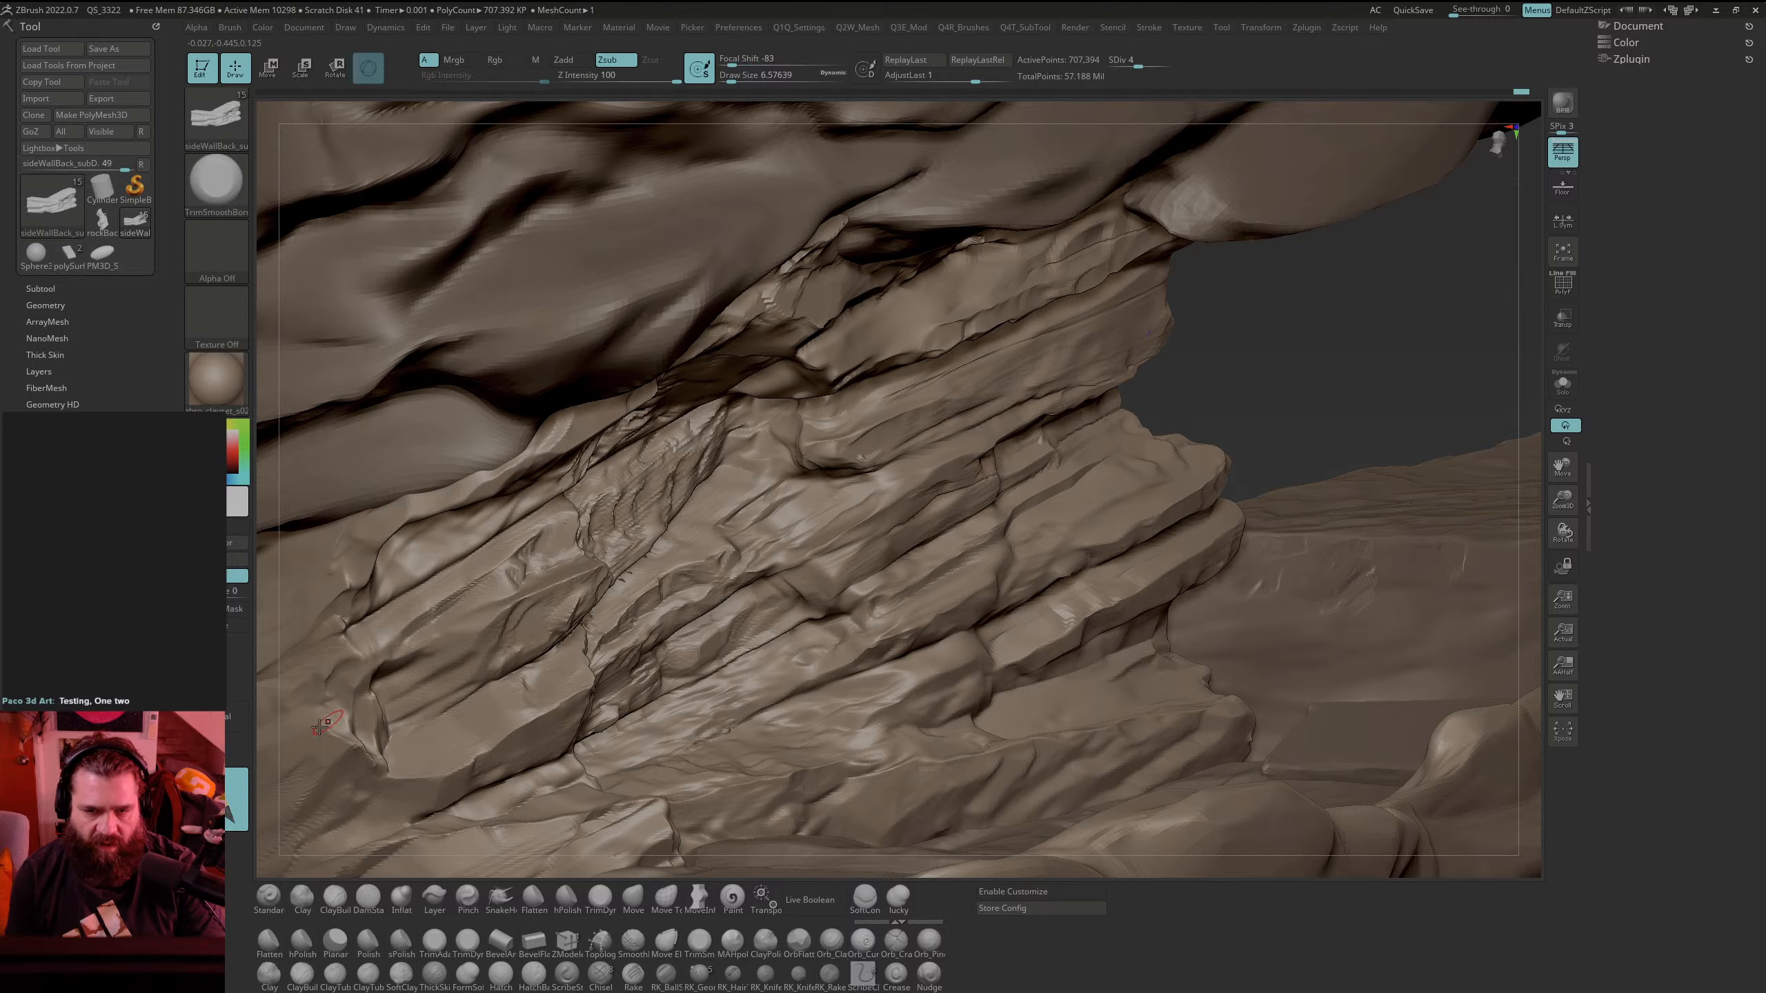
mouse_move(237, 788)
left_mouse_down()
mouse_move(506, 605)
mouse_move(1082, 344)
left_mouse_up()
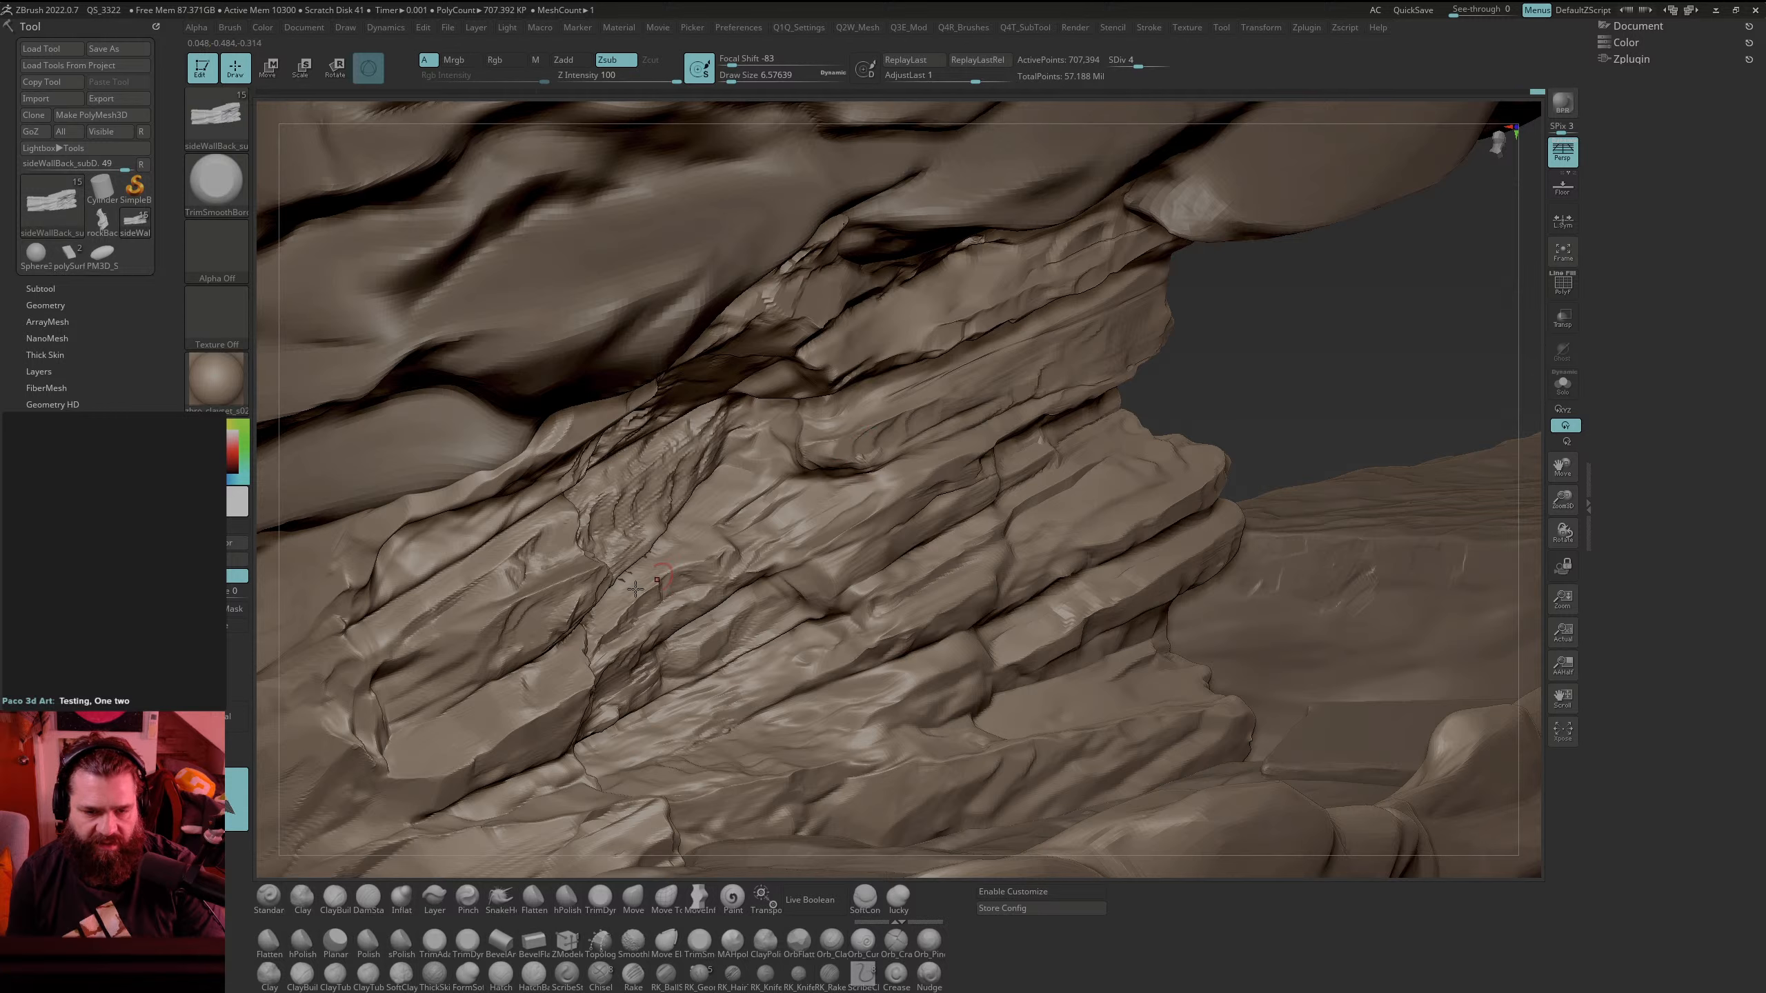
left_click_drag(232, 785, 812, 589)
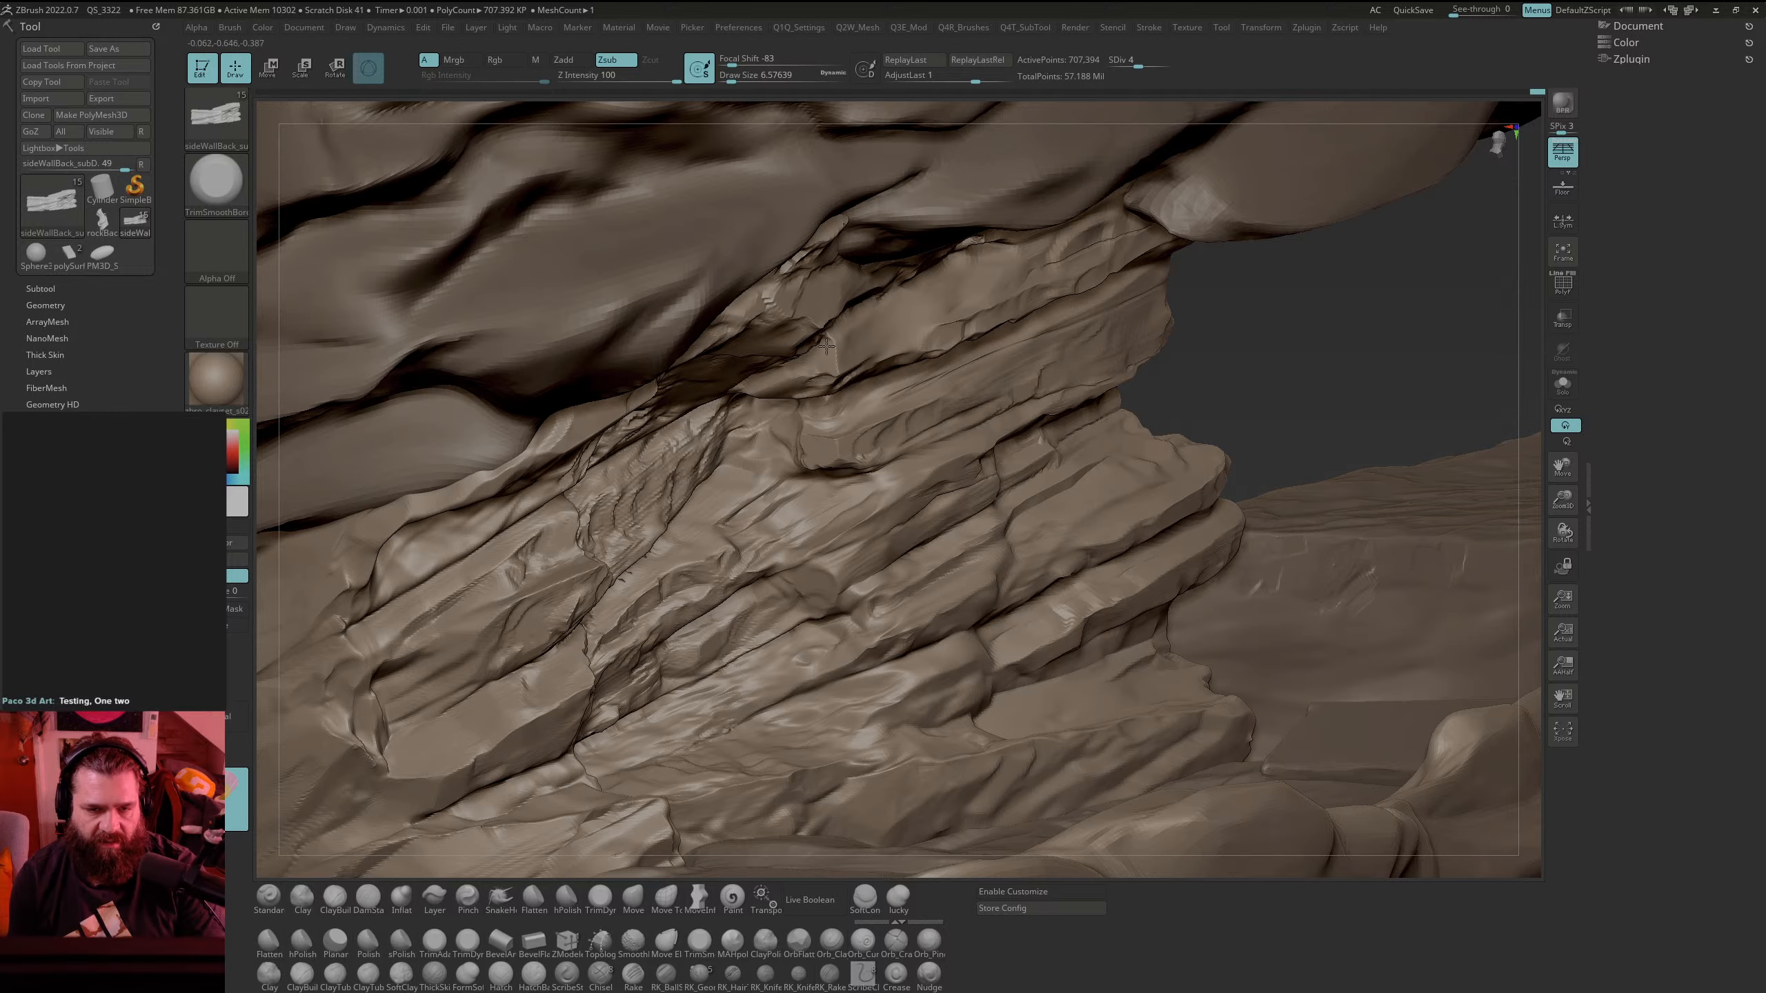
Step: Smooth the lower middle layers and refine the face of the outer protruding ledge
left_click_drag(1342, 309, 1155, 270)
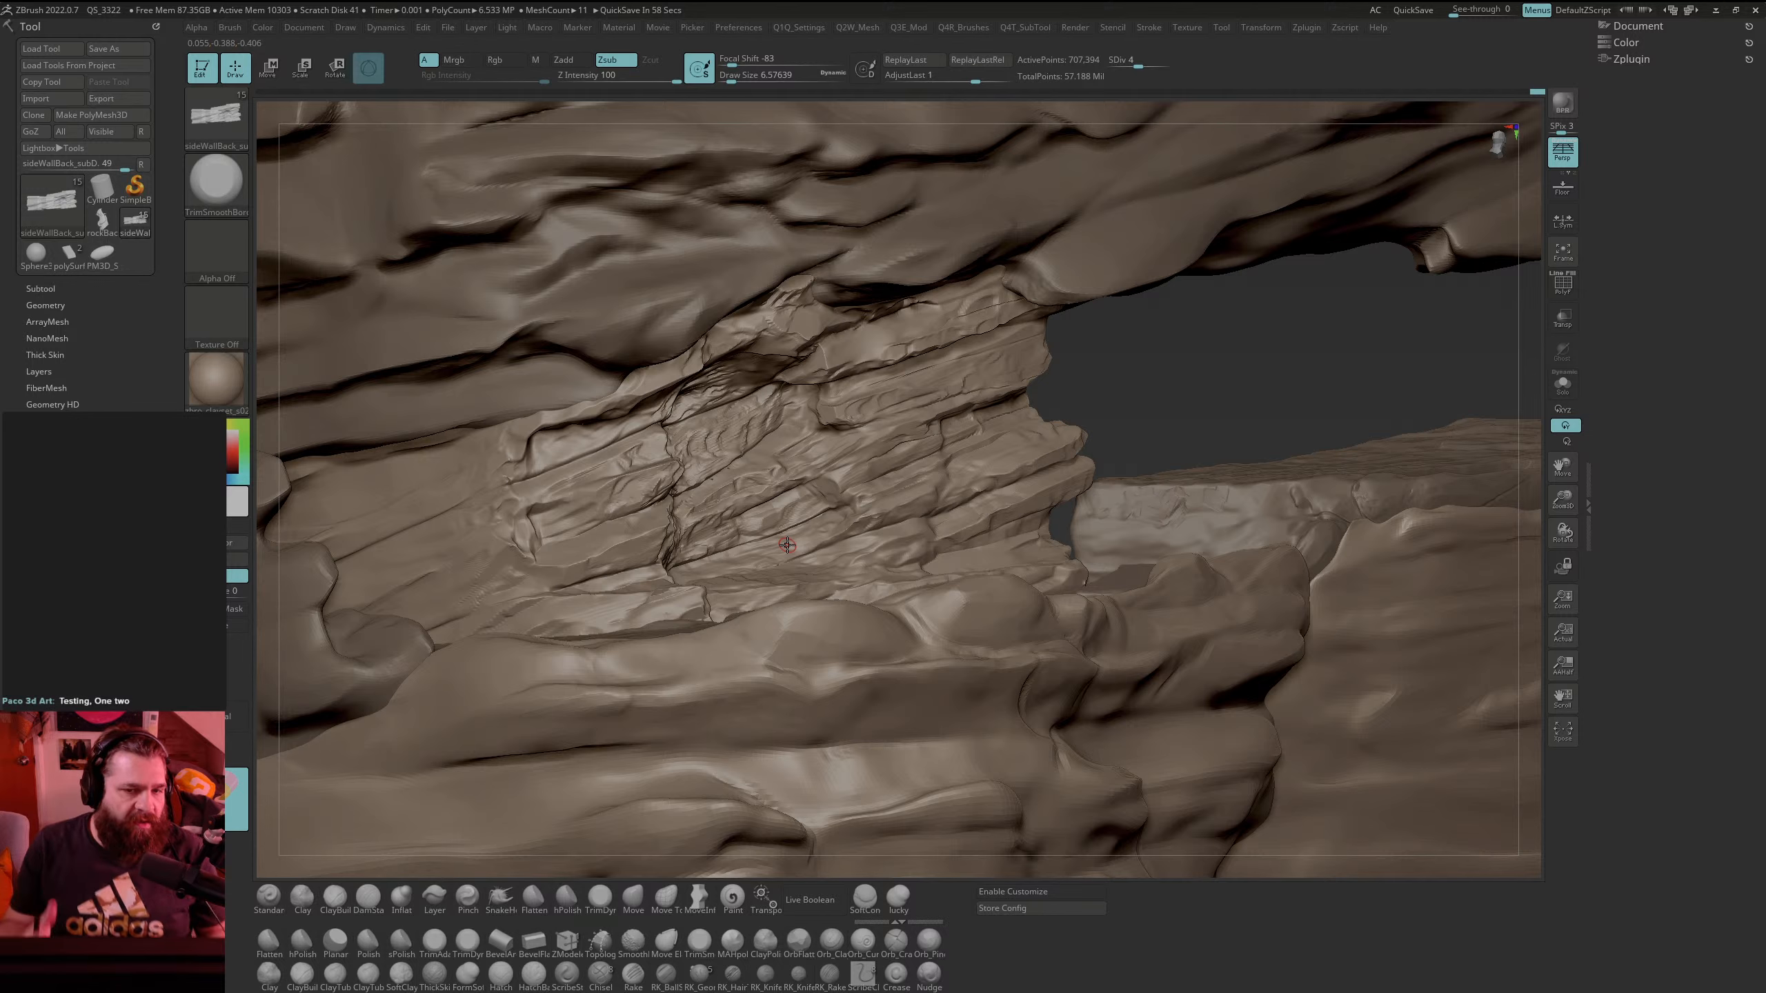
left_click_drag(1105, 325, 1089, 463)
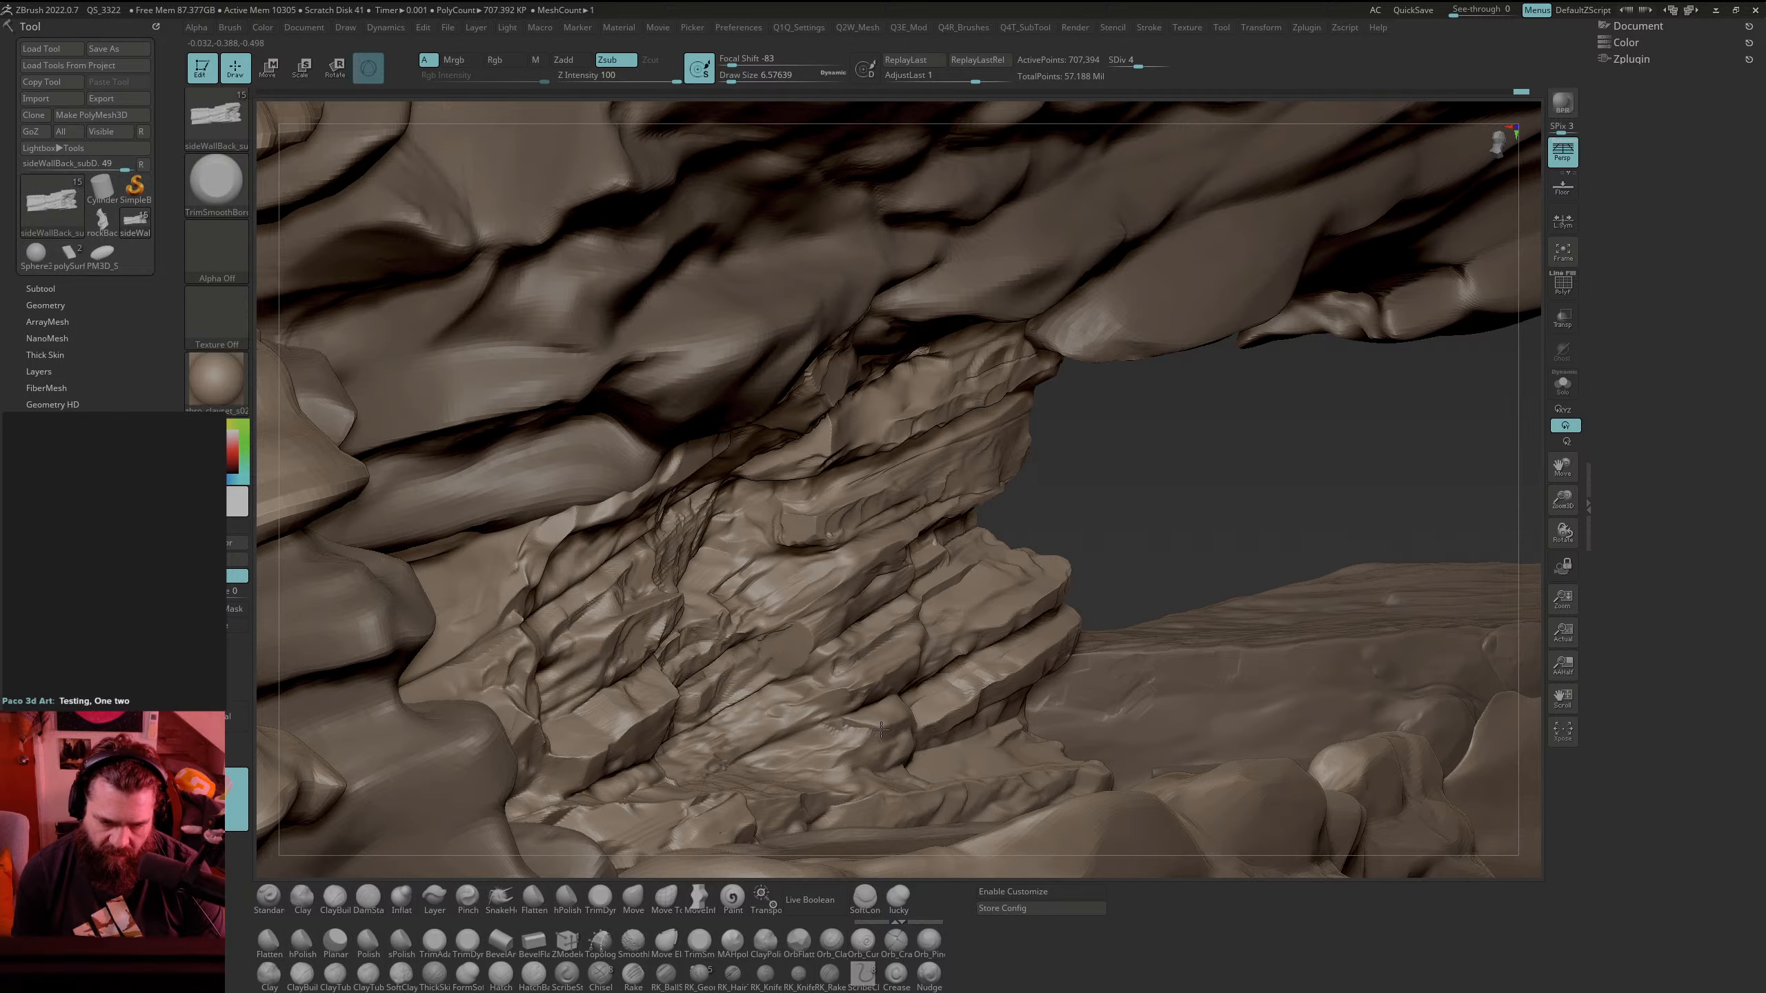
left_click_drag(834, 729, 865, 726, "shift")
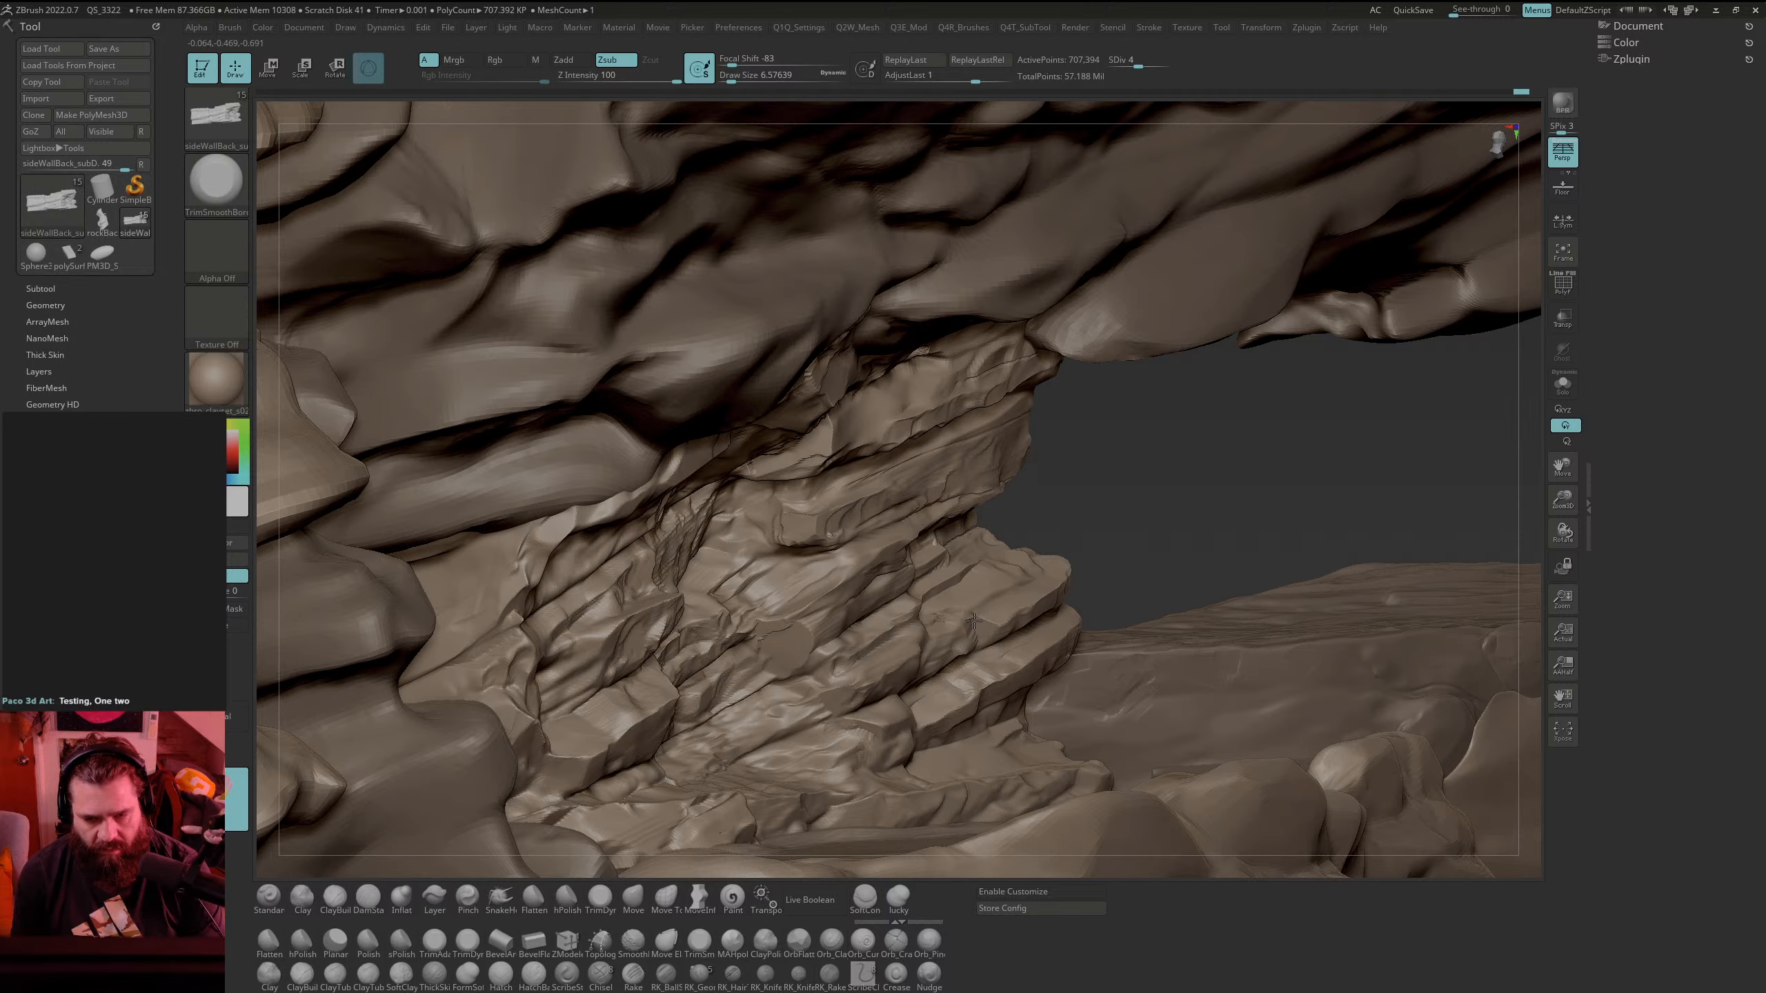
mouse_move(973, 610)
left_mouse_down("shift")
mouse_move(939, 635)
mouse_move(954, 638)
mouse_move(944, 621)
left_mouse_up("shift")
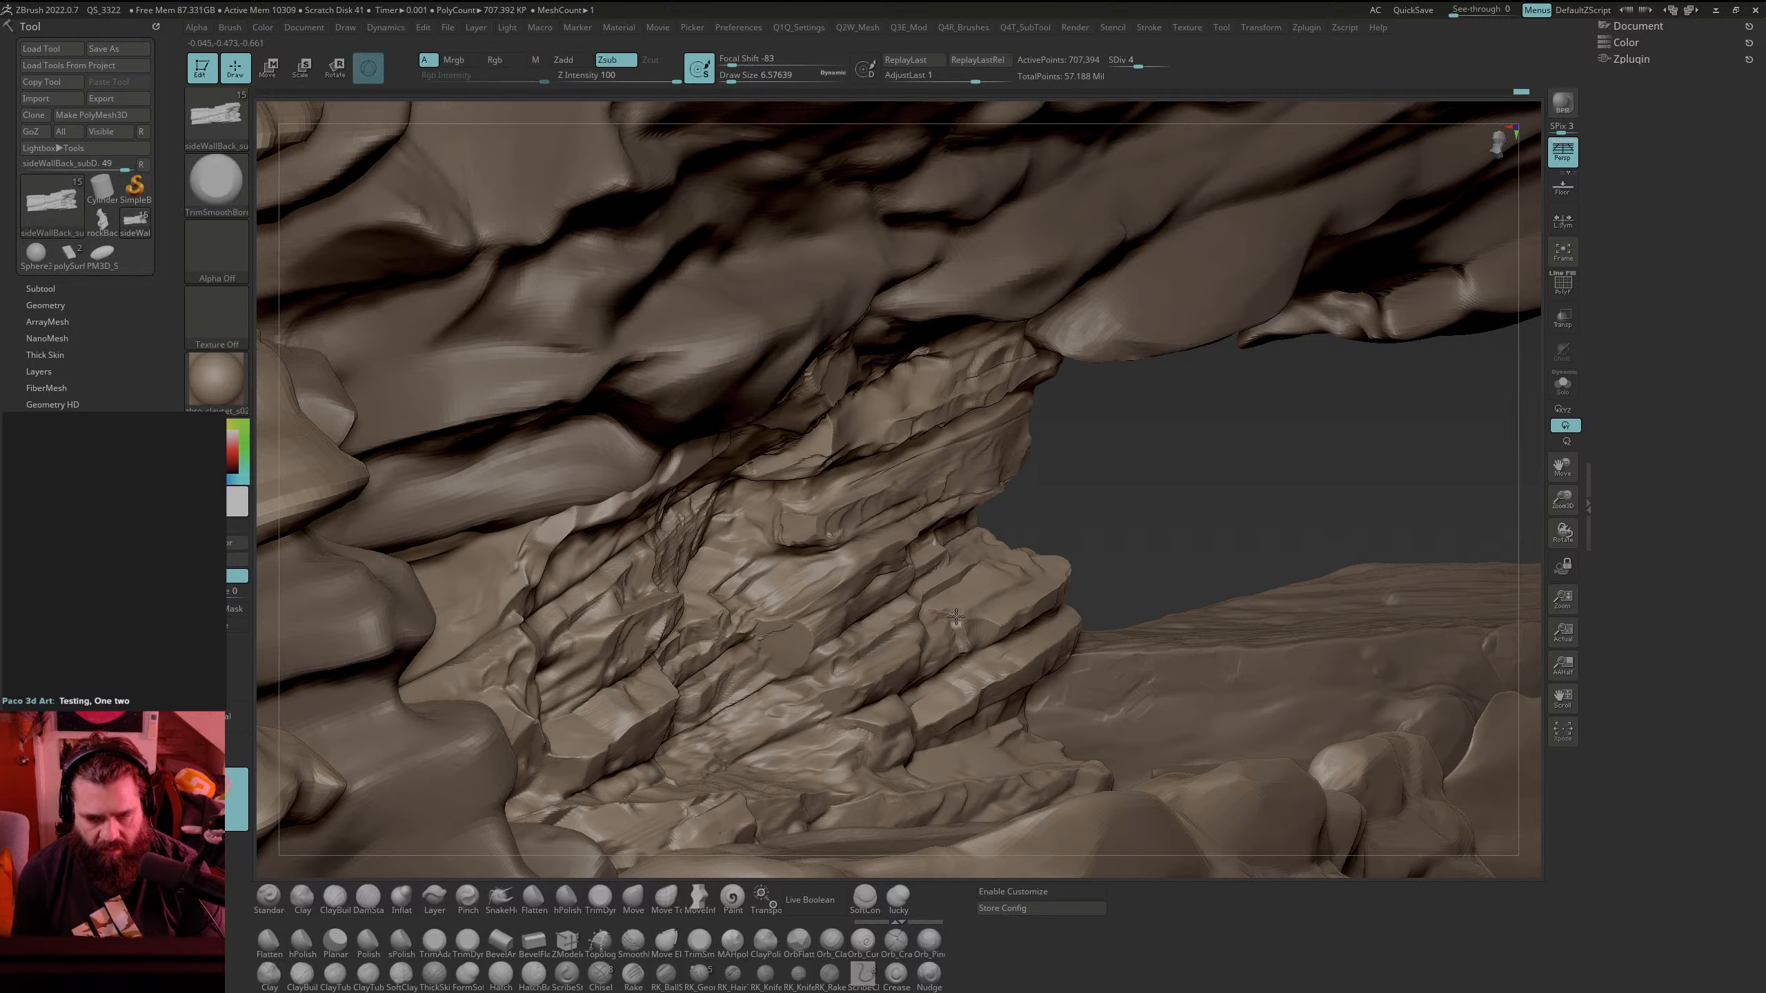
left_click_drag(956, 616, 964, 641)
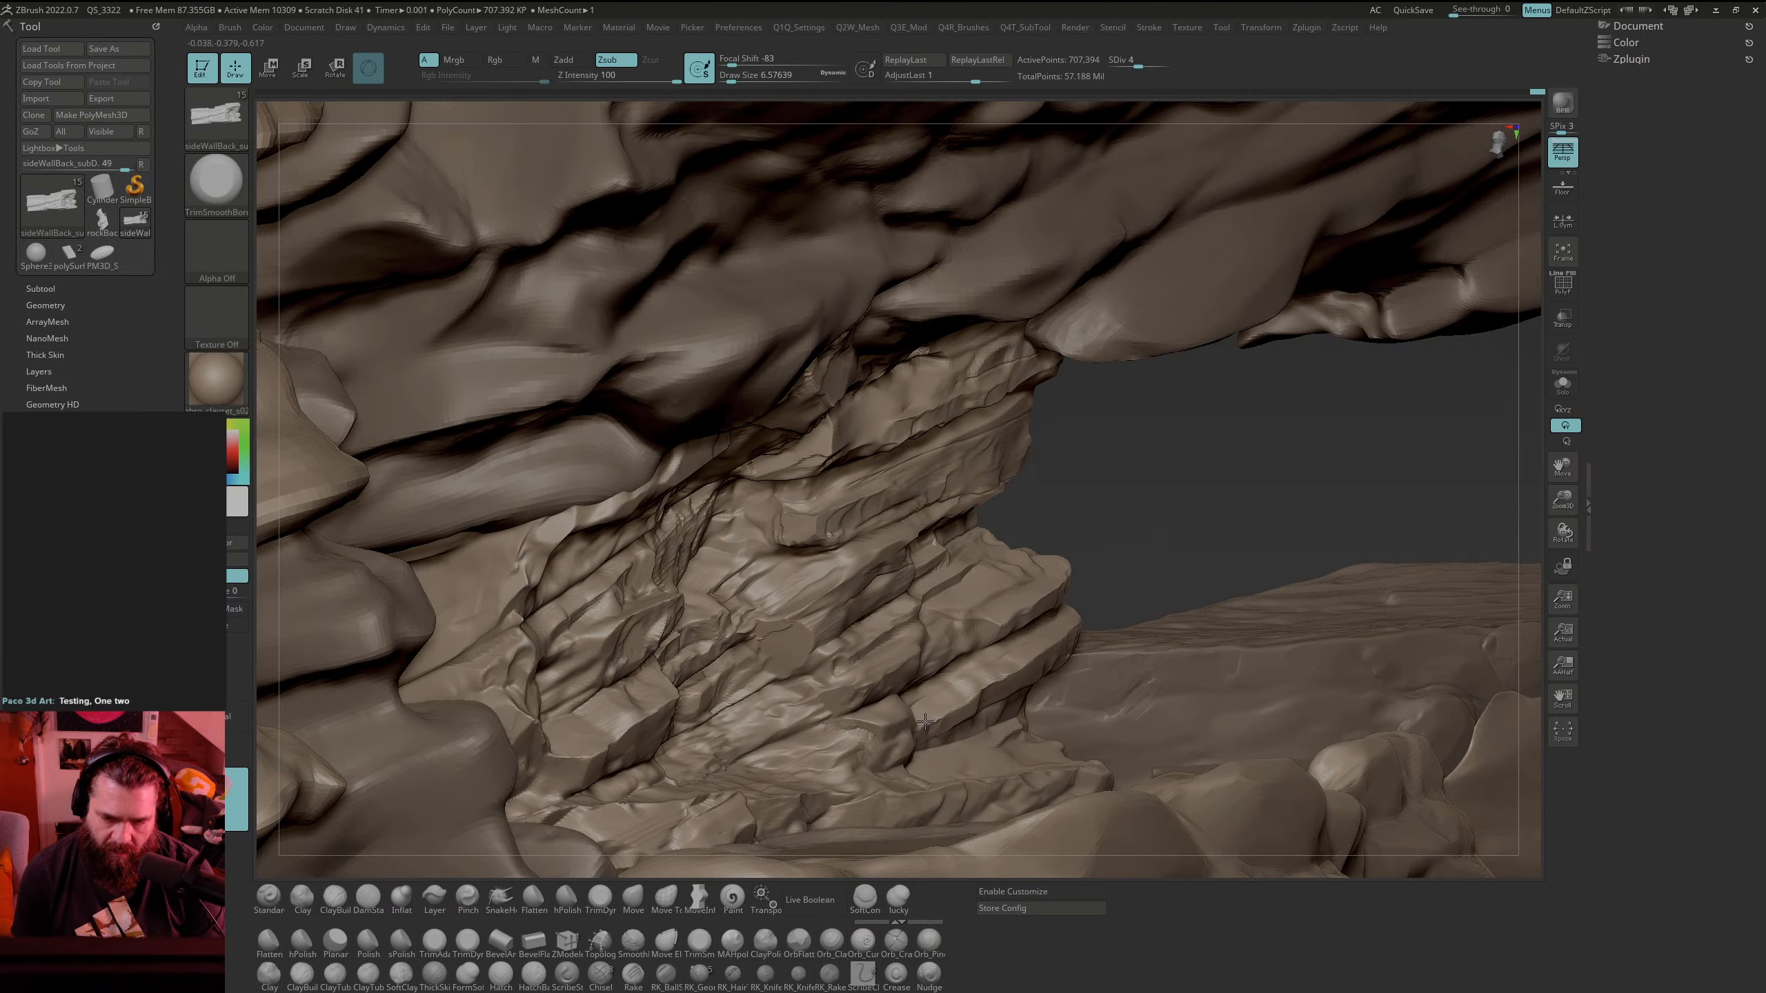
Step: Trim the face of the uppermost ledge just beneath the overhang
left_click_drag(1007, 526, 903, 481)
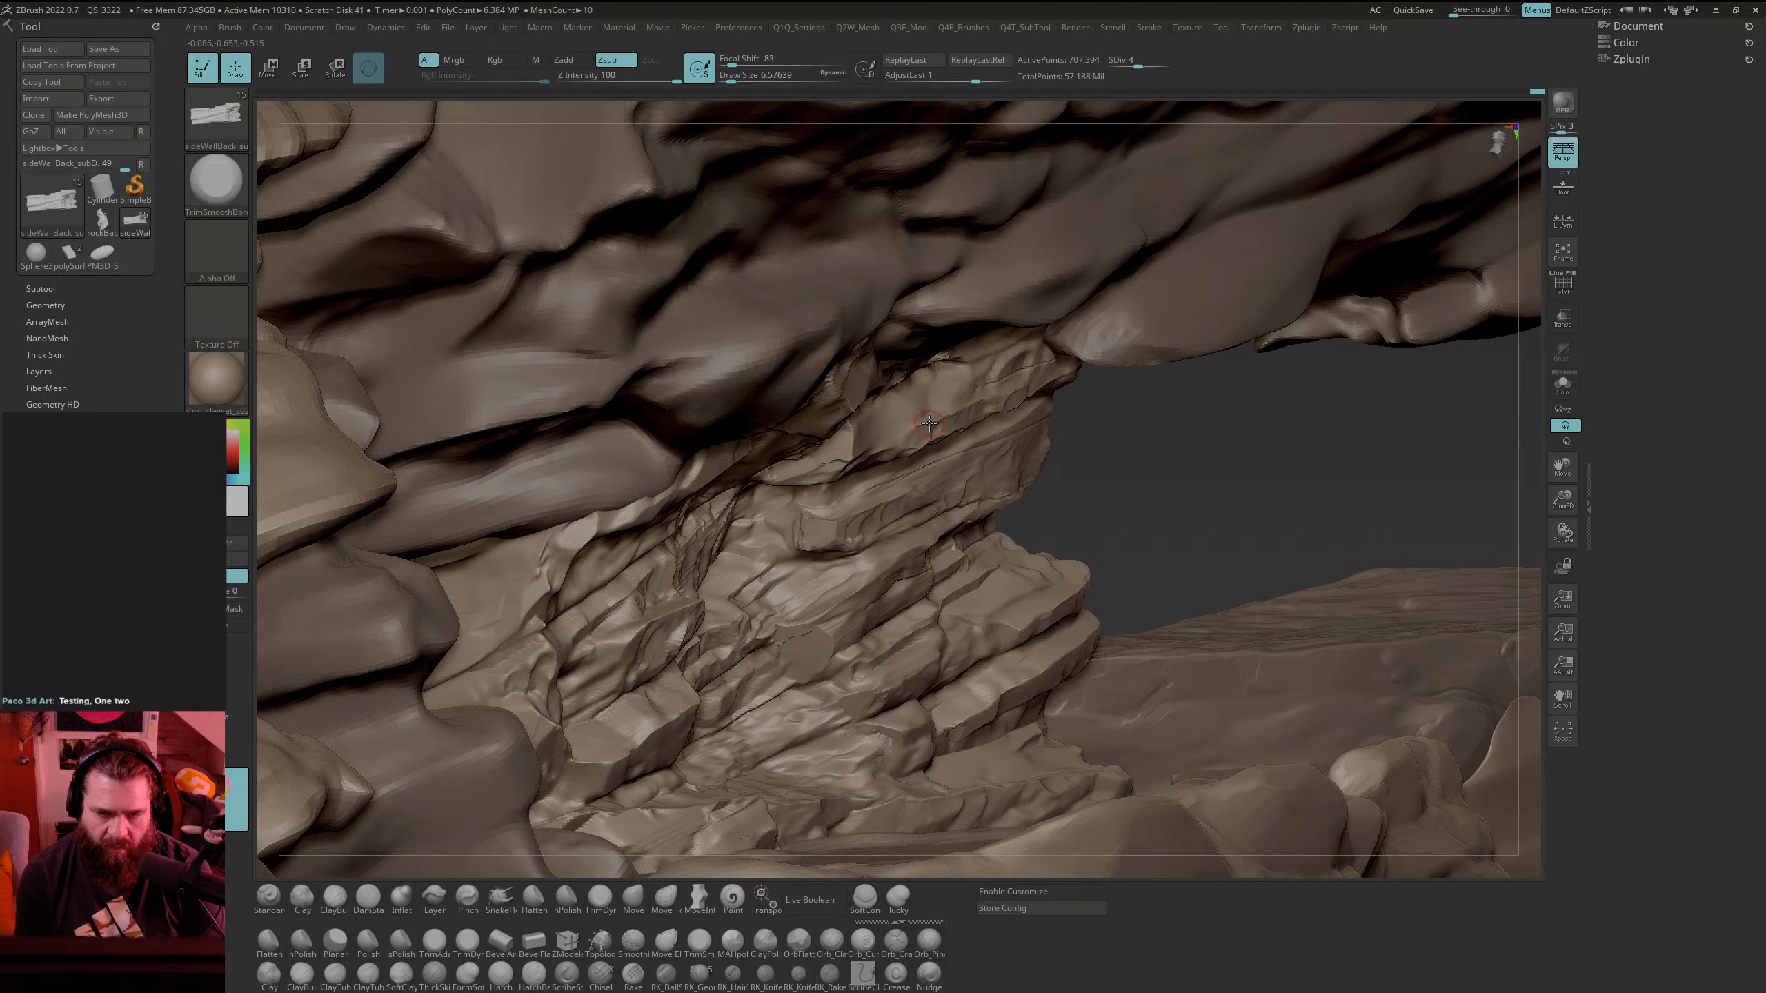
left_click_drag(943, 404, 949, 387)
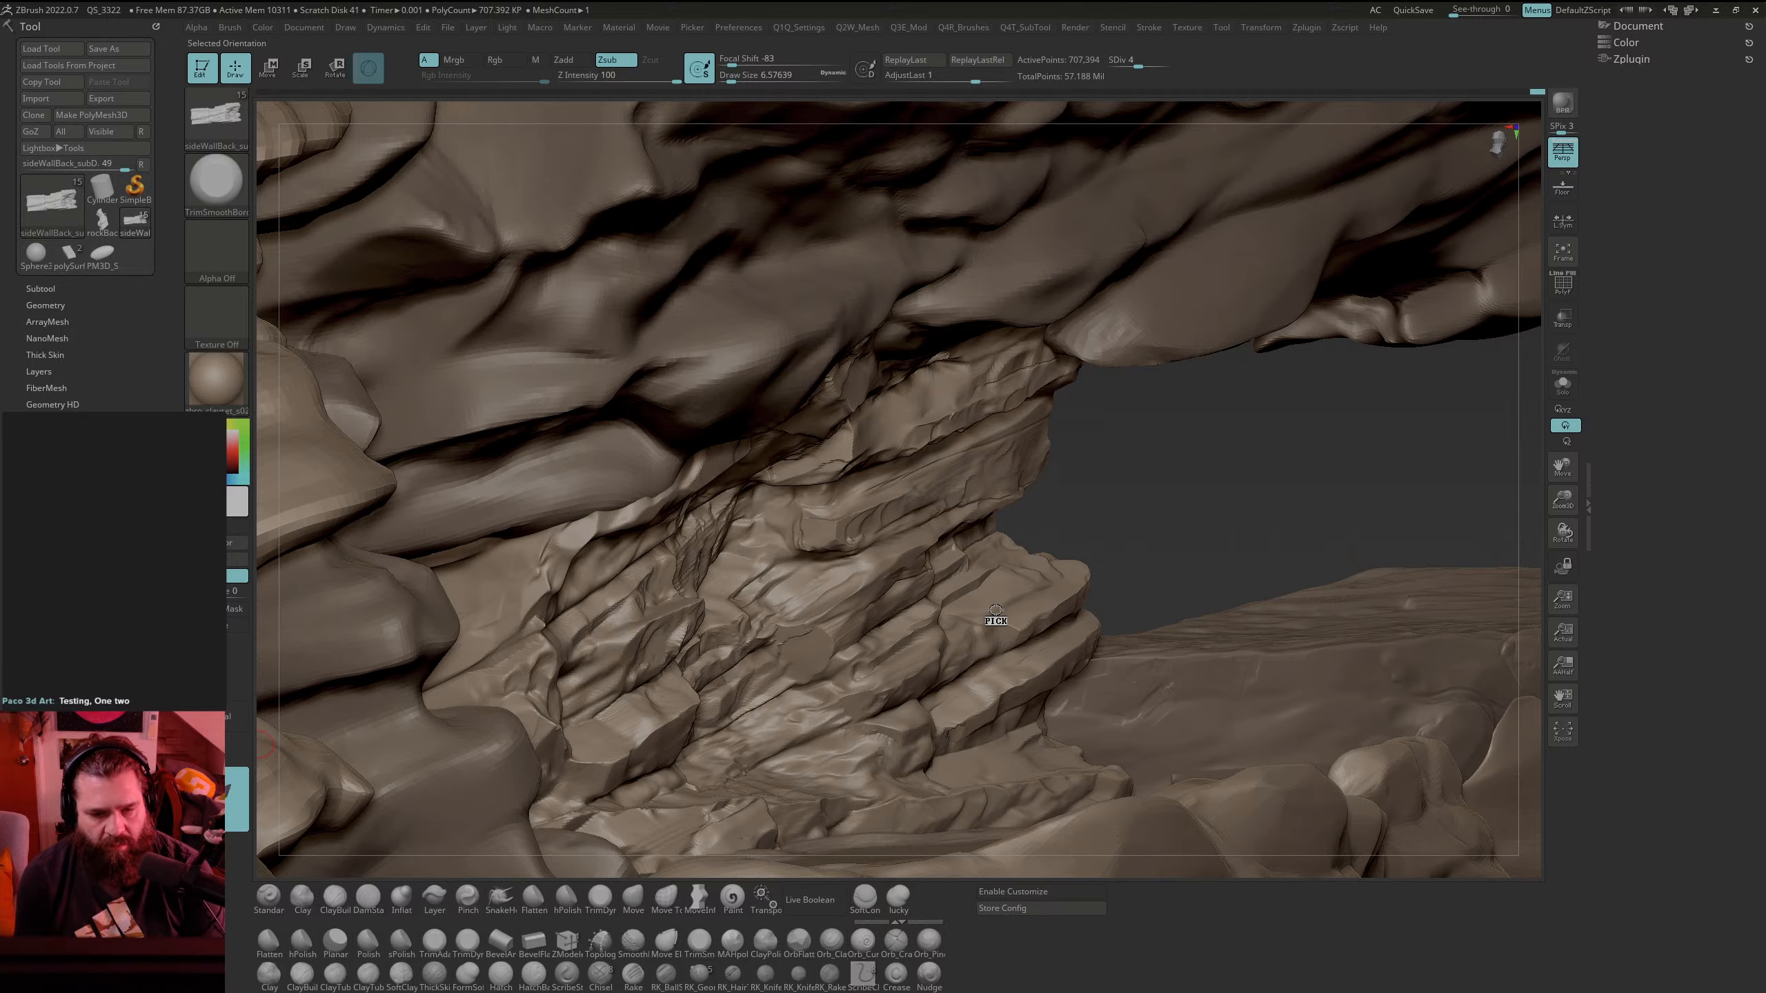
mouse_move(942, 403)
left_mouse_down()
mouse_move(928, 393)
mouse_move(959, 371)
left_mouse_up()
Step: Trim the inner slanted ledges at the far end of the wall and smooth their upper rim
mouse_move(1143, 418)
left_mouse_down()
mouse_move(1216, 384)
mouse_move(818, 763)
left_mouse_up()
left_click_drag(1244, 317, 1033, 266)
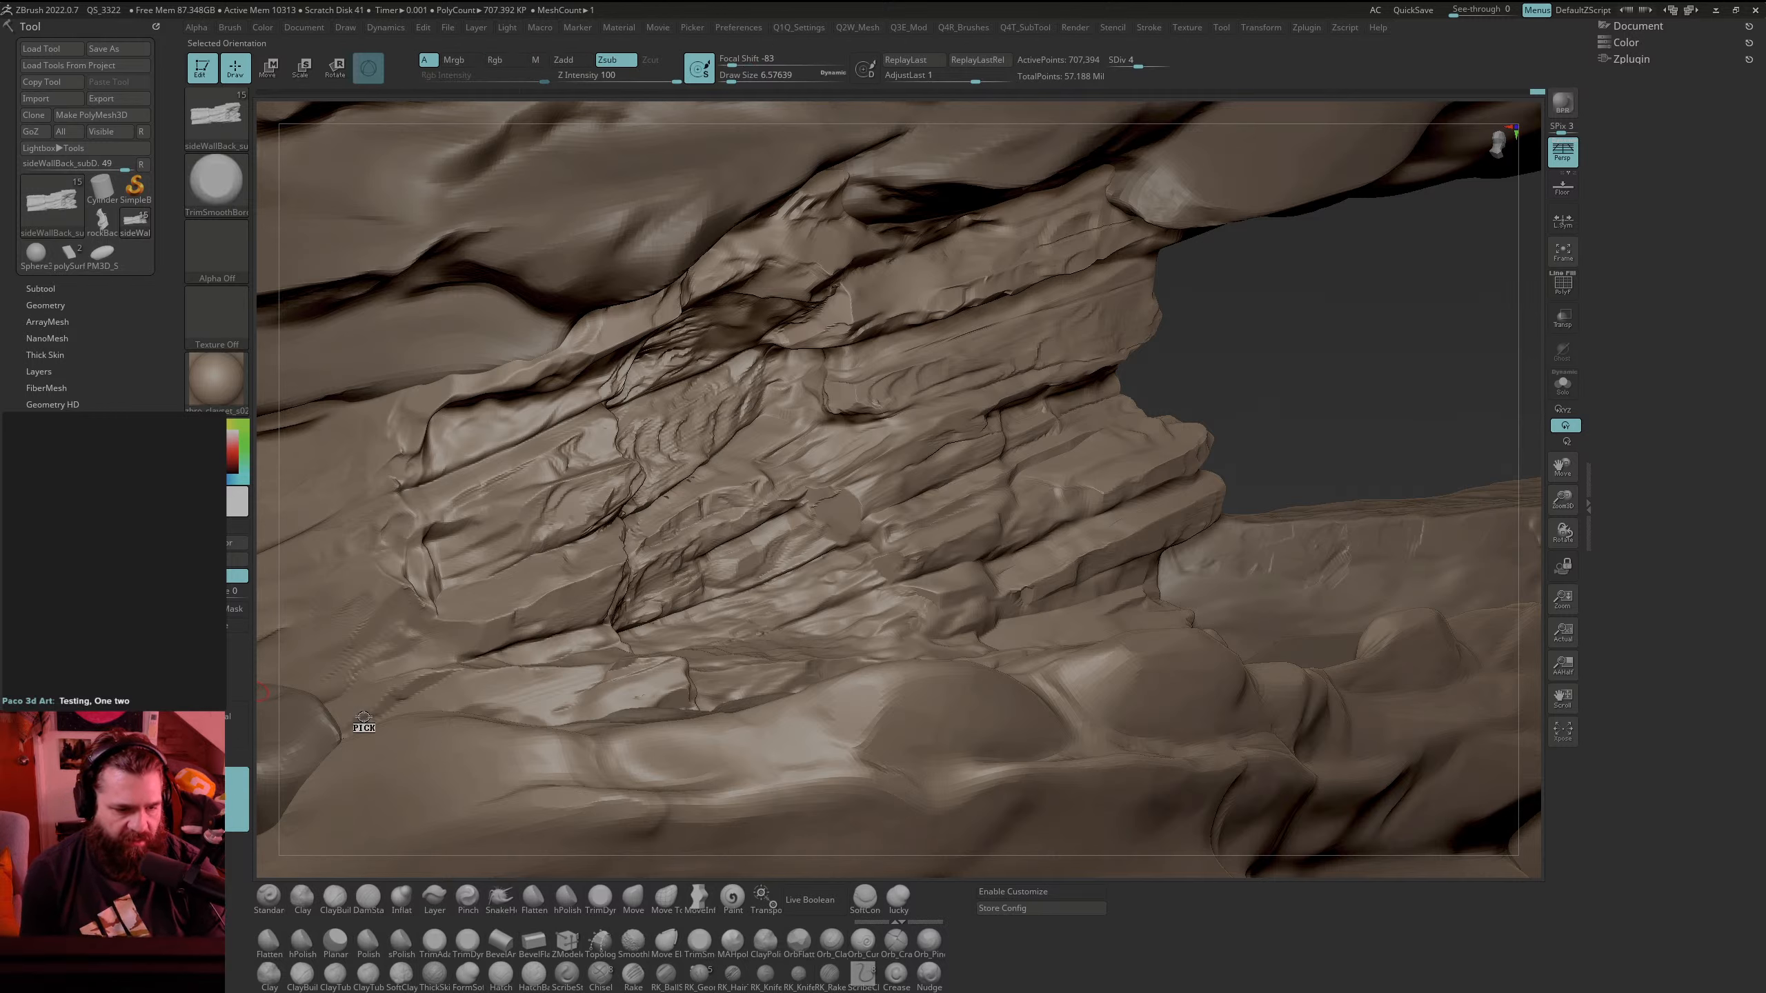
left_click_drag(572, 595, 565, 599)
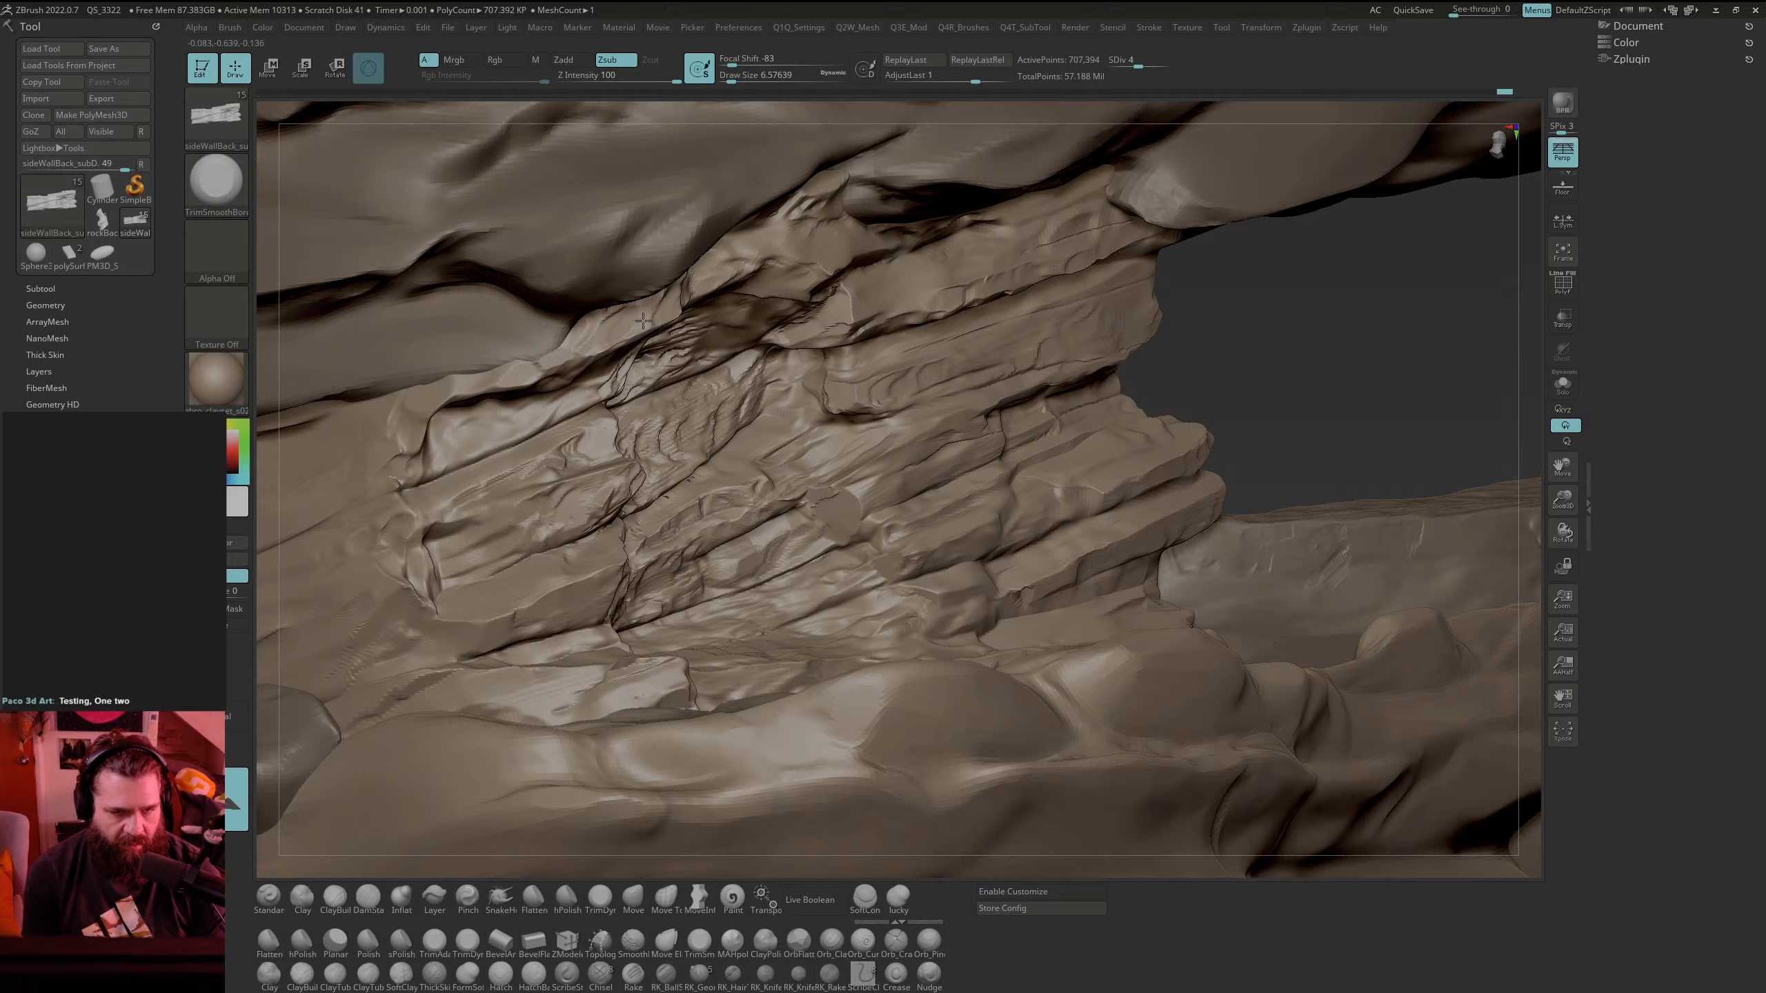
left_click_drag(579, 353, 549, 364, "shift")
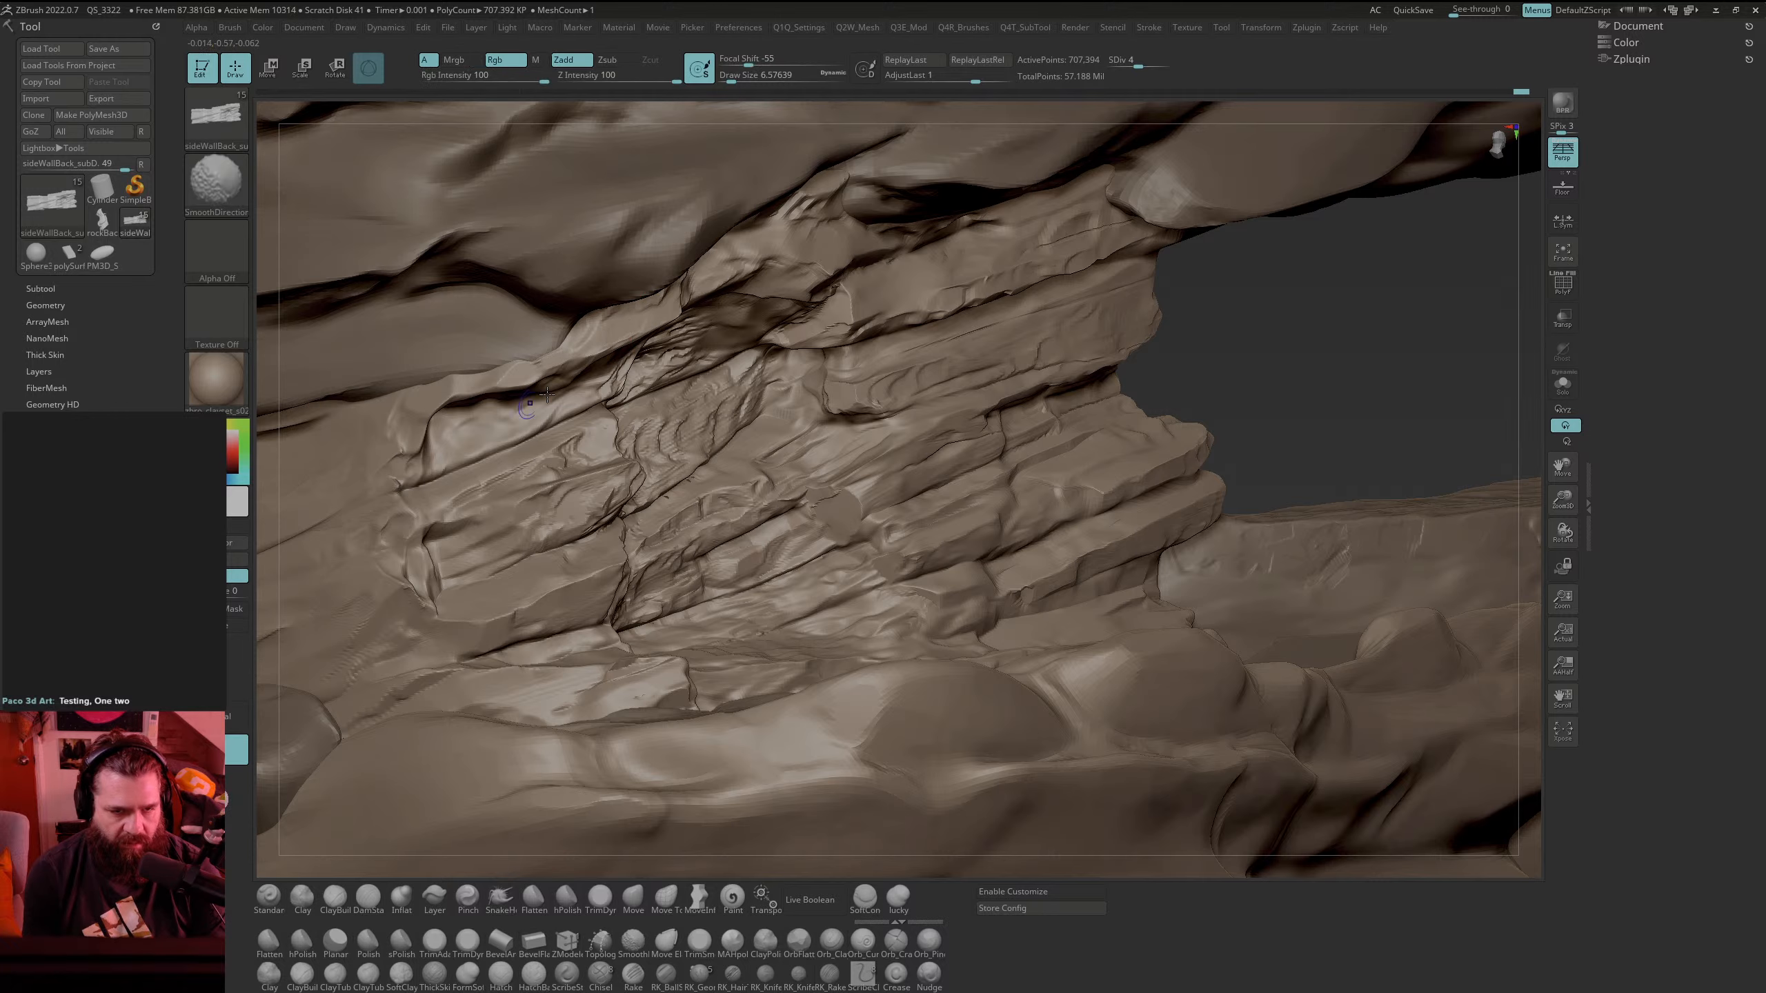
Step: Smooth the marks out of the central slab beside the vertical striated groove on the wall's opposite side
mouse_move(1363, 325)
left_mouse_down()
mouse_move(1394, 350)
mouse_move(591, 549)
left_mouse_up()
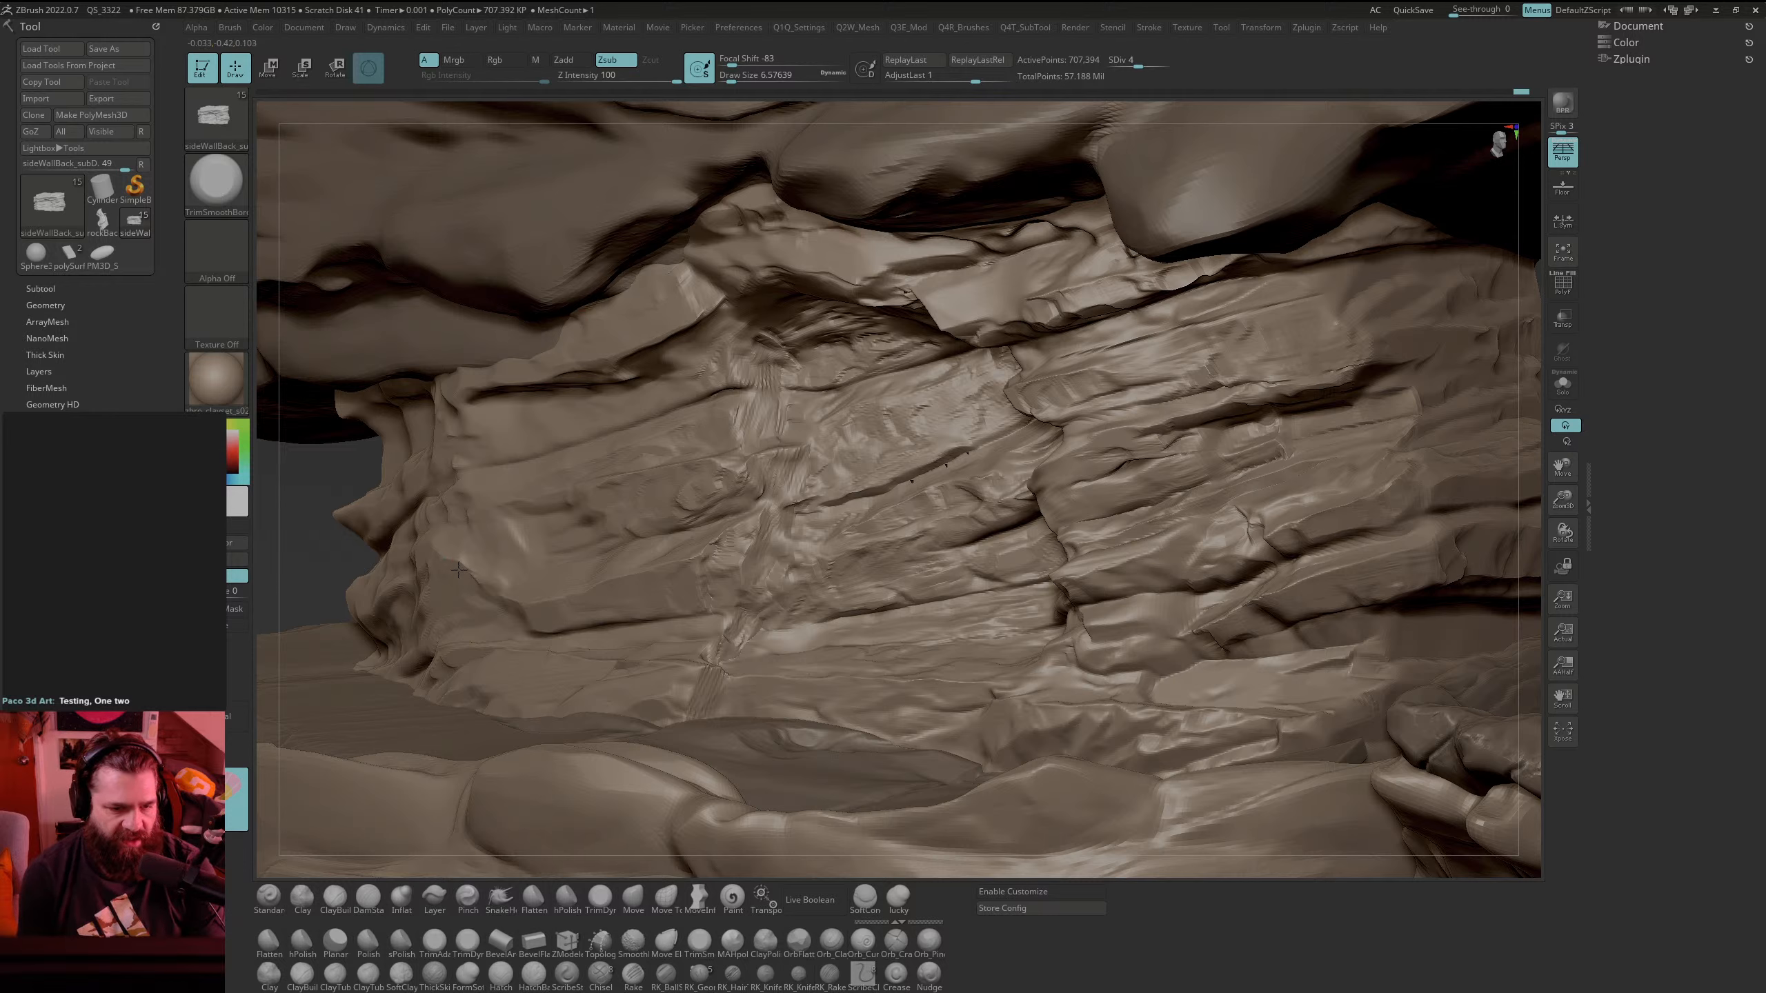
key("shift")
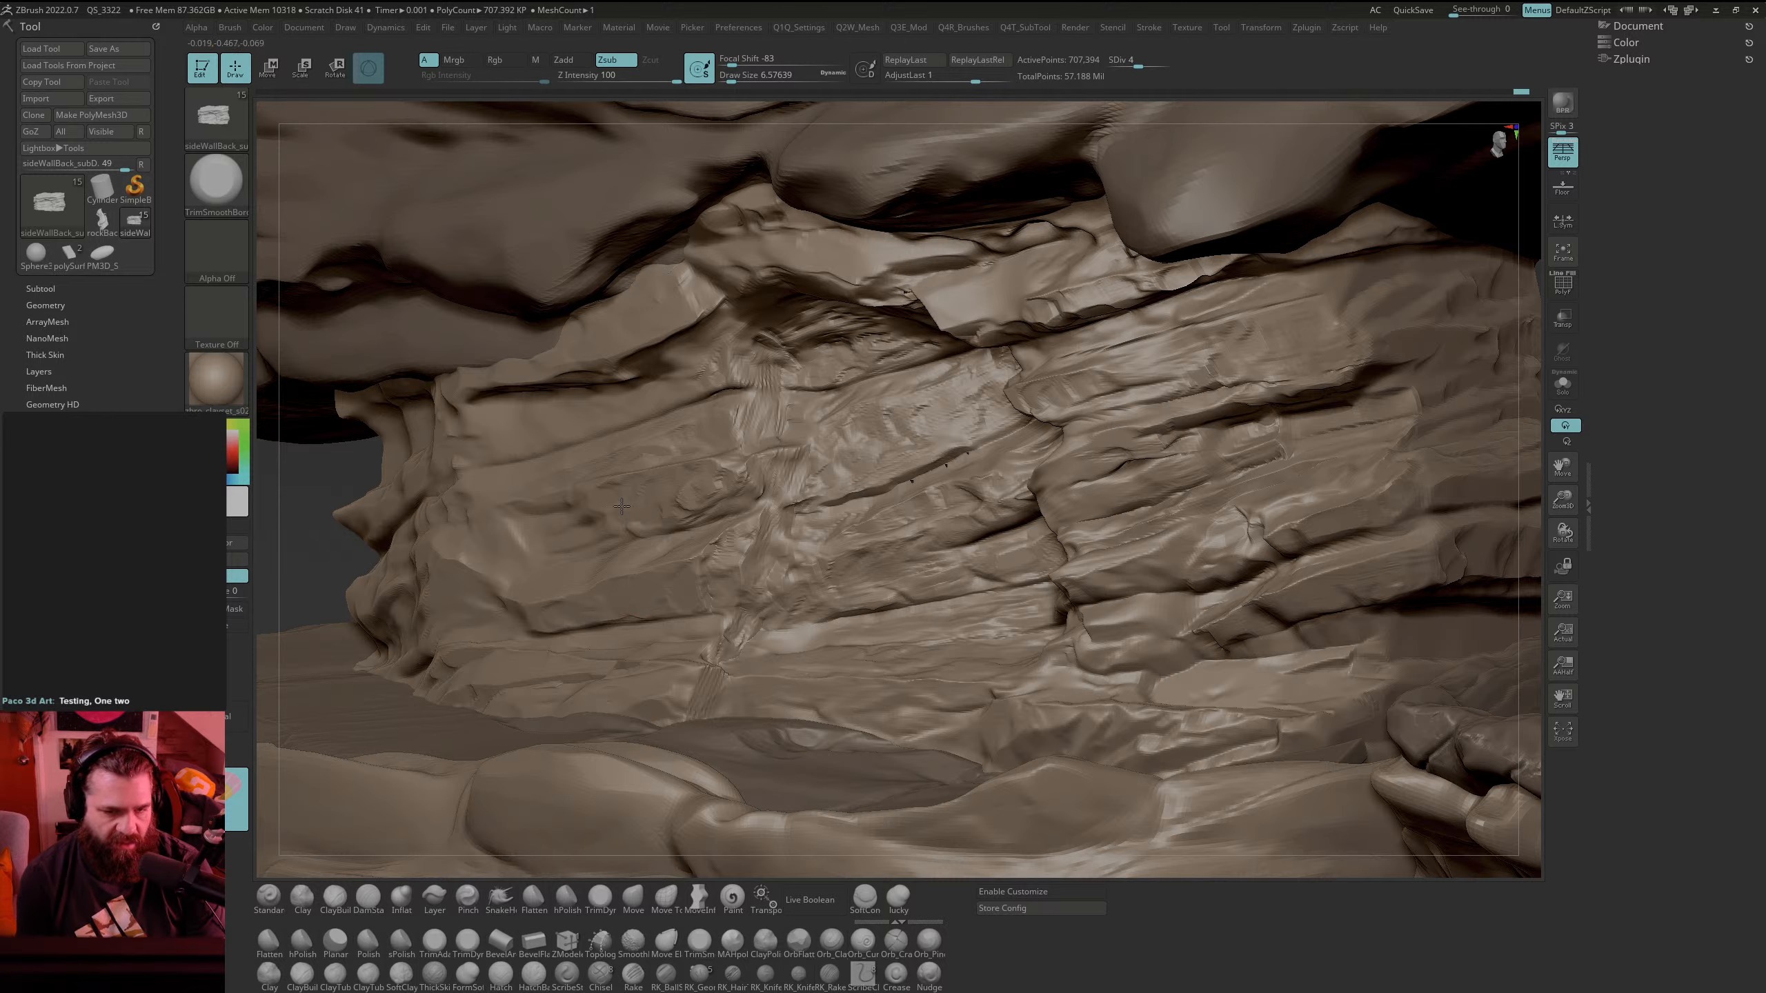
key("shift")
key("shift")
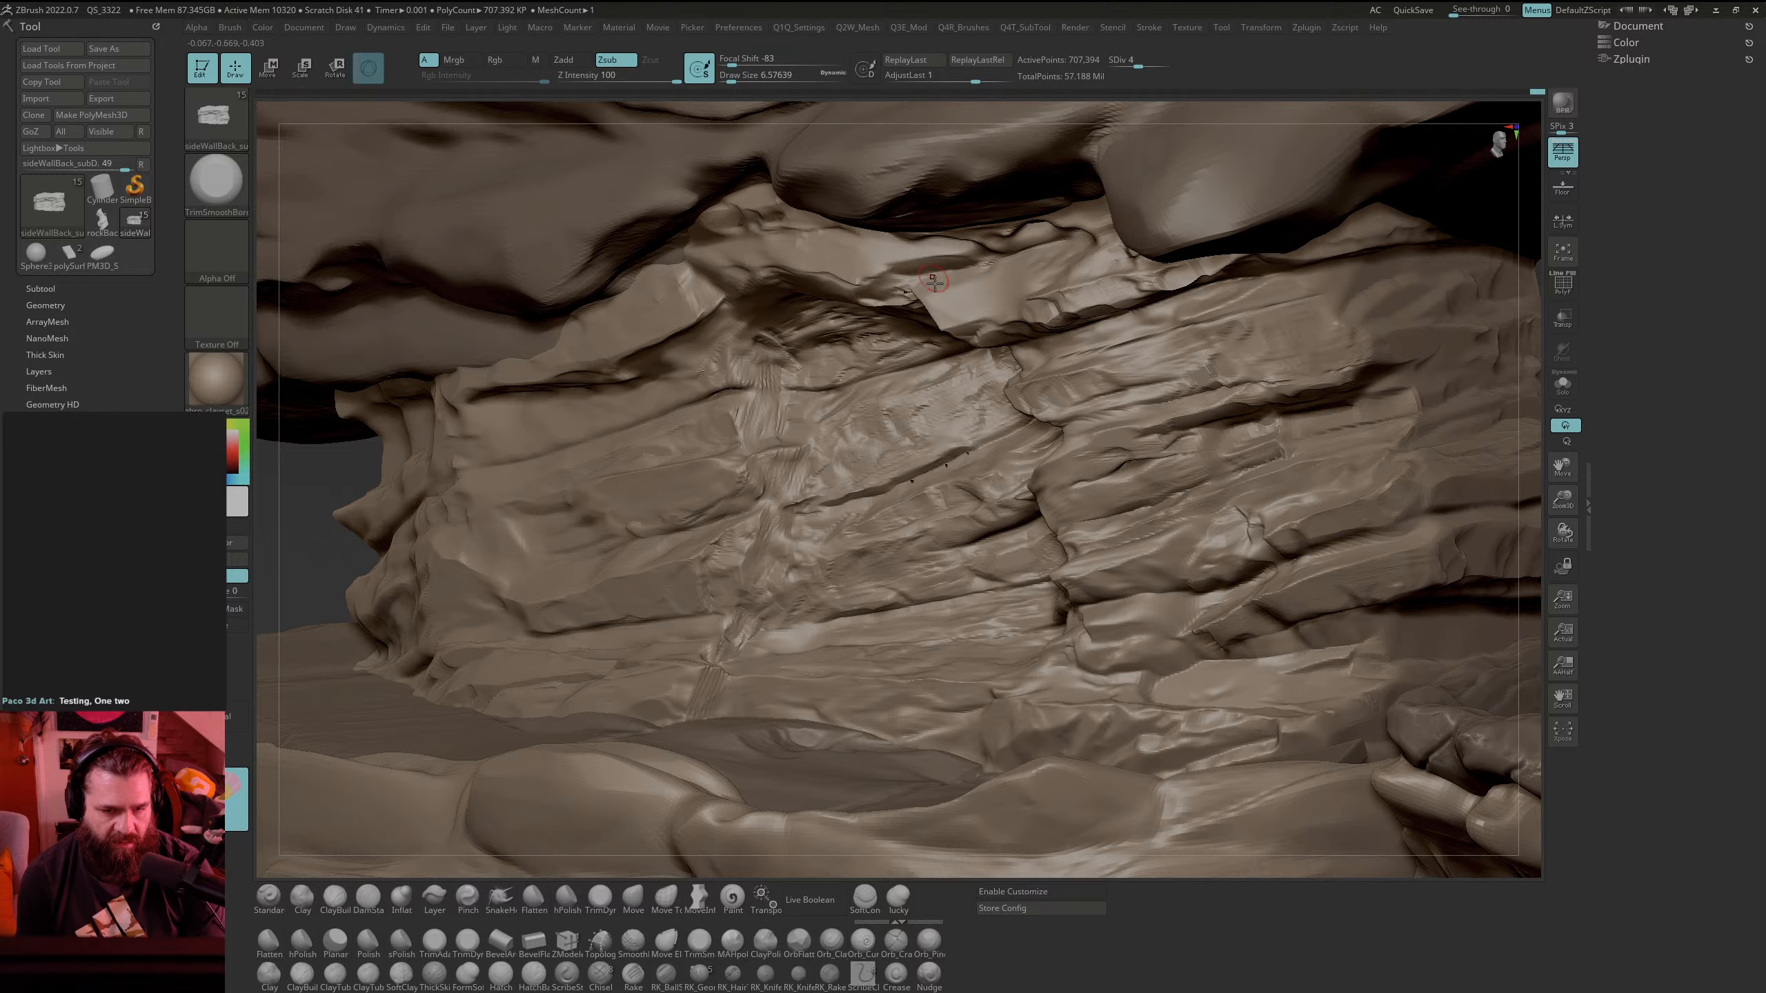
key("shift")
left_click_drag(990, 421, 848, 479, "shift")
left_click_drag(991, 403, 814, 469, "shift")
left_click_drag(993, 387, 793, 449, "shift")
mouse_move(987, 369)
left_mouse_down("shift")
mouse_move(818, 415)
mouse_move(800, 386)
left_mouse_up("shift")
left_click_drag(887, 348, 762, 360, "shift")
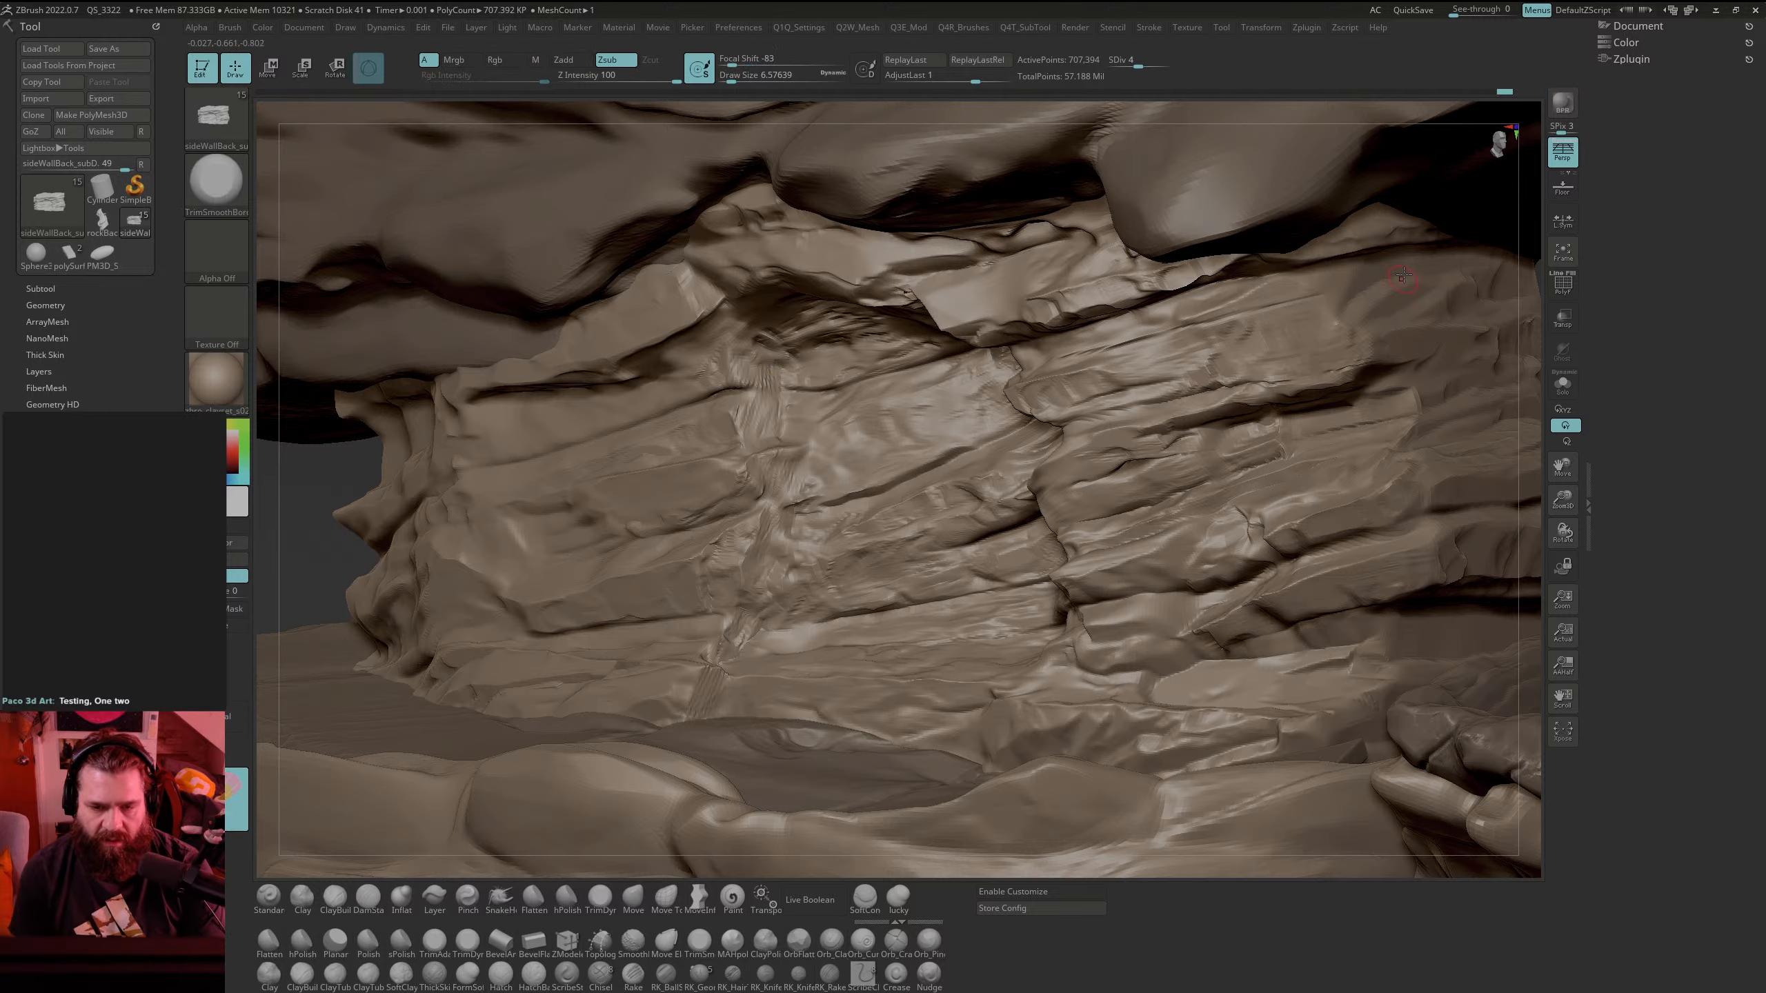
Step: Trim the vertical striated groove, the central slab beside it and the upper layered face with the TrimSmoothBorder brush
left_click_drag(1520, 258, 1405, 291, "alt")
left_click_drag(1289, 423, 1260, 591)
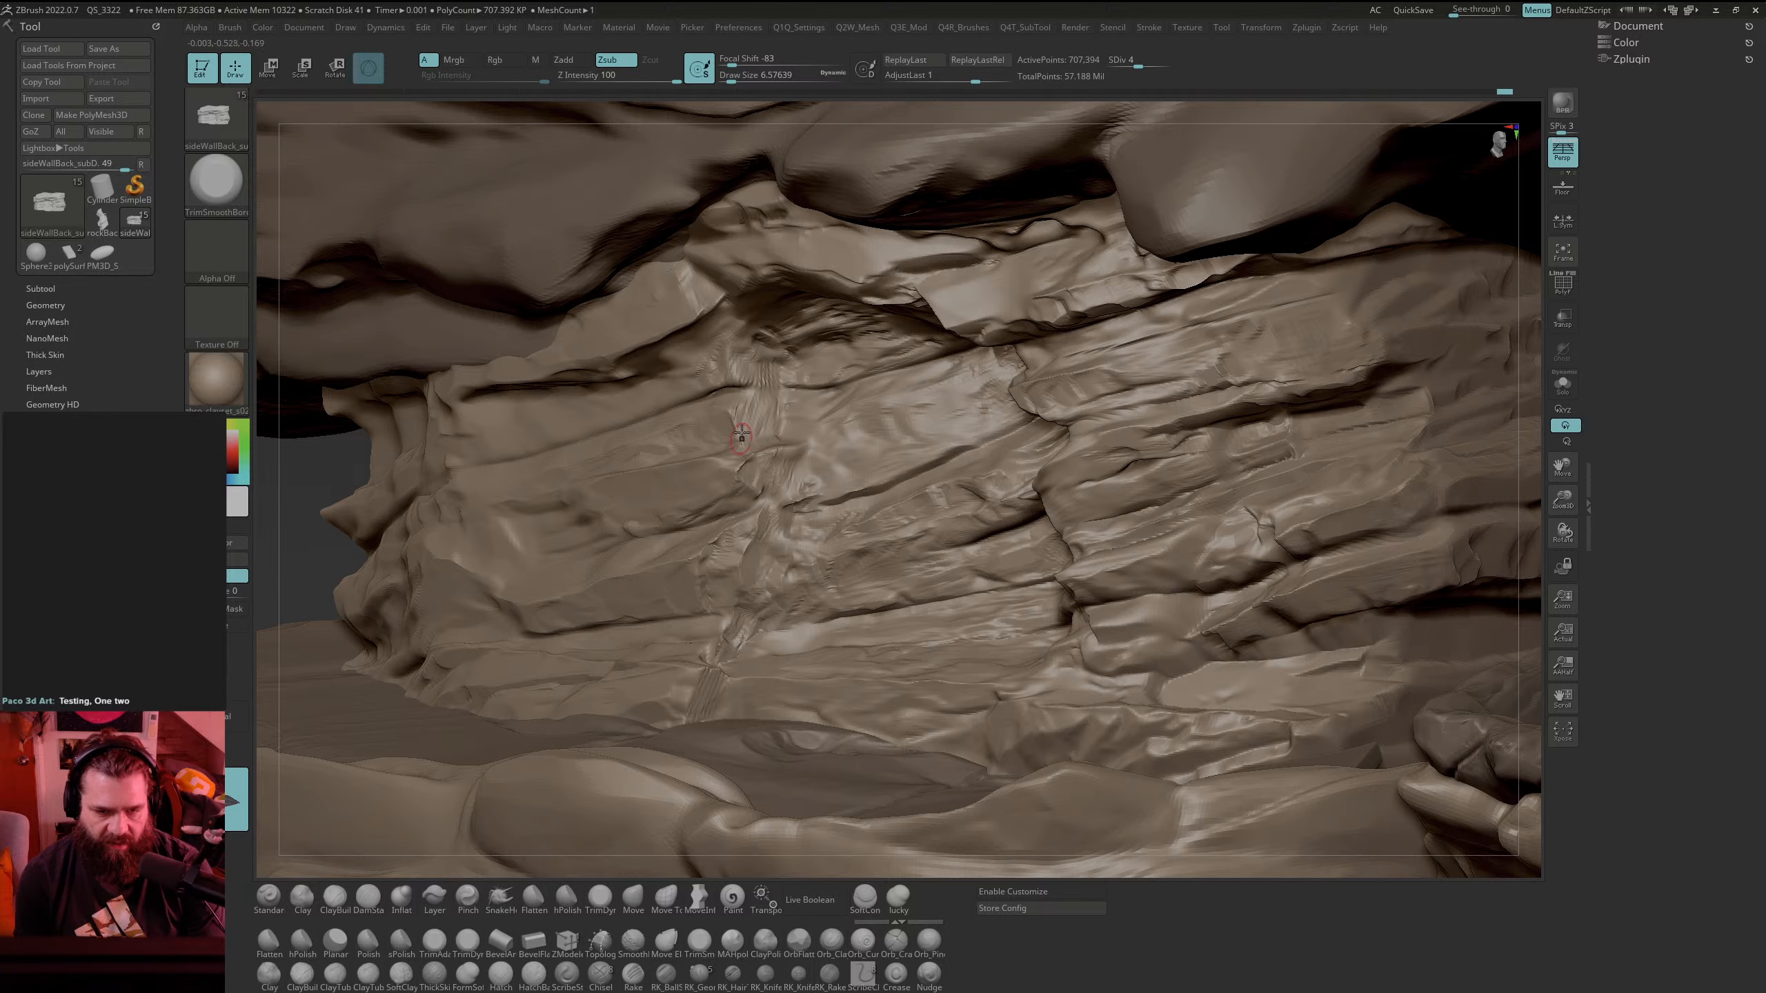
mouse_move(745, 415)
left_mouse_down()
mouse_move(745, 376)
mouse_move(764, 421)
mouse_move(792, 421)
mouse_move(794, 401)
mouse_move(762, 460)
mouse_move(745, 447)
left_mouse_up()
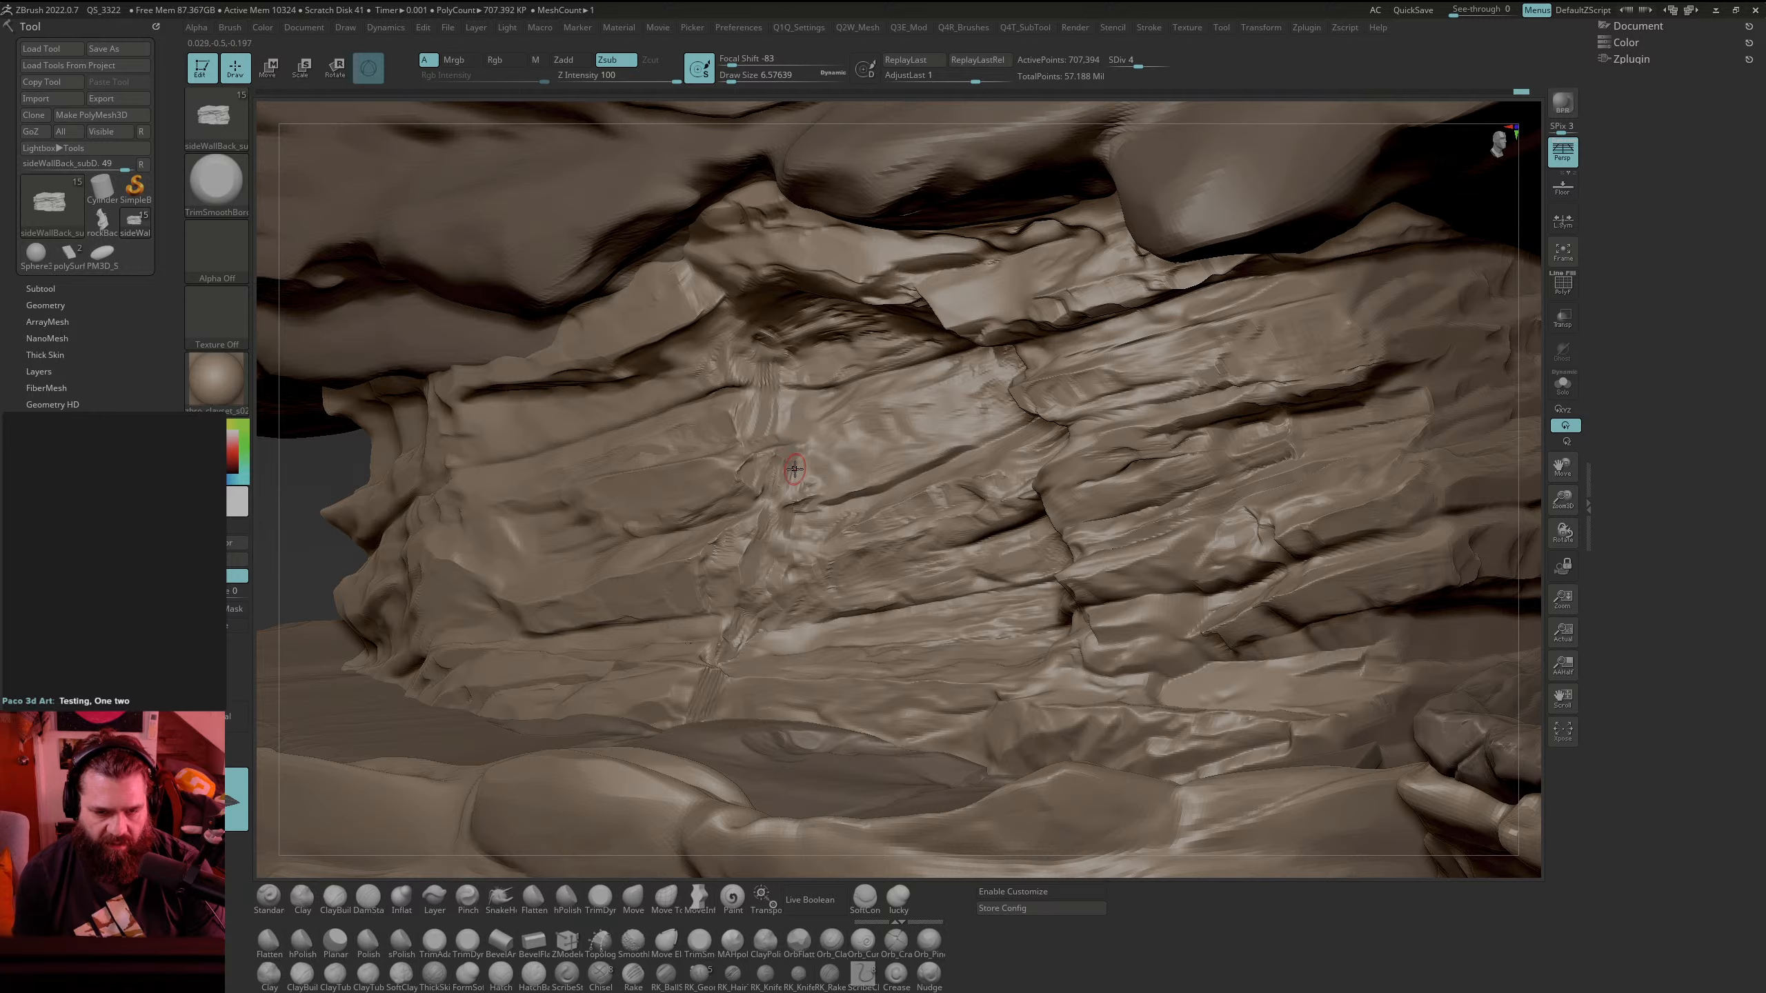
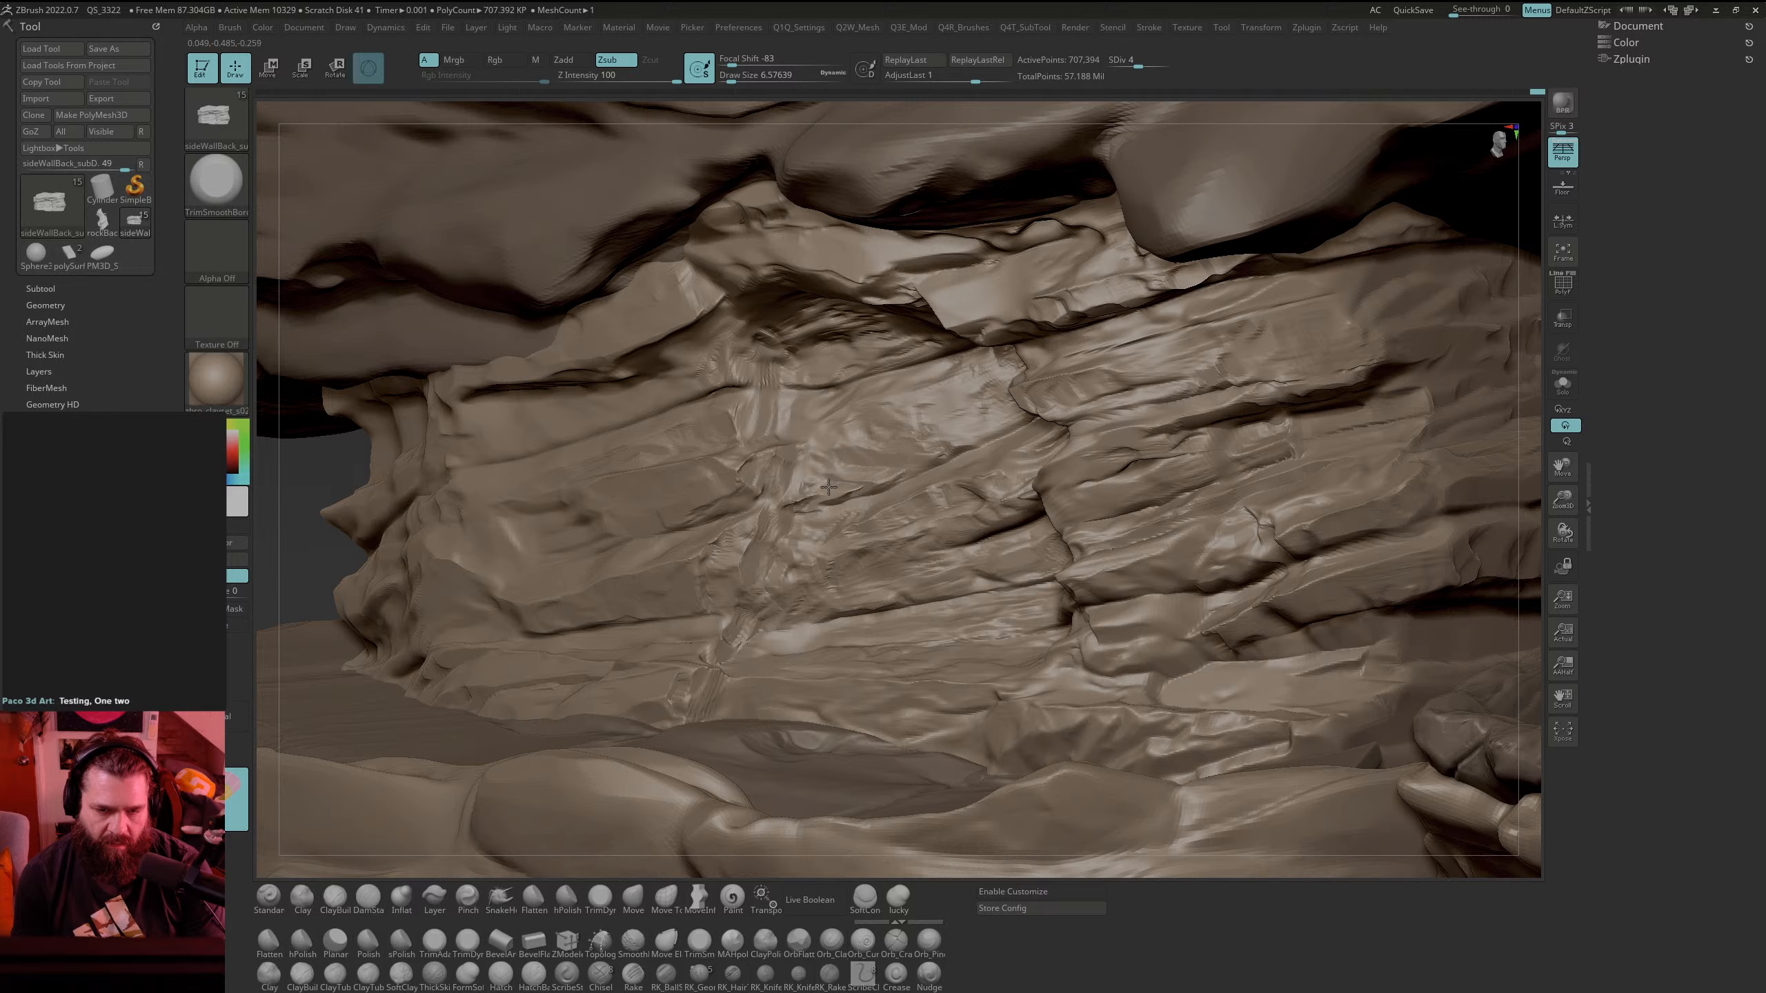
key("shift")
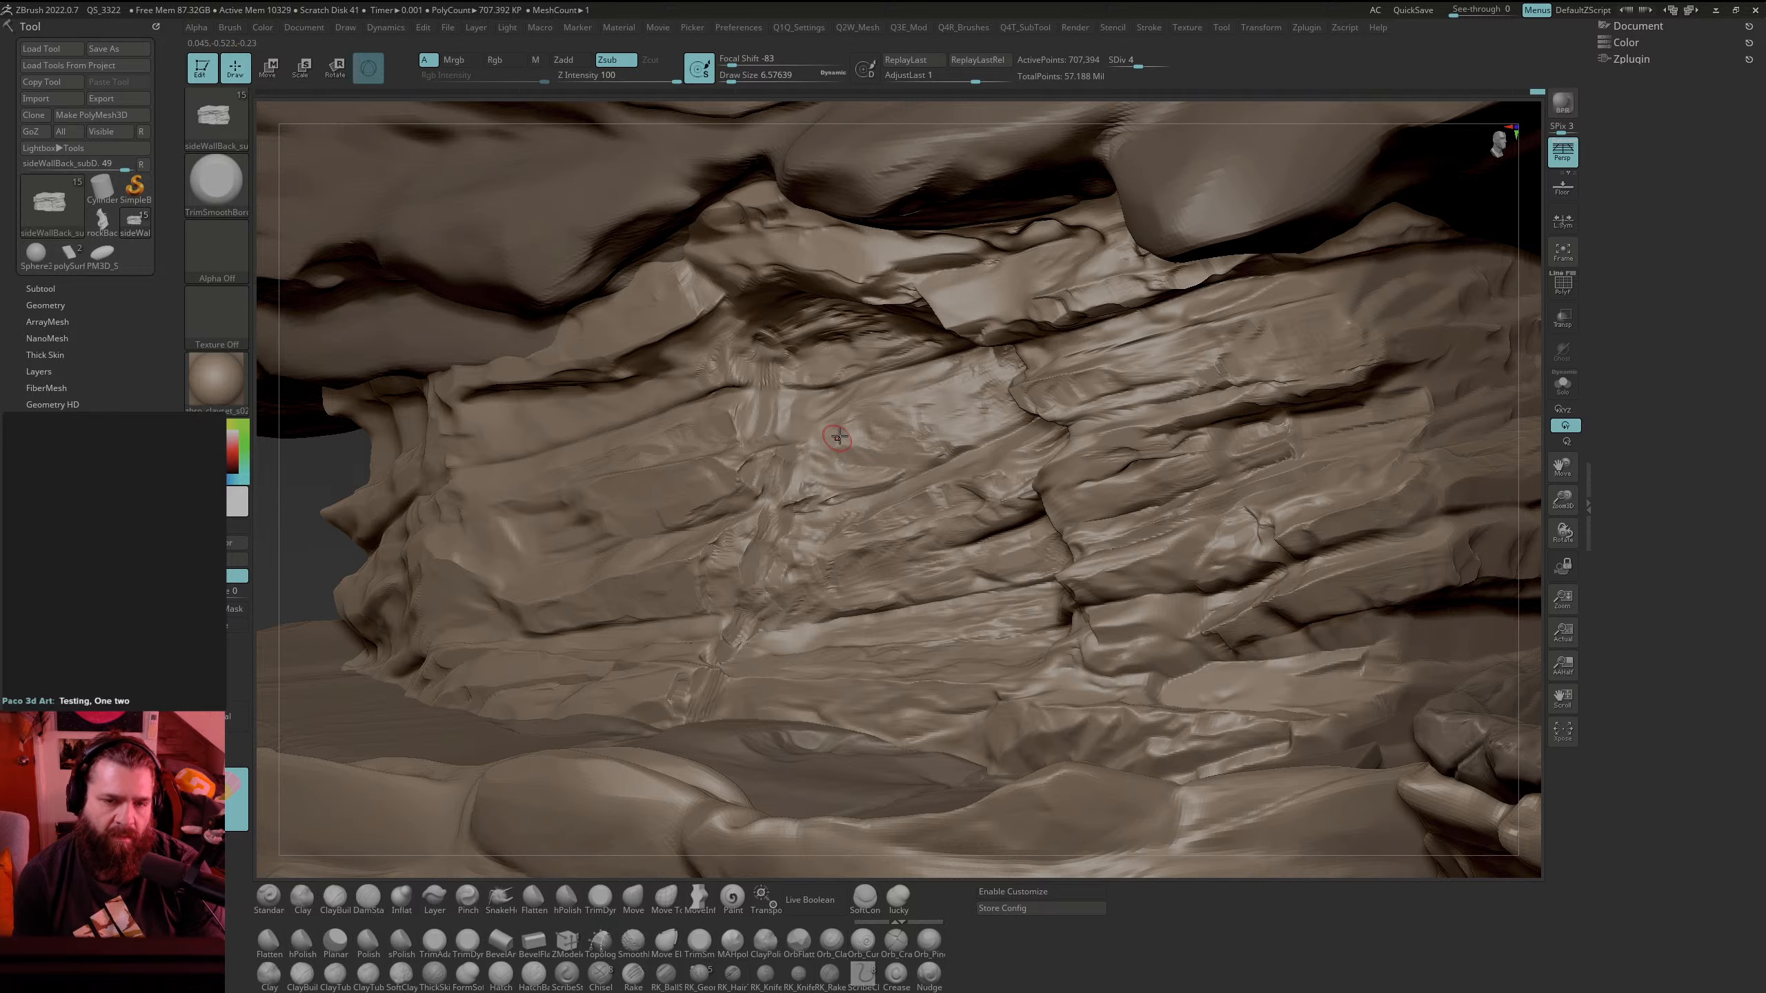
left_click_drag(837, 427, 908, 446)
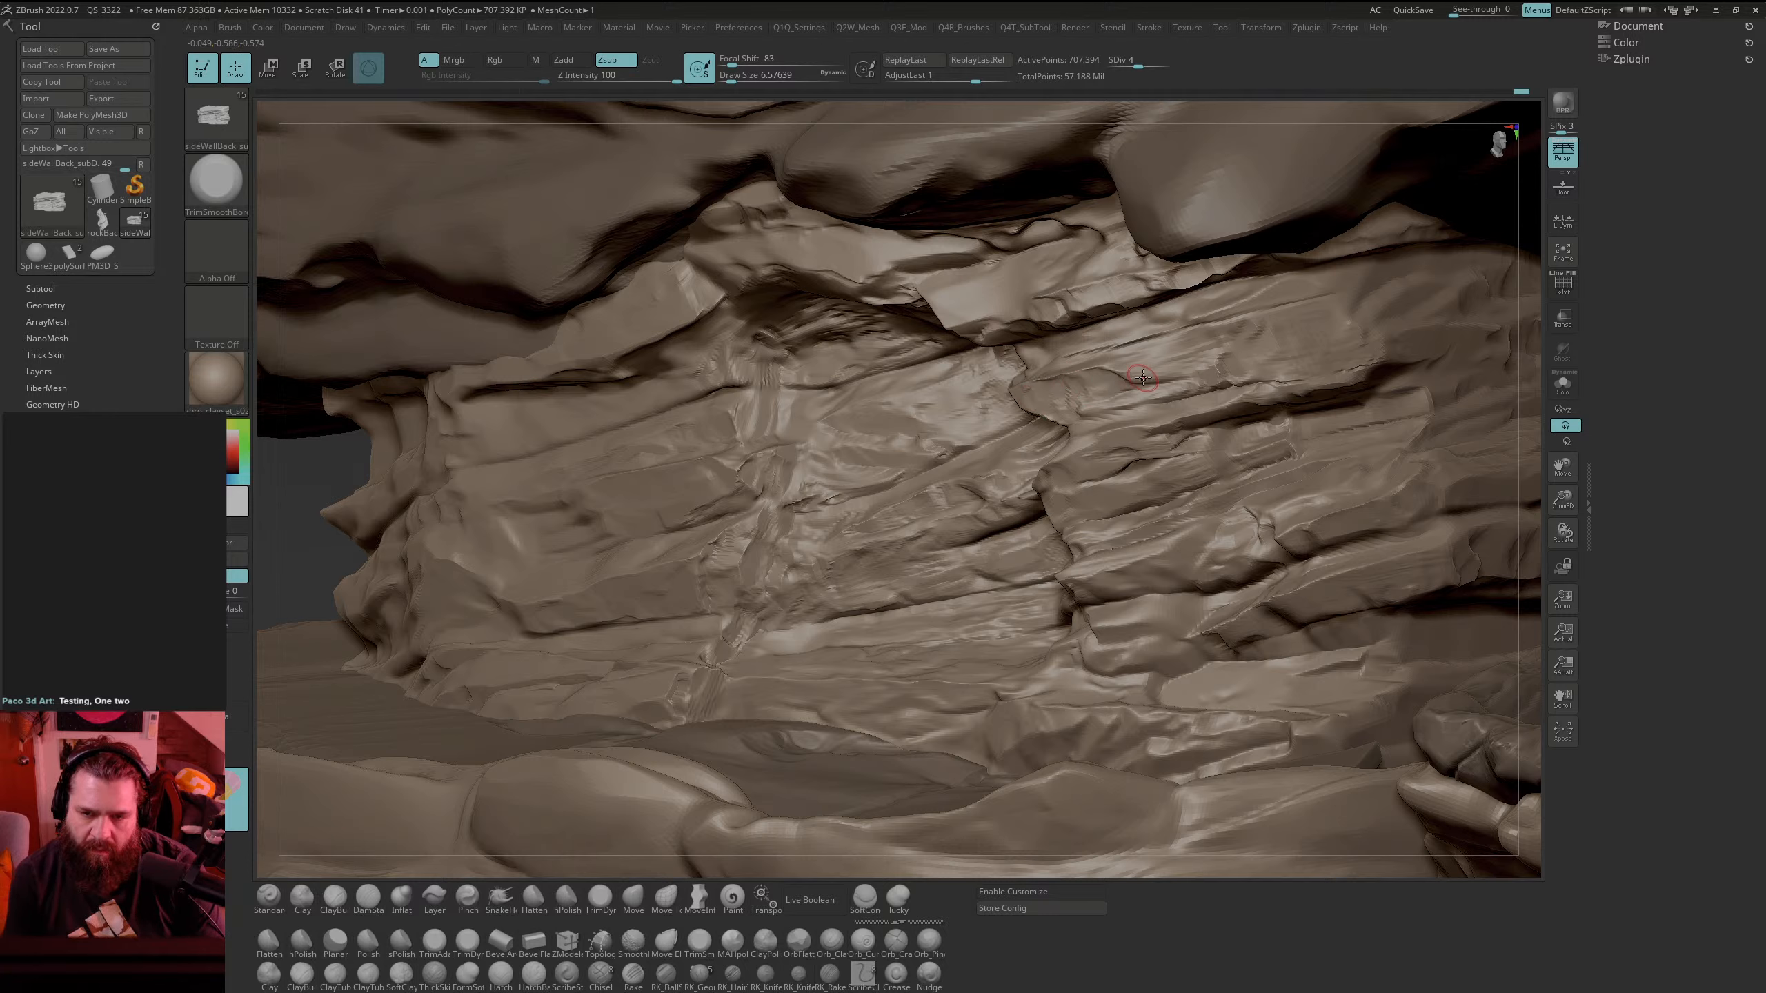
mouse_move(1136, 372)
left_mouse_down()
mouse_move(1196, 374)
mouse_move(1173, 414)
mouse_move(1243, 400)
left_mouse_up()
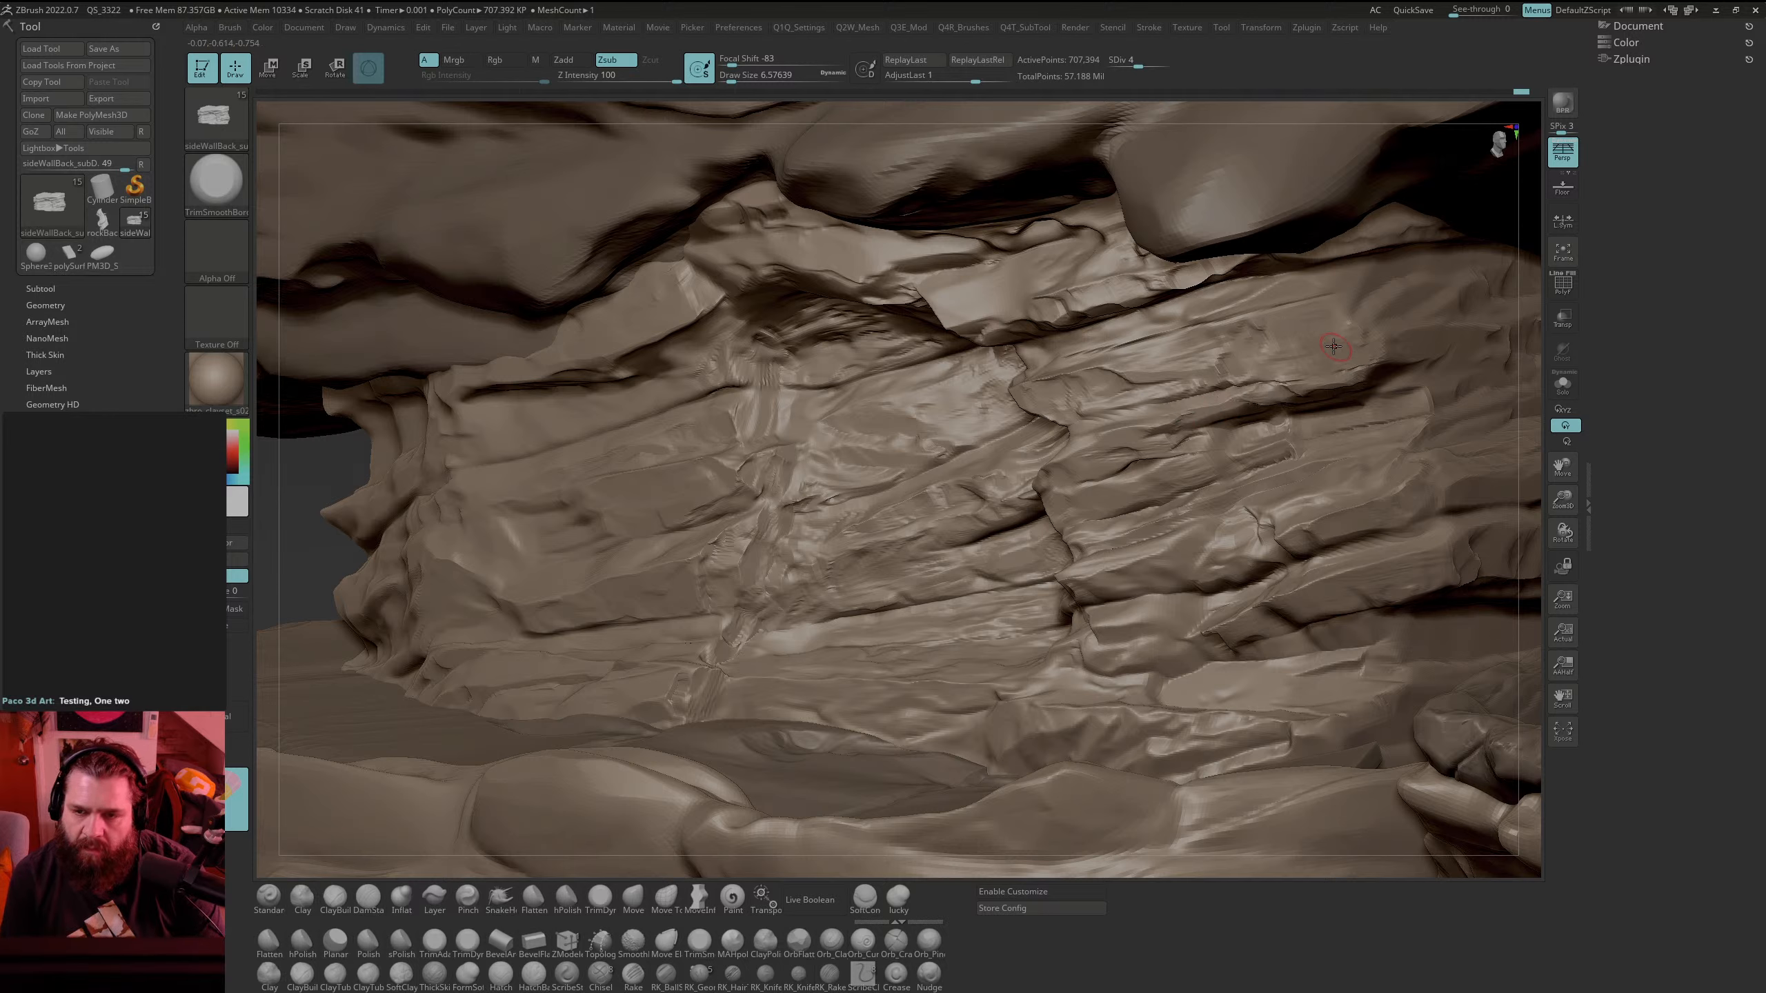
Step: Trim the lower slanted ledges near the wall's end and change the preview material to the light brown MatCap
mouse_move(238, 794)
left_mouse_down()
mouse_move(795, 505)
mouse_move(1141, 615)
left_mouse_up()
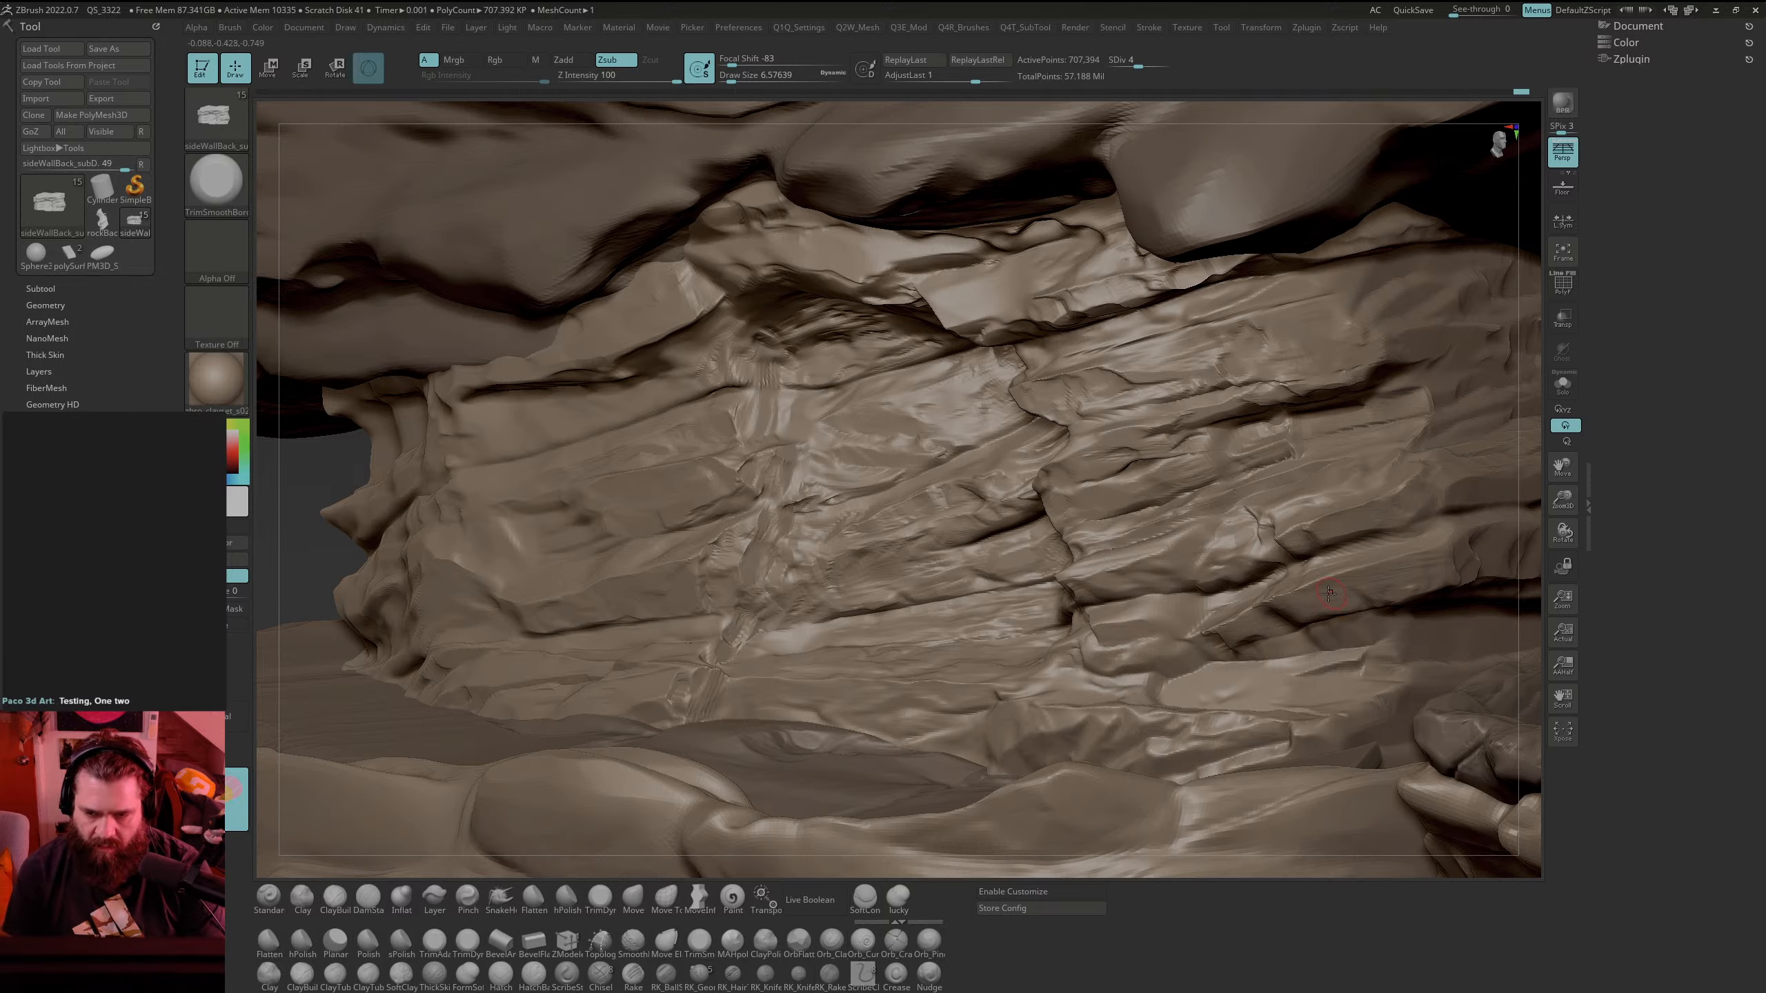
left_click(216, 380)
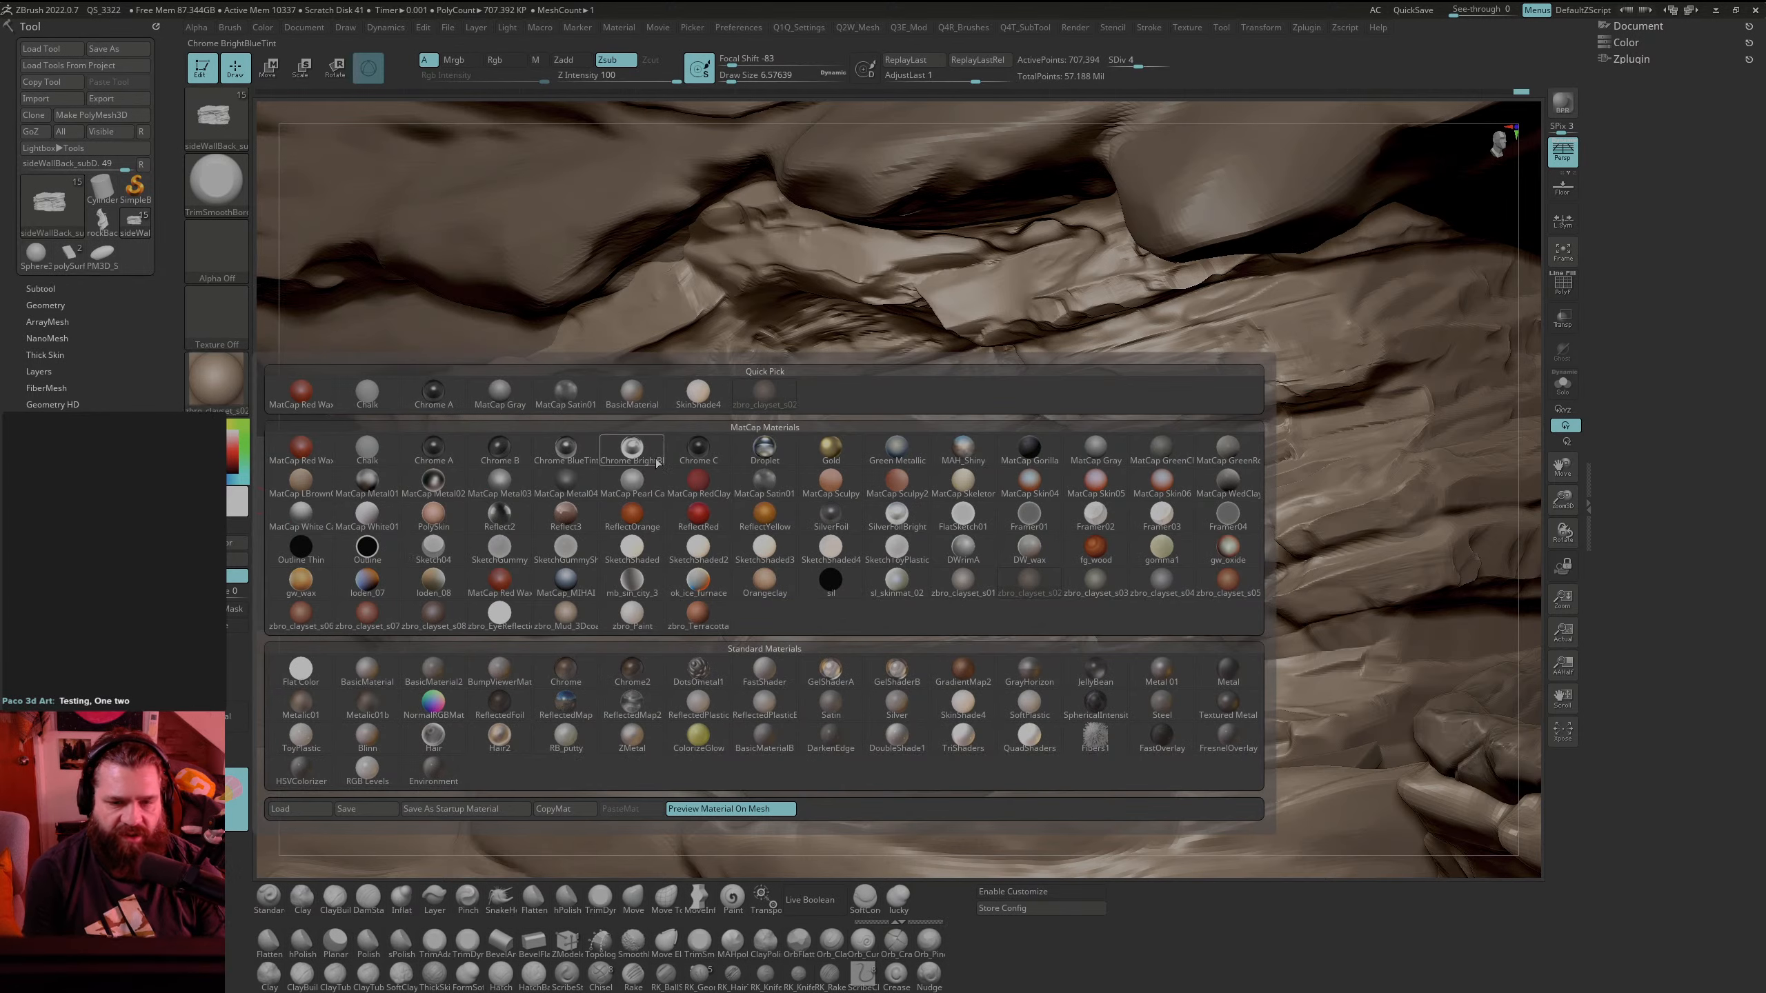
left_click(971, 583)
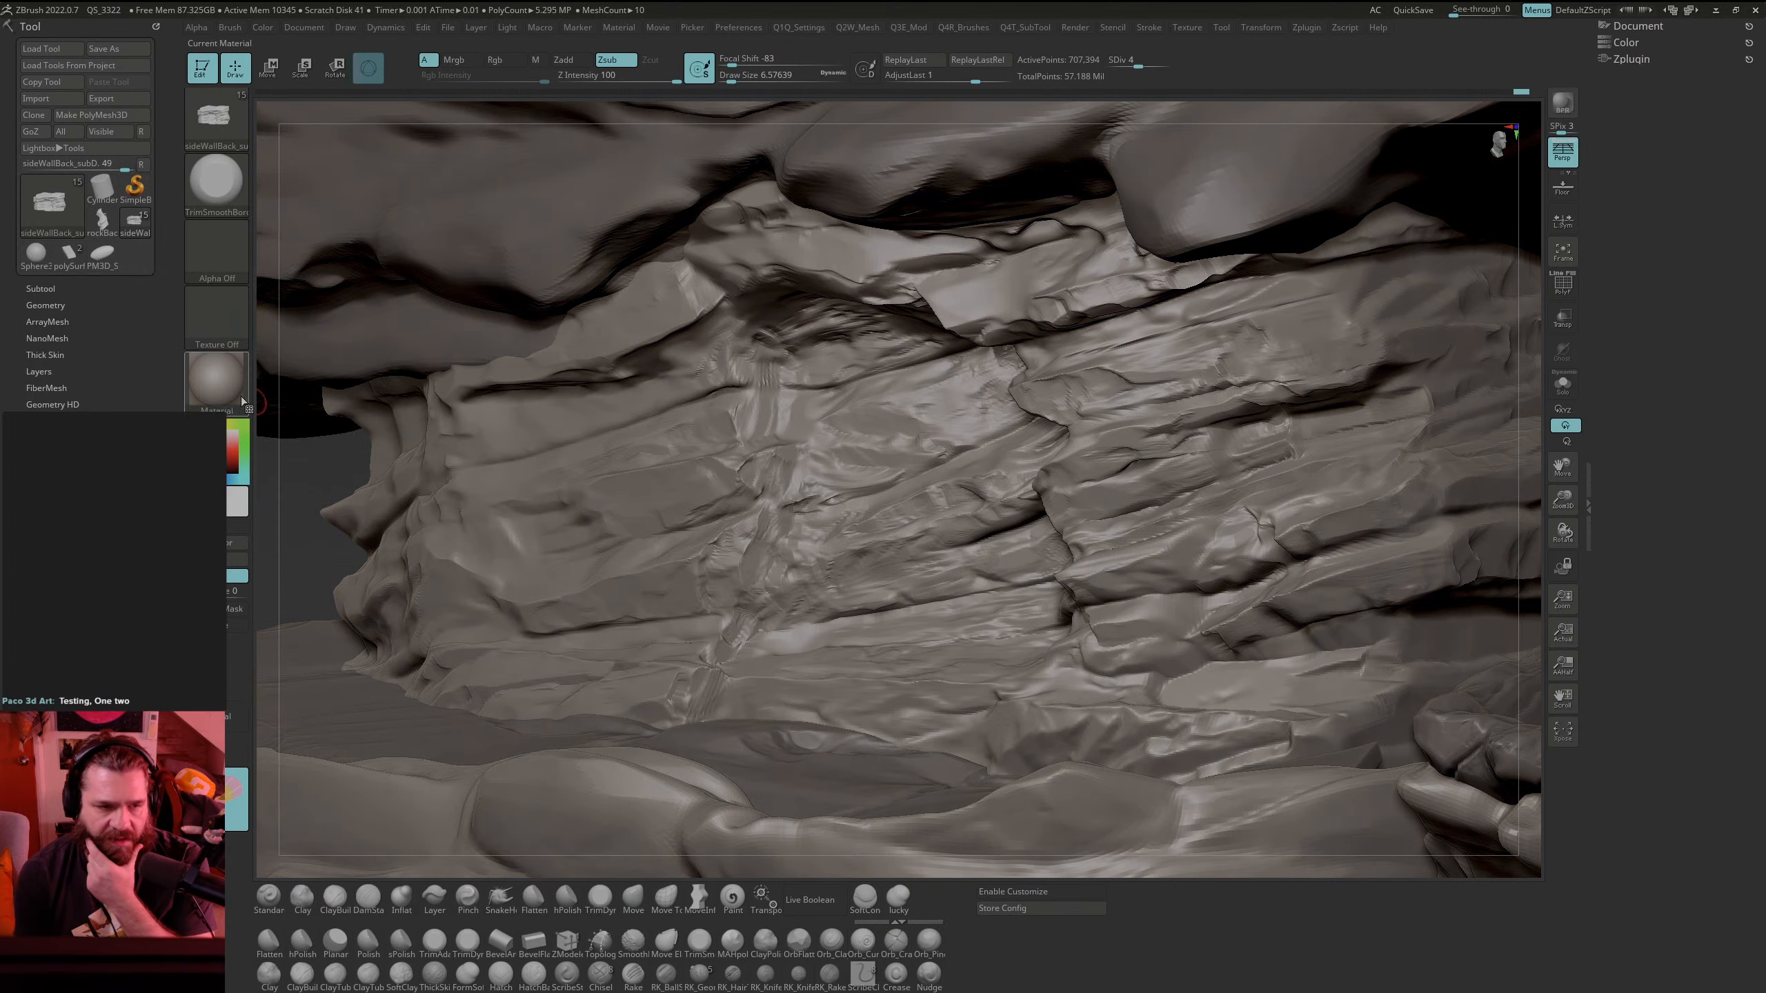
left_click(216, 379)
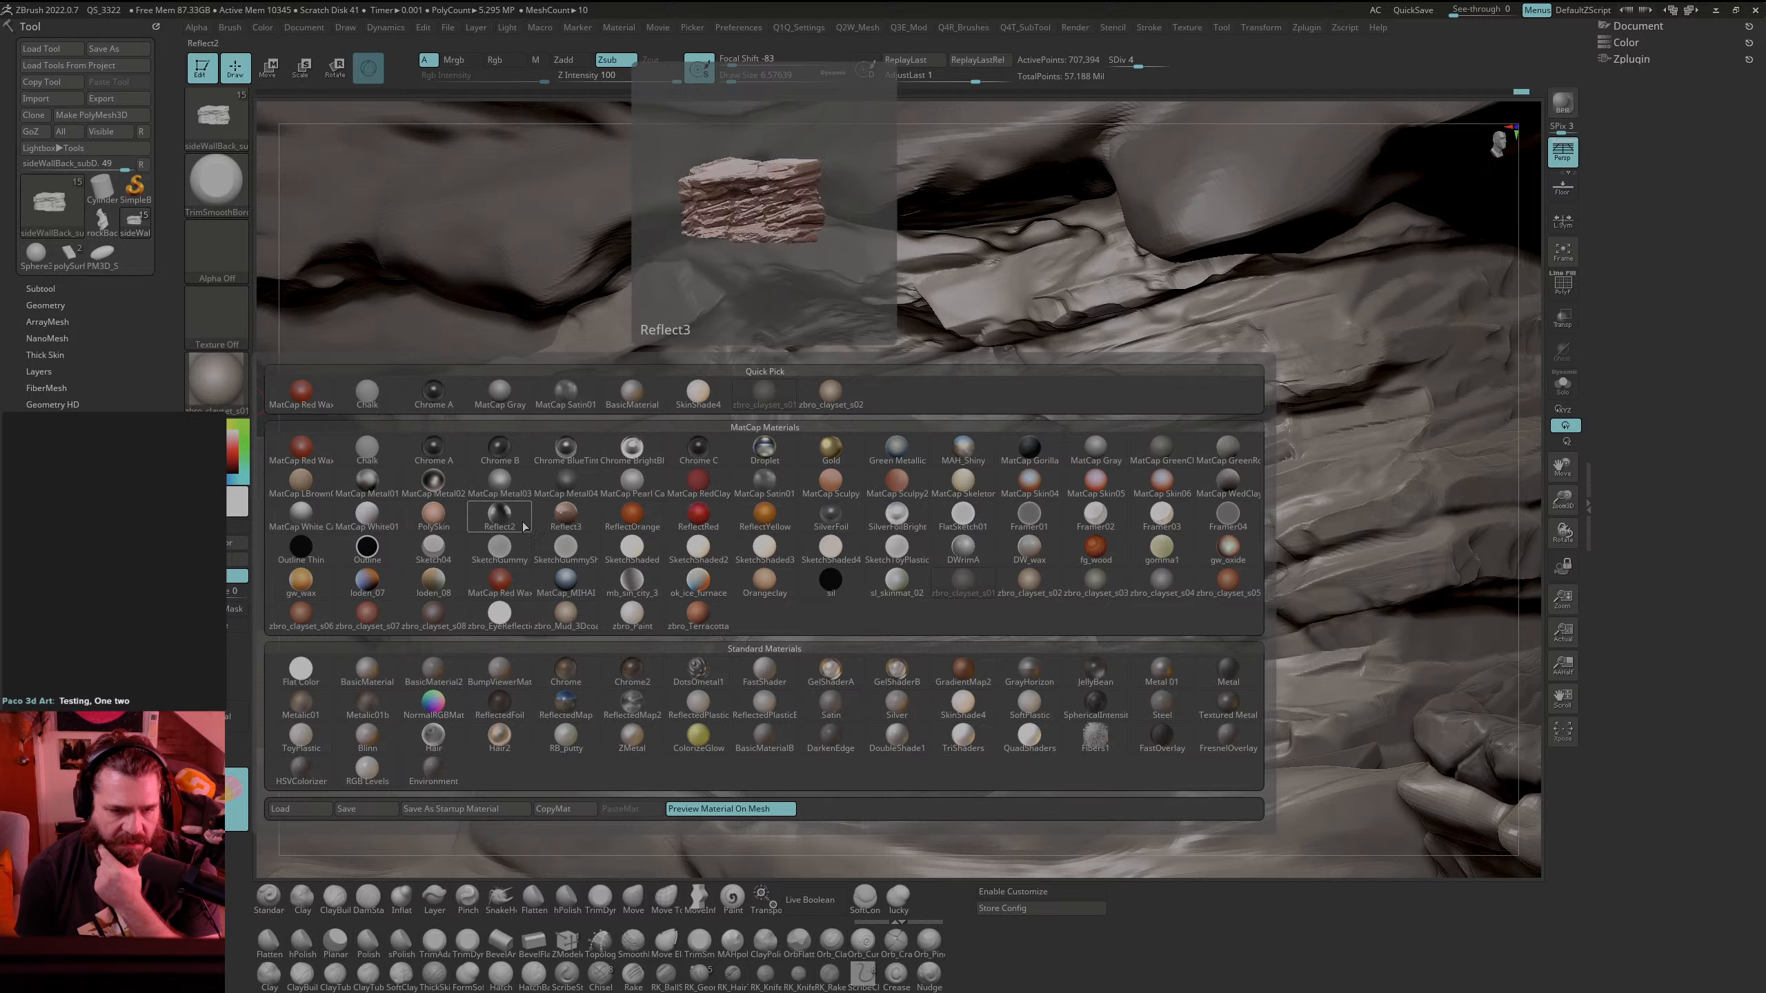
left_click(501, 480)
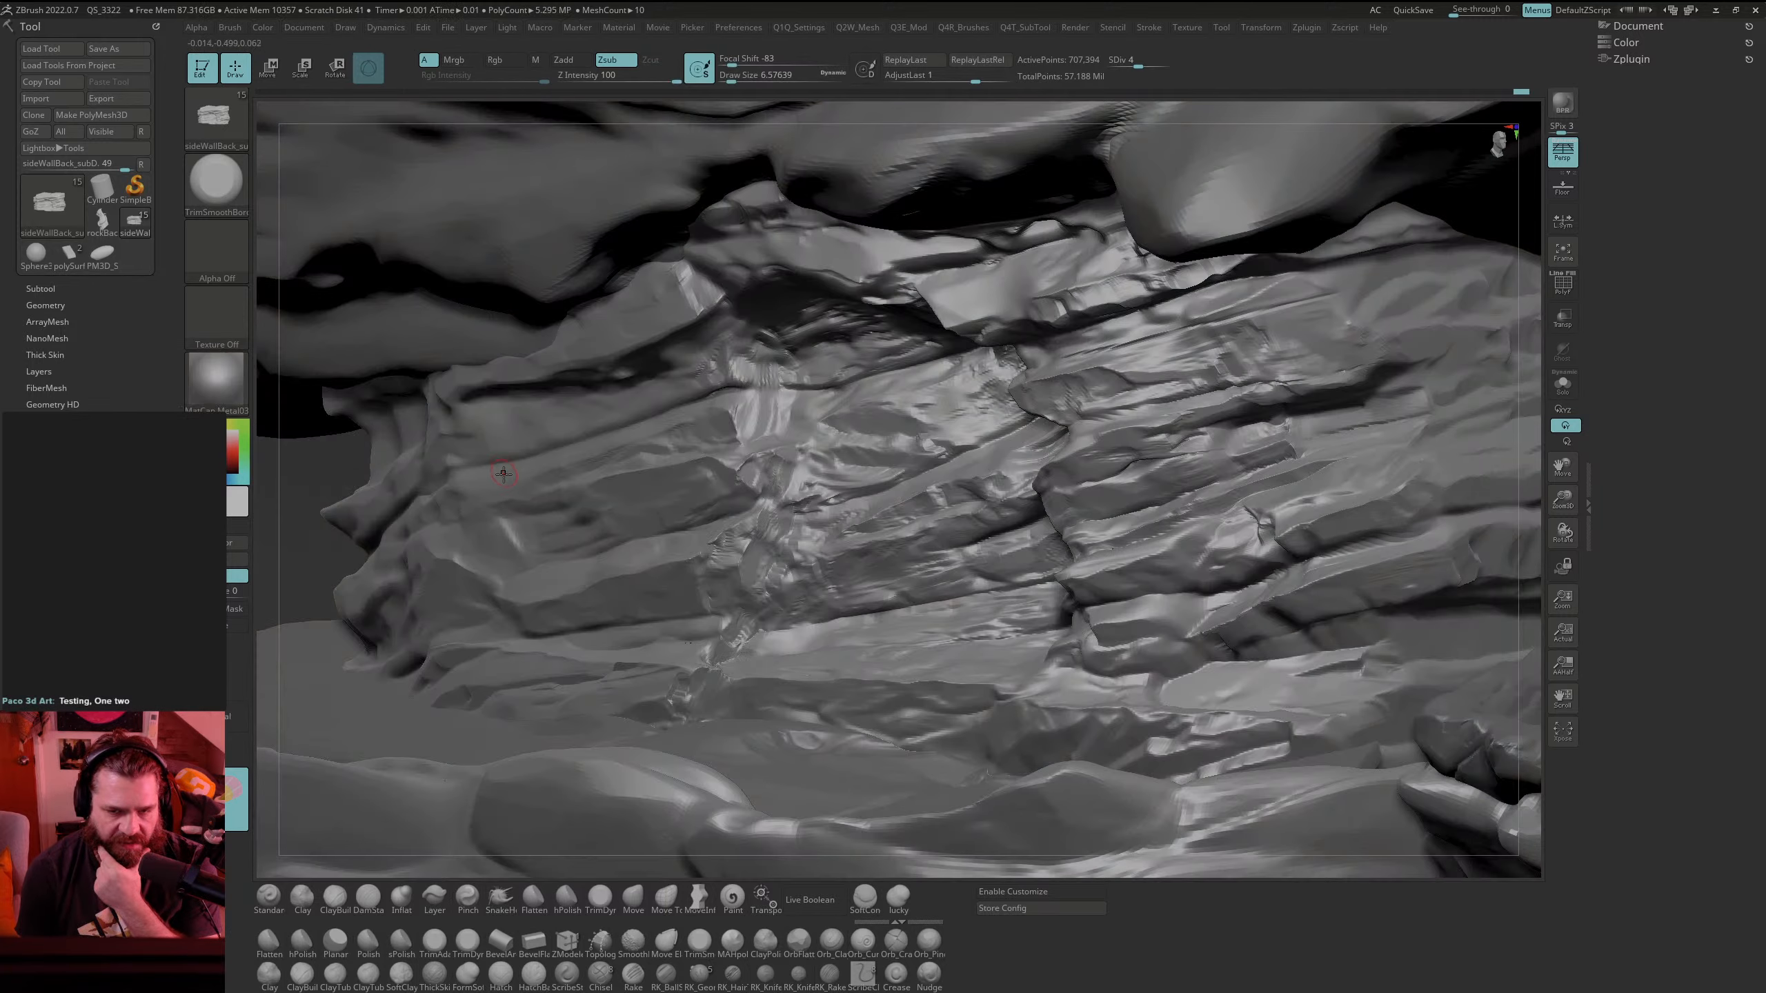
left_click(246, 374)
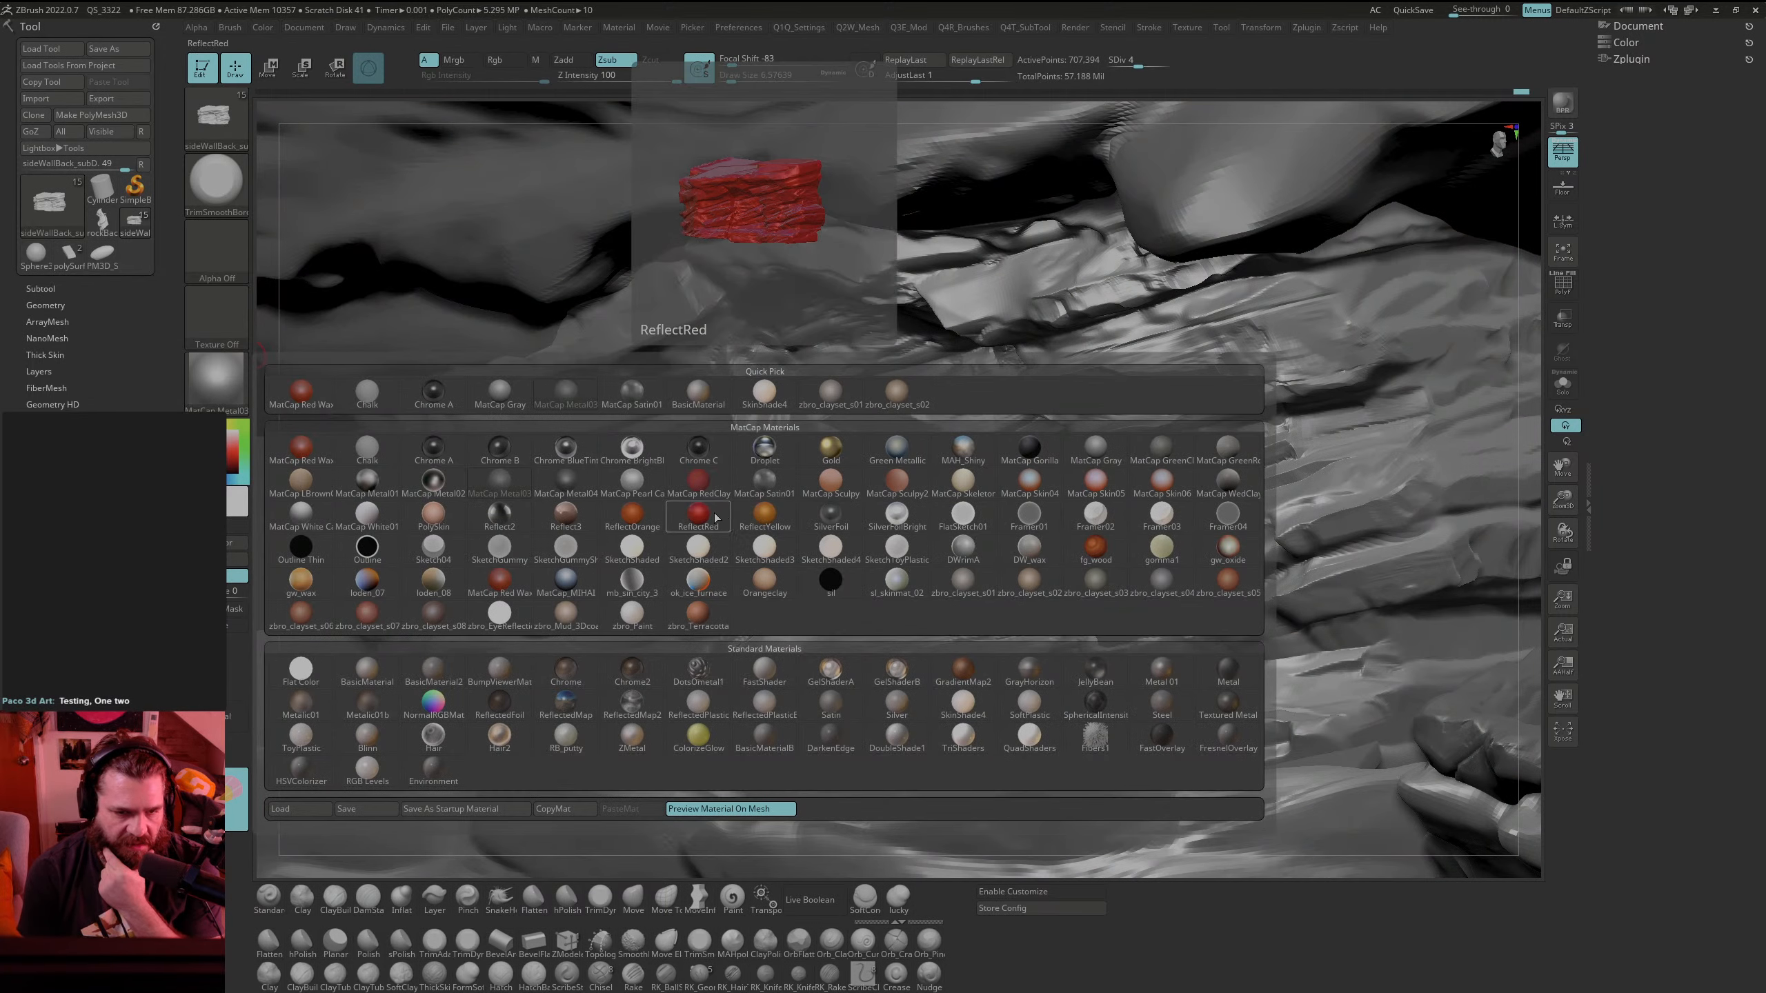
left_click(309, 478)
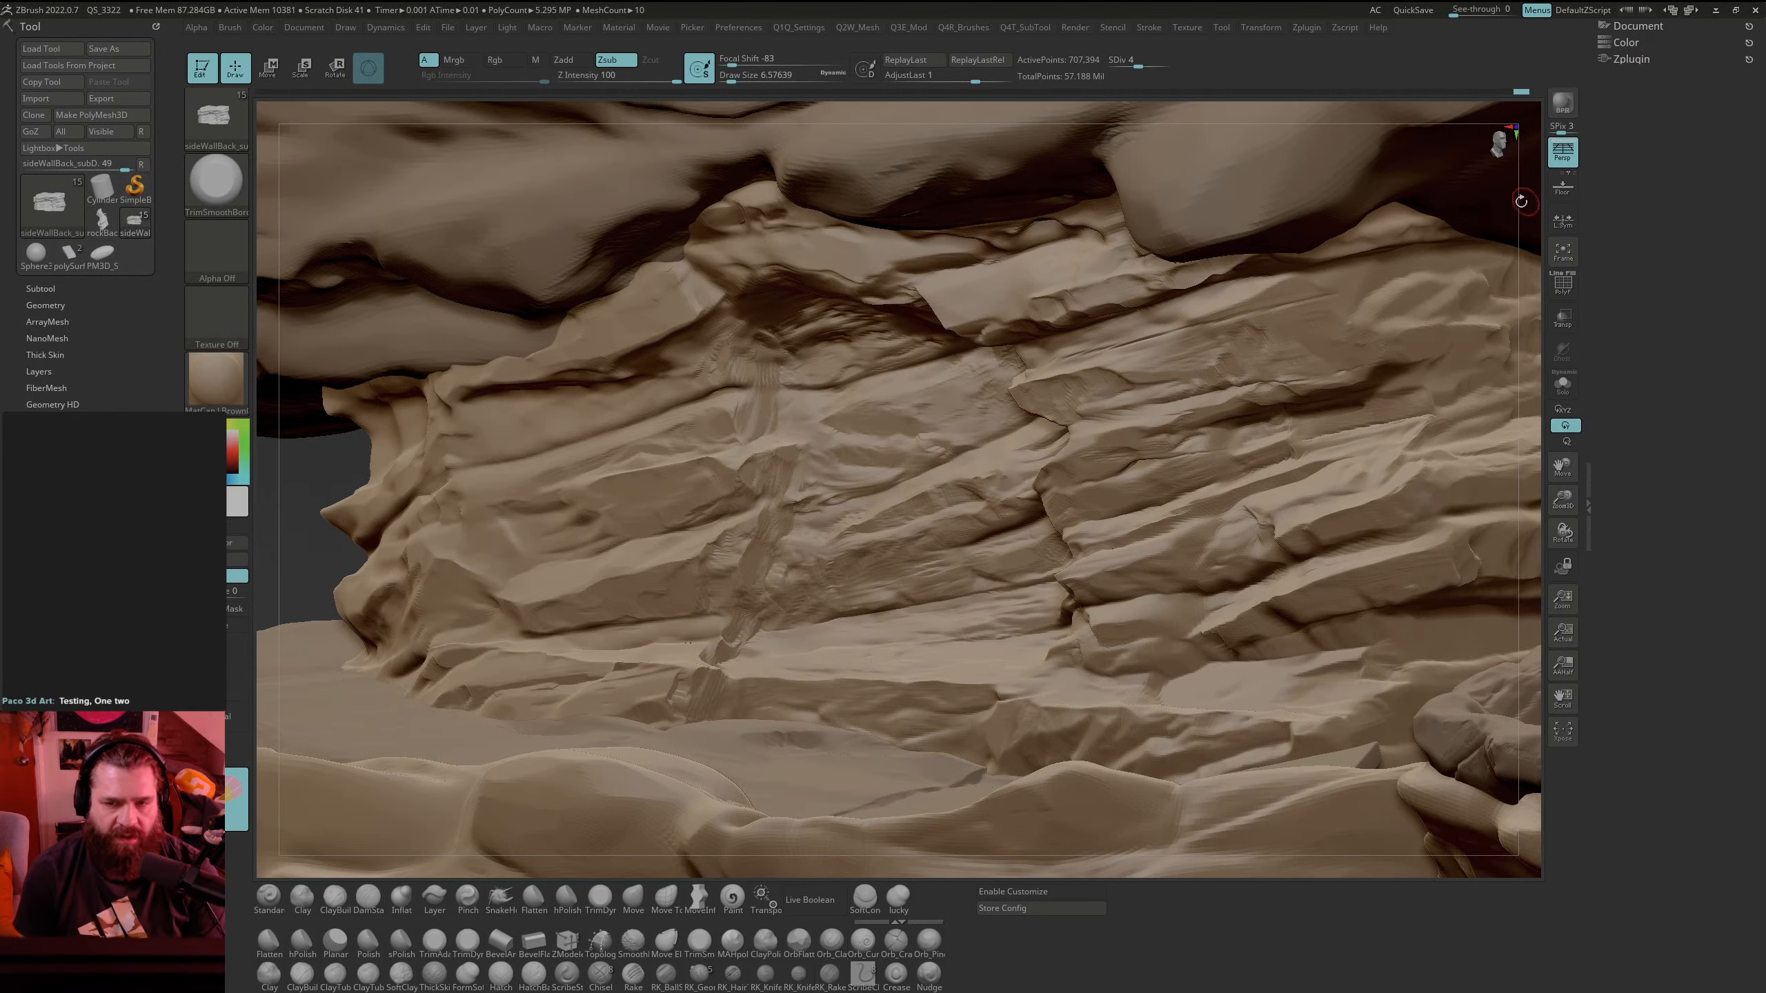
Step: Subdivide the rock wall's mesh to subdivision level 5
left_click_drag(1531, 235, 1406, 361)
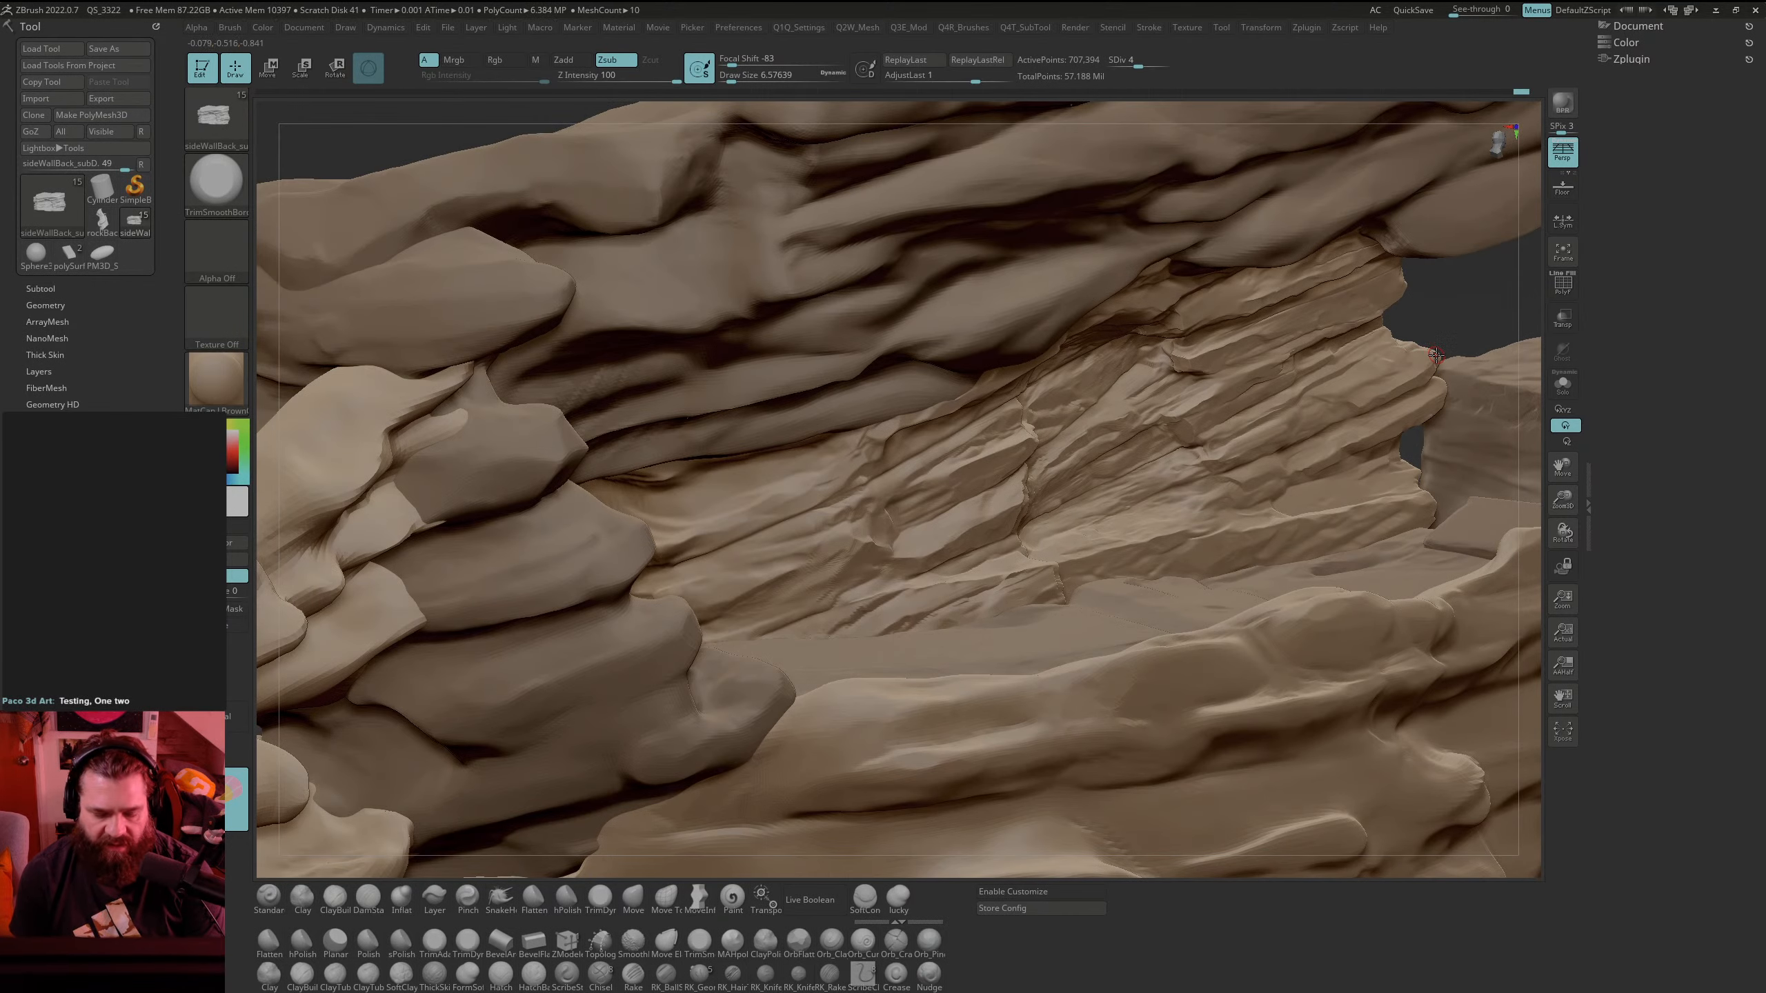
key("ctrl+d")
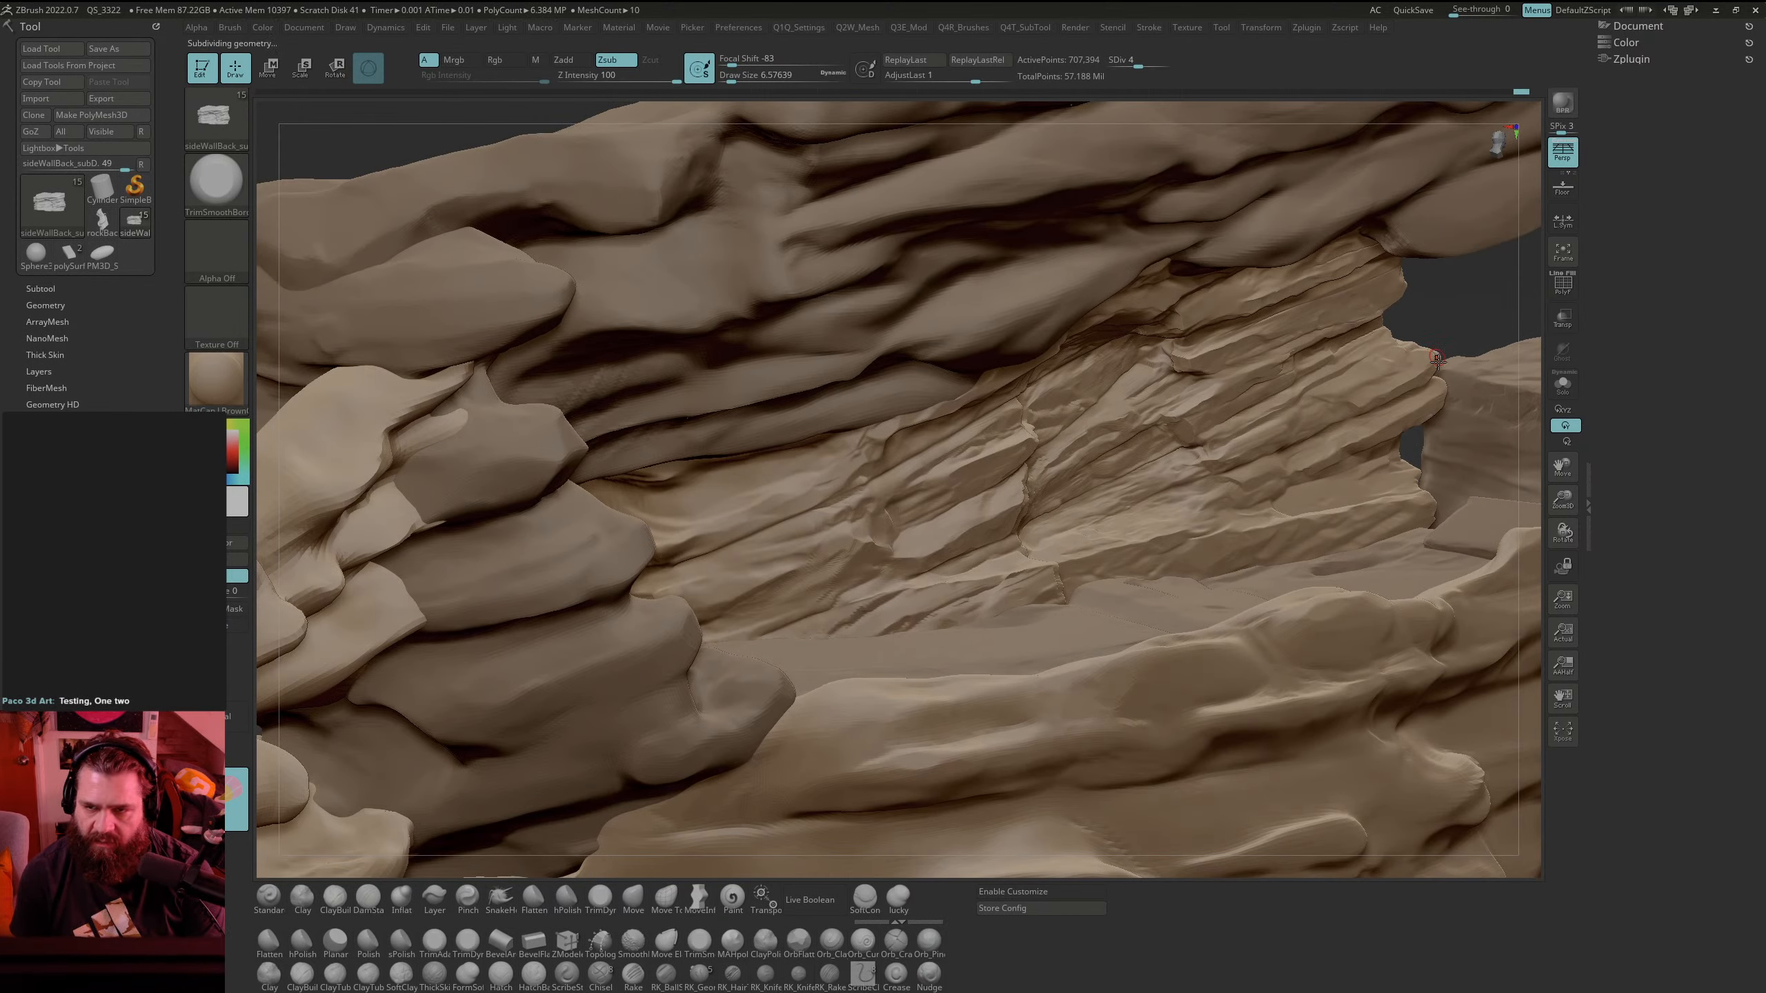
mouse_move(1461, 297)
left_mouse_down()
mouse_move(1332, 347)
mouse_move(1336, 410)
mouse_move(1411, 376)
left_mouse_up()
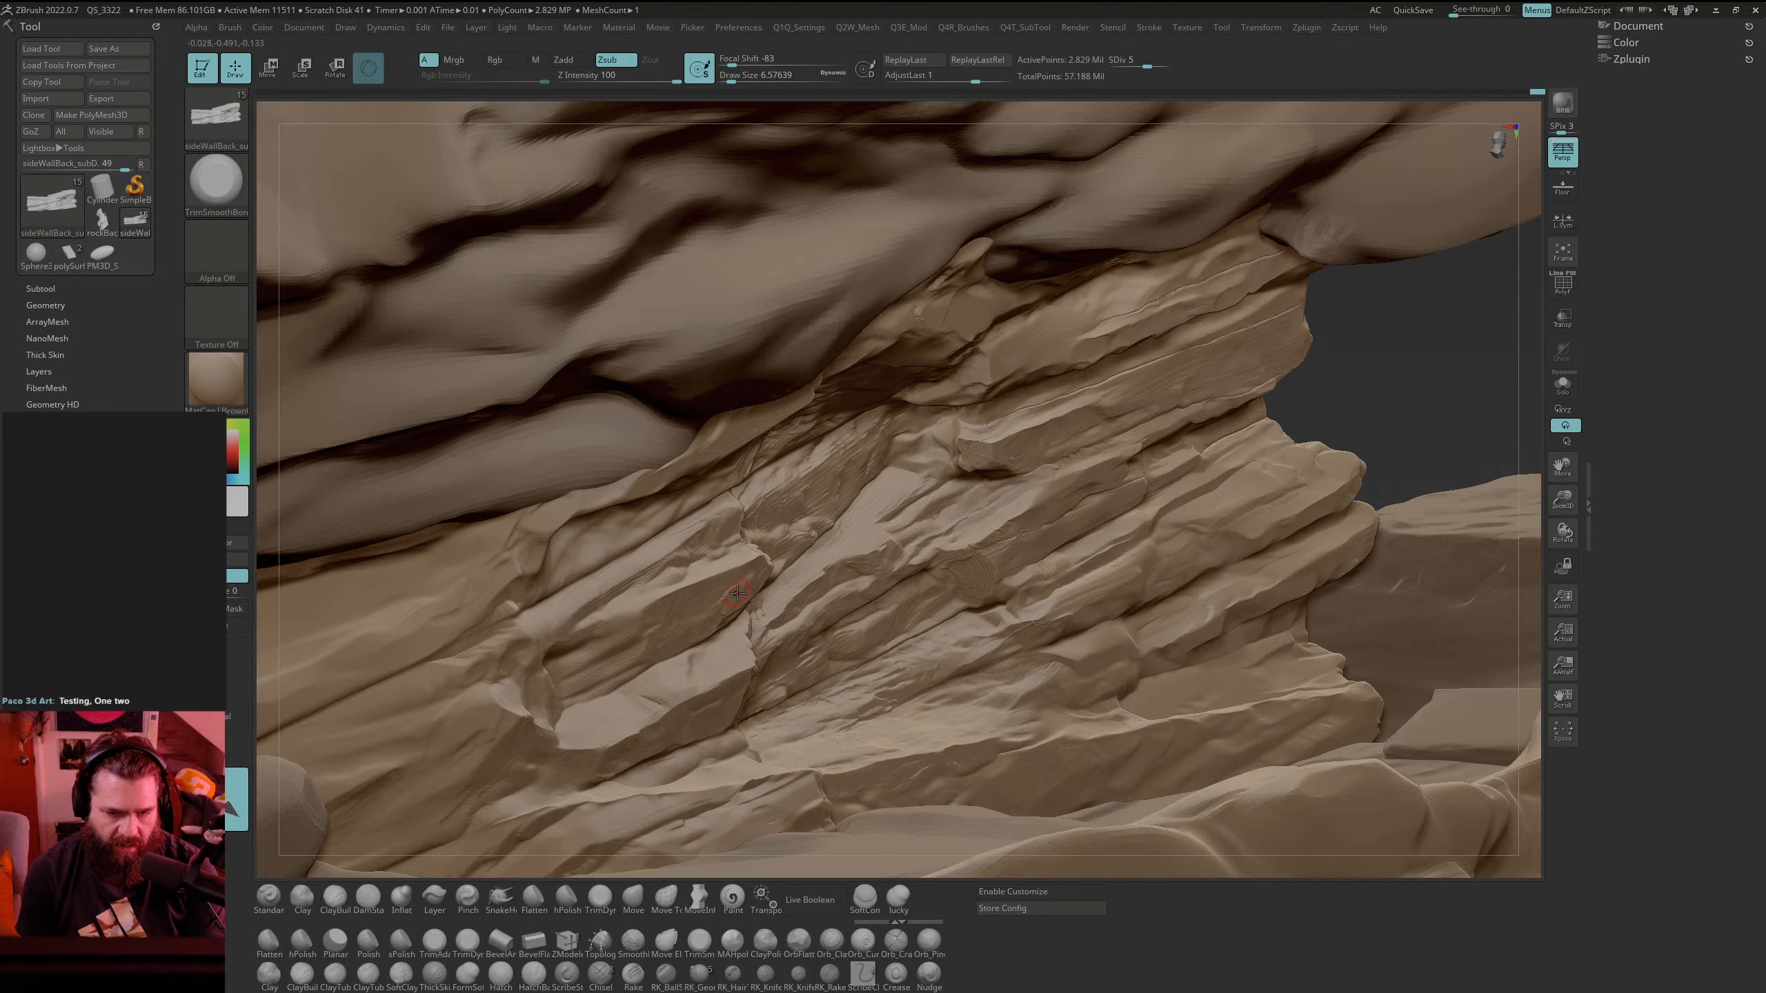
left_click_drag(737, 593, 687, 633)
mouse_move(847, 471)
left_mouse_down("shift")
mouse_move(786, 497)
mouse_move(884, 478)
mouse_move(820, 487)
left_mouse_up("shift")
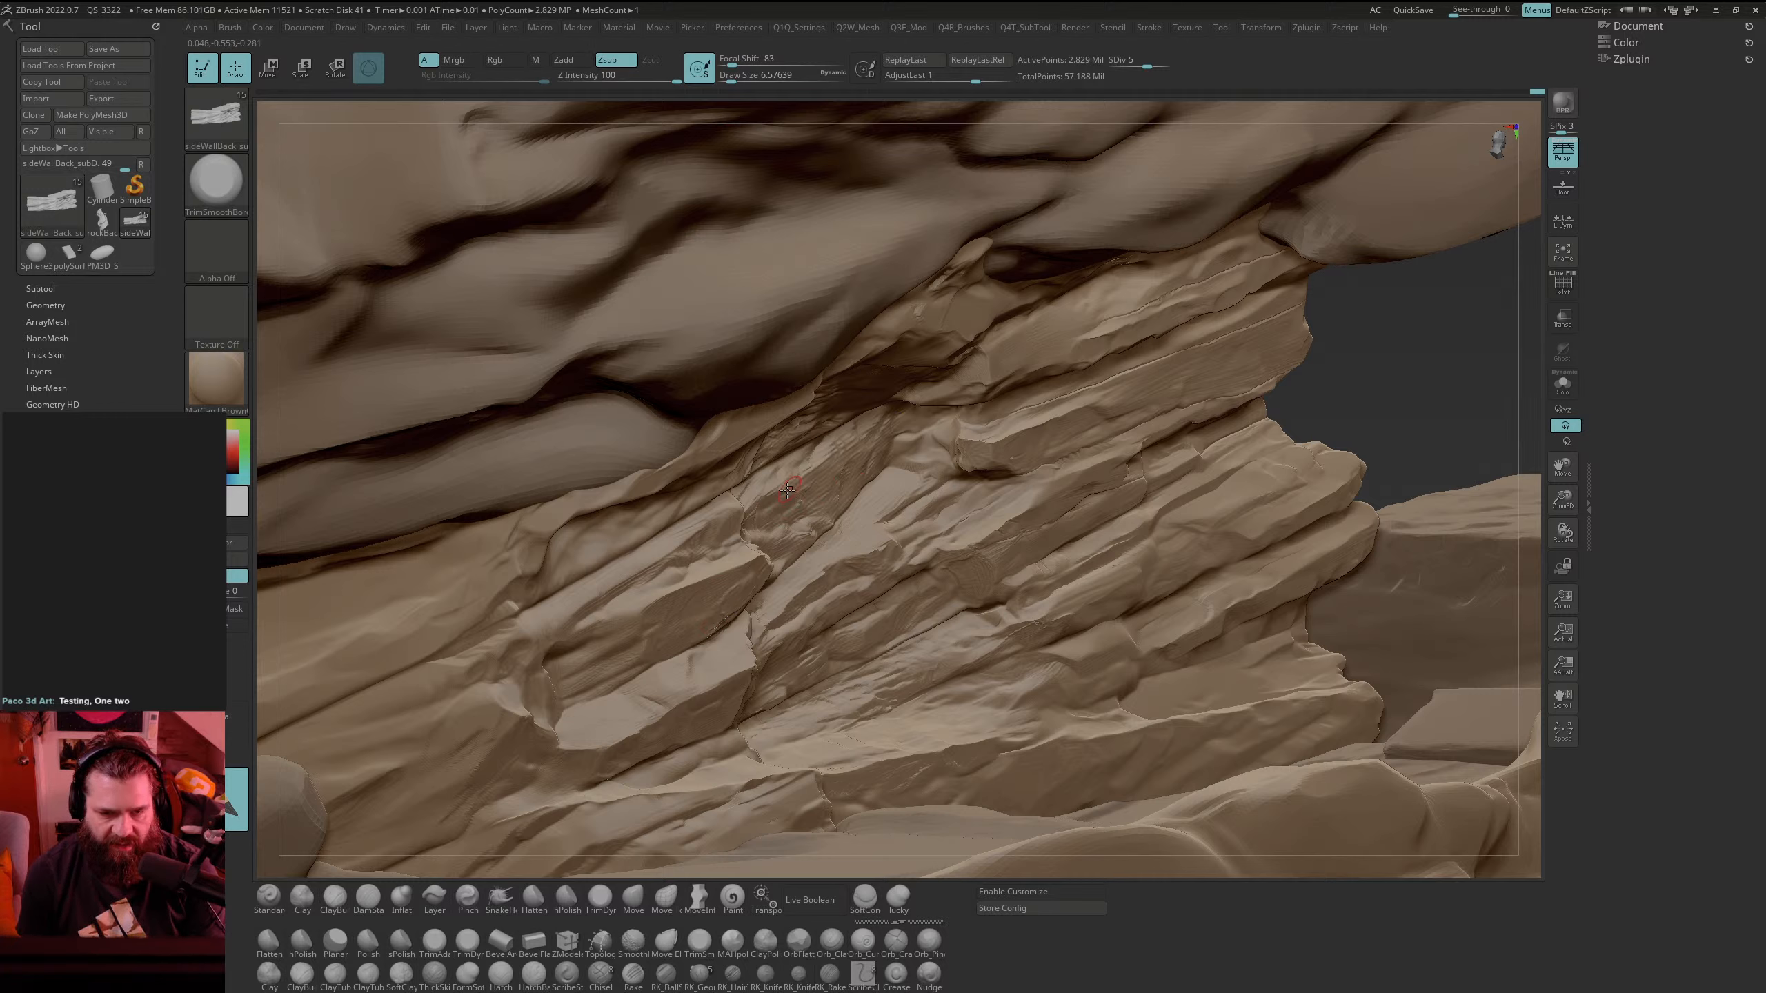
key("ctrl+z")
key("ctrl+z")
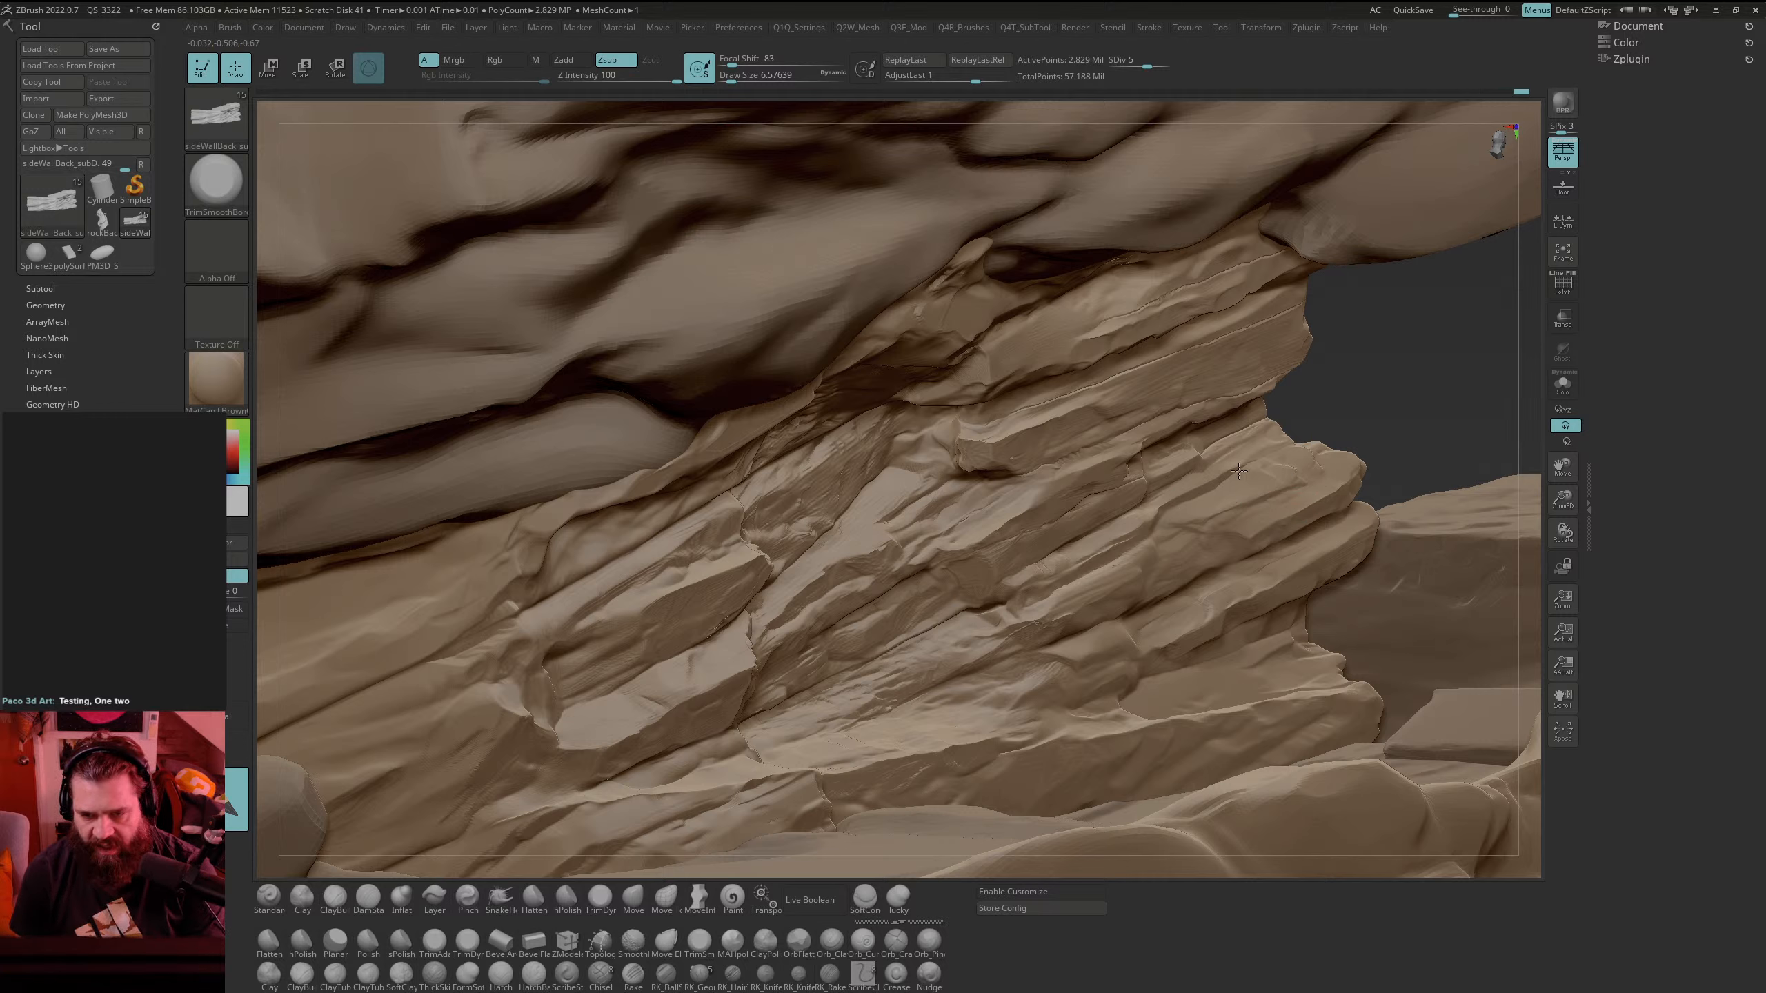
Step: Smooth the face of the upper slanted ledge just beneath the overhang
left_click_drag(1374, 383, 1140, 440)
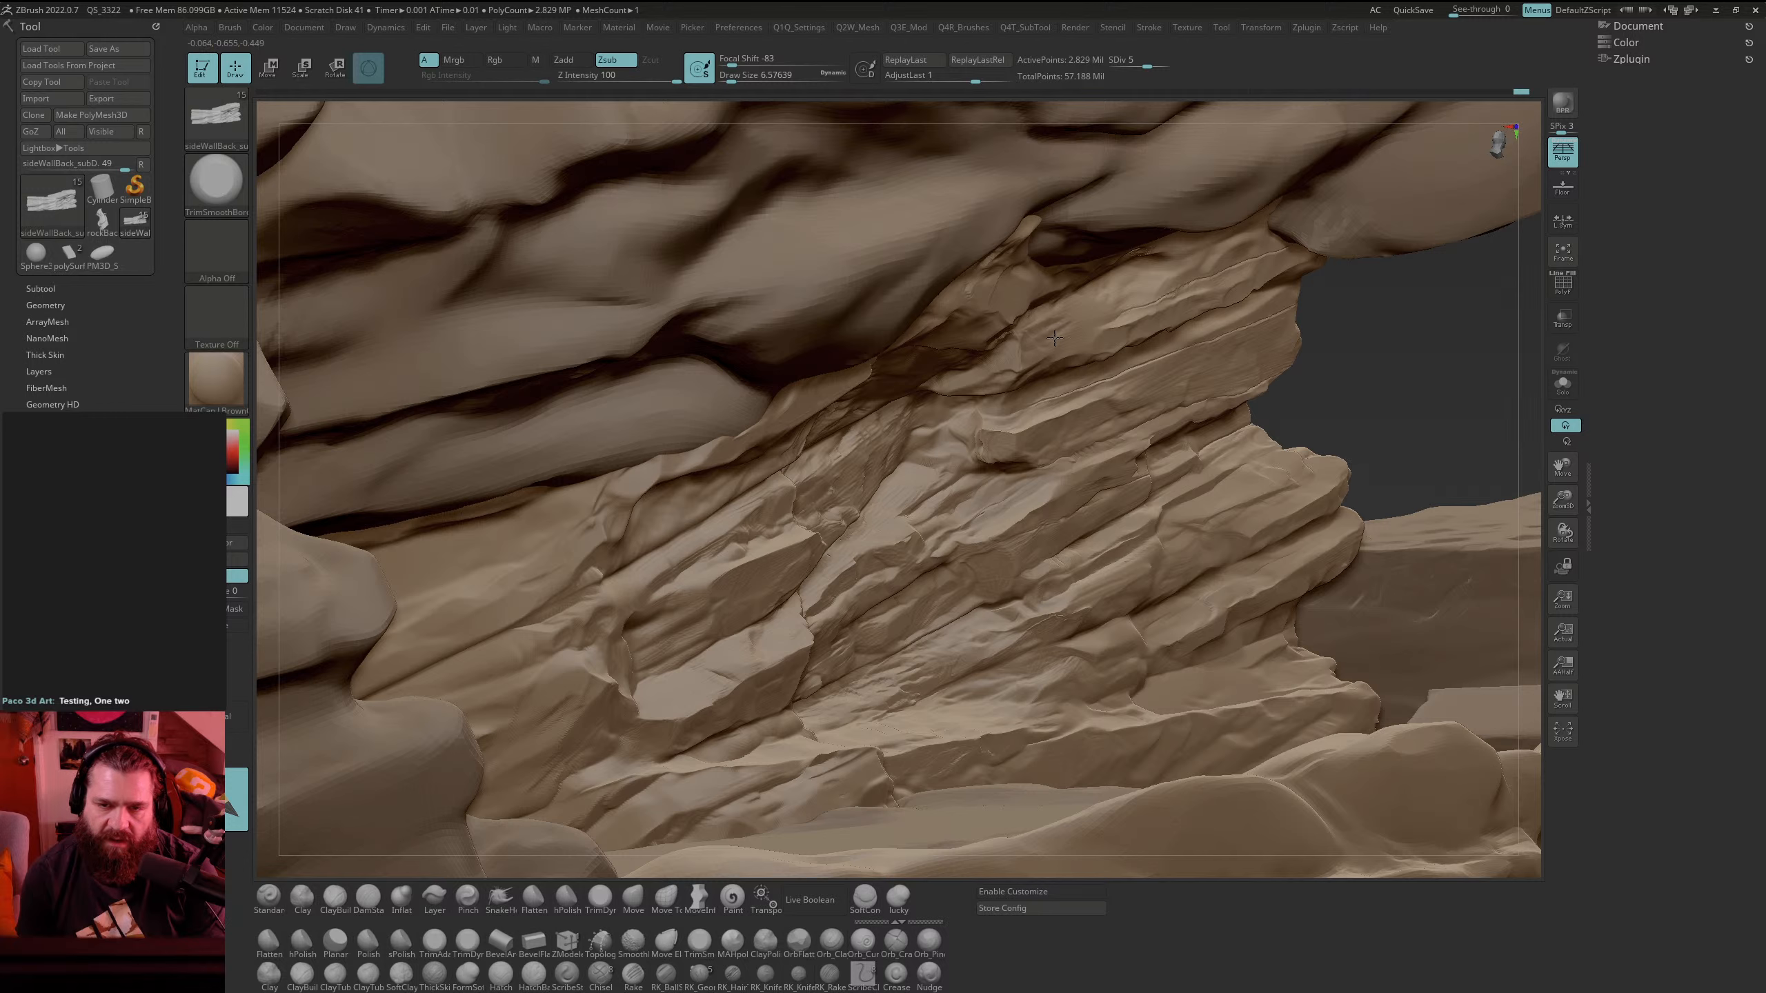
key("shift")
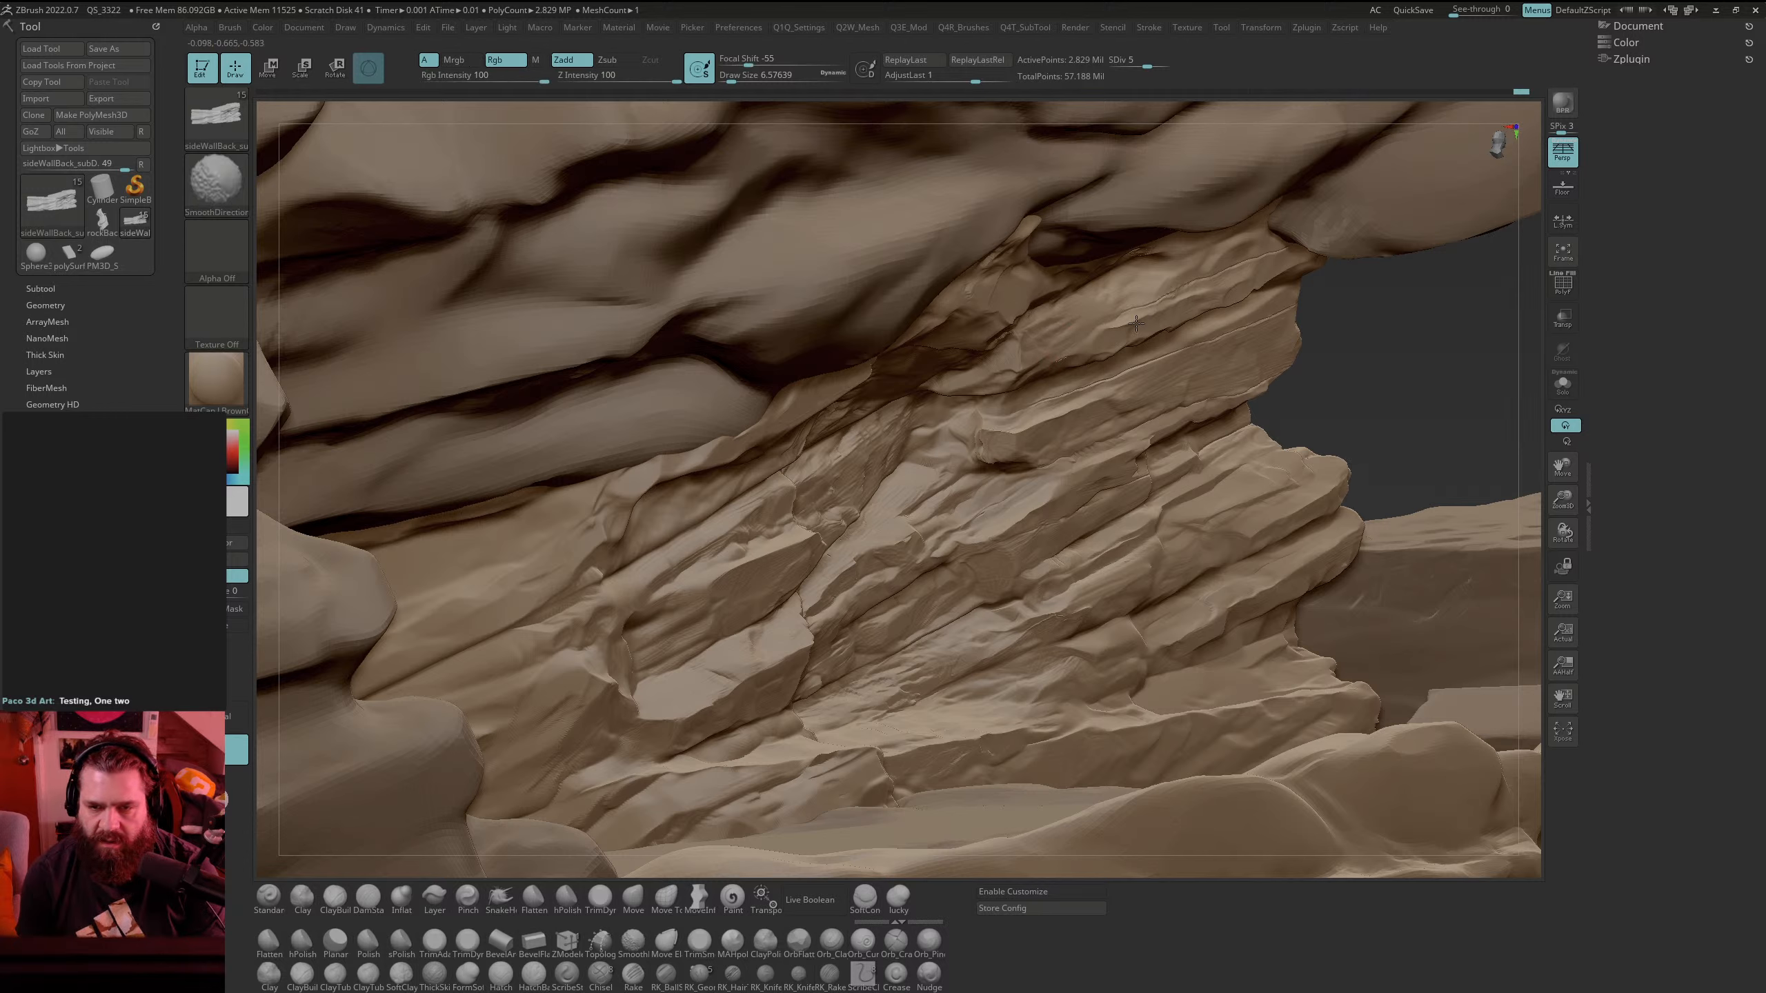
left_click_drag(1184, 294, 1185, 299, "shift")
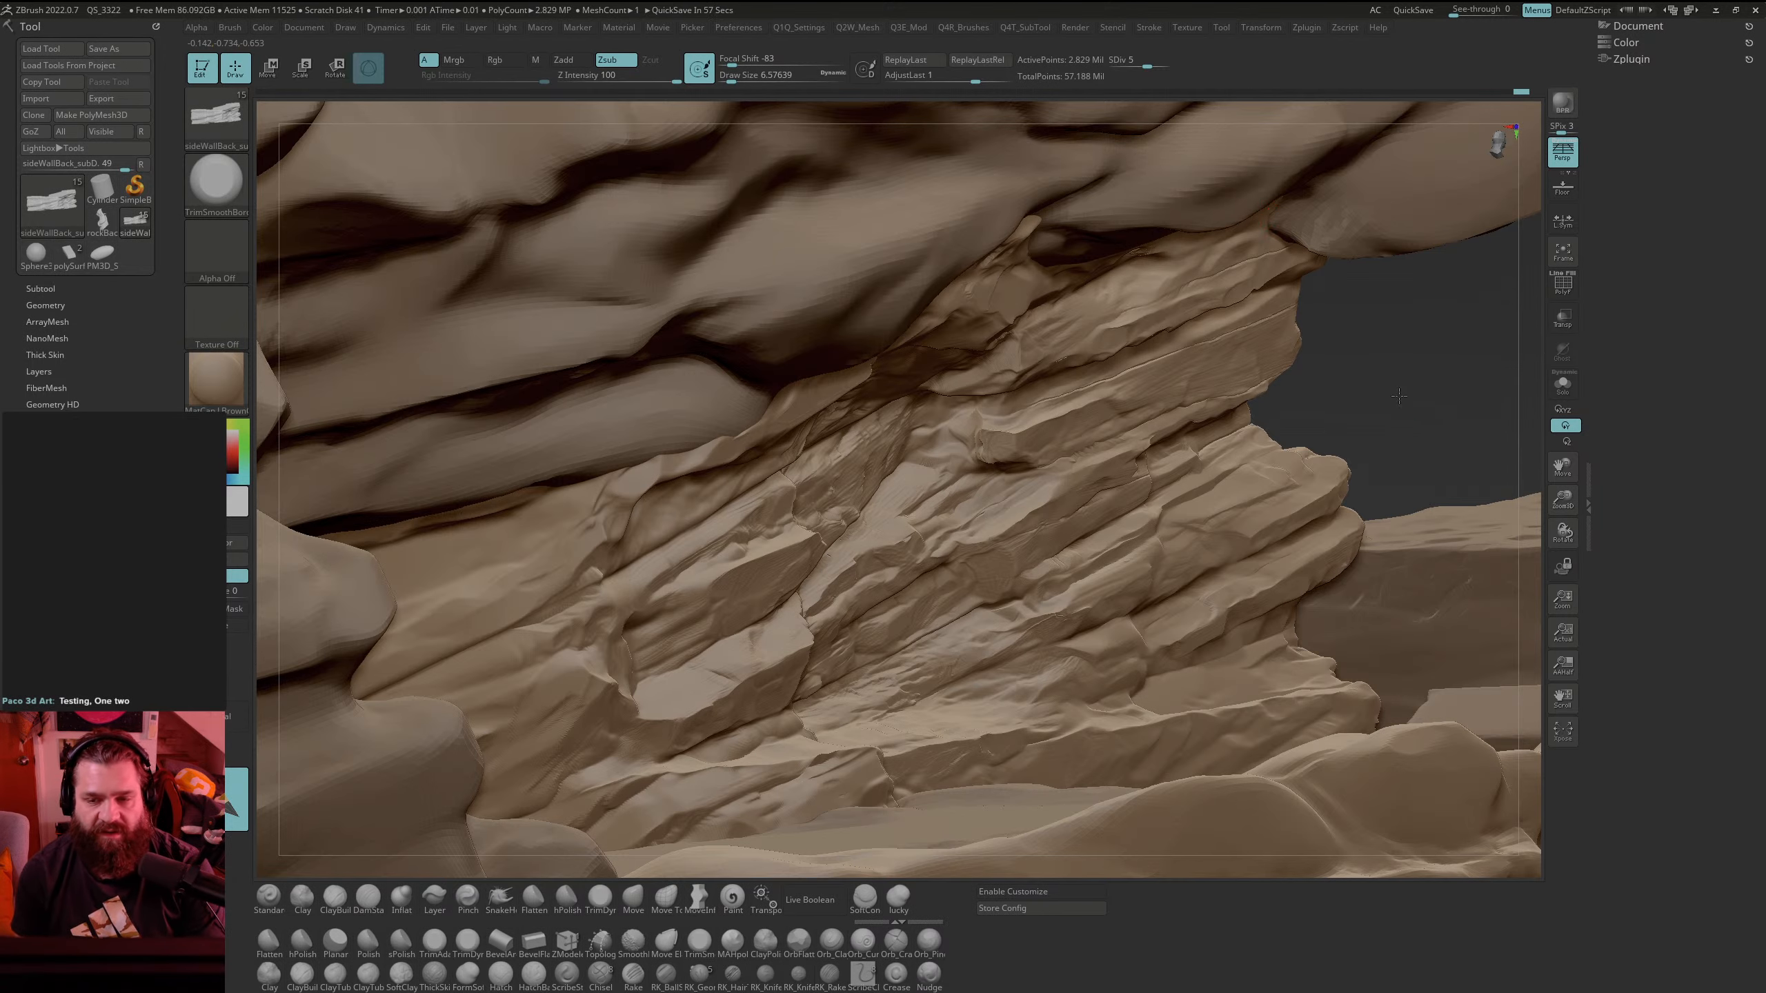
Step: Refine the slanted layers along the wall's foot and smooth the face of the long lowest ledge
mouse_move(1399, 395)
left_mouse_down()
mouse_move(947, 383)
mouse_move(1095, 637)
left_mouse_up()
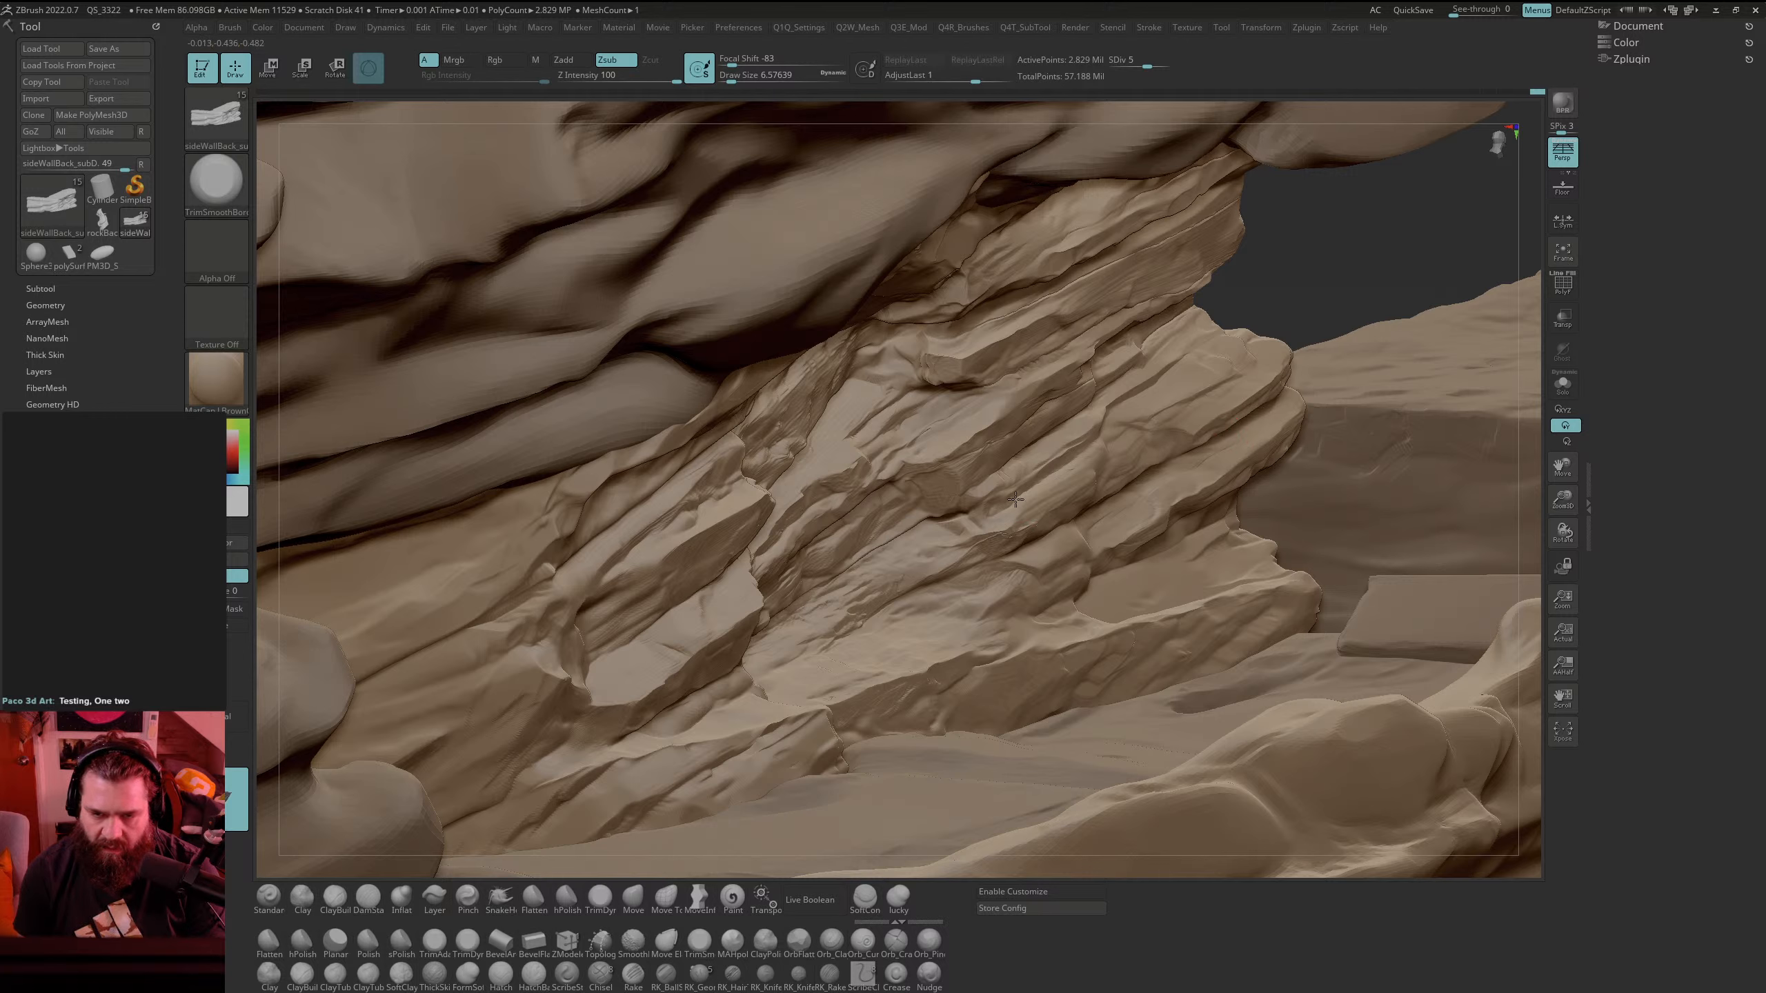
key("shift")
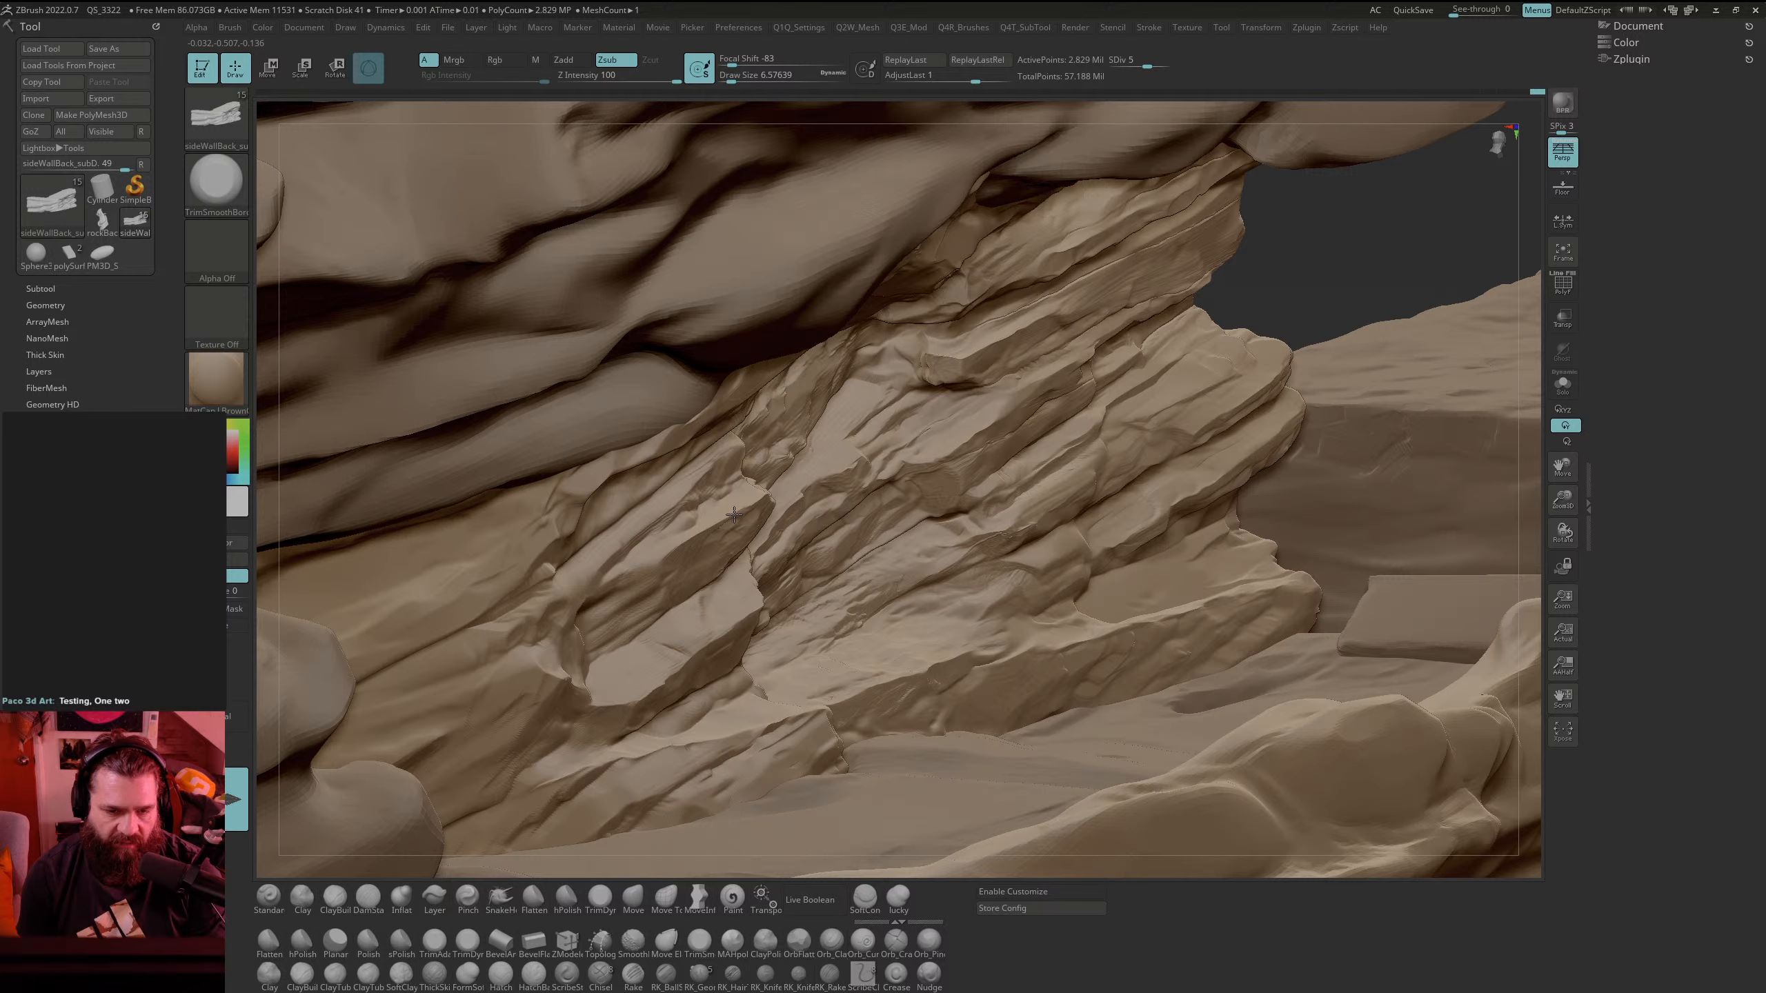
key("ctrl")
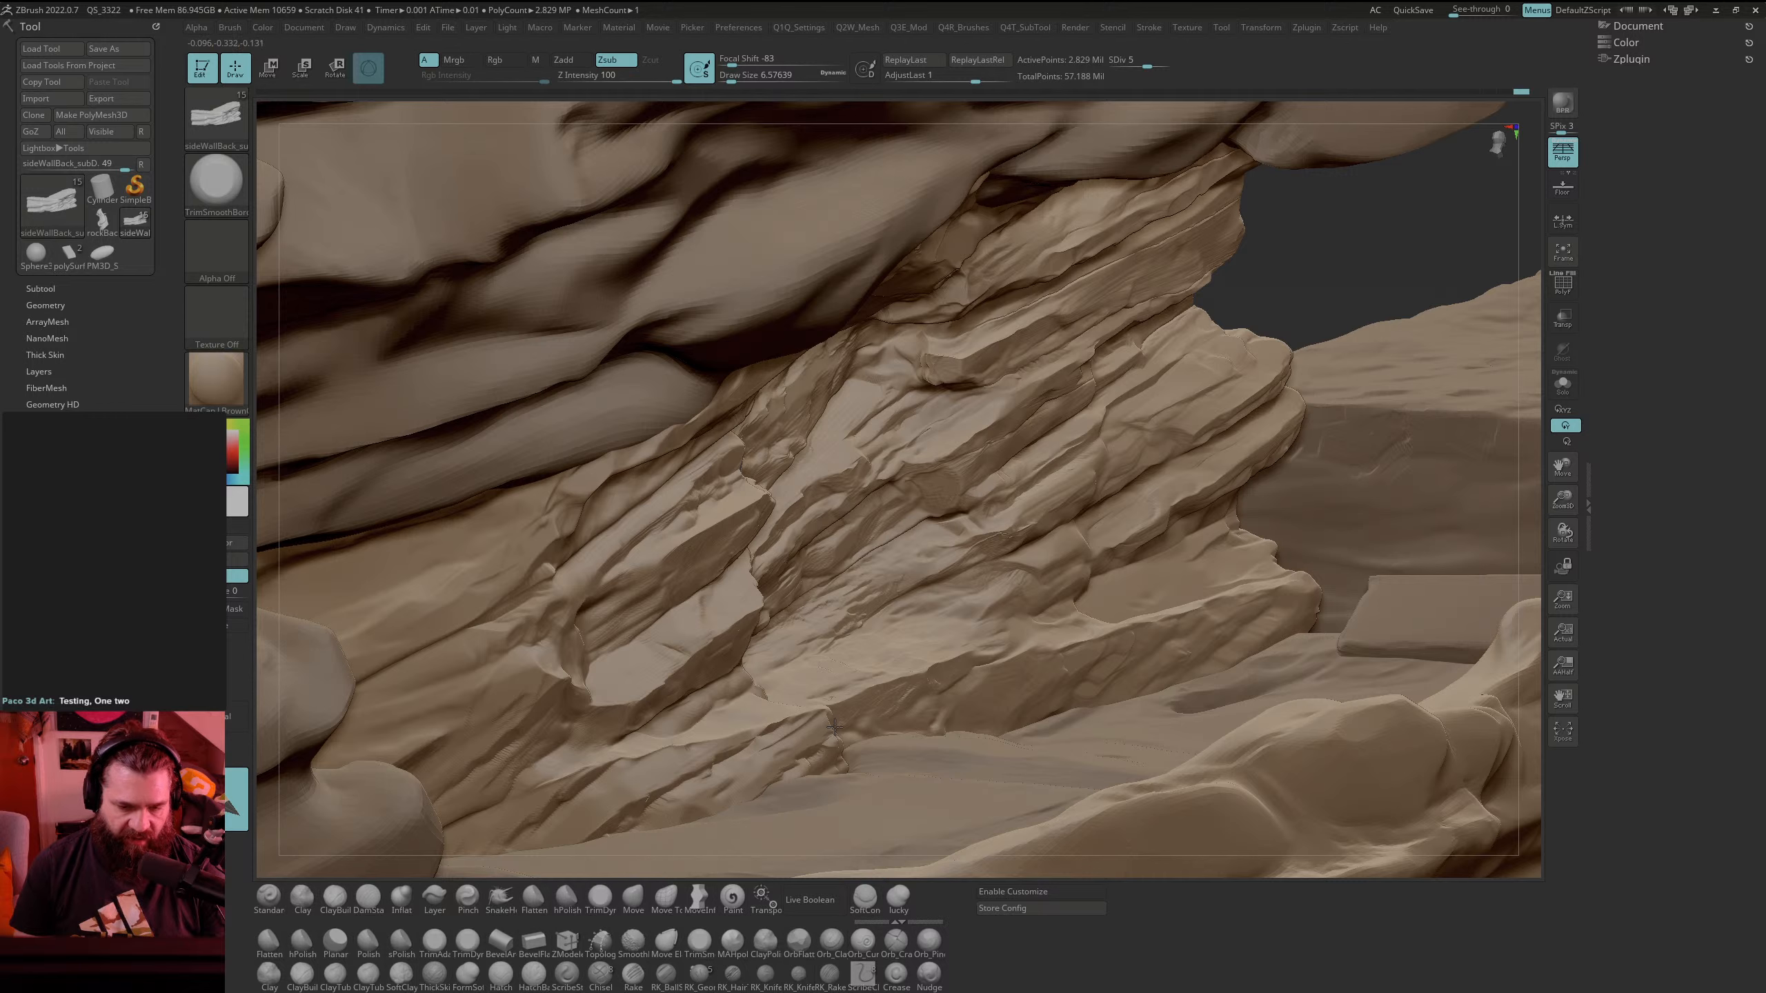
key("shift")
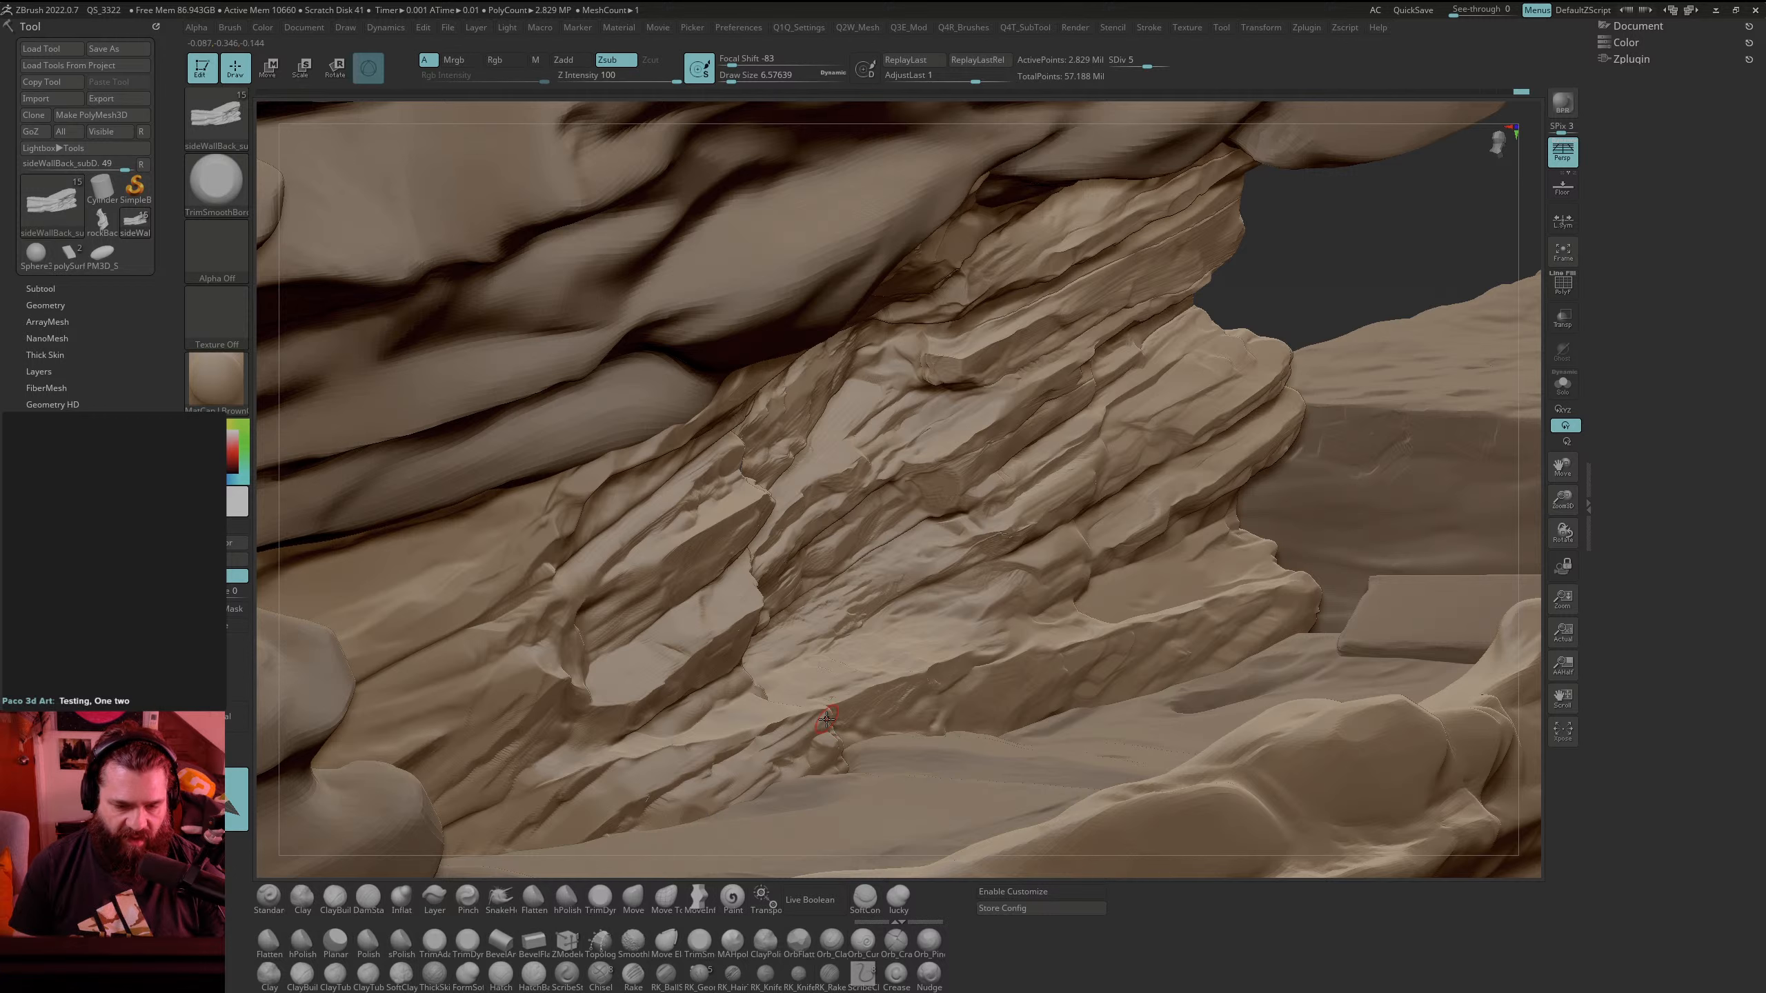
key("shift")
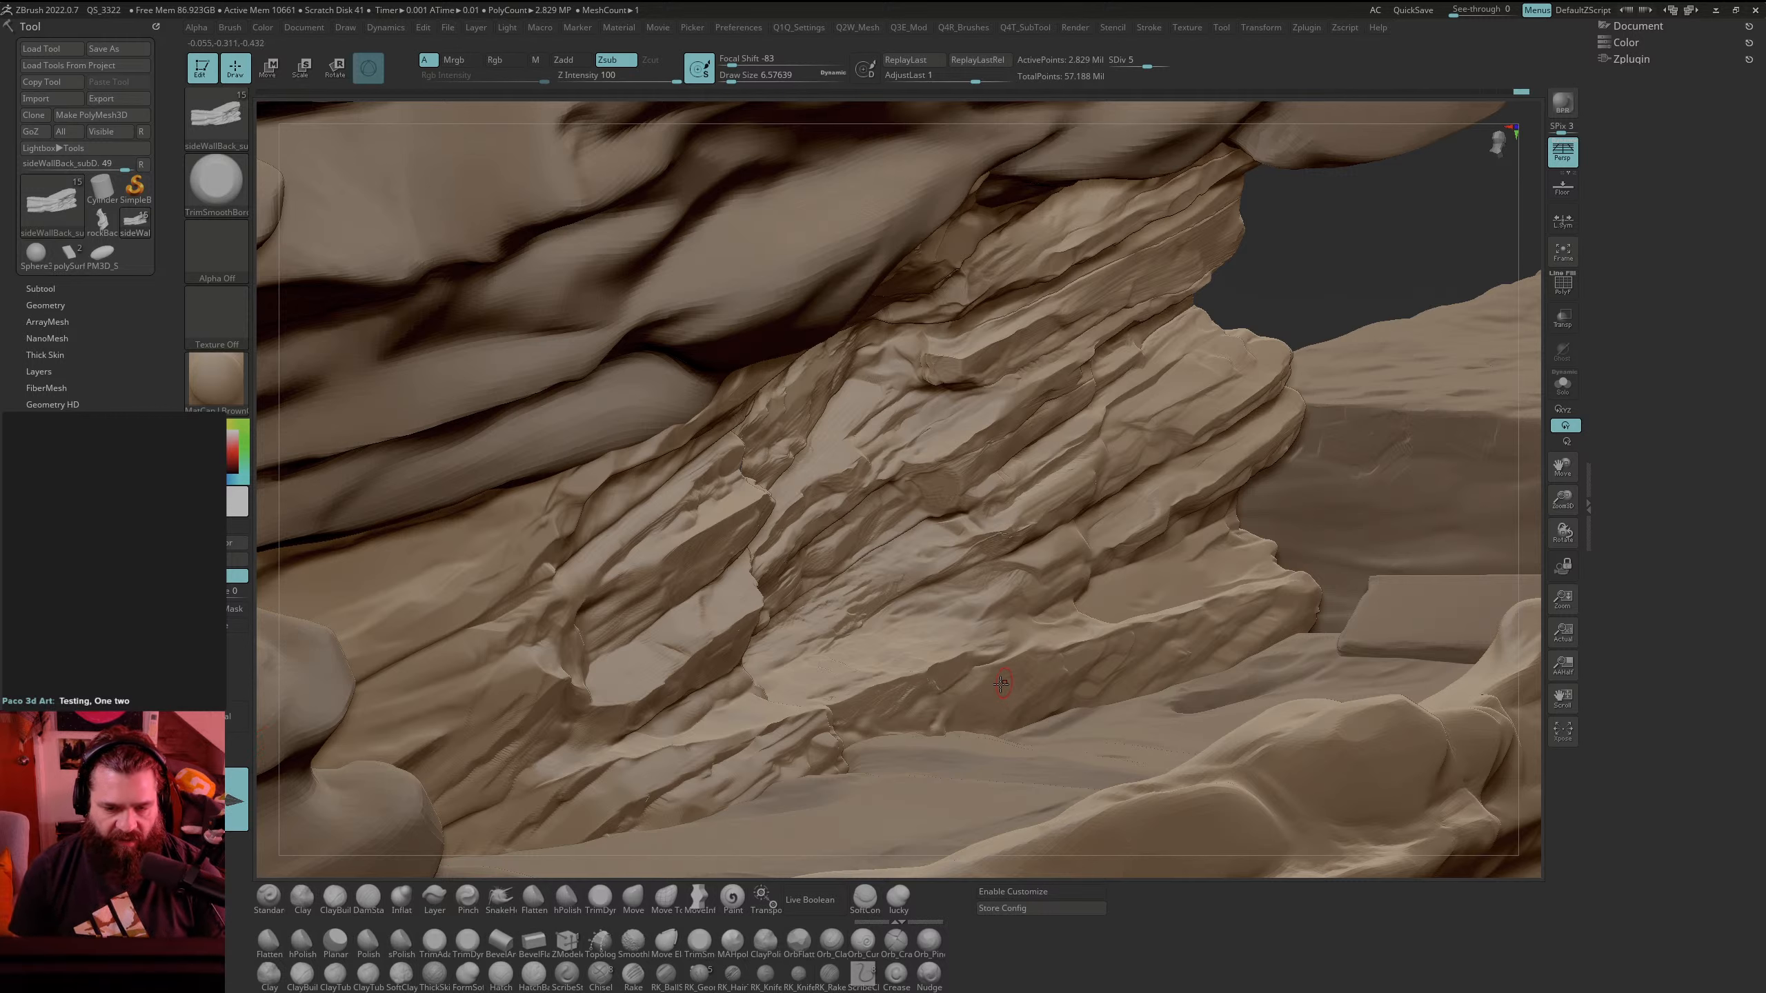
key("shift")
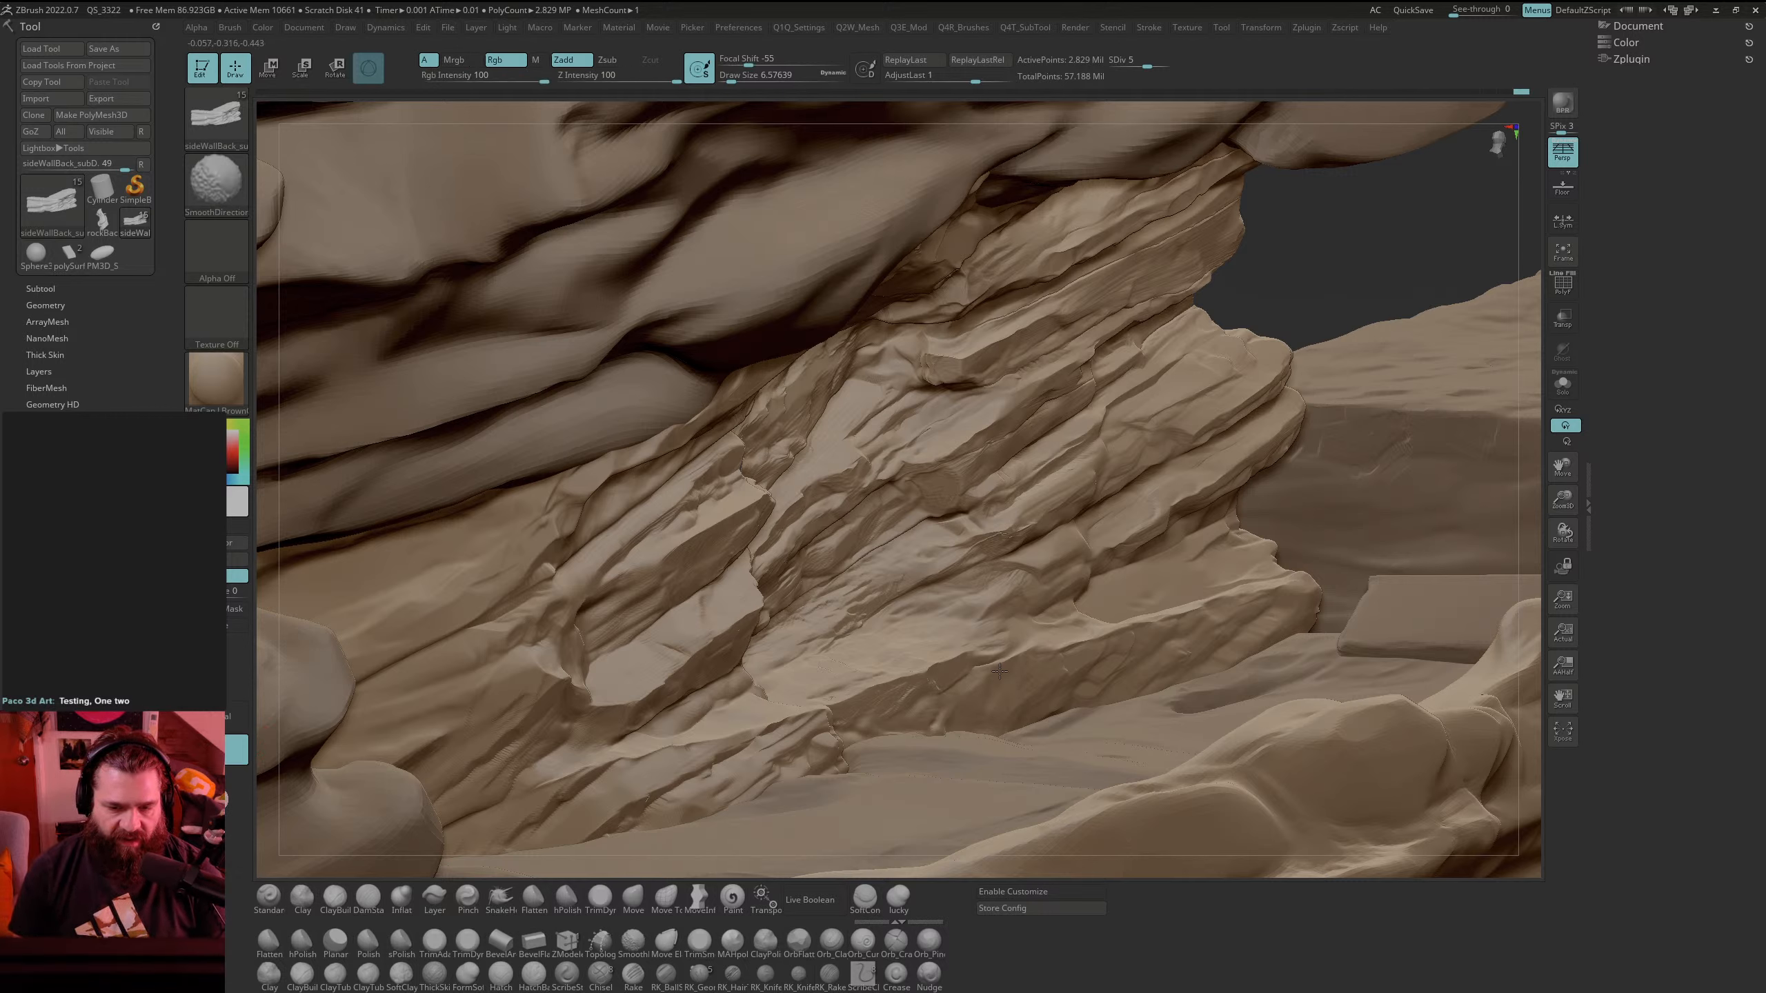
left_click_drag(999, 671, 924, 686, "shift")
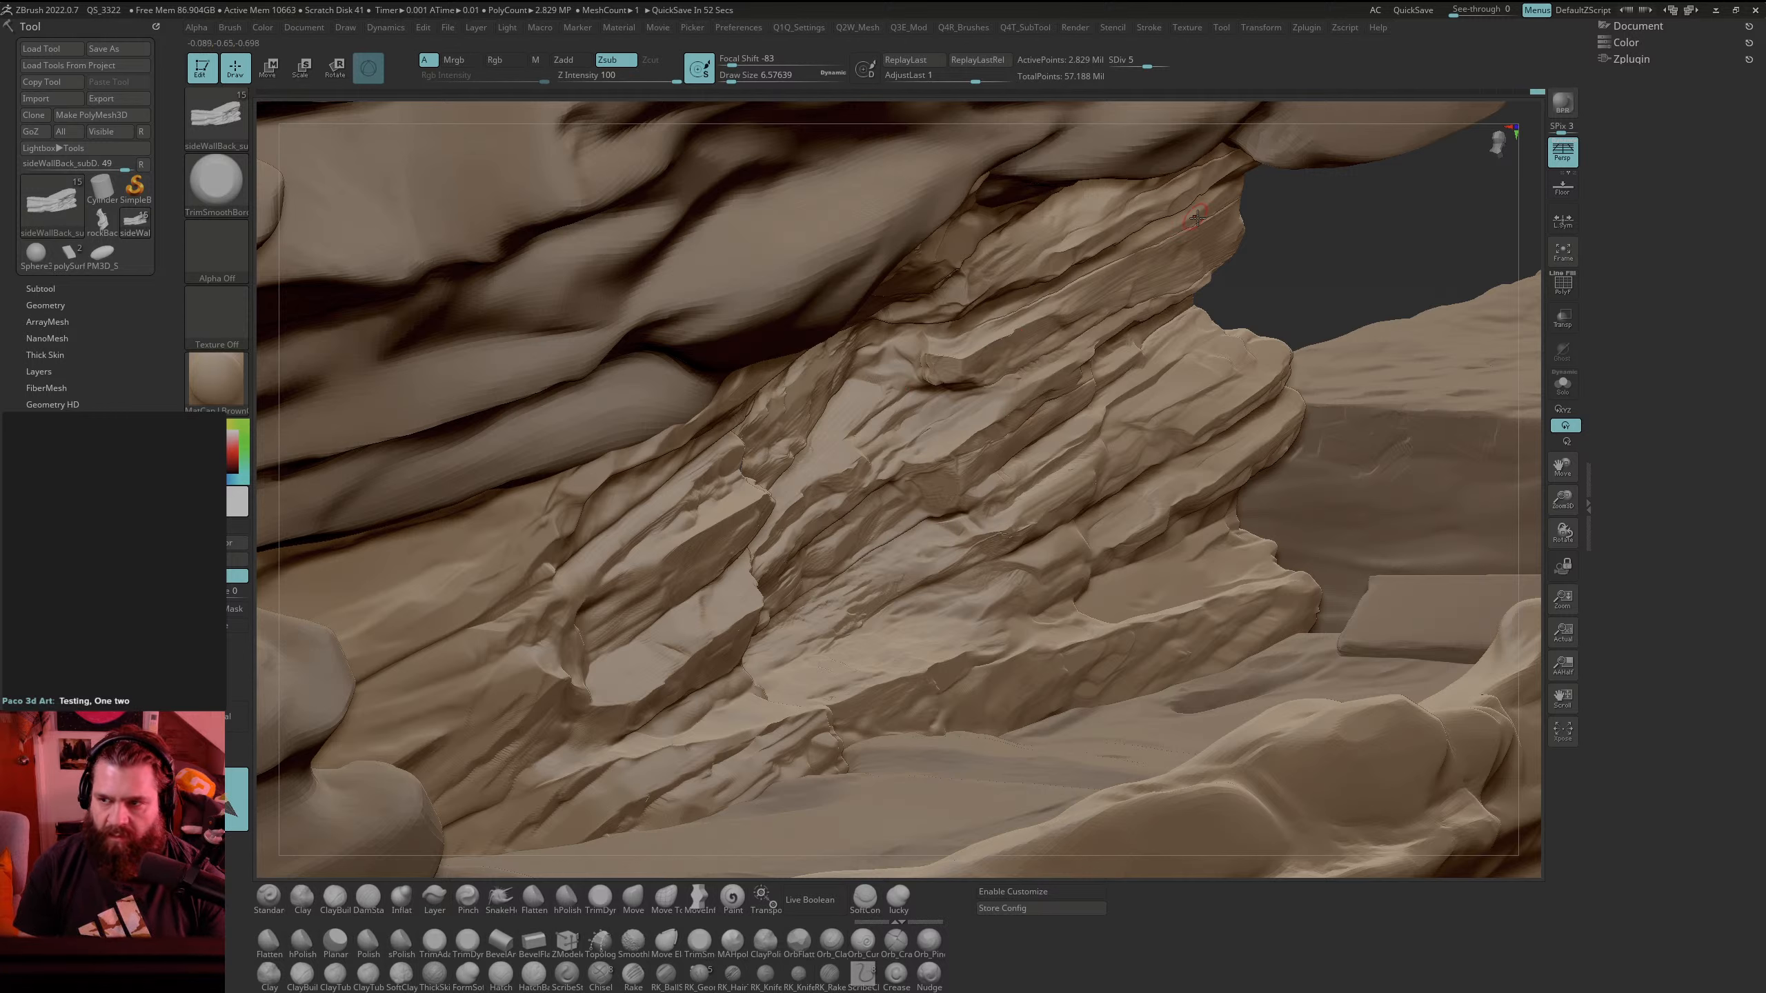
Step: Smooth the thin layers at the wall's base and trim the face of a middle ledge near its outer end
key("shift")
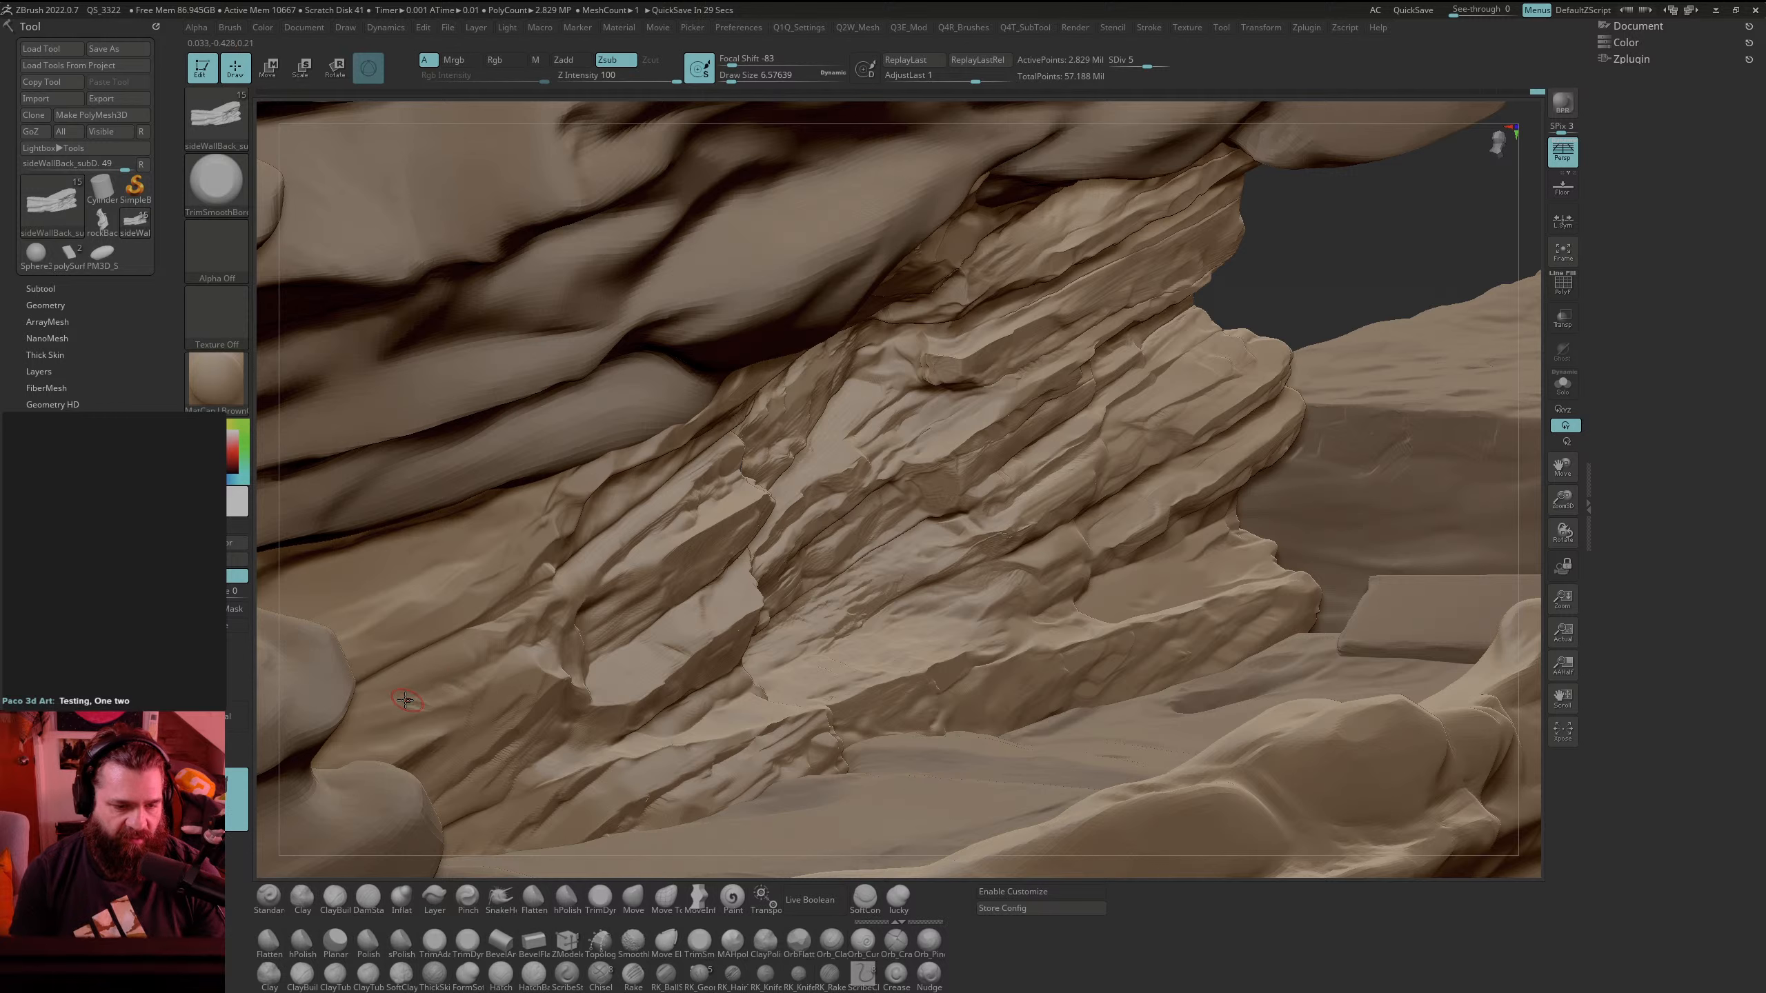
left_click_drag(571, 817, 585, 812, "shift")
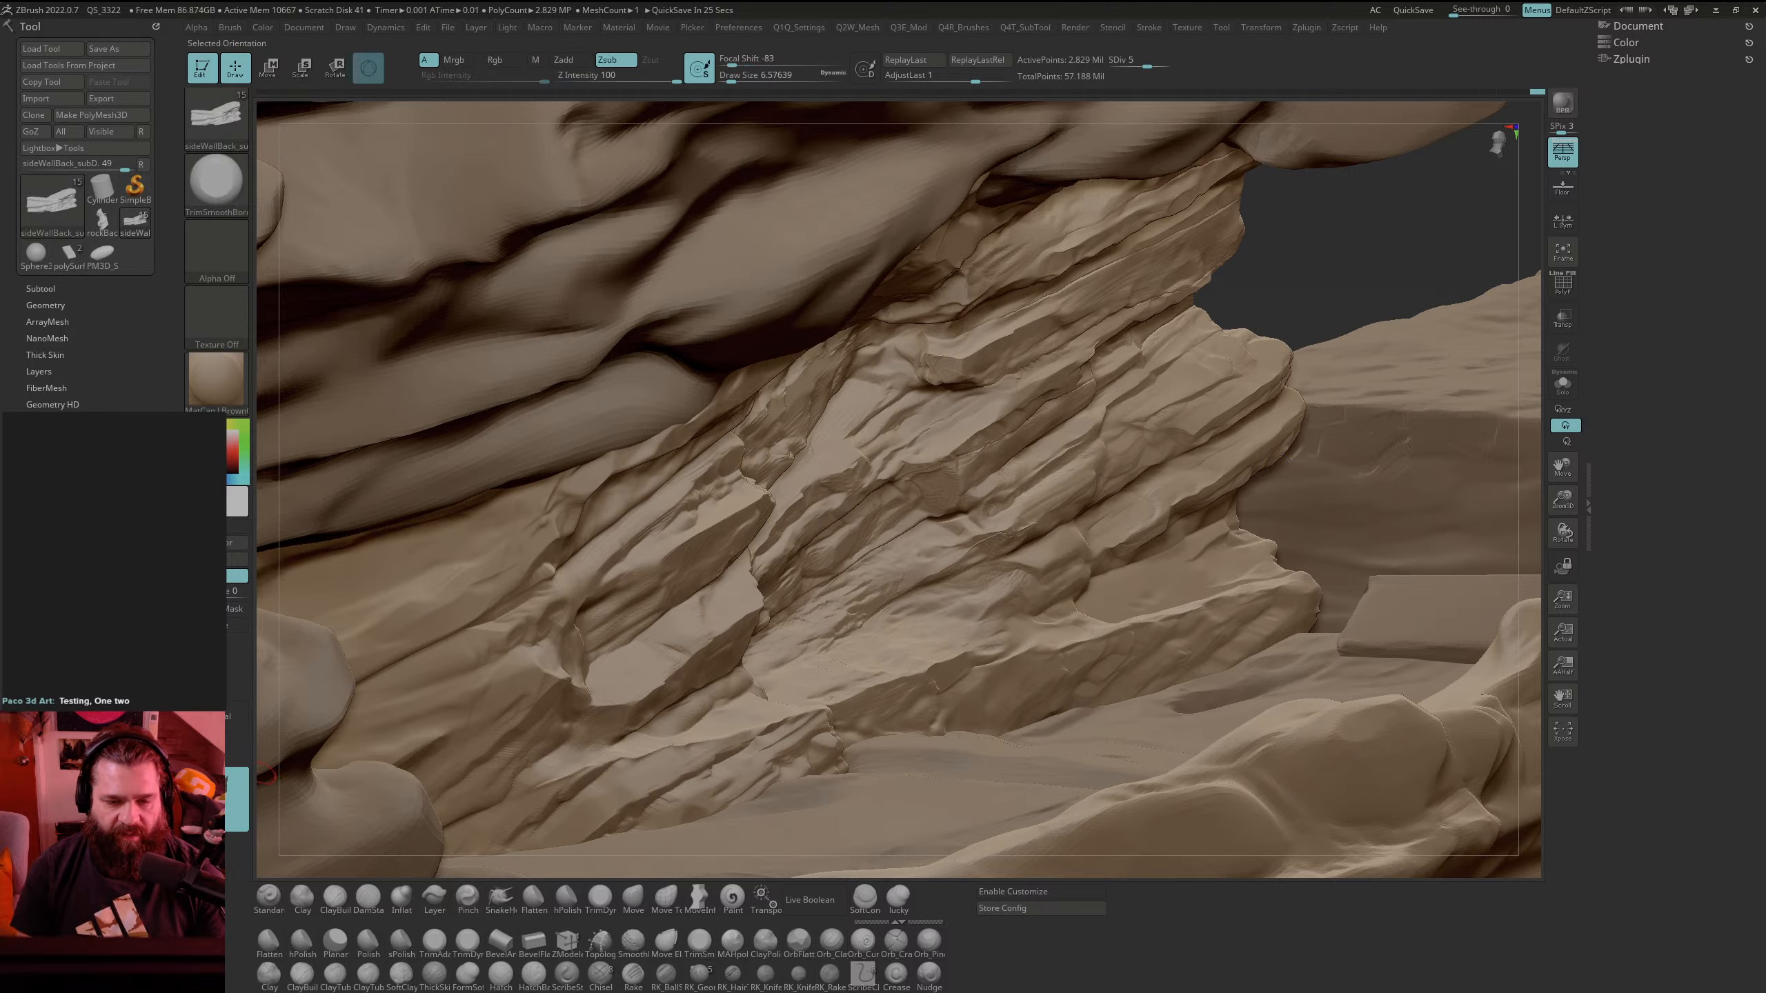
left_click_drag(237, 794, 622, 639)
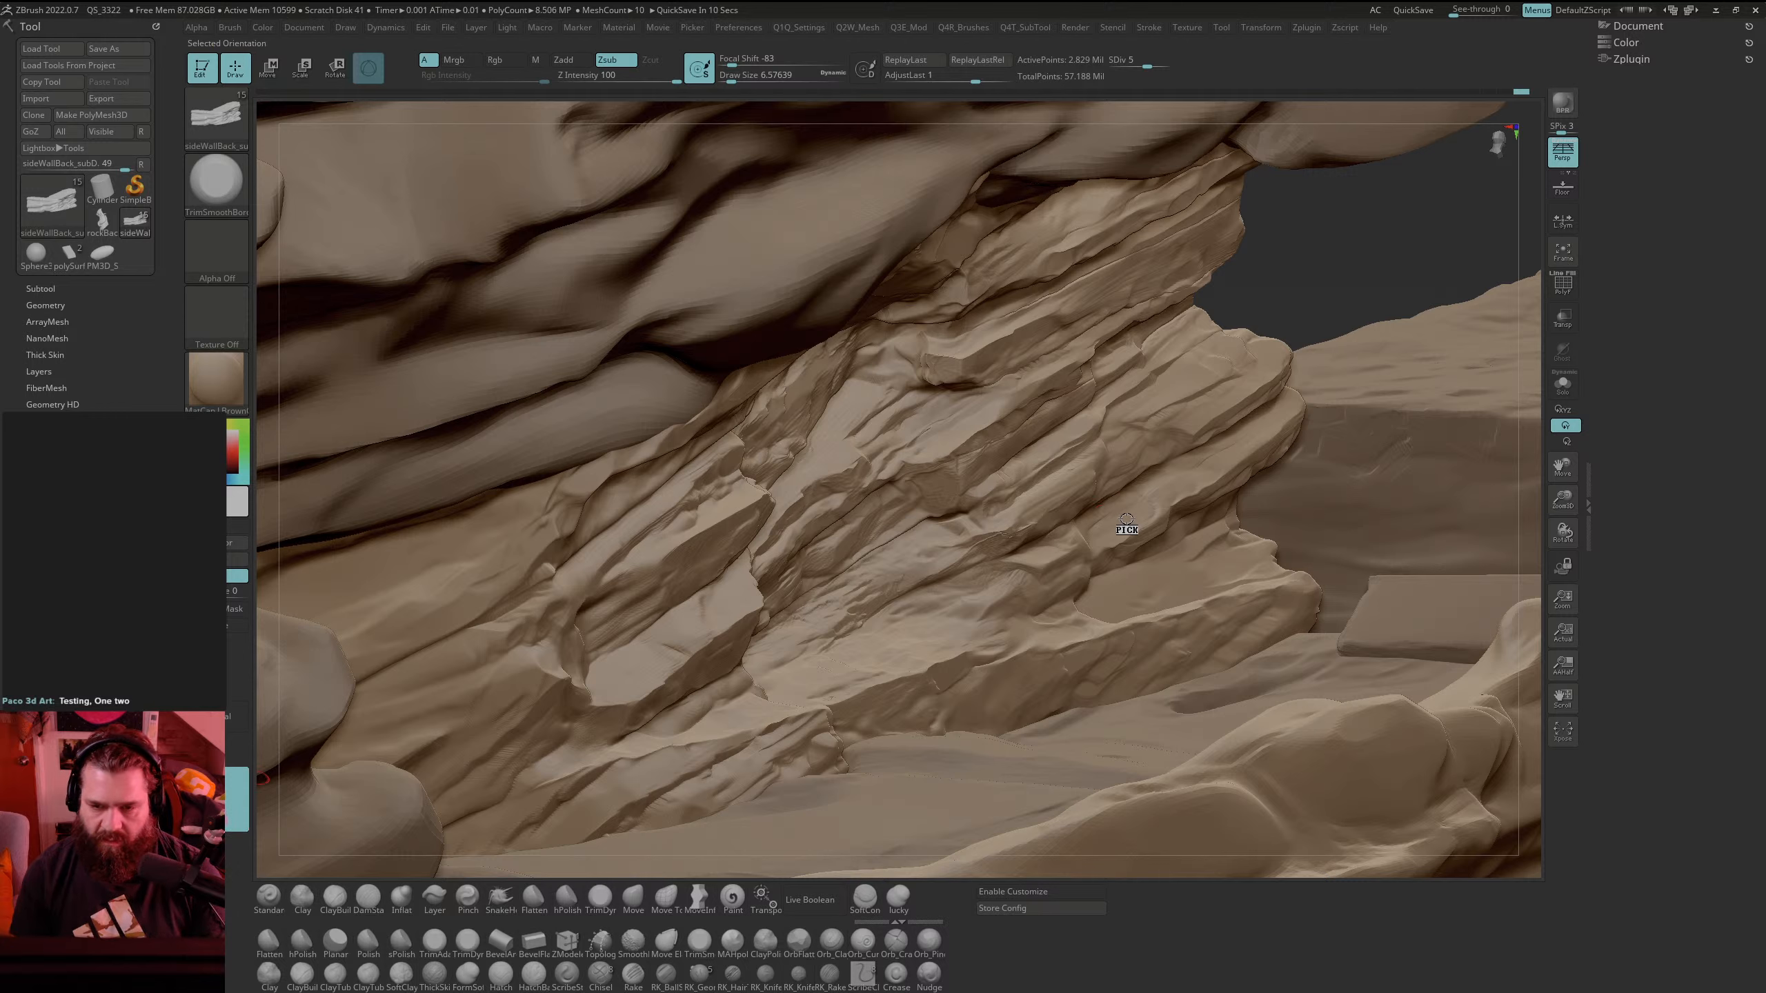
left_click_drag(1138, 515, 1094, 528)
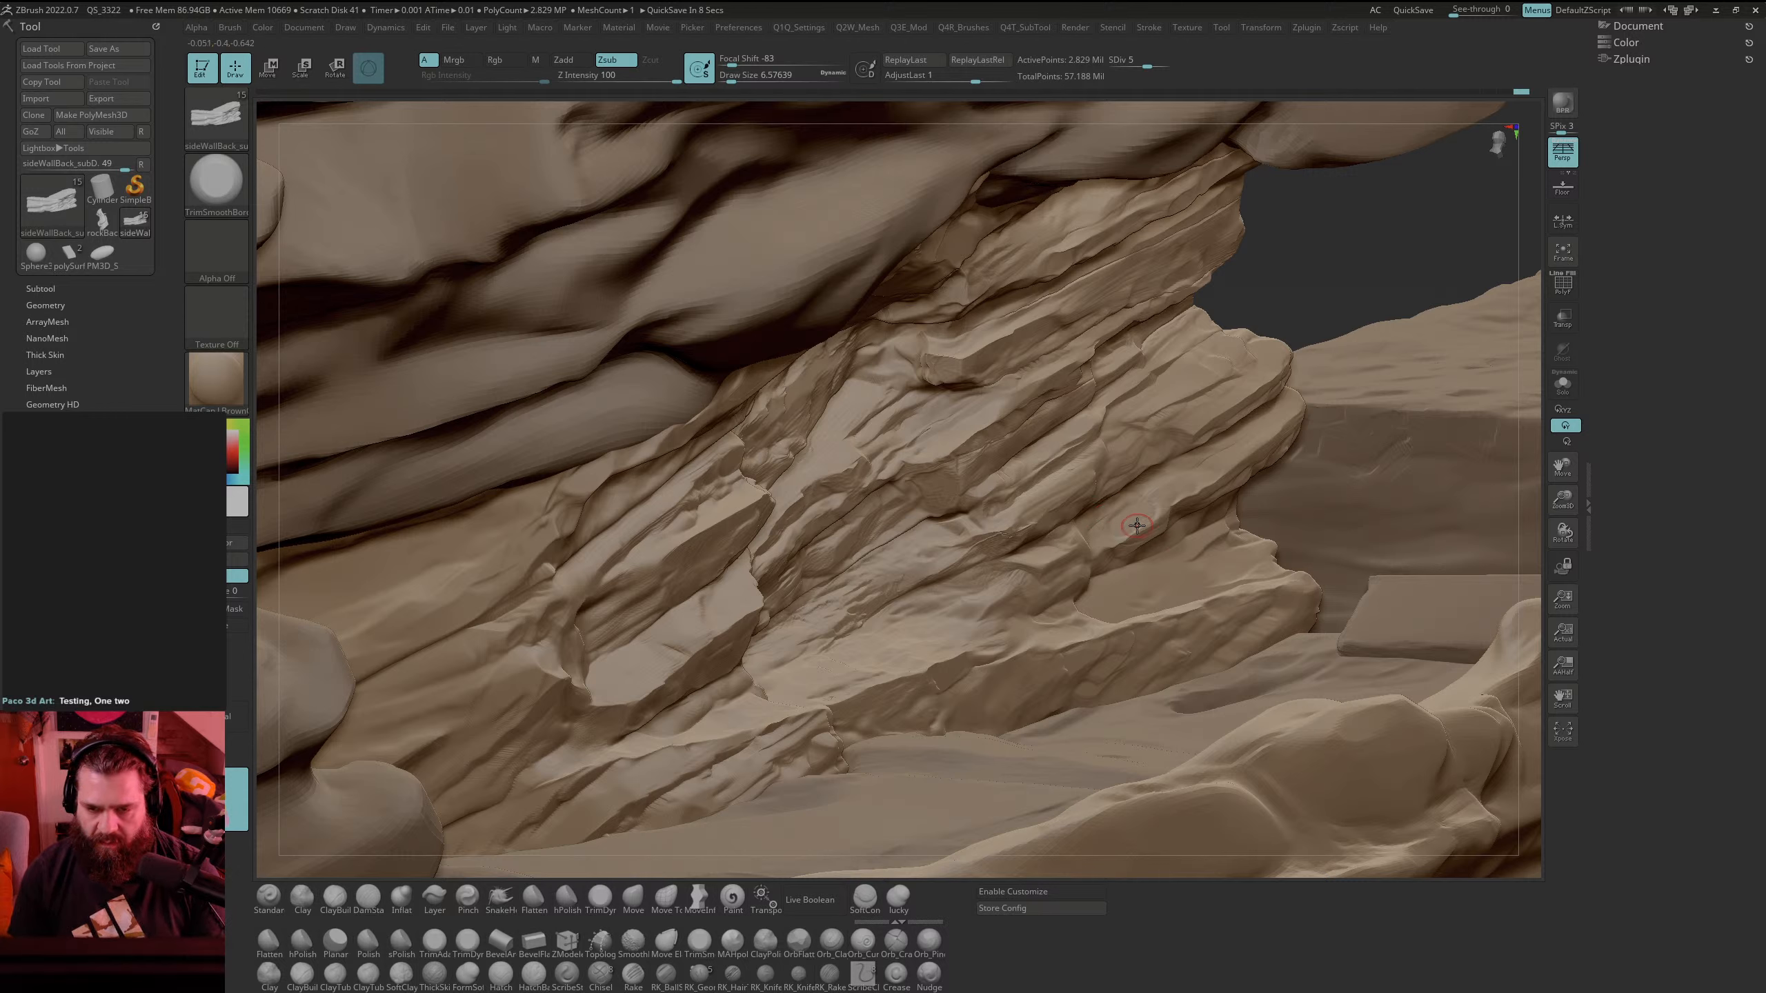
Step: Assign the striped Alpha 62 to the TrimSmoothBorder brush and refine the rounded ledges at the wall's outer end
left_click(232, 278)
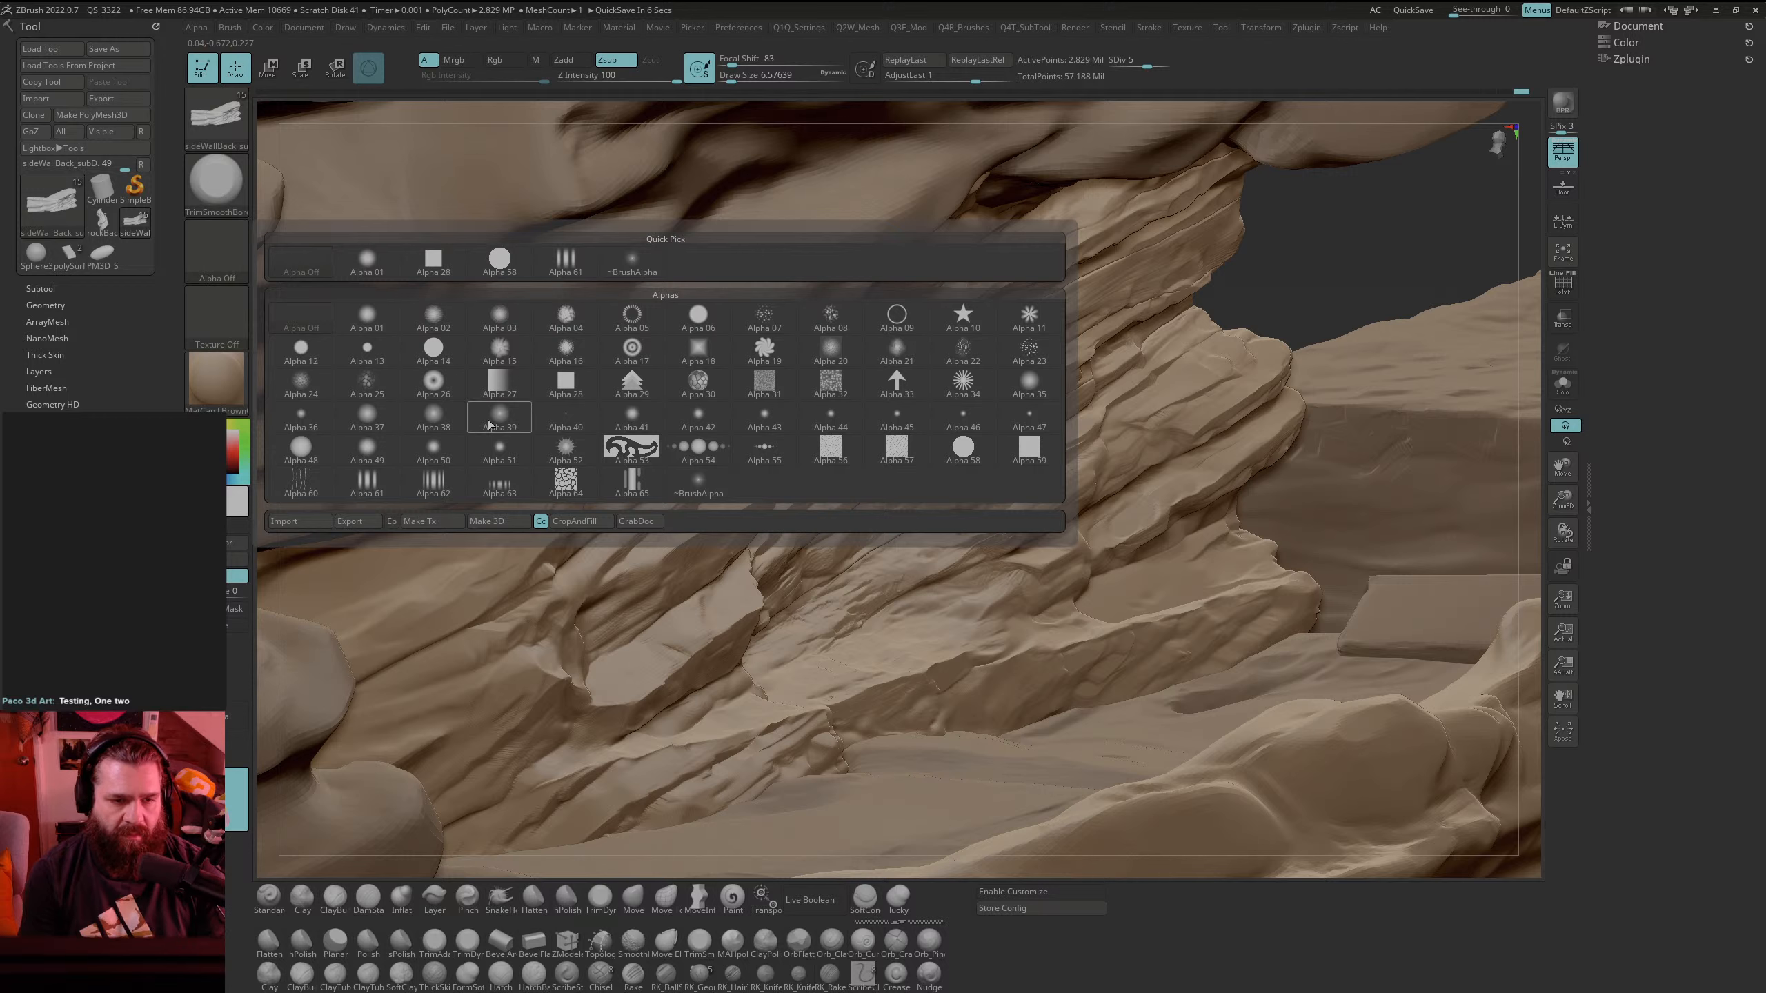
left_click(499, 483)
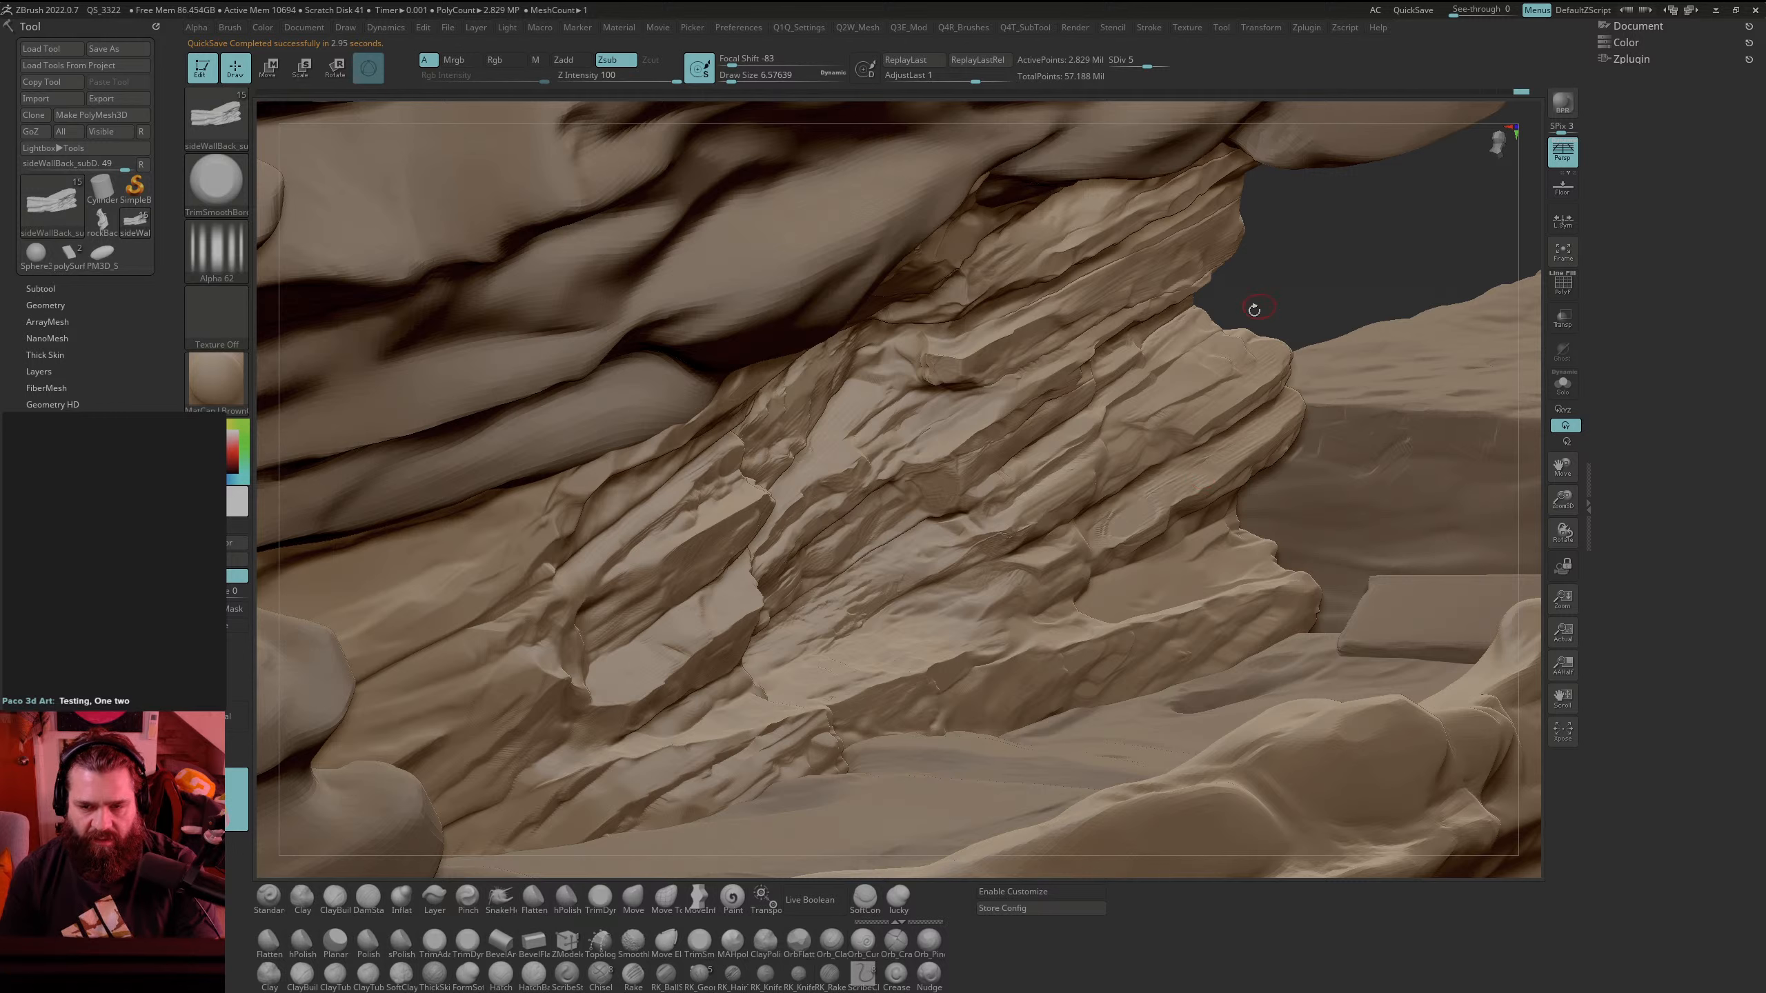
mouse_move(1134, 509)
left_mouse_down("shift")
mouse_move(1074, 534)
mouse_move(1219, 458)
left_mouse_up("shift")
left_click_drag(1259, 366, 1124, 418, "shift")
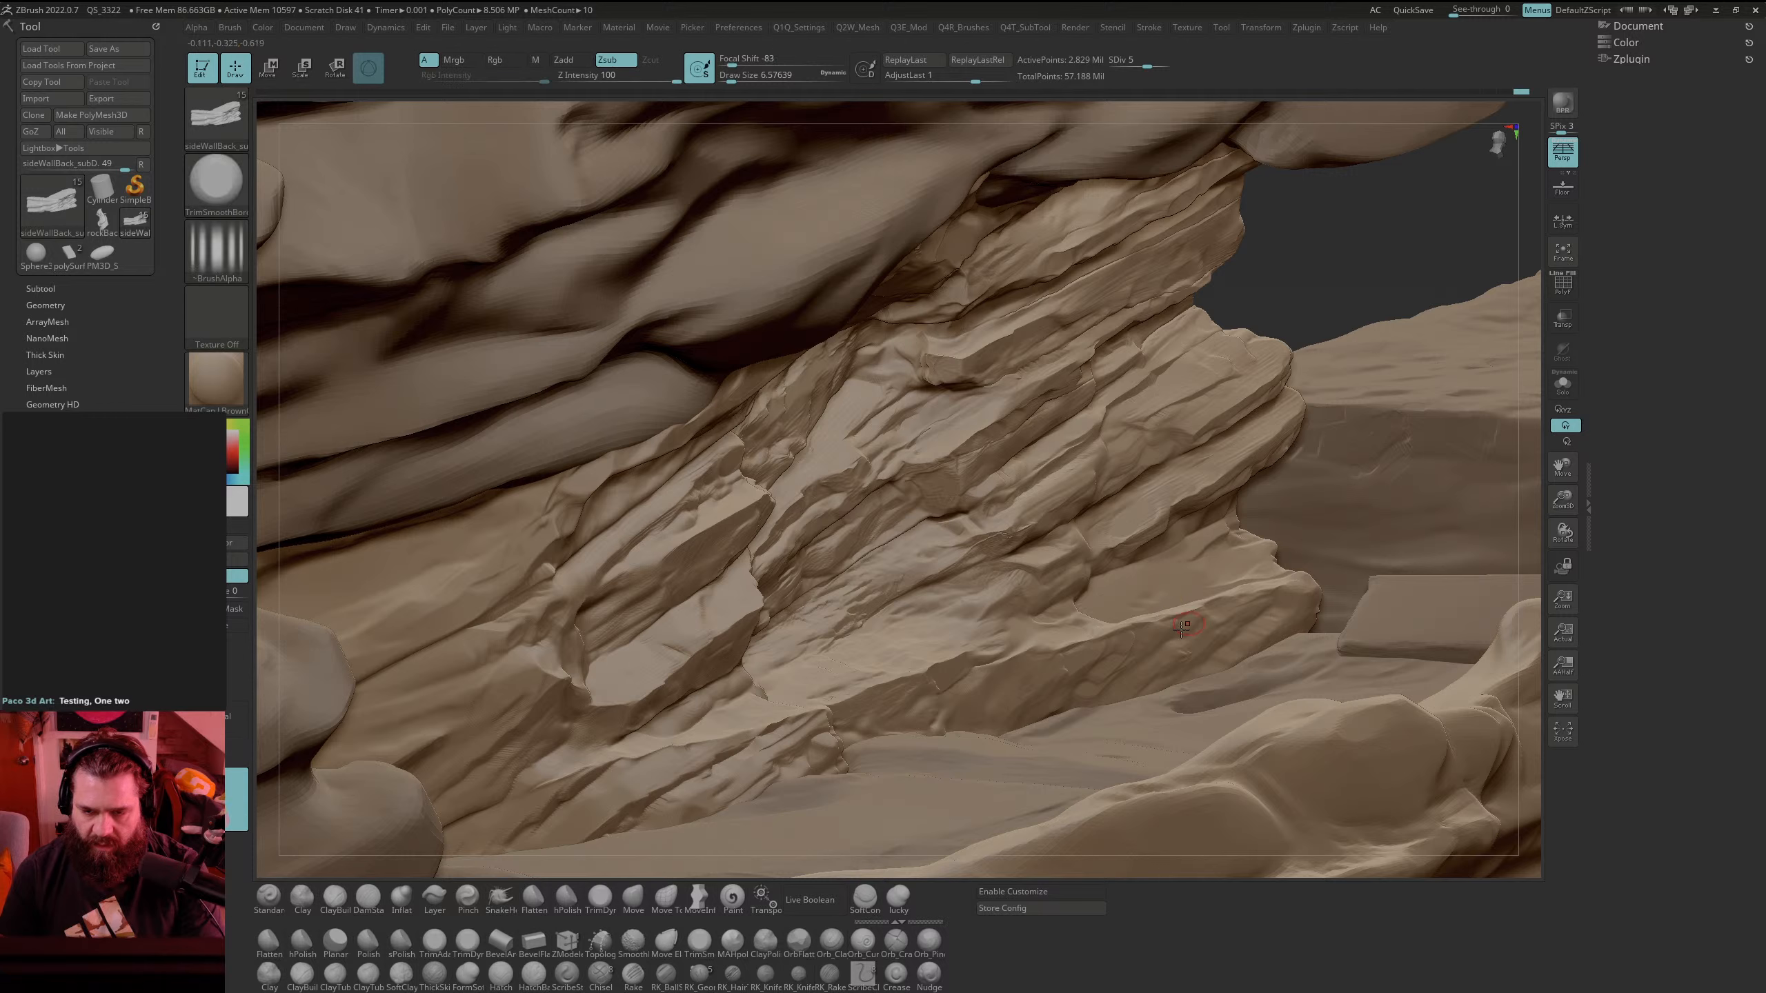
left_click(229, 269)
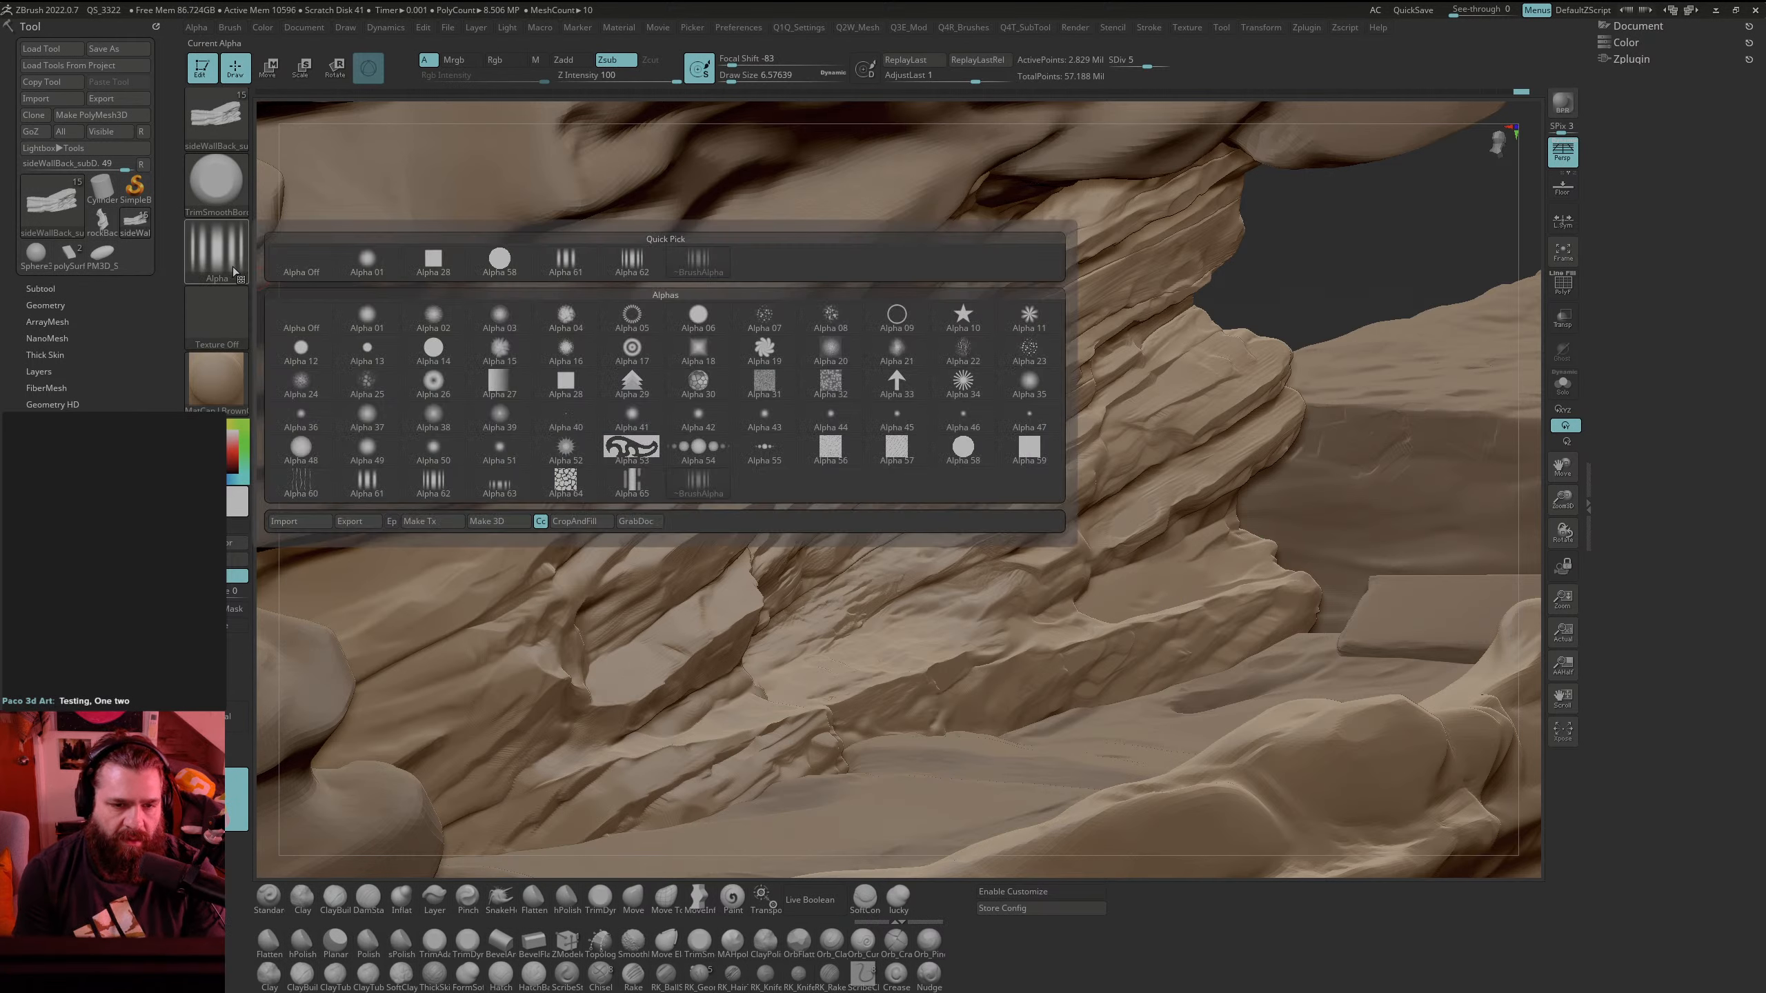
mouse_move(375, 496)
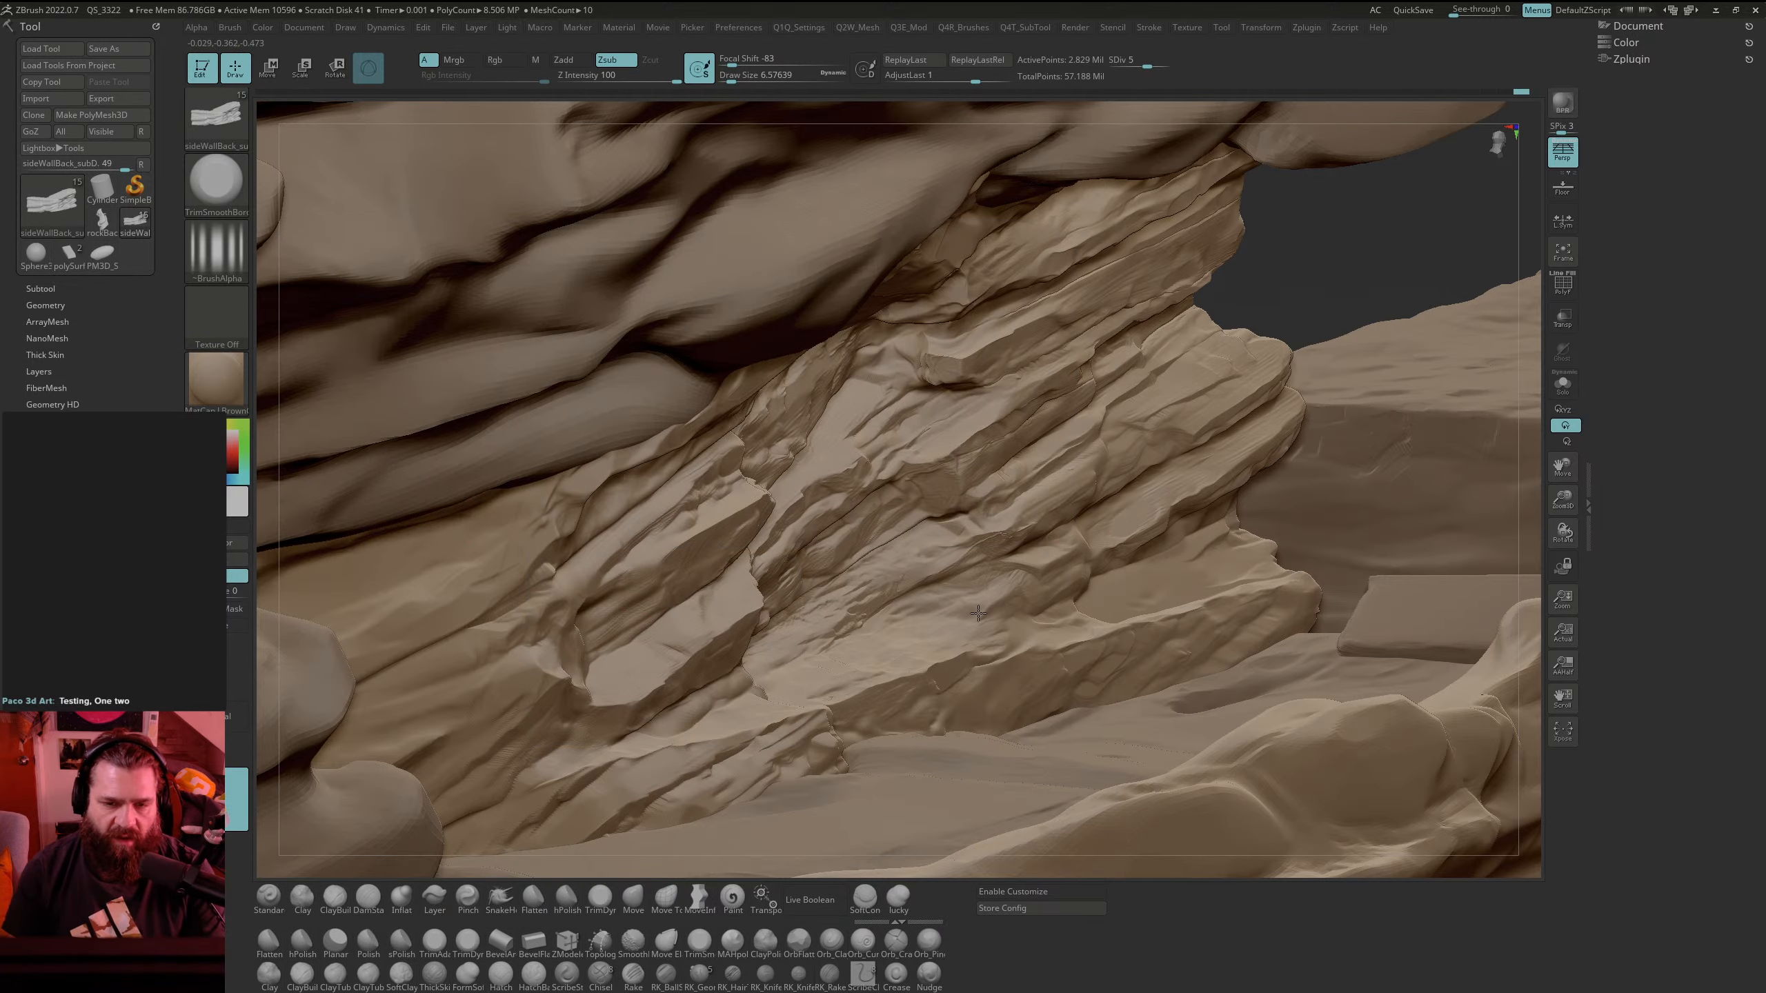
Step: Subdivide the rock wall's mesh to subdivision level 6 after checking its overall shape from several sides
mouse_move(1389, 243)
left_mouse_down()
mouse_move(1195, 363)
mouse_move(1190, 429)
mouse_move(1148, 450)
mouse_move(1345, 446)
left_mouse_up()
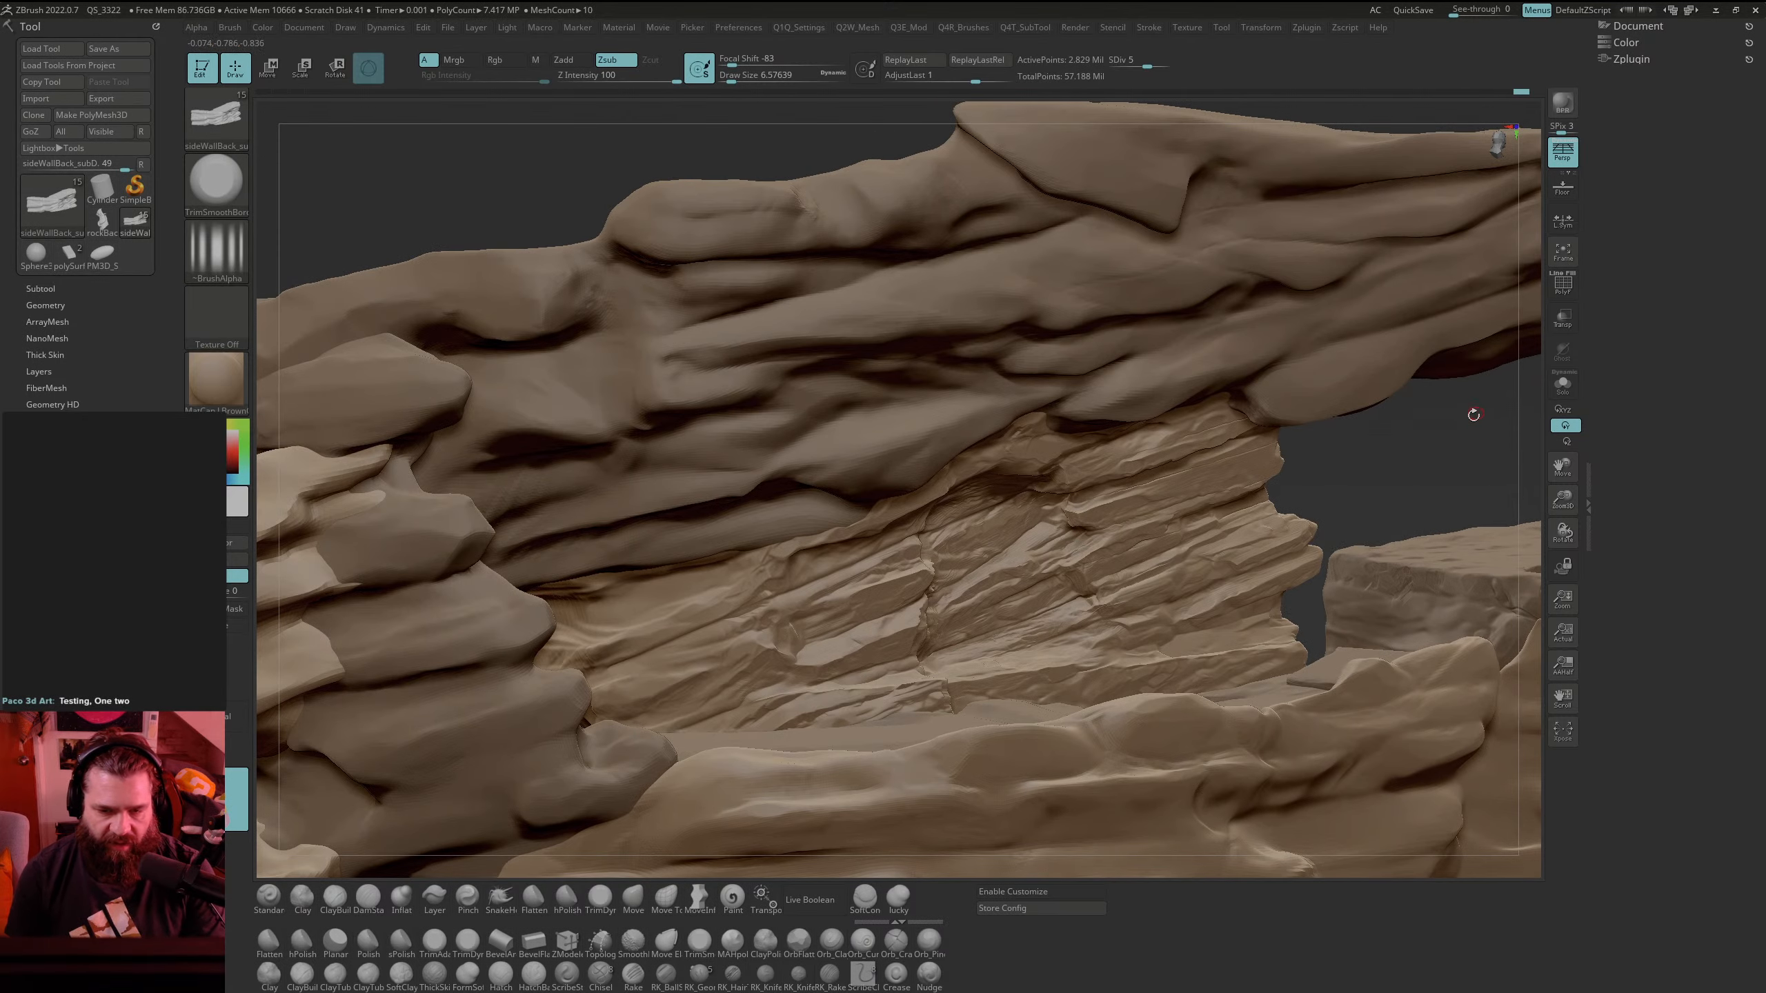
left_click_drag(1473, 414, 1391, 505)
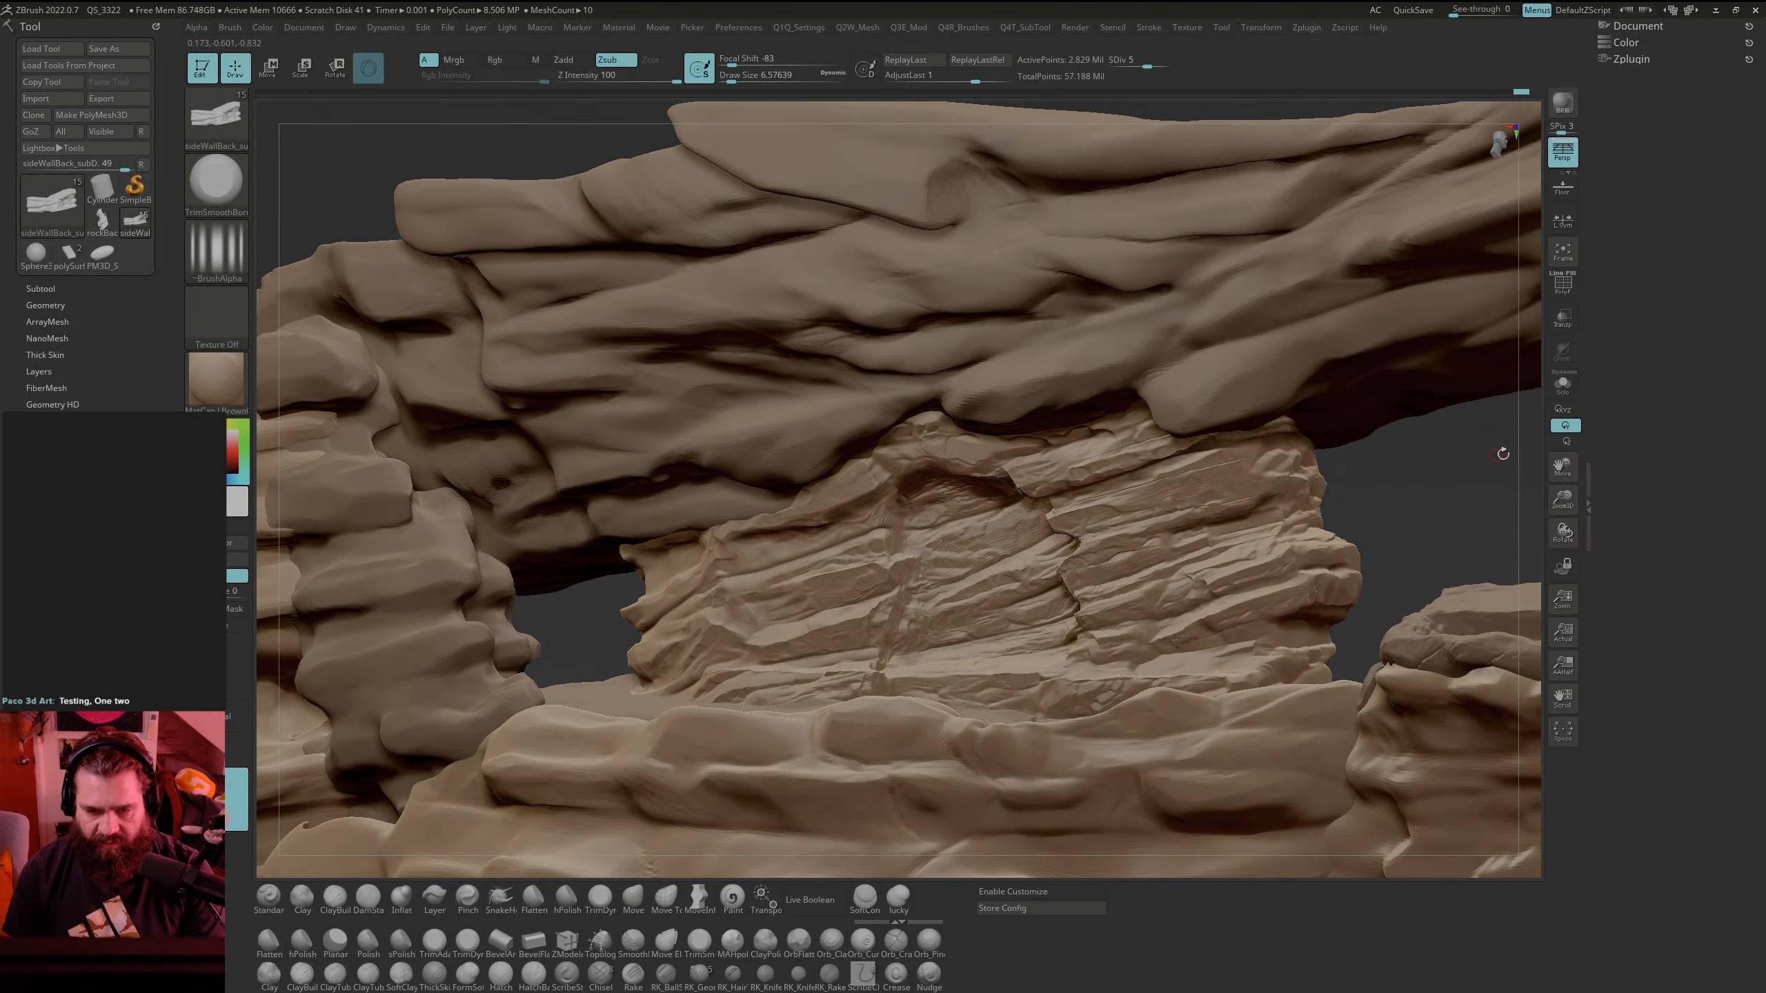
left_click_drag(1503, 453, 1400, 365)
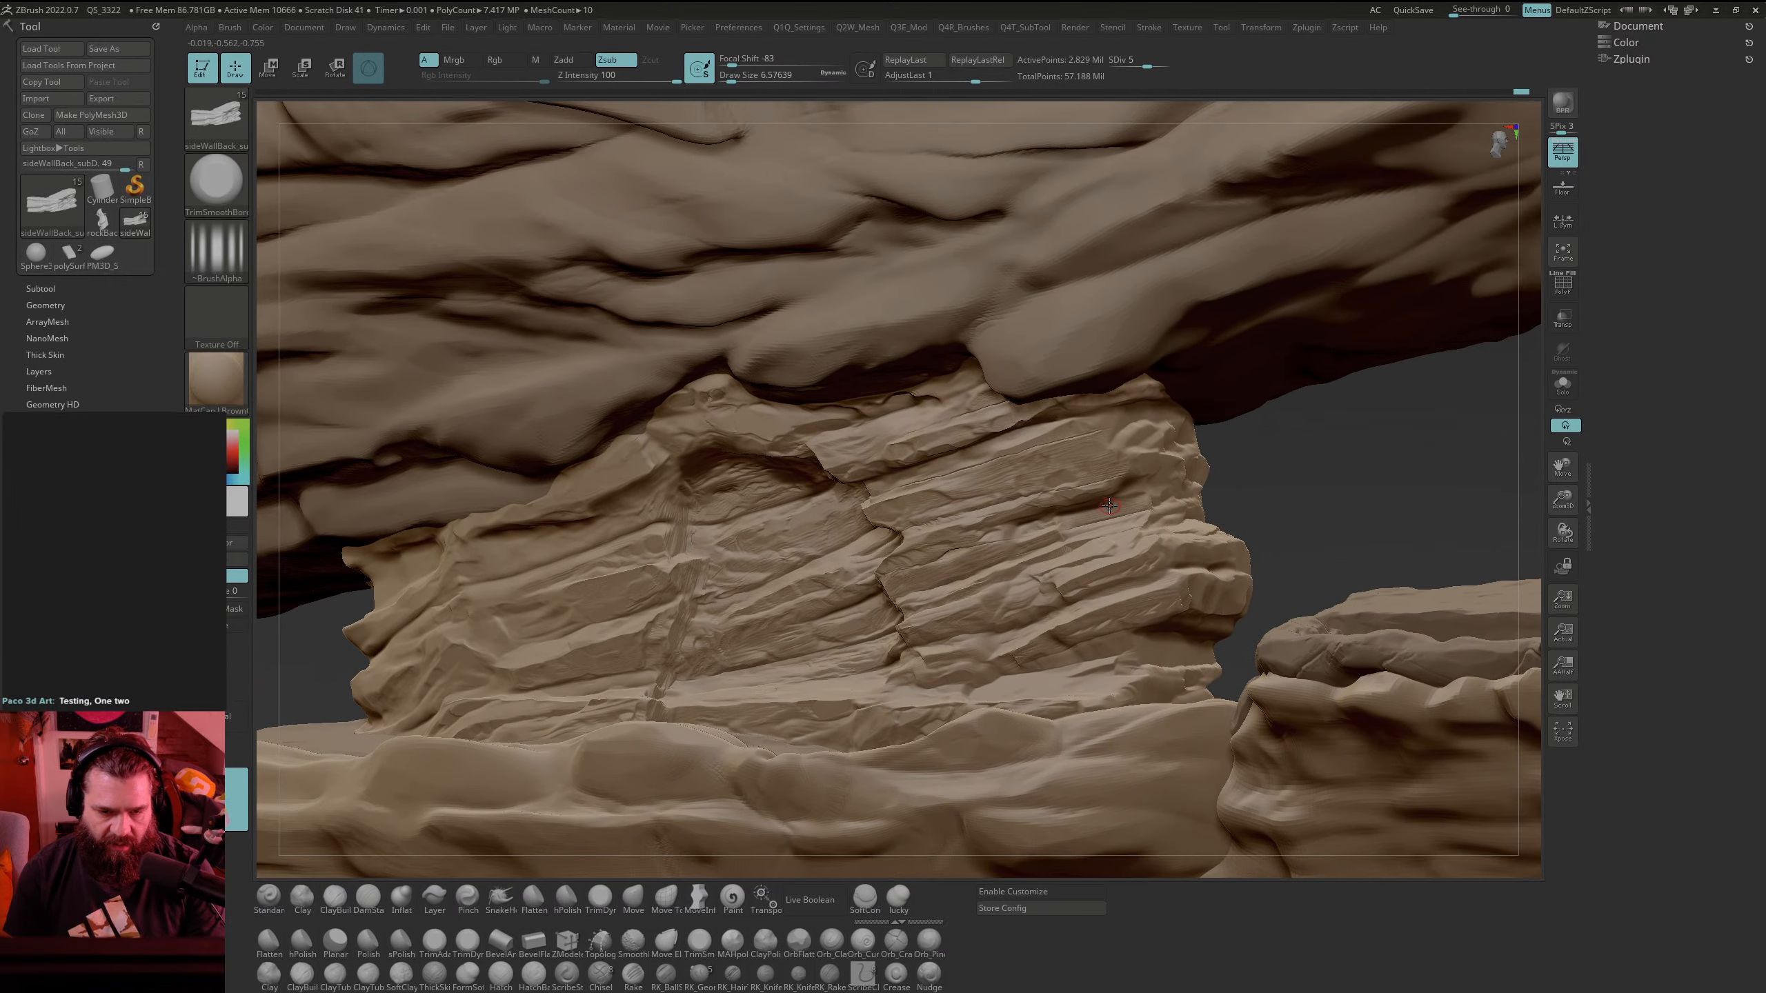
key("ctrl+d")
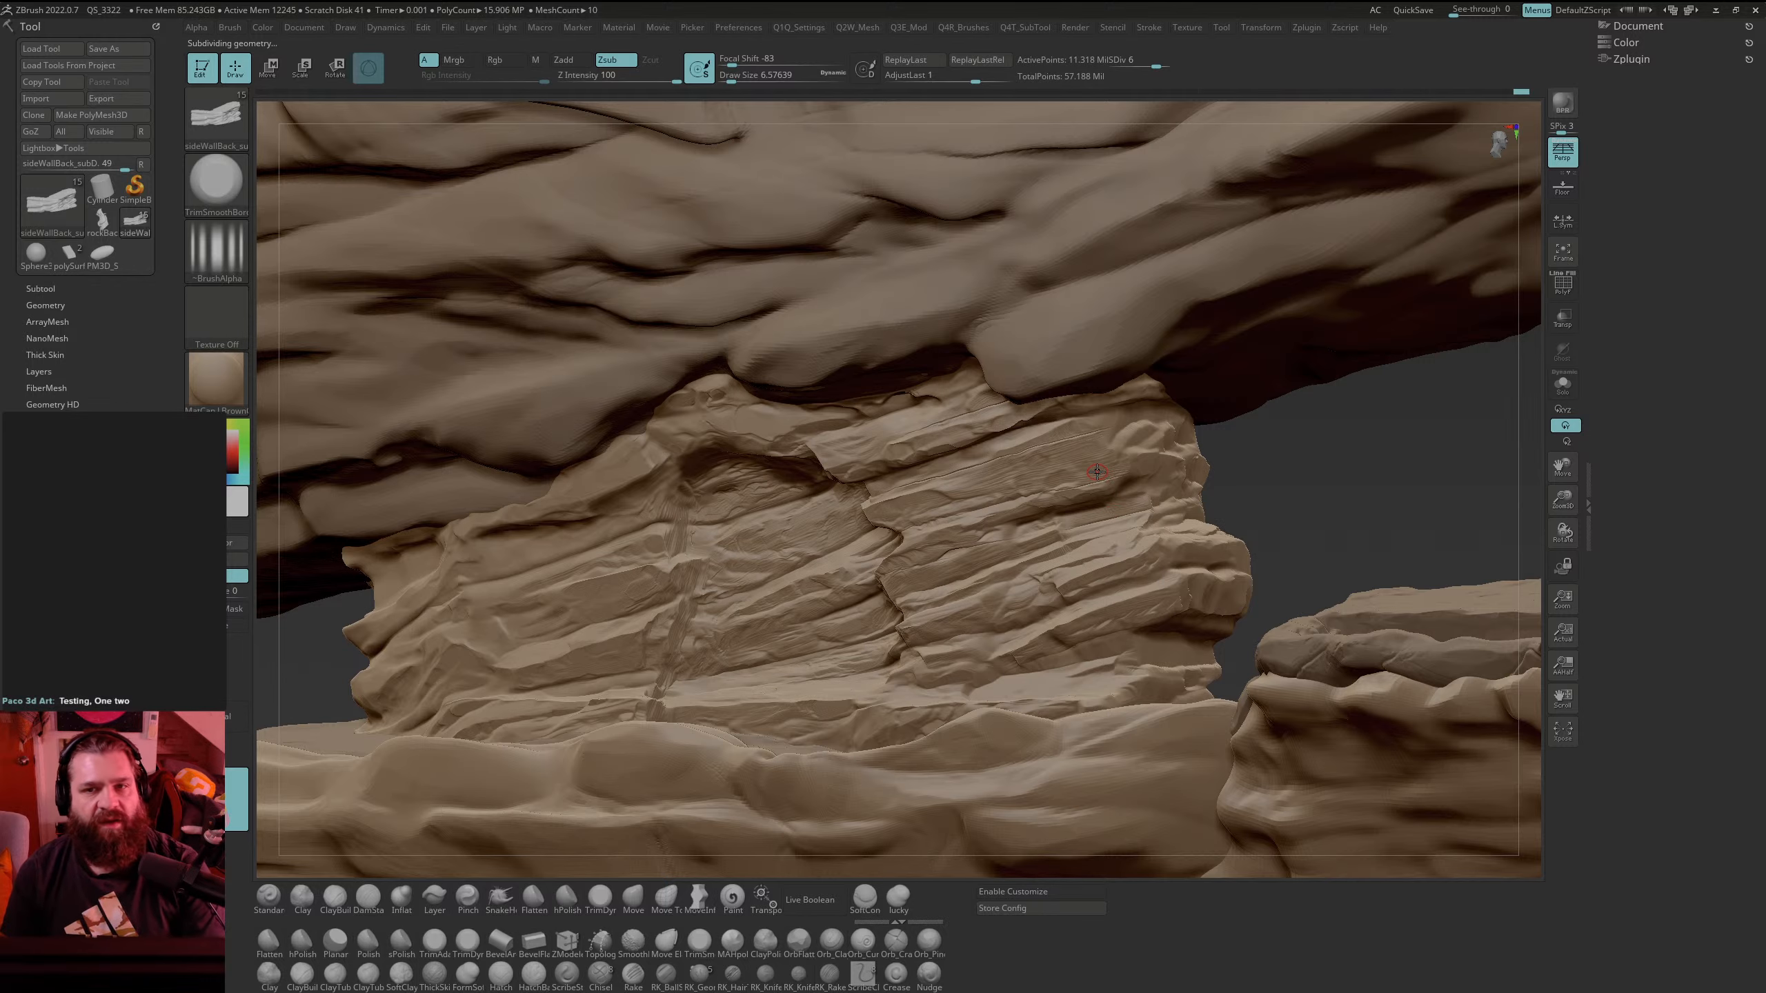
Step: Smooth the surface at the inner edge of the rock wall's rounded upper hollow
left_click_drag(1377, 481, 1425, 428)
key("shift")
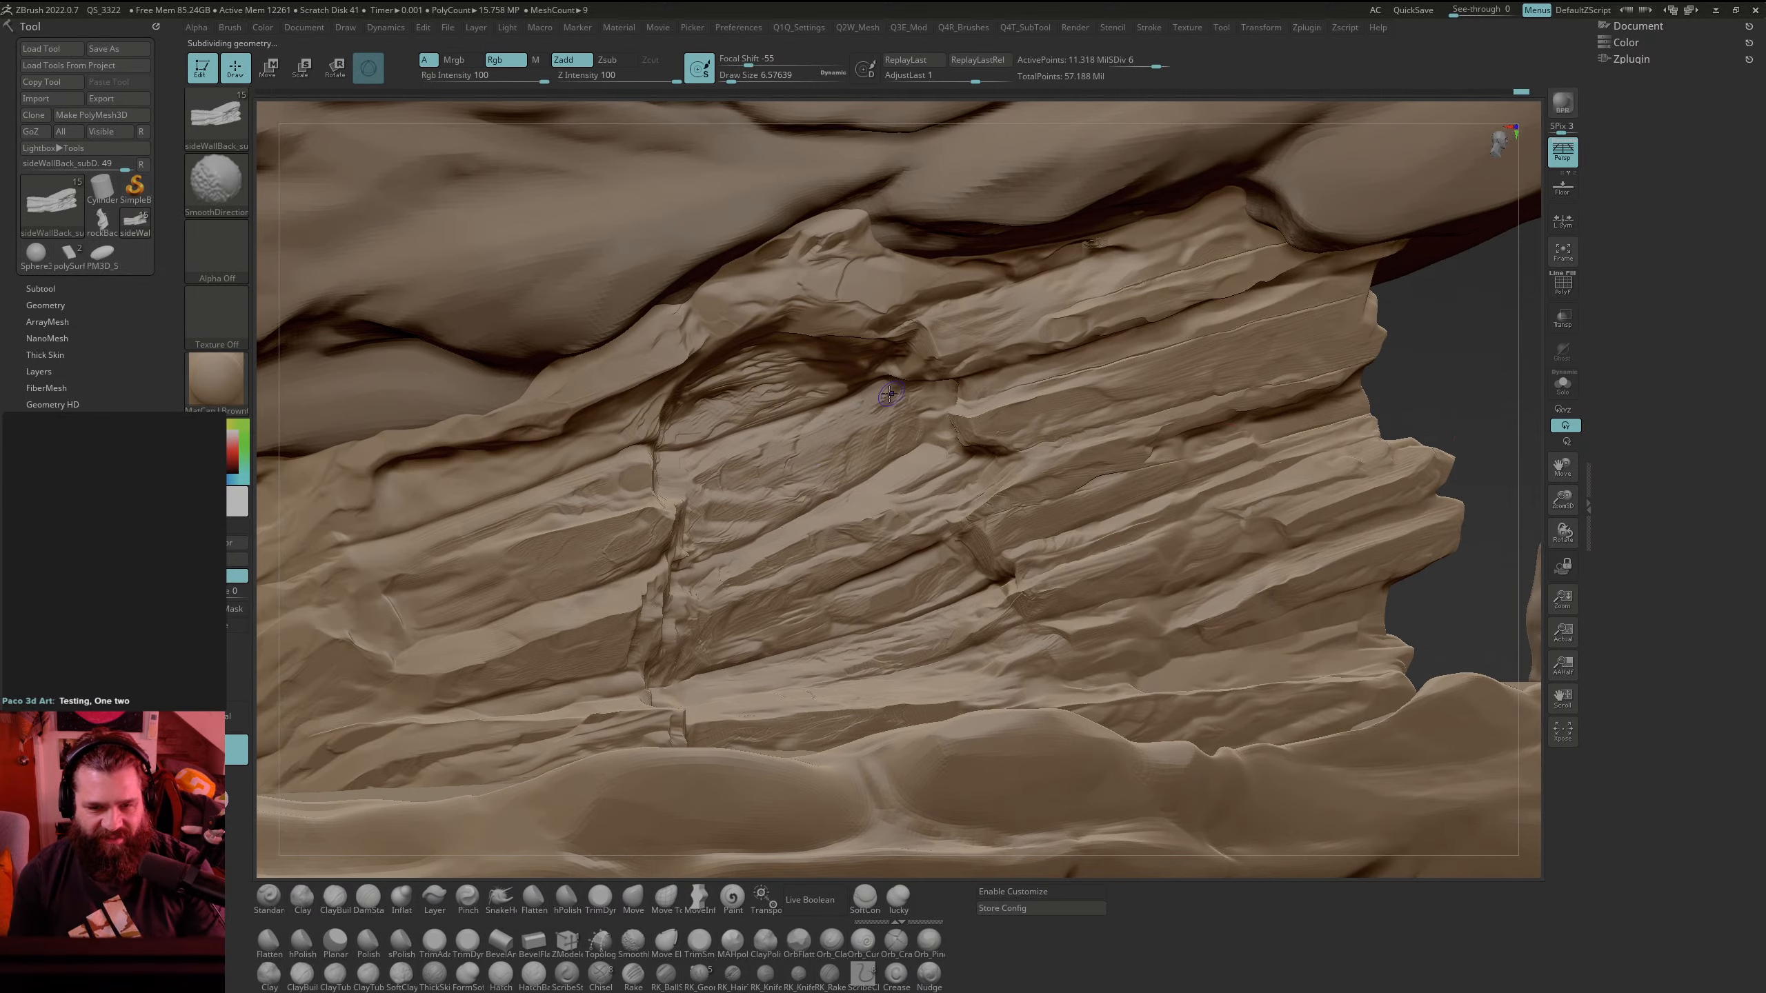
left_click_drag(612, 435, 657, 422, "shift")
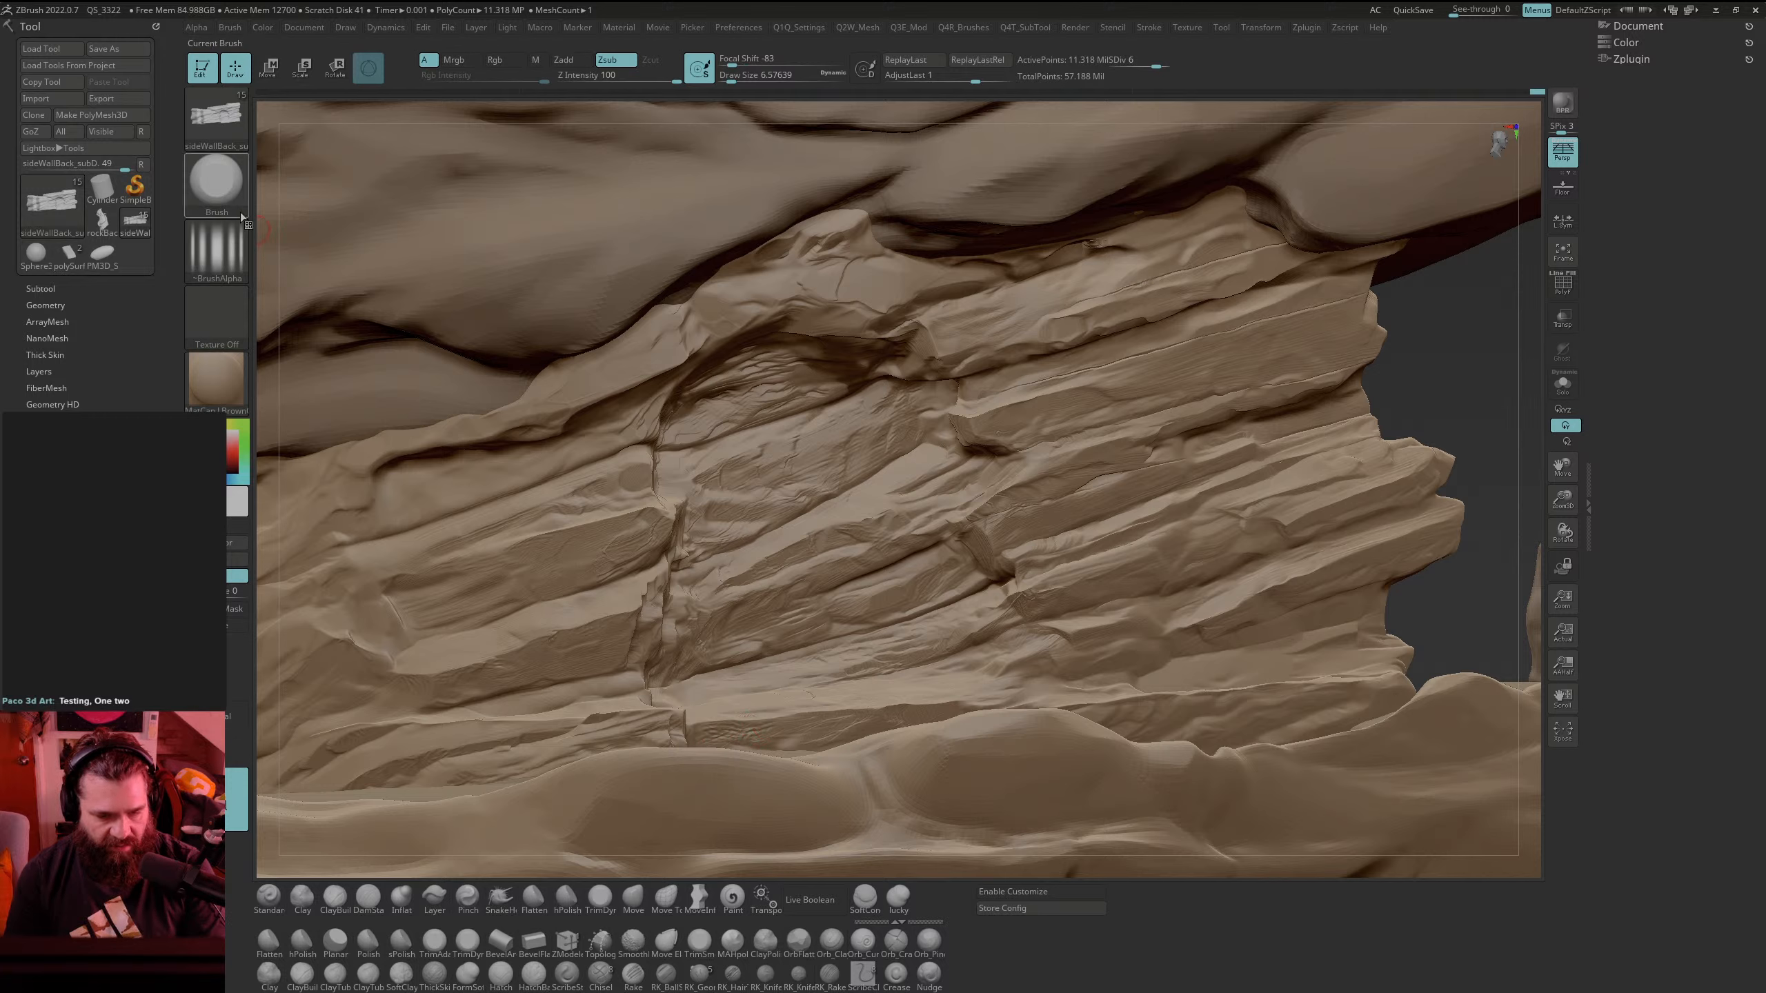
Step: Assign the square Alpha 28 to the TrimSmoothBorder brush and smooth the lowest ledge beside the vertical crack
left_click(215, 249)
left_click(560, 387)
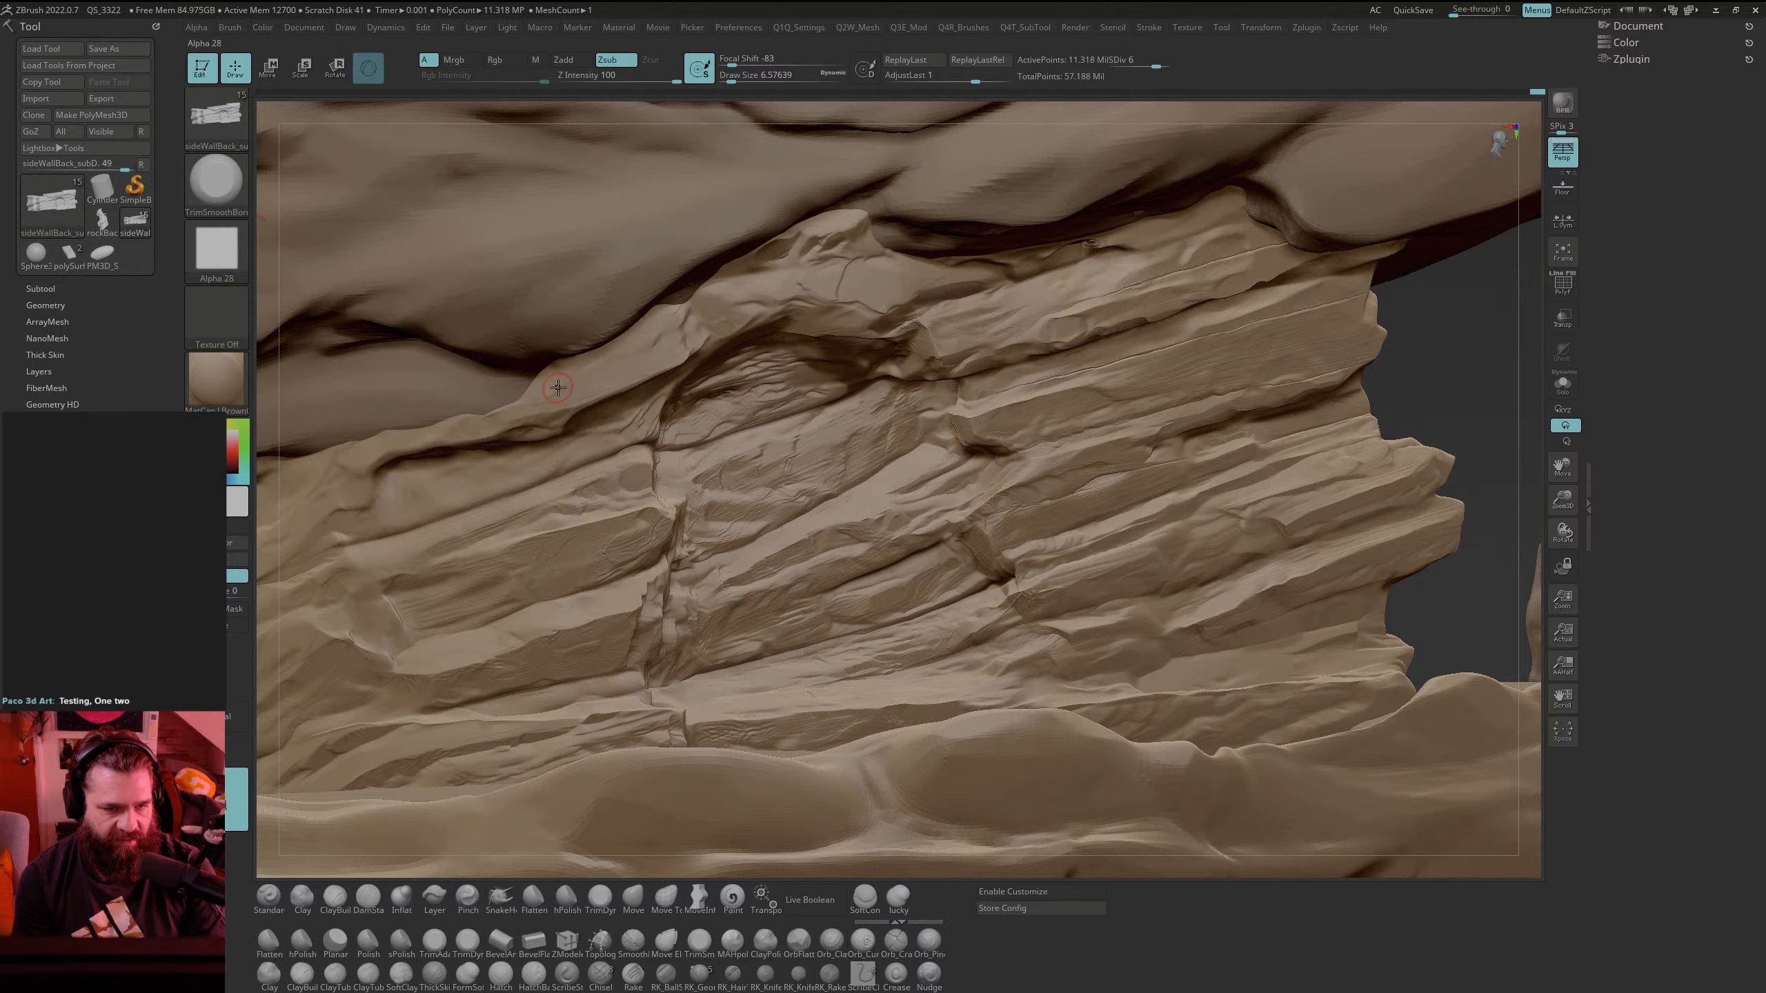
key("shift")
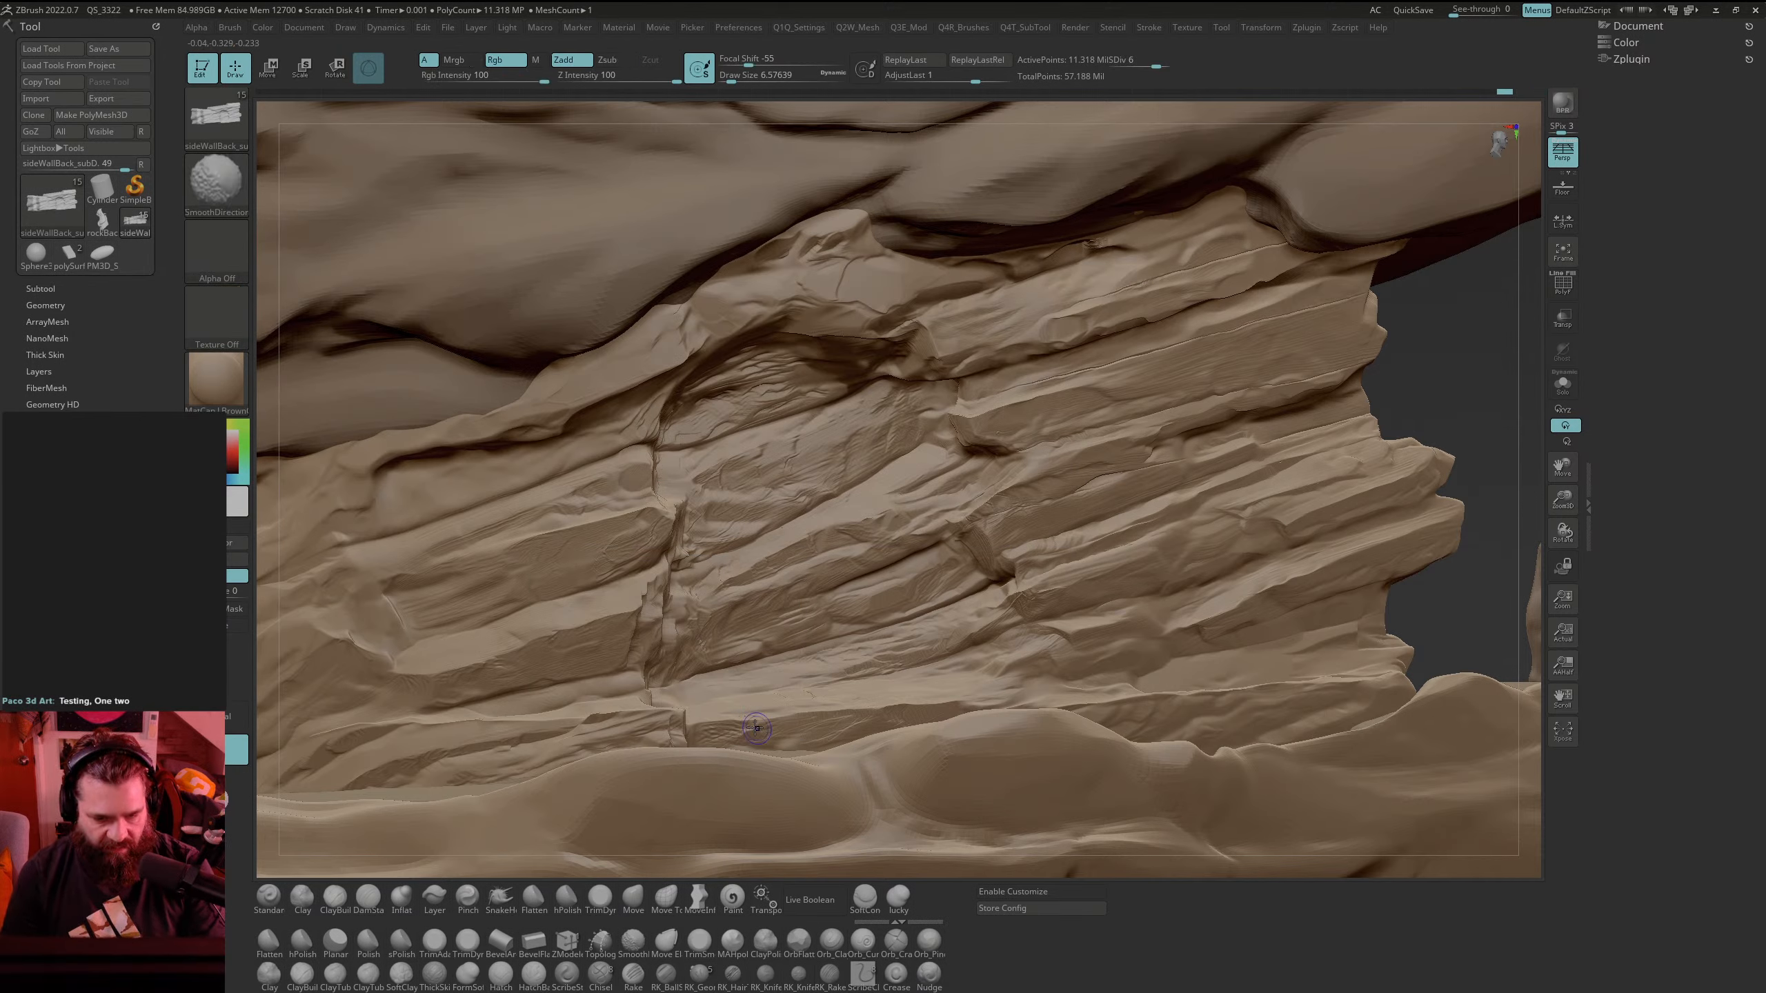
left_click_drag(736, 727, 701, 735, "shift")
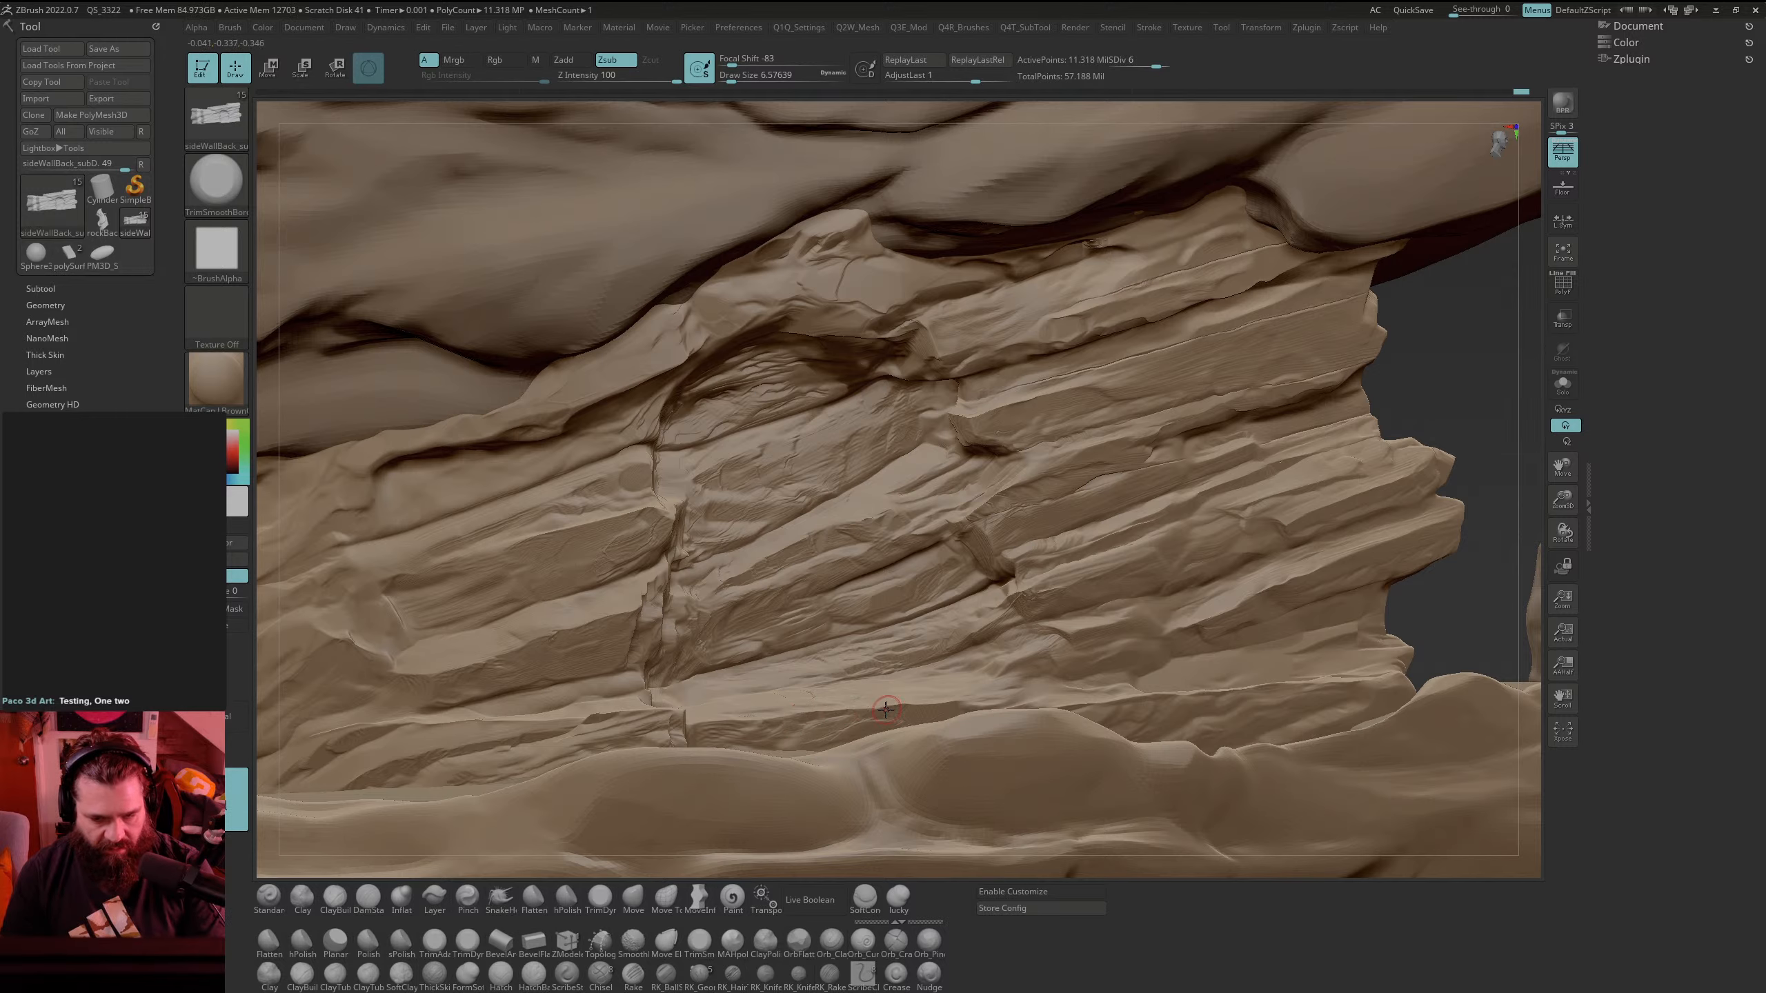
Step: Set the draw size to about 3.67 and refine the slab edges along the wall's vertical crack
left_click_drag(1434, 387, 1488, 288)
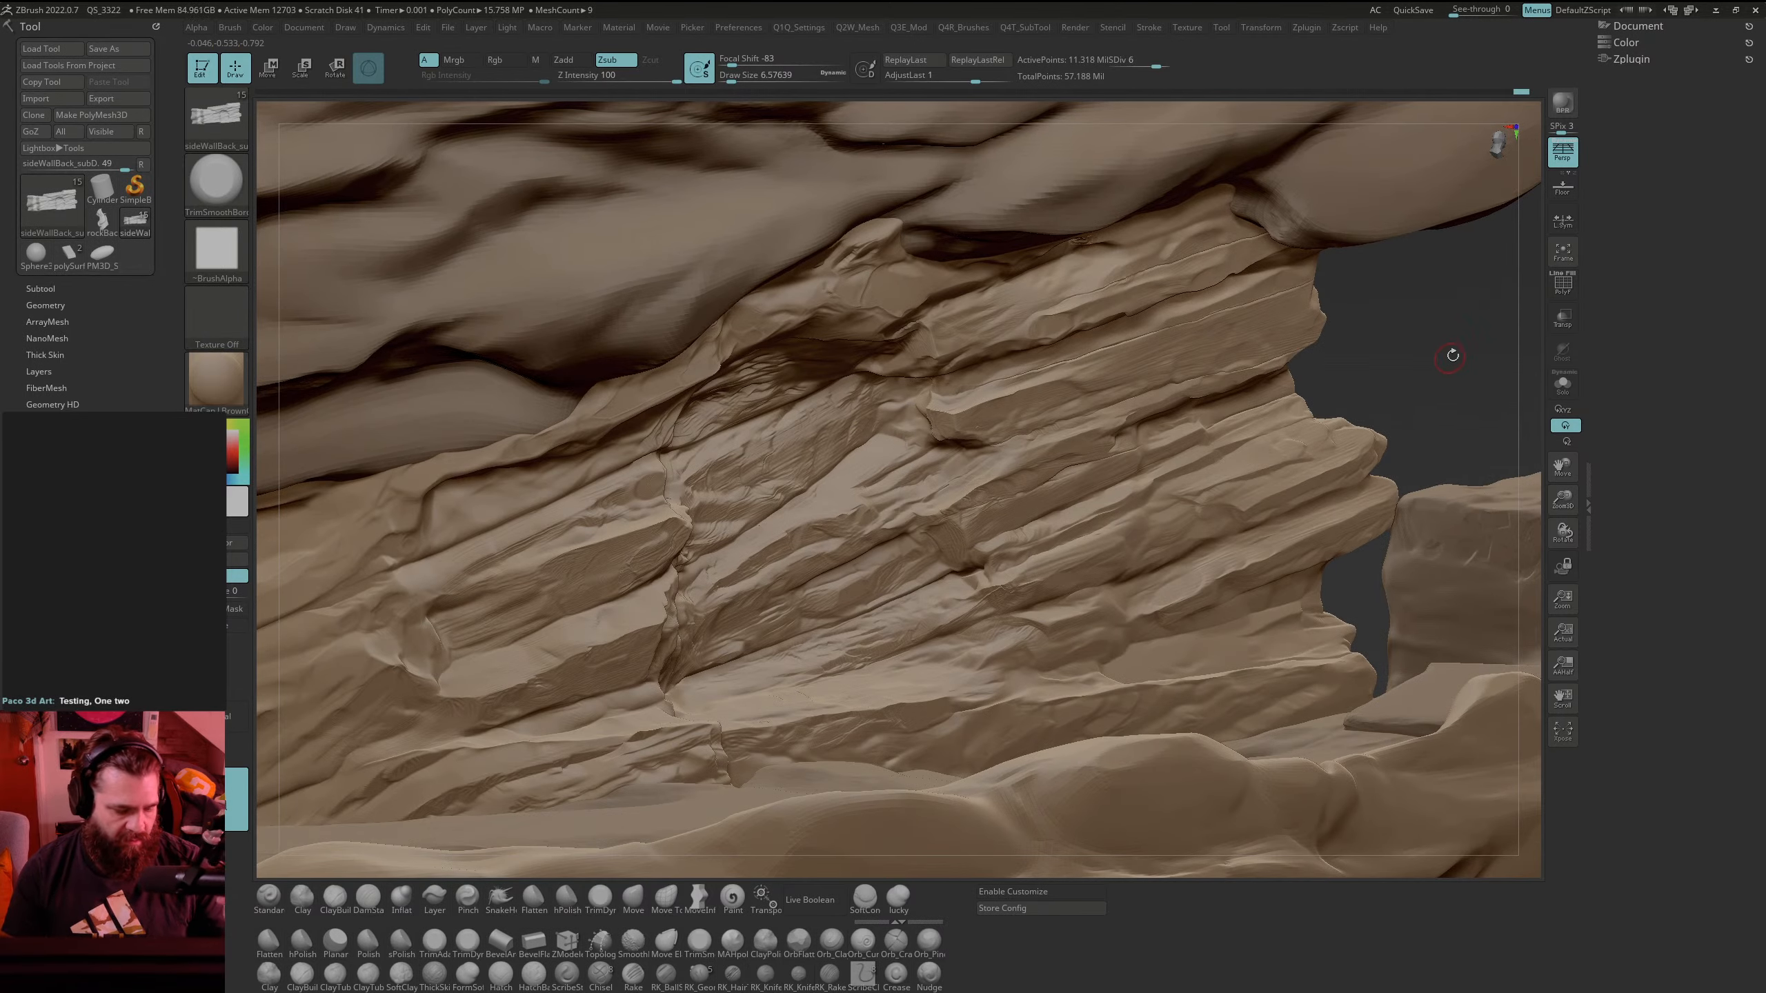
mouse_move(1063, 627)
right_mouse_down("ctrl")
mouse_move(1053, 584)
mouse_move(685, 601)
mouse_move(1008, 550)
mouse_move(1004, 614)
mouse_move(1003, 591)
mouse_move(987, 598)
mouse_move(1006, 620)
right_mouse_up("ctrl")
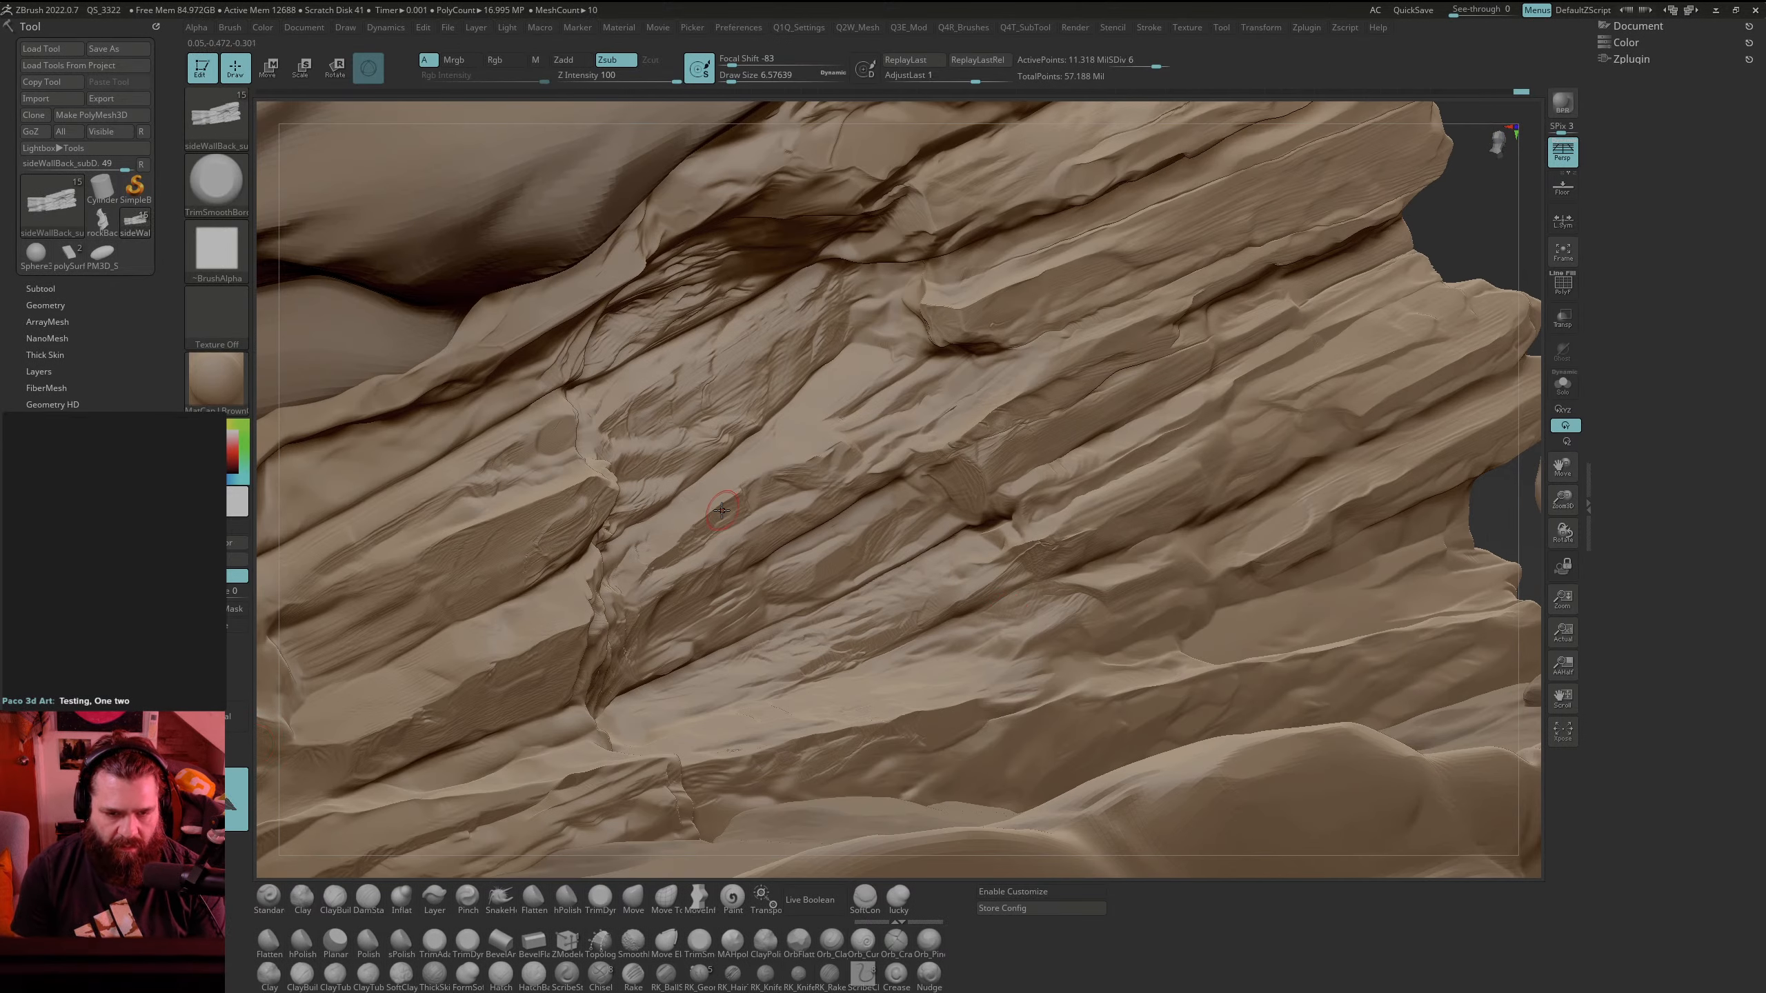
mouse_move(724, 514)
left_mouse_down()
mouse_move(737, 498)
mouse_move(696, 535)
left_mouse_up()
key("space")
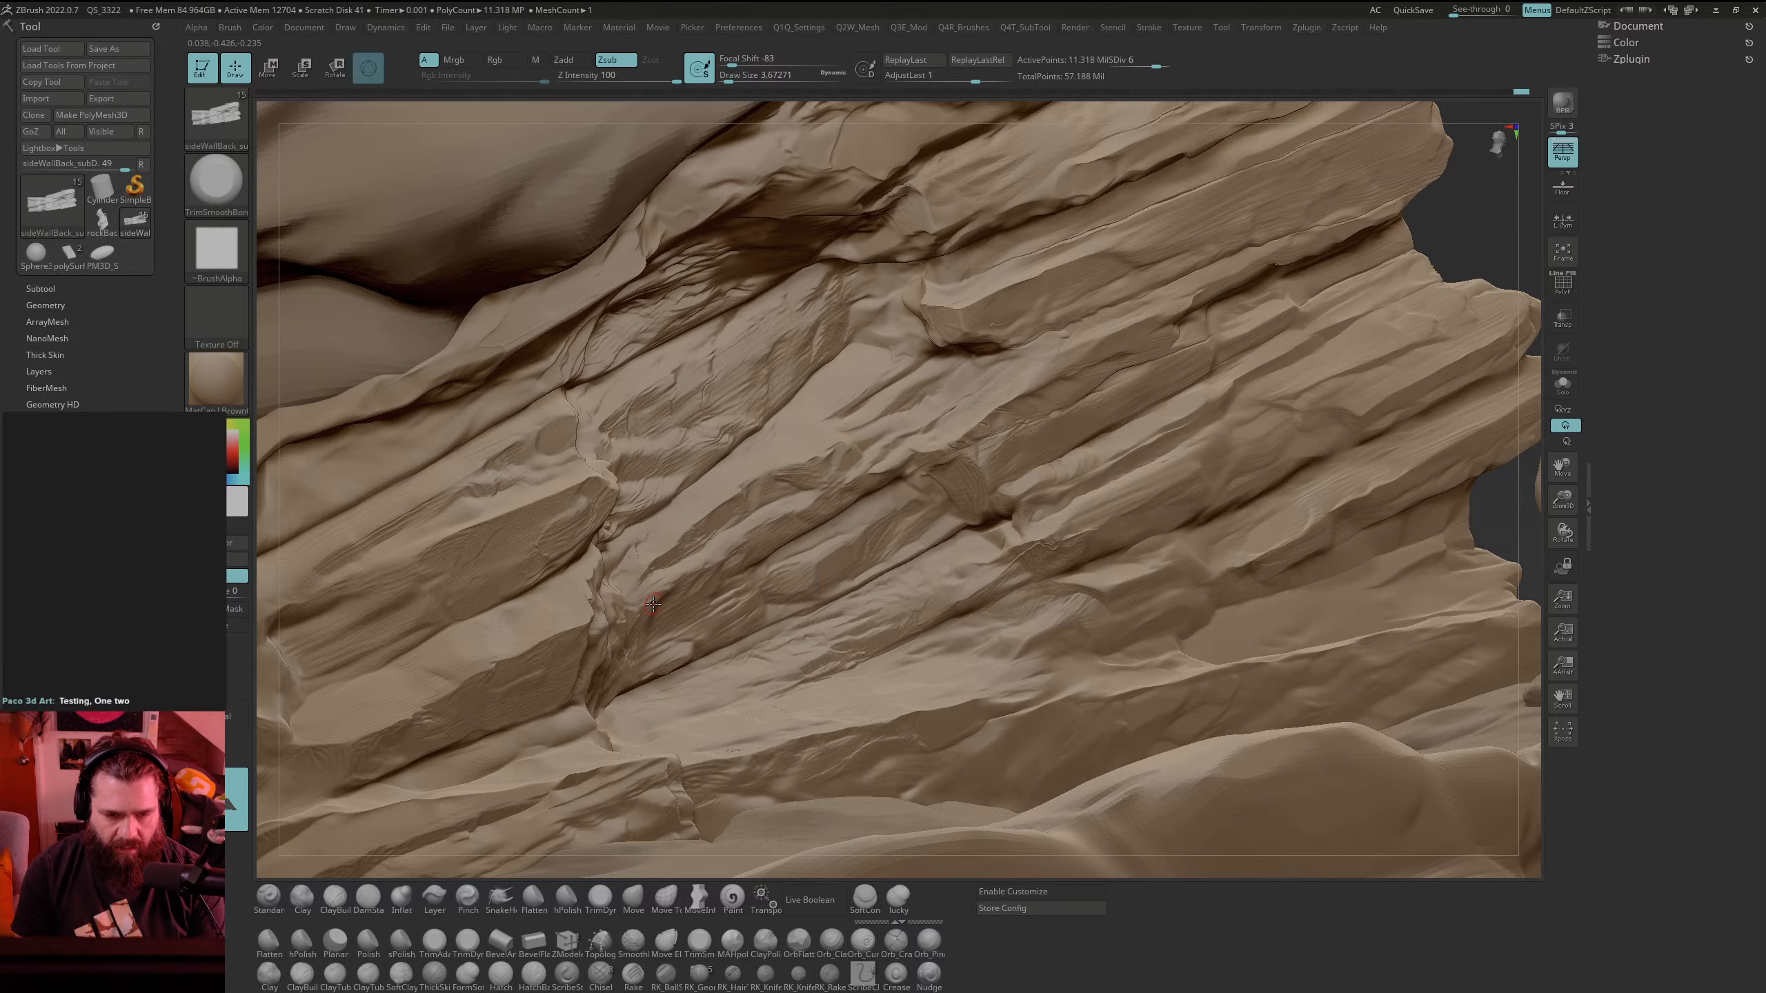
key("shift")
mouse_move(630, 578)
left_mouse_down("shift")
mouse_move(631, 560)
mouse_move(610, 599)
mouse_move(628, 560)
mouse_move(613, 557)
left_mouse_up("shift")
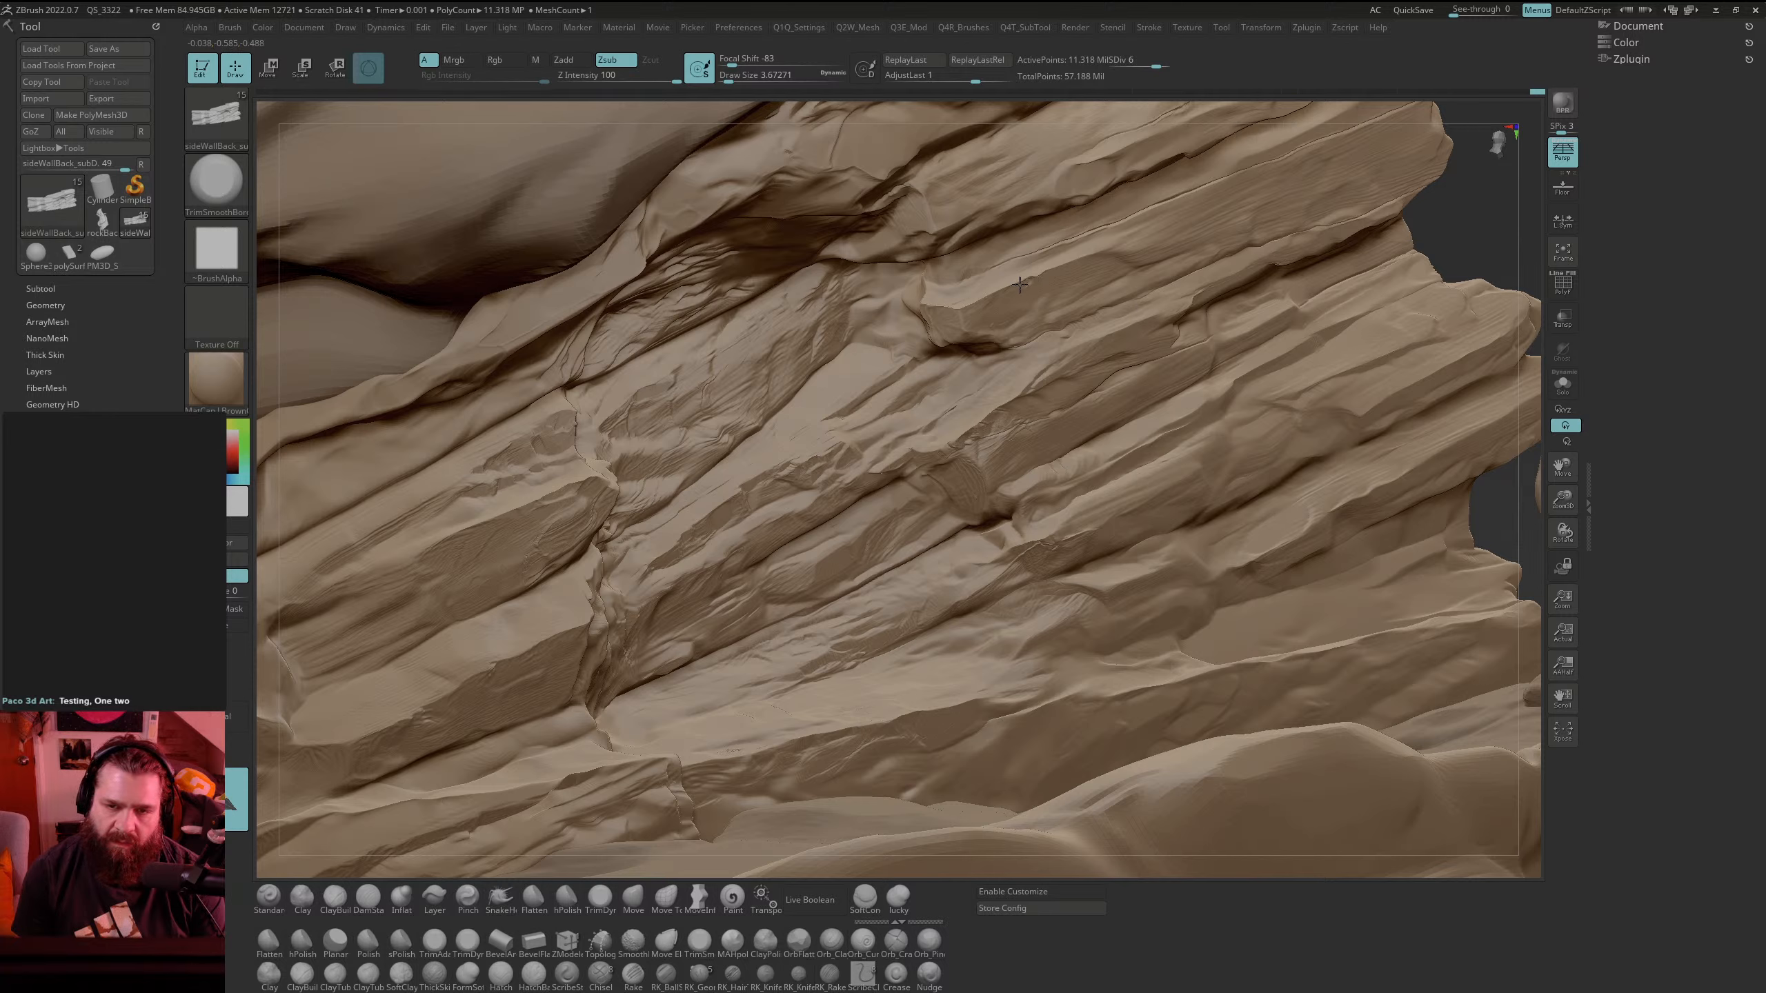
Step: Sharpen and smooth the edge of the long upper slab and the thin layers below the hollow
key("shift")
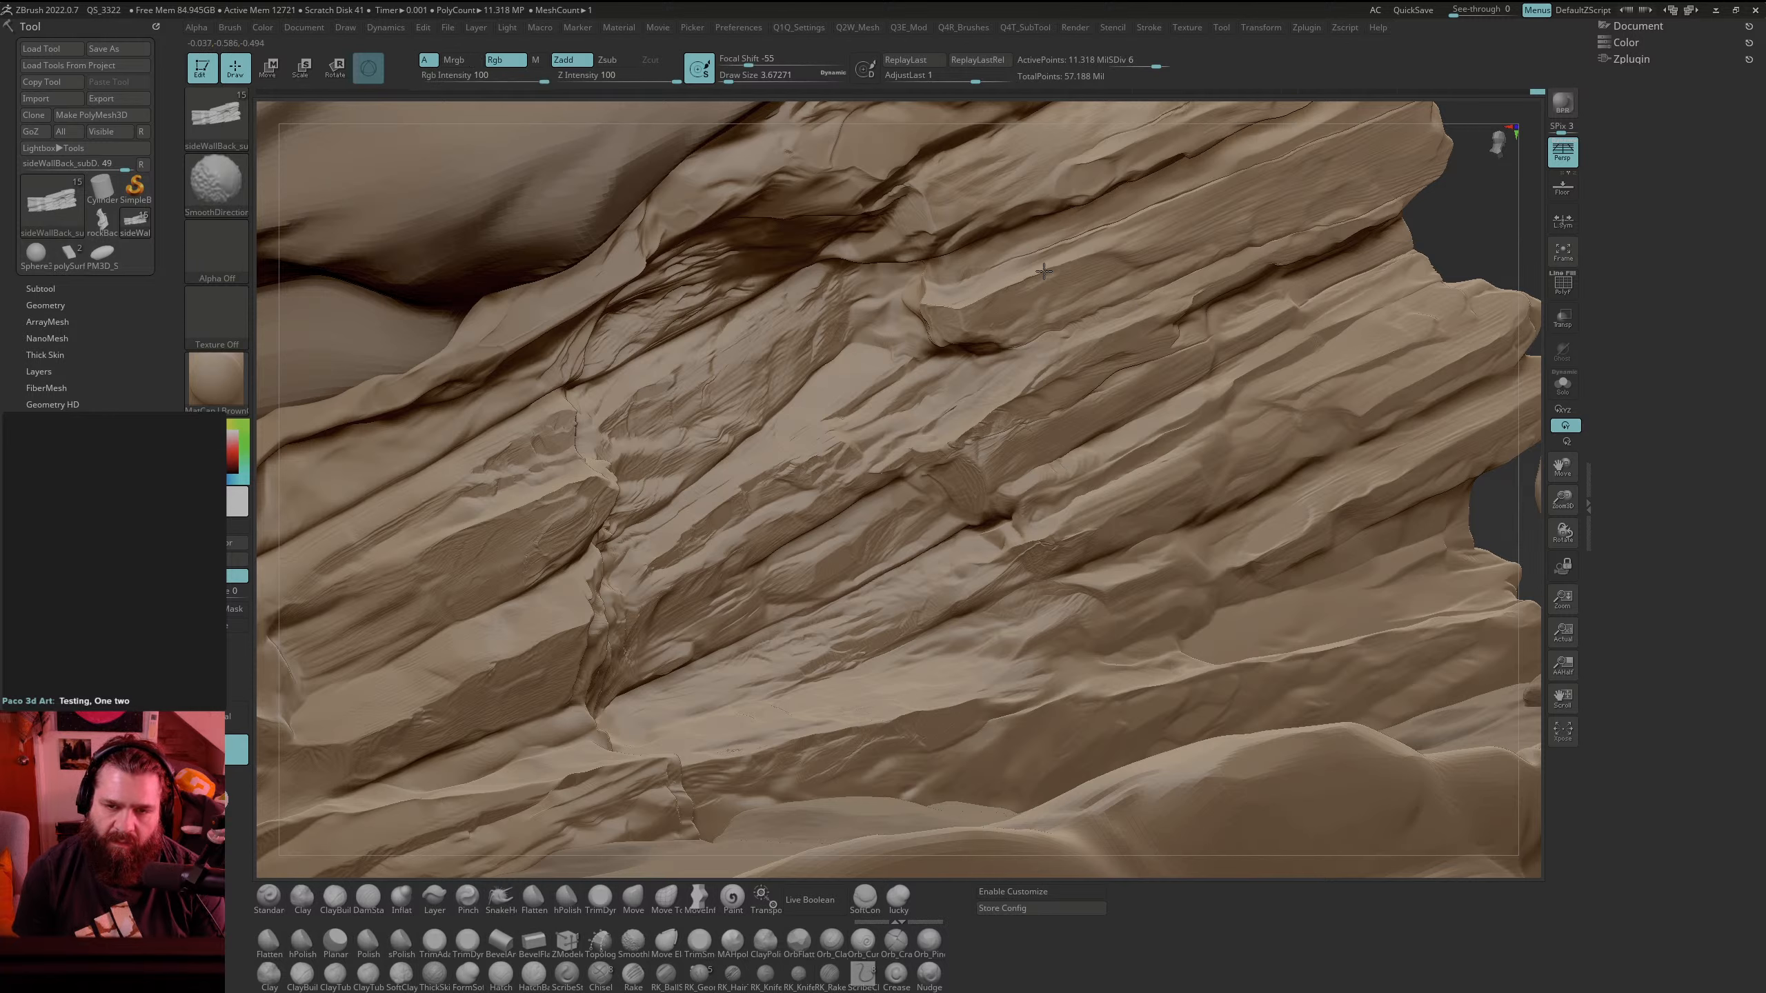
key("alt")
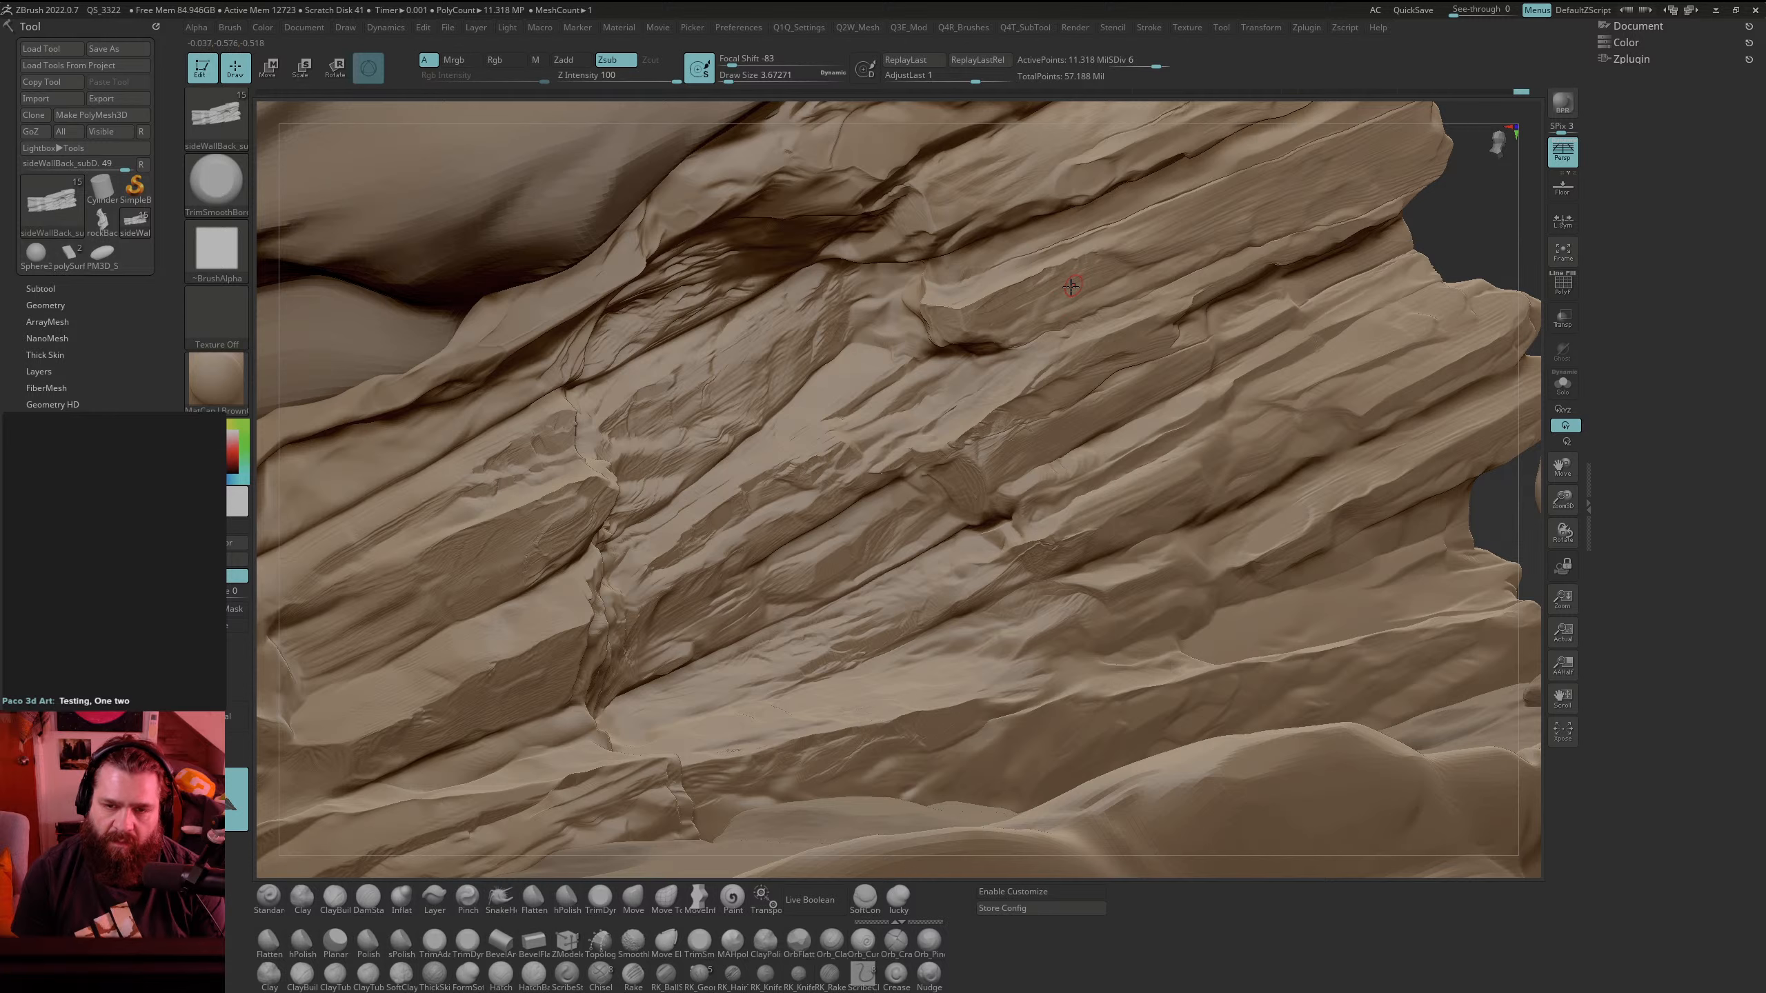
key("shift")
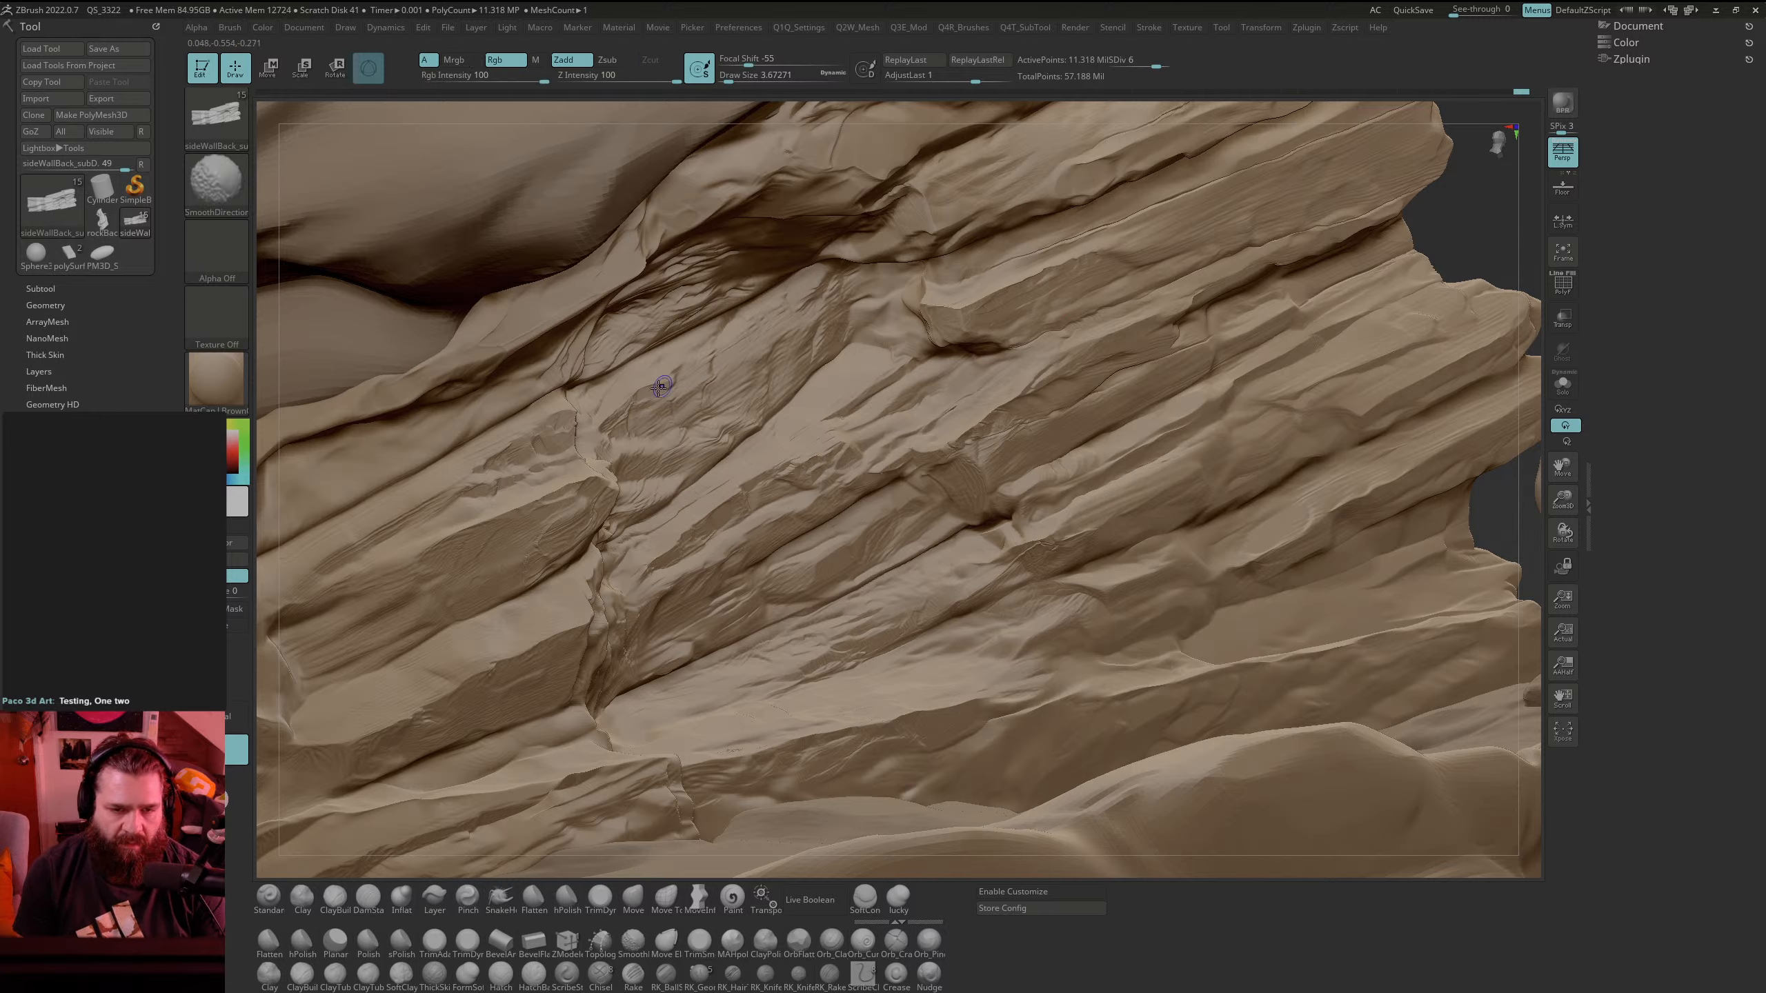
key("alt")
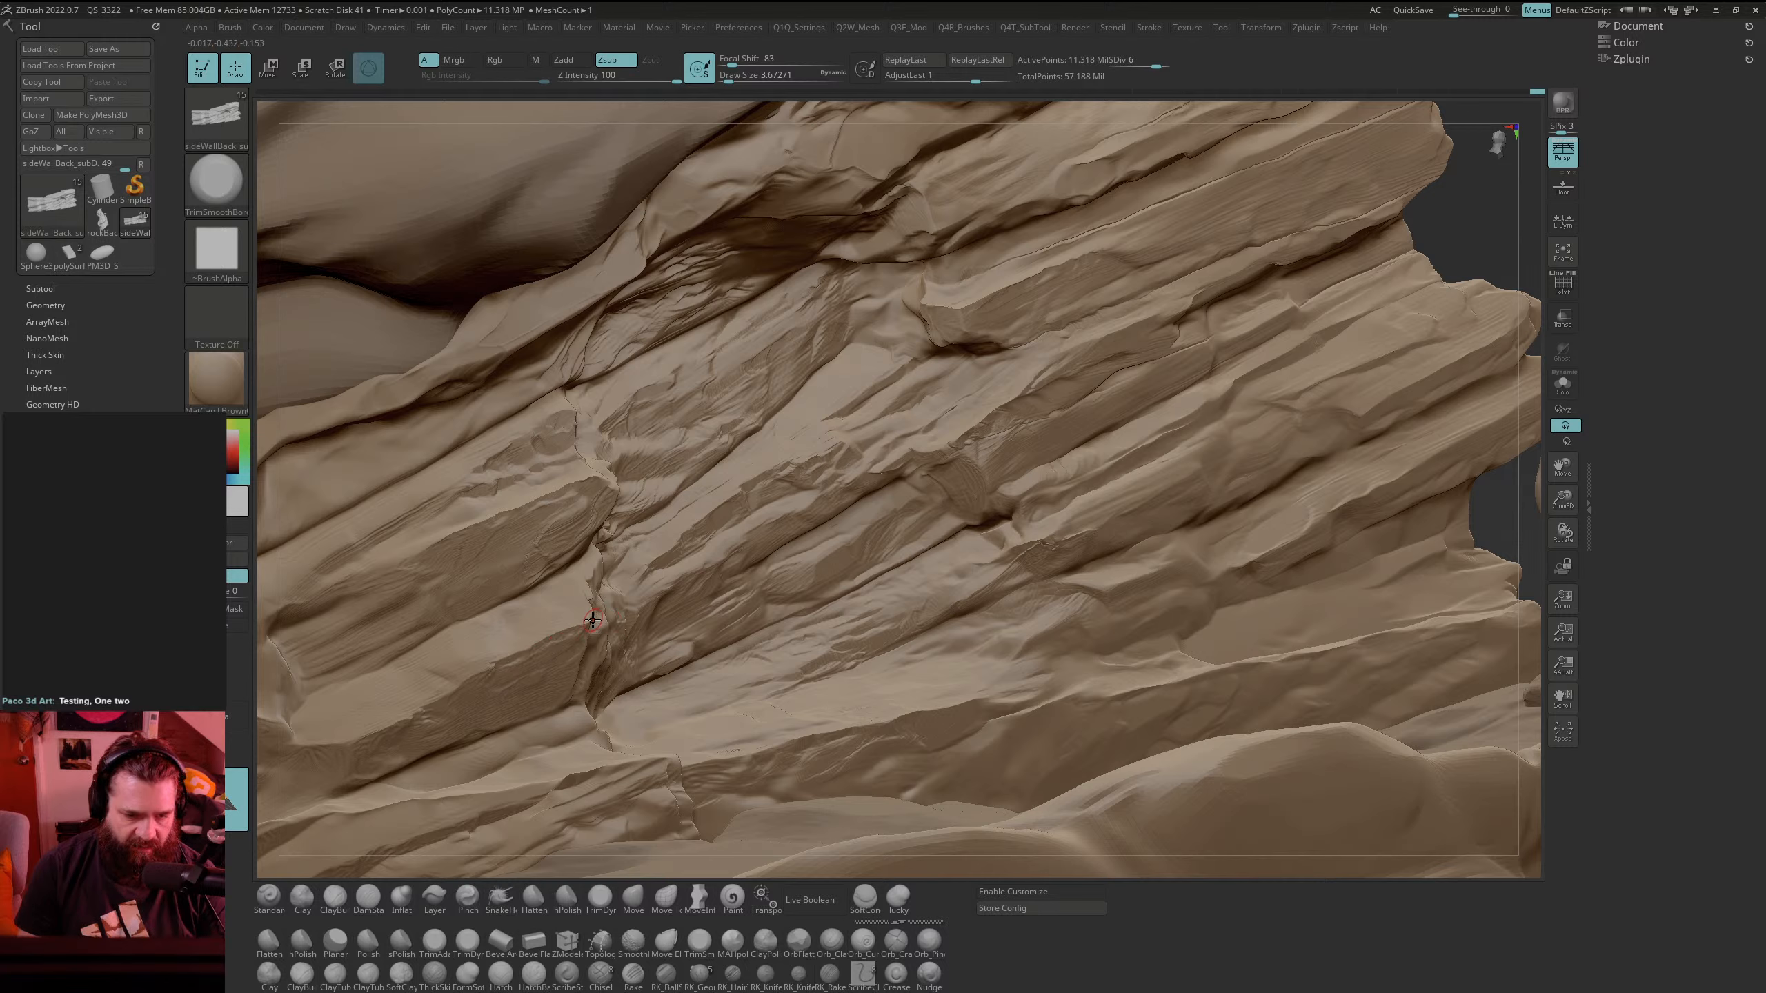
Step: Set the draw size to about 5.75 and refine the wall's top edge and pointed peak beneath the overhang
left_click_drag(1486, 173, 1466, 269)
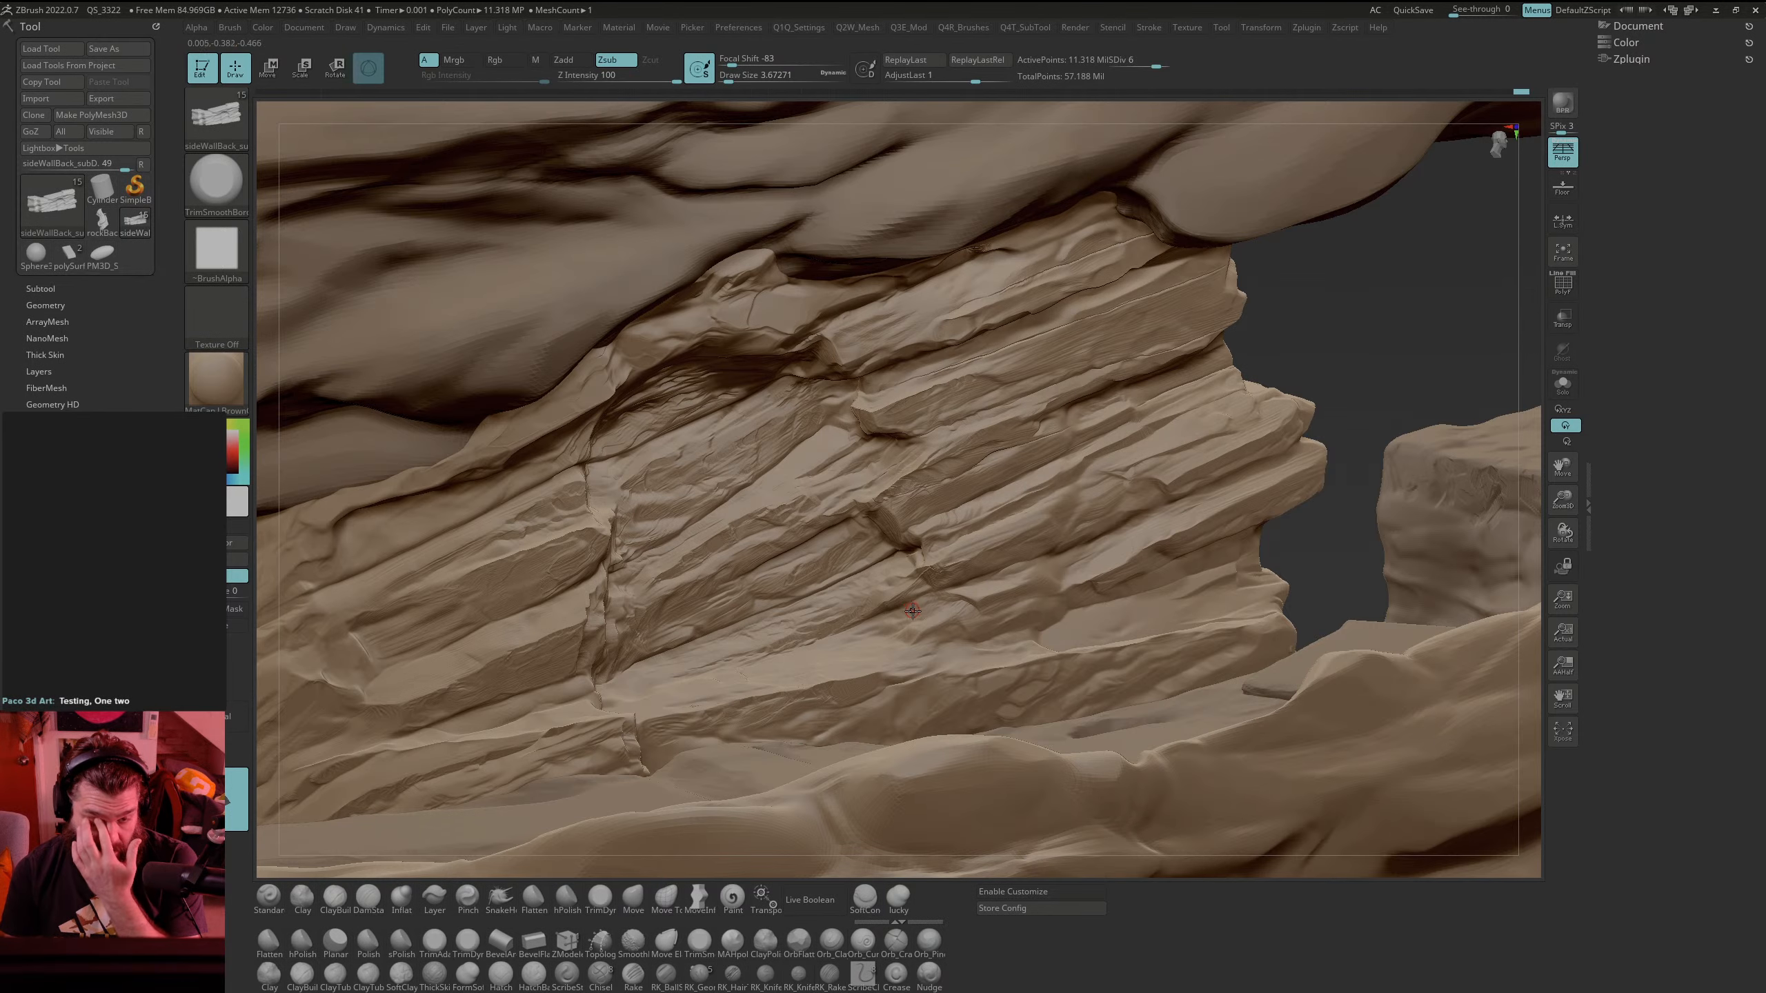
left_click_drag(1277, 292, 1362, 325)
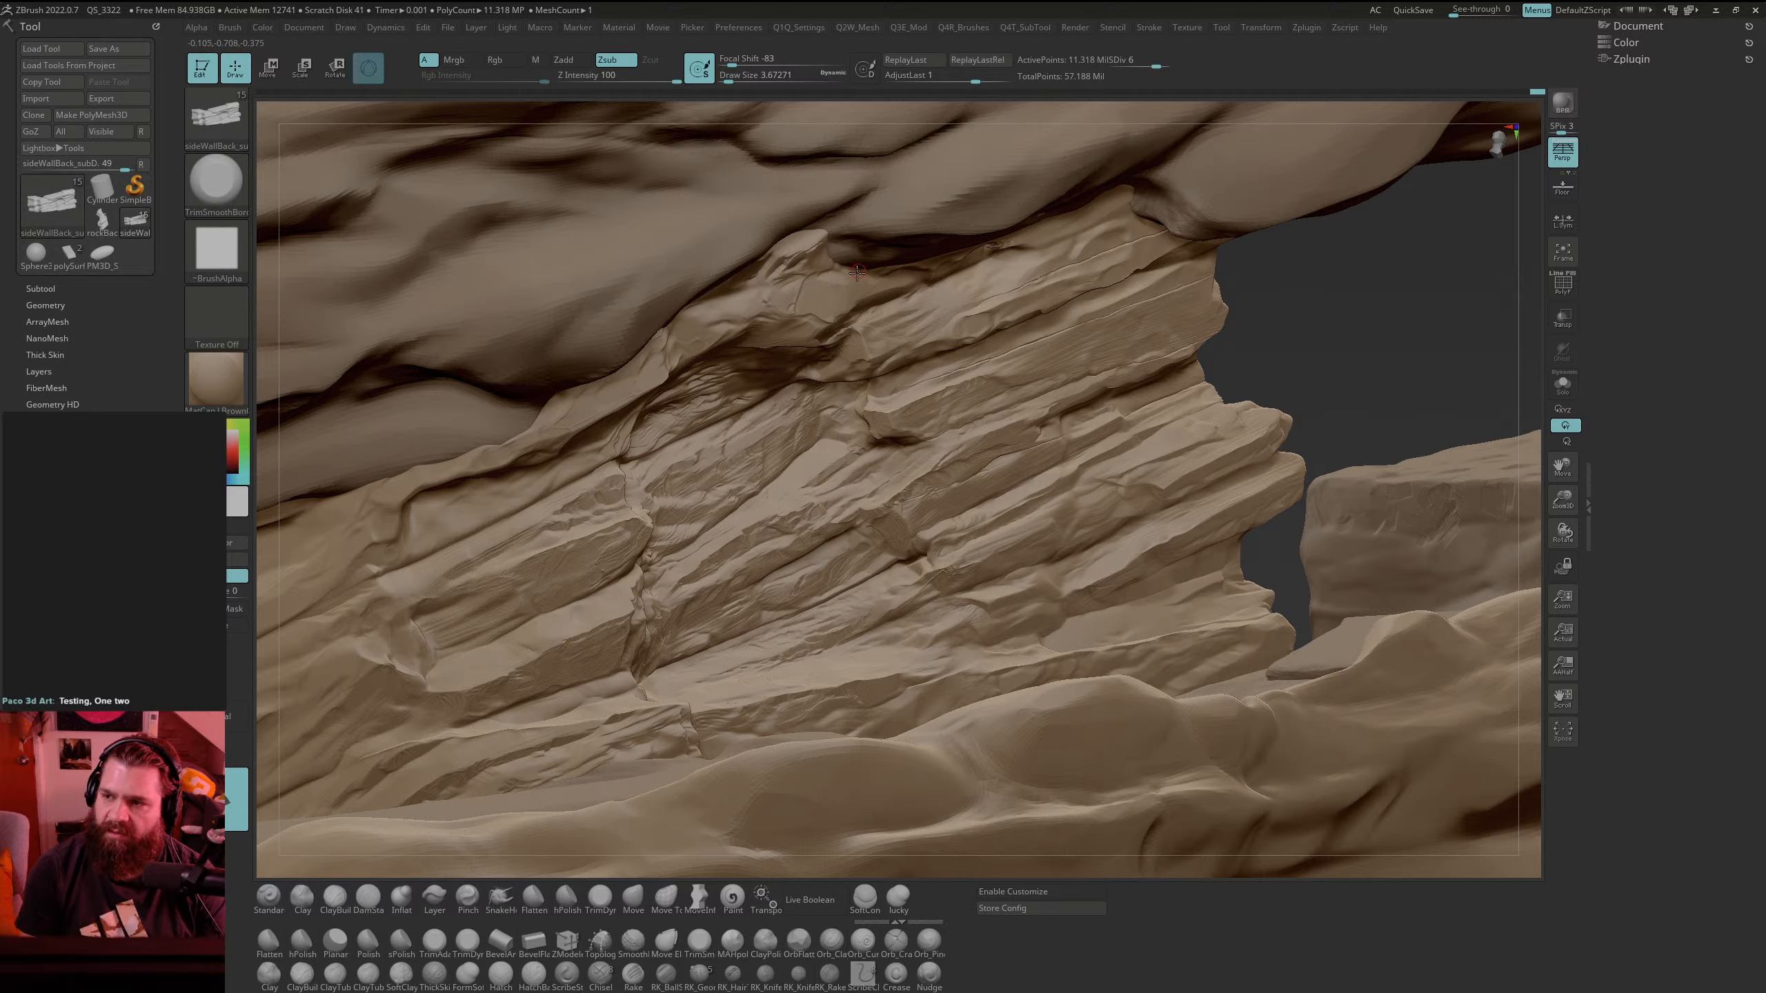
key("s")
left_click_drag(837, 278, 842, 278)
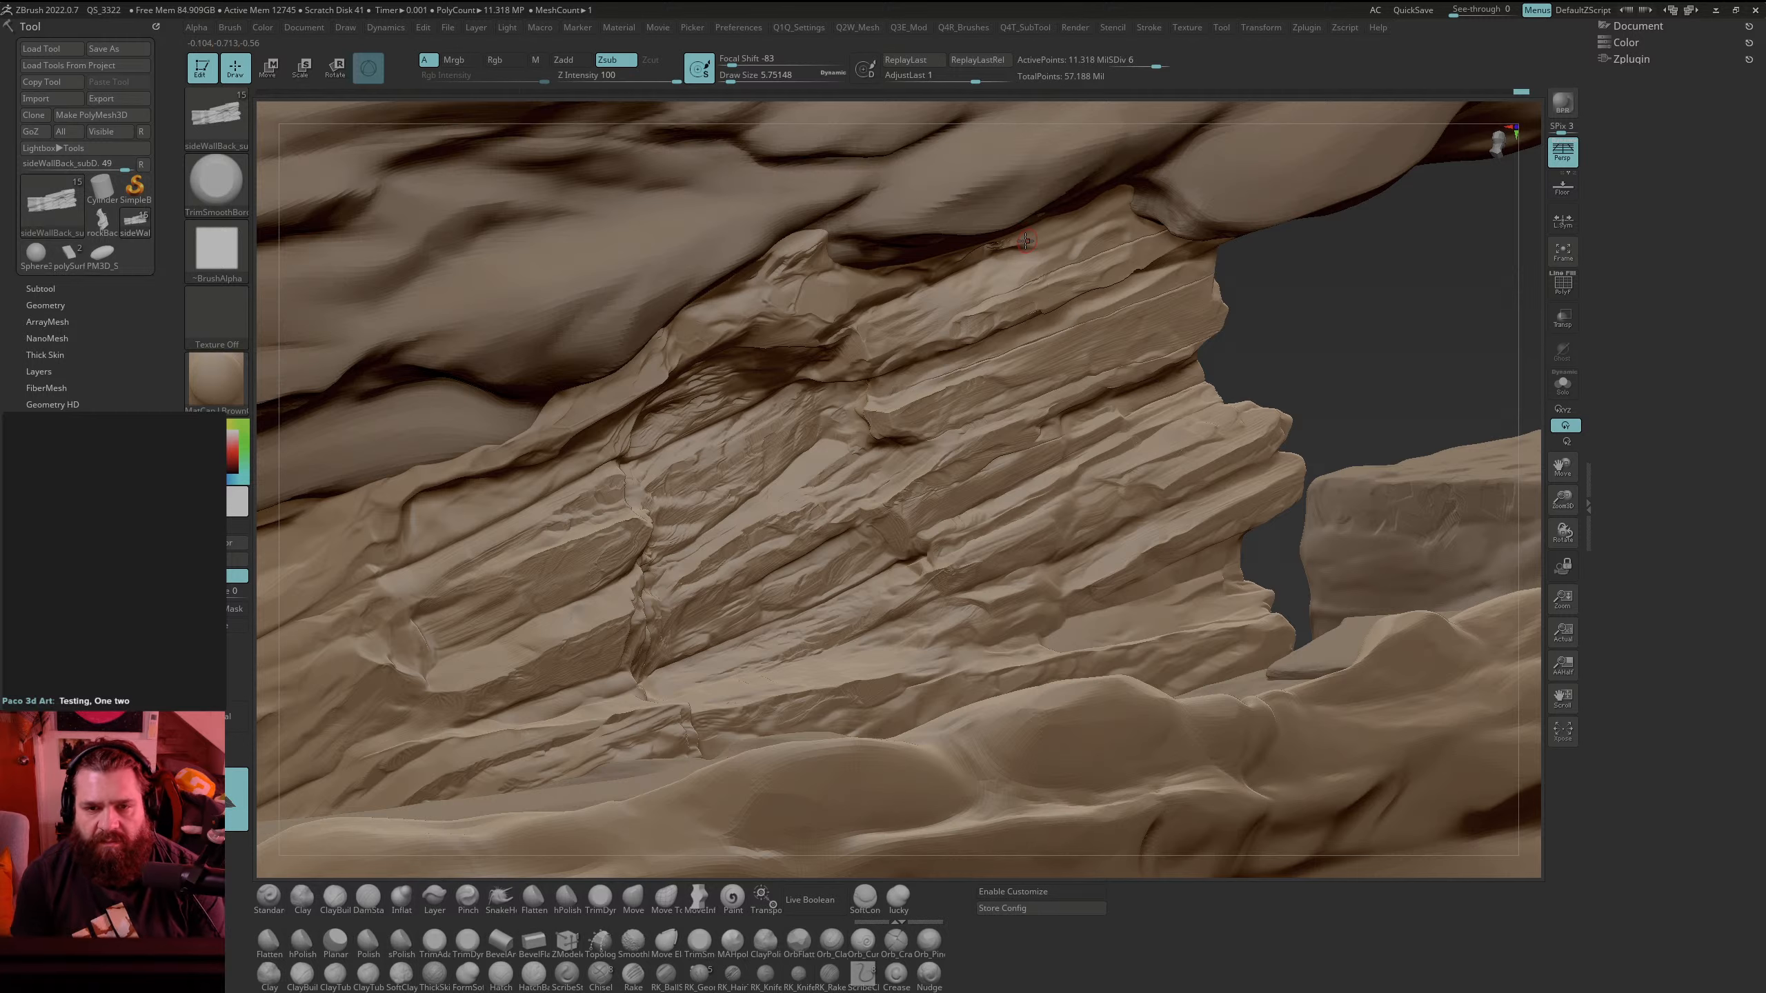
key("shift")
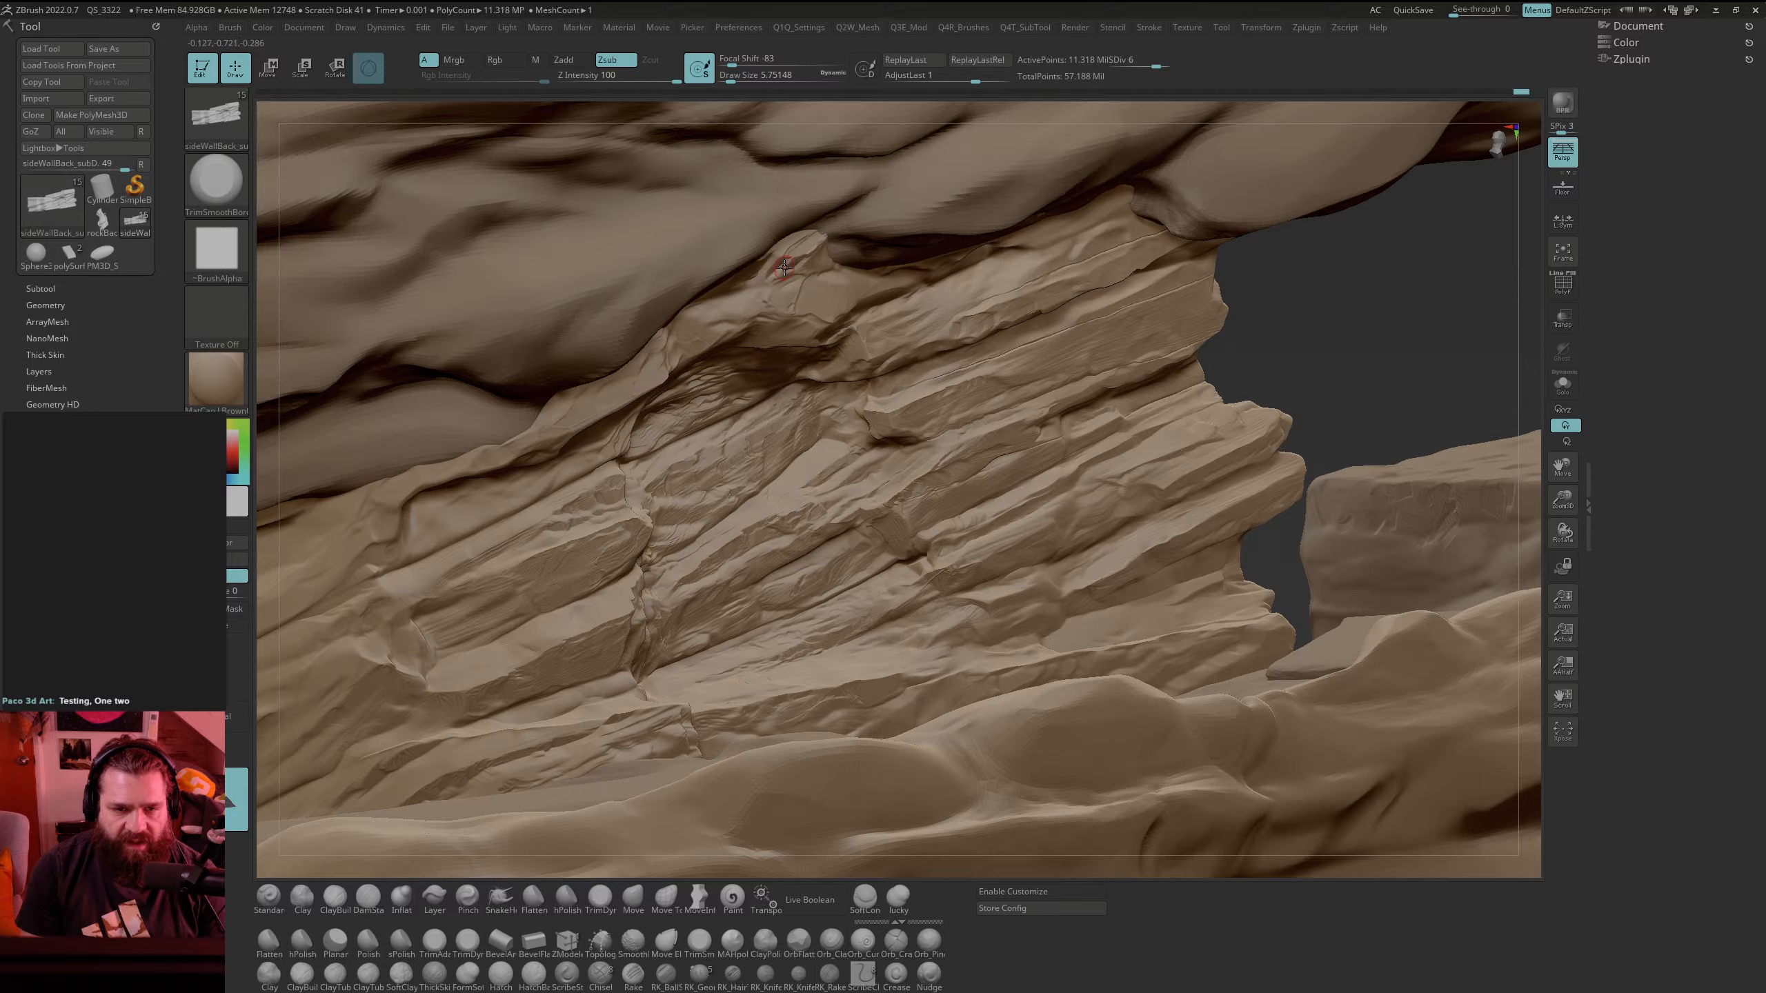
key("shift")
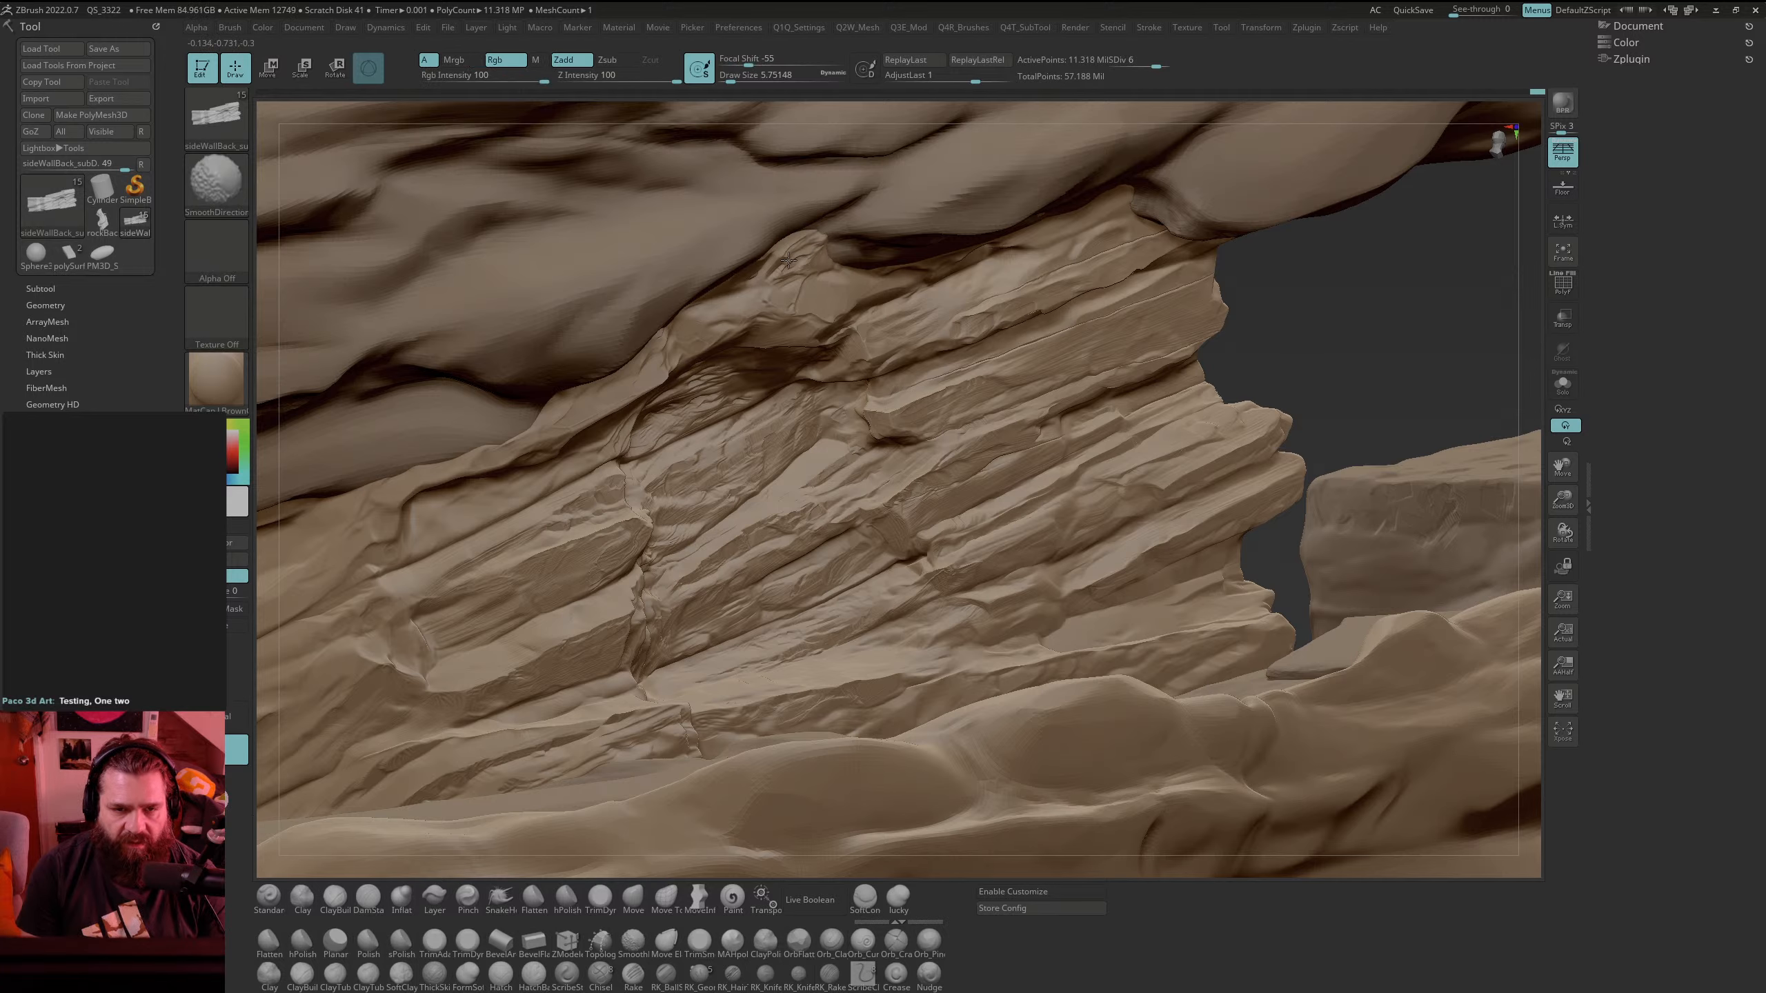
Step: Flatten the peak beneath the overhang with a draw size of about 15.55 and trim the upper ledge at the inner end
mouse_move(1391, 277)
left_mouse_down()
mouse_move(1443, 276)
mouse_move(1407, 278)
left_mouse_up()
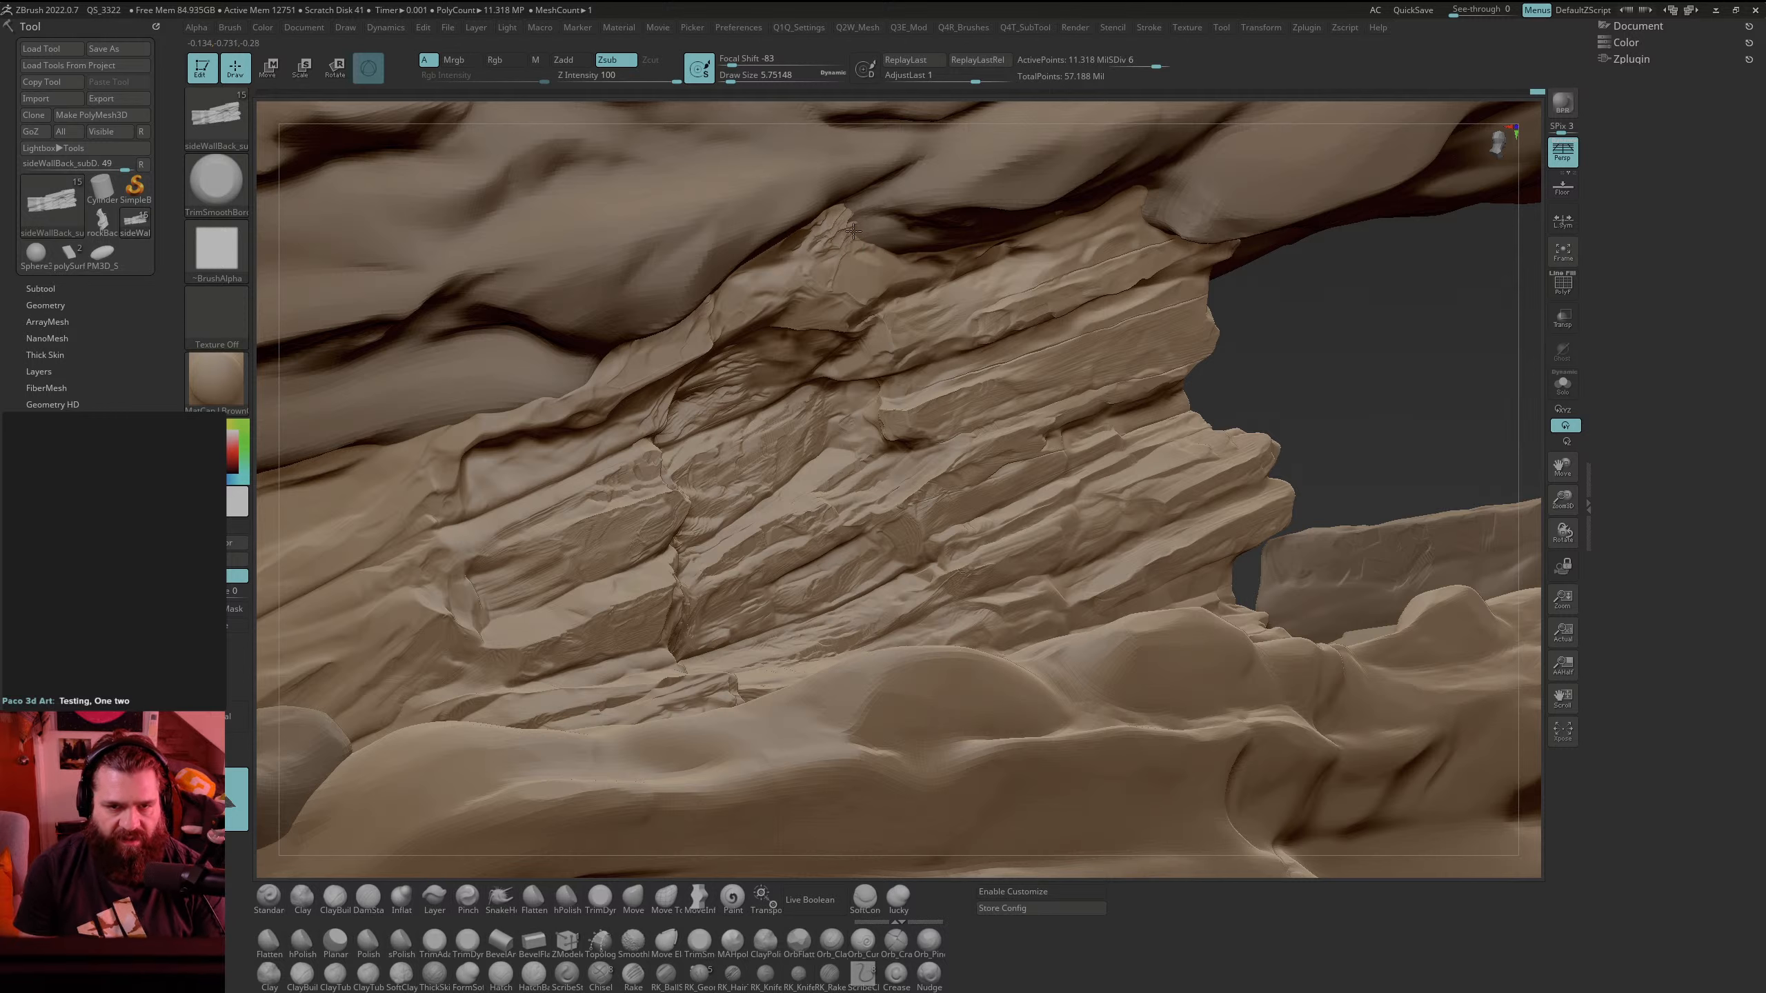
key("space")
left_click_drag(857, 241, 864, 244)
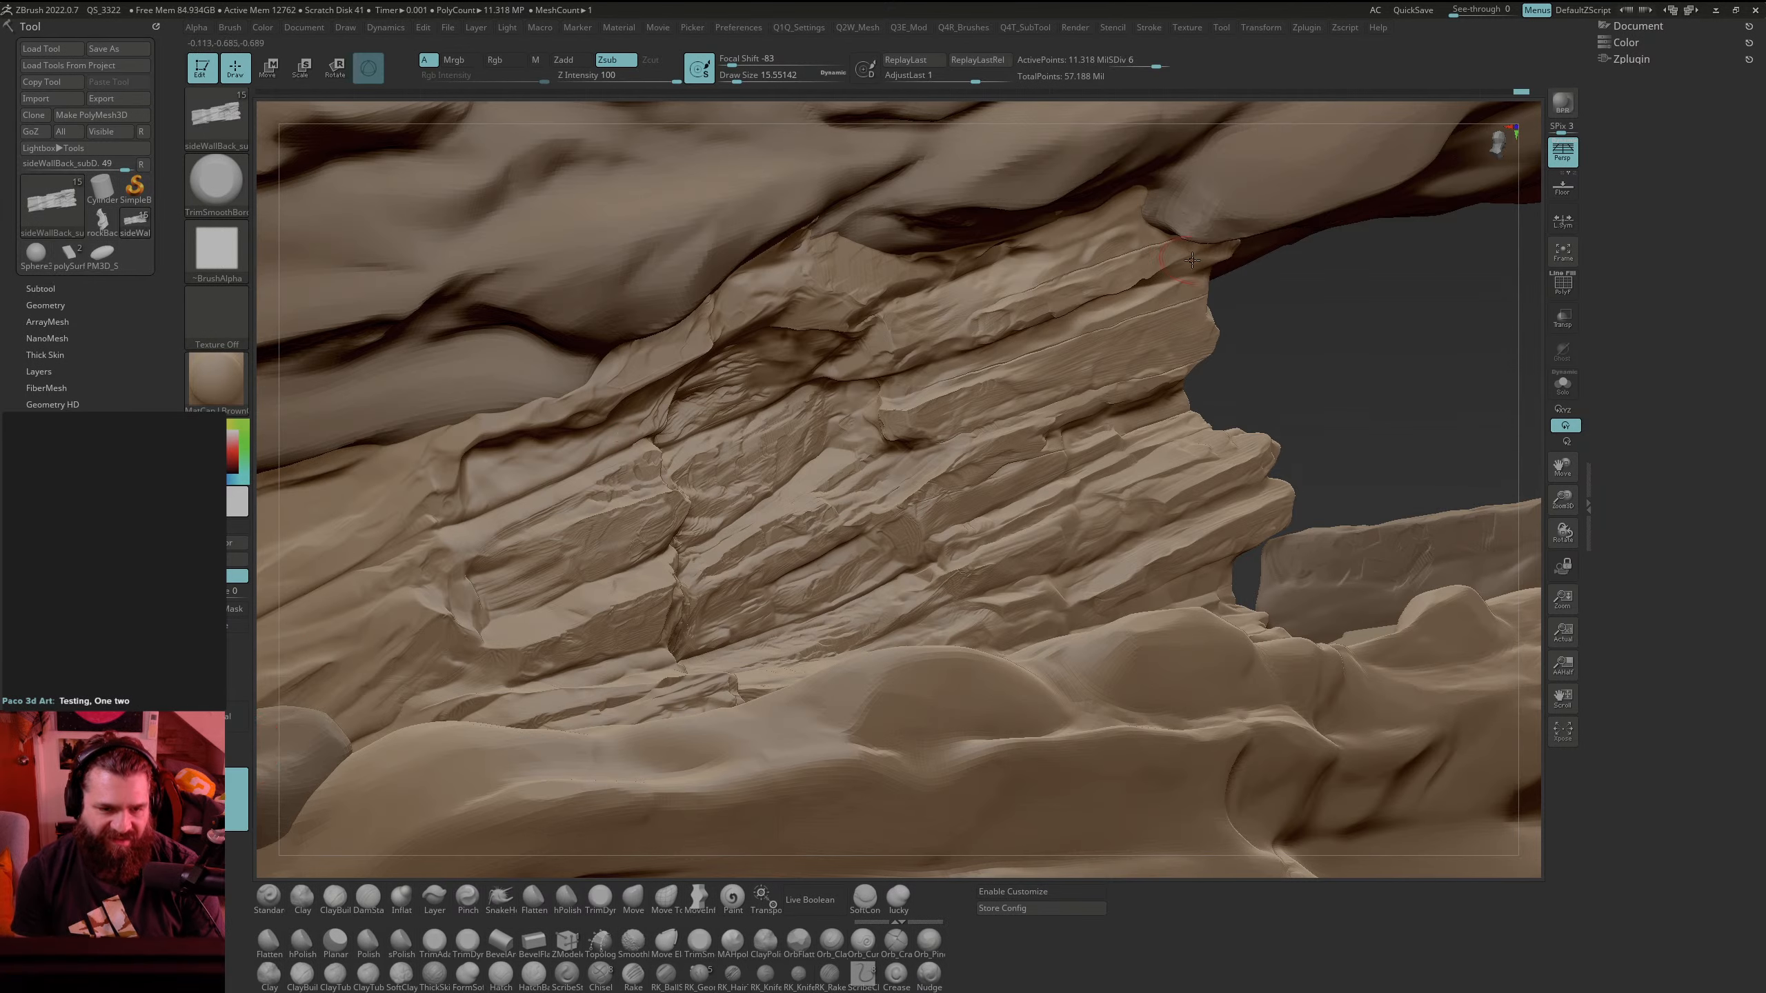
left_click_drag(1378, 331, 1365, 309)
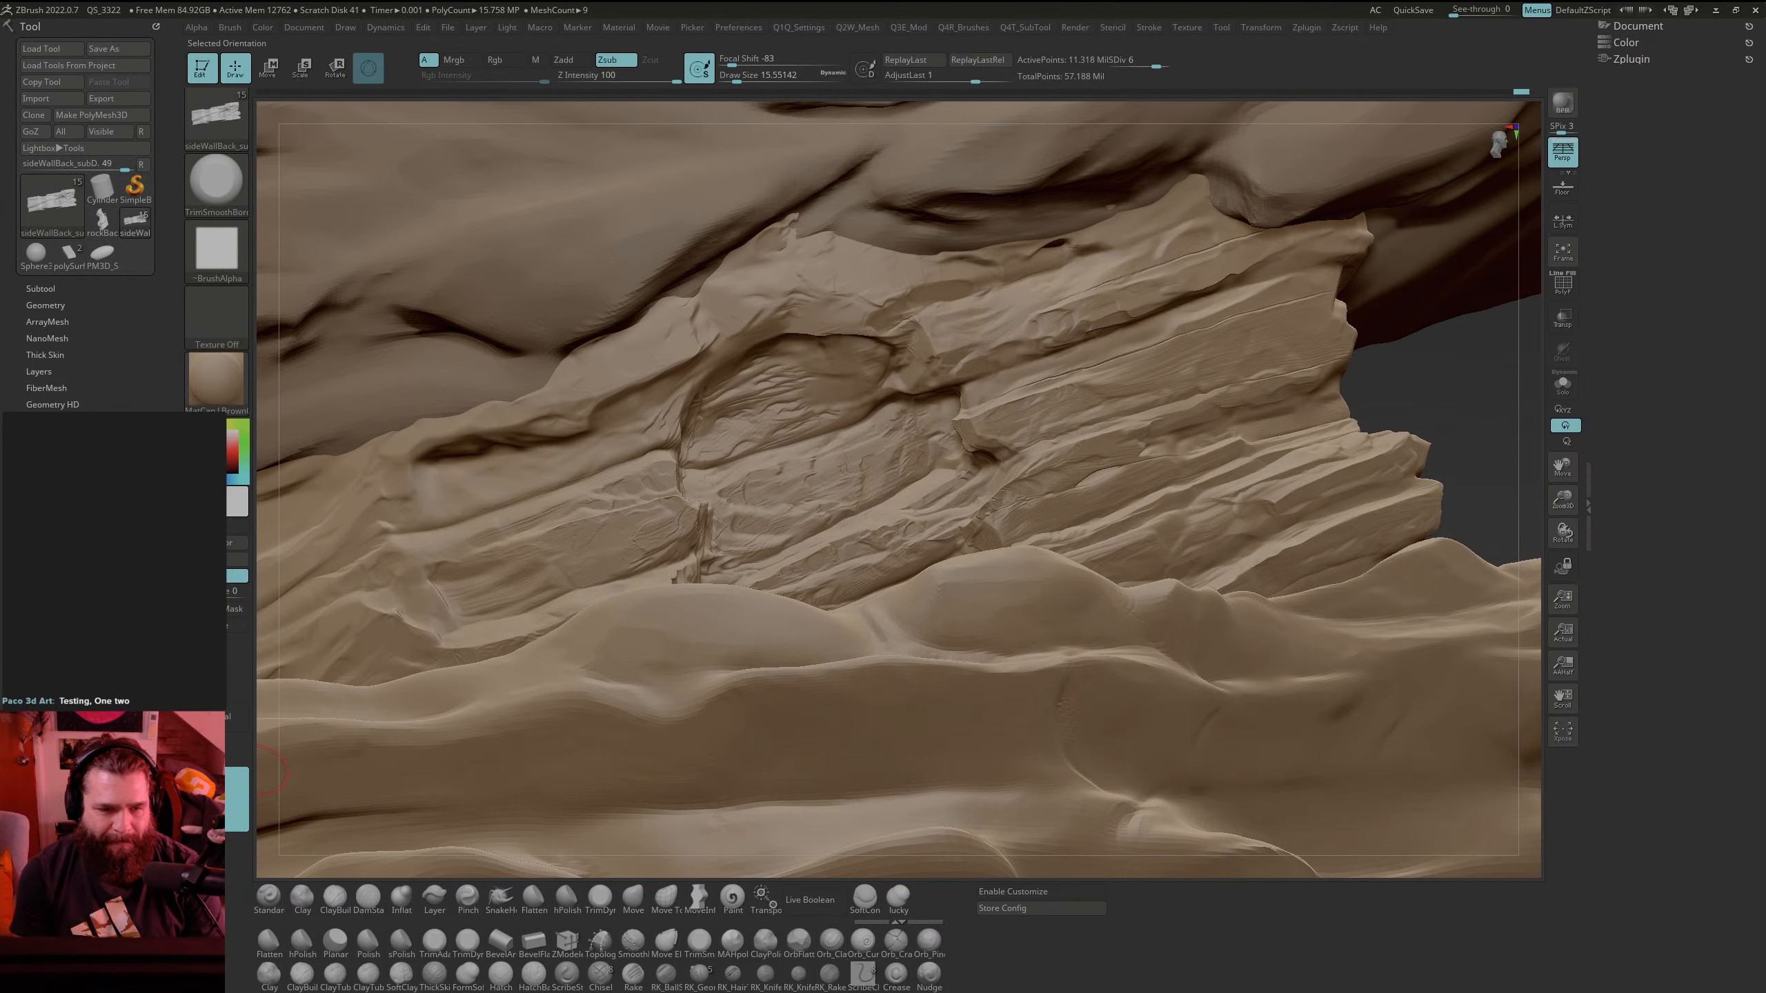
mouse_move(589, 407)
left_mouse_down()
mouse_move(457, 449)
mouse_move(486, 425)
left_mouse_up()
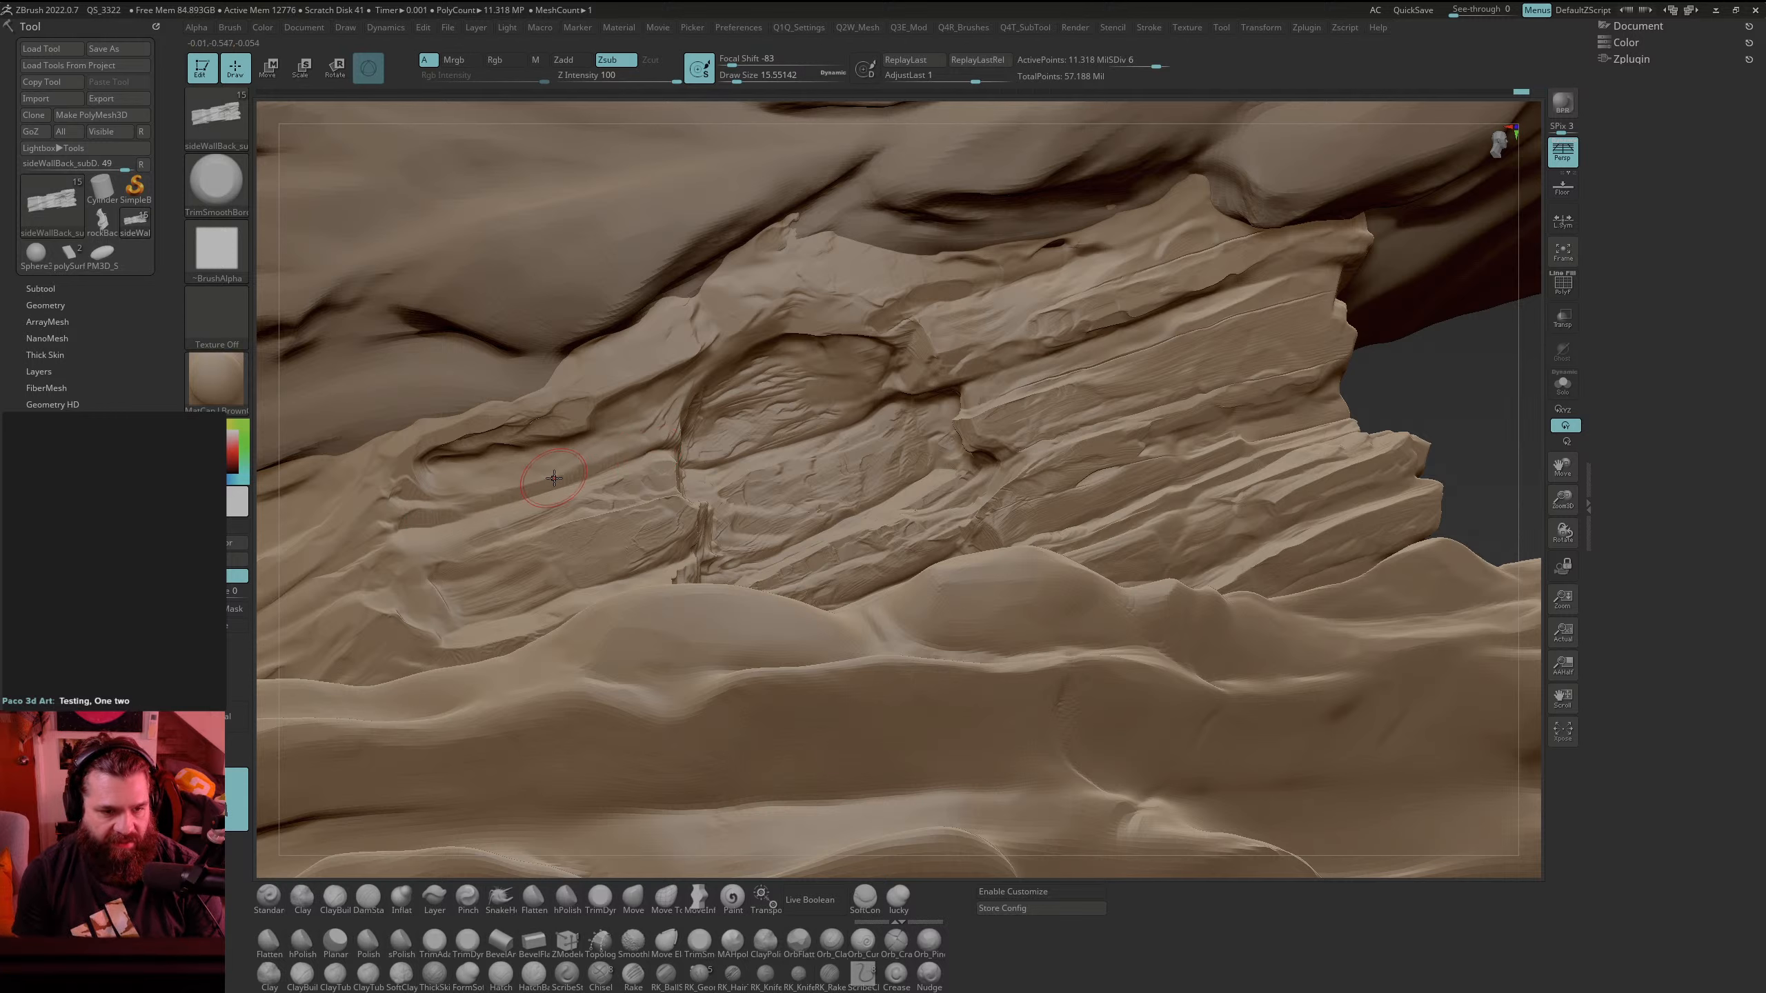
Step: Set the draw size to about 10.54, then trim and smooth the slabs between the vertical crack and the wall's inner end
left_click_drag(554, 479, 667, 445)
key("space")
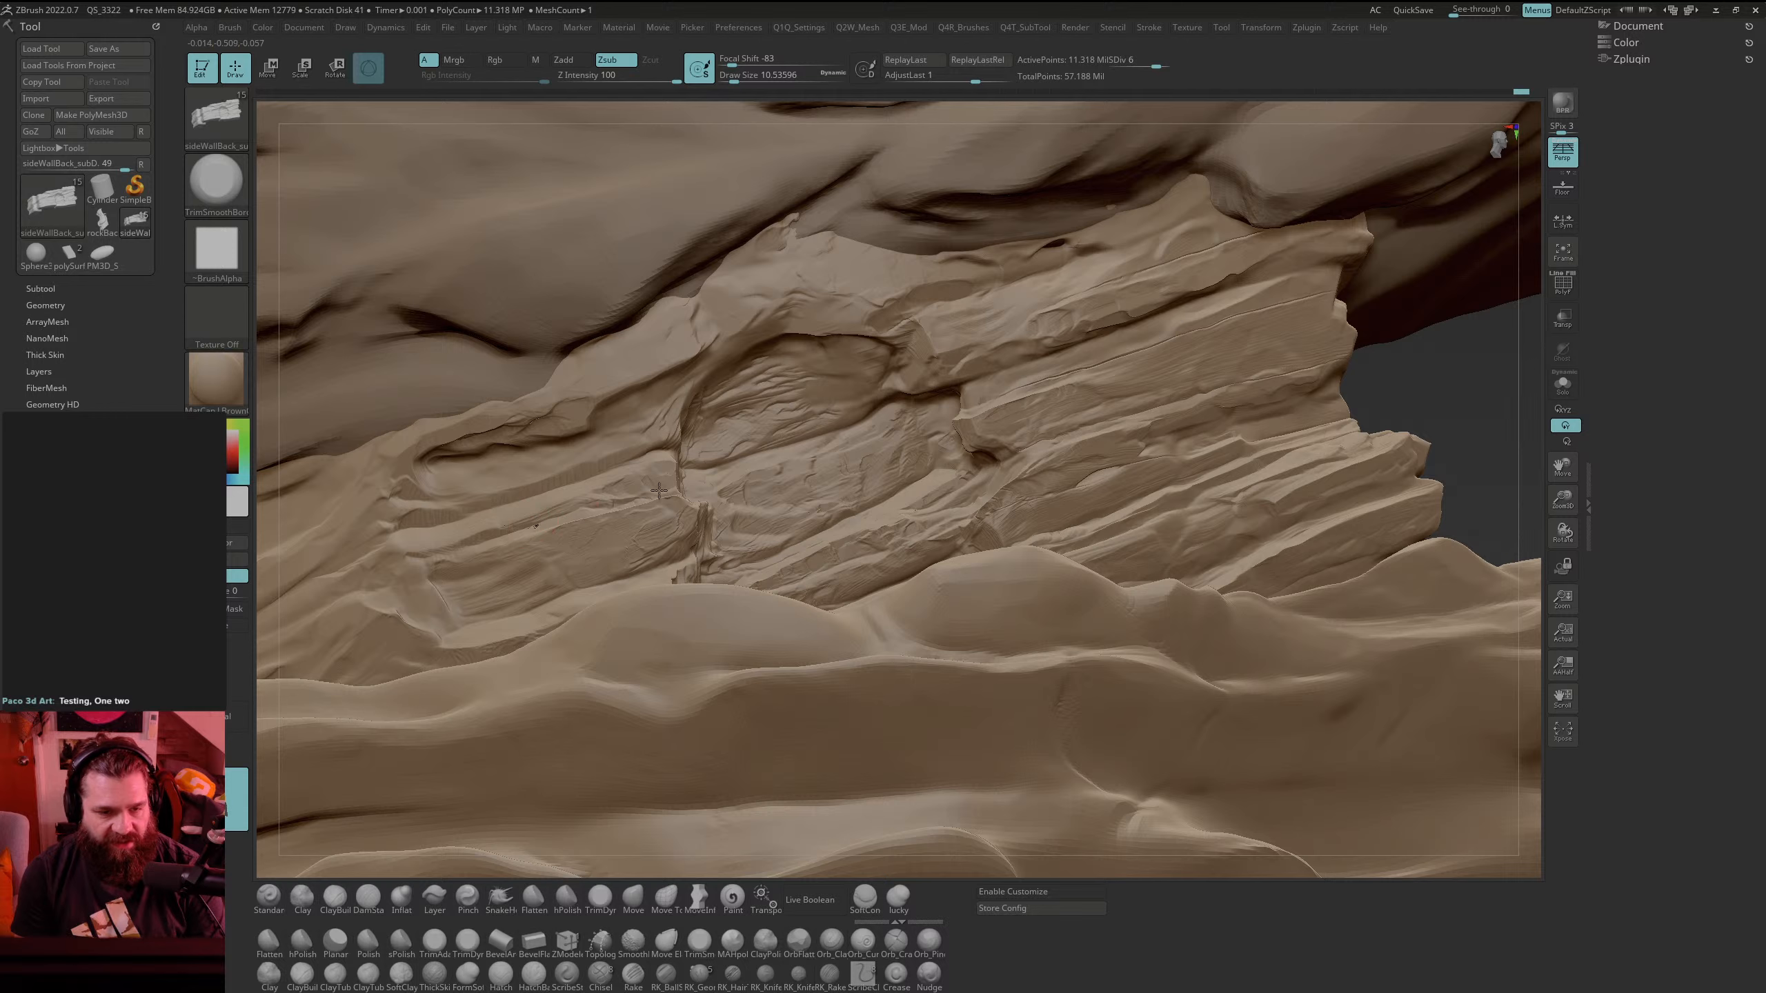
key("shift")
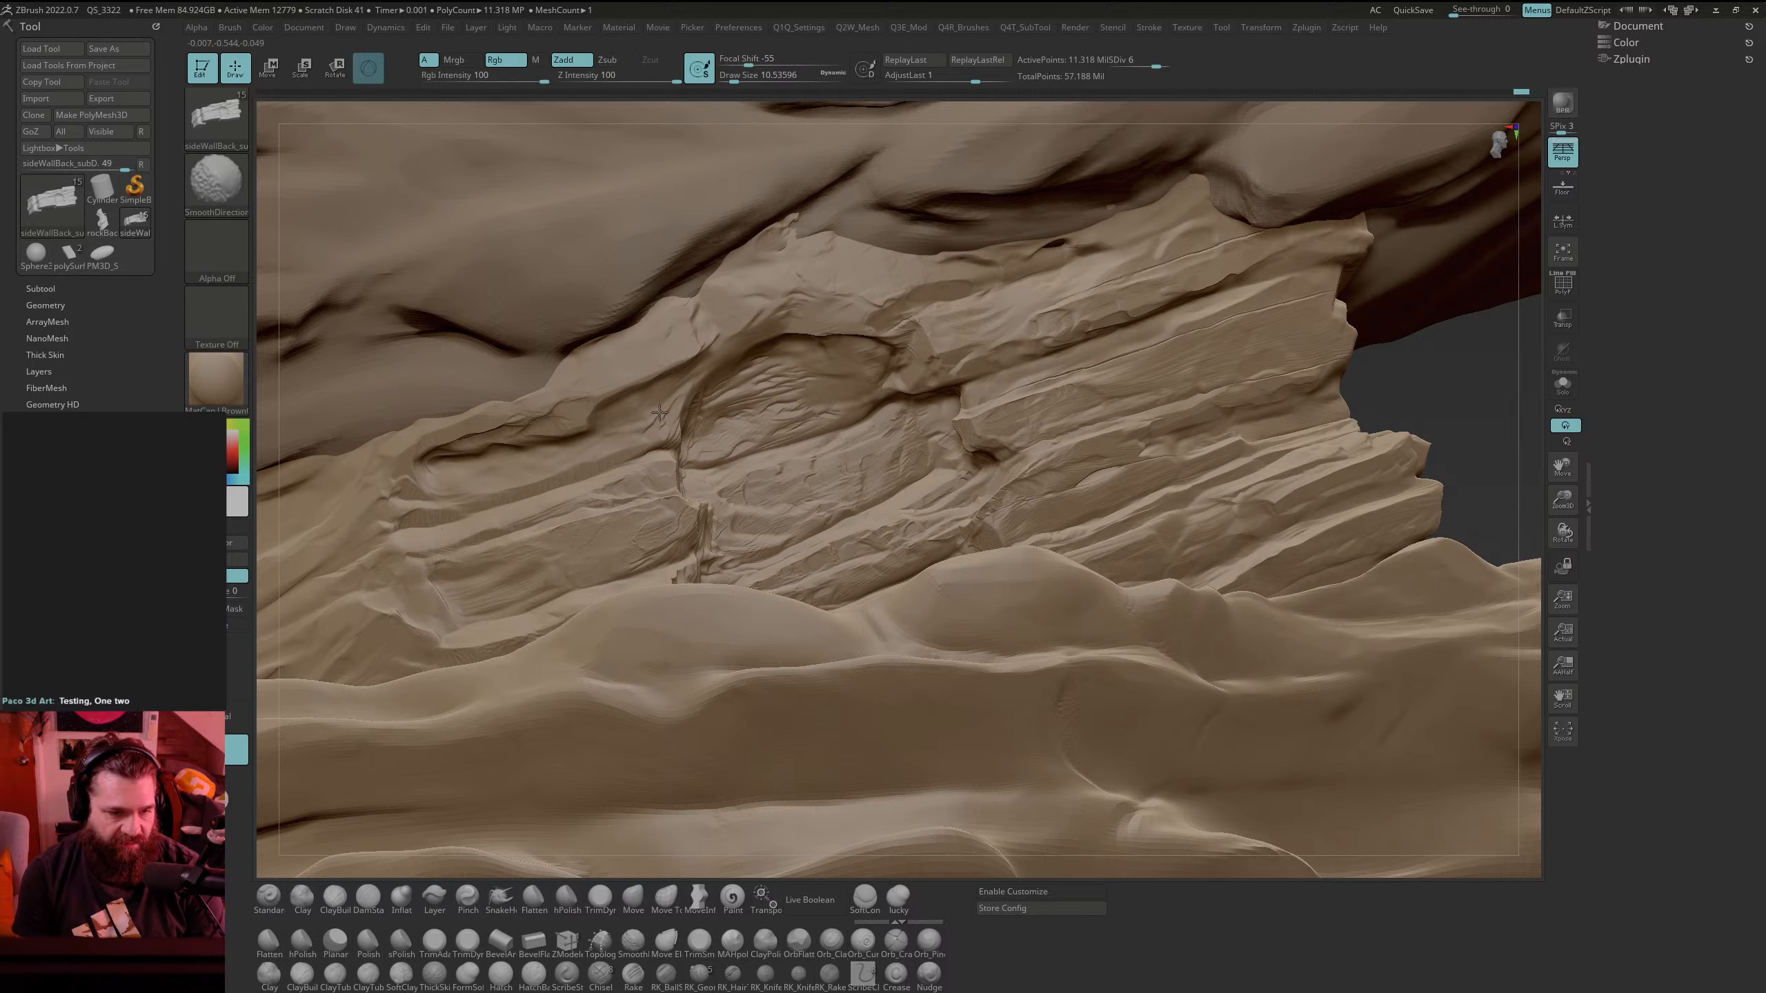
left_click_drag(646, 448, 523, 490)
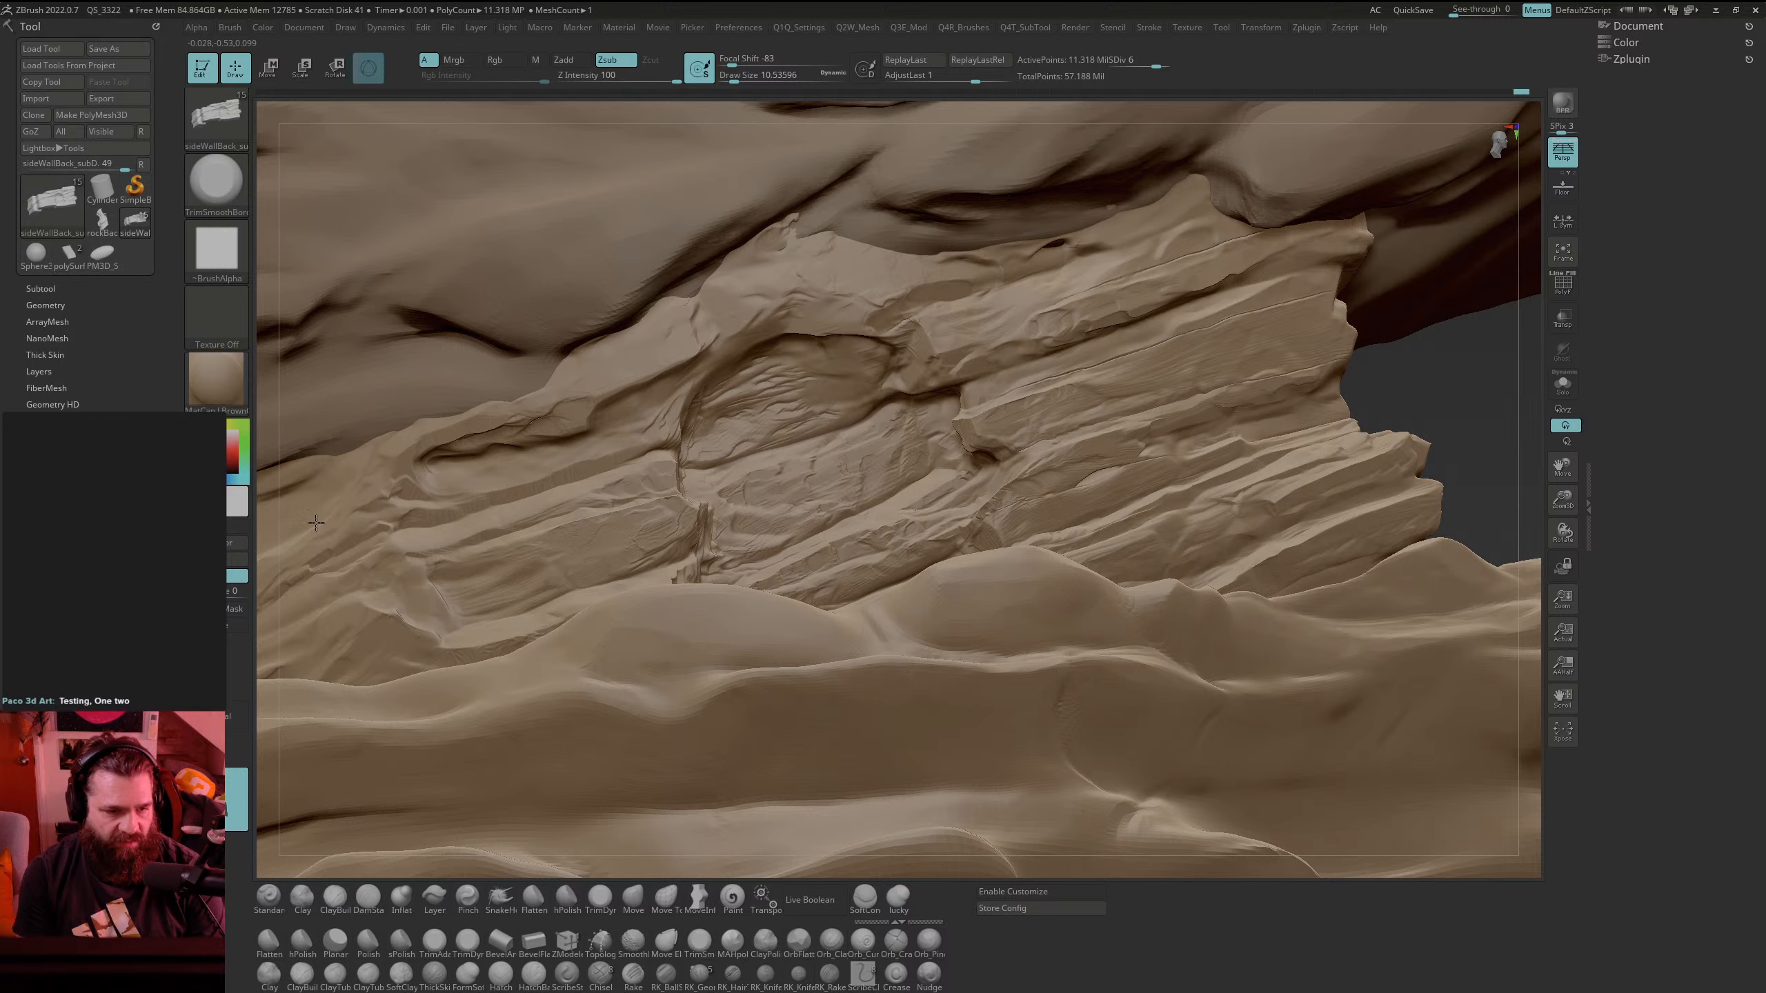
key("shift")
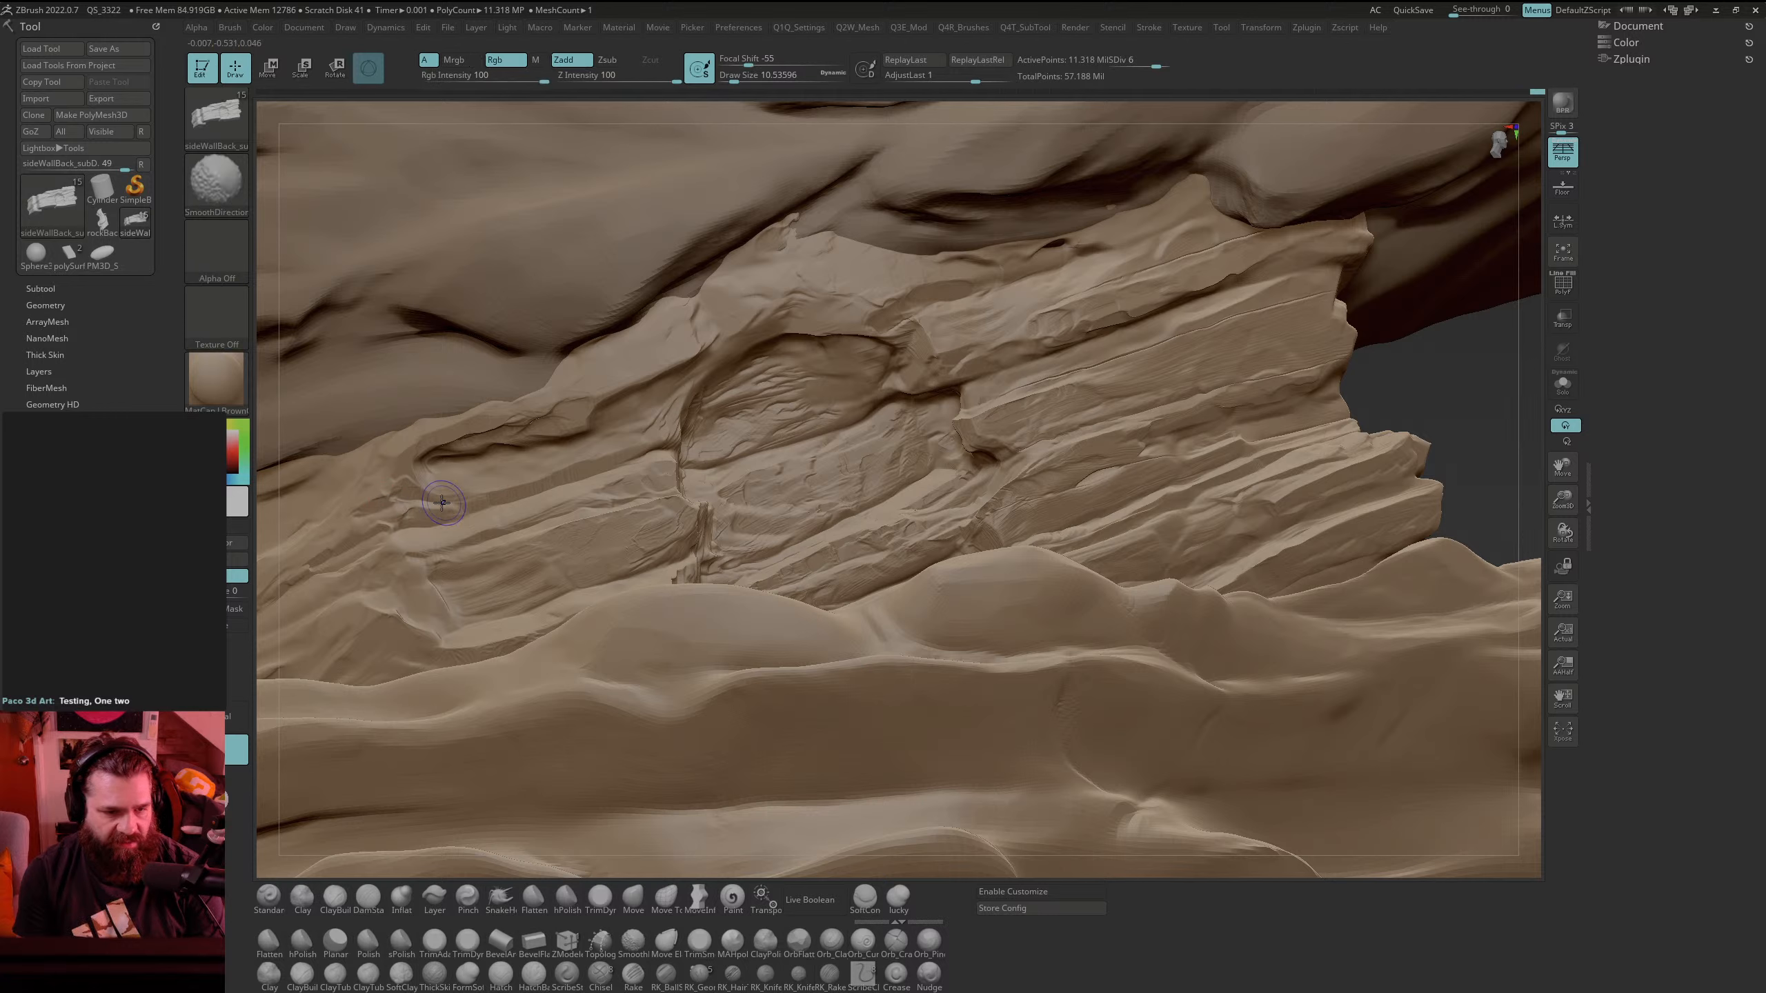
left_click_drag(421, 473, 416, 483, "shift")
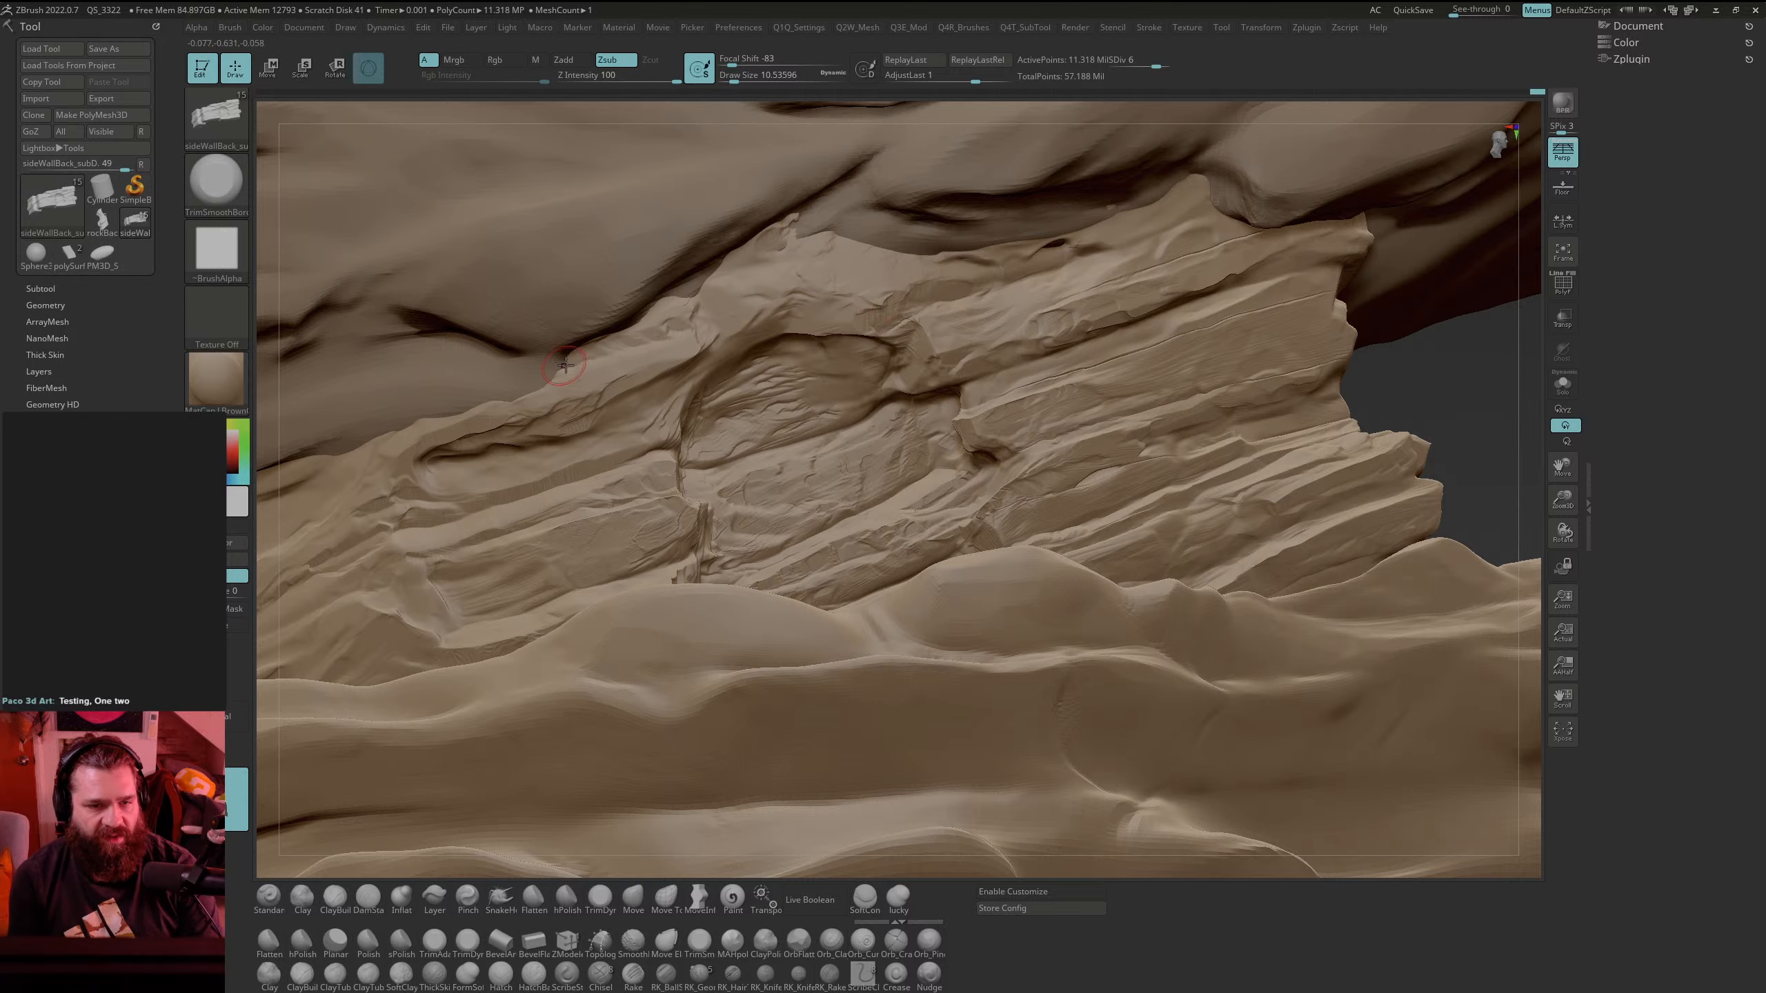
Step: Trim and smooth the wall's sloping top rim from the inner ledge up to the peak
left_click_drag(669, 358, 571, 389)
left_click_drag(684, 343, 719, 313, "shift")
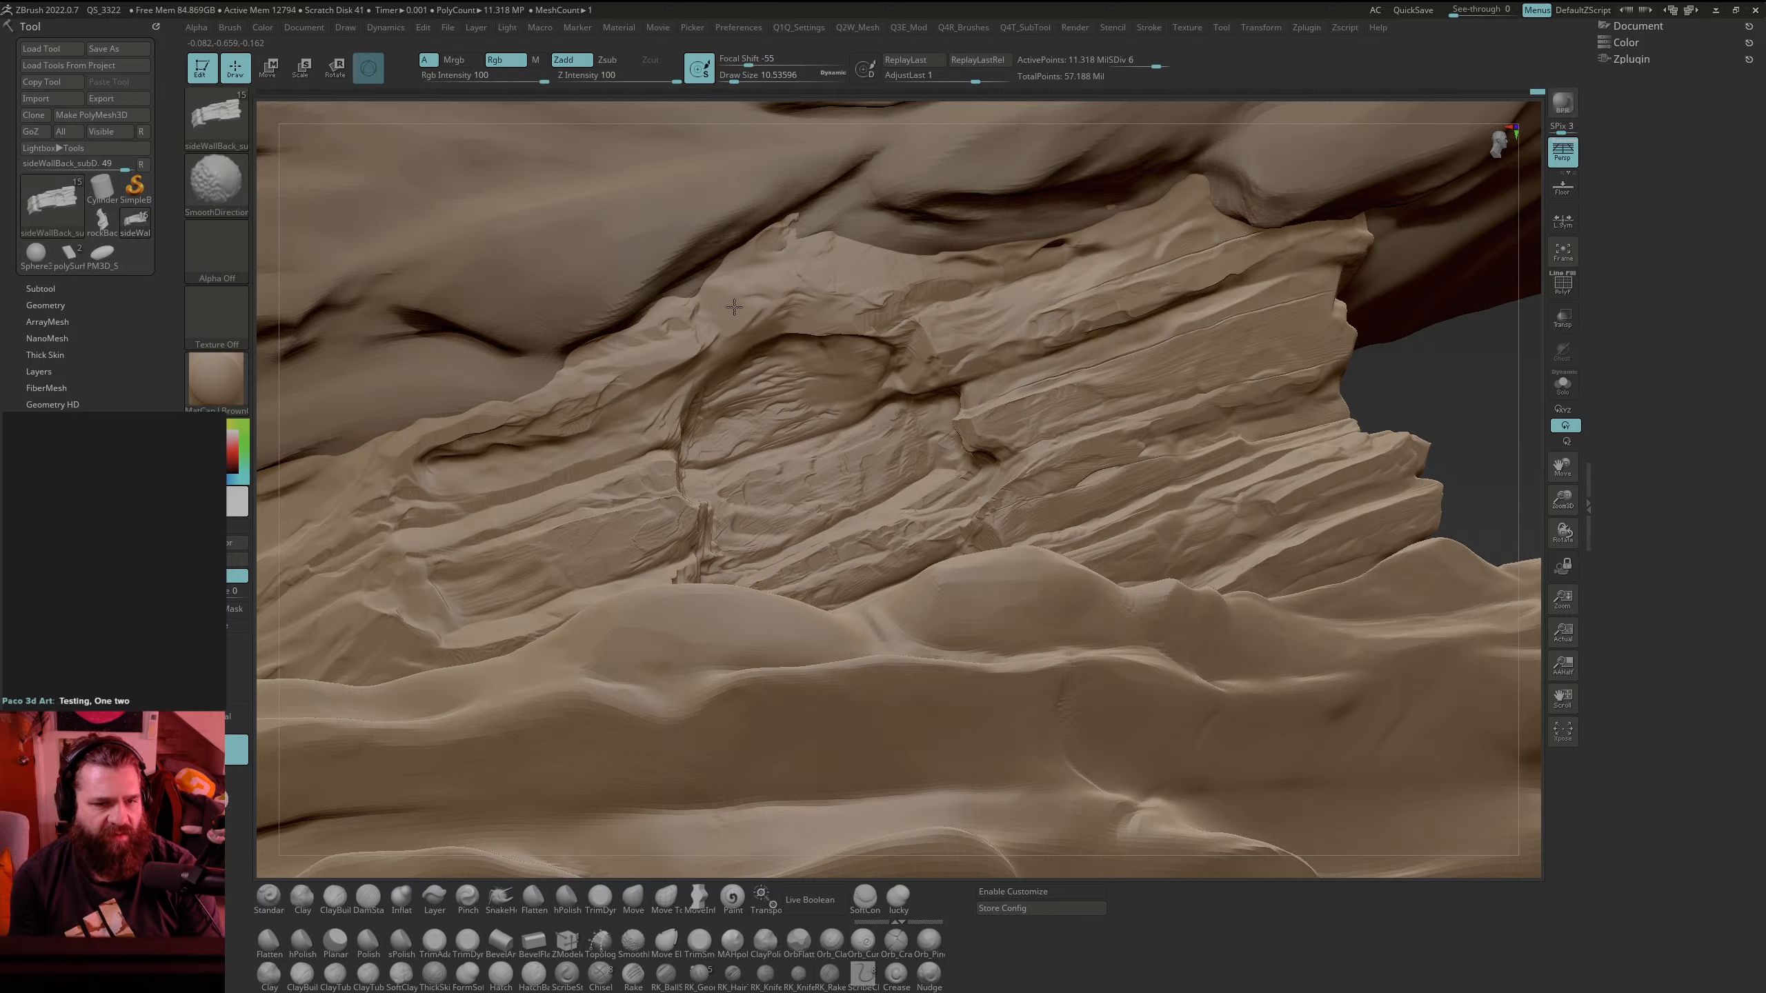
mouse_move(747, 249)
left_mouse_down()
mouse_move(779, 246)
mouse_move(730, 262)
mouse_move(785, 234)
left_mouse_up()
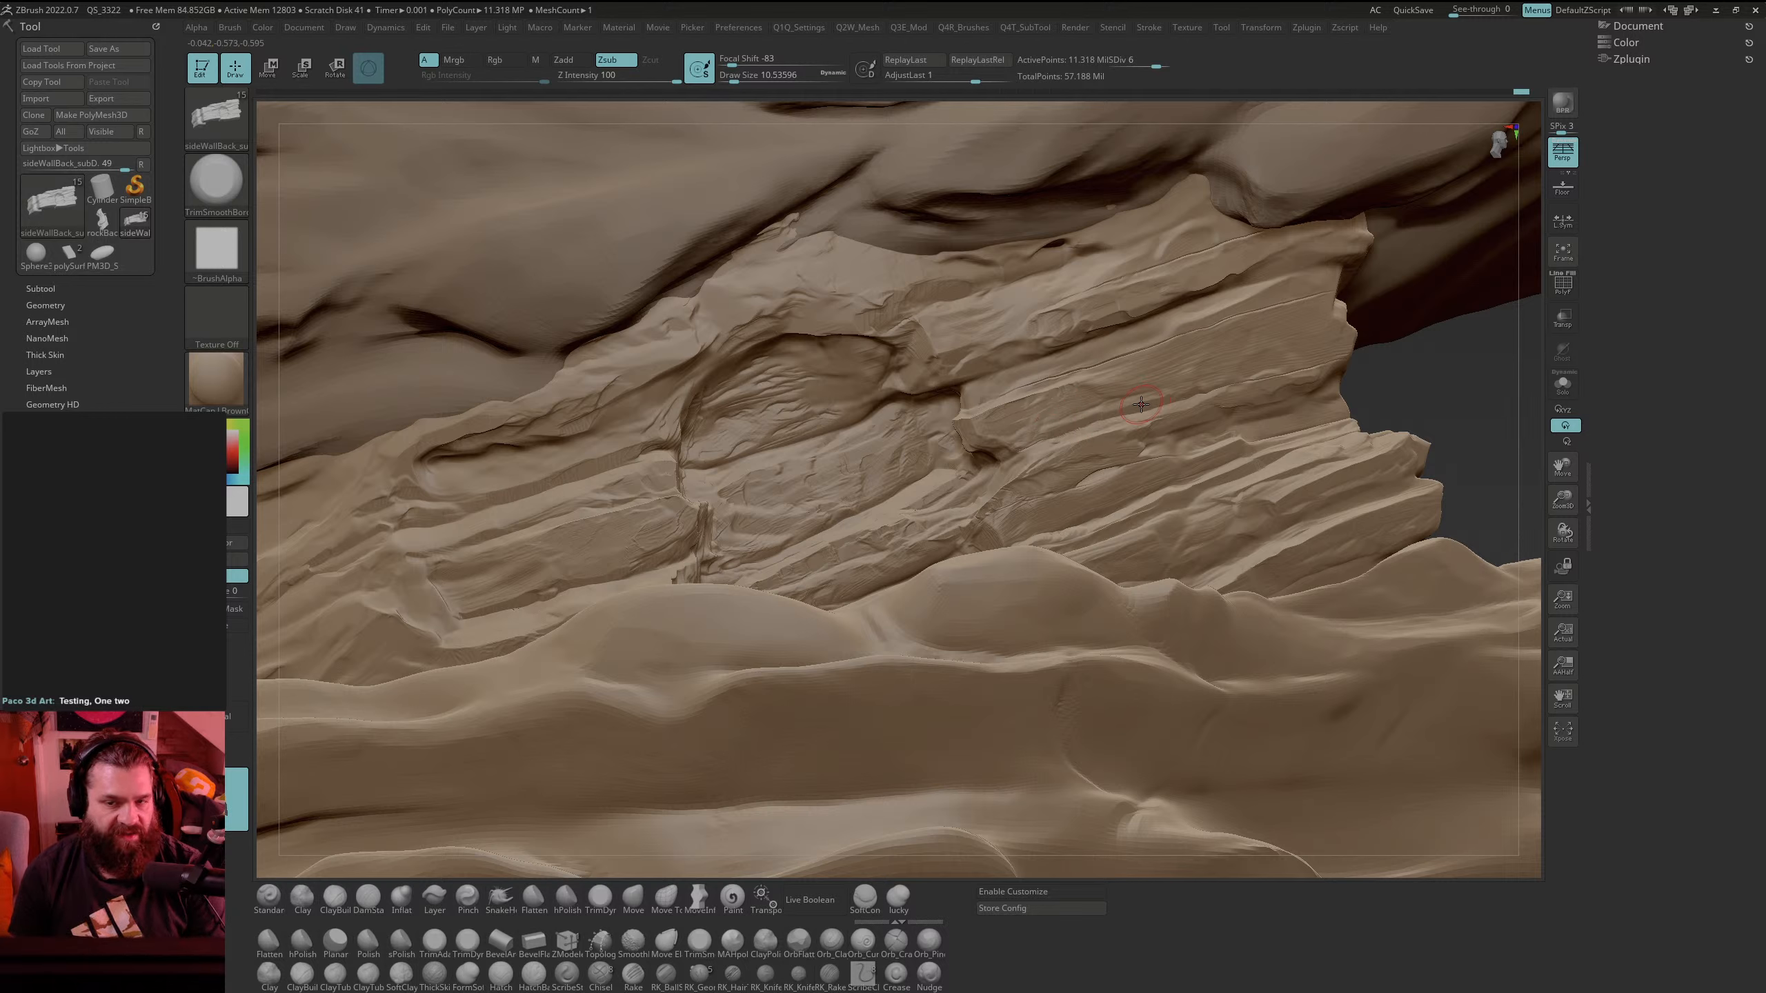
Step: Refine the layers and rim of the rounded hollow and trim the broad slab toward the outer end
key("shift")
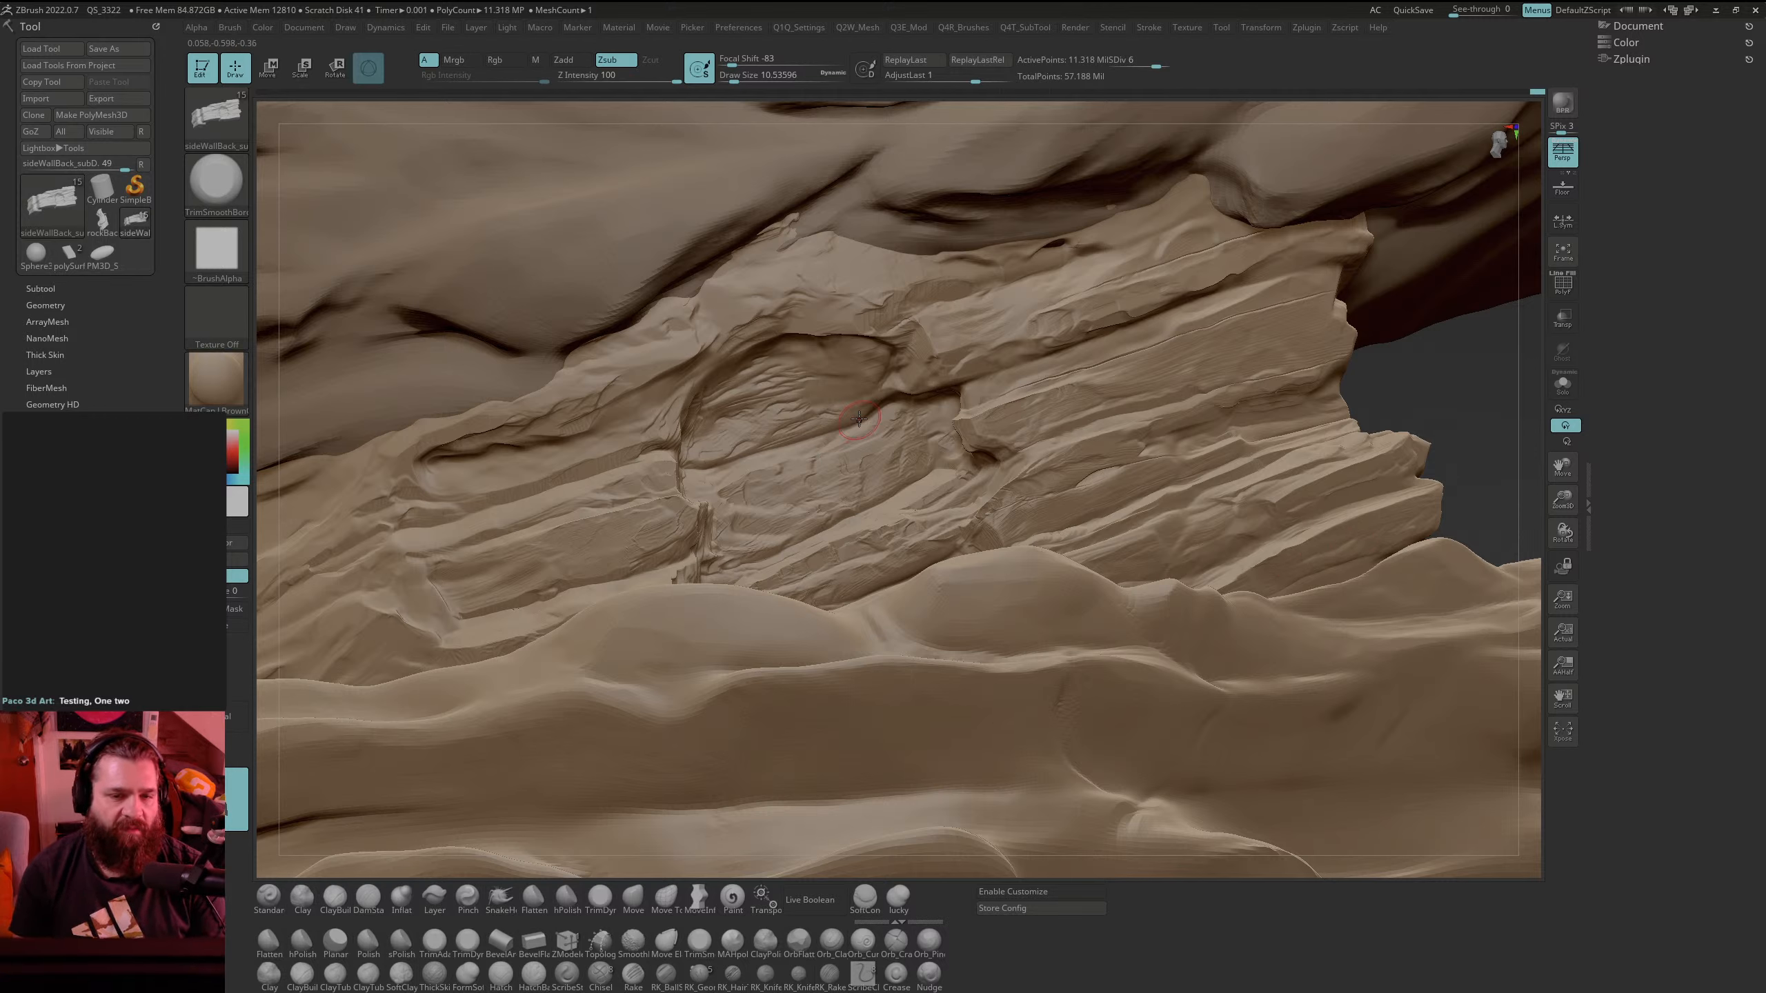
mouse_move(238, 791)
left_mouse_down()
mouse_move(768, 438)
mouse_move(854, 417)
left_mouse_up()
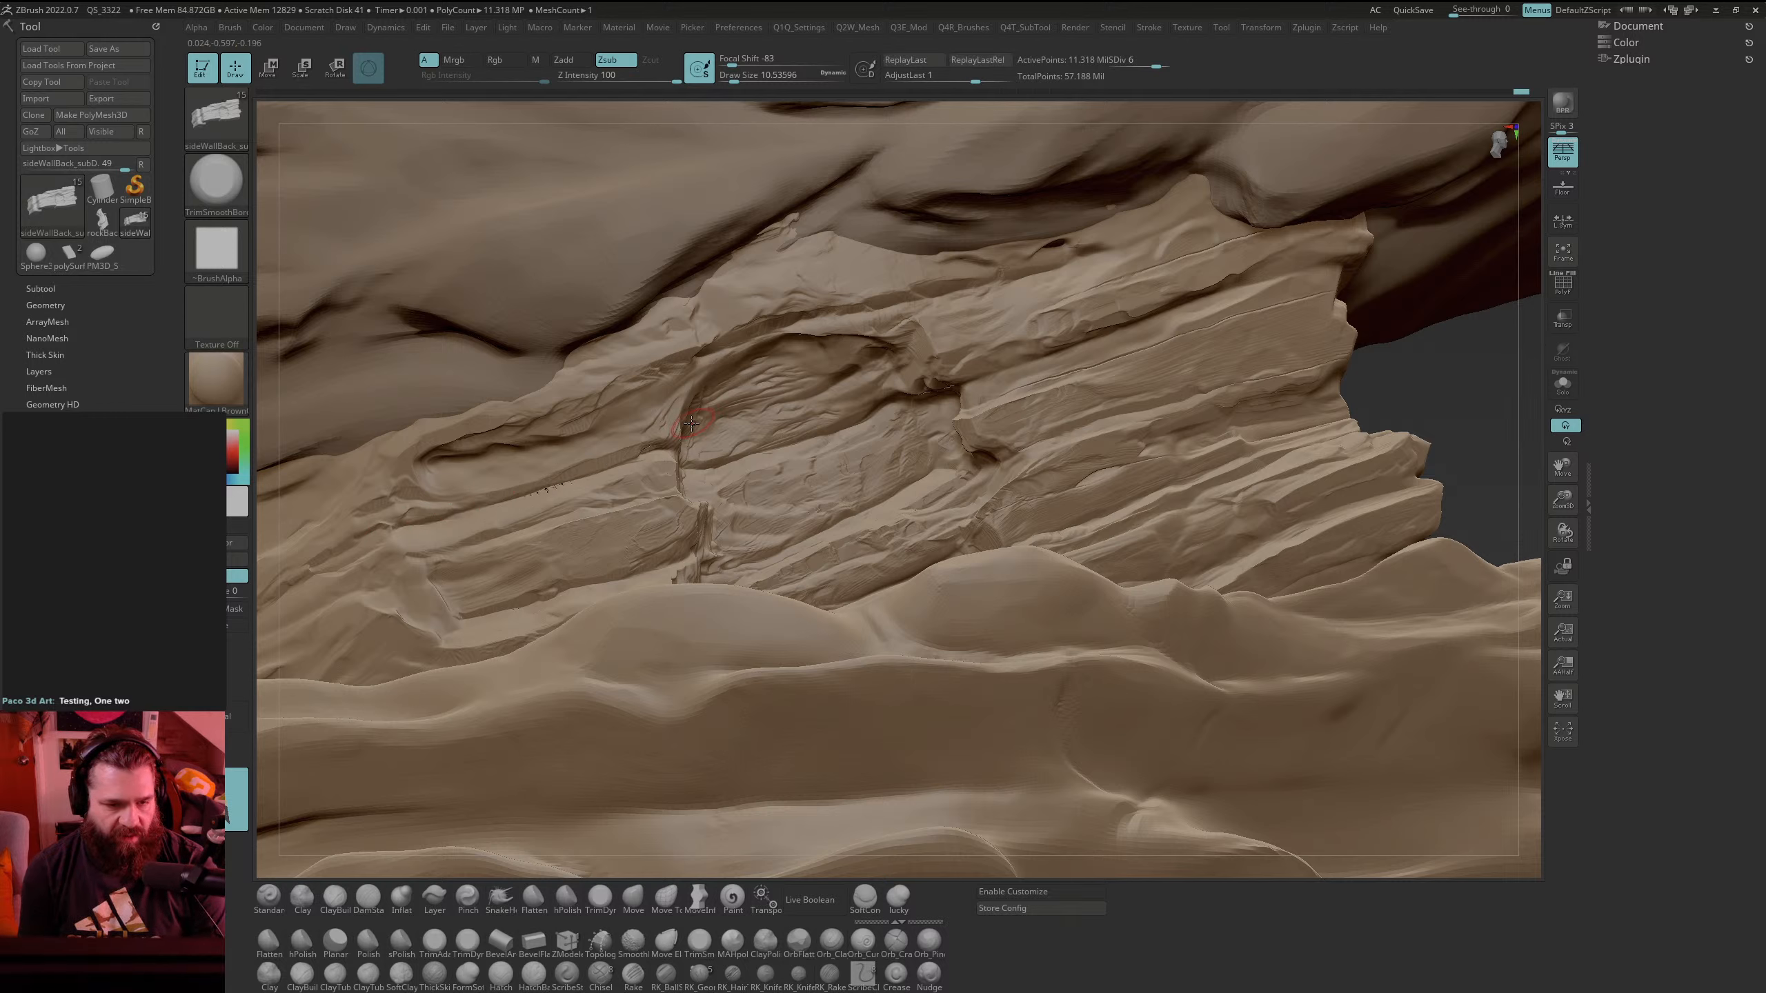
key("shift")
key("shift")
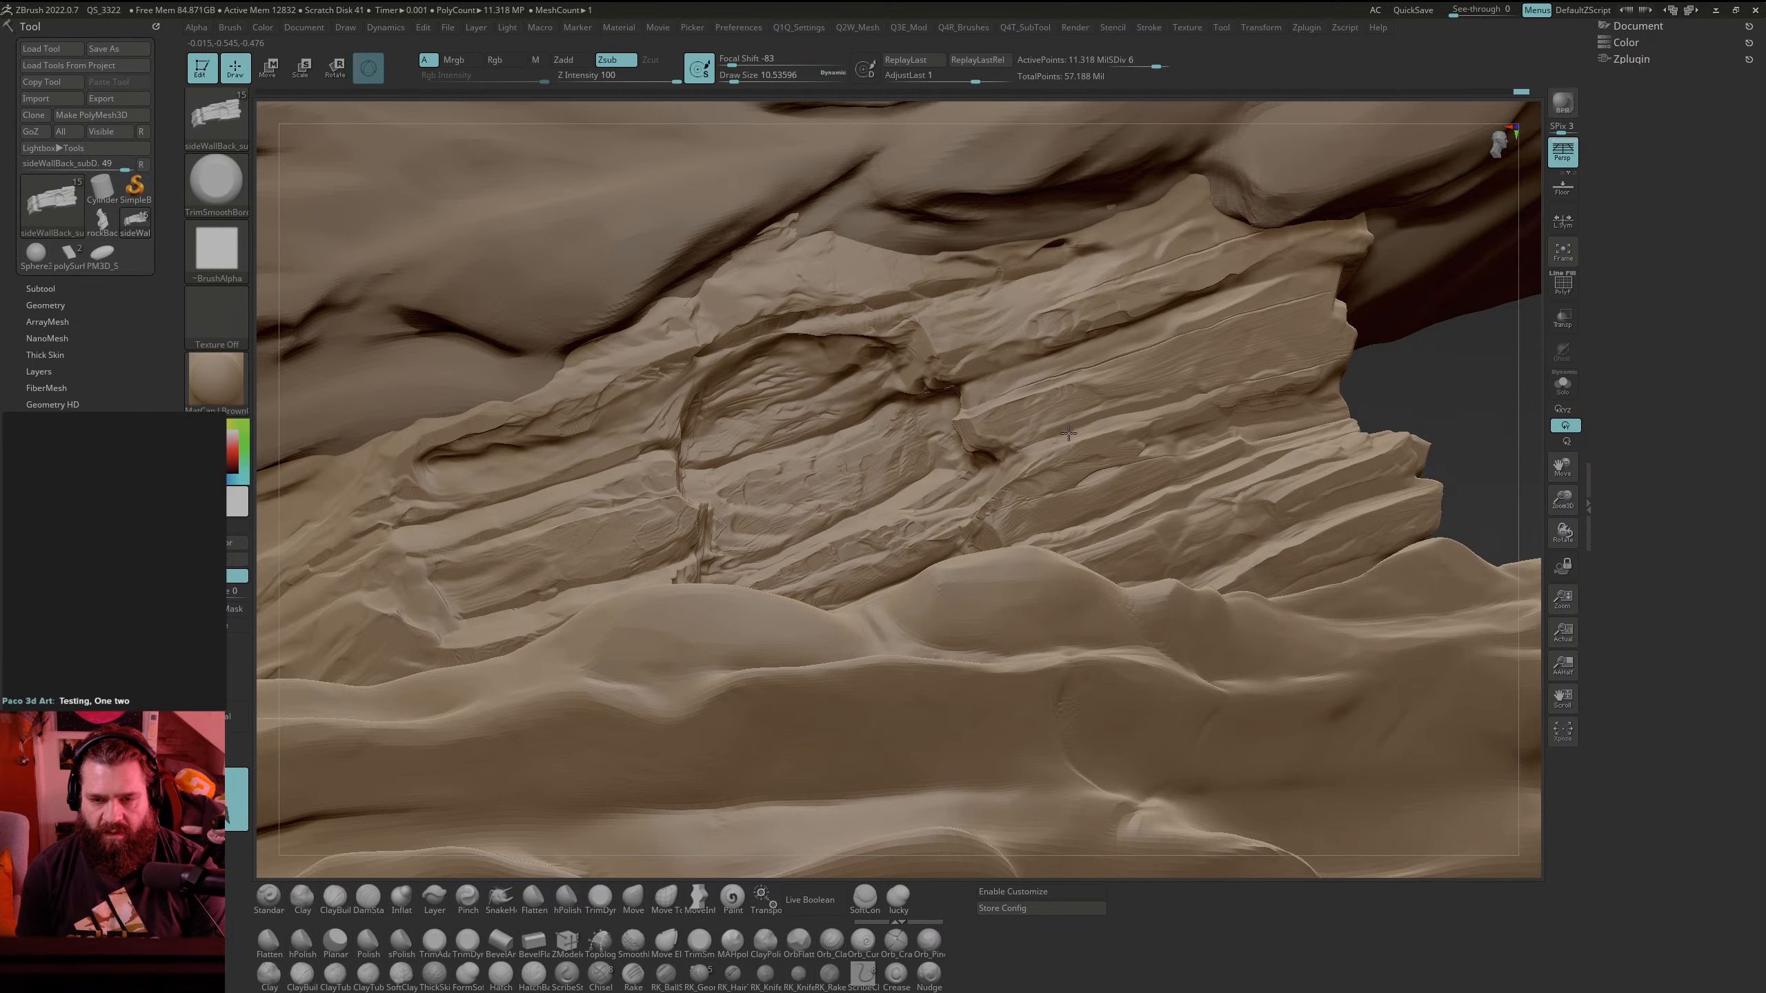
left_click_drag(1107, 417, 1248, 381)
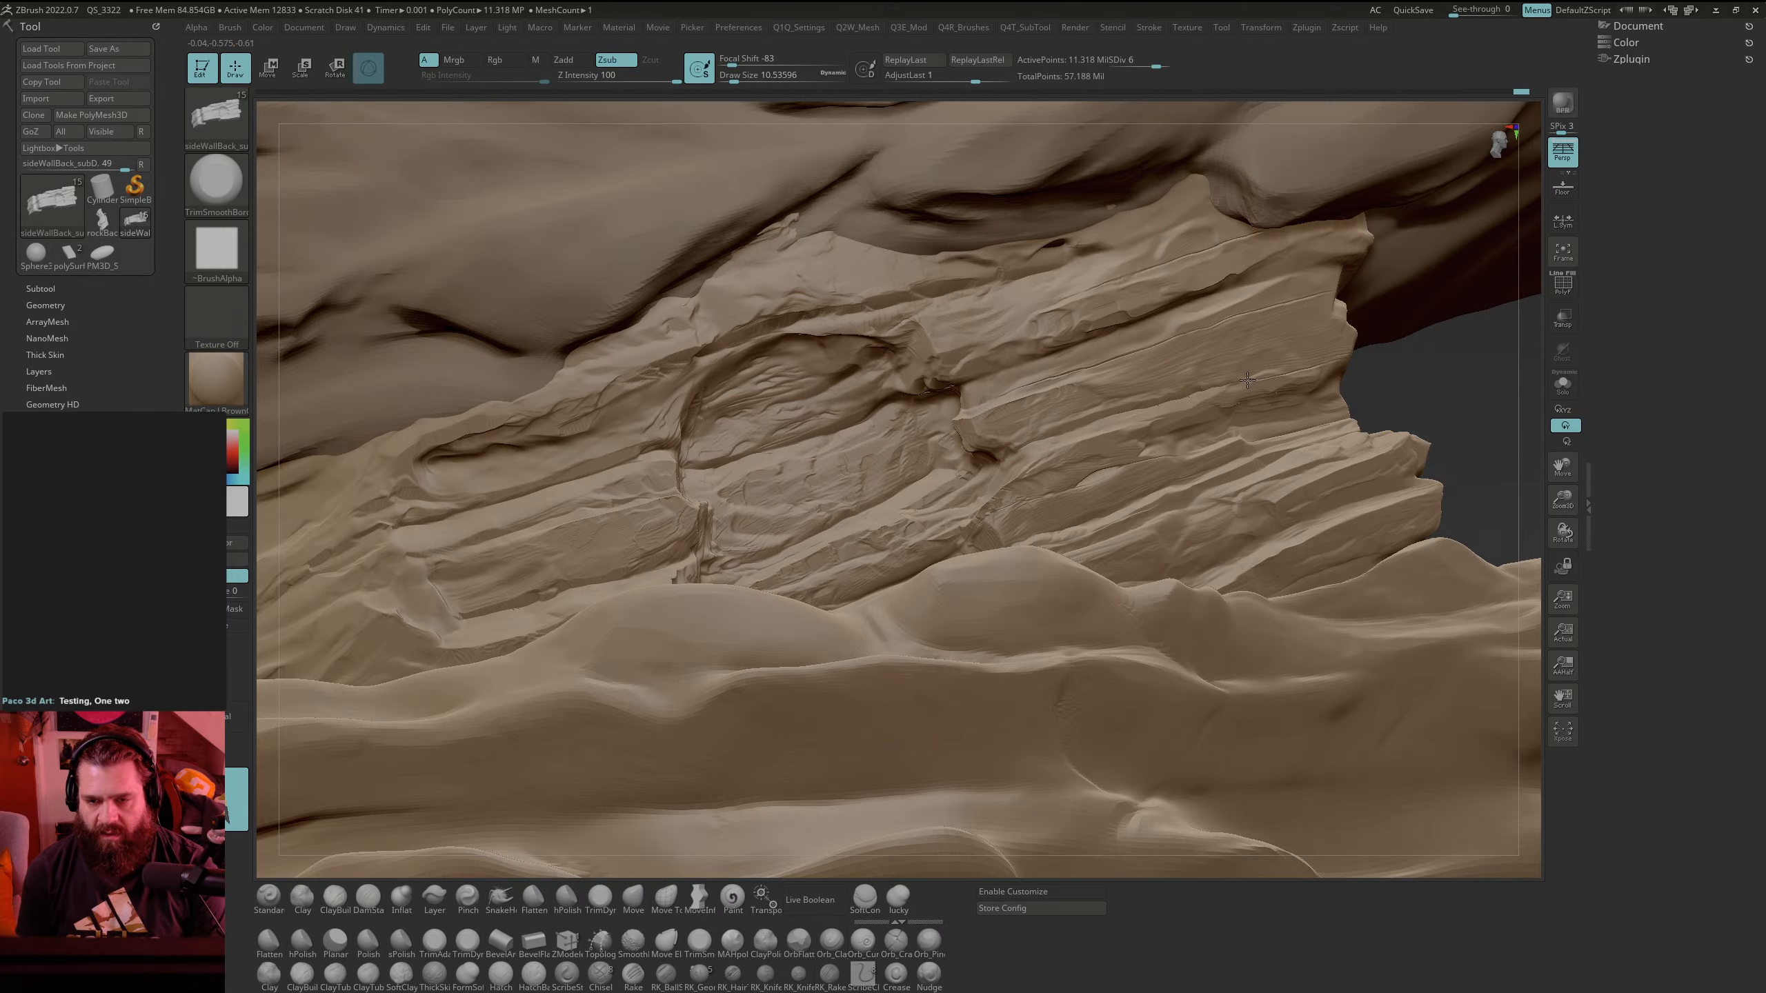
key("shift")
Step: Trim the faces of the broken slabs at the wall's inner end, beside the vertical crack
left_click_drag(1409, 365, 1462, 378)
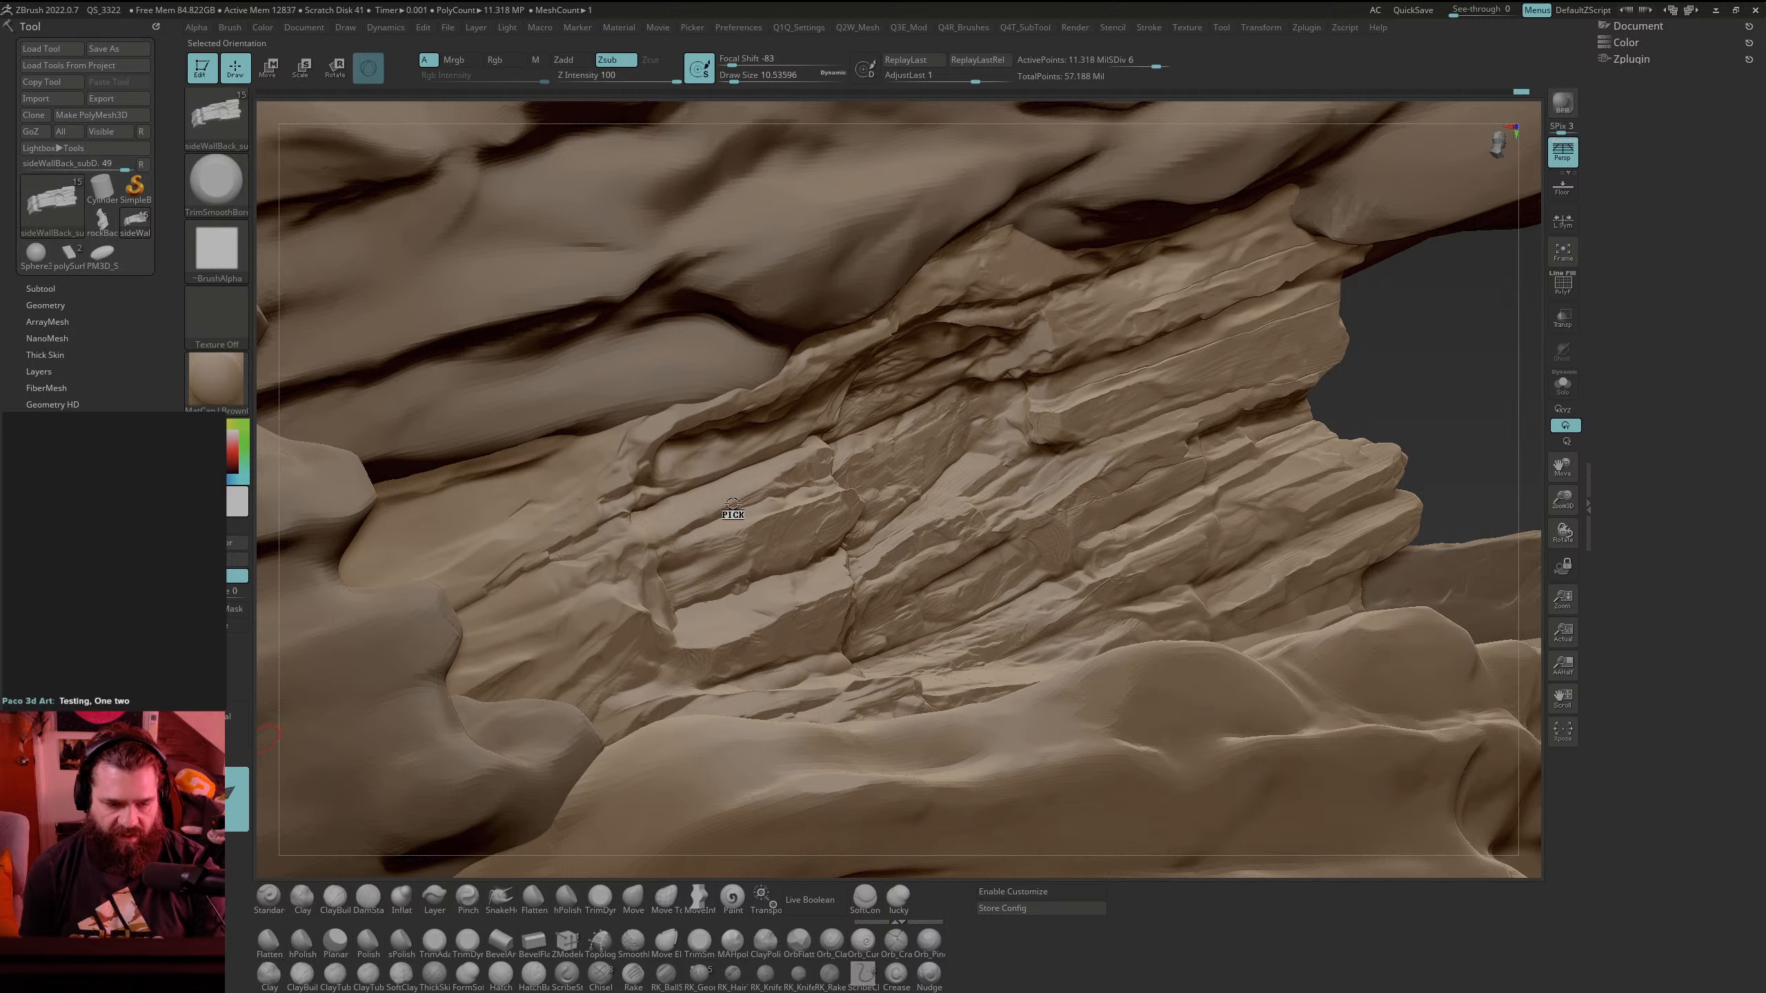
mouse_move(733, 504)
left_mouse_down()
mouse_move(827, 504)
mouse_move(733, 589)
left_mouse_up()
mouse_move(738, 591)
left_mouse_down()
mouse_move(713, 599)
mouse_move(807, 564)
left_mouse_up()
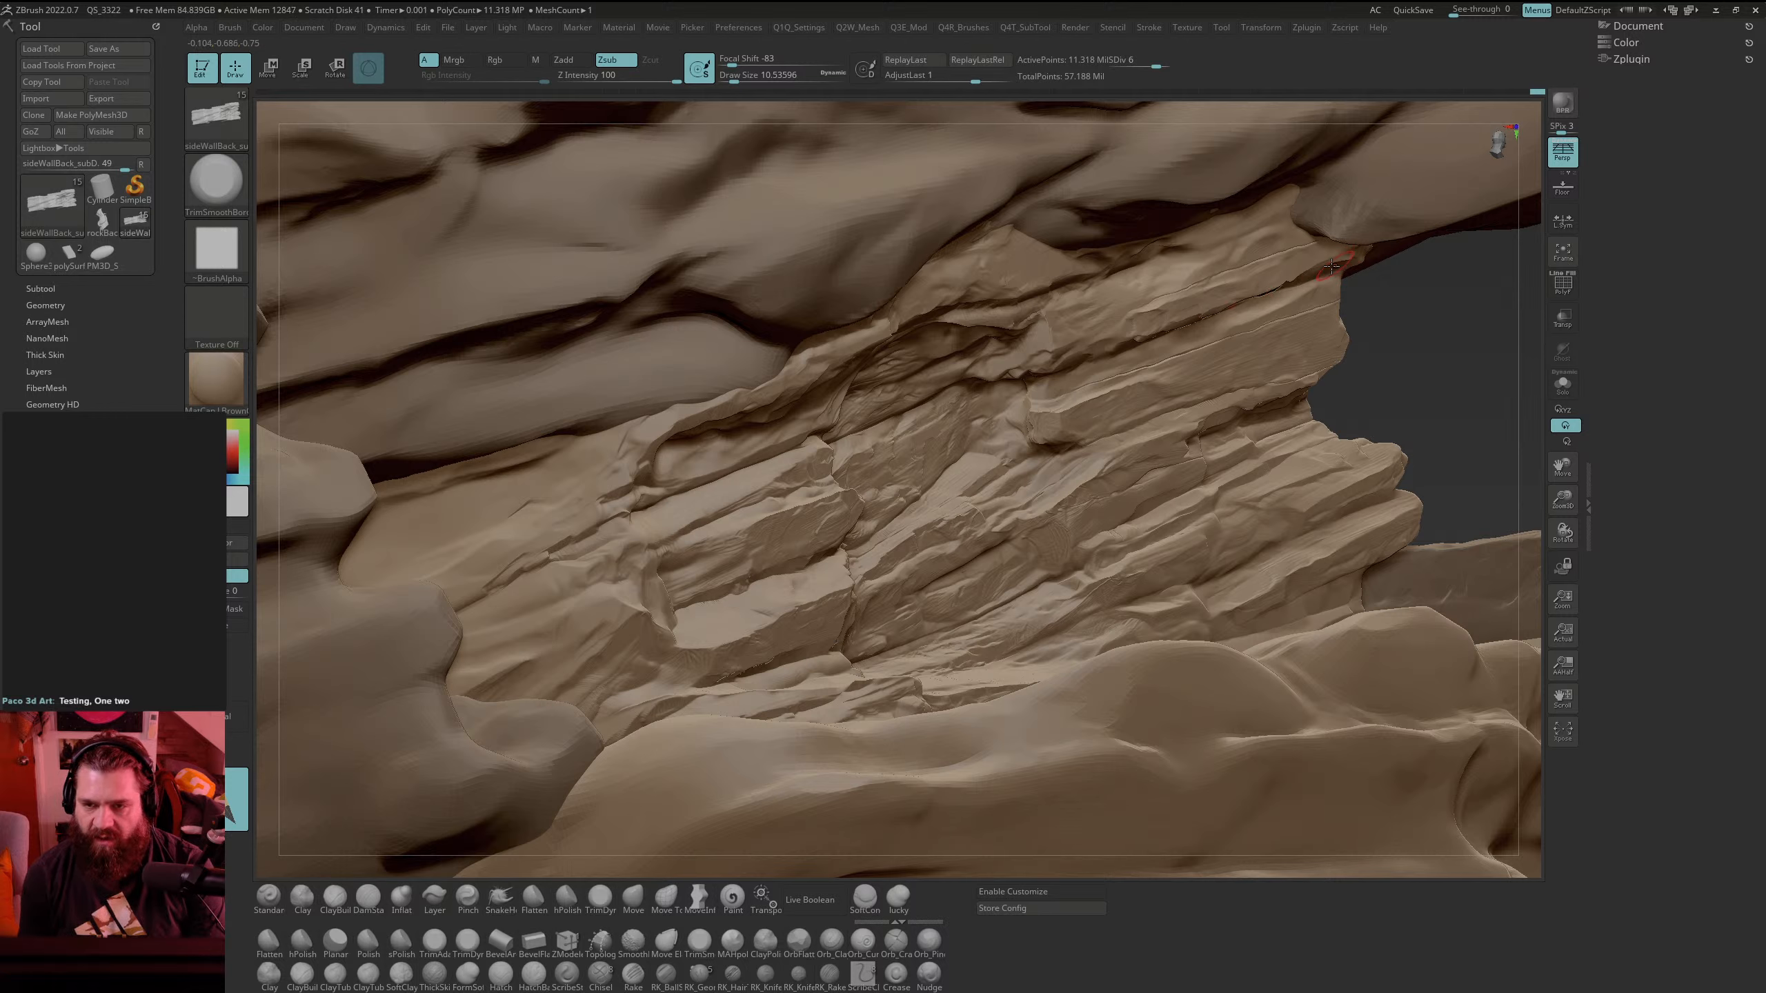
Step: Trim and smooth the long upper slabs and the recessed ledge near the wall's outer end
left_click_drag(1261, 267, 1262, 297, "shift")
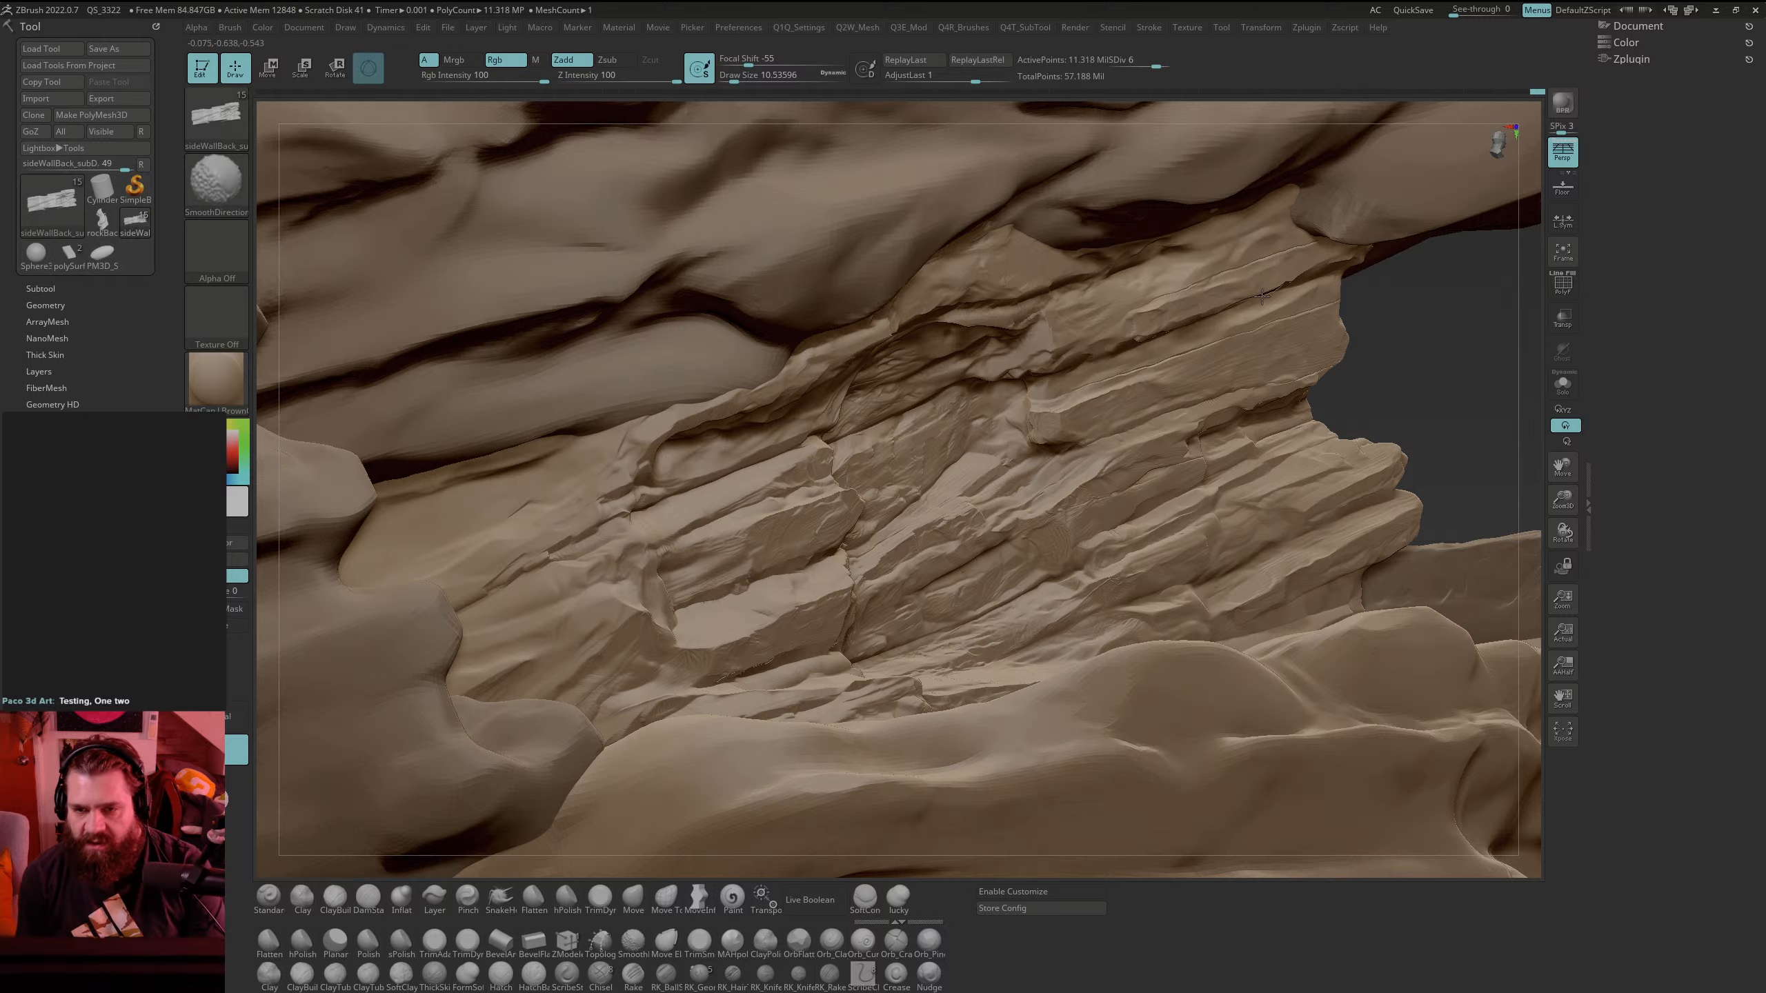
left_click_drag(1127, 338, 1110, 343, "shift")
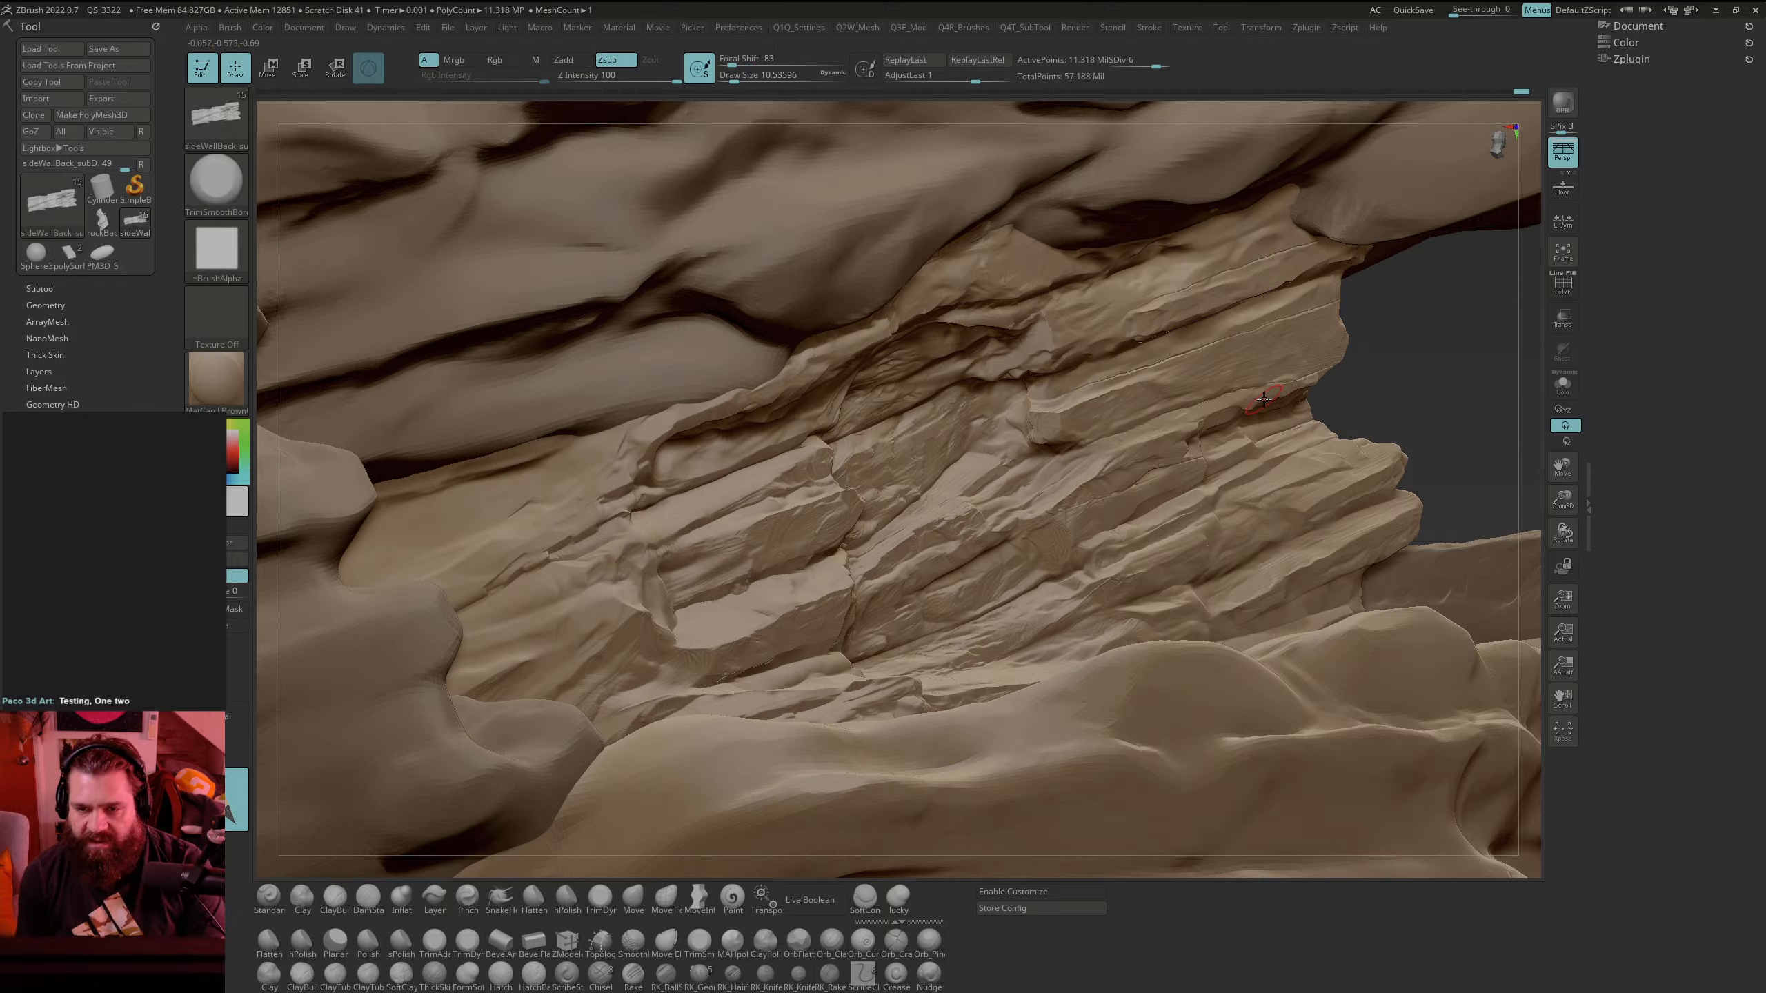
key("shift")
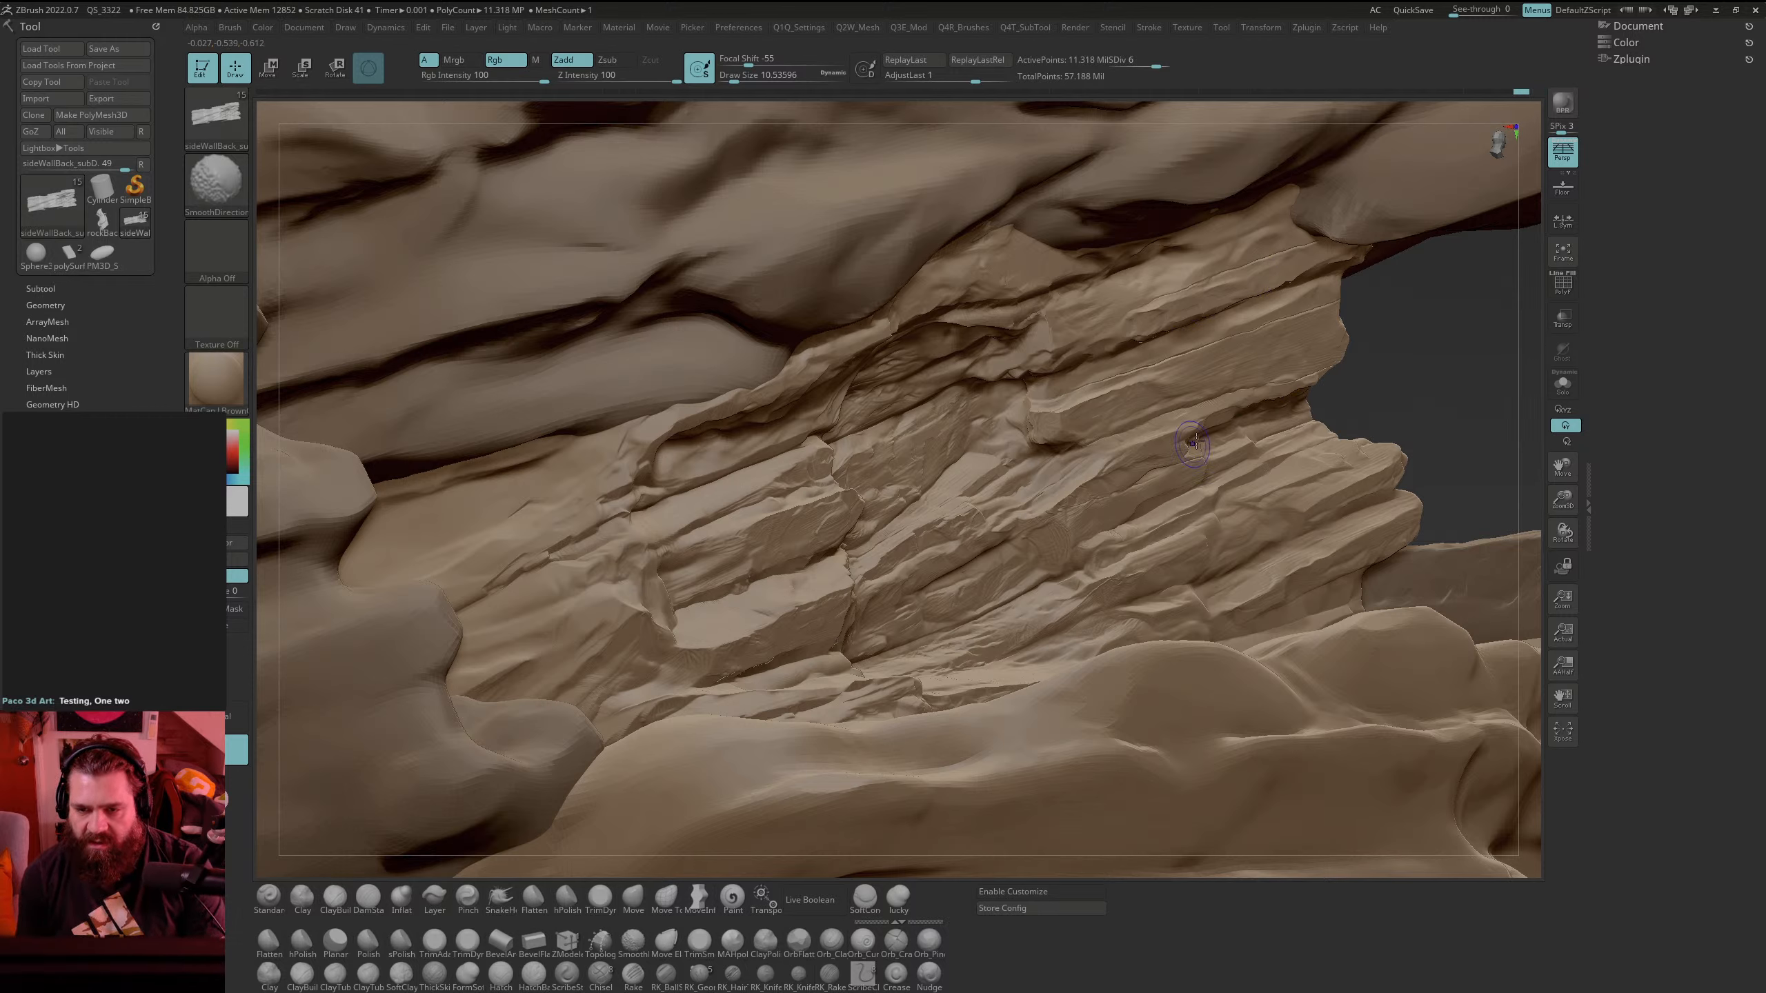
left_click_drag(1373, 306, 1364, 293, "alt")
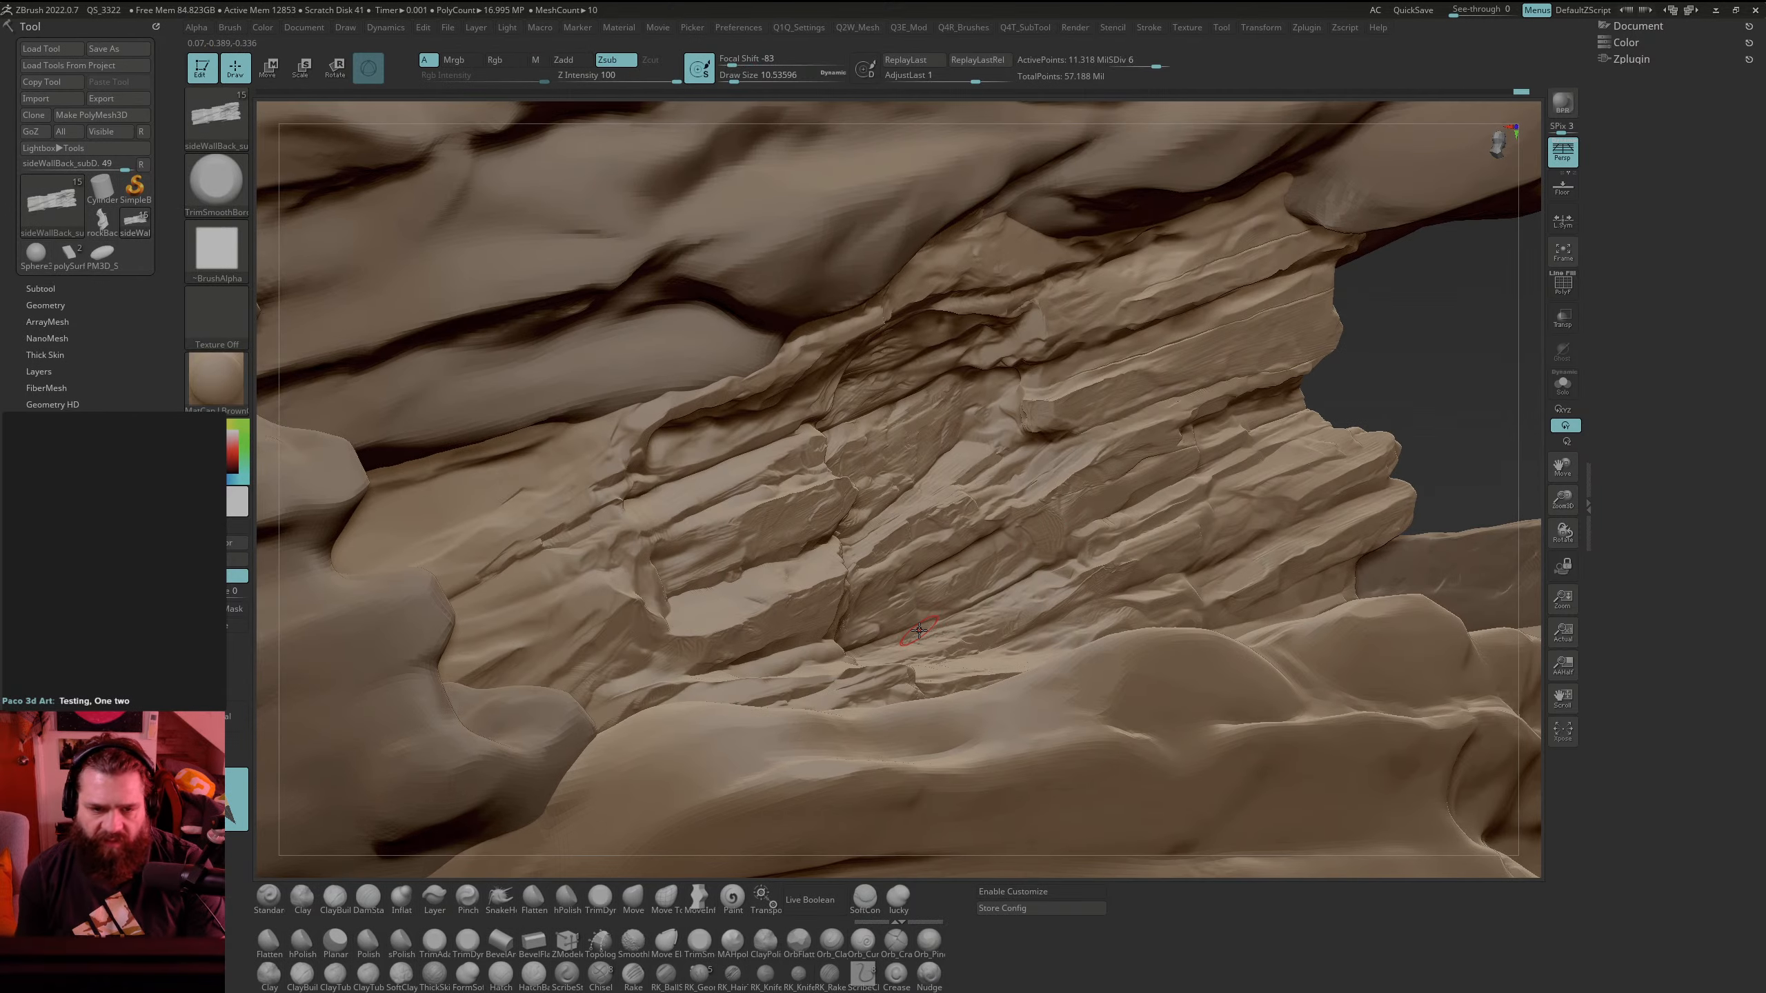
Step: Trim and smooth the stacked ledges on the wall's protruding outer end, from the lower overhang up to the top corner
left_click_drag(1466, 325, 1419, 371)
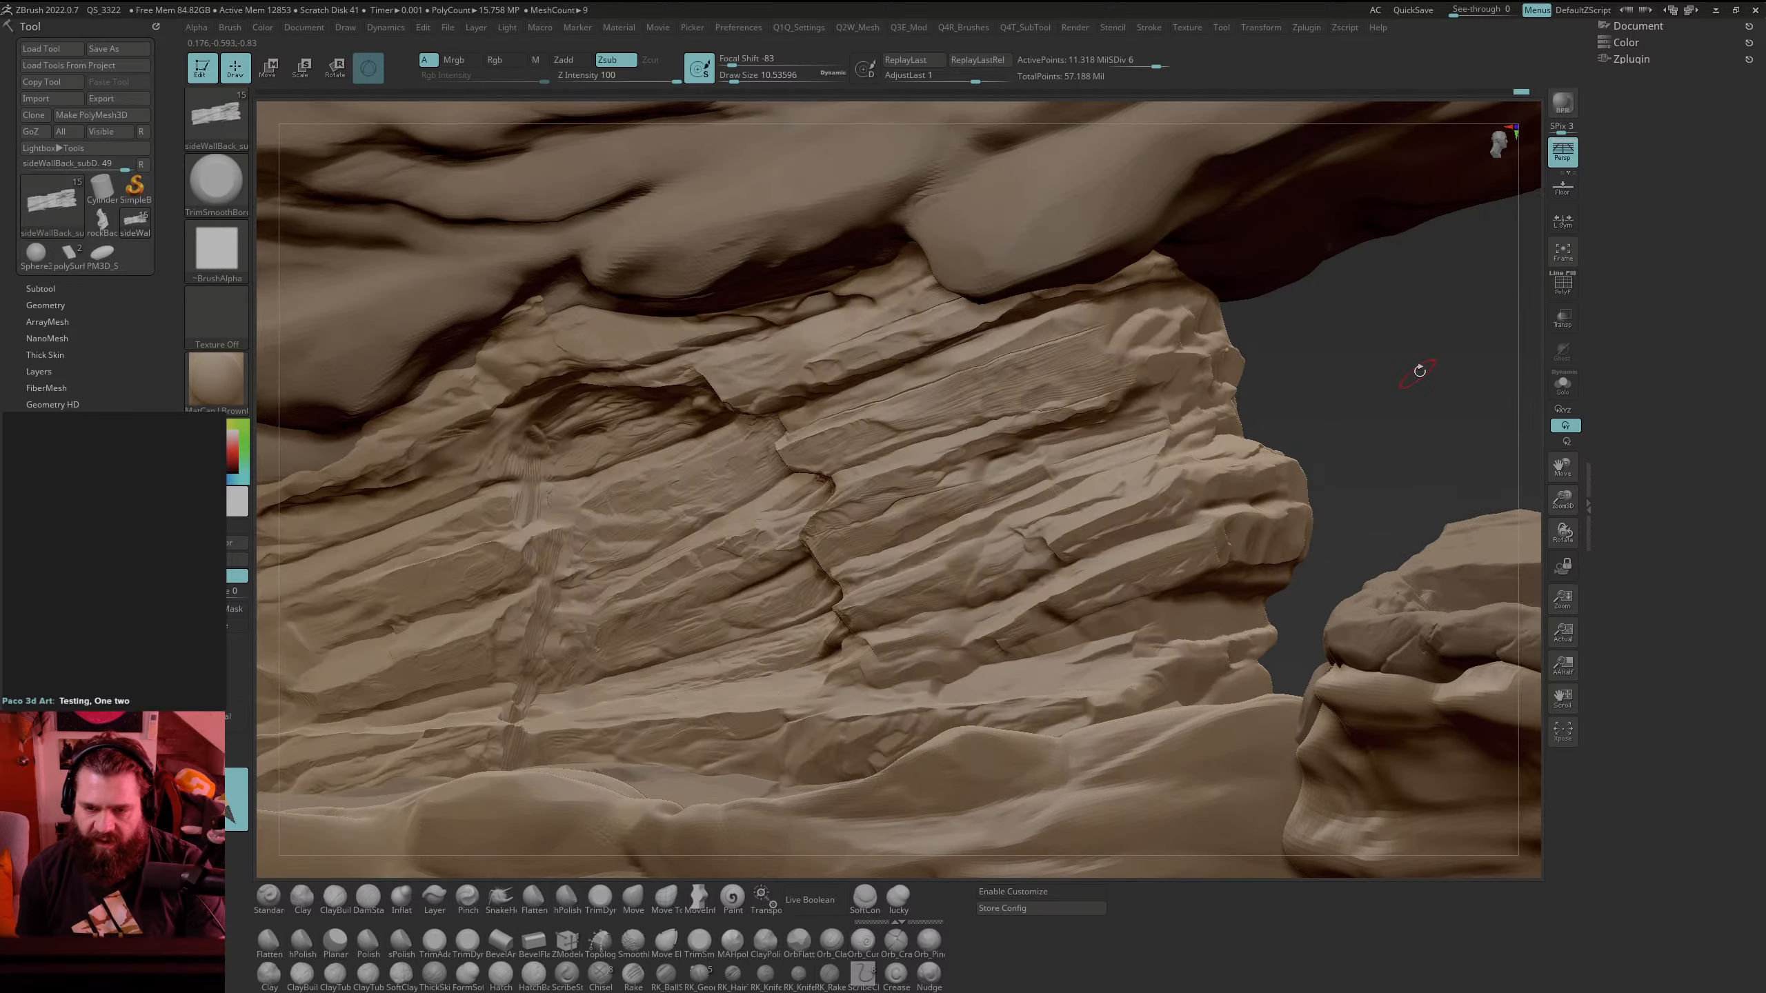
left_click_drag(237, 798, 1168, 527)
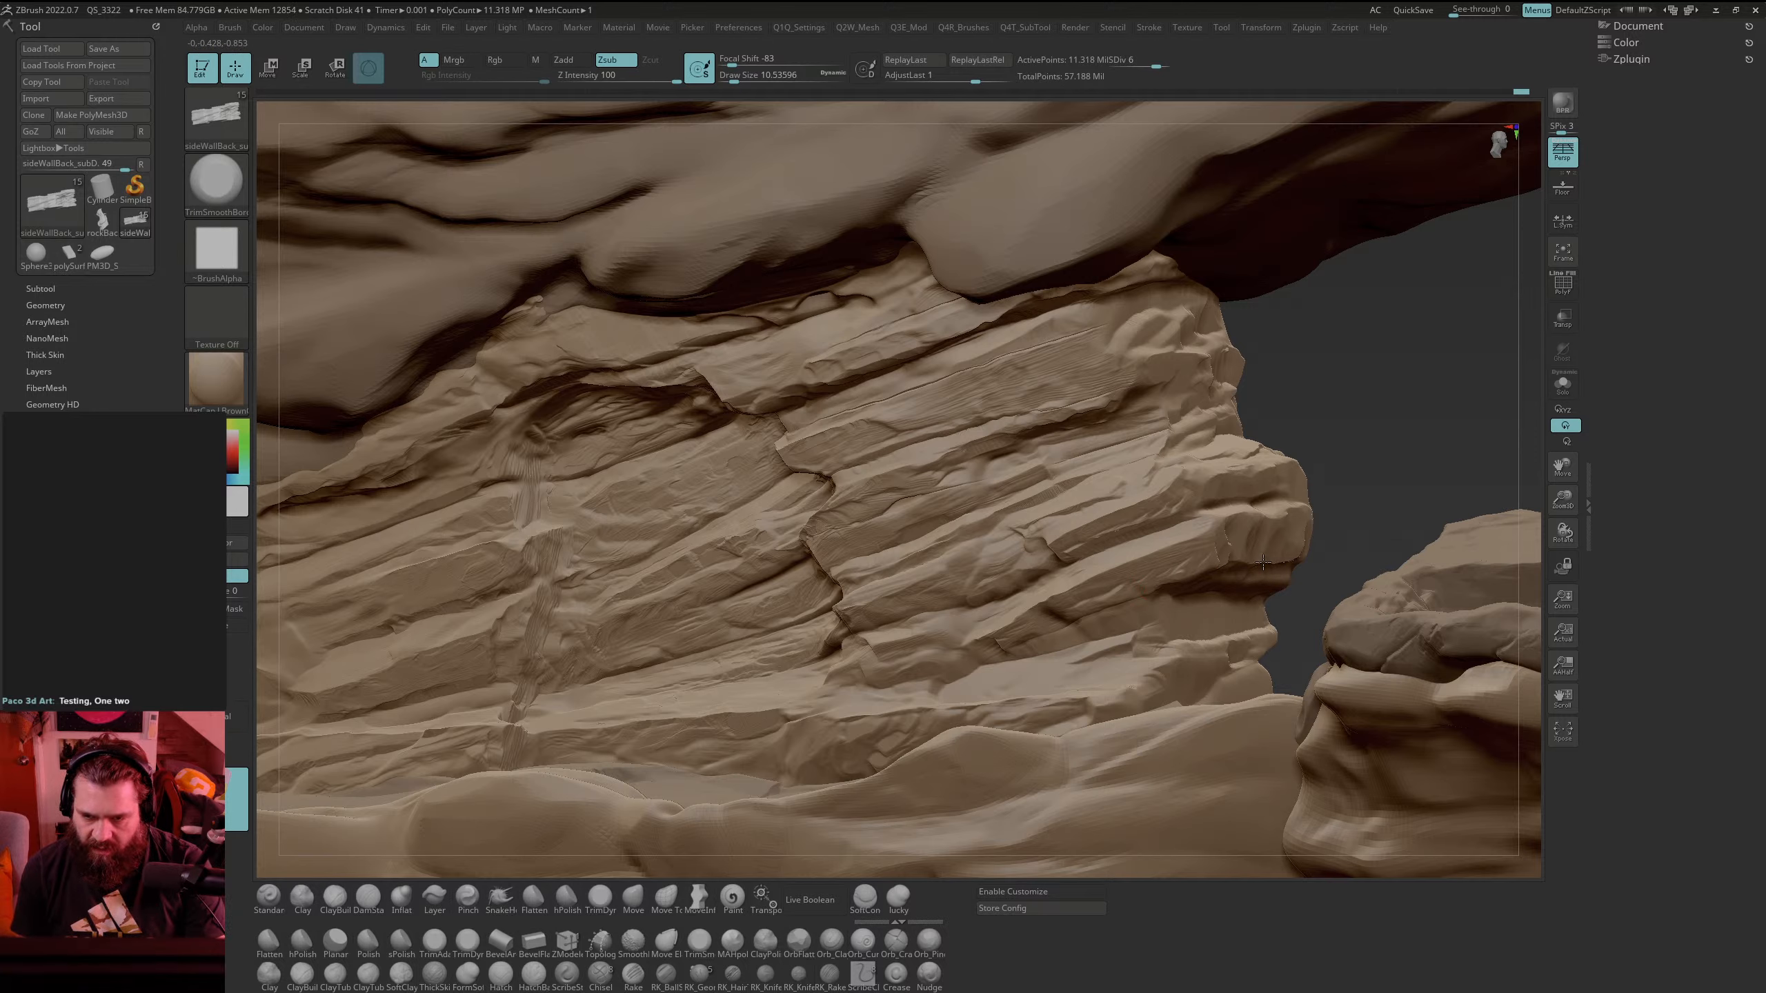
left_click_drag(1352, 381, 1337, 385, "alt")
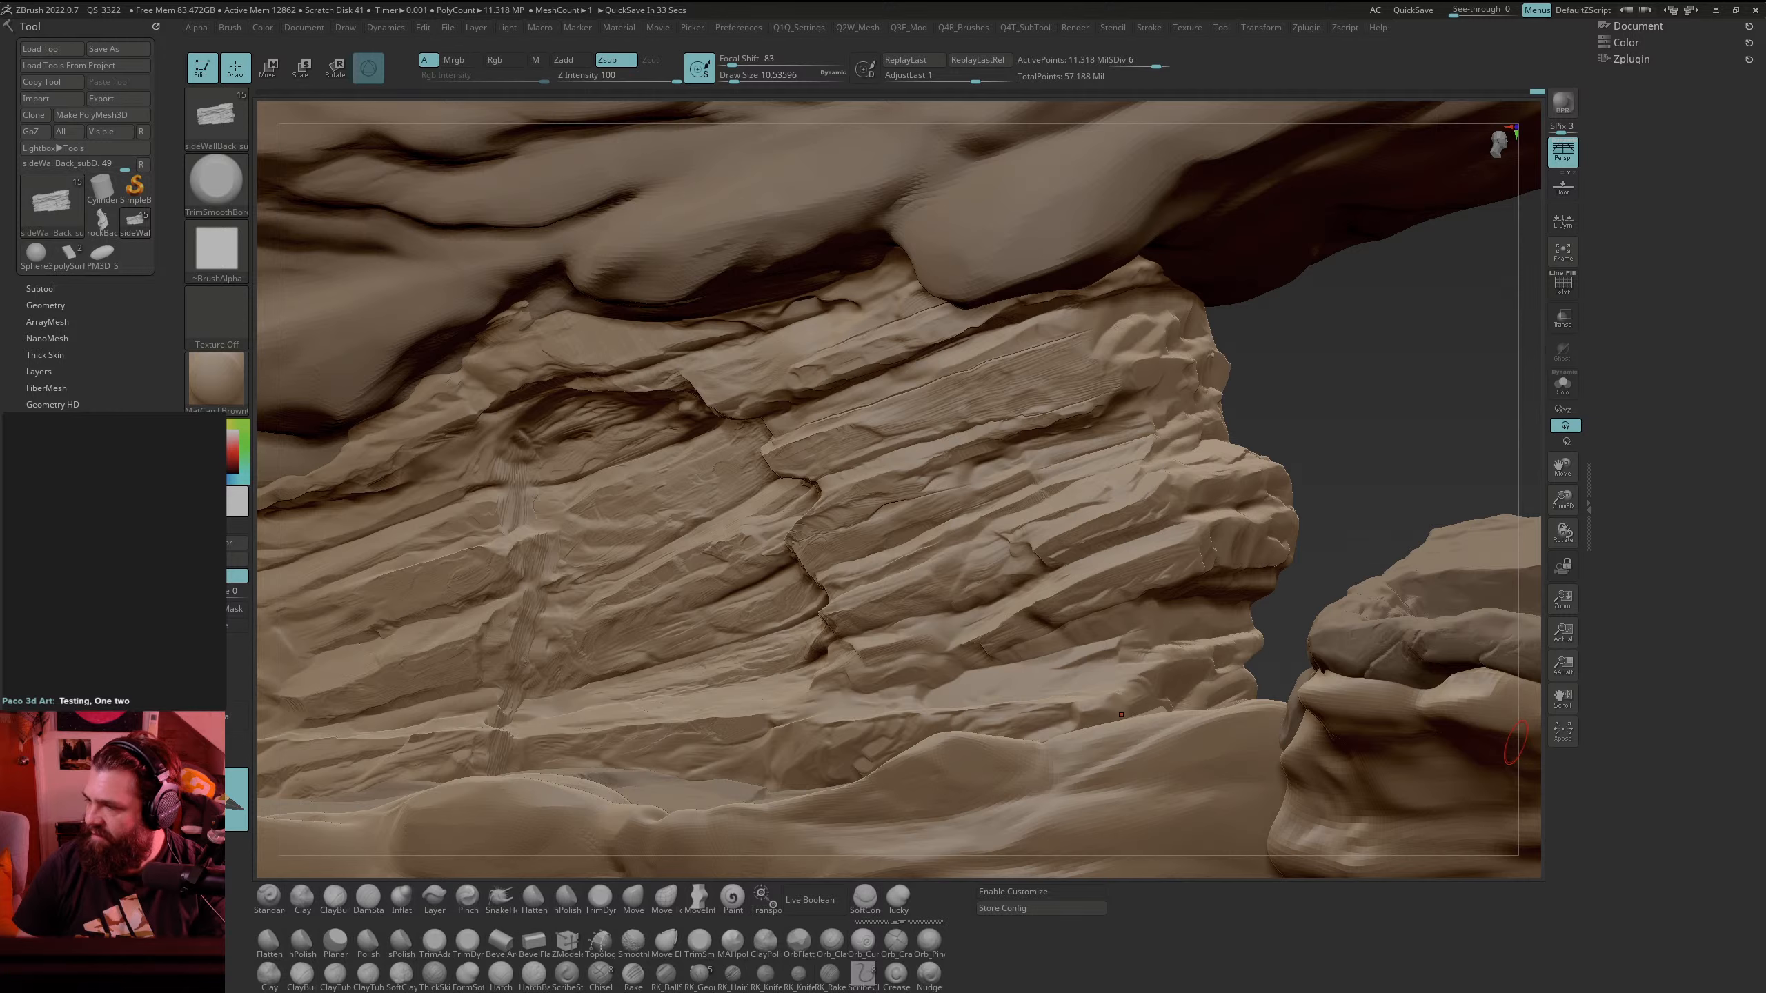
right_click_drag(1765, 627, 1765, 377)
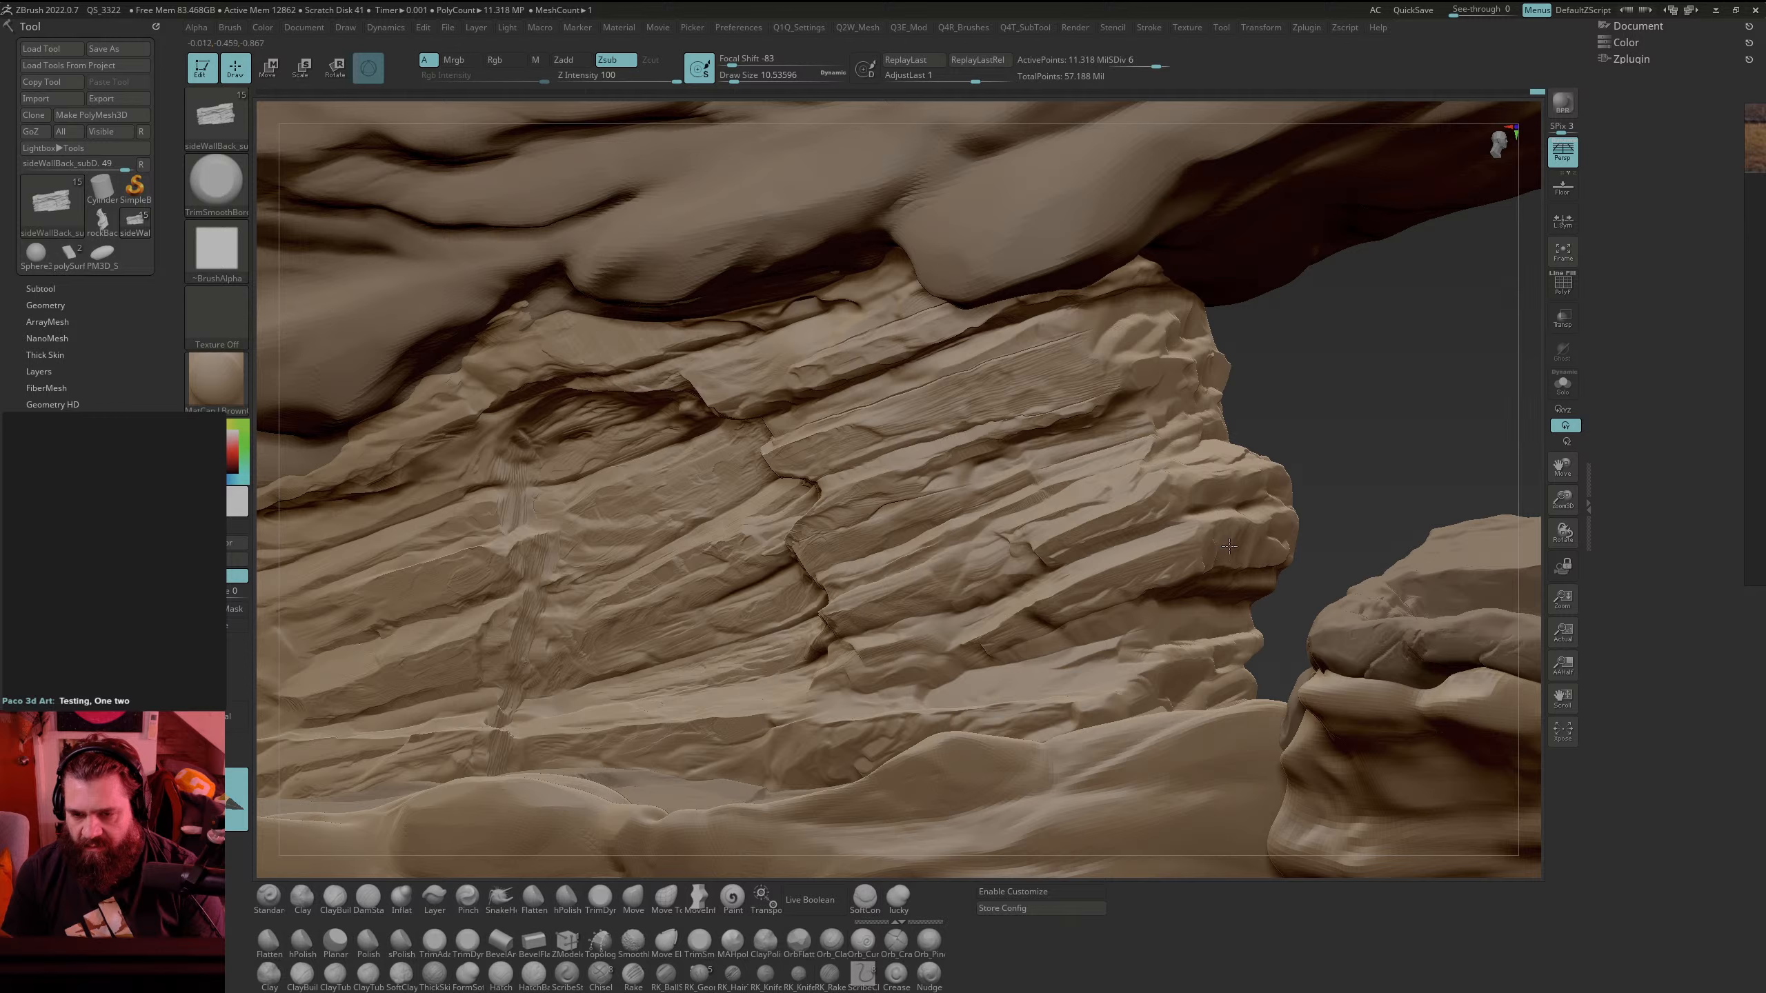
key("shift")
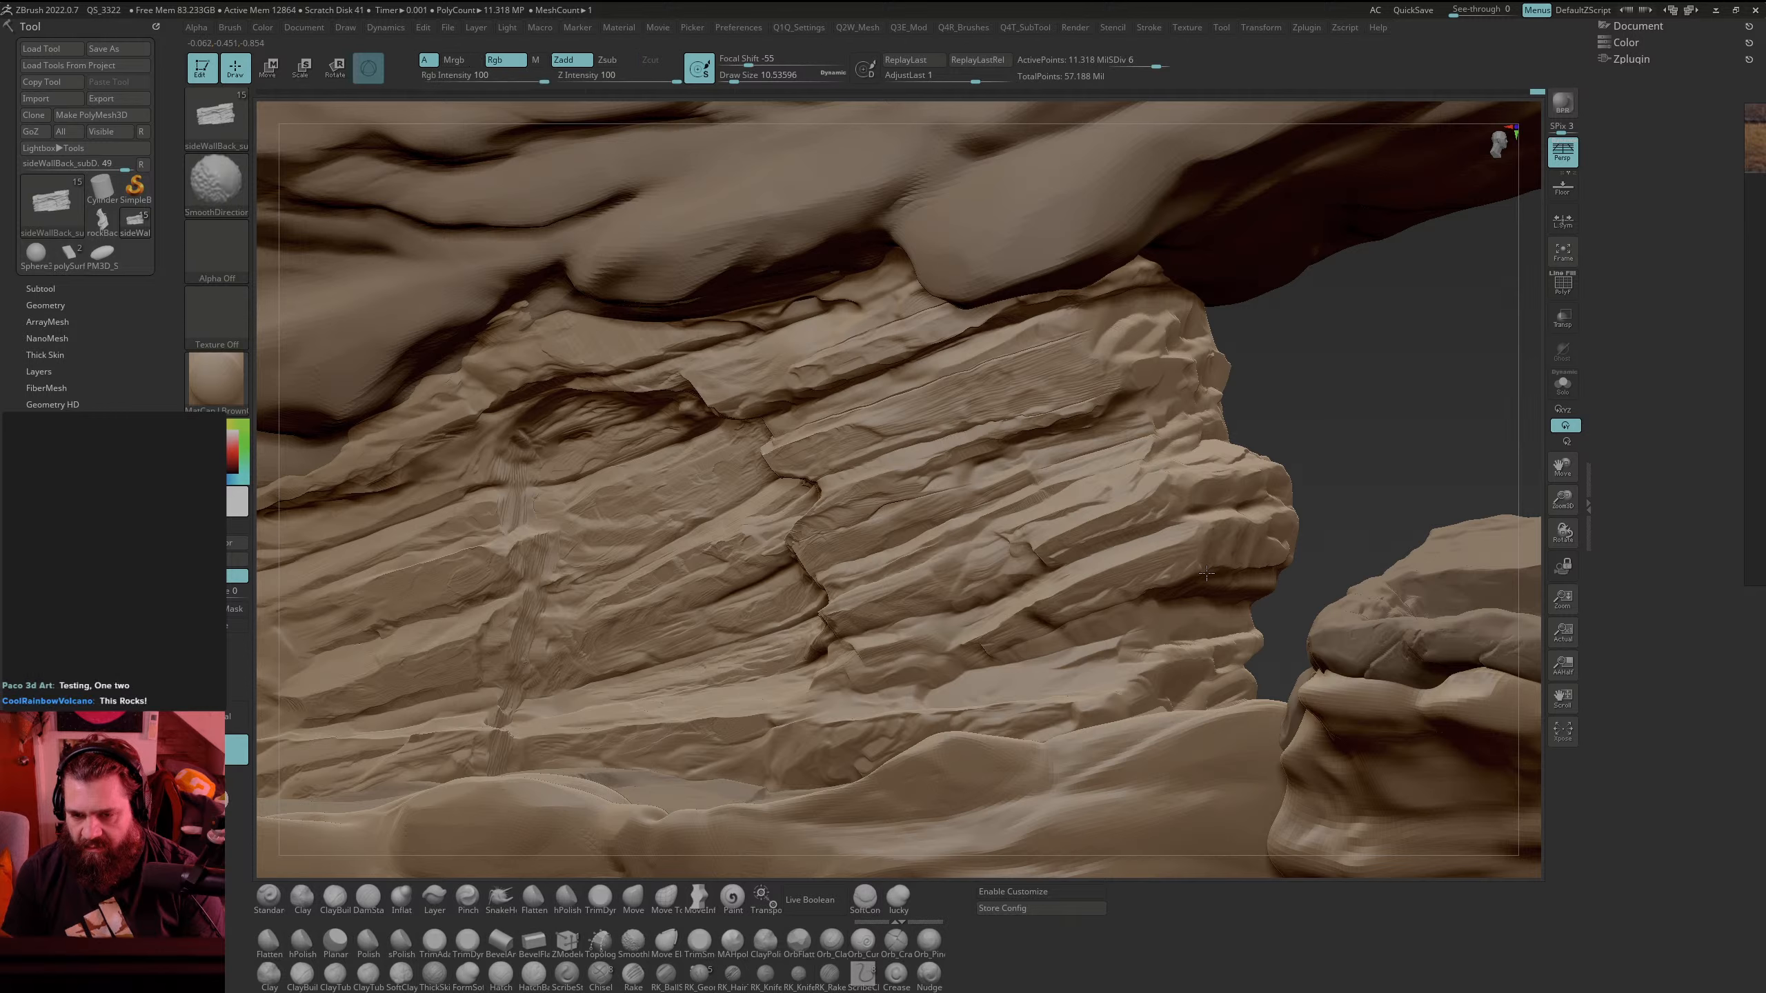
mouse_move(1221, 530)
left_mouse_down()
mouse_move(1243, 520)
mouse_move(1256, 552)
left_mouse_up()
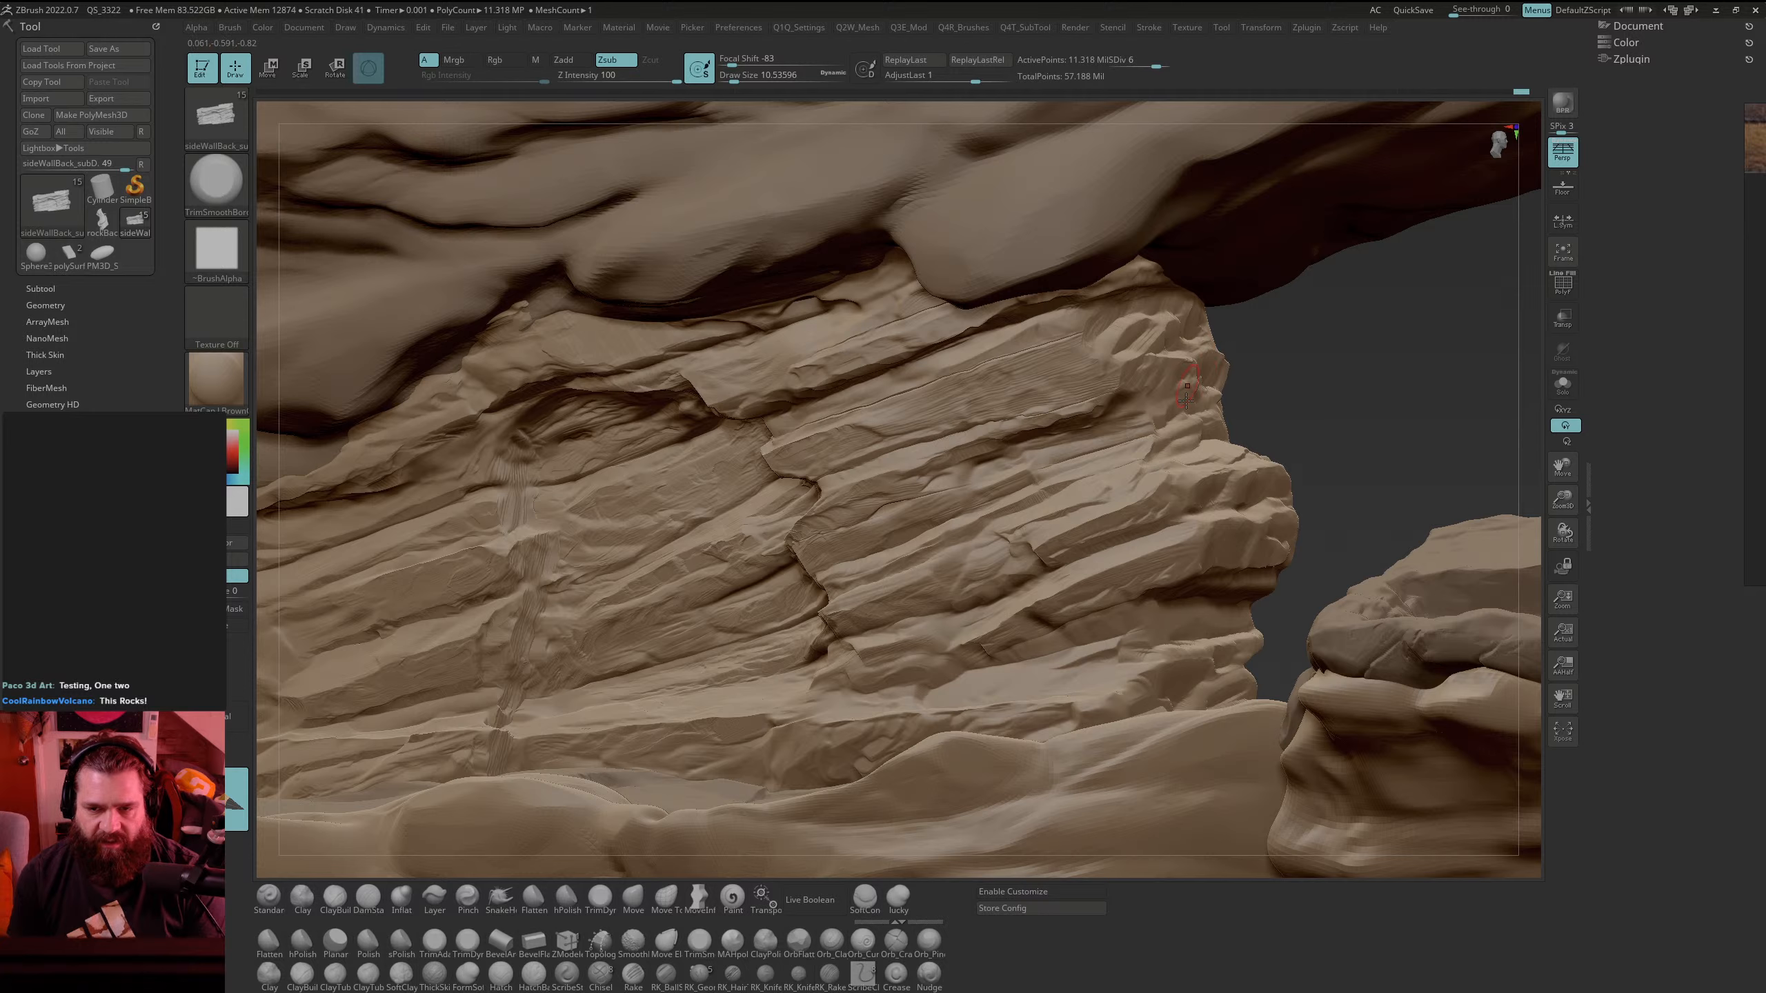
left_click_drag(237, 802, 886, 362)
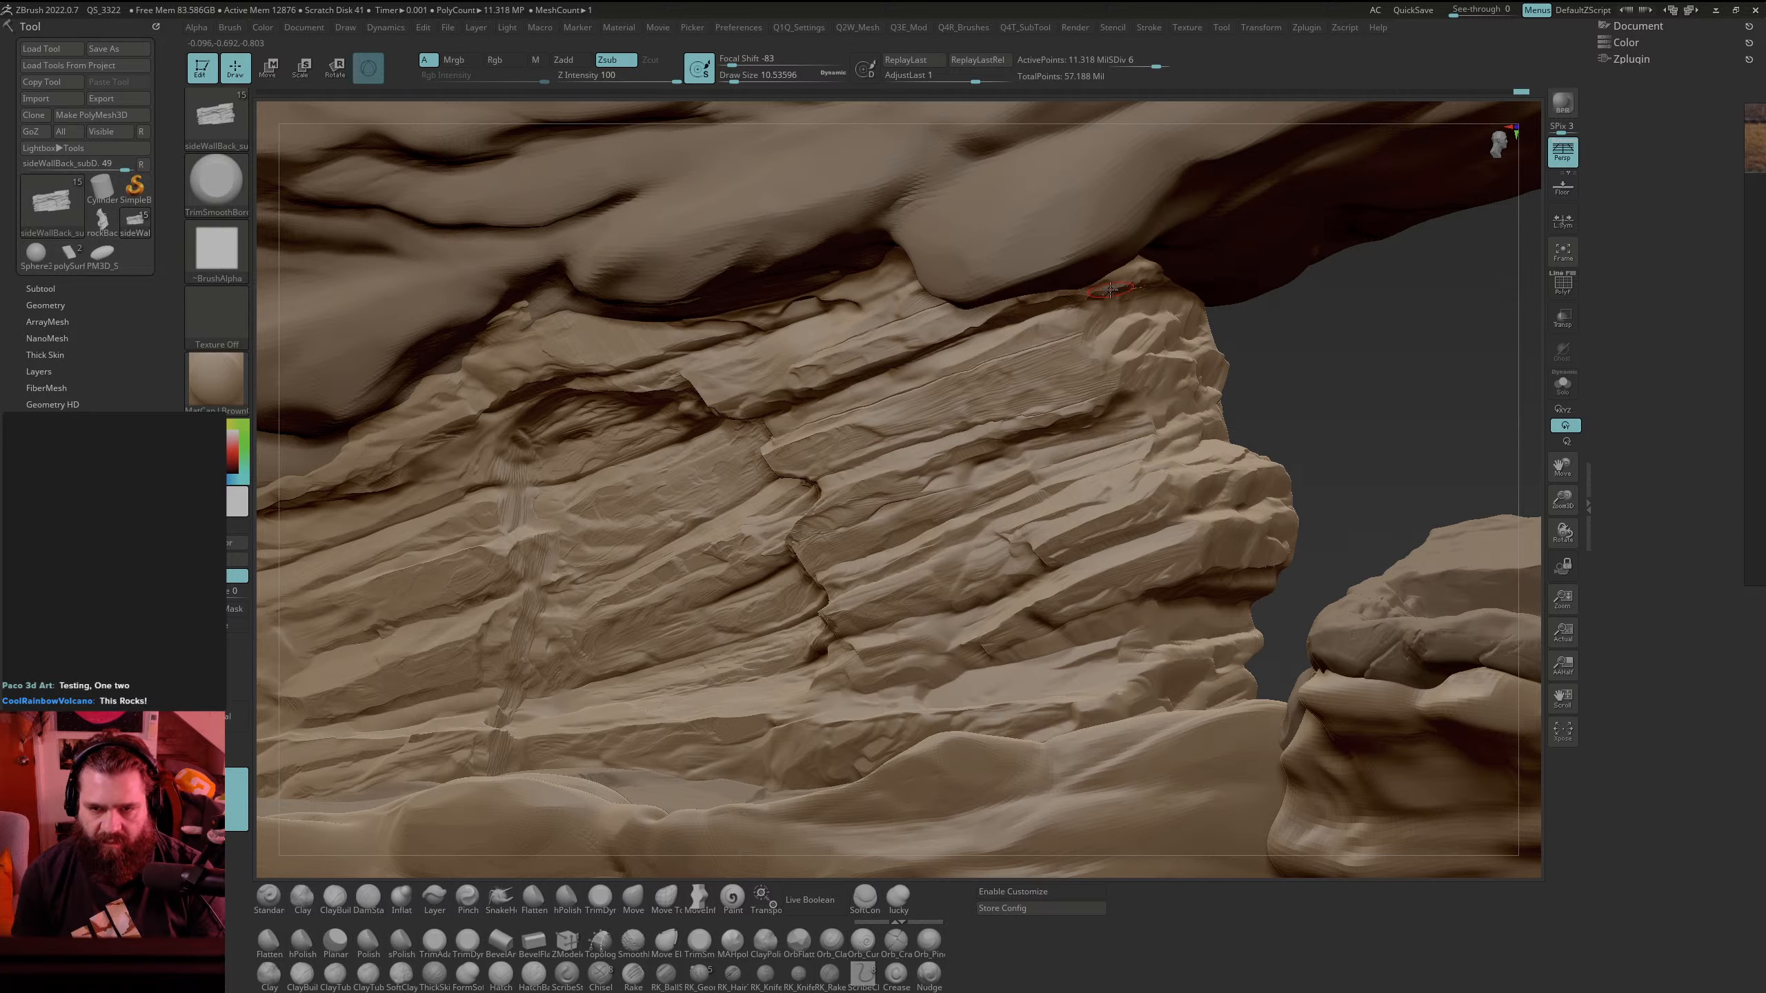
key("shift")
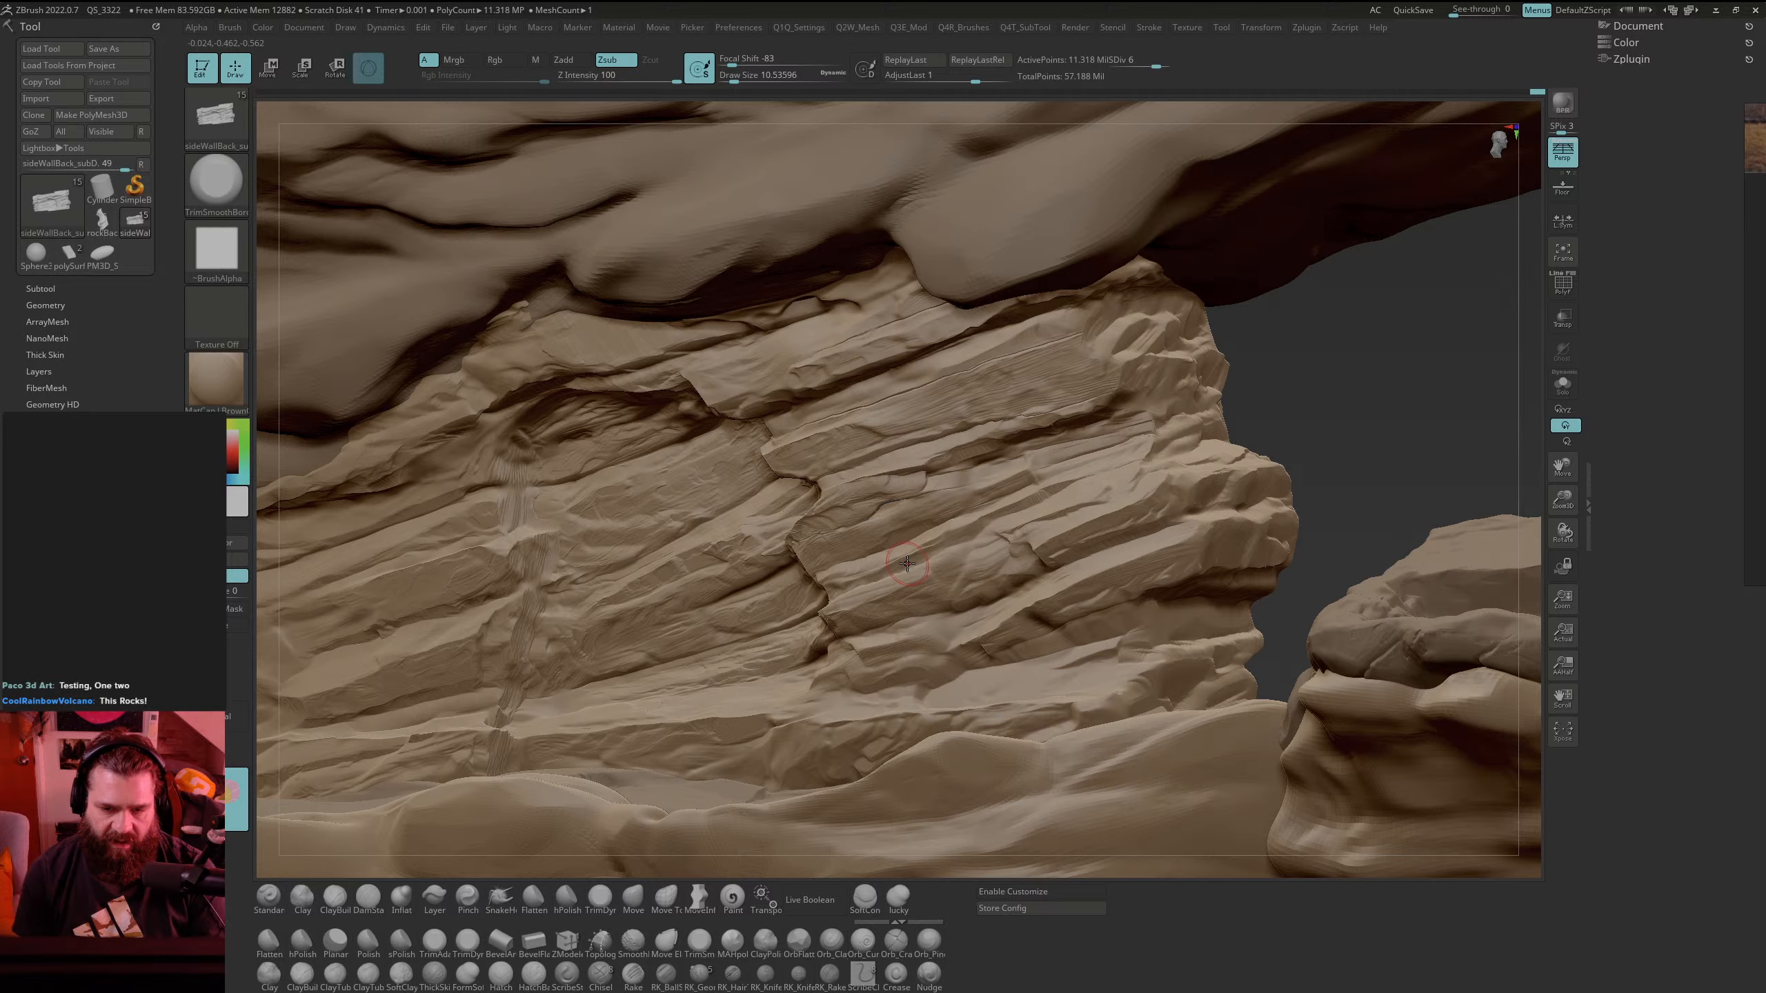
Step: Set the trim brush's draw size to about 11.69, then carve fine cracks into the middle slabs with DamStandard at size 6.58
key("space")
left_click(985, 540)
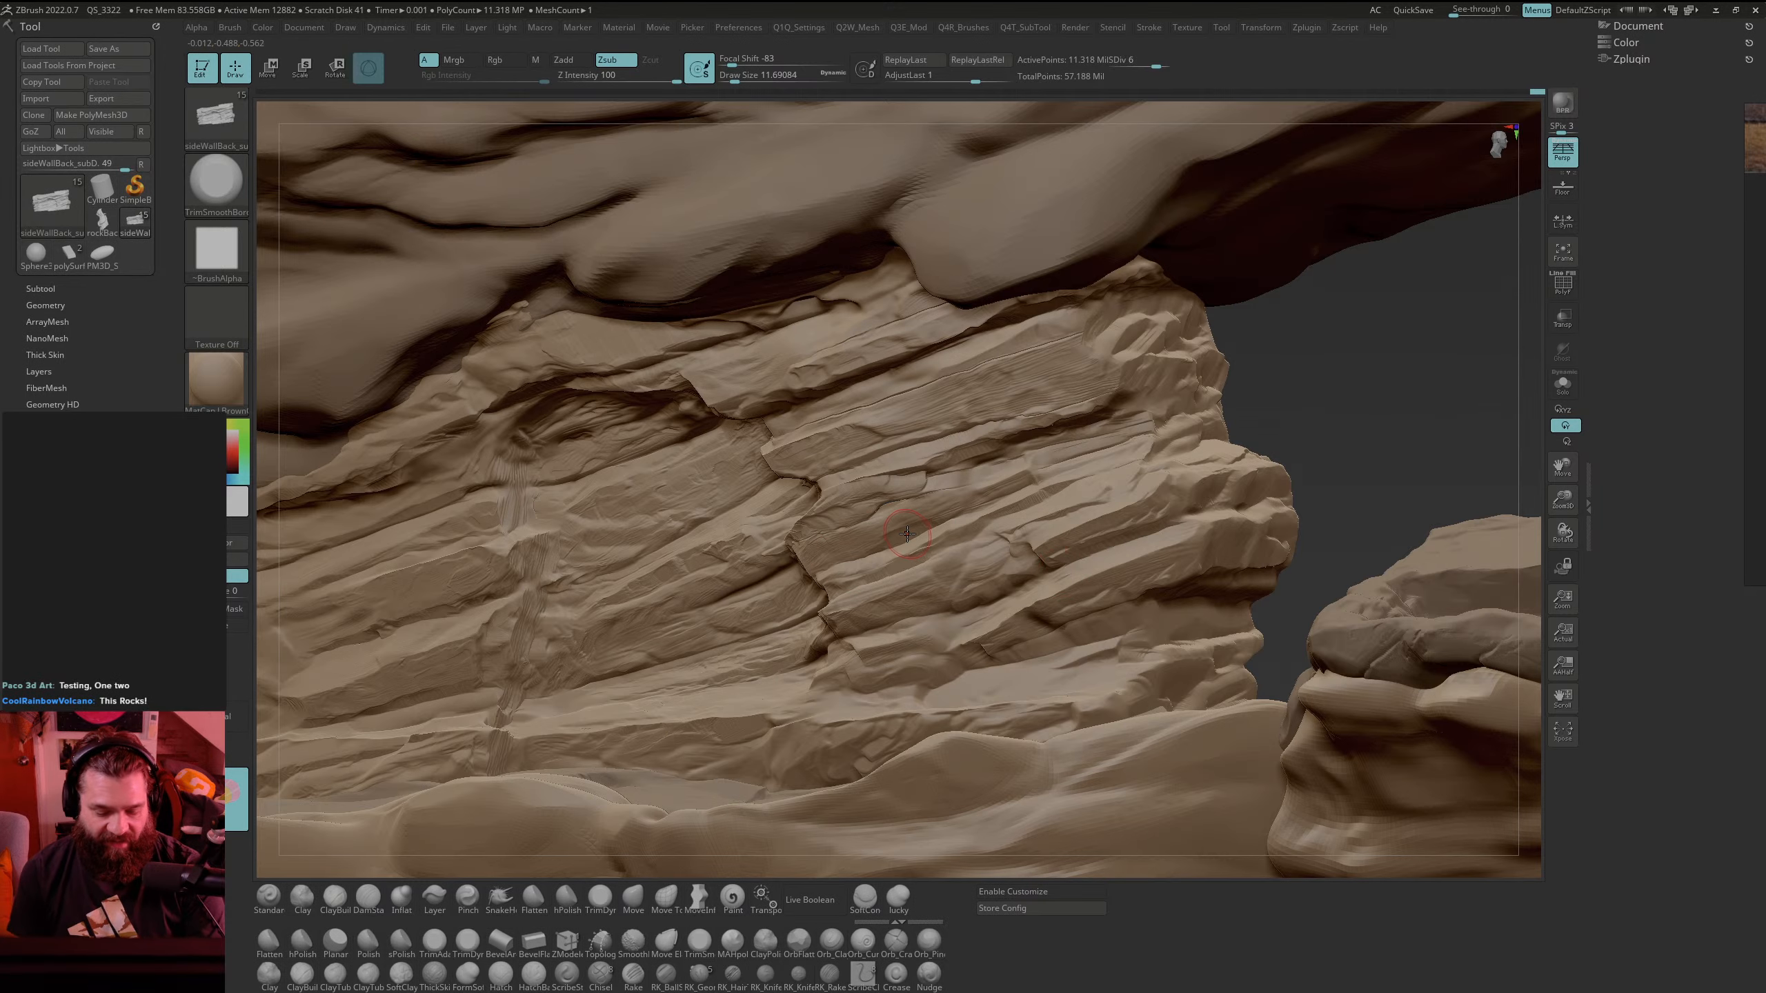
key("b")
key("d")
key("s")
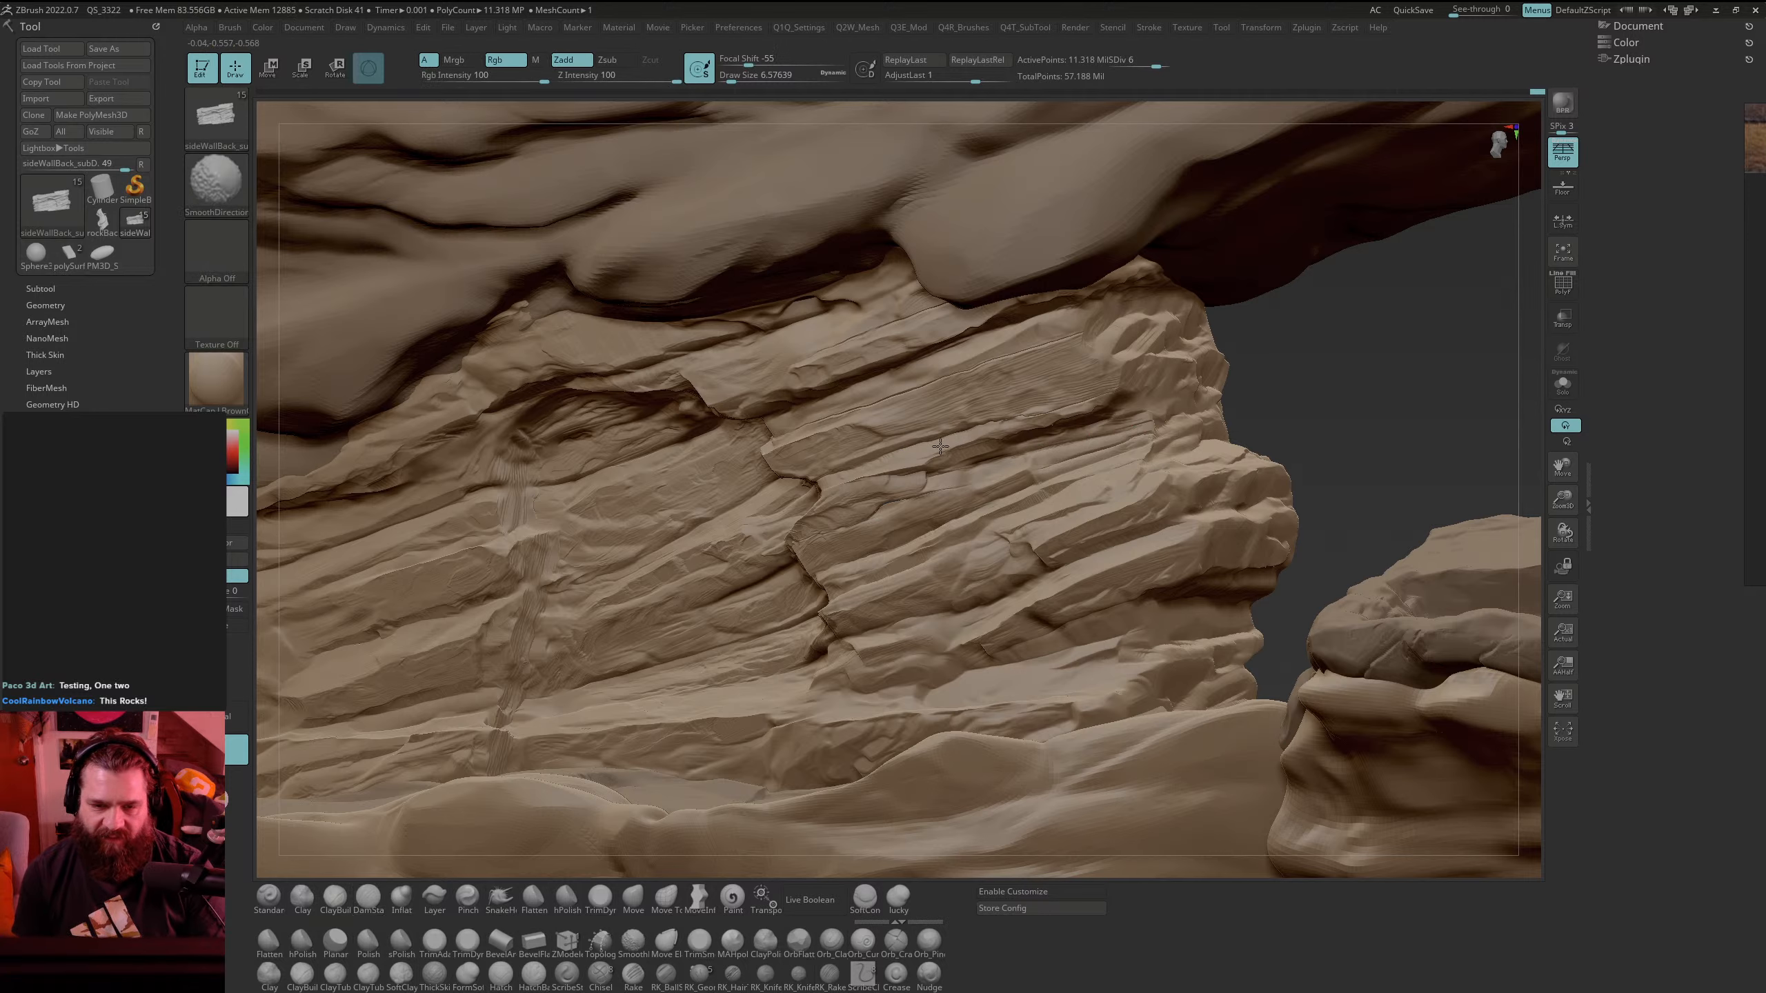
left_click_drag(1307, 391, 1347, 305)
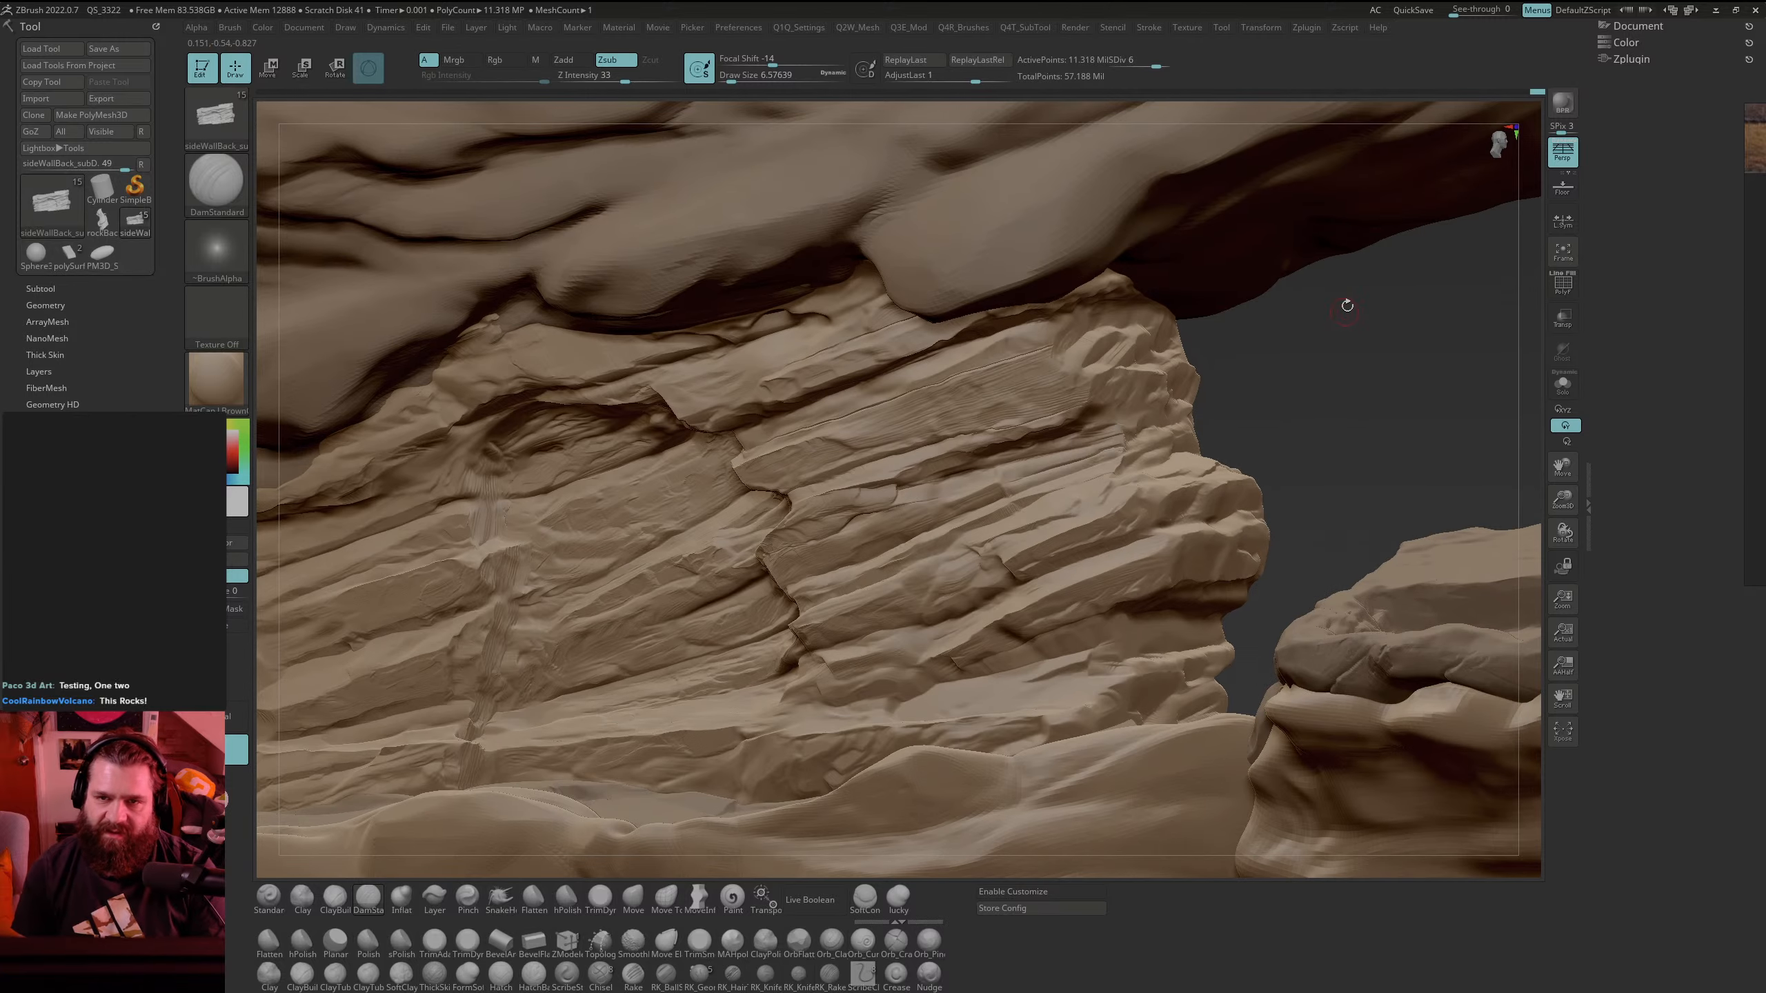
mouse_move(1338, 411)
left_mouse_down()
mouse_move(1356, 406)
mouse_move(1337, 410)
left_mouse_up()
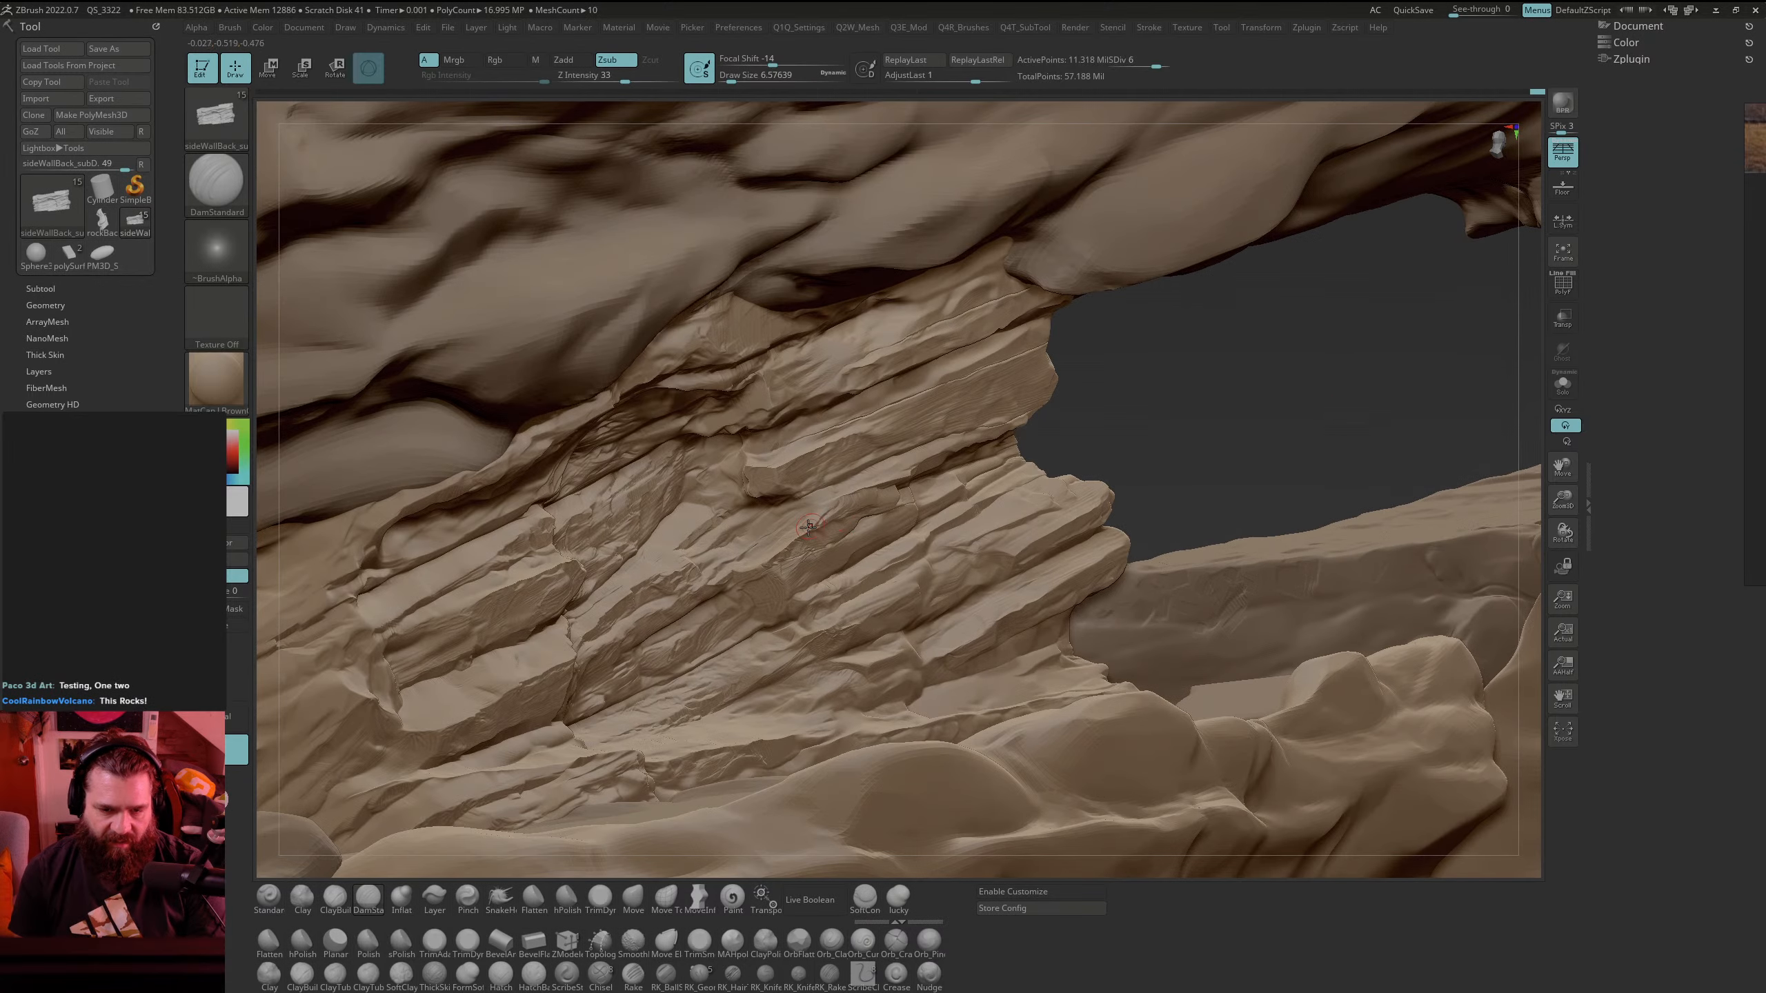
Step: Raise the rock wall to subdivision level 7 for finer surface detail
key("d")
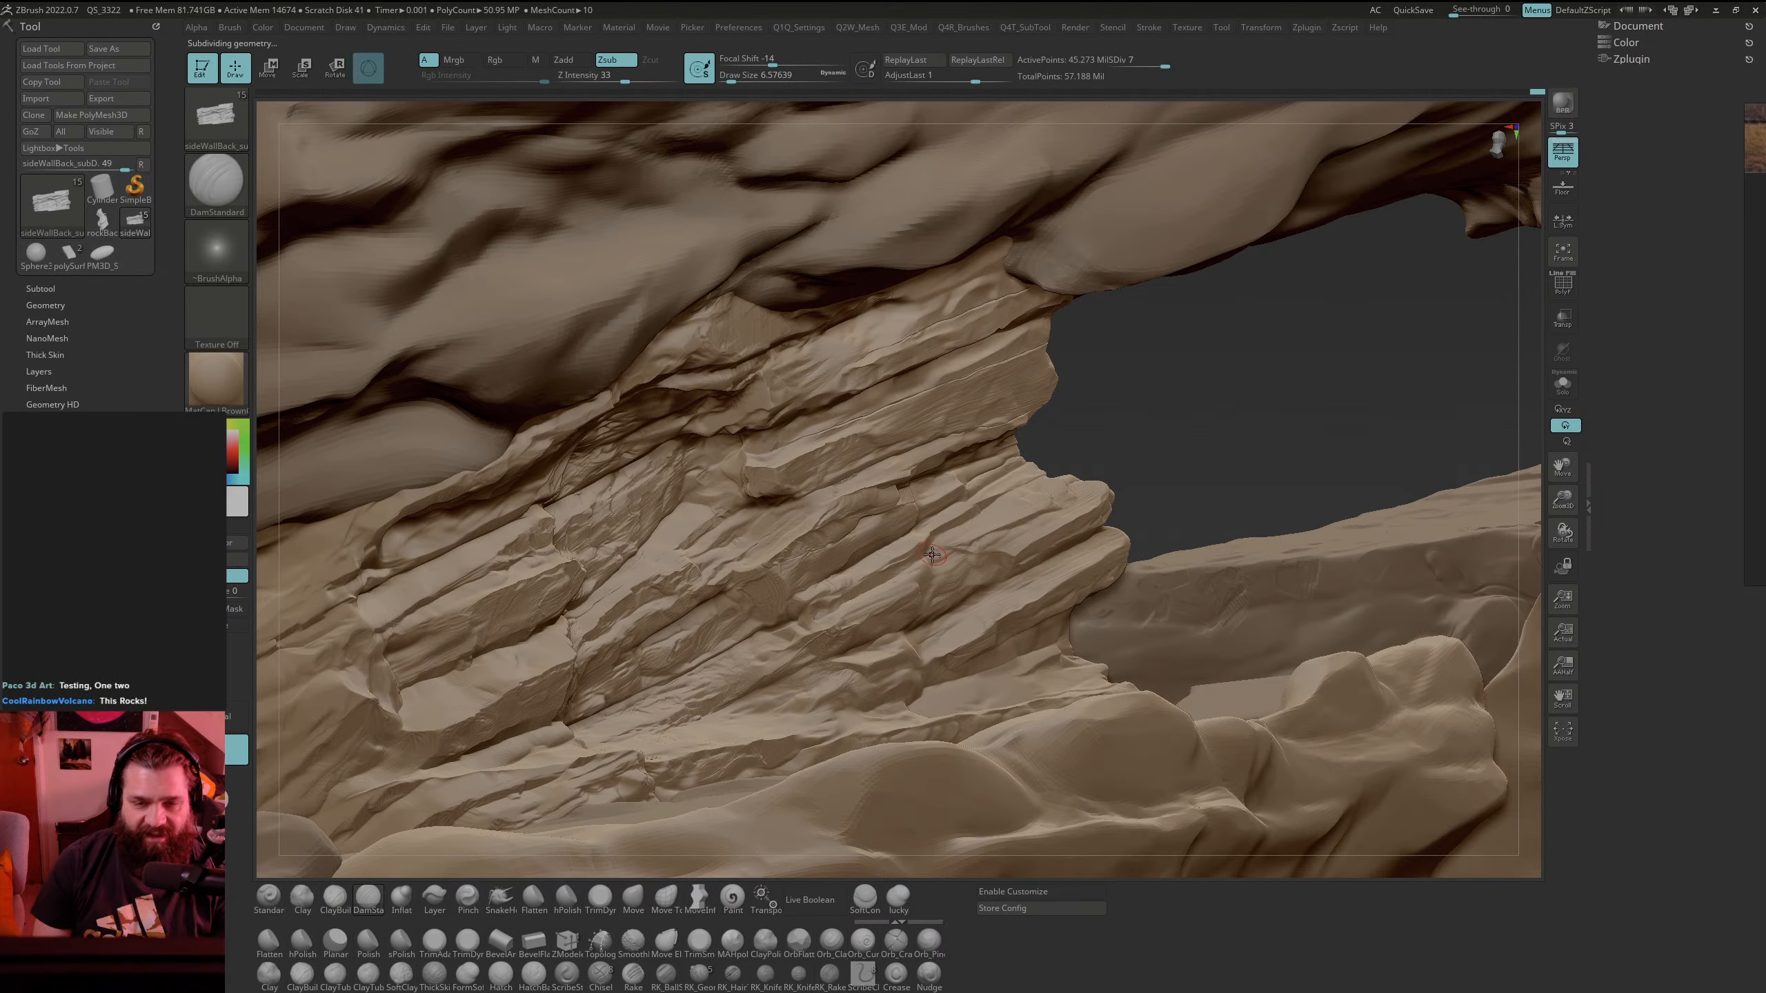
left_click_drag(1176, 457, 1141, 463)
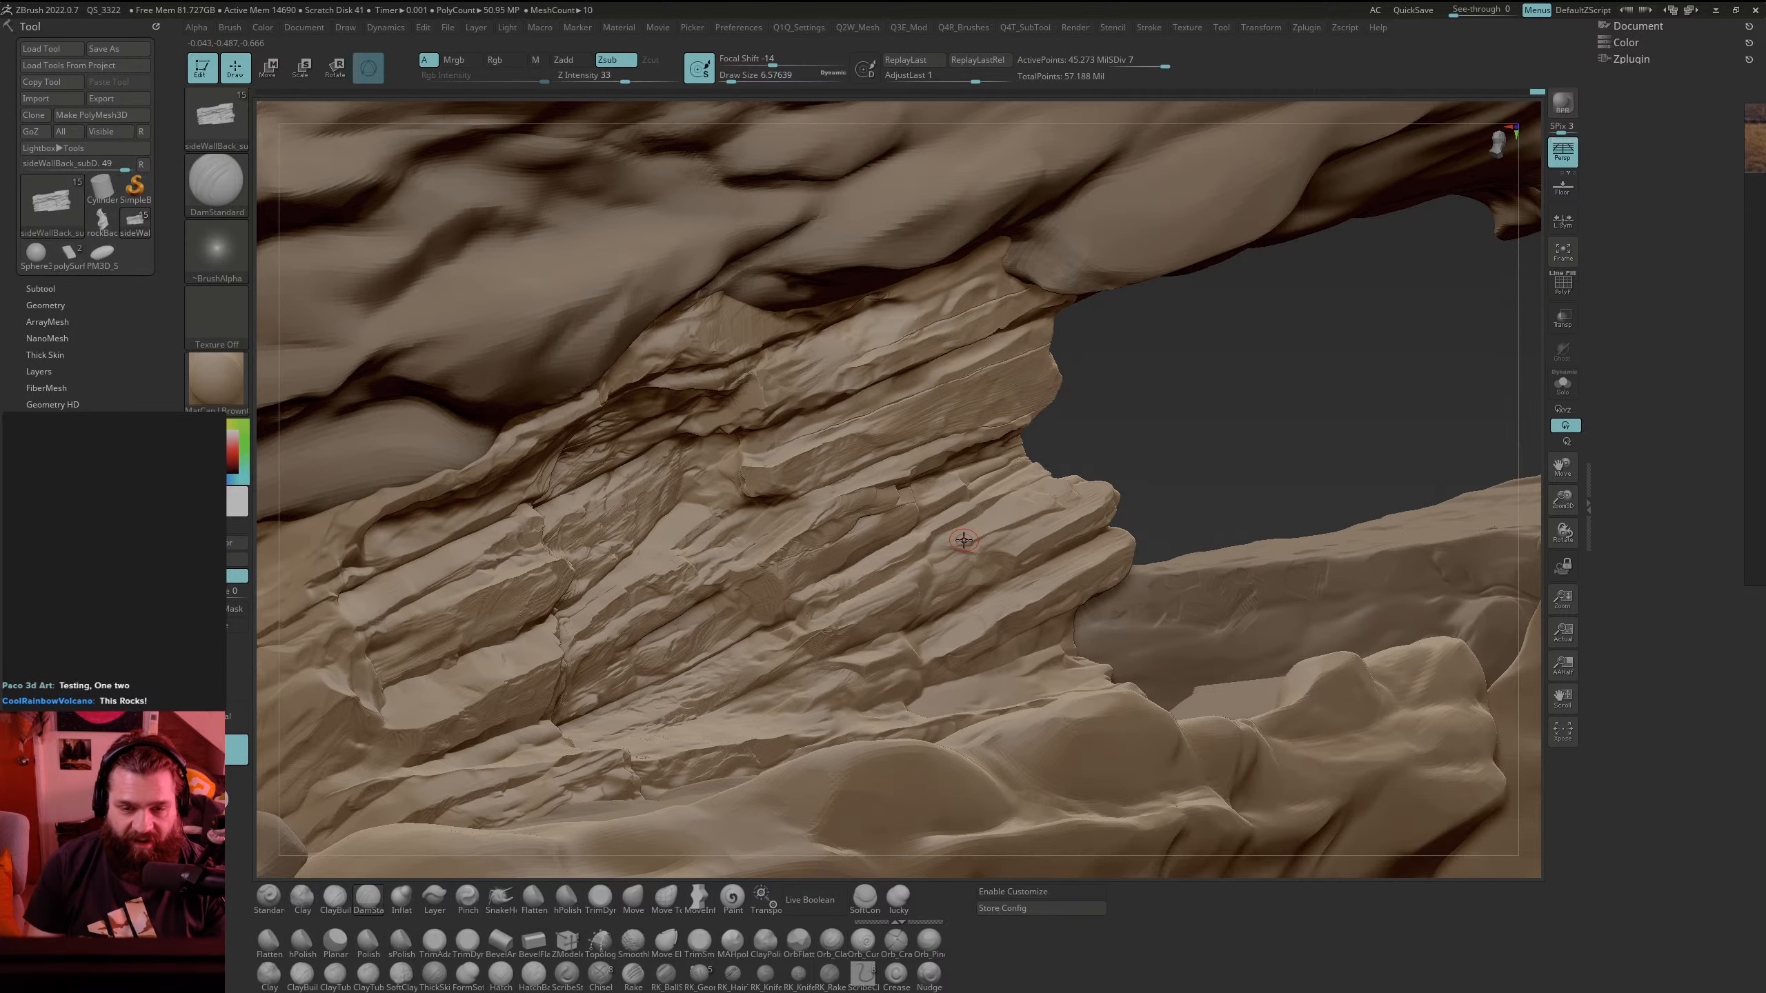
left_click_drag(1222, 406, 1202, 423)
Step: Compare the wall's forms from subdivision level 7 down to level 3, then return to level 7
key("shift")
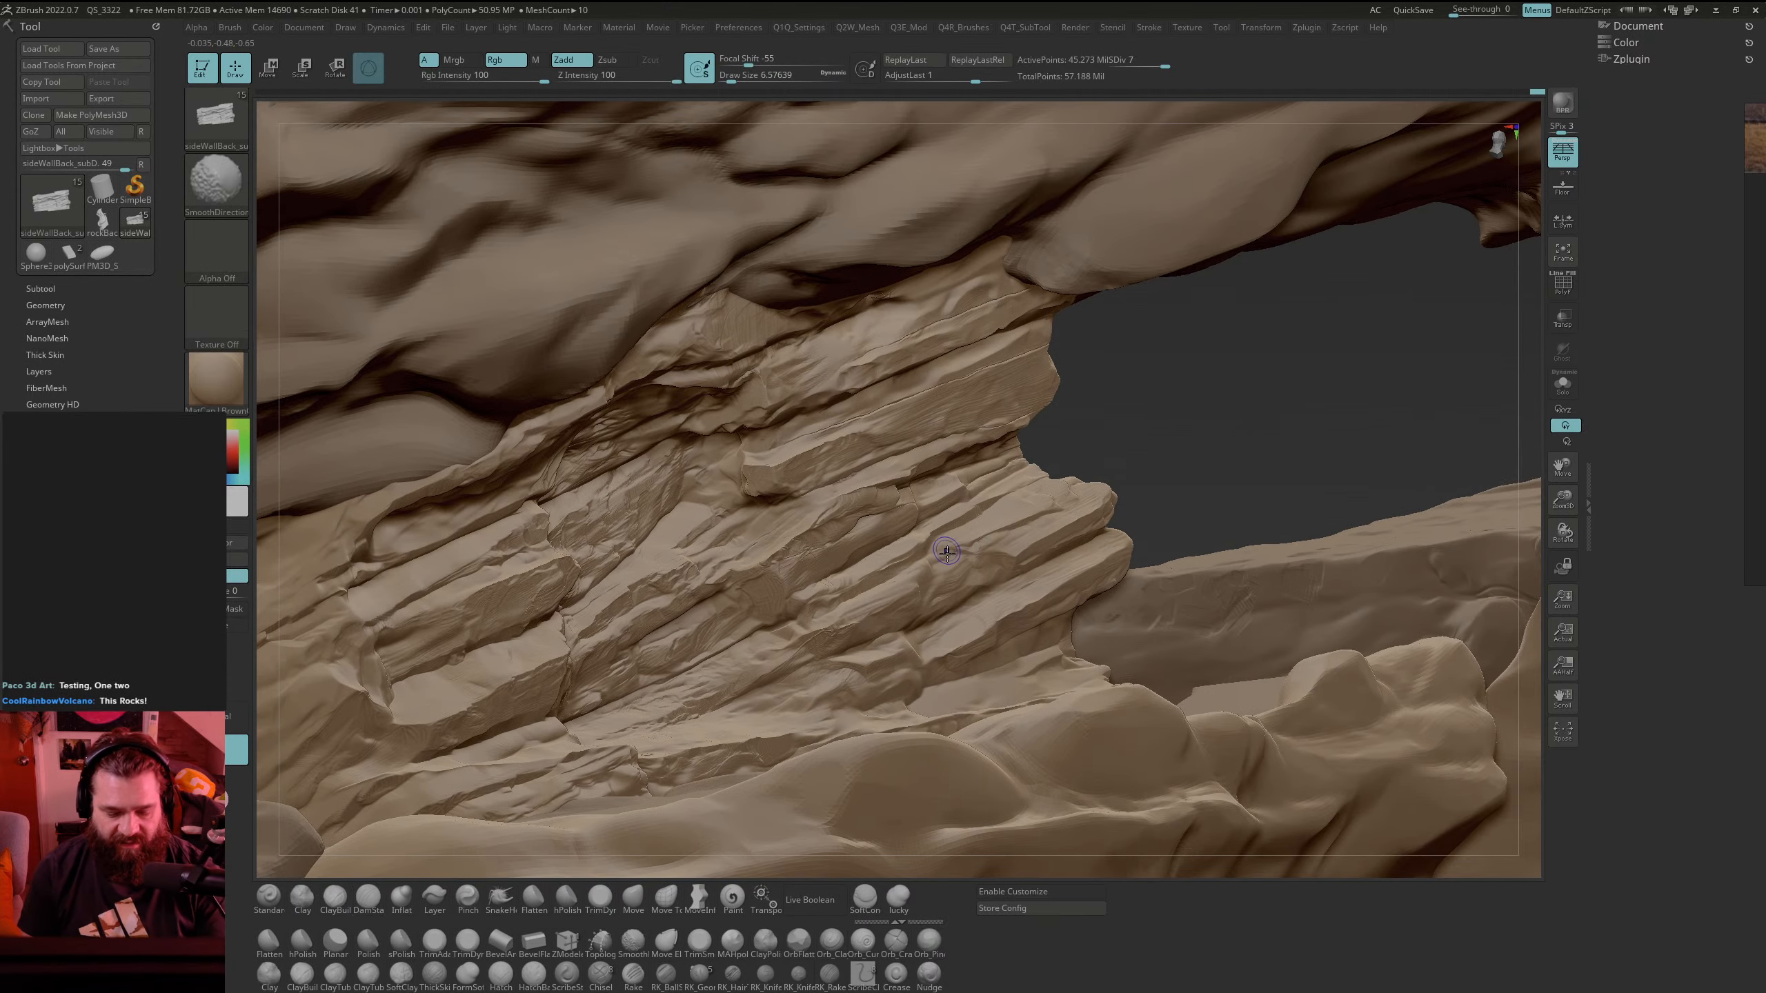
key("shift+d")
key("shift+d")
key("shift+d")
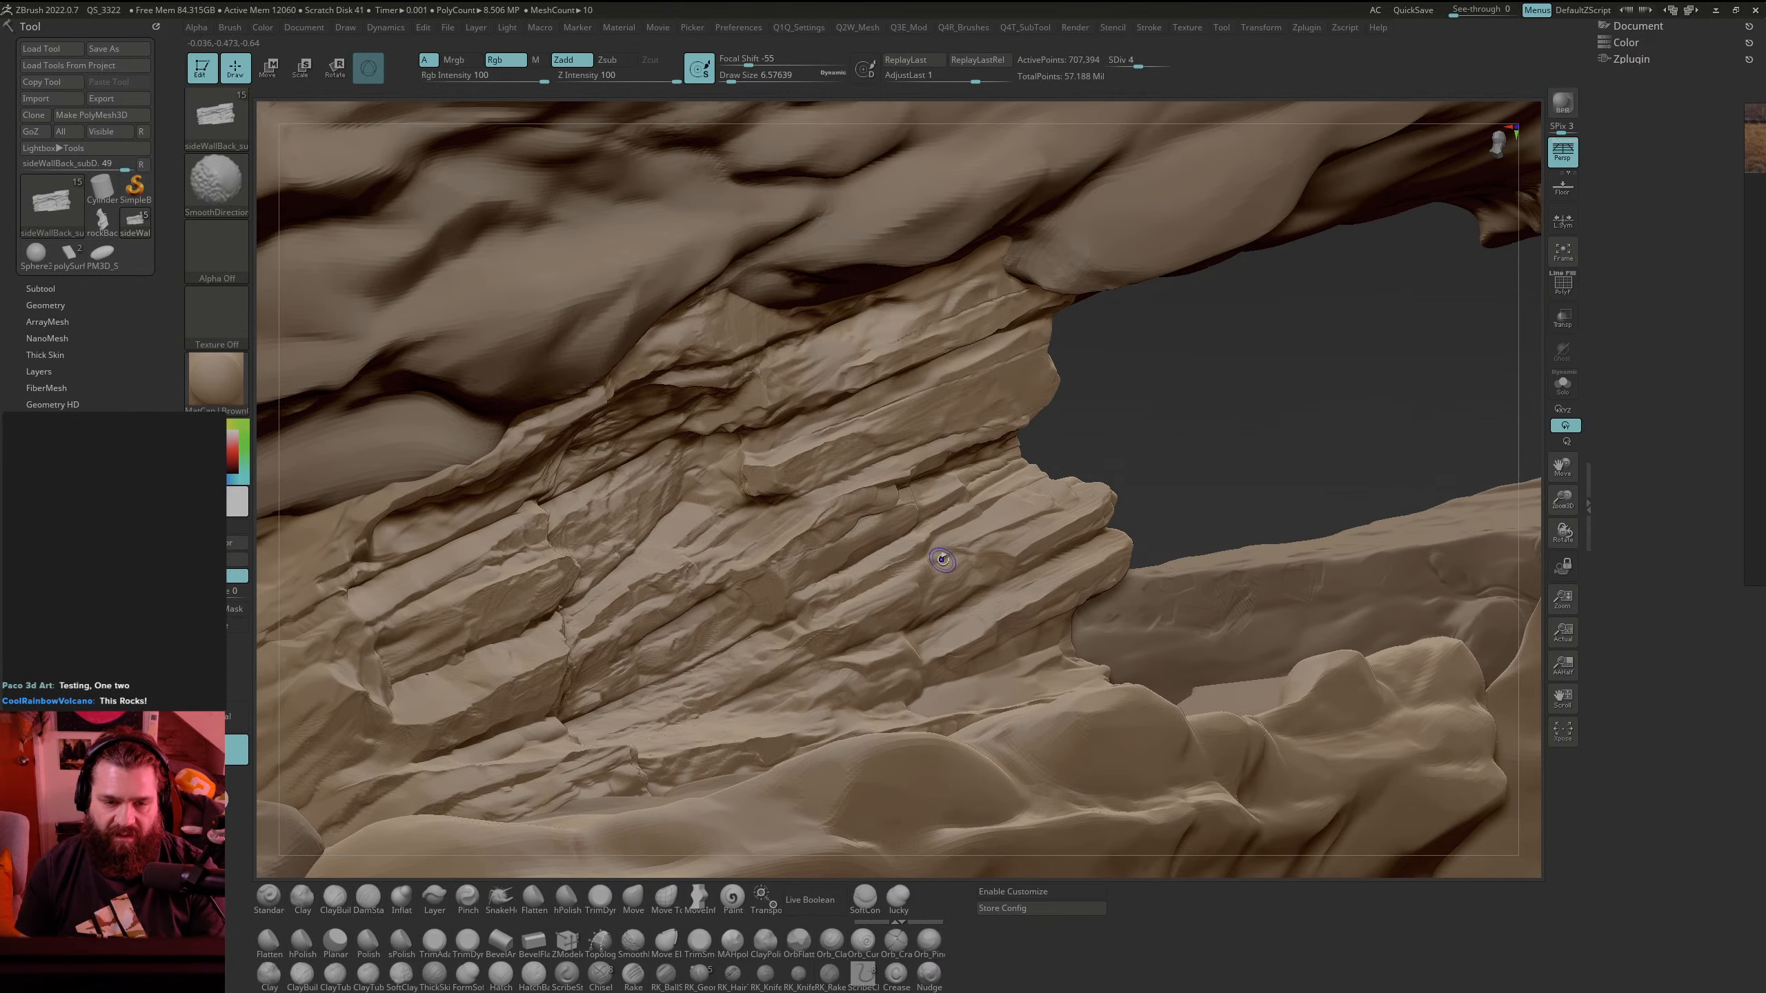
key("shift+d")
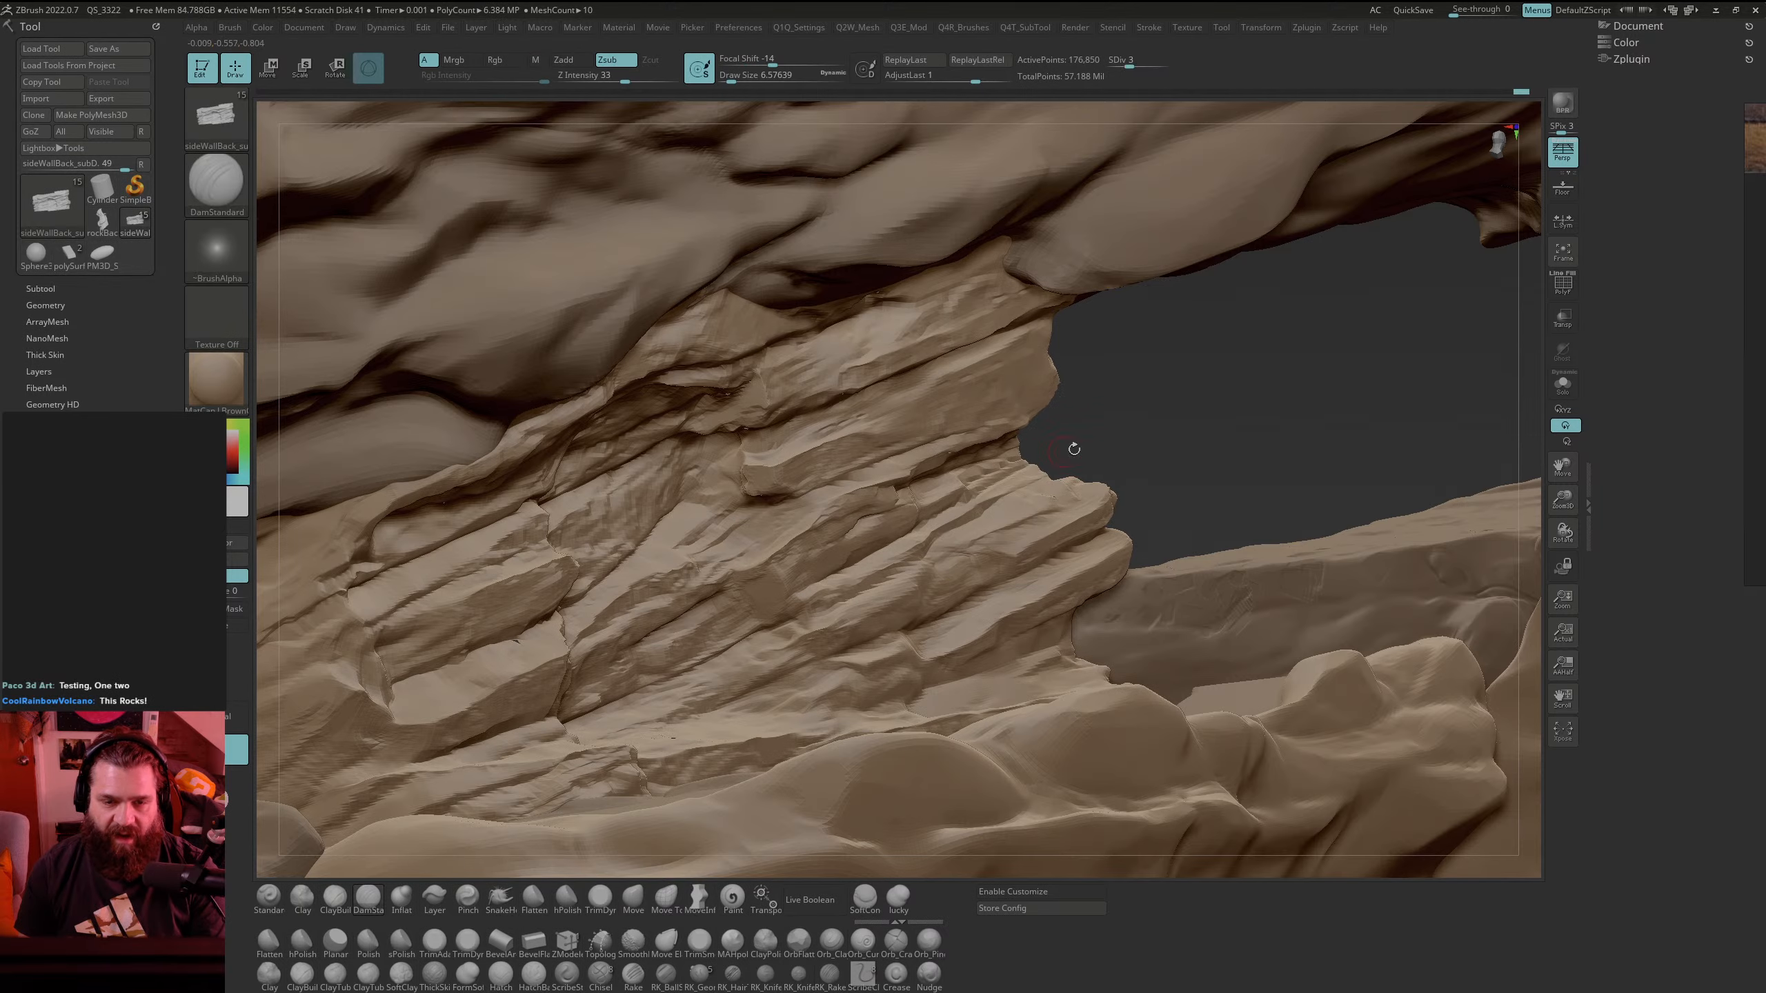
left_click_drag(1223, 439, 1307, 456)
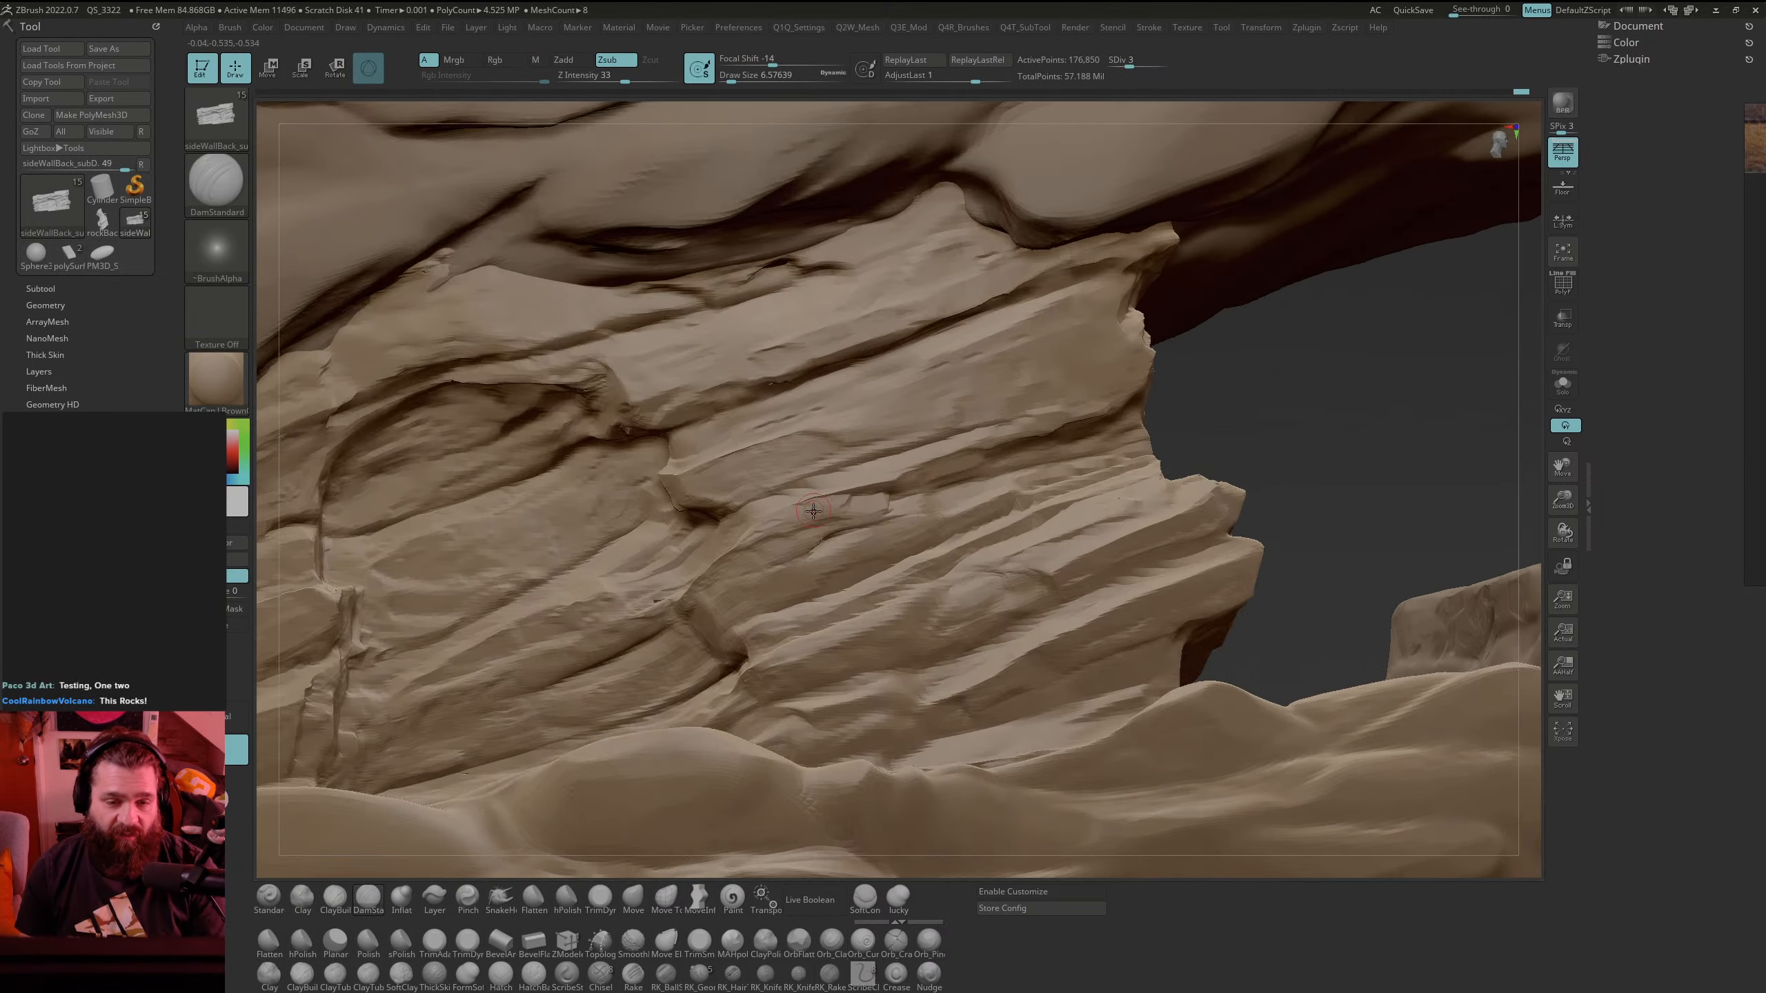
key("shift")
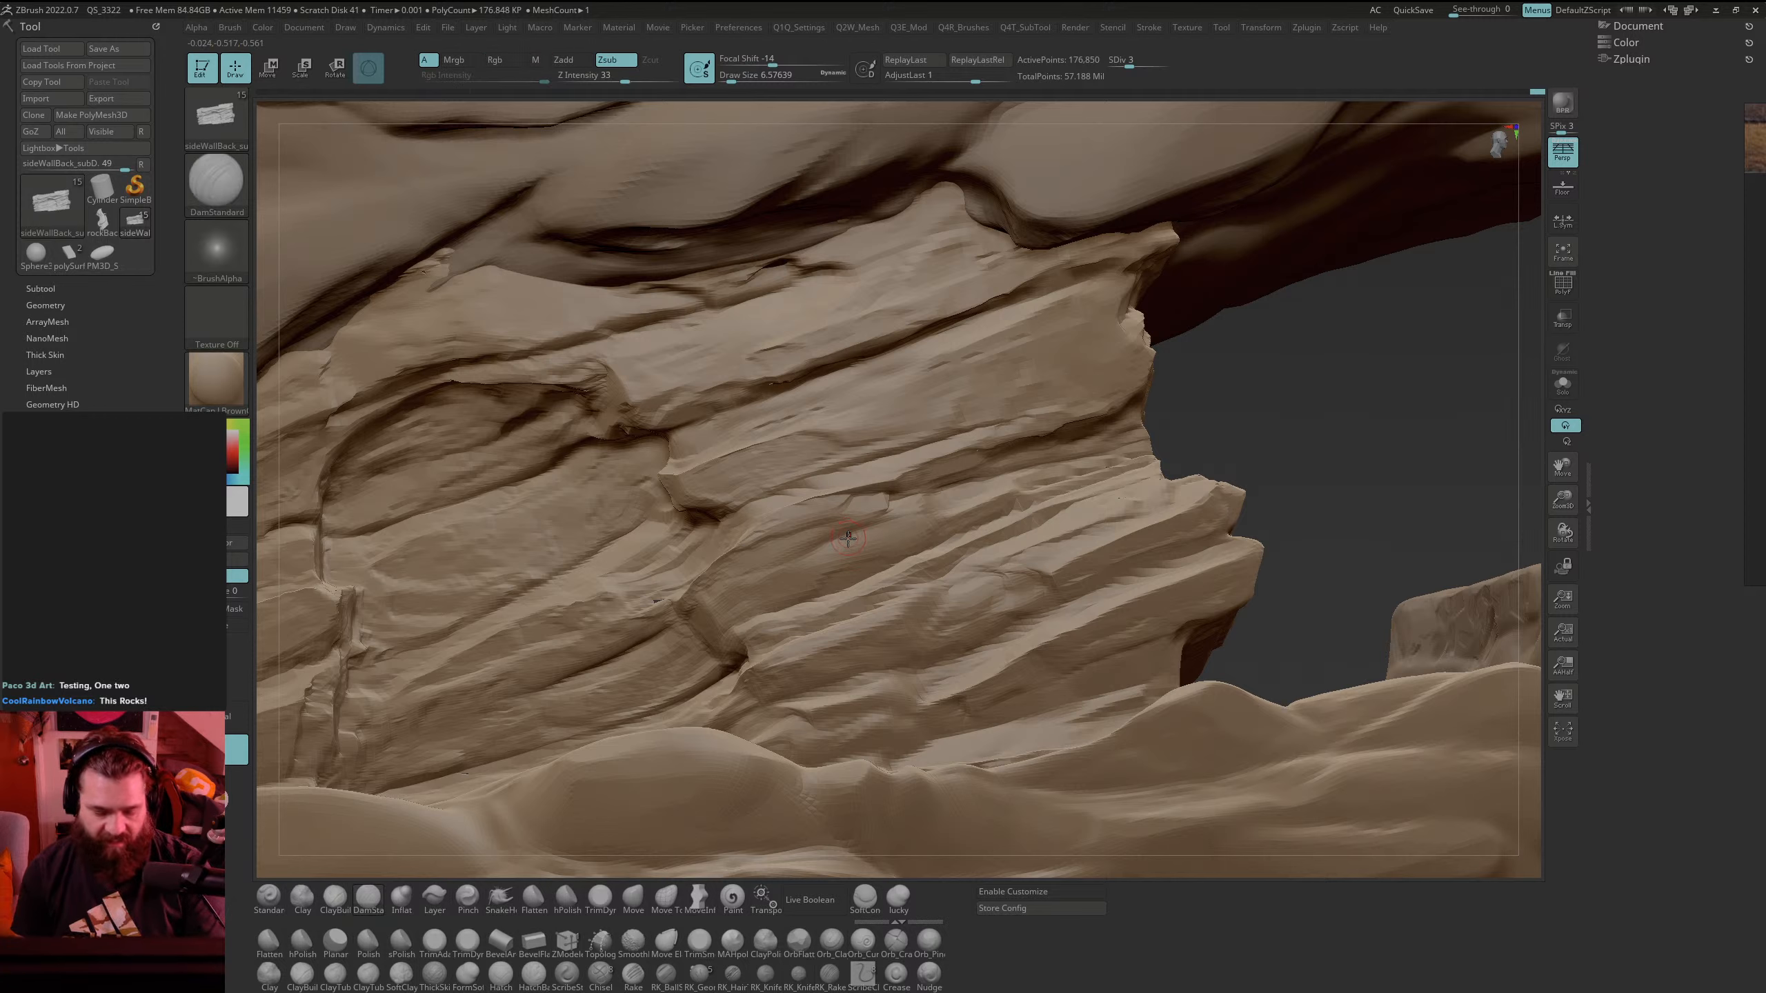
key("d")
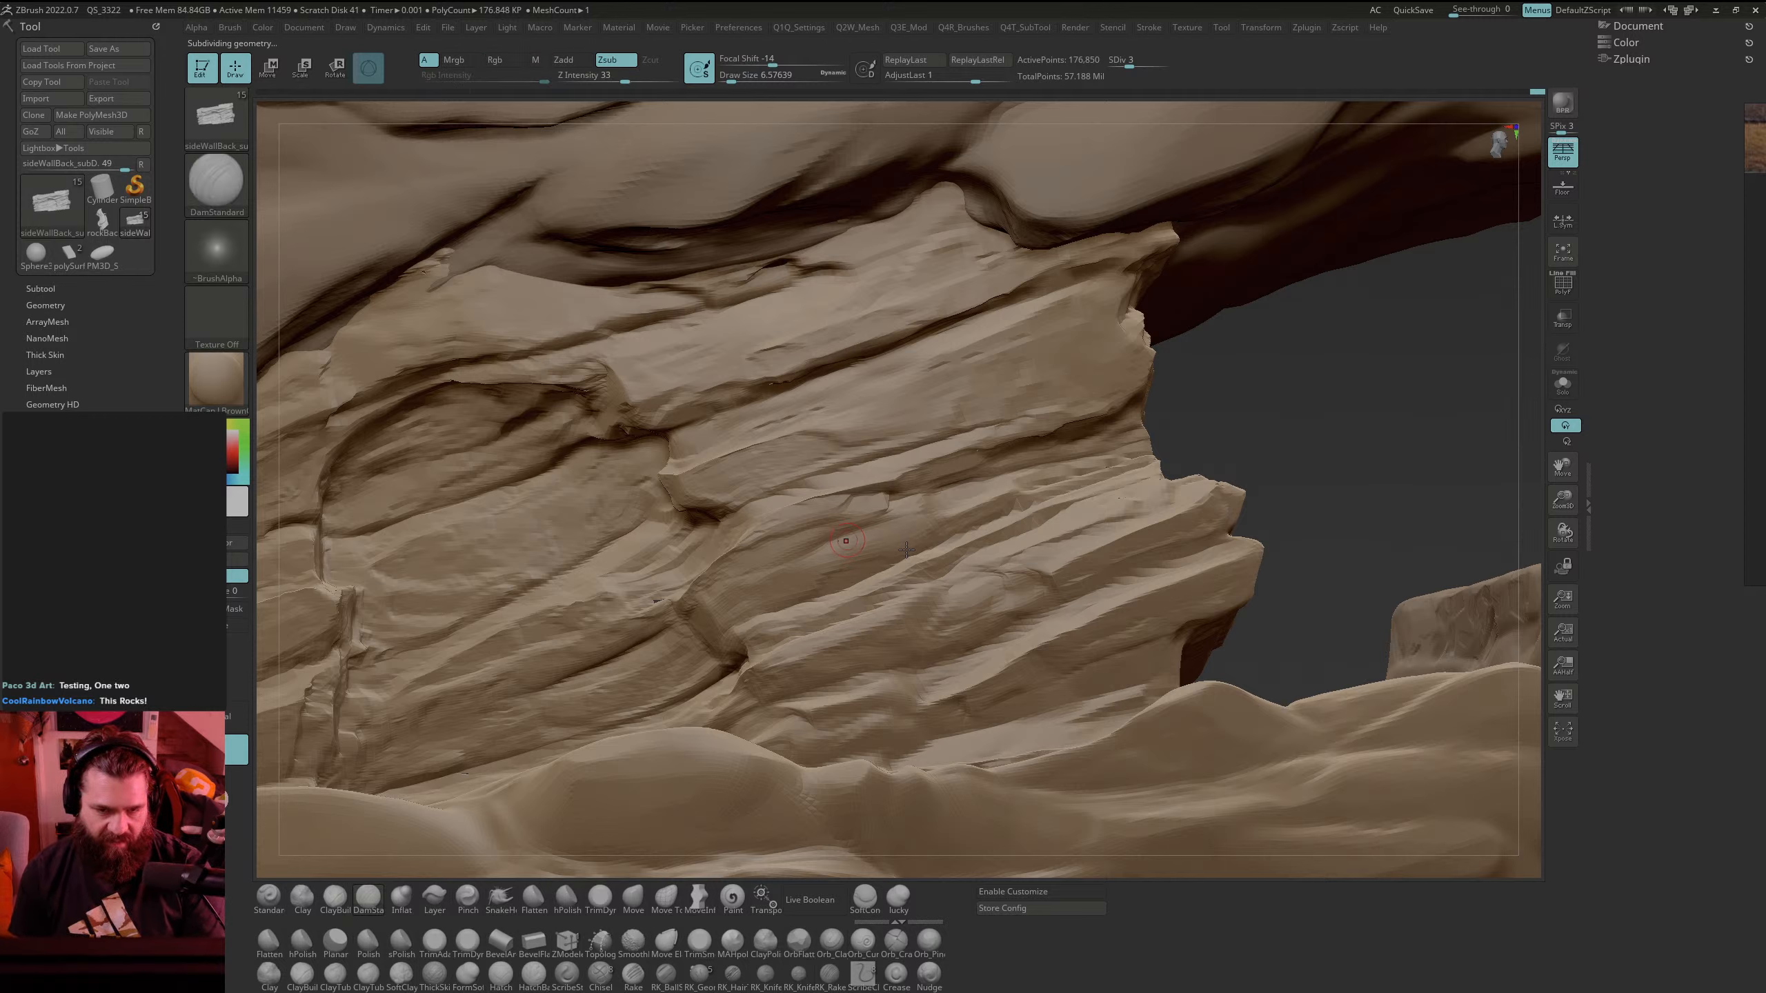
key("d")
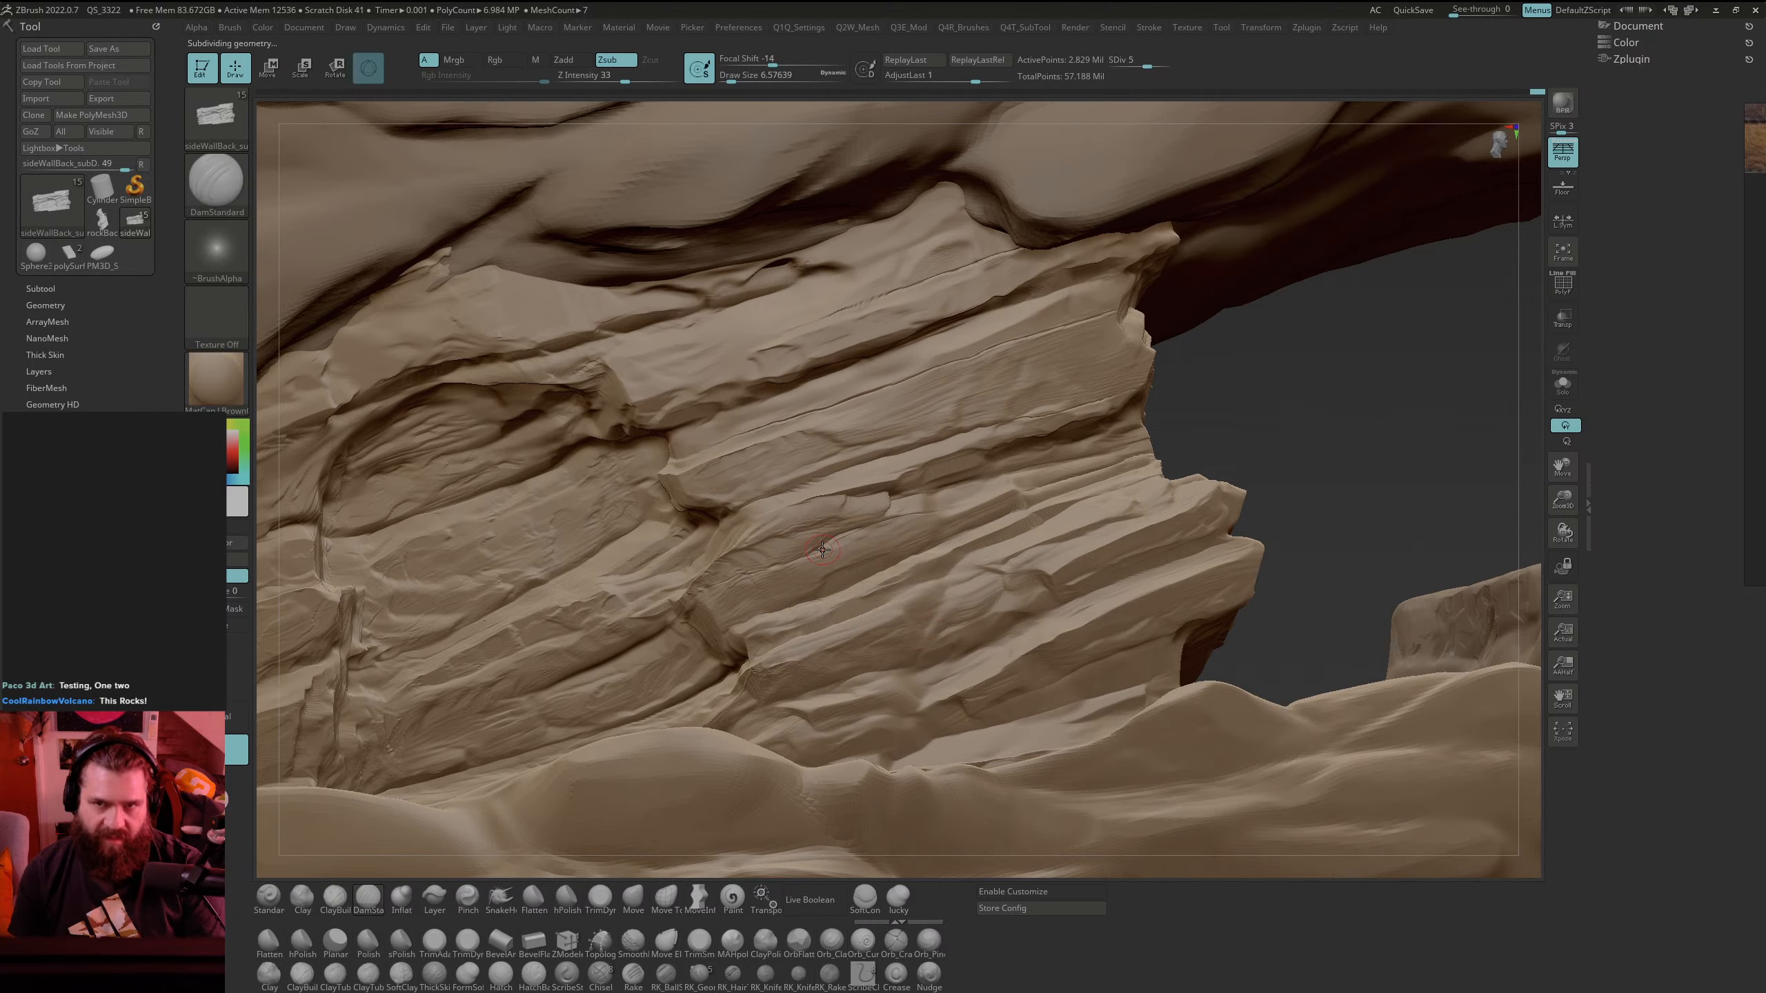
key("shift")
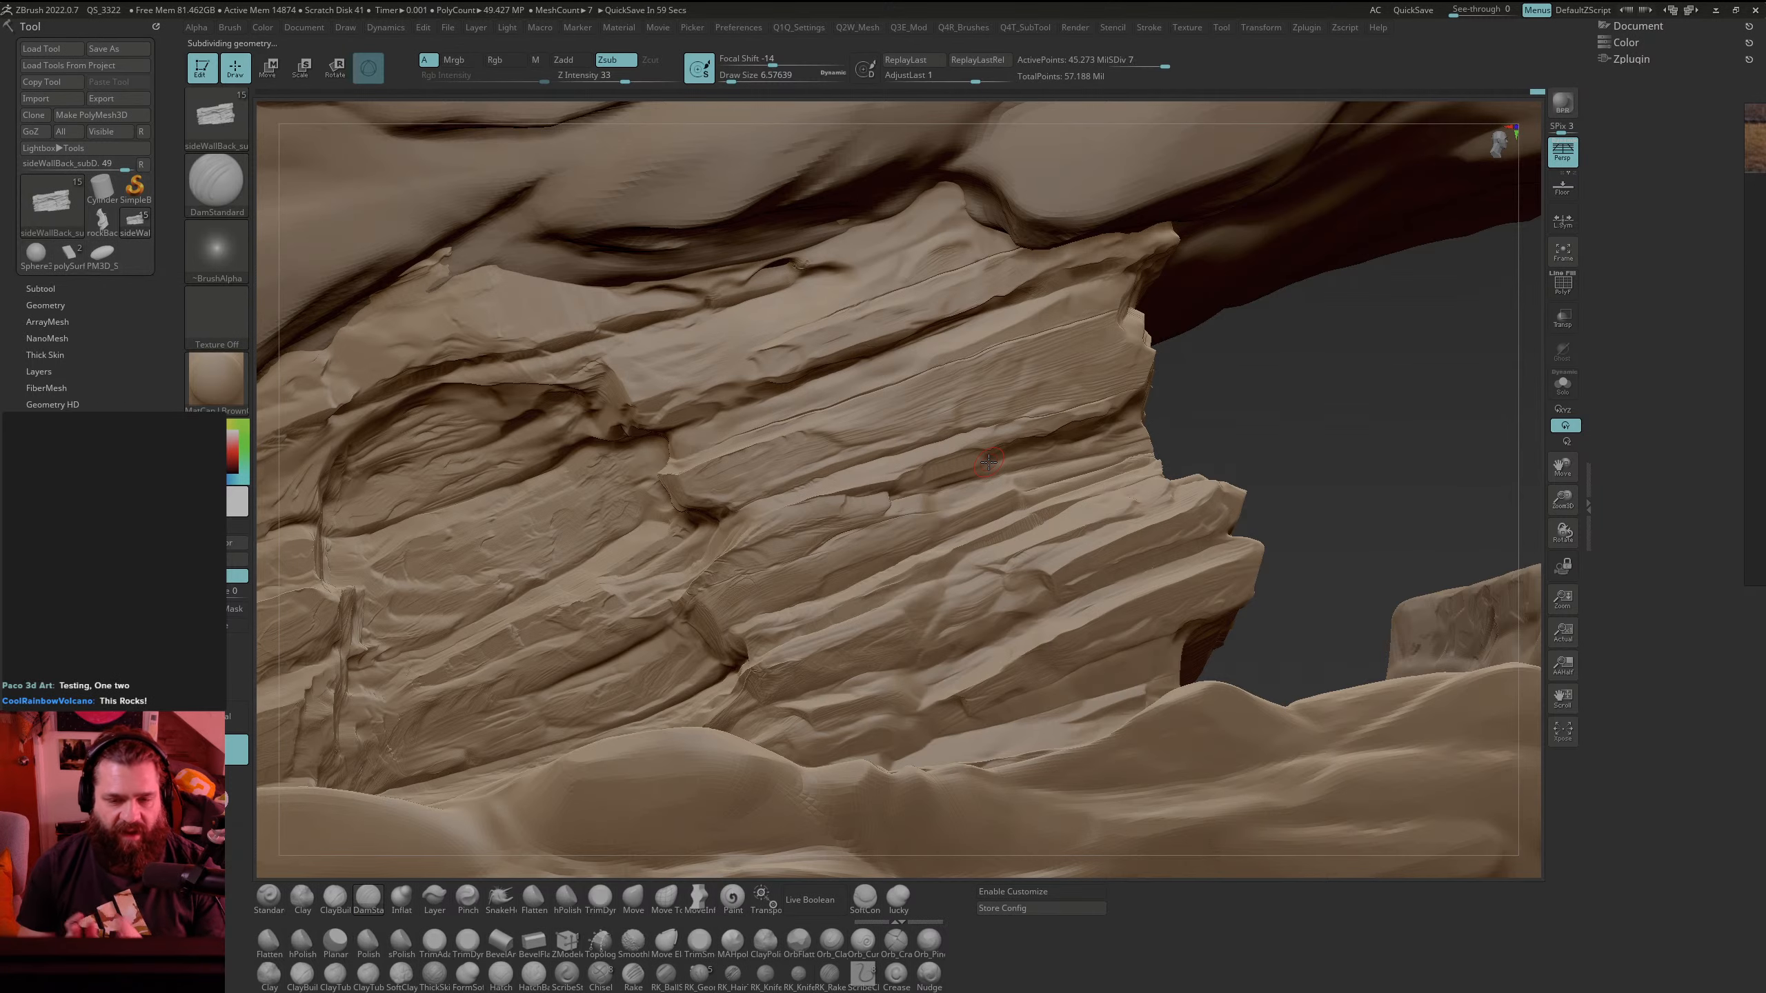
Step: Set the TrimSmoothBorder brush's draw size to about 5.75, then trim and smooth the low ledges below the central notch
left_click_drag(1350, 426, 1428, 462)
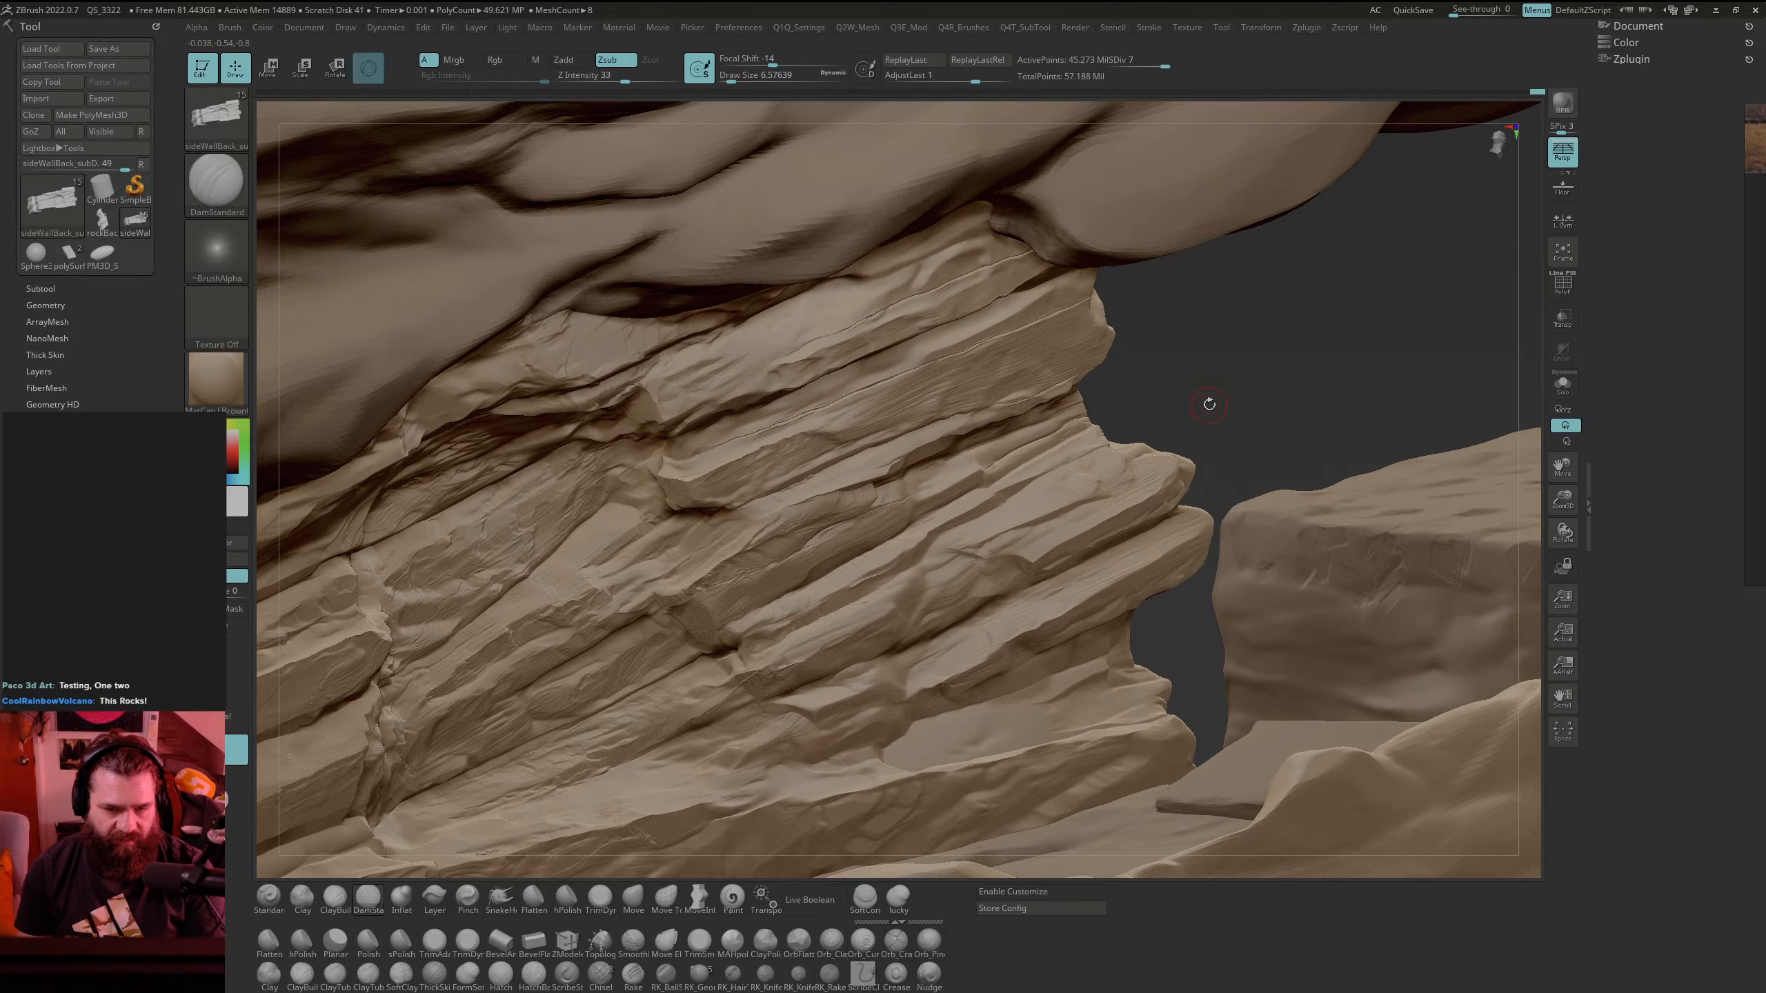
left_click_drag(1208, 401, 1349, 364, "alt")
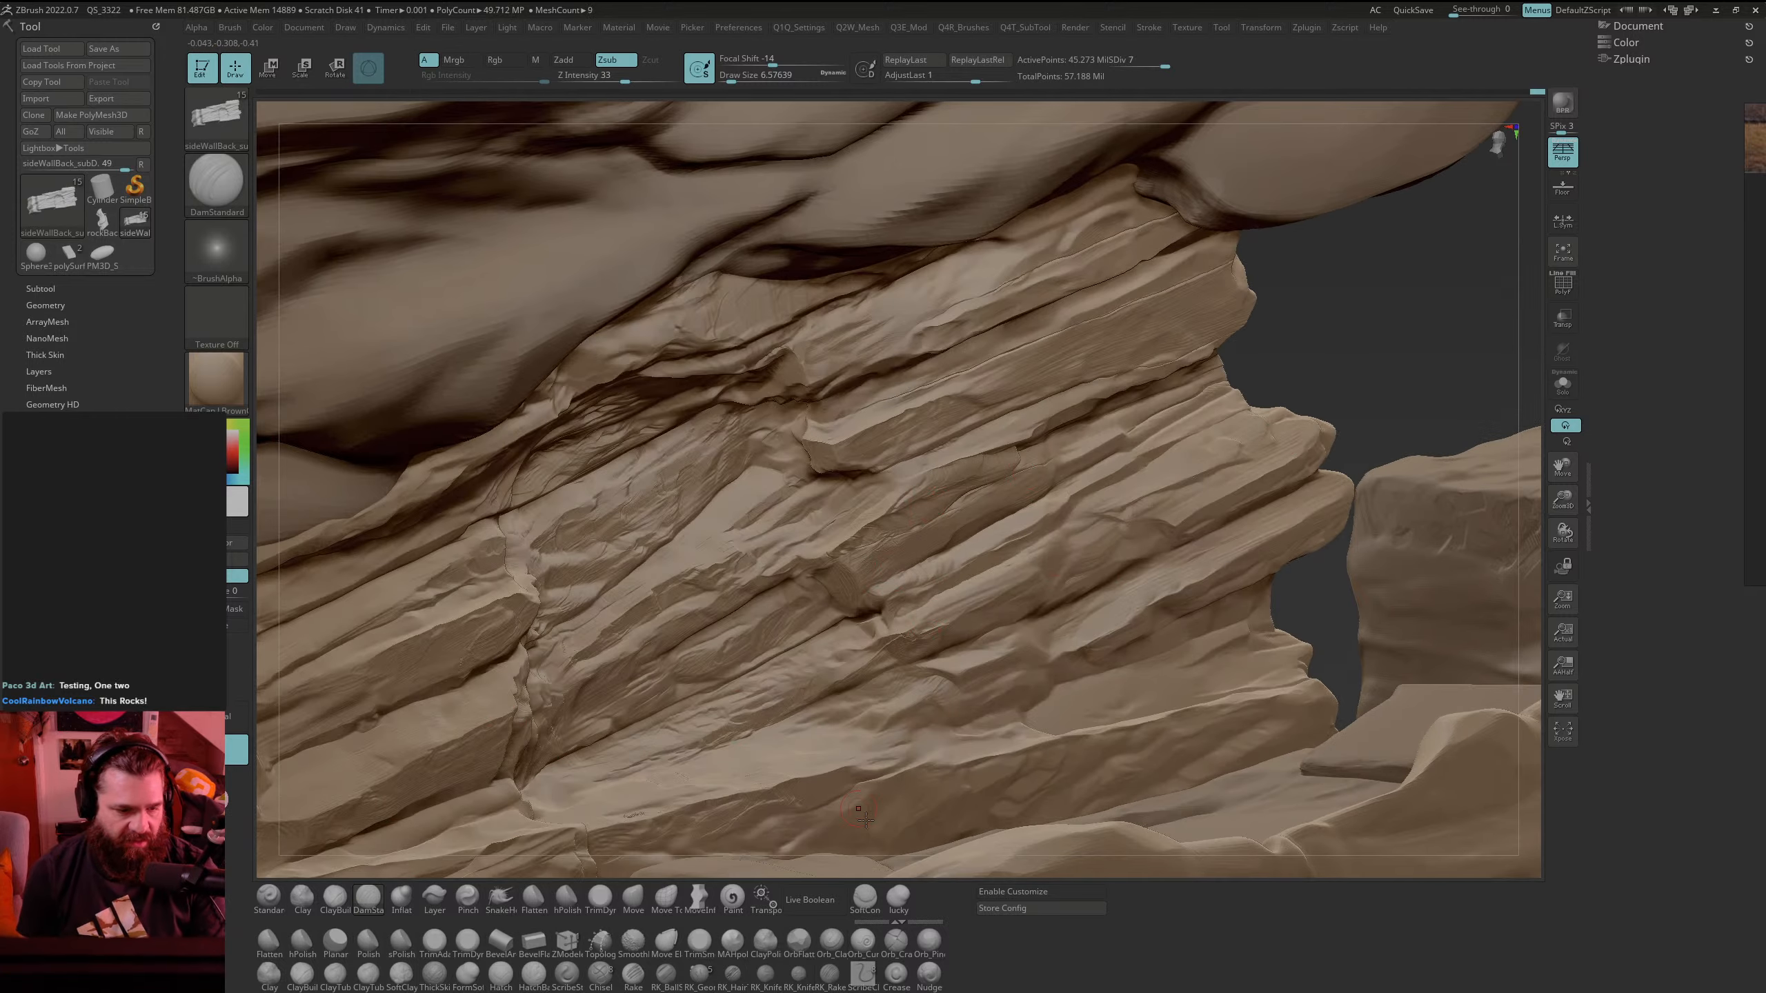
key("b")
key("t")
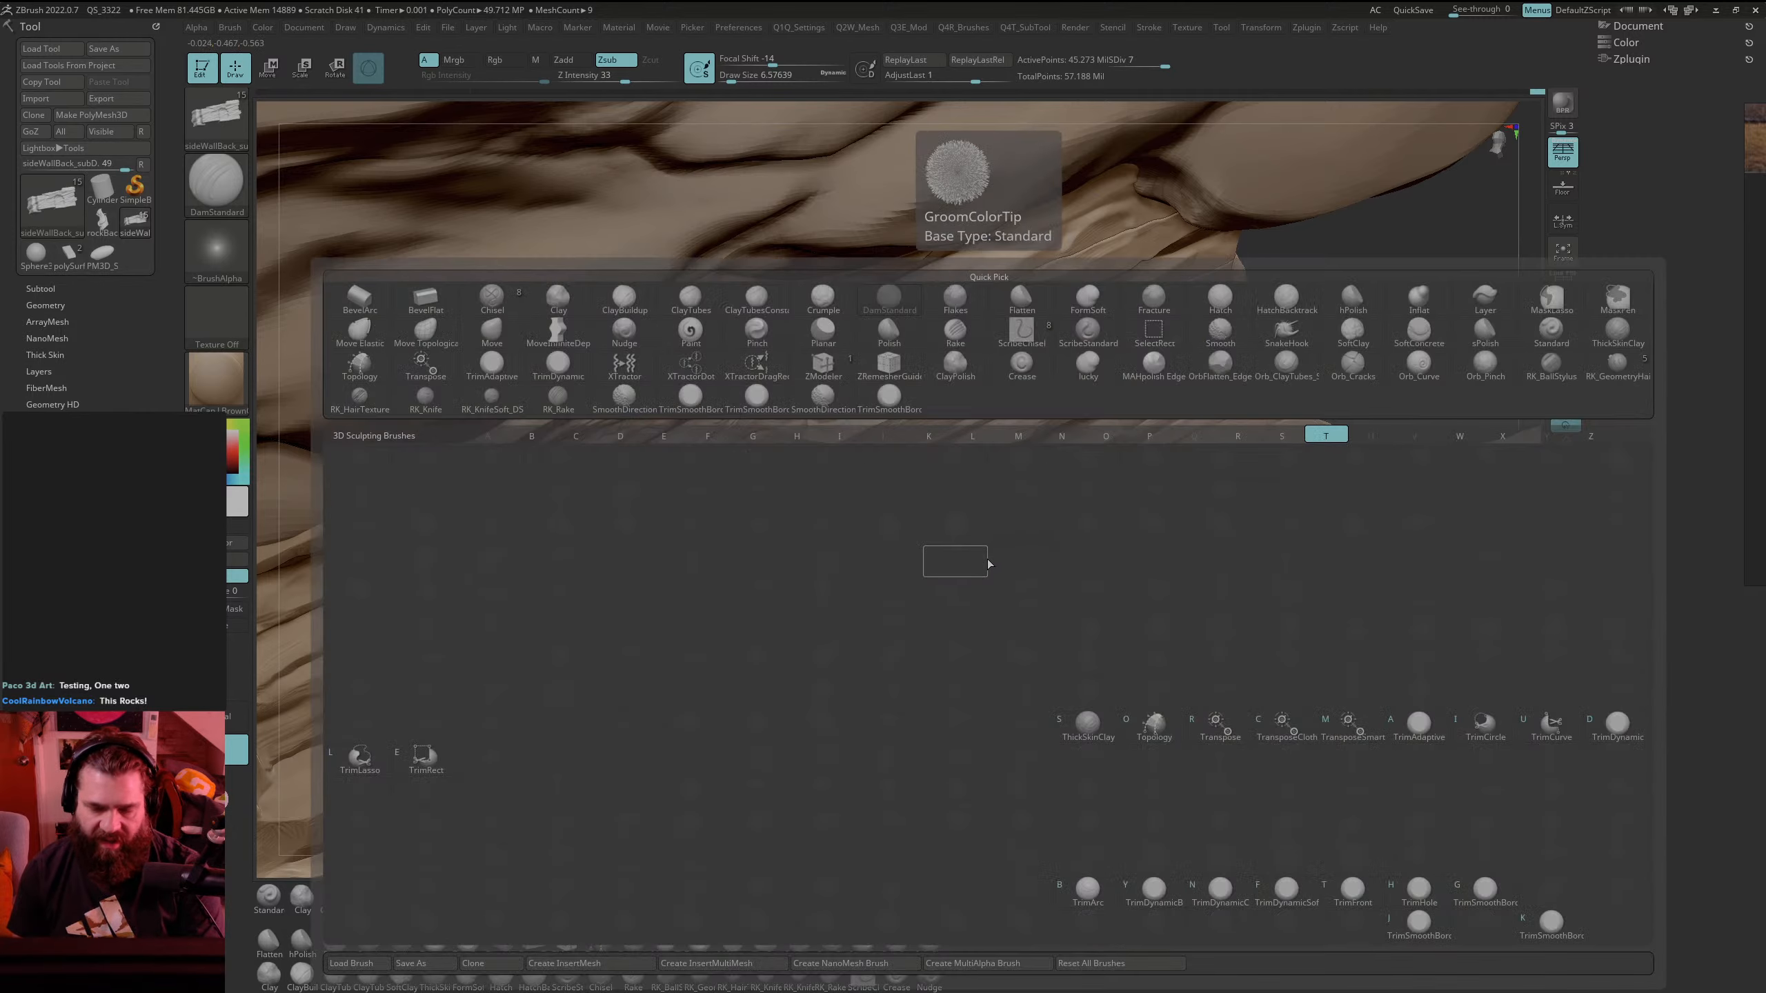
key("g")
key("space")
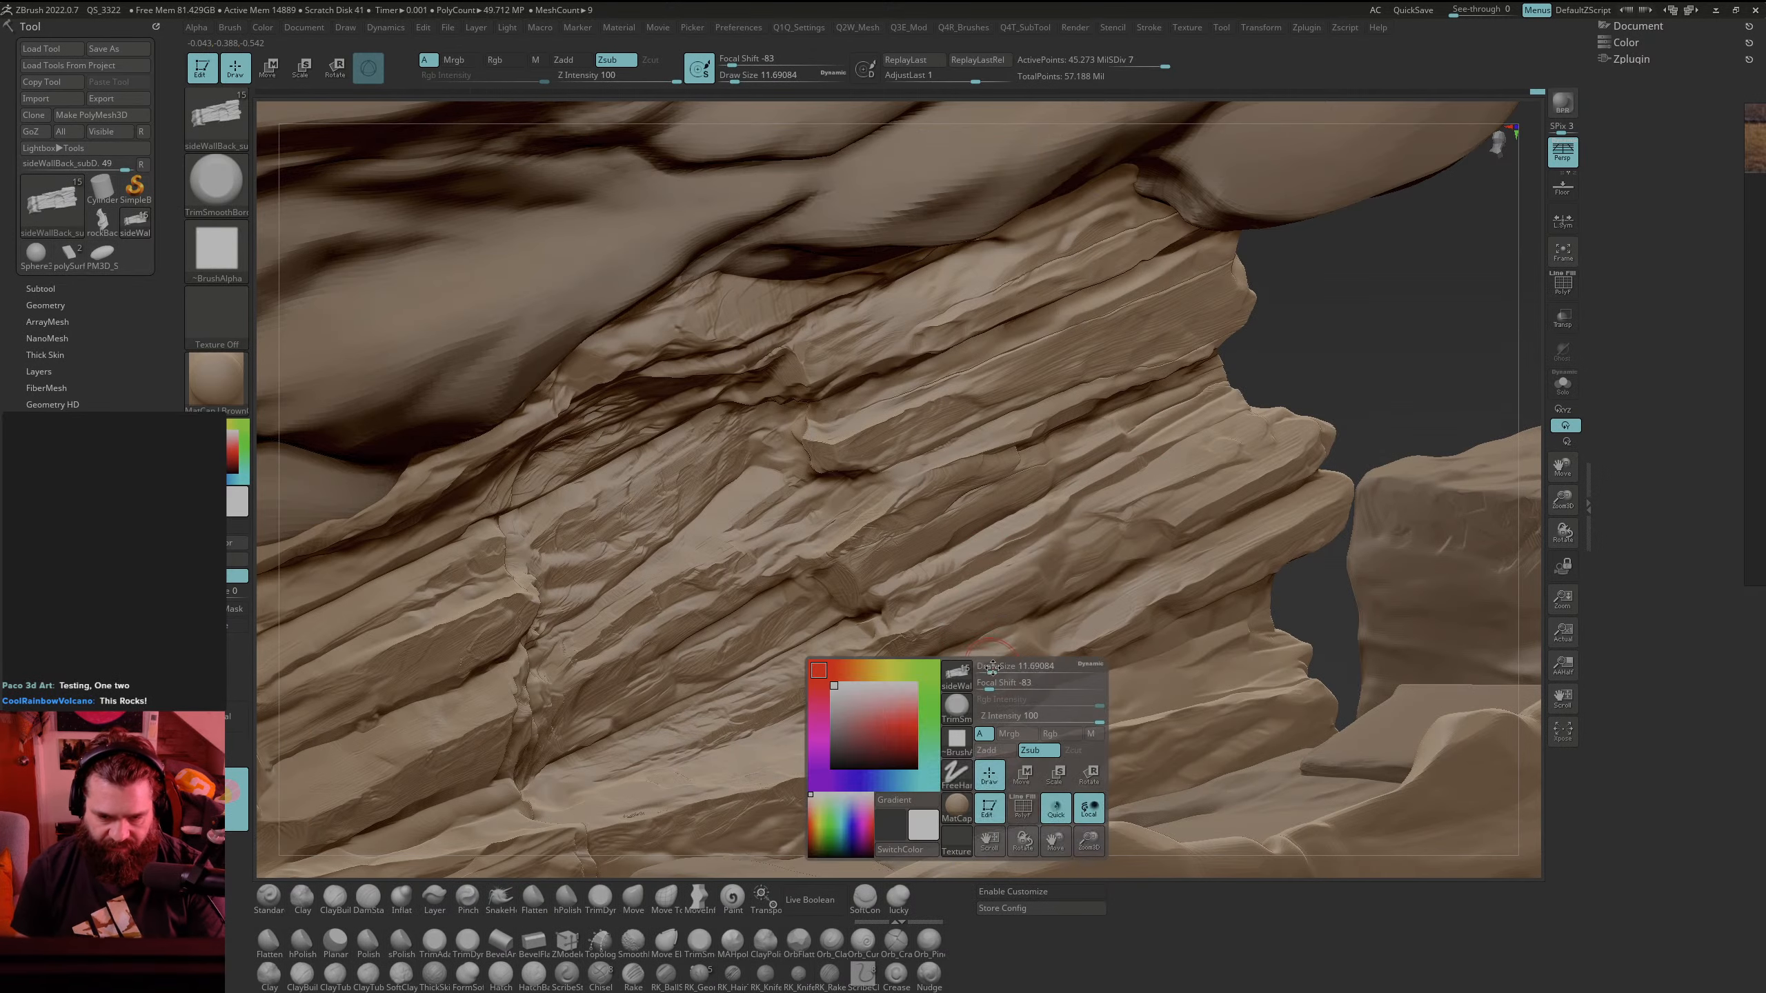
left_click_drag(986, 669, 982, 670)
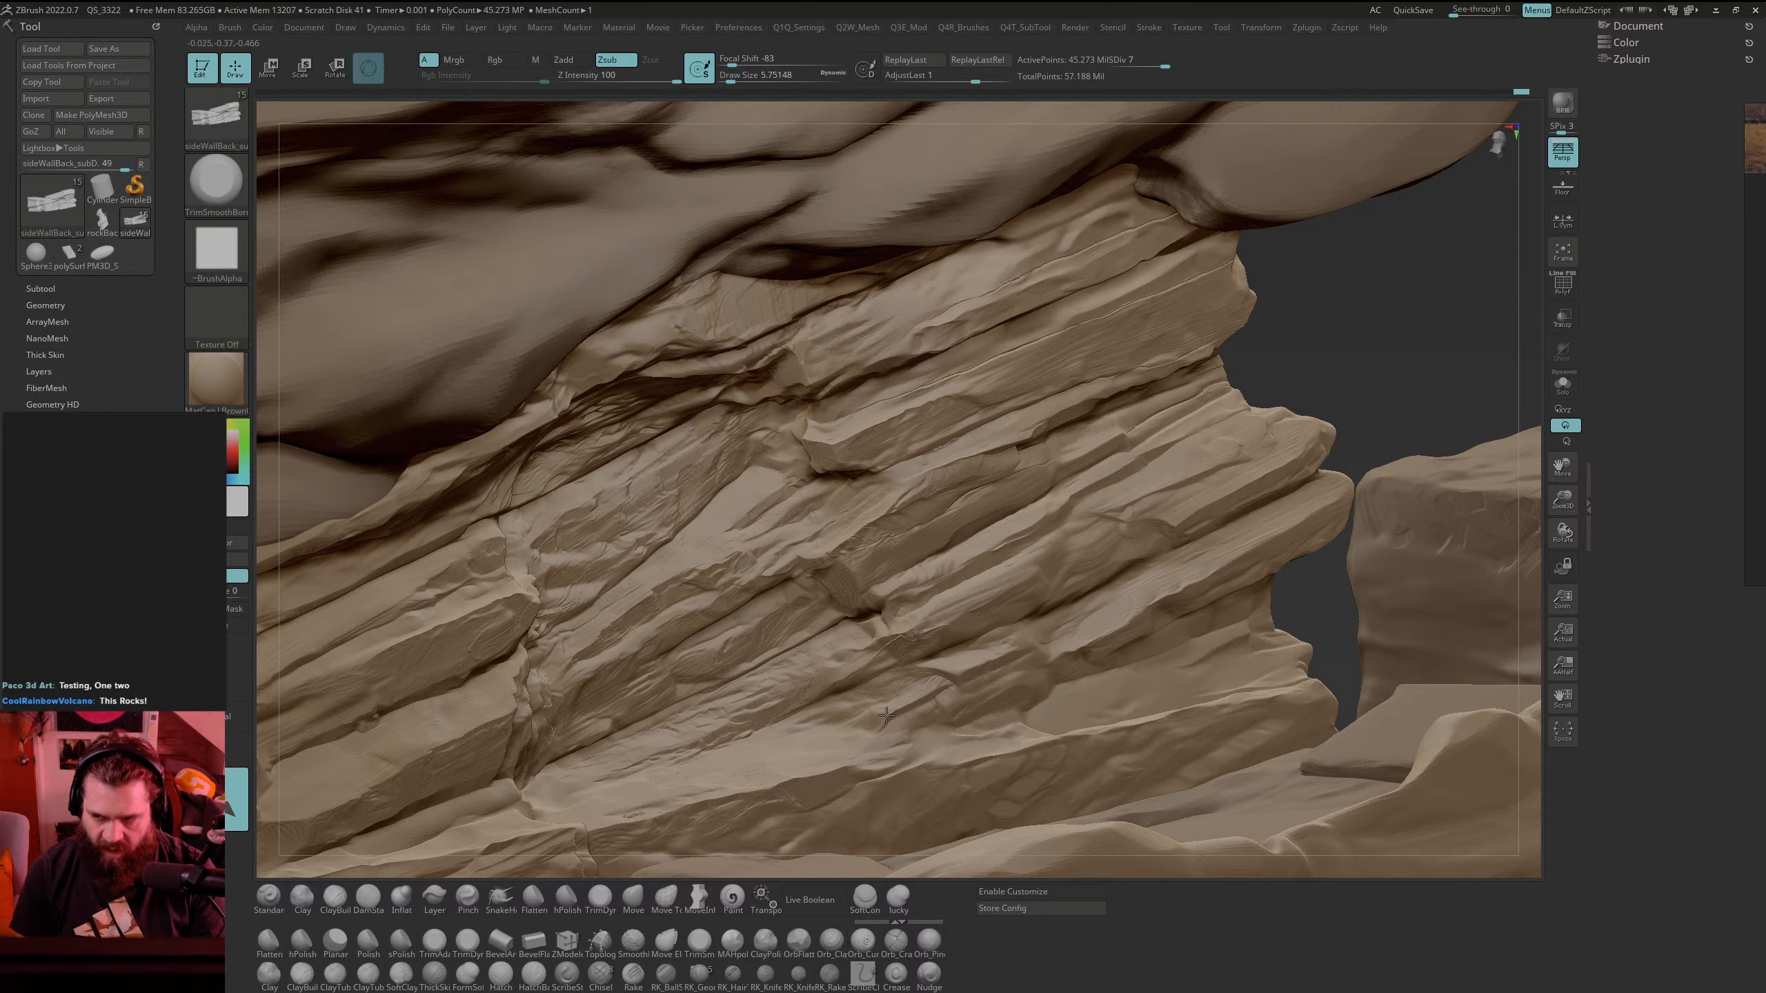
key("shift")
left_click_drag(873, 711, 901, 685)
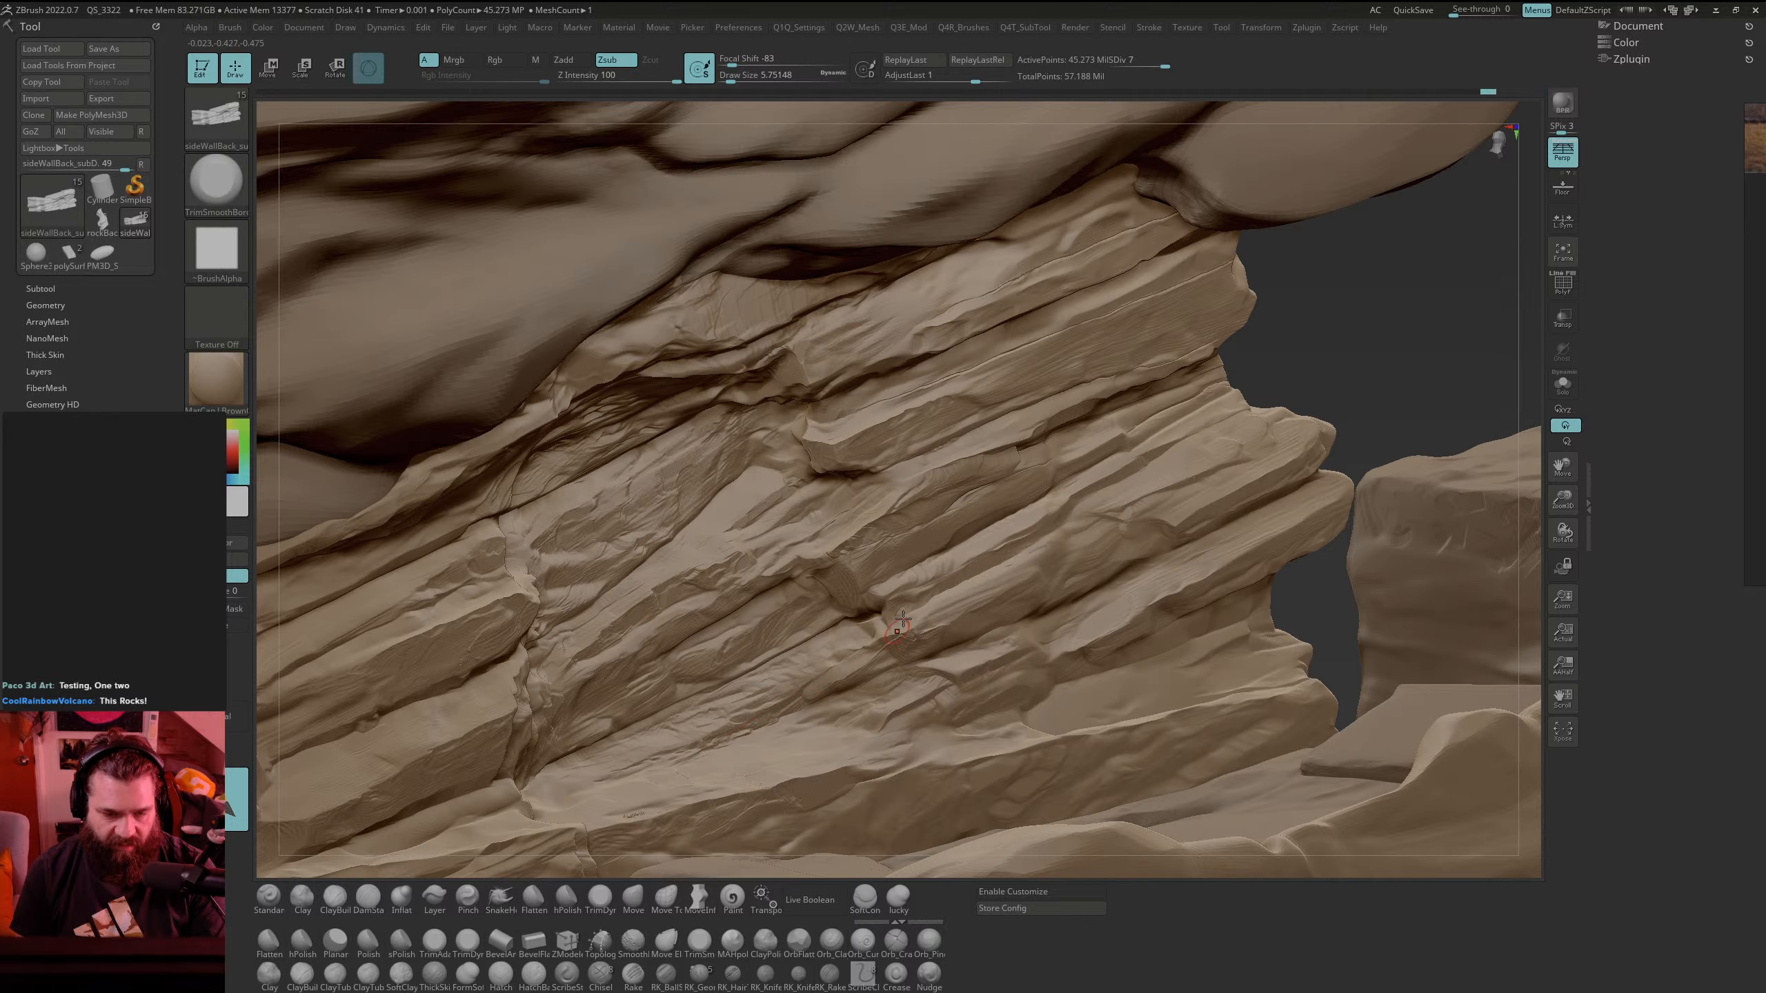
Step: Trim and smooth the long slanted slabs running from the central notch toward the wall's outer end
key("shift")
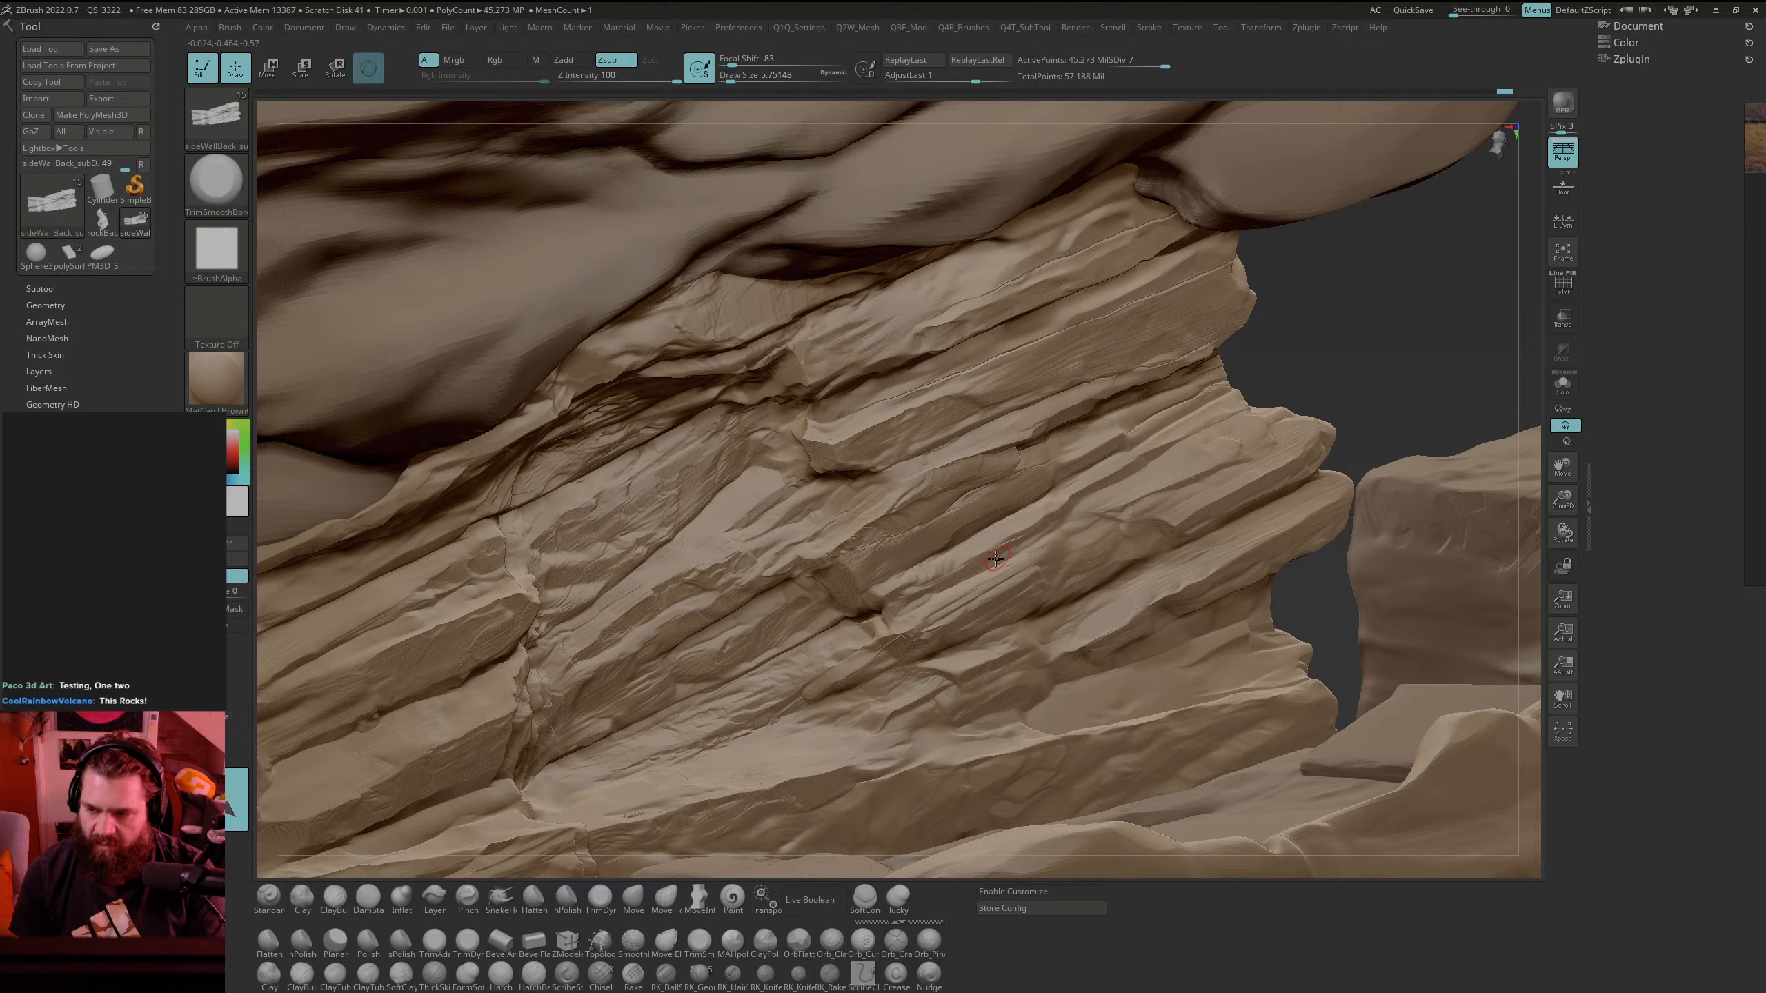
key("shift")
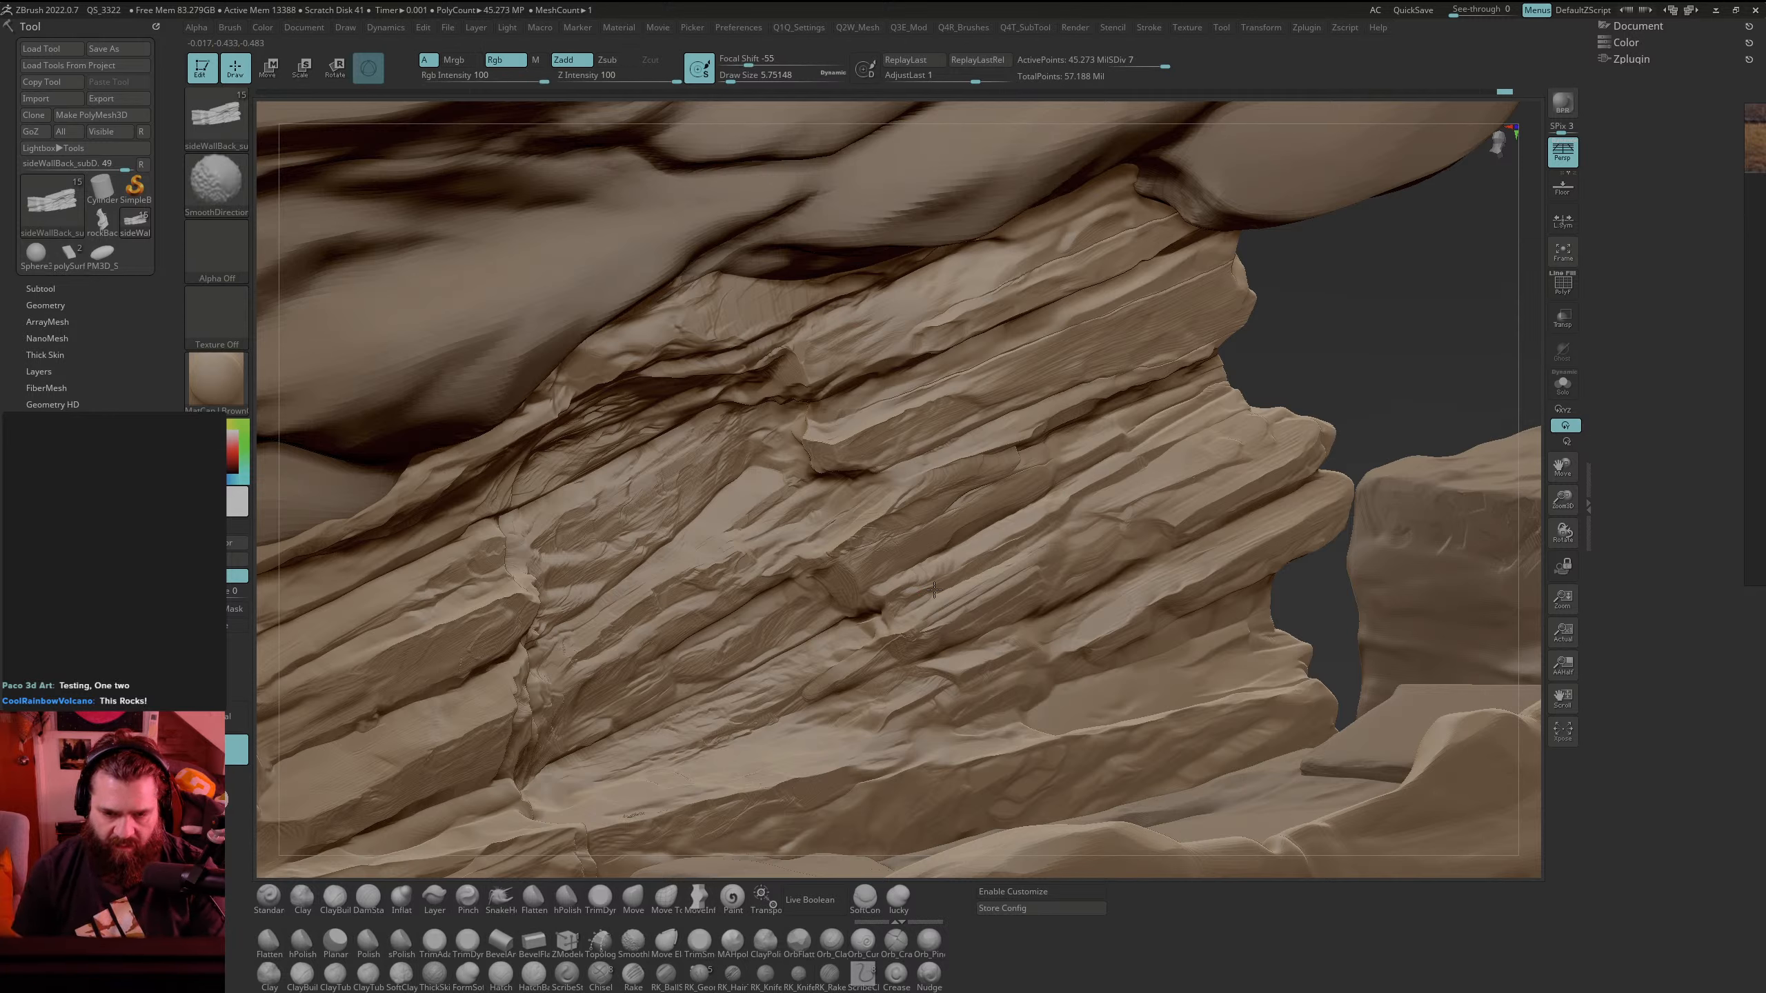
key("alt")
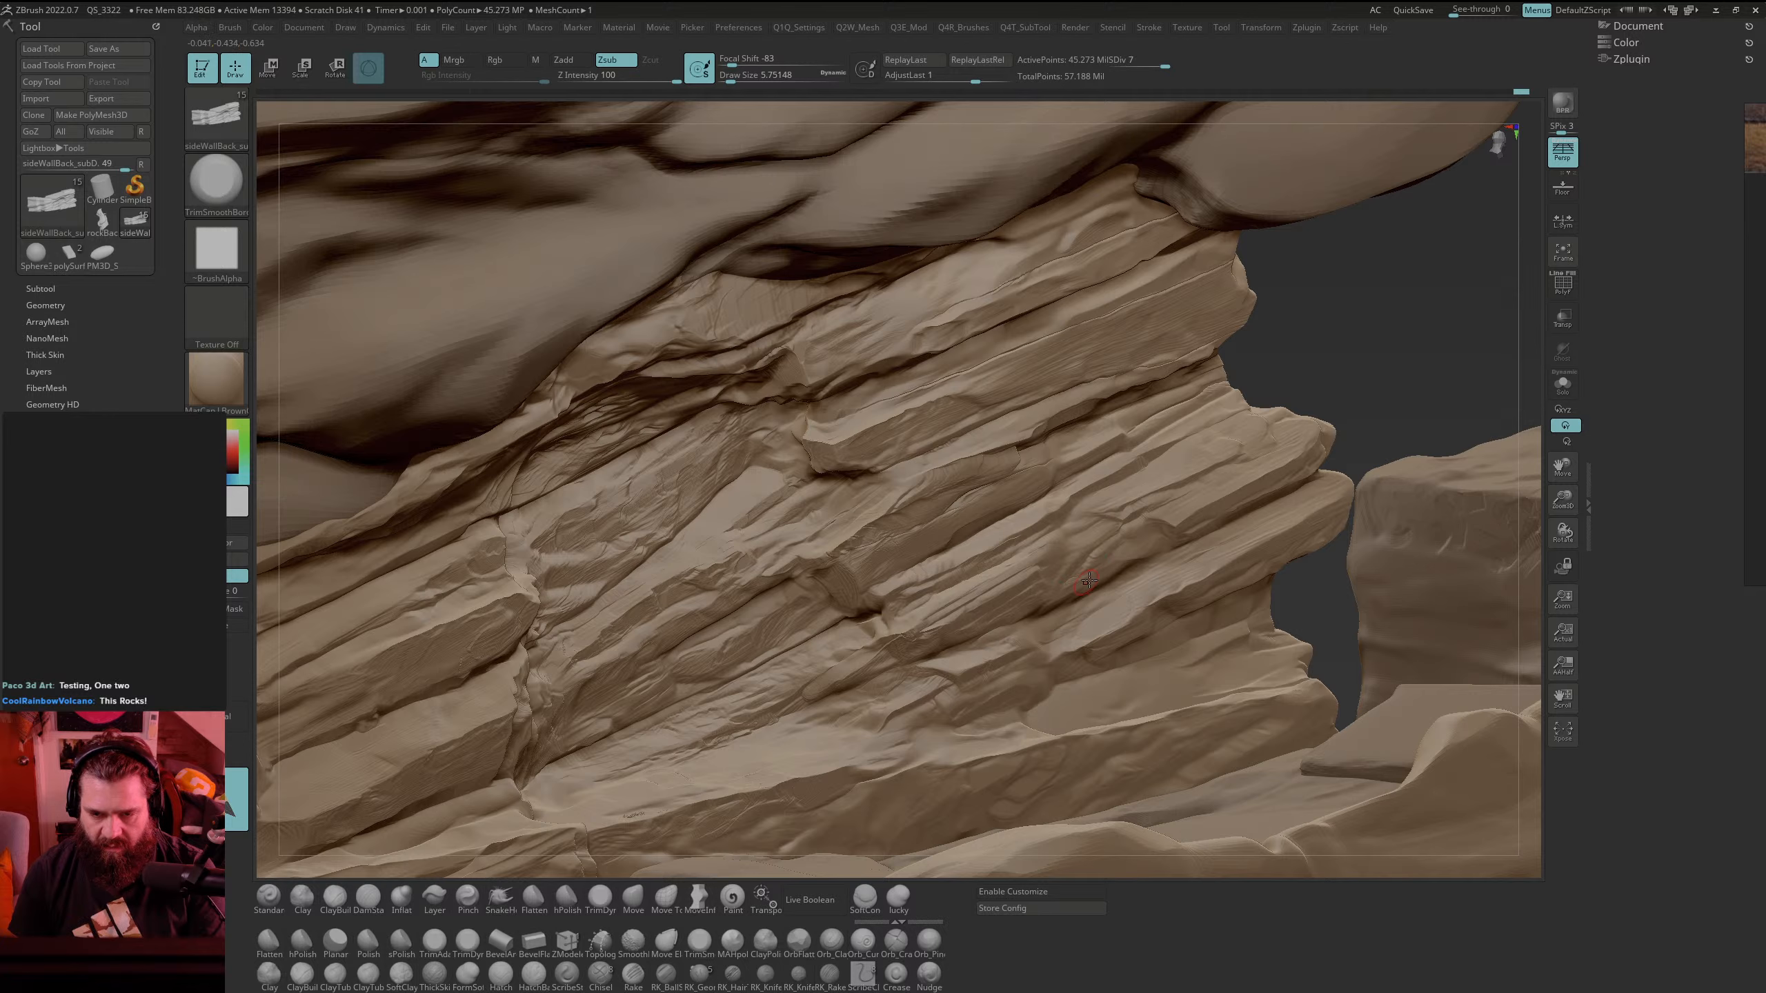
Step: Trim and smooth the long lowest ledge along the rock wall's base, after flattening a patch on the outer mid-height slabs
left_click_drag(1037, 565, 1105, 528)
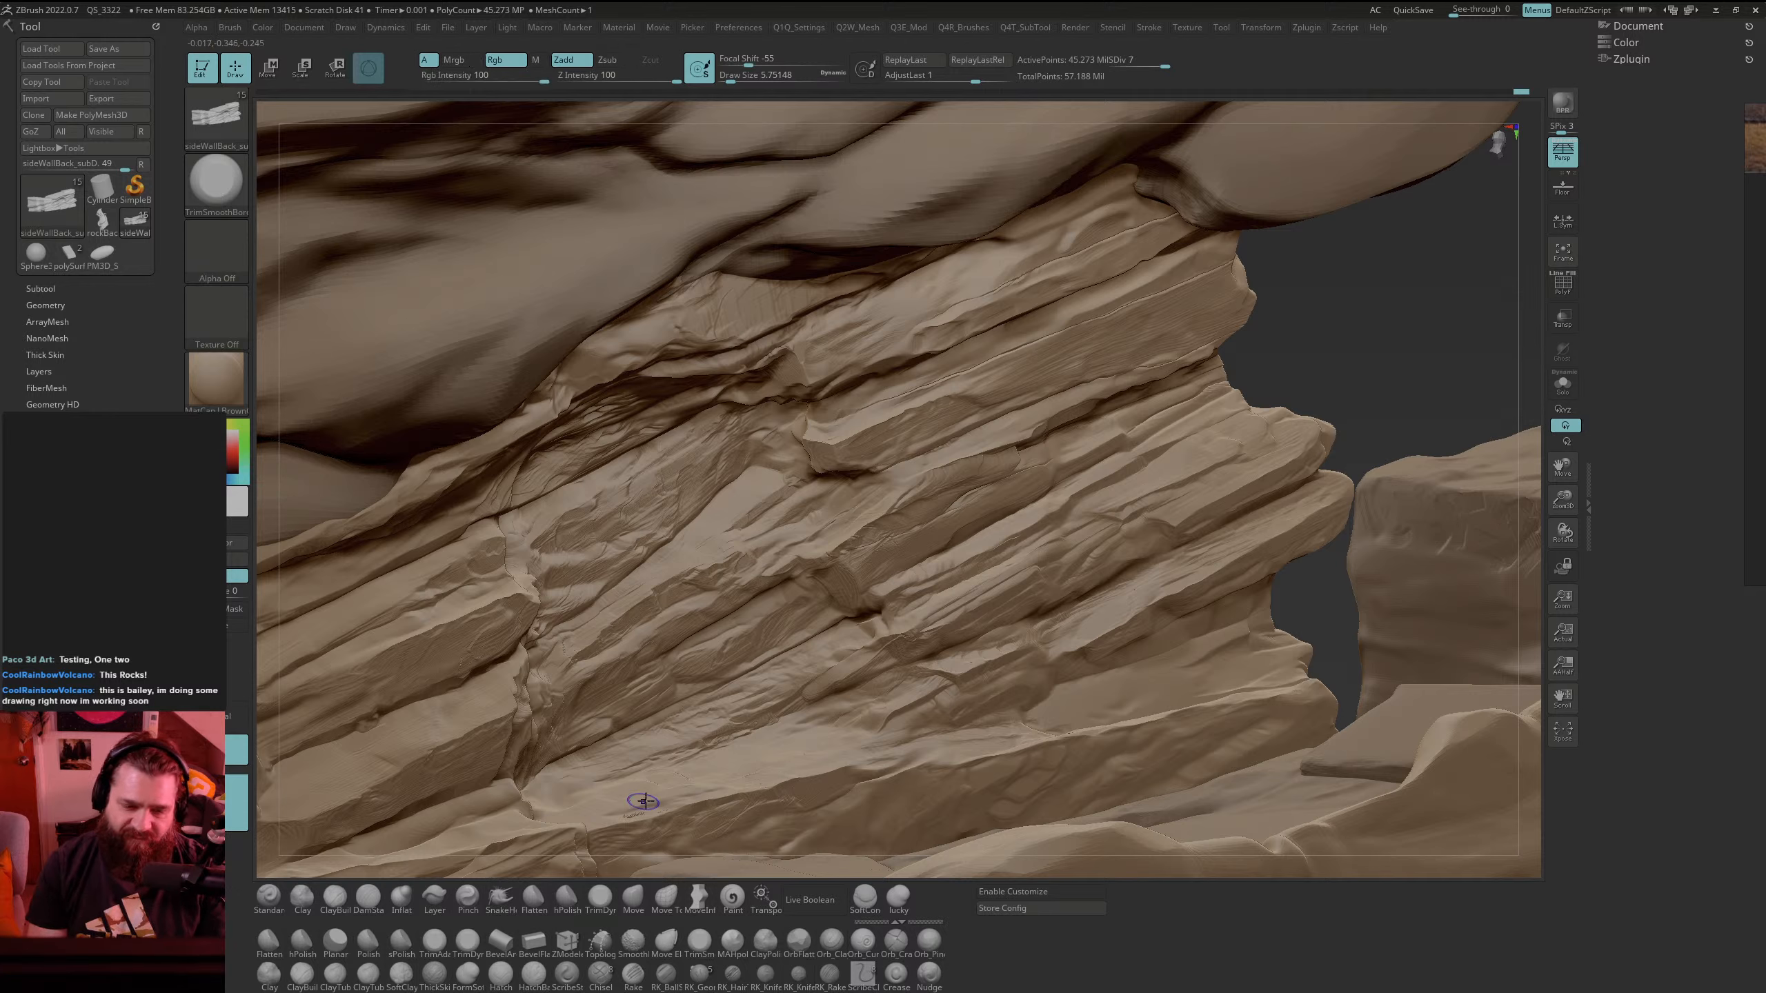
left_click_drag(643, 805, 619, 820, "shift")
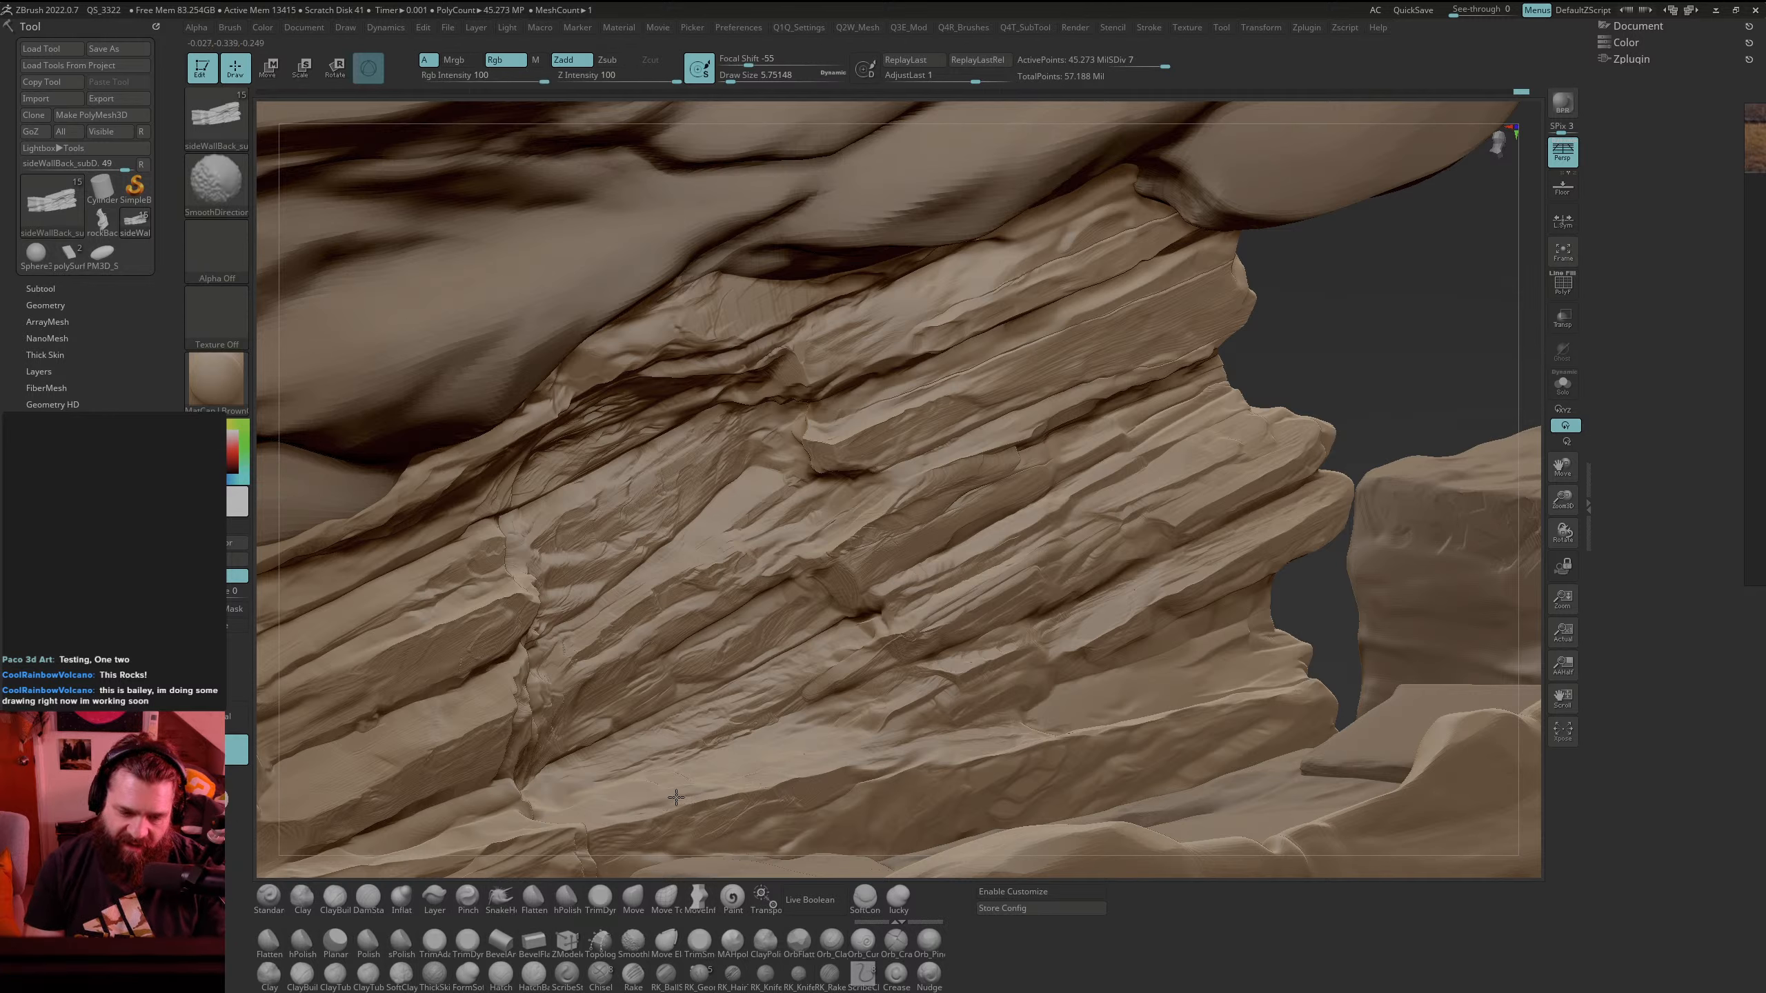
left_click_drag(802, 769, 760, 768, "shift")
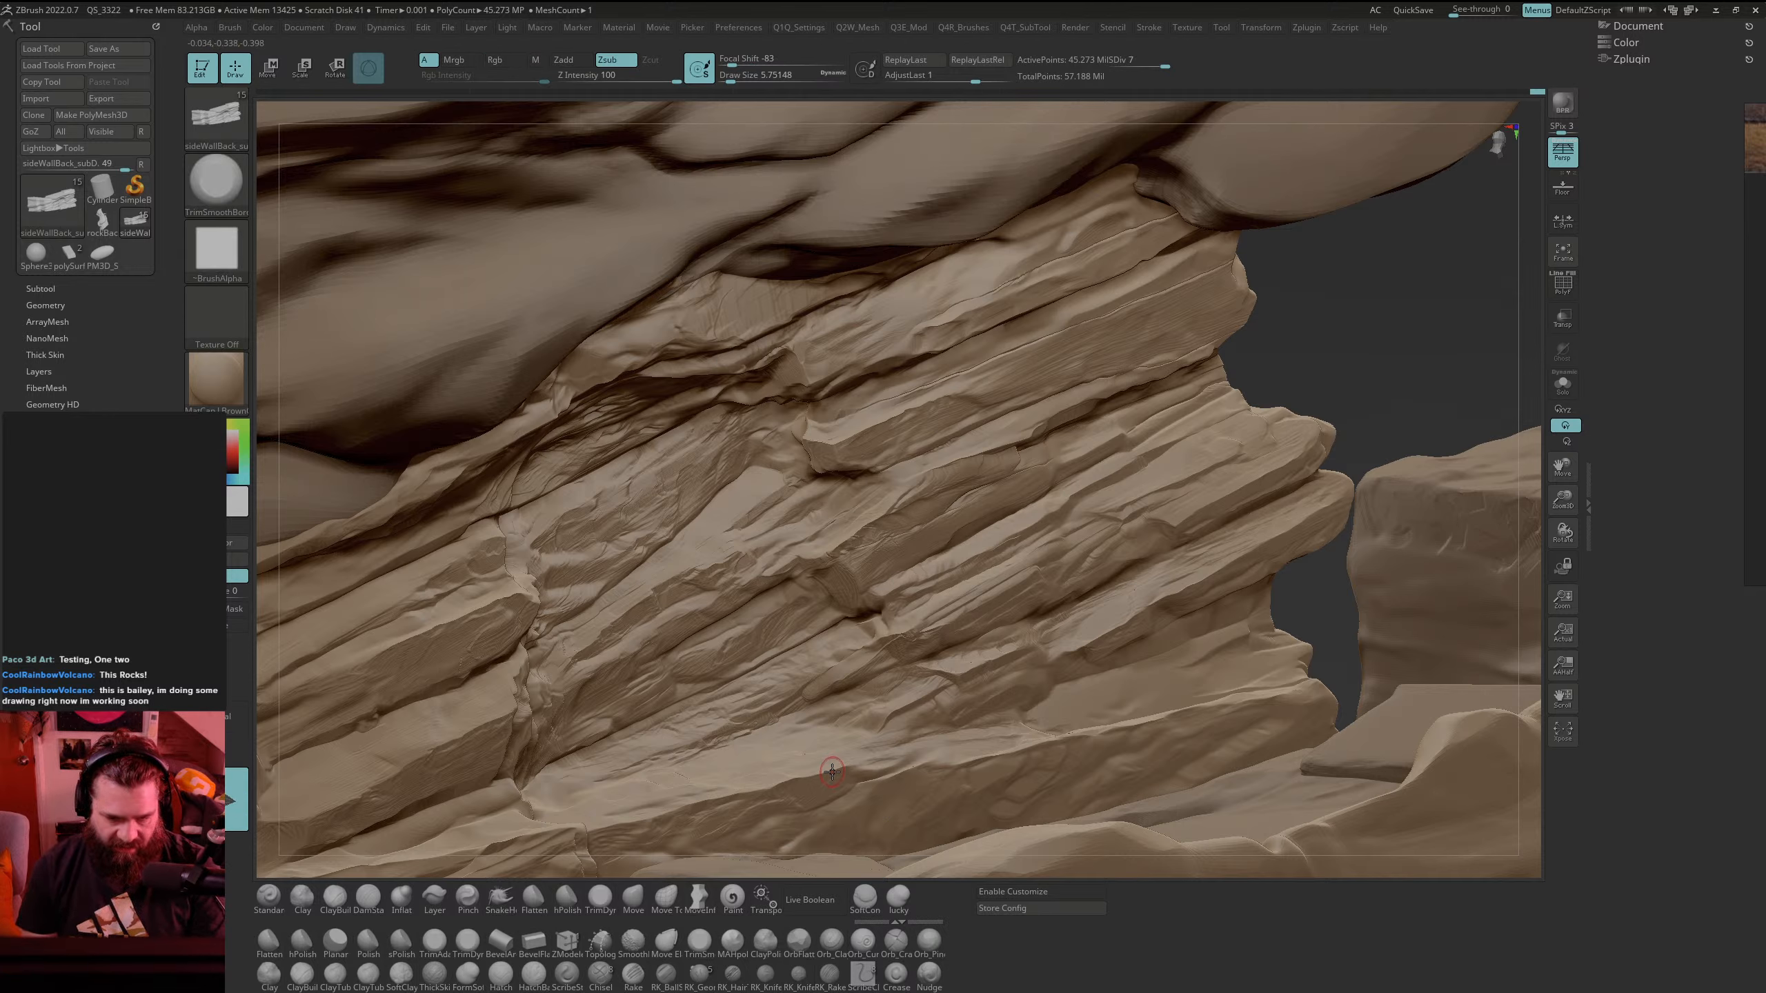
left_click_drag(788, 784, 694, 816)
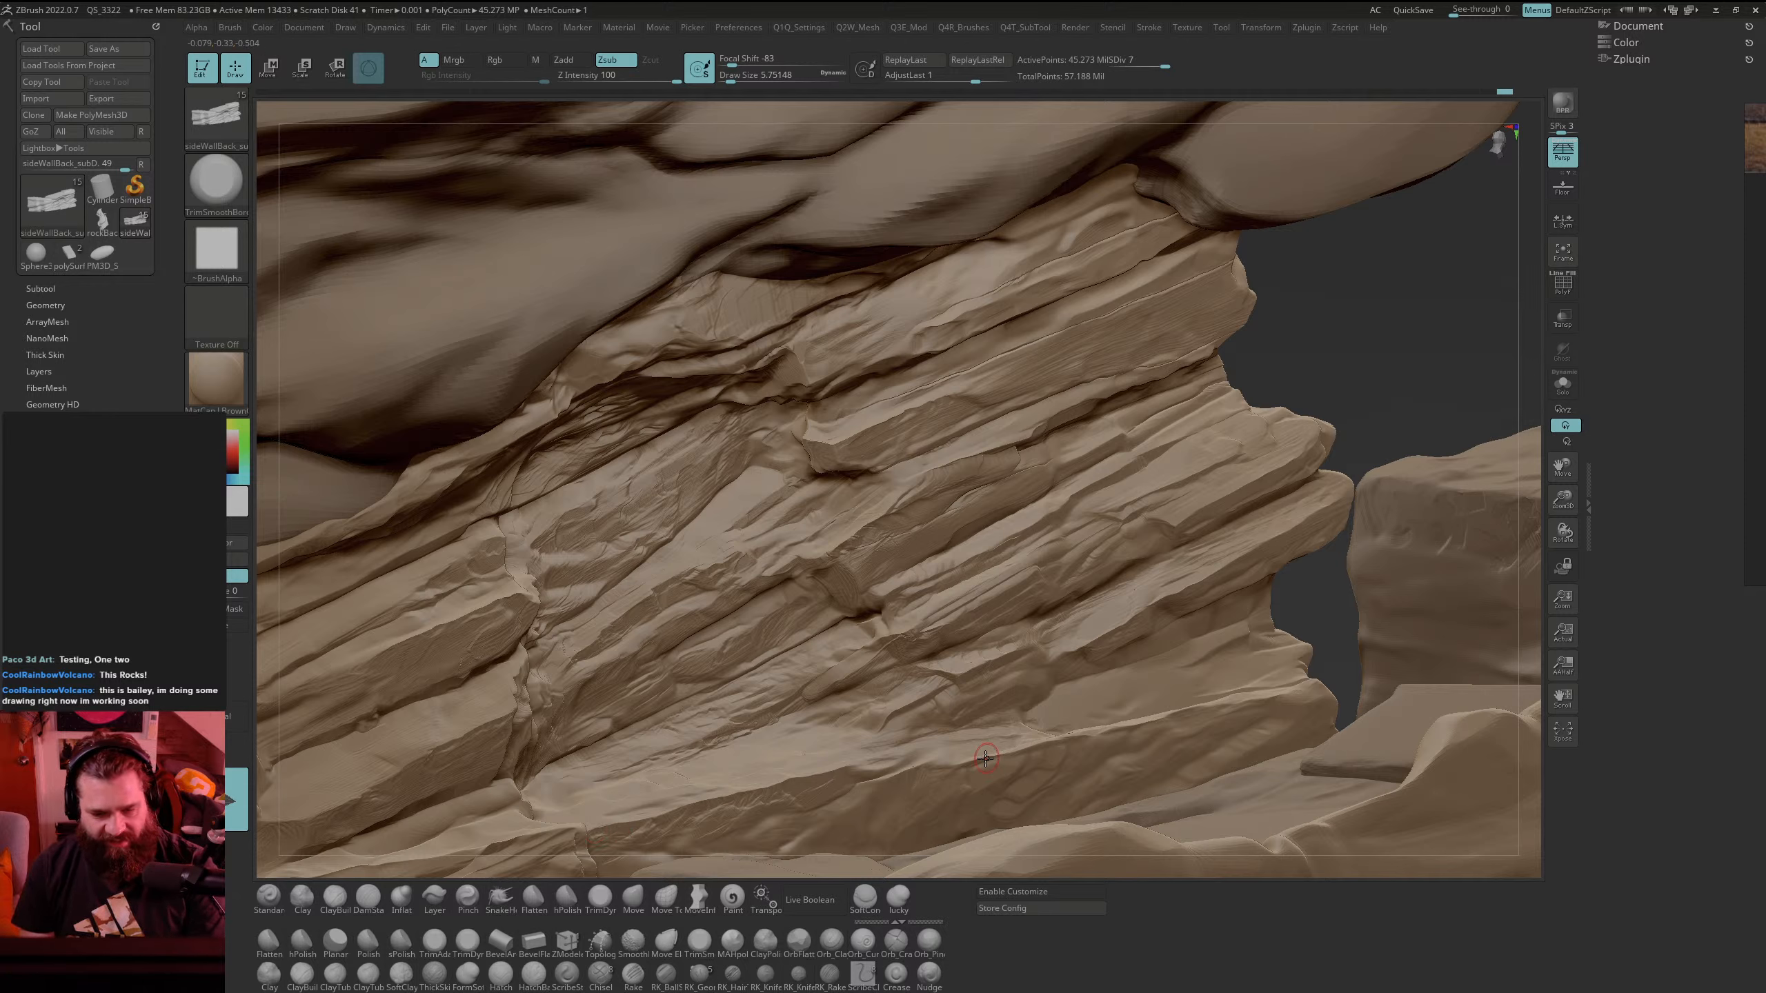
left_click_drag(985, 758, 963, 762)
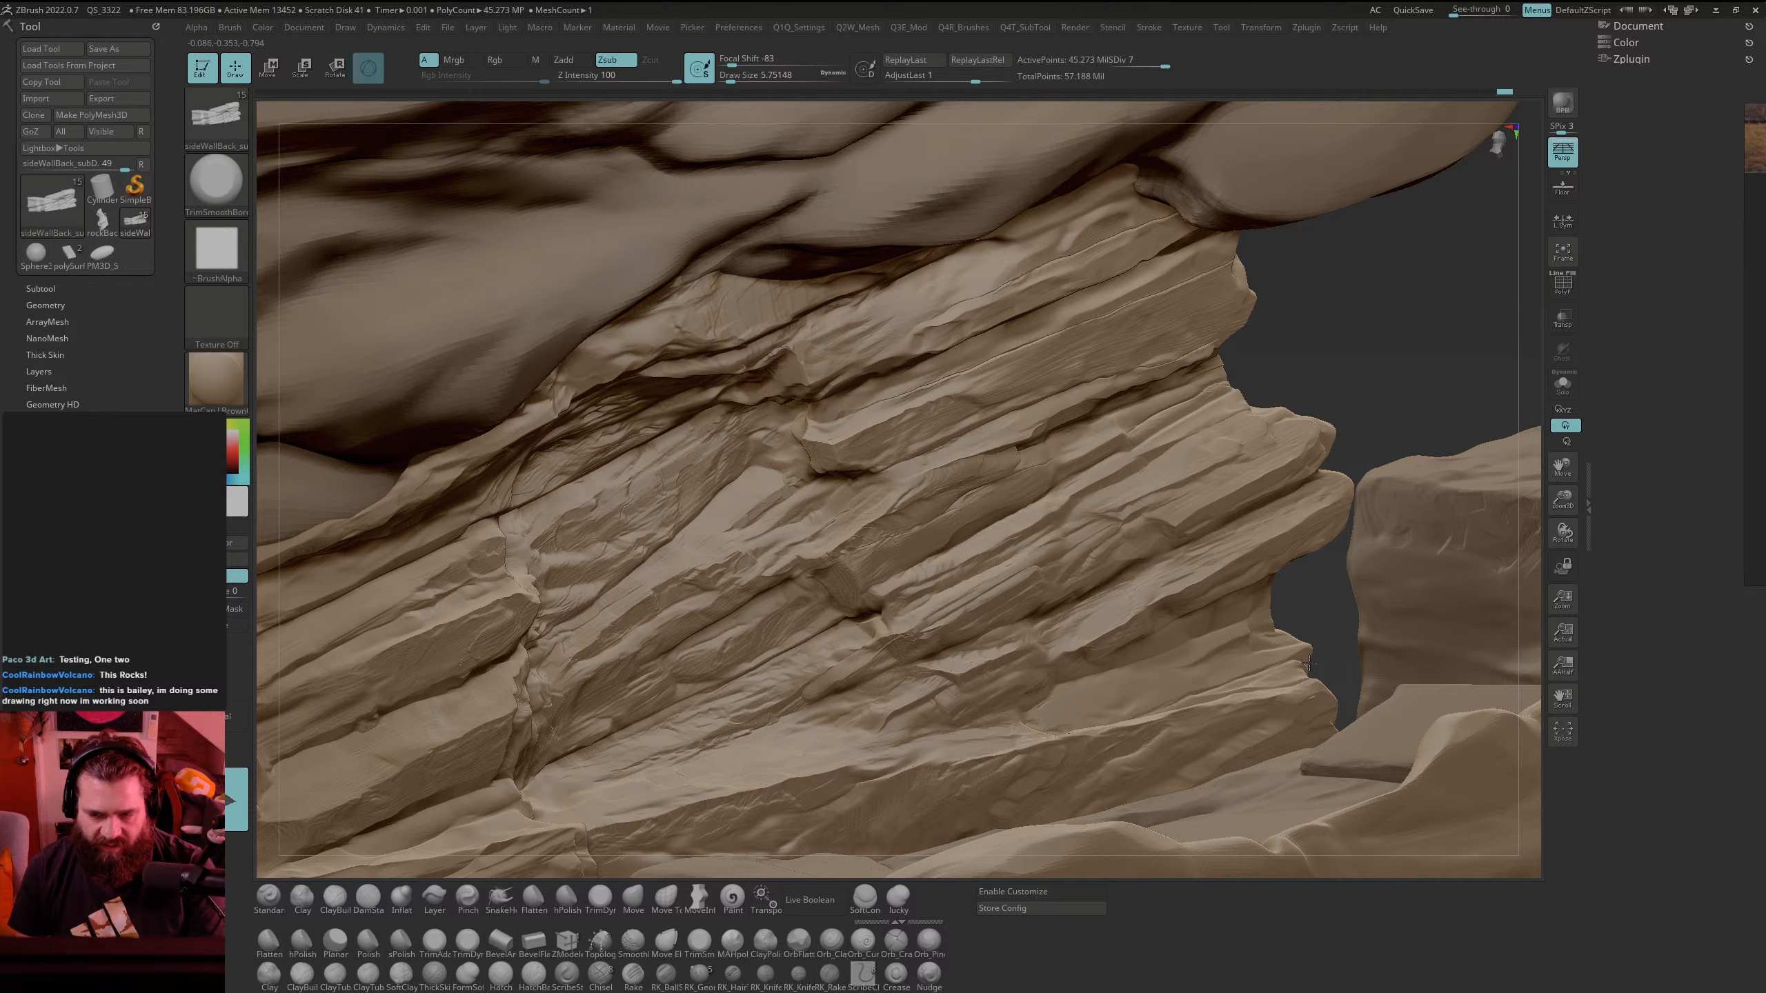
Step: Trim the outer slab tips and the low ledges below the central notch, then undo the last two strokes
key("shift")
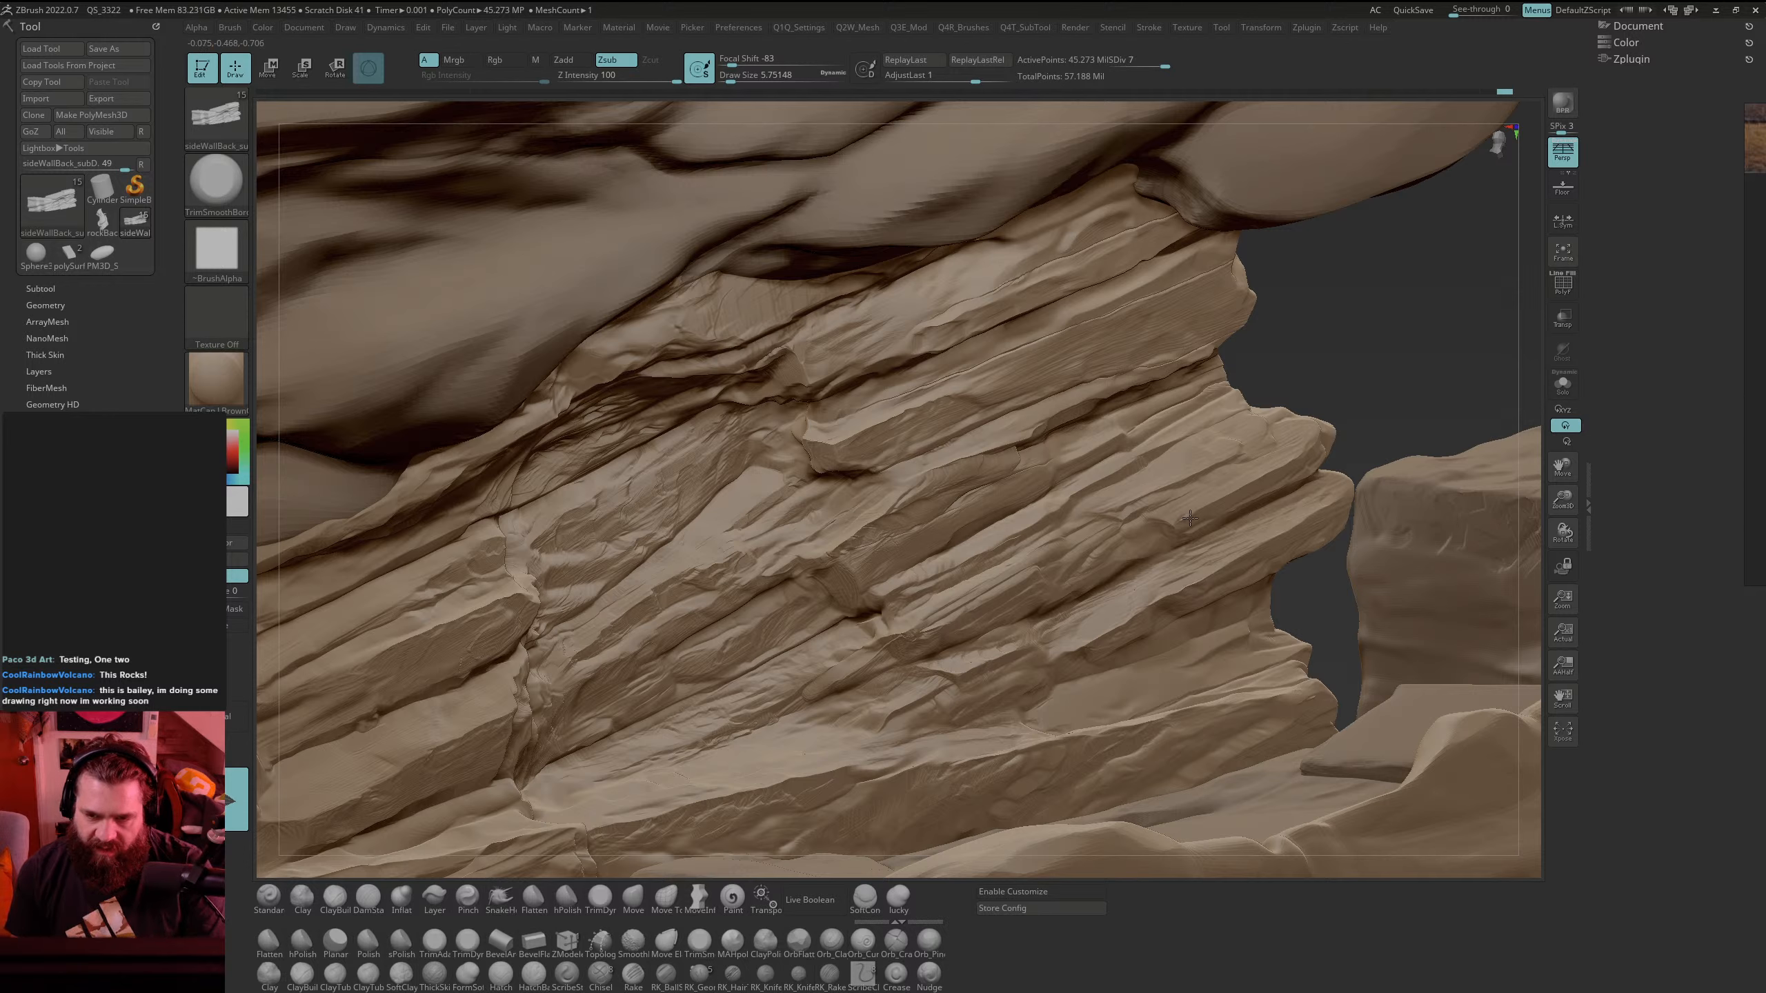
left_click_drag(1238, 498, 1264, 483)
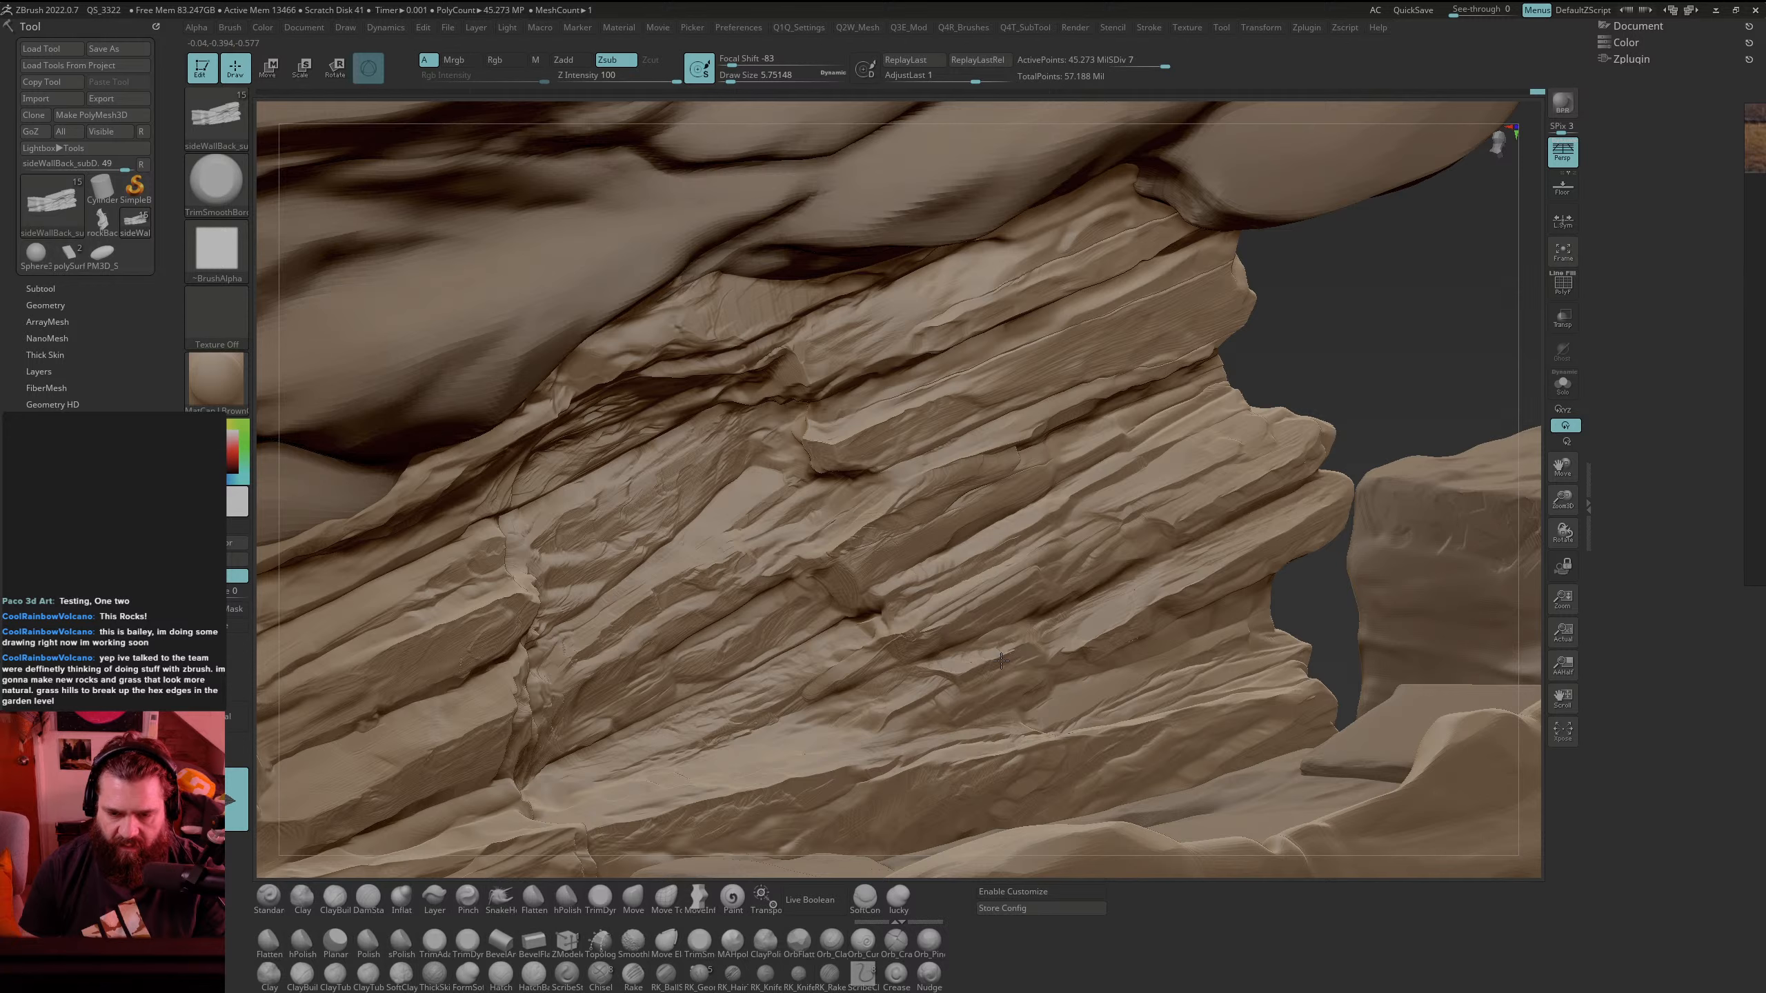
left_click_drag(973, 675, 958, 682)
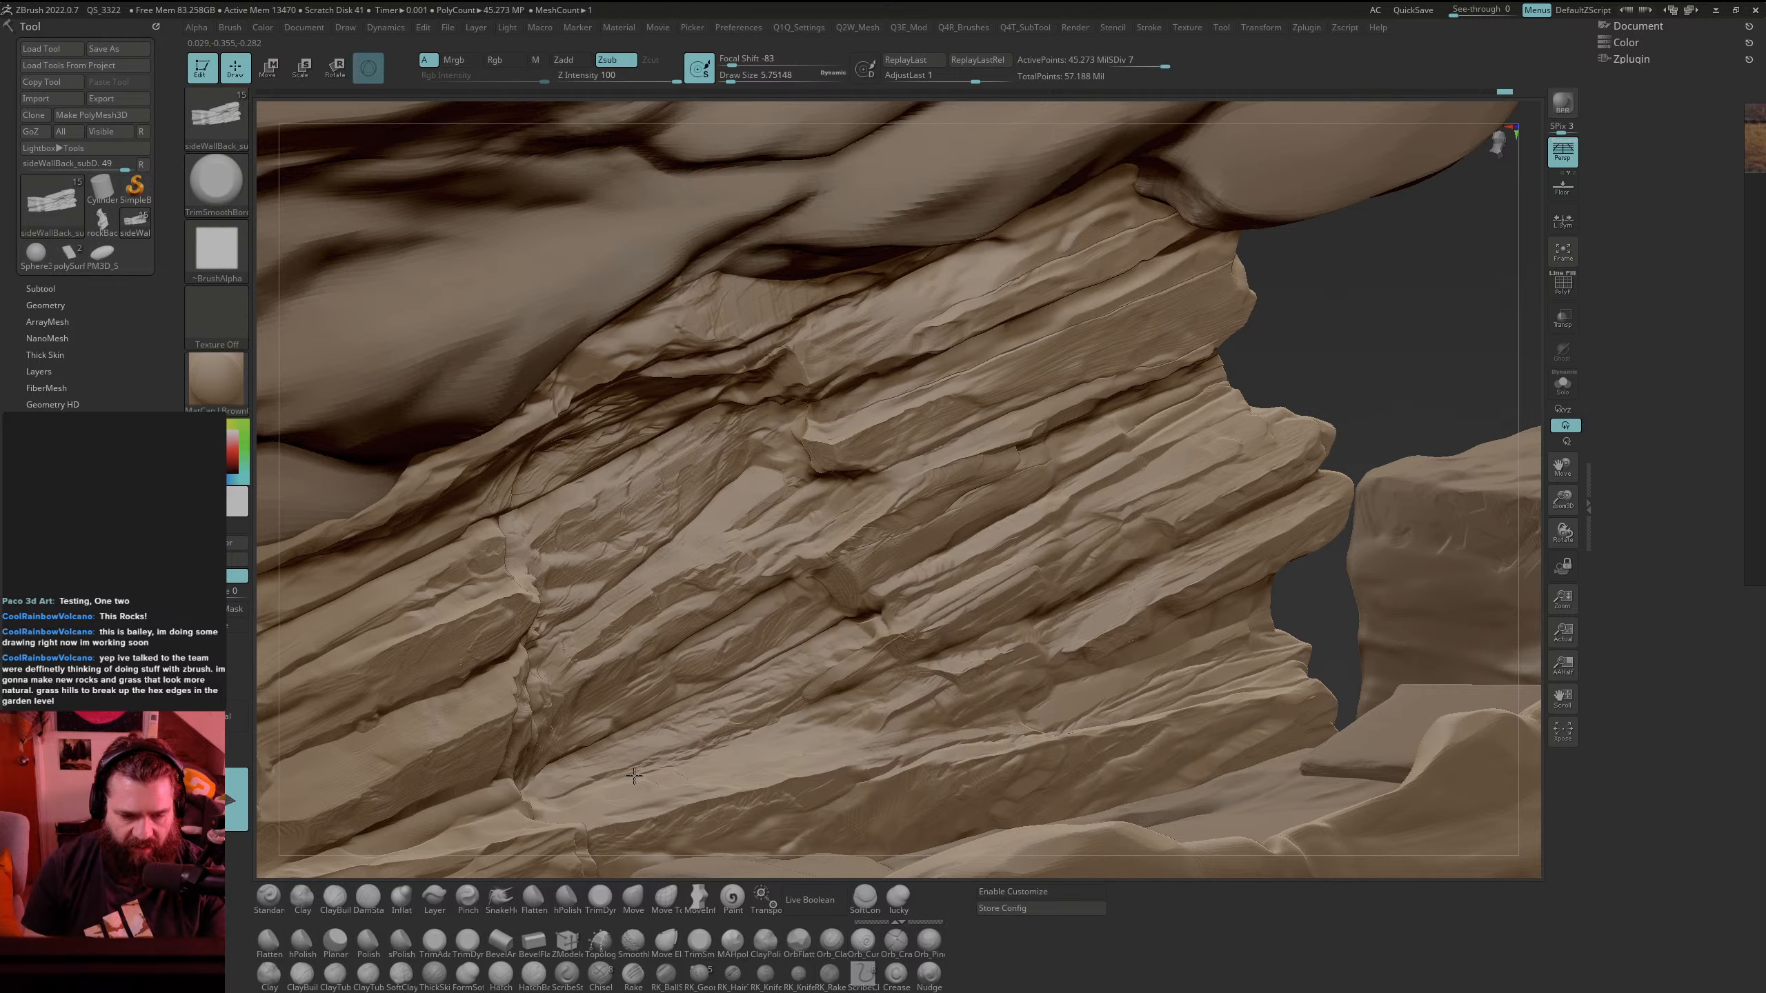
left_click_drag(699, 767, 803, 730)
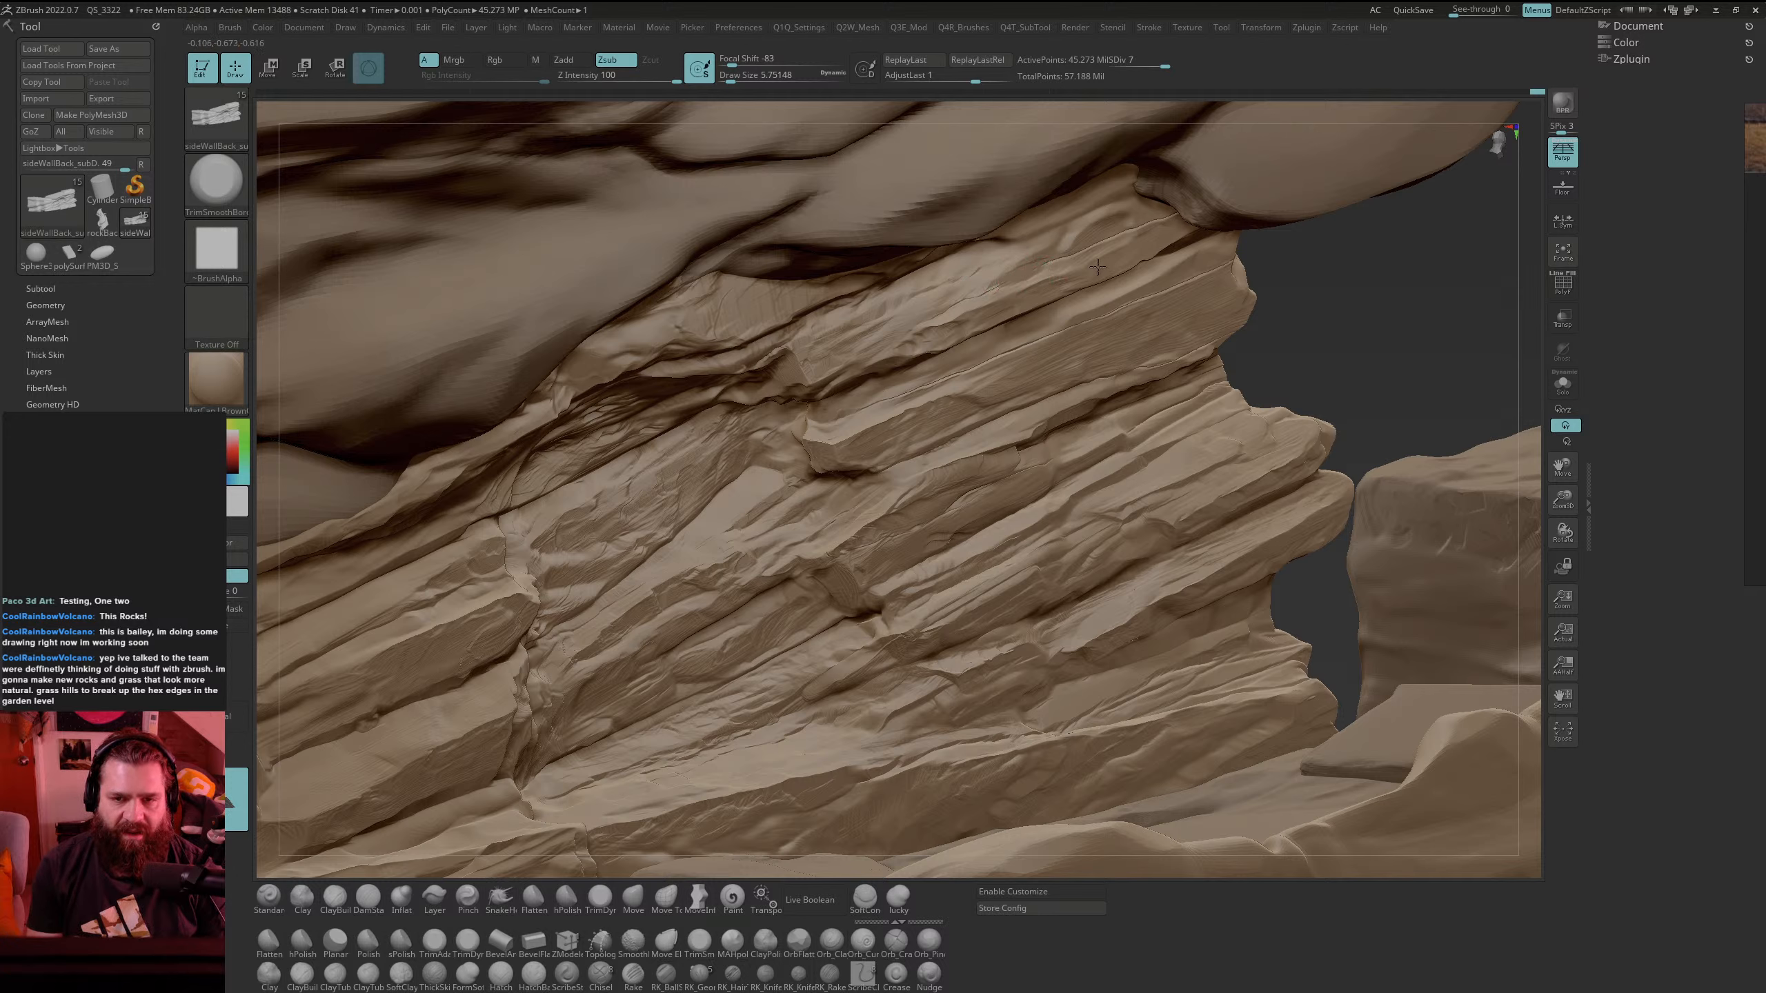
key("ctrl+z")
key("ctrl+z")
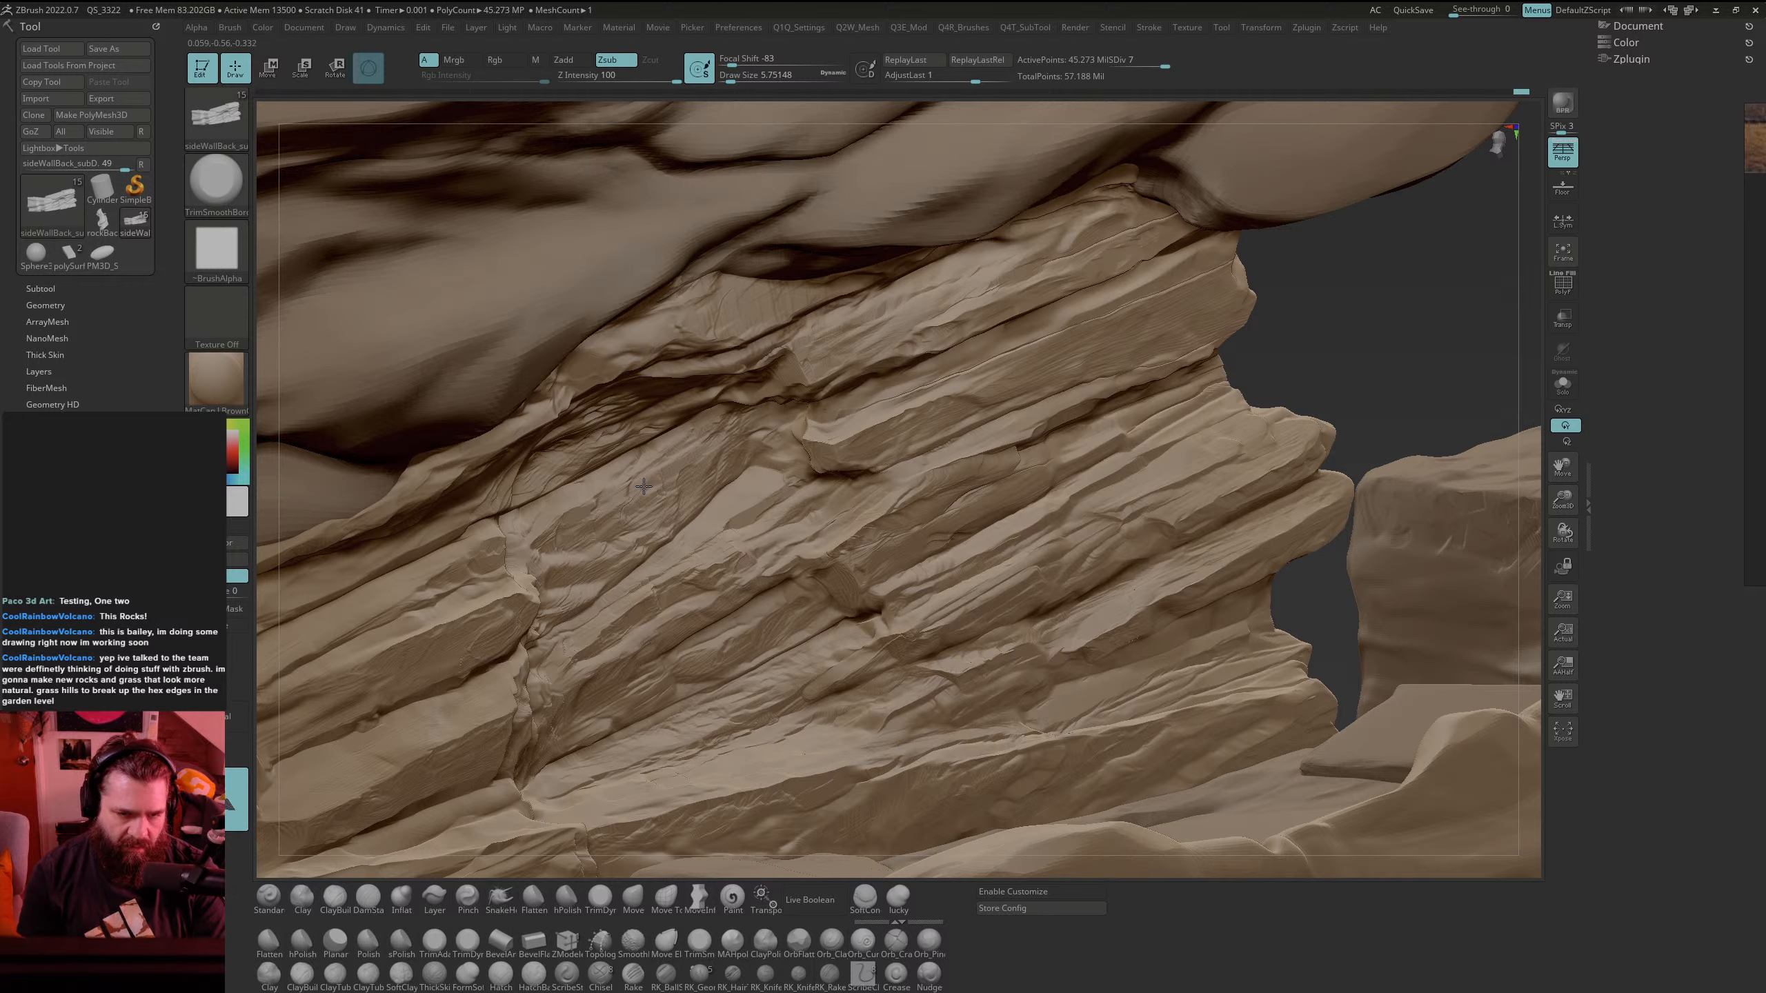
Step: Chip and flatten the edges of the two central notches and the slanted slabs beside them with TrimSmoothBorder
left_click_drag(643, 487, 657, 479)
key("shift")
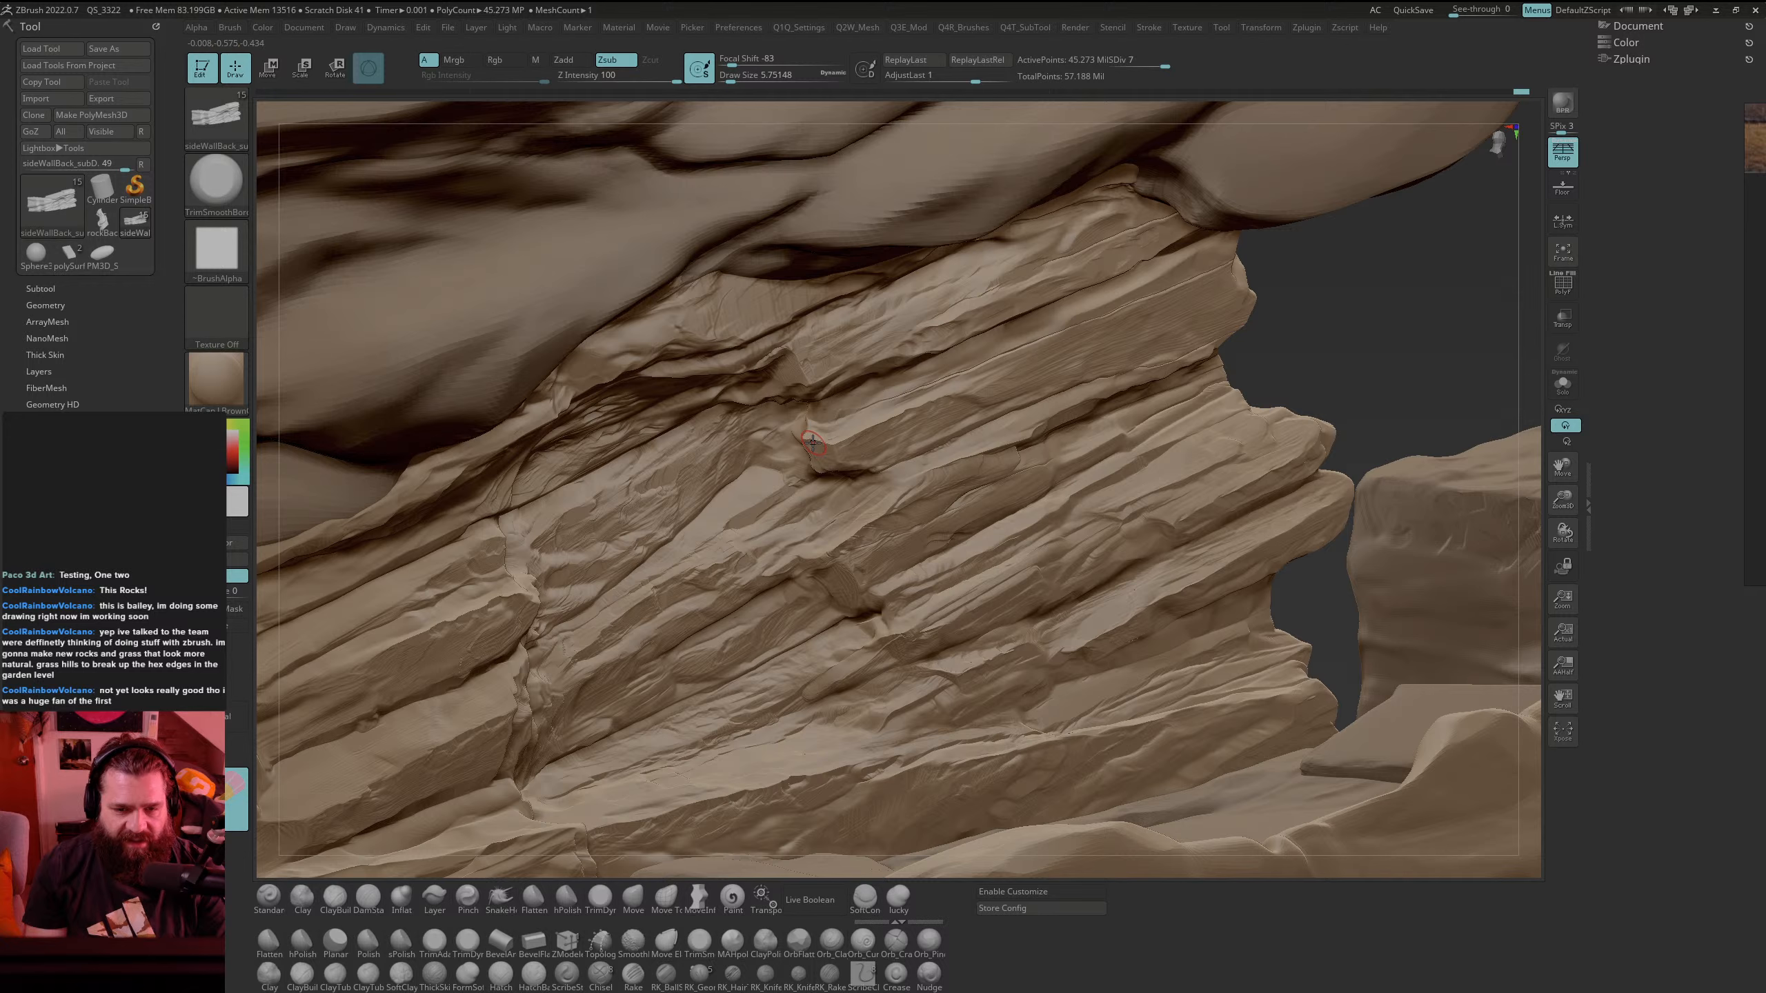
left_click_drag(812, 442, 828, 448)
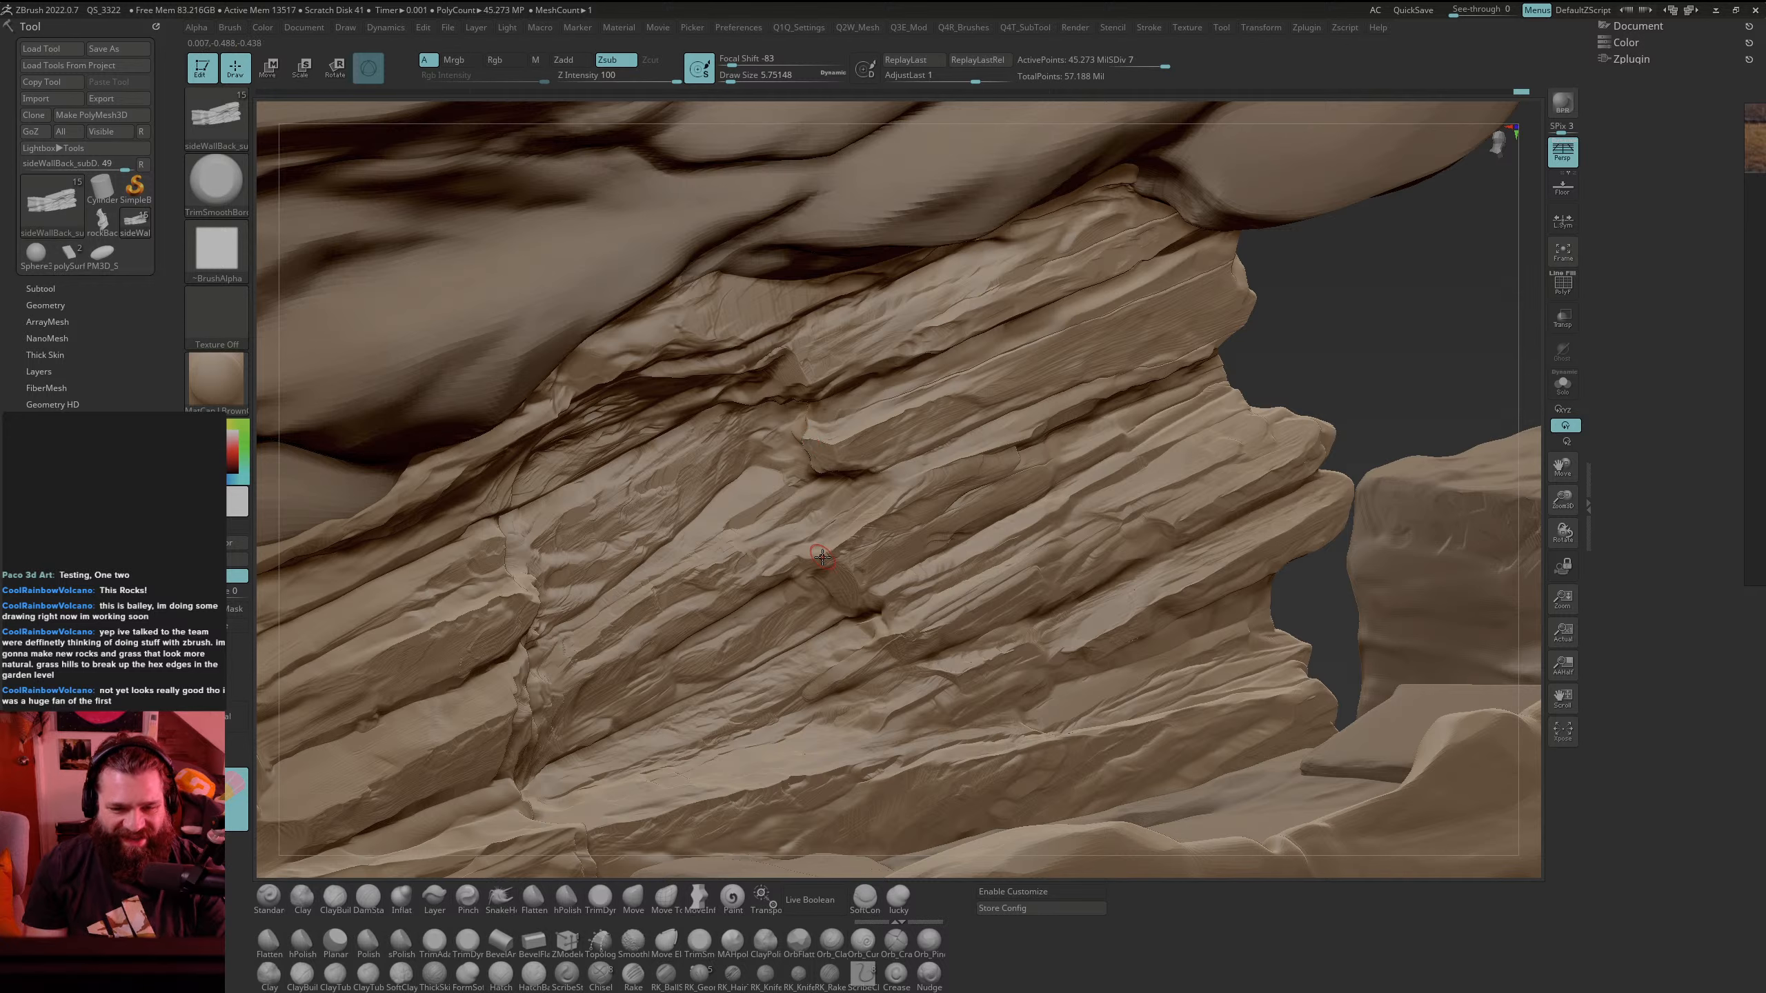
left_click_drag(802, 562, 804, 562)
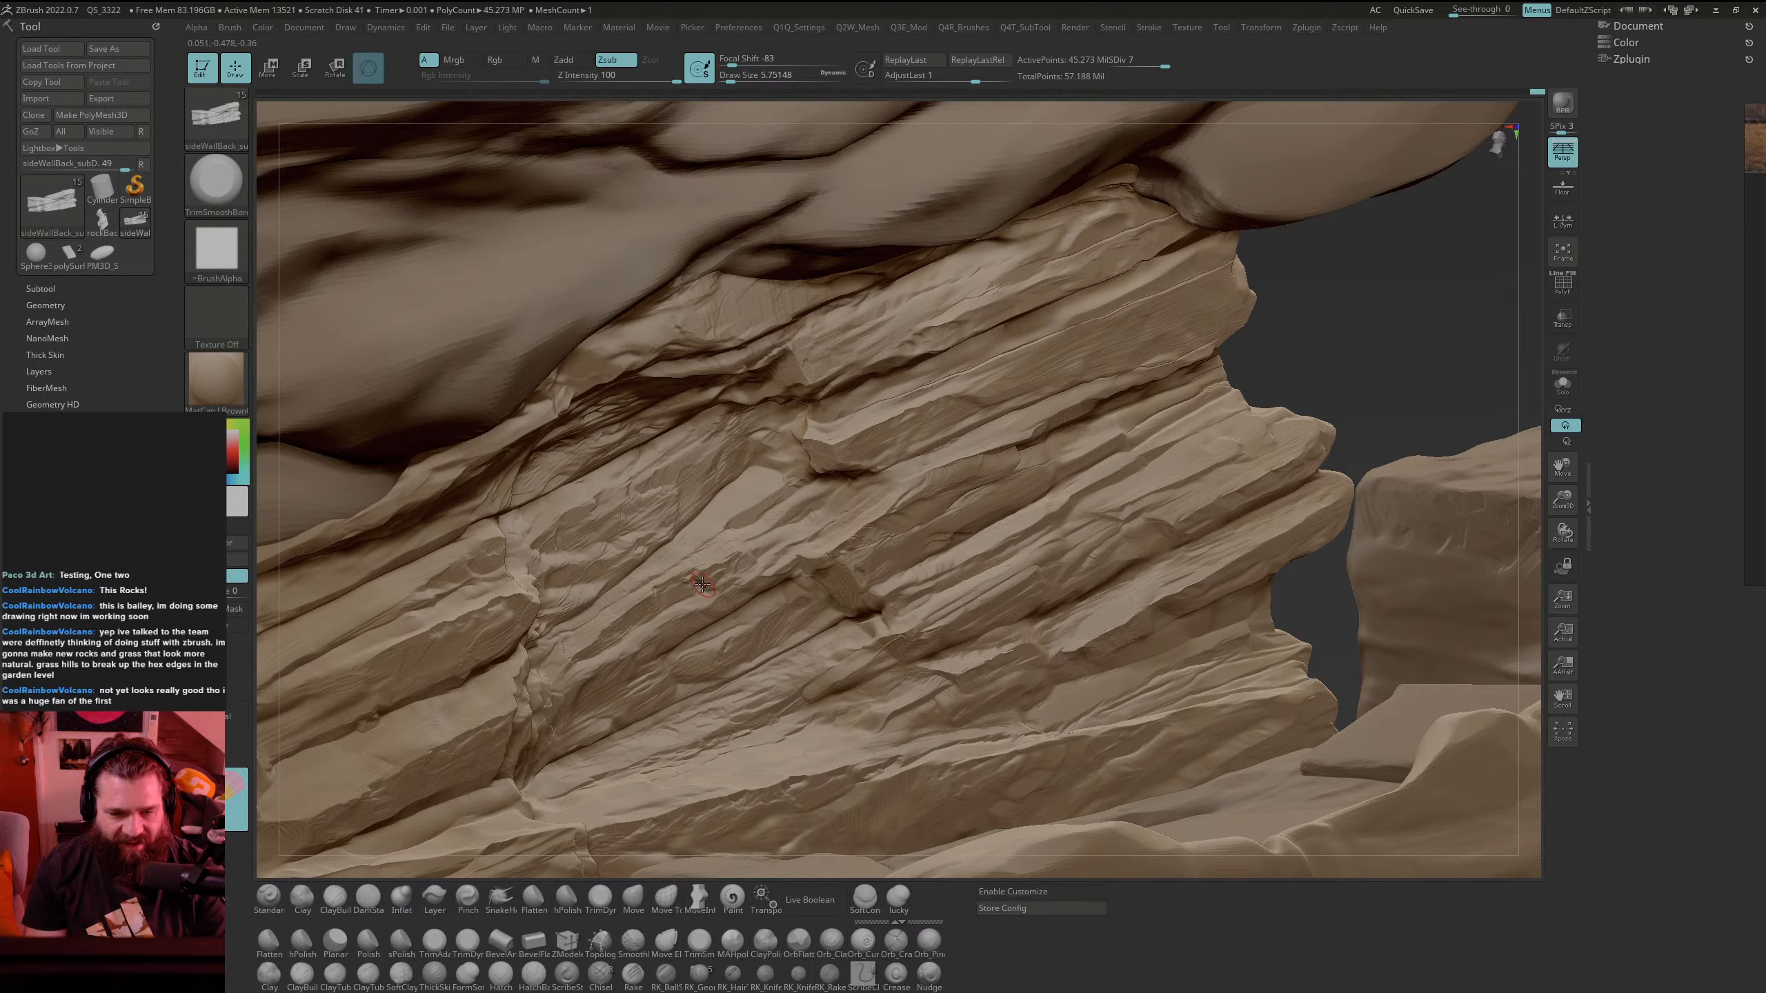
left_click_drag(704, 576, 704, 577)
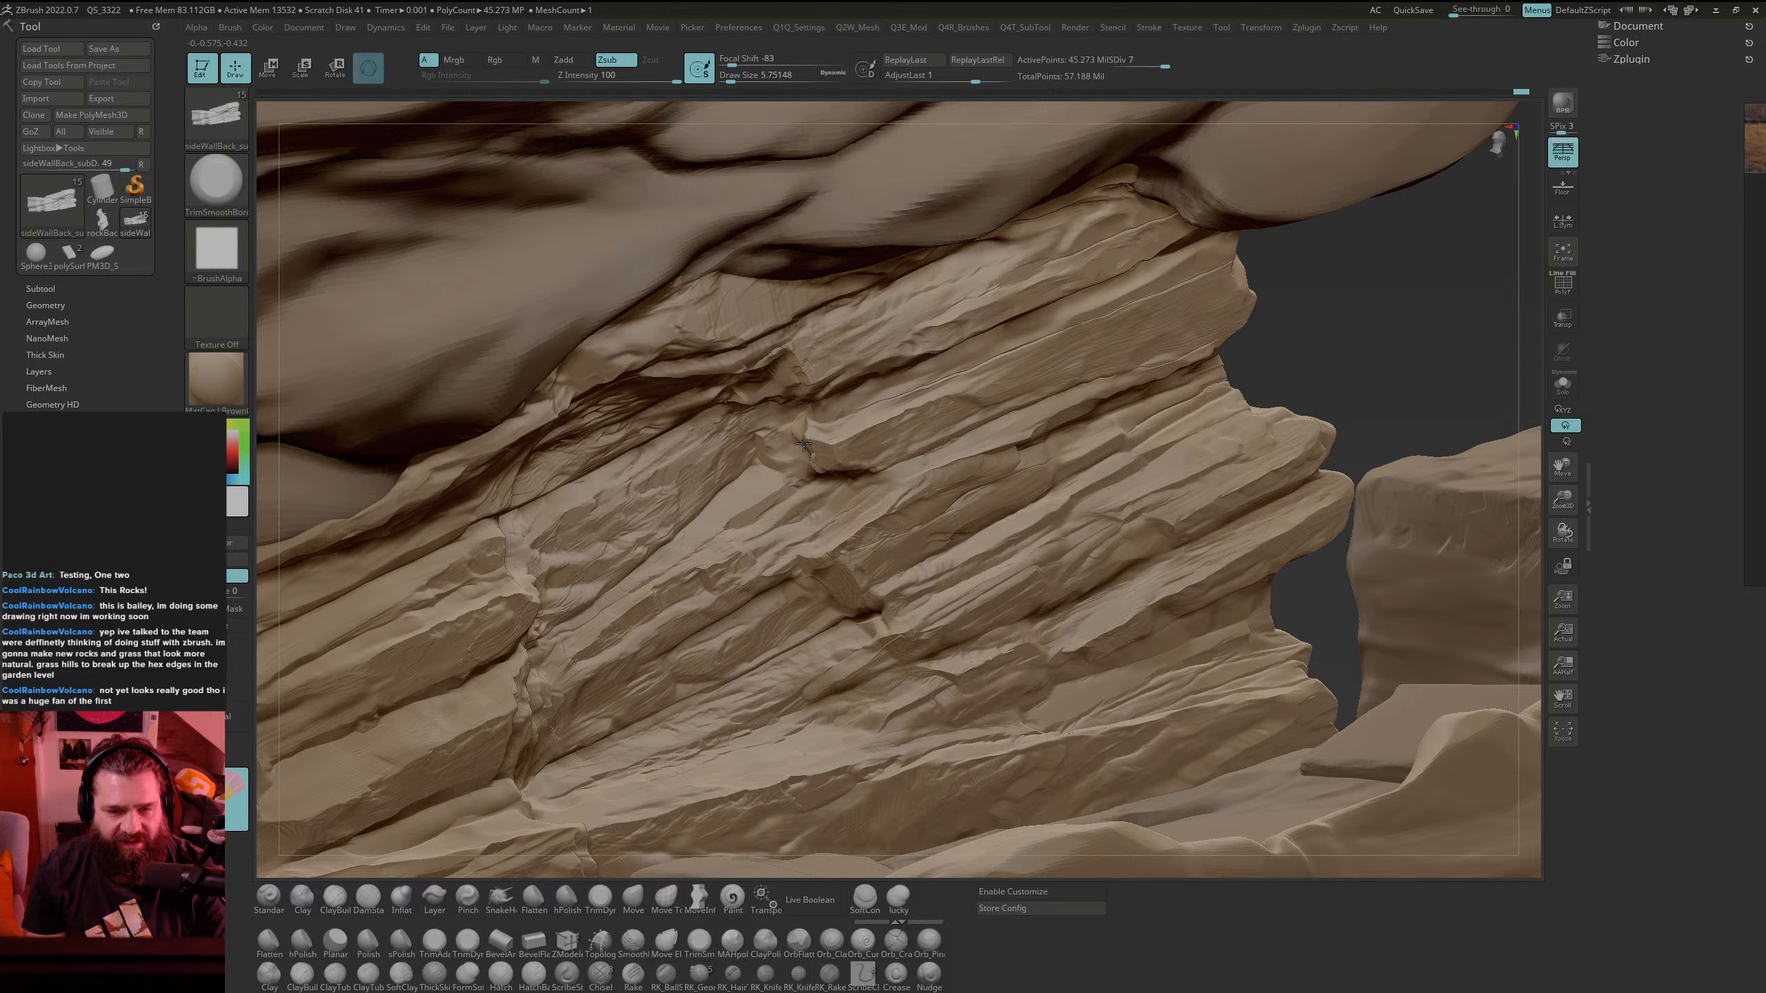
left_click_drag(803, 443, 831, 449)
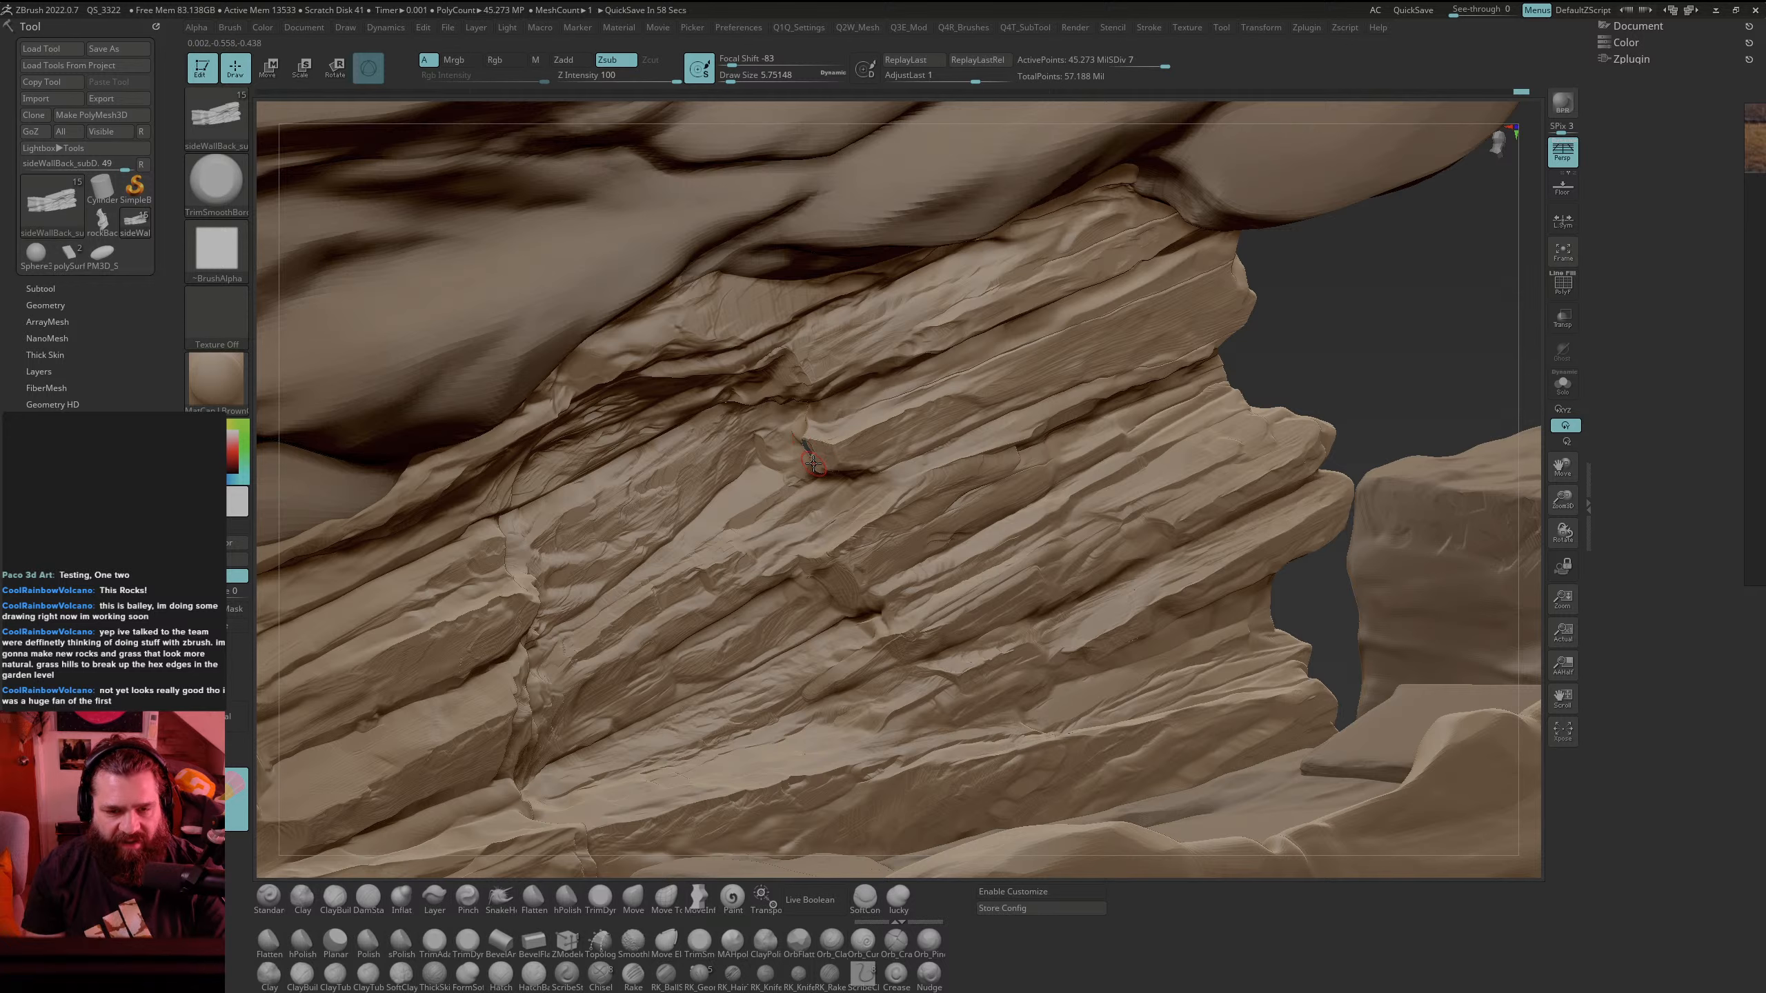
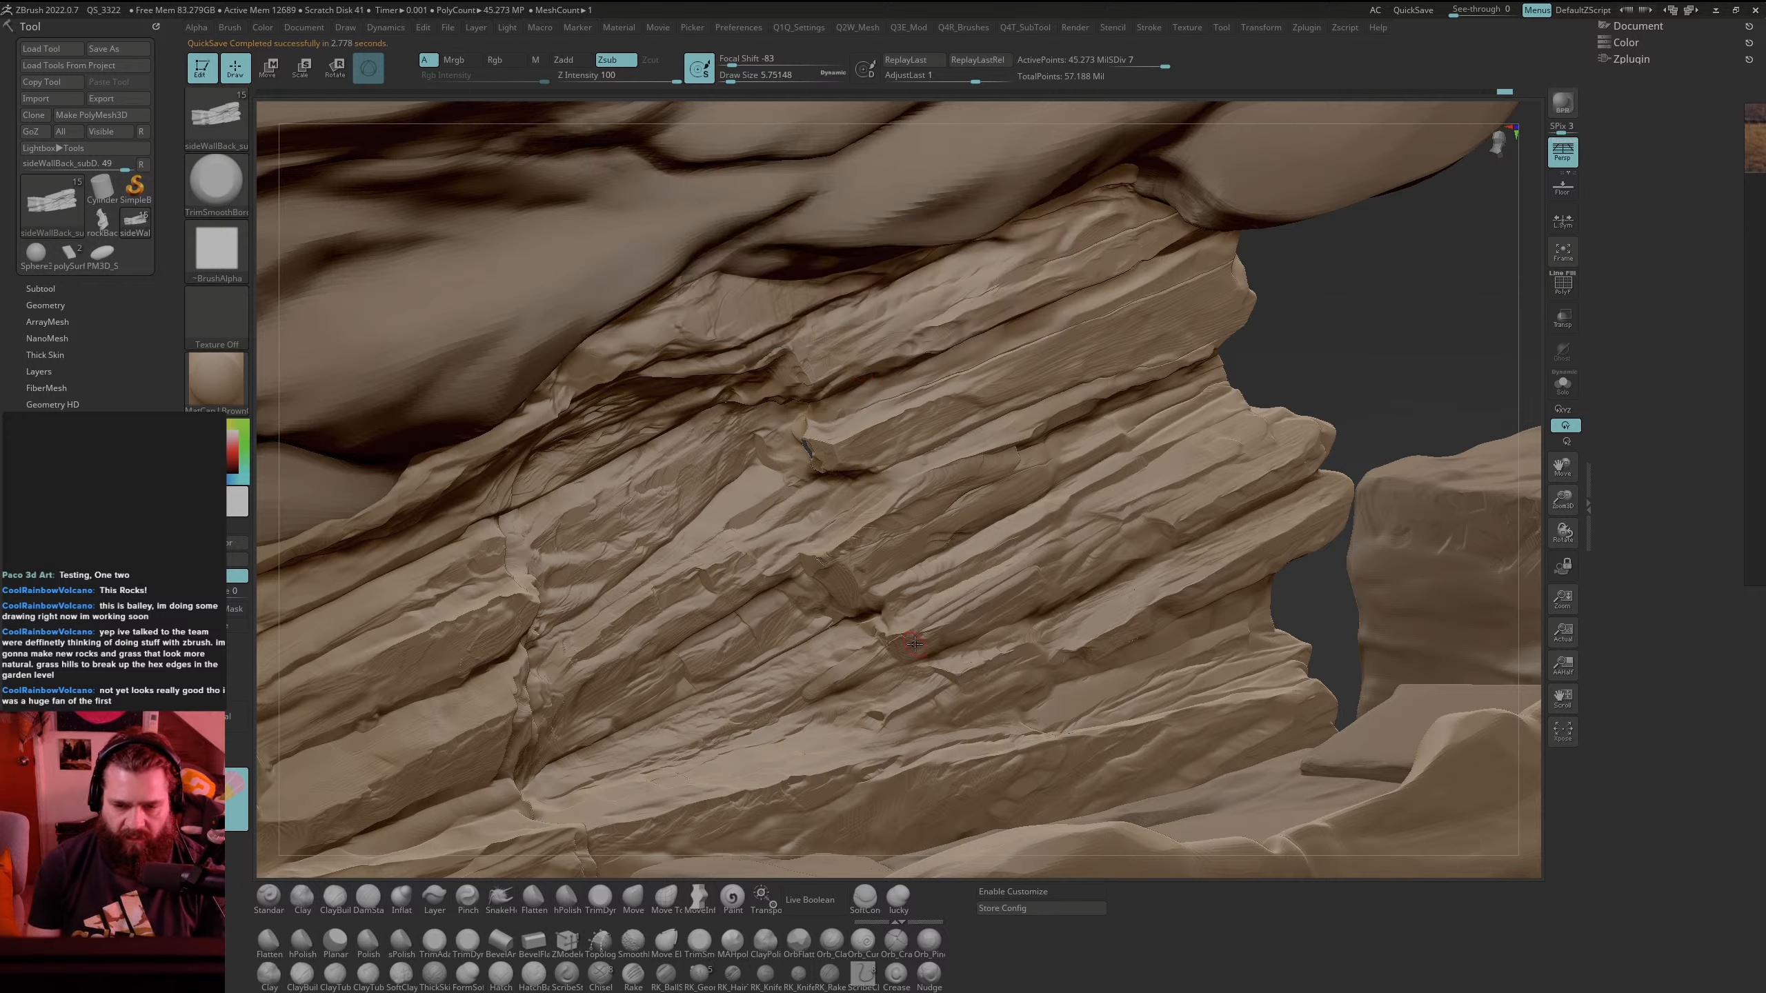
Step: Trim the broken corner at the end of the upper crevice and smooth the slabs around the upper notch
key("shift")
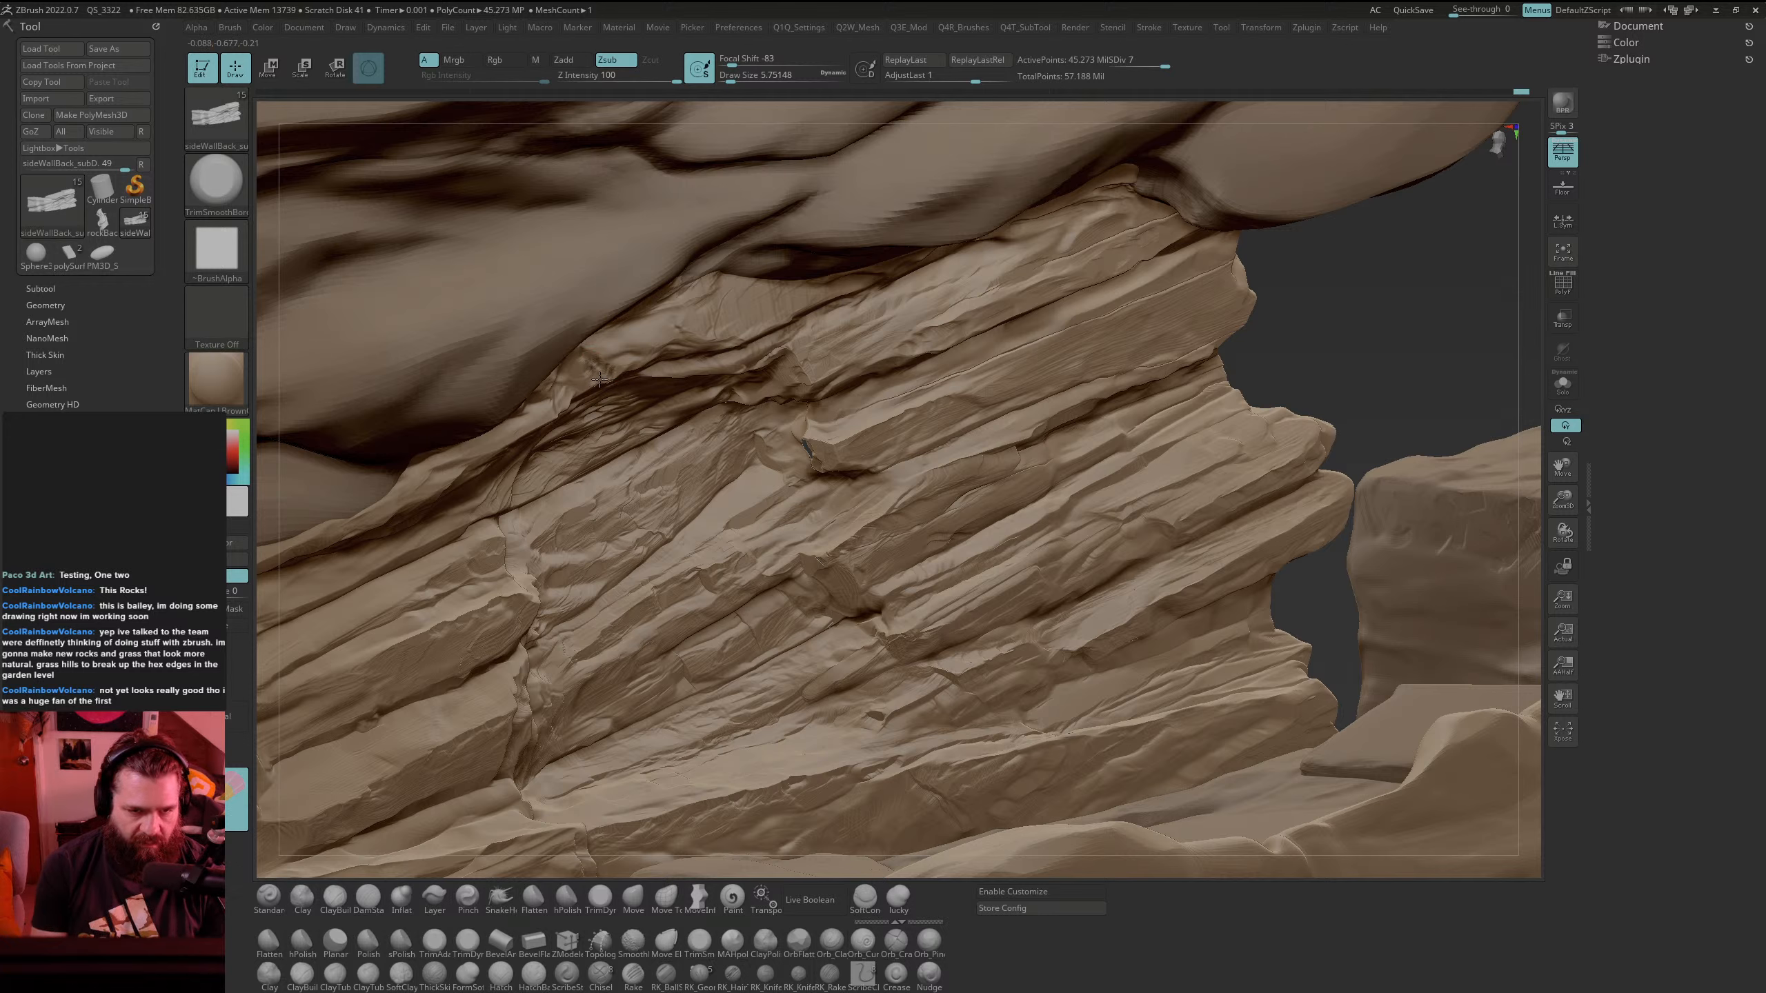
key("shift")
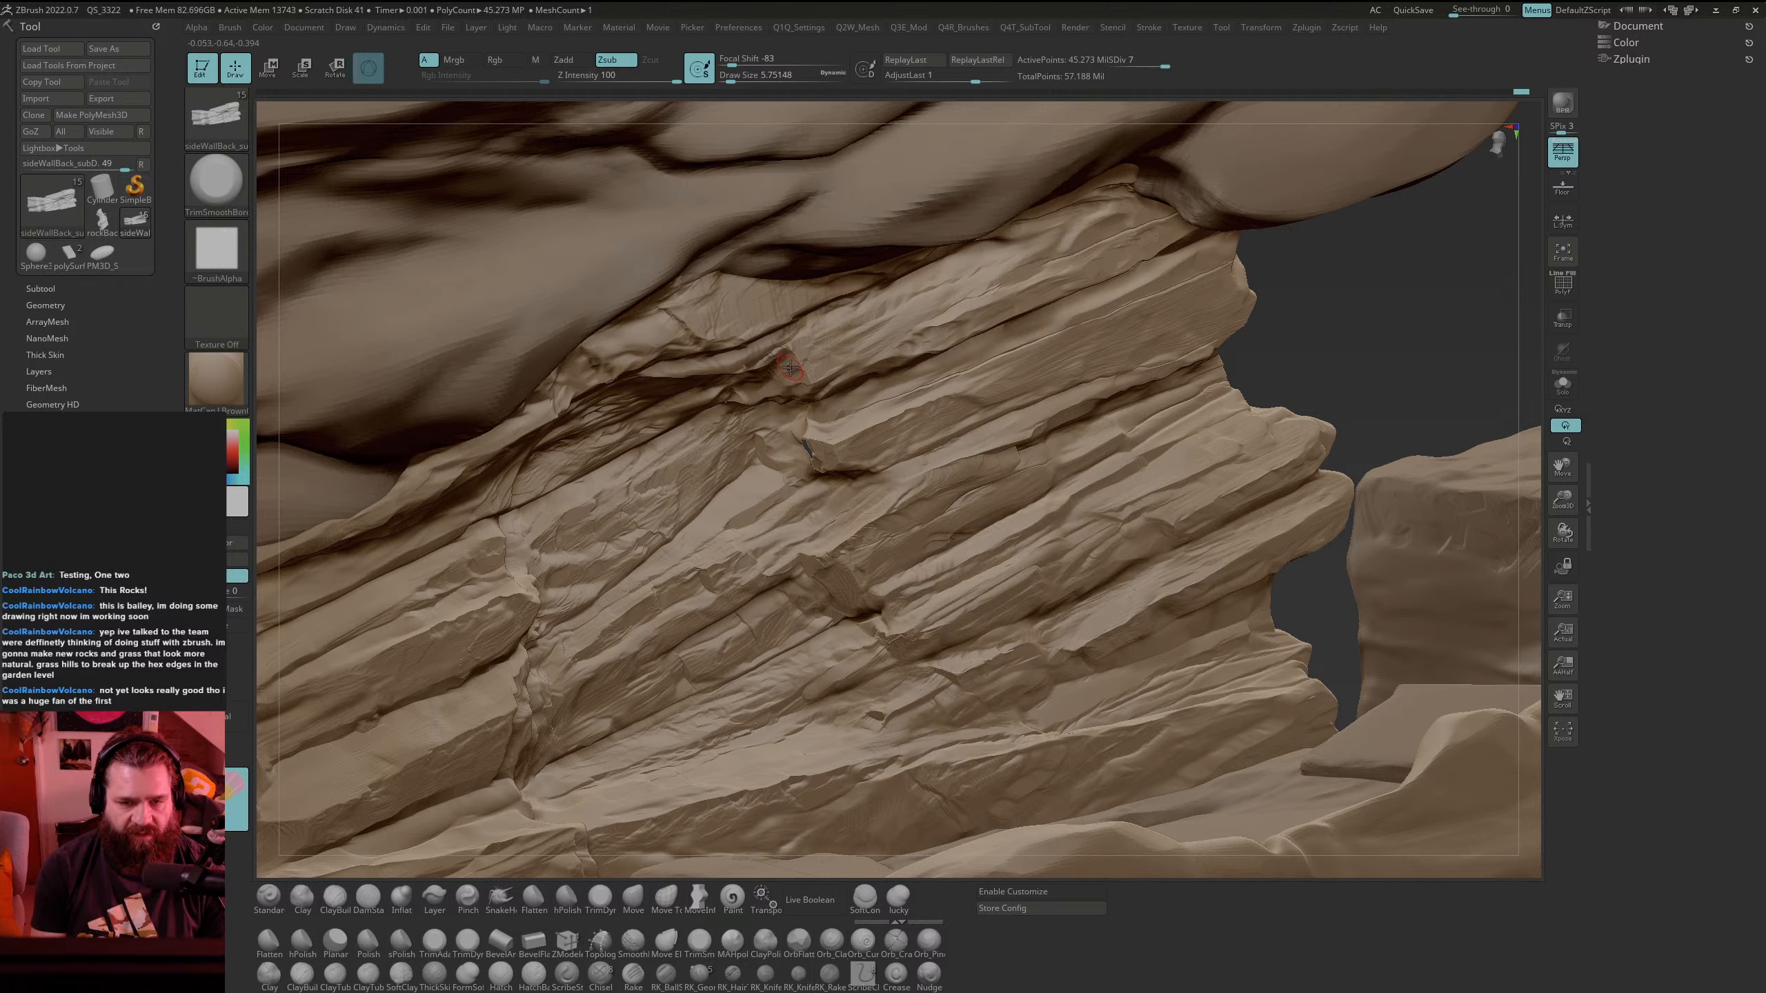
left_click_drag(785, 366, 789, 361)
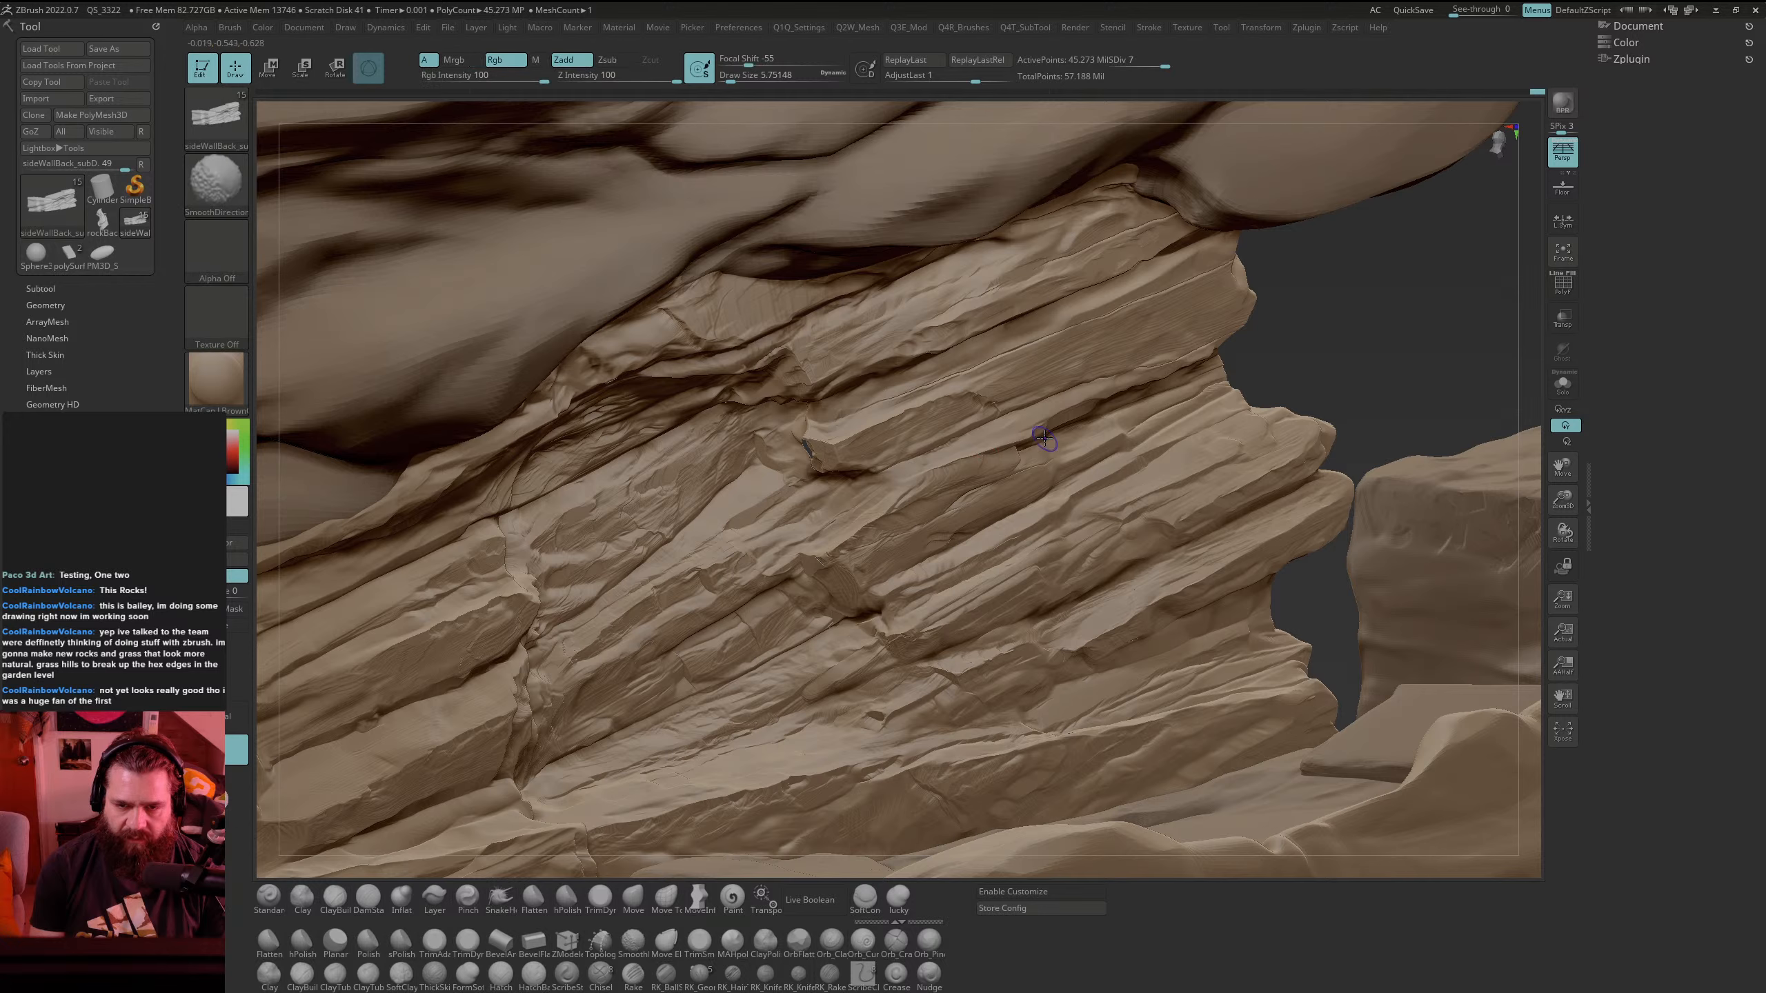
left_click_drag(919, 477, 919, 470, "shift")
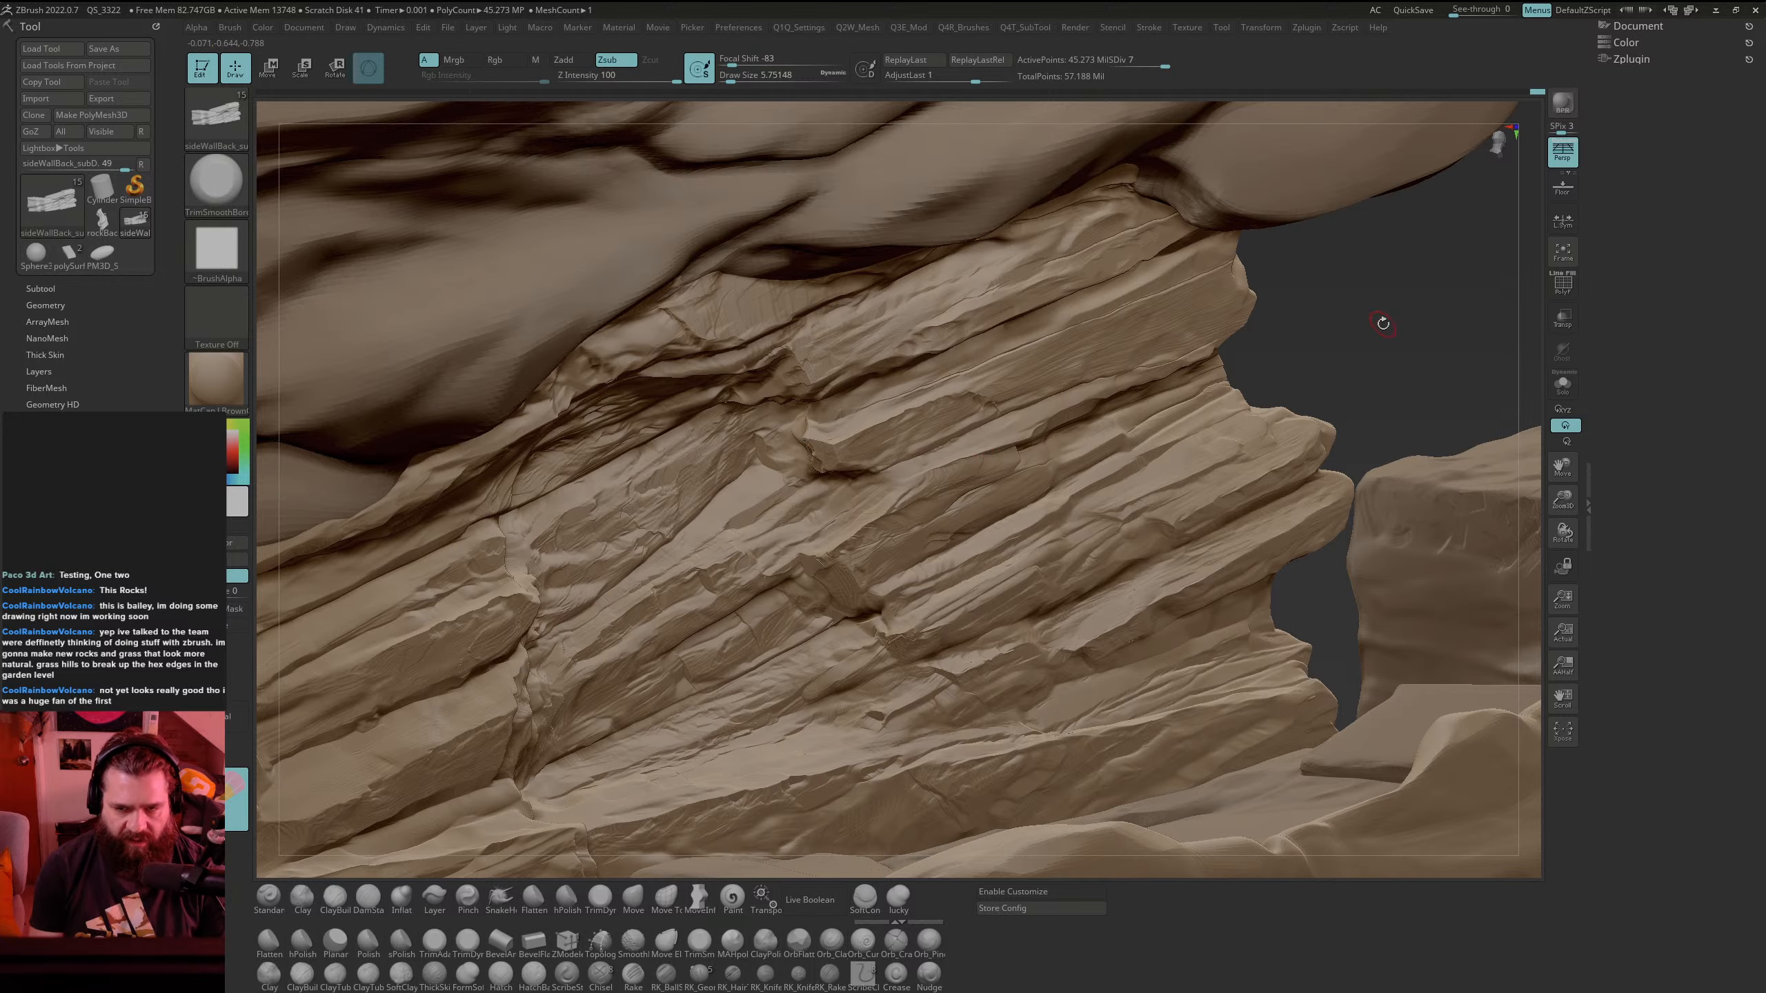
mouse_move(1383, 324)
left_mouse_down()
mouse_move(1449, 325)
mouse_move(1388, 324)
mouse_move(1418, 326)
left_mouse_up()
left_click_drag(836, 445, 849, 457, "shift")
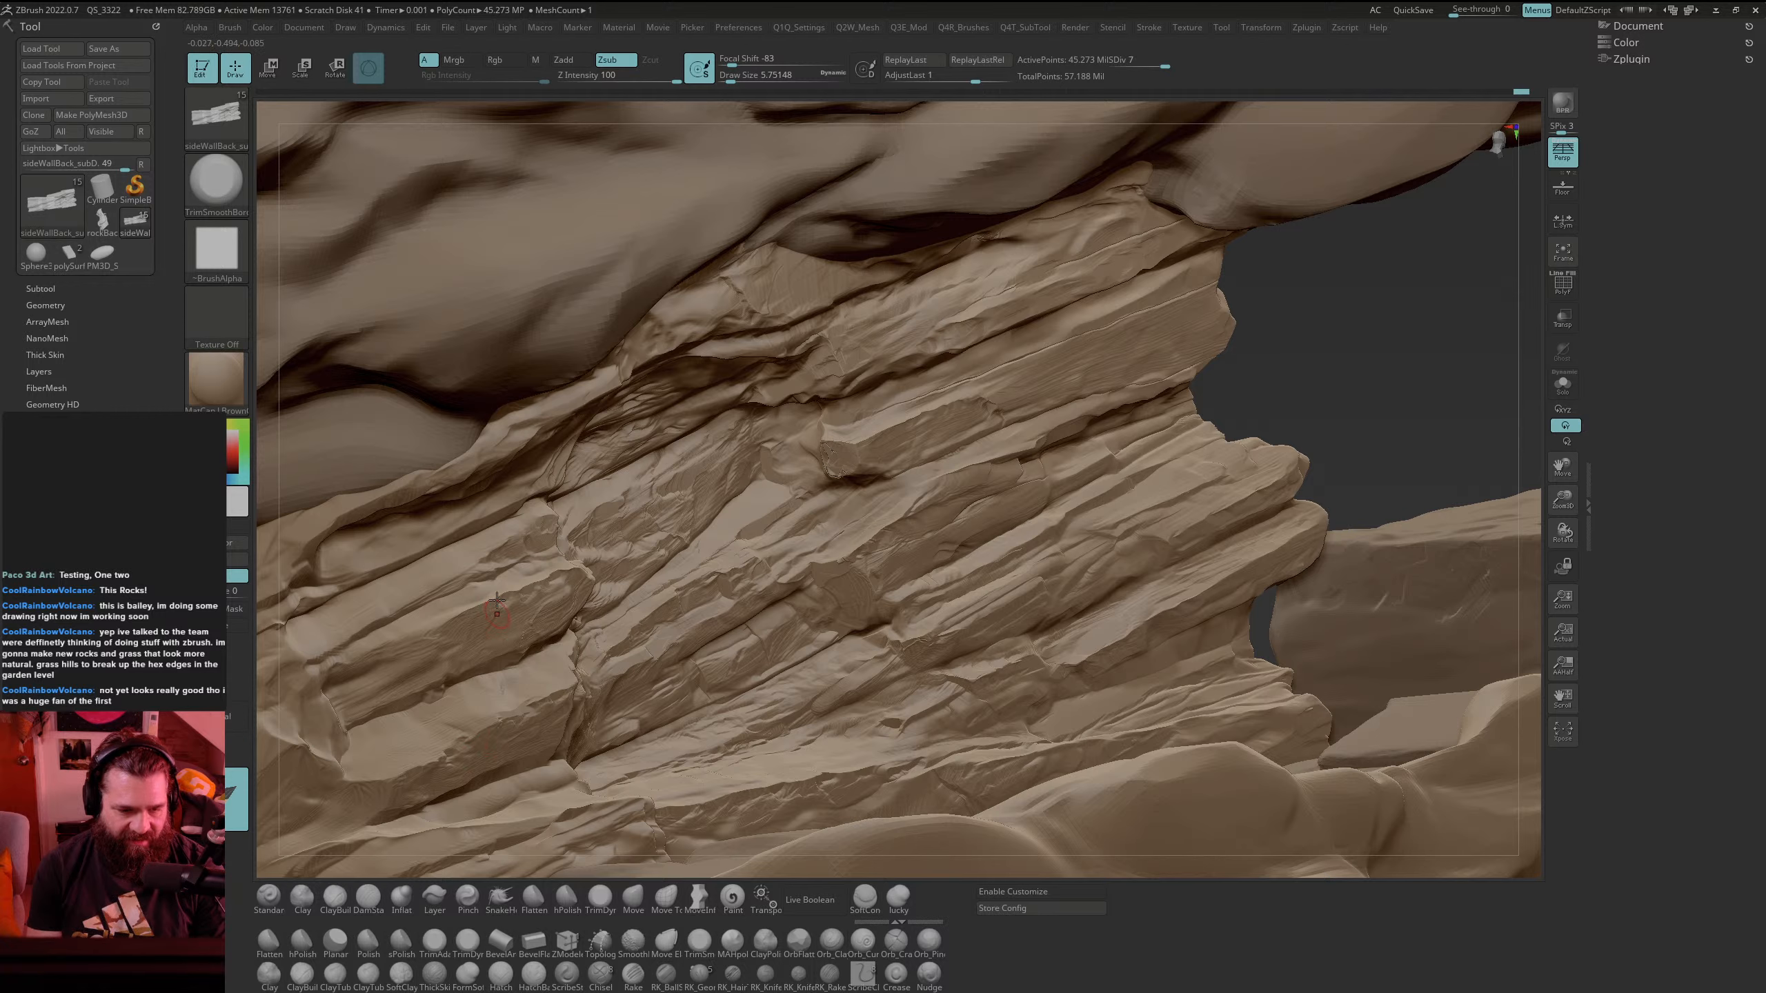
Step: Trim long slanted layers into the upper slabs at the wall's inner end
key("ctrl")
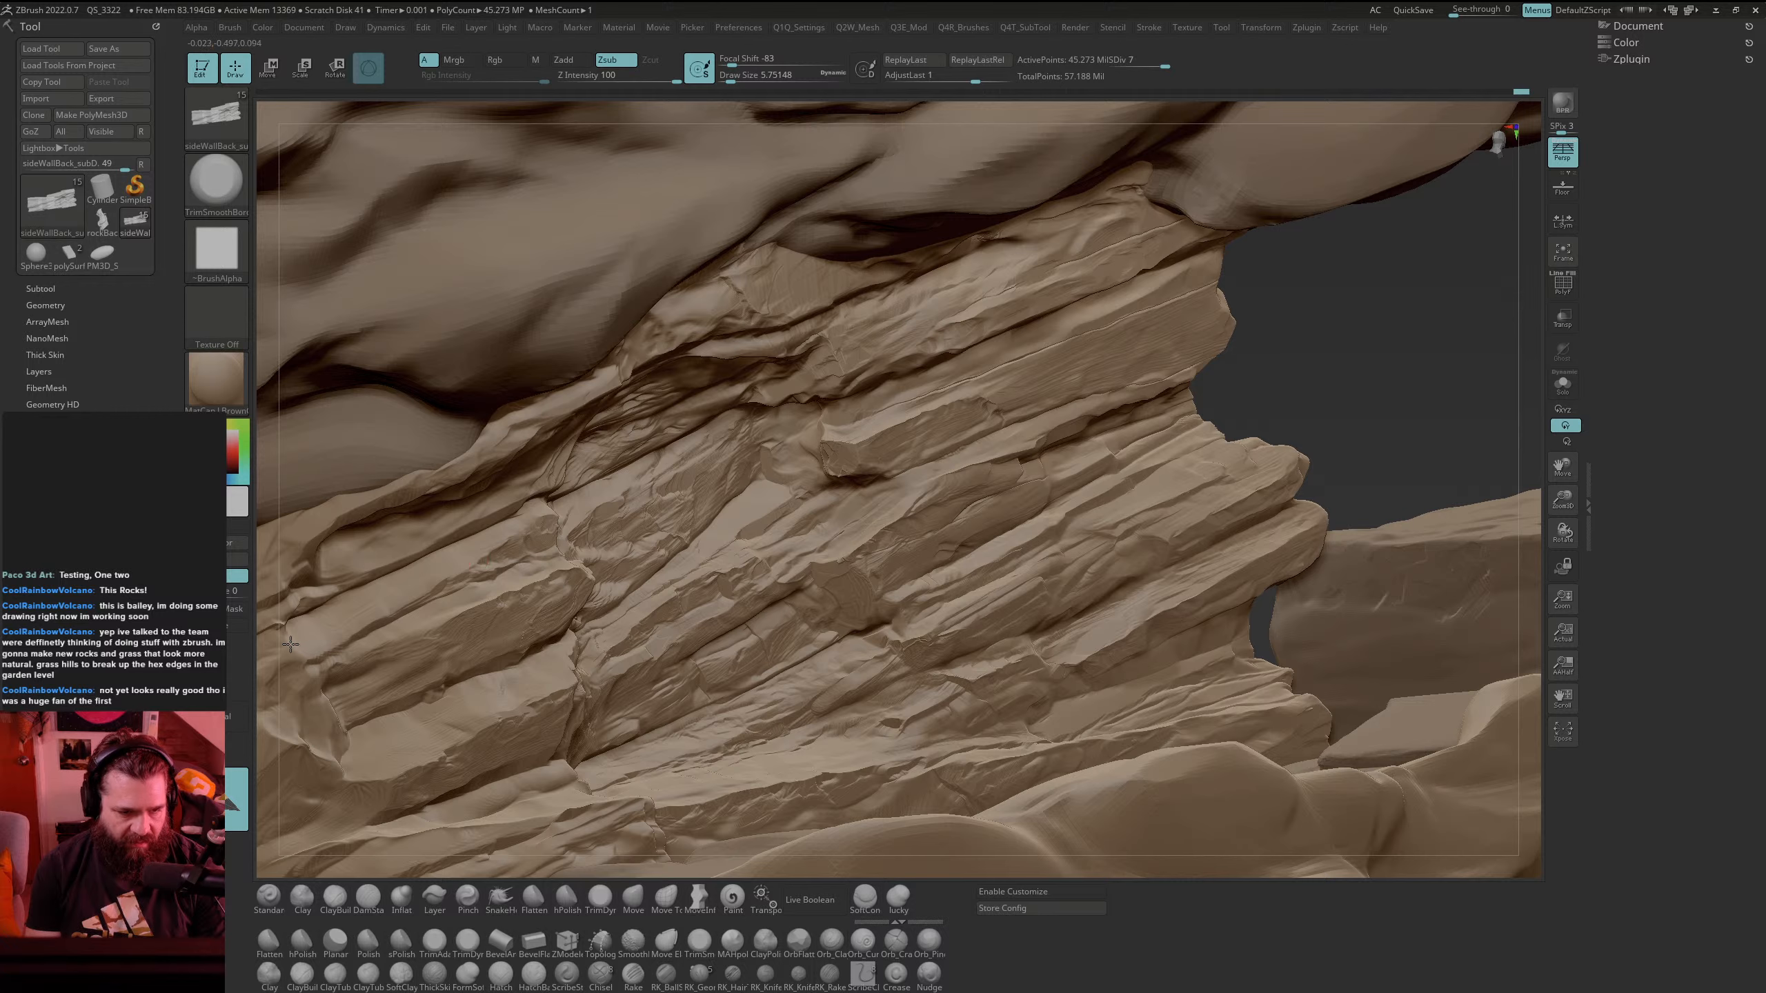
left_click_drag(379, 594, 473, 543)
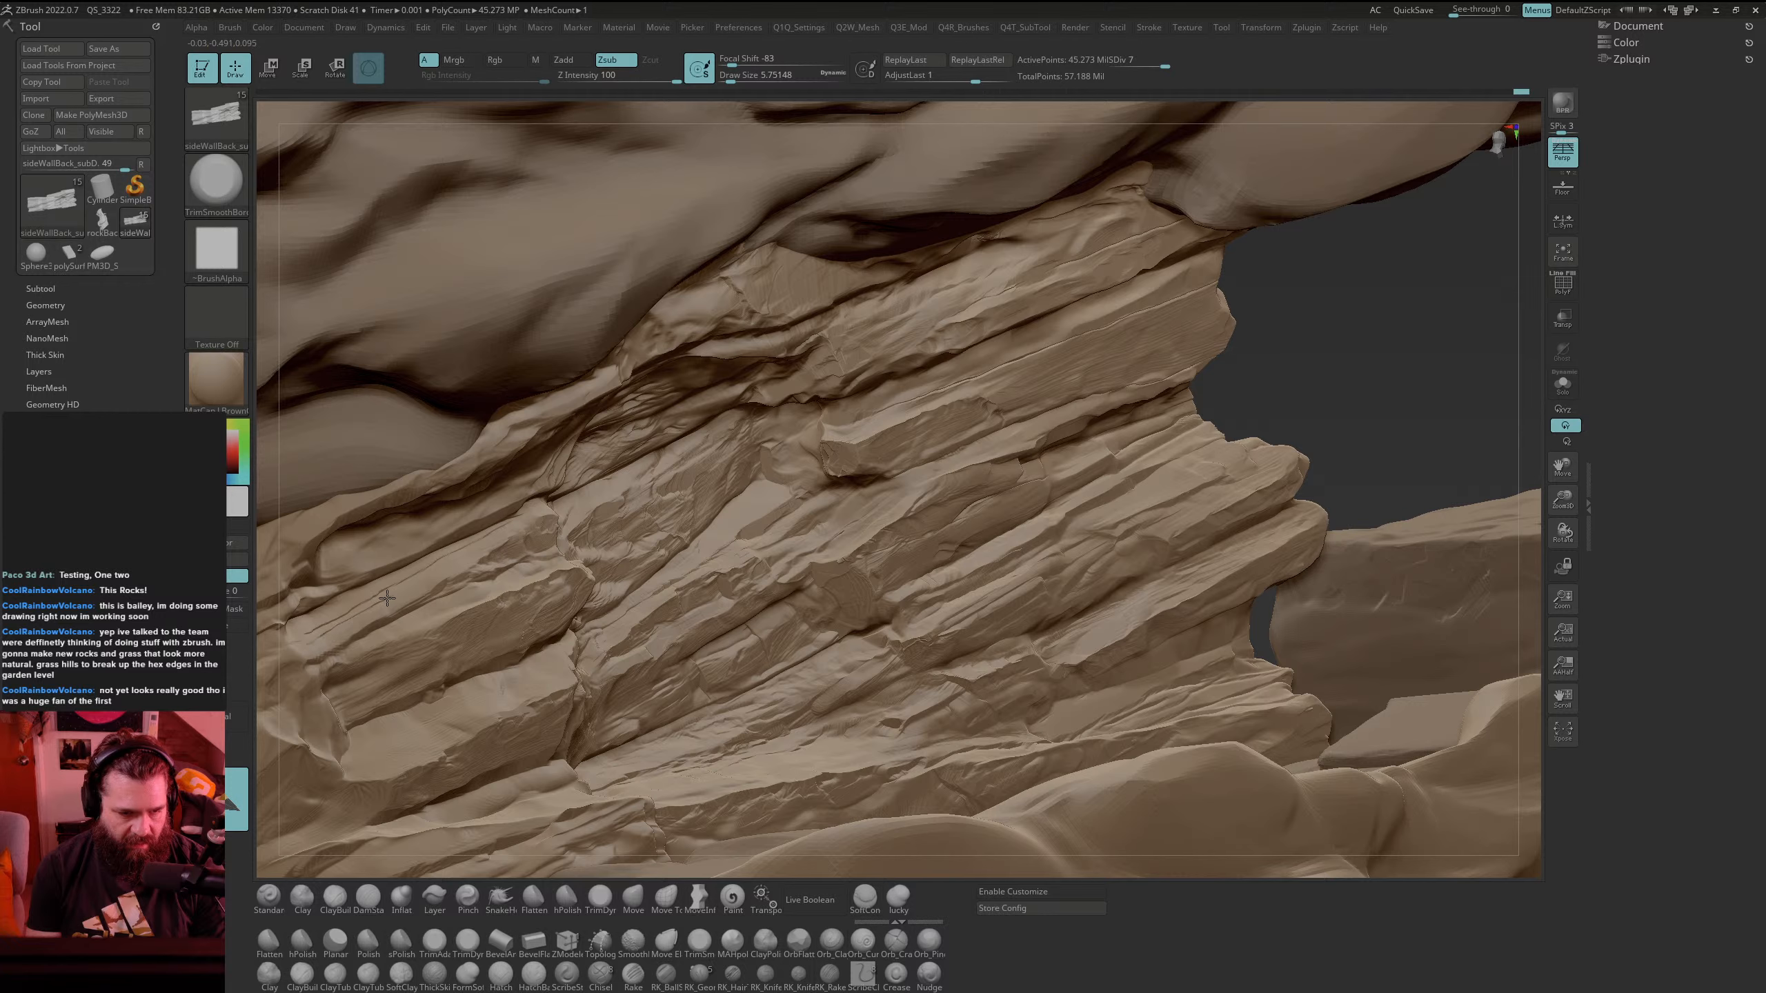
left_click_drag(444, 559, 524, 529)
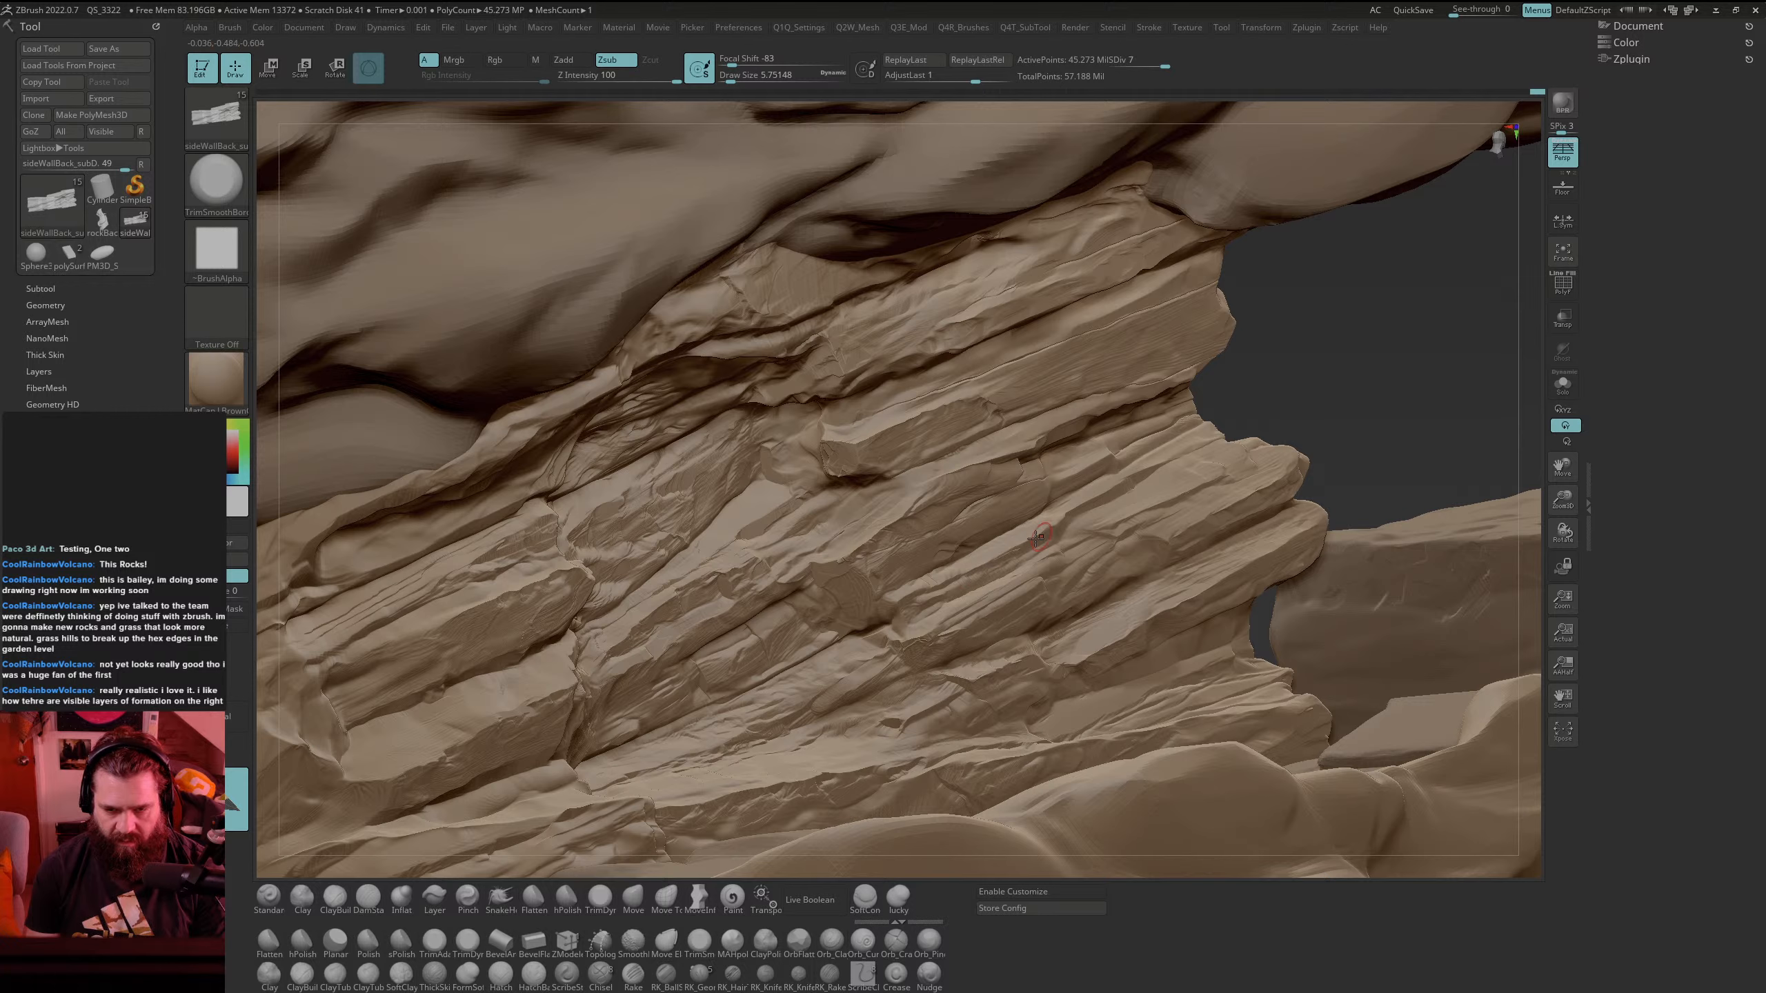
Step: Smooth the layered slabs beside the lower central notch and compare the last stroke by undoing and redoing it
key("shift")
left_click_drag(938, 596, 951, 618, "shift")
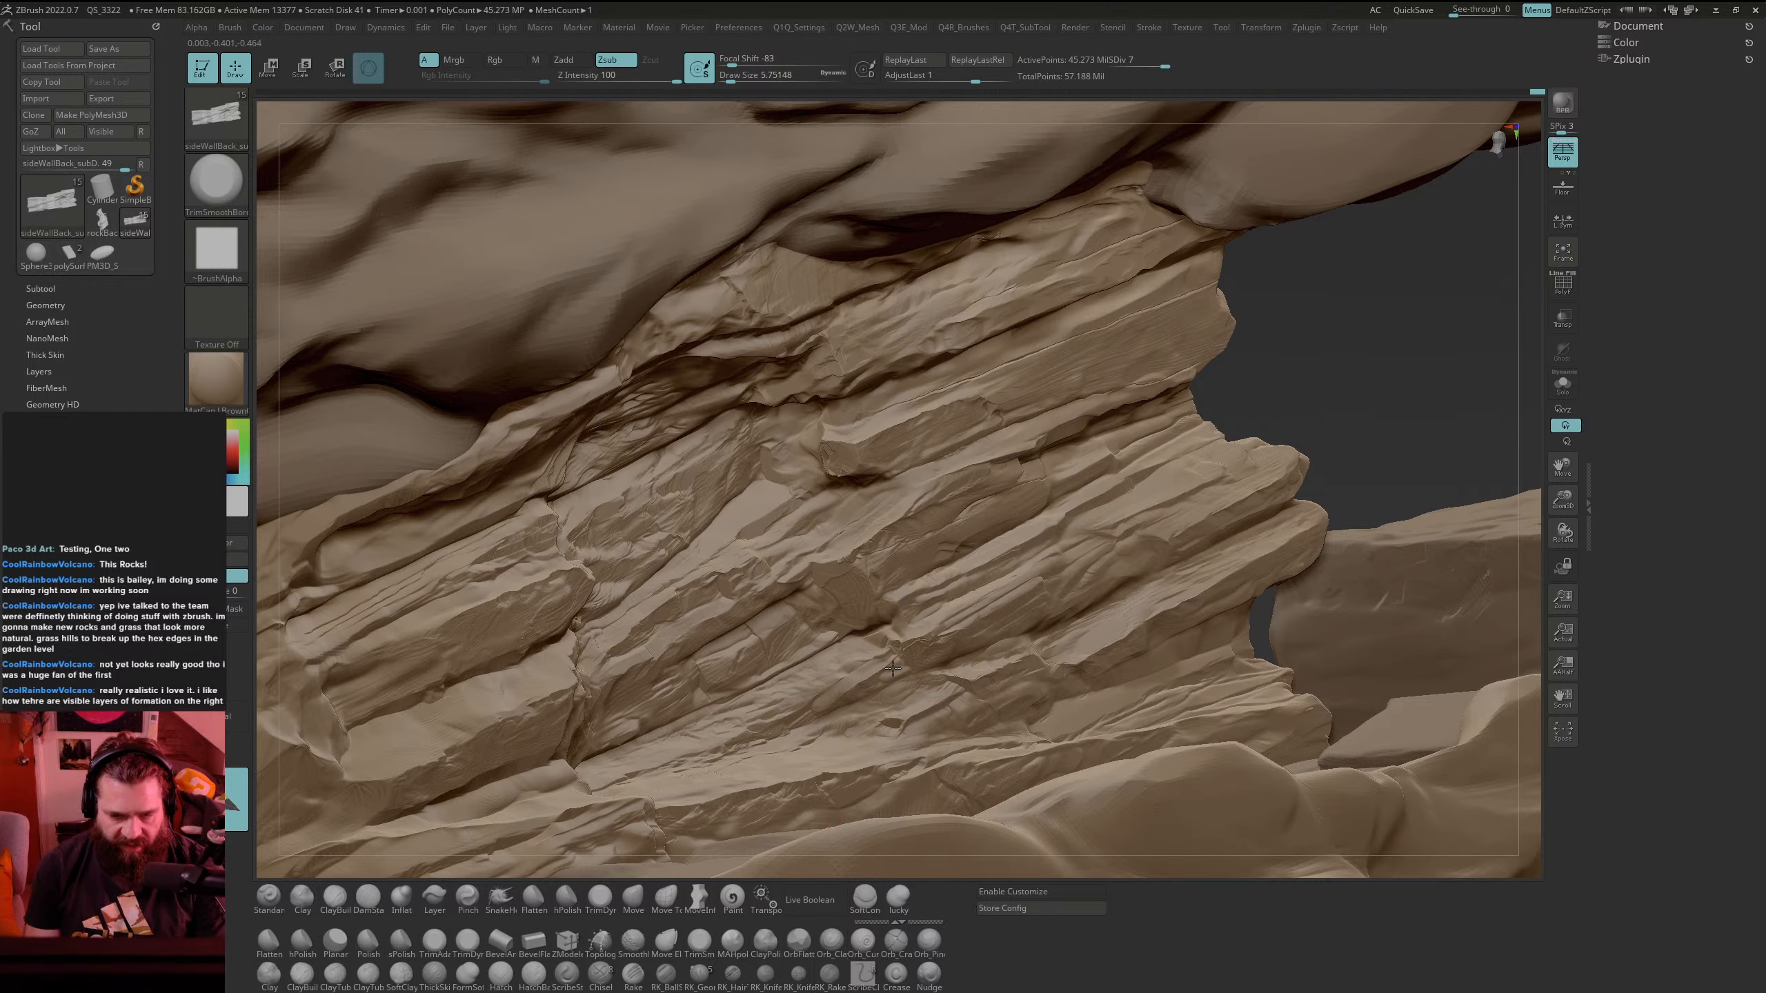
key("shift")
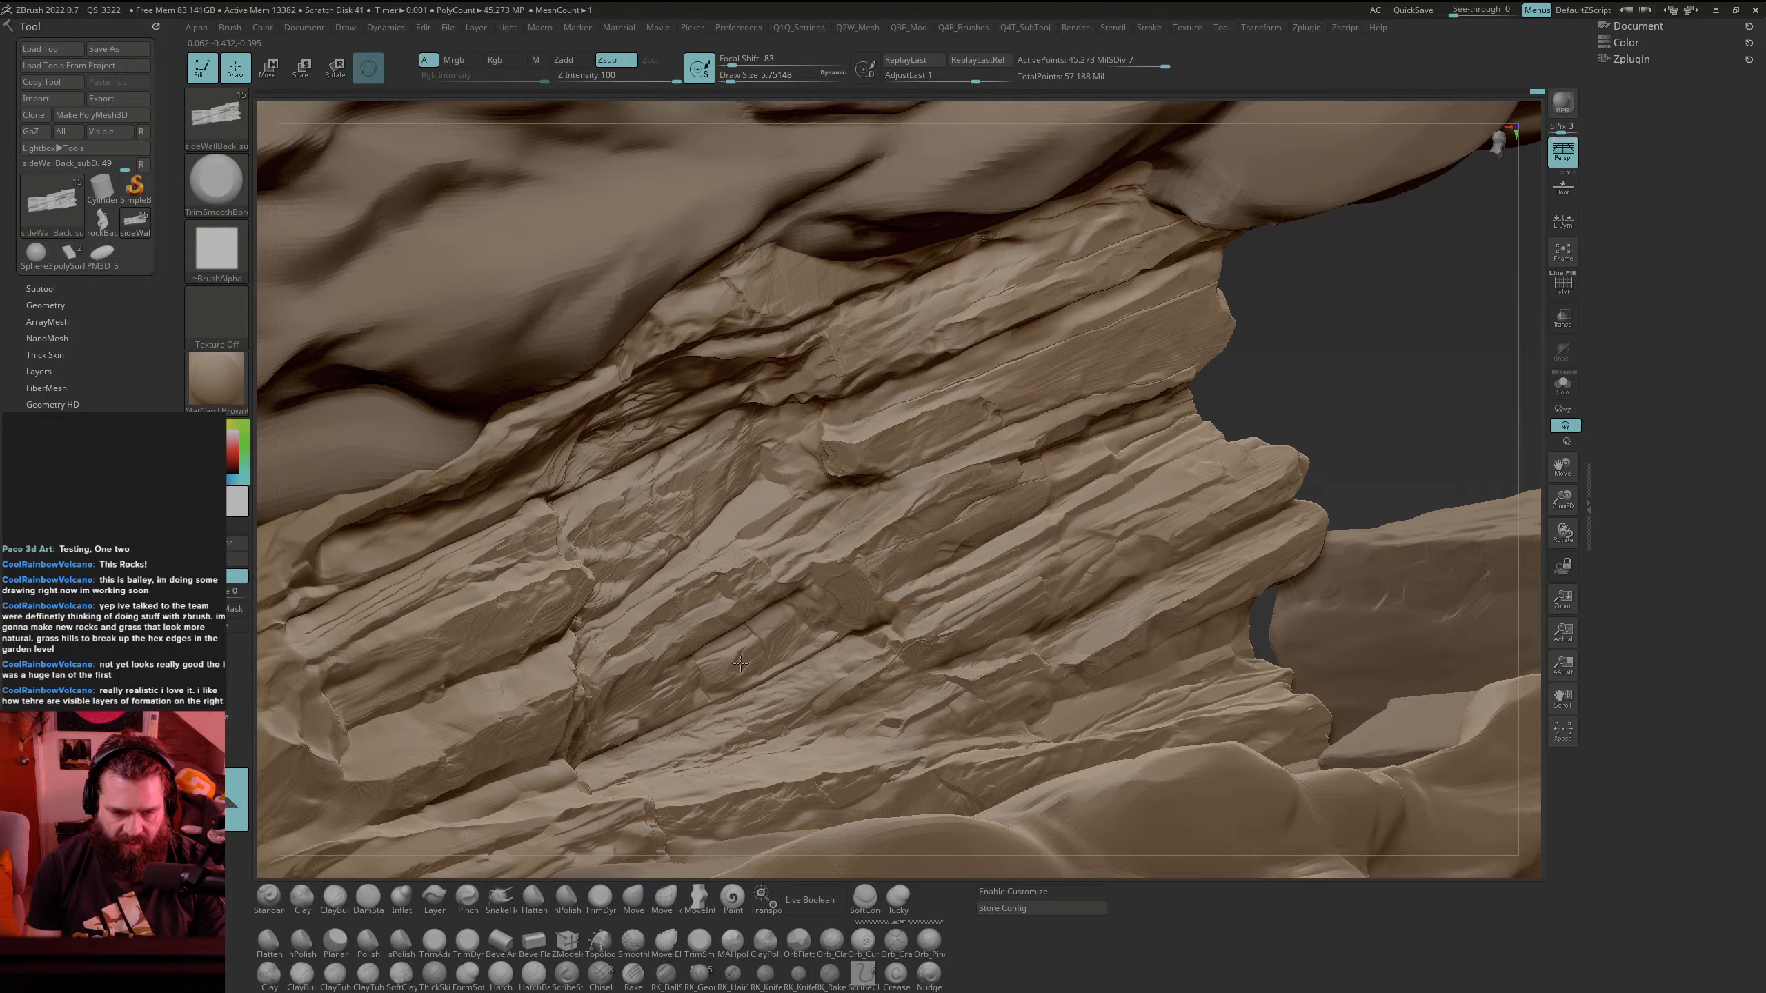
key("ctrl+z")
key("ctrl+shift+z")
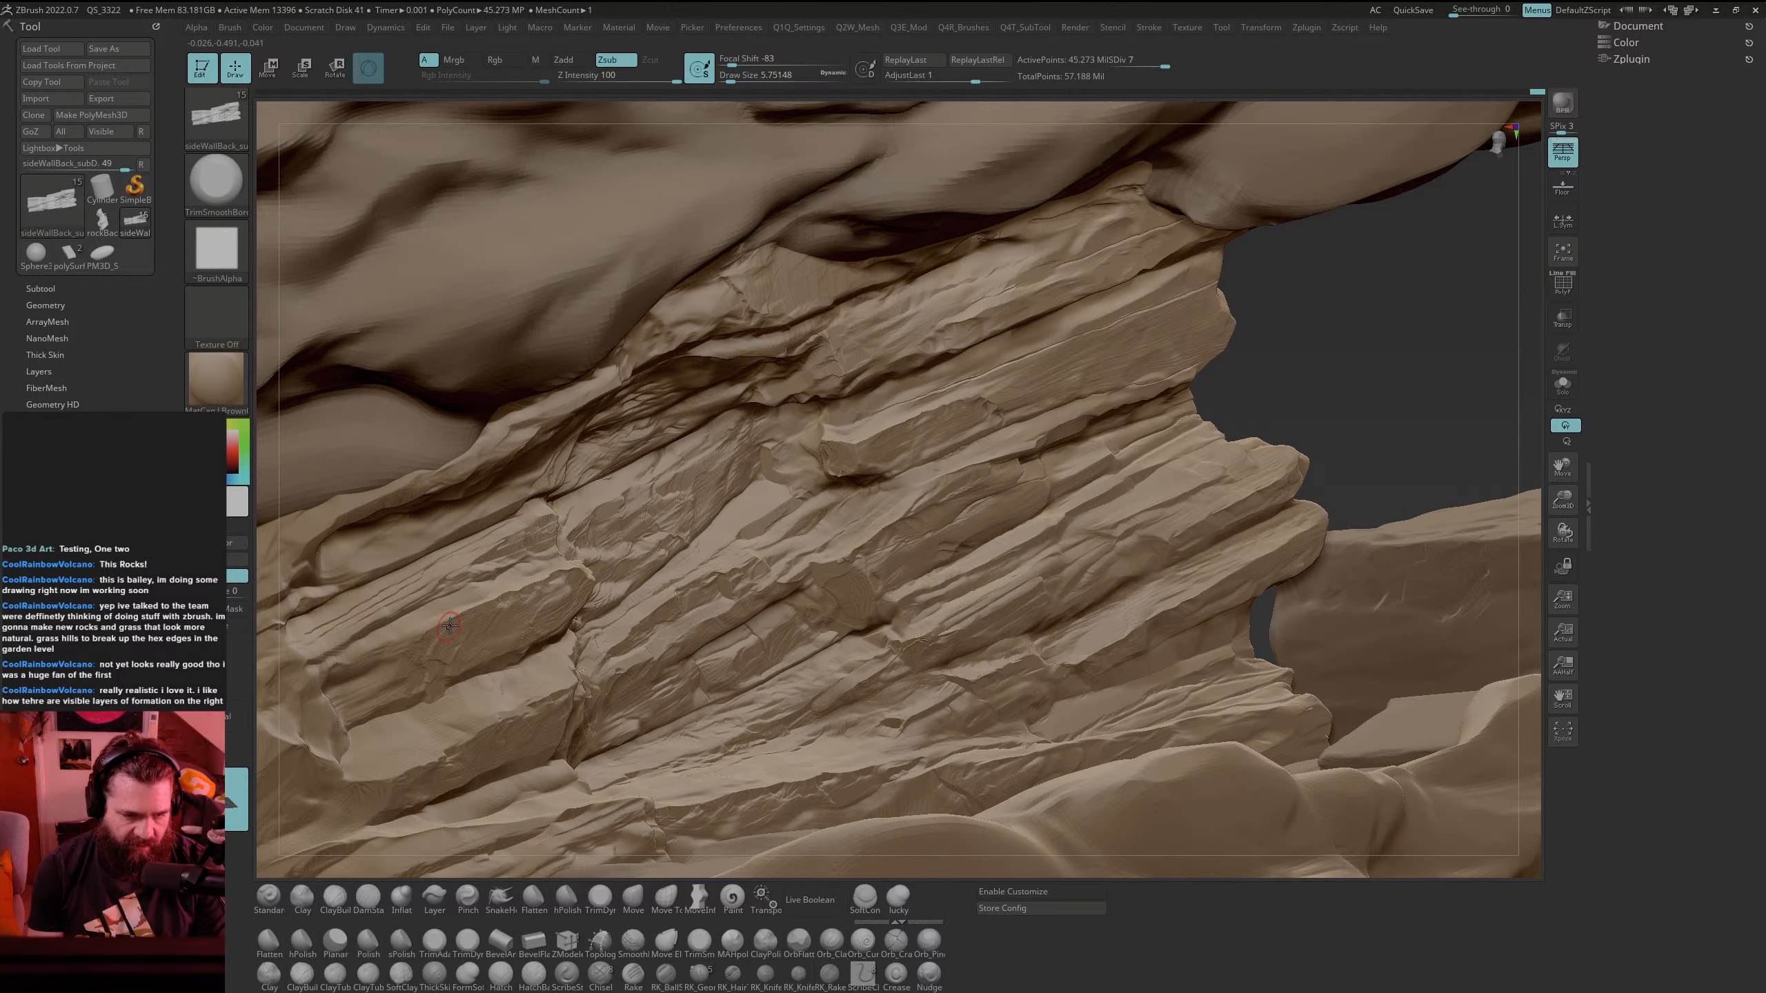
Step: Trim the protruding inner block beside the vertical crack and sharpen the broken rock inside the upper crevice
key("shift")
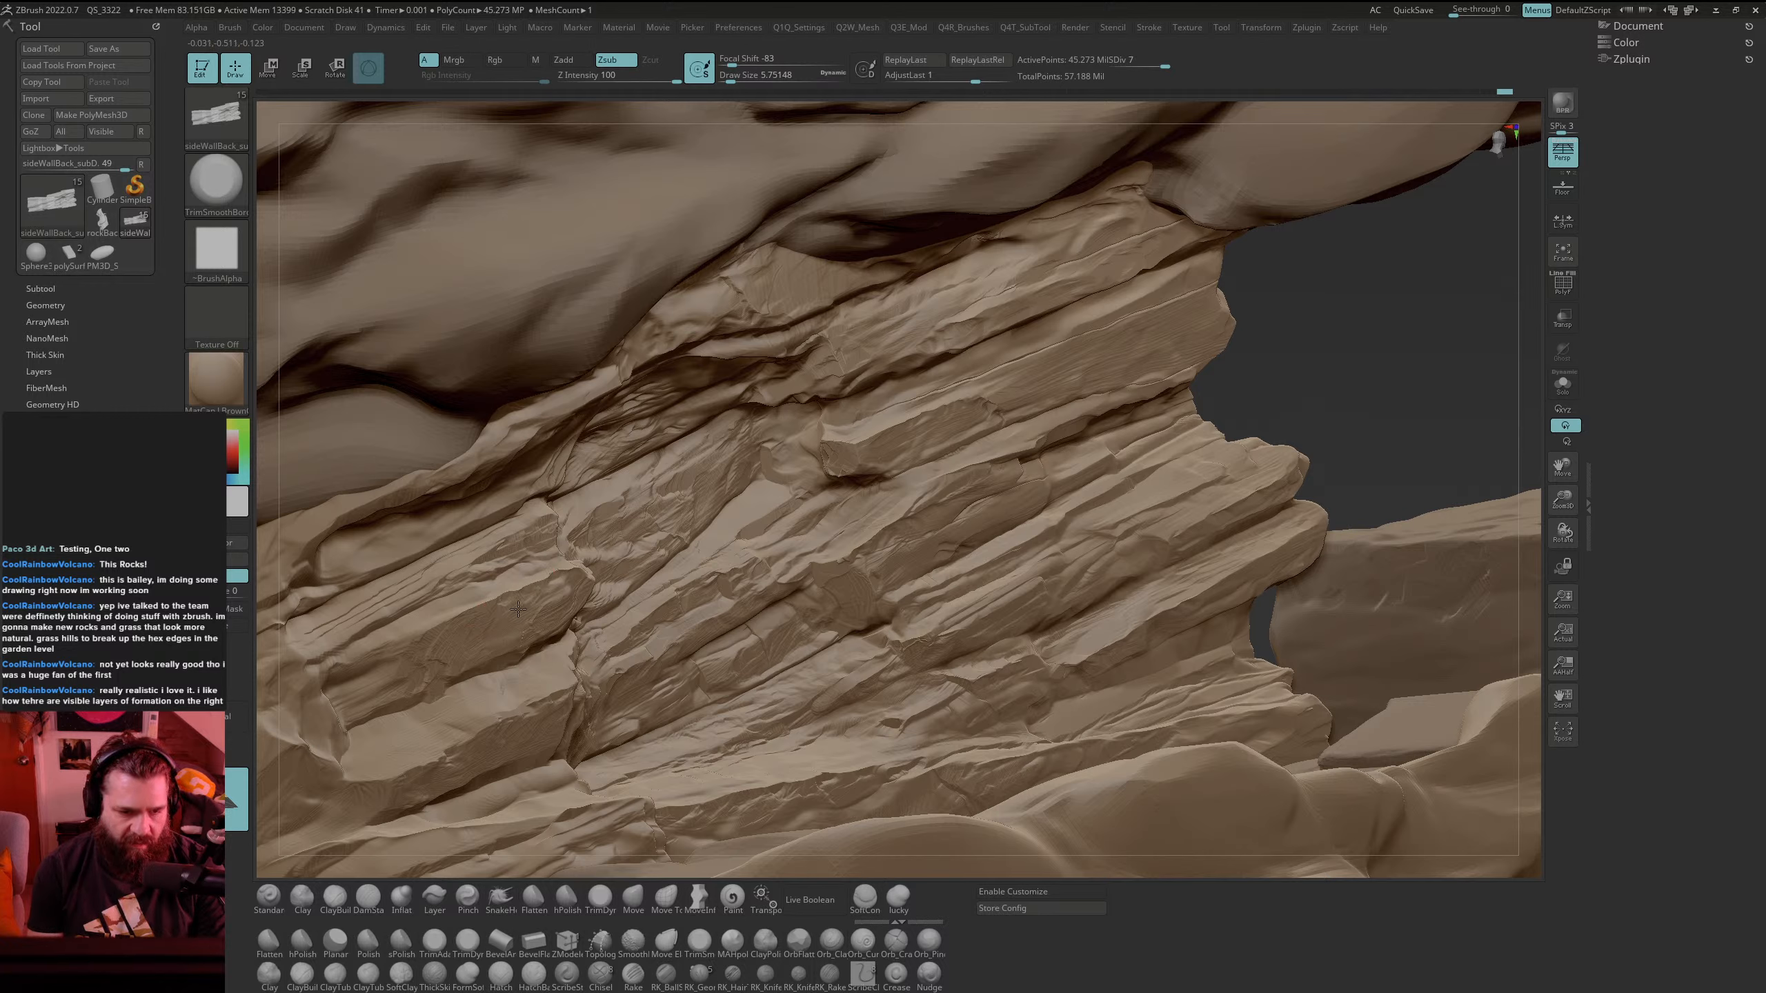
left_click_drag(529, 628, 567, 588)
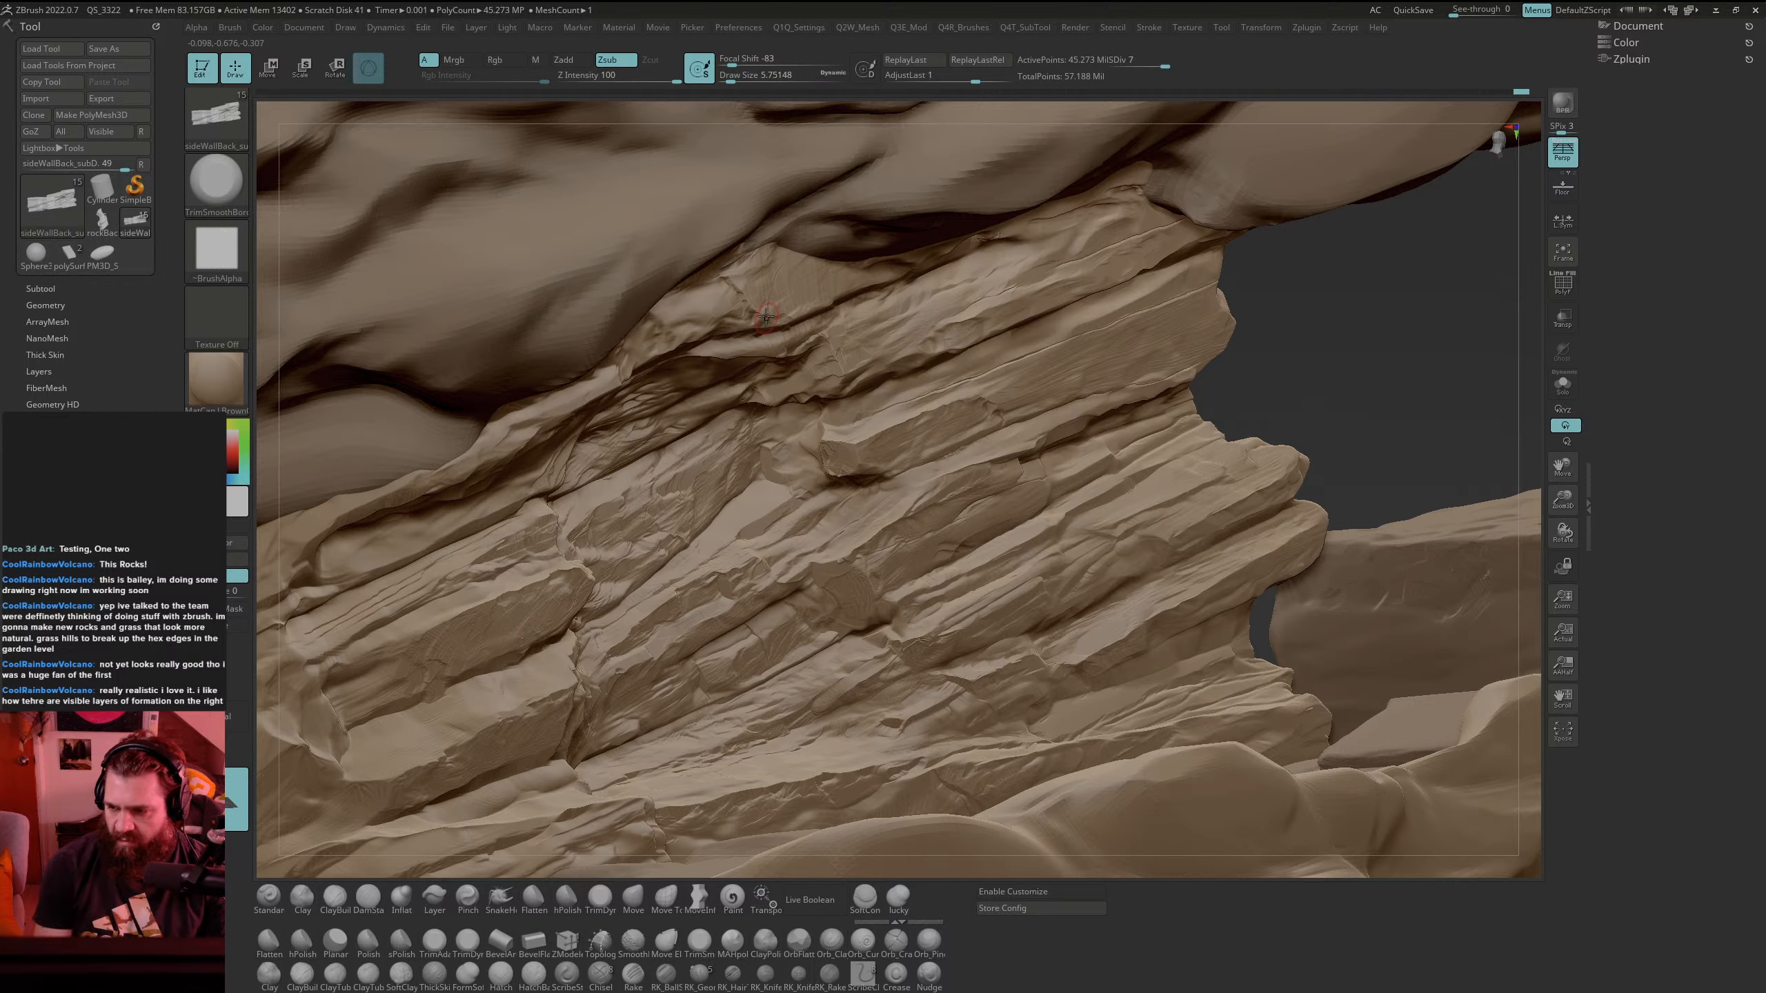
key("shift")
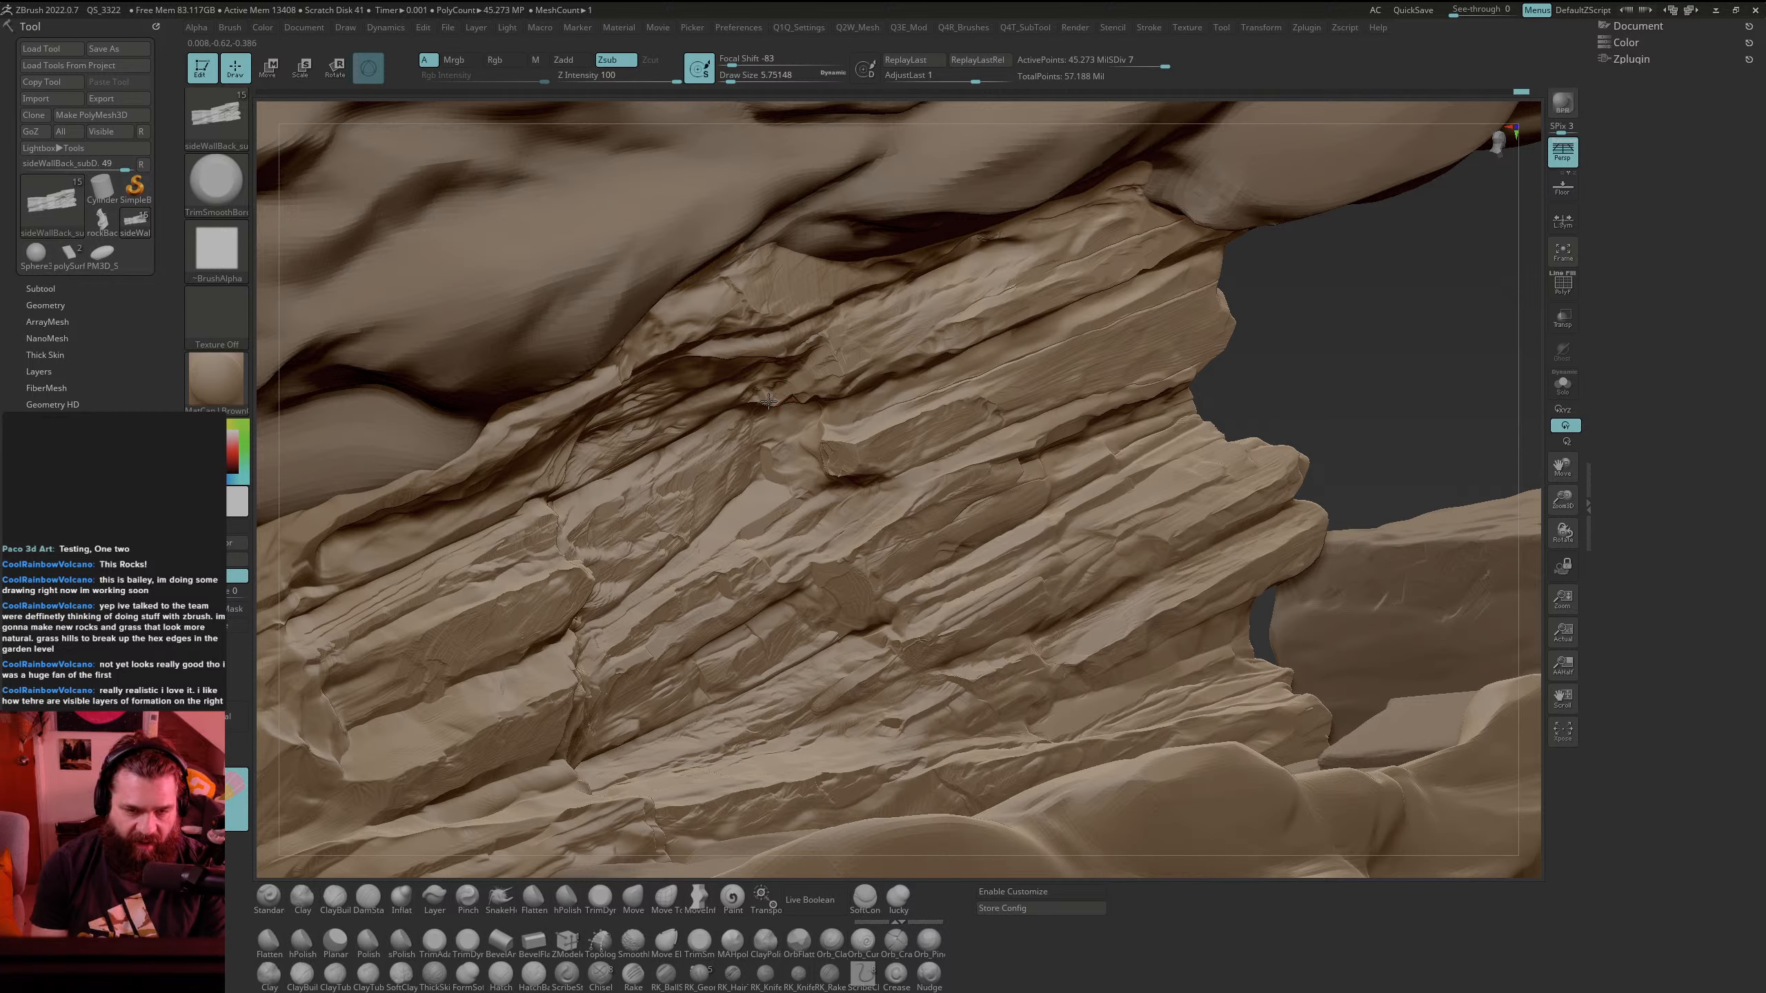
left_click_drag(768, 401, 754, 399)
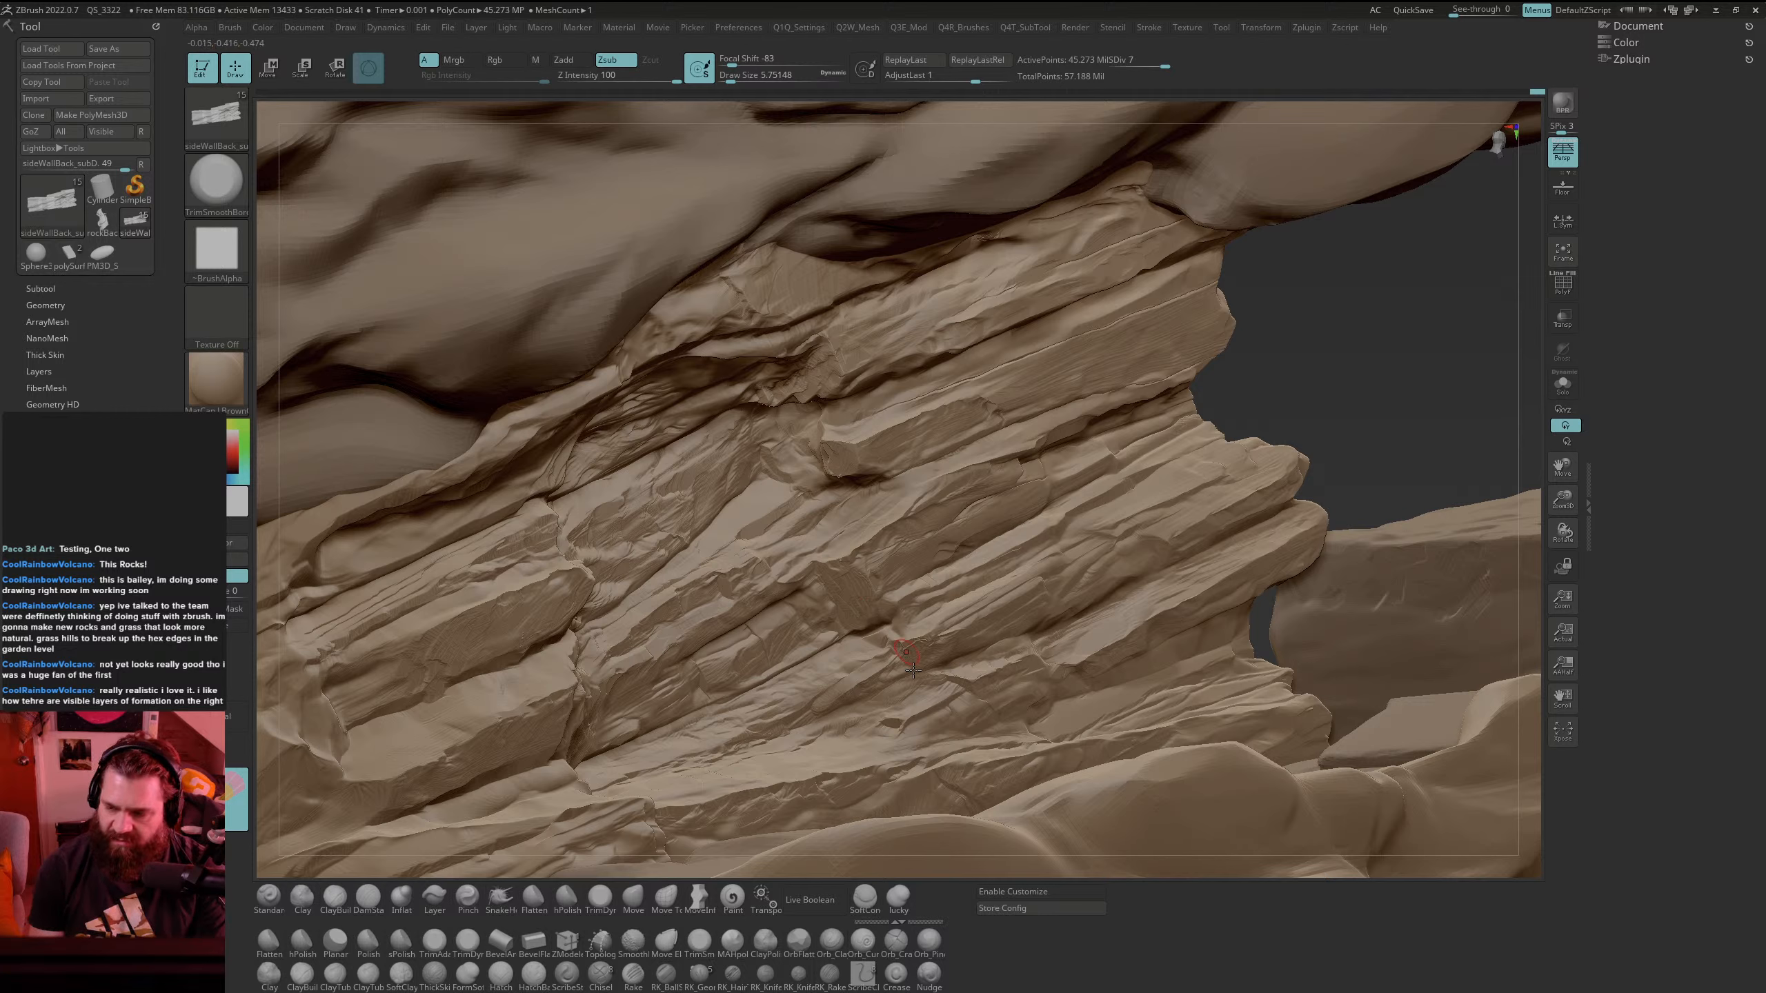
Step: Trim the faceted block at the lower central notch and refine the rock edges around the upper crevice
left_click_drag(903, 659, 915, 665)
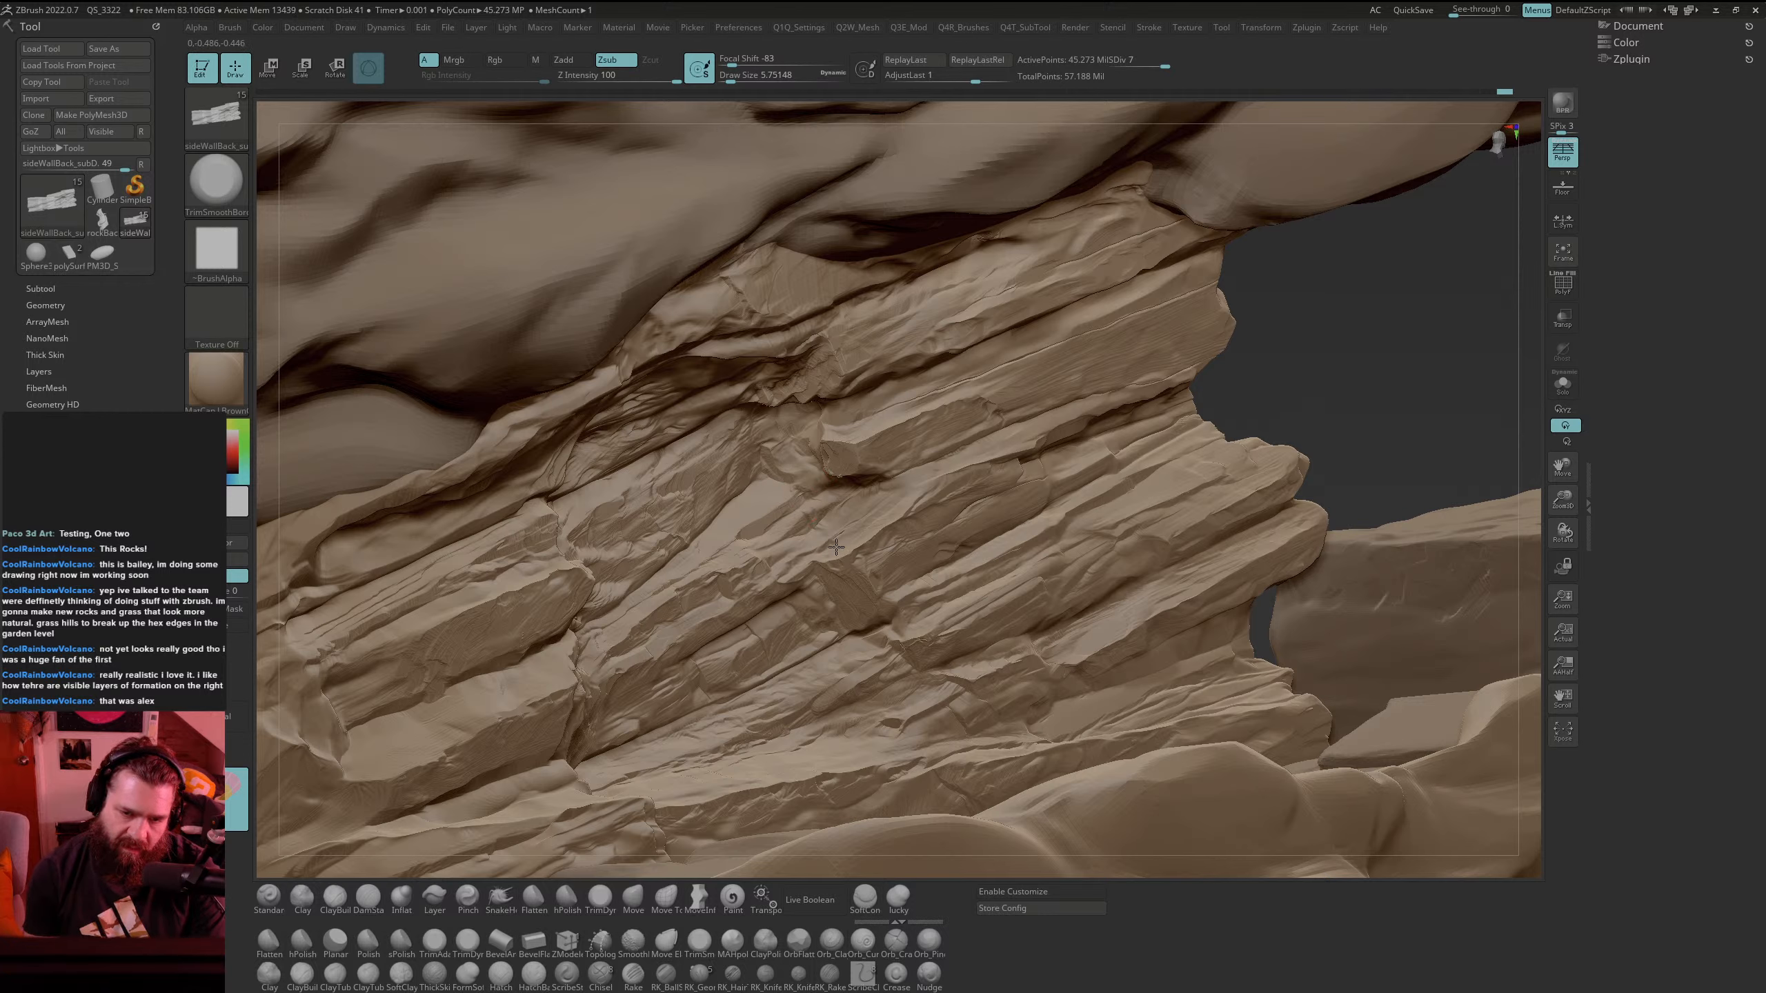
left_click_drag(856, 571, 840, 558)
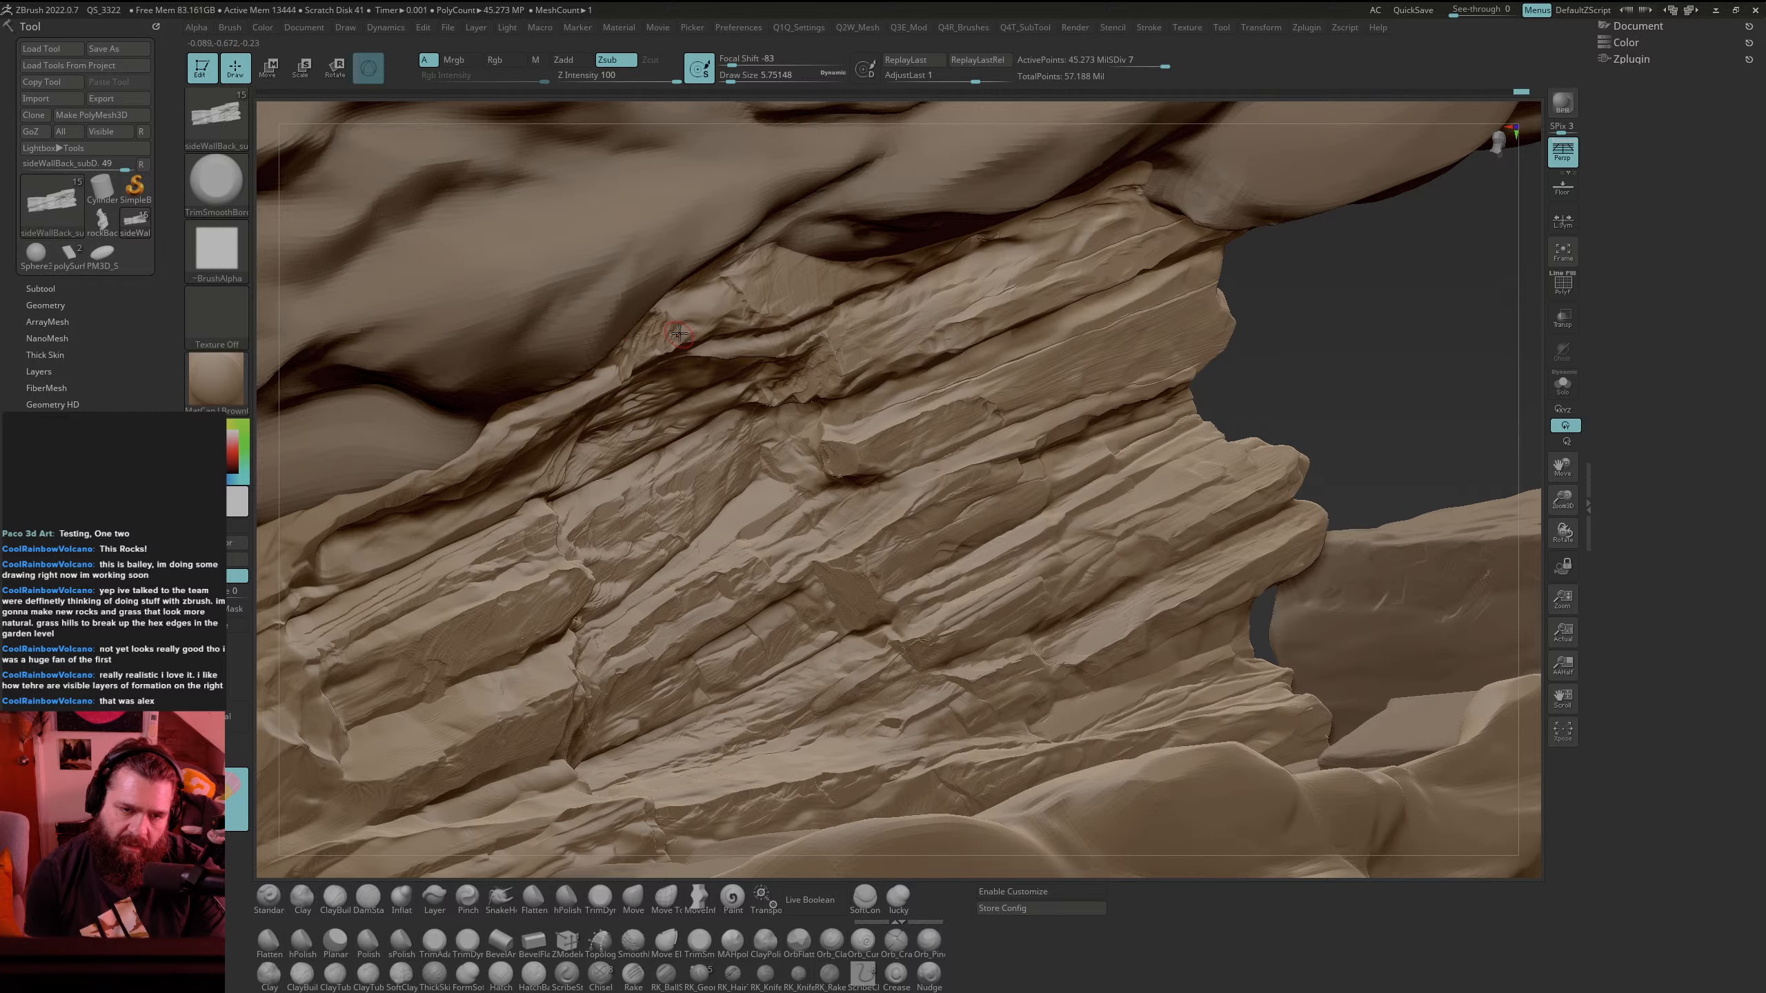
key("shift")
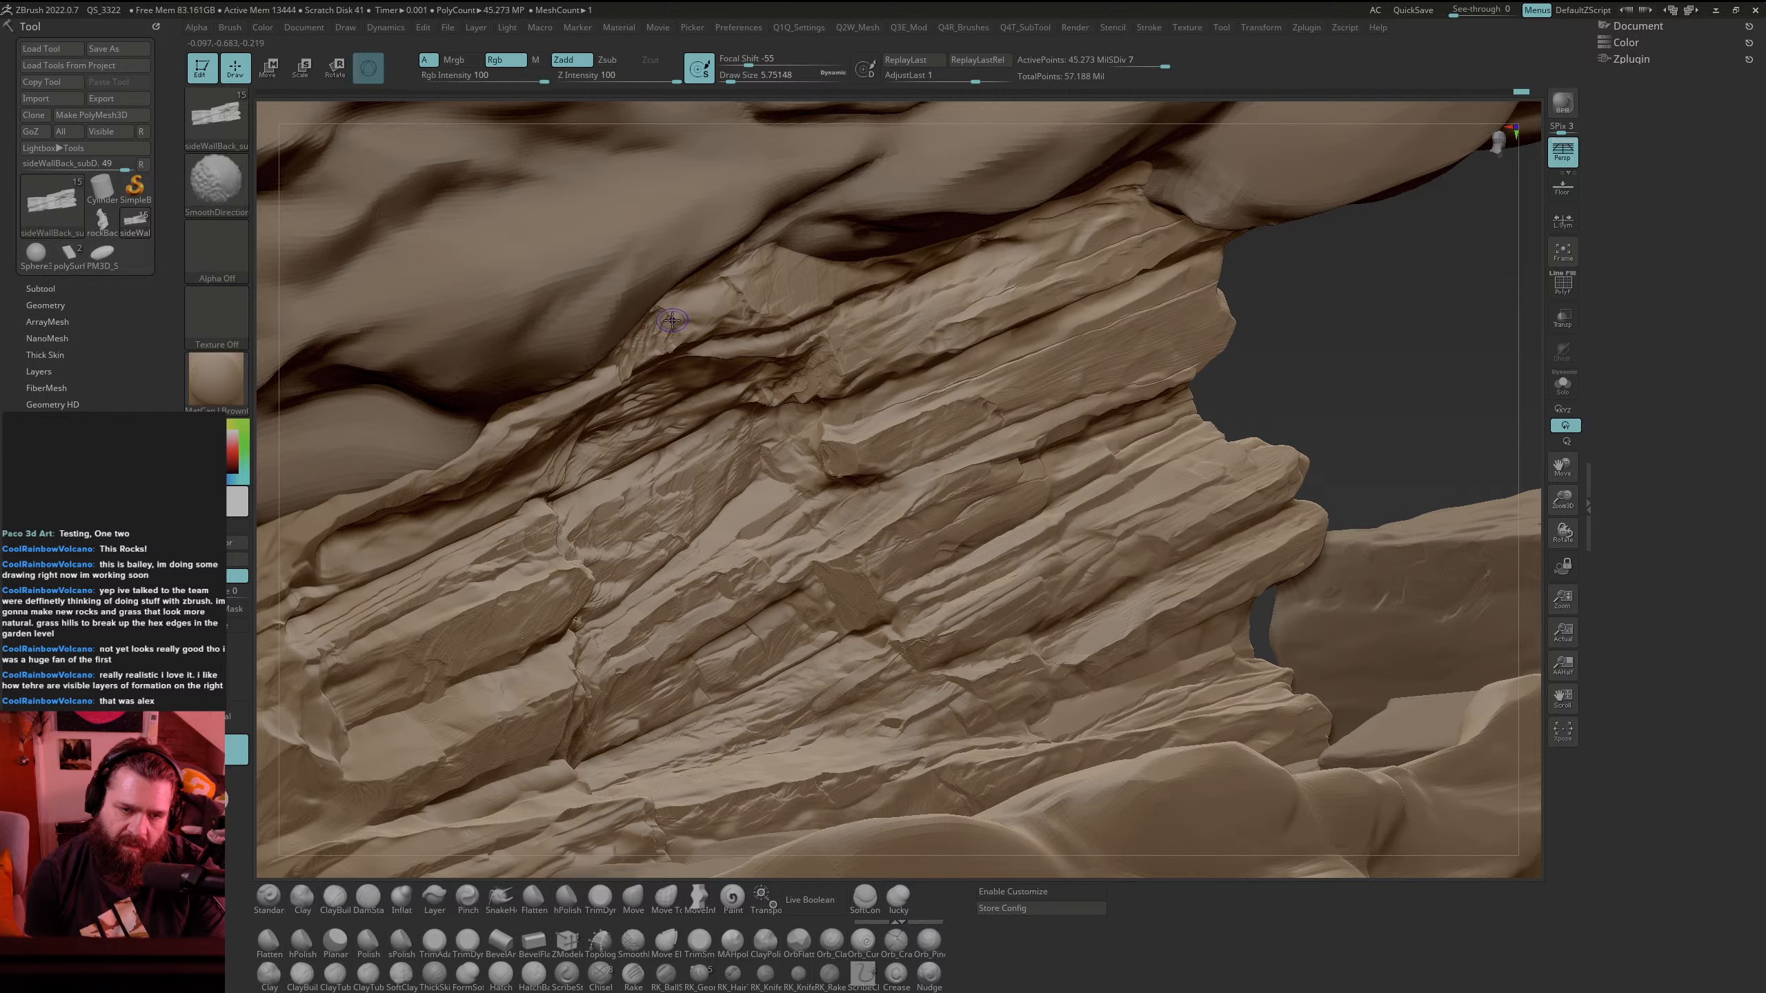
mouse_move(831, 367)
left_mouse_down()
mouse_move(817, 383)
mouse_move(823, 359)
left_mouse_up()
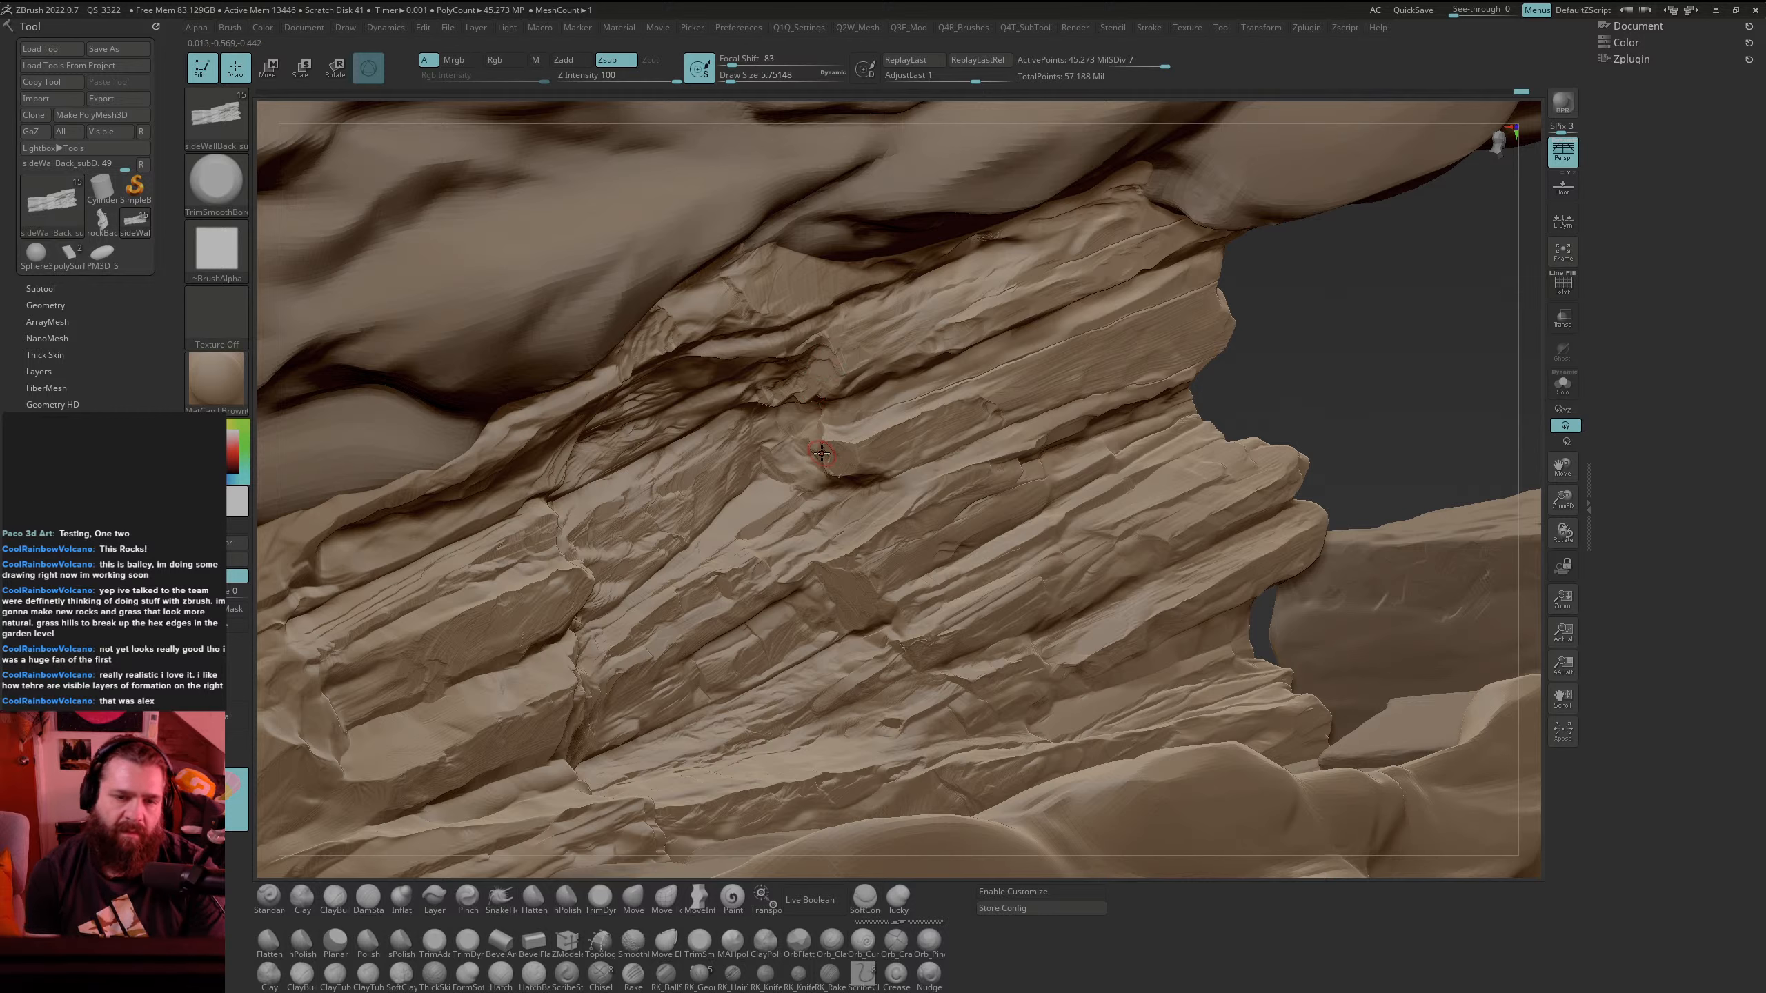
Step: Trim and smooth the rock around the central notch and along the wall's lowest ledge
key("shift")
left_click_drag(843, 569, 823, 564)
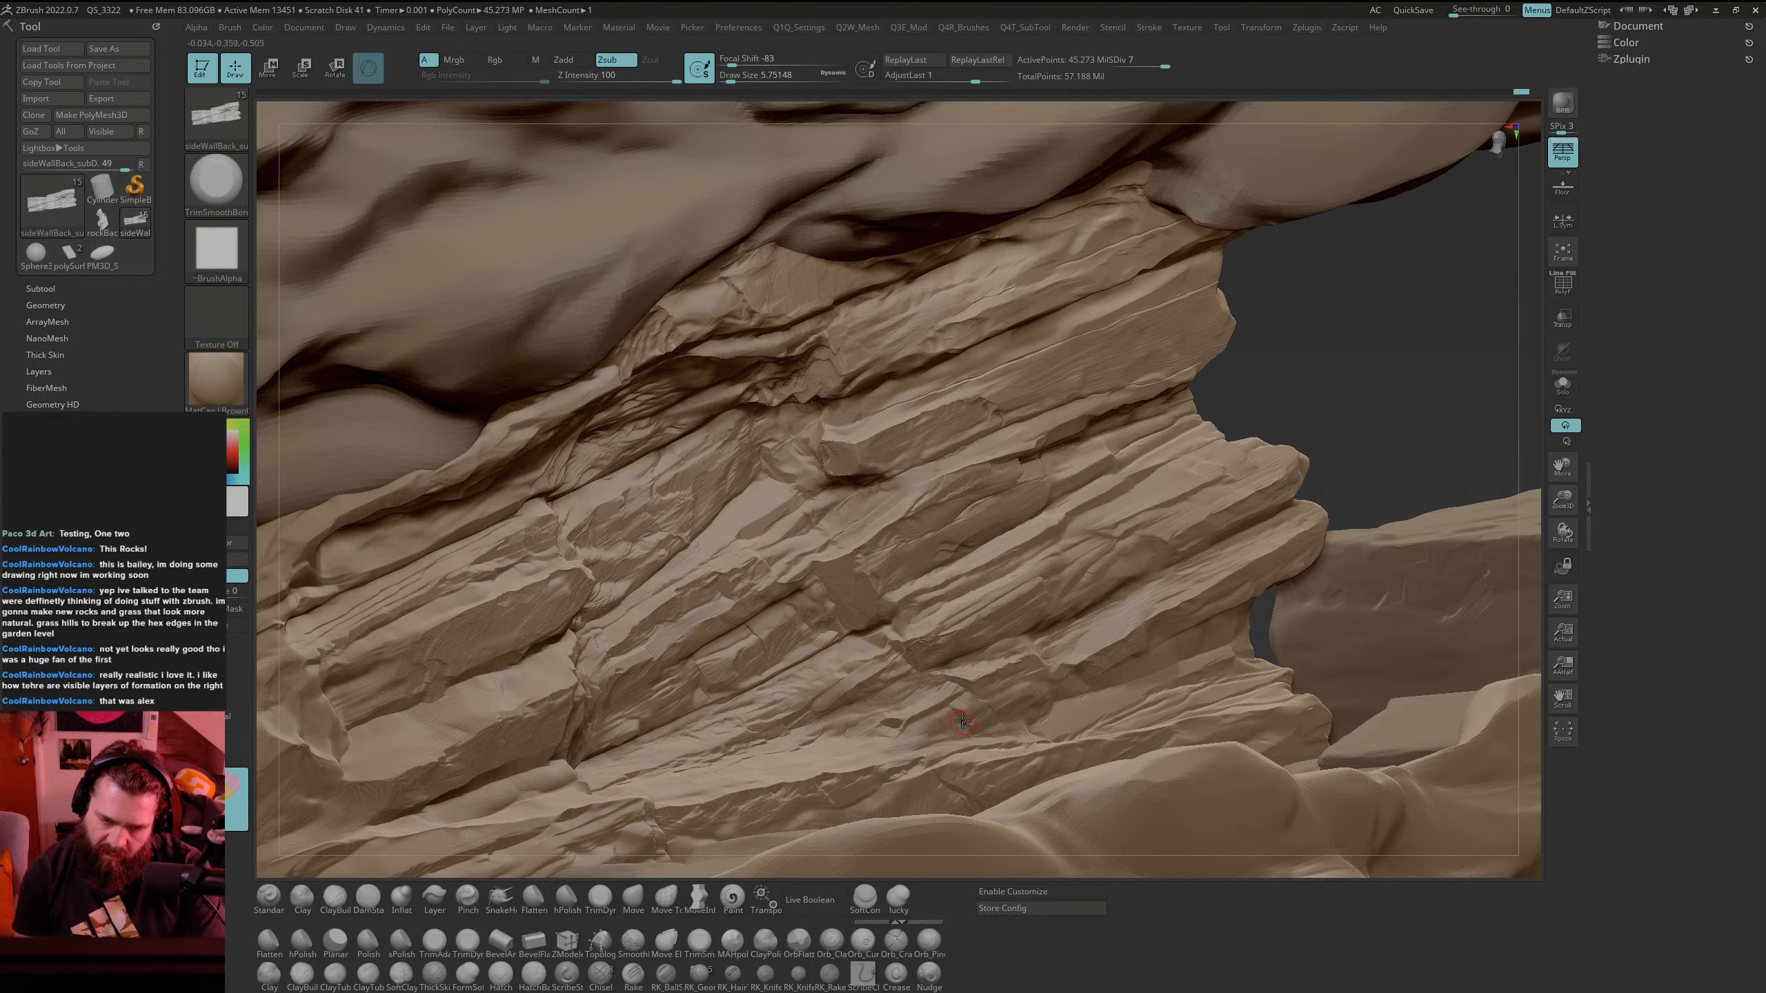
key("shift")
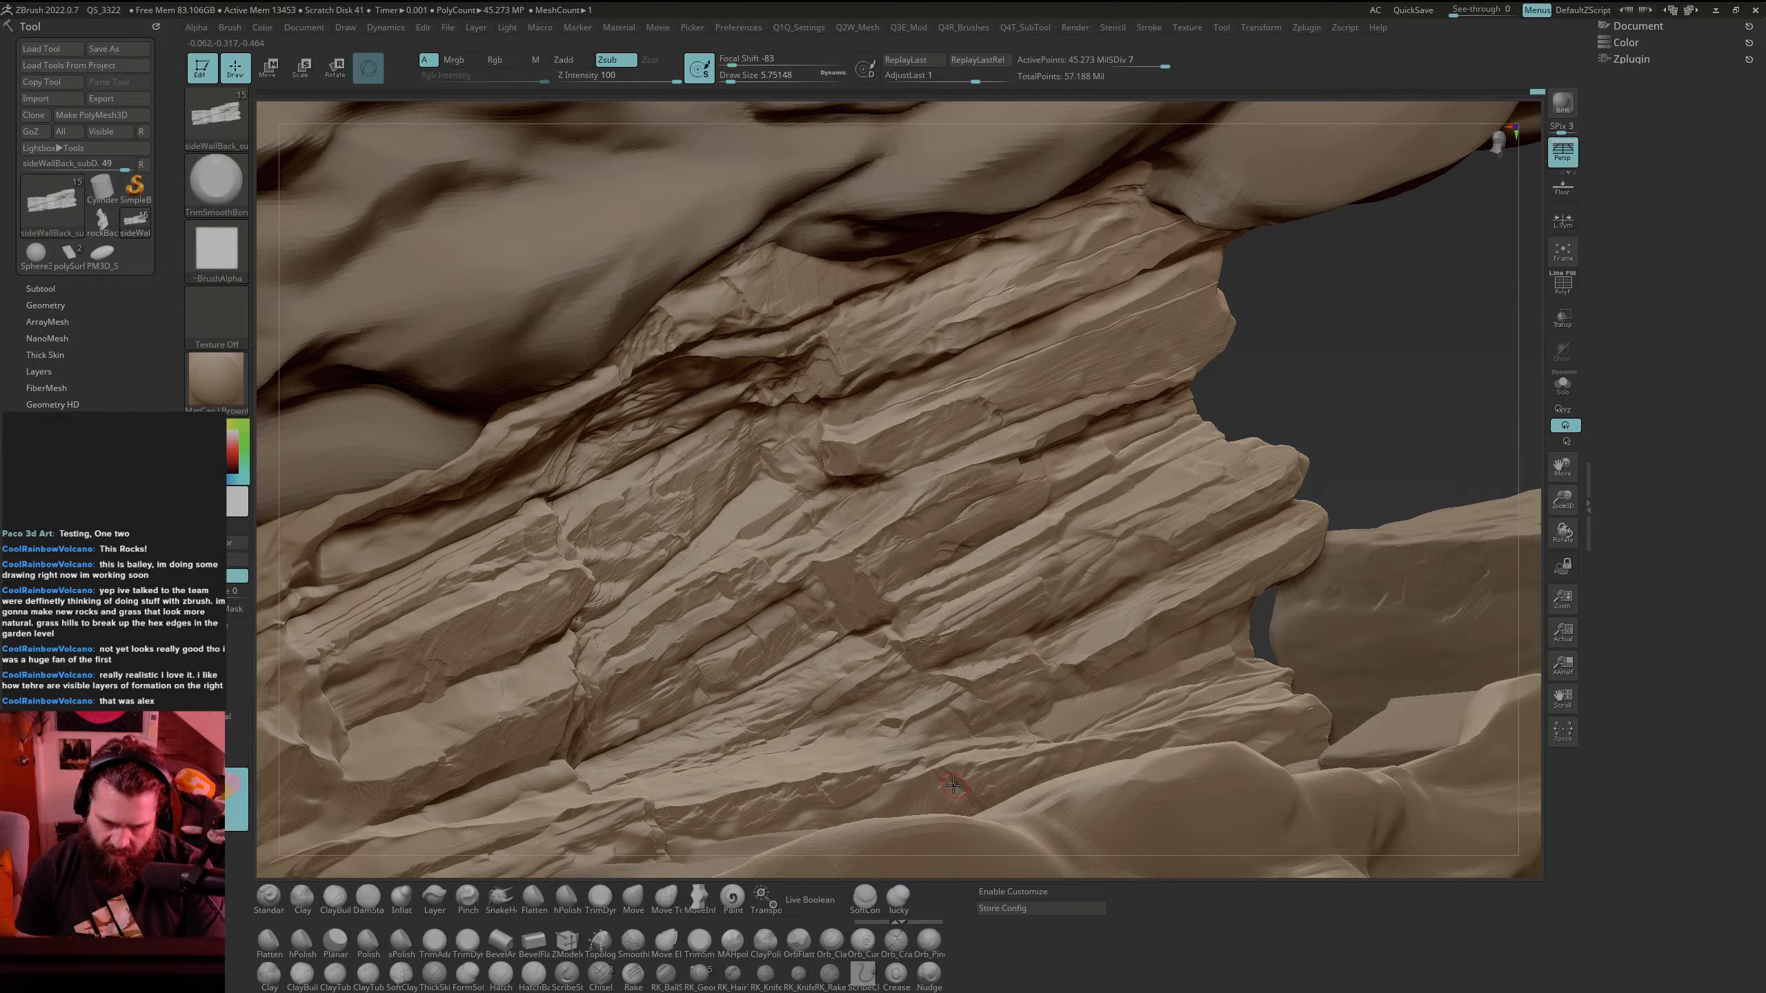
left_click_drag(946, 778, 893, 788, "shift")
mouse_move(911, 802)
left_mouse_down()
mouse_move(918, 815)
mouse_move(831, 792)
left_mouse_up()
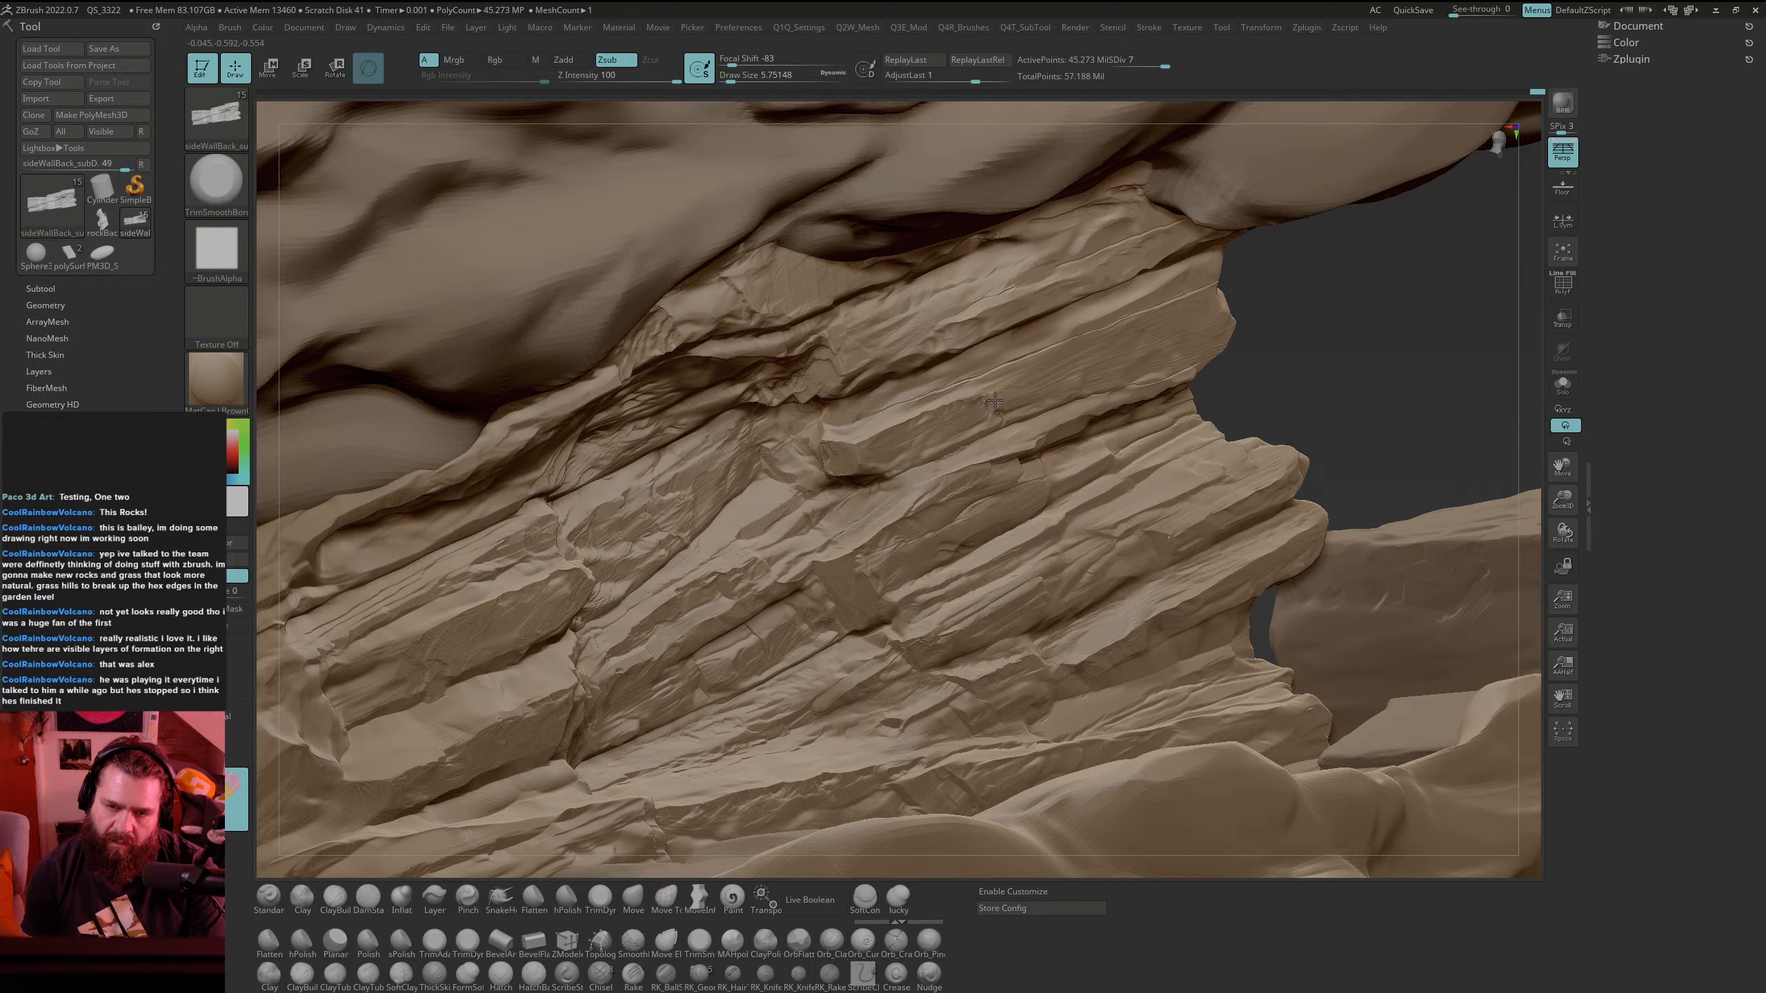
Step: Smooth and trim the layered slabs beside the lower central notch and towards the wall's outer end
key("shift")
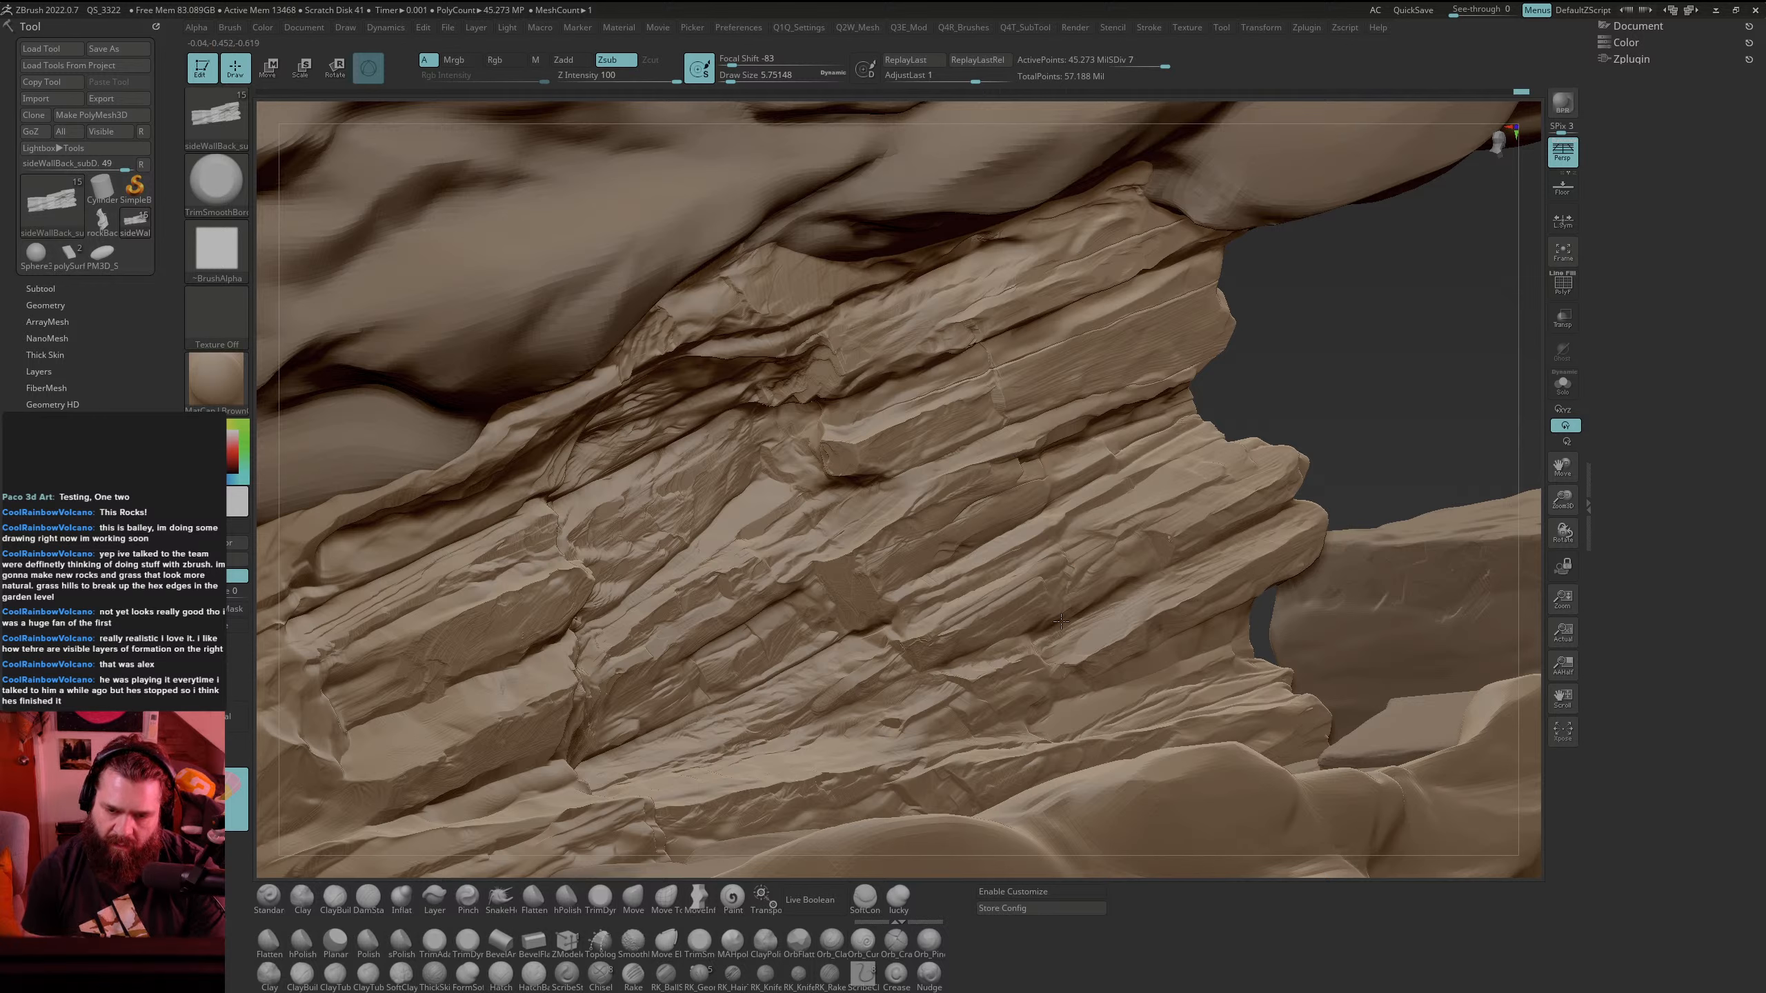
key("shift")
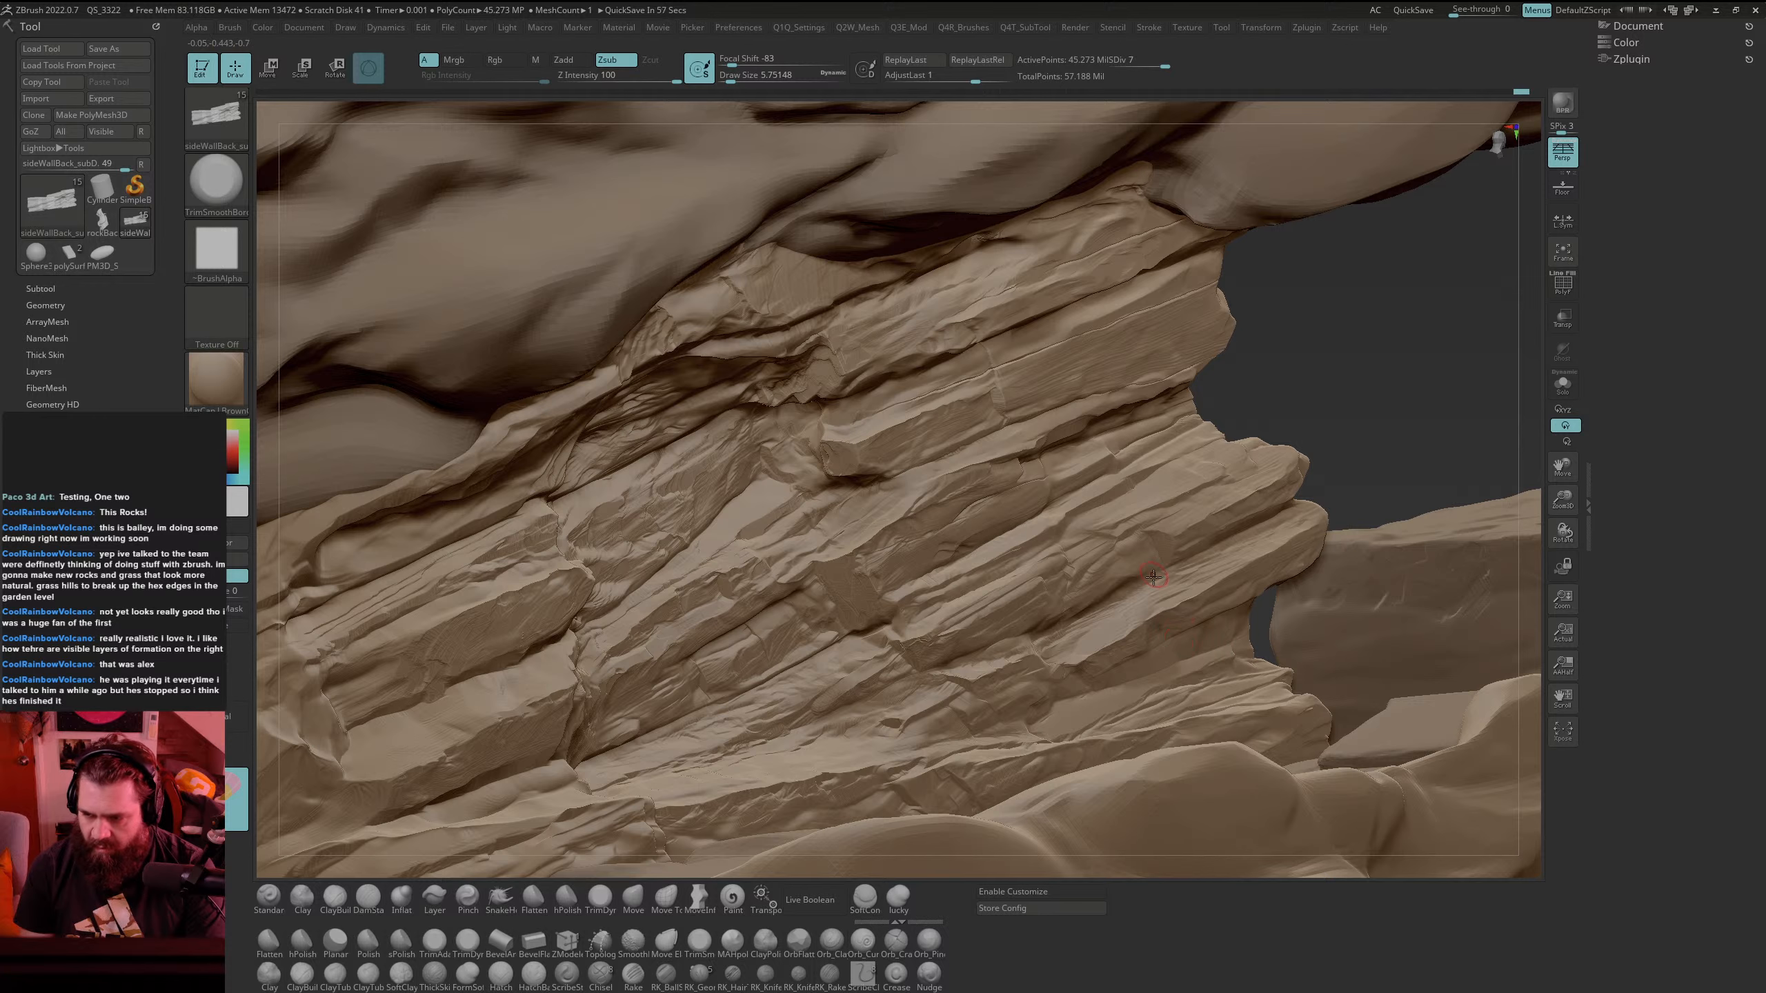
key("shift")
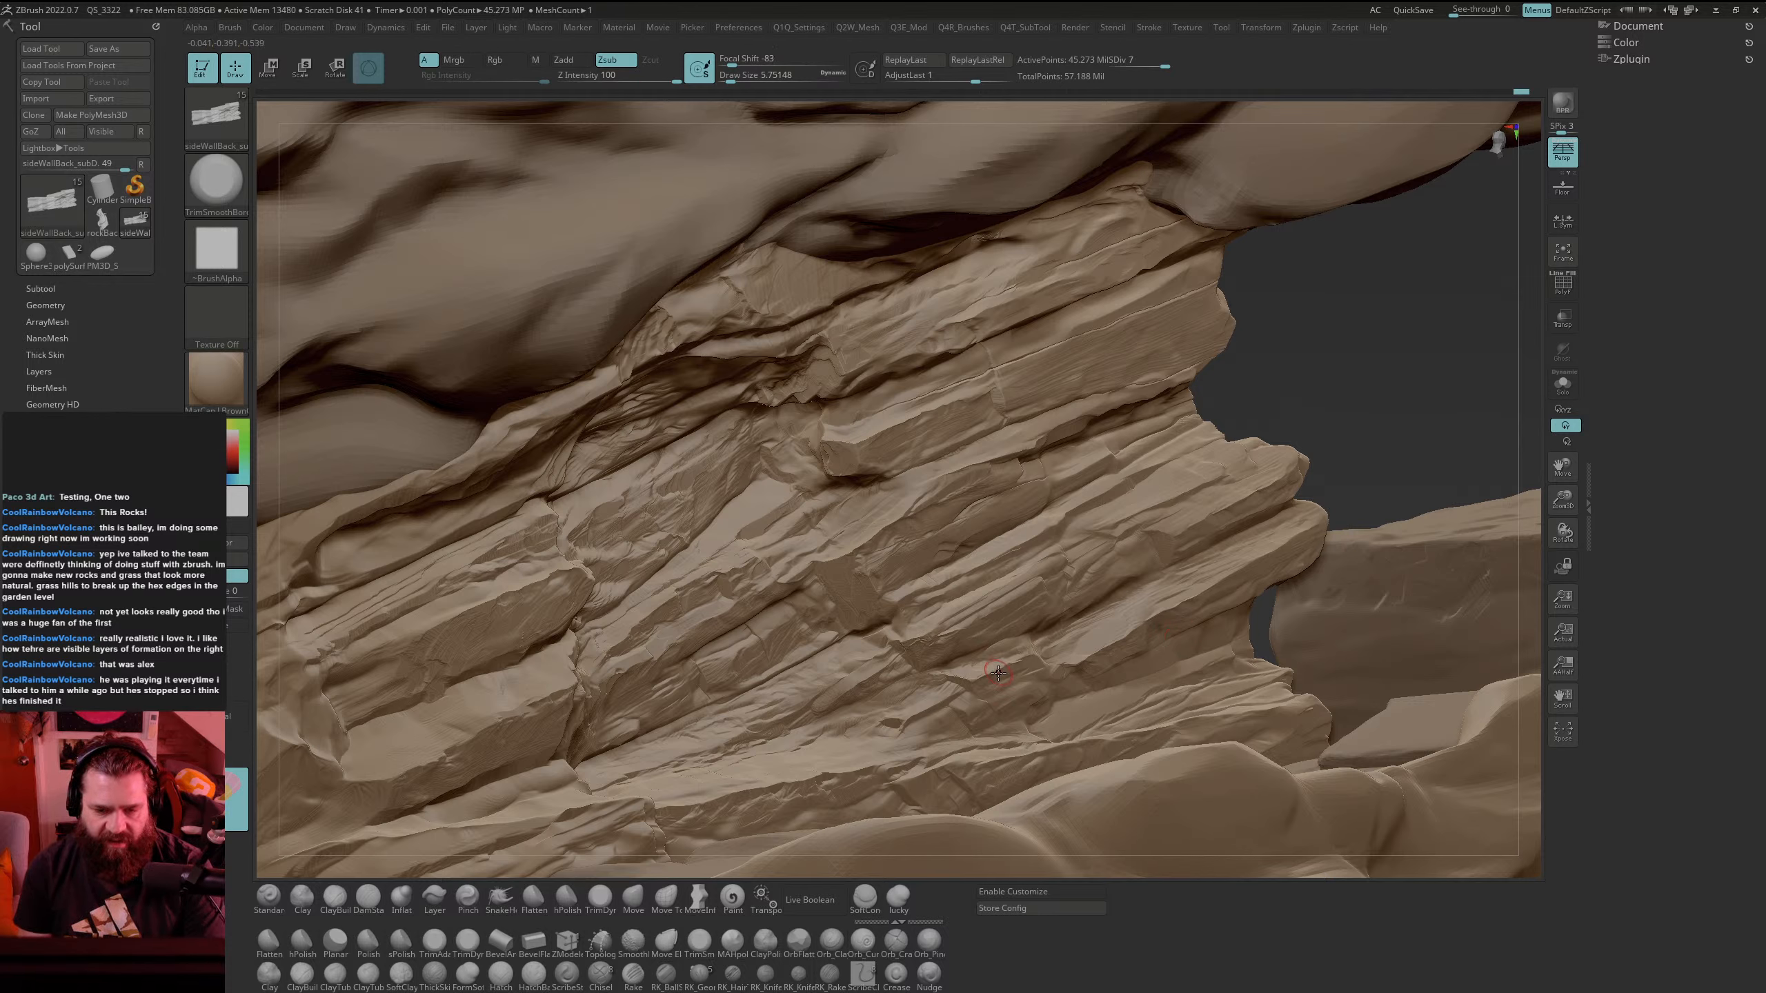
mouse_move(236, 801)
left_mouse_down()
mouse_move(996, 625)
mouse_move(1021, 669)
mouse_move(1033, 661)
left_mouse_up()
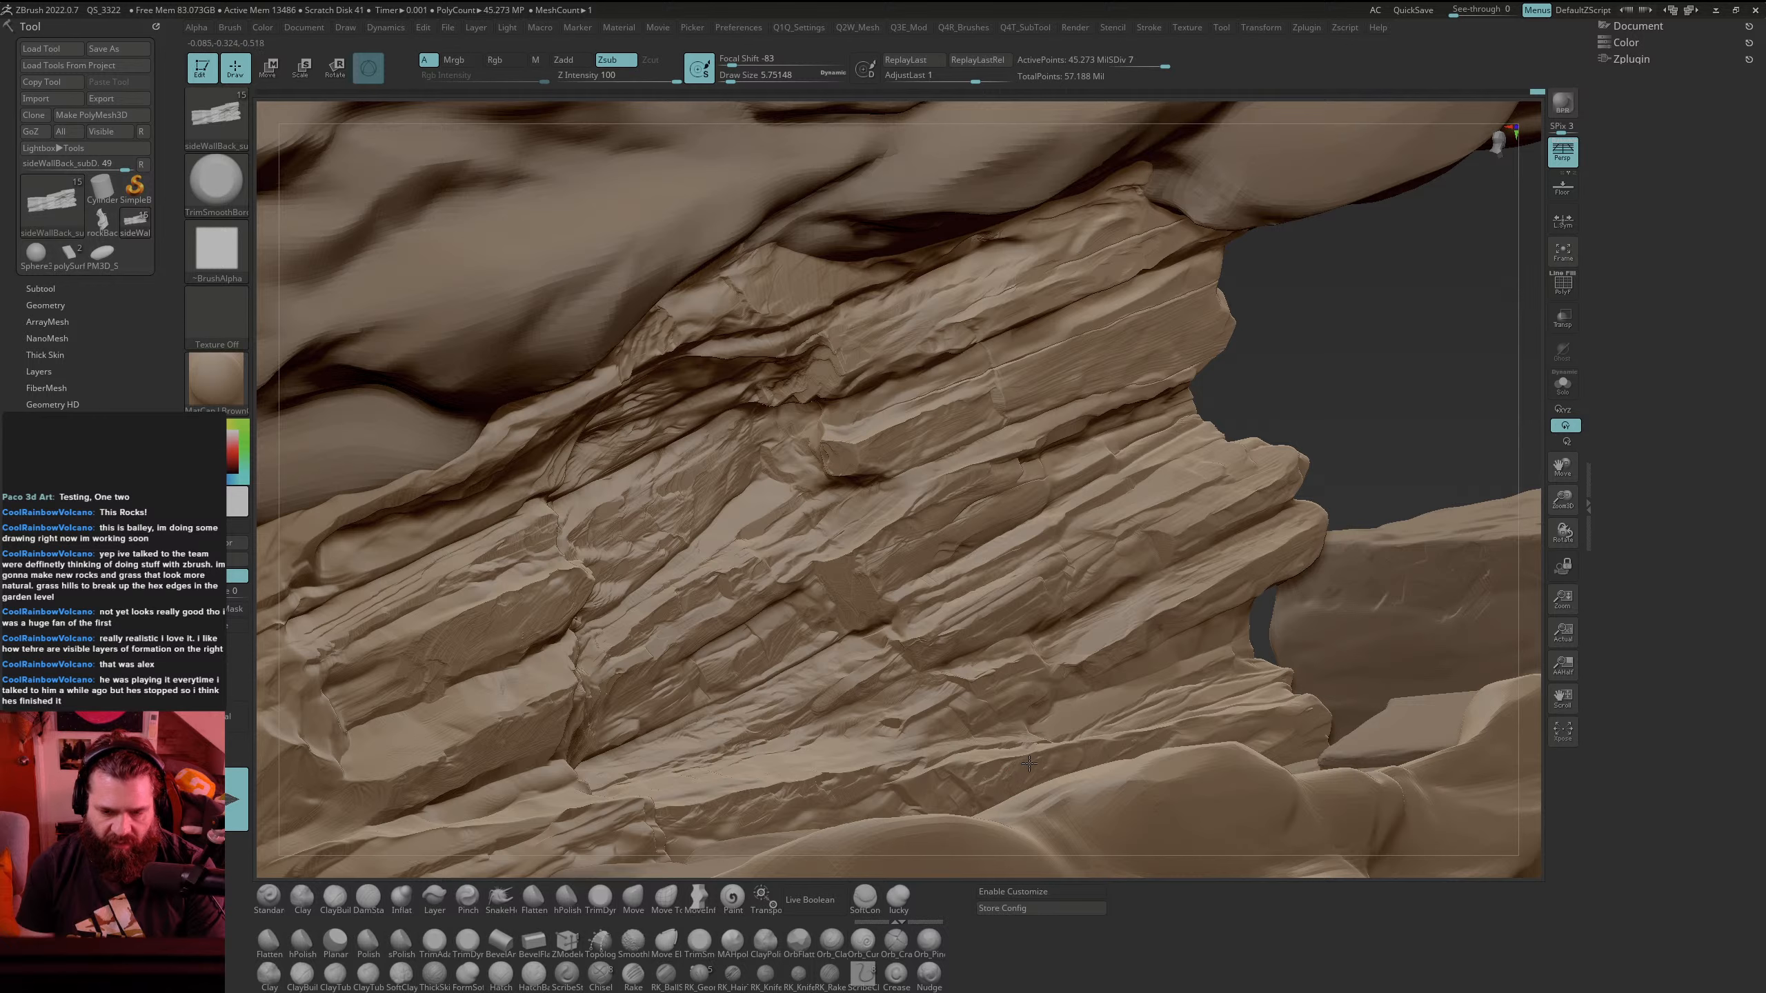
key("shift")
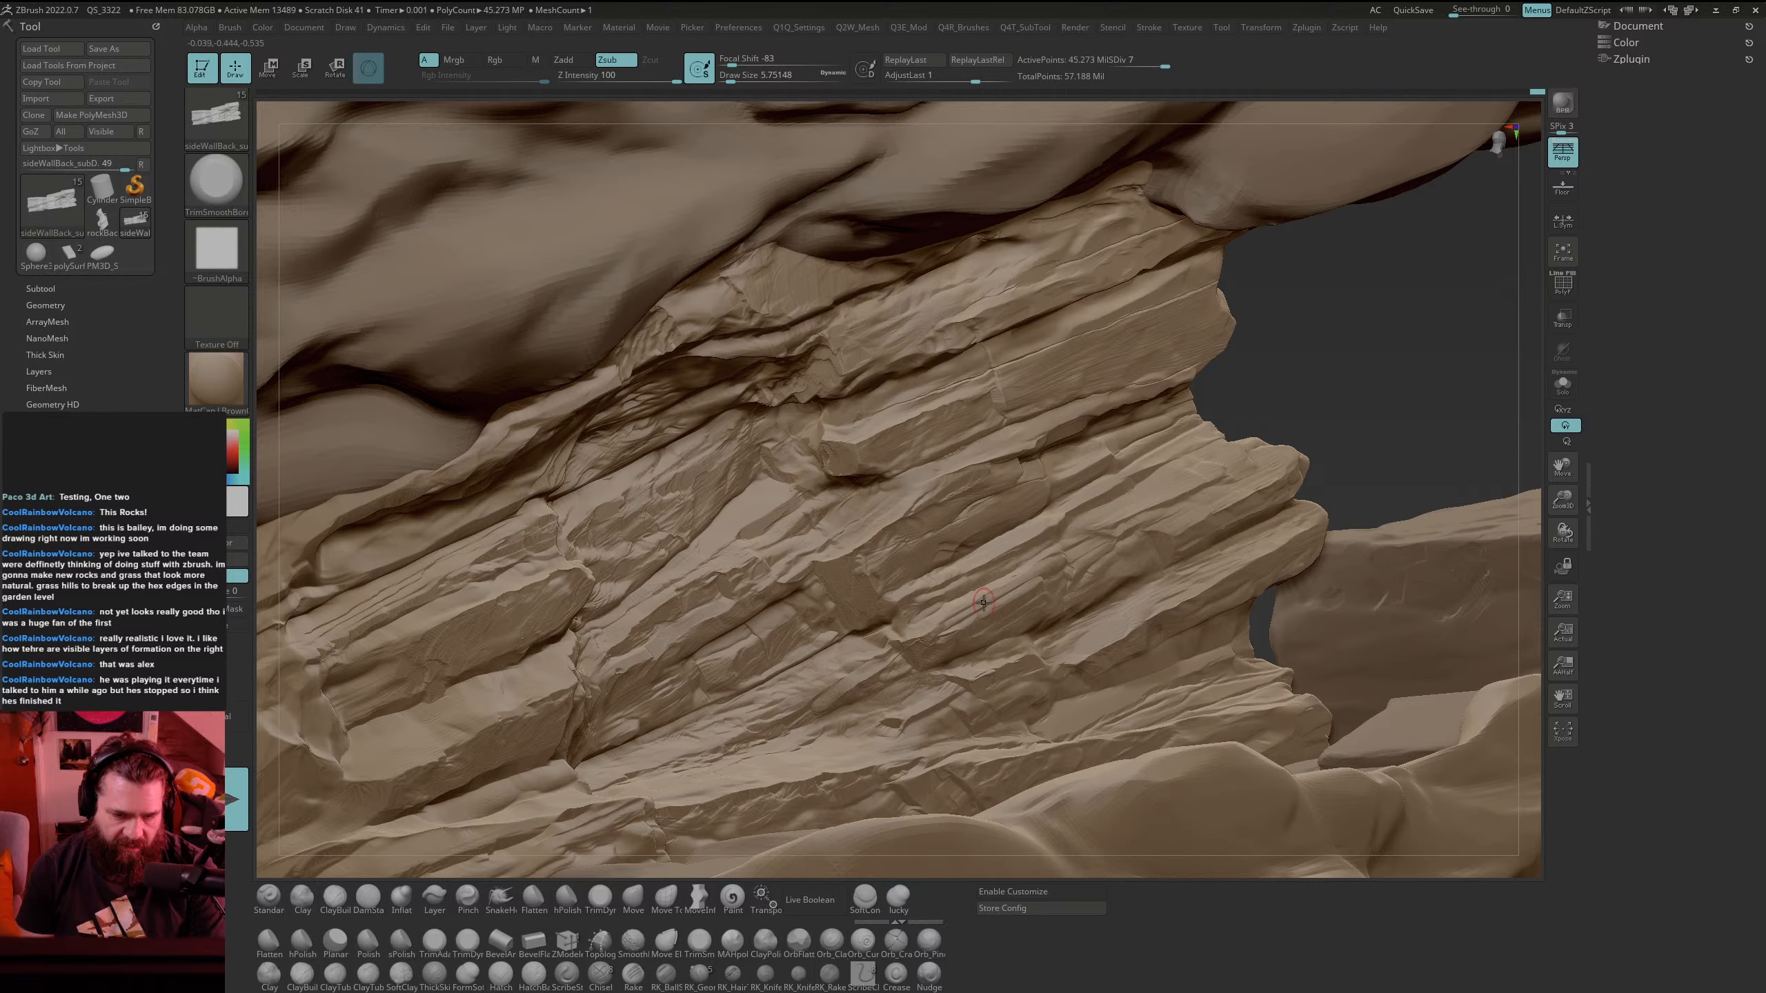
left_click_drag(1454, 363, 1377, 513)
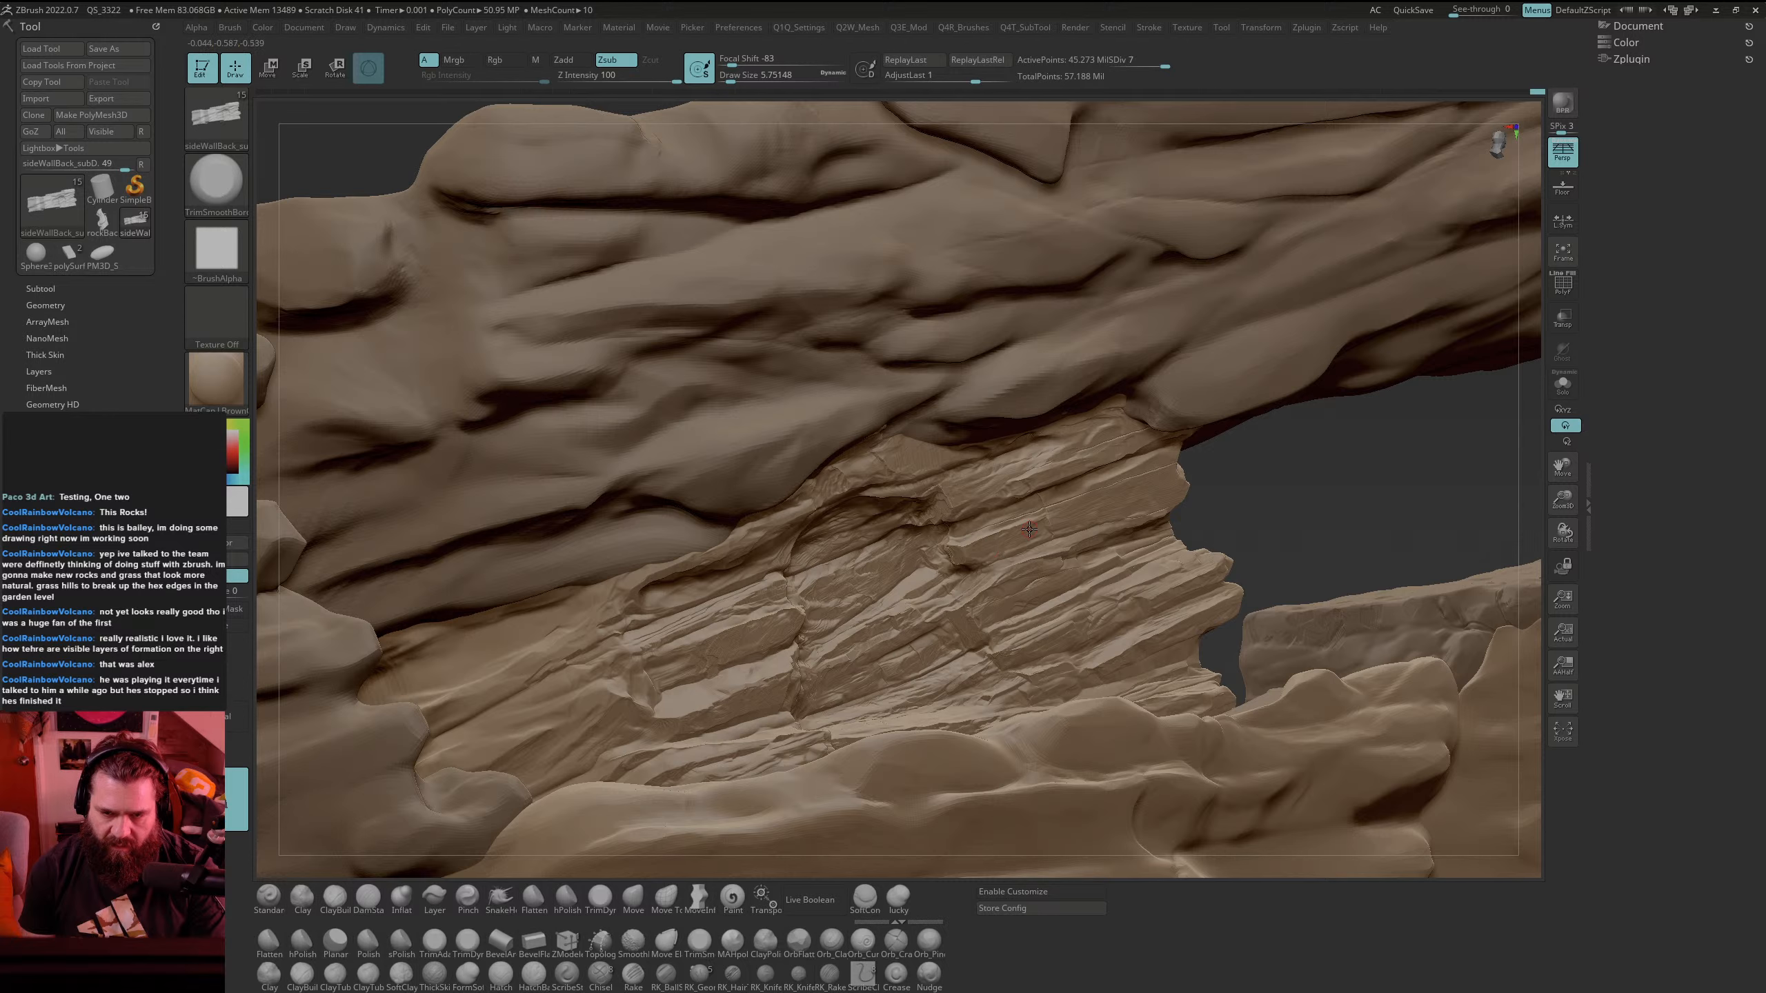
left_click_drag(1033, 525, 996, 539)
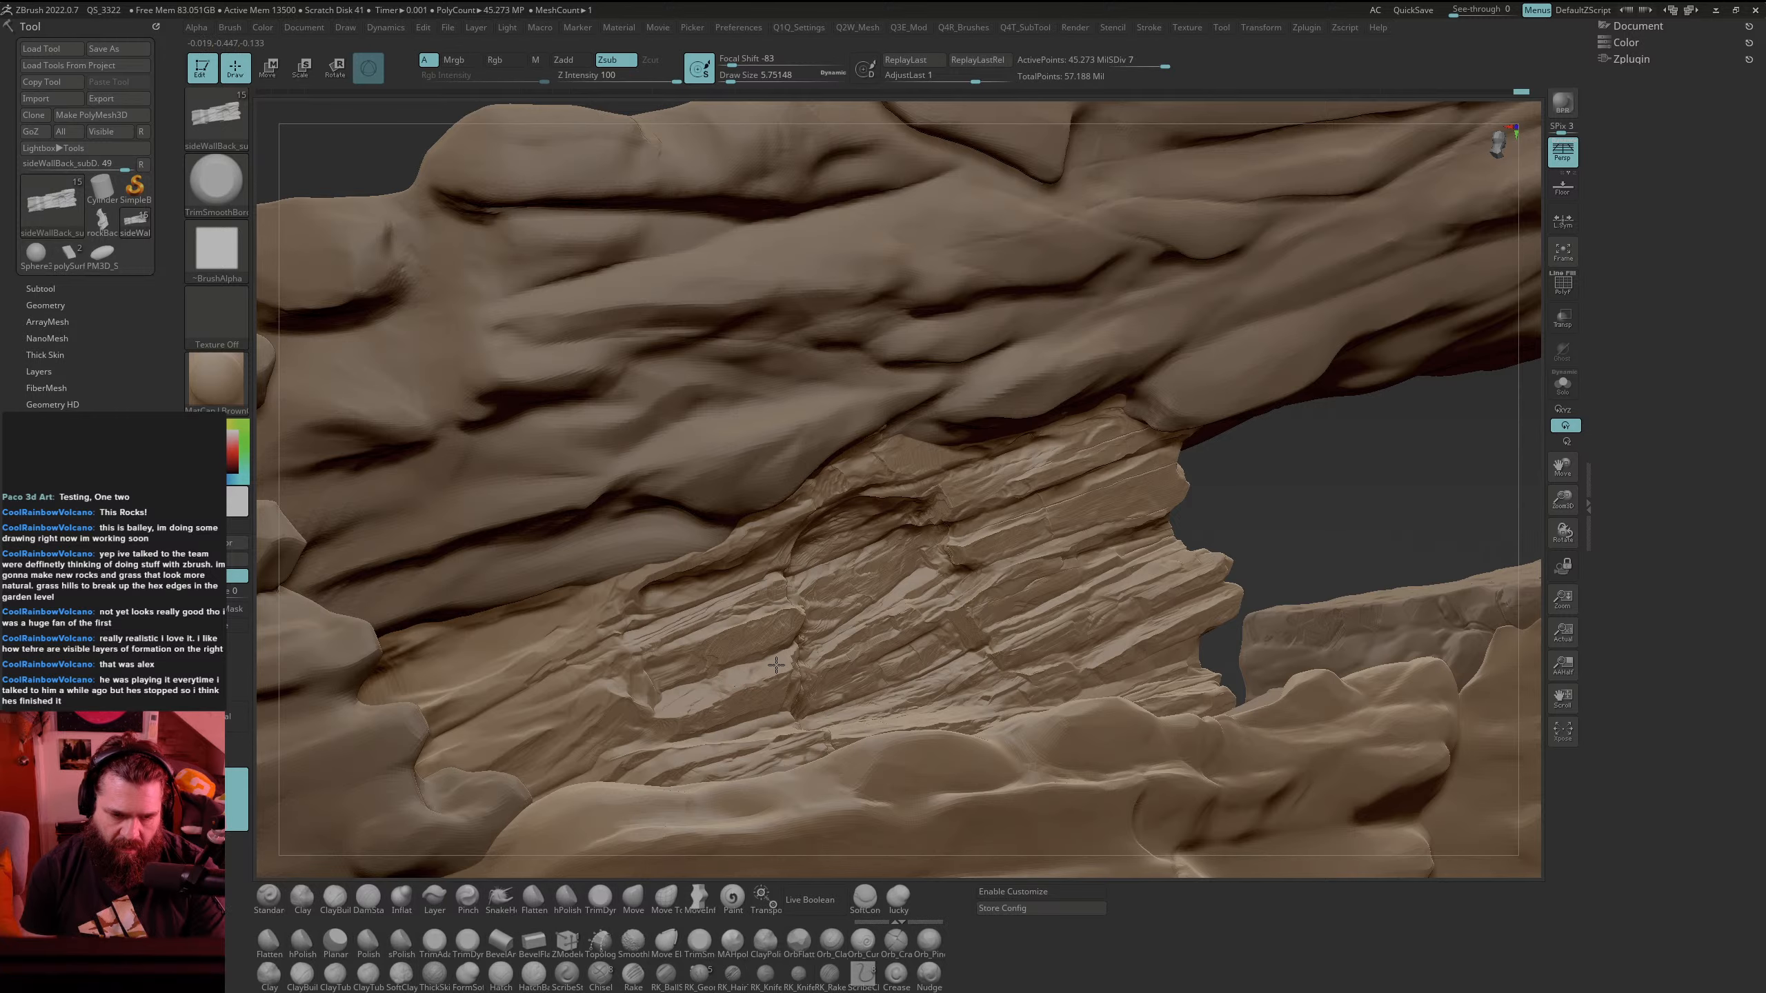
Step: Inspect the wall from a lower inner angle and reduce it to subdivision level 4
left_click_drag(1123, 480, 1272, 514)
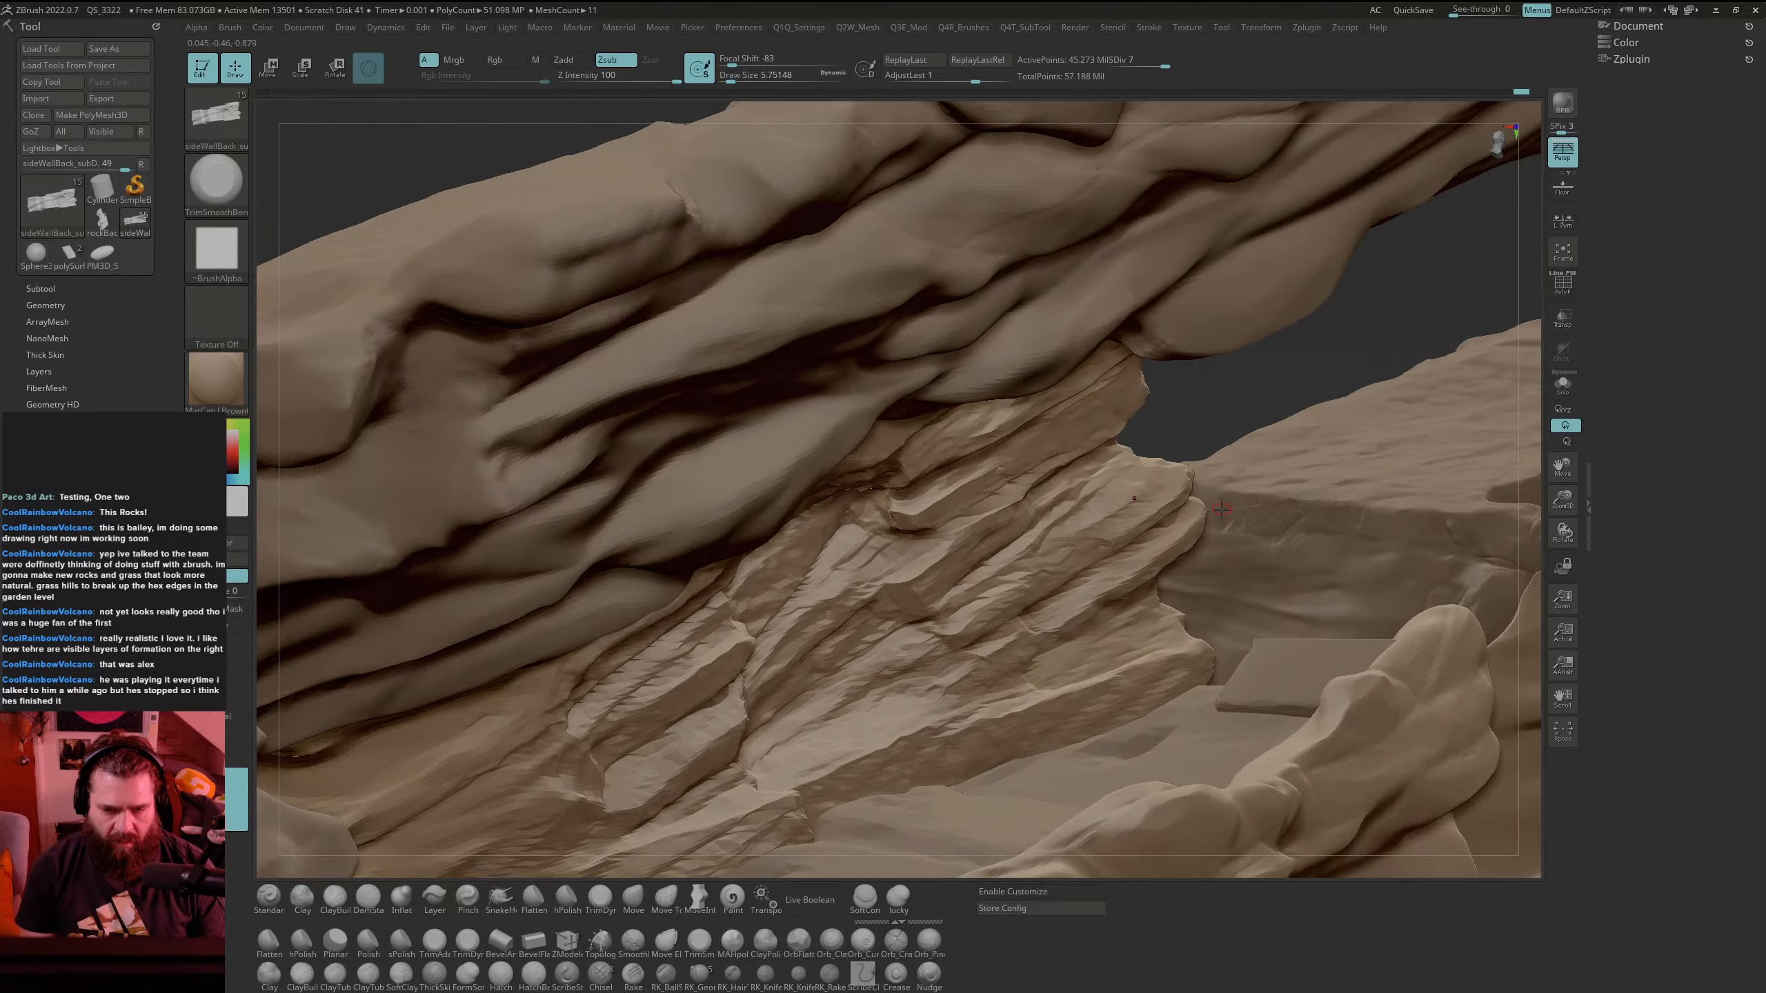
left_click_drag(1272, 417, 1219, 518, "alt")
right_click_drag(1219, 517, 654, 750, "ctrl")
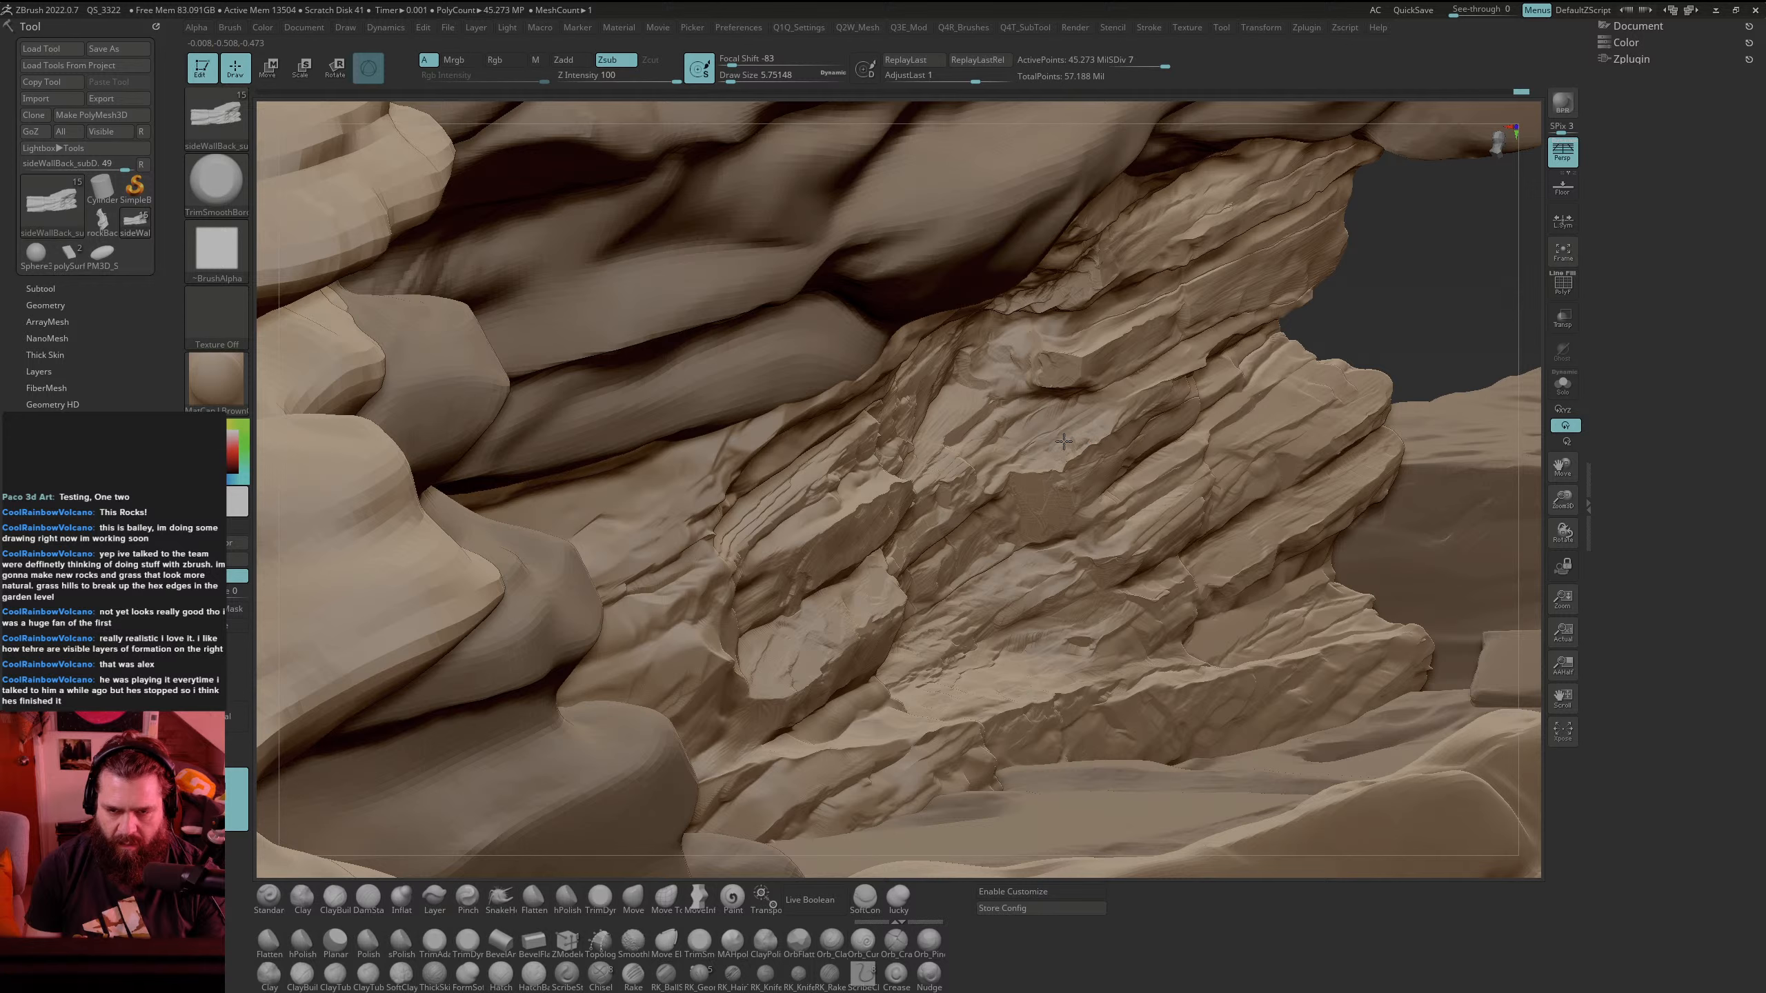
key("ctrl")
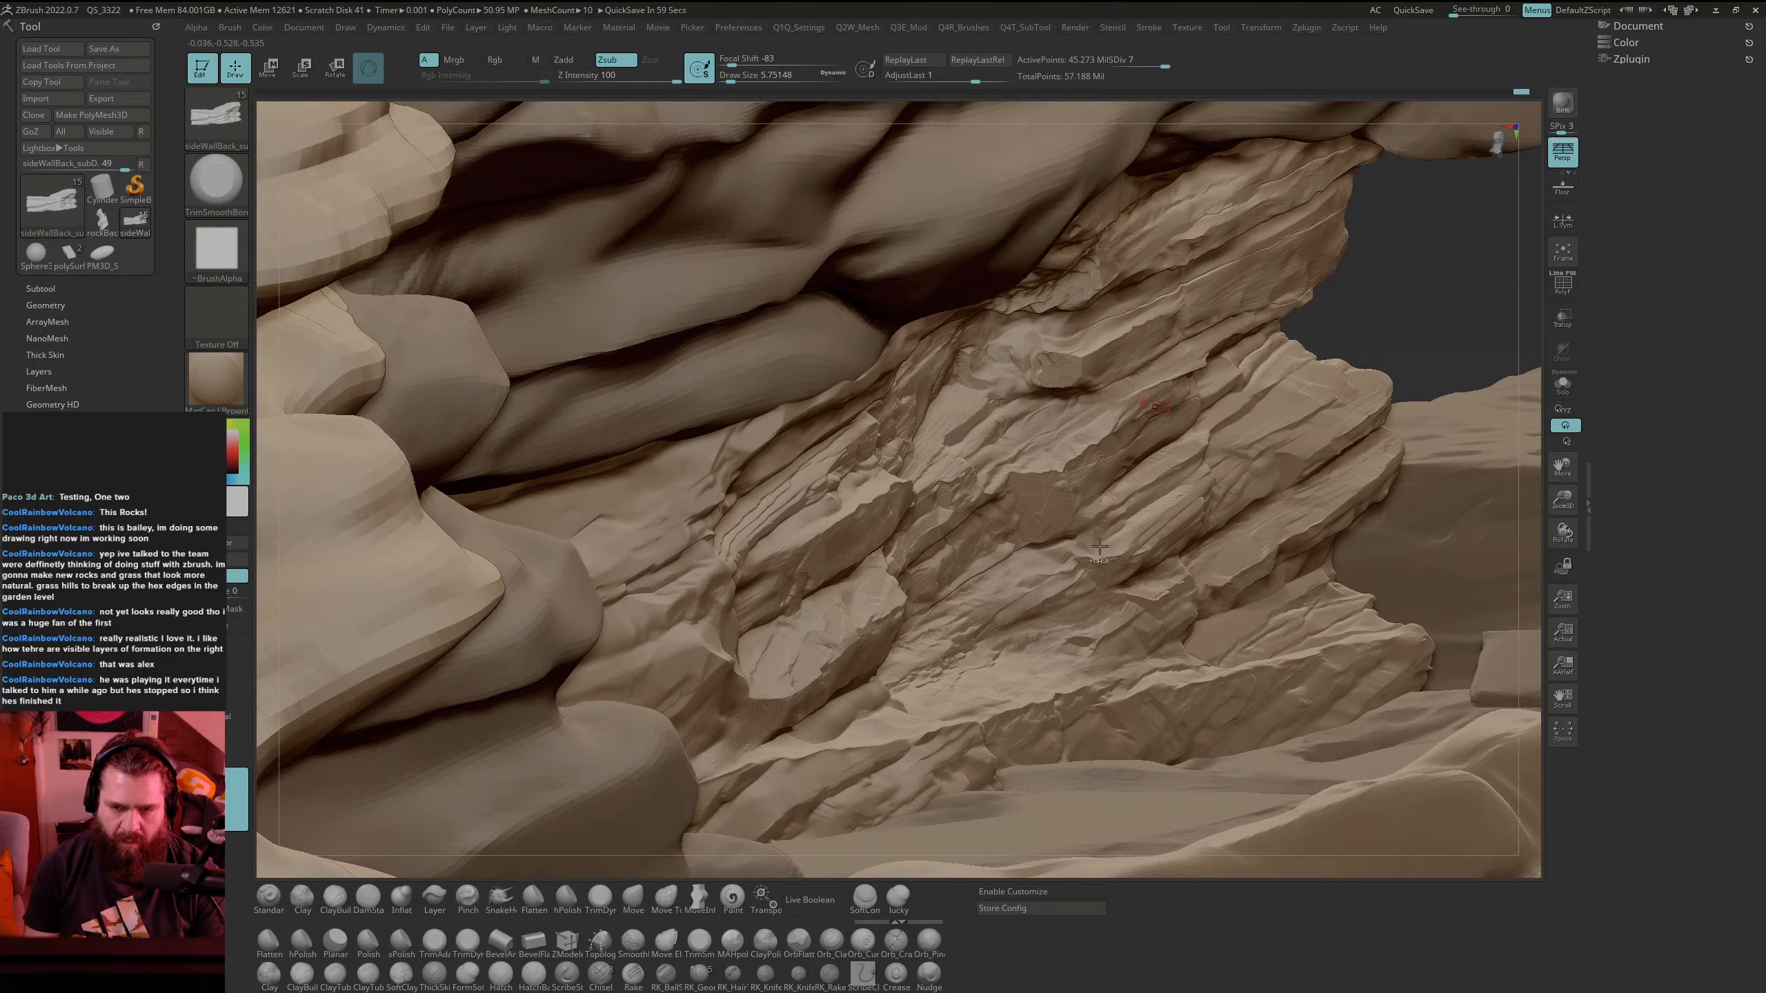
key("ctrl")
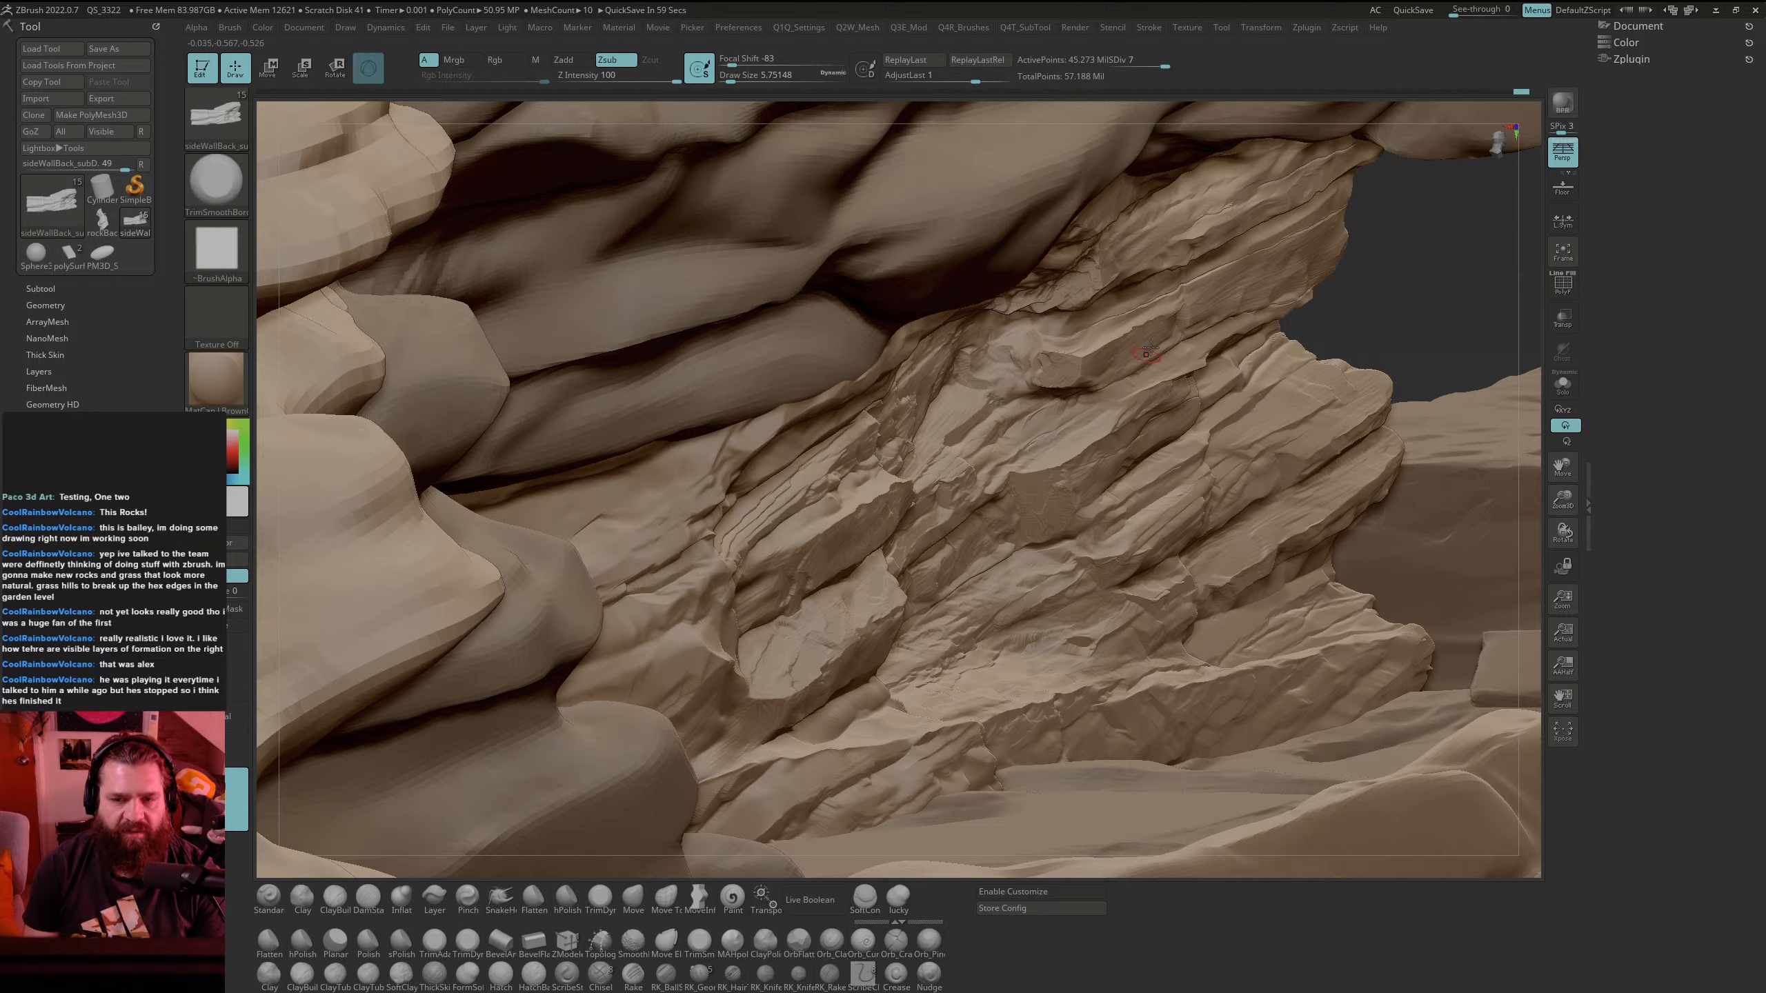
key("shift")
key("shift+d")
key("shift+d")
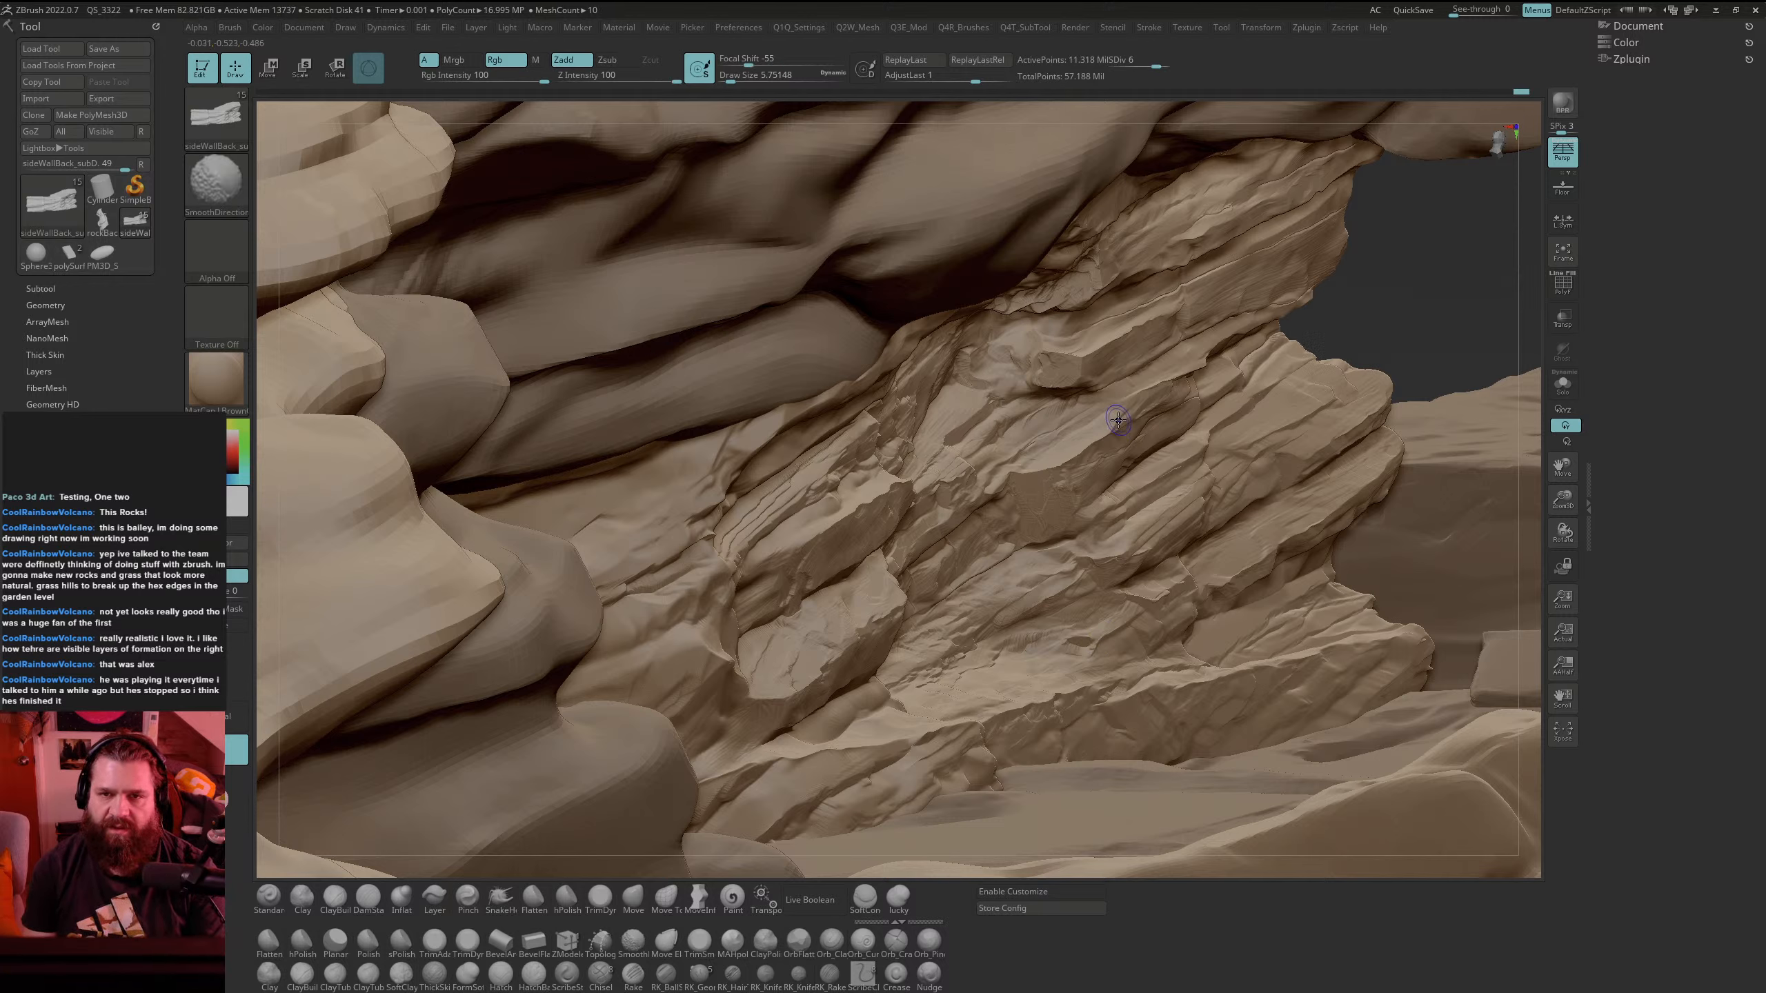
key("shift+d")
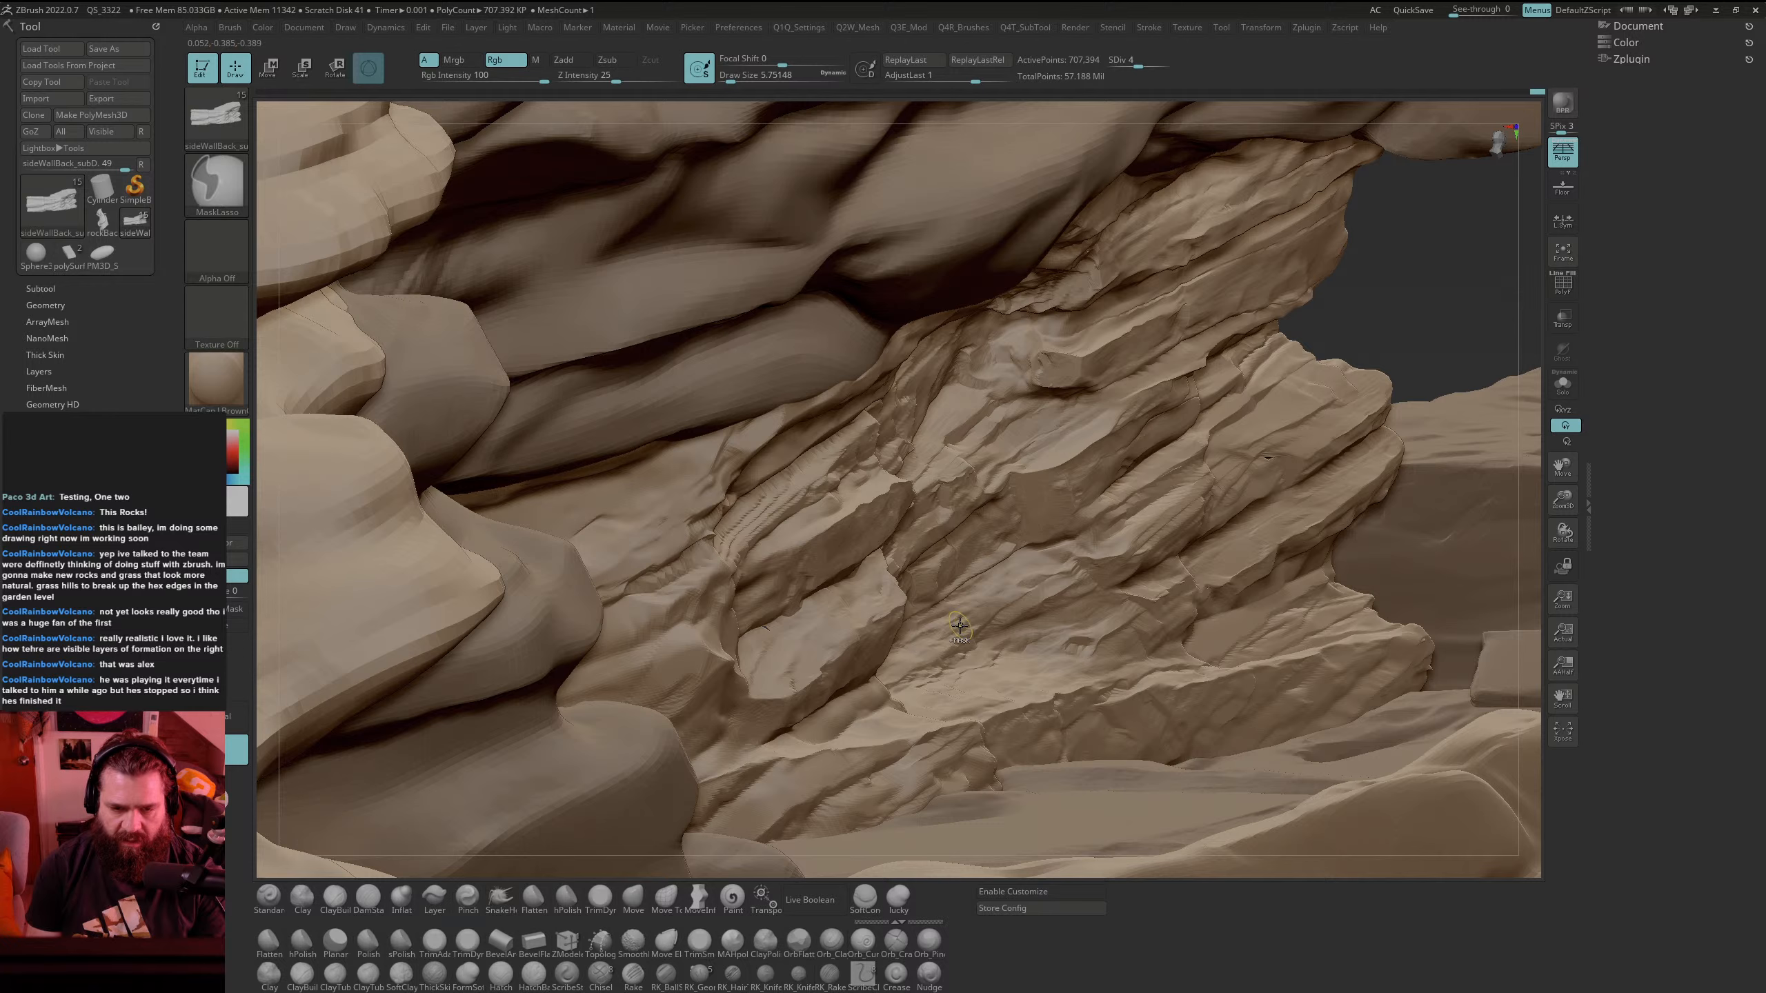
Step: Try a broad trim across the lower inner slab with a draw size of about 23.3
key("space")
mouse_move(881, 615)
left_mouse_down()
mouse_move(815, 635)
mouse_move(885, 589)
mouse_move(765, 662)
mouse_move(881, 617)
mouse_move(820, 673)
mouse_move(883, 630)
left_mouse_up()
key("ctrl+z")
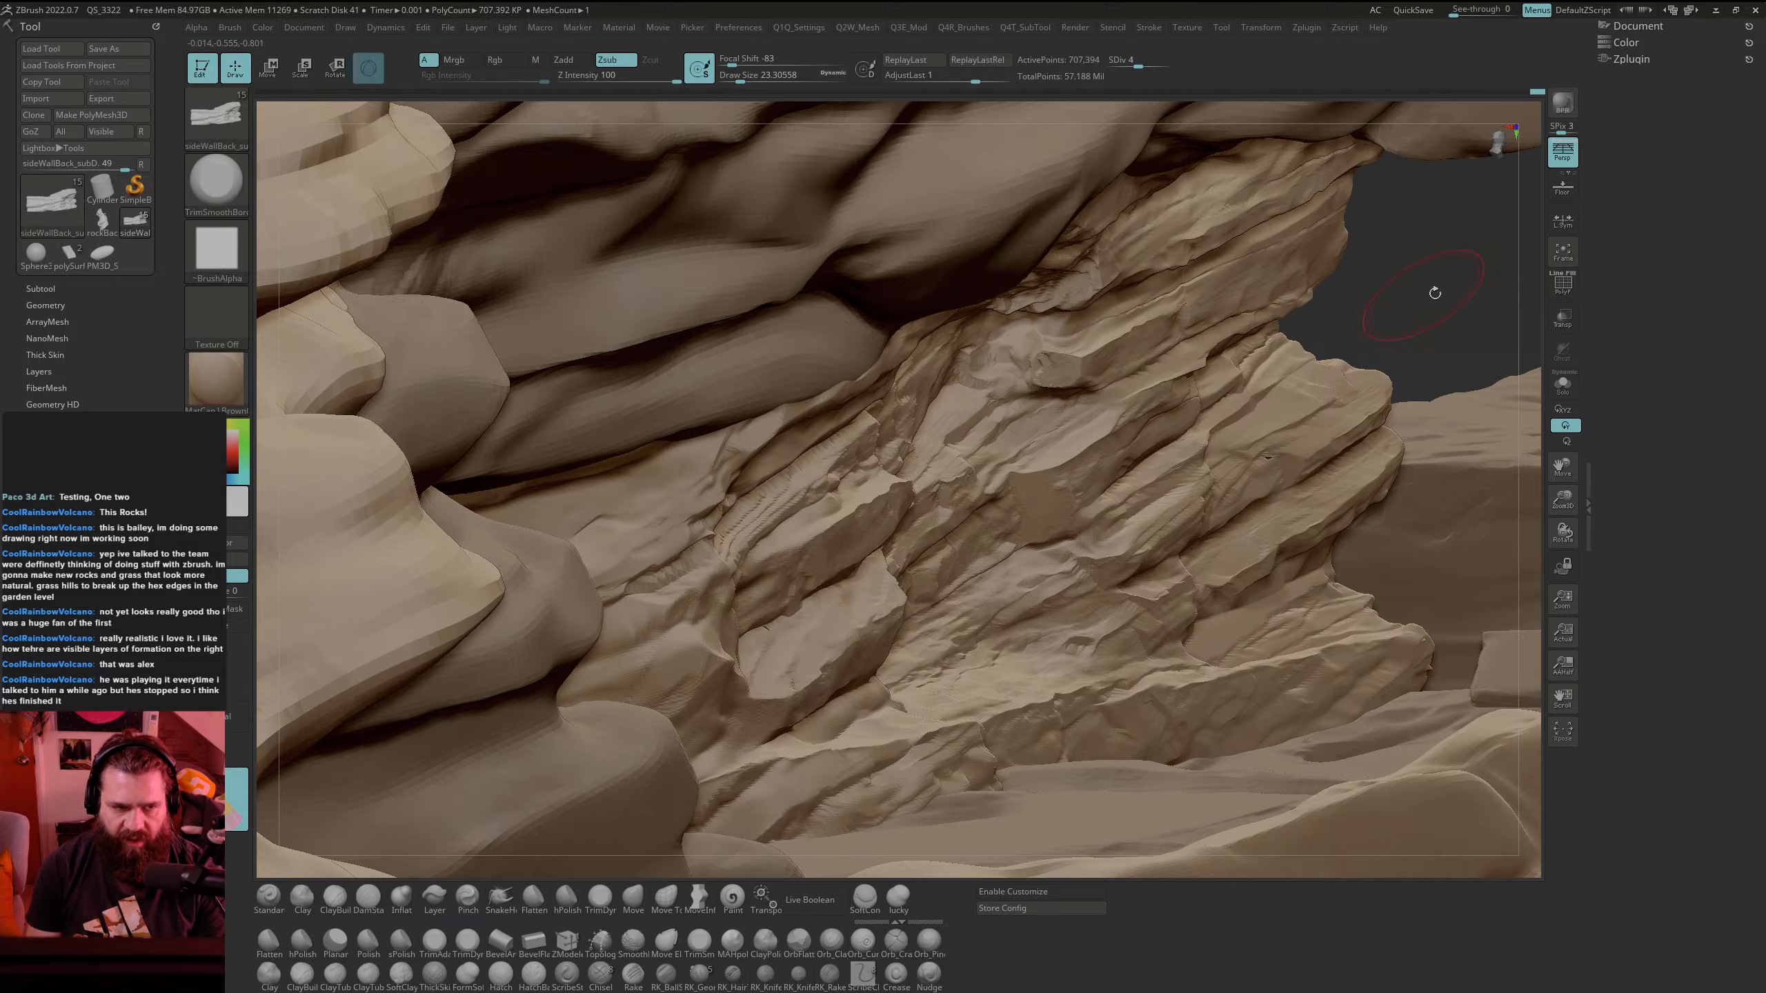
left_click_drag(1450, 287, 1439, 309)
left_click_drag(1498, 238, 1321, 306, "alt")
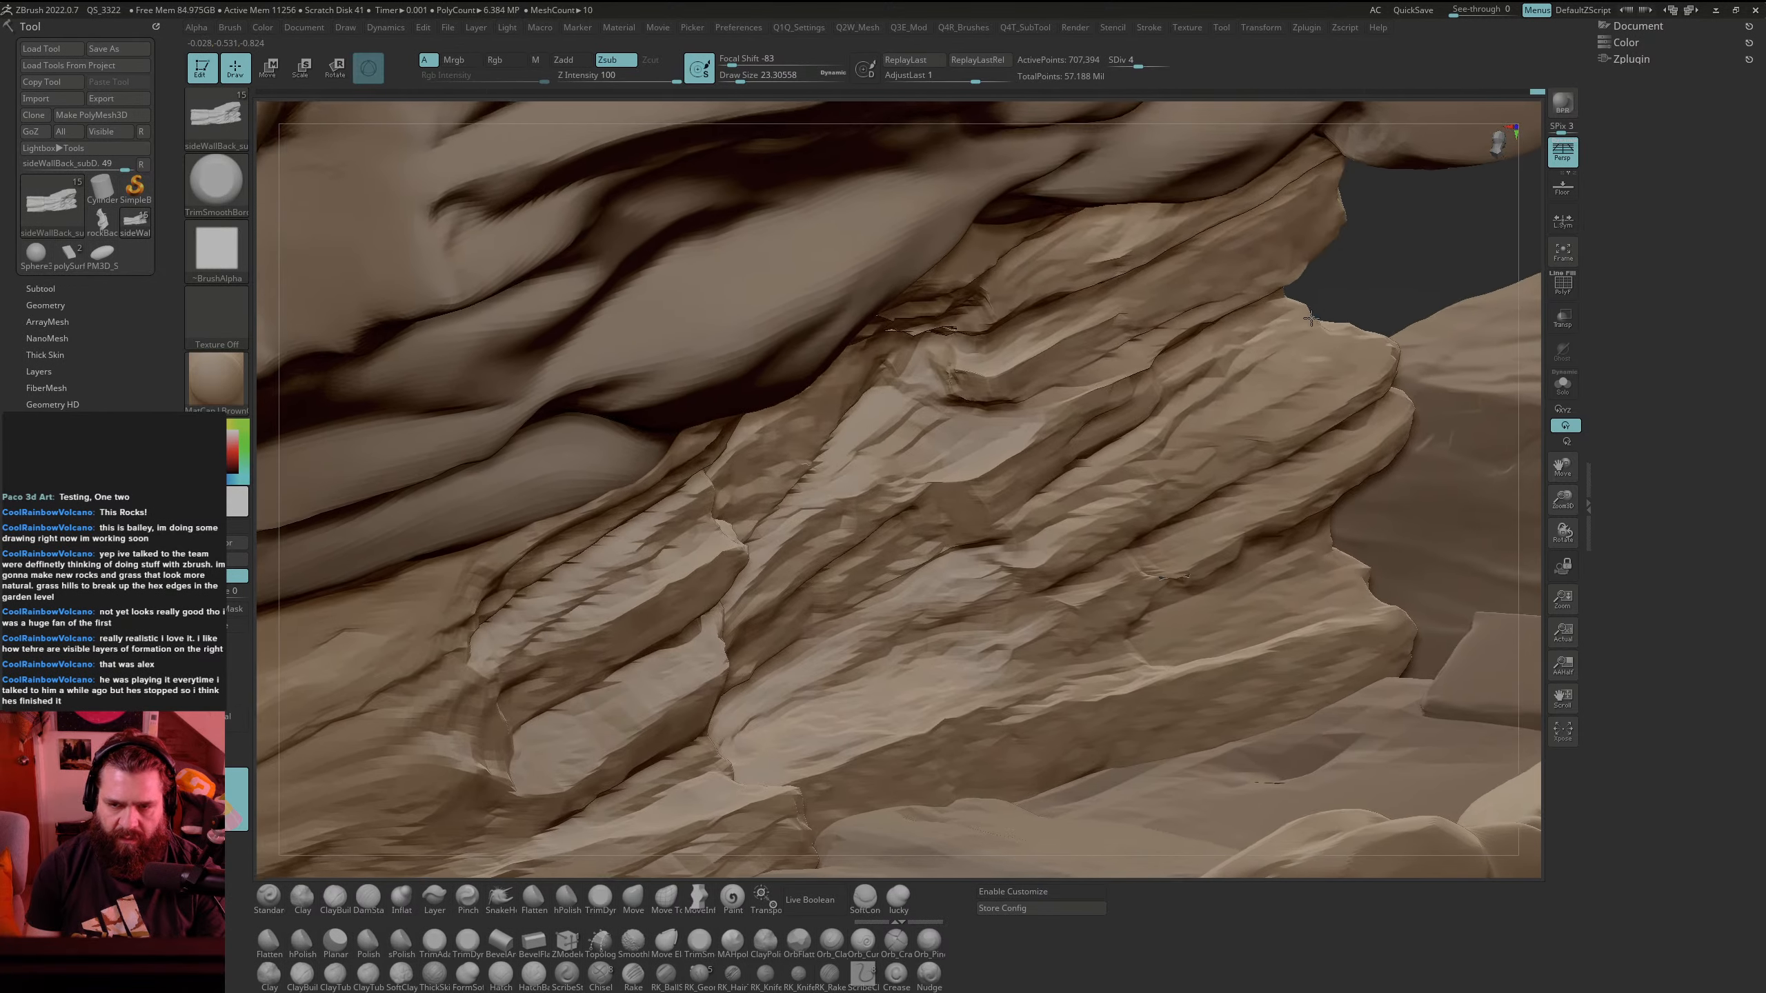
mouse_move(235, 800)
left_mouse_down()
mouse_move(810, 496)
mouse_move(973, 471)
mouse_move(970, 450)
left_mouse_up()
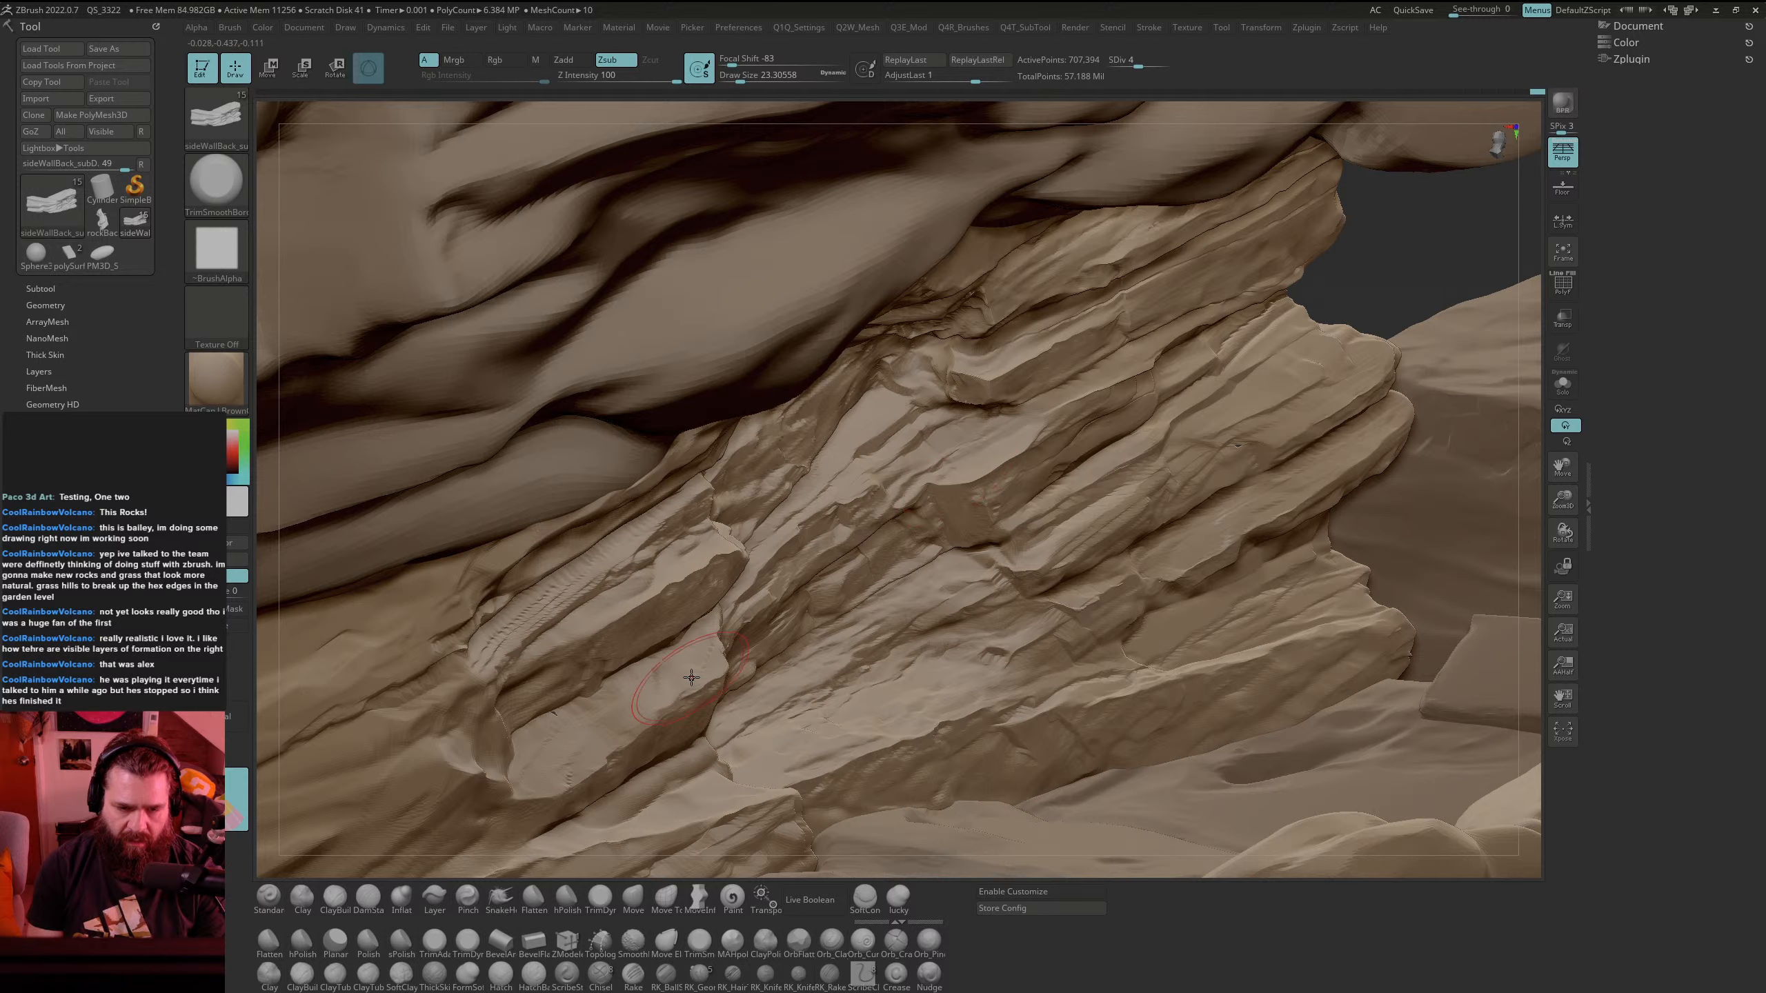
left_click_drag(641, 700, 554, 776)
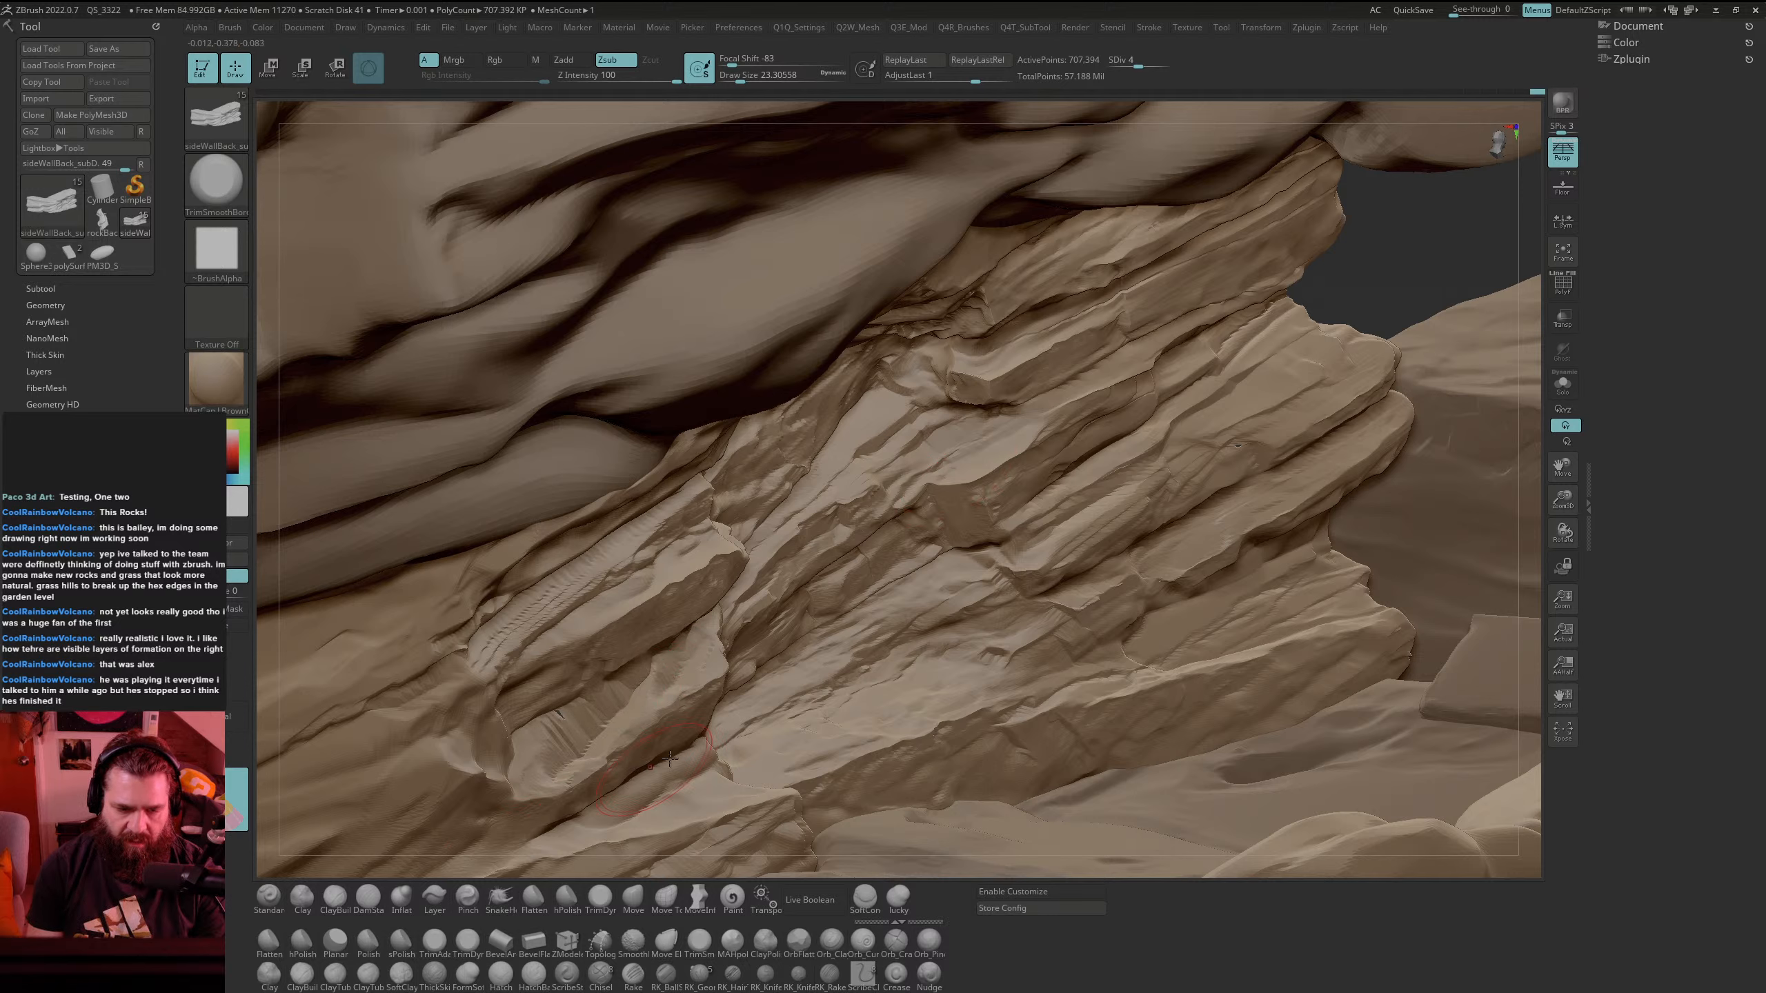
key("ctrl+z")
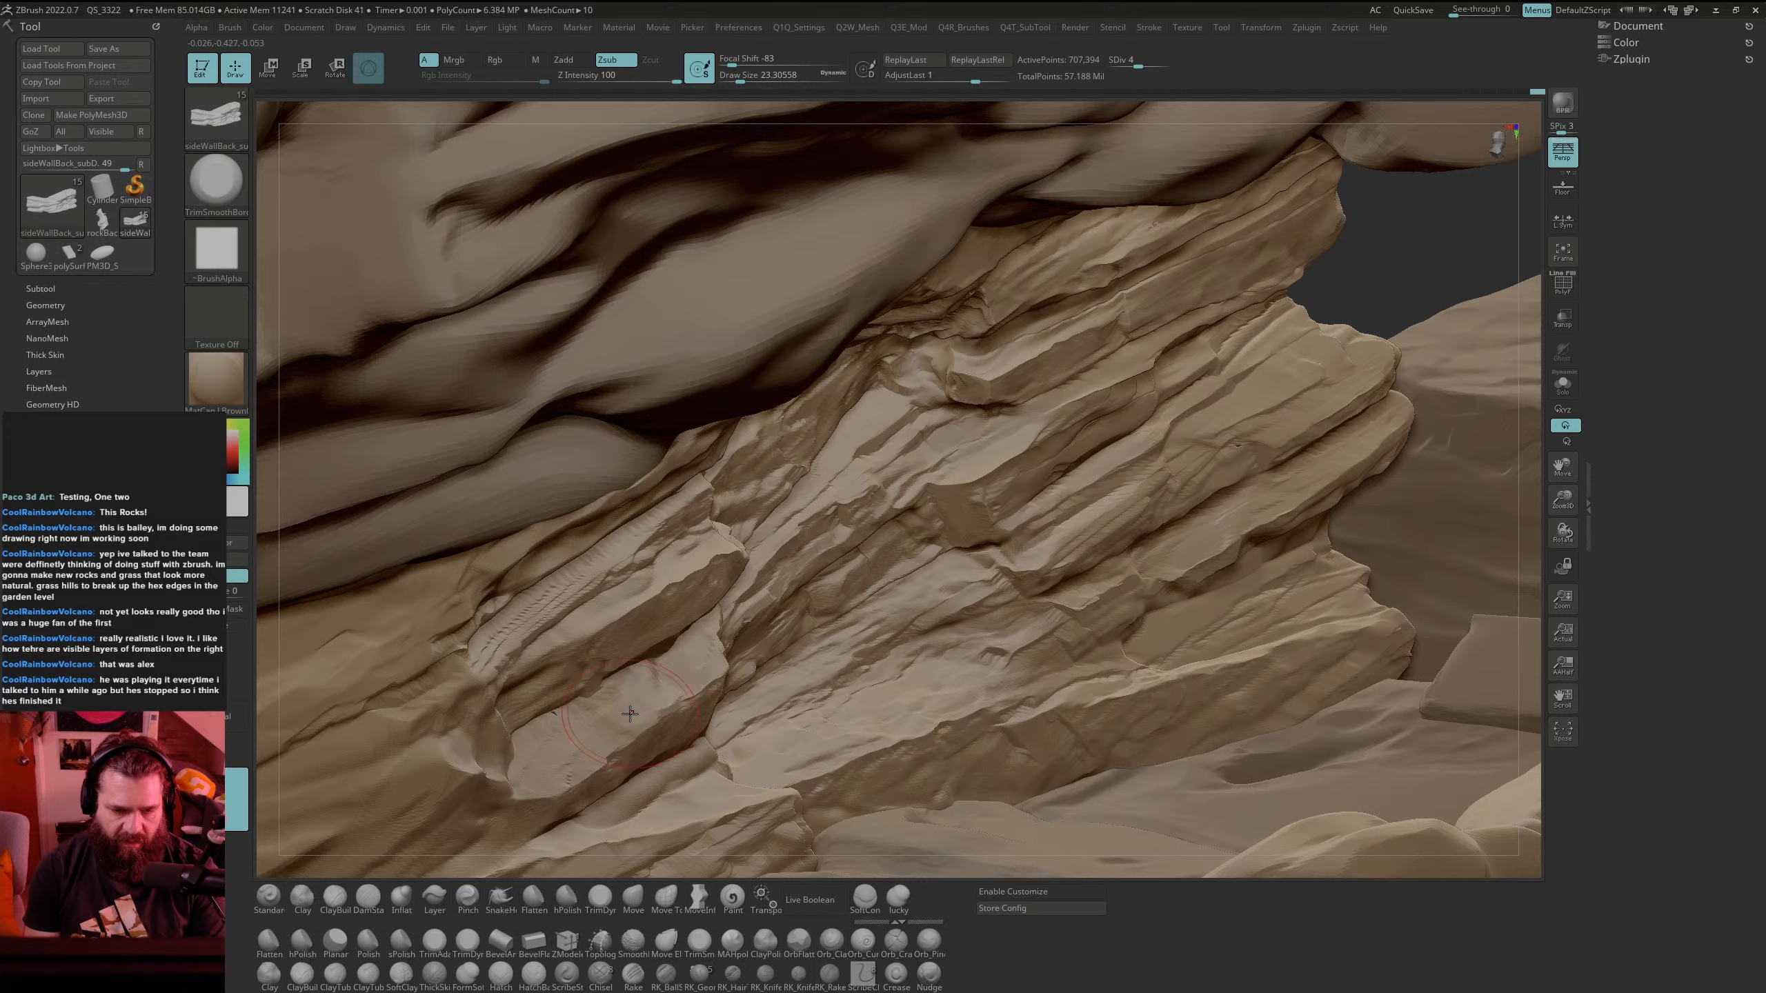
Step: Trim layered facets into the inner slabs with a smaller brush and return the wall to subdivision level 7
key("space")
mouse_move(586, 748)
left_mouse_down()
mouse_move(543, 725)
mouse_move(618, 723)
mouse_move(623, 694)
mouse_move(694, 678)
mouse_move(713, 645)
left_mouse_up()
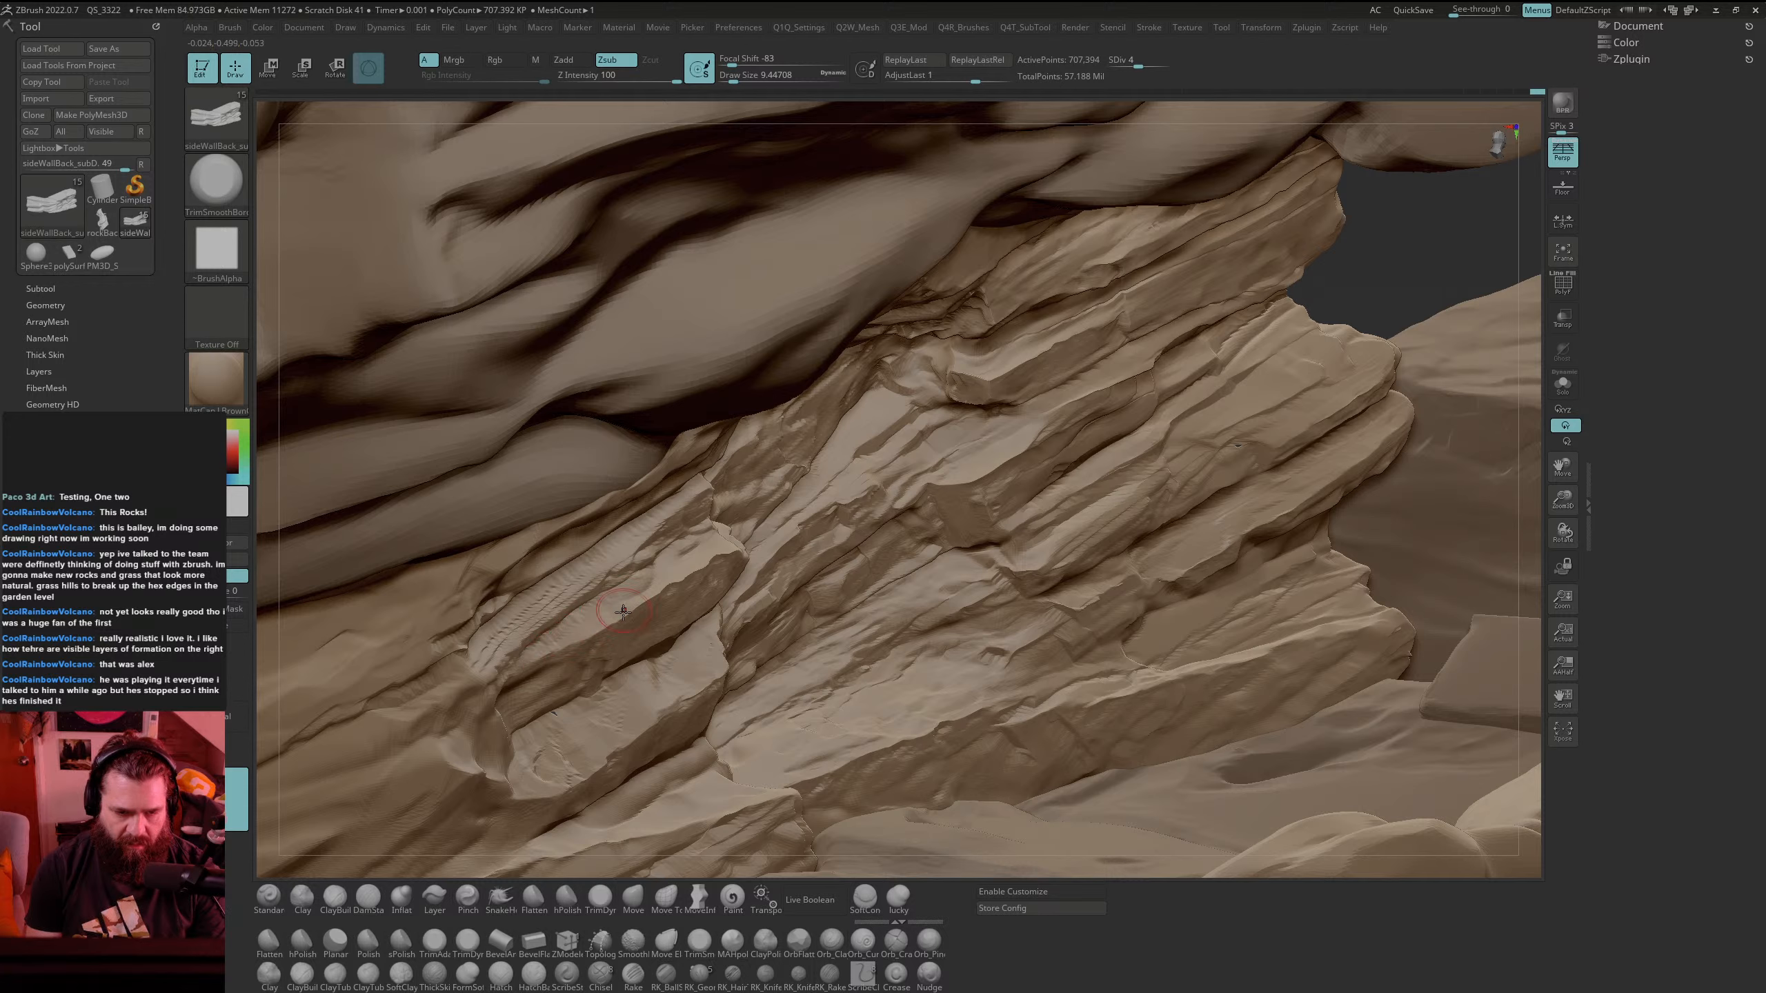
key("ctrl+d")
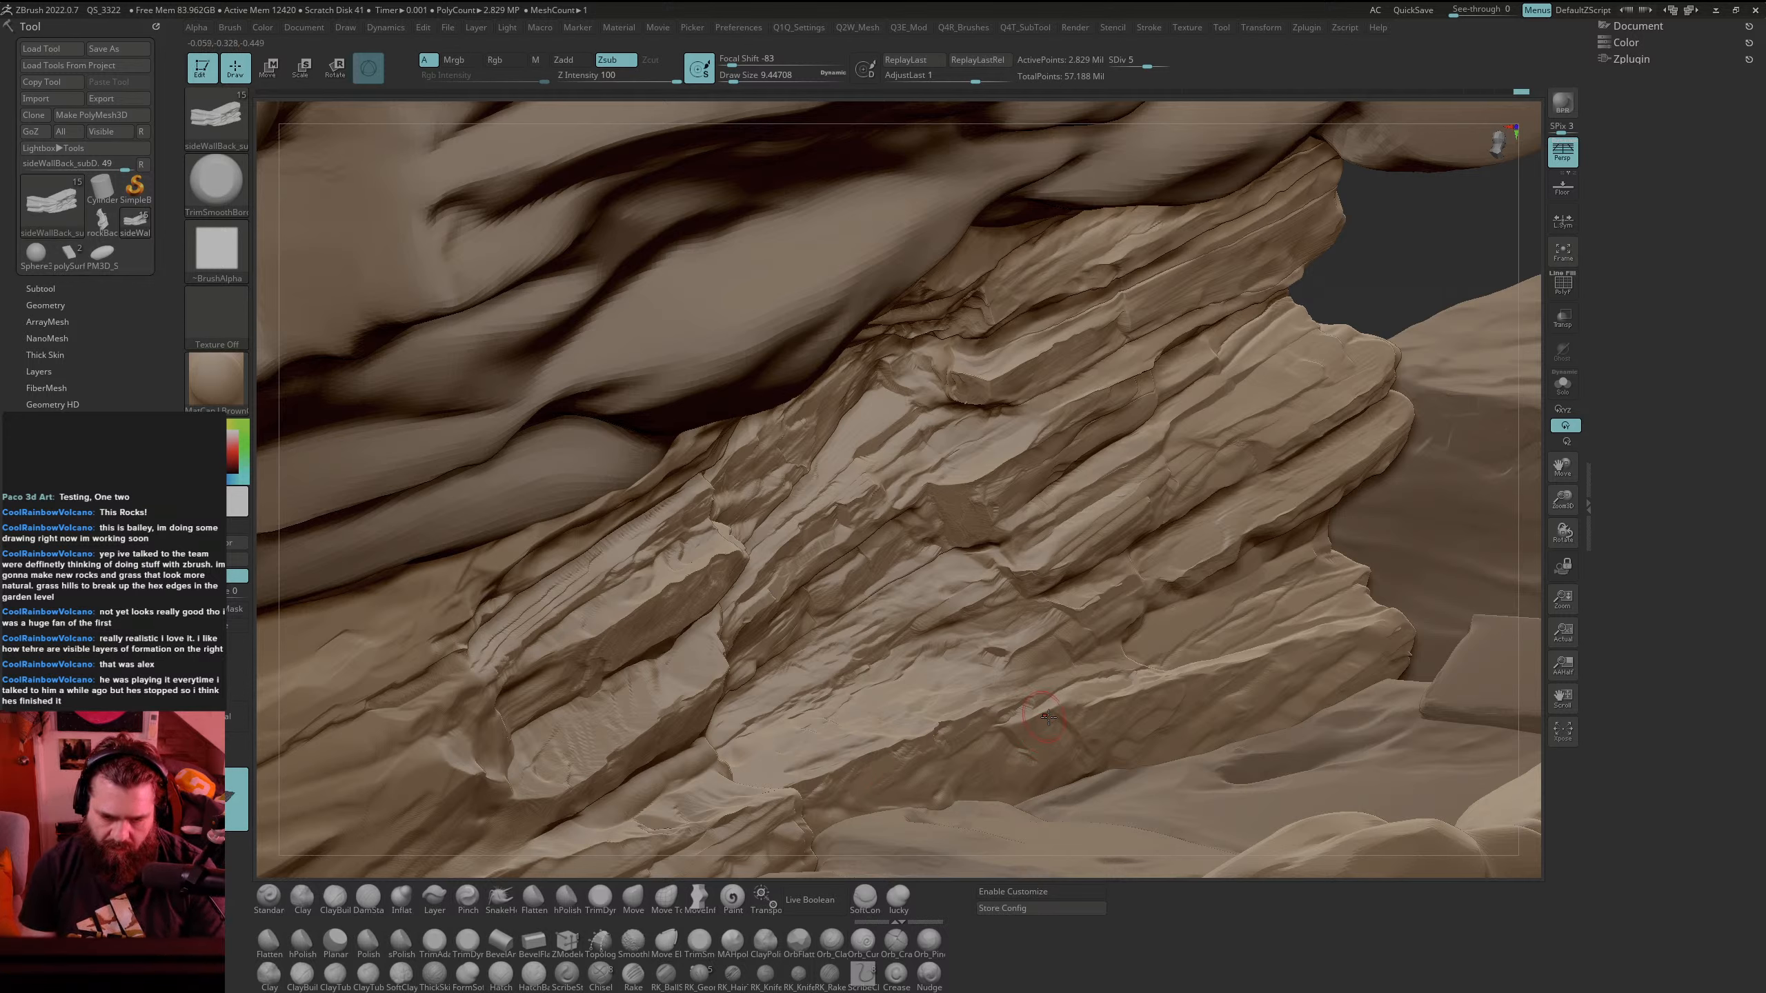
left_click_drag(1370, 280, 1318, 292)
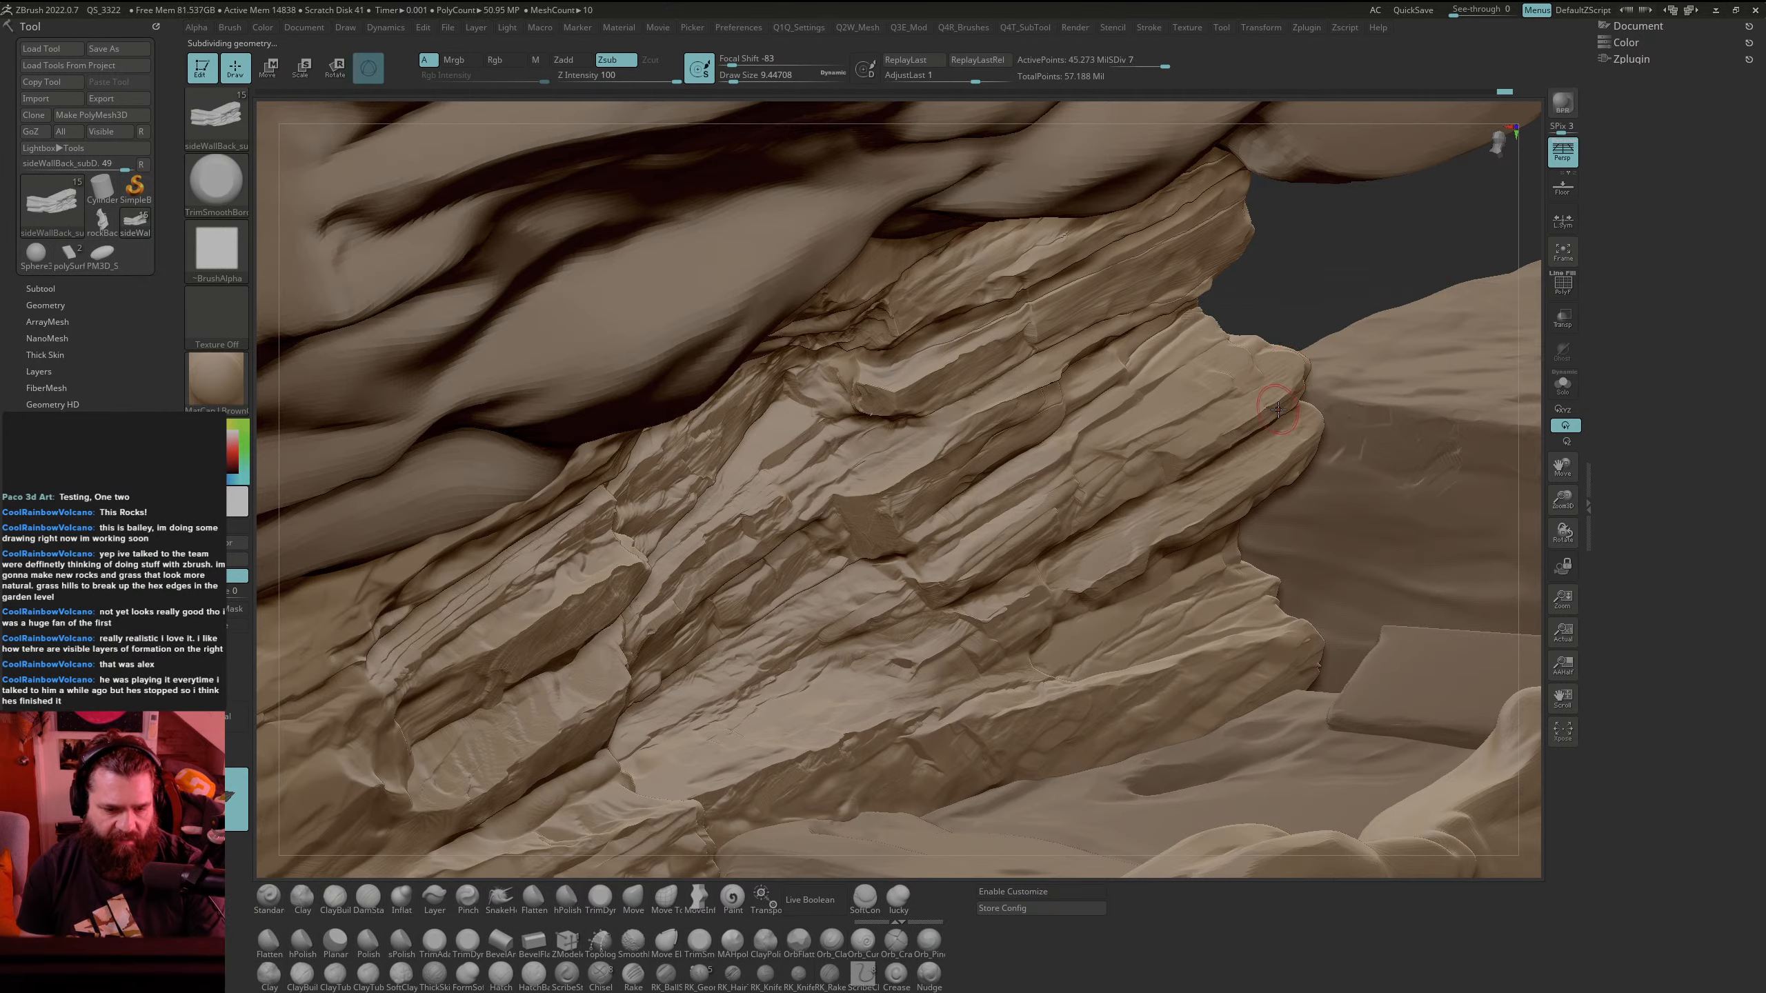
mouse_move(1348, 303)
left_mouse_down()
mouse_move(1359, 268)
mouse_move(1383, 268)
left_mouse_up()
Step: Smooth the inner slab edges, the outer slab layers and the base of the wall along the rock's slant
mouse_move(643, 508)
left_mouse_down("shift")
mouse_move(670, 484)
mouse_move(647, 502)
left_mouse_up("shift")
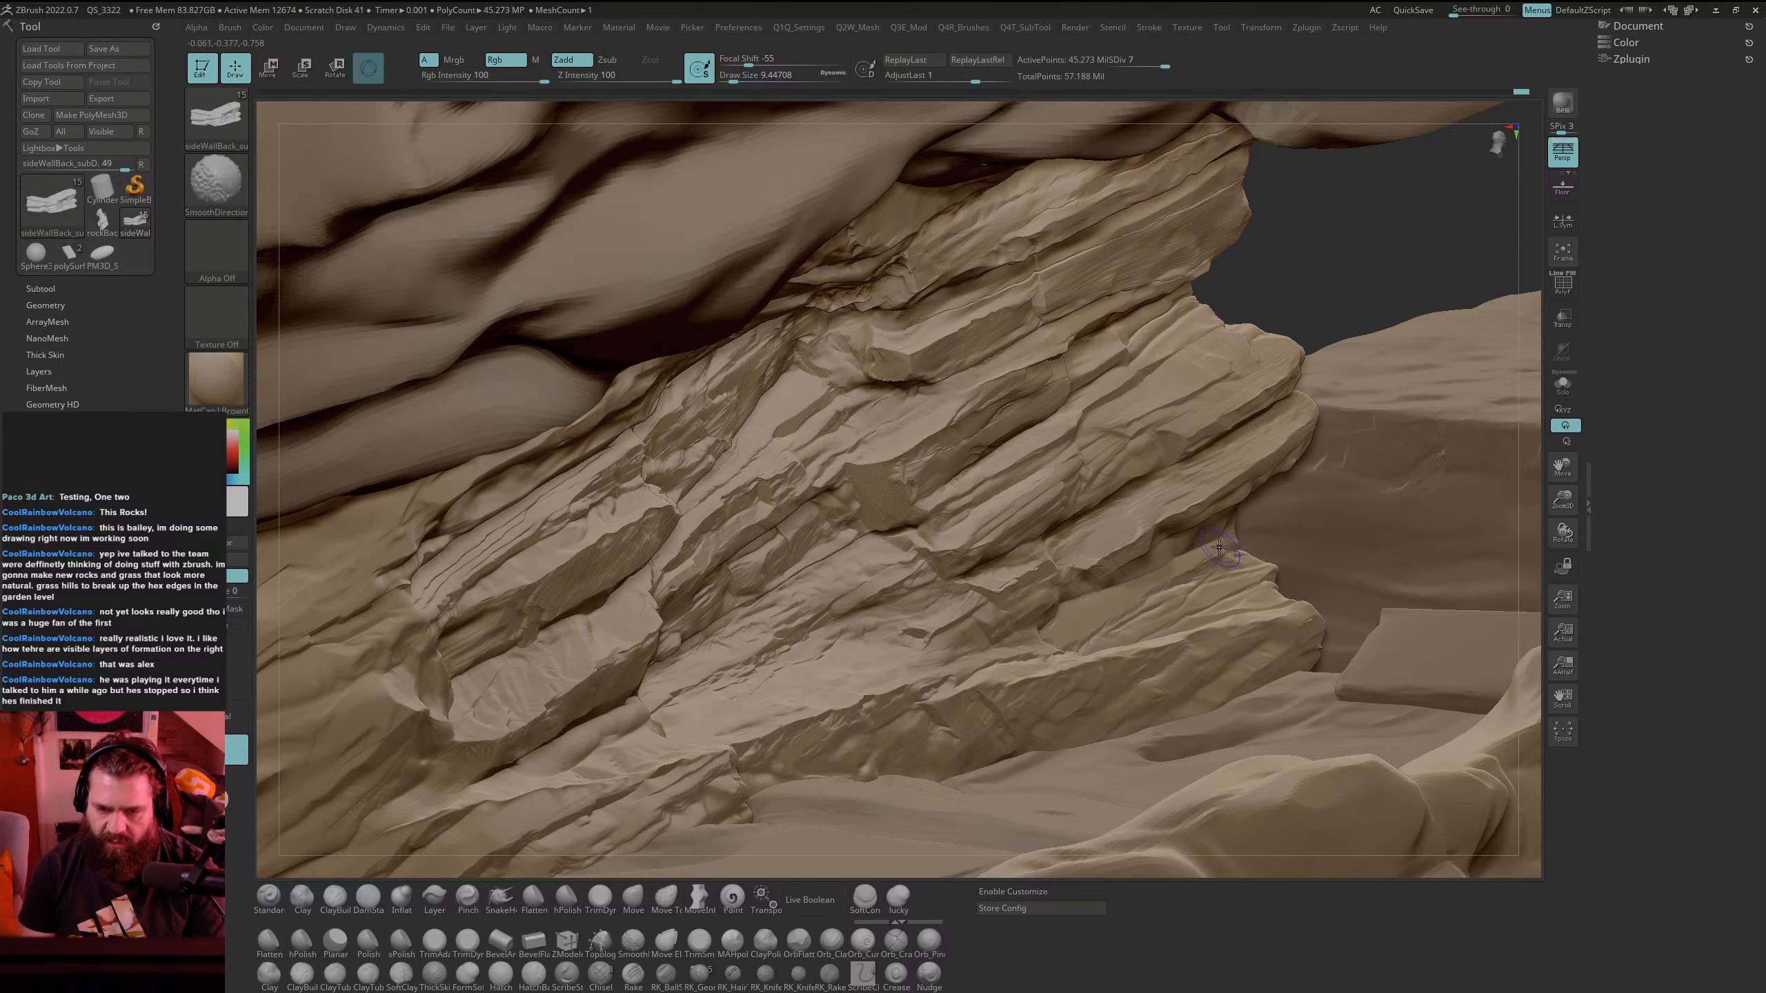
left_click_drag(1055, 565, 1239, 456, "shift")
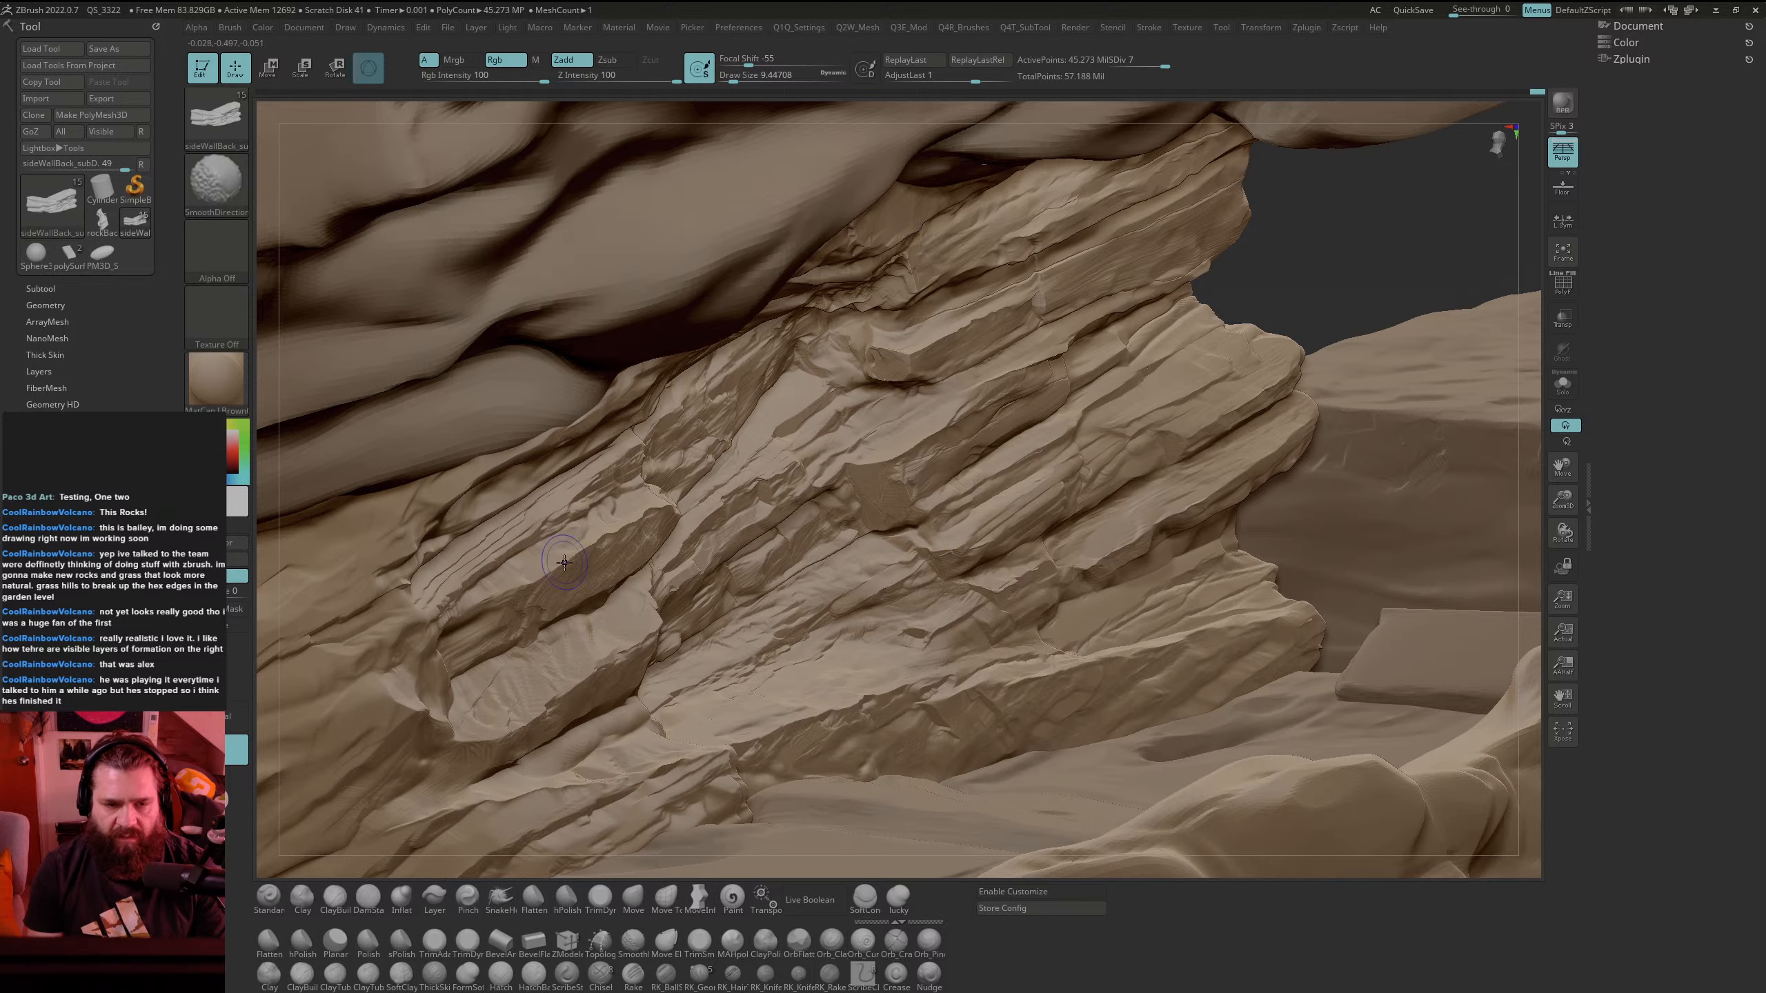
left_click_drag(676, 791, 617, 805, "shift")
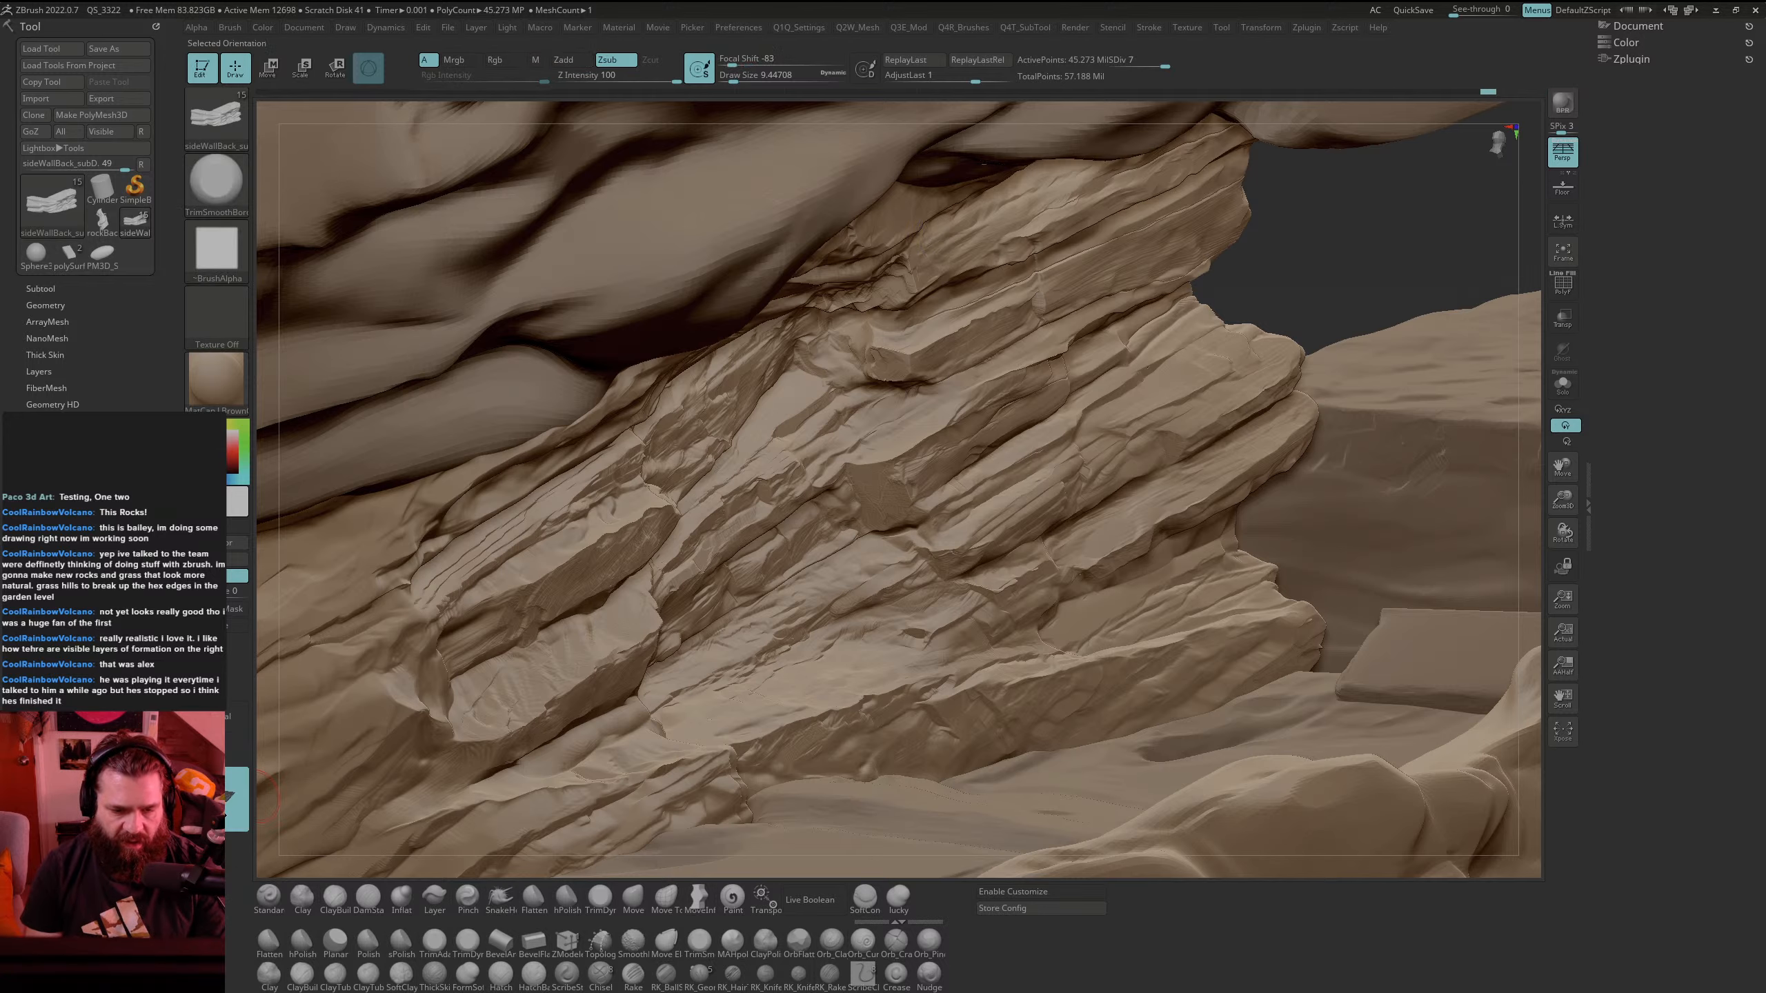
Step: Carve fine cracks into the inner slabs and upper central ledge with the DamStandard brush at a draw size of about 5
key("b")
key("d")
key("s")
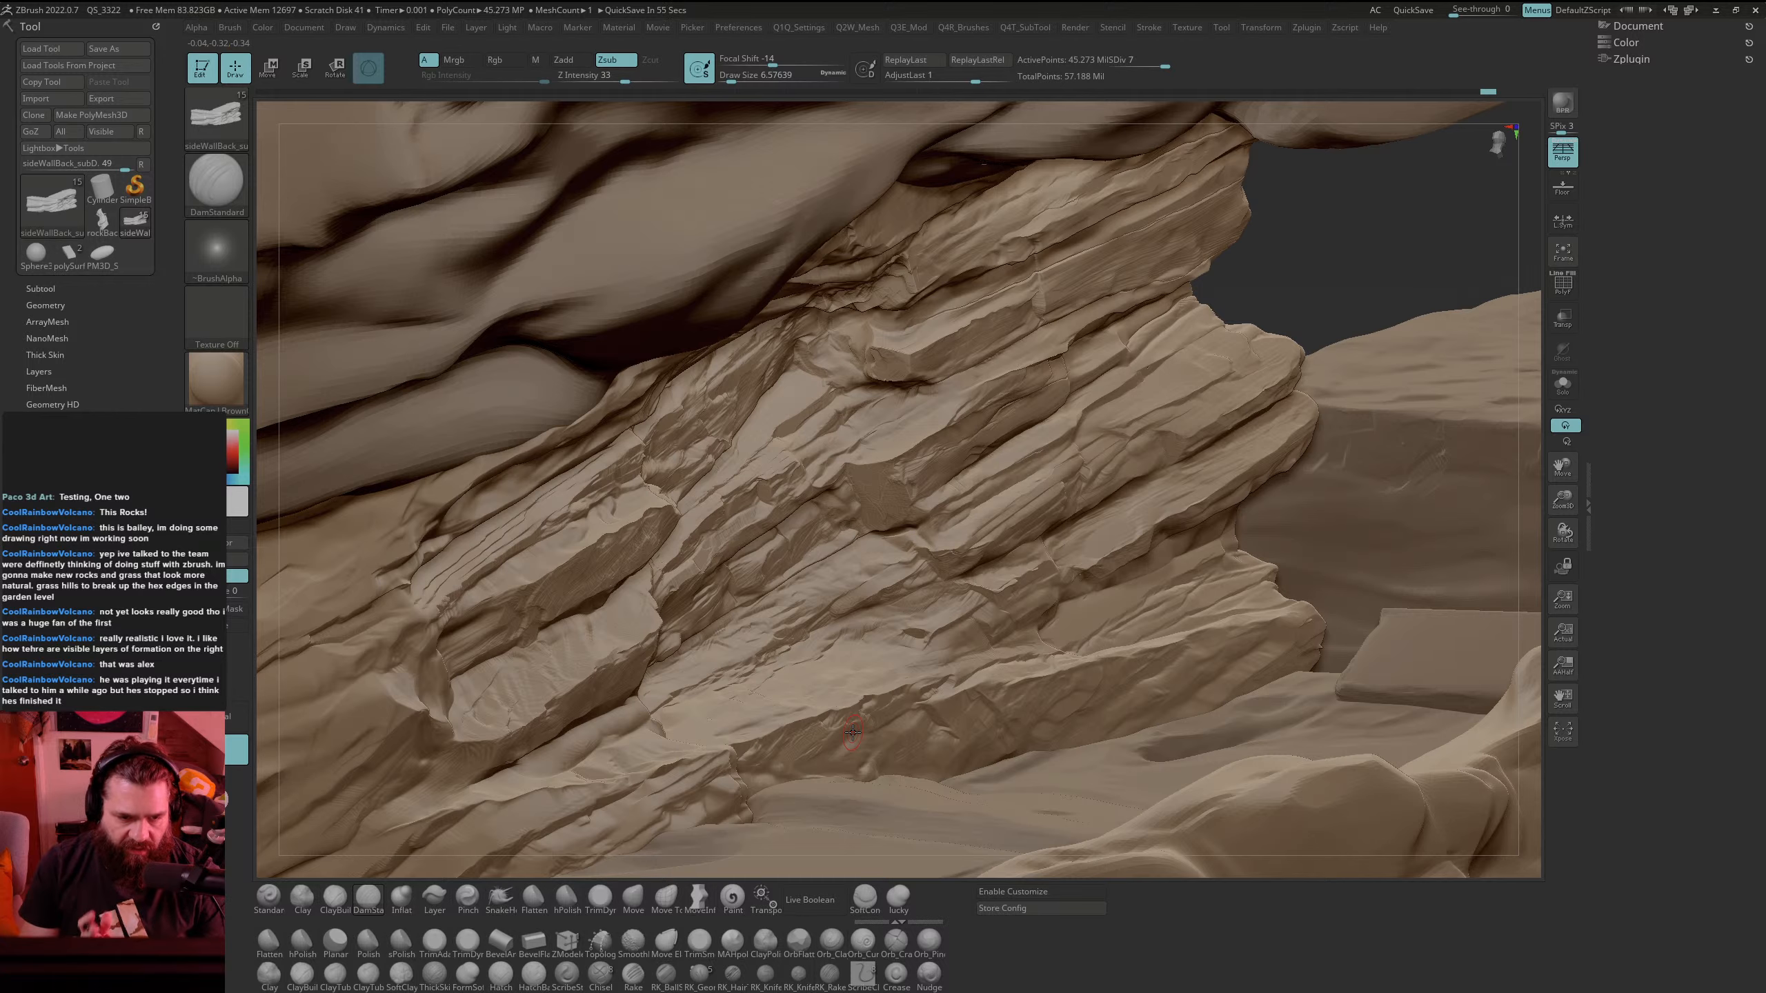
left_click_drag(1342, 276, 1365, 274)
key("shift")
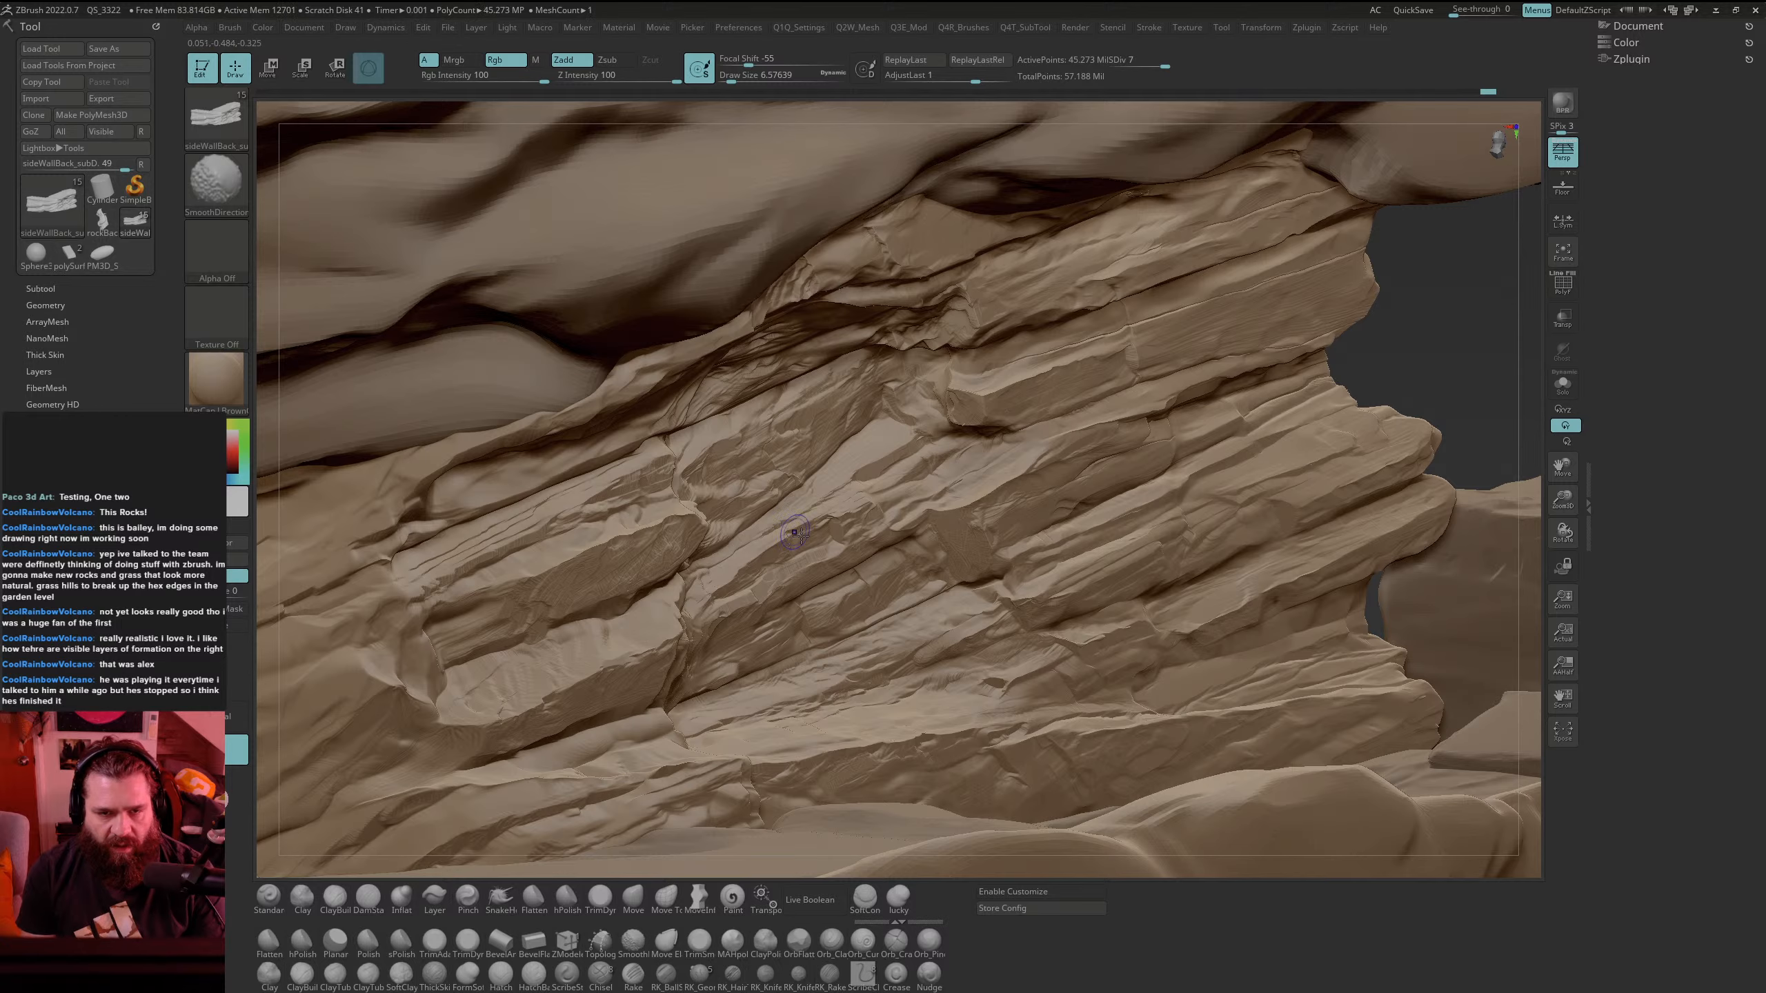
left_click_drag(1450, 284, 1419, 293)
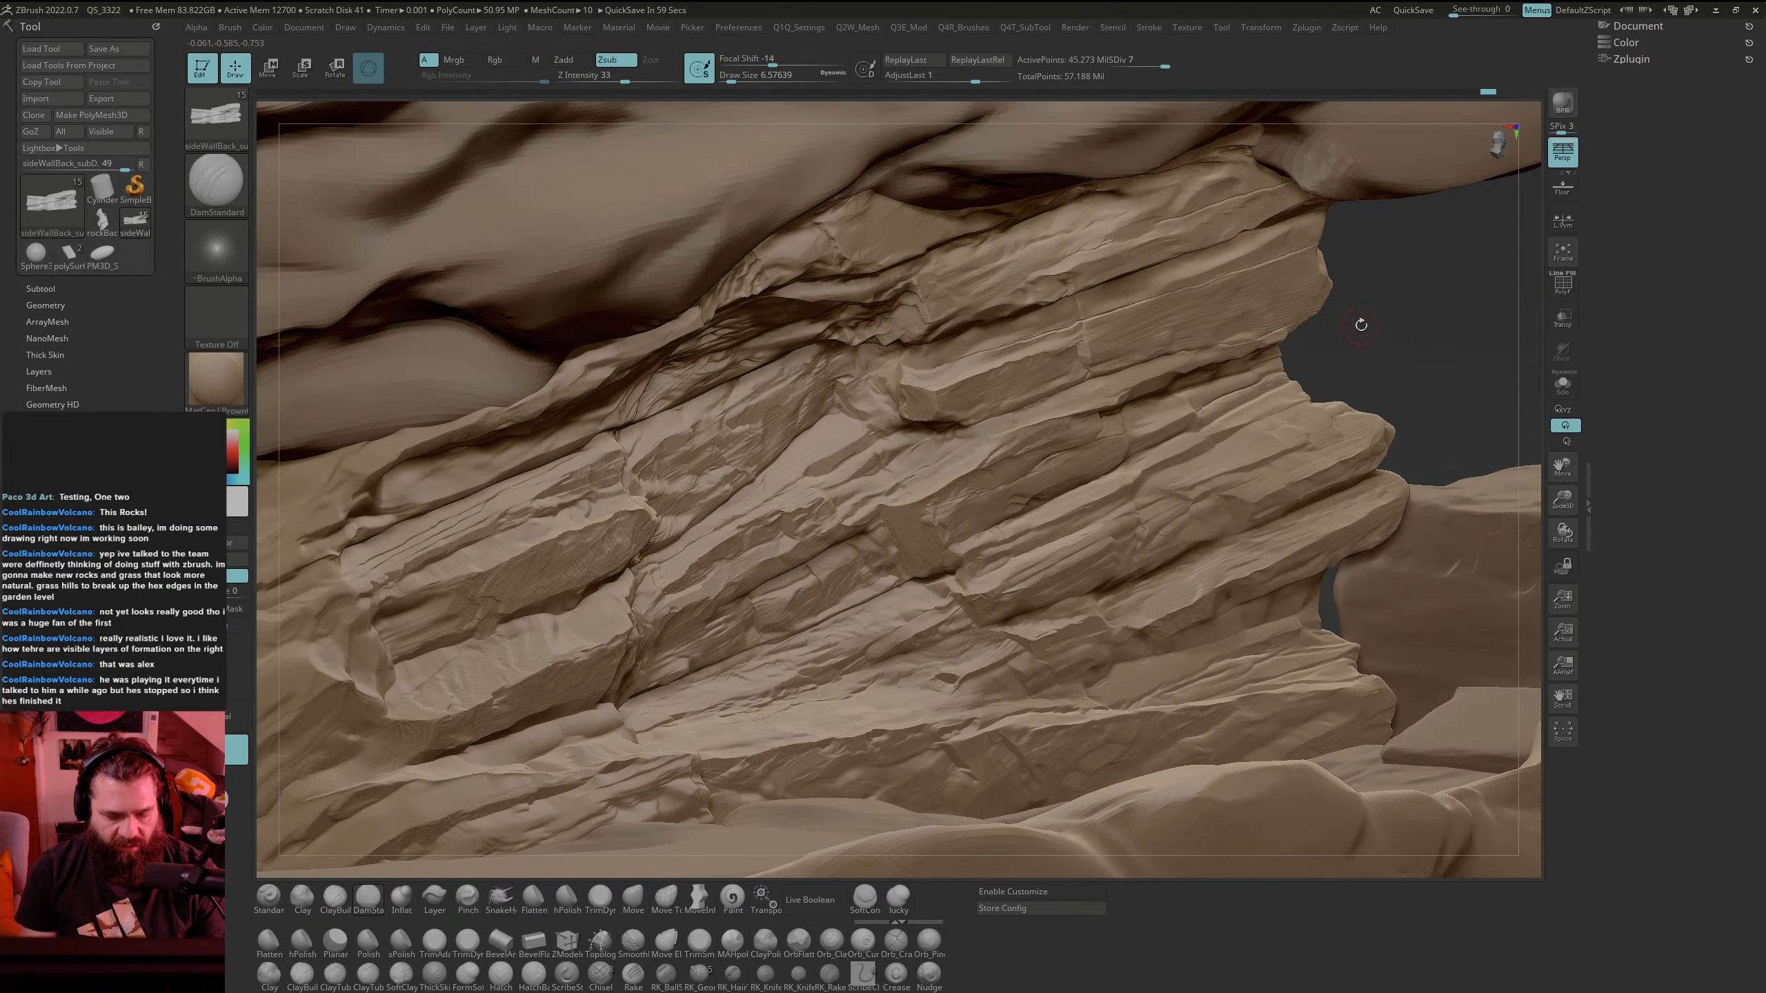
key("b")
key("Escape")
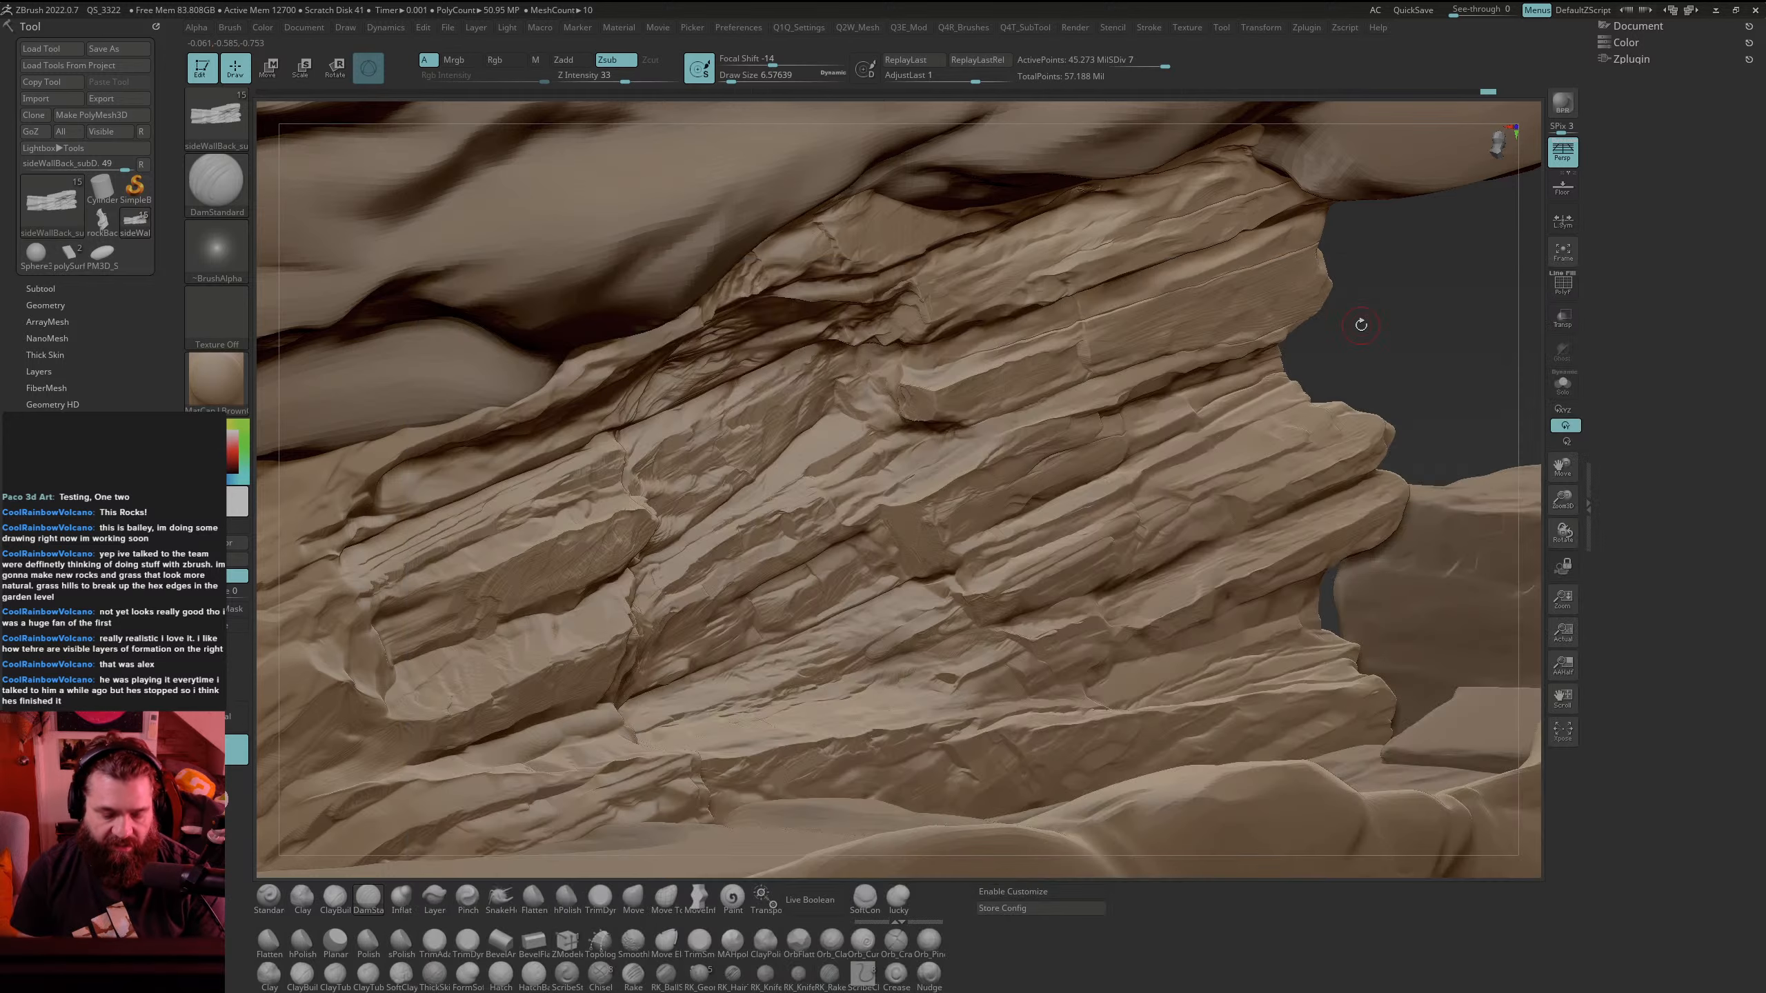
key("space")
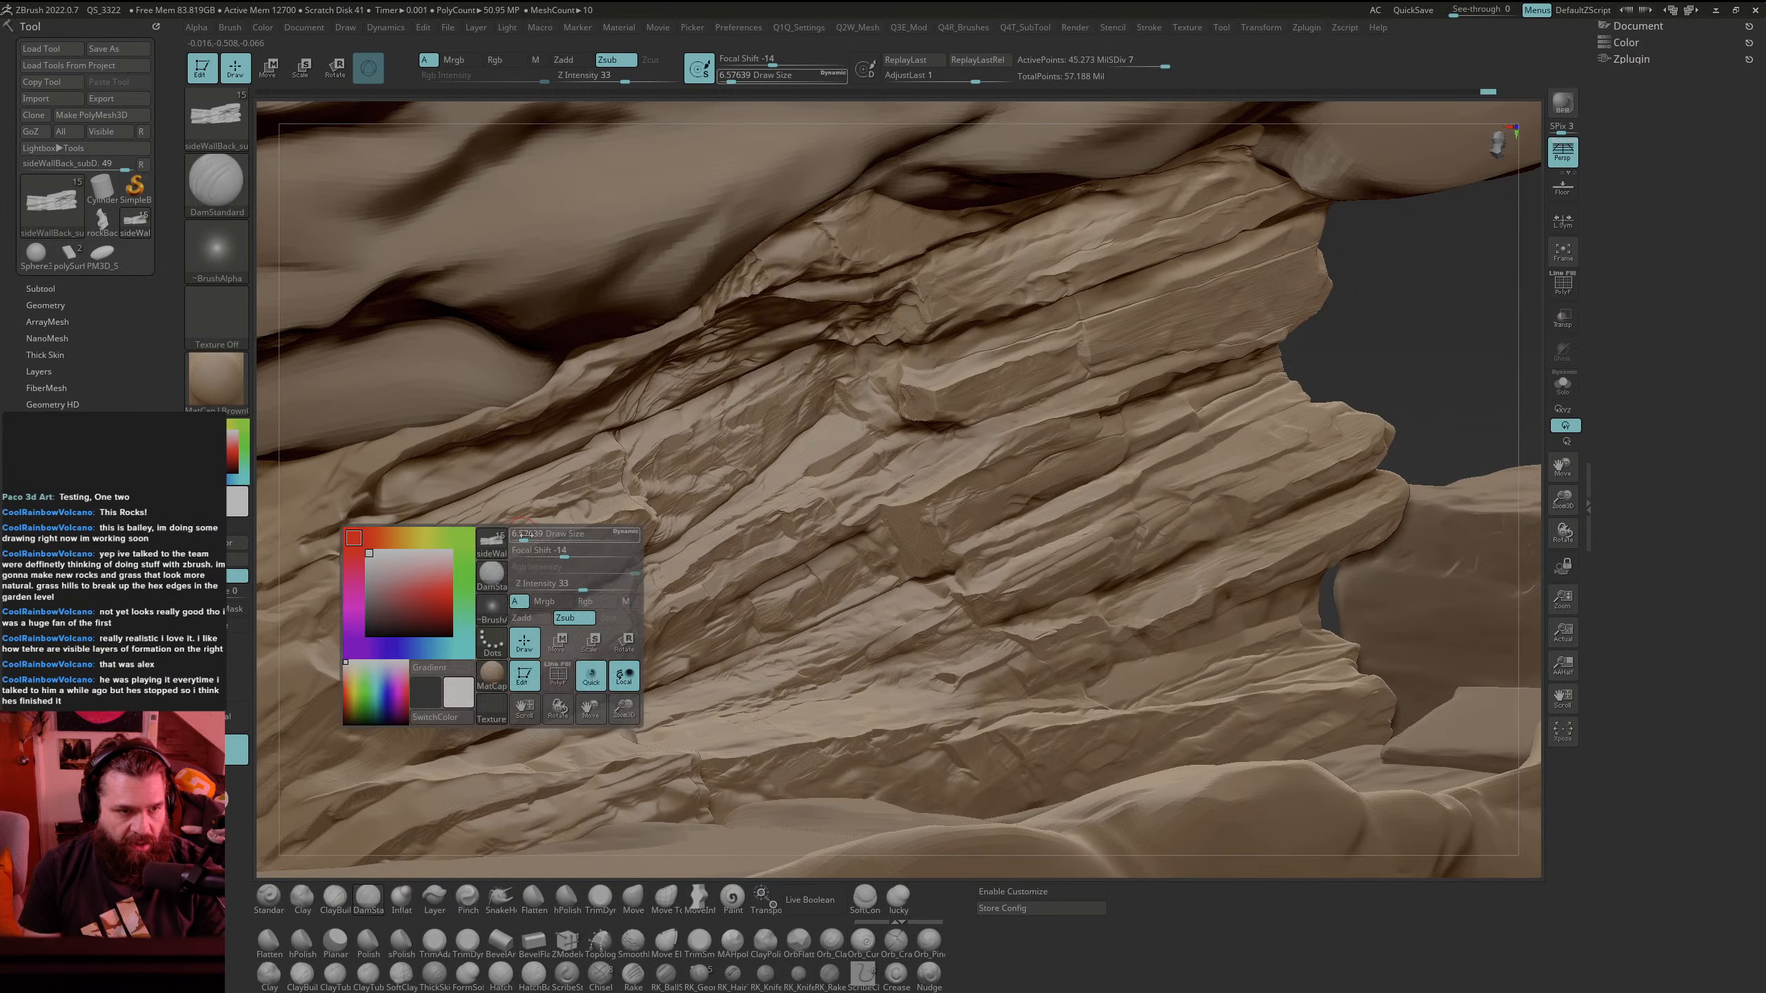
left_click_drag(518, 534, 514, 535)
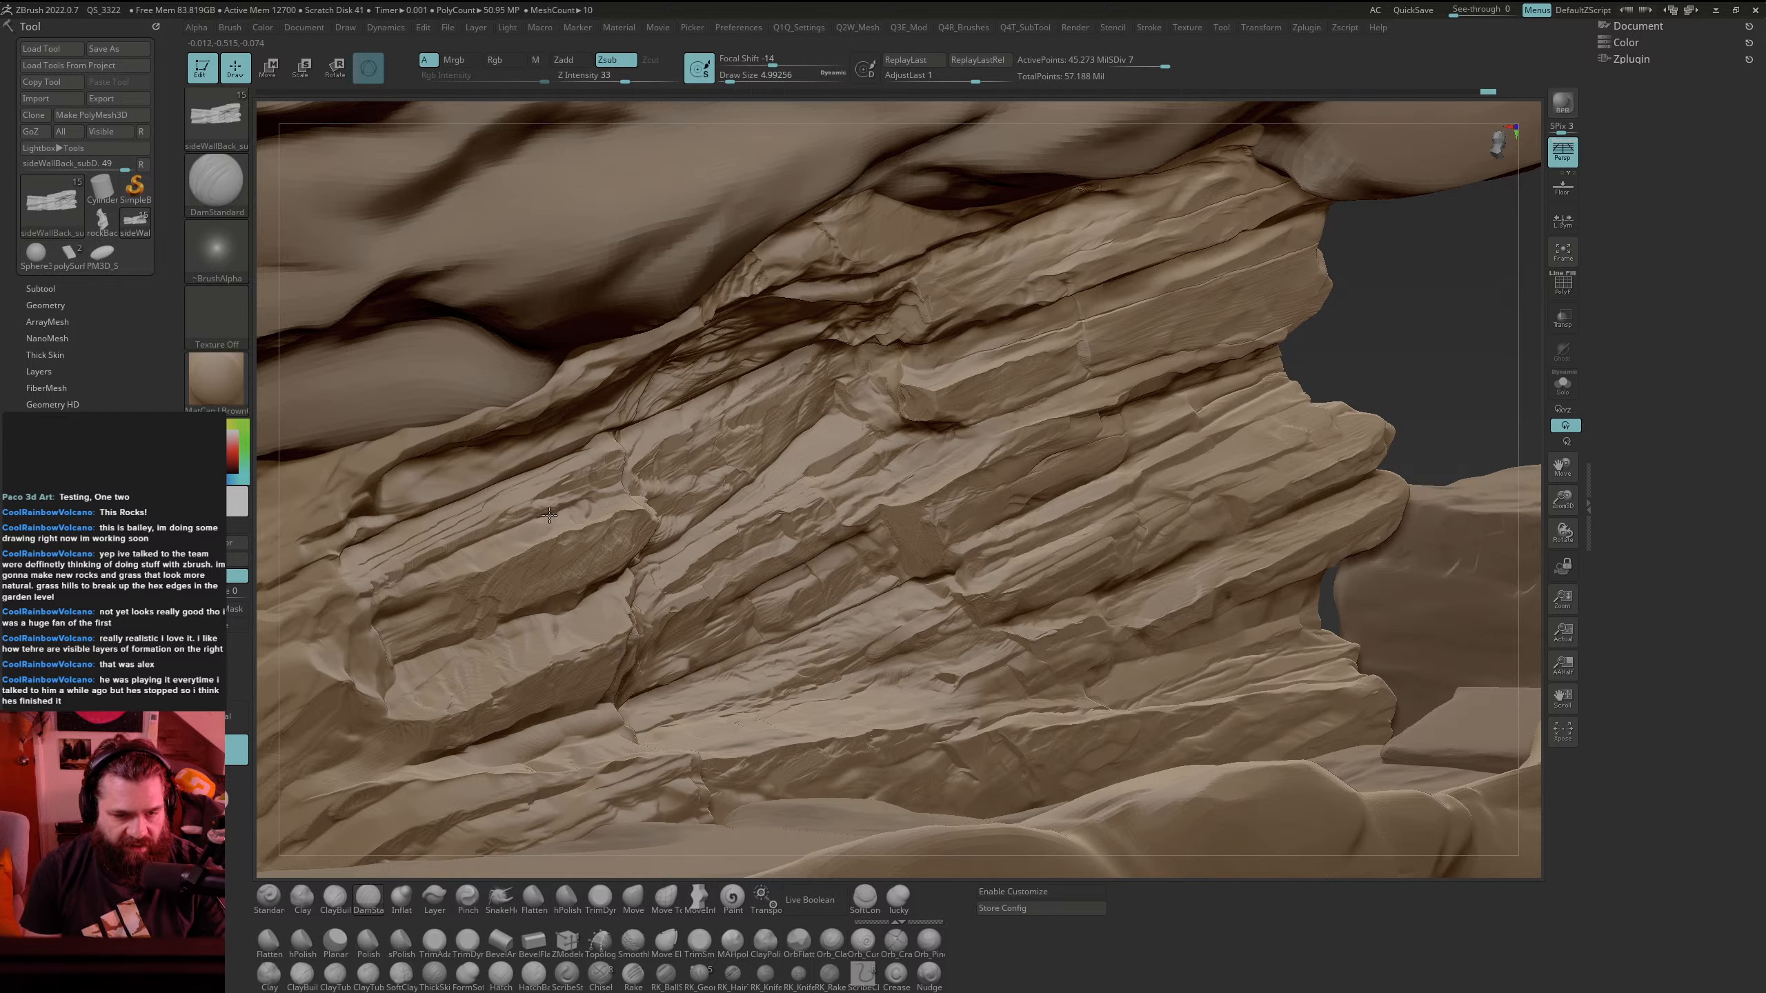
mouse_move(578, 508)
left_mouse_down()
mouse_move(625, 485)
mouse_move(589, 502)
left_mouse_up()
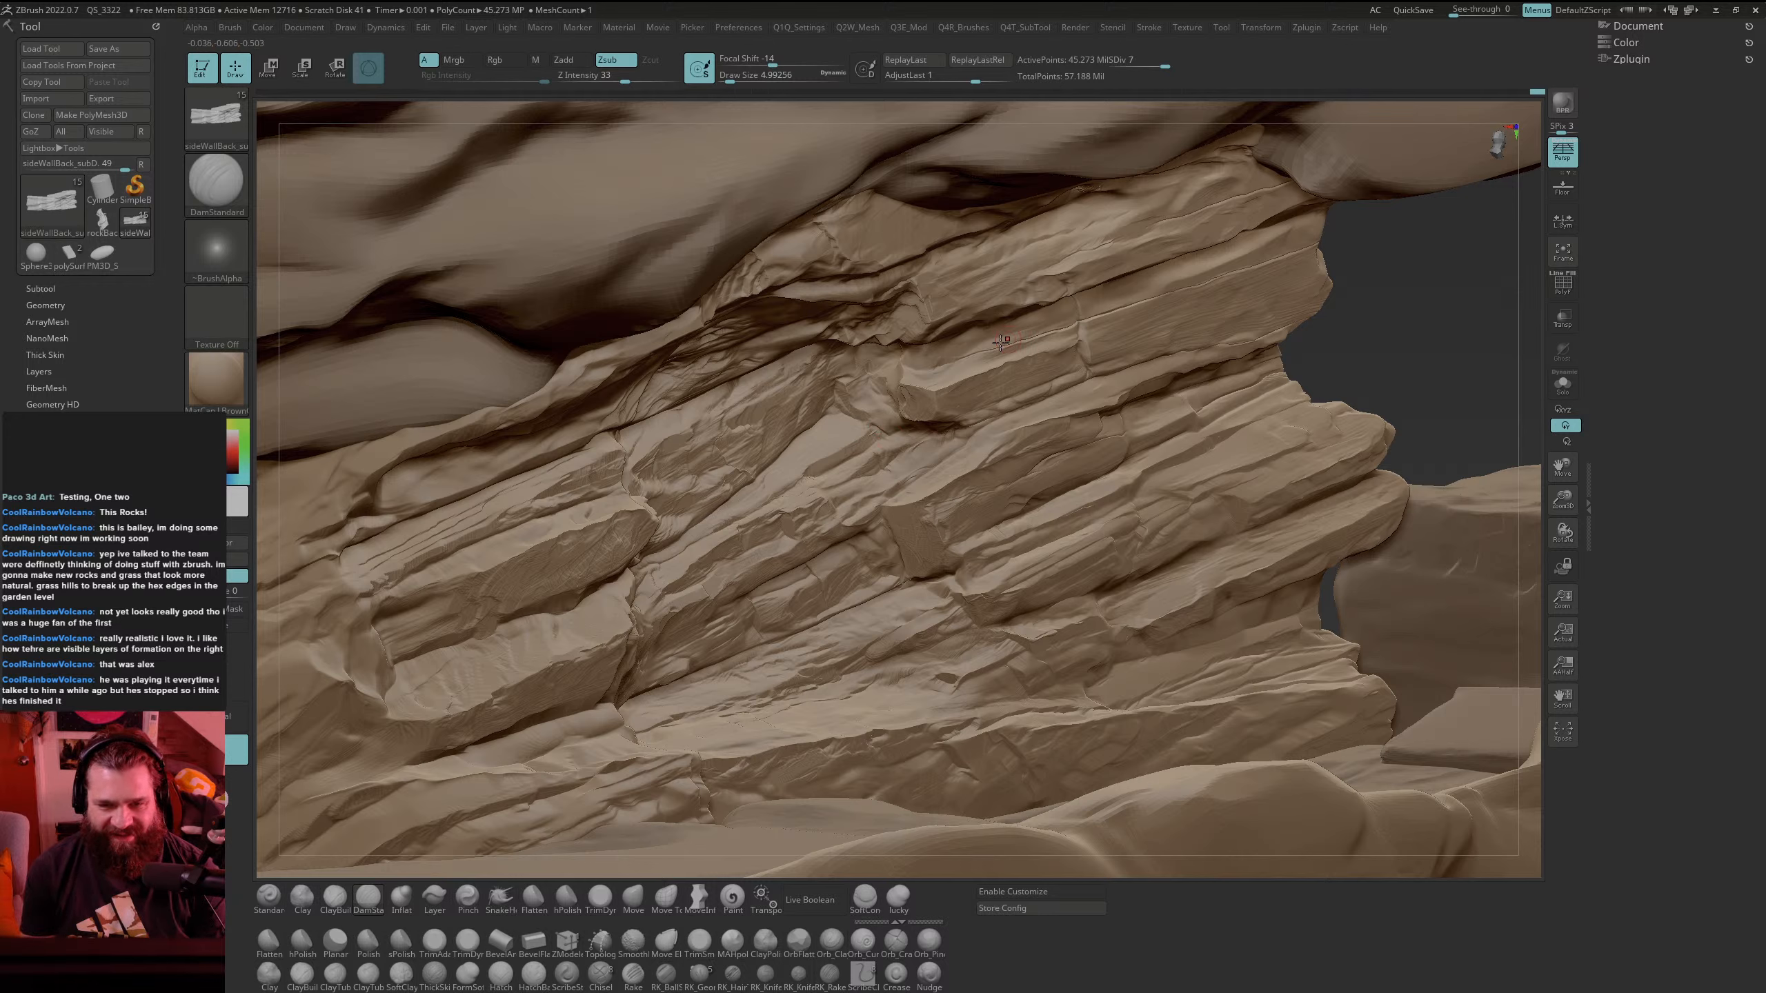
mouse_move(901, 368)
left_mouse_down()
mouse_move(1082, 323)
mouse_move(1043, 389)
left_mouse_up()
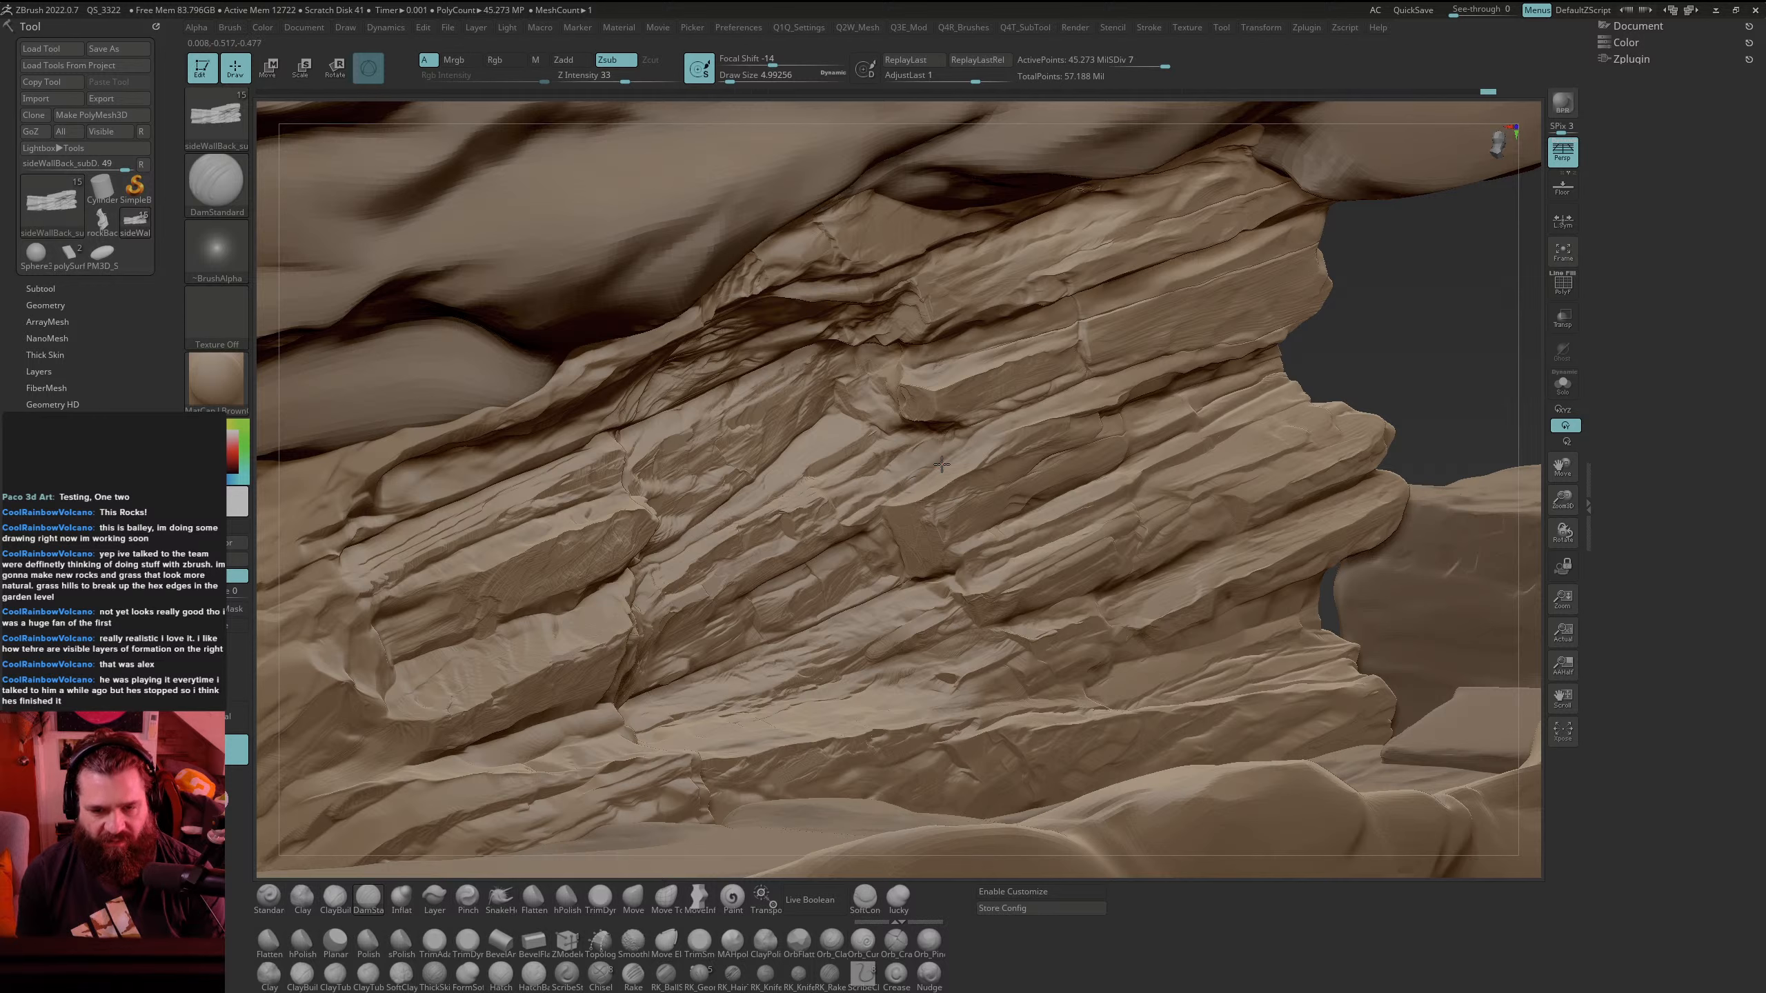
Step: Carve fine DamStandard cracks into the central slab and inner slabs, smoothing the grooves on the innermost slabs along the rock's slant
left_click_drag(941, 464, 974, 436)
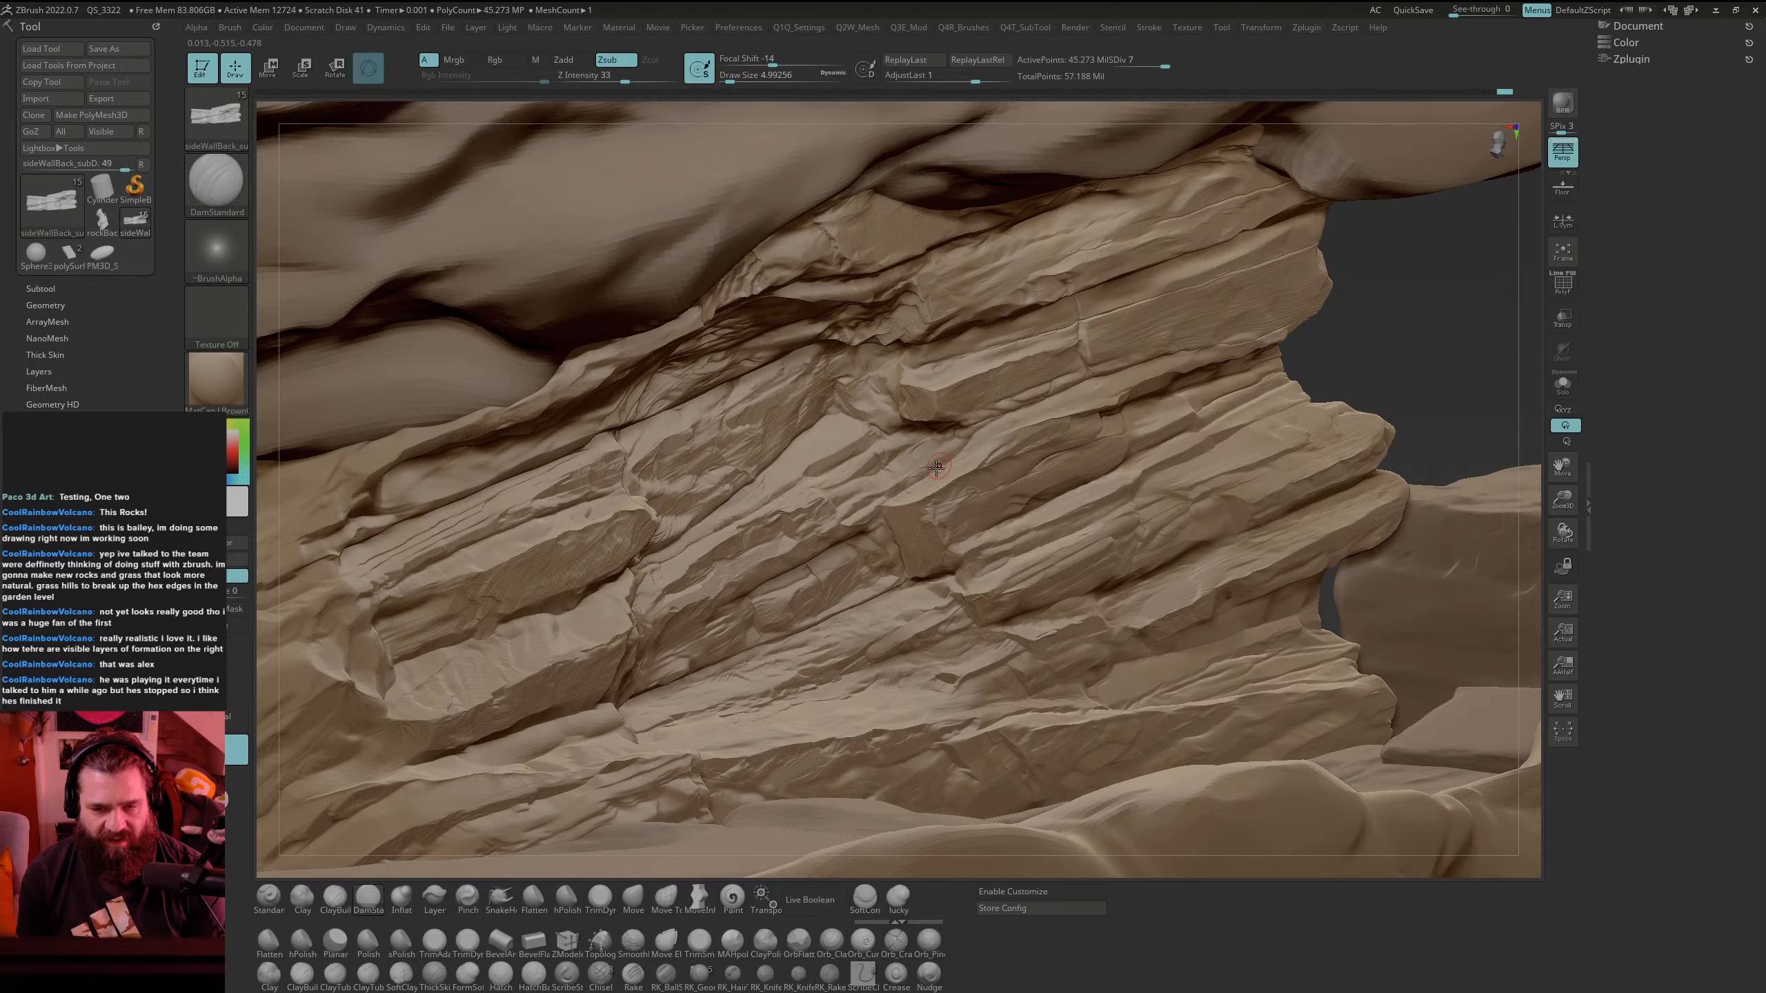
mouse_move(1423, 320)
left_mouse_down()
mouse_move(1512, 332)
mouse_move(1415, 340)
mouse_move(1446, 357)
left_mouse_up()
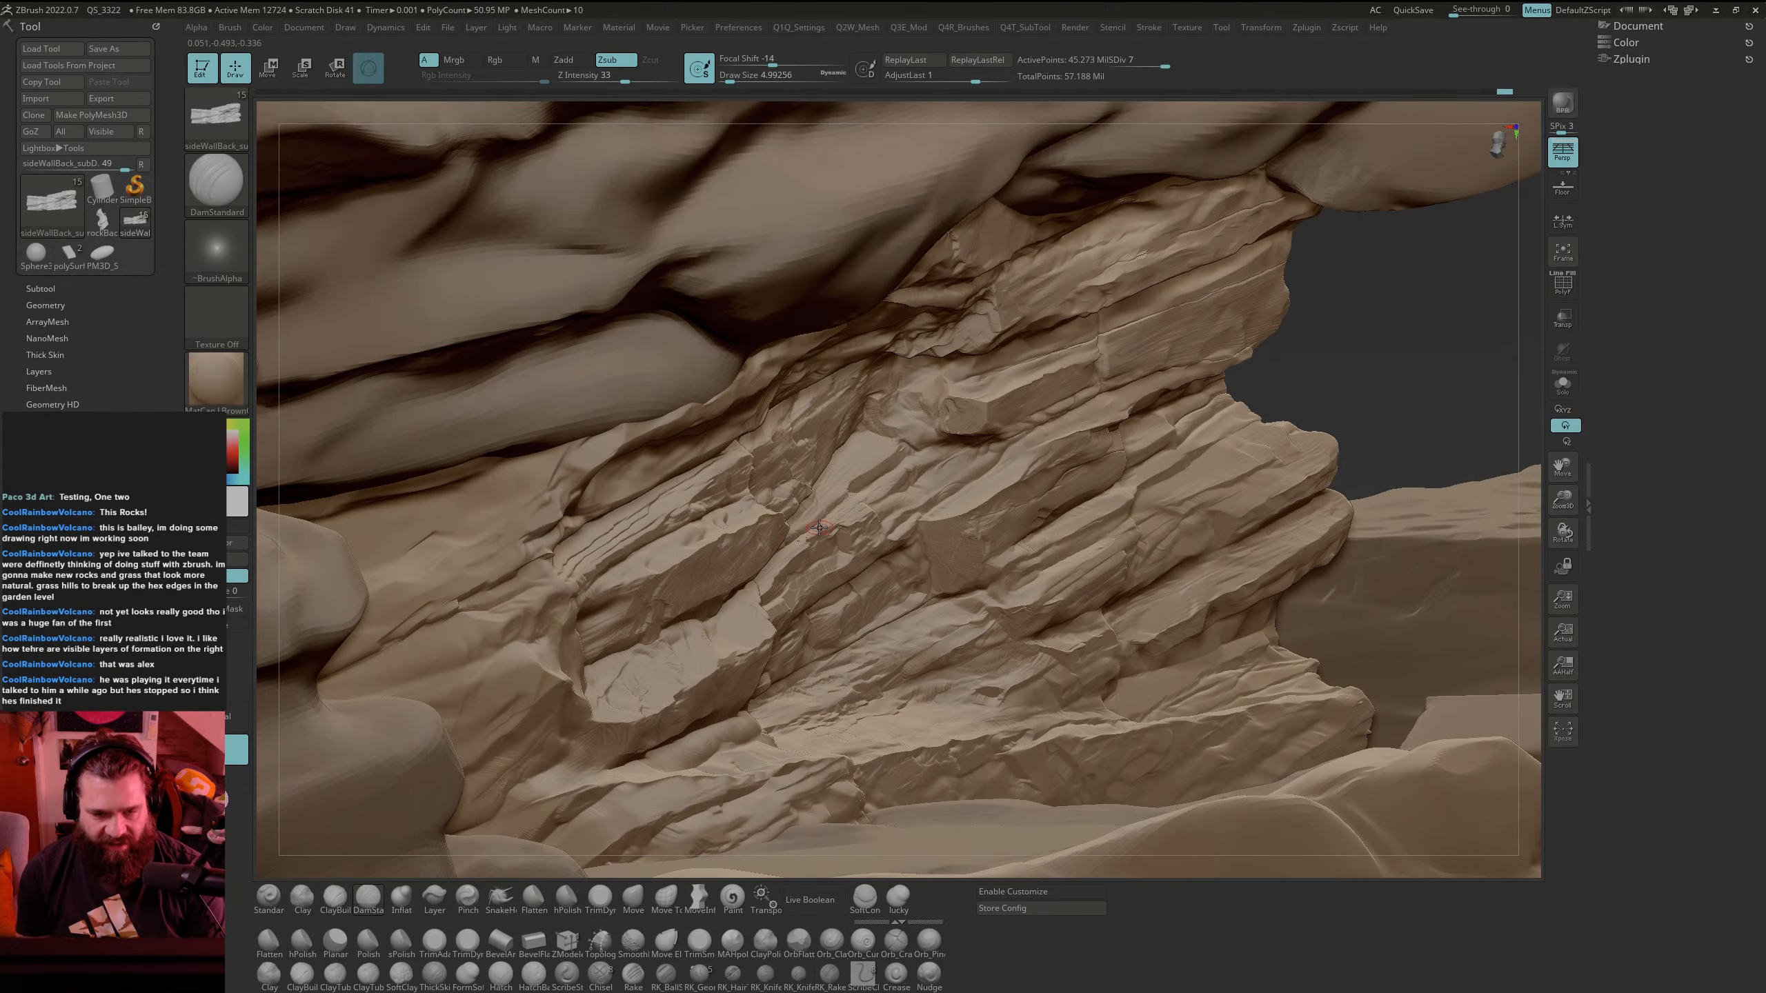
left_click_drag(805, 530, 840, 503)
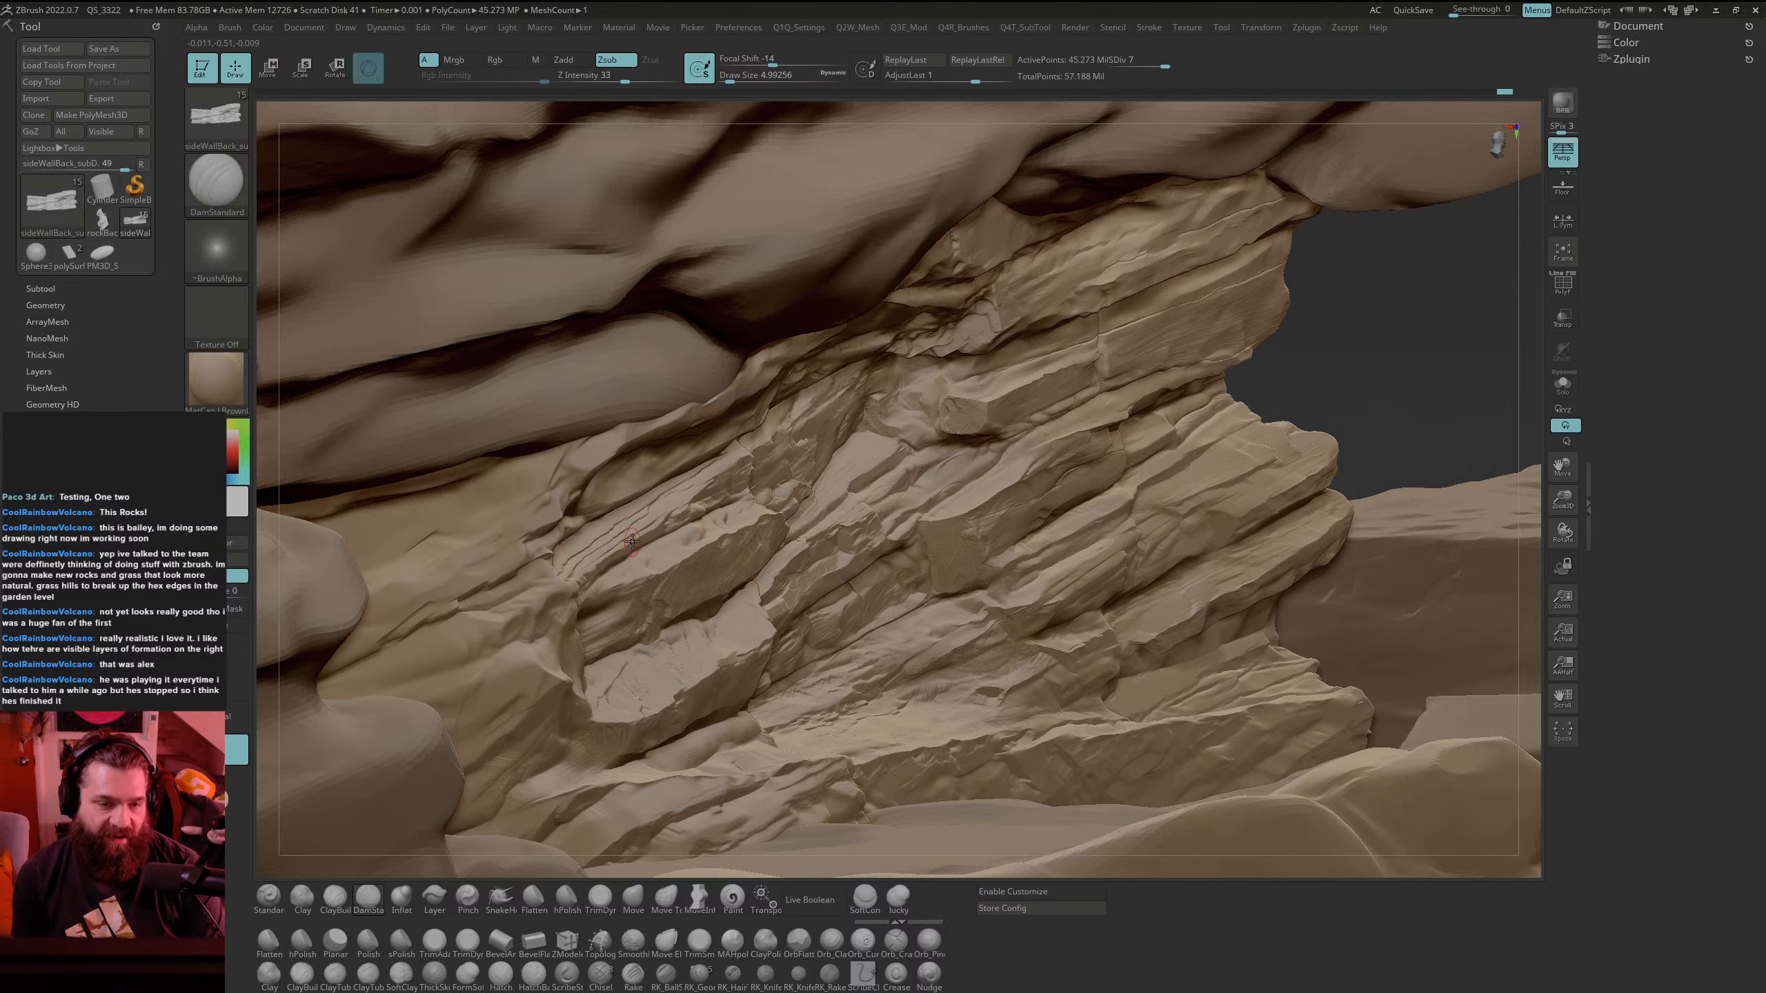
left_click_drag(590, 547, 643, 511, "shift")
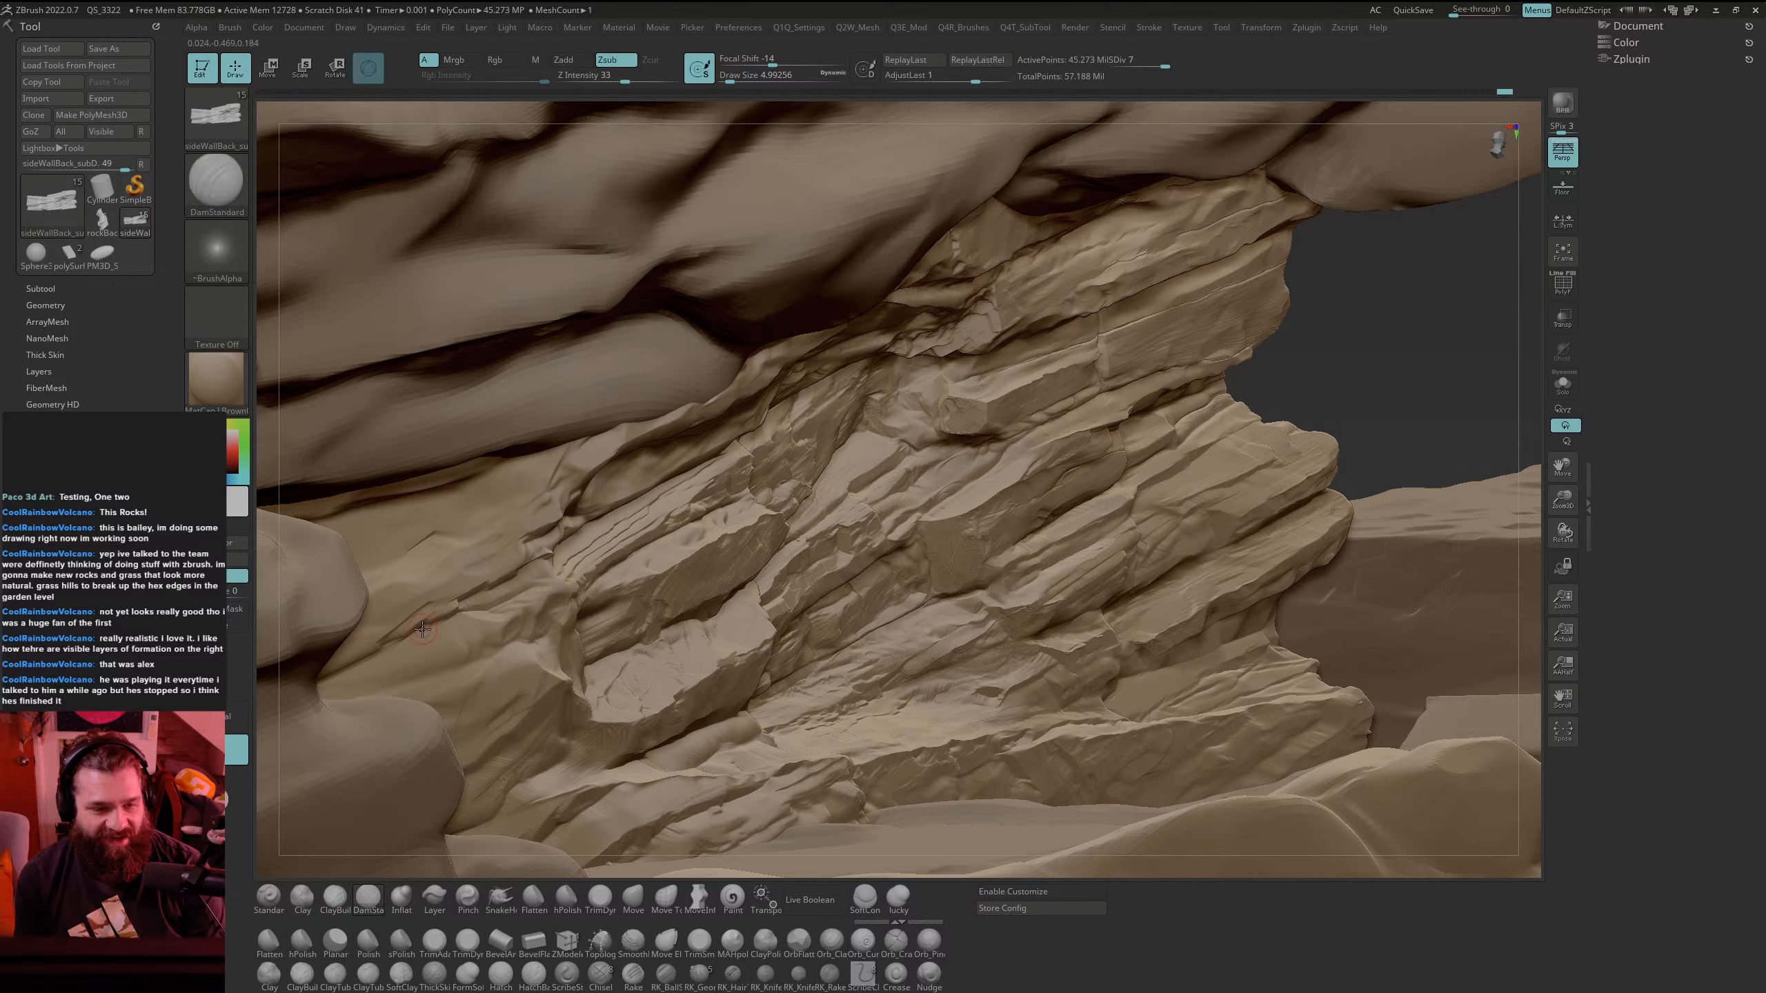
mouse_move(416, 555)
left_mouse_down("shift")
mouse_move(439, 530)
mouse_move(468, 560)
left_mouse_up("shift")
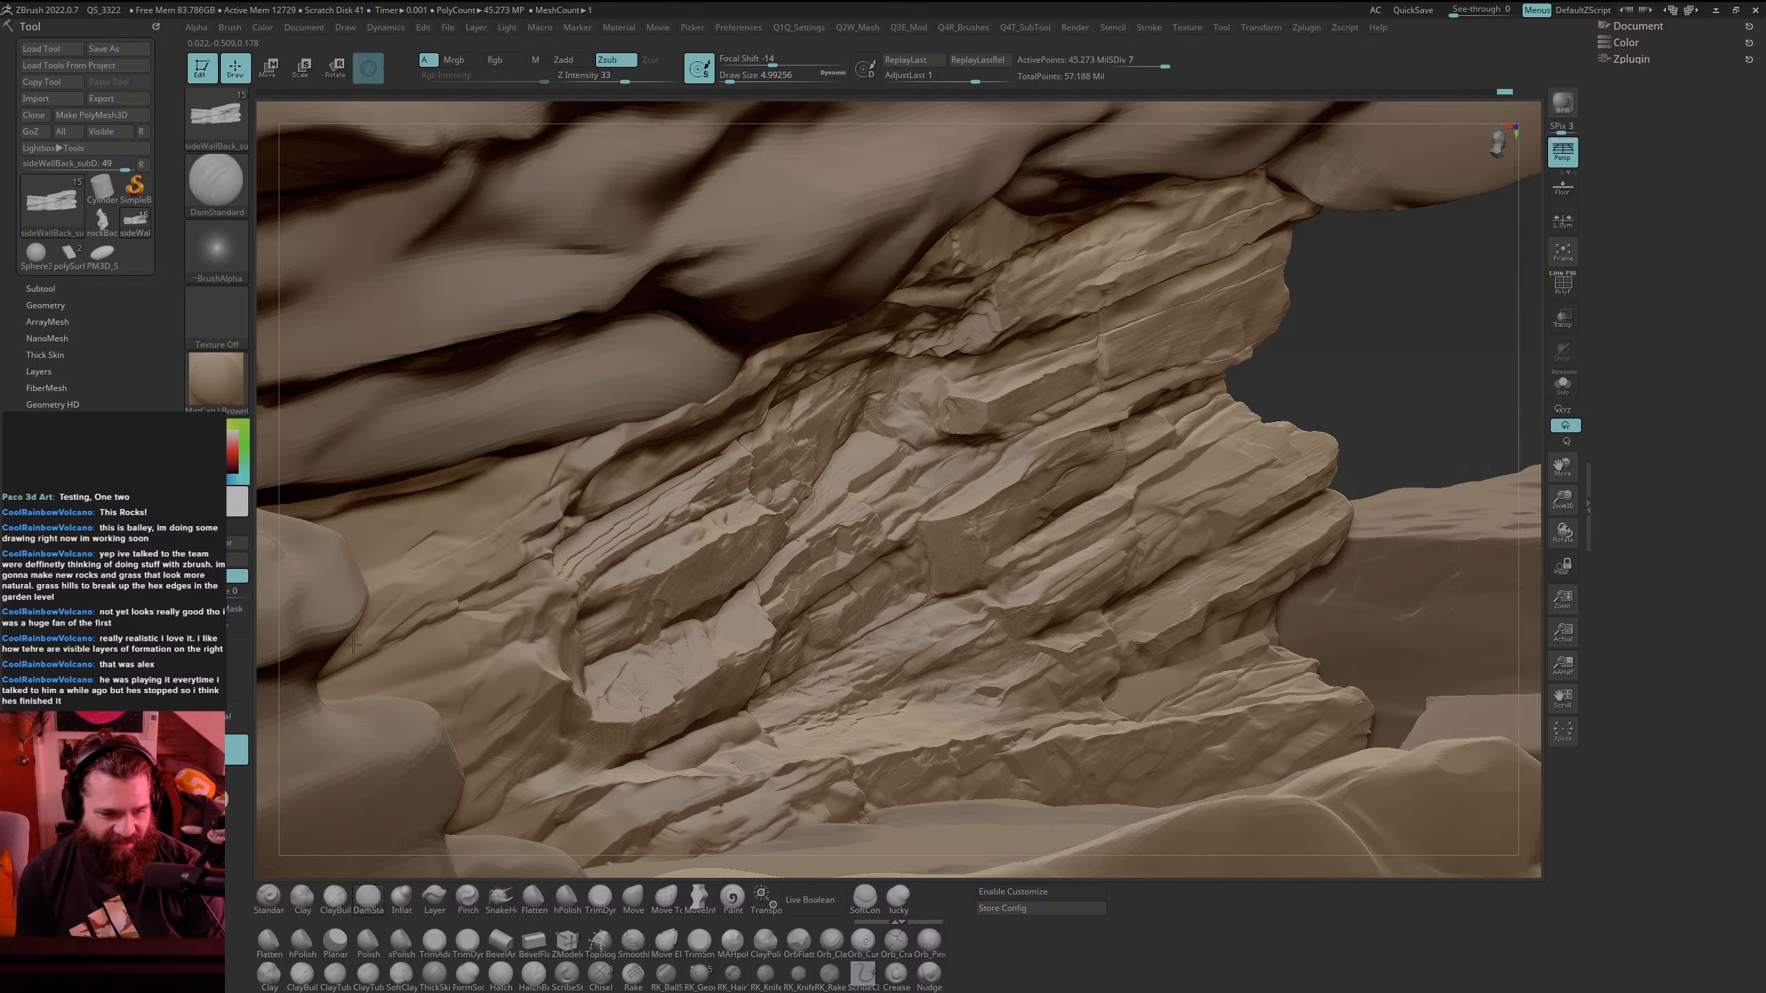
mouse_move(409, 588)
left_mouse_down()
mouse_move(476, 534)
mouse_move(453, 556)
left_mouse_up()
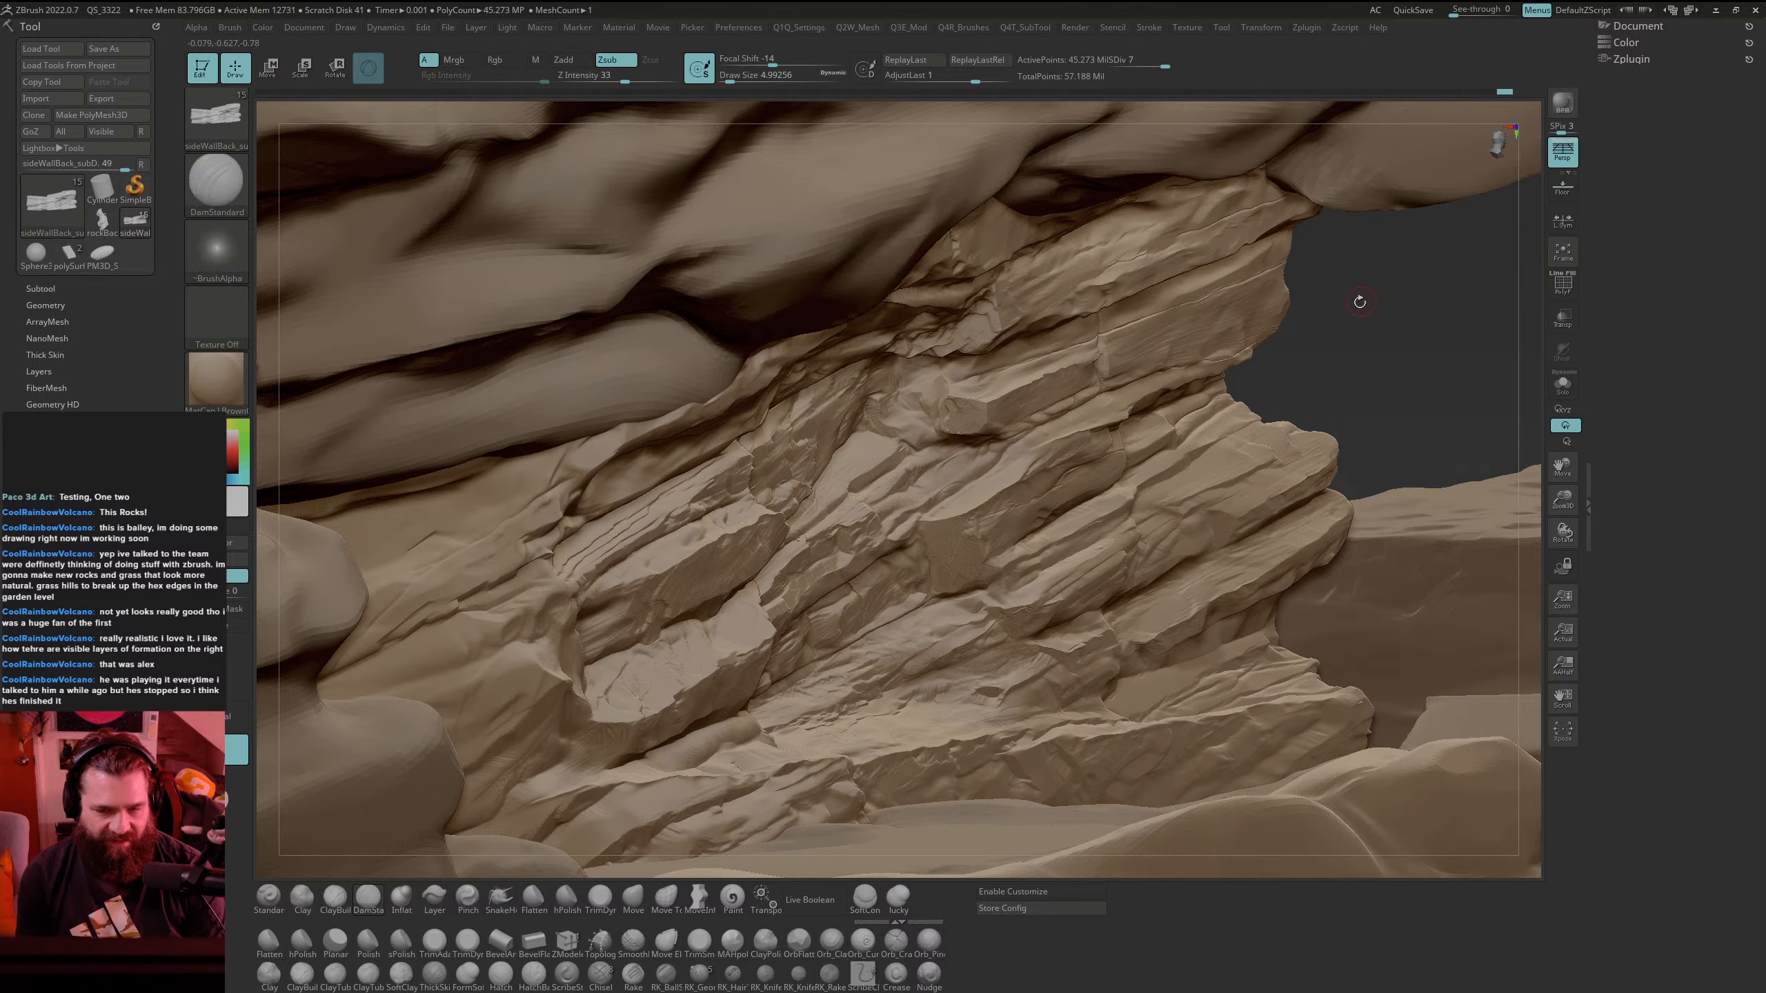
Step: Lower the wall to subdivision level 5, then smooth and recarve the slanted layers of the central slab
left_click_drag(1360, 302, 1381, 317)
left_click_drag(1422, 398, 1254, 324)
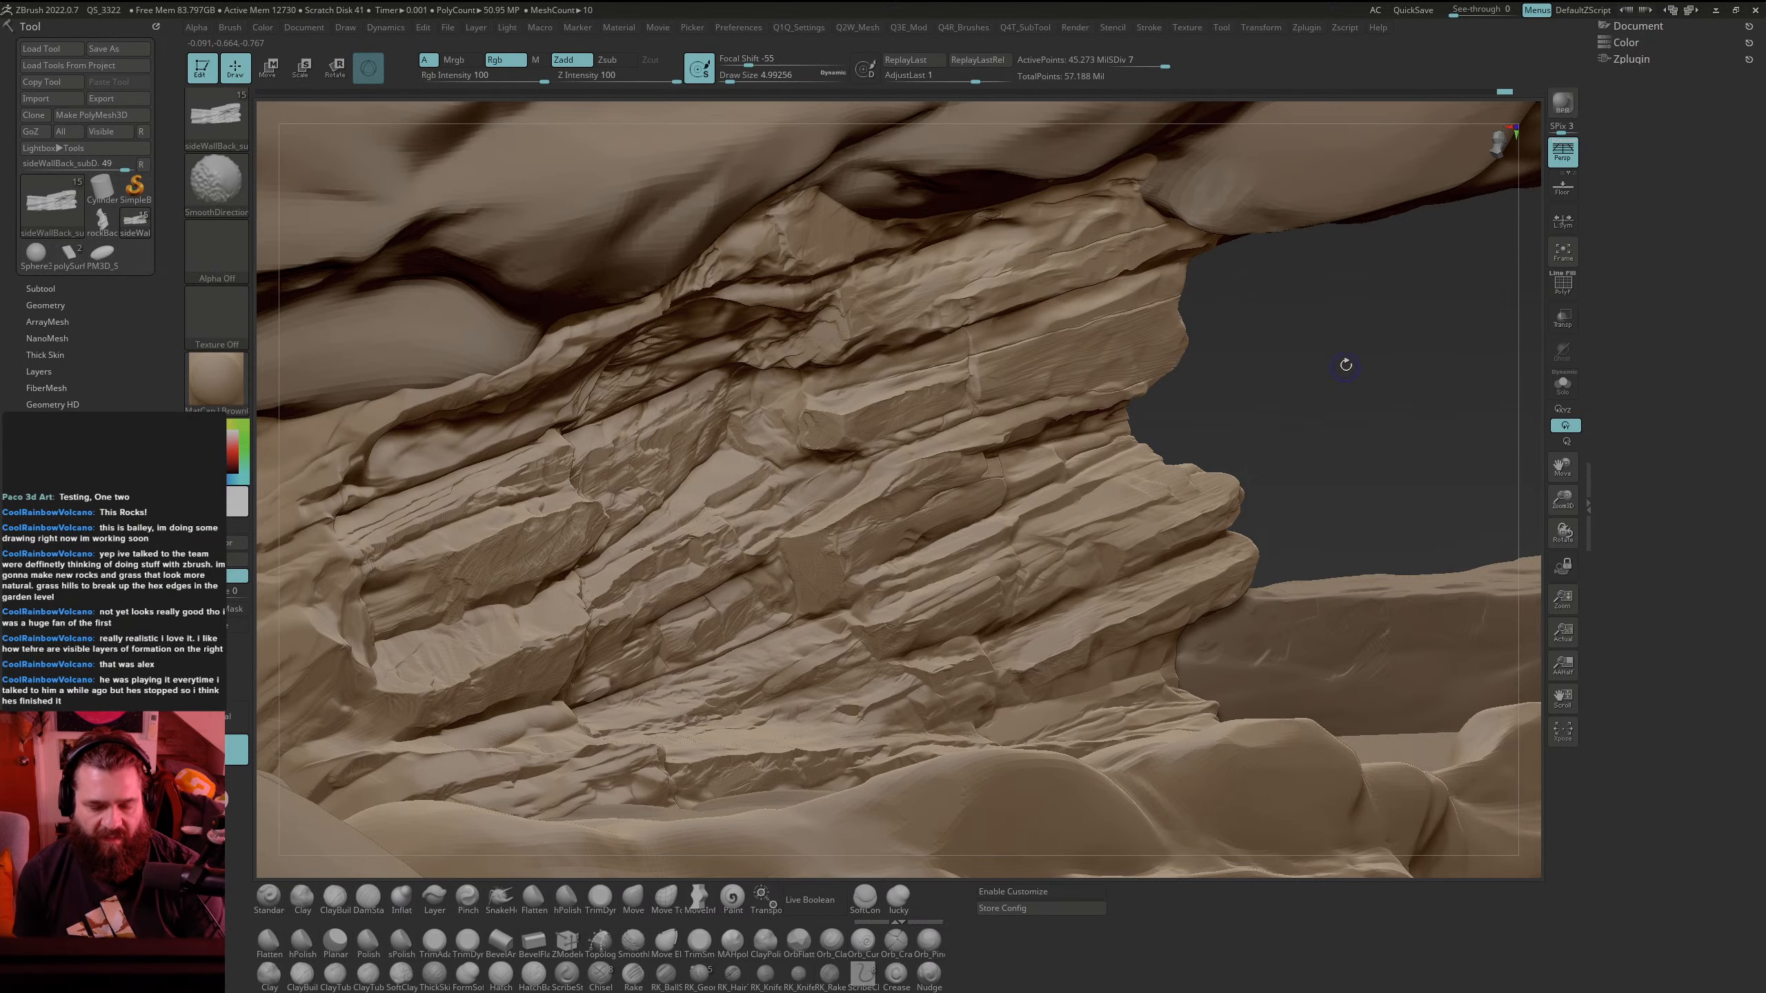
key("shift+d")
key("shift+d")
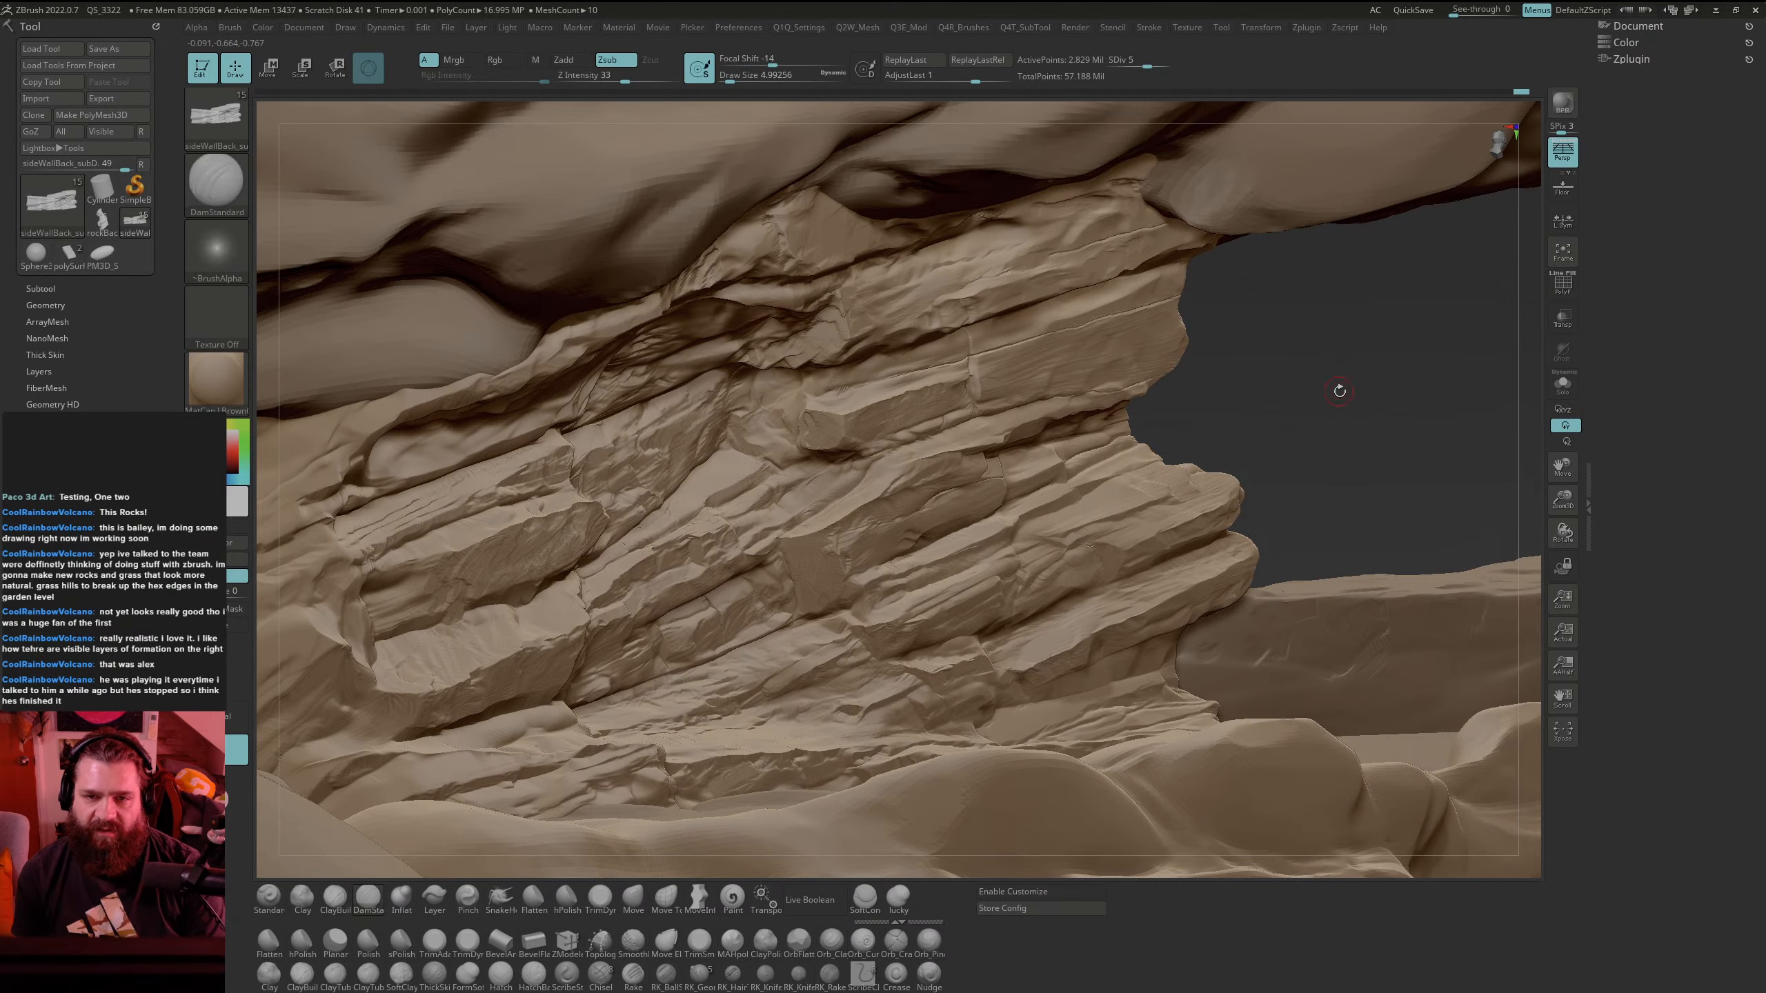
mouse_move(1339, 390)
left_mouse_down()
mouse_move(1416, 338)
mouse_move(1357, 341)
left_mouse_up()
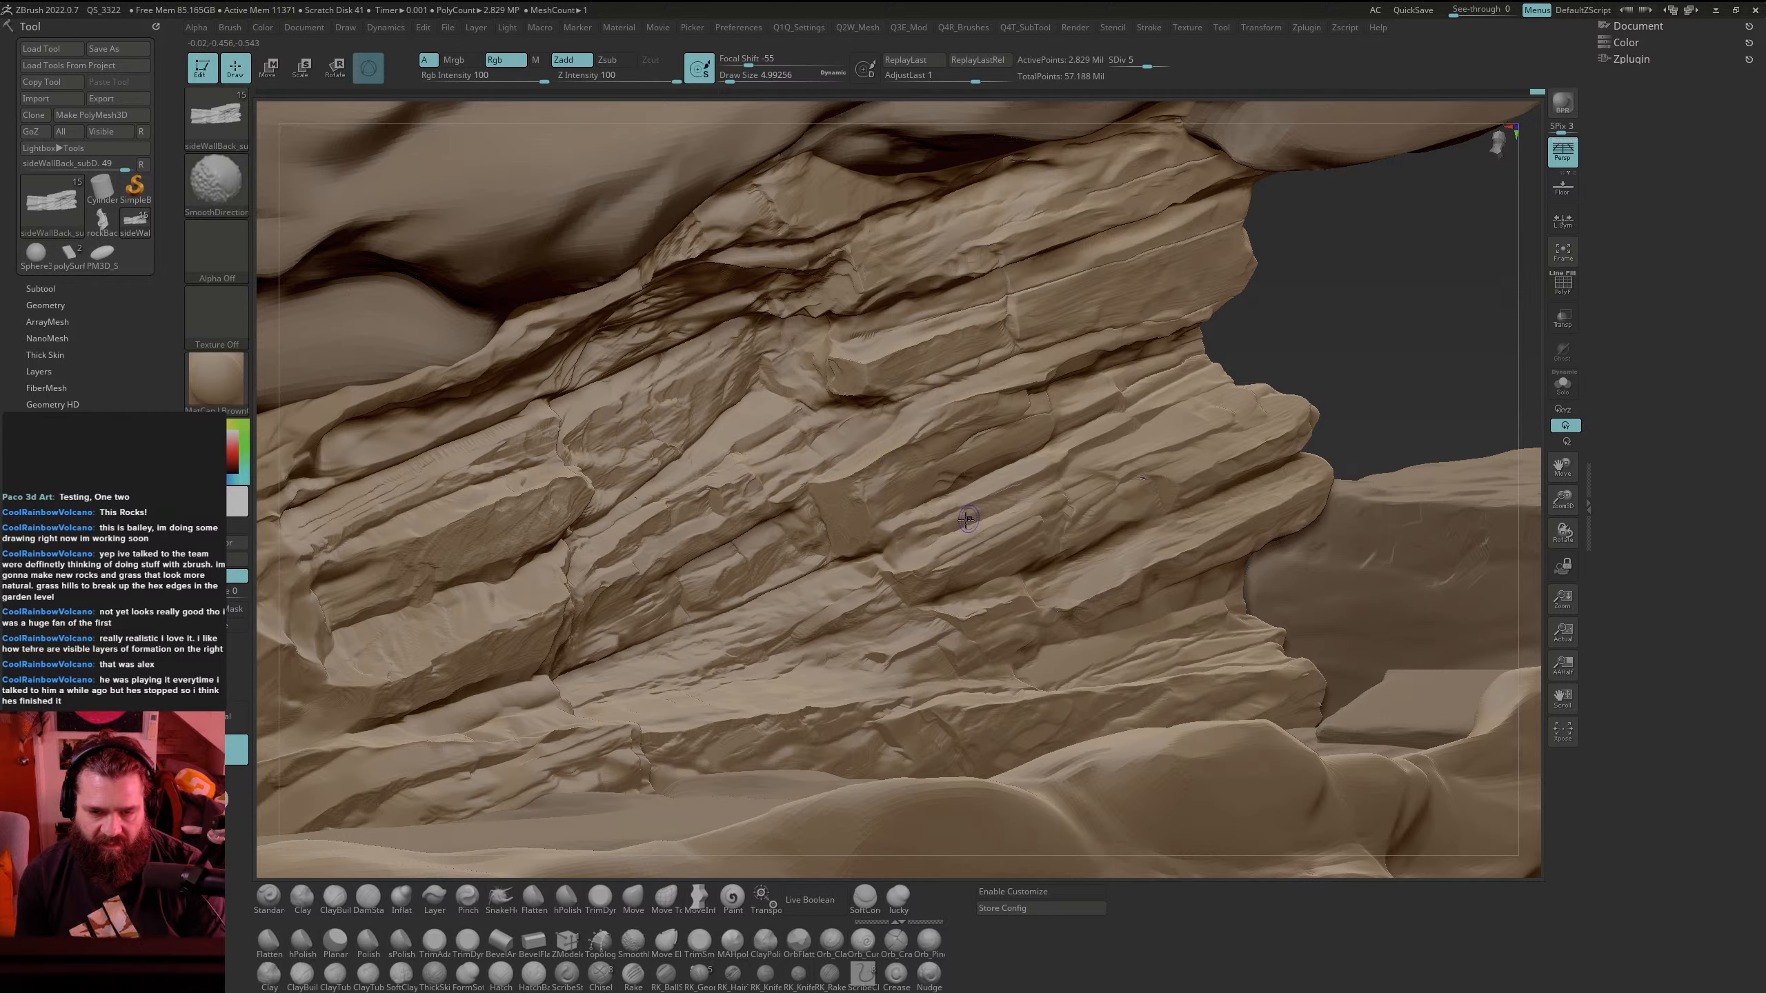
left_click_drag(1031, 490, 907, 532, "shift")
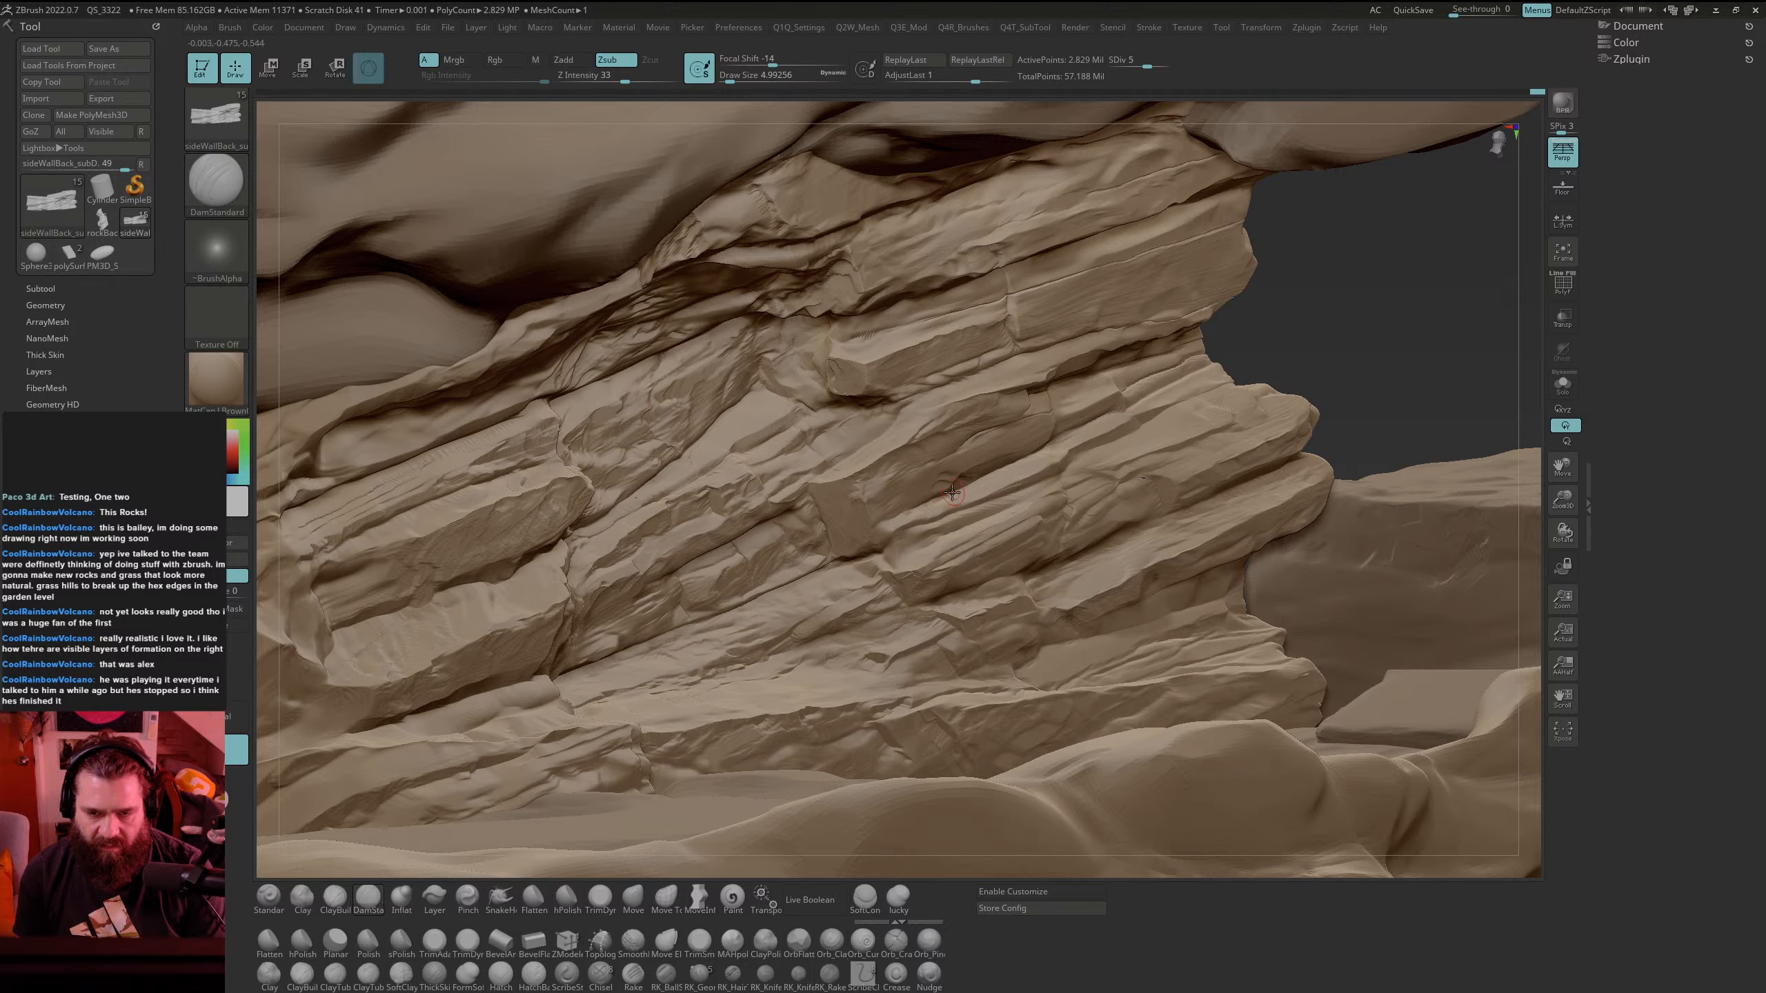
left_click_drag(1008, 460, 1082, 429)
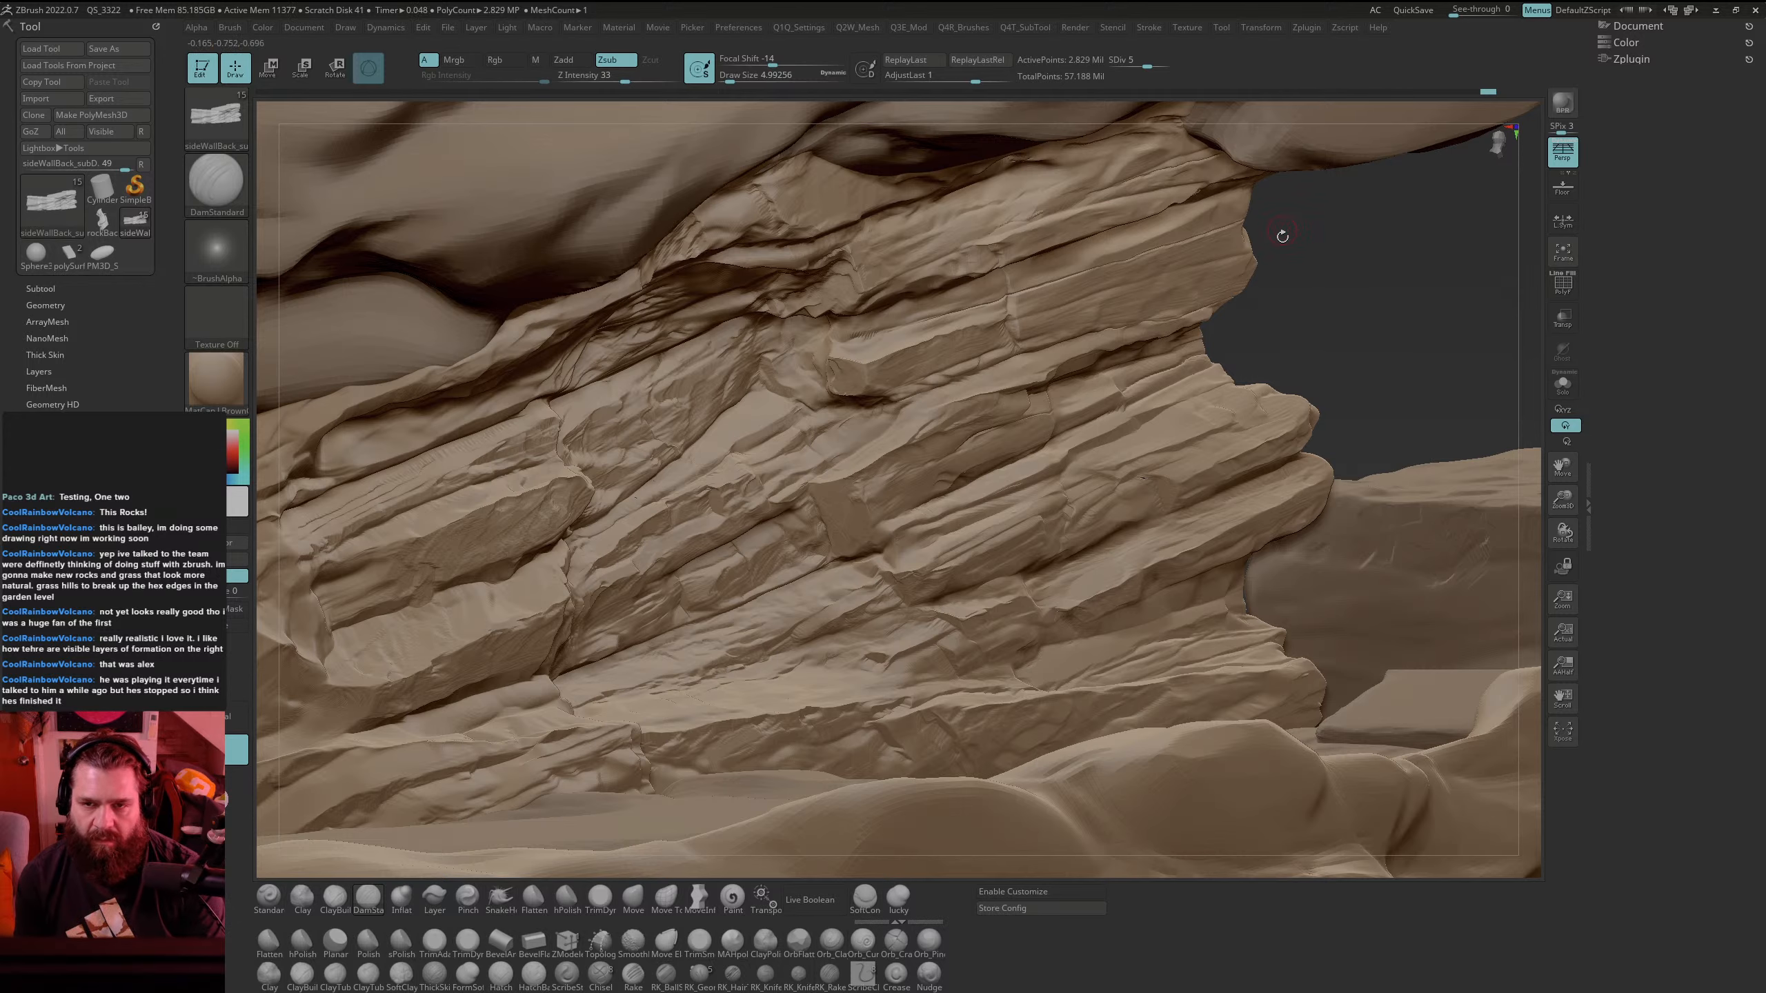
Step: Soften the face and underside of the large lower inner slab with the directional smooth brush
left_click_drag(1372, 278, 1367, 271)
key("shift")
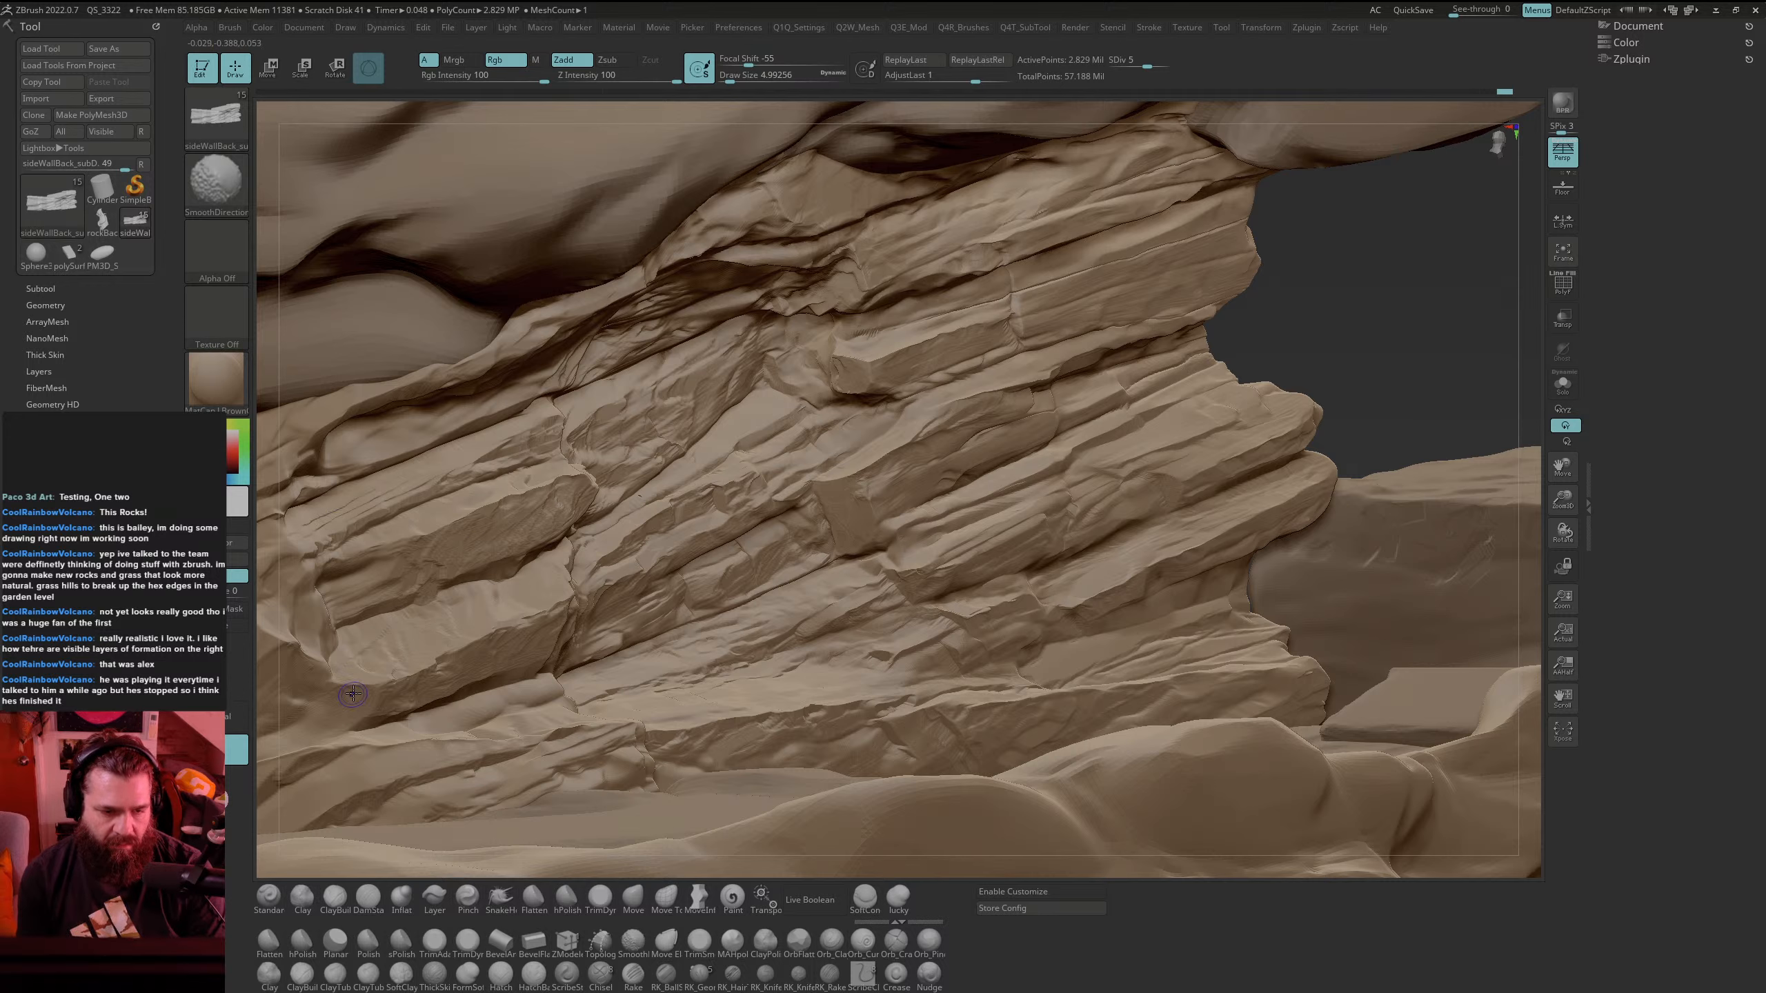
mouse_move(362, 642)
left_mouse_down()
mouse_move(385, 670)
mouse_move(362, 671)
mouse_move(375, 630)
mouse_move(478, 636)
left_mouse_up()
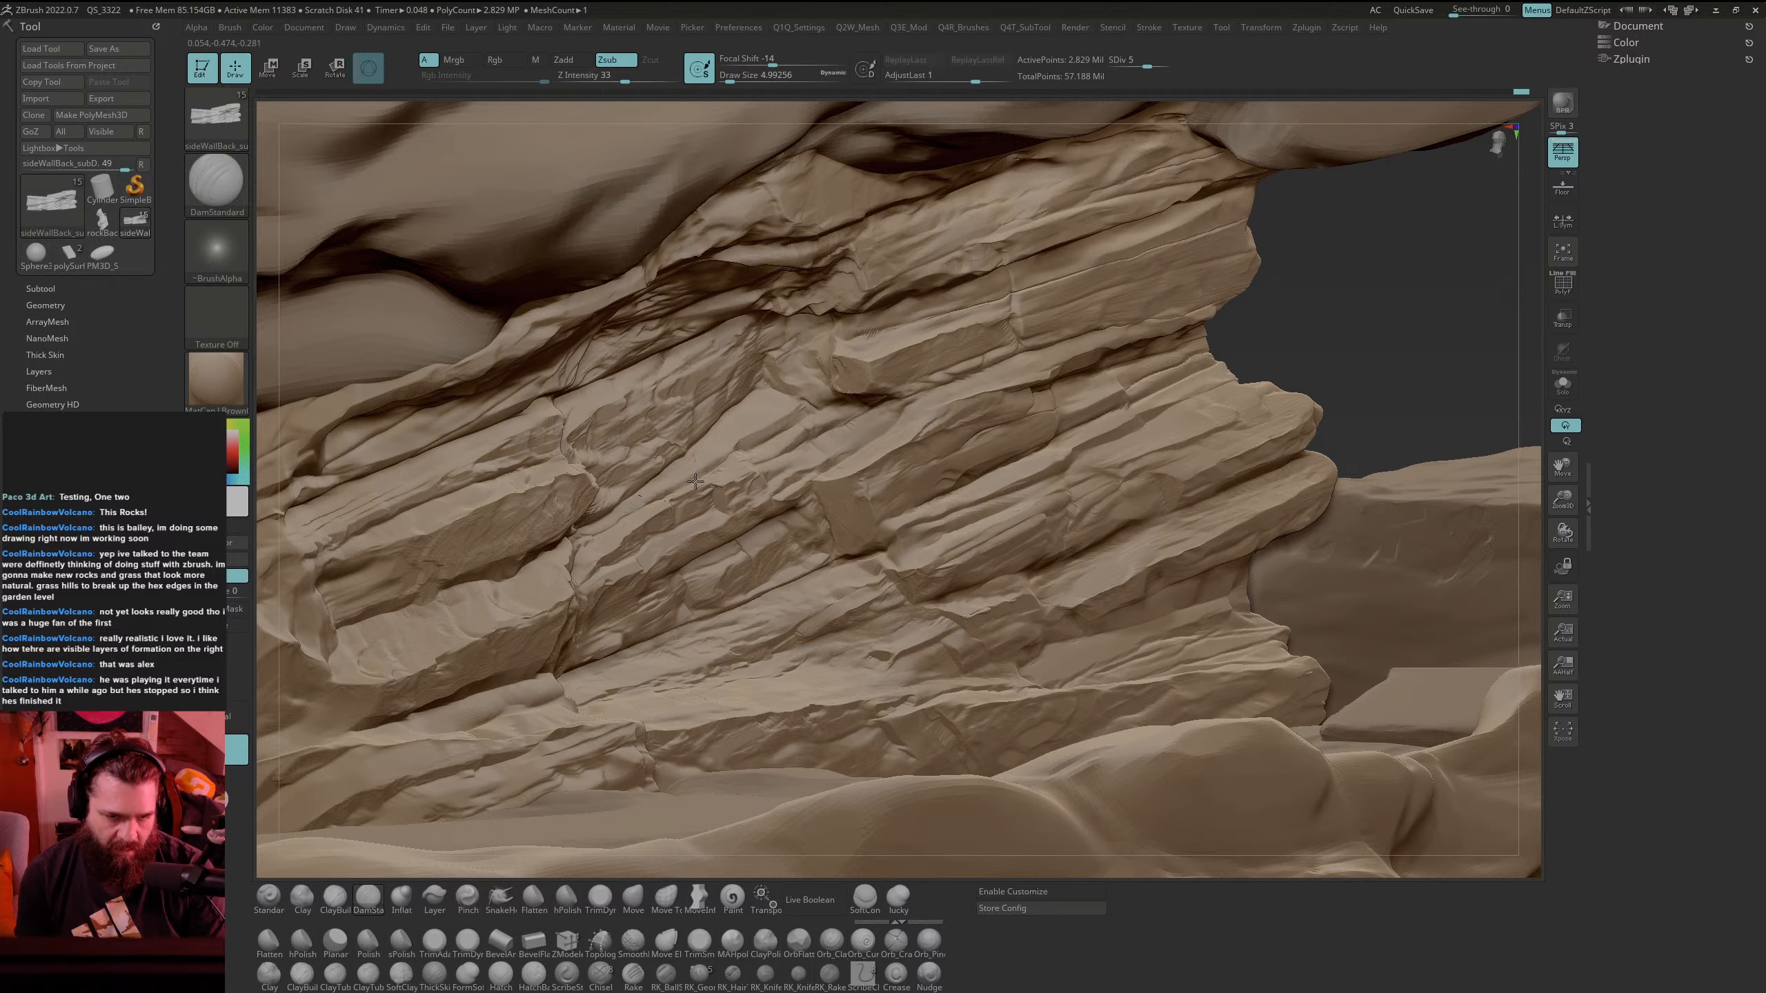
key("ctrl")
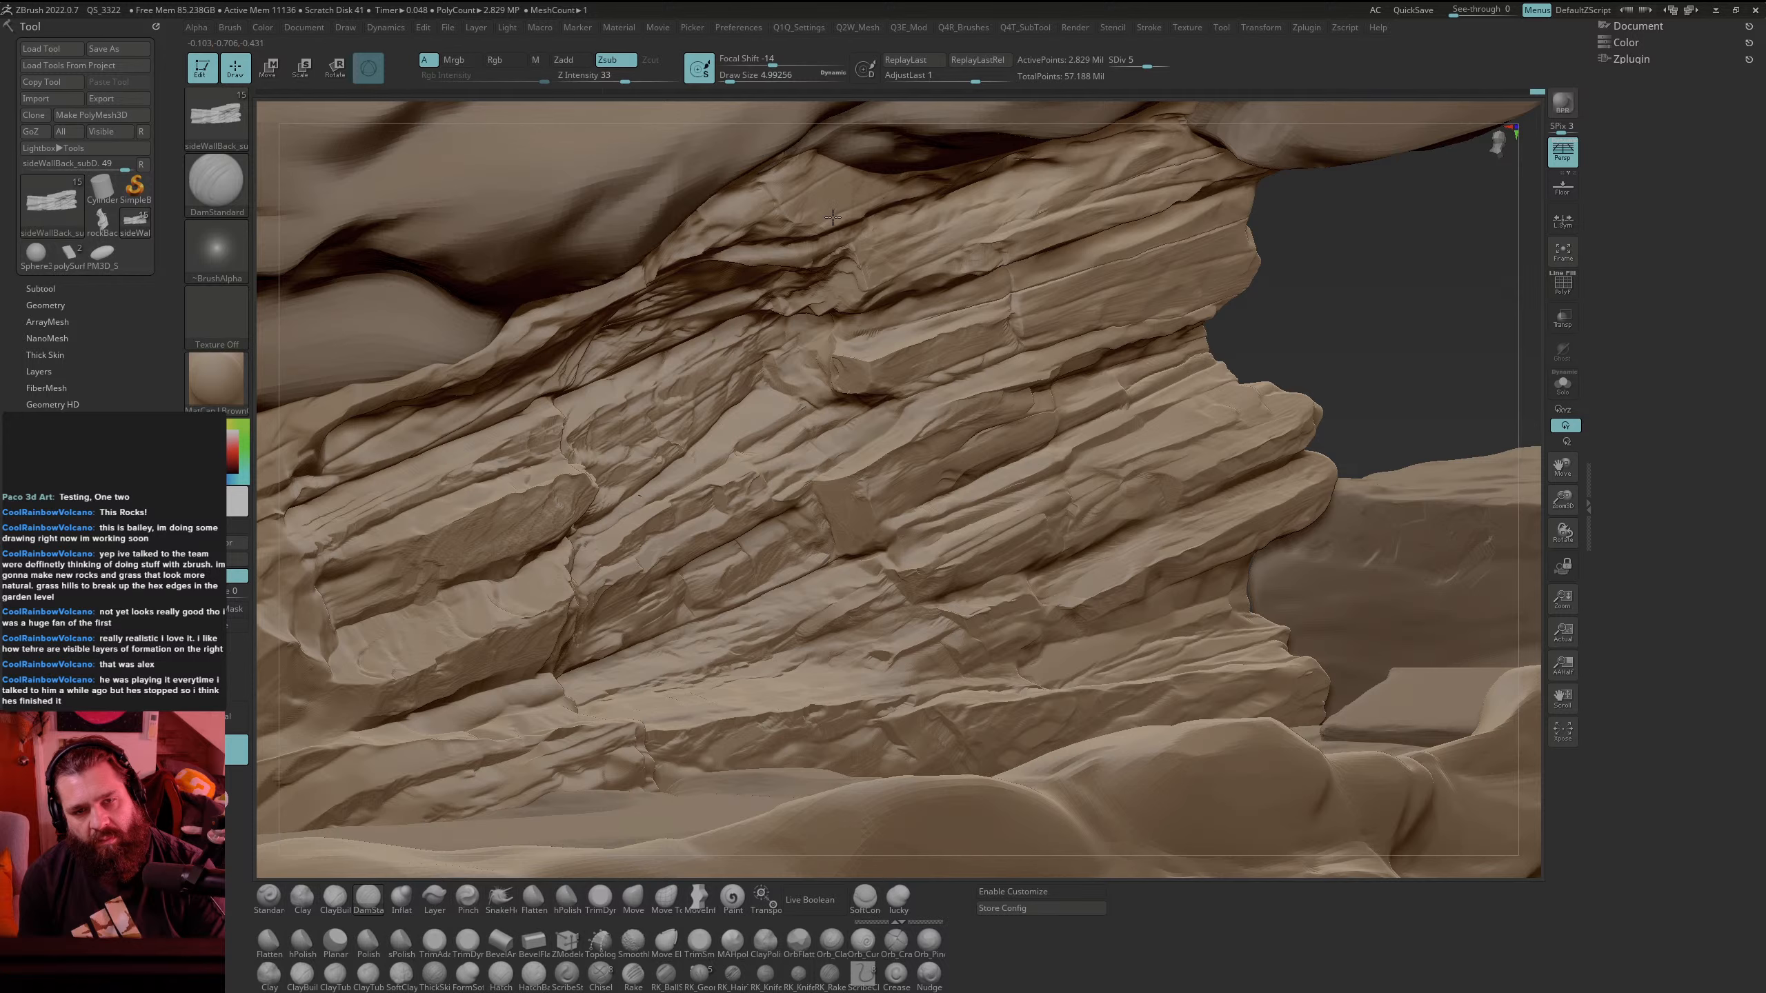
Step: Check the wall from several angles and smooth the outer slab layers near the lower central ledges
left_click_drag(1405, 264, 1418, 271)
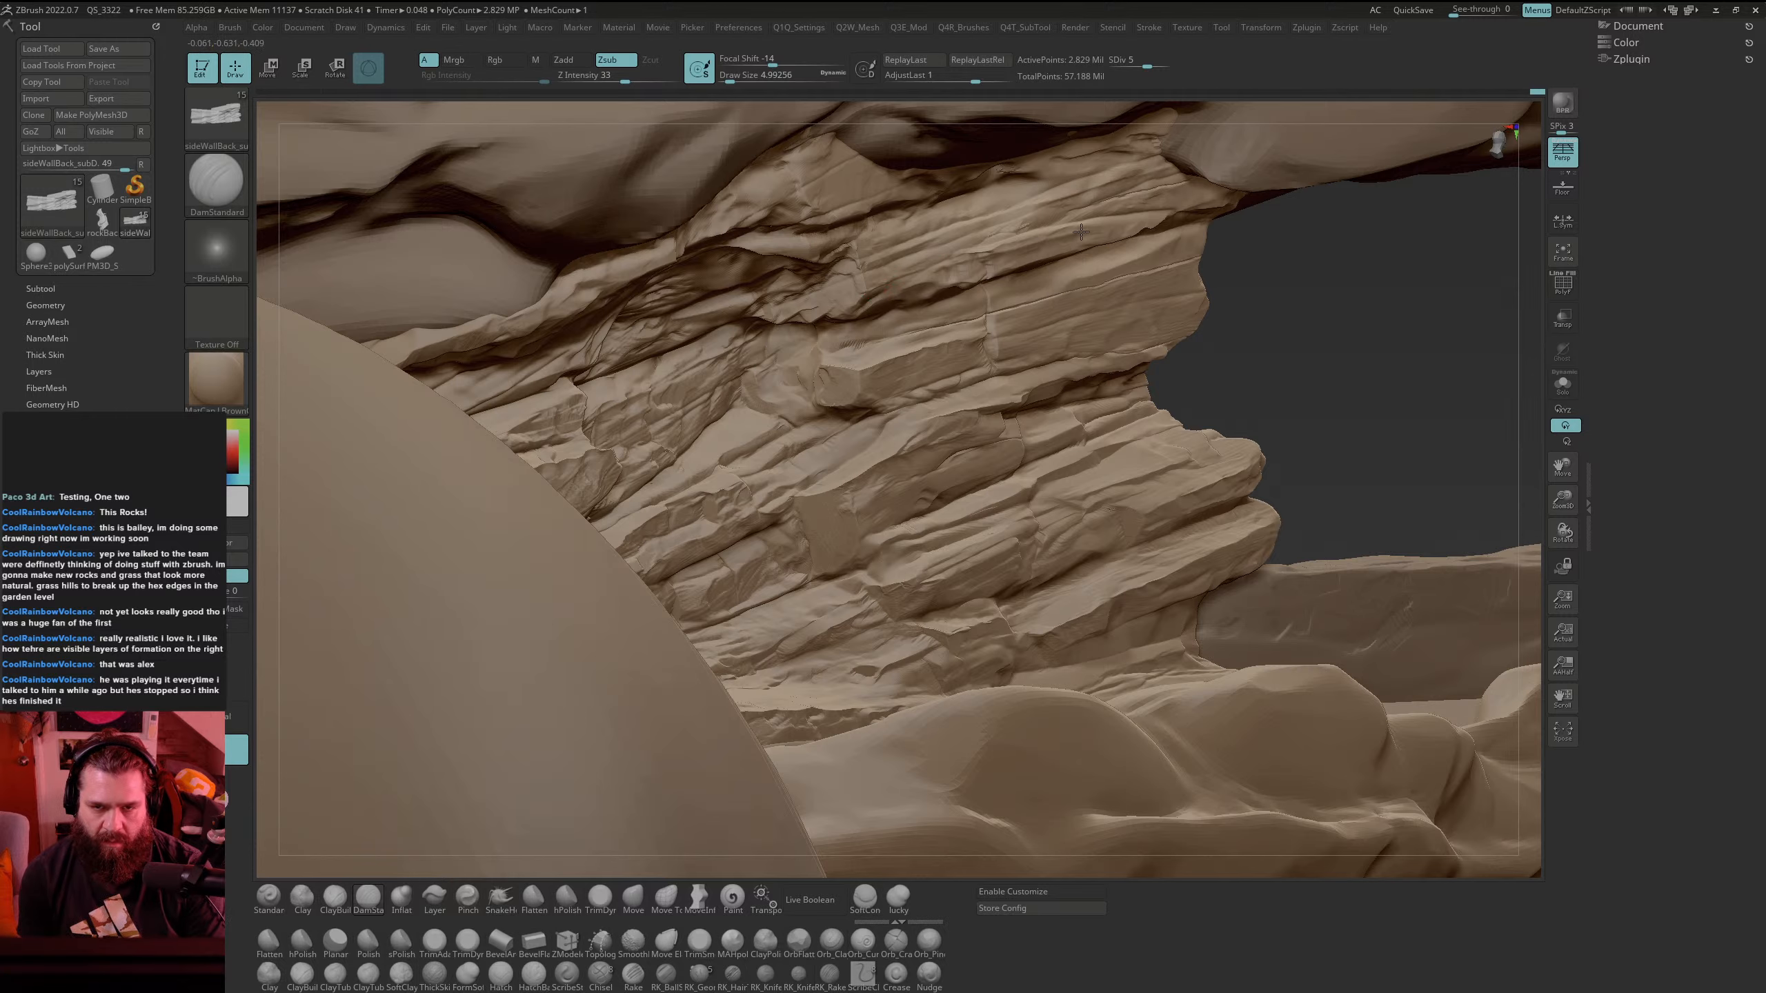
left_click_drag(1332, 277, 1231, 283)
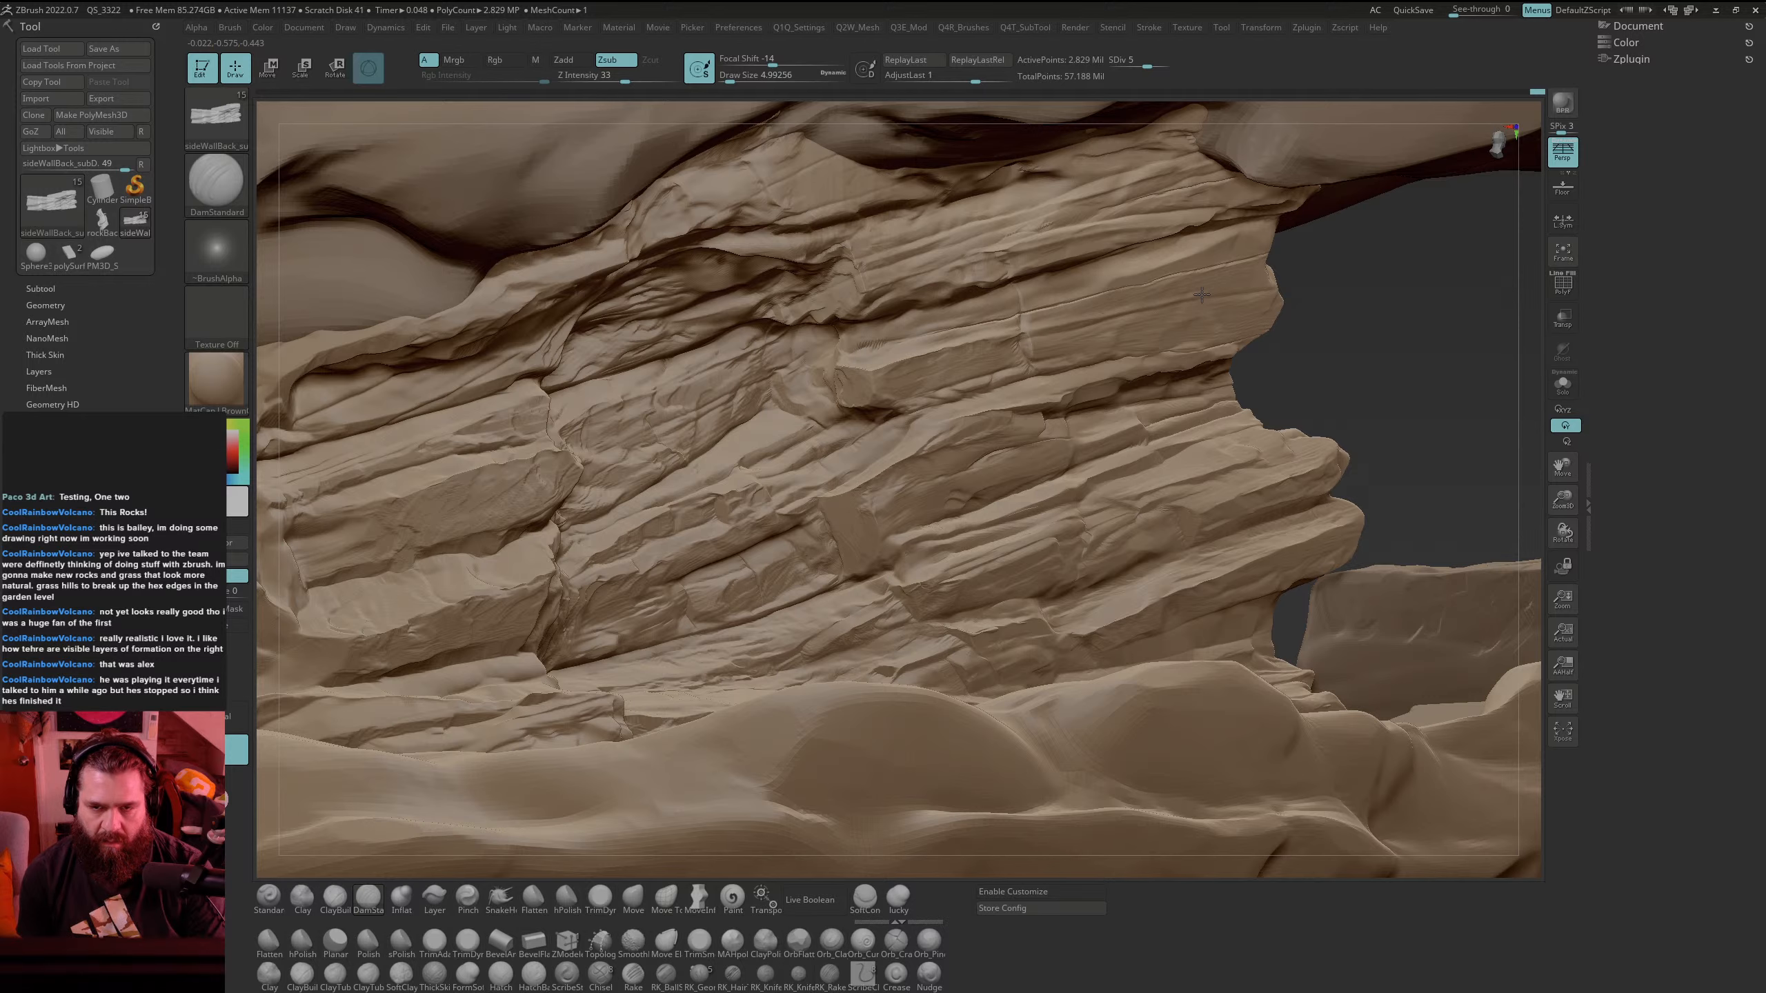
left_click_drag(1408, 310, 1329, 343)
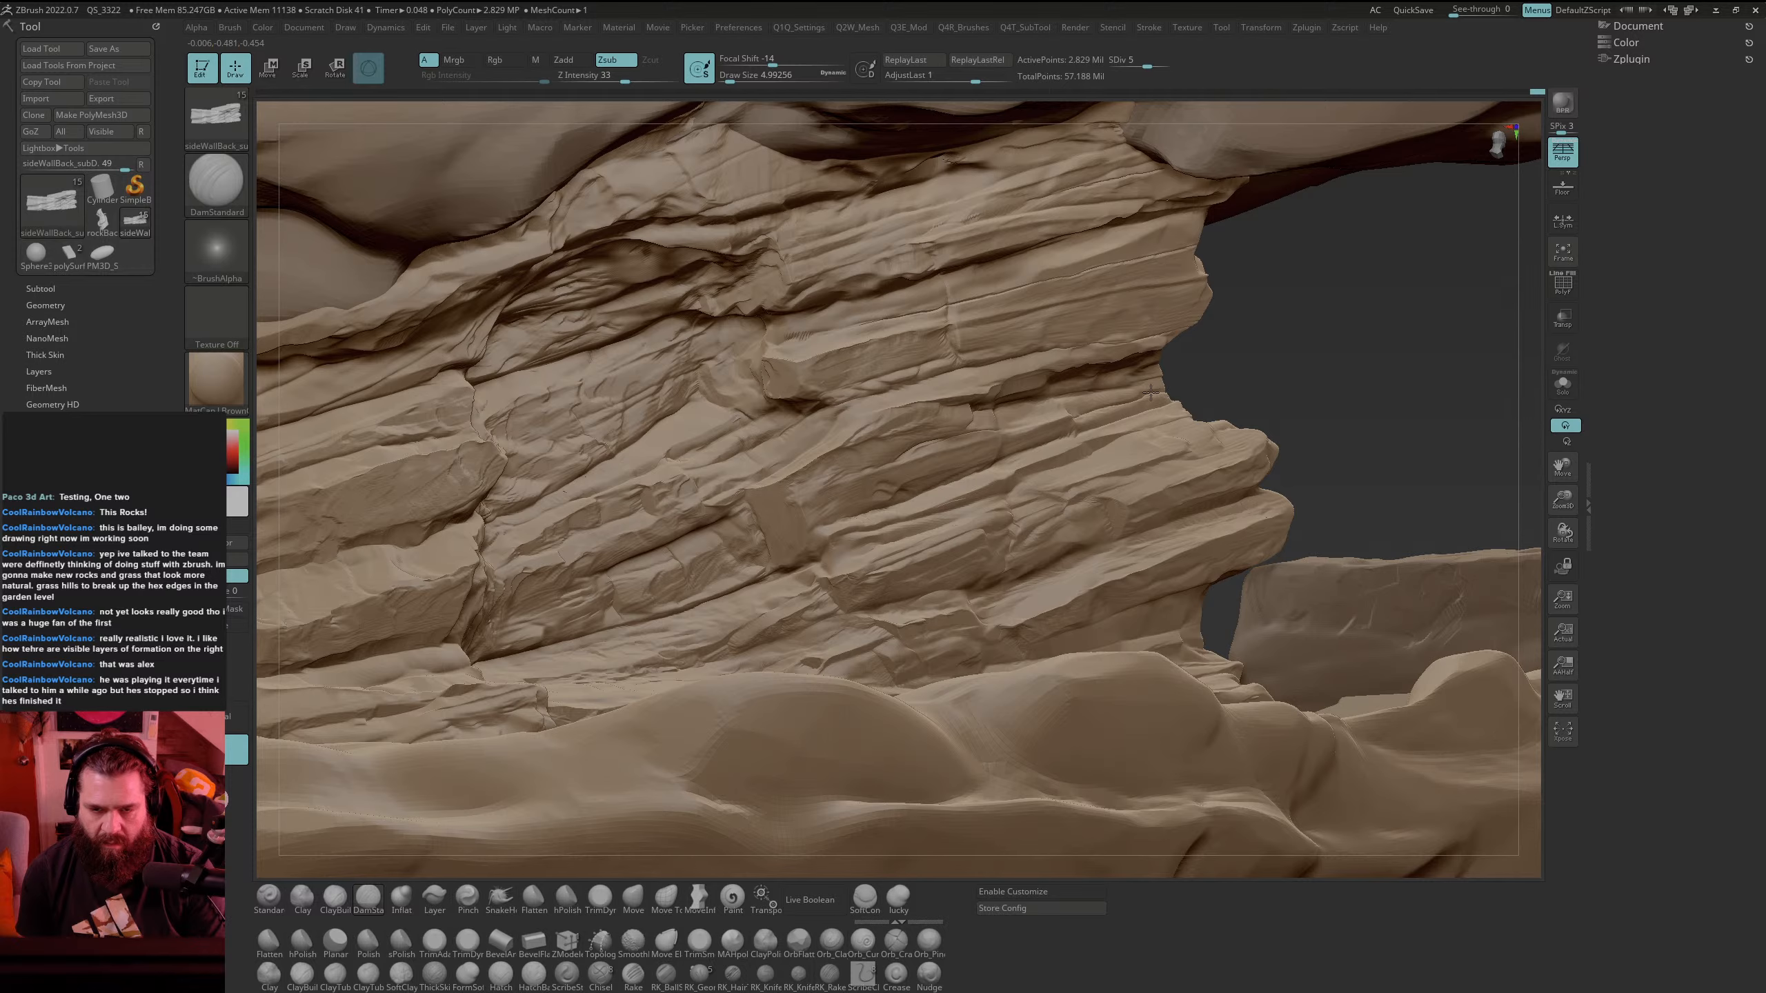
left_click_drag(1332, 347, 1320, 347)
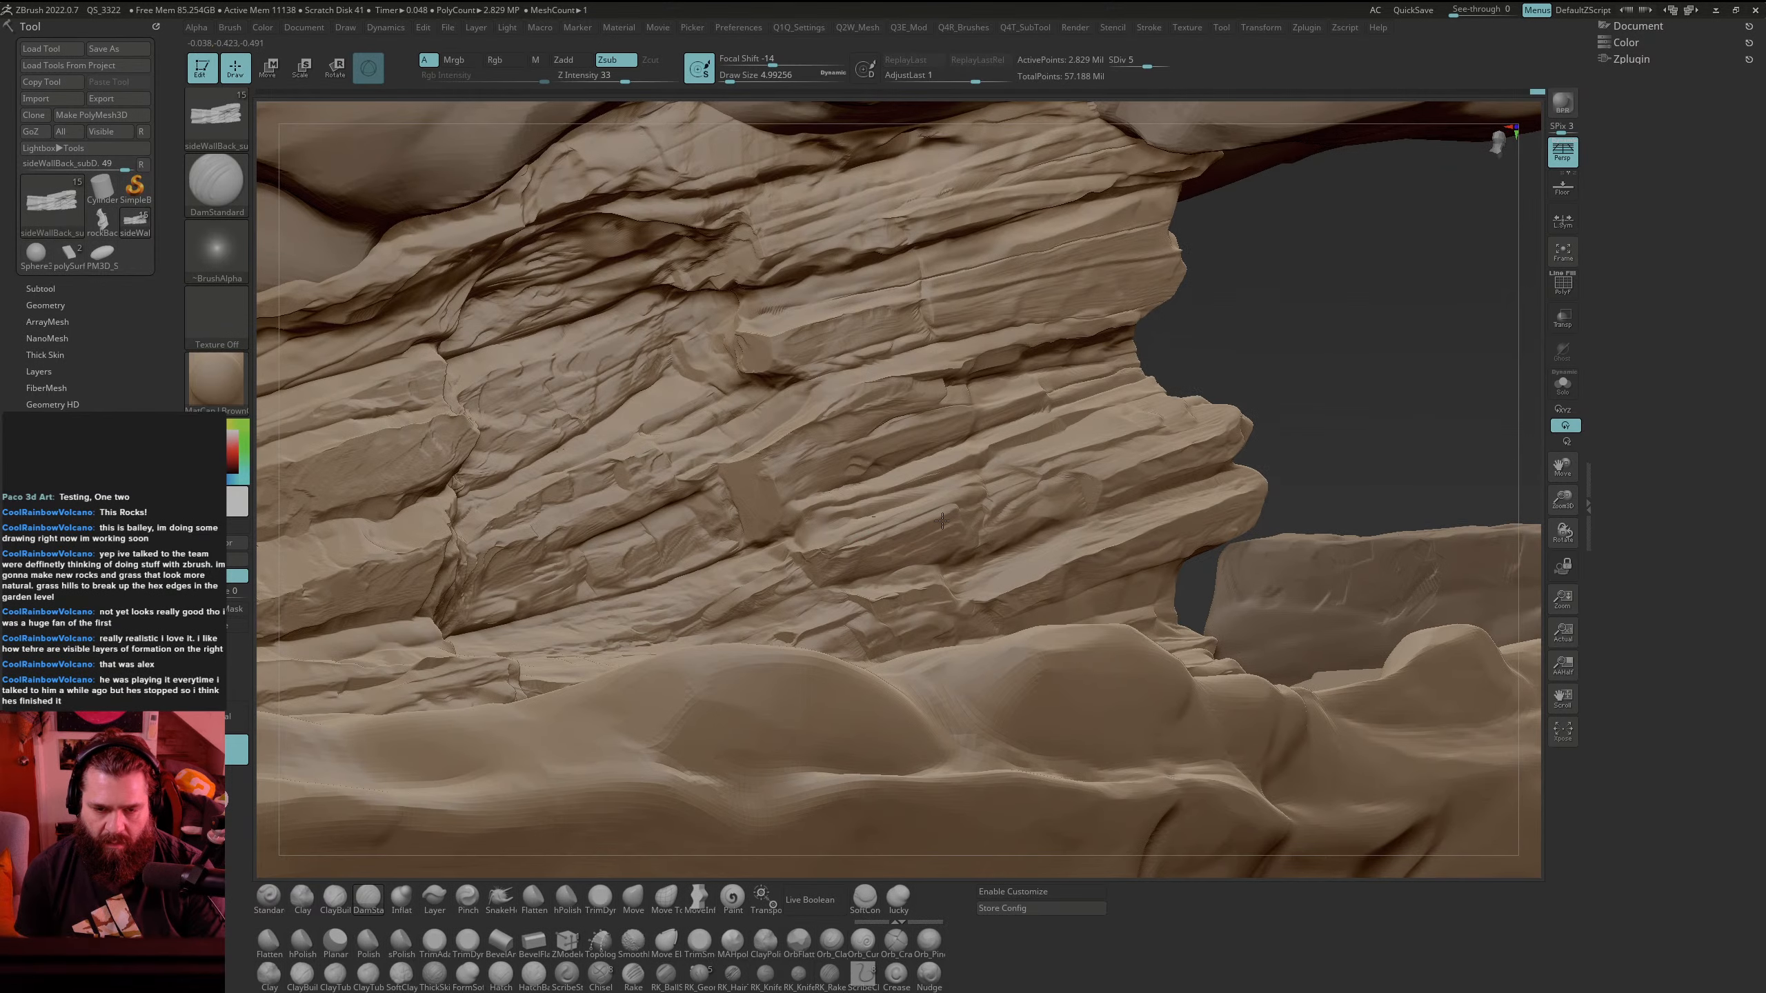
left_click_drag(1360, 316, 1344, 359)
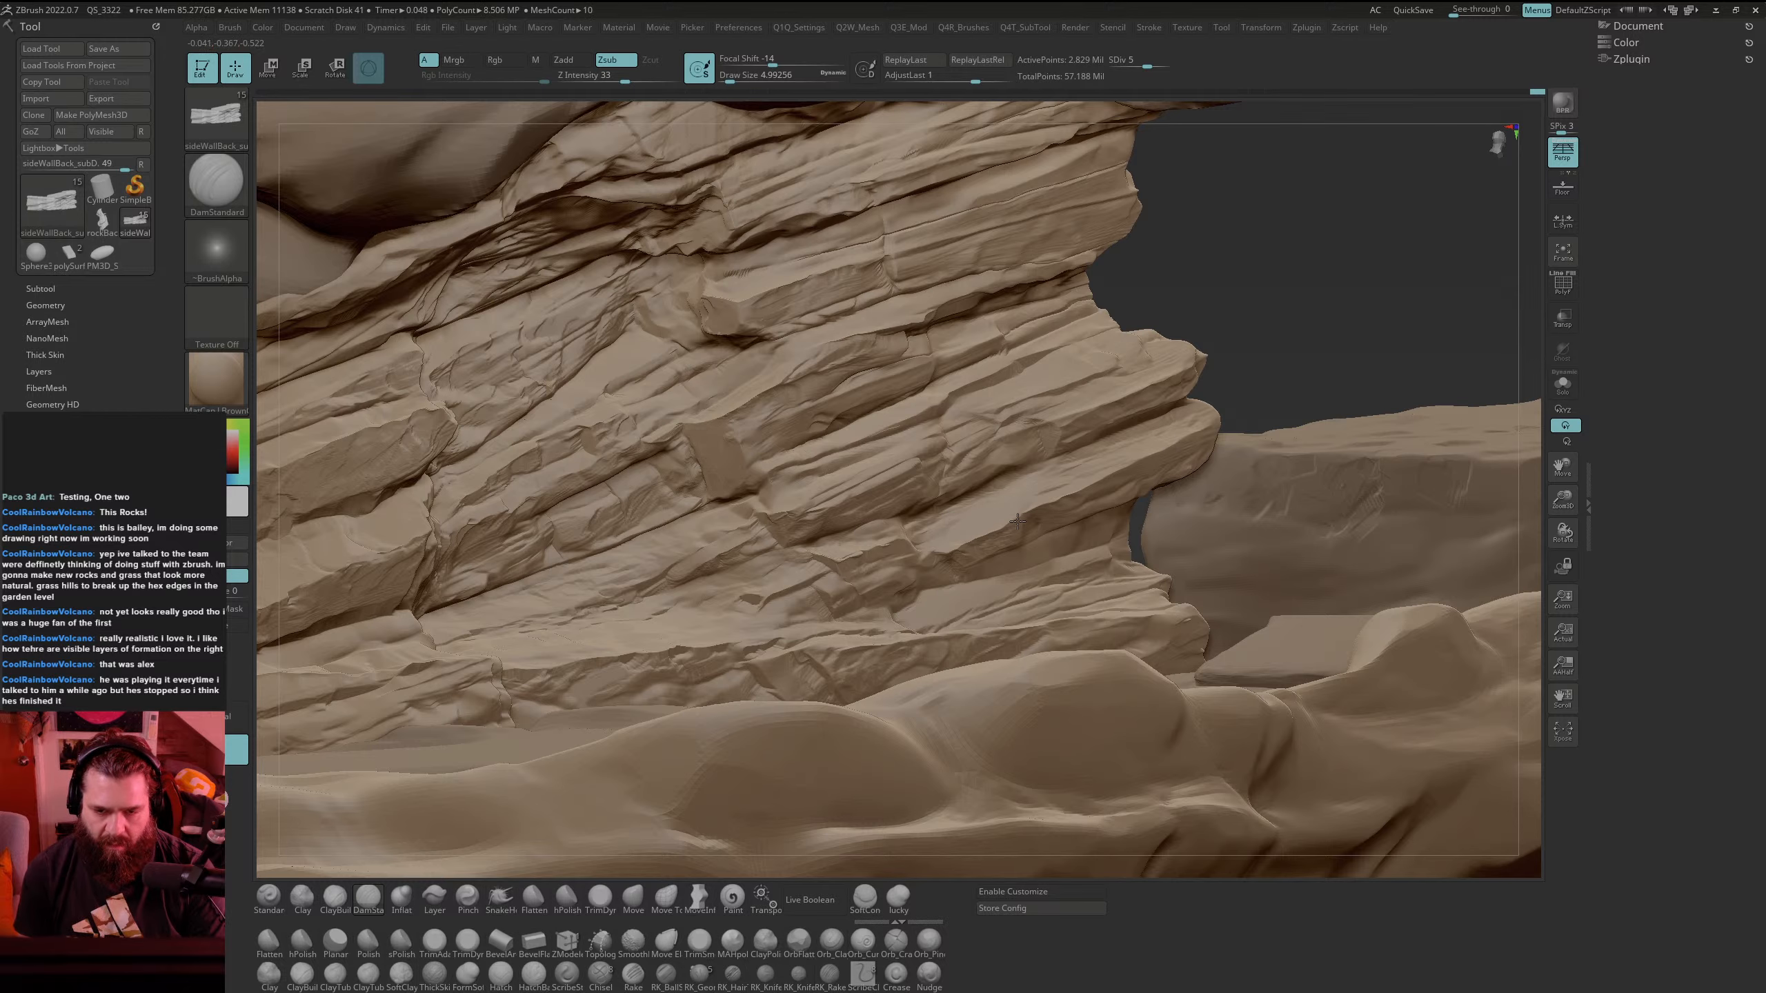
mouse_move(1376, 293)
left_mouse_down()
mouse_move(1332, 322)
mouse_move(1366, 355)
left_mouse_up()
left_click_drag(1122, 513, 1127, 511, "shift")
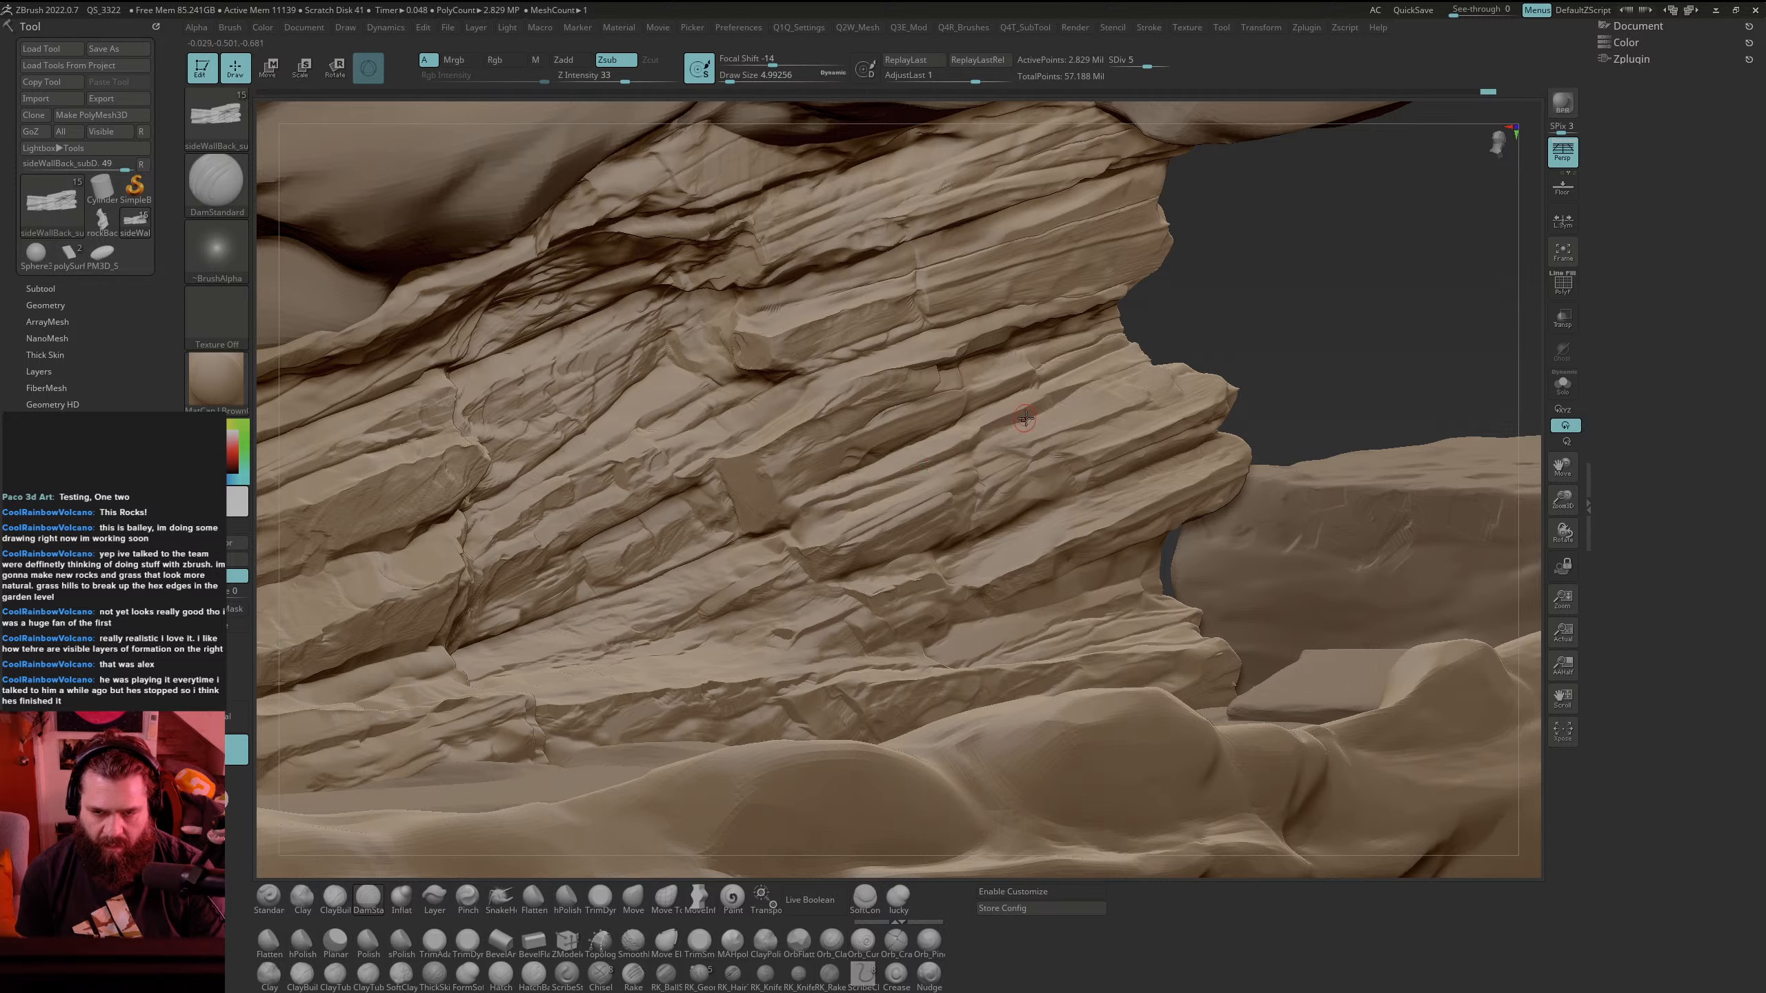
key("shift")
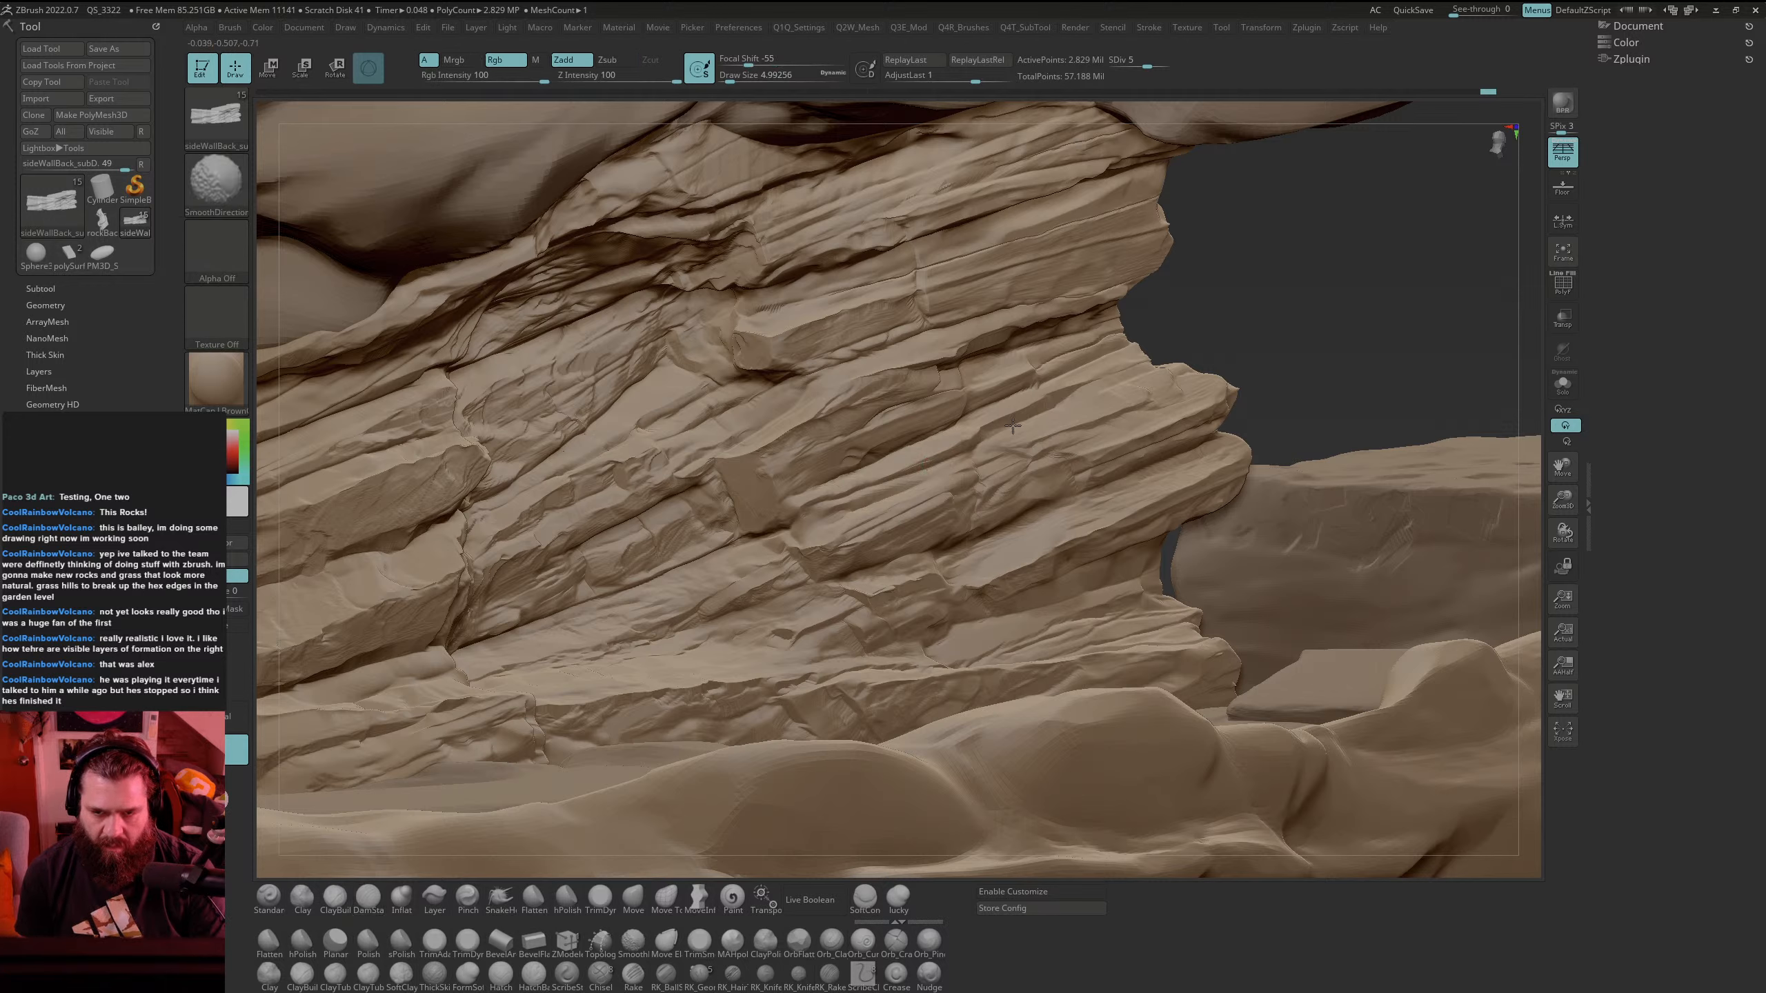
Step: Carve slanted creases into the central slab and smooth the layers running inward from beneath the upper central ledge
left_click_drag(1218, 340, 1273, 376, "alt")
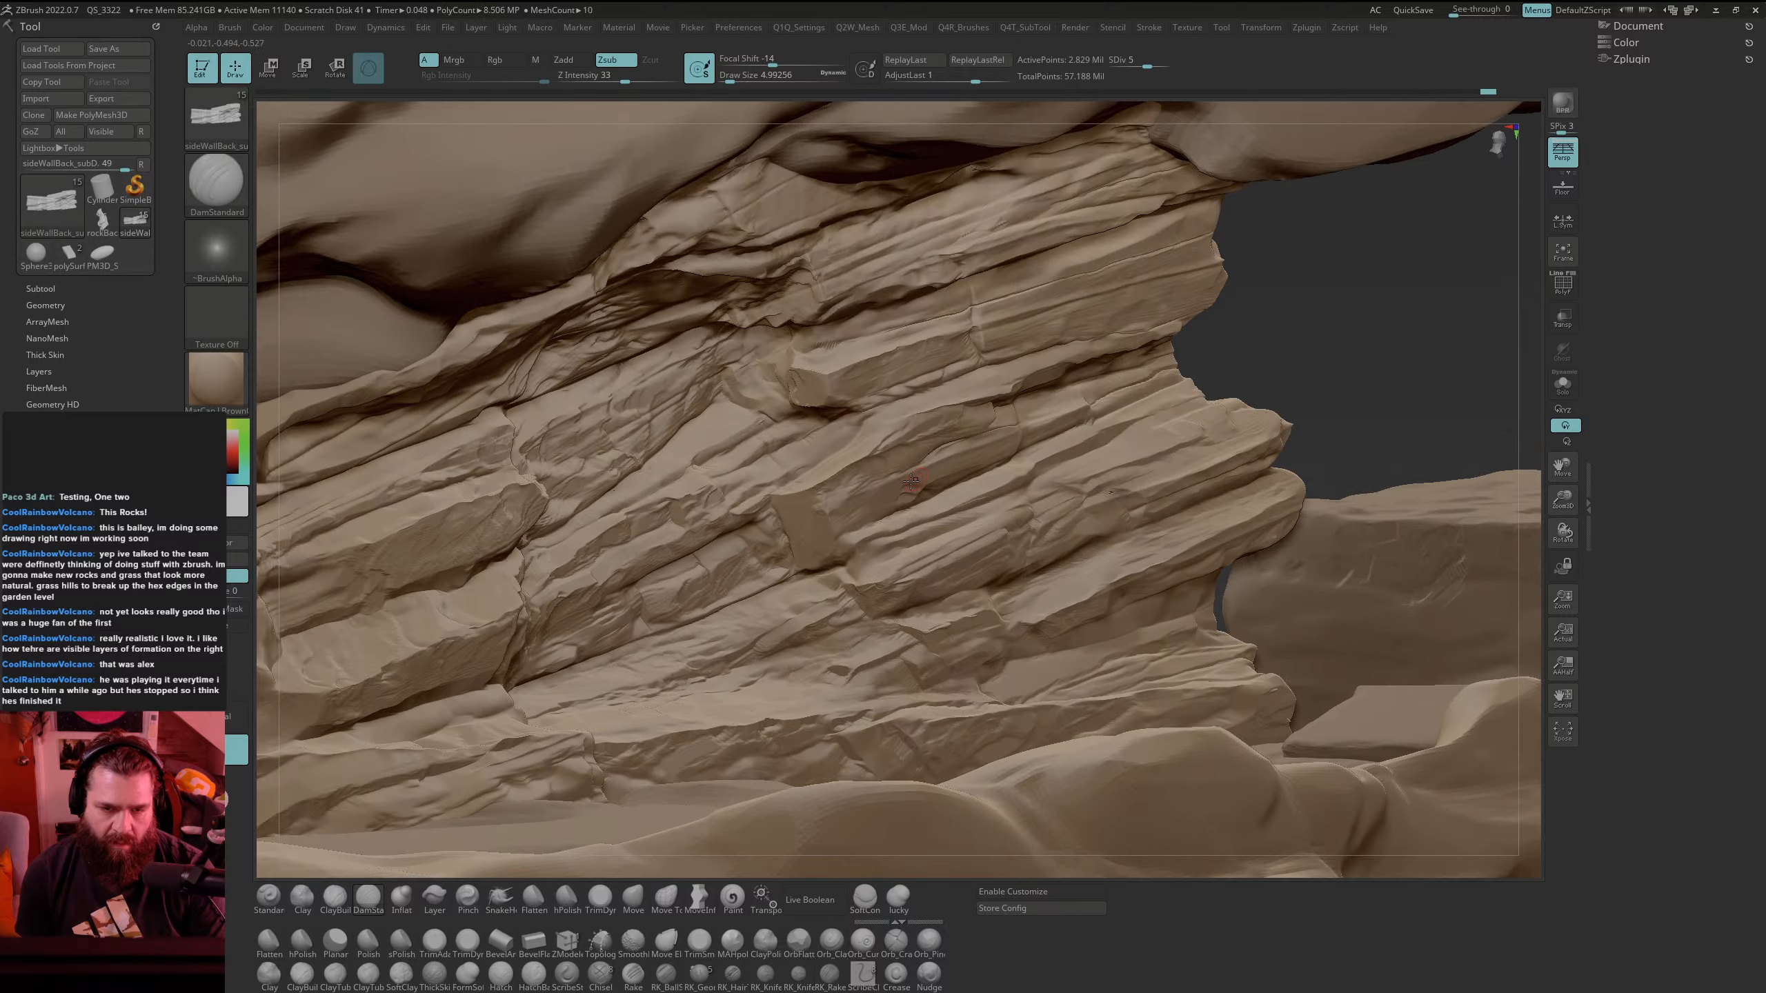
left_click_drag(779, 503, 941, 456)
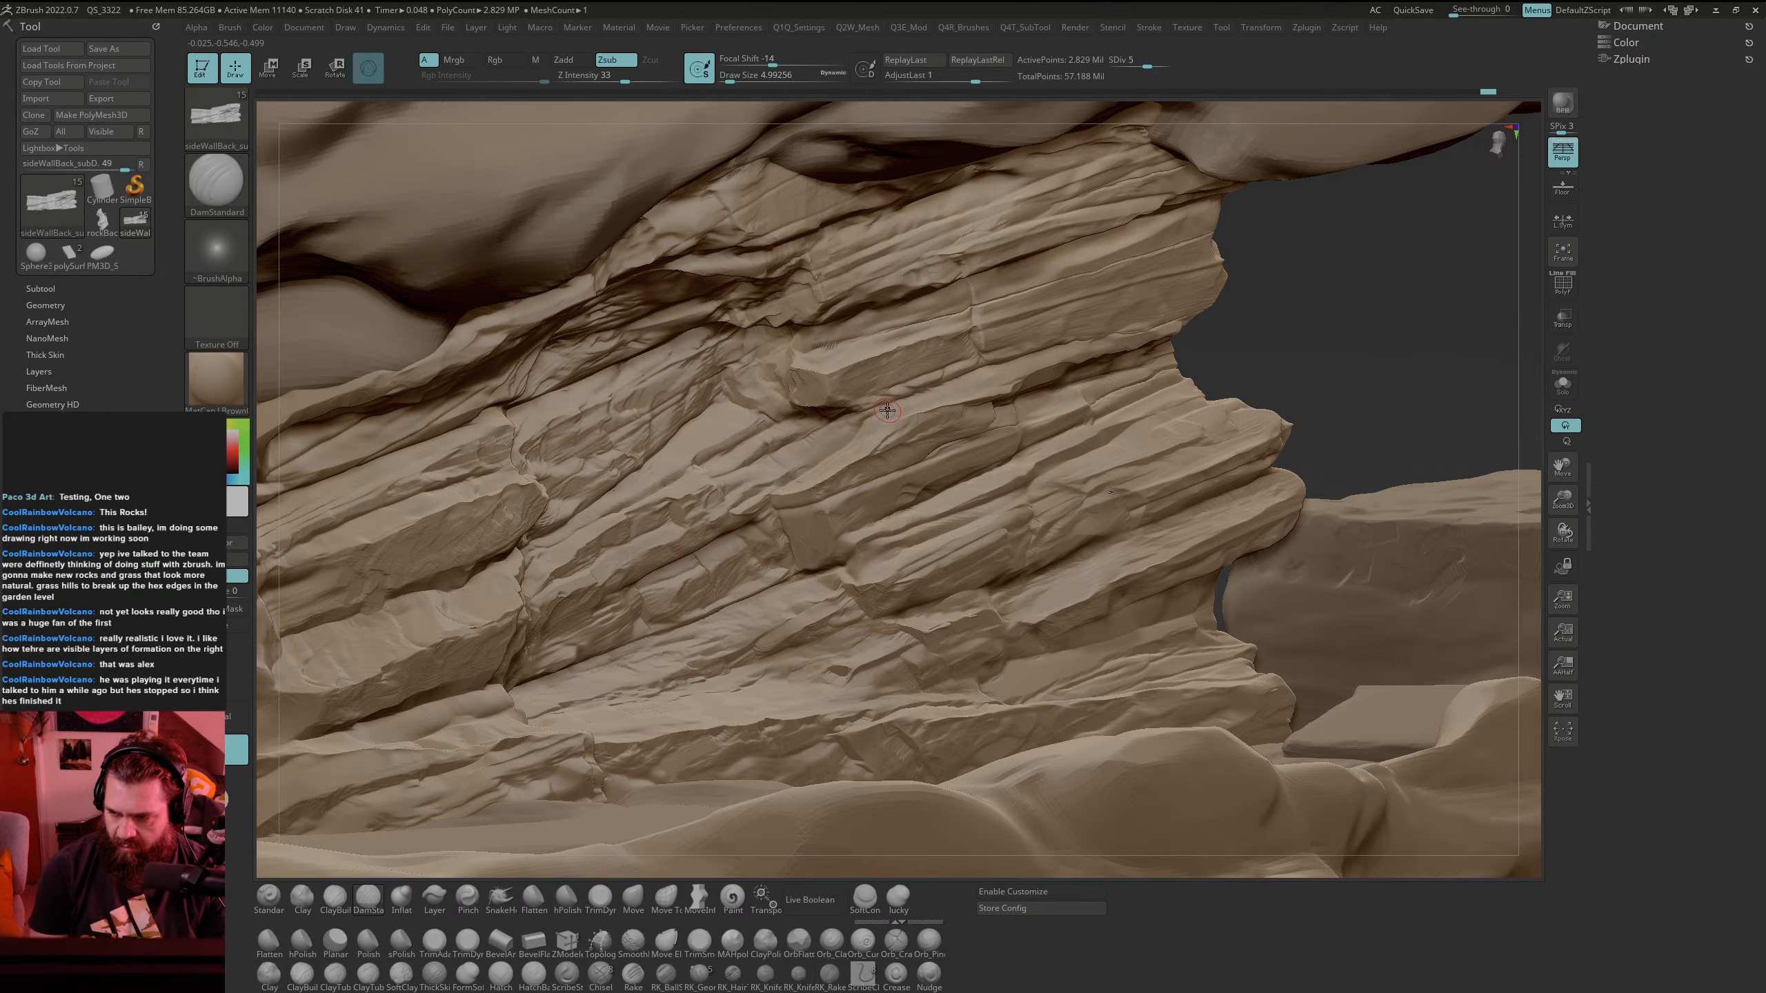
mouse_move(1308, 319)
left_mouse_down()
mouse_move(1287, 338)
mouse_move(1303, 345)
left_mouse_up()
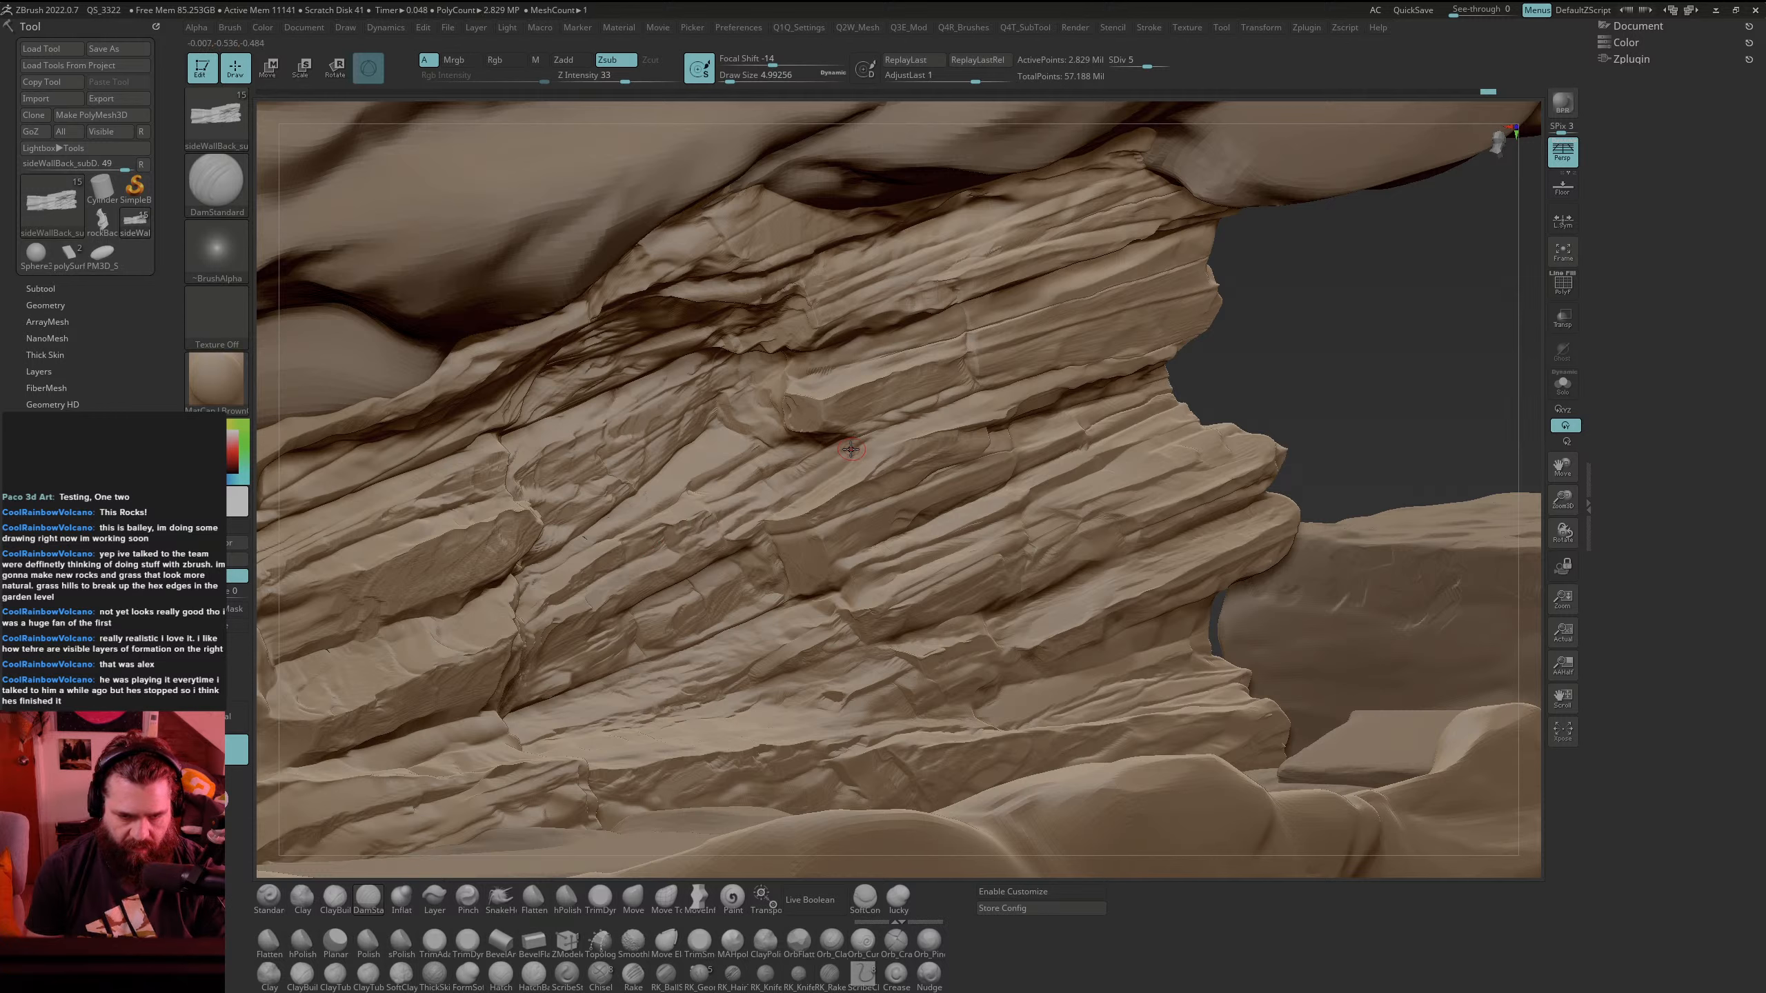
key("shift")
left_click_drag(852, 450, 743, 511, "shift")
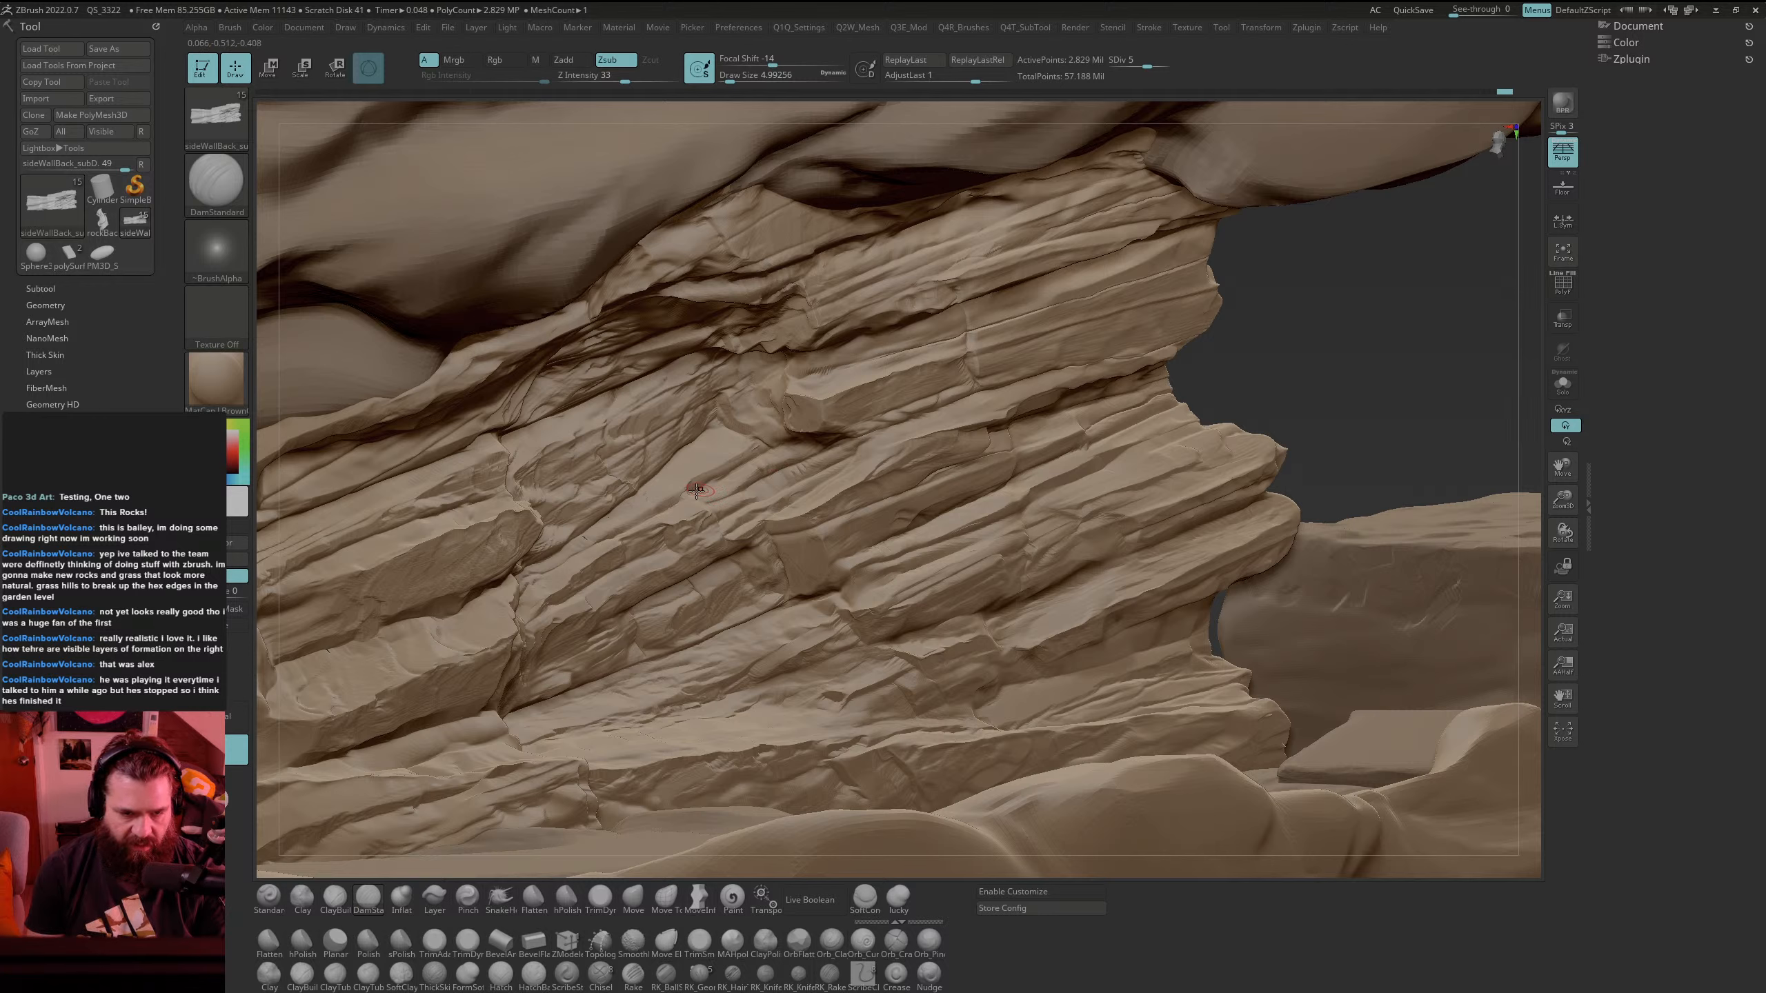
key("shift")
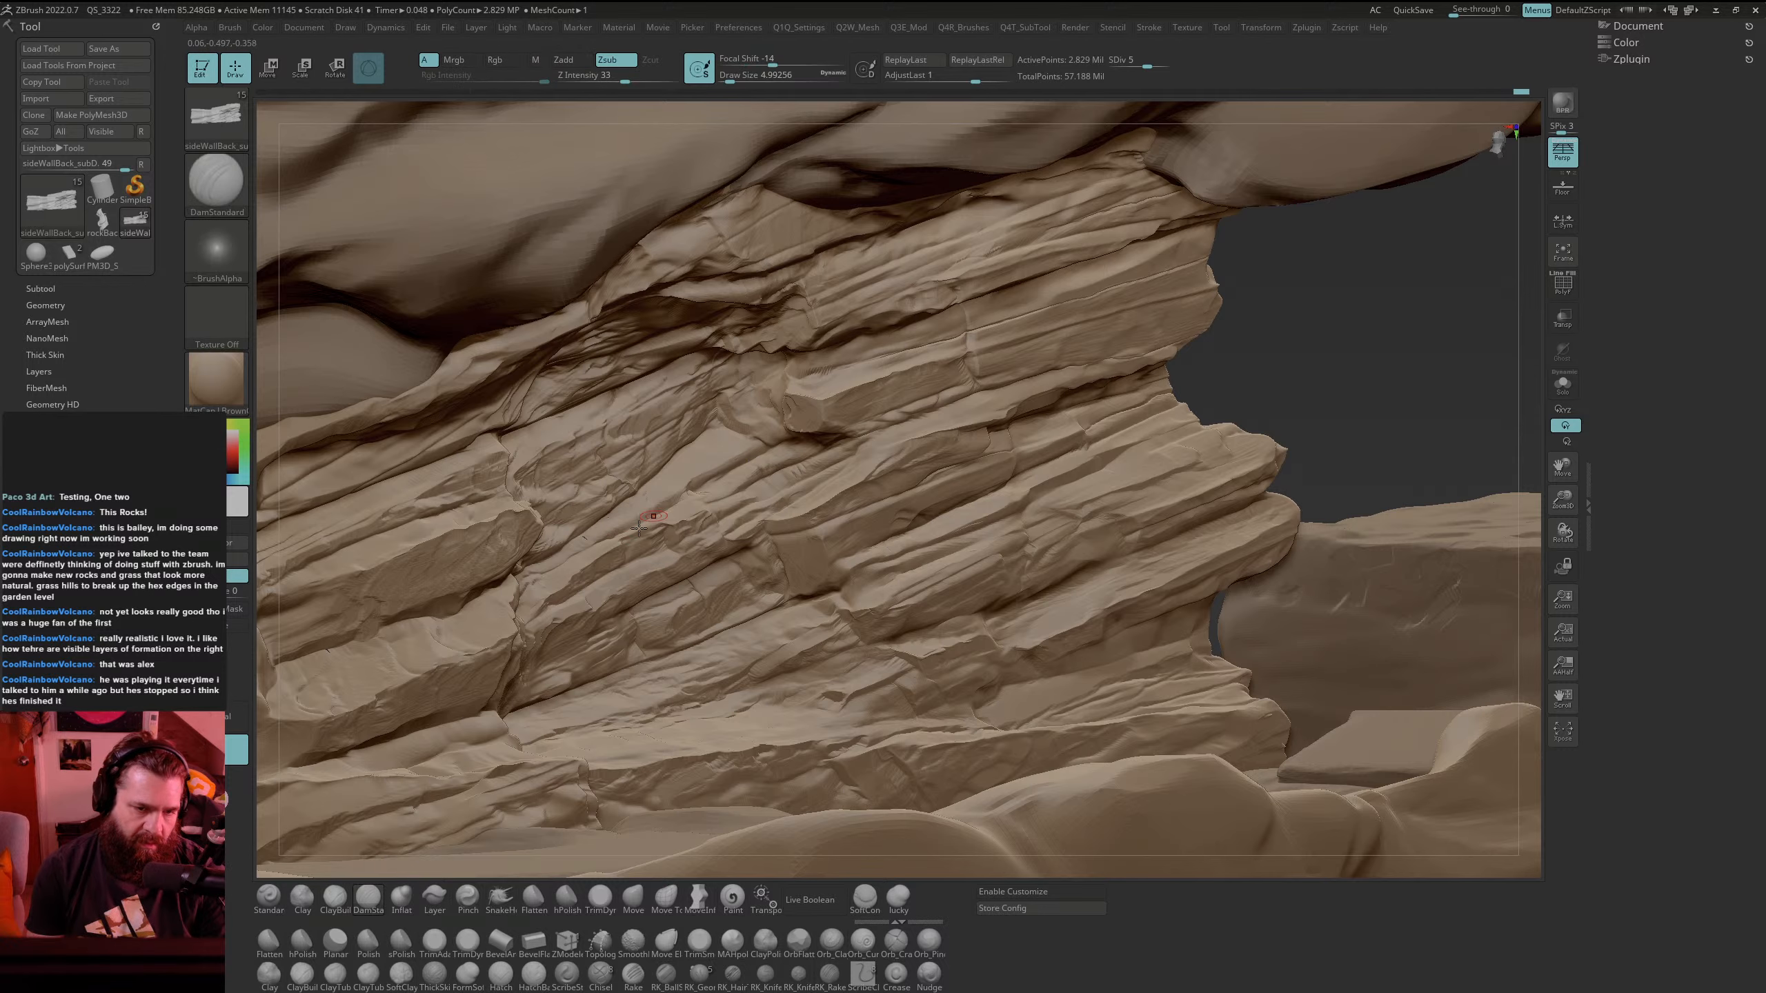
Step: Select the SM_rocksBackStairTop rock and examine its polygroups and wireframe with the polyframe display
mouse_move(1374, 371)
left_mouse_down()
mouse_move(1100, 379)
mouse_move(1119, 388)
mouse_move(1040, 413)
left_mouse_up()
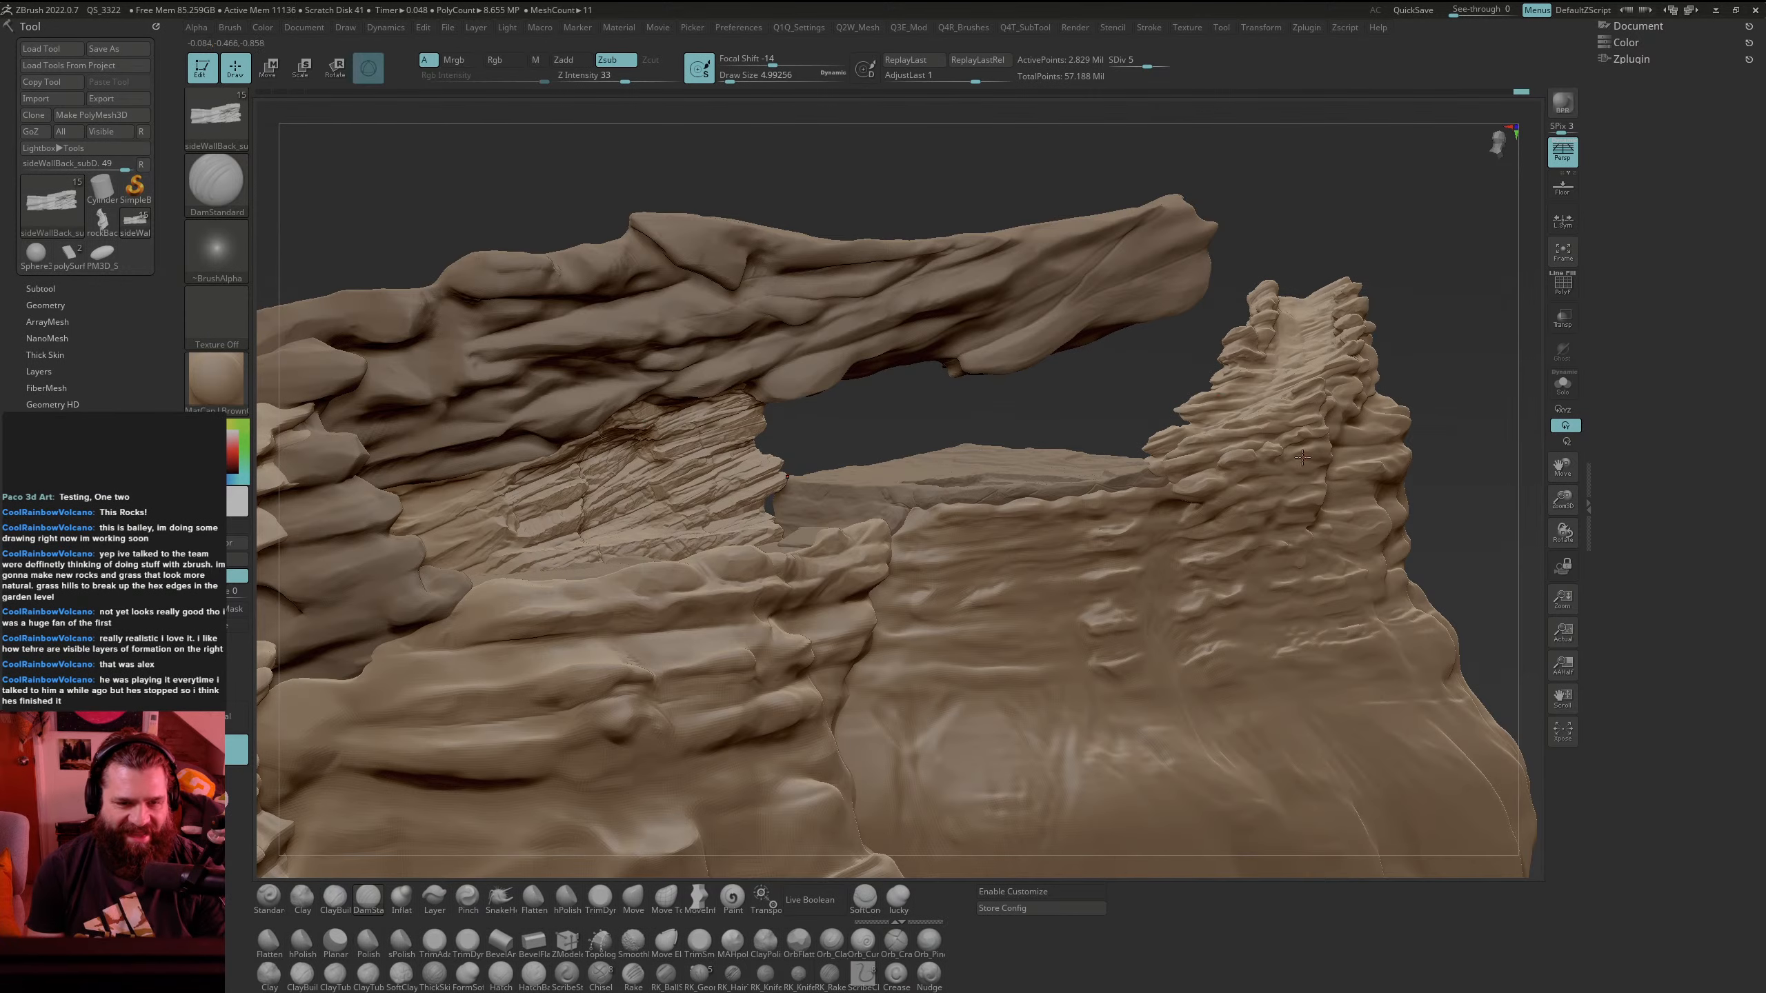
mouse_move(1432, 342)
left_mouse_down("alt")
mouse_move(903, 540)
mouse_move(1106, 523)
mouse_move(1031, 505)
mouse_move(995, 567)
left_mouse_up("alt")
left_click(995, 567, "alt")
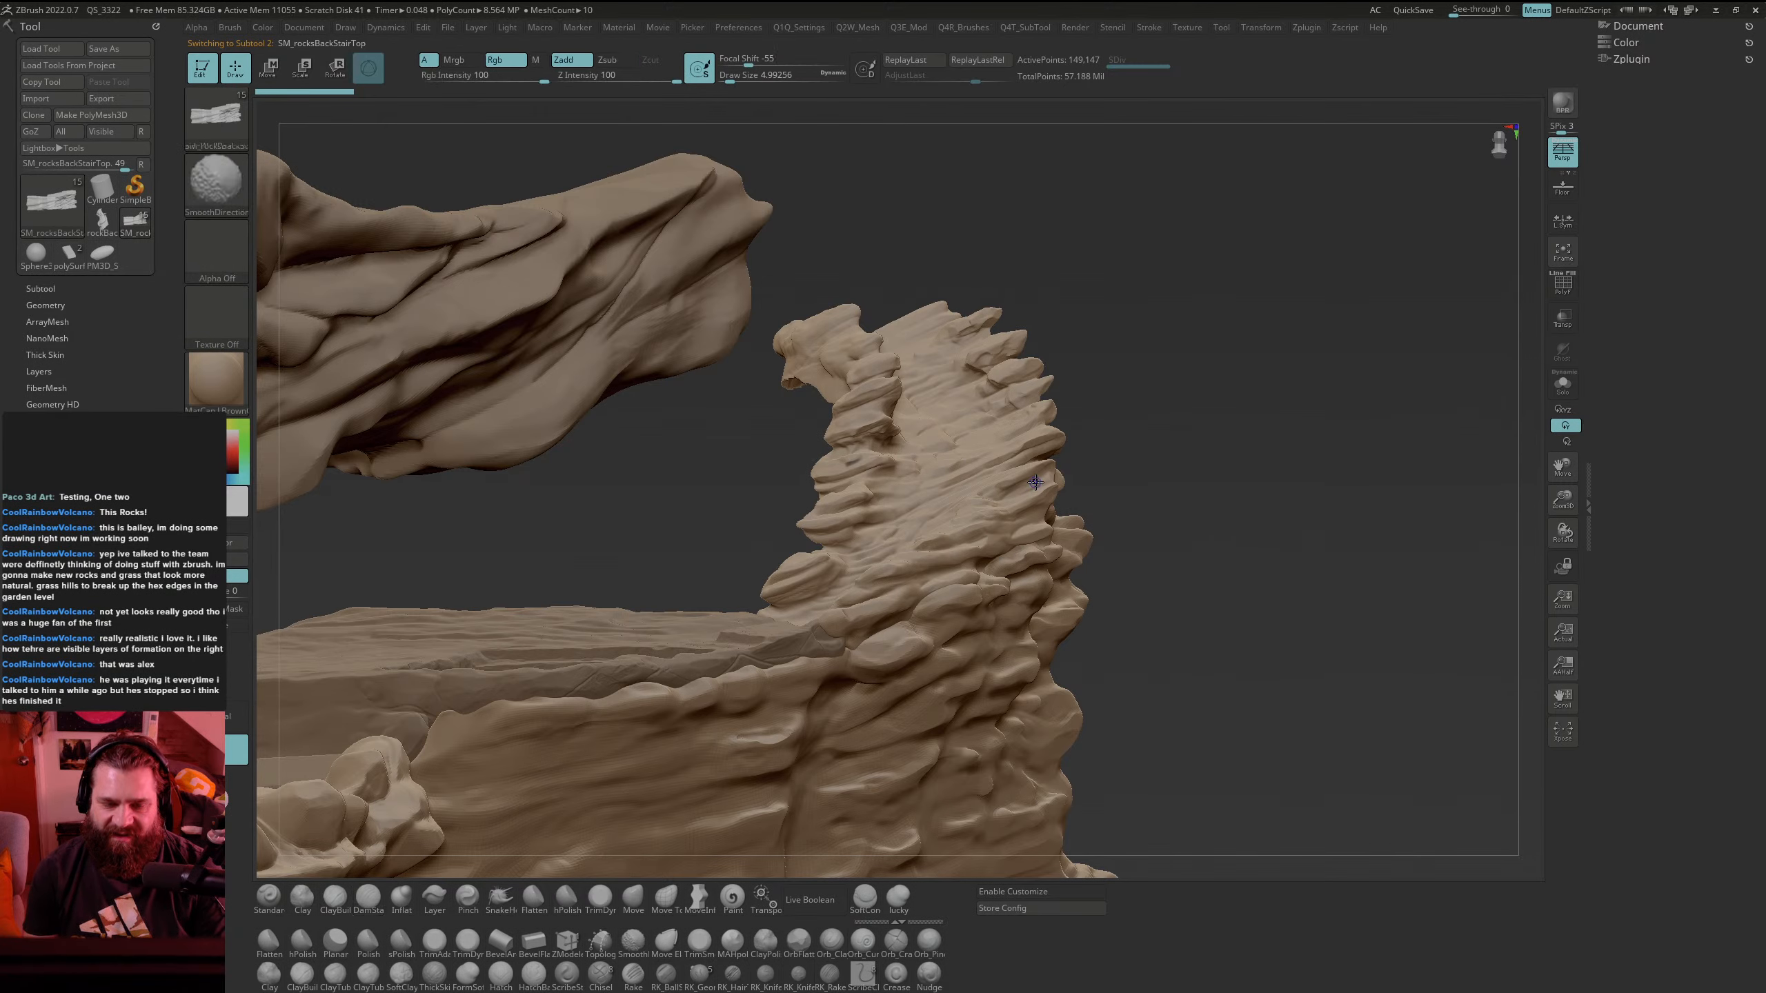
key("shift+f")
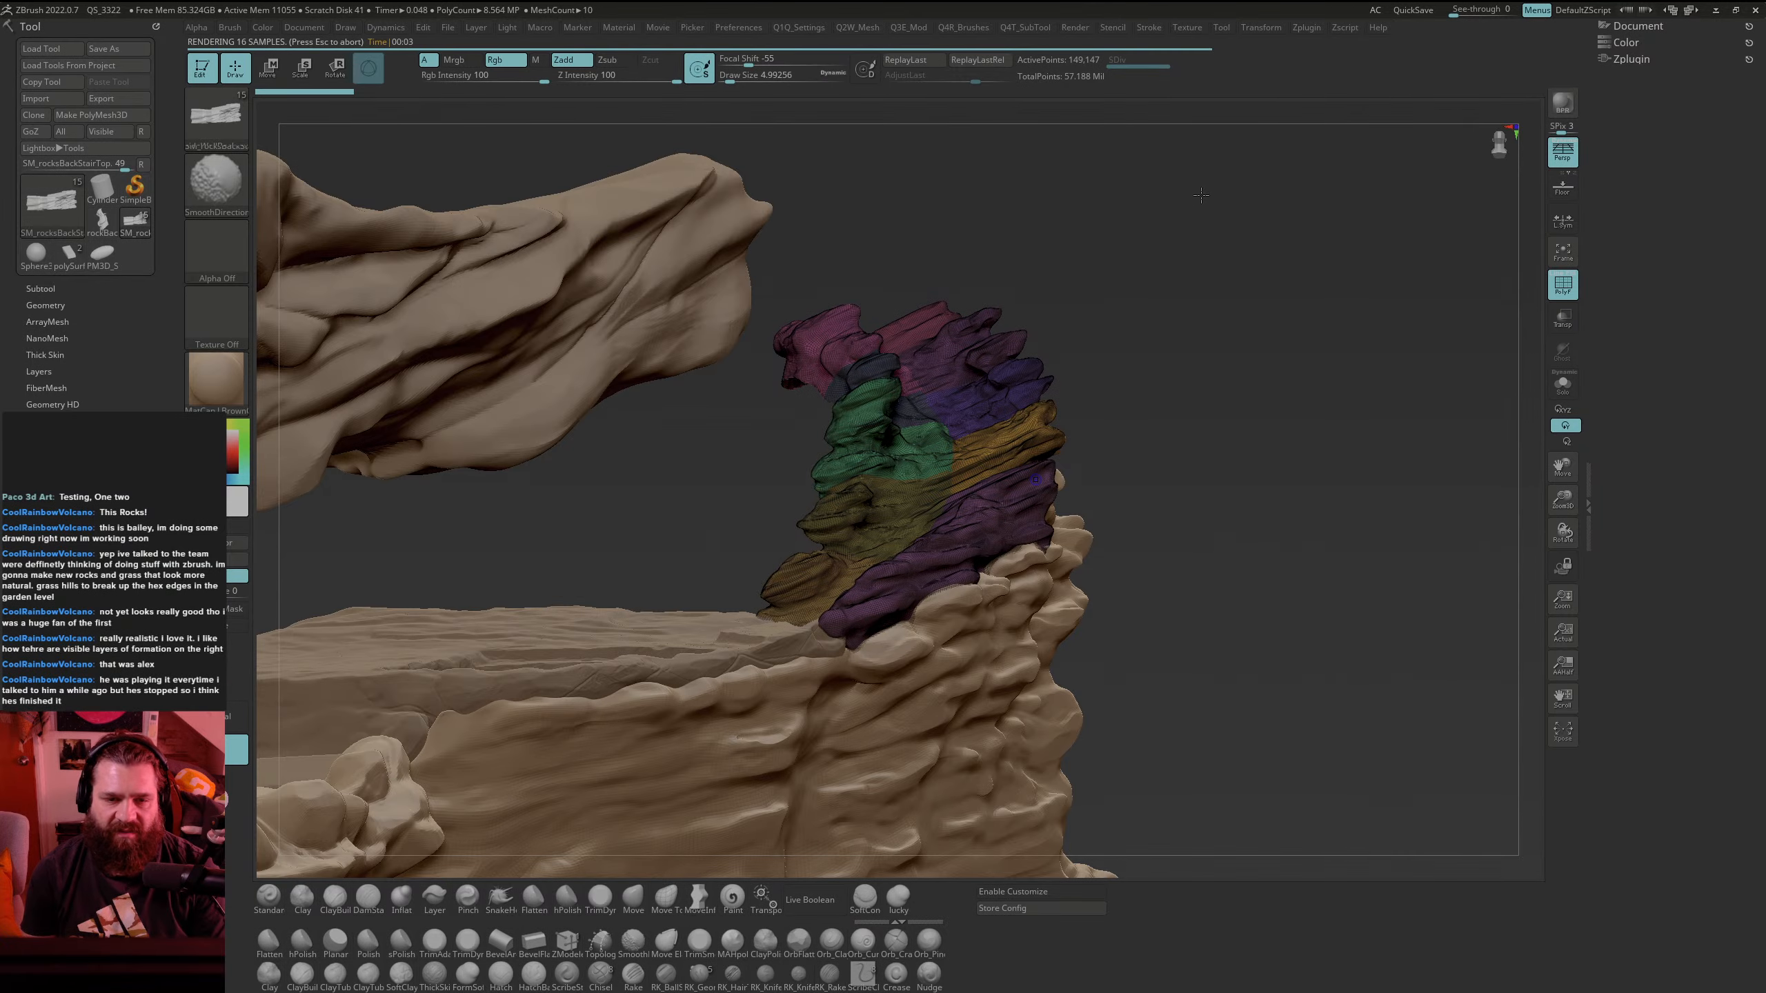
left_click_drag(1232, 439, 1433, 403)
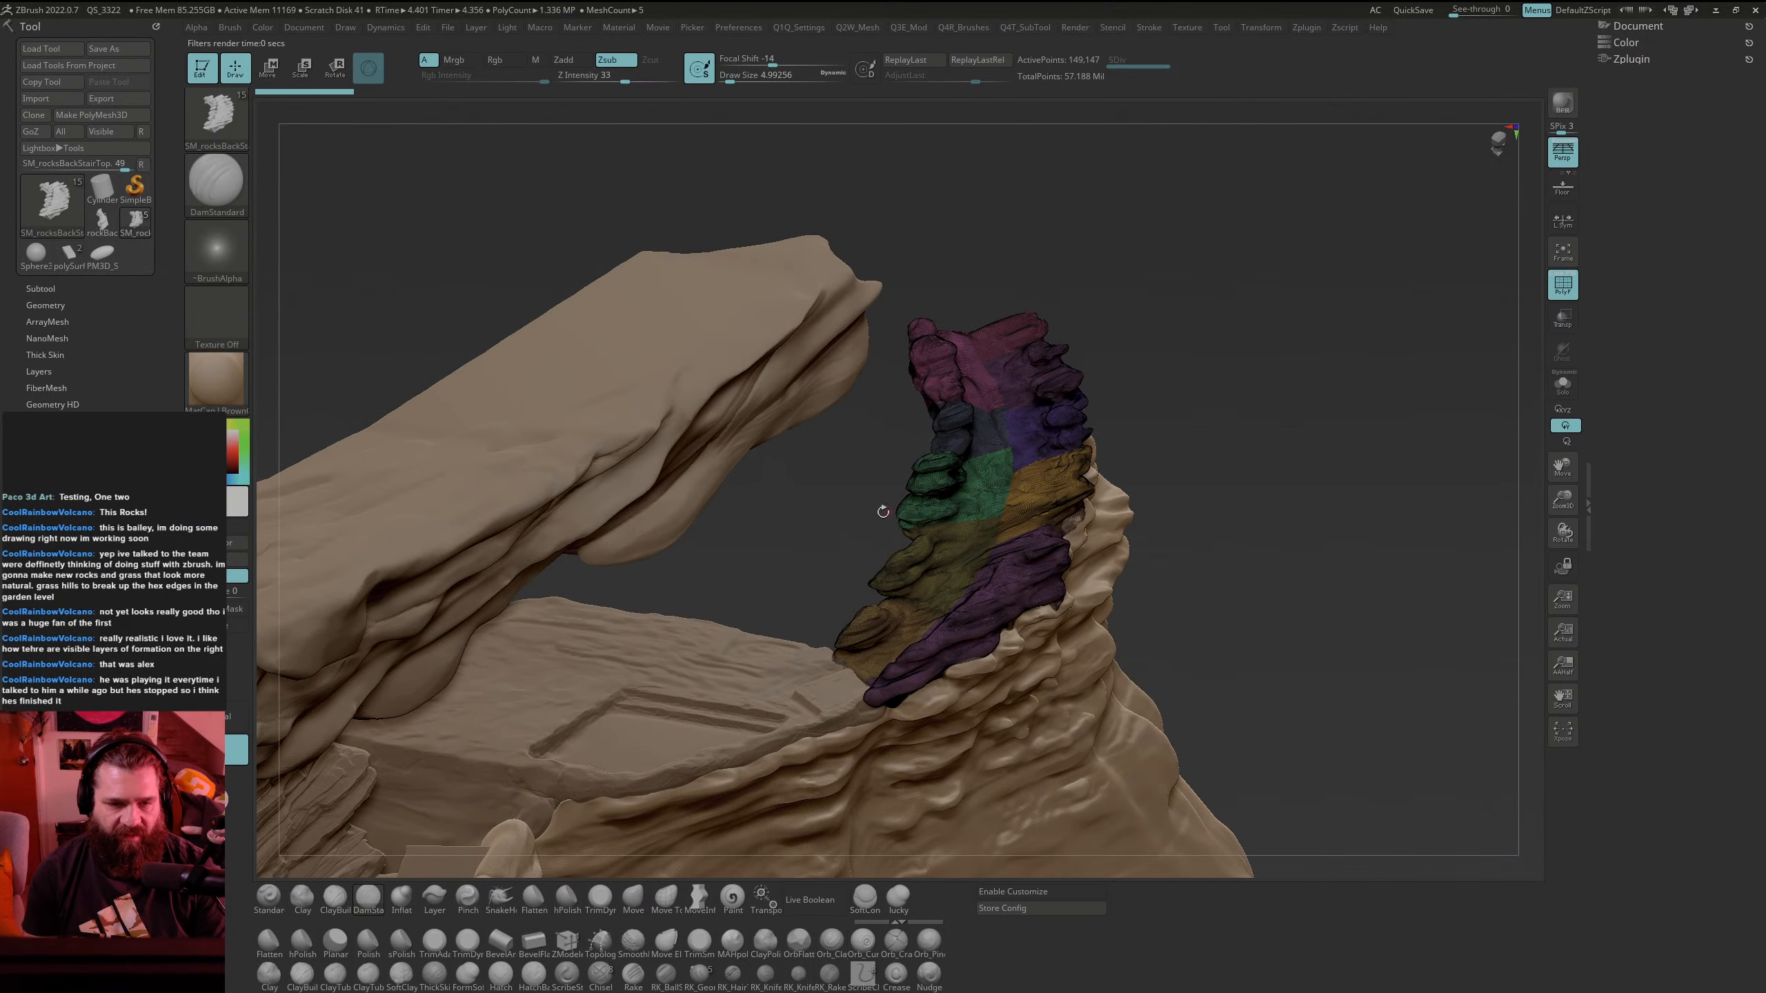
left_click_drag(883, 511, 992, 485)
Step: Reselect the sideWallBack_subD rock wall, inspect its wireframe and turn off the polyframe display
left_click_drag(745, 526, 1089, 485, "alt")
left_click(1031, 599, "alt")
left_click_drag(1069, 564, 1100, 657, "alt")
left_click_drag(990, 424, 1242, 416, "alt")
left_click(1043, 445, "alt")
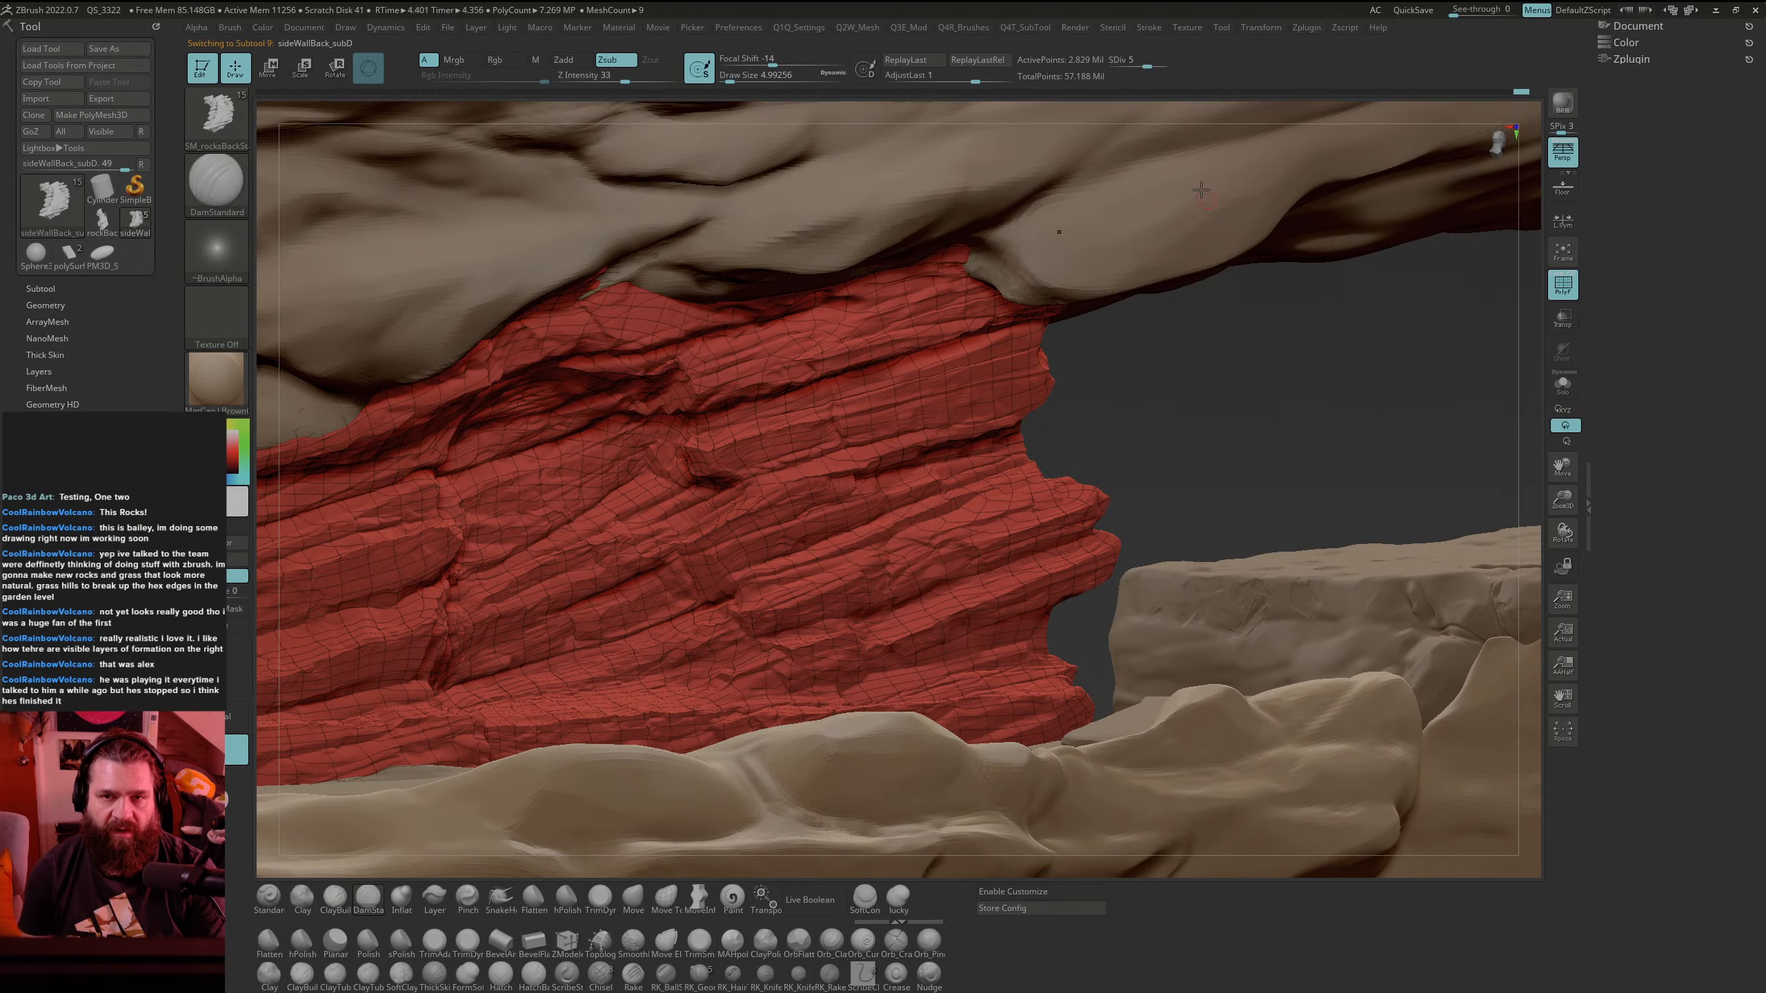
key("shift+f")
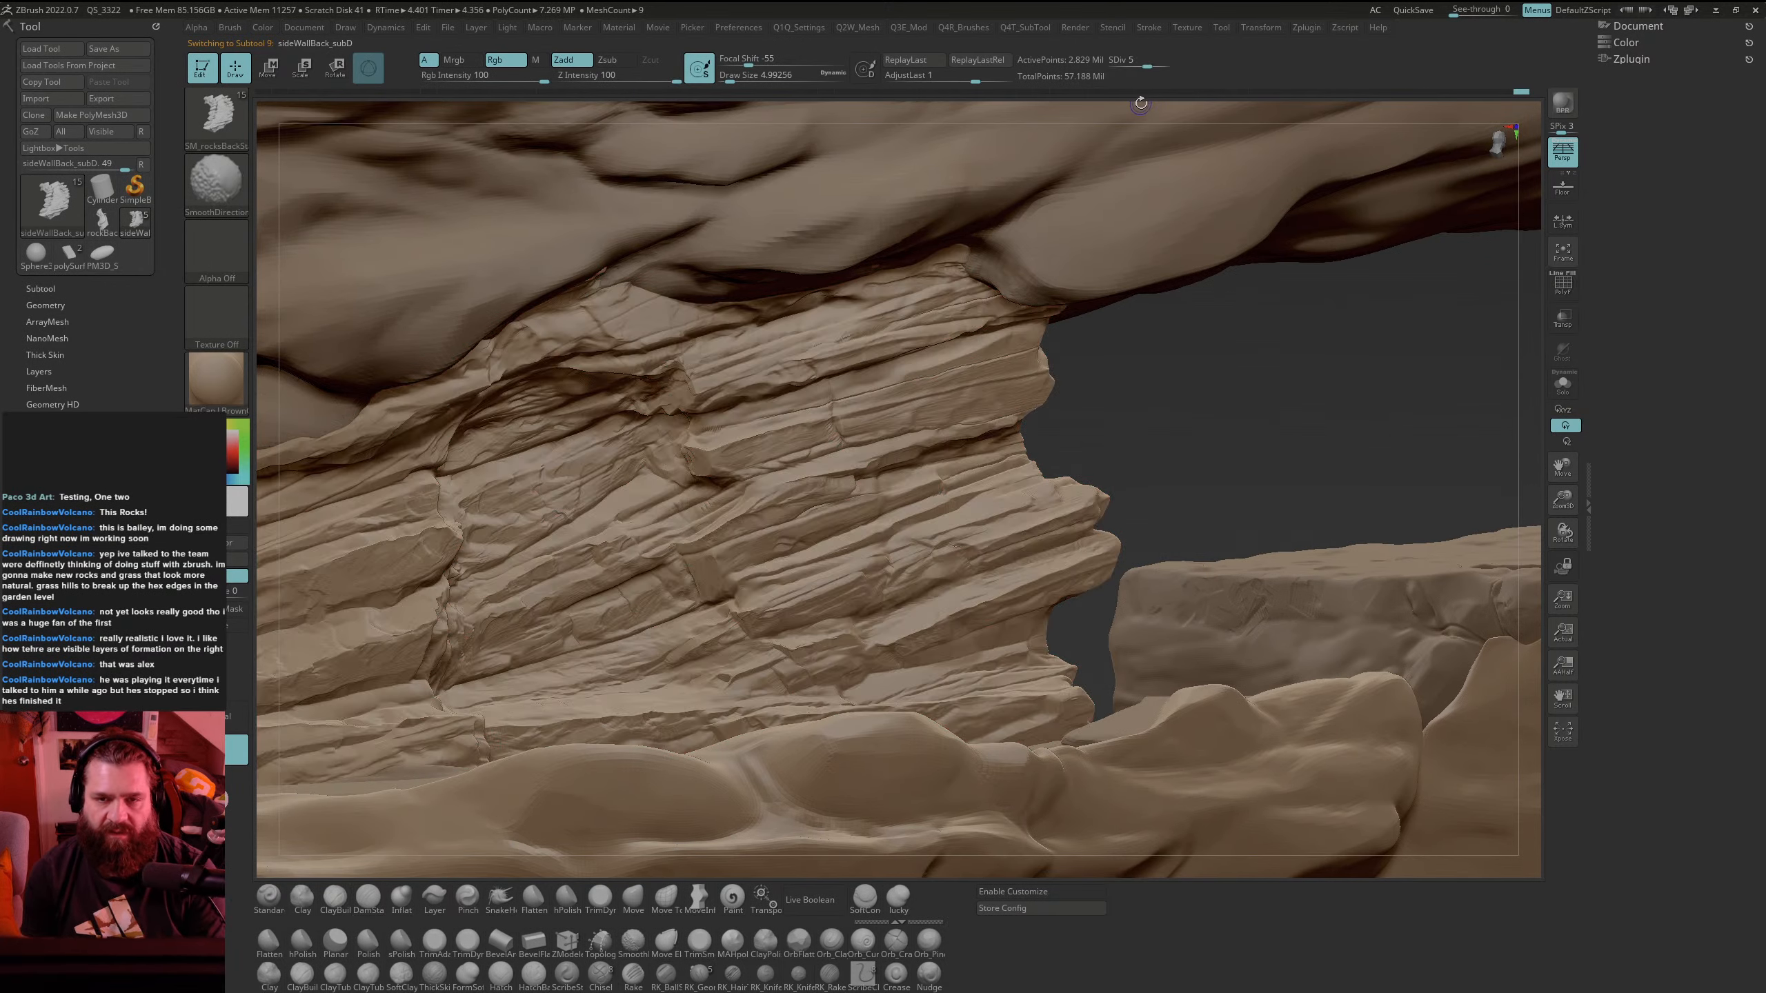
Step: Raise the rock wall to subdivision level 7 and choose the TrimSmoothBorder brush for sculpting
key("d")
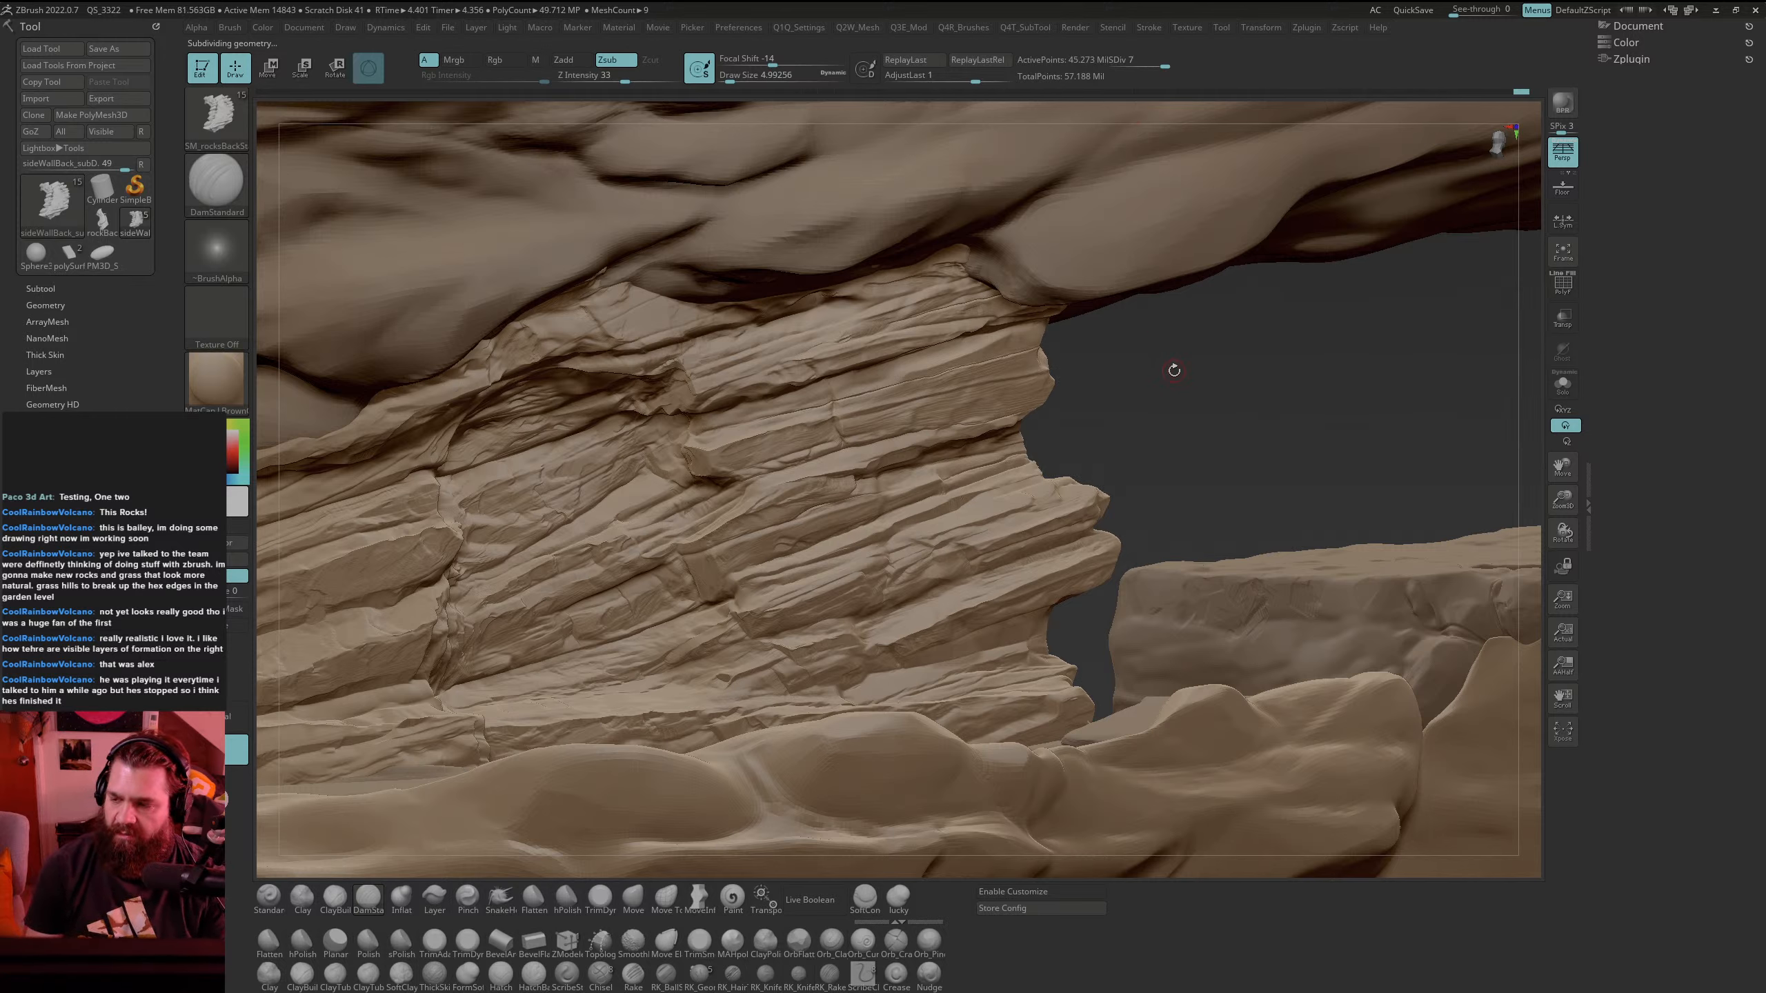
mouse_move(1076, 450)
left_mouse_down("alt")
mouse_move(1357, 455)
mouse_move(1323, 467)
left_mouse_up("alt")
left_click_drag(1462, 397, 1470, 383)
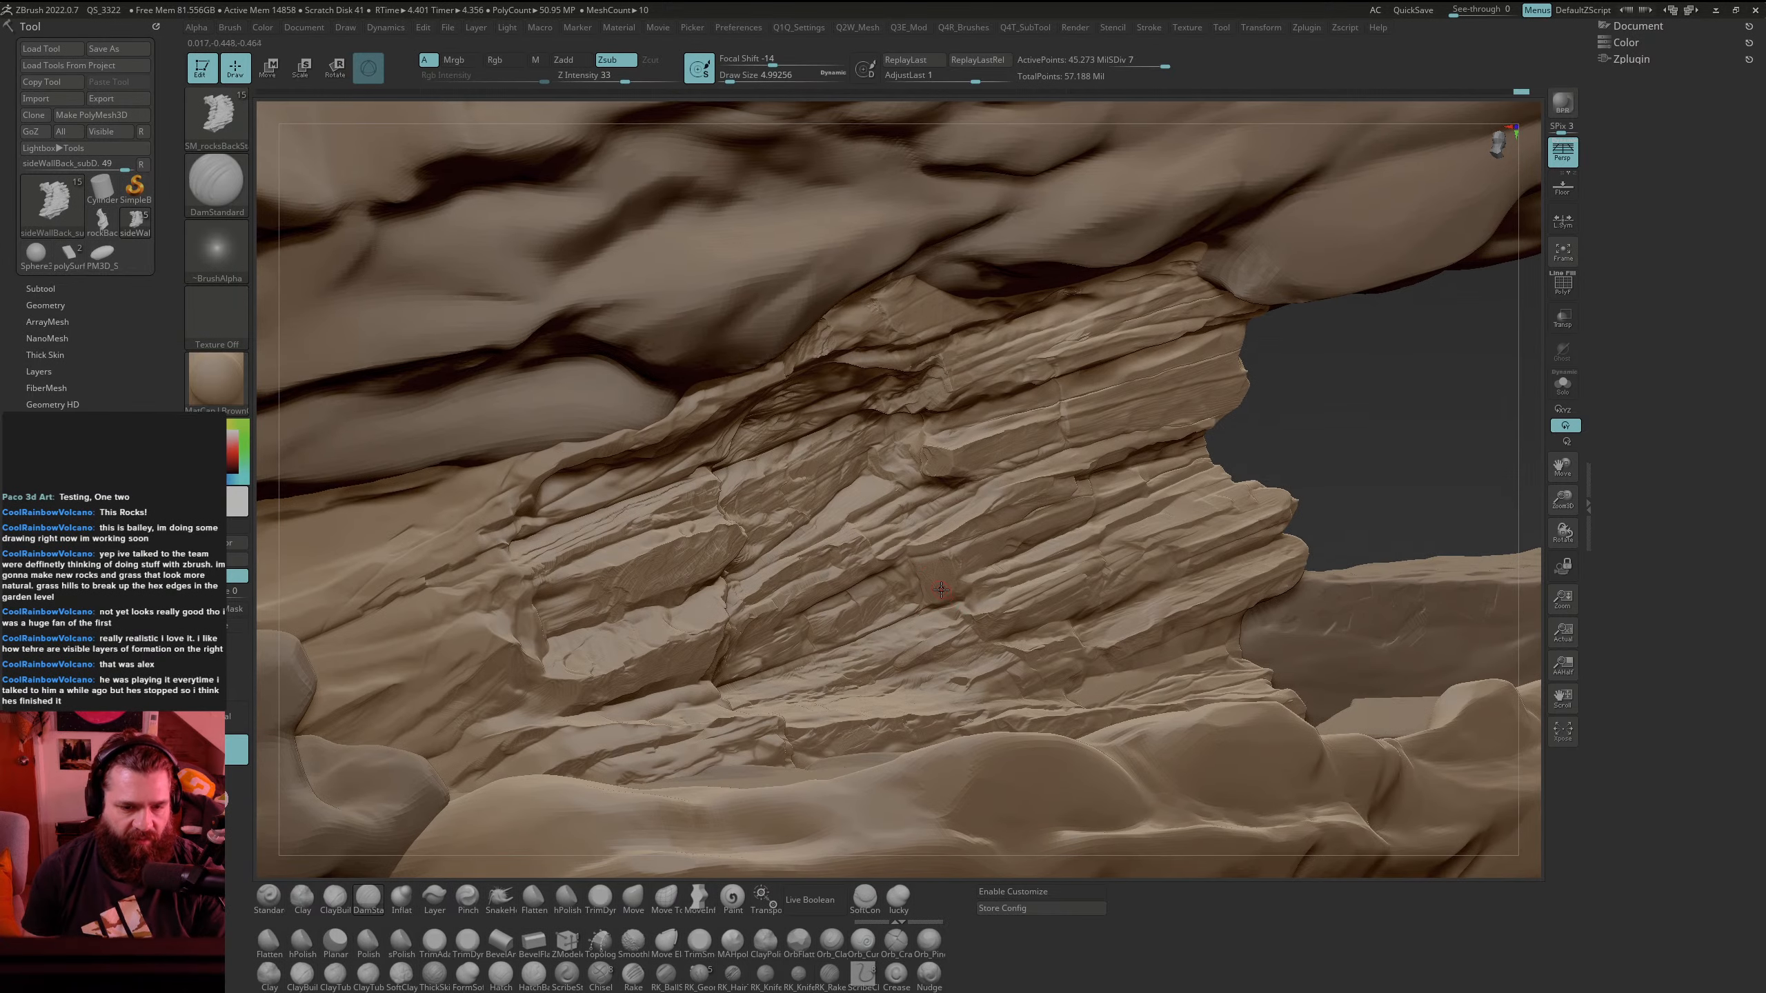
key("b")
key("t")
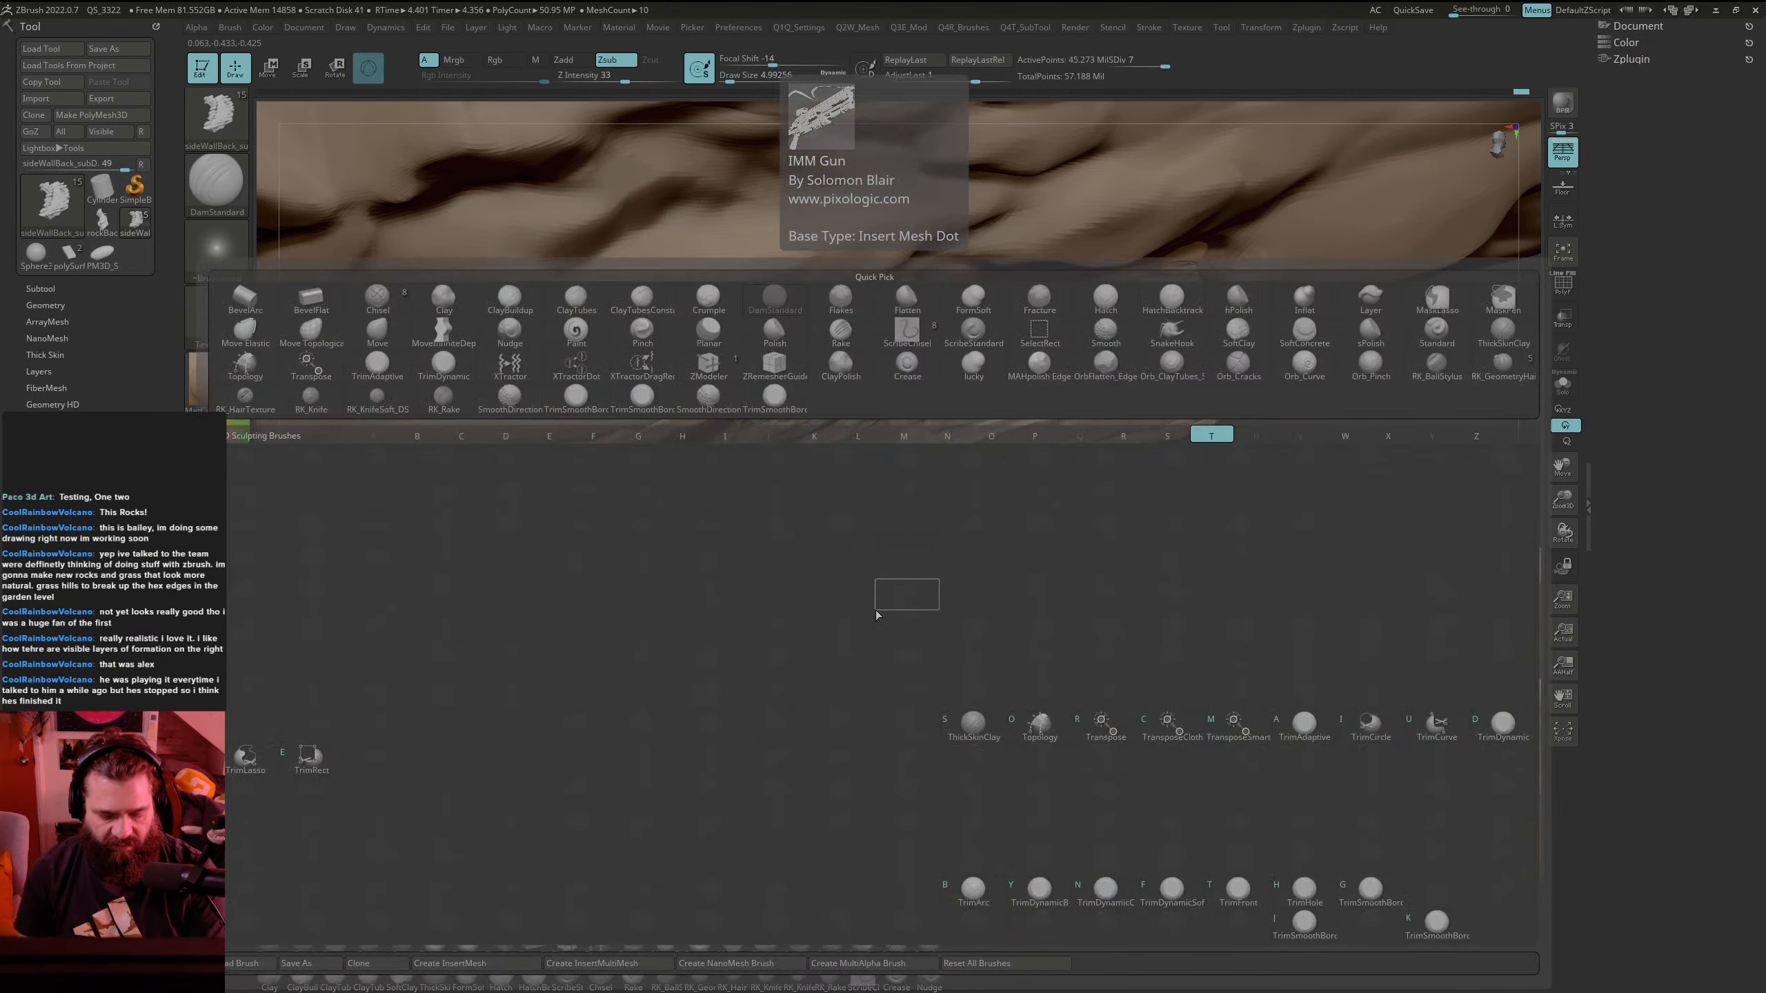
left_click(1430, 921)
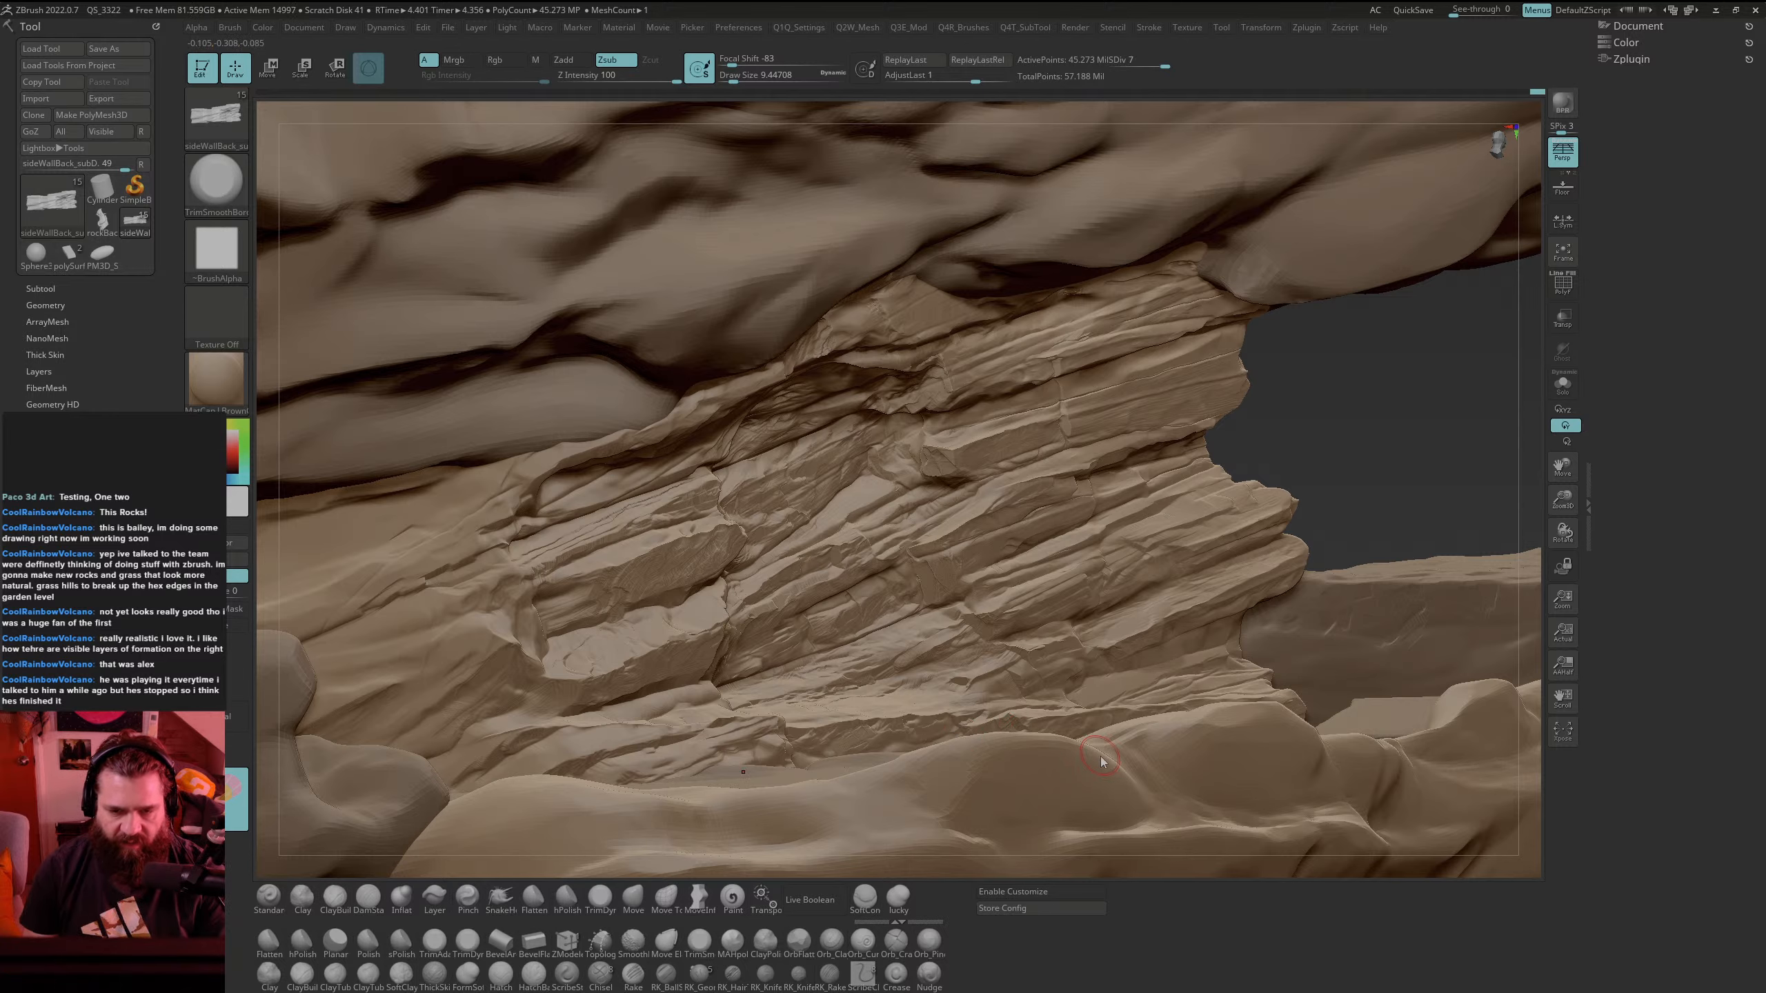
Step: Switch to the Unreal Editor, examine the blockout walls around the mannequin under the rock overhang, and return to ZBrush
key("alt+Tab")
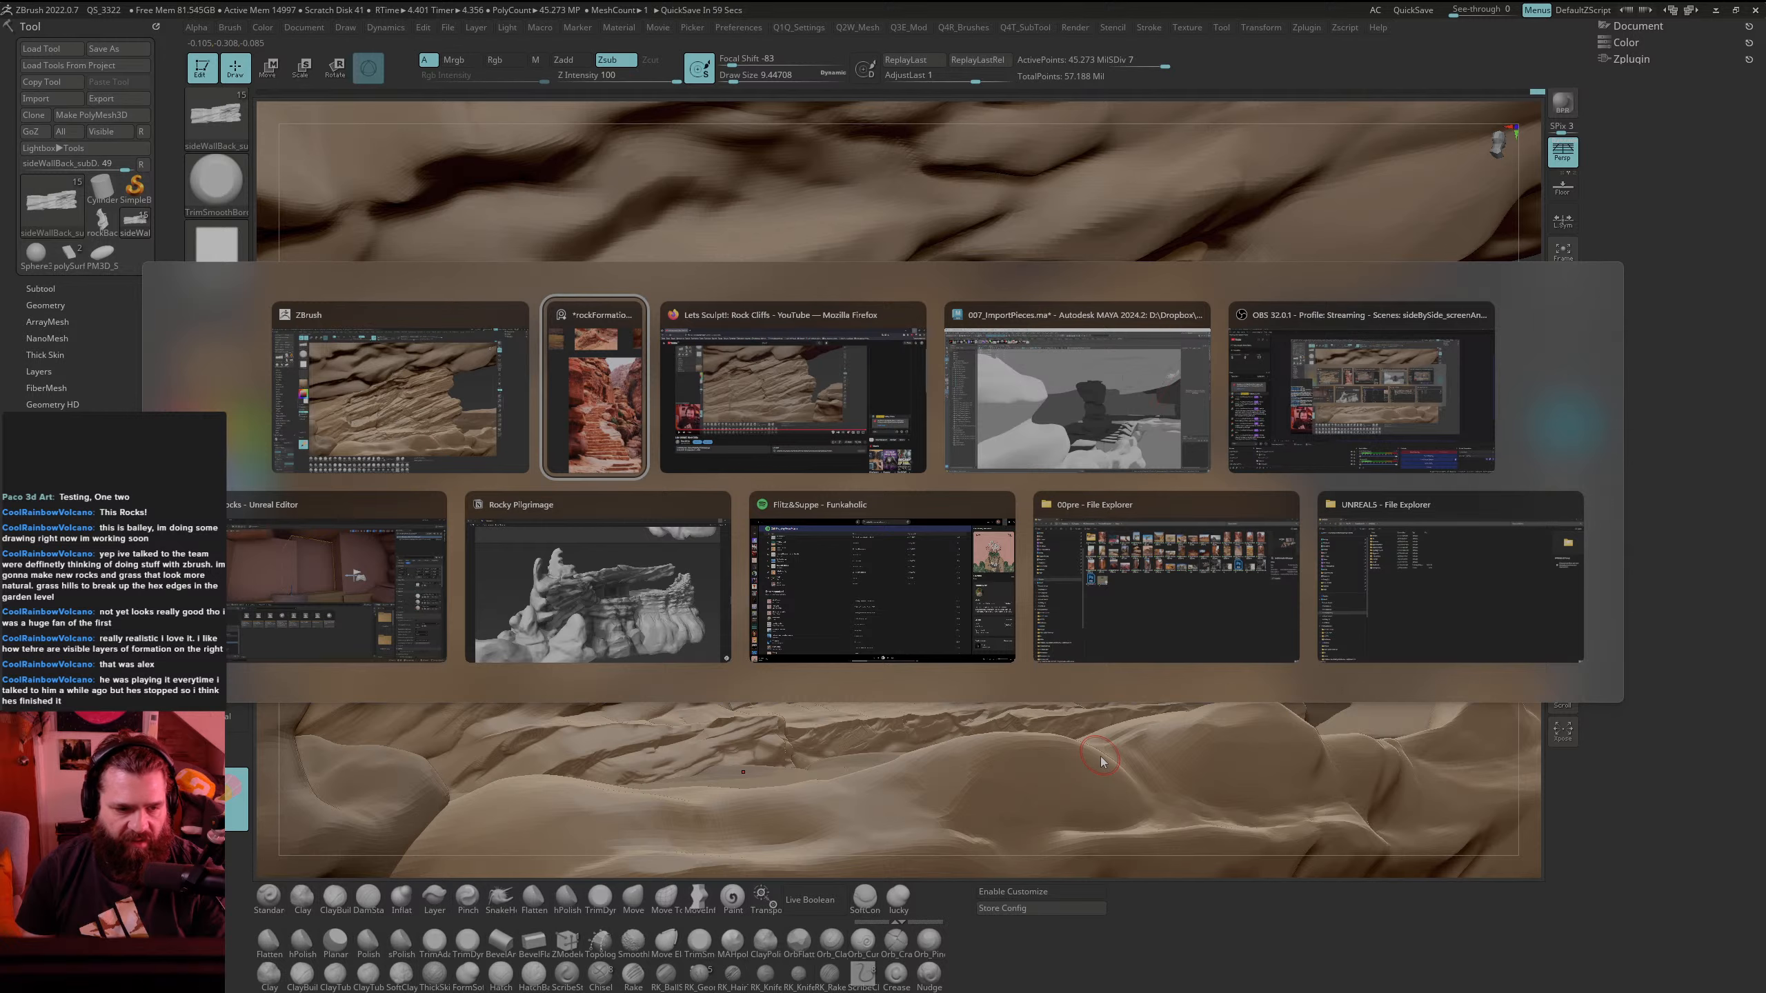
key("alt+shift+Tab")
key("alt+Tab")
key("alt+Tab")
key("alt+Tab")
key("alt+Tab")
key("alt+Tab")
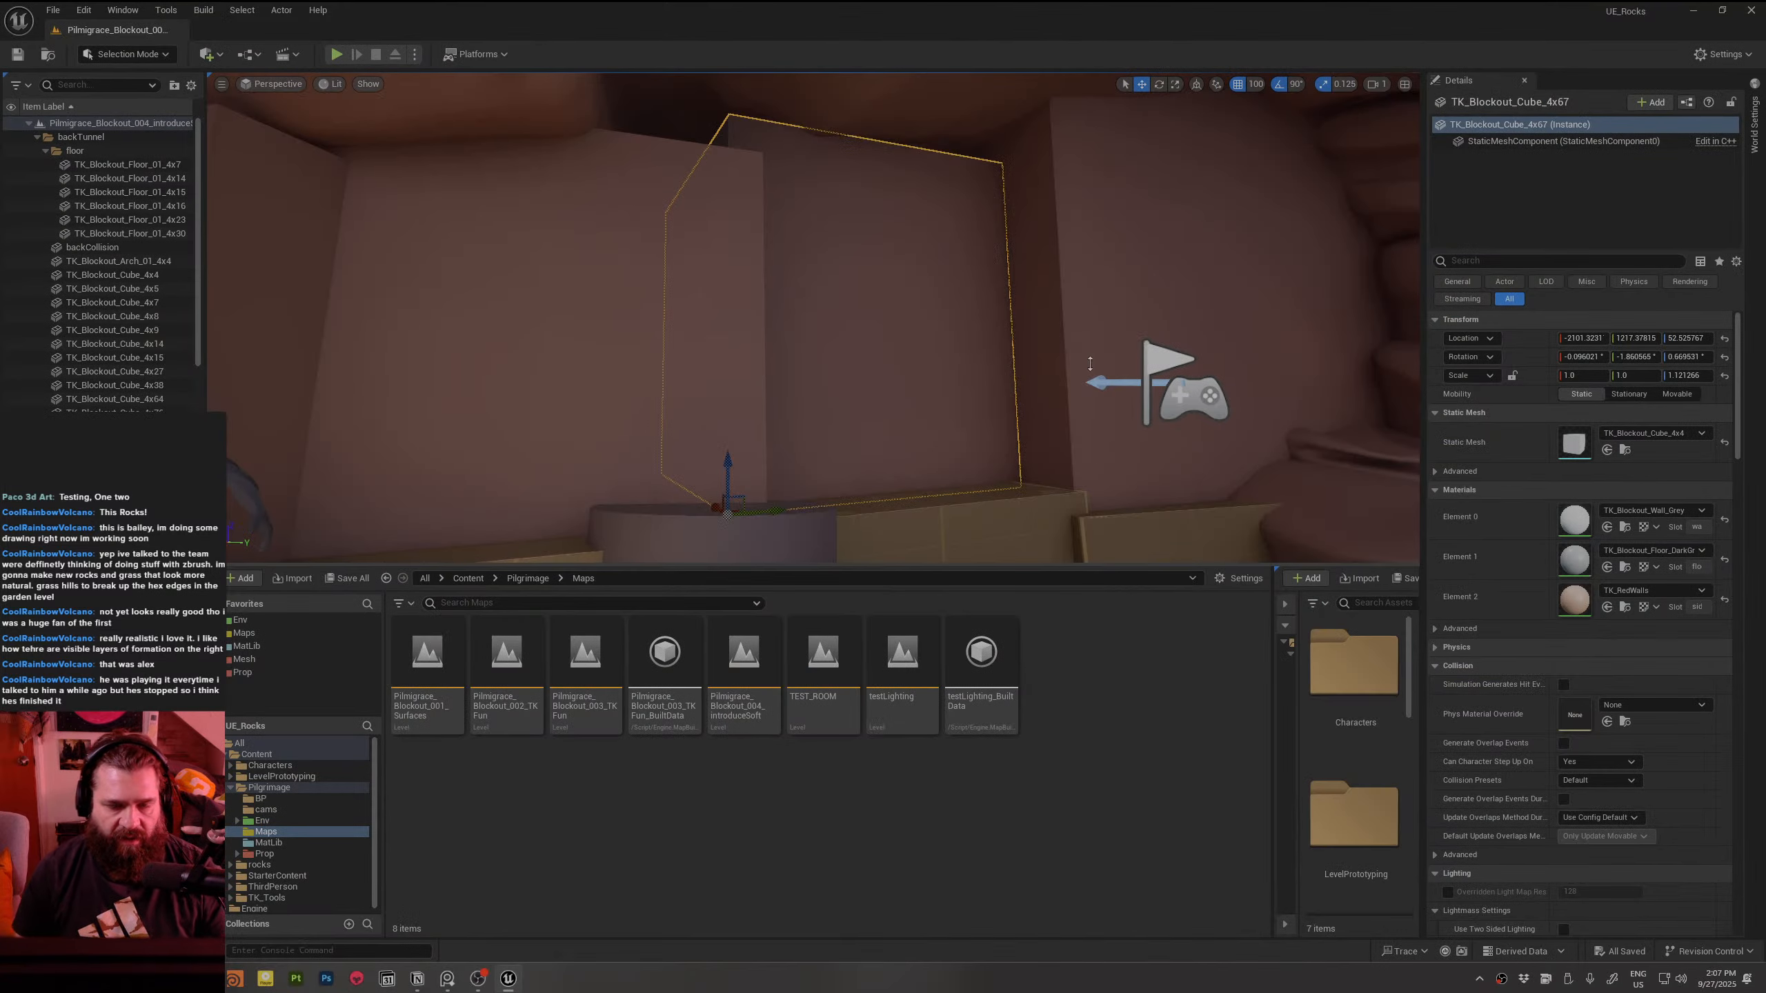
scroll(945, 216, "down", 2)
scroll(1043, 299, "down", 2)
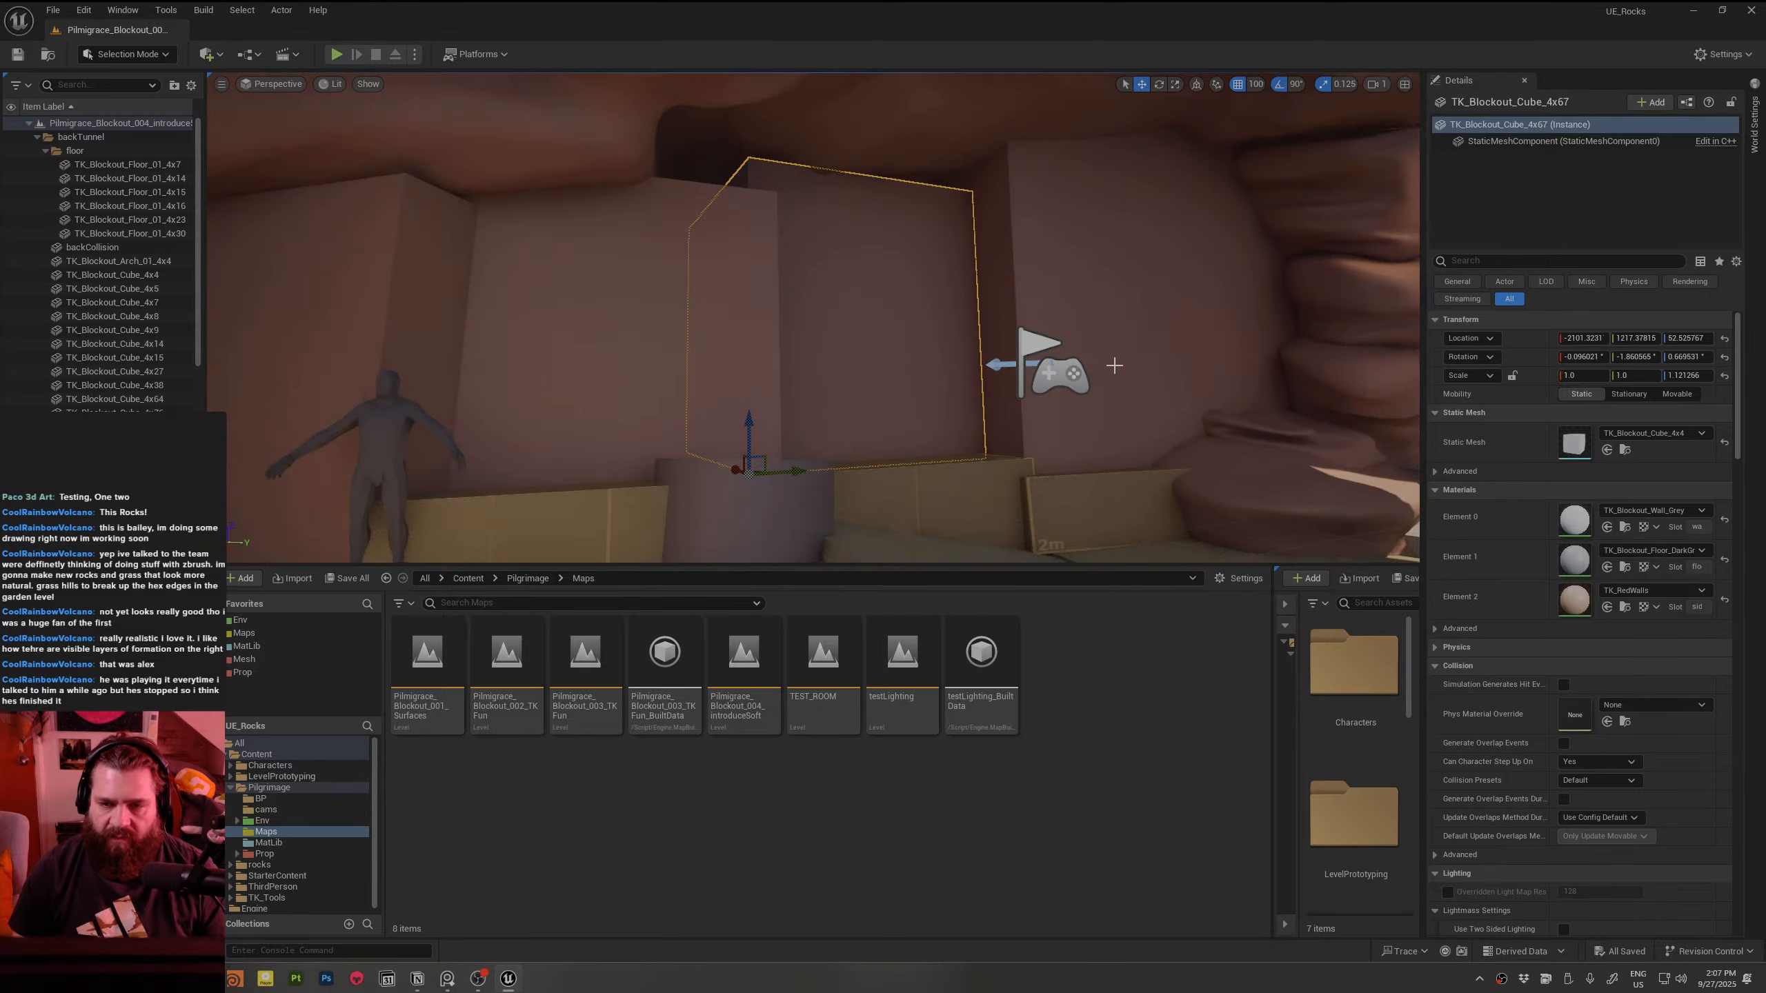
right_click_drag(1119, 367, 794, 354)
key("s")
left_click(1244, 188)
key("w")
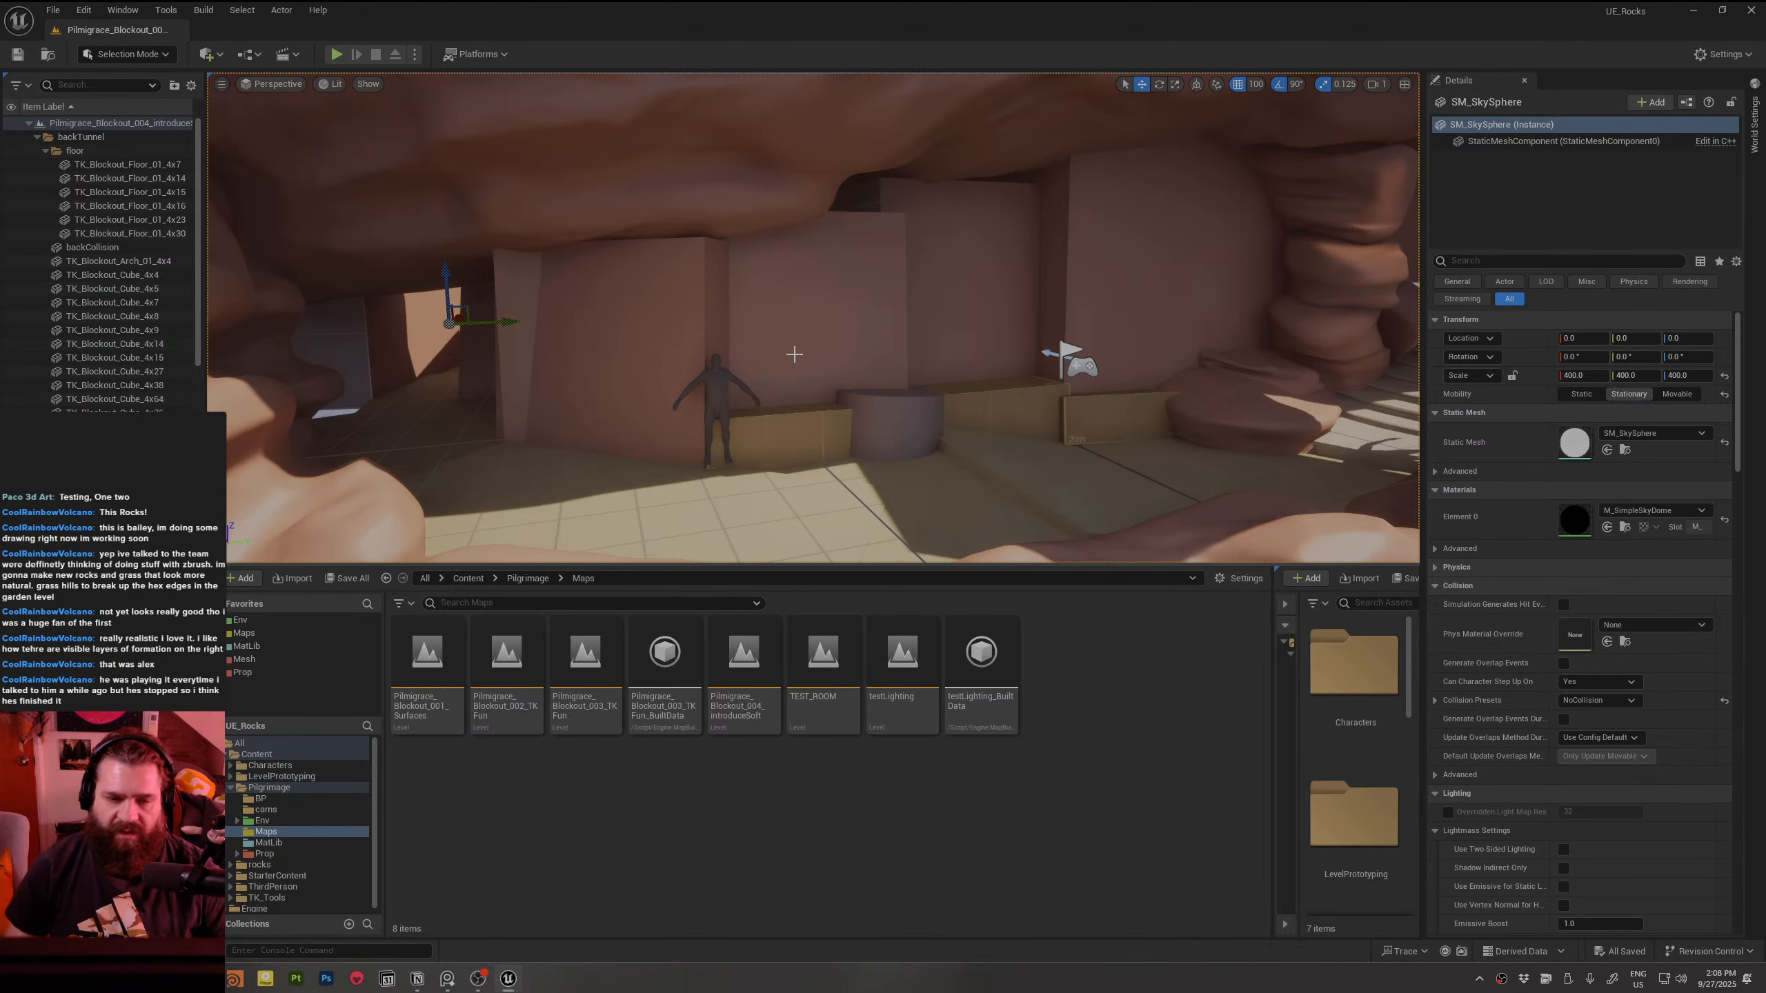
key("alt+Tab")
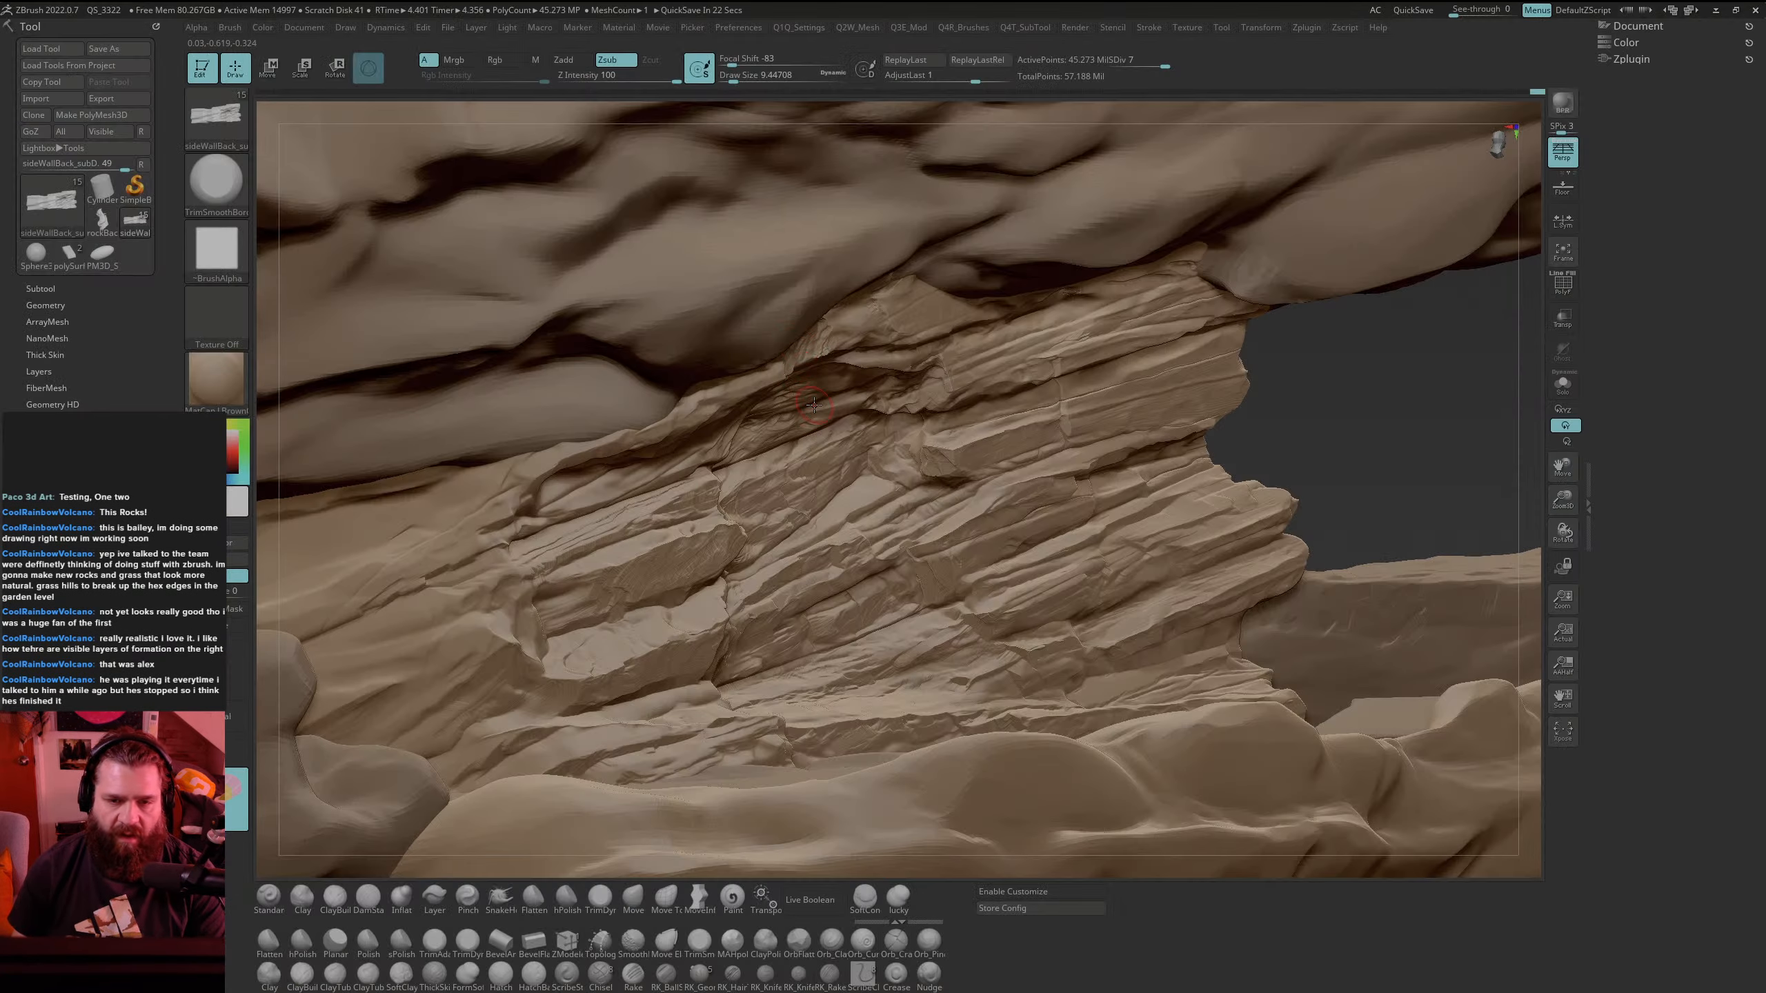